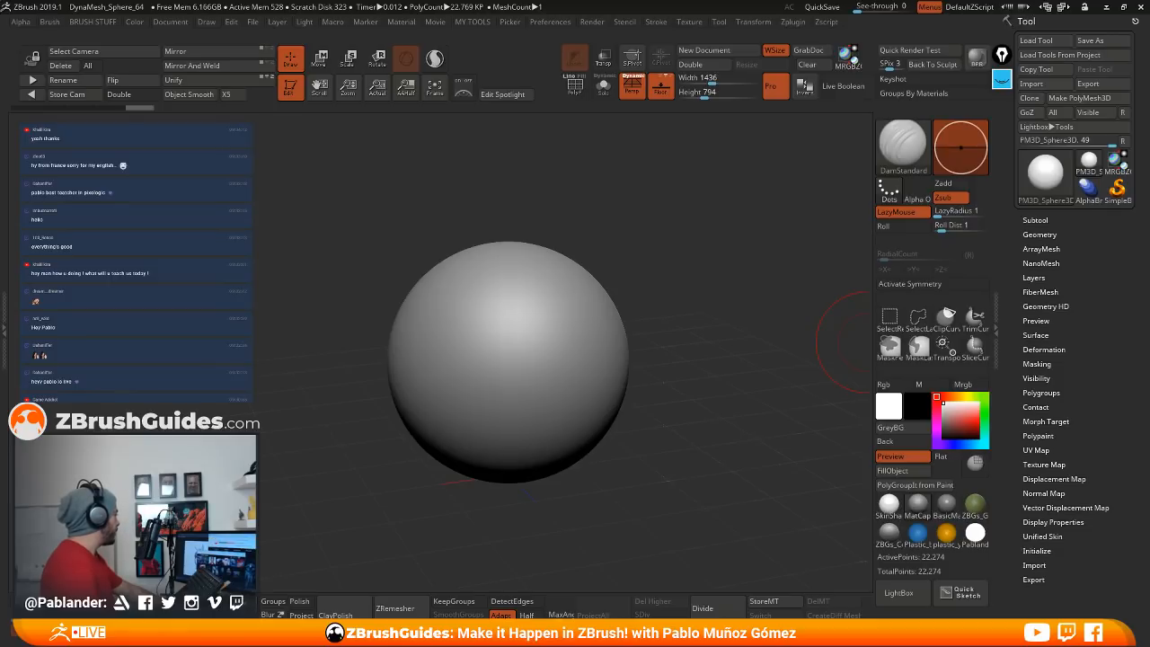
Step: Switch to the browser, read through the ZBrush 2019.1 announcement on ZBrushCentral, and return to ZBrush
{"action": "left_click_drag", "start_coordinate": [2, 463], "coordinate": [574, 0]}
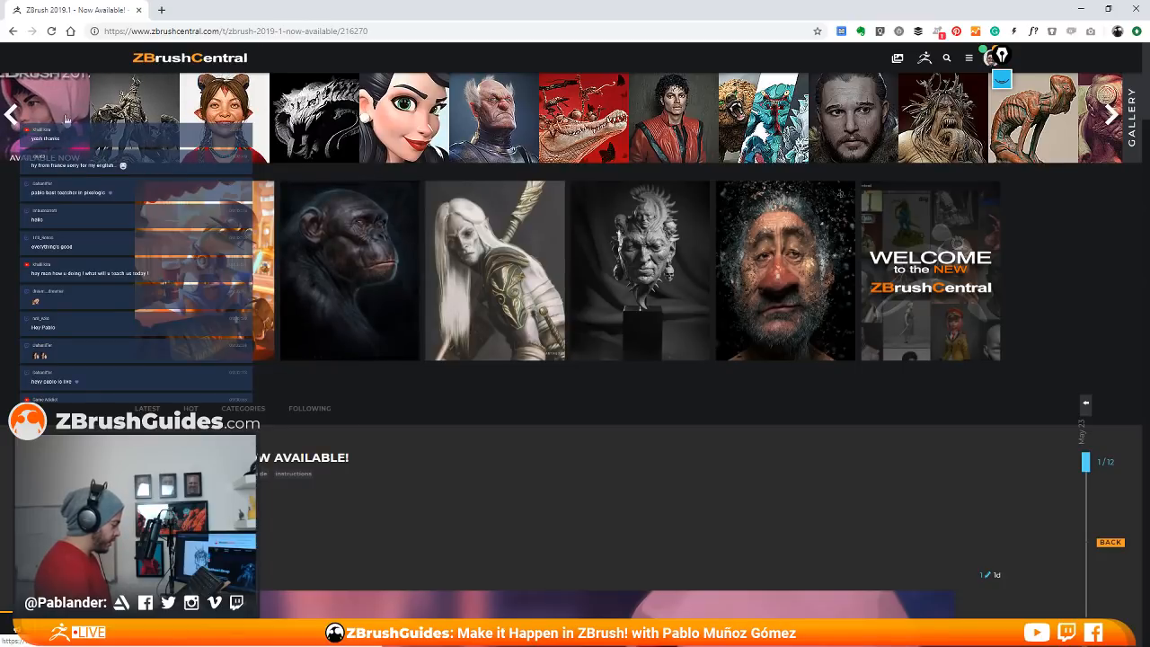
{"action": "scroll", "coordinate": [615, 335], "scroll_direction": "down", "scroll_amount": 3}
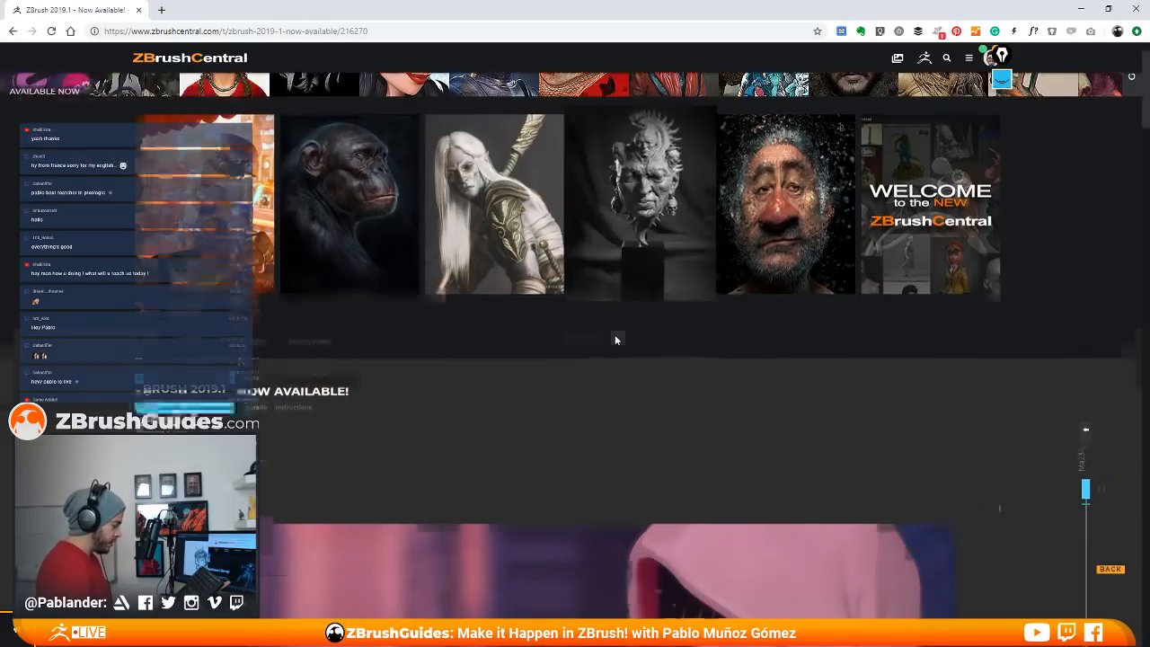
{"action": "scroll", "coordinate": [580, 332], "scroll_direction": "down", "scroll_amount": 1}
{"action": "scroll", "coordinate": [601, 329], "scroll_direction": "down", "scroll_amount": 2}
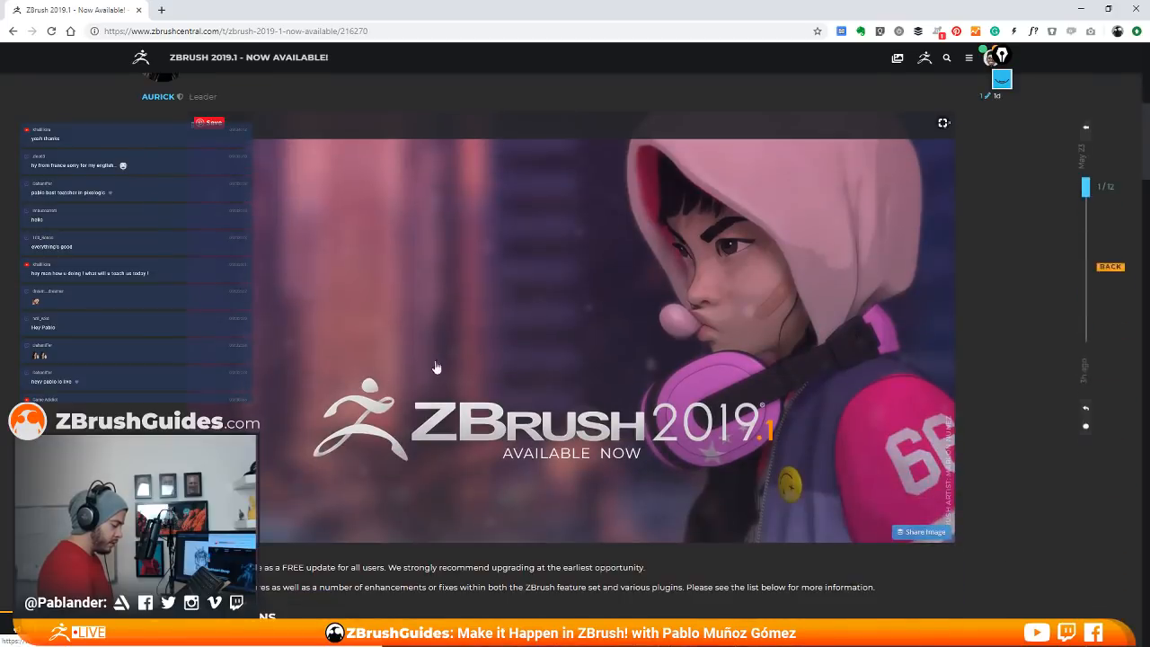
{"action": "scroll", "coordinate": [764, 287], "scroll_direction": "down", "scroll_amount": 8}
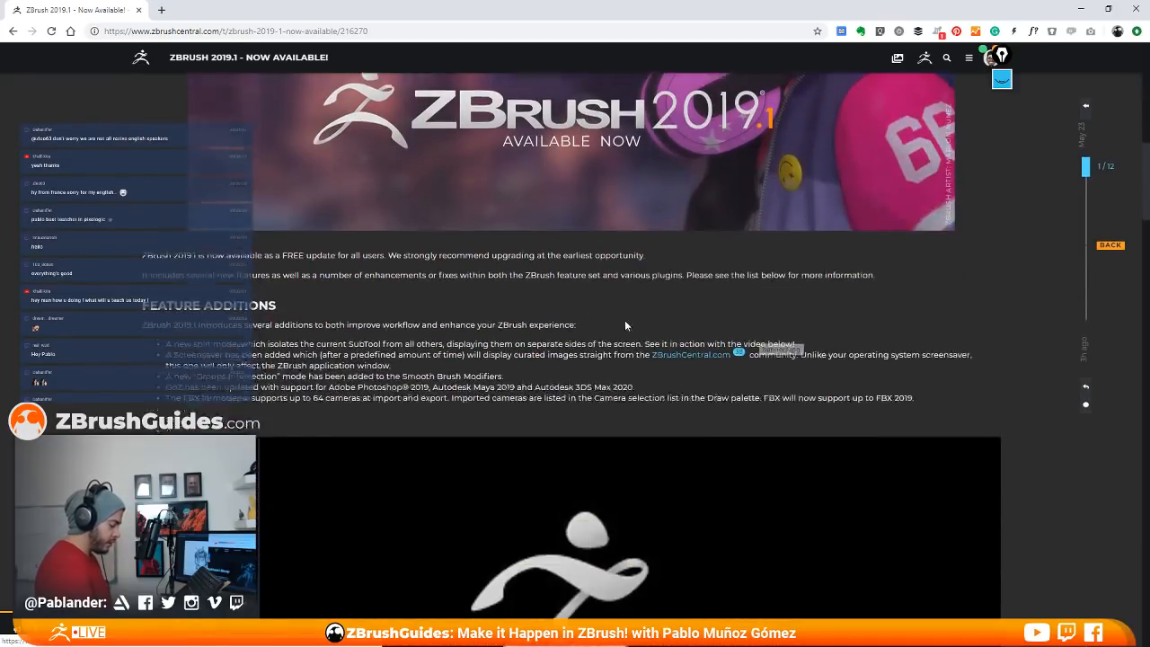
{"action": "scroll", "coordinate": [683, 306], "scroll_direction": "down", "scroll_amount": 5}
{"action": "scroll", "coordinate": [611, 306], "scroll_direction": "up", "scroll_amount": 2}
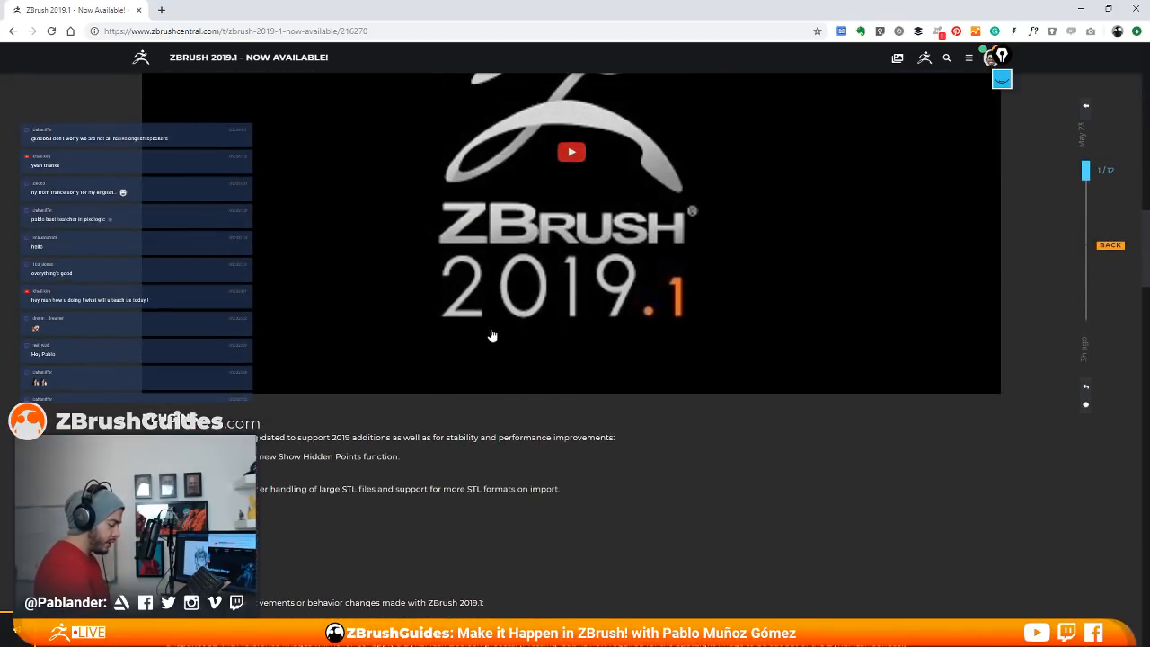
{"action": "scroll", "coordinate": [701, 390], "scroll_direction": "down", "scroll_amount": 3}
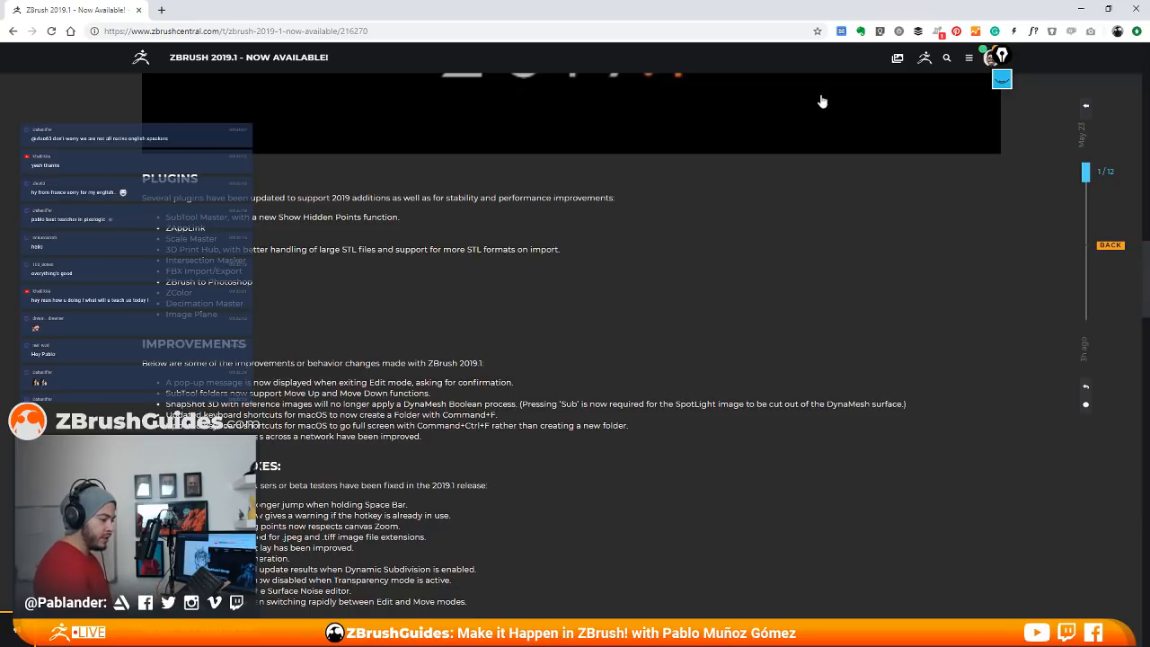
{"action": "scroll", "coordinate": [772, 159], "scroll_direction": "up", "scroll_amount": 10}
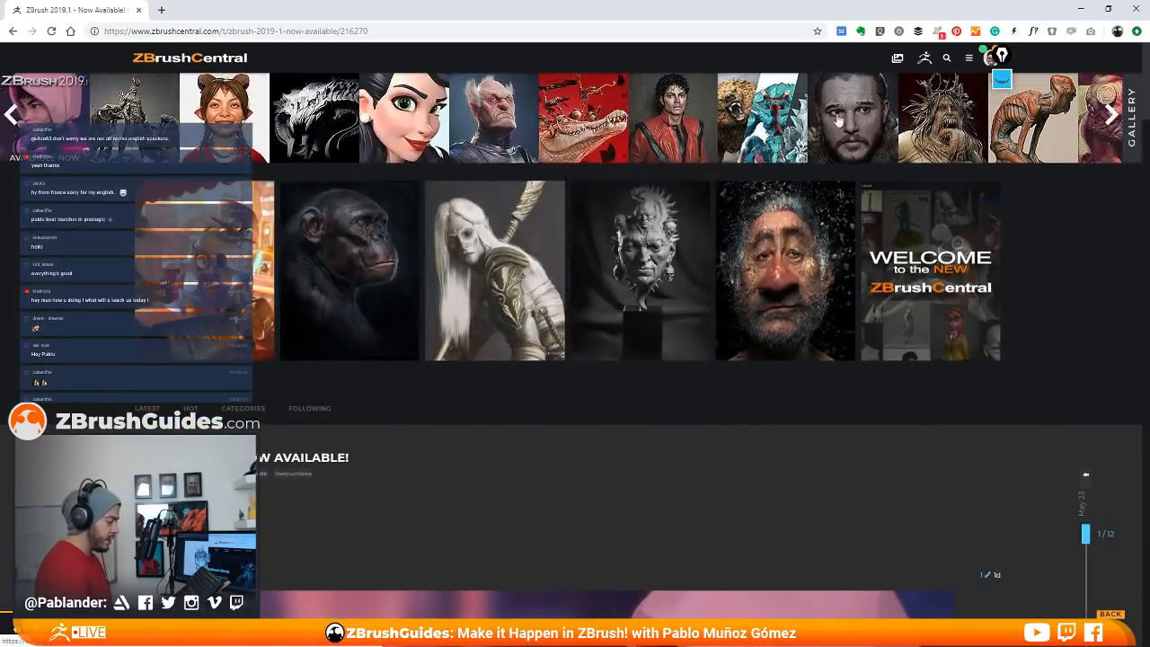
{"action": "left_click", "coordinate": [1143, 9]}
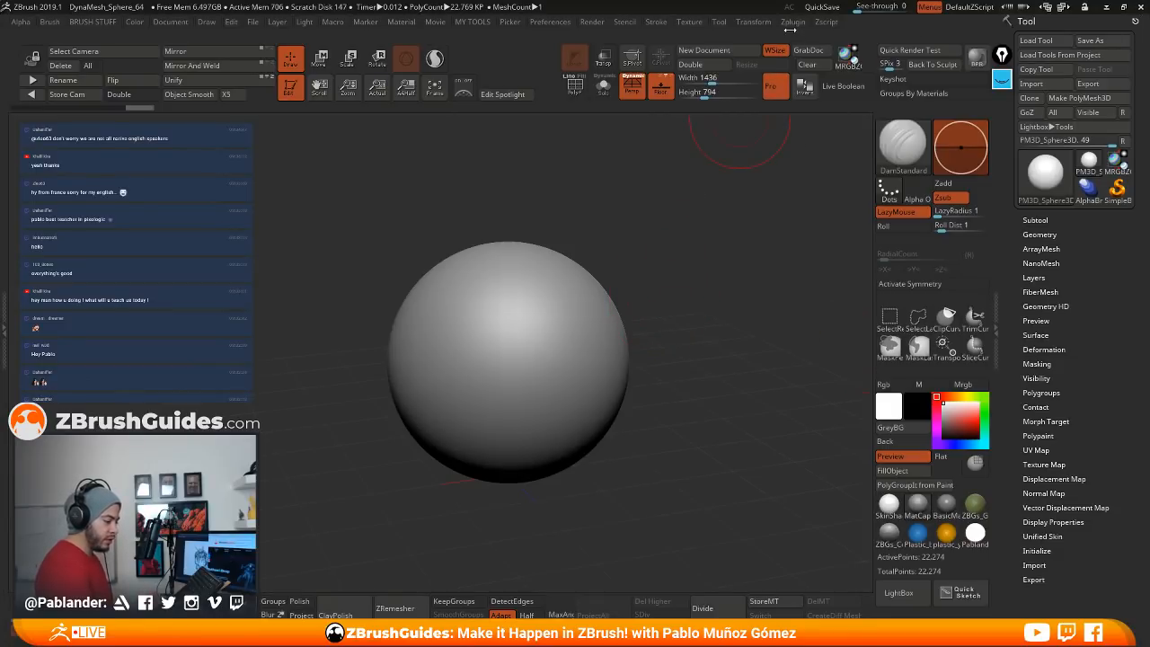
Step: Duplicate the sphere subtool and stretch the copy along Y to about twice its height
{"action": "left_click", "coordinate": [1035, 220]}
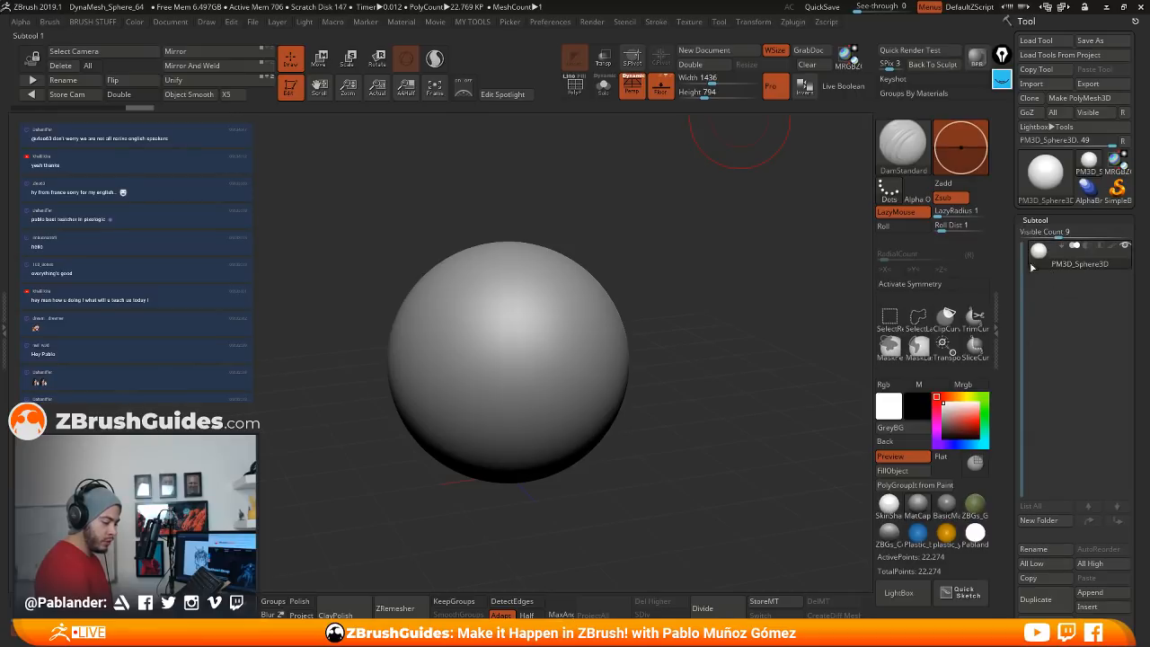
{"action": "left_click", "coordinate": [1033, 598]}
{"action": "key", "text": "r"}
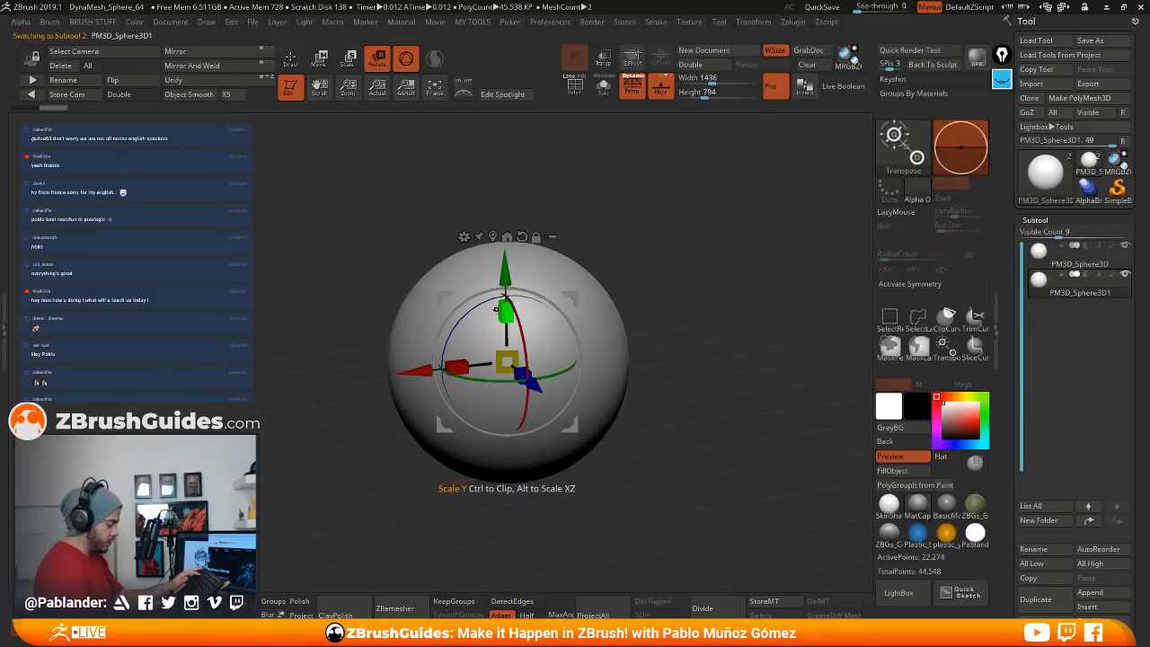
{"action": "left_click_drag", "start_coordinate": [506, 312], "coordinate": [524, 177]}
{"action": "key", "text": "w"}
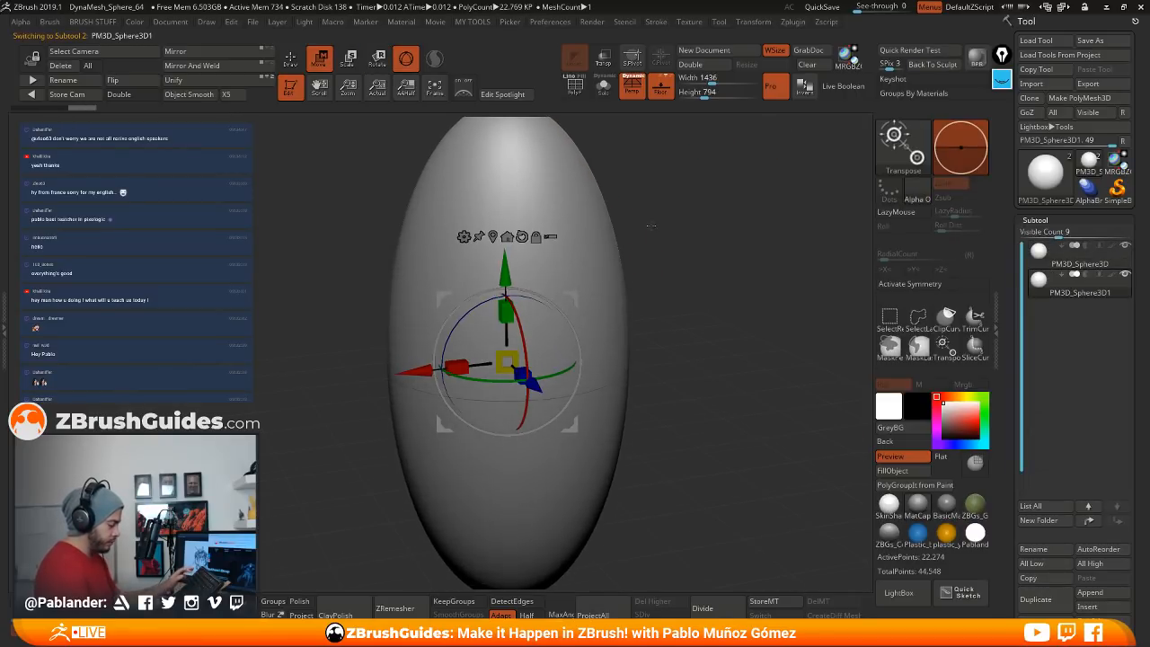
{"action": "right_click_drag", "start_coordinate": [557, 199], "coordinate": [432, 131], "text": "ctrl"}
{"action": "key", "text": "q"}
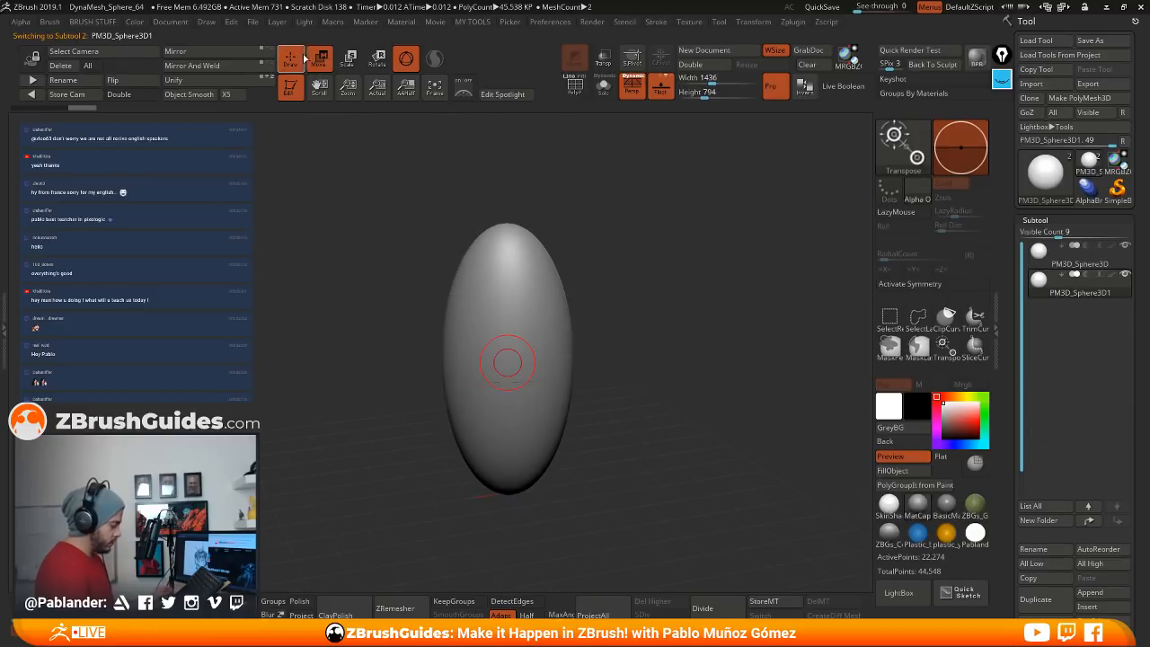
Step: Set Split Screen to 1 and view the stretched copy apart from the original sphere
{"action": "left_click", "coordinate": [752, 21]}
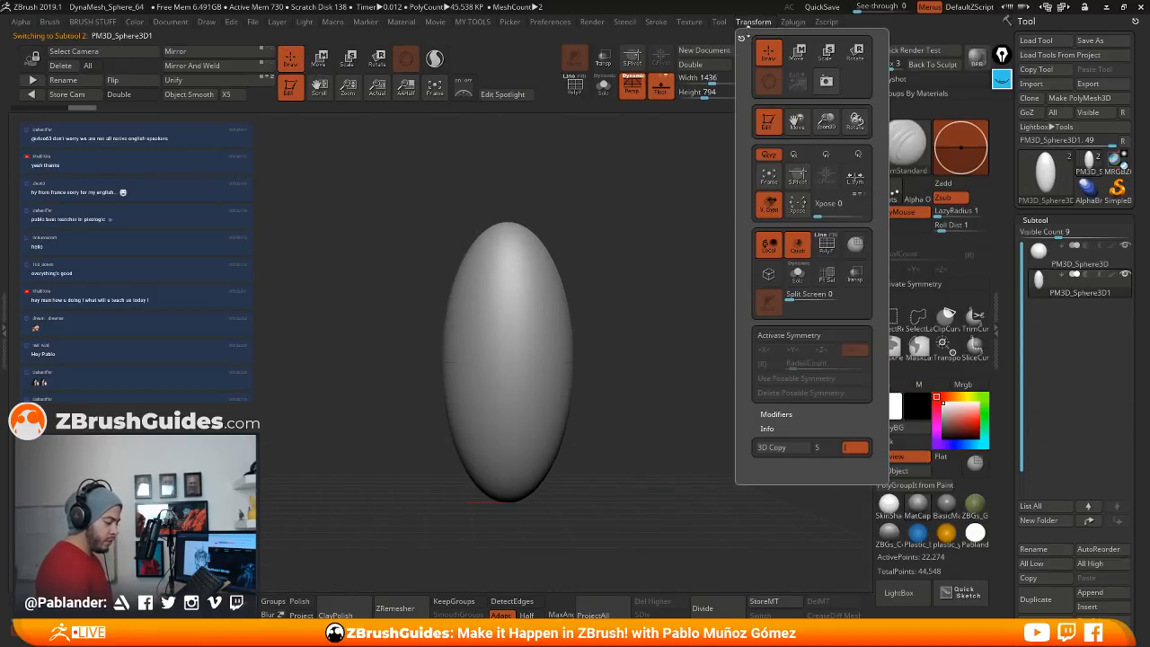
{"action": "left_click", "coordinate": [798, 297]}
{"action": "left_click_drag", "start_coordinate": [609, 204], "coordinate": [687, 191], "text": "alt"}
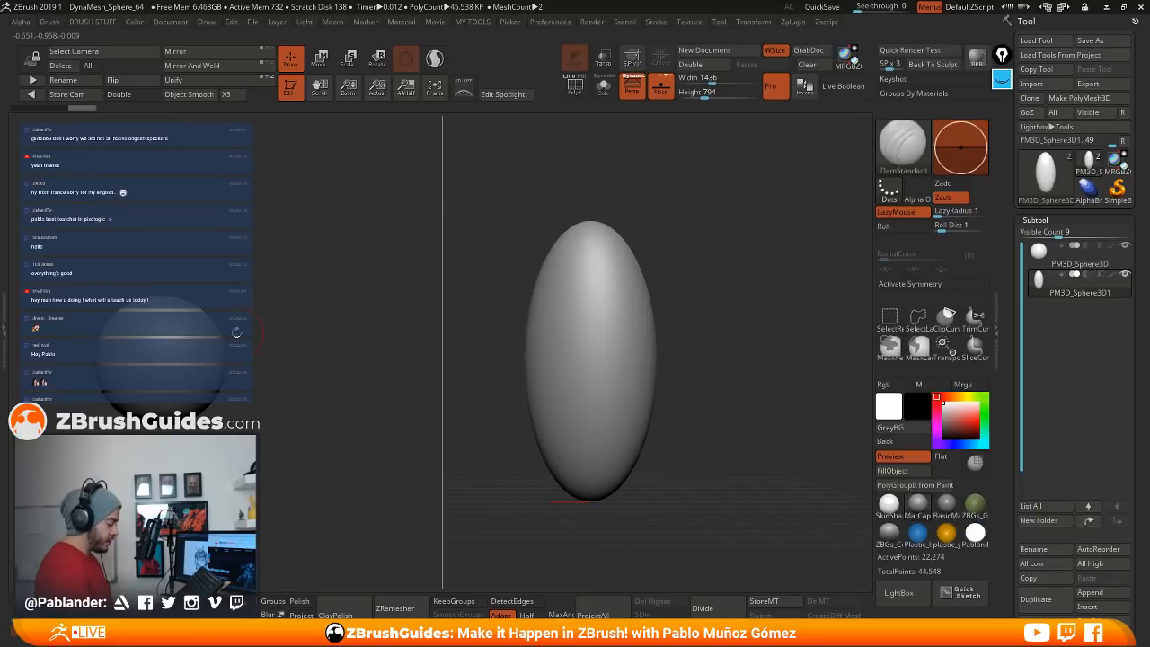
{"action": "left_click_drag", "start_coordinate": [237, 333], "coordinate": [246, 378], "text": "alt"}
{"action": "left_click_drag", "start_coordinate": [324, 321], "coordinate": [412, 306], "text": "alt"}
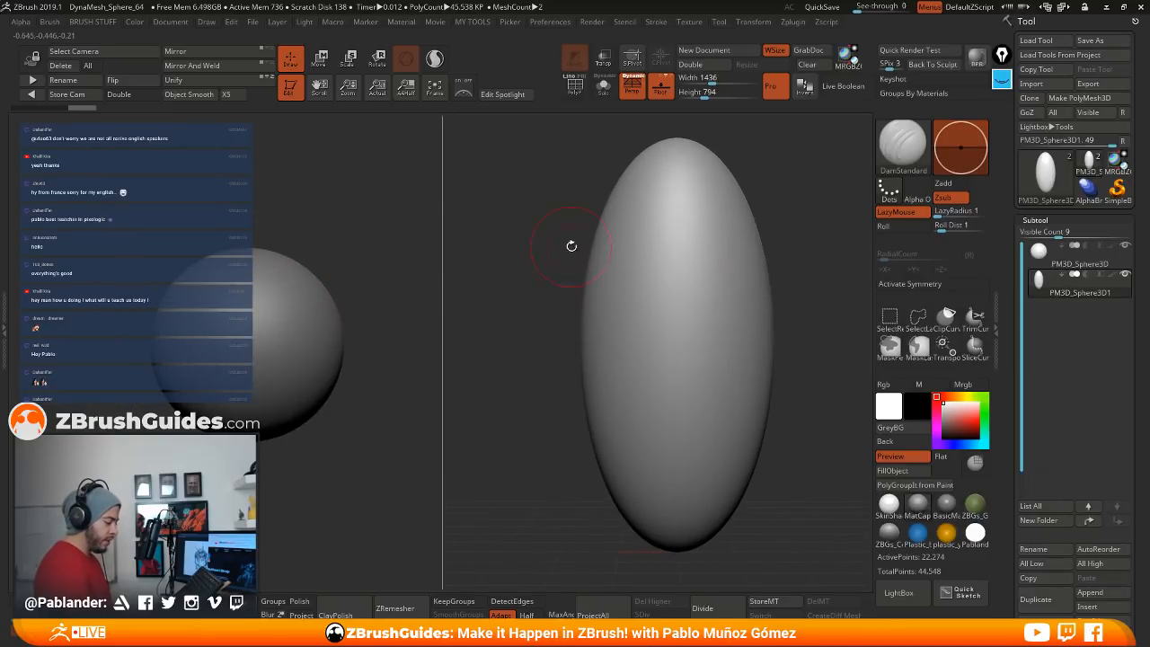
{"action": "left_click_drag", "start_coordinate": [583, 262], "coordinate": [586, 262]}
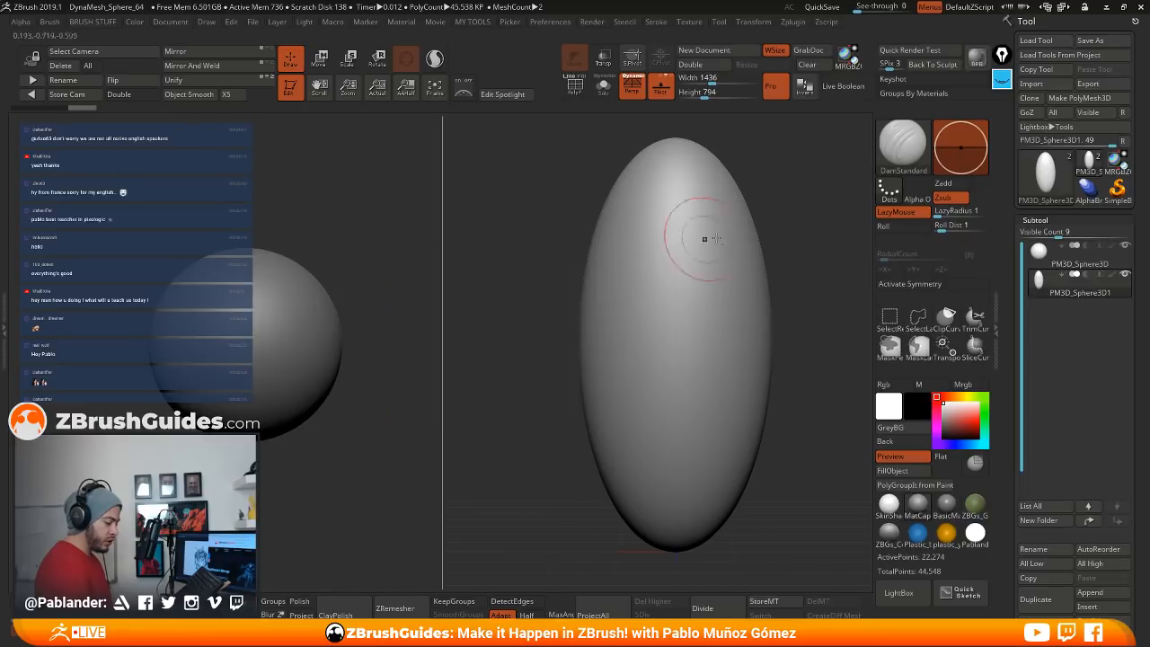
Step: Make the original sphere the active subtool and examine the swapped split view
{"action": "left_click", "coordinate": [1039, 254]}
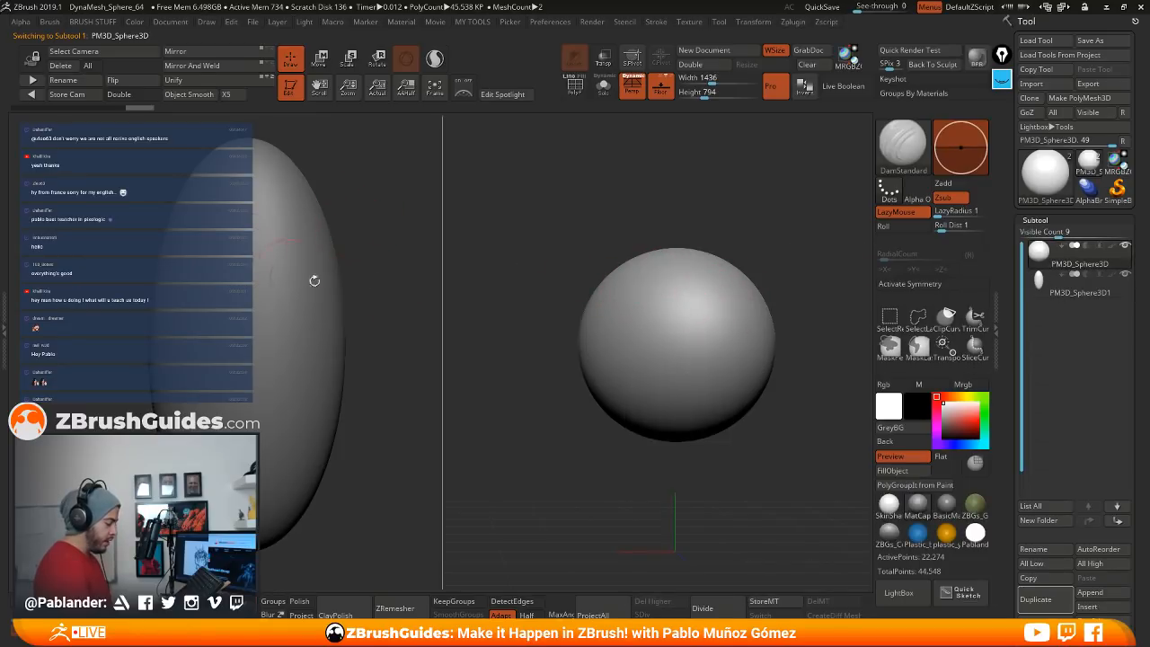
{"action": "right_click_drag", "start_coordinate": [633, 314], "coordinate": [620, 309], "text": "alt"}
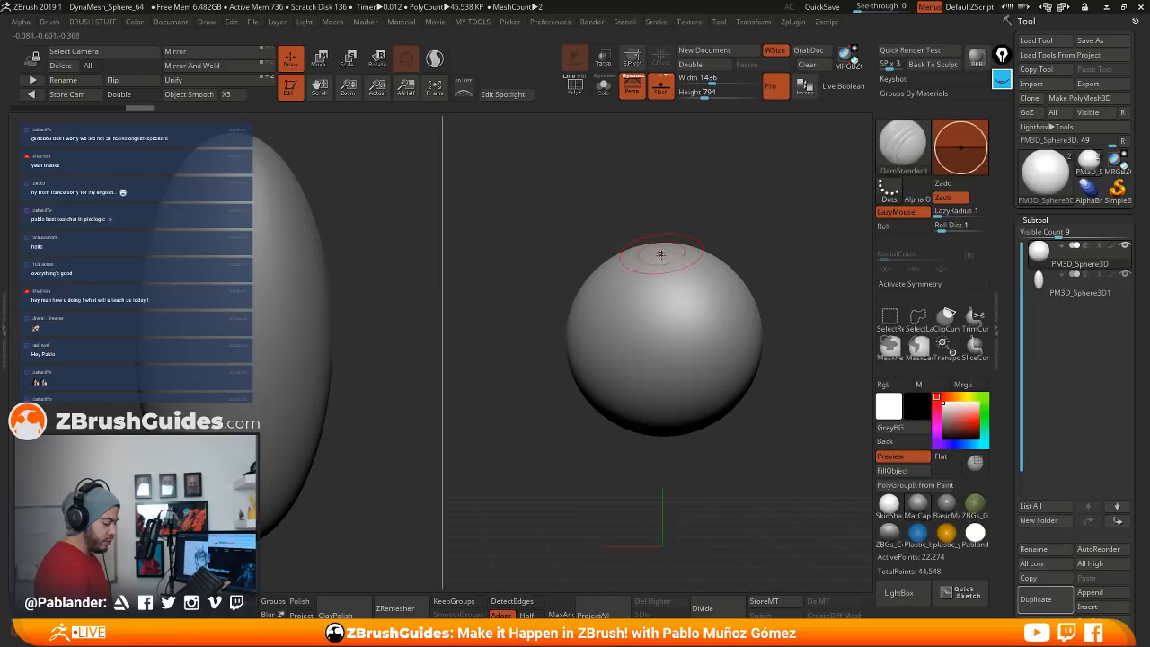
{"action": "left_click_drag", "start_coordinate": [387, 302], "coordinate": [394, 237], "text": "alt"}
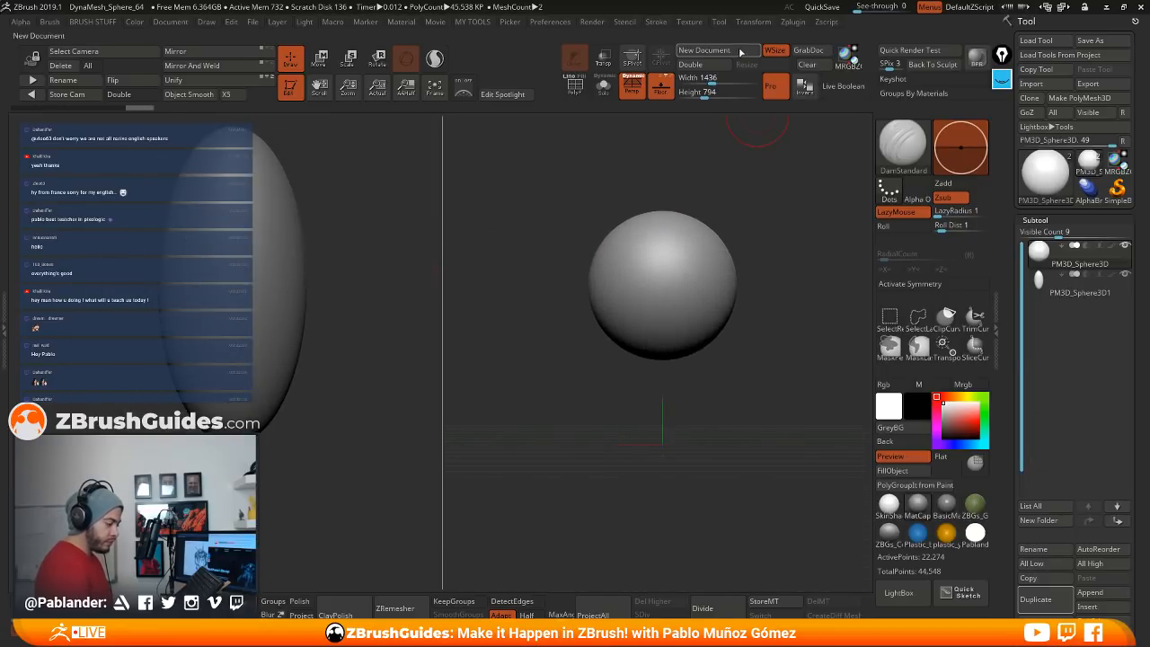
Step: Turn Split Screen off and delete the stretched copy of the sphere
{"action": "left_click", "coordinate": [753, 21]}
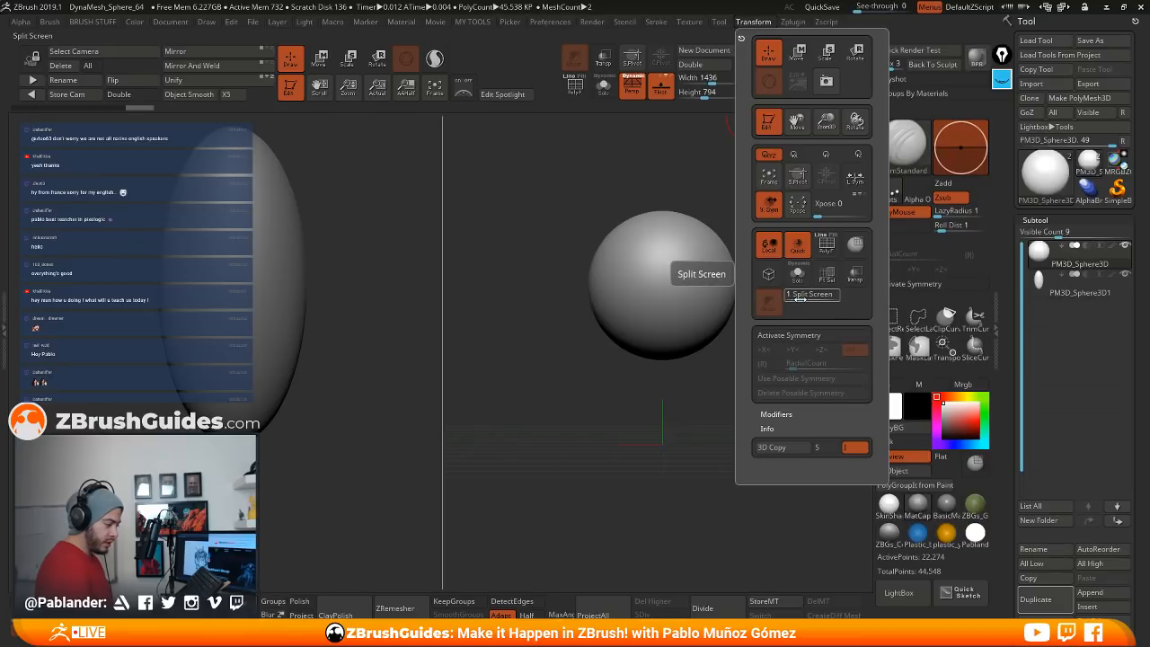
{"action": "left_click", "coordinate": [800, 295]}
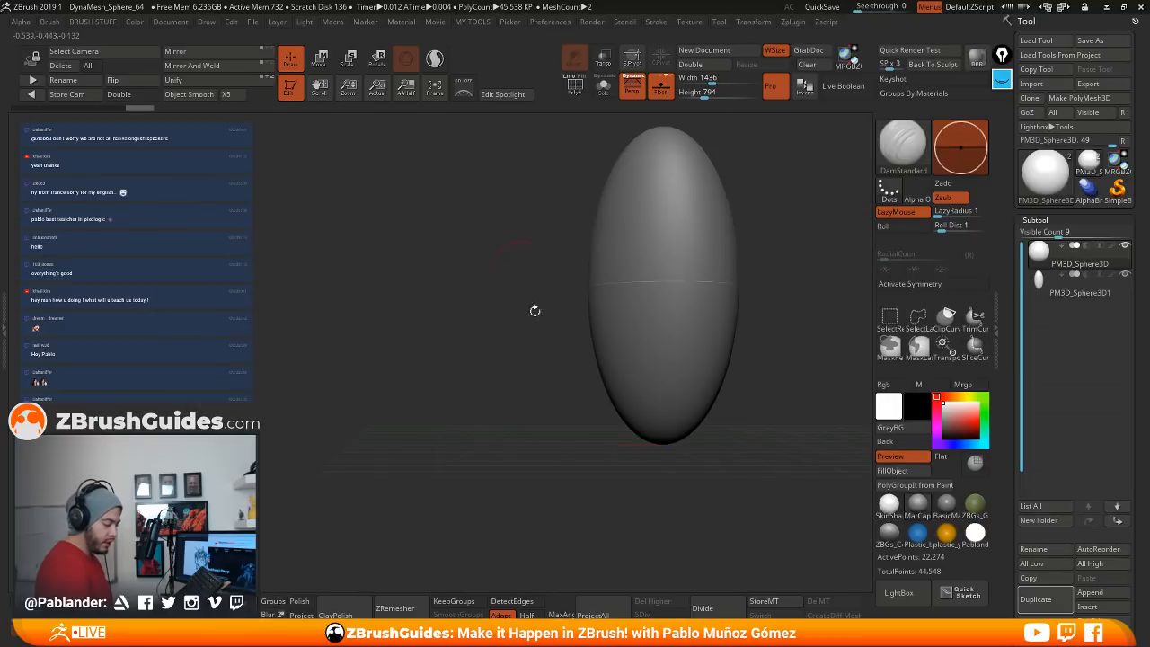
{"action": "left_click", "coordinate": [1098, 287]}
{"action": "left_click", "coordinate": [1035, 620]}
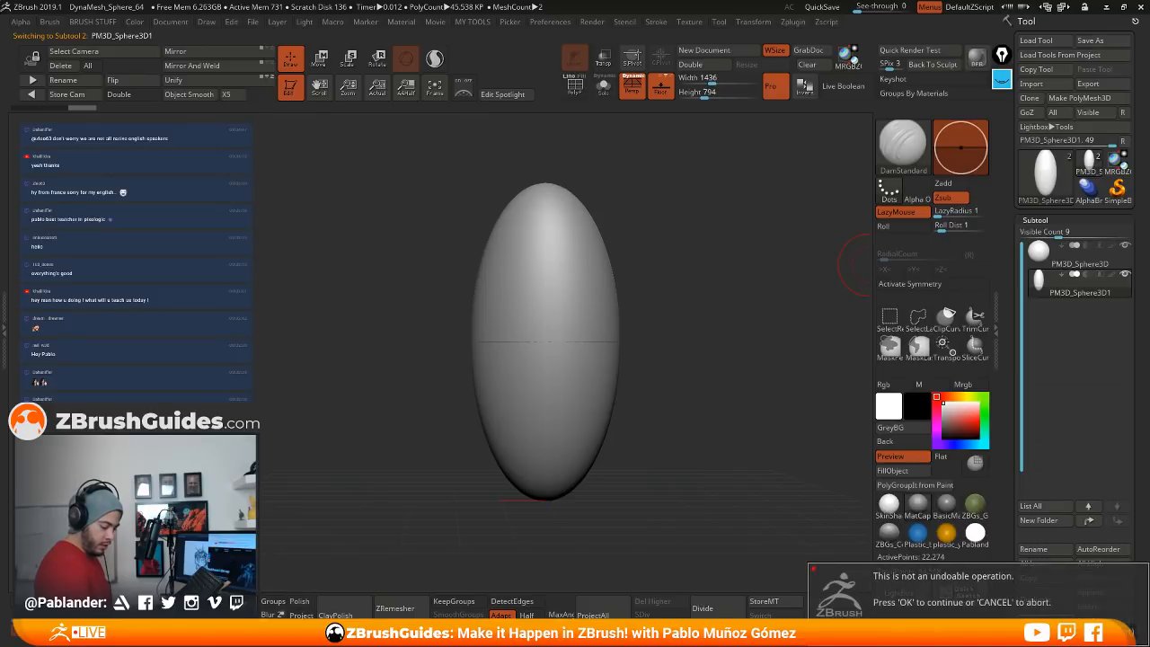
{"action": "key", "text": "Return"}
{"action": "left_click_drag", "start_coordinate": [730, 273], "coordinate": [652, 303], "text": "alt"}
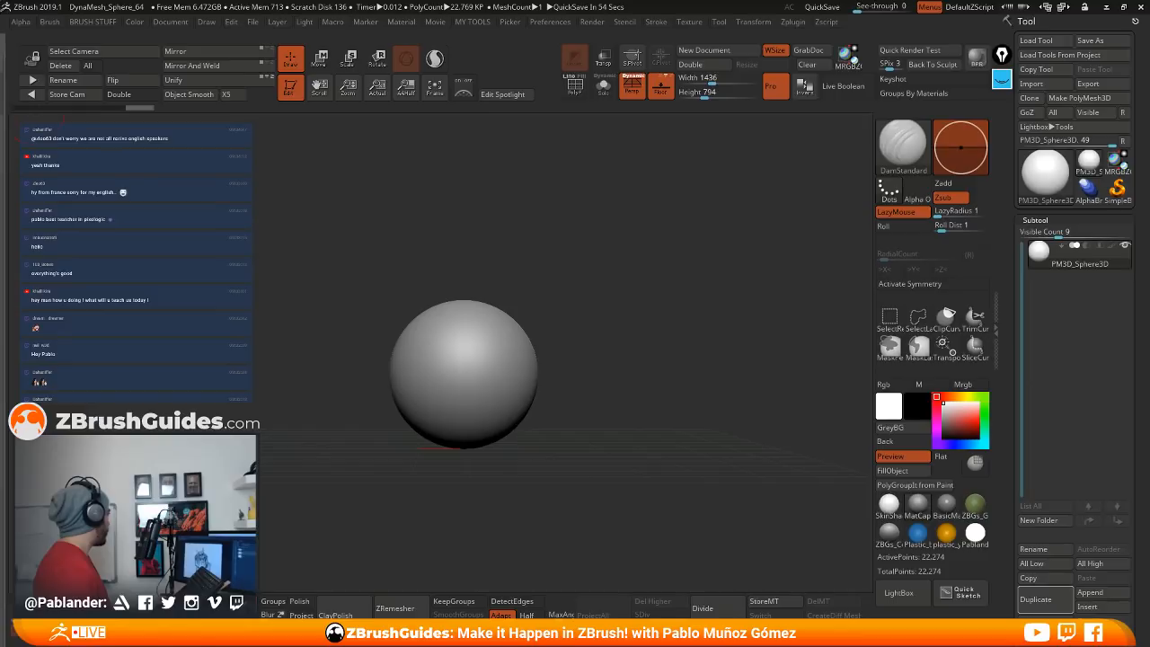
Step: Switch to Photoshop and show the owl character sketch full screen
{"action": "mouse_move", "coordinate": [0, 42]}
{"action": "left_mouse_down"}
{"action": "mouse_move", "coordinate": [0, 229]}
{"action": "mouse_move", "coordinate": [491, 55]}
{"action": "left_mouse_up"}
{"action": "double_click", "coordinate": [491, 55]}
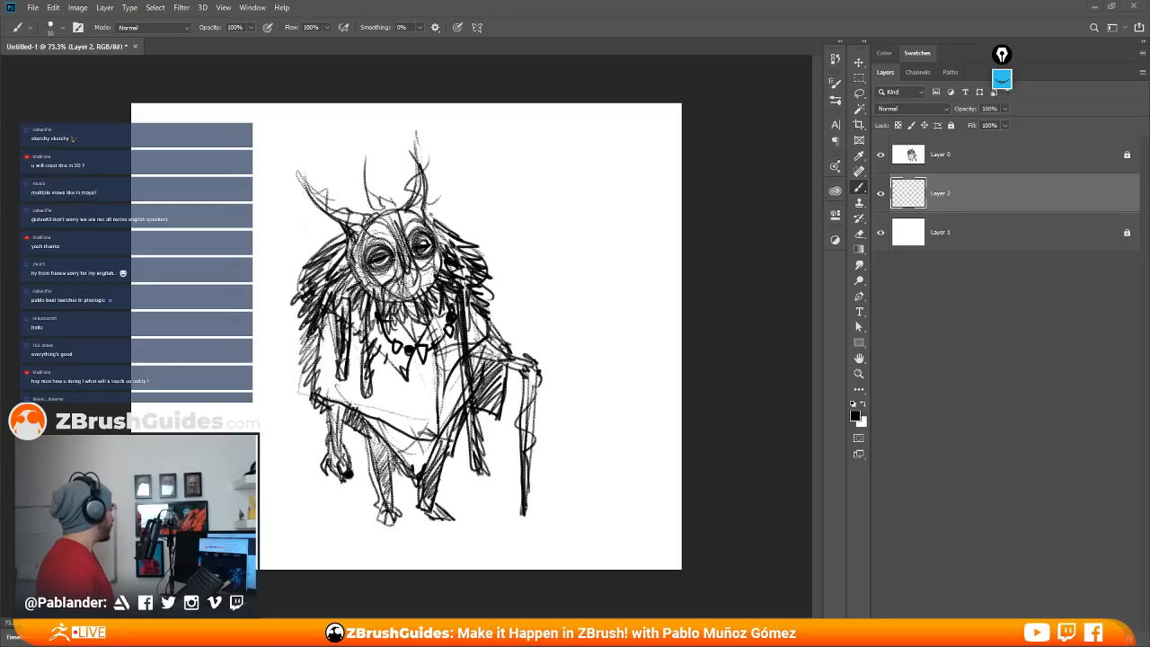
Step: Switch to the browser and look over the introduction and purpose of the Clothes & Drapery course
{"action": "left_click_drag", "start_coordinate": [225, 195], "coordinate": [662, 4]}
{"action": "scroll", "coordinate": [762, 227], "scroll_direction": "down", "scroll_amount": 4}
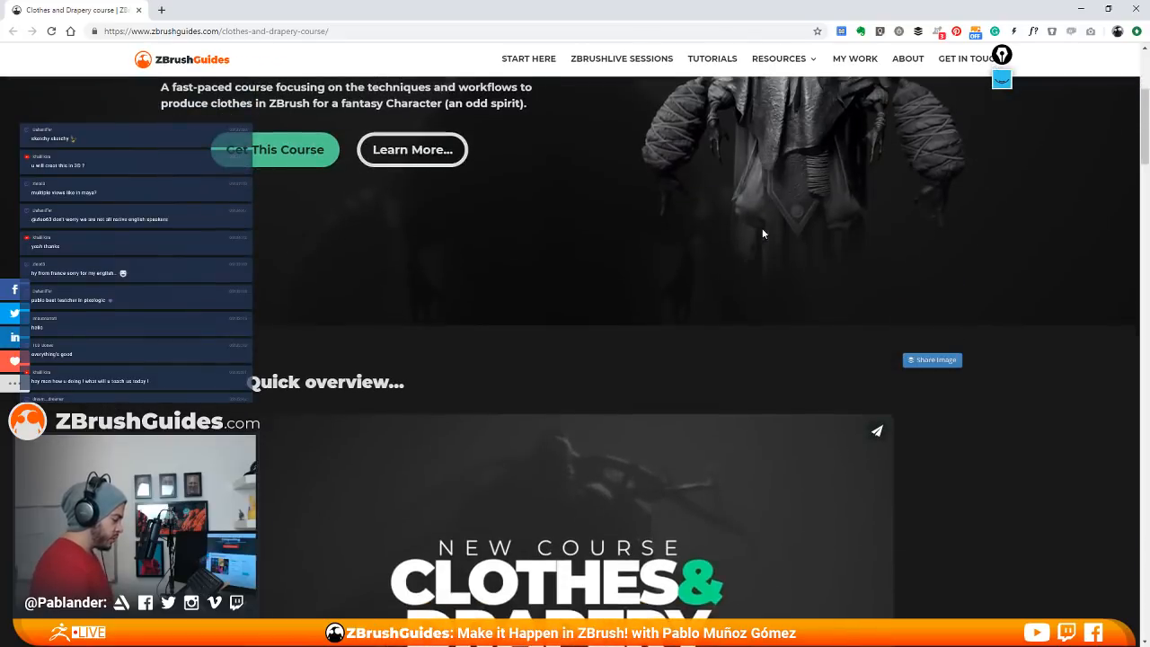
{"action": "scroll", "coordinate": [773, 243], "scroll_direction": "up", "scroll_amount": 4}
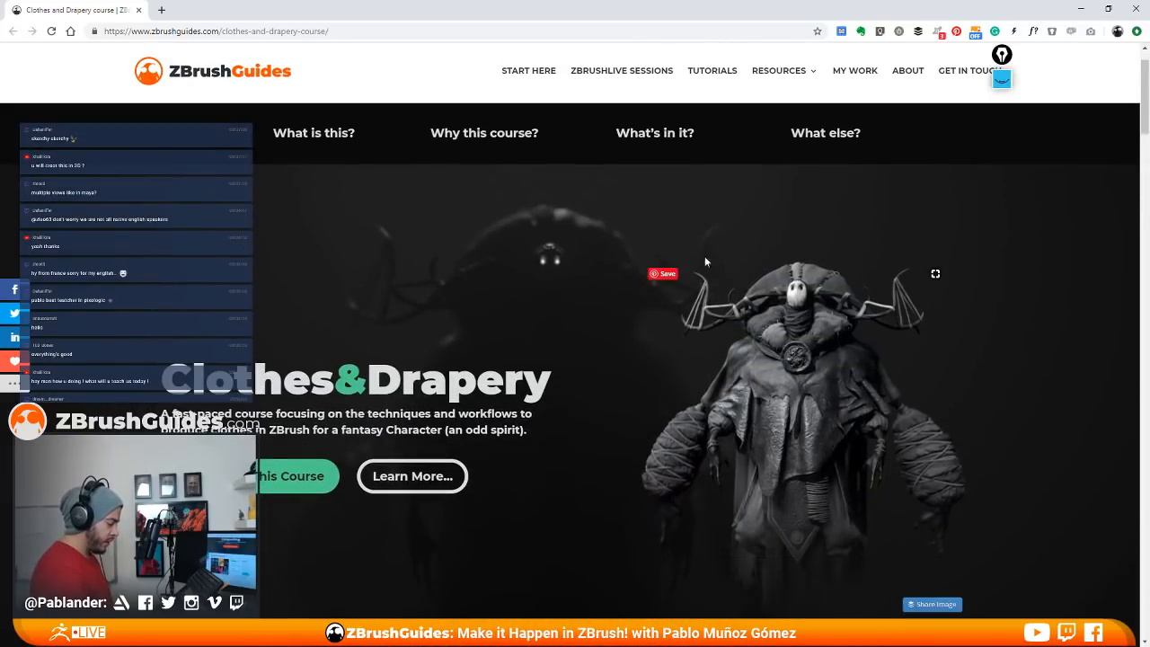
{"action": "scroll", "coordinate": [627, 318], "scroll_direction": "down", "scroll_amount": 2}
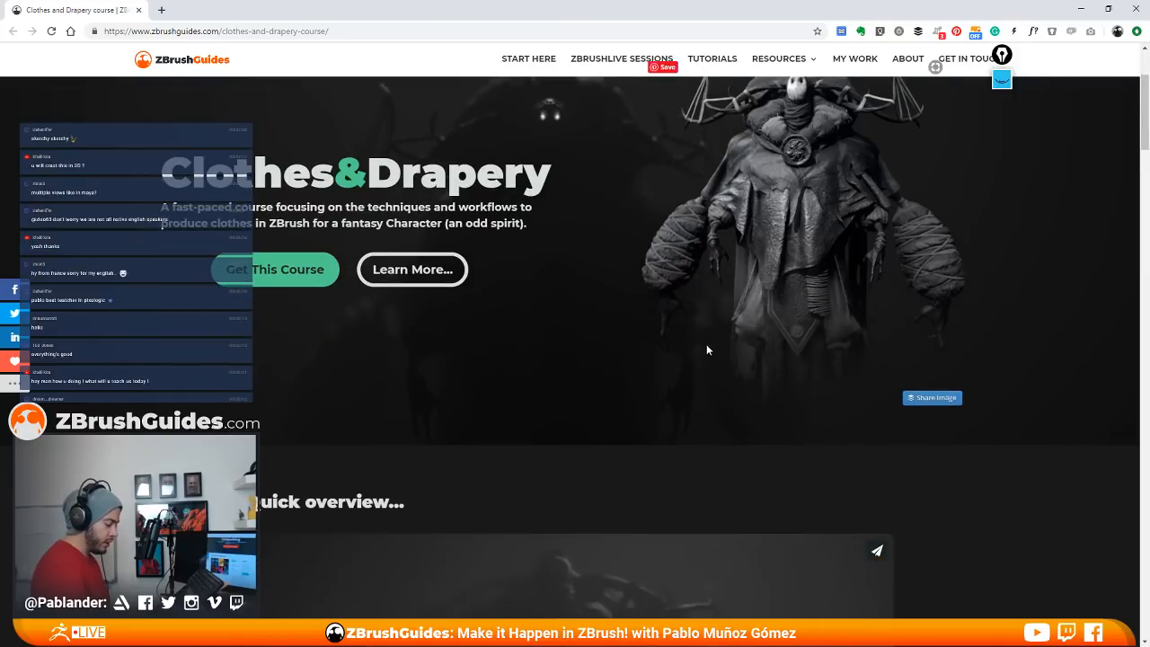
{"action": "scroll", "coordinate": [707, 345], "scroll_direction": "down", "scroll_amount": 7}
{"action": "scroll", "coordinate": [615, 354], "scroll_direction": "down", "scroll_amount": 3}
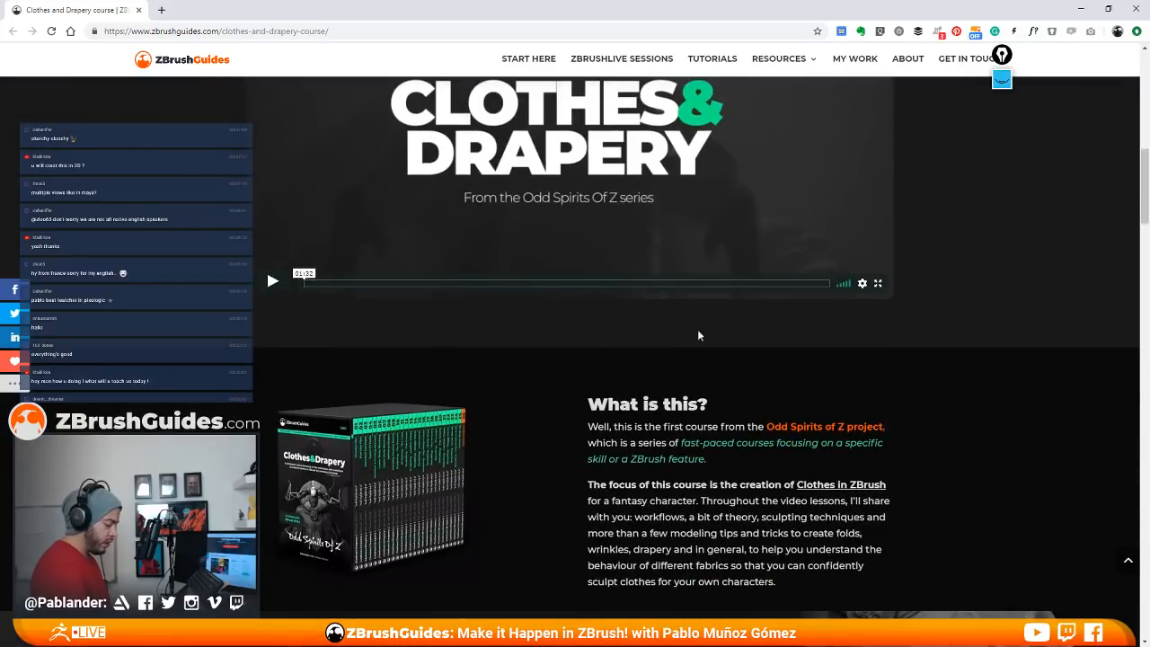
{"action": "scroll", "coordinate": [513, 303], "scroll_direction": "down", "scroll_amount": 3}
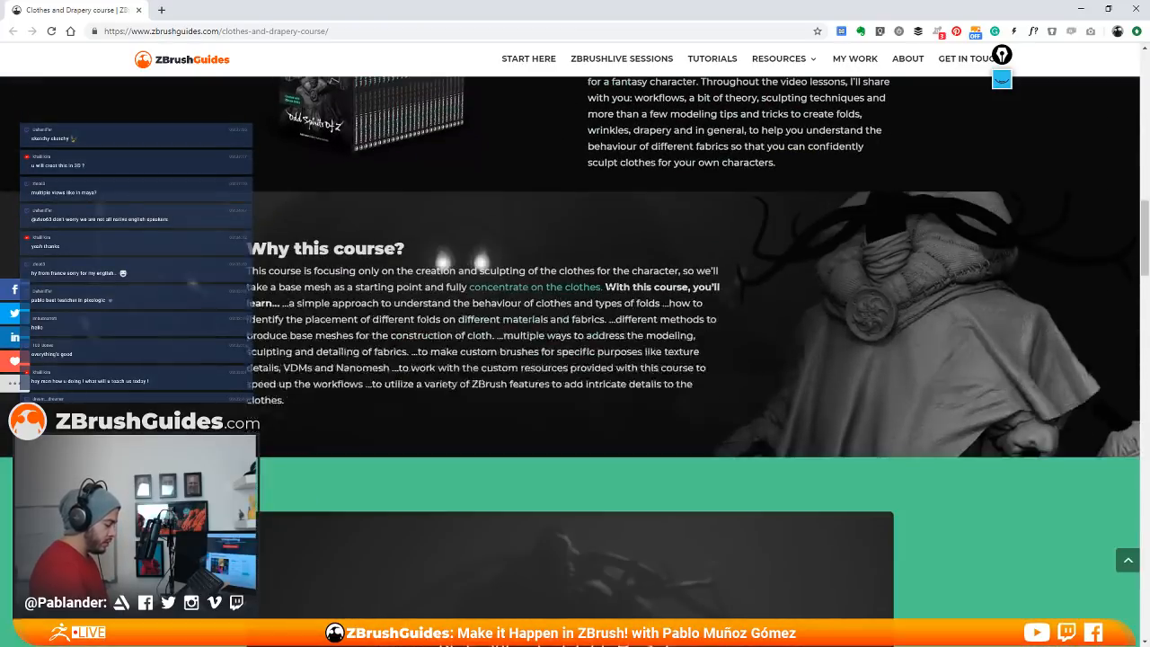
{"action": "scroll", "coordinate": [476, 251], "scroll_direction": "up", "scroll_amount": 2}
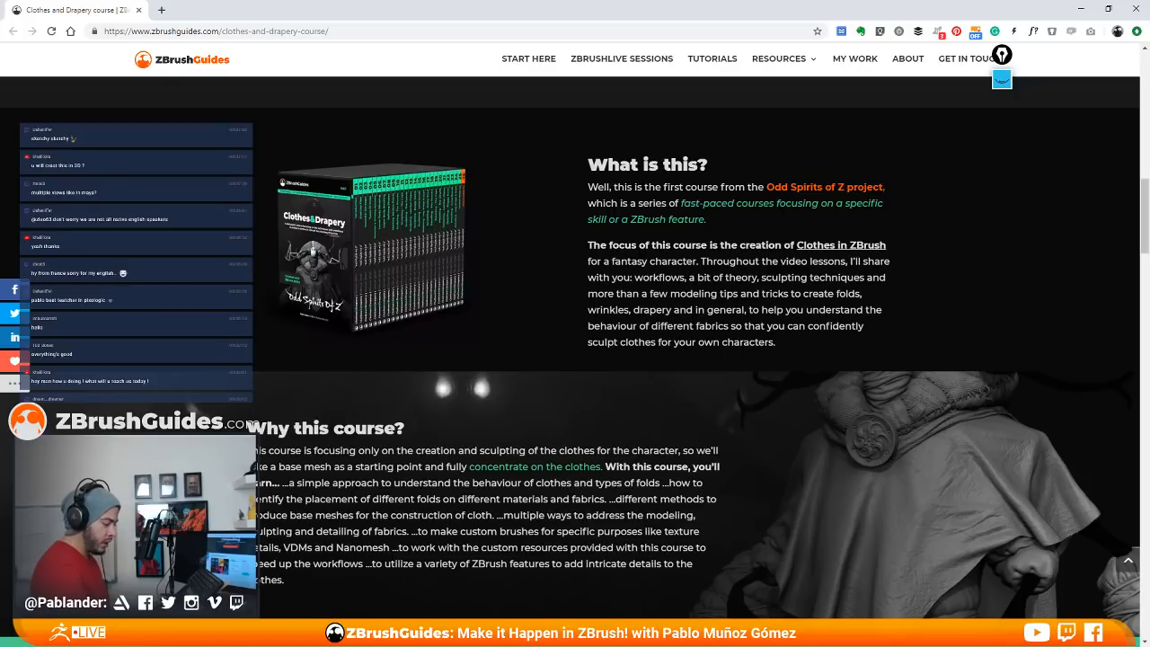
Step: Examine the course contents and included brush examples on the page, dismissing the newsletter pop-up
{"action": "scroll", "coordinate": [652, 374], "scroll_direction": "down", "scroll_amount": 13}
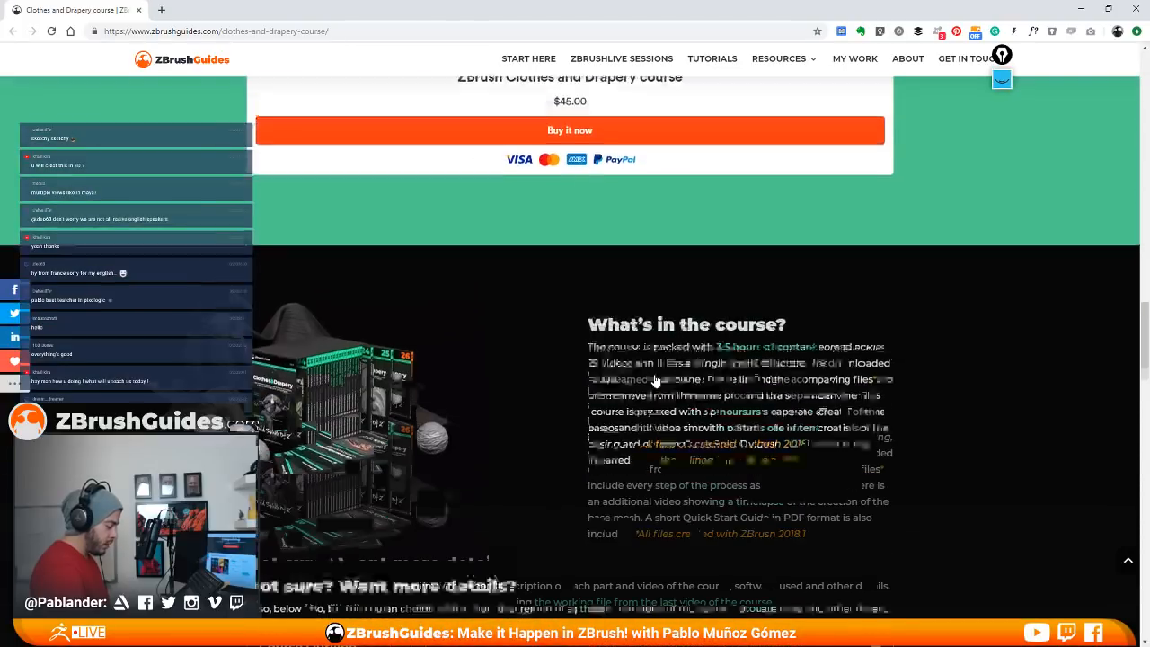
{"action": "scroll", "coordinate": [654, 374], "scroll_direction": "down", "scroll_amount": 8}
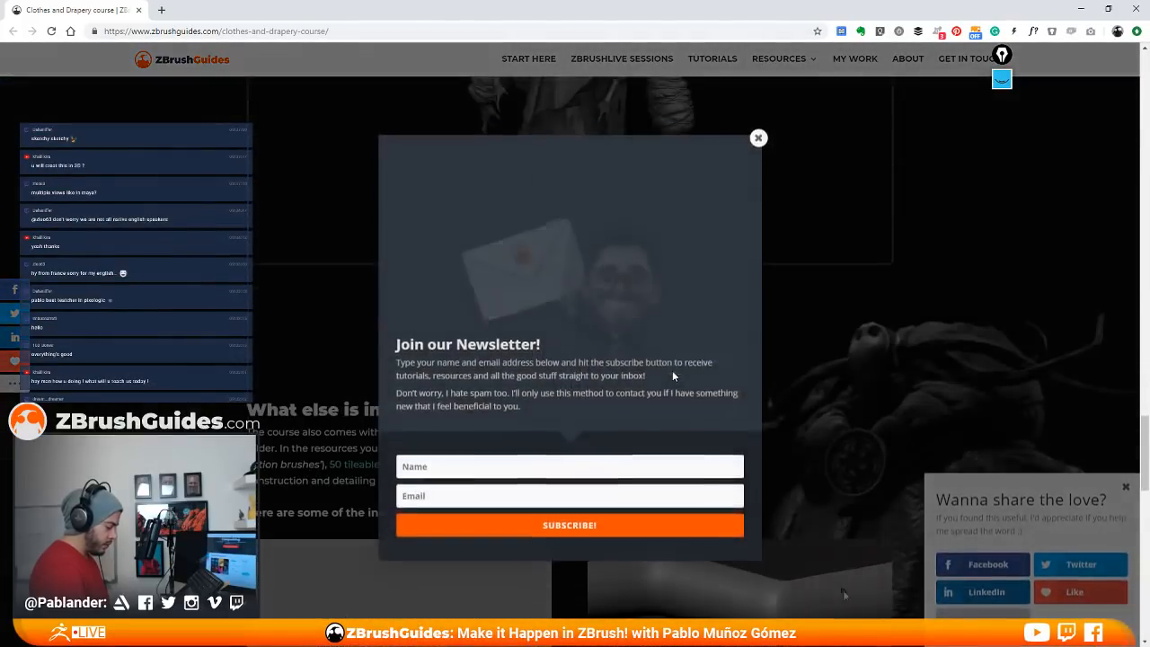
{"action": "left_click", "coordinate": [757, 139]}
{"action": "scroll", "coordinate": [701, 336], "scroll_direction": "down", "scroll_amount": 1}
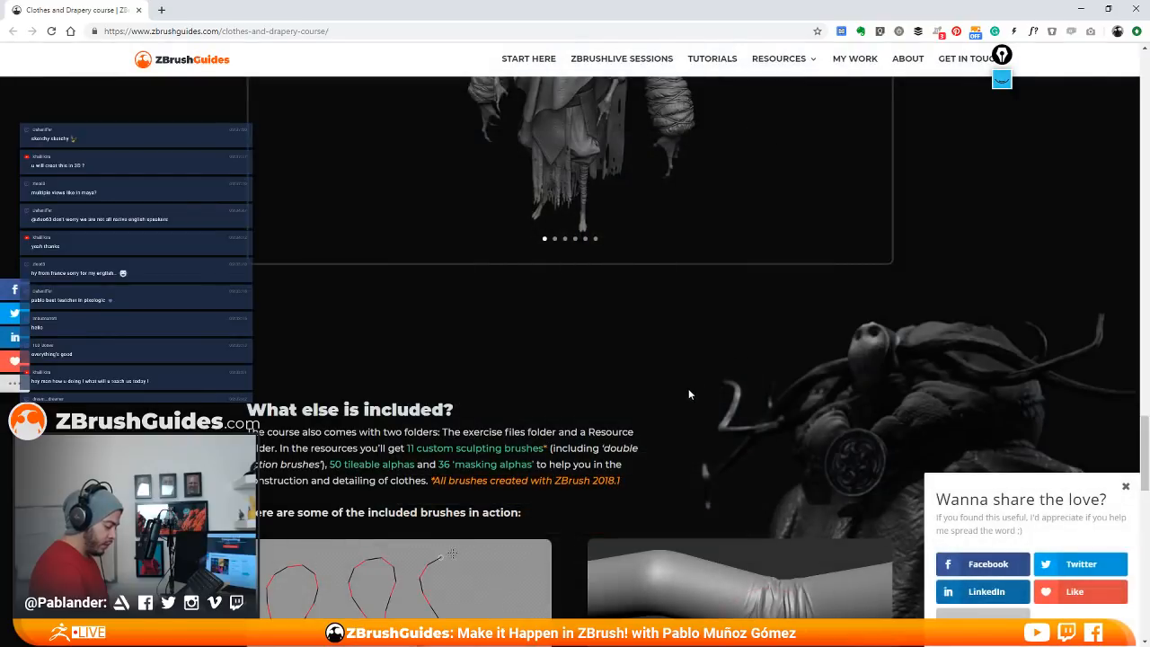
{"action": "scroll", "coordinate": [678, 419], "scroll_direction": "down", "scroll_amount": 2}
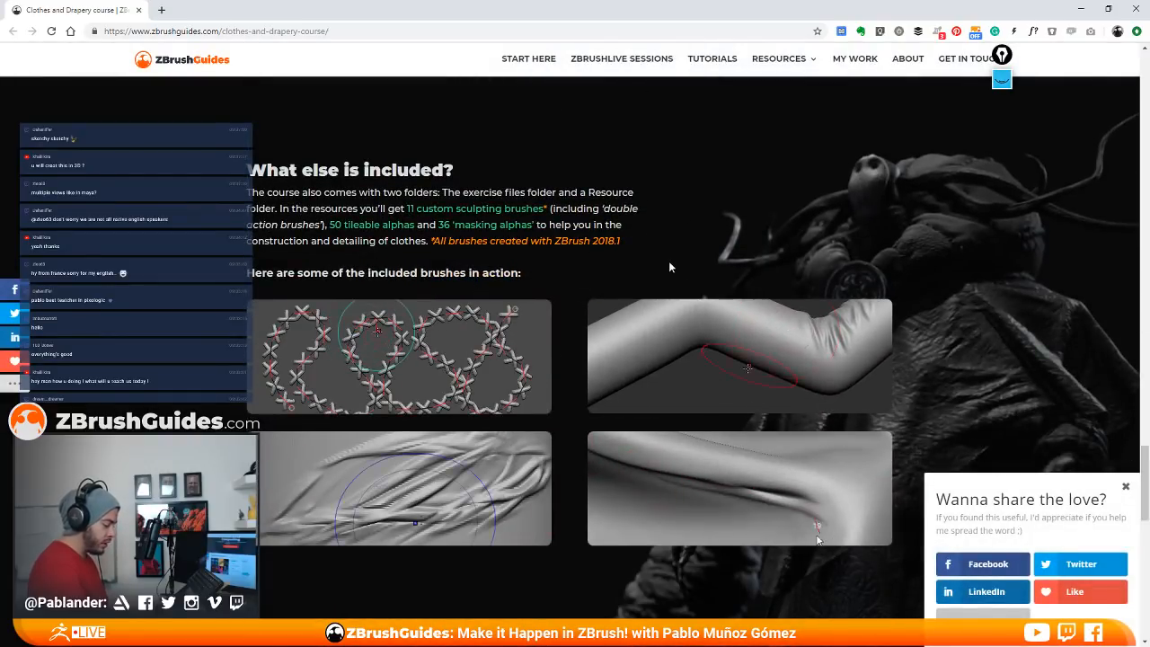
{"action": "scroll", "coordinate": [696, 270], "scroll_direction": "down", "scroll_amount": 1}
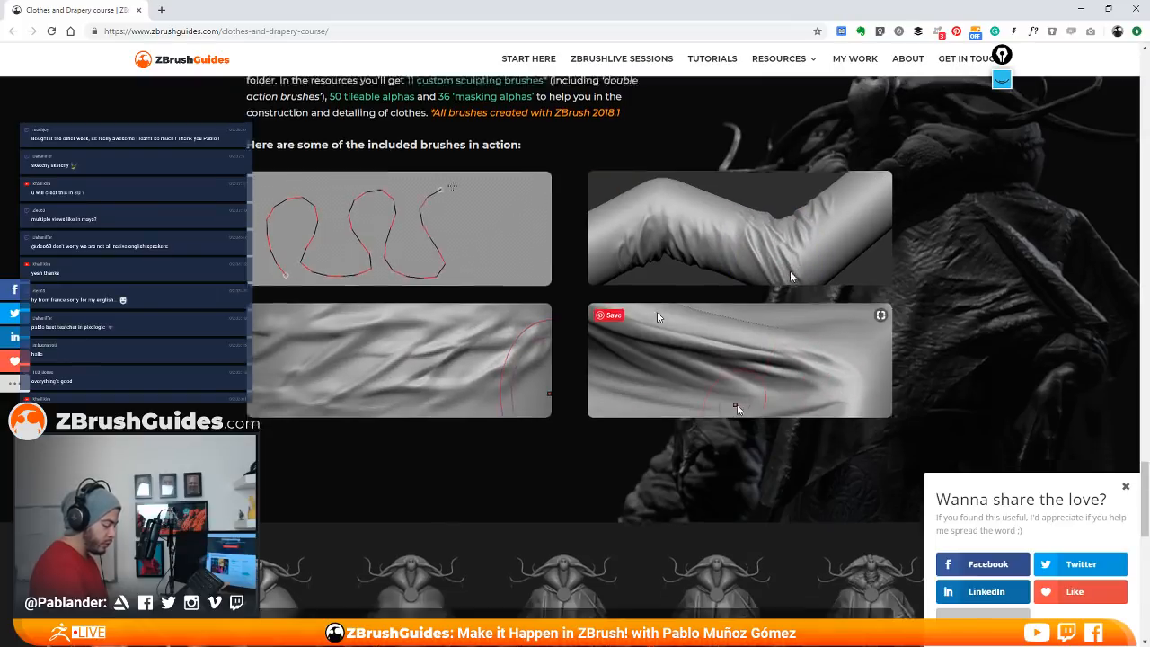
Step: Look back over the course page from the brush examples up to the Clothes & Drapery title banner
{"action": "scroll", "coordinate": [634, 347], "scroll_direction": "down", "scroll_amount": 1}
{"action": "scroll", "coordinate": [634, 347], "scroll_direction": "up", "scroll_amount": 15}
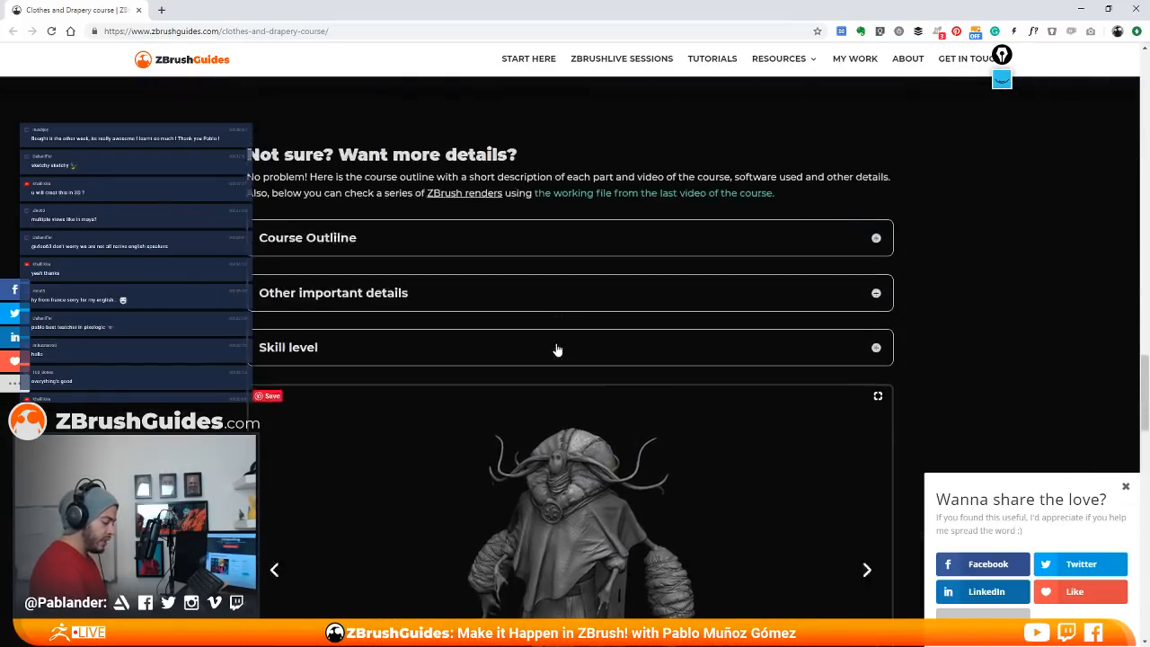
{"action": "scroll", "coordinate": [559, 350], "scroll_direction": "up", "scroll_amount": 15}
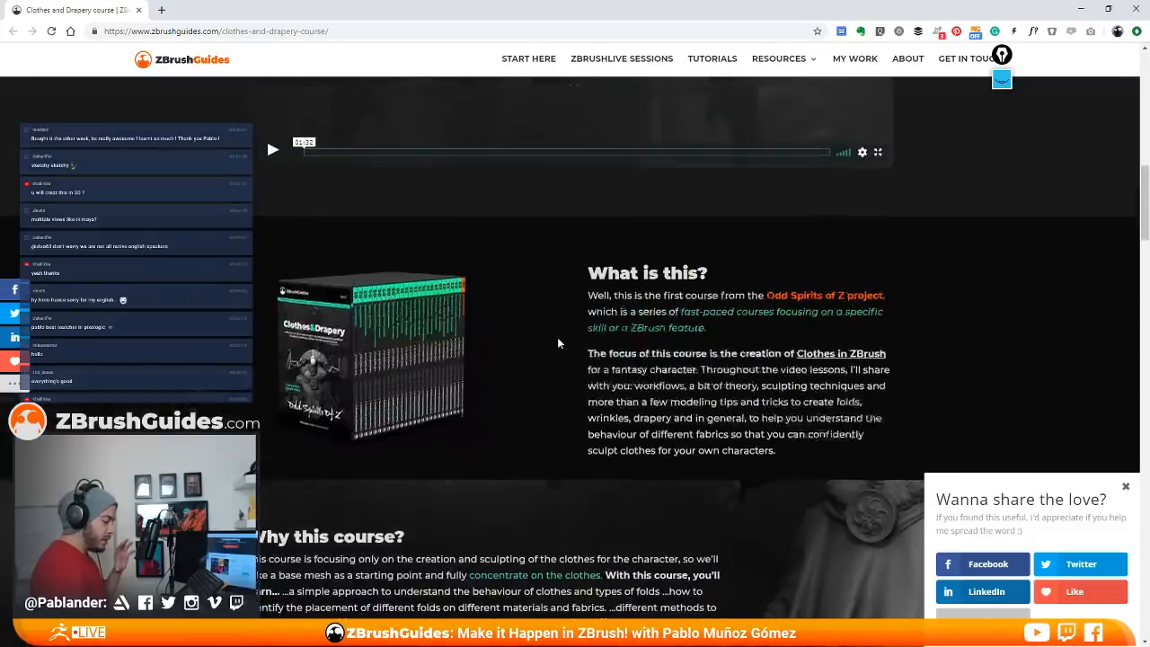
{"action": "scroll", "coordinate": [557, 340], "scroll_direction": "down", "scroll_amount": 5}
{"action": "scroll", "coordinate": [557, 340], "scroll_direction": "up", "scroll_amount": 7}
{"action": "scroll", "coordinate": [557, 337], "scroll_direction": "down", "scroll_amount": 4}
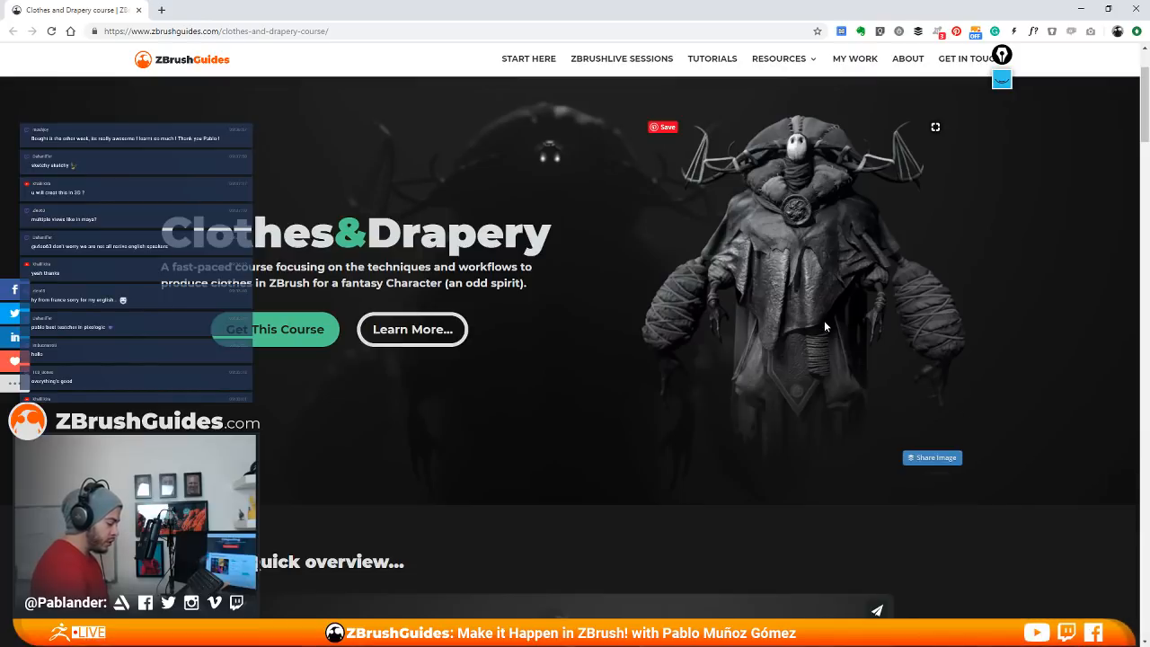
{"action": "scroll", "coordinate": [818, 320], "scroll_direction": "up", "scroll_amount": 2}
{"action": "scroll", "coordinate": [770, 339], "scroll_direction": "down", "scroll_amount": 2}
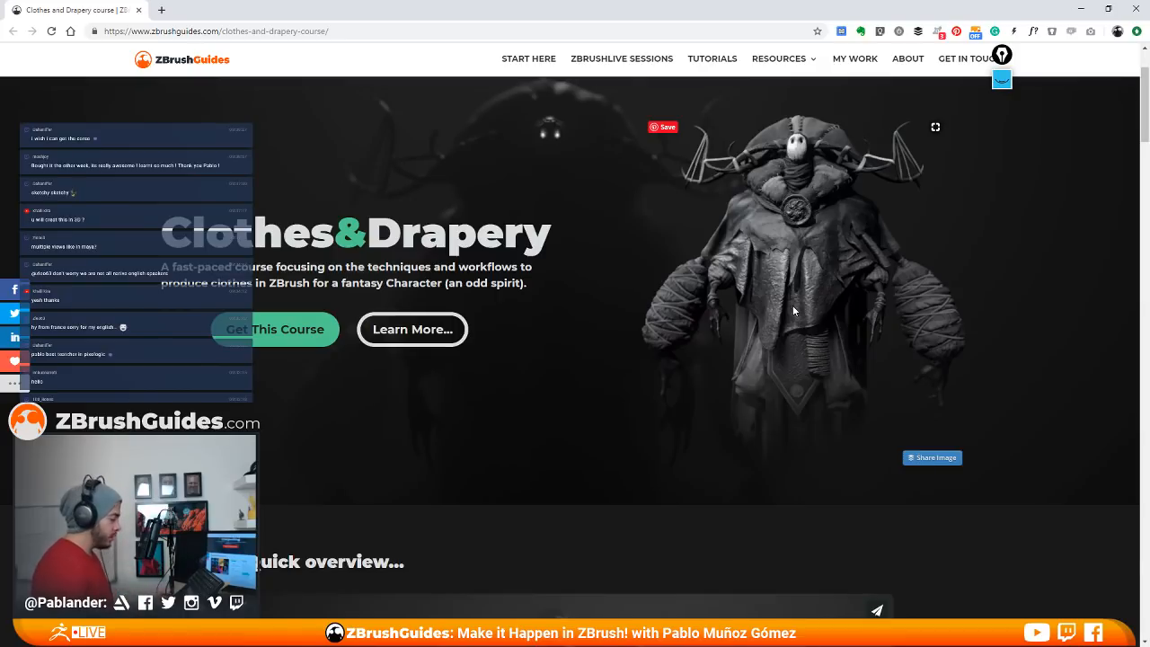
Step: Close the browser to return to the Photoshop sketch and set the foreground colour to red (#dc1c1c), keeping Layer 2 under the sketch layer
{"action": "left_click", "coordinate": [1136, 8]}
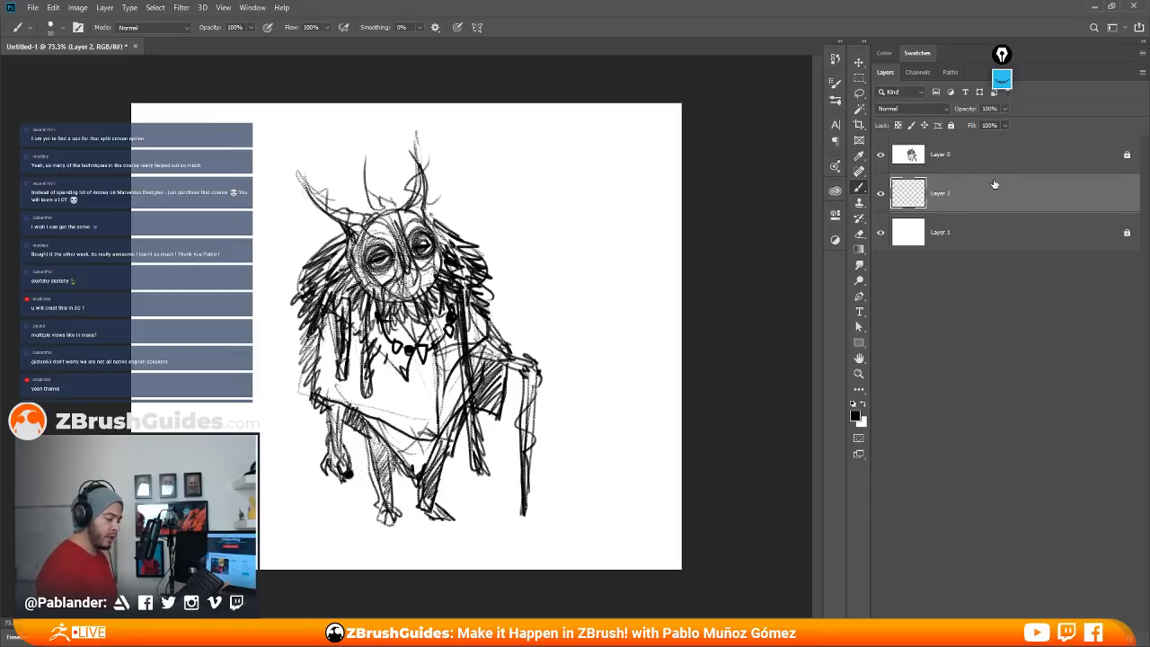
{"action": "left_click_drag", "start_coordinate": [993, 184], "coordinate": [970, 145]}
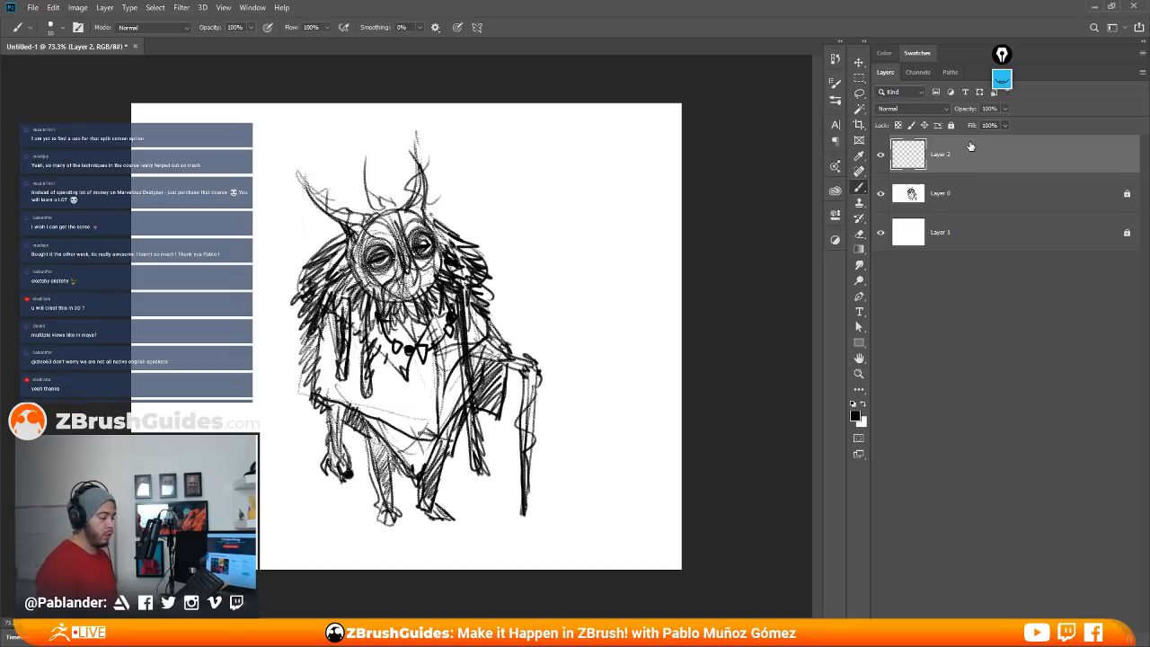
{"action": "left_click", "coordinate": [855, 415]}
{"action": "left_click", "coordinate": [847, 355]}
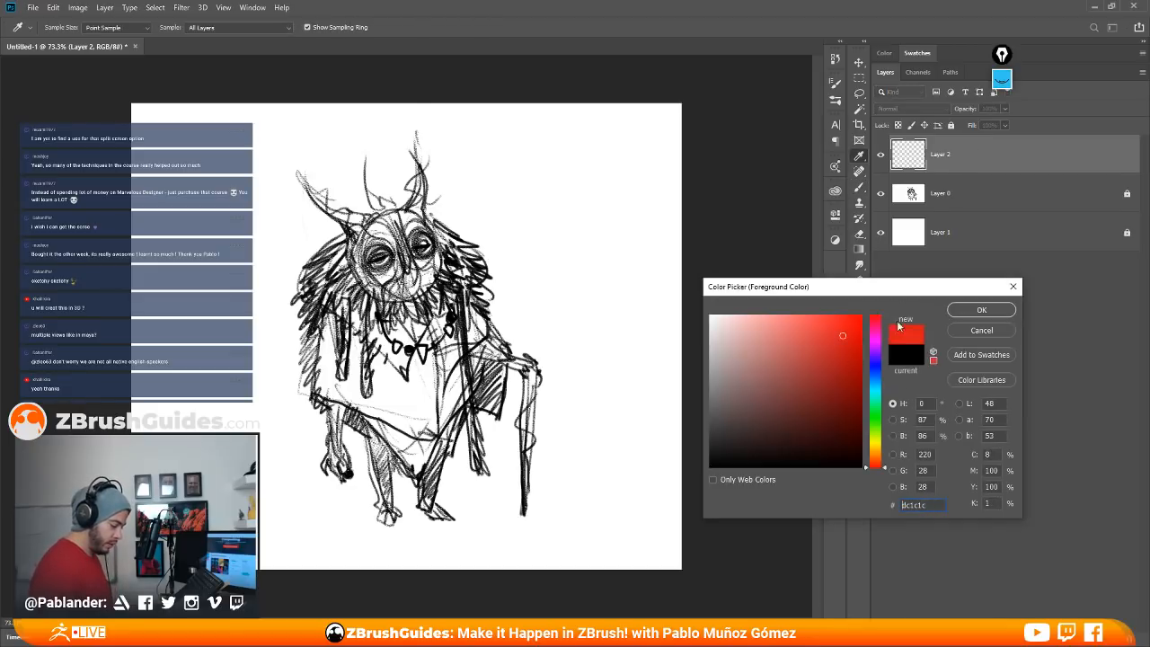
{"action": "left_click", "coordinate": [981, 310]}
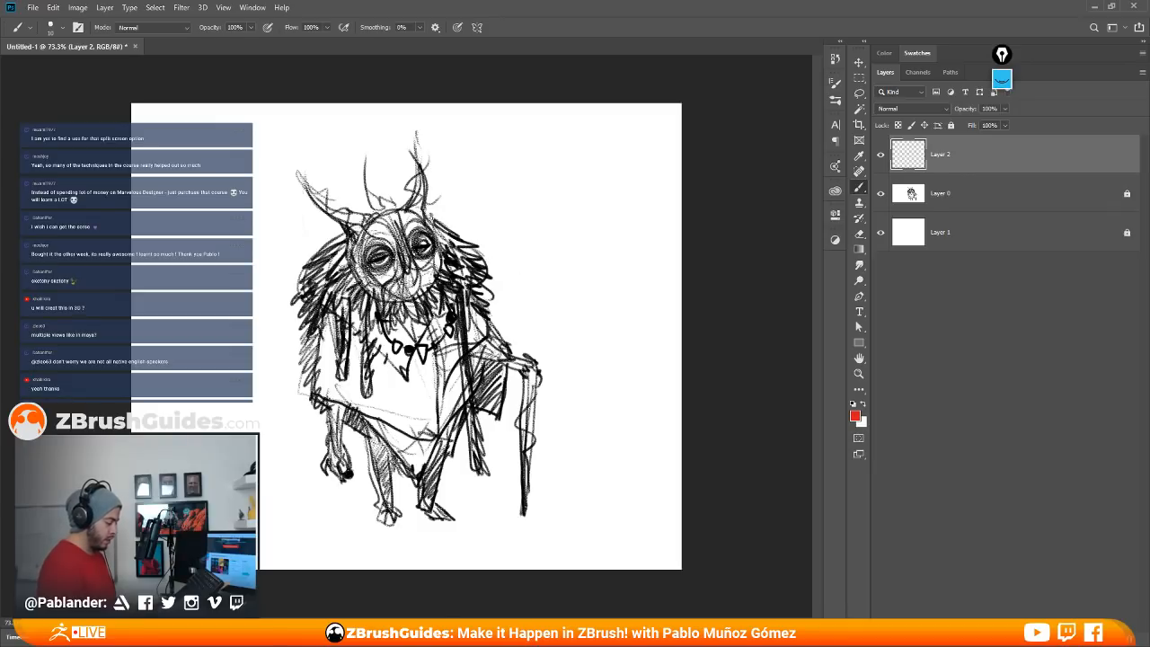
{"action": "left_click_drag", "start_coordinate": [939, 154], "coordinate": [957, 200]}
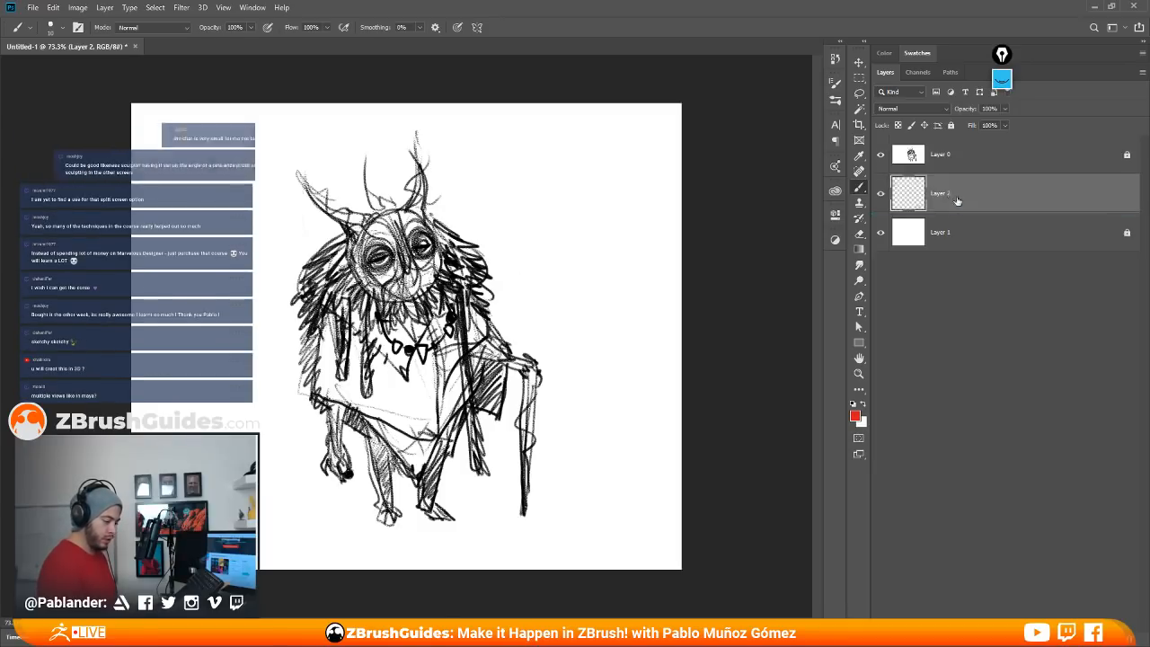
Step: Paint the feathers around the owl's shoulders, collar and hanging sleeve red on Layer 2 with a 34 px brush
{"action": "right_click", "coordinate": [550, 188]}
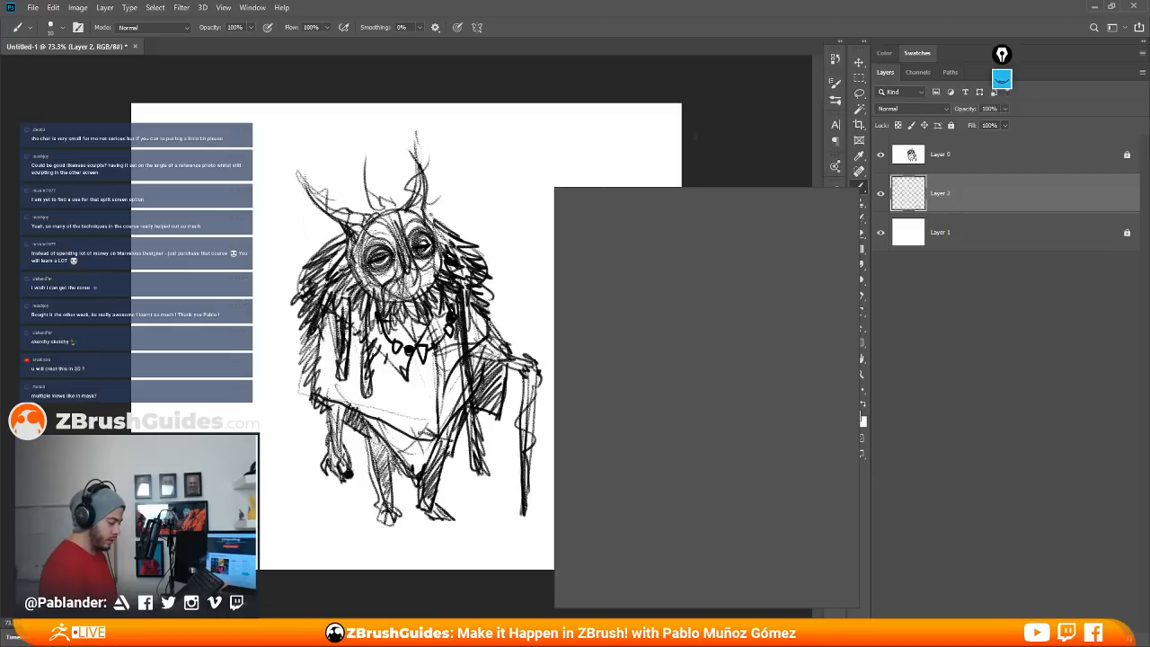
{"action": "key", "text": "Escape"}
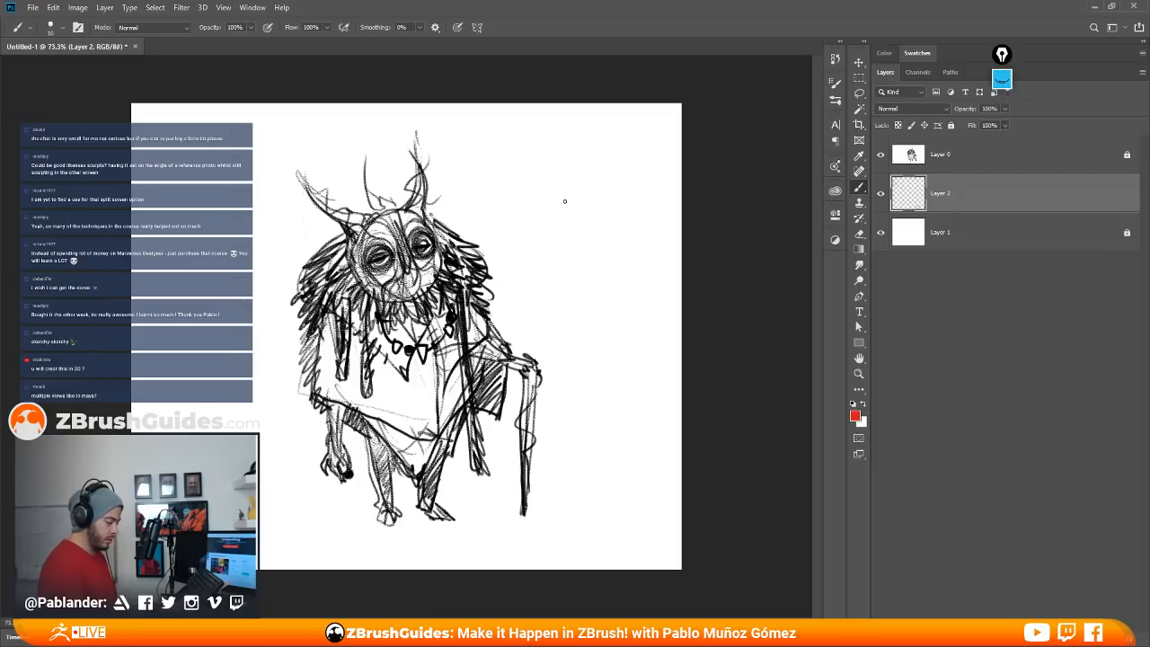
{"action": "right_click", "coordinate": [566, 200]}
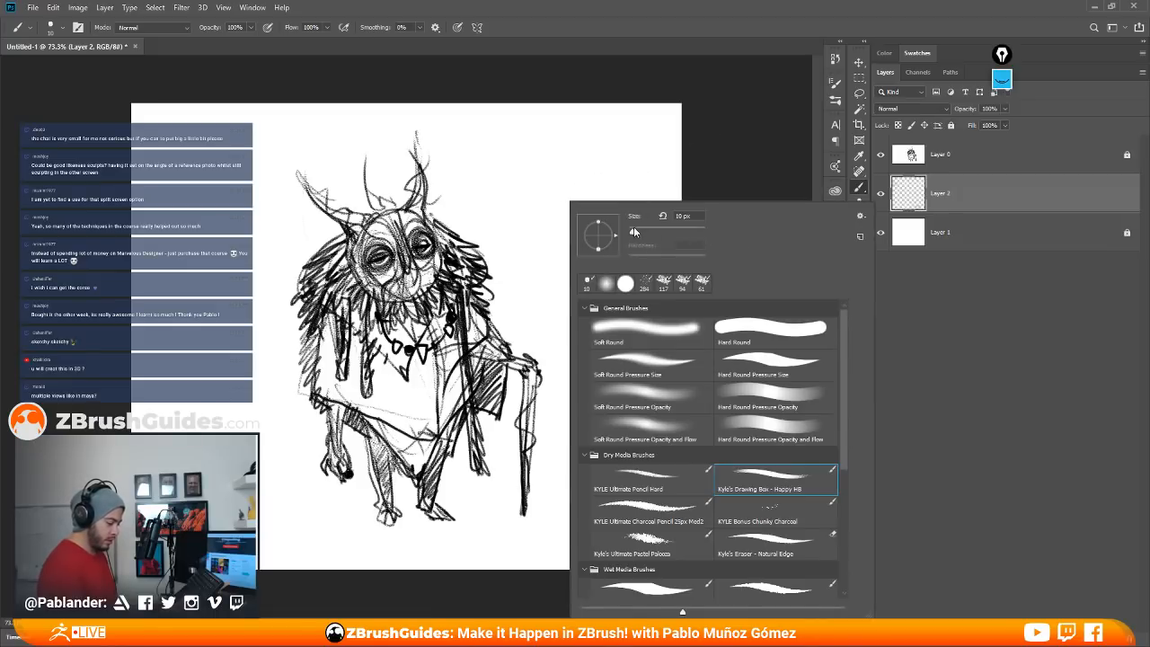
{"action": "left_click_drag", "start_coordinate": [633, 231], "coordinate": [642, 231]}
{"action": "left_click", "coordinate": [716, 163]}
{"action": "mouse_move", "coordinate": [340, 243]}
{"action": "left_mouse_down"}
{"action": "mouse_move", "coordinate": [317, 307]}
{"action": "mouse_move", "coordinate": [344, 296]}
{"action": "mouse_move", "coordinate": [360, 306]}
{"action": "mouse_move", "coordinate": [323, 258]}
{"action": "left_mouse_up"}
{"action": "mouse_move", "coordinate": [332, 300]}
{"action": "left_mouse_down"}
{"action": "mouse_move", "coordinate": [311, 352]}
{"action": "mouse_move", "coordinate": [309, 406]}
{"action": "left_mouse_up"}
{"action": "left_click_drag", "start_coordinate": [341, 286], "coordinate": [361, 304]}
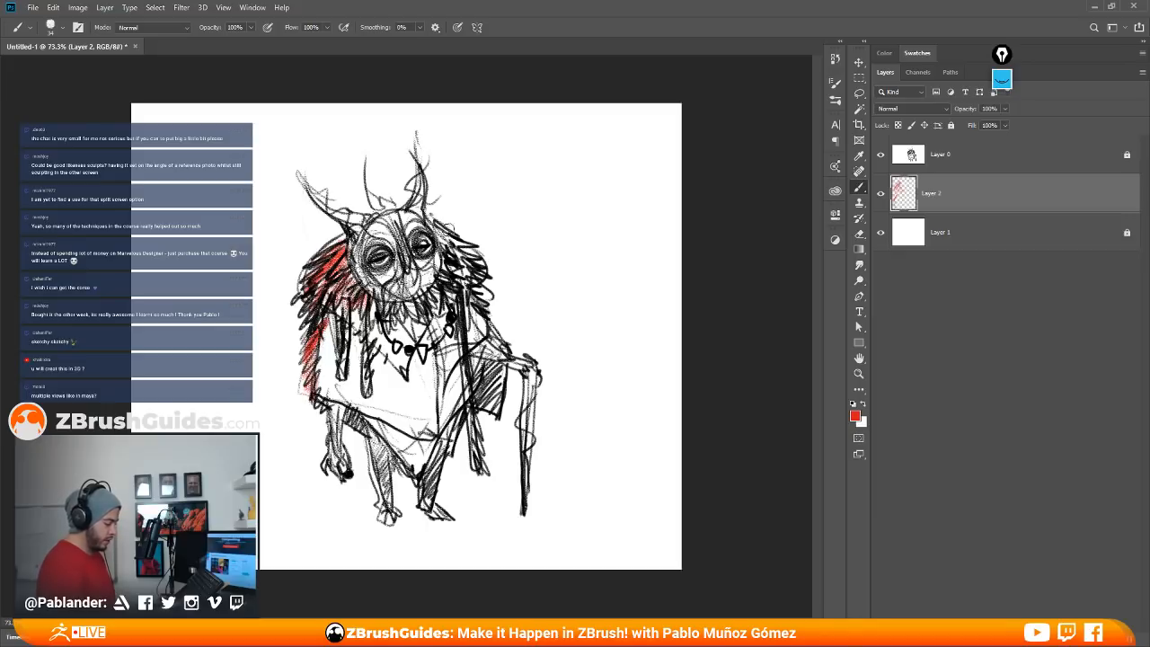
{"action": "mouse_move", "coordinate": [444, 225]}
{"action": "left_mouse_down"}
{"action": "mouse_move", "coordinate": [476, 257]}
{"action": "mouse_move", "coordinate": [436, 309]}
{"action": "mouse_move", "coordinate": [386, 320]}
{"action": "mouse_move", "coordinate": [334, 269]}
{"action": "mouse_move", "coordinate": [338, 237]}
{"action": "mouse_move", "coordinate": [307, 278]}
{"action": "left_mouse_up"}
{"action": "left_click_drag", "start_coordinate": [446, 233], "coordinate": [433, 222]}
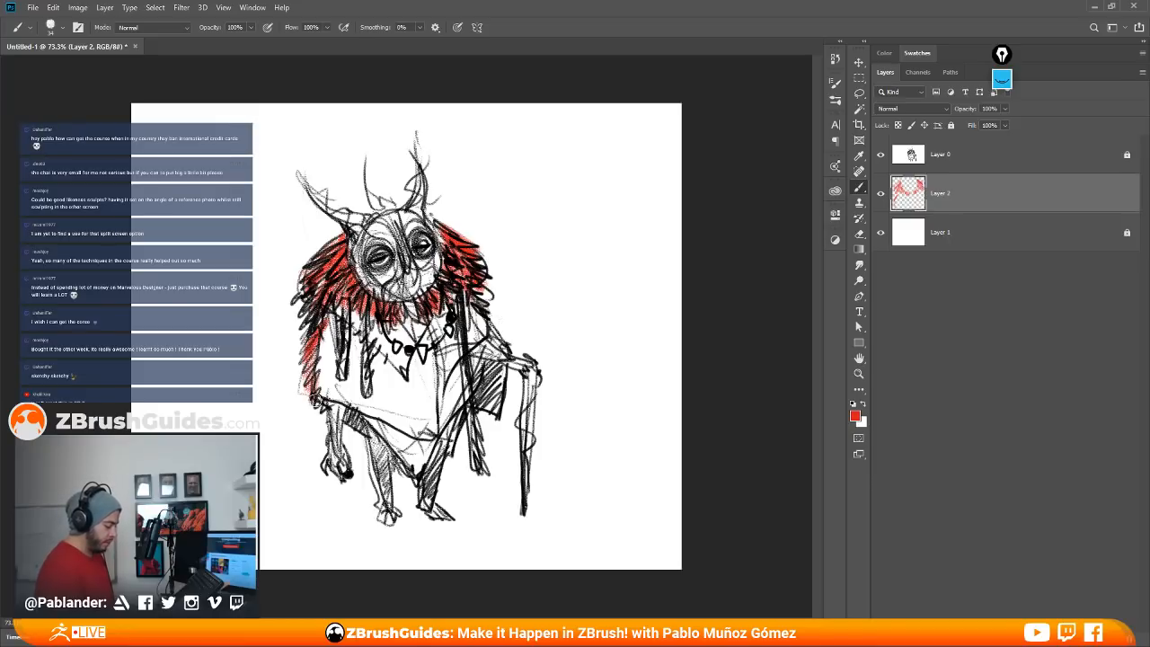
{"action": "left_click_drag", "start_coordinate": [313, 397], "coordinate": [325, 415]}
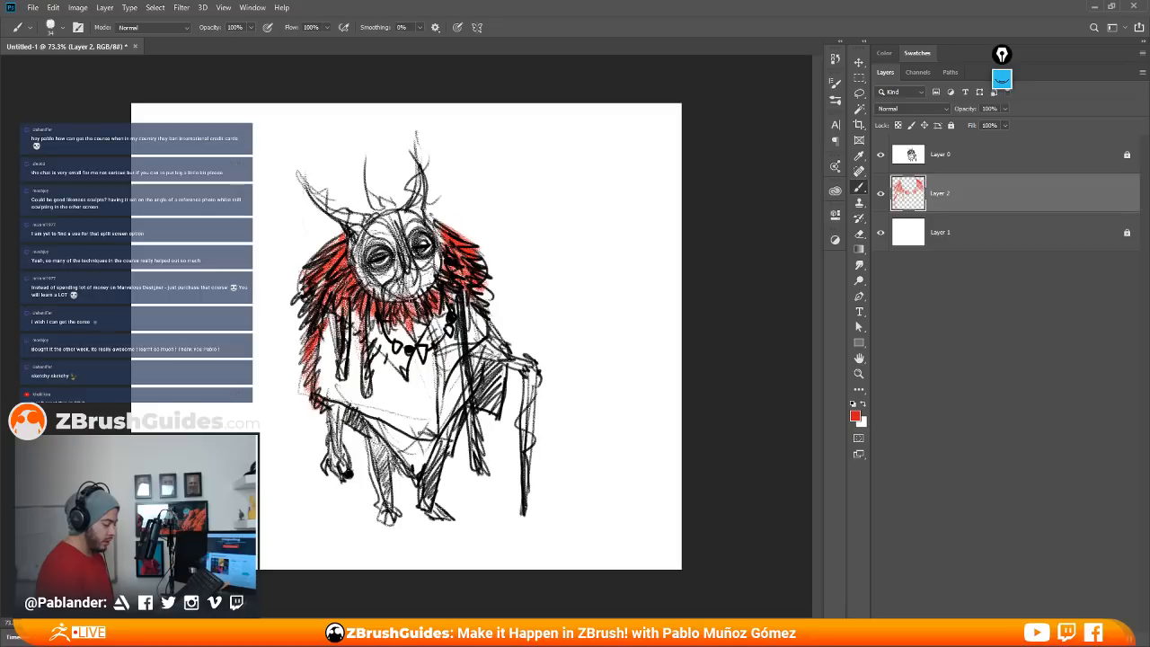
{"action": "mouse_move", "coordinate": [485, 266]}
{"action": "left_mouse_down"}
{"action": "mouse_move", "coordinate": [483, 301]}
{"action": "mouse_move", "coordinate": [499, 292]}
{"action": "left_mouse_up"}
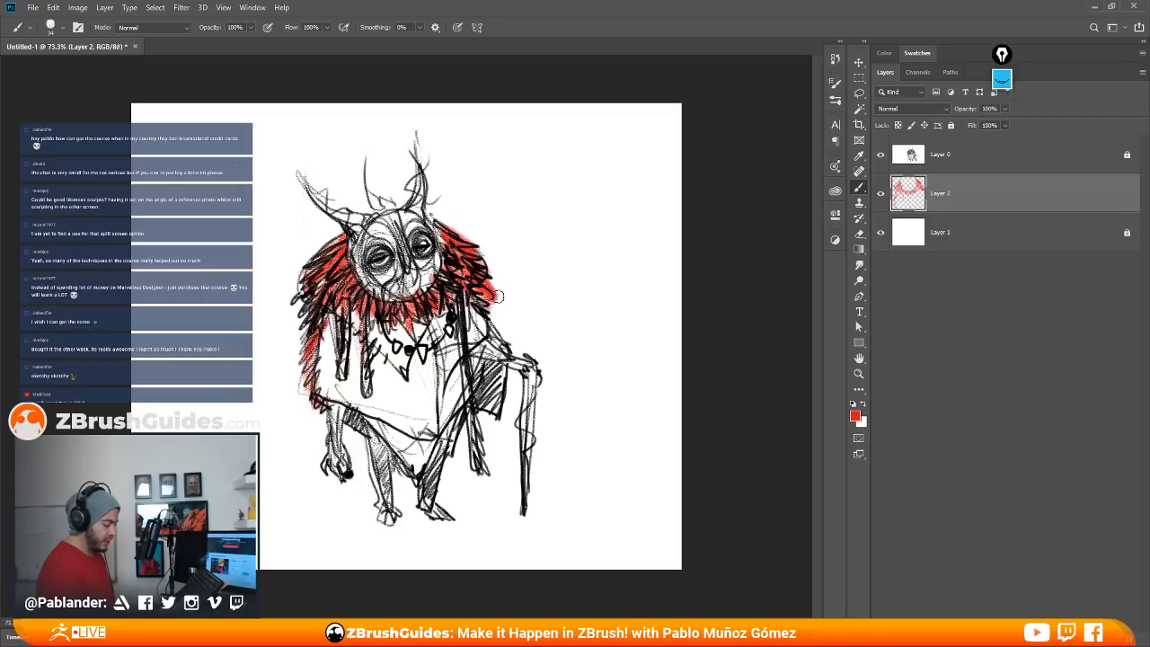
Step: Reduce the brush to a fine size below 14 px for handwriting notes
{"action": "right_click", "coordinate": [626, 290]}
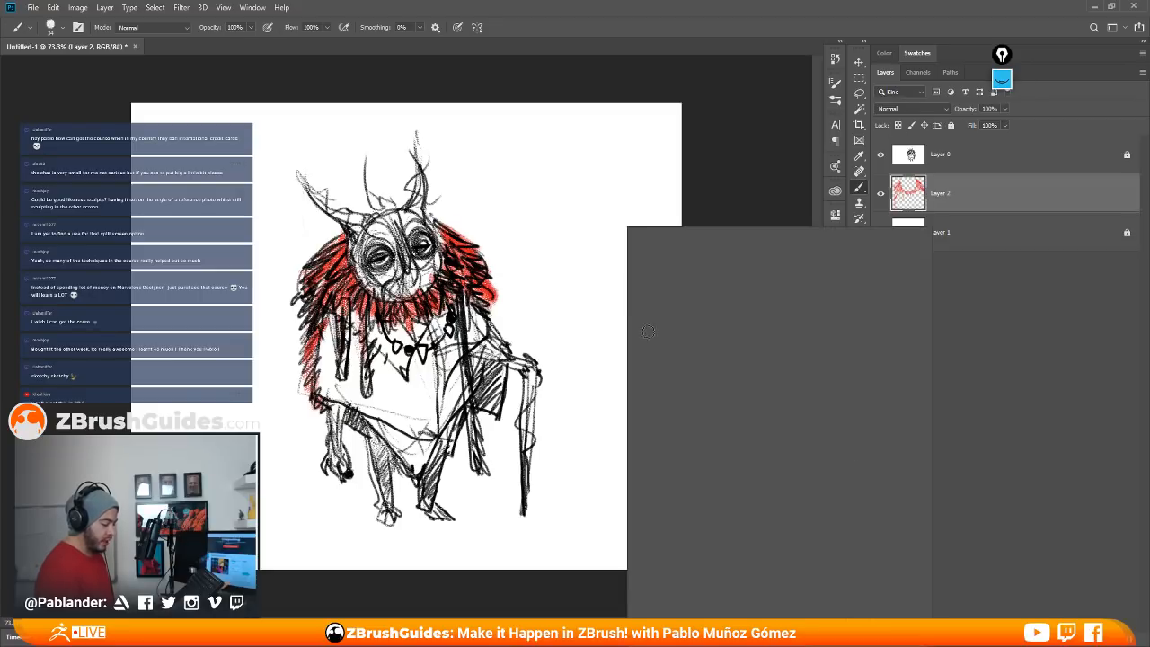
{"action": "left_click", "coordinate": [691, 257]}
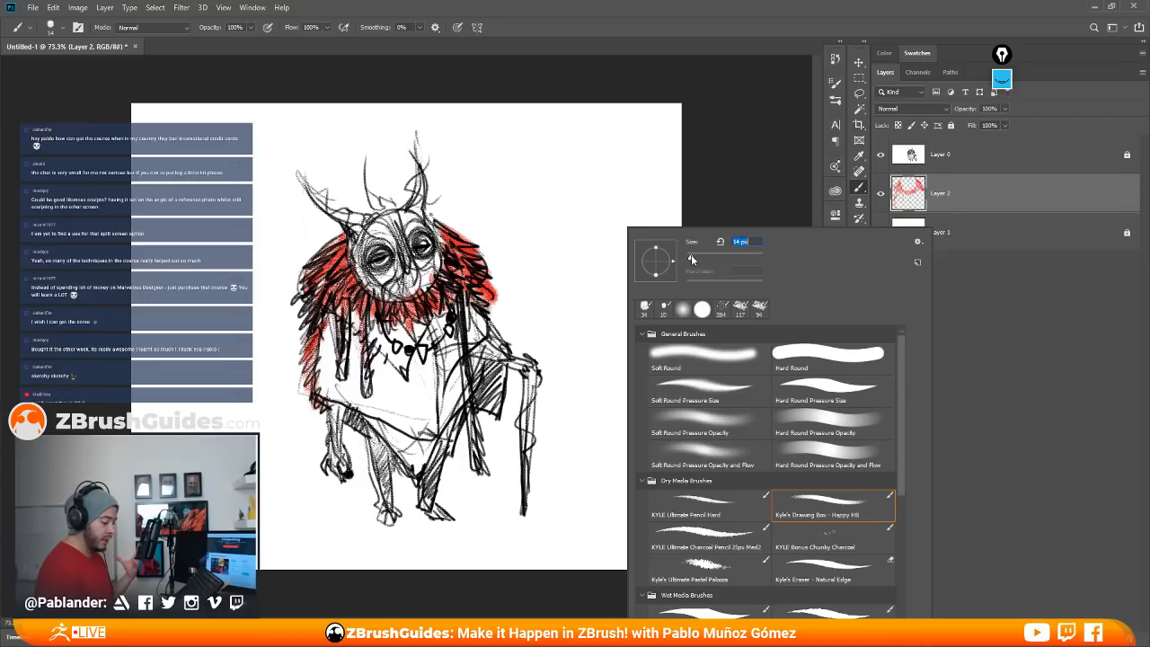
{"action": "left_click", "coordinate": [730, 201]}
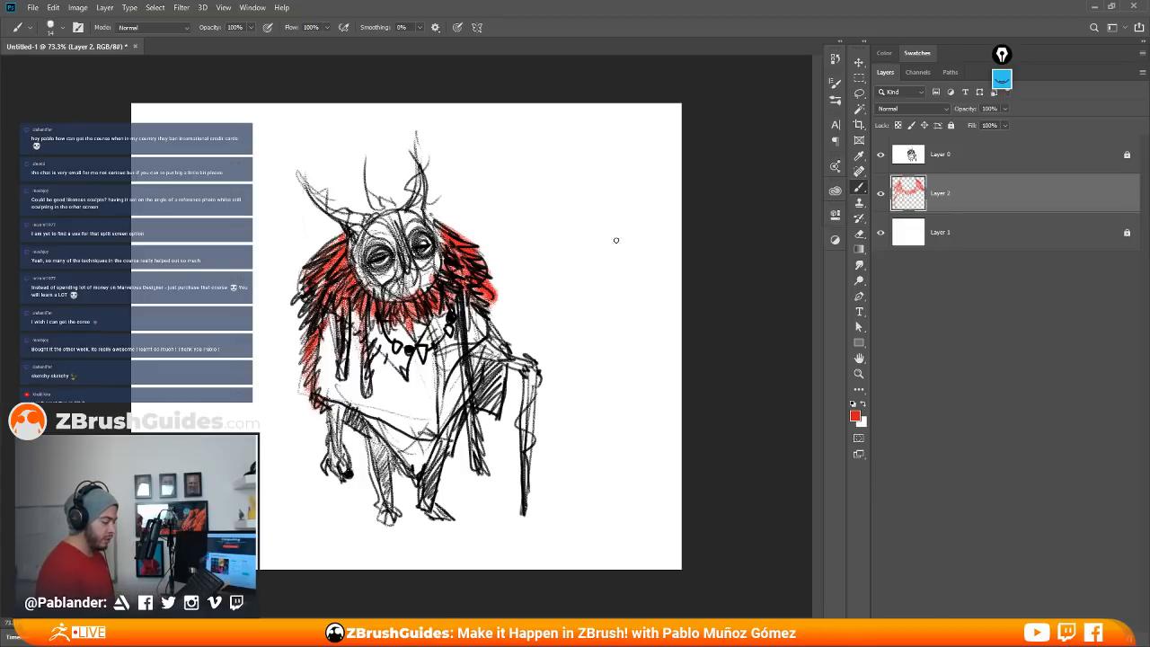
{"action": "right_click", "coordinate": [638, 220]}
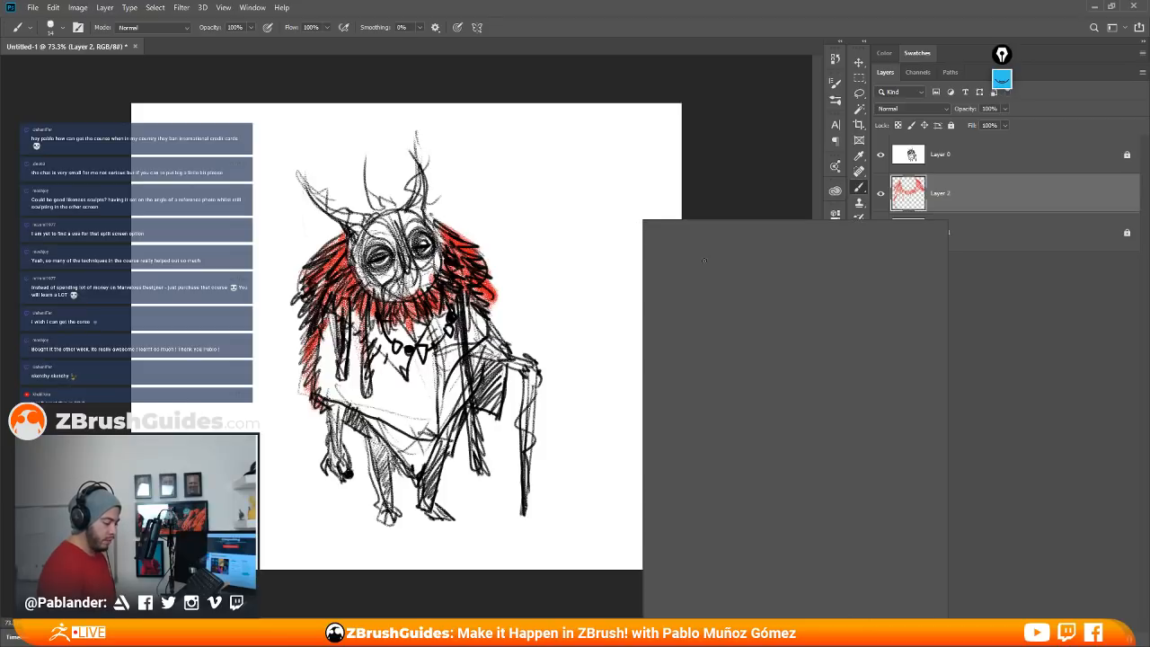
{"action": "left_click_drag", "start_coordinate": [709, 255], "coordinate": [707, 253]}
{"action": "left_click", "coordinate": [732, 191]}
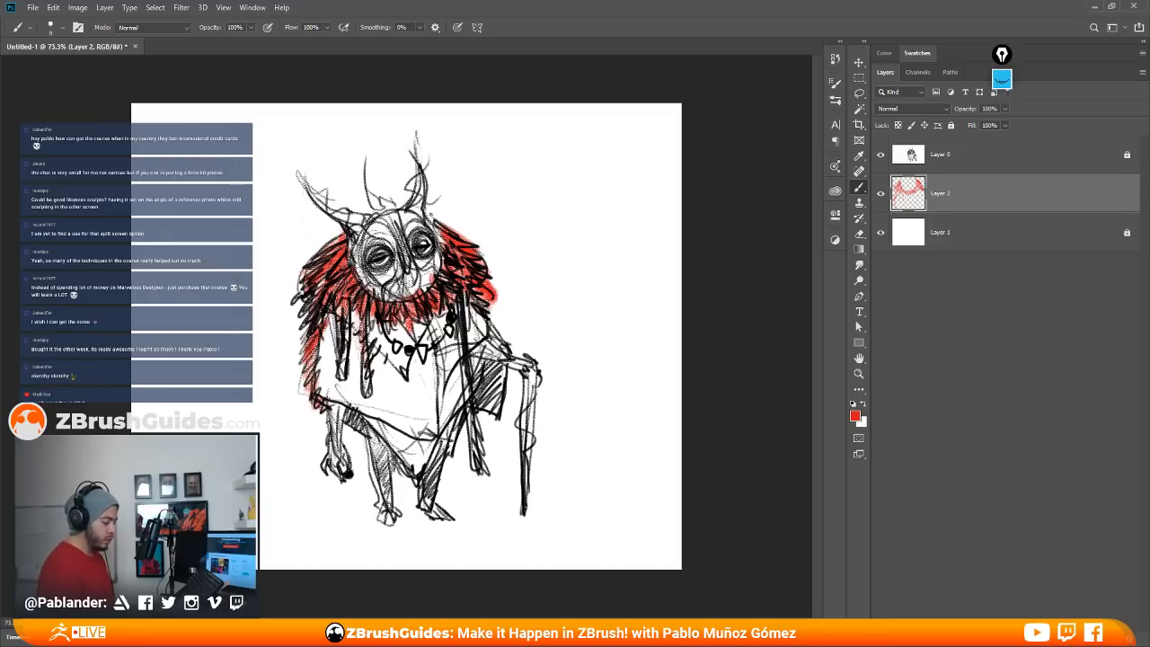
Step: Draw a red leader line from the shoulder feathers and handwrite "Fiber Mesh" with "-NanoMesh" beneath it
{"action": "left_click_drag", "start_coordinate": [460, 236], "coordinate": [531, 175]}
{"action": "left_click_drag", "start_coordinate": [513, 191], "coordinate": [560, 192]}
{"action": "mouse_move", "coordinate": [563, 183]}
{"action": "left_mouse_down"}
{"action": "mouse_move", "coordinate": [588, 168]}
{"action": "mouse_move", "coordinate": [603, 186]}
{"action": "left_mouse_up"}
{"action": "left_click_drag", "start_coordinate": [606, 183], "coordinate": [618, 189]}
{"action": "left_click_drag", "start_coordinate": [628, 166], "coordinate": [634, 188]}
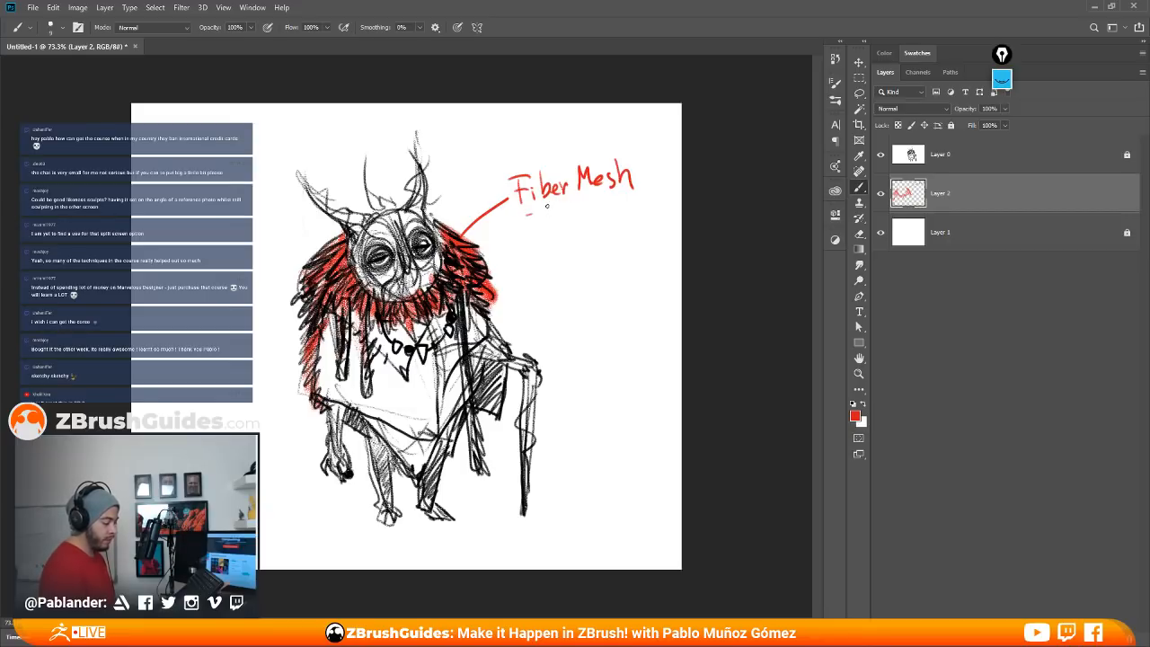
{"action": "left_click_drag", "start_coordinate": [526, 215], "coordinate": [535, 215]}
{"action": "mouse_move", "coordinate": [539, 221]}
{"action": "left_mouse_down"}
{"action": "mouse_move", "coordinate": [551, 205]}
{"action": "mouse_move", "coordinate": [619, 209]}
{"action": "left_mouse_up"}
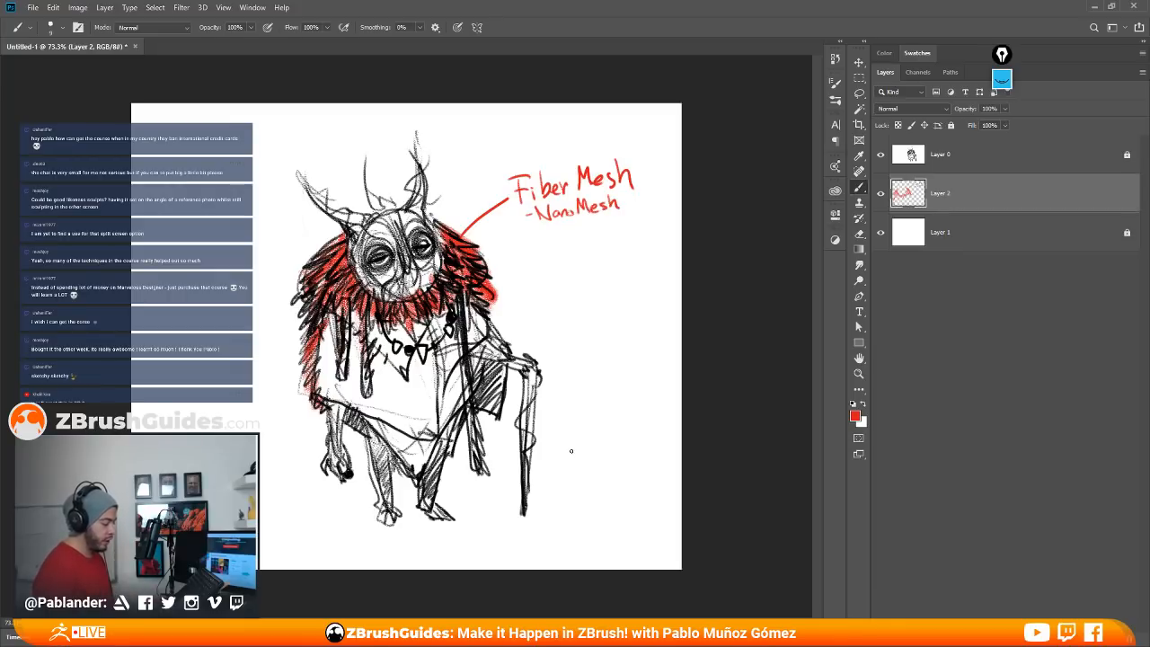
Step: Add a new layer above Layer 2 and set the foreground colour to a bright blue
{"action": "key", "text": "ctrl+shift+alt+n"}
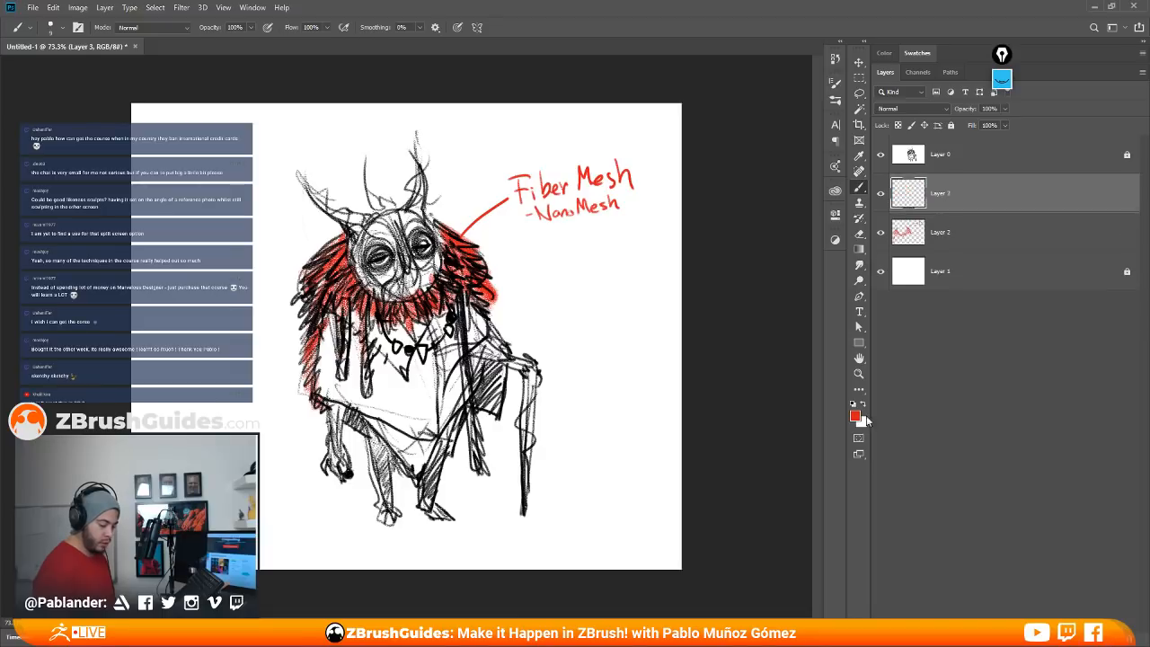
{"action": "left_click", "coordinate": [855, 415]}
{"action": "left_click", "coordinate": [874, 369]}
{"action": "left_click_drag", "start_coordinate": [860, 379], "coordinate": [848, 334]}
{"action": "left_click", "coordinate": [874, 374]}
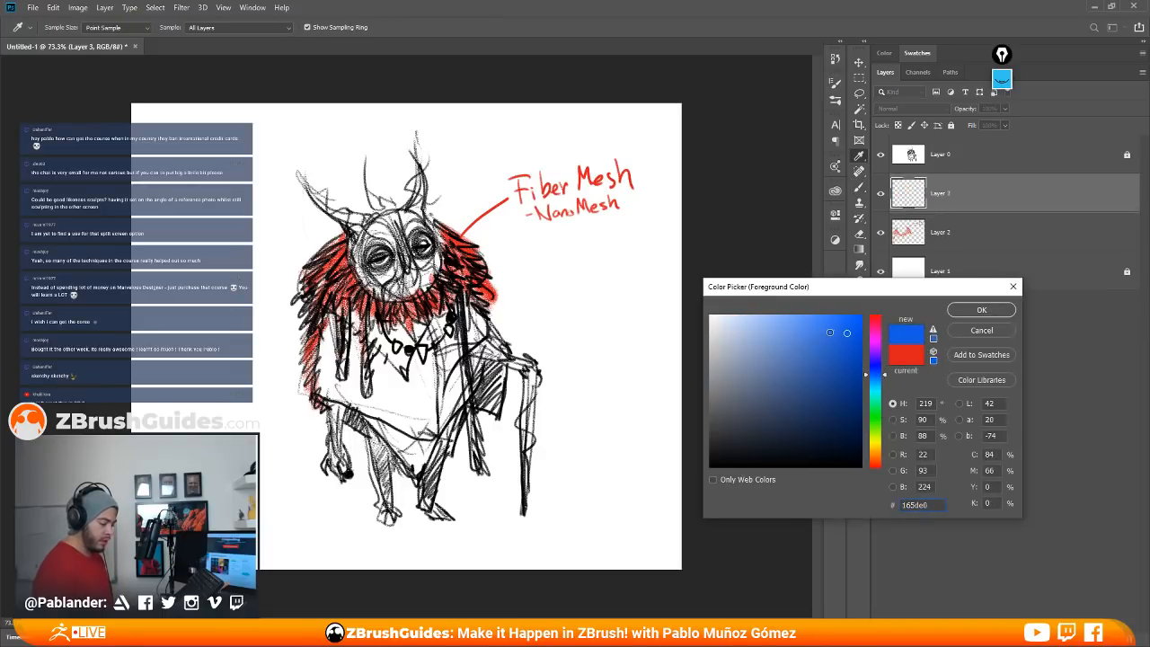
{"action": "left_click", "coordinate": [990, 310]}
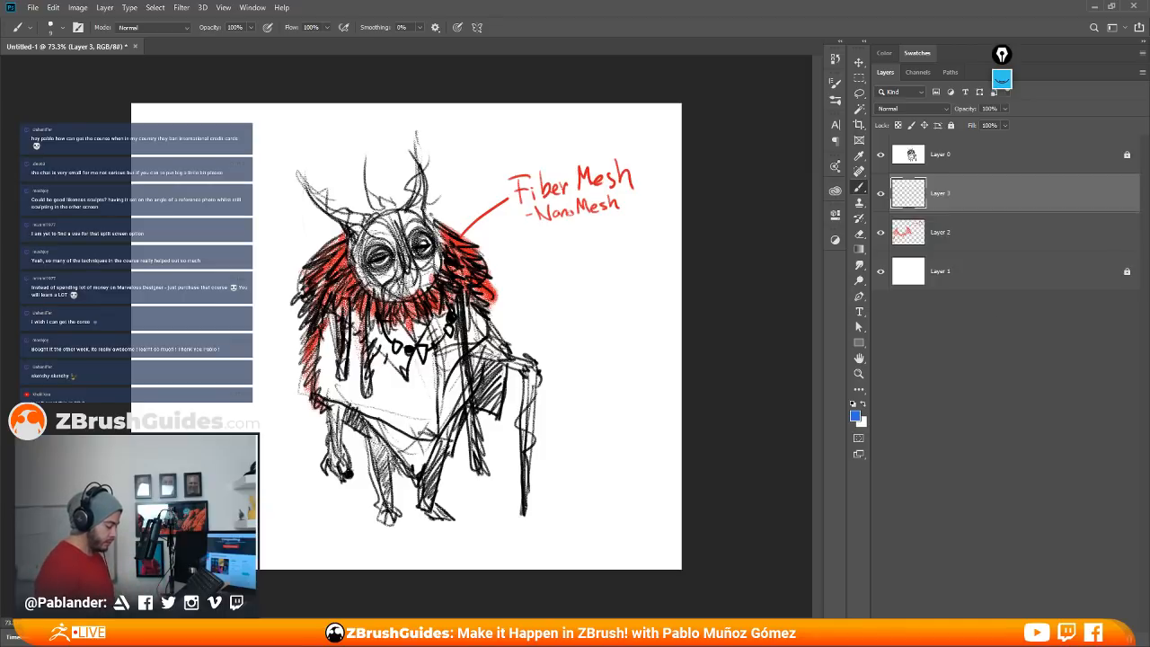
Step: Paint the character's hanging arm, both legs and the feet blue on the new layer
{"action": "mouse_move", "coordinate": [333, 406]}
{"action": "left_mouse_down"}
{"action": "mouse_move", "coordinate": [337, 457]}
{"action": "mouse_move", "coordinate": [334, 408]}
{"action": "left_mouse_up"}
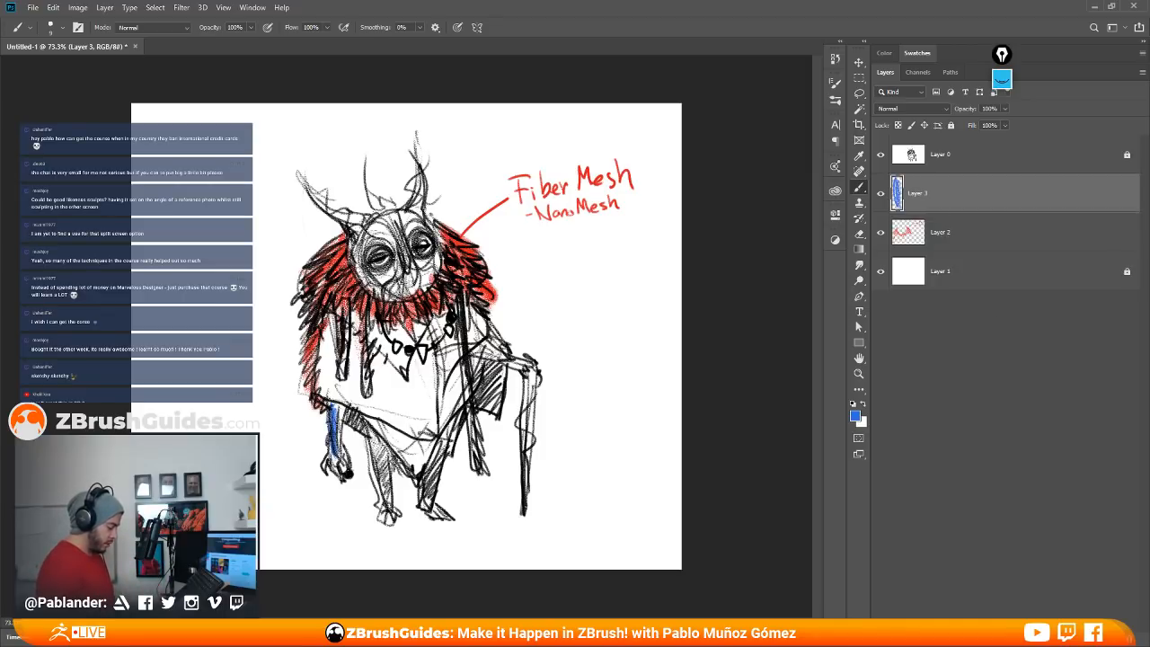
{"action": "right_click", "coordinate": [395, 431]}
{"action": "left_click", "coordinate": [373, 398]}
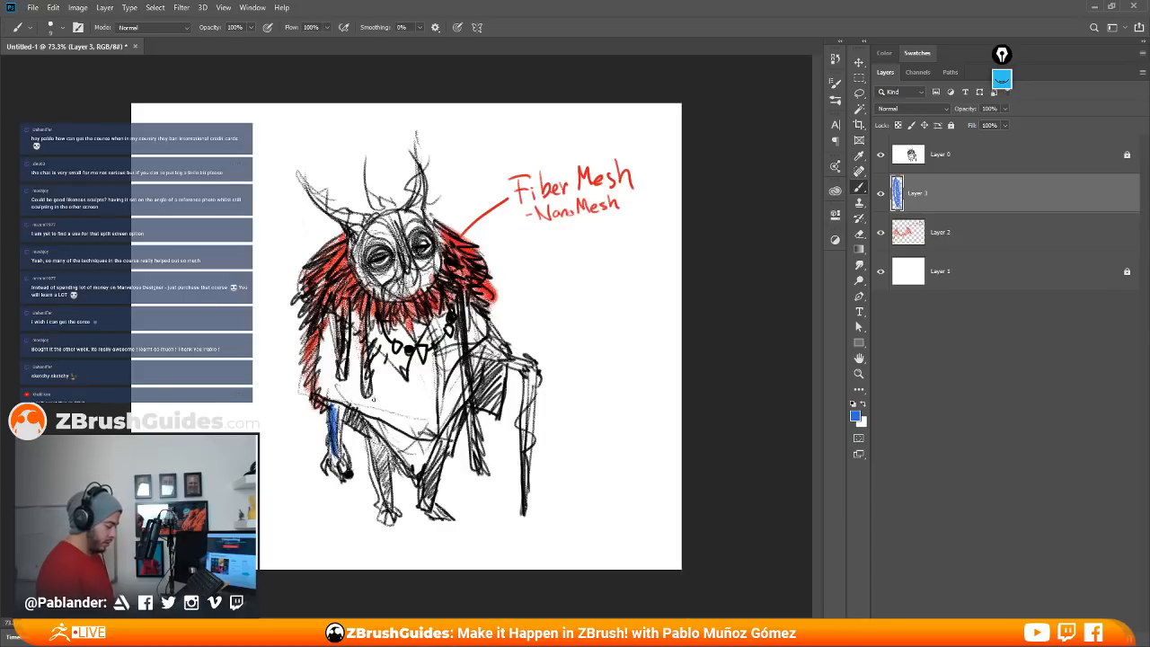
{"action": "mouse_move", "coordinate": [335, 404]}
{"action": "left_mouse_down"}
{"action": "mouse_move", "coordinate": [338, 478]}
{"action": "mouse_move", "coordinate": [348, 461]}
{"action": "mouse_move", "coordinate": [390, 499]}
{"action": "left_mouse_up"}
{"action": "mouse_move", "coordinate": [374, 433]}
{"action": "left_mouse_down"}
{"action": "mouse_move", "coordinate": [383, 463]}
{"action": "mouse_move", "coordinate": [383, 451]}
{"action": "mouse_move", "coordinate": [421, 501]}
{"action": "left_mouse_up"}
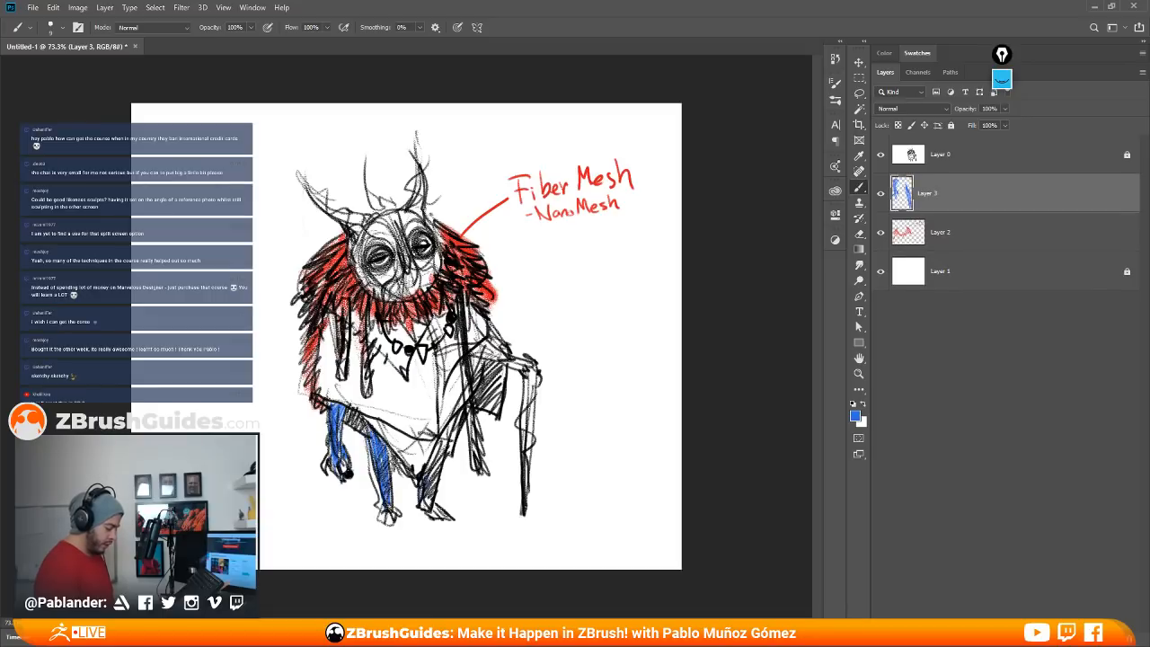
{"action": "mouse_move", "coordinate": [442, 437]}
{"action": "left_mouse_down"}
{"action": "mouse_move", "coordinate": [426, 505]}
{"action": "mouse_move", "coordinate": [447, 521]}
{"action": "left_mouse_up"}
{"action": "left_click_drag", "start_coordinate": [383, 504], "coordinate": [387, 525]}
{"action": "left_click_drag", "start_coordinate": [388, 507], "coordinate": [397, 528]}
{"action": "mouse_move", "coordinate": [384, 509]}
{"action": "left_mouse_down"}
{"action": "mouse_move", "coordinate": [386, 528]}
{"action": "mouse_move", "coordinate": [382, 520]}
{"action": "left_mouse_up"}
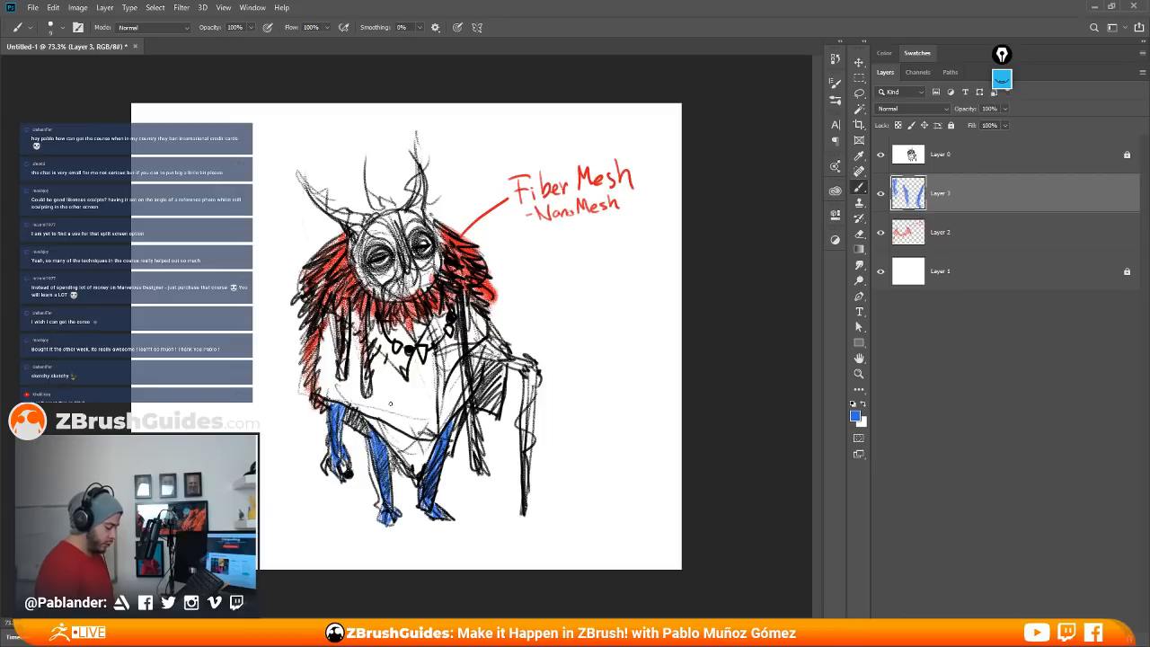
Step: Paint the forearm and hand holding the cane blue, and colour both eyes blue
{"action": "left_click_drag", "start_coordinate": [474, 343], "coordinate": [539, 370]}
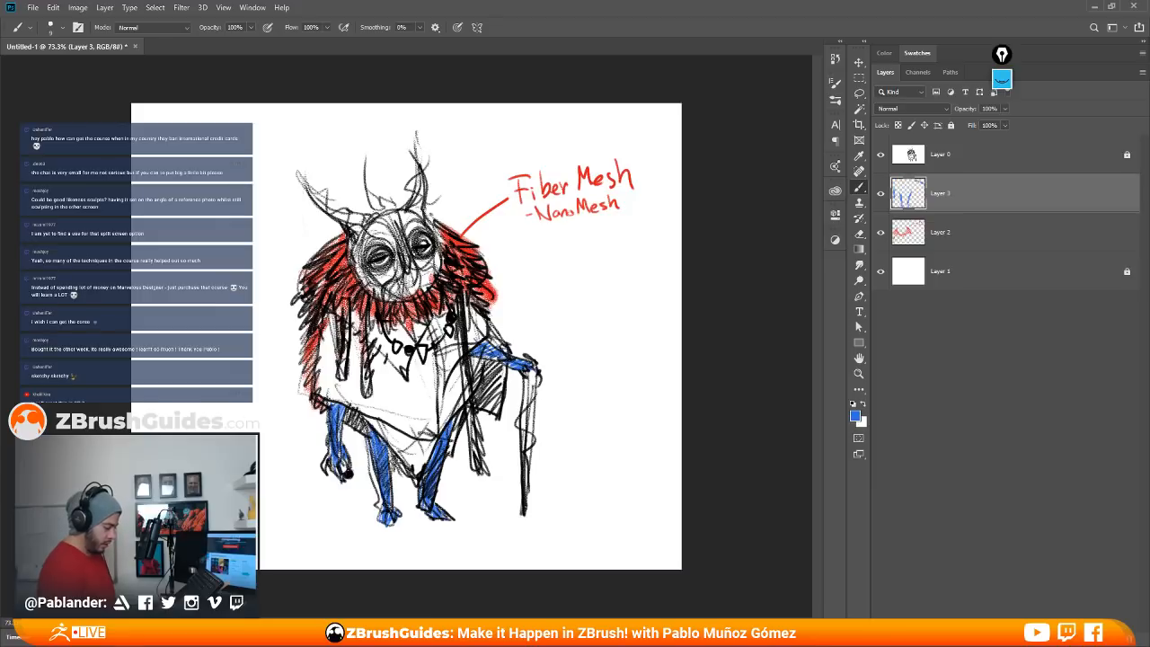
{"action": "mouse_move", "coordinate": [354, 235]}
{"action": "left_mouse_down"}
{"action": "mouse_move", "coordinate": [355, 249]}
{"action": "mouse_move", "coordinate": [386, 255]}
{"action": "mouse_move", "coordinate": [385, 266]}
{"action": "mouse_move", "coordinate": [389, 255]}
{"action": "left_mouse_up"}
{"action": "left_click_drag", "start_coordinate": [418, 247], "coordinate": [429, 241]}
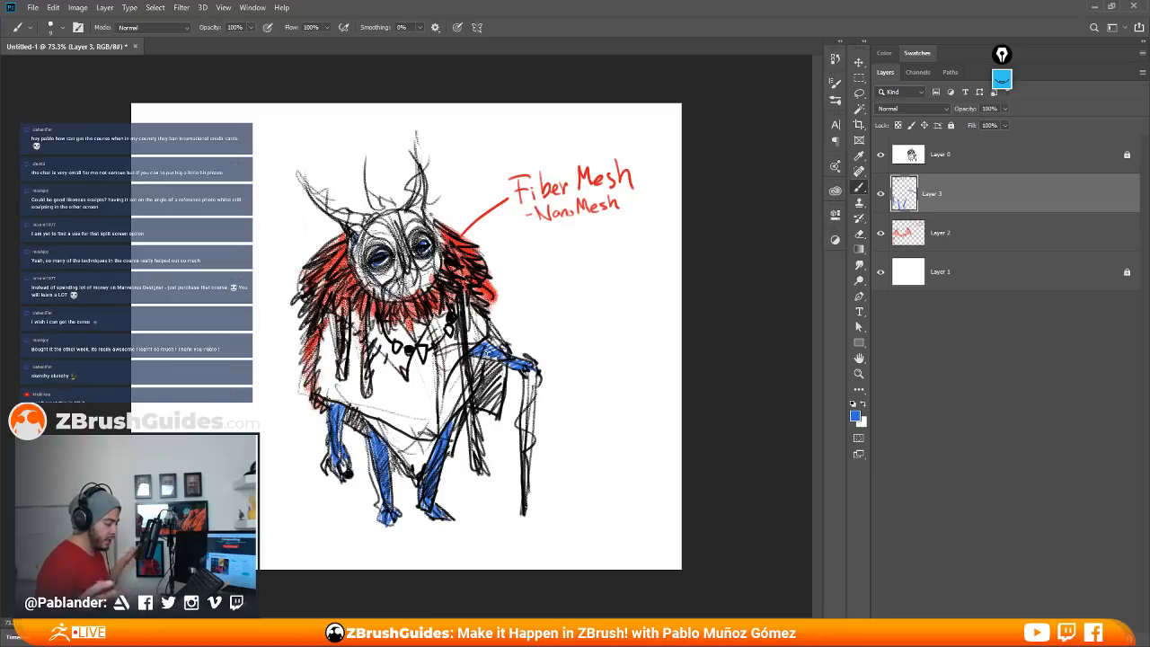
Step: Draw a blue leader line from the cane arm, handwrite "ZSphers" beside it, and touch up the hanging hand in blue
{"action": "mouse_move", "coordinate": [502, 338]}
{"action": "left_mouse_down"}
{"action": "mouse_move", "coordinate": [555, 297]}
{"action": "mouse_move", "coordinate": [578, 303]}
{"action": "left_mouse_up"}
{"action": "mouse_move", "coordinate": [591, 282]}
{"action": "left_mouse_down"}
{"action": "mouse_move", "coordinate": [582, 303]}
{"action": "mouse_move", "coordinate": [631, 290]}
{"action": "left_mouse_up"}
{"action": "left_click_drag", "start_coordinate": [638, 287], "coordinate": [632, 300]}
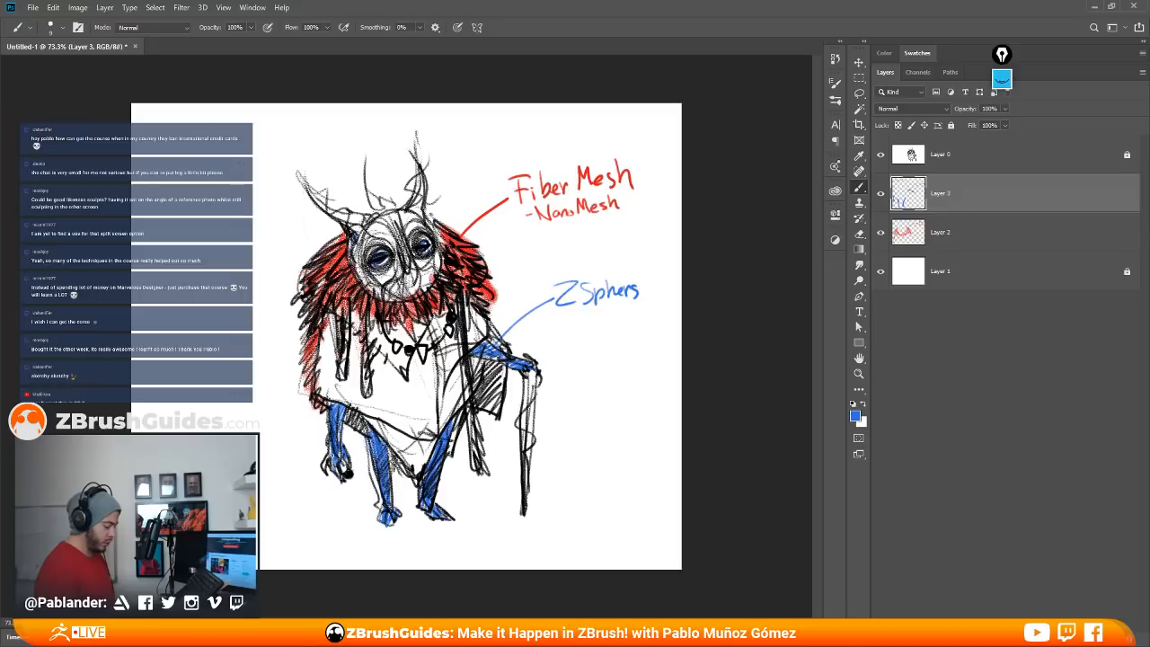
{"action": "left_click_drag", "start_coordinate": [332, 452], "coordinate": [326, 466]}
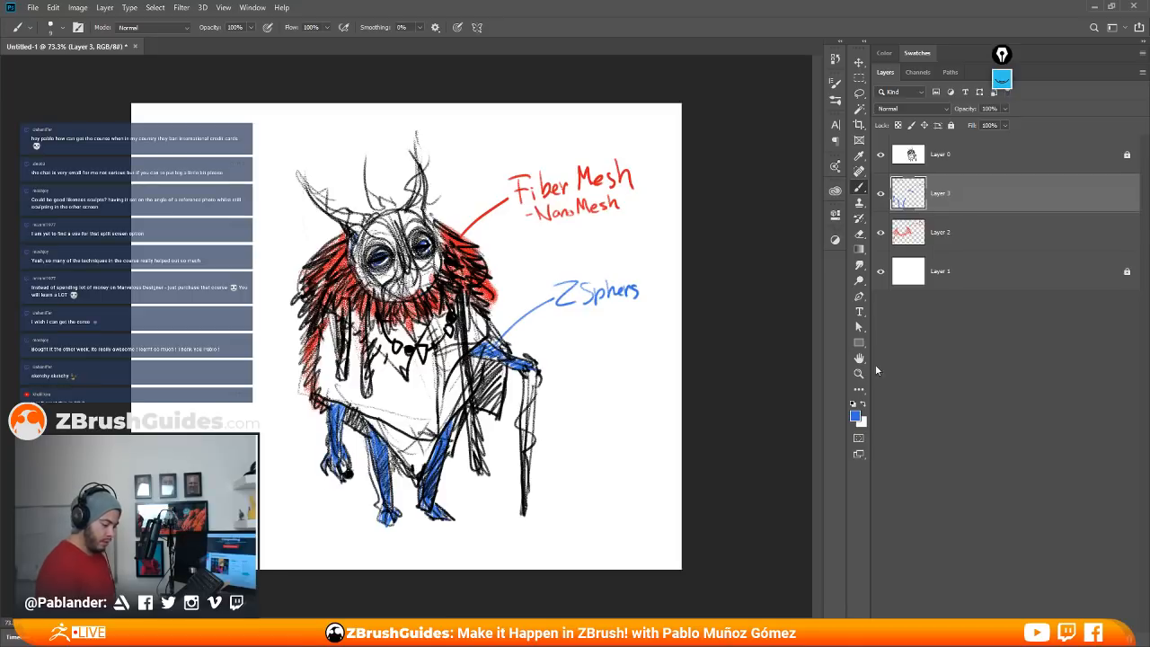
Step: Paint the hanging hand's fingers and the feet teal (#30e1c6) and label them "Primitives + Gizmo" with a leader line to the hand
{"action": "left_click", "coordinate": [856, 416]}
{"action": "left_click_drag", "start_coordinate": [880, 407], "coordinate": [879, 394]}
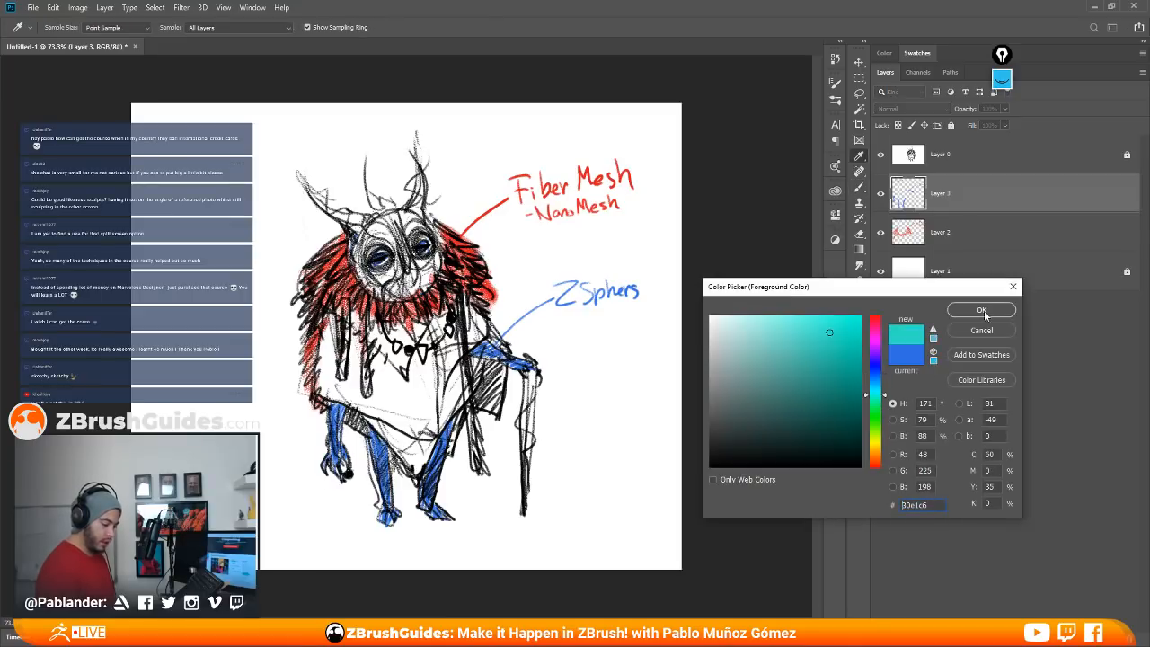
{"action": "left_click", "coordinate": [981, 310]}
{"action": "key", "text": "b"}
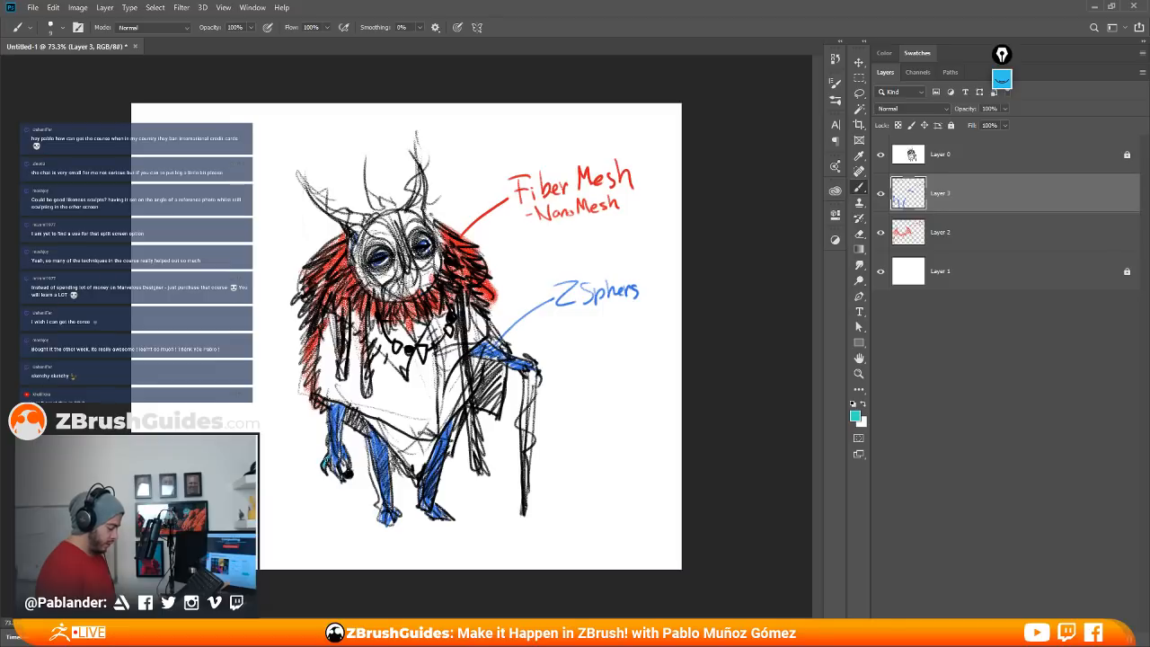
{"action": "left_click_drag", "start_coordinate": [333, 472], "coordinate": [342, 464]}
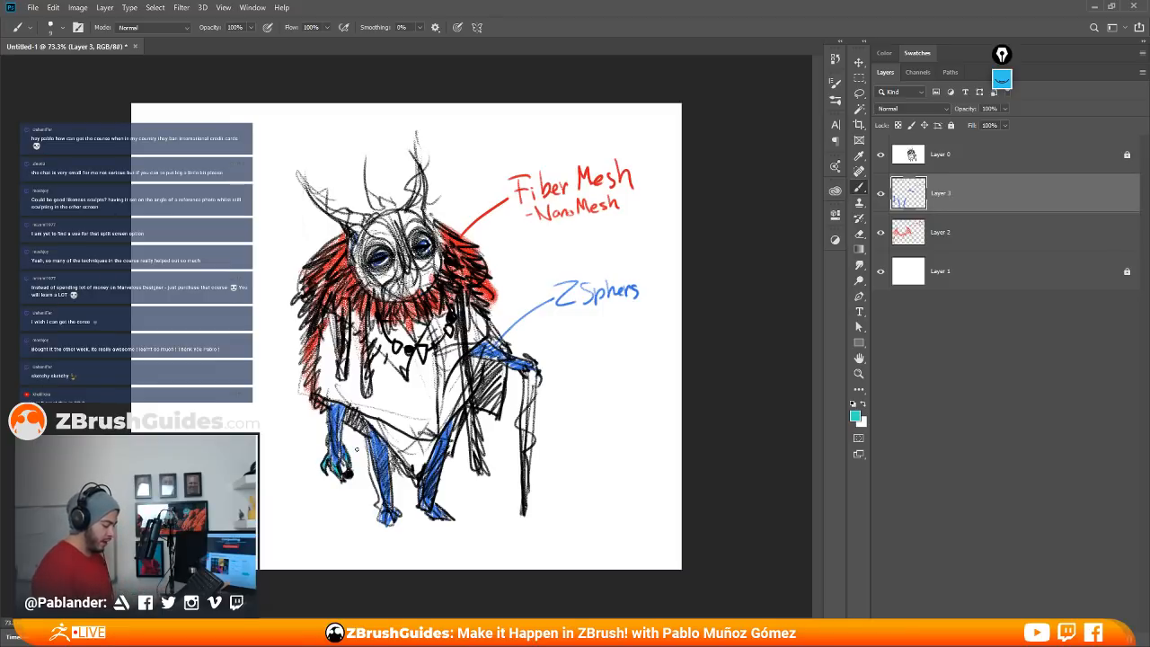
{"action": "mouse_move", "coordinate": [382, 512]}
{"action": "left_mouse_down"}
{"action": "mouse_move", "coordinate": [387, 523]}
{"action": "mouse_move", "coordinate": [448, 512]}
{"action": "left_mouse_up"}
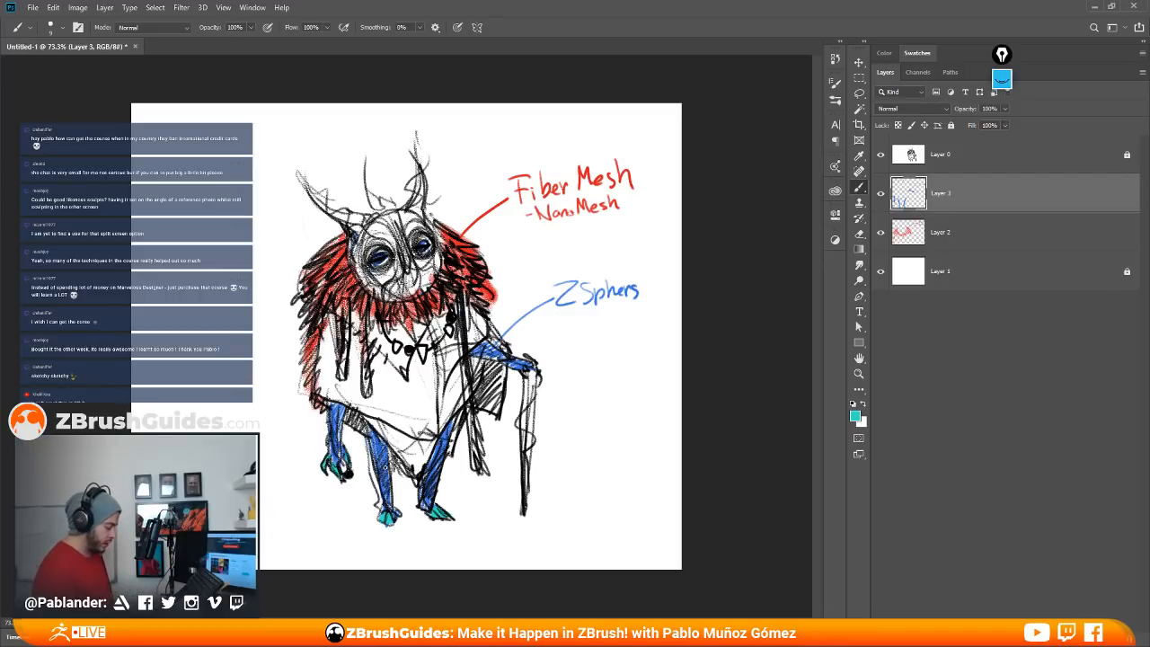
{"action": "mouse_move", "coordinate": [267, 494]}
{"action": "left_mouse_down"}
{"action": "mouse_move", "coordinate": [262, 505]}
{"action": "mouse_move", "coordinate": [325, 489]}
{"action": "mouse_move", "coordinate": [287, 535]}
{"action": "mouse_move", "coordinate": [331, 527]}
{"action": "left_mouse_up"}
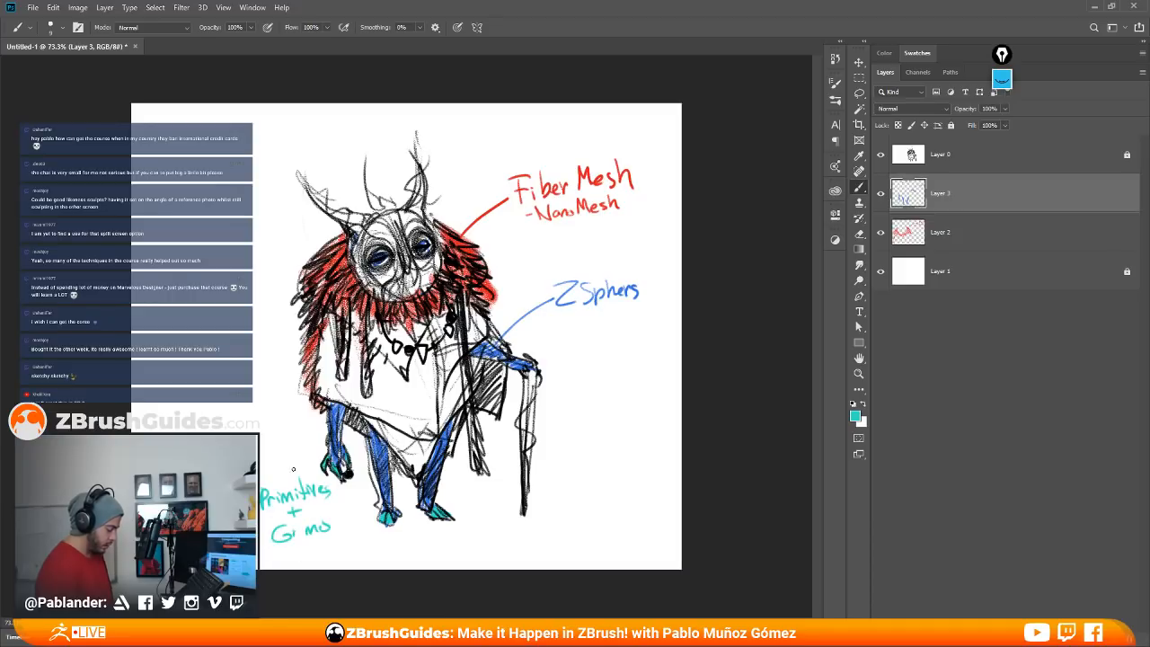
{"action": "left_click_drag", "start_coordinate": [286, 468], "coordinate": [324, 460]}
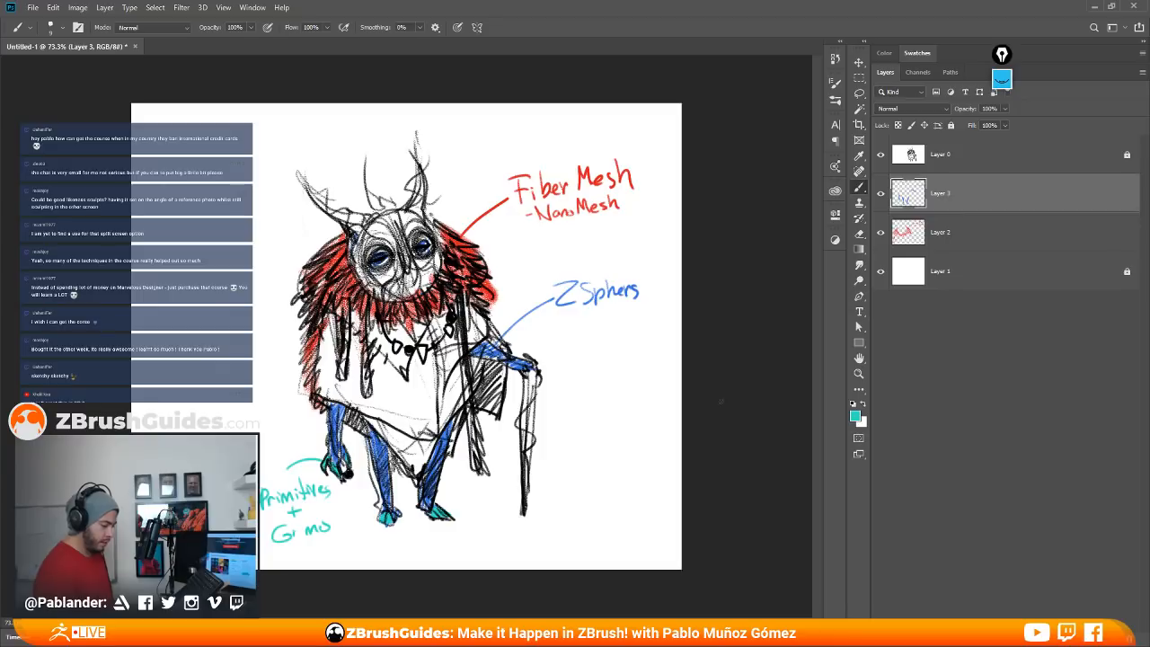
Step: Add a new layer above Layer 3 and set the foreground colour to a golden orange
{"action": "key", "text": "ctrl+shift+alt+n"}
{"action": "left_click", "coordinate": [855, 417]}
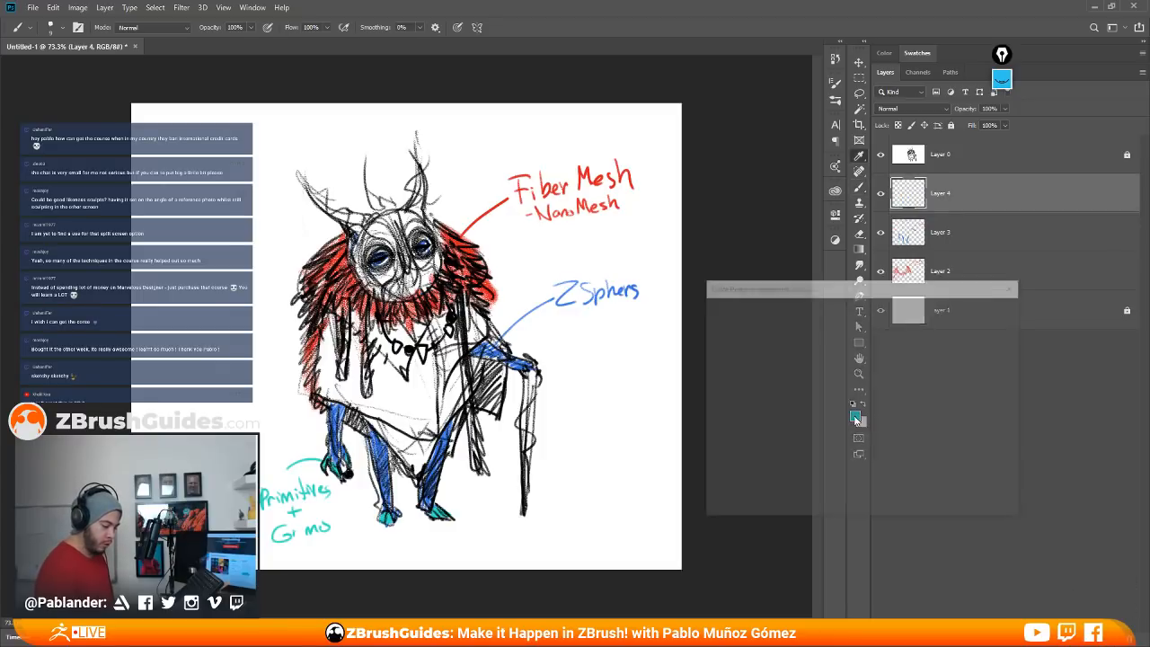
{"action": "left_click", "coordinate": [876, 450]}
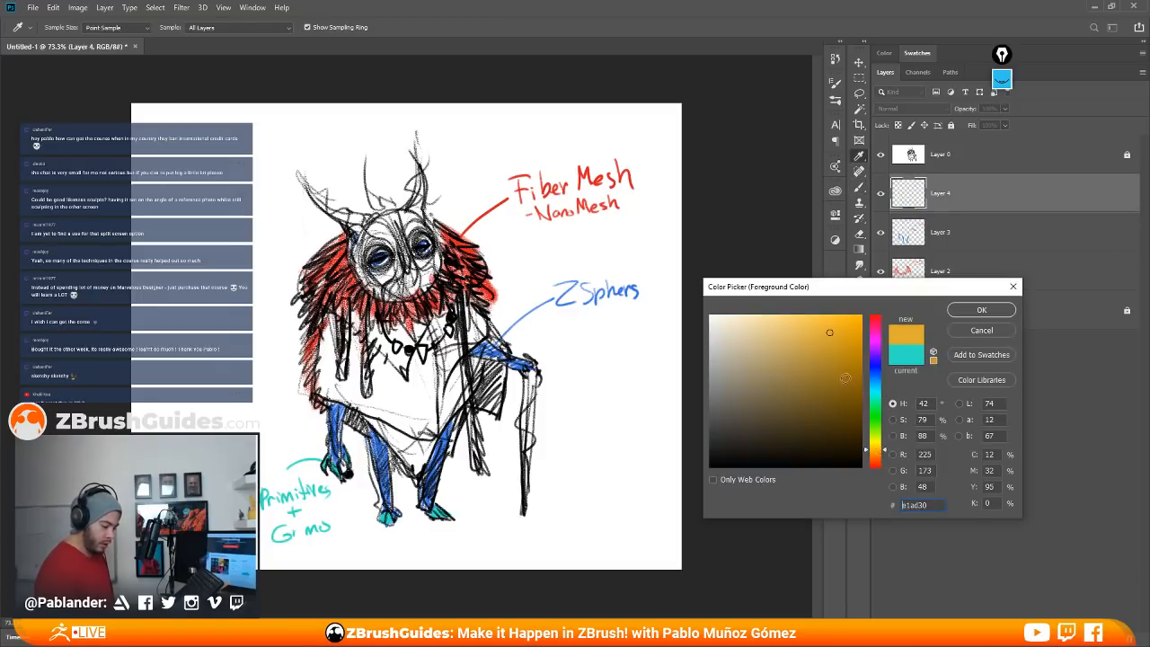
{"action": "left_click", "coordinate": [981, 309]}
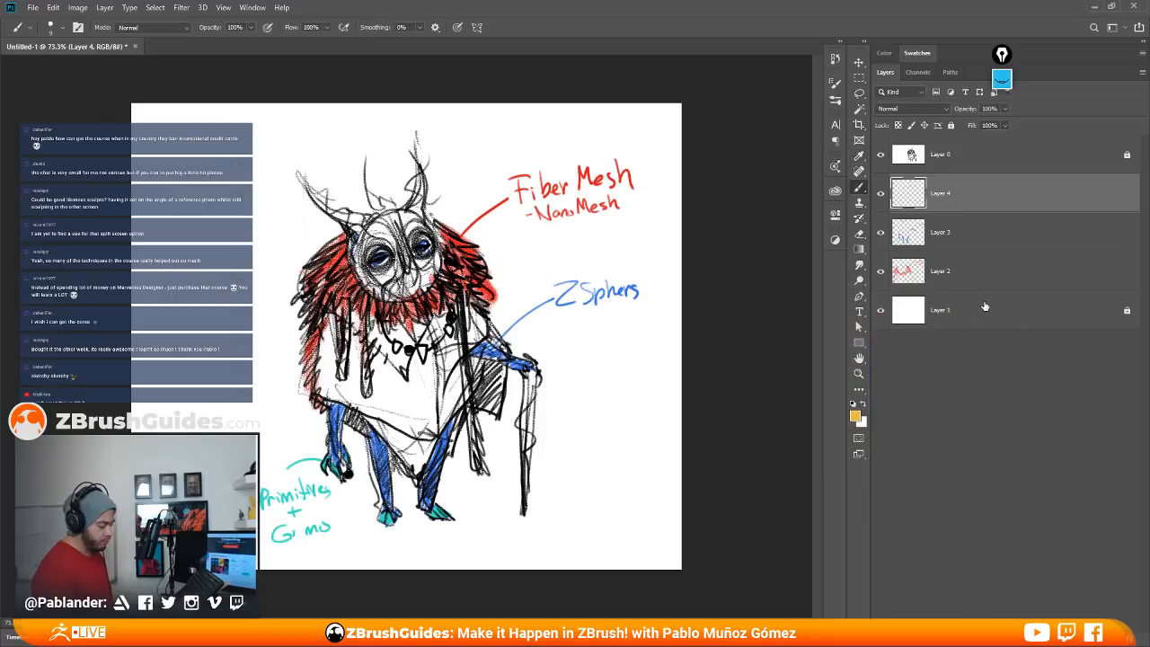
Step: Shade the main body of the character's cloak orange with vertical strokes, from the hanging-arm side across to the cane-arm shoulder
{"action": "left_click_drag", "start_coordinate": [325, 343], "coordinate": [320, 394]}
{"action": "mouse_move", "coordinate": [328, 320]}
{"action": "left_mouse_down"}
{"action": "mouse_move", "coordinate": [324, 393]}
{"action": "mouse_move", "coordinate": [334, 376]}
{"action": "mouse_move", "coordinate": [339, 400]}
{"action": "left_mouse_up"}
{"action": "left_click_drag", "start_coordinate": [354, 350], "coordinate": [356, 406]}
{"action": "left_click_drag", "start_coordinate": [354, 311], "coordinate": [350, 390]}
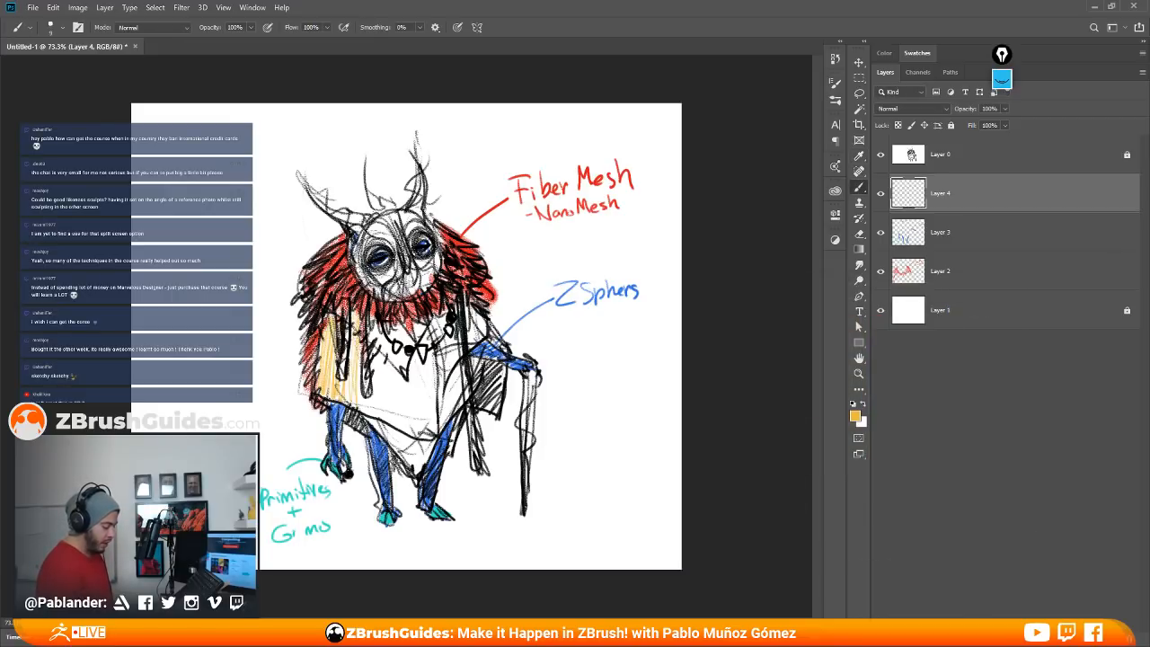
{"action": "mouse_move", "coordinate": [358, 345]}
{"action": "left_mouse_down"}
{"action": "mouse_move", "coordinate": [356, 405]}
{"action": "mouse_move", "coordinate": [368, 411]}
{"action": "left_mouse_up"}
{"action": "mouse_move", "coordinate": [377, 320]}
{"action": "left_mouse_down"}
{"action": "mouse_move", "coordinate": [385, 418]}
{"action": "mouse_move", "coordinate": [376, 413]}
{"action": "left_mouse_up"}
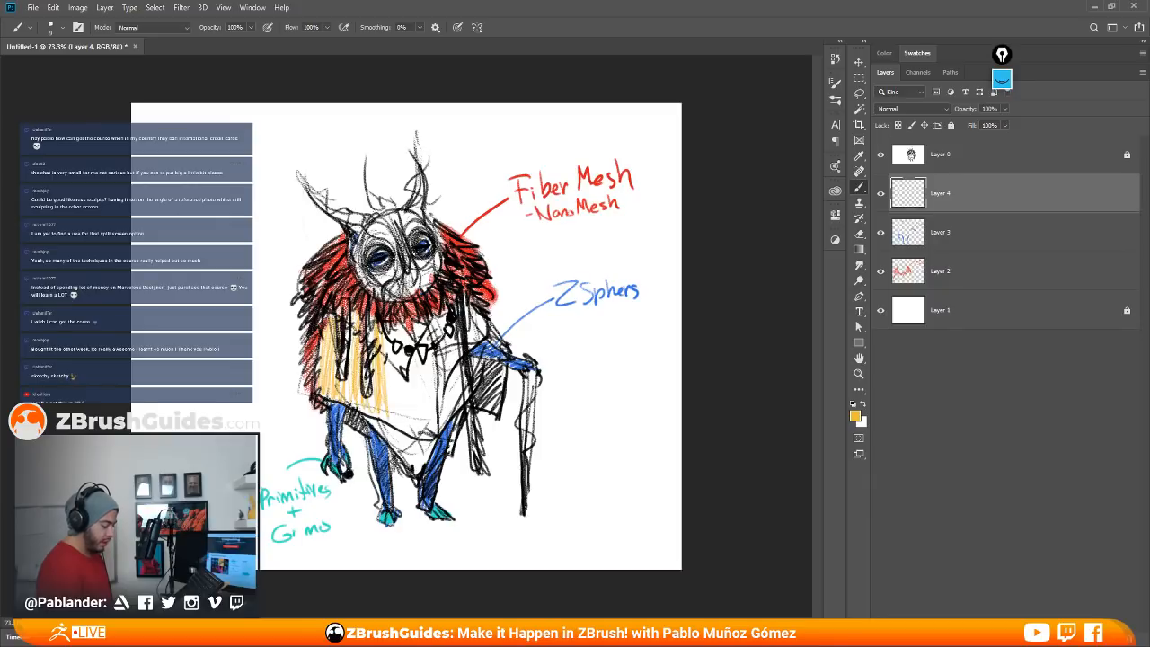
{"action": "left_click_drag", "start_coordinate": [379, 353], "coordinate": [386, 415]}
{"action": "left_click_drag", "start_coordinate": [392, 321], "coordinate": [399, 428]}
{"action": "left_click_drag", "start_coordinate": [402, 375], "coordinate": [406, 429]}
{"action": "left_click_drag", "start_coordinate": [401, 326], "coordinate": [410, 435]}
{"action": "left_click_drag", "start_coordinate": [415, 360], "coordinate": [417, 435]}
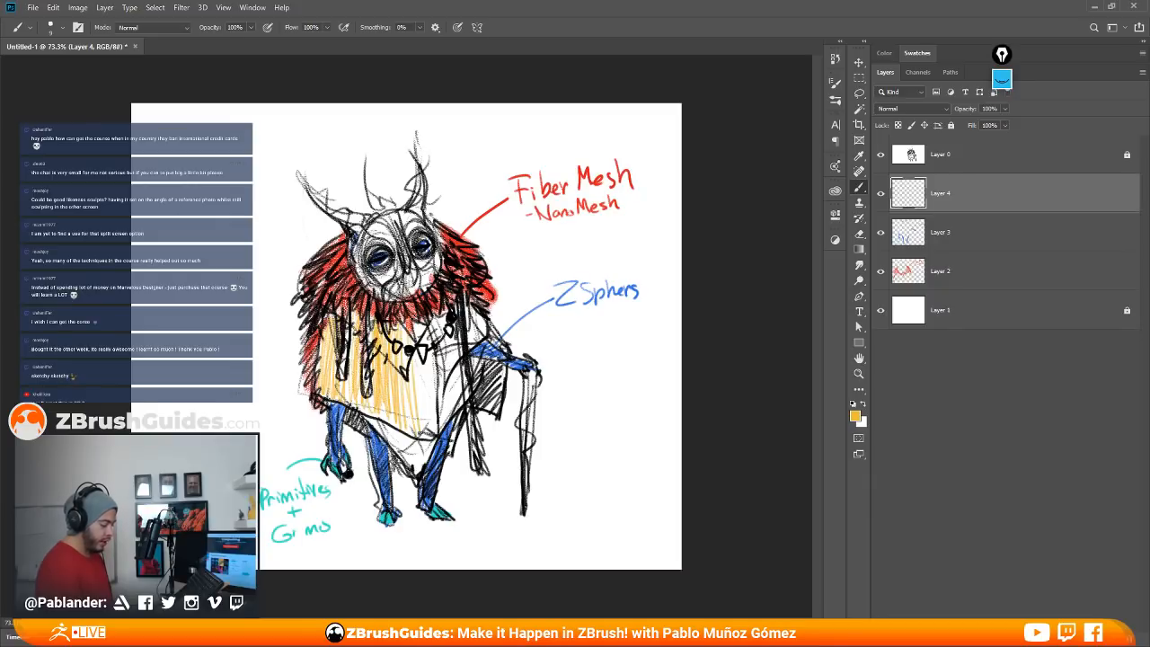
{"action": "left_click_drag", "start_coordinate": [411, 325], "coordinate": [420, 439]}
{"action": "left_click_drag", "start_coordinate": [418, 324], "coordinate": [424, 437]}
{"action": "left_click_drag", "start_coordinate": [419, 360], "coordinate": [428, 434]}
{"action": "left_click_drag", "start_coordinate": [425, 361], "coordinate": [437, 431]}
{"action": "left_click_drag", "start_coordinate": [430, 341], "coordinate": [437, 395]}
{"action": "left_click_drag", "start_coordinate": [435, 354], "coordinate": [448, 411]}
{"action": "left_click_drag", "start_coordinate": [440, 345], "coordinate": [452, 406]}
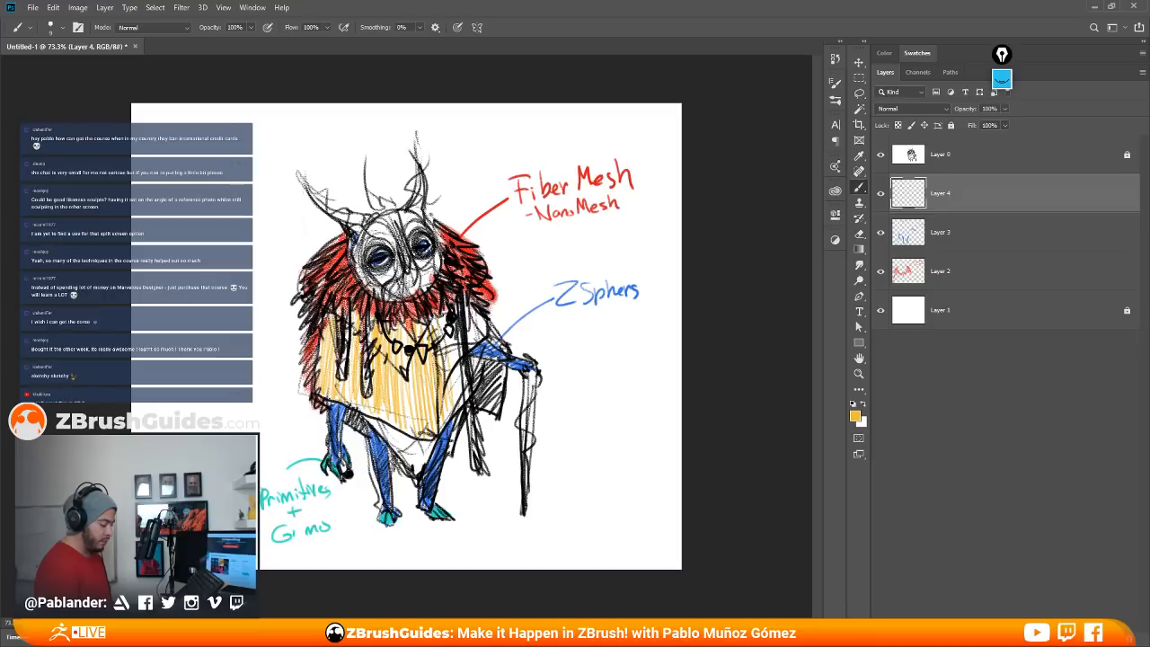
{"action": "left_click_drag", "start_coordinate": [441, 312], "coordinate": [454, 406]}
{"action": "mouse_move", "coordinate": [451, 345]}
{"action": "left_mouse_down"}
{"action": "mouse_move", "coordinate": [458, 402]}
{"action": "mouse_move", "coordinate": [461, 383]}
{"action": "left_mouse_up"}
{"action": "mouse_move", "coordinate": [470, 312]}
{"action": "left_mouse_down"}
{"action": "mouse_move", "coordinate": [476, 357]}
{"action": "mouse_move", "coordinate": [484, 329]}
{"action": "left_mouse_up"}
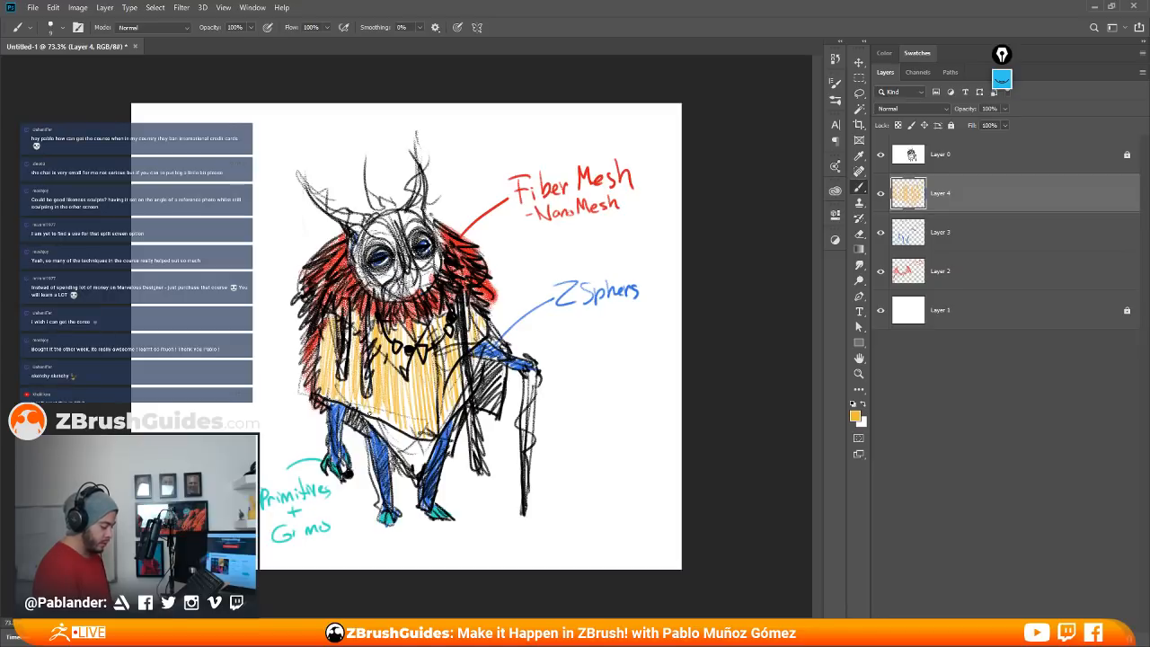
Step: Fill the cloak's pointed lower hem, the part beneath the cane arm and the shoulder edge with orange strokes
{"action": "left_click_drag", "start_coordinate": [392, 422], "coordinate": [395, 457]}
{"action": "left_click_drag", "start_coordinate": [401, 432], "coordinate": [417, 469]}
{"action": "mouse_move", "coordinate": [419, 429]}
{"action": "left_mouse_down"}
{"action": "mouse_move", "coordinate": [426, 472]}
{"action": "mouse_move", "coordinate": [435, 464]}
{"action": "left_mouse_up"}
{"action": "left_click_drag", "start_coordinate": [440, 428], "coordinate": [446, 444]}
{"action": "left_click_drag", "start_coordinate": [494, 365], "coordinate": [487, 409]}
{"action": "left_click_drag", "start_coordinate": [503, 366], "coordinate": [494, 413]}
{"action": "left_click_drag", "start_coordinate": [495, 322], "coordinate": [491, 336]}
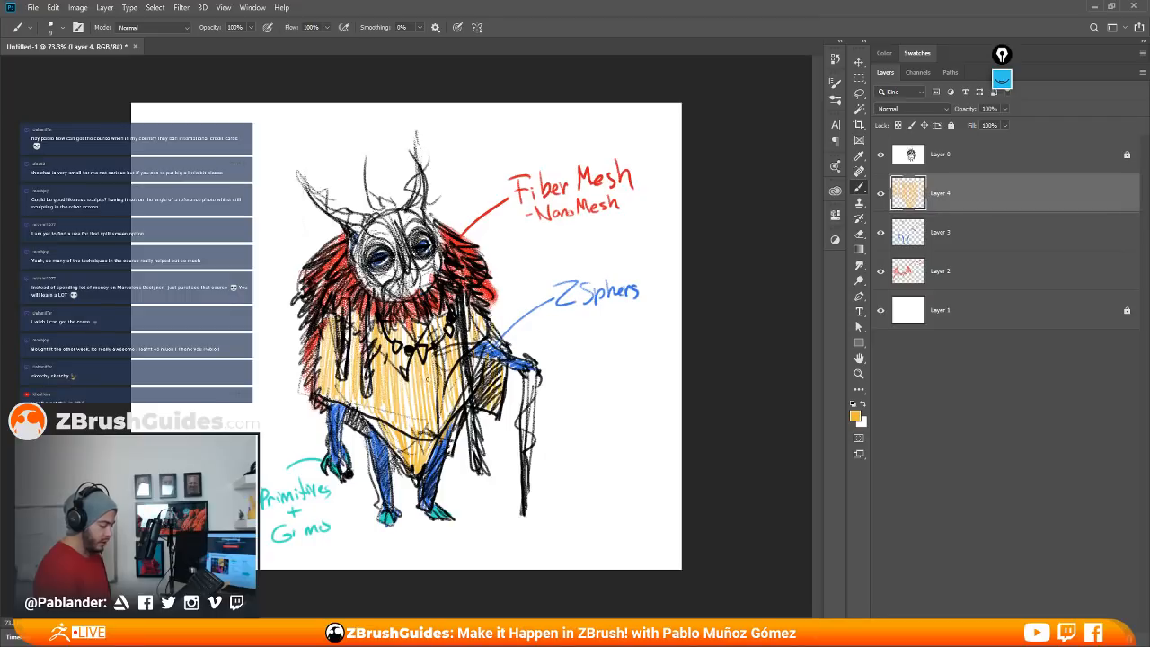
Step: Touch up the cloak front in orange and label the cloak "Dynamesh" and "ZRemesher" with a leader line to its edge
{"action": "left_click_drag", "start_coordinate": [357, 348], "coordinate": [358, 365]}
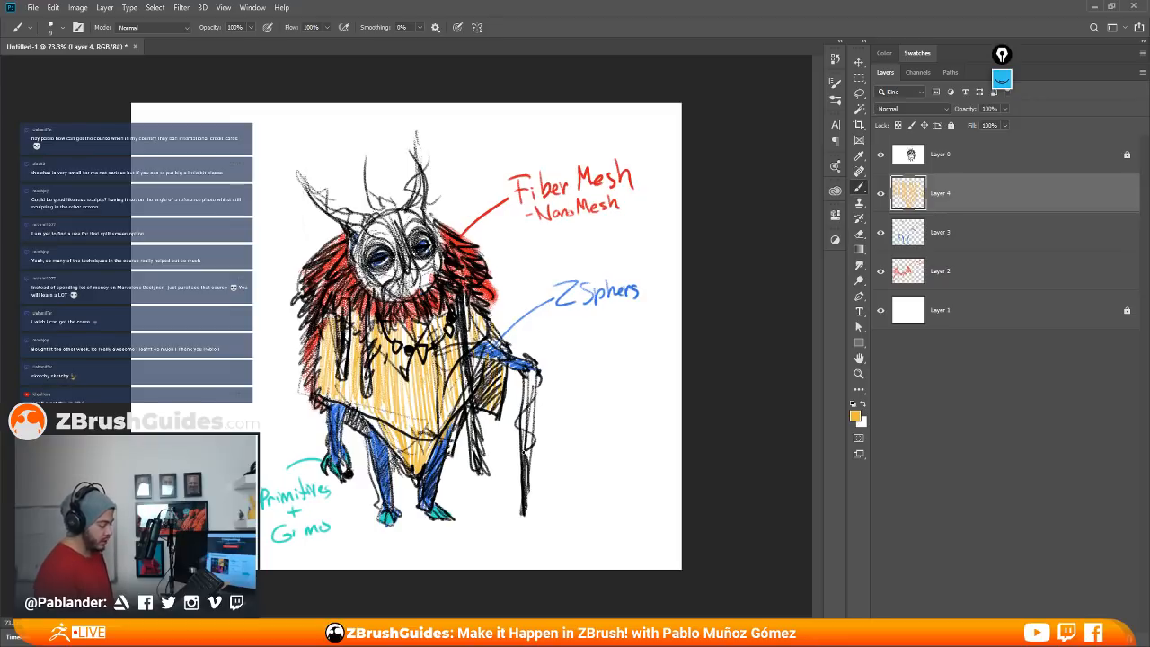
{"action": "mouse_move", "coordinate": [184, 311]}
{"action": "left_mouse_down"}
{"action": "mouse_move", "coordinate": [182, 336]}
{"action": "mouse_move", "coordinate": [214, 335]}
{"action": "mouse_move", "coordinate": [255, 304]}
{"action": "mouse_move", "coordinate": [308, 338]}
{"action": "left_mouse_up"}
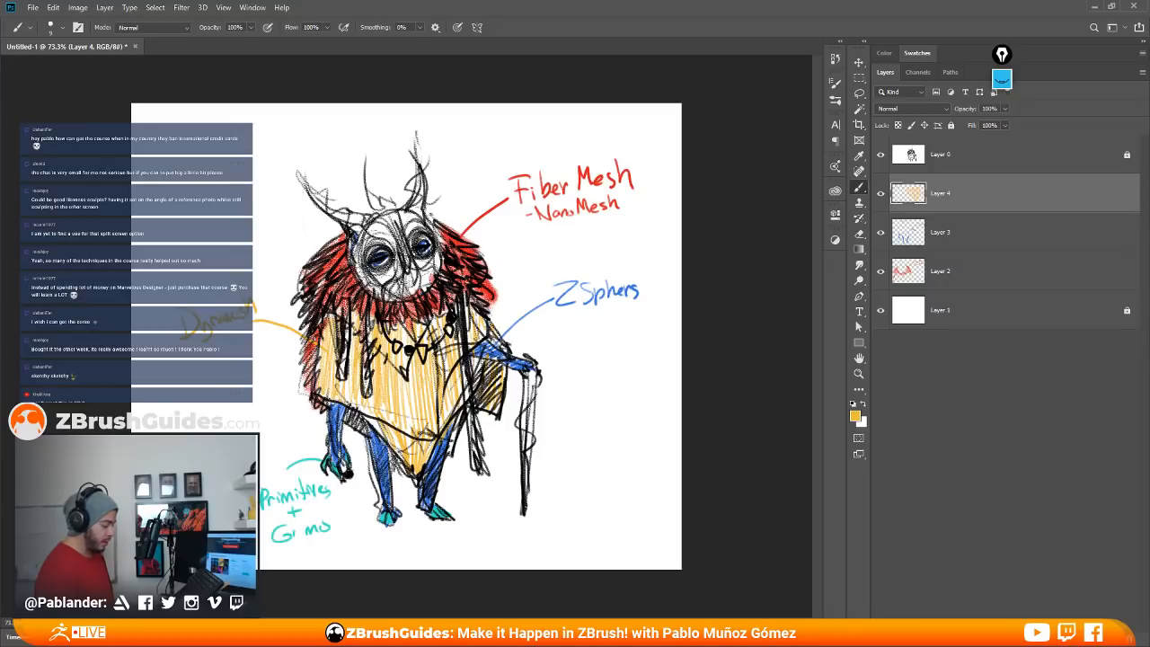
{"action": "mouse_move", "coordinate": [184, 356]}
{"action": "left_mouse_down"}
{"action": "mouse_move", "coordinate": [205, 370]}
{"action": "mouse_move", "coordinate": [269, 335]}
{"action": "left_mouse_up"}
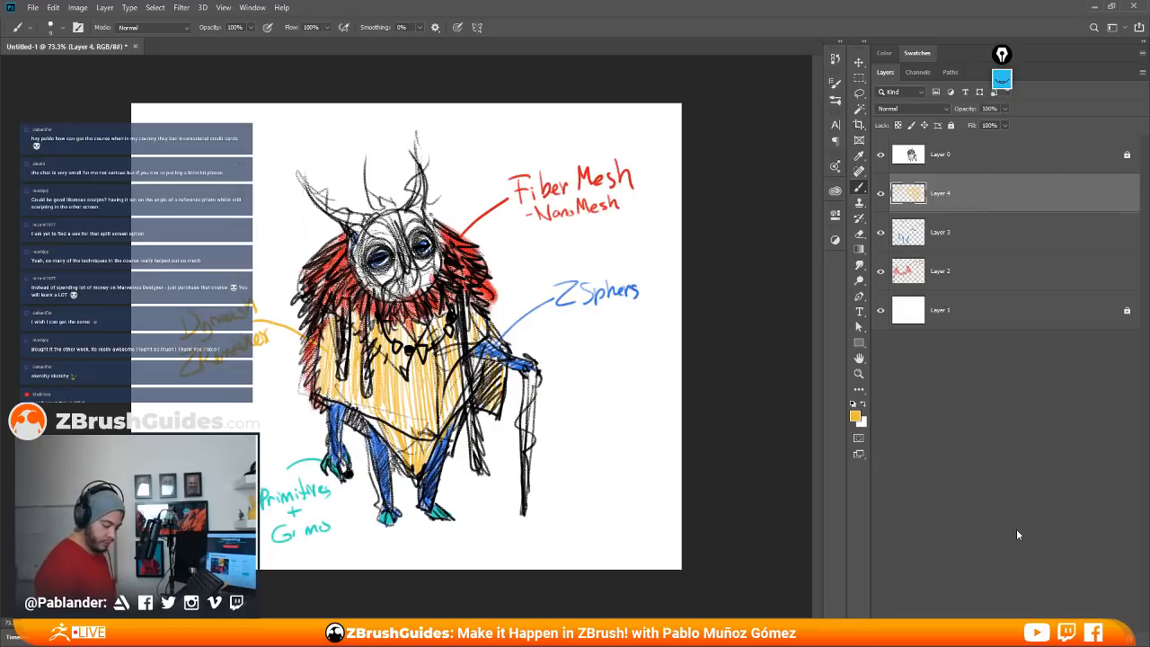
Step: Paint the straps hanging over the cloak green (#3bf084) and label them "IMM Curve" with a leader line from the long strap
{"action": "left_click", "coordinate": [854, 416]}
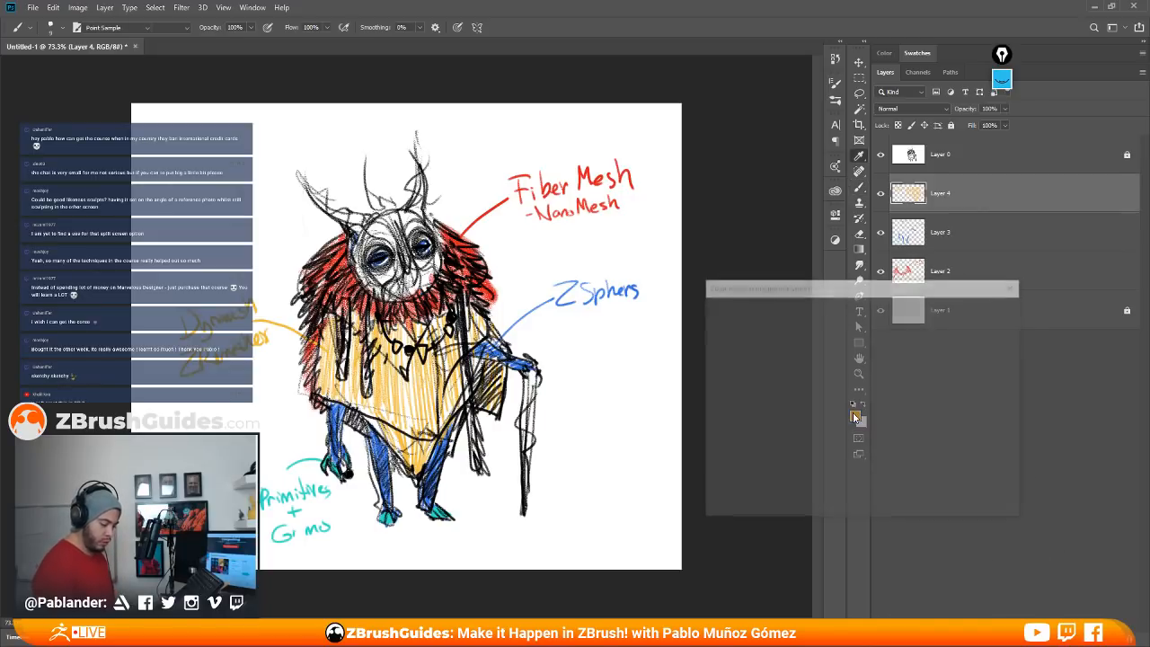
{"action": "left_click", "coordinate": [874, 407]}
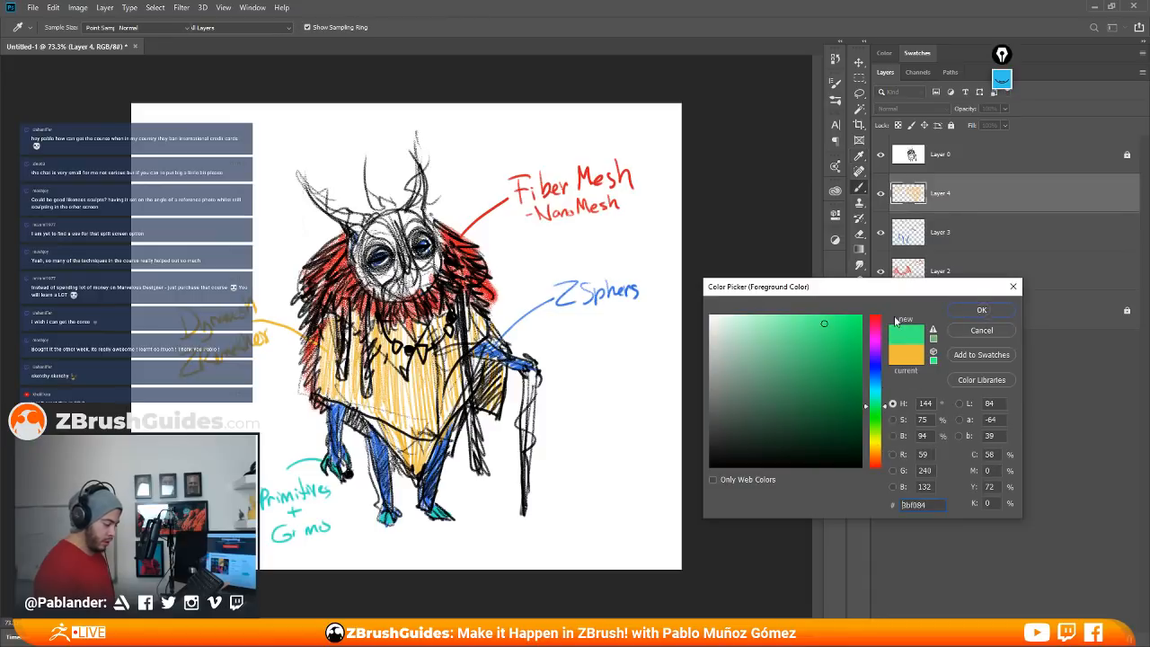
{"action": "left_click", "coordinate": [981, 310]}
{"action": "key", "text": "b"}
{"action": "mouse_move", "coordinate": [341, 377]}
{"action": "left_mouse_down"}
{"action": "mouse_move", "coordinate": [345, 320]}
{"action": "mouse_move", "coordinate": [365, 395]}
{"action": "left_mouse_up"}
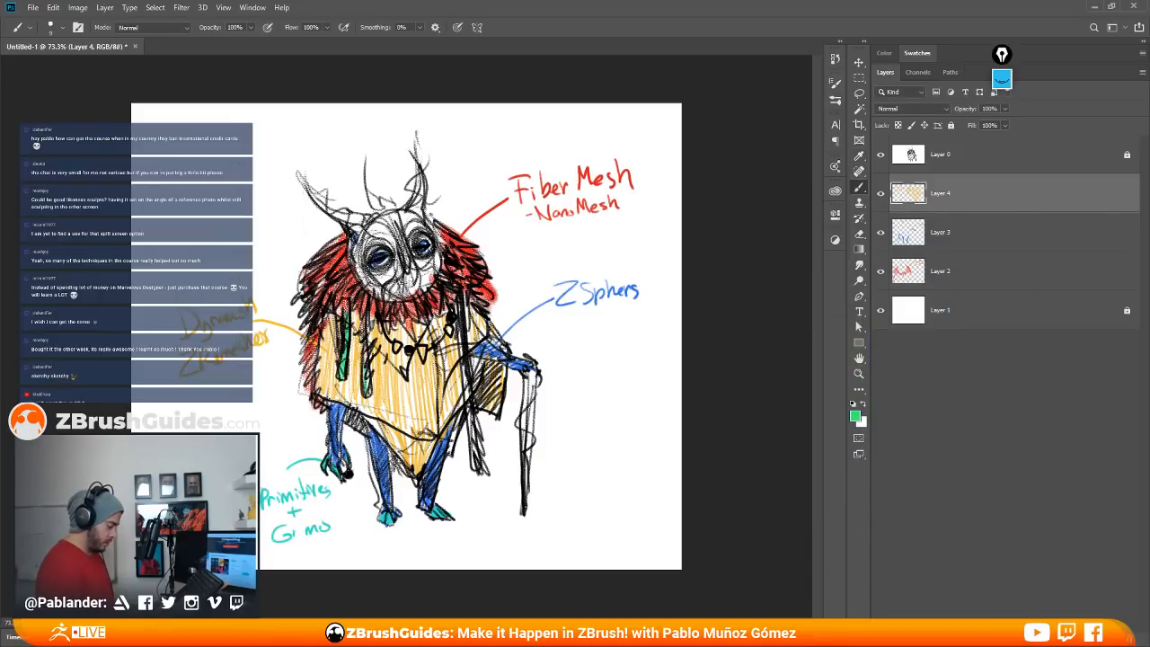
{"action": "left_click_drag", "start_coordinate": [368, 320], "coordinate": [366, 386]}
{"action": "left_click_drag", "start_coordinate": [465, 363], "coordinate": [474, 458]}
{"action": "left_click_drag", "start_coordinate": [458, 331], "coordinate": [459, 363]}
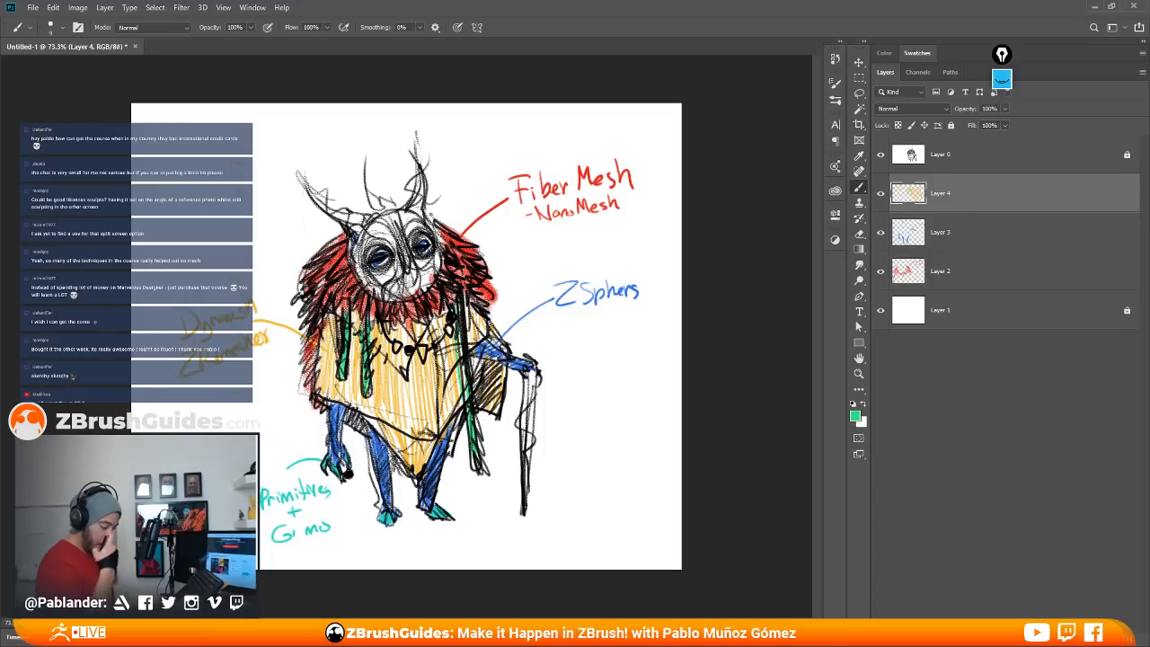
{"action": "mouse_move", "coordinate": [476, 415]}
{"action": "left_mouse_down"}
{"action": "mouse_move", "coordinate": [478, 444]}
{"action": "mouse_move", "coordinate": [606, 398]}
{"action": "mouse_move", "coordinate": [611, 410]}
{"action": "mouse_move", "coordinate": [662, 395]}
{"action": "mouse_move", "coordinate": [617, 436]}
{"action": "mouse_move", "coordinate": [648, 419]}
{"action": "mouse_move", "coordinate": [665, 428]}
{"action": "left_mouse_up"}
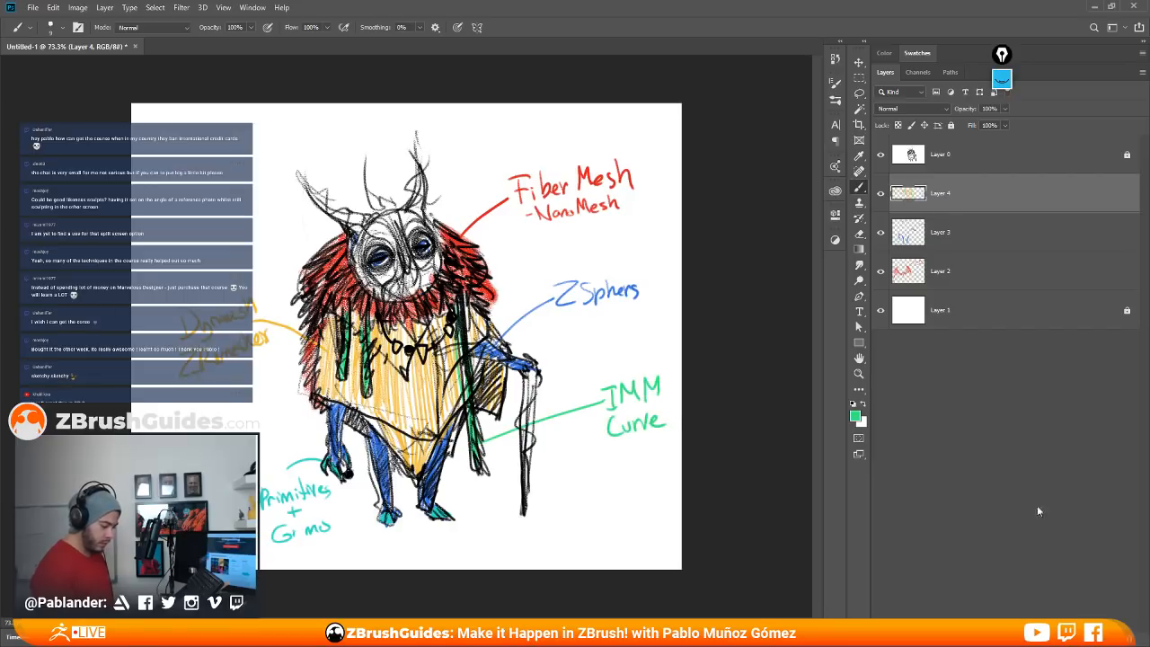
Step: Set the foreground colour to a darker green (#32c604) and paint the owl mask around the blue eyes
{"action": "left_click", "coordinate": [854, 415]}
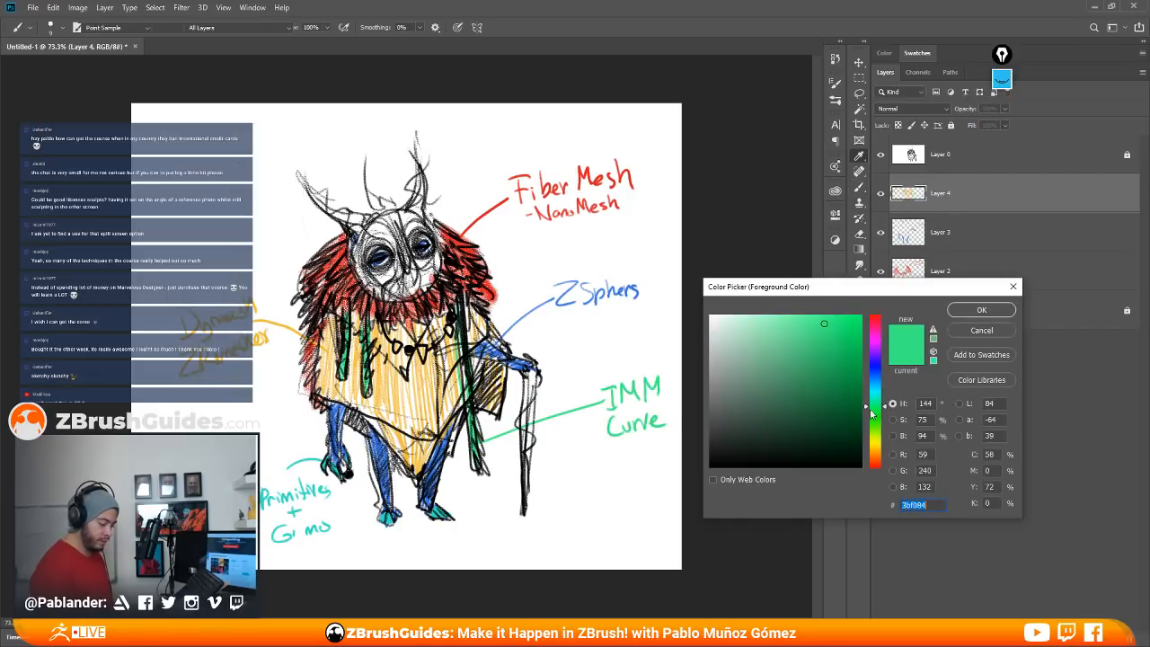
{"action": "left_click", "coordinate": [875, 432]}
{"action": "left_click_drag", "start_coordinate": [878, 432], "coordinate": [878, 416]}
{"action": "left_click", "coordinate": [831, 368]}
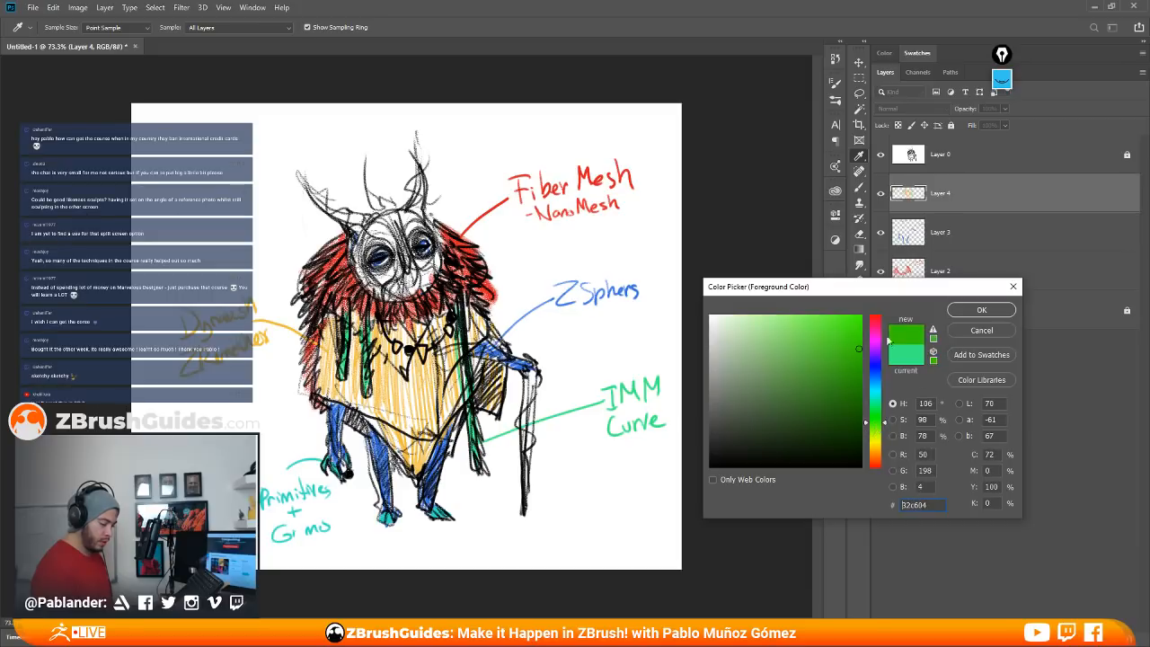
{"action": "left_click", "coordinate": [981, 309]}
{"action": "mouse_move", "coordinate": [367, 237]}
{"action": "left_mouse_down"}
{"action": "mouse_move", "coordinate": [399, 214]}
{"action": "mouse_move", "coordinate": [411, 230]}
{"action": "mouse_move", "coordinate": [395, 288]}
{"action": "mouse_move", "coordinate": [423, 300]}
{"action": "mouse_move", "coordinate": [436, 261]}
{"action": "mouse_move", "coordinate": [428, 283]}
{"action": "left_mouse_up"}
{"action": "mouse_move", "coordinate": [361, 241]}
{"action": "left_mouse_down"}
{"action": "mouse_move", "coordinate": [362, 271]}
{"action": "mouse_move", "coordinate": [383, 291]}
{"action": "mouse_move", "coordinate": [410, 287]}
{"action": "left_mouse_up"}
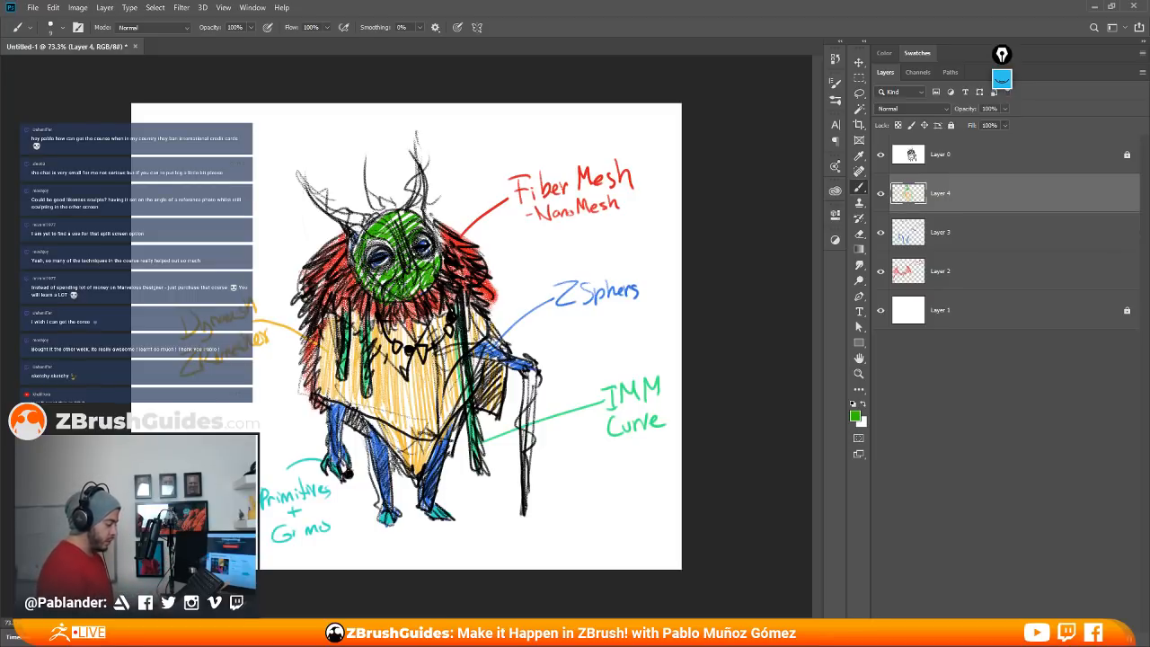
Step: Draw a green leader line out from the mask and handwrite "PolygroupIt" and "Panel Loops" beside it
{"action": "left_click_drag", "start_coordinate": [343, 235], "coordinate": [258, 219]}
{"action": "mouse_move", "coordinate": [185, 214]}
{"action": "left_mouse_down"}
{"action": "mouse_move", "coordinate": [186, 231]}
{"action": "mouse_move", "coordinate": [201, 218]}
{"action": "left_mouse_up"}
{"action": "mouse_move", "coordinate": [206, 211]}
{"action": "left_mouse_down"}
{"action": "mouse_move", "coordinate": [221, 229]}
{"action": "mouse_move", "coordinate": [250, 196]}
{"action": "mouse_move", "coordinate": [252, 207]}
{"action": "left_mouse_up"}
{"action": "mouse_move", "coordinate": [255, 188]}
{"action": "left_mouse_down"}
{"action": "mouse_move", "coordinate": [257, 200]}
{"action": "mouse_move", "coordinate": [266, 189]}
{"action": "left_mouse_up"}
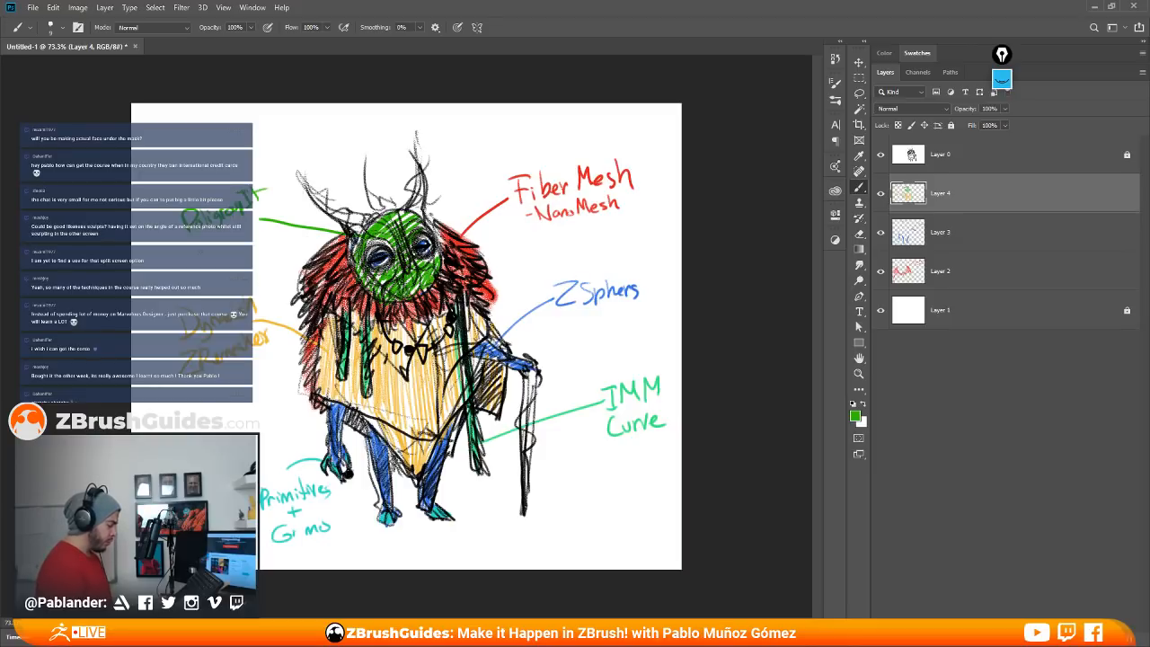
{"action": "mouse_move", "coordinate": [190, 247]}
{"action": "left_mouse_down"}
{"action": "mouse_move", "coordinate": [190, 271]}
{"action": "mouse_move", "coordinate": [191, 258]}
{"action": "left_mouse_up"}
{"action": "left_click_drag", "start_coordinate": [205, 250], "coordinate": [215, 256]}
{"action": "left_click_drag", "start_coordinate": [216, 250], "coordinate": [223, 250]}
{"action": "mouse_move", "coordinate": [230, 236]}
{"action": "left_mouse_down"}
{"action": "mouse_move", "coordinate": [228, 247]}
{"action": "mouse_move", "coordinate": [263, 242]}
{"action": "left_mouse_up"}
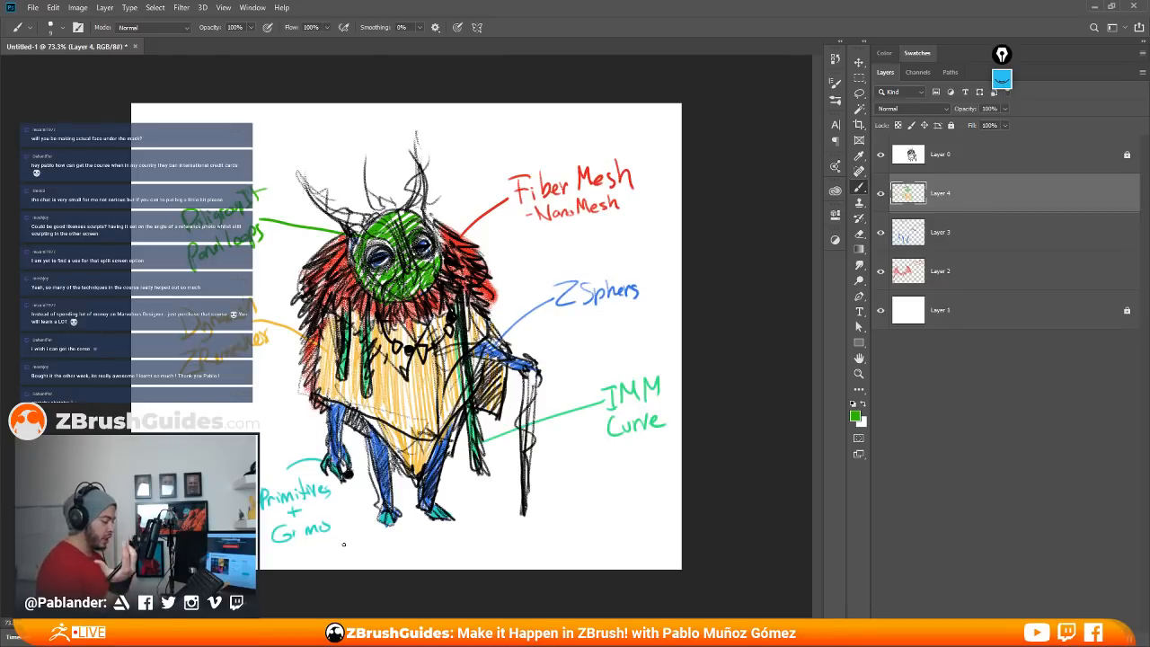
Step: Paint both horns purple (#bf43e8) and label them "Primitive" with a leader line from the horn nearest the Fiber Mesh note
{"action": "left_click", "coordinate": [855, 416]}
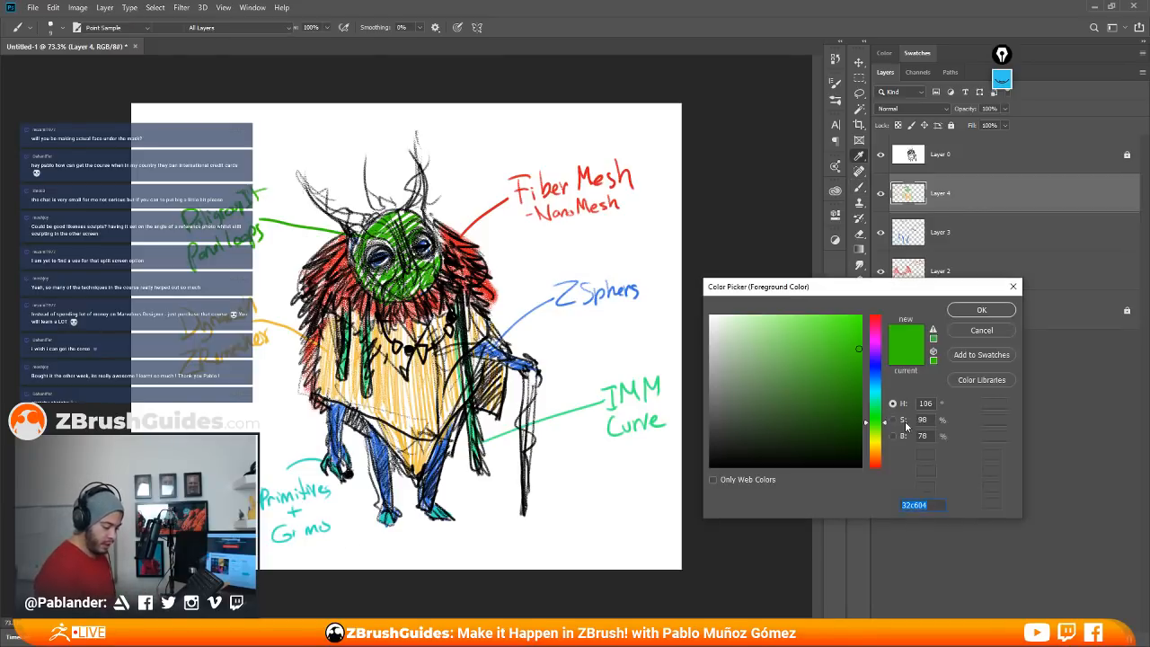
{"action": "left_click", "coordinate": [874, 345]}
{"action": "left_click", "coordinate": [816, 329]}
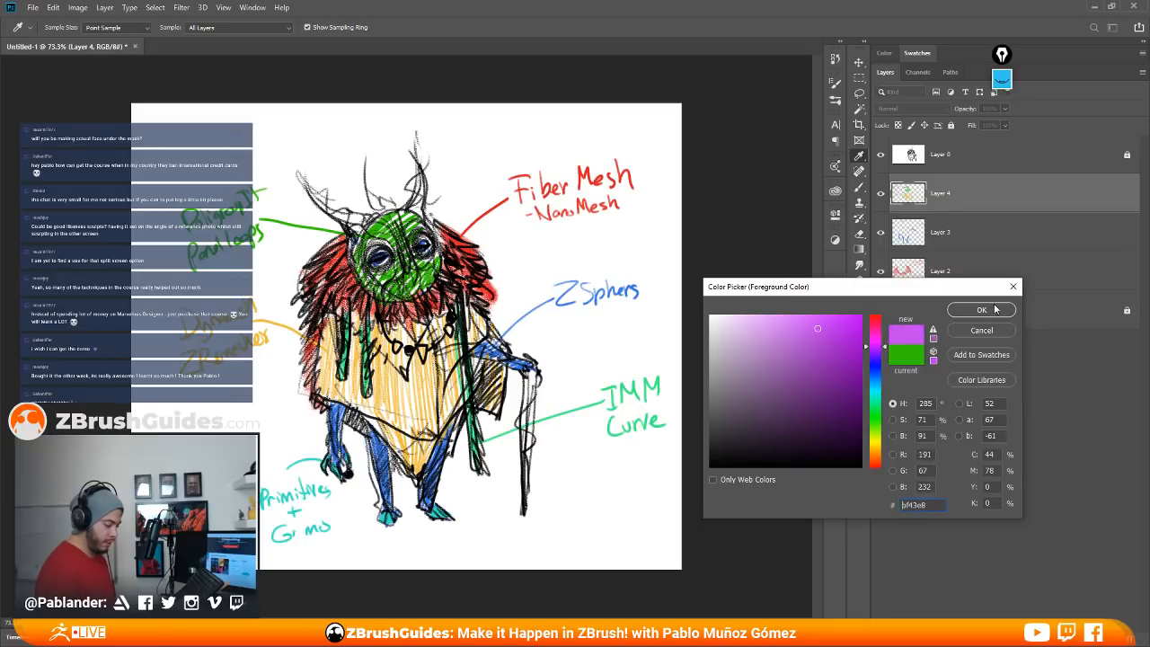
{"action": "left_click", "coordinate": [993, 309]}
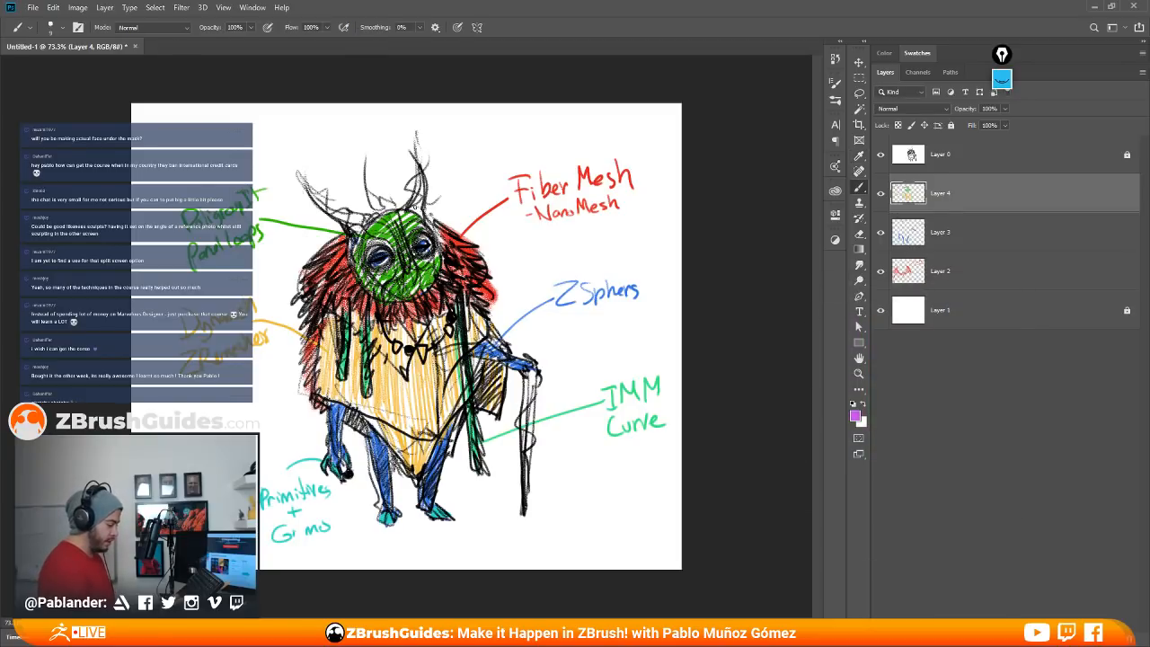
{"action": "mouse_move", "coordinate": [412, 209]}
{"action": "left_mouse_down"}
{"action": "mouse_move", "coordinate": [420, 199]}
{"action": "mouse_move", "coordinate": [423, 212]}
{"action": "left_mouse_up"}
{"action": "mouse_move", "coordinate": [311, 187]}
{"action": "left_mouse_down"}
{"action": "mouse_move", "coordinate": [357, 231]}
{"action": "mouse_move", "coordinate": [325, 206]}
{"action": "left_mouse_up"}
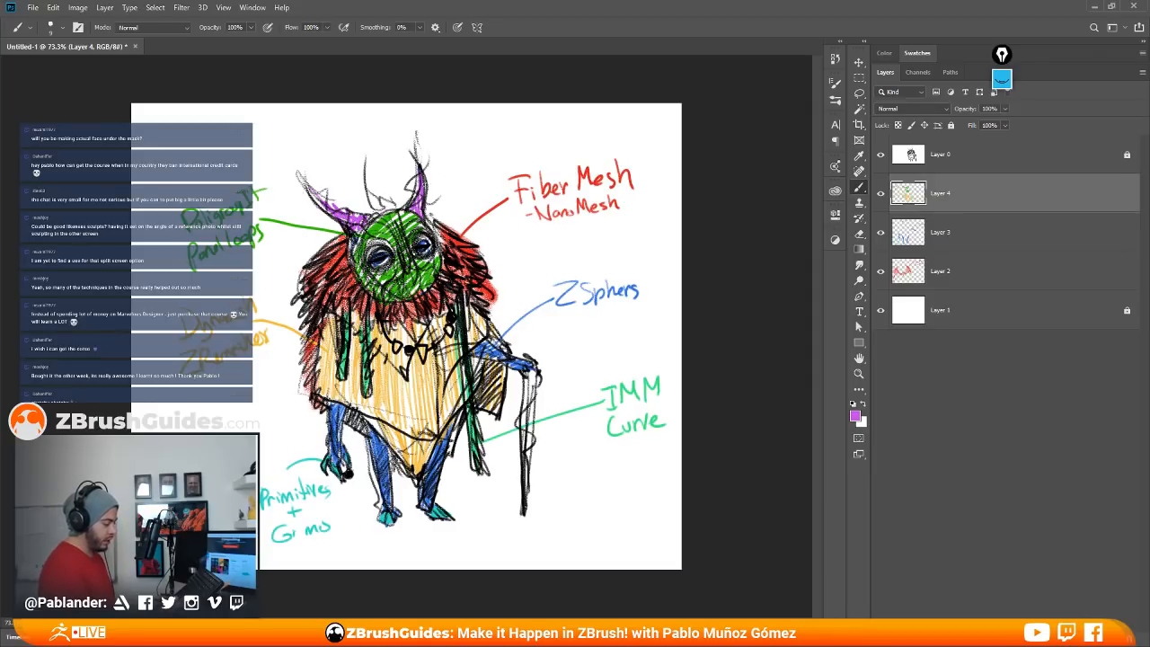
{"action": "mouse_move", "coordinate": [426, 178]}
{"action": "left_mouse_down"}
{"action": "mouse_move", "coordinate": [469, 135]}
{"action": "mouse_move", "coordinate": [481, 144]}
{"action": "mouse_move", "coordinate": [539, 131]}
{"action": "left_mouse_up"}
Step: Paint the cane purple and draw a curved arrow from the "Primitive" label down to it
{"action": "mouse_move", "coordinate": [528, 454]}
{"action": "left_mouse_down"}
{"action": "mouse_move", "coordinate": [530, 377]}
{"action": "mouse_move", "coordinate": [527, 485]}
{"action": "mouse_move", "coordinate": [534, 449]}
{"action": "left_mouse_up"}
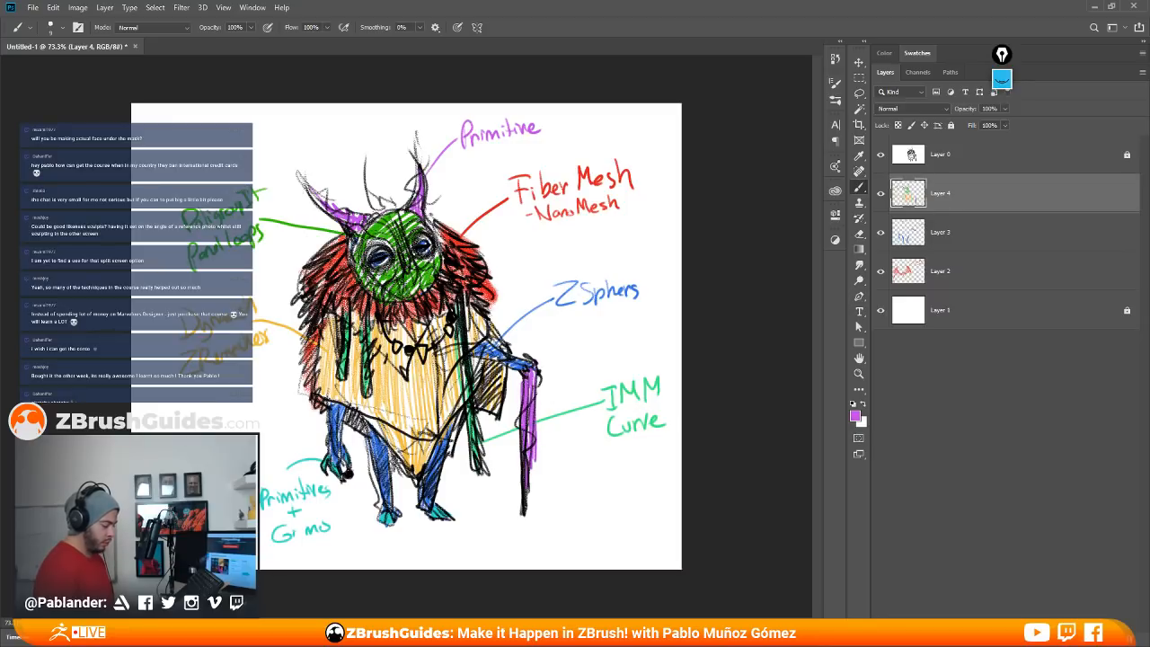
{"action": "left_click_drag", "start_coordinate": [530, 381], "coordinate": [525, 507]}
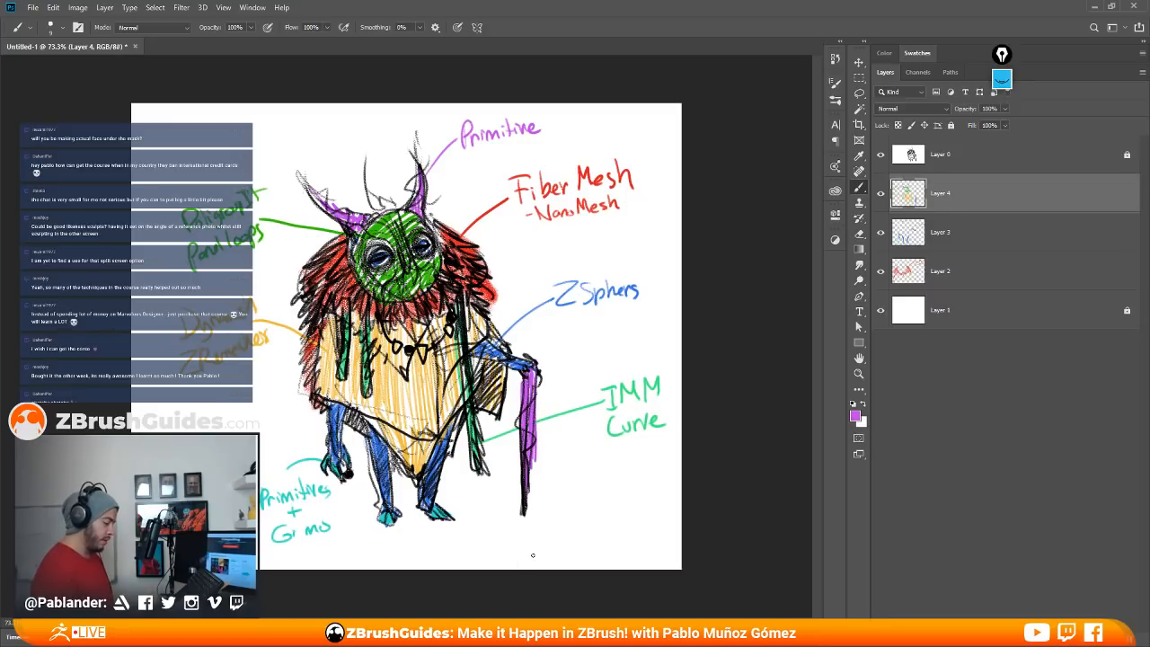
{"action": "mouse_move", "coordinate": [561, 120]}
{"action": "left_mouse_down"}
{"action": "mouse_move", "coordinate": [610, 126]}
{"action": "mouse_move", "coordinate": [663, 309]}
{"action": "mouse_move", "coordinate": [549, 386]}
{"action": "mouse_move", "coordinate": [559, 393]}
{"action": "left_mouse_up"}
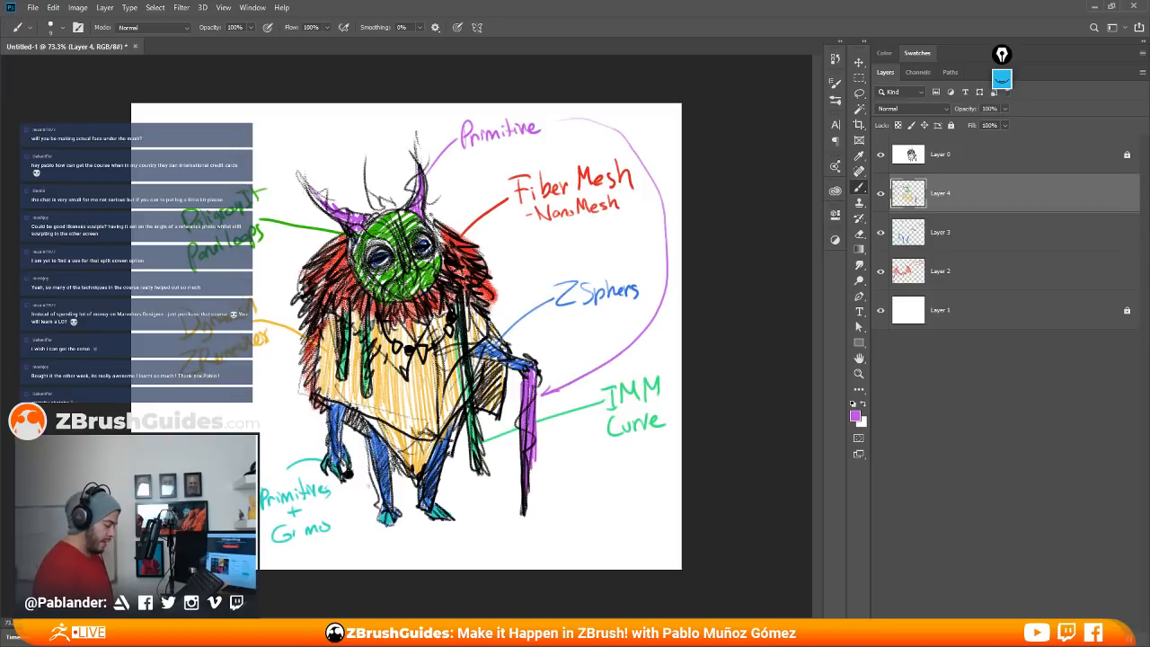
Step: Set the foreground colour to orange and paint the small pendants of the owl's necklace
{"action": "left_click", "coordinate": [856, 416]}
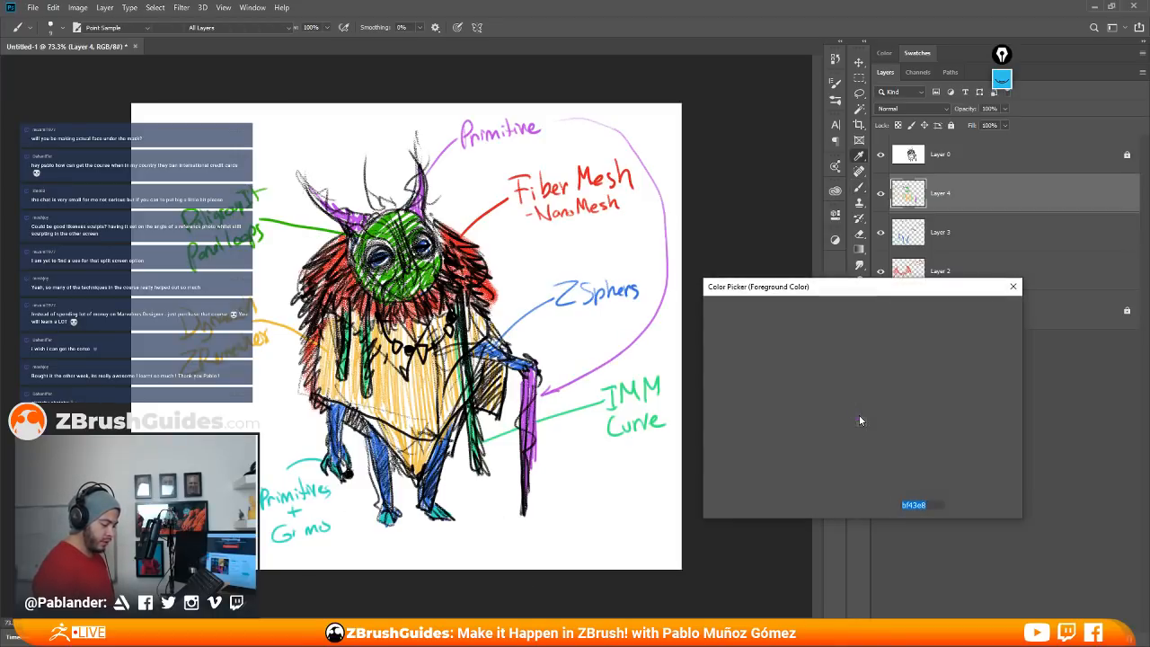
{"action": "left_click", "coordinate": [877, 457]}
{"action": "left_click", "coordinate": [860, 319]}
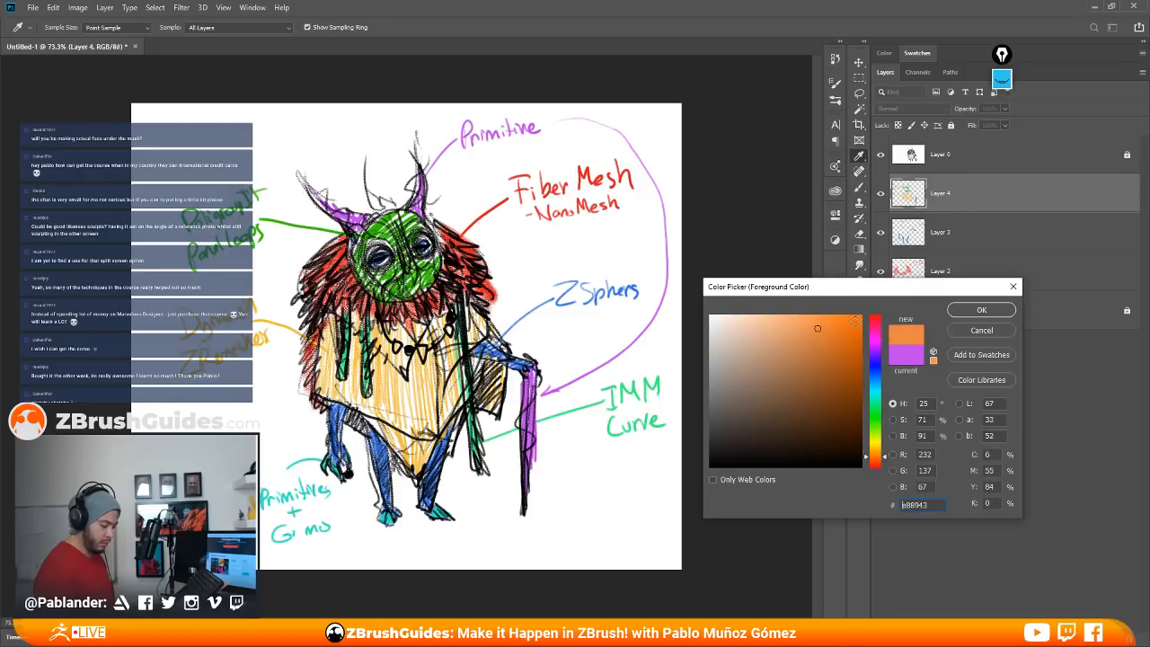
{"action": "left_click", "coordinate": [983, 309]}
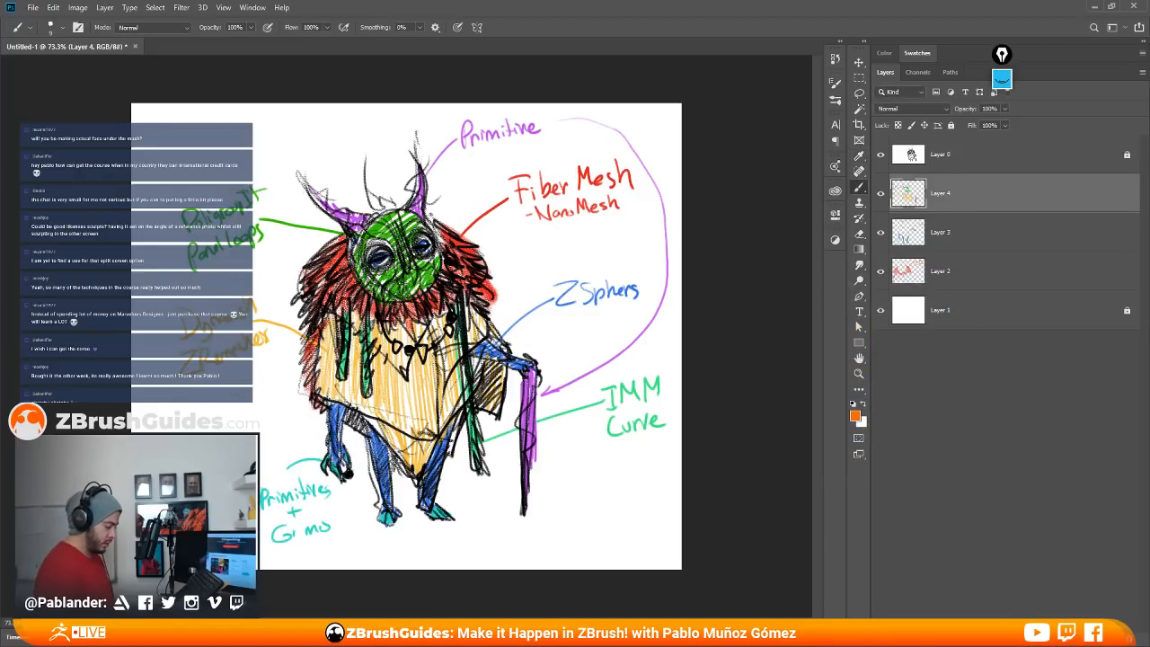
{"action": "left_click_drag", "start_coordinate": [449, 325], "coordinate": [399, 346]}
Step: Draw orange leader lines linking the necklace to the "Primitives + Gizmo" and "IMM Curve" notes, and trace the necklace cord
{"action": "left_click_drag", "start_coordinate": [344, 372], "coordinate": [273, 481]}
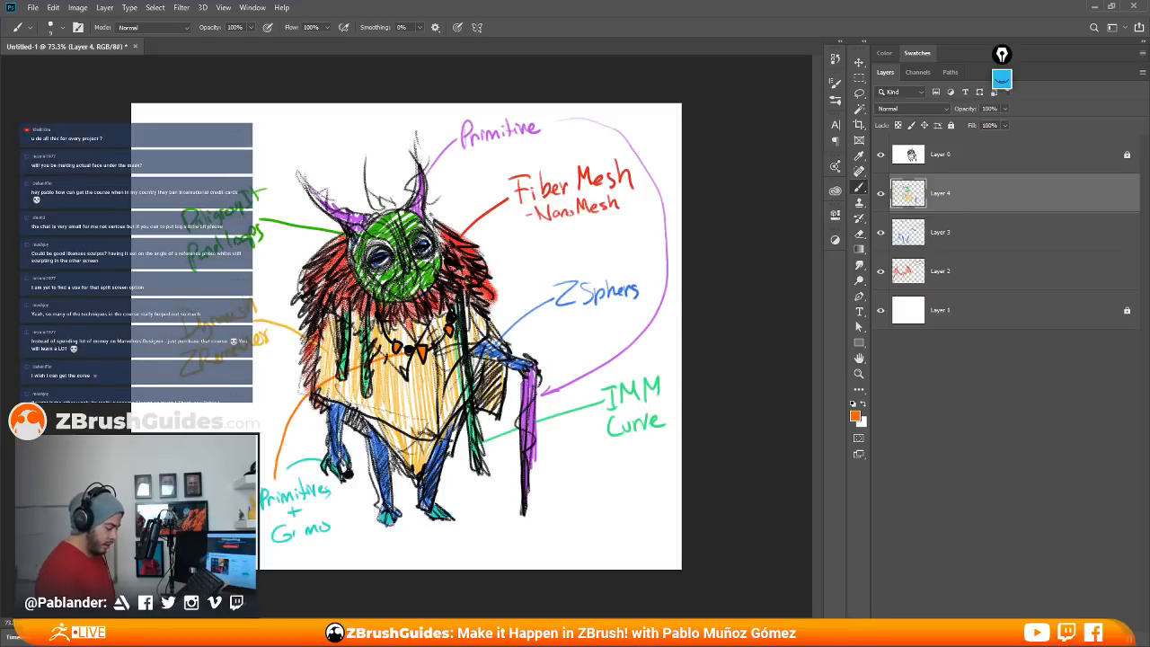
{"action": "left_click_drag", "start_coordinate": [382, 321], "coordinate": [390, 345]}
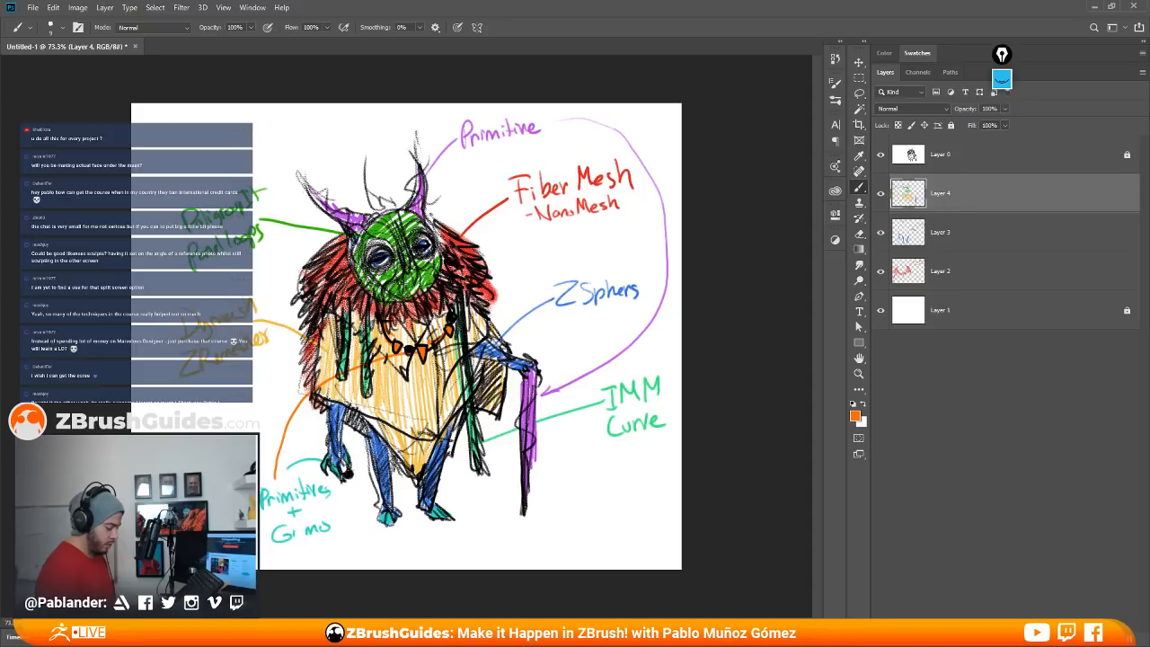
{"action": "left_click_drag", "start_coordinate": [491, 323], "coordinate": [627, 377]}
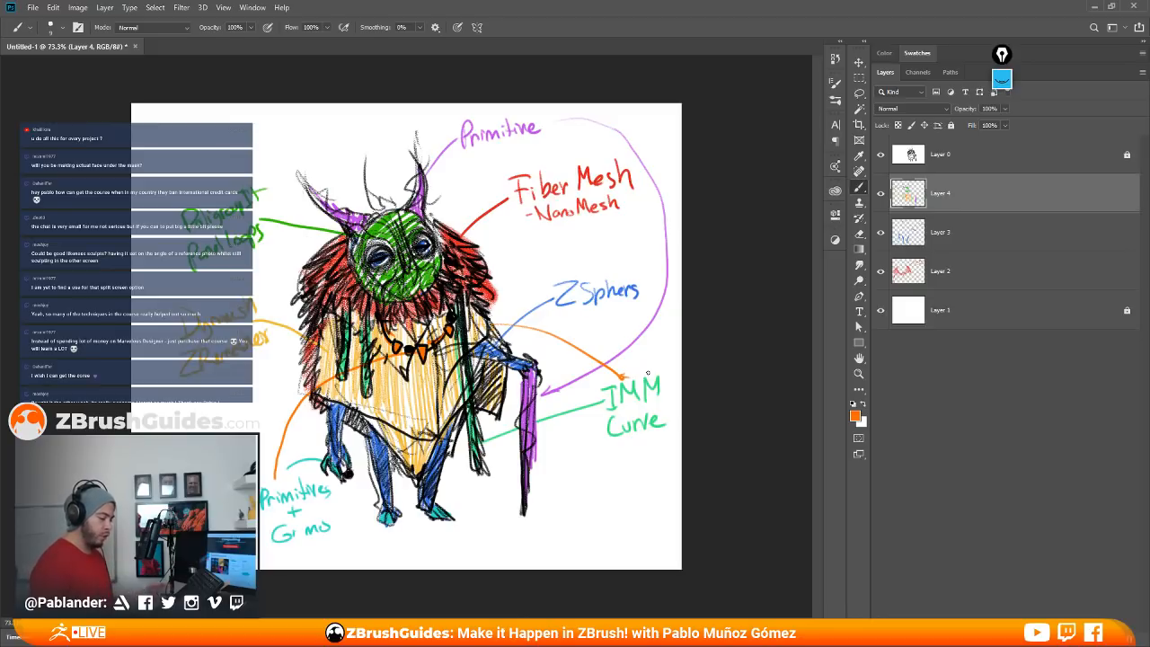
Step: Hide the line-art layer (Layer 0) to check the colour blocks underneath, and show it again
{"action": "left_click", "coordinate": [880, 154]}
{"action": "left_click", "coordinate": [880, 154]}
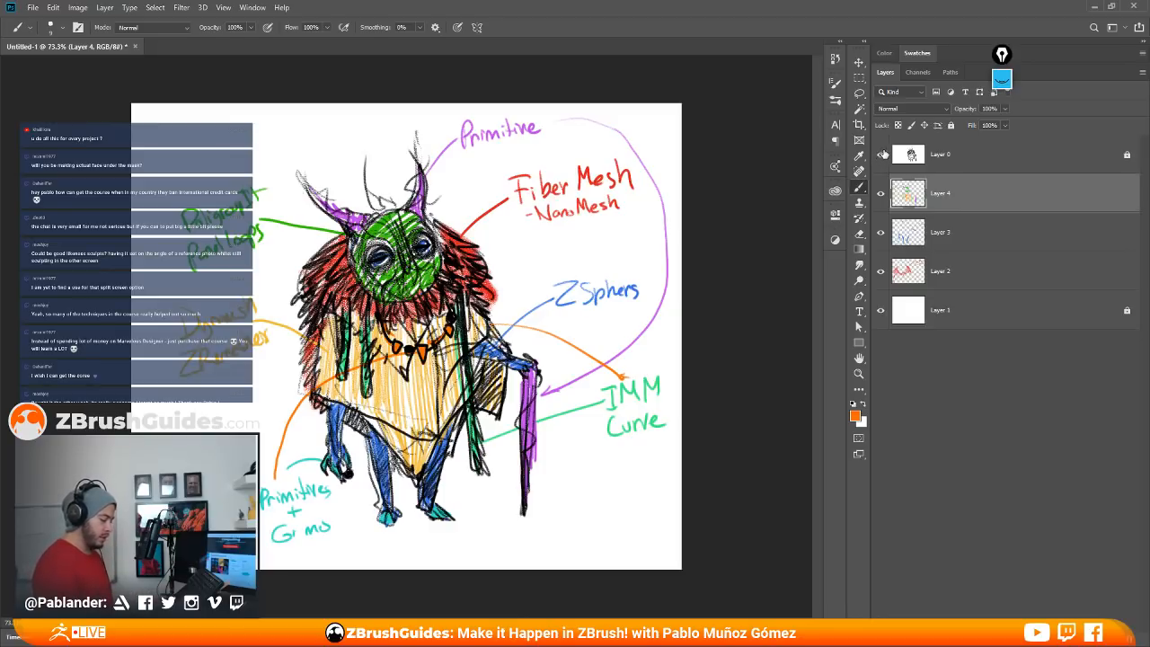
{"action": "left_click", "coordinate": [881, 154]}
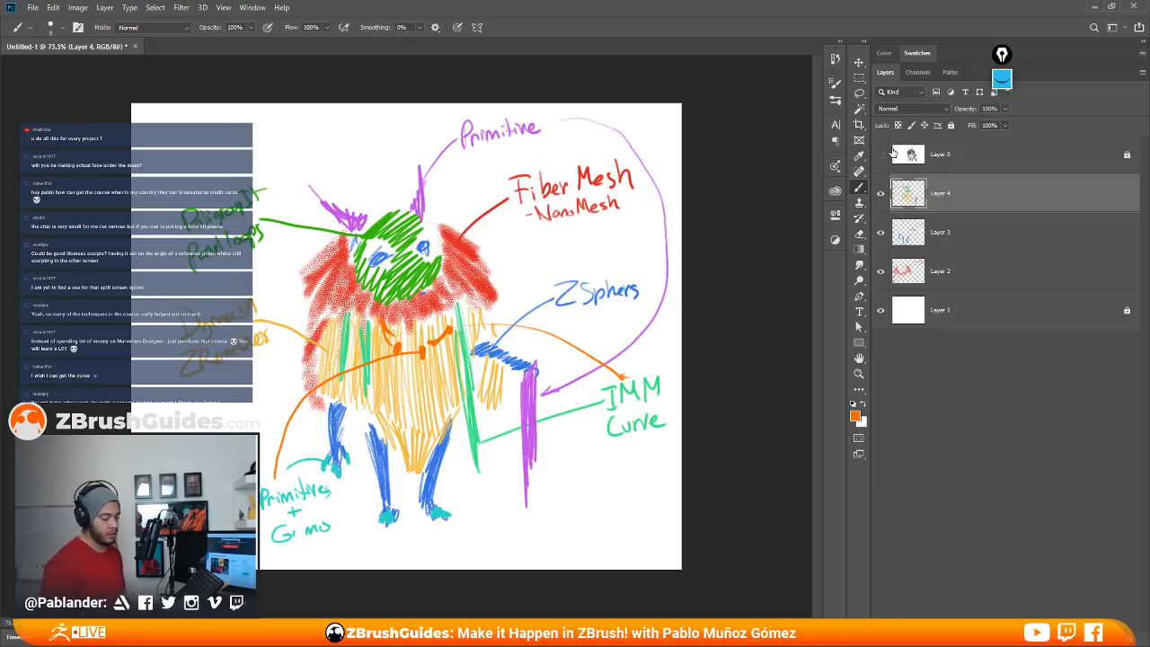
{"action": "left_click", "coordinate": [880, 155]}
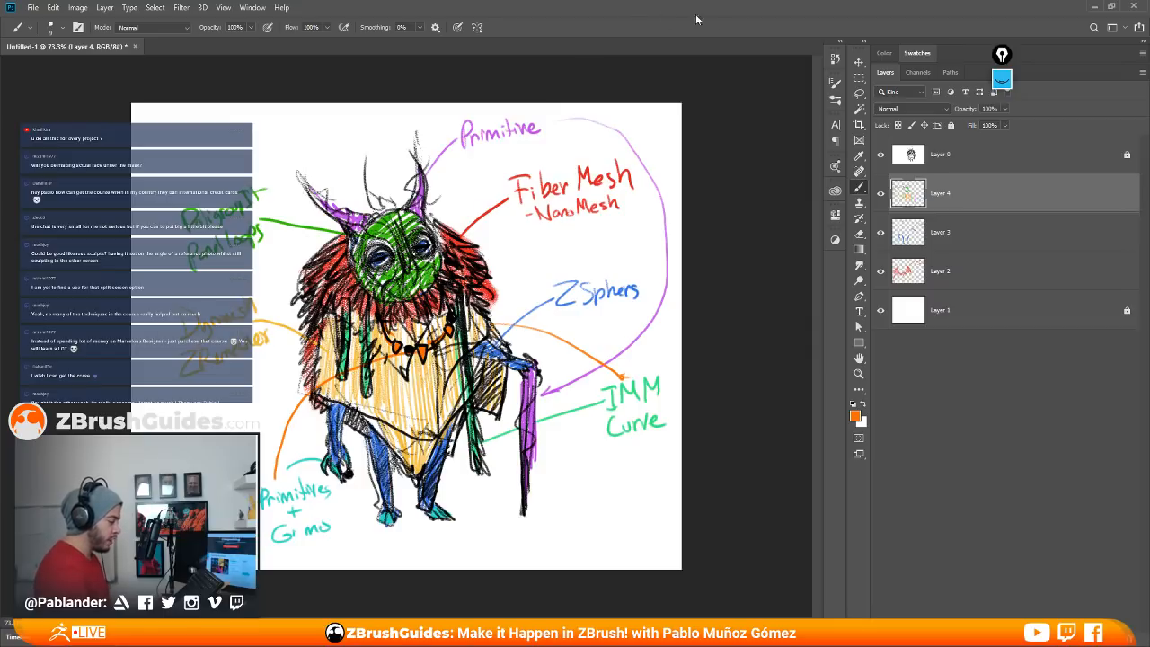
Step: Switch to ZBrush and make a ZSphere the active tool in place of the polysphere, framed in the viewport
{"action": "left_click_drag", "start_coordinate": [742, 11], "coordinate": [0, 49]}
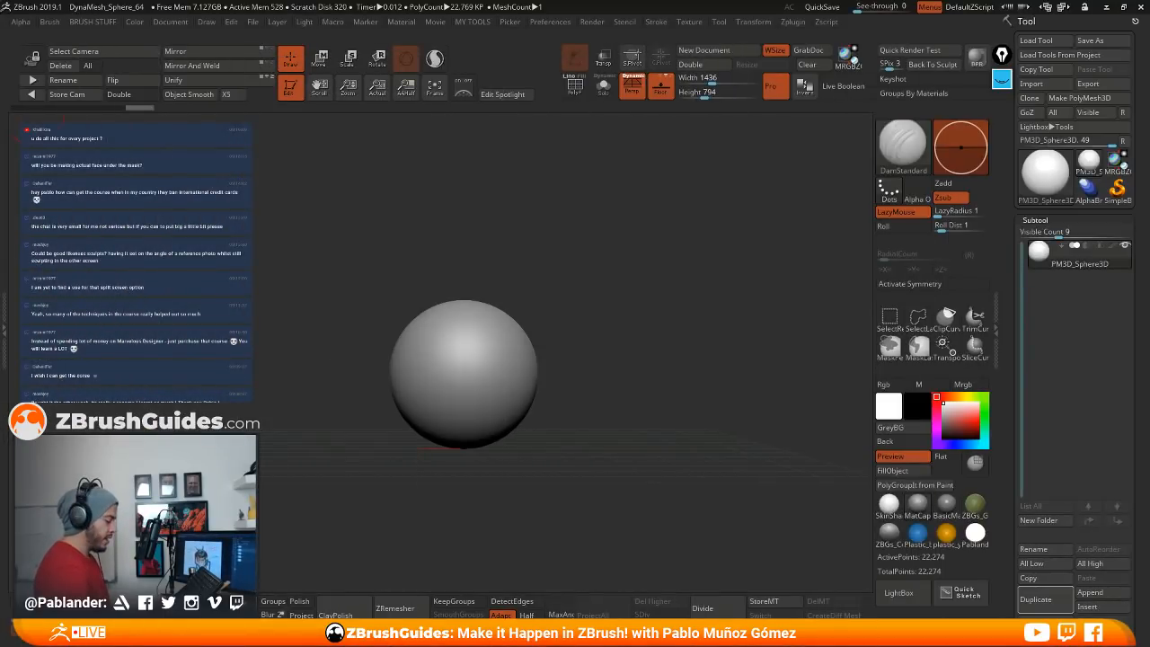
{"action": "left_click_drag", "start_coordinate": [527, 219], "coordinate": [546, 232], "text": "alt"}
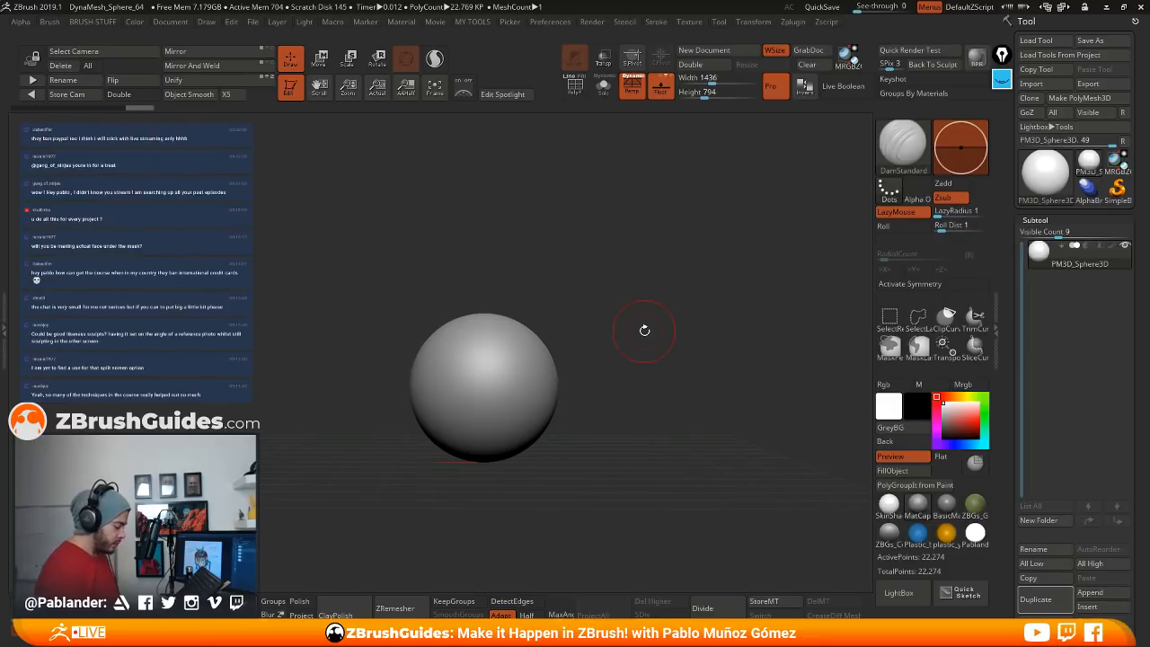
{"action": "left_click_drag", "start_coordinate": [610, 321], "coordinate": [593, 268], "text": "alt"}
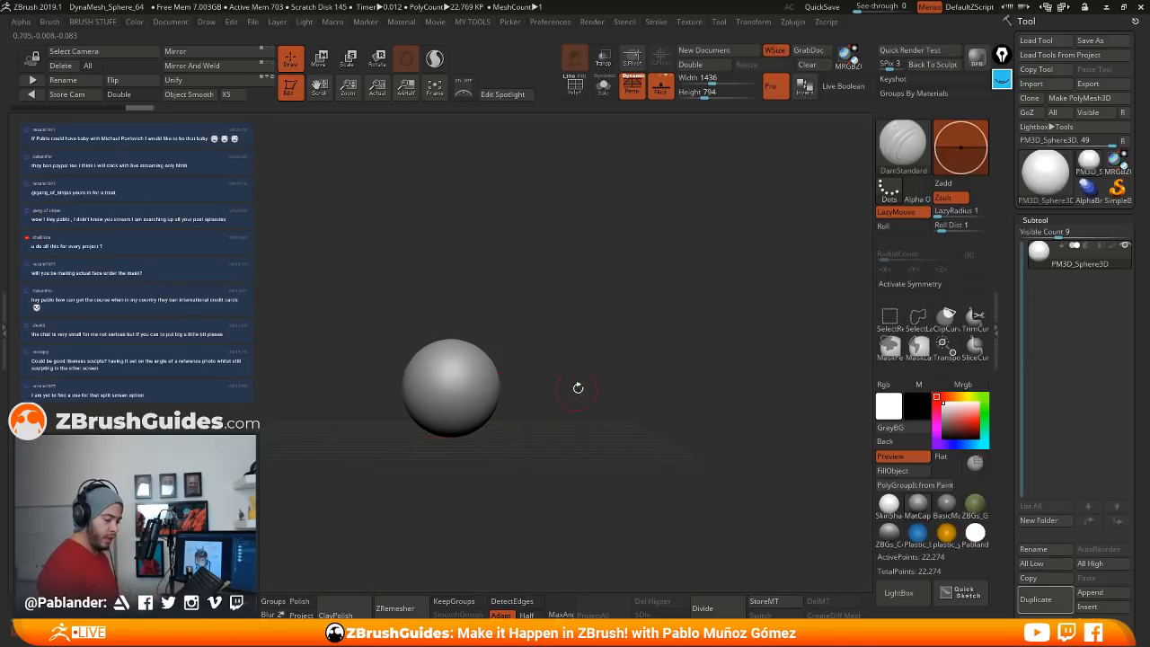
{"action": "left_click", "coordinate": [1045, 171]}
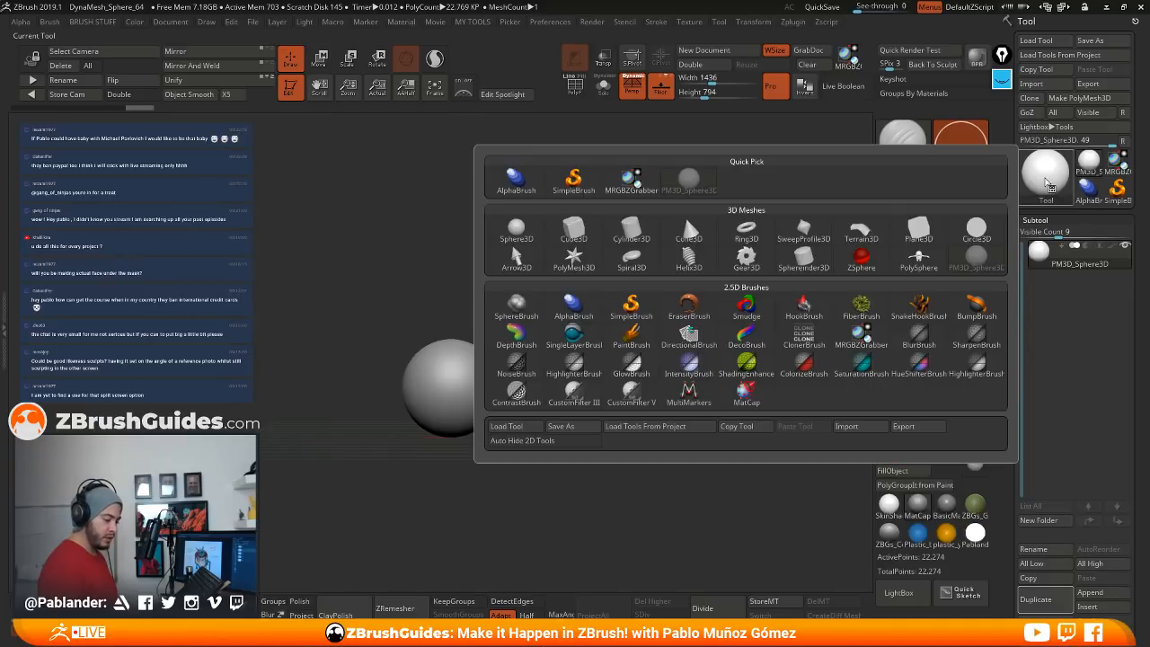
{"action": "left_click", "coordinate": [861, 259]}
{"action": "key", "text": "f"}
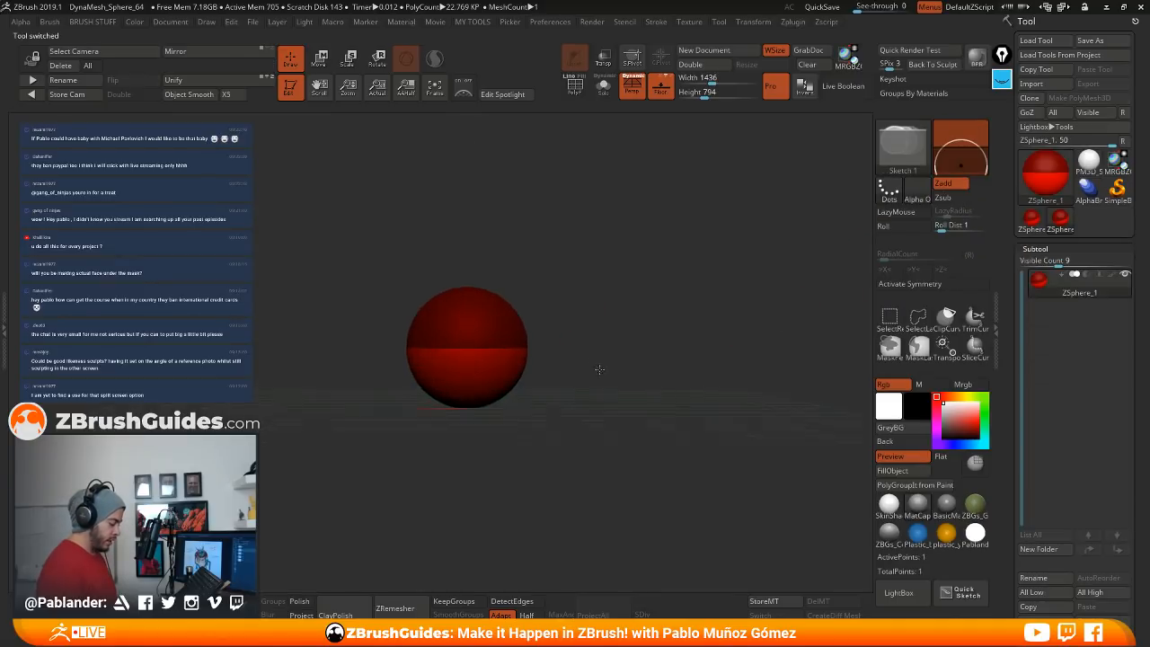
Step: Activate X-axis symmetry for the ZSphere and inspect it from several angles
{"action": "left_click_drag", "start_coordinate": [603, 352], "coordinate": [504, 286]}
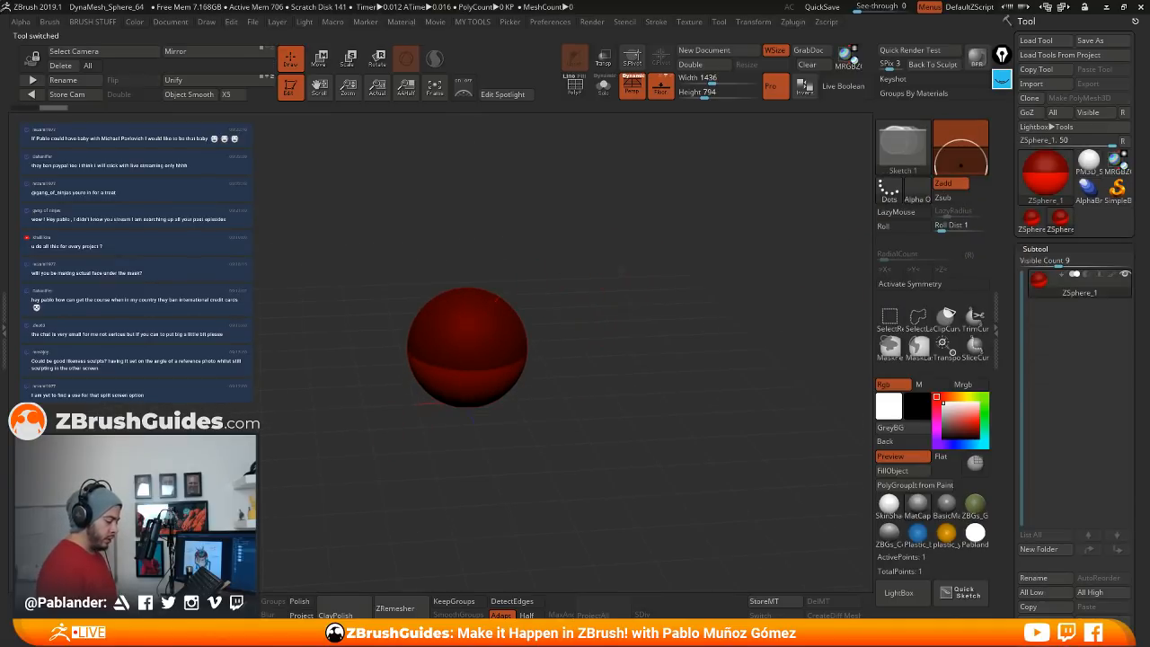
{"action": "key", "text": "space"}
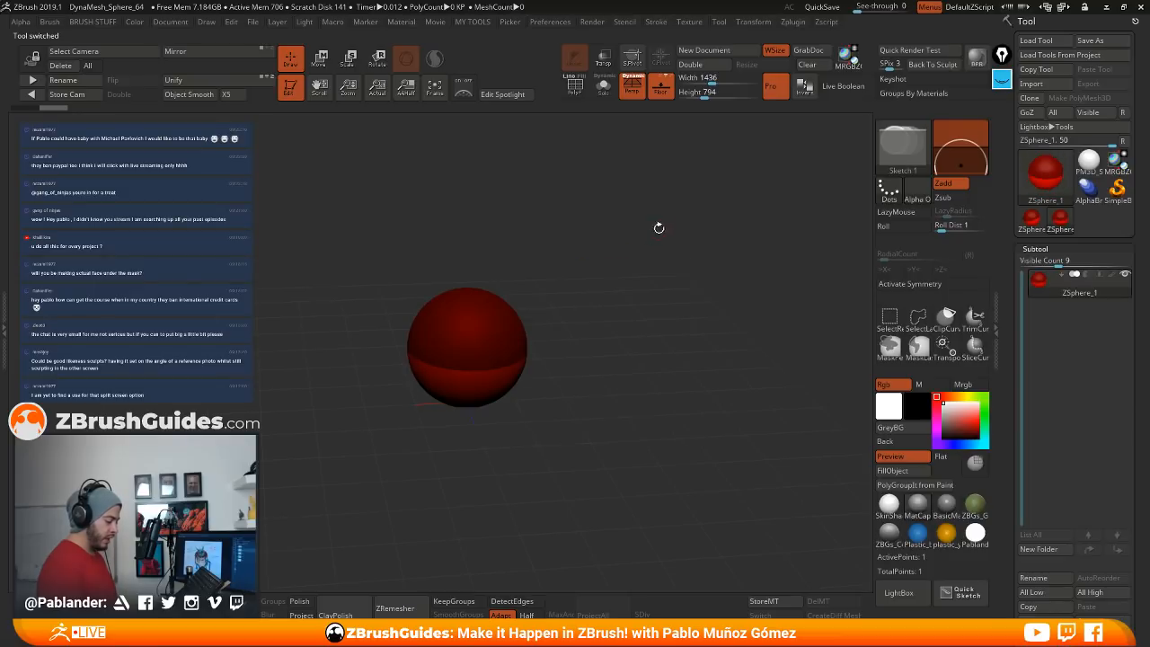
{"action": "mouse_move", "coordinate": [535, 275]}
{"action": "left_mouse_down"}
{"action": "mouse_move", "coordinate": [595, 307]}
{"action": "mouse_move", "coordinate": [651, 292]}
{"action": "mouse_move", "coordinate": [671, 304]}
{"action": "left_mouse_up"}
{"action": "key", "text": "space"}
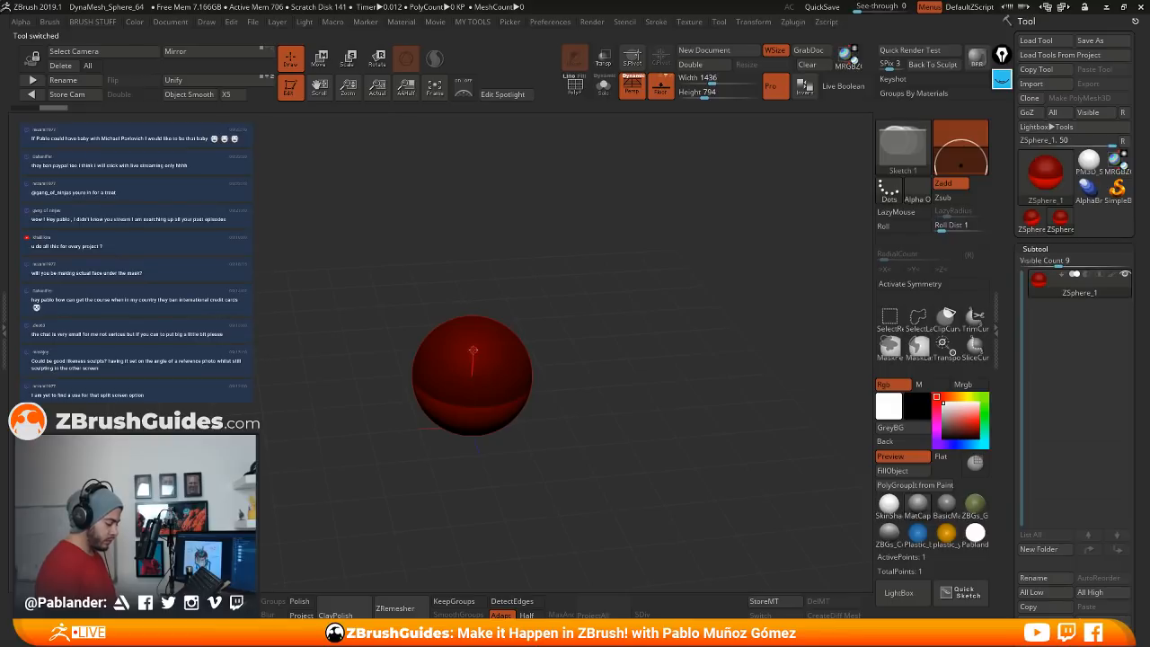
{"action": "key", "text": "x"}
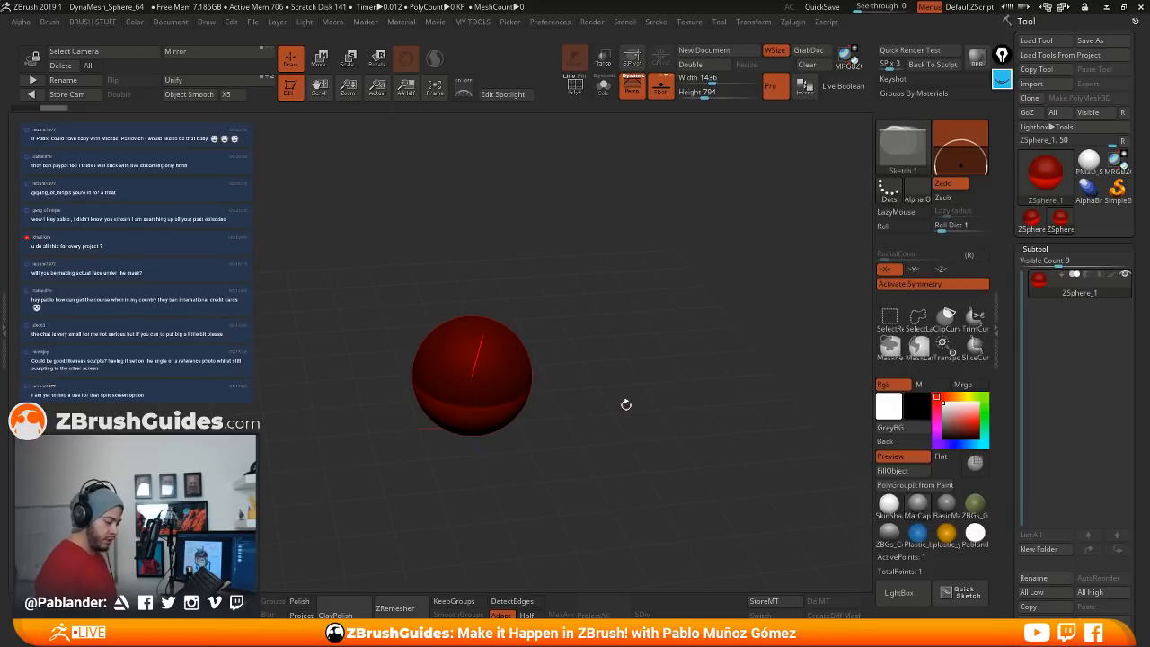
{"action": "mouse_move", "coordinate": [626, 404]}
{"action": "left_mouse_down"}
{"action": "mouse_move", "coordinate": [628, 358]}
{"action": "mouse_move", "coordinate": [629, 370]}
{"action": "left_mouse_up"}
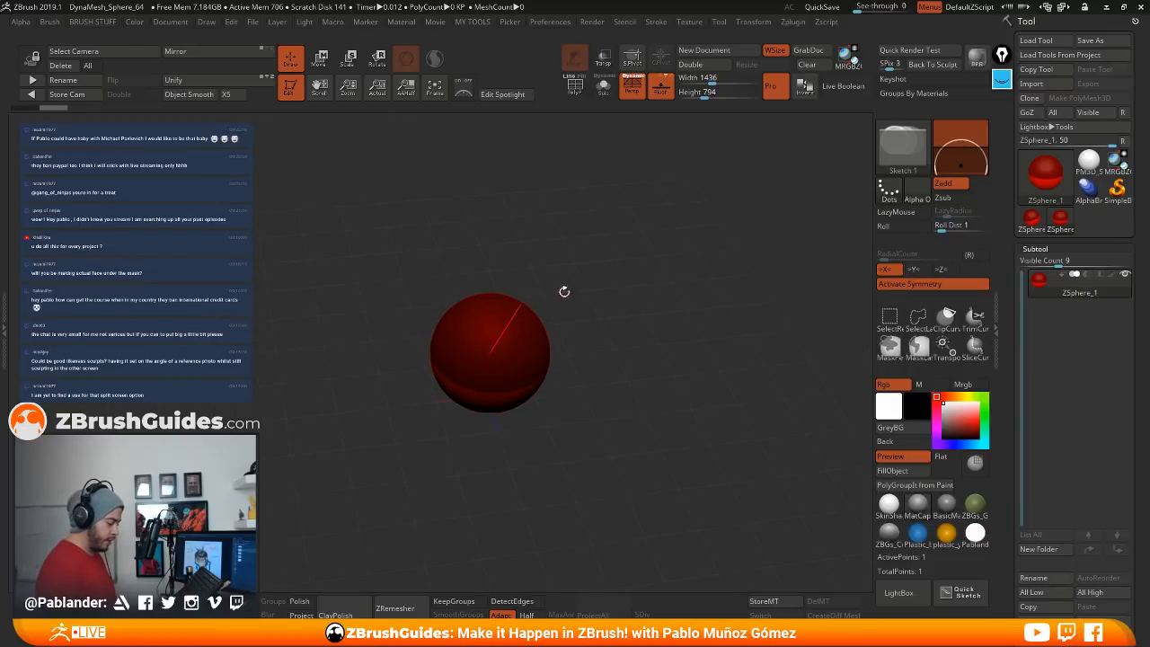
{"action": "left_click_drag", "start_coordinate": [527, 288], "coordinate": [410, 336]}
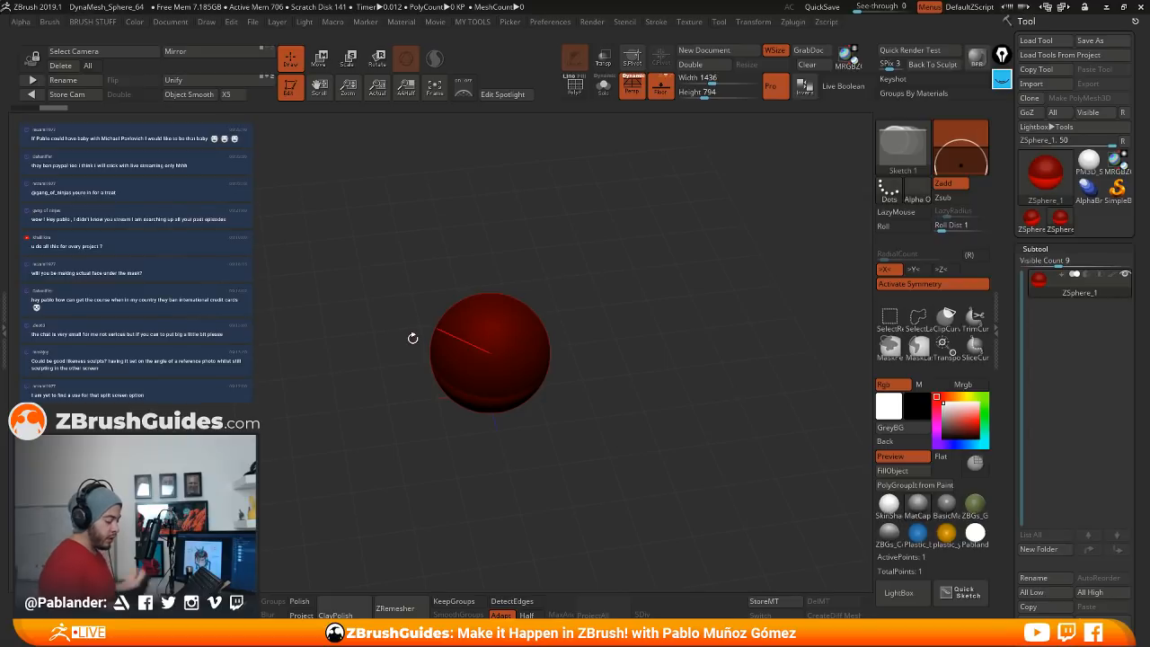
Step: Add a child ZSphere on each of two opposite ends of the root ZSphere and switch to Move mode
{"action": "left_click_drag", "start_coordinate": [603, 252], "coordinate": [638, 280], "text": "alt"}
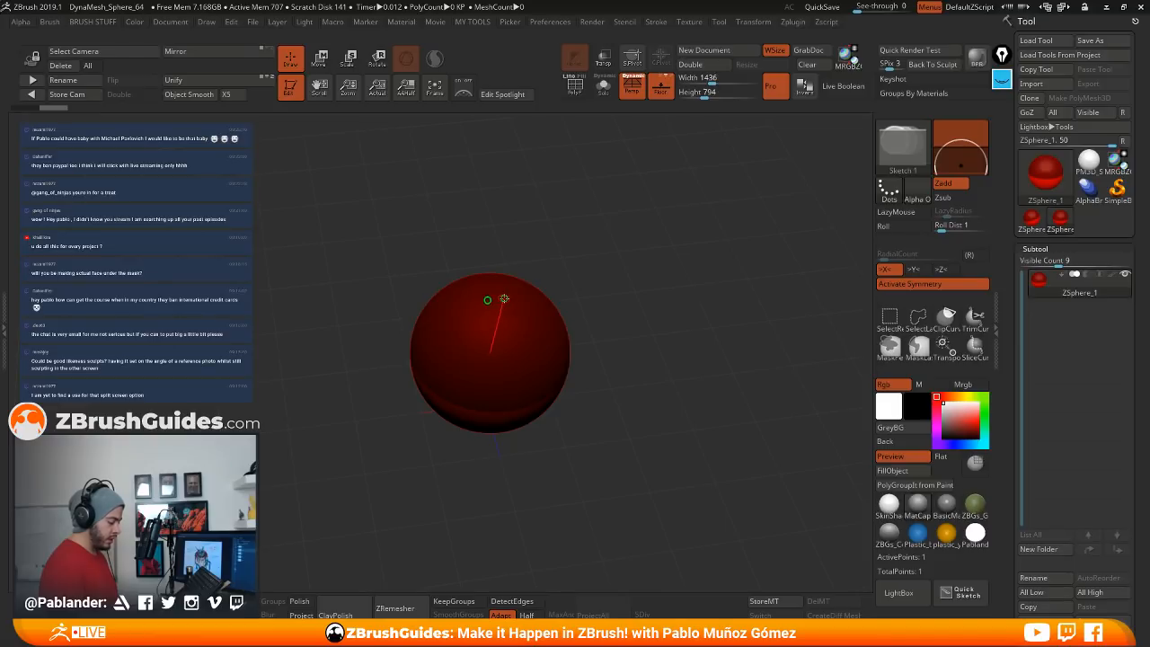
{"action": "left_click_drag", "start_coordinate": [496, 296], "coordinate": [519, 370]}
{"action": "left_click_drag", "start_coordinate": [615, 412], "coordinate": [631, 233], "text": "alt"}
{"action": "left_click_drag", "start_coordinate": [510, 294], "coordinate": [522, 365]}
{"action": "left_click_drag", "start_coordinate": [665, 245], "coordinate": [562, 313]}
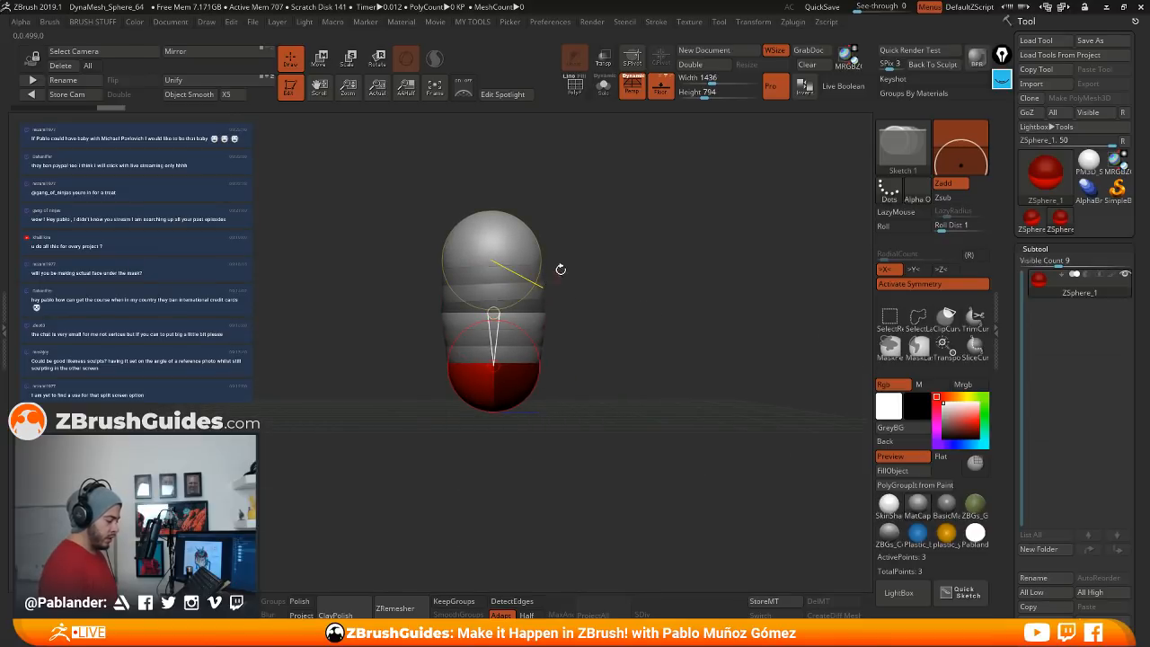
{"action": "key", "text": "w"}
{"action": "left_click", "coordinate": [502, 301]}
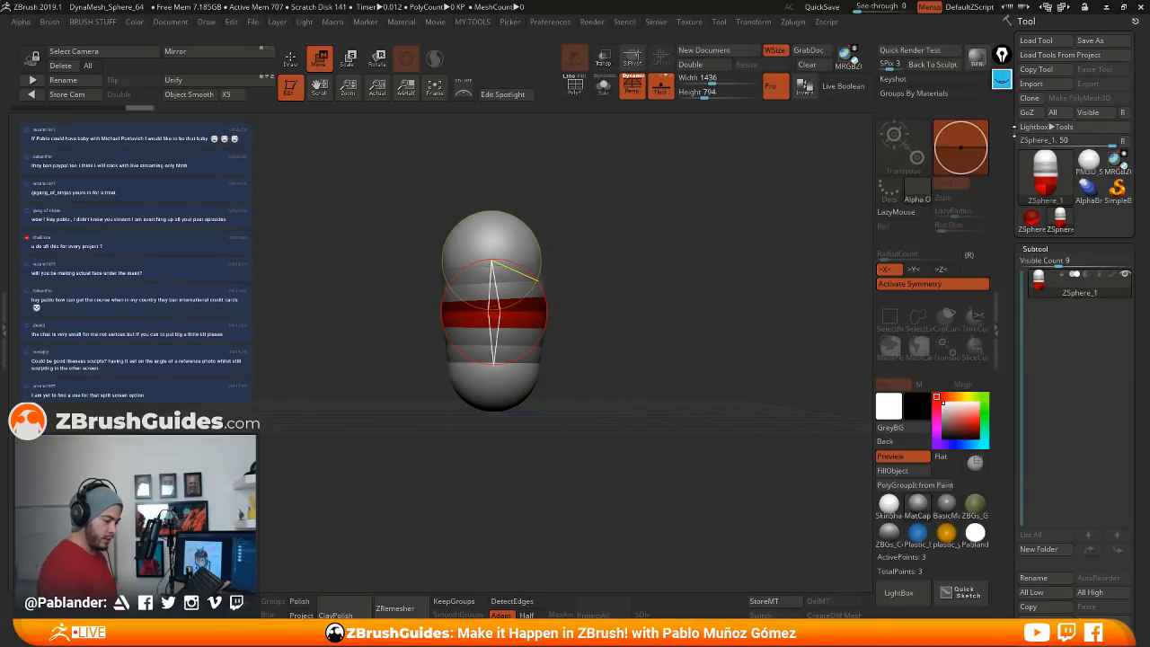
Step: With the screen annotation pen, circle the root ZSphere in yellow and draw a line out to a yellow dot beside it
{"action": "left_click", "coordinate": [1001, 80]}
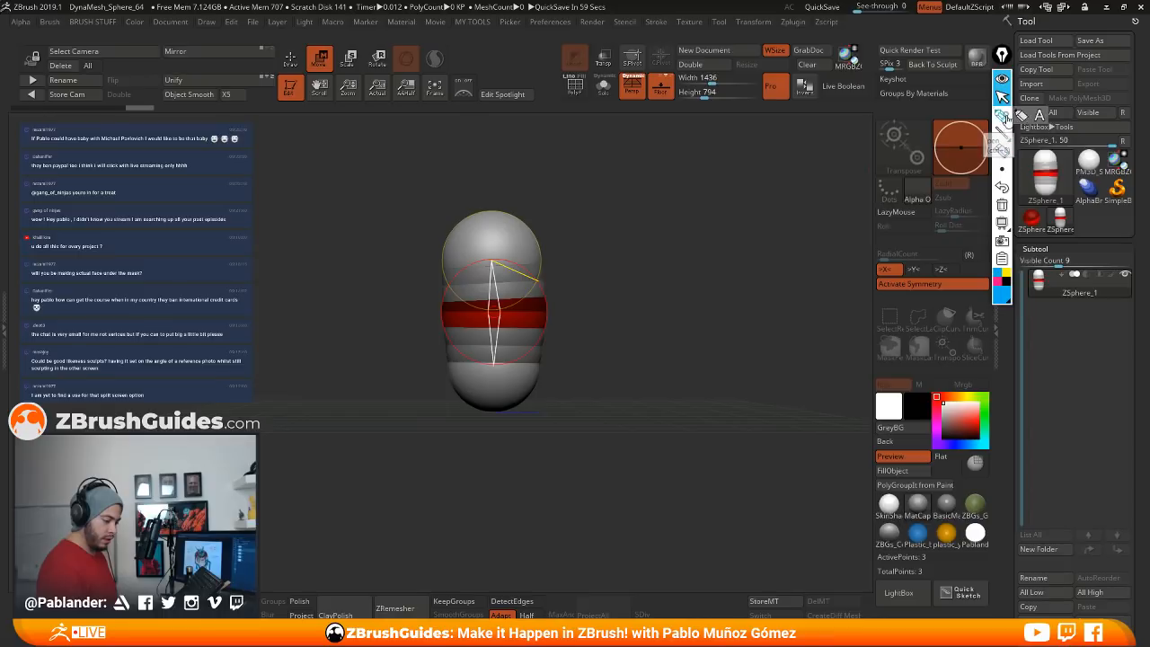
{"action": "left_click", "coordinate": [1002, 115]}
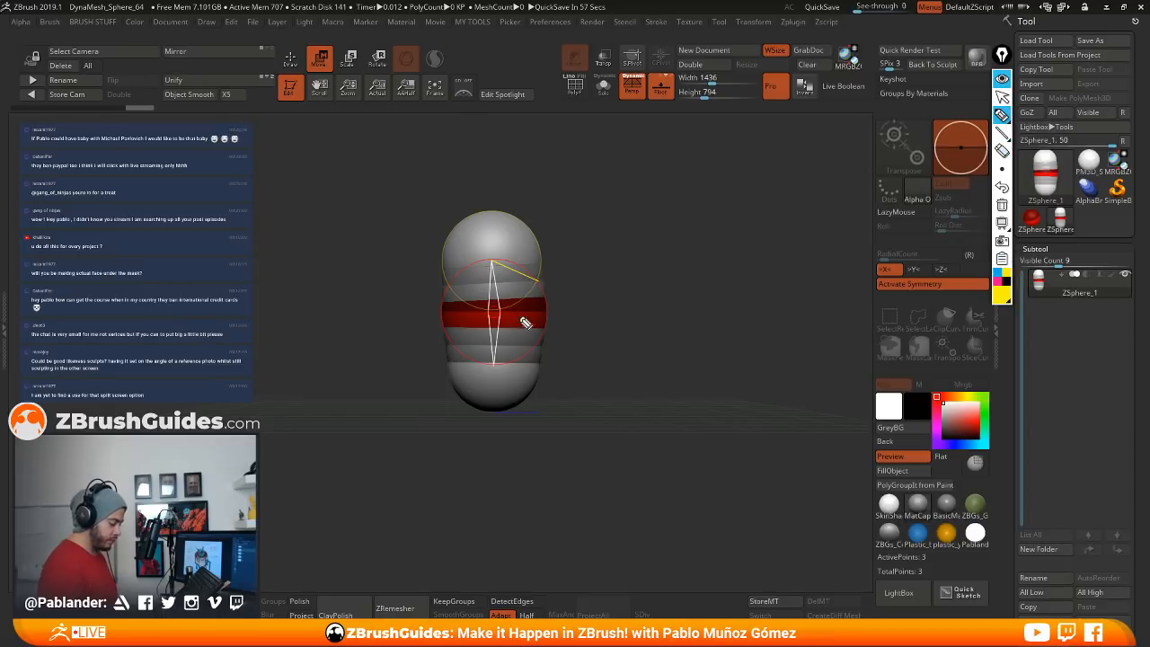
{"action": "mouse_move", "coordinate": [547, 290]}
{"action": "left_mouse_down"}
{"action": "mouse_move", "coordinate": [476, 364]}
{"action": "mouse_move", "coordinate": [548, 289]}
{"action": "mouse_move", "coordinate": [633, 317]}
{"action": "left_mouse_up"}
{"action": "left_click", "coordinate": [652, 316]}
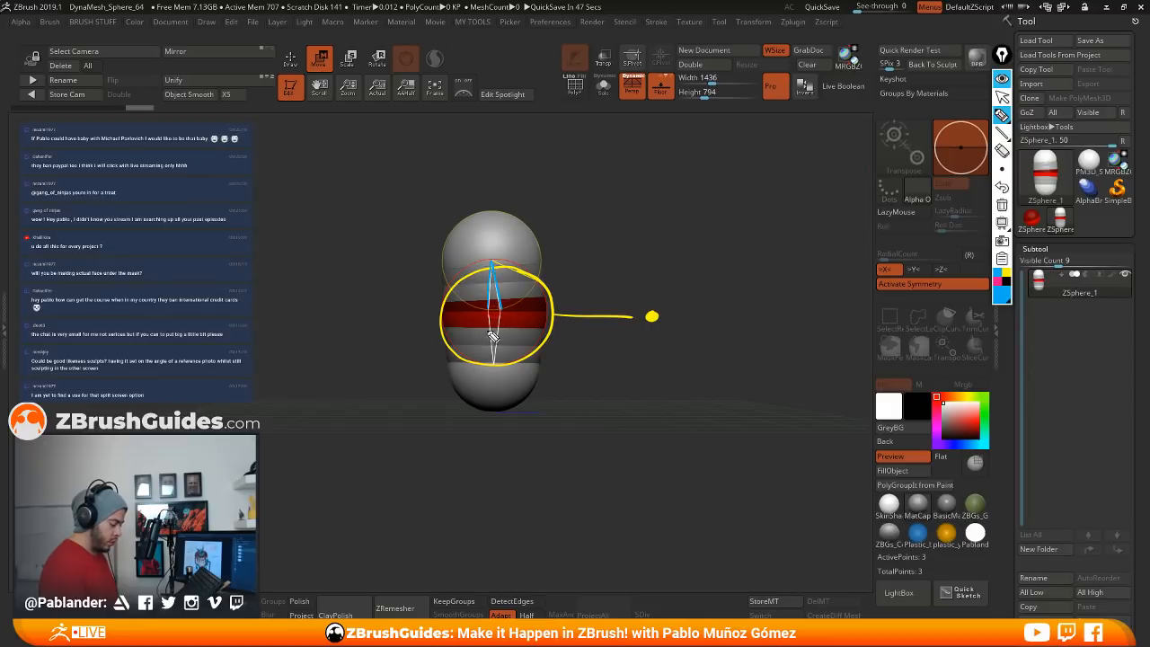
Step: Trace the ZSphere links in blue and diagram them around the yellow dot with a circle above and a circle below
{"action": "mouse_move", "coordinate": [486, 316]}
{"action": "left_mouse_down"}
{"action": "mouse_move", "coordinate": [492, 367]}
{"action": "mouse_move", "coordinate": [504, 304]}
{"action": "left_mouse_up"}
{"action": "left_click_drag", "start_coordinate": [648, 324], "coordinate": [651, 364]}
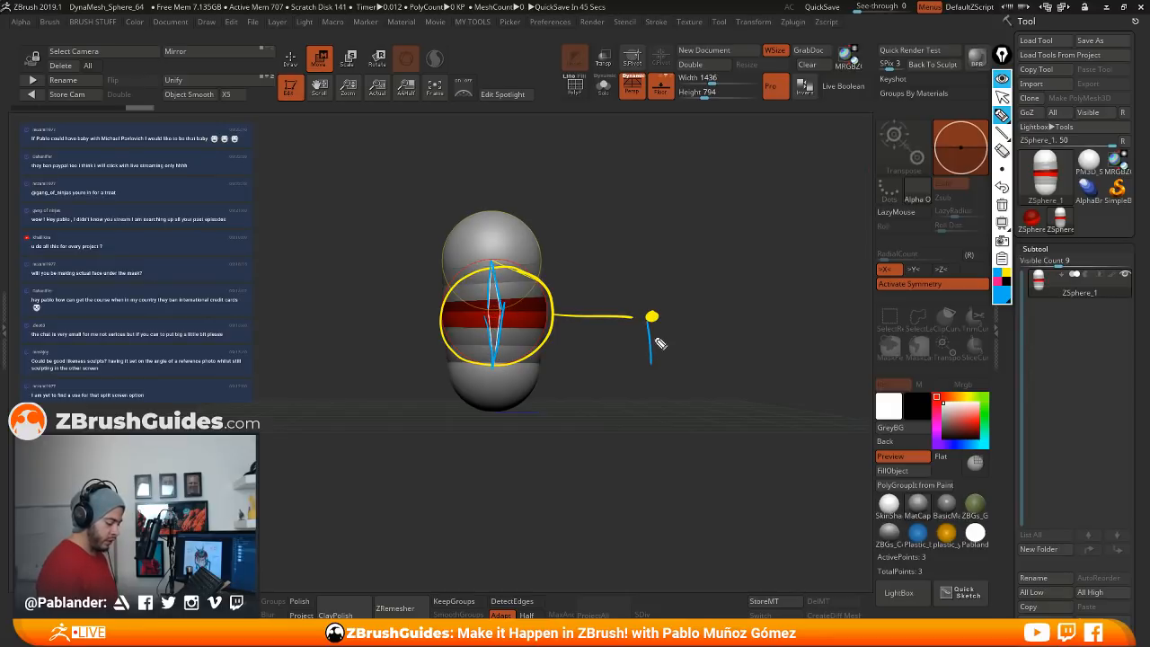
{"action": "left_click_drag", "start_coordinate": [652, 310], "coordinate": [653, 260]}
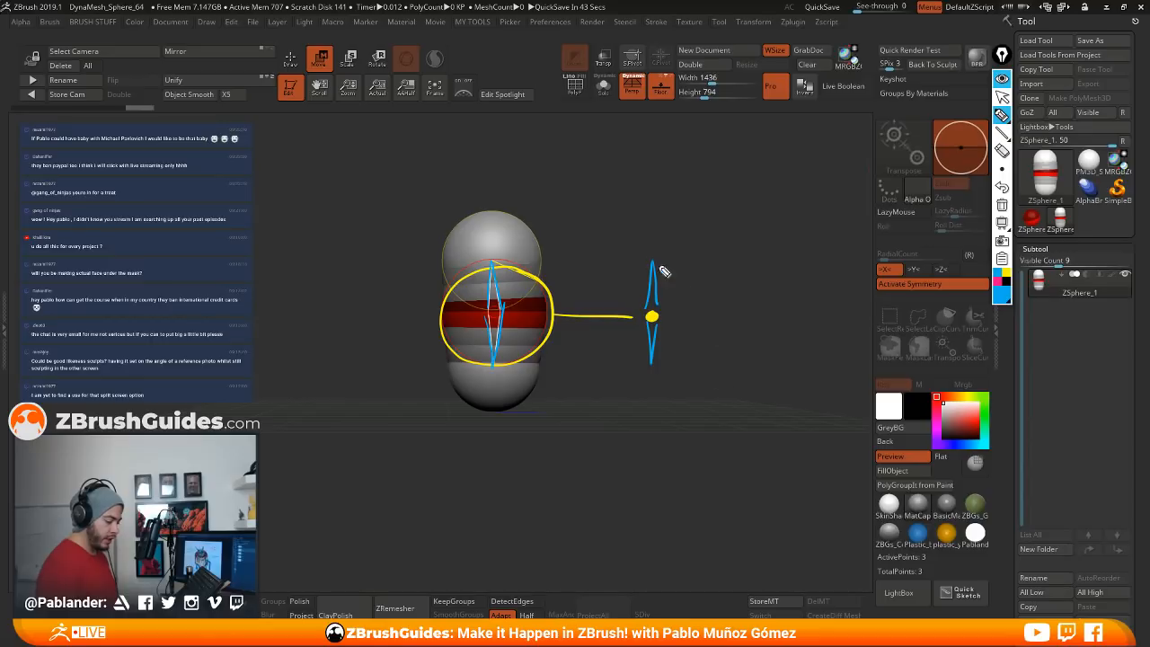
{"action": "left_click_drag", "start_coordinate": [650, 214], "coordinate": [640, 214]}
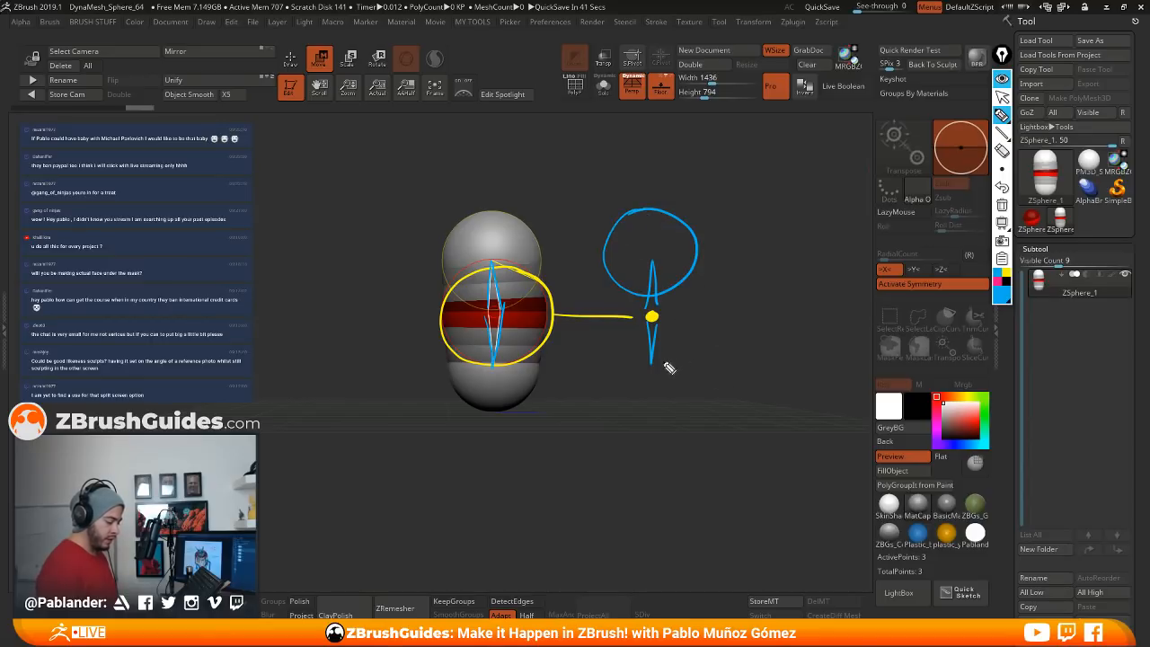
{"action": "mouse_move", "coordinate": [645, 351]}
{"action": "left_mouse_down"}
{"action": "mouse_move", "coordinate": [683, 428]}
{"action": "mouse_move", "coordinate": [662, 332]}
{"action": "left_mouse_up"}
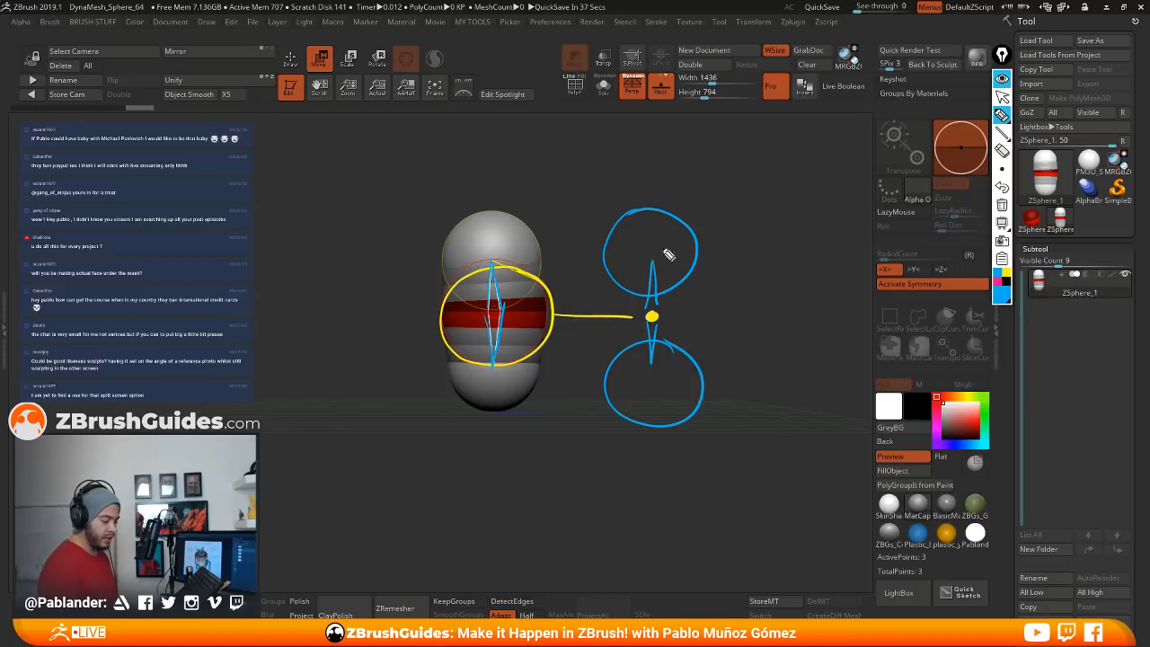
Step: Sketch blue branching lines fanning out from the upper and lower circles of the diagram
{"action": "mouse_move", "coordinate": [653, 260]}
{"action": "left_mouse_down"}
{"action": "mouse_move", "coordinate": [726, 157]}
{"action": "mouse_move", "coordinate": [642, 141]}
{"action": "left_mouse_up"}
{"action": "mouse_move", "coordinate": [636, 232]}
{"action": "left_mouse_down"}
{"action": "mouse_move", "coordinate": [590, 159]}
{"action": "mouse_move", "coordinate": [518, 164]}
{"action": "mouse_move", "coordinate": [670, 200]}
{"action": "left_mouse_up"}
{"action": "left_click_drag", "start_coordinate": [713, 148], "coordinate": [776, 126]}
{"action": "left_click_drag", "start_coordinate": [787, 142], "coordinate": [807, 148]}
{"action": "mouse_move", "coordinate": [658, 415]}
{"action": "left_mouse_down"}
{"action": "mouse_move", "coordinate": [508, 512]}
{"action": "mouse_move", "coordinate": [579, 508]}
{"action": "left_mouse_up"}
{"action": "left_click_drag", "start_coordinate": [652, 422], "coordinate": [649, 529]}
{"action": "mouse_move", "coordinate": [672, 420]}
{"action": "left_mouse_down"}
{"action": "mouse_move", "coordinate": [673, 482]}
{"action": "mouse_move", "coordinate": [708, 517]}
{"action": "left_mouse_up"}
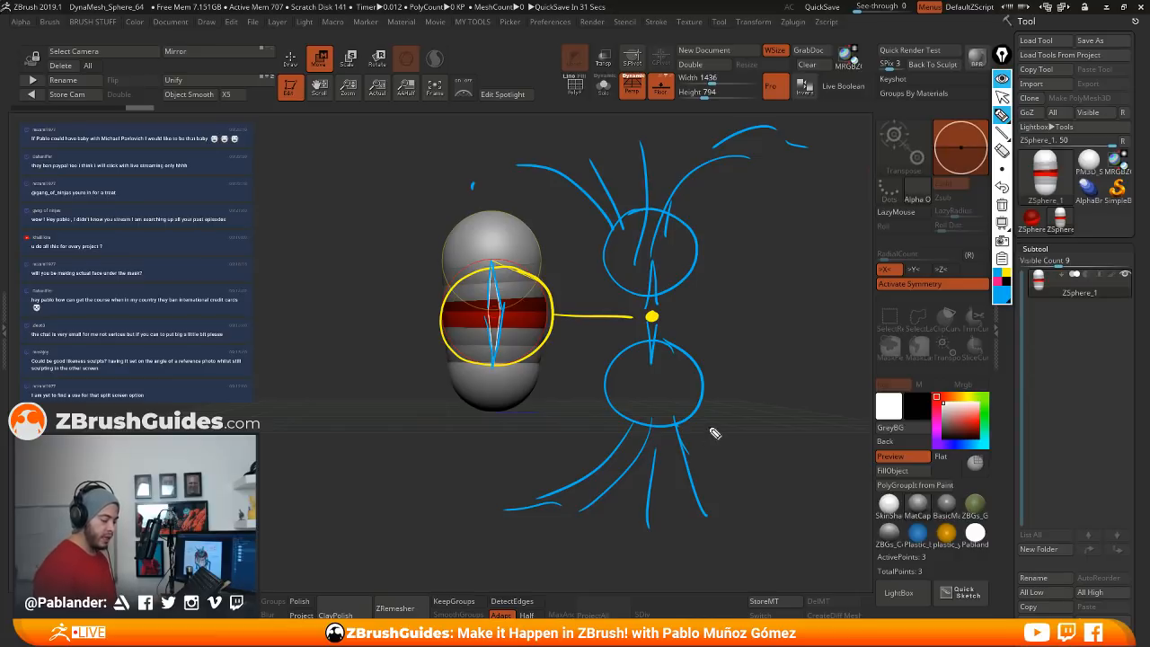
Step: Switch the annotation pen to pink and sketch two legs extending down from the lowest ZSphere
{"action": "left_click", "coordinate": [1004, 290]}
{"action": "mouse_move", "coordinate": [451, 363]}
{"action": "left_mouse_down"}
{"action": "mouse_move", "coordinate": [429, 488]}
{"action": "mouse_move", "coordinate": [440, 548]}
{"action": "left_mouse_up"}
{"action": "left_click_drag", "start_coordinate": [528, 372], "coordinate": [557, 539]}
{"action": "left_click_drag", "start_coordinate": [474, 384], "coordinate": [455, 564]}
{"action": "left_click_drag", "start_coordinate": [510, 391], "coordinate": [551, 541]}
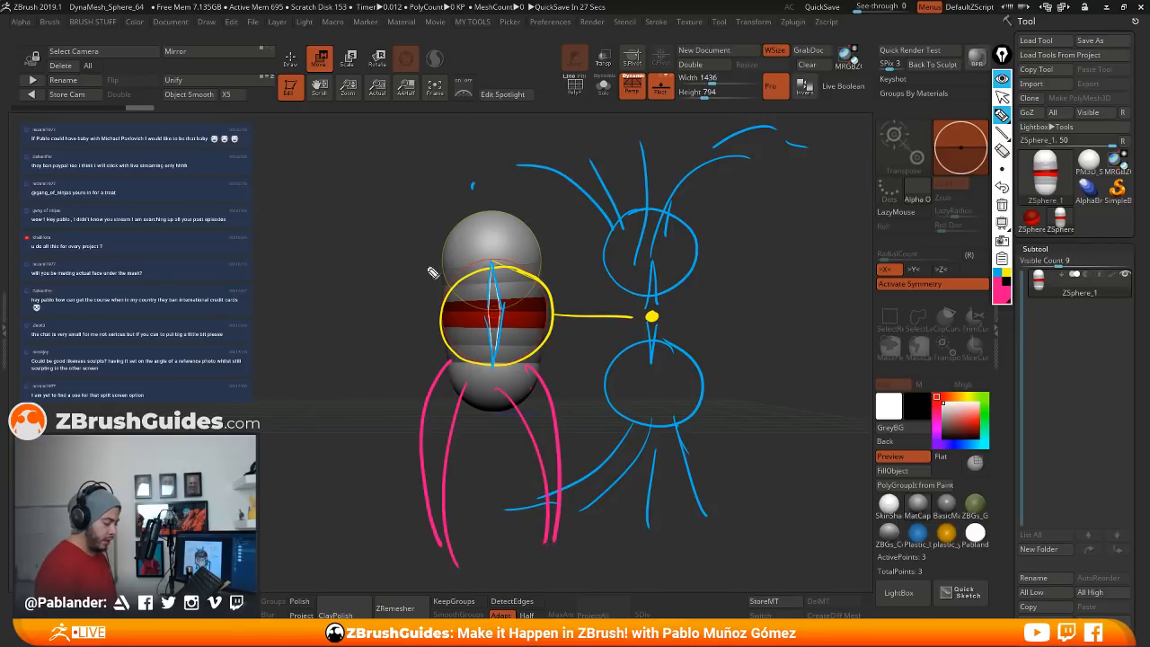
Step: Sketch pink arms out from both sides of the top ZSphere and a narrow neck rising above it
{"action": "mouse_move", "coordinate": [460, 231]}
{"action": "left_mouse_down"}
{"action": "mouse_move", "coordinate": [305, 288]}
{"action": "mouse_move", "coordinate": [300, 316]}
{"action": "left_mouse_up"}
{"action": "mouse_move", "coordinate": [528, 225]}
{"action": "left_mouse_down"}
{"action": "mouse_move", "coordinate": [563, 227]}
{"action": "mouse_move", "coordinate": [634, 270]}
{"action": "left_mouse_up"}
{"action": "left_click_drag", "start_coordinate": [535, 244], "coordinate": [618, 281]}
{"action": "left_click_drag", "start_coordinate": [485, 212], "coordinate": [478, 153]}
{"action": "mouse_move", "coordinate": [493, 214]}
{"action": "left_mouse_down"}
{"action": "mouse_move", "coordinate": [491, 128]}
{"action": "mouse_move", "coordinate": [477, 152]}
{"action": "mouse_move", "coordinate": [491, 128]}
{"action": "left_mouse_up"}
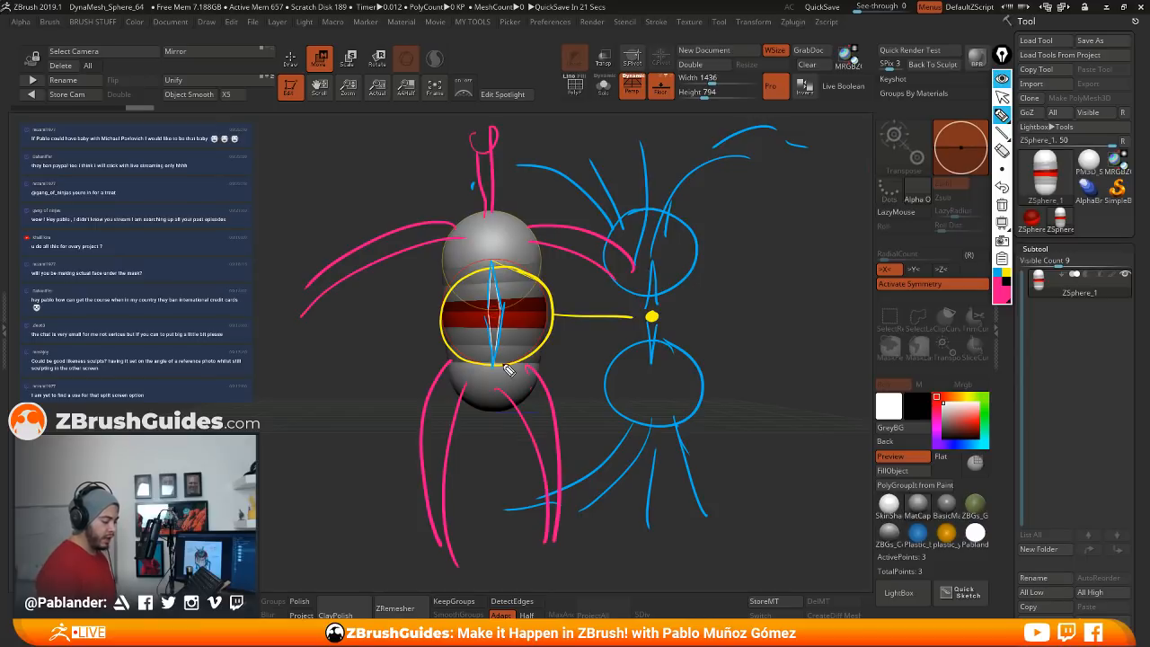
Step: Sketch pink side limbs from the root ZSphere and hide all the screen annotations
{"action": "mouse_move", "coordinate": [454, 313]}
{"action": "left_mouse_down"}
{"action": "mouse_move", "coordinate": [423, 329]}
{"action": "mouse_move", "coordinate": [395, 400]}
{"action": "left_mouse_up"}
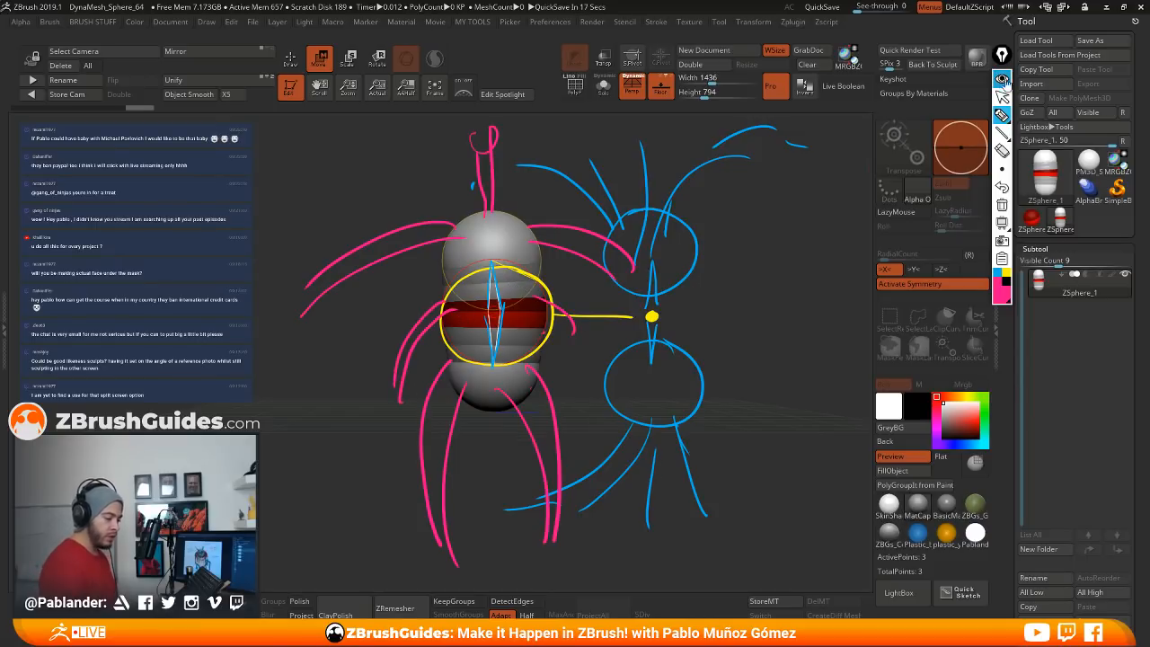
{"action": "left_click", "coordinate": [1002, 79]}
{"action": "left_click_drag", "start_coordinate": [614, 338], "coordinate": [616, 342]}
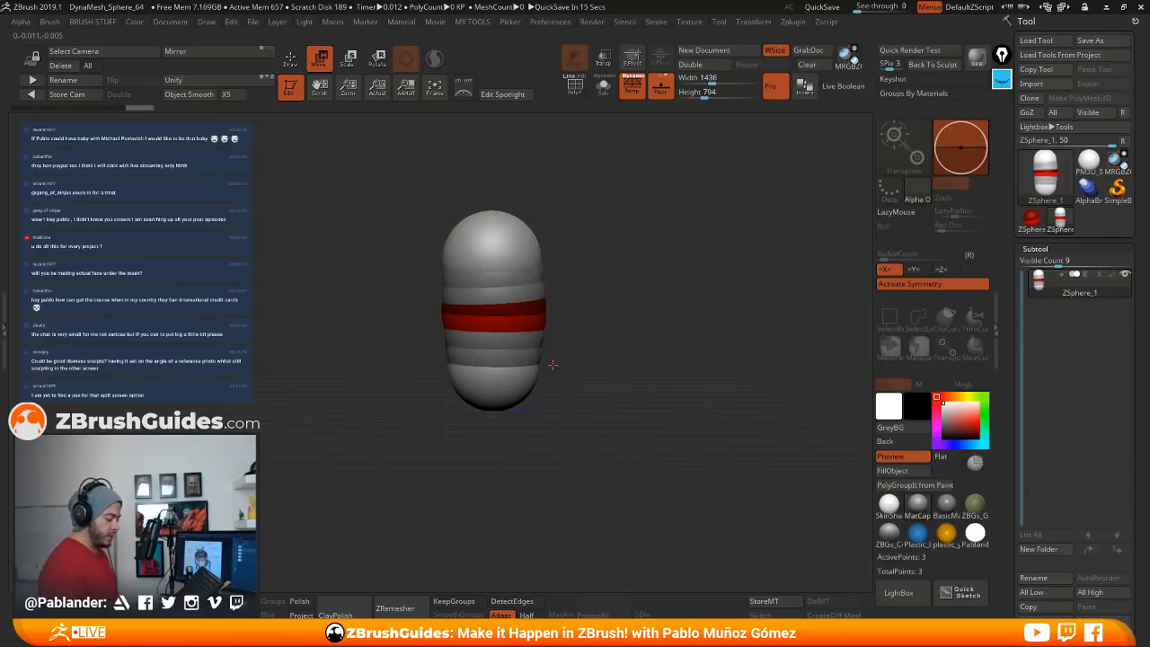
Step: Add mirrored shoulder and hip ZSpheres to the torso, plus a single centred neck ZSphere on top
{"action": "mouse_move", "coordinate": [604, 287]}
{"action": "left_mouse_down"}
{"action": "mouse_move", "coordinate": [664, 316]}
{"action": "mouse_move", "coordinate": [629, 359]}
{"action": "mouse_move", "coordinate": [638, 341]}
{"action": "mouse_move", "coordinate": [621, 406]}
{"action": "mouse_move", "coordinate": [603, 361]}
{"action": "mouse_move", "coordinate": [565, 396]}
{"action": "mouse_move", "coordinate": [561, 360]}
{"action": "mouse_move", "coordinate": [636, 326]}
{"action": "left_mouse_up"}
{"action": "left_click", "coordinate": [292, 61]}
{"action": "left_click_drag", "start_coordinate": [647, 258], "coordinate": [601, 315], "text": "alt"}
{"action": "left_click_drag", "start_coordinate": [539, 279], "coordinate": [547, 296]}
{"action": "left_click_drag", "start_coordinate": [618, 296], "coordinate": [581, 324]}
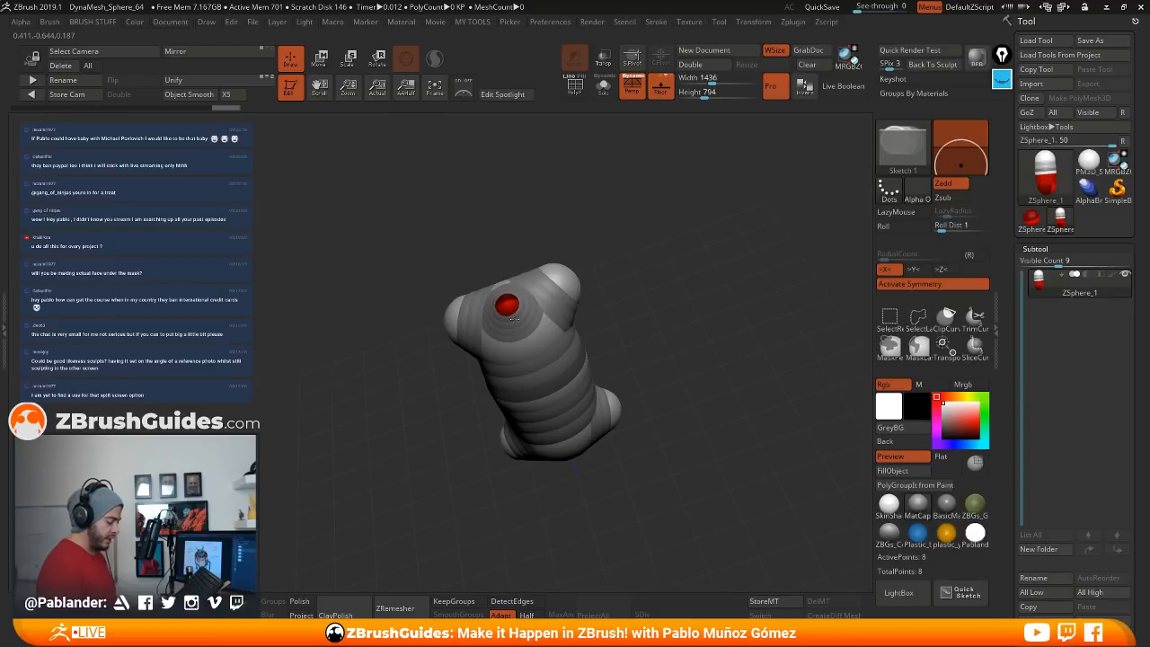
Step: Chain further ZSpheres upward from the top of the torso to form the neck and head
{"action": "left_click_drag", "start_coordinate": [514, 318], "coordinate": [514, 321]}
{"action": "mouse_move", "coordinate": [620, 305]}
{"action": "left_mouse_down"}
{"action": "mouse_move", "coordinate": [636, 288]}
{"action": "mouse_move", "coordinate": [660, 315]}
{"action": "left_mouse_up"}
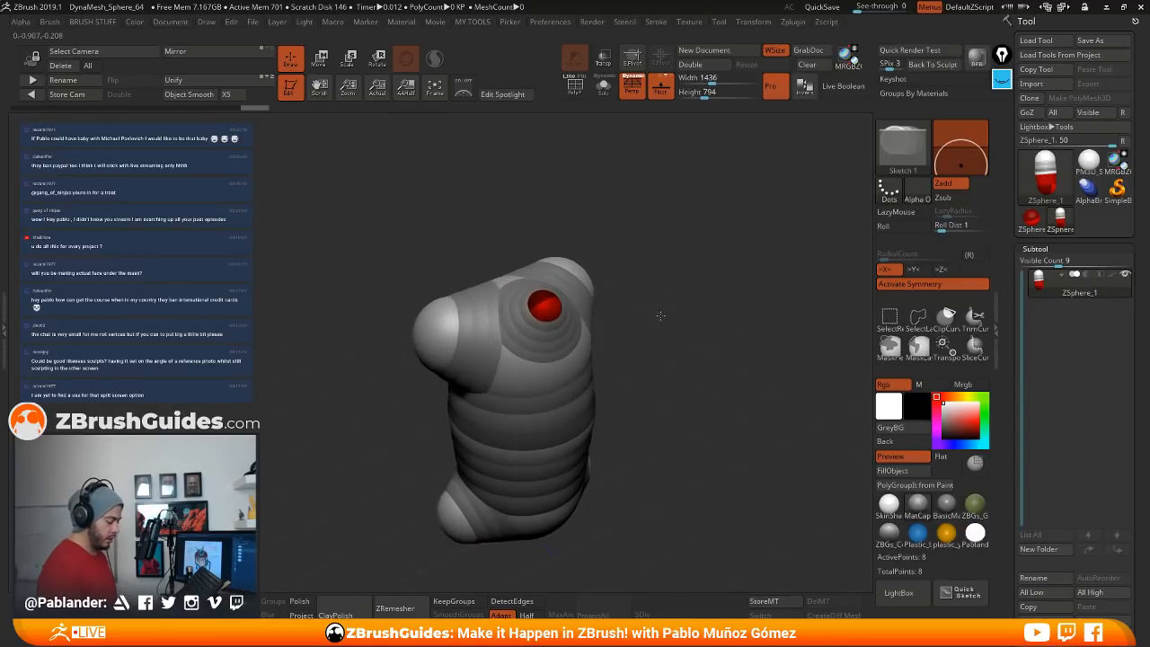
{"action": "left_click", "coordinate": [543, 308], "text": "alt"}
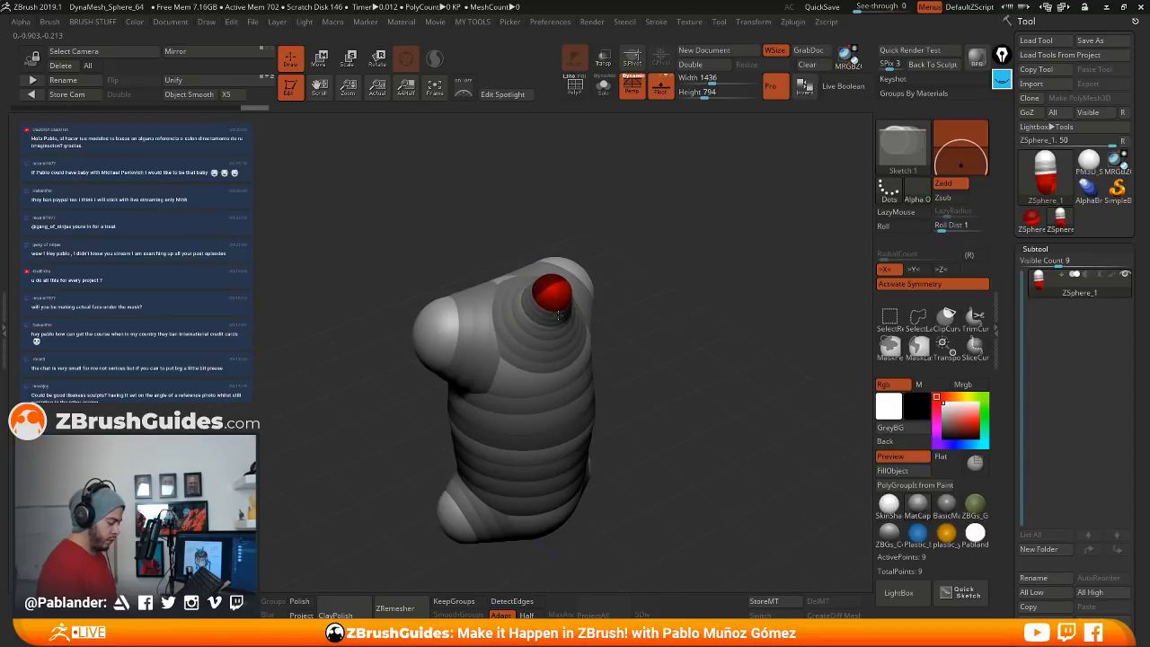
{"action": "left_click_drag", "start_coordinate": [559, 318], "coordinate": [559, 323]}
{"action": "mouse_move", "coordinate": [663, 294]}
{"action": "left_mouse_down"}
{"action": "mouse_move", "coordinate": [596, 299]}
{"action": "mouse_move", "coordinate": [689, 293]}
{"action": "left_mouse_up"}
{"action": "left_click_drag", "start_coordinate": [549, 281], "coordinate": [569, 317]}
Step: Add mirrored leg ZSpheres below the hips and mirrored arm ZSpheres on the shoulders
{"action": "left_click_drag", "start_coordinate": [667, 317], "coordinate": [594, 298]}
{"action": "left_click_drag", "start_coordinate": [665, 388], "coordinate": [585, 357]}
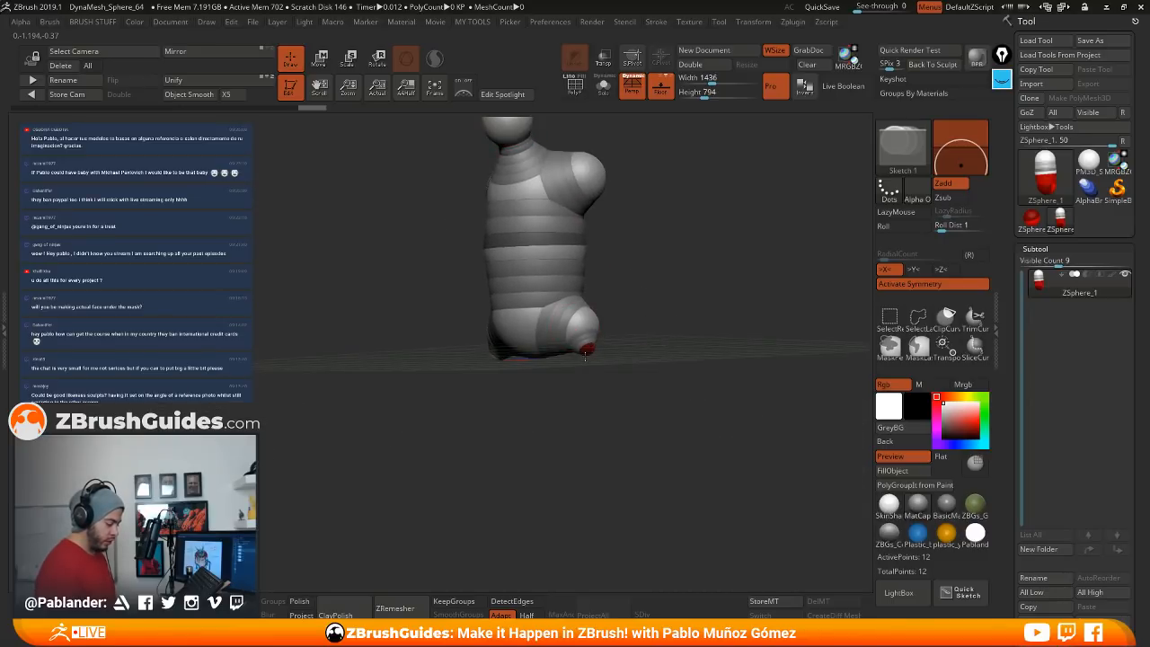
{"action": "left_click_drag", "start_coordinate": [659, 255], "coordinate": [644, 318], "text": "alt"}
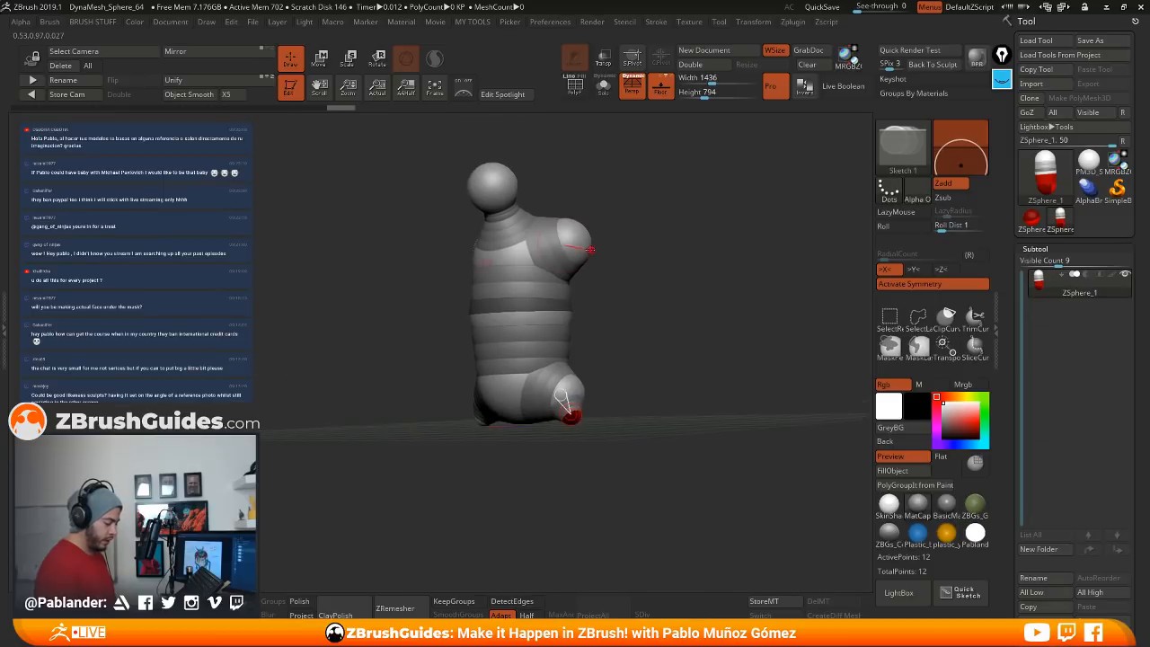
{"action": "left_click_drag", "start_coordinate": [590, 244], "coordinate": [590, 256]}
{"action": "mouse_move", "coordinate": [637, 305]}
{"action": "left_mouse_down"}
{"action": "mouse_move", "coordinate": [680, 317]}
{"action": "mouse_move", "coordinate": [659, 364]}
{"action": "mouse_move", "coordinate": [651, 340]}
{"action": "mouse_move", "coordinate": [741, 352]}
{"action": "mouse_move", "coordinate": [701, 345]}
{"action": "mouse_move", "coordinate": [665, 315]}
{"action": "mouse_move", "coordinate": [629, 331]}
{"action": "mouse_move", "coordinate": [506, 259]}
{"action": "left_mouse_up"}
Step: Turn off perspective, pull the leg ZSpheres down from the hips and adjust the hip ZSpheres
{"action": "left_click", "coordinate": [321, 59]}
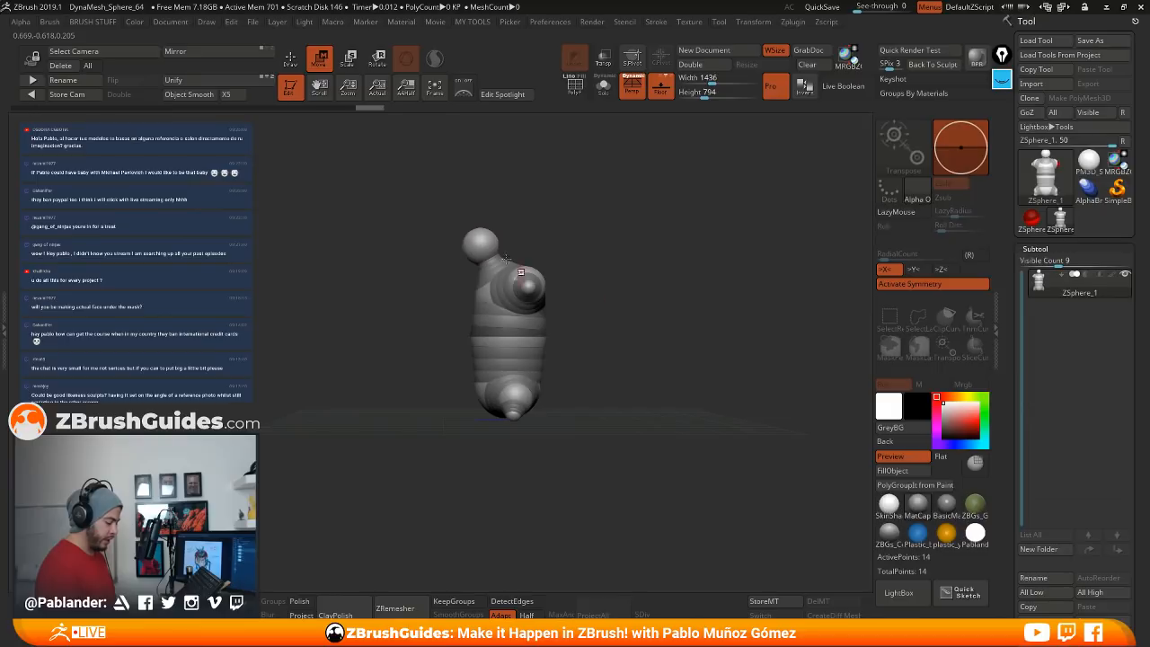
{"action": "mouse_move", "coordinate": [573, 428]}
{"action": "left_mouse_down", "text": "alt"}
{"action": "mouse_move", "coordinate": [577, 382]}
{"action": "mouse_move", "coordinate": [564, 416]}
{"action": "left_mouse_up", "text": "alt"}
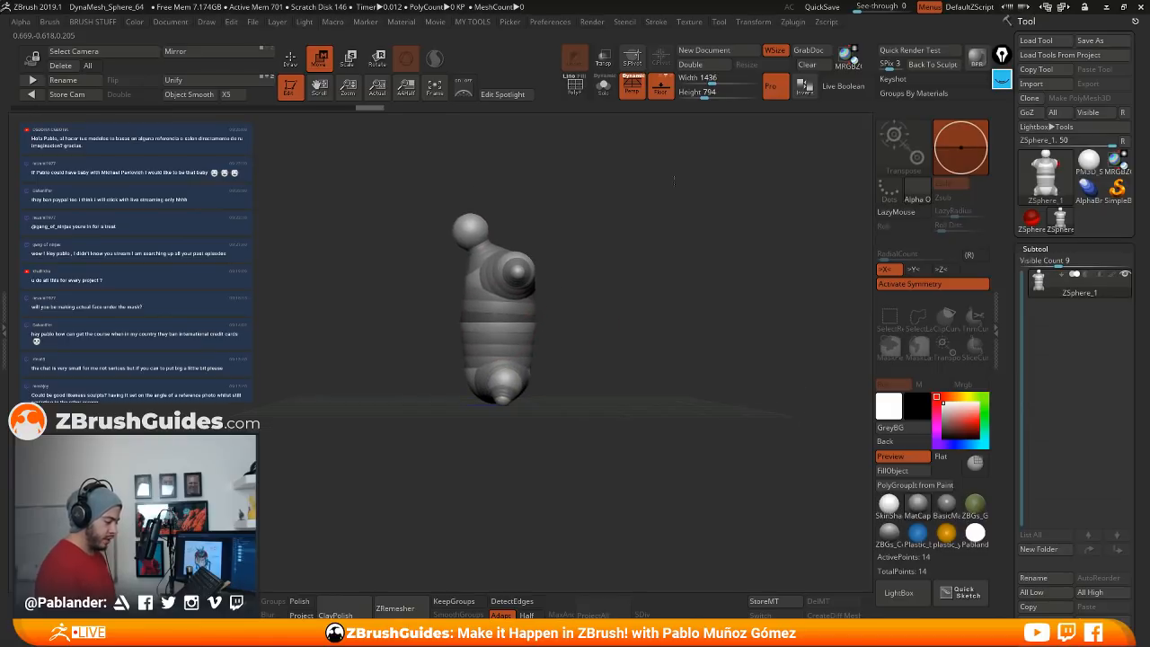
{"action": "left_click", "coordinate": [633, 87]}
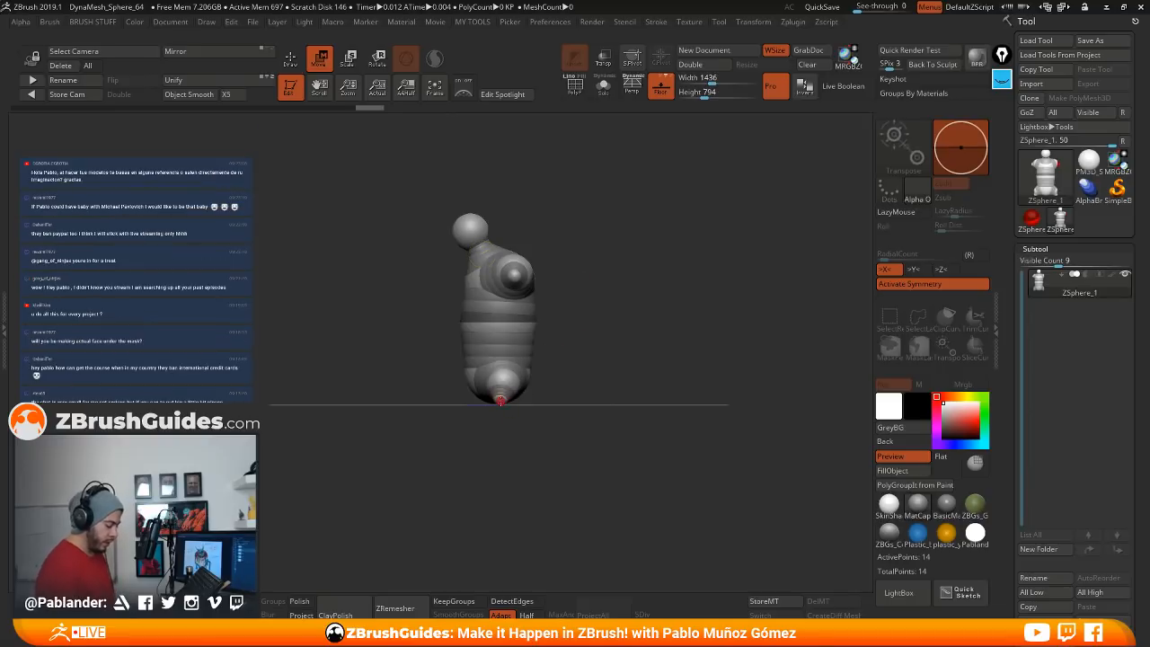
{"action": "left_click_drag", "start_coordinate": [503, 401], "coordinate": [593, 398], "text": "shift"}
{"action": "left_click_drag", "start_coordinate": [524, 402], "coordinate": [507, 457]}
{"action": "left_click_drag", "start_coordinate": [523, 376], "coordinate": [519, 384]}
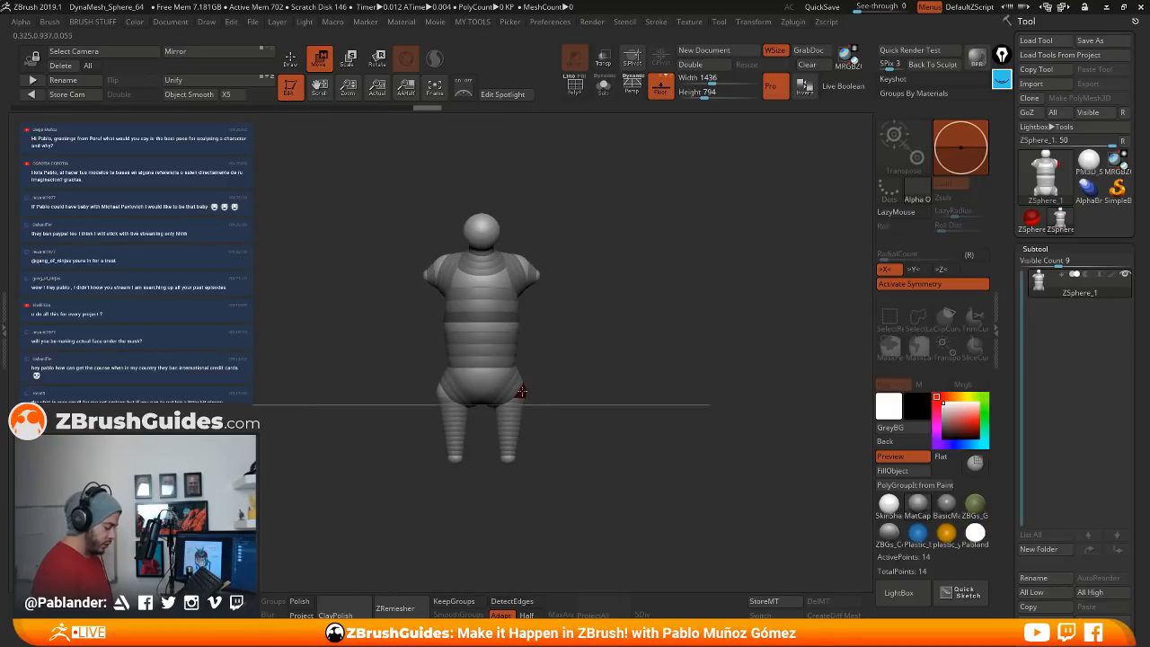
Step: Enlarge the head ZSphere and bend the neck joint forward from the shoulders
{"action": "left_click", "coordinate": [348, 60]}
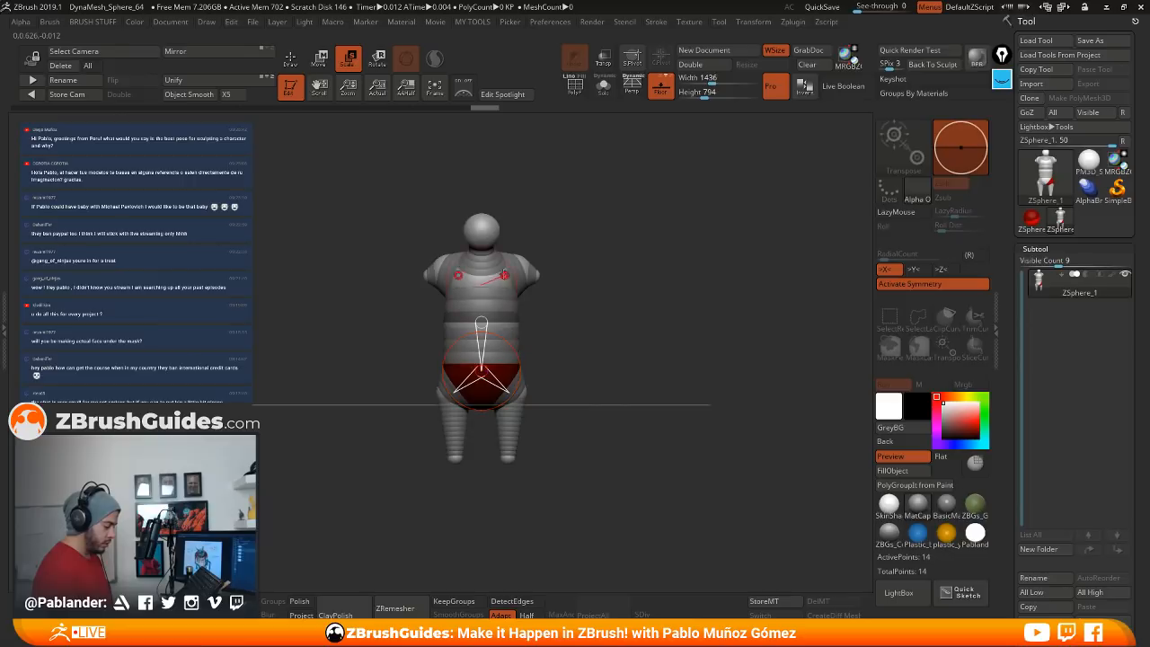
{"action": "right_click_drag", "start_coordinate": [504, 309], "coordinate": [566, 358]}
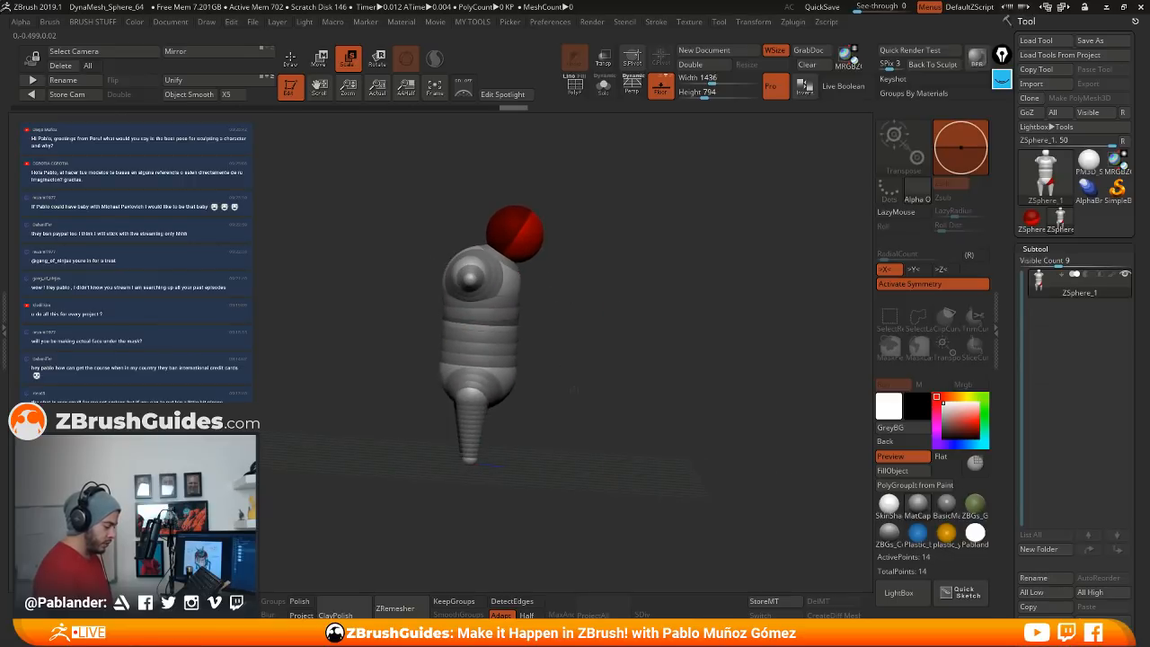
{"action": "key", "text": "q"}
{"action": "key", "text": "w"}
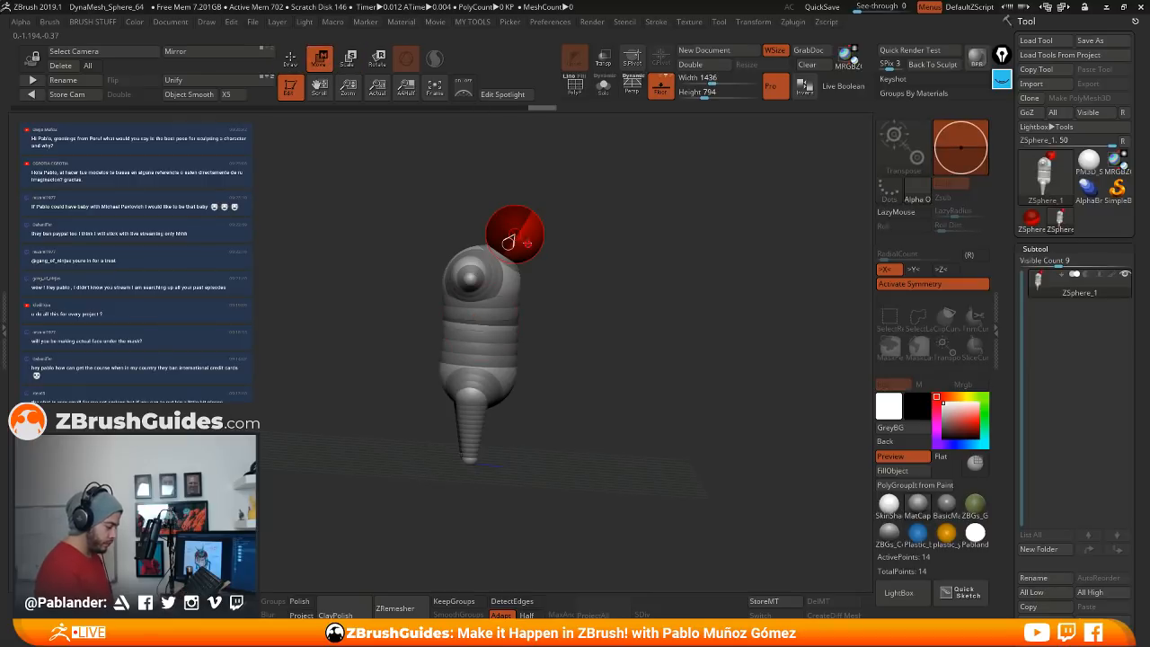
{"action": "mouse_move", "coordinate": [508, 241]}
{"action": "left_mouse_down"}
{"action": "mouse_move", "coordinate": [554, 208]}
{"action": "mouse_move", "coordinate": [485, 280]}
{"action": "left_mouse_up"}
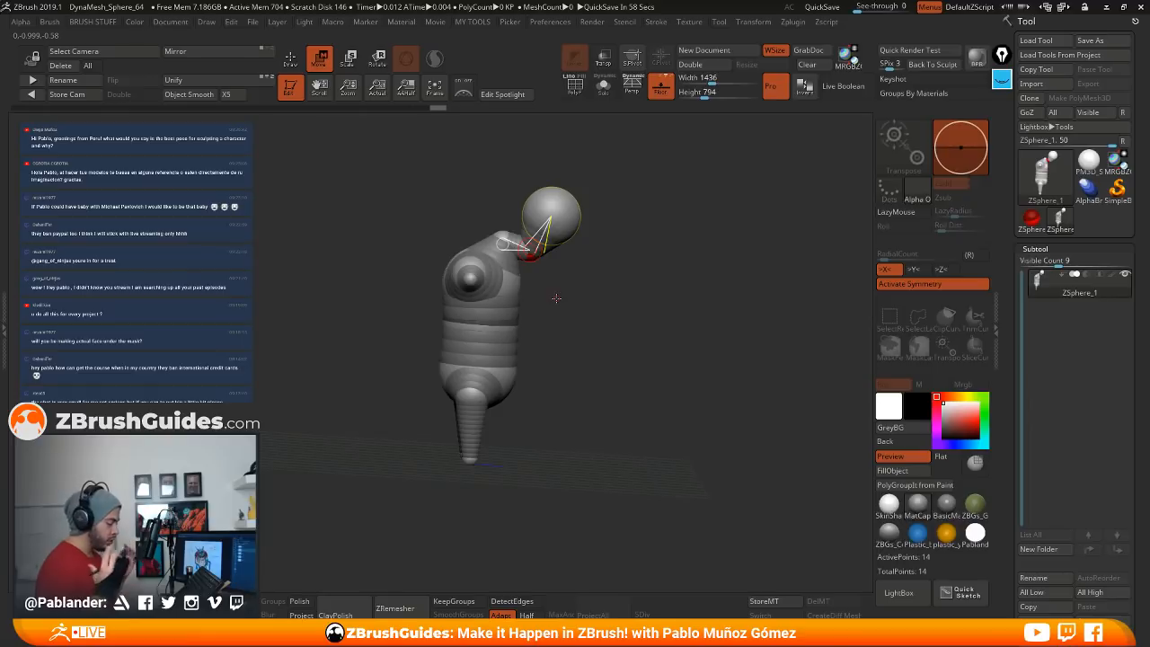
{"action": "left_click_drag", "start_coordinate": [556, 297], "coordinate": [516, 295]}
Step: Delete the enlarged head ZSphere and reposition the remaining neck ZSpheres at the front of the shoulders
{"action": "left_click", "coordinate": [292, 62]}
{"action": "left_click_drag", "start_coordinate": [626, 244], "coordinate": [628, 264], "text": "alt"}
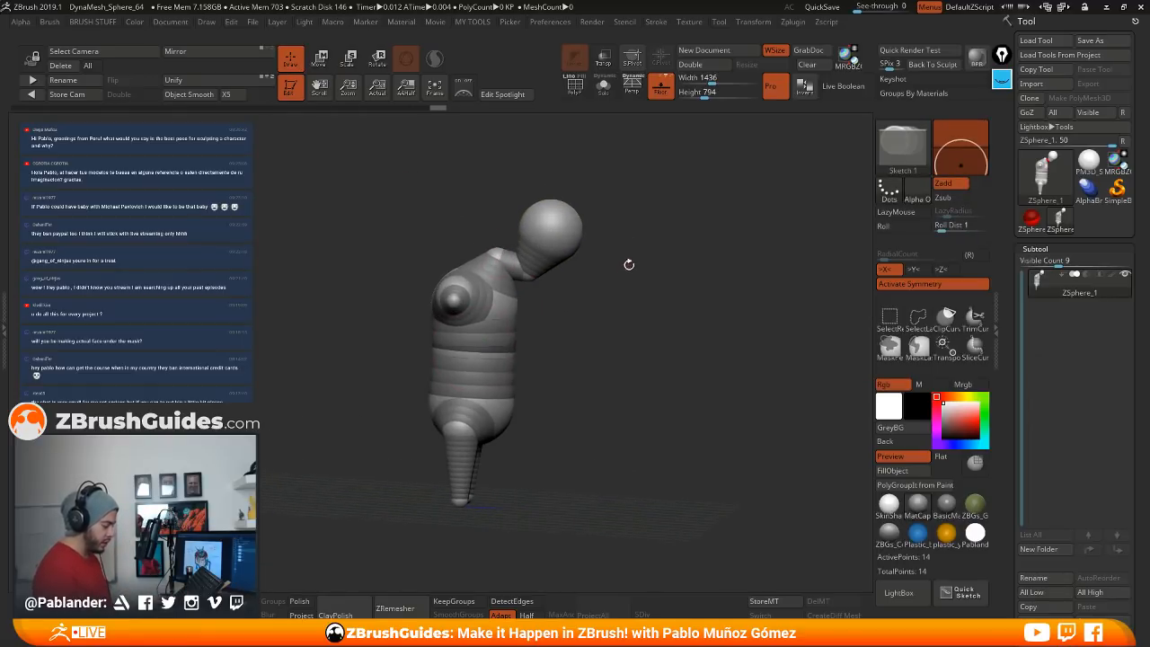
{"action": "left_click", "coordinate": [563, 233], "text": "alt"}
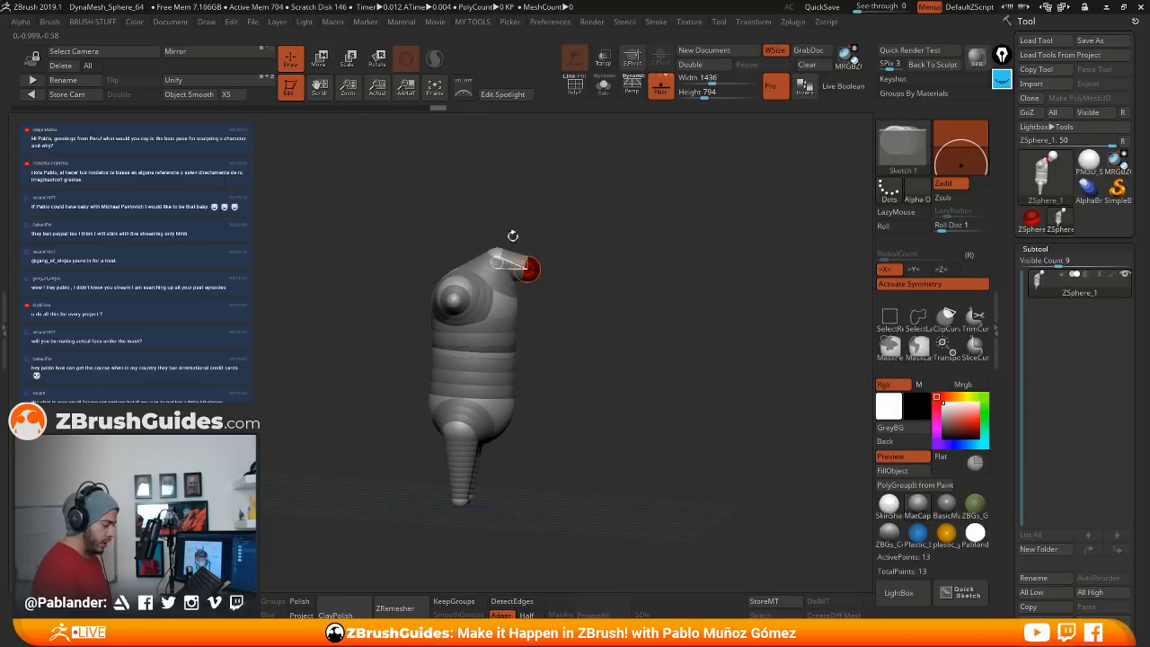
{"action": "key", "text": "w"}
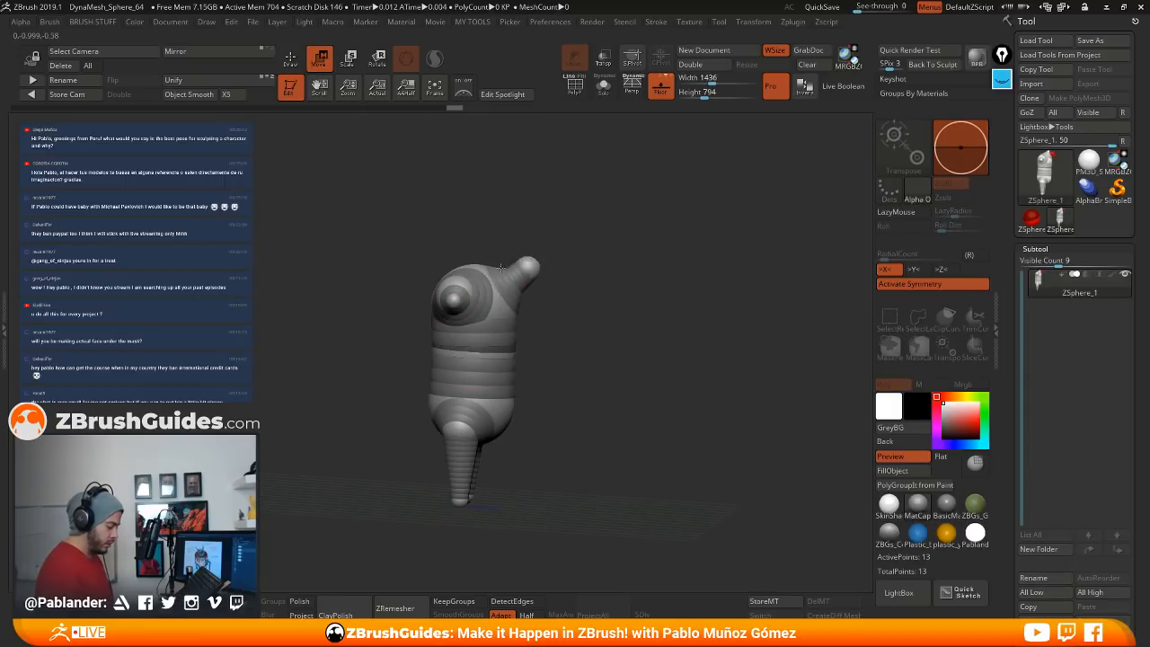
{"action": "key", "text": "q"}
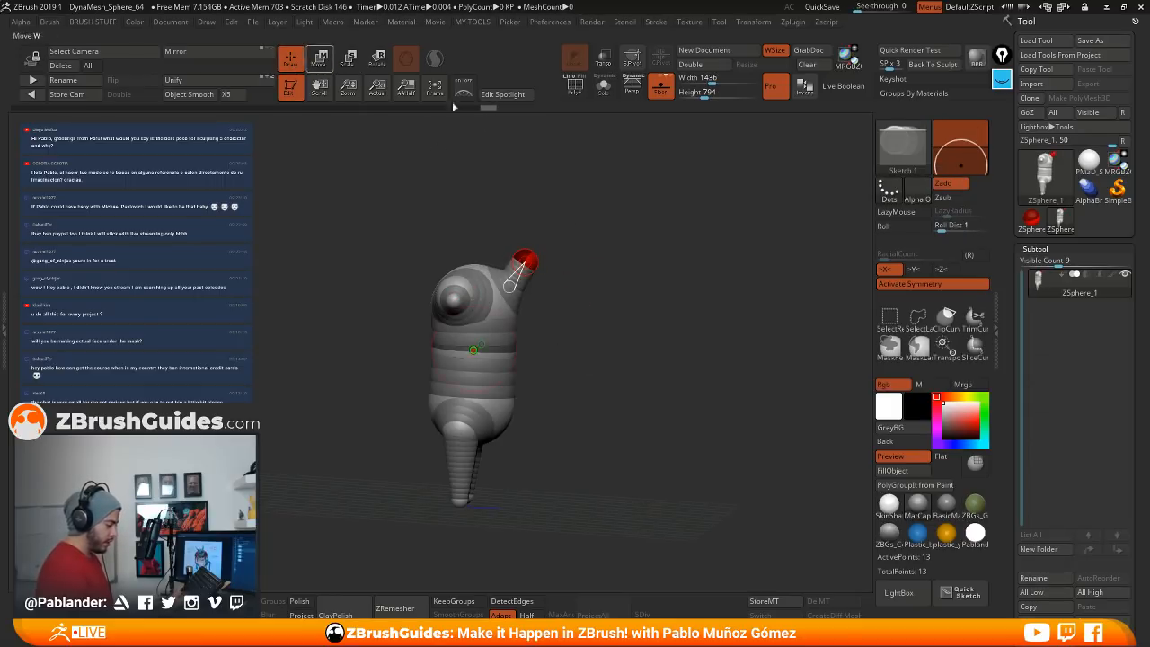
Step: Scale up the last neck ZSphere into a large head and position it above the shoulders
{"action": "left_click", "coordinate": [349, 57]}
{"action": "left_click_drag", "start_coordinate": [527, 260], "coordinate": [574, 322]}
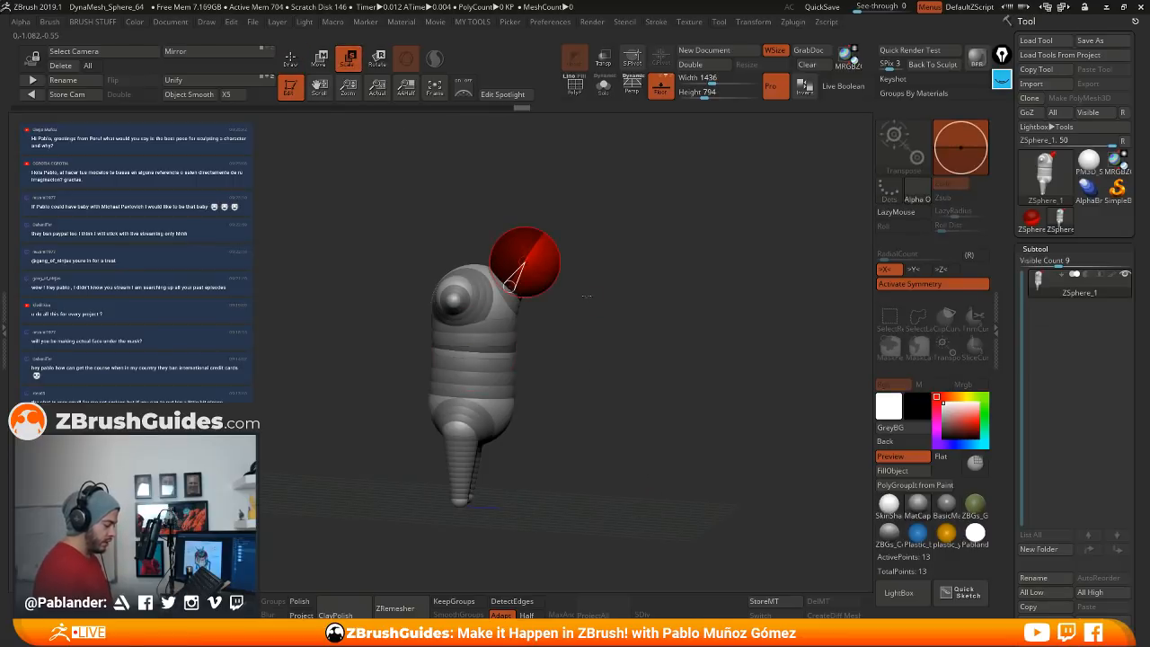
{"action": "left_click", "coordinate": [320, 57]}
{"action": "left_click_drag", "start_coordinate": [526, 270], "coordinate": [521, 298]}
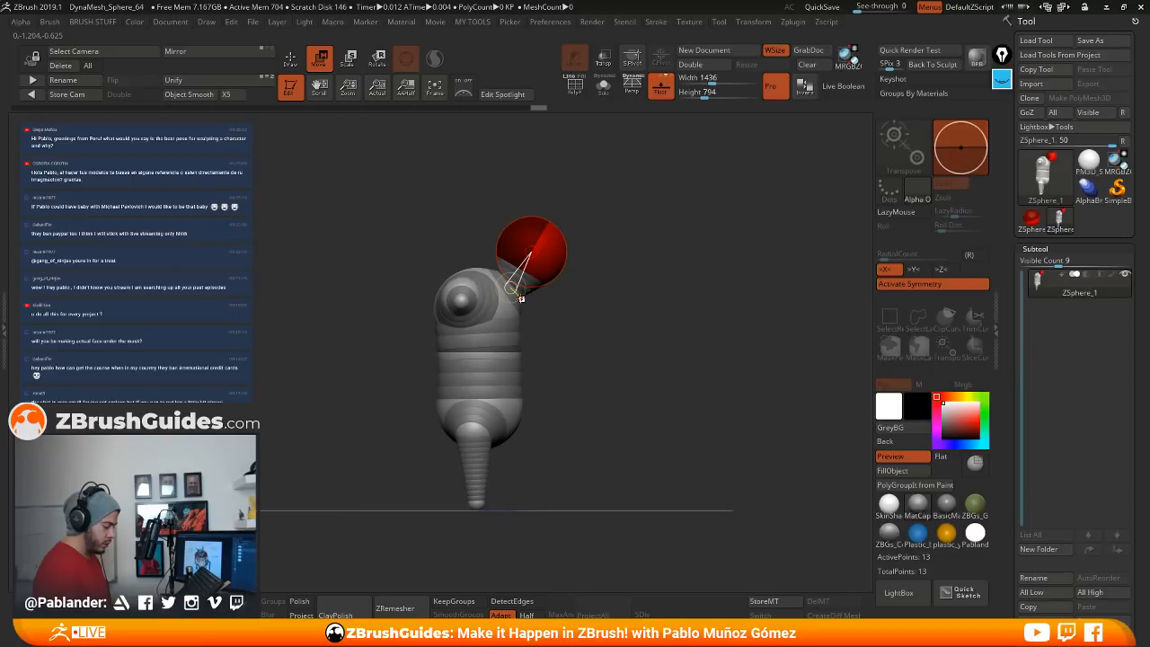
Step: Shift the waist, pelvis and leg ZSpheres in side view to give the body a curved posture
{"action": "left_click", "coordinate": [474, 352]}
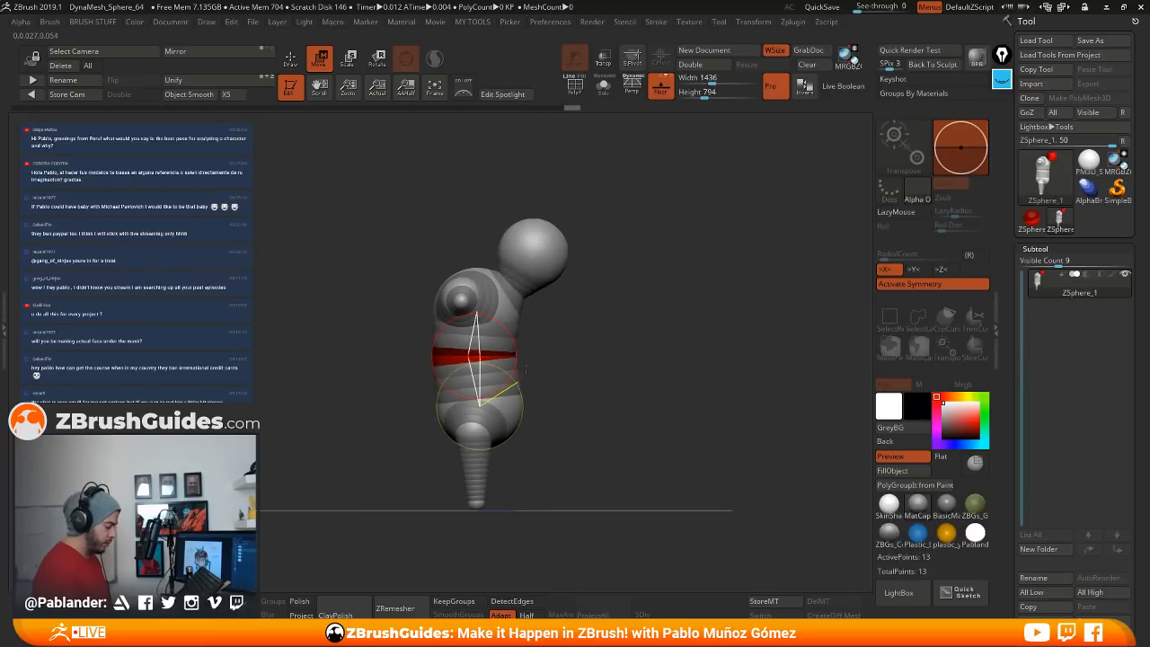
{"action": "left_click_drag", "start_coordinate": [525, 367], "coordinate": [576, 341]}
{"action": "left_click", "coordinate": [496, 422]}
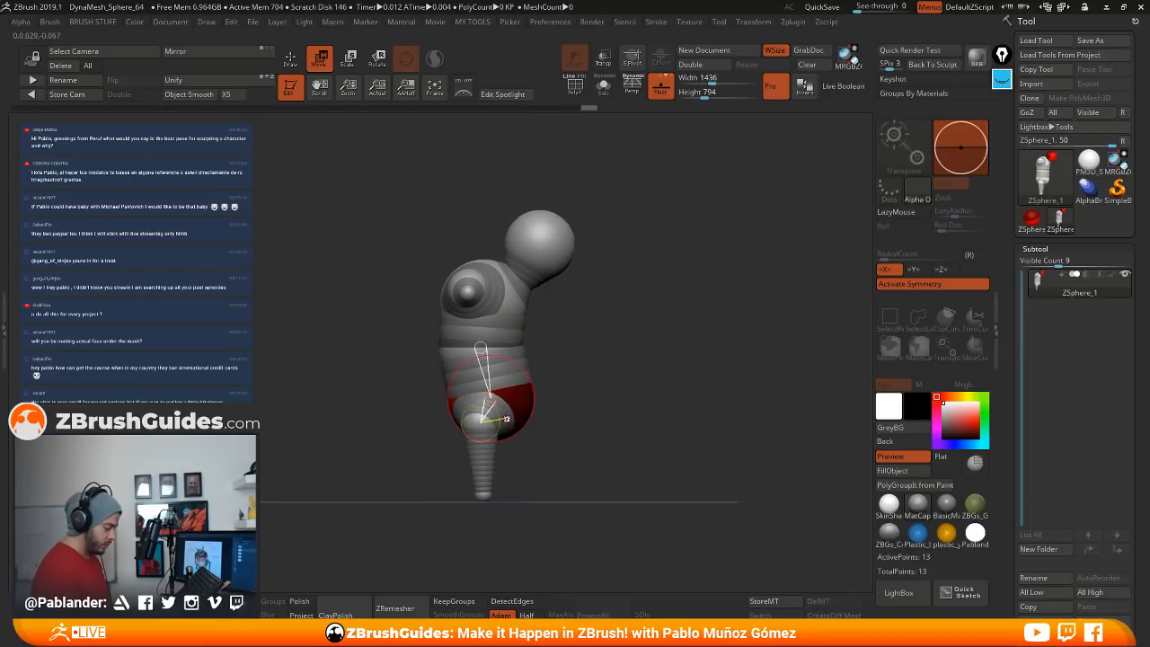
{"action": "left_click_drag", "start_coordinate": [499, 495], "coordinate": [484, 497]}
{"action": "left_click_drag", "start_coordinate": [498, 422], "coordinate": [497, 420]}
{"action": "left_click_drag", "start_coordinate": [483, 496], "coordinate": [486, 496]}
Step: Extend the mirrored arms outward and downward into an A-pose and adjust the shoulder ZSpheres
{"action": "left_click_drag", "start_coordinate": [640, 360], "coordinate": [591, 372]}
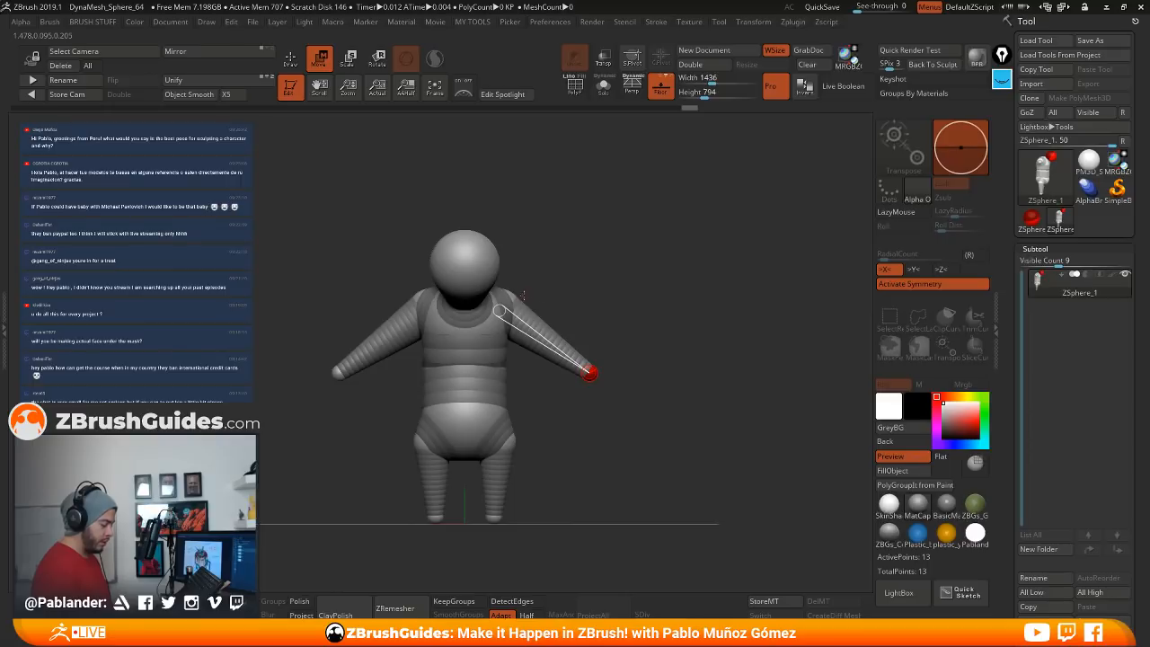
{"action": "left_click_drag", "start_coordinate": [647, 287], "coordinate": [530, 285]}
{"action": "left_click_drag", "start_coordinate": [605, 277], "coordinate": [610, 276], "text": "shift"}
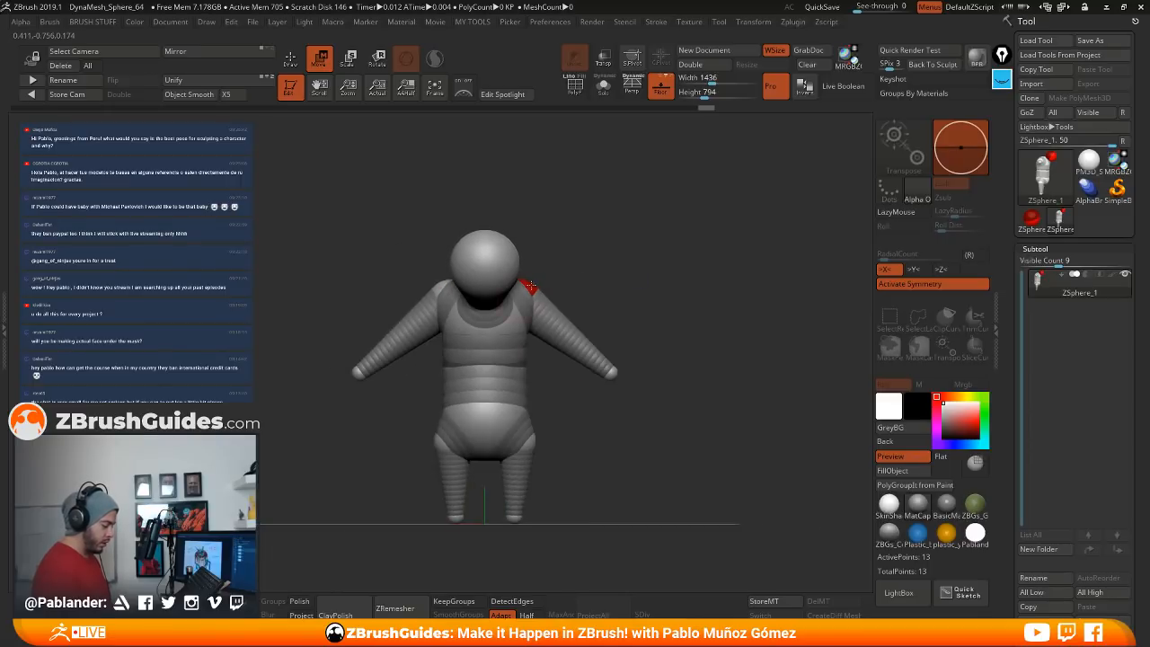
{"action": "left_click_drag", "start_coordinate": [531, 285], "coordinate": [537, 291]}
{"action": "left_click_drag", "start_coordinate": [635, 374], "coordinate": [580, 334], "text": "alt"}
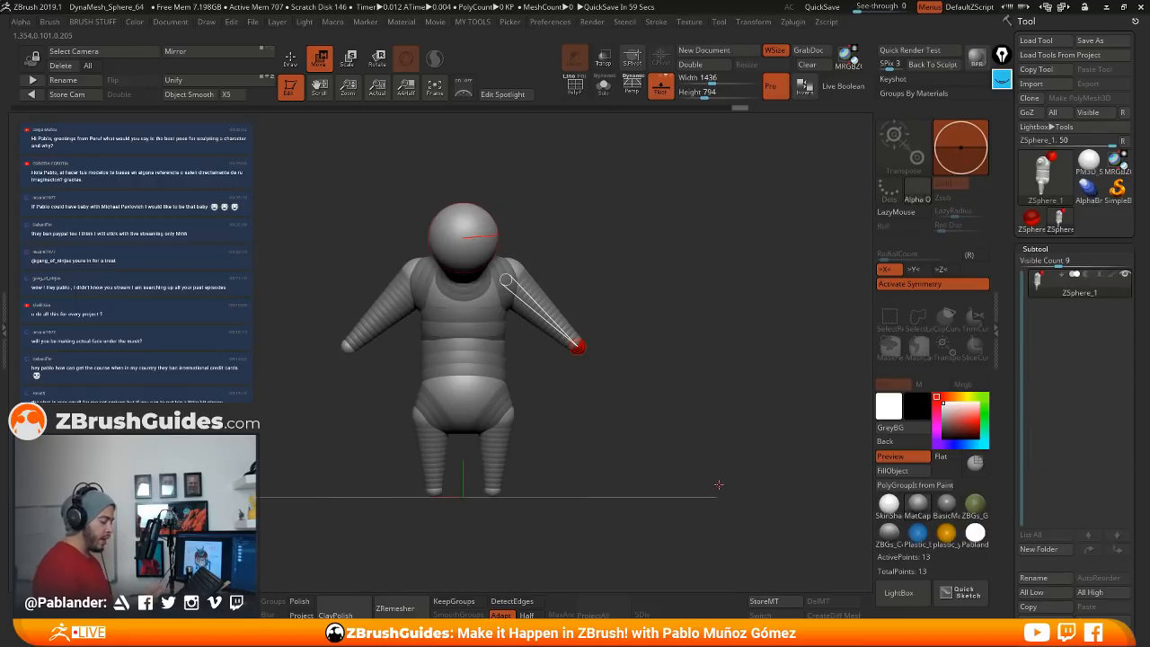
{"action": "left_click_drag", "start_coordinate": [576, 346], "coordinate": [576, 357]}
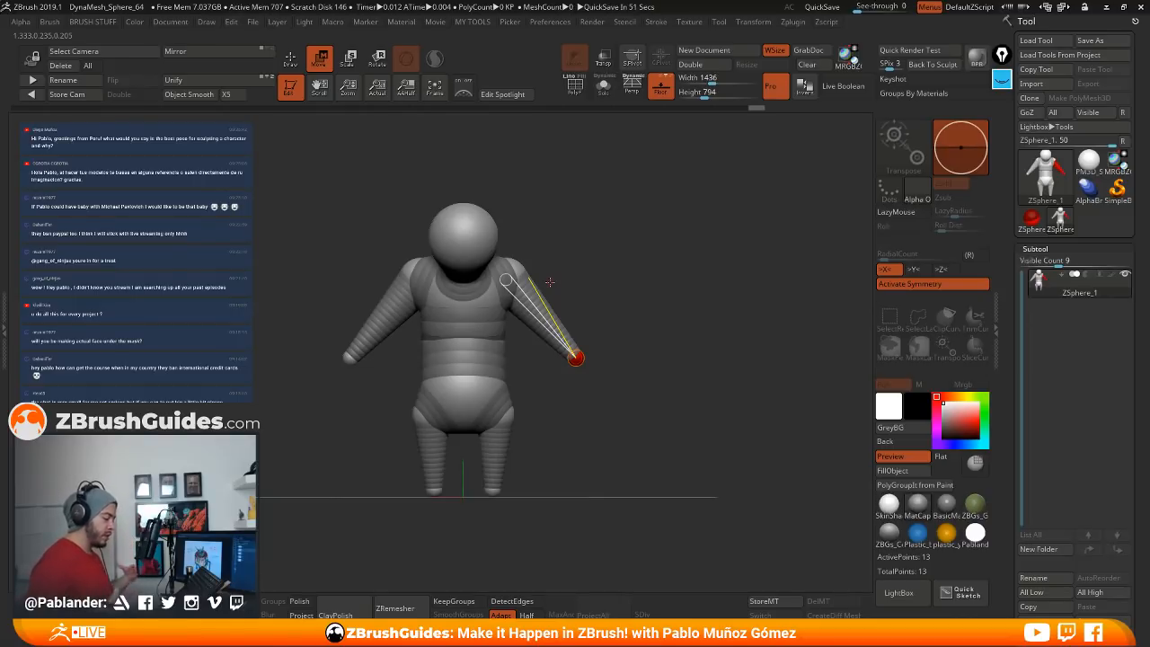
Step: Raise and lengthen the arms towards a T-pose, aligning the hand and shoulder ZSpheres in top view
{"action": "left_click_drag", "start_coordinate": [610, 340], "coordinate": [621, 312], "text": "alt"}
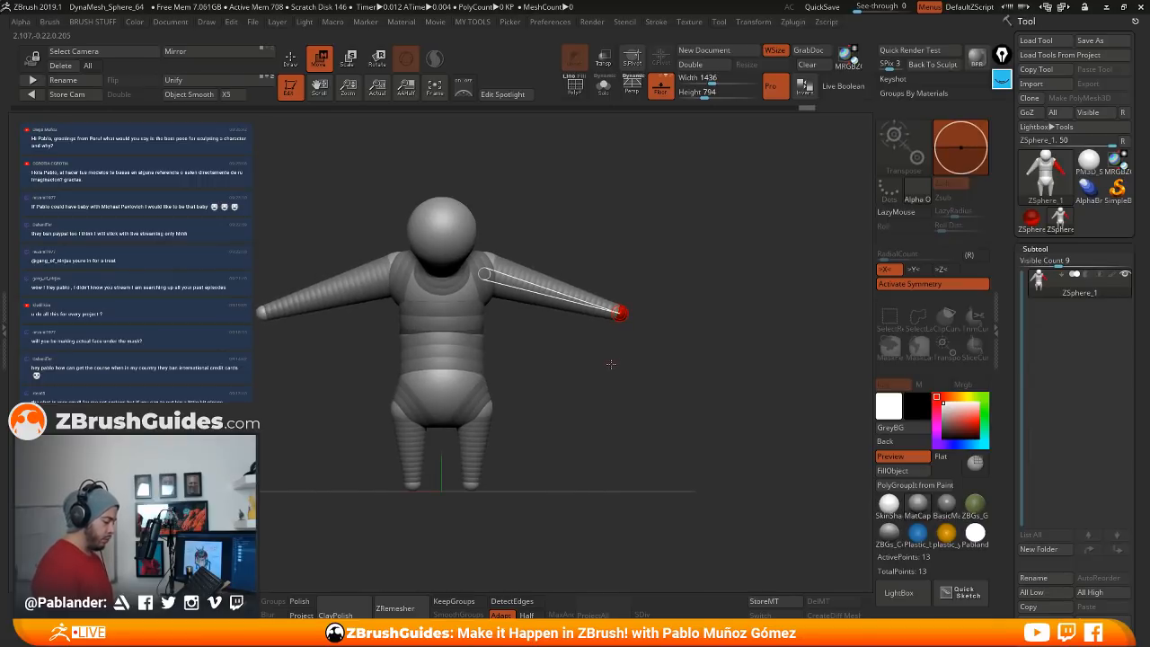
{"action": "left_click_drag", "start_coordinate": [610, 364], "coordinate": [620, 411]}
{"action": "left_click_drag", "start_coordinate": [543, 419], "coordinate": [528, 416]}
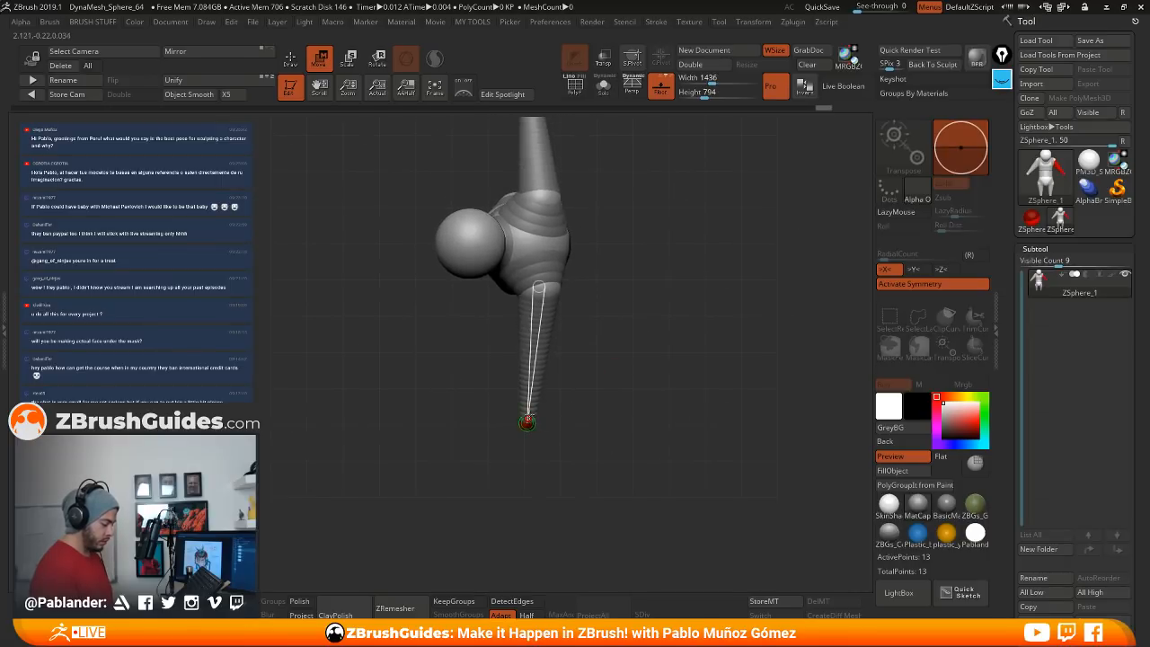
{"action": "left_click_drag", "start_coordinate": [552, 284], "coordinate": [556, 285]}
{"action": "left_click_drag", "start_coordinate": [490, 376], "coordinate": [574, 416]}
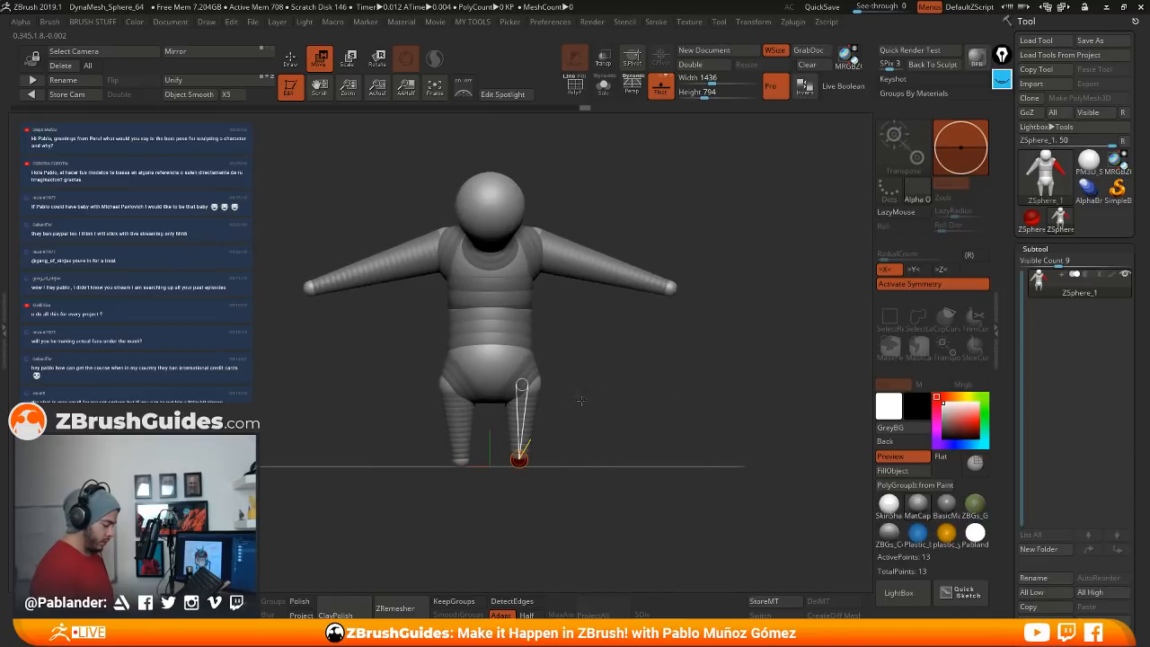
{"action": "left_click_drag", "start_coordinate": [627, 368], "coordinate": [613, 377], "text": "alt"}
Step: Insert mirrored elbow ZSpheres midway along the arms and knee ZSpheres midway along the legs
{"action": "left_click", "coordinate": [292, 63]}
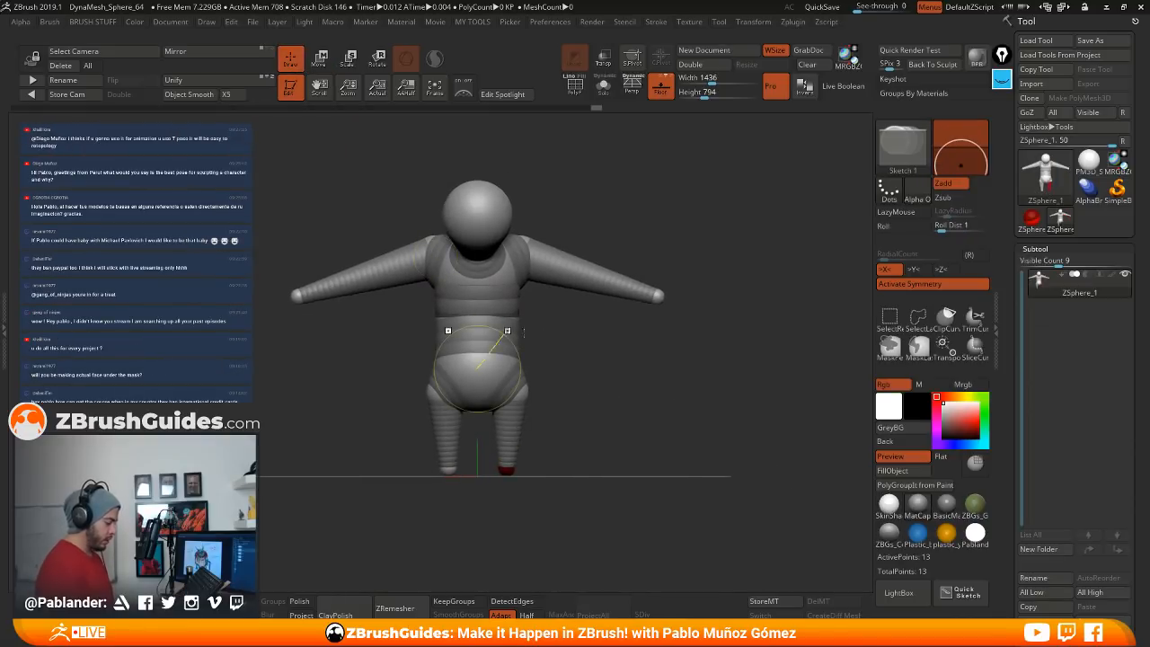
{"action": "left_click_drag", "start_coordinate": [594, 324], "coordinate": [600, 404], "text": "alt"}
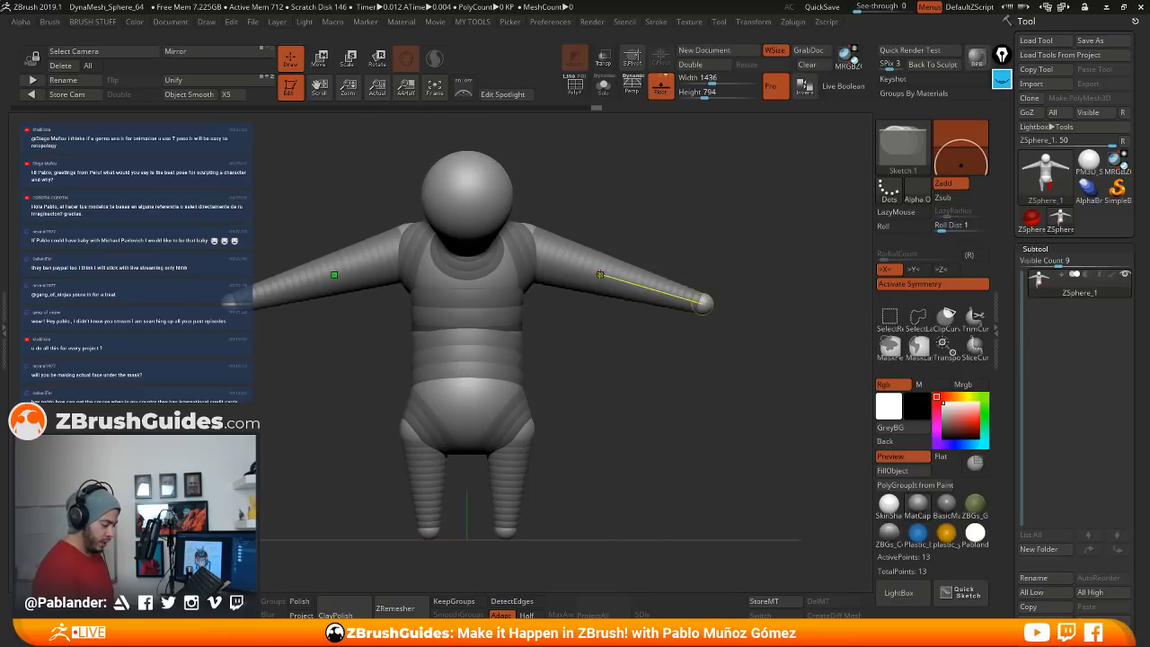
{"action": "left_click", "coordinate": [601, 272]}
{"action": "left_click_drag", "start_coordinate": [595, 456], "coordinate": [607, 406], "text": "alt"}
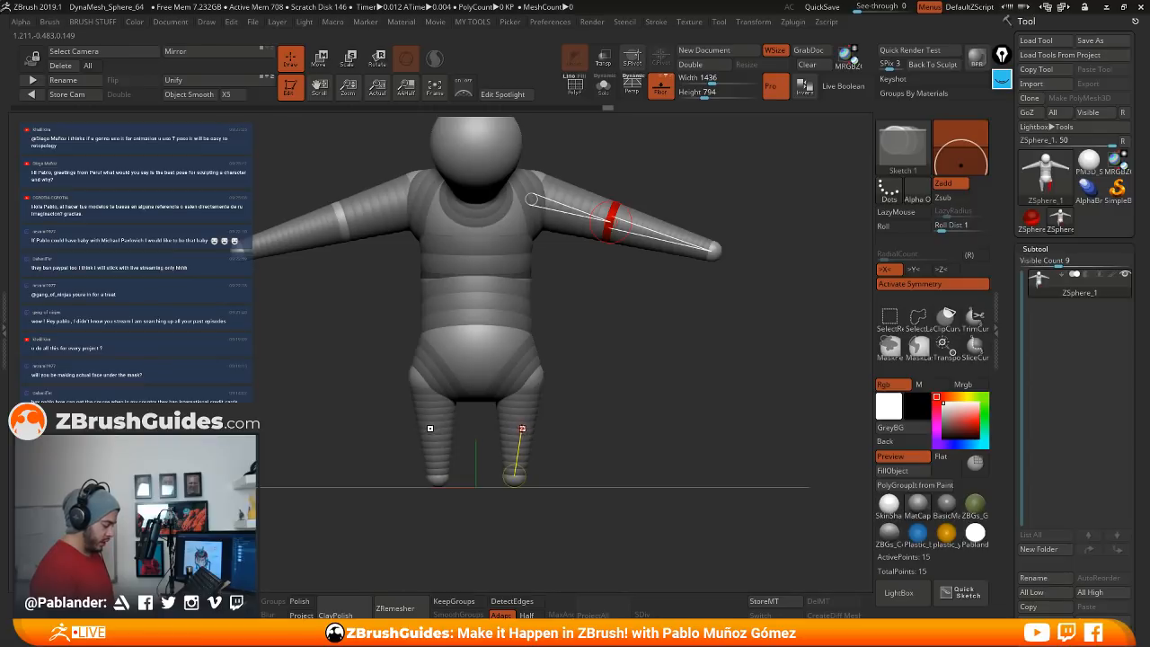
{"action": "left_click", "coordinate": [520, 423]}
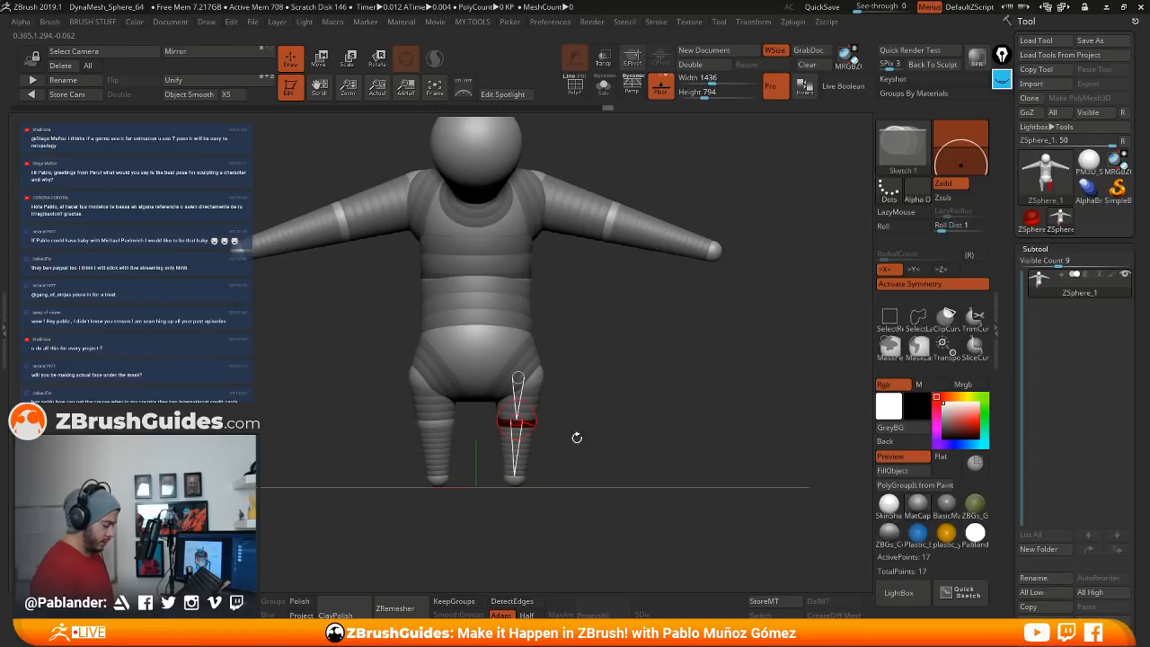
Step: Shift the ankle and knee ZSpheres slightly towards the character's back in side view
{"action": "left_click_drag", "start_coordinate": [575, 437], "coordinate": [506, 330]}
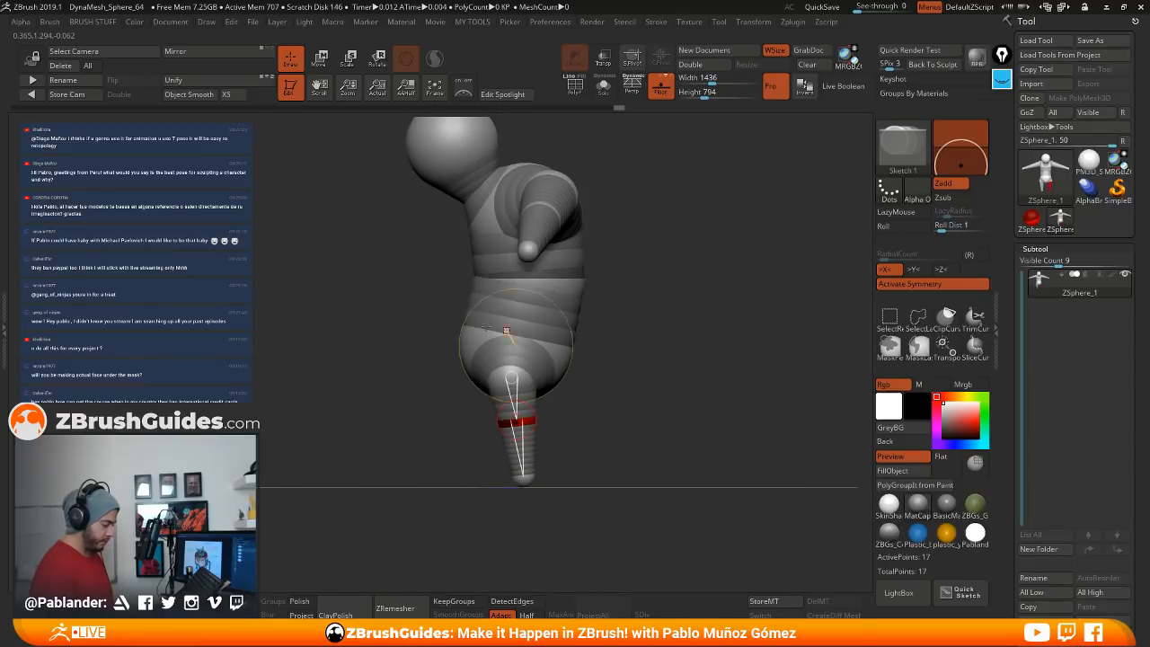
{"action": "left_click", "coordinate": [319, 64]}
{"action": "mouse_move", "coordinate": [587, 410]}
{"action": "left_mouse_down", "text": "alt"}
{"action": "mouse_move", "coordinate": [579, 381]}
{"action": "mouse_move", "coordinate": [549, 389]}
{"action": "left_mouse_up", "text": "alt"}
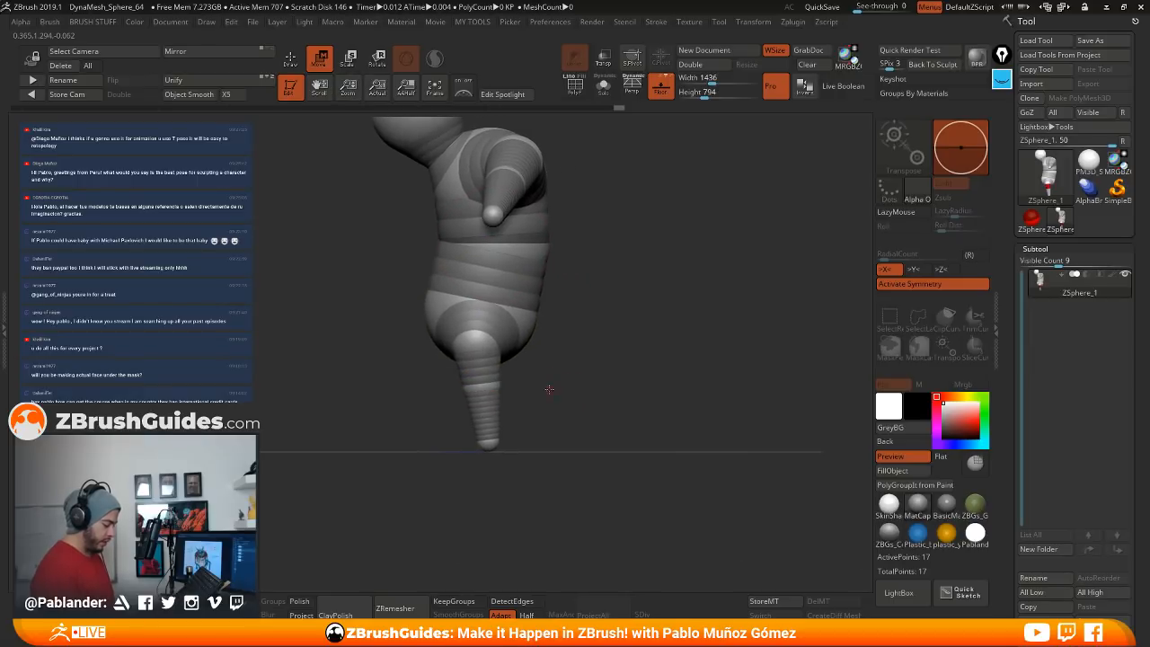
{"action": "left_click_drag", "start_coordinate": [490, 444], "coordinate": [497, 448]}
{"action": "left_click_drag", "start_coordinate": [482, 386], "coordinate": [491, 388]}
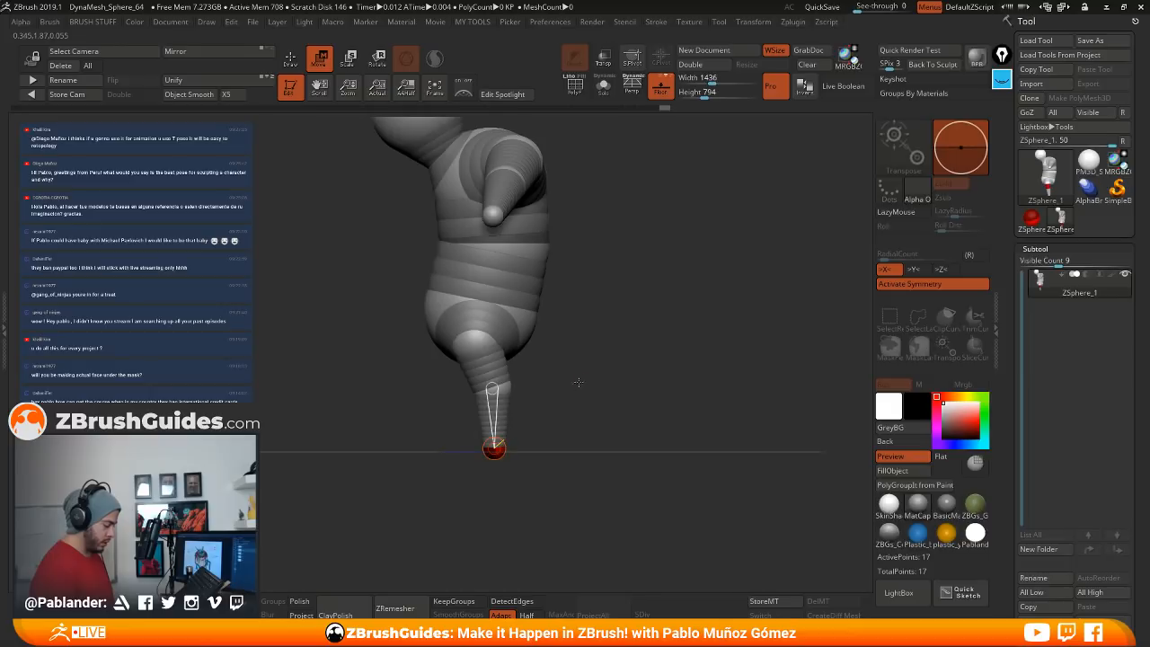
Step: Try bending the mirrored knees by moving the knee ZSpheres towards the character's front in side view
{"action": "left_click_drag", "start_coordinate": [593, 358], "coordinate": [531, 407], "text": "alt"}
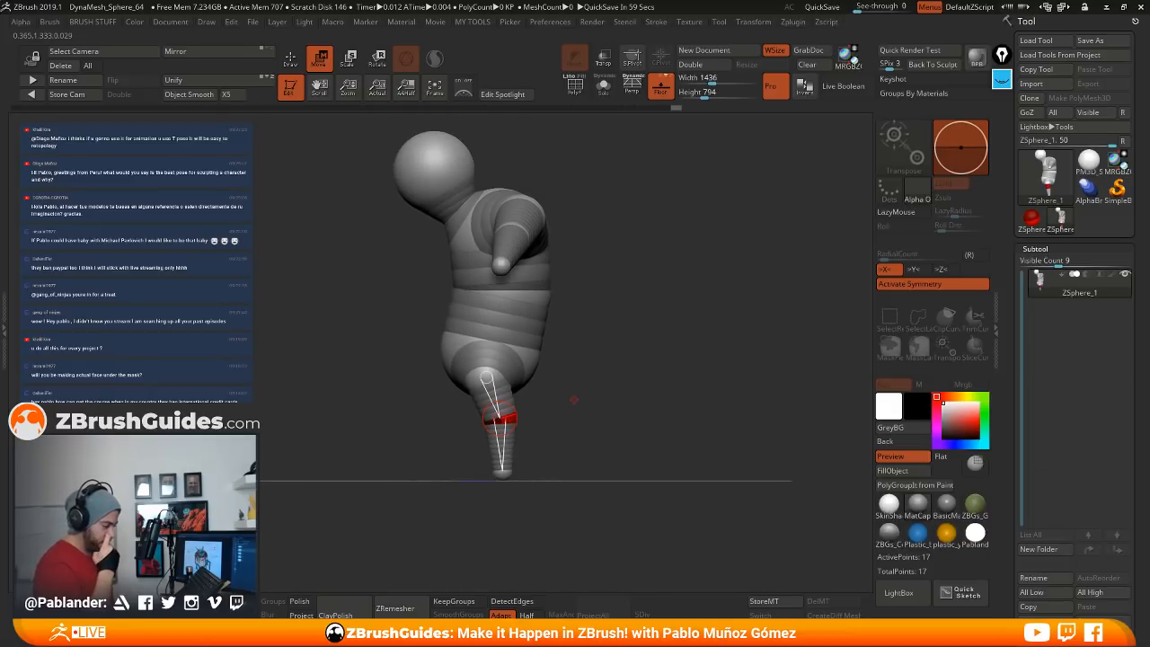
{"action": "left_click_drag", "start_coordinate": [573, 399], "coordinate": [623, 368]}
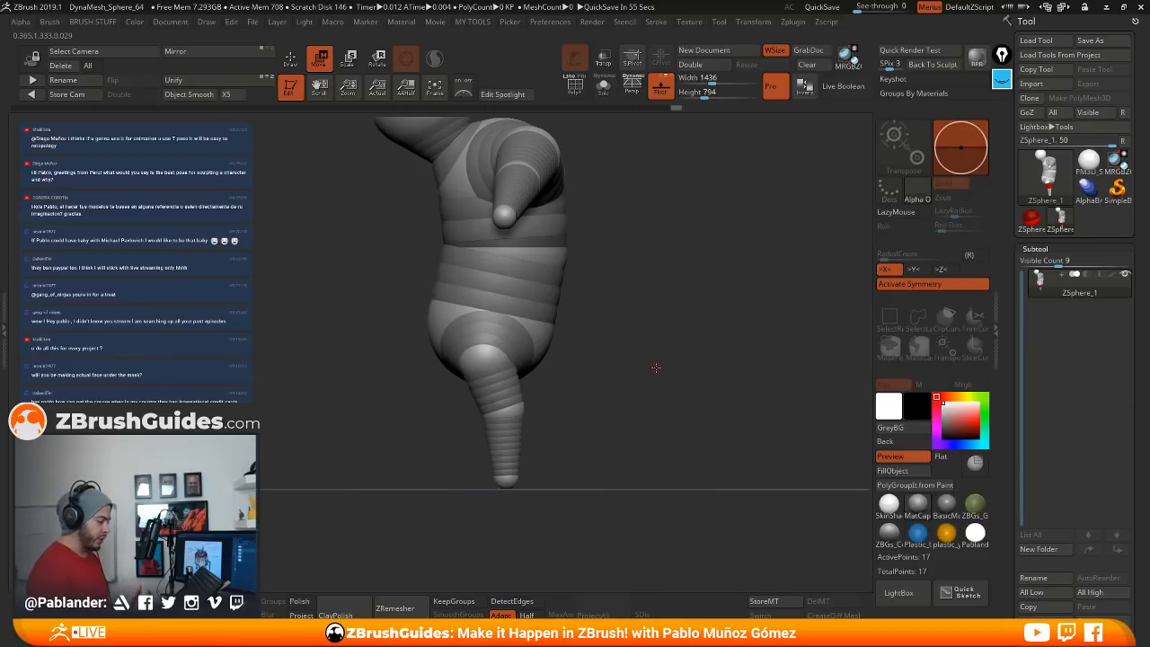
{"action": "left_click_drag", "start_coordinate": [617, 351], "coordinate": [613, 355], "text": "alt"}
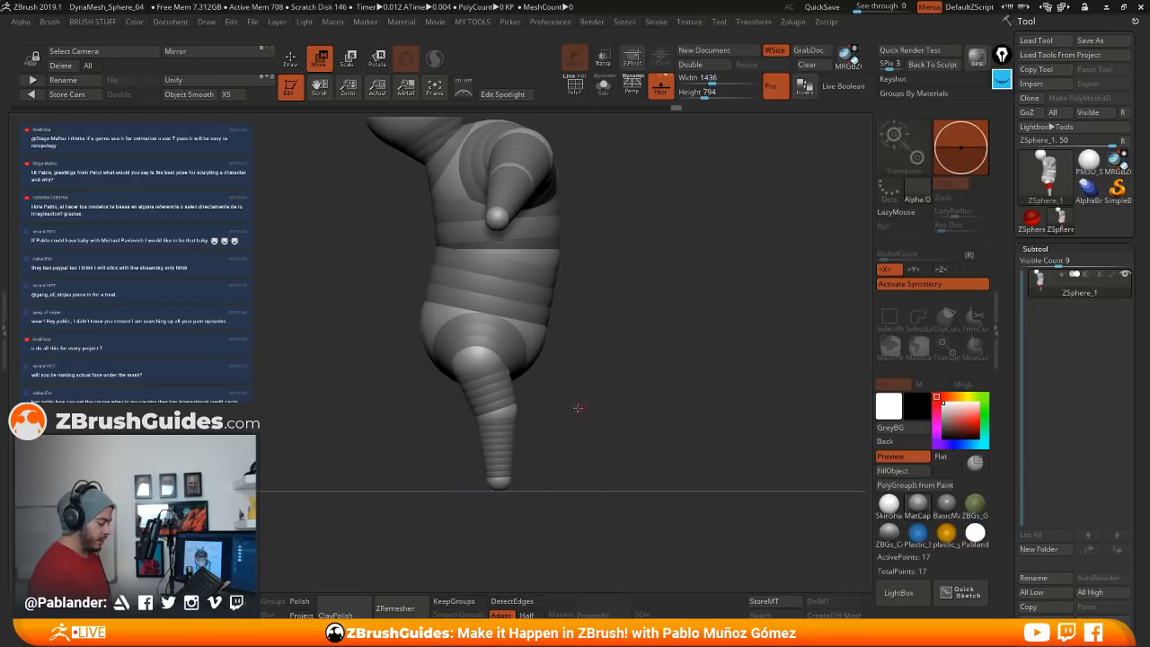
{"action": "left_click_drag", "start_coordinate": [567, 395], "coordinate": [569, 397], "text": "alt"}
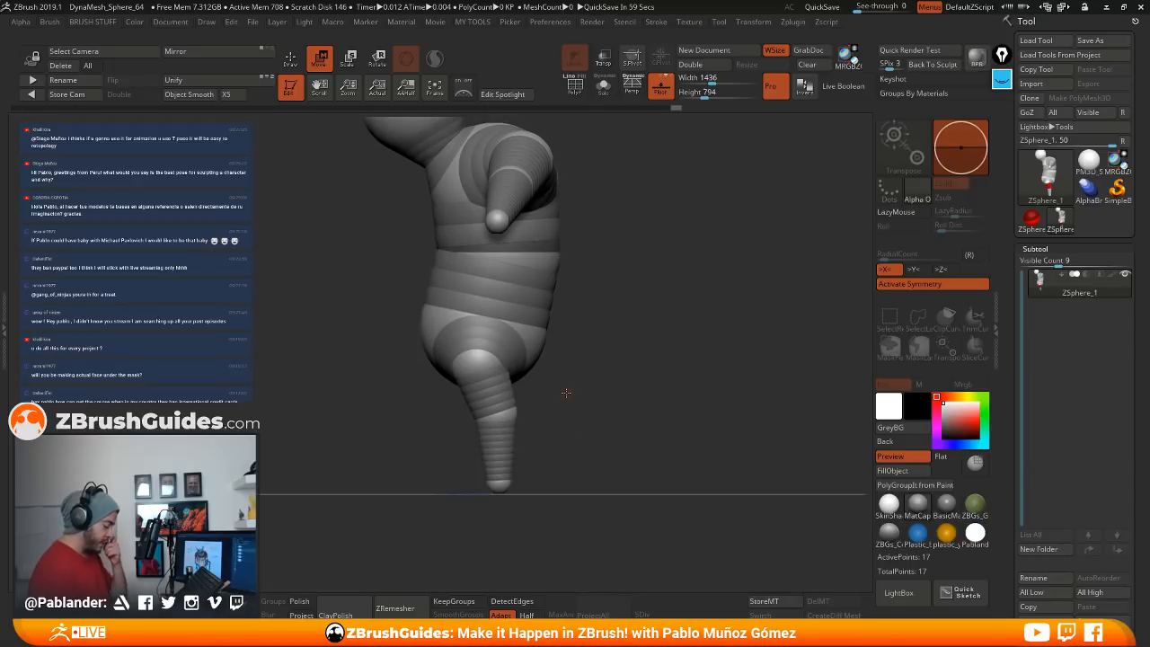
{"action": "left_click_drag", "start_coordinate": [502, 418], "coordinate": [484, 418]}
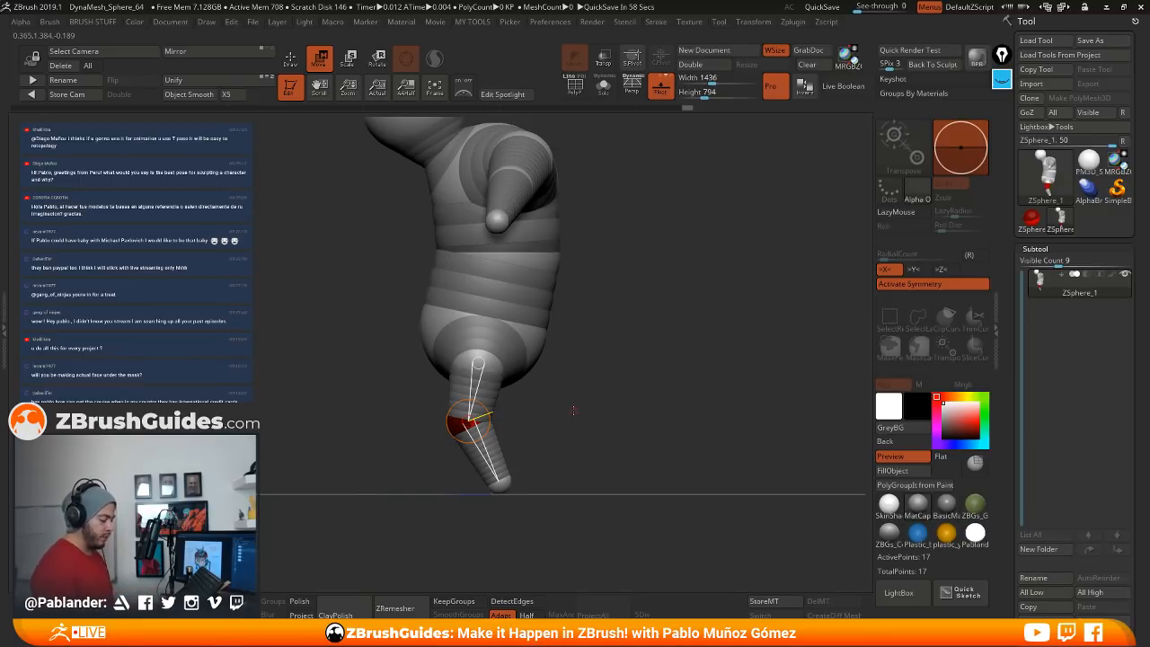
{"action": "left_click_drag", "start_coordinate": [618, 415], "coordinate": [633, 411], "text": "alt"}
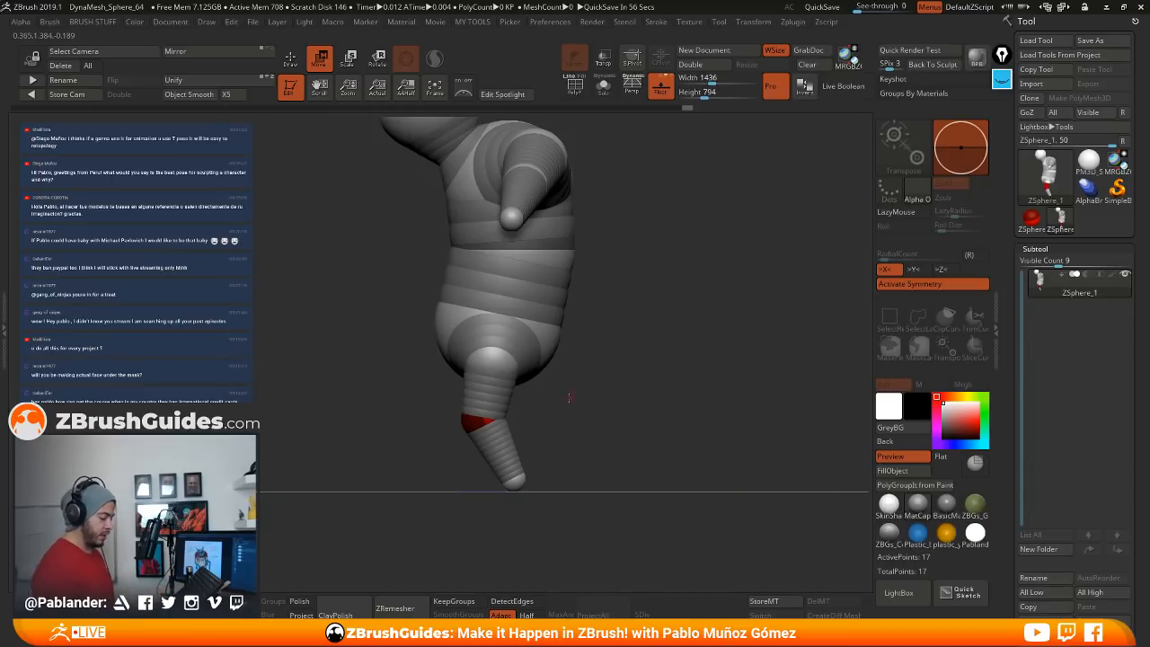
{"action": "left_click_drag", "start_coordinate": [574, 396], "coordinate": [570, 383]}
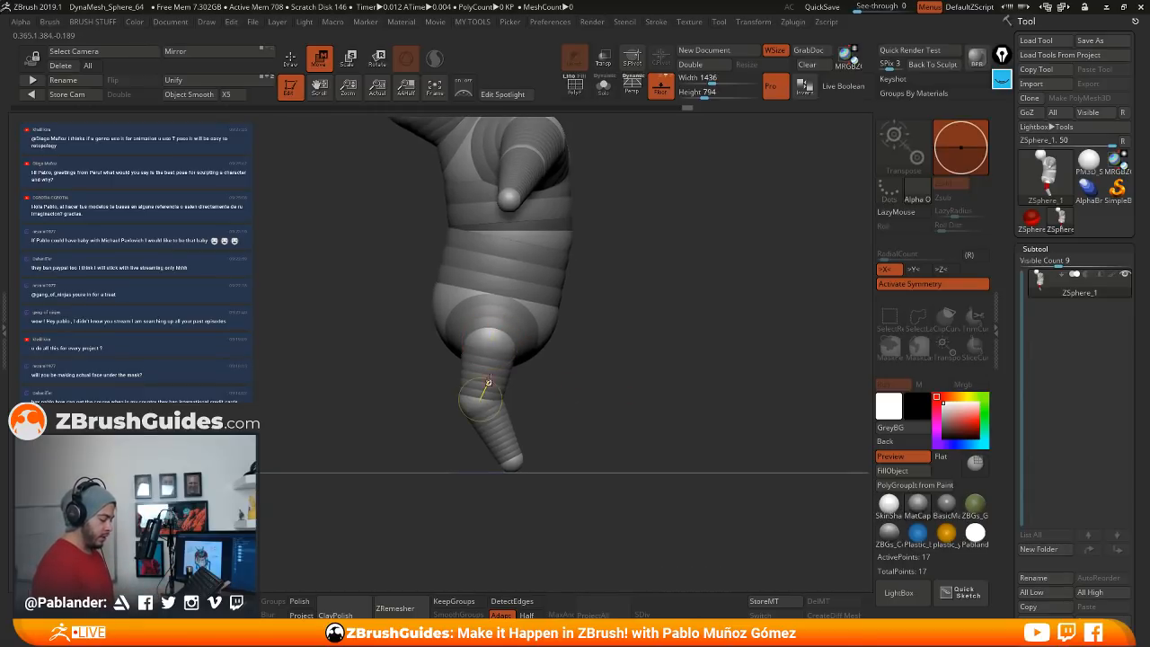
Step: Shift the knee ZSpheres towards the character's back and align the ankle ZSpheres beneath them in side view
{"action": "left_click_drag", "start_coordinate": [474, 401], "coordinate": [504, 406]}
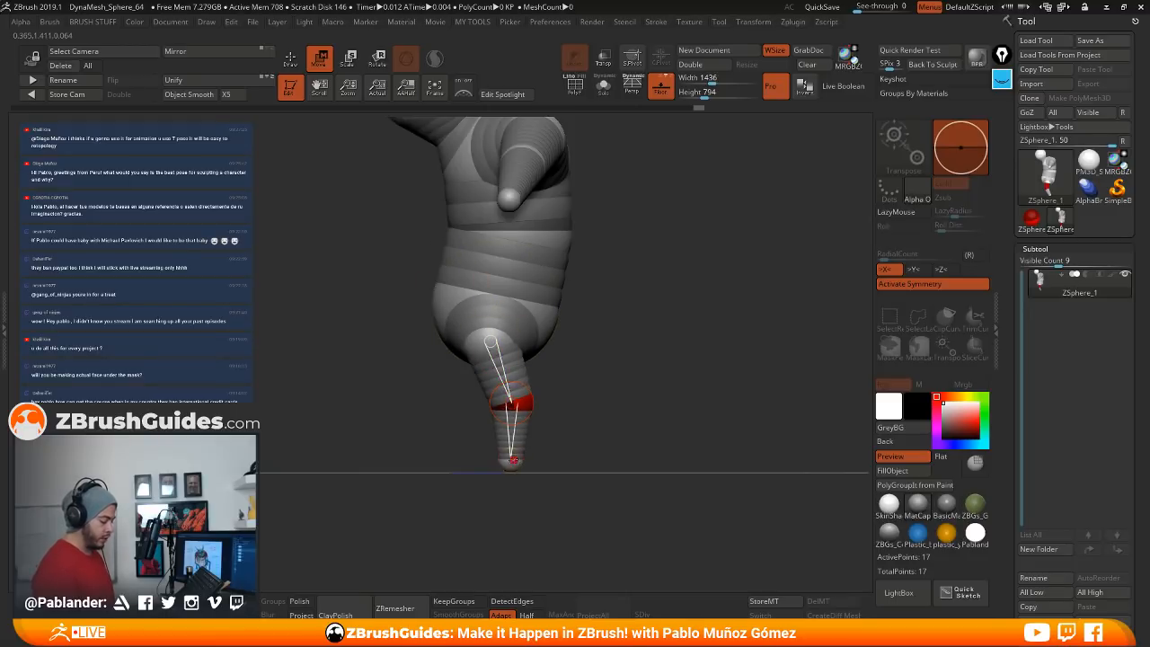
{"action": "left_click_drag", "start_coordinate": [510, 462], "coordinate": [513, 469]}
{"action": "left_click_drag", "start_coordinate": [515, 402], "coordinate": [517, 403]}
{"action": "left_click_drag", "start_coordinate": [512, 466], "coordinate": [512, 468]}
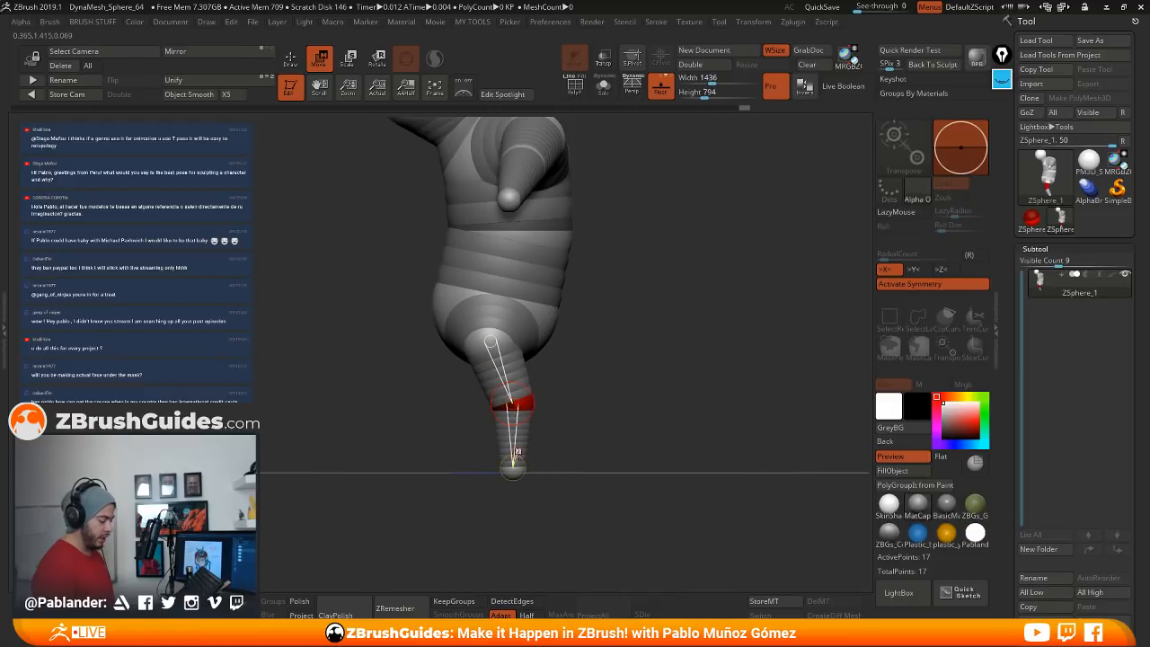
{"action": "left_click_drag", "start_coordinate": [580, 372], "coordinate": [587, 366], "text": "alt"}
{"action": "left_click_drag", "start_coordinate": [533, 391], "coordinate": [531, 392]}
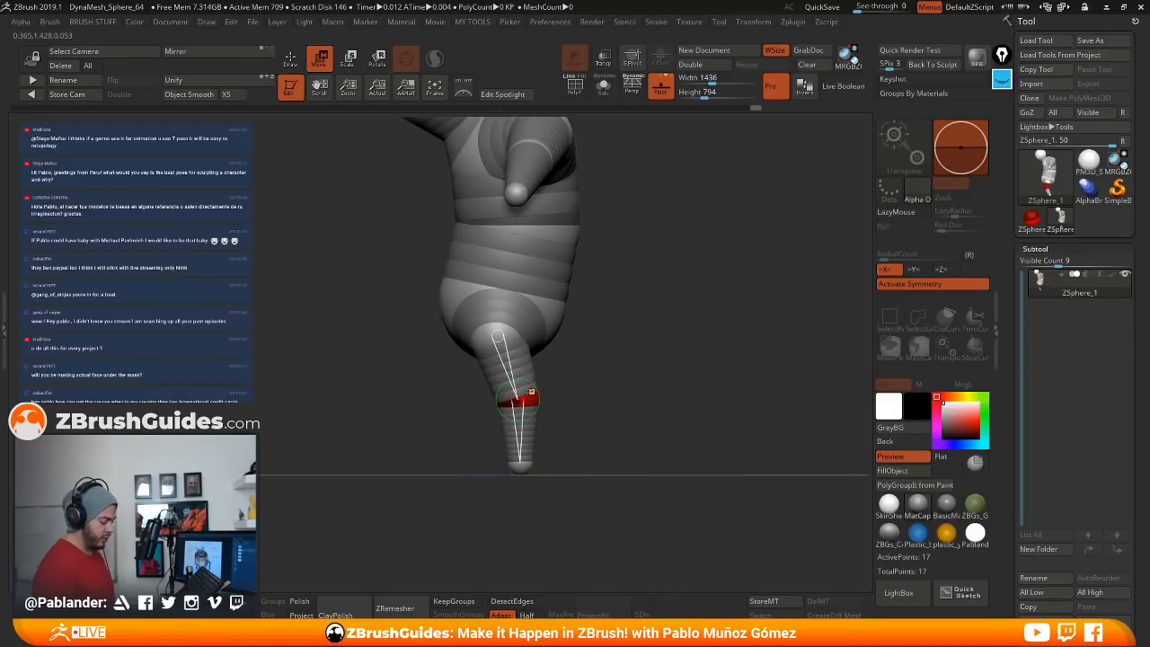
{"action": "left_click_drag", "start_coordinate": [518, 461], "coordinate": [523, 461]}
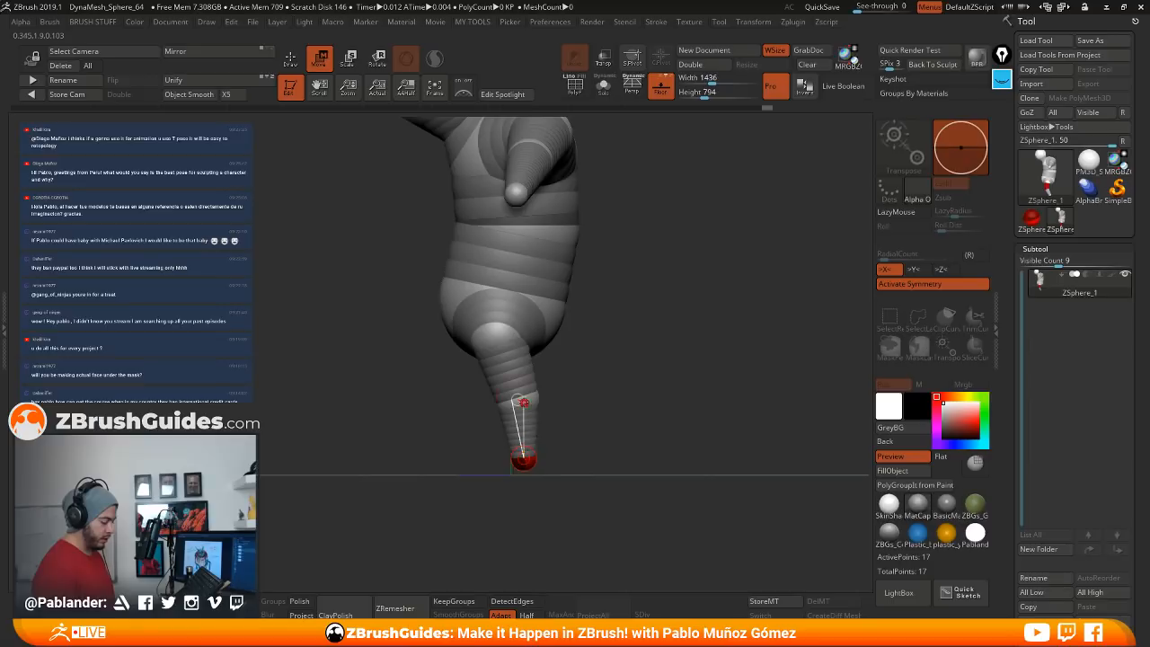
{"action": "left_click_drag", "start_coordinate": [520, 401], "coordinate": [523, 399]}
{"action": "left_click_drag", "start_coordinate": [590, 377], "coordinate": [592, 342], "text": "alt"}
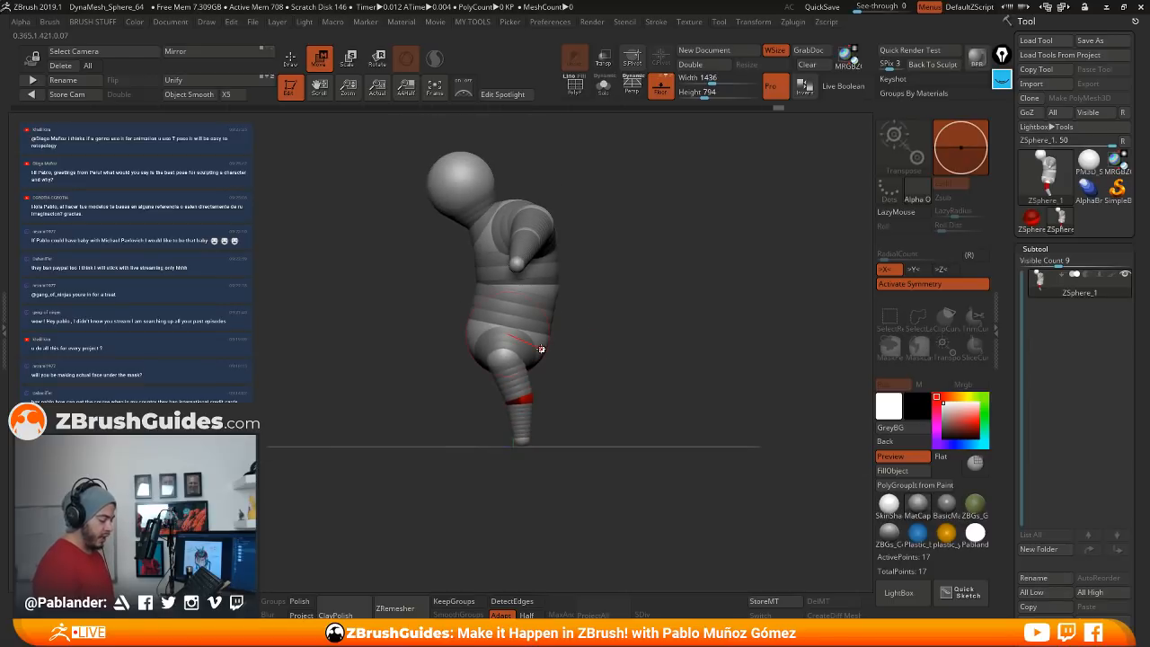
Step: Undo the hip move and make small position adjustments to the neck and head ZSpheres in side view
{"action": "mouse_move", "coordinate": [509, 346]}
{"action": "left_mouse_down"}
{"action": "mouse_move", "coordinate": [541, 306]}
{"action": "mouse_move", "coordinate": [531, 304]}
{"action": "left_mouse_up"}
{"action": "key", "text": "ctrl+z"}
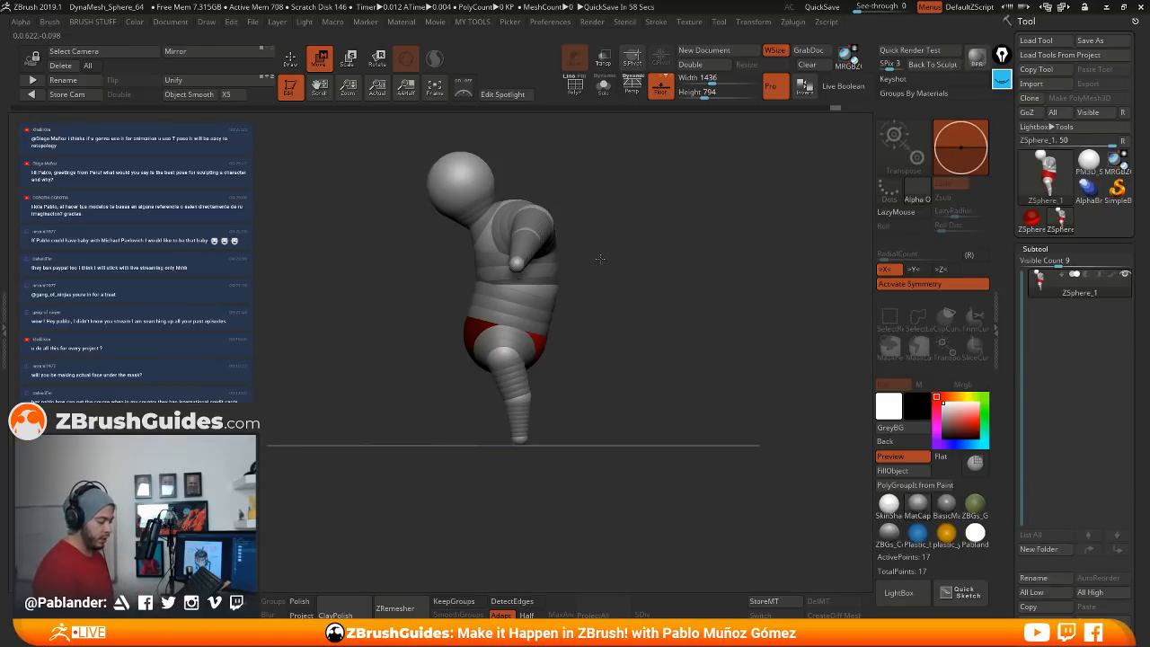
{"action": "mouse_move", "coordinate": [623, 270]}
{"action": "left_mouse_down"}
{"action": "mouse_move", "coordinate": [632, 185]}
{"action": "mouse_move", "coordinate": [677, 195]}
{"action": "mouse_move", "coordinate": [542, 247]}
{"action": "mouse_move", "coordinate": [537, 239]}
{"action": "left_mouse_up"}
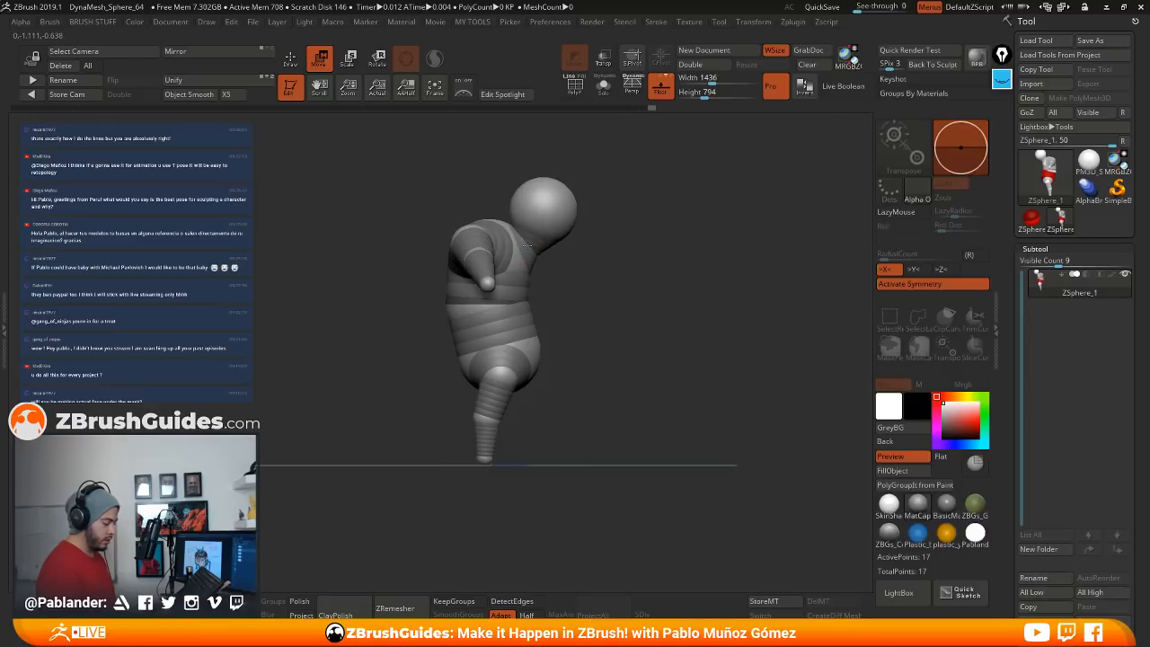
{"action": "left_click_drag", "start_coordinate": [530, 245], "coordinate": [541, 227]}
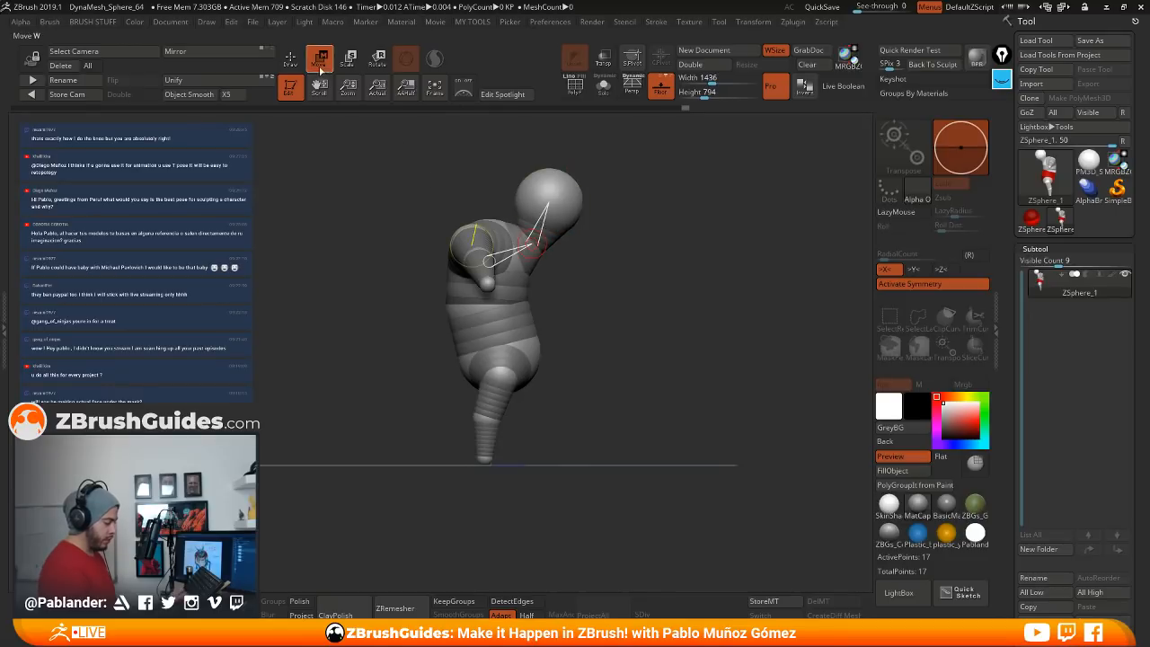
{"action": "key", "text": "e"}
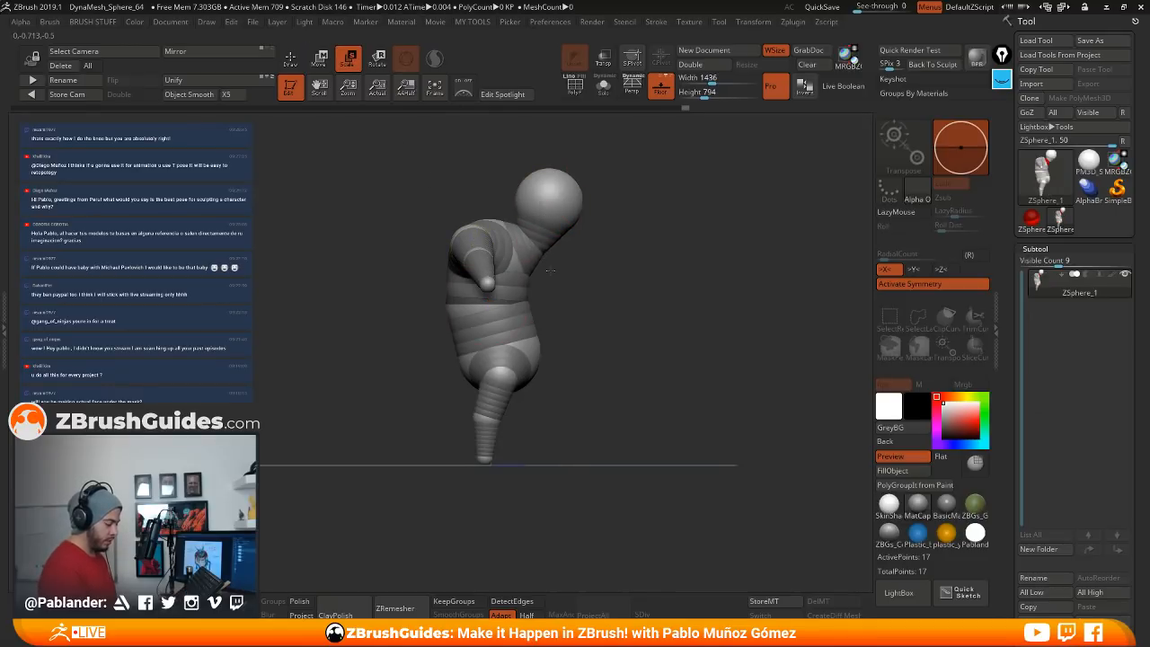
{"action": "key", "text": "w"}
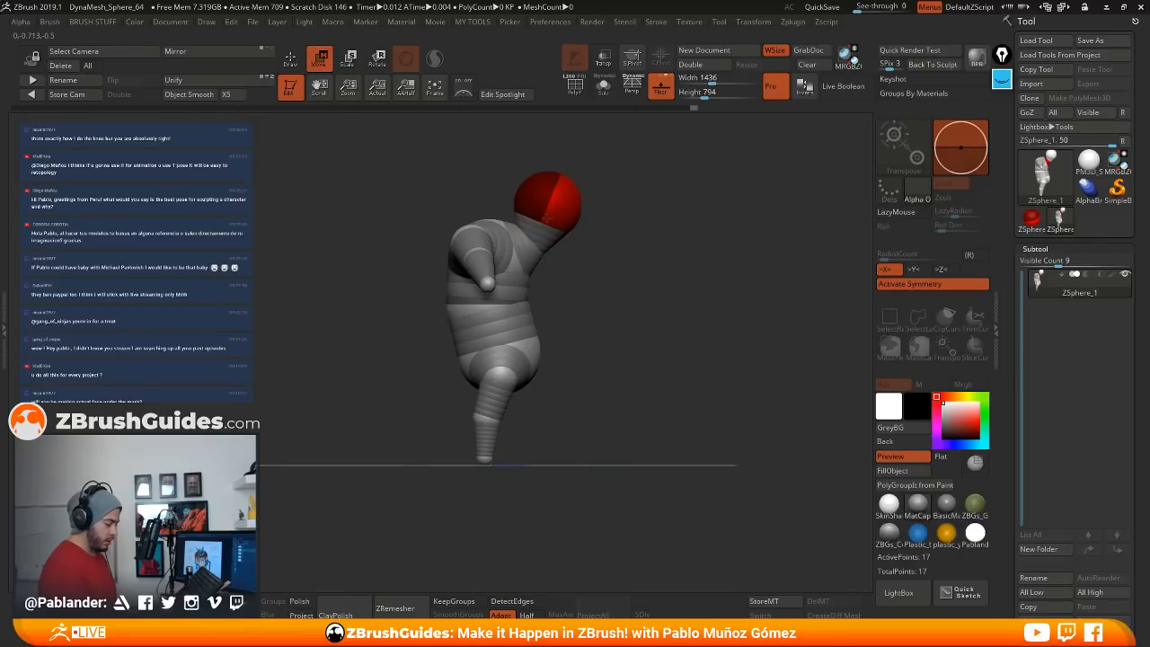
{"action": "left_click", "coordinate": [543, 253]}
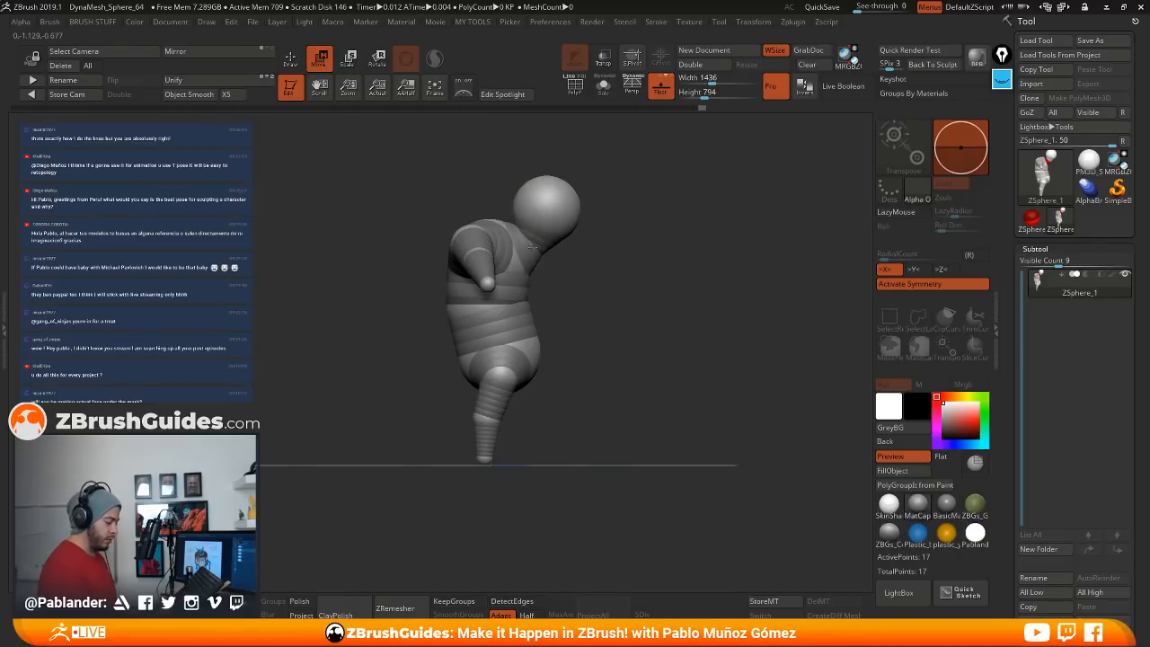
Step: Nudge the mirrored shoulder ZSpheres slightly outward and up in front view
{"action": "left_click_drag", "start_coordinate": [636, 351], "coordinate": [672, 331]}
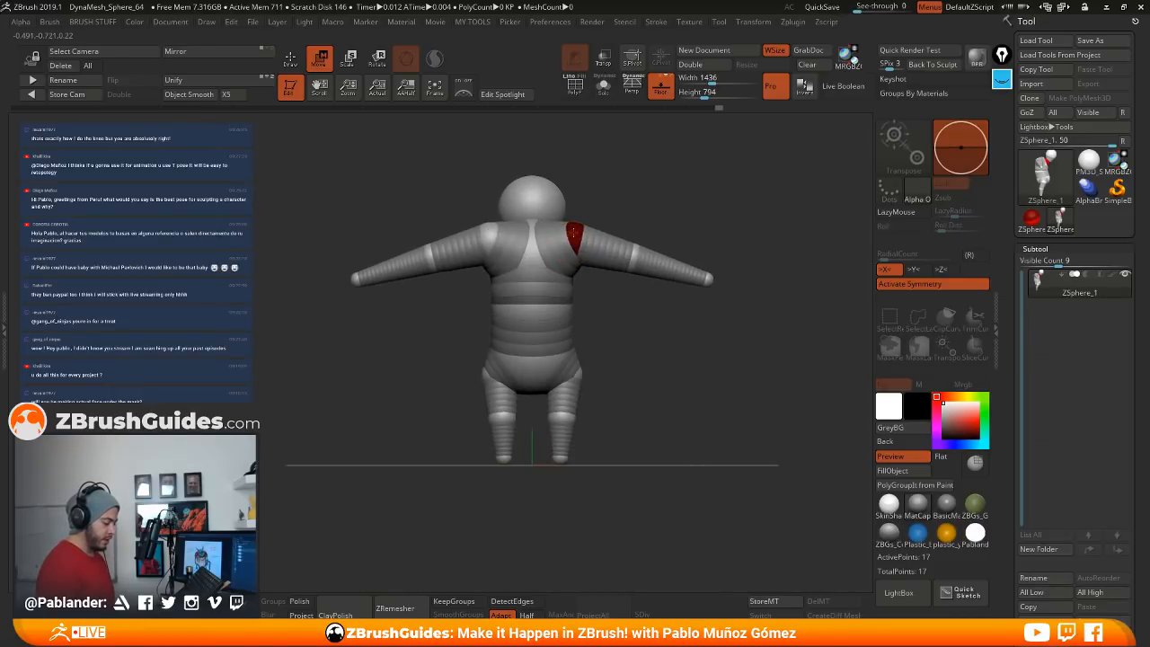
{"action": "left_click_drag", "start_coordinate": [557, 238], "coordinate": [563, 234]}
{"action": "left_click_drag", "start_coordinate": [633, 314], "coordinate": [696, 321]}
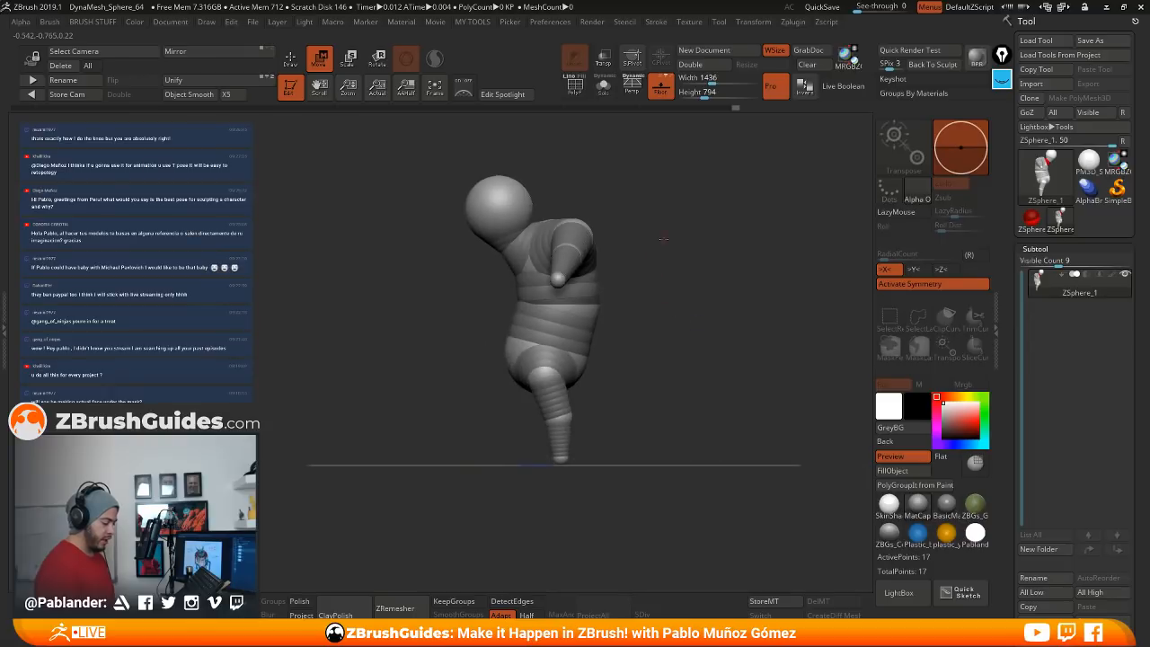
Step: Shift the lower torso and hip ZSpheres slightly towards the character's front in side view
{"action": "left_click_drag", "start_coordinate": [664, 239], "coordinate": [654, 310]}
{"action": "left_click_drag", "start_coordinate": [564, 320], "coordinate": [553, 321]}
{"action": "left_click_drag", "start_coordinate": [634, 361], "coordinate": [659, 384], "text": "shift"}
{"action": "left_click_drag", "start_coordinate": [550, 382], "coordinate": [539, 382]}
{"action": "left_click_drag", "start_coordinate": [620, 386], "coordinate": [666, 284]}
{"action": "left_click_drag", "start_coordinate": [588, 265], "coordinate": [590, 263]}
{"action": "left_click_drag", "start_coordinate": [605, 367], "coordinate": [627, 325]}
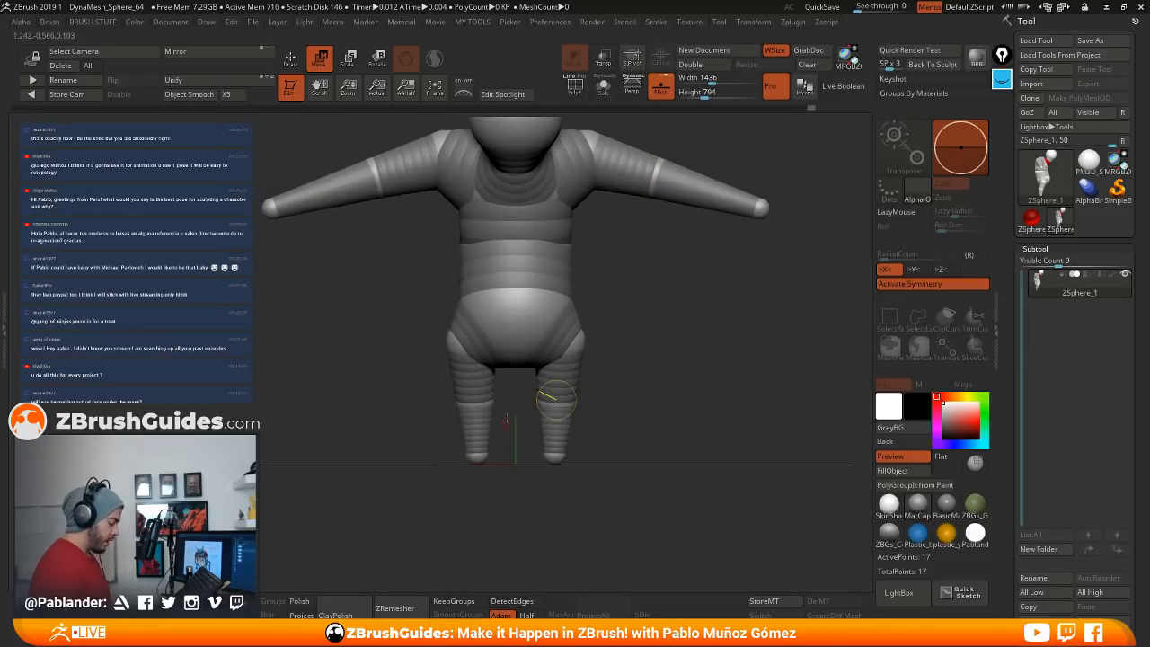
Step: Move the mirrored knee and ankle ZSpheres slightly inward in front view to bring the lower legs closer together
{"action": "left_click_drag", "start_coordinate": [554, 398], "coordinate": [552, 424]}
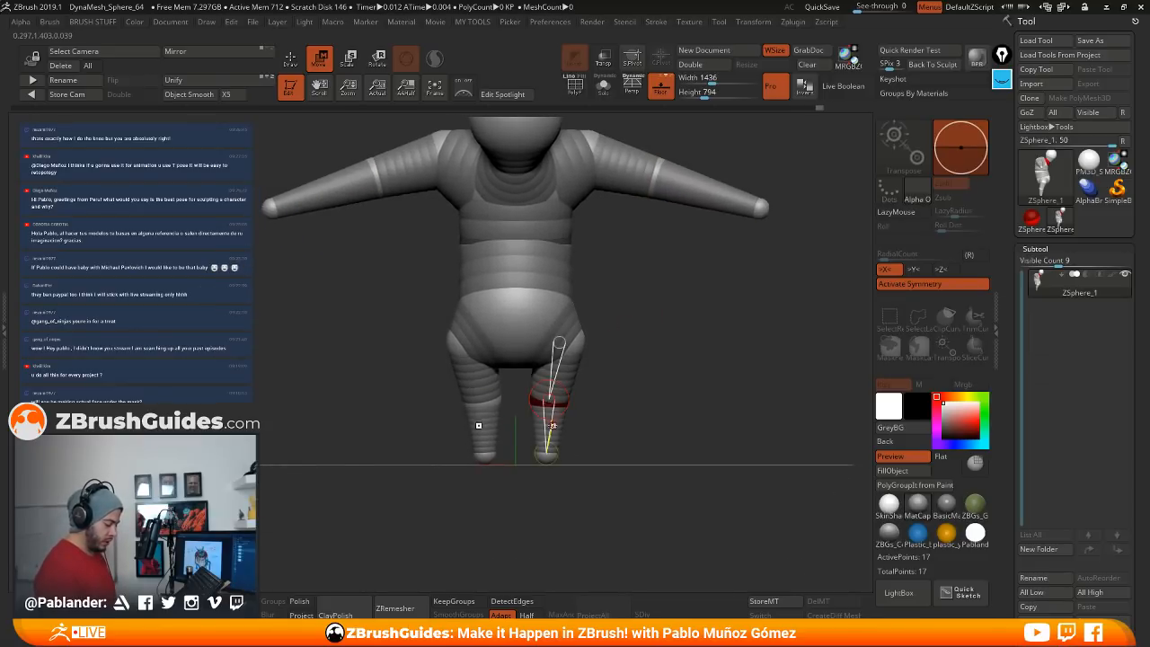
{"action": "left_click_drag", "start_coordinate": [584, 364], "coordinate": [605, 369]}
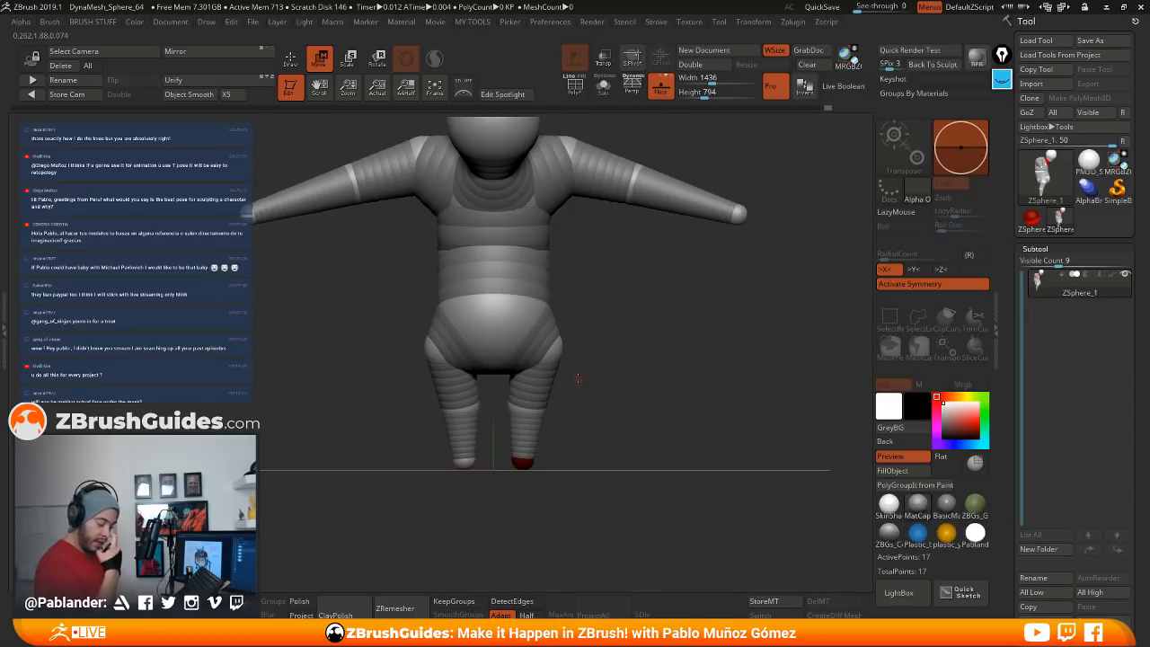
{"action": "left_click_drag", "start_coordinate": [594, 282], "coordinate": [555, 275]}
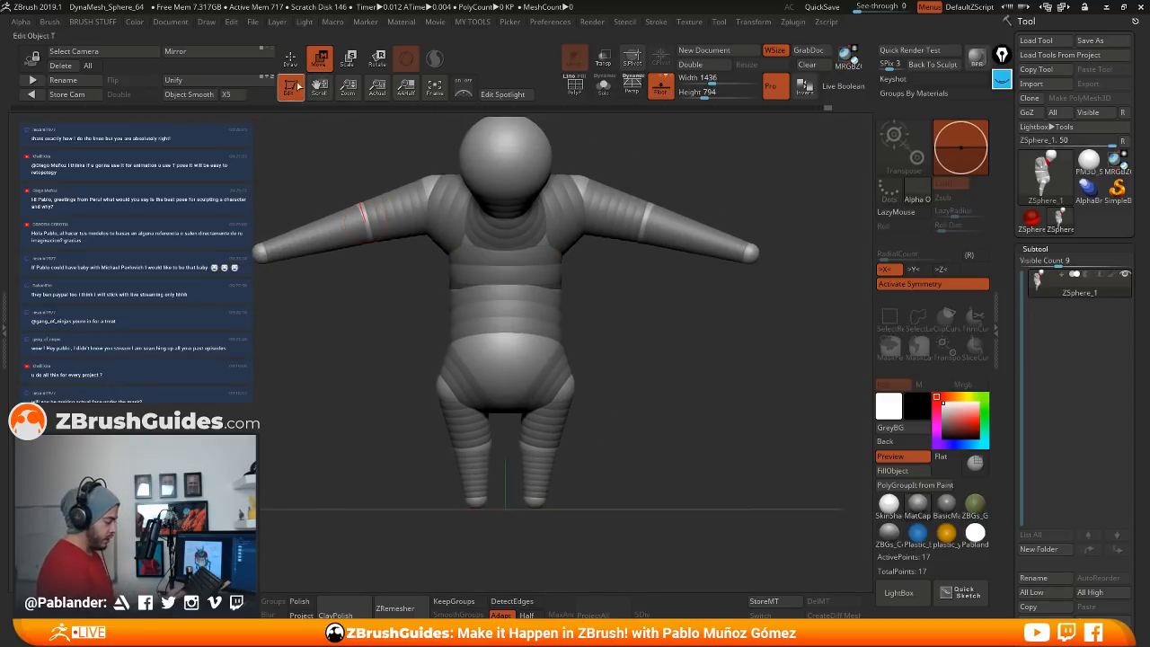
Step: Scale up the chest ZSphere and shift it slightly towards the character's back in side view
{"action": "key", "text": "e"}
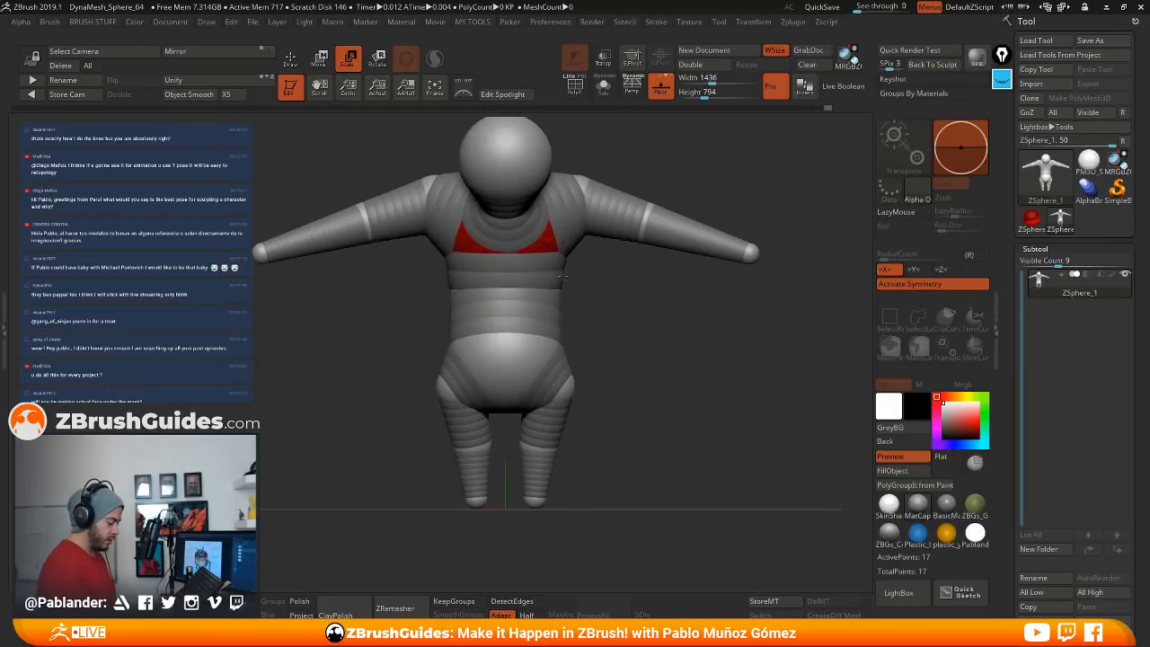
{"action": "left_click_drag", "start_coordinate": [592, 279], "coordinate": [662, 283]}
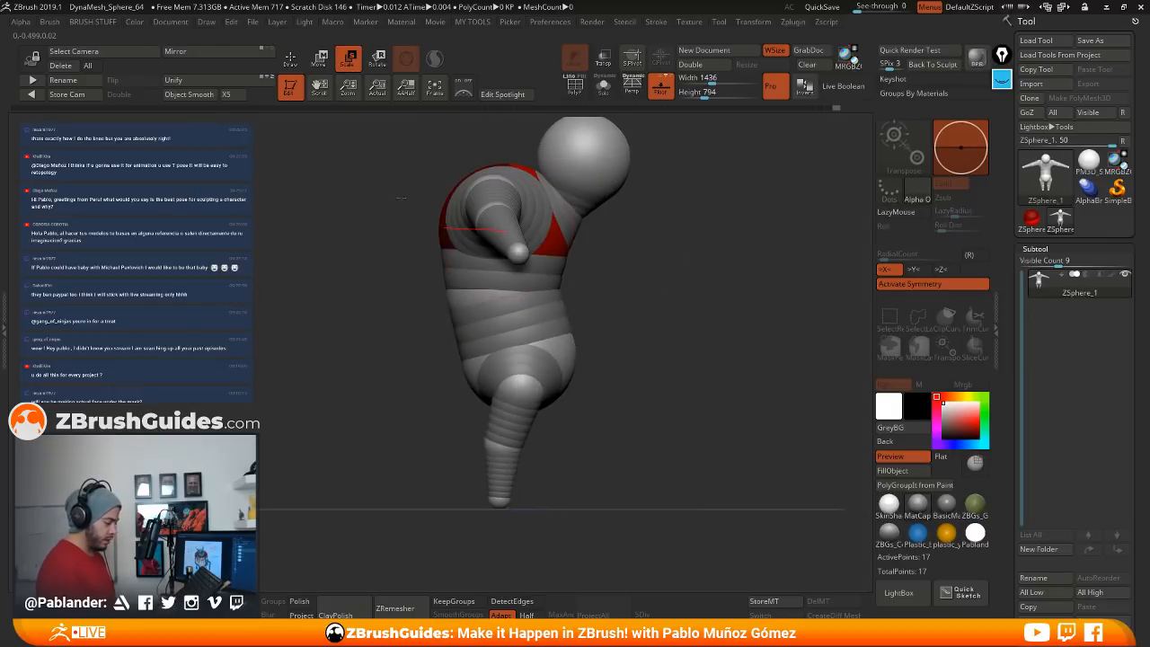
{"action": "key", "text": "w"}
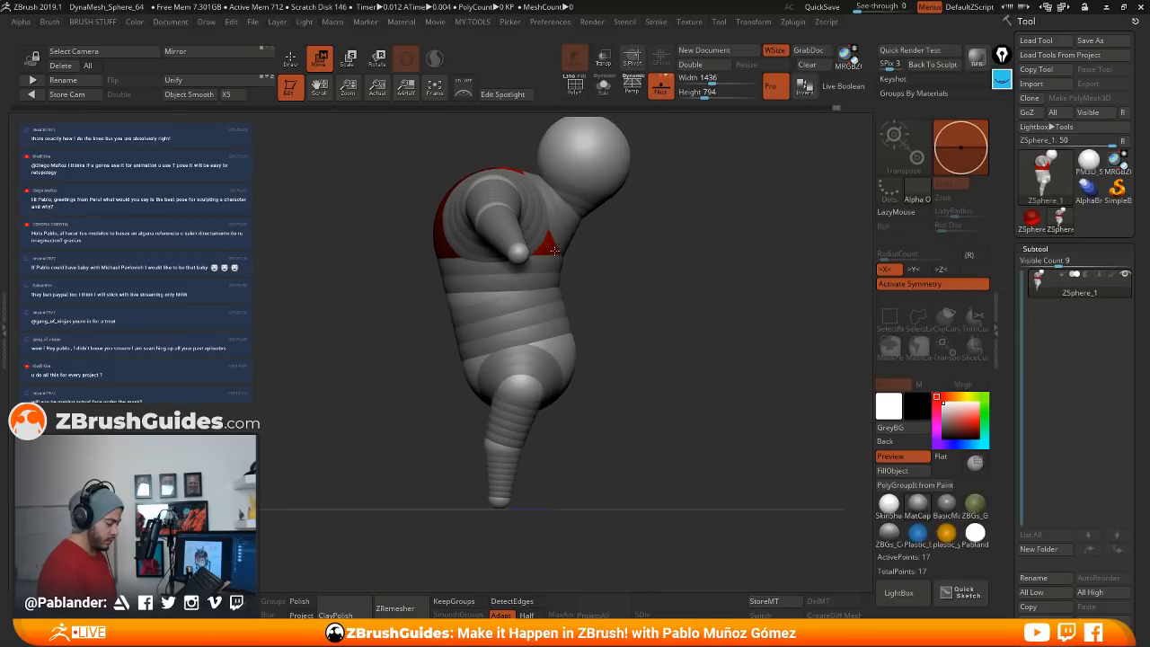
{"action": "left_click_drag", "start_coordinate": [554, 250], "coordinate": [565, 334]}
Step: Scale the pelvis ZSphere slightly larger, checking its volume in side and front views
{"action": "key", "text": "e"}
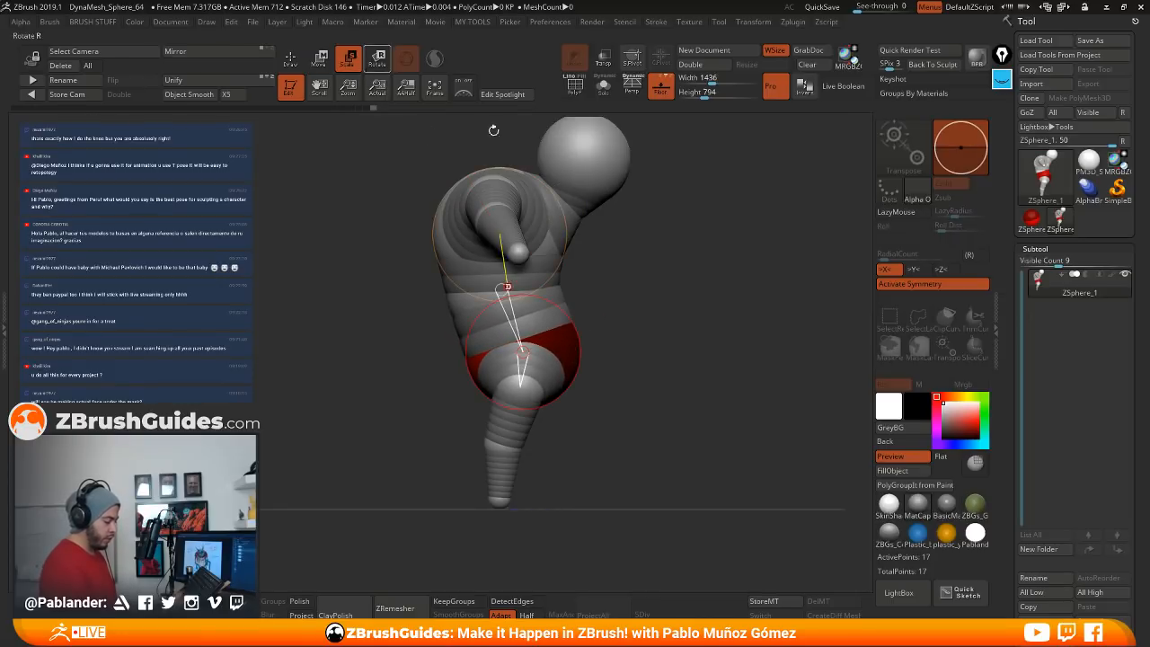
{"action": "left_click_drag", "start_coordinate": [649, 300], "coordinate": [634, 302], "text": "shift"}
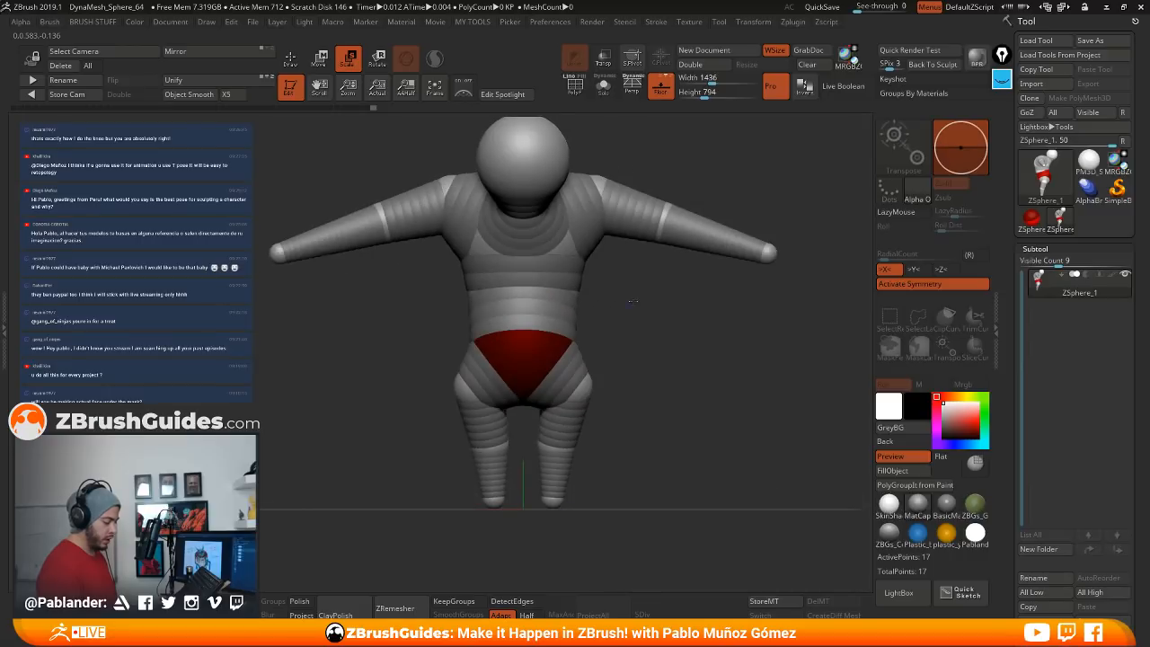
{"action": "left_click_drag", "start_coordinate": [544, 345], "coordinate": [545, 340]}
{"action": "left_click_drag", "start_coordinate": [661, 316], "coordinate": [596, 360], "text": "alt"}
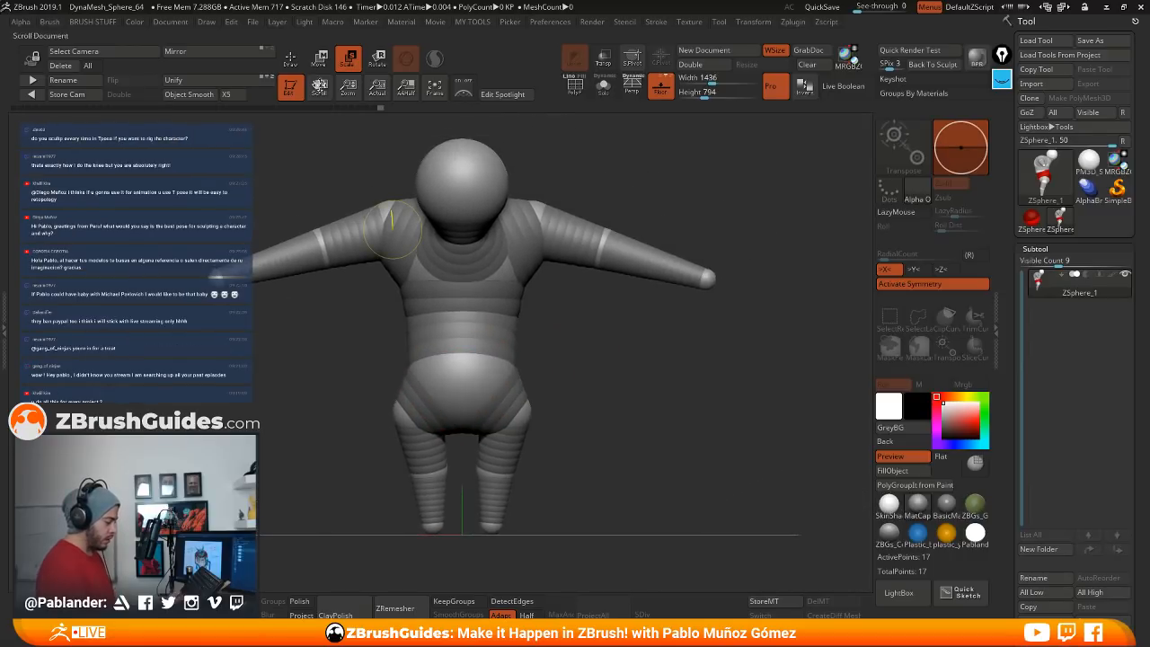
Step: Insert mirrored forearm ZSpheres just below the elbows and scale them up slightly
{"action": "left_click", "coordinate": [291, 60]}
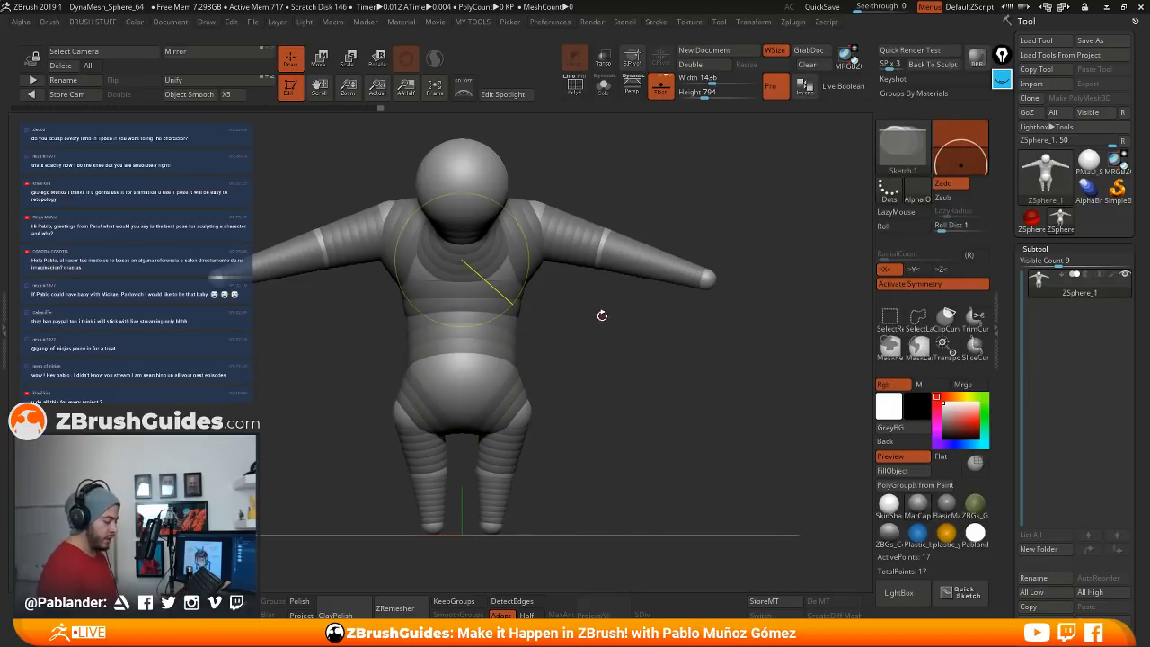
{"action": "left_click_drag", "start_coordinate": [602, 316], "coordinate": [636, 299]}
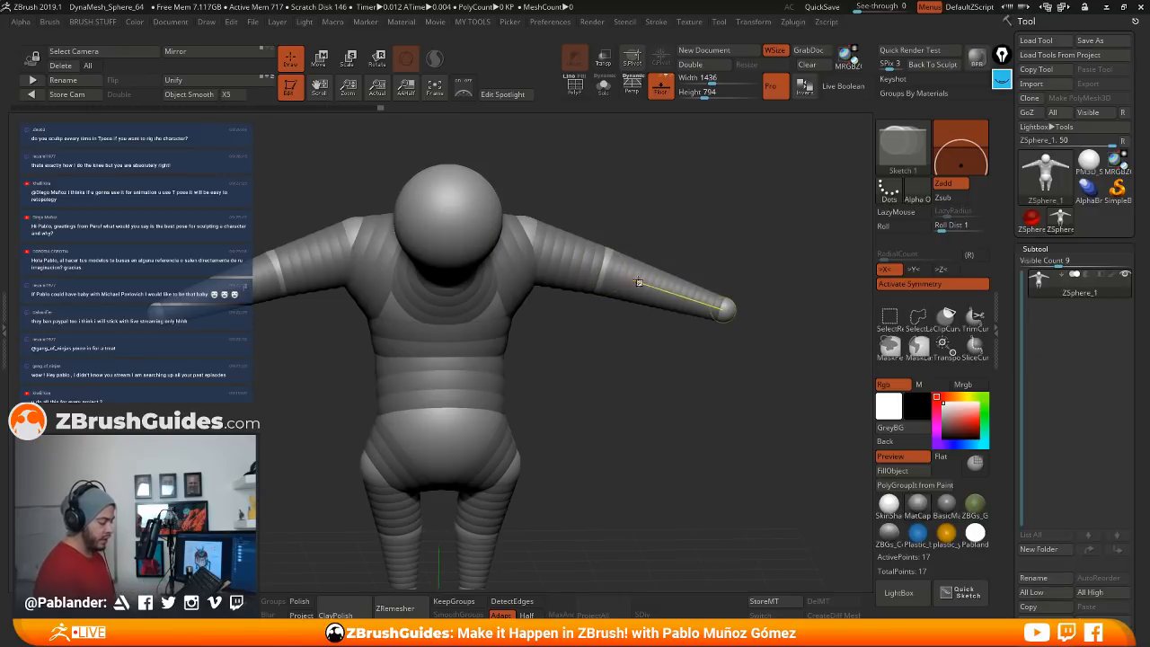
{"action": "left_click_drag", "start_coordinate": [654, 287], "coordinate": [684, 265]}
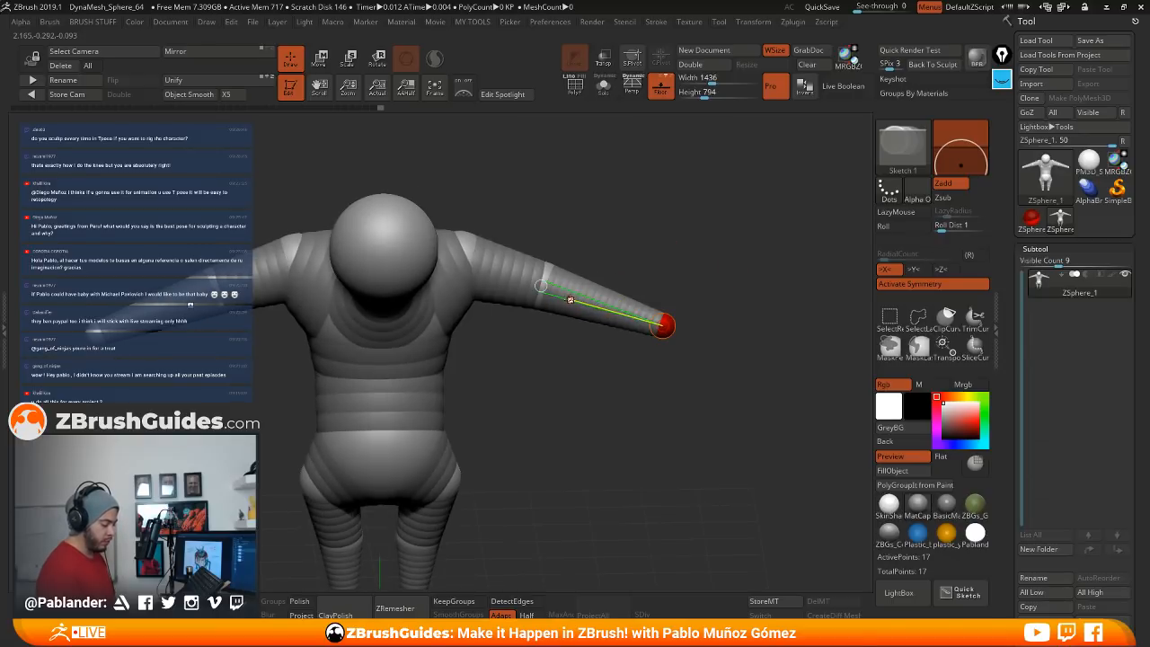
{"action": "left_click", "coordinate": [571, 293]}
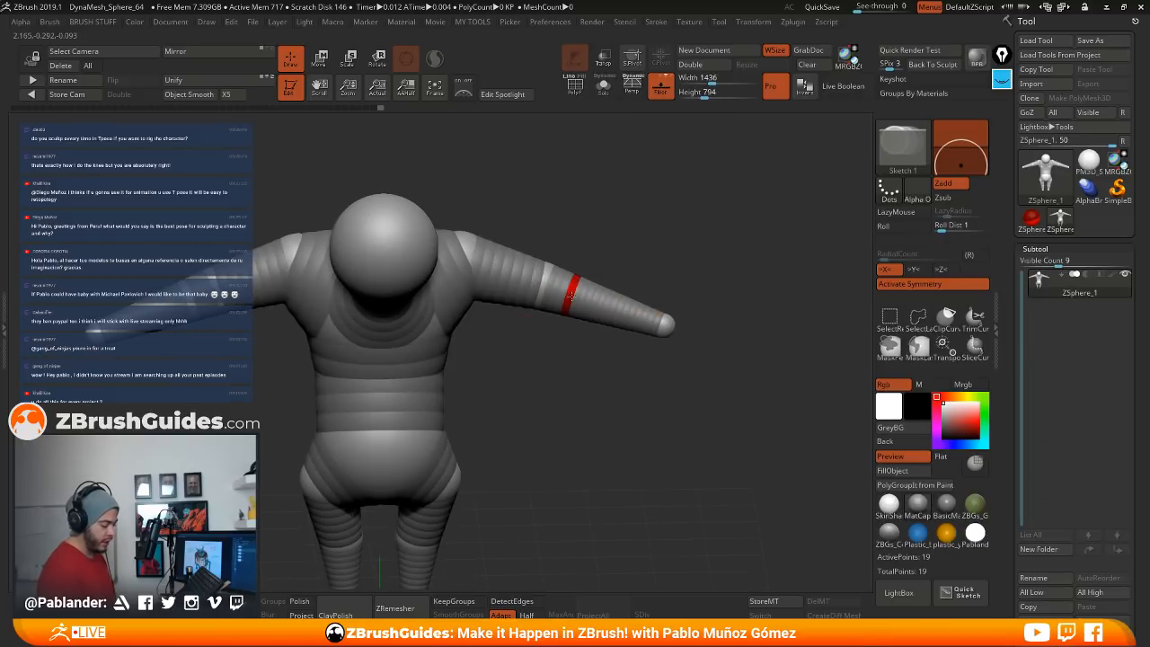
{"action": "key", "text": "e"}
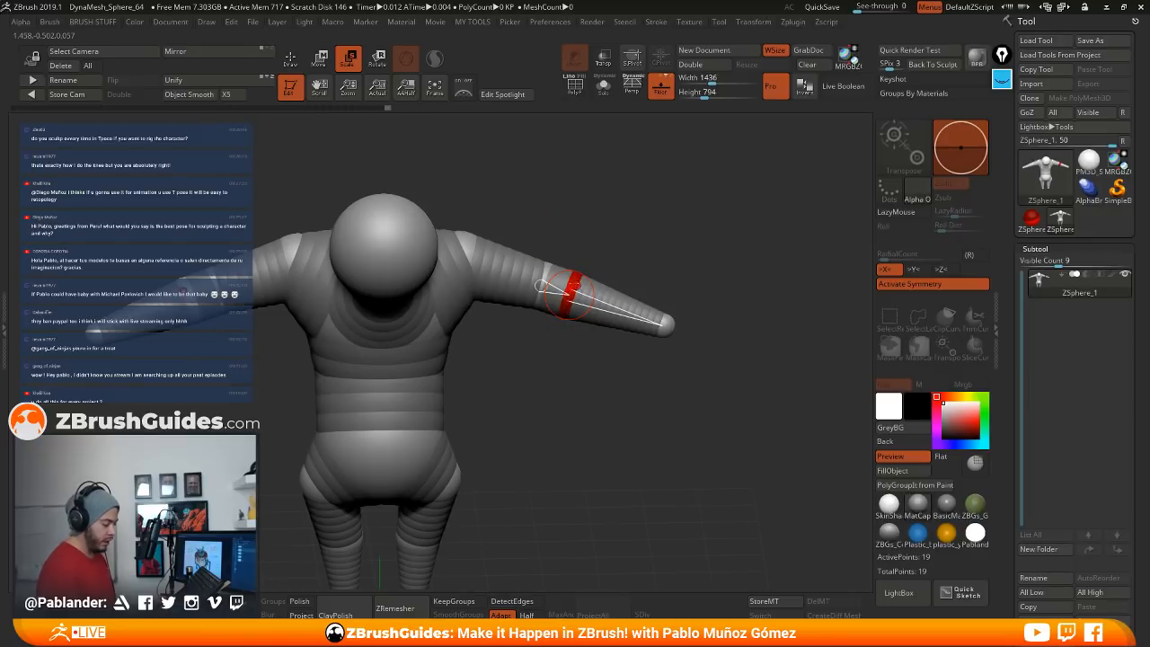
Step: Insert mirrored upper-arm ZSpheres between the shoulders and elbows
{"action": "left_click", "coordinate": [542, 268]}
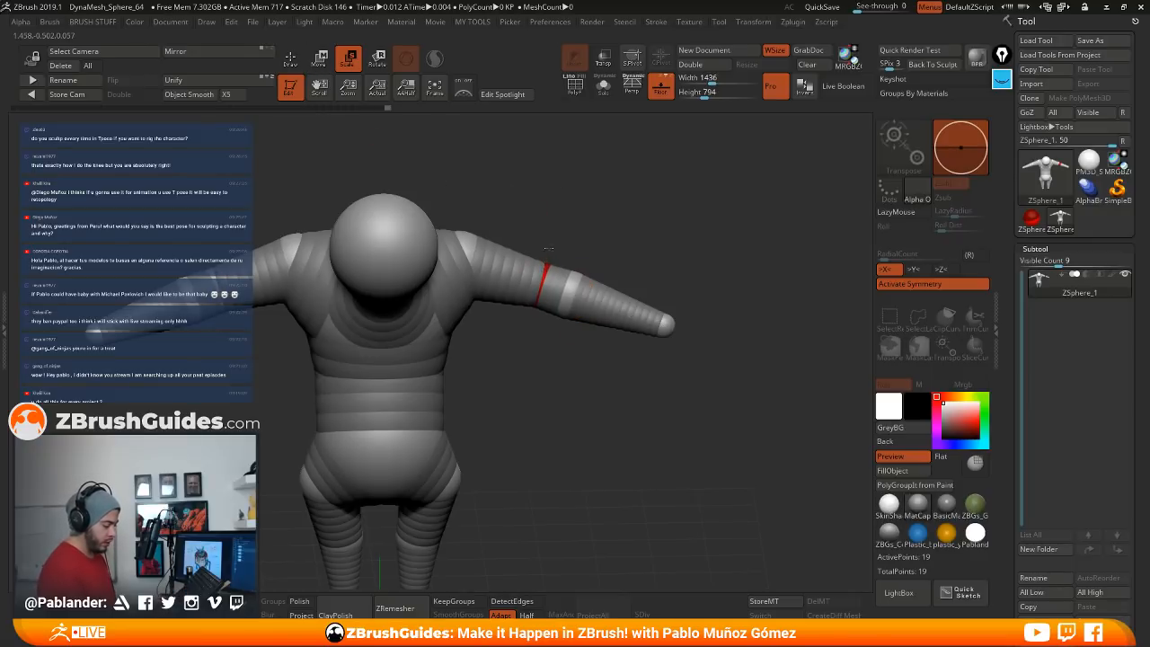
{"action": "left_click_drag", "start_coordinate": [593, 346], "coordinate": [609, 367]}
{"action": "mouse_move", "coordinate": [627, 202]}
{"action": "left_mouse_down"}
{"action": "mouse_move", "coordinate": [624, 261]}
{"action": "mouse_move", "coordinate": [630, 227]}
{"action": "left_mouse_up"}
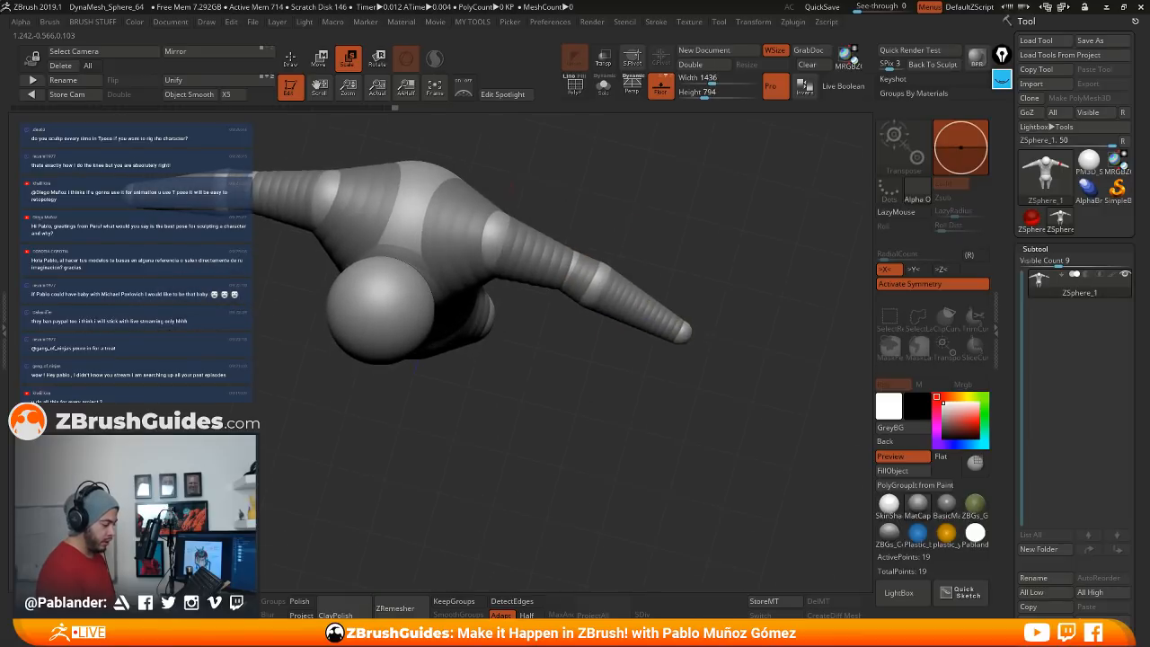
{"action": "left_click", "coordinate": [290, 58]}
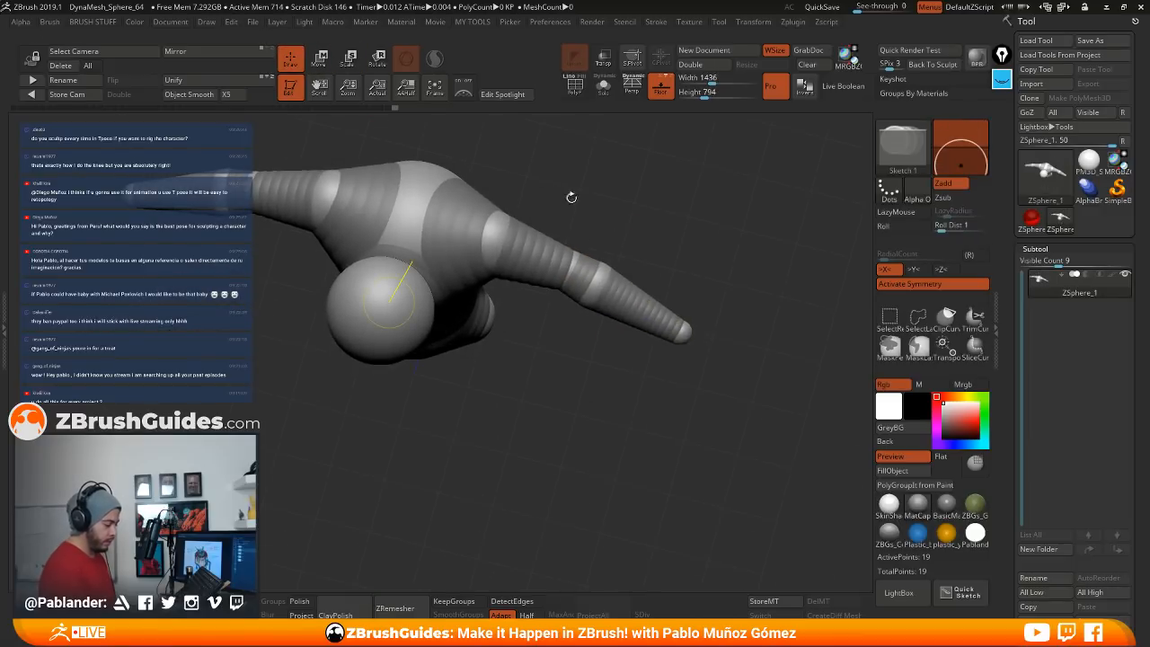
{"action": "left_click", "coordinate": [542, 260]}
{"action": "key", "text": "w"}
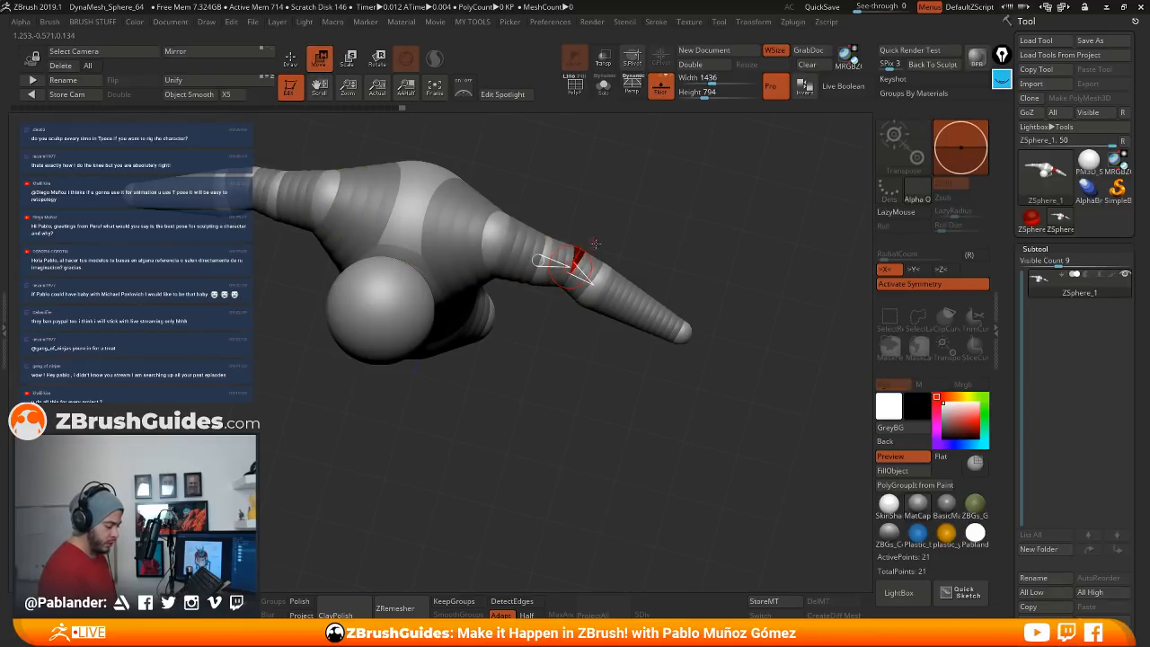
Step: Shift the mirrored wrist ZSpheres slightly forward in top view and fine-tune the forearm and wrist ZSpheres in front view
{"action": "left_click_drag", "start_coordinate": [572, 370], "coordinate": [584, 345]}
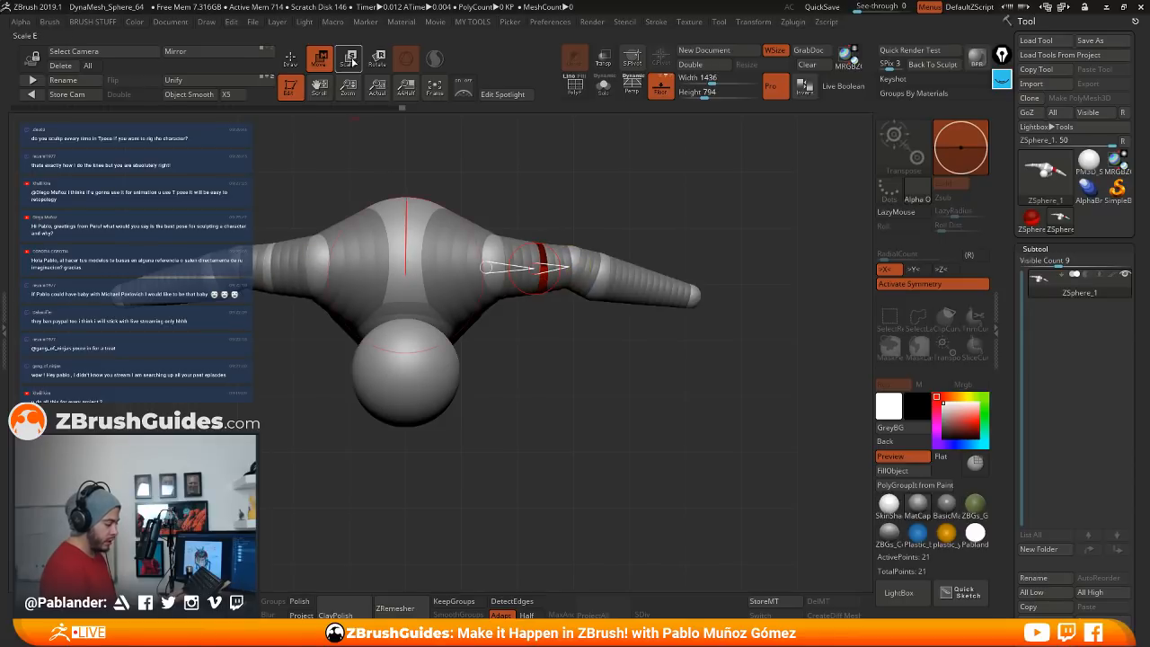
{"action": "key", "text": "e"}
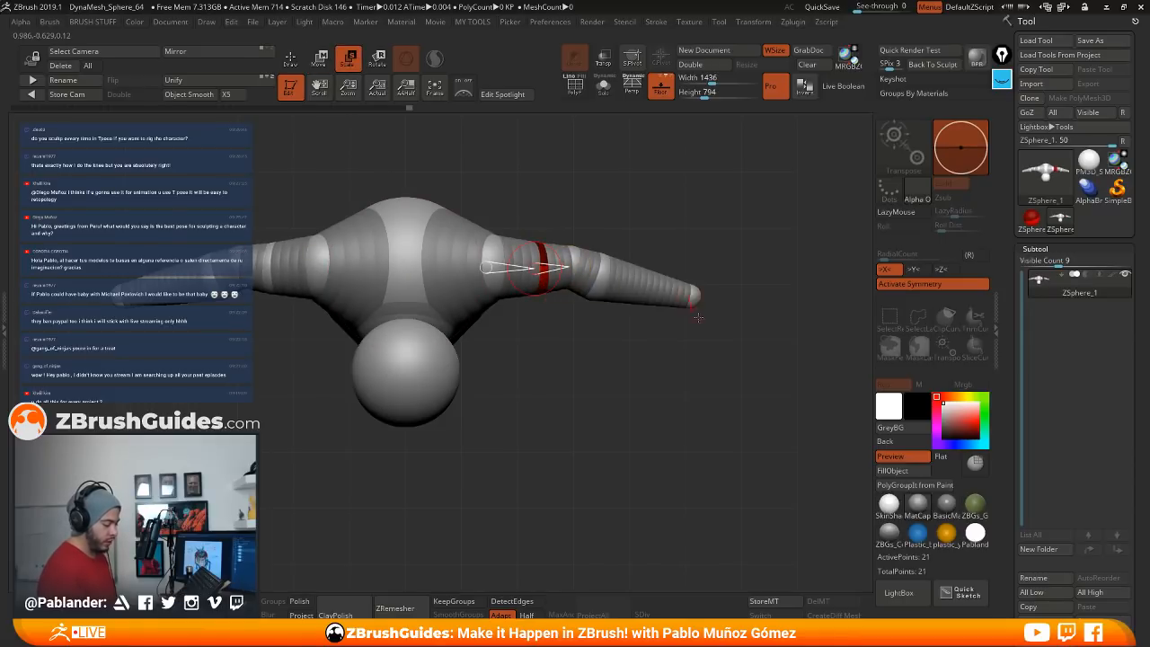
{"action": "key", "text": "w"}
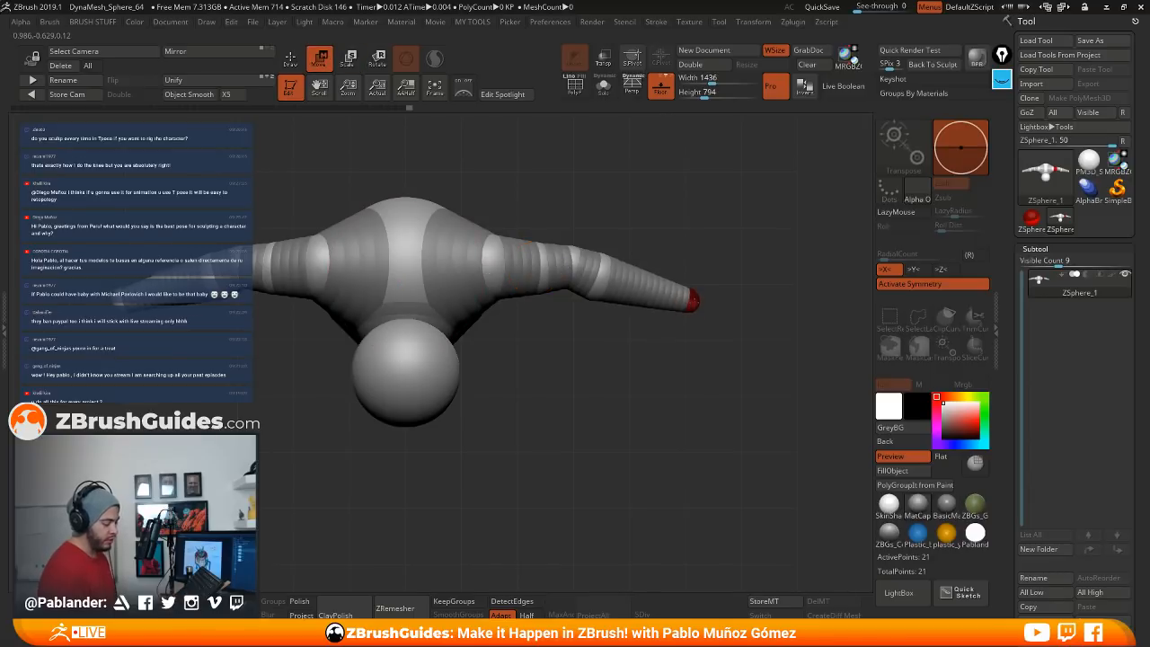
{"action": "left_click_drag", "start_coordinate": [688, 334], "coordinate": [588, 315]}
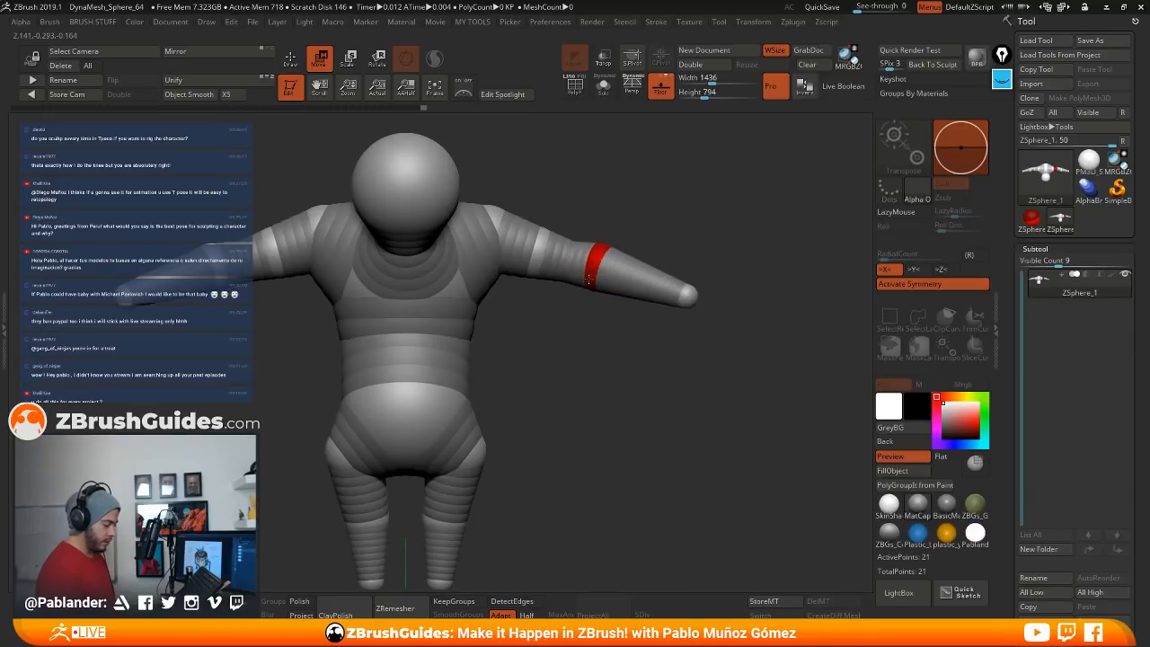
{"action": "key", "text": "e"}
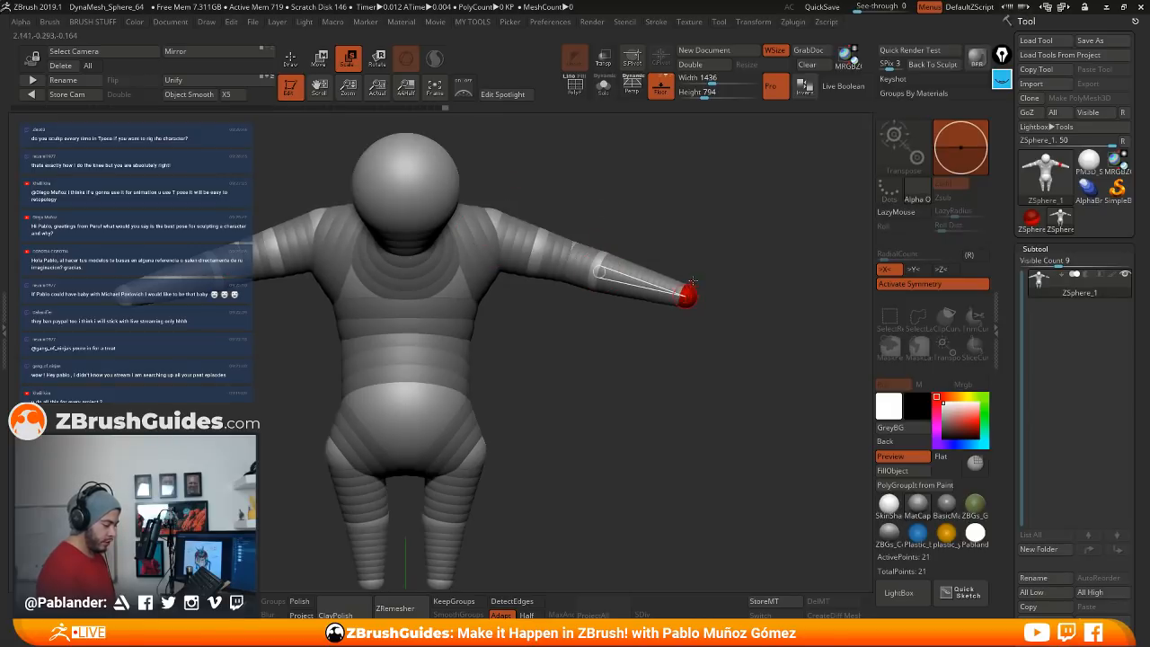
Step: Insert three mirrored pairs of ZSpheres along the legs: mid-thigh, just below the knee and just above the ankle
{"action": "left_click_drag", "start_coordinate": [559, 424], "coordinate": [588, 307], "text": "alt"}
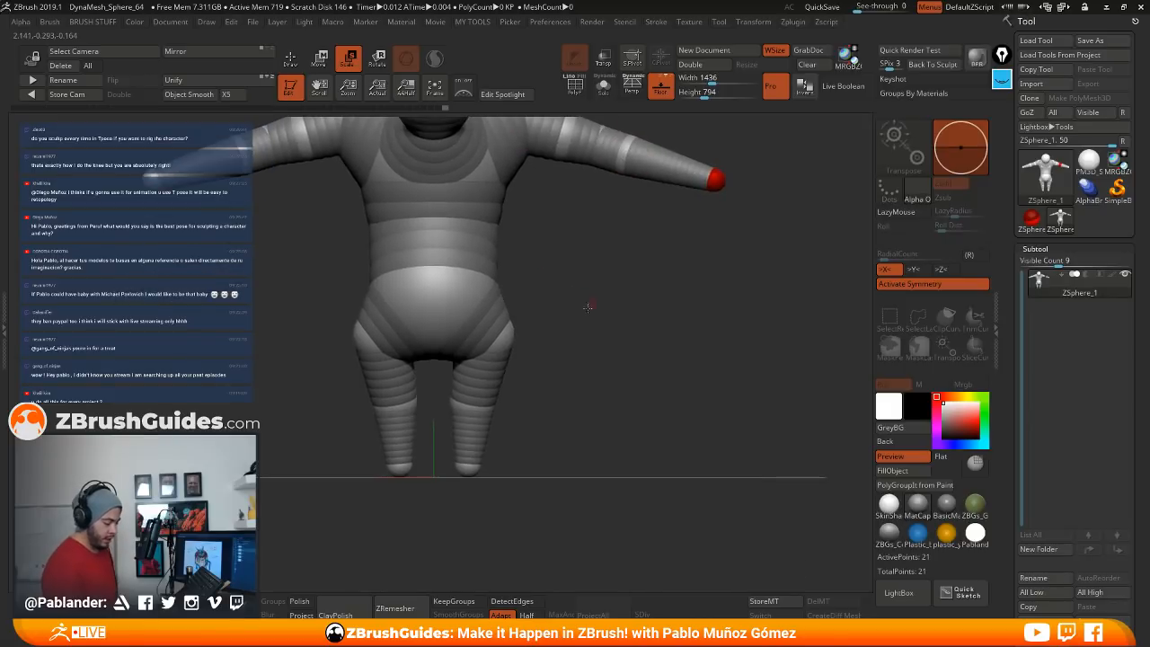
{"action": "left_click", "coordinate": [292, 59]}
{"action": "mouse_move", "coordinate": [589, 392]}
{"action": "left_mouse_down"}
{"action": "mouse_move", "coordinate": [501, 387]}
{"action": "mouse_move", "coordinate": [688, 380]}
{"action": "mouse_move", "coordinate": [524, 350]}
{"action": "left_mouse_up"}
{"action": "left_click", "coordinate": [471, 392]}
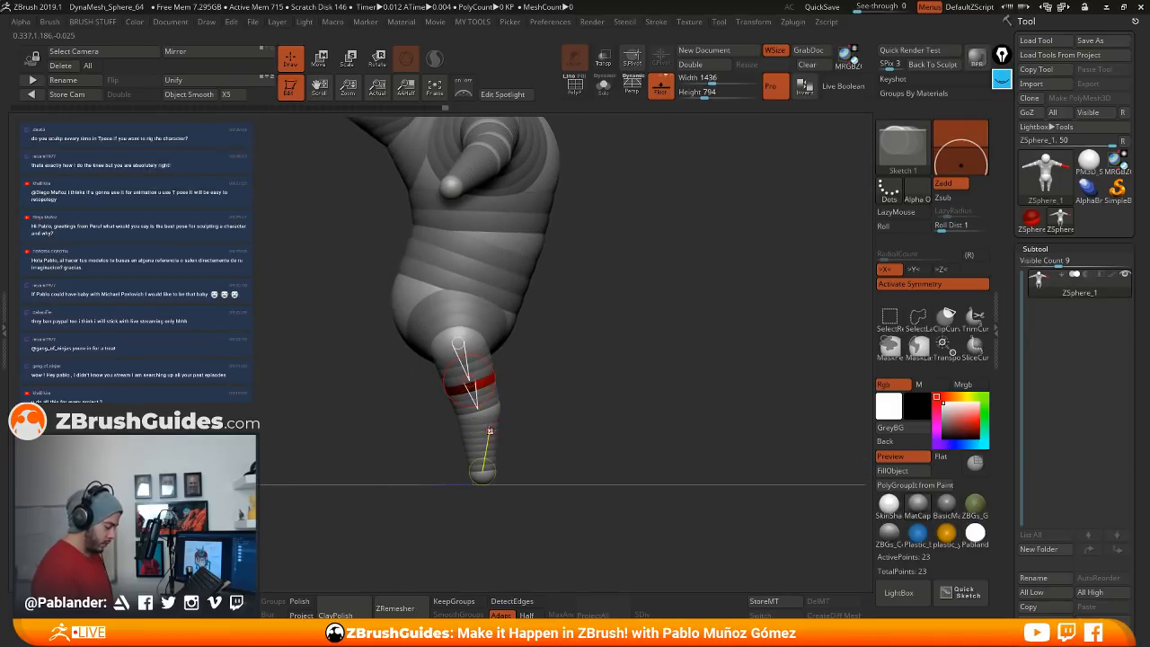
{"action": "left_click", "coordinate": [488, 429]}
{"action": "left_click", "coordinate": [483, 457]}
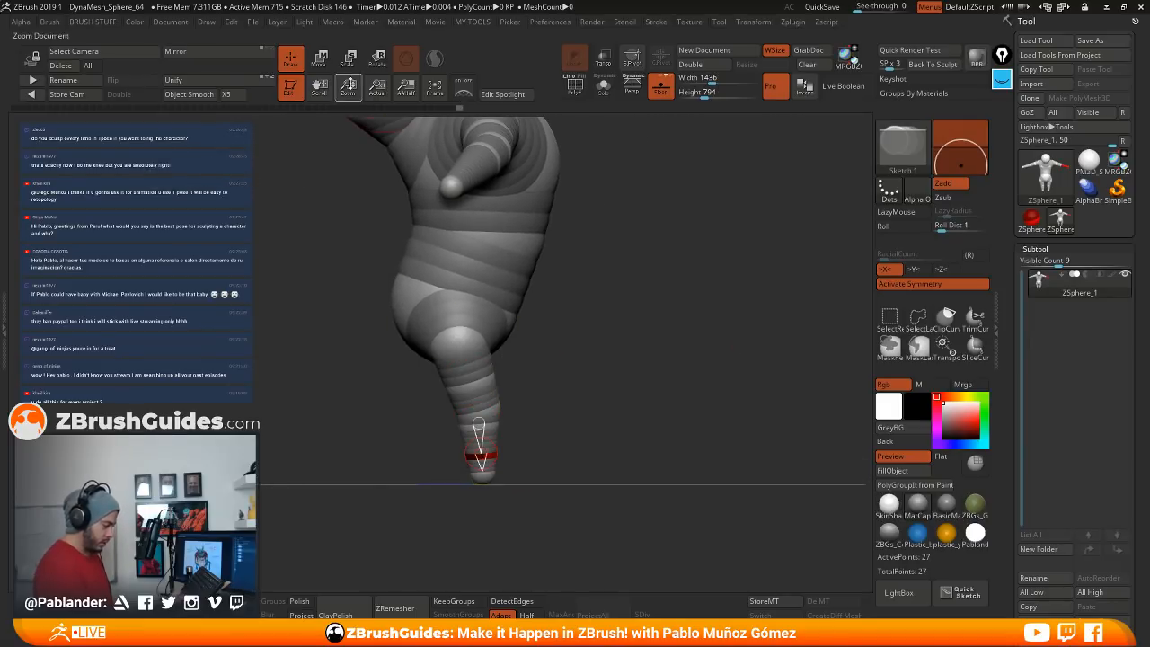
Step: Adjust the scale of the thigh, knee, calf and ankle ZSpheres to shape the leg's profile in side view
{"action": "left_click", "coordinate": [319, 57]}
{"action": "left_click", "coordinate": [348, 57]}
{"action": "right_click_drag", "start_coordinate": [555, 269], "coordinate": [557, 321], "text": "ctrl"}
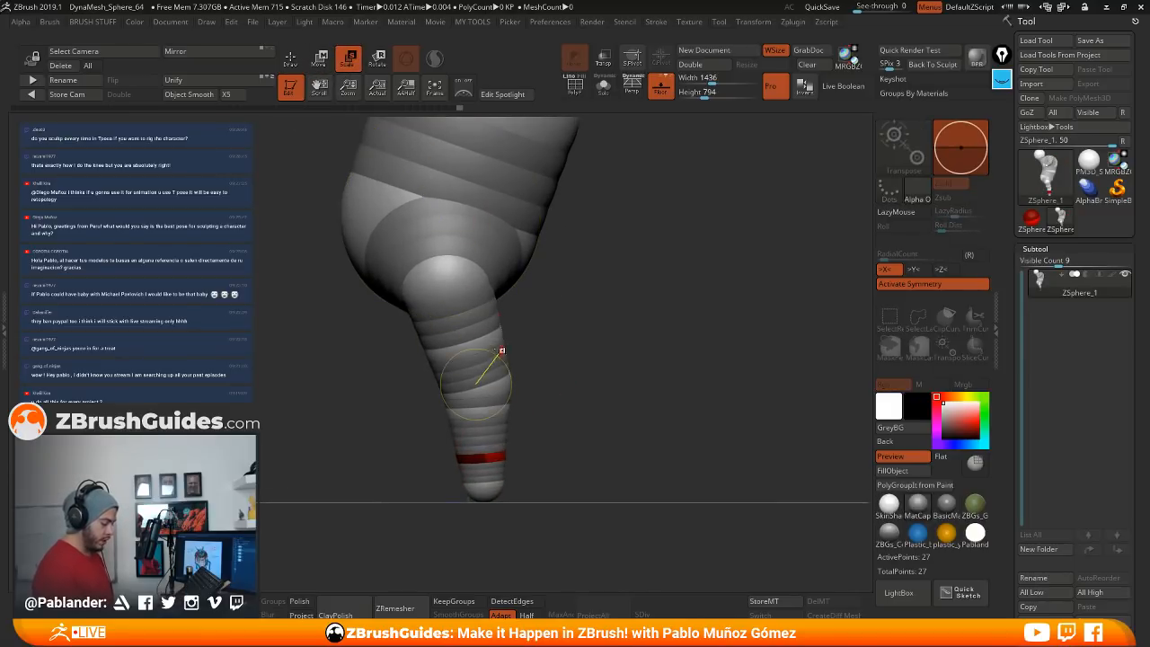
{"action": "left_click", "coordinate": [473, 351]}
{"action": "left_click_drag", "start_coordinate": [472, 349], "coordinate": [478, 368]}
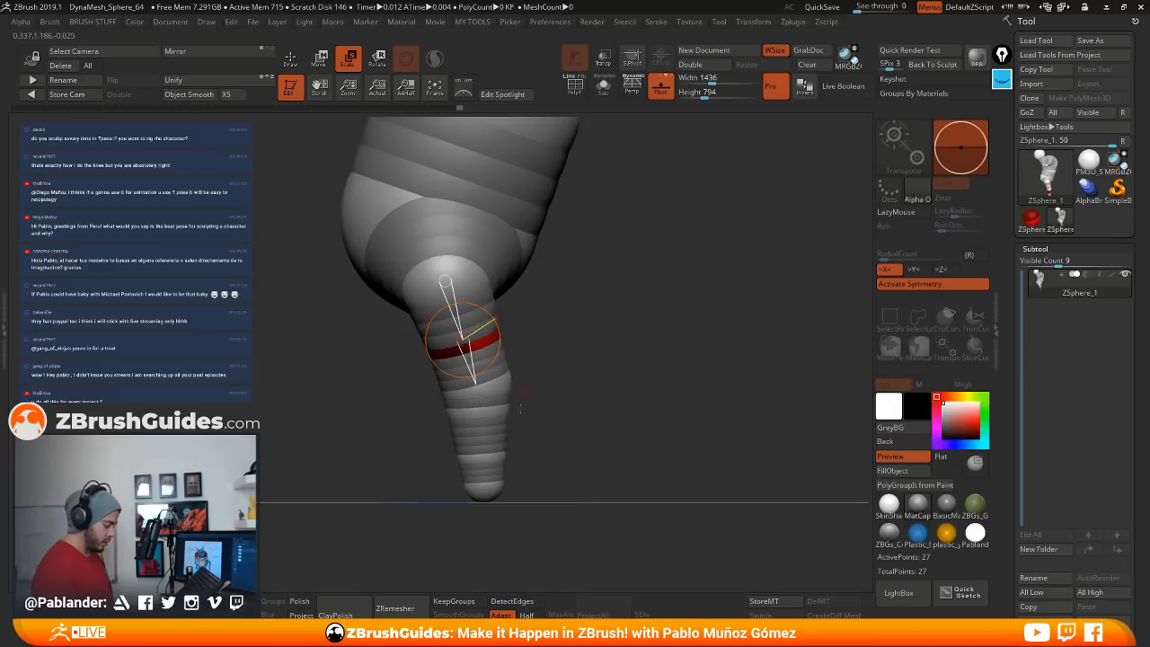
{"action": "left_click_drag", "start_coordinate": [483, 412], "coordinate": [485, 426]}
{"action": "left_click_drag", "start_coordinate": [490, 384], "coordinate": [500, 353]}
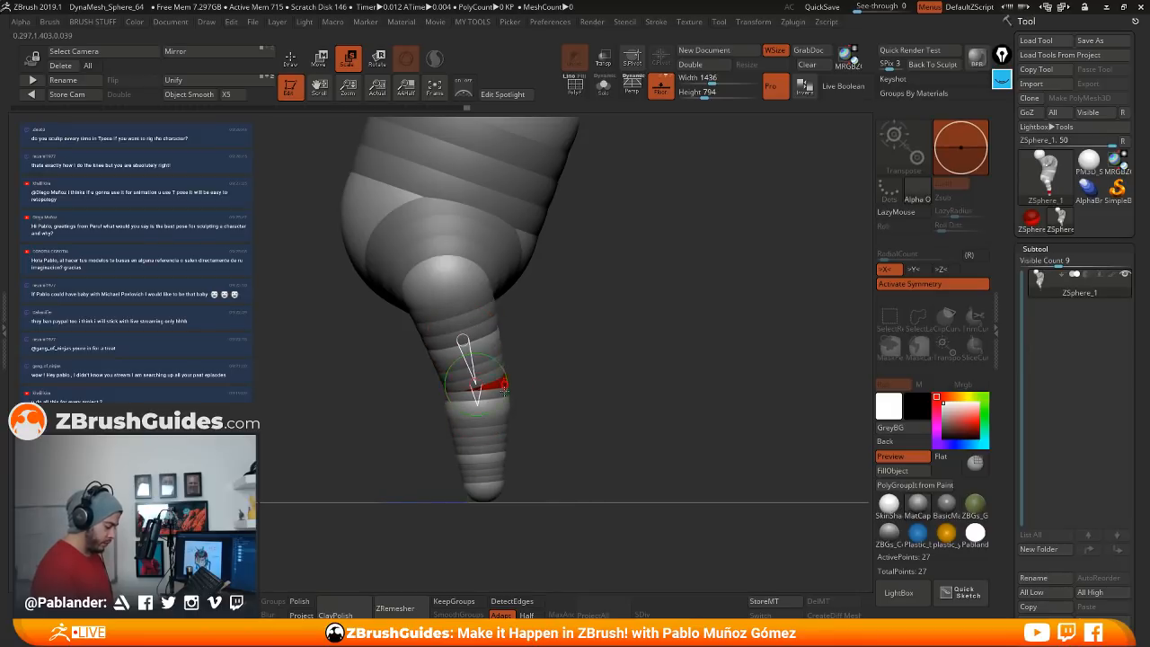
{"action": "left_click_drag", "start_coordinate": [492, 410], "coordinate": [495, 451]}
{"action": "left_click", "coordinate": [483, 484]}
Step: Move the calf ZSphere towards the back of the leg in side view and nudge the knee ZSphere above it
{"action": "key", "text": "w"}
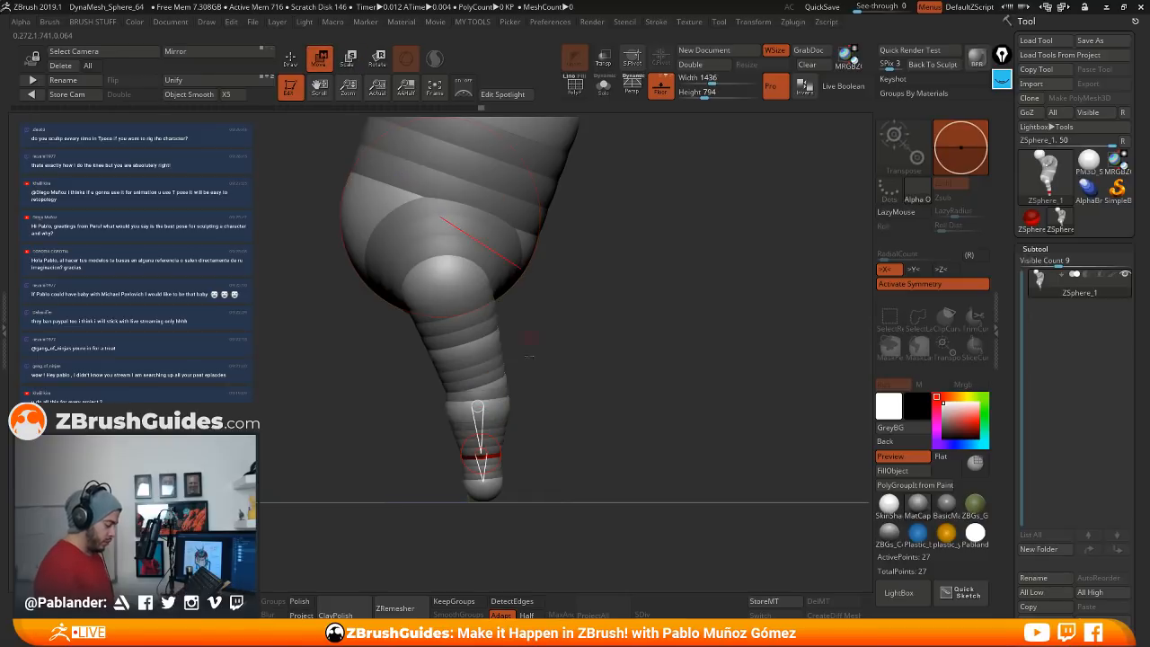
{"action": "left_click", "coordinate": [495, 383]}
{"action": "left_click_drag", "start_coordinate": [489, 386], "coordinate": [503, 407]}
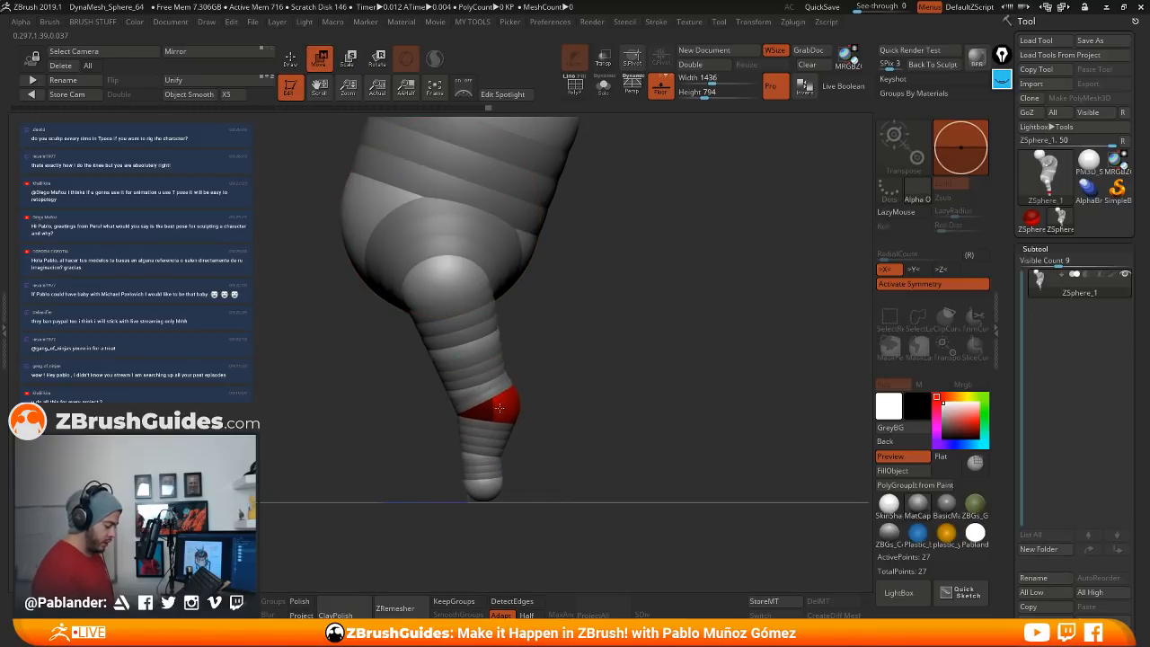
{"action": "left_click", "coordinate": [471, 388]}
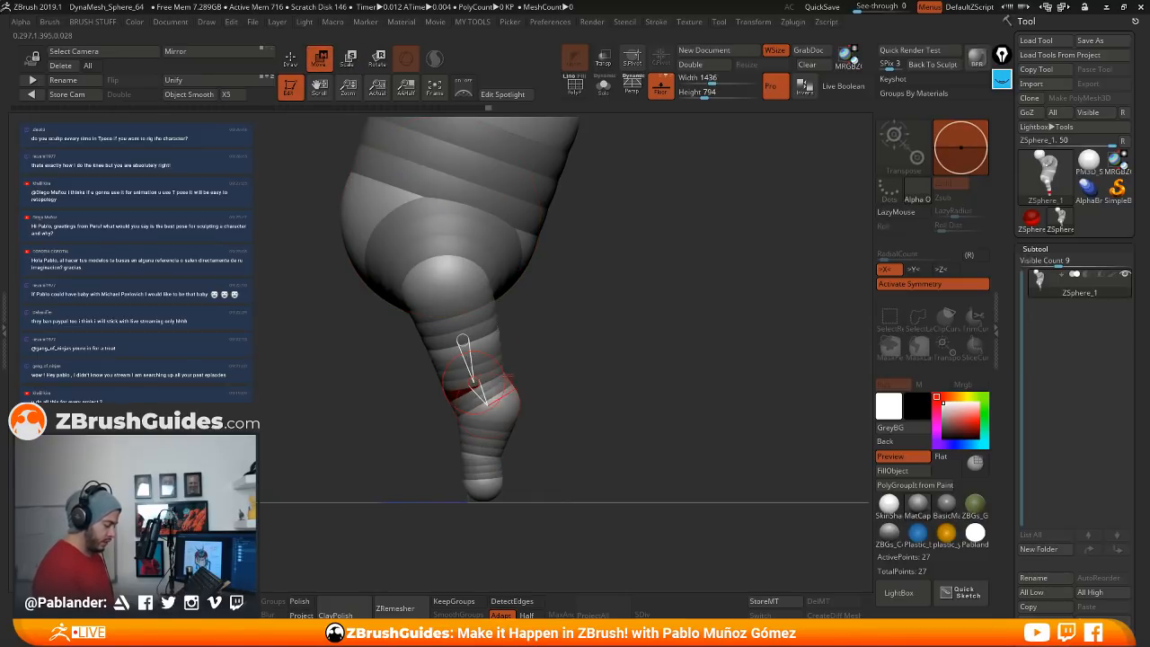
Step: Refine the thigh ZSphere's scale and nudge the hip ZSphere's position in side view
{"action": "left_click", "coordinate": [348, 67]}
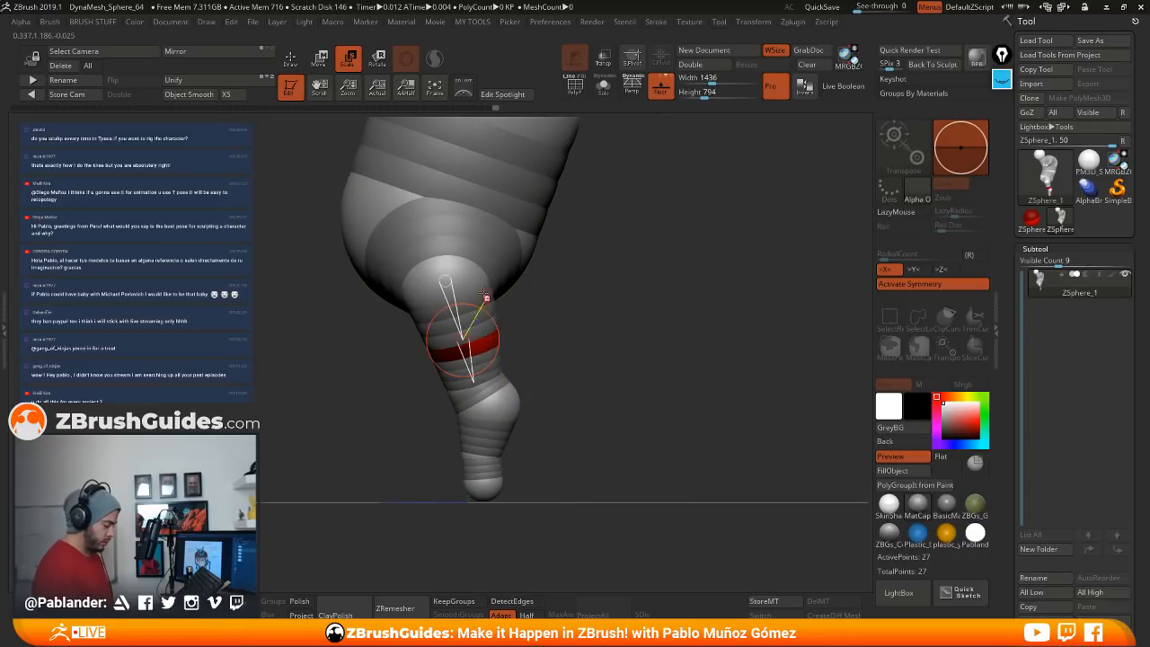
{"action": "left_click", "coordinate": [445, 276]}
{"action": "key", "text": "w"}
{"action": "left_click_drag", "start_coordinate": [588, 365], "coordinate": [588, 347], "text": "alt"}
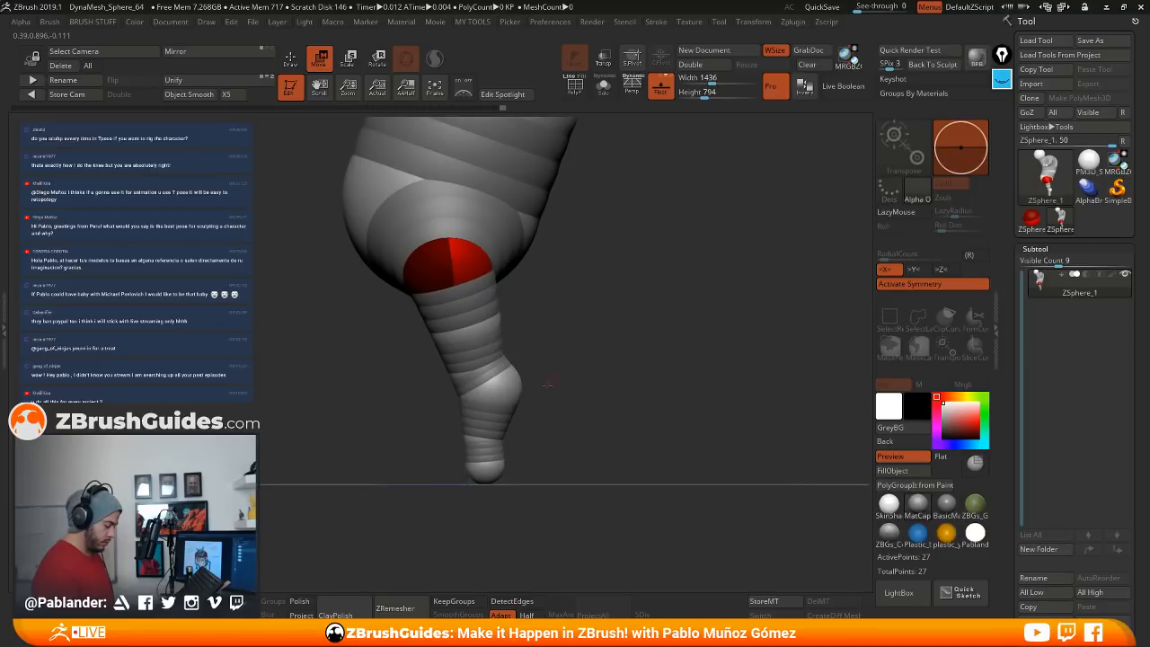
Step: Scale the calf ZSphere down slightly and adjust the positions of the ZSpheres at the ankle
{"action": "left_click", "coordinate": [500, 389]}
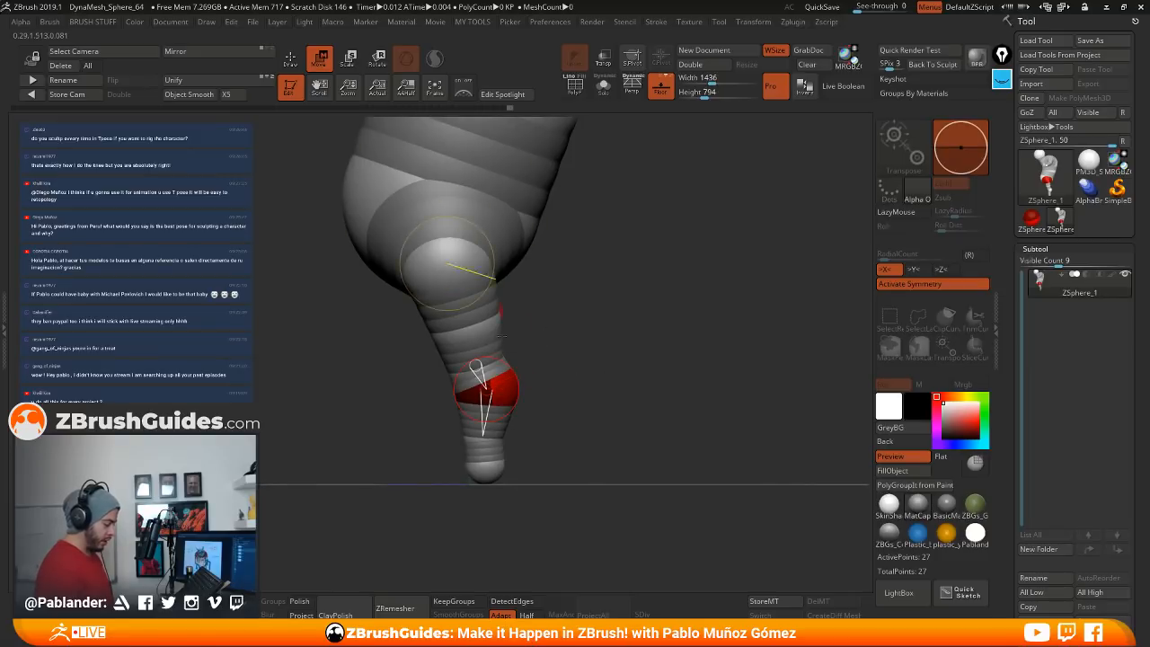
{"action": "left_click", "coordinate": [360, 61]}
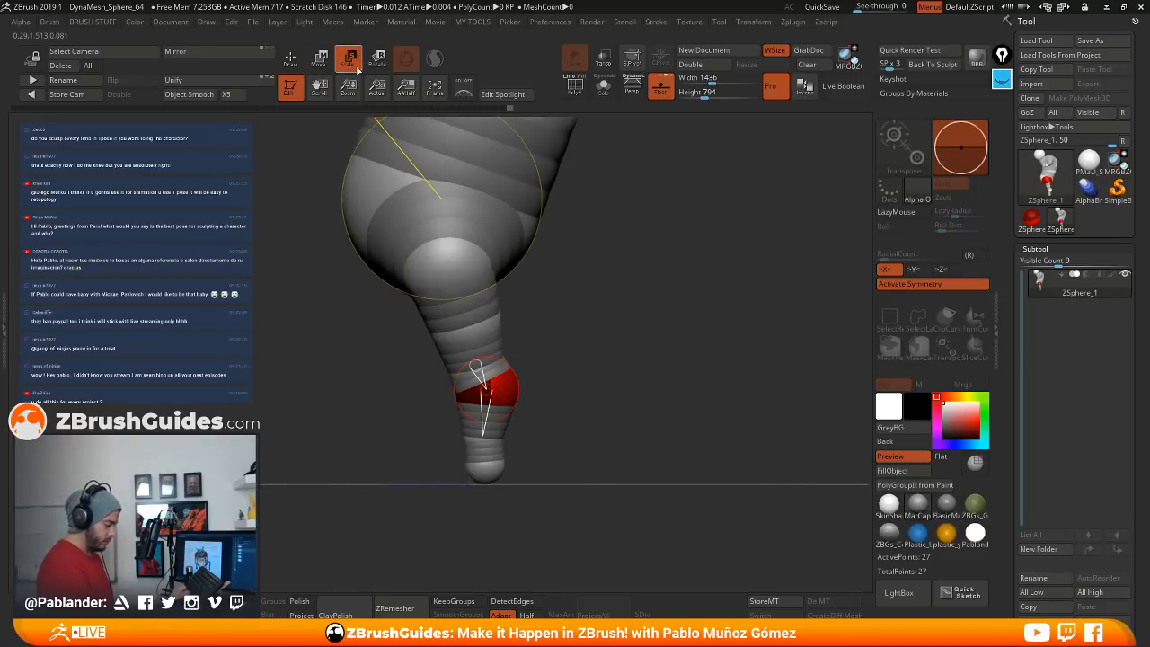
{"action": "key", "text": "w"}
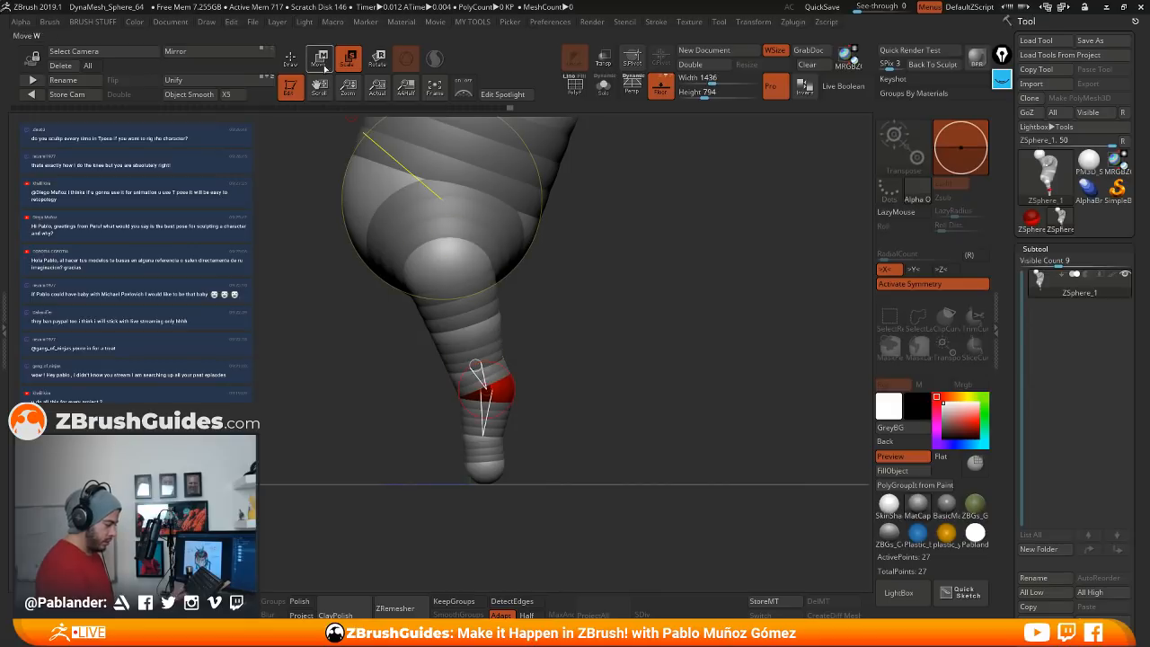
{"action": "left_click_drag", "start_coordinate": [492, 439], "coordinate": [486, 469]}
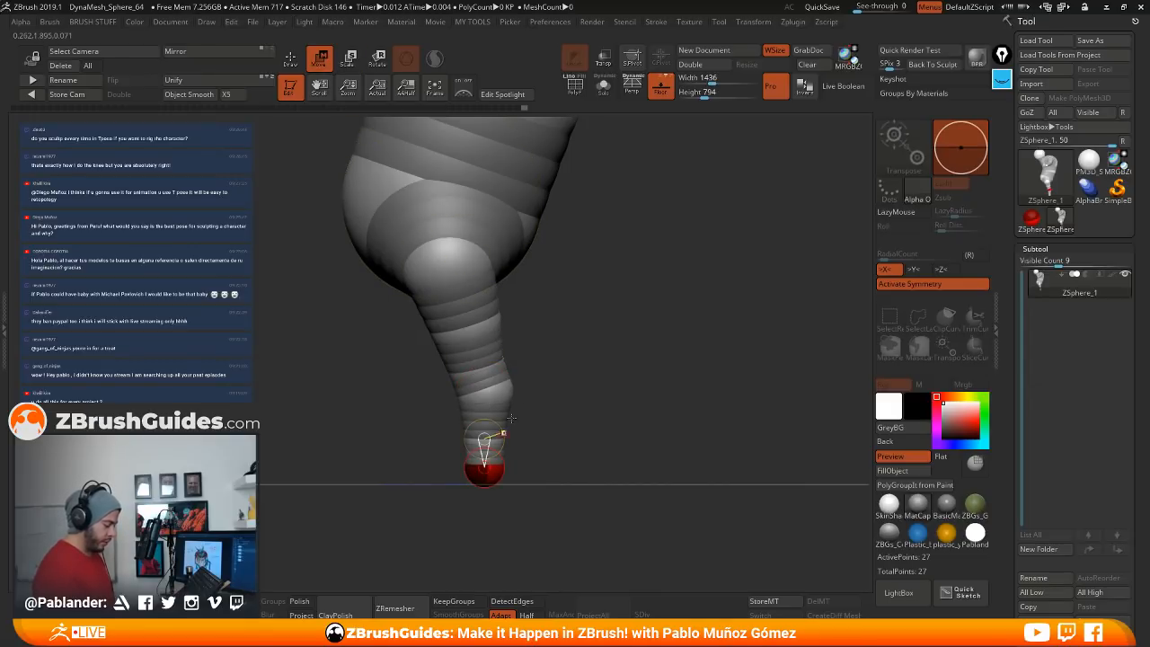
Step: Angle the mirrored lower legs slightly outward in front view and fine-tune the ankle ZSpheres' position
{"action": "right_click_drag", "start_coordinate": [542, 395], "coordinate": [636, 318], "text": "ctrl"}
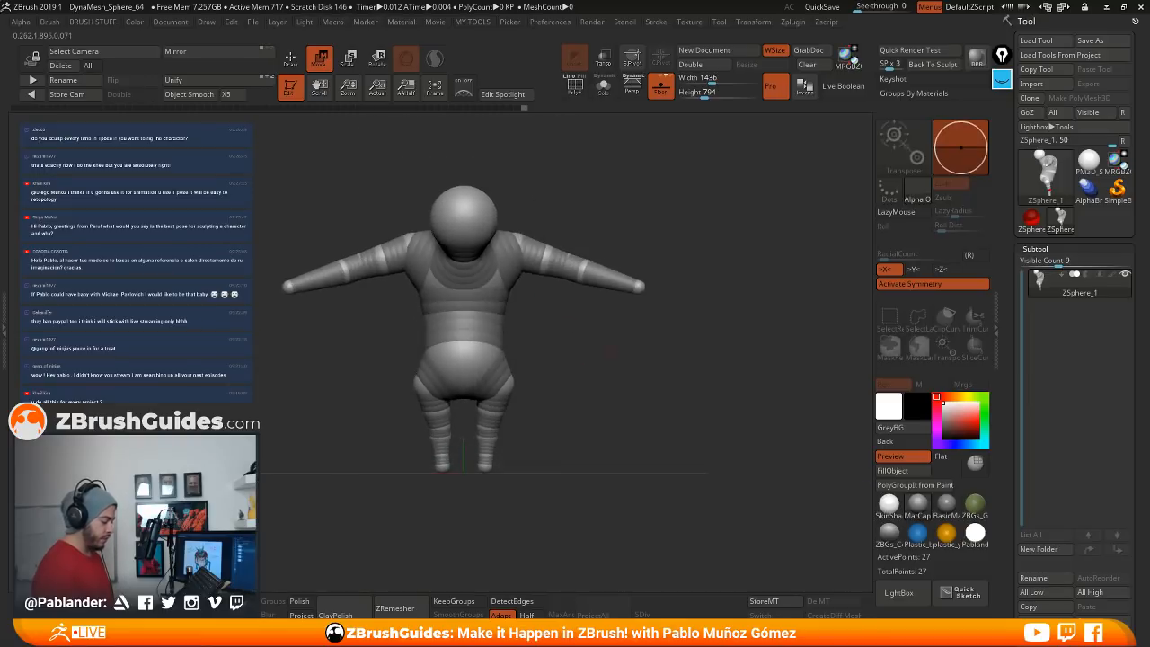
{"action": "left_click", "coordinate": [379, 63]}
{"action": "left_click_drag", "start_coordinate": [490, 415], "coordinate": [493, 447]}
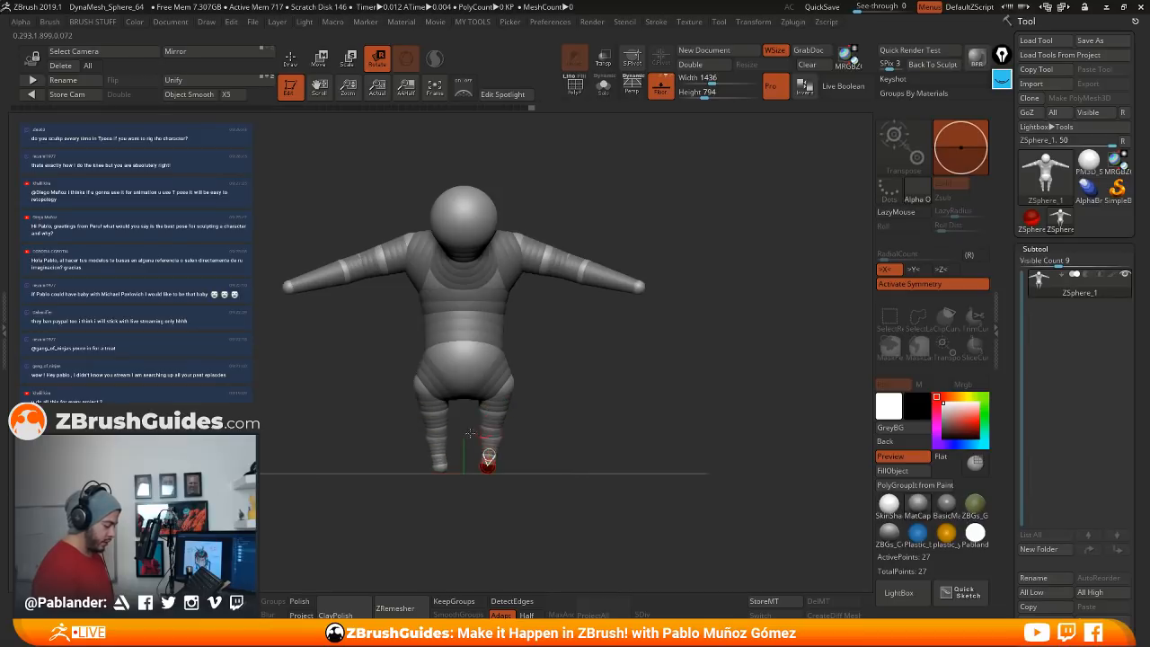
{"action": "left_click", "coordinate": [319, 60]}
{"action": "mouse_move", "coordinate": [543, 370]}
{"action": "left_mouse_down", "text": "alt"}
{"action": "mouse_move", "coordinate": [541, 397]}
{"action": "mouse_move", "coordinate": [555, 357]}
{"action": "left_mouse_up", "text": "alt"}
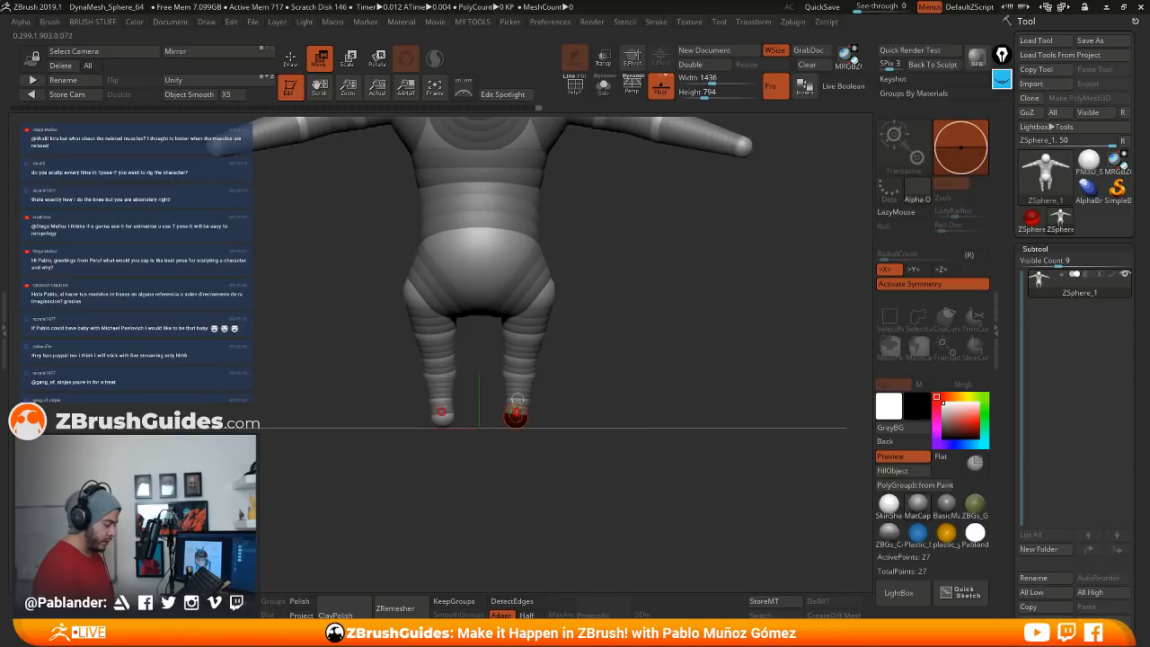
Step: Set the model colour to black and the document background to near white for a silhouette view of the whole figure
{"action": "left_click_drag", "start_coordinate": [575, 296], "coordinate": [521, 201], "text": "alt"}
{"action": "mouse_move", "coordinate": [611, 431]}
{"action": "left_mouse_down"}
{"action": "mouse_move", "coordinate": [674, 443]}
{"action": "mouse_move", "coordinate": [596, 429]}
{"action": "mouse_move", "coordinate": [600, 440]}
{"action": "left_mouse_up"}
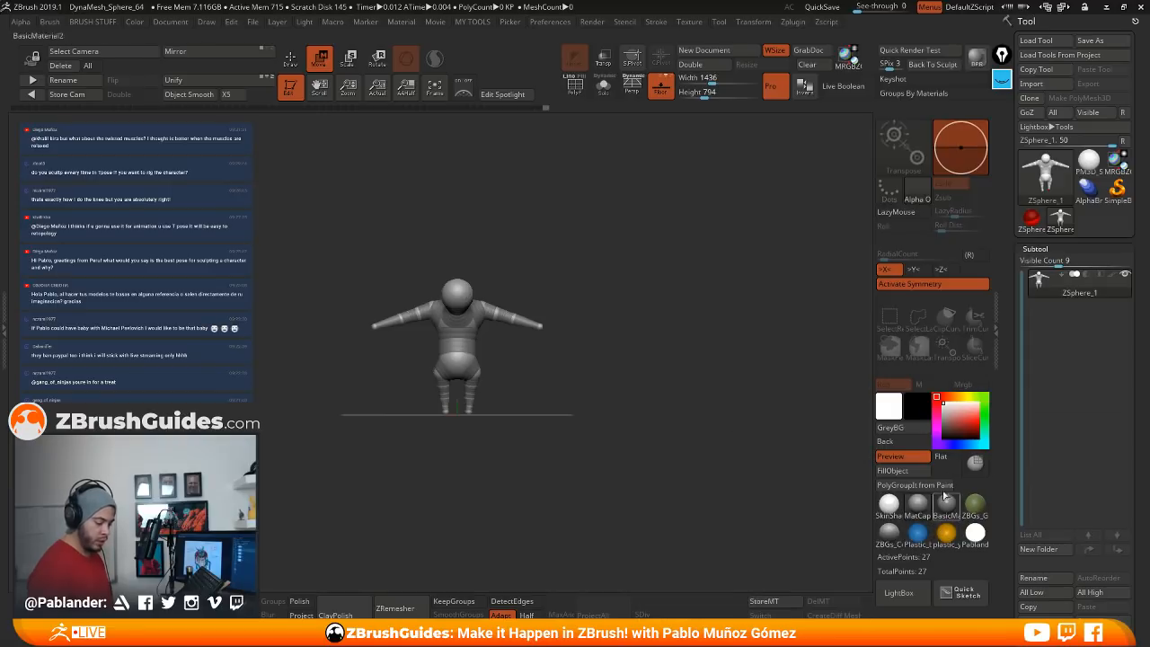
{"action": "left_click", "coordinate": [939, 438]}
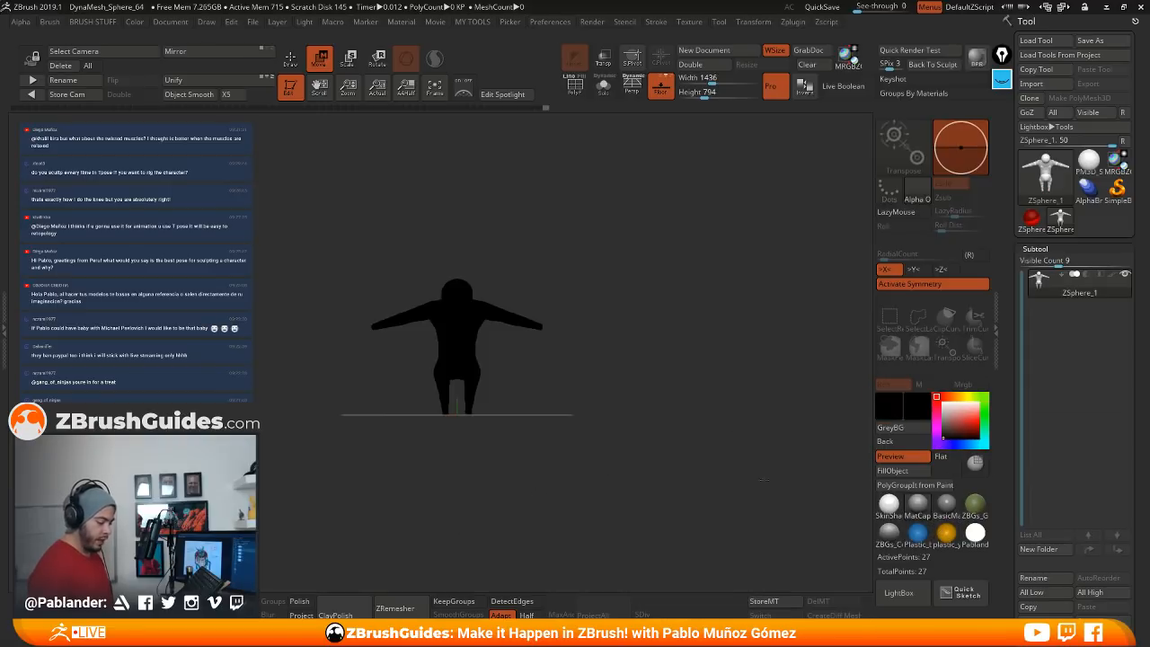
{"action": "left_click_drag", "start_coordinate": [888, 441], "coordinate": [946, 409]}
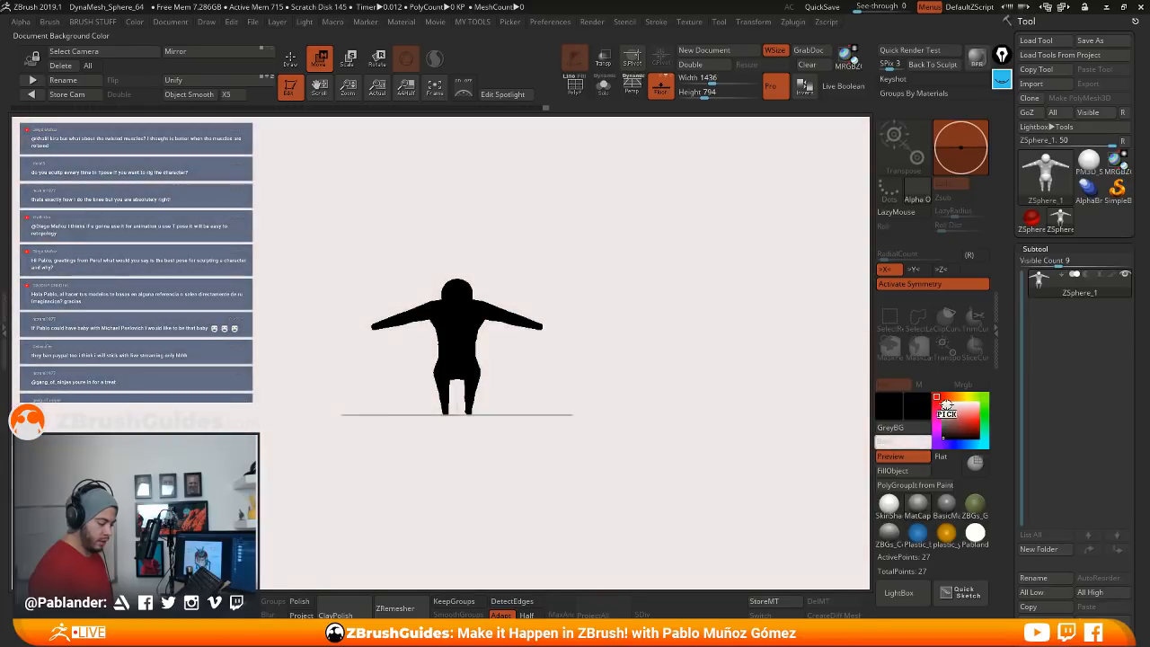
Step: Hide the floor grid and examine the figure's black silhouette from several angles
{"action": "left_click", "coordinate": [660, 87]}
{"action": "left_click_drag", "start_coordinate": [627, 264], "coordinate": [587, 155], "text": "alt"}
{"action": "left_click_drag", "start_coordinate": [603, 392], "coordinate": [625, 304], "text": "alt"}
{"action": "left_click_drag", "start_coordinate": [538, 301], "coordinate": [621, 417], "text": "alt"}
{"action": "left_click_drag", "start_coordinate": [631, 365], "coordinate": [624, 394], "text": "alt"}
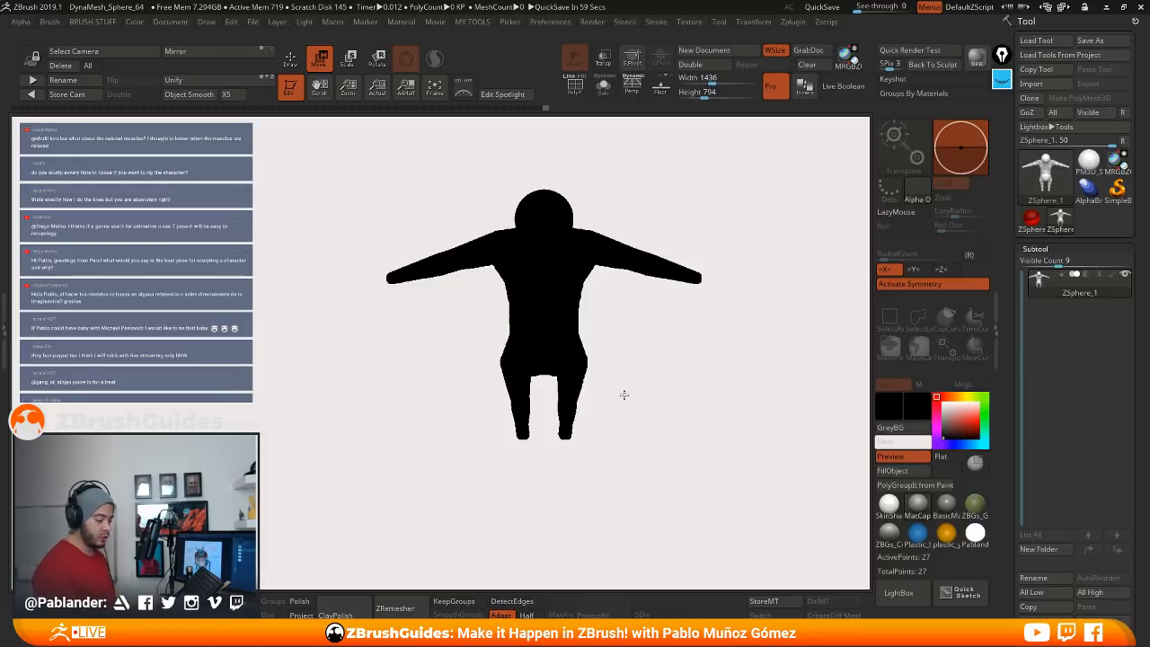
{"action": "mouse_move", "coordinate": [658, 349]}
{"action": "left_mouse_down"}
{"action": "mouse_move", "coordinate": [649, 362]}
{"action": "mouse_move", "coordinate": [655, 326]}
{"action": "left_mouse_up"}
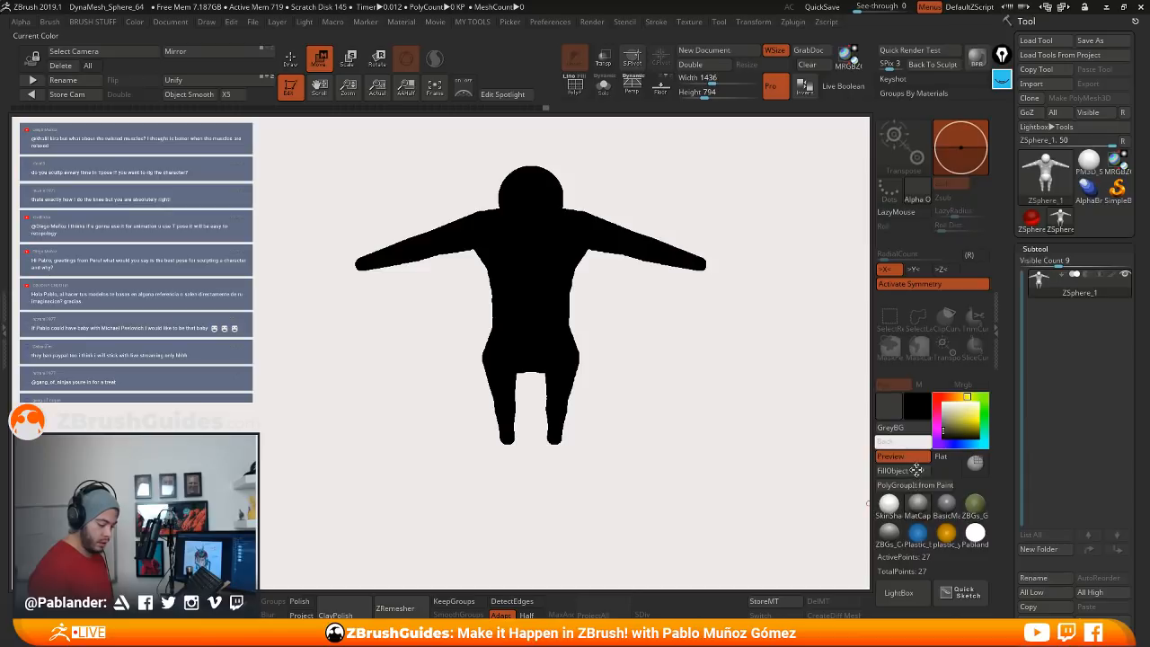
Step: Restore the white model colour and the dark grey document background, ending on a three-quarter view of the figure
{"action": "left_click", "coordinate": [940, 395]}
{"action": "left_click_drag", "start_coordinate": [956, 432], "coordinate": [942, 399]}
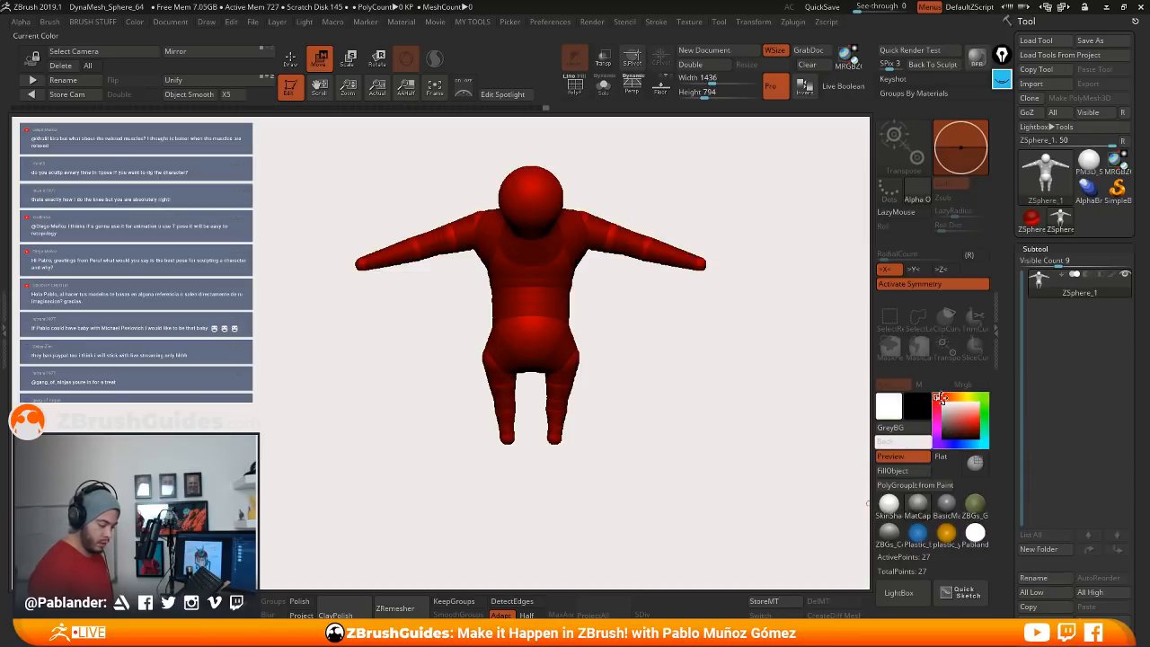
{"action": "left_click", "coordinate": [901, 432]}
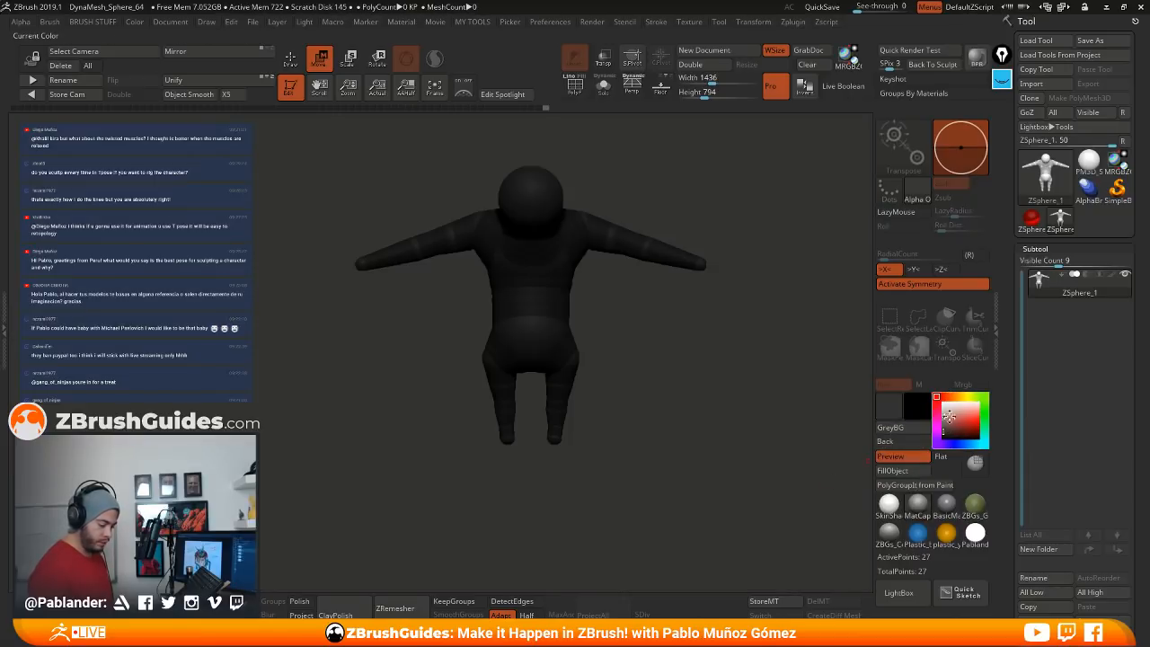
{"action": "left_click", "coordinate": [942, 401]}
{"action": "left_click_drag", "start_coordinate": [673, 403], "coordinate": [634, 417], "text": "alt"}
{"action": "left_click_drag", "start_coordinate": [636, 354], "coordinate": [565, 342], "text": "alt"}
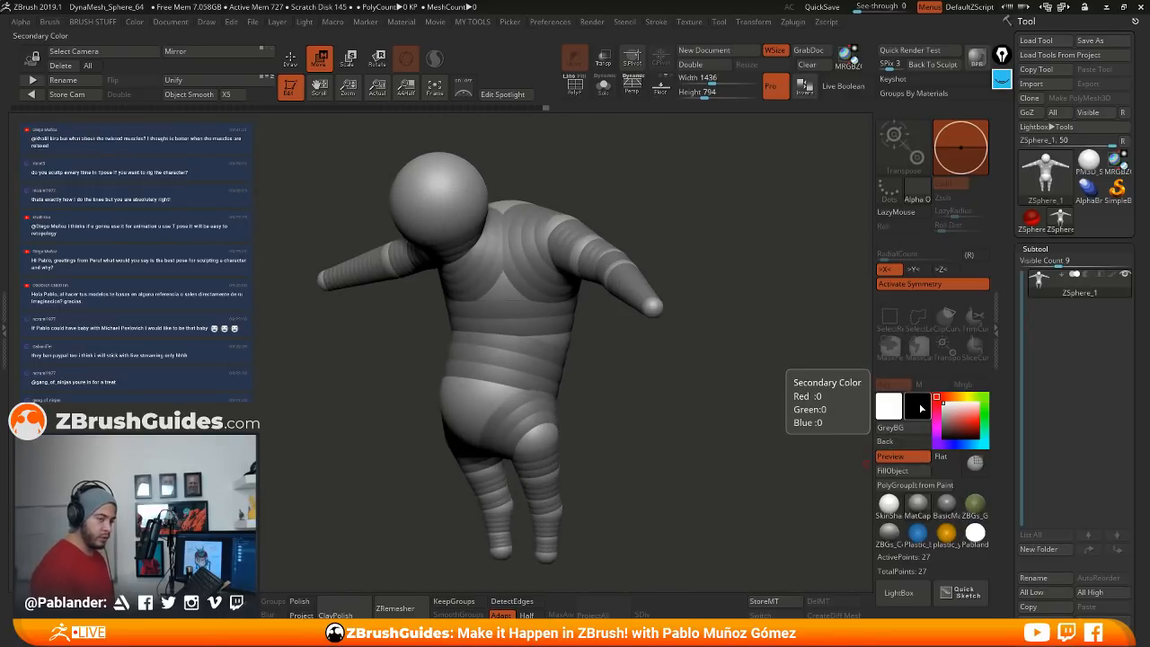
Step: Add a mirrored ZSphere at the end of each forearm as the palm of the hand
{"action": "left_click_drag", "start_coordinate": [715, 387], "coordinate": [633, 385]}
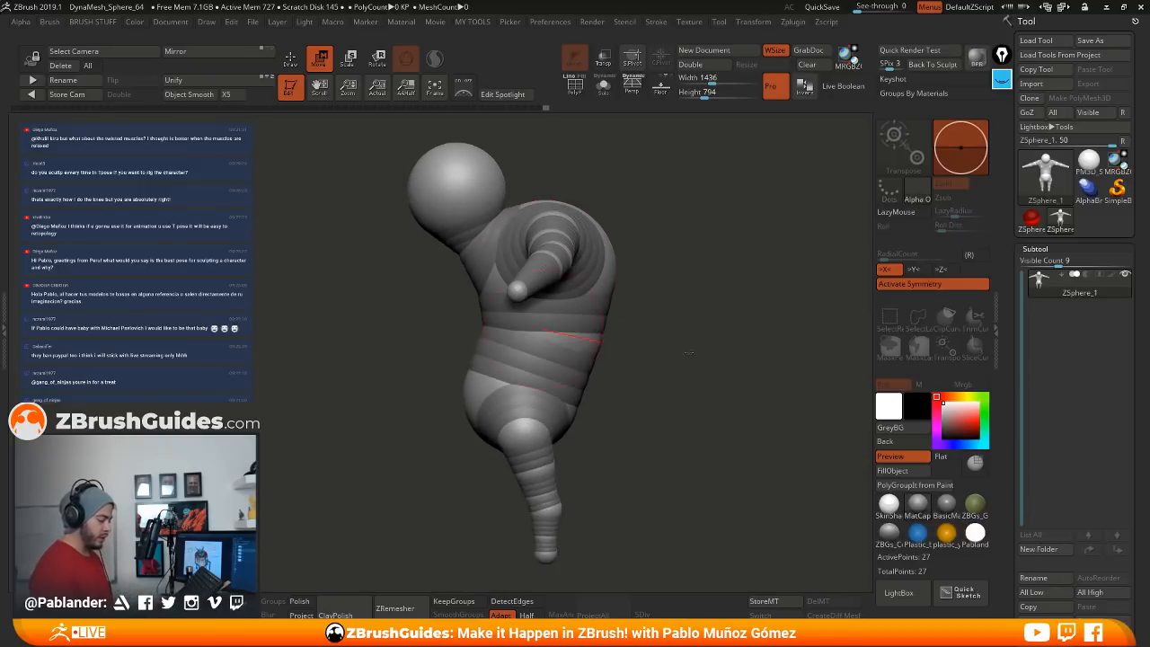
{"action": "left_click_drag", "start_coordinate": [685, 351], "coordinate": [654, 380]}
{"action": "left_click_drag", "start_coordinate": [674, 171], "coordinate": [624, 290], "text": "alt"}
{"action": "mouse_move", "coordinate": [575, 359]}
{"action": "left_mouse_down"}
{"action": "mouse_move", "coordinate": [642, 350]}
{"action": "mouse_move", "coordinate": [628, 359]}
{"action": "mouse_move", "coordinate": [649, 413]}
{"action": "mouse_move", "coordinate": [539, 352]}
{"action": "mouse_move", "coordinate": [549, 375]}
{"action": "mouse_move", "coordinate": [535, 317]}
{"action": "left_mouse_up"}
{"action": "left_click", "coordinate": [290, 58]}
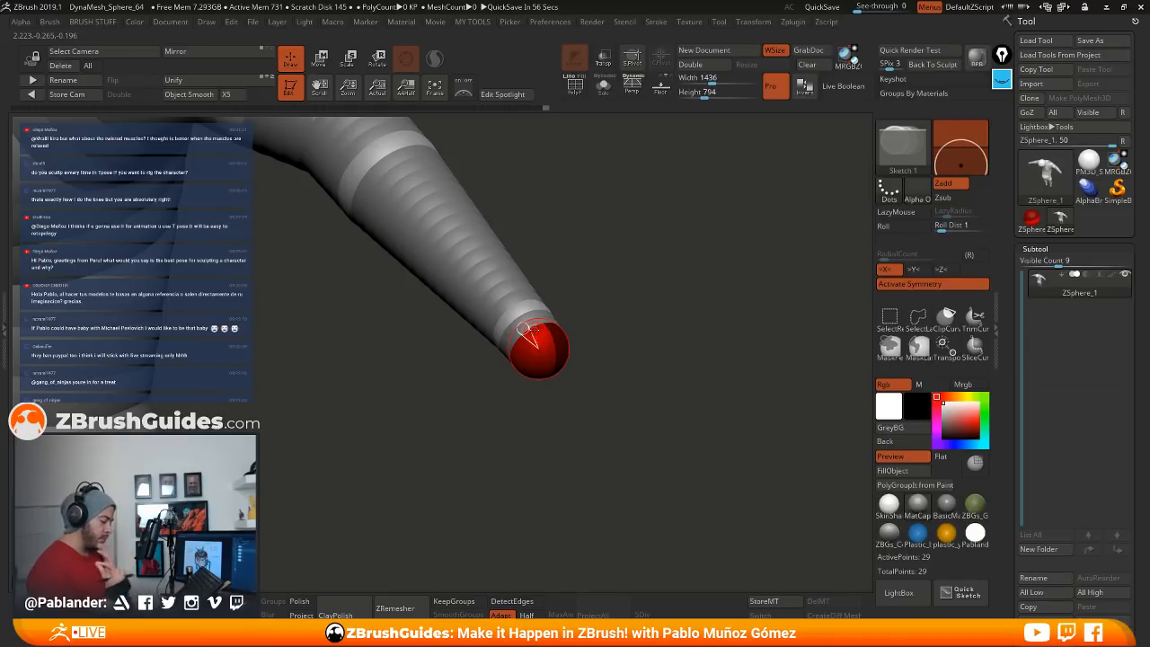
{"action": "key", "text": "e"}
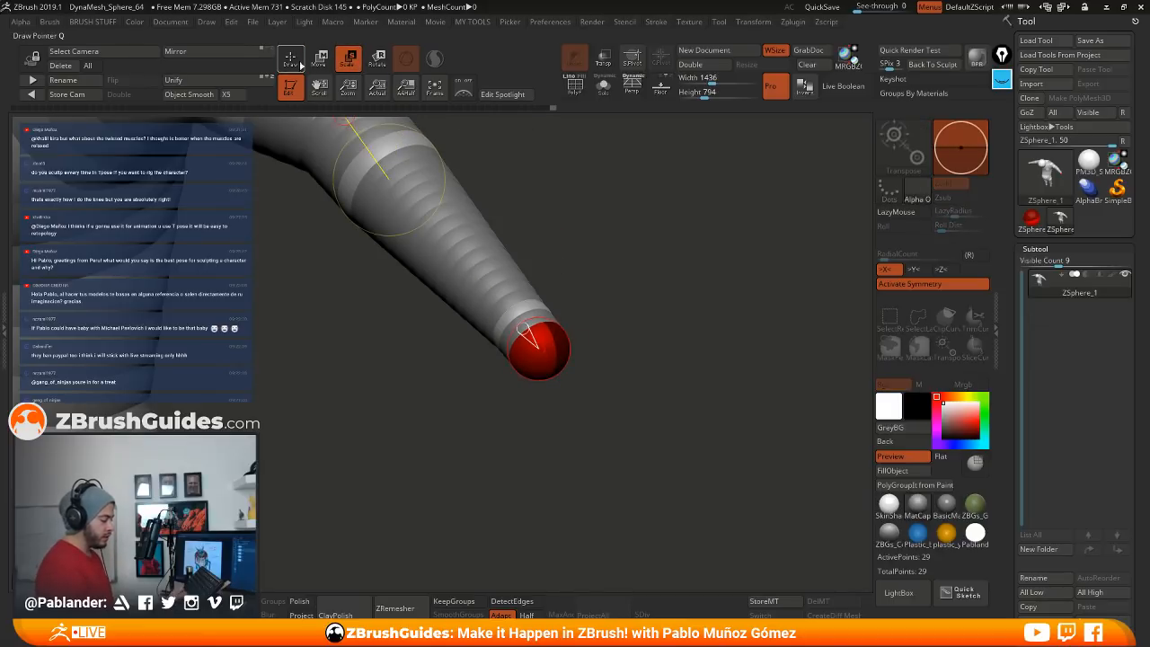
{"action": "key", "text": "q"}
Step: Draw three small ZSpheres on the palm as the bases of the thumb and two fingers
{"action": "mouse_move", "coordinate": [593, 355]}
{"action": "left_mouse_down"}
{"action": "mouse_move", "coordinate": [634, 369]}
{"action": "mouse_move", "coordinate": [662, 336]}
{"action": "mouse_move", "coordinate": [577, 355]}
{"action": "mouse_move", "coordinate": [594, 388]}
{"action": "left_mouse_up"}
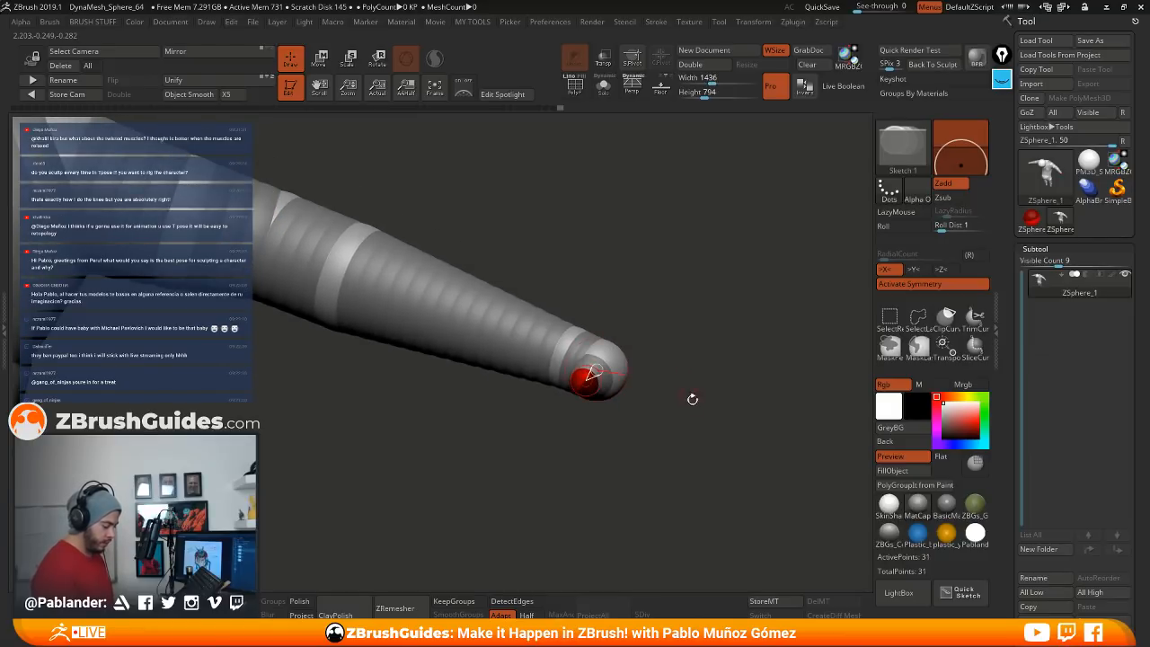
{"action": "left_click_drag", "start_coordinate": [690, 398], "coordinate": [513, 339]}
{"action": "mouse_move", "coordinate": [568, 369]}
{"action": "left_mouse_down"}
{"action": "mouse_move", "coordinate": [523, 346]}
{"action": "mouse_move", "coordinate": [518, 358]}
{"action": "left_mouse_up"}
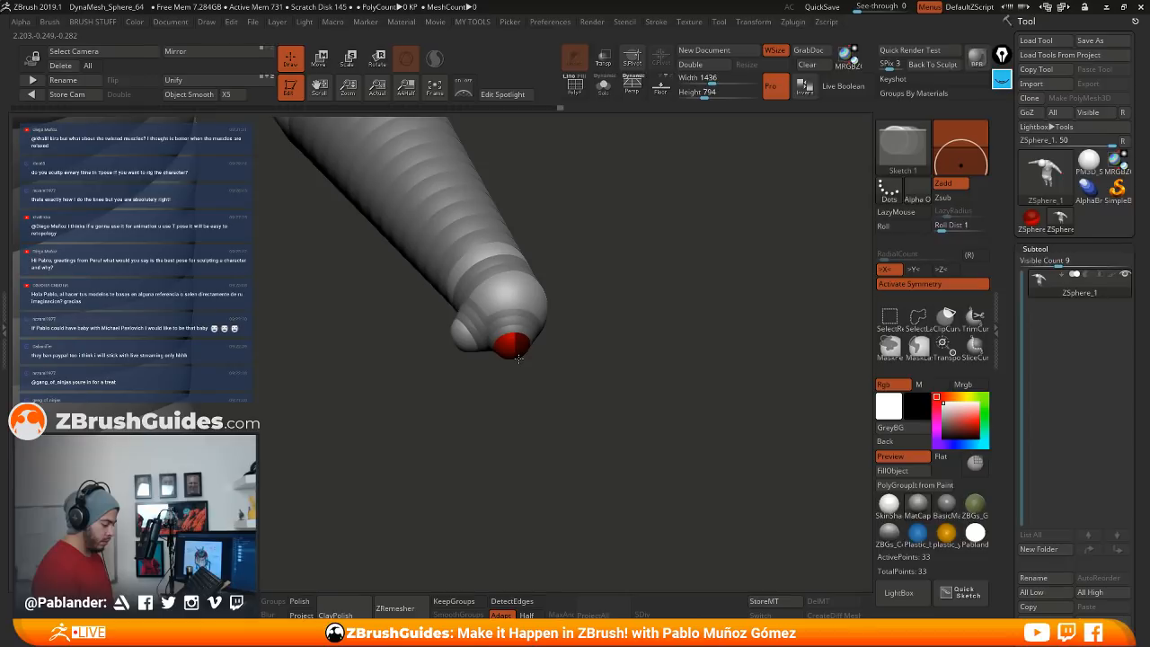
{"action": "mouse_move", "coordinate": [596, 339]}
{"action": "left_mouse_down"}
{"action": "mouse_move", "coordinate": [579, 344]}
{"action": "mouse_move", "coordinate": [588, 323]}
{"action": "mouse_move", "coordinate": [546, 331]}
{"action": "mouse_move", "coordinate": [551, 342]}
{"action": "mouse_move", "coordinate": [628, 354]}
{"action": "mouse_move", "coordinate": [605, 411]}
{"action": "mouse_move", "coordinate": [514, 357]}
{"action": "left_mouse_up"}
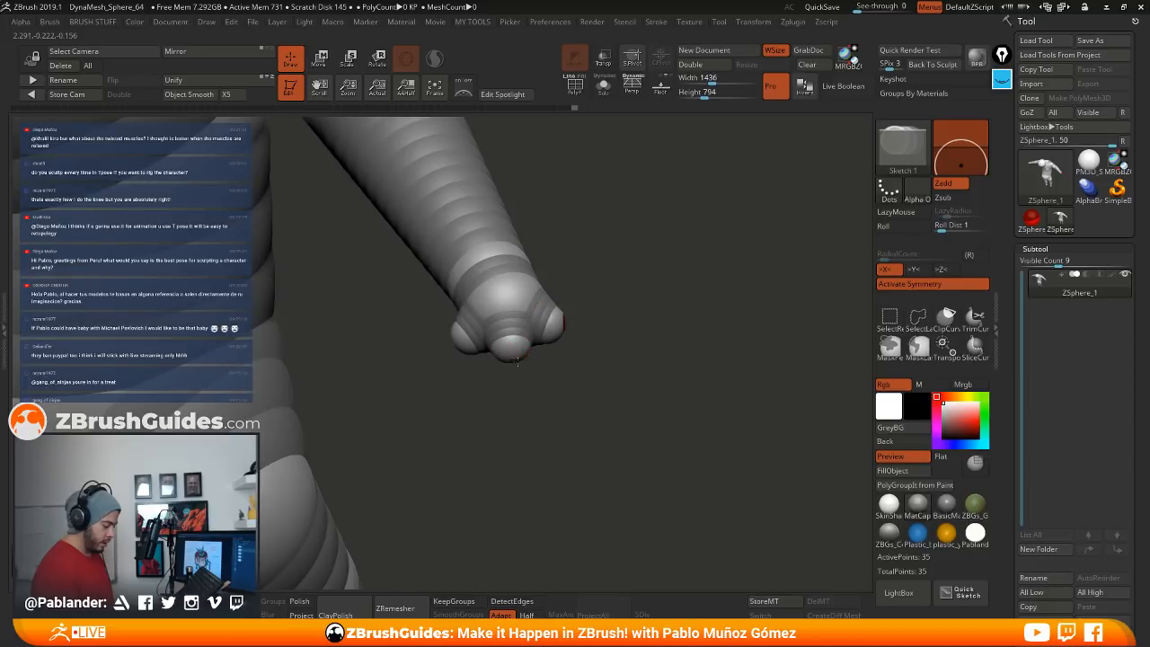
Step: Add a second ZSphere at the end of the thumb and each finger, and quick-save the project
{"action": "left_click_drag", "start_coordinate": [597, 344], "coordinate": [563, 341]}
{"action": "right_click_drag", "start_coordinate": [565, 342], "coordinate": [269, 310]}
{"action": "right_click_drag", "start_coordinate": [727, 395], "coordinate": [428, 423], "text": "alt"}
{"action": "right_click_drag", "start_coordinate": [671, 305], "coordinate": [464, 298], "text": "alt"}
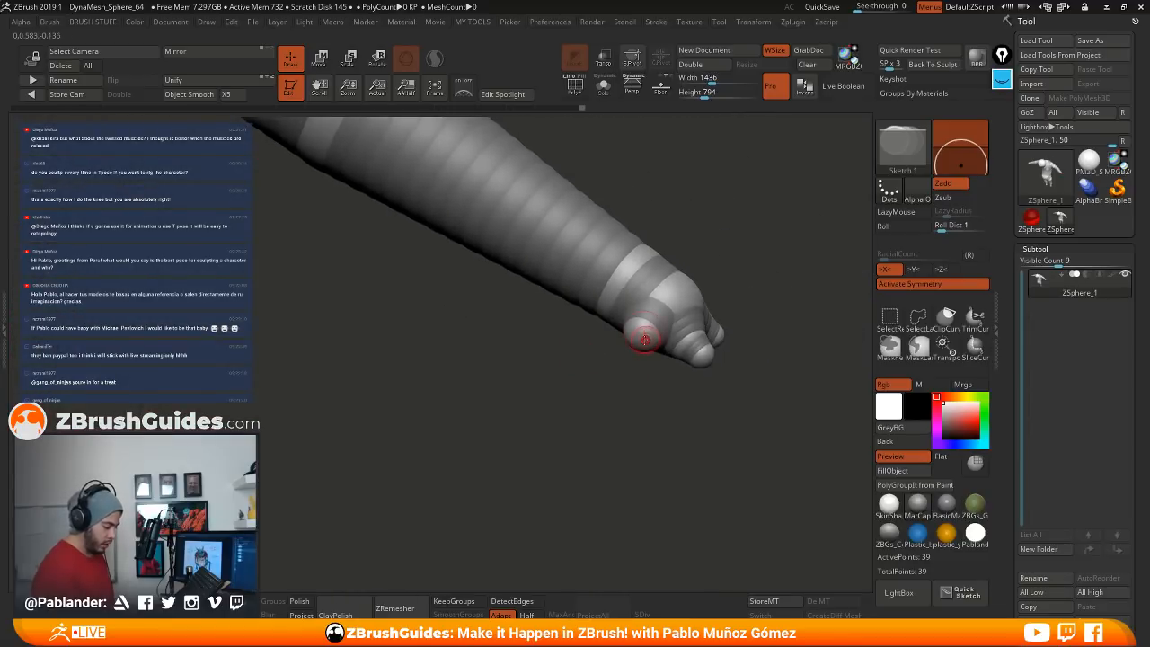
{"action": "left_click_drag", "start_coordinate": [642, 339], "coordinate": [638, 353]}
{"action": "left_click", "coordinate": [823, 7]}
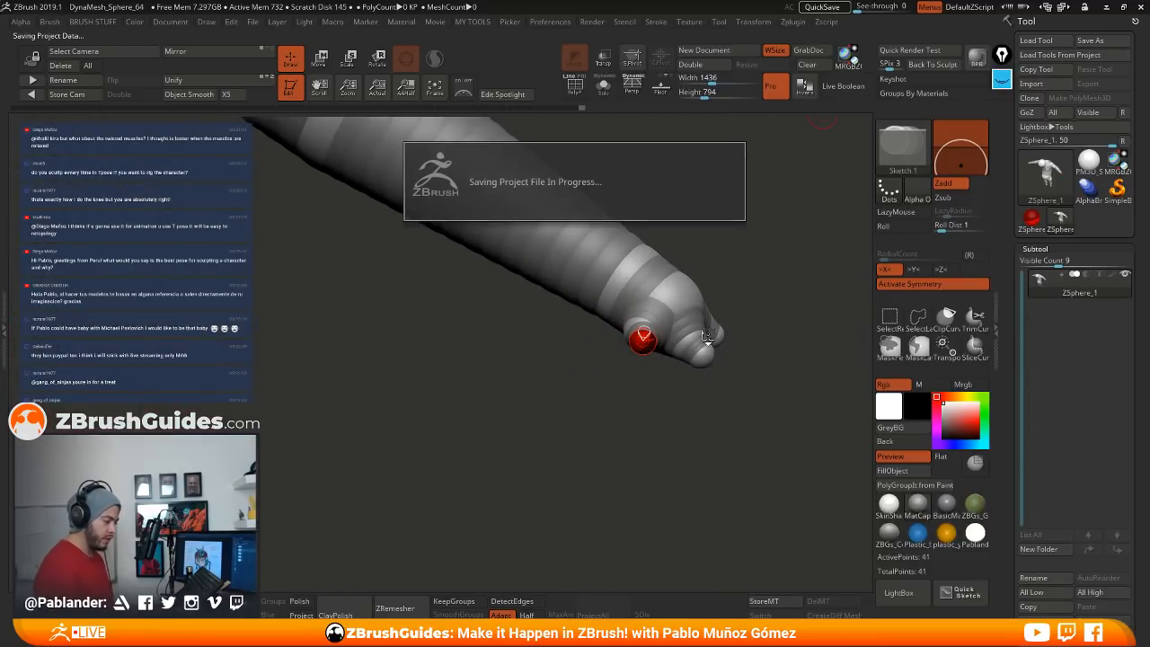
Step: Move the new end ZSpheres away from the palm so the thumb and fingers begin to extend
{"action": "key", "text": "w"}
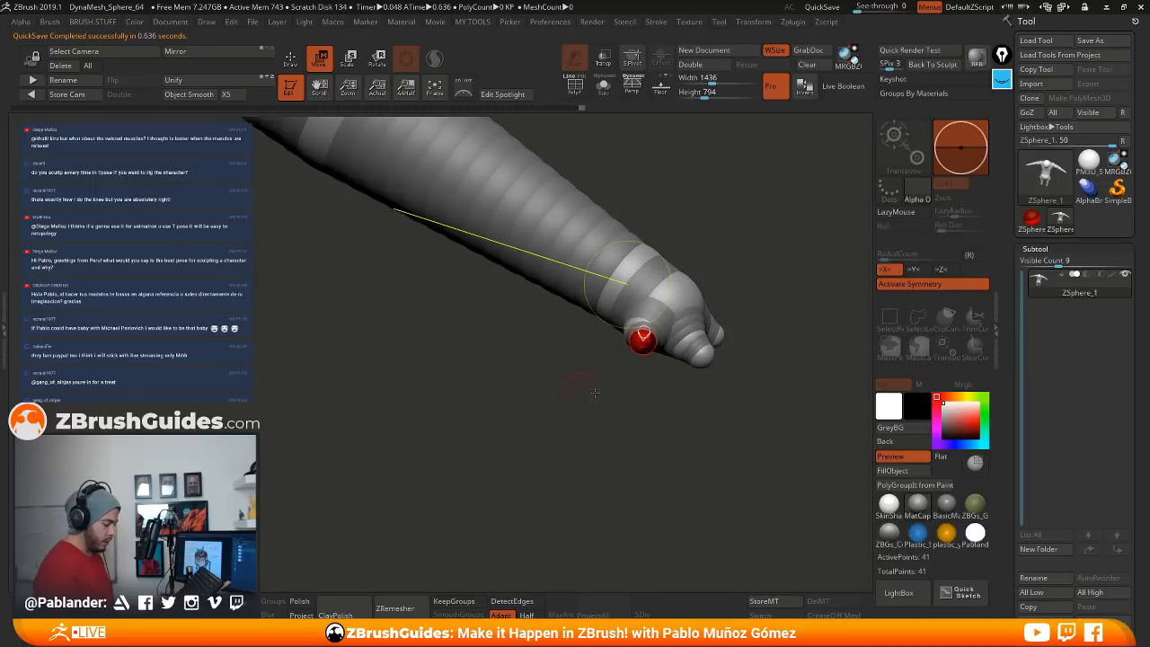
{"action": "right_click_drag", "start_coordinate": [593, 394], "coordinate": [799, 386]}
{"action": "left_click_drag", "start_coordinate": [687, 337], "coordinate": [685, 352]}
{"action": "right_click_drag", "start_coordinate": [684, 352], "coordinate": [629, 395]}
{"action": "right_click_drag", "start_coordinate": [647, 329], "coordinate": [576, 363], "text": "alt"}
{"action": "right_click_drag", "start_coordinate": [539, 322], "coordinate": [645, 369]}
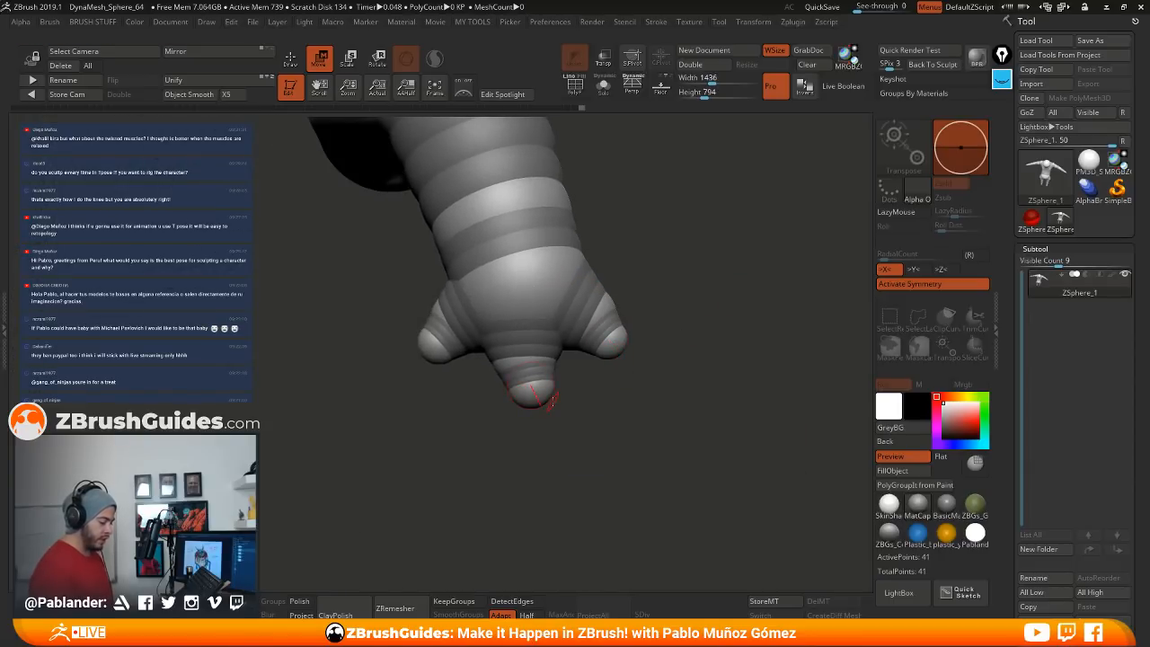
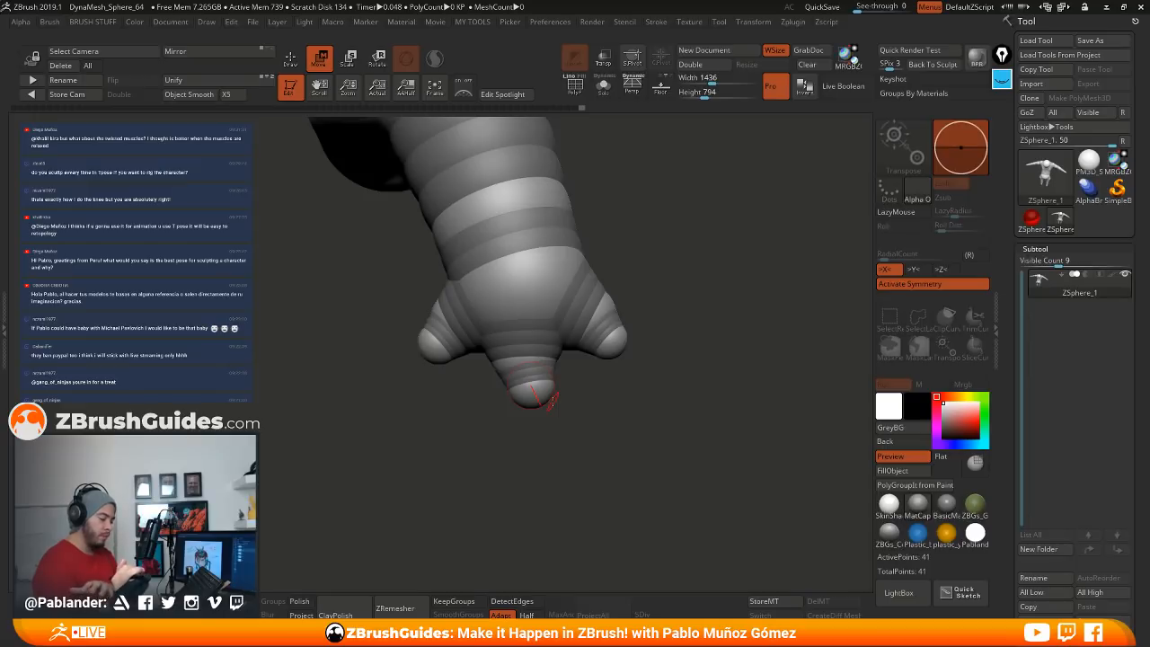
Step: Lengthen both fingers and the thumb by pulling their tip ZSpheres outward, making the middle digit the longest
{"action": "left_click_drag", "start_coordinate": [615, 342], "coordinate": [637, 383]}
{"action": "left_click_drag", "start_coordinate": [588, 313], "coordinate": [585, 318]}
{"action": "left_click_drag", "start_coordinate": [633, 377], "coordinate": [634, 373]}
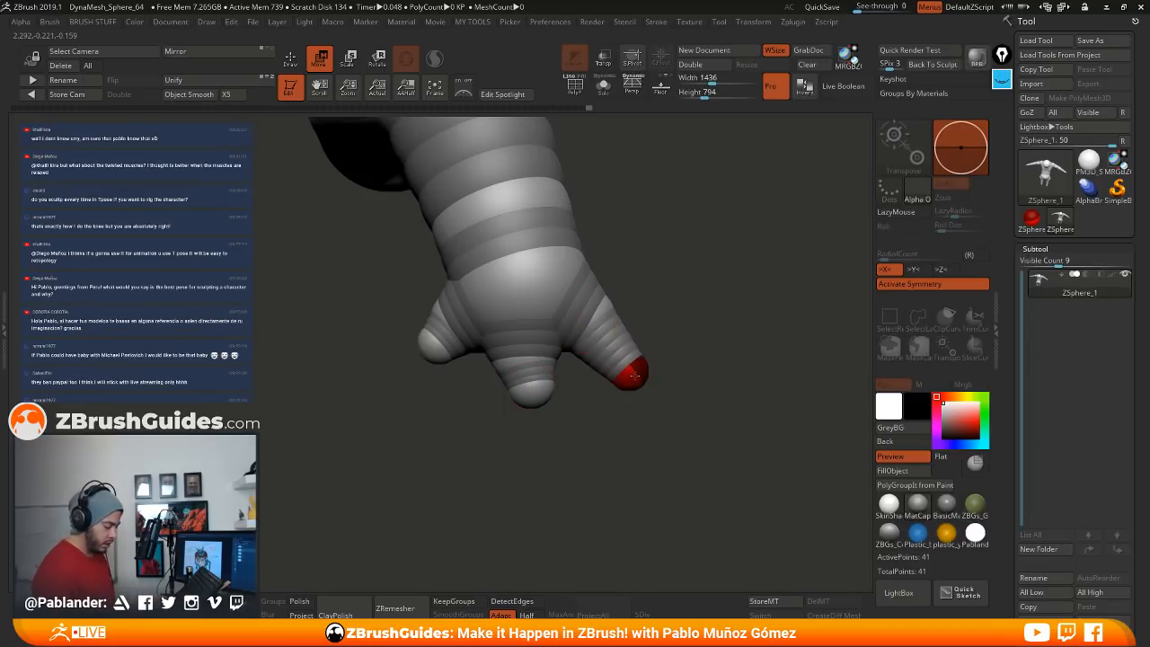
{"action": "mouse_move", "coordinate": [587, 435]}
{"action": "left_mouse_down"}
{"action": "mouse_move", "coordinate": [589, 446]}
{"action": "mouse_move", "coordinate": [595, 437]}
{"action": "left_mouse_up"}
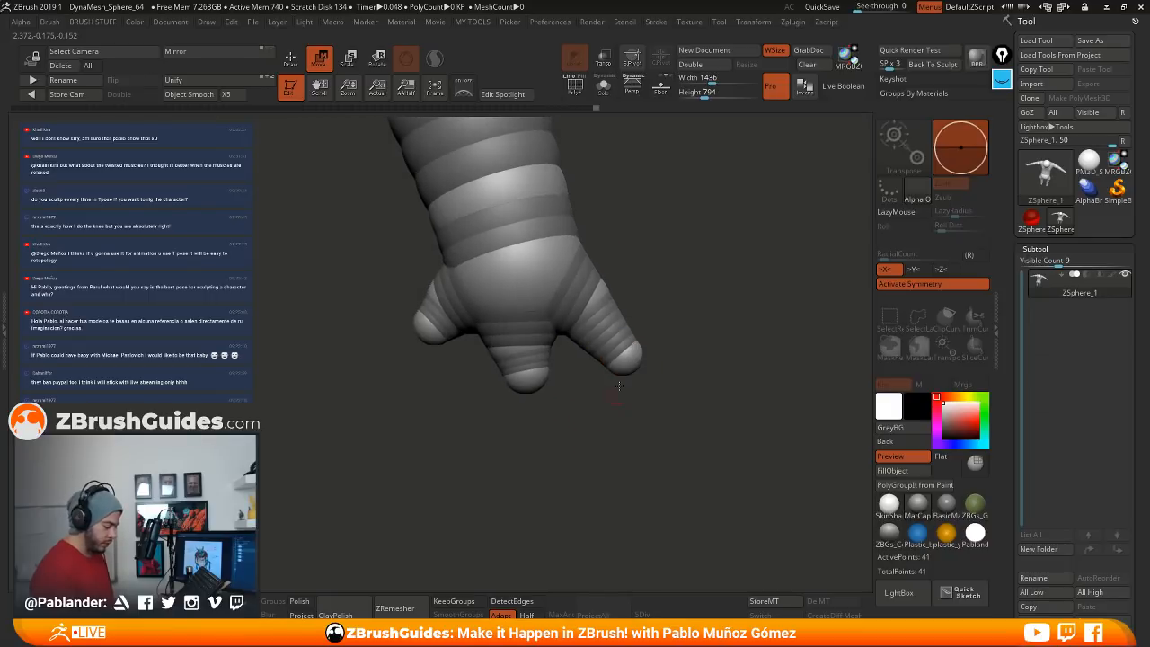
{"action": "left_click_drag", "start_coordinate": [534, 382], "coordinate": [552, 440]}
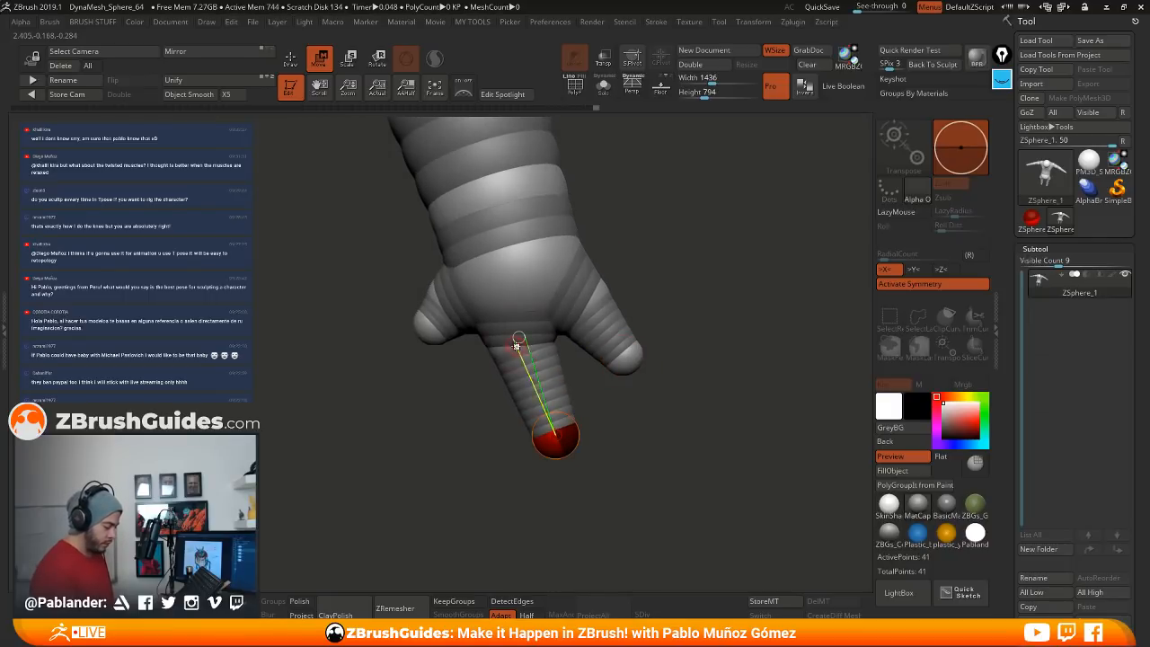
{"action": "left_click_drag", "start_coordinate": [627, 357], "coordinate": [620, 371]}
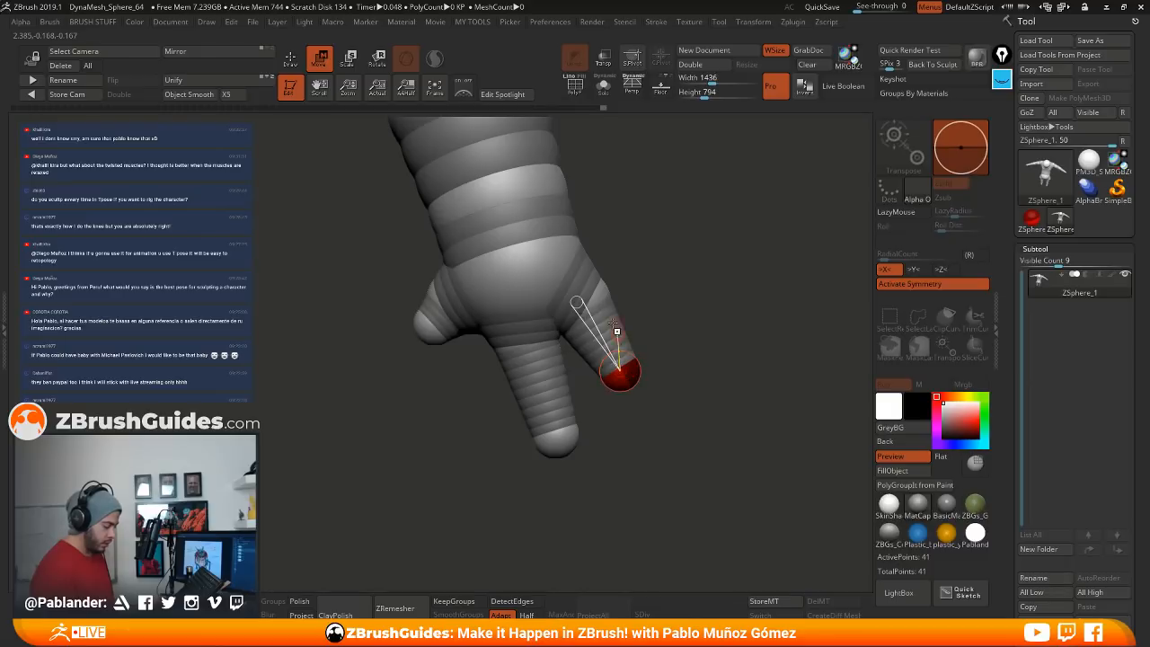
{"action": "left_click_drag", "start_coordinate": [433, 327], "coordinate": [419, 365]}
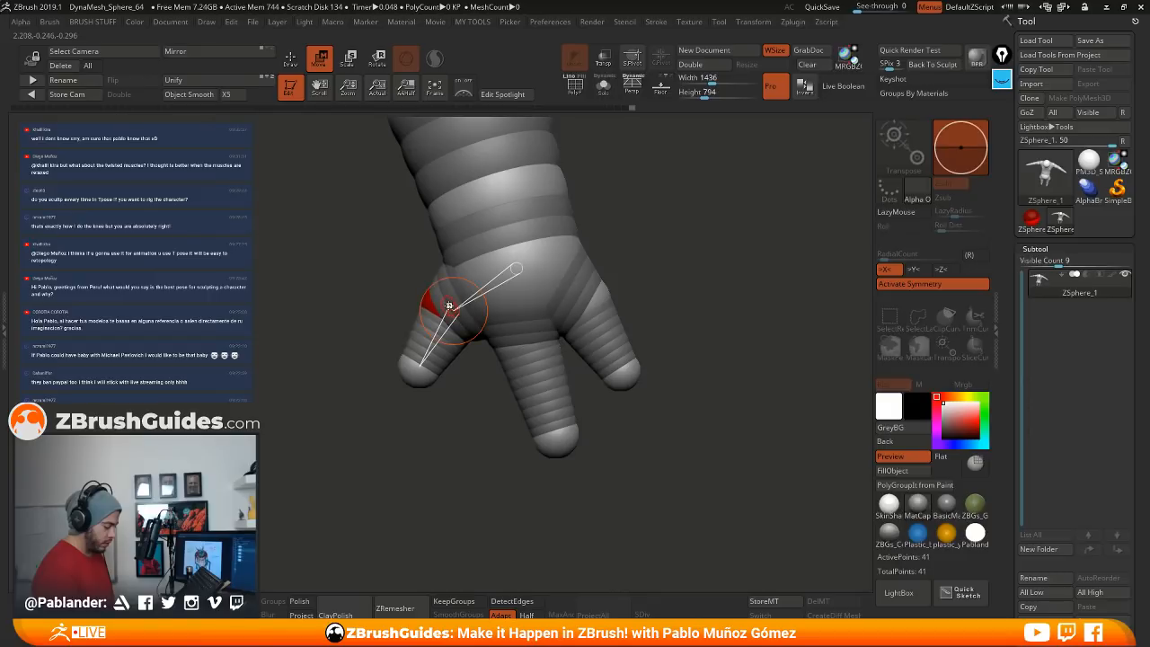
Step: Raise the finger knuckle ZSpheres and lower the fingertips from both side views so the fingers slope downward
{"action": "left_click_drag", "start_coordinate": [672, 406], "coordinate": [710, 312]}
{"action": "left_click_drag", "start_coordinate": [539, 331], "coordinate": [556, 314]}
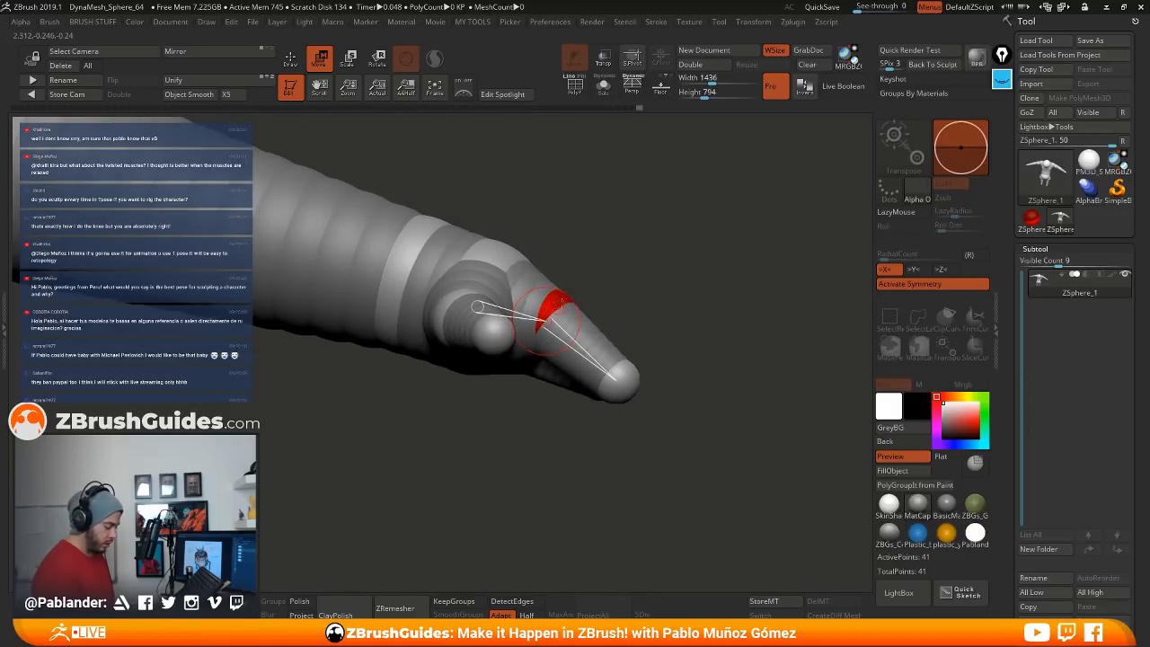
{"action": "left_click_drag", "start_coordinate": [755, 296], "coordinate": [551, 324]}
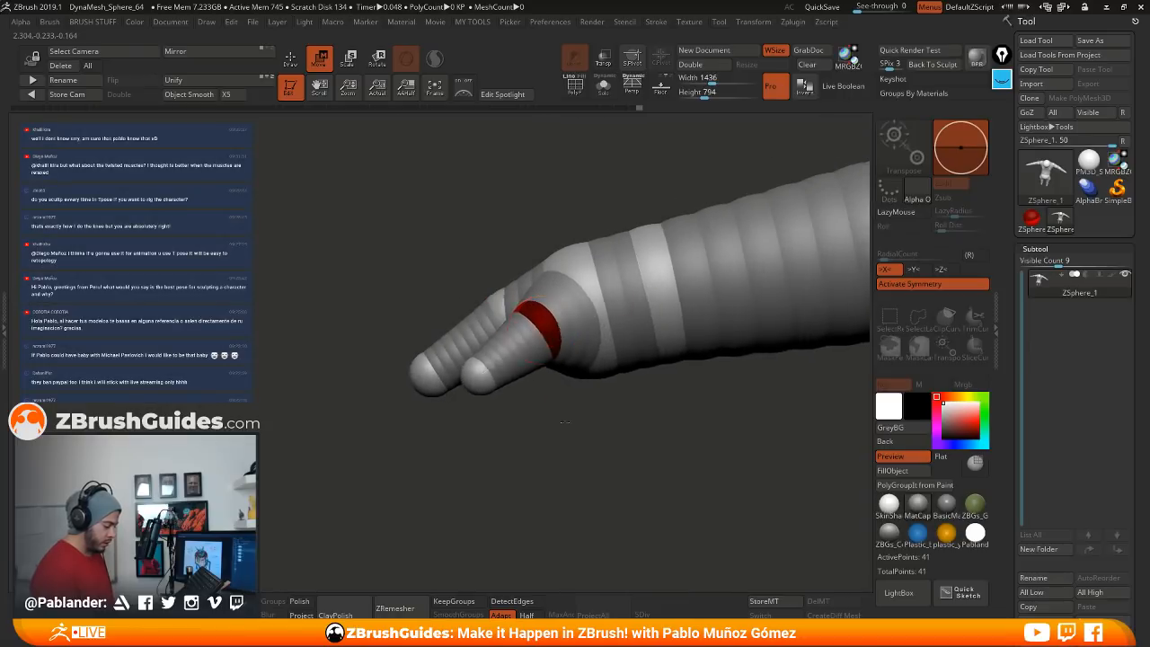
{"action": "left_click_drag", "start_coordinate": [503, 420], "coordinate": [667, 382]}
{"action": "left_click_drag", "start_coordinate": [623, 415], "coordinate": [564, 379]}
{"action": "left_click_drag", "start_coordinate": [488, 394], "coordinate": [481, 393]}
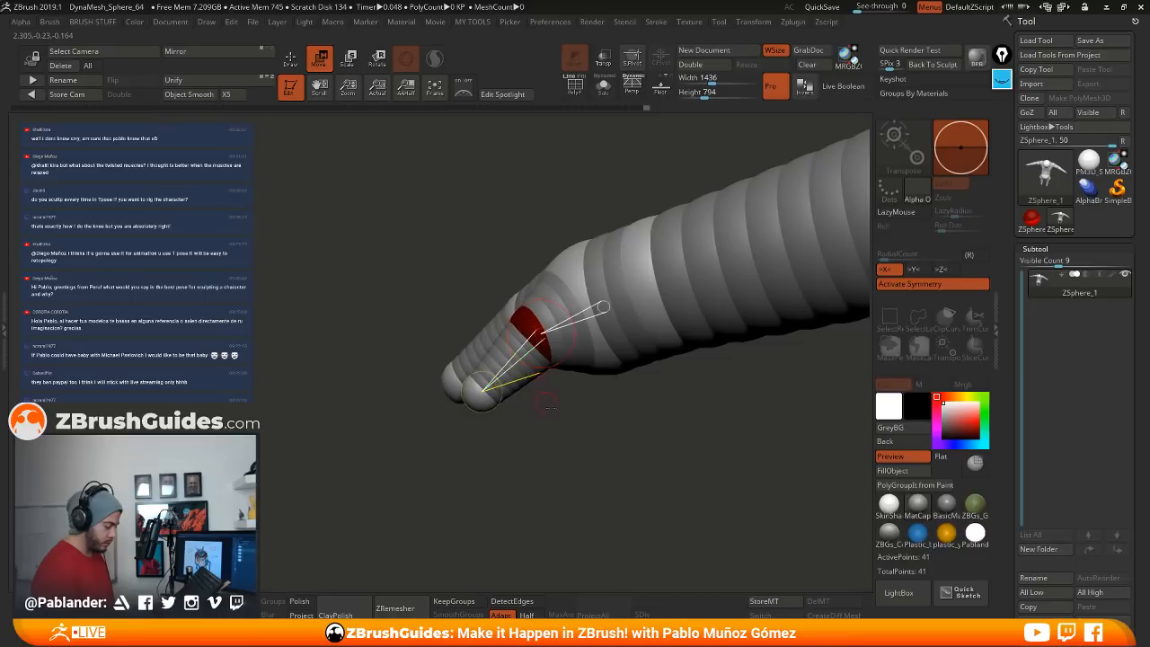
{"action": "left_click_drag", "start_coordinate": [558, 381], "coordinate": [632, 393]}
{"action": "left_click_drag", "start_coordinate": [585, 362], "coordinate": [588, 398]}
{"action": "left_click_drag", "start_coordinate": [540, 334], "coordinate": [544, 367], "text": "alt"}
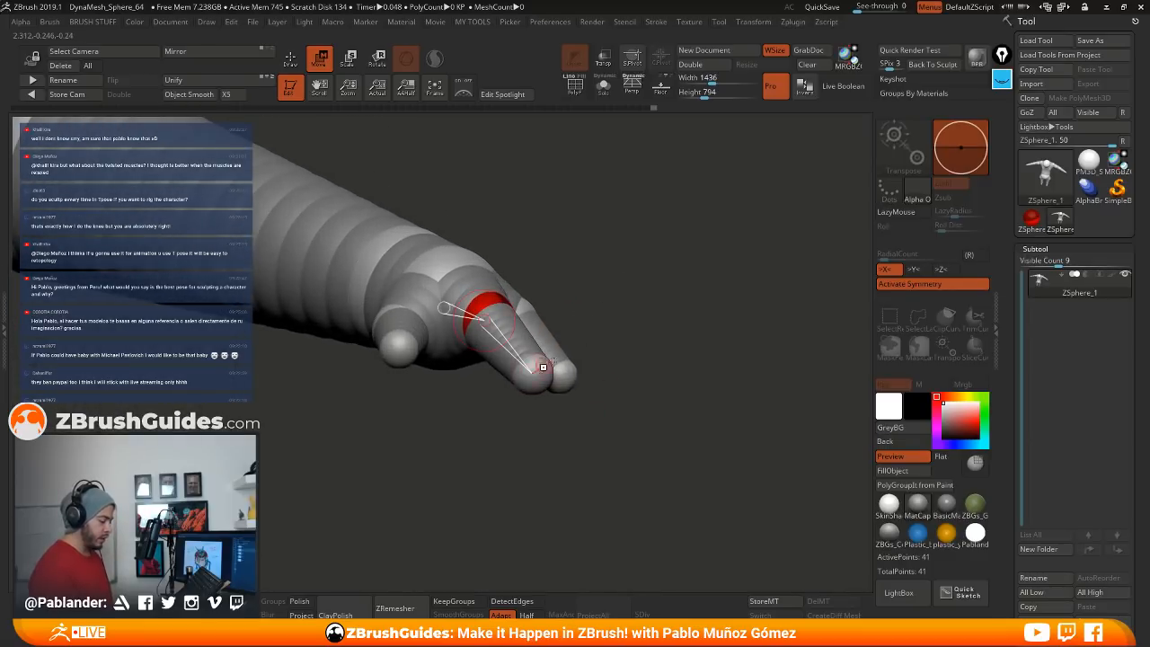
Step: Nudge the thumb tip ZSphere while checking the hand's proportions from above, and undo the last change
{"action": "left_click_drag", "start_coordinate": [666, 286], "coordinate": [620, 364]}
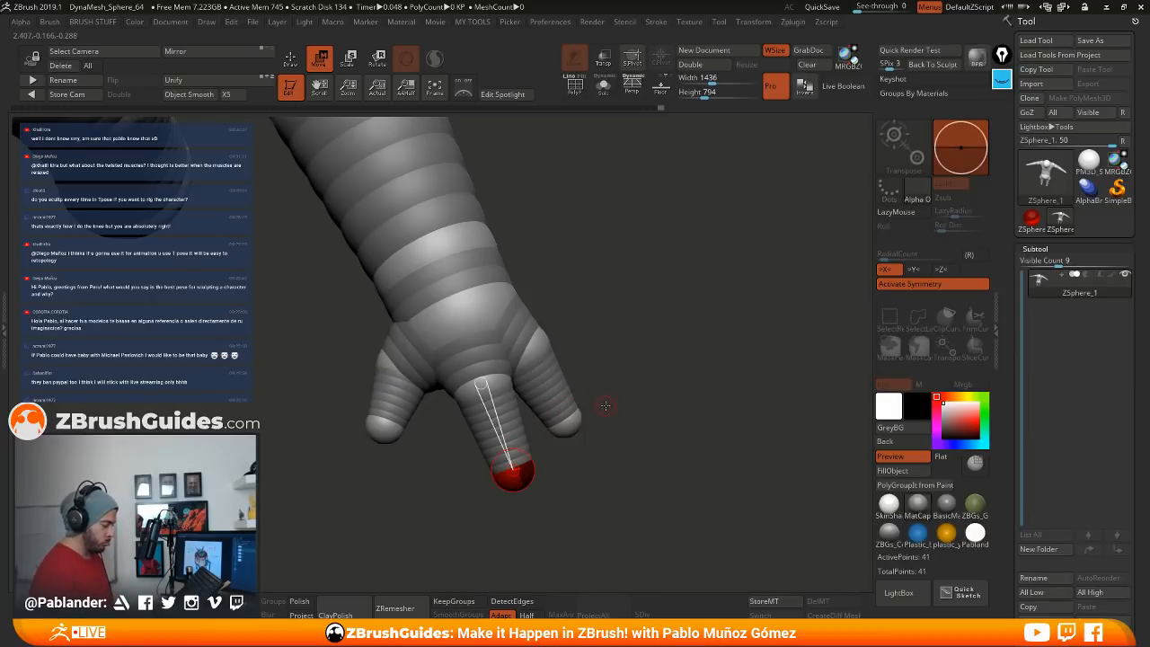
{"action": "left_click_drag", "start_coordinate": [603, 408], "coordinate": [618, 415]}
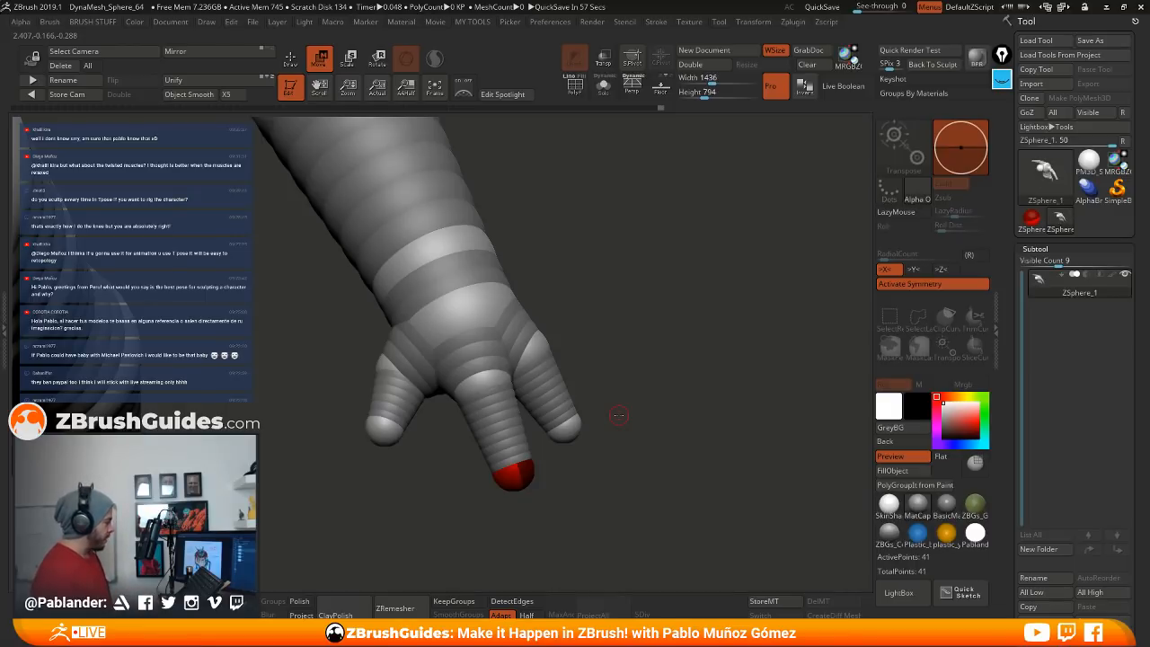
{"action": "left_click_drag", "start_coordinate": [637, 379], "coordinate": [616, 436]}
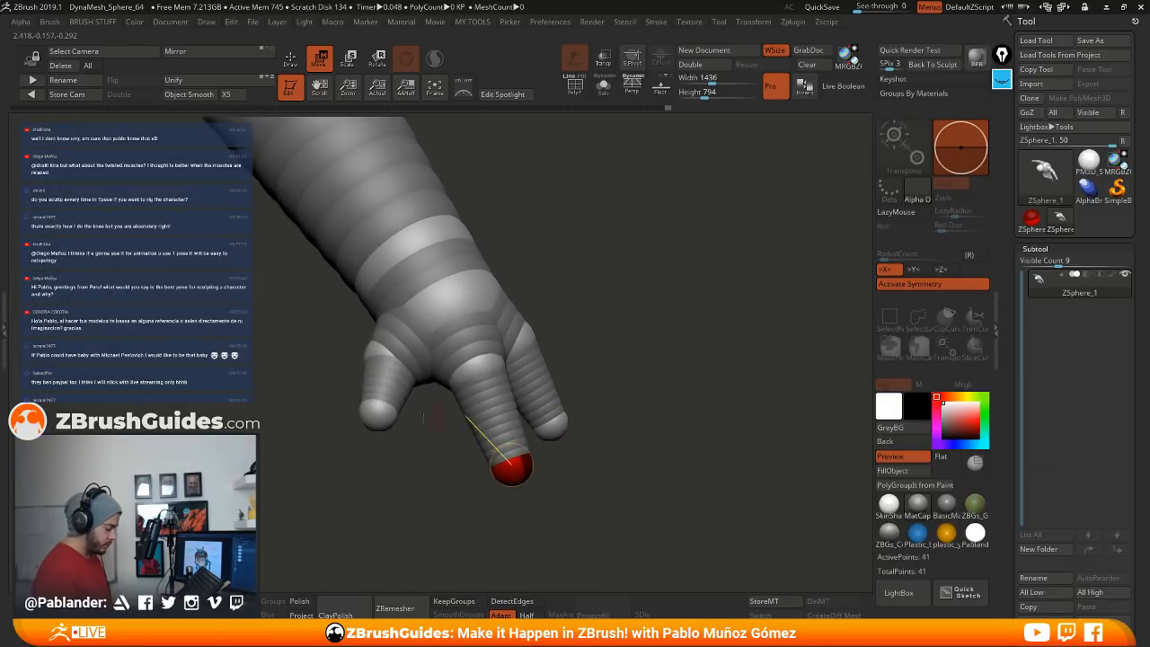
{"action": "left_click_drag", "start_coordinate": [378, 416], "coordinate": [375, 421]}
{"action": "left_click_drag", "start_coordinate": [650, 322], "coordinate": [645, 374]}
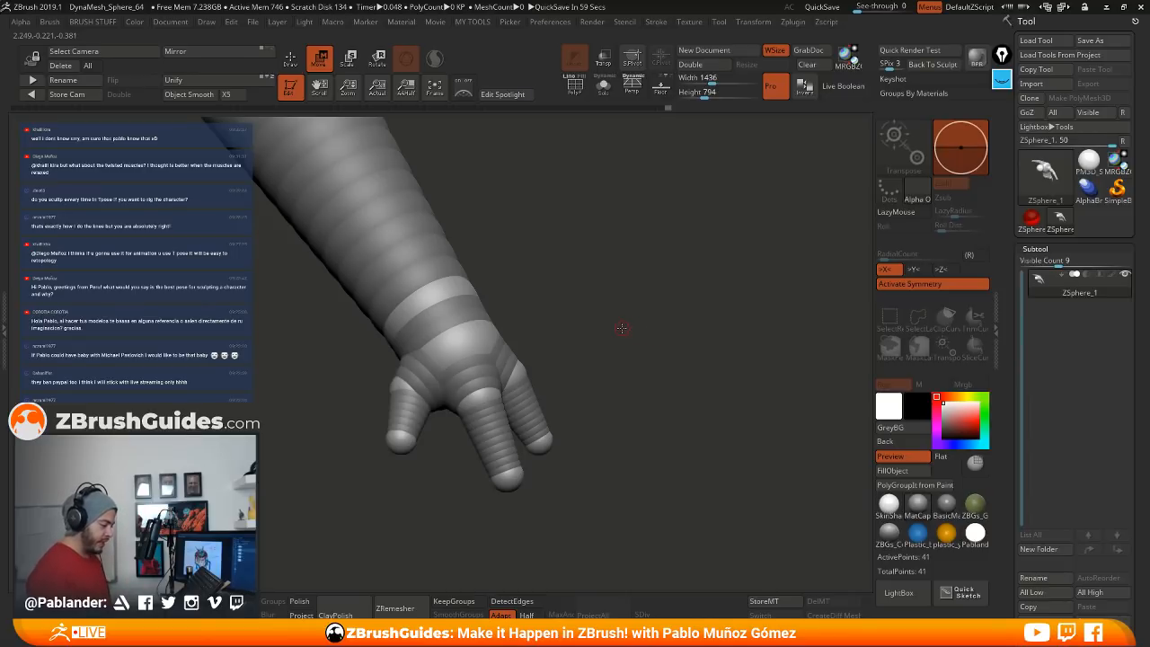
{"action": "mouse_move", "coordinate": [622, 329]}
{"action": "left_mouse_down"}
{"action": "mouse_move", "coordinate": [627, 350]}
{"action": "mouse_move", "coordinate": [636, 342]}
{"action": "left_mouse_up"}
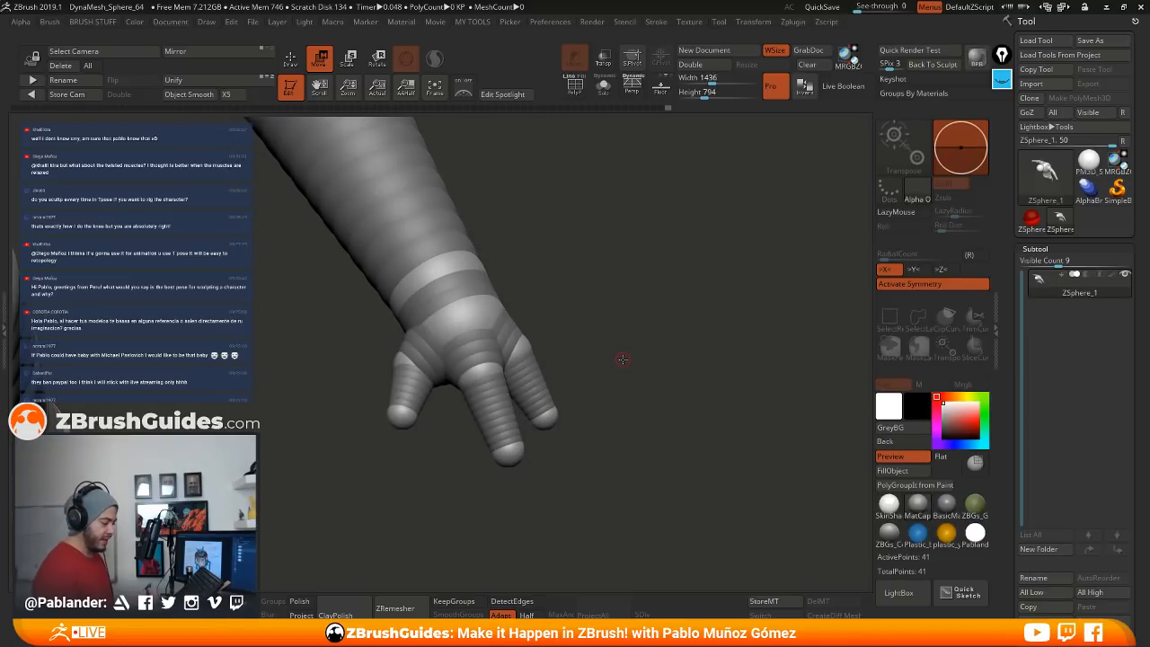
{"action": "key", "text": "ctrl+z"}
Step: Insert two joint ZSpheres along each of the two fingers and one along the thumb
{"action": "key", "text": "q"}
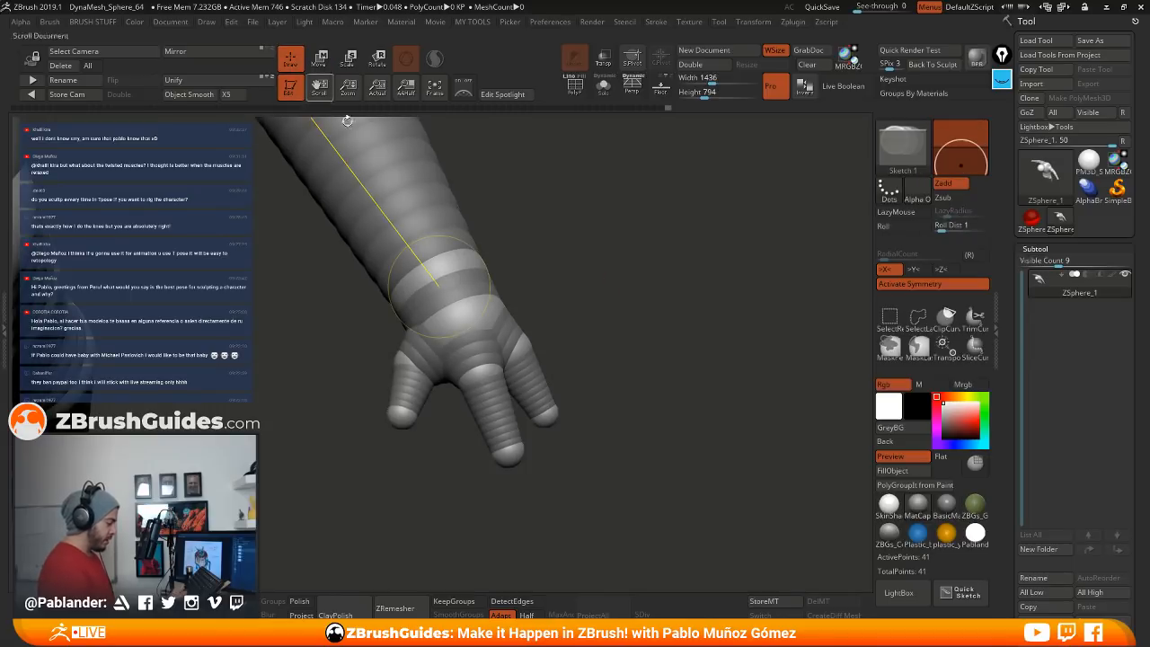
{"action": "mouse_move", "coordinate": [636, 347]}
{"action": "left_mouse_down"}
{"action": "mouse_move", "coordinate": [667, 362]}
{"action": "mouse_move", "coordinate": [649, 390]}
{"action": "mouse_move", "coordinate": [620, 390]}
{"action": "mouse_move", "coordinate": [623, 410]}
{"action": "mouse_move", "coordinate": [616, 372]}
{"action": "left_mouse_up"}
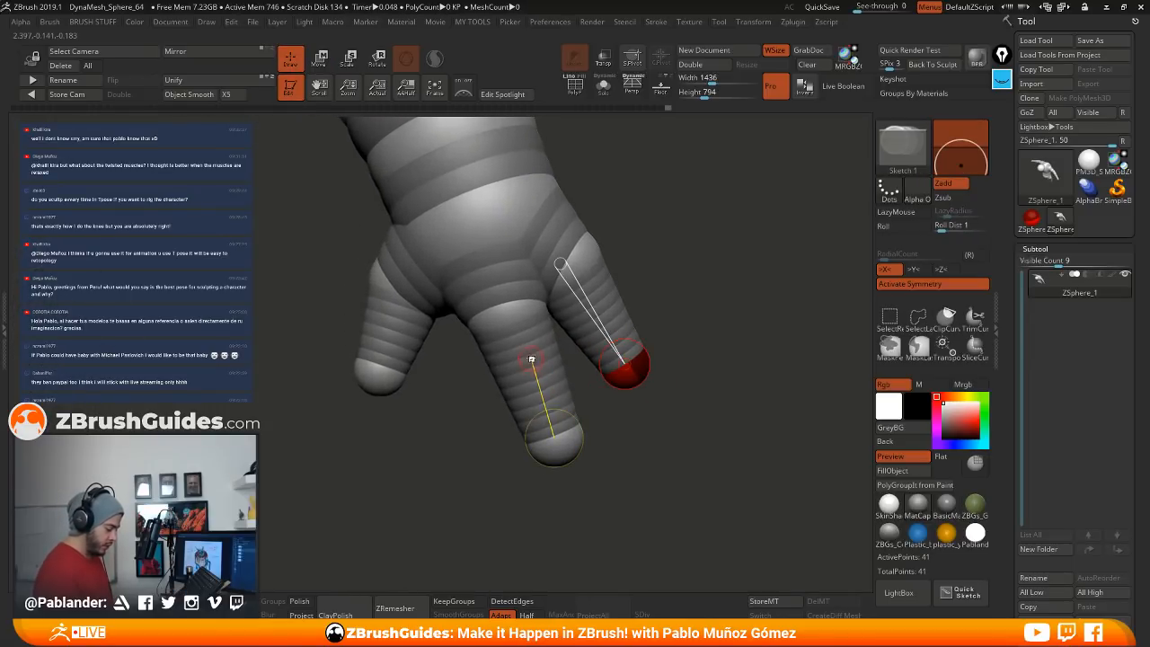
{"action": "left_click", "coordinate": [531, 359]}
{"action": "left_click", "coordinate": [545, 400]}
{"action": "left_click", "coordinate": [597, 307]}
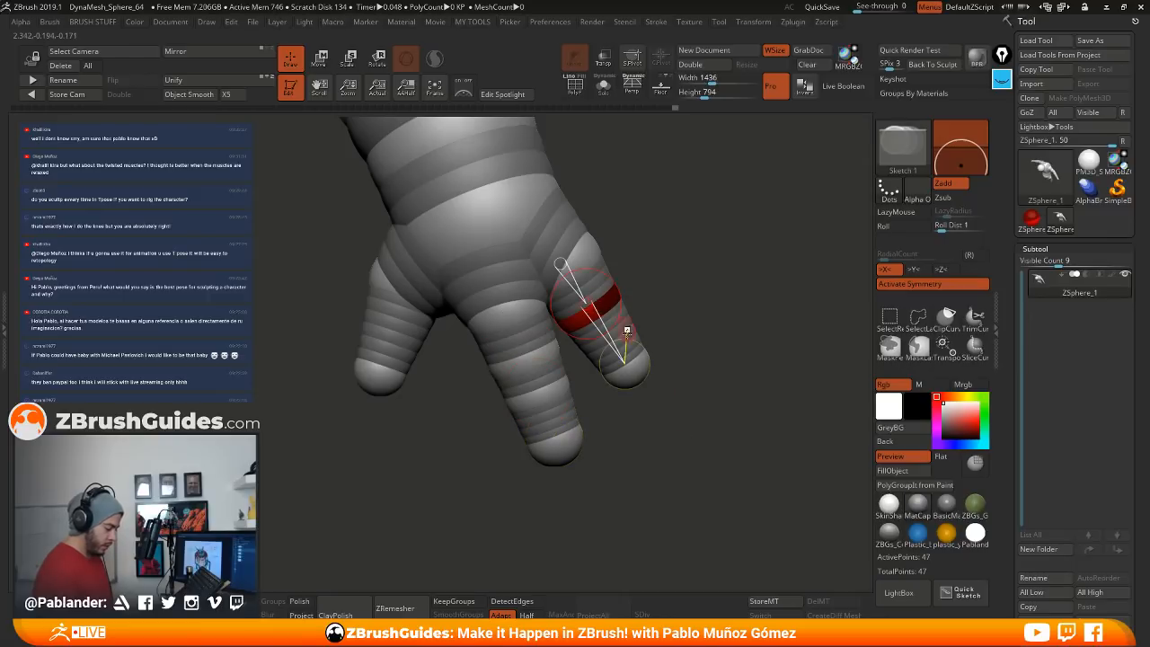
{"action": "left_click", "coordinate": [626, 330]}
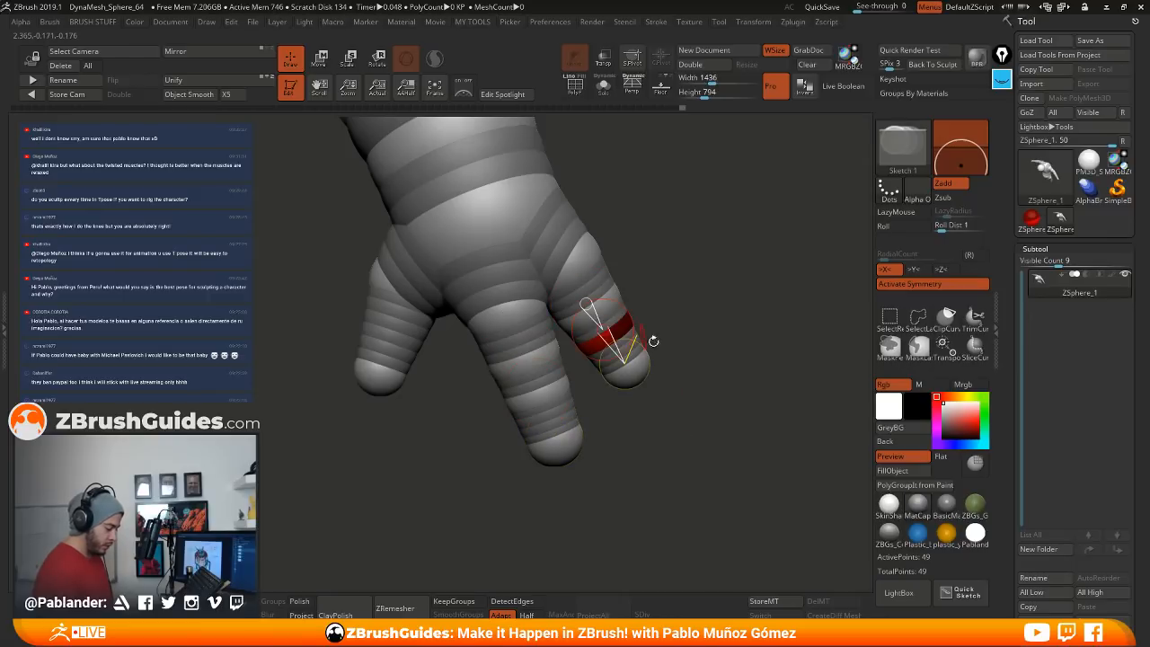
{"action": "left_click", "coordinate": [392, 335]}
Step: Move the thumb joint slightly outward and reposition the finger joints and tips to curl the fingers gently
{"action": "left_click", "coordinate": [319, 60]}
{"action": "left_click_drag", "start_coordinate": [398, 336], "coordinate": [389, 332]}
{"action": "left_click_drag", "start_coordinate": [641, 376], "coordinate": [643, 340]}
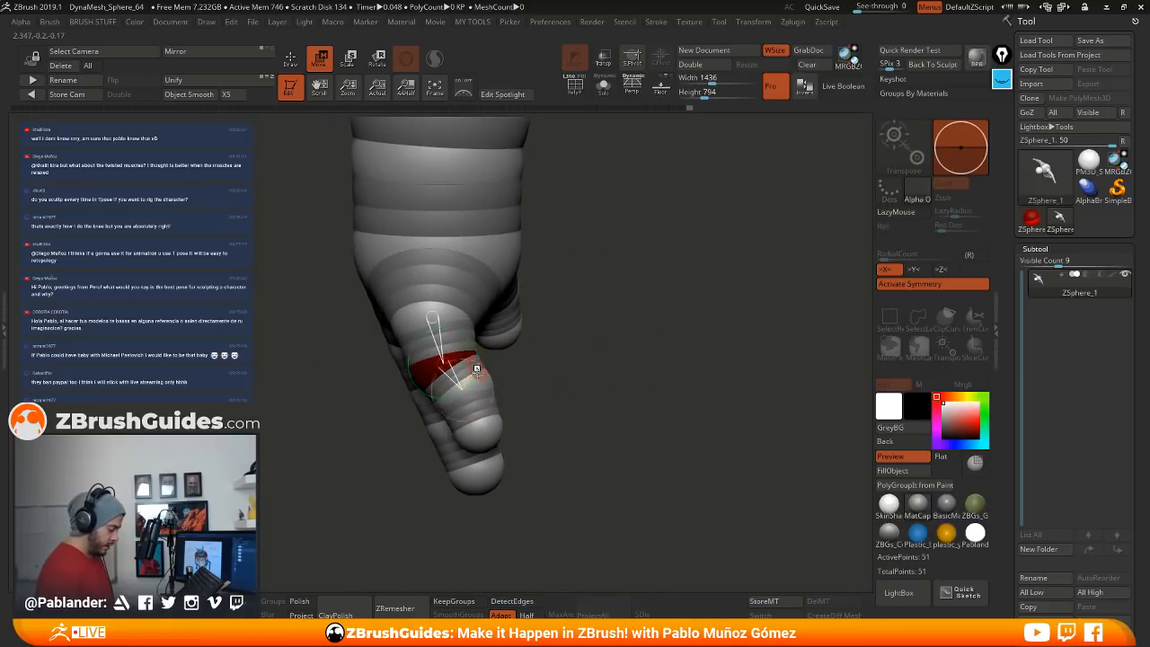
{"action": "left_click_drag", "start_coordinate": [485, 427], "coordinate": [480, 425]}
{"action": "left_click_drag", "start_coordinate": [619, 369], "coordinate": [708, 297]}
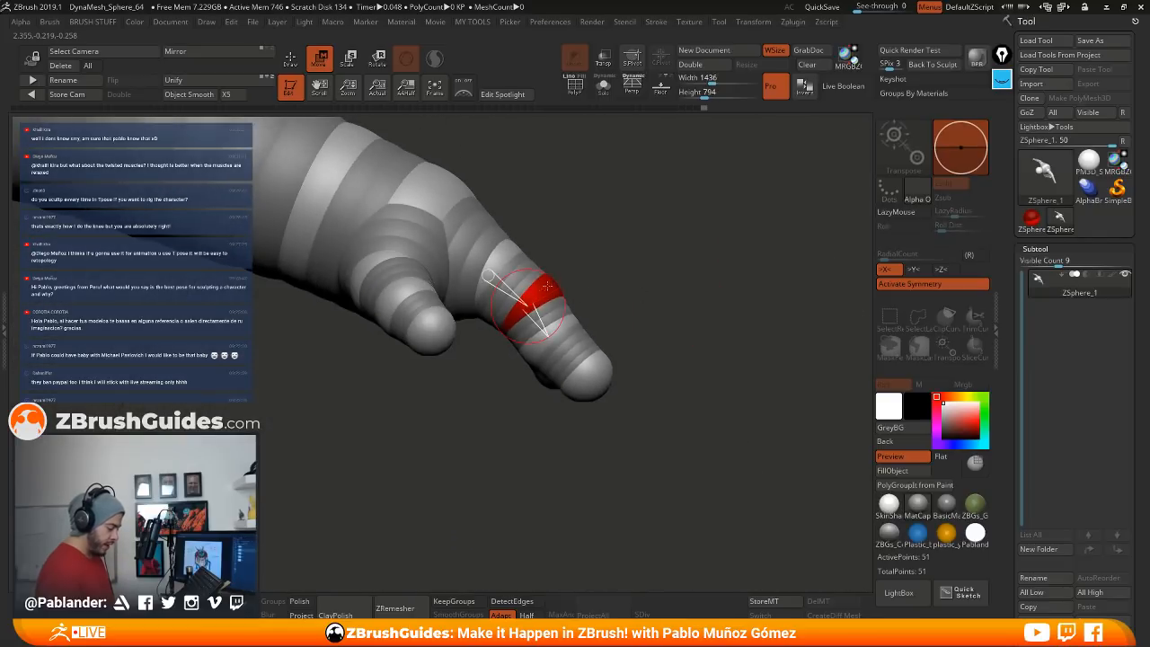
{"action": "left_click_drag", "start_coordinate": [580, 379], "coordinate": [573, 376]}
{"action": "left_click_drag", "start_coordinate": [674, 413], "coordinate": [507, 400]}
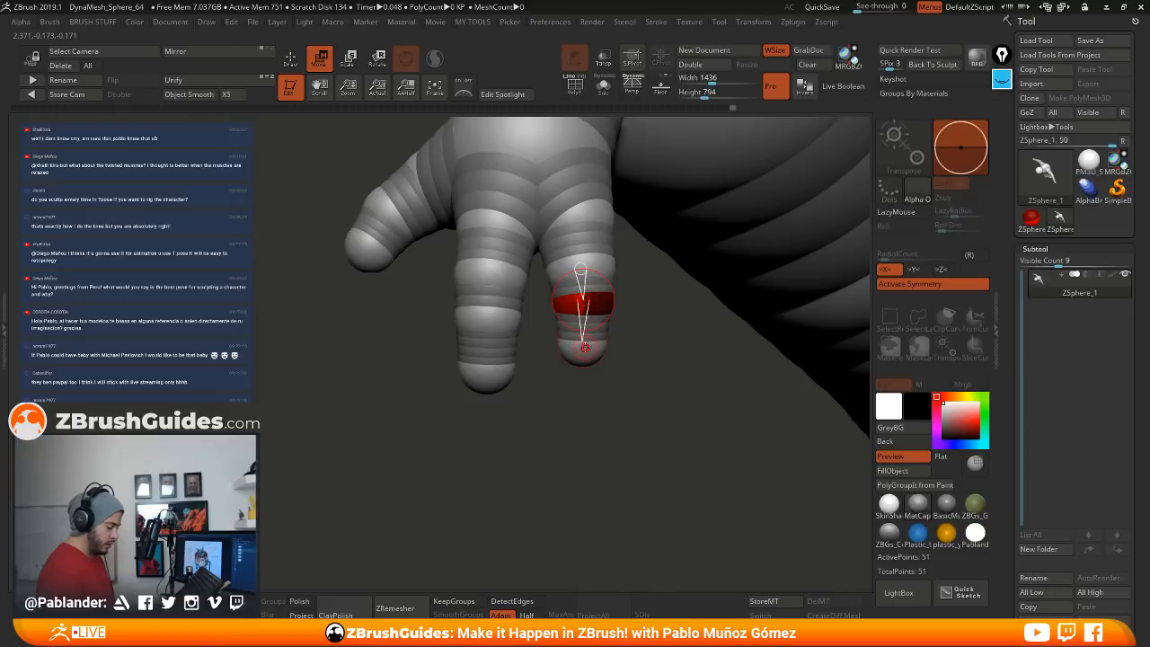
{"action": "left_click_drag", "start_coordinate": [581, 395], "coordinate": [624, 333]}
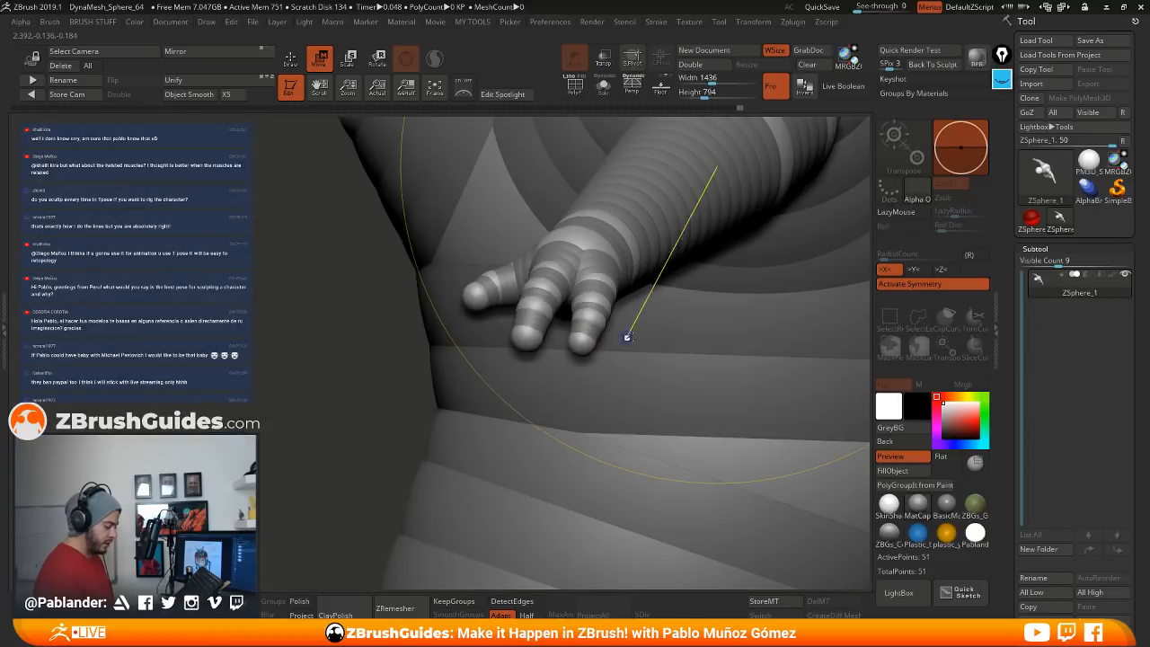
Step: Lower the thumb's knuckle and outer ZSpheres in side view so the thumb points downward below the palm
{"action": "left_click_drag", "start_coordinate": [539, 306], "coordinate": [645, 274]}
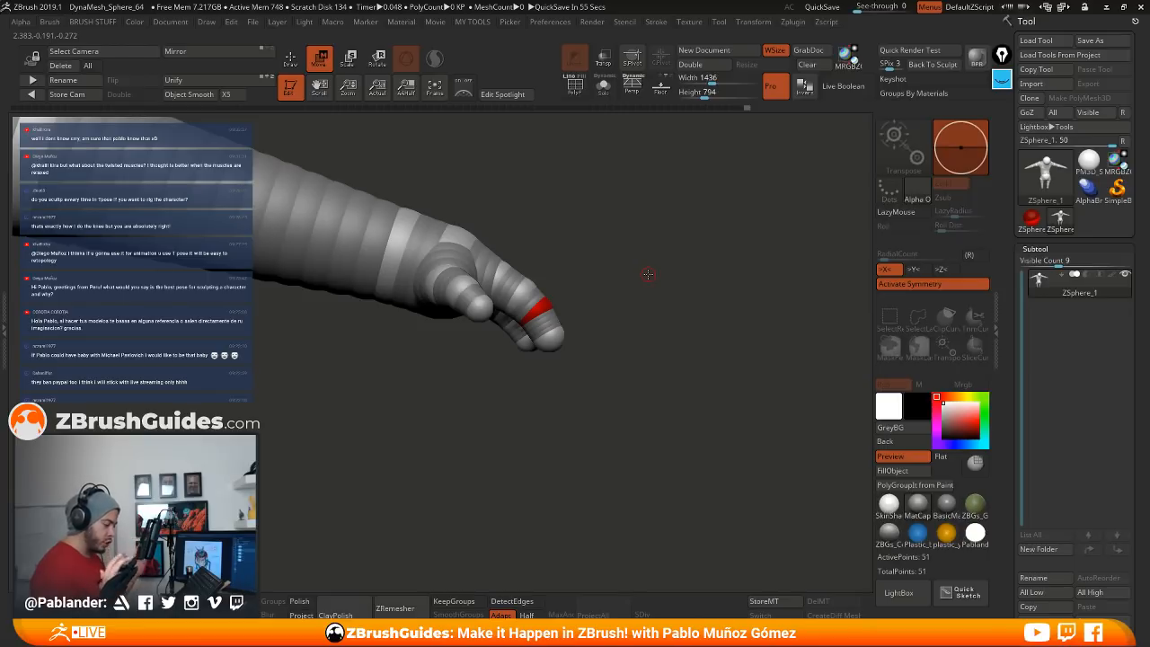
{"action": "left_click_drag", "start_coordinate": [466, 289], "coordinate": [461, 306]}
{"action": "left_click_drag", "start_coordinate": [631, 262], "coordinate": [559, 270]}
{"action": "left_click_drag", "start_coordinate": [433, 261], "coordinate": [433, 274]}
{"action": "left_click_drag", "start_coordinate": [505, 259], "coordinate": [543, 258]}
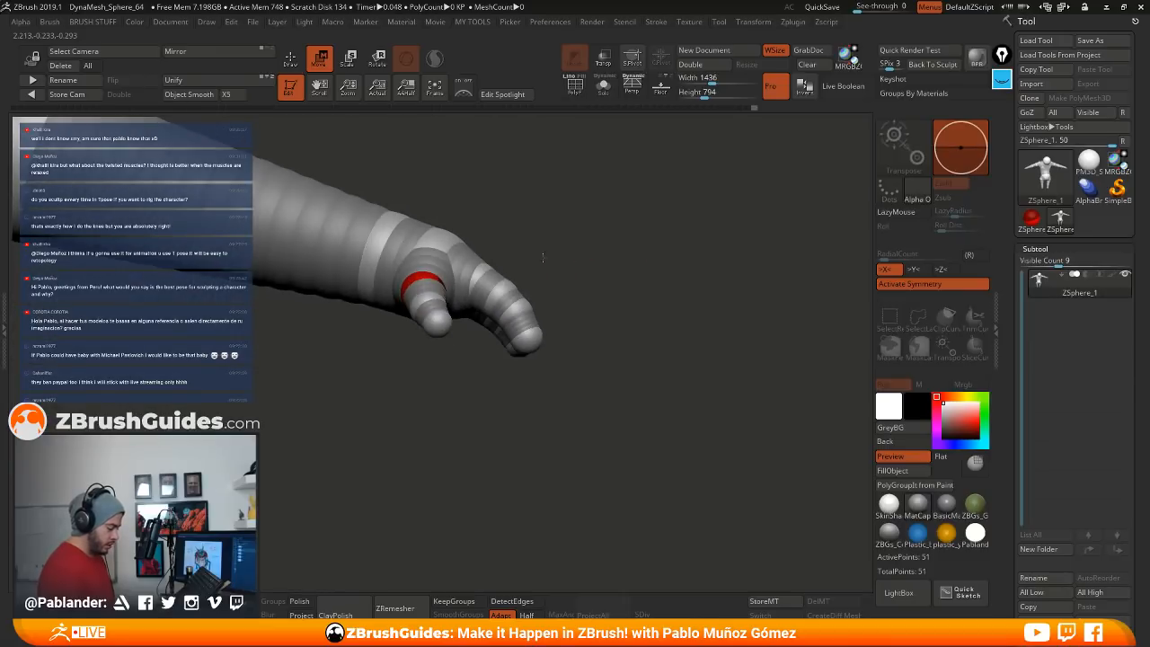
Step: Nudge the thumb's joint ZSphere slightly and check the hand and arm from the front
{"action": "left_click_drag", "start_coordinate": [427, 285], "coordinate": [426, 289]}
{"action": "left_click_drag", "start_coordinate": [593, 403], "coordinate": [530, 401], "text": "alt"}
{"action": "left_click_drag", "start_coordinate": [639, 415], "coordinate": [551, 338], "text": "alt"}
{"action": "left_click_drag", "start_coordinate": [597, 364], "coordinate": [571, 294]}
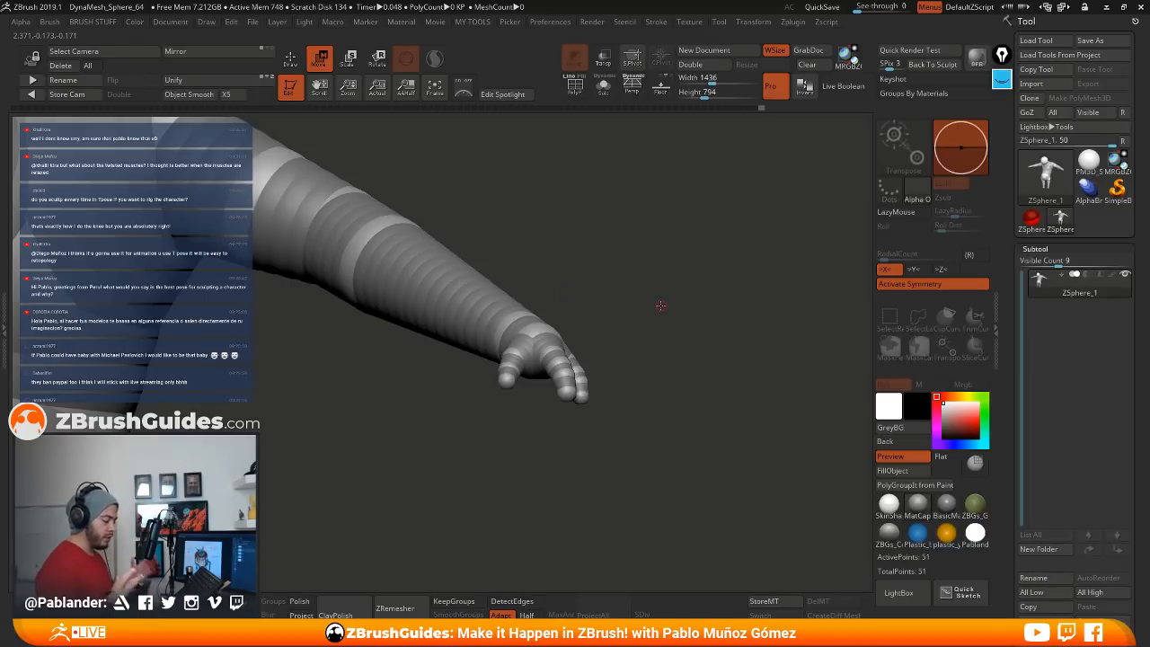
{"action": "left_click_drag", "start_coordinate": [630, 367], "coordinate": [674, 346]}
Step: With scaling active, clear the old screen annotations, outline the wrist and palm ZSpheres in yellow, and mark the link between them in pink
{"action": "left_click", "coordinate": [349, 60]}
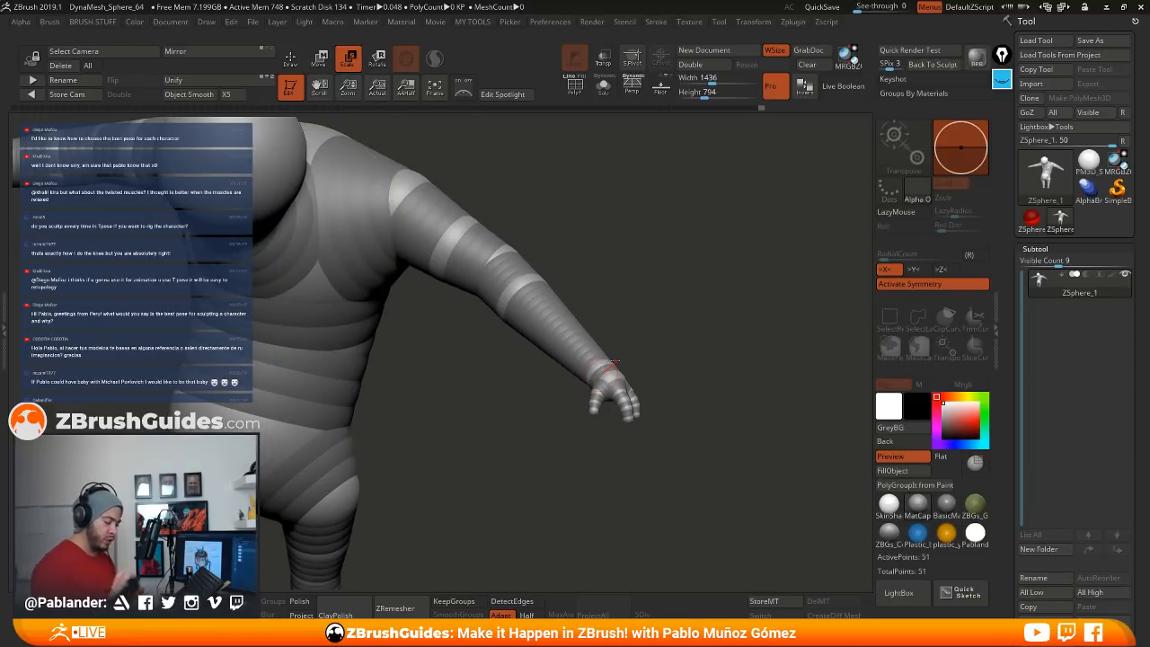
{"action": "mouse_move", "coordinate": [611, 365]}
{"action": "left_mouse_down"}
{"action": "mouse_move", "coordinate": [591, 432]}
{"action": "mouse_move", "coordinate": [584, 524]}
{"action": "mouse_move", "coordinate": [583, 472]}
{"action": "mouse_move", "coordinate": [666, 395]}
{"action": "mouse_move", "coordinate": [636, 337]}
{"action": "mouse_move", "coordinate": [634, 372]}
{"action": "mouse_move", "coordinate": [672, 325]}
{"action": "left_mouse_up"}
{"action": "left_click", "coordinate": [1002, 79]}
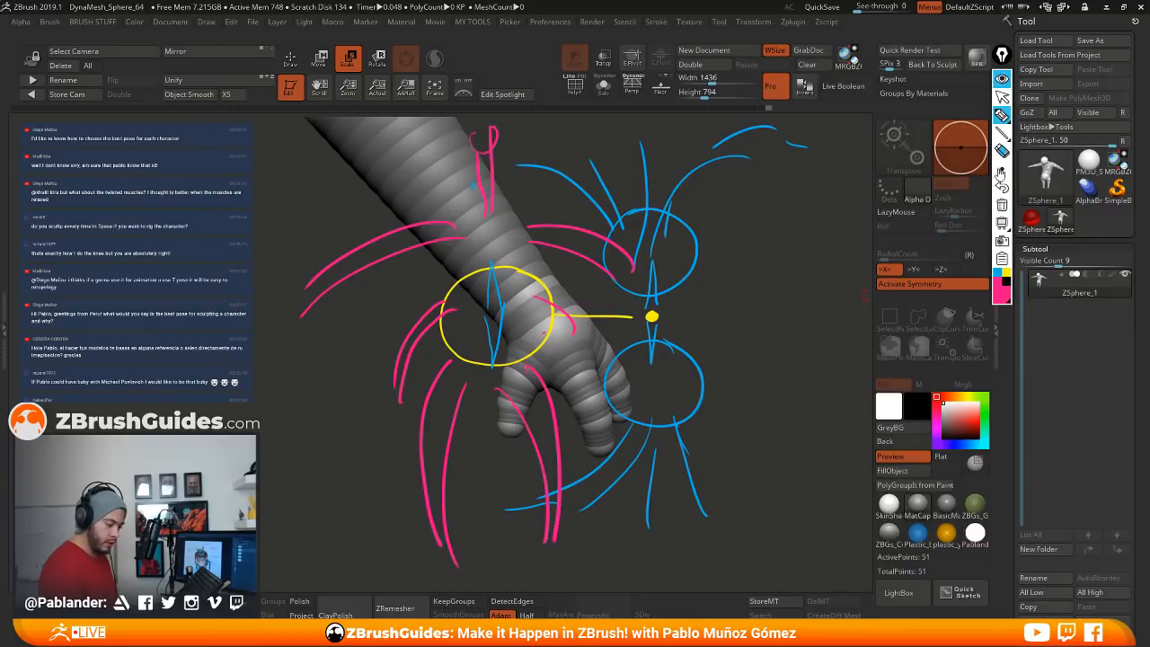
{"action": "left_click", "coordinate": [1003, 205]}
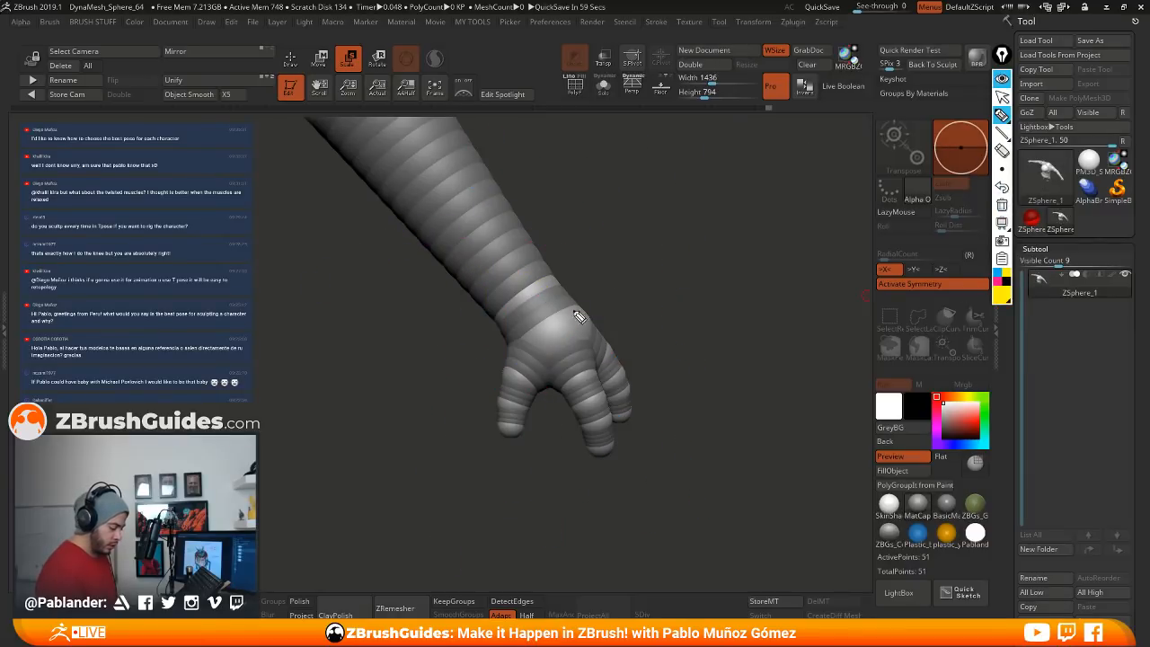
{"action": "left_click_drag", "start_coordinate": [584, 311], "coordinate": [588, 318]}
{"action": "left_click_drag", "start_coordinate": [557, 284], "coordinate": [535, 272]}
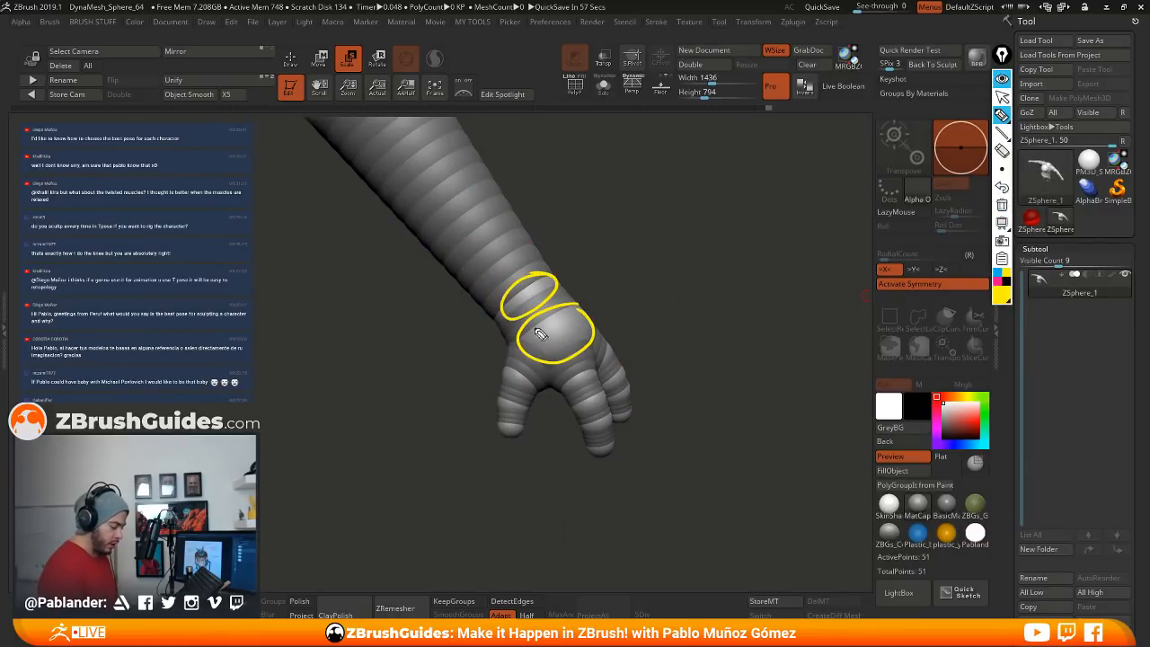
{"action": "mouse_move", "coordinate": [507, 330]}
{"action": "left_mouse_down"}
{"action": "mouse_move", "coordinate": [568, 298]}
{"action": "mouse_move", "coordinate": [503, 332]}
{"action": "mouse_move", "coordinate": [524, 351]}
{"action": "mouse_move", "coordinate": [604, 304]}
{"action": "left_mouse_up"}
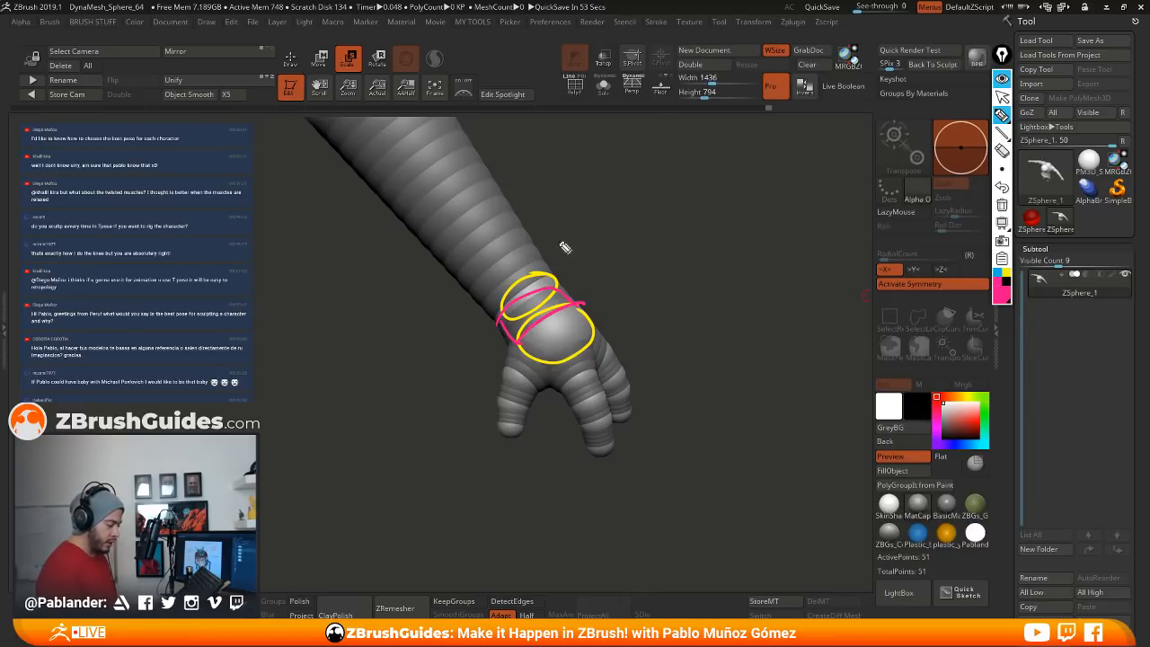
Step: Annotate an arrow from the Scale tool to the wrist link, loop the whole hand in pink, outline the palm in blue, and hide the annotations
{"action": "mouse_move", "coordinate": [361, 41]}
{"action": "left_mouse_down"}
{"action": "mouse_move", "coordinate": [538, 99]}
{"action": "mouse_move", "coordinate": [566, 288]}
{"action": "mouse_move", "coordinate": [576, 284]}
{"action": "left_mouse_up"}
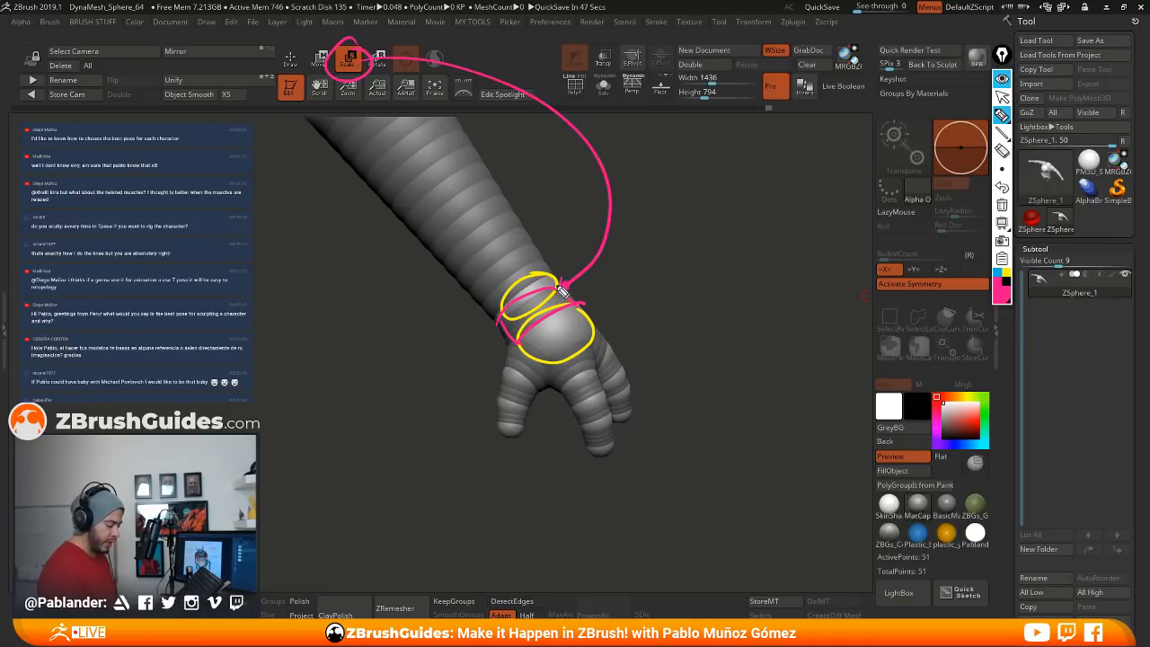
{"action": "mouse_move", "coordinate": [560, 288]}
{"action": "left_mouse_down"}
{"action": "mouse_move", "coordinate": [501, 318]}
{"action": "mouse_move", "coordinate": [629, 521]}
{"action": "mouse_move", "coordinate": [555, 285]}
{"action": "left_mouse_up"}
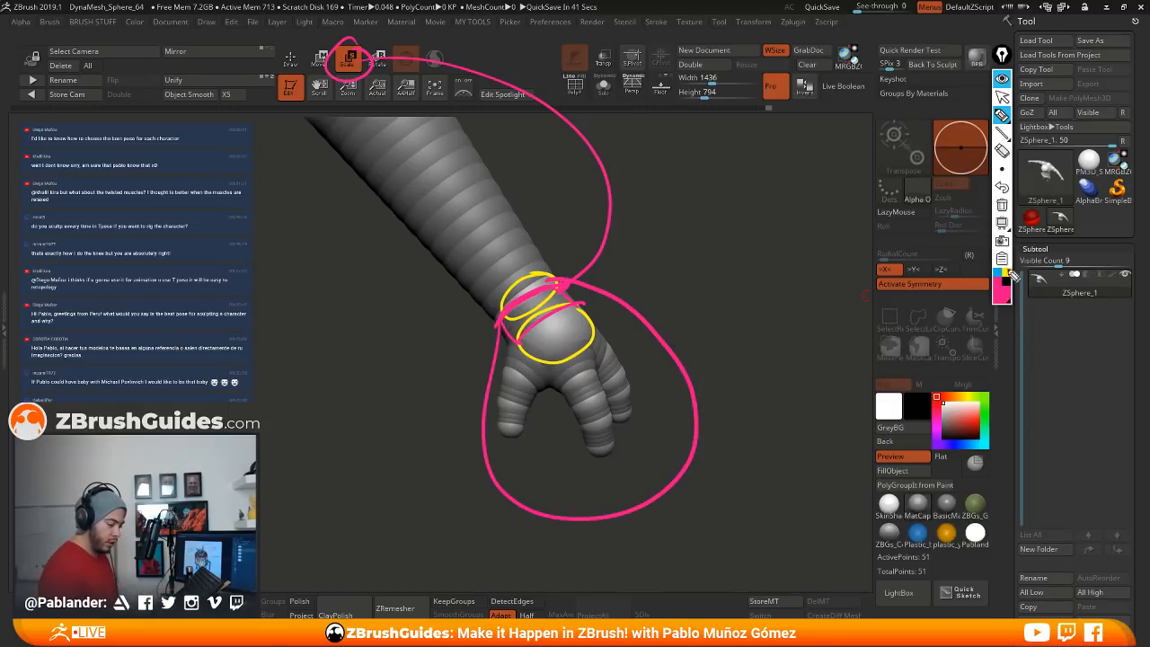
{"action": "left_click_drag", "start_coordinate": [571, 310], "coordinate": [593, 342]}
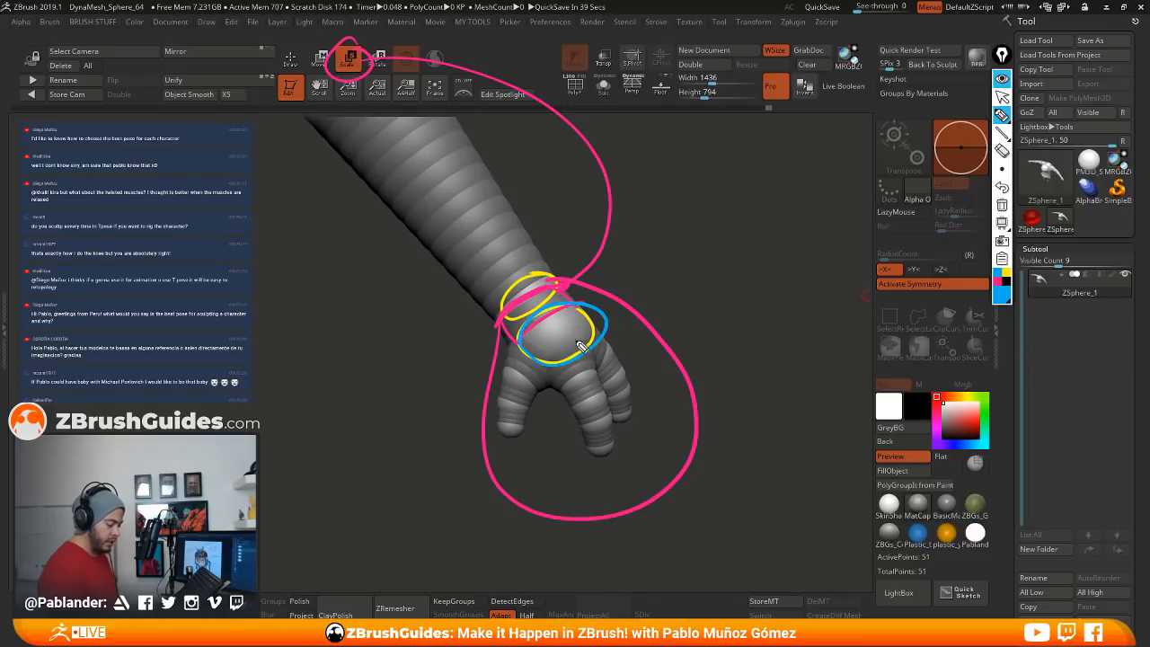
{"action": "mouse_move", "coordinate": [579, 284]}
{"action": "left_mouse_down"}
{"action": "mouse_move", "coordinate": [507, 350]}
{"action": "mouse_move", "coordinate": [624, 306]}
{"action": "mouse_move", "coordinate": [582, 297]}
{"action": "left_mouse_up"}
{"action": "left_click", "coordinate": [1002, 80]}
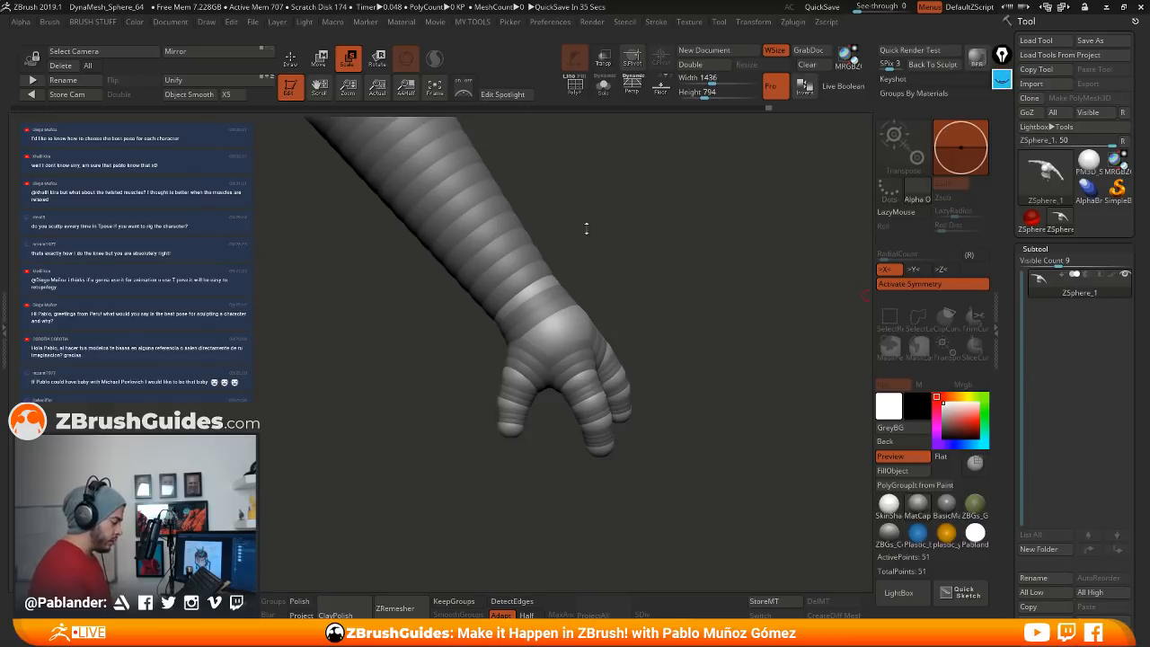
Step: Try different sizes for the palm ZSphere alone, and enlarge the whole hand by scaling the link between wrist and palm
{"action": "left_click_drag", "start_coordinate": [557, 306], "coordinate": [614, 365]}
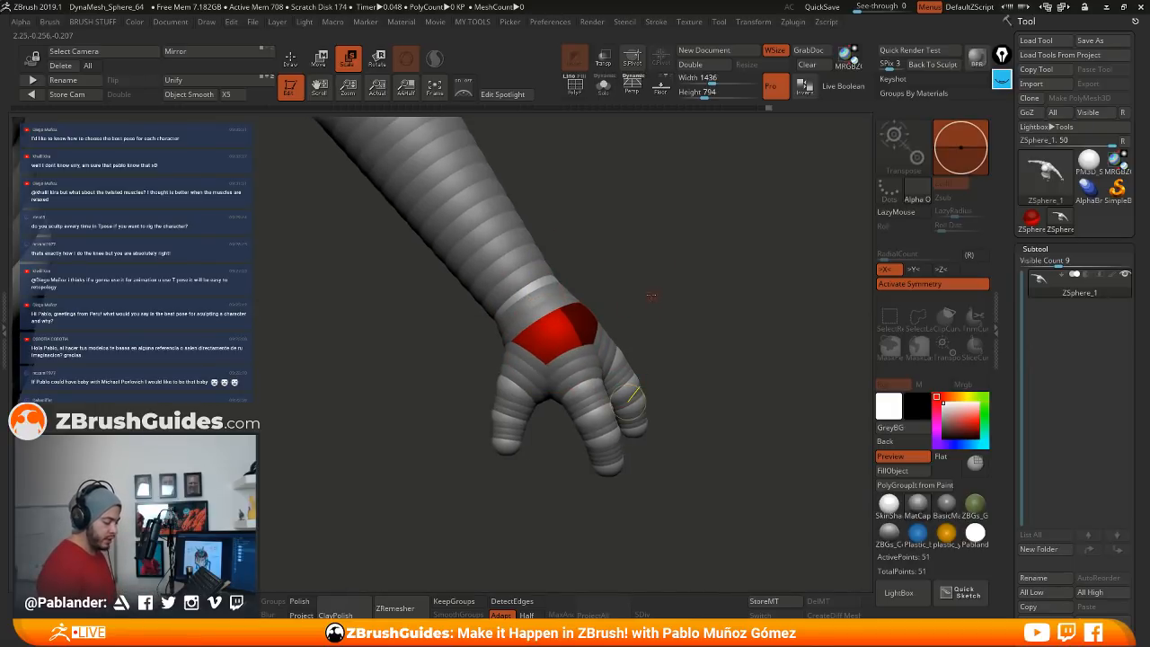
{"action": "key", "text": "a"}
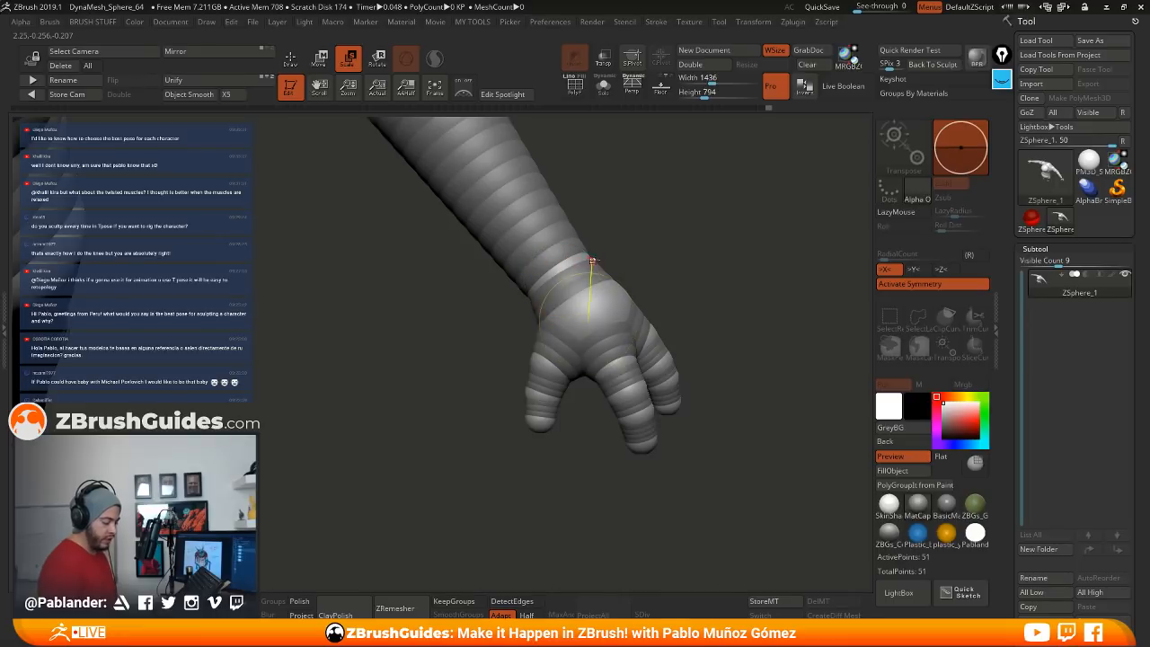
{"action": "key", "text": "a"}
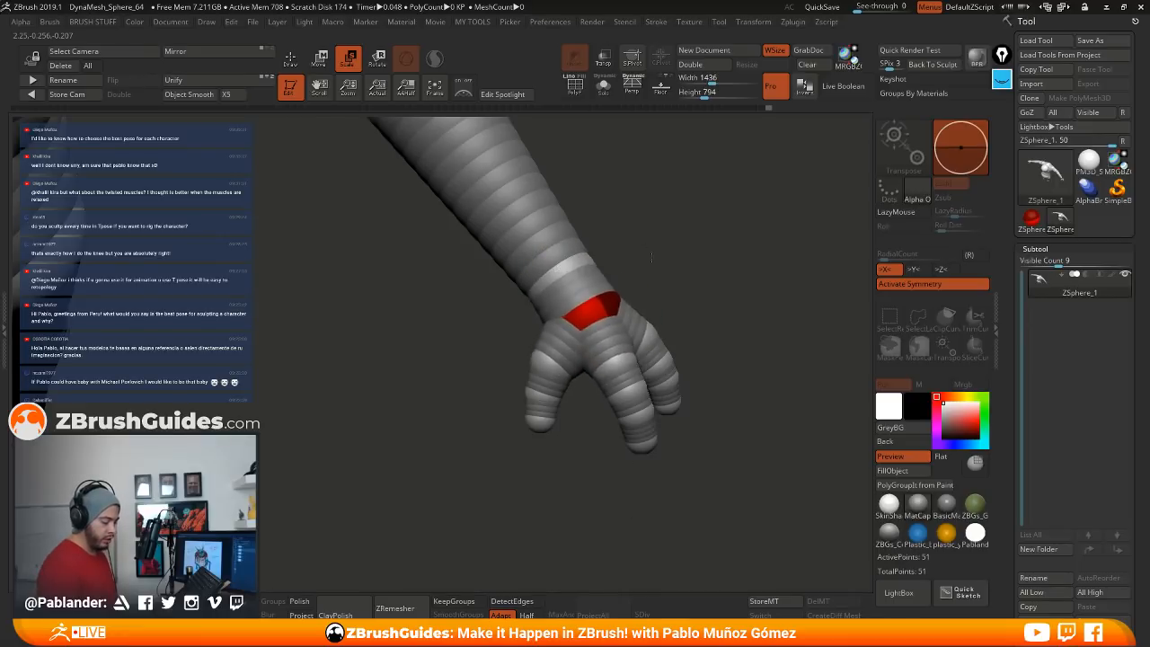
{"action": "key", "text": "a"}
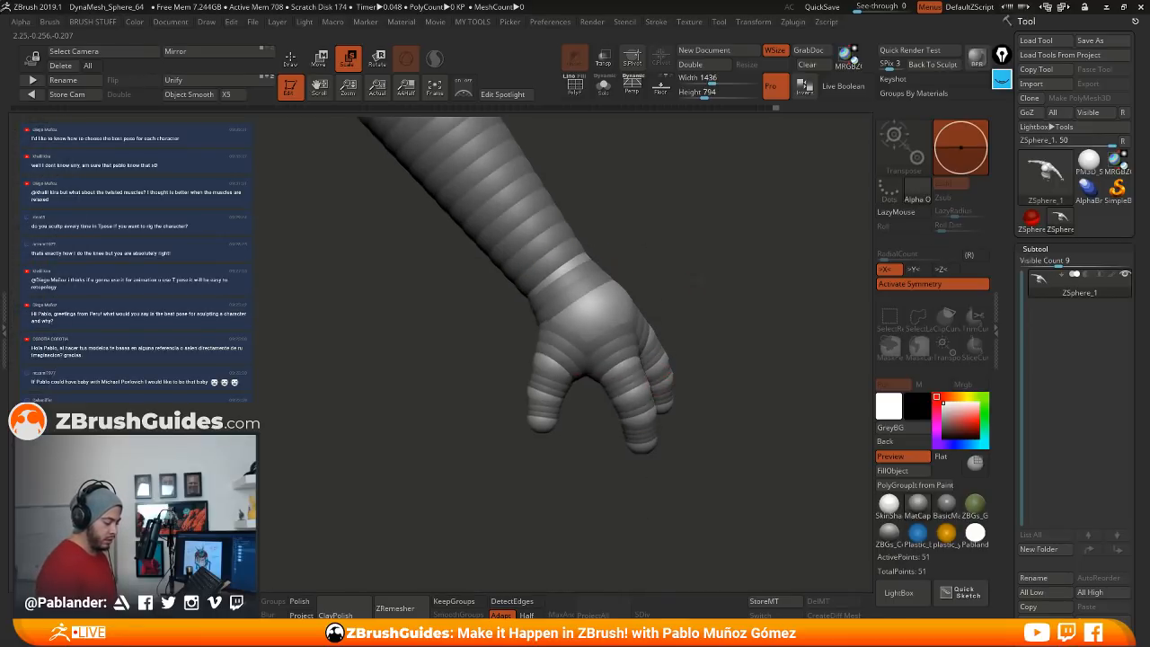
{"action": "key", "text": "a"}
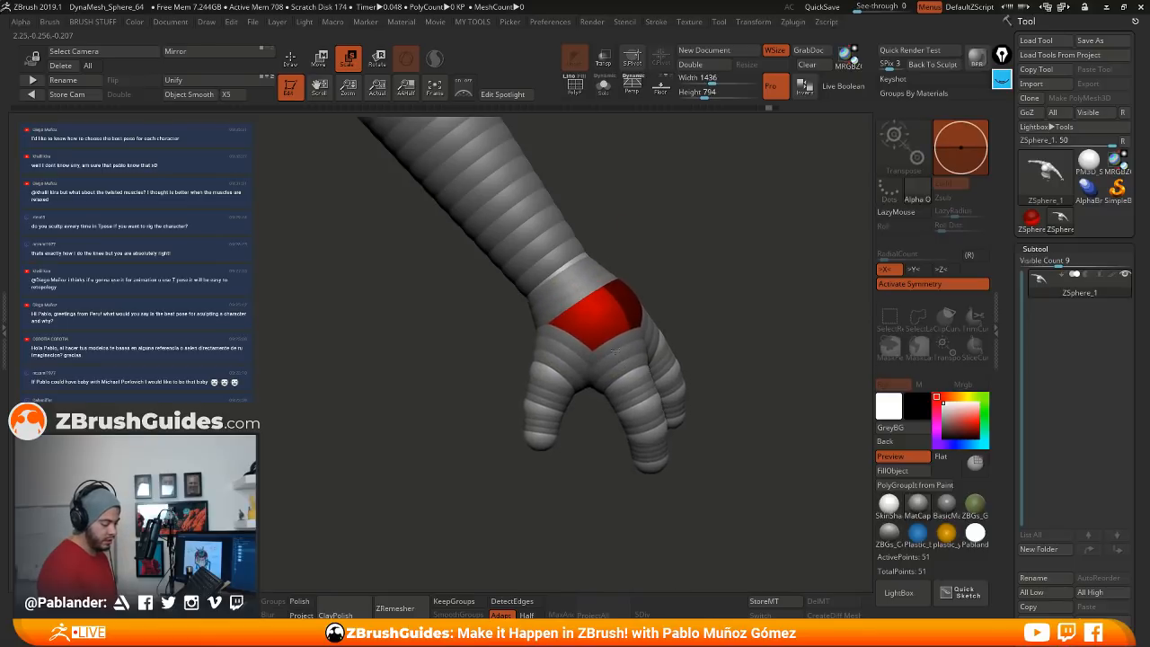
{"action": "left_click_drag", "start_coordinate": [710, 404], "coordinate": [631, 388], "text": "alt"}
{"action": "left_click_drag", "start_coordinate": [586, 303], "coordinate": [594, 234]}
{"action": "left_click_drag", "start_coordinate": [605, 421], "coordinate": [623, 346], "text": "alt"}
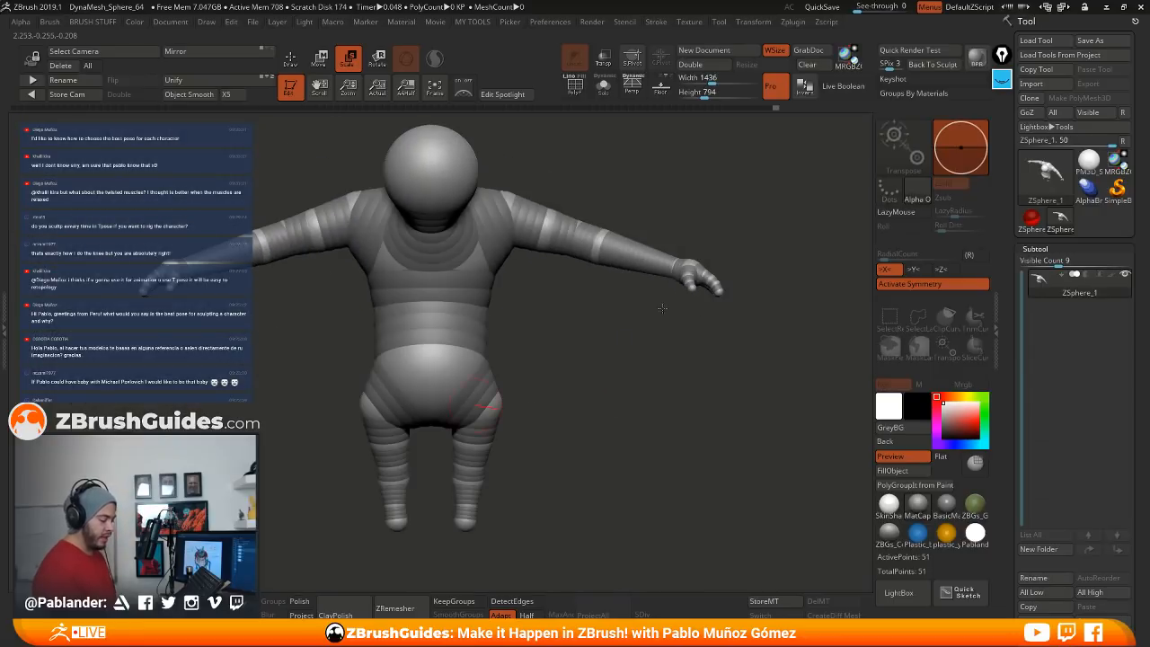
Step: Scale the hand down slightly against the full body, and lengthen the arm by scaling its upper-arm link
{"action": "left_click_drag", "start_coordinate": [688, 274], "coordinate": [680, 257]}
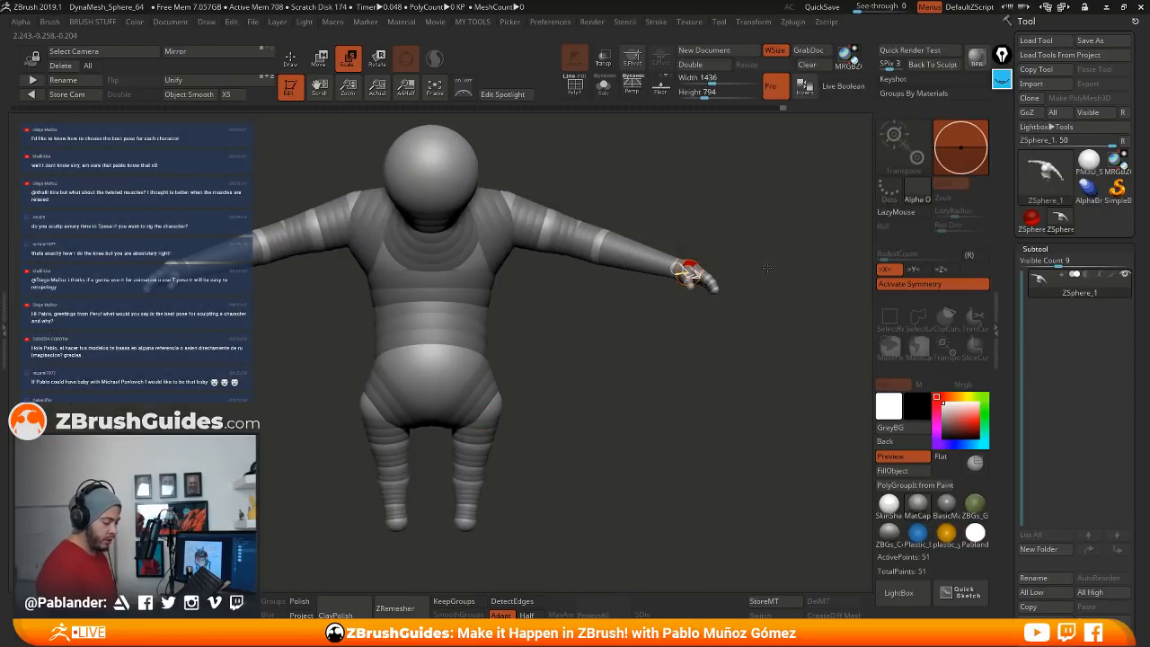
{"action": "left_click_drag", "start_coordinate": [545, 226], "coordinate": [431, 249]}
{"action": "left_click", "coordinate": [579, 237]}
{"action": "left_click", "coordinate": [601, 241]}
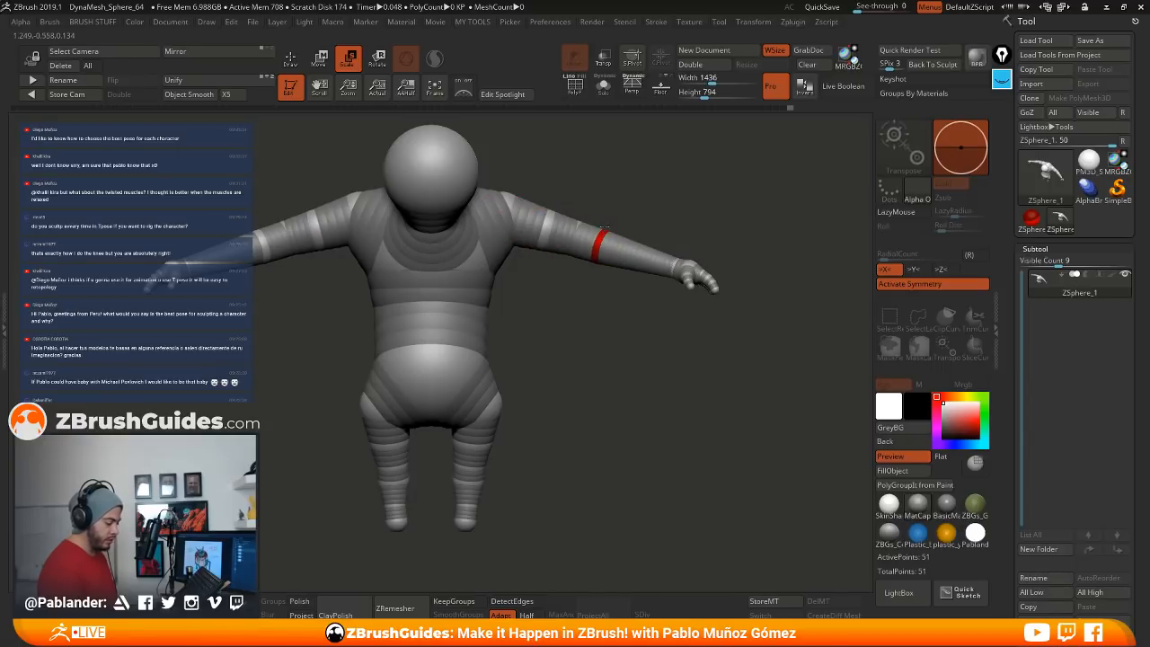
{"action": "left_click_drag", "start_coordinate": [680, 269], "coordinate": [668, 266]}
{"action": "mouse_move", "coordinate": [638, 303]}
{"action": "left_mouse_down", "text": "alt"}
{"action": "mouse_move", "coordinate": [685, 300]}
{"action": "mouse_move", "coordinate": [653, 301]}
{"action": "left_mouse_up", "text": "alt"}
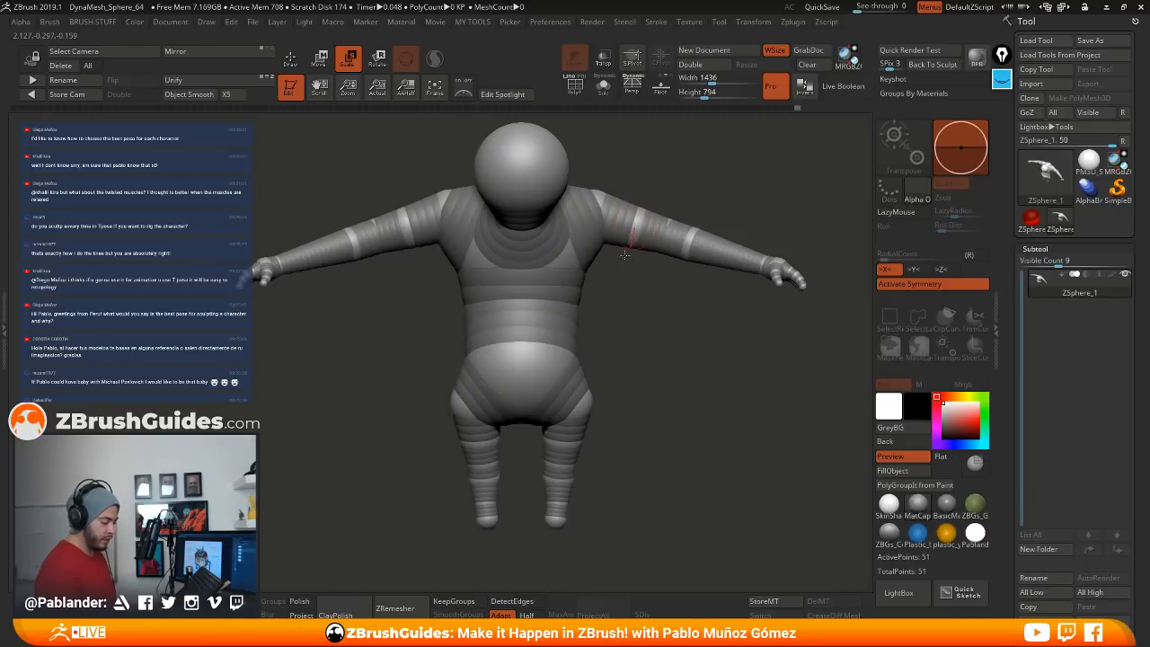
{"action": "mouse_move", "coordinate": [640, 226]}
{"action": "left_mouse_down"}
{"action": "mouse_move", "coordinate": [621, 296]}
{"action": "mouse_move", "coordinate": [624, 230]}
{"action": "left_mouse_up"}
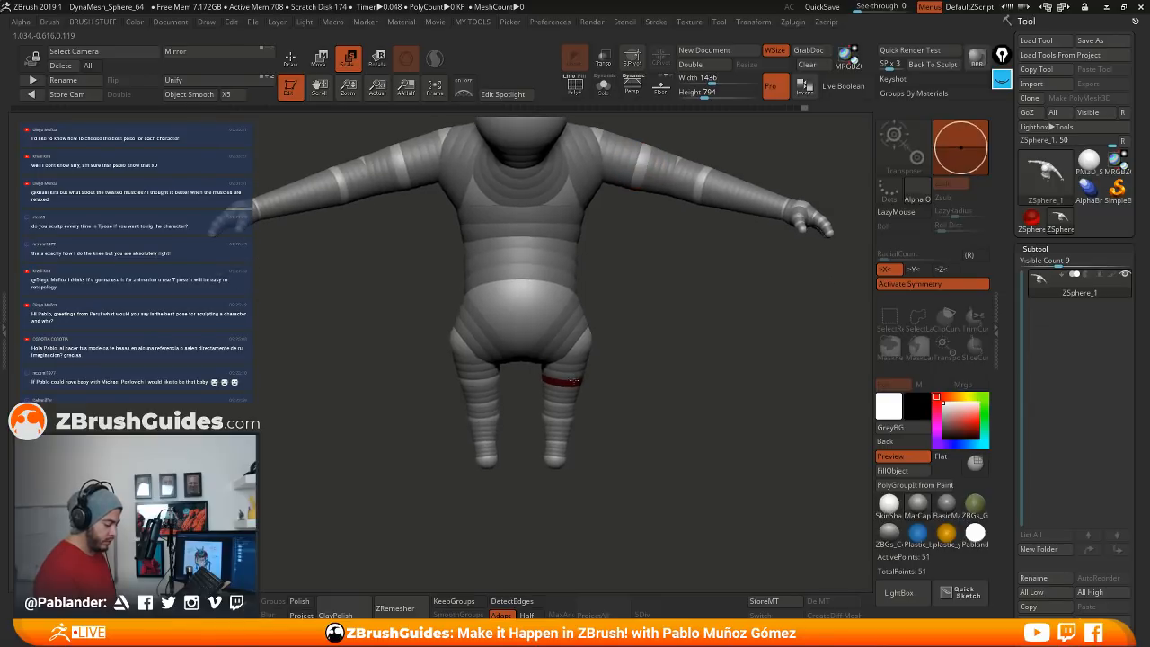
Step: Move the hip ZSpheres slightly inward to narrow the hips, checking the legs from the side and front
{"action": "left_click_drag", "start_coordinate": [645, 345], "coordinate": [634, 367], "text": "alt"}
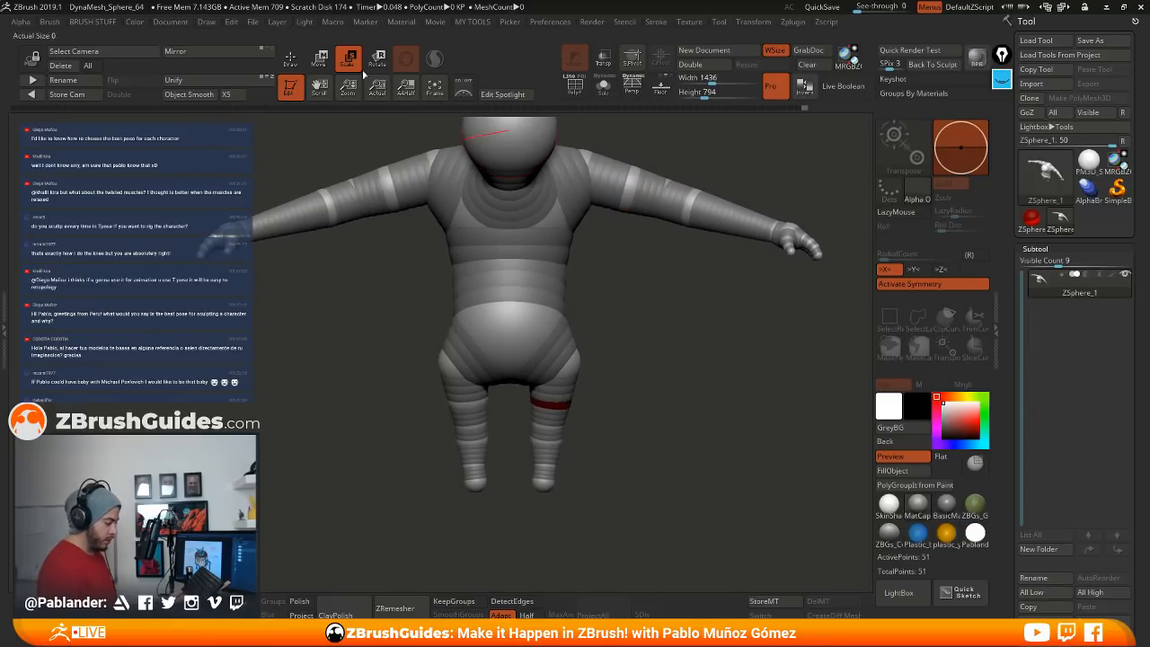
{"action": "key", "text": "w"}
{"action": "left_click_drag", "start_coordinate": [570, 363], "coordinate": [670, 344]}
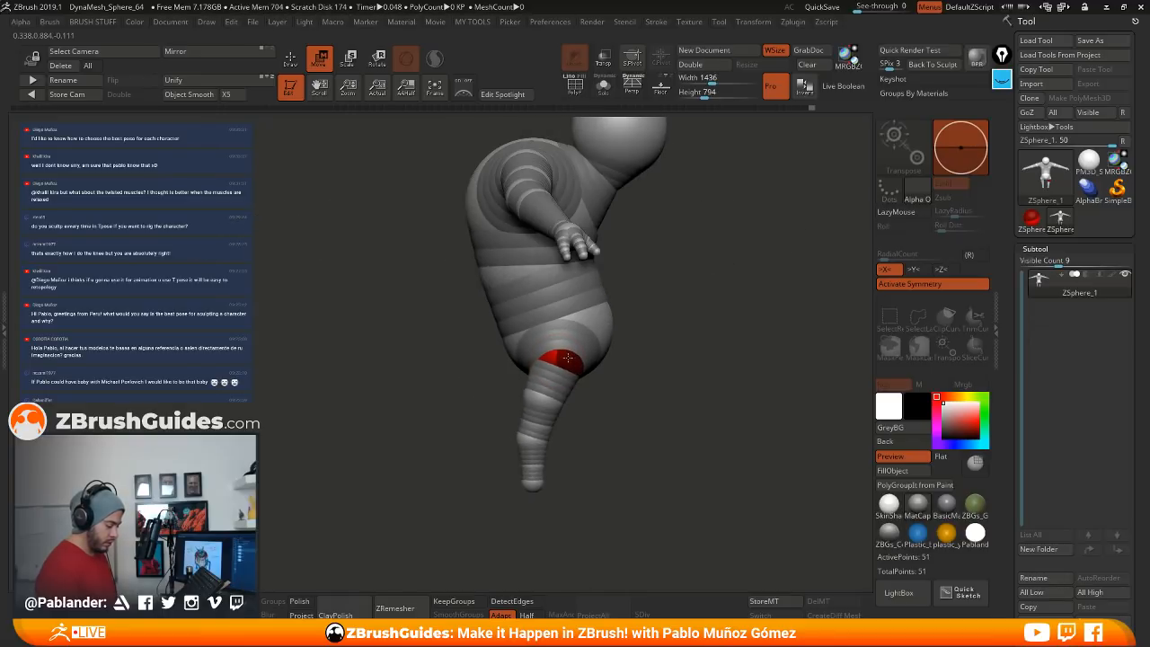
{"action": "left_click", "coordinate": [576, 285]}
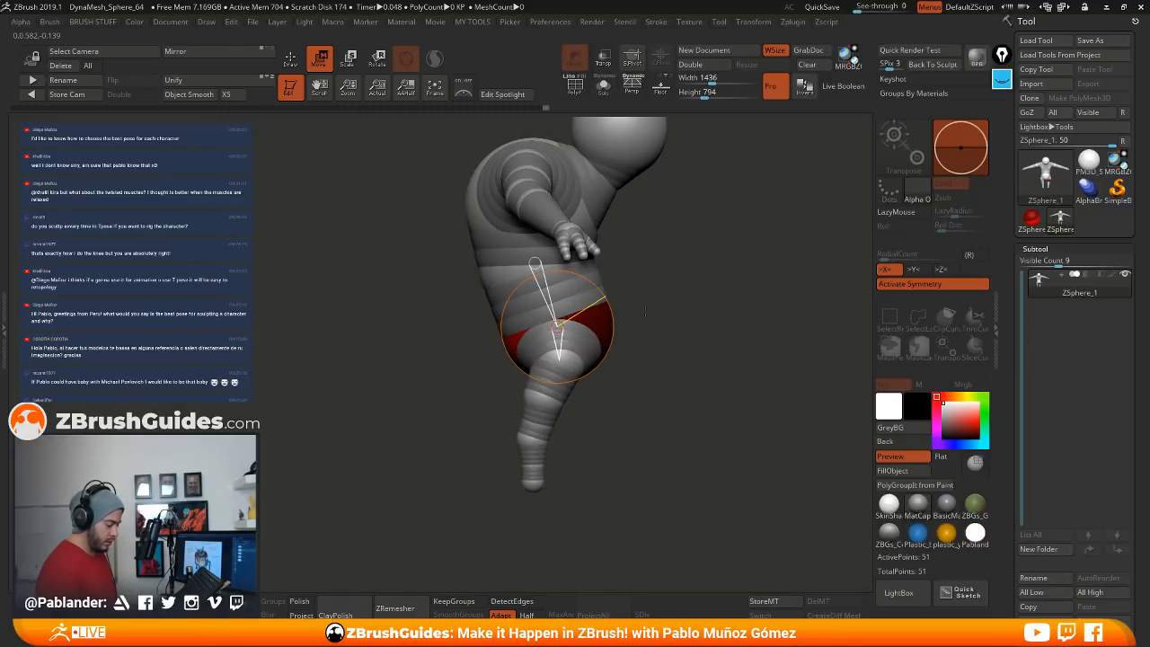
{"action": "mouse_move", "coordinate": [701, 386]}
{"action": "left_mouse_down", "text": "shift"}
{"action": "mouse_move", "coordinate": [638, 395]}
{"action": "mouse_move", "coordinate": [619, 384]}
{"action": "left_mouse_up", "text": "shift"}
{"action": "left_click_drag", "start_coordinate": [549, 460], "coordinate": [545, 461]}
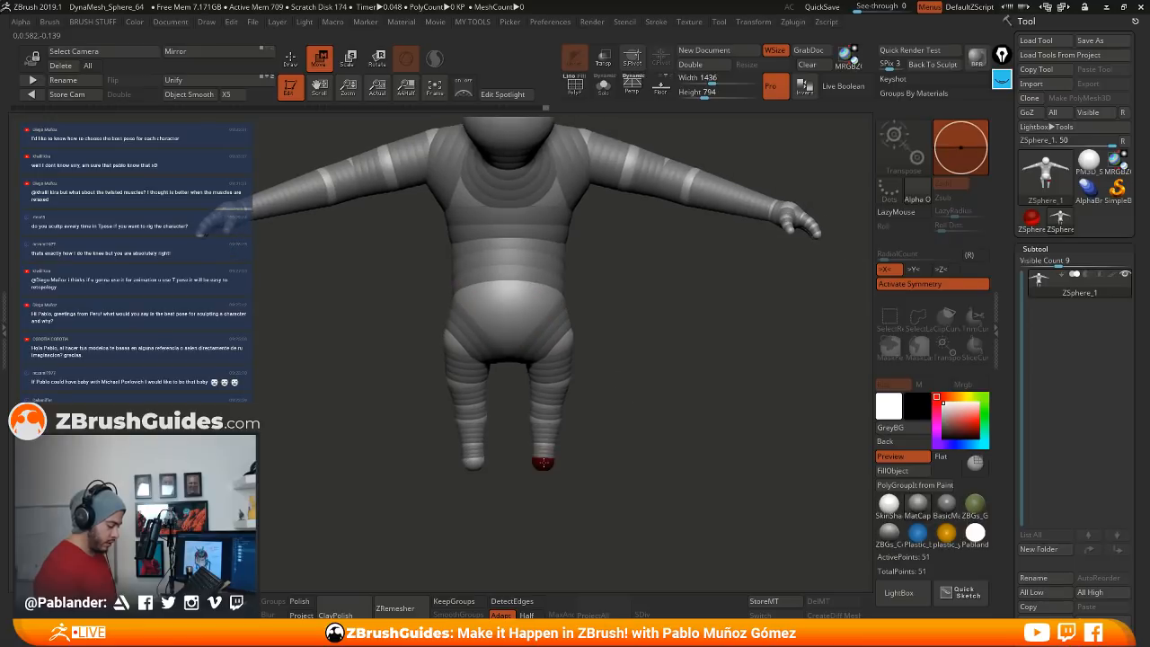
{"action": "mouse_move", "coordinate": [630, 341]}
{"action": "left_mouse_down", "text": "alt"}
{"action": "mouse_move", "coordinate": [648, 404]}
{"action": "mouse_move", "coordinate": [648, 381]}
{"action": "left_mouse_up", "text": "alt"}
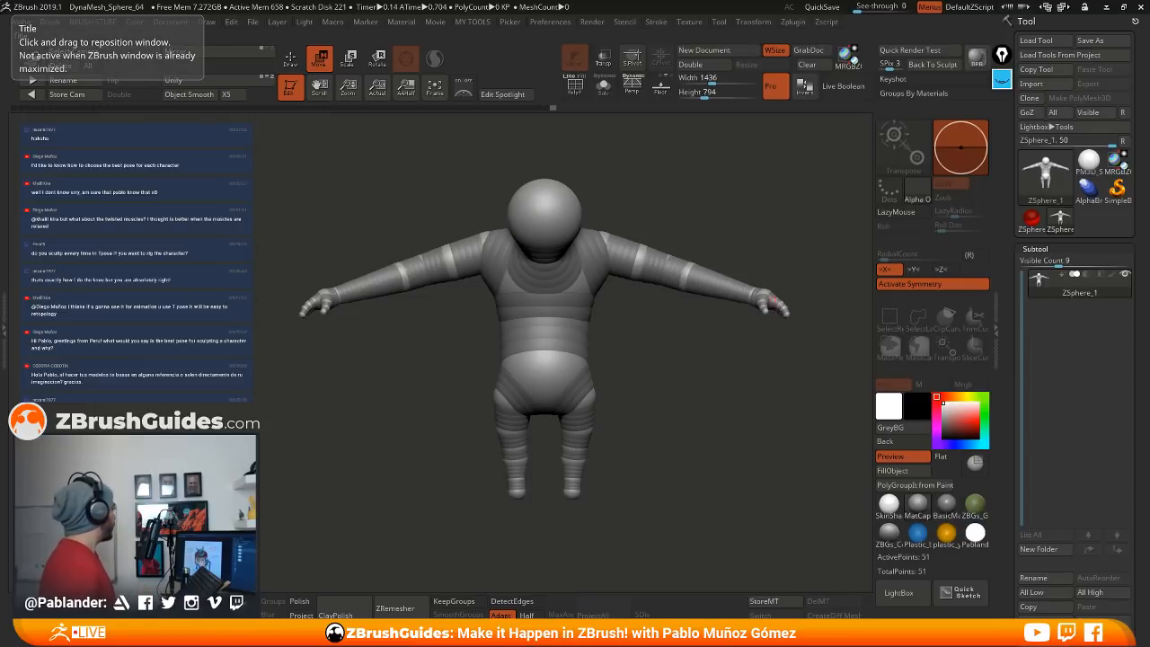
Step: Switch to Photoshop, merge Layers 2, 3 and 4 of the owl sketch into one layer, and toggle its visibility off and on
{"action": "mouse_move", "coordinate": [0, 144]}
{"action": "left_mouse_down"}
{"action": "mouse_move", "coordinate": [0, 194]}
{"action": "mouse_move", "coordinate": [187, 191]}
{"action": "mouse_move", "coordinate": [356, 3]}
{"action": "left_mouse_up"}
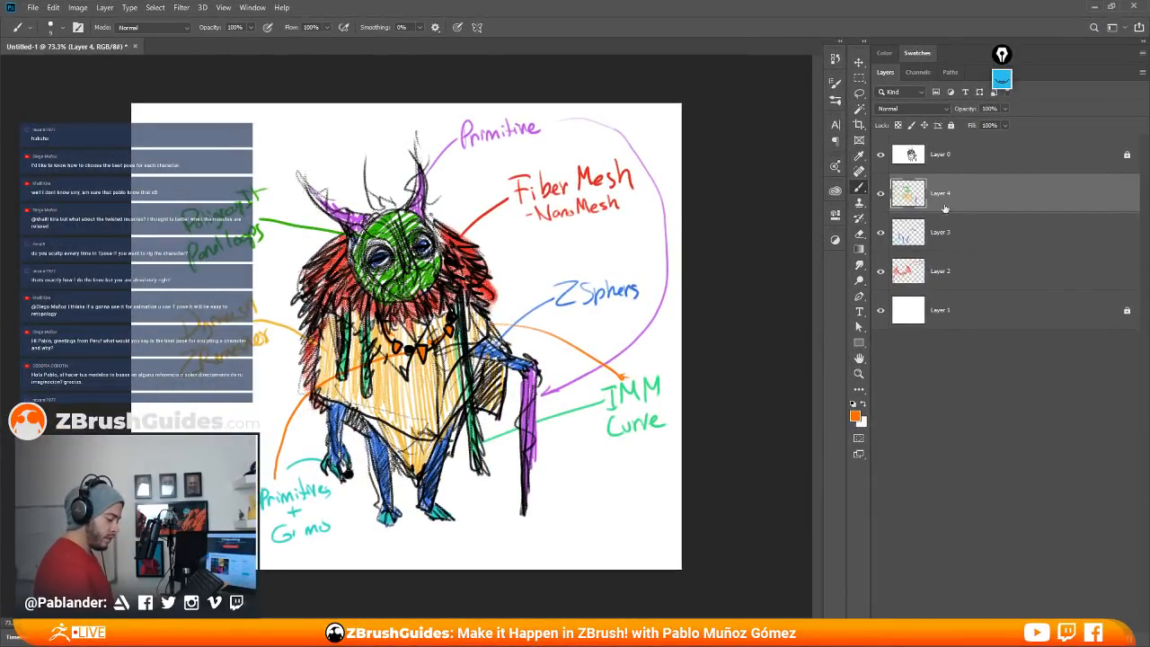
{"action": "left_click", "coordinate": [1038, 268]}
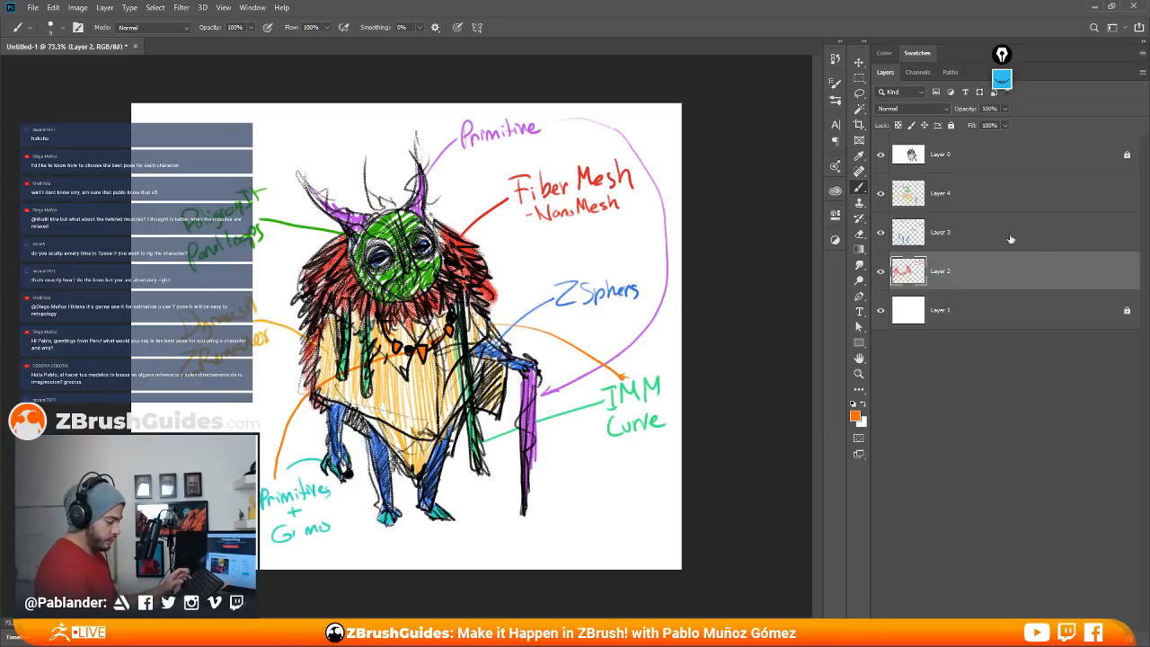
{"action": "left_click", "coordinate": [997, 193], "text": "shift"}
{"action": "key", "text": "ctrl+e"}
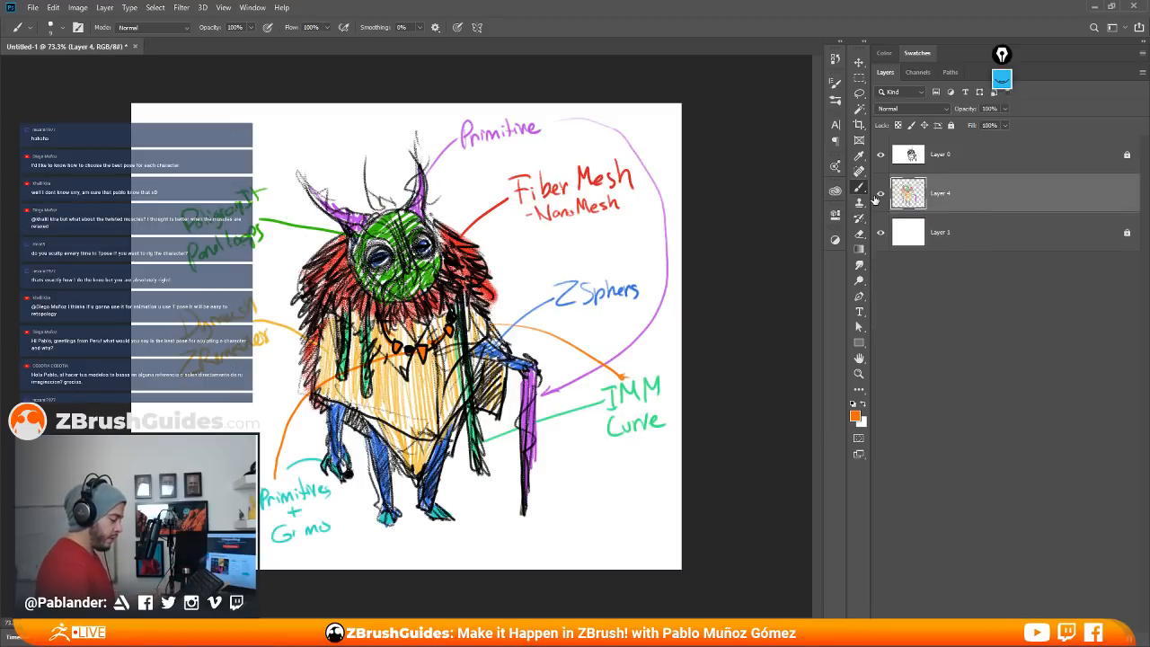
{"action": "left_click", "coordinate": [881, 193]}
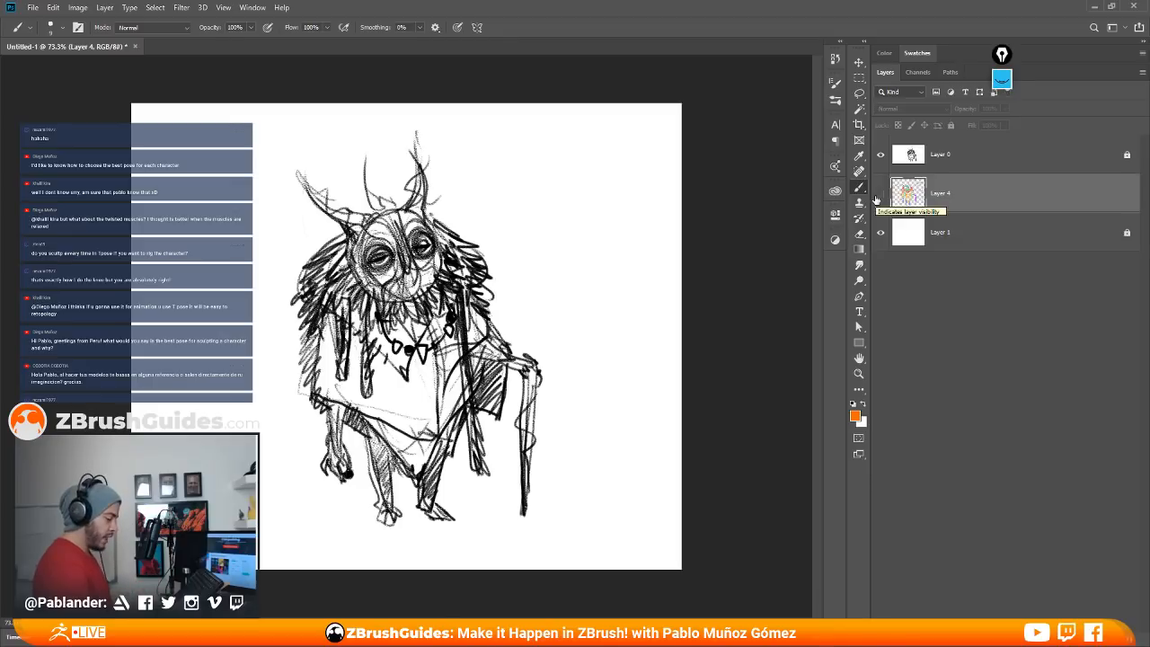
{"action": "left_click", "coordinate": [880, 194]}
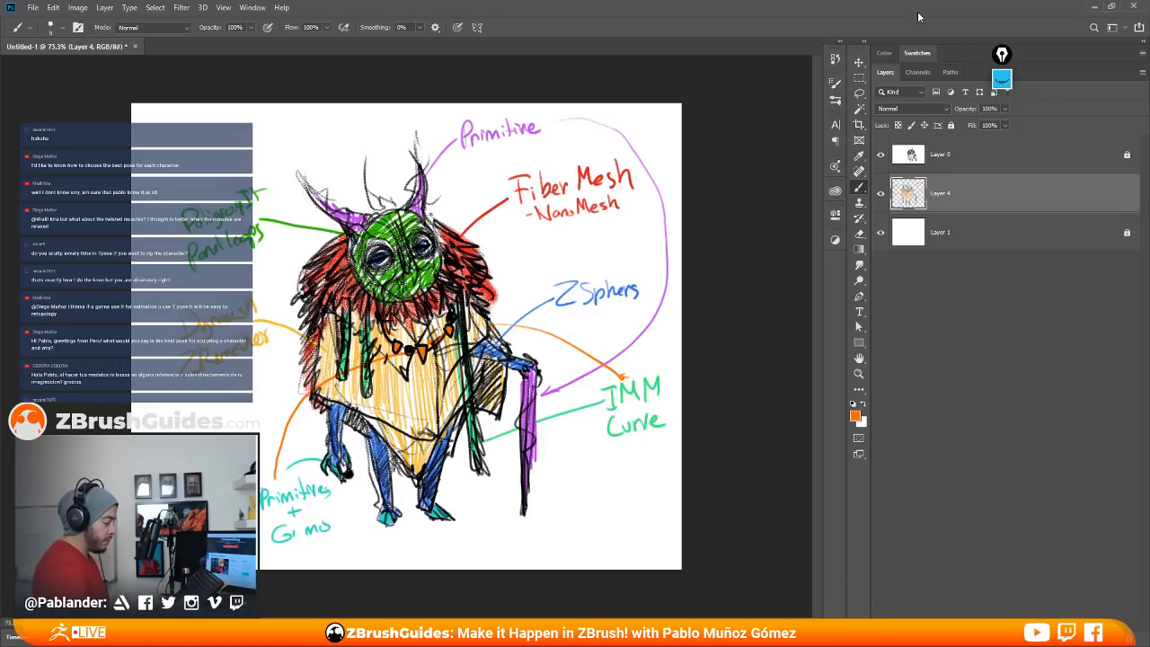
Step: Switch back to ZBrush and examine the ZSphere body's proportions from the front and a three-quarter angle
{"action": "left_click_drag", "start_coordinate": [890, 5], "coordinate": [2, 7]}
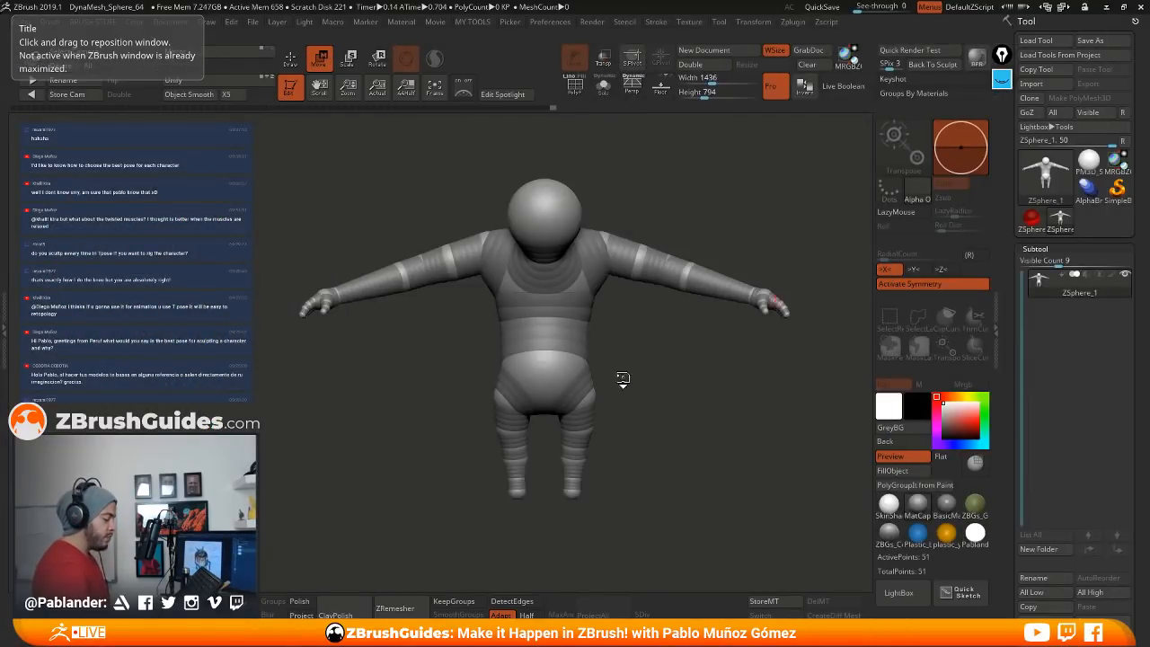
{"action": "left_click_drag", "start_coordinate": [622, 380], "coordinate": [644, 352]}
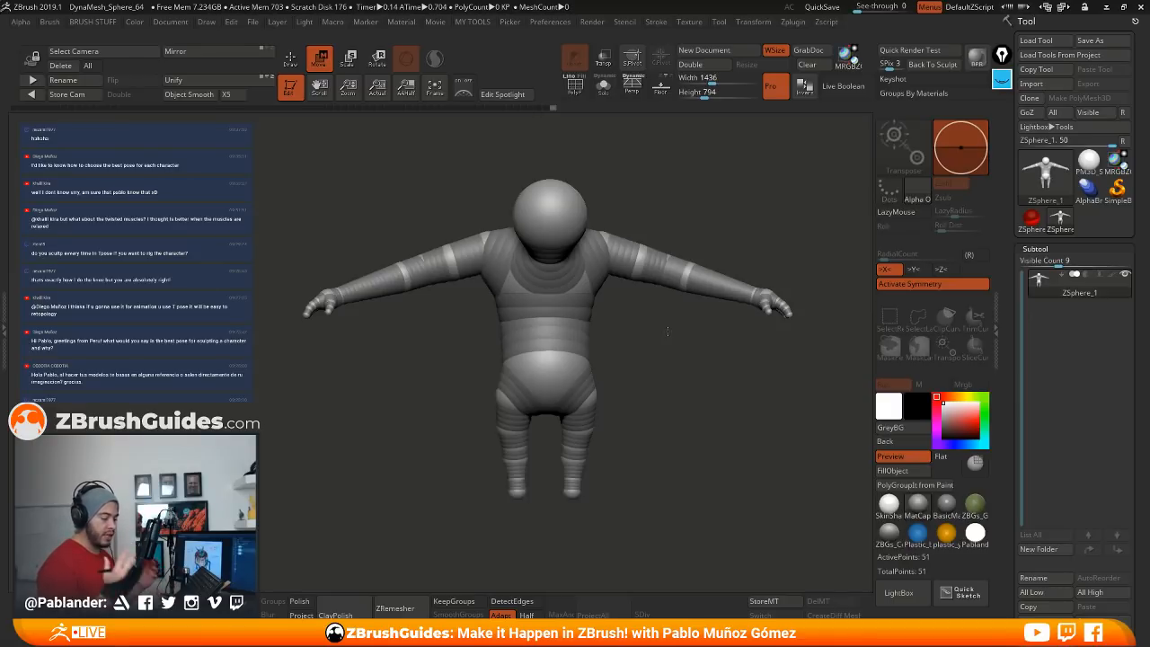
{"action": "left_click_drag", "start_coordinate": [667, 331], "coordinate": [653, 373]}
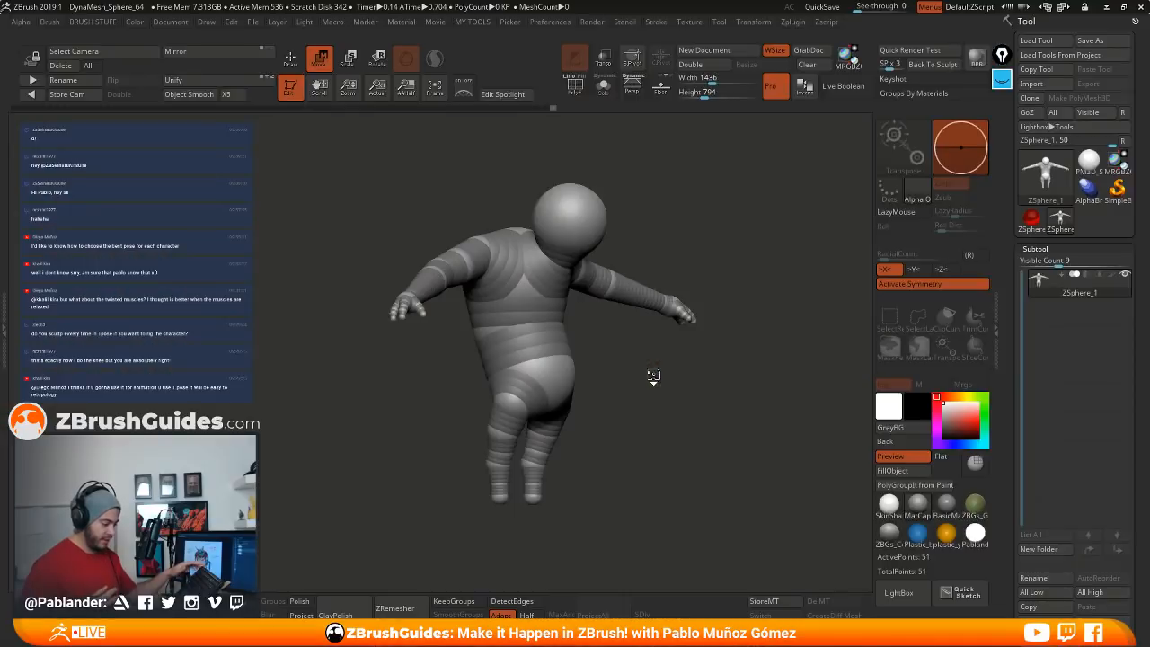
{"action": "left_click_drag", "start_coordinate": [665, 414], "coordinate": [667, 412]}
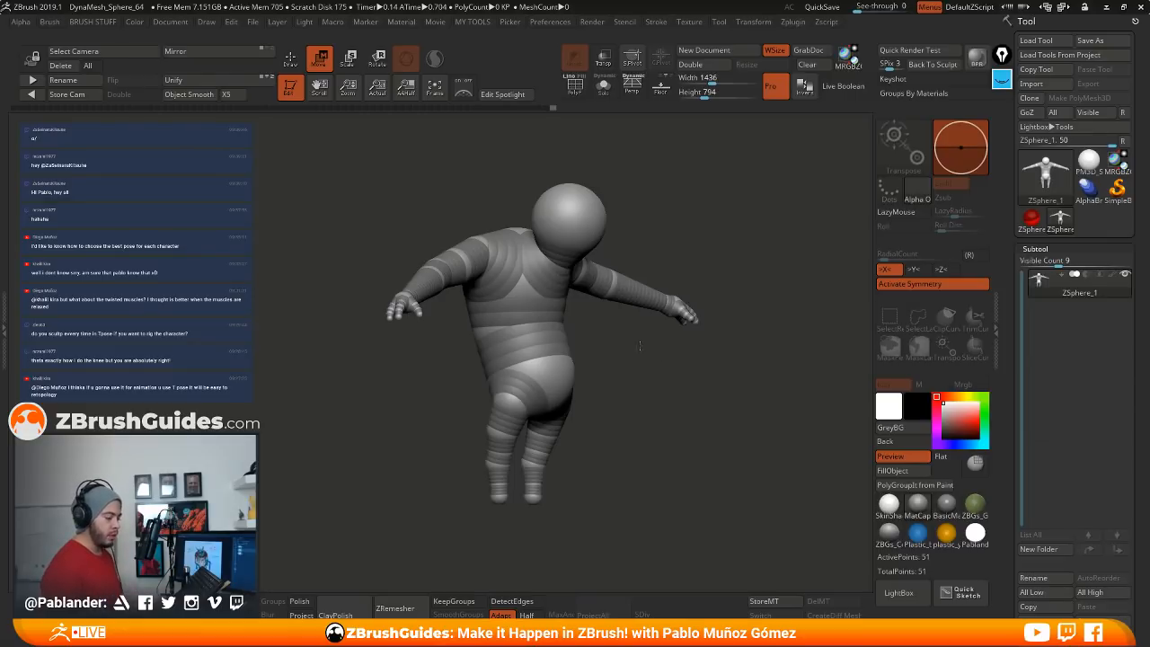
{"action": "left_click_drag", "start_coordinate": [655, 354], "coordinate": [641, 366]}
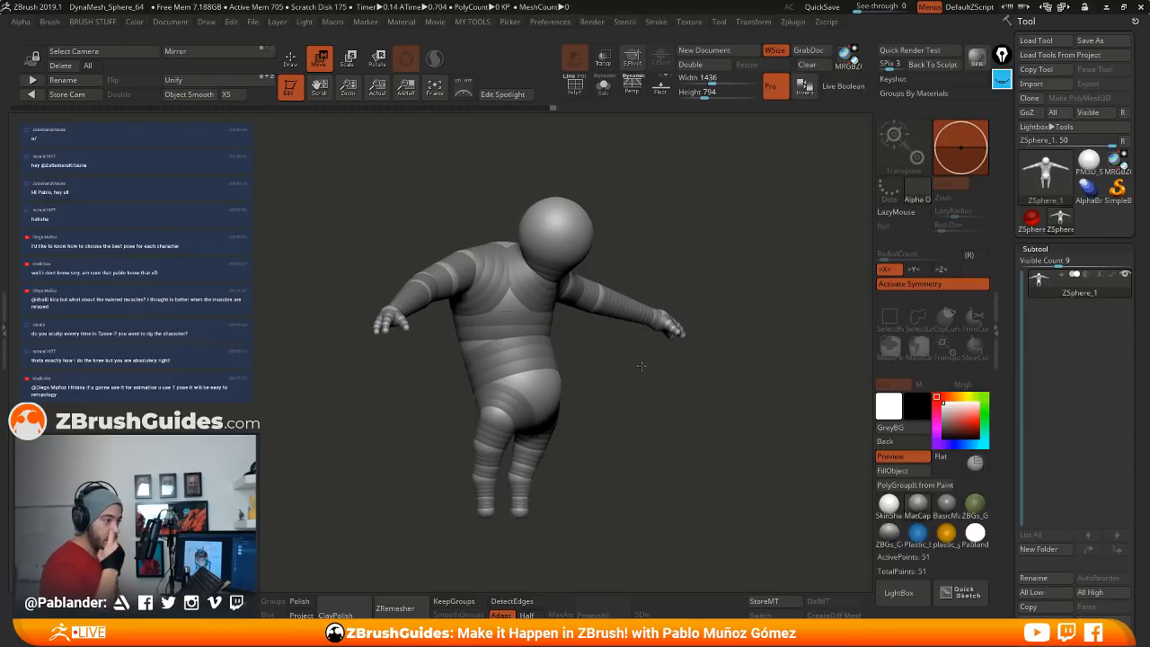
Step: Examine the ZSphere body from the front, closing in on the neck and shoulders and then on one arm
{"action": "mouse_move", "coordinate": [645, 421]}
{"action": "left_mouse_down"}
{"action": "mouse_move", "coordinate": [620, 422]}
{"action": "mouse_move", "coordinate": [636, 426]}
{"action": "left_mouse_up"}
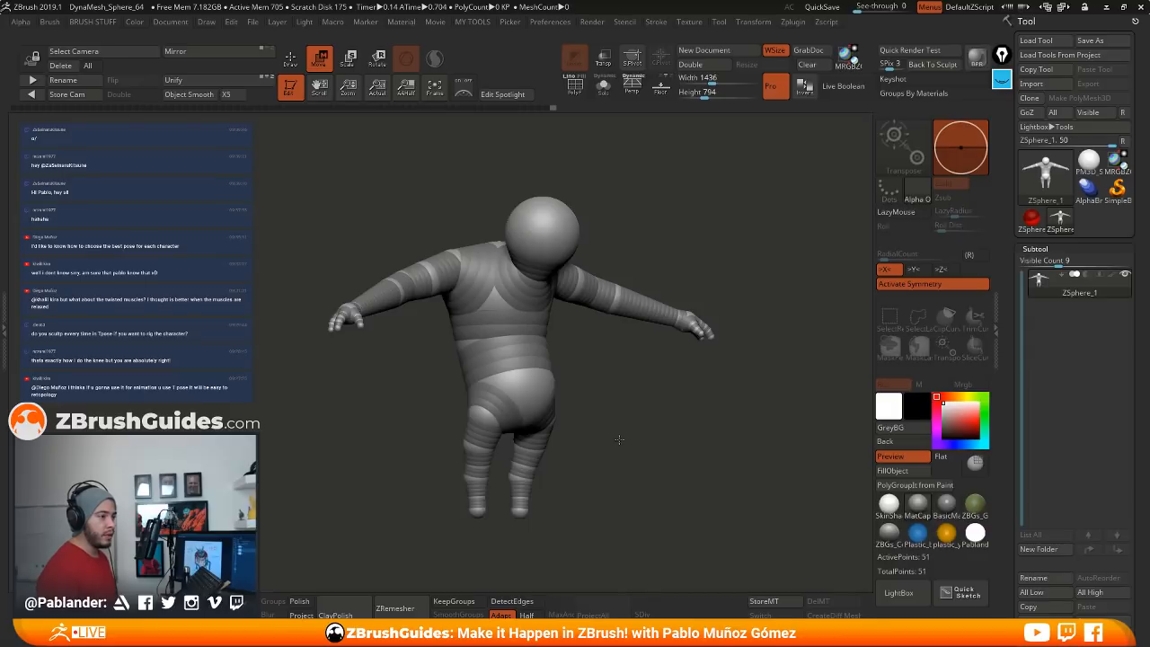
{"action": "left_click_drag", "start_coordinate": [619, 439], "coordinate": [614, 434]}
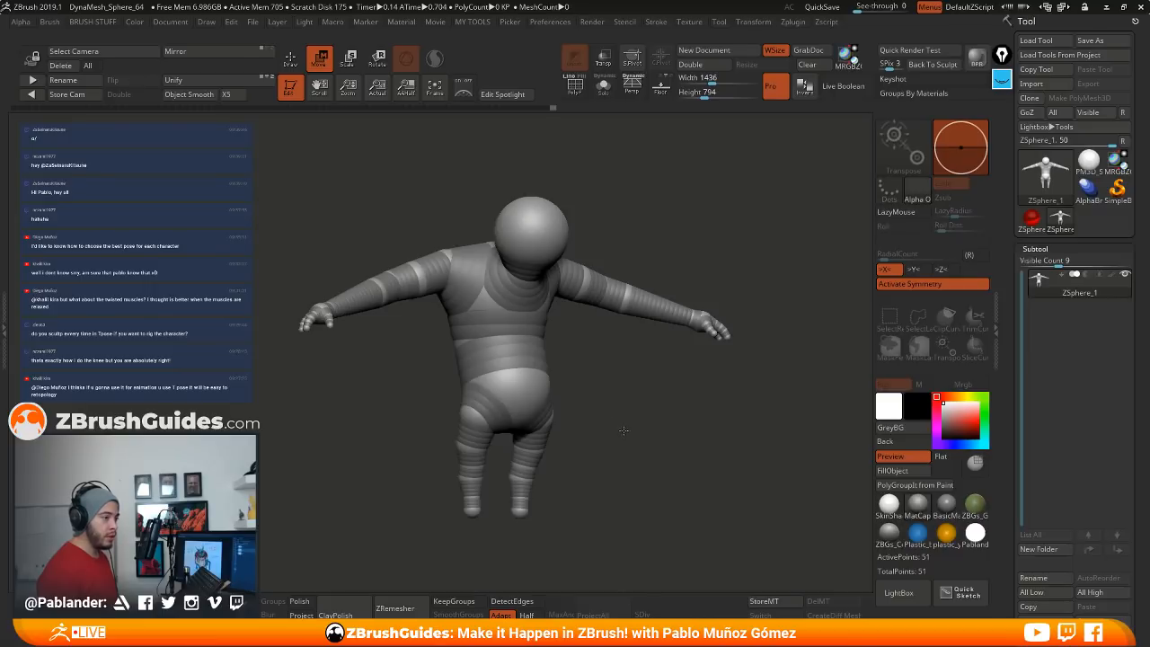
{"action": "left_click_drag", "start_coordinate": [625, 433], "coordinate": [613, 427]}
{"action": "left_click_drag", "start_coordinate": [616, 379], "coordinate": [593, 372], "text": "alt"}
{"action": "left_click_drag", "start_coordinate": [512, 355], "coordinate": [672, 341], "text": "alt"}
{"action": "left_click_drag", "start_coordinate": [541, 304], "coordinate": [551, 267]}
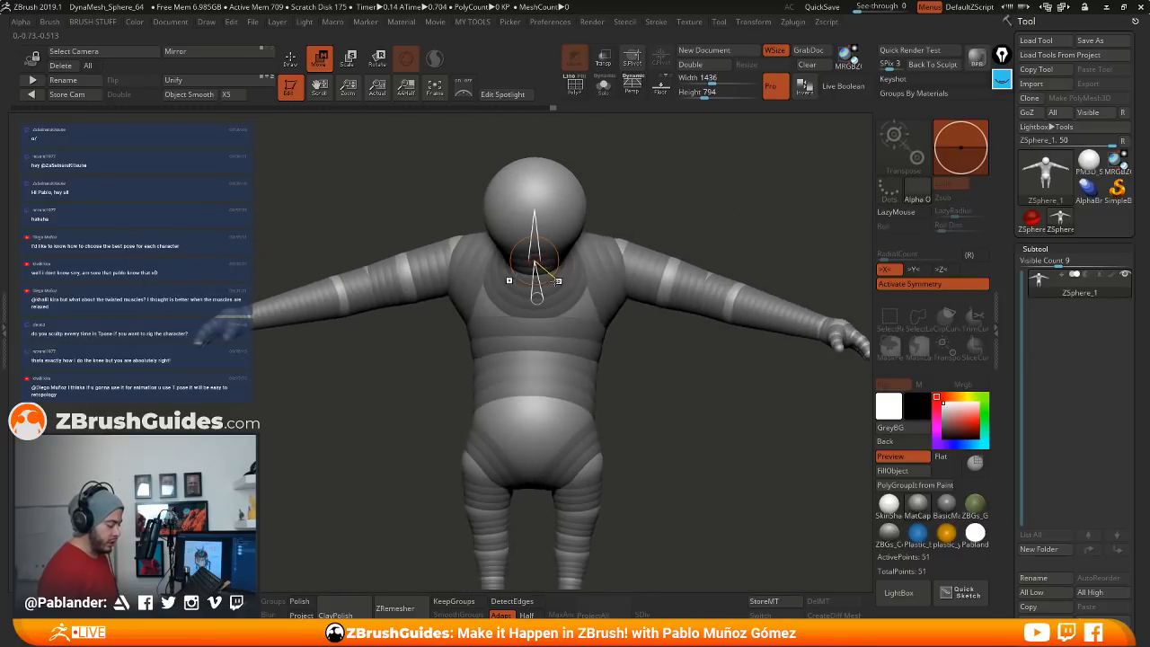
{"action": "left_click_drag", "start_coordinate": [458, 303], "coordinate": [581, 302], "text": "alt"}
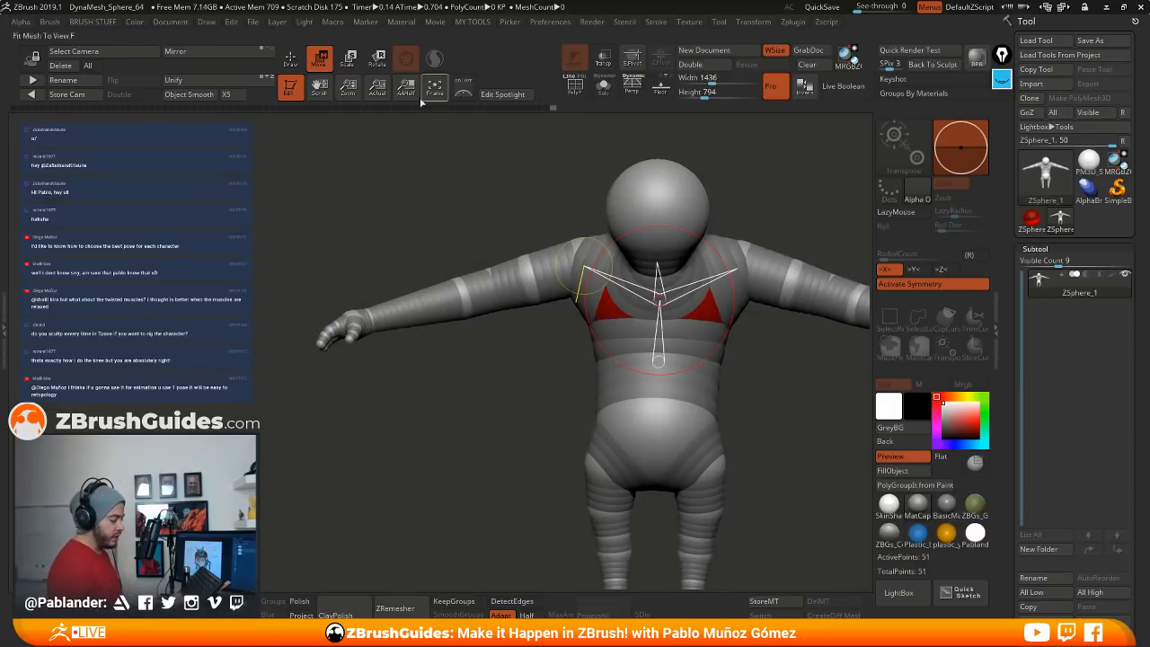
{"action": "left_click", "coordinate": [351, 63]}
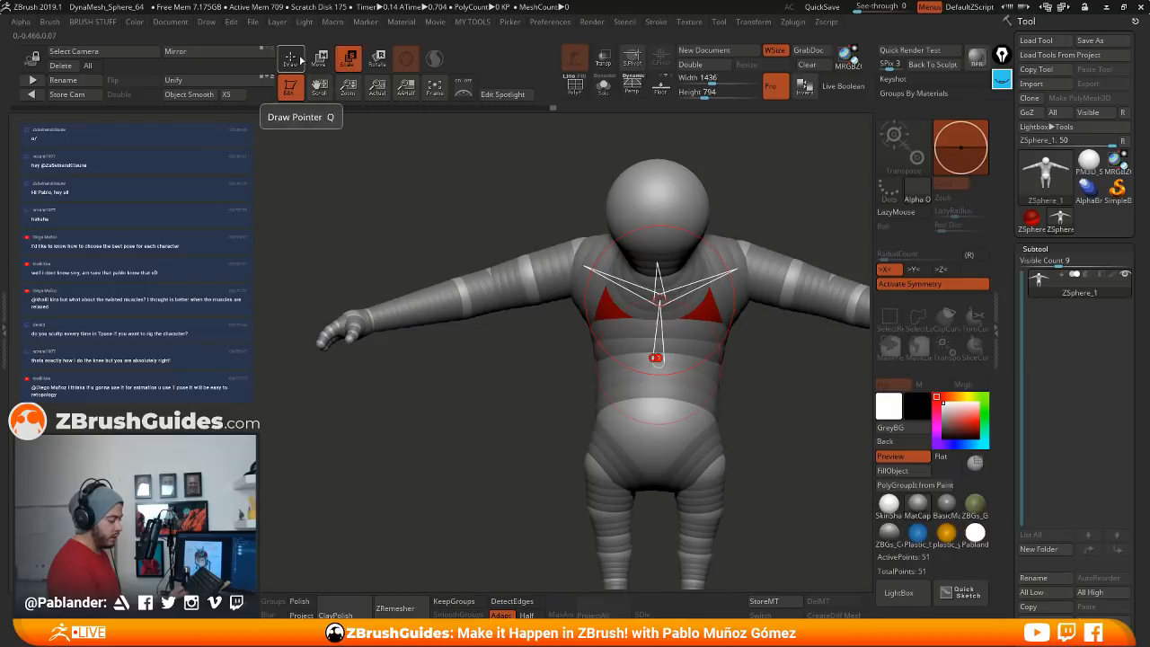
{"action": "left_click", "coordinate": [292, 62]}
{"action": "left_click", "coordinate": [319, 60]}
{"action": "mouse_move", "coordinate": [644, 209]}
{"action": "right_mouse_down", "text": "alt"}
{"action": "mouse_move", "coordinate": [706, 193]}
{"action": "mouse_move", "coordinate": [677, 208]}
{"action": "mouse_move", "coordinate": [703, 189]}
{"action": "right_mouse_up", "text": "alt"}
Step: Clear the old screen annotations, hatch the upper arm in yellow and mark the forearm's upper side in blue
{"action": "left_click", "coordinate": [1002, 82]}
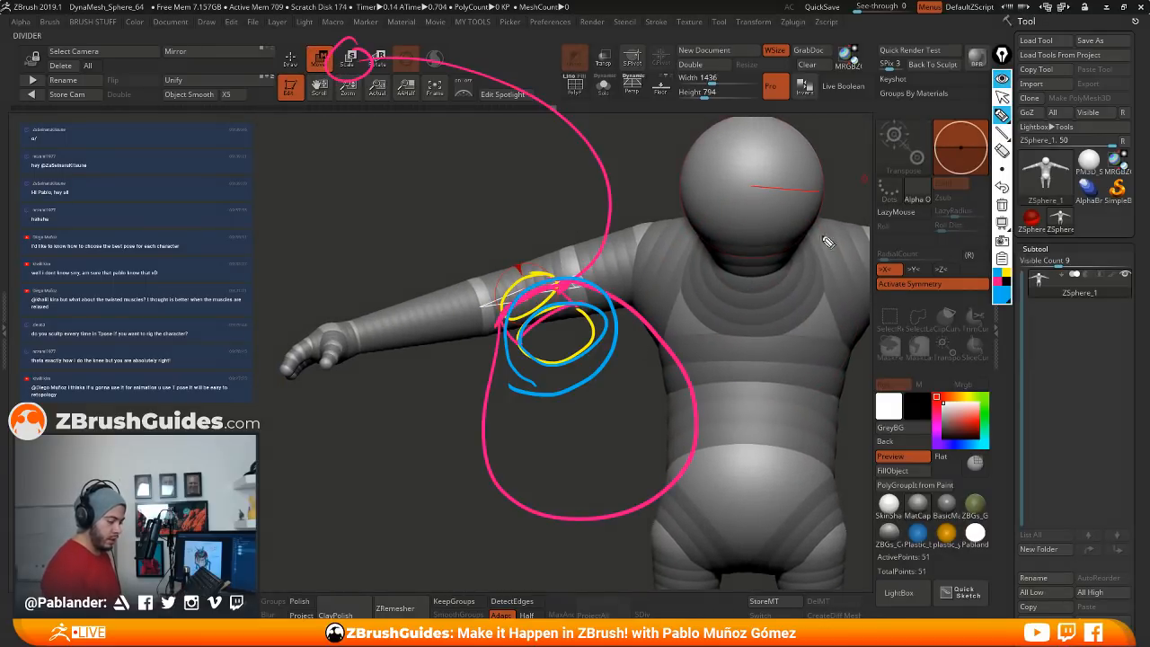
{"action": "left_click", "coordinate": [1002, 205]}
{"action": "left_click", "coordinate": [1008, 276]}
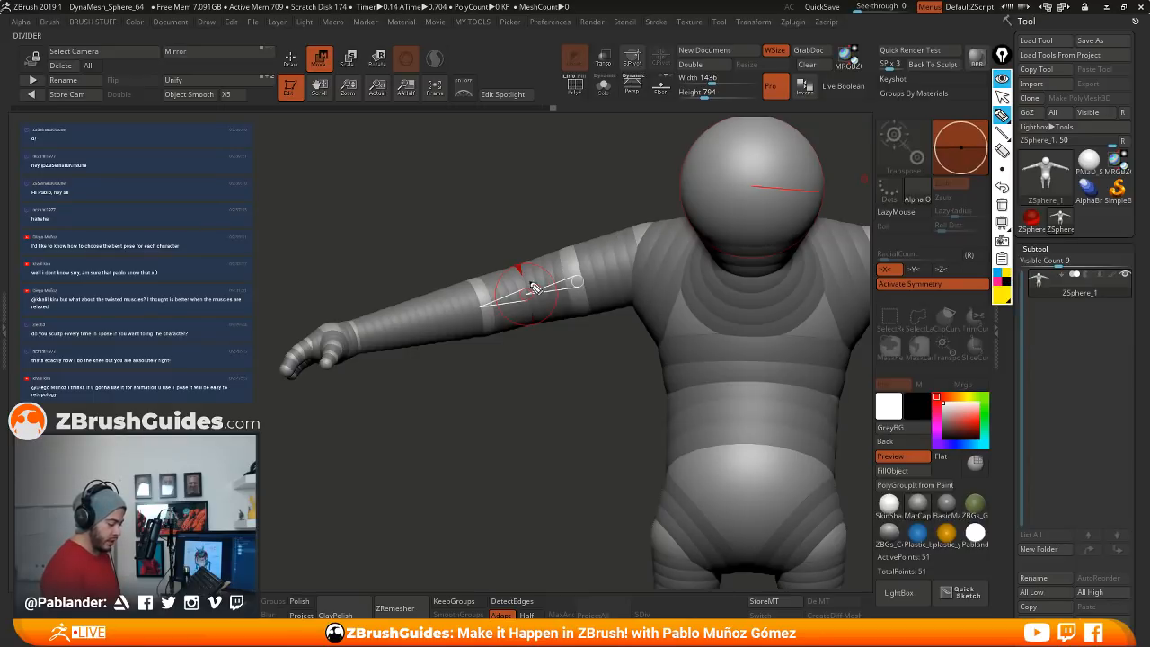
{"action": "mouse_move", "coordinate": [530, 279]}
{"action": "left_mouse_down"}
{"action": "mouse_move", "coordinate": [618, 252]}
{"action": "mouse_move", "coordinate": [636, 262]}
{"action": "mouse_move", "coordinate": [641, 297]}
{"action": "mouse_move", "coordinate": [543, 315]}
{"action": "mouse_move", "coordinate": [539, 287]}
{"action": "mouse_move", "coordinate": [564, 271]}
{"action": "mouse_move", "coordinate": [568, 284]}
{"action": "mouse_move", "coordinate": [596, 280]}
{"action": "mouse_move", "coordinate": [620, 297]}
{"action": "mouse_move", "coordinate": [643, 279]}
{"action": "mouse_move", "coordinate": [611, 258]}
{"action": "mouse_move", "coordinate": [630, 270]}
{"action": "mouse_move", "coordinate": [602, 258]}
{"action": "mouse_move", "coordinate": [568, 269]}
{"action": "left_mouse_up"}
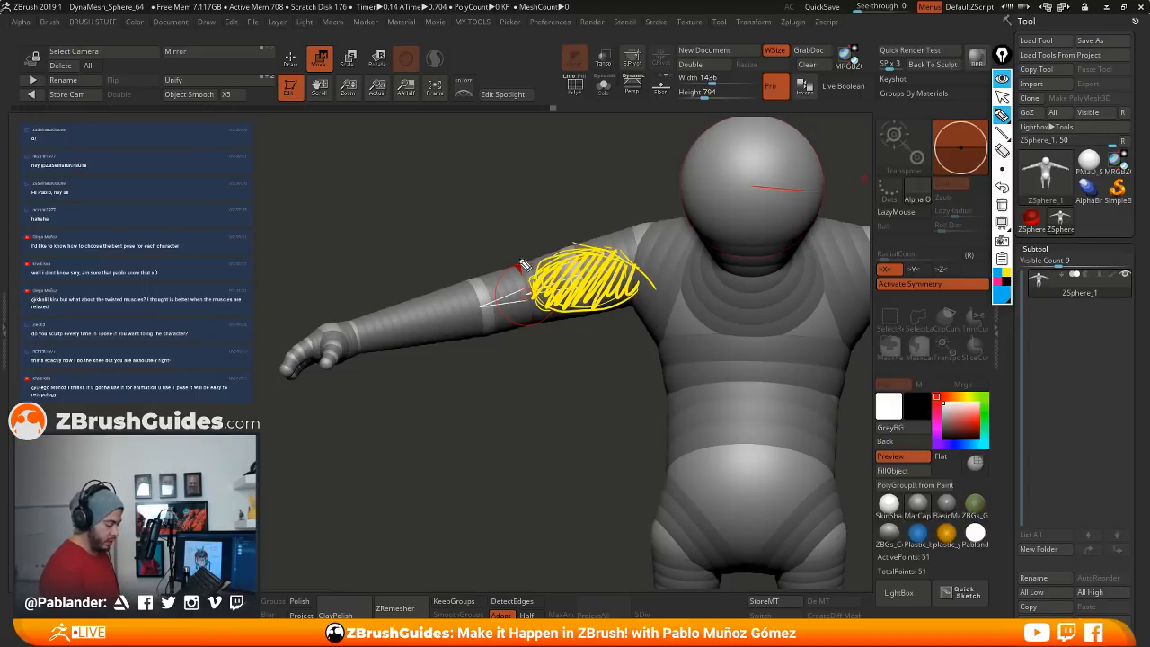
{"action": "mouse_move", "coordinate": [339, 357]}
{"action": "left_mouse_down"}
{"action": "mouse_move", "coordinate": [347, 348]}
{"action": "mouse_move", "coordinate": [321, 340]}
{"action": "mouse_move", "coordinate": [536, 272]}
{"action": "mouse_move", "coordinate": [424, 303]}
{"action": "mouse_move", "coordinate": [362, 341]}
{"action": "mouse_move", "coordinate": [422, 300]}
{"action": "mouse_move", "coordinate": [522, 271]}
{"action": "left_mouse_up"}
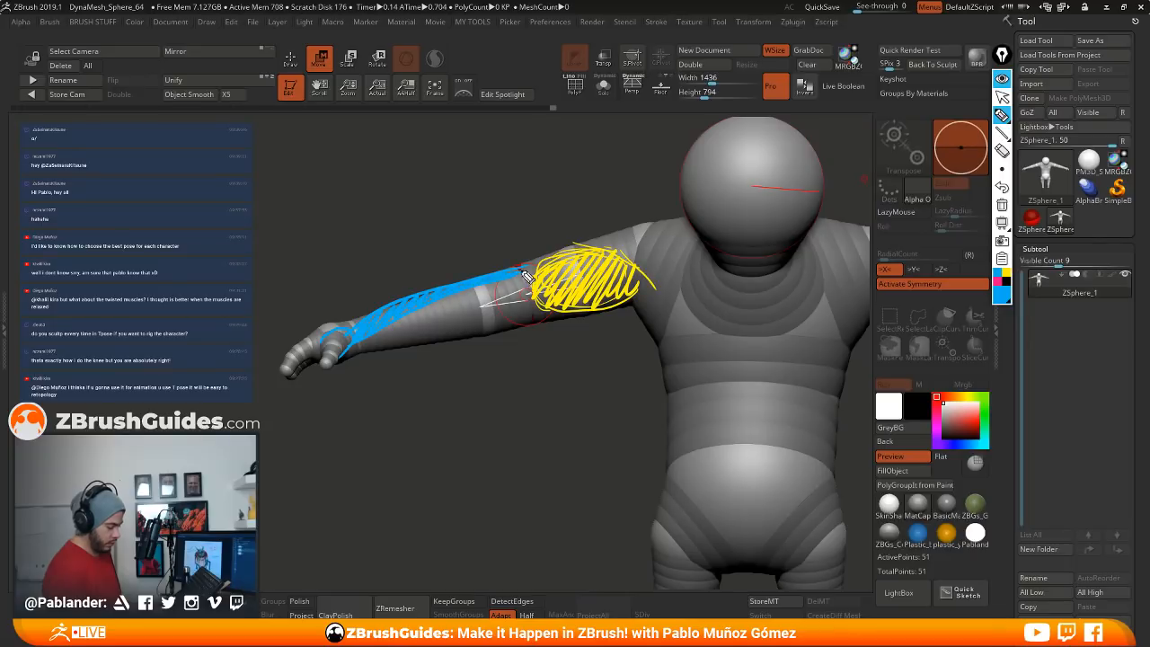
Step: Hatch the forearm's lower side in pink, outline a raised hand and the arm's underside in blue, and hide the annotations
{"action": "left_click", "coordinate": [997, 282]}
{"action": "mouse_move", "coordinate": [531, 312]}
{"action": "left_mouse_down"}
{"action": "mouse_move", "coordinate": [378, 340]}
{"action": "mouse_move", "coordinate": [404, 325]}
{"action": "mouse_move", "coordinate": [495, 327]}
{"action": "mouse_move", "coordinate": [496, 312]}
{"action": "left_mouse_up"}
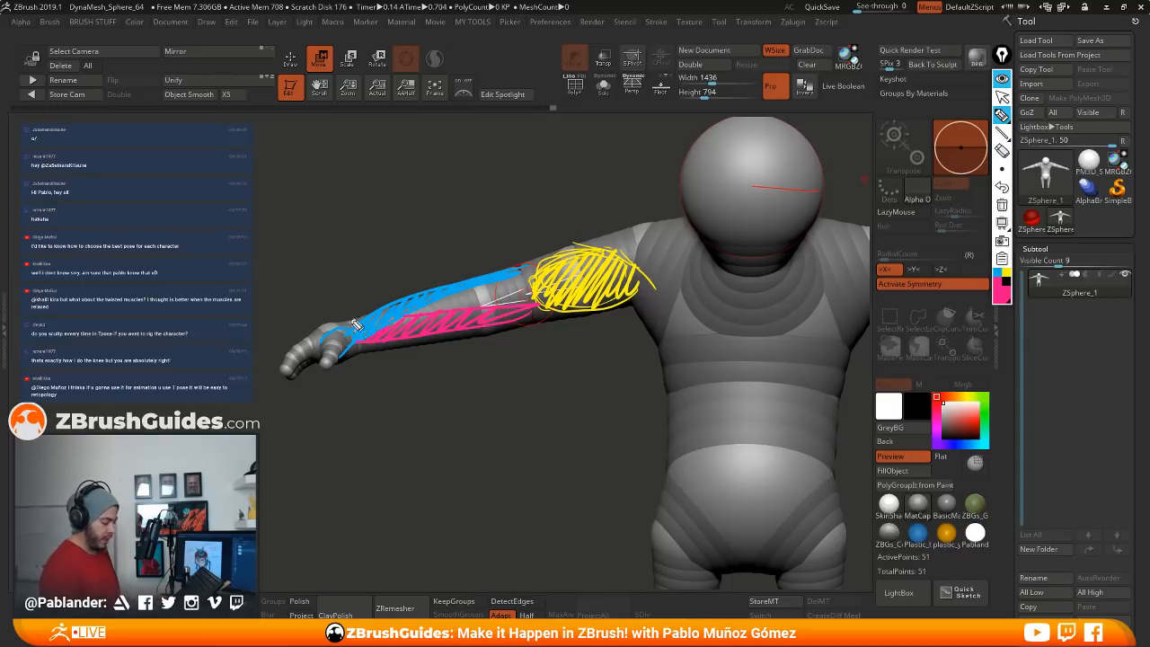
{"action": "mouse_move", "coordinate": [521, 293]}
{"action": "left_mouse_down"}
{"action": "mouse_move", "coordinate": [349, 301]}
{"action": "mouse_move", "coordinate": [314, 286]}
{"action": "mouse_move", "coordinate": [268, 316]}
{"action": "mouse_move", "coordinate": [277, 352]}
{"action": "mouse_move", "coordinate": [611, 307]}
{"action": "left_mouse_up"}
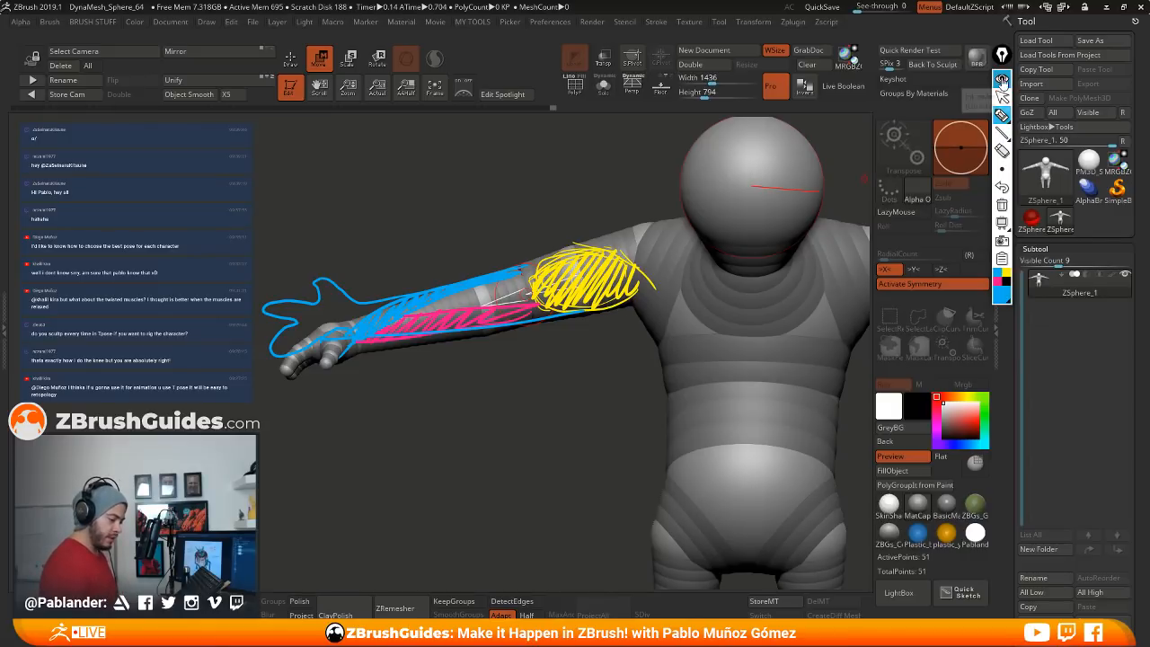
{"action": "left_click", "coordinate": [1002, 81]}
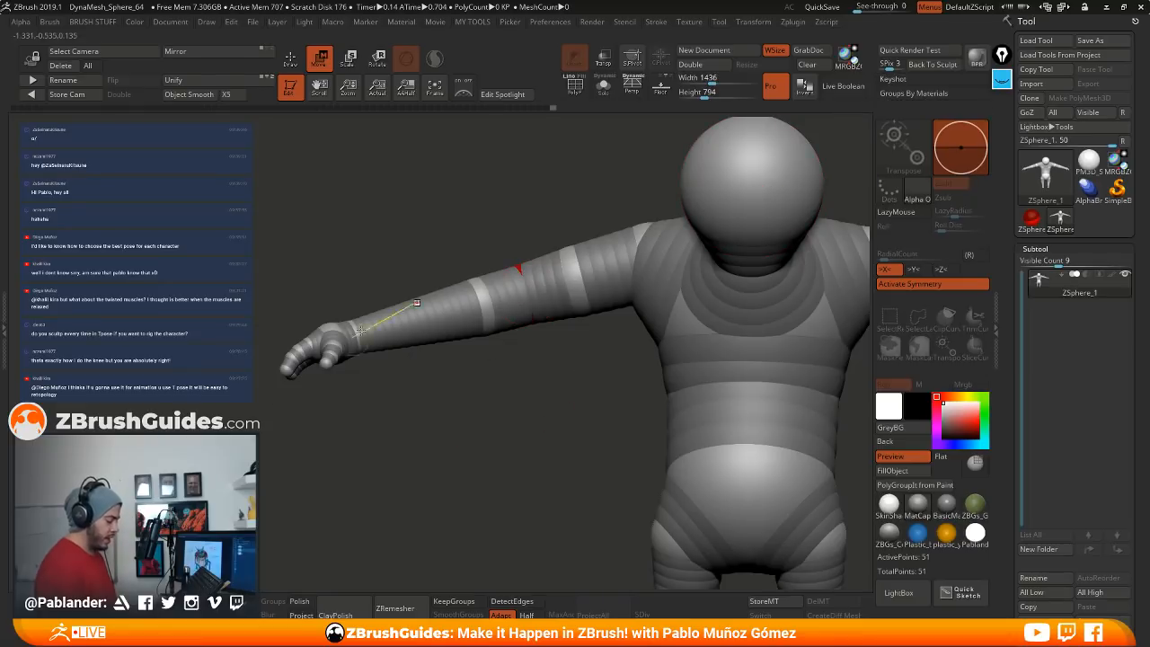
Step: Add three small toe ZSpheres side by side on the front of each foot with symmetry
{"action": "key", "text": "f"}
{"action": "left_click_drag", "start_coordinate": [716, 381], "coordinate": [689, 372], "text": "alt"}
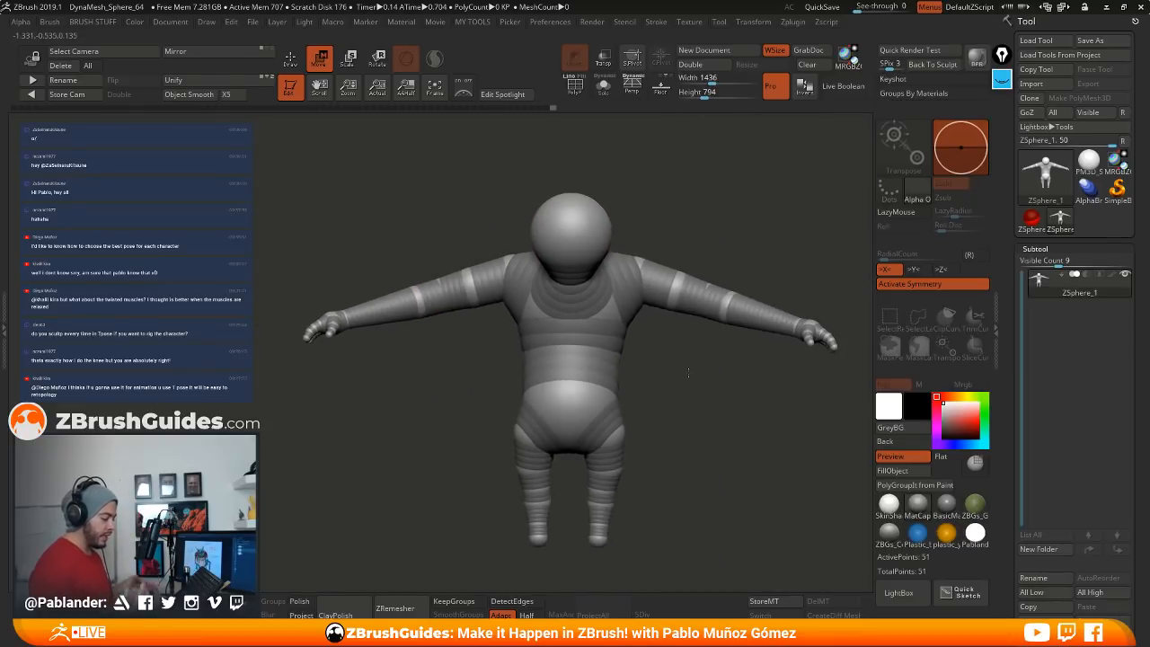
{"action": "left_click_drag", "start_coordinate": [680, 365], "coordinate": [656, 355], "text": "alt"}
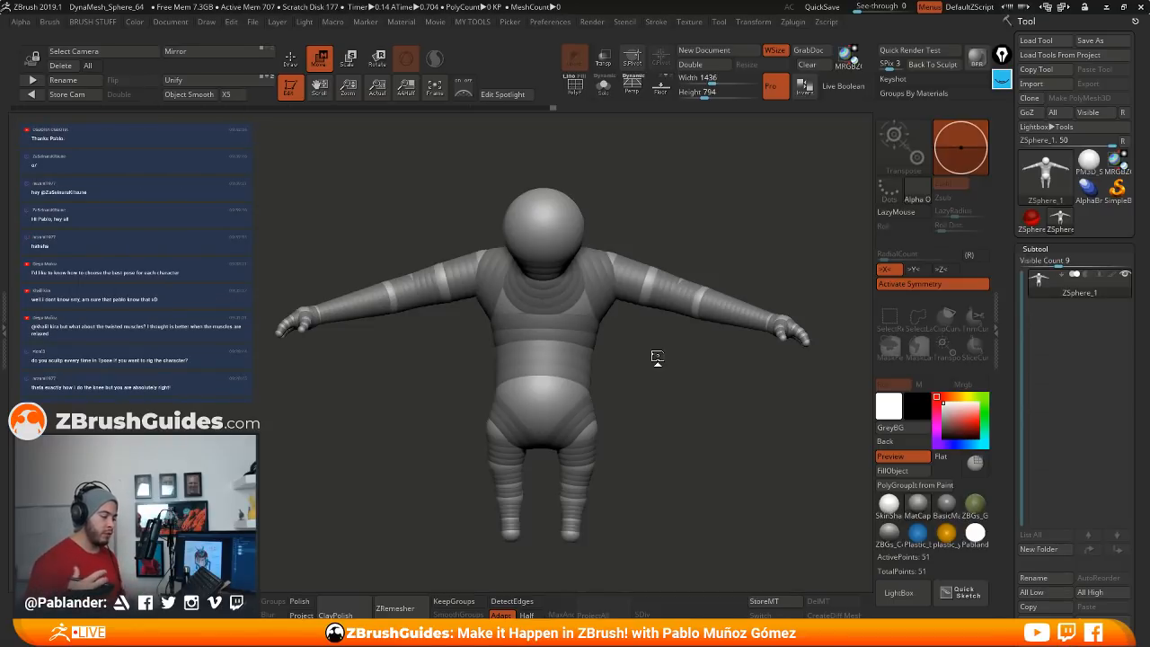
{"action": "mouse_move", "coordinate": [657, 358]}
{"action": "left_mouse_down"}
{"action": "mouse_move", "coordinate": [652, 285]}
{"action": "mouse_move", "coordinate": [639, 394]}
{"action": "mouse_move", "coordinate": [589, 238]}
{"action": "left_mouse_up"}
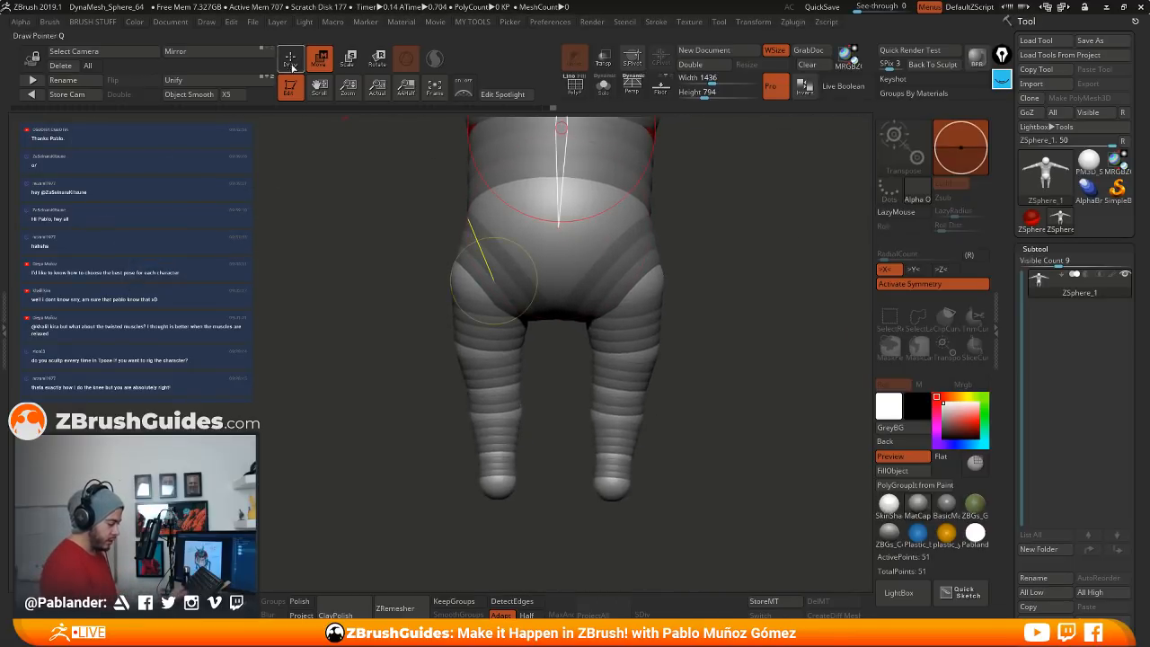
{"action": "key", "text": "q"}
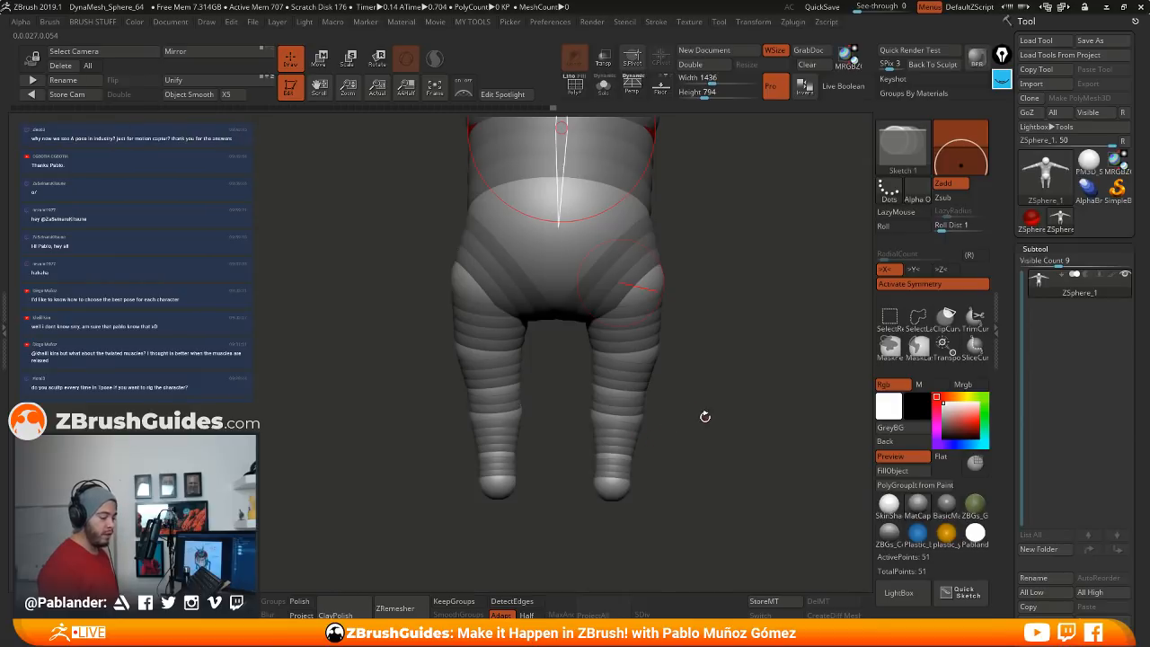
{"action": "left_click_drag", "start_coordinate": [708, 401], "coordinate": [686, 325], "text": "alt"}
{"action": "left_click_drag", "start_coordinate": [685, 395], "coordinate": [671, 322]}
{"action": "left_click_drag", "start_coordinate": [454, 427], "coordinate": [462, 459], "text": "alt"}
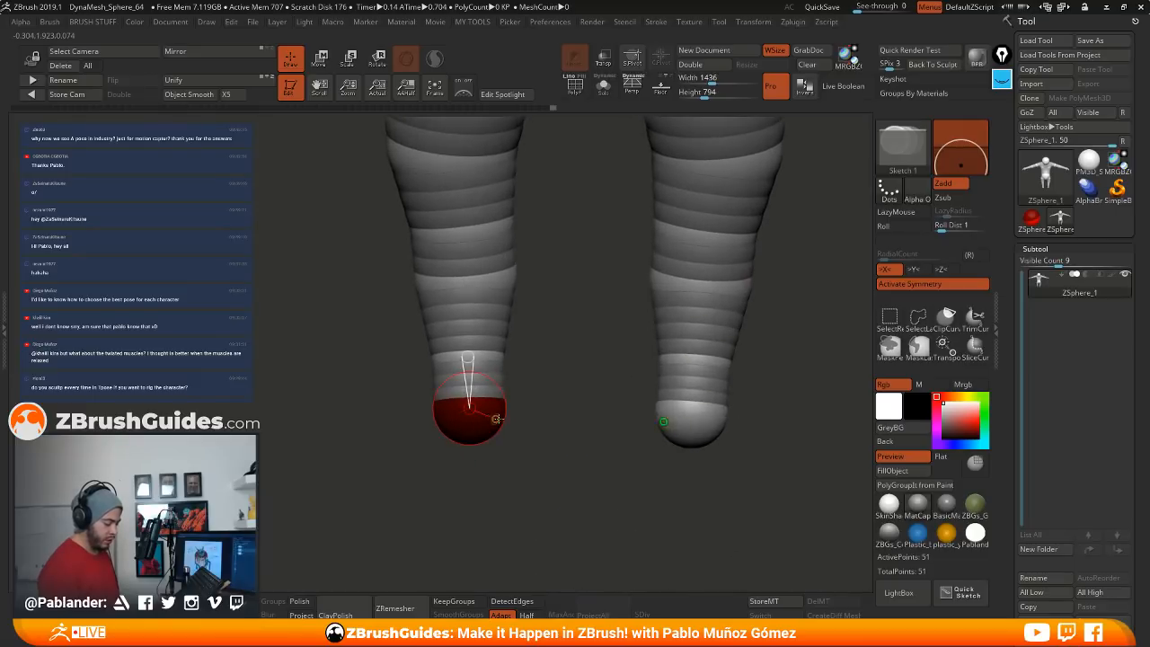
{"action": "left_click", "coordinate": [494, 419]}
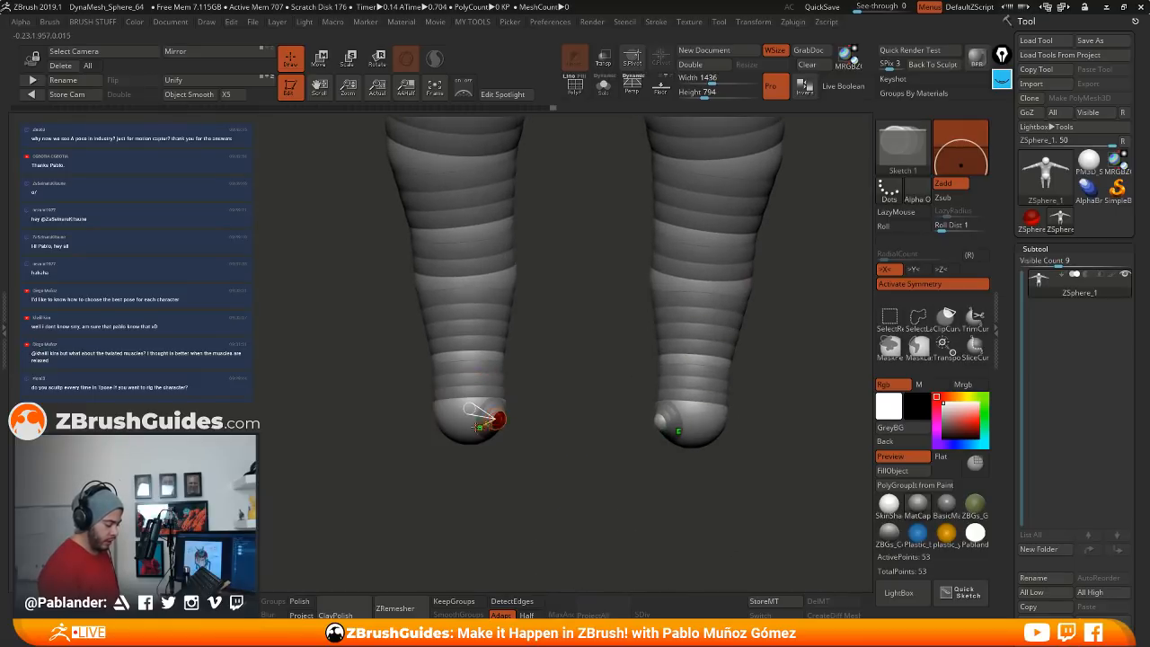
{"action": "left_click", "coordinate": [471, 422]}
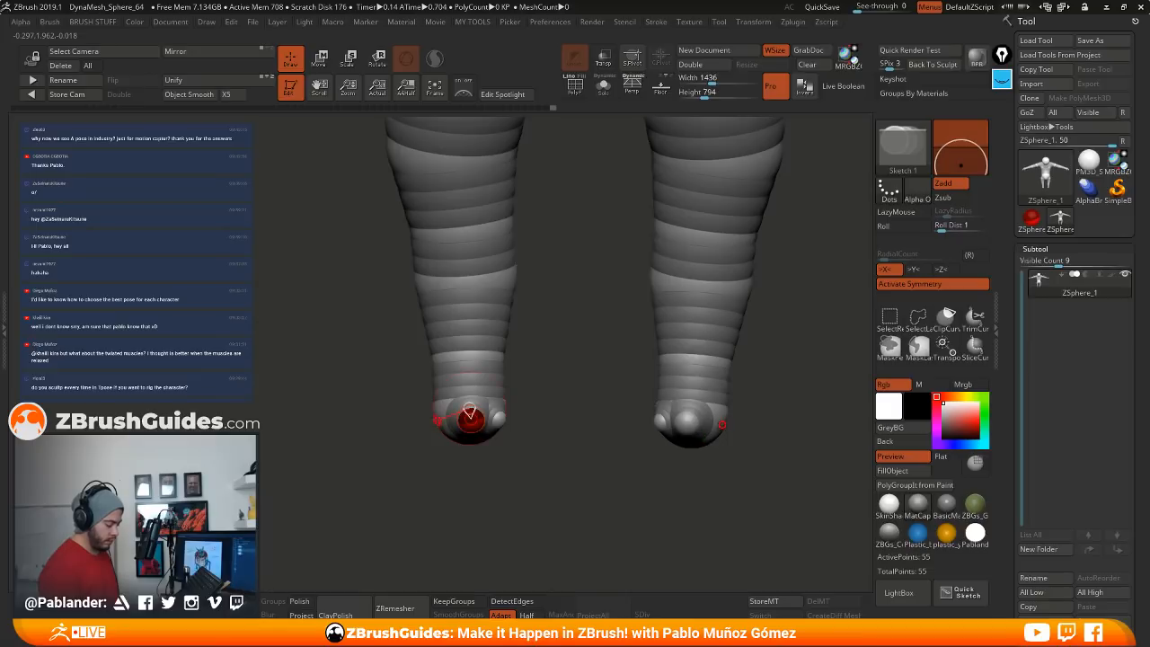
{"action": "left_click", "coordinate": [437, 421]}
Step: Undo the misplaced ZSphere between the feet and add a second small ZSphere on the tip of each toe
{"action": "left_click_drag", "start_coordinate": [564, 445], "coordinate": [595, 434]}
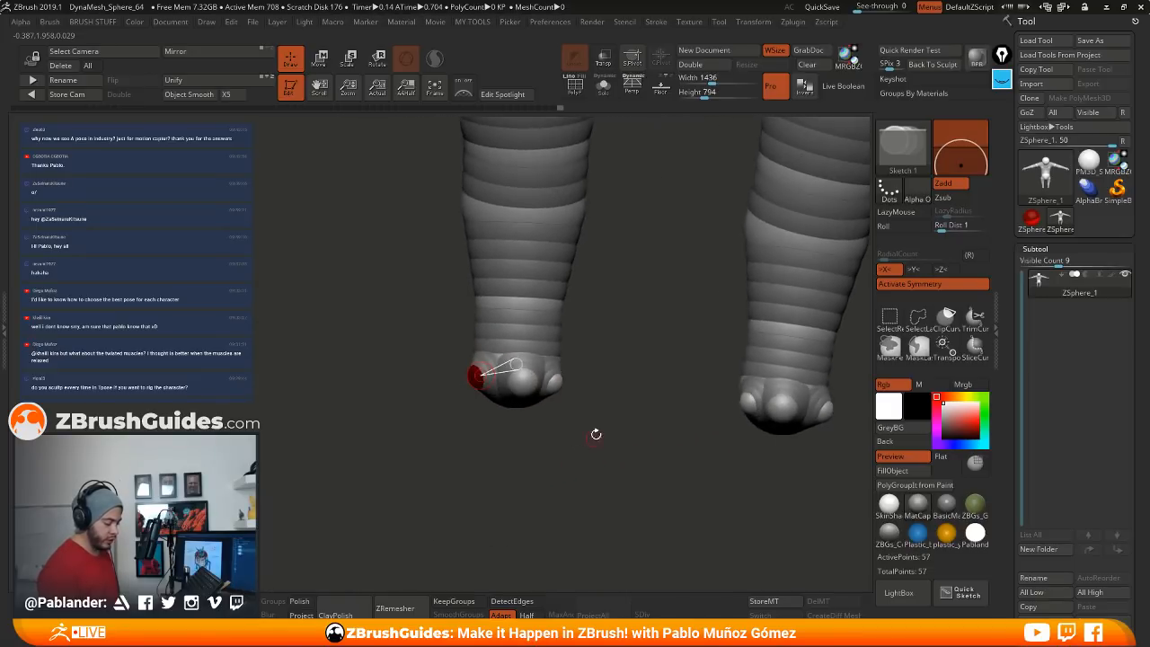
{"action": "left_click_drag", "start_coordinate": [709, 424], "coordinate": [592, 420], "text": "alt"}
{"action": "key", "text": "ctrl+z"}
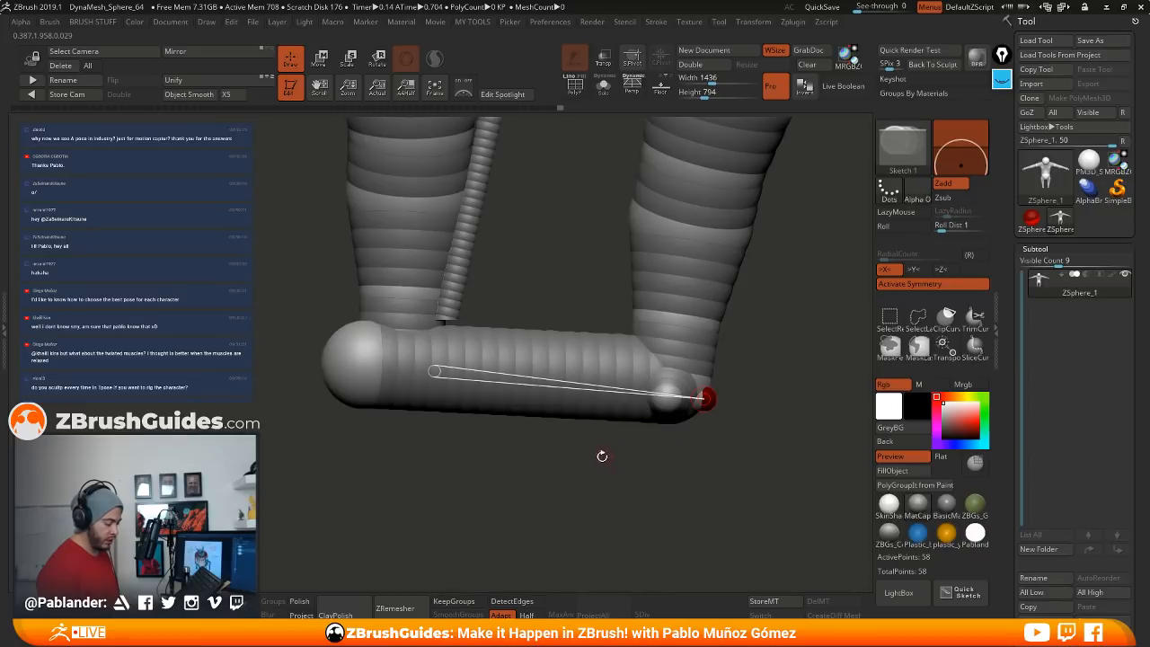
{"action": "key", "text": "ctrl+z"}
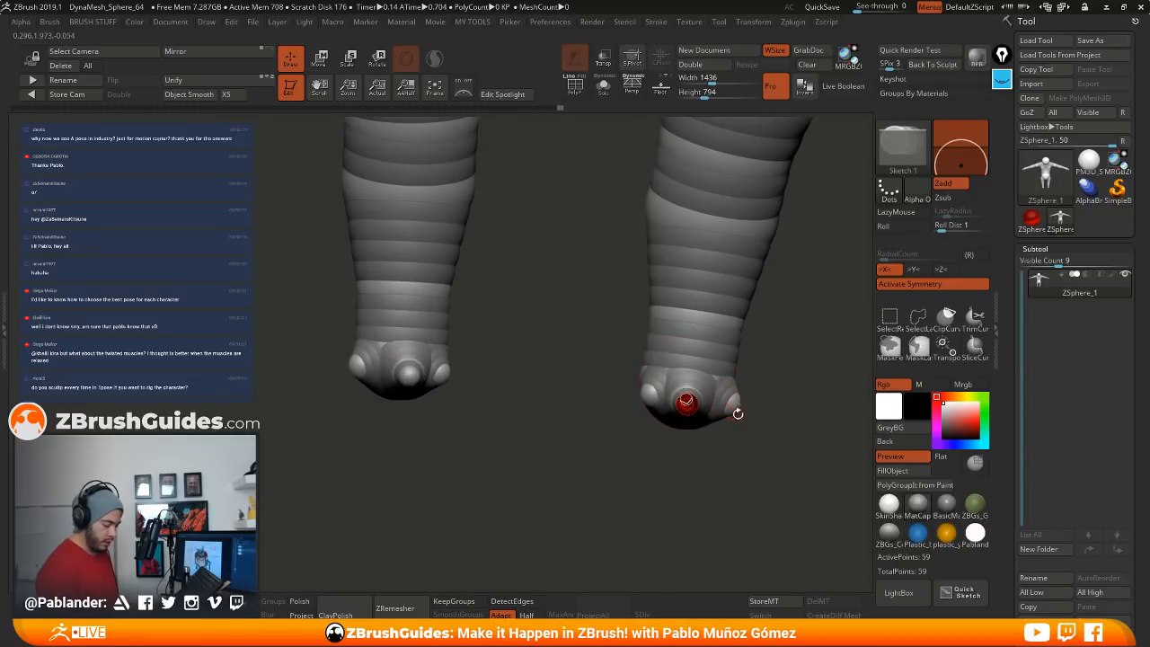
{"action": "left_click", "coordinate": [733, 411]}
{"action": "left_click", "coordinate": [734, 410]}
{"action": "left_click", "coordinate": [648, 398]}
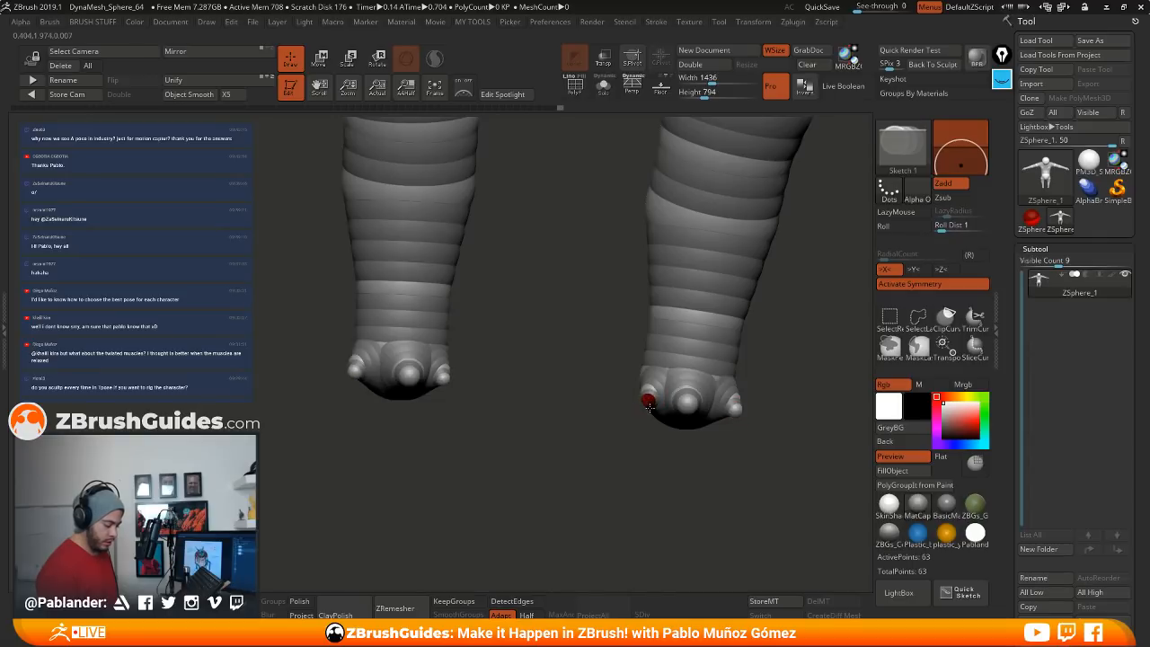
{"action": "left_click_drag", "start_coordinate": [542, 444], "coordinate": [600, 437]}
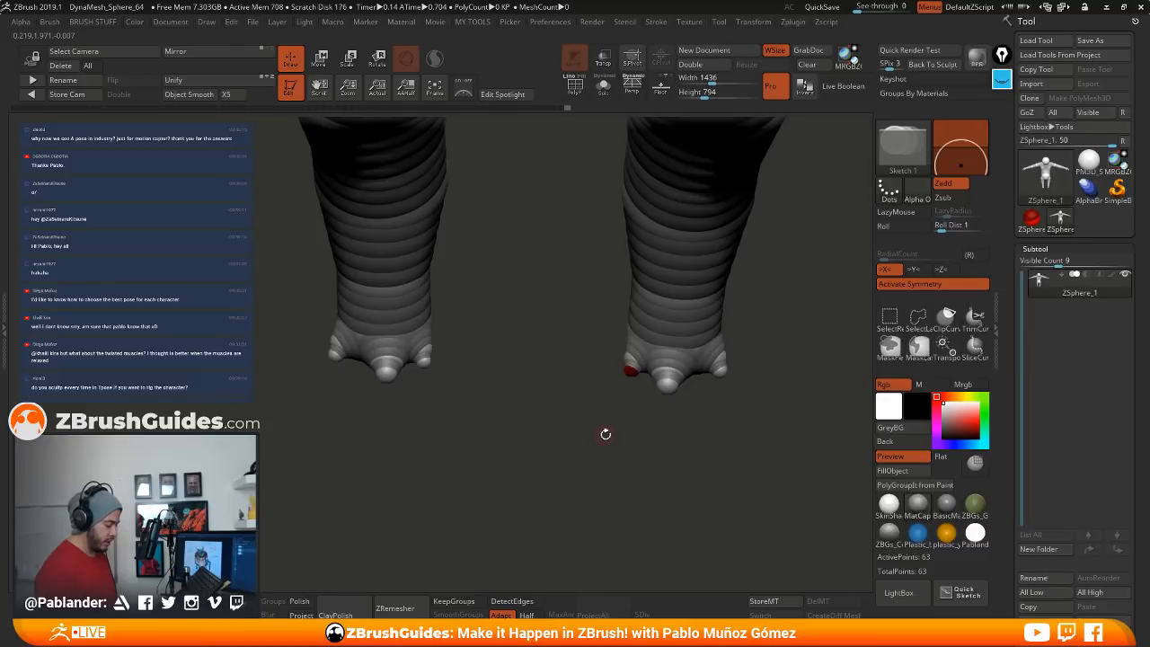
Step: Undo the toe ZSpheres and add one larger ZSphere at the front of each foot instead
{"action": "key", "text": "ctrl+z"}
{"action": "key", "text": "ctrl+z"}
{"action": "key", "text": "ctrl+z"}
{"action": "key", "text": "ctrl+z"}
{"action": "key", "text": "ctrl+z"}
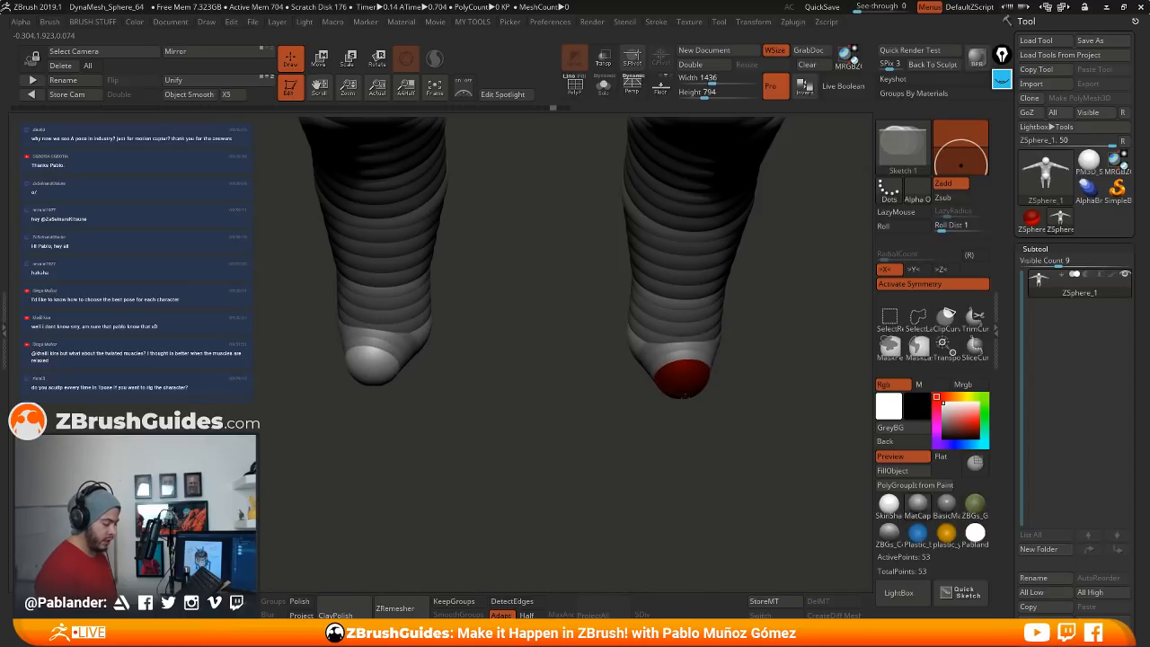
{"action": "left_click_drag", "start_coordinate": [601, 433], "coordinate": [586, 397], "text": "shift"}
Step: Position the new foot ZSpheres forward of the ankles in side view and check the stance against the whole body
{"action": "left_click_drag", "start_coordinate": [519, 366], "coordinate": [530, 337], "text": "alt"}
{"action": "left_click", "coordinate": [319, 59]}
{"action": "left_click_drag", "start_coordinate": [531, 386], "coordinate": [635, 400], "text": "shift"}
{"action": "left_click_drag", "start_coordinate": [709, 423], "coordinate": [652, 372], "text": "alt"}
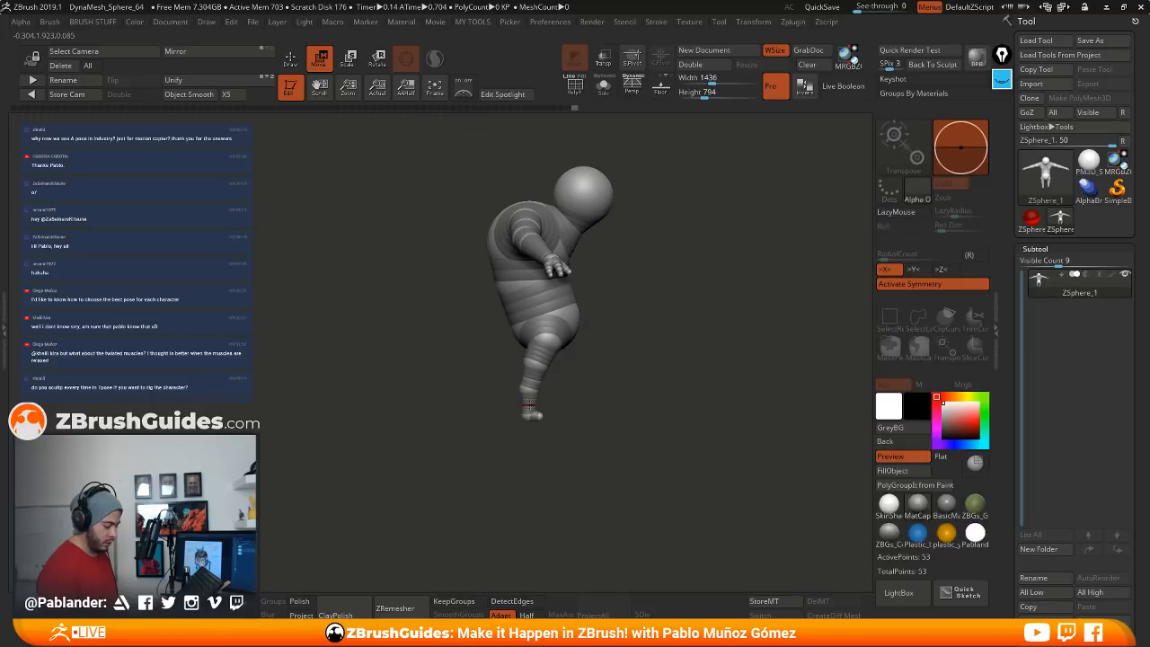
{"action": "left_click_drag", "start_coordinate": [663, 386], "coordinate": [585, 388]}
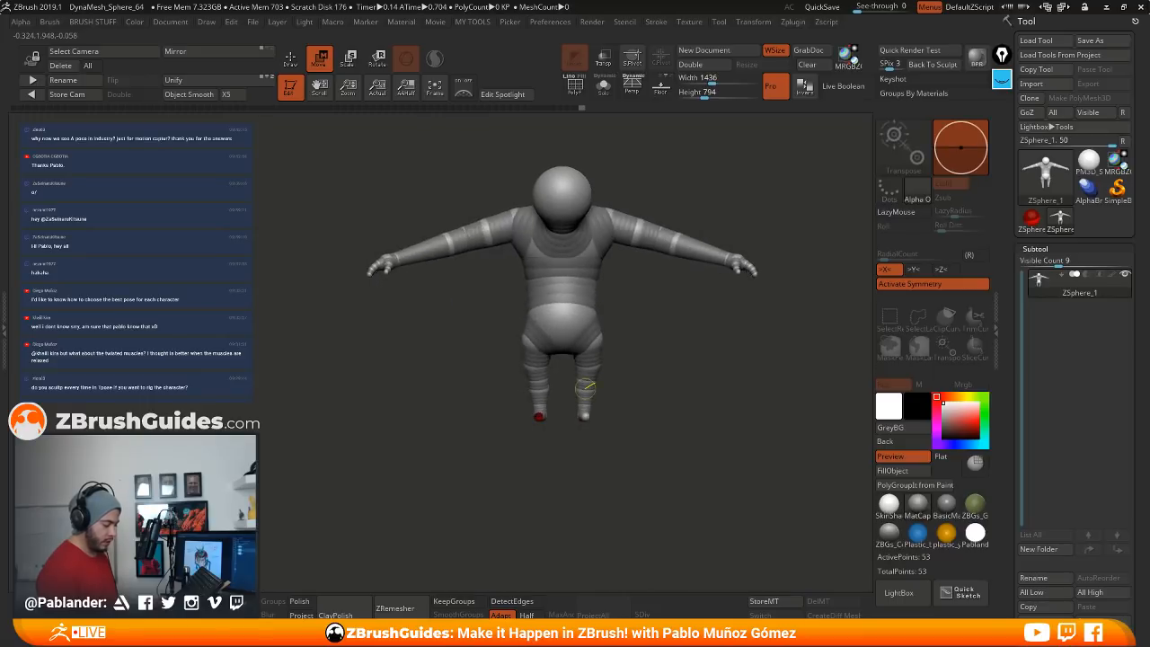
Step: Insert a ZSphere in the torso link just above the pelvis and move it forward in side view to round the belly
{"action": "left_click_drag", "start_coordinate": [645, 325], "coordinate": [614, 352], "text": "alt"}
{"action": "mouse_move", "coordinate": [614, 353]}
{"action": "left_mouse_down"}
{"action": "mouse_move", "coordinate": [668, 341]}
{"action": "mouse_move", "coordinate": [652, 380]}
{"action": "mouse_move", "coordinate": [606, 384]}
{"action": "mouse_move", "coordinate": [729, 373]}
{"action": "mouse_move", "coordinate": [634, 328]}
{"action": "mouse_move", "coordinate": [681, 373]}
{"action": "left_mouse_up"}
{"action": "left_click", "coordinate": [291, 60]}
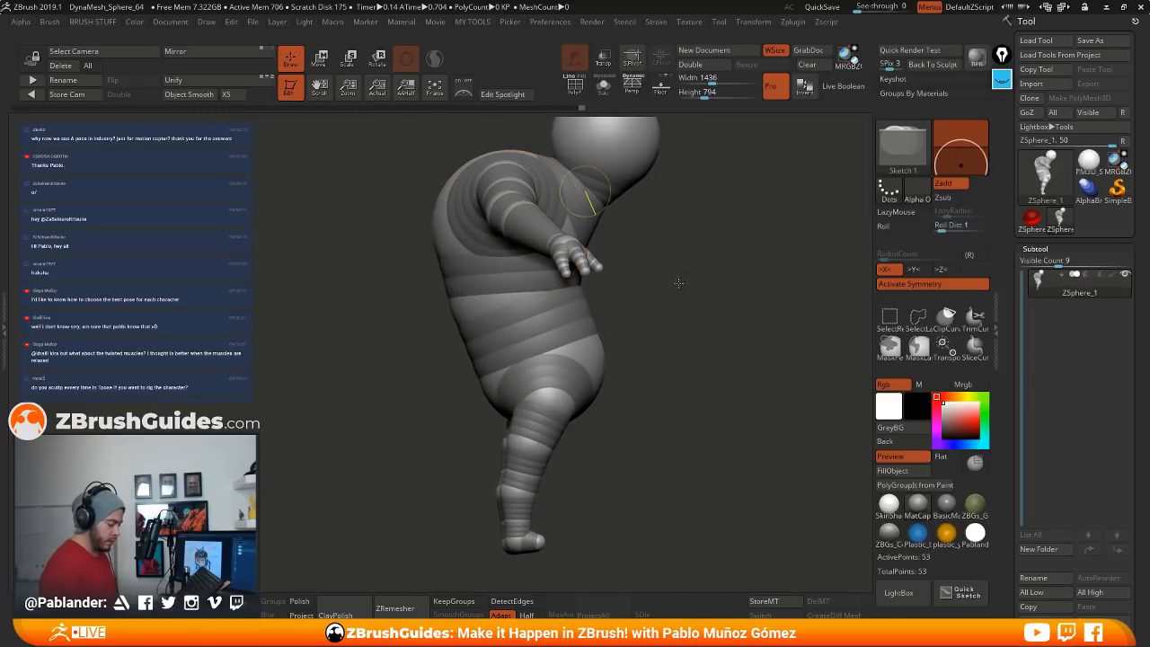
{"action": "left_click_drag", "start_coordinate": [680, 282], "coordinate": [625, 290]}
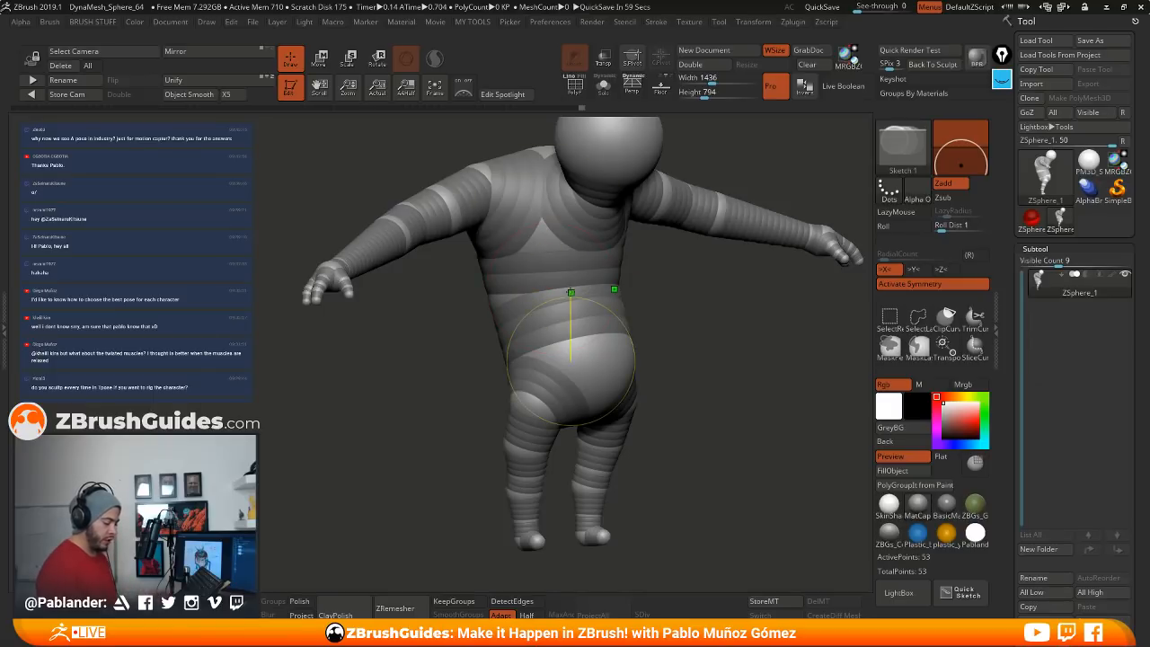
{"action": "left_click", "coordinate": [600, 308]}
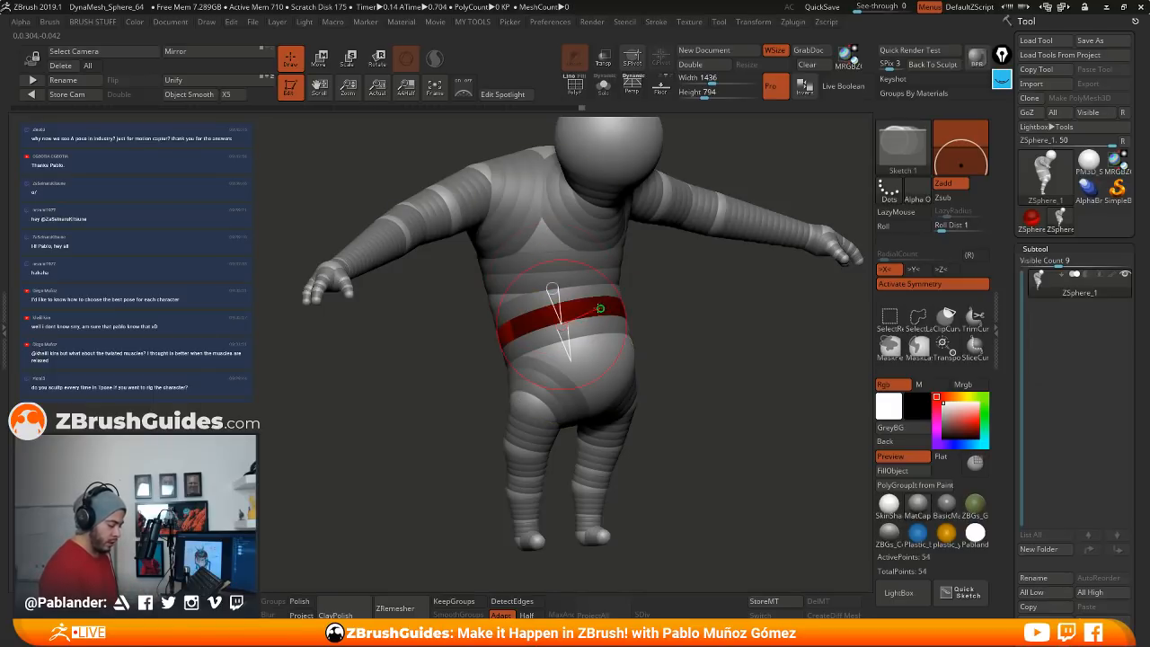
{"action": "left_click", "coordinate": [321, 60]}
{"action": "left_click_drag", "start_coordinate": [667, 306], "coordinate": [701, 302]}
{"action": "left_click_drag", "start_coordinate": [596, 312], "coordinate": [616, 309]}
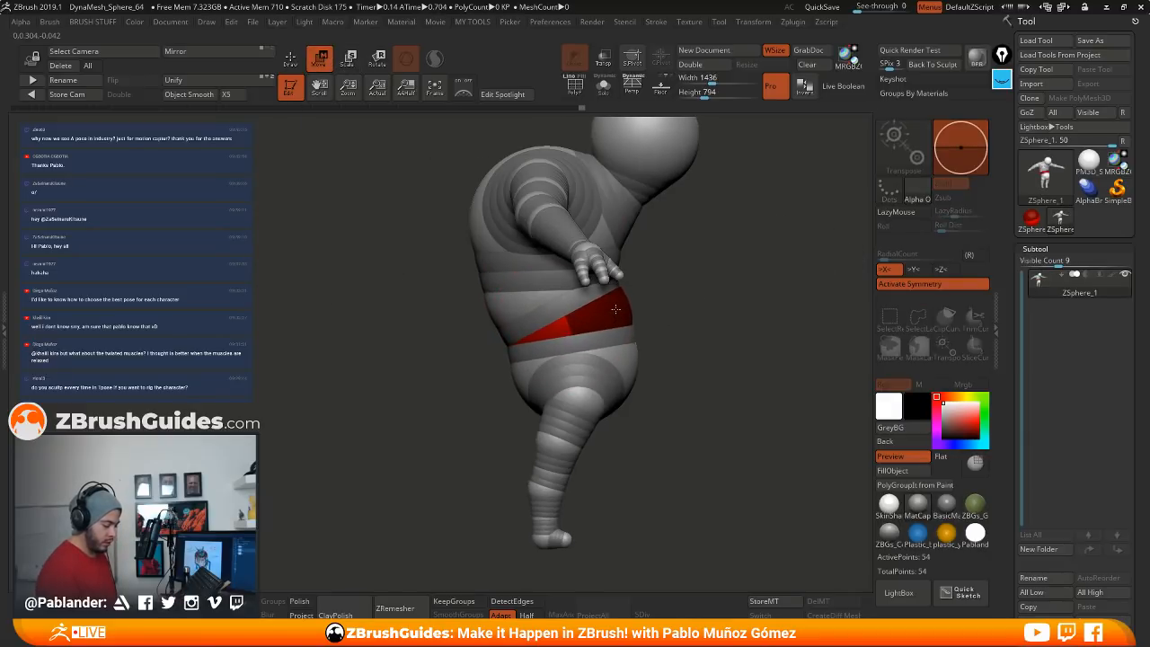
{"action": "mouse_move", "coordinate": [683, 329]}
{"action": "left_mouse_down"}
{"action": "mouse_move", "coordinate": [640, 360]}
{"action": "mouse_move", "coordinate": [650, 360]}
{"action": "left_mouse_up"}
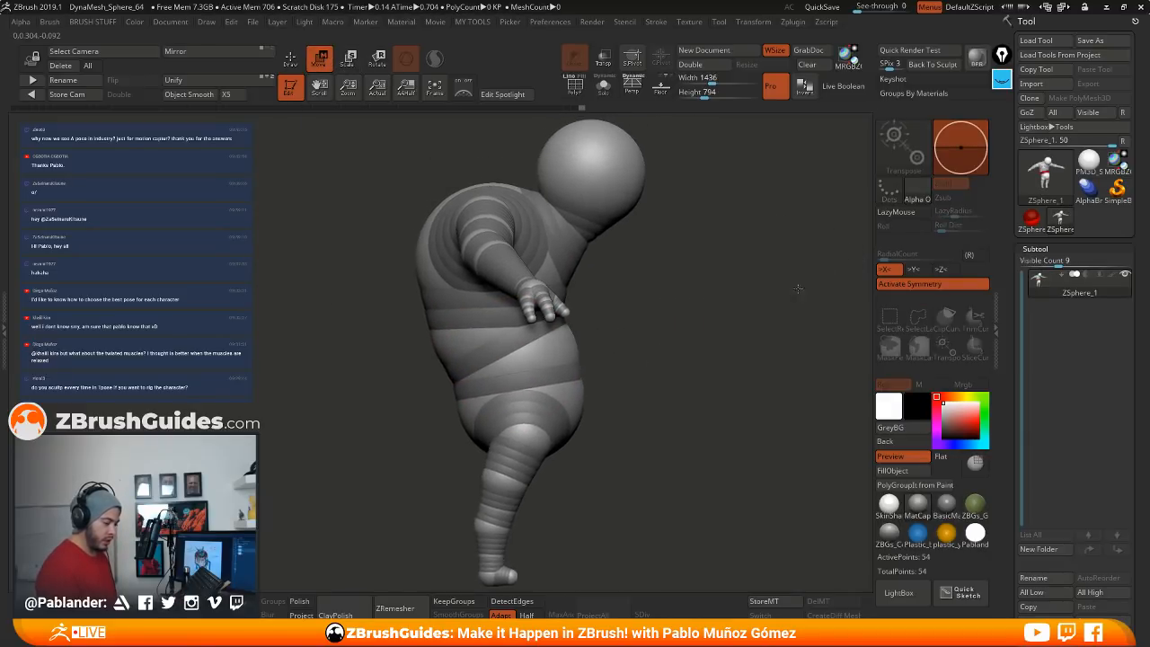
Step: Clear the screen annotations and sketch pink flow curves over the side view from the head through the spine into the leg
{"action": "left_click", "coordinate": [1002, 80]}
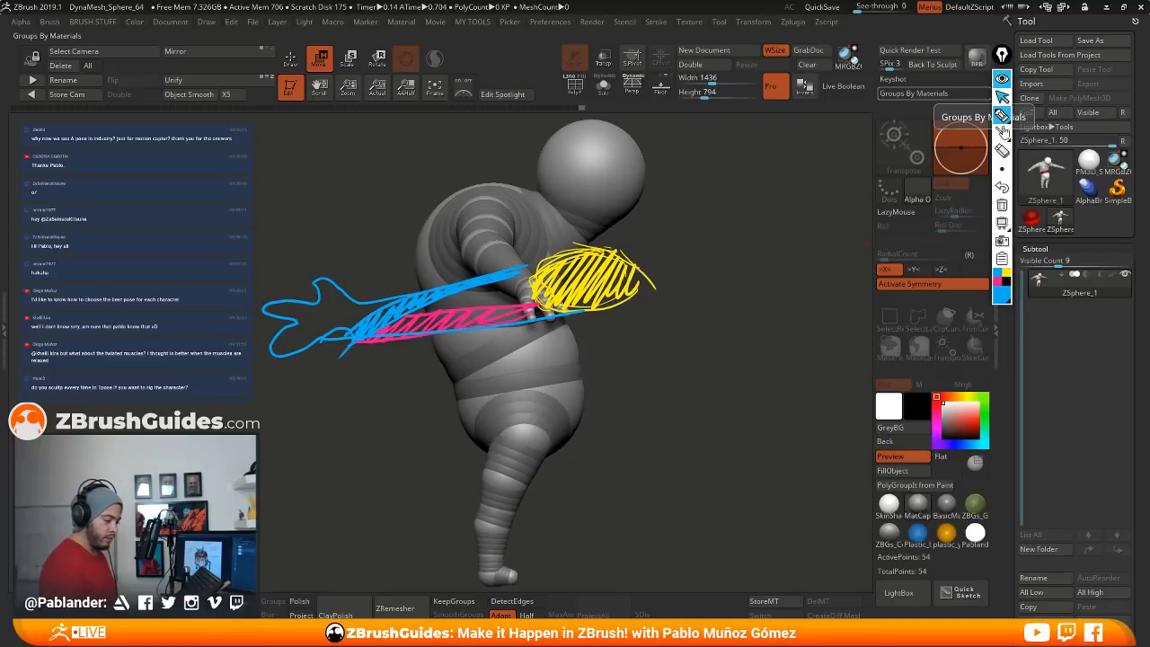
{"action": "left_click", "coordinate": [1002, 205]}
{"action": "left_click", "coordinate": [997, 287]}
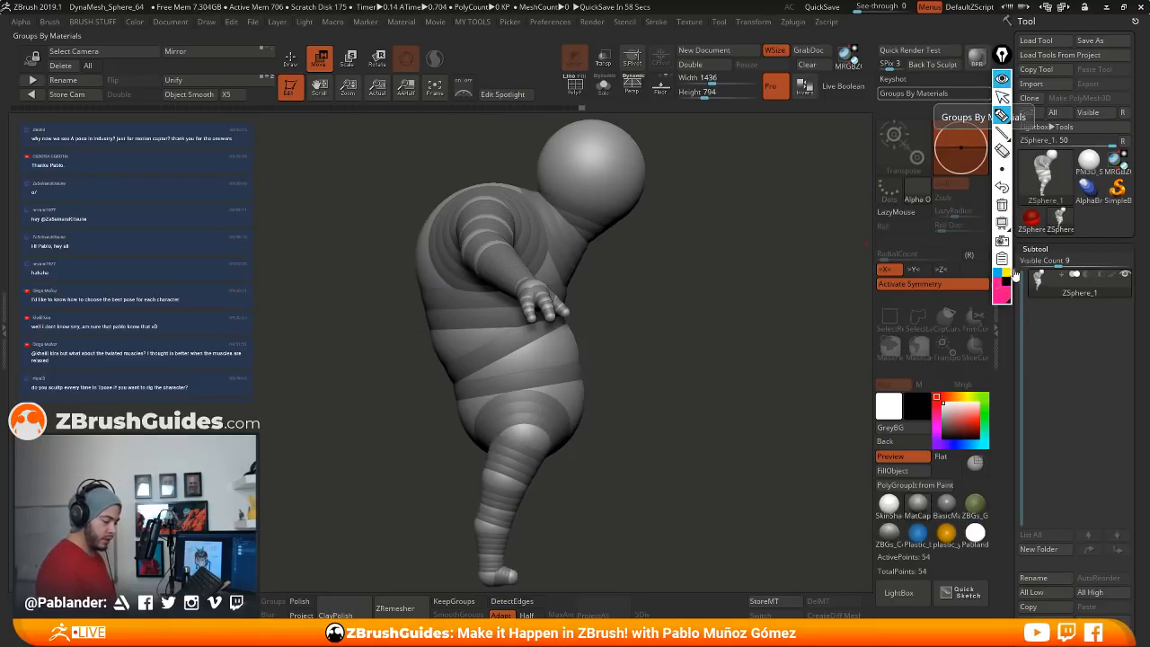
{"action": "mouse_move", "coordinate": [571, 174]}
{"action": "left_mouse_down"}
{"action": "mouse_move", "coordinate": [495, 316]}
{"action": "mouse_move", "coordinate": [511, 499]}
{"action": "mouse_move", "coordinate": [499, 508]}
{"action": "left_mouse_up"}
{"action": "mouse_move", "coordinate": [565, 194]}
{"action": "left_mouse_down"}
{"action": "mouse_move", "coordinate": [502, 235]}
{"action": "mouse_move", "coordinate": [499, 376]}
{"action": "left_mouse_up"}
{"action": "mouse_move", "coordinate": [559, 143]}
{"action": "left_mouse_down"}
{"action": "mouse_move", "coordinate": [543, 215]}
{"action": "mouse_move", "coordinate": [532, 430]}
{"action": "left_mouse_up"}
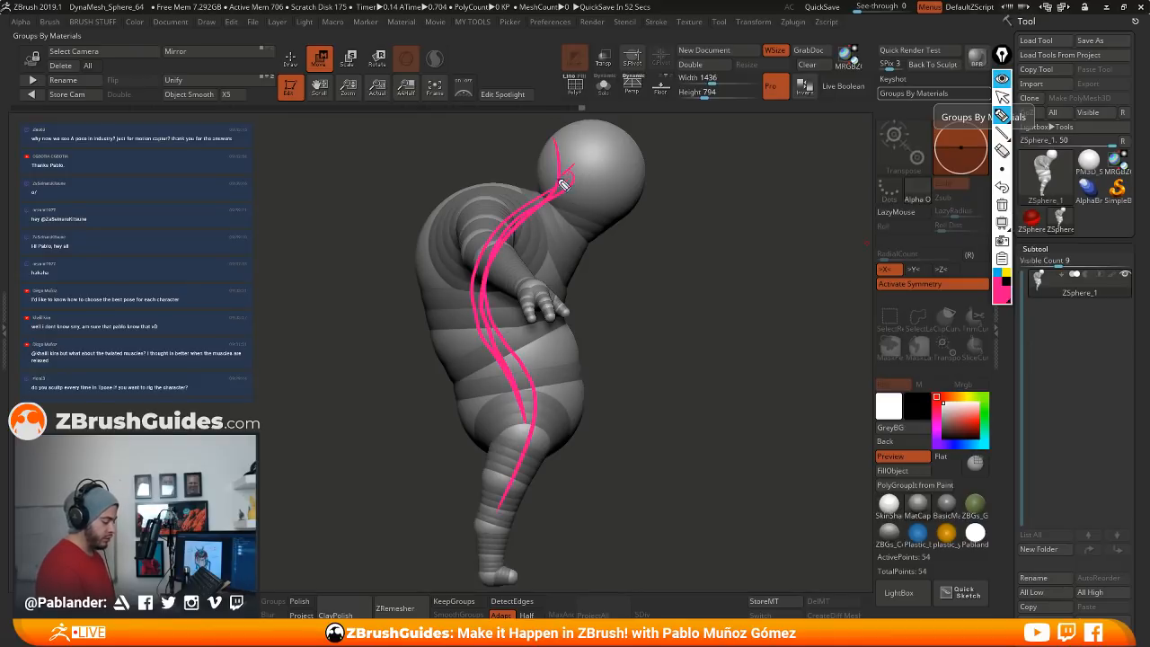
Step: Add more pink flow curves between the head and the leg over the side view, and hide the screen annotations
{"action": "left_click_drag", "start_coordinate": [569, 171], "coordinate": [512, 505]}
{"action": "left_click_drag", "start_coordinate": [520, 469], "coordinate": [575, 155]}
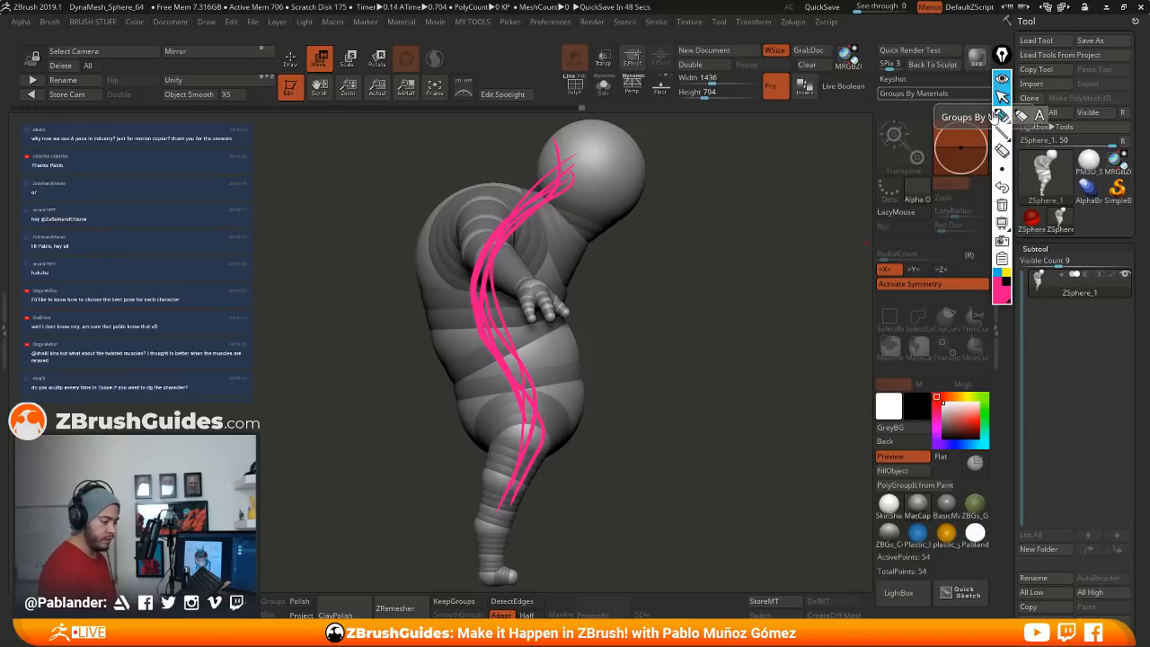
{"action": "left_click", "coordinate": [1003, 81]}
Step: Turn the figure to face the front and quick-save the project
{"action": "mouse_move", "coordinate": [704, 323]}
{"action": "left_mouse_down"}
{"action": "mouse_move", "coordinate": [687, 350]}
{"action": "mouse_move", "coordinate": [675, 346]}
{"action": "left_mouse_up"}
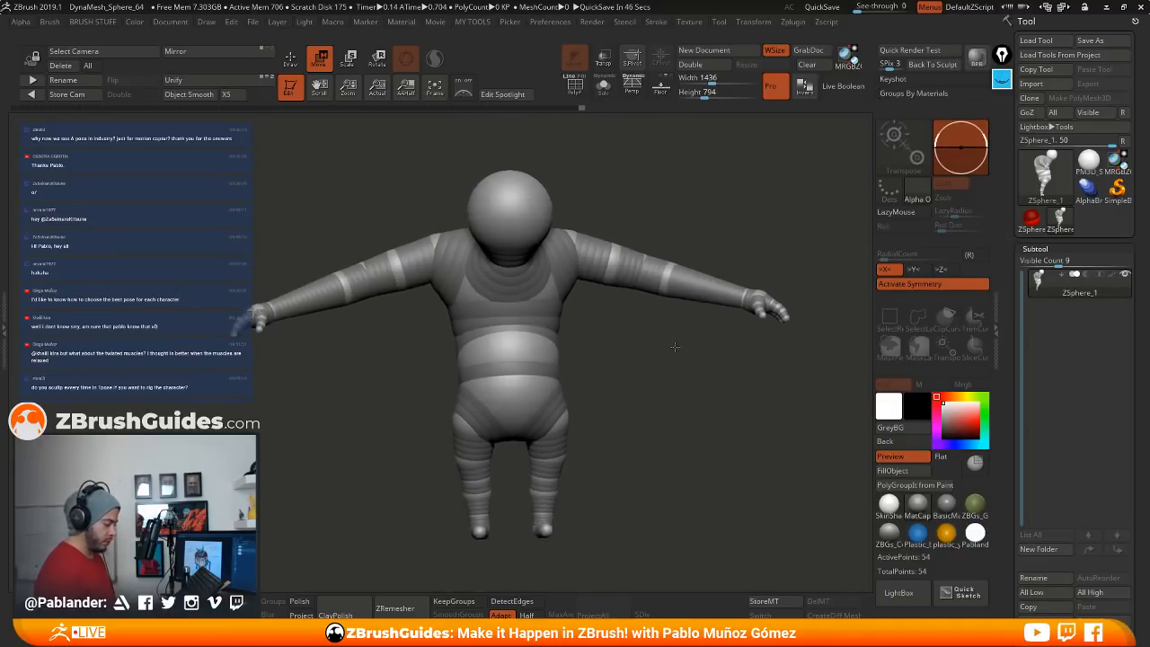
{"action": "left_click", "coordinate": [822, 7]}
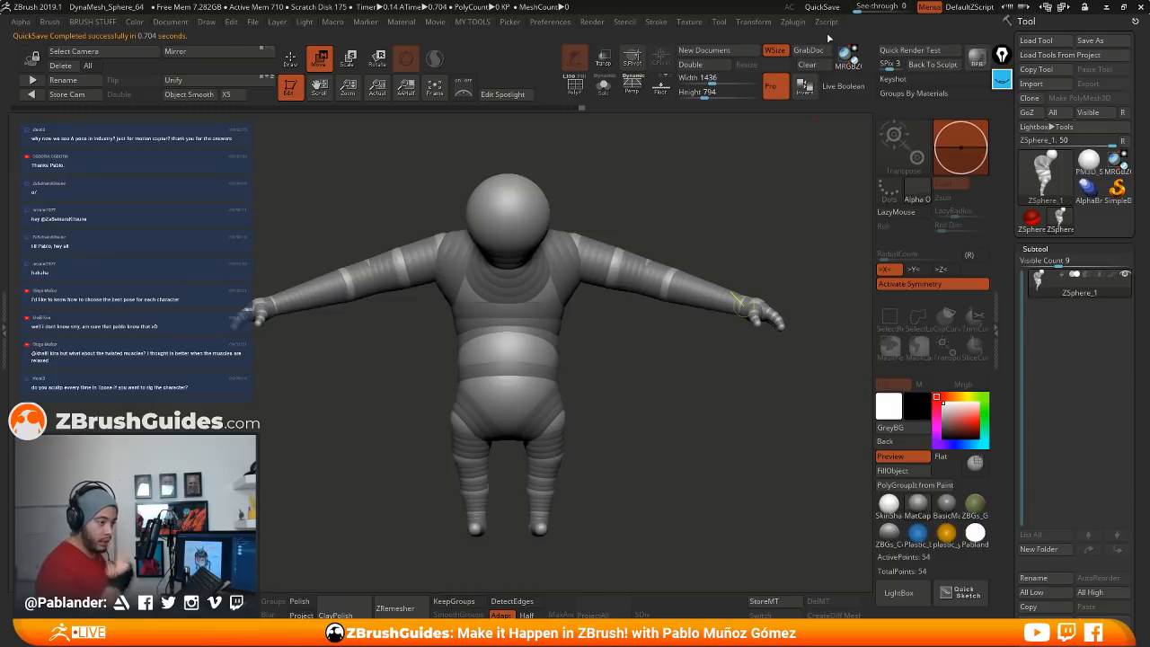
{"action": "left_click_drag", "start_coordinate": [647, 375], "coordinate": [678, 373], "text": "alt"}
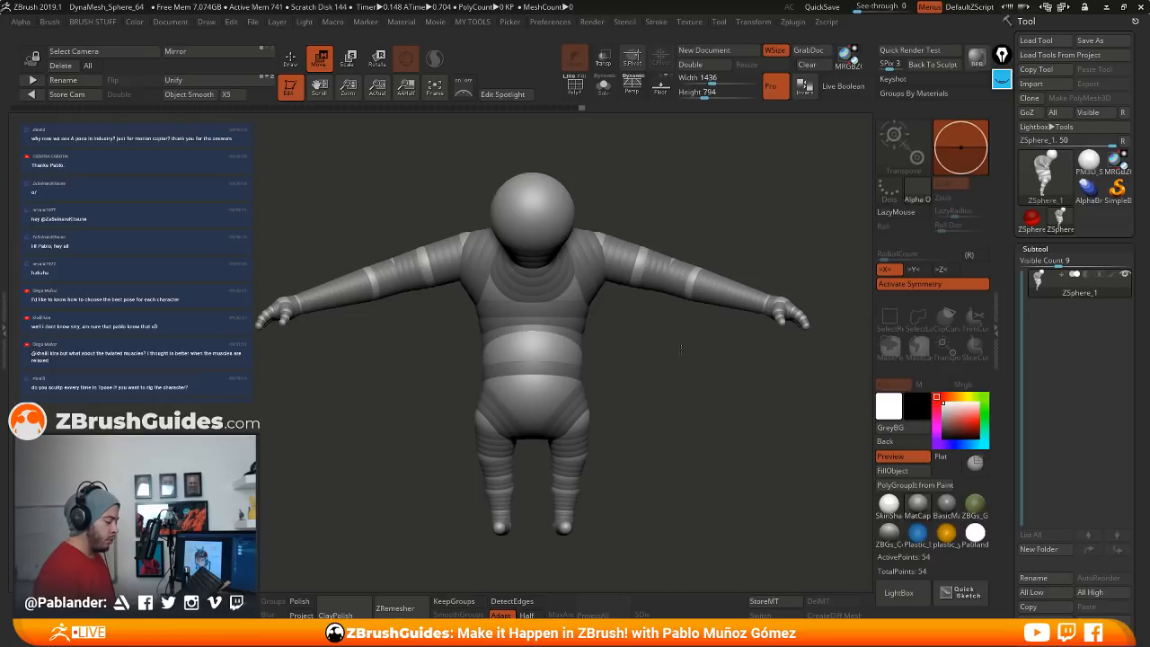
{"action": "left_click_drag", "start_coordinate": [485, 365], "coordinate": [580, 366]}
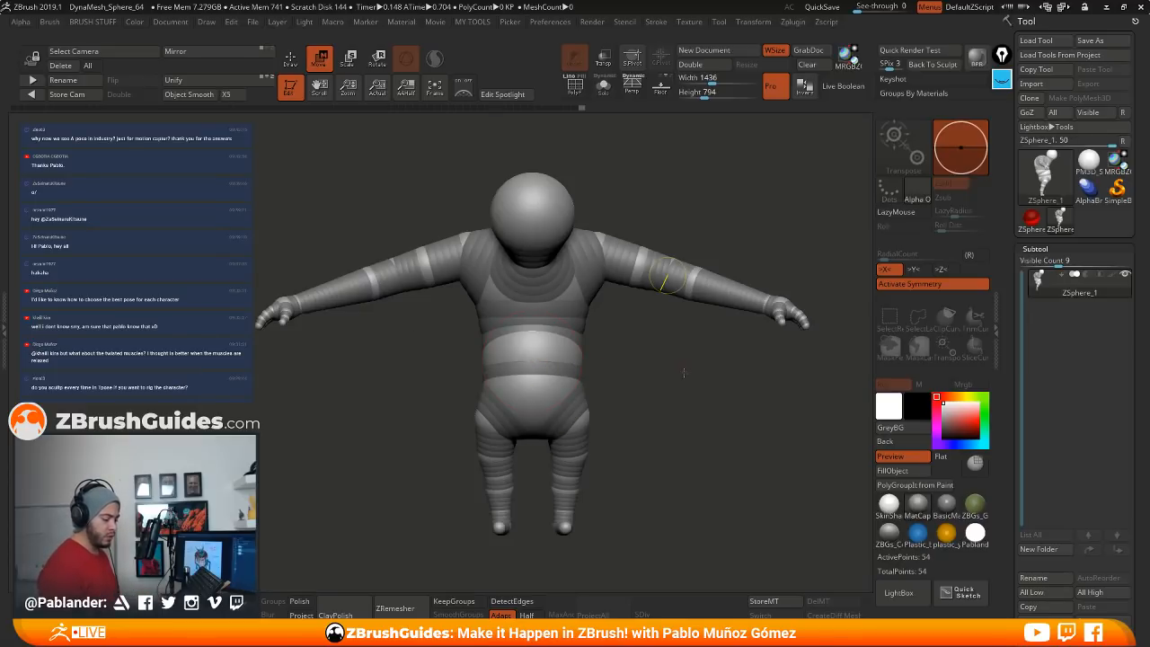
{"action": "left_click_drag", "start_coordinate": [684, 372], "coordinate": [661, 345]}
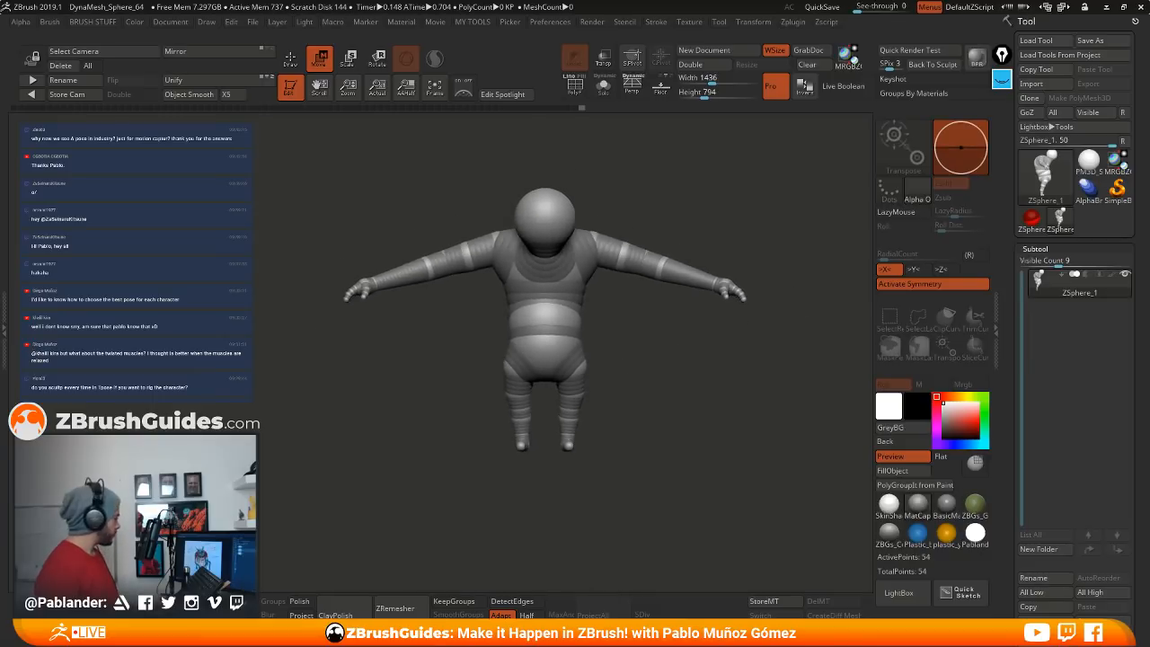
{"action": "right_click_drag", "start_coordinate": [582, 294], "coordinate": [666, 360], "text": "alt"}
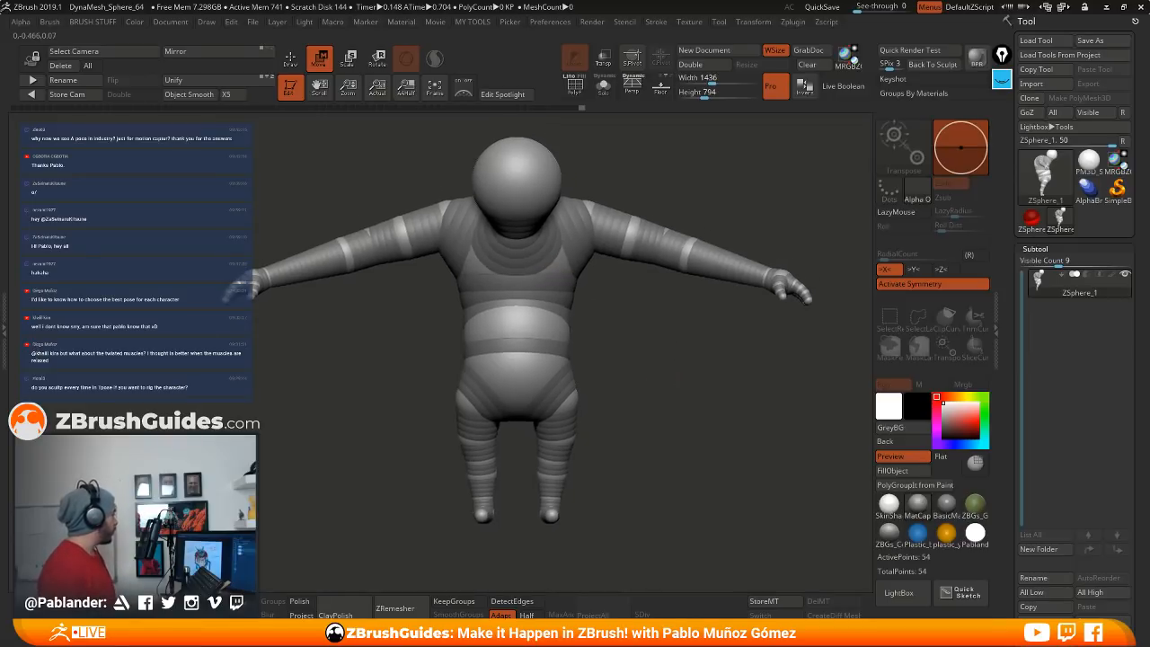
Step: Preview the rig's adaptive skin with the current settings and return to the ZSphere display
{"action": "scroll", "coordinate": [1012, 231], "scroll_direction": "down", "scroll_amount": 5}
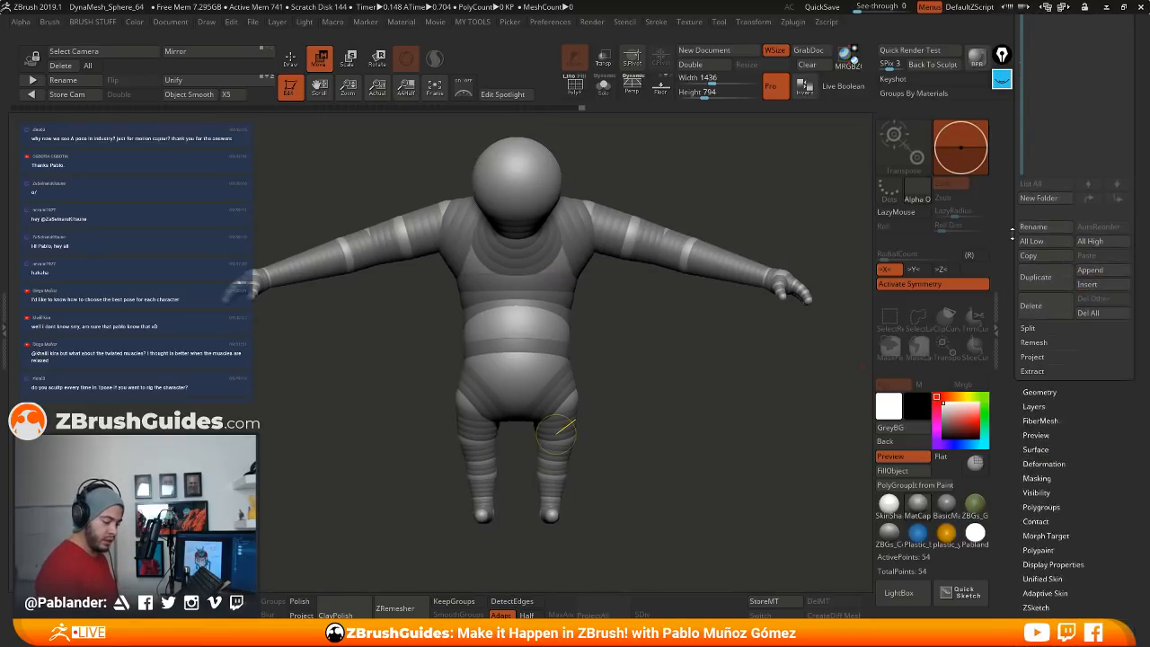
{"action": "scroll", "coordinate": [1014, 207], "scroll_direction": "down", "scroll_amount": 4}
{"action": "left_click", "coordinate": [1046, 288]}
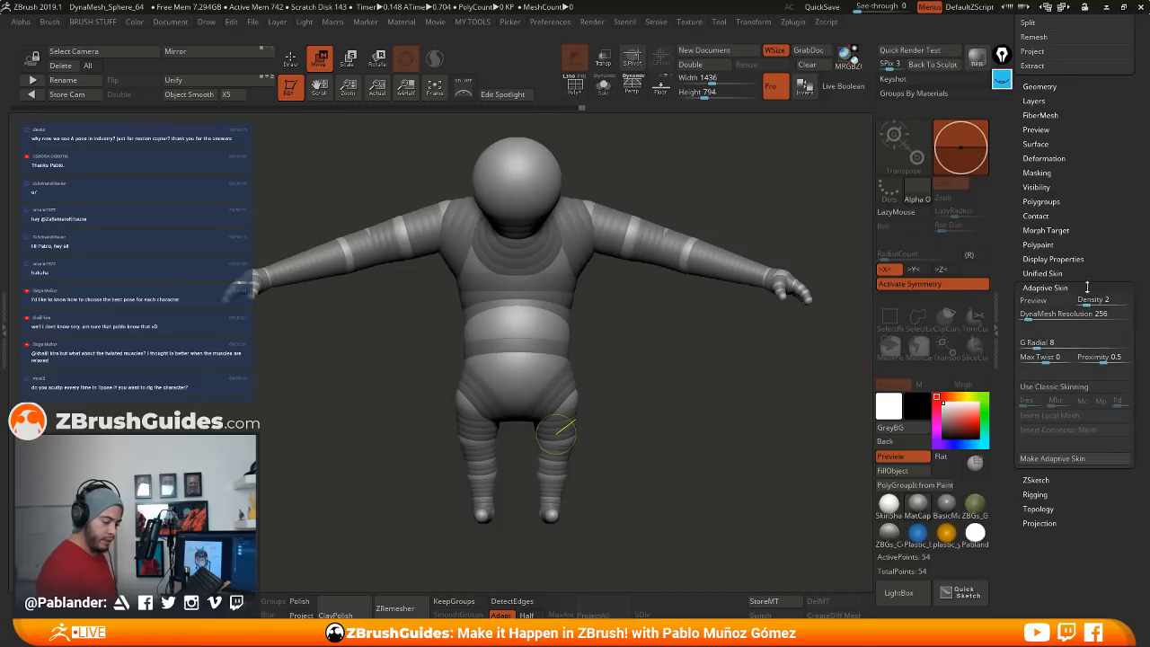
{"action": "scroll", "coordinate": [1045, 286], "scroll_direction": "down", "scroll_amount": 1}
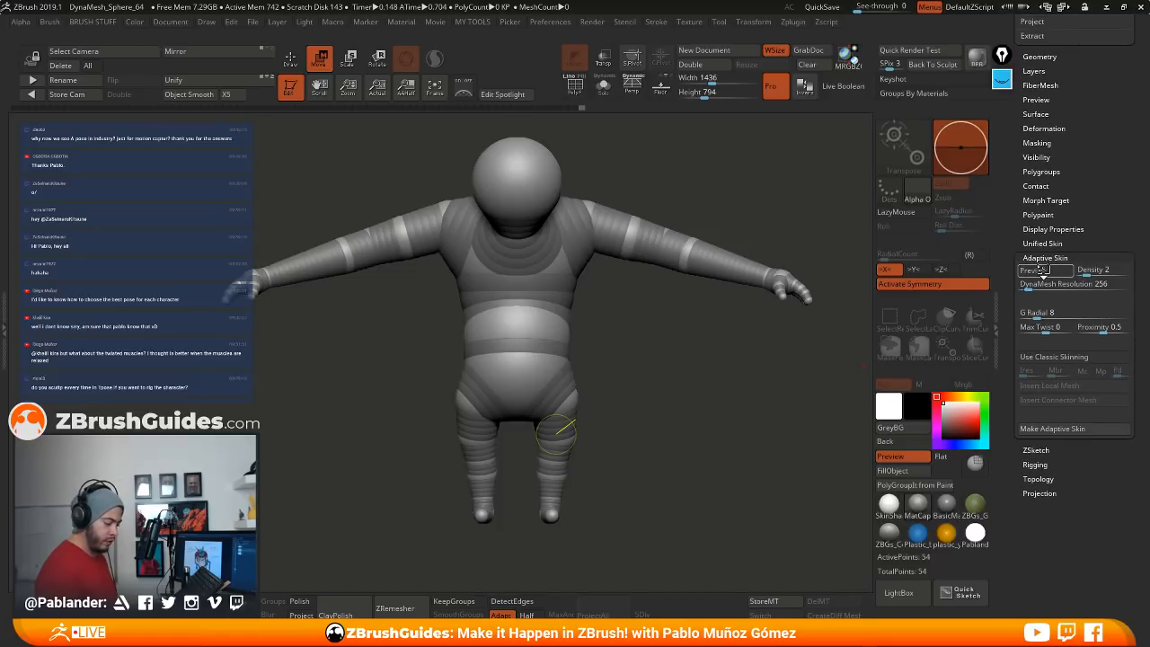
{"action": "left_click", "coordinate": [1040, 271]}
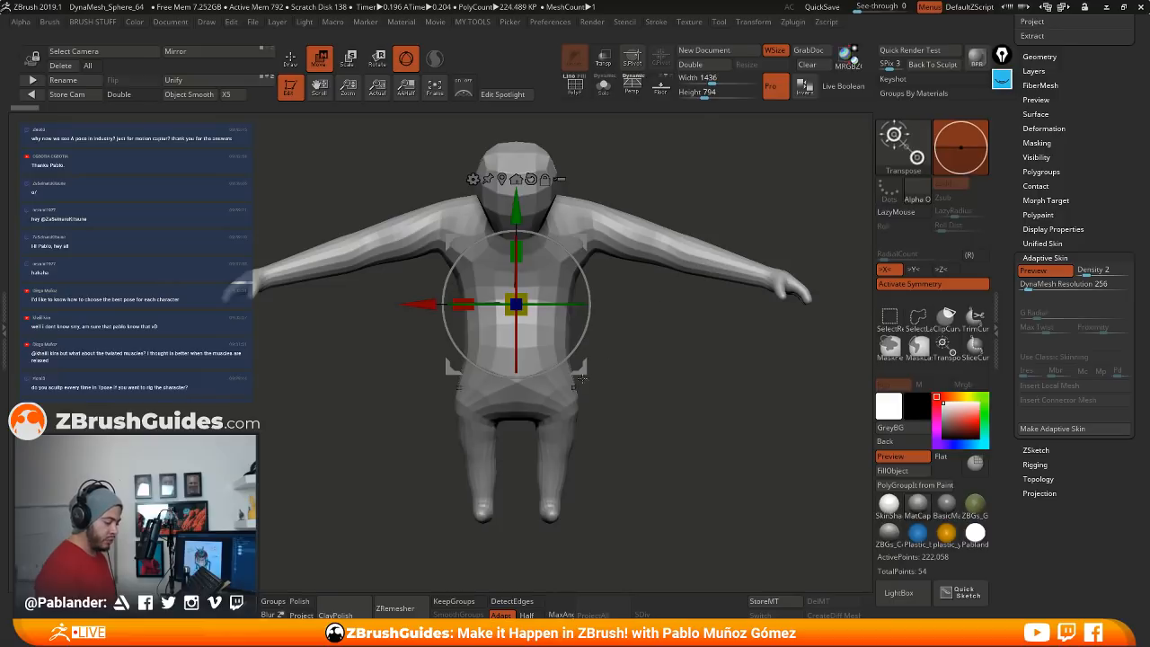
{"action": "key", "text": "a"}
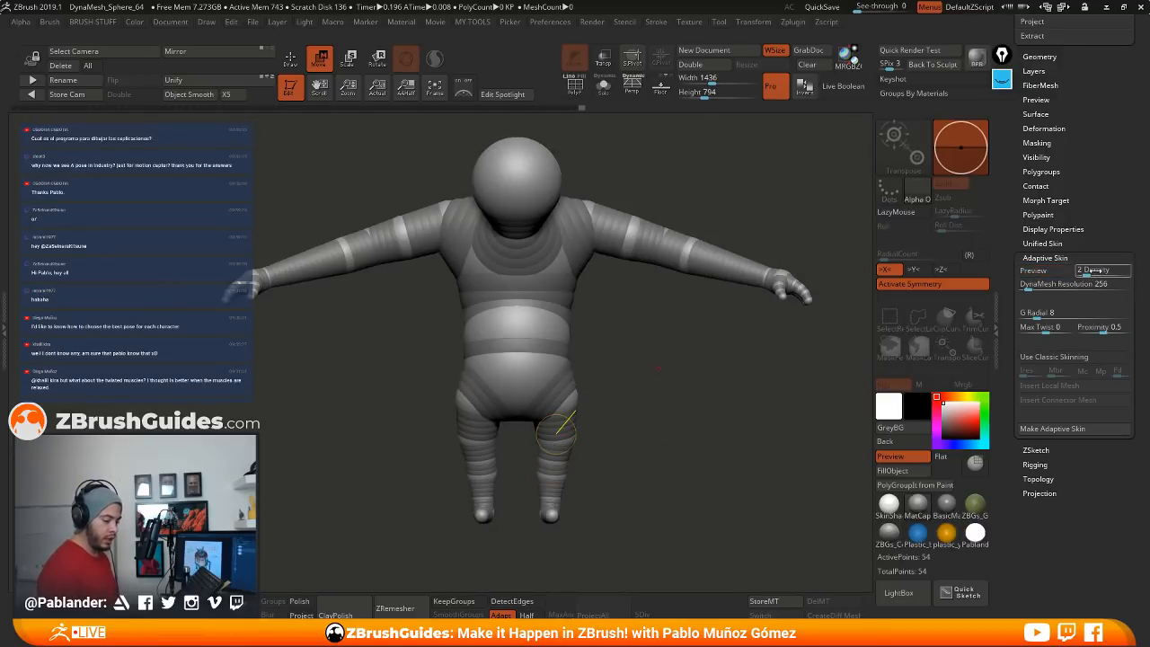
Step: Set the adaptive skin's DynaMesh Resolution to 0 and toggle the skin preview on and off to generate the low-poly mesh
{"action": "left_click", "coordinate": [1034, 284]}
{"action": "type", "text": "0"}
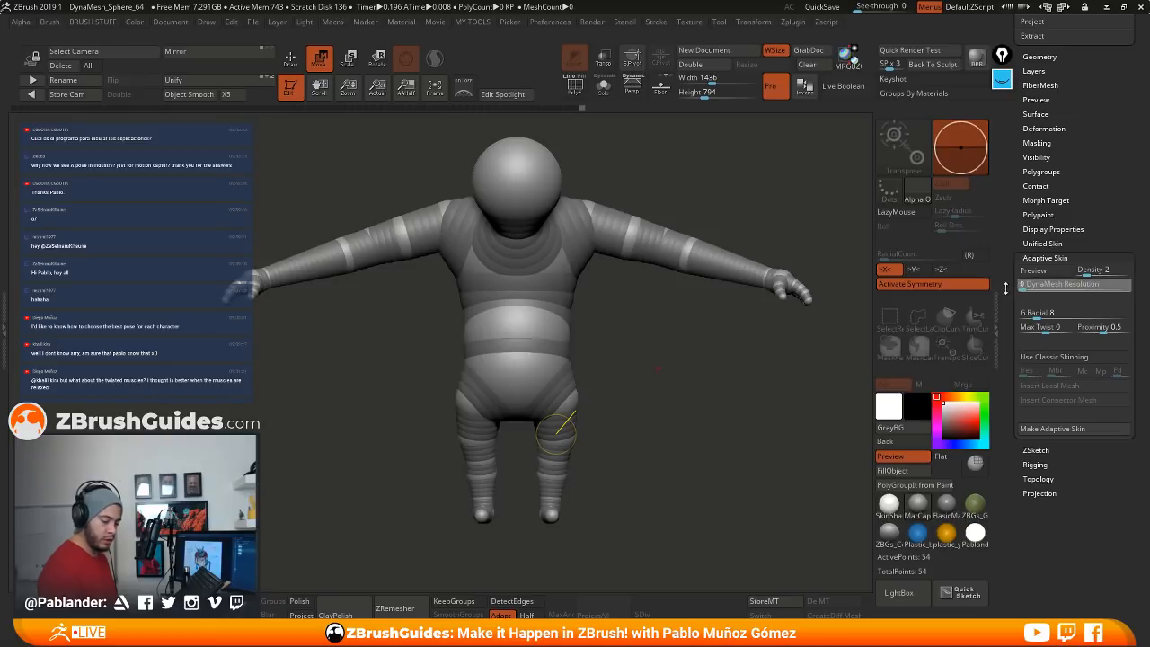
{"action": "key", "text": "Return"}
{"action": "left_click", "coordinate": [1042, 271]}
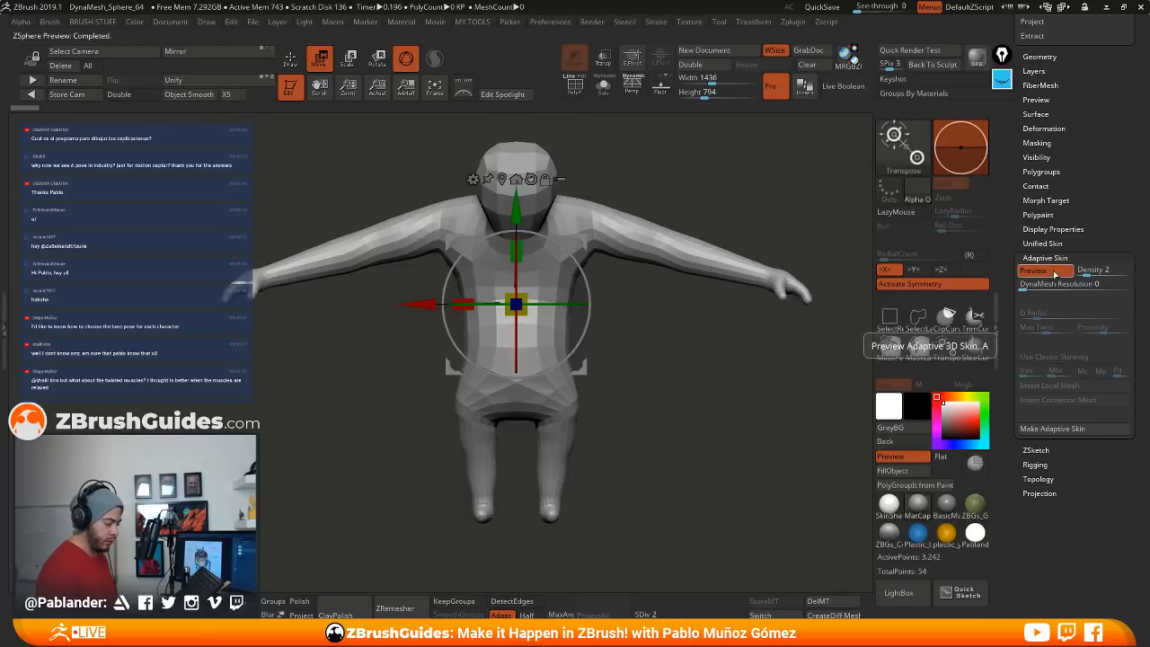
{"action": "left_click_drag", "start_coordinate": [772, 310], "coordinate": [656, 355]}
{"action": "left_click", "coordinate": [1054, 270]}
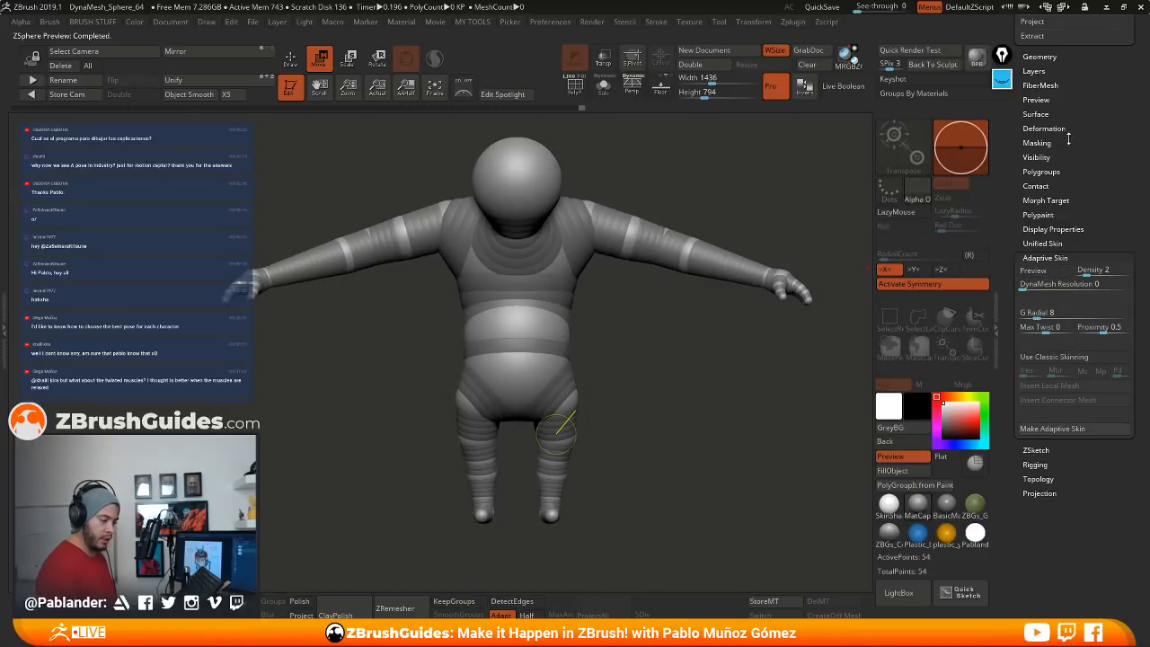
Step: Copy the generated skin mesh into the ZSphere tool as a subtool and place it above the ZSphere rig
{"action": "scroll", "coordinate": [1047, 328], "scroll_direction": "up", "scroll_amount": 5}
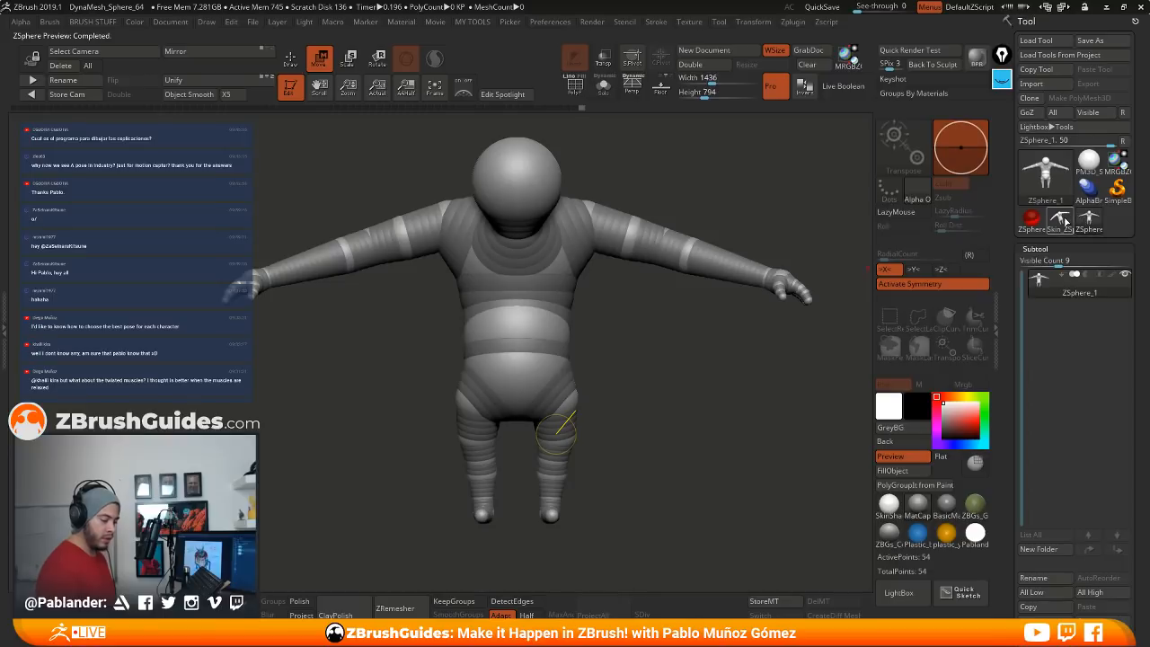
{"action": "left_click", "coordinate": [1064, 221]}
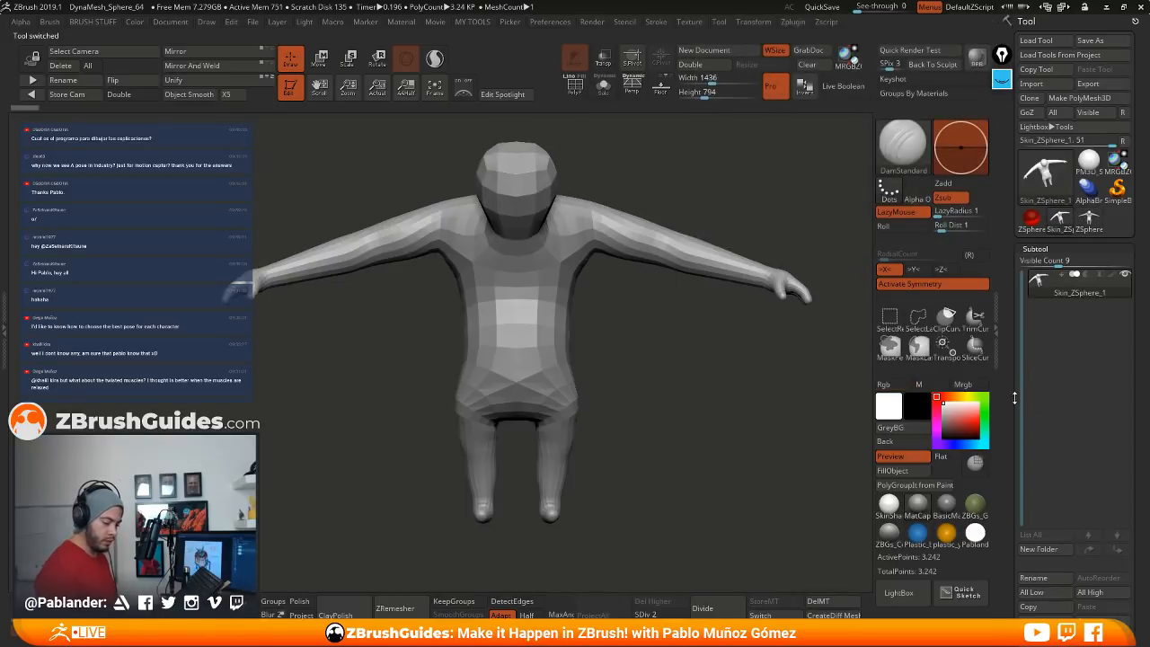
{"action": "scroll", "coordinate": [1019, 261], "scroll_direction": "down", "scroll_amount": 2}
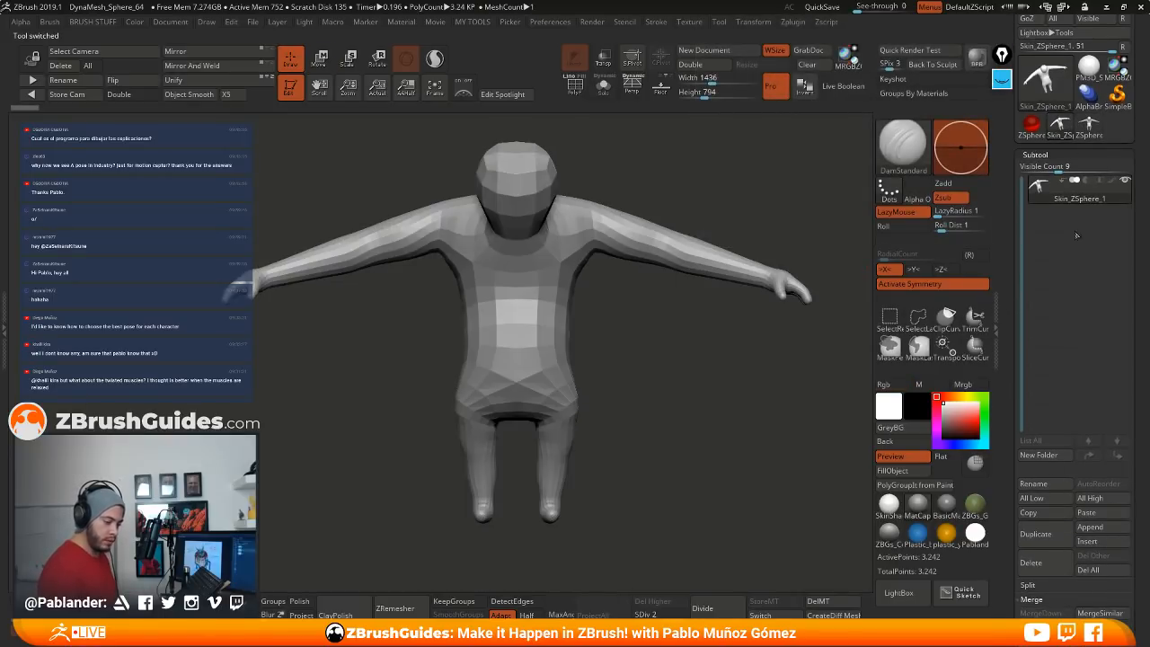
{"action": "left_click", "coordinate": [1088, 126]}
{"action": "left_click", "coordinate": [1101, 512]}
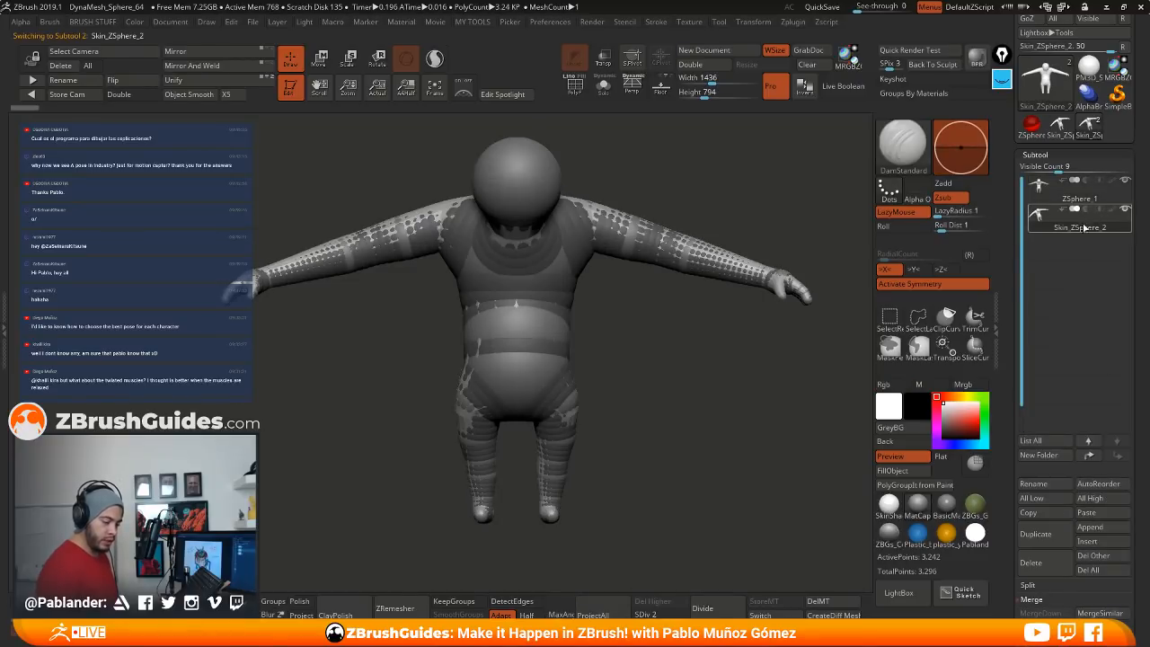
{"action": "left_click_drag", "start_coordinate": [1085, 225], "coordinate": [1088, 182]}
{"action": "mouse_move", "coordinate": [1083, 227]}
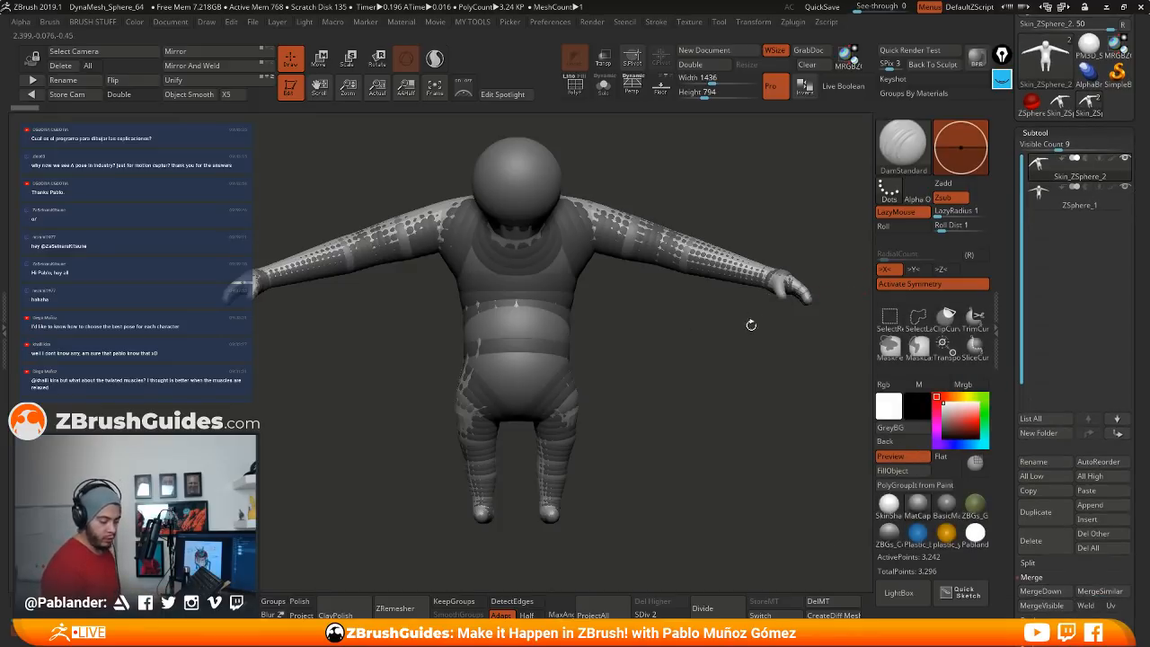
Step: Start a new subtool folder for the skin mesh
{"action": "left_click_drag", "start_coordinate": [724, 345], "coordinate": [714, 359]}
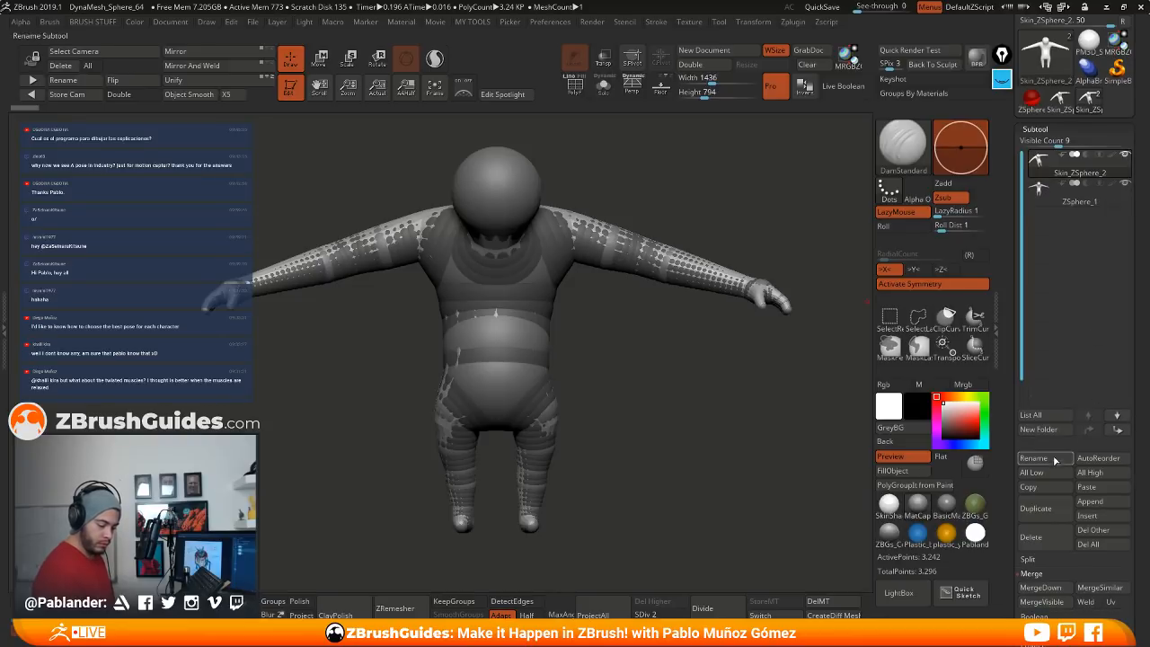
{"action": "left_click", "coordinate": [1051, 430]}
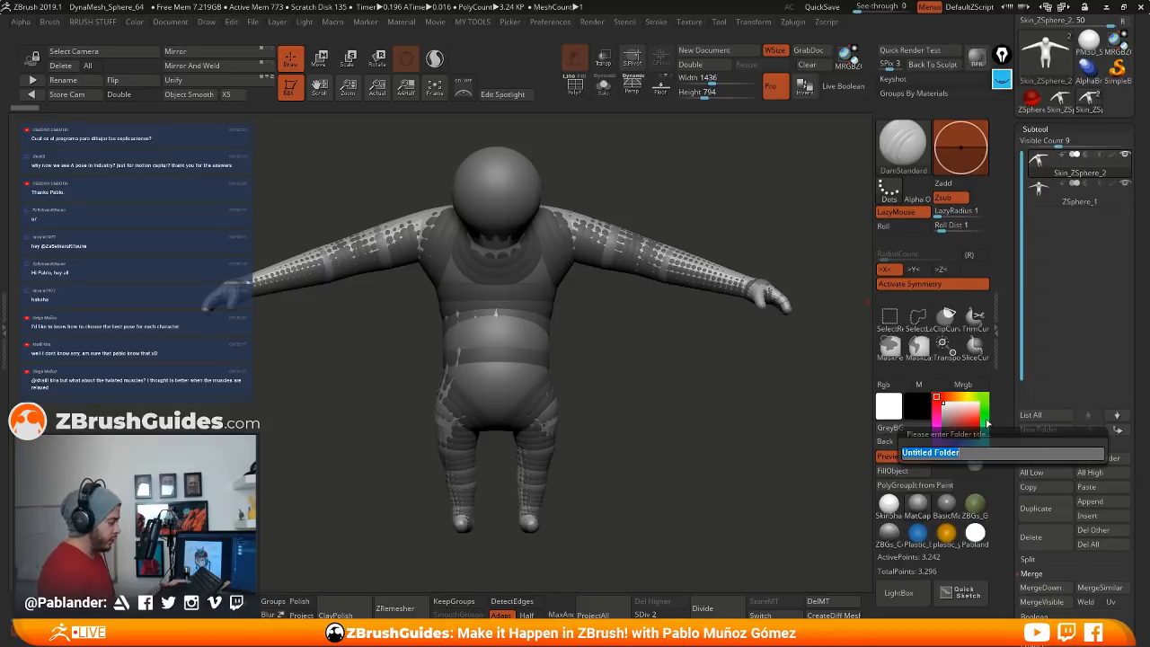
Step: Name the new subtool folder OR, keeping only ZSphere_1 inside and moving Skin_ZSphere_2 out above it
{"action": "type", "text": "OR"}
{"action": "key", "text": "Return"}
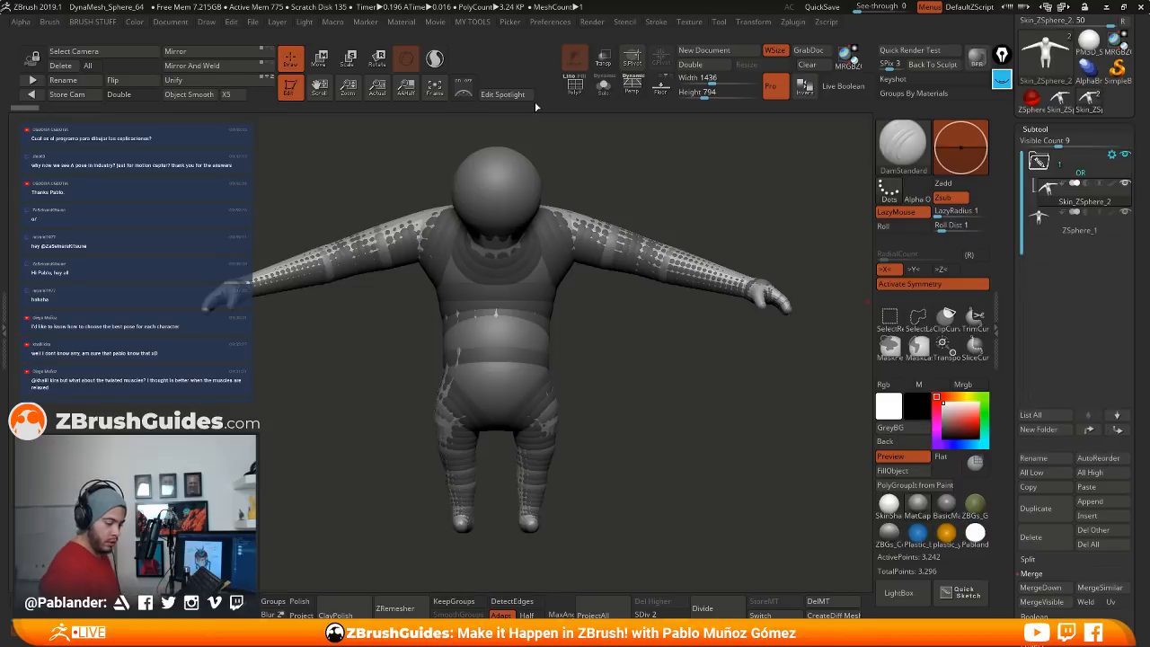
{"action": "mouse_move", "coordinate": [1079, 202]}
{"action": "left_click_drag", "start_coordinate": [1079, 202], "coordinate": [1081, 161]}
{"action": "left_click", "coordinate": [1042, 191]}
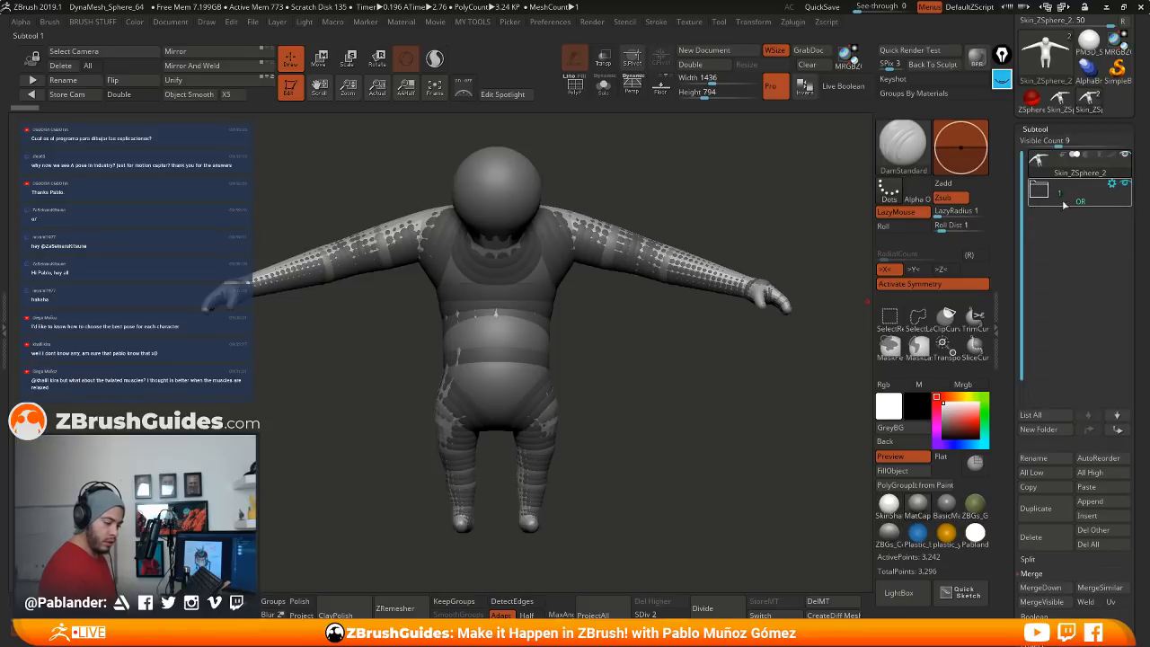
Step: Create a subtool folder named BL that contains Skin_ZSphere_2
{"action": "left_click", "coordinate": [1053, 431]}
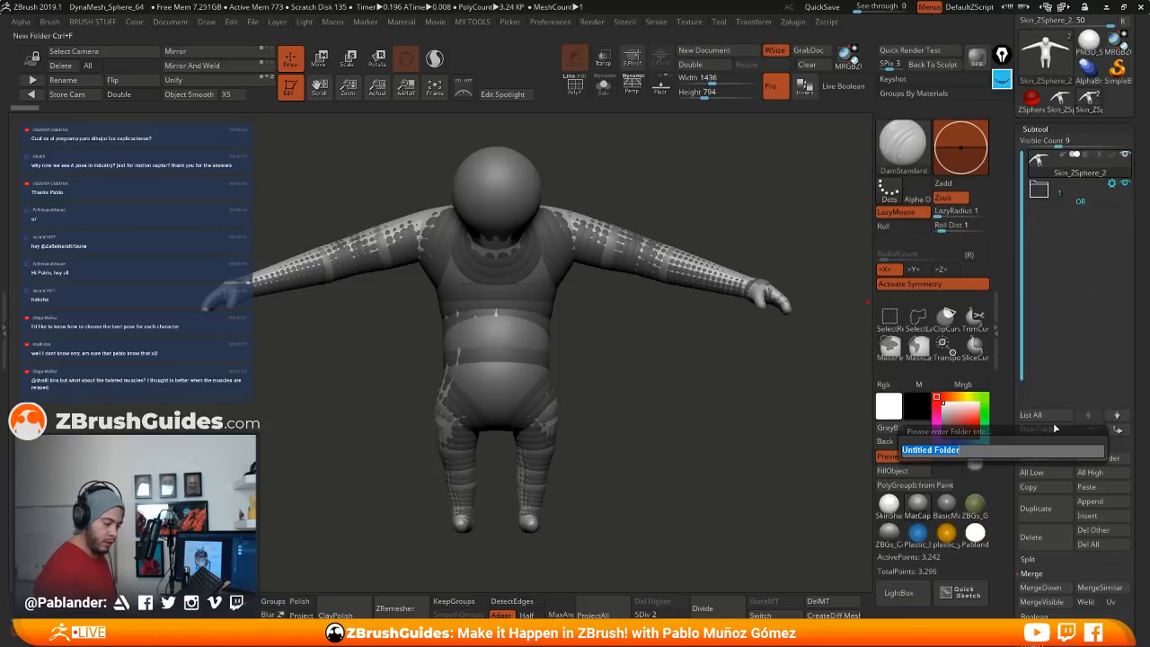
{"action": "type", "text": "BL"}
{"action": "key", "text": "Return"}
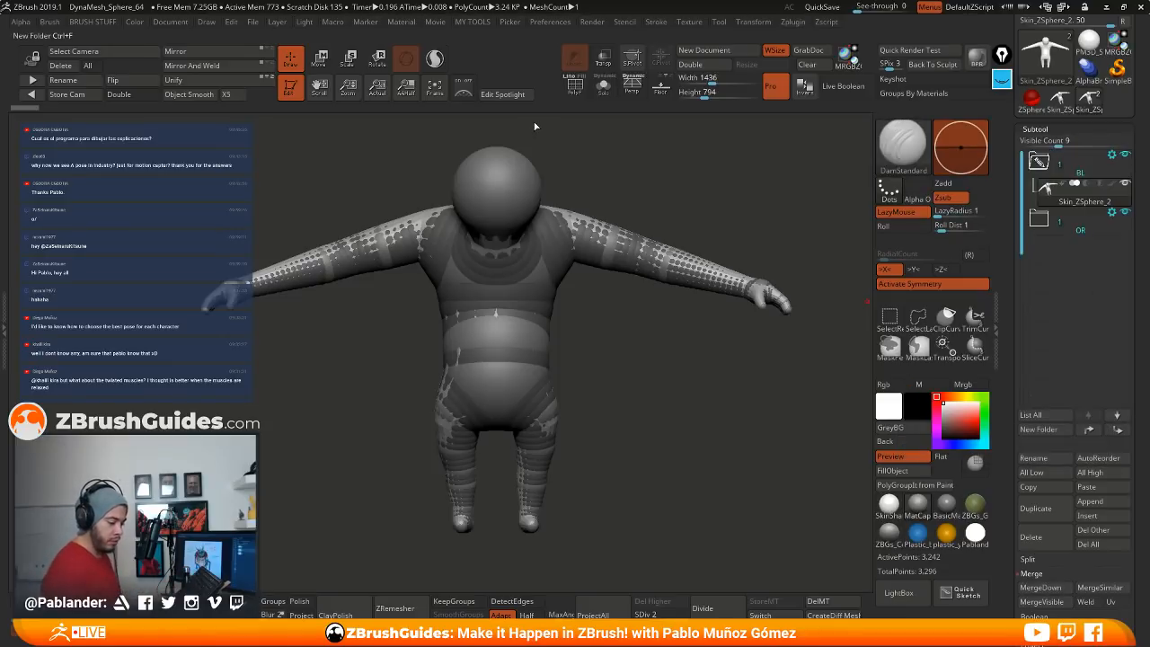
Step: Move the BL folder below the OR folder and hide OR so only the skin mesh shows
{"action": "mouse_move", "coordinate": [1082, 202]}
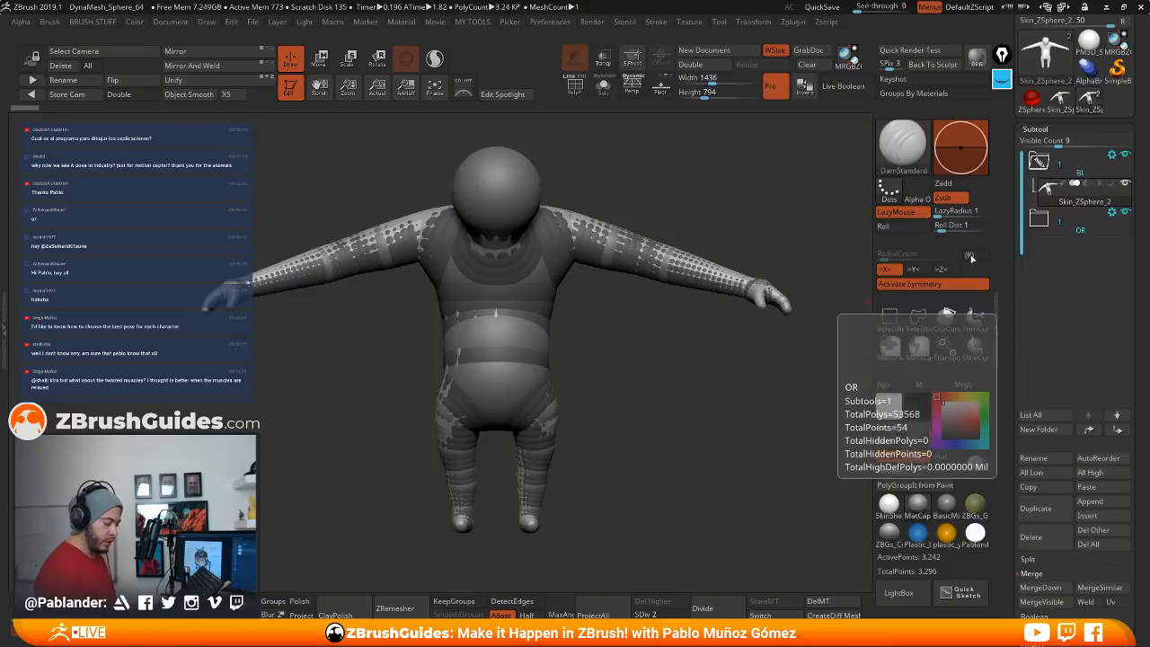
{"action": "left_click_drag", "start_coordinate": [1104, 159], "coordinate": [1109, 221]}
{"action": "left_click", "coordinate": [1125, 156]}
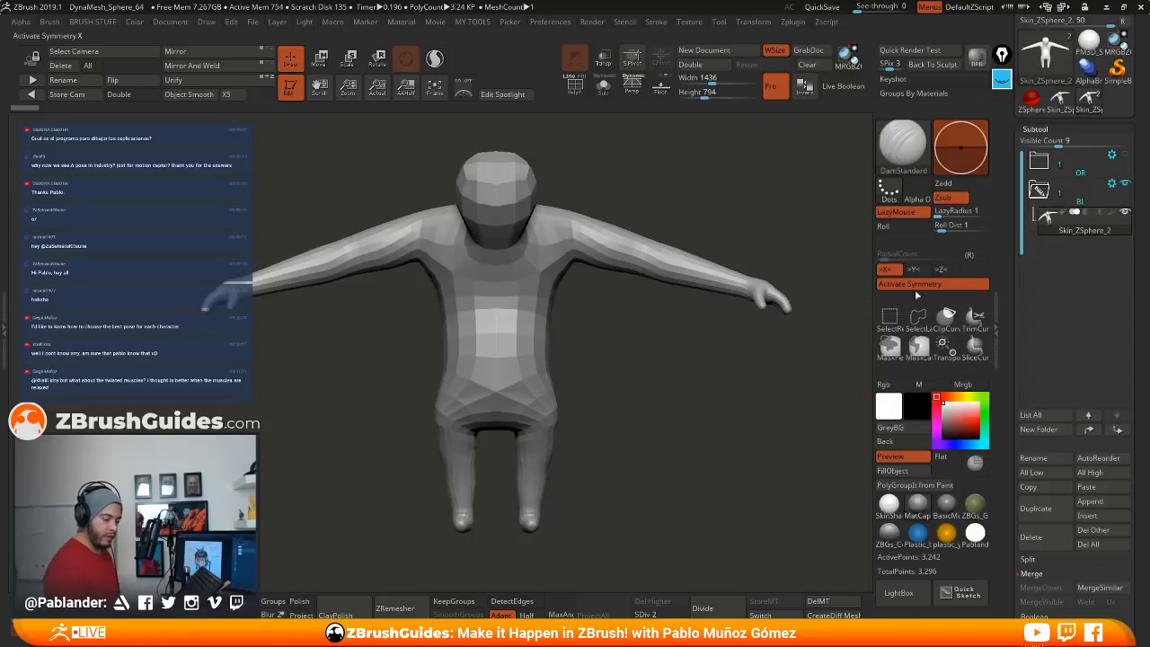
Step: Switch to the Move brush, smooth the shoulder and neck area, and start reshaping the head in side view
{"action": "left_click_drag", "start_coordinate": [629, 269], "coordinate": [592, 351]}
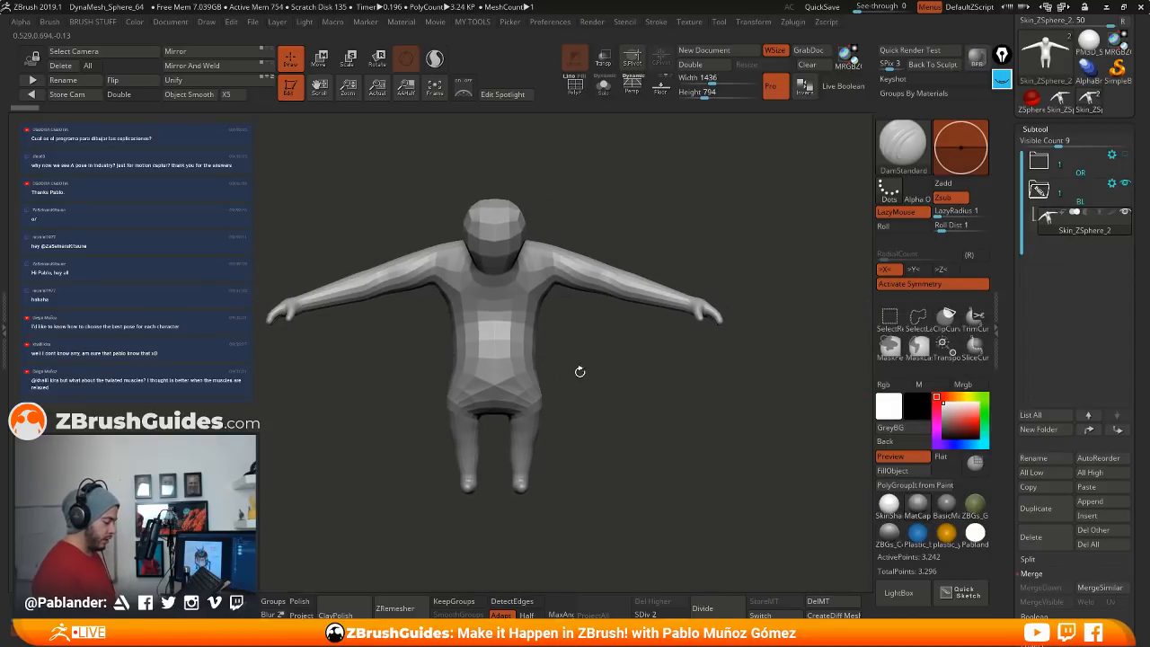
{"action": "key", "text": "b"}
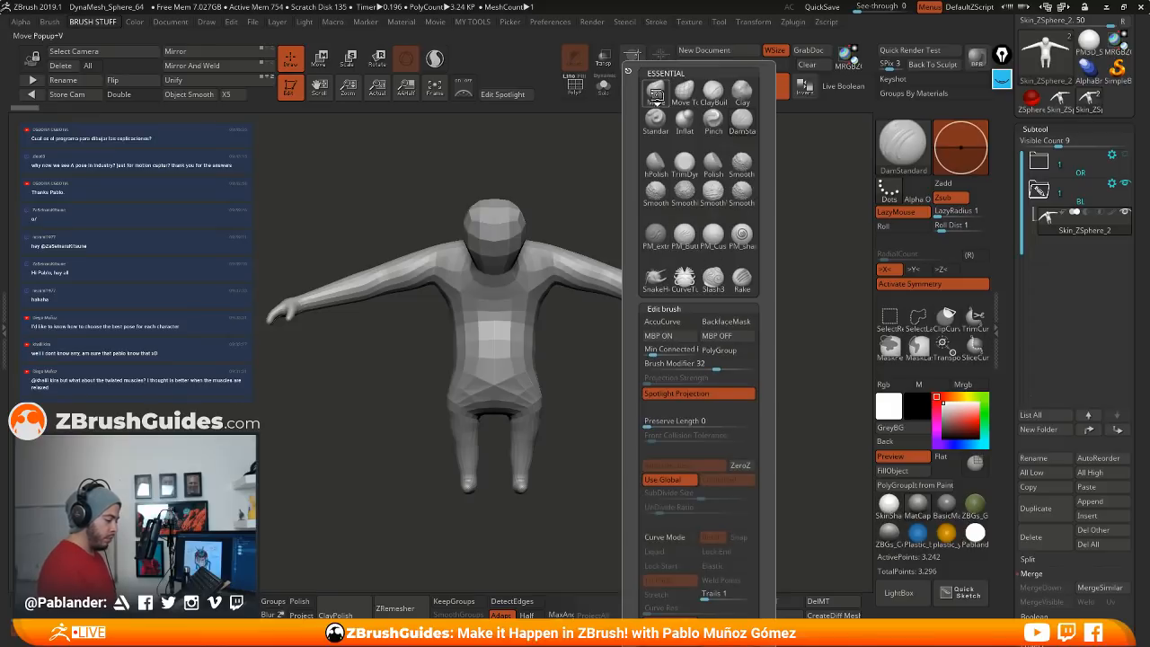
{"action": "key", "text": "m"}
{"action": "key", "text": "v"}
{"action": "key", "text": "b"}
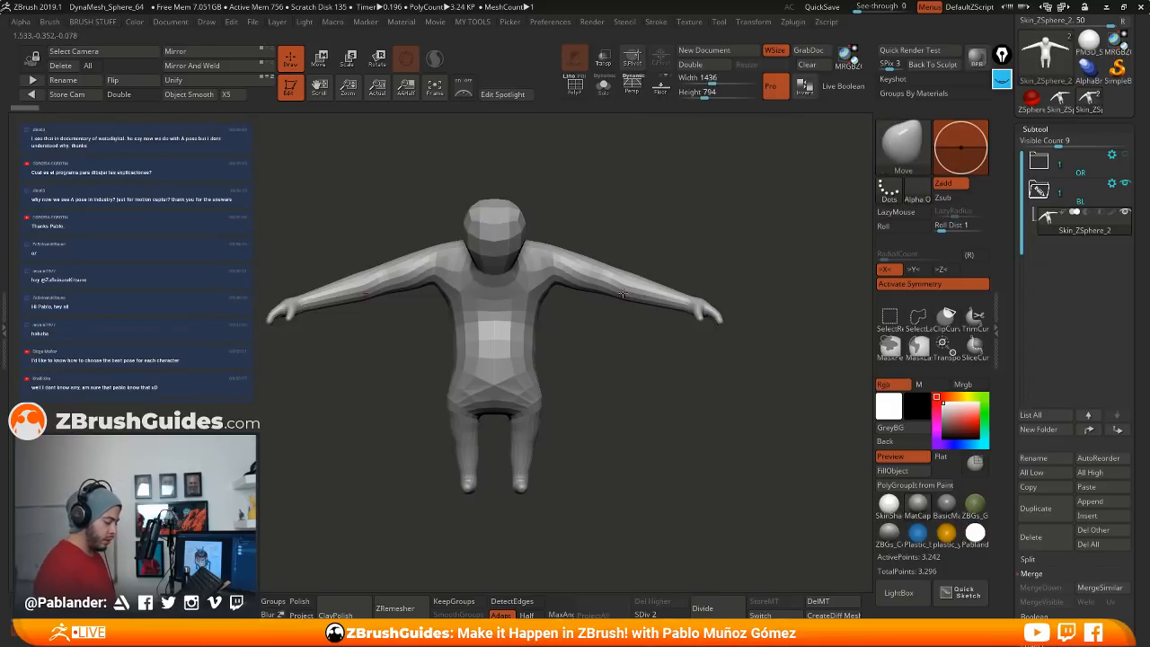
{"action": "key", "text": "space"}
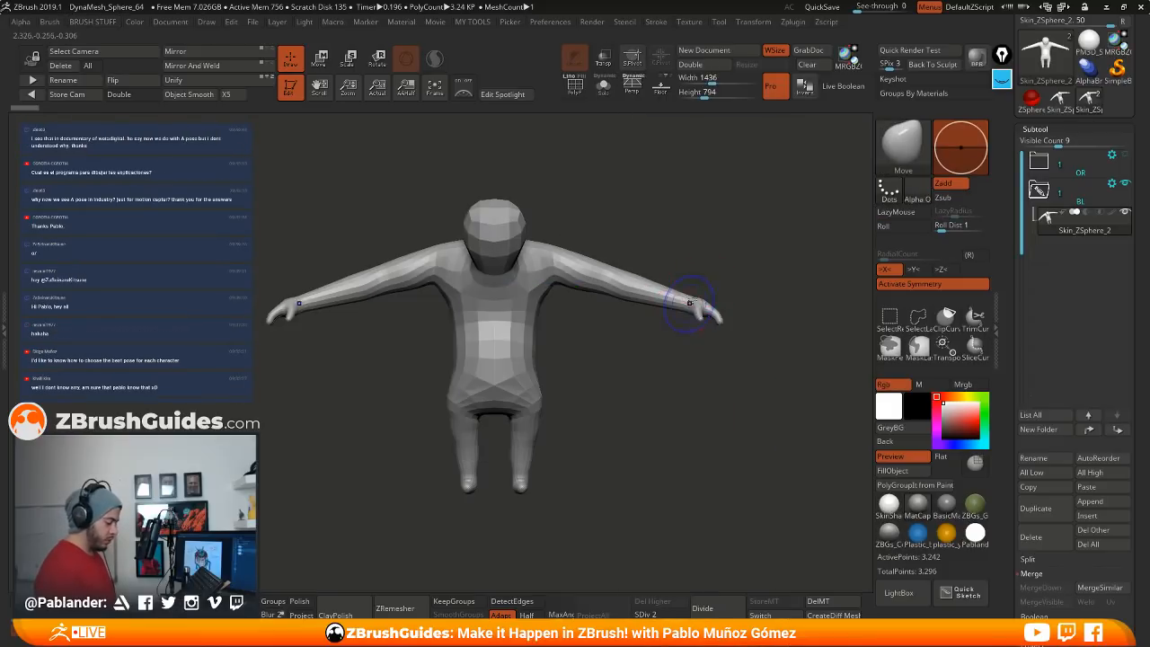
{"action": "key", "text": "shift"}
{"action": "key", "text": "space"}
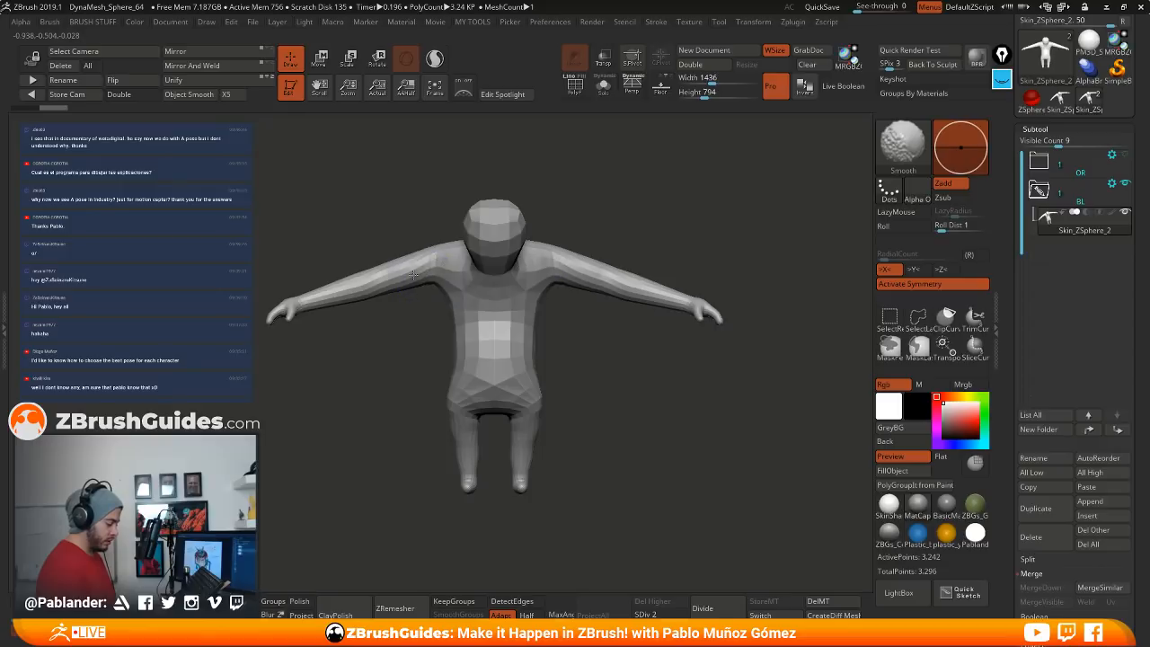
{"action": "left_click_drag", "start_coordinate": [648, 327], "coordinate": [573, 326]}
{"action": "left_click_drag", "start_coordinate": [529, 278], "coordinate": [537, 250], "text": "shift"}
{"action": "left_click_drag", "start_coordinate": [589, 193], "coordinate": [626, 205]}
{"action": "mouse_move", "coordinate": [537, 198]}
{"action": "left_mouse_down", "text": "shift"}
{"action": "mouse_move", "coordinate": [537, 220]}
{"action": "mouse_move", "coordinate": [537, 194]}
{"action": "left_mouse_up", "text": "shift"}
{"action": "left_click_drag", "start_coordinate": [623, 180], "coordinate": [659, 185]}
{"action": "left_click_drag", "start_coordinate": [528, 202], "coordinate": [519, 201]}
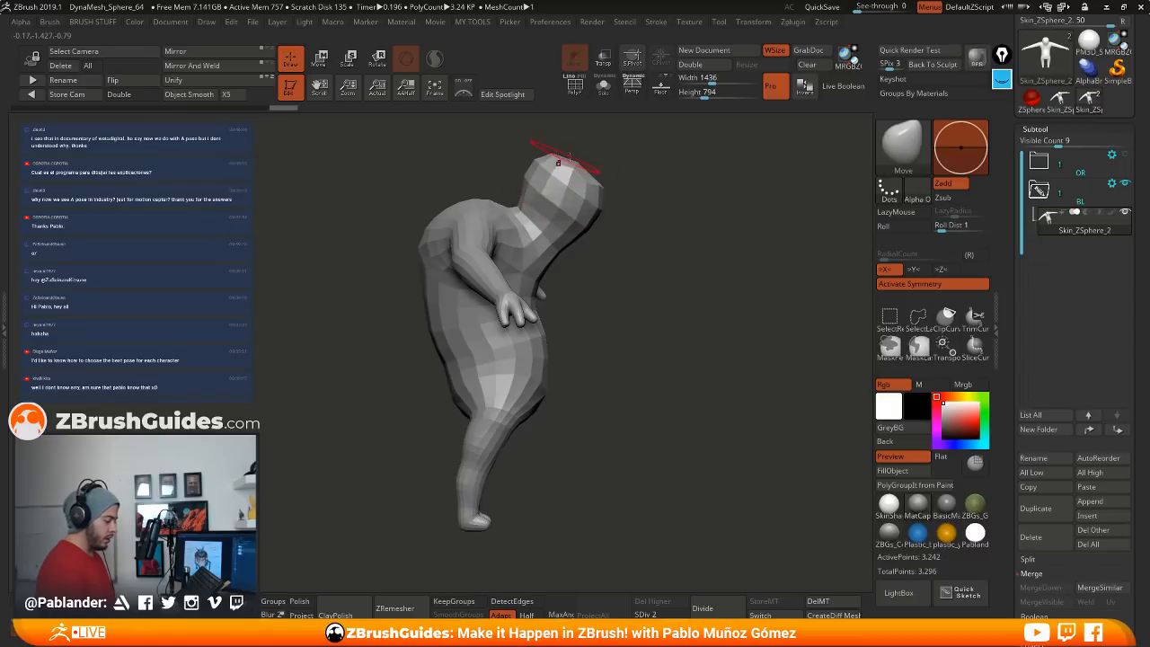
Step: Push and smooth the crown and back of the head, and pull the lower face into a rough jaw
{"action": "left_click_drag", "start_coordinate": [626, 180], "coordinate": [645, 182]}
{"action": "mouse_move", "coordinate": [528, 190]}
{"action": "left_mouse_down"}
{"action": "mouse_move", "coordinate": [530, 163]}
{"action": "mouse_move", "coordinate": [638, 196]}
{"action": "mouse_move", "coordinate": [668, 180]}
{"action": "left_mouse_up"}
{"action": "left_click_drag", "start_coordinate": [566, 198], "coordinate": [578, 186], "text": "shift"}
{"action": "left_click_drag", "start_coordinate": [670, 183], "coordinate": [582, 175]}
{"action": "mouse_move", "coordinate": [559, 212]}
{"action": "left_mouse_down"}
{"action": "mouse_move", "coordinate": [603, 215]}
{"action": "mouse_move", "coordinate": [595, 232]}
{"action": "left_mouse_up"}
{"action": "left_click_drag", "start_coordinate": [718, 154], "coordinate": [639, 206], "text": "alt"}
{"action": "left_click_drag", "start_coordinate": [540, 263], "coordinate": [530, 271]}
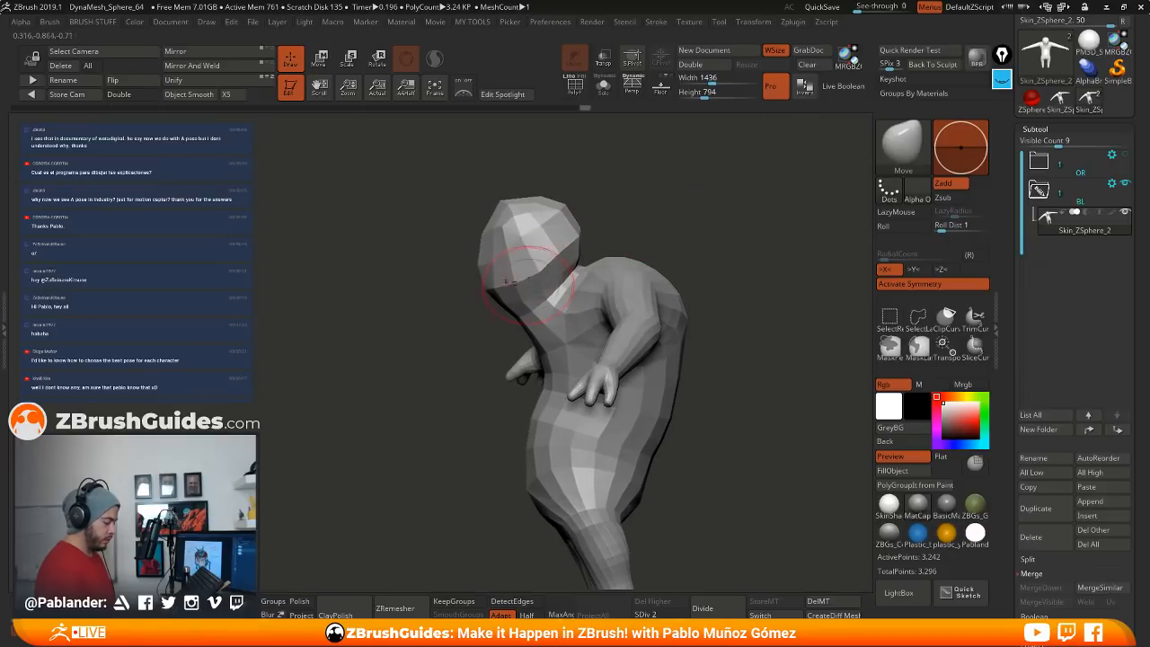
Step: Refine the jaw, the skull's top profile and the transition from head to neck with the Move brush
{"action": "left_click_drag", "start_coordinate": [604, 213], "coordinate": [669, 216]}
{"action": "left_click_drag", "start_coordinate": [537, 281], "coordinate": [530, 294]}
{"action": "left_click_drag", "start_coordinate": [607, 221], "coordinate": [650, 224]}
{"action": "left_click_drag", "start_coordinate": [537, 277], "coordinate": [524, 279]}
{"action": "left_click_drag", "start_coordinate": [566, 263], "coordinate": [590, 265]}
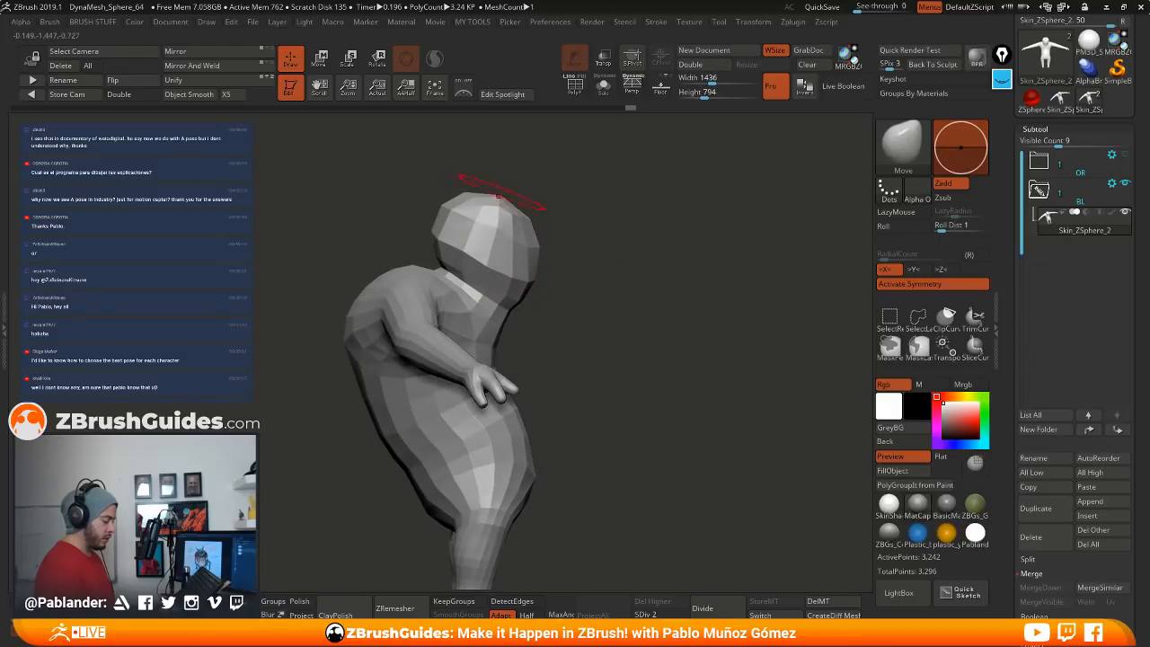
{"action": "mouse_move", "coordinate": [551, 204]}
{"action": "left_mouse_down"}
{"action": "mouse_move", "coordinate": [647, 211]}
{"action": "mouse_move", "coordinate": [633, 219]}
{"action": "mouse_move", "coordinate": [664, 220]}
{"action": "mouse_move", "coordinate": [674, 240]}
{"action": "mouse_move", "coordinate": [715, 236]}
{"action": "left_mouse_up"}
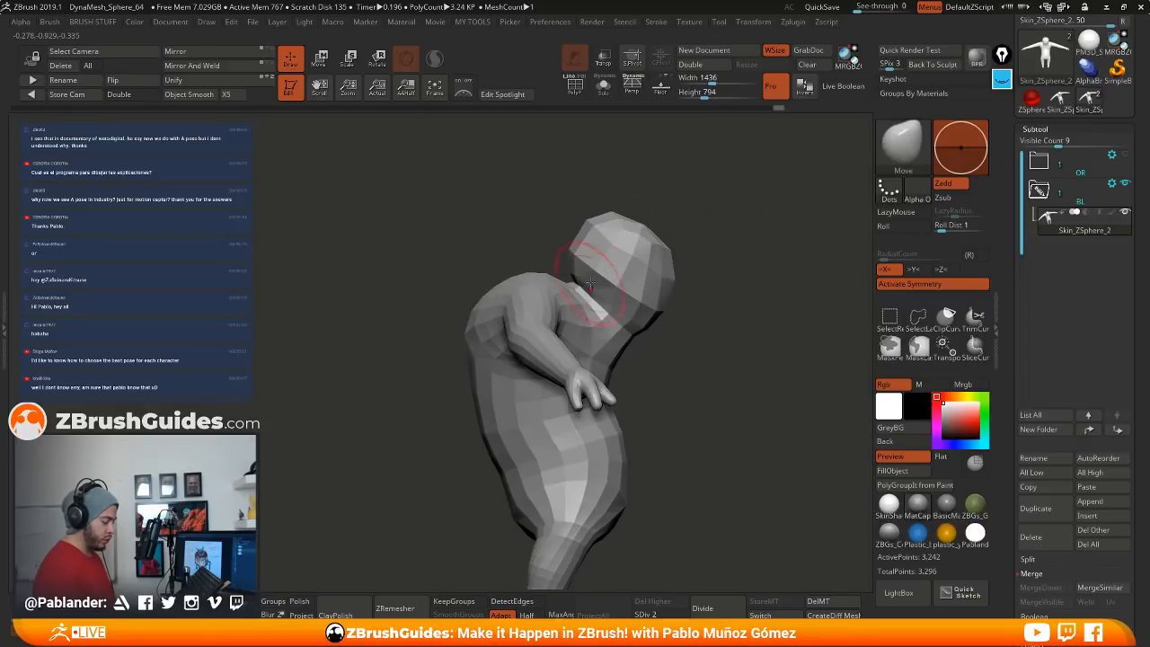
{"action": "left_click_drag", "start_coordinate": [590, 283], "coordinate": [597, 289]}
Step: Reshape the front of the face, smooth the back of the skull and widen the sides of the head
{"action": "left_click_drag", "start_coordinate": [730, 306], "coordinate": [710, 280], "text": "alt"}
{"action": "left_click_drag", "start_coordinate": [654, 256], "coordinate": [640, 218]}
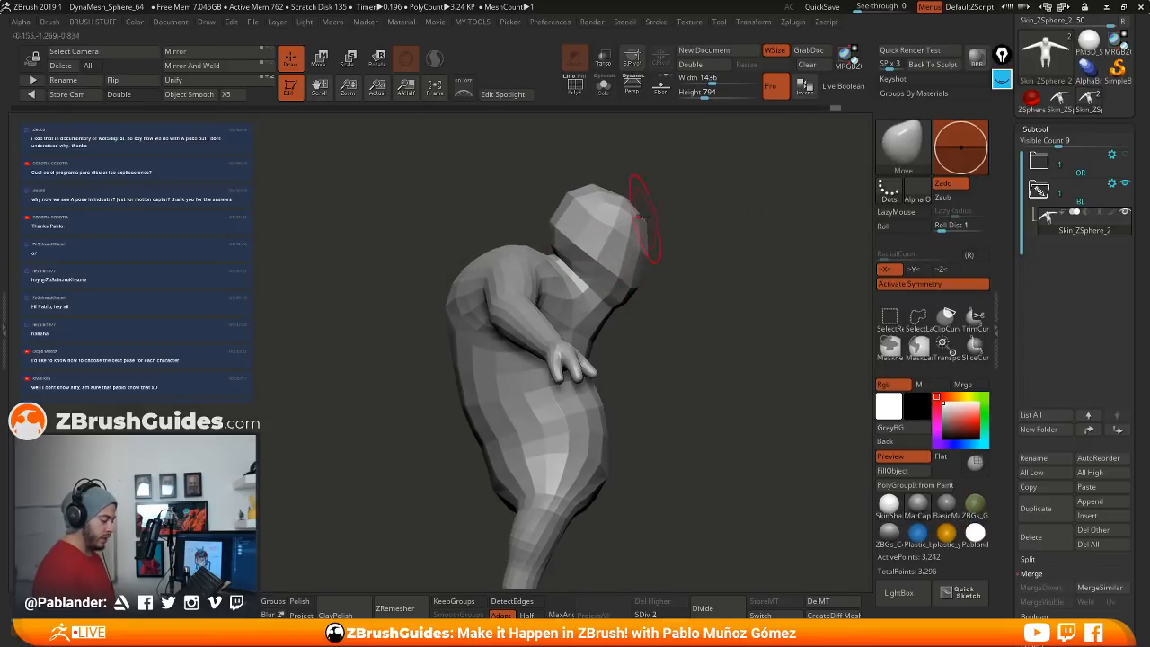
{"action": "mouse_move", "coordinate": [705, 236]}
{"action": "left_mouse_down"}
{"action": "mouse_move", "coordinate": [720, 232]}
{"action": "mouse_move", "coordinate": [680, 244]}
{"action": "left_mouse_up"}
{"action": "left_click_drag", "start_coordinate": [575, 199], "coordinate": [569, 218], "text": "shift"}
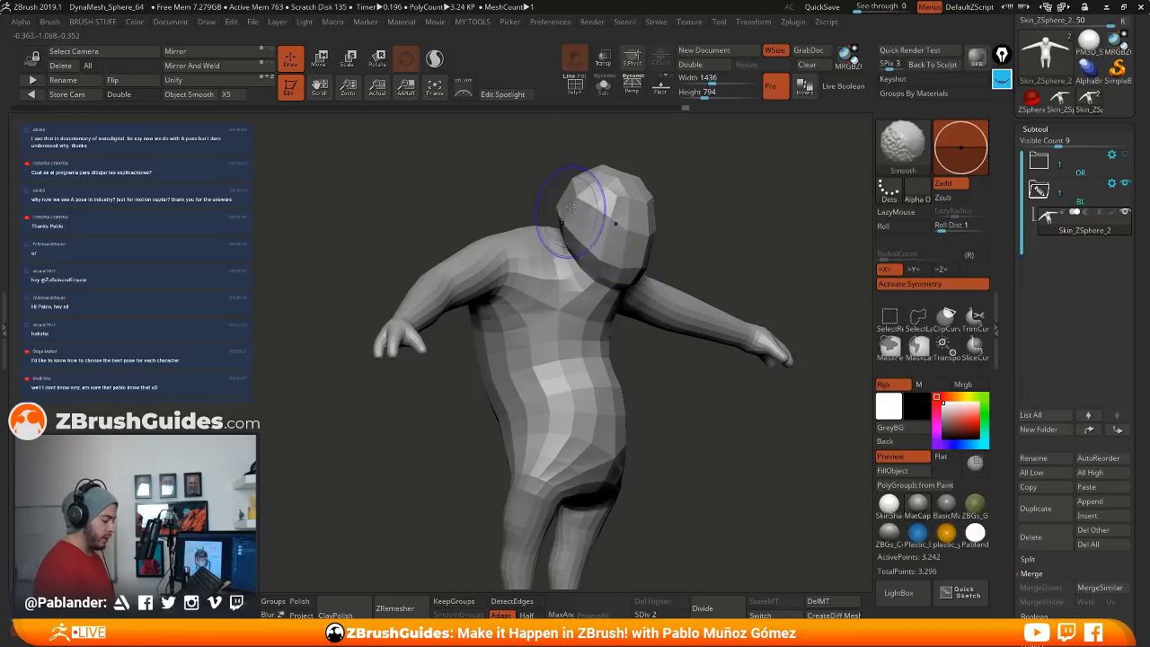
{"action": "mouse_move", "coordinate": [710, 219]}
{"action": "left_mouse_down"}
{"action": "mouse_move", "coordinate": [672, 225]}
{"action": "mouse_move", "coordinate": [666, 247]}
{"action": "left_mouse_up"}
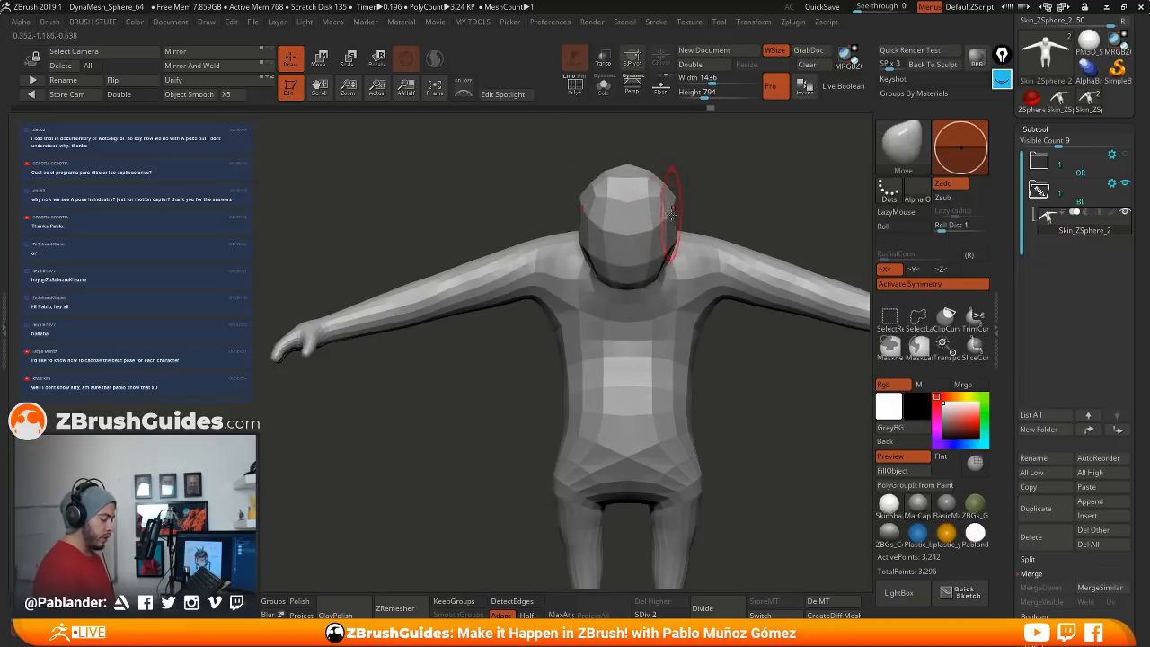
{"action": "left_click_drag", "start_coordinate": [674, 205], "coordinate": [679, 204]}
{"action": "mouse_move", "coordinate": [717, 196]}
{"action": "left_mouse_down", "text": "alt"}
{"action": "mouse_move", "coordinate": [710, 176]}
{"action": "mouse_move", "coordinate": [676, 172]}
{"action": "mouse_move", "coordinate": [647, 220]}
{"action": "mouse_move", "coordinate": [728, 200]}
{"action": "left_mouse_up", "text": "alt"}
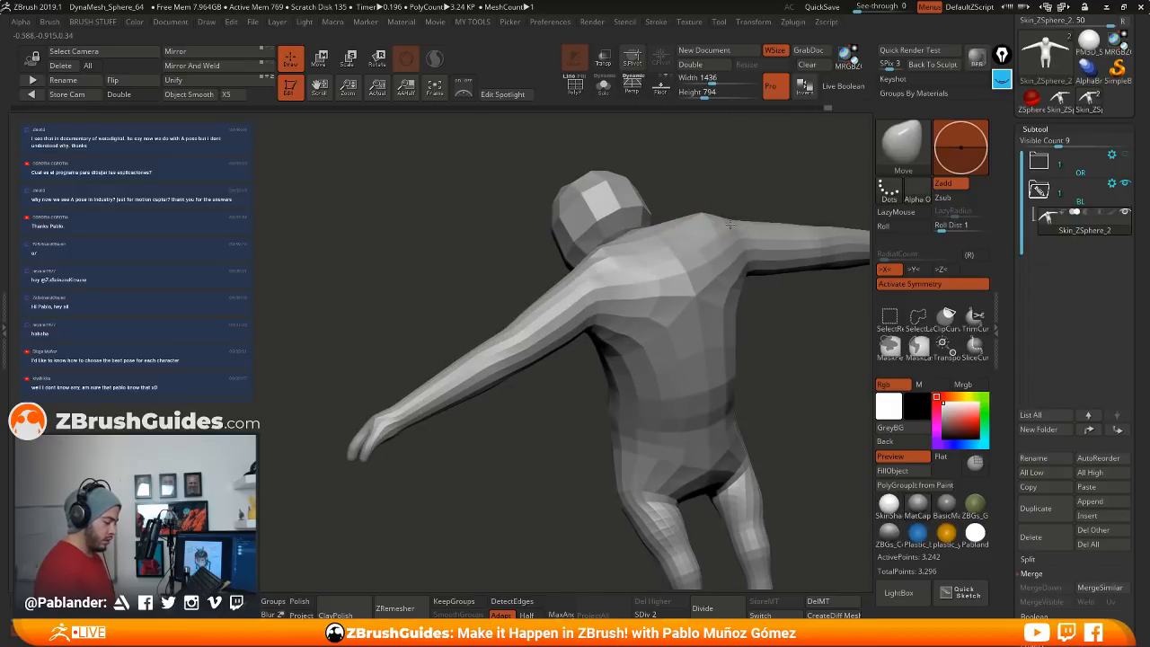
Step: Smooth the upper back and shoulder blades, and adjust the shoulders, armpits and sides of the torso
{"action": "left_click_drag", "start_coordinate": [775, 316], "coordinate": [673, 256]}
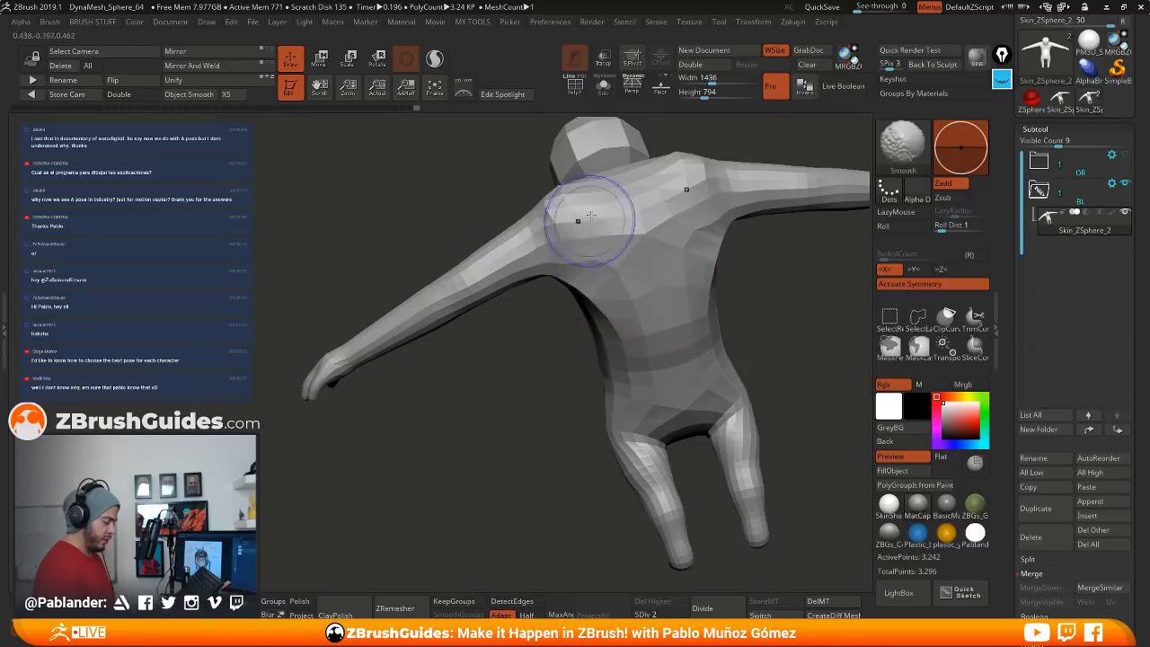
{"action": "mouse_move", "coordinate": [591, 218]}
{"action": "right_mouse_down"}
{"action": "mouse_move", "coordinate": [585, 338]}
{"action": "mouse_move", "coordinate": [718, 274]}
{"action": "mouse_move", "coordinate": [750, 282]}
{"action": "mouse_move", "coordinate": [690, 263]}
{"action": "mouse_move", "coordinate": [593, 274]}
{"action": "mouse_move", "coordinate": [575, 260]}
{"action": "mouse_move", "coordinate": [692, 275]}
{"action": "mouse_move", "coordinate": [677, 244]}
{"action": "right_mouse_up"}
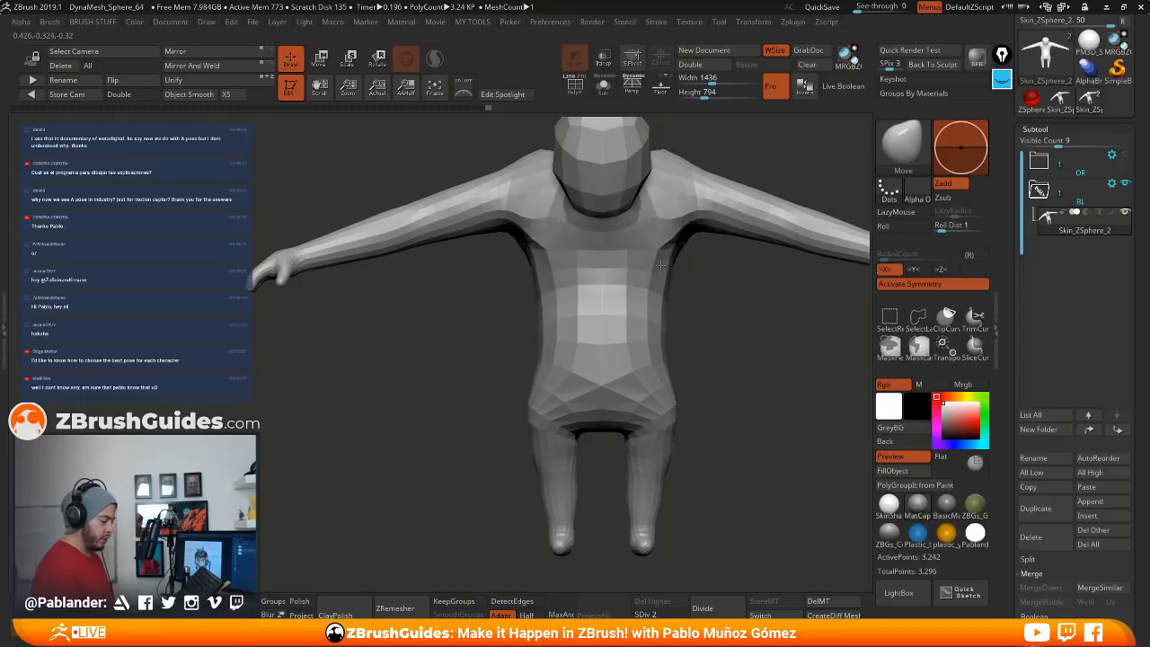
{"action": "left_click_drag", "start_coordinate": [660, 265], "coordinate": [713, 207]}
{"action": "right_click_drag", "start_coordinate": [745, 236], "coordinate": [755, 235]}
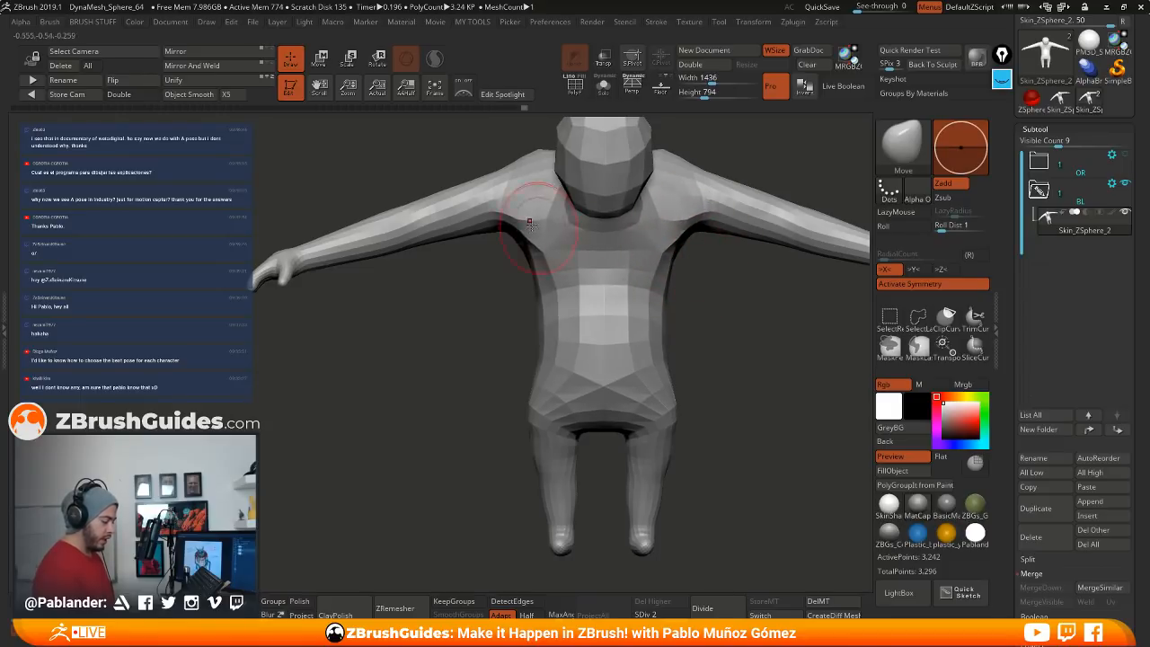
{"action": "mouse_move", "coordinate": [707, 293]}
{"action": "right_mouse_down"}
{"action": "mouse_move", "coordinate": [700, 279]}
{"action": "mouse_move", "coordinate": [648, 274]}
{"action": "right_mouse_up"}
{"action": "left_click_drag", "start_coordinate": [618, 268], "coordinate": [608, 256]}
{"action": "mouse_move", "coordinate": [740, 290]}
{"action": "right_mouse_down"}
{"action": "mouse_move", "coordinate": [721, 304]}
{"action": "mouse_move", "coordinate": [676, 293]}
{"action": "mouse_move", "coordinate": [726, 306]}
{"action": "mouse_move", "coordinate": [661, 268]}
{"action": "right_mouse_up"}
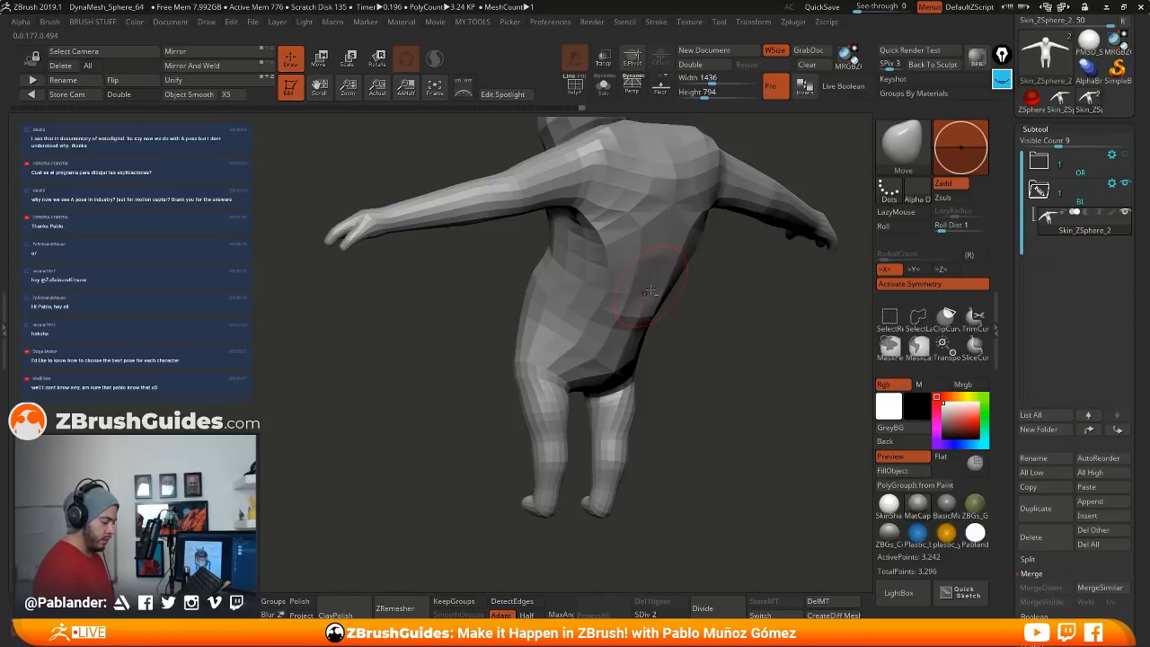
Step: Reshape the hips and buttocks with the Move brush, rounding the outer contour where the legs join the pelvis
{"action": "right_click_drag", "start_coordinate": [633, 322], "coordinate": [697, 294]}
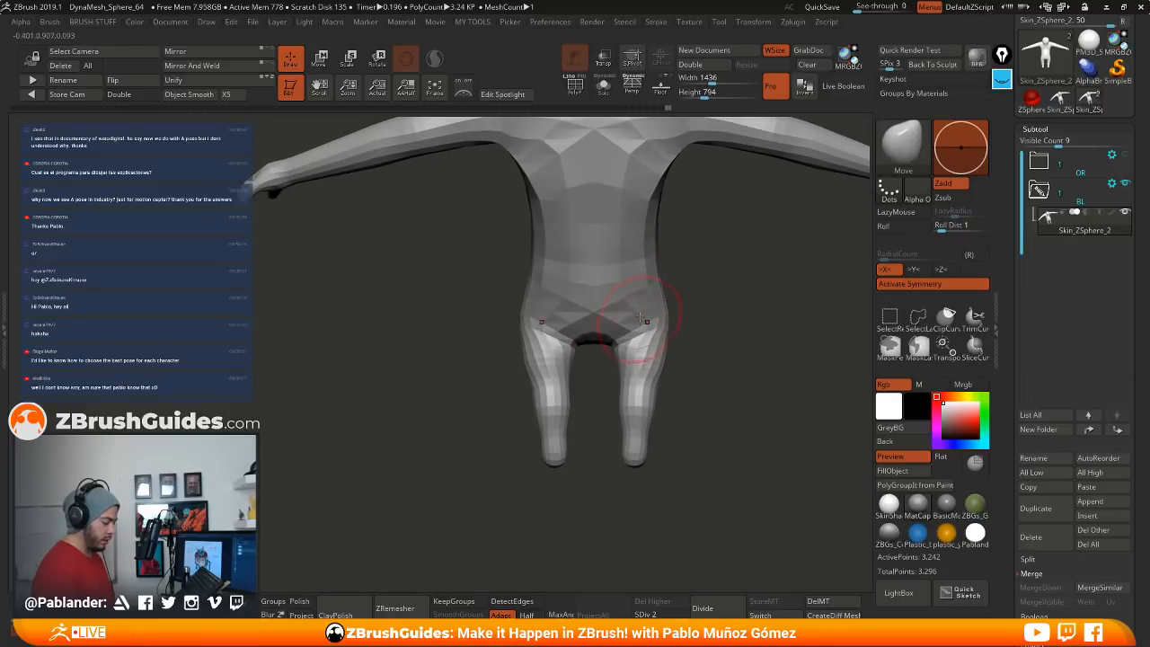
{"action": "mouse_move", "coordinate": [640, 317]}
{"action": "right_mouse_down"}
{"action": "mouse_move", "coordinate": [671, 324]}
{"action": "mouse_move", "coordinate": [698, 312]}
{"action": "mouse_move", "coordinate": [690, 304]}
{"action": "right_mouse_up"}
{"action": "left_click_drag", "start_coordinate": [629, 310], "coordinate": [618, 302]}
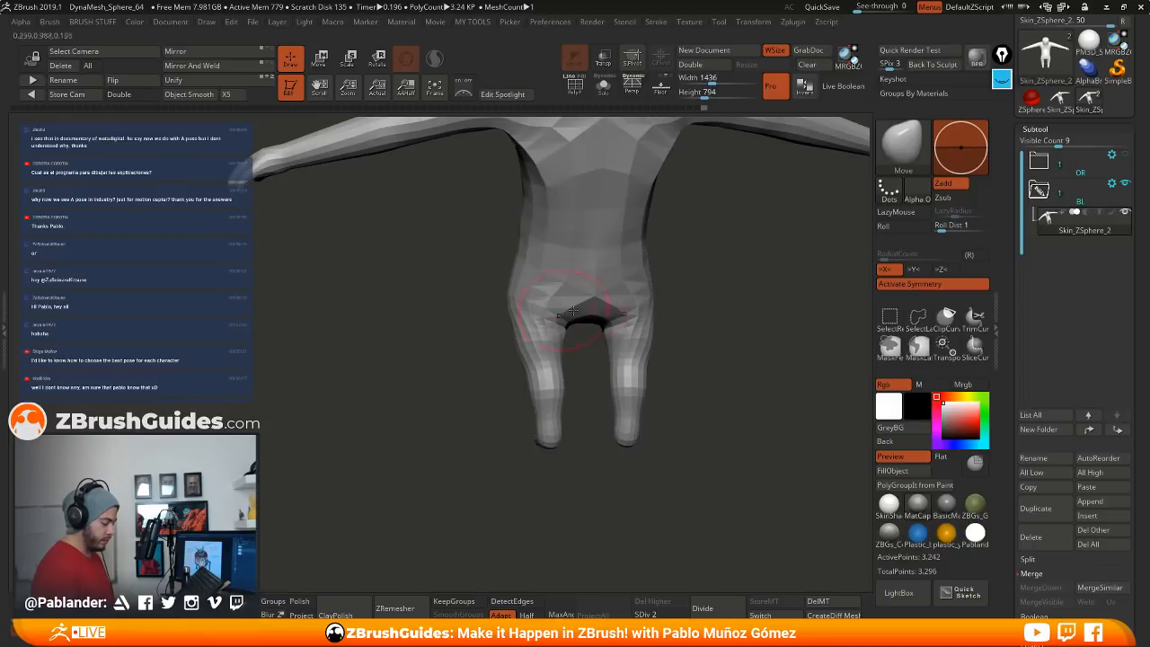
{"action": "right_click_drag", "start_coordinate": [656, 305], "coordinate": [693, 294]}
{"action": "mouse_move", "coordinate": [568, 301]}
{"action": "right_mouse_down"}
{"action": "mouse_move", "coordinate": [531, 270]}
{"action": "mouse_move", "coordinate": [571, 301]}
{"action": "right_mouse_up"}
{"action": "right_click_drag", "start_coordinate": [688, 305], "coordinate": [658, 304]}
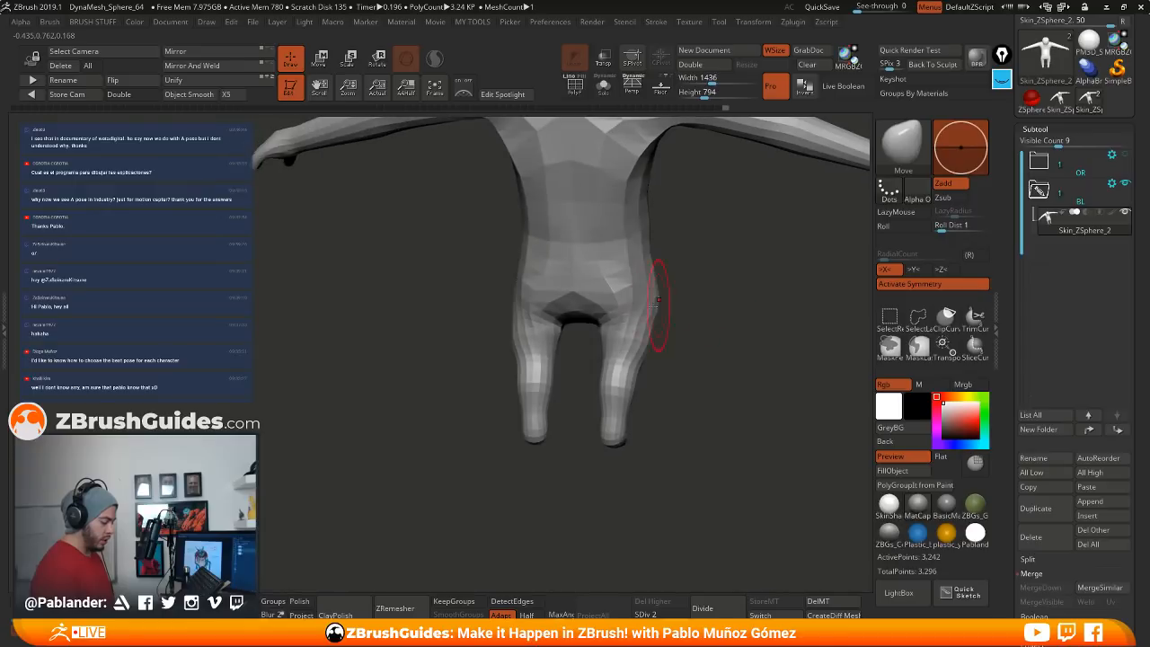
{"action": "mouse_move", "coordinate": [694, 337]}
{"action": "right_mouse_down"}
{"action": "mouse_move", "coordinate": [629, 344]}
{"action": "mouse_move", "coordinate": [634, 301]}
{"action": "right_mouse_up"}
{"action": "right_click_drag", "start_coordinate": [695, 327], "coordinate": [633, 316]}
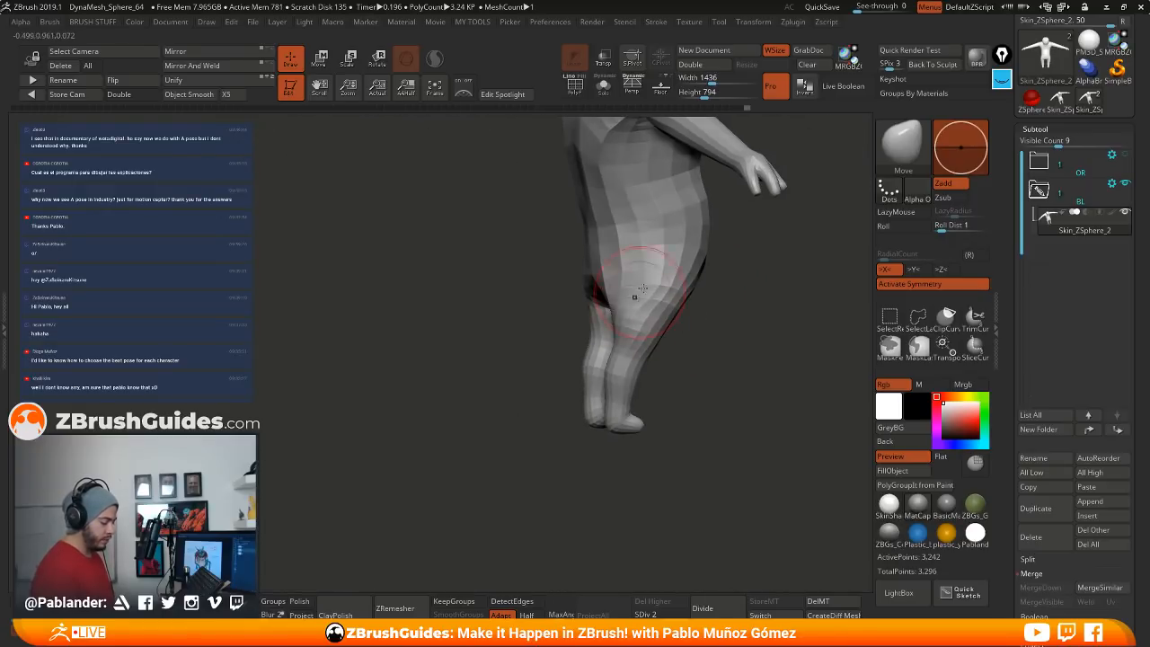
Step: Smooth the leg around the knee and adjust the side profile of the thigh and buttock
{"action": "mouse_move", "coordinate": [720, 342]}
{"action": "right_mouse_down"}
{"action": "mouse_move", "coordinate": [679, 334]}
{"action": "mouse_move", "coordinate": [598, 357]}
{"action": "right_mouse_up"}
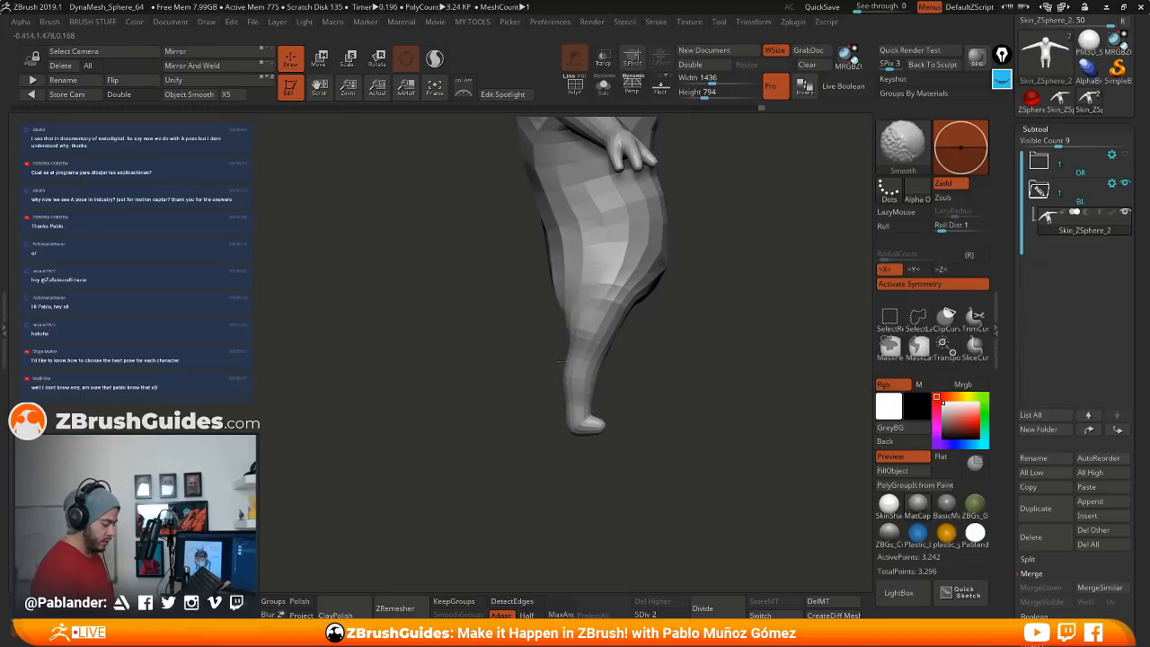
{"action": "right_click", "coordinate": [577, 343]}
{"action": "mouse_move", "coordinate": [662, 321]}
{"action": "right_mouse_down", "text": "ctrl"}
{"action": "mouse_move", "coordinate": [629, 355]}
{"action": "mouse_move", "coordinate": [606, 348]}
{"action": "right_mouse_up", "text": "ctrl"}
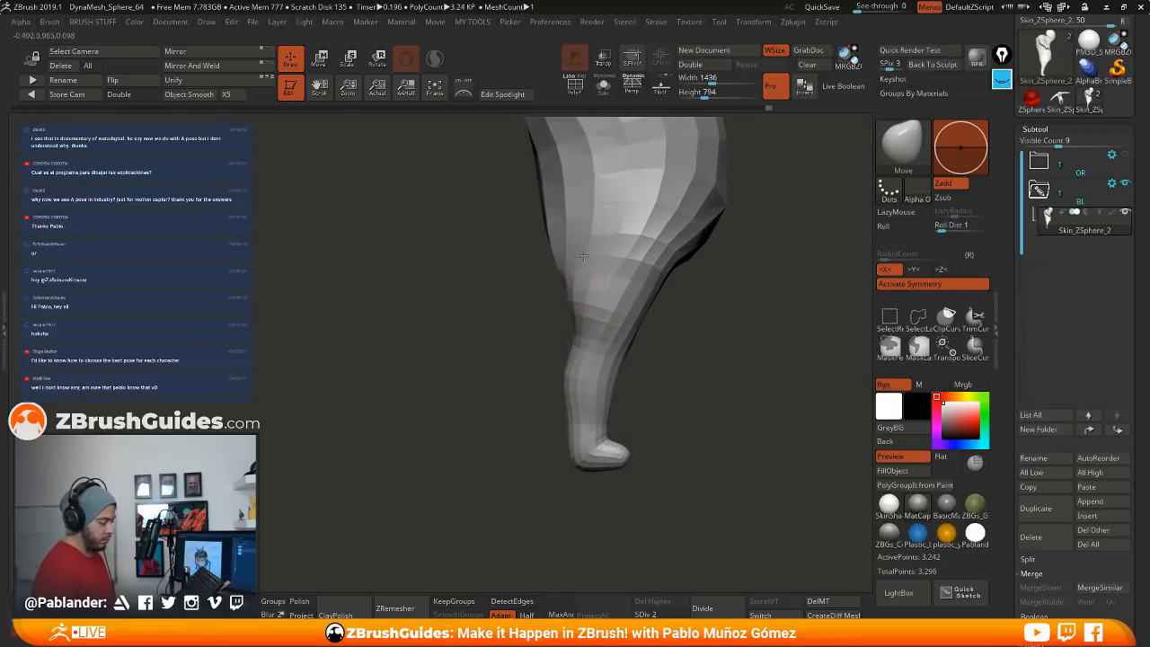
{"action": "left_click_drag", "start_coordinate": [584, 255], "coordinate": [590, 183]}
{"action": "right_click_drag", "start_coordinate": [689, 318], "coordinate": [753, 316]}
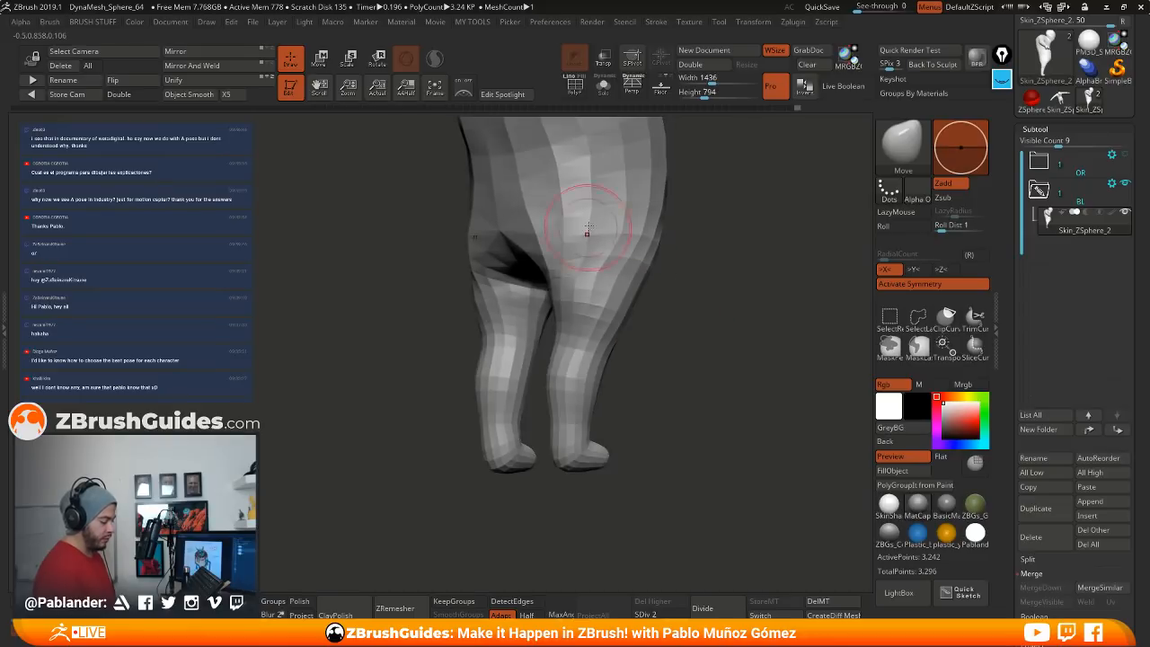
{"action": "right_click_drag", "start_coordinate": [587, 229], "coordinate": [664, 312]}
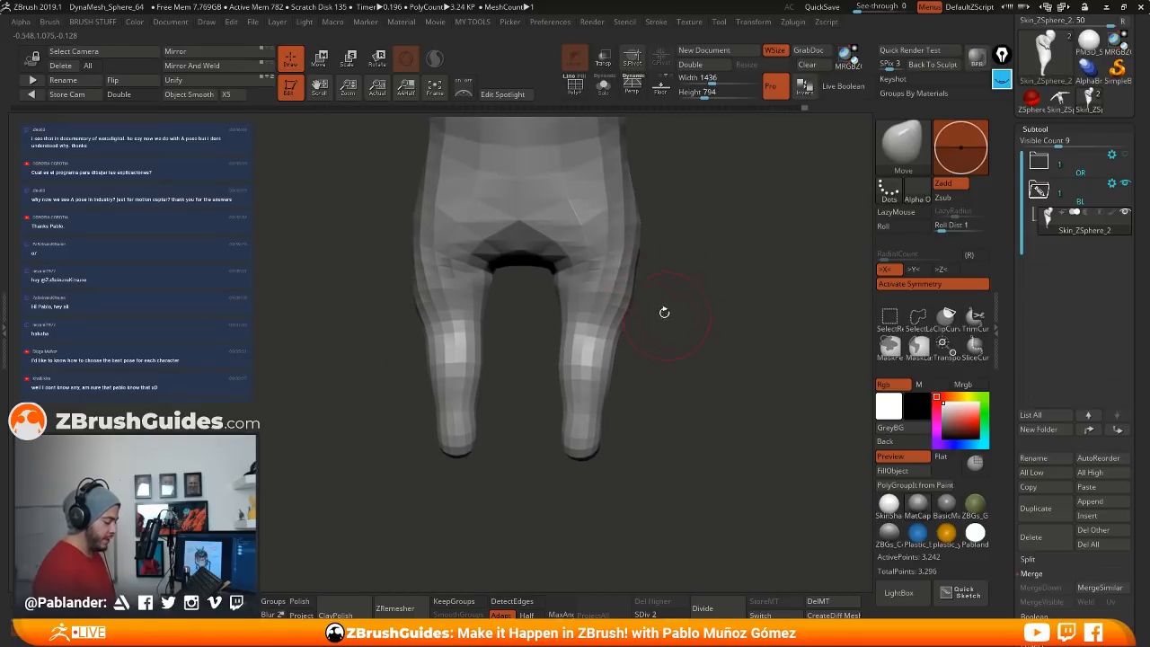
Step: Reshape the inner upper thighs below the crotch with the Move brush
{"action": "mouse_move", "coordinate": [551, 268]}
{"action": "left_mouse_down"}
{"action": "mouse_move", "coordinate": [547, 257]}
{"action": "mouse_move", "coordinate": [570, 270]}
{"action": "left_mouse_up"}
{"action": "right_click_drag", "start_coordinate": [605, 271], "coordinate": [647, 289]}
{"action": "left_click_drag", "start_coordinate": [581, 267], "coordinate": [586, 265]}
{"action": "mouse_move", "coordinate": [595, 274]}
{"action": "right_mouse_down"}
{"action": "mouse_move", "coordinate": [684, 334]}
{"action": "mouse_move", "coordinate": [627, 352]}
{"action": "mouse_move", "coordinate": [677, 355]}
{"action": "mouse_move", "coordinate": [575, 360]}
{"action": "right_mouse_up"}
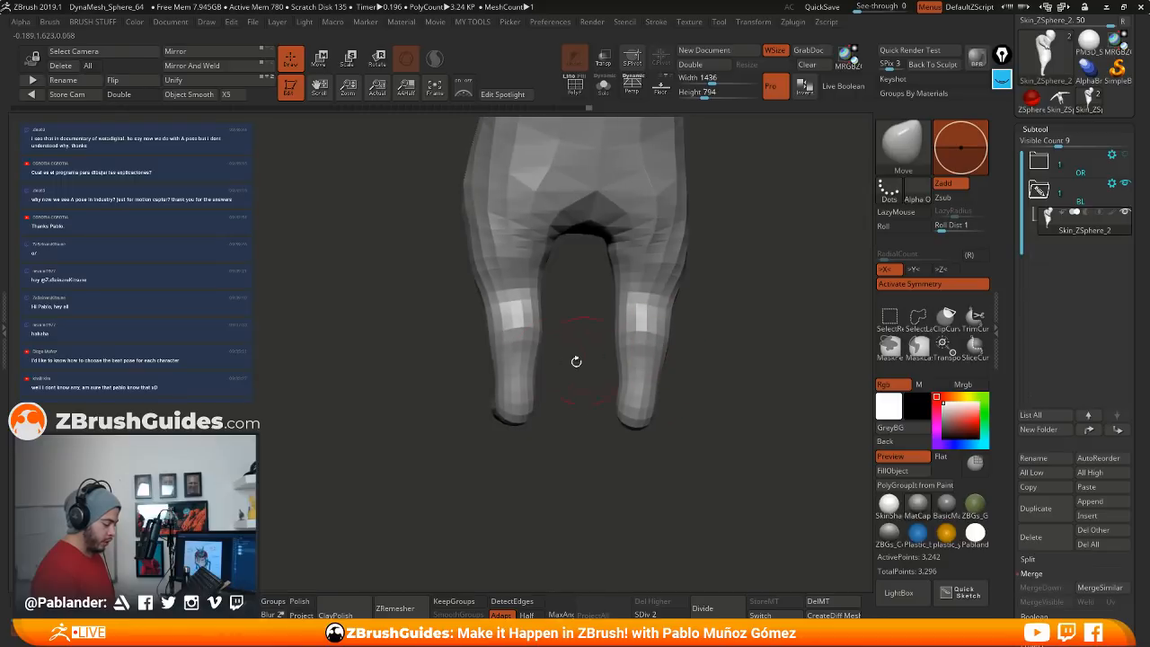
Step: Shape the lower legs, ankles and feet with the Move brush and smooth the feet
{"action": "left_click_drag", "start_coordinate": [504, 358], "coordinate": [510, 358]}
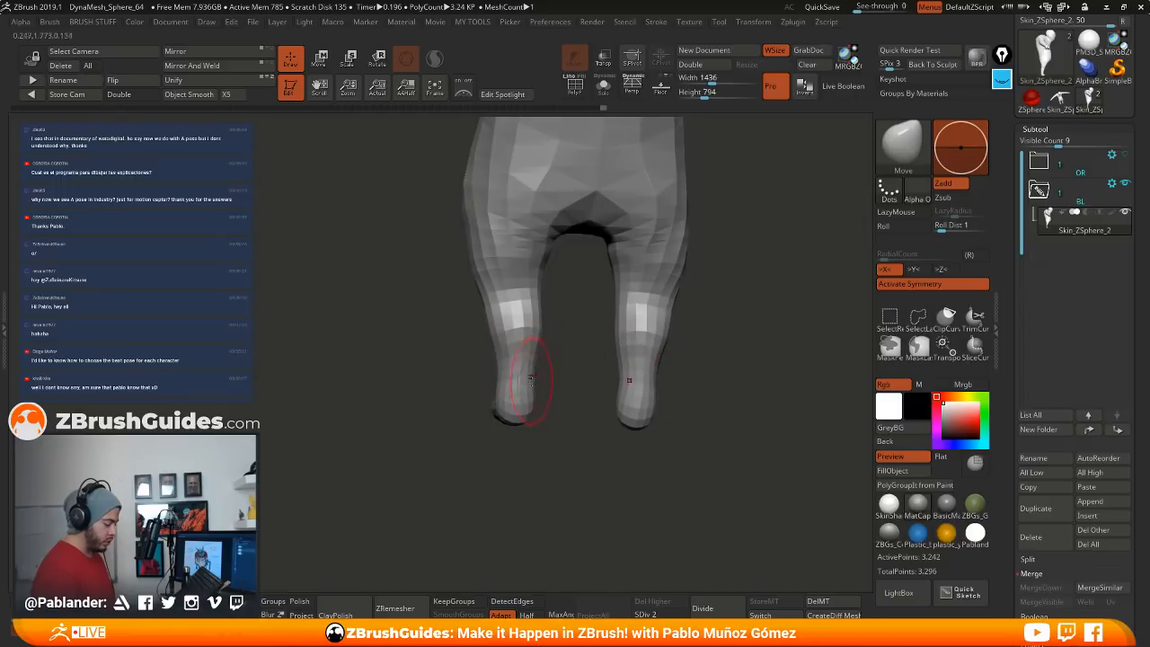
{"action": "right_click_drag", "start_coordinate": [568, 380], "coordinate": [587, 412]}
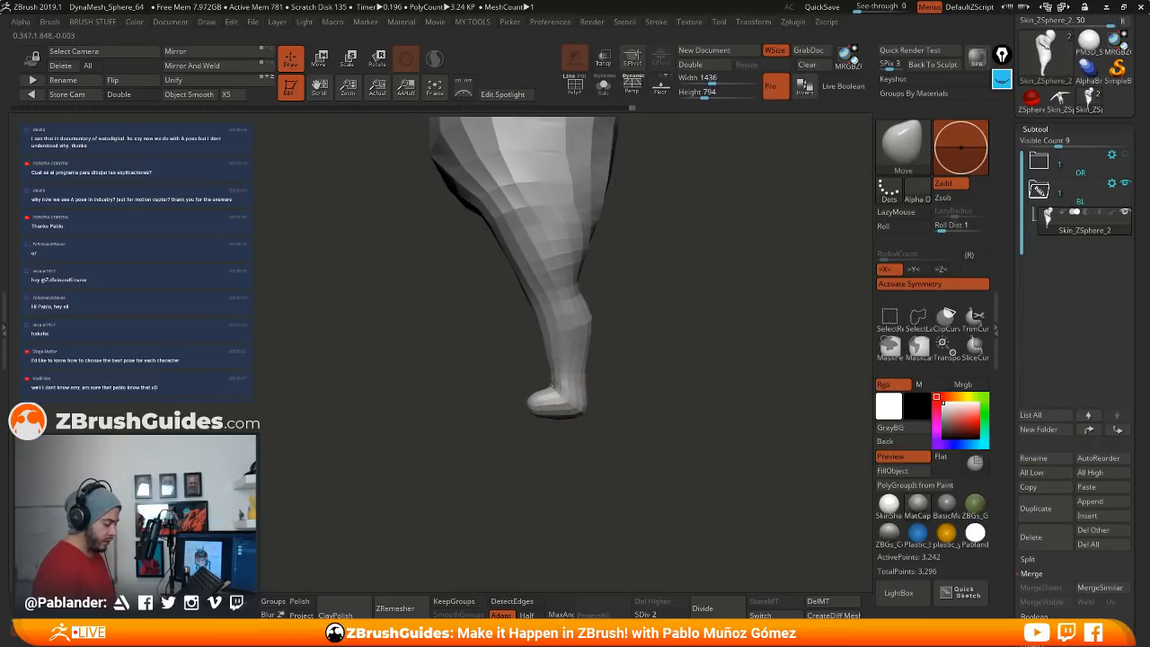
{"action": "right_click_drag", "start_coordinate": [533, 316], "coordinate": [565, 398]}
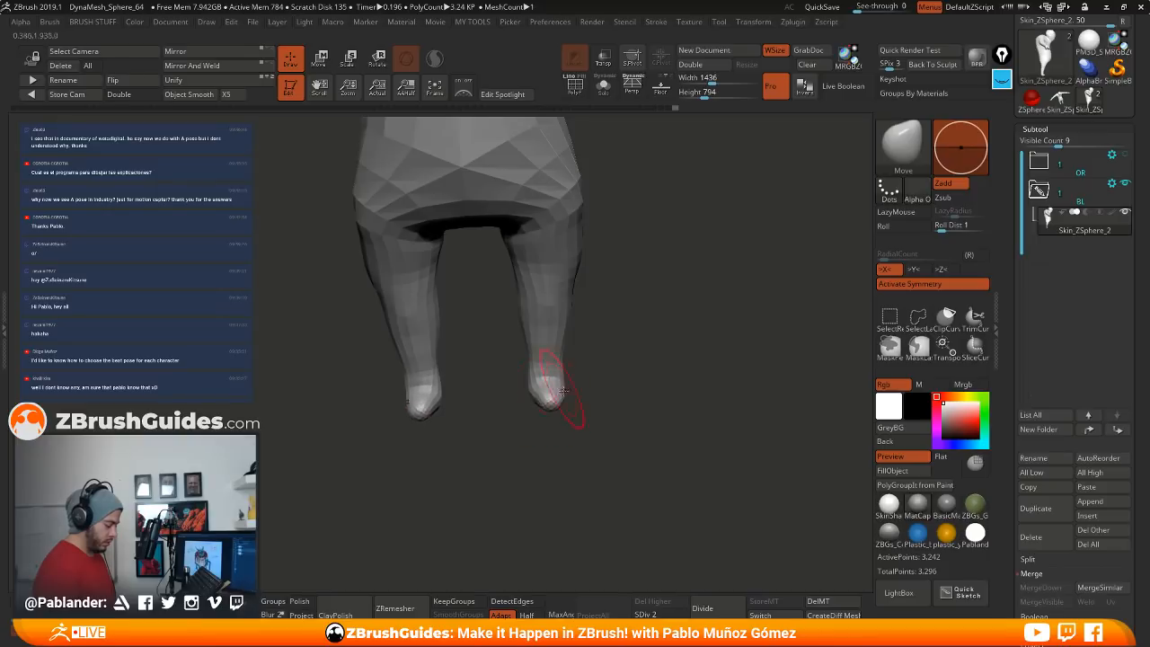
{"action": "left_click_drag", "start_coordinate": [564, 390], "coordinate": [550, 384], "text": "shift"}
Step: Adjust the contour of the hips and thighs with the Move brush
{"action": "right_click_drag", "start_coordinate": [628, 293], "coordinate": [647, 273], "text": "alt"}
{"action": "mouse_move", "coordinate": [545, 268]}
{"action": "left_mouse_down"}
{"action": "mouse_move", "coordinate": [523, 260]}
{"action": "mouse_move", "coordinate": [539, 239]}
{"action": "left_mouse_up"}
{"action": "right_click_drag", "start_coordinate": [626, 275], "coordinate": [656, 309], "text": "alt"}
{"action": "left_click_drag", "start_coordinate": [565, 329], "coordinate": [589, 330]}
{"action": "right_click_drag", "start_coordinate": [683, 332], "coordinate": [668, 286]}
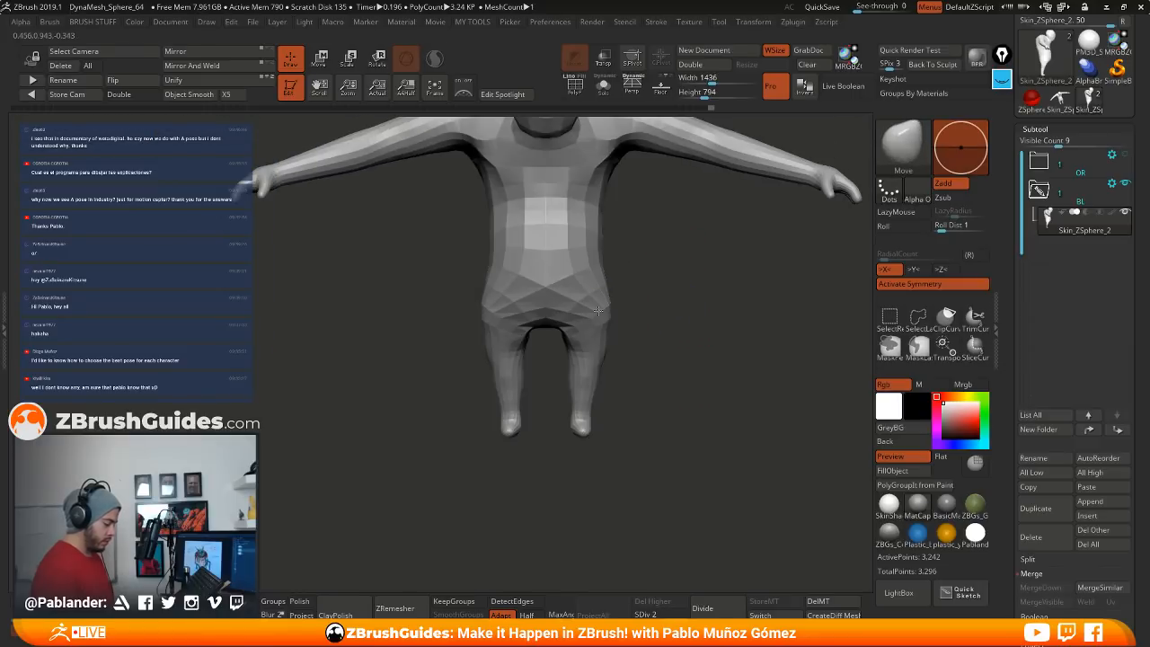
Step: Reshape the sides of the torso, the waist and the outer hips with the Move brush
{"action": "key", "text": "space"}
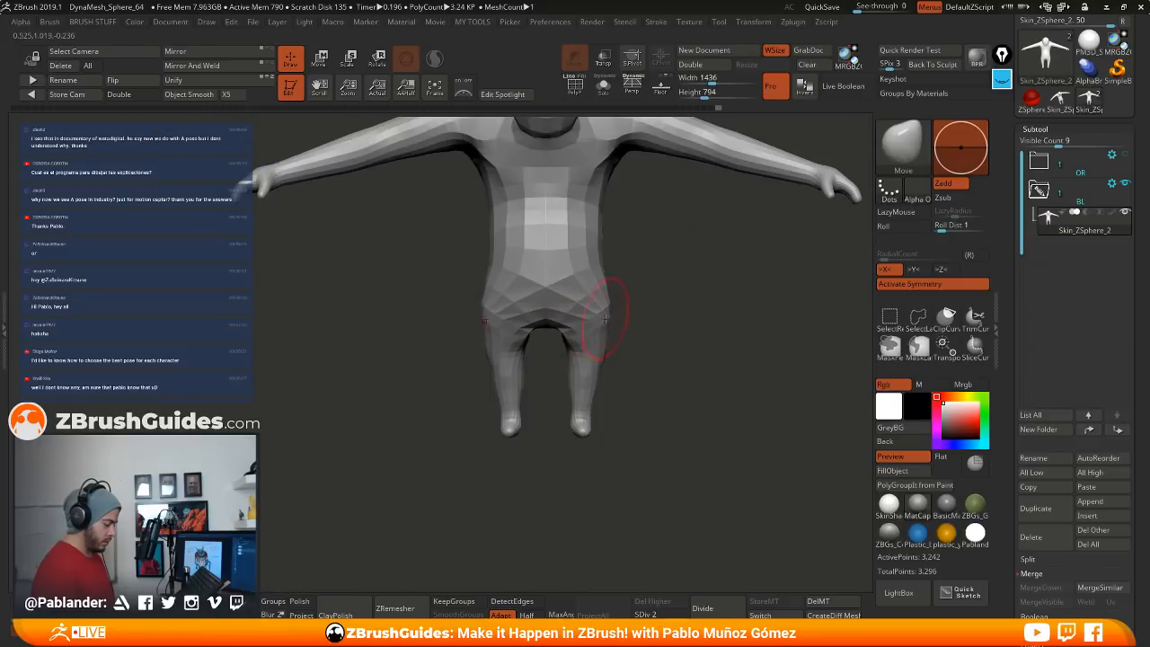
{"action": "right_click_drag", "start_coordinate": [705, 215], "coordinate": [628, 317], "text": "alt"}
{"action": "left_click_drag", "start_coordinate": [563, 199], "coordinate": [551, 193]}
{"action": "mouse_move", "coordinate": [593, 170]}
{"action": "right_mouse_down"}
{"action": "mouse_move", "coordinate": [641, 169]}
{"action": "mouse_move", "coordinate": [719, 193]}
{"action": "right_mouse_up"}
{"action": "left_click_drag", "start_coordinate": [556, 250], "coordinate": [559, 230]}
{"action": "right_click_drag", "start_coordinate": [598, 223], "coordinate": [608, 243]}
{"action": "mouse_move", "coordinate": [619, 244]}
{"action": "left_mouse_down"}
{"action": "mouse_move", "coordinate": [608, 253]}
{"action": "mouse_move", "coordinate": [627, 266]}
{"action": "left_mouse_up"}
{"action": "mouse_move", "coordinate": [666, 292]}
{"action": "left_mouse_down"}
{"action": "mouse_move", "coordinate": [620, 282]}
{"action": "mouse_move", "coordinate": [584, 312]}
{"action": "left_mouse_up"}
{"action": "mouse_move", "coordinate": [651, 340]}
{"action": "left_mouse_down", "text": "alt"}
{"action": "mouse_move", "coordinate": [635, 291]}
{"action": "mouse_move", "coordinate": [781, 306]}
{"action": "mouse_move", "coordinate": [706, 308]}
{"action": "mouse_move", "coordinate": [659, 213]}
{"action": "mouse_move", "coordinate": [592, 272]}
{"action": "left_mouse_up", "text": "alt"}
{"action": "mouse_move", "coordinate": [631, 361]}
{"action": "left_mouse_down"}
{"action": "mouse_move", "coordinate": [655, 270]}
{"action": "mouse_move", "coordinate": [650, 342]}
{"action": "mouse_move", "coordinate": [621, 310]}
{"action": "mouse_move", "coordinate": [641, 337]}
{"action": "mouse_move", "coordinate": [626, 346]}
{"action": "left_mouse_up"}
{"action": "key", "text": "space"}
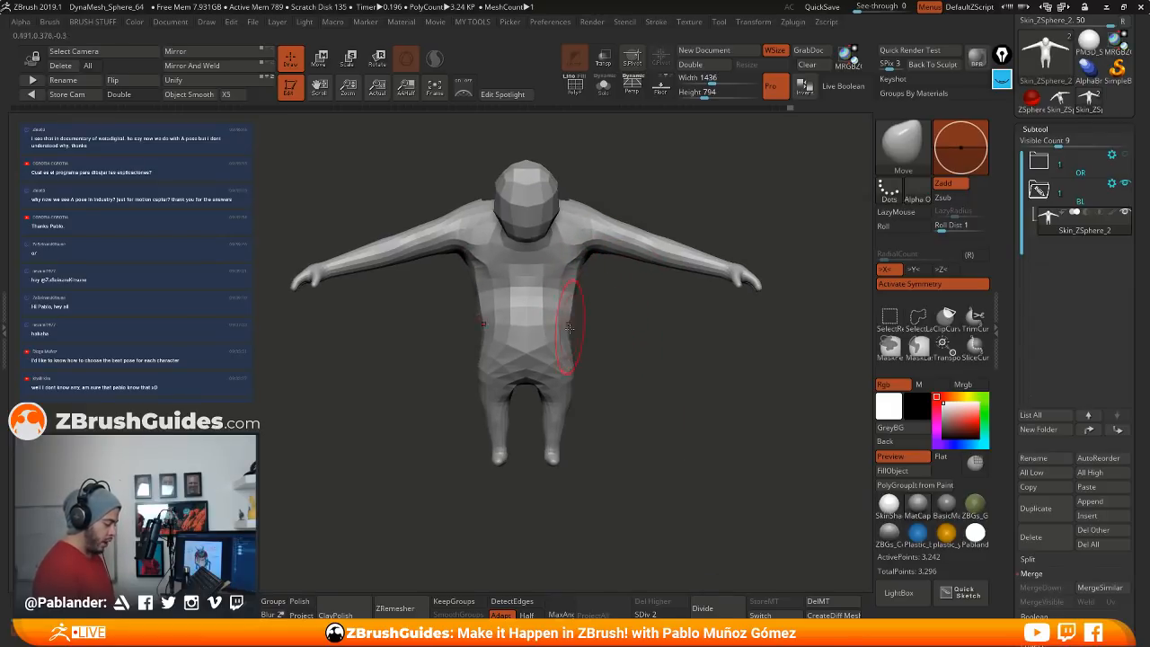
Step: Widen the midsection and round out the belly with the Move brush, working from the back and front
{"action": "mouse_move", "coordinate": [562, 292]}
{"action": "right_mouse_down"}
{"action": "mouse_move", "coordinate": [485, 311]}
{"action": "mouse_move", "coordinate": [513, 380]}
{"action": "mouse_move", "coordinate": [537, 324]}
{"action": "right_mouse_up"}
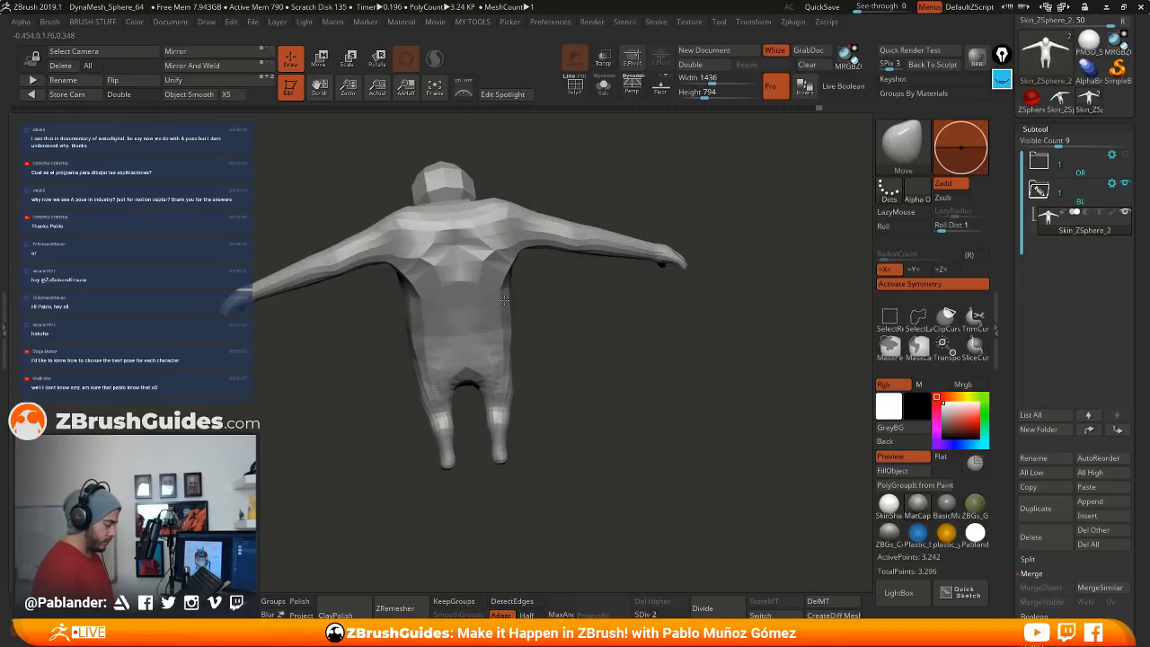
{"action": "right_click_drag", "start_coordinate": [551, 251], "coordinate": [627, 316]}
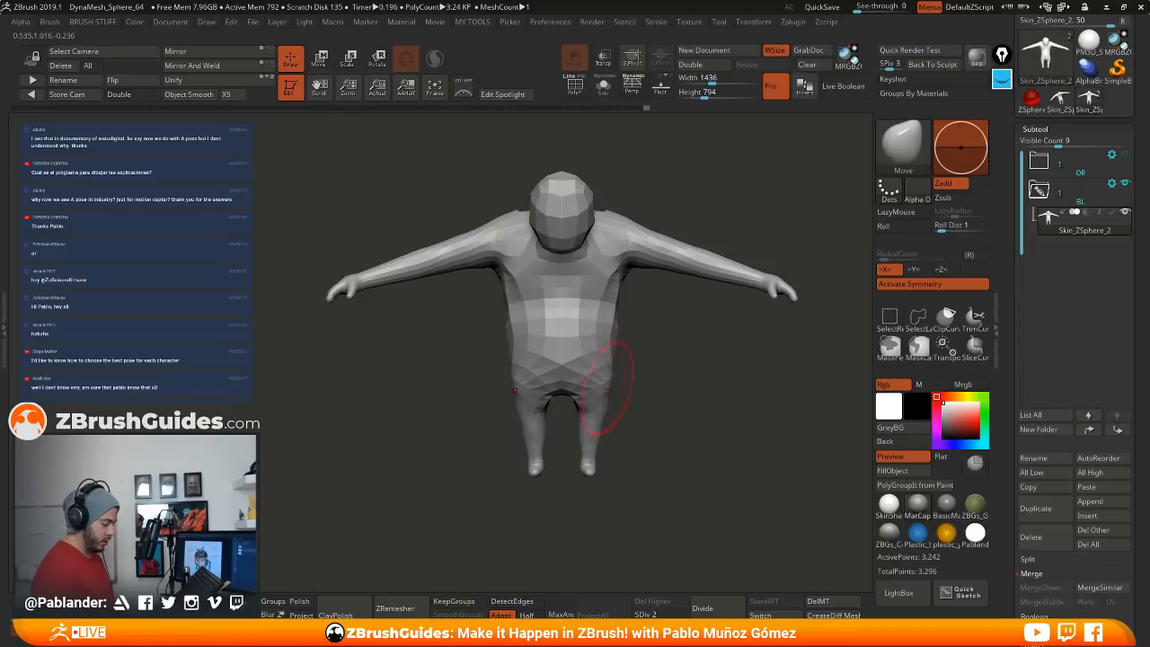
{"action": "right_click_drag", "start_coordinate": [627, 414], "coordinate": [570, 437]}
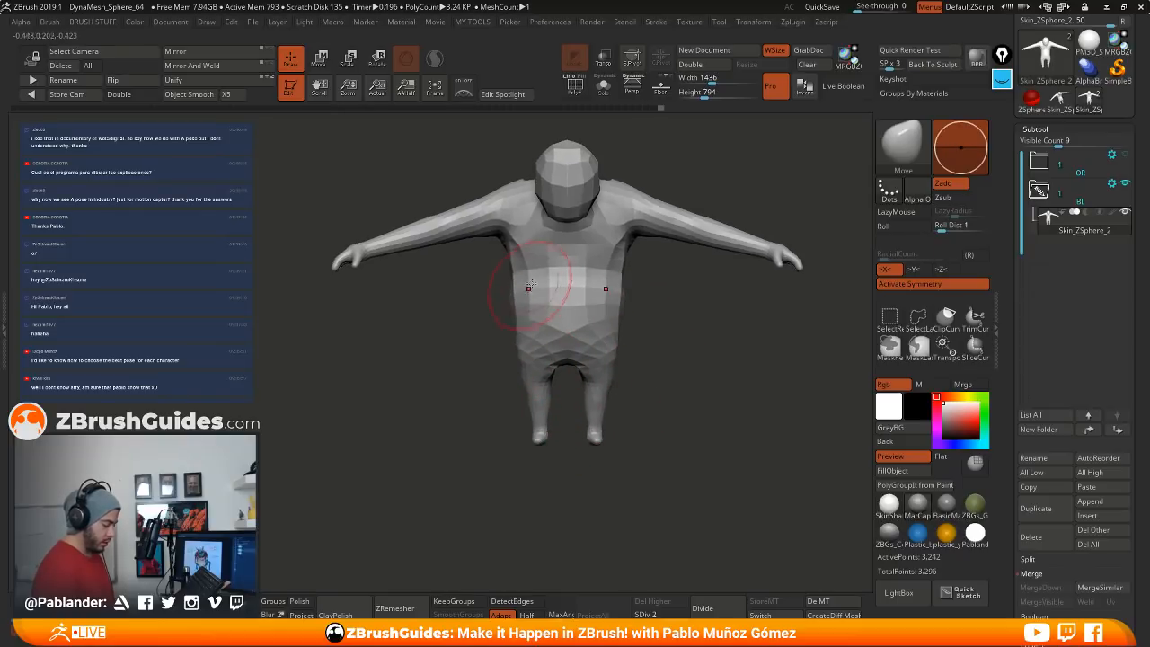
{"action": "right_click_drag", "start_coordinate": [668, 301], "coordinate": [535, 254]}
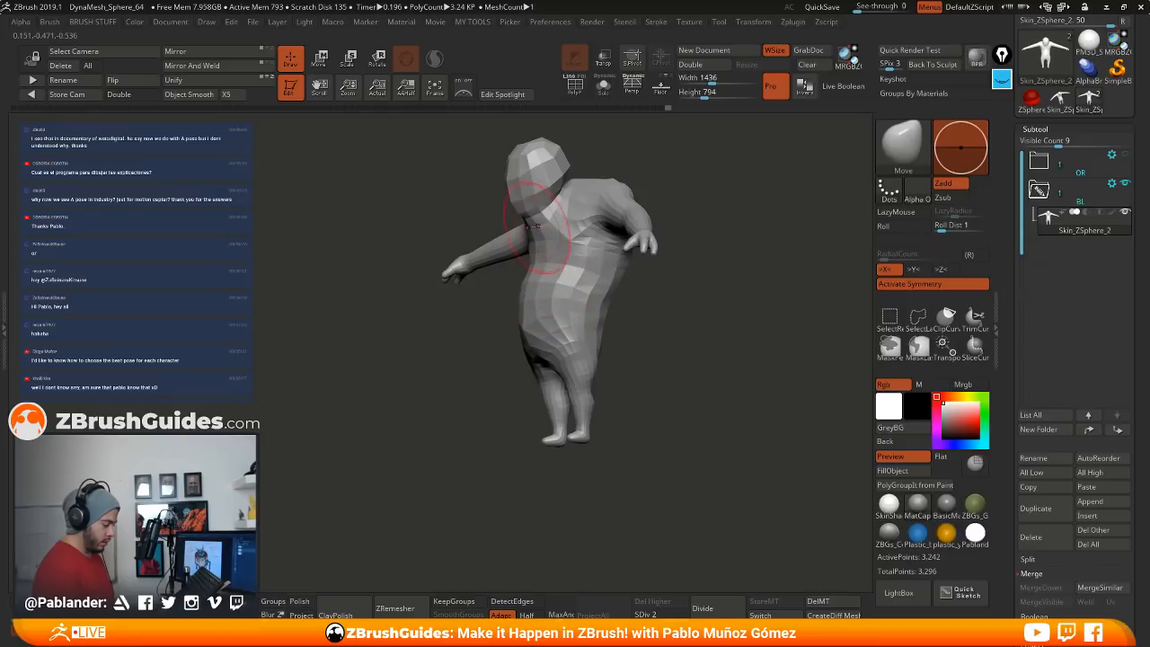
Step: Adjust the shape of the head, neck and upper chest with the Move brush
{"action": "mouse_move", "coordinate": [465, 324]}
{"action": "right_mouse_down"}
{"action": "mouse_move", "coordinate": [599, 301]}
{"action": "mouse_move", "coordinate": [667, 306]}
{"action": "mouse_move", "coordinate": [640, 307]}
{"action": "mouse_move", "coordinate": [572, 212]}
{"action": "right_mouse_up"}
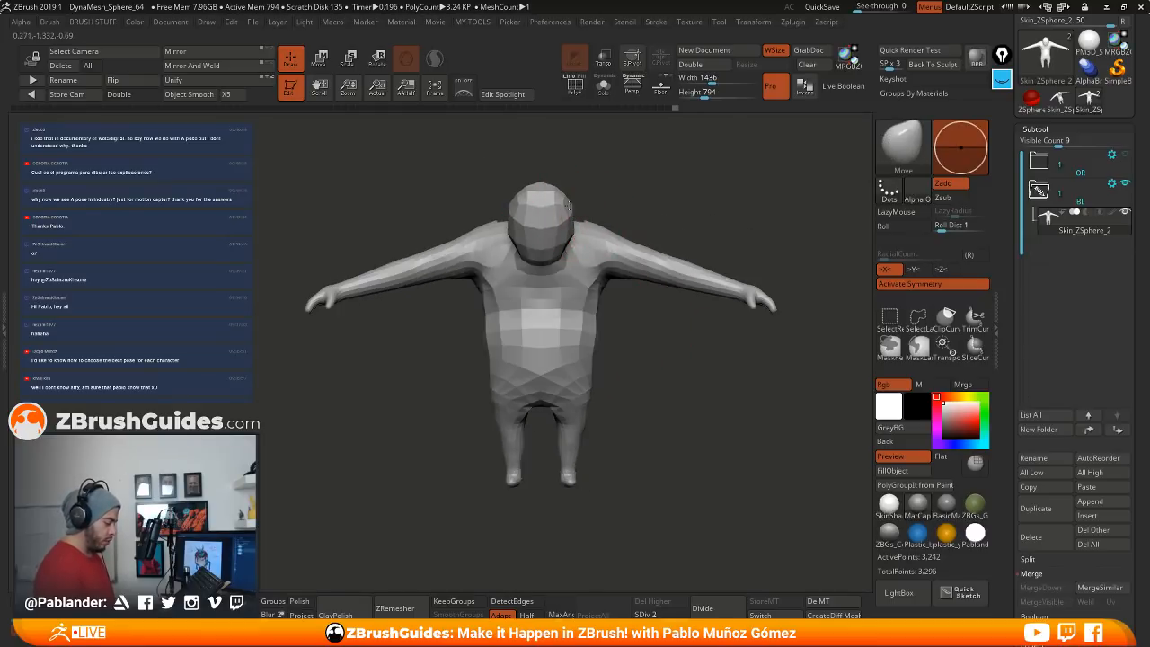
{"action": "right_click_drag", "start_coordinate": [661, 201], "coordinate": [542, 244]}
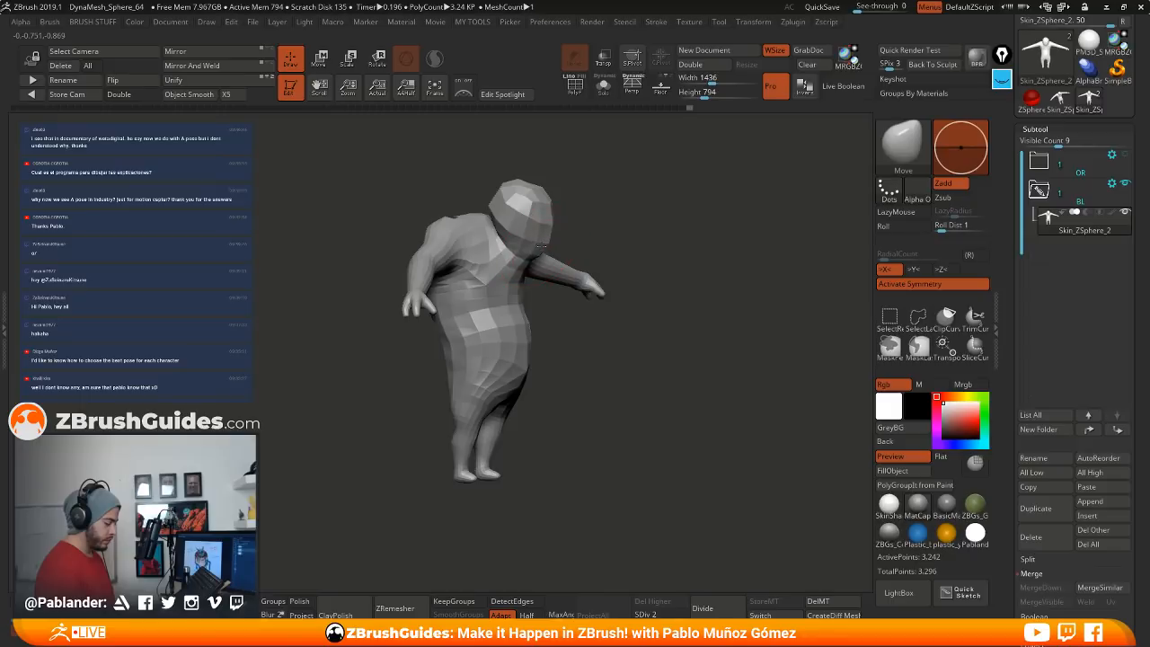
{"action": "right_click_drag", "start_coordinate": [580, 190], "coordinate": [515, 194]}
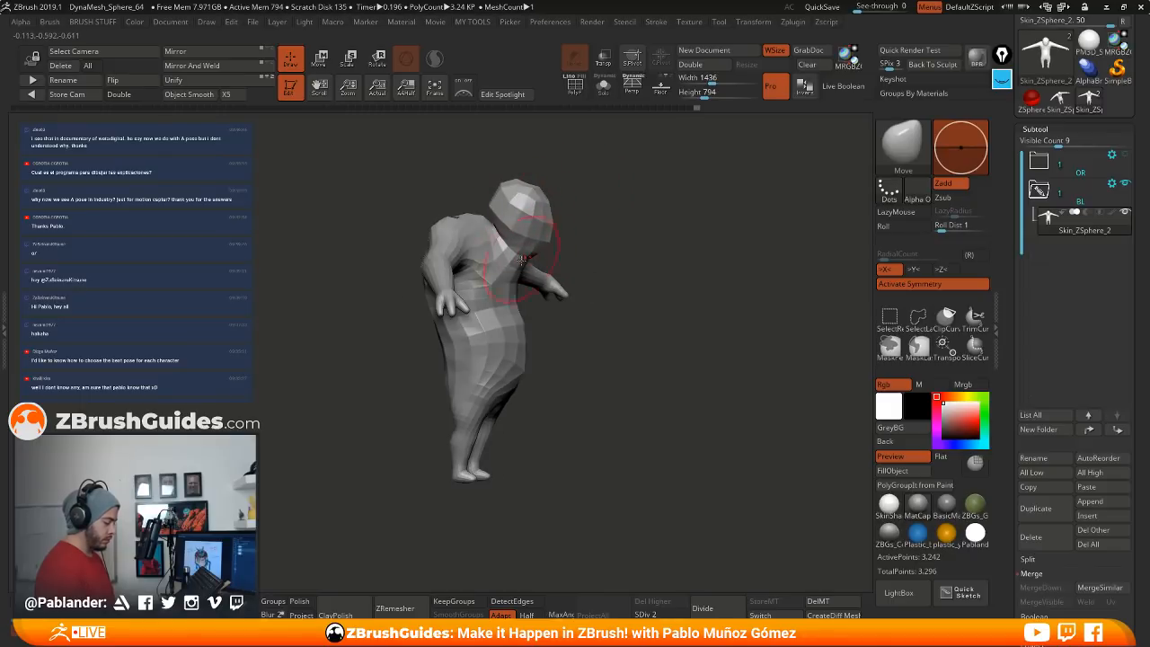
{"action": "mouse_move", "coordinate": [513, 286]}
{"action": "right_mouse_down"}
{"action": "mouse_move", "coordinate": [617, 231]}
{"action": "mouse_move", "coordinate": [539, 240]}
{"action": "mouse_move", "coordinate": [593, 216]}
{"action": "mouse_move", "coordinate": [539, 224]}
{"action": "mouse_move", "coordinate": [551, 254]}
{"action": "right_mouse_up"}
Step: Enlarge the brush and reshape the head and the back of the neck
{"action": "key", "text": "shift"}
{"action": "key", "text": "space"}
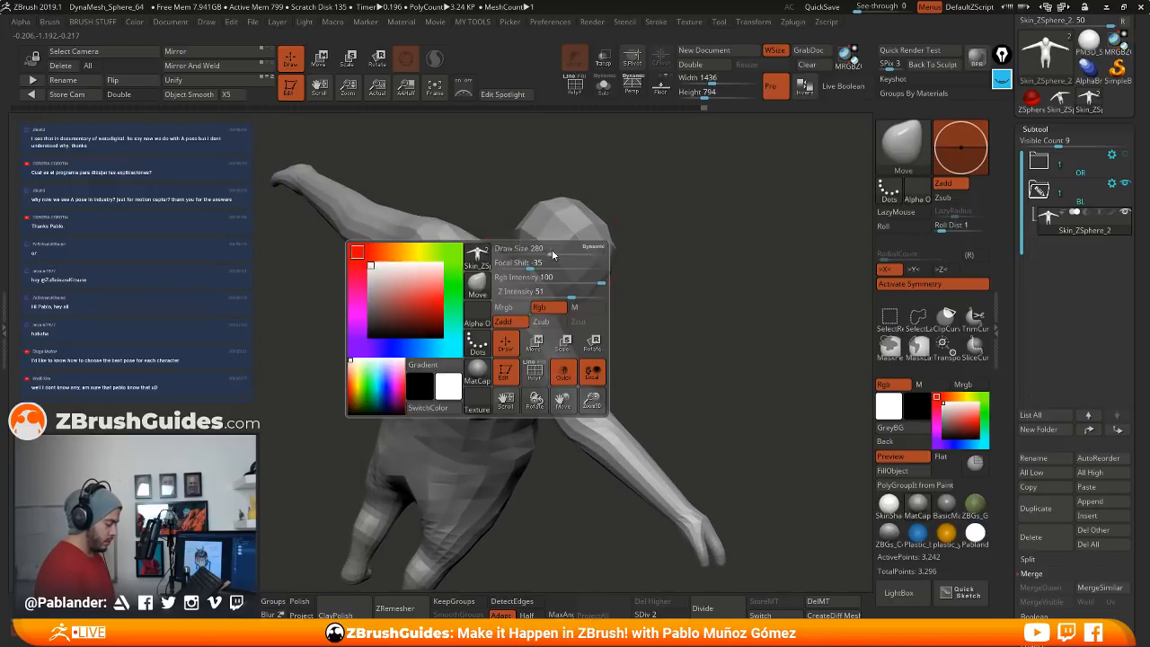
{"action": "left_click_drag", "start_coordinate": [551, 255], "coordinate": [573, 257]}
{"action": "mouse_move", "coordinate": [553, 258]}
{"action": "right_mouse_down"}
{"action": "mouse_move", "coordinate": [527, 258]}
{"action": "mouse_move", "coordinate": [578, 268]}
{"action": "right_mouse_up"}
{"action": "right_click_drag", "start_coordinate": [651, 288], "coordinate": [543, 244]}
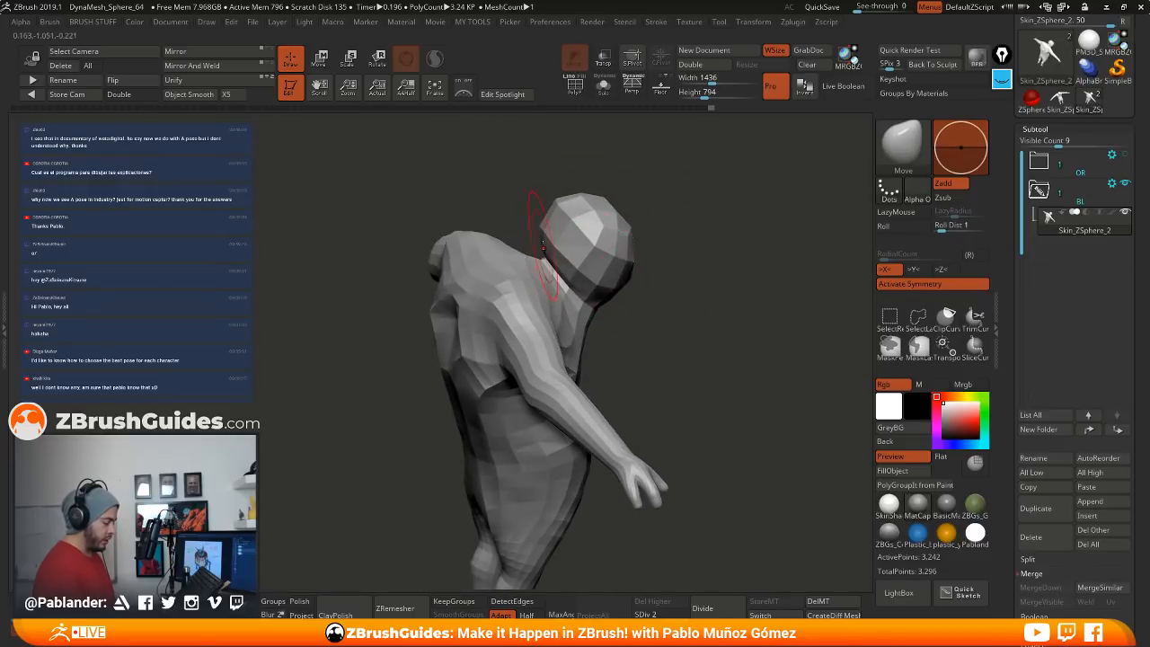
{"action": "right_click_drag", "start_coordinate": [573, 206], "coordinate": [624, 254]}
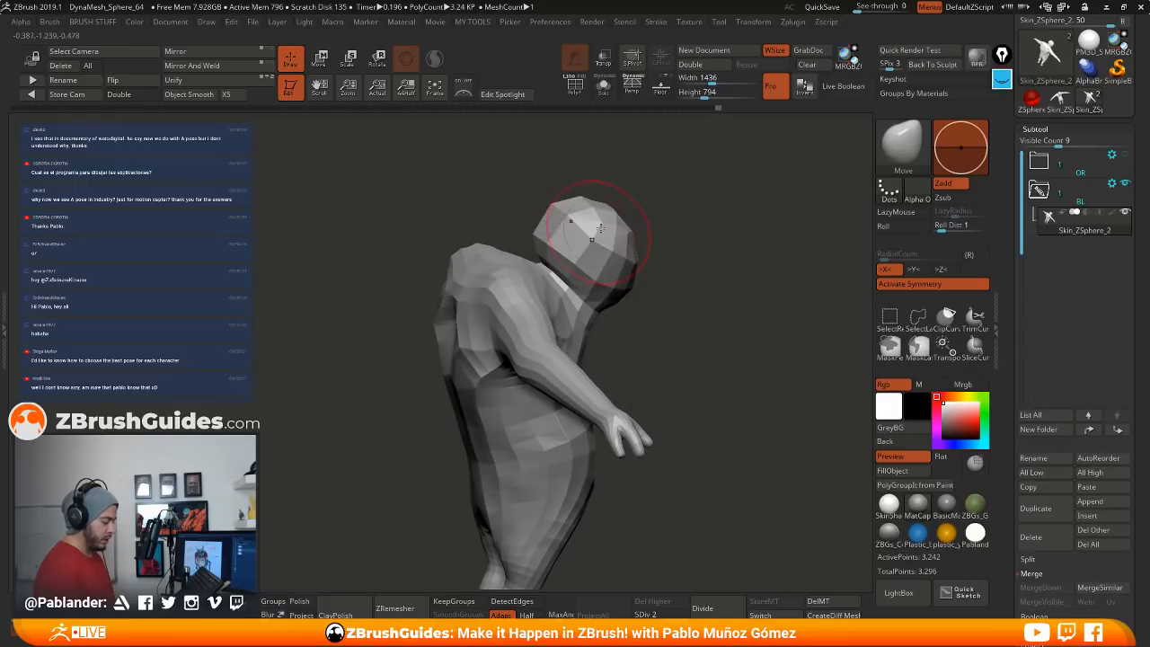
Step: Adjust and smooth the transition from the back of the neck into the upper back
{"action": "mouse_move", "coordinate": [620, 298]}
{"action": "right_mouse_down"}
{"action": "mouse_move", "coordinate": [680, 266]}
{"action": "mouse_move", "coordinate": [637, 259]}
{"action": "mouse_move", "coordinate": [650, 278]}
{"action": "mouse_move", "coordinate": [689, 280]}
{"action": "right_mouse_up"}
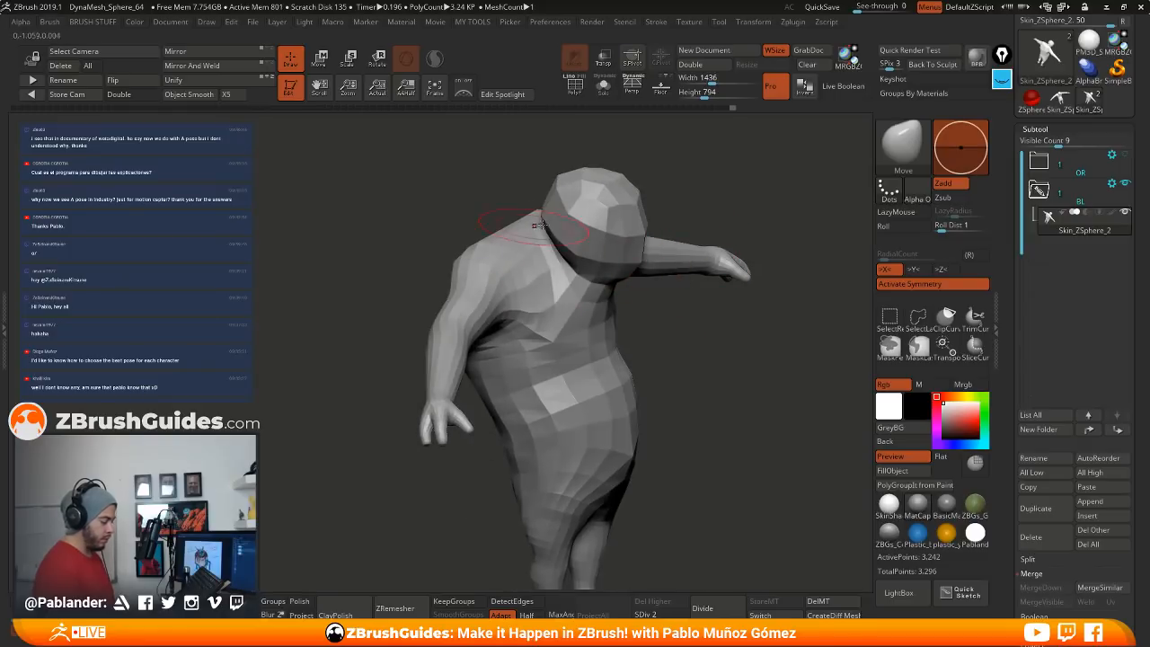
{"action": "right_click_drag", "start_coordinate": [698, 219], "coordinate": [716, 198]}
{"action": "left_click_drag", "start_coordinate": [545, 225], "coordinate": [557, 231], "text": "shift"}
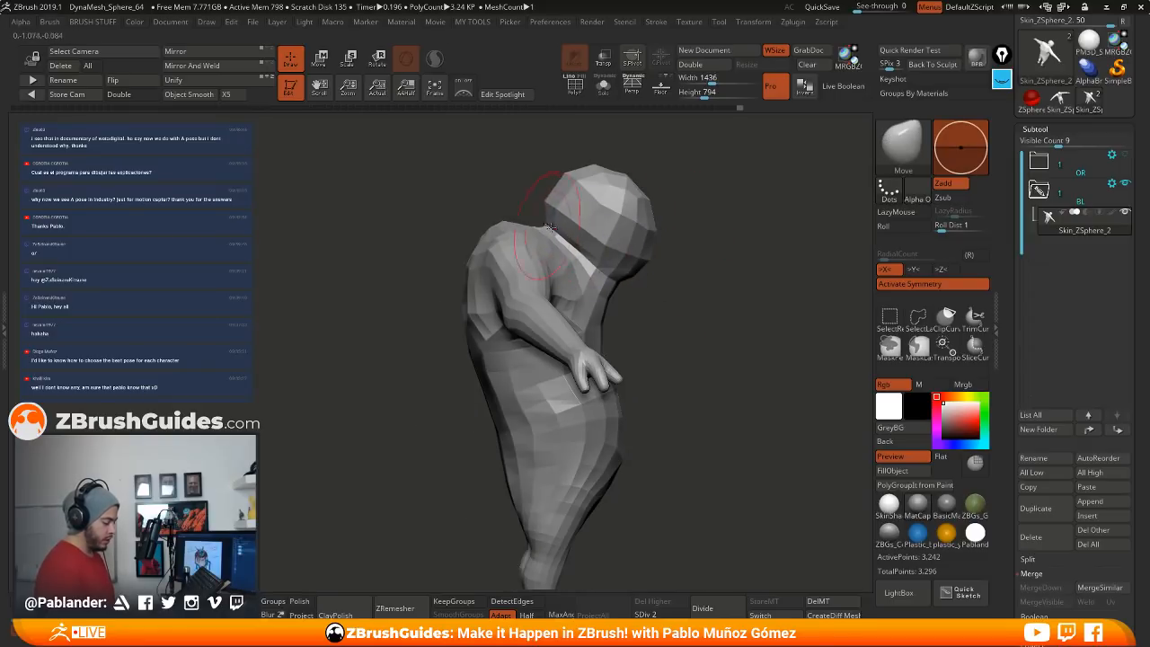
{"action": "key", "text": "ctrl+shift+z"}
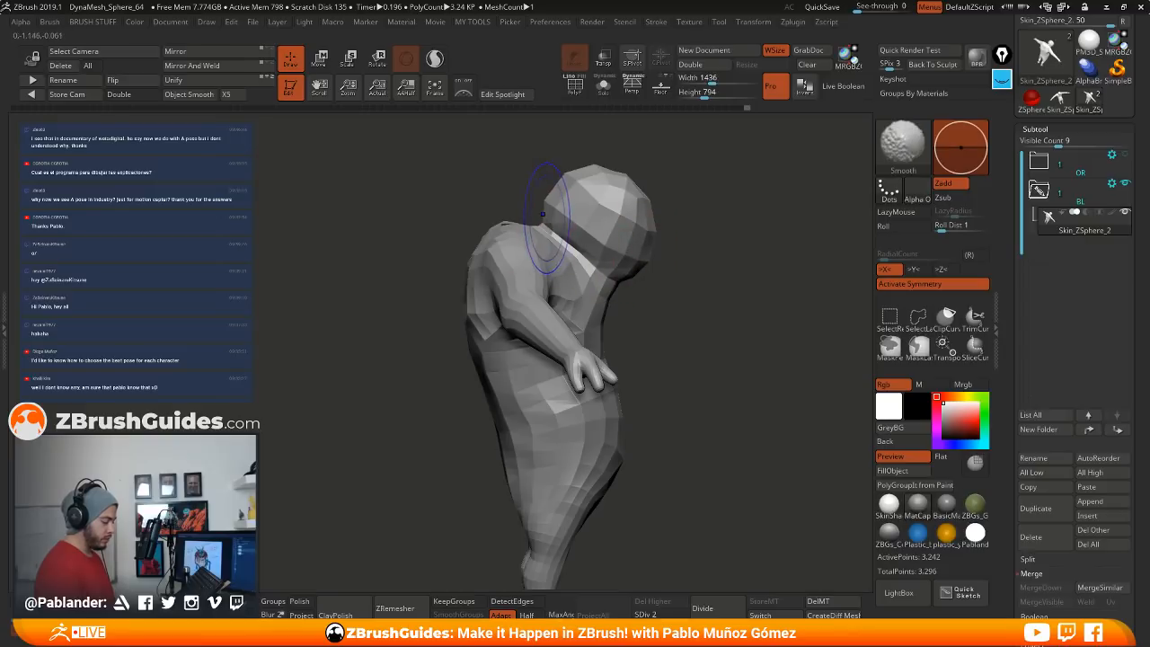
Step: Adjust the neck and the shoulder and upper arm line as seen from above
{"action": "right_click_drag", "start_coordinate": [546, 223], "coordinate": [611, 235]}
{"action": "left_click_drag", "start_coordinate": [577, 251], "coordinate": [593, 248]}
{"action": "mouse_move", "coordinate": [598, 247]}
{"action": "right_mouse_down", "text": "ctrl"}
{"action": "mouse_move", "coordinate": [664, 189]}
{"action": "mouse_move", "coordinate": [640, 259]}
{"action": "mouse_move", "coordinate": [572, 314]}
{"action": "right_mouse_up", "text": "ctrl"}
{"action": "right_click", "coordinate": [636, 252]}
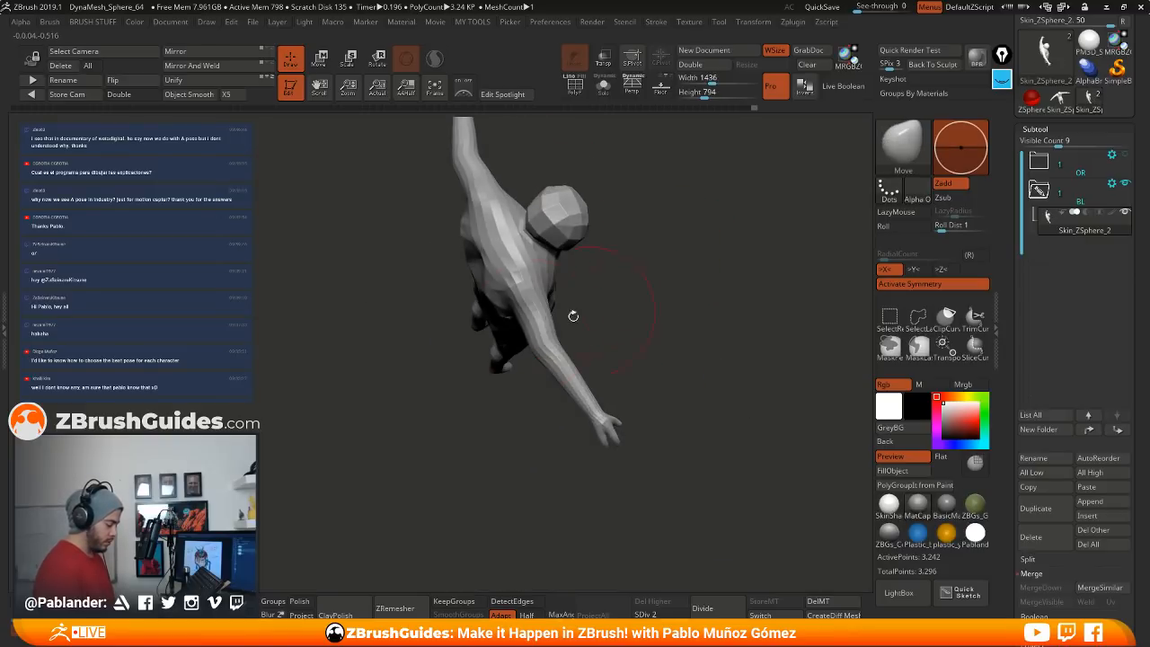
{"action": "left_click_drag", "start_coordinate": [528, 315], "coordinate": [544, 343]}
Step: Reshape the elbow and forearm down to the wrist with the Move brush
{"action": "right_click_drag", "start_coordinate": [619, 300], "coordinate": [647, 341]}
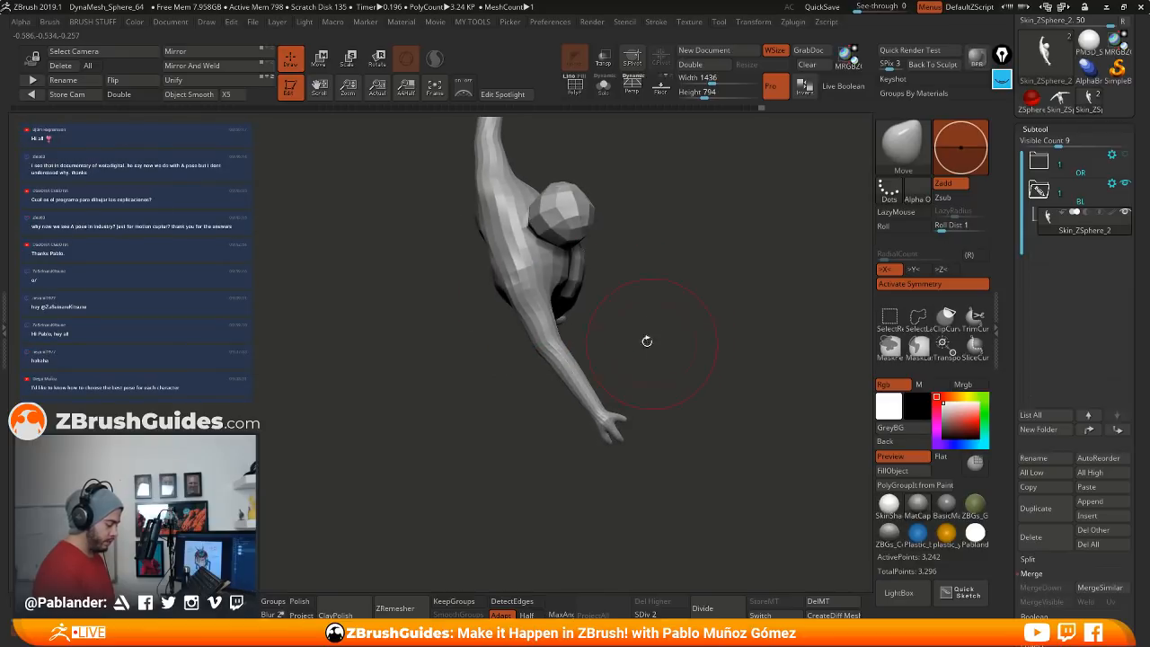
{"action": "right_click", "coordinate": [618, 303]}
{"action": "right_click_drag", "start_coordinate": [626, 295], "coordinate": [531, 349]}
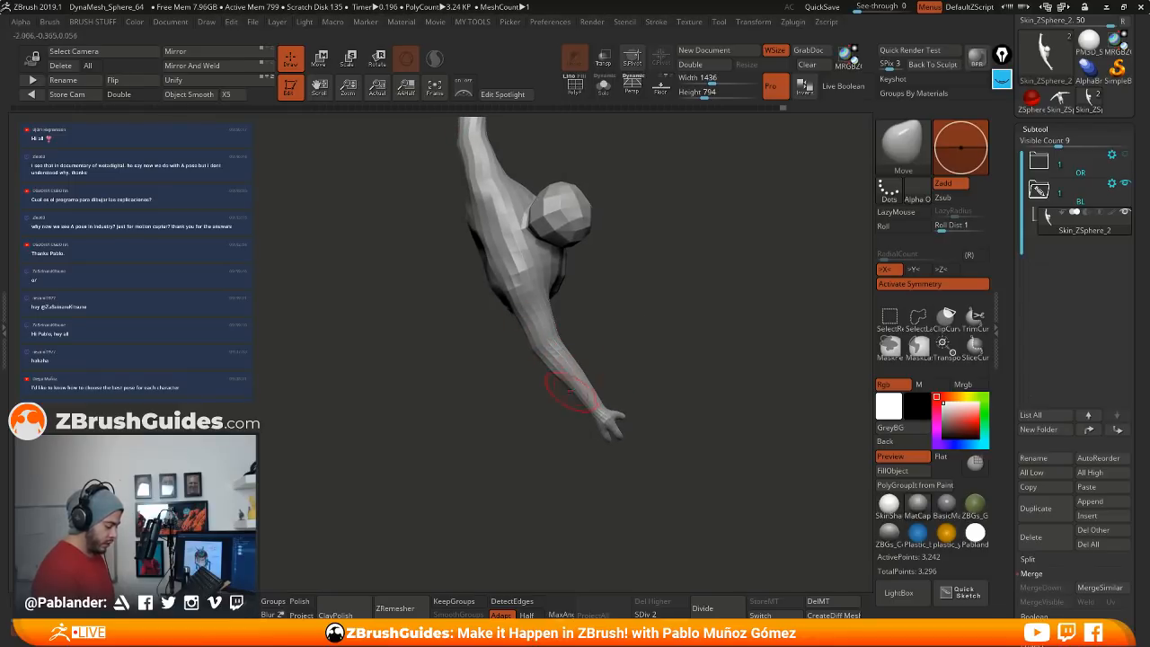
{"action": "right_click_drag", "start_coordinate": [554, 390], "coordinate": [580, 348]}
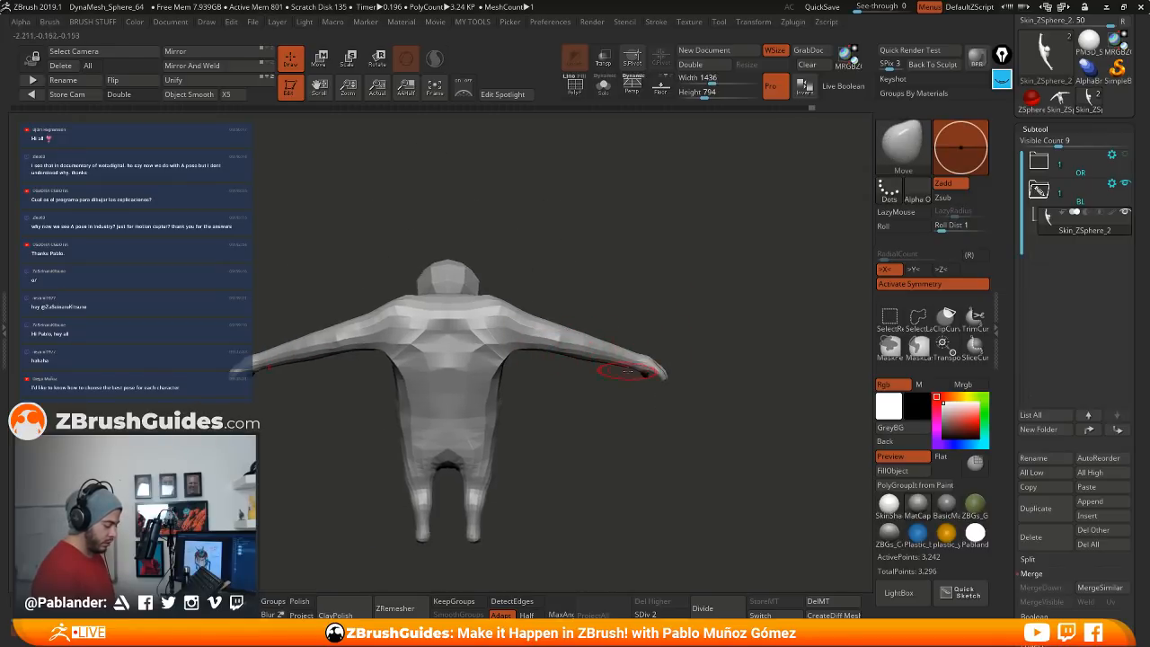
Step: Set a new brush size for the hand and reshape the palm near the wrist
{"action": "right_click_drag", "start_coordinate": [678, 308], "coordinate": [726, 318], "text": "alt"}
{"action": "right_click_drag", "start_coordinate": [476, 290], "coordinate": [717, 219], "text": "alt"}
{"action": "mouse_move", "coordinate": [246, 292]}
{"action": "right_mouse_down", "text": "ctrl"}
{"action": "mouse_move", "coordinate": [295, 344]}
{"action": "mouse_move", "coordinate": [624, 292]}
{"action": "right_mouse_up", "text": "ctrl"}
{"action": "key", "text": "space"}
{"action": "left_click_drag", "start_coordinate": [603, 279], "coordinate": [610, 280]}
{"action": "right_click_drag", "start_coordinate": [640, 280], "coordinate": [593, 322]}
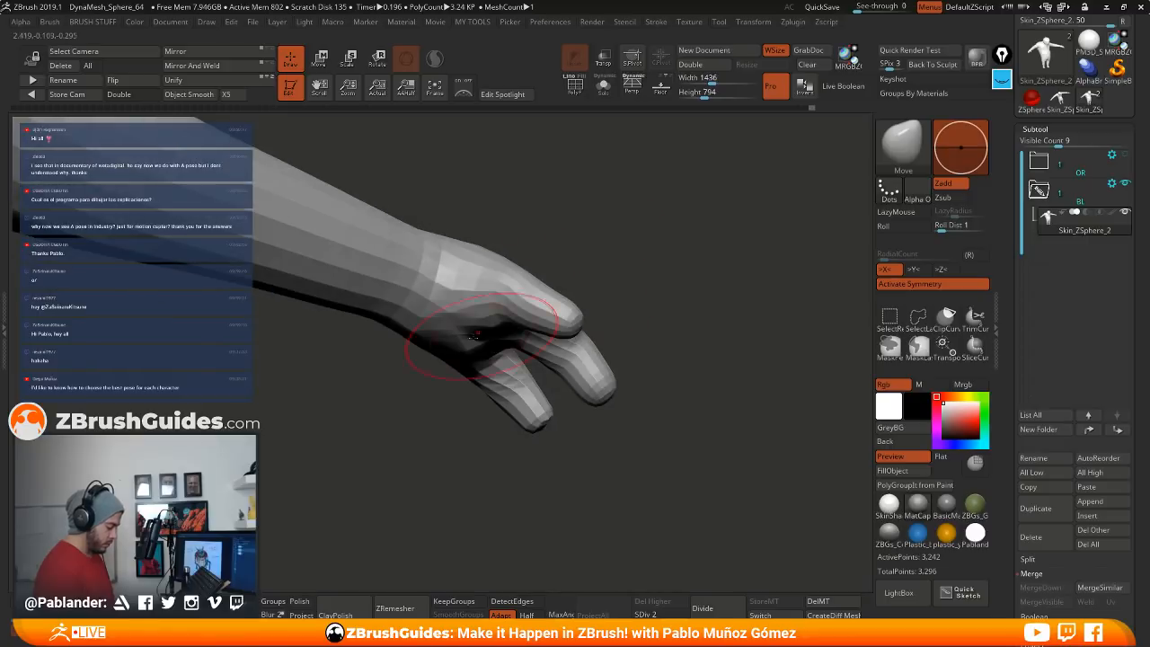
{"action": "left_click_drag", "start_coordinate": [467, 338], "coordinate": [452, 325]}
Step: Push the palm and finger bases into shape with the Move brush, seen from the palm side
{"action": "right_click_drag", "start_coordinate": [600, 269], "coordinate": [634, 199]}
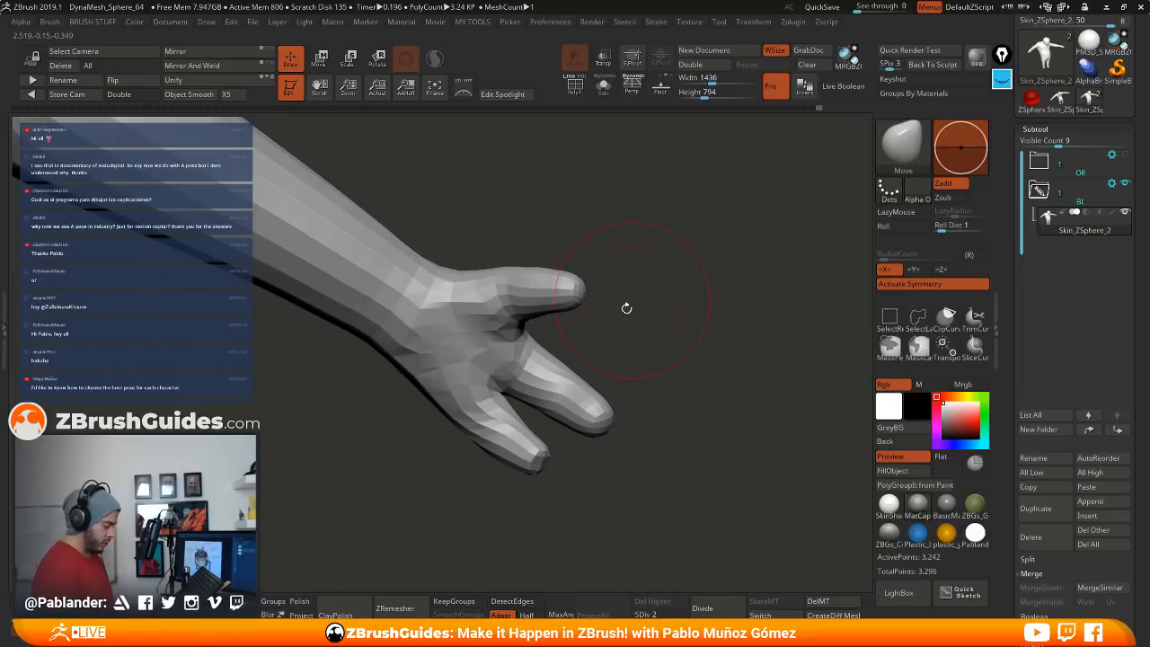
{"action": "right_click_drag", "start_coordinate": [623, 308], "coordinate": [486, 390]}
{"action": "mouse_move", "coordinate": [464, 363]}
{"action": "left_mouse_down"}
{"action": "mouse_move", "coordinate": [455, 371]}
{"action": "mouse_move", "coordinate": [484, 396]}
{"action": "left_mouse_up"}
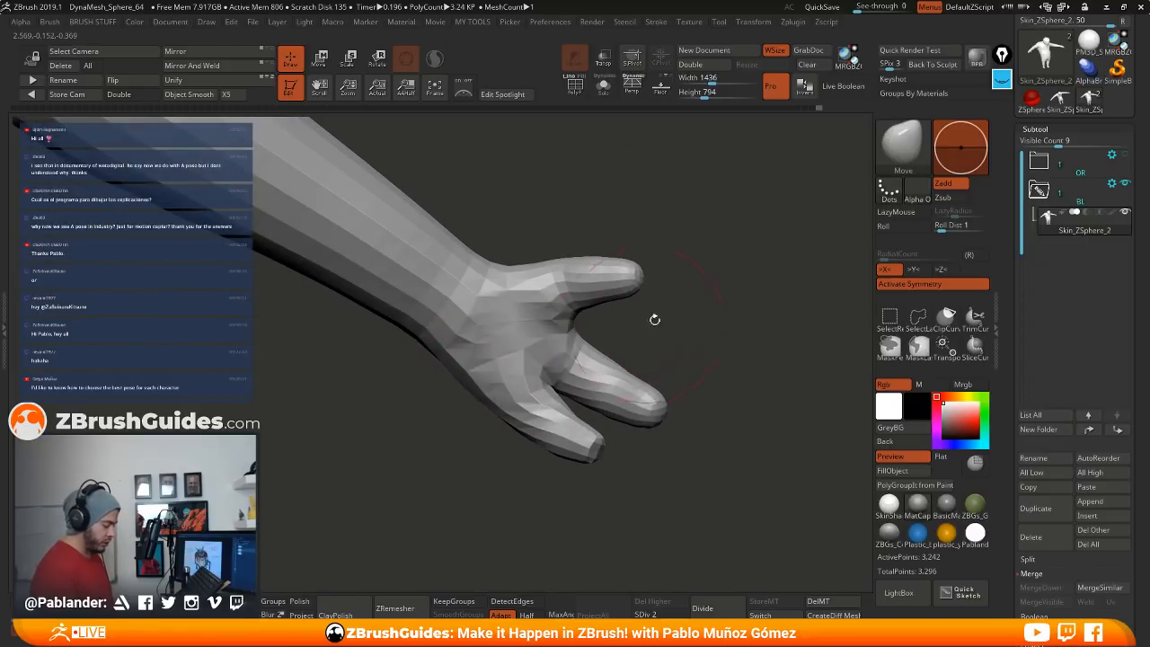
Step: Smooth the thumb and both fingers from the palm side and the back of the hand
{"action": "mouse_move", "coordinate": [629, 282]}
{"action": "left_mouse_down", "text": "shift"}
{"action": "mouse_move", "coordinate": [600, 289]}
{"action": "mouse_move", "coordinate": [639, 277]}
{"action": "left_mouse_up", "text": "shift"}
{"action": "left_click_drag", "start_coordinate": [597, 370], "coordinate": [636, 391], "text": "shift"}
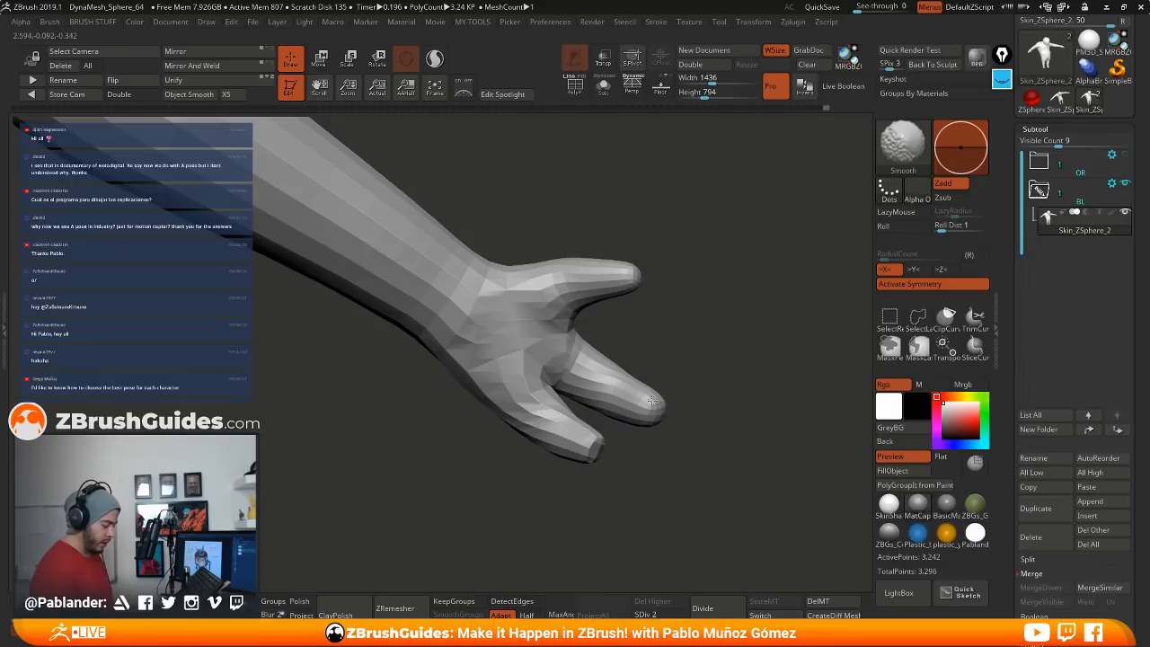
{"action": "left_click_drag", "start_coordinate": [543, 420], "coordinate": [588, 447], "text": "shift"}
{"action": "left_click_drag", "start_coordinate": [603, 373], "coordinate": [647, 404], "text": "shift"}
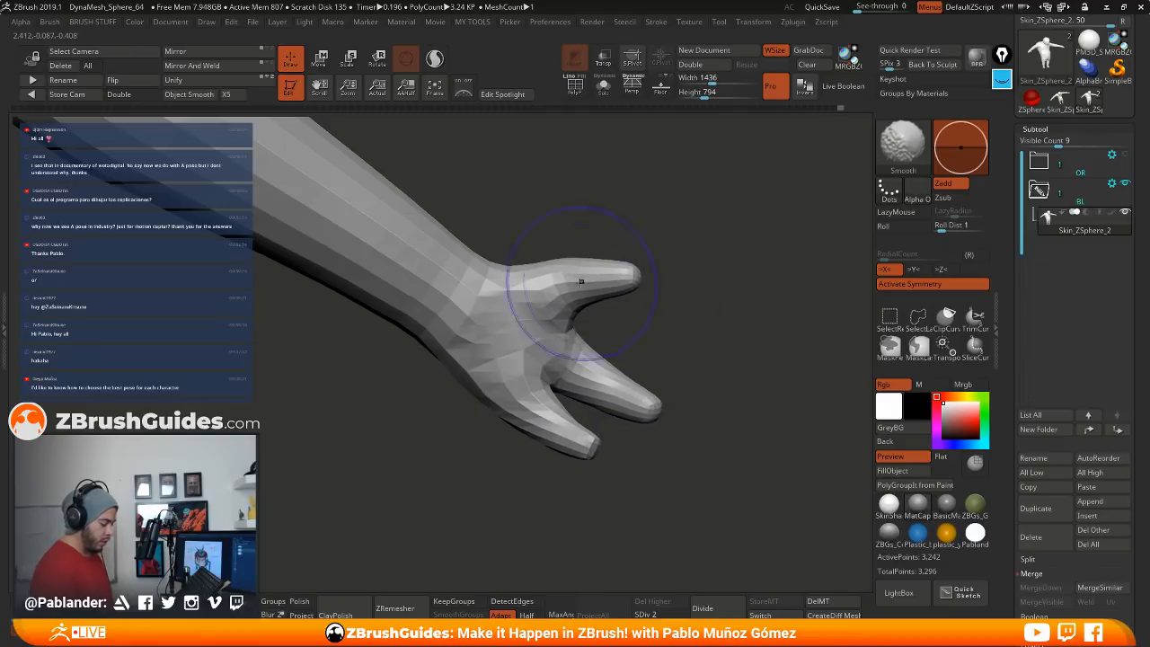
{"action": "mouse_move", "coordinate": [698, 245]}
{"action": "left_mouse_down"}
{"action": "mouse_move", "coordinate": [659, 359]}
{"action": "mouse_move", "coordinate": [616, 410]}
{"action": "mouse_move", "coordinate": [585, 310]}
{"action": "left_mouse_up"}
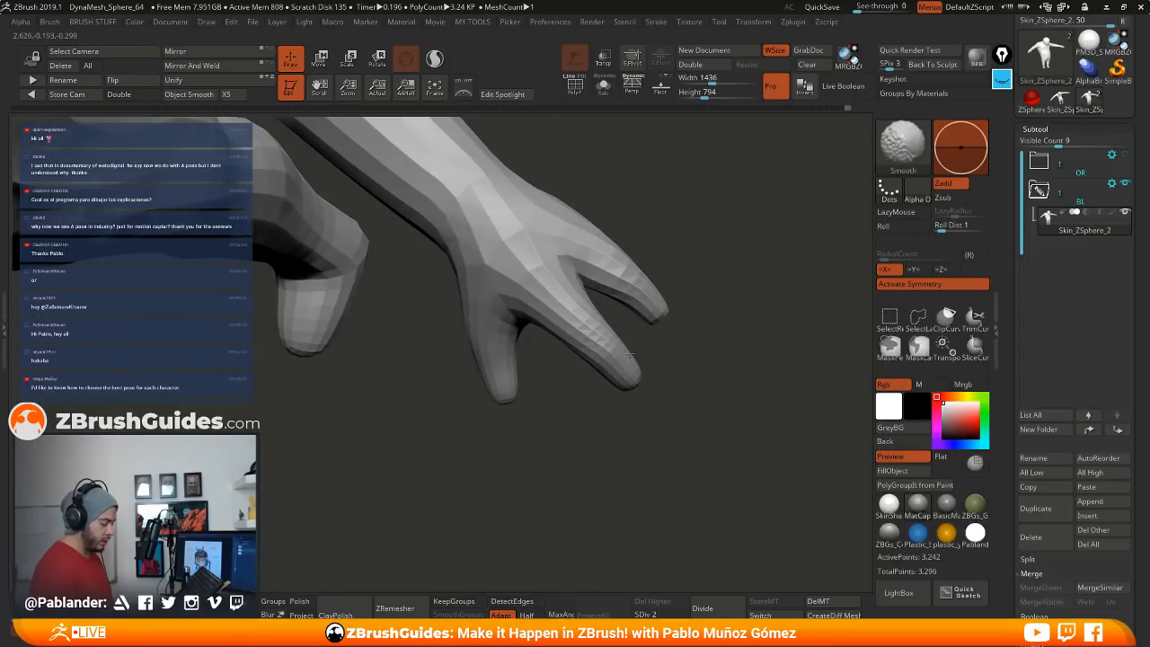
{"action": "mouse_move", "coordinate": [621, 267]}
{"action": "left_mouse_down", "text": "shift"}
{"action": "mouse_move", "coordinate": [672, 321]}
{"action": "mouse_move", "coordinate": [665, 311]}
{"action": "left_mouse_up", "text": "shift"}
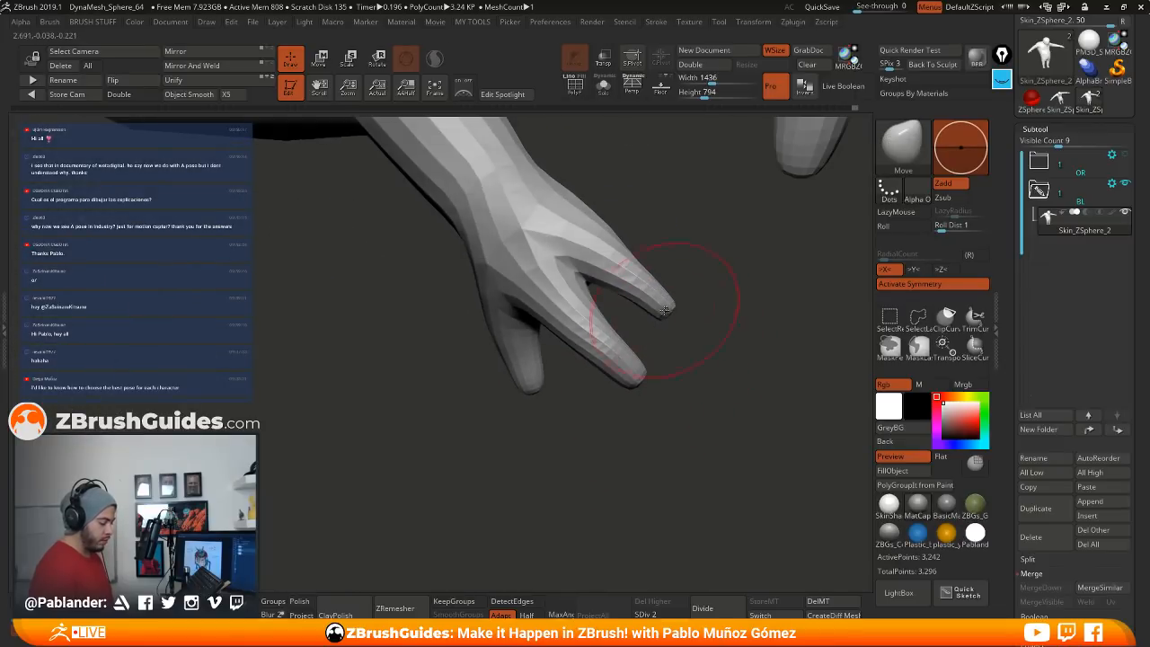
Step: Refine the back of the hand and the area where the two fingers meet
{"action": "mouse_move", "coordinate": [617, 277]}
{"action": "right_mouse_down"}
{"action": "mouse_move", "coordinate": [632, 268]}
{"action": "mouse_move", "coordinate": [603, 289]}
{"action": "mouse_move", "coordinate": [568, 290]}
{"action": "right_mouse_up"}
{"action": "right_click", "coordinate": [627, 273]}
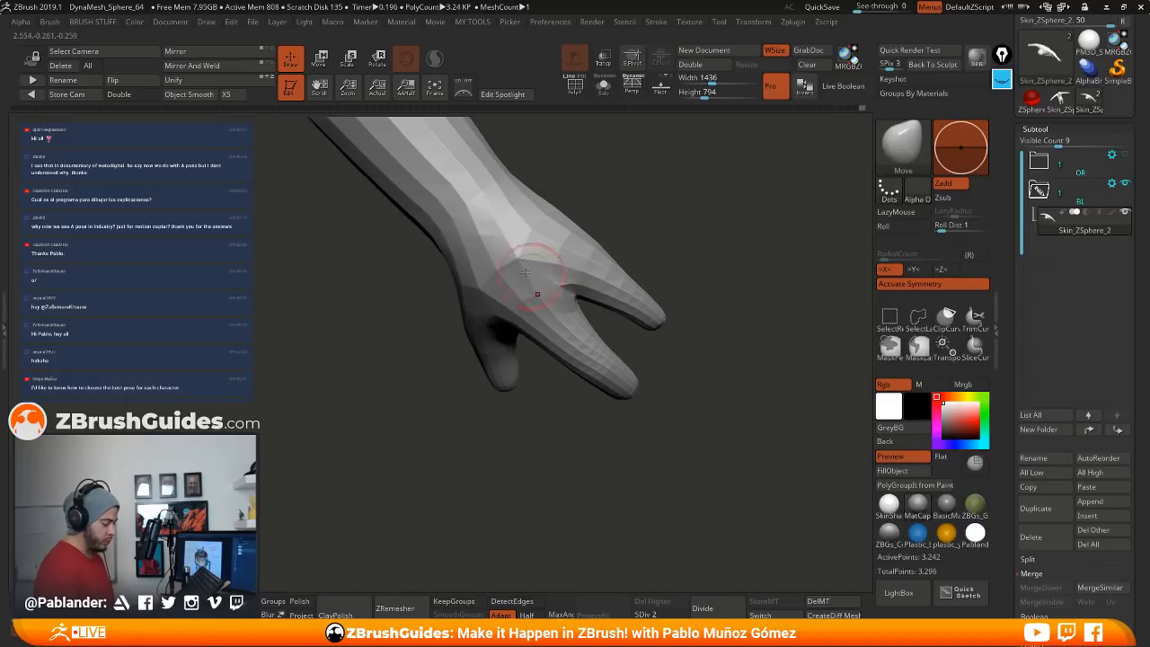
{"action": "left_click_drag", "start_coordinate": [584, 269], "coordinate": [522, 276], "text": "shift"}
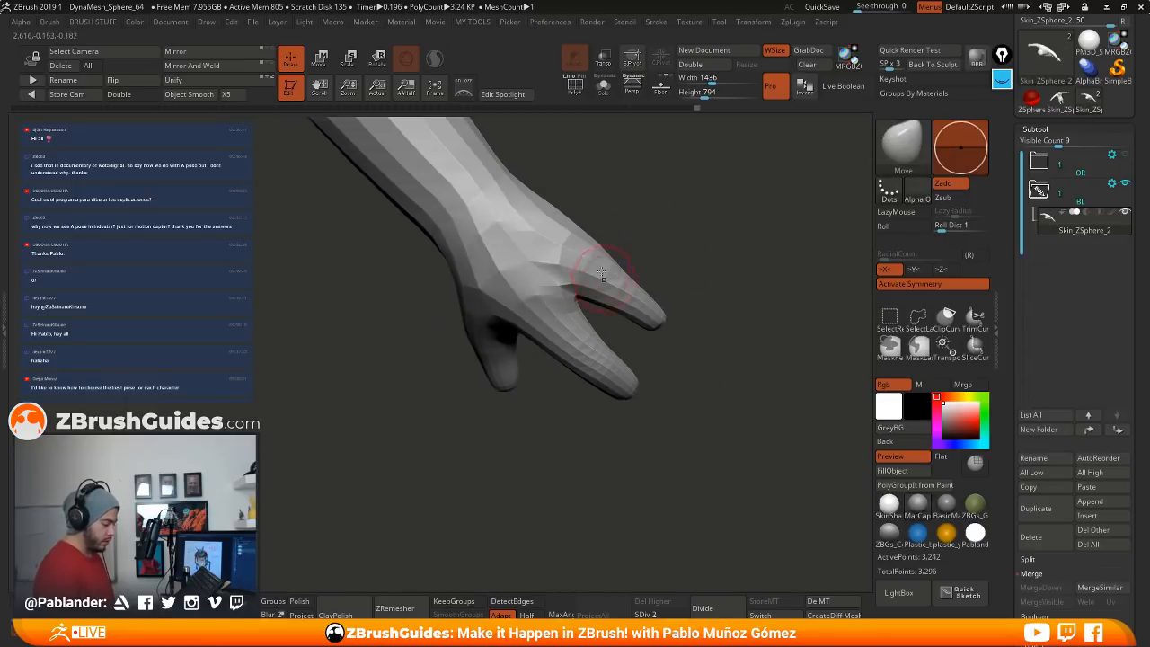
Step: Adjust the outer edge of the hand and the knuckles at the finger bases with the Move brush
{"action": "right_click_drag", "start_coordinate": [611, 259], "coordinate": [600, 203]}
{"action": "key", "text": "space"}
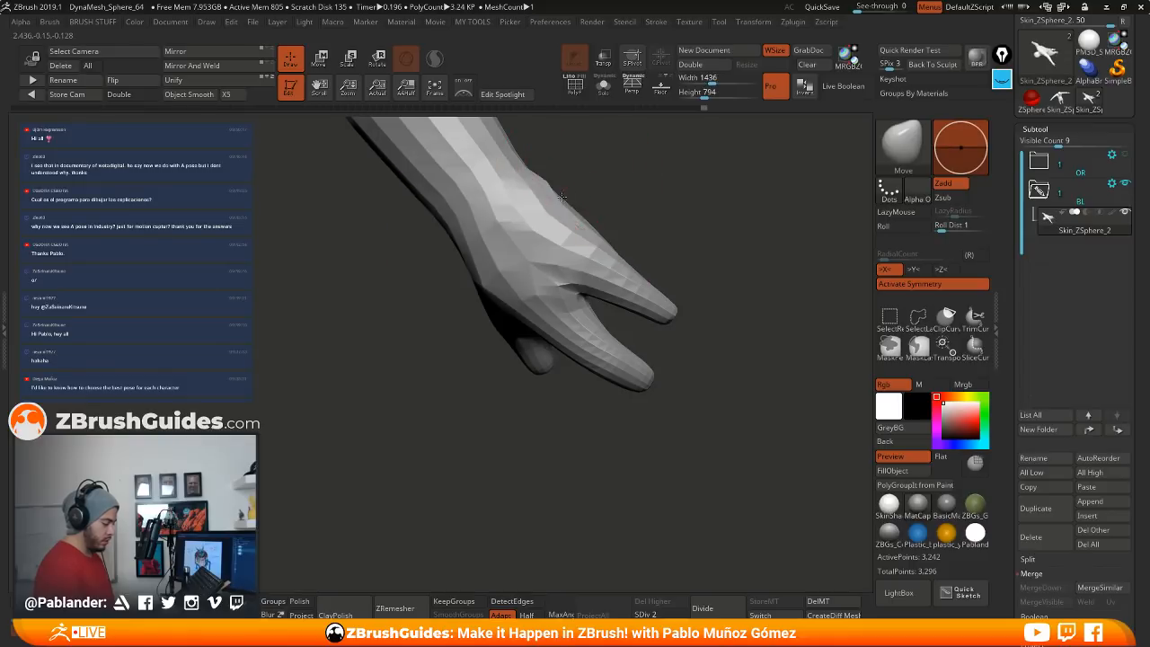
{"action": "mouse_move", "coordinate": [620, 240]}
{"action": "right_mouse_down"}
{"action": "mouse_move", "coordinate": [698, 258]}
{"action": "mouse_move", "coordinate": [715, 301]}
{"action": "mouse_move", "coordinate": [614, 283]}
{"action": "mouse_move", "coordinate": [636, 256]}
{"action": "right_mouse_up"}
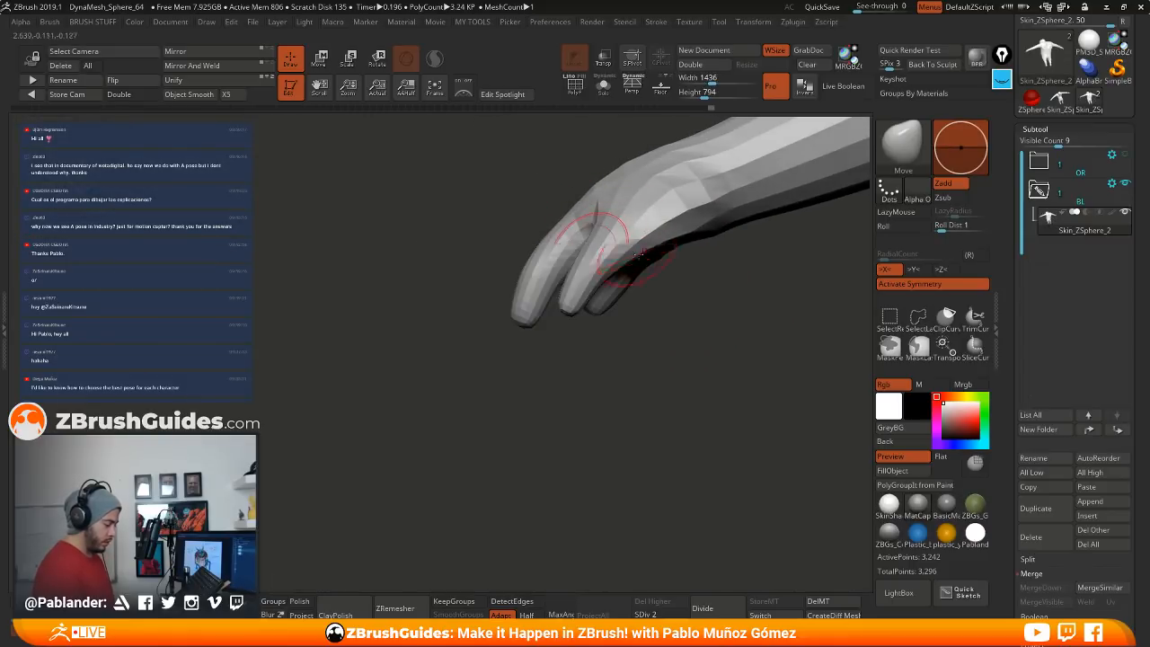
{"action": "right_click_drag", "start_coordinate": [650, 297], "coordinate": [586, 261]}
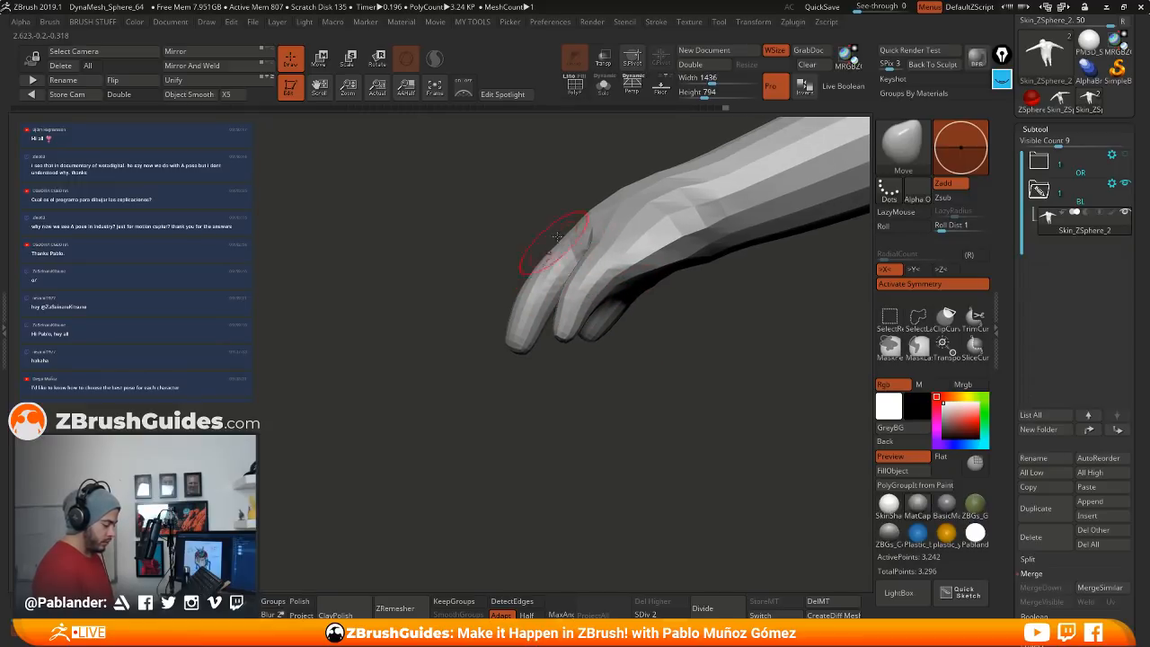
Step: Adjust the outer finger of the hand with the Move brush, seen from the fingers' side
{"action": "right_click_drag", "start_coordinate": [557, 236], "coordinate": [585, 225]}
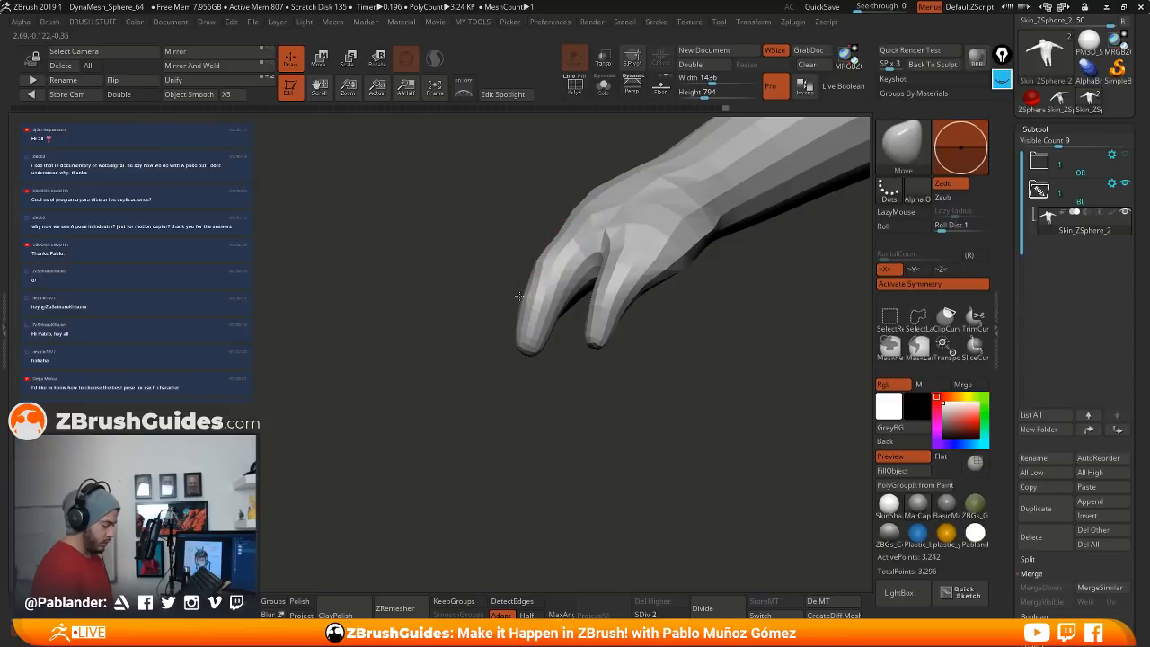
{"action": "right_click_drag", "start_coordinate": [520, 294], "coordinate": [621, 294]}
{"action": "right_click_drag", "start_coordinate": [447, 284], "coordinate": [516, 310]}
{"action": "left_click_drag", "start_coordinate": [541, 294], "coordinate": [543, 300]}
Step: Reshape the thumb and its base near the wrist with the Move brush
{"action": "right_click_drag", "start_coordinate": [633, 256], "coordinate": [719, 218]}
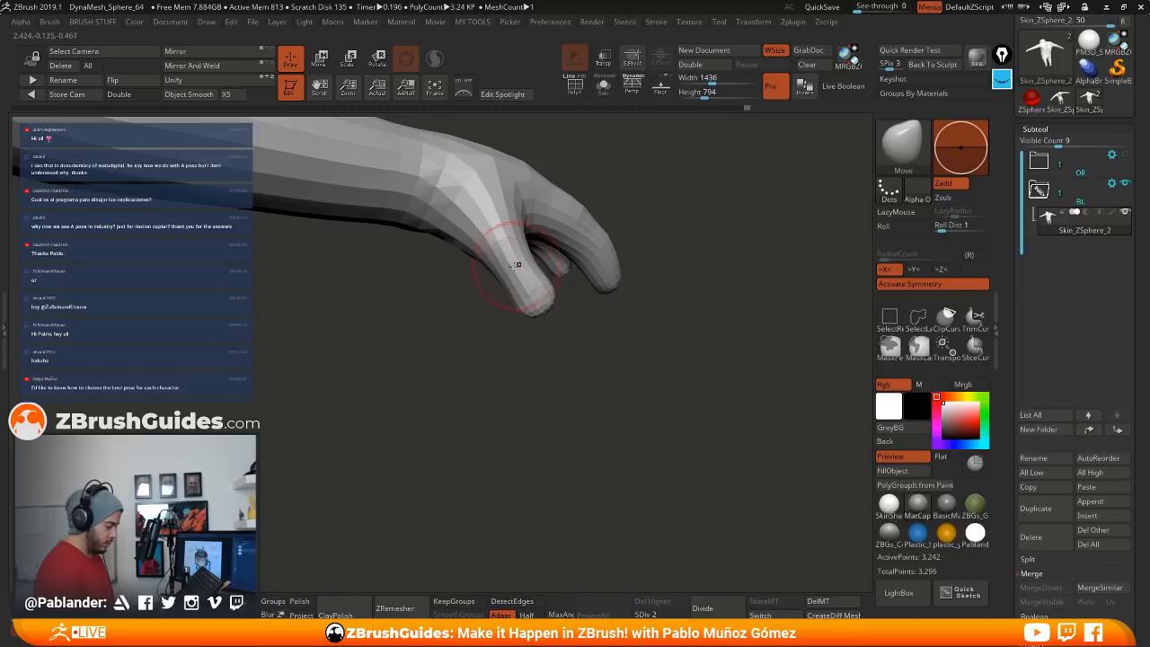
{"action": "left_click_drag", "start_coordinate": [516, 266], "coordinate": [509, 262]}
{"action": "right_click_drag", "start_coordinate": [509, 262], "coordinate": [563, 242]}
{"action": "left_click_drag", "start_coordinate": [503, 206], "coordinate": [490, 199]}
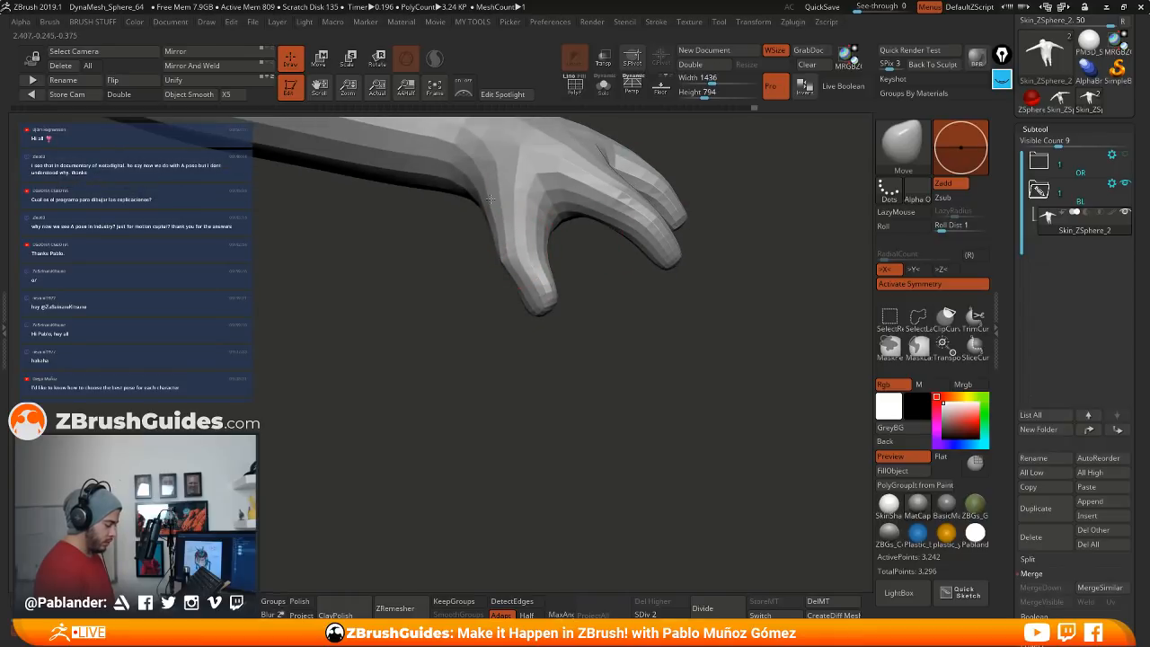
{"action": "right_click_drag", "start_coordinate": [491, 200], "coordinate": [561, 270]}
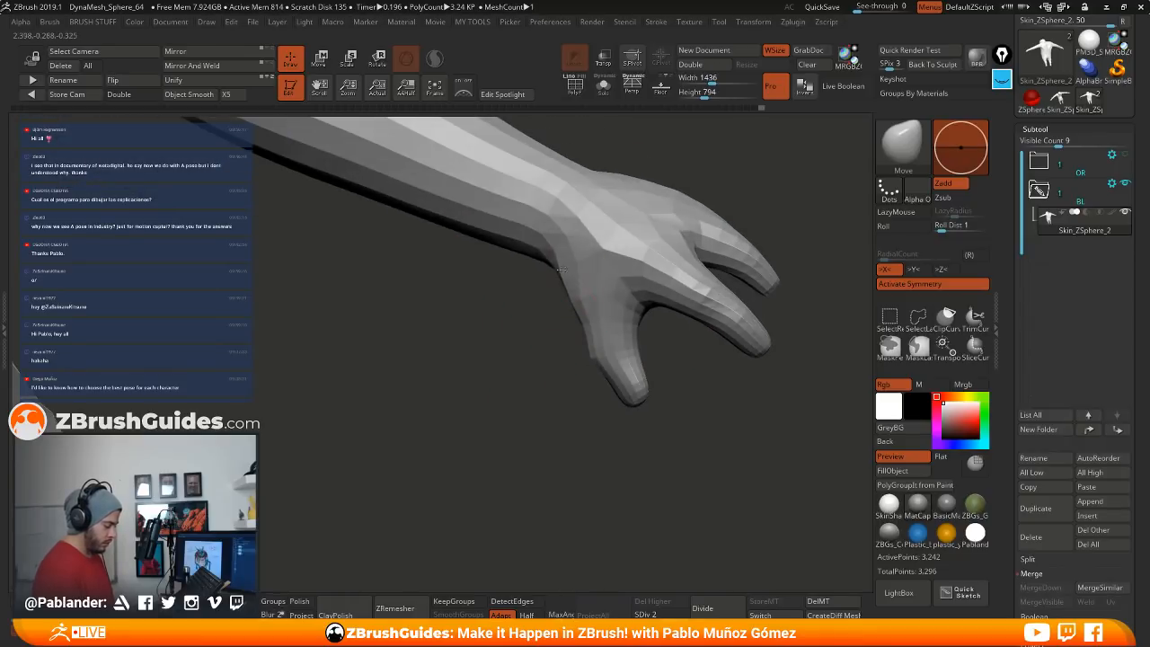
{"action": "right_click_drag", "start_coordinate": [574, 312], "coordinate": [571, 321]}
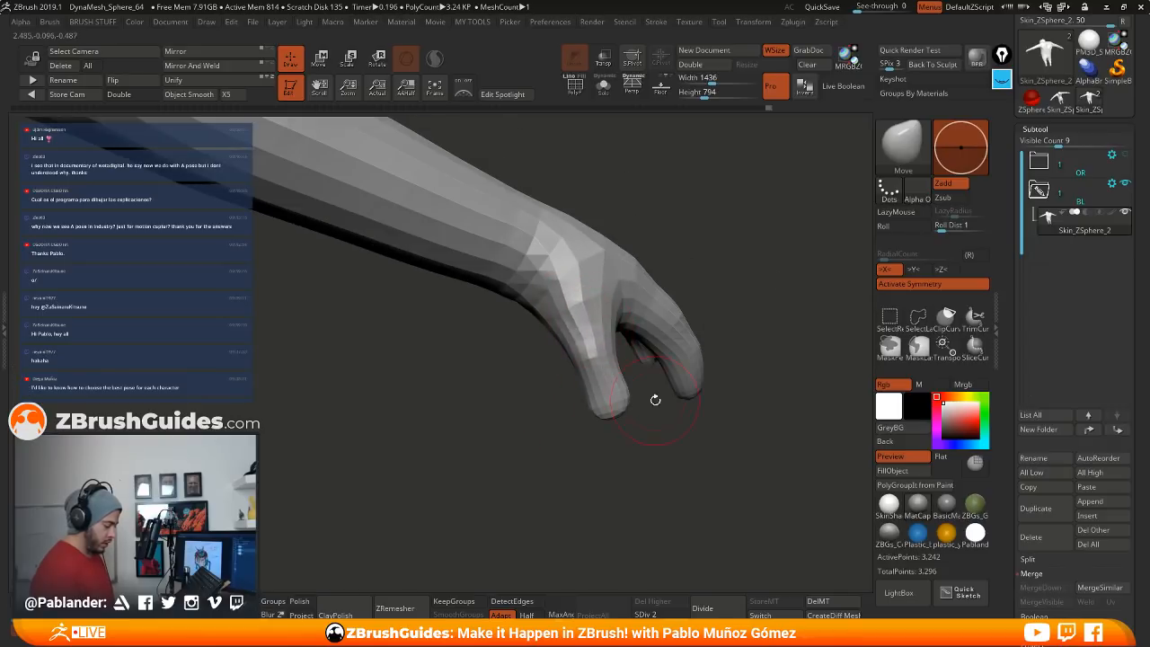
Step: Smooth the forearm and refine the inner elbow with the Move brush
{"action": "right_click_drag", "start_coordinate": [654, 400], "coordinate": [672, 355], "text": "ctrl"}
{"action": "mouse_move", "coordinate": [672, 355]}
{"action": "right_mouse_down"}
{"action": "mouse_move", "coordinate": [724, 339]}
{"action": "mouse_move", "coordinate": [641, 325]}
{"action": "mouse_move", "coordinate": [650, 306]}
{"action": "mouse_move", "coordinate": [531, 313]}
{"action": "mouse_move", "coordinate": [632, 242]}
{"action": "mouse_move", "coordinate": [632, 300]}
{"action": "right_mouse_up"}
{"action": "key", "text": "shift"}
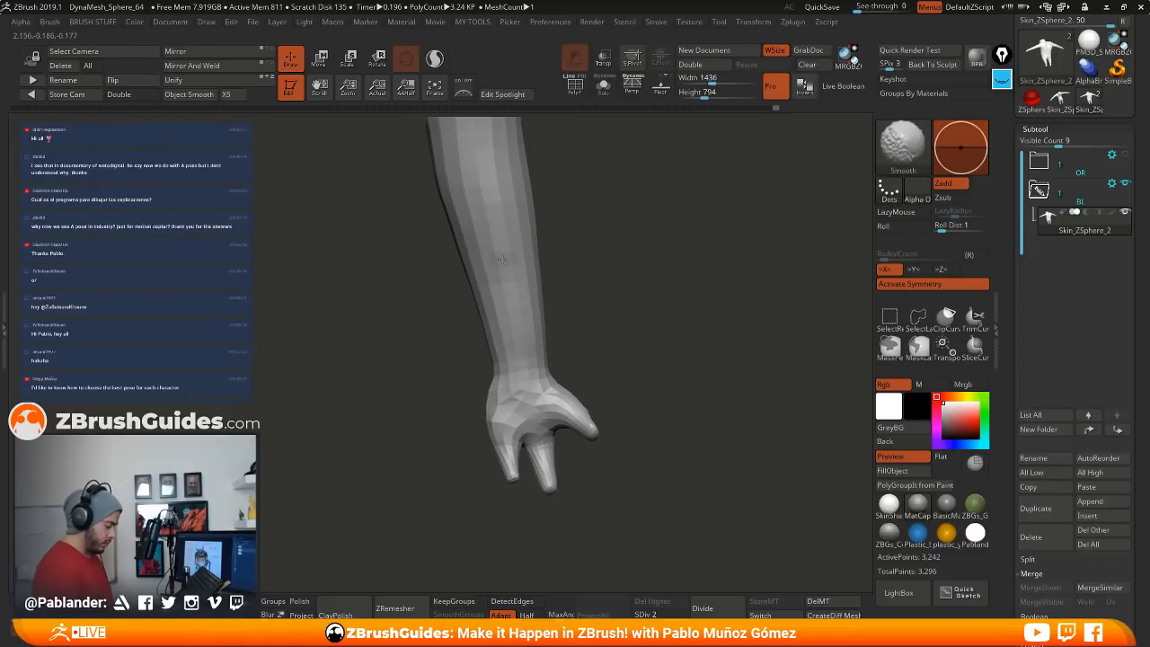
{"action": "mouse_move", "coordinate": [538, 336]}
{"action": "right_mouse_down"}
{"action": "mouse_move", "coordinate": [596, 272]}
{"action": "mouse_move", "coordinate": [620, 327]}
{"action": "mouse_move", "coordinate": [566, 385]}
{"action": "mouse_move", "coordinate": [562, 364]}
{"action": "mouse_move", "coordinate": [534, 364]}
{"action": "right_mouse_up"}
{"action": "right_click", "coordinate": [534, 364]}
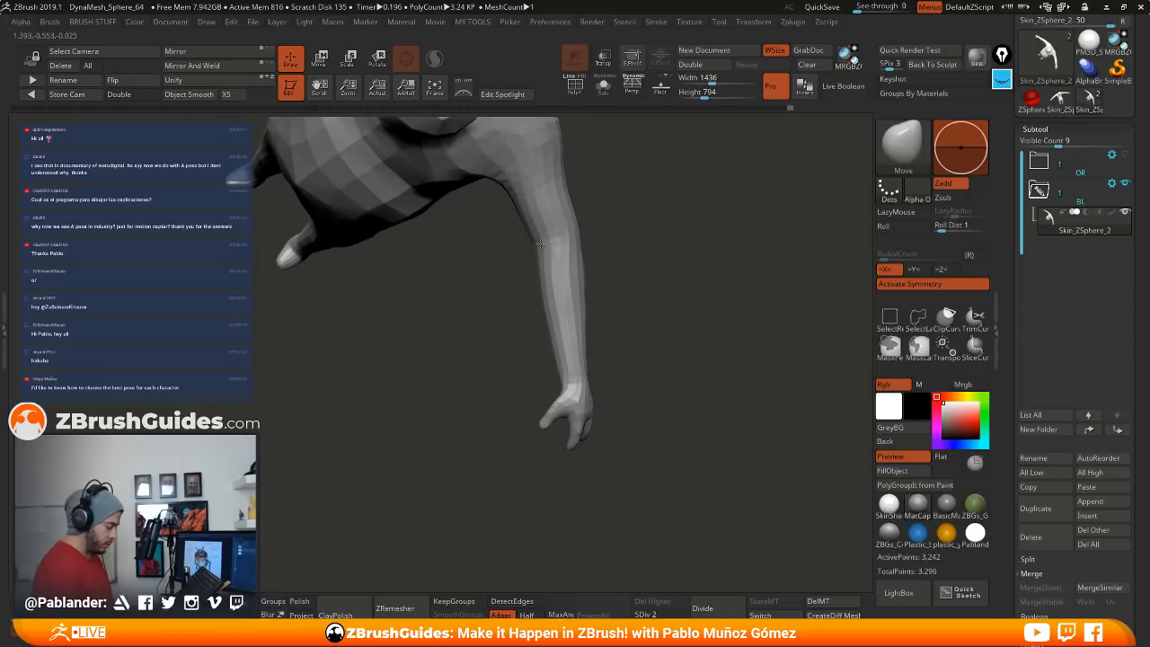
{"action": "right_click_drag", "start_coordinate": [536, 240], "coordinate": [561, 291]}
{"action": "right_click", "coordinate": [617, 222]}
Step: Show the wireframe over the whole figure and adjust the feet with the Move brush in front view
{"action": "right_click_drag", "start_coordinate": [507, 358], "coordinate": [684, 389], "text": "shift"}
{"action": "right_click_drag", "start_coordinate": [592, 312], "coordinate": [635, 403]}
{"action": "key", "text": "shift+f"}
{"action": "right_click_drag", "start_coordinate": [615, 505], "coordinate": [609, 437], "text": "alt"}
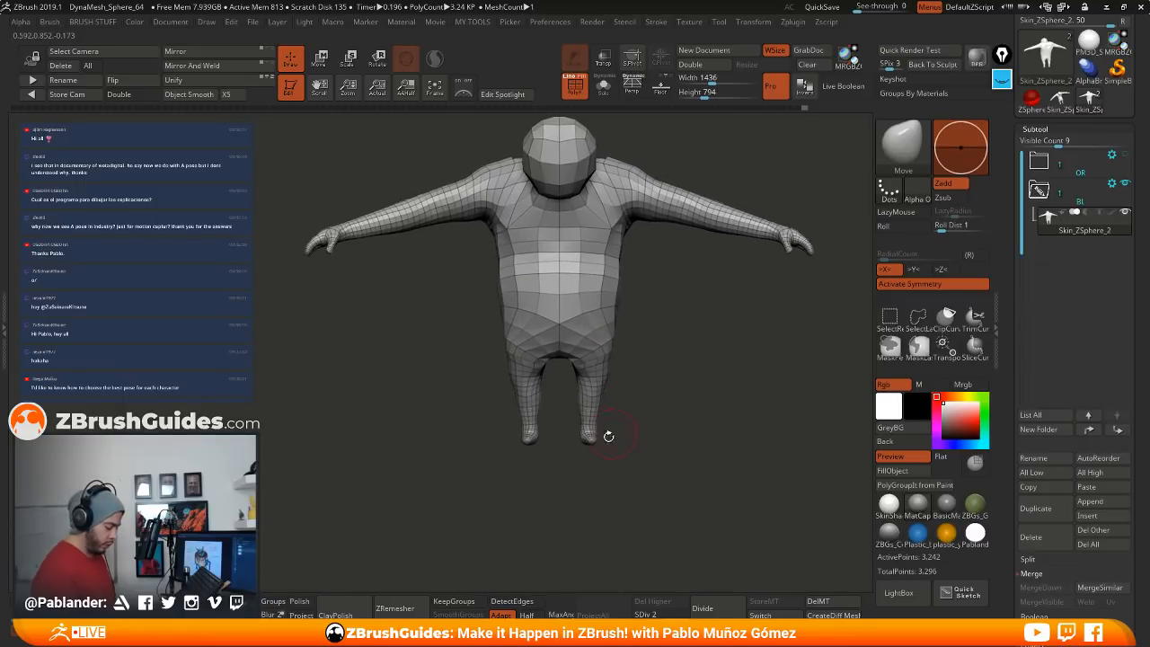
{"action": "left_click_drag", "start_coordinate": [587, 439], "coordinate": [590, 426]}
{"action": "right_click_drag", "start_coordinate": [626, 305], "coordinate": [632, 330], "text": "alt"}
Step: Duplicate the skin mesh subtool and store the original in the OR folder
{"action": "right_click_drag", "start_coordinate": [706, 317], "coordinate": [680, 363]}
{"action": "right_click_drag", "start_coordinate": [680, 363], "coordinate": [674, 361]}
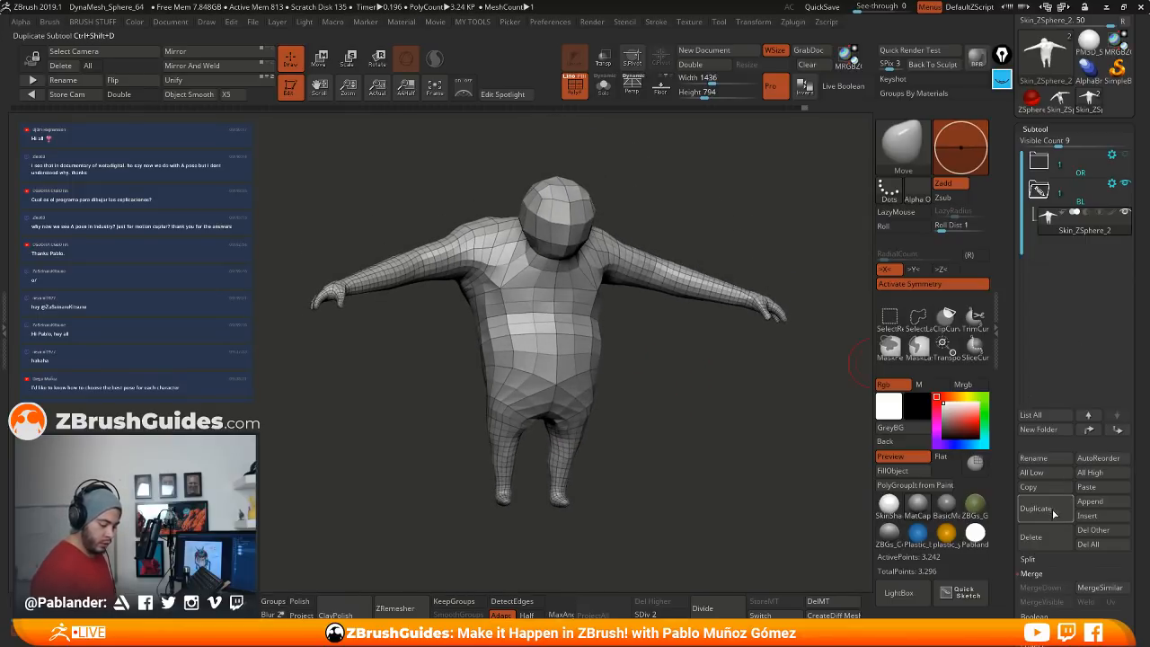
{"action": "left_click", "coordinate": [1035, 508]}
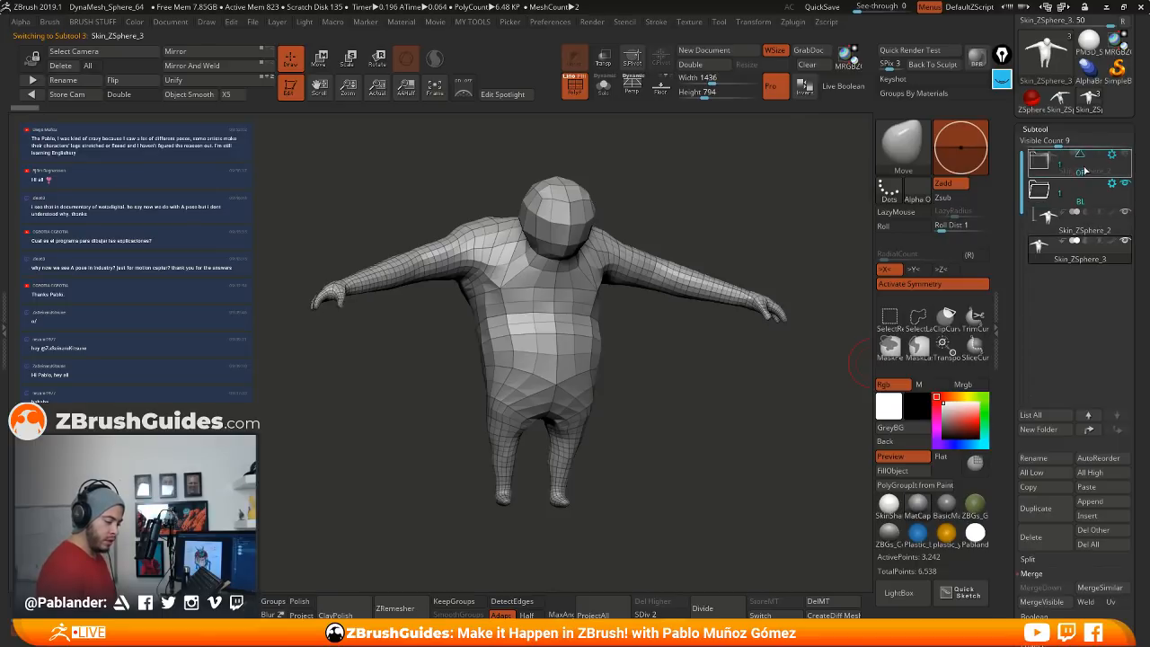
{"action": "left_click_drag", "start_coordinate": [1085, 170], "coordinate": [1088, 198]}
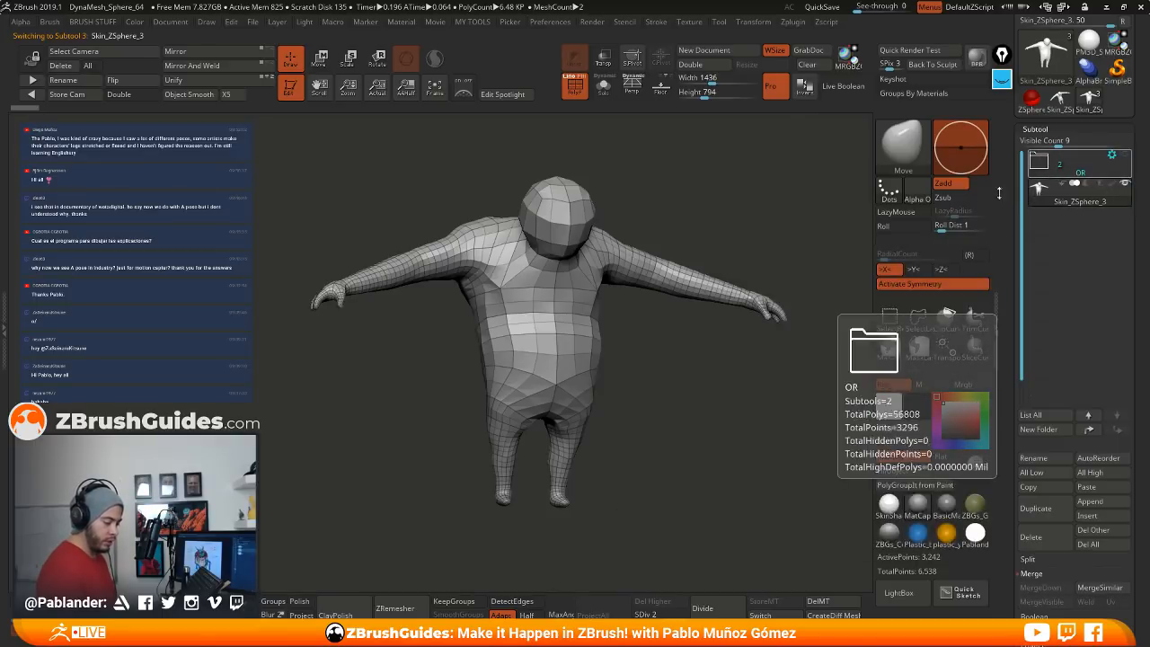
Step: Remesh the duplicated body with ZRemesher, then repeat it three times with the Half option to lower its density
{"action": "left_click_drag", "start_coordinate": [722, 451], "coordinate": [710, 440]}
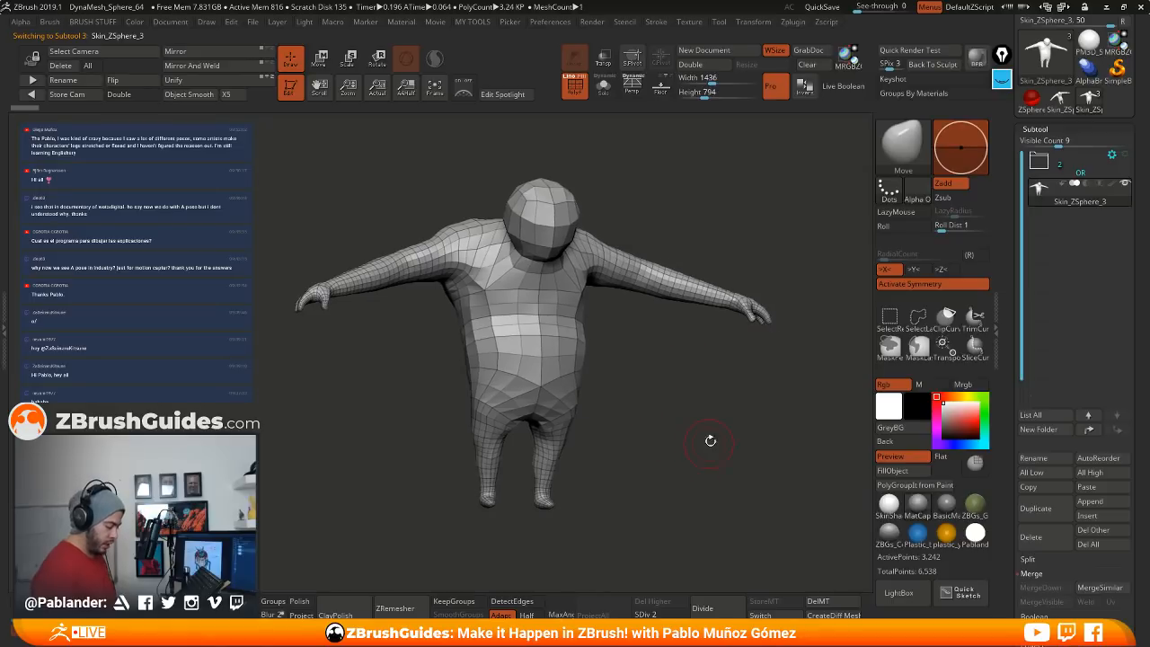
{"action": "left_click", "coordinate": [395, 608]}
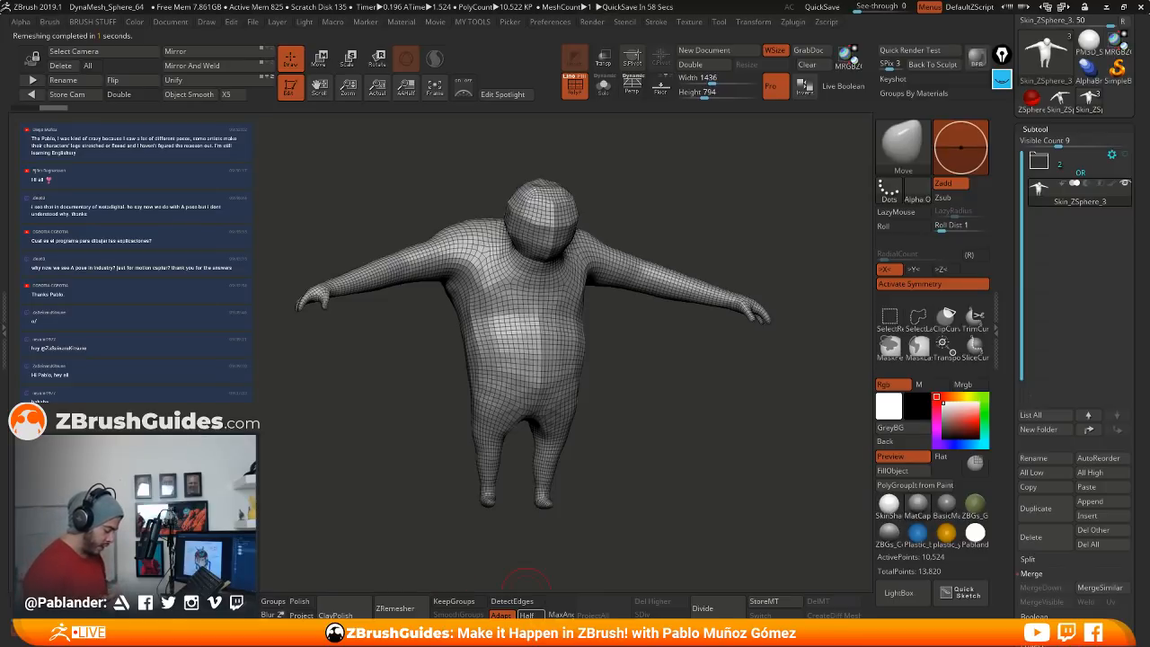
{"action": "left_click", "coordinate": [404, 608]}
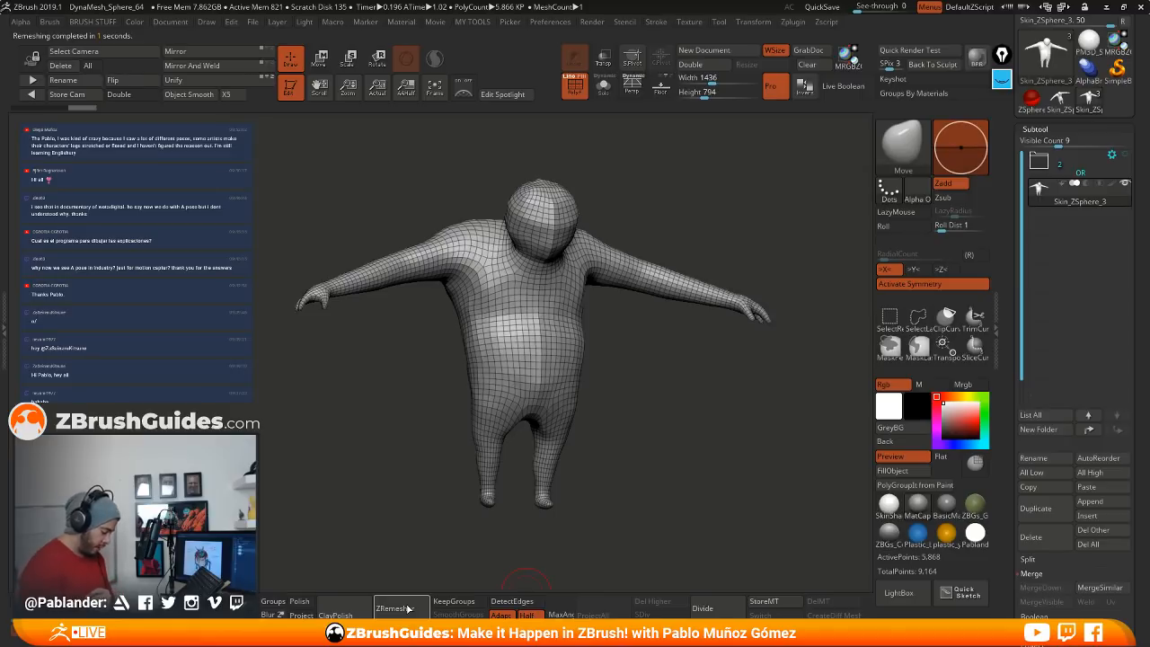
{"action": "left_click", "coordinate": [407, 608]}
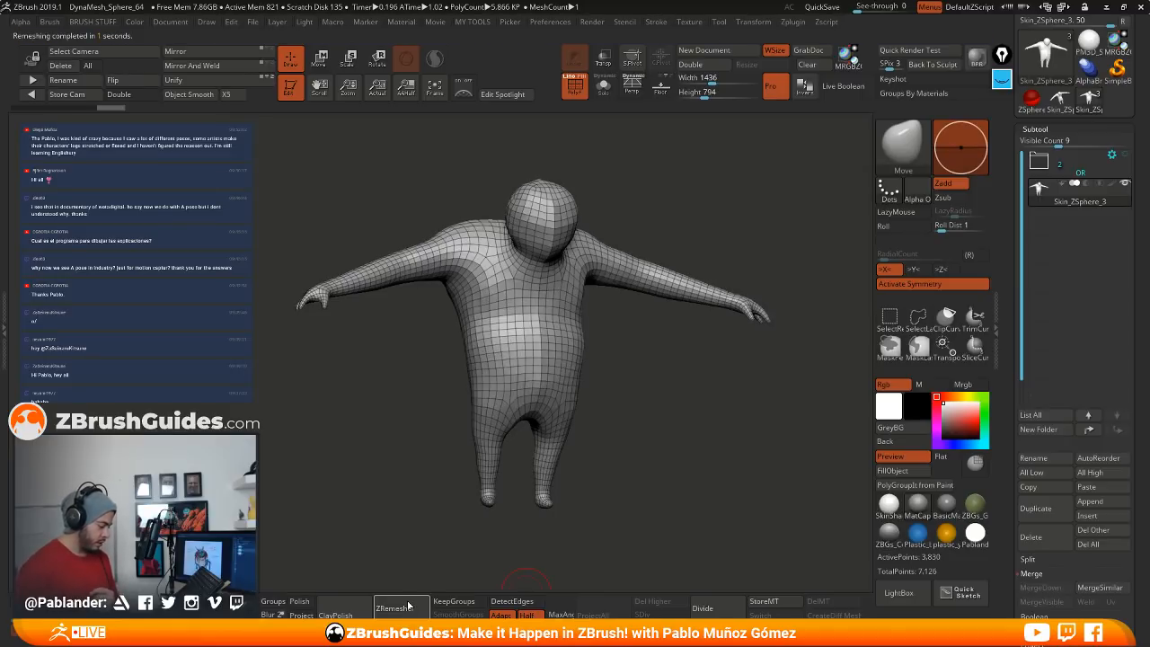
{"action": "left_click", "coordinate": [409, 608]}
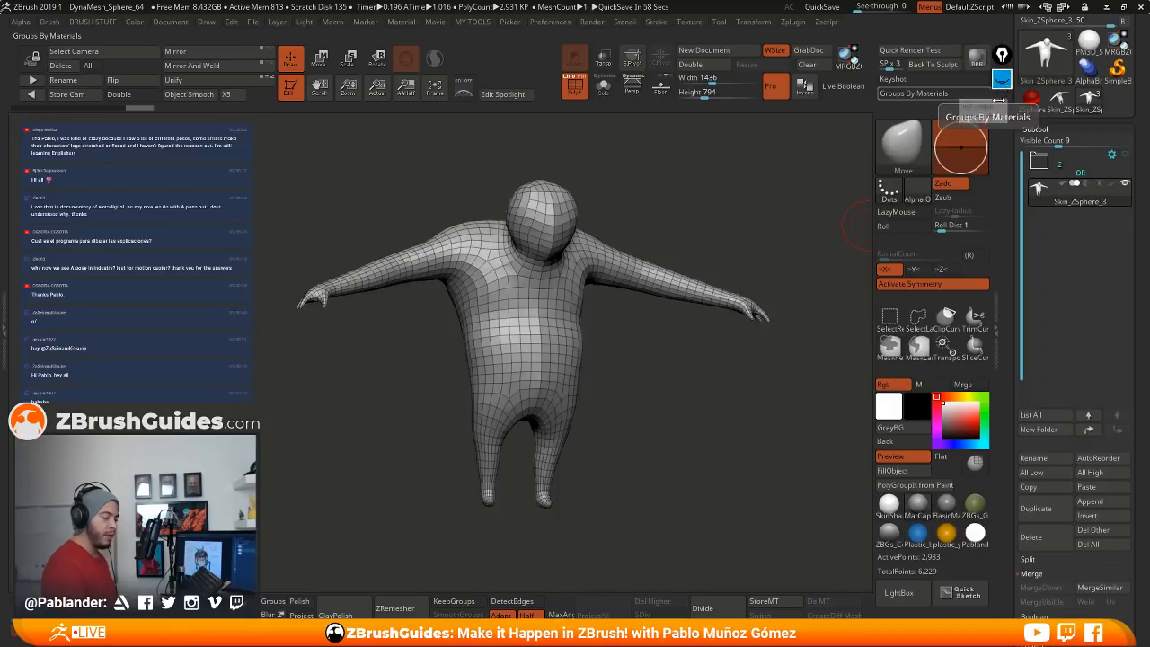
{"action": "left_click", "coordinate": [1002, 83]}
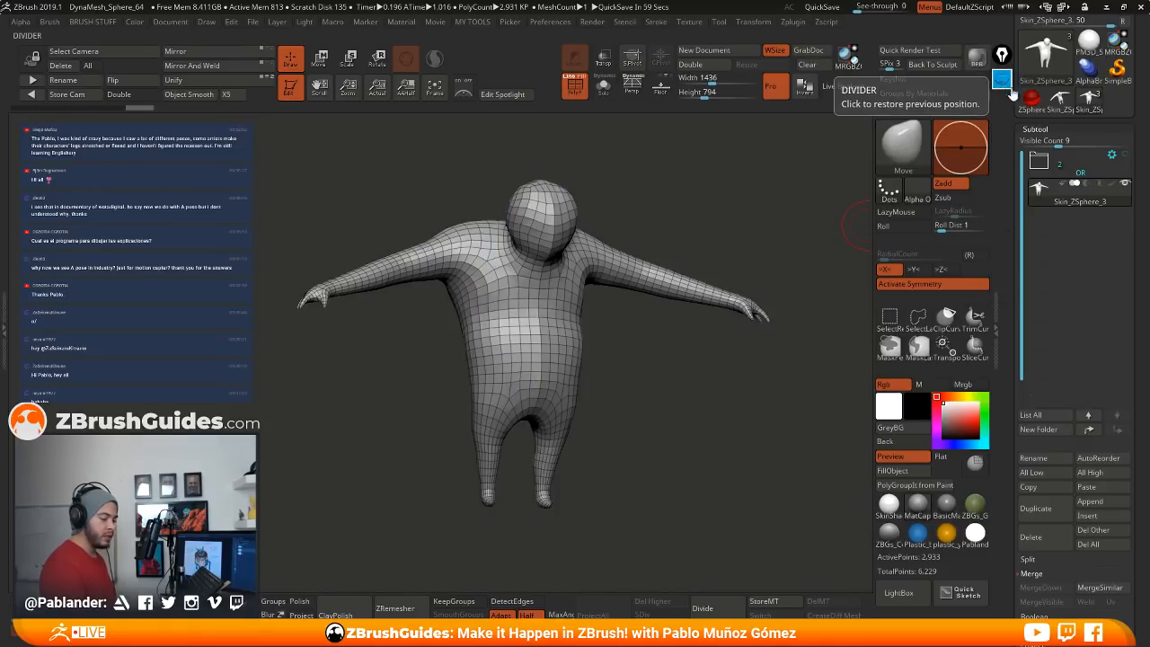
{"action": "left_click", "coordinate": [1002, 83]}
{"action": "left_click", "coordinate": [1002, 82]}
{"action": "left_click", "coordinate": [1006, 80]}
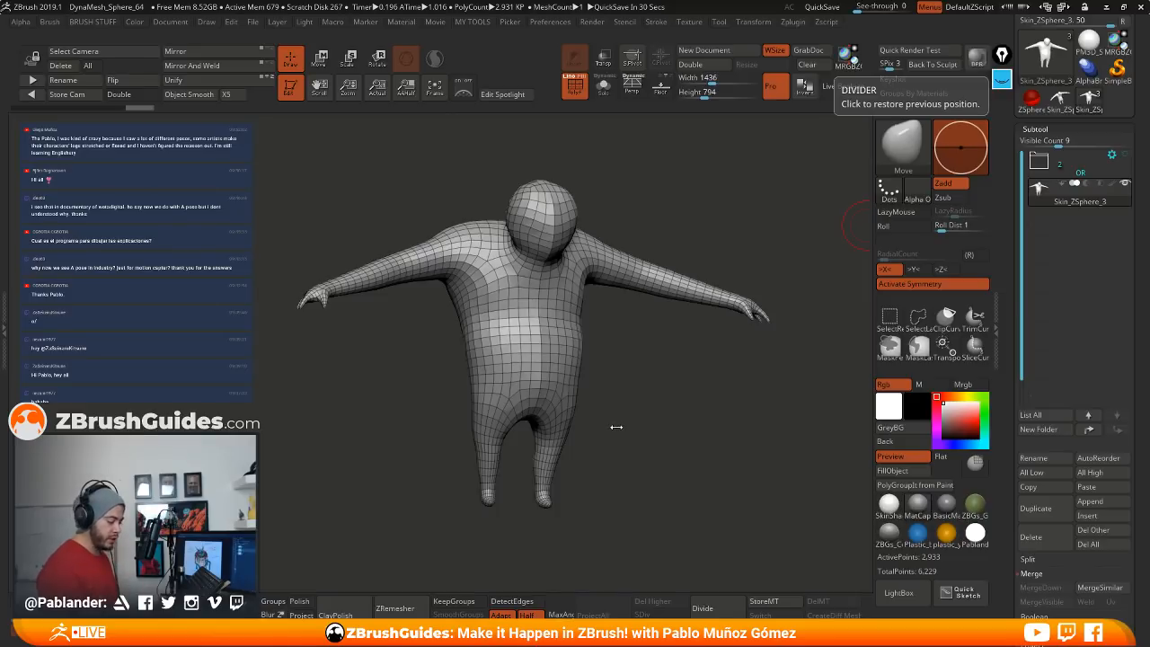
Step: Smooth the crotch and the armpit area of the remeshed body, and hide the wireframe
{"action": "left_click_drag", "start_coordinate": [628, 385], "coordinate": [610, 379], "text": "shift"}
{"action": "mouse_move", "coordinate": [541, 381]}
{"action": "left_mouse_down", "text": "shift"}
{"action": "mouse_move", "coordinate": [514, 354]}
{"action": "mouse_move", "coordinate": [516, 405]}
{"action": "left_mouse_up", "text": "shift"}
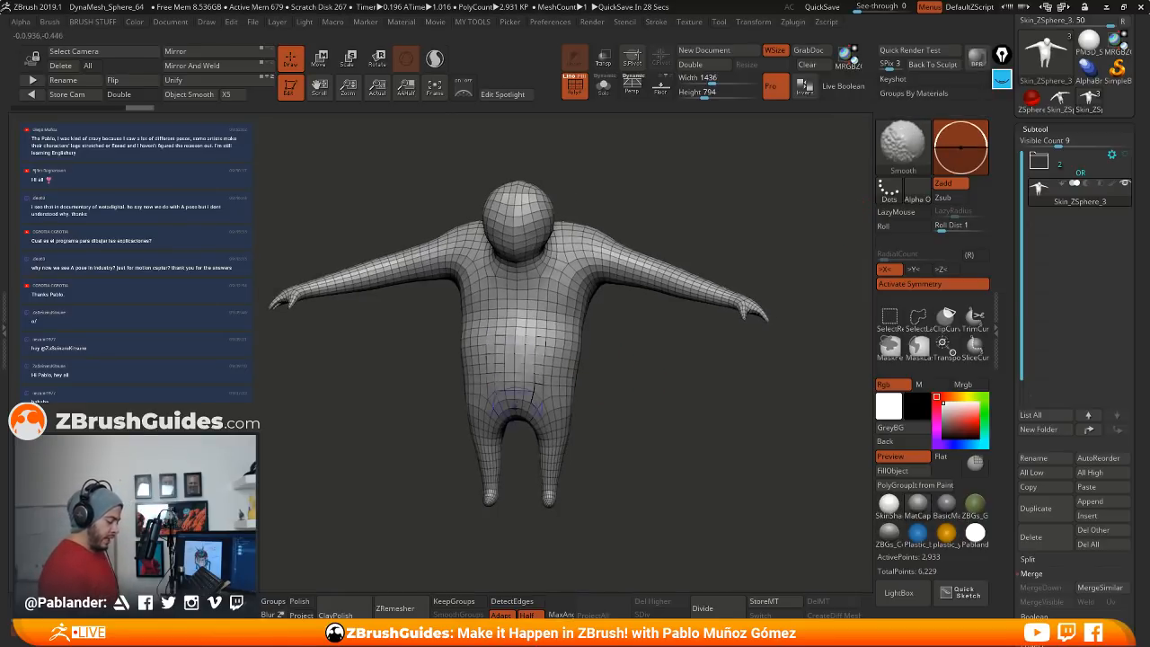
{"action": "key", "text": "shift+f"}
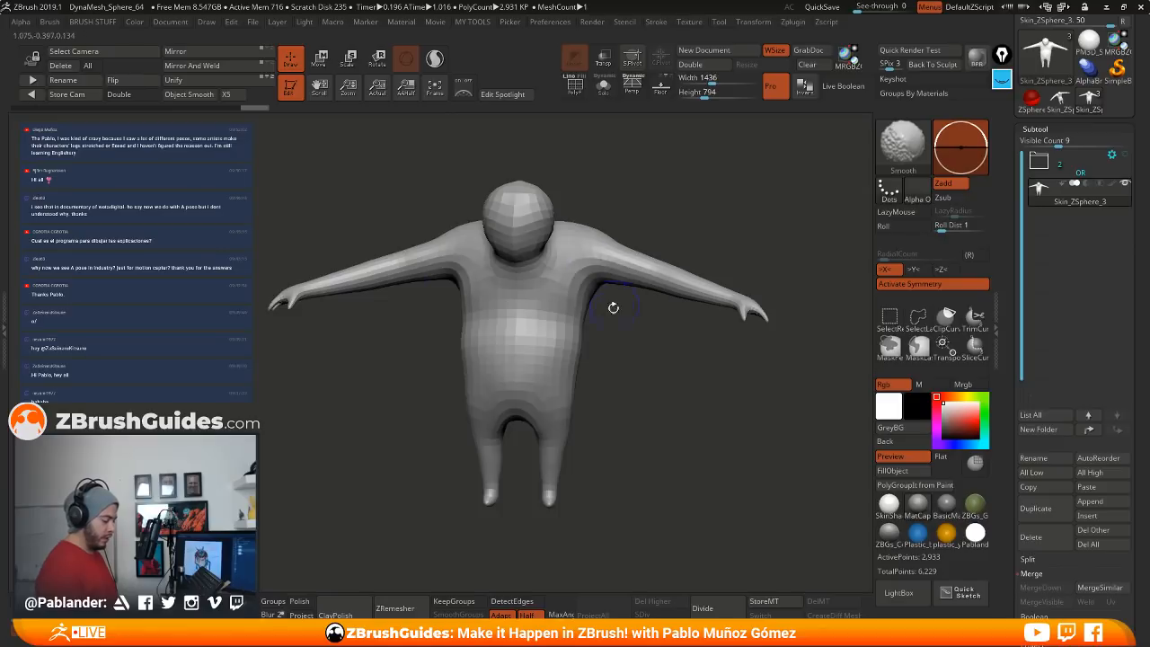
{"action": "left_click_drag", "start_coordinate": [612, 324], "coordinate": [623, 326]}
{"action": "left_click_drag", "start_coordinate": [587, 269], "coordinate": [584, 273], "text": "shift"}
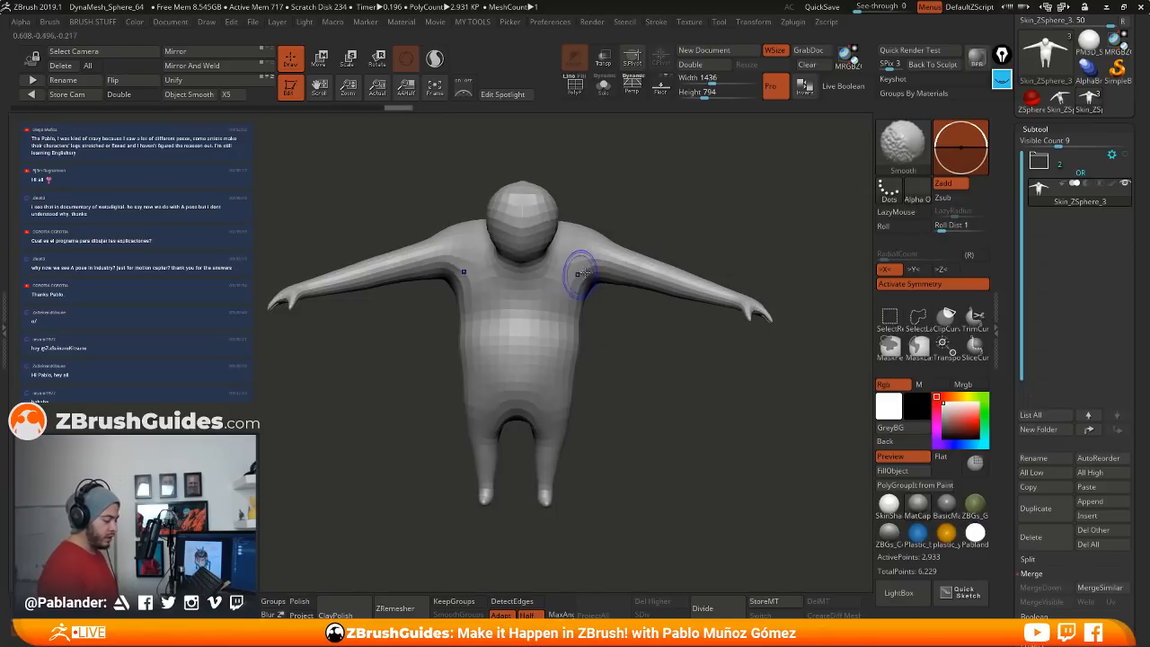
Step: Smooth the front and side of the head with the Smooth brush
{"action": "left_click_drag", "start_coordinate": [644, 223], "coordinate": [680, 216]}
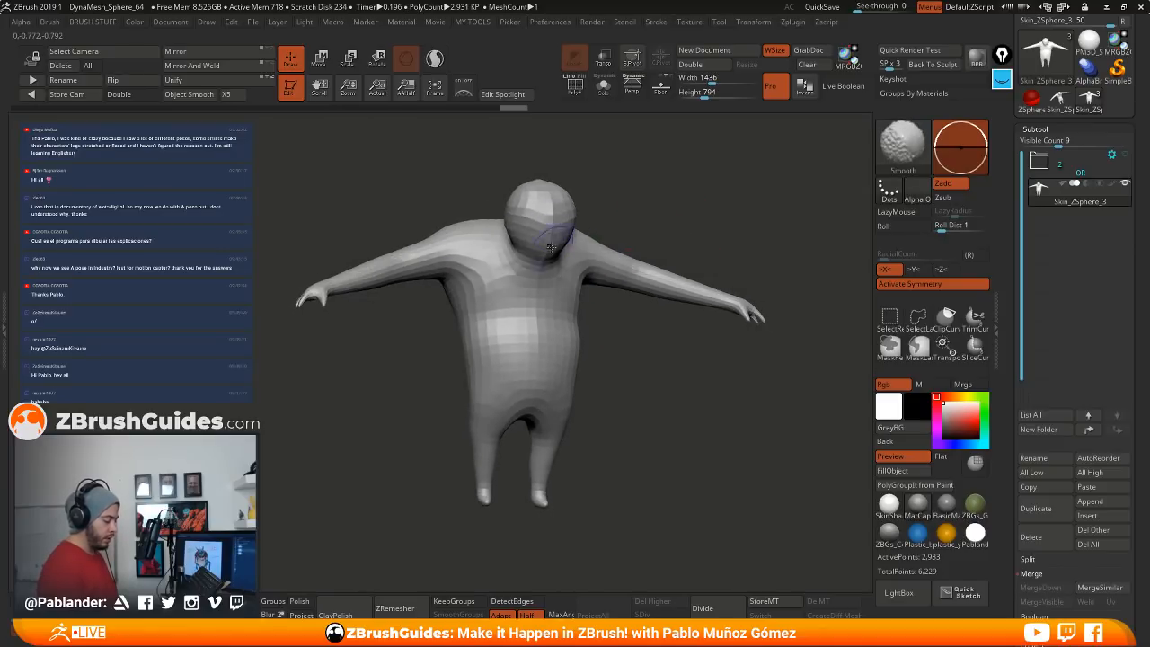
{"action": "mouse_move", "coordinate": [554, 209]}
{"action": "left_mouse_down", "text": "shift"}
{"action": "mouse_move", "coordinate": [544, 192]}
{"action": "mouse_move", "coordinate": [553, 206]}
{"action": "left_mouse_up", "text": "shift"}
{"action": "left_click_drag", "start_coordinate": [631, 188], "coordinate": [685, 183]}
{"action": "left_click_drag", "start_coordinate": [539, 203], "coordinate": [541, 222], "text": "shift"}
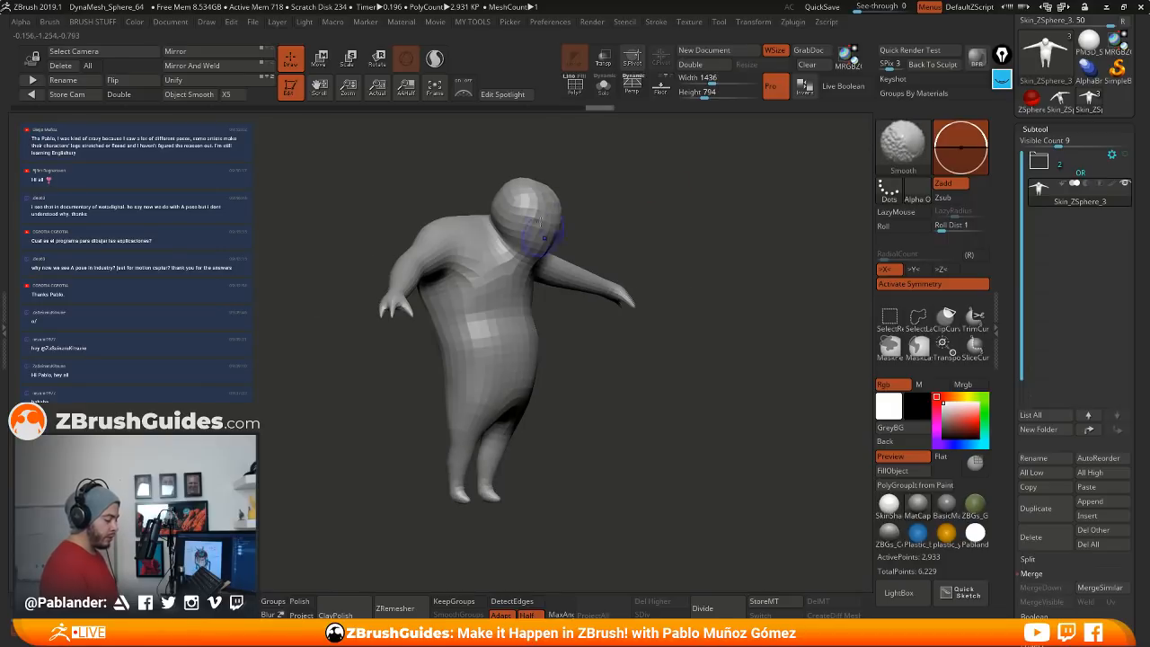
Step: Reshape the head and the nape with the Move brush, and smooth the area under the chin
{"action": "left_click_drag", "start_coordinate": [643, 215], "coordinate": [621, 219]}
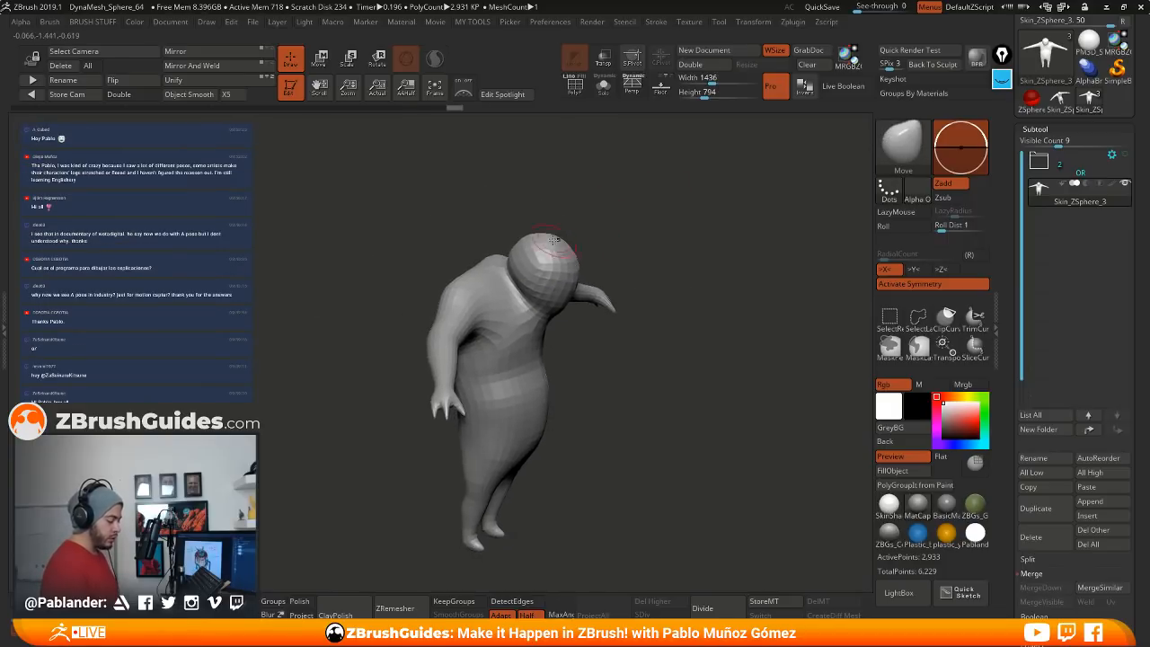
{"action": "left_click_drag", "start_coordinate": [554, 240], "coordinate": [651, 224]}
{"action": "mouse_move", "coordinate": [501, 260]}
{"action": "left_mouse_down"}
{"action": "mouse_move", "coordinate": [503, 273]}
{"action": "mouse_move", "coordinate": [511, 249]}
{"action": "mouse_move", "coordinate": [537, 239]}
{"action": "left_mouse_up"}
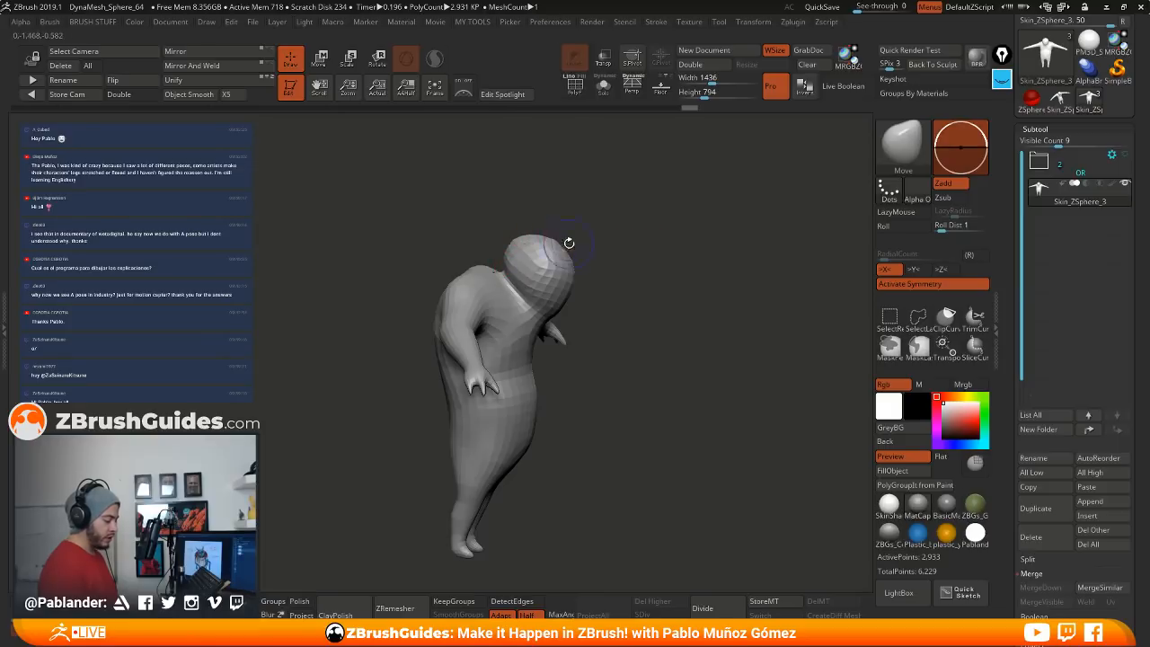
{"action": "left_click_drag", "start_coordinate": [540, 299], "coordinate": [536, 313], "text": "shift"}
{"action": "left_click_drag", "start_coordinate": [575, 225], "coordinate": [618, 234]}
{"action": "mouse_move", "coordinate": [519, 239]}
{"action": "left_mouse_down"}
{"action": "mouse_move", "coordinate": [652, 244]}
{"action": "mouse_move", "coordinate": [555, 266]}
{"action": "left_mouse_up"}
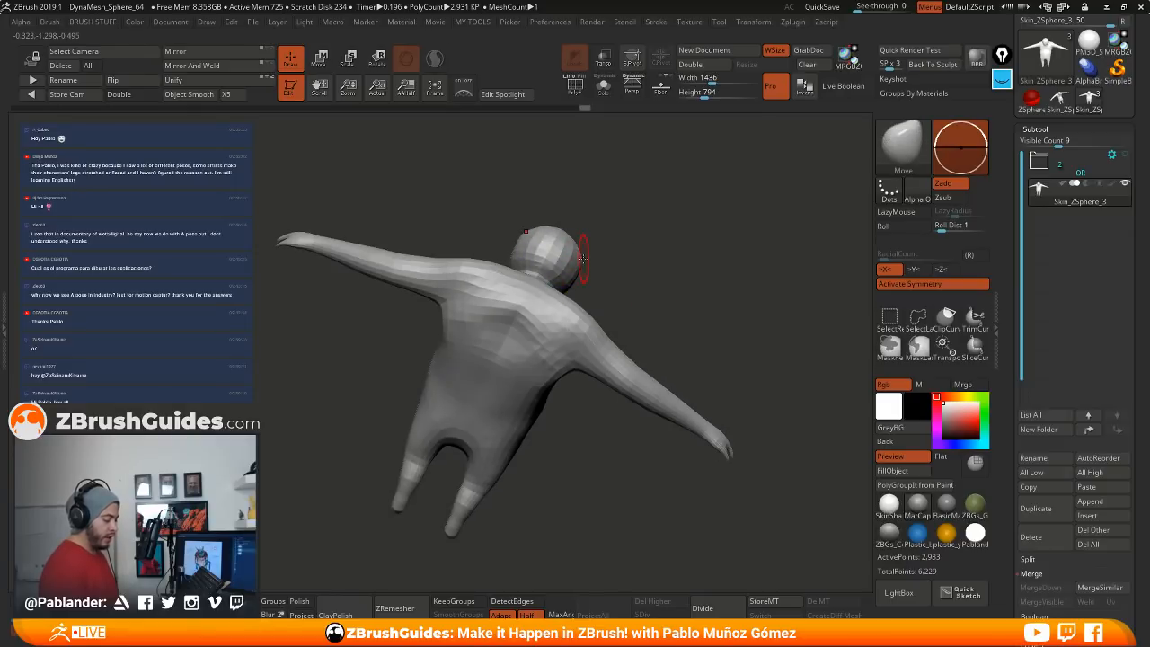
Step: Refine the upper back and adjust the armpits with the Move brush
{"action": "mouse_move", "coordinate": [647, 241]}
{"action": "left_mouse_down"}
{"action": "mouse_move", "coordinate": [624, 236]}
{"action": "mouse_move", "coordinate": [609, 271]}
{"action": "mouse_move", "coordinate": [683, 251]}
{"action": "mouse_move", "coordinate": [652, 258]}
{"action": "mouse_move", "coordinate": [705, 296]}
{"action": "mouse_move", "coordinate": [698, 326]}
{"action": "mouse_move", "coordinate": [571, 287]}
{"action": "left_mouse_up"}
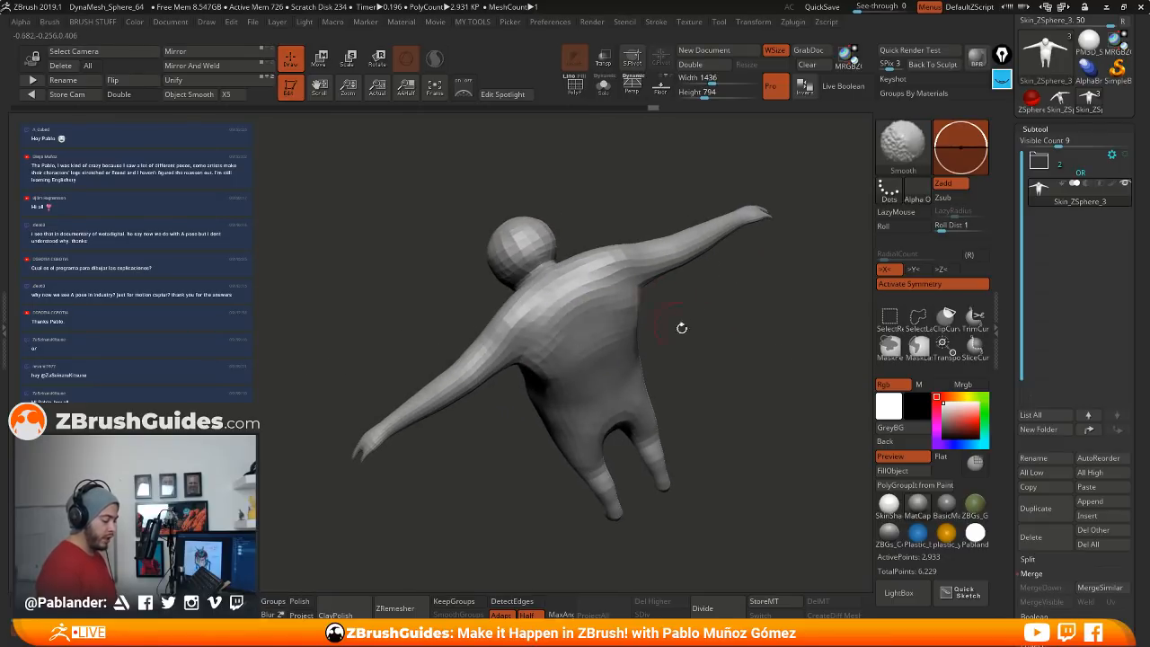
{"action": "mouse_move", "coordinate": [680, 326]}
{"action": "left_mouse_down"}
{"action": "mouse_move", "coordinate": [678, 367]}
{"action": "mouse_move", "coordinate": [655, 341]}
{"action": "mouse_move", "coordinate": [685, 318]}
{"action": "mouse_move", "coordinate": [689, 368]}
{"action": "mouse_move", "coordinate": [694, 353]}
{"action": "mouse_move", "coordinate": [661, 379]}
{"action": "mouse_move", "coordinate": [652, 359]}
{"action": "left_mouse_up"}
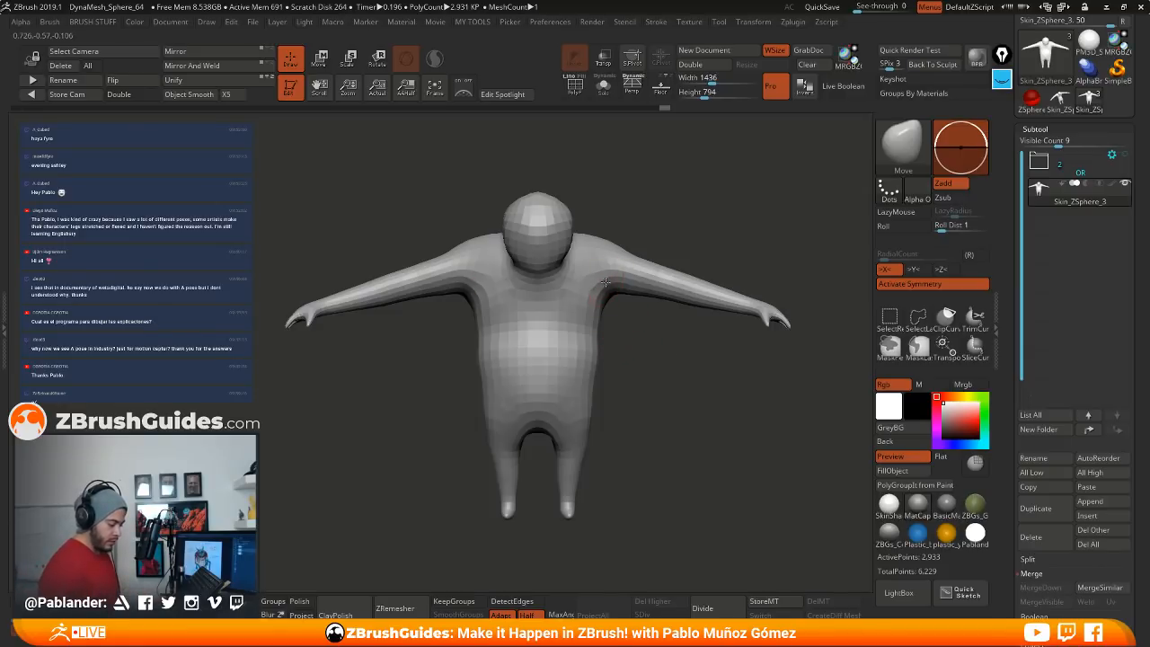
{"action": "left_click_drag", "start_coordinate": [611, 281], "coordinate": [503, 310]}
Step: Reshape the thumb and fingertips of the remeshed hand with the Move brush
{"action": "left_click_drag", "start_coordinate": [620, 310], "coordinate": [657, 392], "text": "alt"}
{"action": "mouse_move", "coordinate": [666, 325]}
{"action": "left_mouse_down"}
{"action": "mouse_move", "coordinate": [650, 350]}
{"action": "mouse_move", "coordinate": [670, 303]}
{"action": "mouse_move", "coordinate": [706, 331]}
{"action": "mouse_move", "coordinate": [639, 344]}
{"action": "mouse_move", "coordinate": [609, 367]}
{"action": "mouse_move", "coordinate": [567, 363]}
{"action": "mouse_move", "coordinate": [589, 355]}
{"action": "mouse_move", "coordinate": [631, 415]}
{"action": "mouse_move", "coordinate": [626, 400]}
{"action": "mouse_move", "coordinate": [654, 380]}
{"action": "mouse_move", "coordinate": [611, 389]}
{"action": "left_mouse_up"}
{"action": "key", "text": "space"}
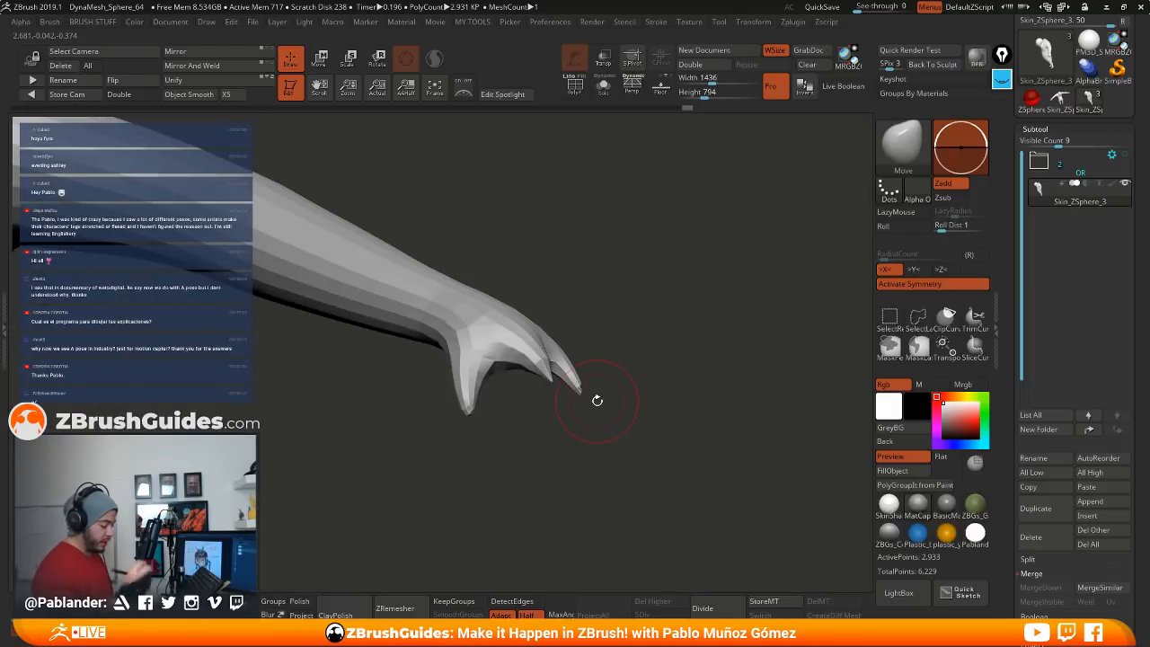
{"action": "left_click_drag", "start_coordinate": [467, 416], "coordinate": [583, 401], "text": "shift"}
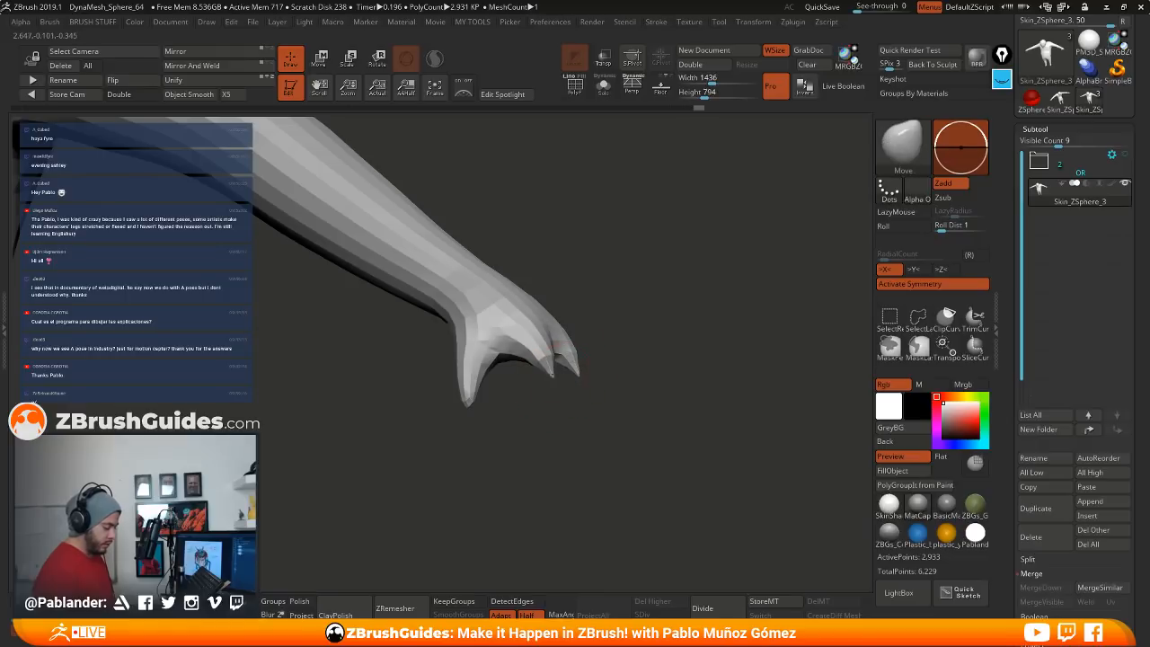
{"action": "left_click_drag", "start_coordinate": [552, 372], "coordinate": [660, 308]}
Step: Reduce the brush's draw size and refine the fingers and thumb from the side with the Move brush
{"action": "key", "text": "space"}
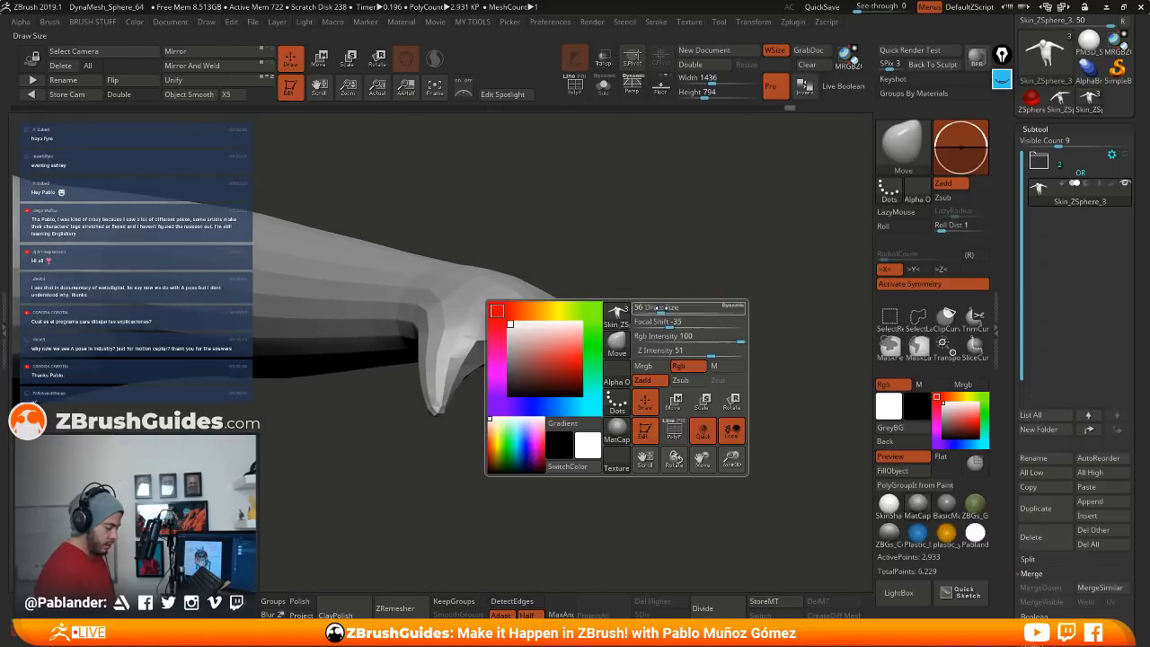
{"action": "mouse_move", "coordinate": [543, 329]}
{"action": "left_mouse_down"}
{"action": "mouse_move", "coordinate": [552, 321]}
{"action": "mouse_move", "coordinate": [542, 333]}
{"action": "left_mouse_up"}
{"action": "left_click_drag", "start_coordinate": [705, 318], "coordinate": [627, 316]}
{"action": "right_click", "coordinate": [620, 322]}
{"action": "mouse_move", "coordinate": [626, 316]}
{"action": "right_mouse_down"}
{"action": "mouse_move", "coordinate": [577, 361]}
{"action": "mouse_move", "coordinate": [611, 414]}
{"action": "mouse_move", "coordinate": [509, 414]}
{"action": "mouse_move", "coordinate": [562, 413]}
{"action": "right_mouse_up"}
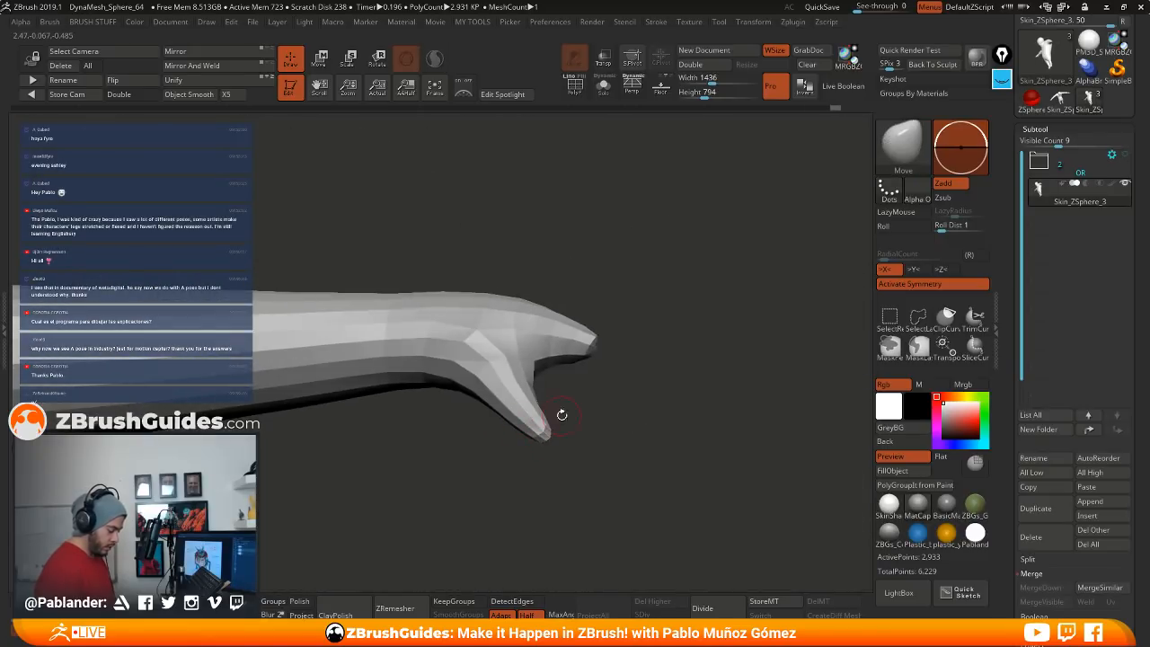
{"action": "right_click", "coordinate": [560, 420]}
{"action": "left_click_drag", "start_coordinate": [591, 399], "coordinate": [604, 399]}
{"action": "left_click_drag", "start_coordinate": [550, 441], "coordinate": [530, 419]}
Step: Change the brush size and adjust the hand's overall shape against the full figure with the Move brush
{"action": "mouse_move", "coordinate": [531, 397]}
{"action": "right_mouse_down", "text": "ctrl"}
{"action": "mouse_move", "coordinate": [543, 239]}
{"action": "mouse_move", "coordinate": [603, 338]}
{"action": "mouse_move", "coordinate": [589, 384]}
{"action": "right_mouse_up", "text": "ctrl"}
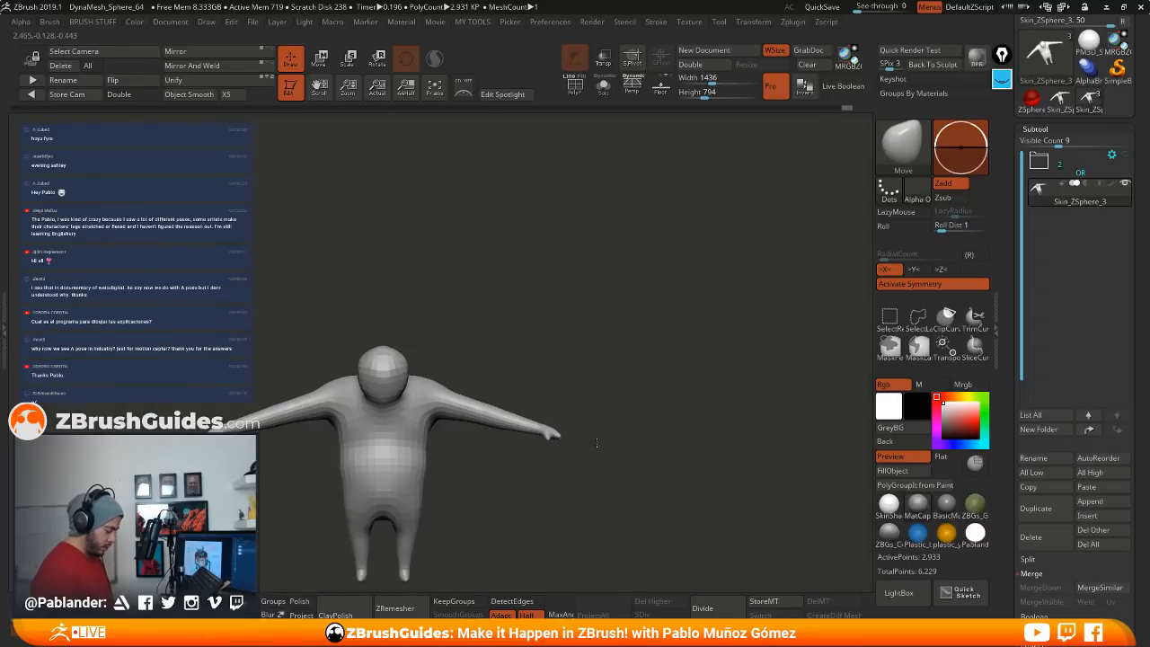
{"action": "mouse_move", "coordinate": [600, 456]}
{"action": "right_mouse_down", "text": "alt"}
{"action": "mouse_move", "coordinate": [584, 426]}
{"action": "mouse_move", "coordinate": [610, 426]}
{"action": "mouse_move", "coordinate": [598, 465]}
{"action": "mouse_move", "coordinate": [620, 476]}
{"action": "right_mouse_up", "text": "alt"}
{"action": "right_click_drag", "start_coordinate": [620, 476], "coordinate": [635, 460], "text": "ctrl"}
{"action": "key", "text": "space"}
{"action": "left_click_drag", "start_coordinate": [611, 419], "coordinate": [573, 422]}
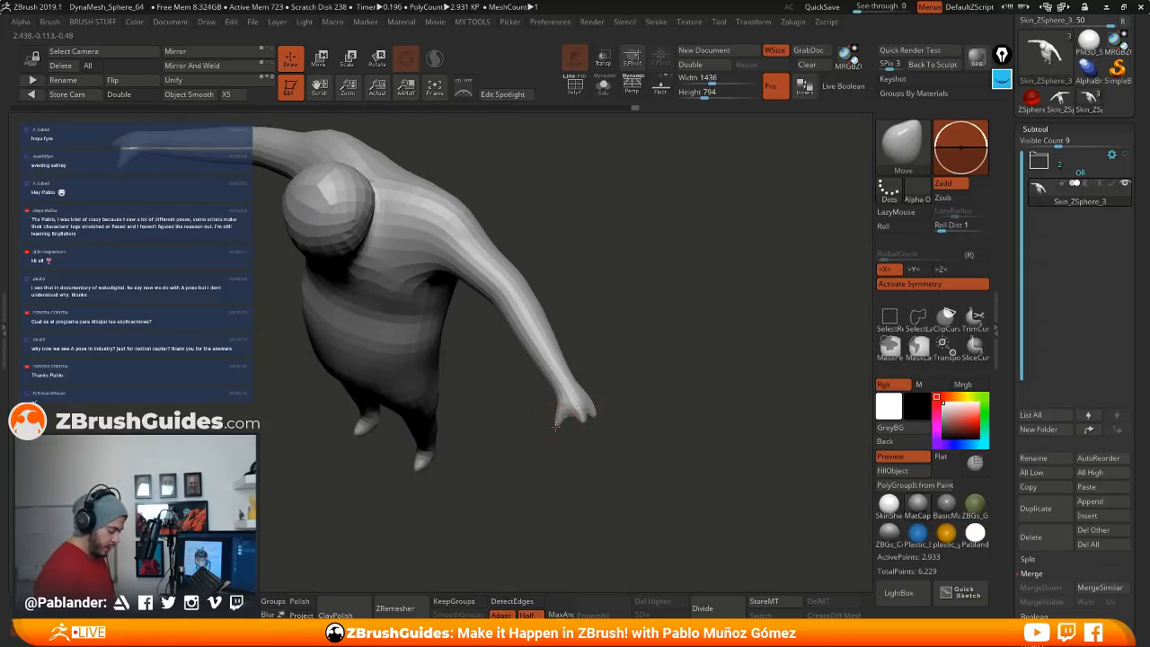
{"action": "mouse_move", "coordinate": [557, 449]}
{"action": "right_mouse_down"}
{"action": "mouse_move", "coordinate": [576, 415]}
{"action": "mouse_move", "coordinate": [586, 417]}
{"action": "right_mouse_up"}
{"action": "left_click_drag", "start_coordinate": [587, 419], "coordinate": [597, 415]}
{"action": "right_click_drag", "start_coordinate": [613, 414], "coordinate": [633, 455]}
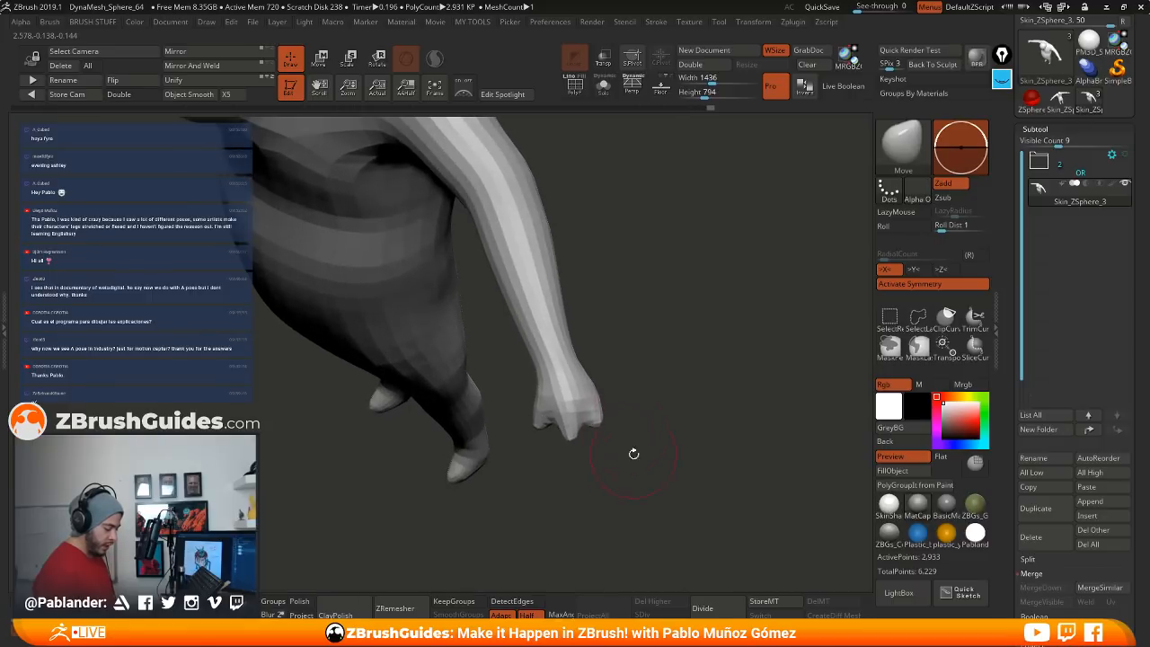
Step: Pull the outer finger of the hand slightly outward with the Move brush
{"action": "left_click_drag", "start_coordinate": [603, 420], "coordinate": [629, 395]}
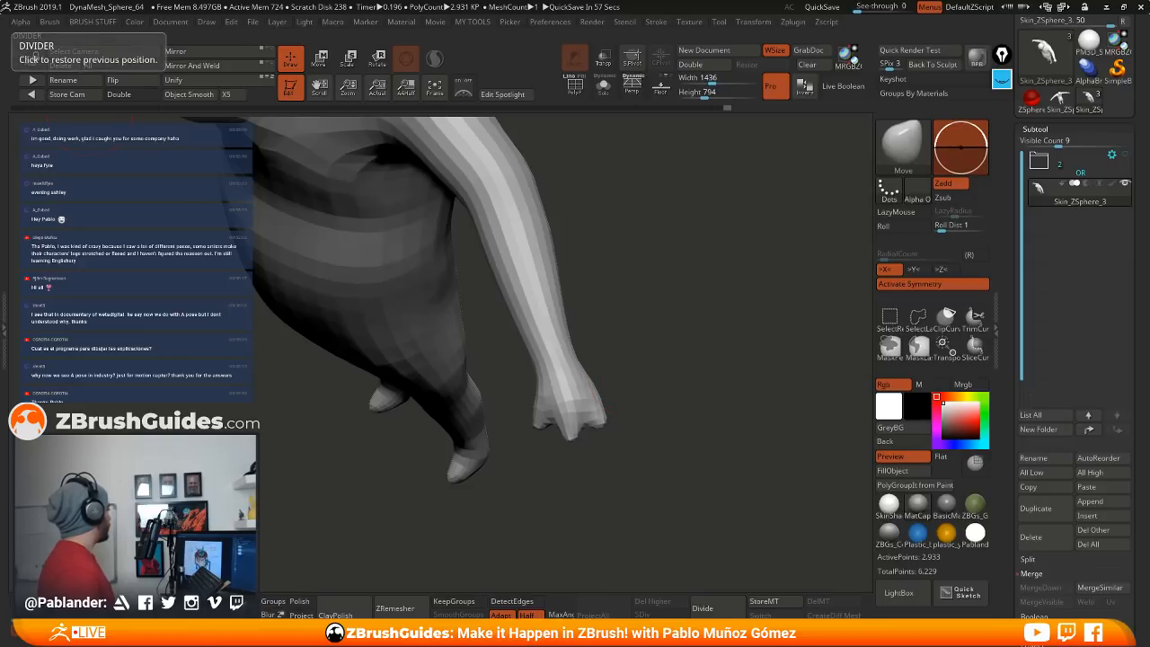
Step: Switch to Photoshop and sketch a curved claw and a clawed fingertip in dark grey beside the cane on the concept drawing
{"action": "left_click_drag", "start_coordinate": [0, 440], "coordinate": [422, 0]}
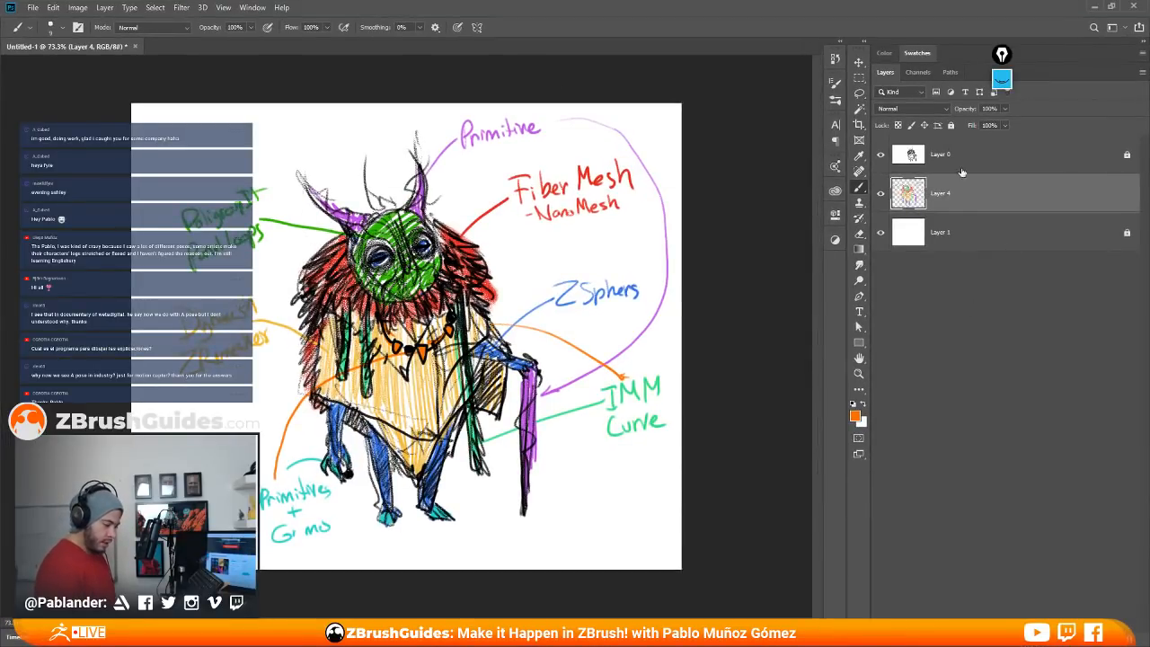
{"action": "left_click", "coordinate": [855, 416]}
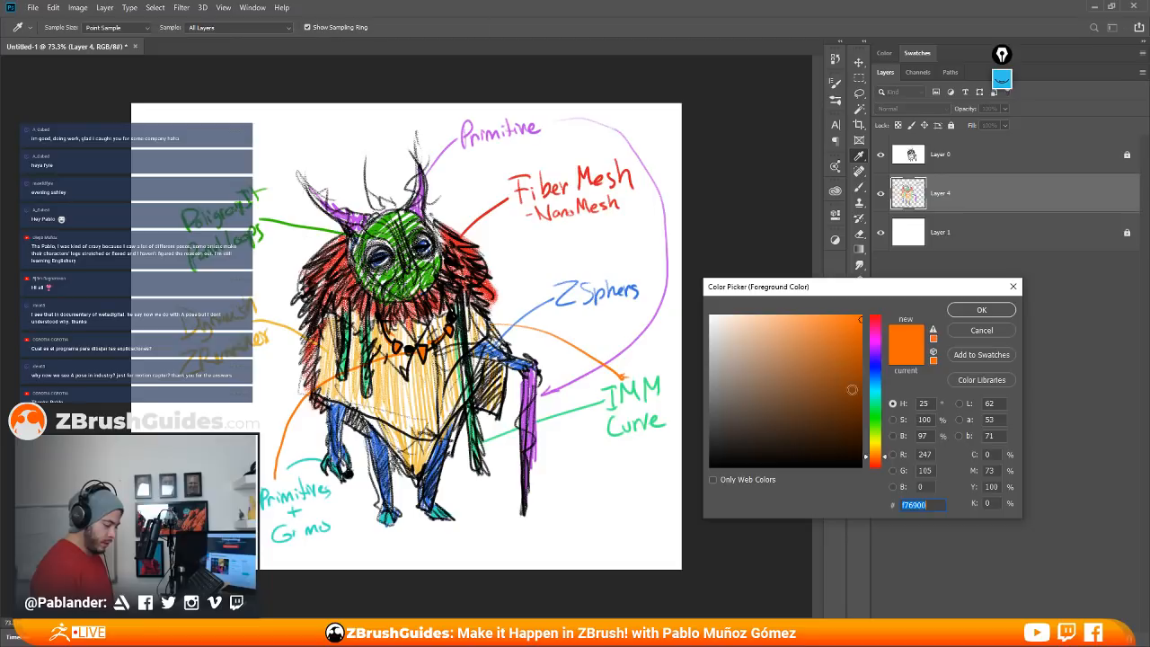
{"action": "left_click", "coordinate": [733, 432]}
{"action": "left_click", "coordinate": [981, 310]}
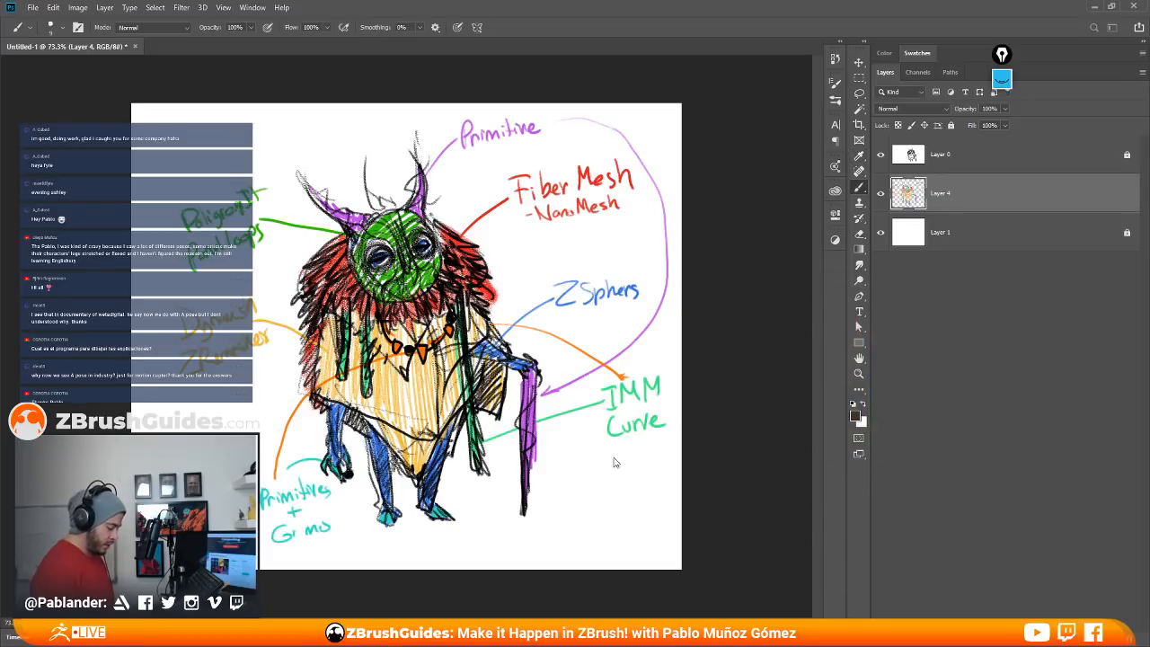
{"action": "mouse_move", "coordinate": [547, 517]}
{"action": "left_mouse_down"}
{"action": "mouse_move", "coordinate": [582, 488]}
{"action": "mouse_move", "coordinate": [542, 523]}
{"action": "mouse_move", "coordinate": [606, 517]}
{"action": "mouse_move", "coordinate": [597, 495]}
{"action": "left_mouse_up"}
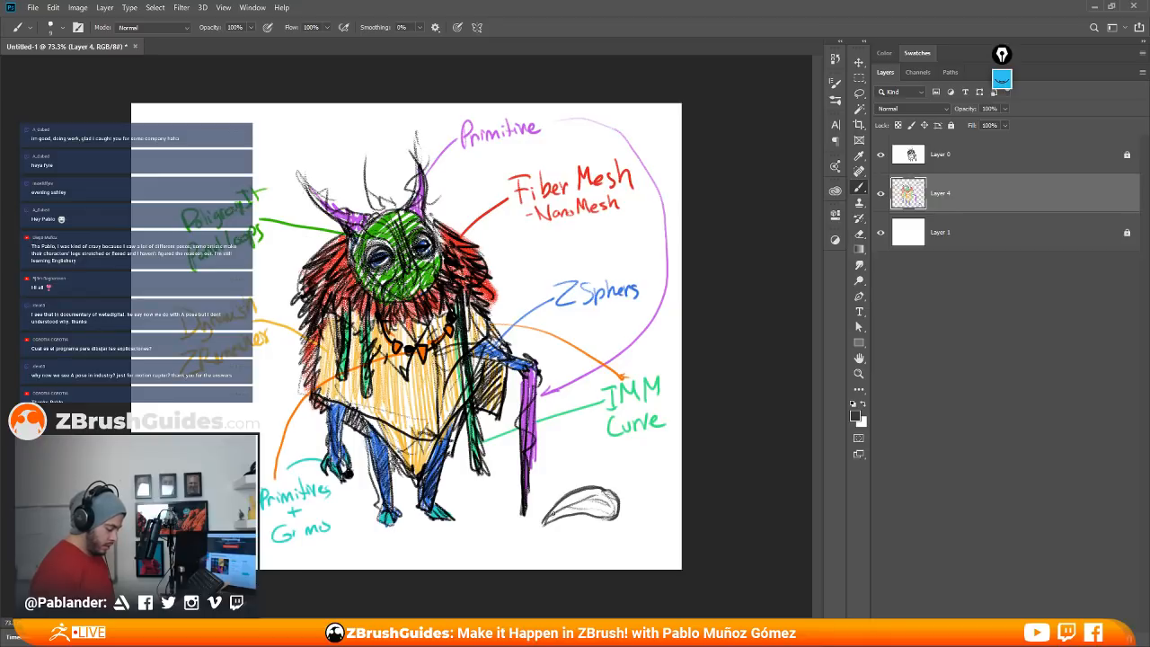
{"action": "left_click_drag", "start_coordinate": [561, 516], "coordinate": [615, 520]}
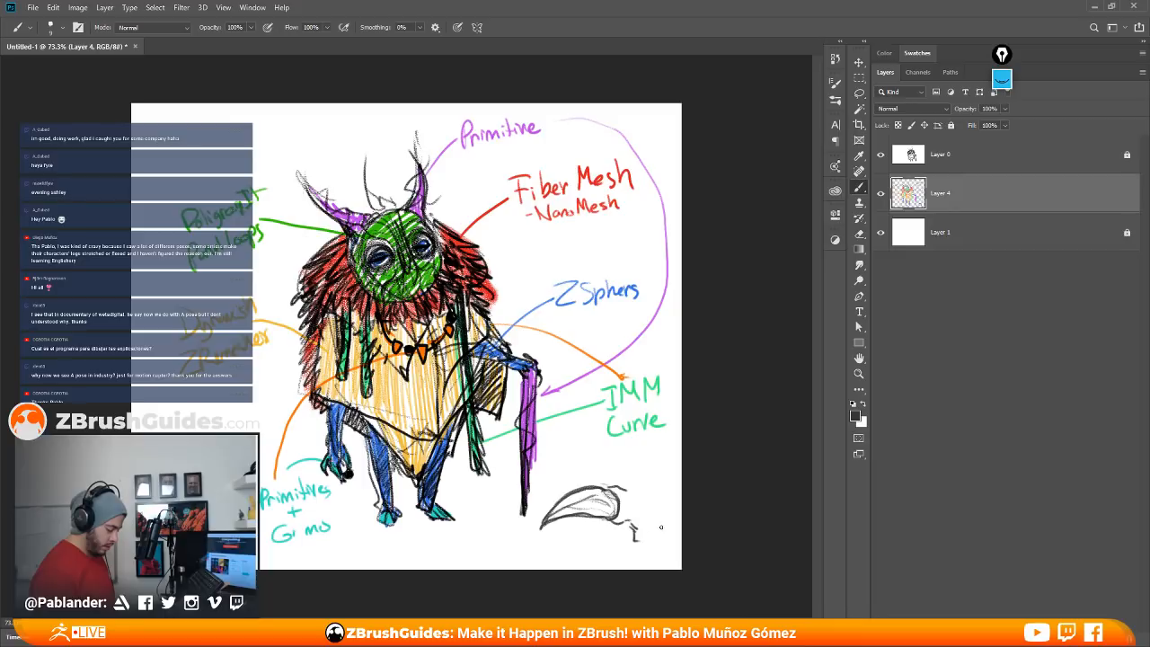
{"action": "left_click_drag", "start_coordinate": [637, 535], "coordinate": [652, 550]}
{"action": "left_click_drag", "start_coordinate": [638, 552], "coordinate": [609, 563]}
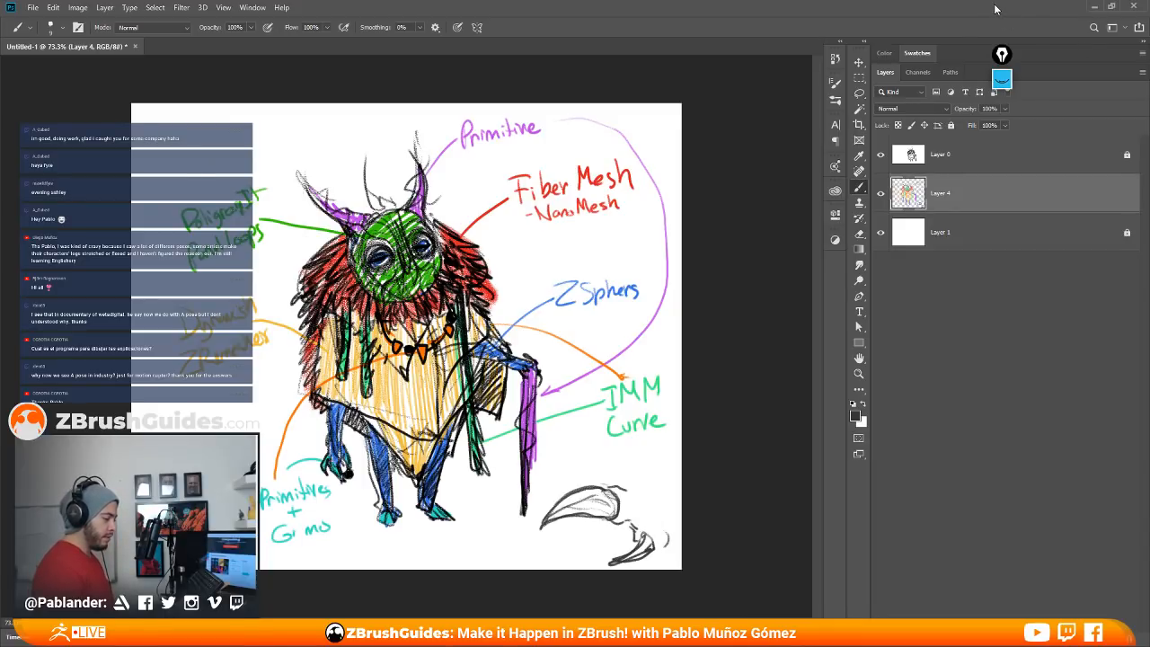
Step: Switch back to ZBrush and refine the sides of the character's torso with the Move and Smooth brushes
{"action": "left_click", "coordinate": [1094, 7]}
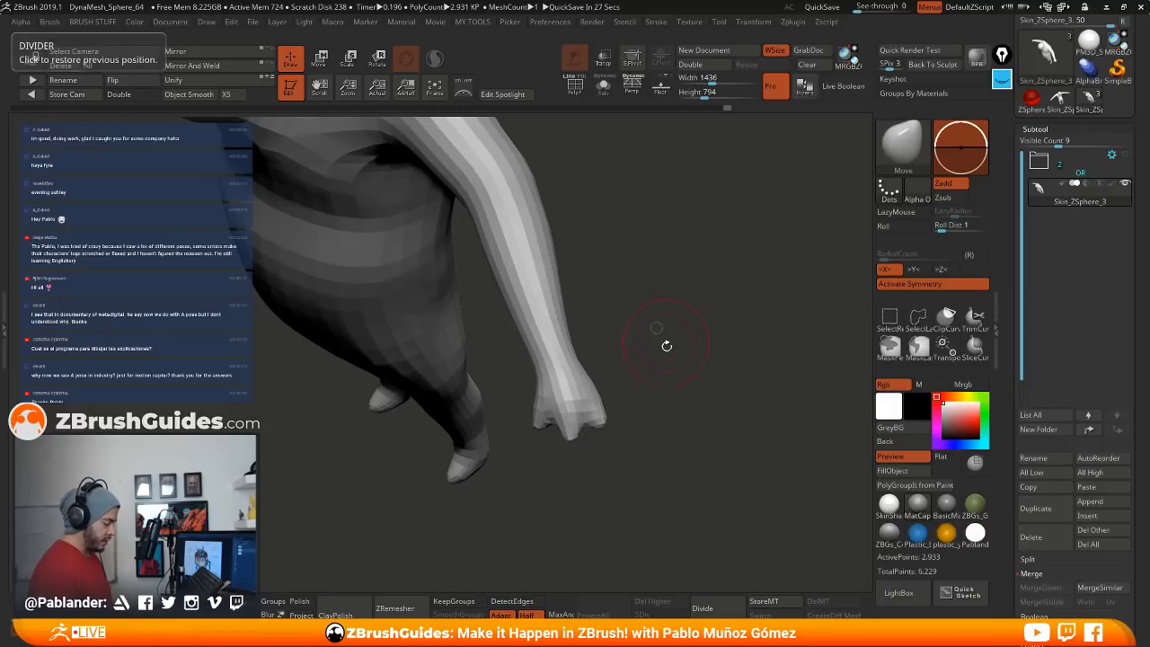
{"action": "mouse_move", "coordinate": [665, 342]}
{"action": "left_mouse_down"}
{"action": "mouse_move", "coordinate": [647, 306]}
{"action": "mouse_move", "coordinate": [685, 329]}
{"action": "mouse_move", "coordinate": [690, 280]}
{"action": "mouse_move", "coordinate": [663, 381]}
{"action": "mouse_move", "coordinate": [624, 353]}
{"action": "mouse_move", "coordinate": [547, 400]}
{"action": "left_mouse_up"}
{"action": "key", "text": "f"}
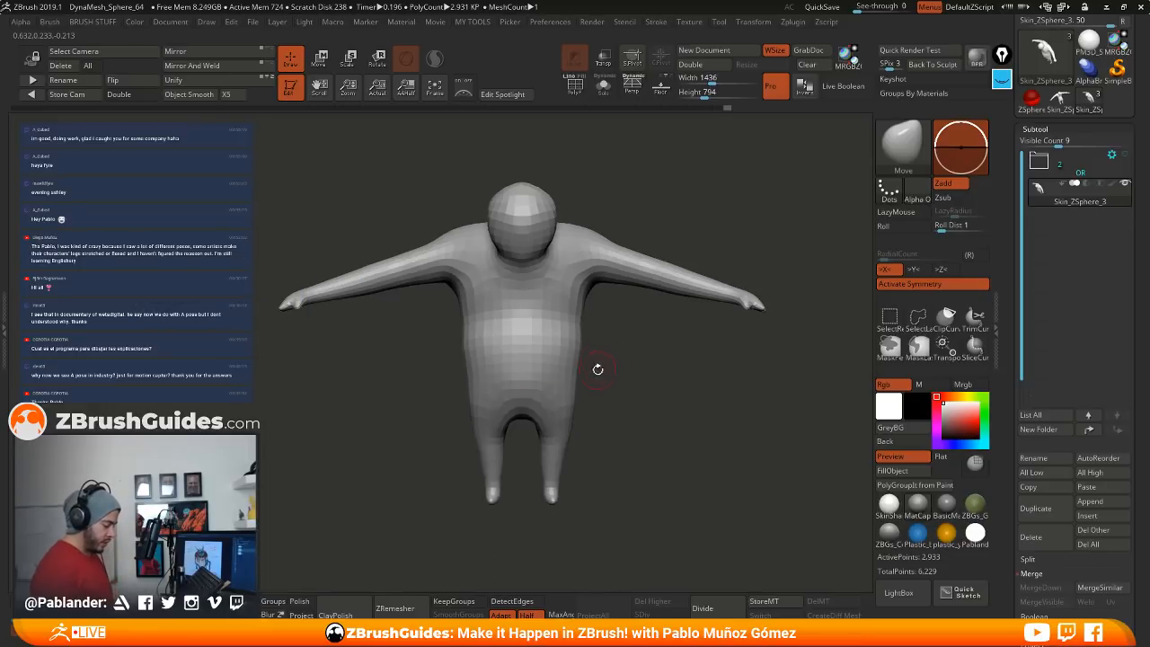
{"action": "key", "text": "space"}
{"action": "key", "text": "shift"}
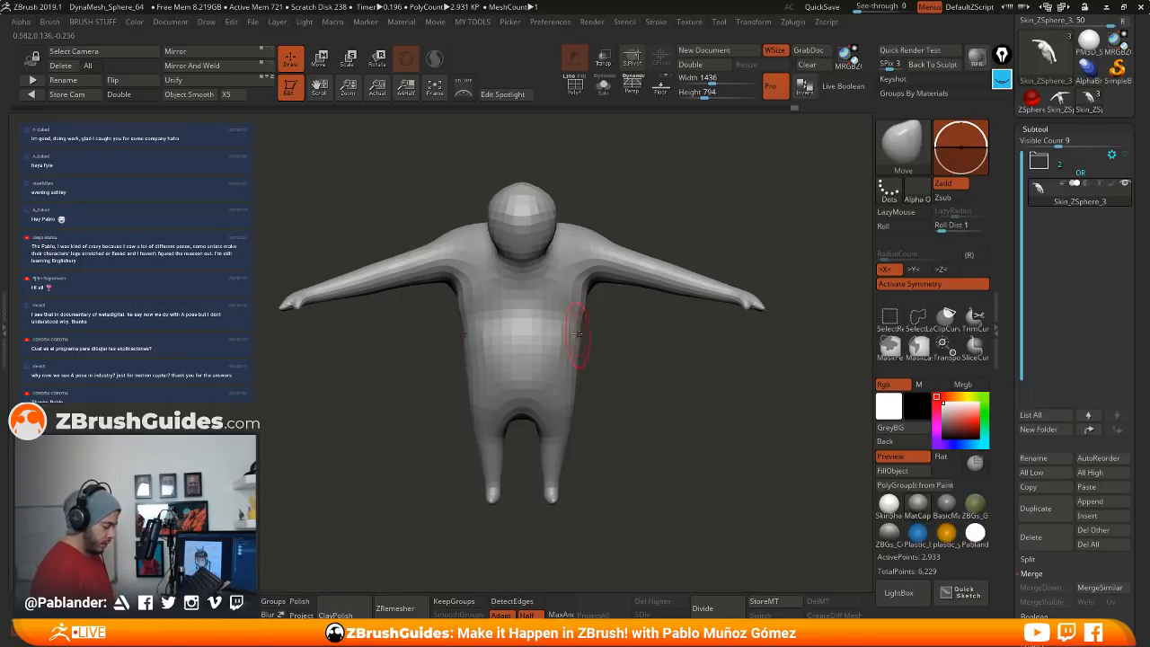
{"action": "left_click_drag", "start_coordinate": [599, 354], "coordinate": [680, 367]}
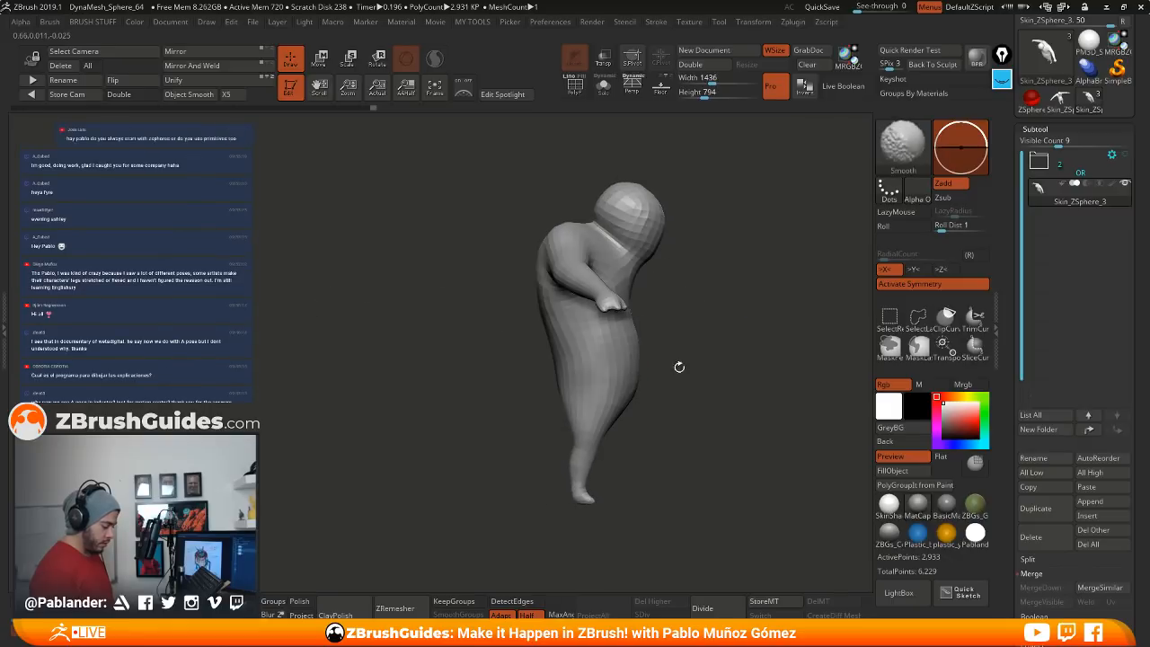
{"action": "mouse_move", "coordinate": [558, 384]}
{"action": "left_mouse_down"}
{"action": "mouse_move", "coordinate": [566, 405]}
{"action": "mouse_move", "coordinate": [637, 405]}
{"action": "mouse_move", "coordinate": [552, 404]}
{"action": "mouse_move", "coordinate": [629, 393]}
{"action": "mouse_move", "coordinate": [544, 403]}
{"action": "left_mouse_up"}
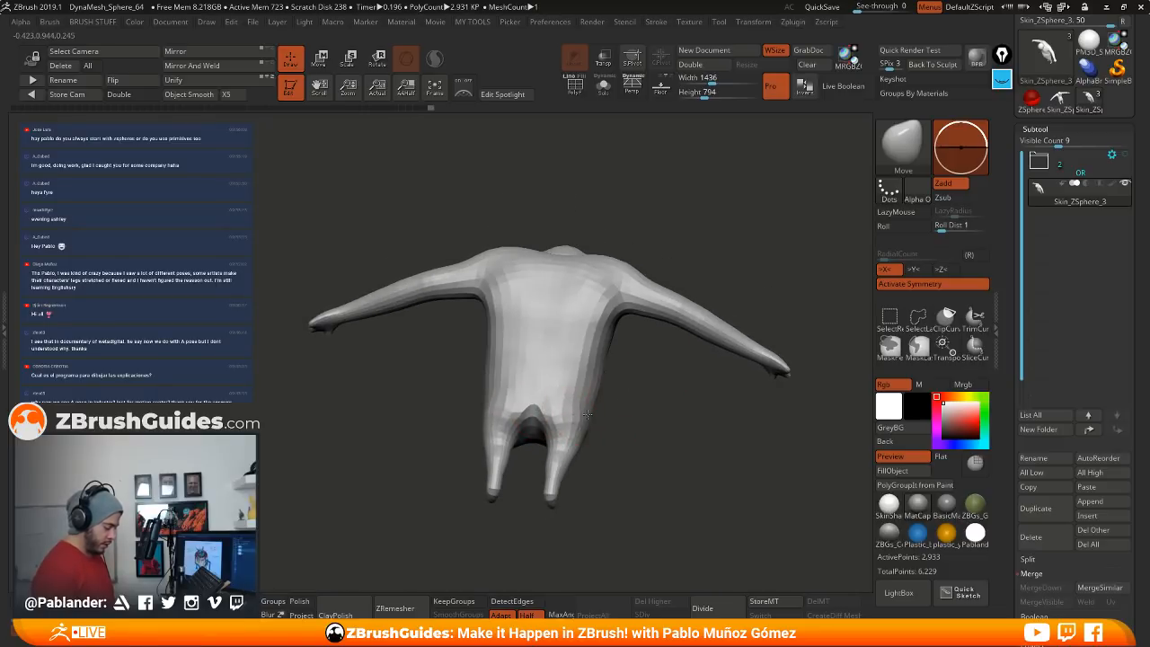
Step: Smooth the lower back and sides of the body, check the figure from the front and quick-save the project
{"action": "left_click_drag", "start_coordinate": [630, 420], "coordinate": [634, 448]}
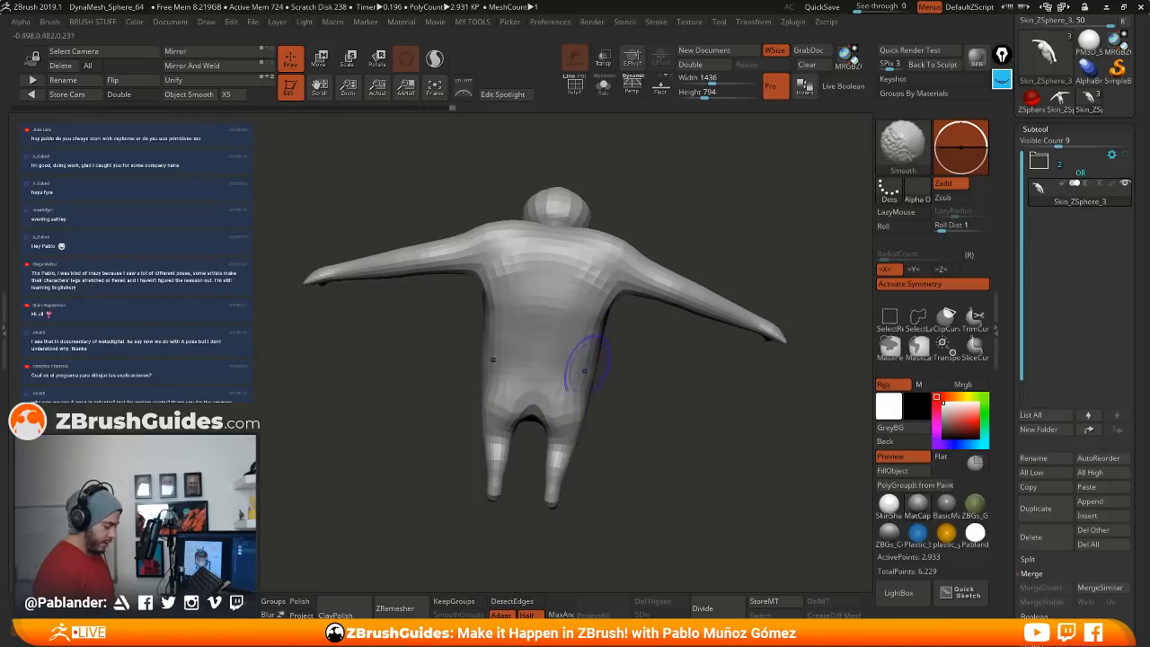
{"action": "left_click_drag", "start_coordinate": [629, 207], "coordinate": [669, 381]}
{"action": "left_click_drag", "start_coordinate": [588, 299], "coordinate": [660, 380]}
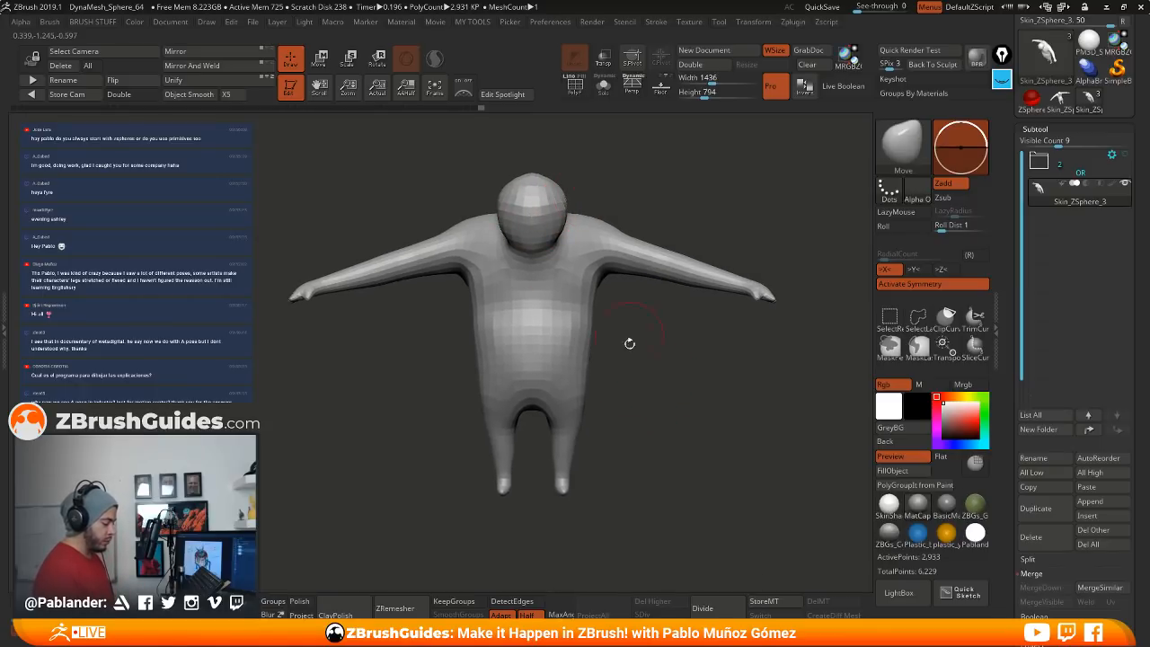
{"action": "left_click_drag", "start_coordinate": [630, 343], "coordinate": [656, 406]}
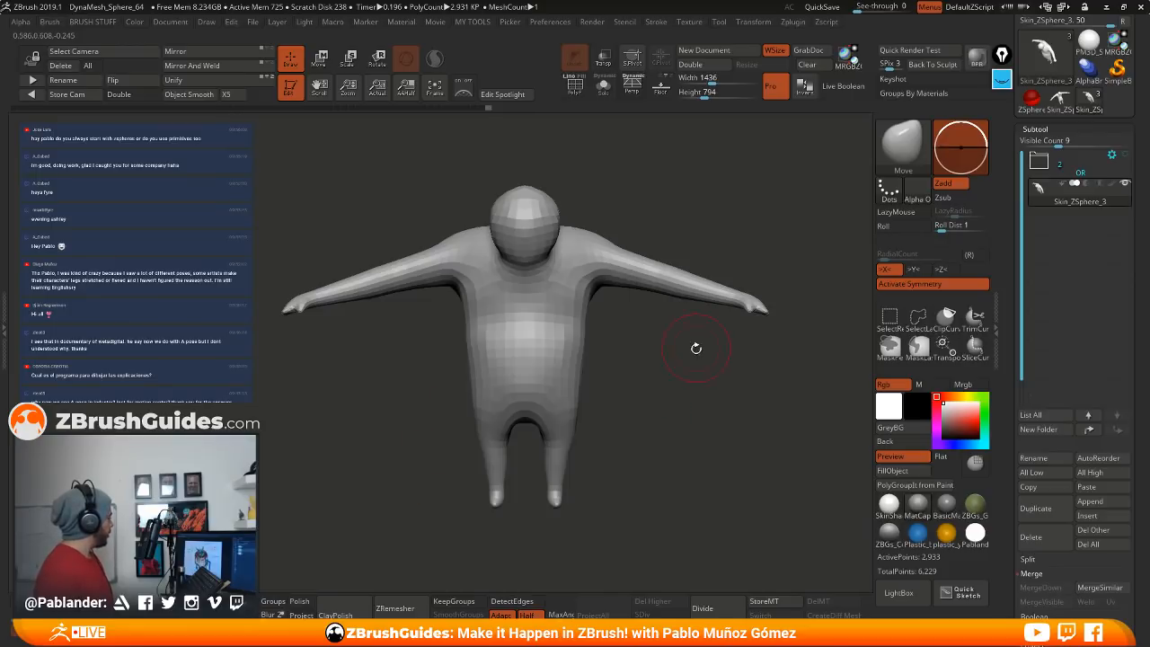
{"action": "left_click_drag", "start_coordinate": [647, 414], "coordinate": [642, 451]}
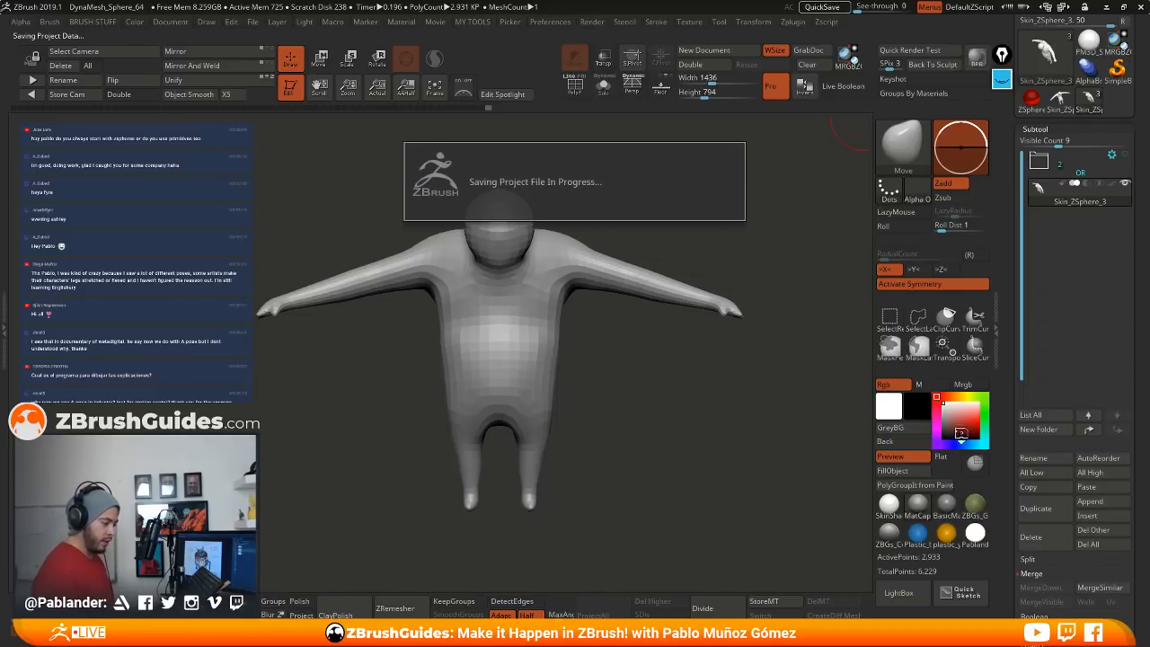
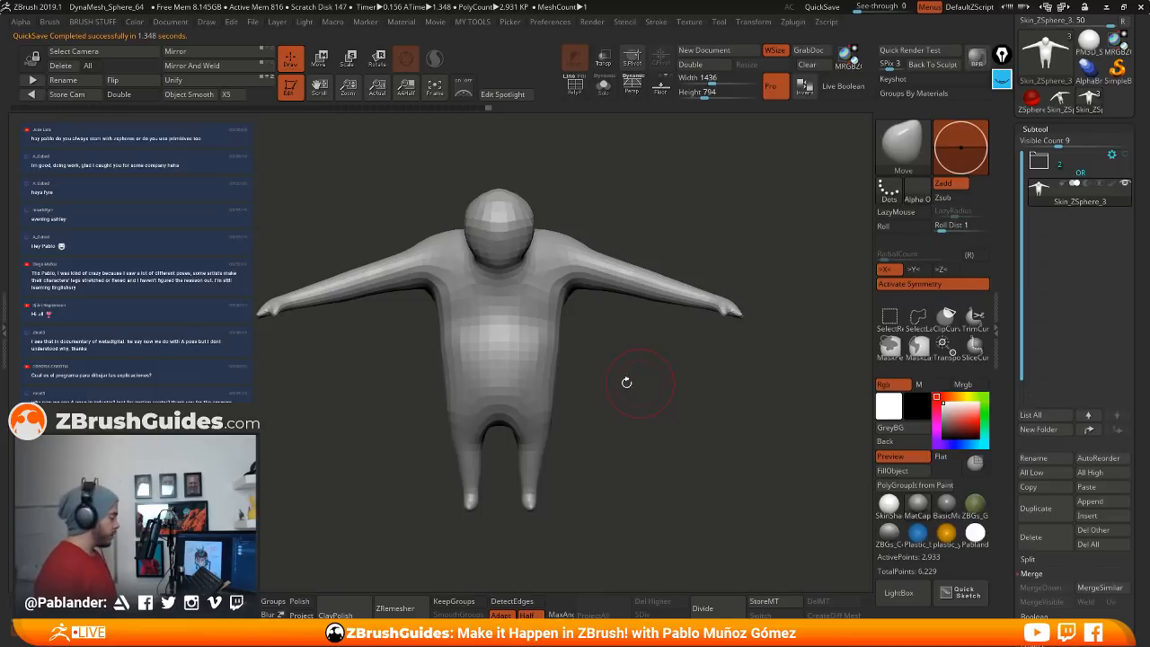
Step: Make the Cube3D primitive the active tool
{"action": "left_click_drag", "start_coordinate": [1009, 177], "coordinate": [1005, 251]}
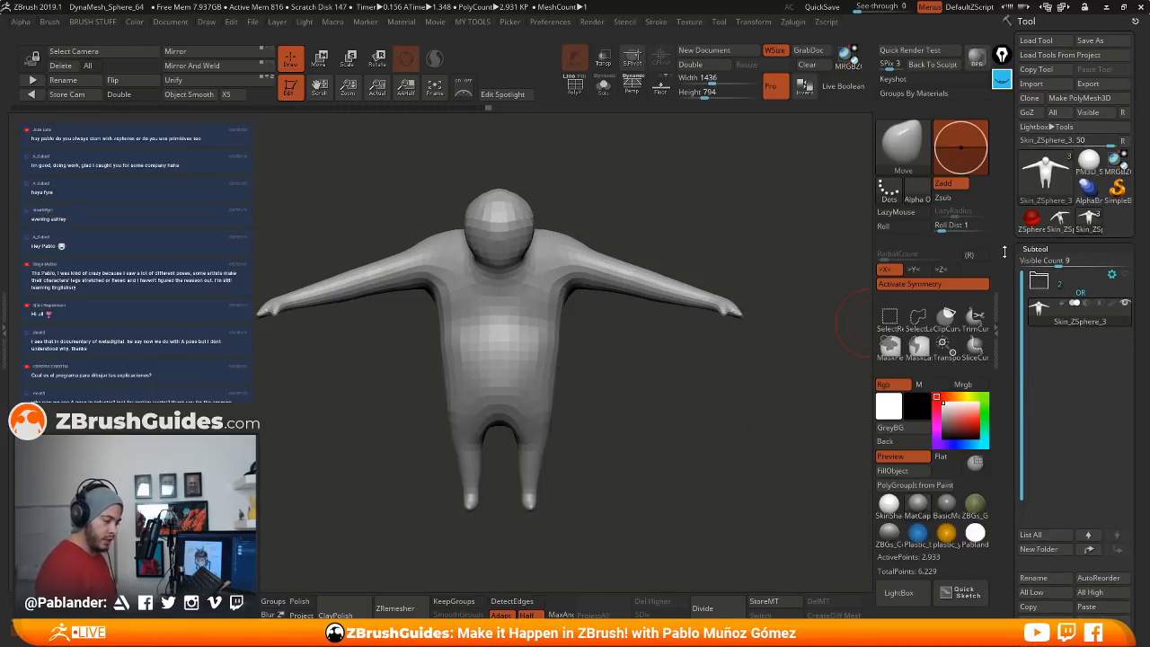
{"action": "left_click", "coordinate": [1049, 180]}
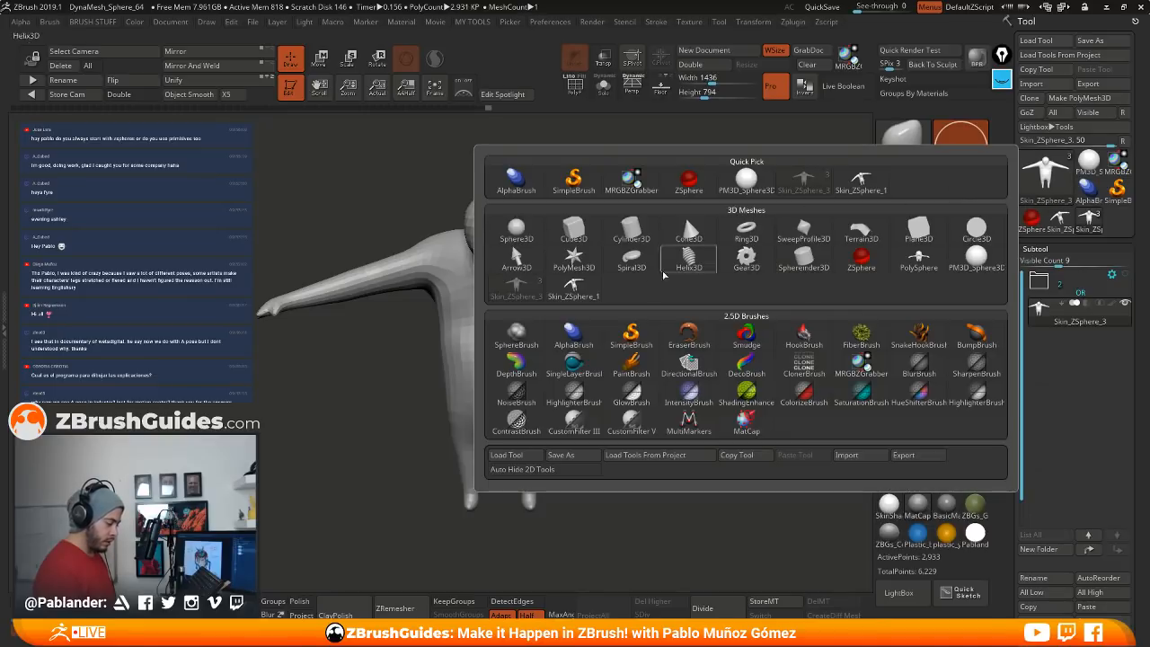
{"action": "mouse_move", "coordinate": [576, 232]}
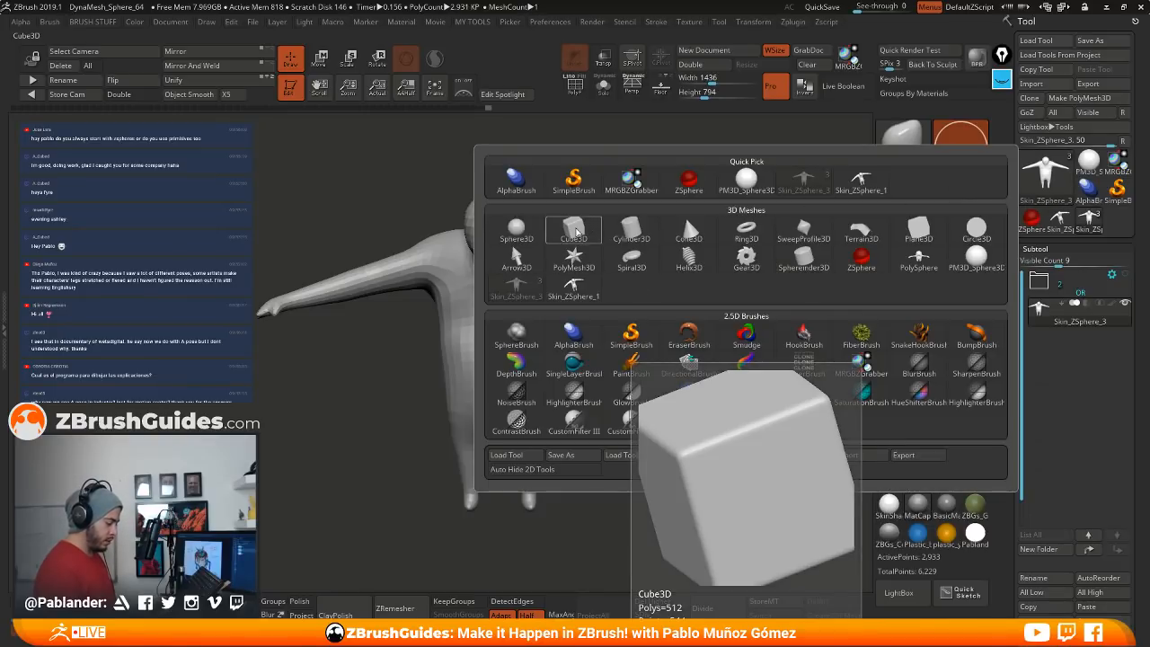
{"action": "left_click", "coordinate": [575, 232]}
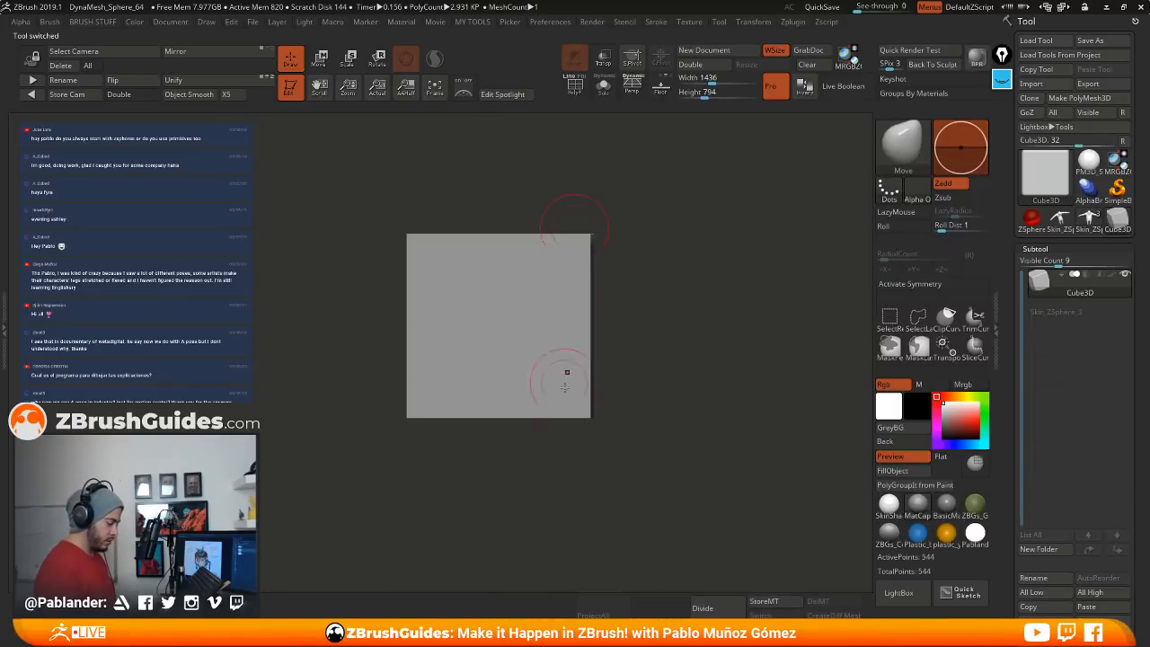
{"action": "right_click_drag", "start_coordinate": [671, 382], "coordinate": [728, 352], "text": "ctrl"}
Step: Display the cube's polyframe and set its initial HDivide to 28 and VDivide to 37
{"action": "left_click_drag", "start_coordinate": [1007, 380], "coordinate": [1012, 227]}
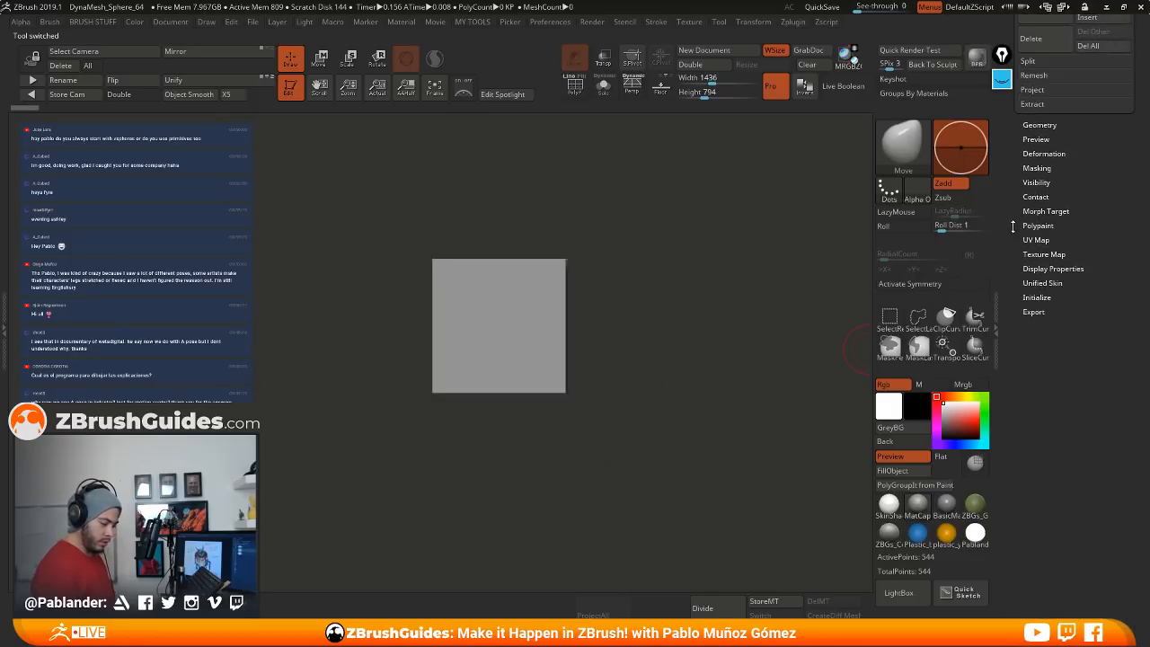
{"action": "left_click", "coordinate": [587, 99]}
{"action": "left_click", "coordinate": [1036, 298]}
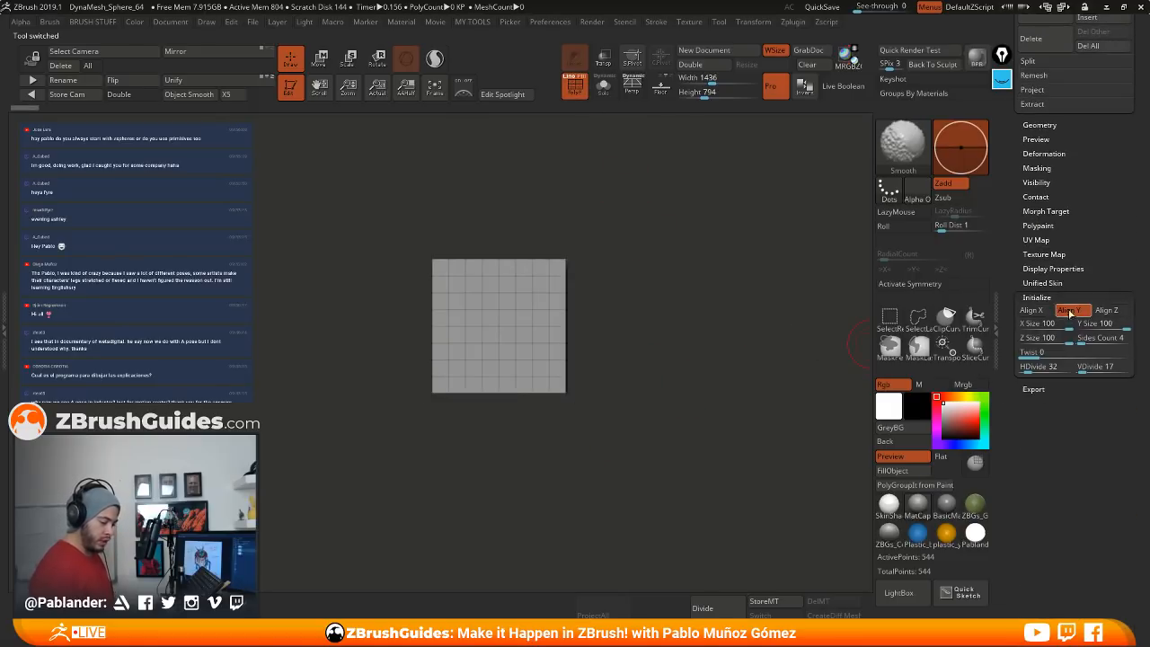
{"action": "mouse_move", "coordinate": [717, 354]}
{"action": "left_mouse_down"}
{"action": "mouse_move", "coordinate": [714, 374]}
{"action": "mouse_move", "coordinate": [725, 361]}
{"action": "left_mouse_up"}
{"action": "left_click_drag", "start_coordinate": [1026, 369], "coordinate": [1027, 369]}
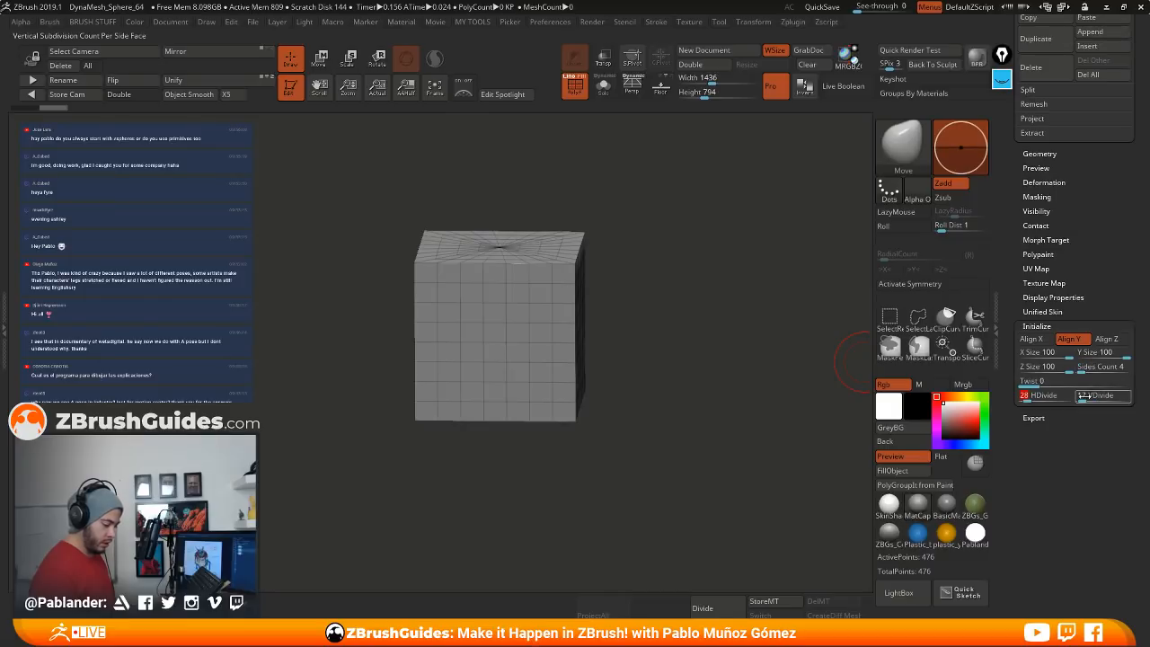
{"action": "left_click_drag", "start_coordinate": [1084, 395], "coordinate": [1084, 395]}
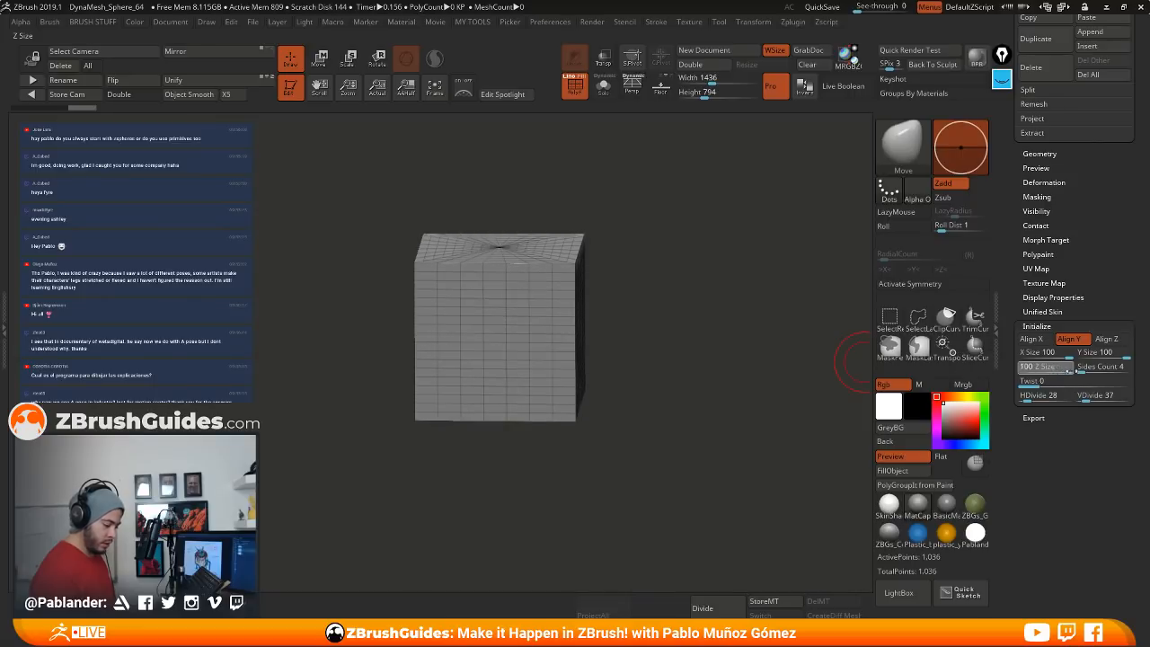
Step: Set the cube's X Size and Y Size to 50, keeping Z Size at 100
{"action": "left_click_drag", "start_coordinate": [1066, 353], "coordinate": [1042, 355]}
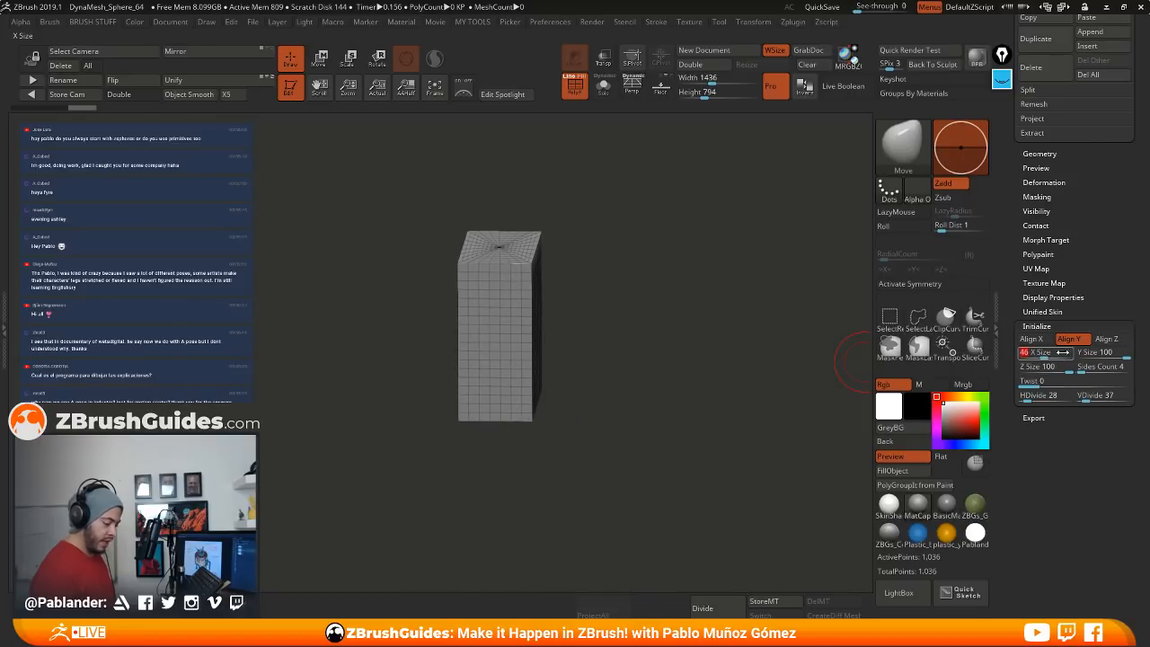
{"action": "type", "text": "50"}
{"action": "key", "text": "Return"}
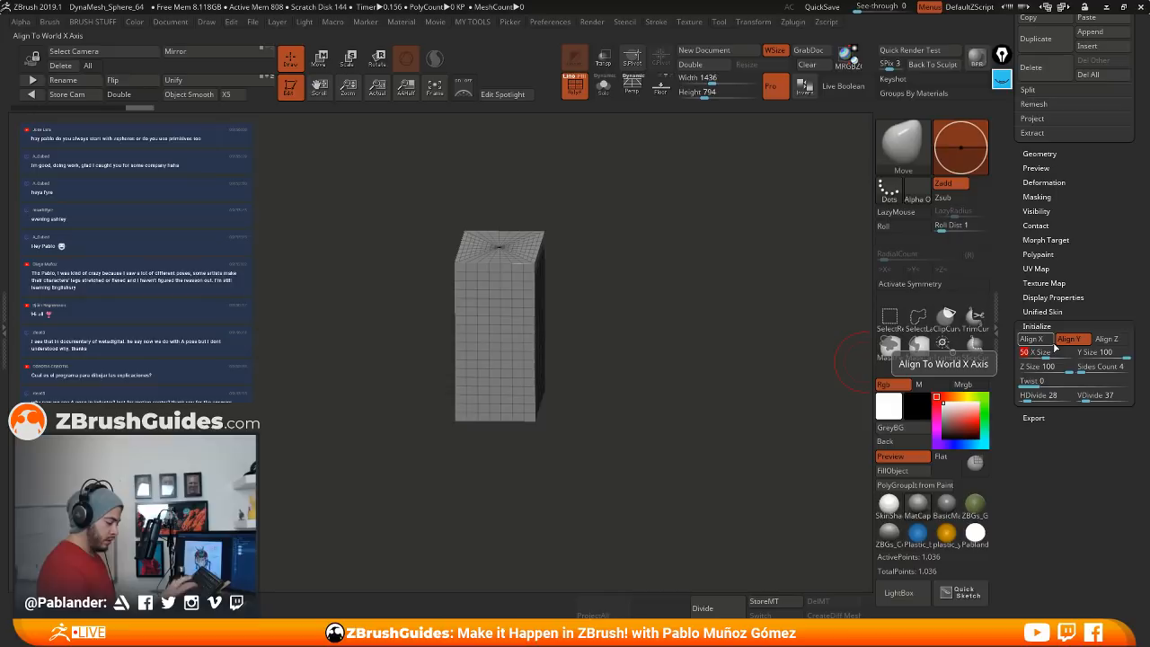
{"action": "left_click", "coordinate": [1106, 352]}
{"action": "key", "text": "Return"}
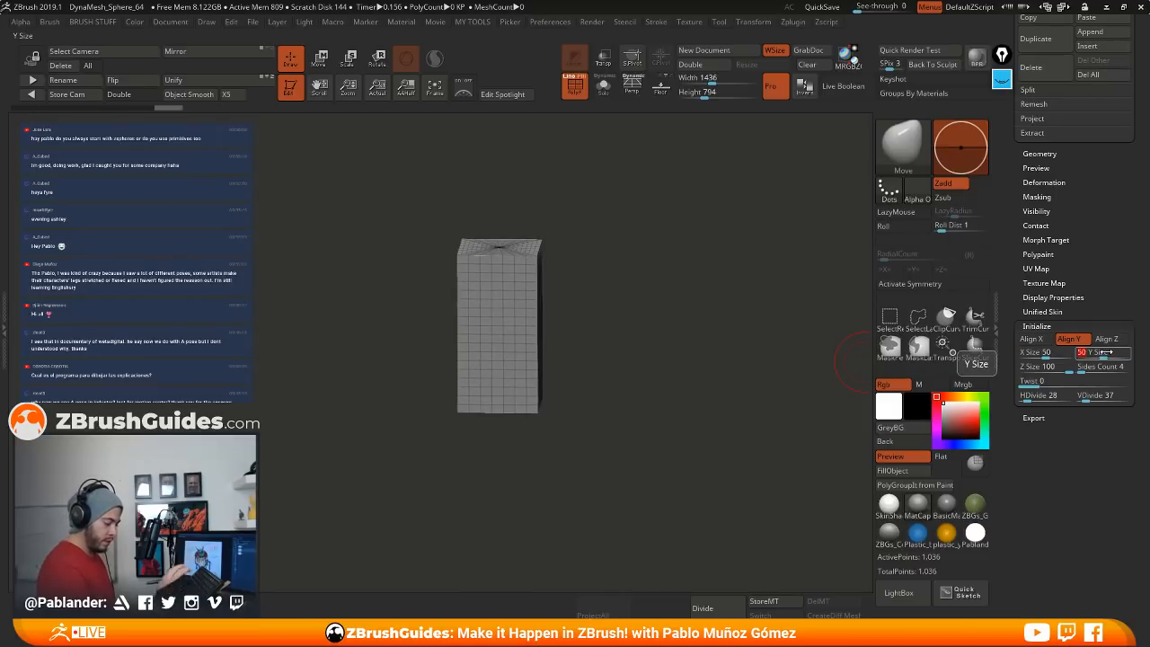
{"action": "left_click_drag", "start_coordinate": [695, 368], "coordinate": [640, 339]}
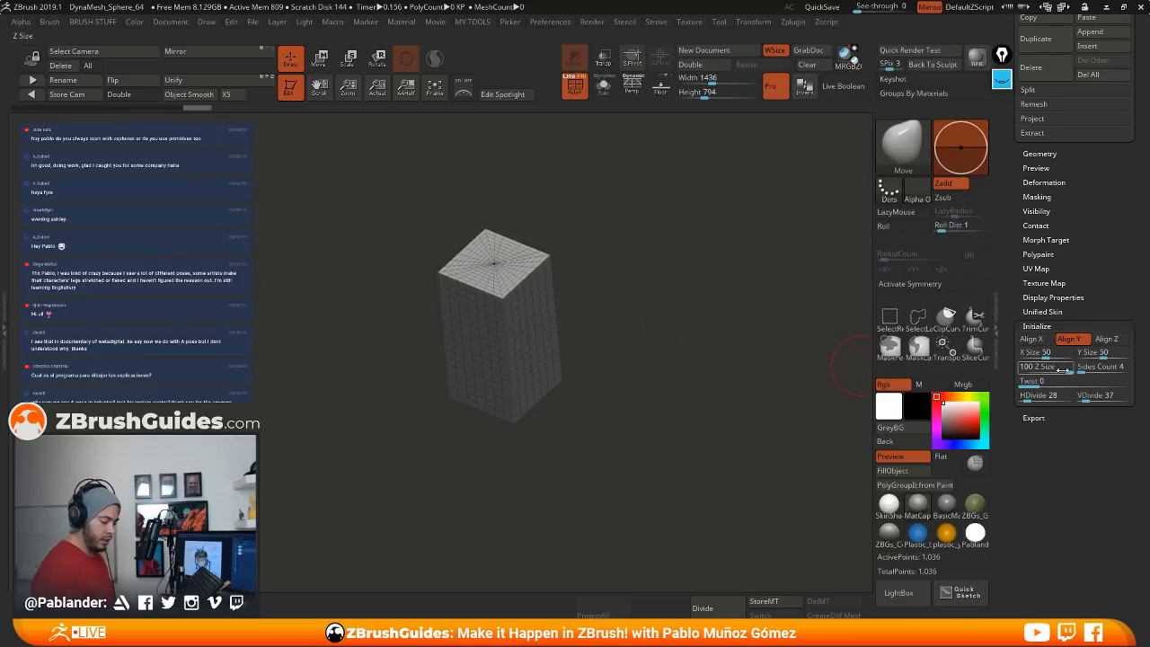
{"action": "left_click_drag", "start_coordinate": [756, 374], "coordinate": [702, 364]}
{"action": "mouse_move", "coordinate": [1064, 368]}
{"action": "left_mouse_down"}
{"action": "mouse_move", "coordinate": [1033, 368]}
{"action": "mouse_move", "coordinate": [1081, 369]}
{"action": "left_mouse_up"}
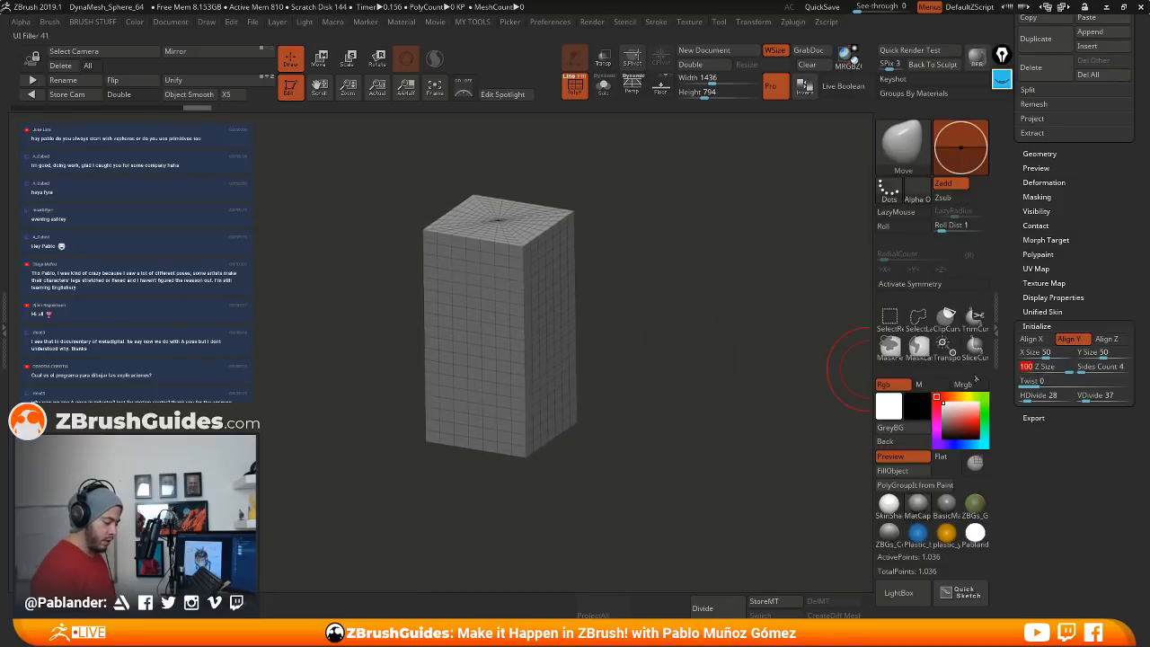
Step: Set the cube's X Size and Y Size to 25 to form a slender block
{"action": "left_click_drag", "start_coordinate": [750, 386], "coordinate": [698, 410]}
{"action": "left_click", "coordinate": [1047, 353]}
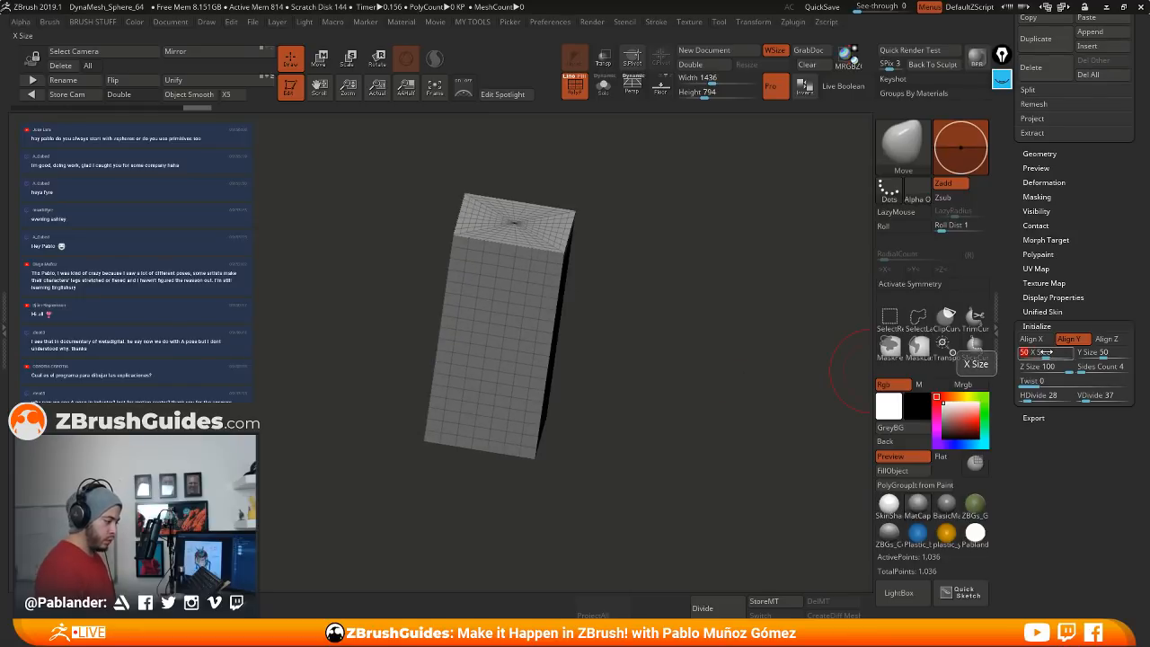
{"action": "type", "text": "25"}
{"action": "key", "text": "Return"}
{"action": "left_click", "coordinate": [1101, 352]}
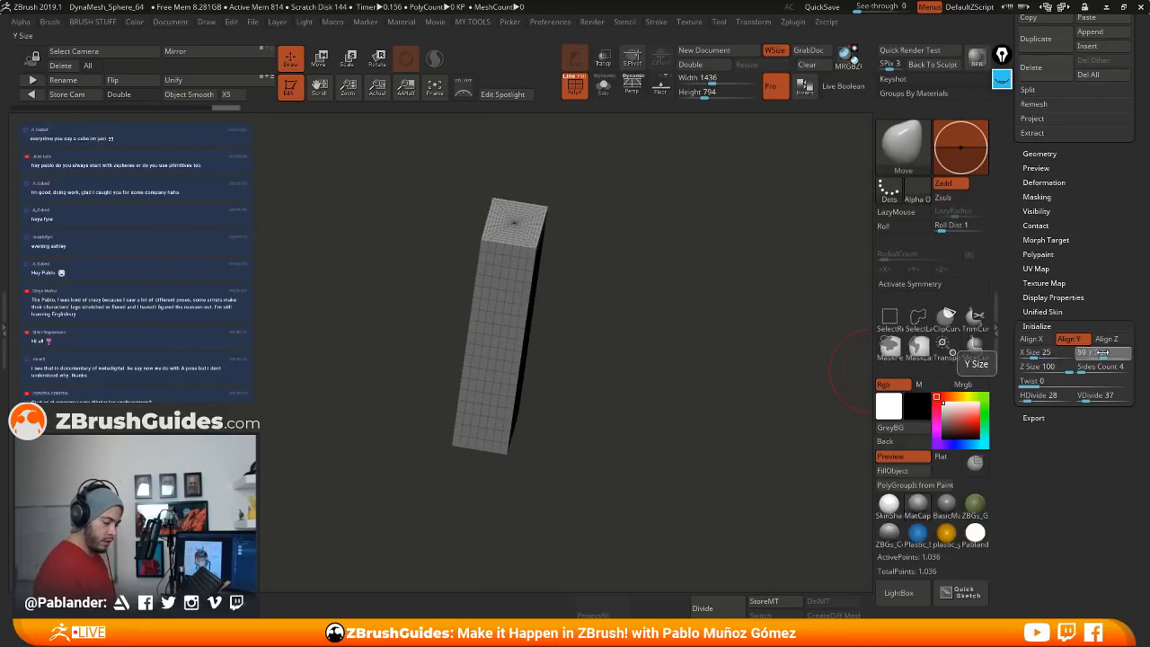
{"action": "key", "text": "Return"}
Step: Set the block's Sides Count to 3 to form a triangular prism
{"action": "left_click_drag", "start_coordinate": [716, 346], "coordinate": [669, 306]}
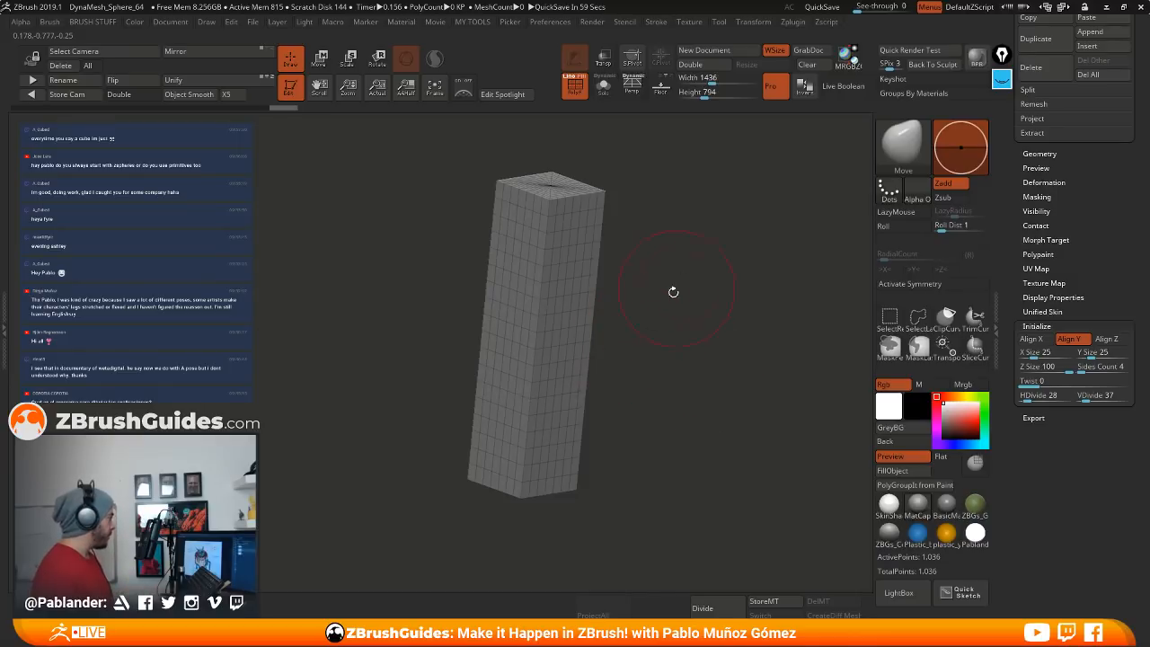
{"action": "mouse_move", "coordinate": [662, 395]}
{"action": "left_mouse_down"}
{"action": "mouse_move", "coordinate": [680, 398]}
{"action": "mouse_move", "coordinate": [654, 398]}
{"action": "mouse_move", "coordinate": [656, 408]}
{"action": "left_mouse_up"}
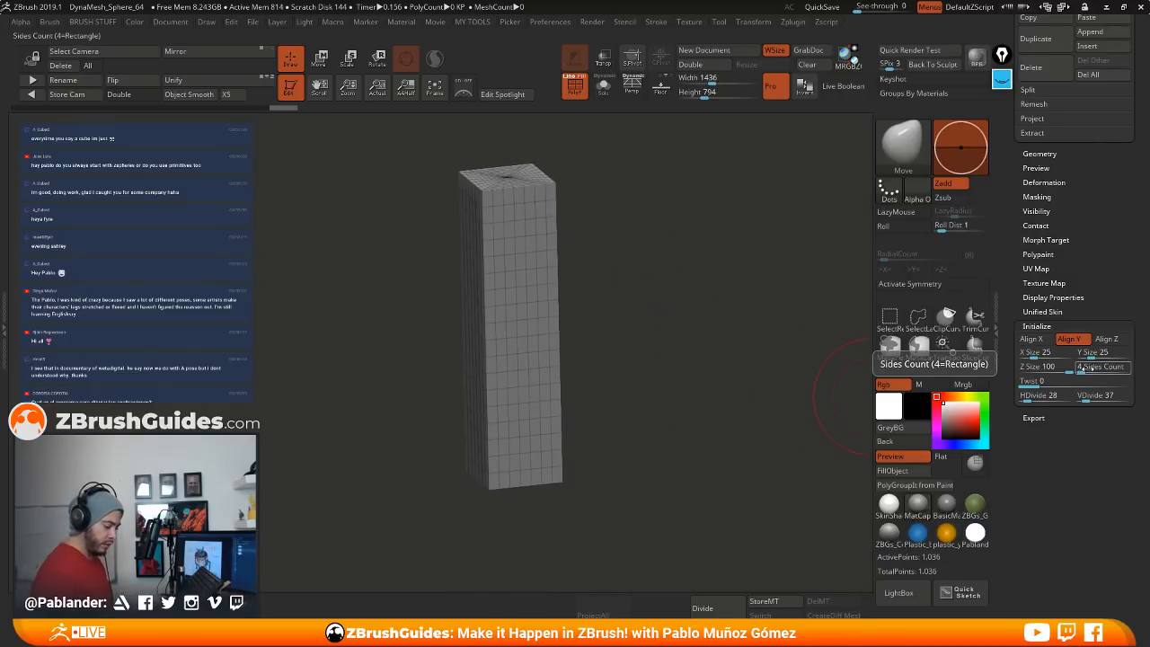
{"action": "left_click_drag", "start_coordinate": [1087, 368], "coordinate": [927, 381]}
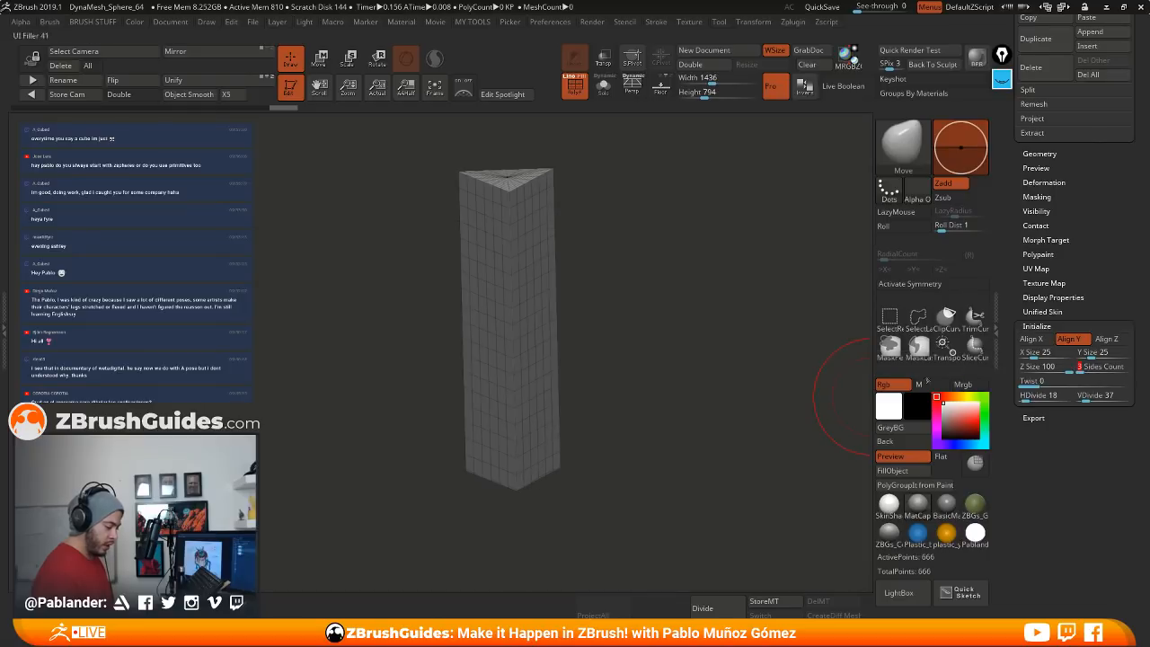
Step: Set the prism's Sides Count to 5 and its HDivide to 10 to form a pentagonal prism
{"action": "left_click_drag", "start_coordinate": [667, 334], "coordinate": [734, 369]}
{"action": "left_click_drag", "start_coordinate": [1080, 369], "coordinate": [1084, 369]}
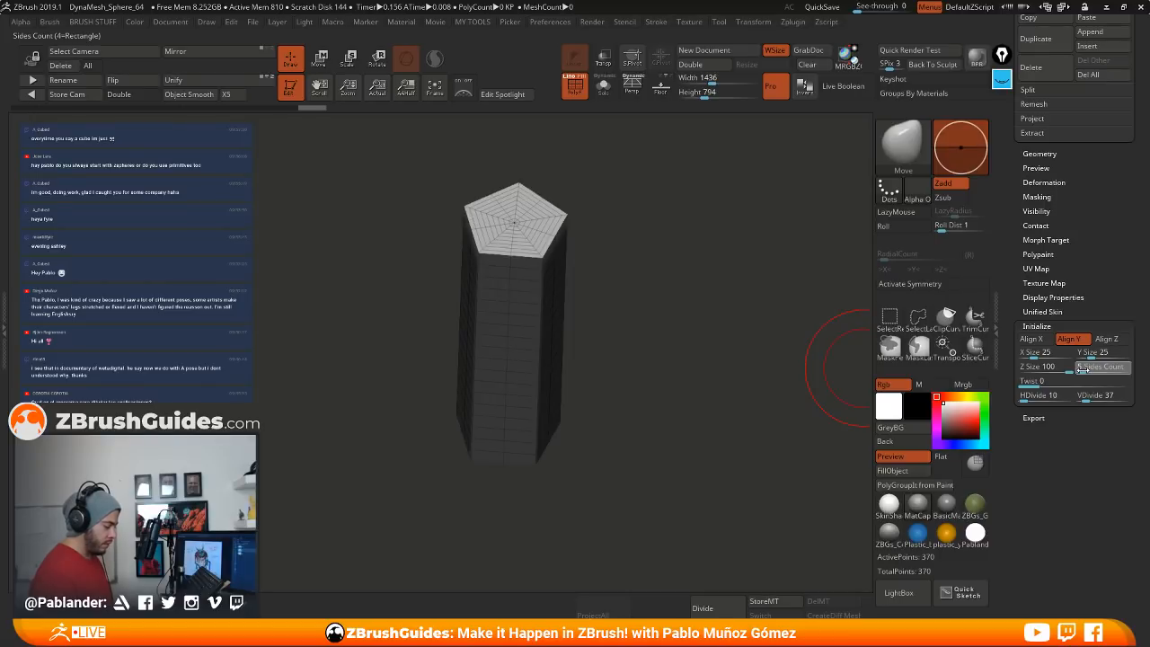
{"action": "left_click_drag", "start_coordinate": [677, 404], "coordinate": [717, 360]}
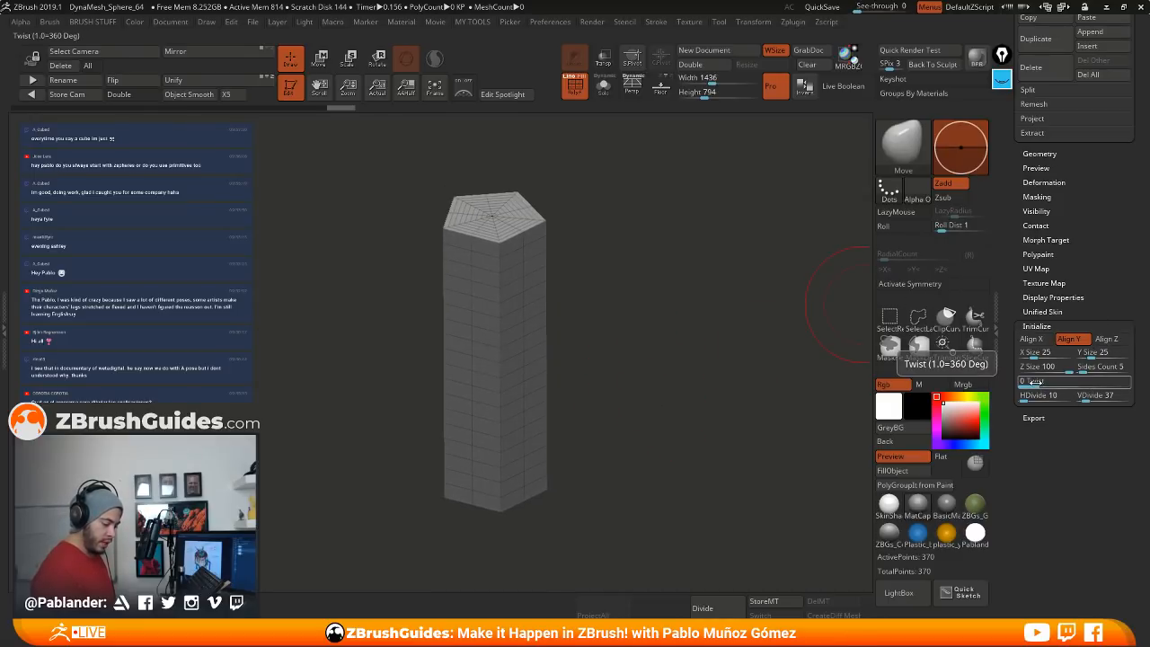
Step: Try a Twist of about 0.55 on the pentagonal prism and reset it to 0
{"action": "left_click_drag", "start_coordinate": [696, 384], "coordinate": [687, 386]}
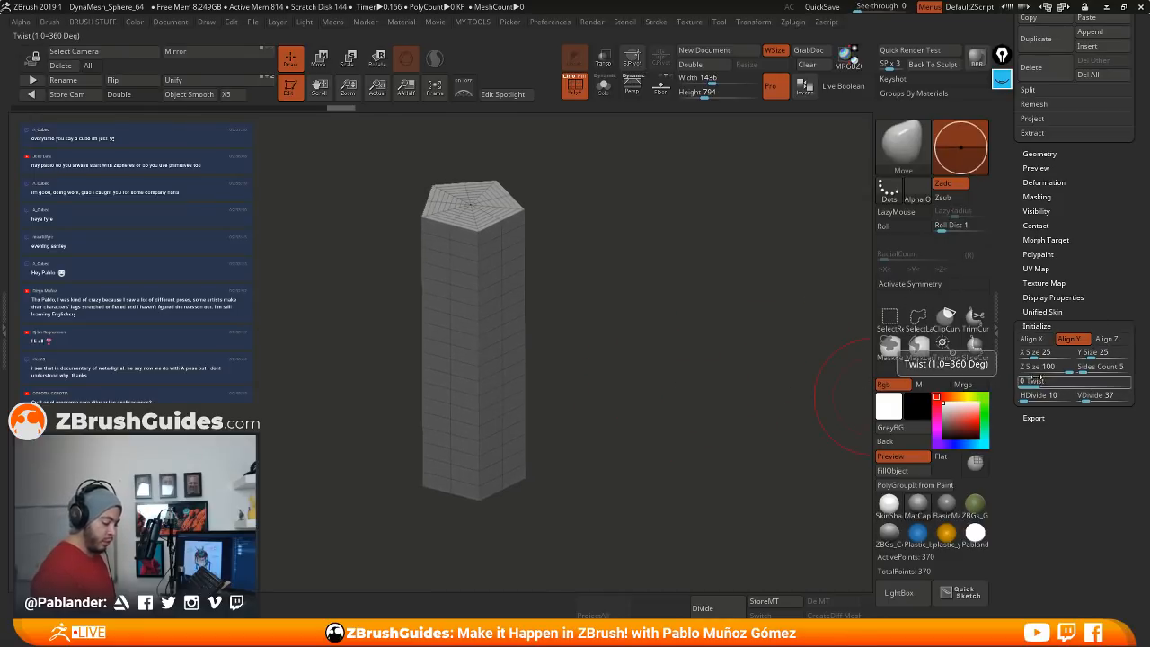
{"action": "left_click_drag", "start_coordinate": [1031, 381], "coordinate": [1060, 382]}
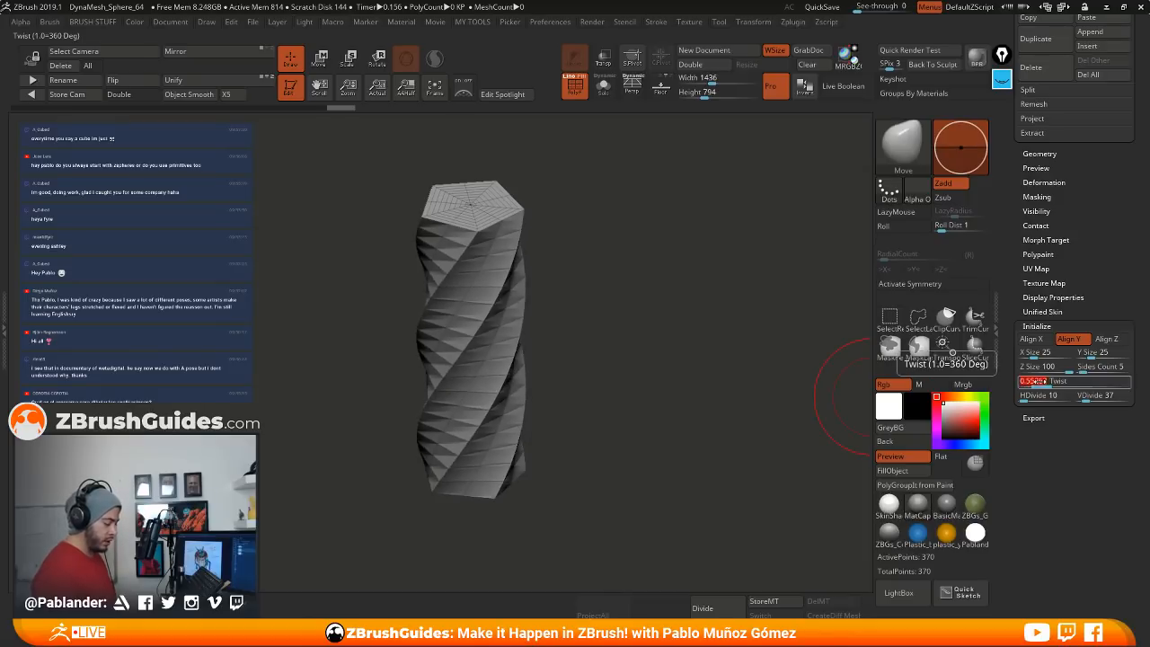
{"action": "left_click_drag", "start_coordinate": [675, 419], "coordinate": [522, 410]}
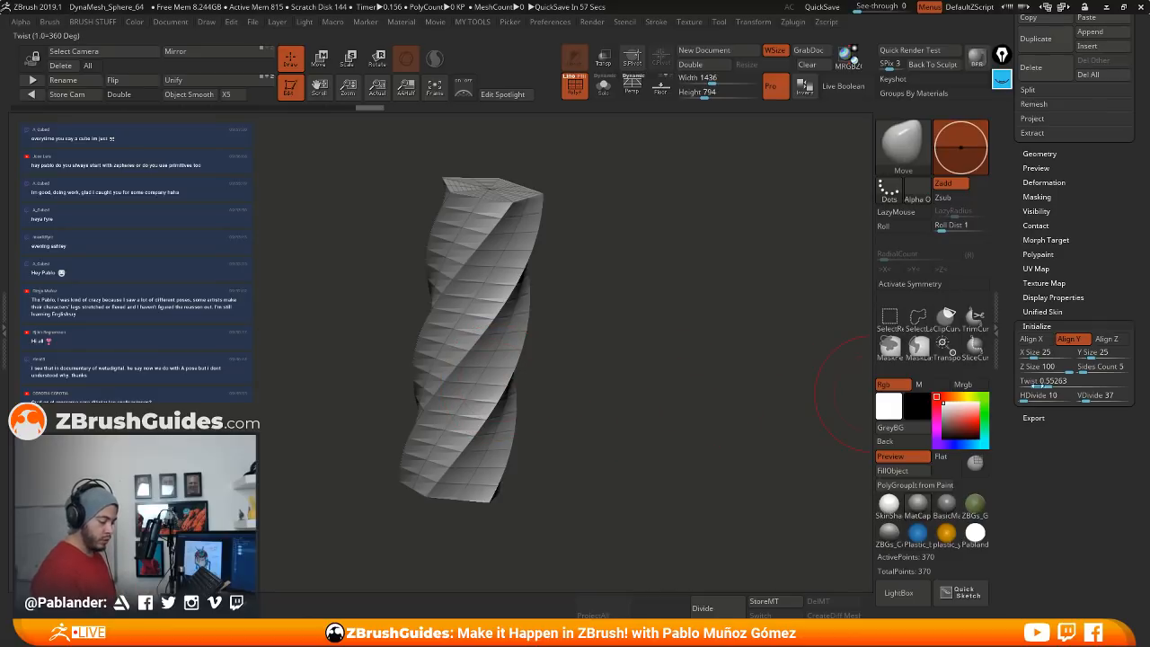
{"action": "left_click_drag", "start_coordinate": [1036, 386], "coordinate": [1016, 384]}
Step: Convert the pentagonal prism to a PolyMesh3D and show the transform gizmo on it
{"action": "left_click_drag", "start_coordinate": [1076, 193], "coordinate": [1069, 350]}
{"action": "left_click", "coordinate": [1090, 98]}
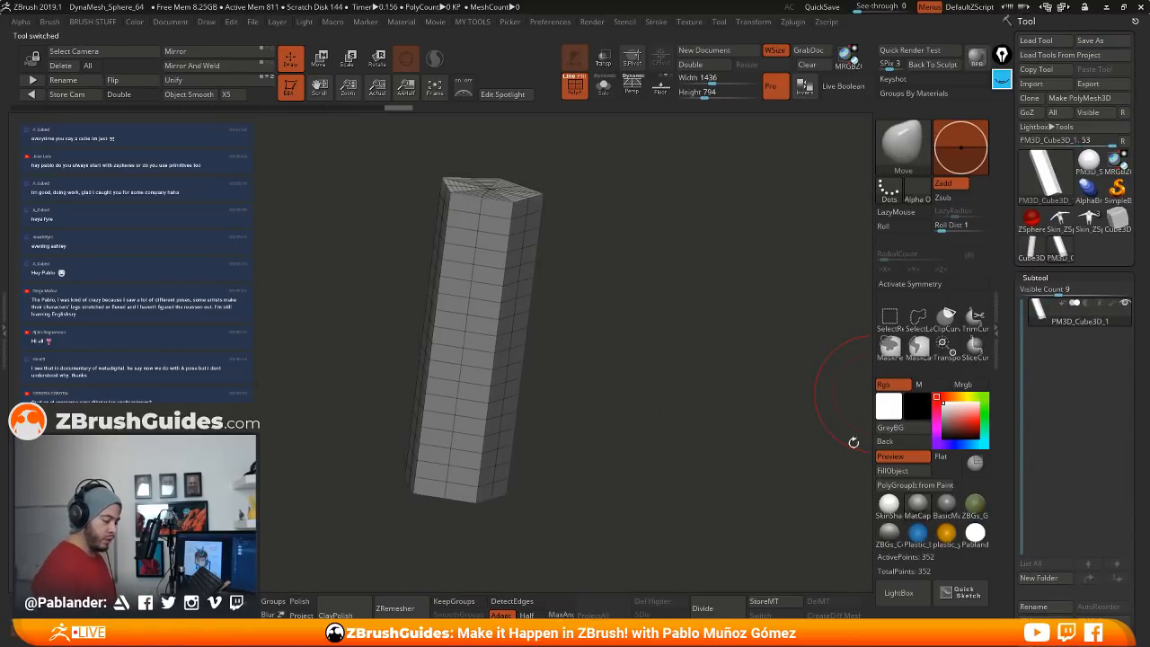
{"action": "left_click_drag", "start_coordinate": [697, 391], "coordinate": [661, 356]}
{"action": "left_click", "coordinate": [319, 60]}
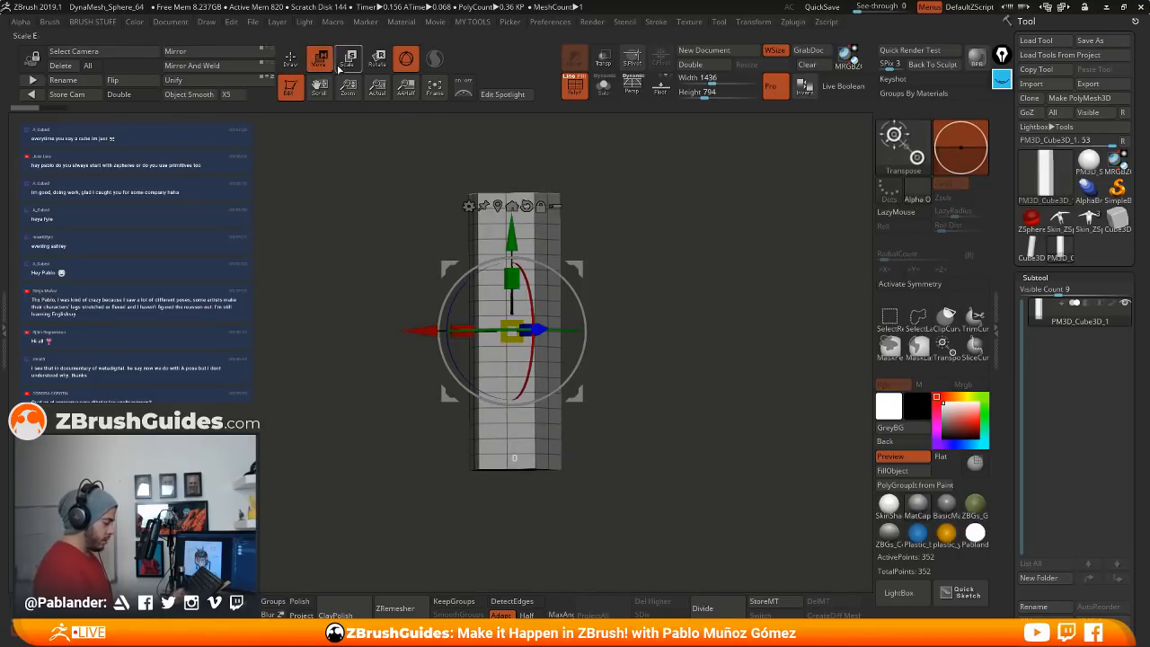
{"action": "mouse_move", "coordinate": [679, 316]}
{"action": "left_mouse_down", "text": "alt"}
{"action": "mouse_move", "coordinate": [706, 335]}
{"action": "mouse_move", "coordinate": [701, 304]}
{"action": "mouse_move", "coordinate": [674, 294]}
{"action": "left_mouse_up", "text": "alt"}
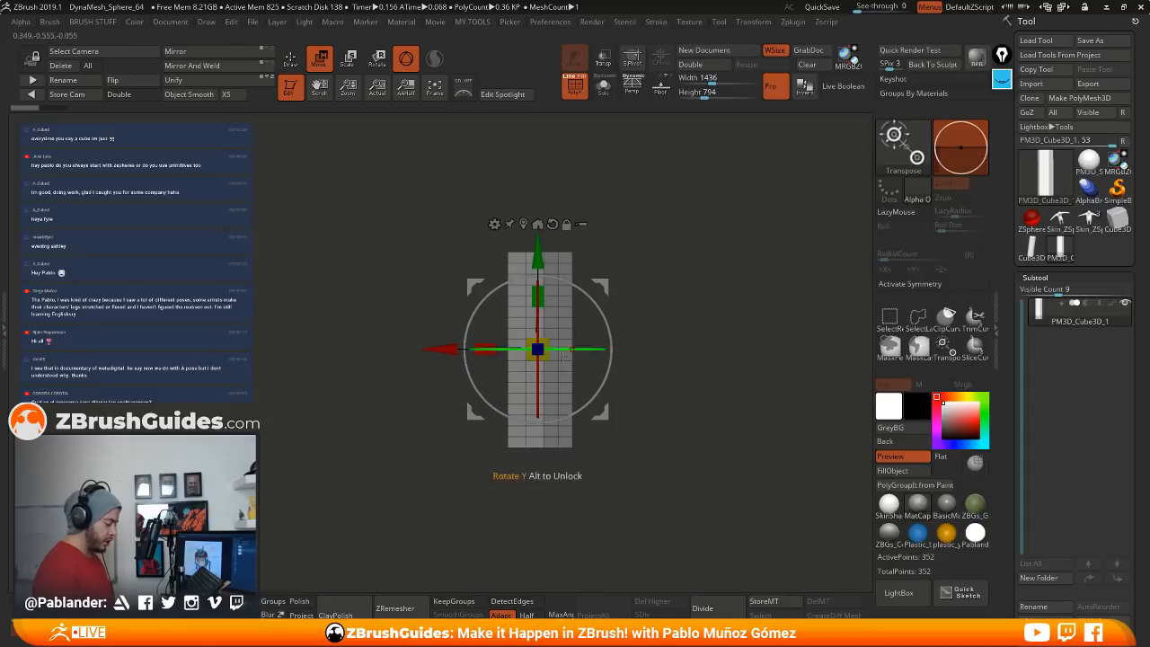
{"action": "left_click_drag", "start_coordinate": [663, 342], "coordinate": [700, 338], "text": "alt"}
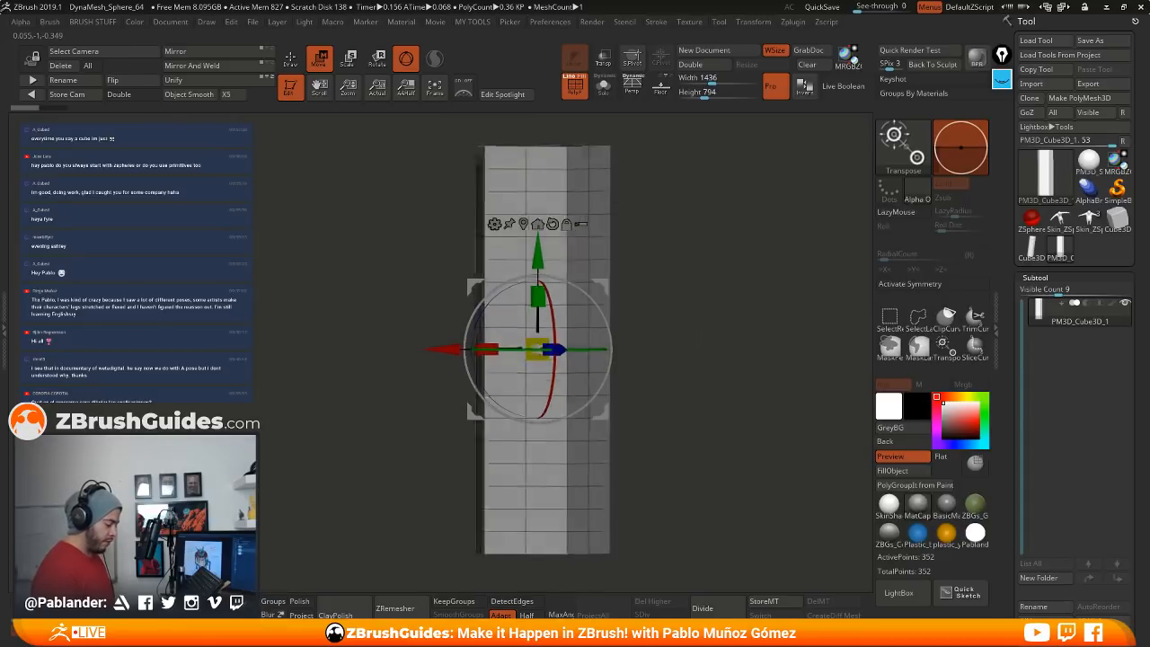
Step: Outline one rectangular face with the annotation pen, draw a connected square beside the prism, and clear the annotations
{"action": "key", "text": "q"}
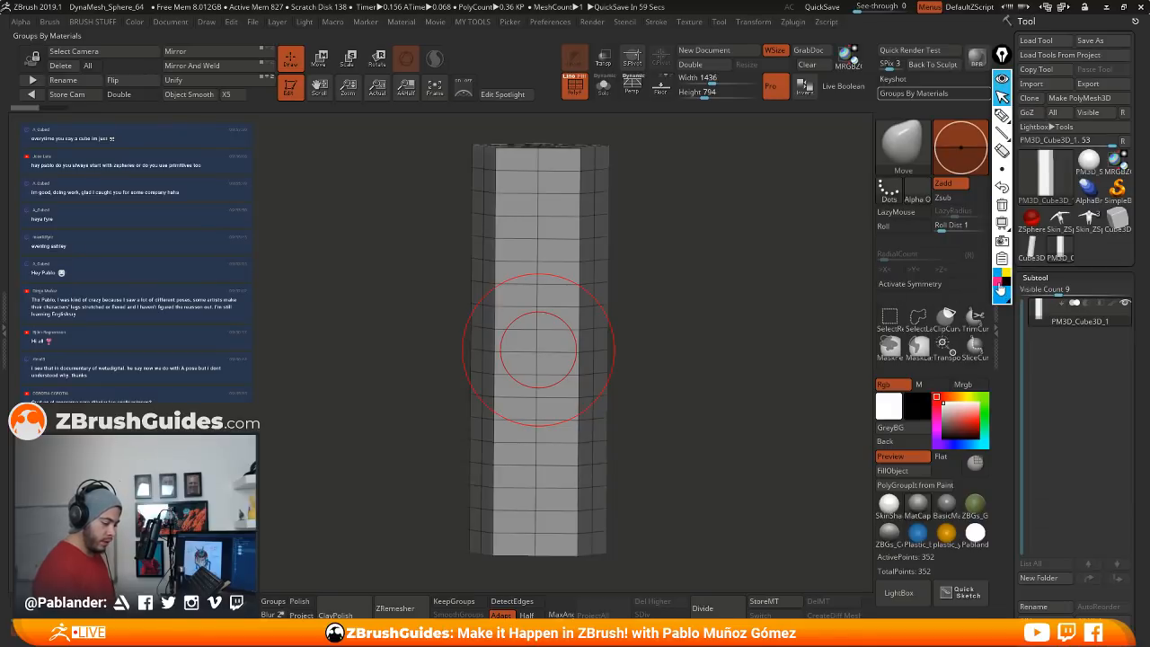
{"action": "left_click", "coordinate": [1002, 116]}
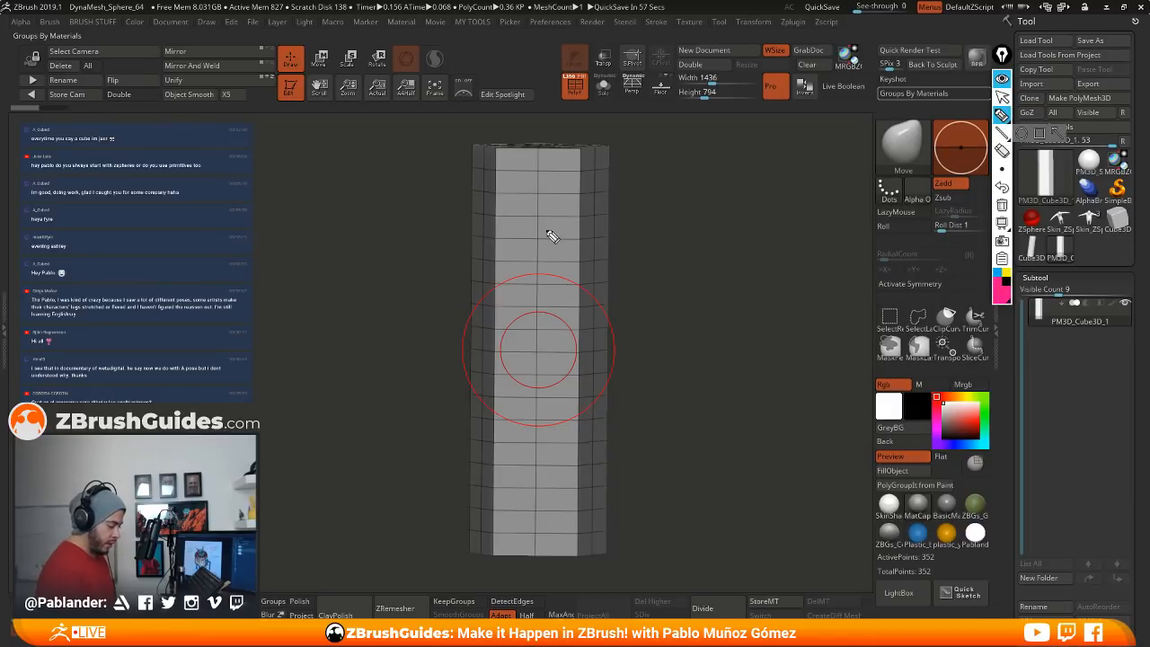
{"action": "left_click_drag", "start_coordinate": [538, 216], "coordinate": [538, 239]}
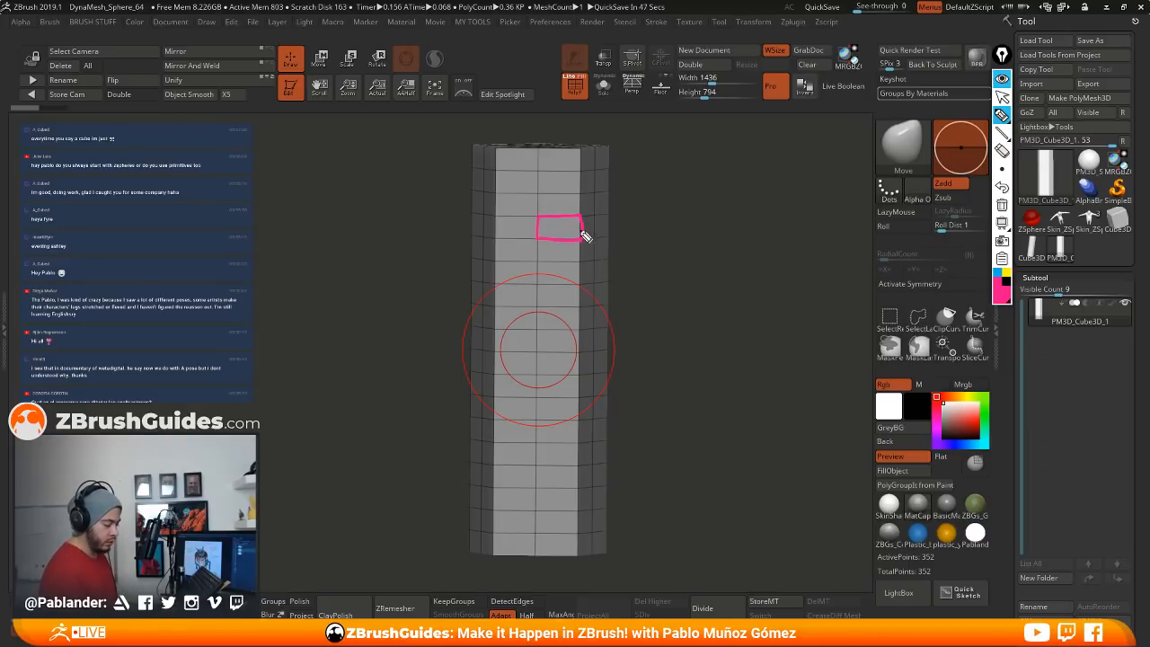
{"action": "left_click_drag", "start_coordinate": [691, 266], "coordinate": [759, 251]}
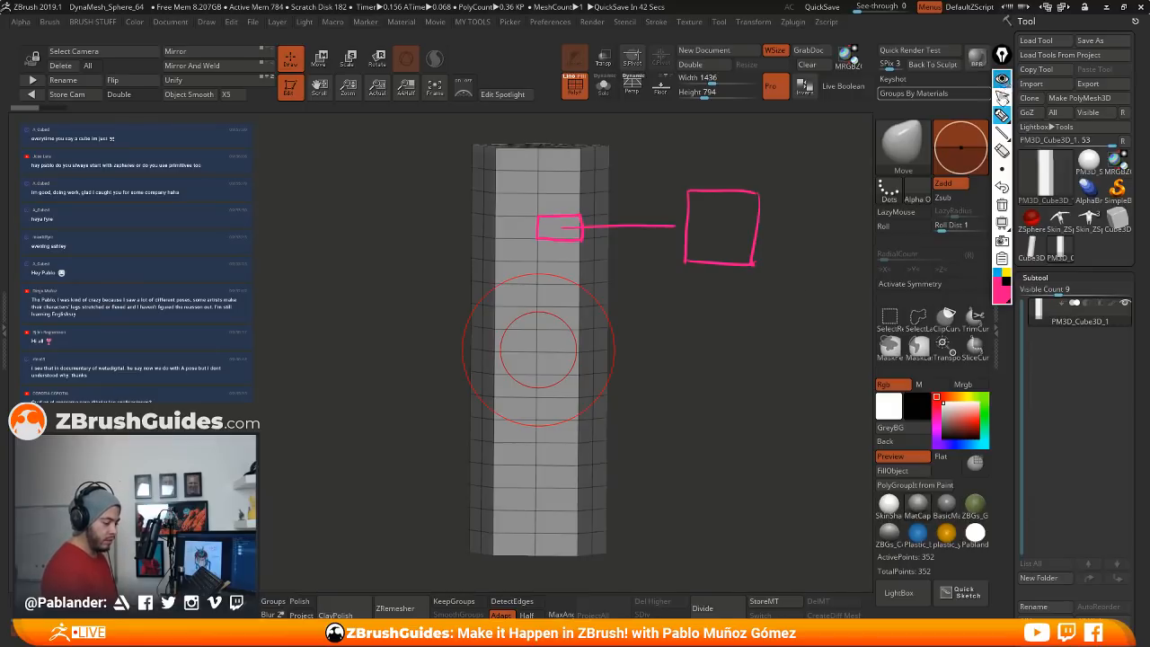
{"action": "key", "text": "Escape"}
Step: Stretch the prism along its length by a scale factor of about 1.68
{"action": "key", "text": "w"}
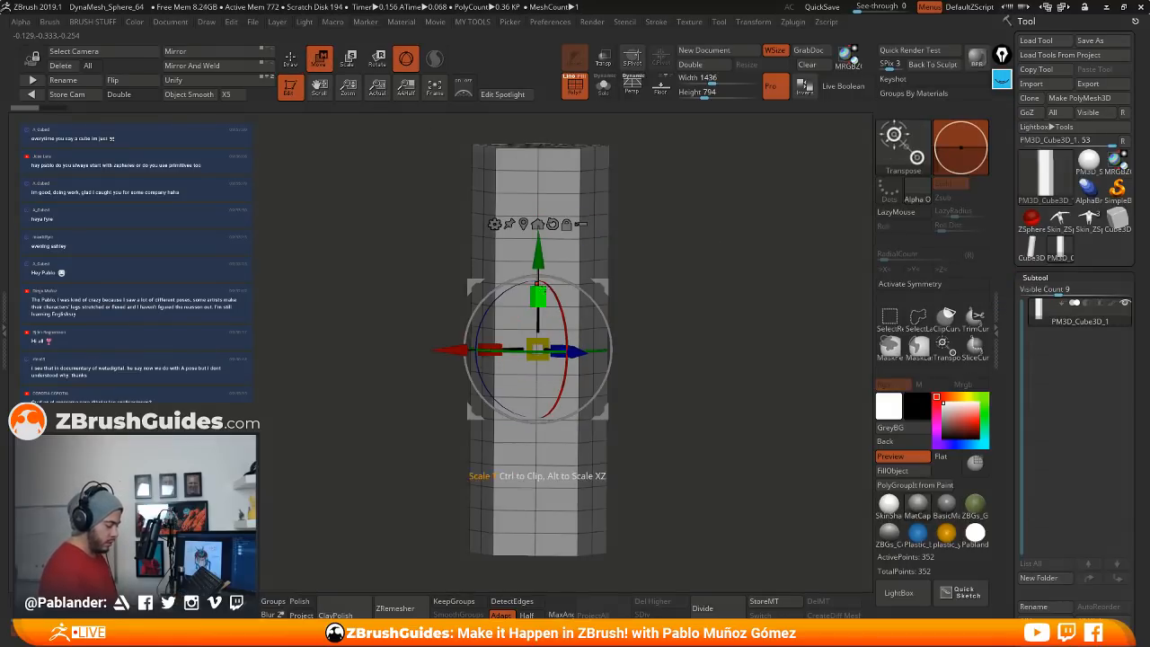
{"action": "left_click_drag", "start_coordinate": [536, 348], "coordinate": [546, 182]}
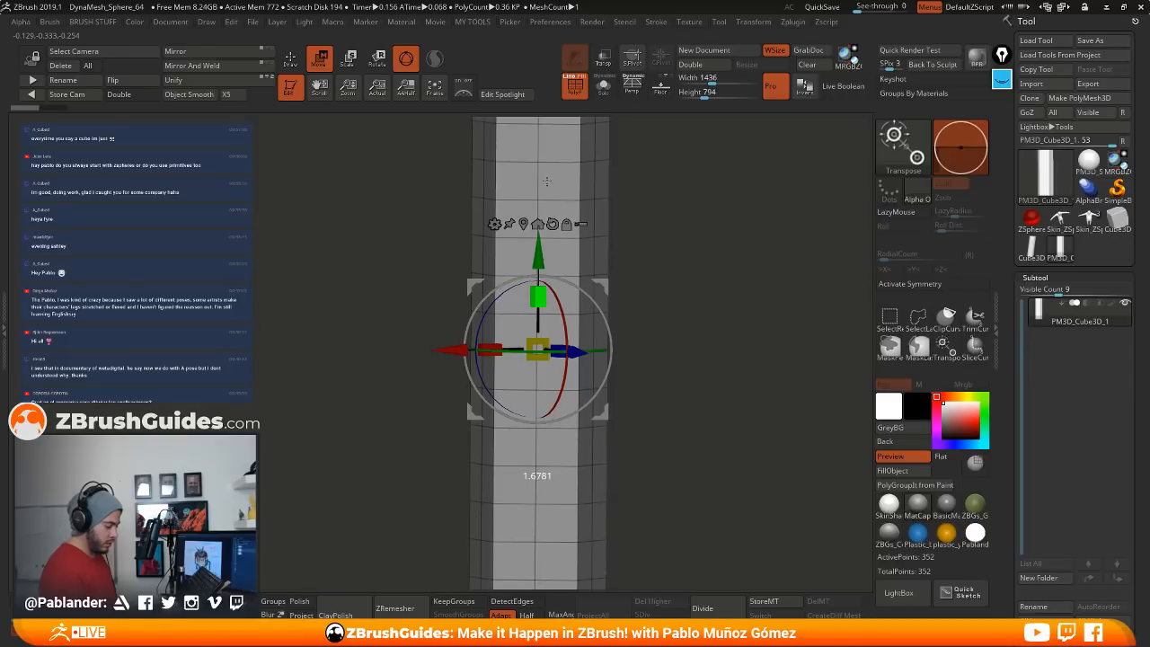
{"action": "left_click_drag", "start_coordinate": [688, 325], "coordinate": [718, 311], "text": "alt"}
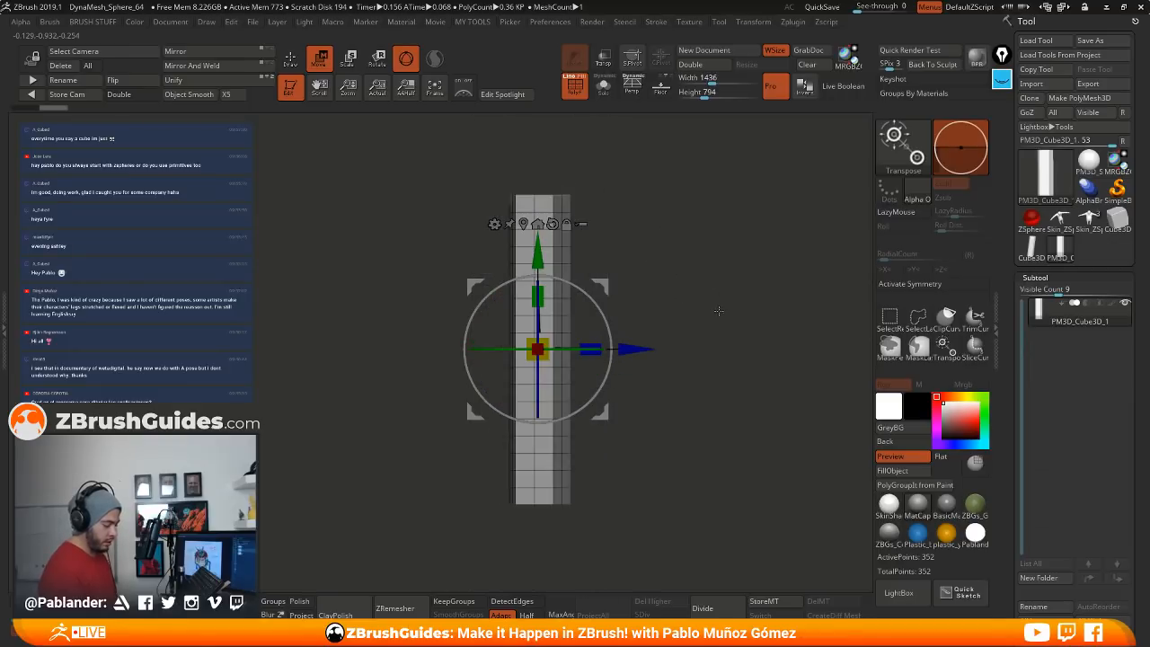
{"action": "left_click_drag", "start_coordinate": [582, 245], "coordinate": [531, 269]}
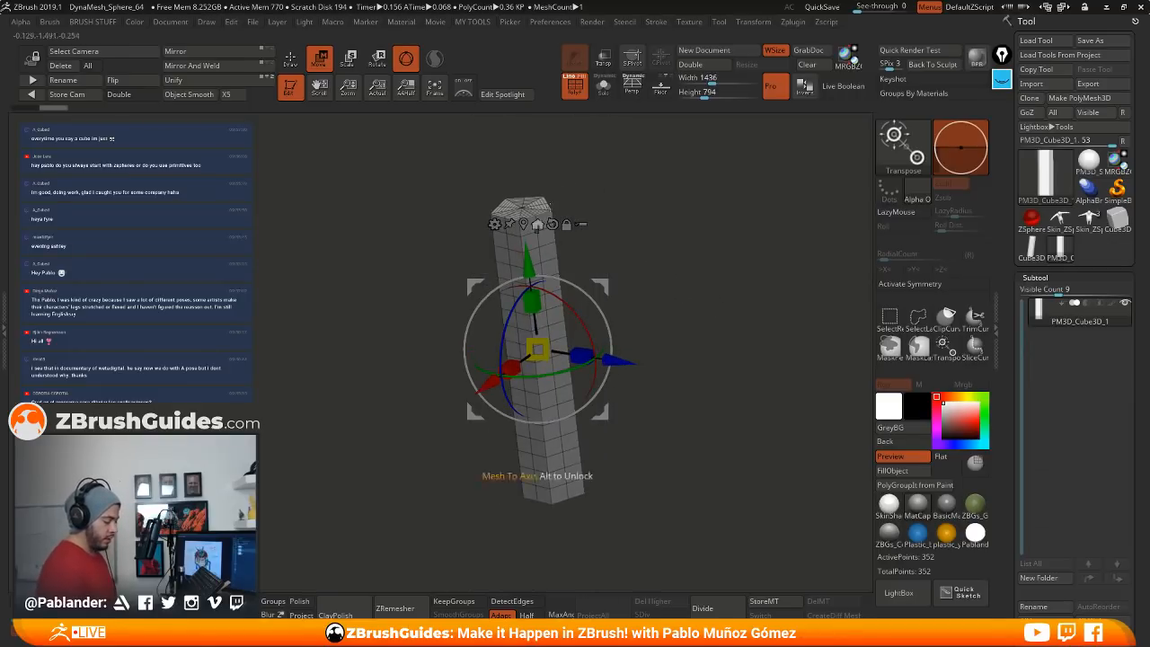
Step: Mask the prism's long body, leaving one pentagonal end cap unmasked
{"action": "left_click", "coordinate": [291, 59]}
{"action": "left_click_drag", "start_coordinate": [614, 226], "coordinate": [689, 252]}
{"action": "left_click_drag", "start_coordinate": [689, 252], "coordinate": [677, 368], "text": "alt"}
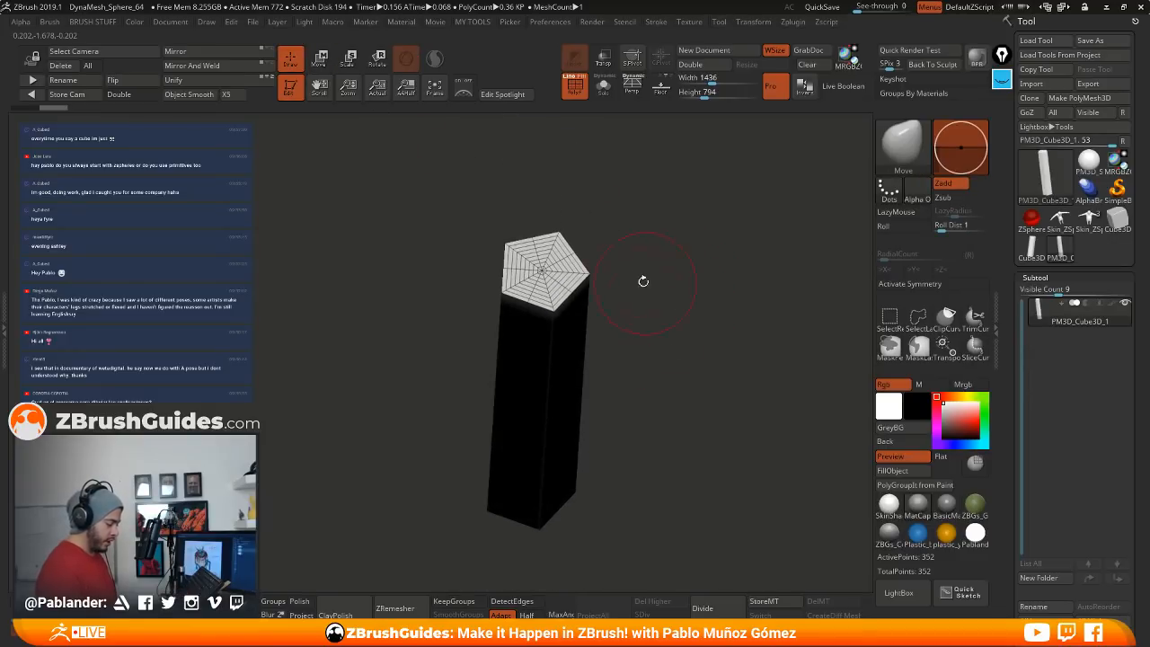
Step: Activate the ZModeler brush and set its edge action to Delete with EdgeLoop Complete as the target
{"action": "key", "text": "b"}
{"action": "key", "text": "z"}
{"action": "key", "text": "m"}
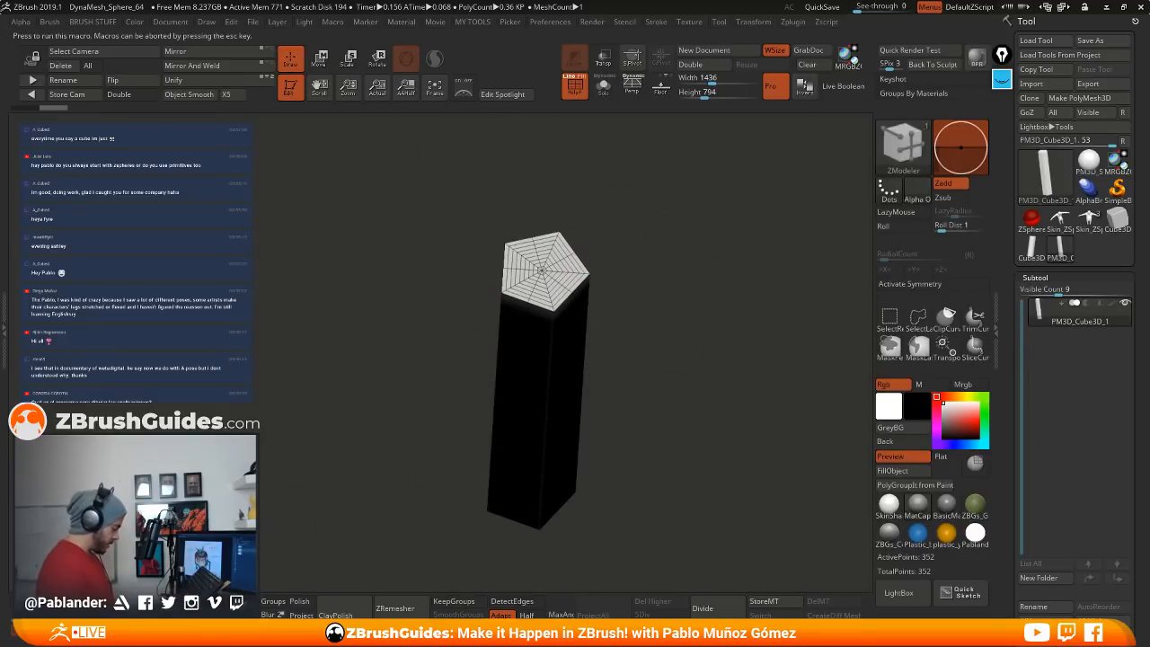
{"action": "left_click_drag", "start_coordinate": [599, 327], "coordinate": [568, 387], "text": "alt"}
{"action": "left_click_drag", "start_coordinate": [632, 295], "coordinate": [634, 259]}
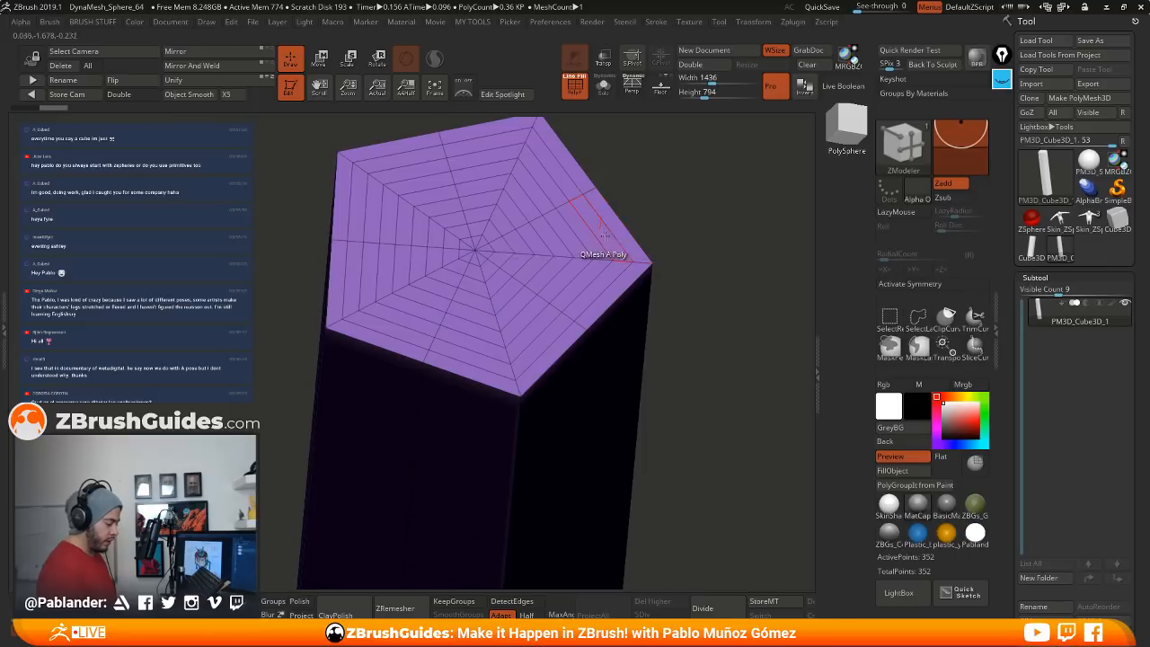
{"action": "key", "text": "space"}
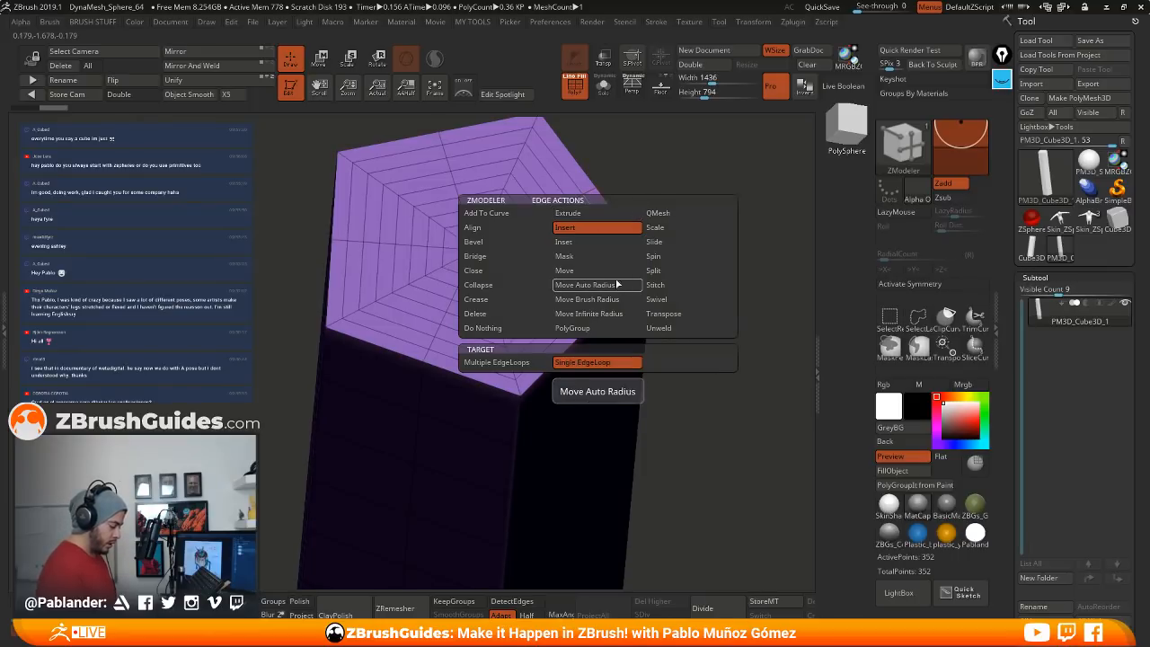
{"action": "left_click", "coordinate": [496, 314]}
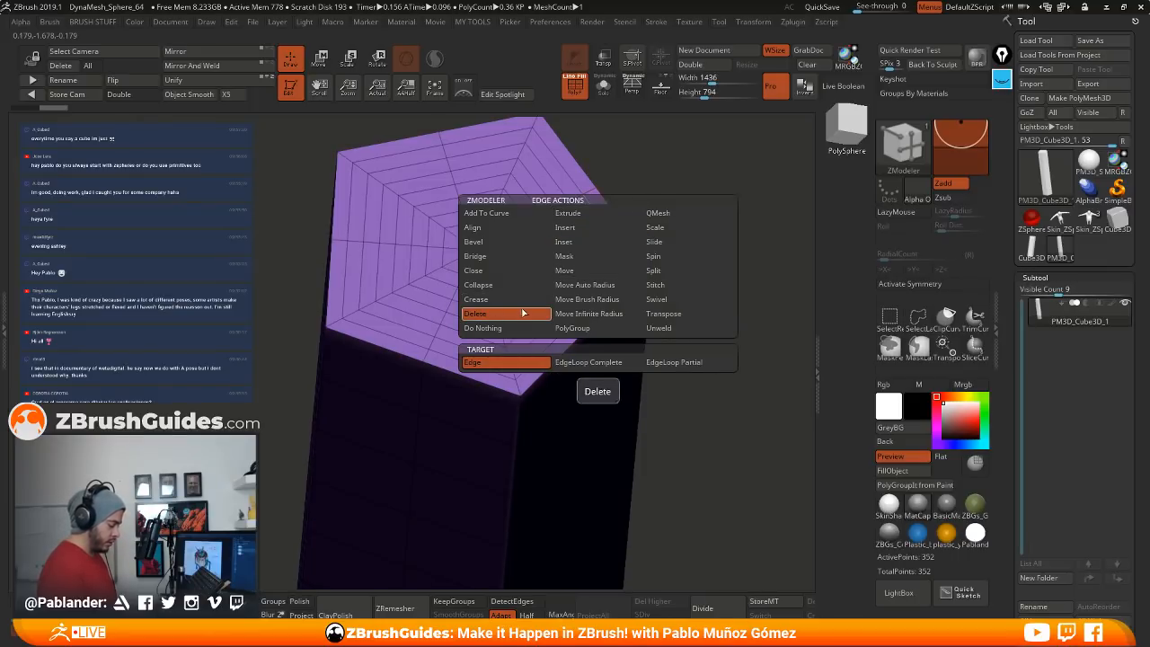
{"action": "left_click", "coordinate": [617, 362]}
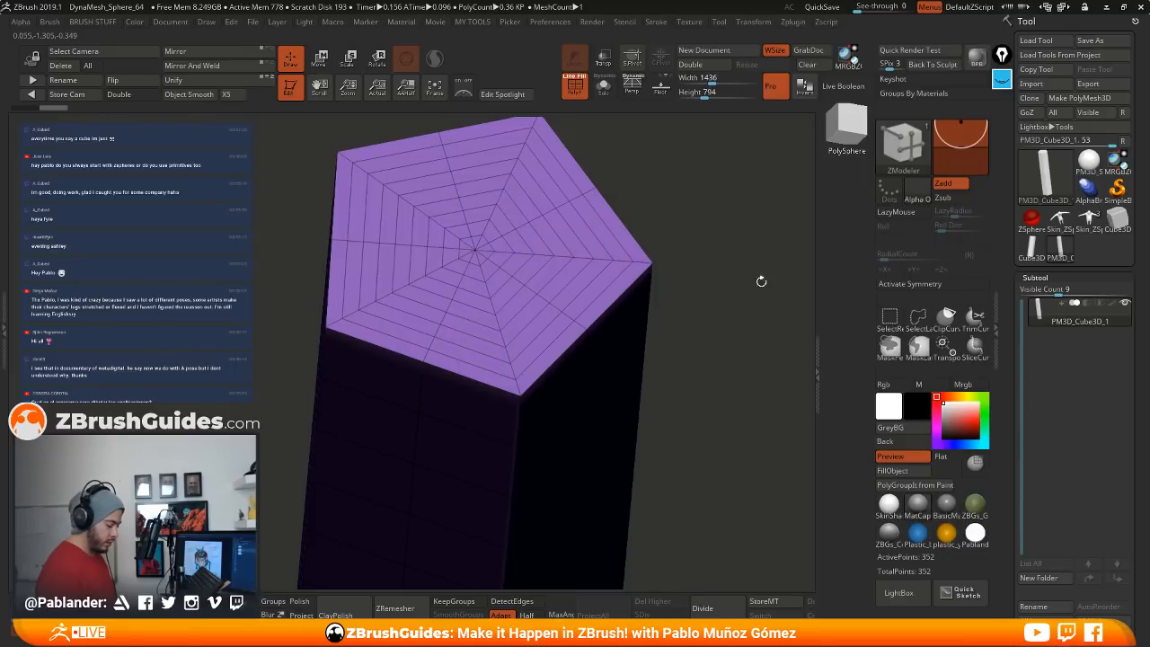
Step: Delete several of the concentric edge loops on the prism's unmasked end cap to thin out its rings
{"action": "left_click", "coordinate": [573, 299]}
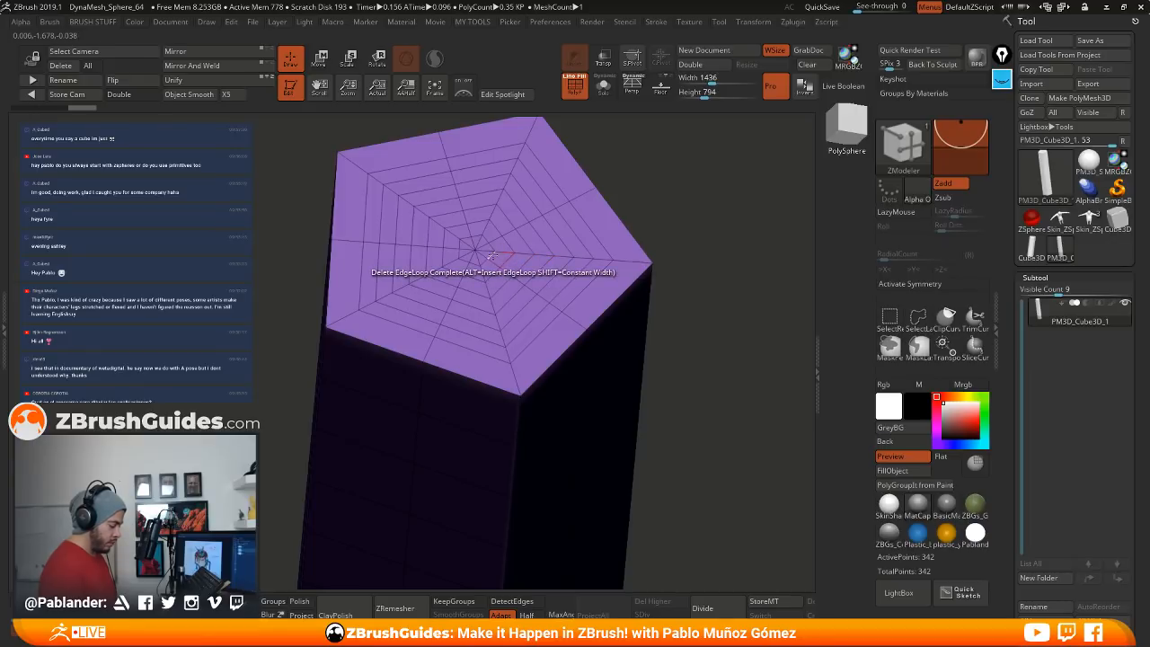
{"action": "left_click", "coordinate": [519, 257]}
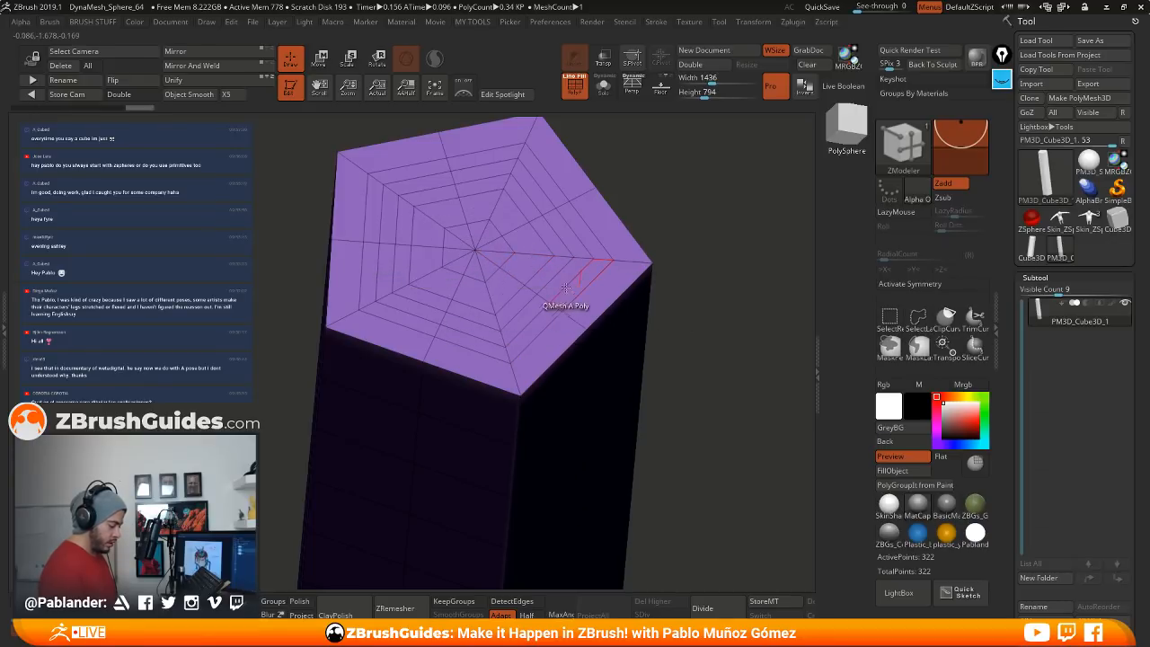
{"action": "left_click", "coordinate": [590, 354]}
{"action": "left_click_drag", "start_coordinate": [719, 282], "coordinate": [725, 284]}
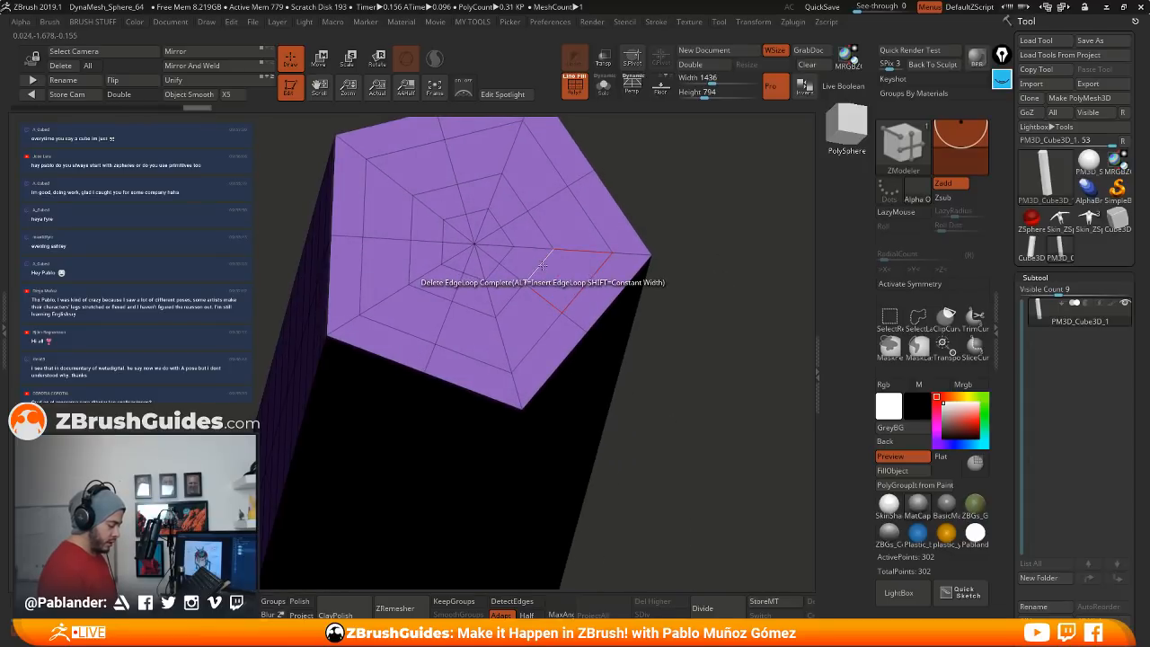
Step: Set the edge action to Slide with EdgeLoop Complete and slide the end cap's remaining concentric loops to adjust their spacing
{"action": "key", "text": "space"}
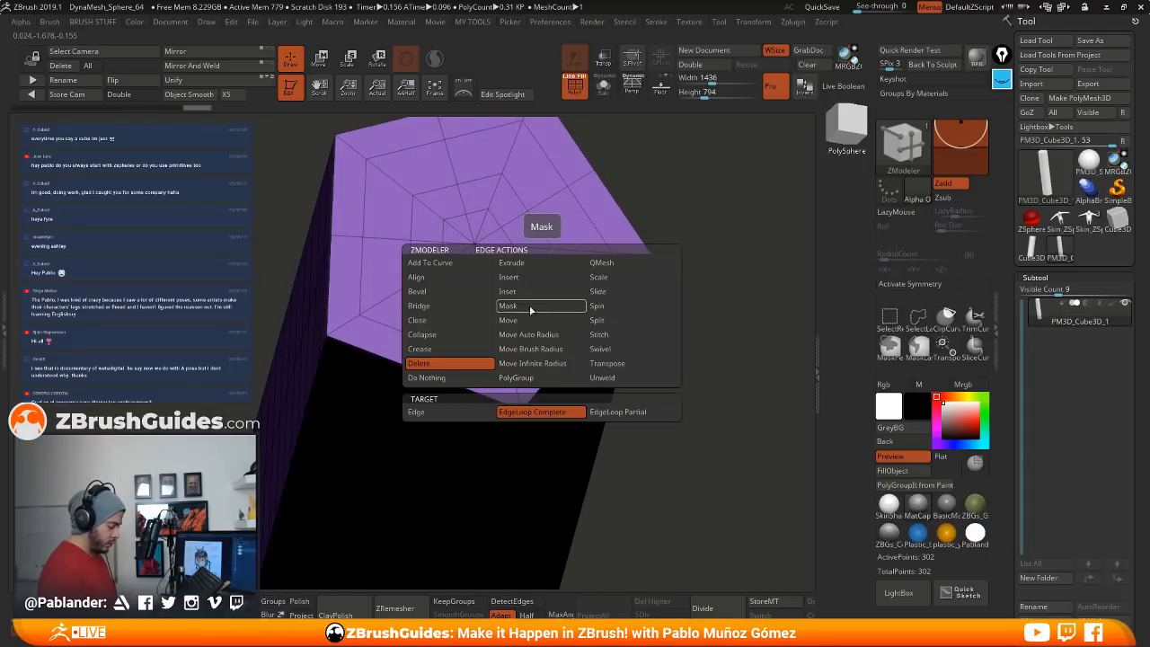
{"action": "left_click", "coordinate": [598, 291]}
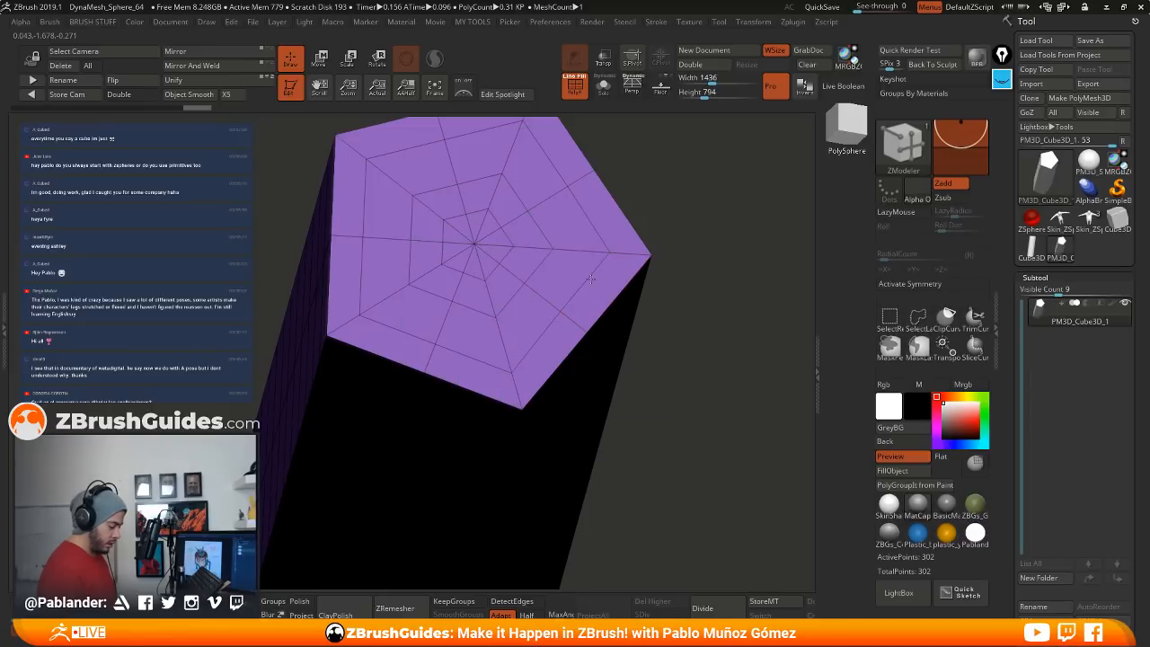
{"action": "left_click", "coordinate": [591, 280]}
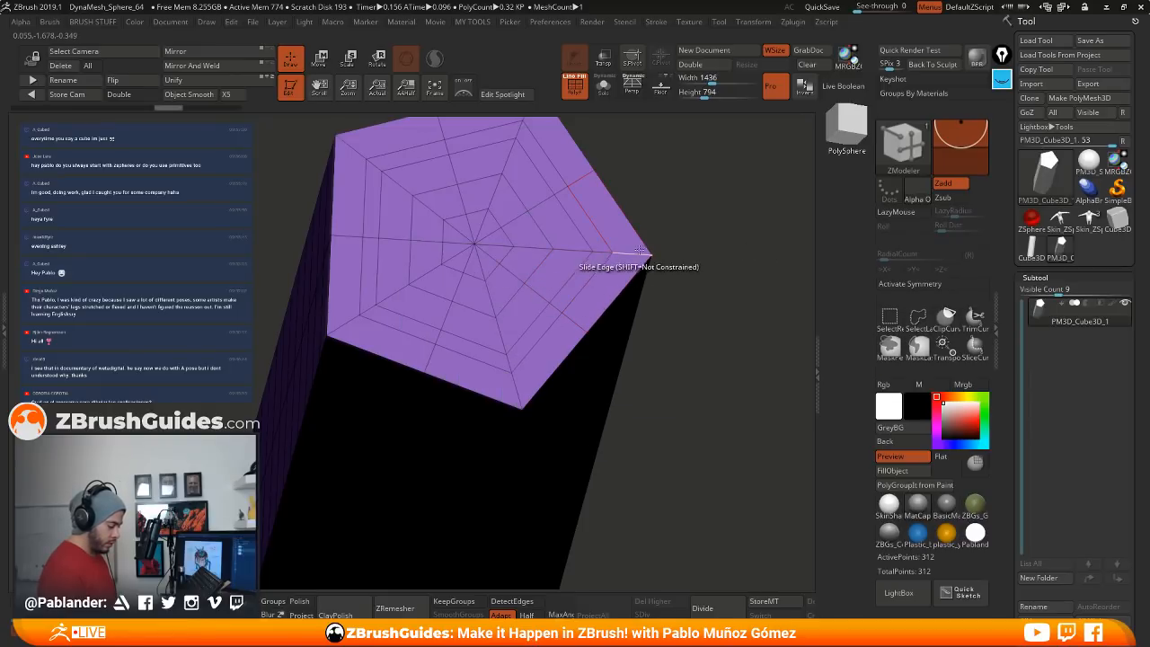
{"action": "left_click", "coordinate": [200, 107]}
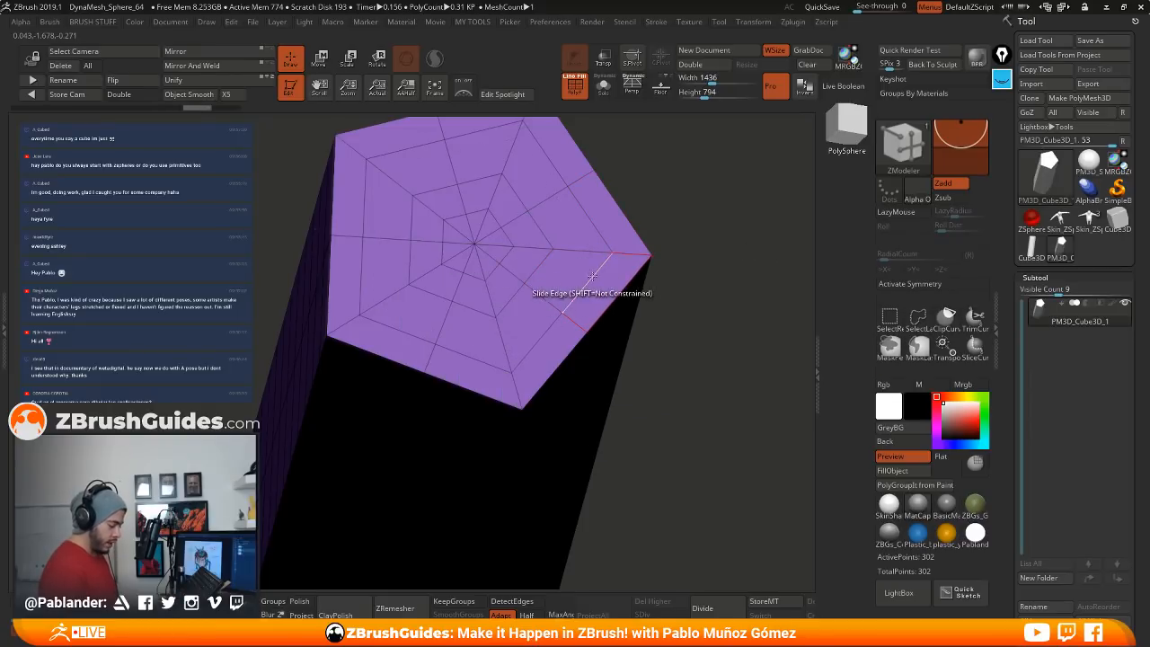
{"action": "key", "text": "space"}
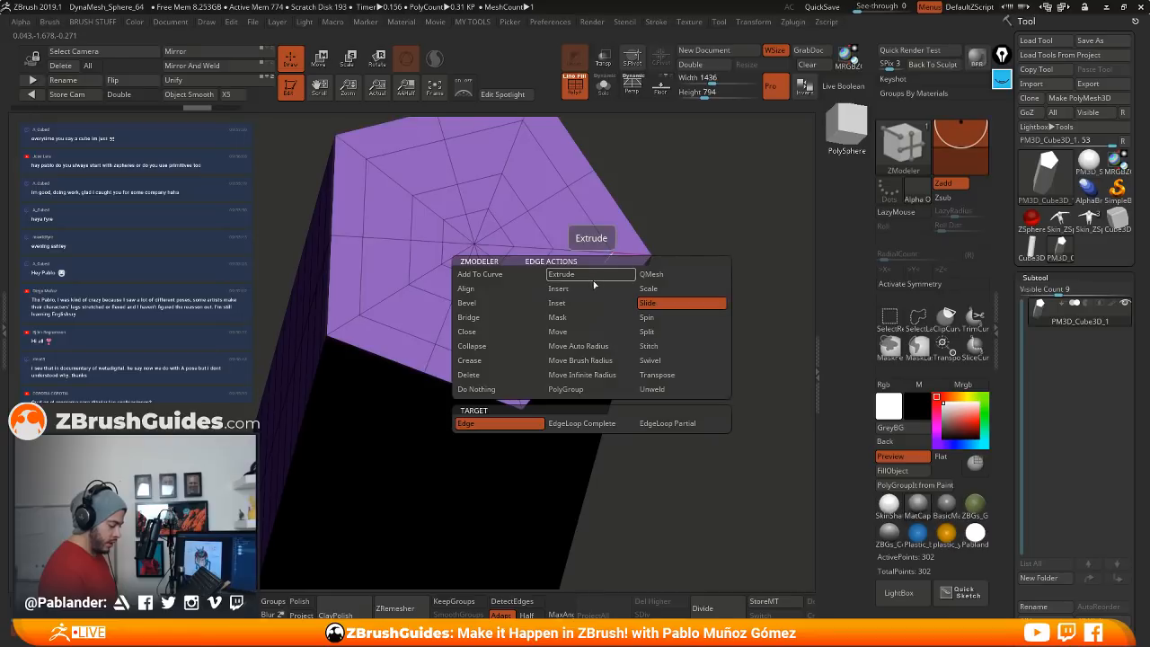
{"action": "left_click", "coordinate": [609, 422]}
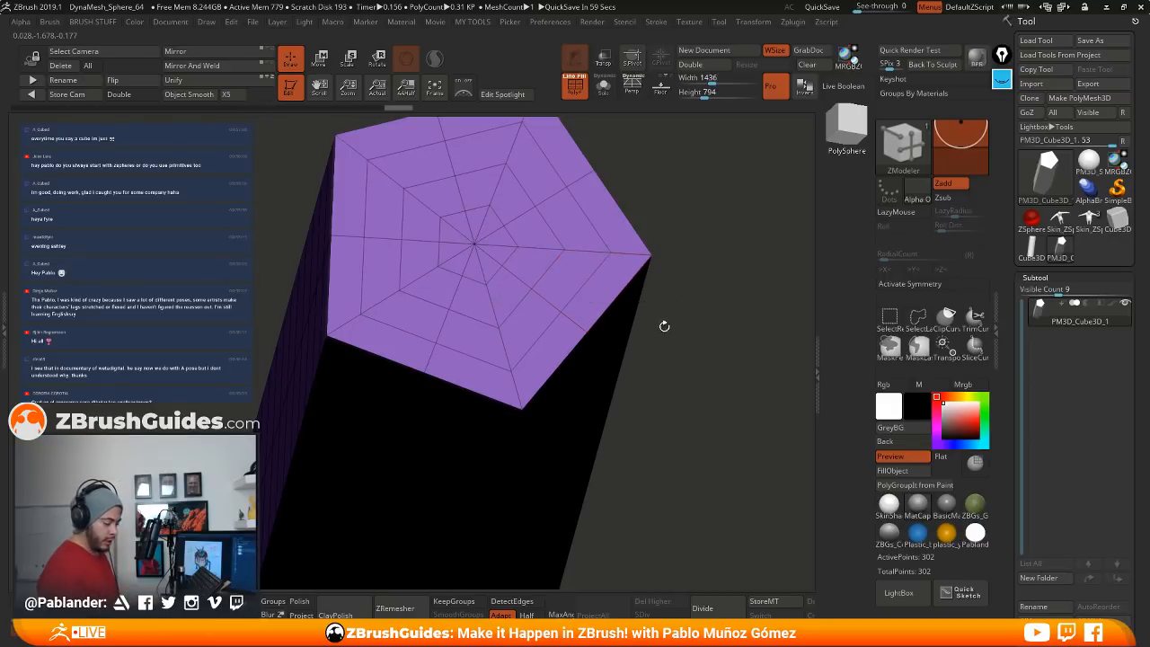
Step: Delete several concentric edge loops on the prism's opposite end cap, using the ZModeler edge action Delete with EdgeLoop Complete
{"action": "left_click_drag", "start_coordinate": [694, 369], "coordinate": [566, 251]}
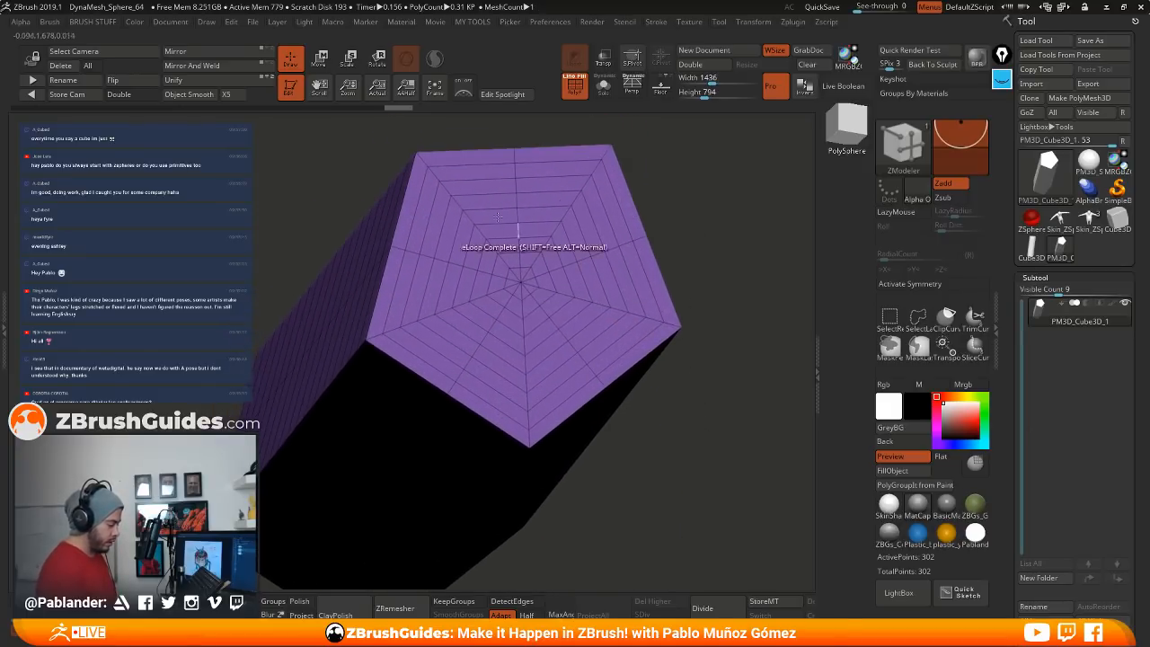
{"action": "key", "text": "space"}
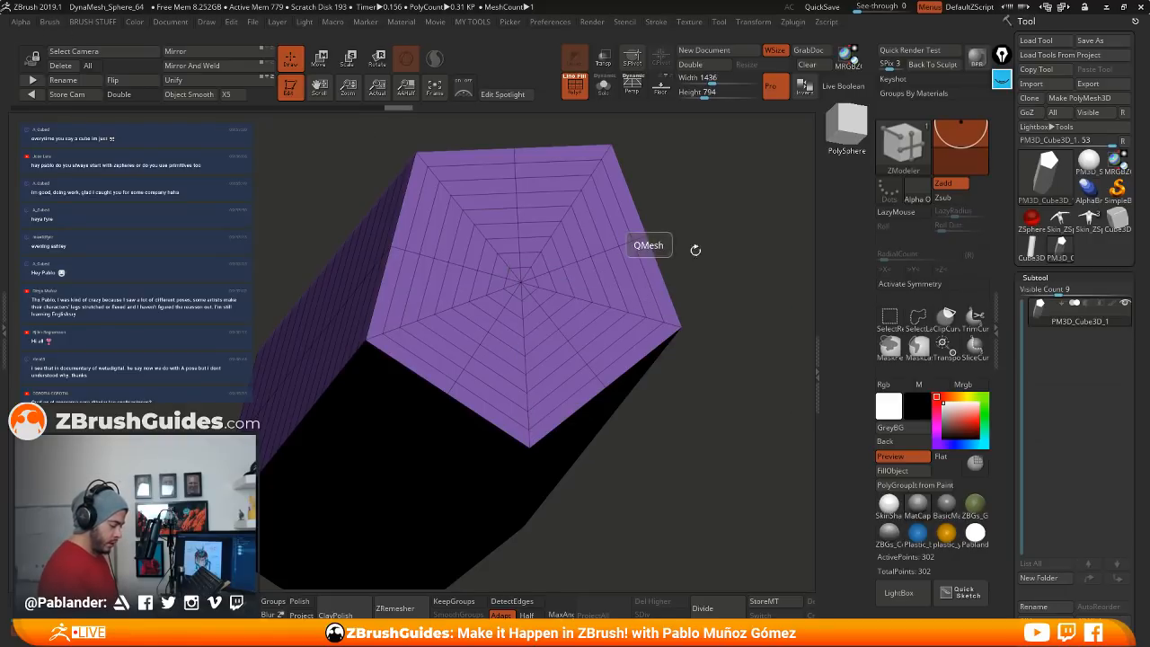
{"action": "key", "text": "space"}
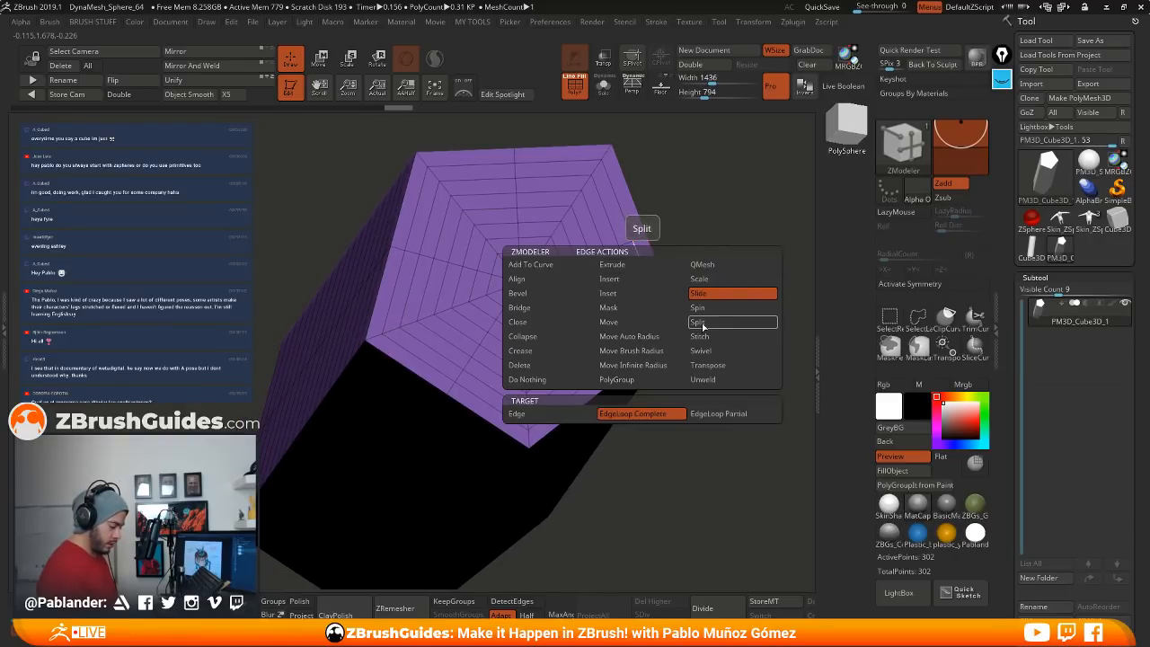
{"action": "left_click", "coordinate": [525, 365]}
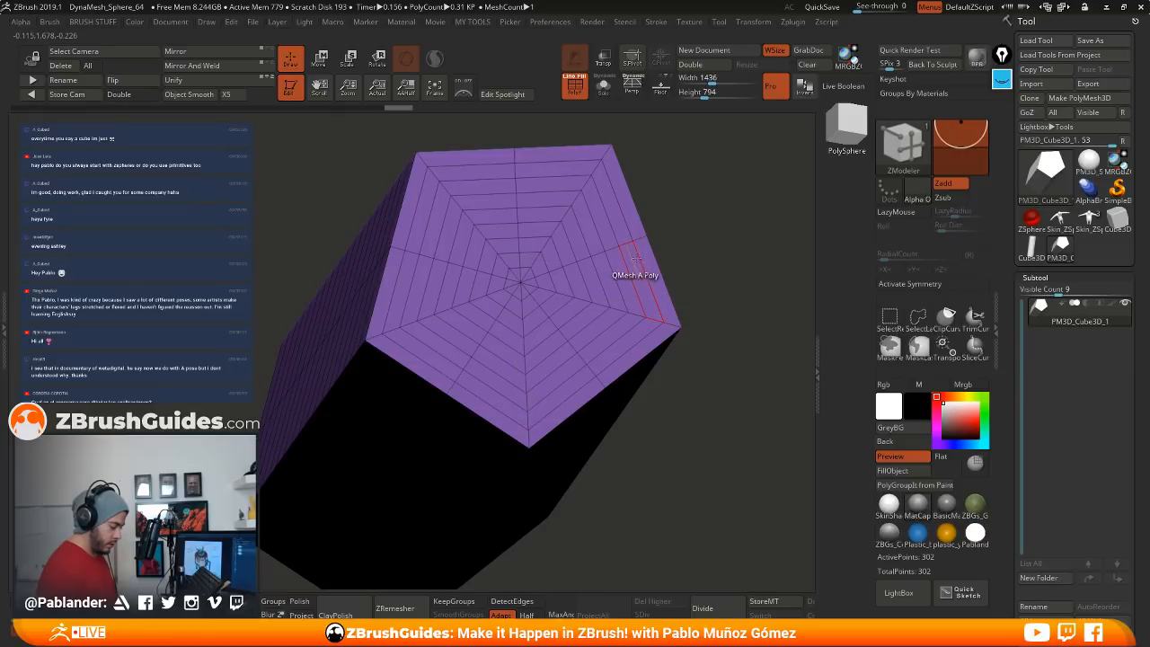
{"action": "left_click", "coordinate": [611, 271]}
{"action": "left_click", "coordinate": [610, 272]}
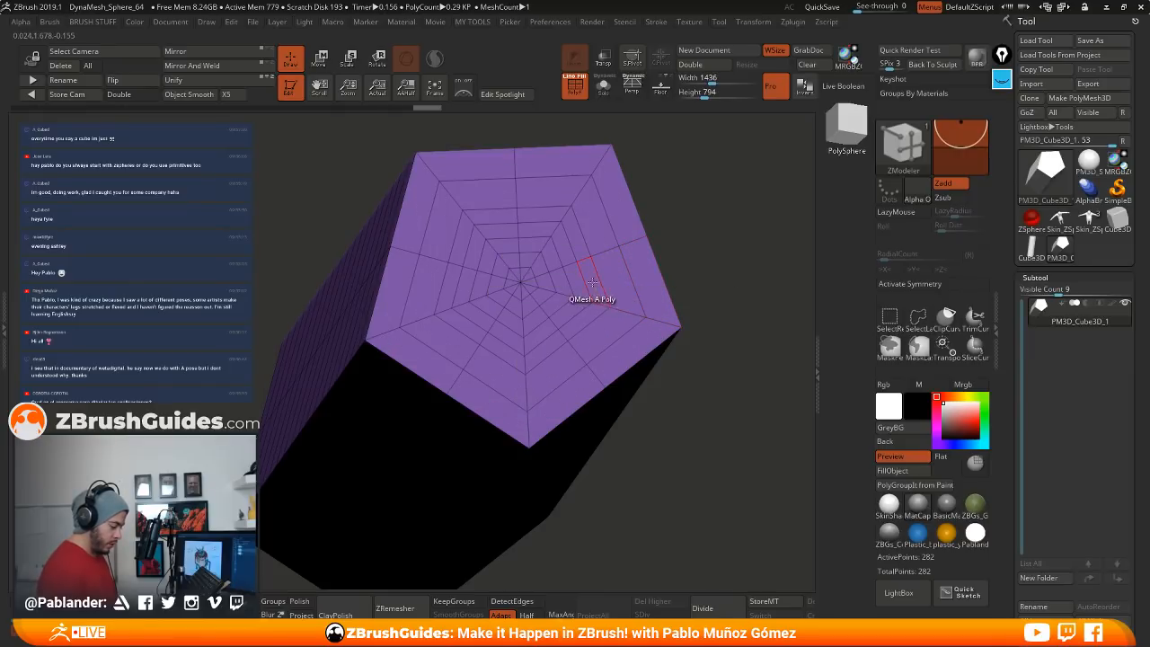
{"action": "left_click", "coordinate": [549, 267]}
{"action": "left_click", "coordinate": [539, 283]}
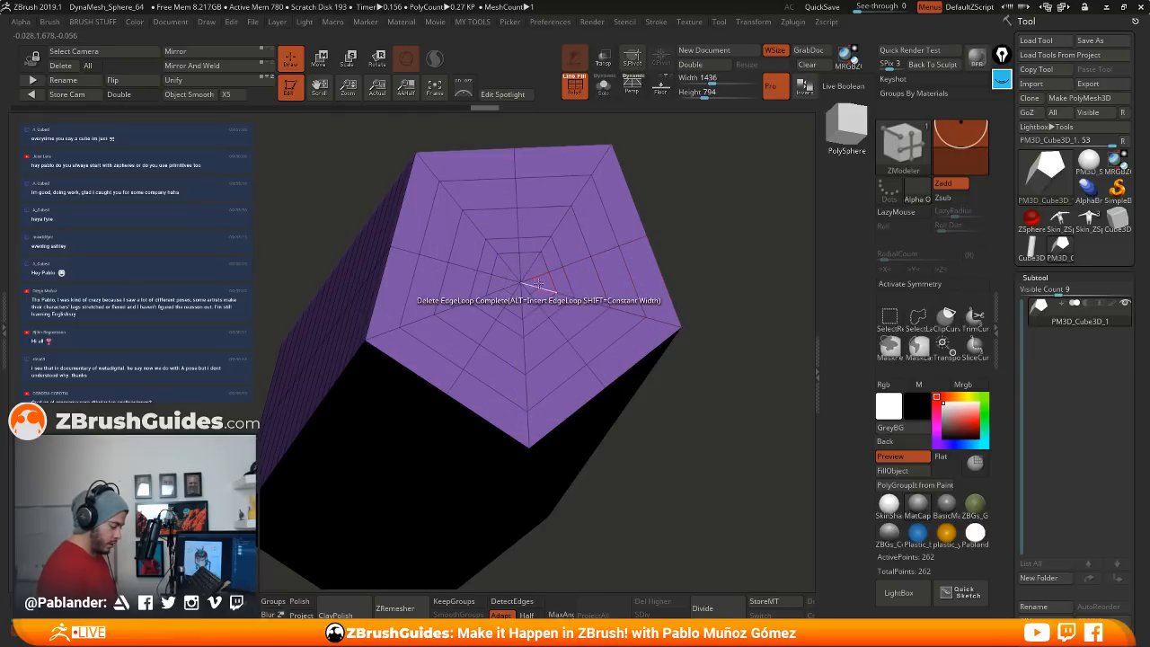
{"action": "left_click", "coordinate": [558, 284]}
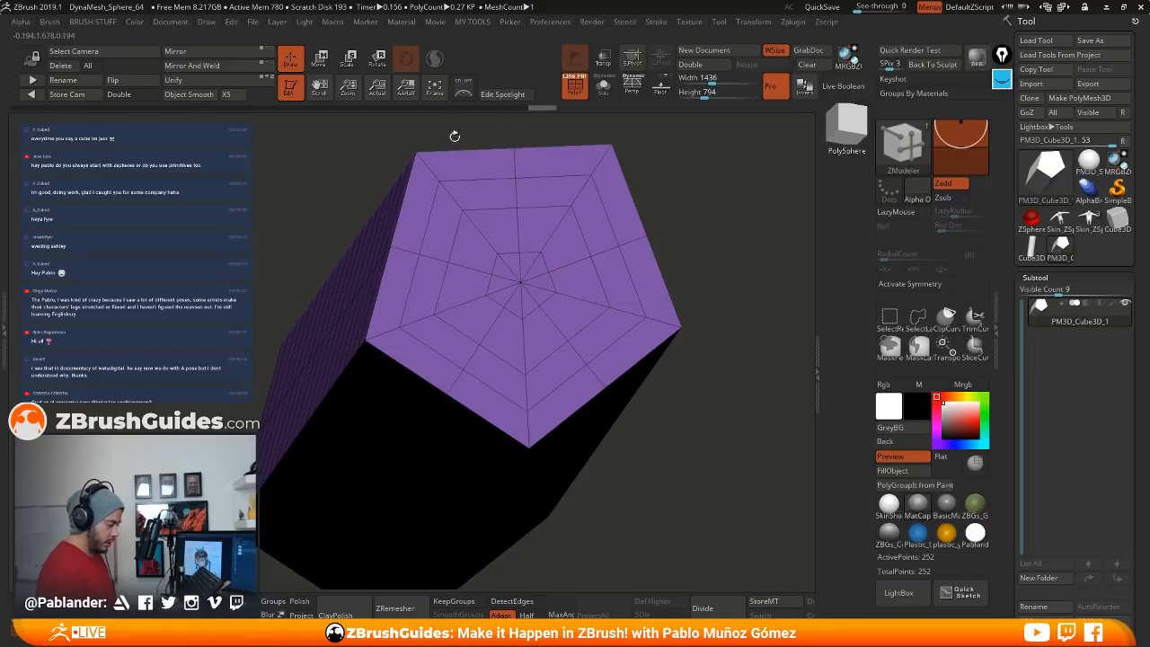
Step: Delete one more concentric loop on this end cap and slide the remaining complete edge loops to even out their spacing
{"action": "key", "text": "space"}
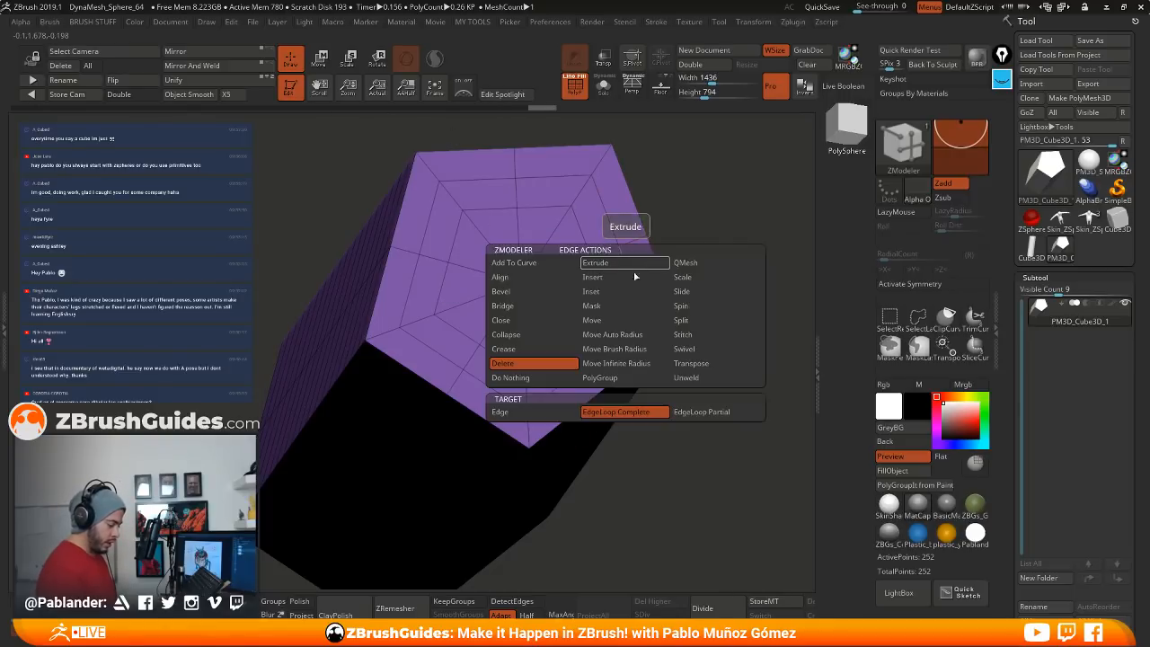
{"action": "left_click", "coordinate": [705, 293]}
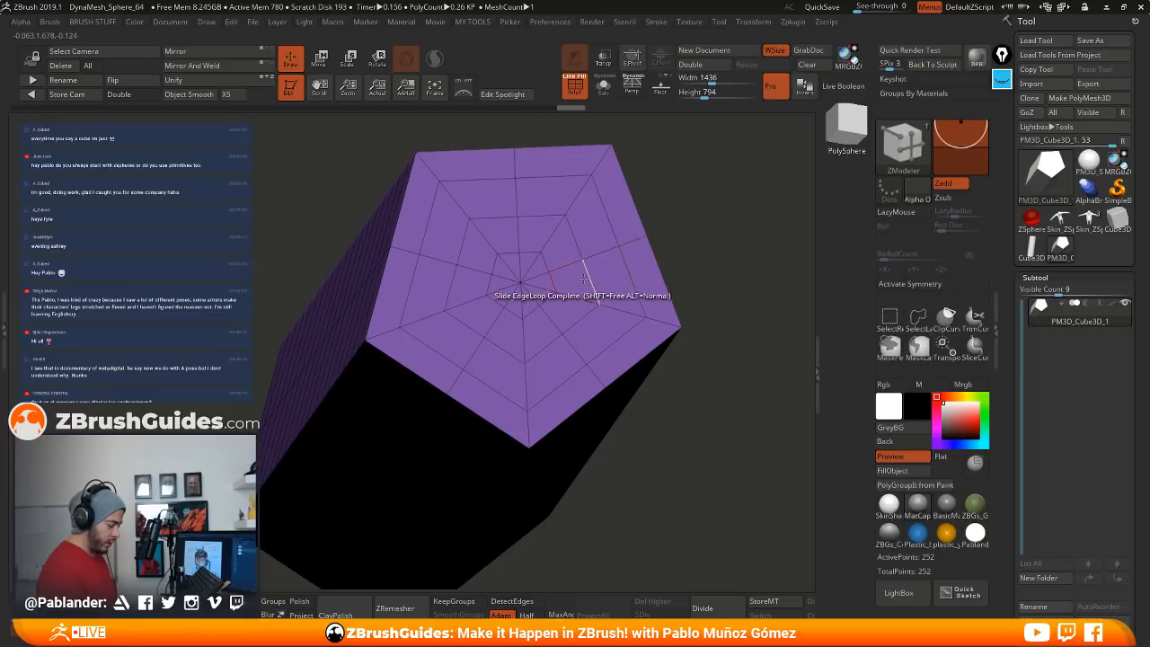
{"action": "key", "text": "space"}
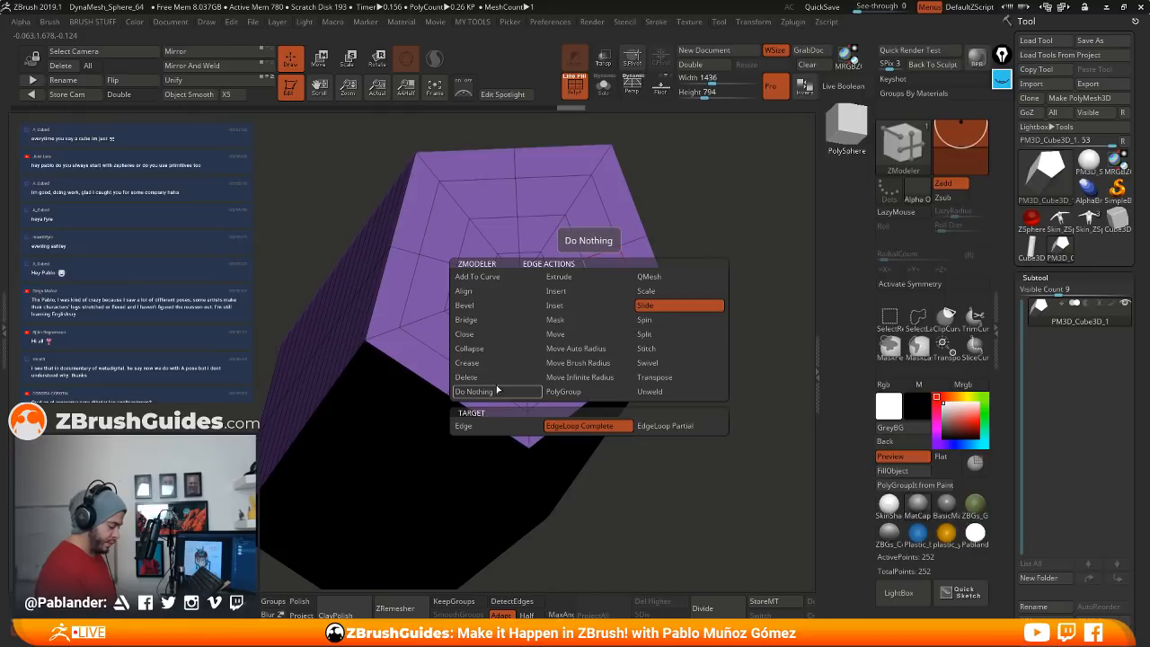
{"action": "left_click", "coordinate": [466, 377]}
{"action": "left_click", "coordinate": [576, 243]}
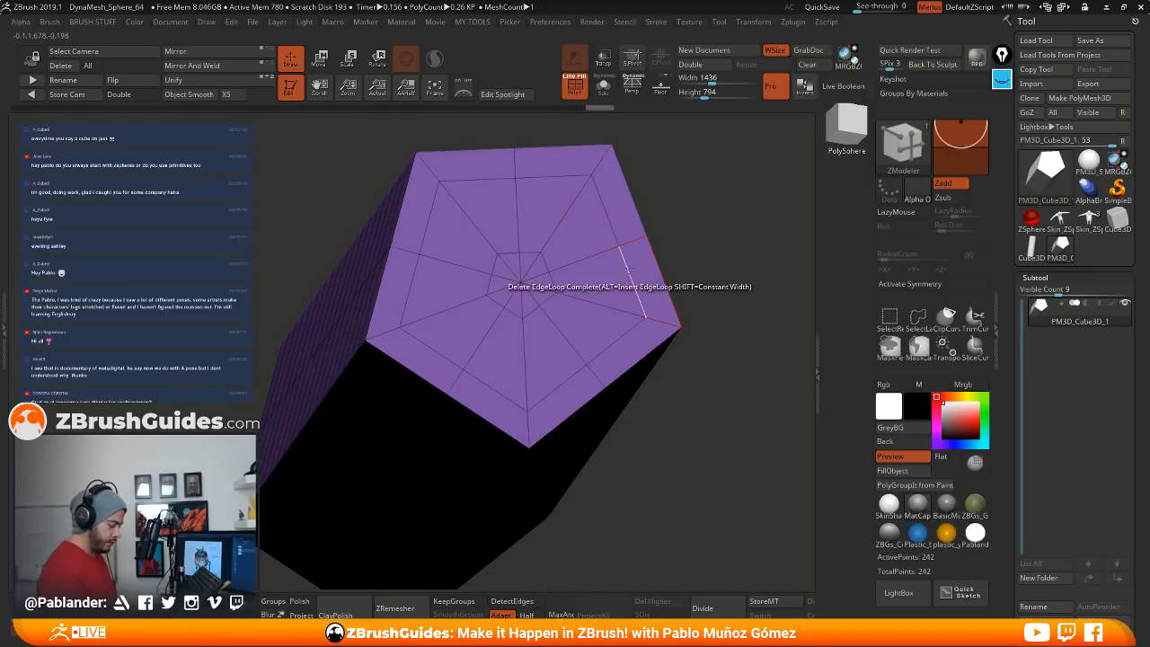
{"action": "key", "text": "space"}
{"action": "left_click", "coordinate": [698, 294]}
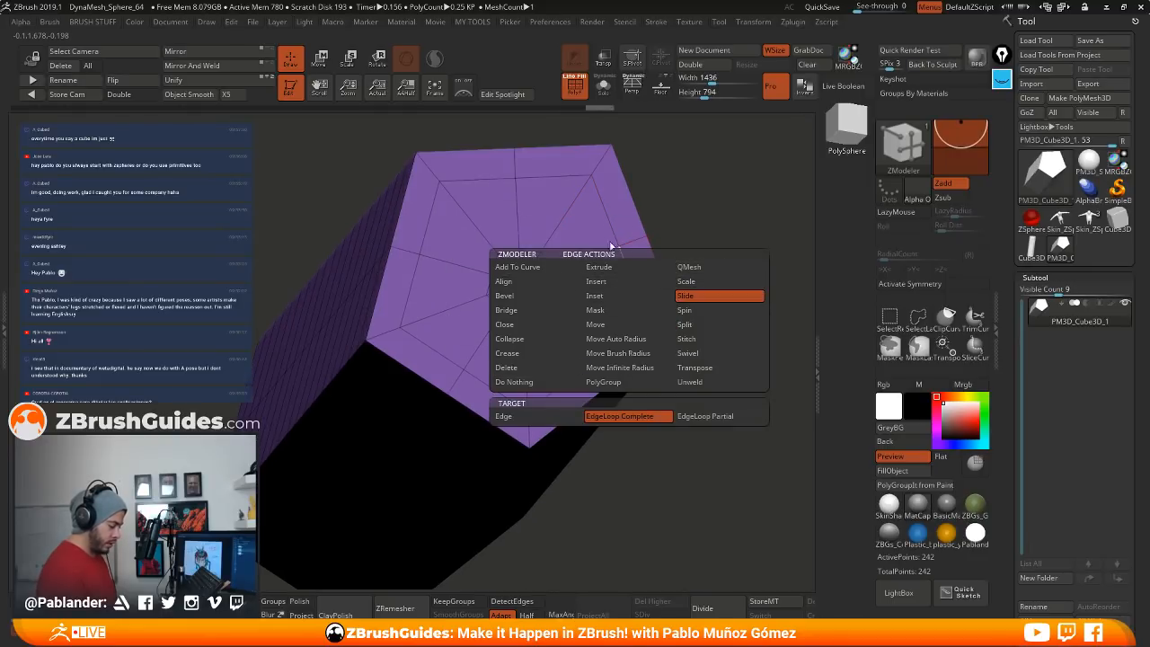
{"action": "left_click_drag", "start_coordinate": [573, 274], "coordinate": [607, 280]}
Step: On the other end cap, delete one concentric edge loop and slide the remaining complete loops to even spacing
{"action": "left_click_drag", "start_coordinate": [699, 243], "coordinate": [566, 236], "text": "alt"}
{"action": "right_click_drag", "start_coordinate": [568, 238], "coordinate": [617, 278], "text": "ctrl"}
{"action": "key", "text": "space"}
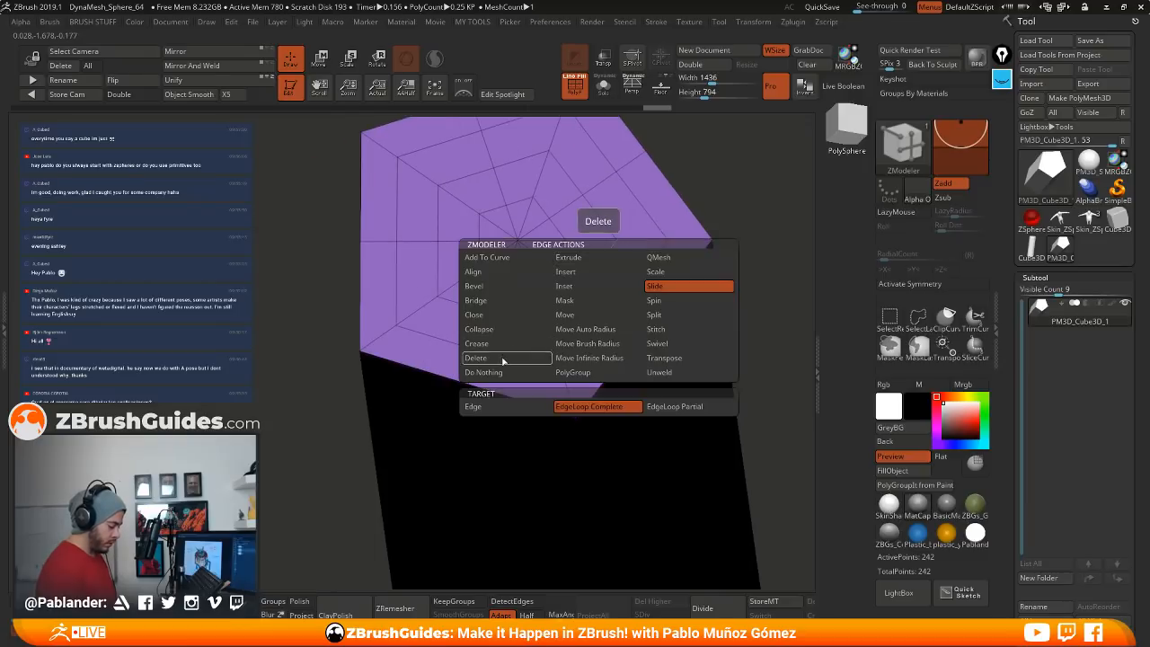
{"action": "left_click", "coordinate": [503, 360]}
{"action": "left_click", "coordinate": [601, 263]}
{"action": "key", "text": "space"}
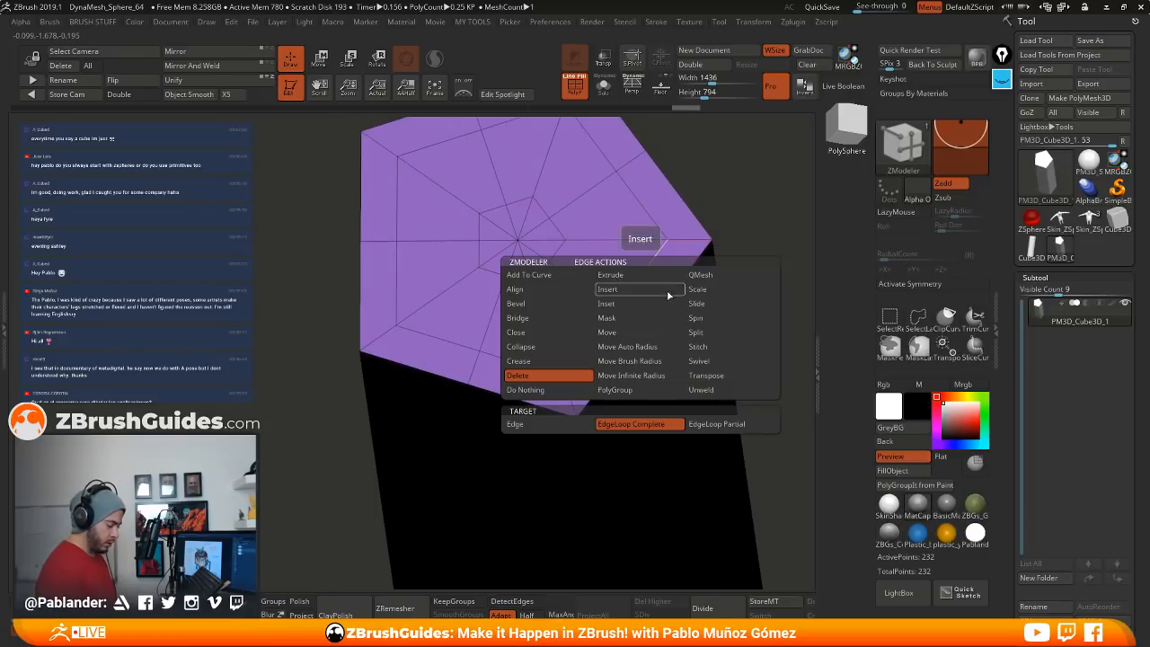
{"action": "left_click", "coordinate": [719, 332]}
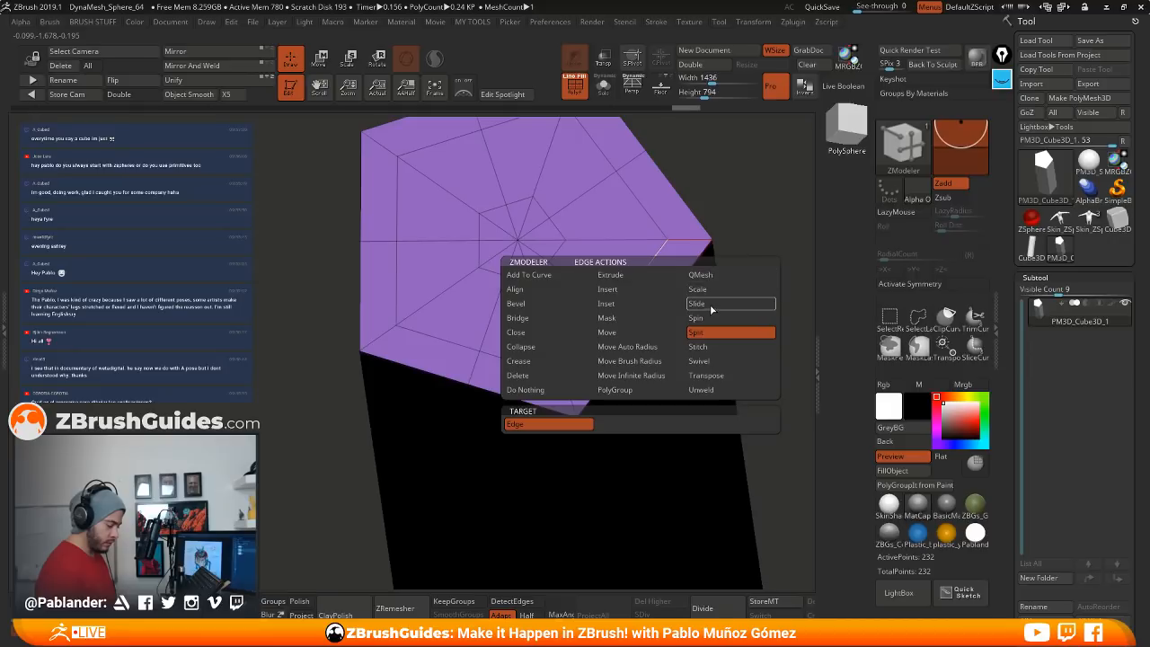
{"action": "left_click", "coordinate": [641, 258]}
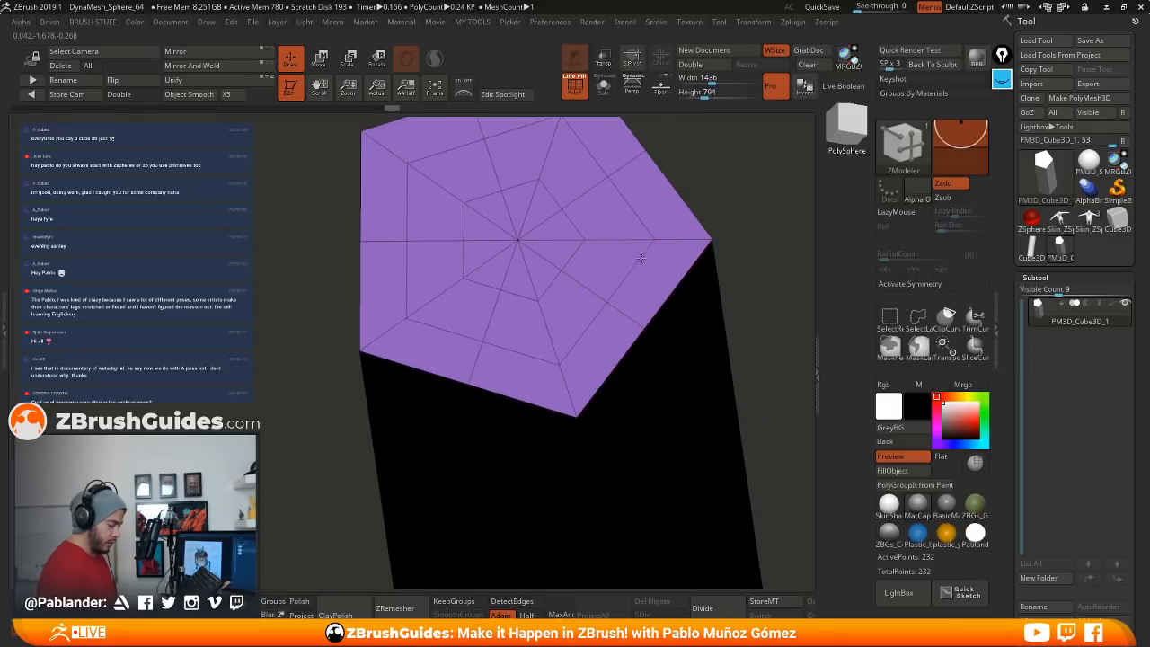
Step: Clear the mask and mark a lengthwise strip of polygons along the prism's side as a temporary polygroup
{"action": "right_click_drag", "start_coordinate": [640, 257], "coordinate": [629, 332], "text": "ctrl"}
{"action": "right_click_drag", "start_coordinate": [629, 332], "coordinate": [655, 352]}
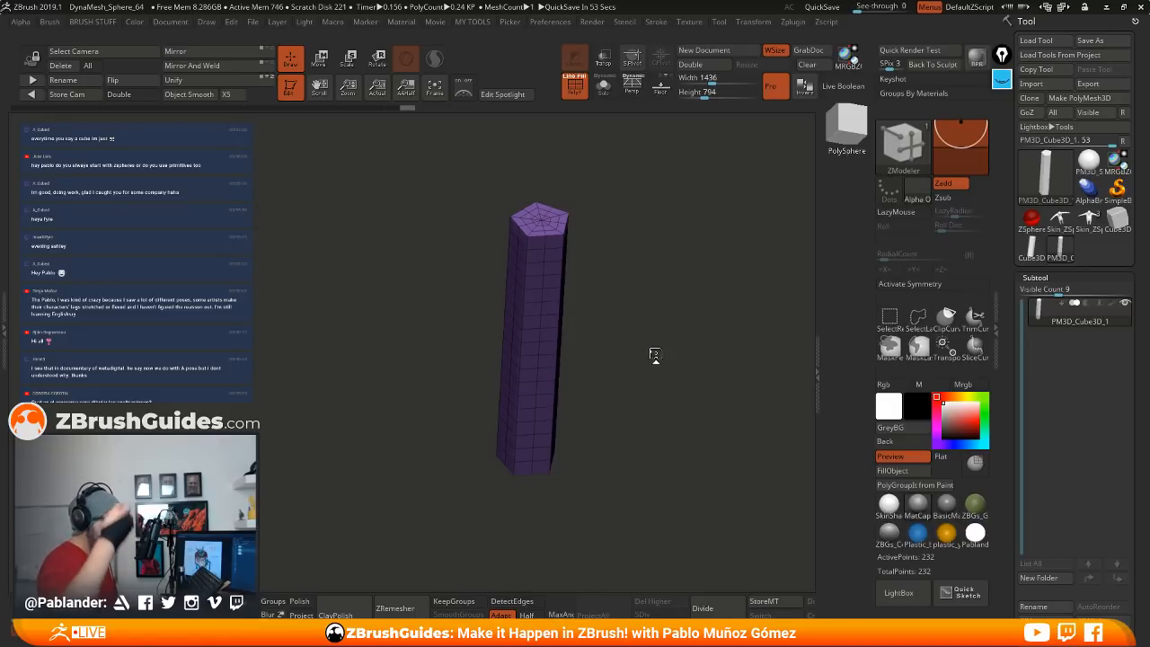
{"action": "left_click_drag", "start_coordinate": [614, 336], "coordinate": [554, 244]}
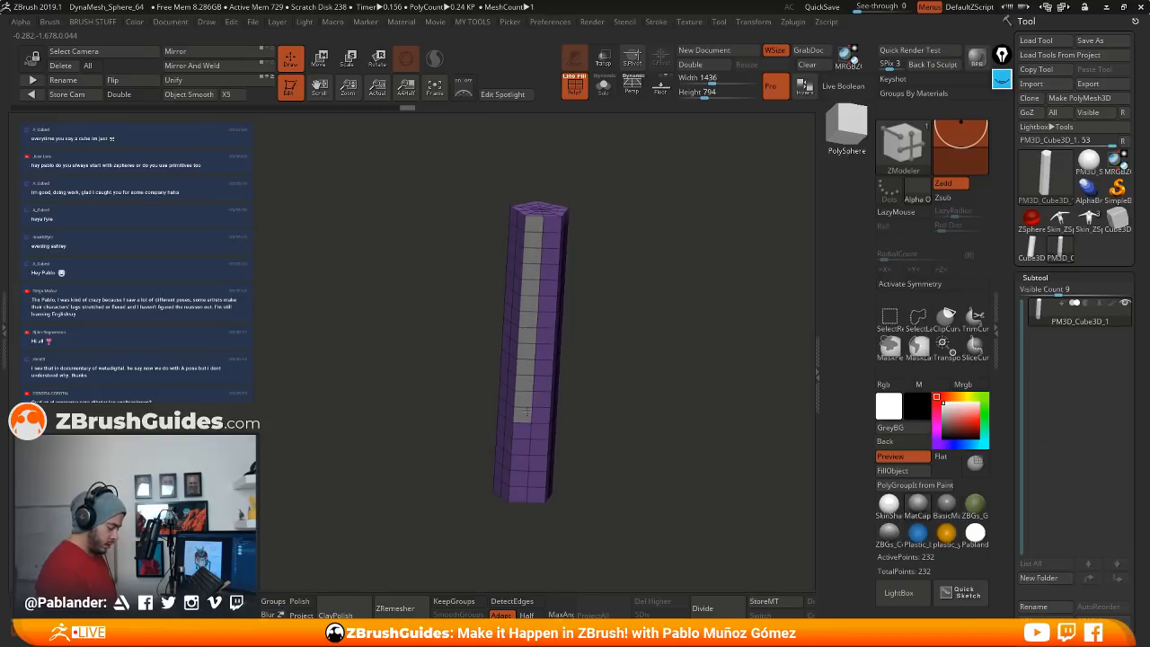
{"action": "left_click_drag", "start_coordinate": [624, 399], "coordinate": [529, 259]}
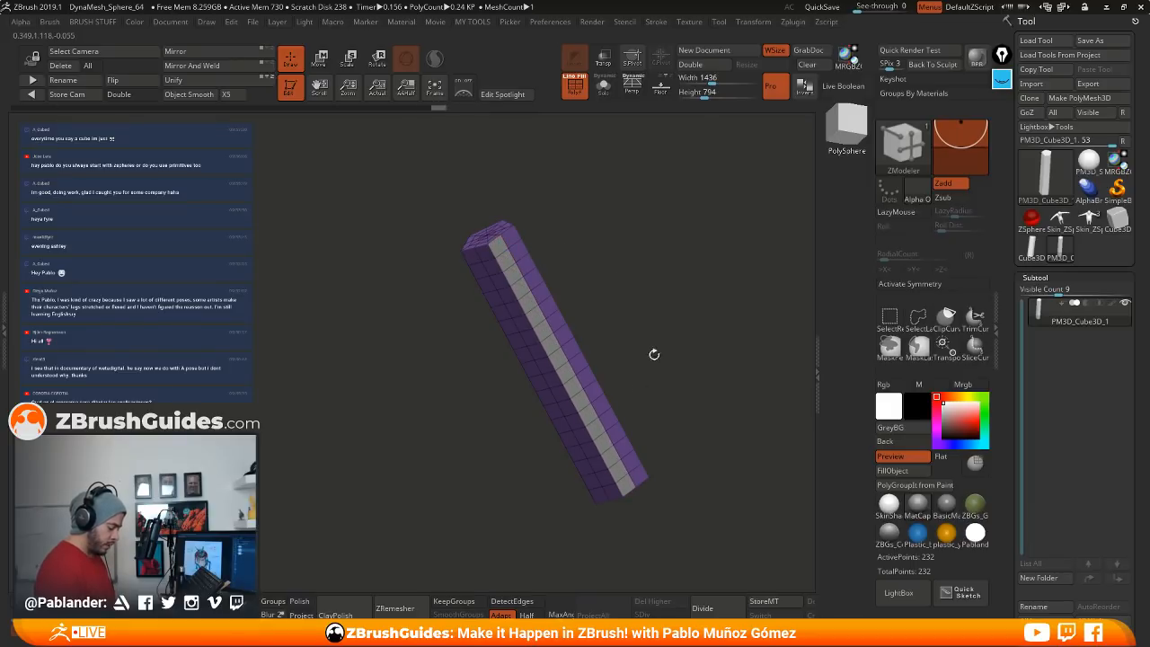
{"action": "left_click_drag", "start_coordinate": [654, 354], "coordinate": [607, 306]}
{"action": "left_click_drag", "start_coordinate": [507, 229], "coordinate": [571, 297]}
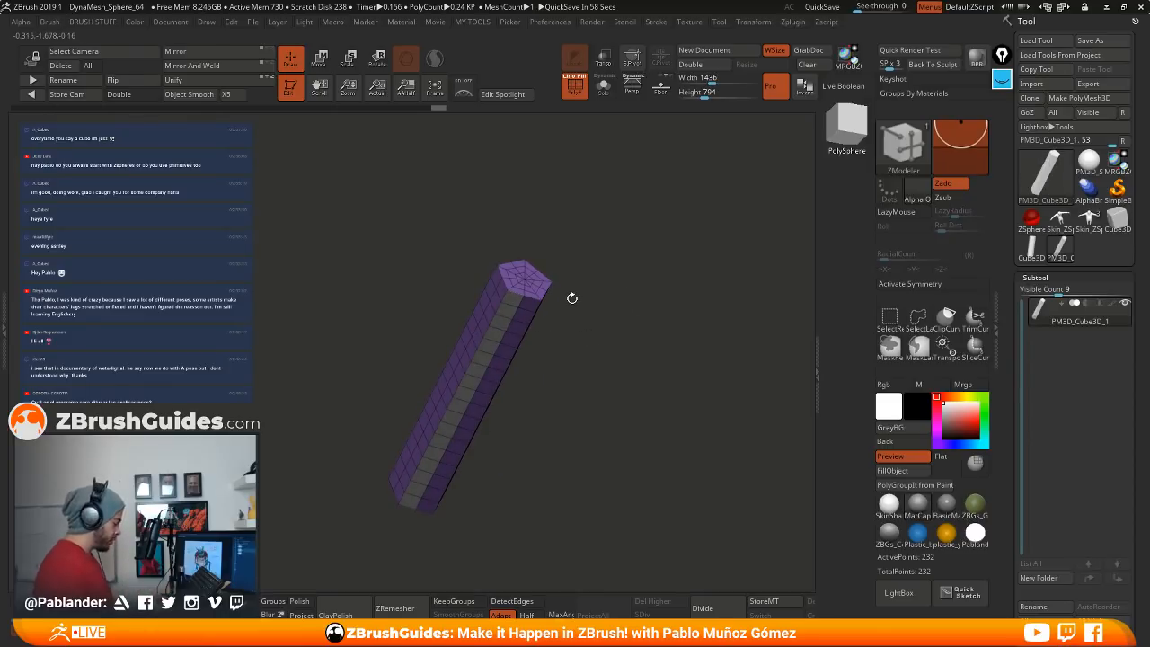
Step: Apply the SkinShade material to the prism
{"action": "left_click_drag", "start_coordinate": [615, 362], "coordinate": [642, 295]}
{"action": "key", "text": "space"}
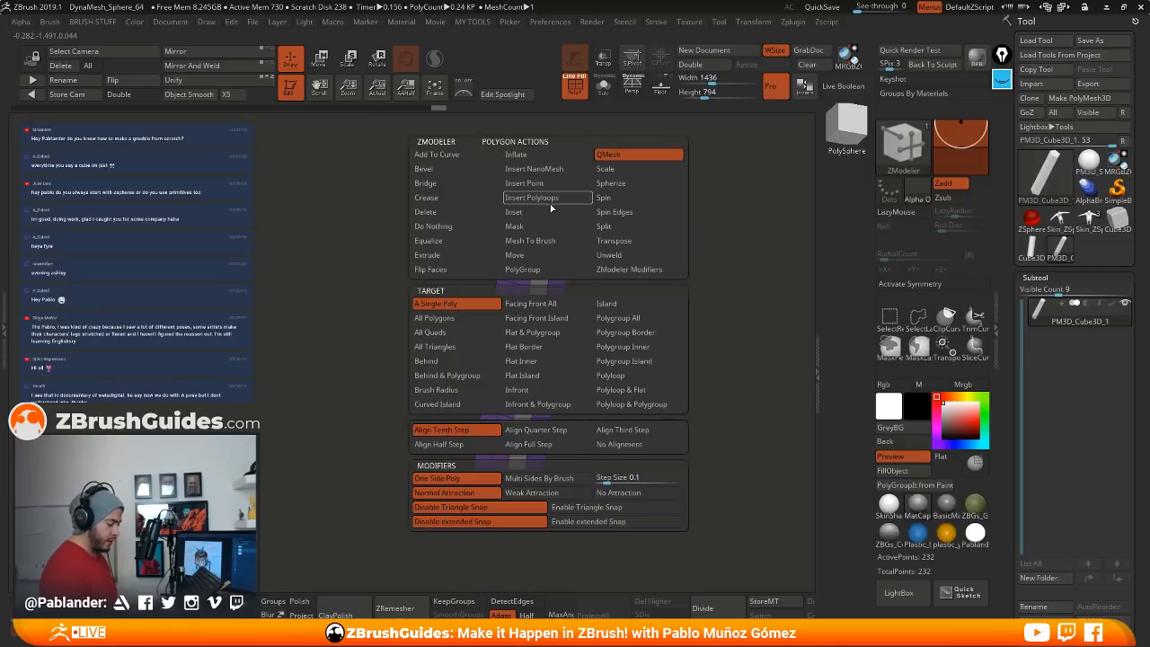
{"action": "left_click", "coordinate": [892, 509]}
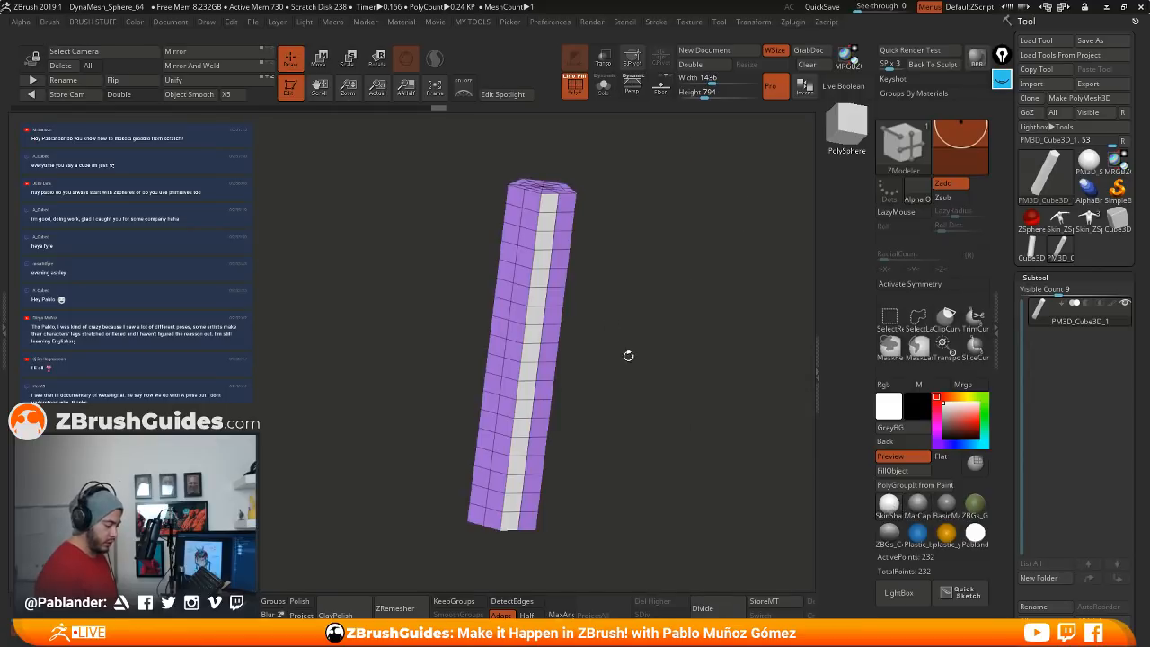
Step: Set the QMesh polygon action's target to Polygroup All and extrude the marked lengthwise strips outward into raised ridges
{"action": "left_click_drag", "start_coordinate": [585, 202], "coordinate": [557, 305], "text": "alt"}
{"action": "key", "text": "space"}
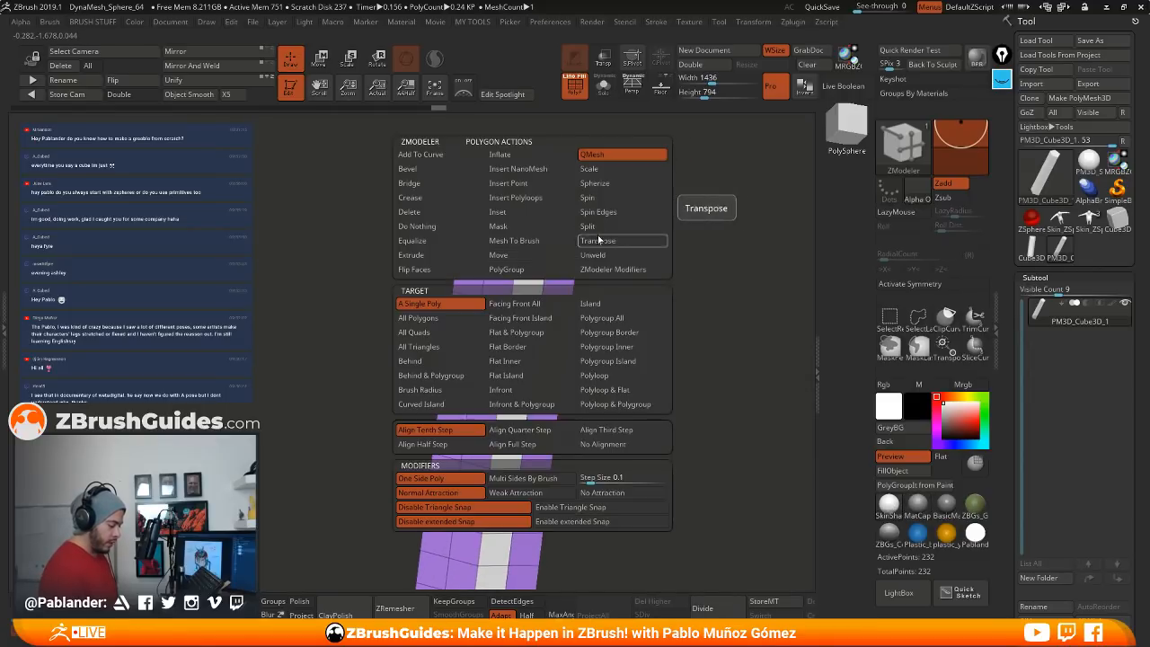
{"action": "left_click", "coordinate": [620, 319]}
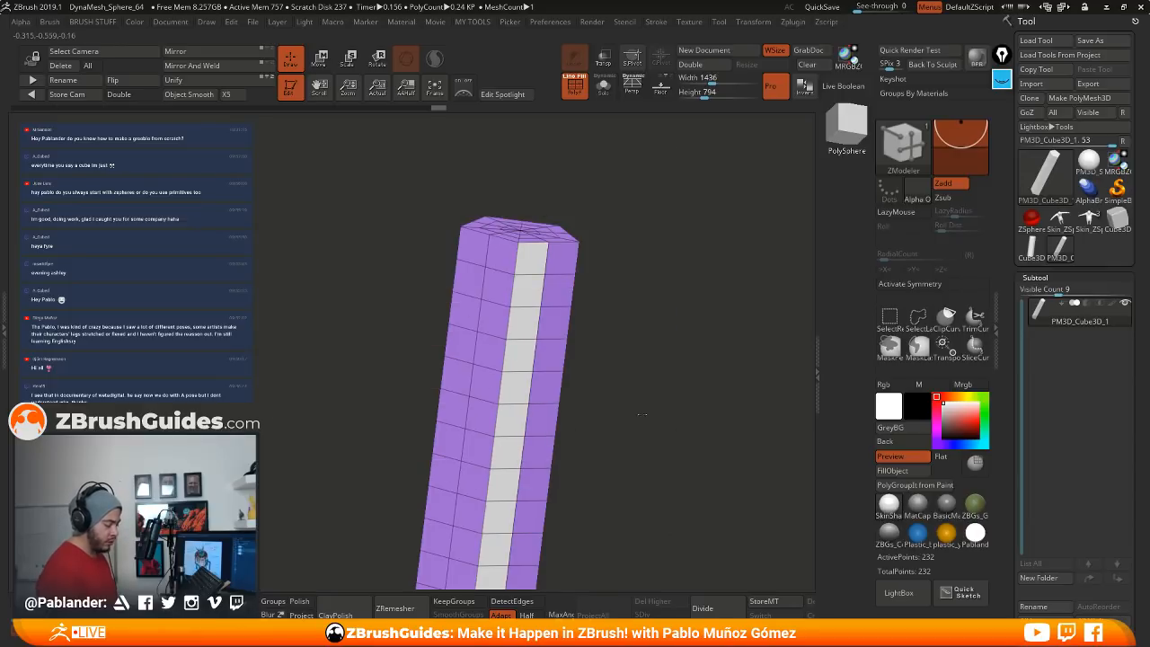
{"action": "left_click_drag", "start_coordinate": [641, 415], "coordinate": [657, 321]}
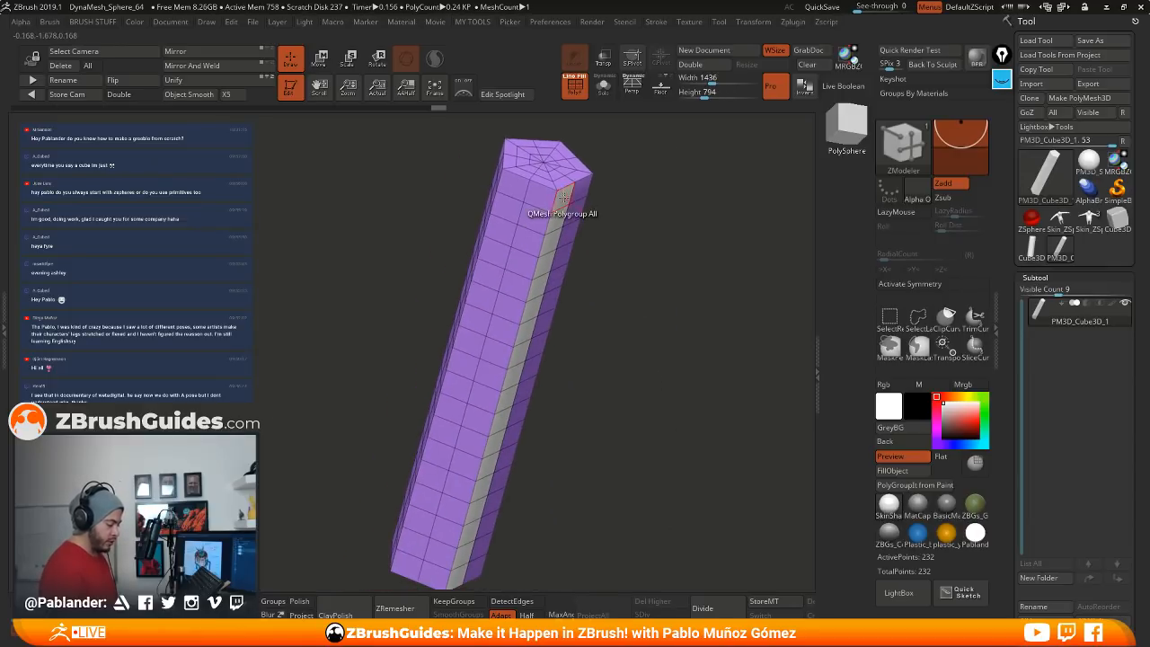
{"action": "left_click_drag", "start_coordinate": [563, 195], "coordinate": [578, 211]}
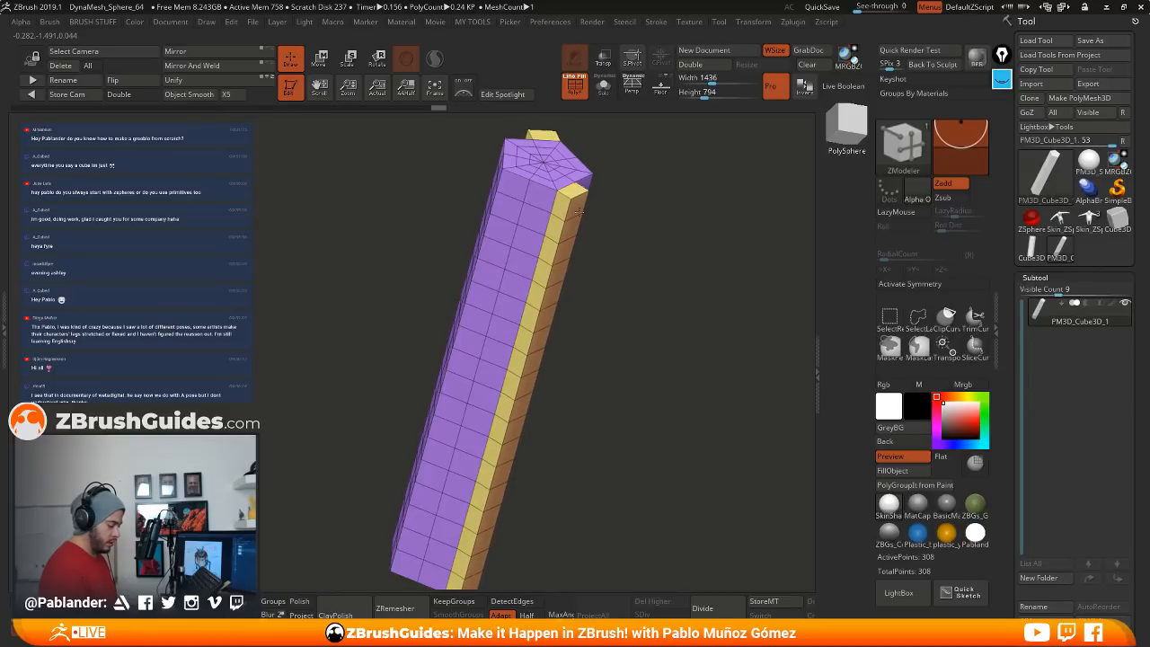
Step: With the Move brush and polyframe display on, pull the centre of the prism's end cap outward into a sharp point
{"action": "left_click_drag", "start_coordinate": [628, 229], "coordinate": [562, 290], "text": "alt"}
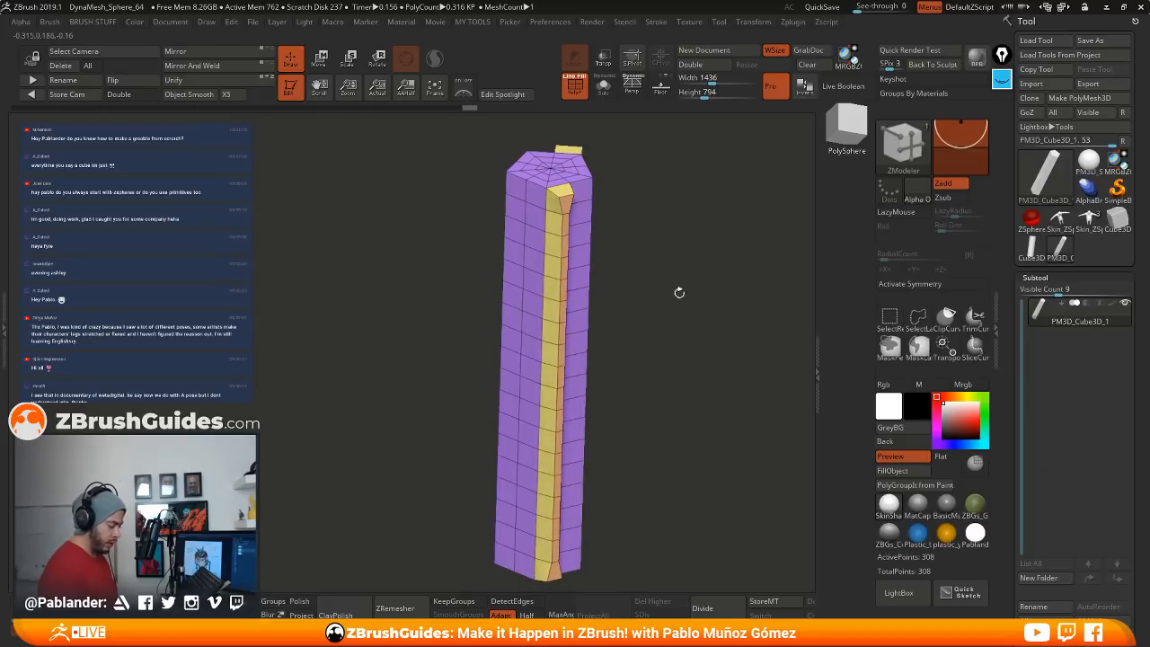
{"action": "left_click_drag", "start_coordinate": [677, 290], "coordinate": [585, 225]}
{"action": "left_click_drag", "start_coordinate": [665, 195], "coordinate": [720, 260]}
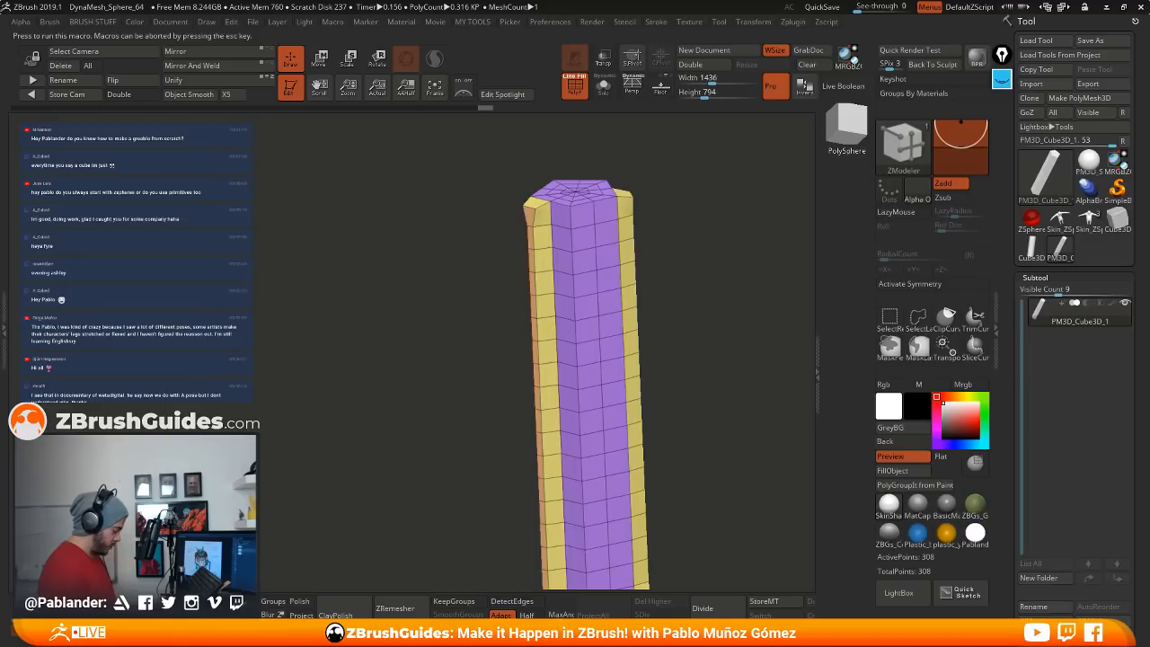
{"action": "key", "text": "space"}
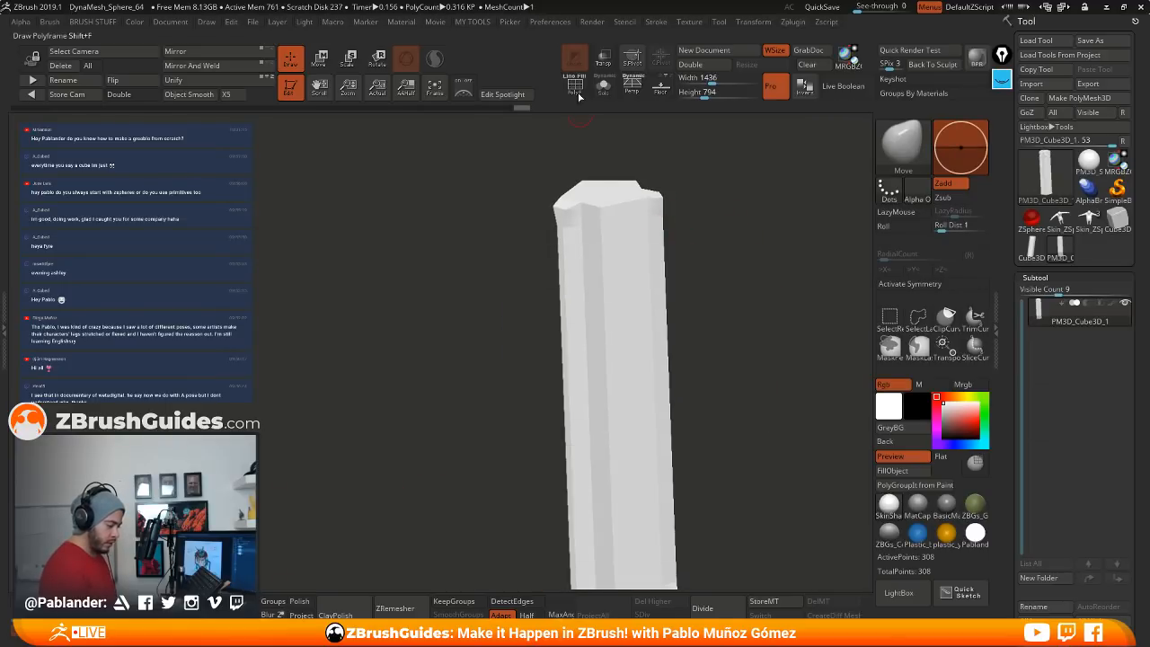
{"action": "left_click", "coordinate": [578, 95]}
{"action": "mouse_move", "coordinate": [619, 184]}
{"action": "left_mouse_down"}
{"action": "mouse_move", "coordinate": [632, 235]}
{"action": "mouse_move", "coordinate": [694, 251]}
{"action": "mouse_move", "coordinate": [499, 278]}
{"action": "mouse_move", "coordinate": [648, 265]}
{"action": "left_mouse_up"}
{"action": "key", "text": "shift"}
{"action": "key", "text": "space"}
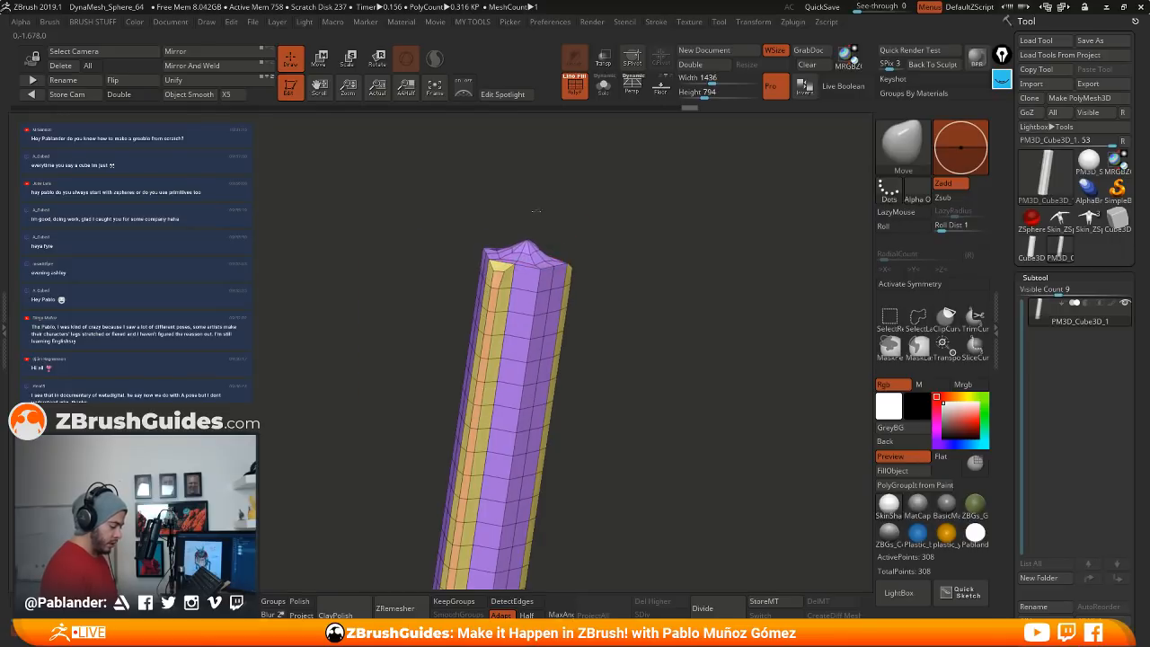
{"action": "left_click_drag", "start_coordinate": [554, 208], "coordinate": [596, 248], "text": "alt"}
{"action": "key", "text": "space"}
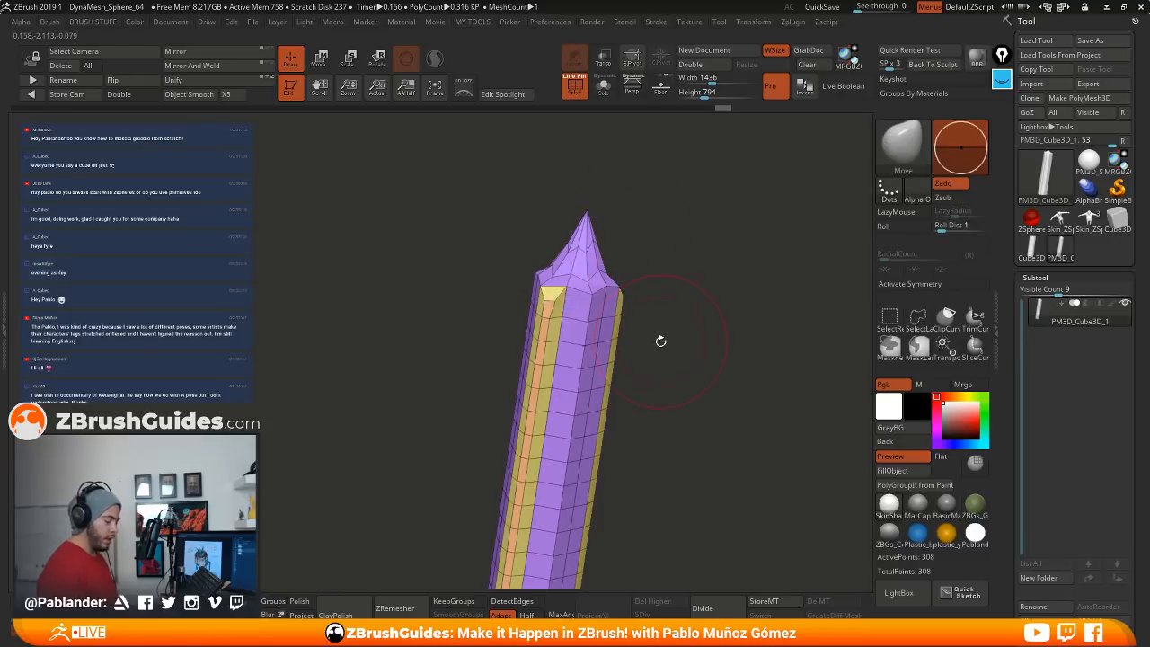
Step: Smooth the edges around the base of the pointed tip so the ridges and sides taper evenly into it
{"action": "key", "text": "shift"}
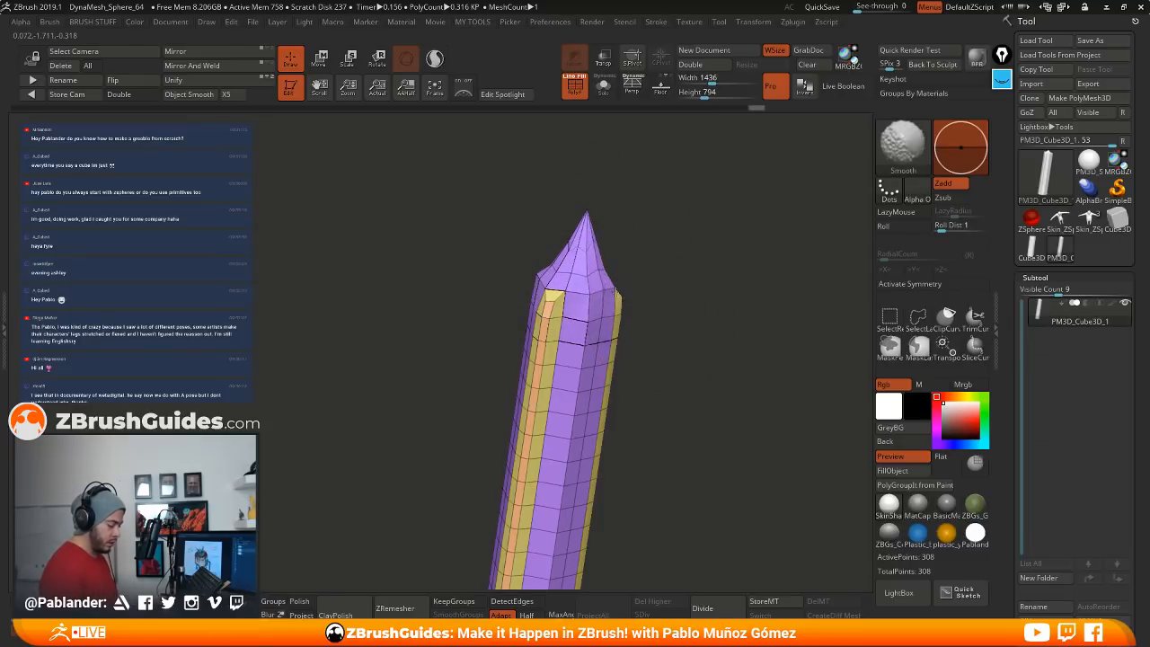
{"action": "mouse_move", "coordinate": [668, 280]}
{"action": "left_mouse_down"}
{"action": "mouse_move", "coordinate": [641, 272]}
{"action": "mouse_move", "coordinate": [631, 314]}
{"action": "mouse_move", "coordinate": [656, 287]}
{"action": "left_mouse_up"}
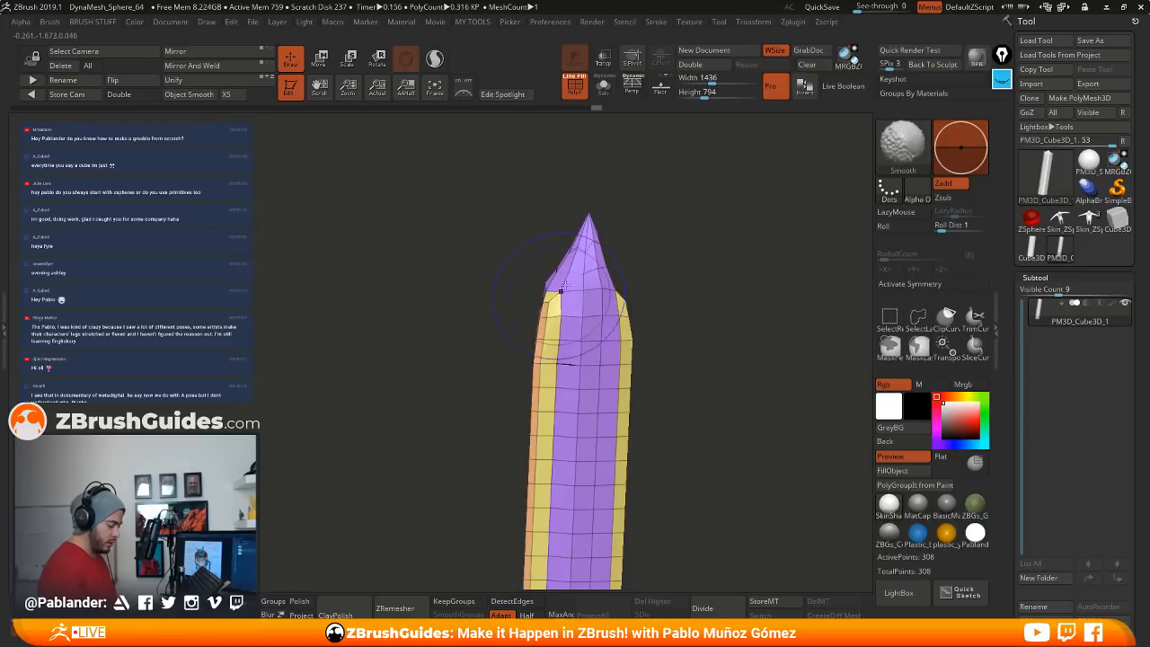
{"action": "left_click_drag", "start_coordinate": [563, 290], "coordinate": [568, 286], "text": "shift"}
{"action": "left_click_drag", "start_coordinate": [656, 269], "coordinate": [691, 246]}
{"action": "mouse_move", "coordinate": [536, 289]}
{"action": "left_mouse_down", "text": "shift"}
{"action": "mouse_move", "coordinate": [539, 299]}
{"action": "mouse_move", "coordinate": [661, 276]}
{"action": "mouse_move", "coordinate": [609, 283]}
{"action": "mouse_move", "coordinate": [644, 285]}
{"action": "left_mouse_up", "text": "shift"}
{"action": "left_click_drag", "start_coordinate": [570, 299], "coordinate": [567, 308], "text": "shift"}
{"action": "left_click_drag", "start_coordinate": [656, 300], "coordinate": [520, 281]}
{"action": "left_click_drag", "start_coordinate": [593, 236], "coordinate": [583, 265]}
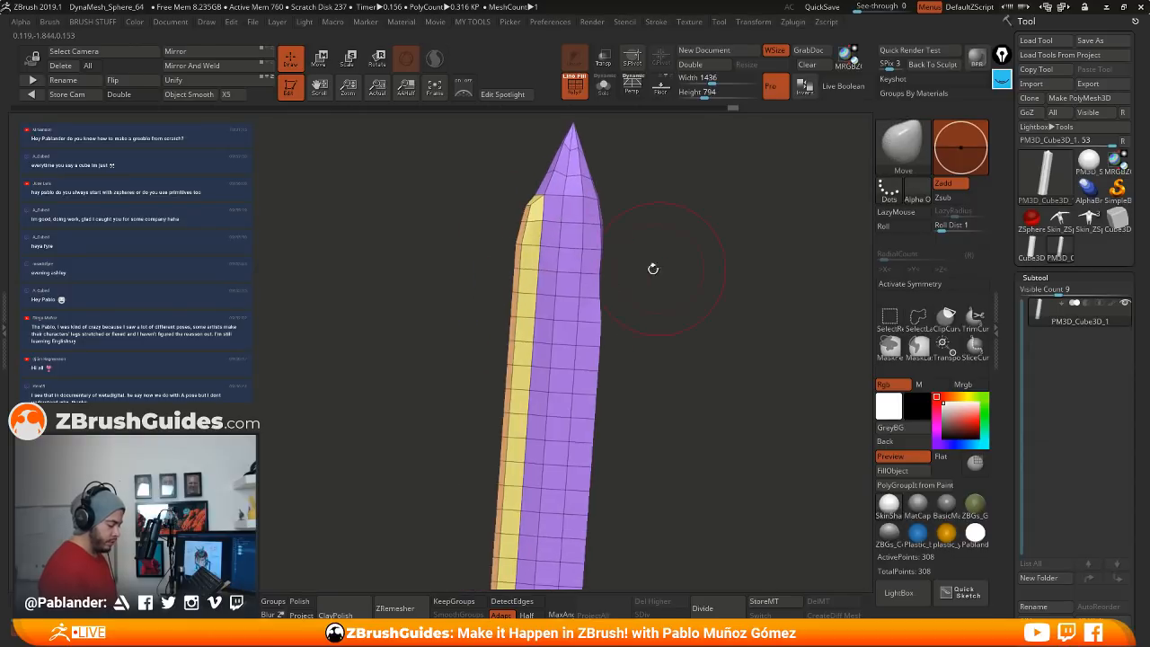
{"action": "left_click_drag", "start_coordinate": [659, 329], "coordinate": [653, 285], "text": "shift"}
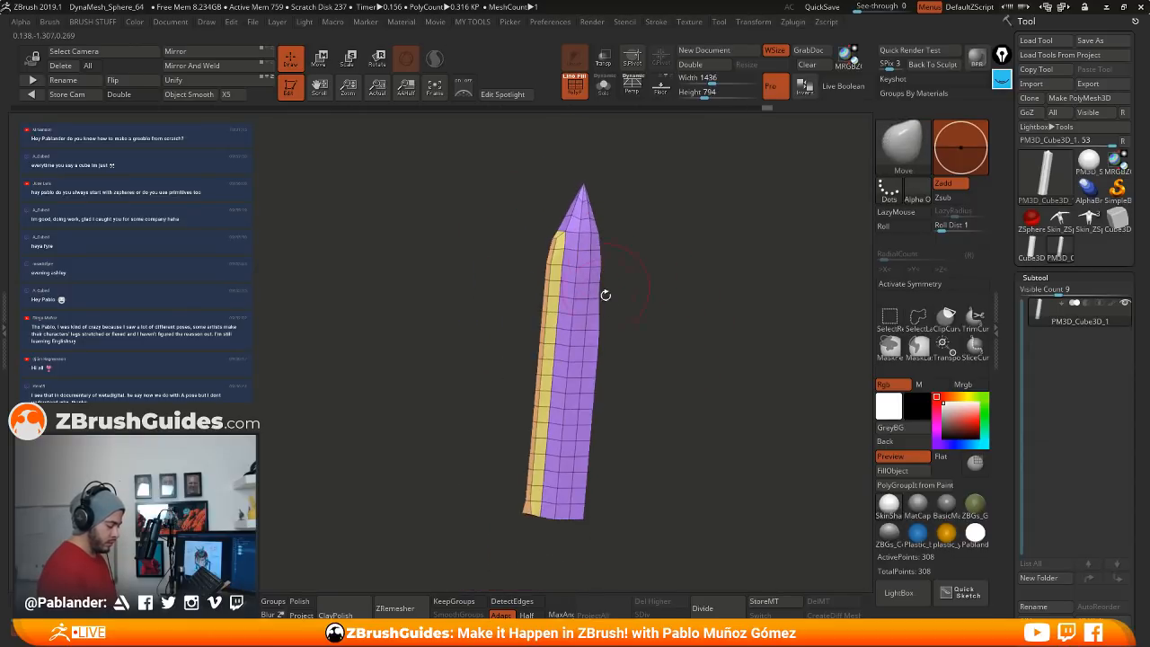
Step: Refine the spike's pointed tip and apply ClayPolish to soften the overall shape, with the polyframe display off
{"action": "mouse_move", "coordinate": [608, 326]}
{"action": "left_mouse_down"}
{"action": "mouse_move", "coordinate": [664, 291]}
{"action": "mouse_move", "coordinate": [634, 255]}
{"action": "left_mouse_up"}
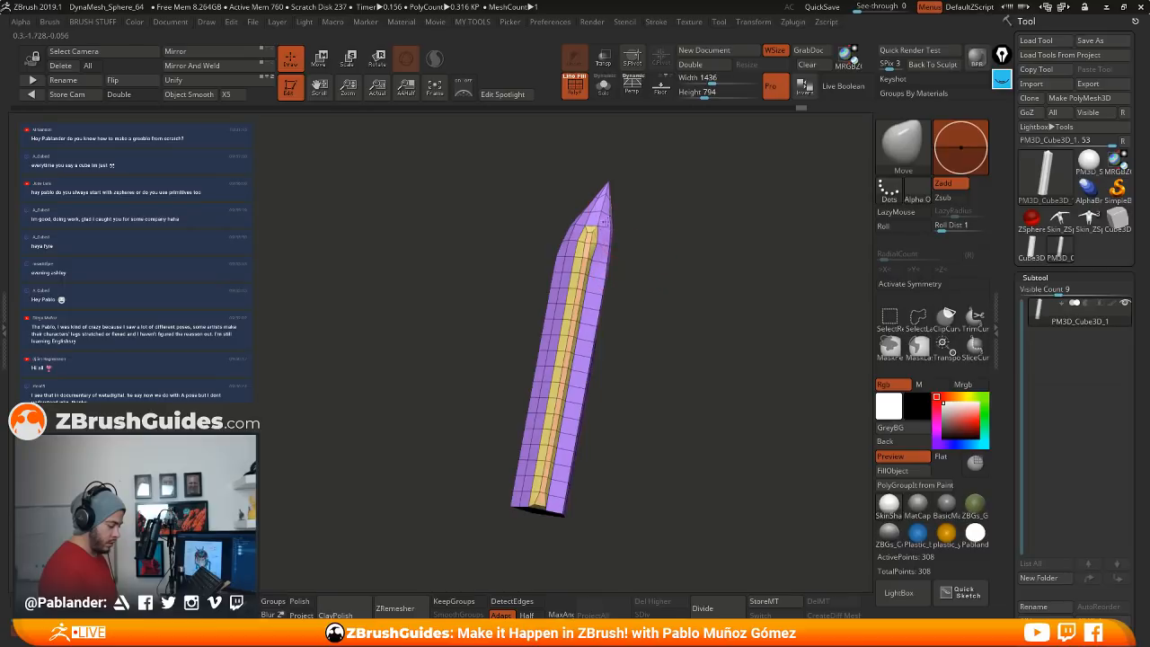
{"action": "left_click_drag", "start_coordinate": [620, 183], "coordinate": [605, 209]}
{"action": "left_click_drag", "start_coordinate": [595, 224], "coordinate": [670, 332]}
{"action": "left_click_drag", "start_coordinate": [663, 442], "coordinate": [536, 452]}
{"action": "left_click_drag", "start_coordinate": [659, 336], "coordinate": [654, 360]}
{"action": "left_click", "coordinate": [341, 615]}
{"action": "left_click", "coordinate": [575, 84]}
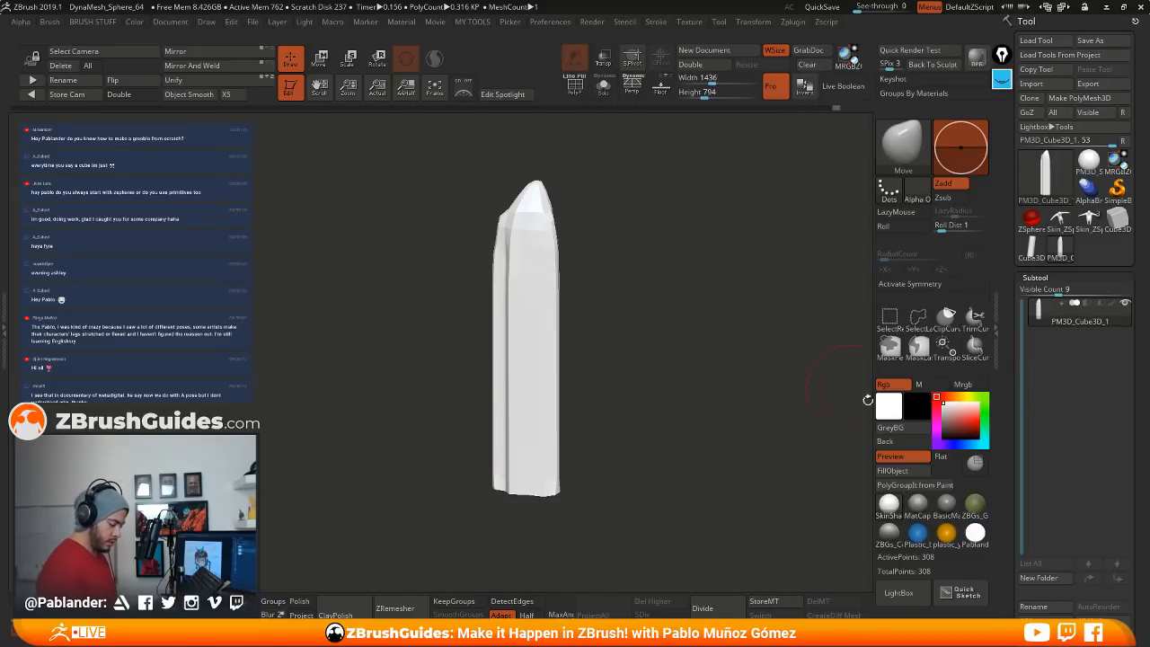
{"action": "left_click_drag", "start_coordinate": [808, 368], "coordinate": [689, 274]}
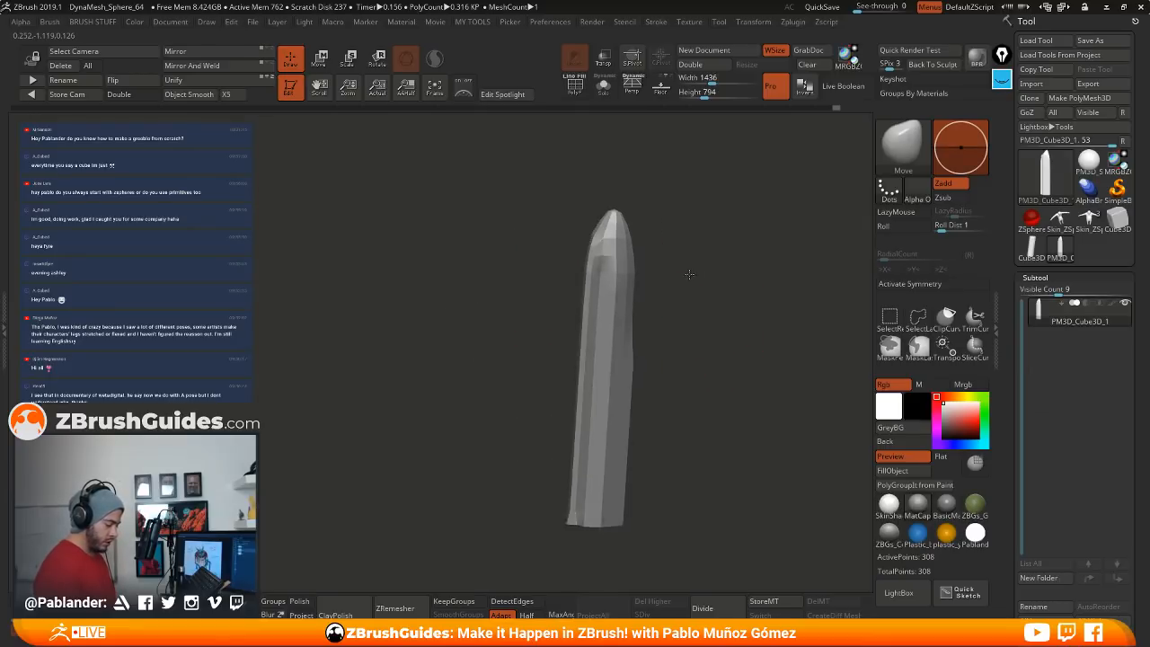
Step: Try subdividing the spike up to level 3 to check its smoothed shape, and go back to the undivided mesh
{"action": "left_click", "coordinate": [718, 609]}
{"action": "left_click_drag", "start_coordinate": [665, 530], "coordinate": [592, 458]}
{"action": "mouse_move", "coordinate": [688, 384]}
{"action": "left_mouse_down"}
{"action": "mouse_move", "coordinate": [732, 388]}
{"action": "mouse_move", "coordinate": [732, 360]}
{"action": "mouse_move", "coordinate": [680, 306]}
{"action": "left_mouse_up"}
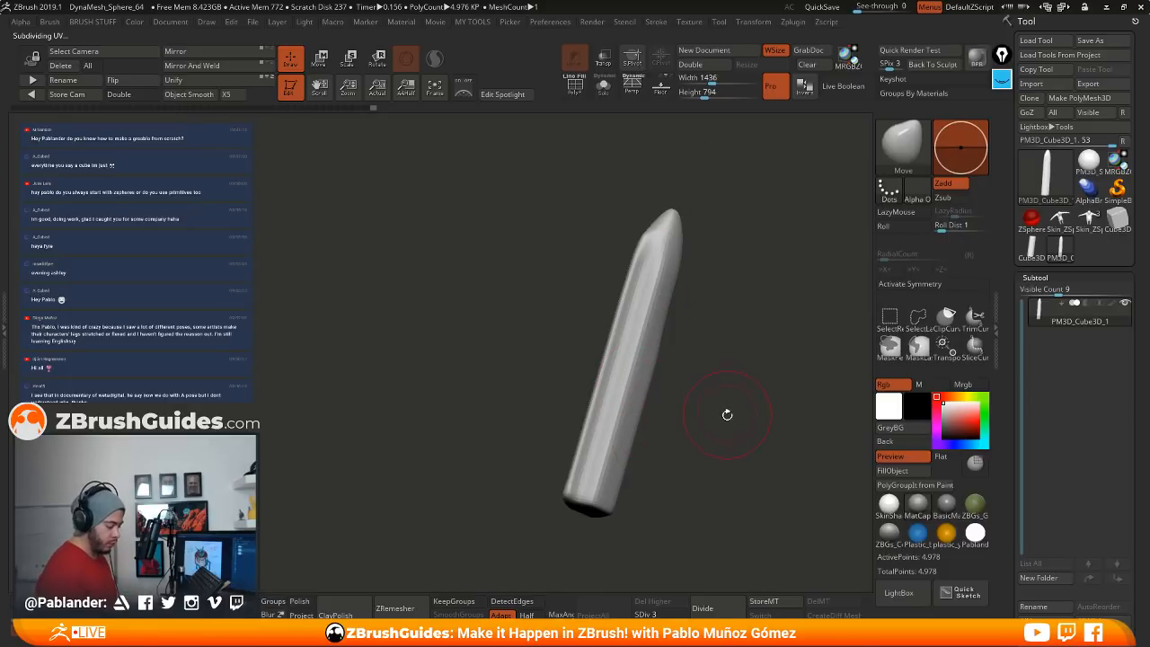
{"action": "key", "text": "shift+d"}
{"action": "left_click_drag", "start_coordinate": [691, 539], "coordinate": [696, 404], "text": "shift"}
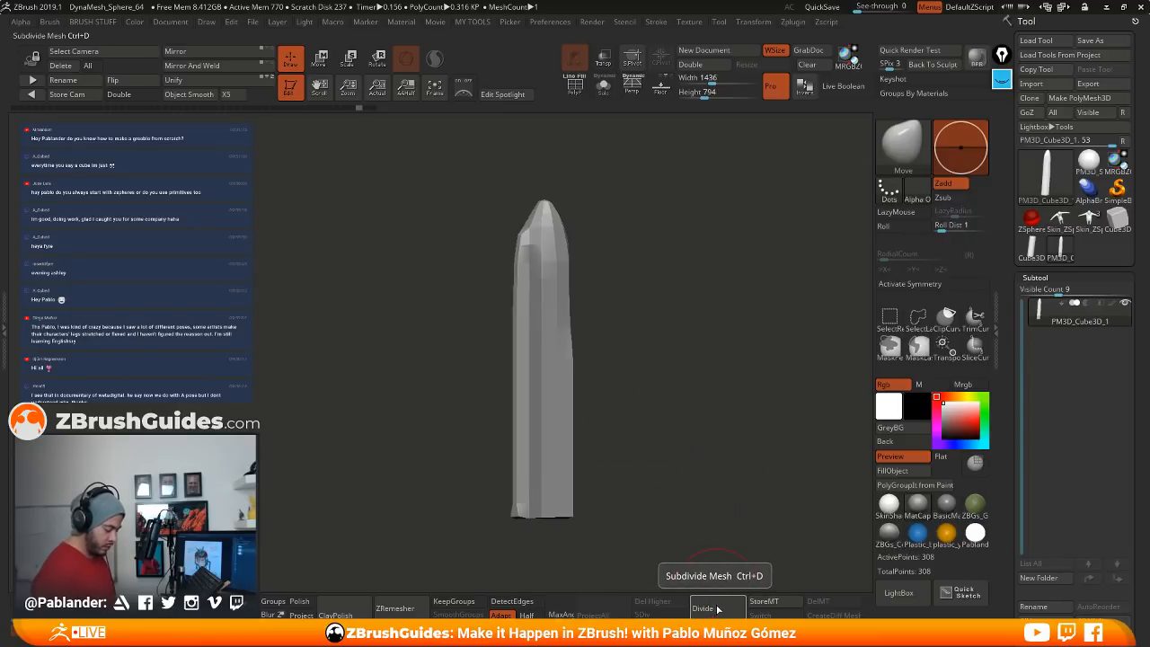
Step: With polyframe display on, try the gizmo's Twist deformer on the low-poly spike, twisting it lengthwise from the tip end
{"action": "key", "text": "shift+f"}
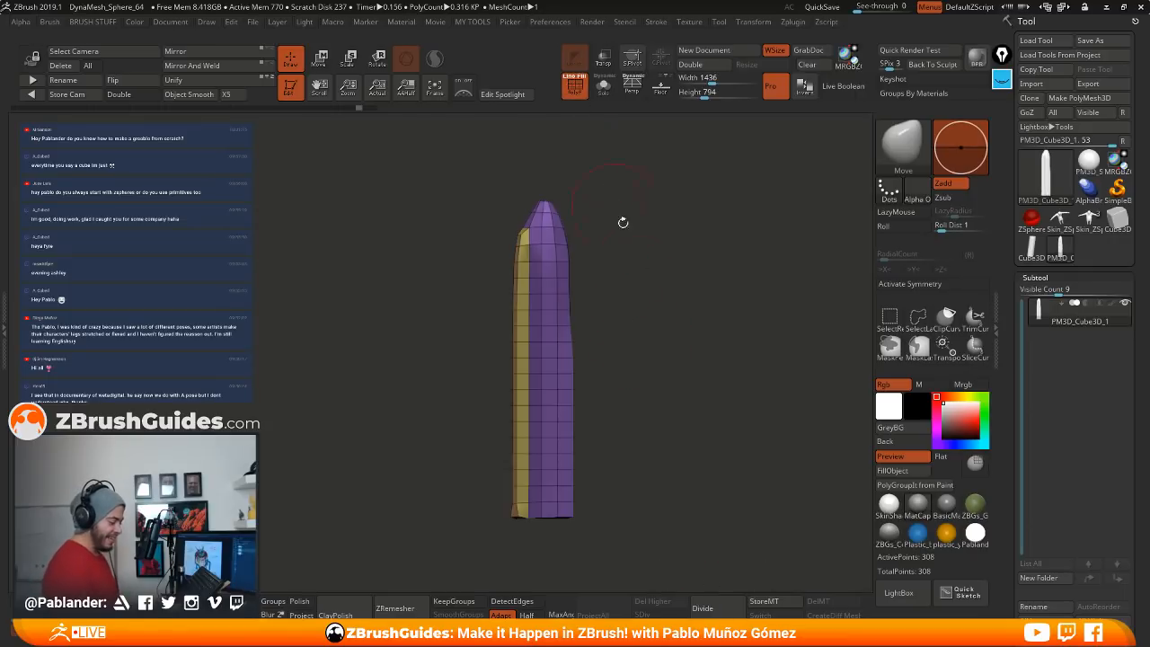
{"action": "left_click_drag", "start_coordinate": [552, 221], "coordinate": [636, 234]}
{"action": "key", "text": "w"}
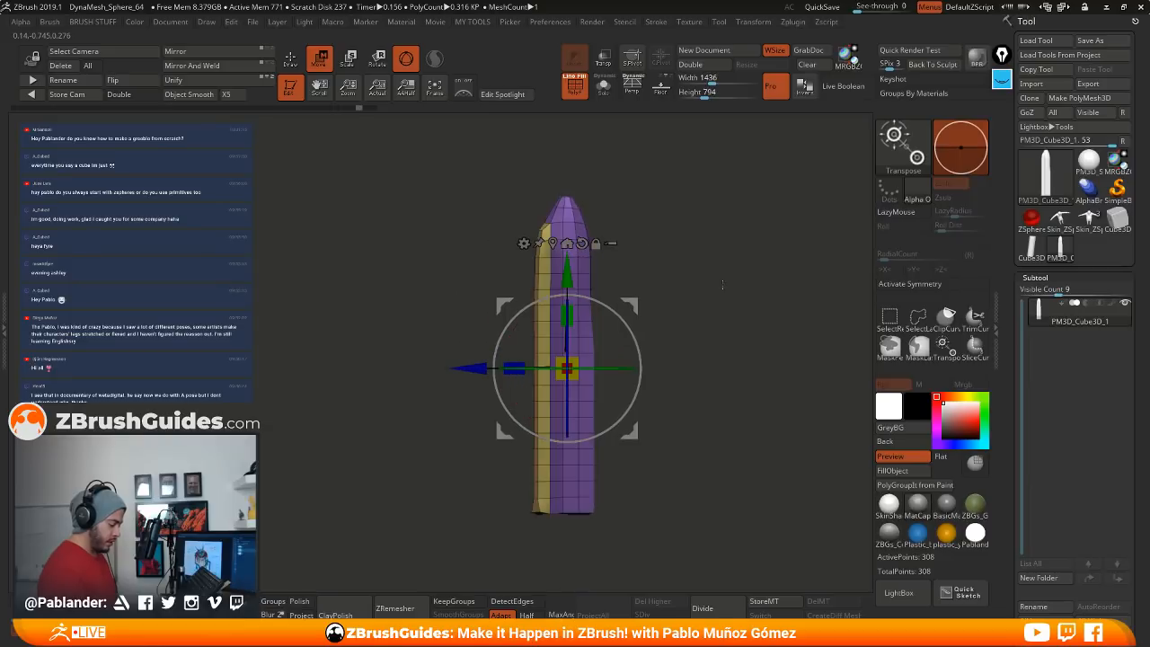
{"action": "left_click", "coordinate": [524, 243]}
{"action": "left_click", "coordinate": [523, 241]}
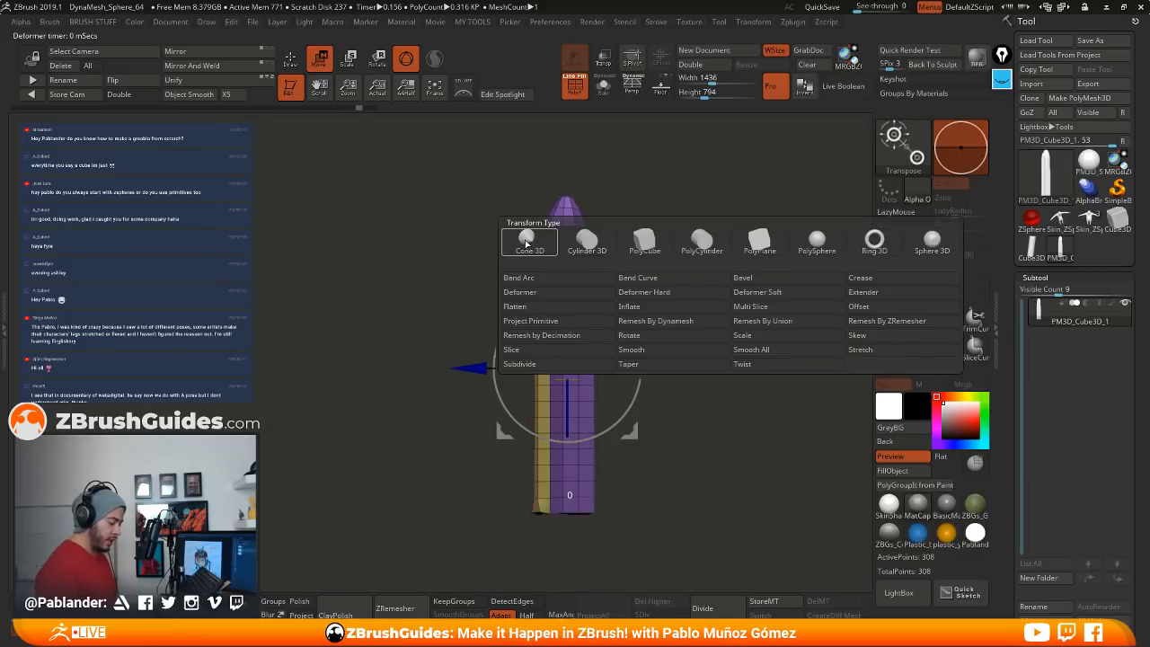
{"action": "left_click", "coordinate": [523, 242]}
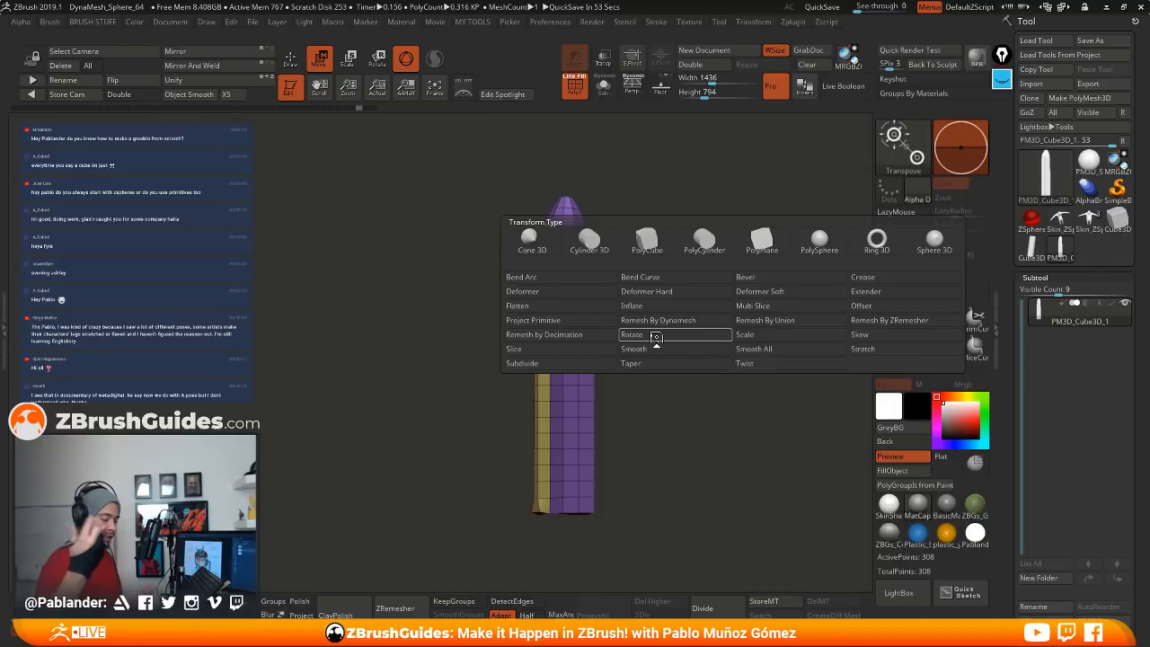
{"action": "left_click", "coordinate": [760, 365]}
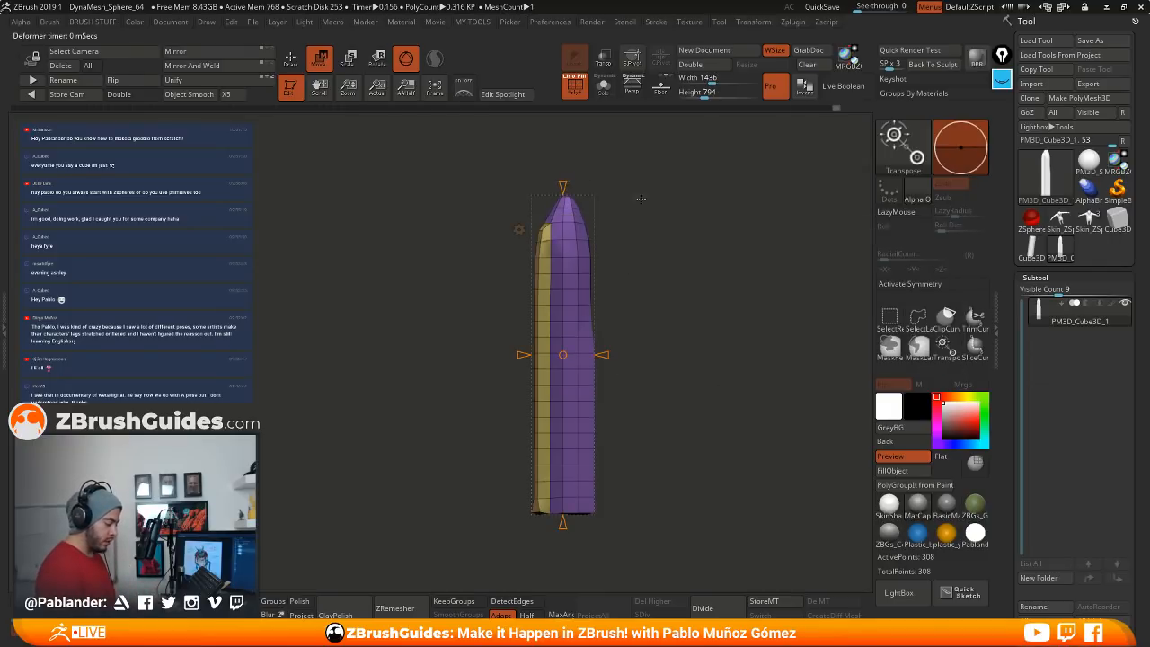
{"action": "left_click_drag", "start_coordinate": [640, 200], "coordinate": [669, 199], "text": "alt"}
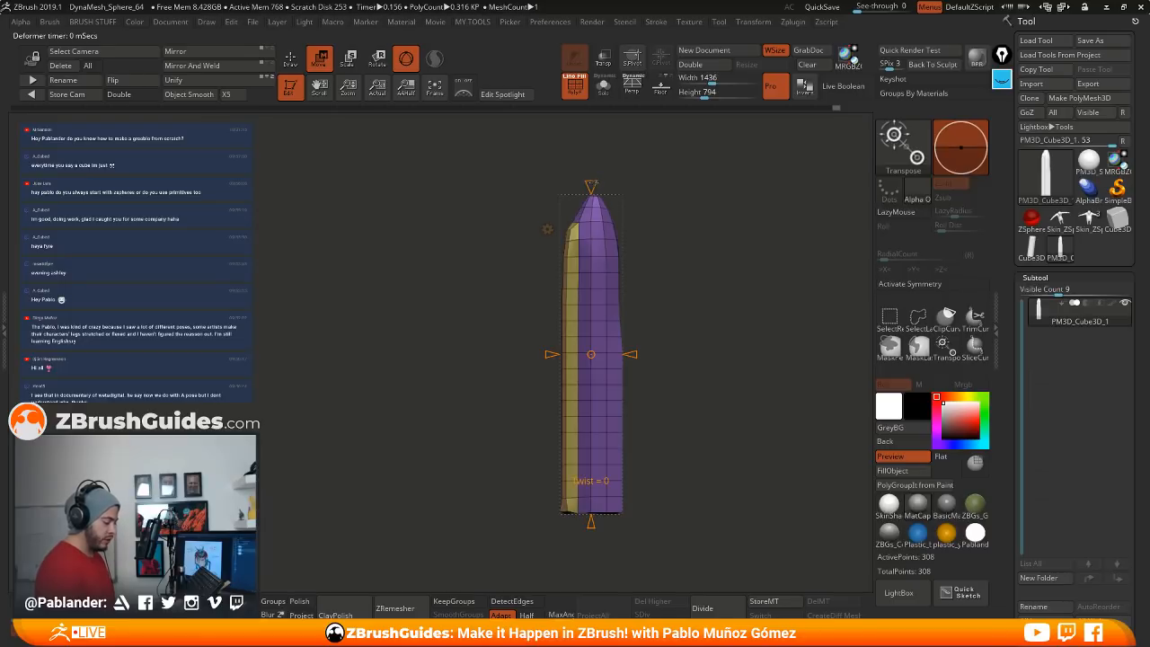
{"action": "left_click_drag", "start_coordinate": [592, 185], "coordinate": [591, 122]}
{"action": "mouse_move", "coordinate": [670, 235]}
{"action": "left_mouse_down", "text": "alt"}
{"action": "mouse_move", "coordinate": [670, 209]}
{"action": "mouse_move", "coordinate": [671, 243]}
{"action": "left_mouse_up", "text": "alt"}
{"action": "left_click_drag", "start_coordinate": [593, 192], "coordinate": [591, 335]}
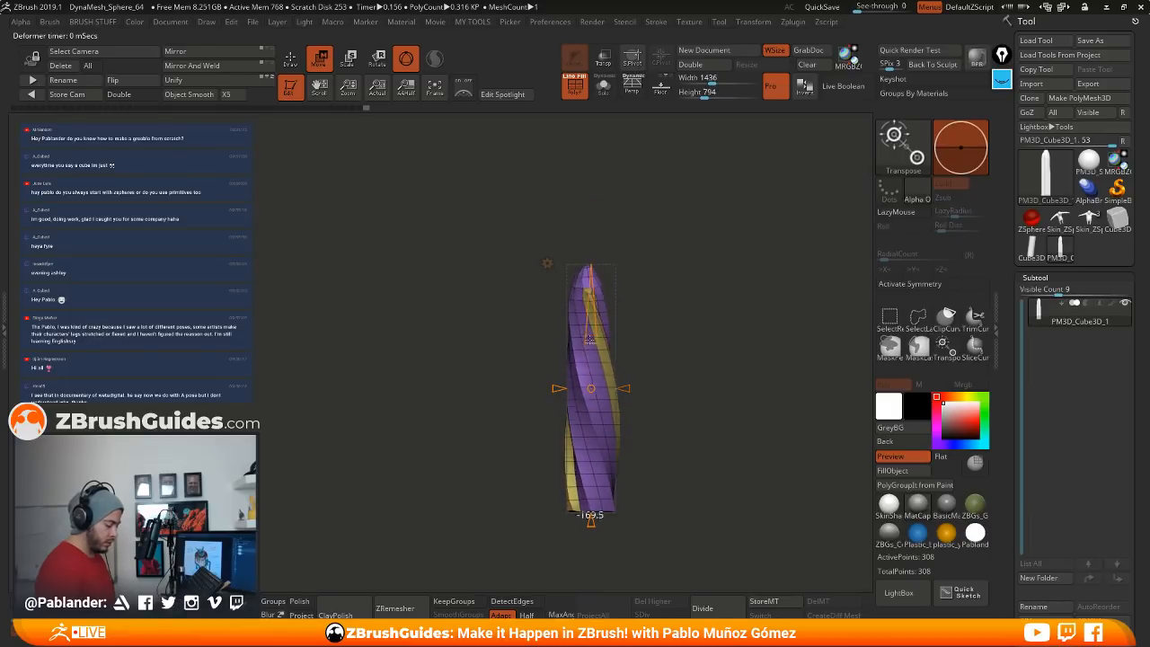
Step: Try adding twist from the spike's base end as well, and delete the Twist deformer
{"action": "left_click_drag", "start_coordinate": [599, 172], "coordinate": [602, 167]}
{"action": "left_click_drag", "start_coordinate": [685, 361], "coordinate": [683, 320], "text": "alt"}
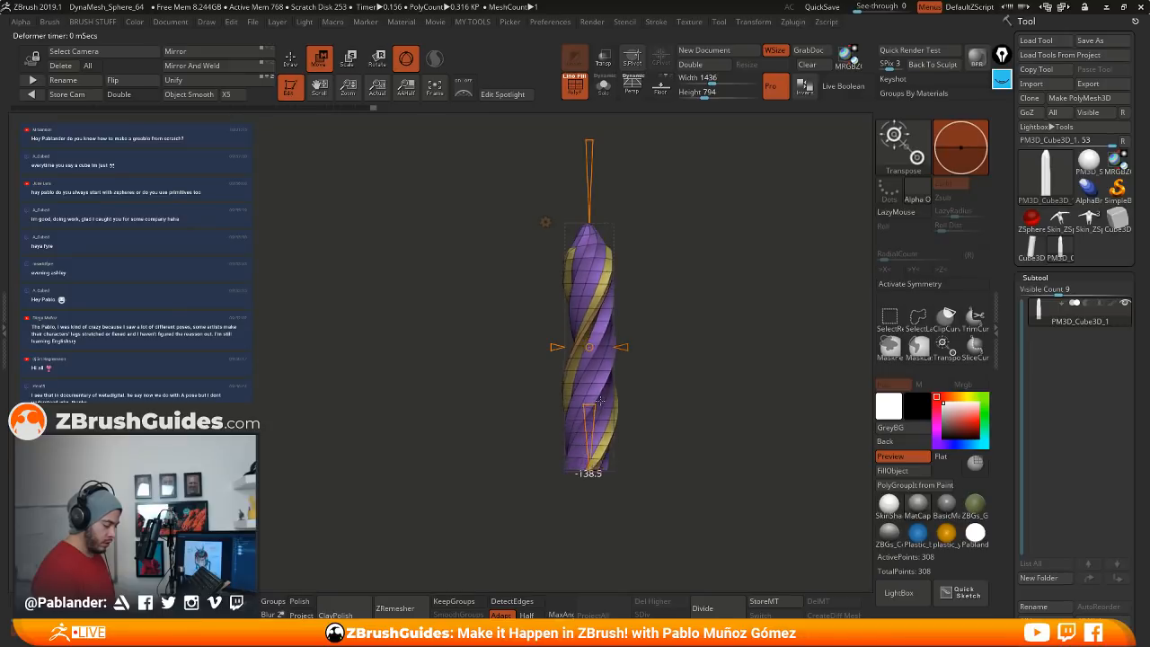
{"action": "left_click_drag", "start_coordinate": [735, 345], "coordinate": [710, 459]}
{"action": "left_click_drag", "start_coordinate": [705, 504], "coordinate": [615, 334]}
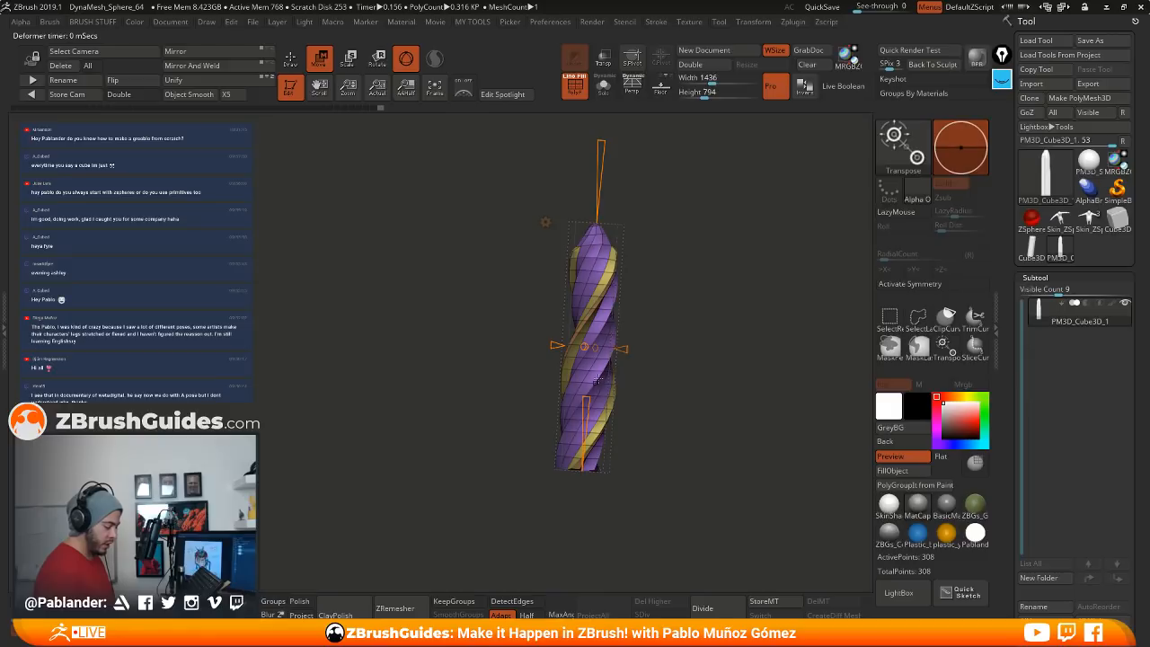
{"action": "mouse_move", "coordinate": [686, 379]}
{"action": "left_mouse_down"}
{"action": "mouse_move", "coordinate": [745, 398]}
{"action": "mouse_move", "coordinate": [699, 386]}
{"action": "left_mouse_up"}
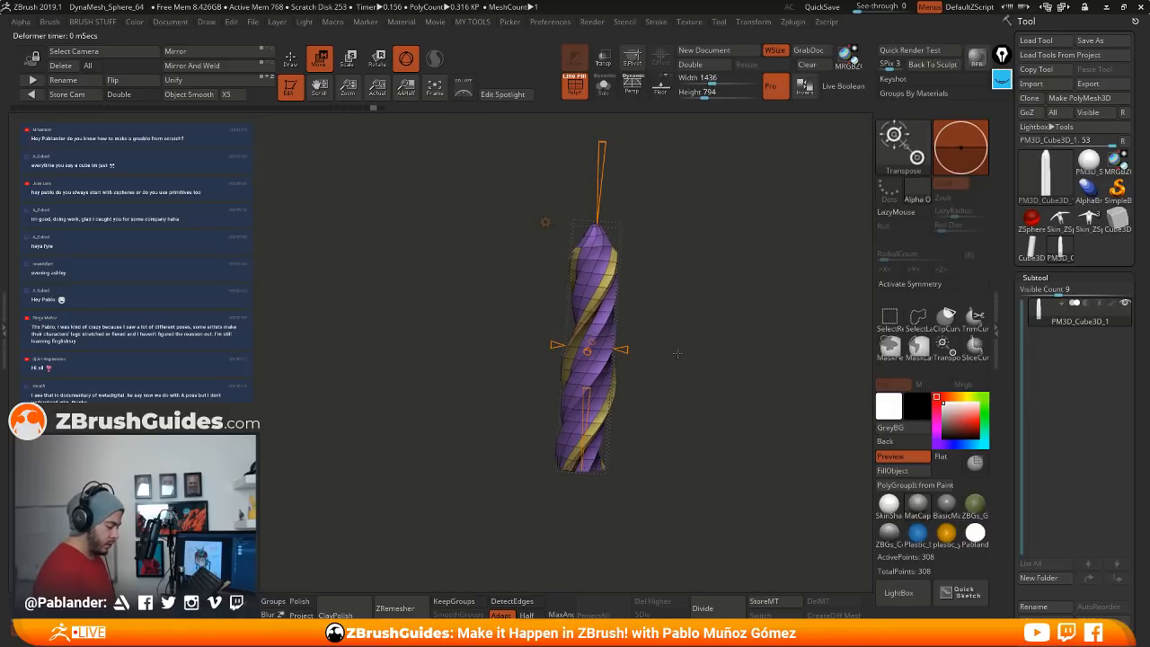
{"action": "left_click", "coordinate": [545, 222]}
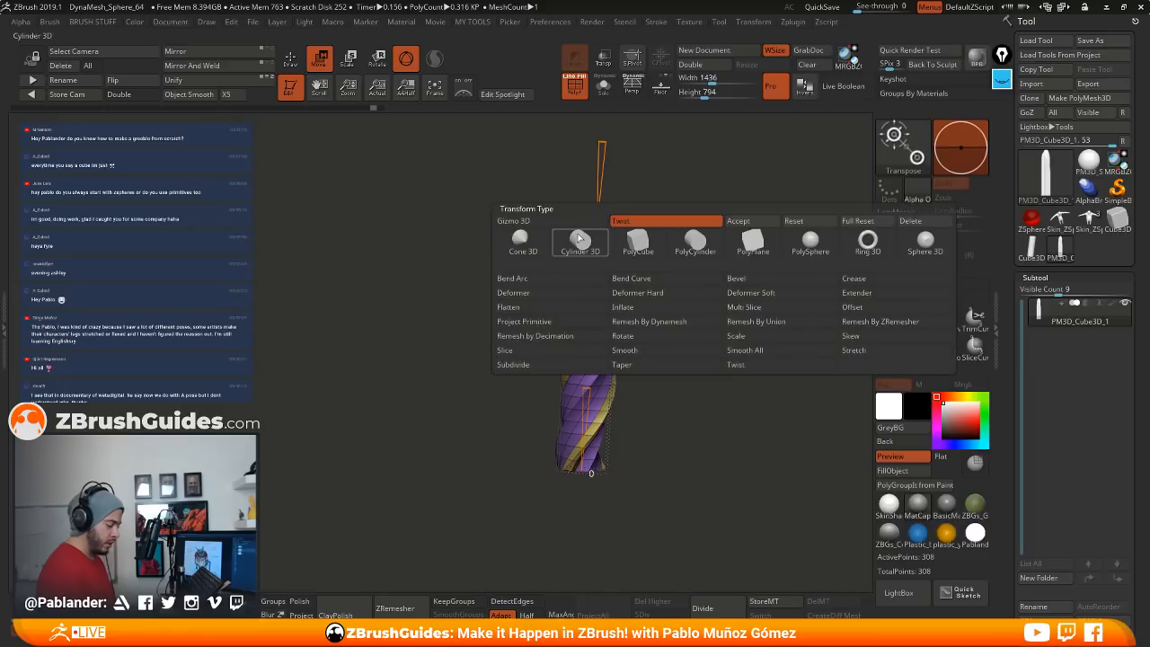
{"action": "left_click", "coordinate": [911, 224]}
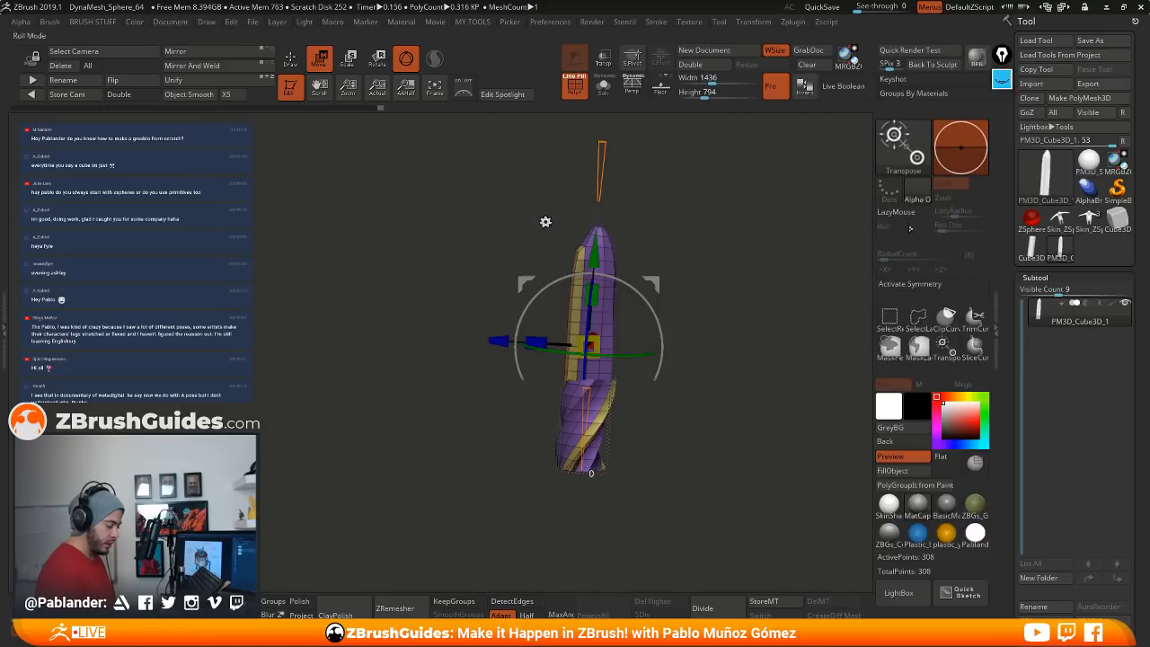
Step: Subdivide the untwisted spike once and drop the lower subdivision level
{"action": "left_click", "coordinate": [290, 60]}
{"action": "left_click", "coordinate": [722, 608]}
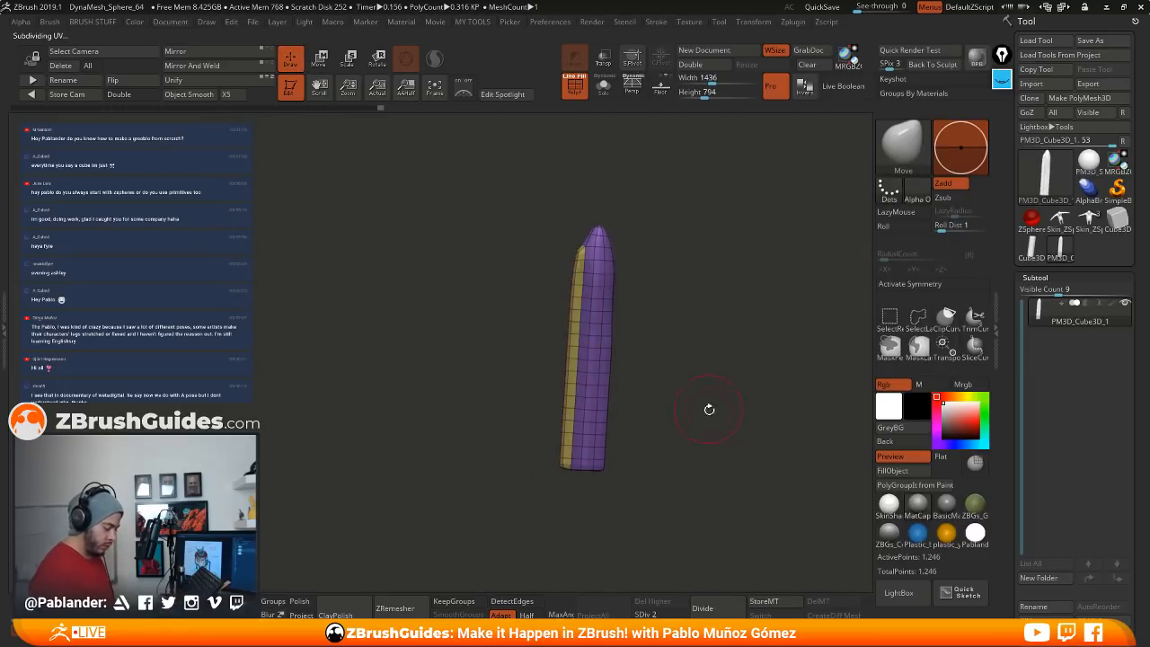
{"action": "left_click_drag", "start_coordinate": [693, 398], "coordinate": [669, 385]}
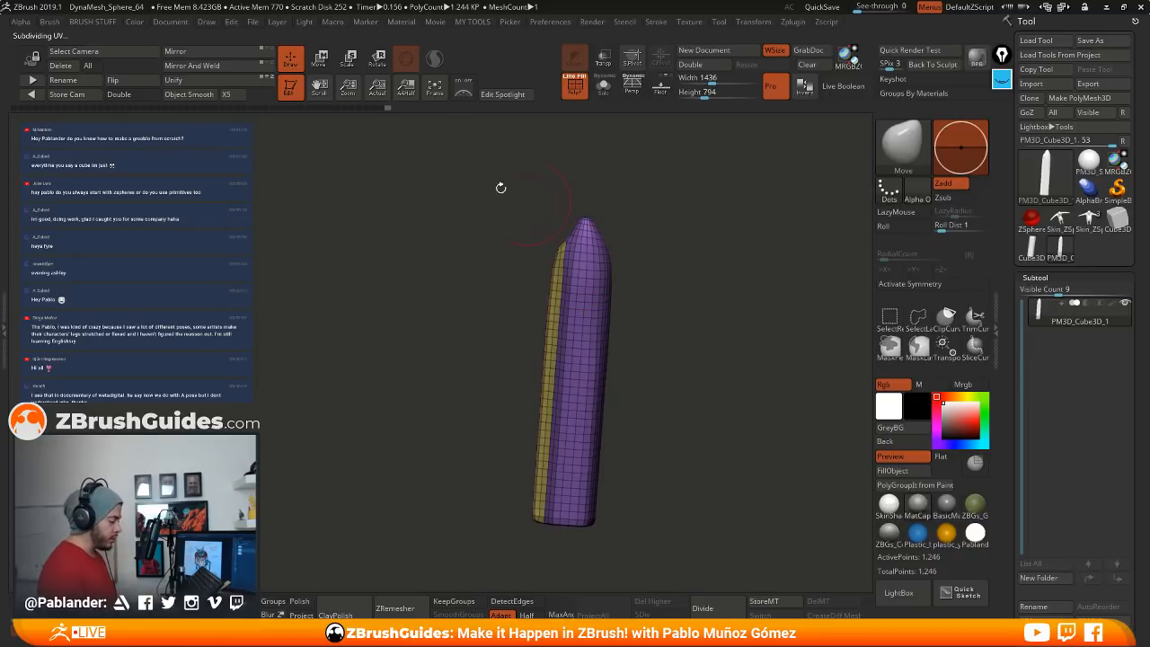
Step: Apply the Twist deformer to the denser spike and twist it 180 degrees from the tip end
{"action": "key", "text": "w"}
{"action": "mouse_move", "coordinate": [736, 340]}
{"action": "left_mouse_down", "text": "alt"}
{"action": "mouse_move", "coordinate": [752, 326]}
{"action": "mouse_move", "coordinate": [739, 336]}
{"action": "left_mouse_up", "text": "alt"}
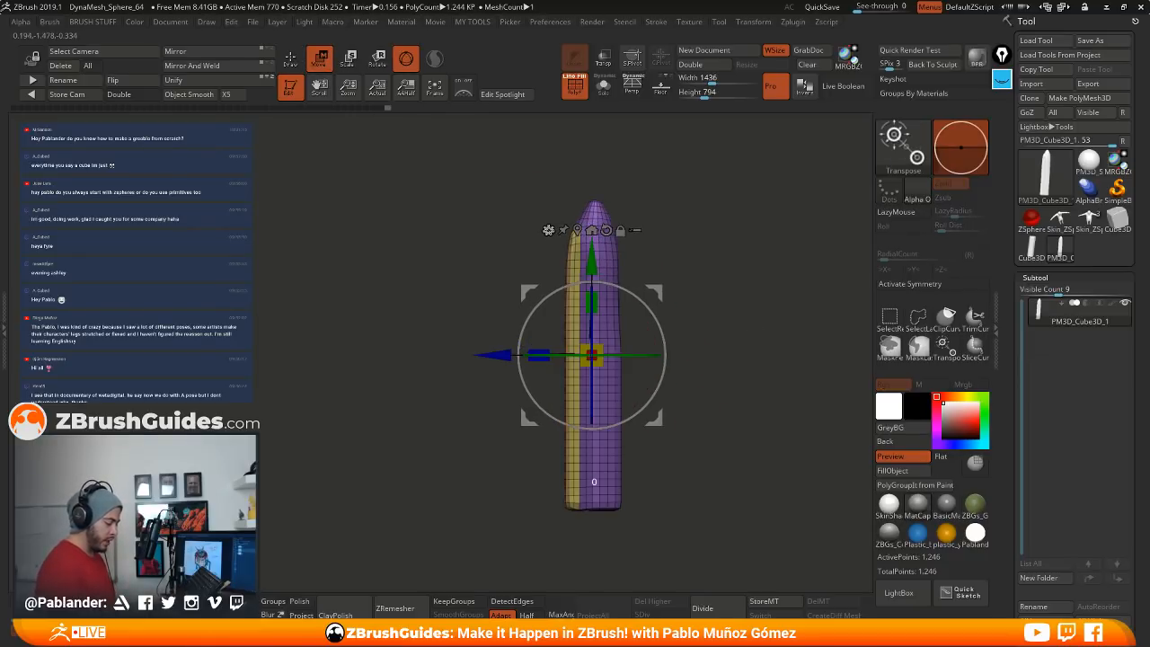
{"action": "left_click", "coordinate": [548, 230]}
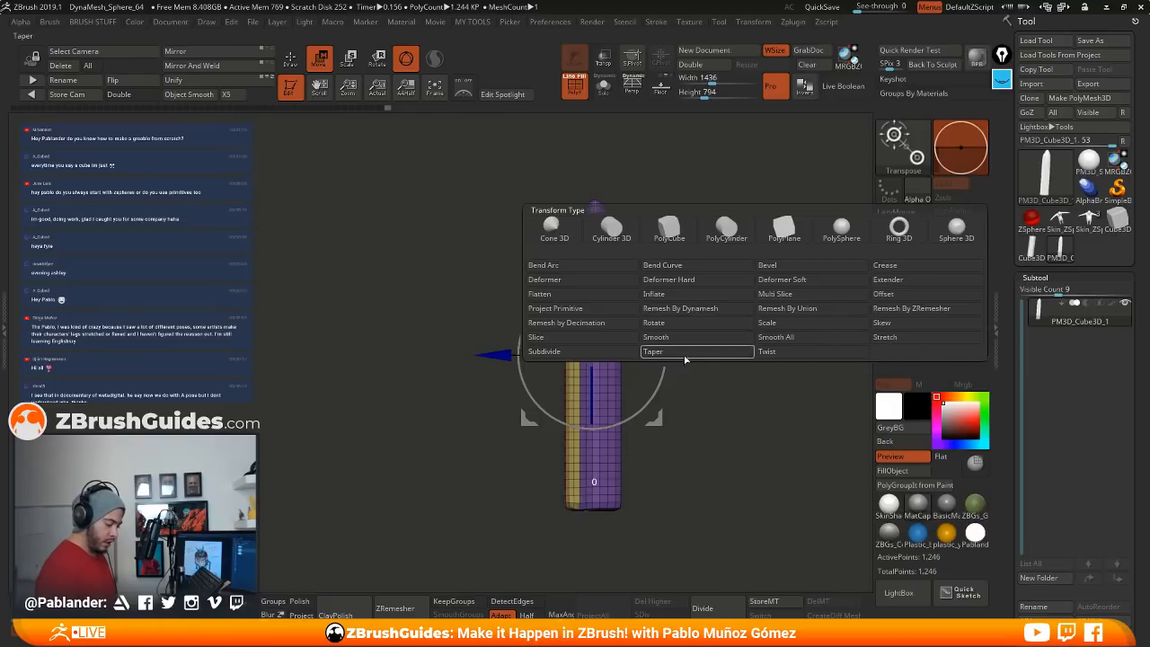
{"action": "left_click", "coordinate": [782, 351]}
{"action": "left_click_drag", "start_coordinate": [593, 190], "coordinate": [598, 68]}
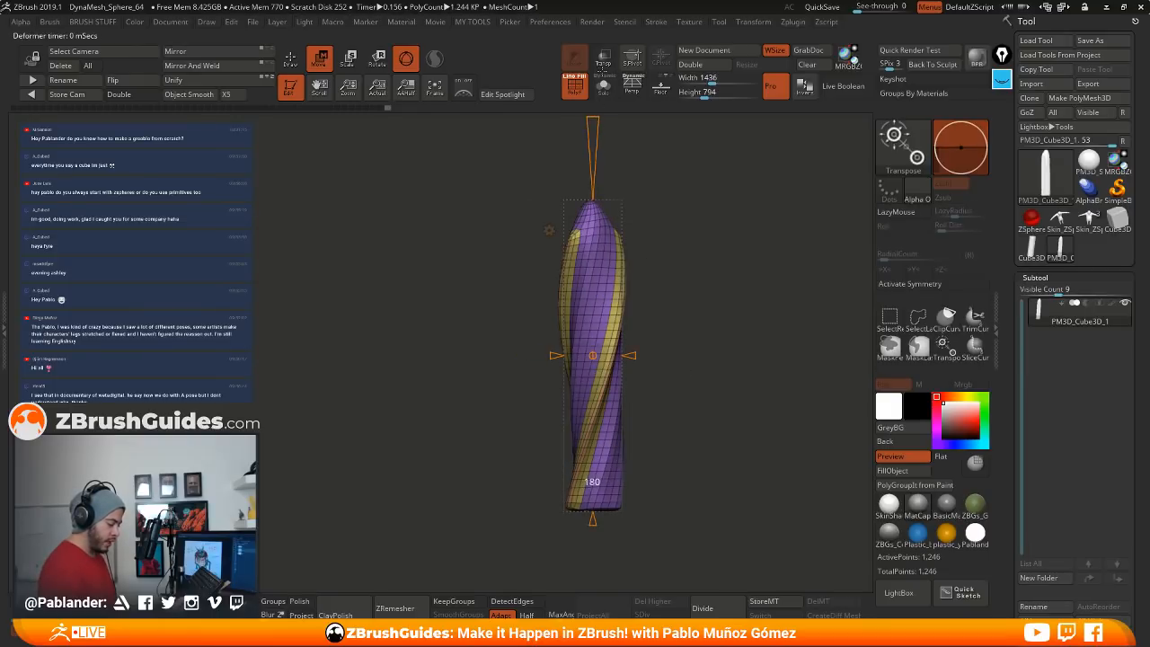
{"action": "left_click_drag", "start_coordinate": [661, 499], "coordinate": [677, 464]}
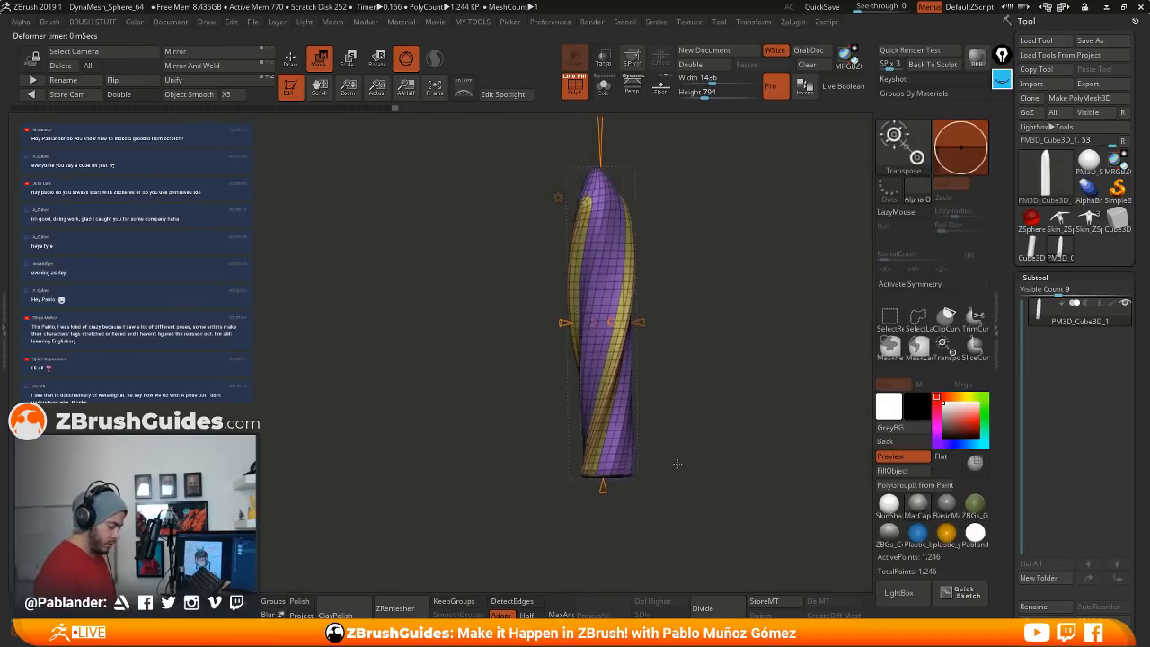
Step: Twist the spike further from its base end and accept the Twist deformation
{"action": "left_click_drag", "start_coordinate": [603, 486], "coordinate": [610, 380]}
{"action": "left_click_drag", "start_coordinate": [683, 422], "coordinate": [652, 425]}
{"action": "mouse_move", "coordinate": [690, 316]}
{"action": "left_mouse_down"}
{"action": "mouse_move", "coordinate": [717, 304]}
{"action": "mouse_move", "coordinate": [721, 268]}
{"action": "mouse_move", "coordinate": [689, 287]}
{"action": "mouse_move", "coordinate": [777, 321]}
{"action": "mouse_move", "coordinate": [735, 327]}
{"action": "mouse_move", "coordinate": [687, 300]}
{"action": "mouse_move", "coordinate": [706, 335]}
{"action": "mouse_move", "coordinate": [701, 316]}
{"action": "left_mouse_up"}
{"action": "left_click", "coordinate": [535, 251]}
{"action": "left_click", "coordinate": [740, 251]}
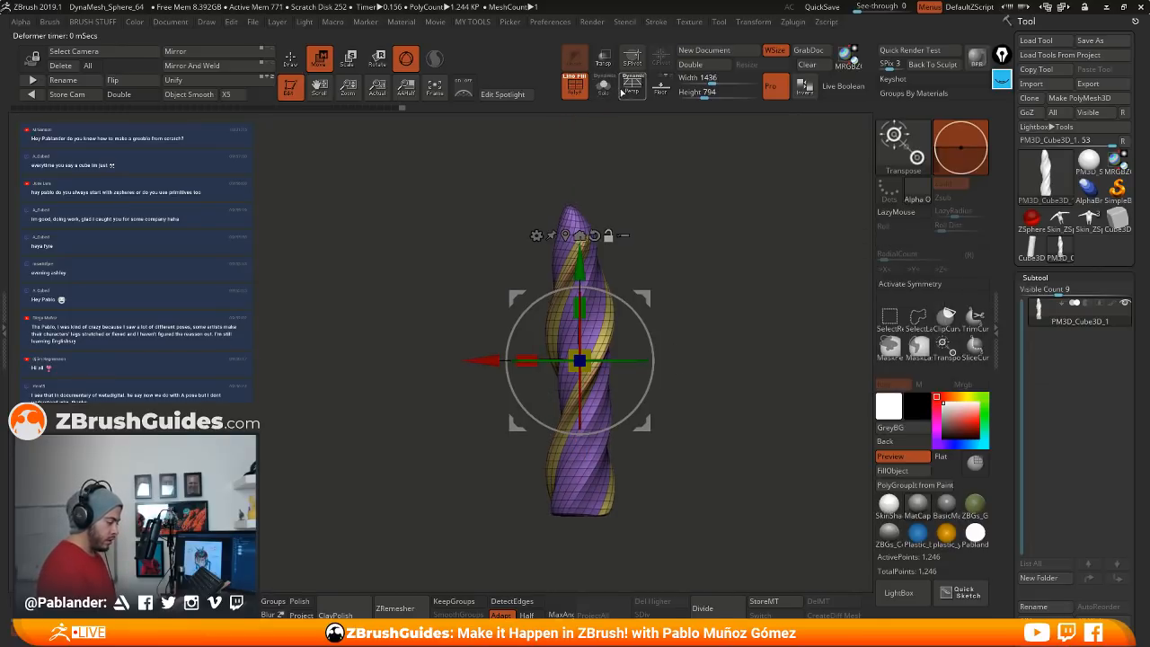
Step: Turn off the polyframe display, reduce the brush size and smooth the spiral ridges around the spike's middle
{"action": "key", "text": "q"}
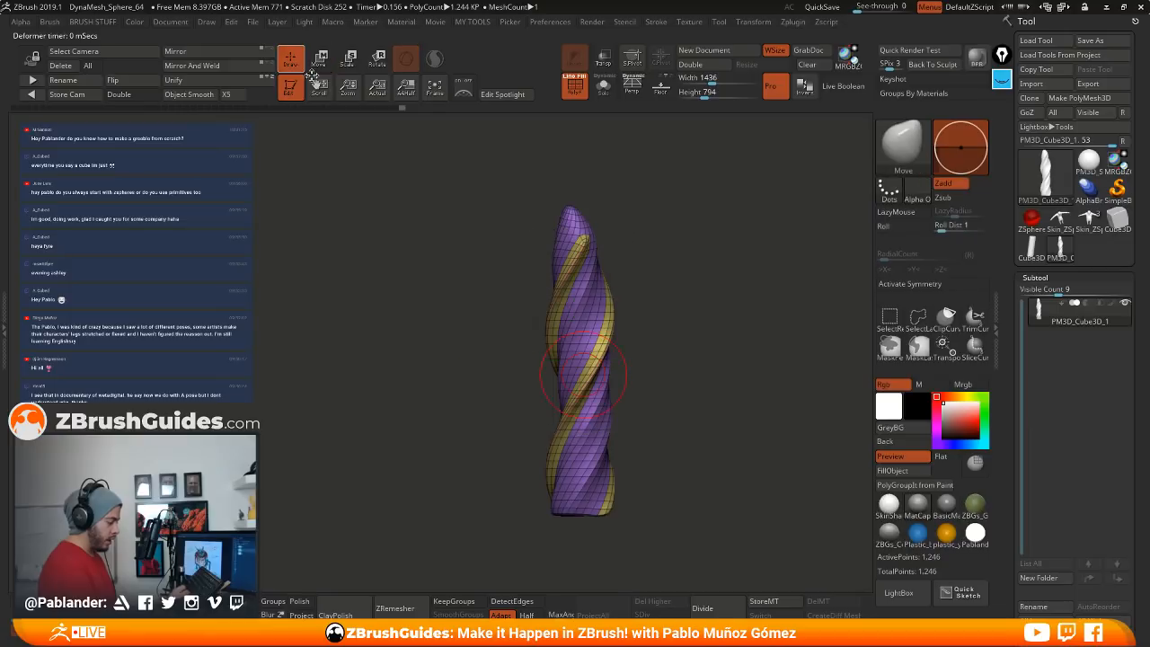
{"action": "left_click", "coordinate": [585, 95]}
{"action": "key", "text": "space"}
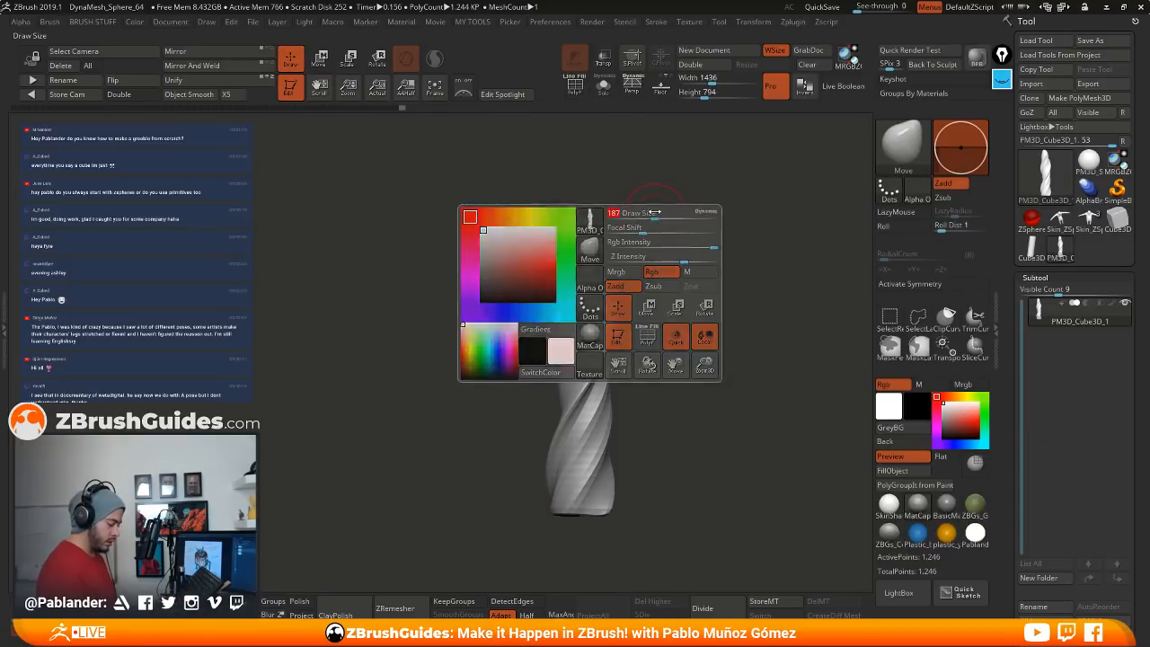
{"action": "key", "text": "shift"}
{"action": "left_click_drag", "start_coordinate": [567, 351], "coordinate": [580, 339], "text": "shift"}
{"action": "right_click_drag", "start_coordinate": [580, 339], "coordinate": [580, 310]}
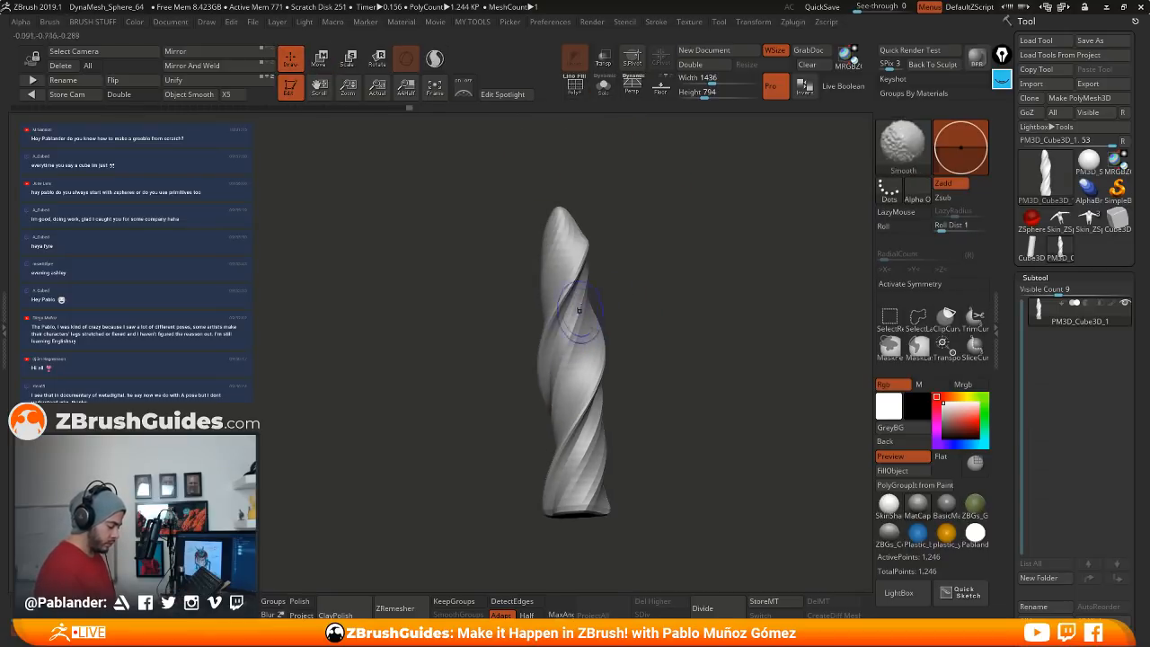
{"action": "left_click_drag", "start_coordinate": [563, 371], "coordinate": [568, 355], "text": "shift"}
{"action": "mouse_move", "coordinate": [641, 342]}
{"action": "left_mouse_down", "text": "alt"}
{"action": "mouse_move", "coordinate": [644, 300]}
{"action": "mouse_move", "coordinate": [580, 323]}
{"action": "left_mouse_up", "text": "alt"}
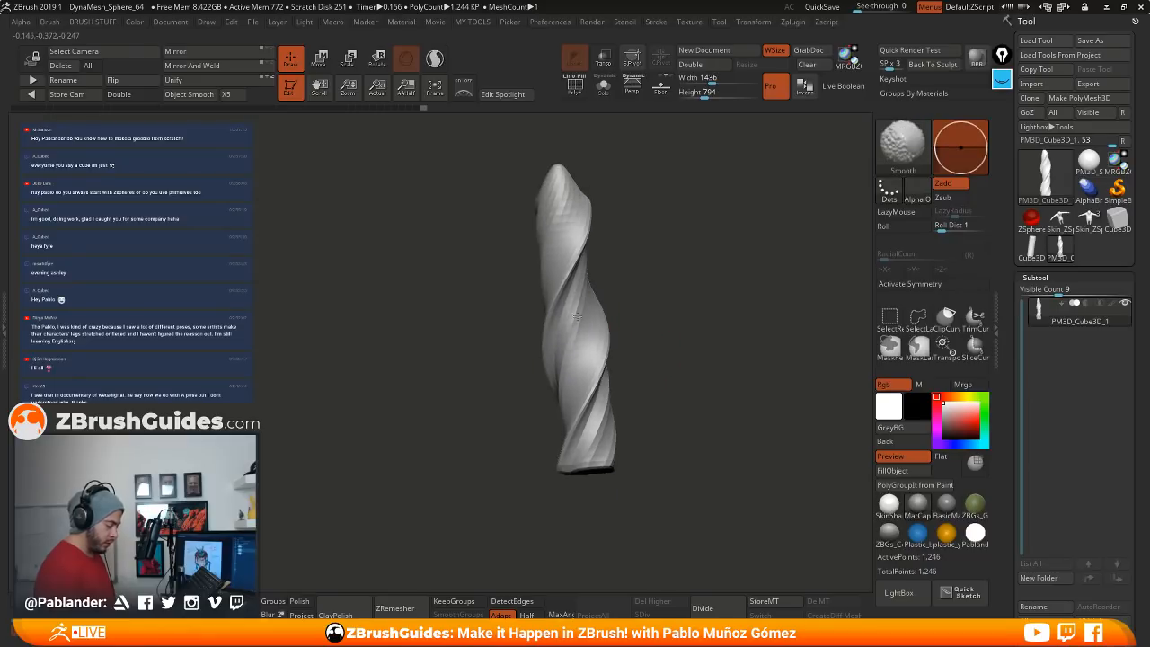
Step: Smooth the spiral ridges and grooves along the lower part of the spike towards its base
{"action": "mouse_move", "coordinate": [633, 292]}
{"action": "left_mouse_down"}
{"action": "mouse_move", "coordinate": [665, 291]}
{"action": "mouse_move", "coordinate": [676, 325]}
{"action": "left_mouse_up"}
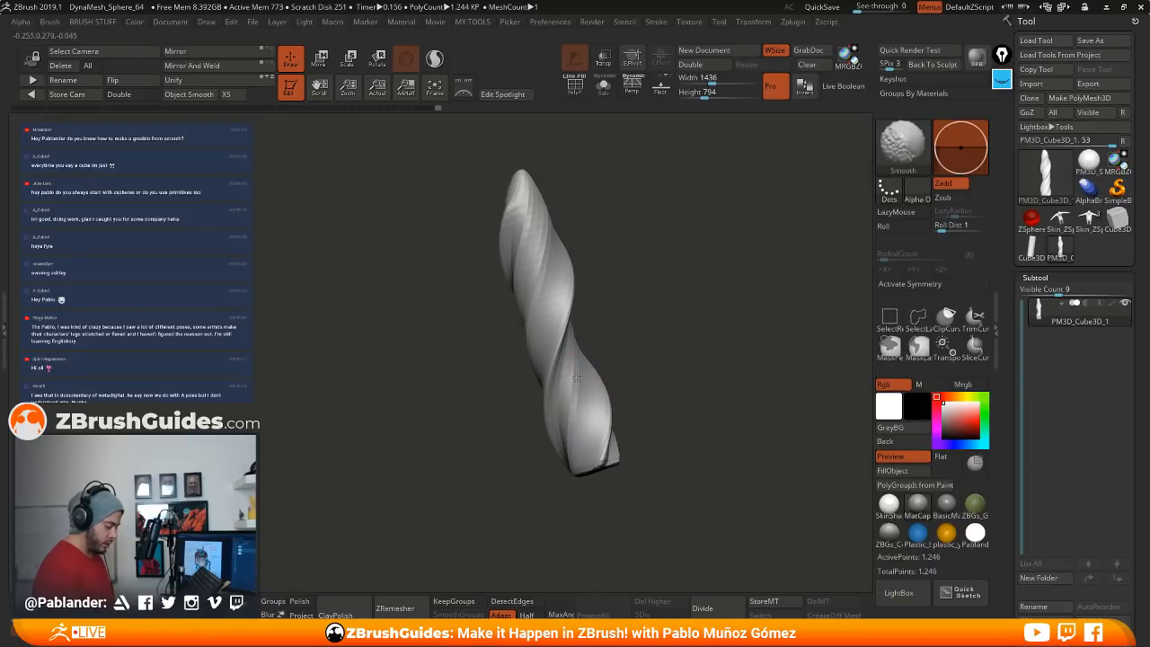
{"action": "left_click_drag", "start_coordinate": [579, 393], "coordinate": [603, 374]}
{"action": "mouse_move", "coordinate": [646, 341]}
{"action": "left_mouse_down", "text": "alt"}
{"action": "mouse_move", "coordinate": [647, 303]}
{"action": "mouse_move", "coordinate": [666, 303]}
{"action": "left_mouse_up", "text": "alt"}
{"action": "left_click_drag", "start_coordinate": [569, 381], "coordinate": [578, 365], "text": "shift"}
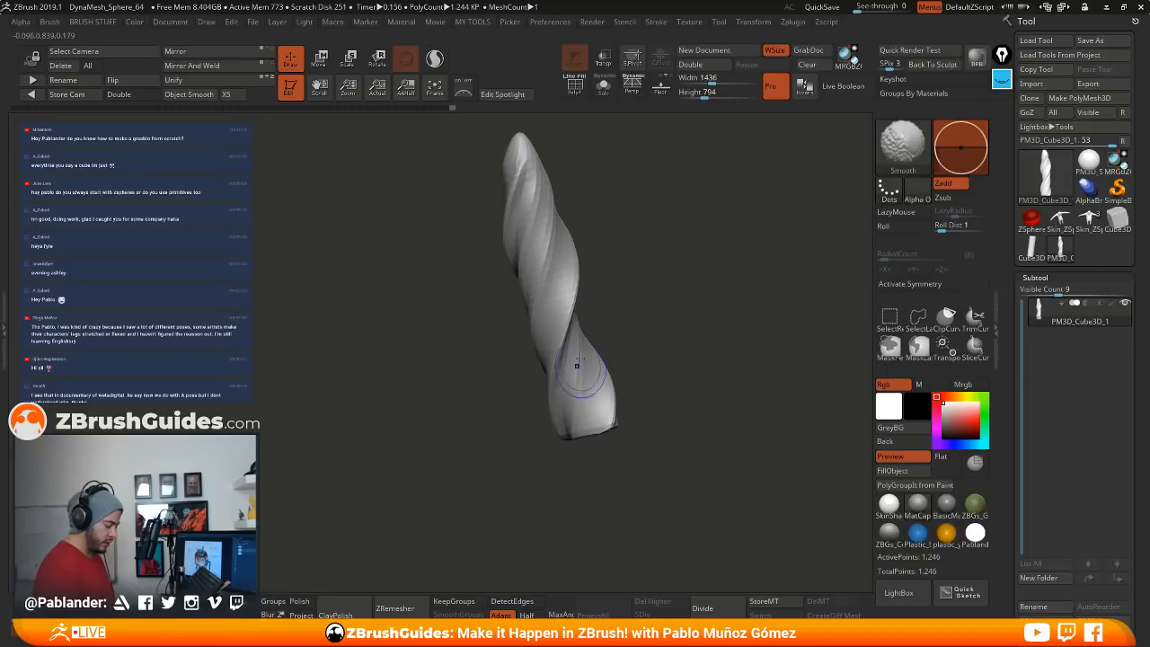
{"action": "left_click_drag", "start_coordinate": [657, 303], "coordinate": [673, 301]}
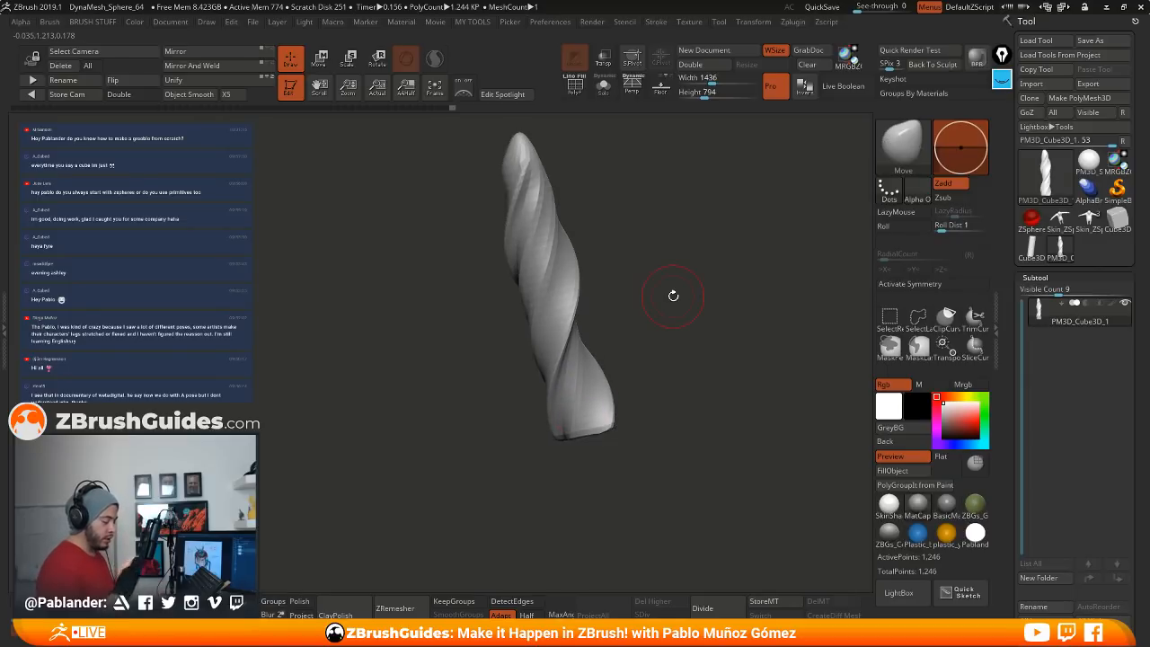
Step: Swell the twisted ridges with the Inflat brush and smooth the surface between them around the spike
{"action": "mouse_move", "coordinate": [643, 244]}
{"action": "left_mouse_down", "text": "alt"}
{"action": "mouse_move", "coordinate": [656, 267]}
{"action": "mouse_move", "coordinate": [637, 249]}
{"action": "mouse_move", "coordinate": [673, 241]}
{"action": "mouse_move", "coordinate": [620, 259]}
{"action": "mouse_move", "coordinate": [659, 263]}
{"action": "mouse_move", "coordinate": [660, 240]}
{"action": "mouse_move", "coordinate": [589, 239]}
{"action": "mouse_move", "coordinate": [616, 226]}
{"action": "mouse_move", "coordinate": [601, 243]}
{"action": "mouse_move", "coordinate": [626, 212]}
{"action": "left_mouse_up", "text": "alt"}
{"action": "mouse_move", "coordinate": [710, 210]}
{"action": "left_mouse_down", "text": "alt"}
{"action": "mouse_move", "coordinate": [633, 226]}
{"action": "mouse_move", "coordinate": [657, 216]}
{"action": "left_mouse_up", "text": "alt"}
{"action": "key", "text": "space"}
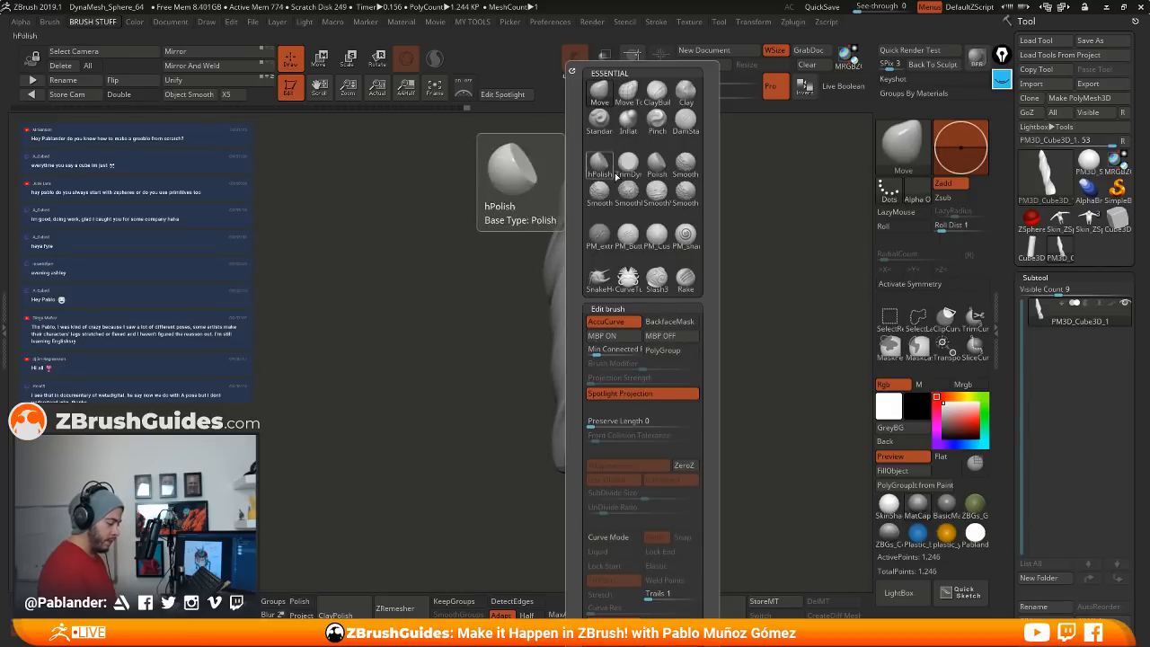
{"action": "left_click", "coordinate": [628, 120]}
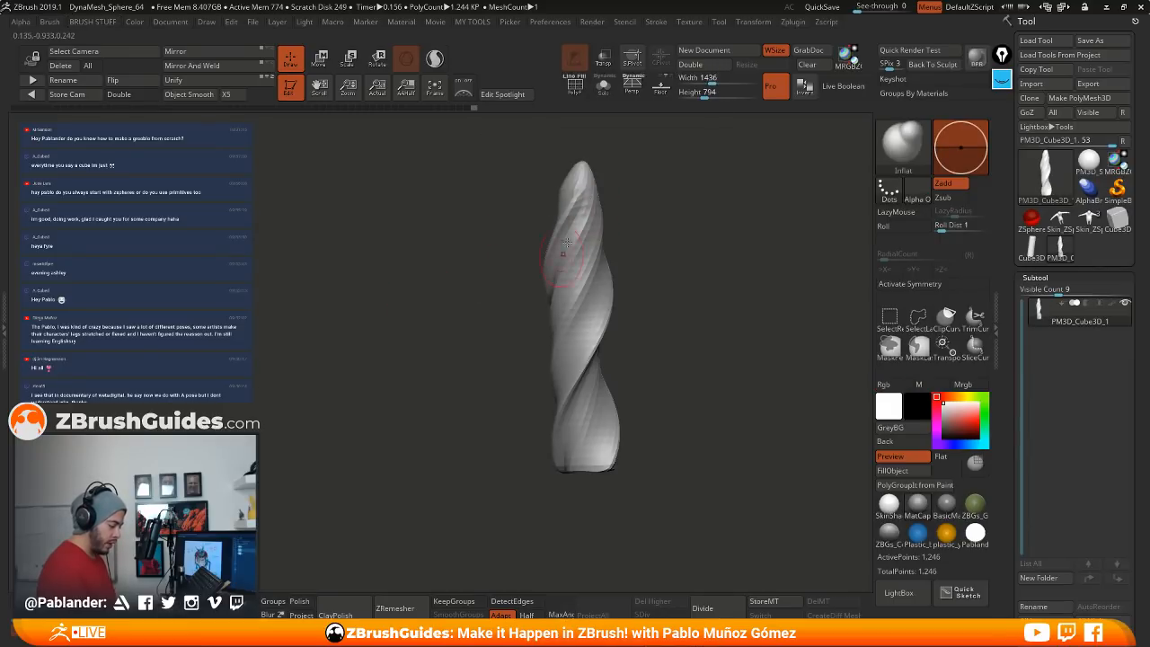
{"action": "mouse_move", "coordinate": [626, 254]}
{"action": "left_mouse_down"}
{"action": "mouse_move", "coordinate": [584, 258]}
{"action": "mouse_move", "coordinate": [641, 253]}
{"action": "left_mouse_up"}
{"action": "left_click_drag", "start_coordinate": [566, 295], "coordinate": [576, 261], "text": "shift"}
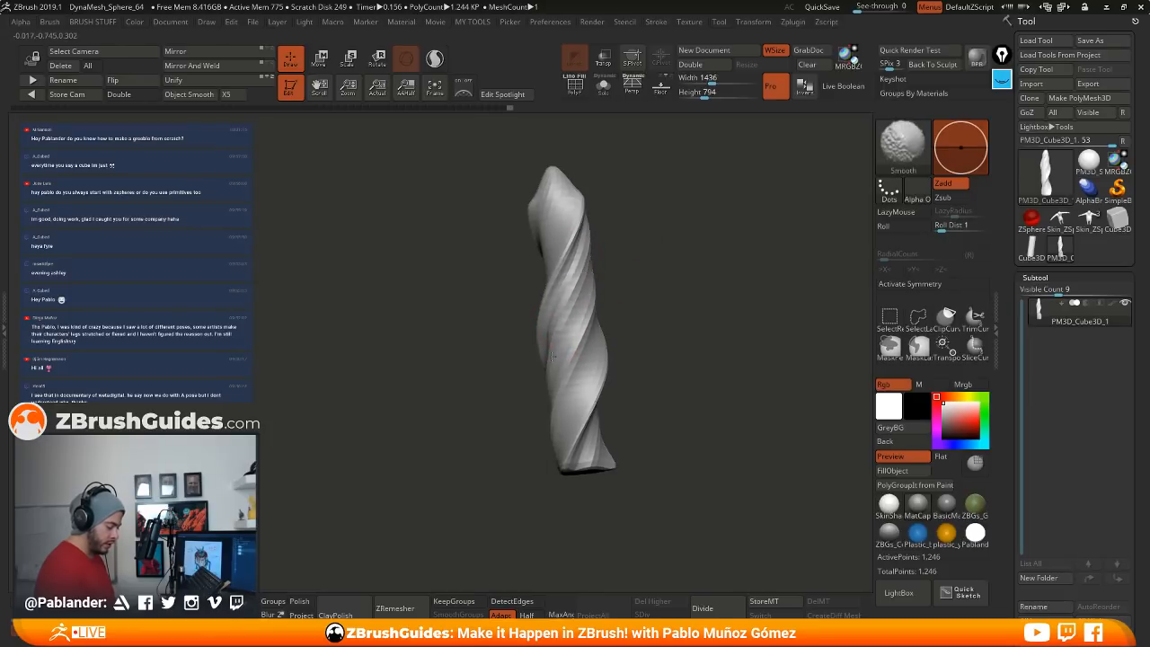
{"action": "left_click_drag", "start_coordinate": [528, 296], "coordinate": [580, 278]}
{"action": "mouse_move", "coordinate": [571, 359]}
{"action": "left_mouse_down"}
{"action": "mouse_move", "coordinate": [586, 302]}
{"action": "mouse_move", "coordinate": [647, 305]}
{"action": "left_mouse_up"}
{"action": "left_click_drag", "start_coordinate": [589, 355], "coordinate": [593, 331], "text": "shift"}
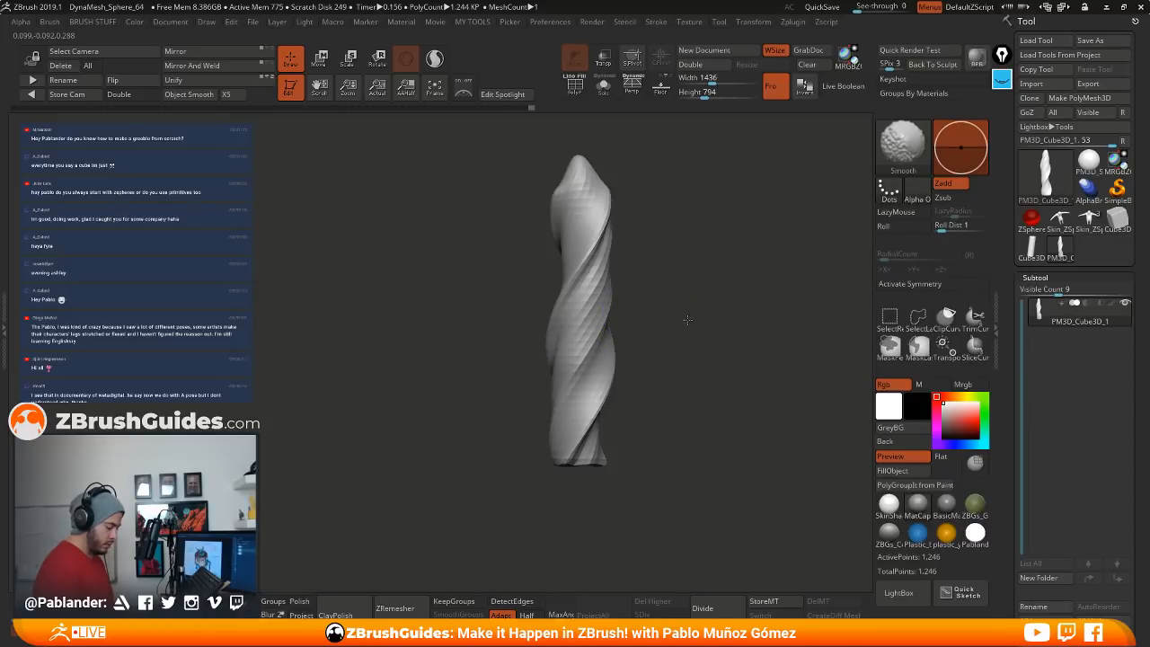
Step: Swell the twisted ridges around the spike's lower part with the Inflat brush and smooth the groove near its base
{"action": "left_click_drag", "start_coordinate": [662, 321], "coordinate": [544, 329]}
{"action": "left_click_drag", "start_coordinate": [611, 323], "coordinate": [650, 321]}
{"action": "left_click_drag", "start_coordinate": [610, 359], "coordinate": [654, 318], "text": "alt"}
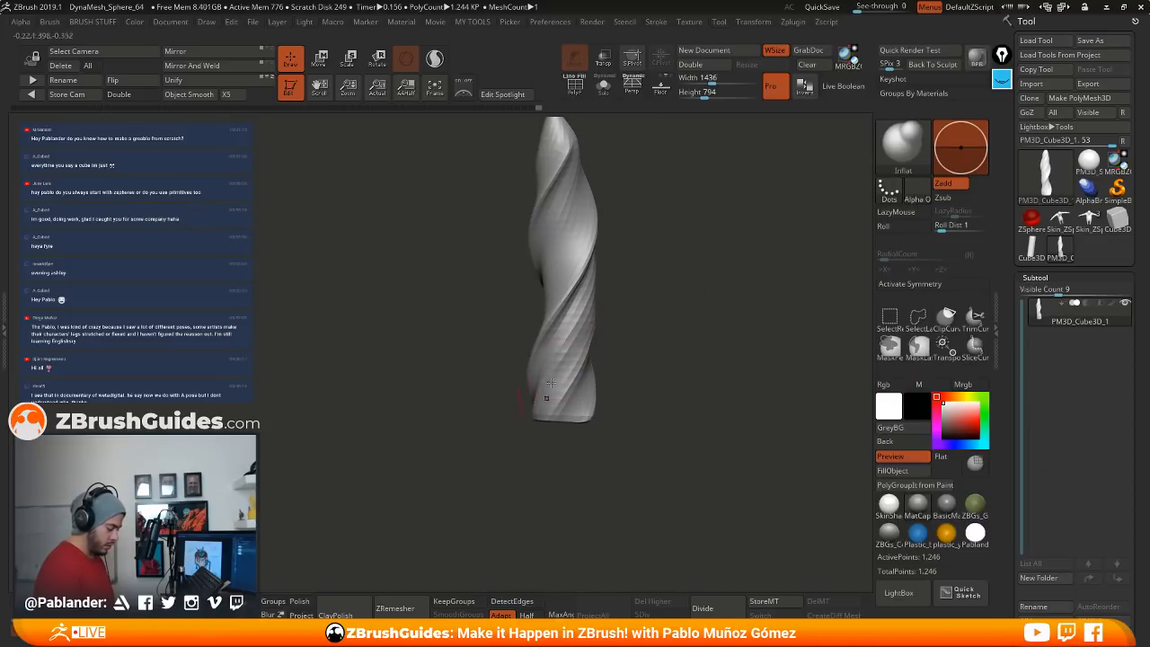
{"action": "left_click_drag", "start_coordinate": [546, 398], "coordinate": [573, 360]}
{"action": "left_click_drag", "start_coordinate": [663, 329], "coordinate": [634, 338]}
{"action": "left_click_drag", "start_coordinate": [555, 382], "coordinate": [579, 338]}
{"action": "left_click_drag", "start_coordinate": [640, 334], "coordinate": [572, 330]}
{"action": "mouse_move", "coordinate": [605, 350]}
{"action": "left_mouse_down"}
{"action": "mouse_move", "coordinate": [588, 353]}
{"action": "mouse_move", "coordinate": [578, 326]}
{"action": "left_mouse_up"}
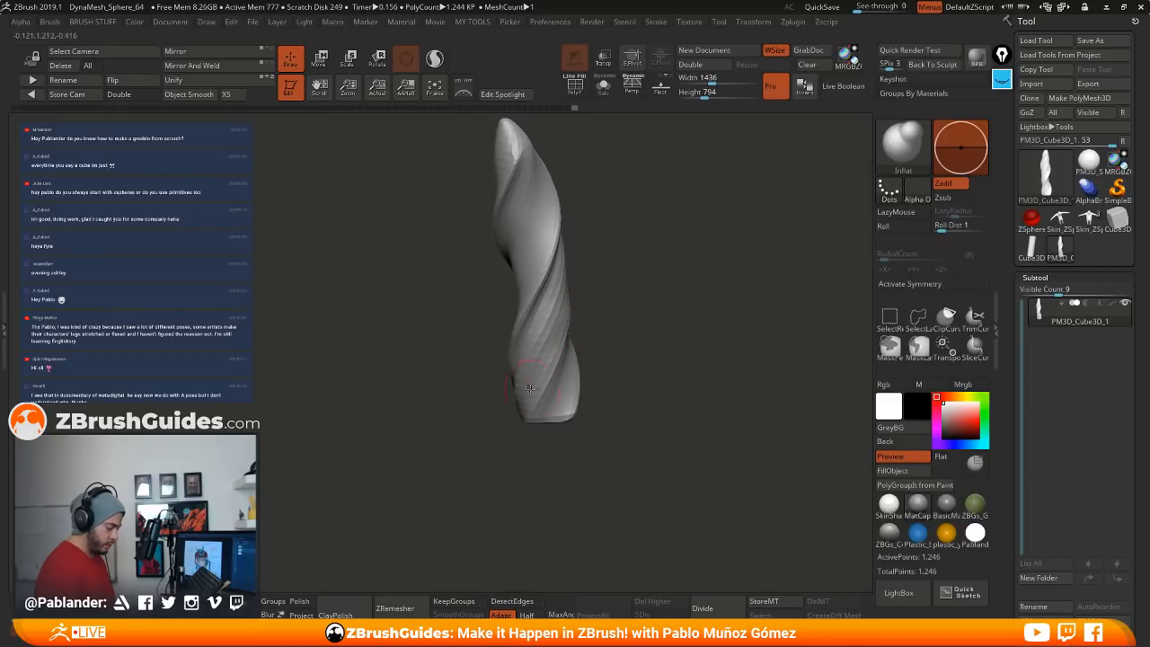
{"action": "left_click_drag", "start_coordinate": [535, 387], "coordinate": [554, 348], "text": "shift"}
{"action": "left_click_drag", "start_coordinate": [612, 325], "coordinate": [558, 312]}
{"action": "mouse_move", "coordinate": [651, 338]}
{"action": "left_mouse_down"}
{"action": "mouse_move", "coordinate": [639, 362]}
{"action": "mouse_move", "coordinate": [692, 343]}
{"action": "mouse_move", "coordinate": [695, 353]}
{"action": "mouse_move", "coordinate": [709, 320]}
{"action": "left_mouse_up"}
Step: Turn on the polyframe display and apply a Taper deformer that narrows the spike to a point at its tip
{"action": "left_click", "coordinate": [574, 84]}
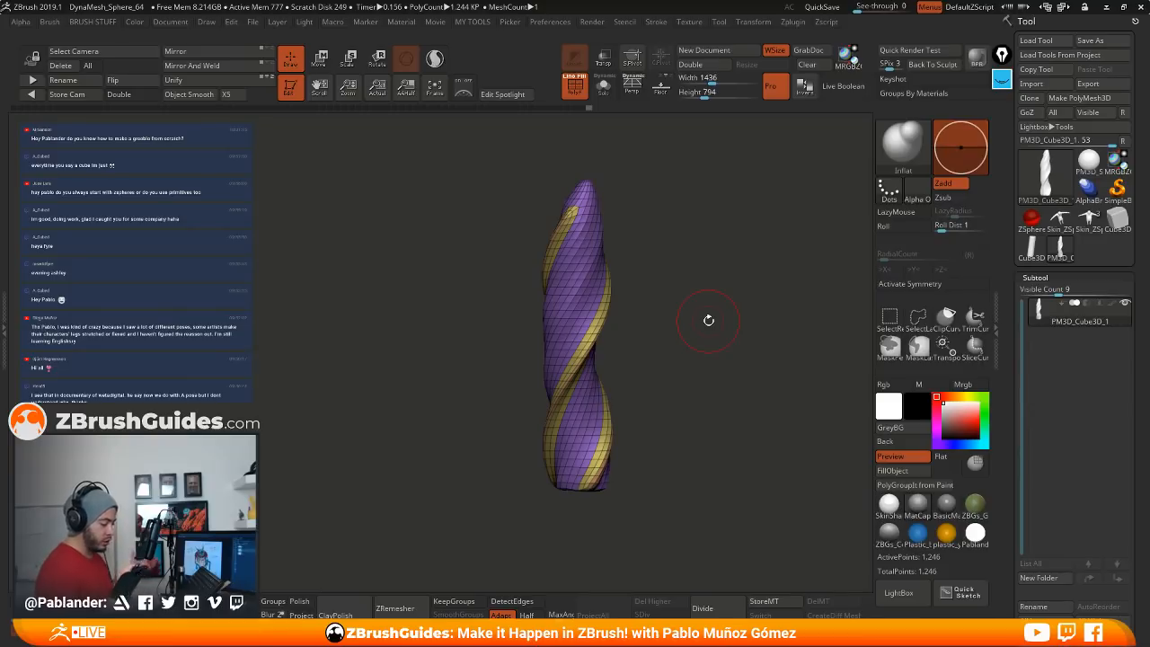
{"action": "left_click", "coordinate": [320, 61]}
{"action": "left_click", "coordinate": [584, 199]}
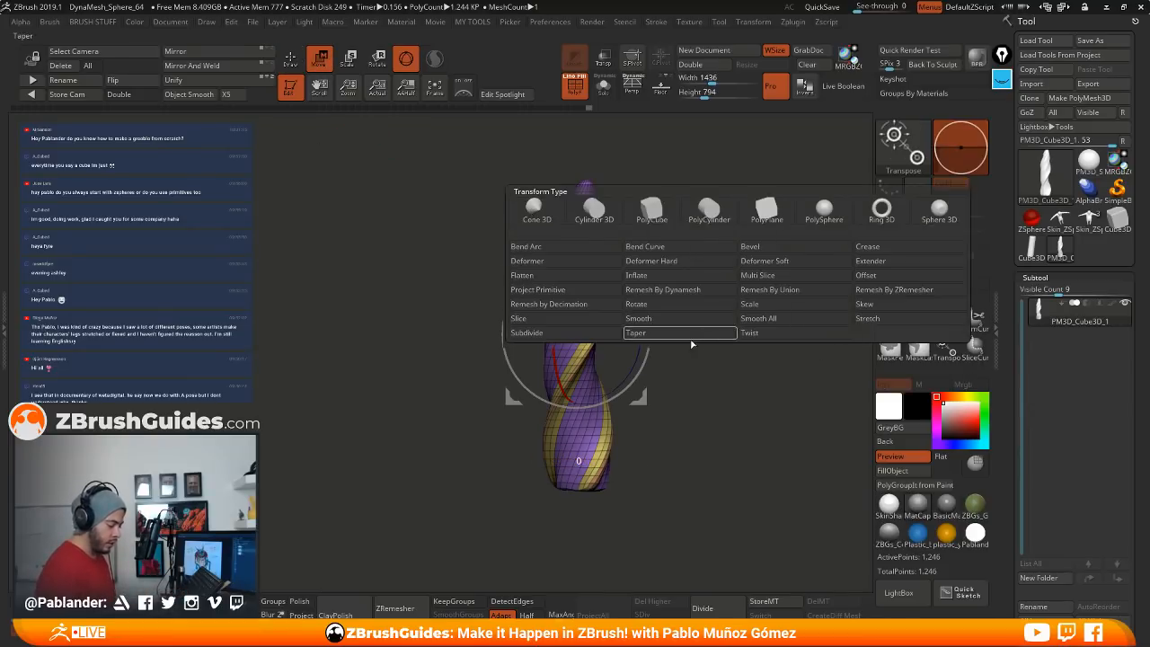
{"action": "left_click", "coordinate": [639, 334]}
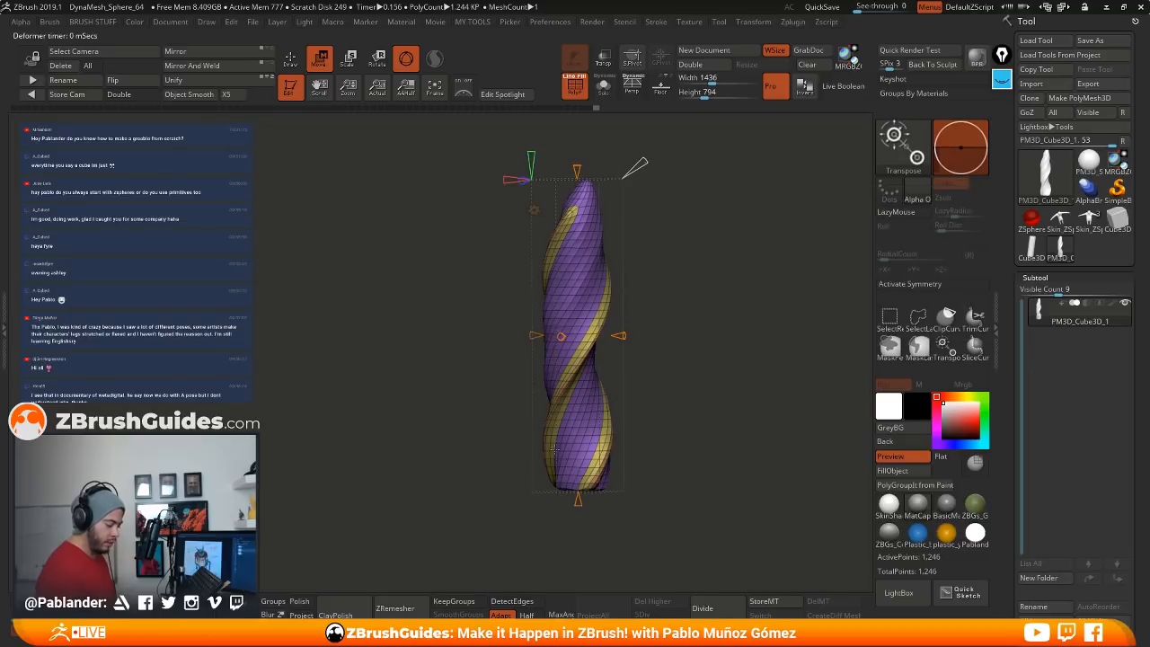
{"action": "left_click_drag", "start_coordinate": [711, 336], "coordinate": [701, 354], "text": "alt"}
{"action": "left_click_drag", "start_coordinate": [569, 180], "coordinate": [694, 220]}
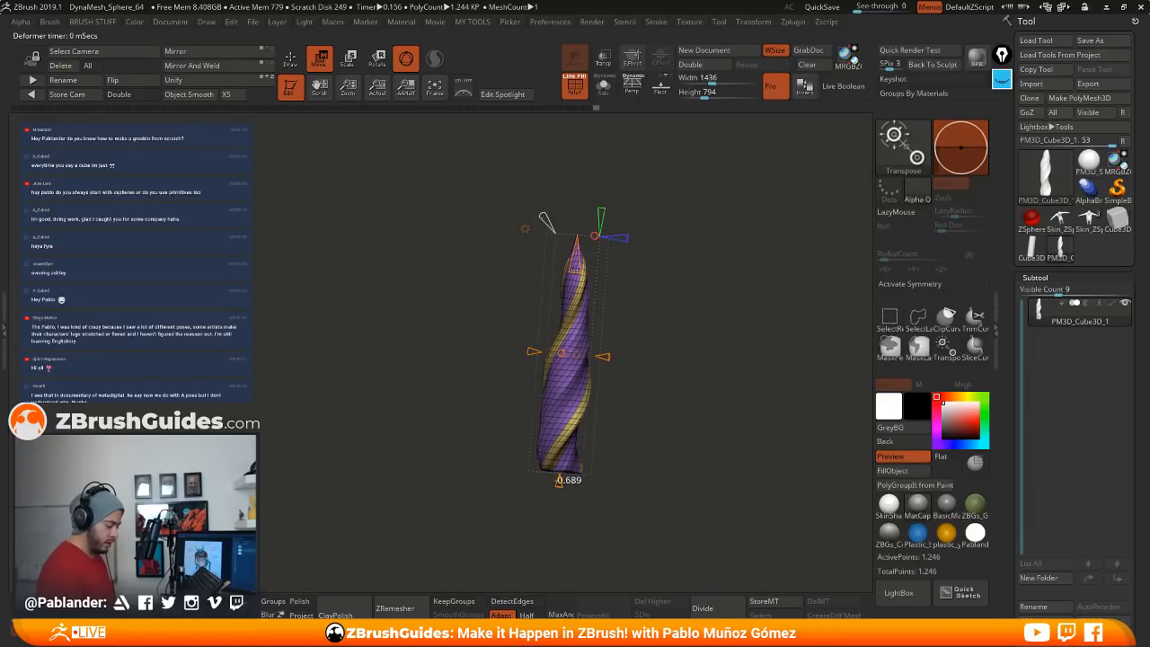
Step: Flare the spike's base with the Taper deformer, accept the deformation and return to Draw mode
{"action": "left_click_drag", "start_coordinate": [657, 266], "coordinate": [671, 360]}
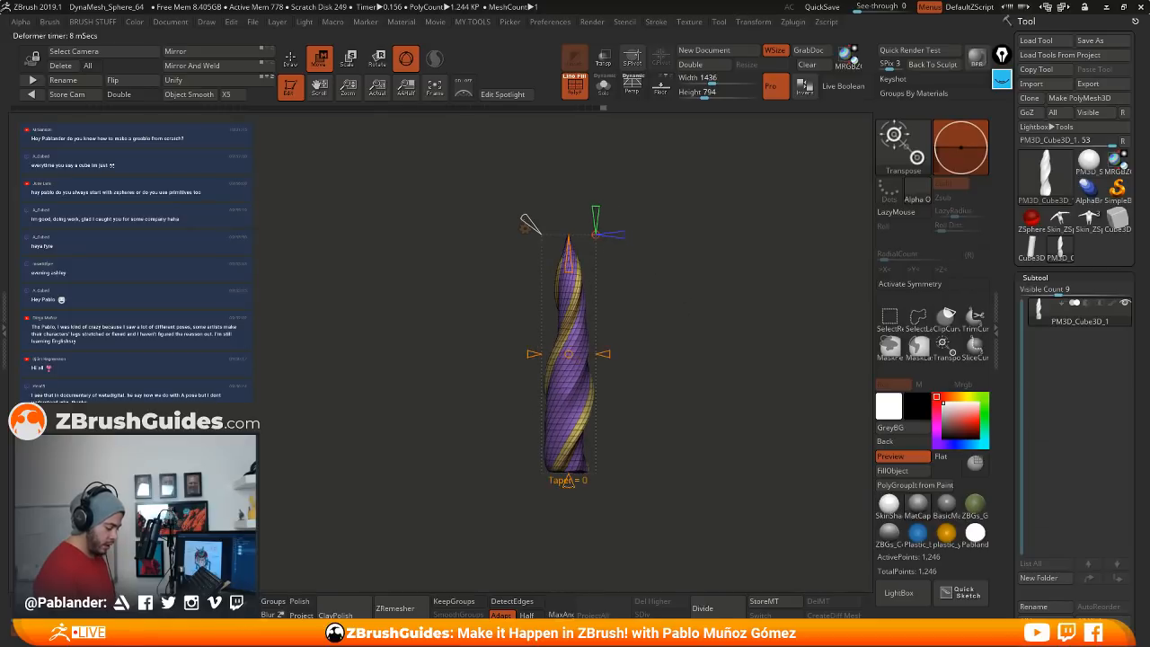
{"action": "left_click_drag", "start_coordinate": [567, 481], "coordinate": [569, 492]}
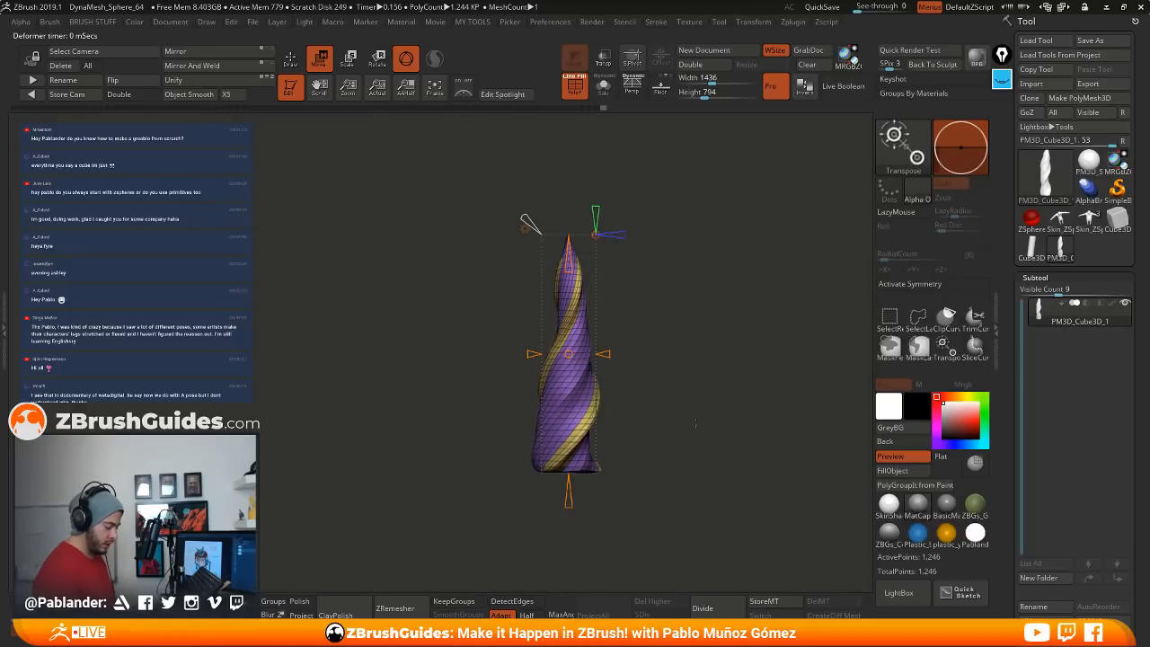
{"action": "left_click_drag", "start_coordinate": [696, 422], "coordinate": [620, 417]}
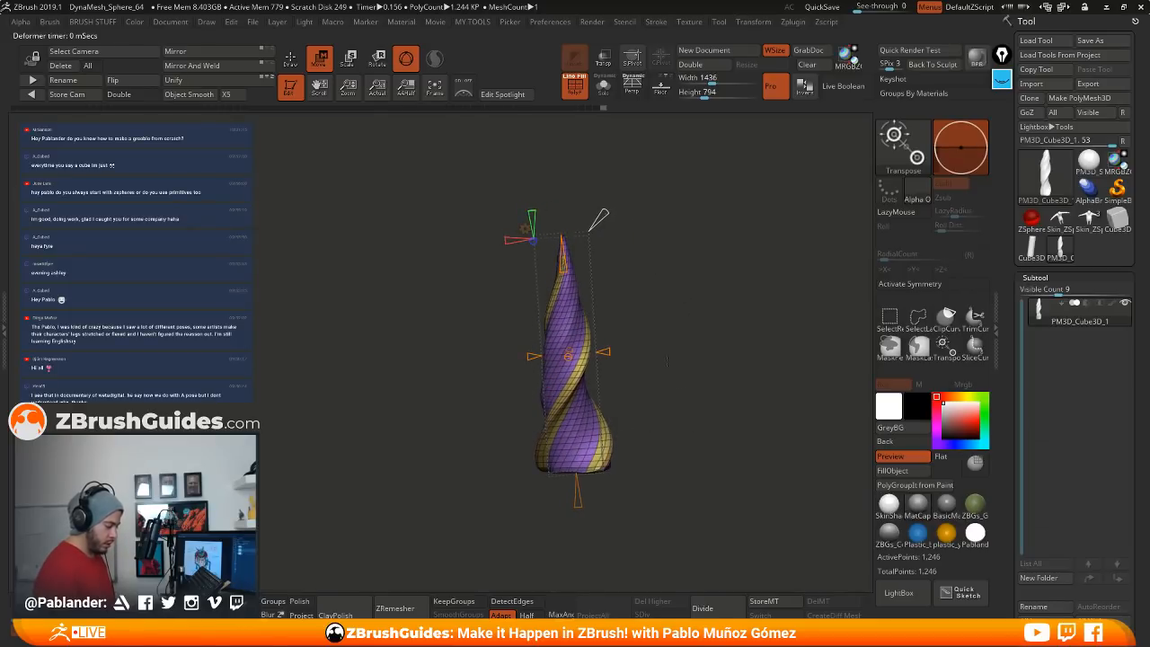
{"action": "left_click", "coordinate": [291, 65]}
{"action": "key", "text": "w"}
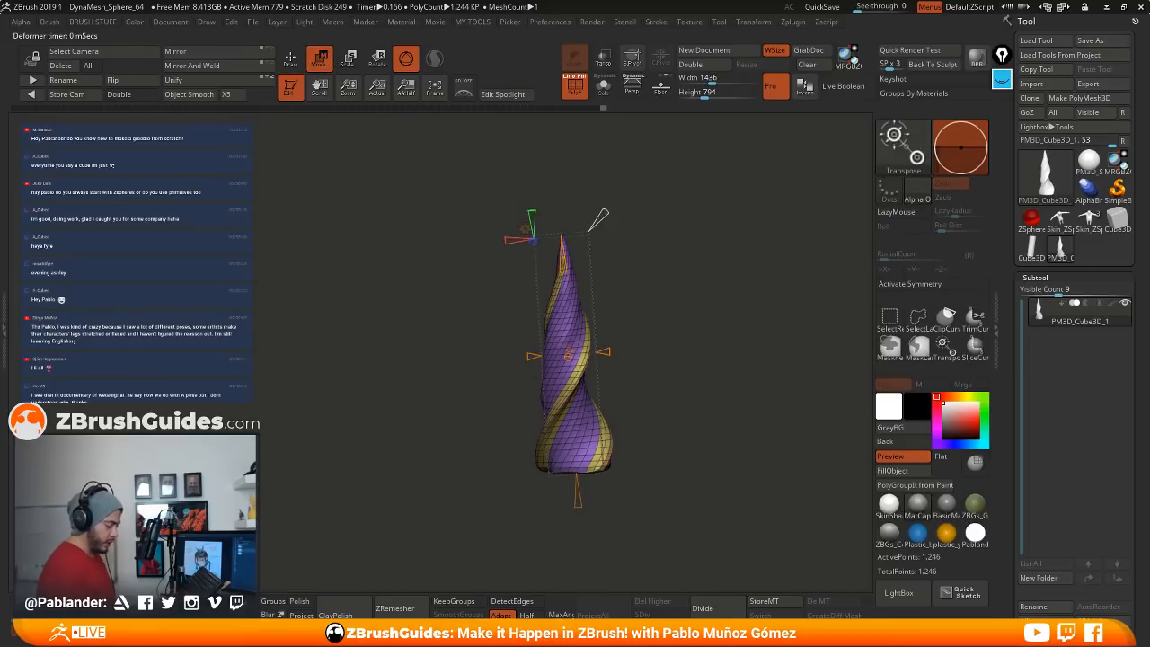
{"action": "left_click", "coordinate": [525, 227]}
{"action": "left_click", "coordinate": [291, 64]}
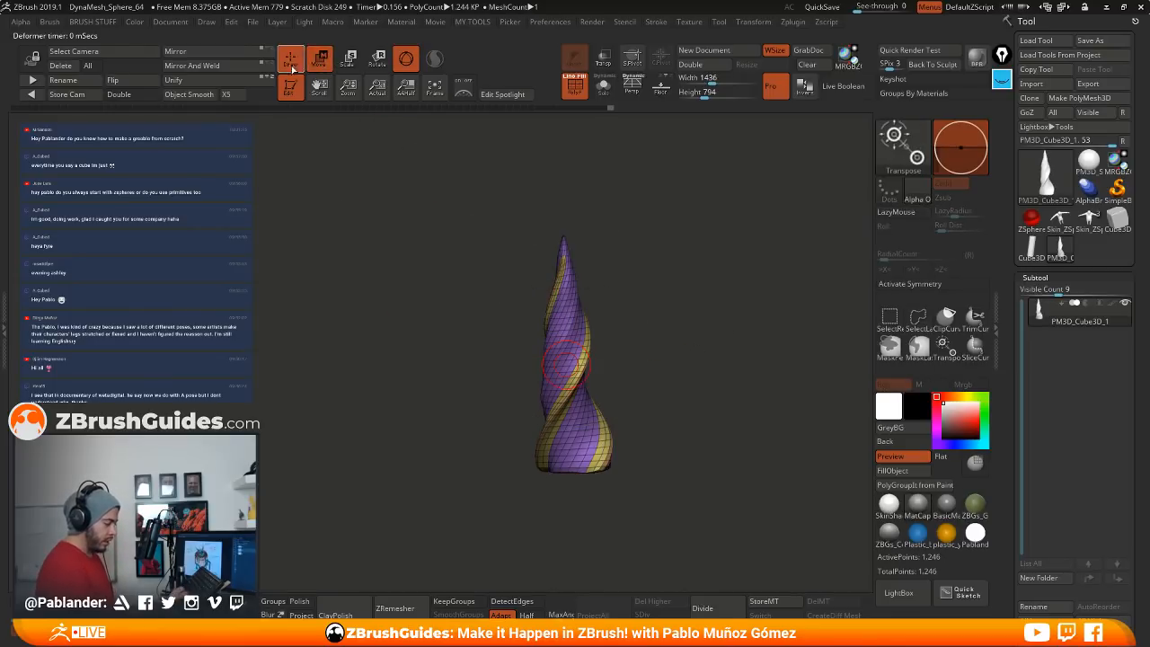
Step: Inspect the tapered spike, compare it with the horns in the annotated character sketch in Photoshop, and return to ZBrush
{"action": "left_click_drag", "start_coordinate": [701, 337], "coordinate": [662, 359]}
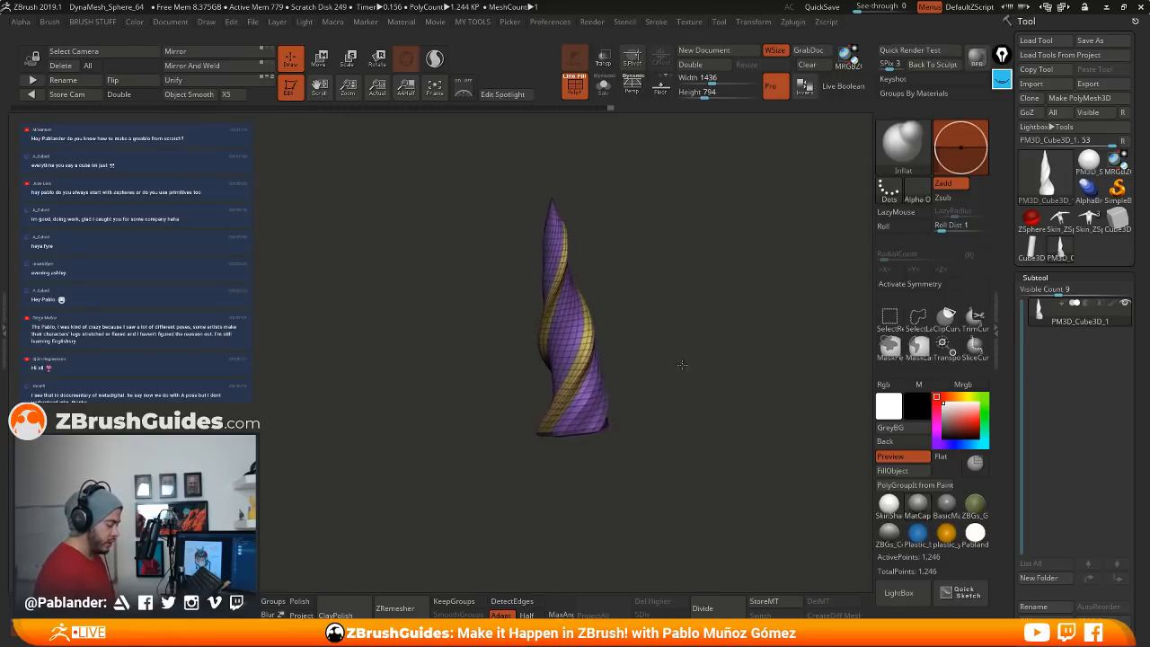
{"action": "left_click_drag", "start_coordinate": [719, 349], "coordinate": [677, 307]}
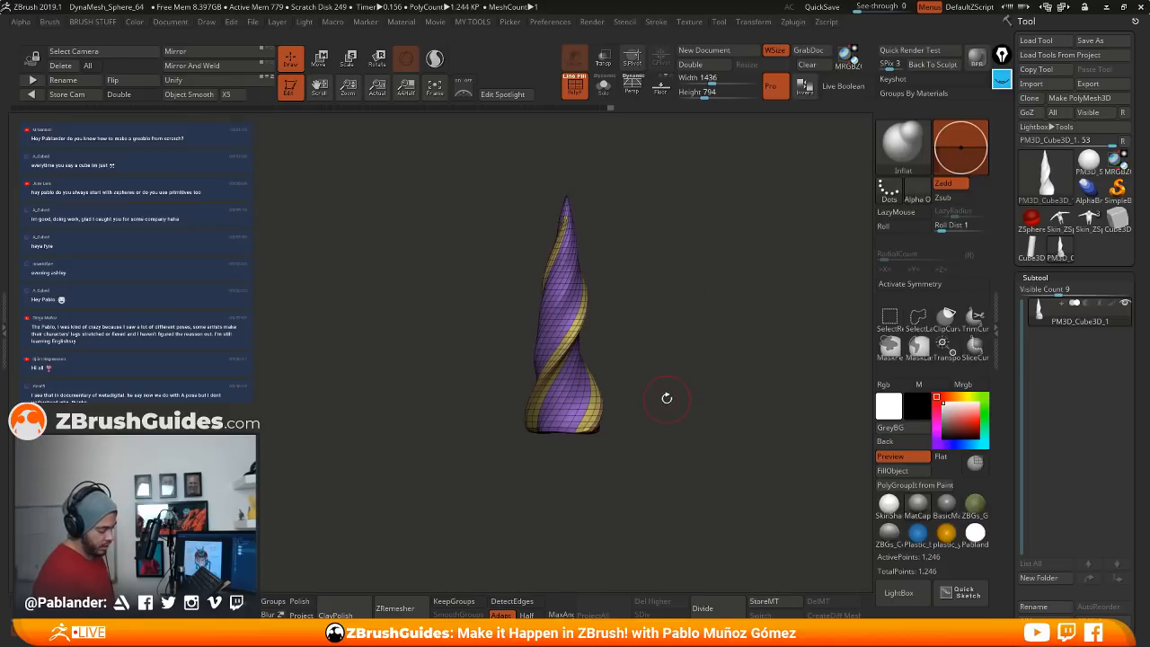
{"action": "mouse_move", "coordinate": [667, 398]}
{"action": "left_mouse_down"}
{"action": "mouse_move", "coordinate": [705, 429]}
{"action": "mouse_move", "coordinate": [646, 415]}
{"action": "mouse_move", "coordinate": [676, 389]}
{"action": "left_mouse_up"}
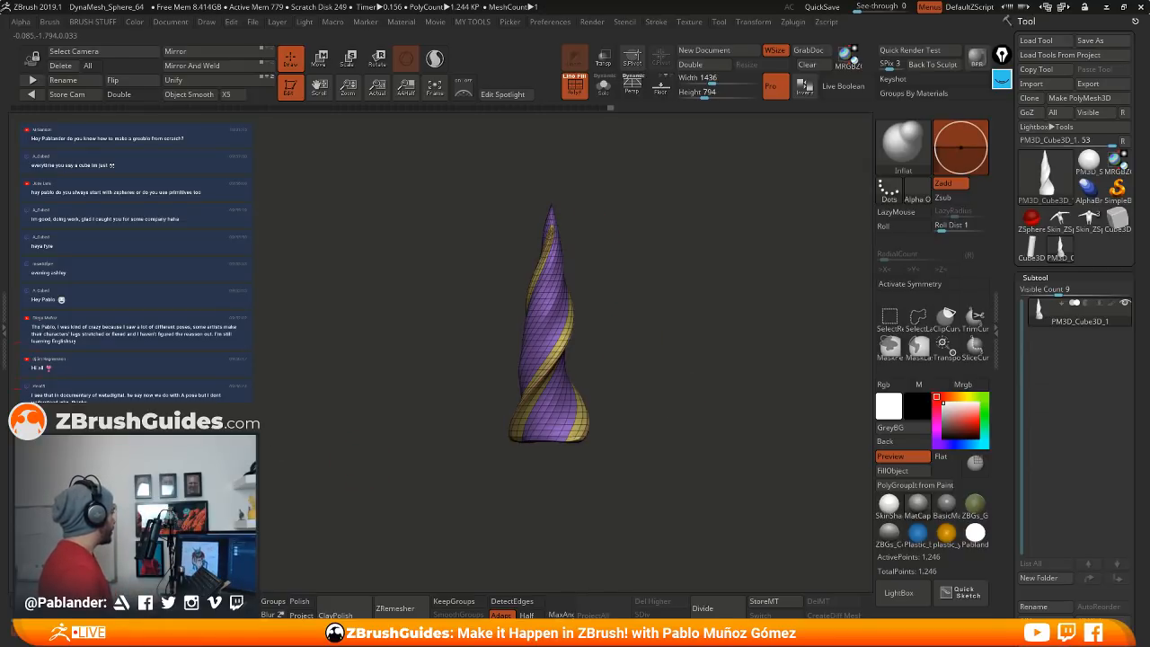
{"action": "key", "text": "alt+Tab"}
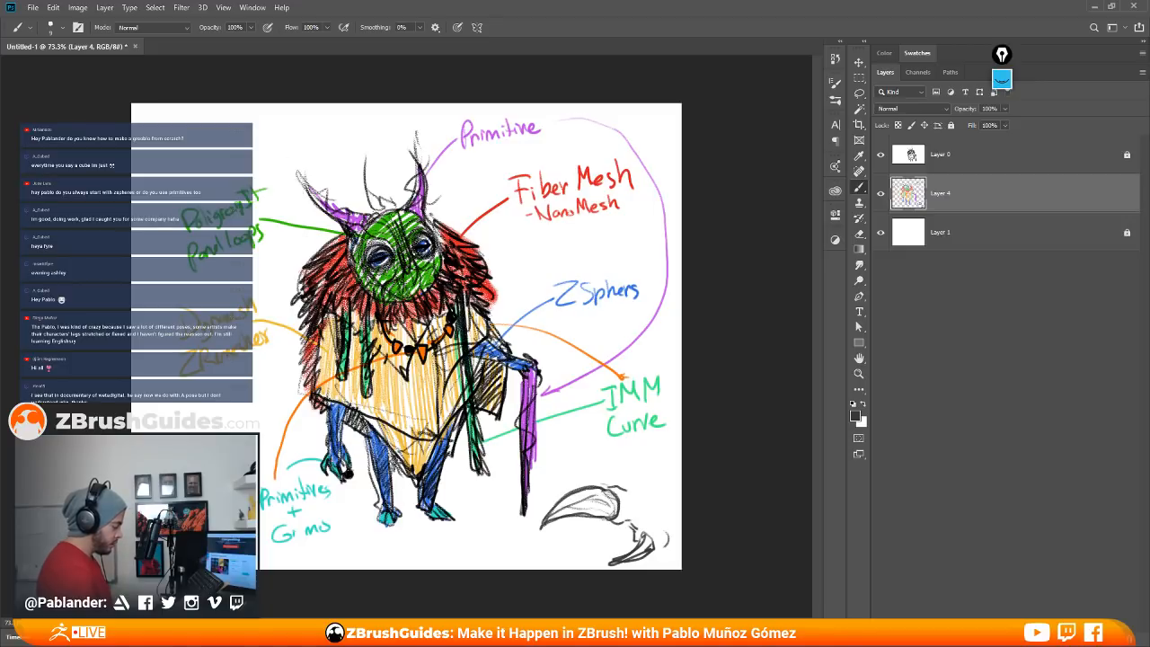
{"action": "key", "text": "alt+Tab"}
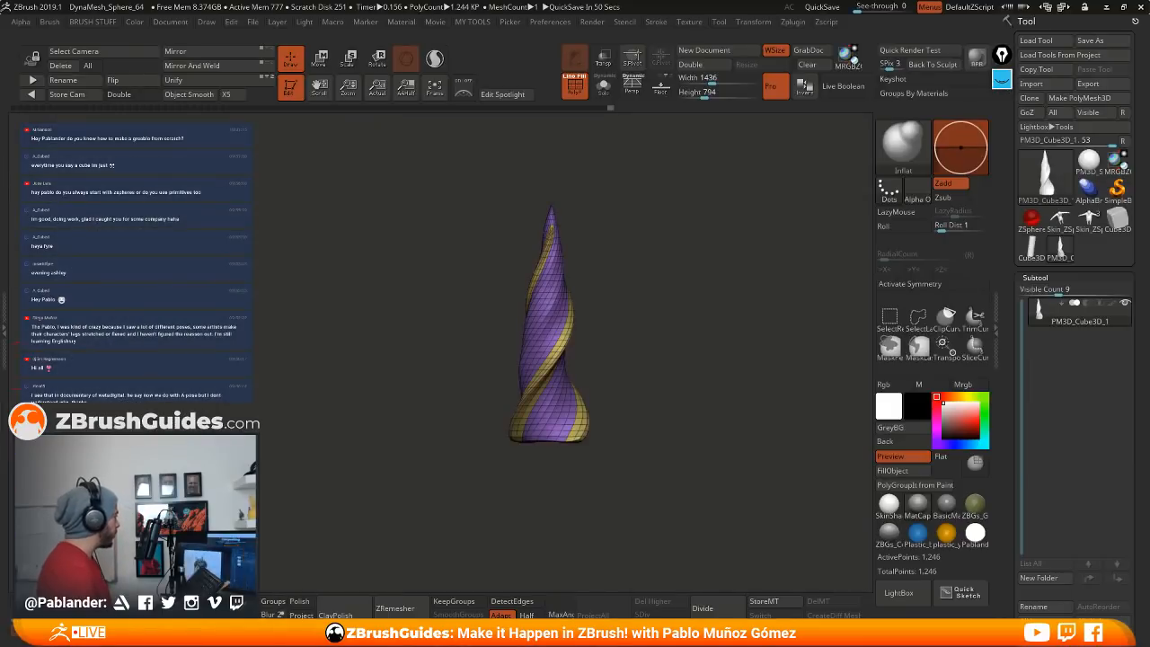
Step: Apply the Bend Arc deformer to the tapered spike
{"action": "left_click_drag", "start_coordinate": [658, 312], "coordinate": [649, 355], "text": "alt"}
{"action": "key", "text": "w"}
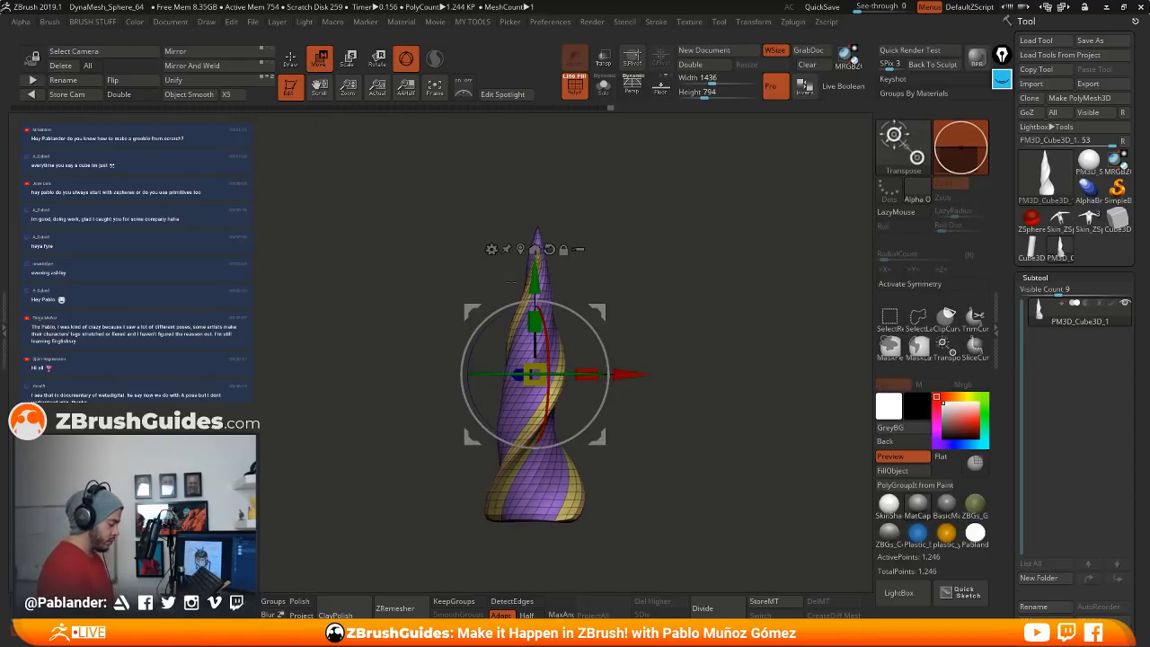
{"action": "left_click", "coordinate": [491, 250]}
{"action": "left_click", "coordinate": [491, 249]}
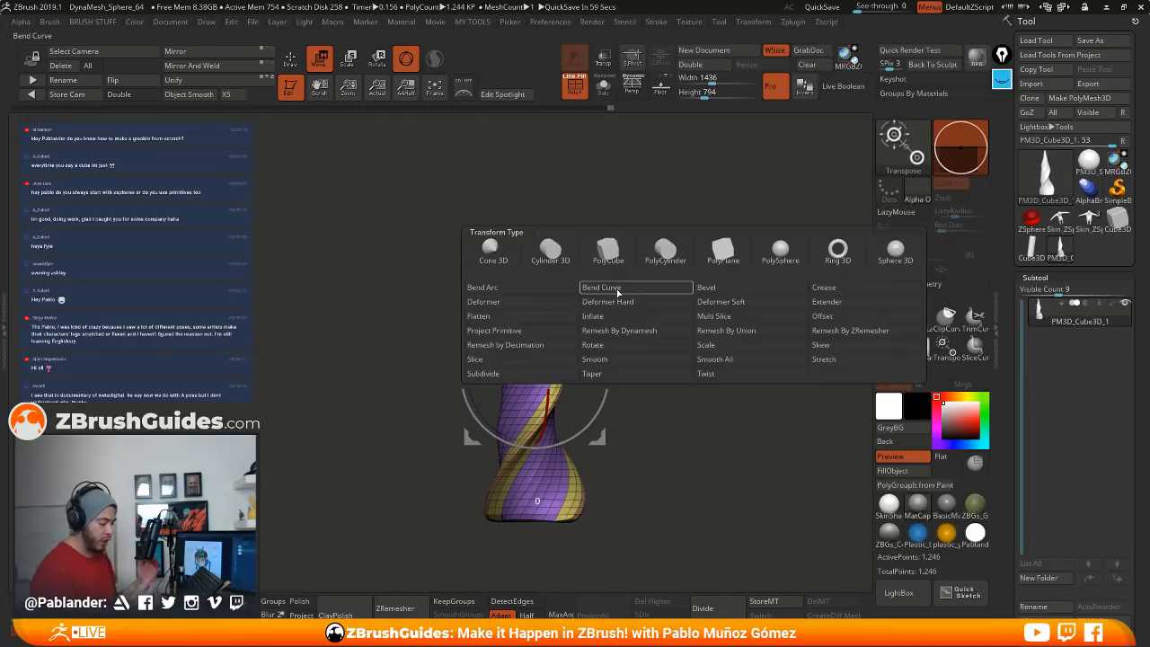
{"action": "left_click", "coordinate": [516, 288]}
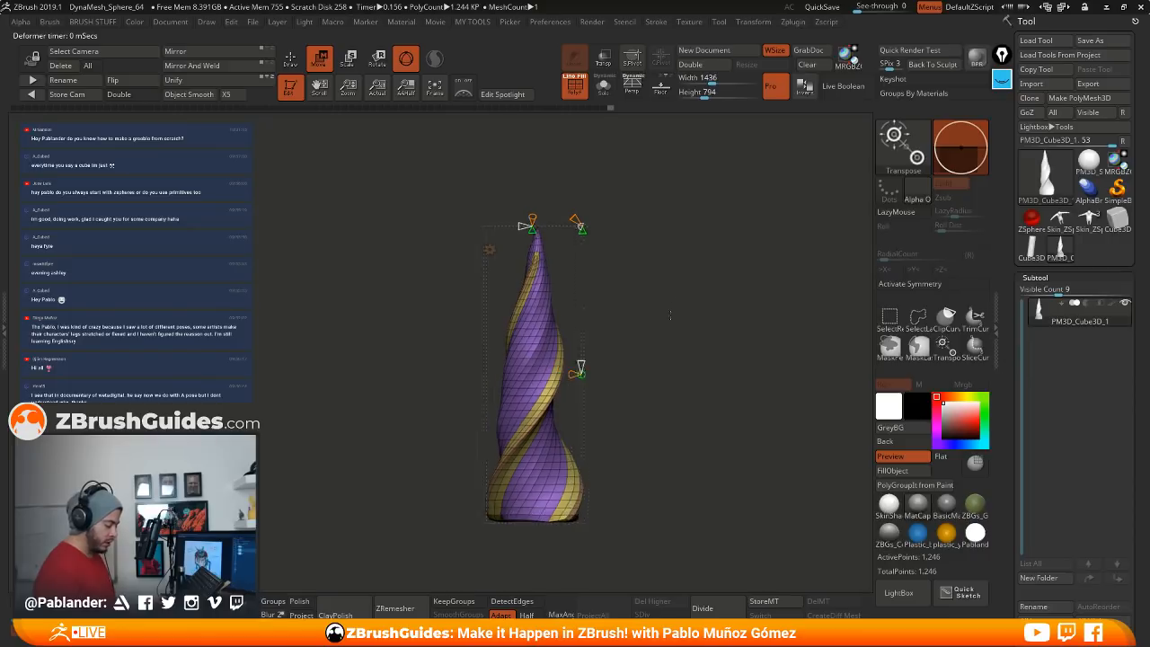
Step: Try to bend the spike with Bend Arc from its middle handle and undo the bend
{"action": "left_click_drag", "start_coordinate": [670, 311], "coordinate": [648, 369]}
{"action": "left_click_drag", "start_coordinate": [592, 342], "coordinate": [584, 345], "text": "shift"}
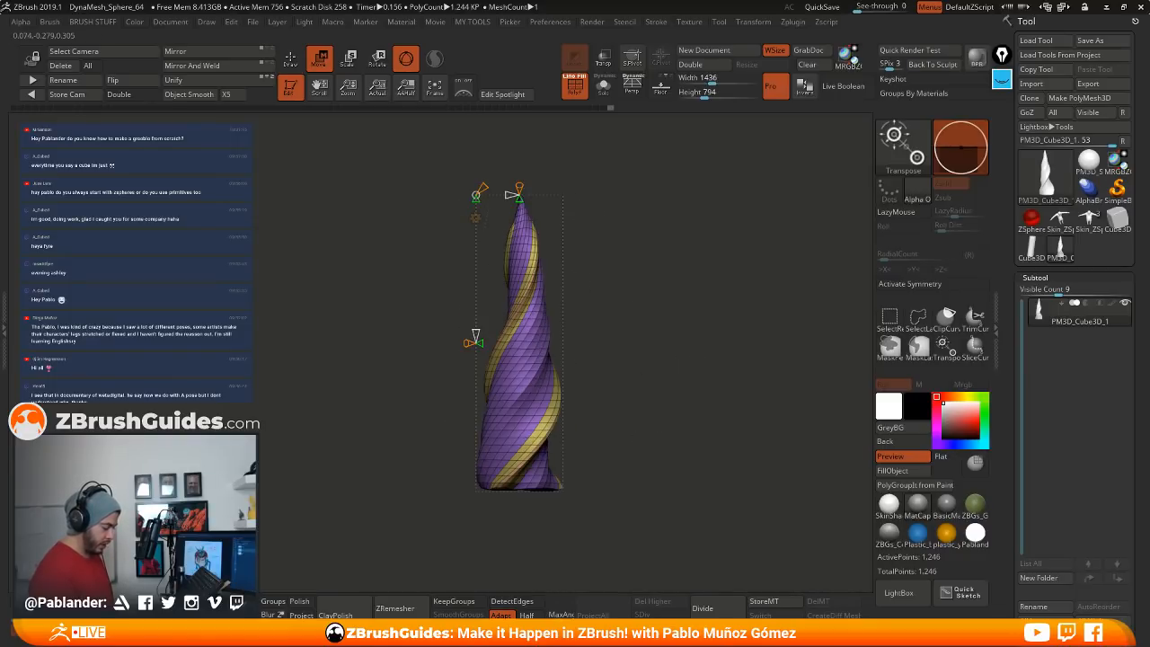
{"action": "left_click_drag", "start_coordinate": [476, 340], "coordinate": [529, 345]}
{"action": "left_click_drag", "start_coordinate": [714, 384], "coordinate": [638, 326]}
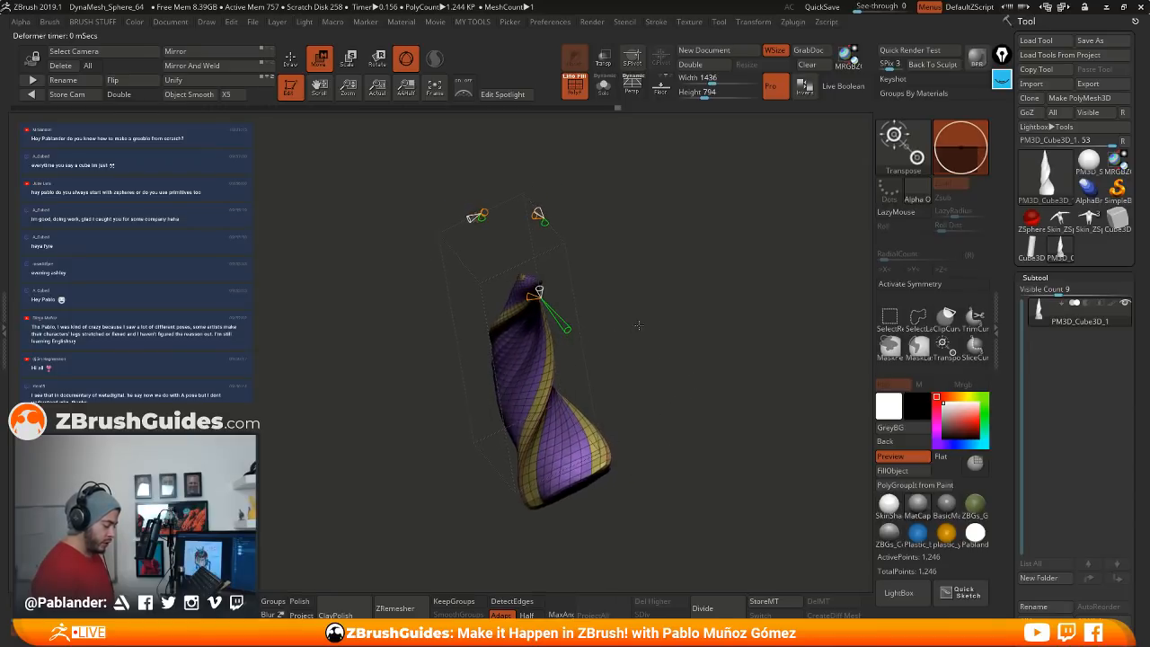
{"action": "mouse_move", "coordinate": [566, 329]}
{"action": "left_mouse_down"}
{"action": "mouse_move", "coordinate": [507, 333]}
{"action": "mouse_move", "coordinate": [578, 321]}
{"action": "mouse_move", "coordinate": [495, 339]}
{"action": "mouse_move", "coordinate": [566, 329]}
{"action": "left_mouse_up"}
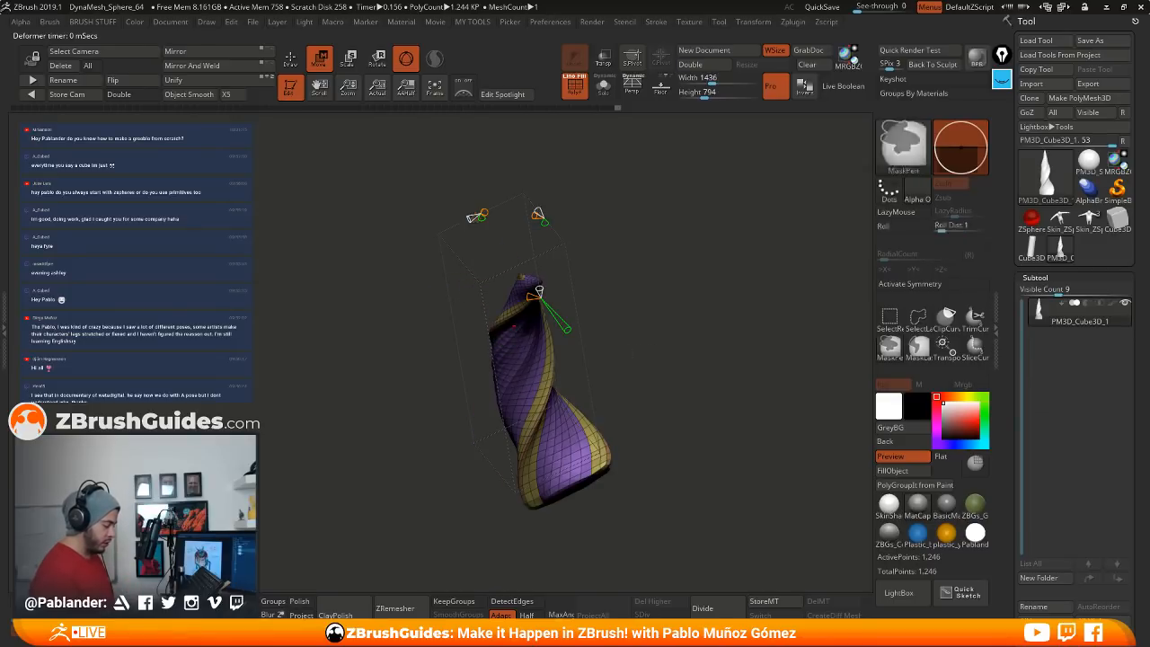
{"action": "key", "text": "ctrl+z"}
Step: Try to curl the spike into a wide loop with Bend Arc from a side view and undo the bend
{"action": "left_click_drag", "start_coordinate": [638, 317], "coordinate": [656, 298]}
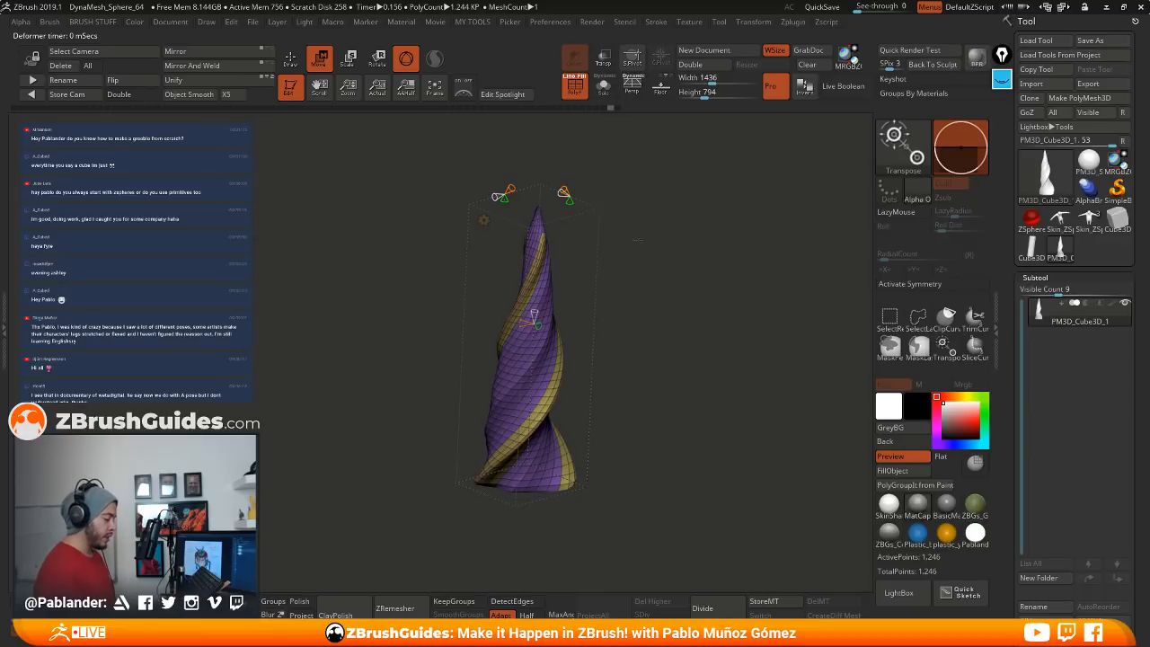
{"action": "left_click", "coordinate": [633, 87]}
{"action": "left_click", "coordinate": [635, 91]}
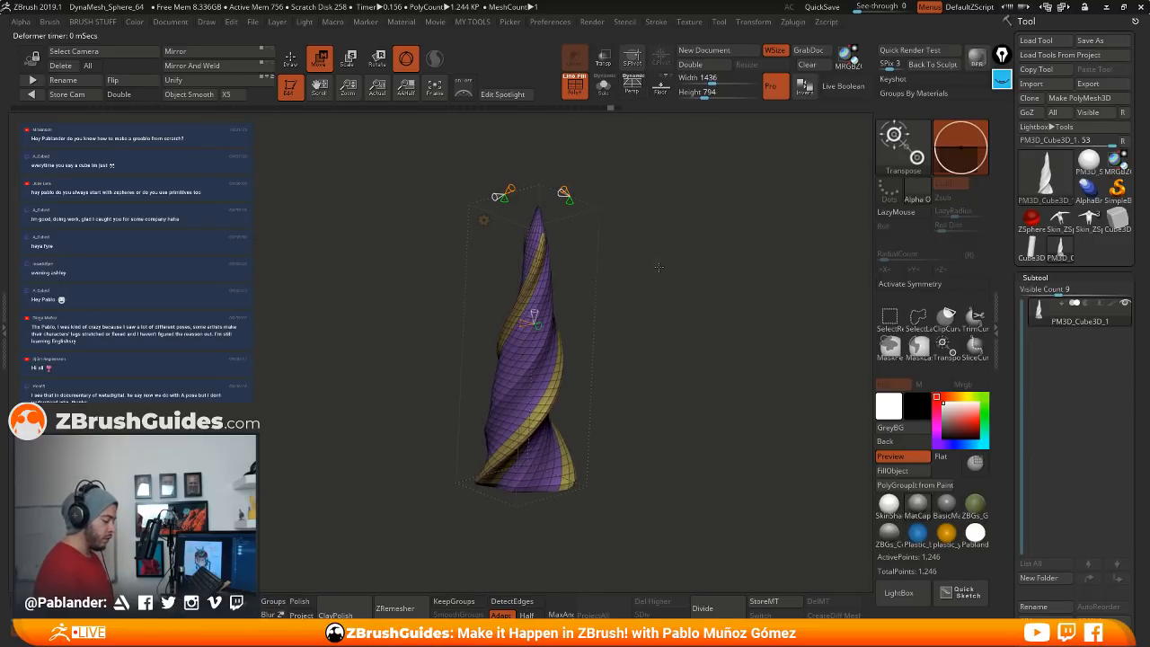
{"action": "left_click_drag", "start_coordinate": [659, 267], "coordinate": [633, 397], "text": "shift"}
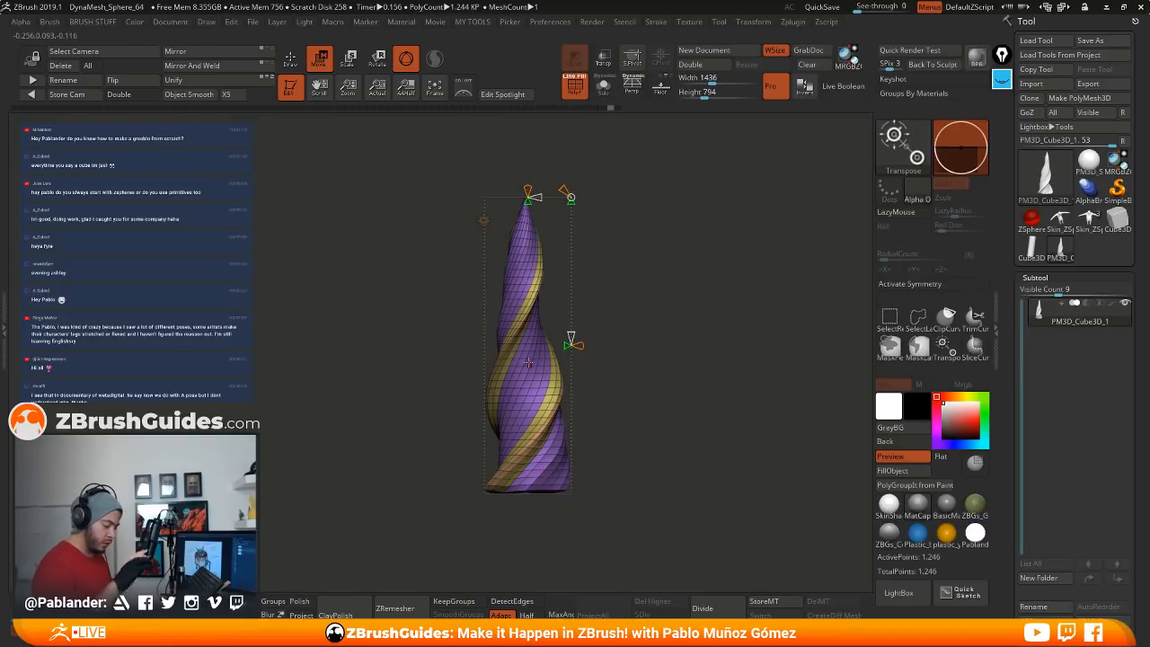
{"action": "left_click_drag", "start_coordinate": [569, 344], "coordinate": [437, 345]}
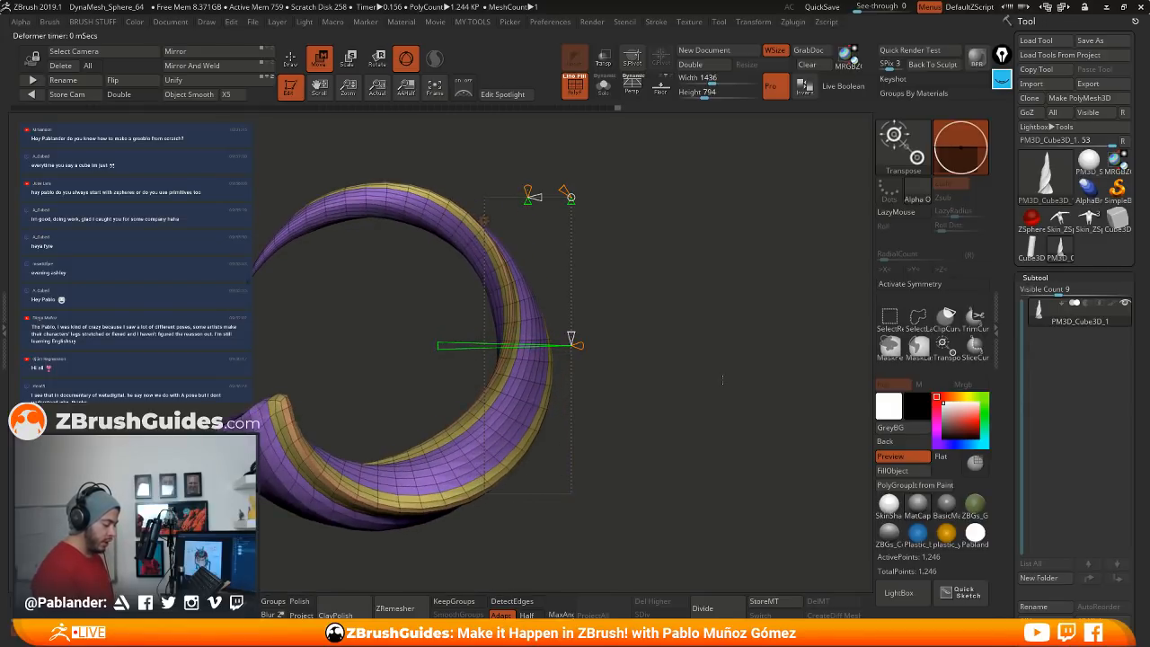
{"action": "key", "text": "ctrl+z"}
{"action": "key", "text": "ctrl+z"}
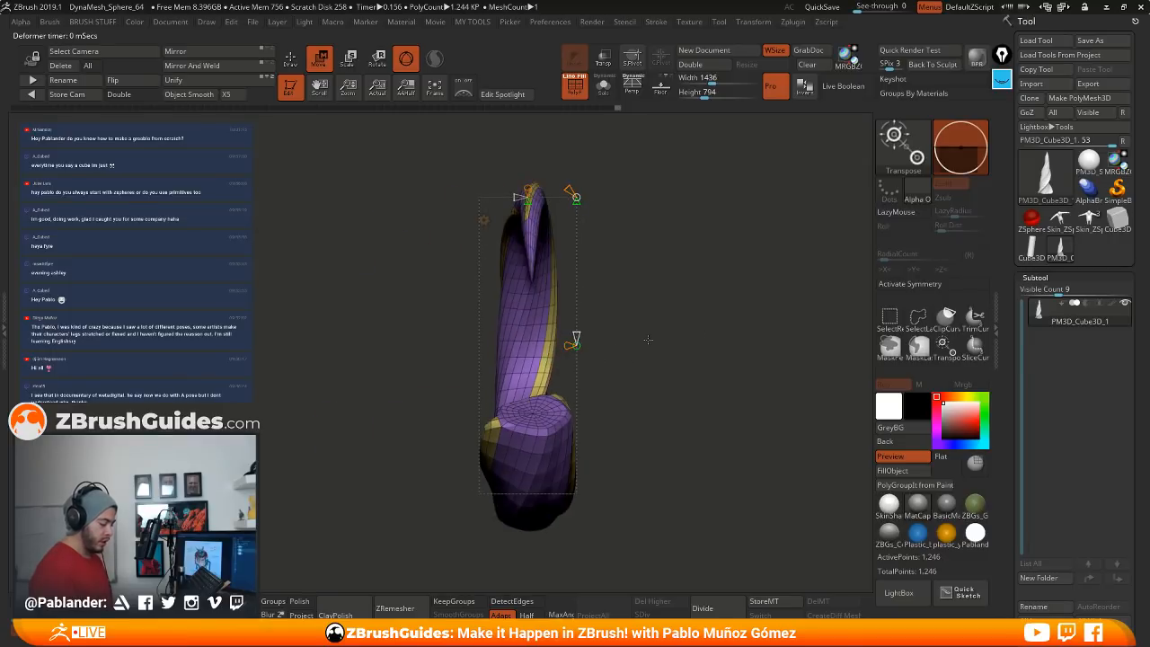
{"action": "mouse_move", "coordinate": [645, 342]}
{"action": "left_mouse_down"}
{"action": "mouse_move", "coordinate": [673, 386]}
{"action": "mouse_move", "coordinate": [653, 361]}
{"action": "left_mouse_up"}
{"action": "left_click_drag", "start_coordinate": [540, 374], "coordinate": [558, 309]}
{"action": "key", "text": "ctrl+z"}
{"action": "key", "text": "ctrl+z"}
Step: Bend the spike into a moderate horn-like arc with the Bend Arc deformer
{"action": "left_click_drag", "start_coordinate": [699, 326], "coordinate": [665, 321]}
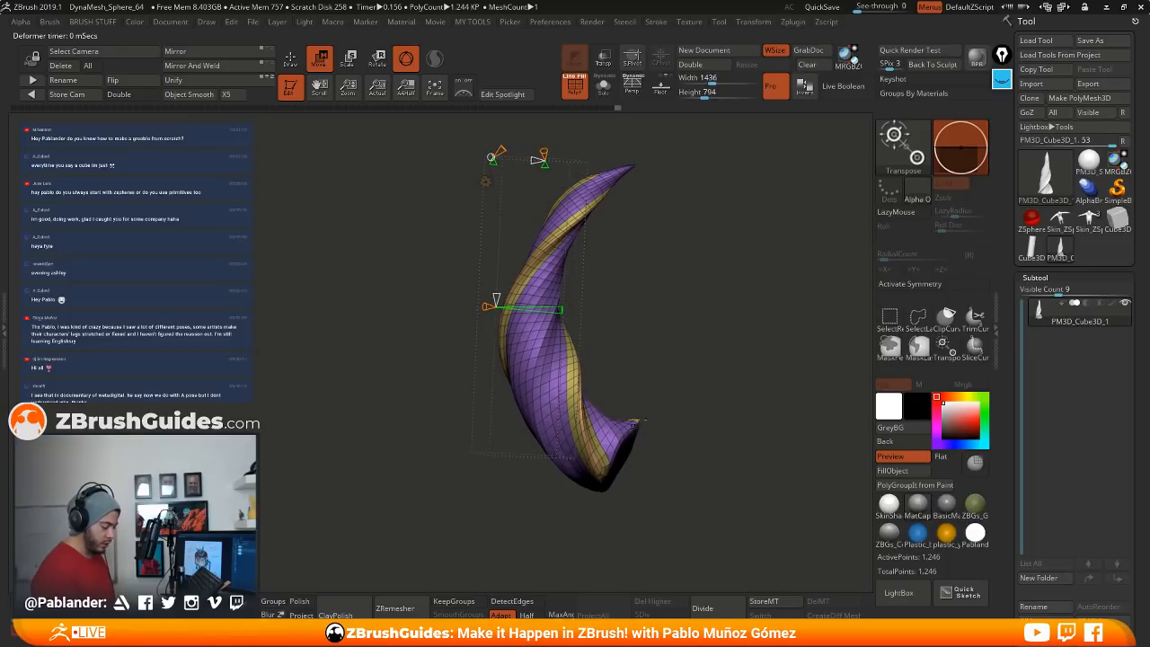
{"action": "left_click_drag", "start_coordinate": [635, 420], "coordinate": [607, 334]}
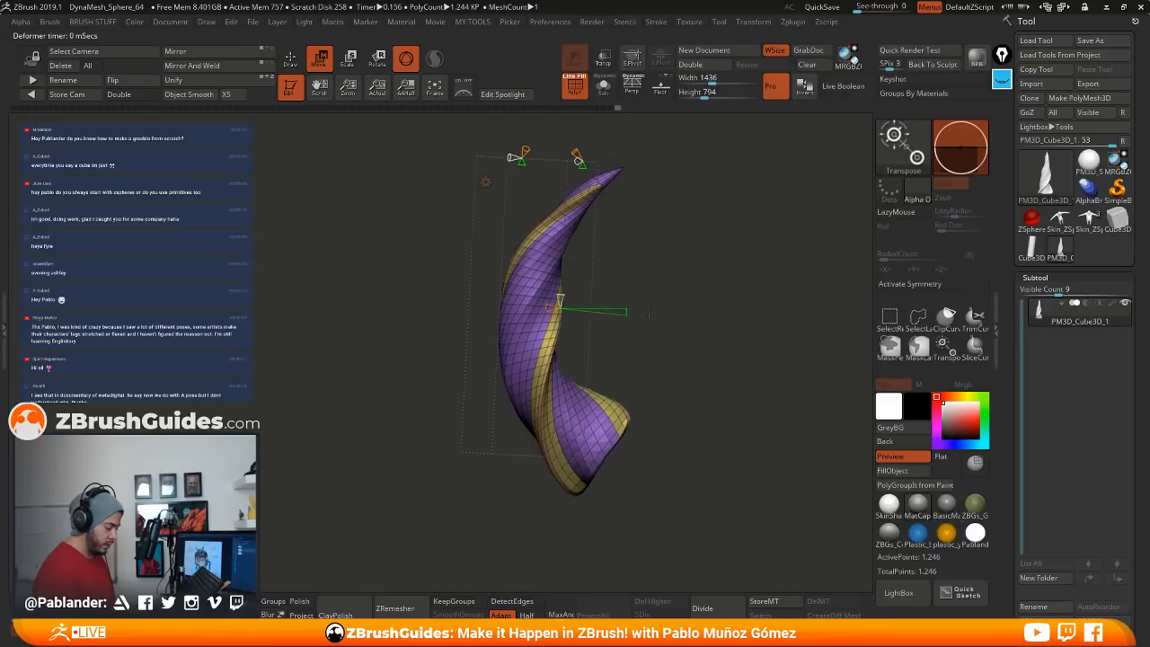
{"action": "left_click_drag", "start_coordinate": [648, 310], "coordinate": [677, 325]}
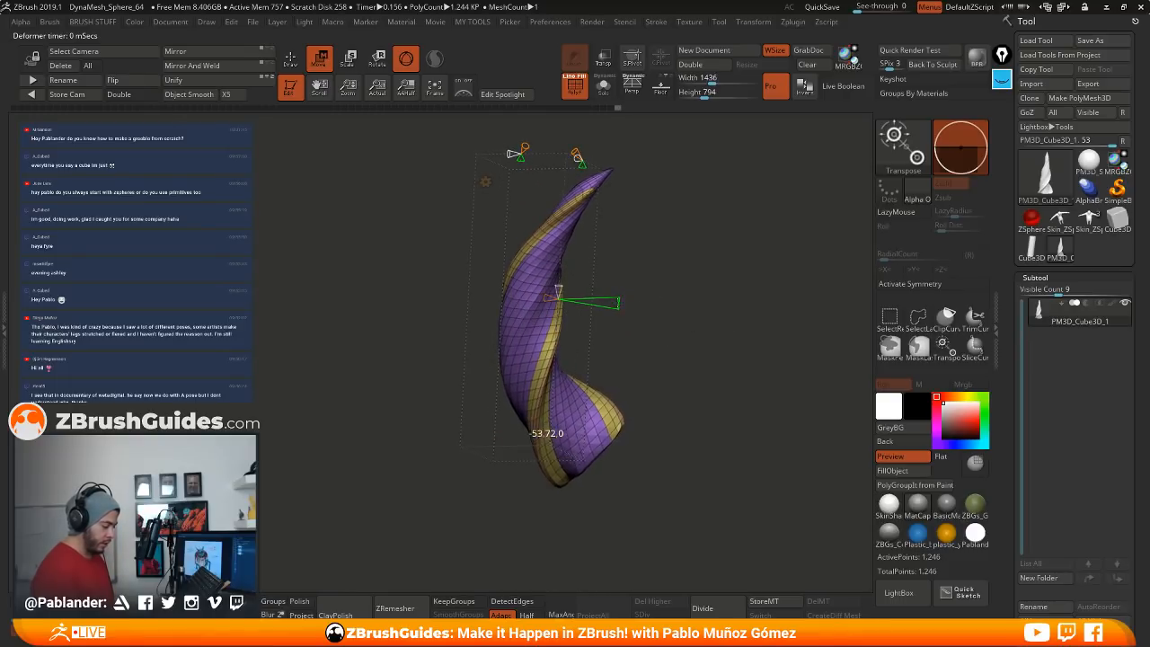
{"action": "mouse_move", "coordinate": [665, 310]}
{"action": "left_mouse_down"}
{"action": "mouse_move", "coordinate": [705, 313]}
{"action": "mouse_move", "coordinate": [680, 299]}
{"action": "left_mouse_up"}
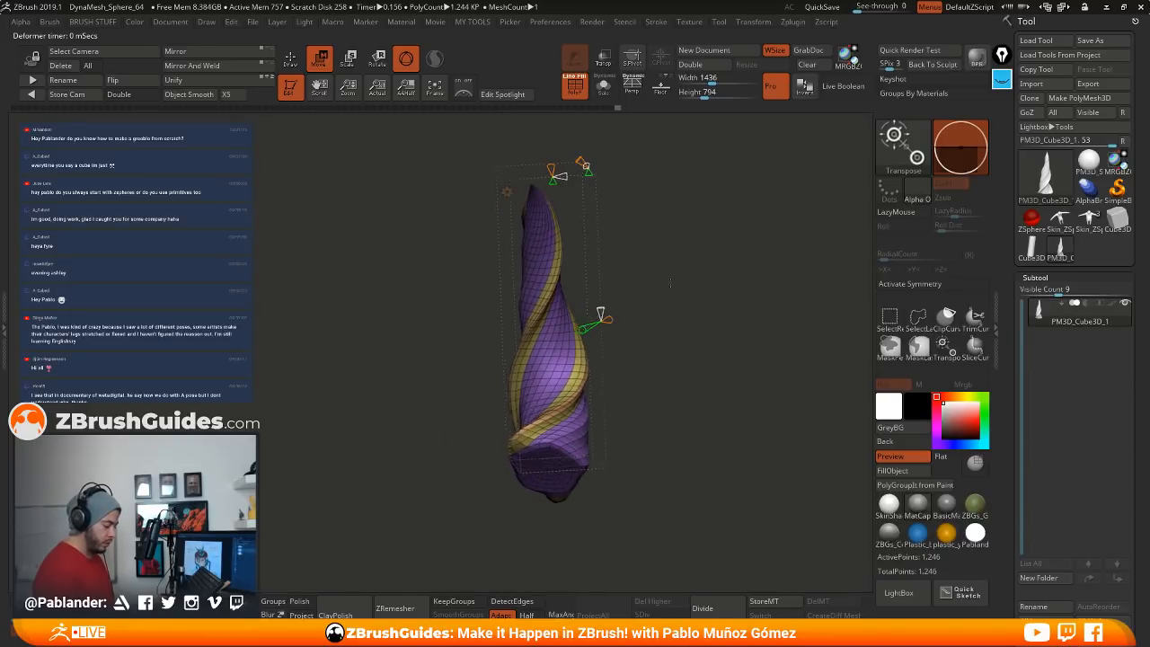
Step: Adjust the twist of the curved horn with the Bend Arc deformer, setting it to about -21
{"action": "mouse_move", "coordinate": [602, 315]}
{"action": "left_mouse_down"}
{"action": "mouse_move", "coordinate": [605, 255]}
{"action": "mouse_move", "coordinate": [608, 320]}
{"action": "left_mouse_up"}
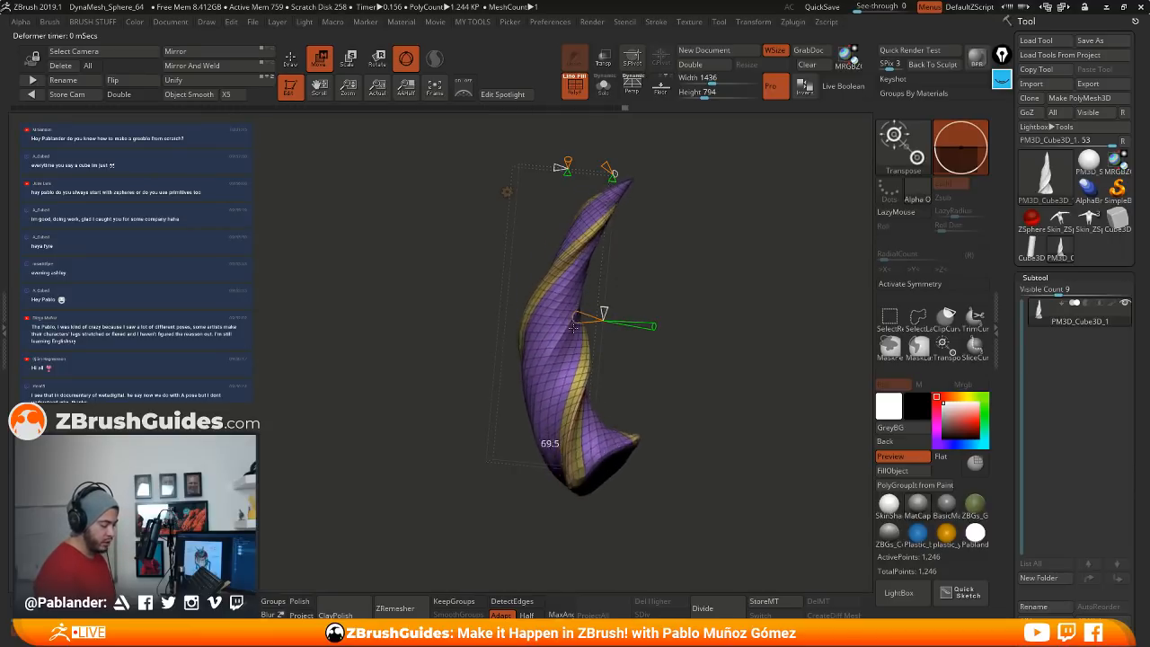
{"action": "left_click_drag", "start_coordinate": [666, 347], "coordinate": [615, 347]}
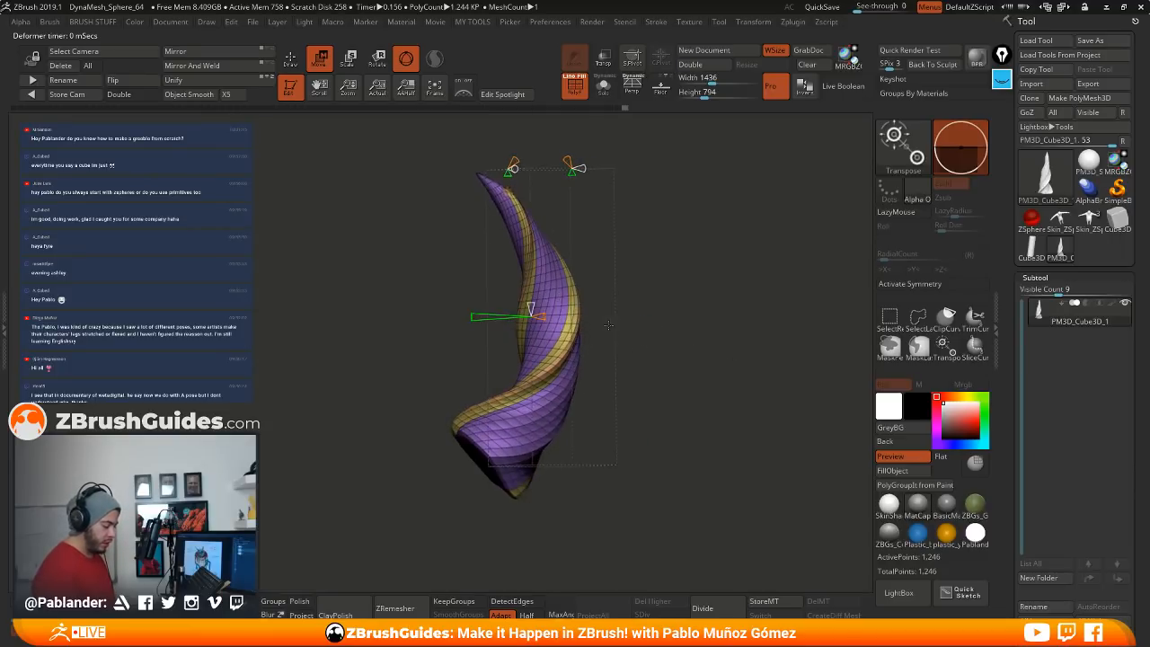
{"action": "left_click_drag", "start_coordinate": [541, 316], "coordinate": [543, 316]}
{"action": "left_click_drag", "start_coordinate": [620, 311], "coordinate": [702, 329]}
{"action": "left_click_drag", "start_coordinate": [596, 314], "coordinate": [619, 330]}
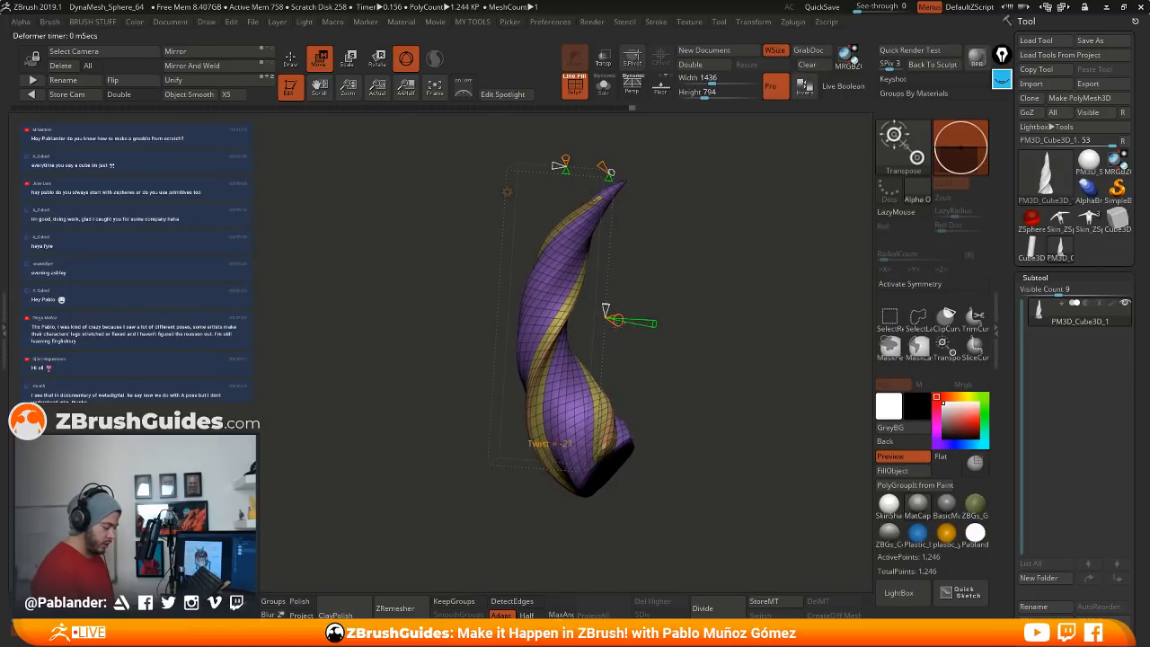
{"action": "left_click_drag", "start_coordinate": [679, 361], "coordinate": [702, 366]}
{"action": "left_click_drag", "start_coordinate": [645, 337], "coordinate": [674, 349]}
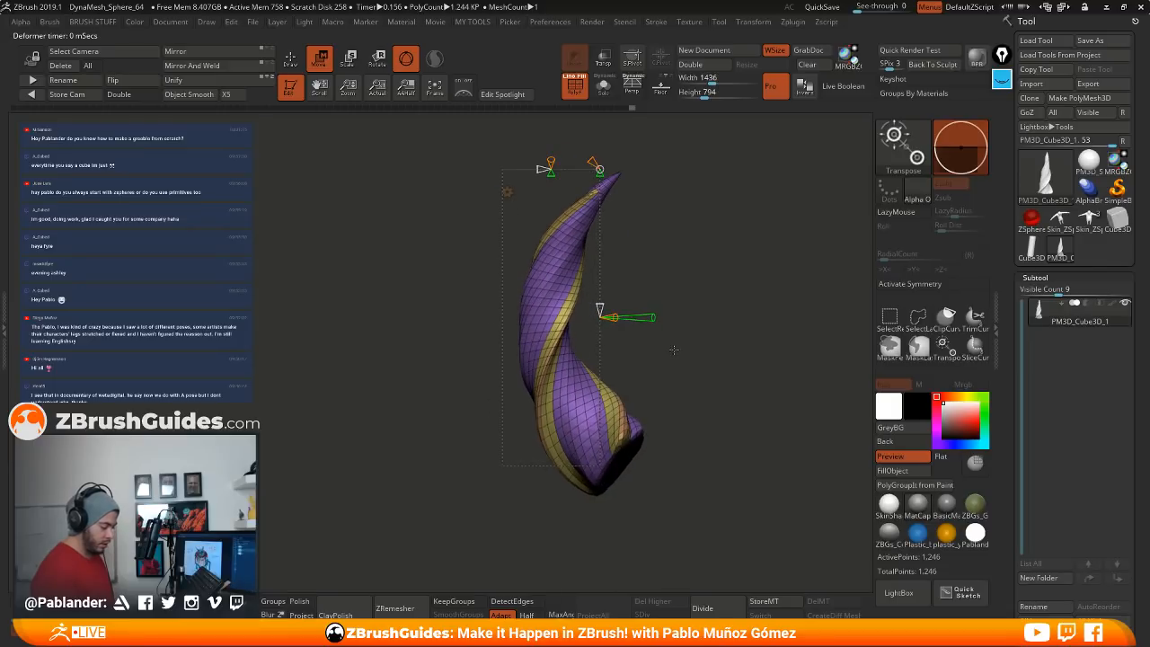
Step: Accept the Bend Arc deformation on the horn and hide its polyframe display
{"action": "left_click", "coordinate": [506, 191]}
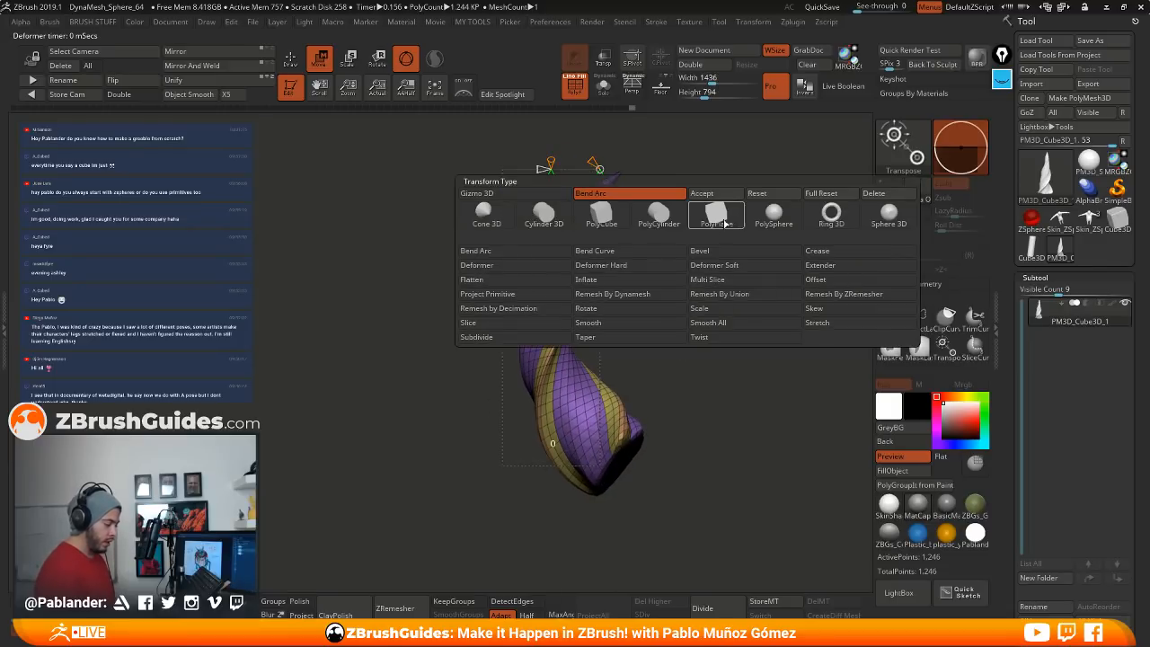
{"action": "left_click", "coordinate": [766, 199]}
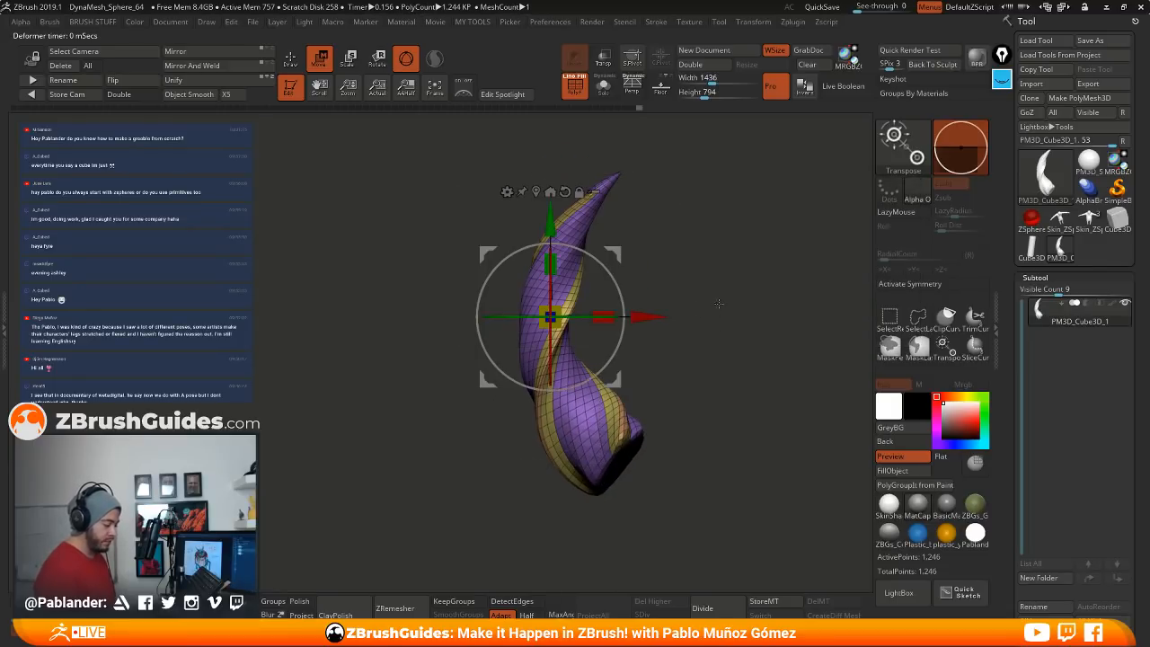
{"action": "key", "text": "q"}
{"action": "left_click_drag", "start_coordinate": [693, 317], "coordinate": [633, 294]}
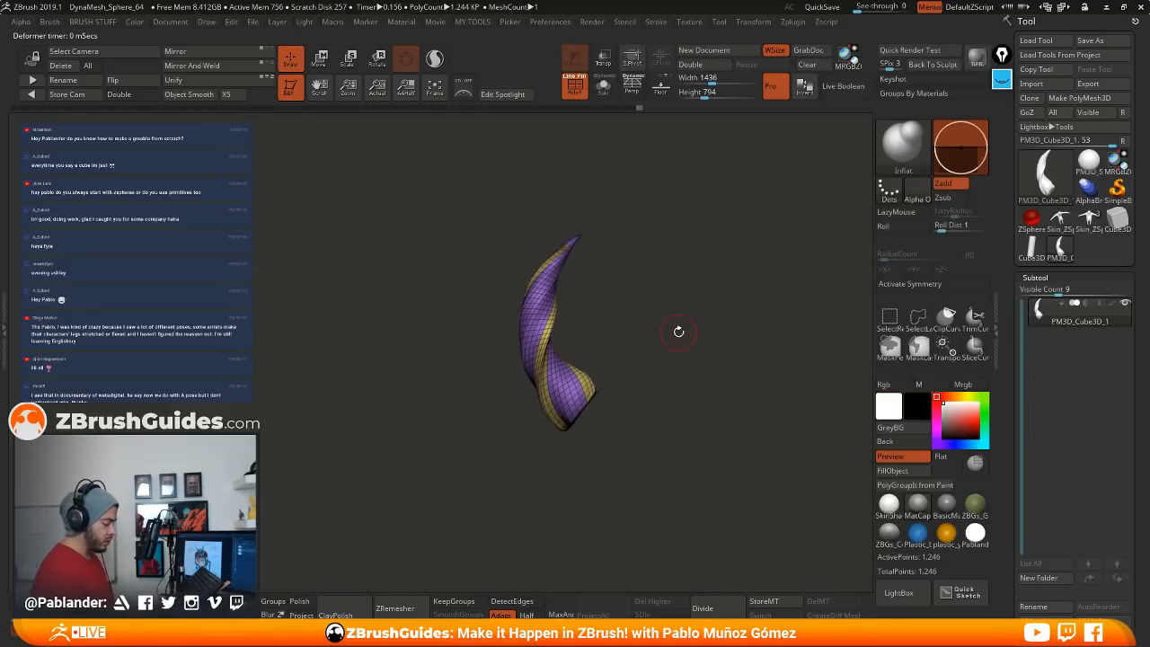
{"action": "key", "text": "shift+f"}
{"action": "left_click_drag", "start_coordinate": [659, 311], "coordinate": [633, 292]}
Step: Smooth the base and lower ridges of the twisted horn with the Smooth brush
{"action": "key", "text": "shift"}
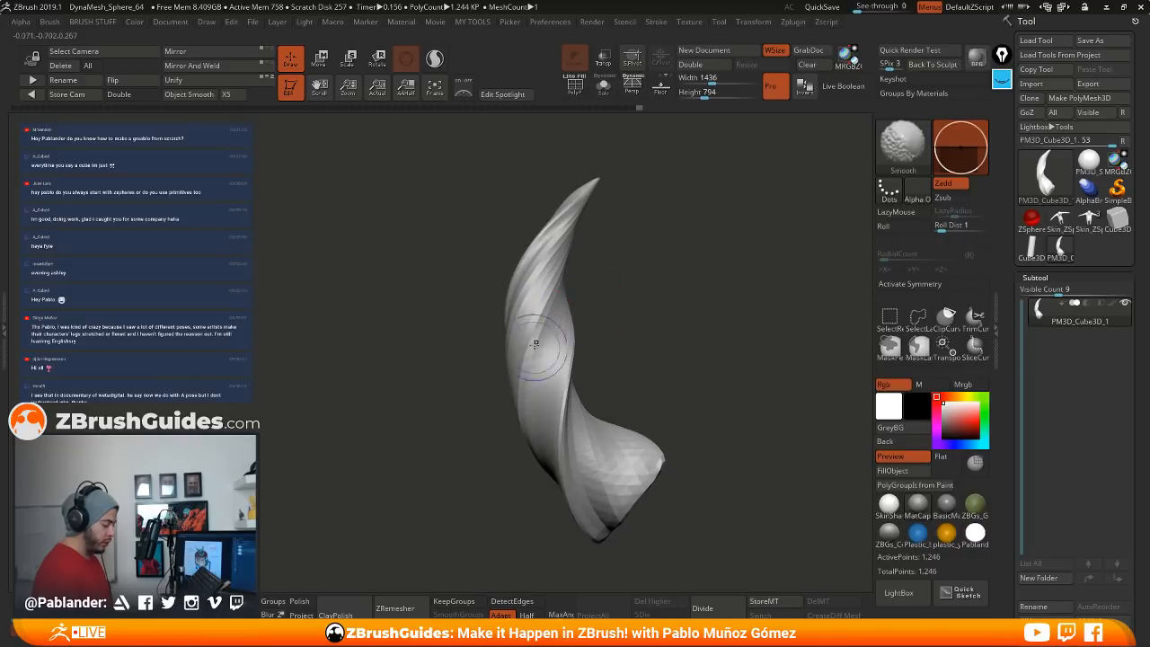
{"action": "right_click_drag", "start_coordinate": [566, 300], "coordinate": [553, 279]}
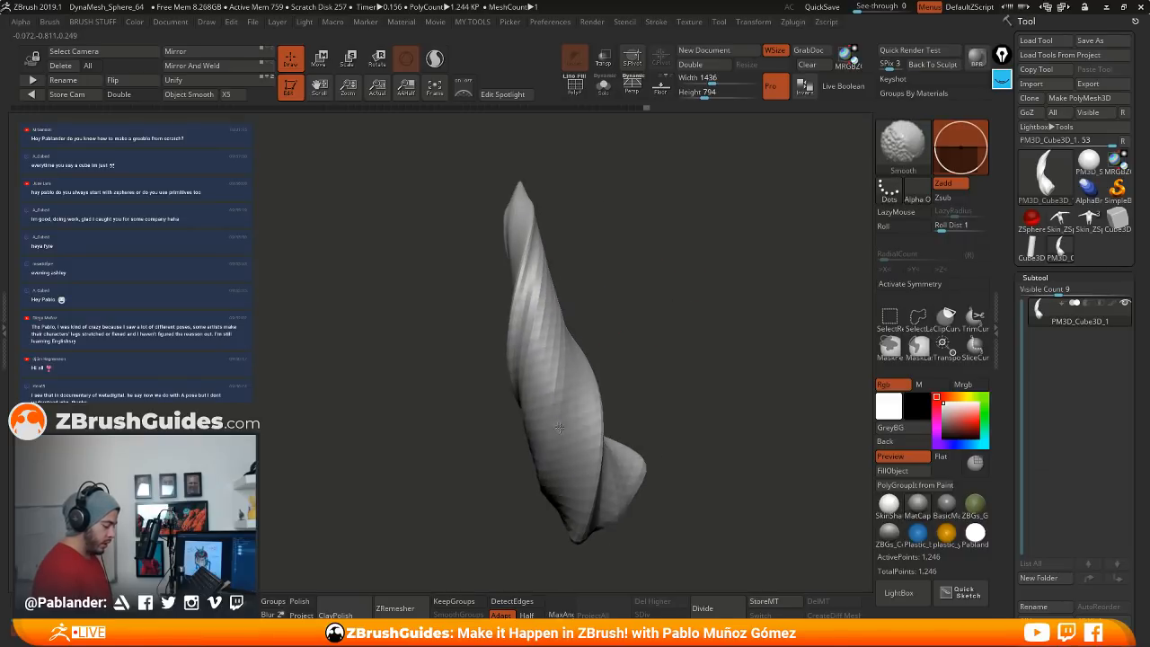
{"action": "mouse_move", "coordinate": [559, 428]}
{"action": "right_mouse_down"}
{"action": "mouse_move", "coordinate": [570, 377]}
{"action": "mouse_move", "coordinate": [629, 305]}
{"action": "mouse_move", "coordinate": [577, 303]}
{"action": "right_mouse_up"}
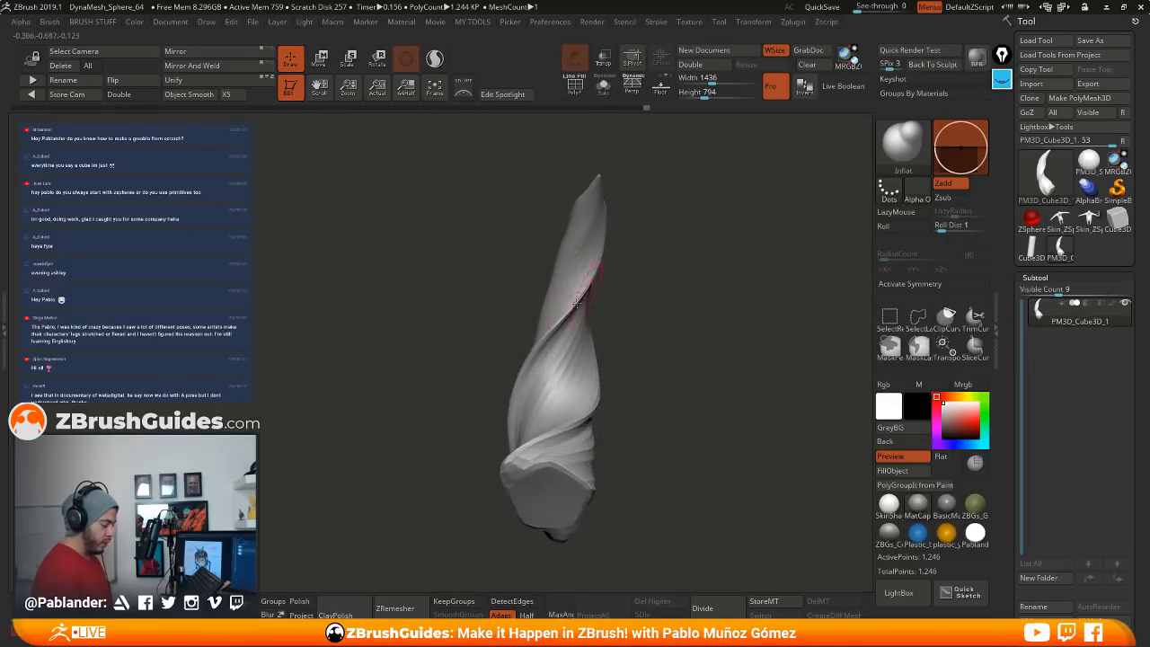
{"action": "mouse_move", "coordinate": [669, 260]}
{"action": "right_mouse_down"}
{"action": "mouse_move", "coordinate": [653, 231]}
{"action": "mouse_move", "coordinate": [608, 259]}
{"action": "mouse_move", "coordinate": [709, 198]}
{"action": "mouse_move", "coordinate": [669, 247]}
{"action": "mouse_move", "coordinate": [672, 224]}
{"action": "right_mouse_up"}
{"action": "right_click", "coordinate": [670, 228]}
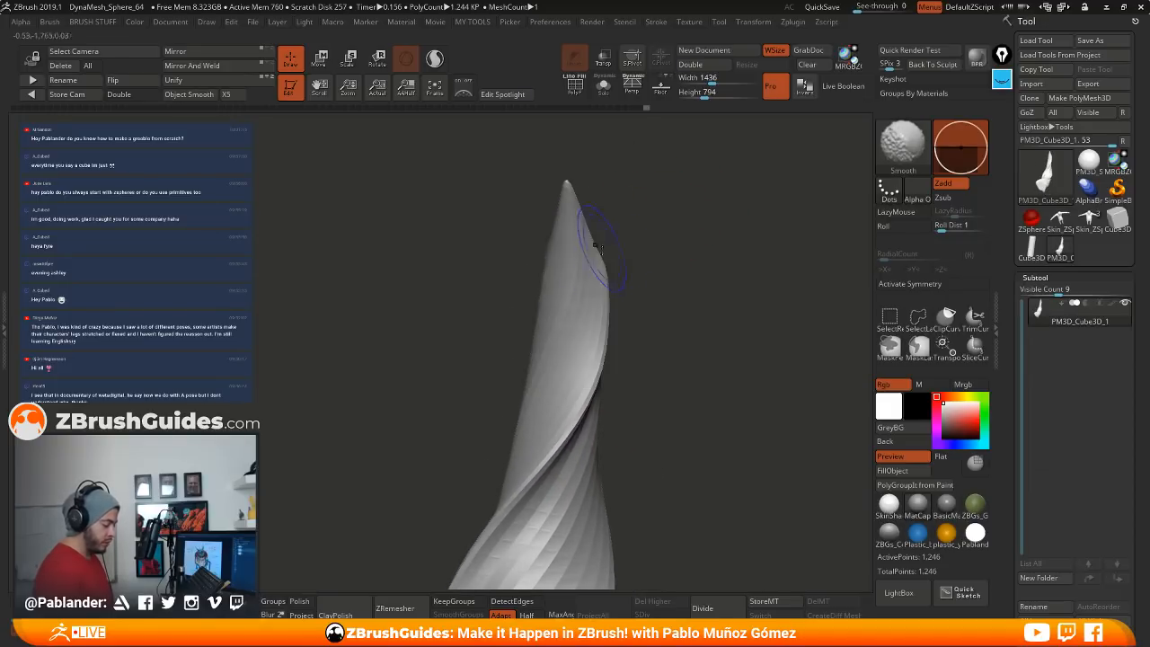
Step: Smooth the edges near the horn's tip with the Smooth brush from several sides
{"action": "left_click_drag", "start_coordinate": [596, 241], "coordinate": [599, 285], "text": "shift"}
{"action": "right_click_drag", "start_coordinate": [621, 253], "coordinate": [652, 248]}
{"action": "left_click_drag", "start_coordinate": [573, 236], "coordinate": [554, 257], "text": "shift"}
{"action": "right_click_drag", "start_coordinate": [676, 250], "coordinate": [670, 246]}
{"action": "right_click_drag", "start_coordinate": [554, 252], "coordinate": [649, 233]}
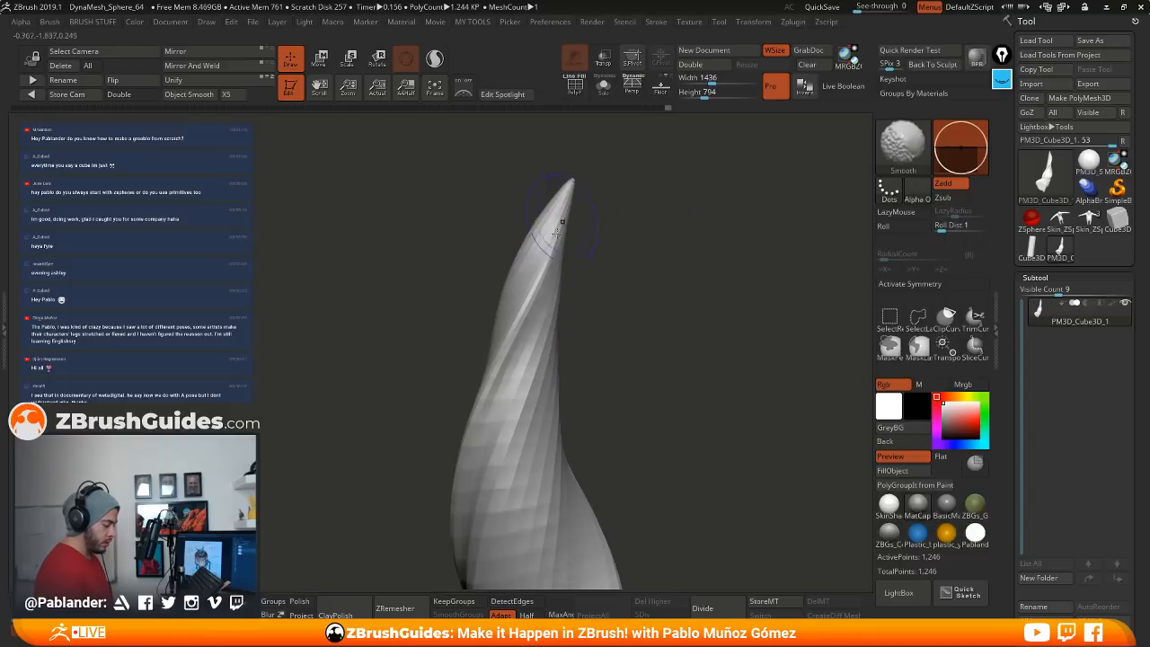
{"action": "left_click_drag", "start_coordinate": [557, 241], "coordinate": [554, 255], "text": "shift"}
{"action": "right_click_drag", "start_coordinate": [618, 259], "coordinate": [582, 285]}
{"action": "left_click_drag", "start_coordinate": [489, 254], "coordinate": [496, 317], "text": "shift"}
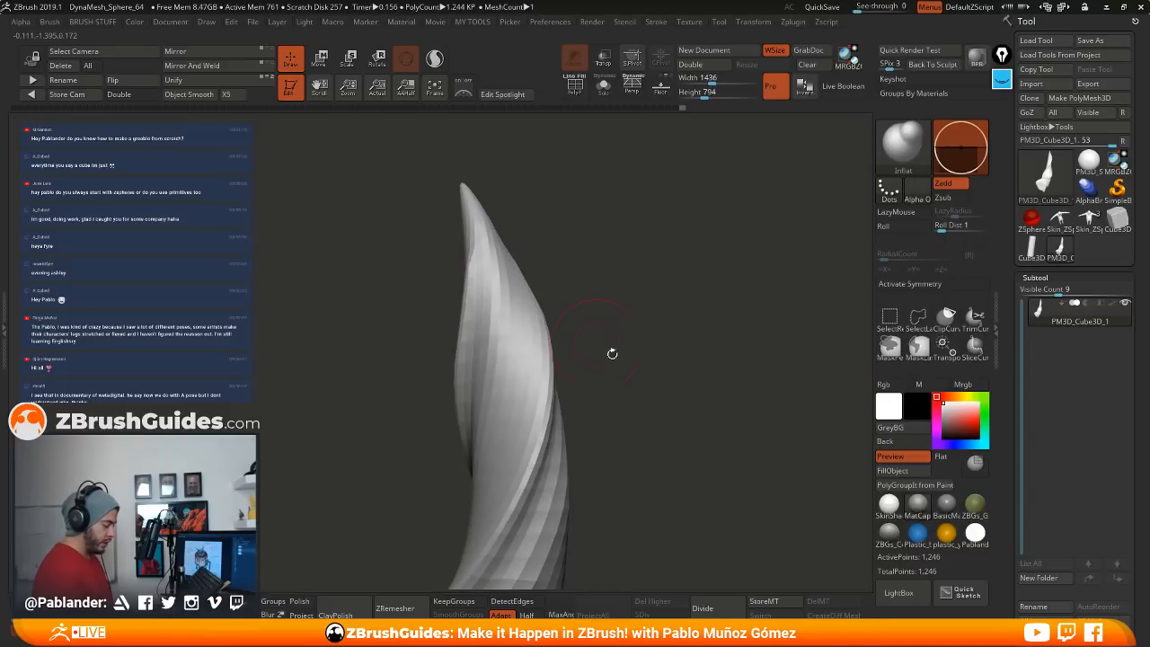
{"action": "right_click_drag", "start_coordinate": [621, 334], "coordinate": [678, 244]}
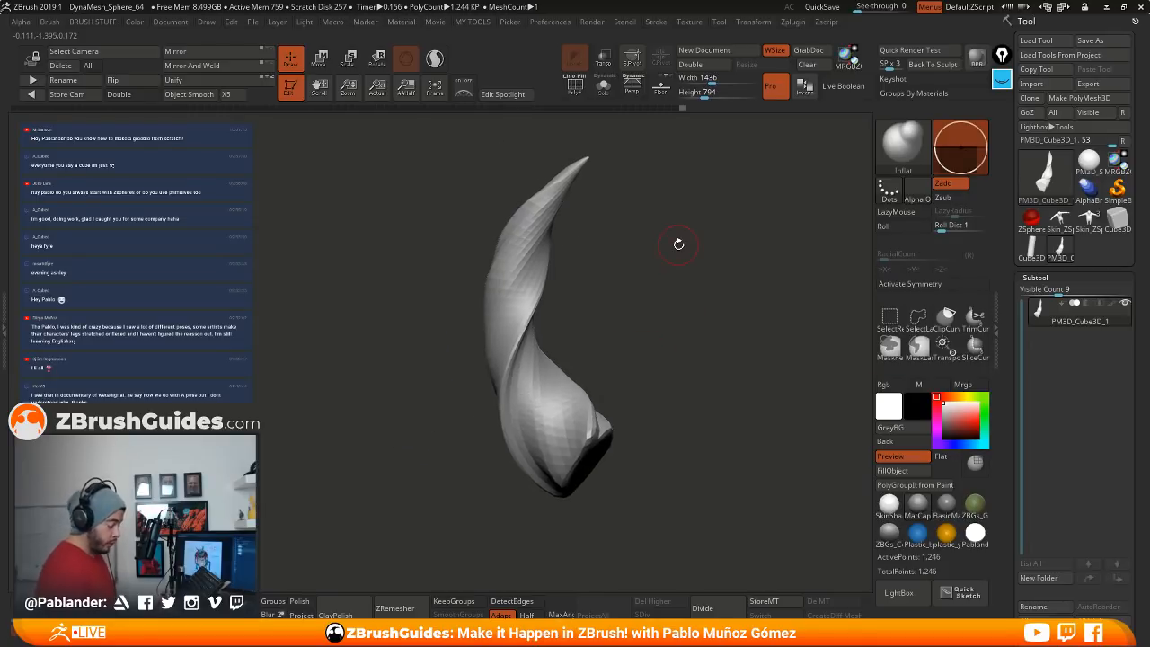
Step: Copy the horn subtool and paste it into the Skin_ZSphere_3 character's subtools
{"action": "scroll", "coordinate": [1037, 377], "scroll_direction": "down", "scroll_amount": 5}
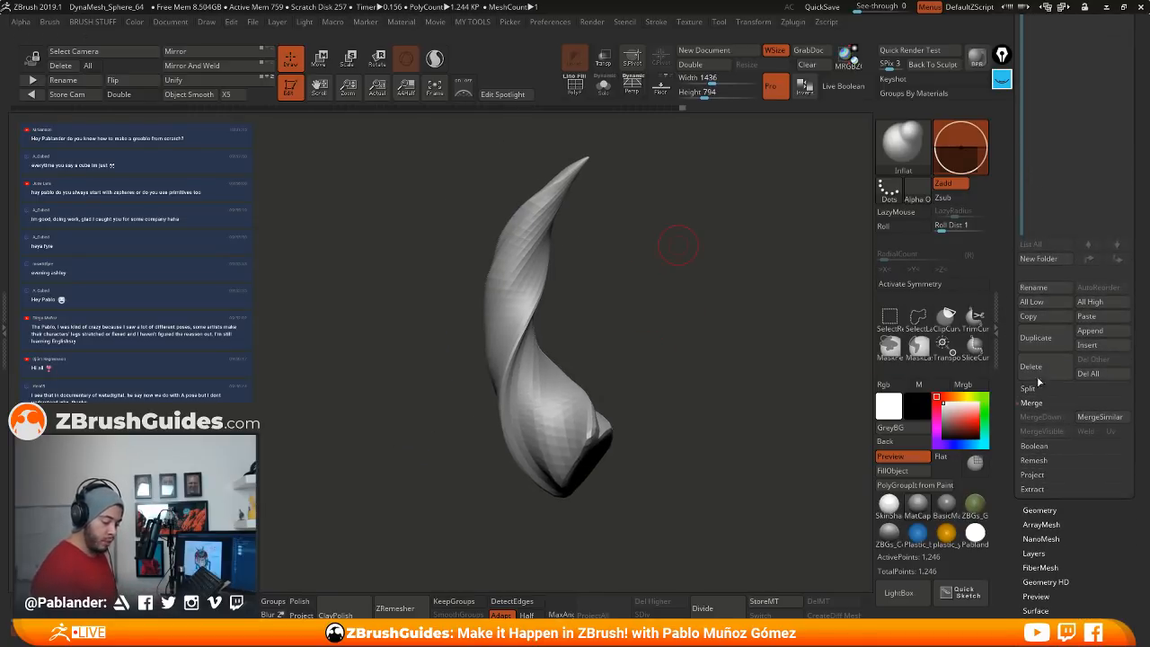
{"action": "left_click", "coordinate": [1046, 320]}
{"action": "left_click_drag", "start_coordinate": [1014, 226], "coordinate": [1003, 354]}
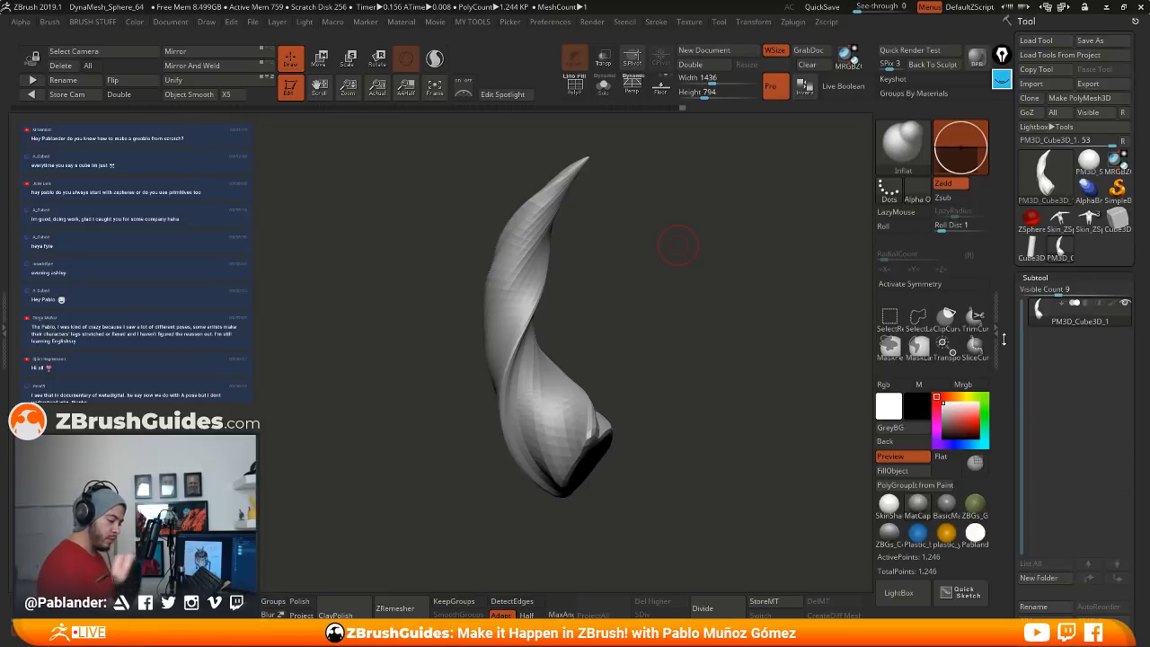
{"action": "left_click", "coordinate": [1089, 220]}
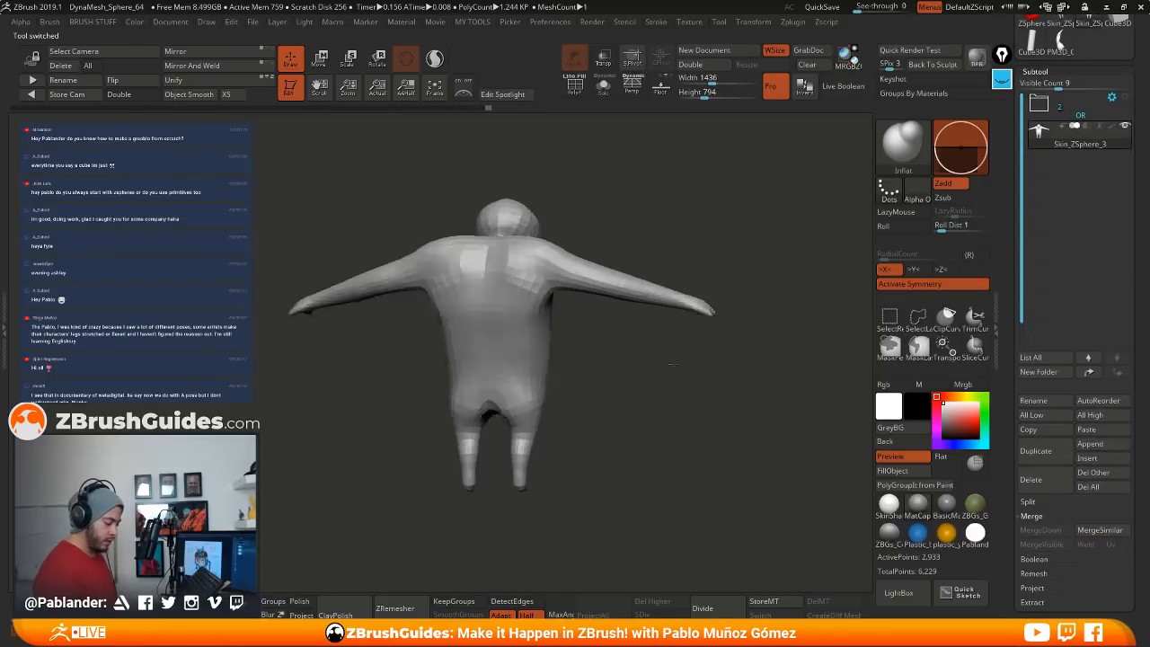
{"action": "left_click", "coordinate": [1086, 429]}
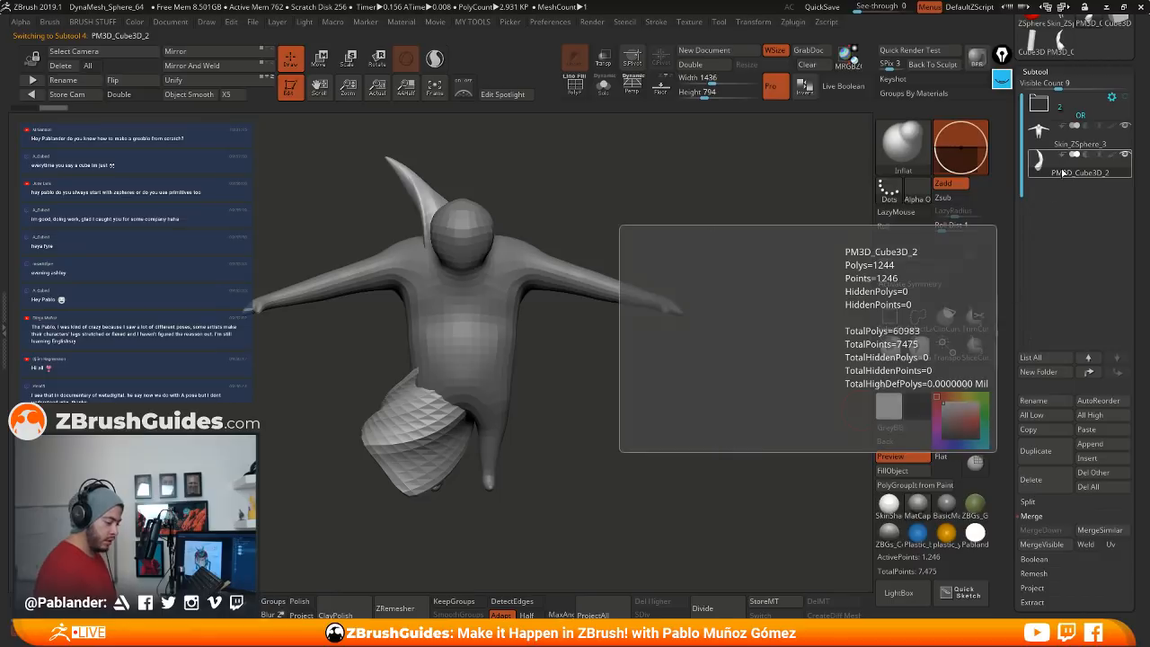
Step: Scale the pasted horn down with the Gizmo and move it up beside the character's head
{"action": "left_click", "coordinate": [318, 58]}
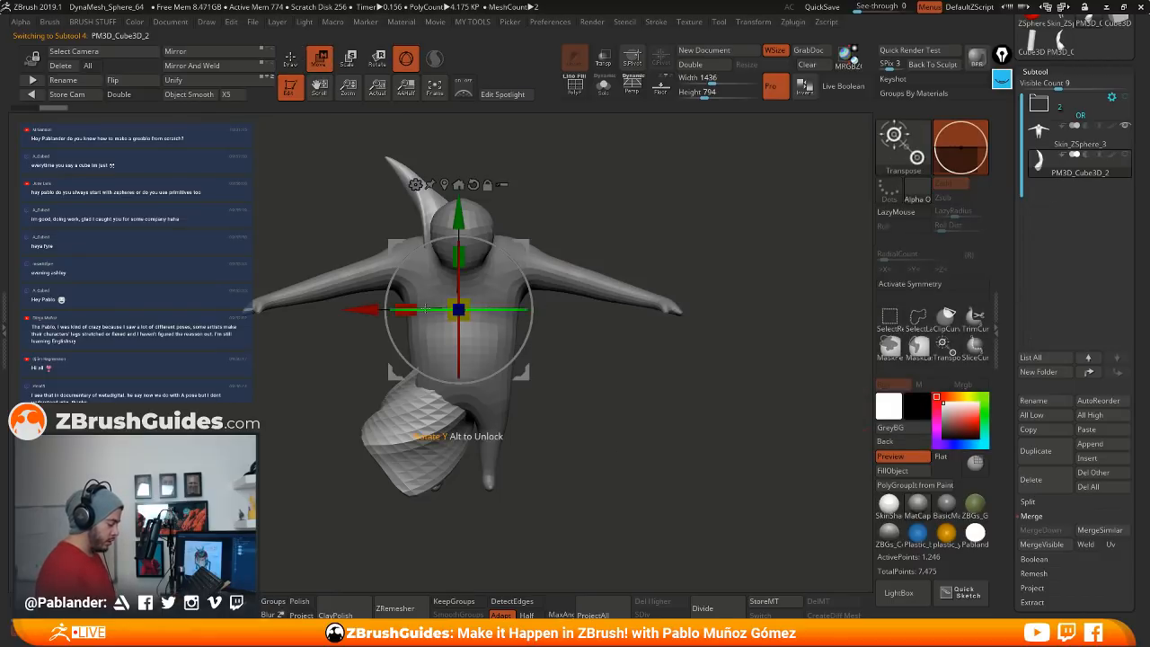
{"action": "mouse_move", "coordinate": [425, 308]}
{"action": "left_mouse_down"}
{"action": "mouse_move", "coordinate": [566, 311]}
{"action": "mouse_move", "coordinate": [438, 311]}
{"action": "left_mouse_up"}
{"action": "left_click_drag", "start_coordinate": [515, 240], "coordinate": [477, 145]}
{"action": "left_click_drag", "start_coordinate": [477, 145], "coordinate": [541, 239], "text": "alt"}
{"action": "left_click_drag", "start_coordinate": [488, 313], "coordinate": [464, 316]}
{"action": "left_click_drag", "start_coordinate": [550, 274], "coordinate": [552, 228]}
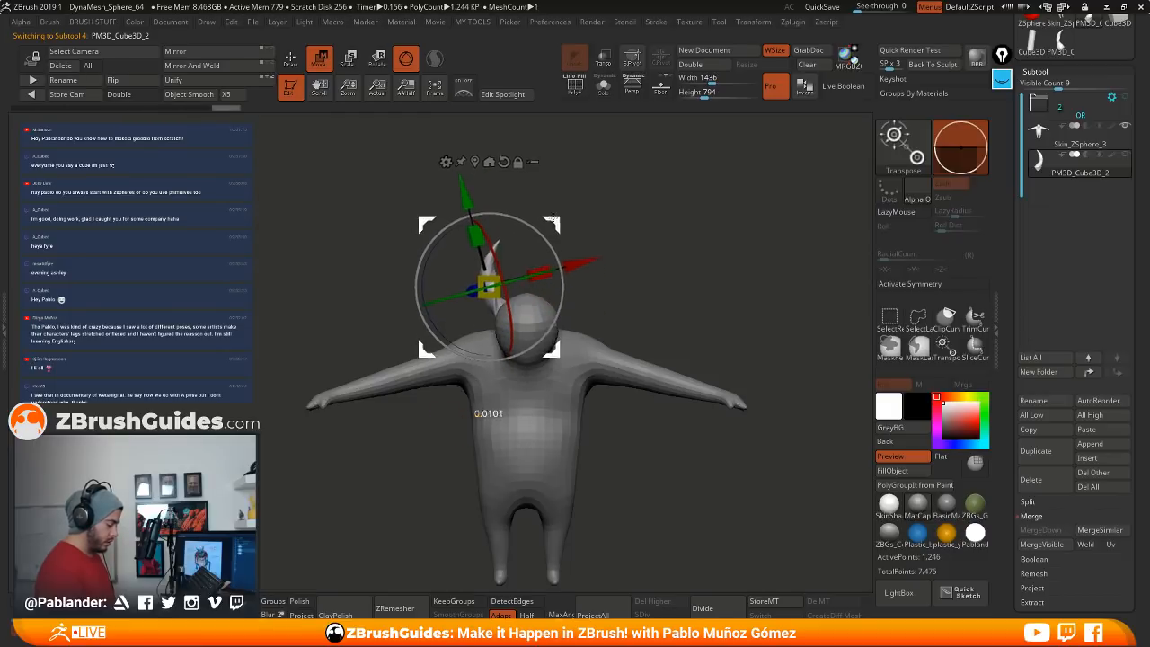
Step: Rotate the horn in side view and move it onto the top of the character's head
{"action": "key", "text": "ctrl+z"}
{"action": "key", "text": "ctrl+z"}
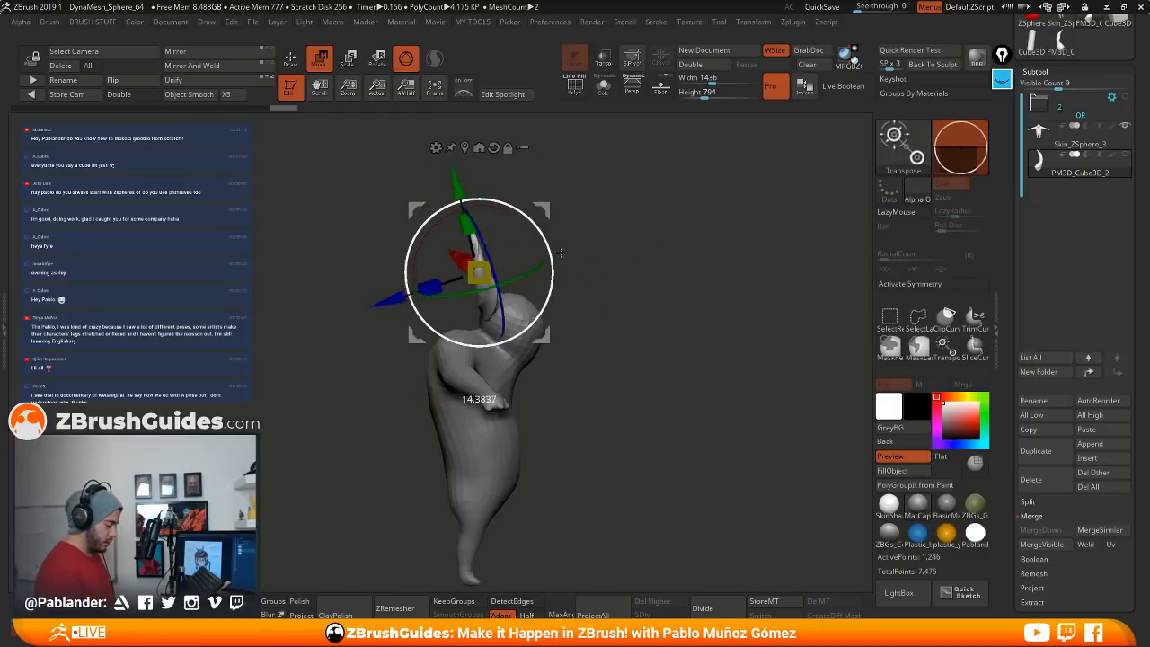
{"action": "key", "text": "ctrl+z"}
{"action": "key", "text": "ctrl+z"}
{"action": "key", "text": "ctrl+z"}
{"action": "key", "text": "ctrl+z"}
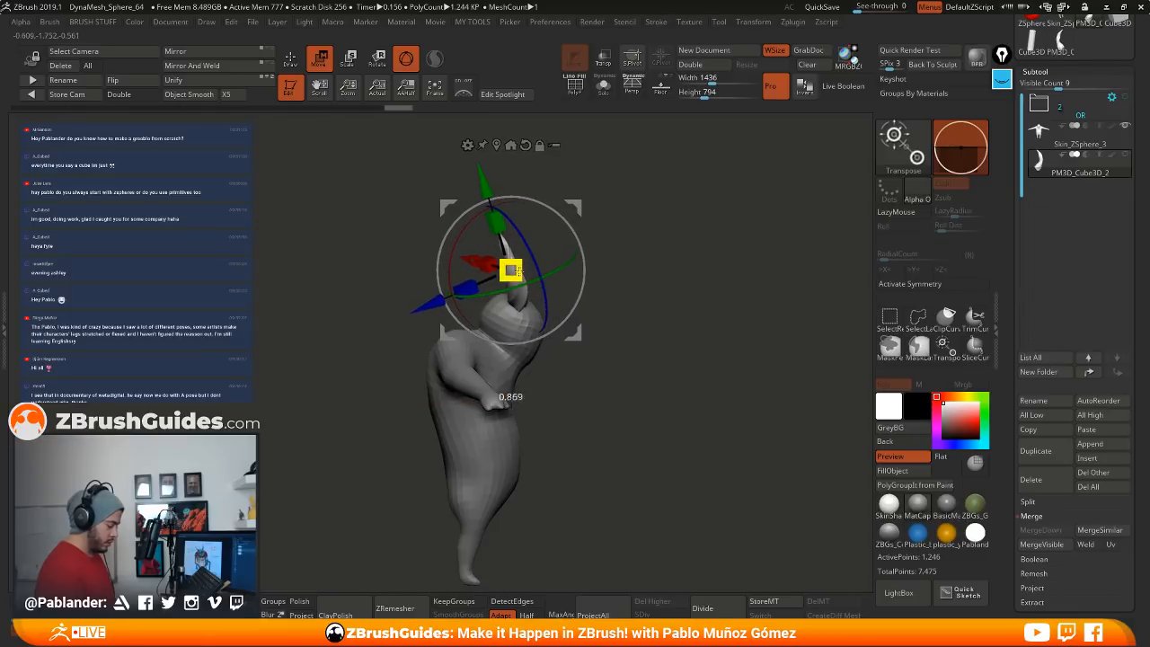
Step: Tilt the horn in side view and rotate it in front view so it curves outward from the head
{"action": "key", "text": "ctrl+z"}
{"action": "key", "text": "ctrl+z"}
{"action": "key", "text": "ctrl+z"}
{"action": "key", "text": "ctrl+z"}
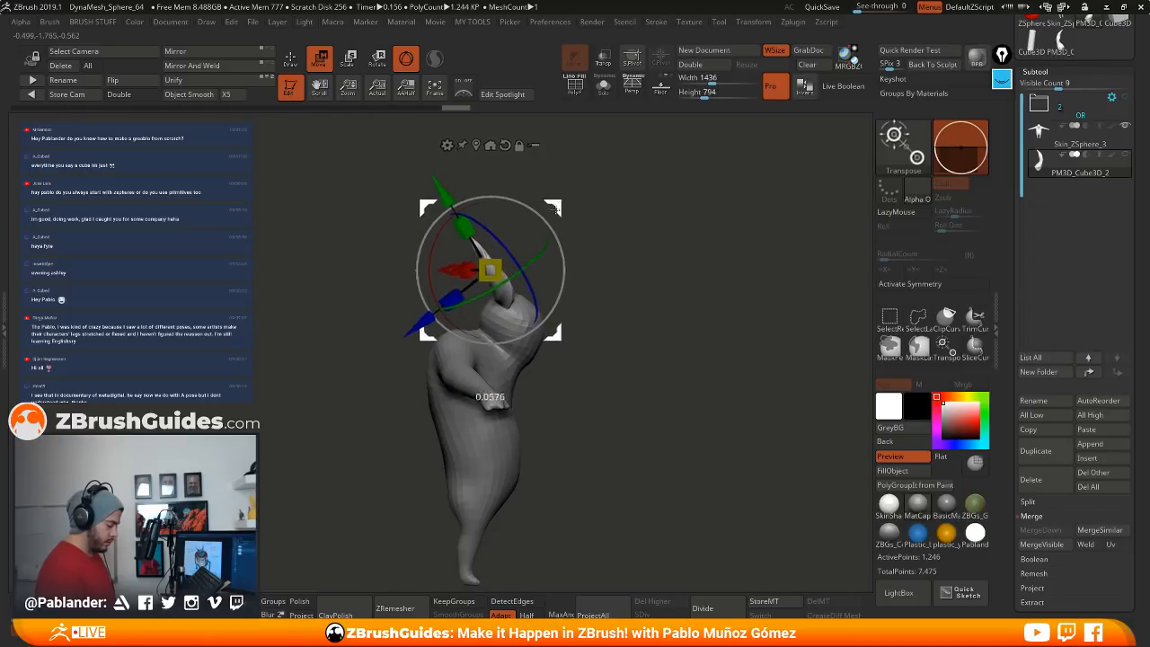
{"action": "key", "text": "ctrl+z"}
{"action": "key", "text": "ctrl+z"}
{"action": "key", "text": "ctrl+z"}
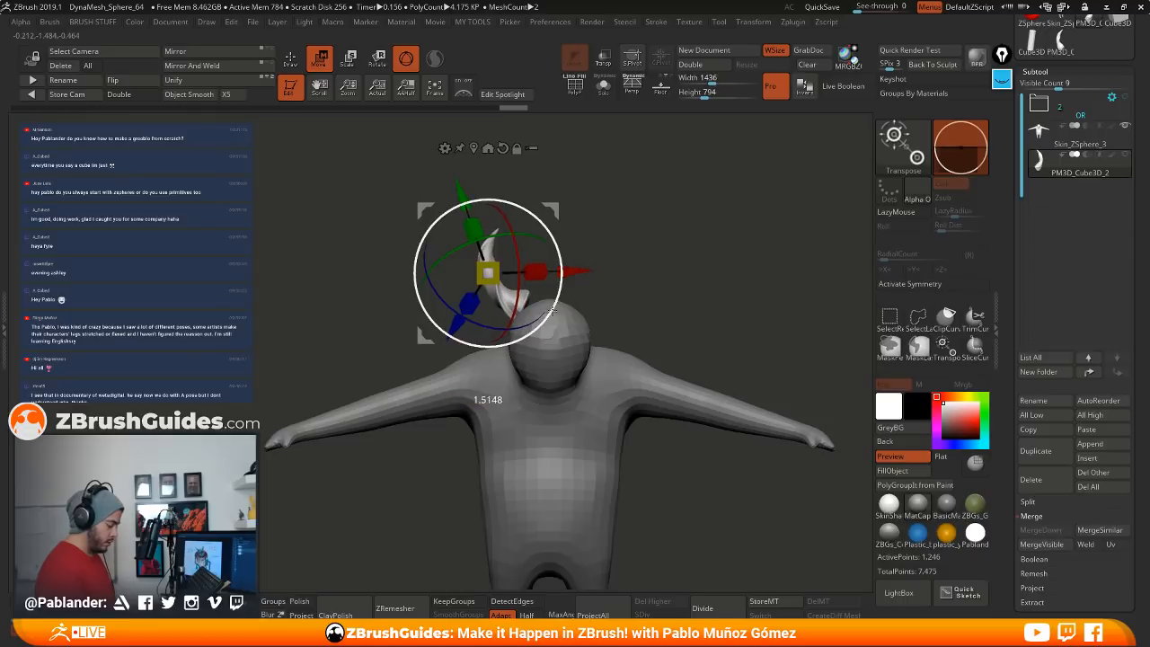
Step: Lower the horn so its base sits in the head and refine its tilt from the side
{"action": "key", "text": "ctrl+z"}
{"action": "key", "text": "ctrl+z"}
{"action": "key", "text": "ctrl+z"}
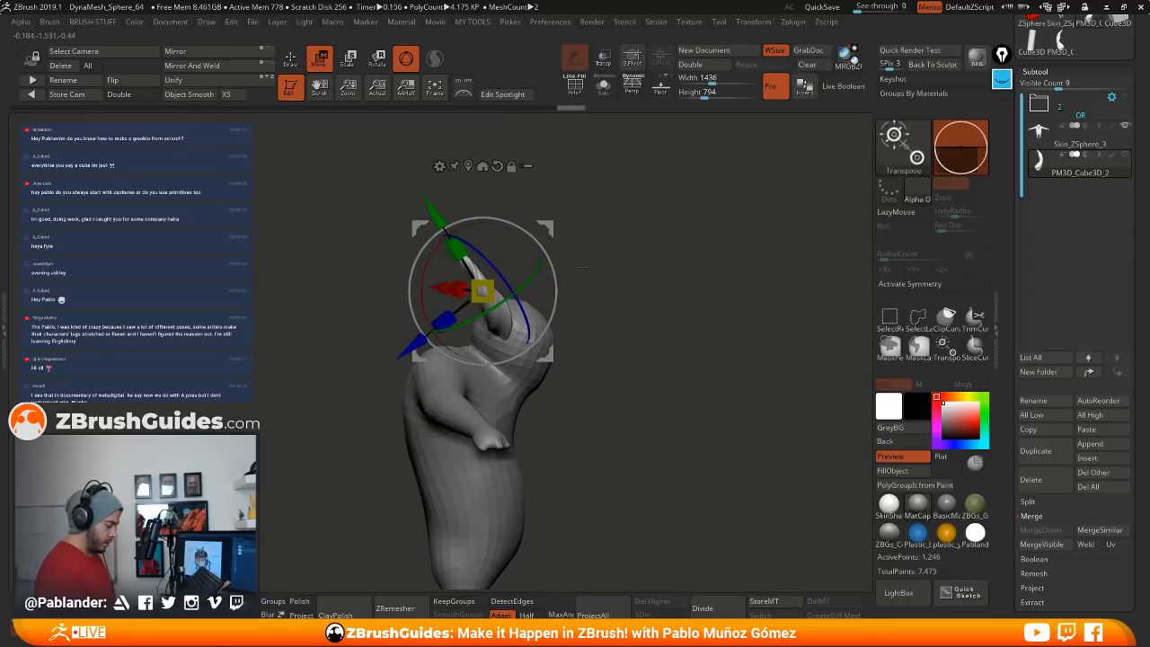
{"action": "key", "text": "ctrl+z"}
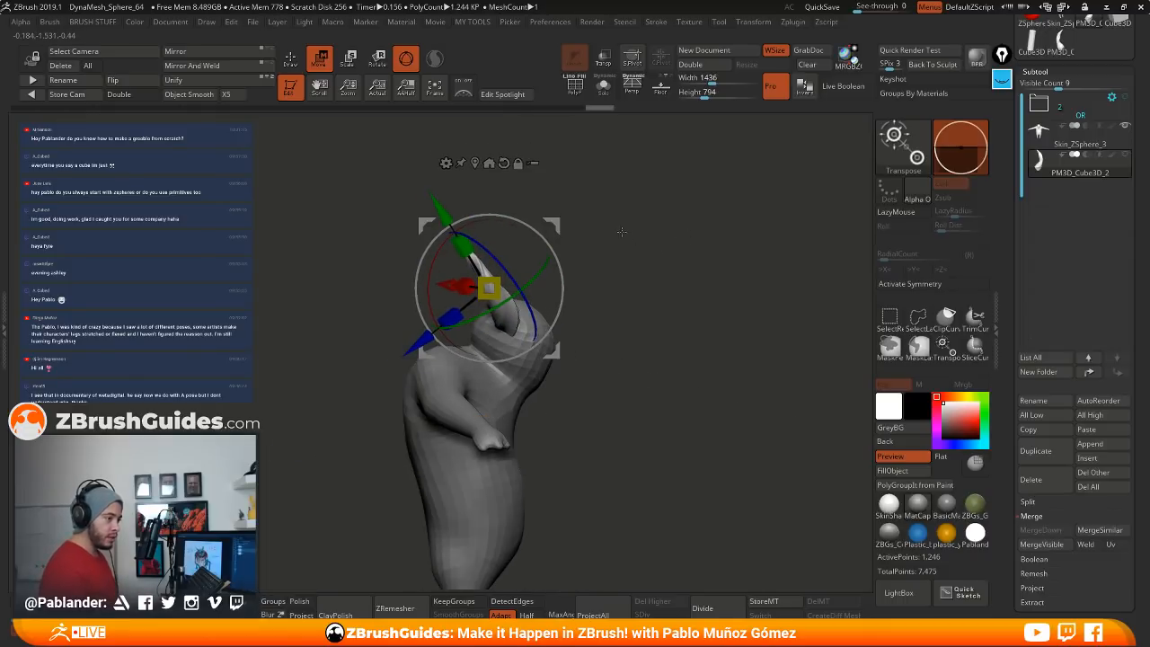
{"action": "key", "text": "ctrl+z"}
{"action": "key", "text": "ctrl+z"}
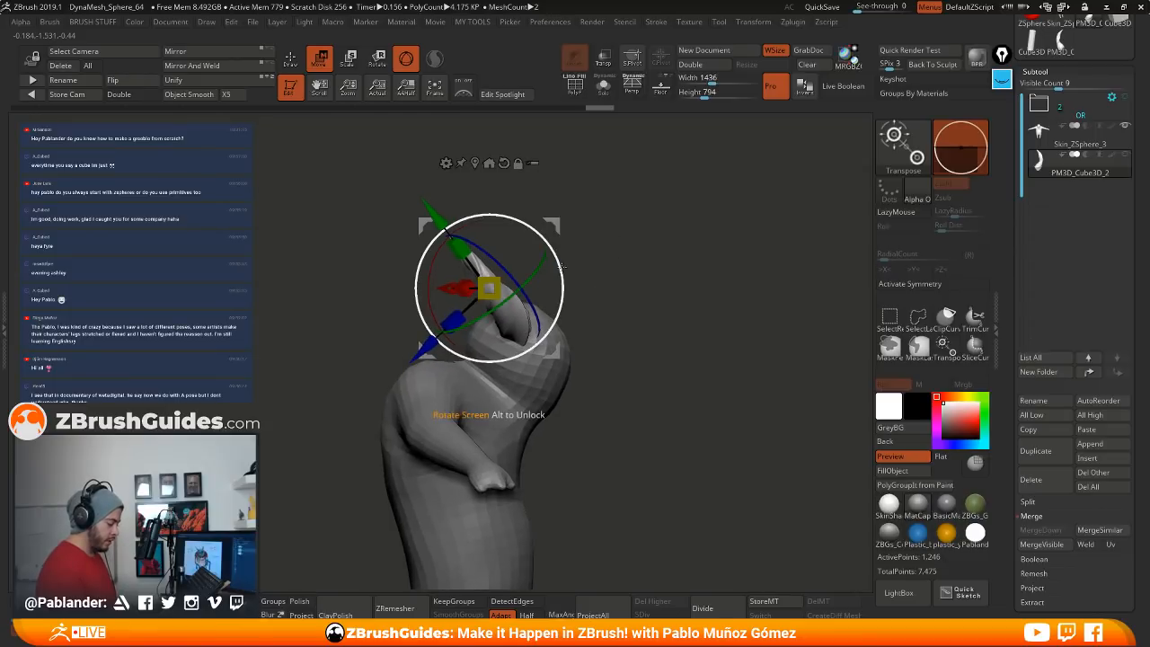
Step: Fine-tune the horn's position in front view so its base meets the side of the head
{"action": "key", "text": "ctrl+shift+z"}
{"action": "key", "text": "ctrl+shift+z"}
{"action": "key", "text": "ctrl+shift+z"}
{"action": "key", "text": "ctrl+z"}
{"action": "key", "text": "ctrl+z"}
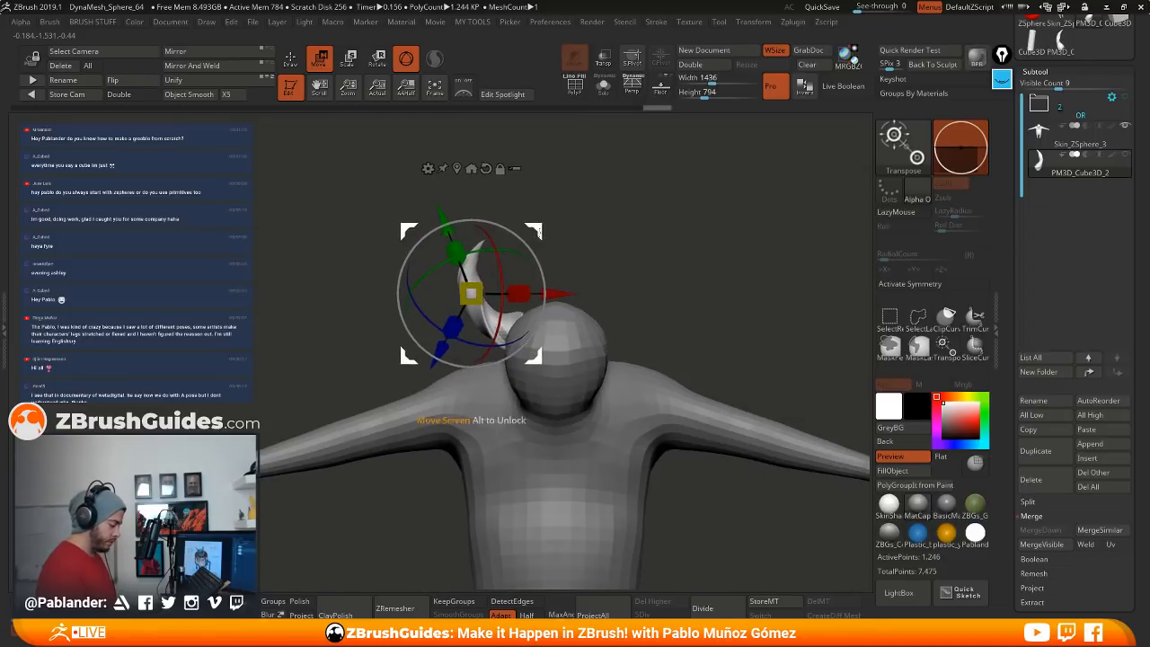
{"action": "key", "text": "ctrl+shift+z"}
{"action": "key", "text": "ctrl+shift+z"}
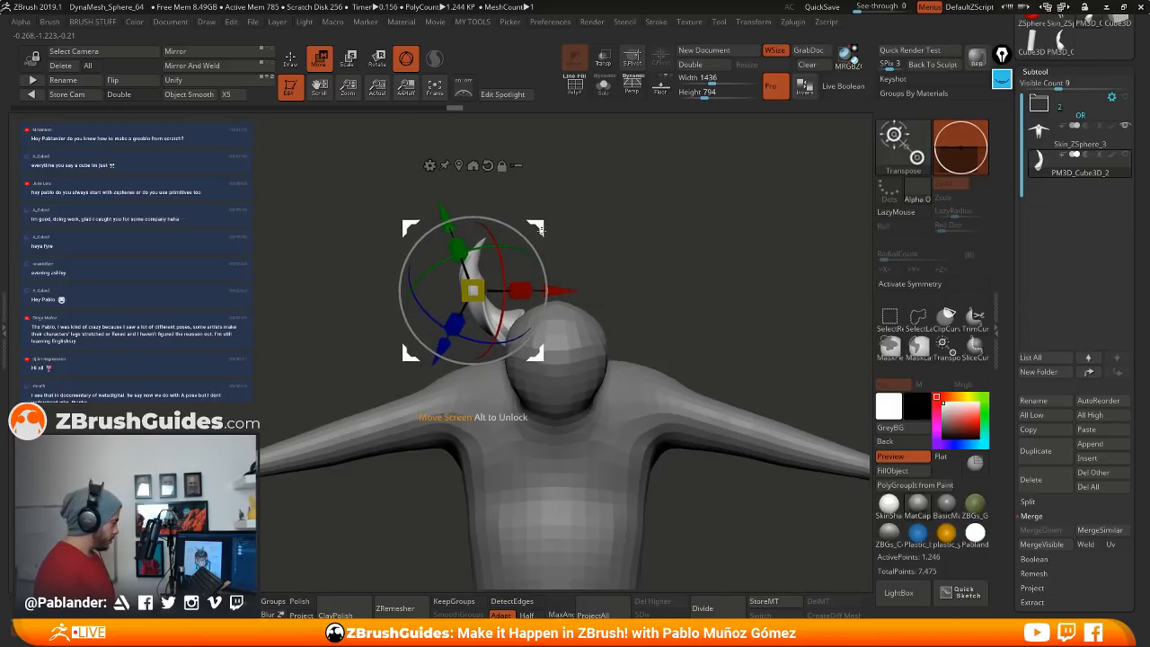
Step: Adjust the horn's length with the Gizmo's Y scale and raise it slightly against the head
{"action": "key", "text": "ctrl+shift+z"}
{"action": "key", "text": "ctrl+shift+z"}
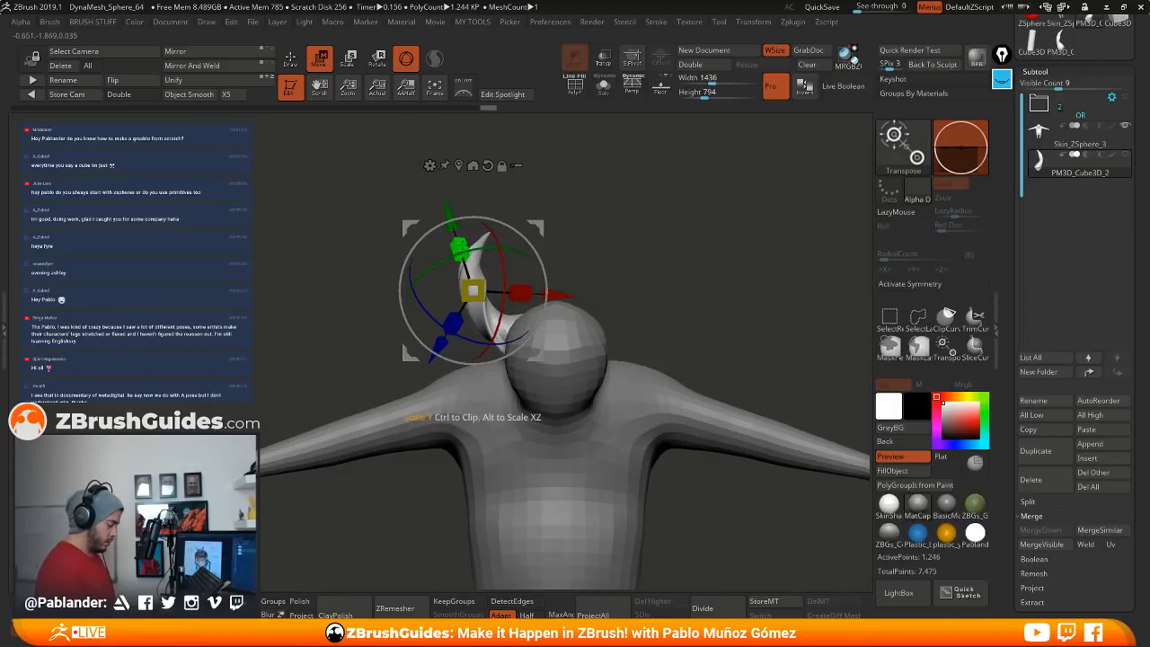
{"action": "key", "text": "ctrl+shift+z"}
{"action": "key", "text": "ctrl+shift+z"}
{"action": "key", "text": "ctrl+shift+z"}
{"action": "key", "text": "ctrl+shift+z"}
{"action": "key", "text": "ctrl+shift+z"}
{"action": "key", "text": "ctrl+shift+z"}
{"action": "key", "text": "ctrl+shift+z"}
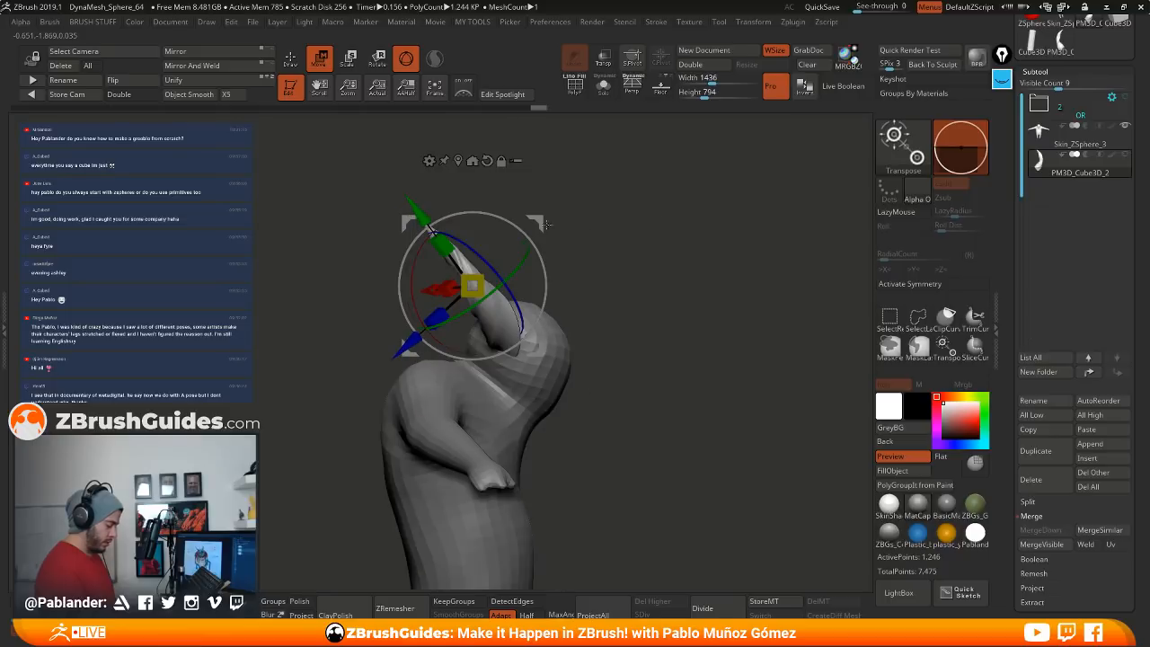
{"action": "key", "text": "ctrl+shift+z"}
{"action": "key", "text": "ctrl+shift+z"}
{"action": "key", "text": "ctrl+shift+z"}
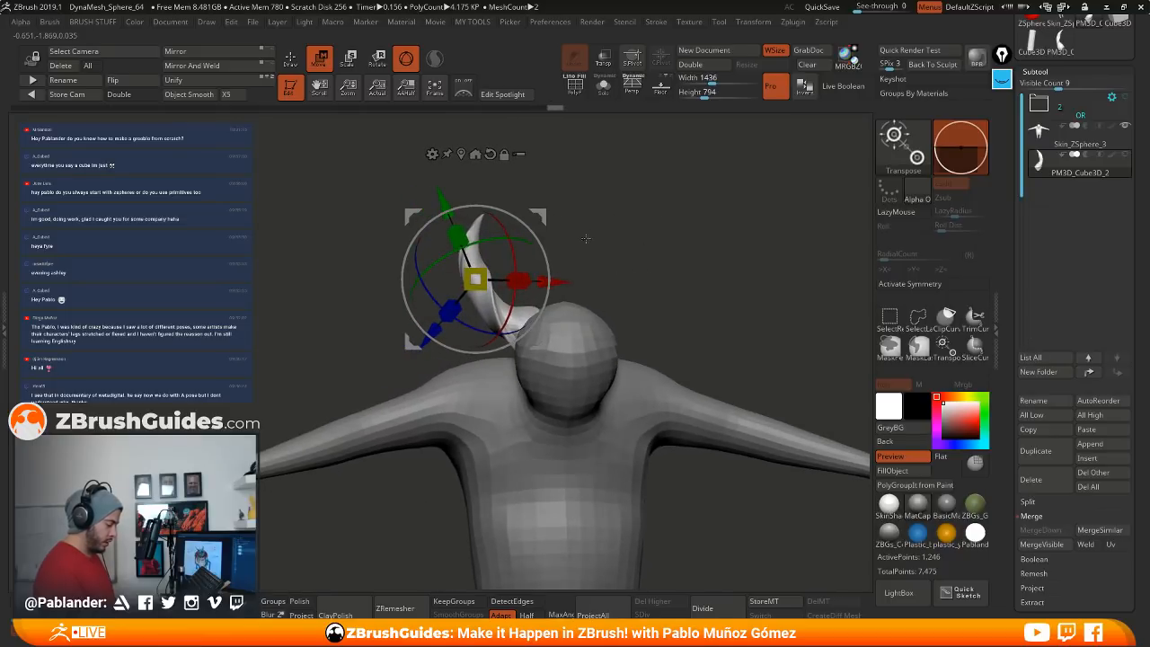
Step: Reshape the base of the horn against the head with the Move brush
{"action": "key", "text": "q"}
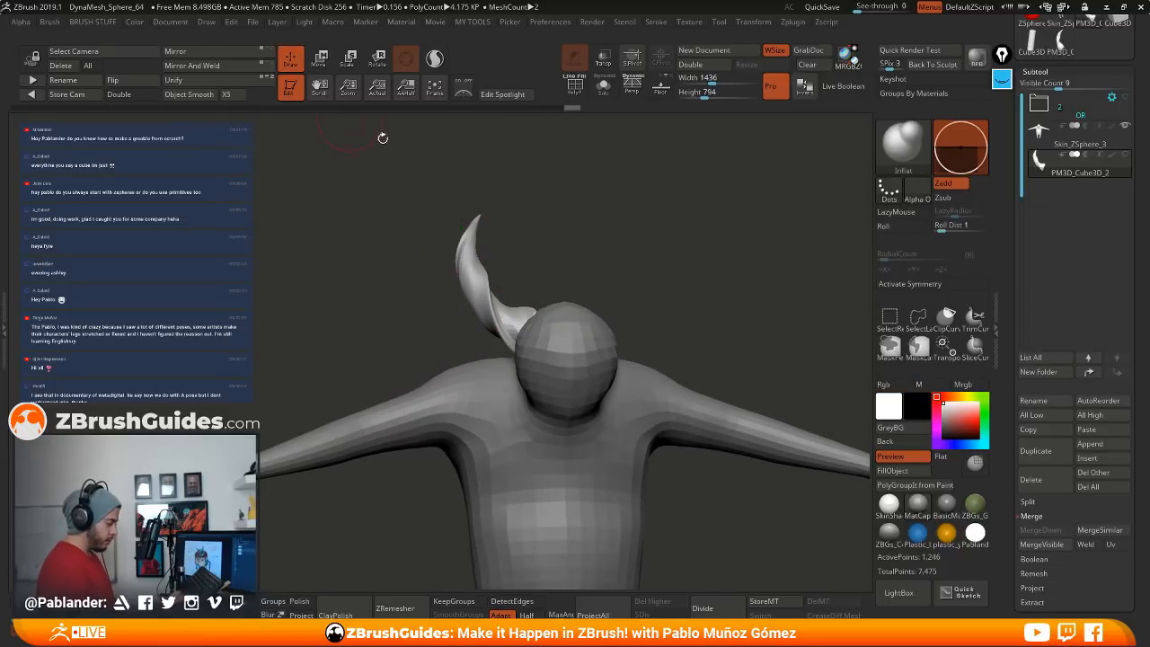
{"action": "key", "text": "b"}
{"action": "key", "text": "m"}
{"action": "key", "text": "v"}
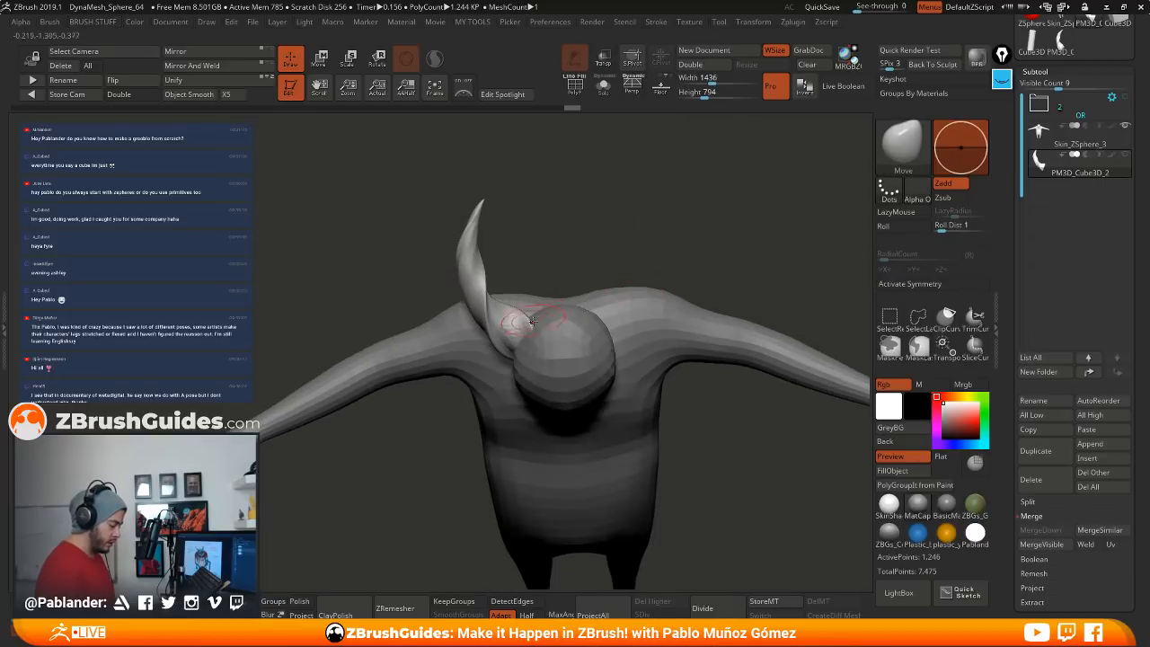
{"action": "mouse_move", "coordinate": [585, 206]}
{"action": "left_mouse_down"}
{"action": "mouse_move", "coordinate": [531, 299]}
{"action": "mouse_move", "coordinate": [593, 287]}
{"action": "mouse_move", "coordinate": [669, 249]}
{"action": "mouse_move", "coordinate": [617, 315]}
{"action": "mouse_move", "coordinate": [514, 348]}
{"action": "left_mouse_up"}
{"action": "left_click_drag", "start_coordinate": [593, 315], "coordinate": [663, 345]}
{"action": "left_click_drag", "start_coordinate": [505, 327], "coordinate": [496, 320]}
{"action": "mouse_move", "coordinate": [662, 290]}
{"action": "left_mouse_down", "text": "shift"}
{"action": "mouse_move", "coordinate": [591, 293]}
{"action": "mouse_move", "coordinate": [543, 261]}
{"action": "mouse_move", "coordinate": [481, 285]}
{"action": "mouse_move", "coordinate": [683, 260]}
{"action": "left_mouse_up", "text": "shift"}
Step: Mirror and weld the horn to the opposite side of the head
{"action": "left_click_drag", "start_coordinate": [699, 346], "coordinate": [696, 329], "text": "alt"}
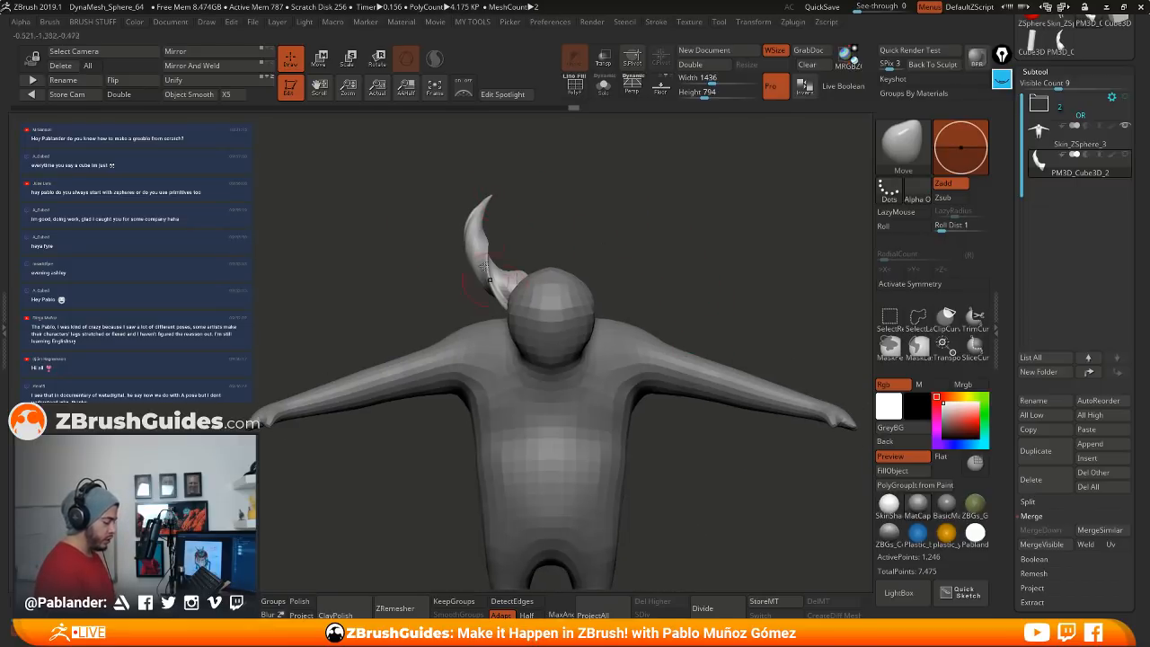
{"action": "left_click_drag", "start_coordinate": [365, 234], "coordinate": [358, 179], "text": "alt"}
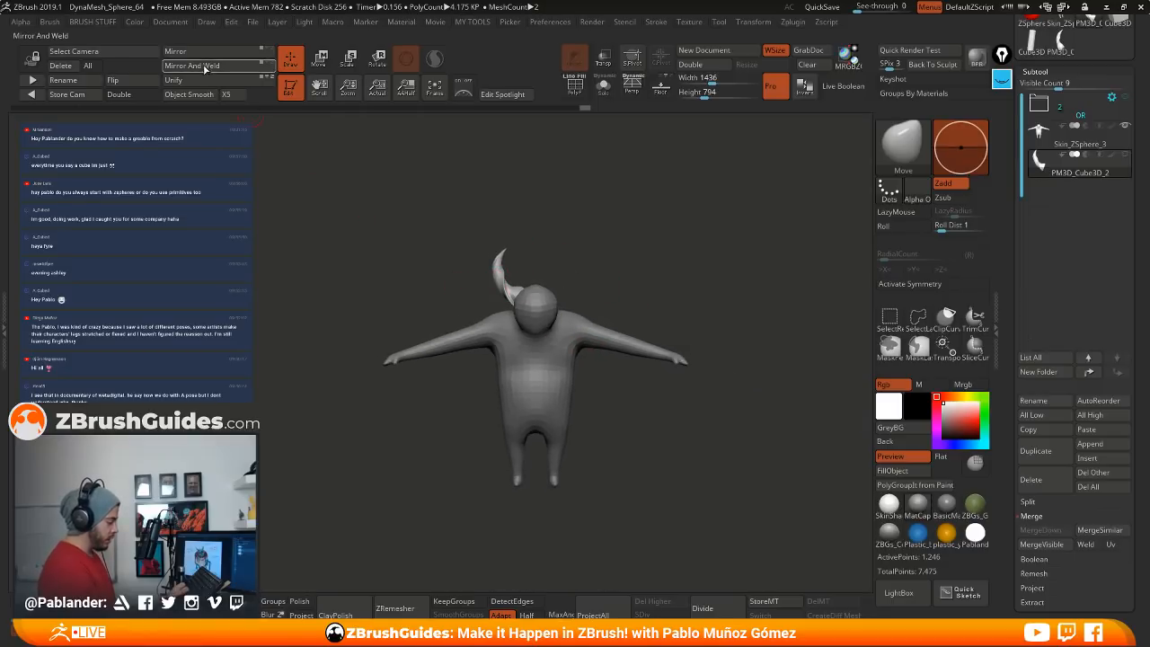
{"action": "left_click", "coordinate": [191, 66]}
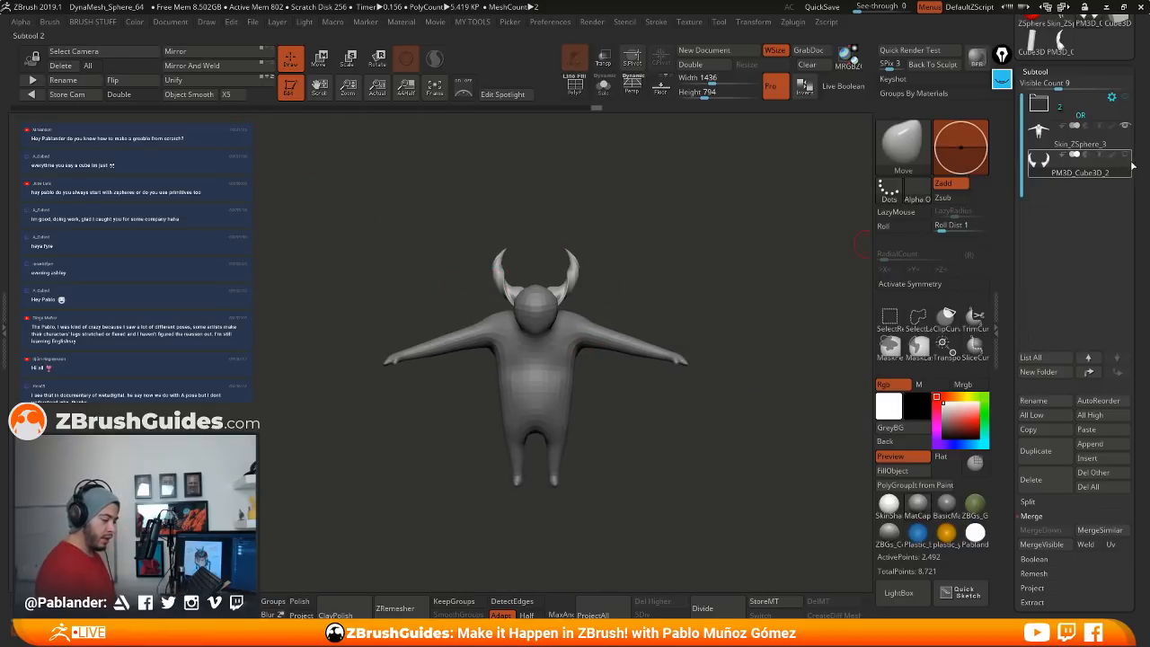
Step: Try to nudge the inner base of the mirrored horn with the Move brush and undo the stroke
{"action": "left_click_drag", "start_coordinate": [558, 264], "coordinate": [573, 415], "text": "alt"}
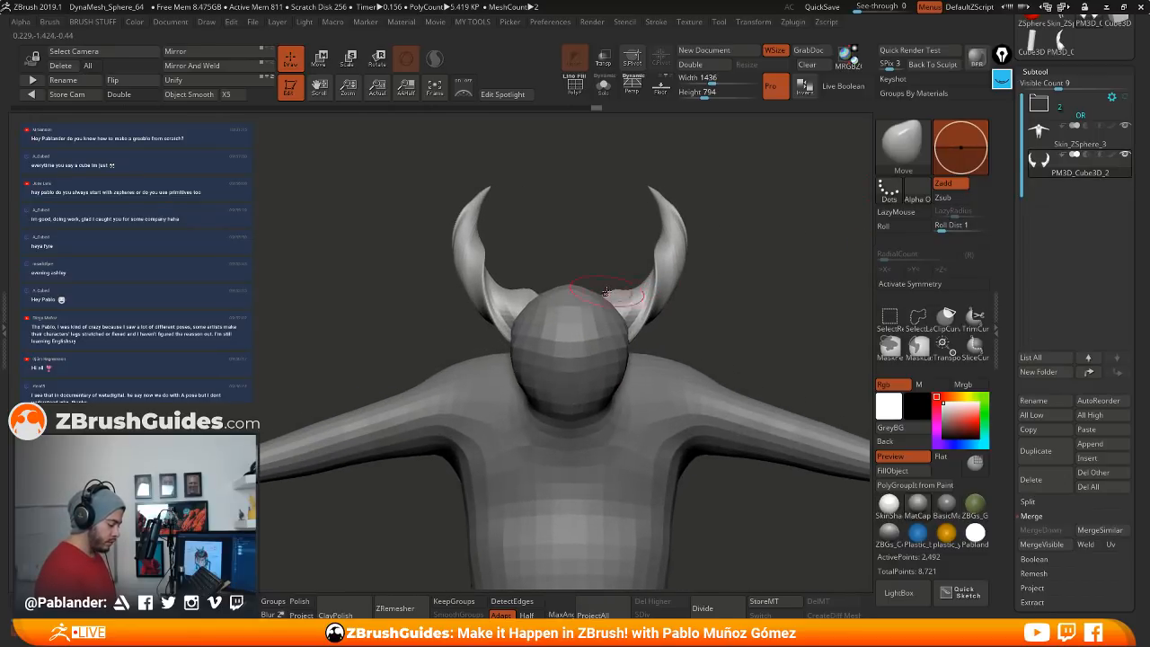
{"action": "left_click_drag", "start_coordinate": [606, 291], "coordinate": [612, 295]}
{"action": "key", "text": "ctrl+z"}
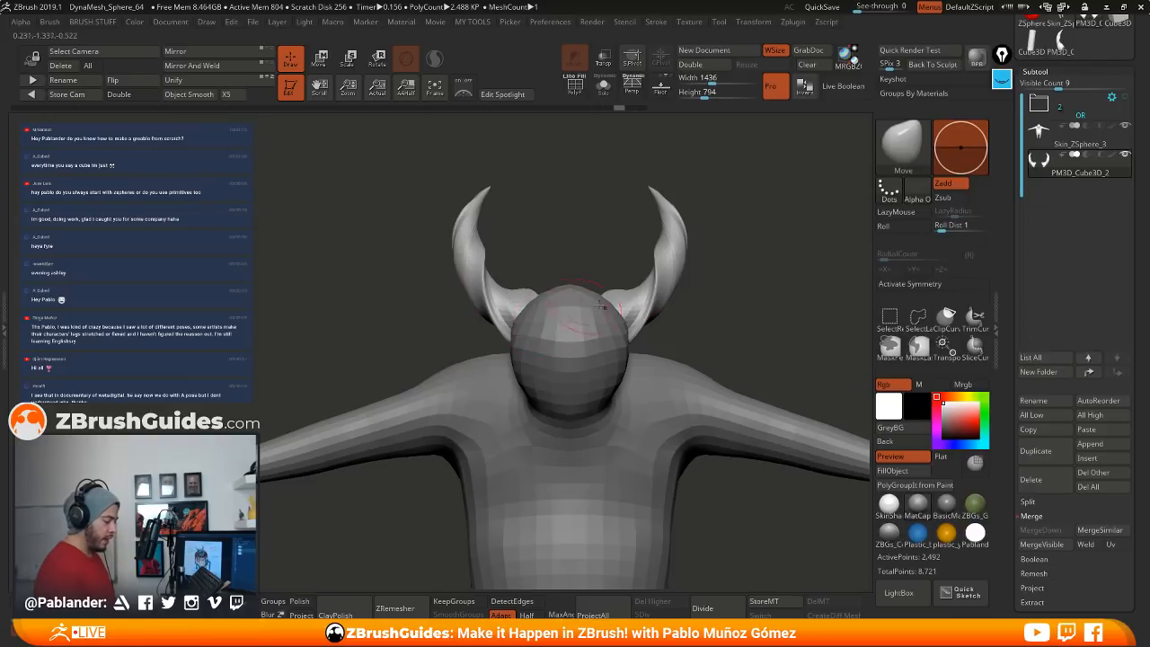
Step: Turn on X symmetry and refine the tips and outer curves of both horns with the Move brush
{"action": "left_click", "coordinate": [910, 283]}
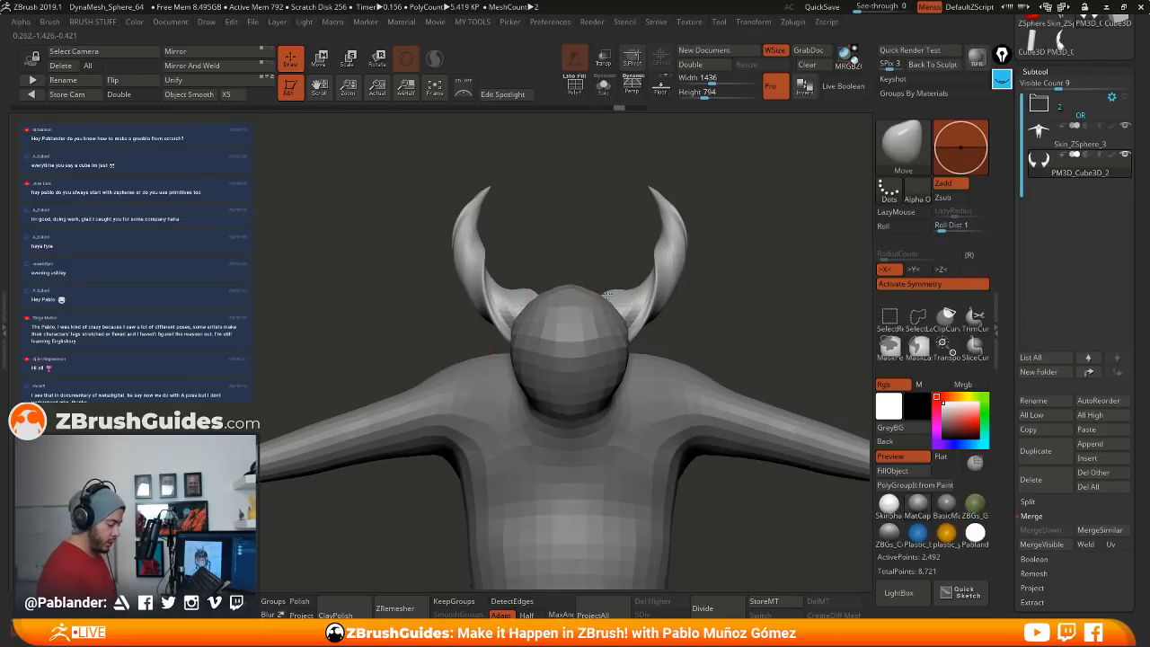
{"action": "left_click_drag", "start_coordinate": [609, 294], "coordinate": [668, 248]}
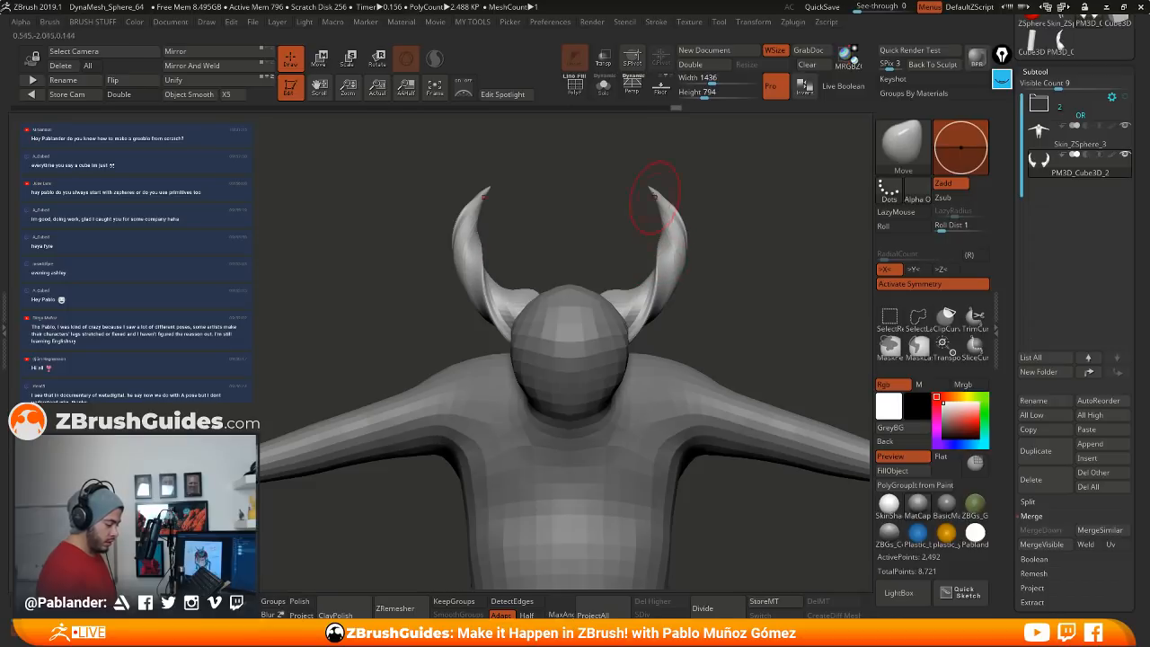
{"action": "left_click_drag", "start_coordinate": [654, 197], "coordinate": [650, 196]}
{"action": "left_click_drag", "start_coordinate": [679, 255], "coordinate": [674, 261]}
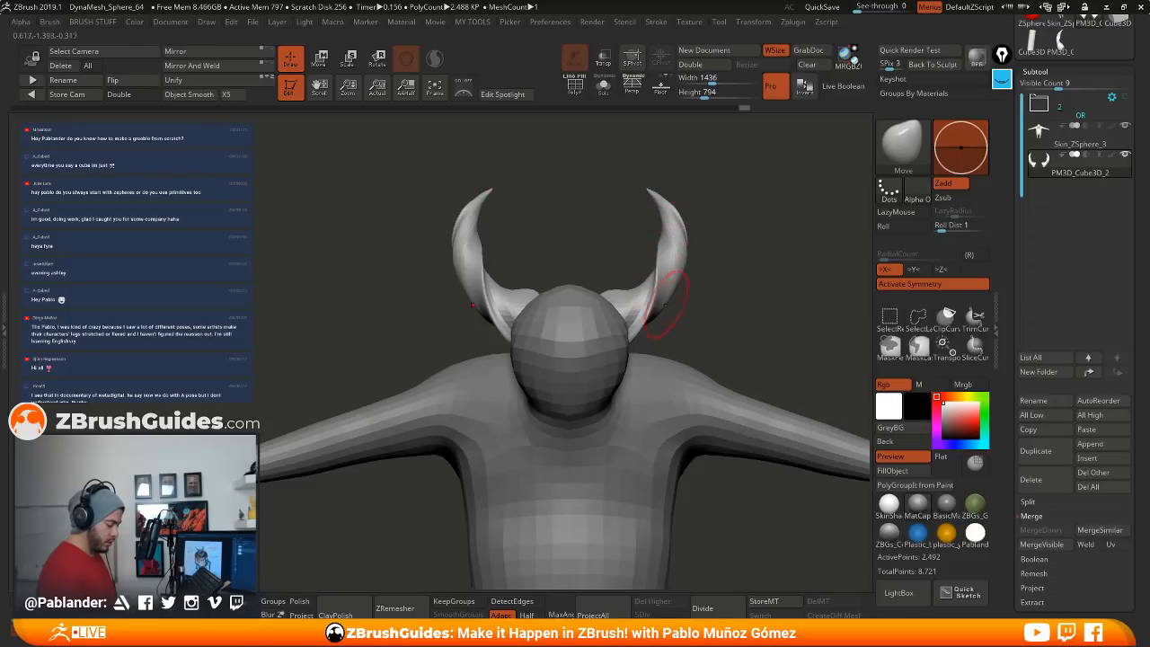
{"action": "left_click_drag", "start_coordinate": [663, 316], "coordinate": [646, 332]}
{"action": "mouse_move", "coordinate": [715, 317]}
{"action": "left_mouse_down", "text": "alt"}
{"action": "mouse_move", "coordinate": [717, 292]}
{"action": "mouse_move", "coordinate": [747, 300]}
{"action": "mouse_move", "coordinate": [718, 277]}
{"action": "left_mouse_up", "text": "alt"}
{"action": "mouse_move", "coordinate": [718, 277]}
{"action": "left_mouse_down", "text": "shift"}
{"action": "mouse_move", "coordinate": [718, 266]}
{"action": "mouse_move", "coordinate": [694, 272]}
{"action": "mouse_move", "coordinate": [728, 277]}
{"action": "mouse_move", "coordinate": [713, 290]}
{"action": "mouse_move", "coordinate": [692, 265]}
{"action": "mouse_move", "coordinate": [691, 289]}
{"action": "left_mouse_up", "text": "shift"}
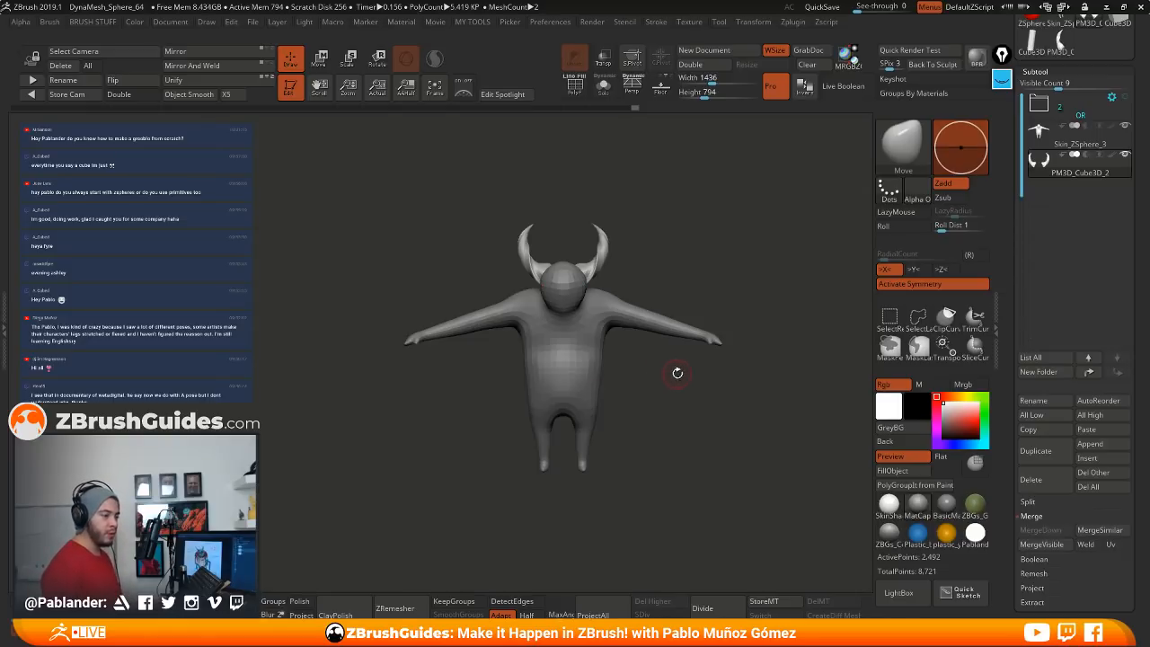
{"action": "left_click_drag", "start_coordinate": [662, 360], "coordinate": [692, 409]}
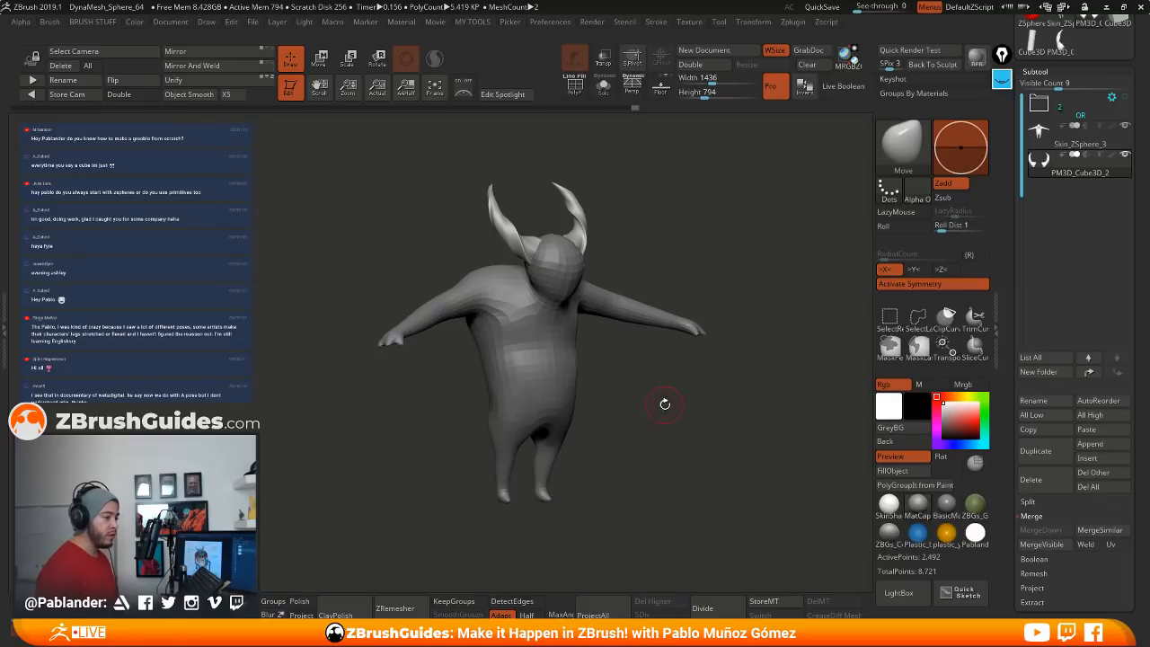
{"action": "left_click_drag", "start_coordinate": [670, 403], "coordinate": [662, 409], "text": "shift"}
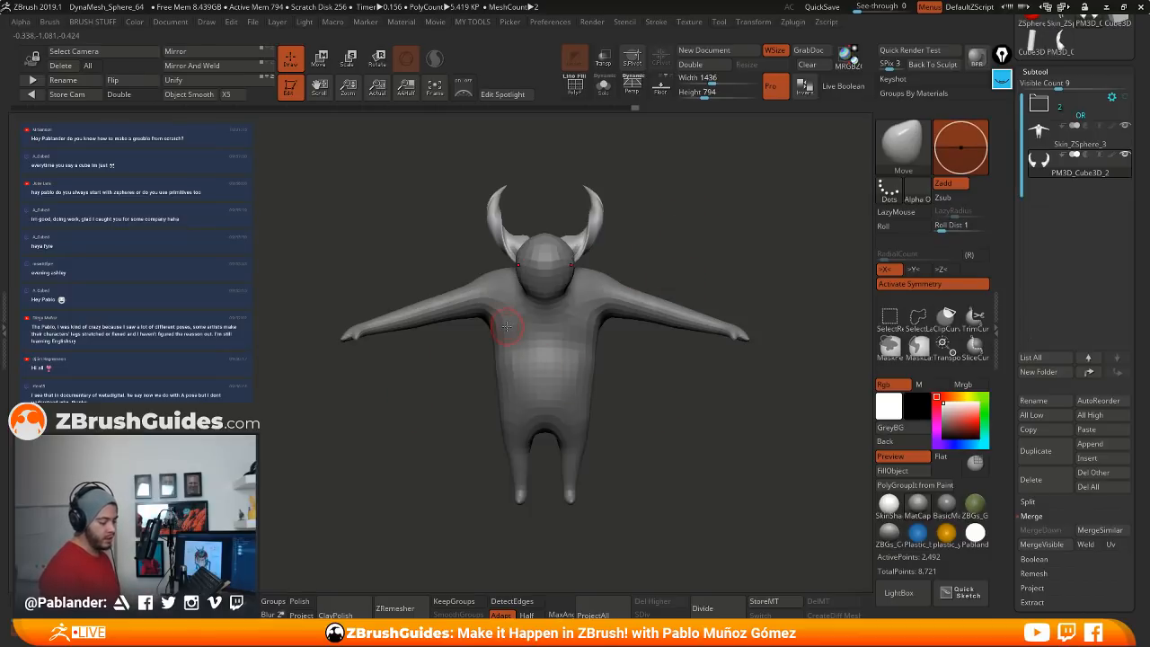
{"action": "left_click_drag", "start_coordinate": [653, 336], "coordinate": [673, 402]}
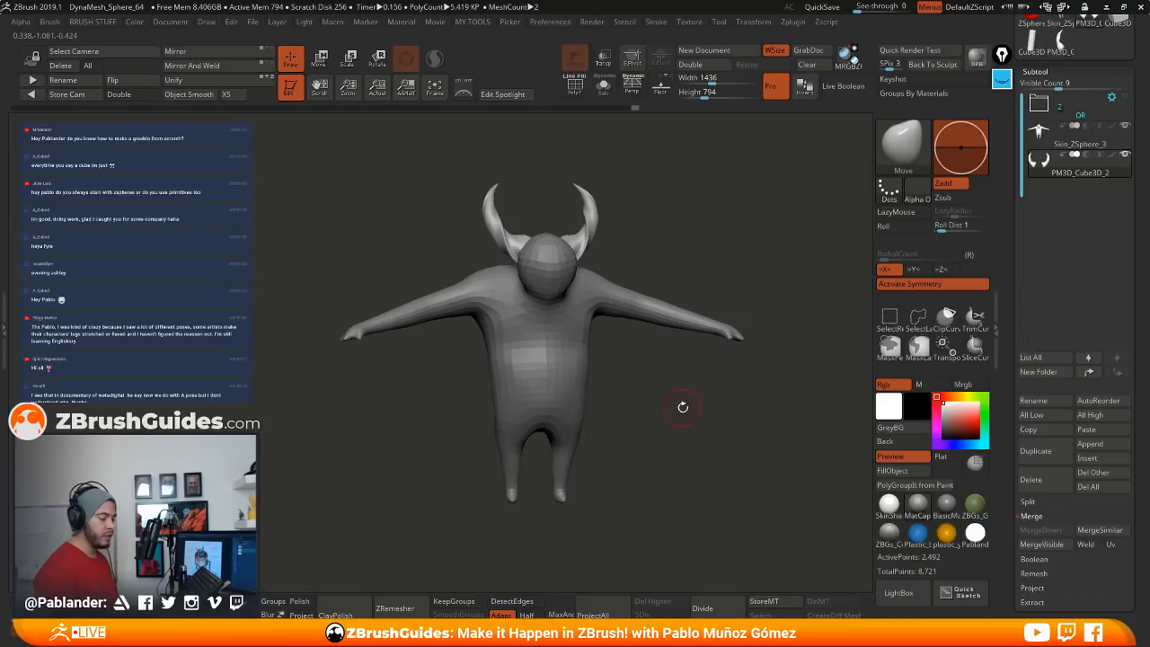
{"action": "left_click_drag", "start_coordinate": [682, 405], "coordinate": [682, 418]}
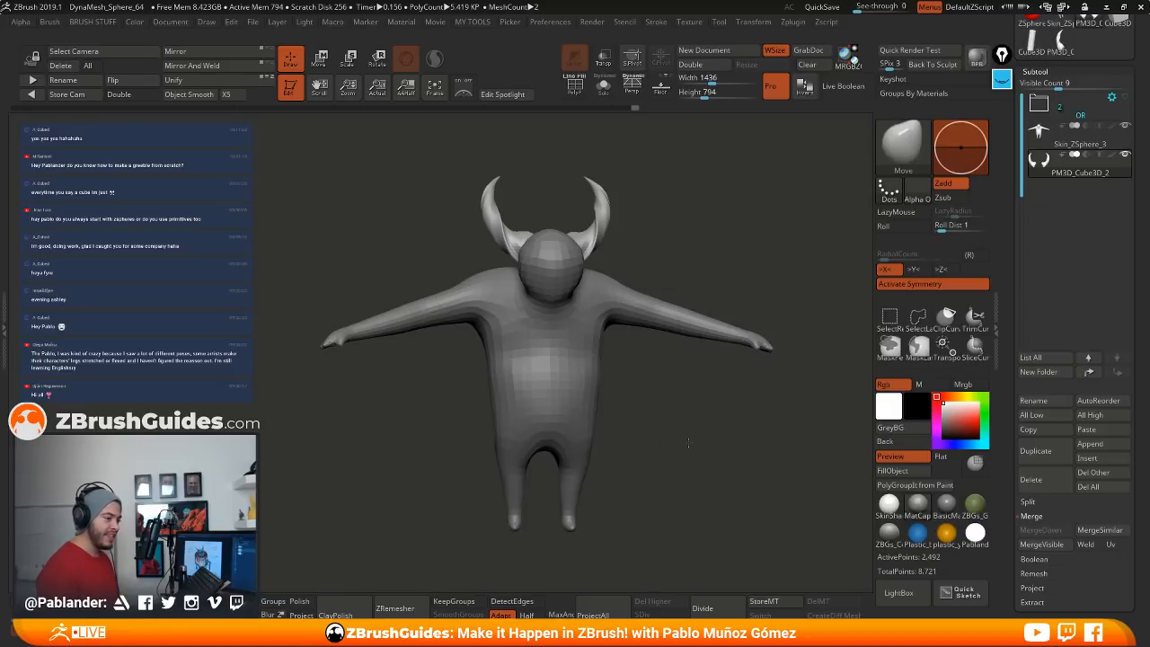
{"action": "left_click_drag", "start_coordinate": [688, 442], "coordinate": [689, 444]}
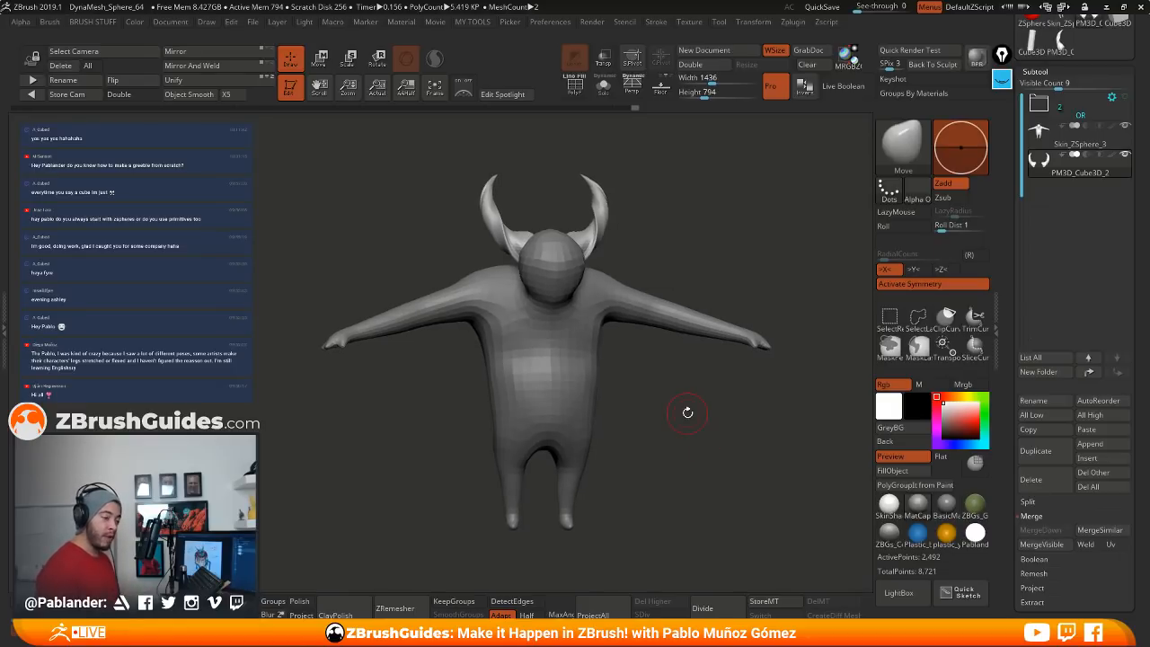
{"action": "left_click_drag", "start_coordinate": [665, 444], "coordinate": [657, 421], "text": "alt"}
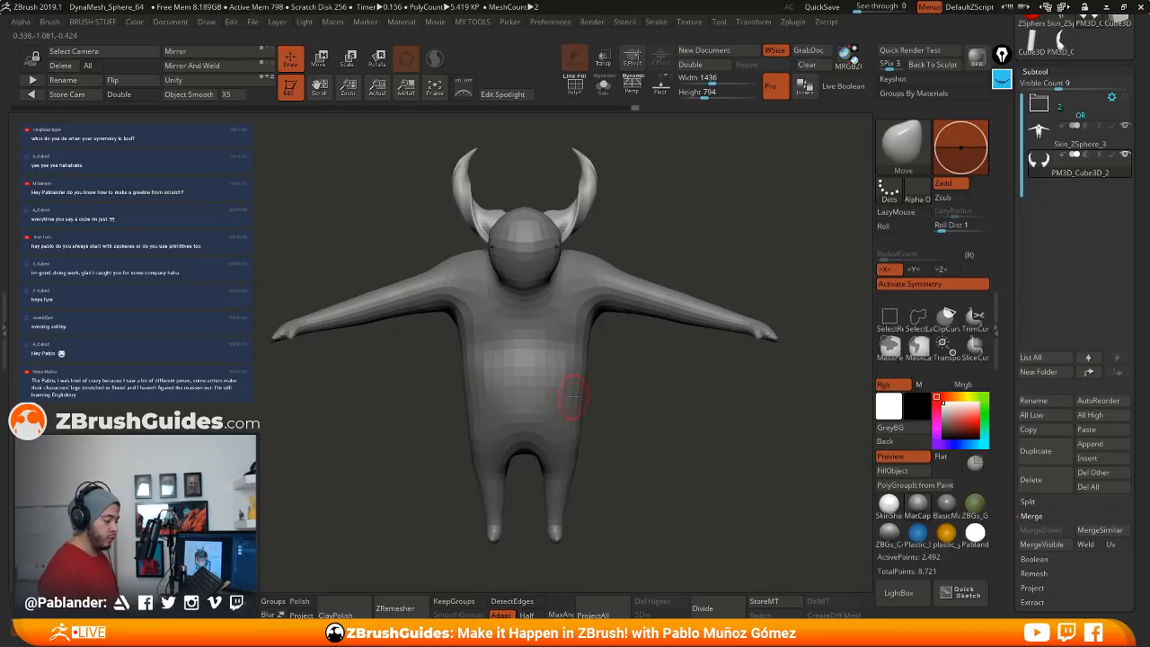
Step: Deform one horn with the Move brush while symmetry is off, and make the pair match again with Mirror And Weld
{"action": "mouse_move", "coordinate": [663, 344]}
{"action": "left_mouse_down"}
{"action": "mouse_move", "coordinate": [649, 259]}
{"action": "mouse_move", "coordinate": [623, 245]}
{"action": "mouse_move", "coordinate": [602, 277]}
{"action": "left_mouse_up"}
{"action": "left_click", "coordinate": [922, 285]}
{"action": "key", "text": "space"}
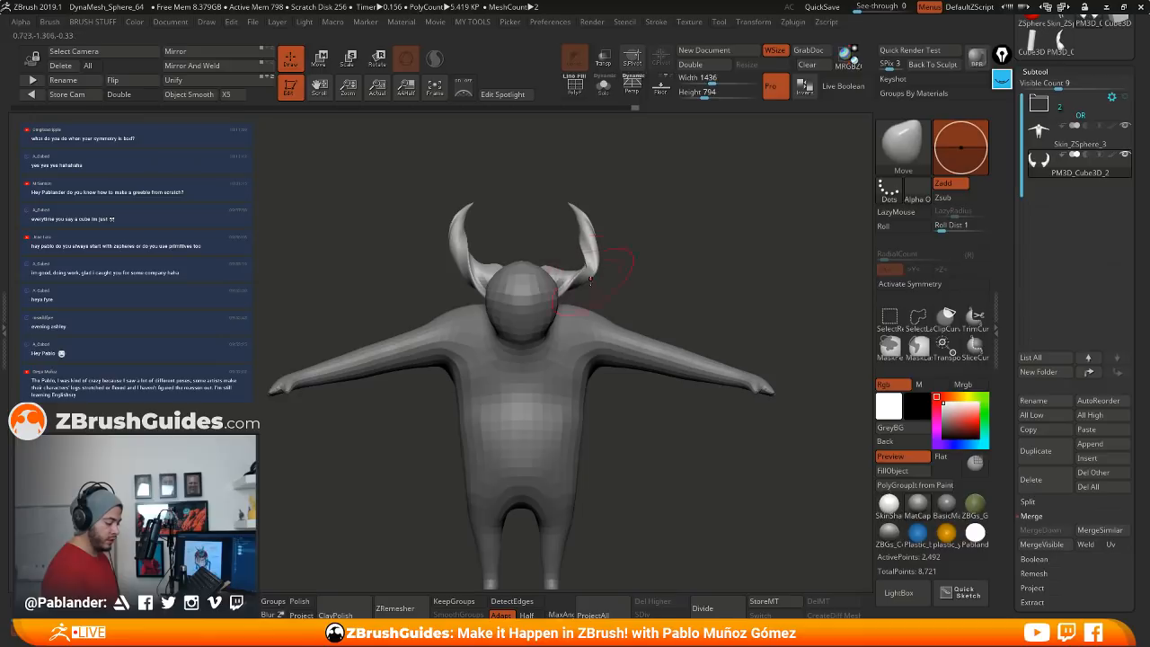
{"action": "mouse_move", "coordinate": [680, 290]}
{"action": "left_mouse_down"}
{"action": "mouse_move", "coordinate": [680, 336]}
{"action": "mouse_move", "coordinate": [629, 332]}
{"action": "left_mouse_up"}
{"action": "left_click_drag", "start_coordinate": [654, 263], "coordinate": [645, 460]}
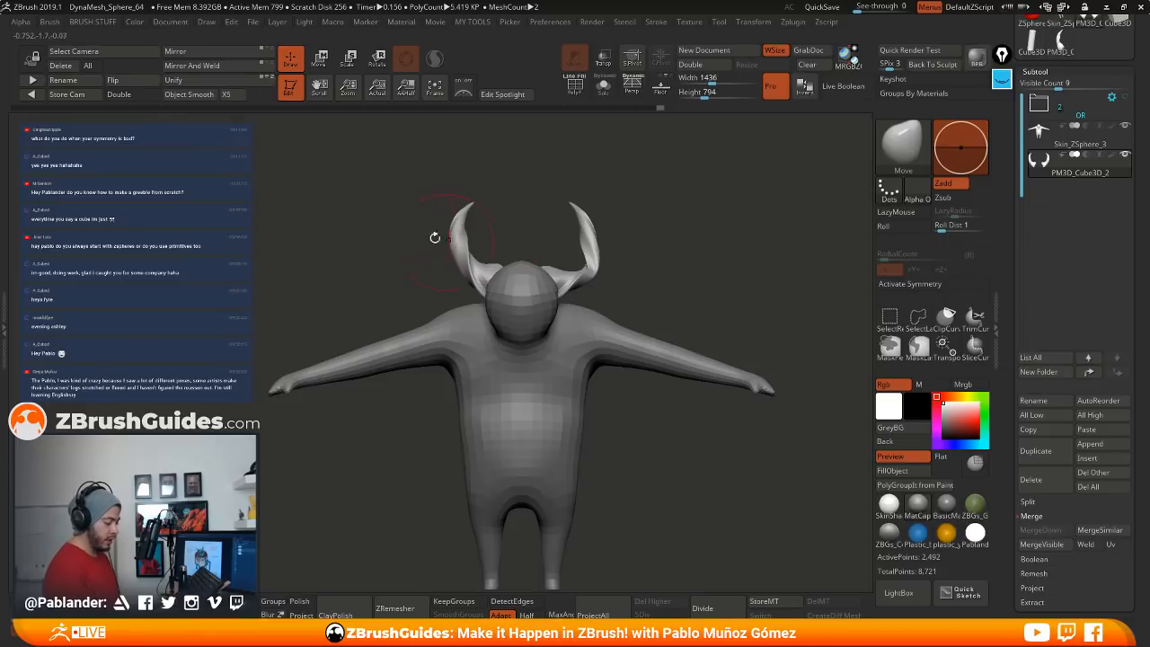
{"action": "left_click", "coordinate": [213, 66]}
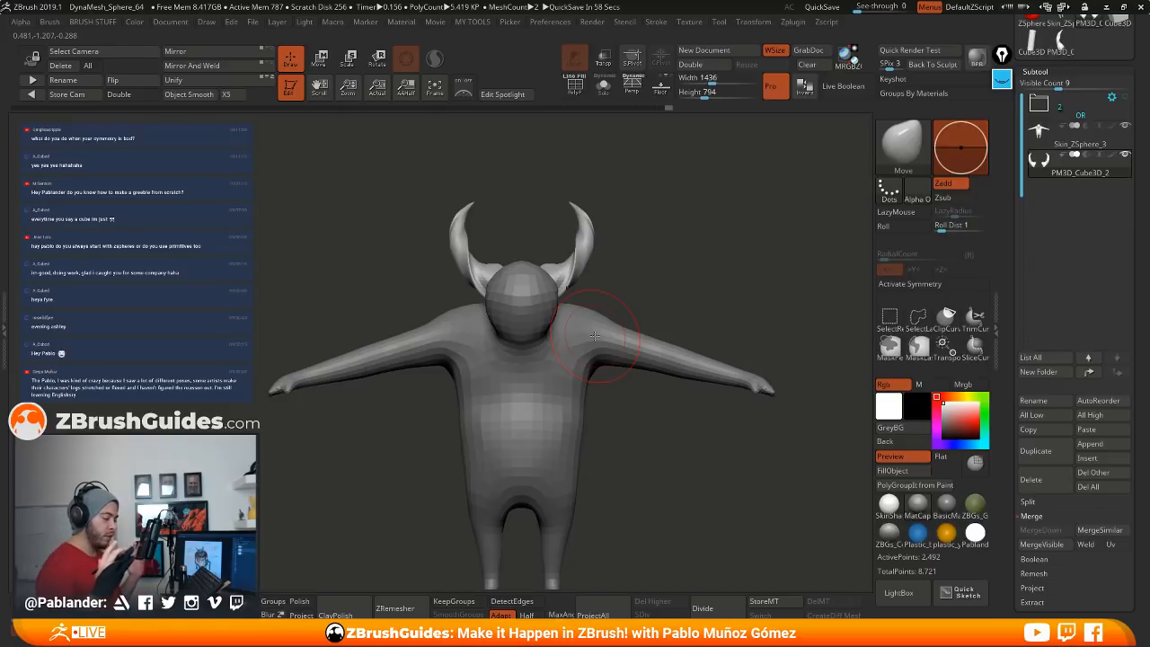
{"action": "left_click_drag", "start_coordinate": [655, 289], "coordinate": [640, 476]}
{"action": "left_click_drag", "start_coordinate": [618, 391], "coordinate": [606, 297], "text": "alt"}
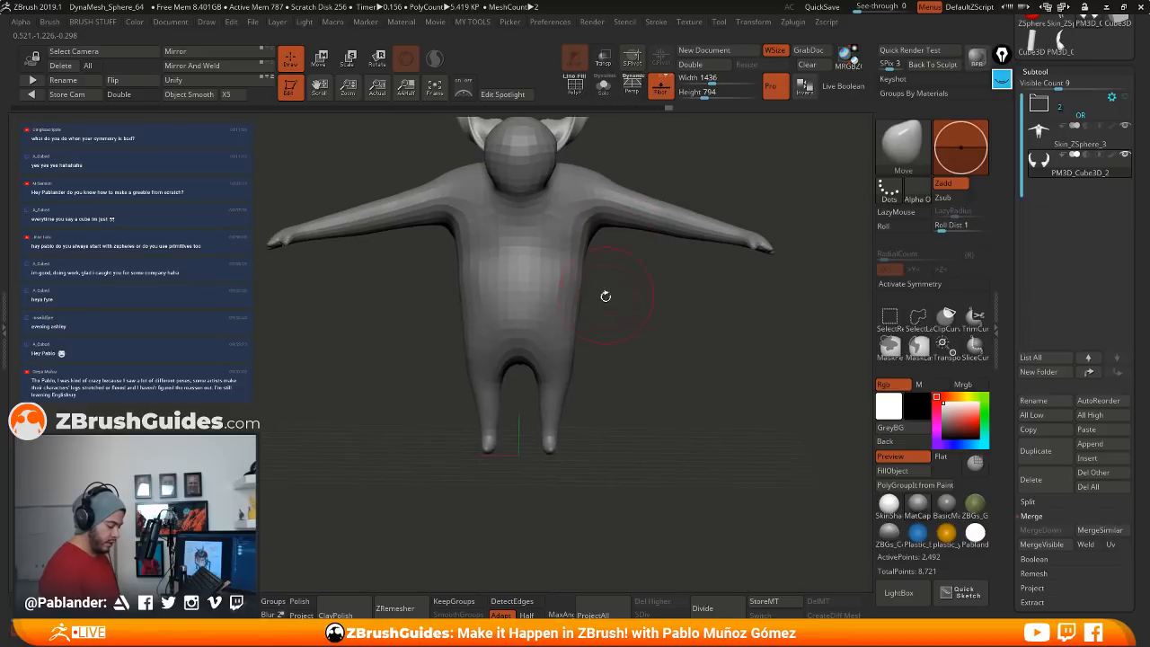
{"action": "key", "text": "f"}
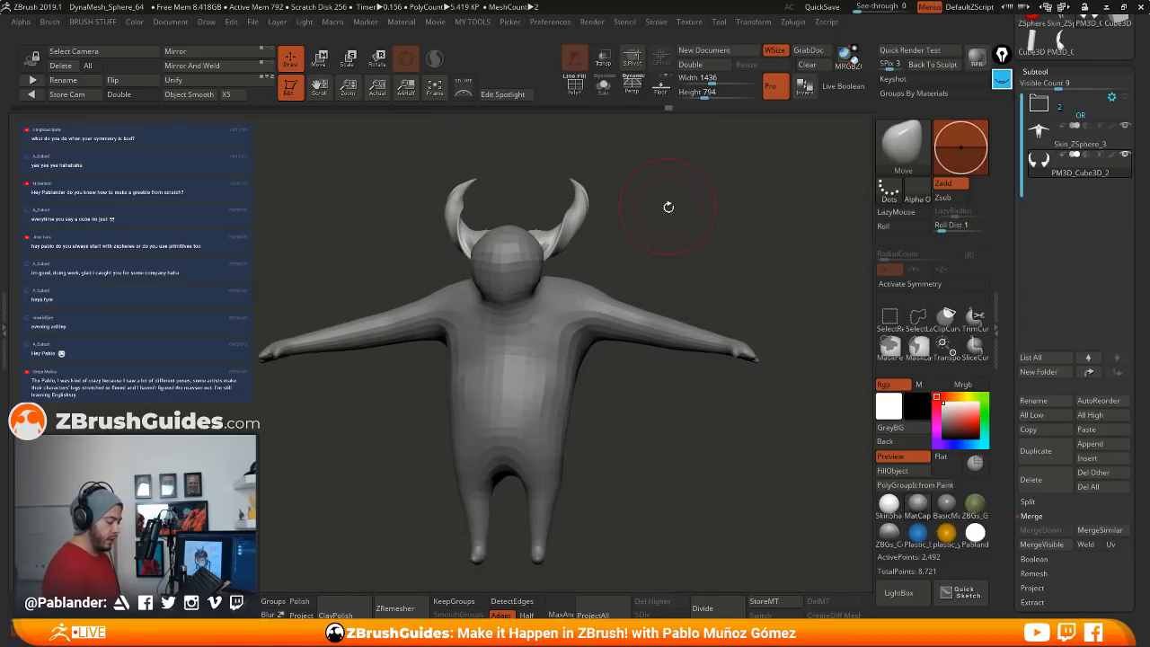
{"action": "left_click_drag", "start_coordinate": [668, 206], "coordinate": [564, 296], "text": "alt"}
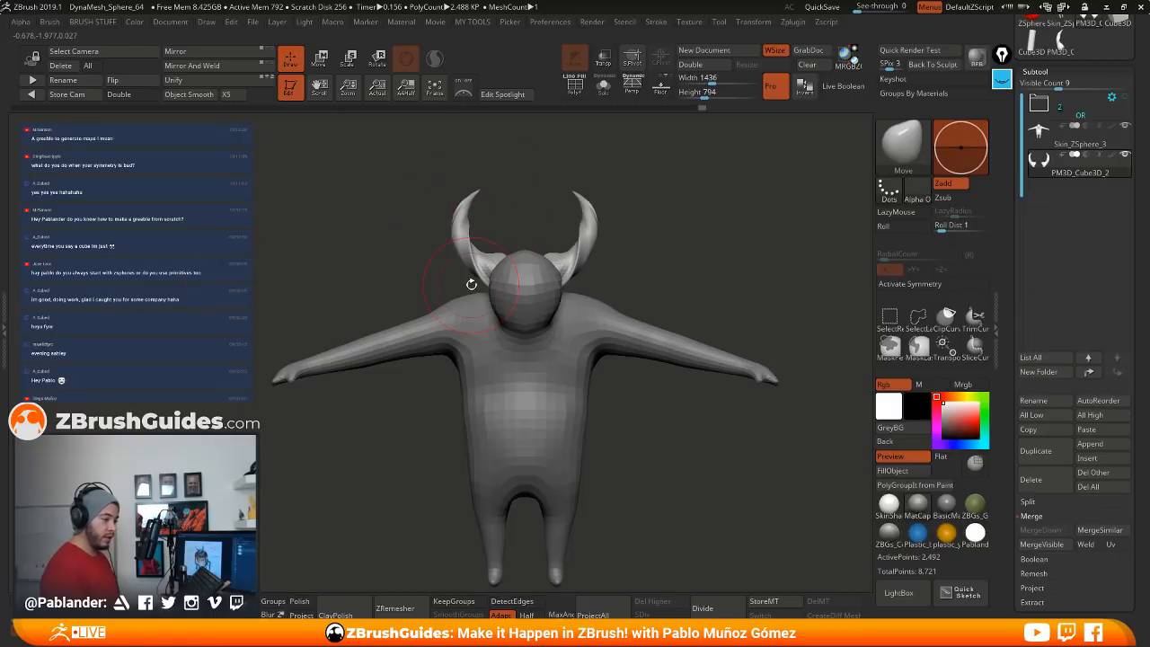
{"action": "right_click_drag", "start_coordinate": [593, 271], "coordinate": [614, 298], "text": "ctrl"}
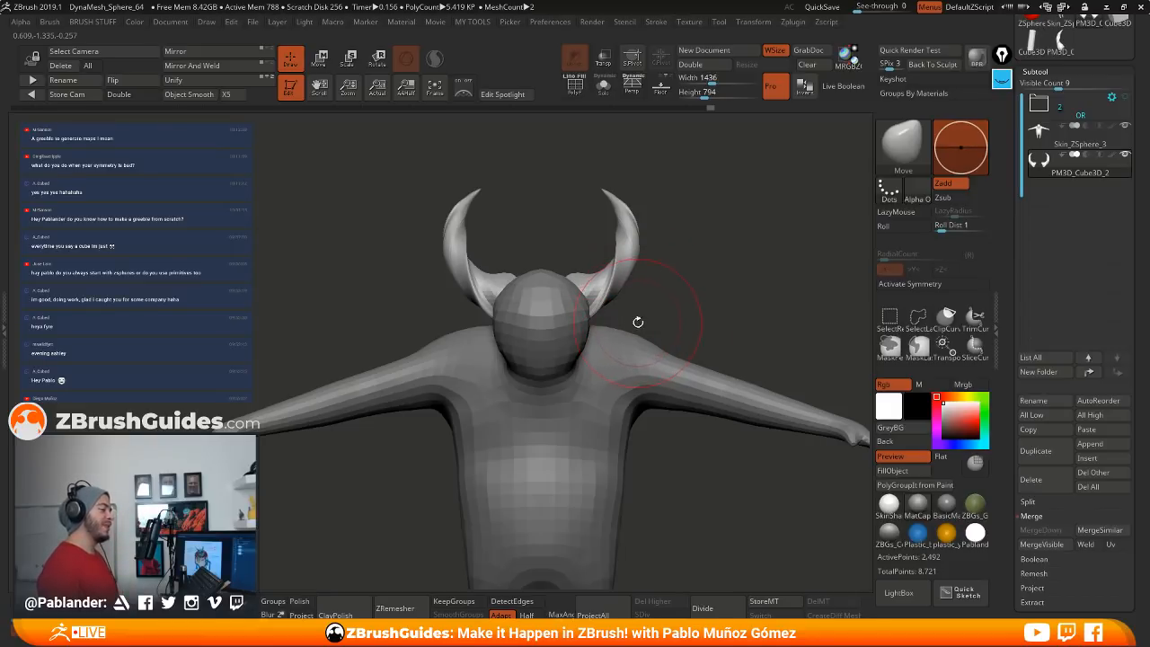
{"action": "left_click_drag", "start_coordinate": [621, 321], "coordinate": [588, 292]}
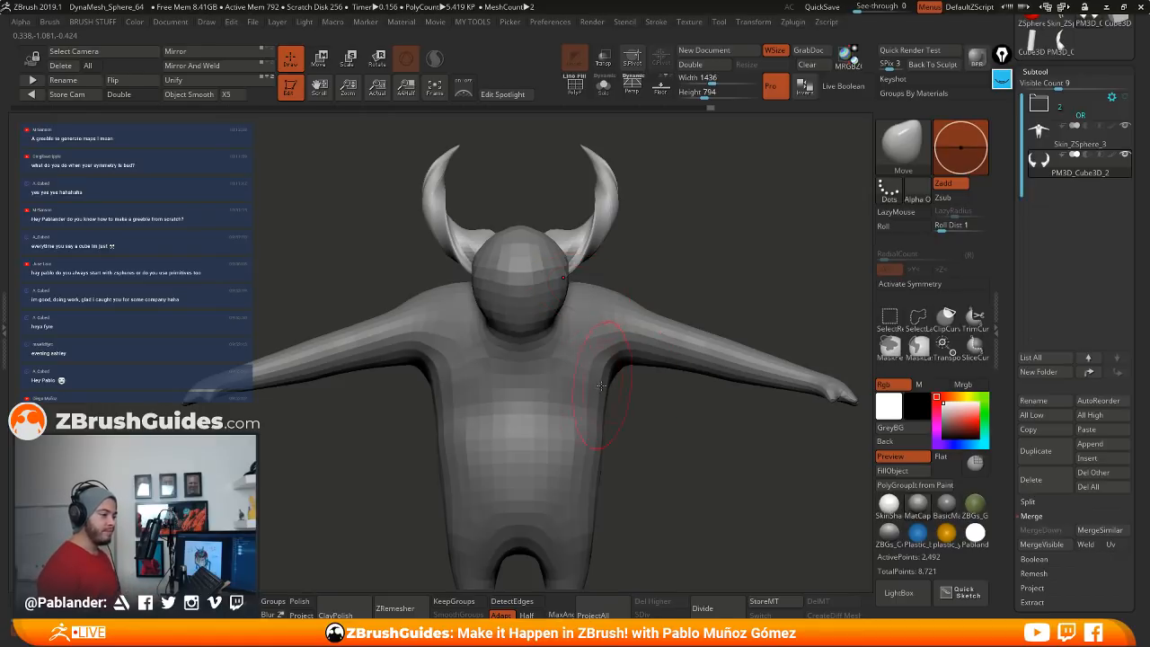
{"action": "left_click_drag", "start_coordinate": [675, 423], "coordinate": [669, 400], "text": "alt"}
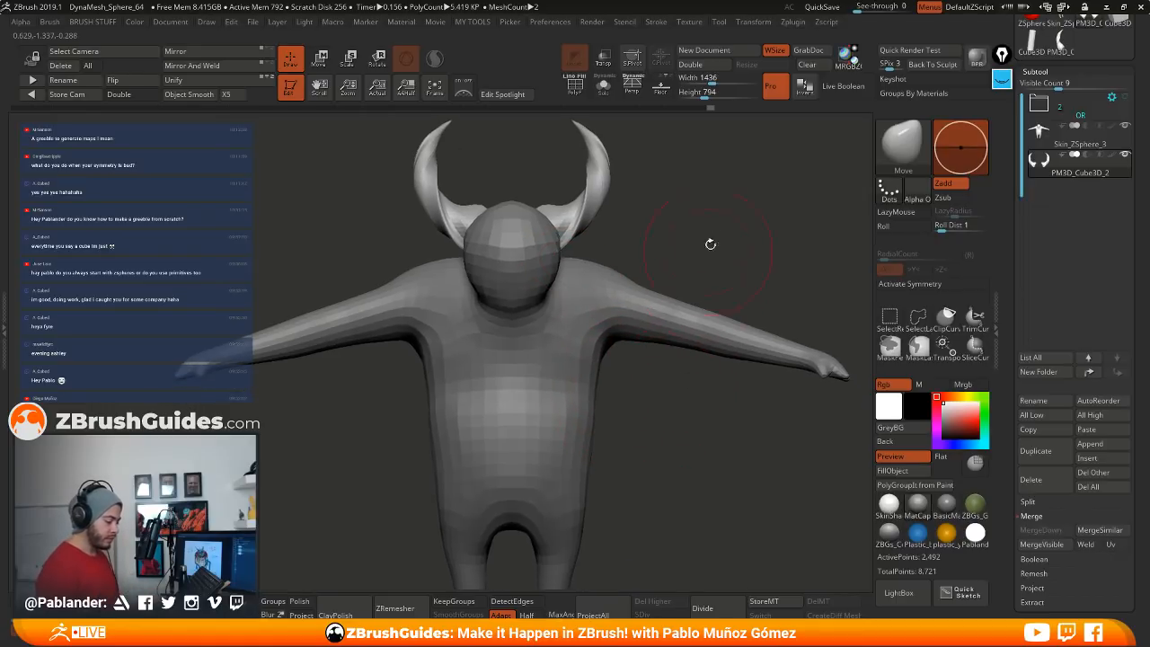
{"action": "right_click", "coordinate": [706, 231]}
{"action": "left_click_drag", "start_coordinate": [703, 195], "coordinate": [695, 207], "text": "alt"}
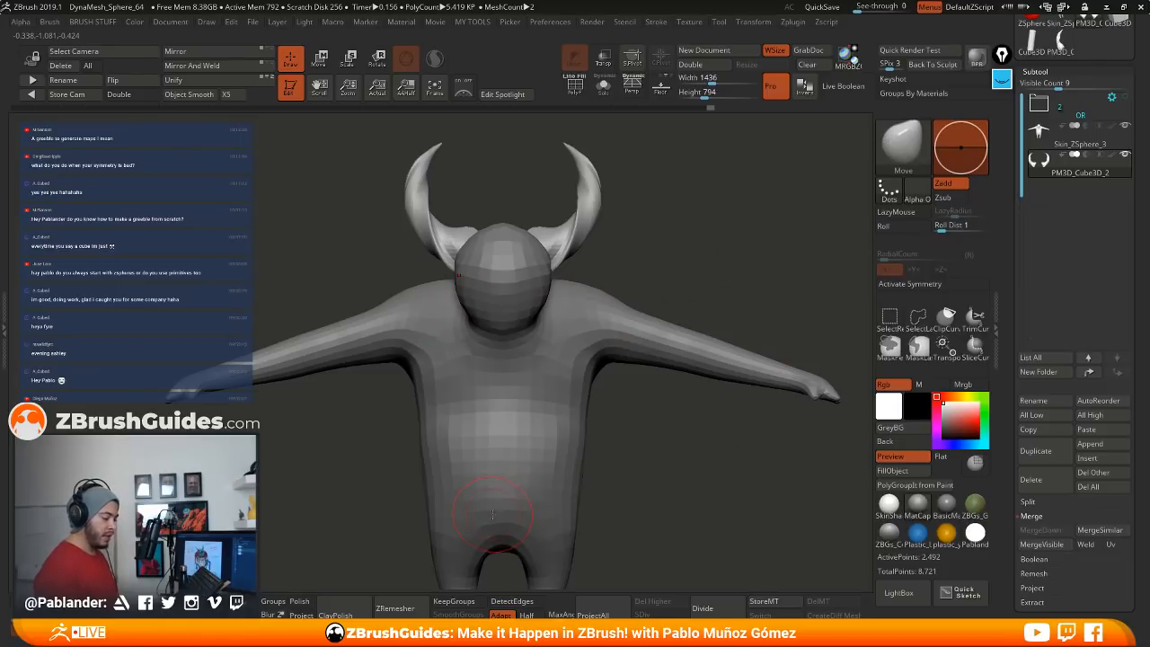
Step: Duplicate the Skin_ZSphere_3 body subtool and isolate the copy with Solo
{"action": "left_click", "coordinate": [510, 283], "text": "alt"}
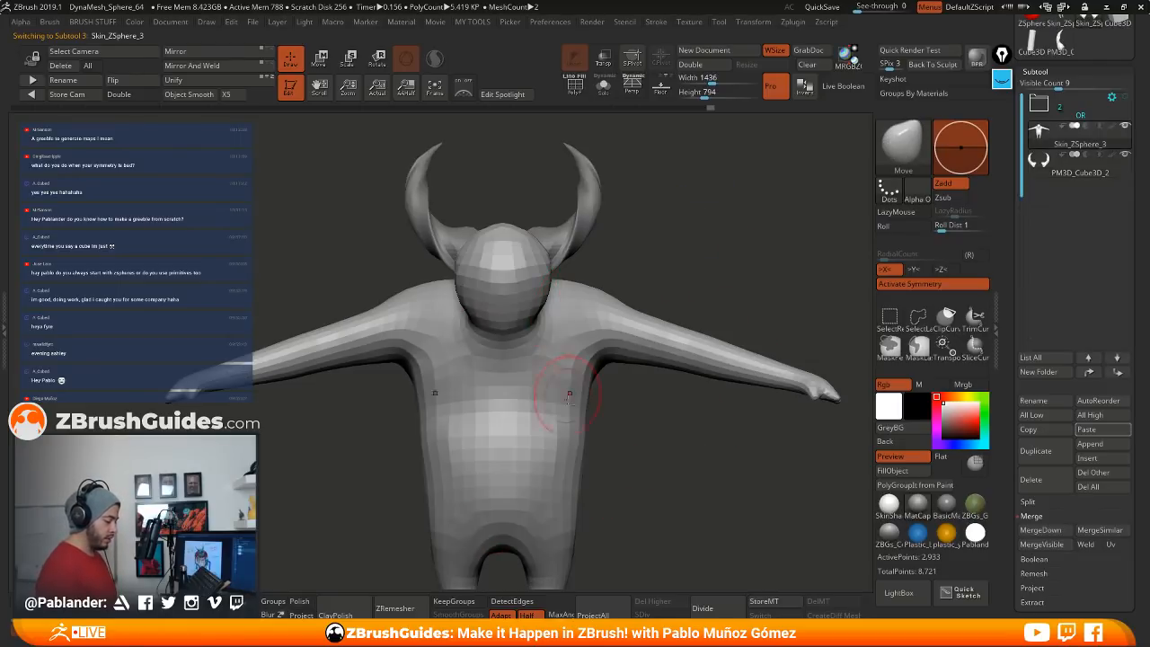
{"action": "mouse_move", "coordinate": [668, 244]}
{"action": "left_mouse_down"}
{"action": "mouse_move", "coordinate": [721, 257]}
{"action": "mouse_move", "coordinate": [659, 260]}
{"action": "left_mouse_up"}
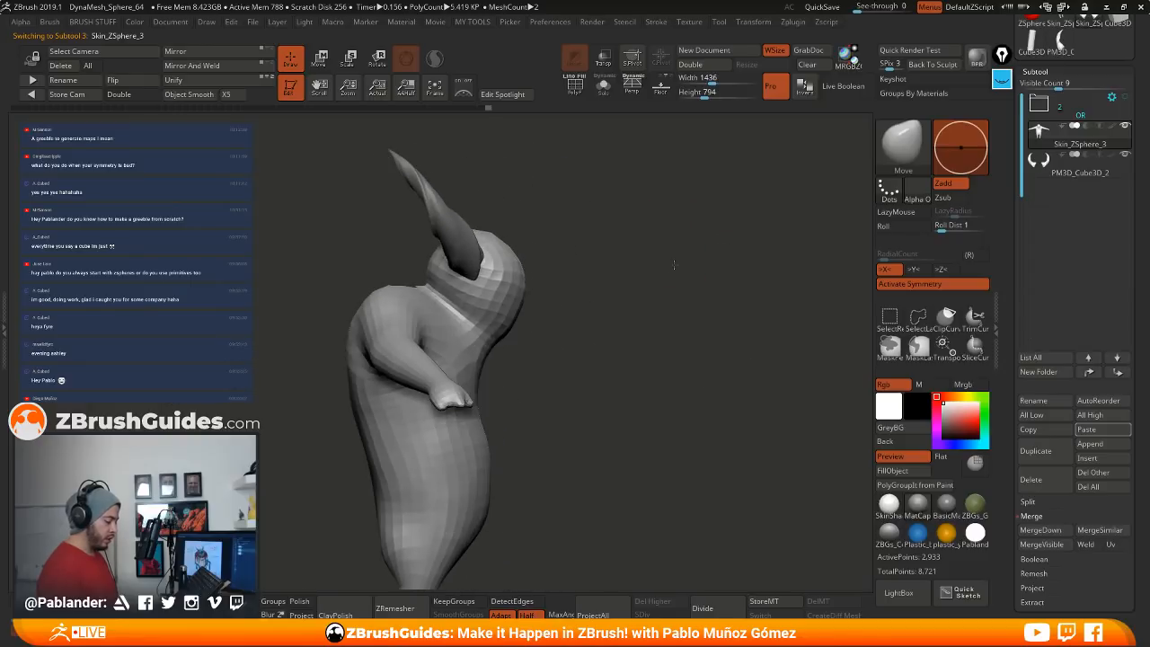
{"action": "left_click", "coordinate": [1114, 431]}
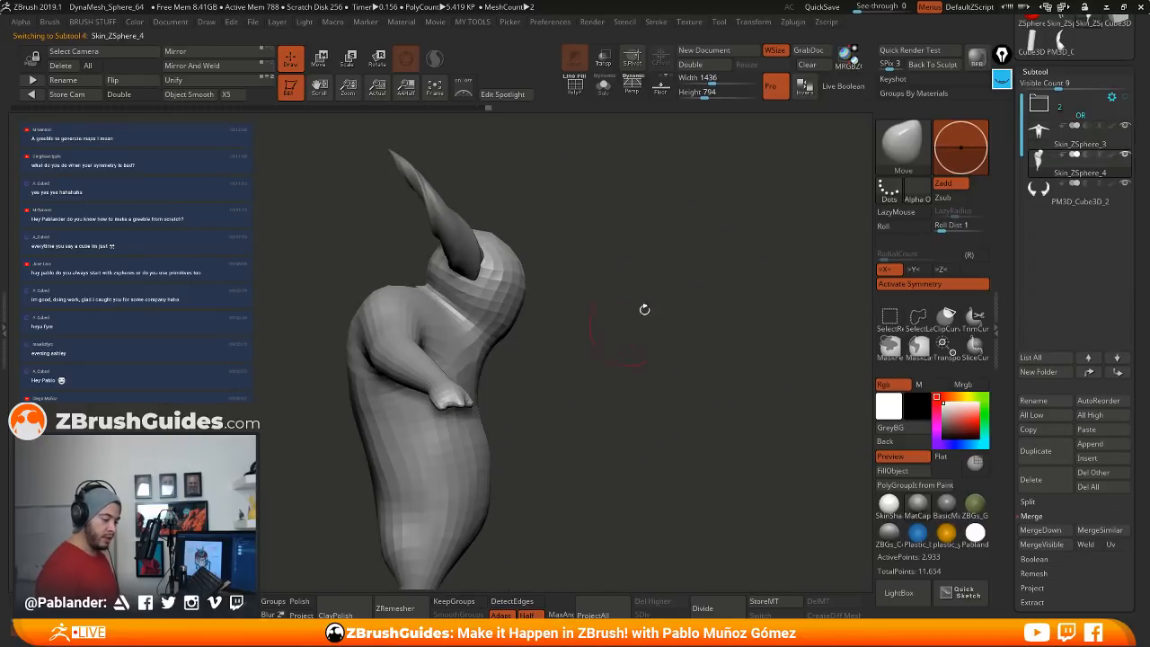
{"action": "left_click_drag", "start_coordinate": [610, 274], "coordinate": [636, 285]}
{"action": "left_click", "coordinate": [604, 86]}
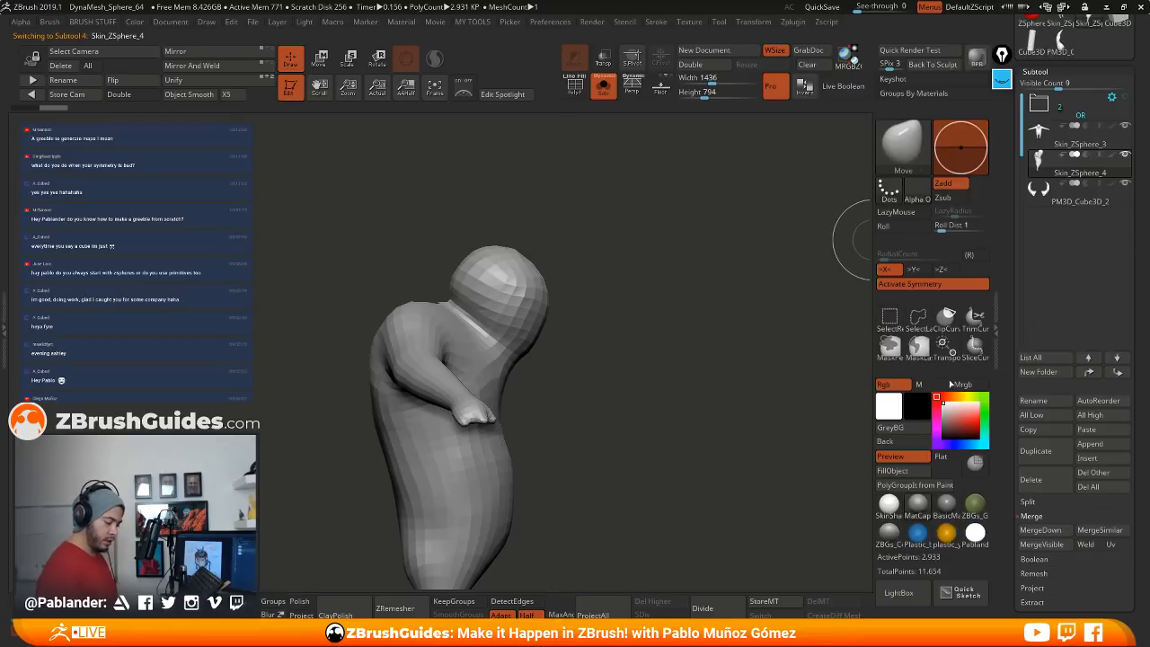
Step: Try hiding part of the duplicated body with SelectLasso and bring the whole mesh back into view
{"action": "left_click", "coordinate": [918, 316]}
{"action": "left_click", "coordinate": [971, 336]}
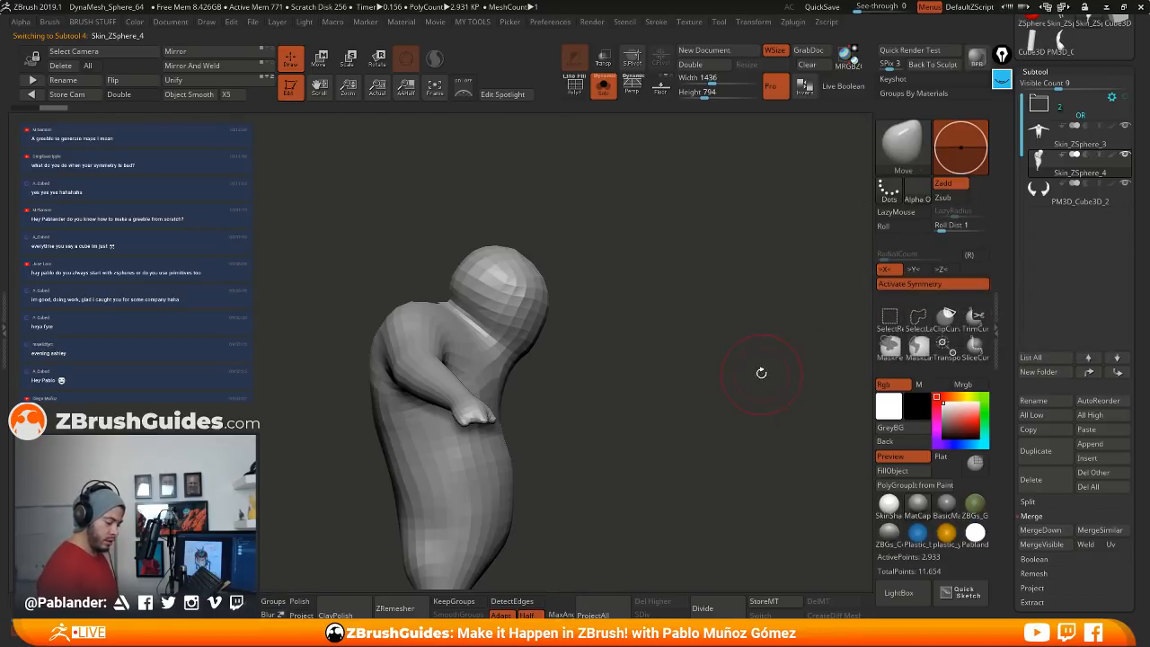
{"action": "mouse_move", "coordinate": [498, 212]}
{"action": "left_mouse_down", "text": "ctrl+shift"}
{"action": "mouse_move", "coordinate": [501, 260]}
{"action": "mouse_move", "coordinate": [628, 245]}
{"action": "left_mouse_up", "text": "ctrl+shift"}
{"action": "mouse_move", "coordinate": [708, 325]}
{"action": "left_mouse_down"}
{"action": "mouse_move", "coordinate": [604, 333]}
{"action": "mouse_move", "coordinate": [693, 336]}
{"action": "mouse_move", "coordinate": [680, 297]}
{"action": "mouse_move", "coordinate": [654, 287]}
{"action": "left_mouse_up"}
{"action": "left_click", "coordinate": [677, 317], "text": "ctrl+shift"}
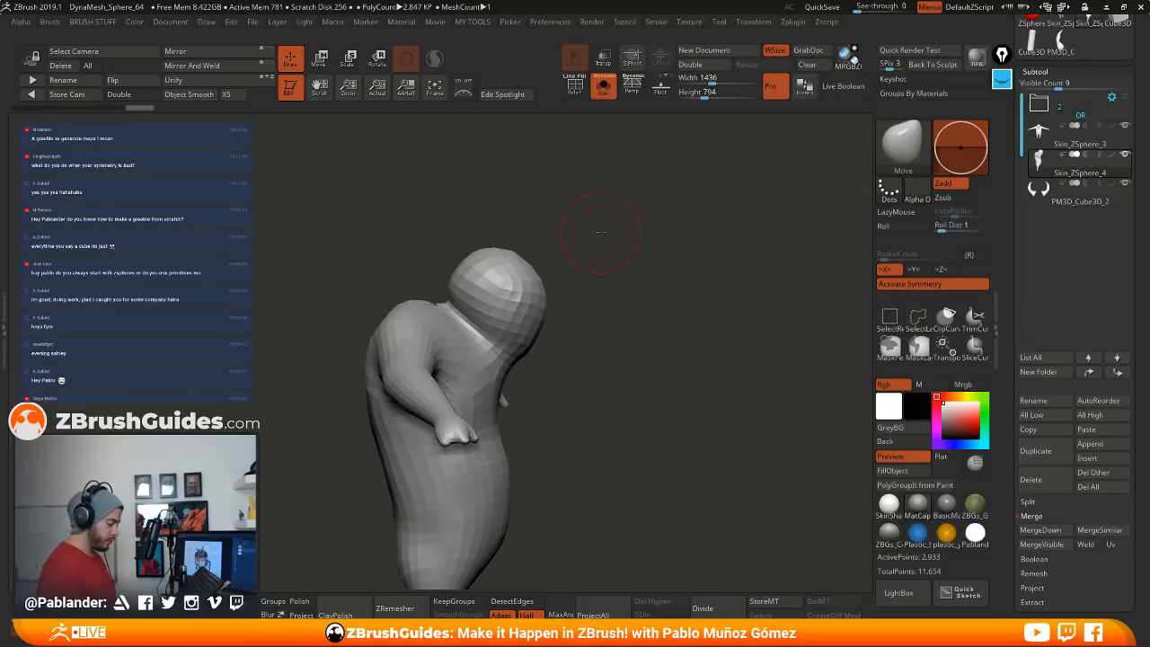
{"action": "left_click_drag", "start_coordinate": [603, 244], "coordinate": [557, 232], "text": "shift"}
{"action": "mouse_move", "coordinate": [642, 260]}
{"action": "left_mouse_down"}
{"action": "mouse_move", "coordinate": [642, 332]}
{"action": "mouse_move", "coordinate": [680, 282]}
{"action": "left_mouse_up"}
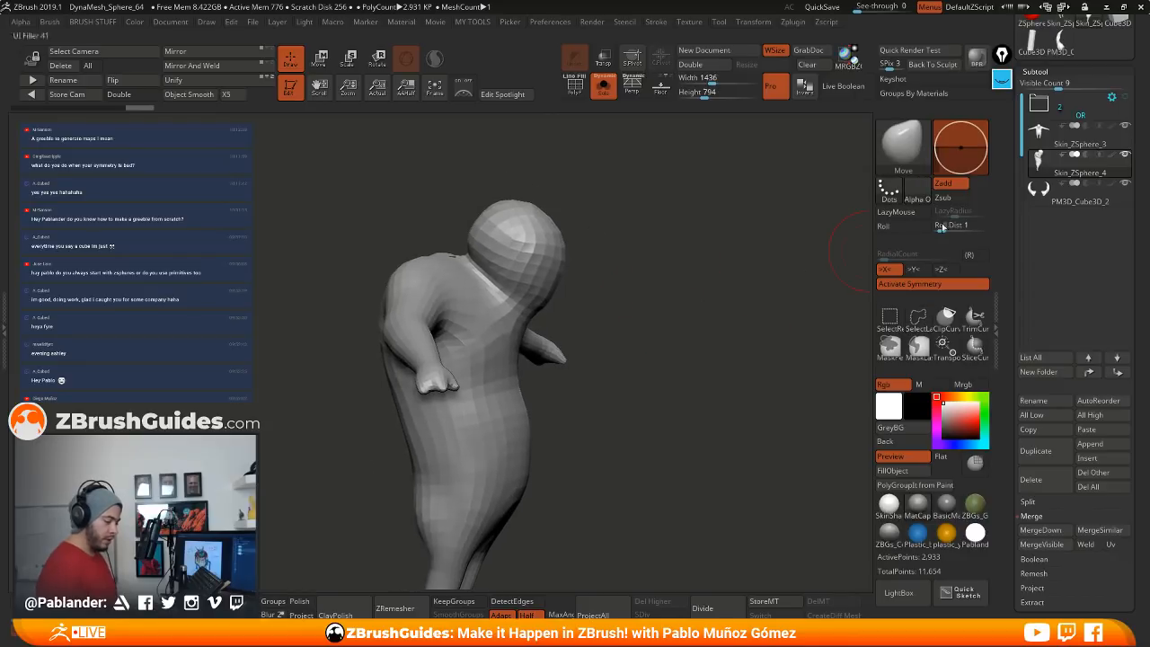
Step: Subdivide the duplicated body three times with Divide
{"action": "left_click", "coordinate": [703, 609]}
{"action": "left_click", "coordinate": [703, 608]}
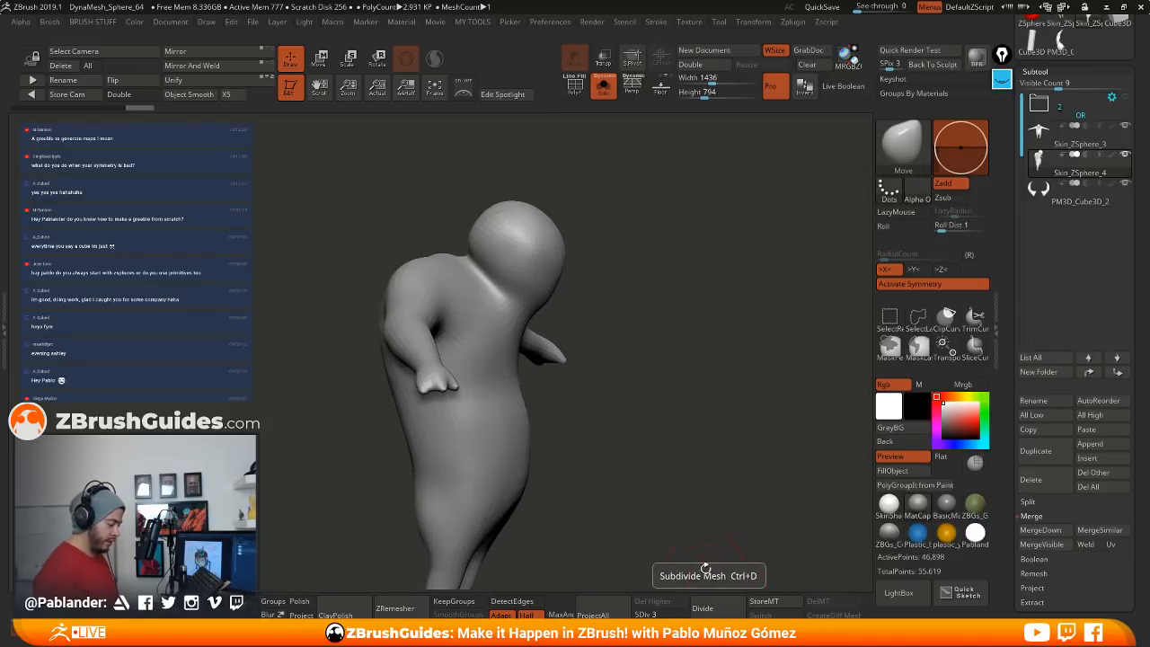
{"action": "left_click", "coordinate": [703, 608]}
{"action": "left_click_drag", "start_coordinate": [657, 313], "coordinate": [678, 560]}
{"action": "left_click_drag", "start_coordinate": [614, 229], "coordinate": [536, 283]}
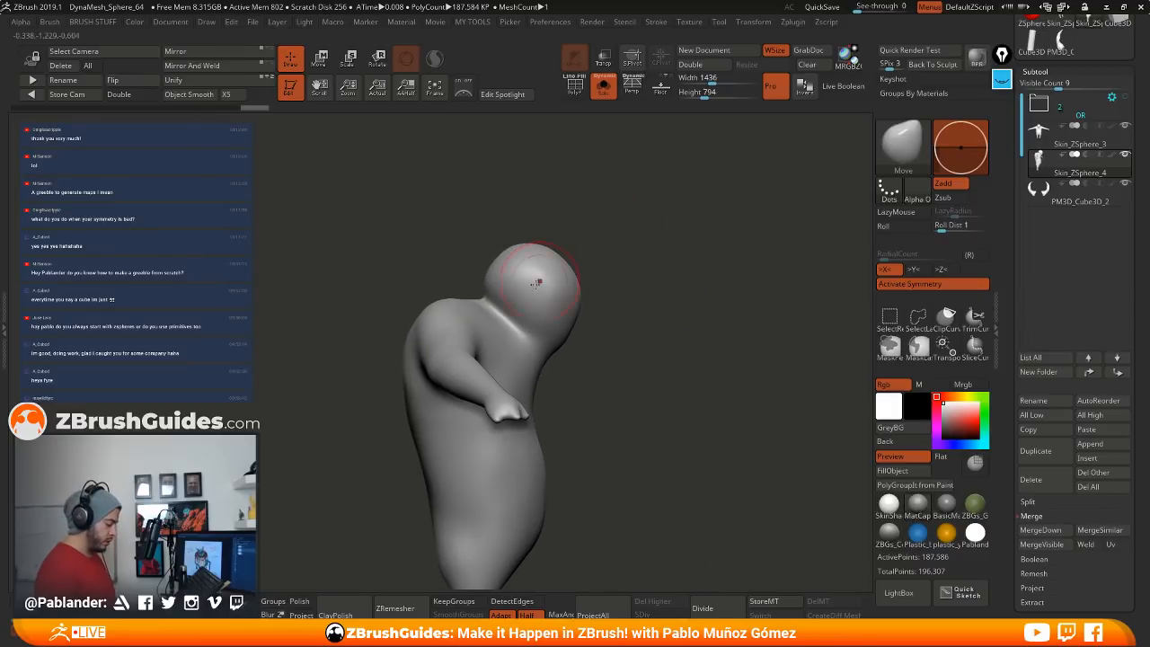
Step: Isolate the front of the duplicate's head with a lasso selection and delete the hidden geometry
{"action": "key", "text": "ctrl+shift"}
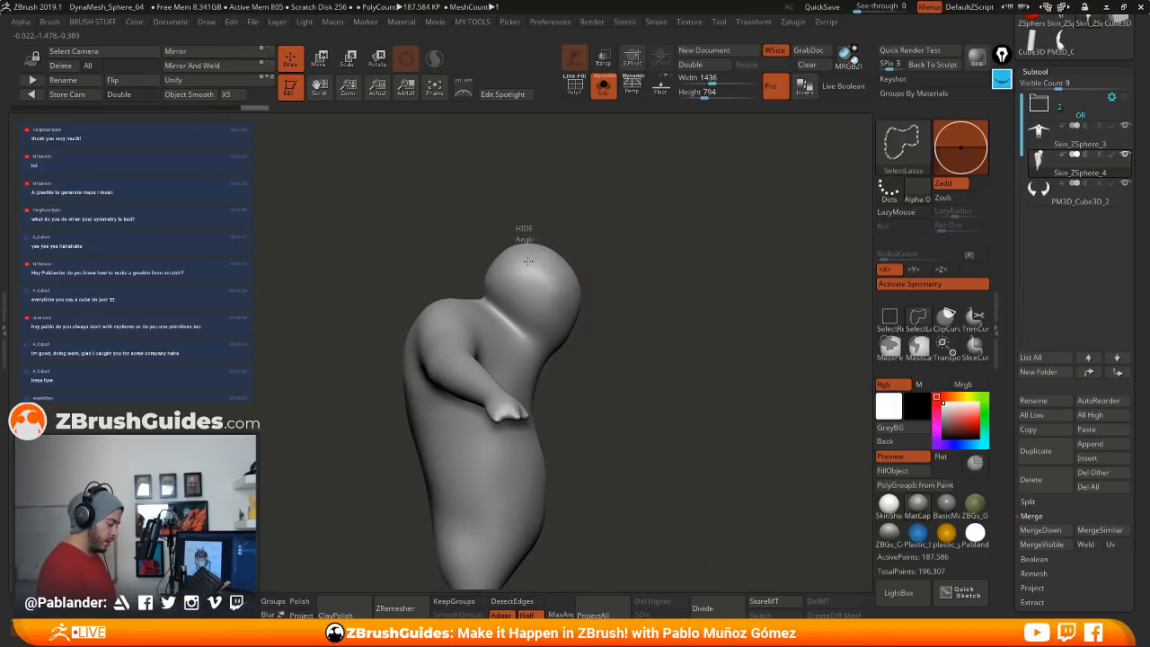
{"action": "mouse_move", "coordinate": [572, 383]}
{"action": "left_mouse_down", "text": "ctrl+shift"}
{"action": "mouse_move", "coordinate": [593, 148]}
{"action": "mouse_move", "coordinate": [577, 160]}
{"action": "left_mouse_up", "text": "ctrl+shift"}
{"action": "left_click_drag", "start_coordinate": [699, 271], "coordinate": [589, 289]}
{"action": "left_click_drag", "start_coordinate": [693, 293], "coordinate": [693, 338]}
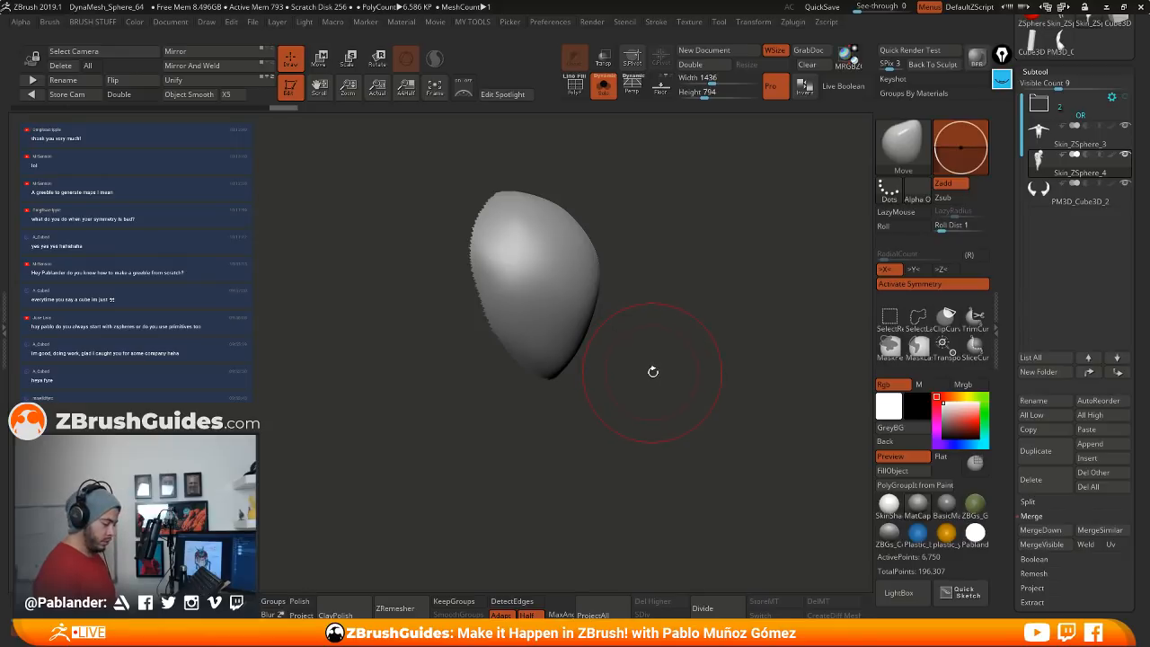
{"action": "left_click_drag", "start_coordinate": [654, 372], "coordinate": [667, 362]}
{"action": "key", "text": "1"}
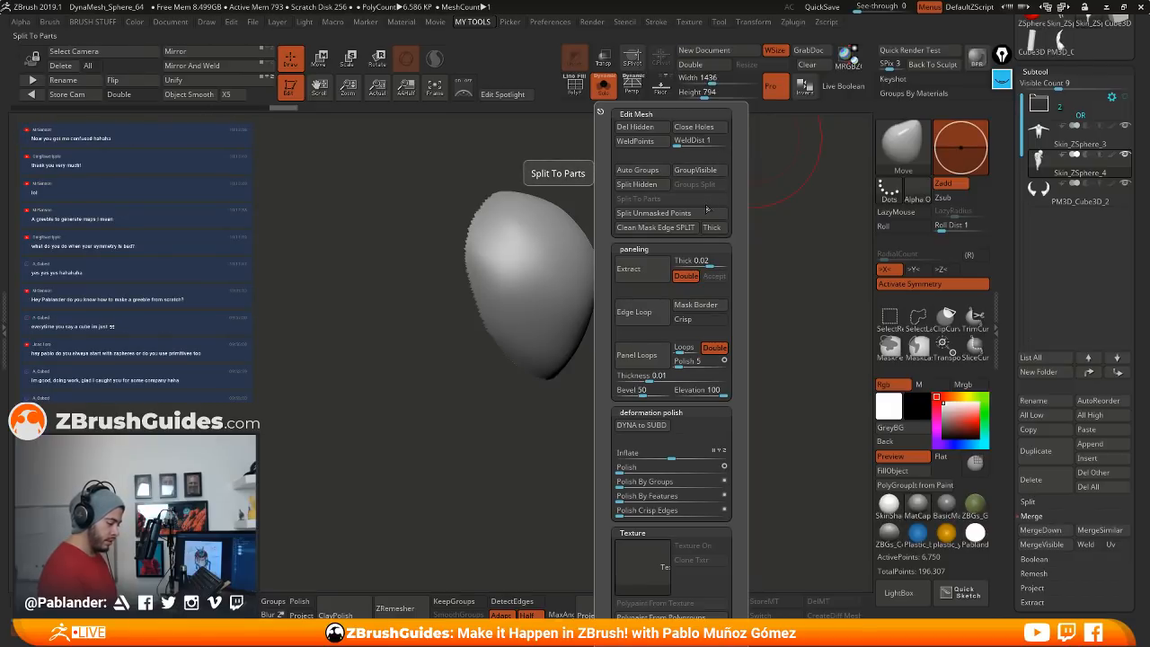
{"action": "left_click", "coordinate": [639, 128]}
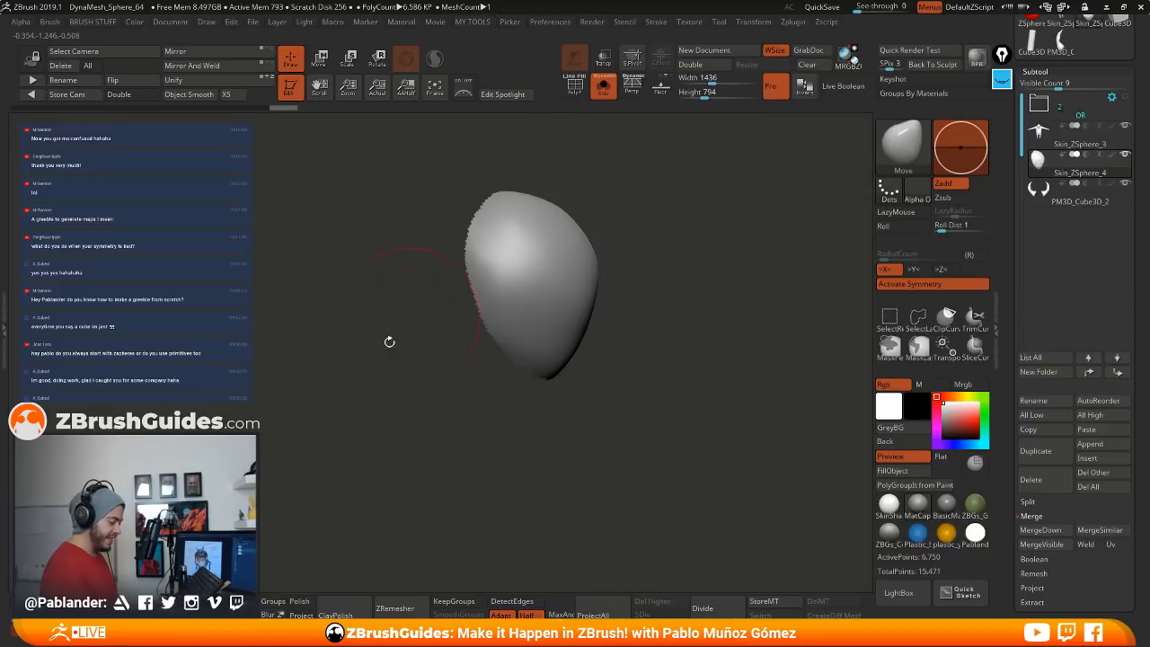
Step: Turn on double-sided display for the cut-out face piece
{"action": "left_click_drag", "start_coordinate": [677, 282], "coordinate": [674, 309]}
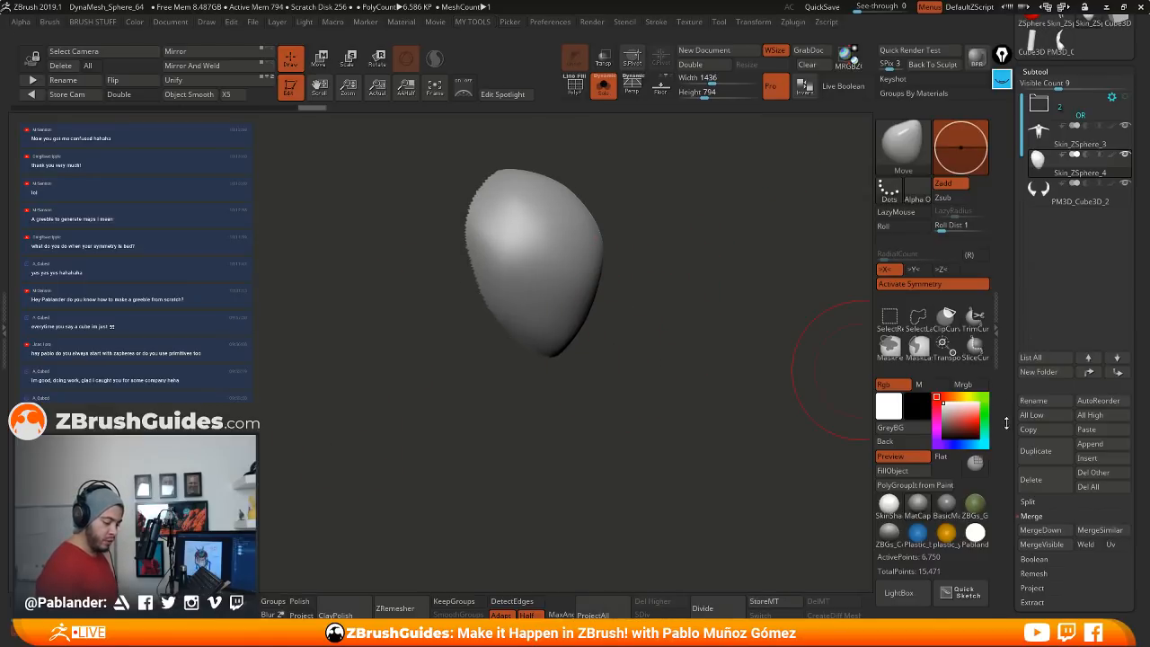
{"action": "left_click_drag", "start_coordinate": [1006, 423], "coordinate": [1010, 286]}
{"action": "left_click", "coordinate": [1042, 205]}
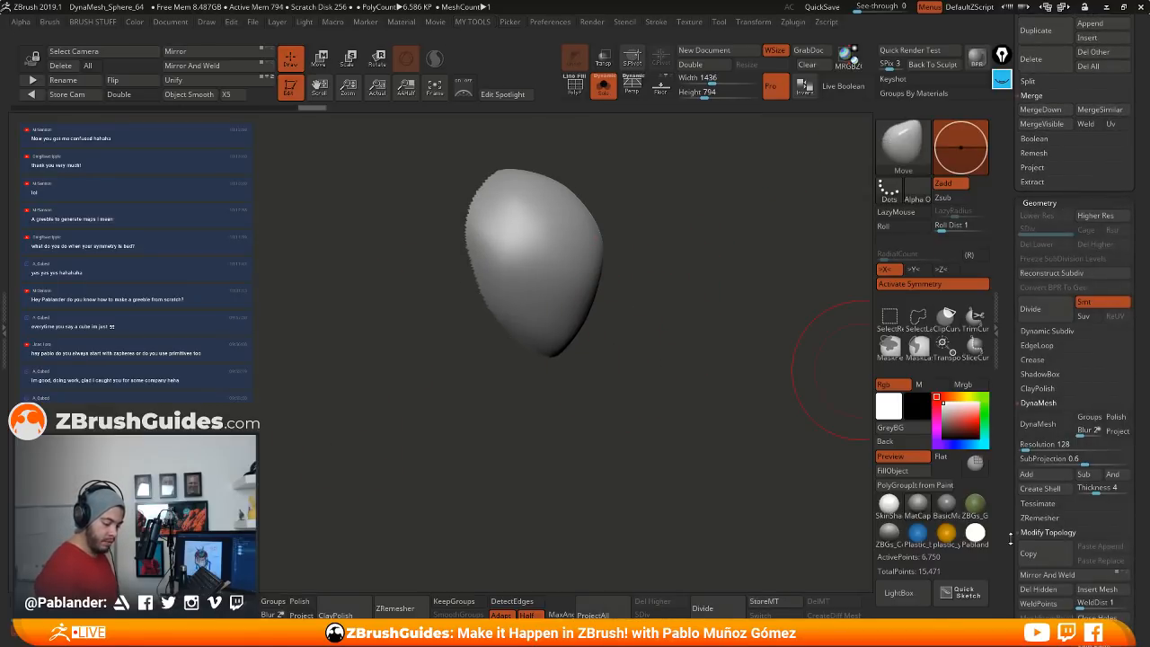
{"action": "left_click_drag", "start_coordinate": [1010, 538], "coordinate": [1001, 493]}
{"action": "left_click_drag", "start_coordinate": [670, 324], "coordinate": [691, 342]}
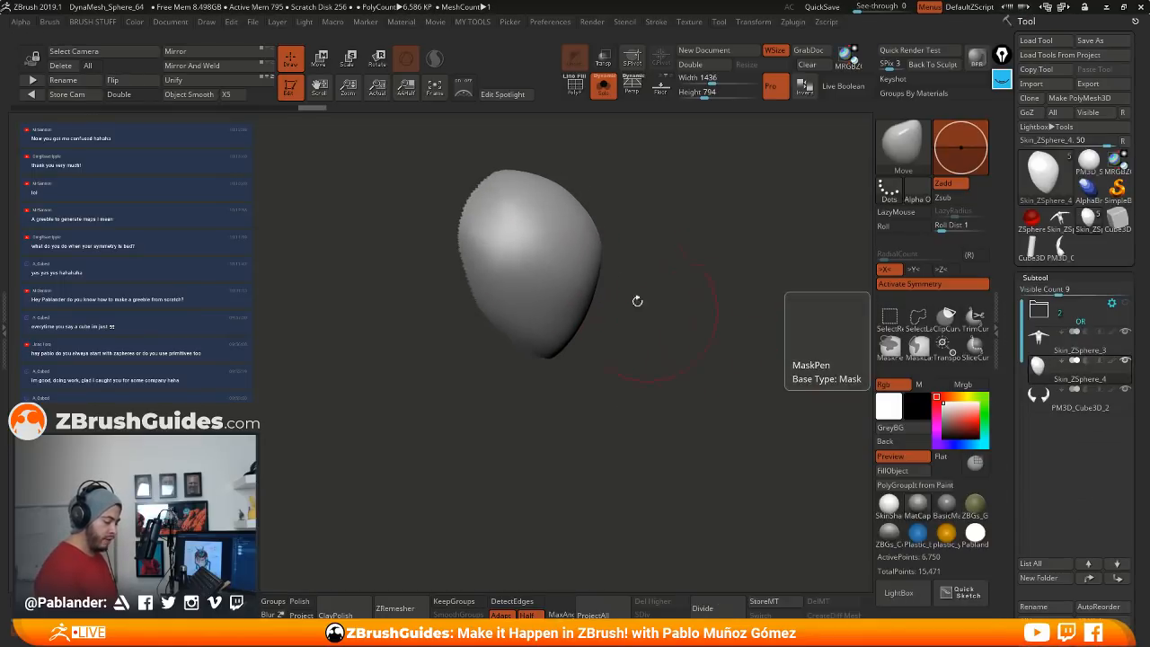
{"action": "left_click_drag", "start_coordinate": [637, 225], "coordinate": [696, 233]}
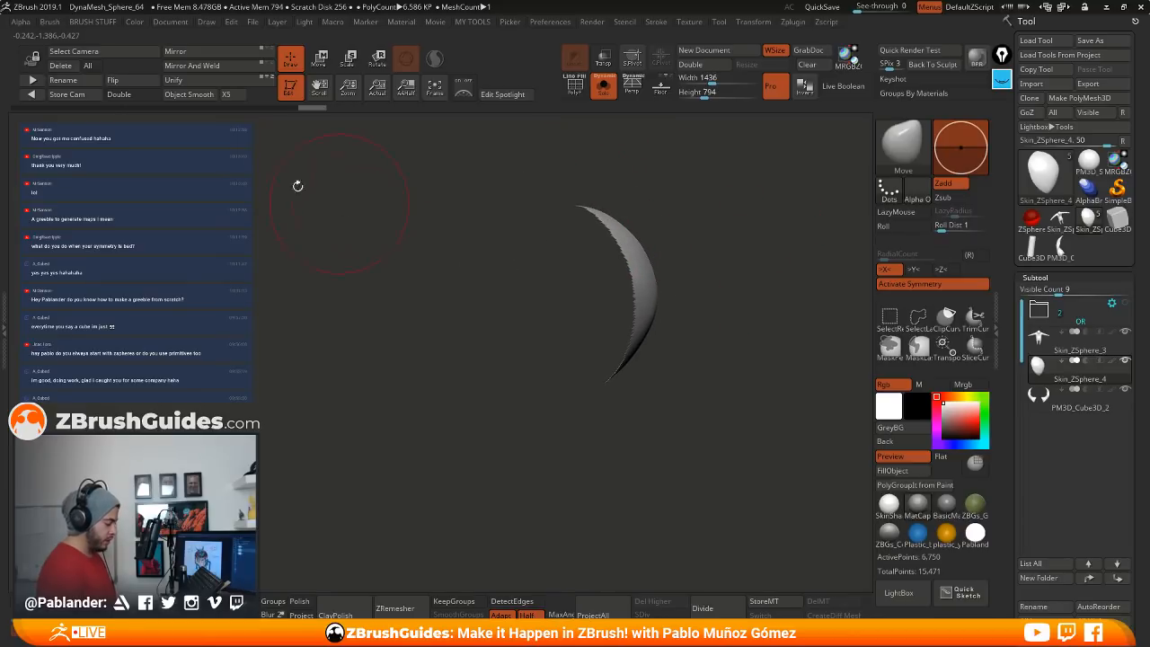
{"action": "left_click", "coordinate": [133, 95]}
Step: Display the wireframe on the face piece and examine its jagged cut edge from several angles
{"action": "left_click_drag", "start_coordinate": [749, 308], "coordinate": [467, 318]}
{"action": "mouse_move", "coordinate": [625, 324]}
{"action": "left_mouse_down", "text": "shift"}
{"action": "mouse_move", "coordinate": [657, 300]}
{"action": "mouse_move", "coordinate": [669, 326]}
{"action": "mouse_move", "coordinate": [652, 326]}
{"action": "mouse_move", "coordinate": [549, 169]}
{"action": "left_mouse_up", "text": "shift"}
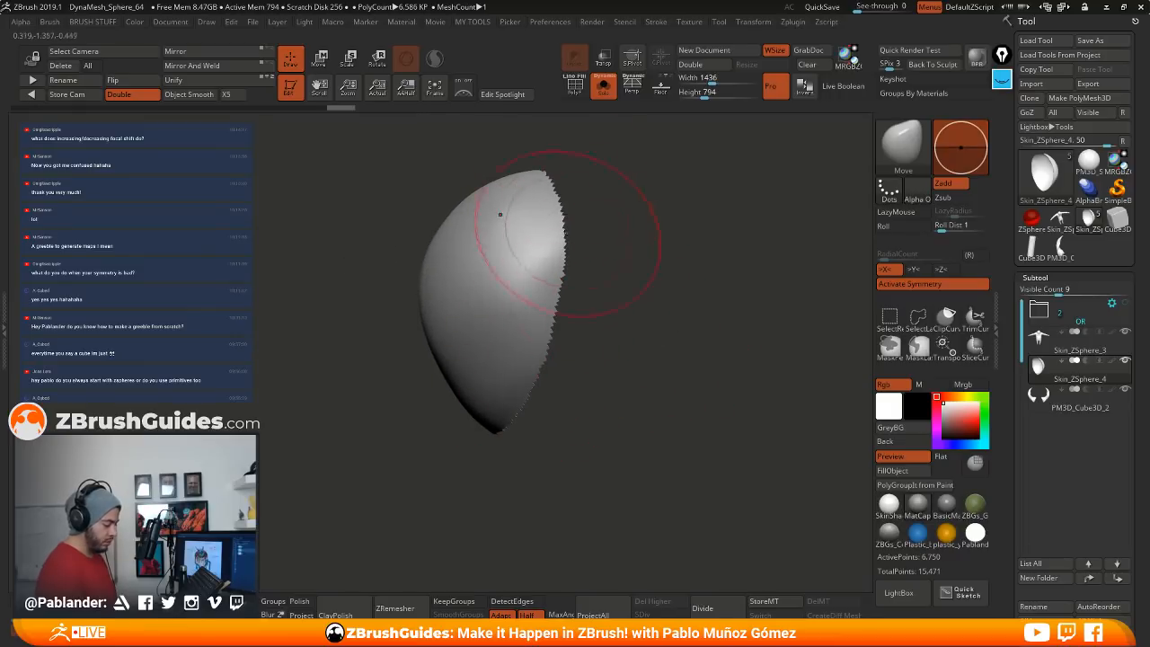
{"action": "left_click_drag", "start_coordinate": [570, 235], "coordinate": [578, 244]}
{"action": "left_click_drag", "start_coordinate": [556, 316], "coordinate": [575, 278]}
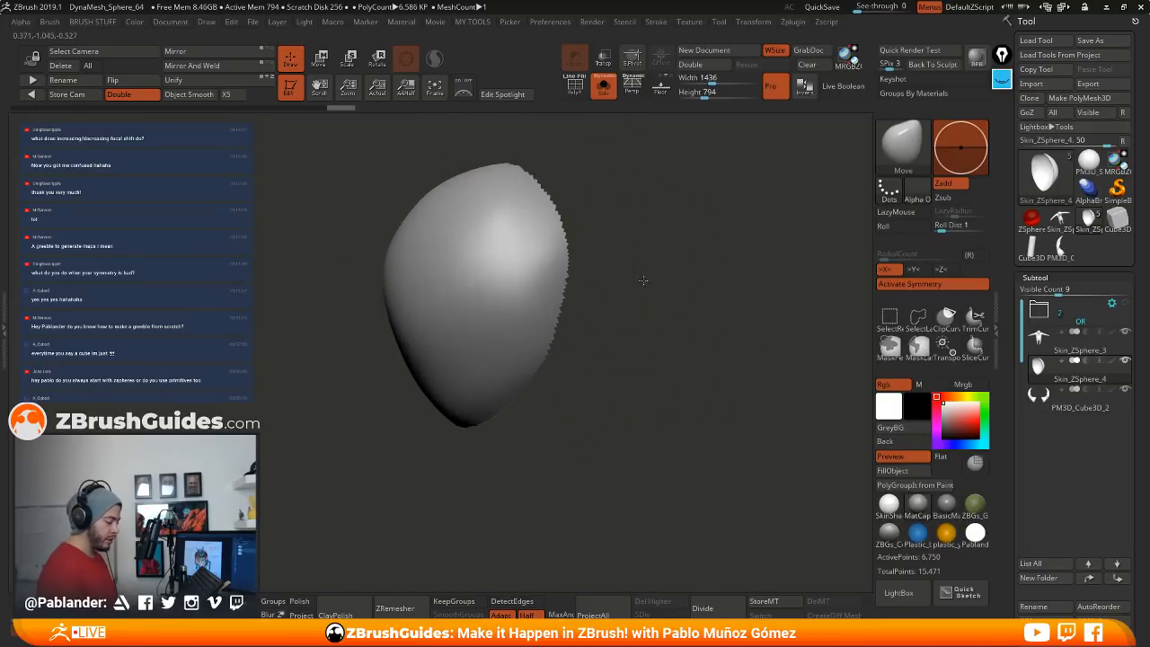
{"action": "mouse_move", "coordinate": [655, 291]}
{"action": "left_mouse_down"}
{"action": "mouse_move", "coordinate": [660, 269]}
{"action": "mouse_move", "coordinate": [648, 276]}
{"action": "mouse_move", "coordinate": [660, 336]}
{"action": "left_mouse_up"}
{"action": "key", "text": "space"}
{"action": "left_click_drag", "start_coordinate": [646, 245], "coordinate": [641, 222]}
{"action": "key", "text": "shift+f"}
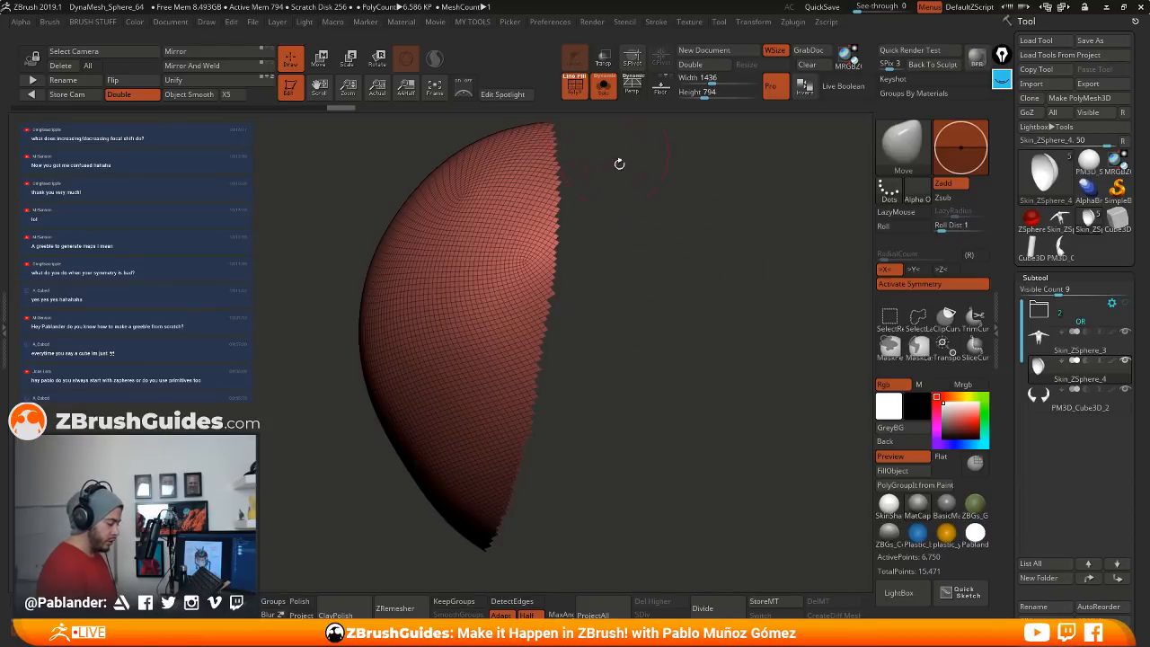
{"action": "left_click_drag", "start_coordinate": [619, 162], "coordinate": [719, 335]}
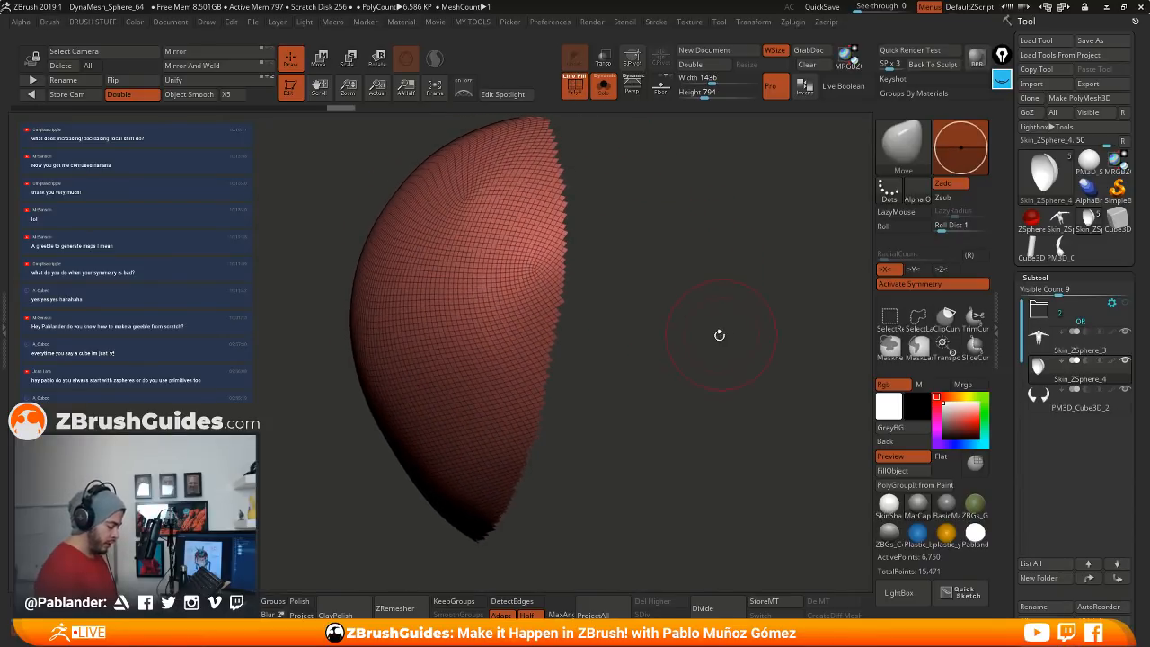
Step: Smooth the face piece's jagged border with repeated strong passes of the Polish By Groups deformation
{"action": "scroll", "coordinate": [1008, 231], "scroll_direction": "down", "scroll_amount": 10}
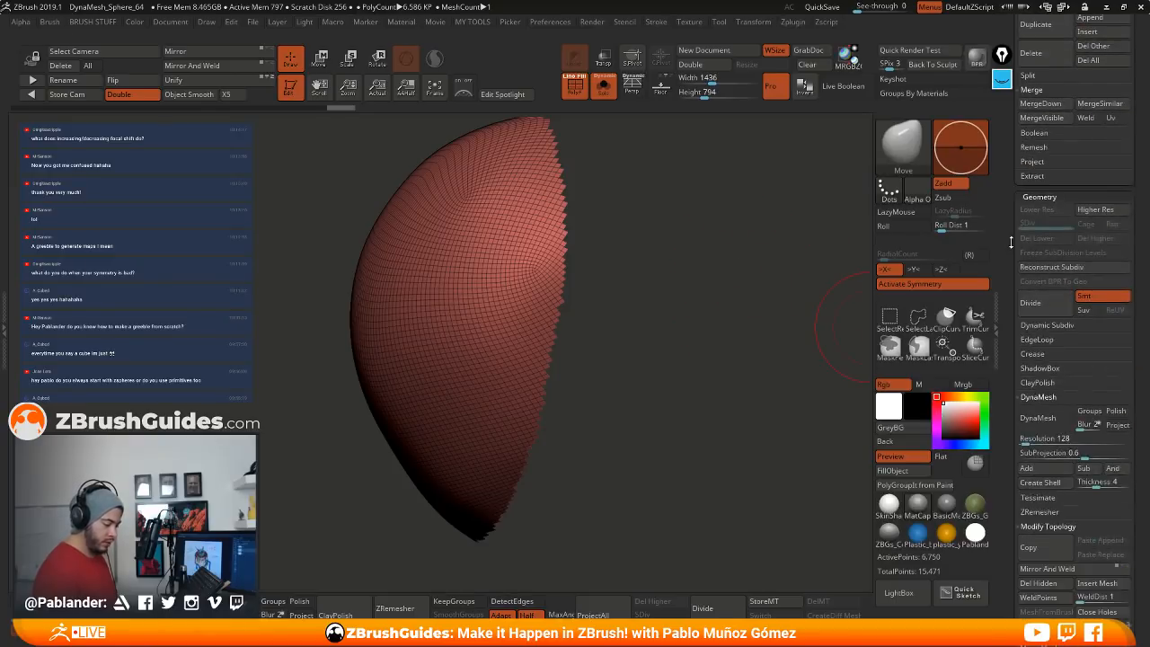
{"action": "scroll", "coordinate": [1015, 403], "scroll_direction": "down", "scroll_amount": 3}
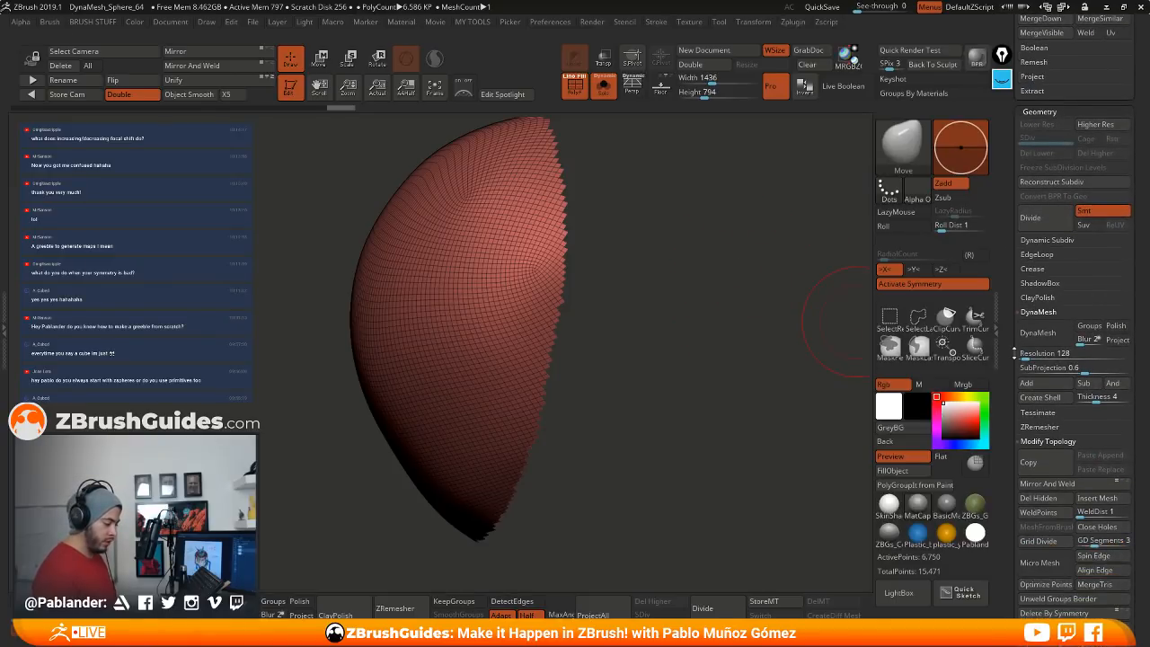
{"action": "scroll", "coordinate": [1014, 352], "scroll_direction": "down", "scroll_amount": 3}
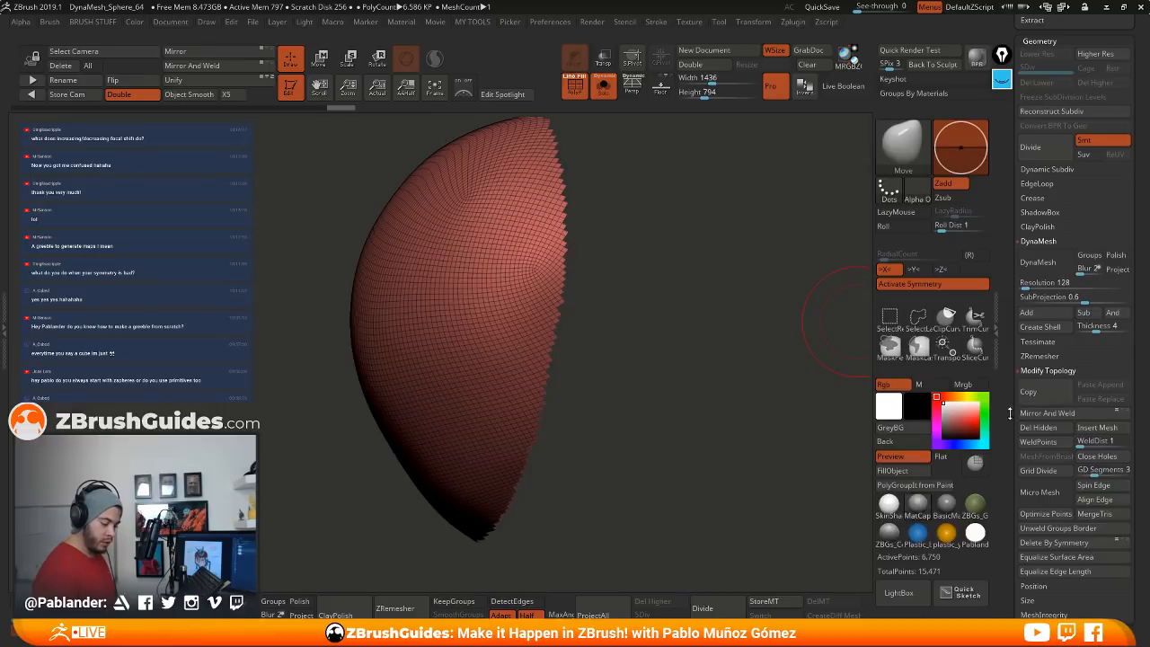
{"action": "scroll", "coordinate": [1026, 299], "scroll_direction": "down", "scroll_amount": 10}
{"action": "left_click", "coordinate": [1076, 438]}
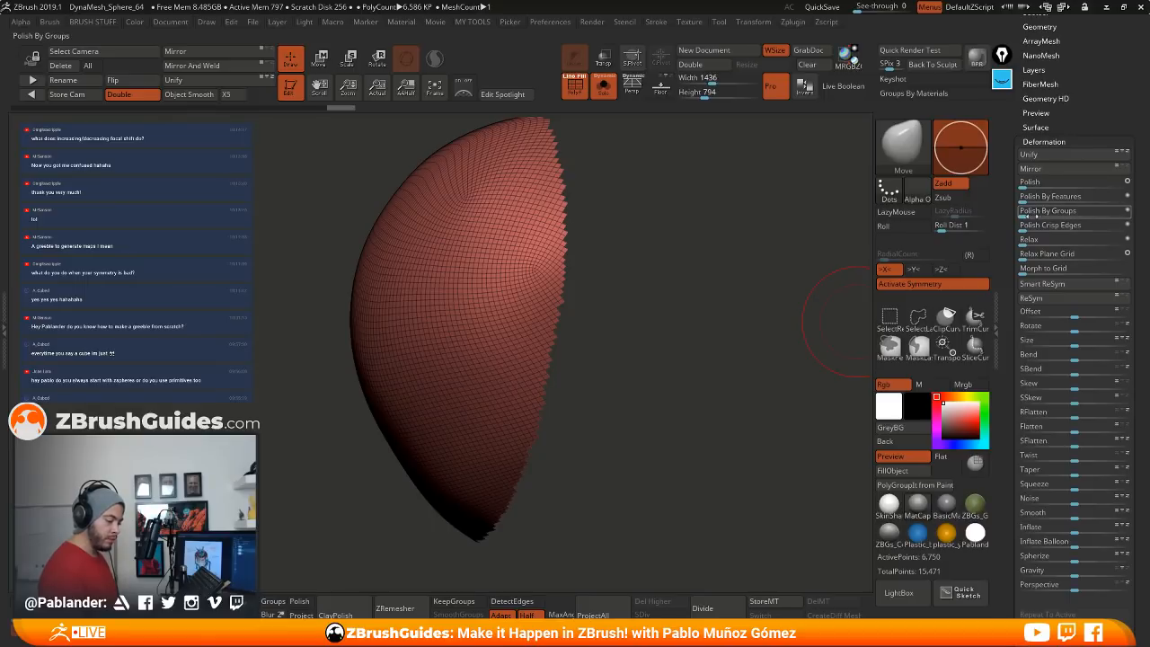
{"action": "left_click_drag", "start_coordinate": [1029, 212], "coordinate": [1110, 213]}
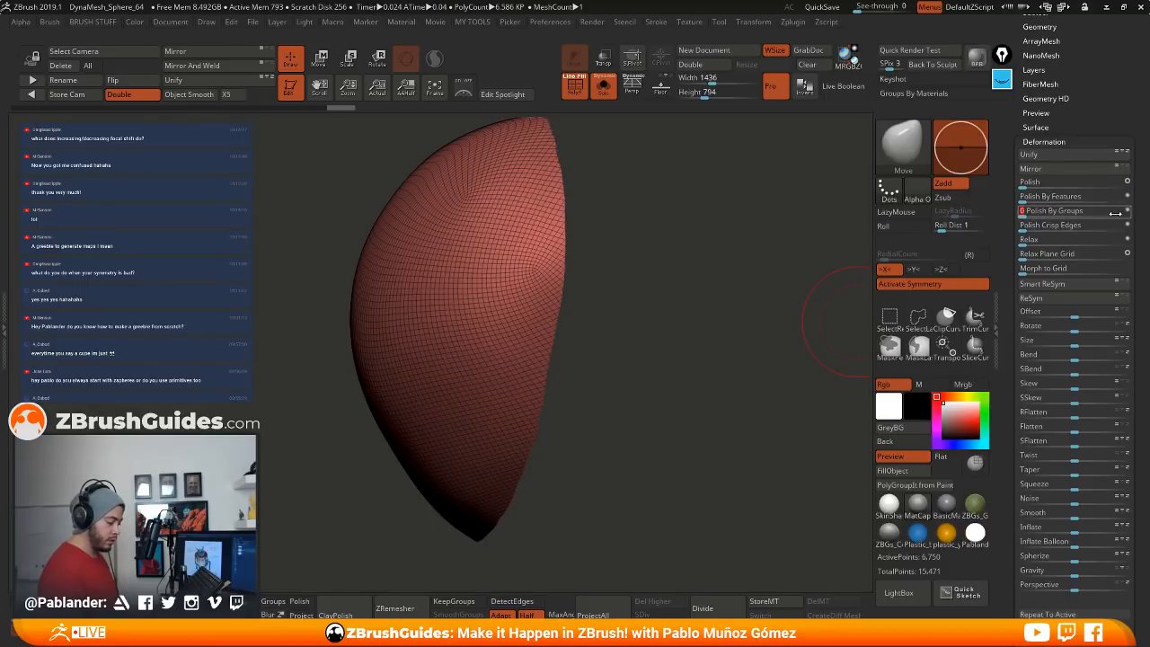
{"action": "left_click_drag", "start_coordinate": [1026, 213], "coordinate": [1119, 213]}
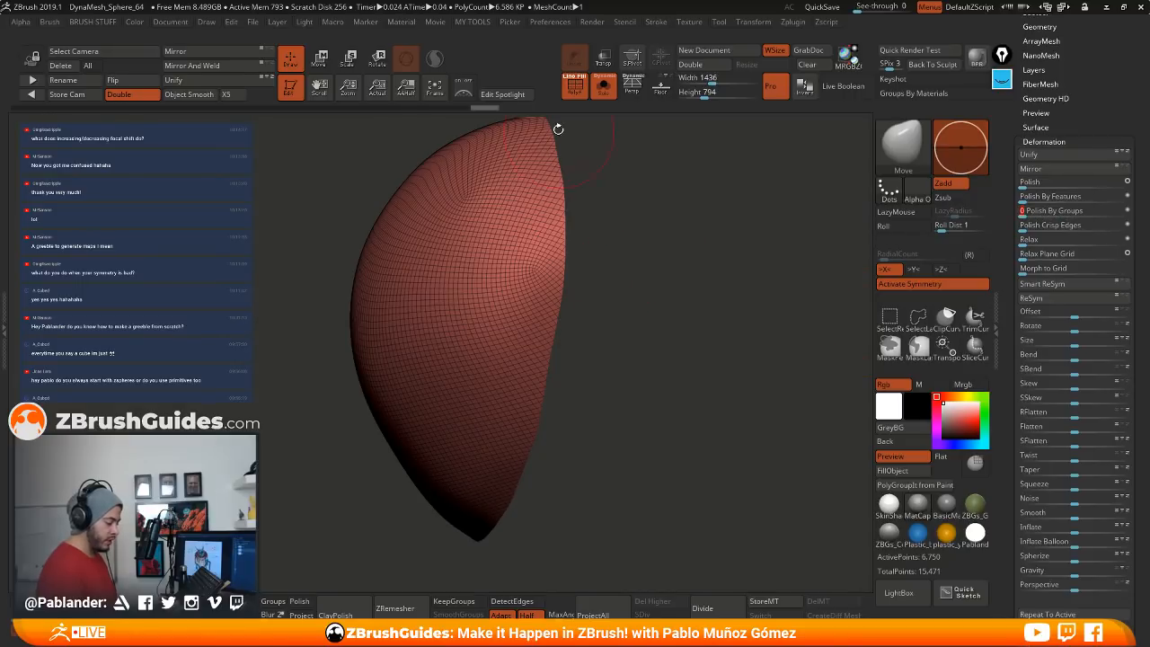
Step: Try a jagged change on a short stretch of the polished edge up close and undo it
{"action": "mouse_move", "coordinate": [540, 401]}
{"action": "left_mouse_down"}
{"action": "mouse_move", "coordinate": [632, 354]}
{"action": "mouse_move", "coordinate": [593, 275]}
{"action": "mouse_move", "coordinate": [699, 262]}
{"action": "mouse_move", "coordinate": [629, 243]}
{"action": "left_mouse_up"}
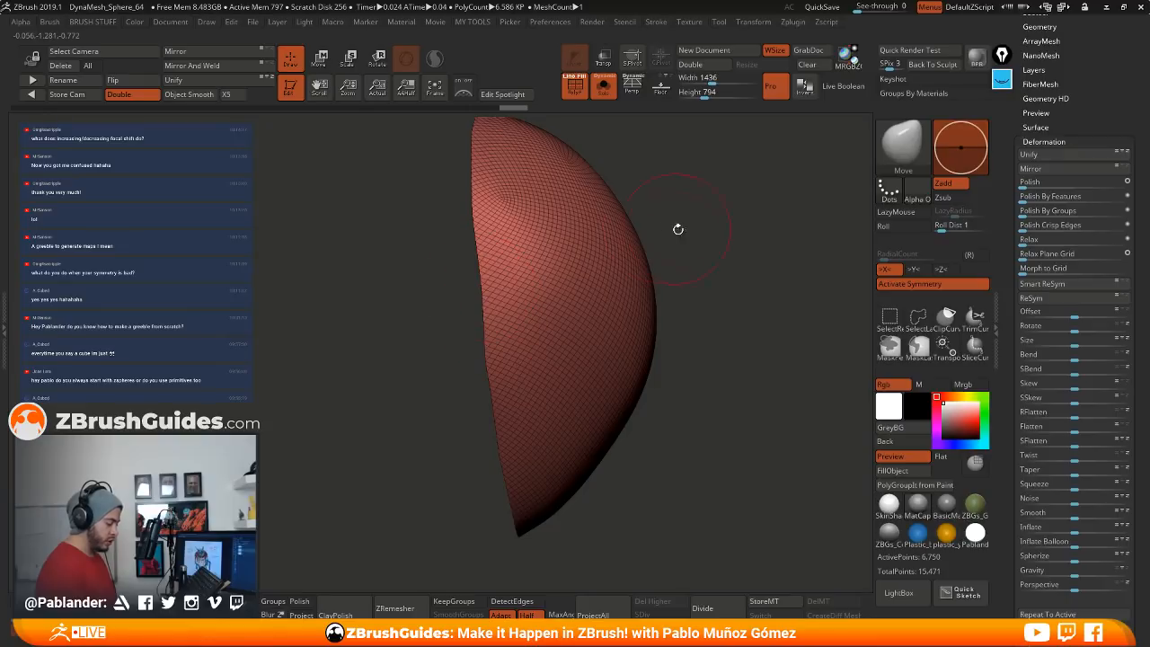
{"action": "left_click_drag", "start_coordinate": [654, 297], "coordinate": [503, 280]}
{"action": "left_click_drag", "start_coordinate": [352, 271], "coordinate": [610, 249]}
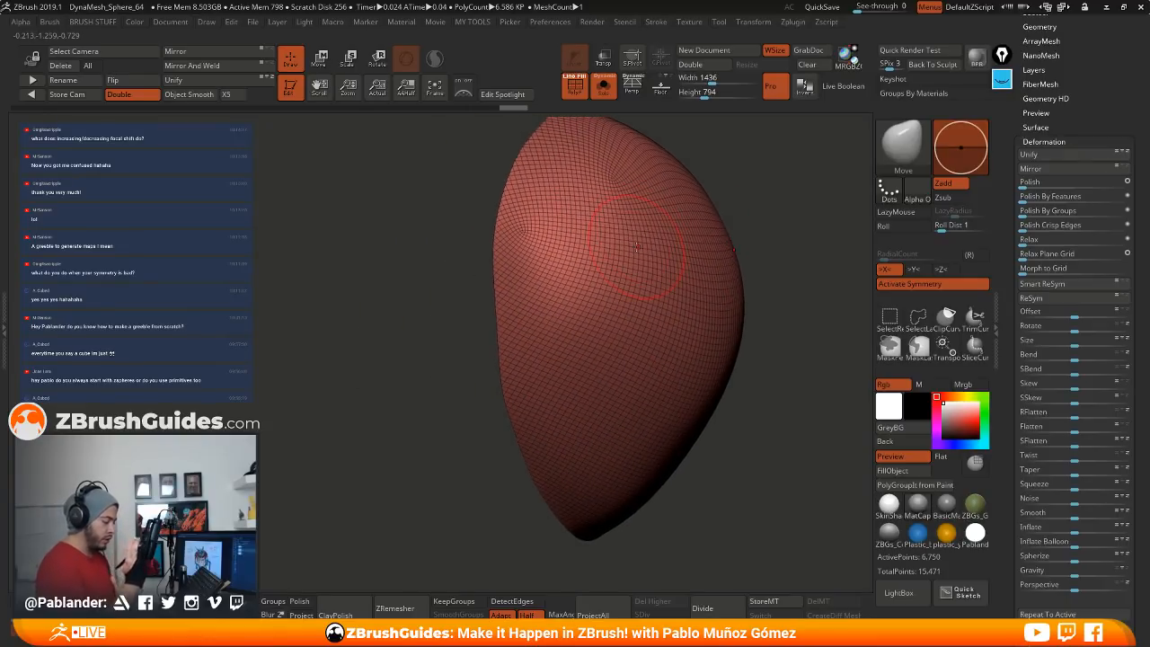
{"action": "left_click_drag", "start_coordinate": [493, 303], "coordinate": [738, 250], "text": "alt"}
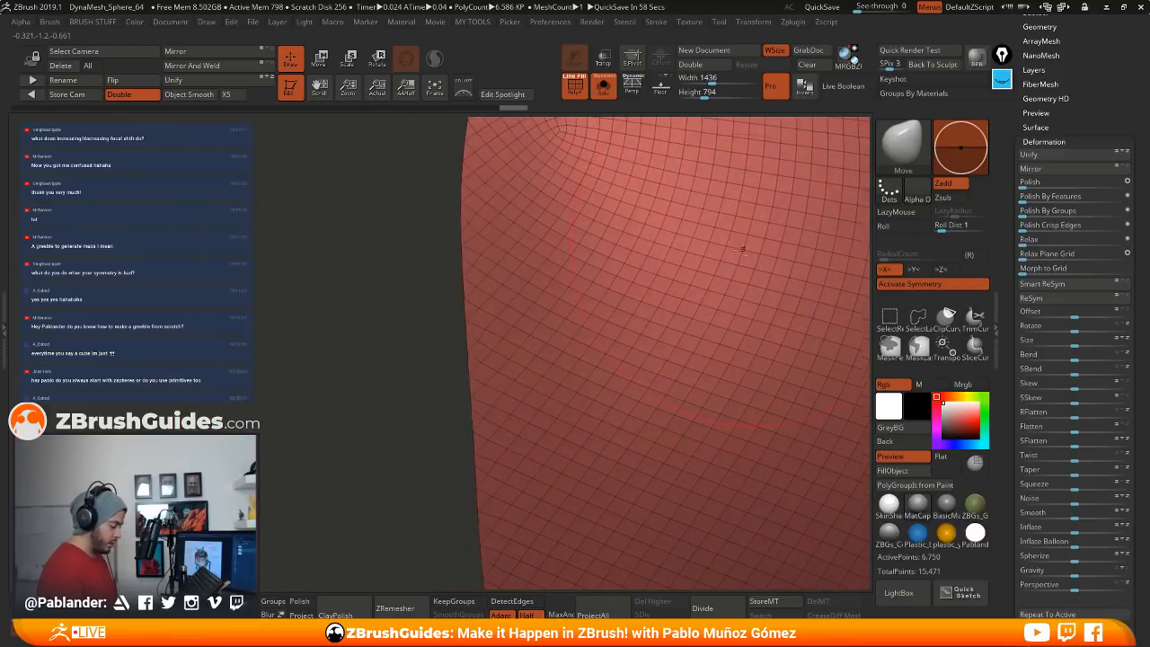
{"action": "mouse_move", "coordinate": [431, 270]}
{"action": "left_mouse_down", "text": "alt"}
{"action": "mouse_move", "coordinate": [454, 346]}
{"action": "mouse_move", "coordinate": [535, 307]}
{"action": "mouse_move", "coordinate": [517, 308]}
{"action": "mouse_move", "coordinate": [537, 235]}
{"action": "left_mouse_up", "text": "alt"}
{"action": "right_click", "coordinate": [534, 307]}
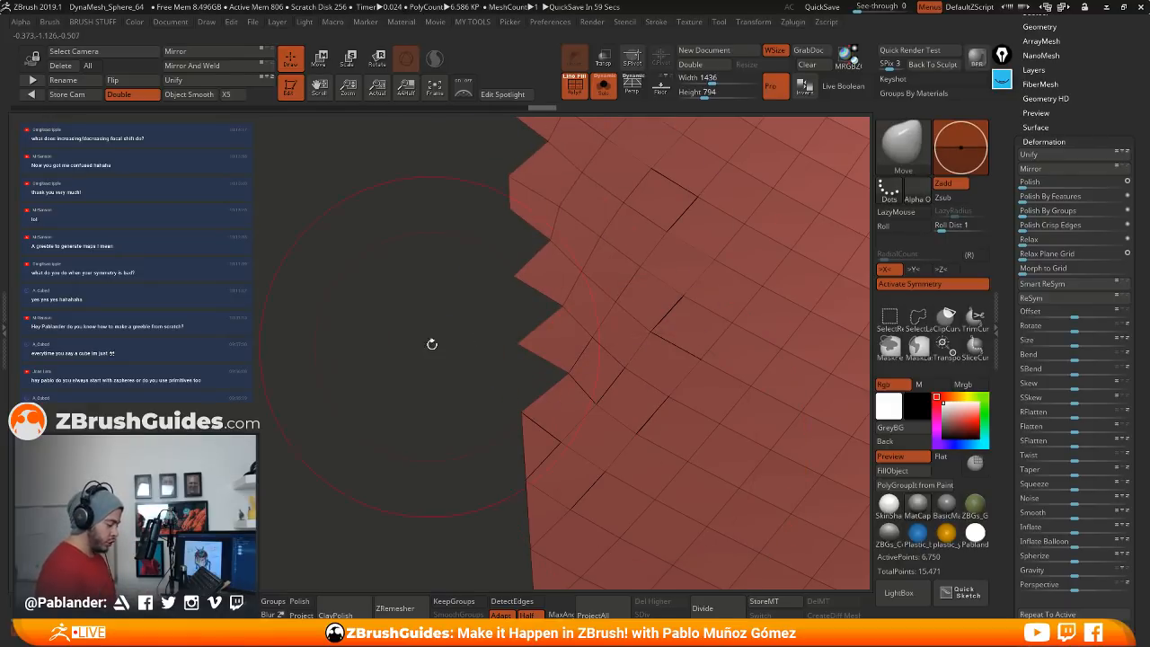
{"action": "key", "text": "ctrl+z"}
{"action": "mouse_move", "coordinate": [593, 371]}
{"action": "right_mouse_down", "text": "ctrl"}
{"action": "mouse_move", "coordinate": [610, 259]}
{"action": "mouse_move", "coordinate": [747, 330]}
{"action": "mouse_move", "coordinate": [770, 275]}
{"action": "mouse_move", "coordinate": [713, 277]}
{"action": "right_mouse_up", "text": "ctrl"}
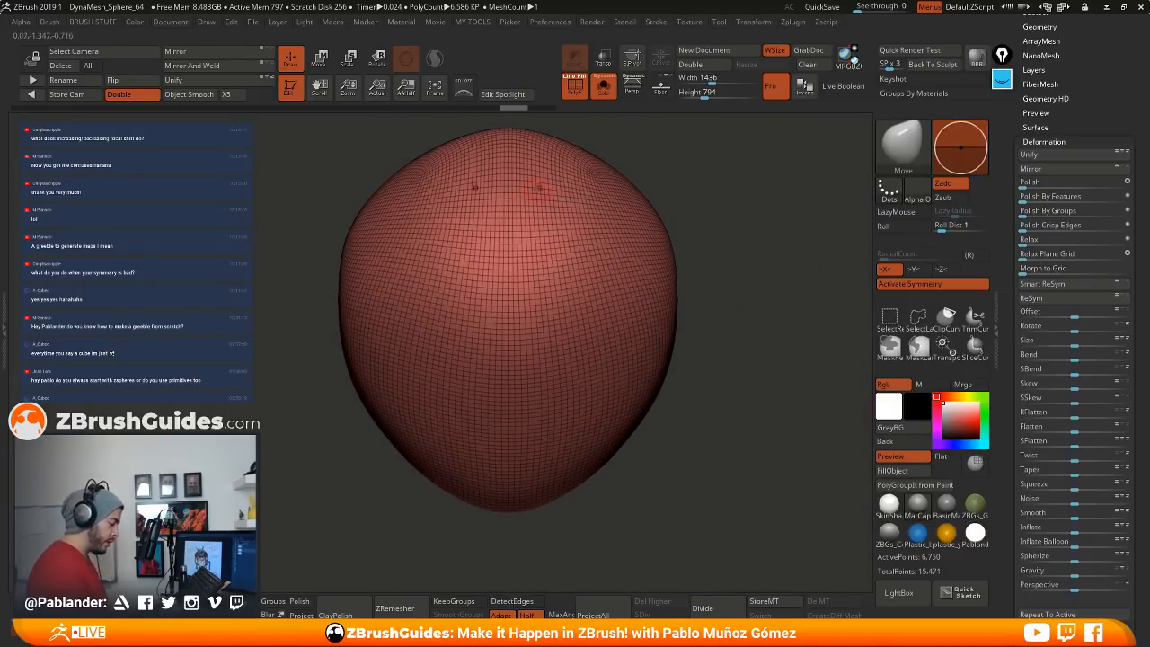
Step: Remesh the face piece twice with ZRemesher using the Half and Adapt options
{"action": "left_click", "coordinate": [1063, 140]}
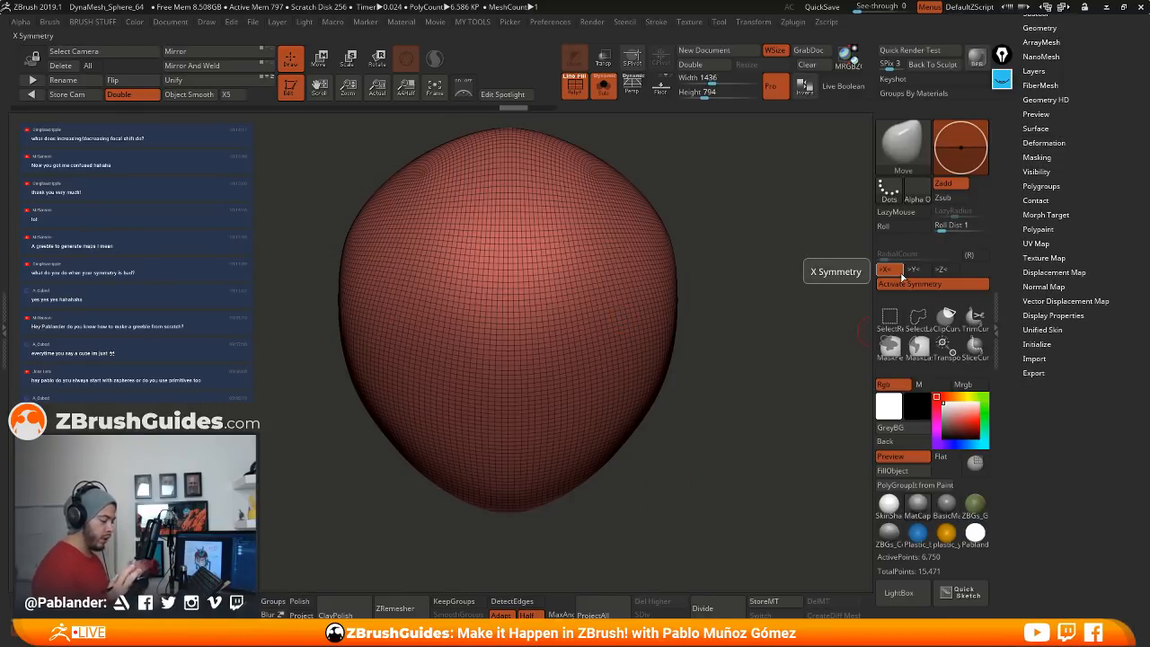
{"action": "scroll", "coordinate": [1074, 198], "scroll_direction": "up", "scroll_amount": 3}
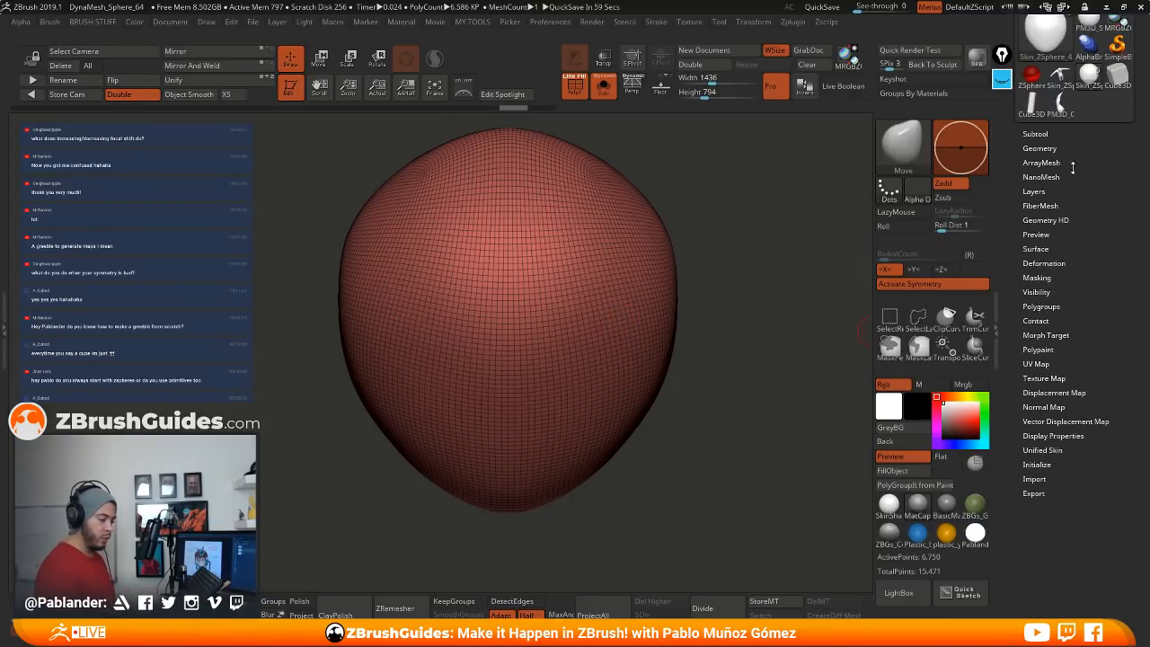
{"action": "left_click", "coordinate": [1062, 132]}
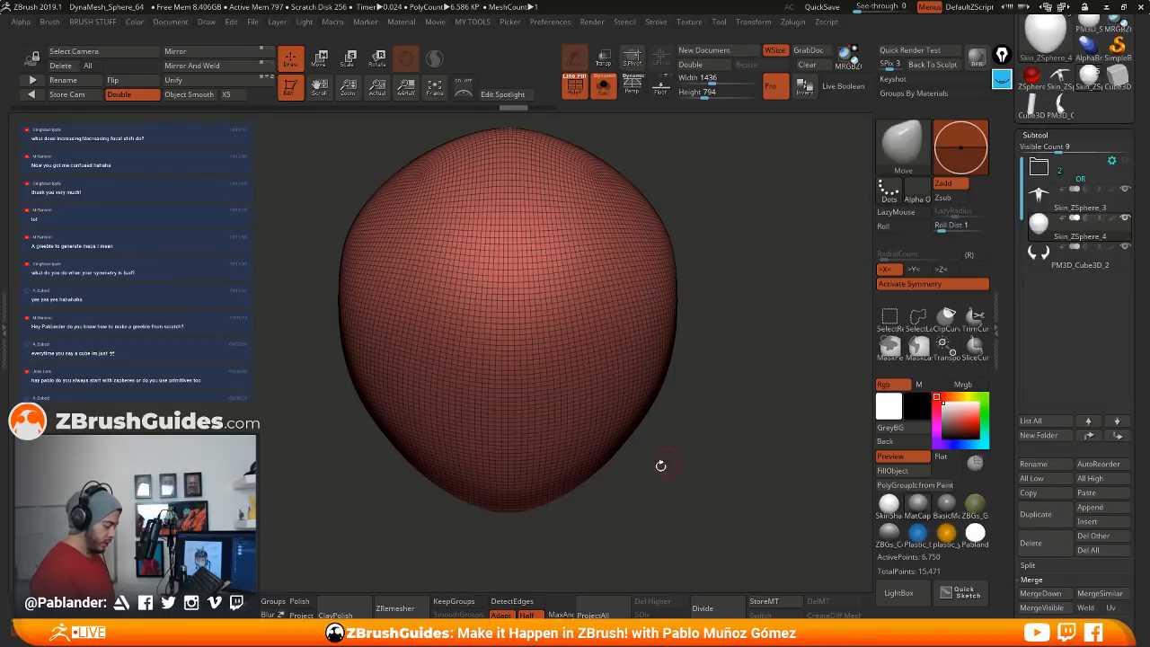
{"action": "left_click", "coordinate": [411, 608]}
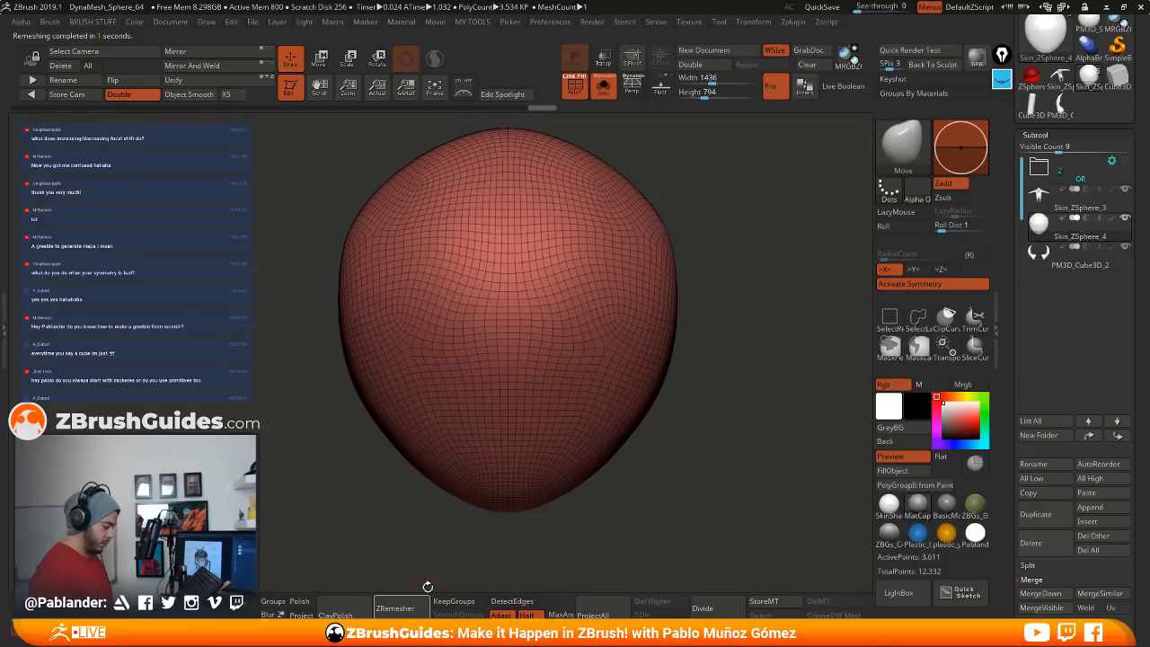
{"action": "left_click", "coordinate": [403, 608]}
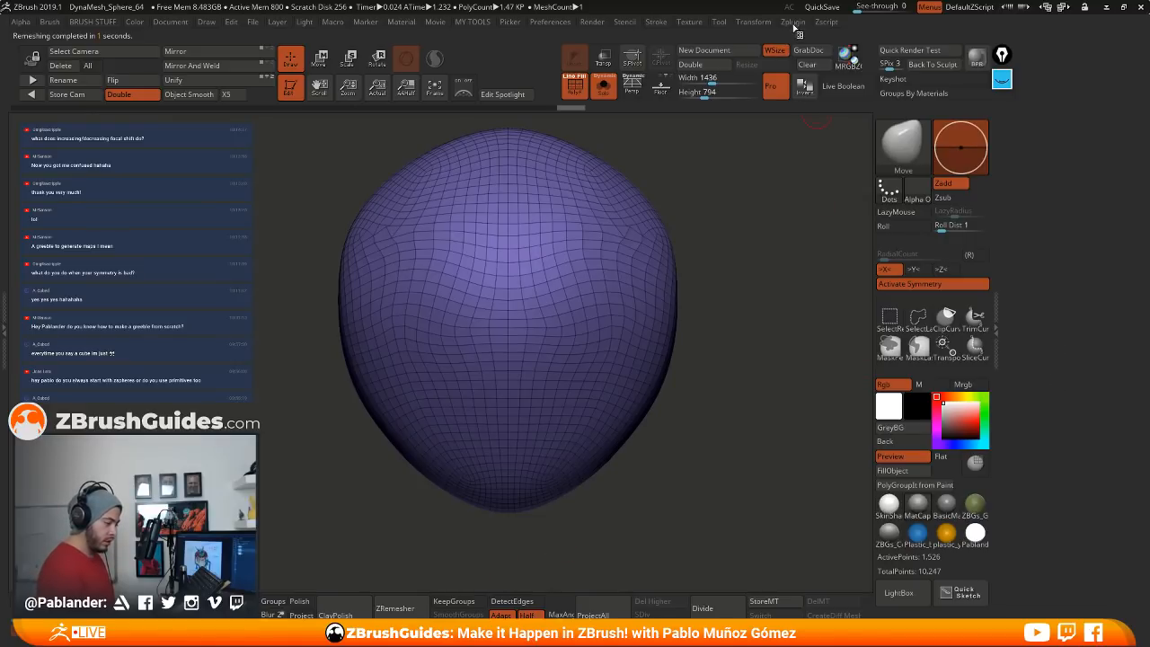
Step: Turn off adaptive density in the ZRemesher settings and remesh the face piece at Half again
{"action": "mouse_move", "coordinate": [722, 25]}
{"action": "left_click_drag", "start_coordinate": [721, 27], "coordinate": [1065, 135]}
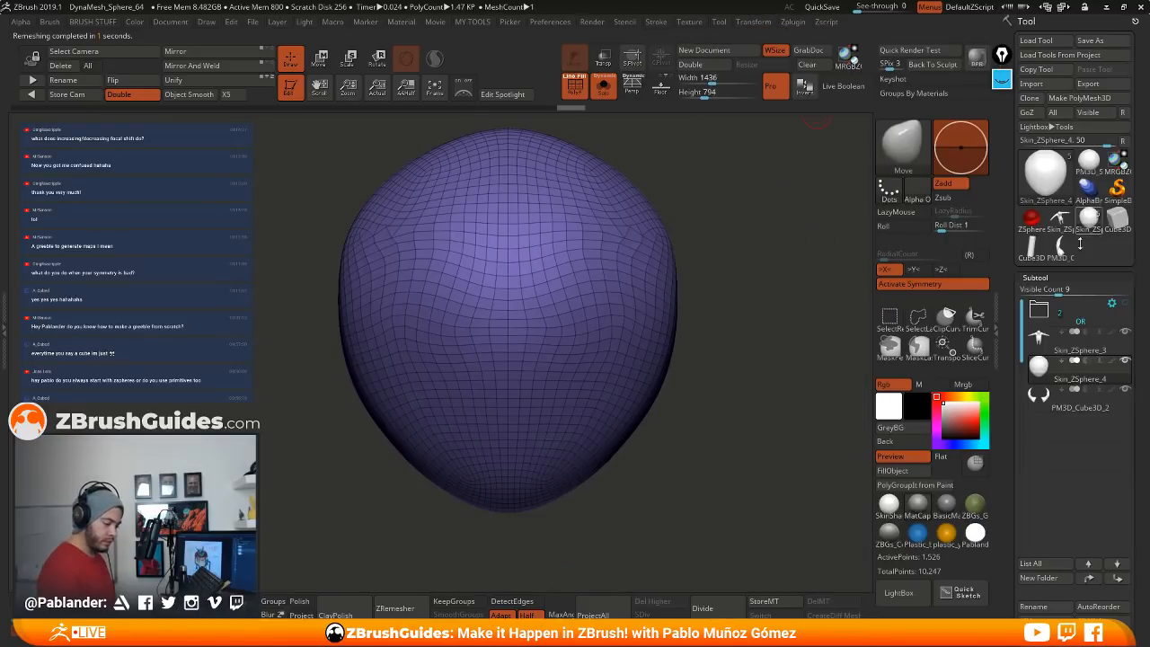
{"action": "left_click_drag", "start_coordinate": [1006, 368], "coordinate": [1010, 261]}
{"action": "left_click", "coordinate": [1066, 302]}
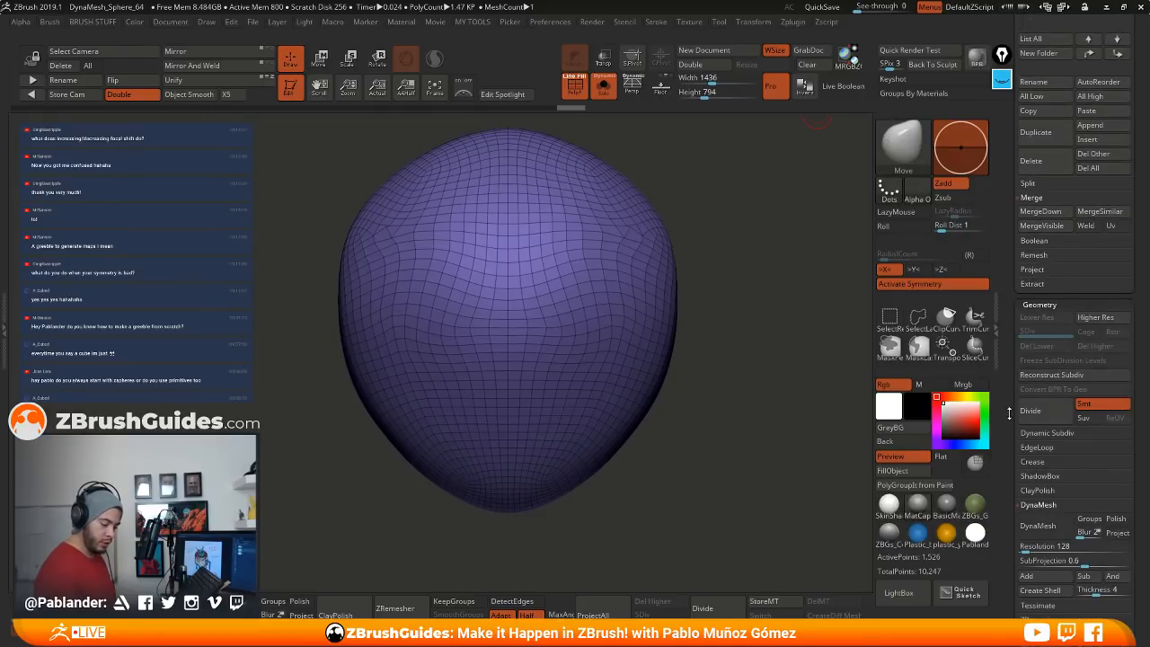
{"action": "left_click_drag", "start_coordinate": [1008, 413], "coordinate": [1008, 132]}
{"action": "left_click_drag", "start_coordinate": [1015, 401], "coordinate": [1010, 381]}
{"action": "left_click", "coordinate": [1049, 327]}
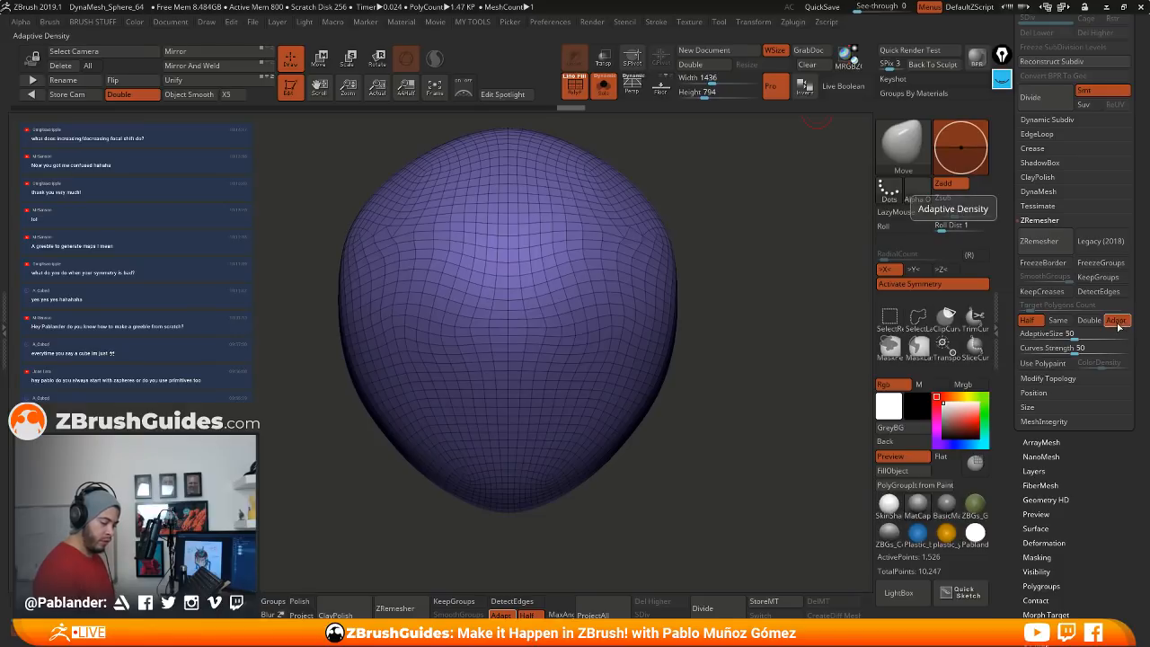
{"action": "left_click", "coordinate": [1116, 323]}
{"action": "left_click", "coordinate": [1060, 242]}
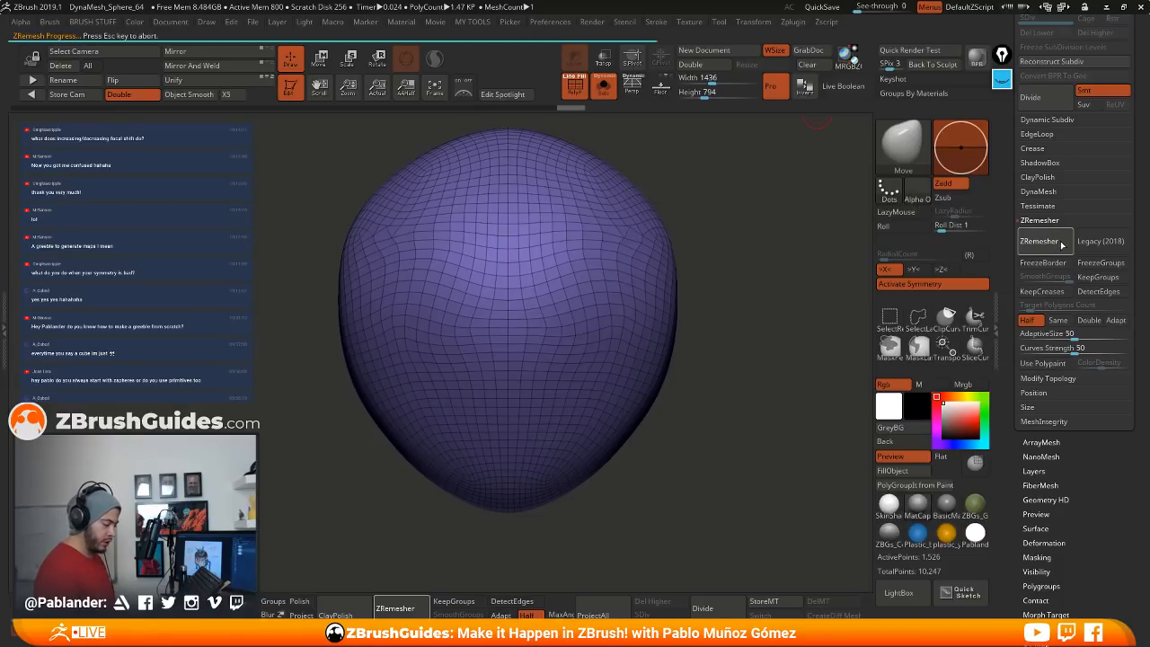
Step: Enable the Legacy (2018) algorithm and run ZRemesher on the face piece once more
{"action": "left_click_drag", "start_coordinate": [834, 309], "coordinate": [774, 329]}
{"action": "left_click", "coordinate": [1102, 241]}
{"action": "left_click", "coordinate": [1040, 241]}
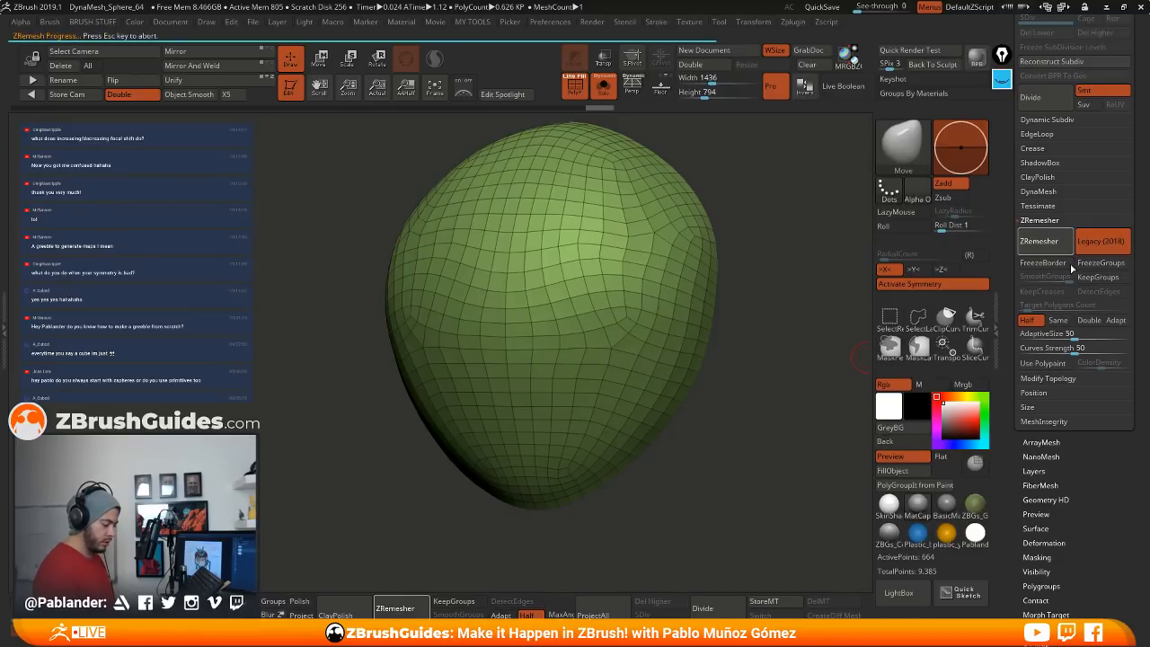
Step: Hide the remeshed head's wireframe and turn off solo display to show the body and horns again
{"action": "mouse_move", "coordinate": [767, 338]}
{"action": "left_mouse_down"}
{"action": "mouse_move", "coordinate": [746, 362]}
{"action": "mouse_move", "coordinate": [670, 359]}
{"action": "mouse_move", "coordinate": [677, 322]}
{"action": "mouse_move", "coordinate": [701, 311]}
{"action": "left_mouse_up"}
{"action": "key", "text": "space"}
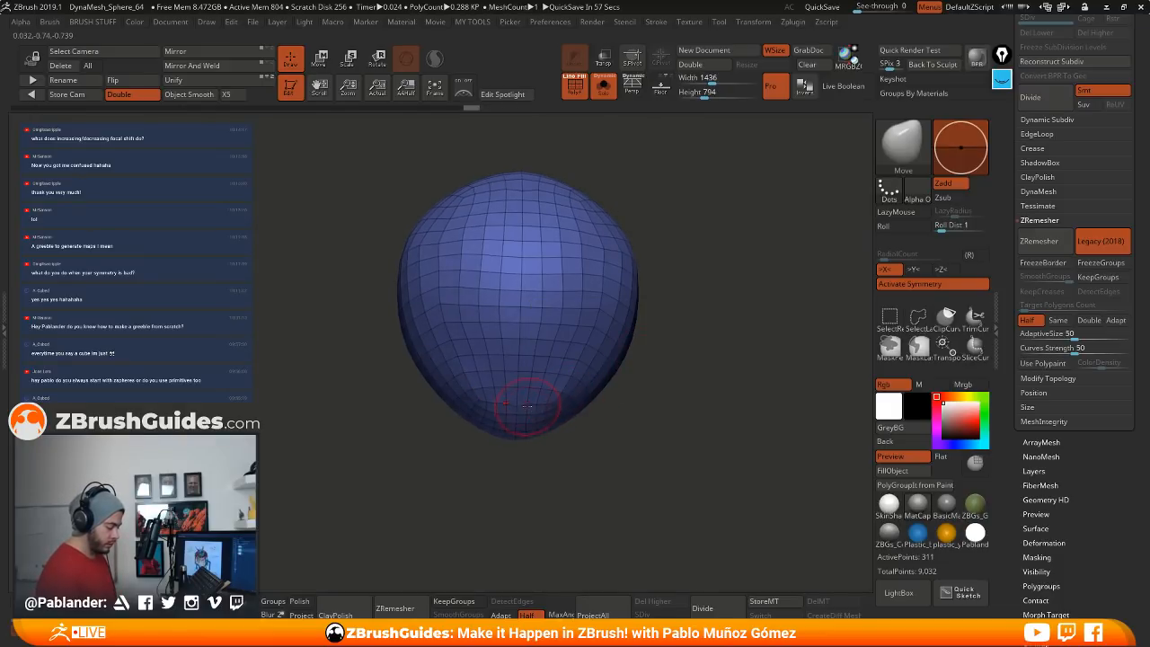
{"action": "key", "text": "shift"}
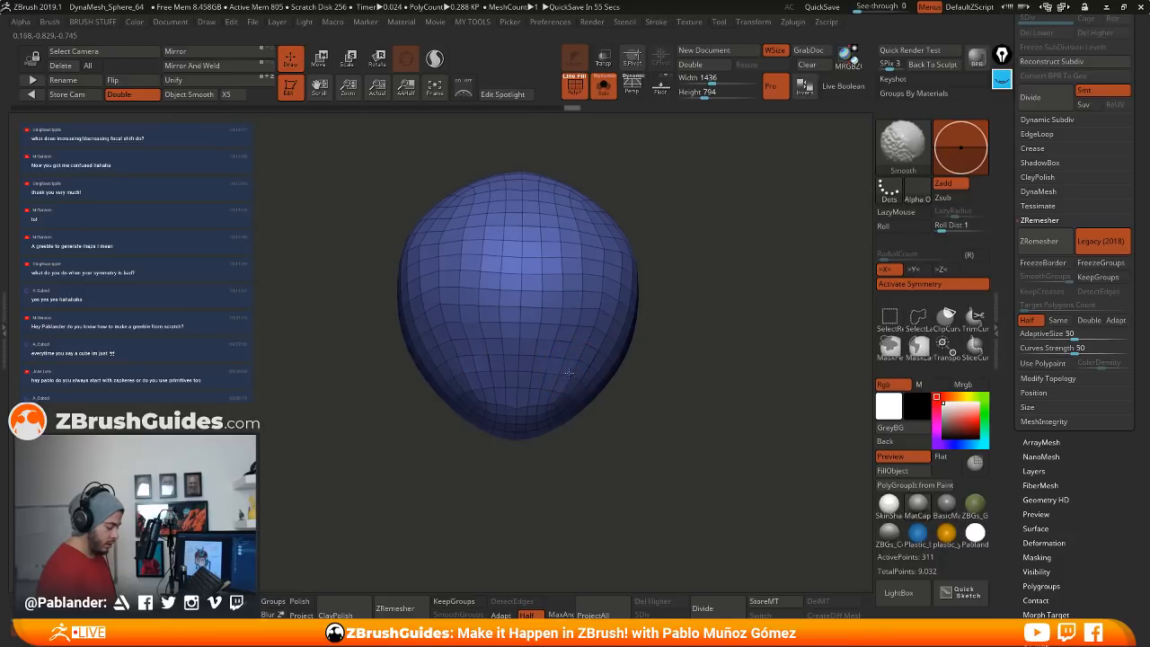
{"action": "mouse_move", "coordinate": [589, 290]}
{"action": "right_mouse_down"}
{"action": "mouse_move", "coordinate": [480, 285]}
{"action": "mouse_move", "coordinate": [445, 224]}
{"action": "right_mouse_up"}
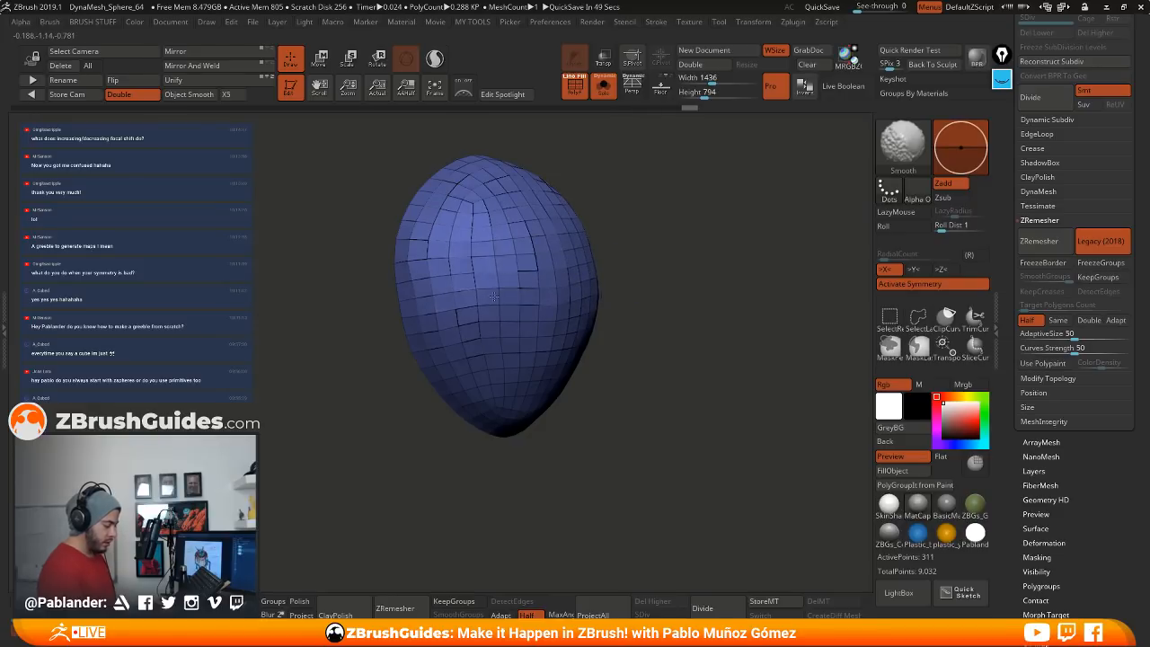
{"action": "right_click_drag", "start_coordinate": [491, 295], "coordinate": [619, 294], "text": "shift"}
{"action": "right_click_drag", "start_coordinate": [578, 397], "coordinate": [530, 436], "text": "alt"}
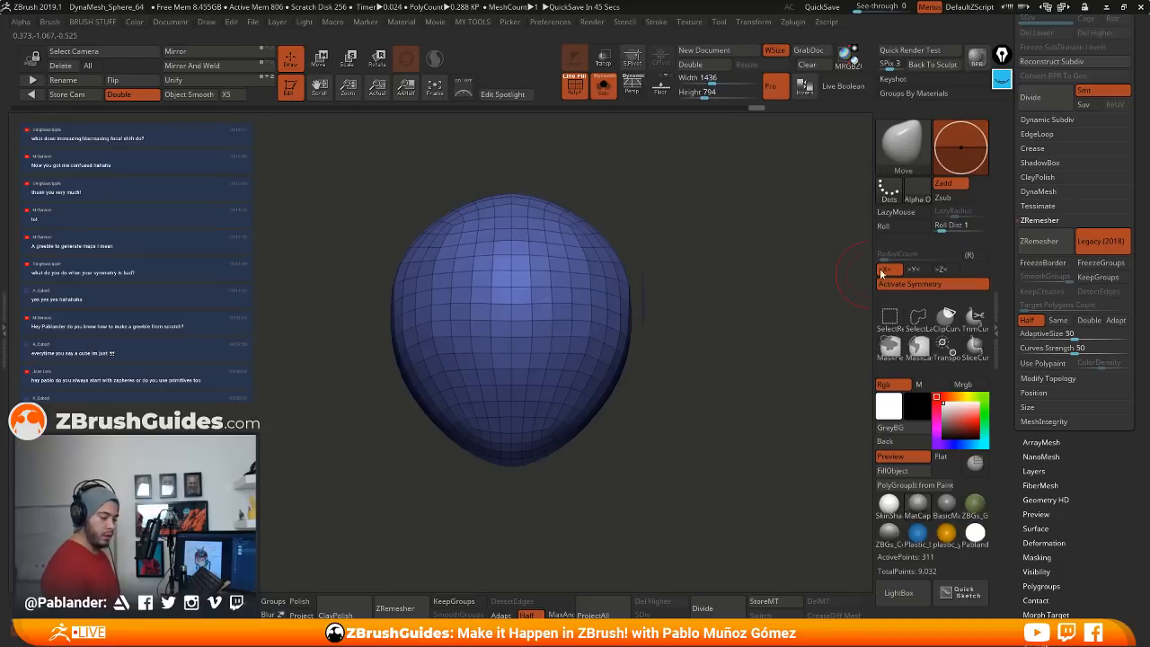
{"action": "key", "text": "shift+f"}
{"action": "scroll", "coordinate": [1047, 171], "scroll_direction": "up", "scroll_amount": 4}
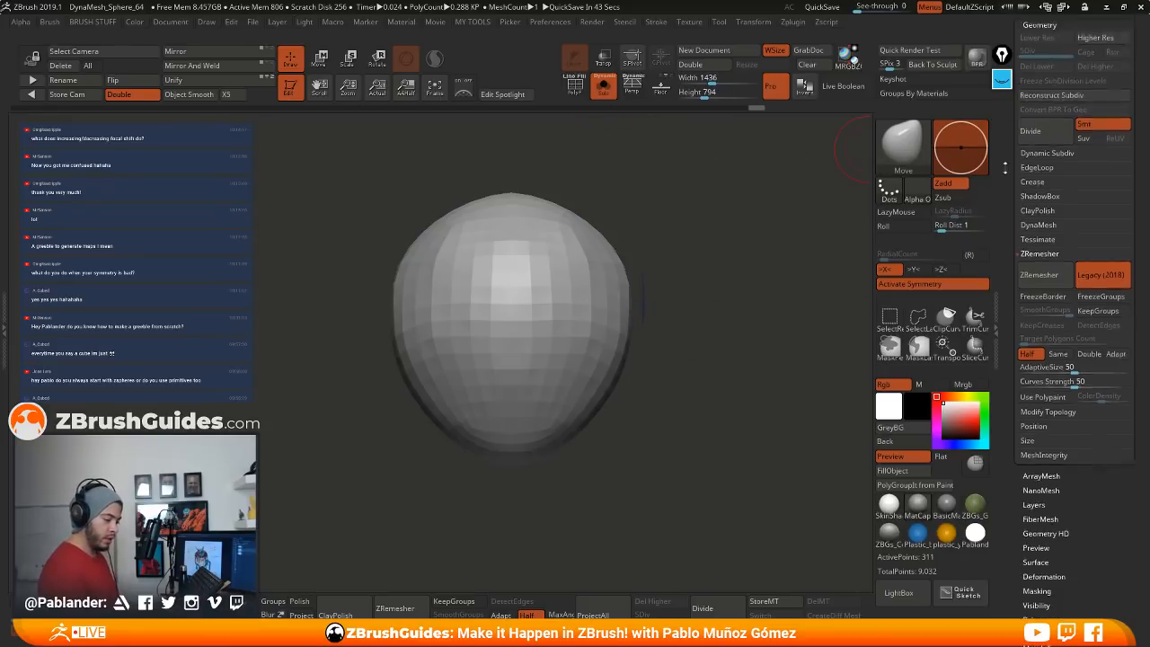
{"action": "left_click", "coordinate": [1040, 189]}
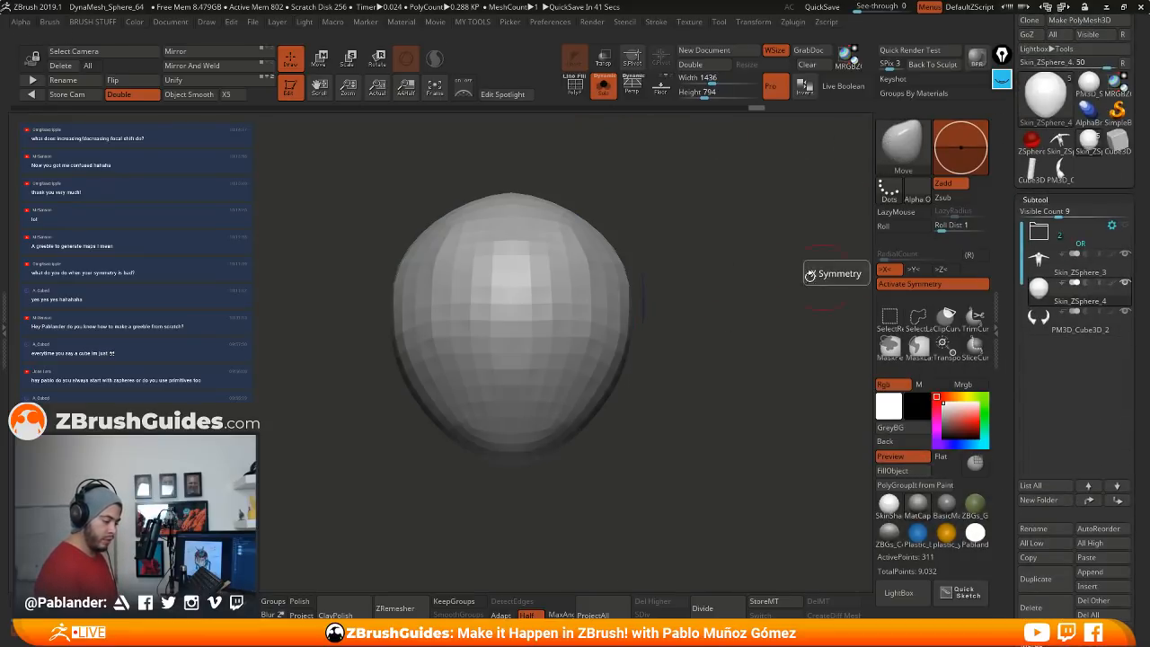
{"action": "left_click", "coordinate": [602, 93]}
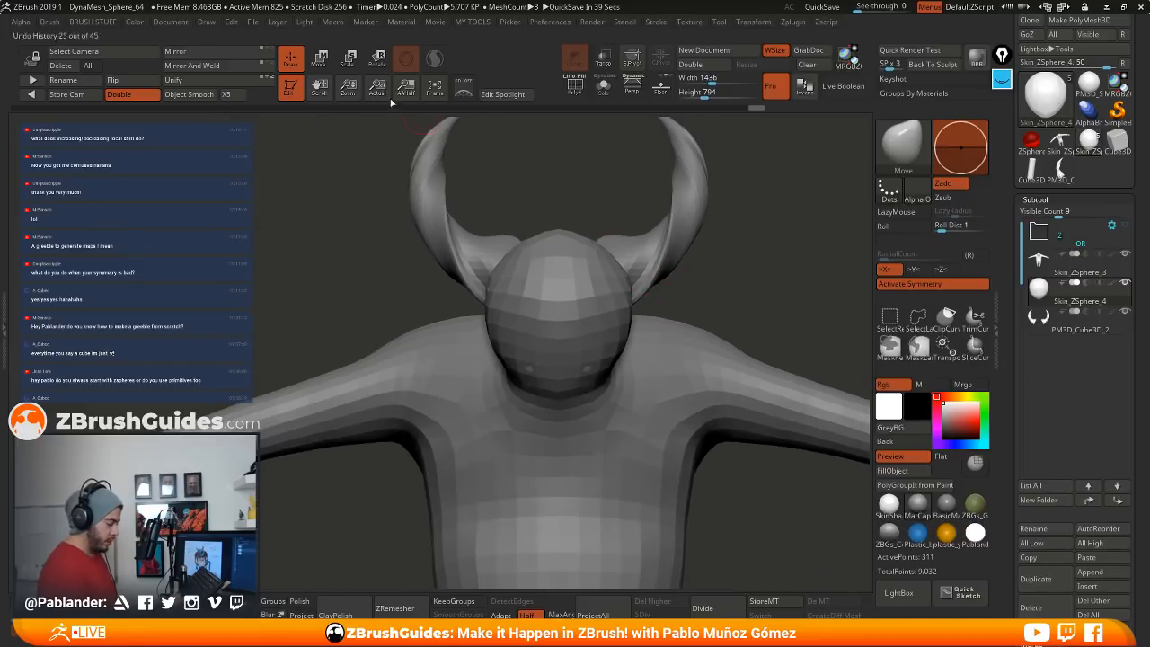
Step: Move the head forward, away from the body and horns, using the transform gizmo in side view
{"action": "key", "text": "w"}
{"action": "left_click_drag", "start_coordinate": [556, 210], "coordinate": [522, 163], "text": "alt"}
{"action": "left_click", "coordinate": [509, 349]}
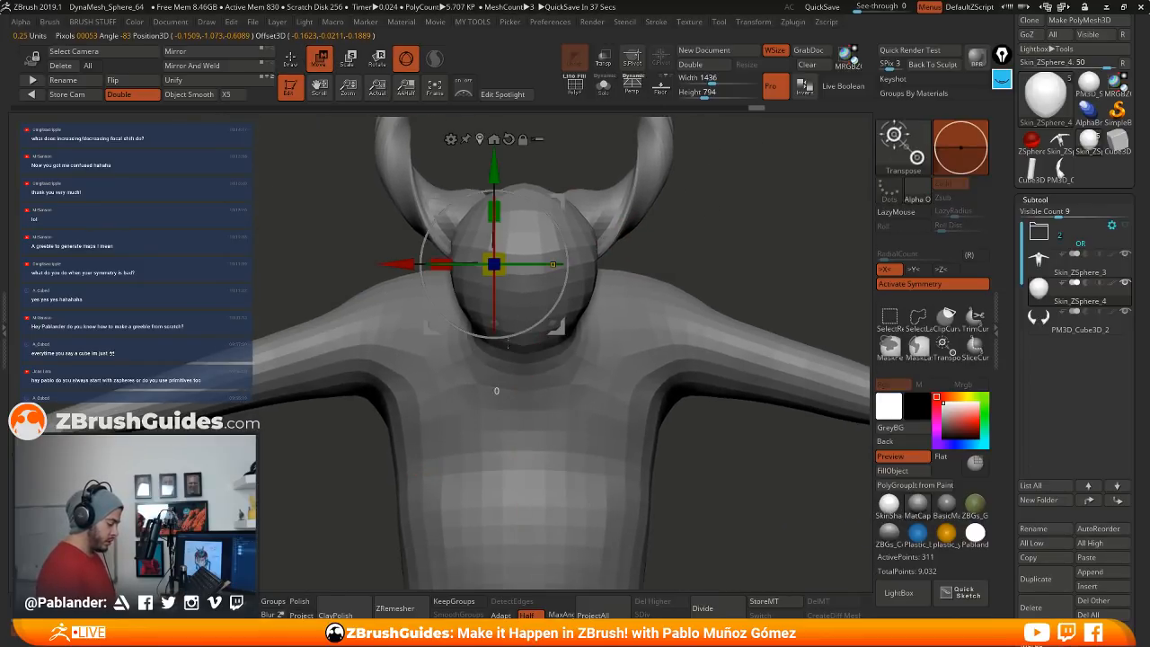
{"action": "left_click_drag", "start_coordinate": [634, 249], "coordinate": [593, 252]}
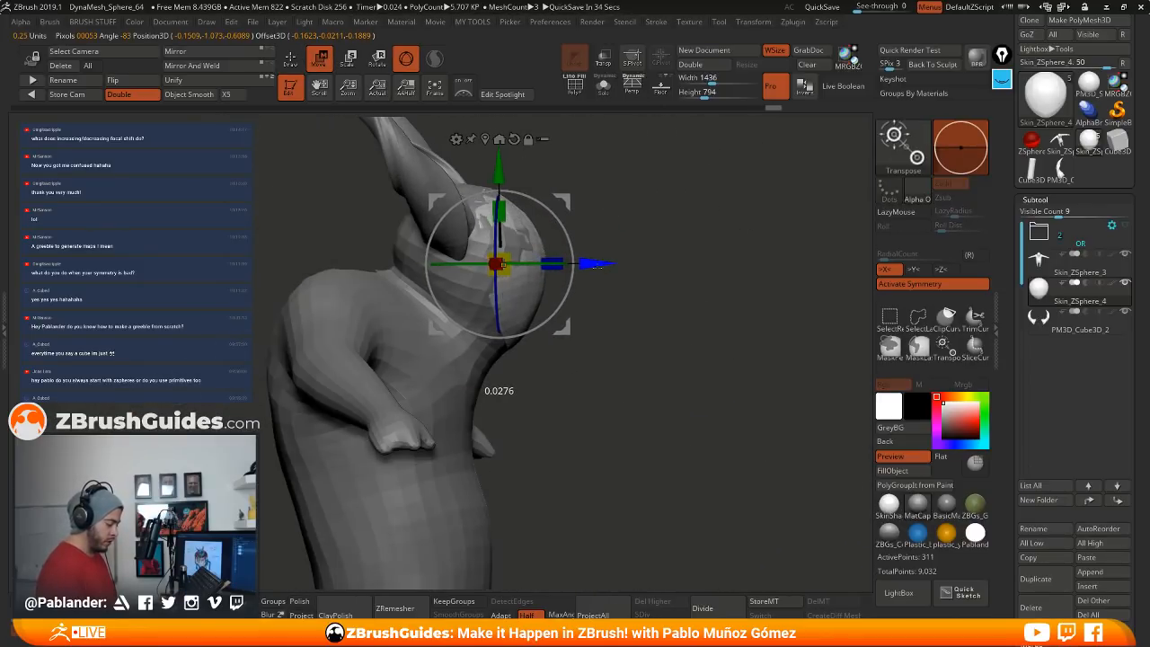
{"action": "left_click_drag", "start_coordinate": [505, 263], "coordinate": [519, 256]}
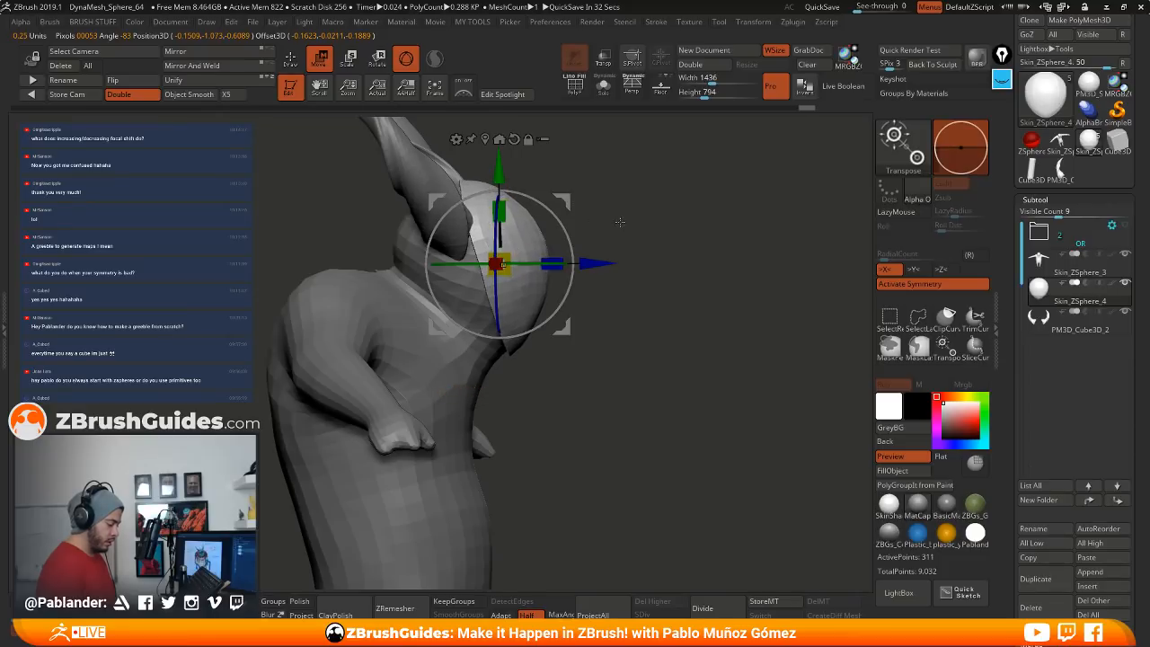
{"action": "left_click_drag", "start_coordinate": [618, 221], "coordinate": [620, 230], "text": "shift"}
{"action": "mouse_move", "coordinate": [564, 202]}
{"action": "left_mouse_down"}
{"action": "mouse_move", "coordinate": [578, 240]}
{"action": "mouse_move", "coordinate": [578, 202]}
{"action": "left_mouse_up"}
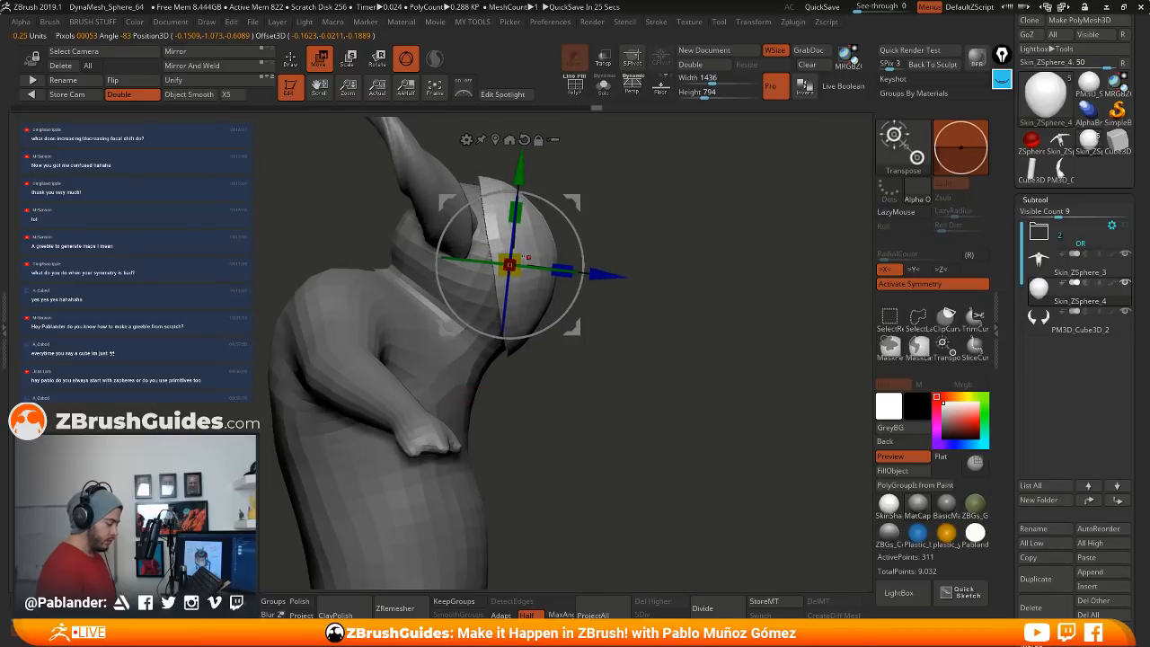
{"action": "left_click_drag", "start_coordinate": [509, 265], "coordinate": [514, 262]}
Step: Widen the head symmetrically and fine-tune its fit between the horns and above the neck
{"action": "left_click_drag", "start_coordinate": [699, 260], "coordinate": [644, 267], "text": "shift"}
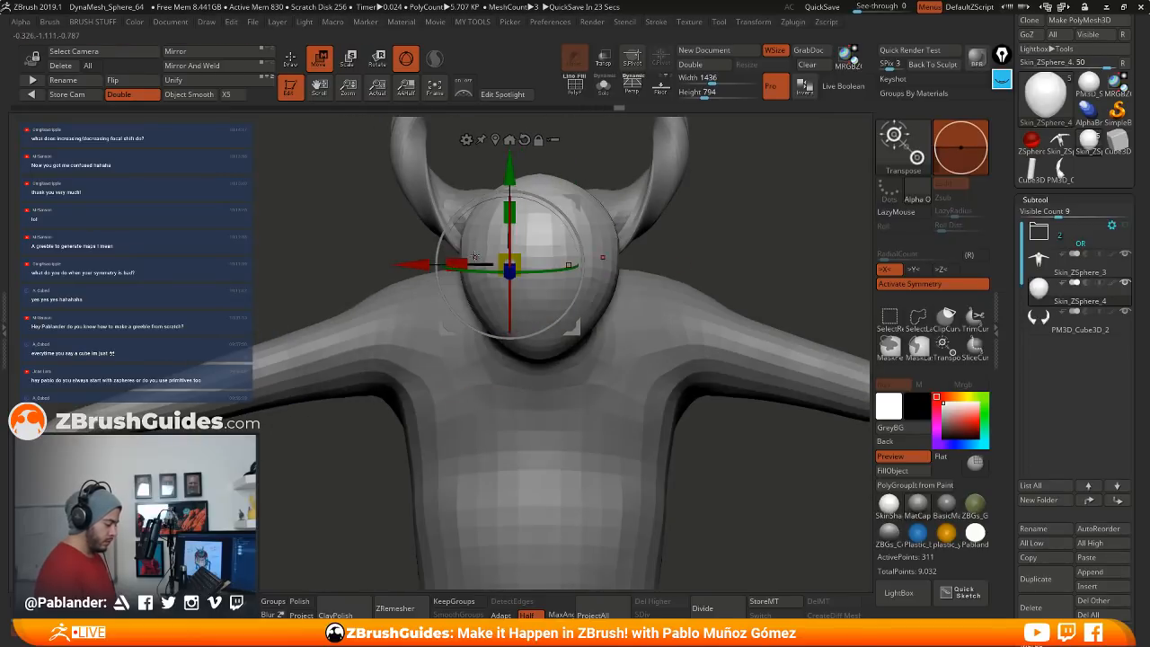
{"action": "left_click_drag", "start_coordinate": [474, 257], "coordinate": [460, 260]}
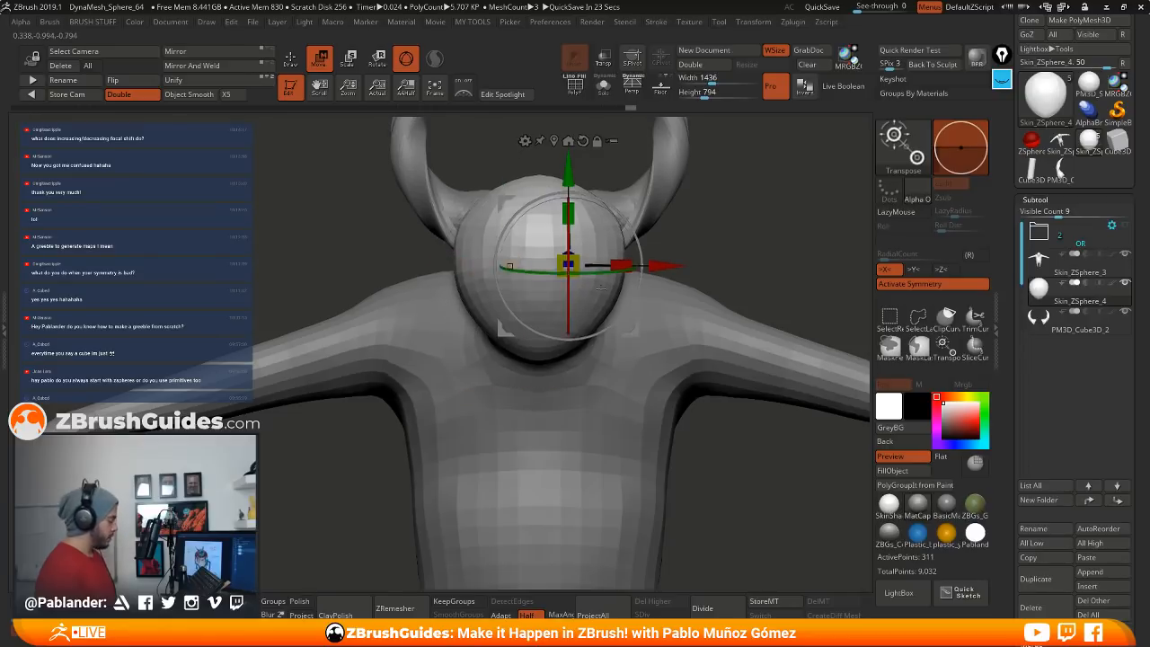
{"action": "left_click_drag", "start_coordinate": [669, 236], "coordinate": [668, 249]}
{"action": "left_click_drag", "start_coordinate": [573, 229], "coordinate": [574, 228]}
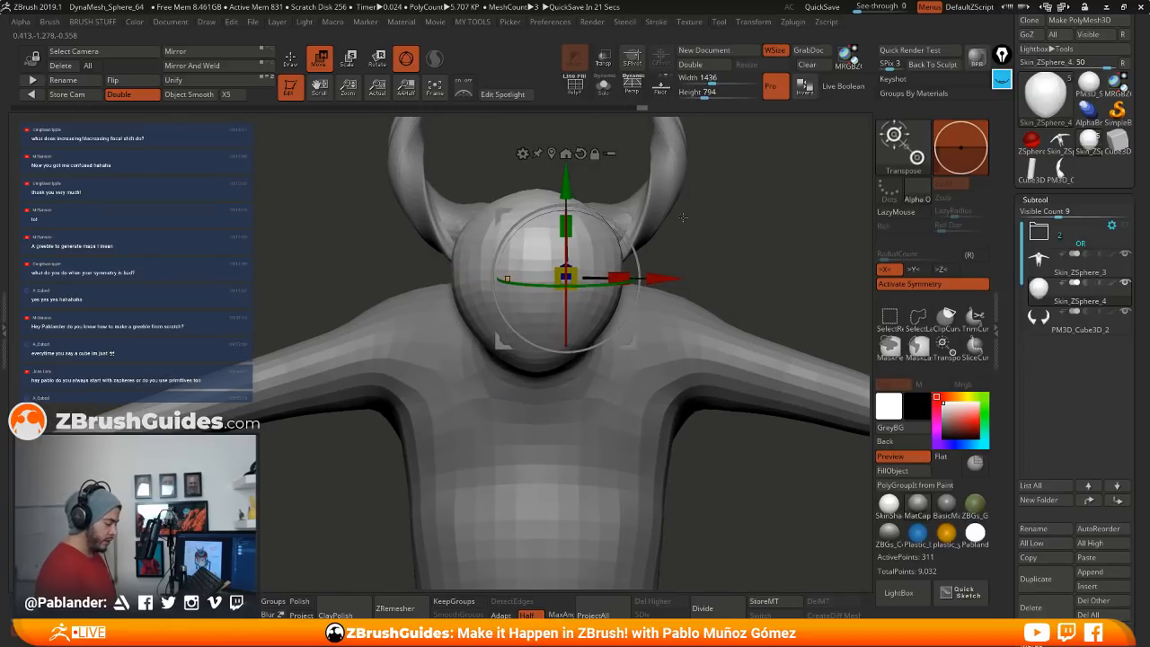
{"action": "left_click_drag", "start_coordinate": [683, 217], "coordinate": [620, 225]}
{"action": "left_click_drag", "start_coordinate": [566, 277], "coordinate": [568, 276]}
{"action": "left_click_drag", "start_coordinate": [674, 223], "coordinate": [724, 229]}
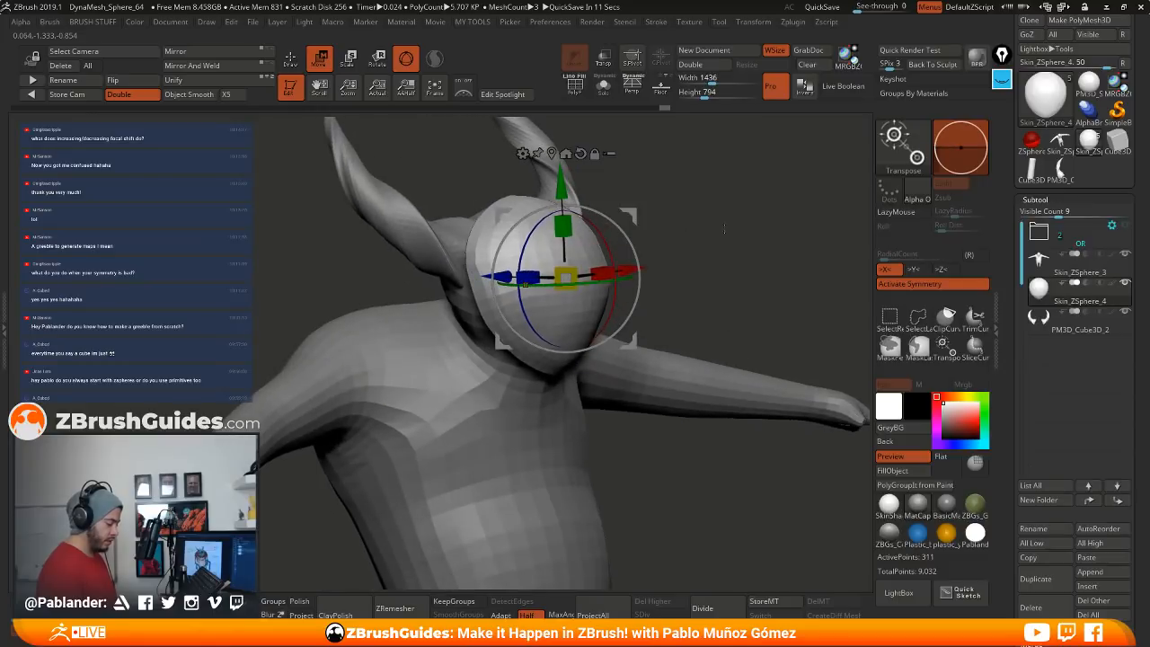
{"action": "left_click_drag", "start_coordinate": [566, 276], "coordinate": [560, 280]}
{"action": "mouse_move", "coordinate": [730, 241]}
{"action": "left_mouse_down", "text": "shift"}
{"action": "mouse_move", "coordinate": [714, 247]}
{"action": "mouse_move", "coordinate": [688, 230]}
{"action": "left_mouse_up", "text": "shift"}
Step: Return to Draw mode and subdivide the head mesh twice, up to subdivision level 3
{"action": "left_click", "coordinate": [291, 60]}
{"action": "mouse_move", "coordinate": [683, 231]}
{"action": "left_mouse_down"}
{"action": "mouse_move", "coordinate": [725, 243]}
{"action": "mouse_move", "coordinate": [709, 251]}
{"action": "left_mouse_up"}
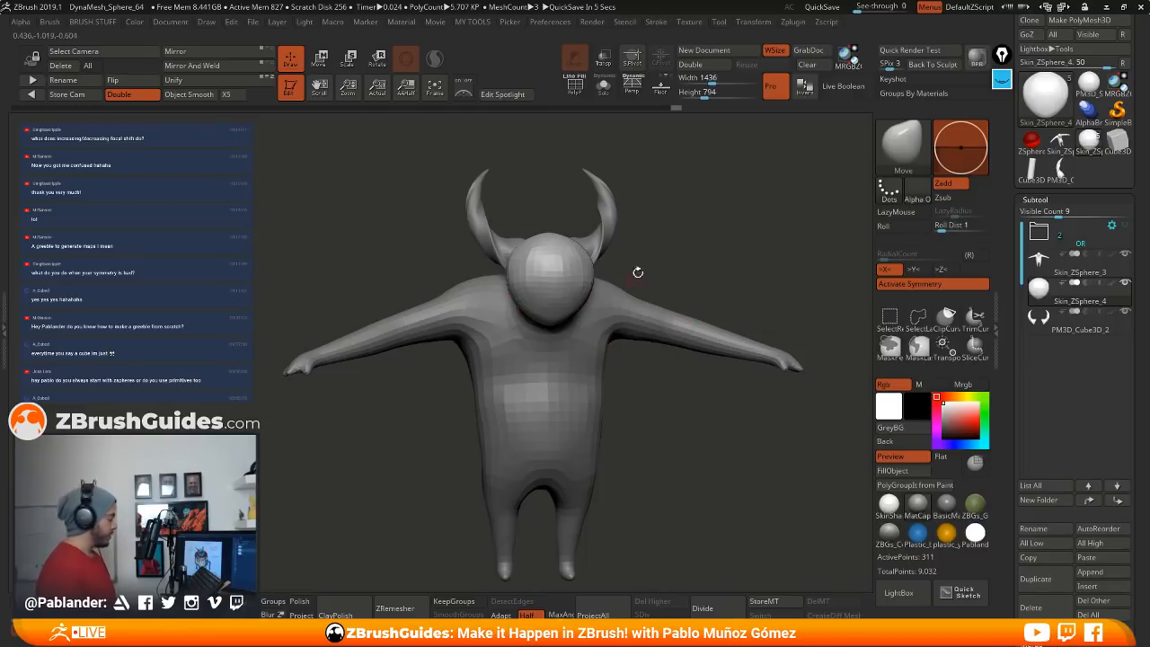
{"action": "left_click_drag", "start_coordinate": [519, 207], "coordinate": [550, 212]}
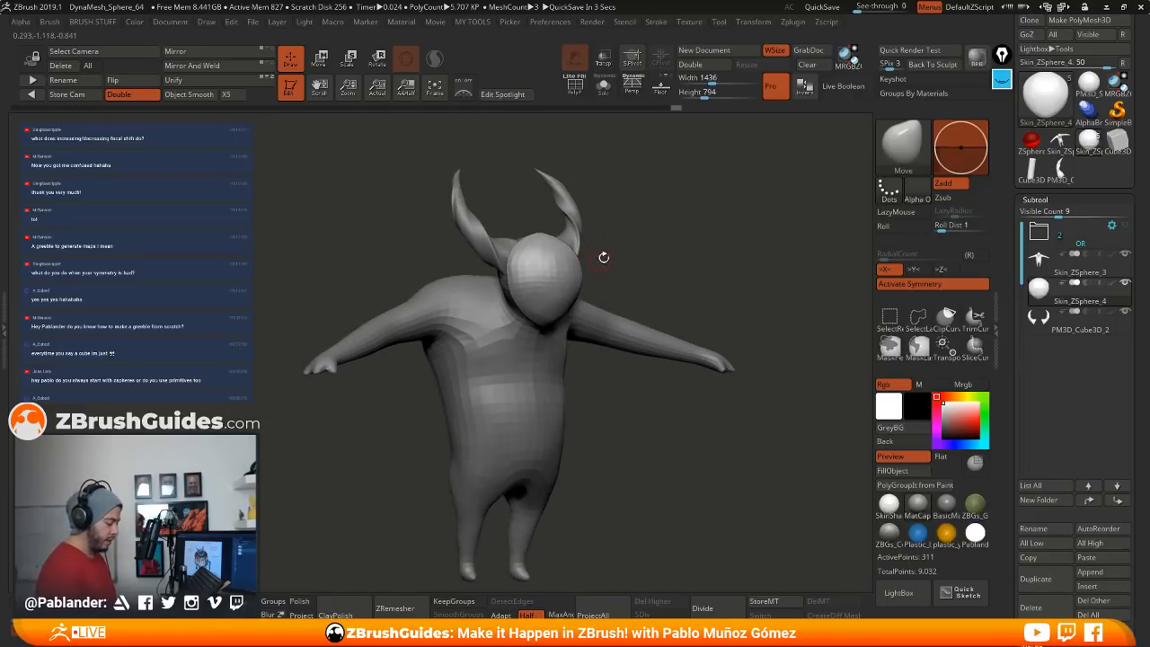
{"action": "left_click_drag", "start_coordinate": [603, 259], "coordinate": [617, 311], "text": "alt"}
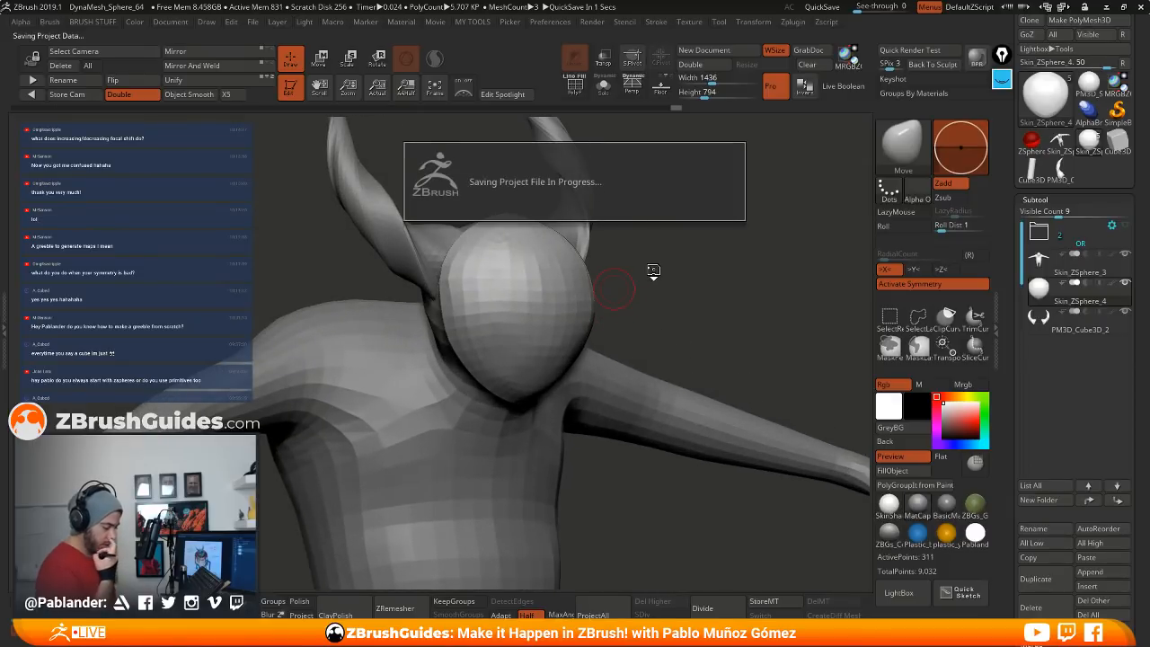
{"action": "right_click_drag", "start_coordinate": [560, 282], "coordinate": [578, 269]}
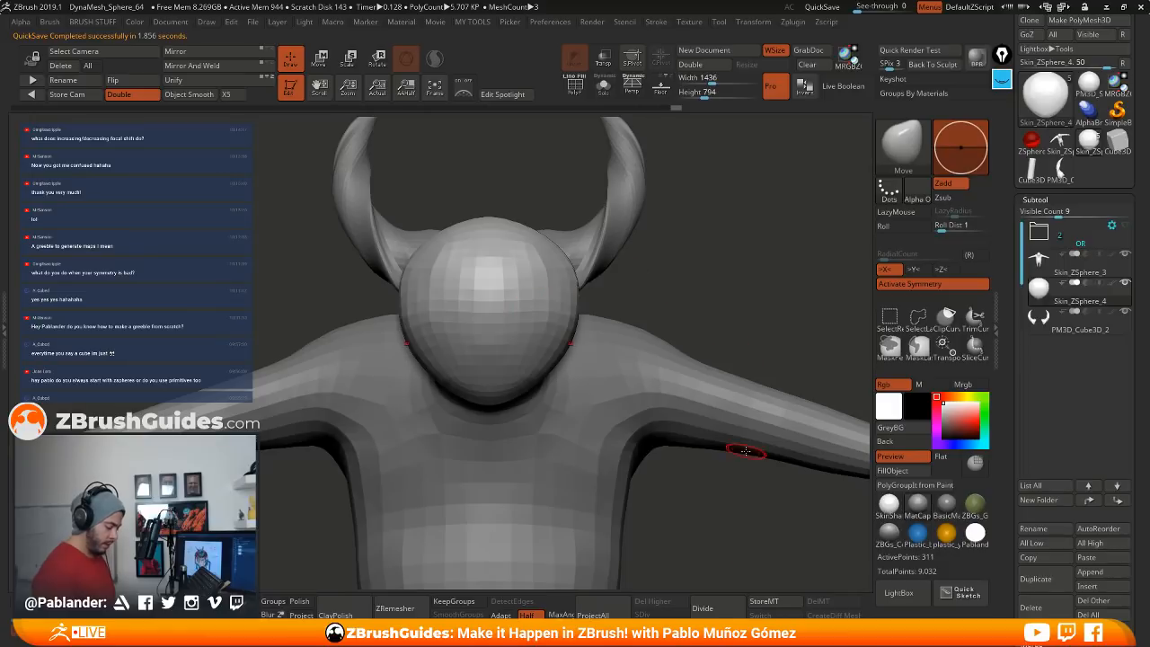
{"action": "left_click", "coordinate": [723, 610]}
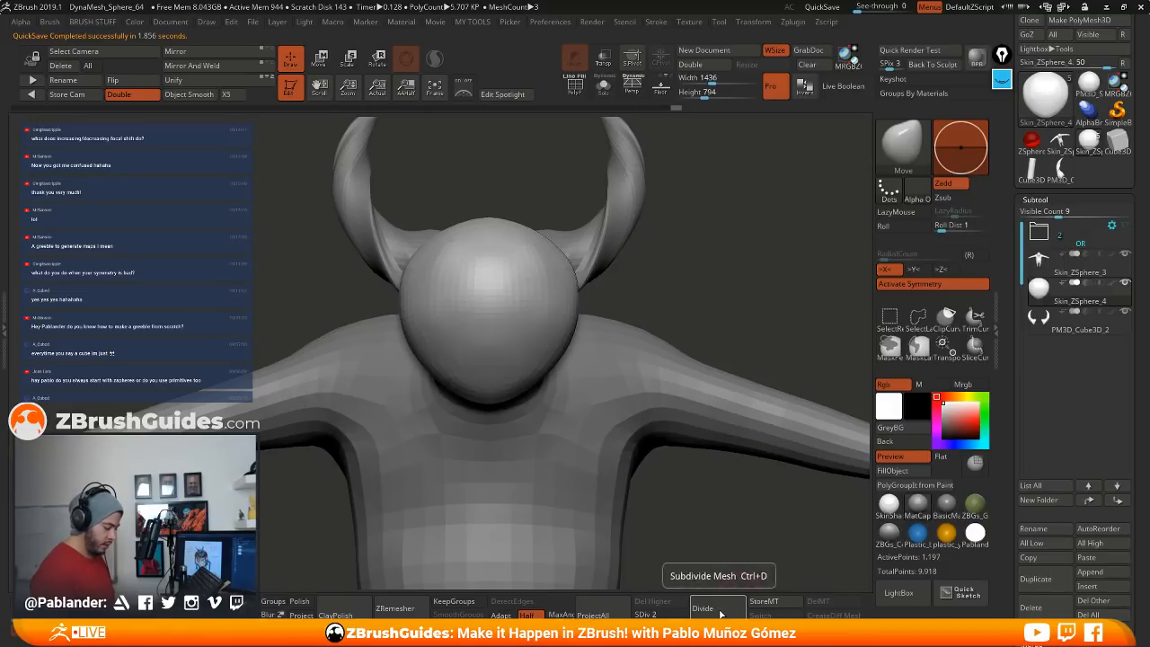
{"action": "left_click", "coordinate": [721, 610]}
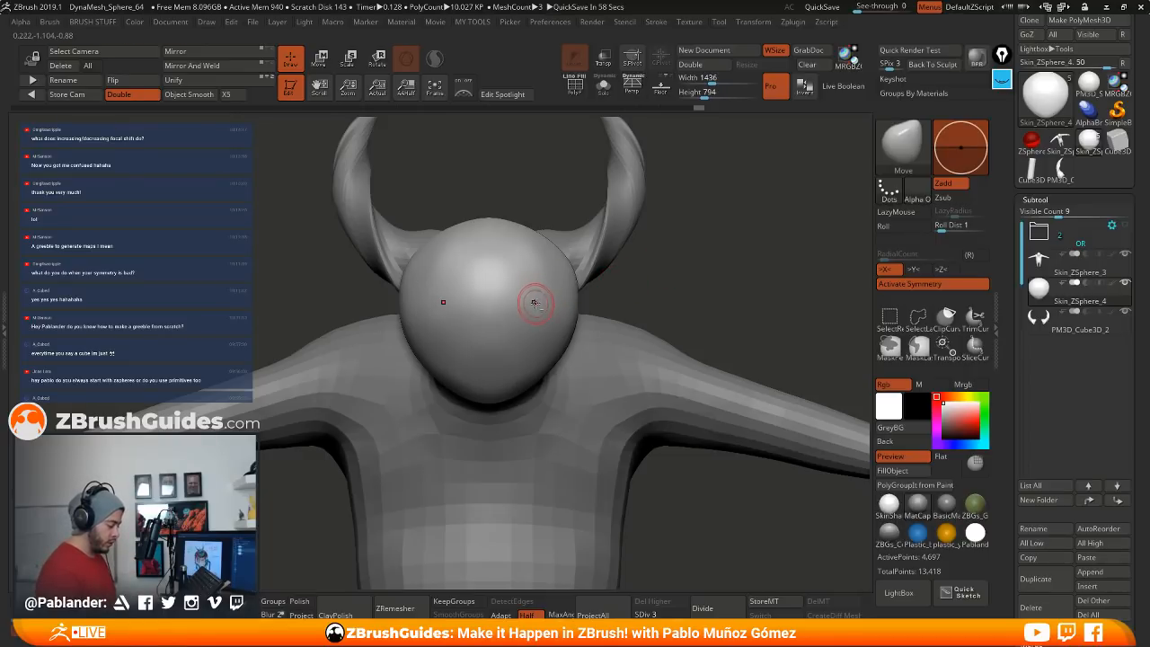
Step: Adjust the Move brush size and try to push a mirrored pair of eye sockets into the face
{"action": "key", "text": "space"}
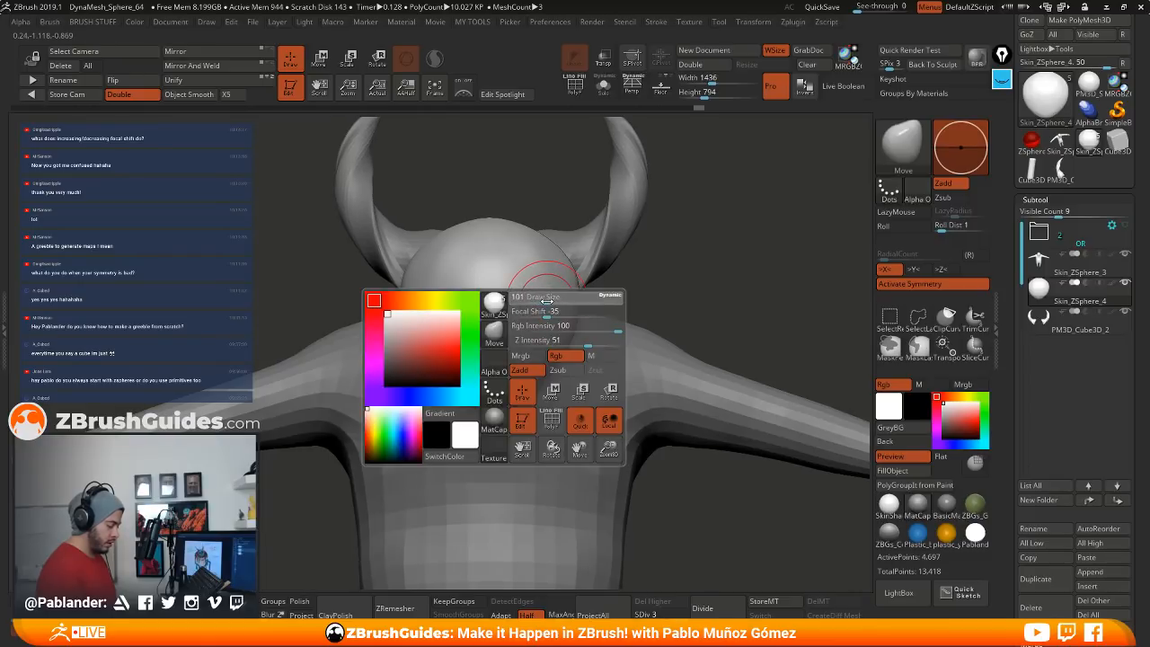
{"action": "left_click_drag", "start_coordinate": [530, 296], "coordinate": [534, 234], "text": "alt"}
{"action": "mouse_move", "coordinate": [663, 268]}
{"action": "left_mouse_down"}
{"action": "mouse_move", "coordinate": [742, 284]}
{"action": "mouse_move", "coordinate": [611, 282]}
{"action": "left_mouse_up"}
{"action": "key", "text": "ctrl+z"}
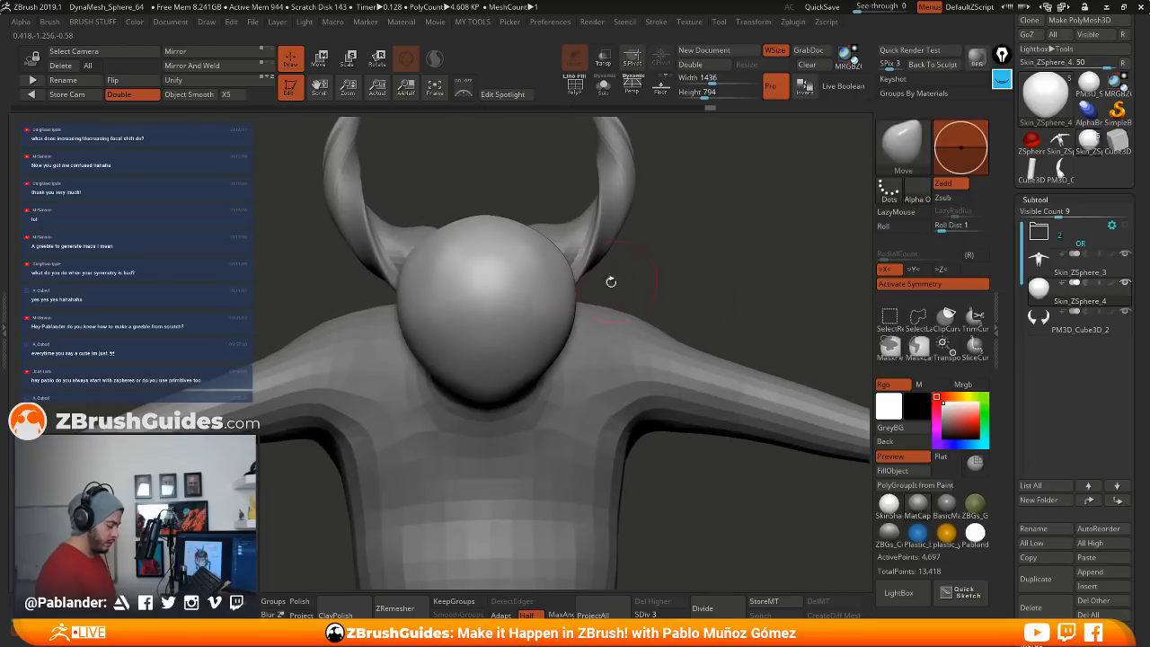
{"action": "left_click_drag", "start_coordinate": [524, 302], "coordinate": [523, 332], "text": "alt"}
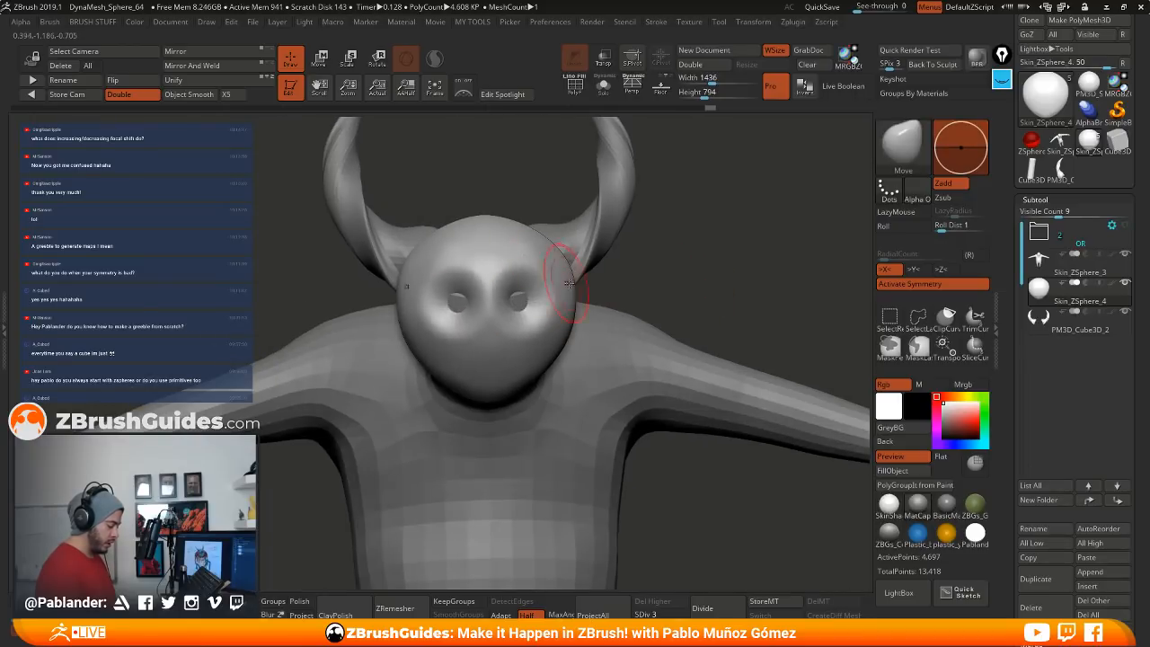
{"action": "mouse_move", "coordinate": [630, 278]}
{"action": "left_mouse_down"}
{"action": "mouse_move", "coordinate": [692, 288]}
{"action": "mouse_move", "coordinate": [671, 281]}
{"action": "left_mouse_up"}
{"action": "key", "text": "ctrl+z"}
{"action": "left_click_drag", "start_coordinate": [523, 307], "coordinate": [529, 240], "text": "alt"}
{"action": "key", "text": "ctrl+z"}
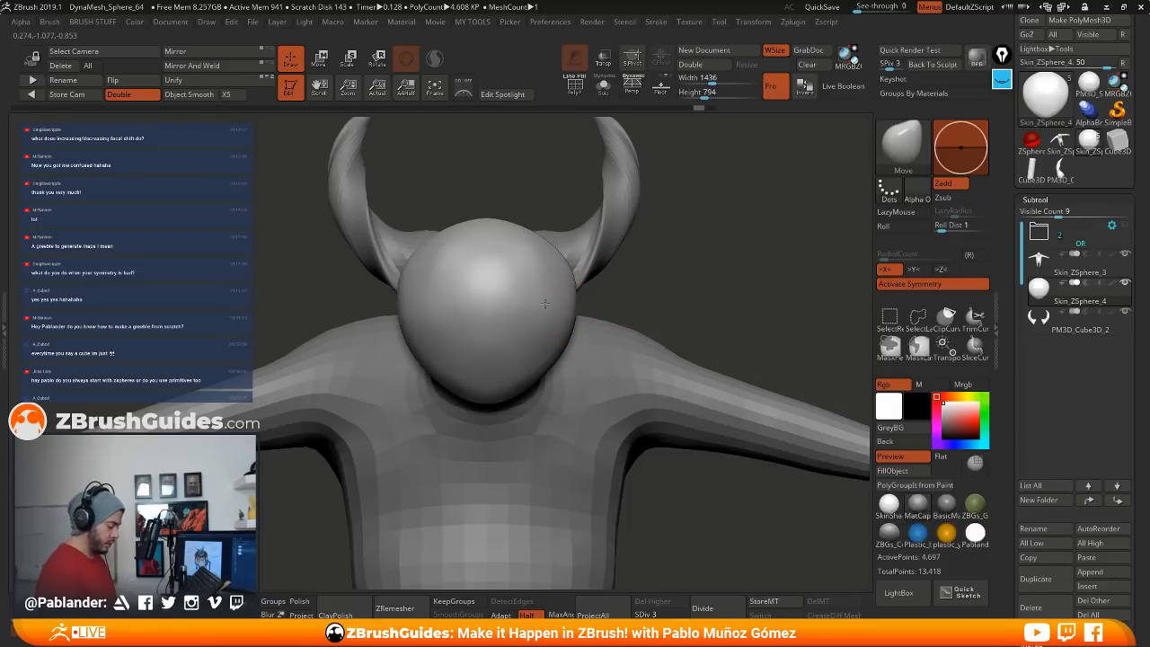
{"action": "left_click_drag", "start_coordinate": [533, 305], "coordinate": [538, 231], "text": "alt"}
{"action": "mouse_move", "coordinate": [721, 254]}
{"action": "left_mouse_down"}
{"action": "mouse_move", "coordinate": [745, 255]}
{"action": "mouse_move", "coordinate": [708, 257]}
{"action": "left_mouse_up"}
{"action": "key", "text": "ctrl+z"}
{"action": "left_click_drag", "start_coordinate": [526, 308], "coordinate": [535, 255], "text": "alt"}
{"action": "key", "text": "ctrl+z"}
Step: Push a mirrored pair of deep eye sockets into the upper half of the face with the Move brush
{"action": "left_click_drag", "start_coordinate": [530, 305], "coordinate": [553, 242], "text": "alt"}
{"action": "left_click_drag", "start_coordinate": [717, 278], "coordinate": [740, 282]}
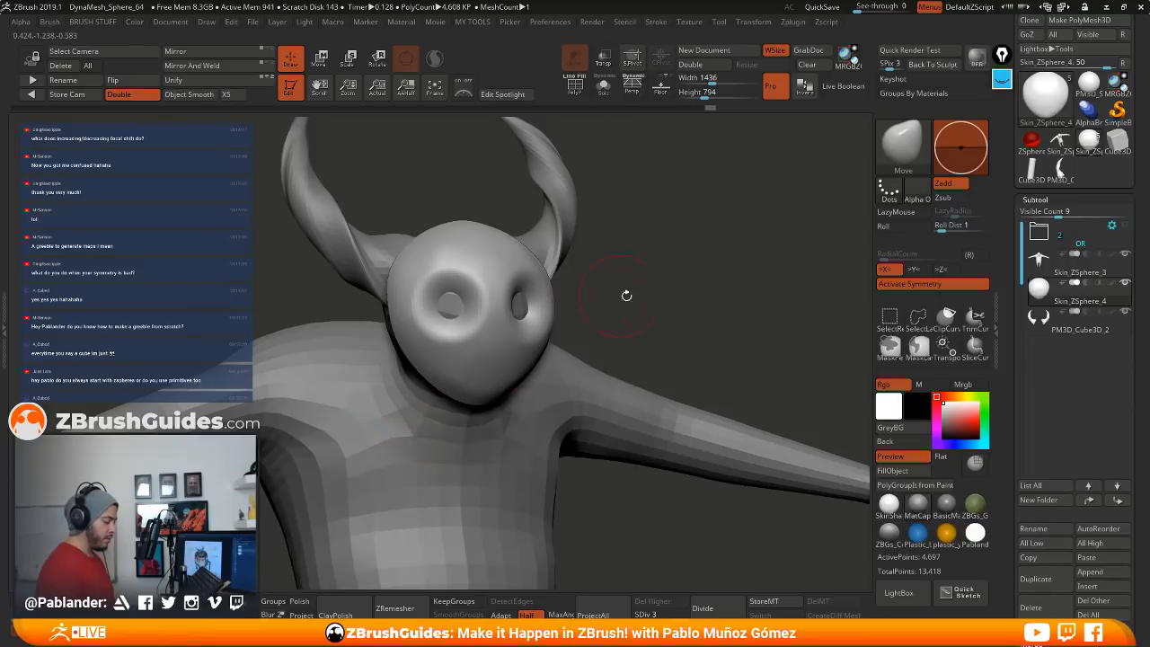
{"action": "left_click_drag", "start_coordinate": [626, 295], "coordinate": [684, 282]}
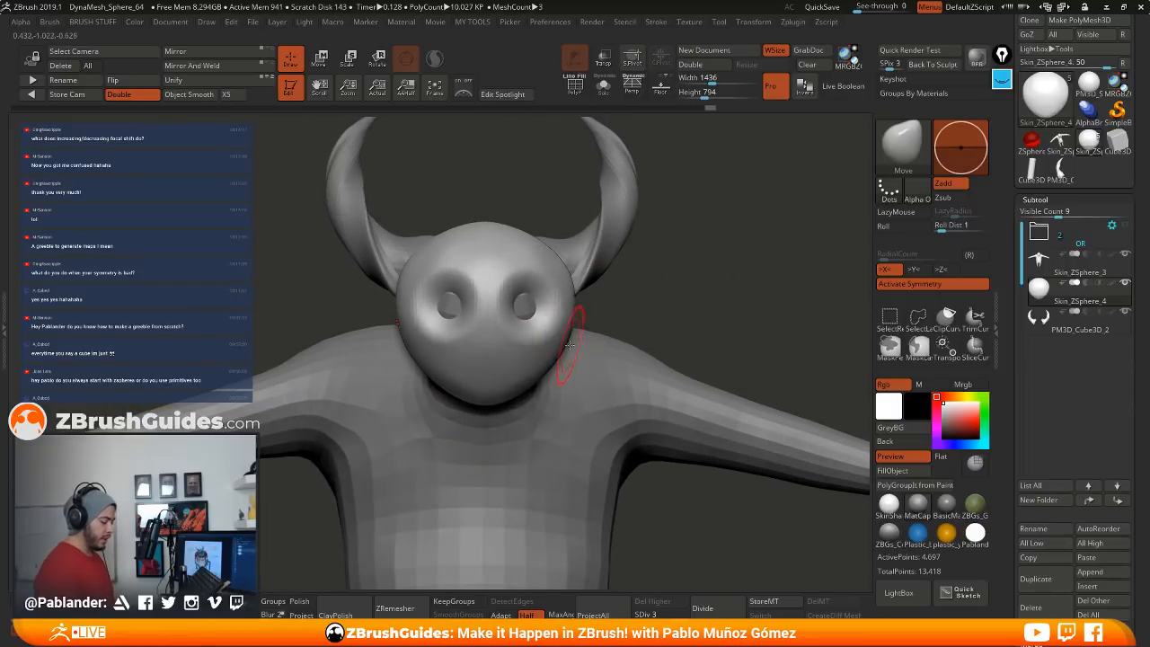
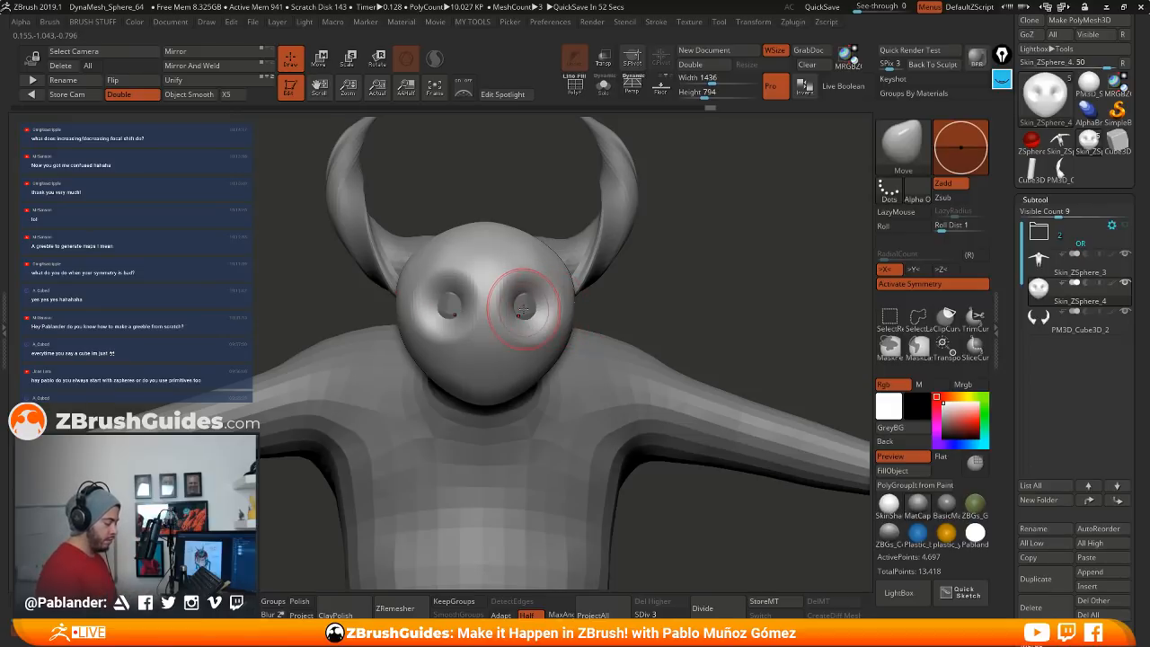
Step: Reshape both eye sockets with small mirrored Move strokes, widening their floors toward the nose, and refine the surrounding brow
{"action": "left_click_drag", "start_coordinate": [695, 259], "coordinate": [661, 256]}
{"action": "left_click_drag", "start_coordinate": [516, 306], "coordinate": [510, 304]}
{"action": "left_click_drag", "start_coordinate": [667, 290], "coordinate": [706, 288]}
{"action": "mouse_move", "coordinate": [521, 315]}
{"action": "left_mouse_down"}
{"action": "mouse_move", "coordinate": [519, 324]}
{"action": "mouse_move", "coordinate": [518, 299]}
{"action": "mouse_move", "coordinate": [513, 317]}
{"action": "left_mouse_up"}
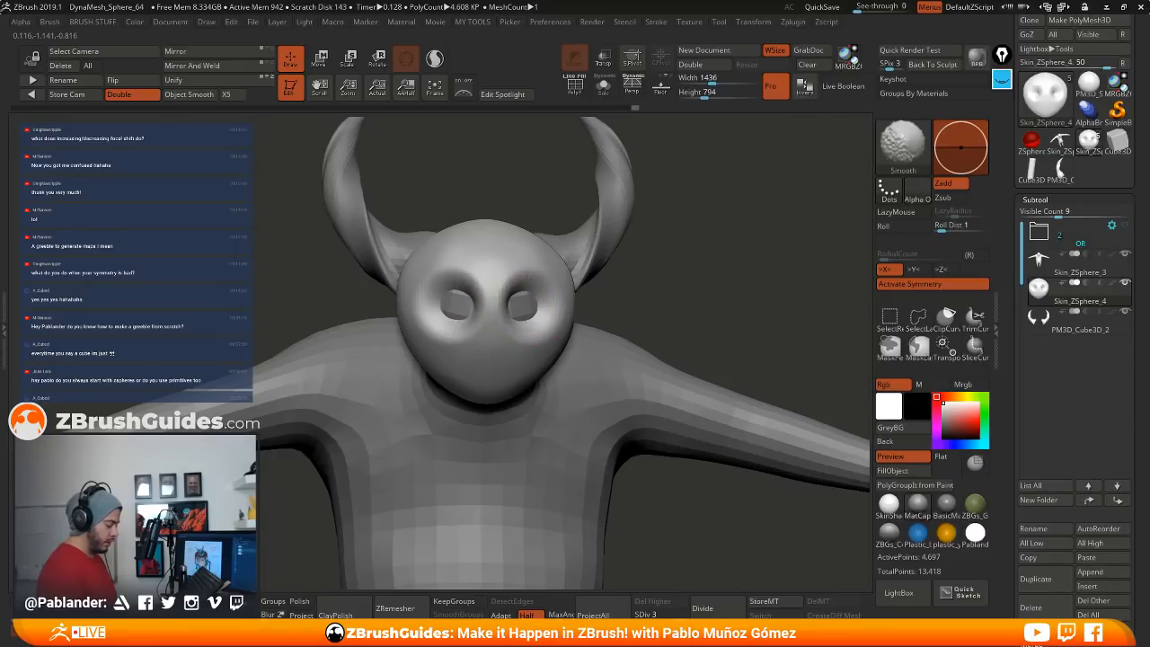
{"action": "mouse_move", "coordinate": [626, 289]}
{"action": "left_mouse_down"}
{"action": "mouse_move", "coordinate": [612, 290]}
{"action": "mouse_move", "coordinate": [623, 273]}
{"action": "mouse_move", "coordinate": [722, 288]}
{"action": "mouse_move", "coordinate": [619, 261]}
{"action": "left_mouse_up"}
{"action": "left_click_drag", "start_coordinate": [497, 245], "coordinate": [555, 286]}
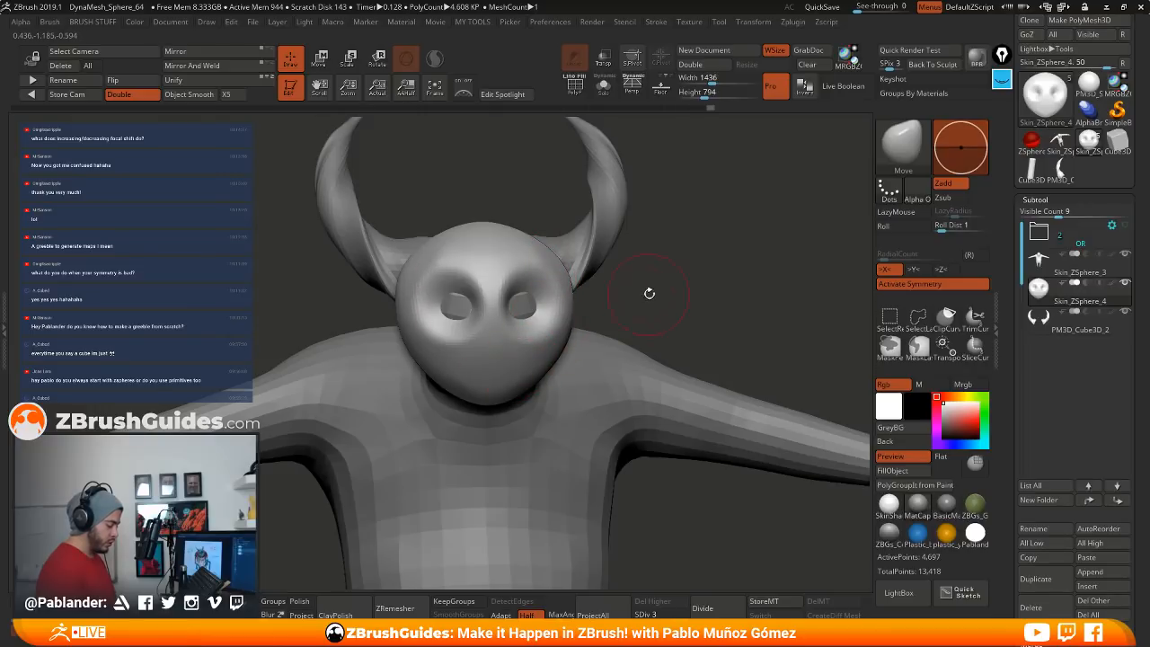
Step: Build up a narrow nose ridge from the forehead down between the eye sockets with the ClayBuildup brush
{"action": "left_click_drag", "start_coordinate": [648, 293], "coordinate": [627, 278]}
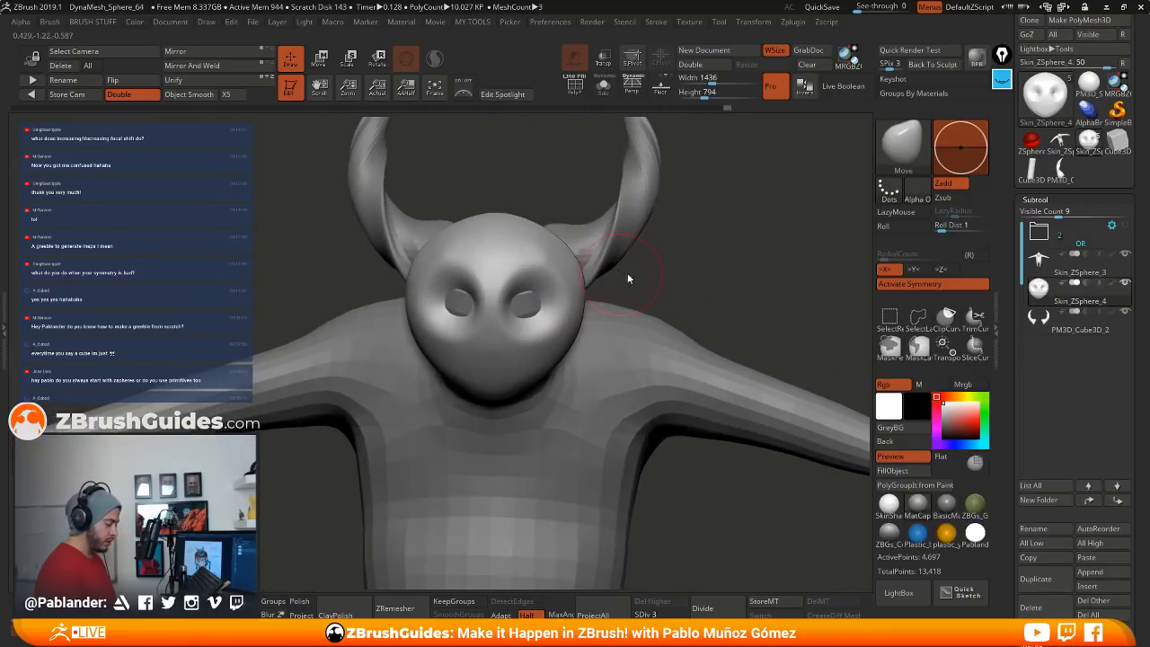
{"action": "key", "text": "b"}
{"action": "key", "text": "c"}
{"action": "key", "text": "b"}
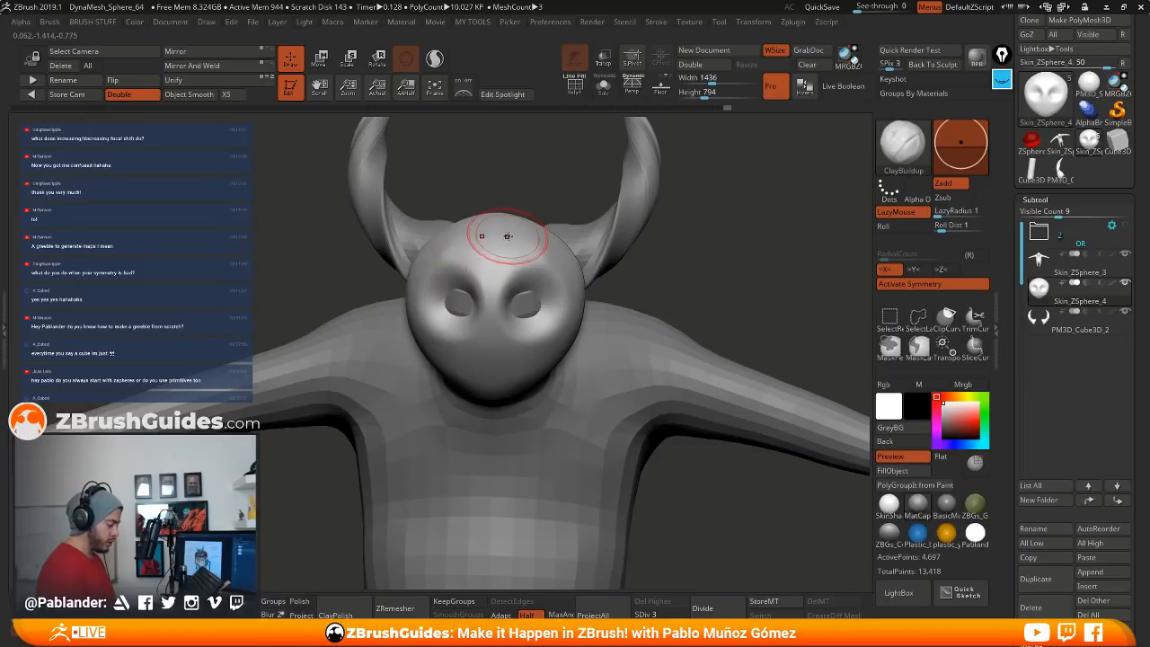
{"action": "right_click", "coordinate": [507, 236]}
{"action": "left_click_drag", "start_coordinate": [508, 237], "coordinate": [502, 237]}
{"action": "left_click_drag", "start_coordinate": [515, 283], "coordinate": [528, 275]}
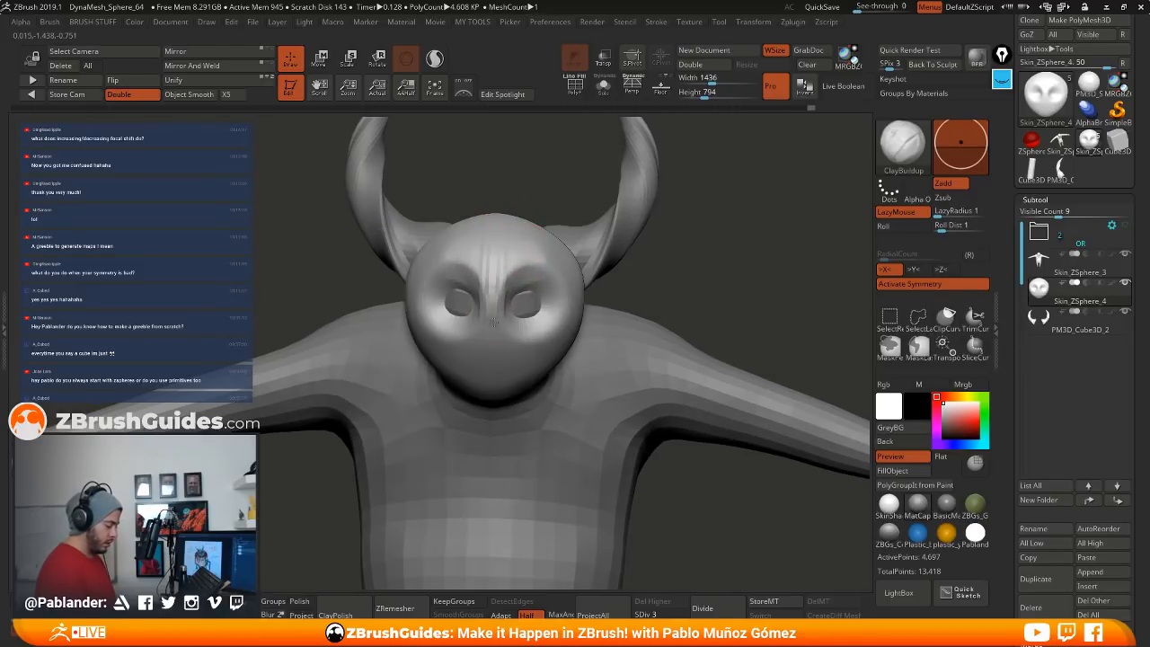
{"action": "left_click_drag", "start_coordinate": [501, 256], "coordinate": [506, 326]}
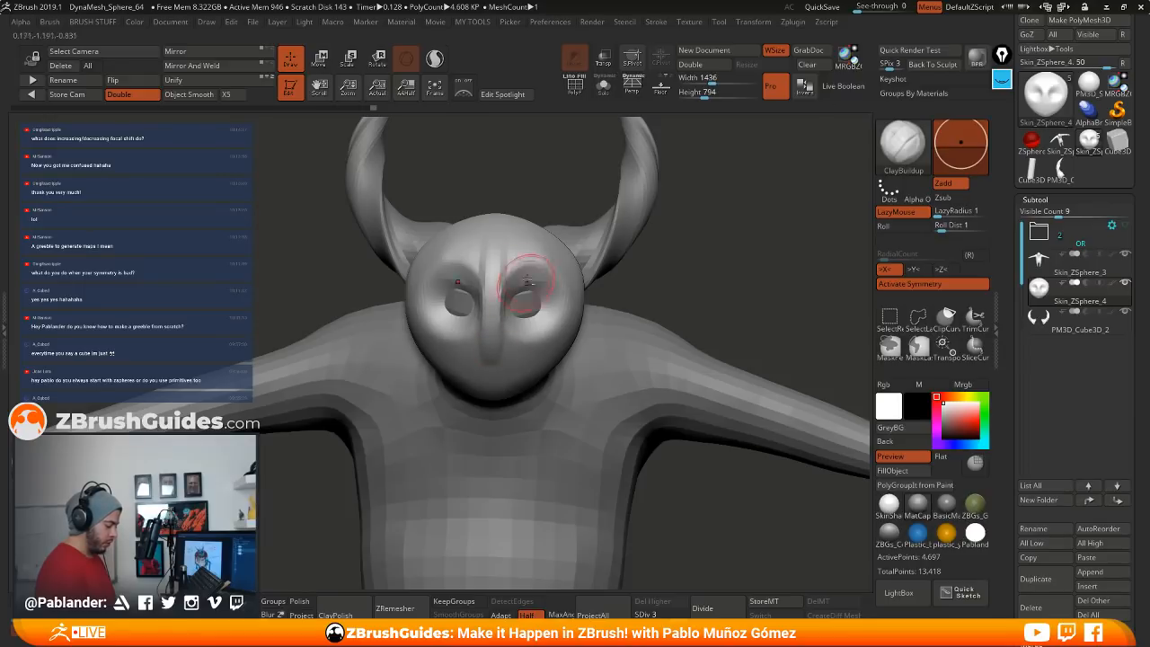
Step: Fill in the holes inside both eye sockets and build up their upper rims with mirrored ClayBuildup strokes
{"action": "left_click_drag", "start_coordinate": [552, 284], "coordinate": [542, 272]}
{"action": "mouse_move", "coordinate": [573, 255]}
{"action": "right_mouse_down", "text": "alt"}
{"action": "mouse_move", "coordinate": [570, 274]}
{"action": "mouse_move", "coordinate": [527, 293]}
{"action": "mouse_move", "coordinate": [566, 194]}
{"action": "mouse_move", "coordinate": [614, 275]}
{"action": "mouse_move", "coordinate": [537, 303]}
{"action": "right_mouse_up", "text": "alt"}
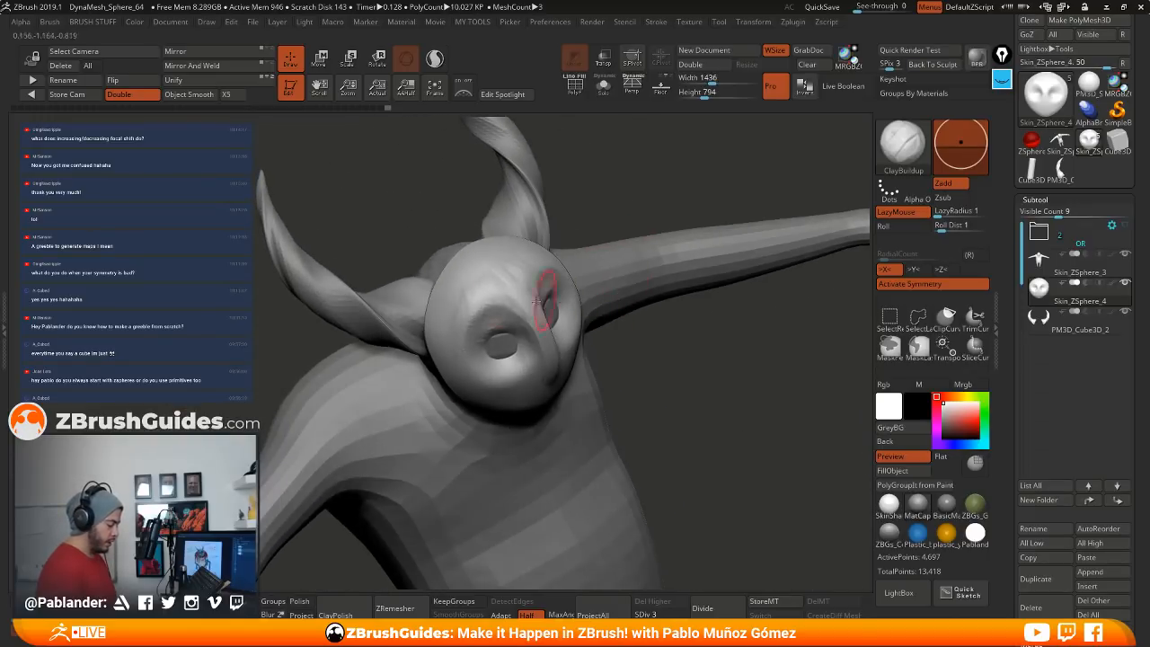
{"action": "mouse_move", "coordinate": [481, 279]}
{"action": "left_mouse_down"}
{"action": "mouse_move", "coordinate": [503, 306]}
{"action": "mouse_move", "coordinate": [502, 327]}
{"action": "left_mouse_up"}
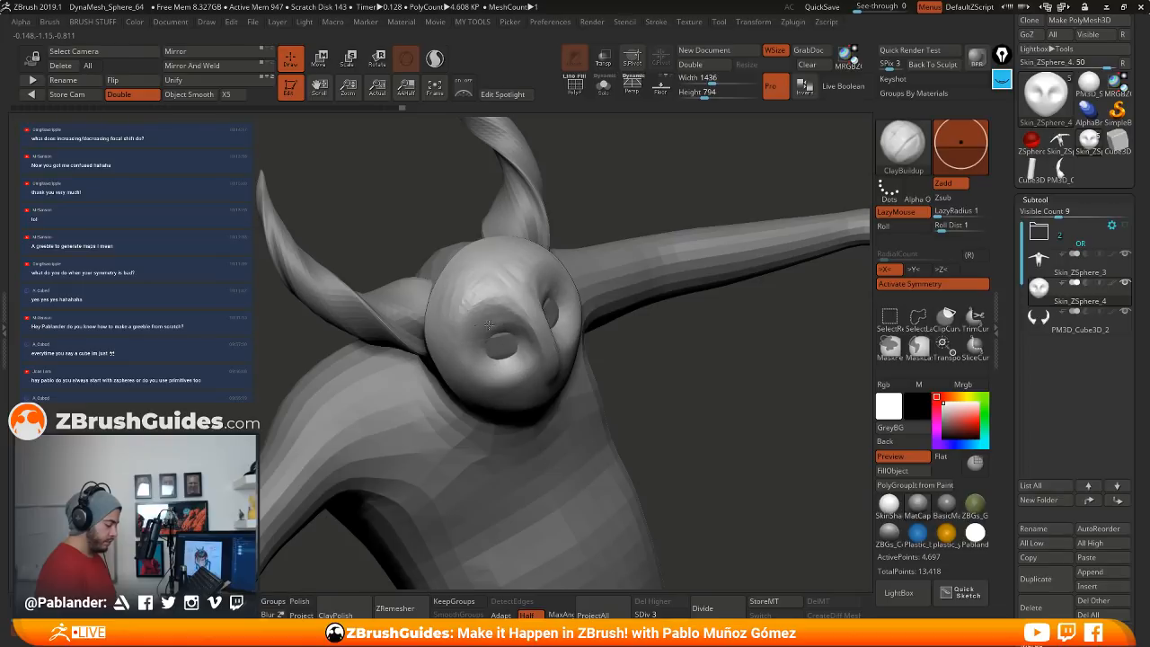
{"action": "right_click_drag", "start_coordinate": [631, 219], "coordinate": [626, 188]}
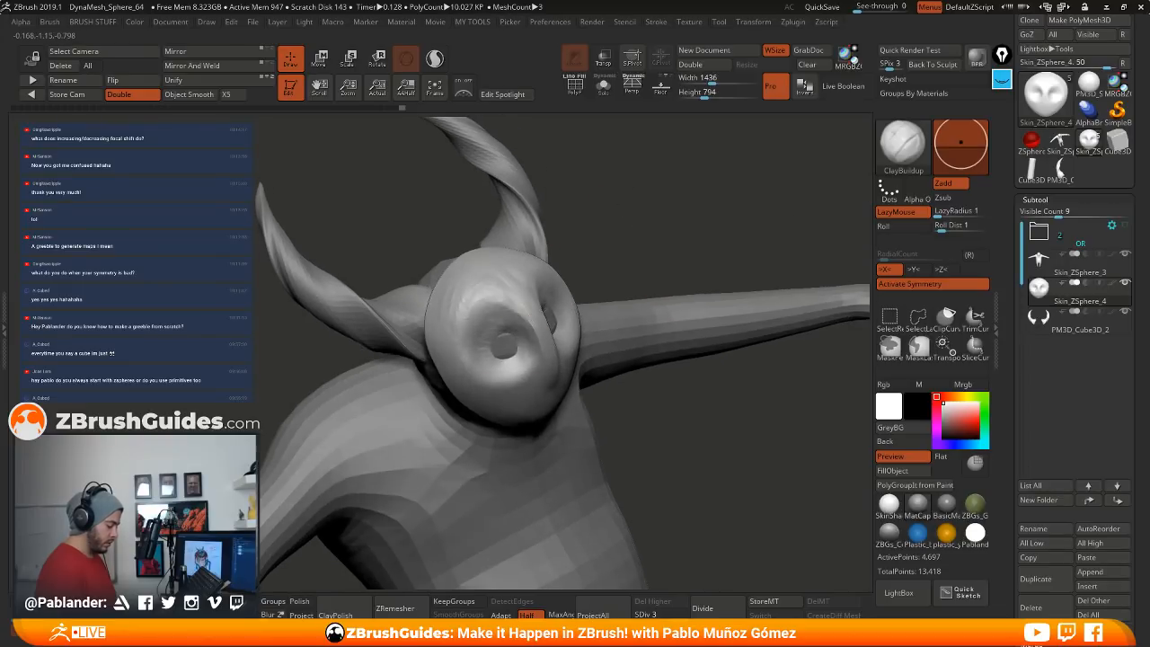
{"action": "mouse_move", "coordinate": [506, 336]}
{"action": "left_mouse_down"}
{"action": "mouse_move", "coordinate": [504, 354]}
{"action": "mouse_move", "coordinate": [503, 331]}
{"action": "left_mouse_up"}
{"action": "left_click_drag", "start_coordinate": [614, 228], "coordinate": [601, 241], "text": "shift"}
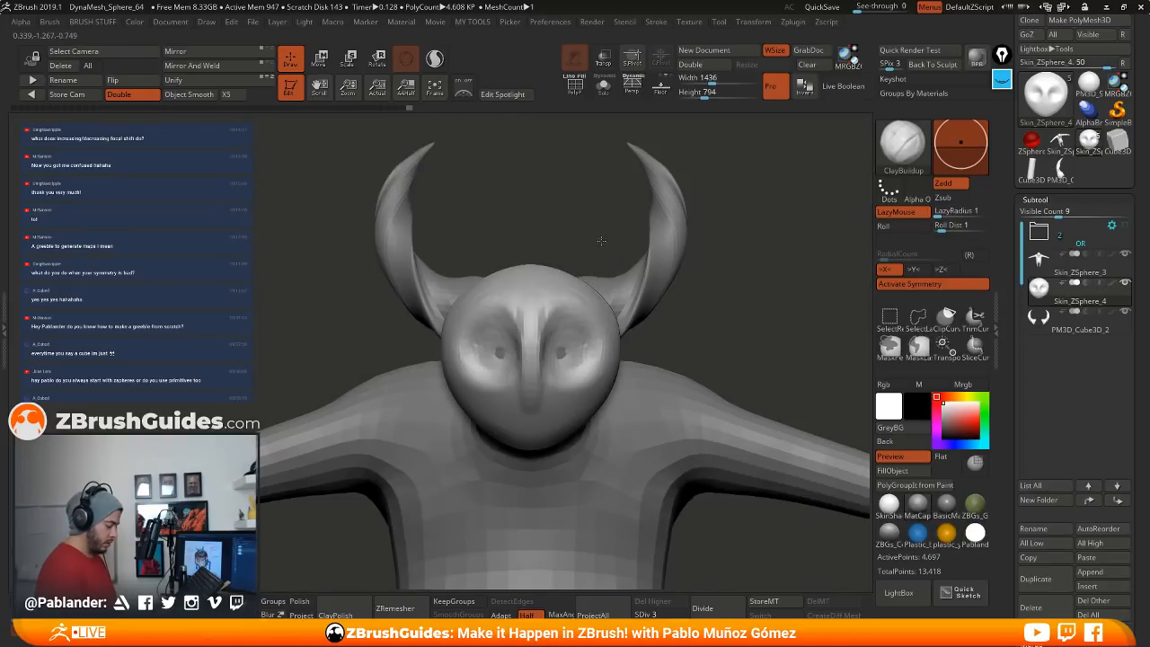
{"action": "left_click_drag", "start_coordinate": [558, 357], "coordinate": [556, 318]}
Step: Build up the sides of the nose ridge with ClayBuildup and smooth where it meets the eye sockets
{"action": "right_click_drag", "start_coordinate": [556, 317], "coordinate": [506, 316]}
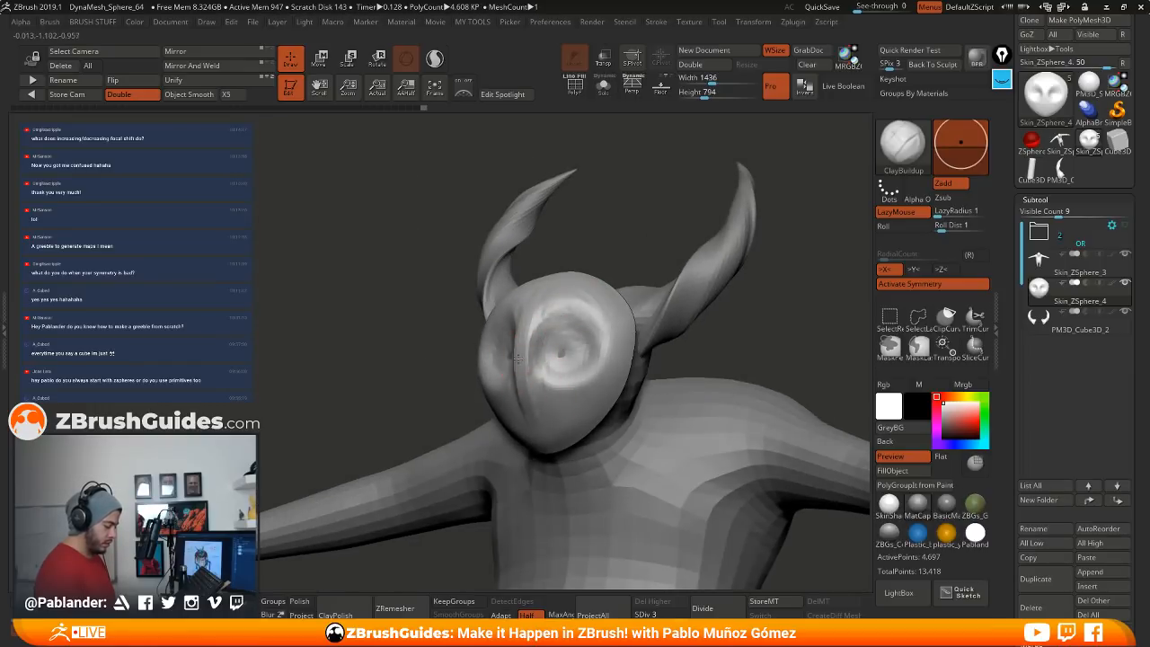
{"action": "left_click_drag", "start_coordinate": [518, 359], "coordinate": [521, 374]}
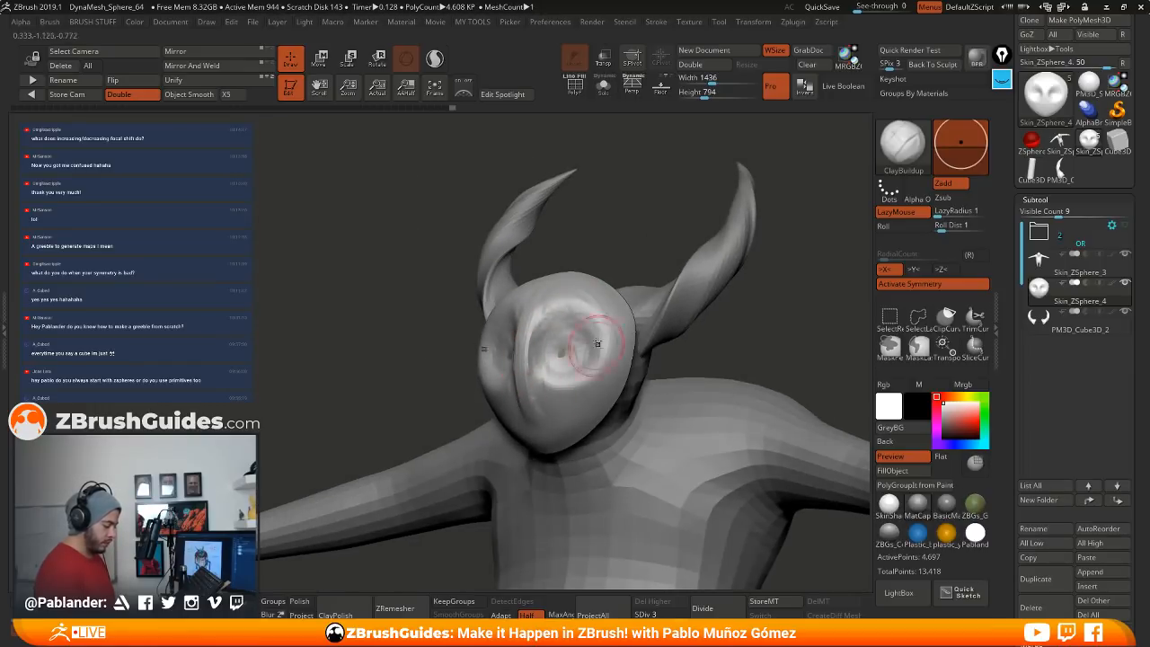
{"action": "right_click_drag", "start_coordinate": [597, 343], "coordinate": [543, 385], "text": "shift"}
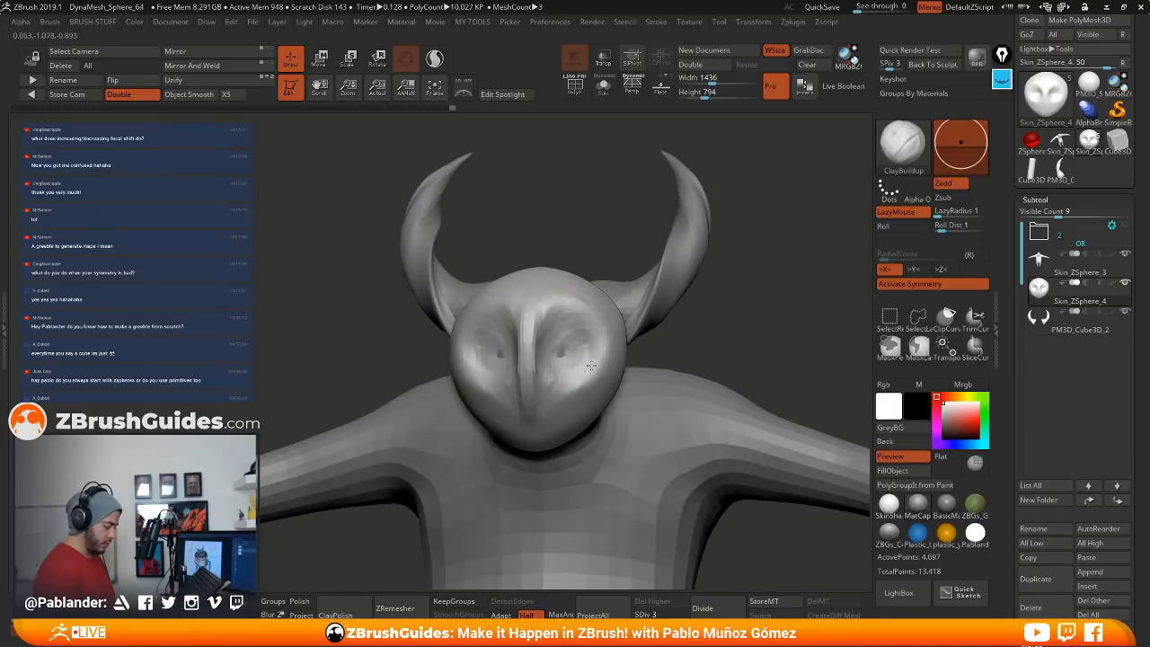
{"action": "mouse_move", "coordinate": [540, 362]}
{"action": "left_mouse_down"}
{"action": "mouse_move", "coordinate": [534, 347]}
{"action": "mouse_move", "coordinate": [528, 359]}
{"action": "left_mouse_up"}
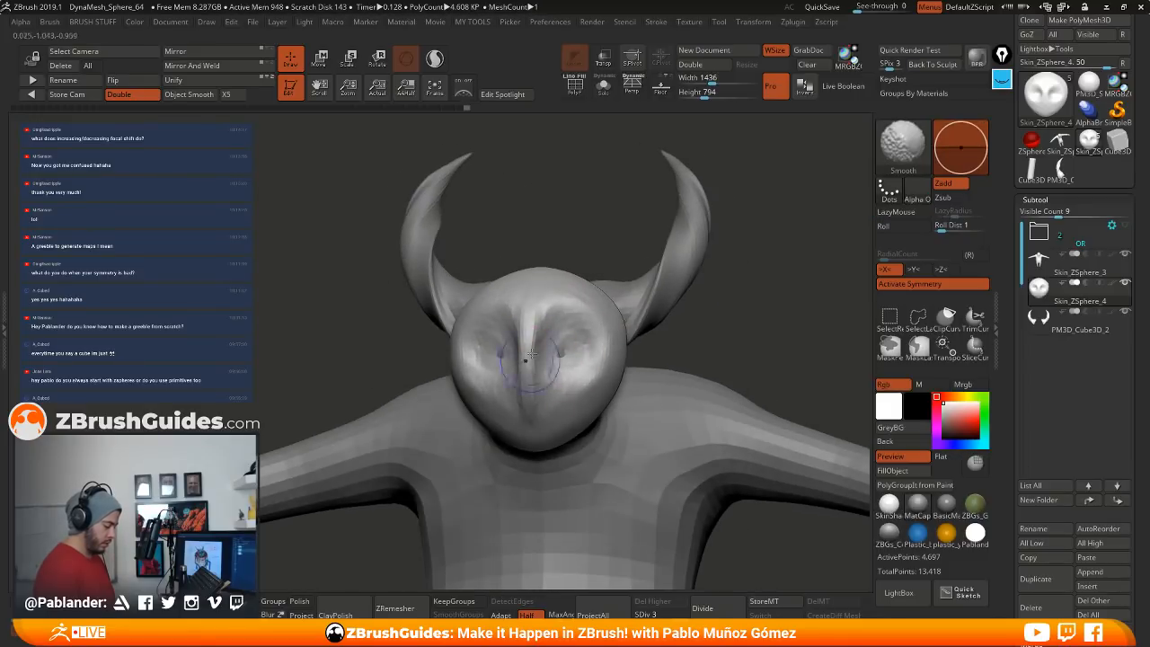
{"action": "right_click_drag", "start_coordinate": [528, 359], "coordinate": [588, 351]}
{"action": "left_click_drag", "start_coordinate": [549, 331], "coordinate": [546, 365]}
Step: Add clay to the brow above the nose ridge and blend it into the inner corners of the eye sockets
{"action": "right_click_drag", "start_coordinate": [519, 296], "coordinate": [494, 305]}
{"action": "mouse_move", "coordinate": [532, 282]}
{"action": "left_mouse_down"}
{"action": "mouse_move", "coordinate": [504, 294]}
{"action": "mouse_move", "coordinate": [530, 303]}
{"action": "left_mouse_up"}
{"action": "right_click_drag", "start_coordinate": [616, 265], "coordinate": [603, 276]}
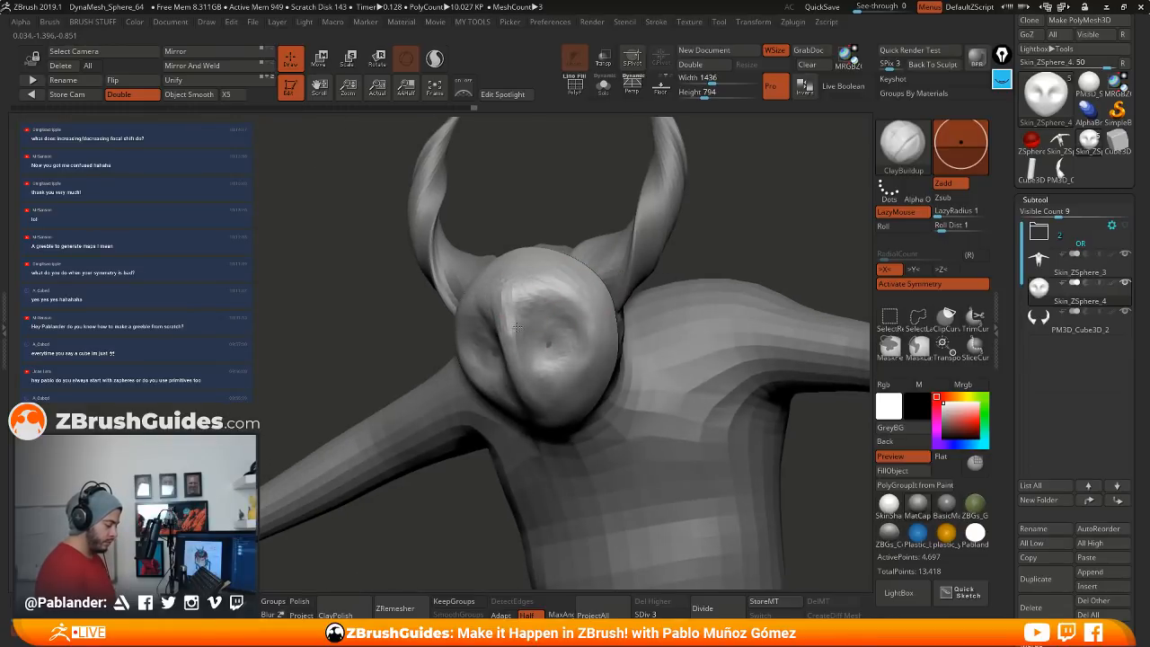
{"action": "left_click_drag", "start_coordinate": [543, 272], "coordinate": [530, 318]}
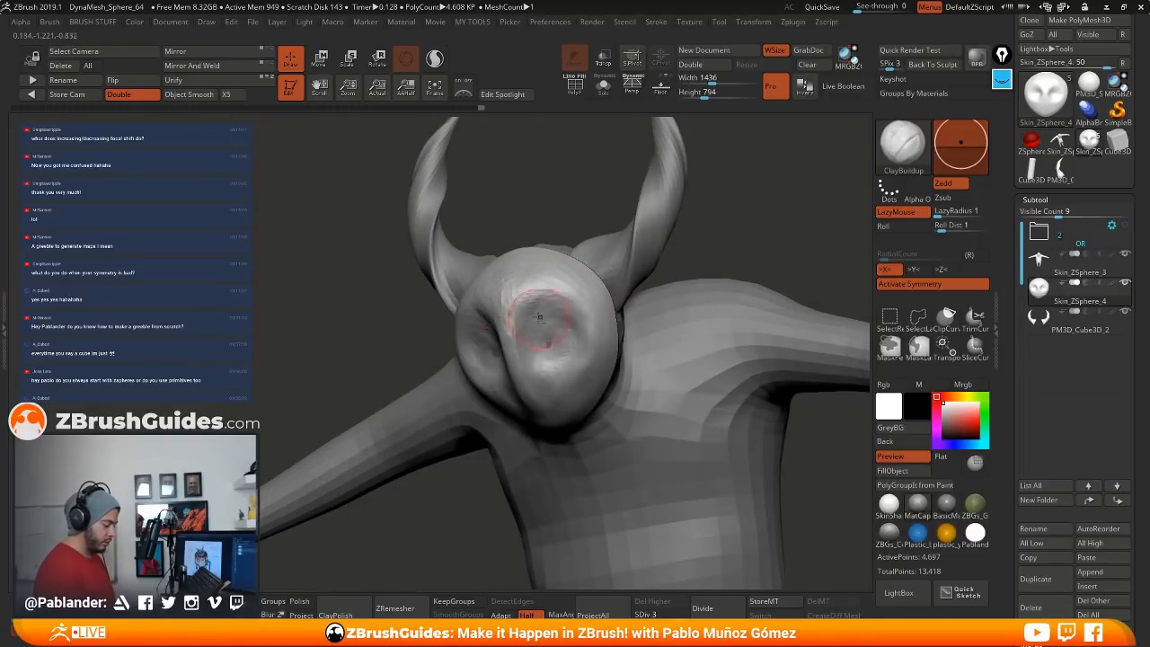
{"action": "right_click_drag", "start_coordinate": [572, 330], "coordinate": [552, 367]}
{"action": "key", "text": "shift"}
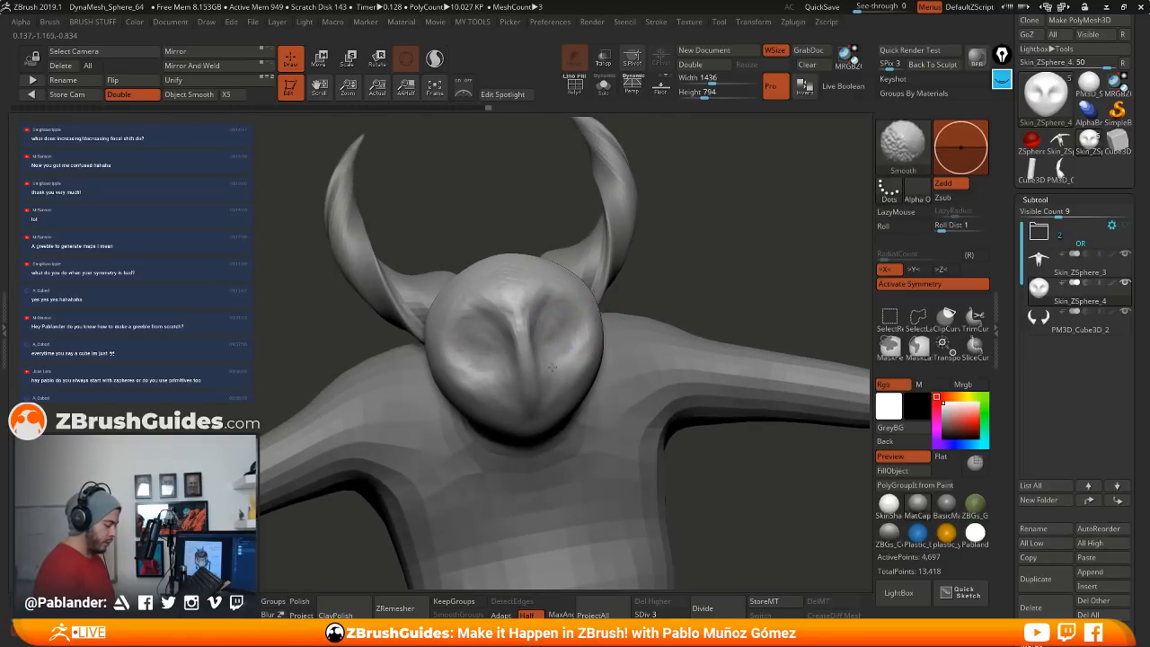
Step: Carve into both eye sockets with ClayBuildup and smooth the socket floors, forehead and nose ridge
{"action": "left_click_drag", "start_coordinate": [492, 333], "coordinate": [488, 353], "text": "alt"}
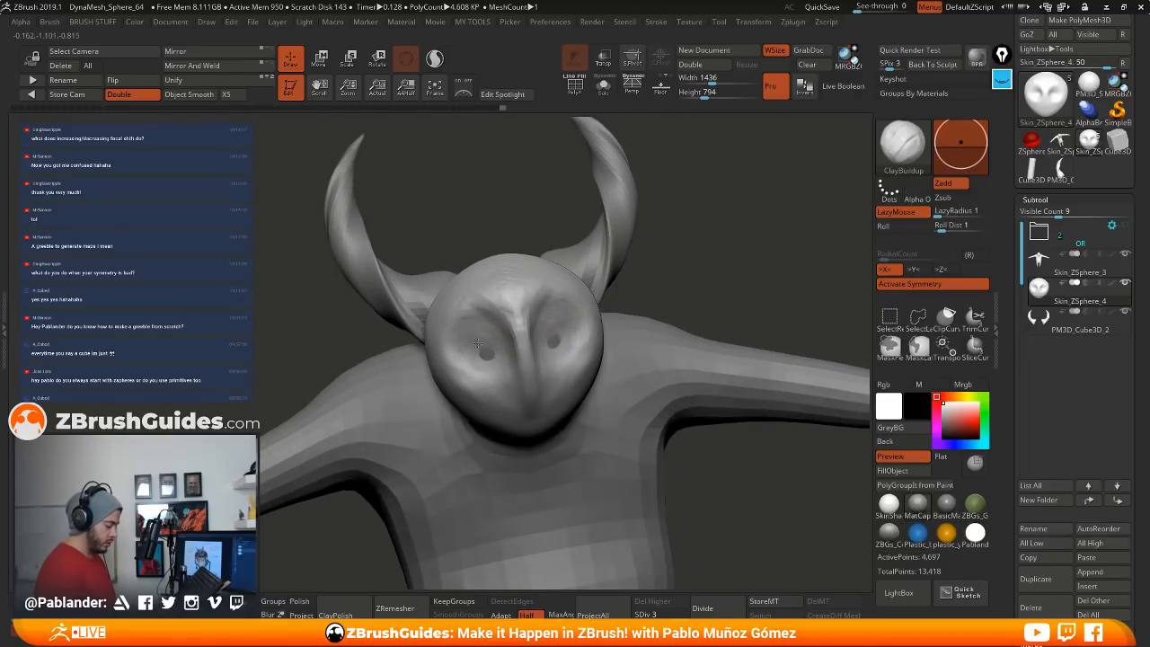
{"action": "key", "text": "shift"}
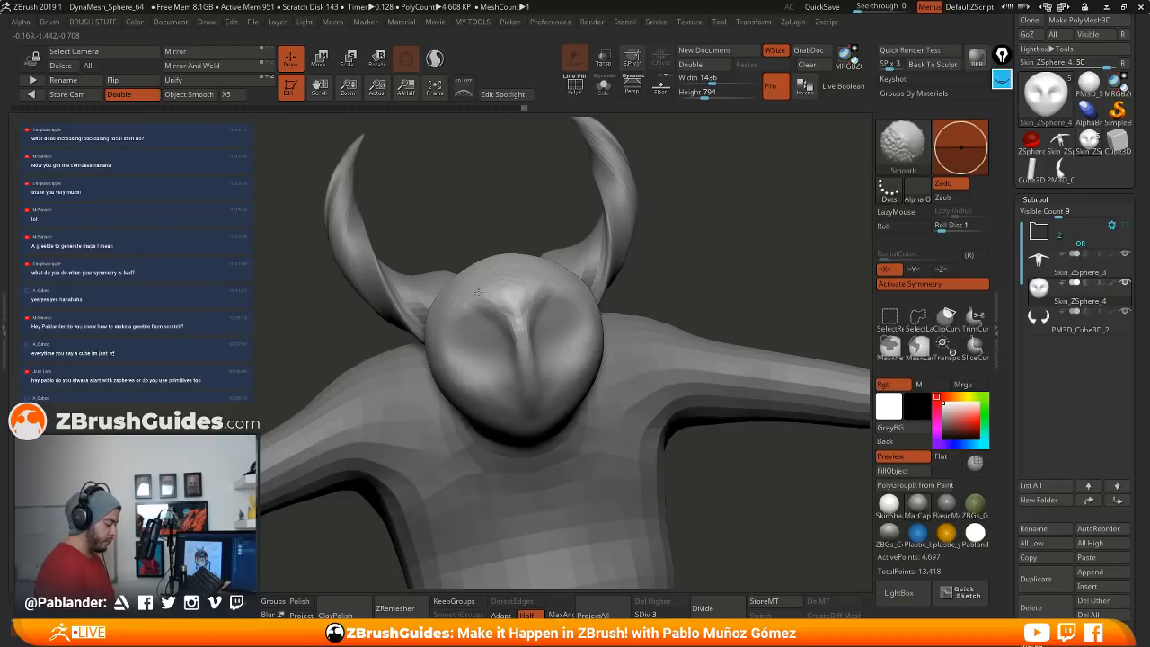
{"action": "left_click_drag", "start_coordinate": [518, 334], "coordinate": [524, 294], "text": "shift"}
{"action": "right_click_drag", "start_coordinate": [616, 307], "coordinate": [563, 313]}
{"action": "mouse_move", "coordinate": [505, 318]}
{"action": "left_mouse_down"}
{"action": "mouse_move", "coordinate": [524, 414]}
{"action": "mouse_move", "coordinate": [528, 366]}
{"action": "left_mouse_up"}
{"action": "key", "text": "shift"}
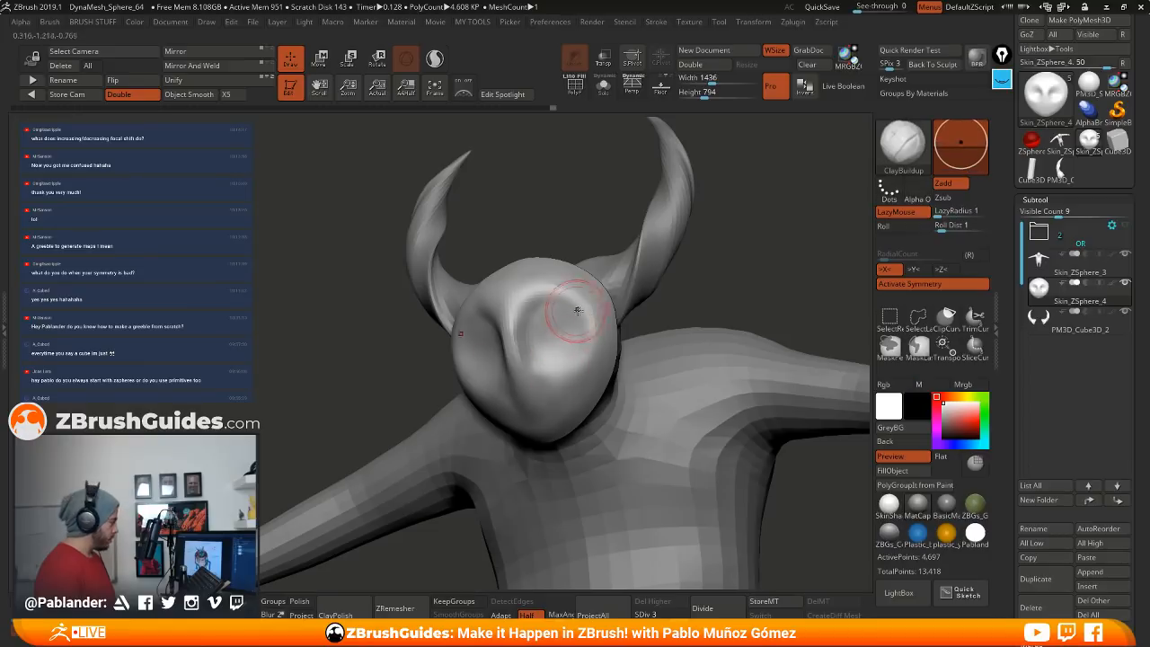
{"action": "right_click_drag", "start_coordinate": [576, 312], "coordinate": [601, 315], "text": "shift"}
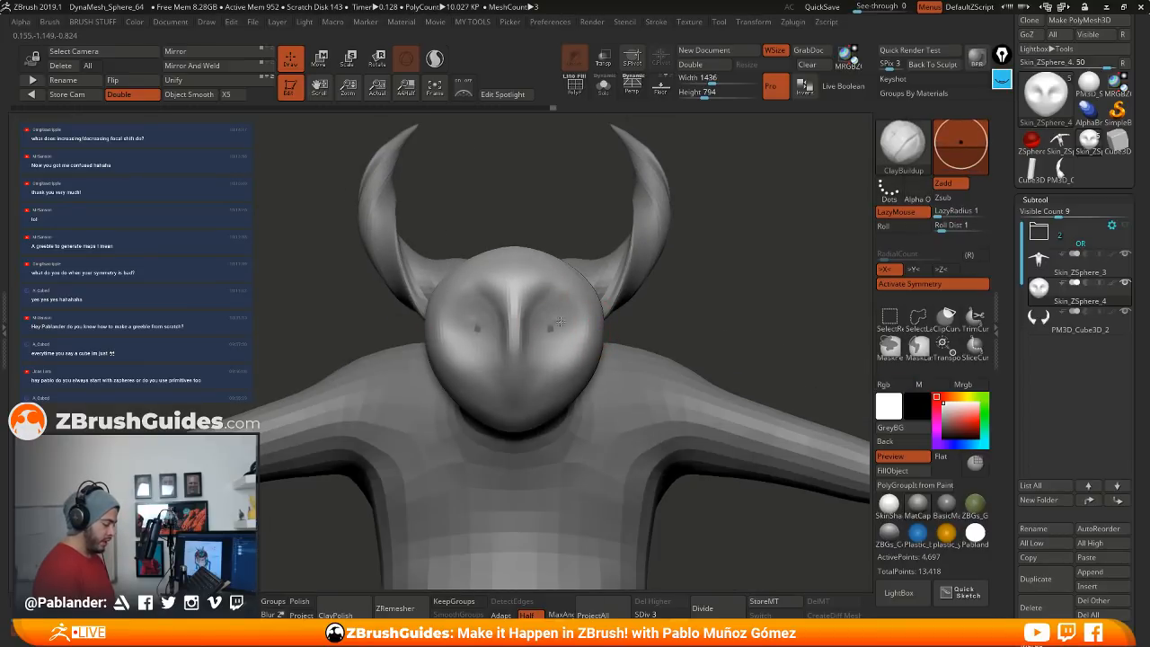
{"action": "left_click_drag", "start_coordinate": [560, 322], "coordinate": [551, 327]}
Step: Reshape the head's profile and cheek area from the side with the Move brush
{"action": "mouse_move", "coordinate": [664, 281]}
{"action": "left_mouse_down"}
{"action": "mouse_move", "coordinate": [703, 294]}
{"action": "mouse_move", "coordinate": [698, 282]}
{"action": "left_mouse_up"}
{"action": "key", "text": "b"}
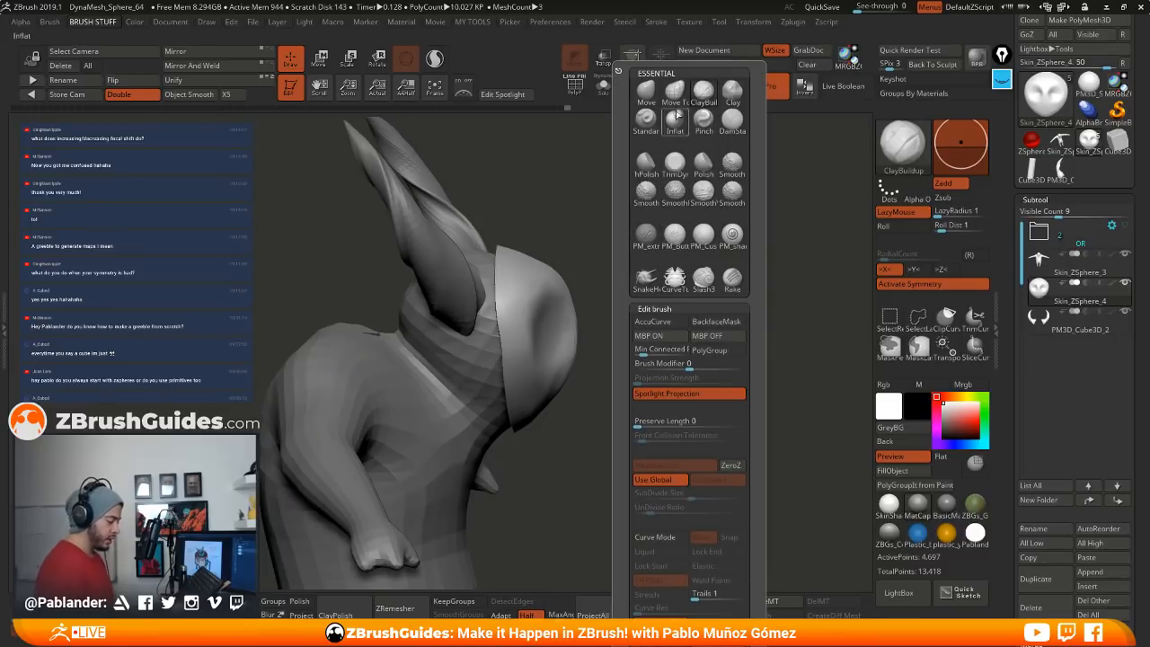
{"action": "left_click", "coordinate": [646, 93]}
{"action": "key", "text": "space"}
{"action": "left_click_drag", "start_coordinate": [617, 242], "coordinate": [651, 249]}
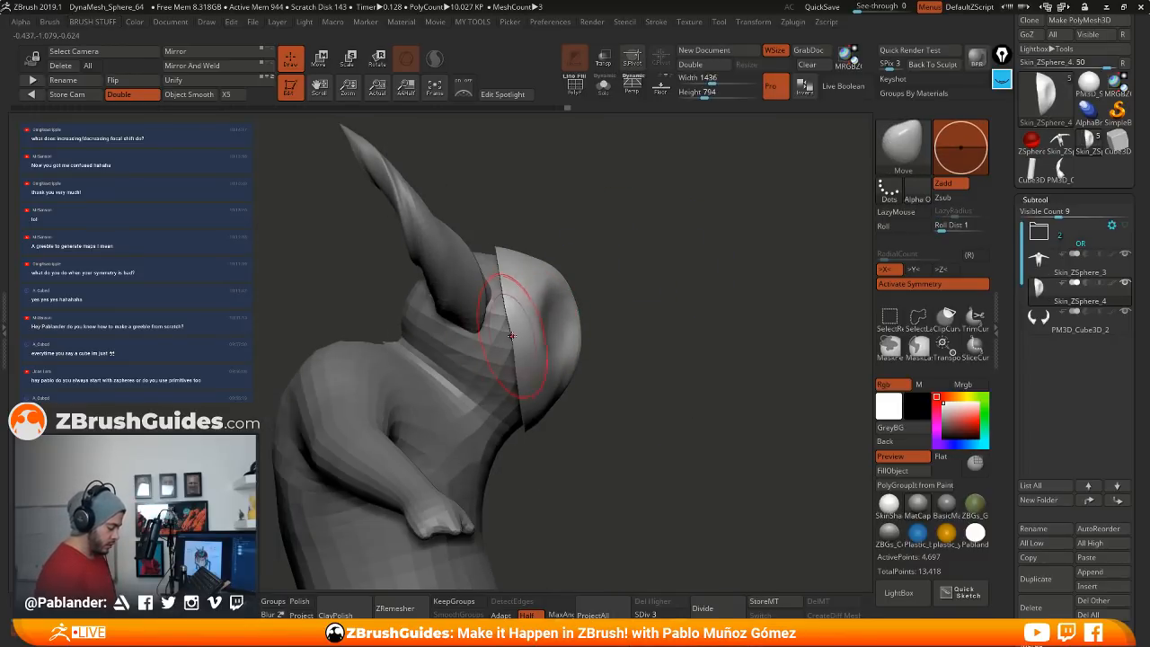
{"action": "left_click_drag", "start_coordinate": [559, 368], "coordinate": [566, 371]}
{"action": "mouse_move", "coordinate": [663, 390]}
{"action": "left_mouse_down"}
{"action": "mouse_move", "coordinate": [629, 385]}
{"action": "mouse_move", "coordinate": [631, 347]}
{"action": "left_mouse_up"}
Step: Adjust the Move brush size and refine the eye sockets and surrounding face with mirrored strokes
{"action": "mouse_move", "coordinate": [594, 291]}
{"action": "left_mouse_down", "text": "shift"}
{"action": "mouse_move", "coordinate": [605, 287]}
{"action": "mouse_move", "coordinate": [572, 291]}
{"action": "mouse_move", "coordinate": [557, 321]}
{"action": "left_mouse_up", "text": "shift"}
{"action": "left_click_drag", "start_coordinate": [647, 301], "coordinate": [620, 295]}
{"action": "key", "text": "space"}
{"action": "left_click_drag", "start_coordinate": [688, 282], "coordinate": [634, 290]}
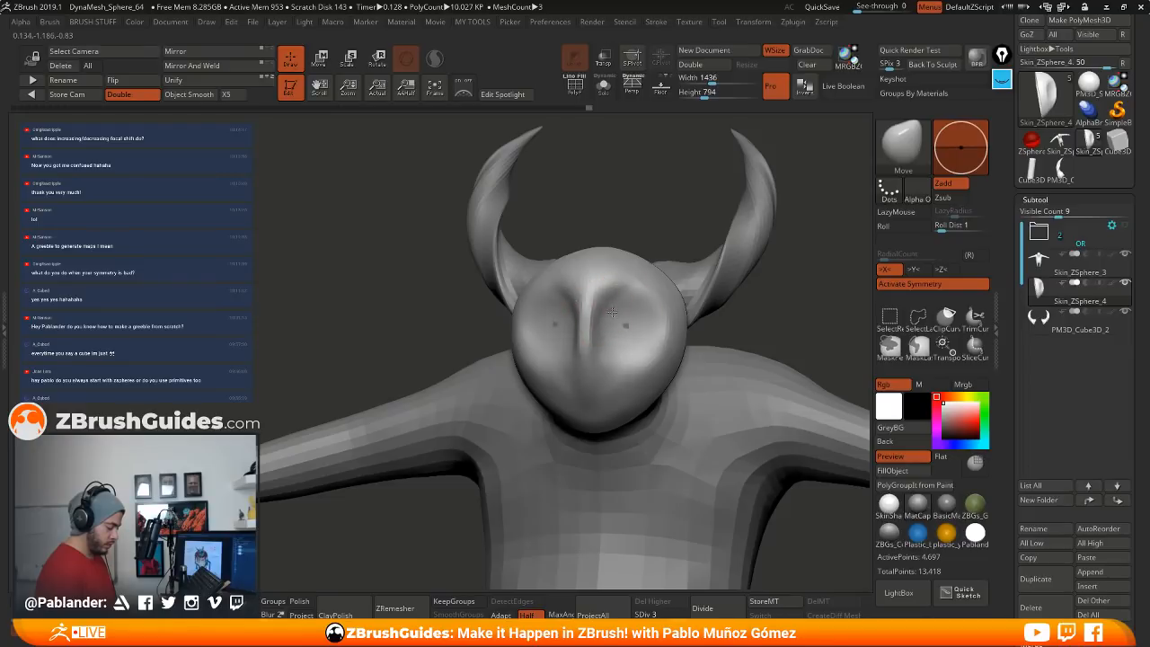
{"action": "left_click_drag", "start_coordinate": [629, 310], "coordinate": [701, 305]}
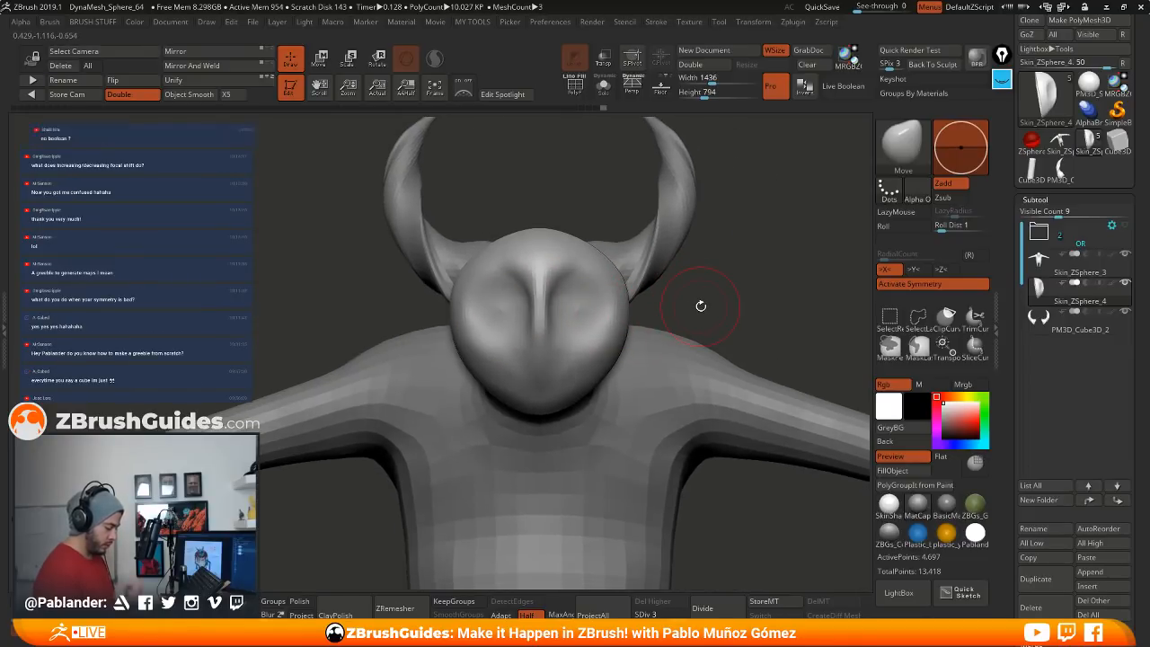
Step: Subdivide the head to level 4 and flatten the brow above the nose ridge with the hPolish brush
{"action": "left_click", "coordinate": [719, 609]}
{"action": "key", "text": "shift"}
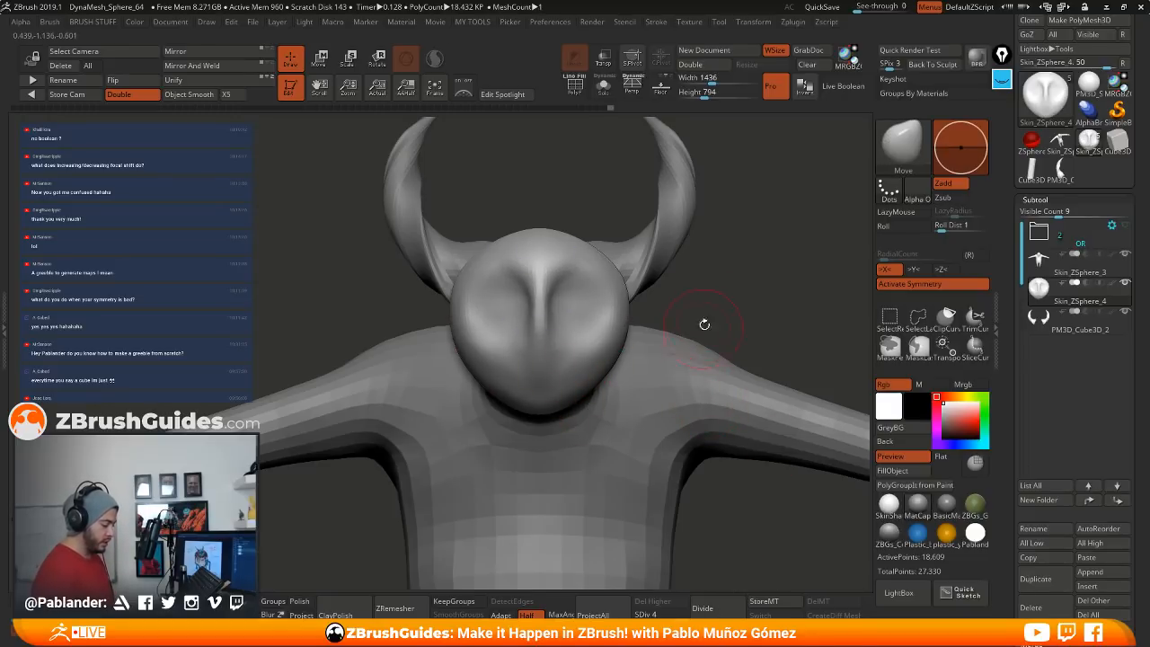
{"action": "key", "text": "b"}
{"action": "key", "text": "b"}
{"action": "key", "text": "h"}
{"action": "key", "text": "p"}
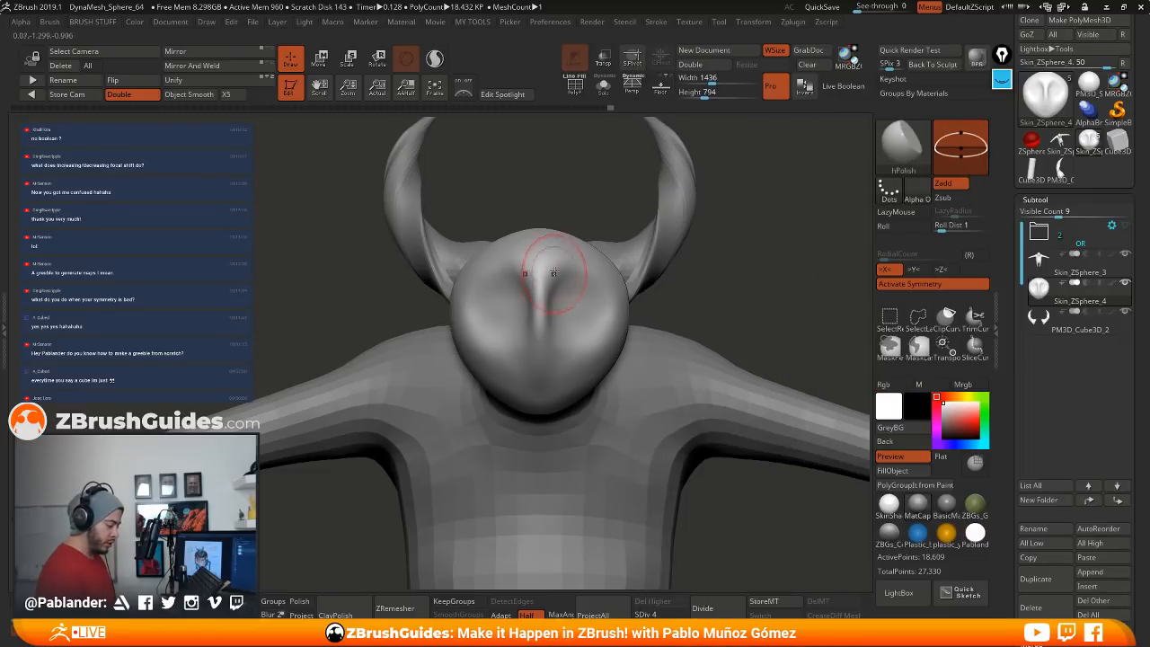
{"action": "left_click_drag", "start_coordinate": [554, 272], "coordinate": [542, 249]}
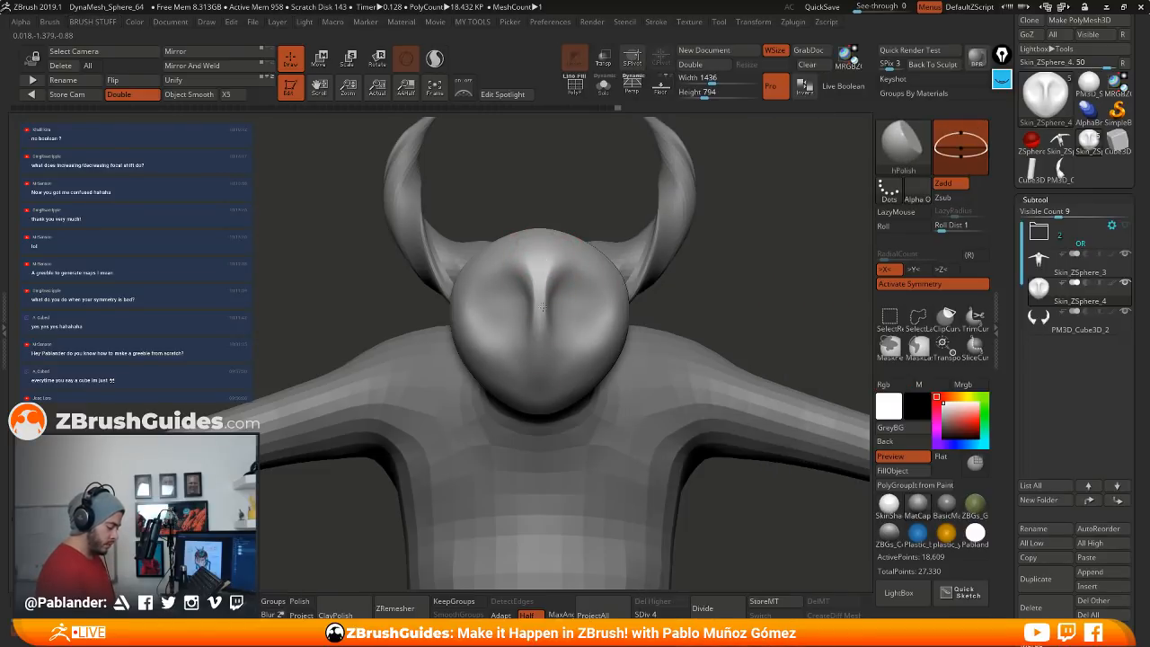
Step: Polish the brow and upper rims of both eye sockets into cleaner planes with hPolish, smoothing the inner socket surfaces
{"action": "right_click_drag", "start_coordinate": [557, 337], "coordinate": [563, 288]}
{"action": "right_click", "coordinate": [556, 286]}
{"action": "right_click", "coordinate": [564, 288]}
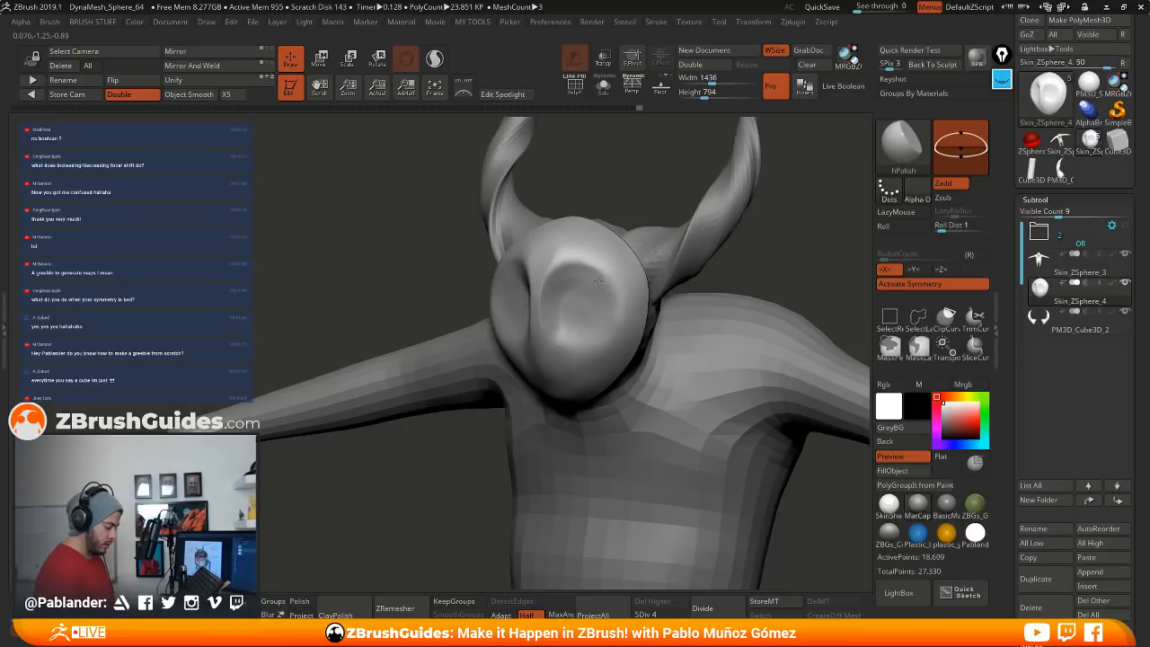
{"action": "mouse_move", "coordinate": [607, 271]}
{"action": "right_mouse_down"}
{"action": "mouse_move", "coordinate": [613, 289]}
{"action": "mouse_move", "coordinate": [677, 254]}
{"action": "mouse_move", "coordinate": [674, 244]}
{"action": "mouse_move", "coordinate": [579, 252]}
{"action": "mouse_move", "coordinate": [582, 268]}
{"action": "right_mouse_up"}
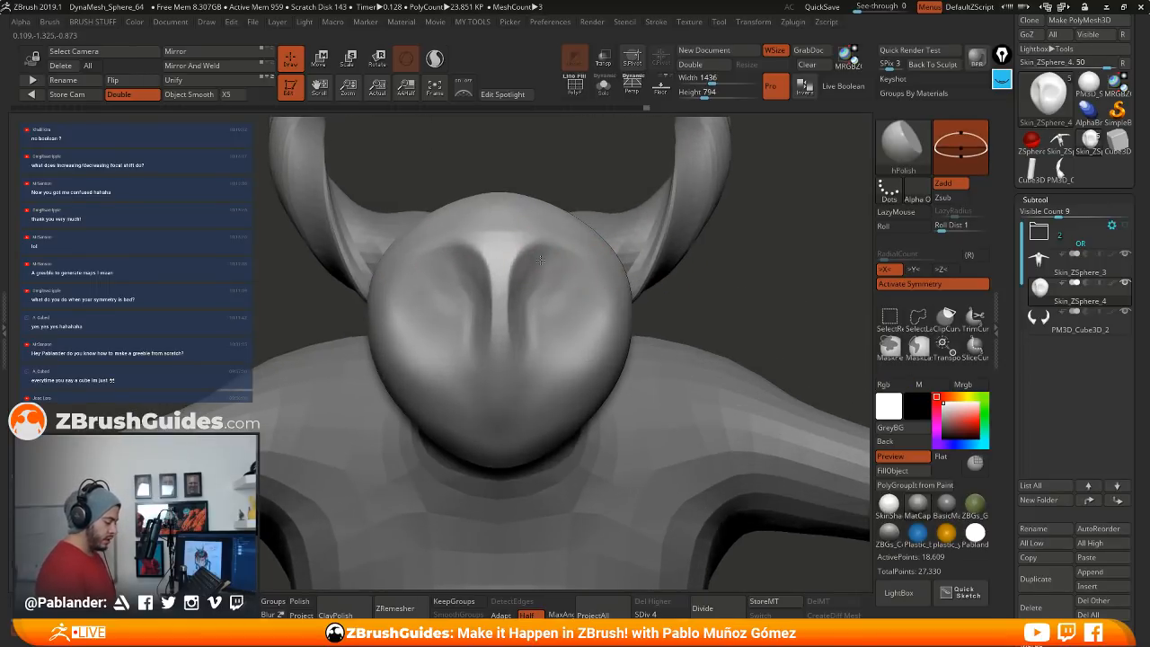
{"action": "key", "text": "shift"}
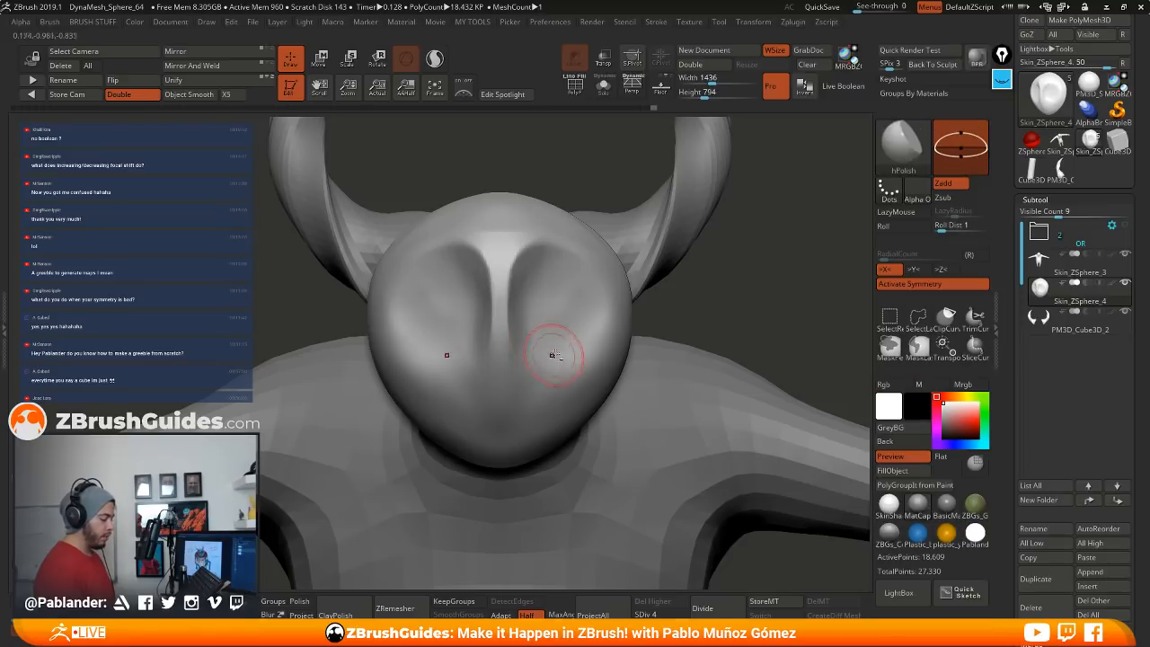
Step: Refine the side planes of the nose ridge and the rounded rim of the eye sockets by polishing and smoothing
{"action": "right_click_drag", "start_coordinate": [500, 365], "coordinate": [524, 340], "text": "alt"}
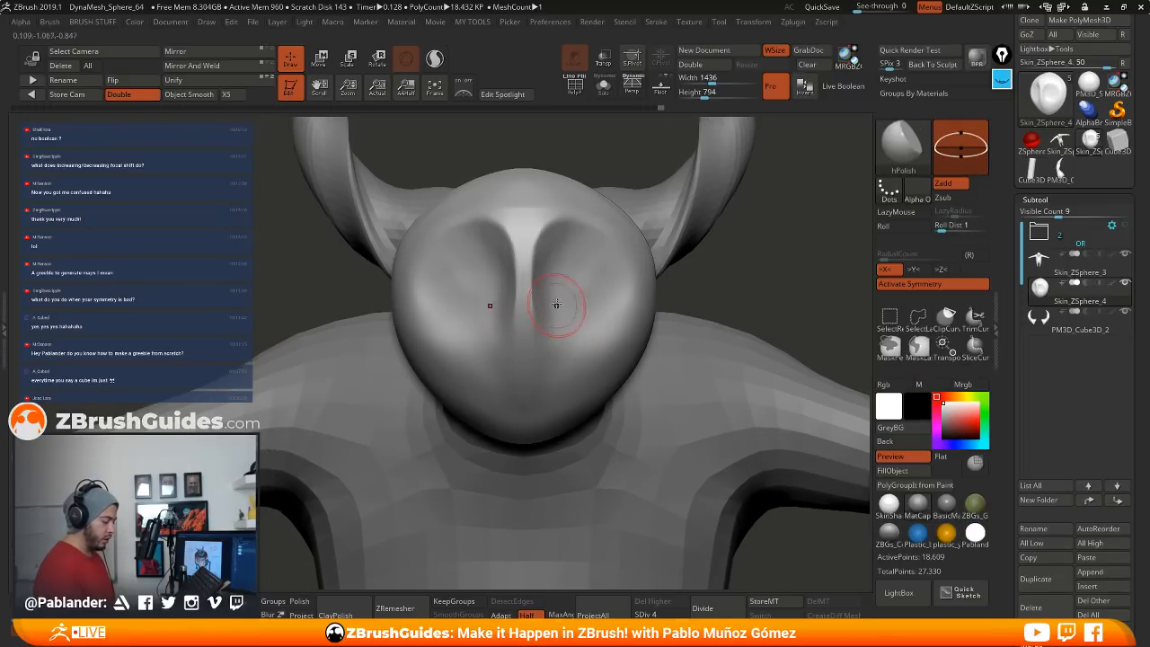
{"action": "key", "text": "shift"}
{"action": "right_click_drag", "start_coordinate": [557, 295], "coordinate": [531, 295]}
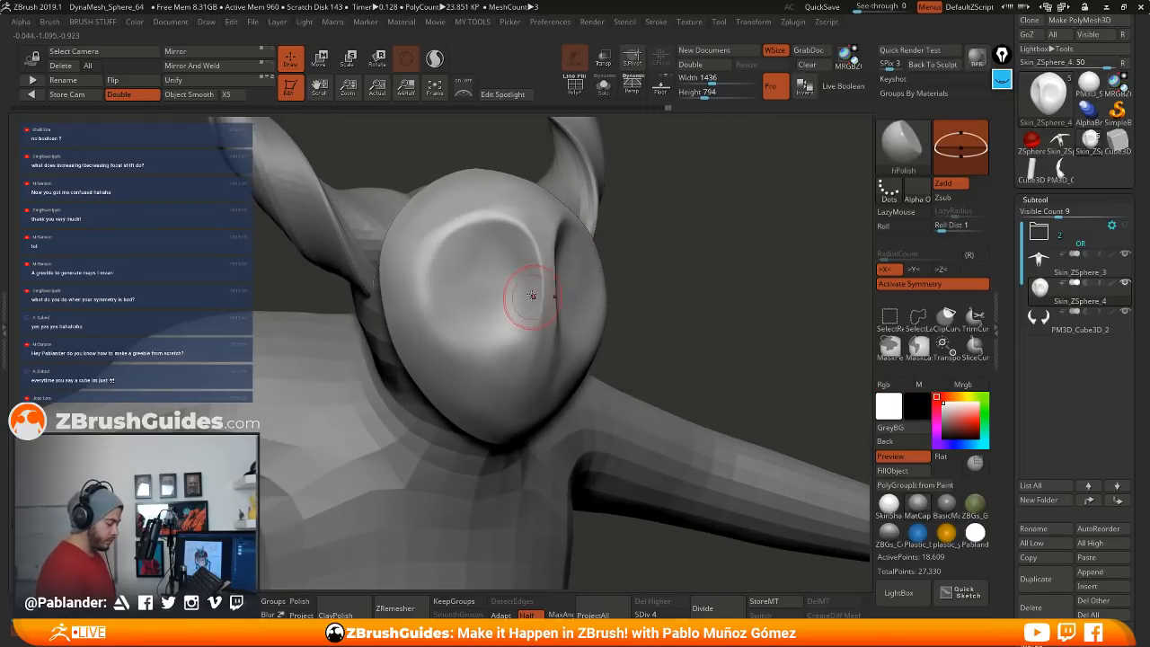
{"action": "mouse_move", "coordinate": [530, 361]}
{"action": "left_mouse_down", "text": "shift"}
{"action": "mouse_move", "coordinate": [503, 269]}
{"action": "mouse_move", "coordinate": [467, 230]}
{"action": "left_mouse_up", "text": "shift"}
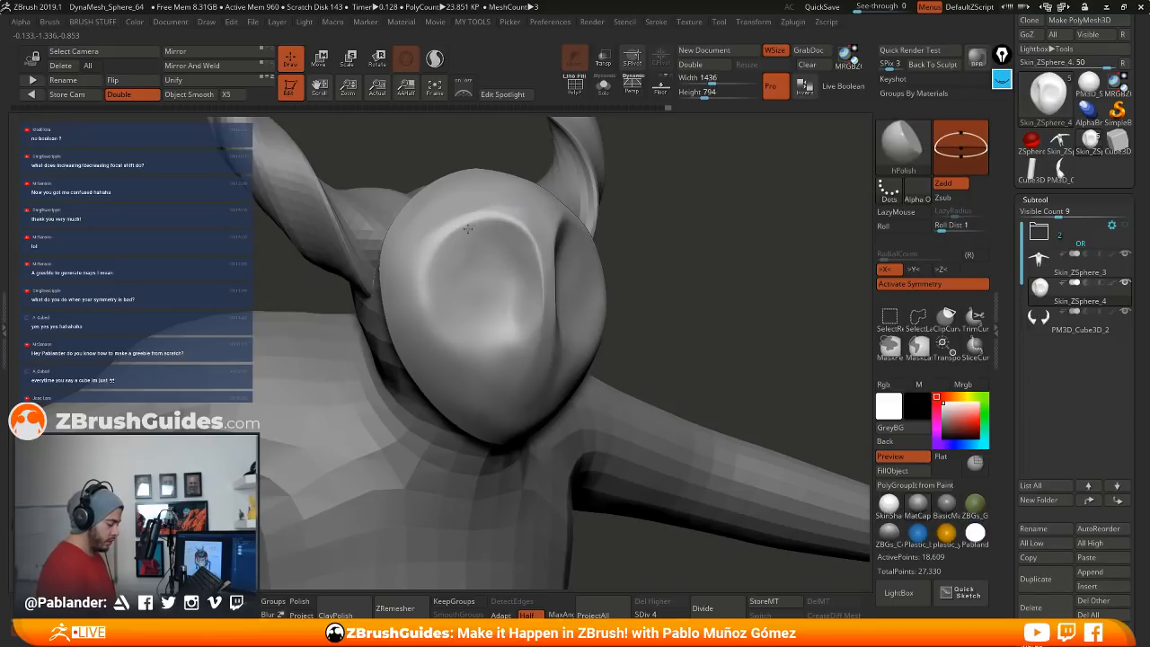
{"action": "right_click_drag", "start_coordinate": [480, 269], "coordinate": [637, 239]}
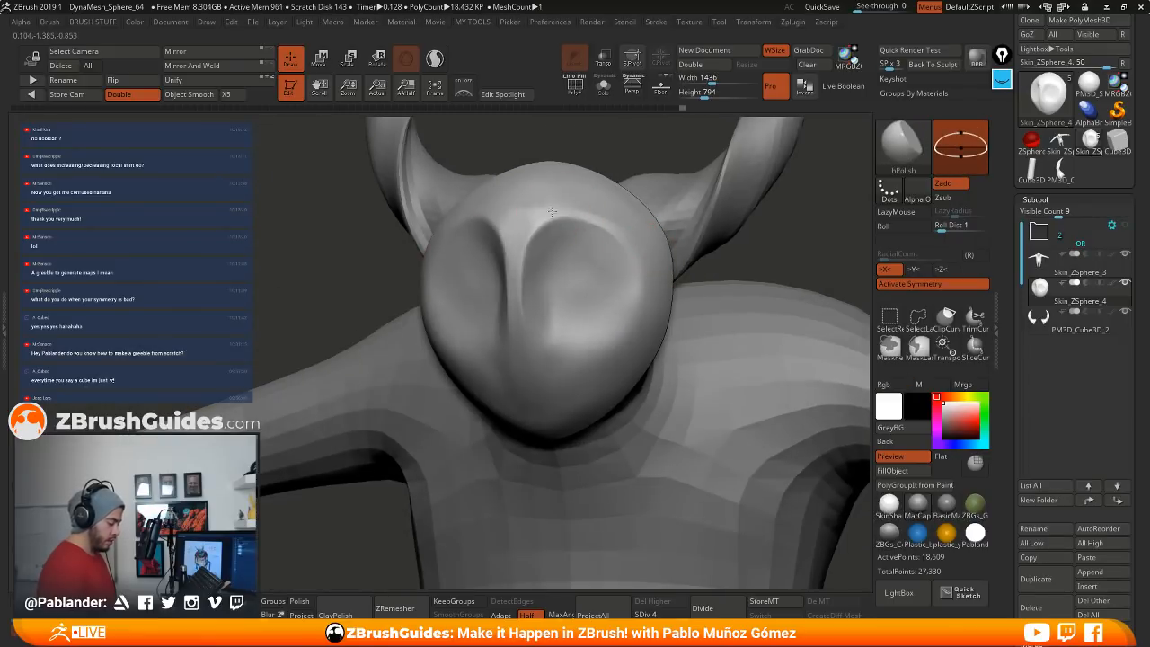
Step: Smooth the brow and socket floors and sharpen the upper socket rims with hPolish, checking the whole head
{"action": "left_click_drag", "start_coordinate": [523, 215], "coordinate": [591, 200], "text": "shift"}
{"action": "mouse_move", "coordinate": [543, 235]}
{"action": "left_mouse_down"}
{"action": "mouse_move", "coordinate": [550, 225]}
{"action": "mouse_move", "coordinate": [595, 236]}
{"action": "left_mouse_up"}
{"action": "mouse_move", "coordinate": [609, 282]}
{"action": "left_mouse_down", "text": "shift"}
{"action": "mouse_move", "coordinate": [564, 248]}
{"action": "mouse_move", "coordinate": [616, 225]}
{"action": "mouse_move", "coordinate": [634, 286]}
{"action": "mouse_move", "coordinate": [568, 349]}
{"action": "left_mouse_up", "text": "shift"}
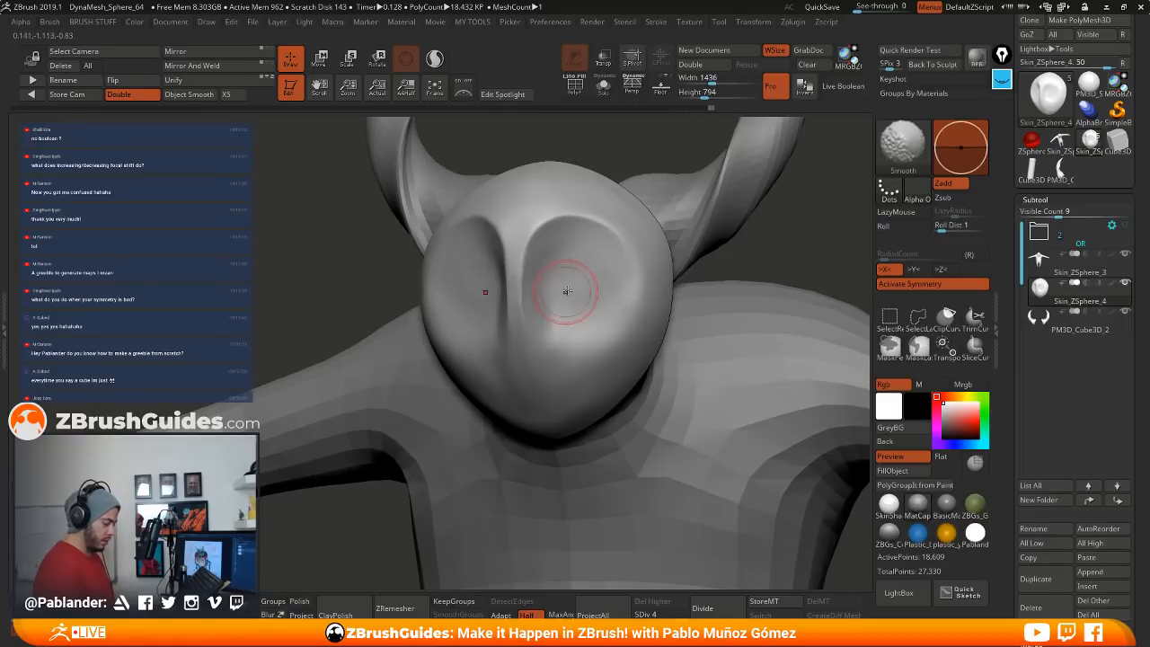
{"action": "right_click_drag", "start_coordinate": [567, 291], "coordinate": [477, 308]}
{"action": "mouse_move", "coordinate": [594, 359]}
{"action": "right_mouse_down", "text": "ctrl"}
{"action": "mouse_move", "coordinate": [620, 292]}
{"action": "mouse_move", "coordinate": [745, 303]}
{"action": "mouse_move", "coordinate": [692, 295]}
{"action": "mouse_move", "coordinate": [663, 307]}
{"action": "right_mouse_up", "text": "ctrl"}
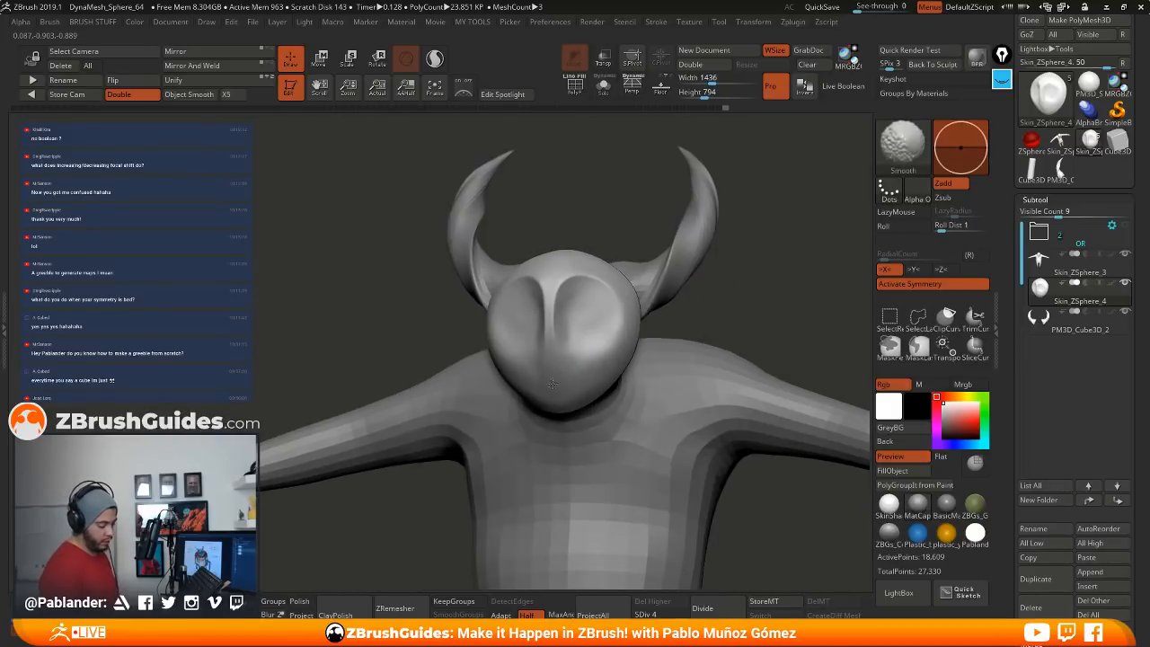
Step: Isolate the head in Solo mode and frame it from the front
{"action": "mouse_move", "coordinate": [551, 384]}
{"action": "right_mouse_down"}
{"action": "mouse_move", "coordinate": [616, 299]}
{"action": "mouse_move", "coordinate": [568, 292]}
{"action": "mouse_move", "coordinate": [578, 336]}
{"action": "right_mouse_up"}
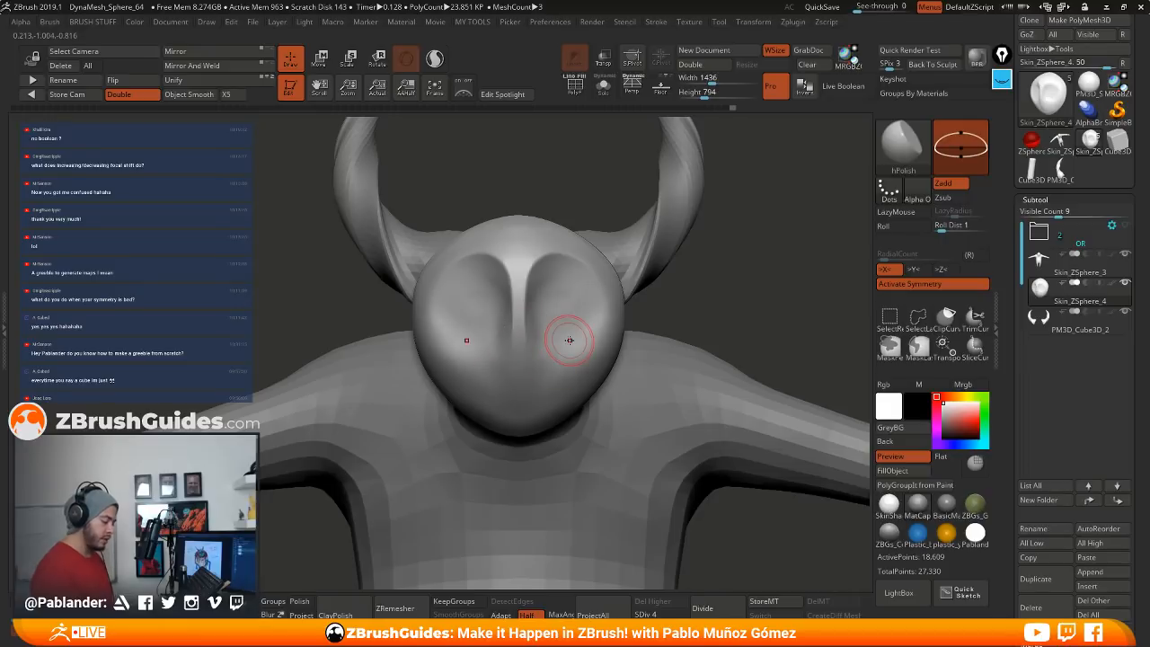
{"action": "left_click", "coordinate": [654, 627]}
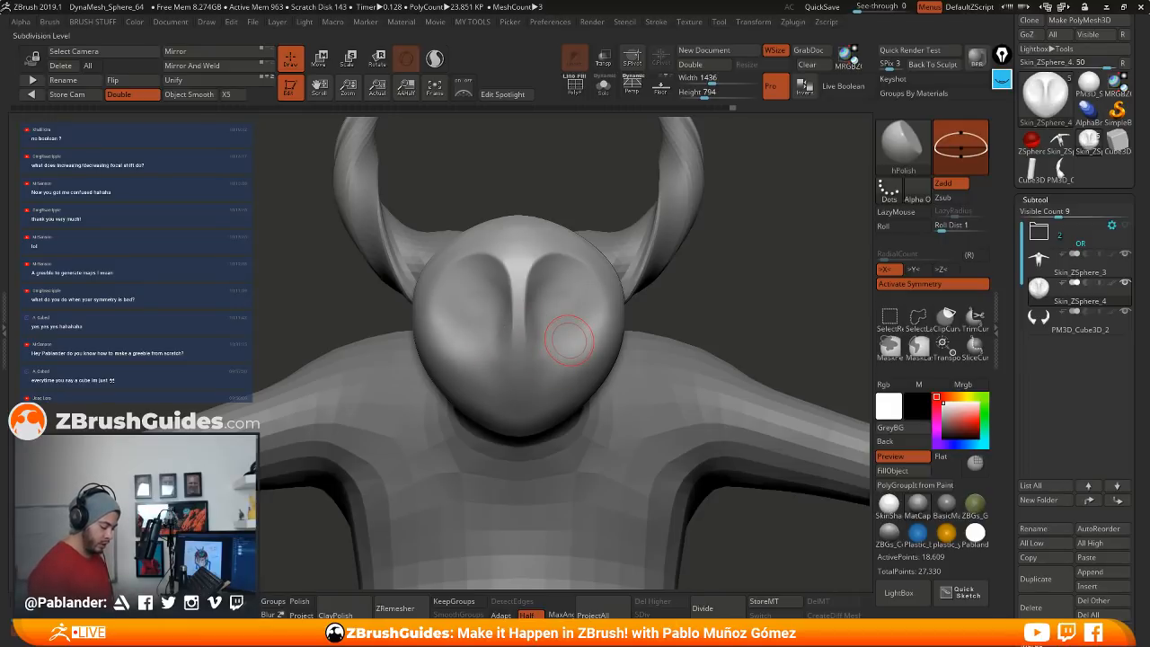
{"action": "left_click", "coordinate": [603, 86]}
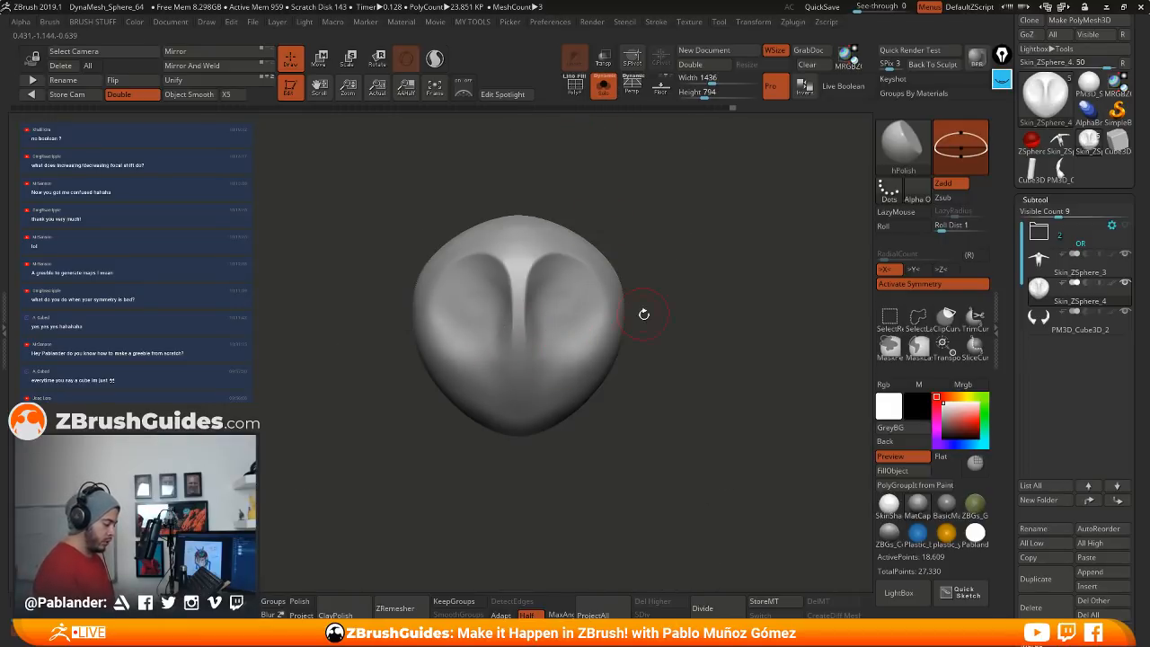
{"action": "right_click_drag", "start_coordinate": [653, 322], "coordinate": [680, 297]}
{"action": "right_click", "coordinate": [688, 278]}
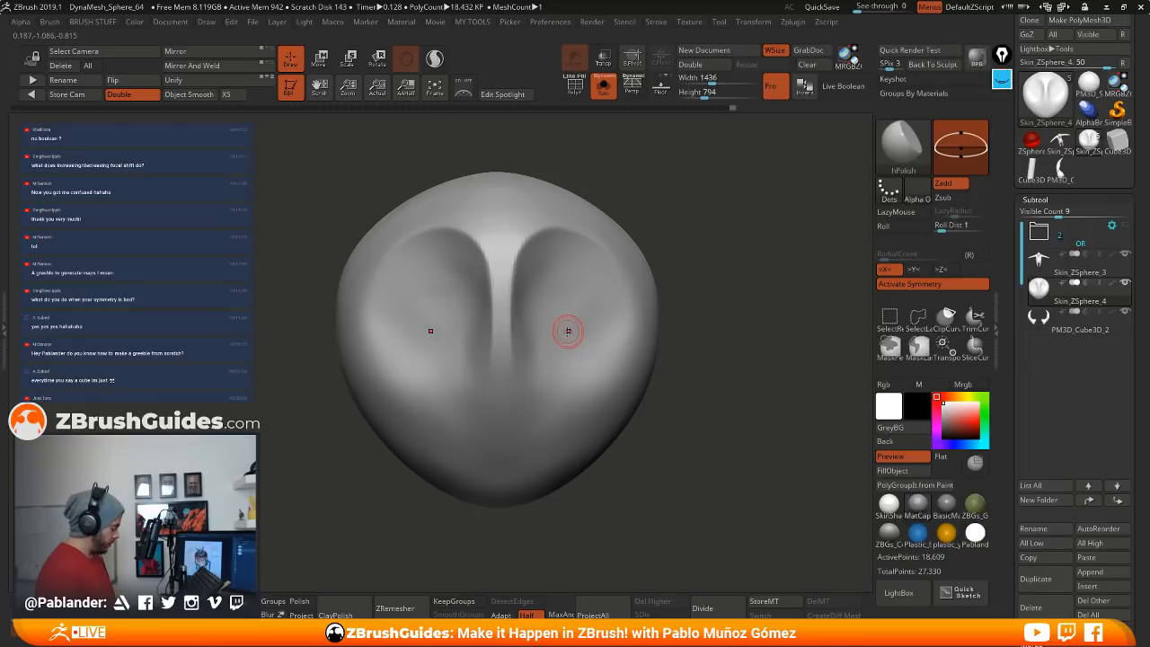
Step: Clear a small test mask from the eye sockets and subdivide the head one more level
{"action": "left_click_drag", "start_coordinate": [570, 327], "coordinate": [568, 325], "text": "ctrl"}
{"action": "left_click_drag", "start_coordinate": [714, 327], "coordinate": [716, 360], "text": "ctrl"}
{"action": "left_click", "coordinate": [707, 611]}
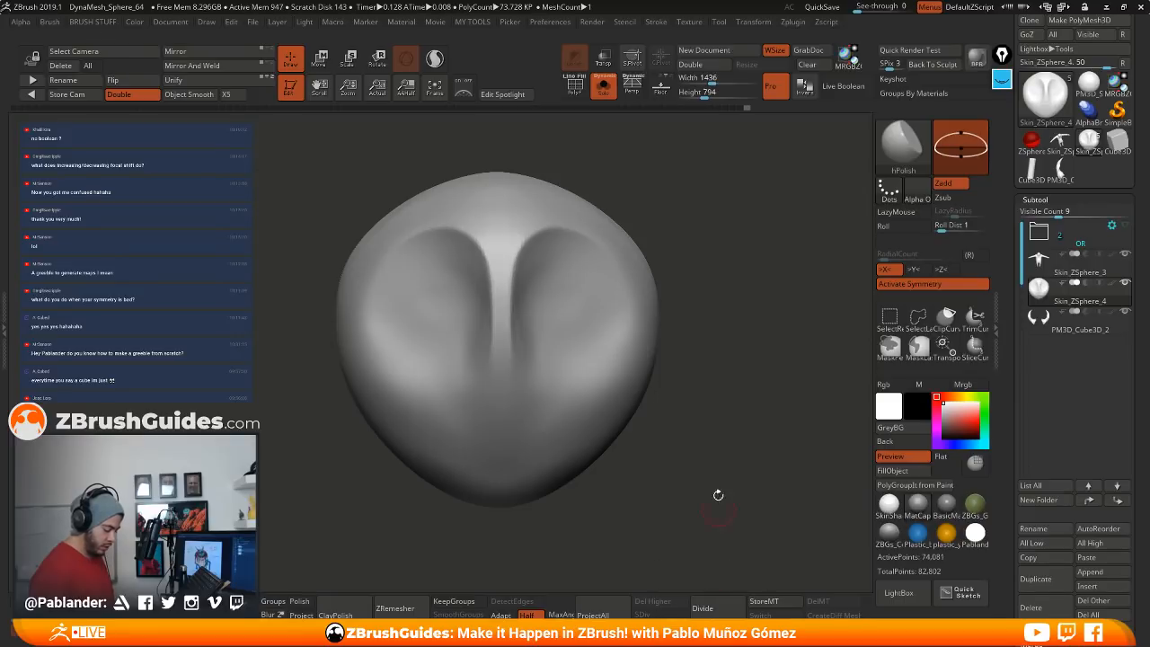
Step: Mask a small round spot in the middle of each eye socket and turn the masked spots into a polygroup
{"action": "left_click_drag", "start_coordinate": [567, 327], "coordinate": [566, 324], "text": "ctrl"}
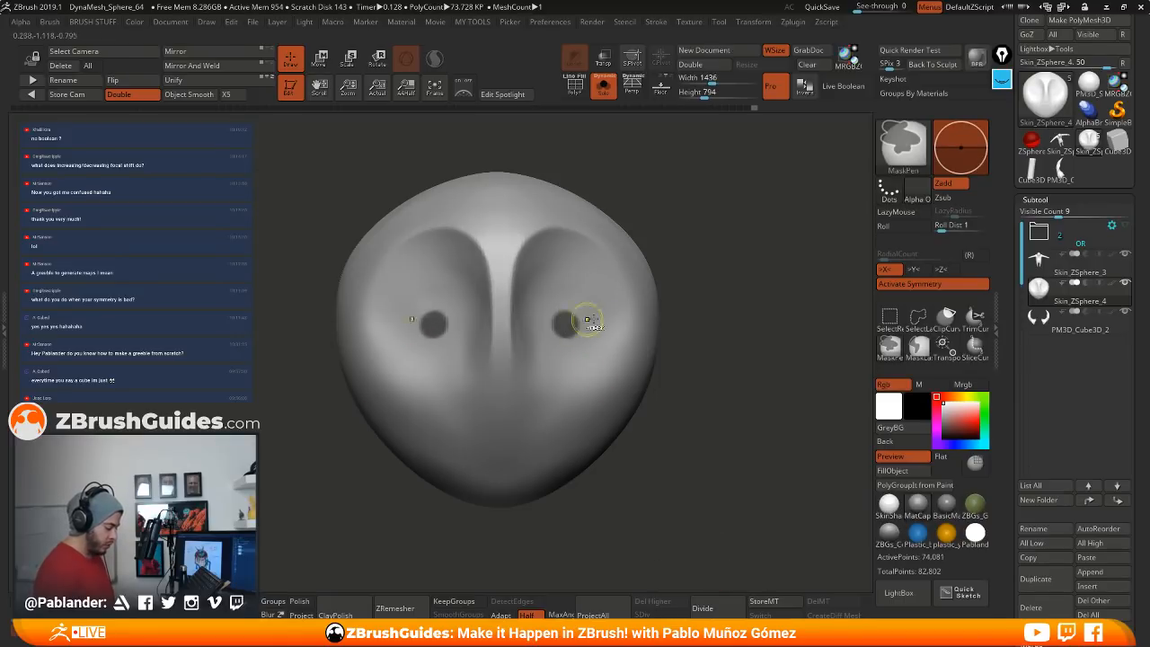
{"action": "left_click_drag", "start_coordinate": [695, 382], "coordinate": [690, 381]}
{"action": "left_click_drag", "start_coordinate": [565, 325], "coordinate": [563, 319], "text": "ctrl"}
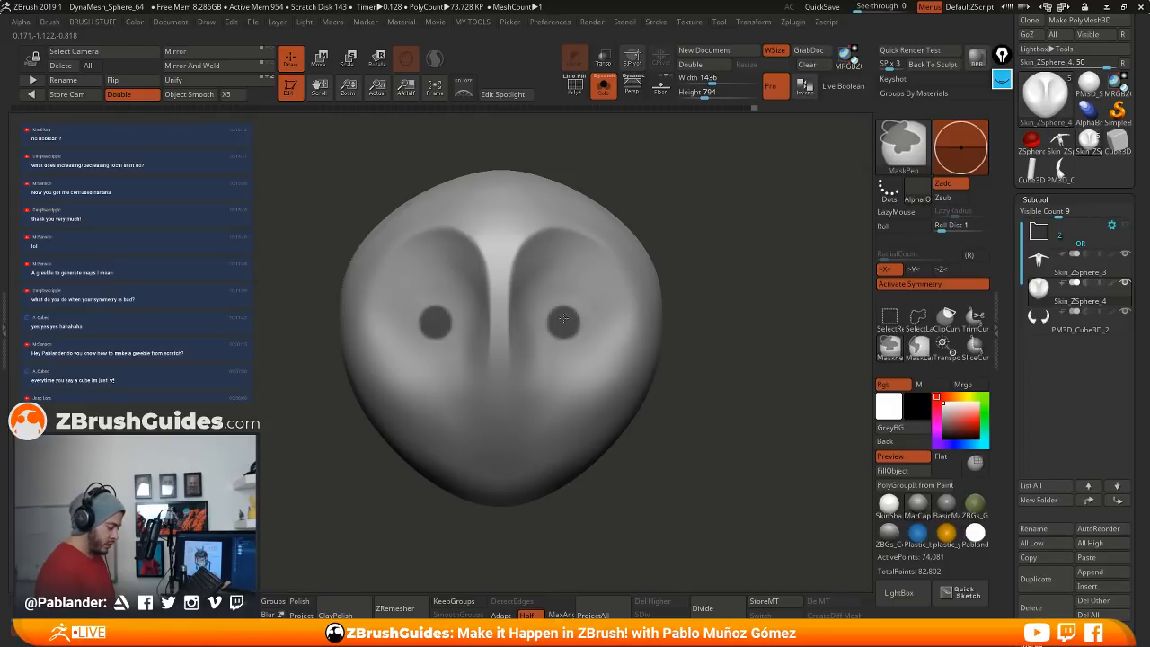
{"action": "left_click", "coordinate": [728, 355], "text": "ctrl"}
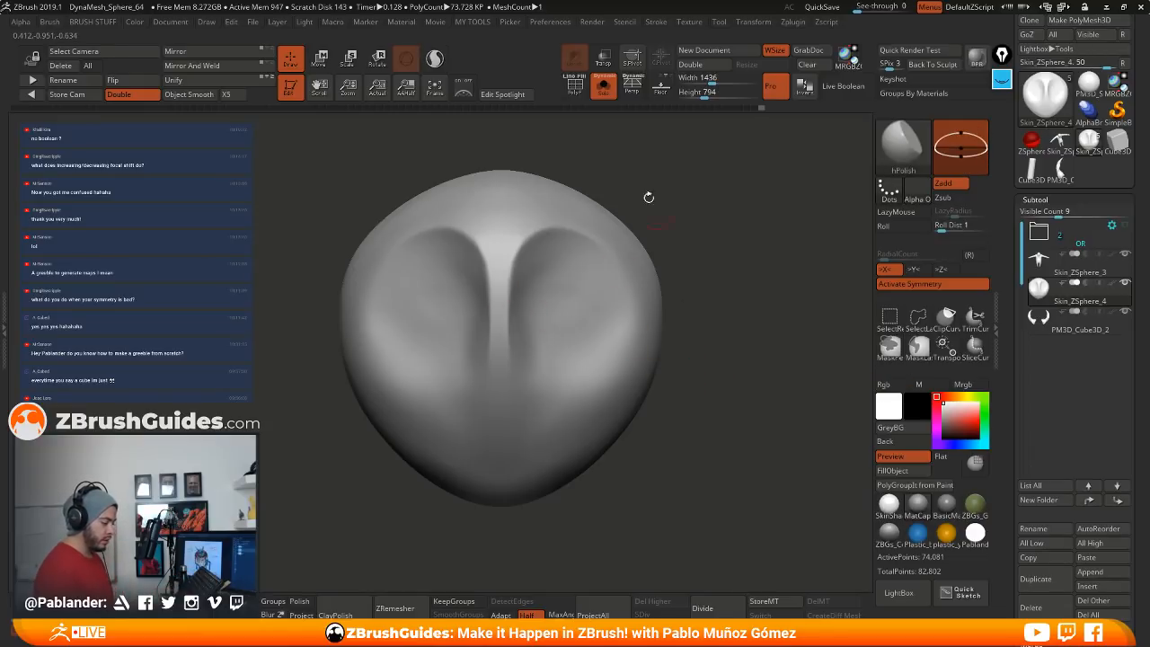
Step: Display the polygroup colours without wireframe lines using the SkinShade material, and regroup the two isolated eye spots in a new colour
{"action": "key", "text": "shift+f"}
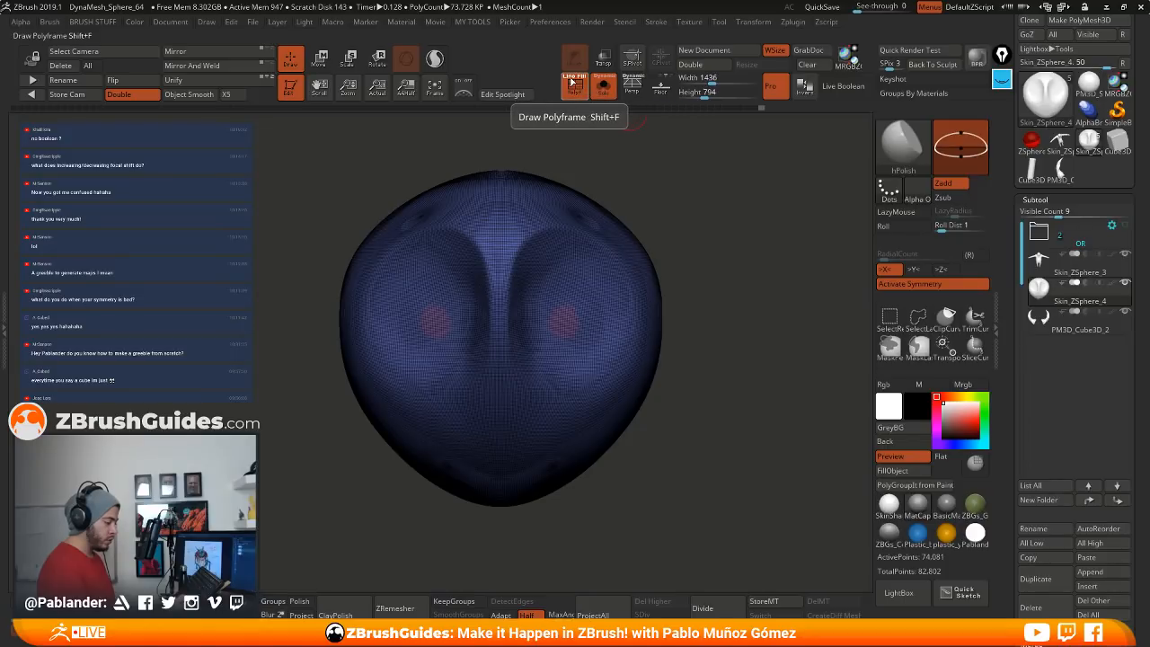
{"action": "left_click", "coordinate": [582, 90]}
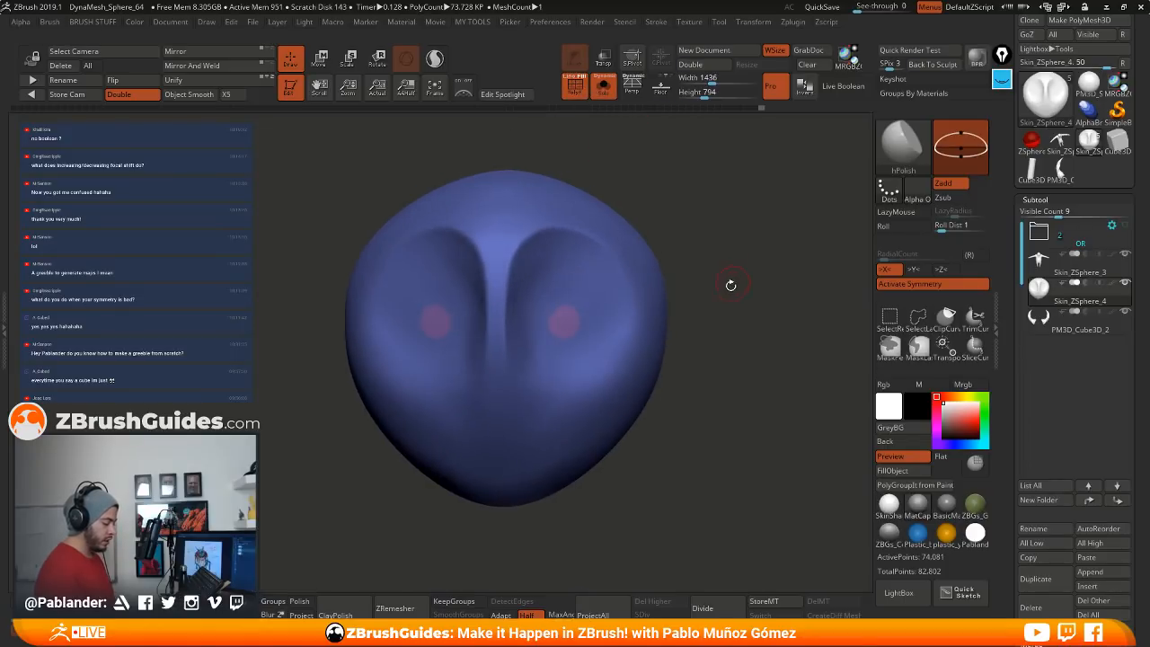
{"action": "left_click", "coordinate": [888, 503]}
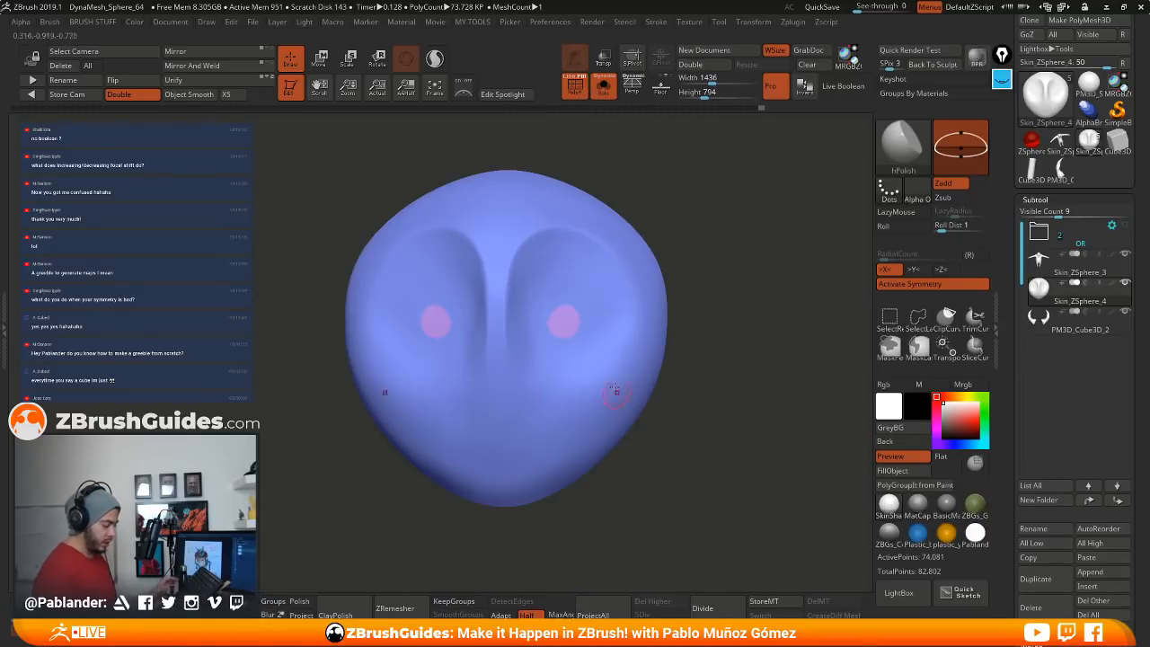
{"action": "left_click", "coordinate": [588, 327], "text": "ctrl+shift"}
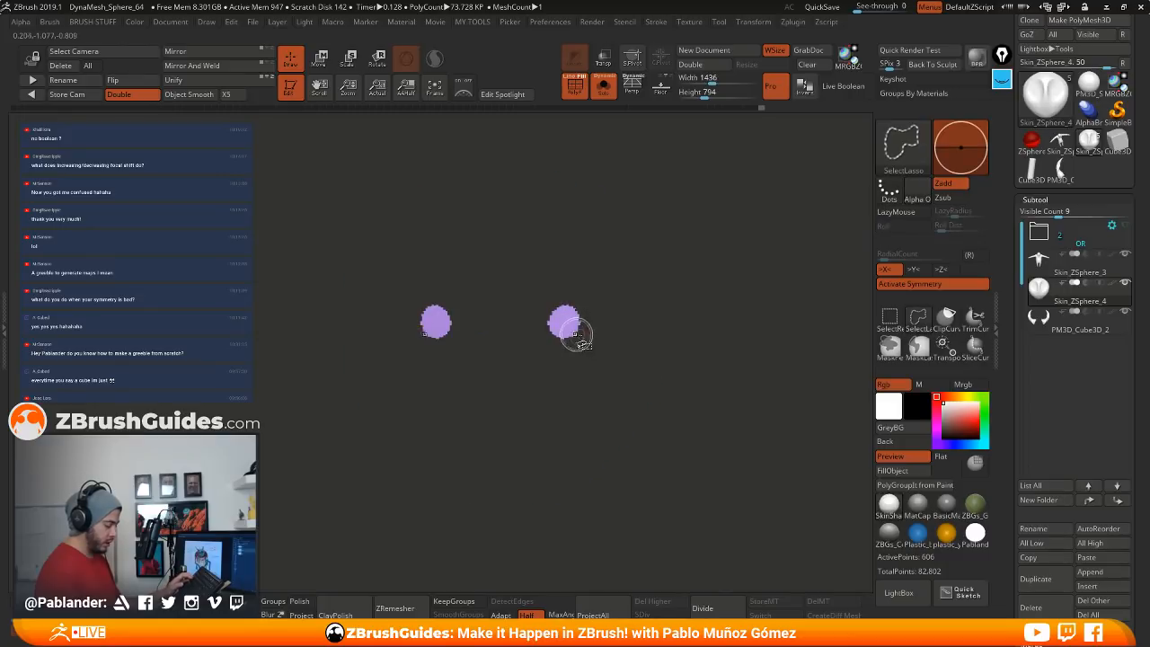
{"action": "left_click", "coordinate": [685, 352], "text": "ctrl+shift"}
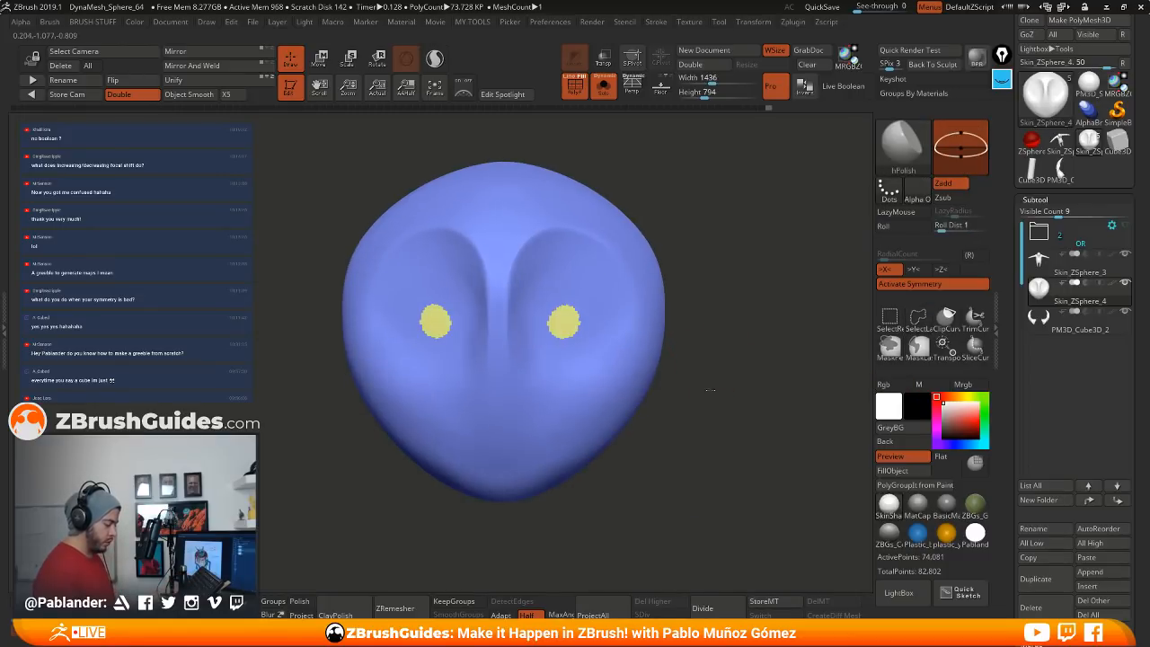
Step: Turn off Solo to show the whole creature and frame the two eye spots closely
{"action": "left_click_drag", "start_coordinate": [720, 372], "coordinate": [645, 189], "text": "alt"}
{"action": "left_click", "coordinate": [603, 87]}
{"action": "left_click_drag", "start_coordinate": [657, 282], "coordinate": [597, 582]}
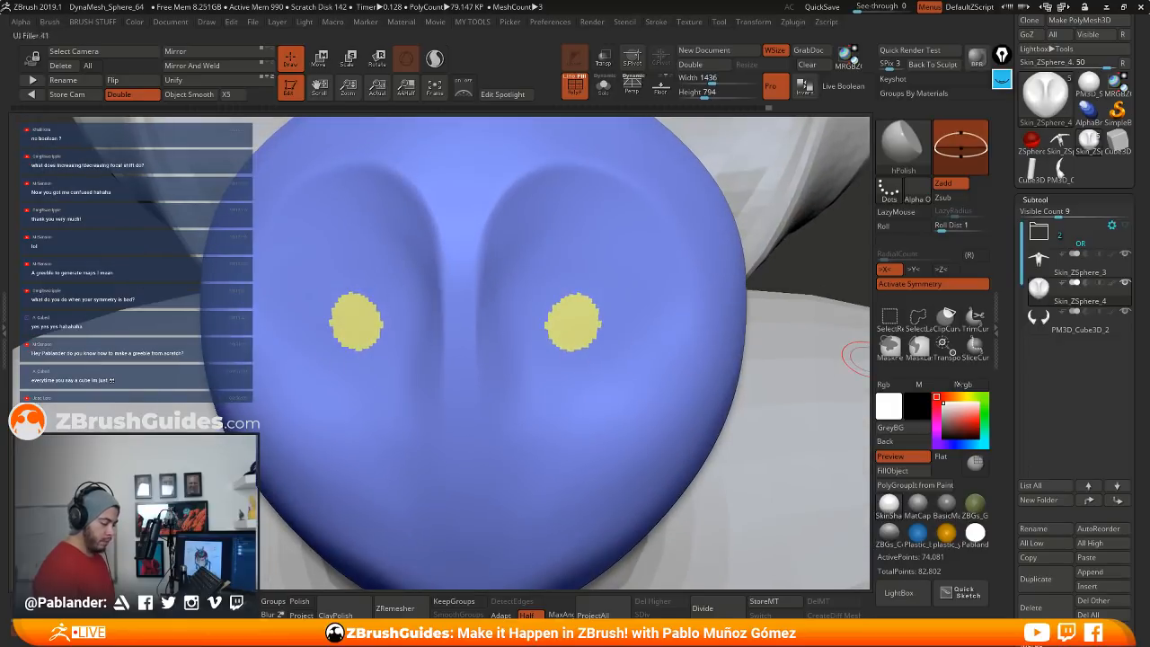
Step: Try to clean up the jagged borders of the eye spots with the Polish By Groups deformation
{"action": "left_click_drag", "start_coordinate": [1010, 404], "coordinate": [1009, 216]}
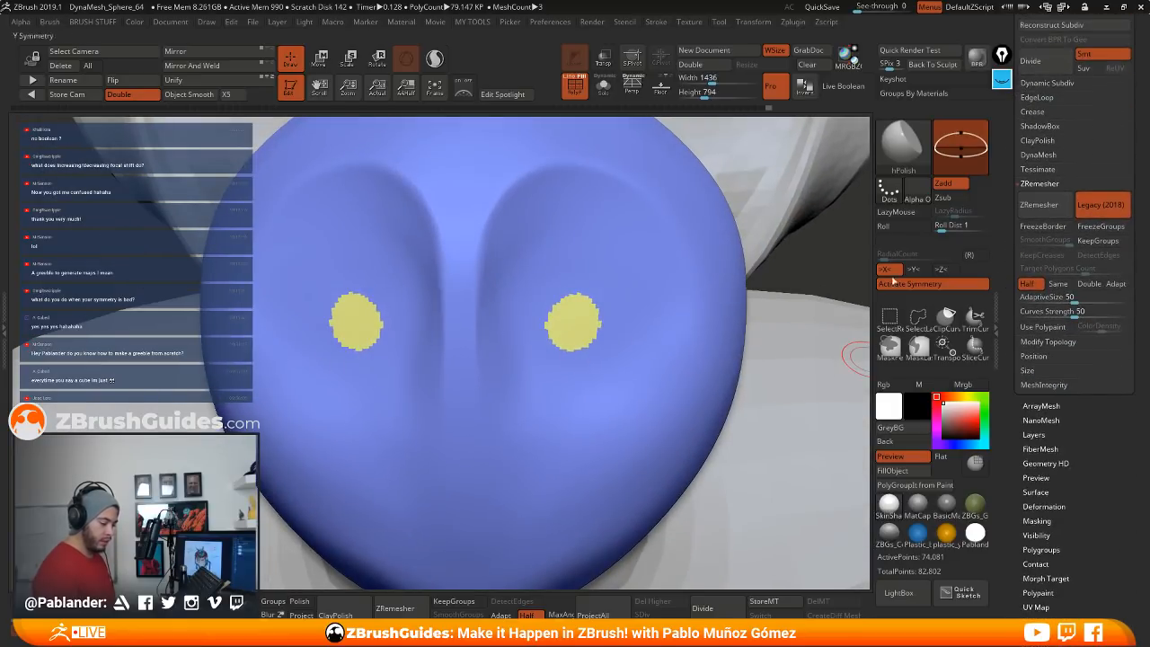
{"action": "key", "text": "b"}
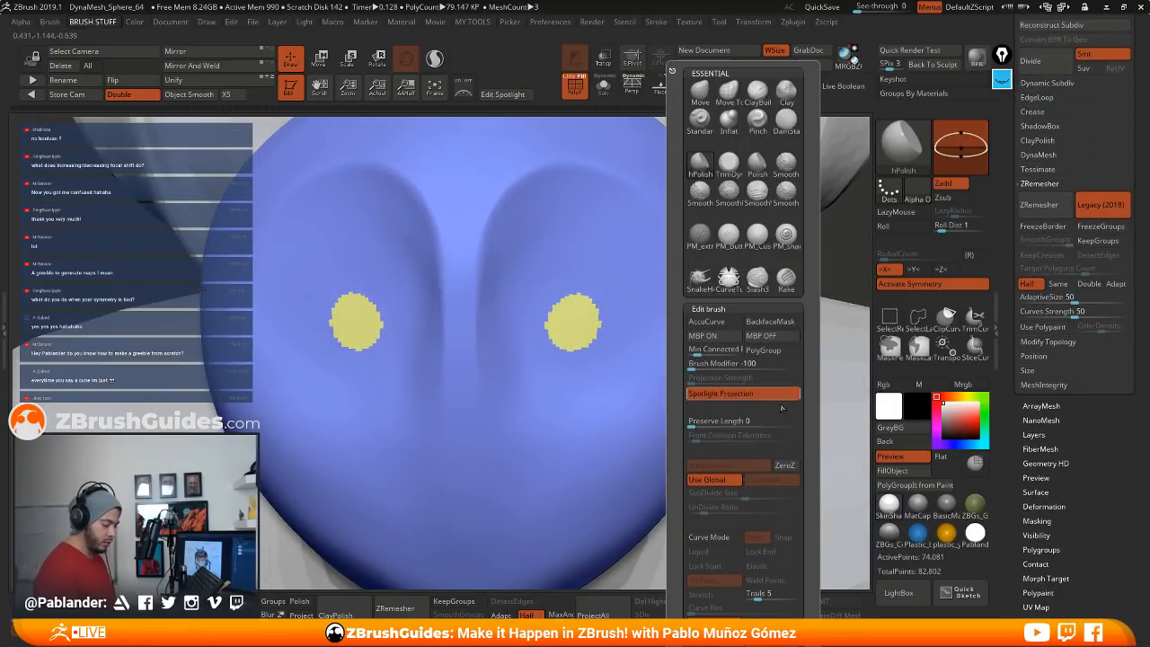
{"action": "key", "text": "2"}
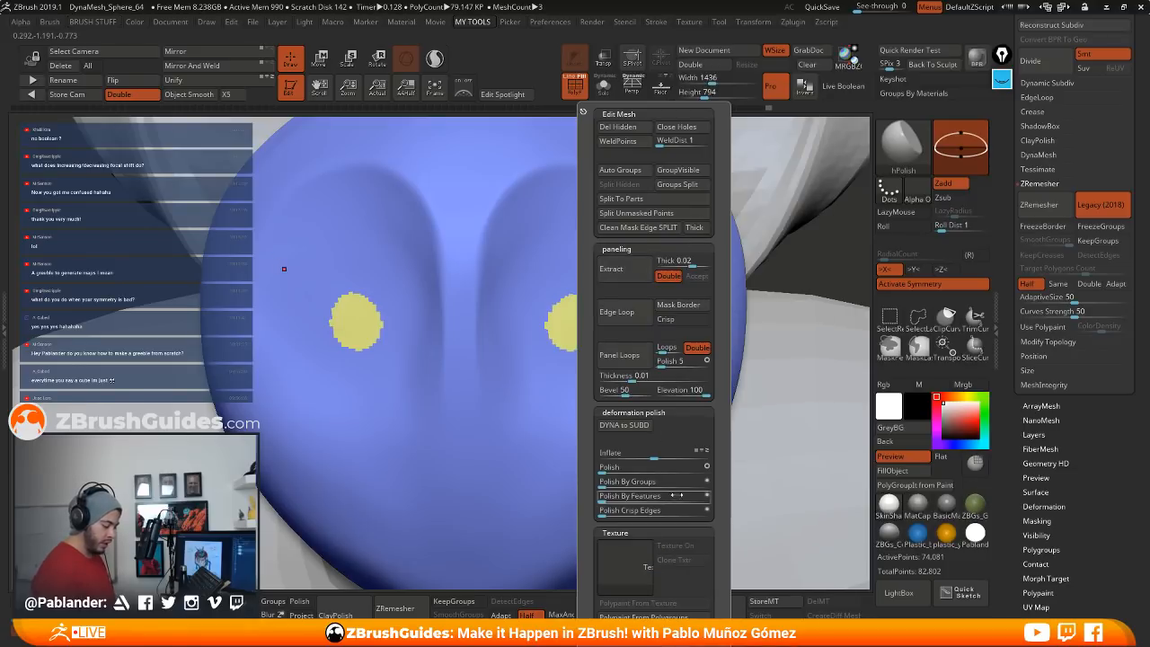
{"action": "left_click", "coordinate": [1043, 506]}
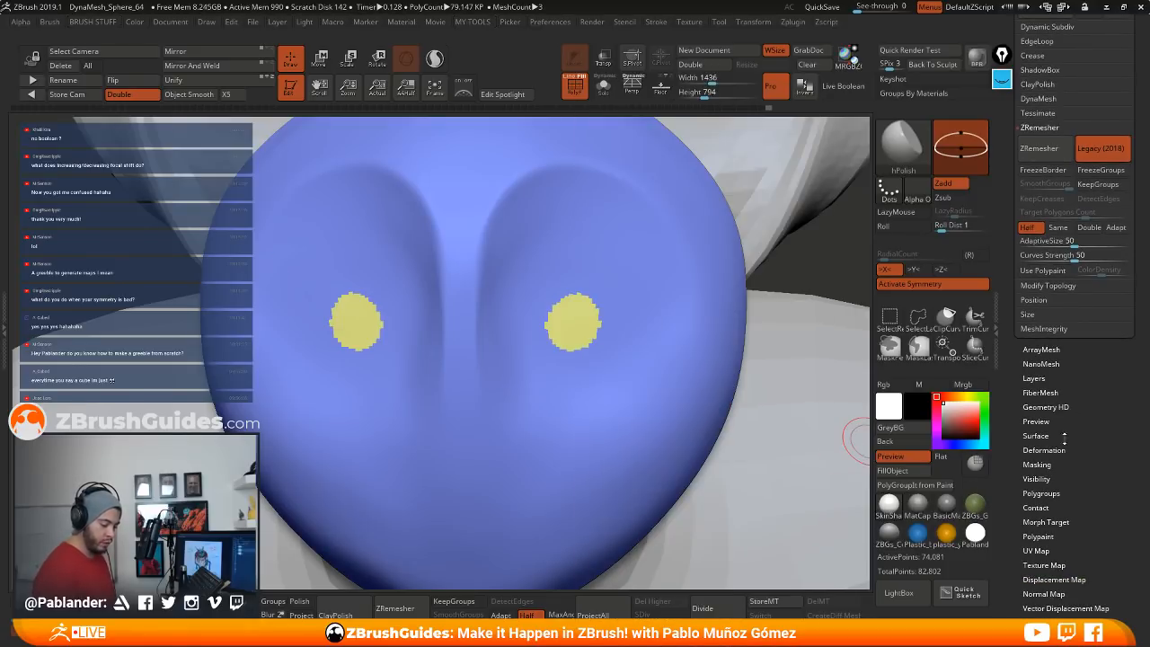
{"action": "scroll", "coordinate": [1056, 296], "scroll_direction": "down", "scroll_amount": 2}
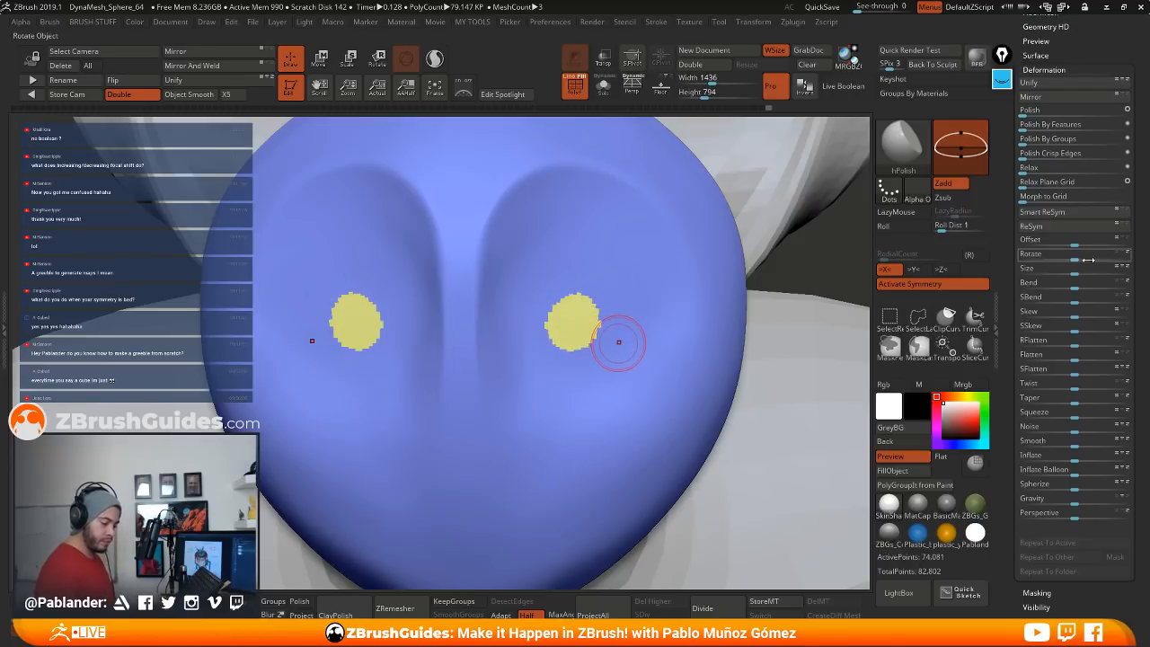
{"action": "left_click_drag", "start_coordinate": [1025, 141], "coordinate": [1054, 140]}
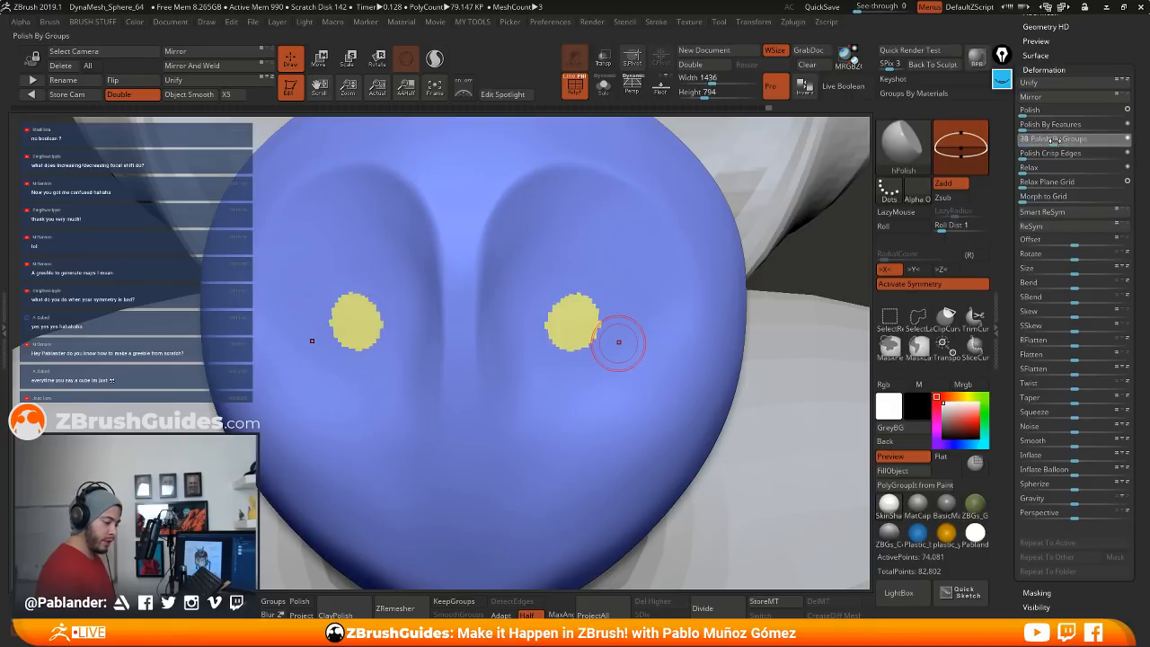
{"action": "left_click_drag", "start_coordinate": [1127, 143], "coordinate": [1130, 143]}
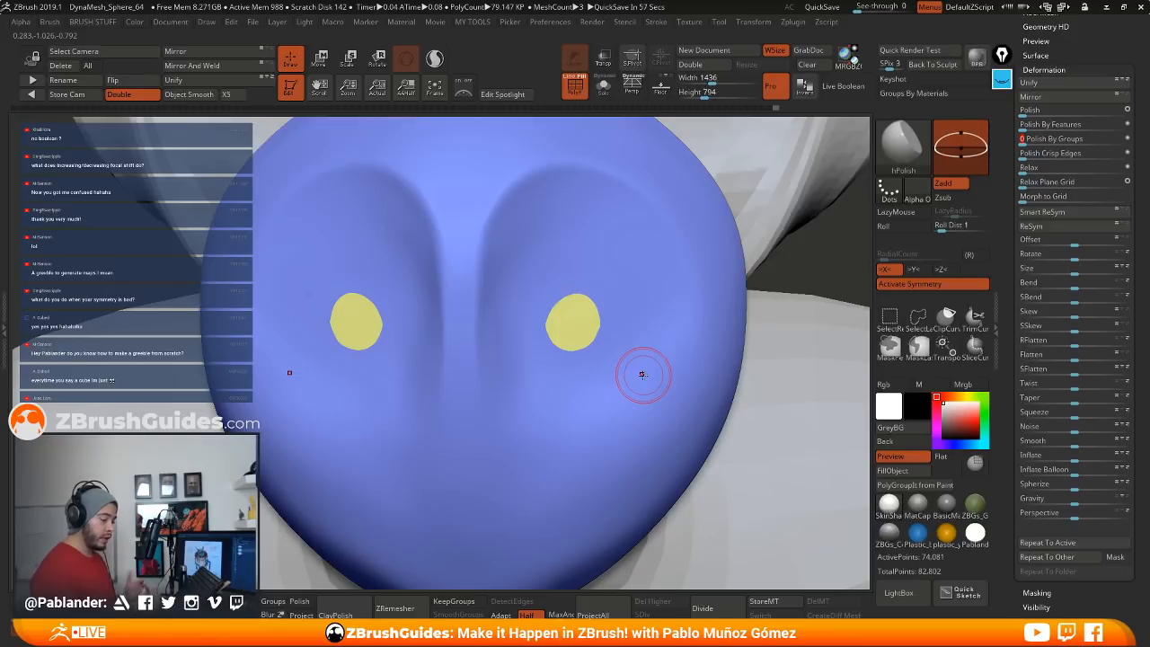
Step: Load a smoothing brush from the Smooth folder of the LightBox brush library
{"action": "left_click", "coordinate": [899, 594]}
{"action": "left_click", "coordinate": [900, 595]}
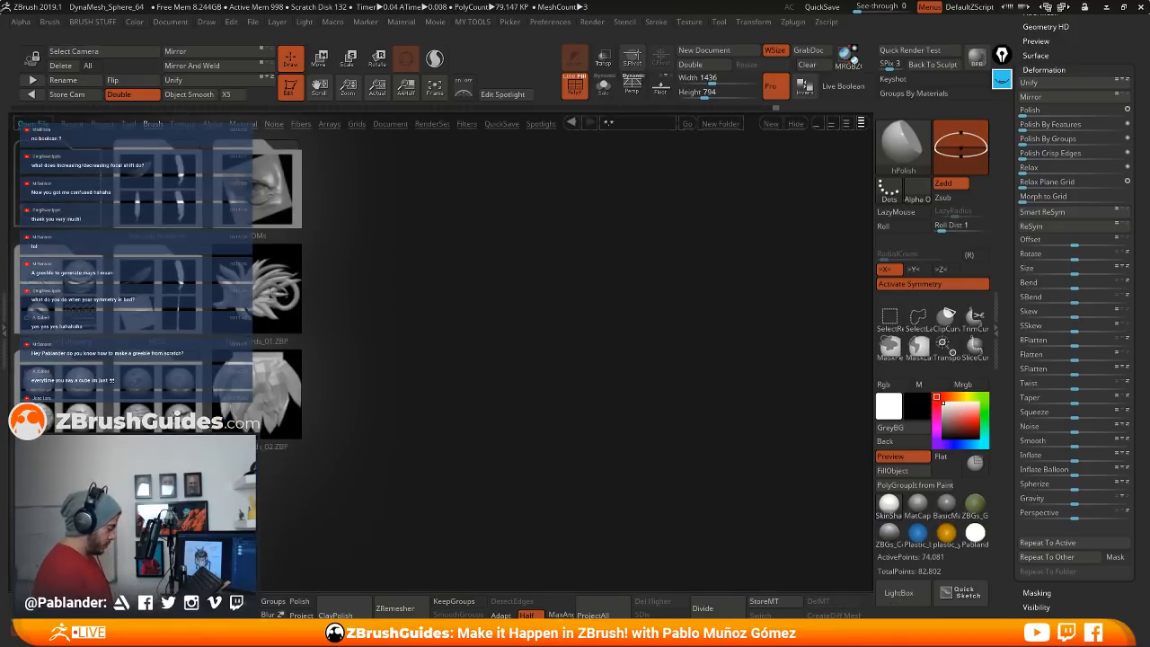
{"action": "double_click", "coordinate": [83, 193]}
{"action": "left_click_drag", "start_coordinate": [772, 382], "coordinate": [507, 377]}
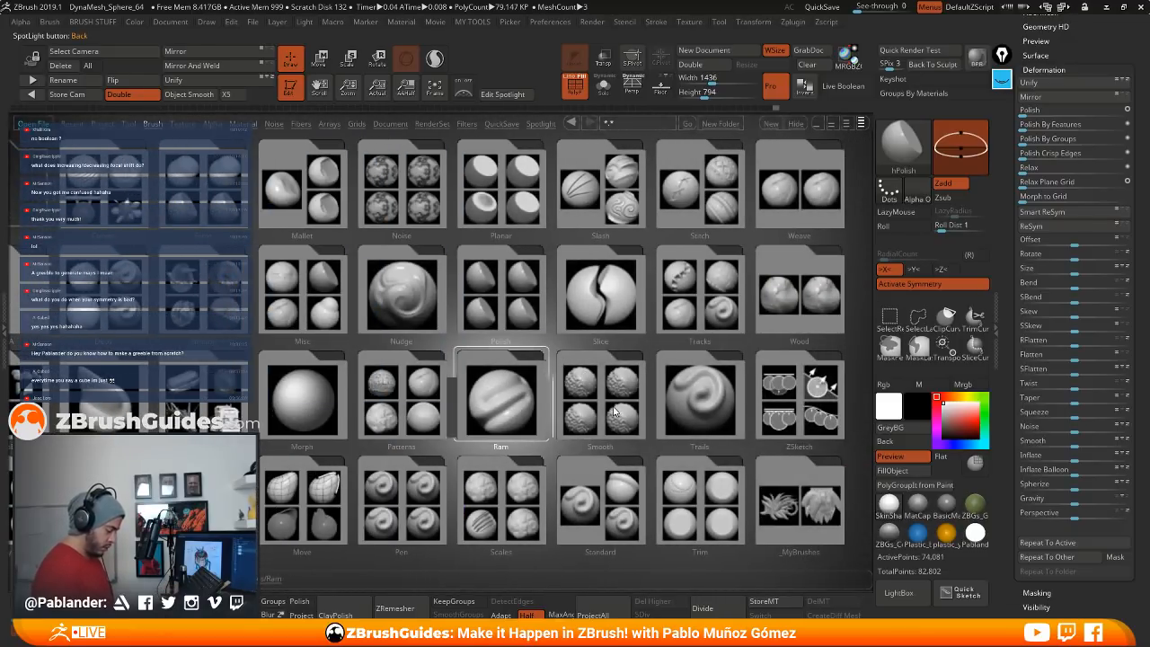
{"action": "double_click", "coordinate": [615, 412]}
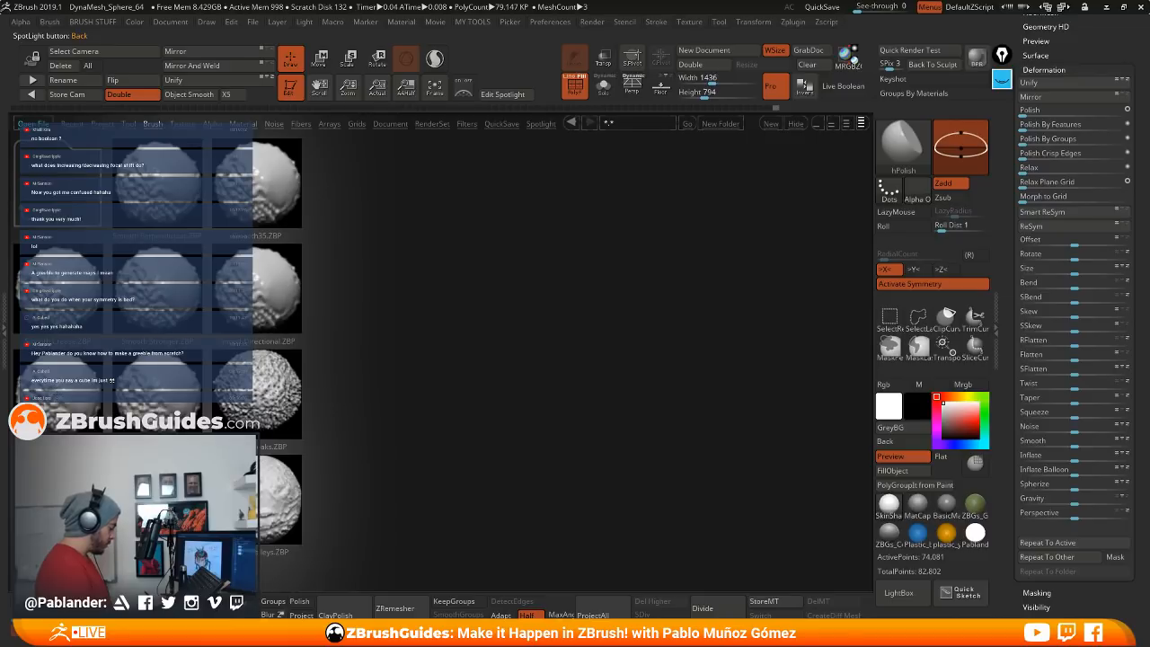
{"action": "double_click", "coordinate": [55, 394]}
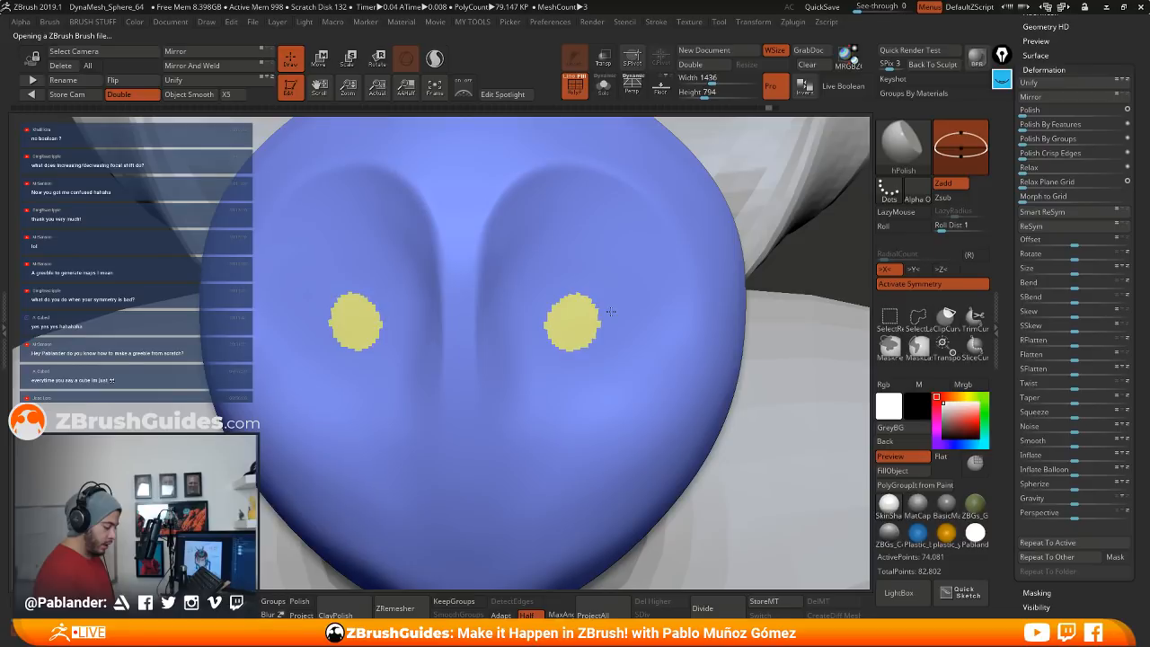
Step: QuickSave the project and smooth the jagged borders of both eye spots into clean circles
{"action": "right_click_drag", "start_coordinate": [610, 311], "coordinate": [731, 314]}
{"action": "left_click", "coordinate": [822, 7]}
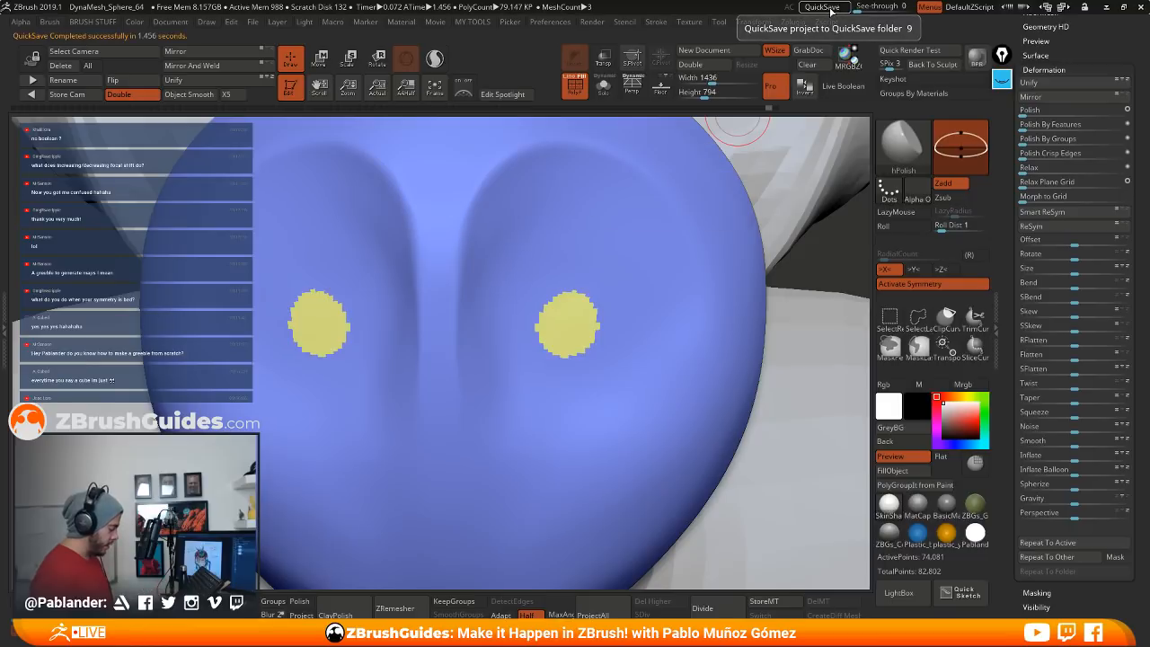
{"action": "key", "text": "shift"}
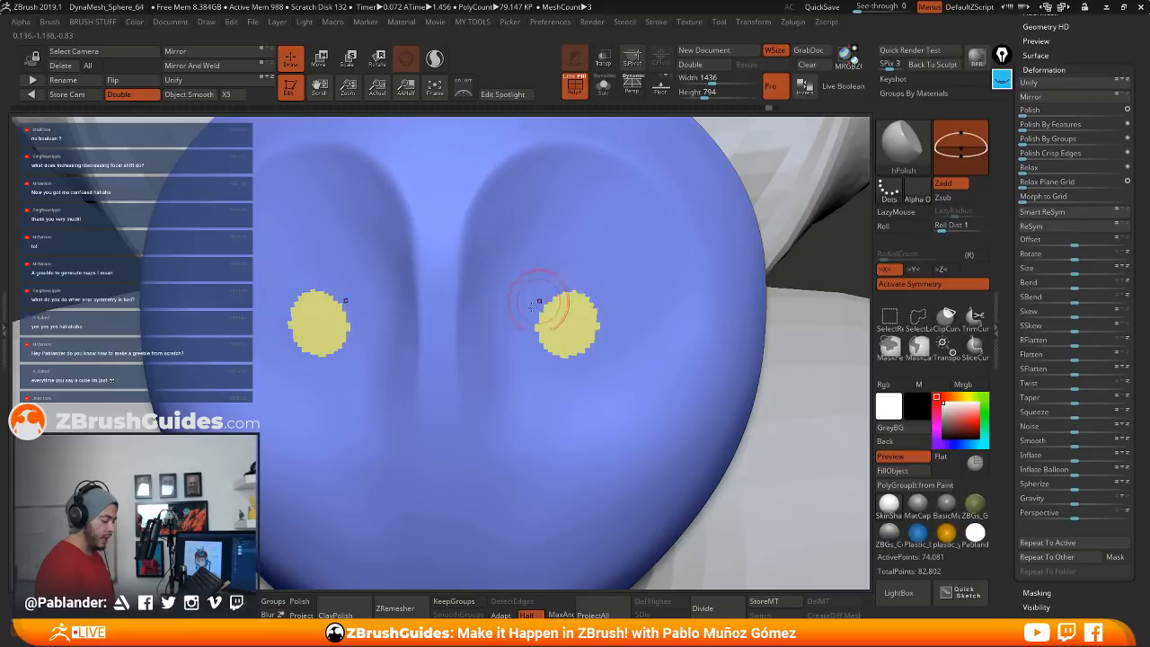
{"action": "key", "text": "shift"}
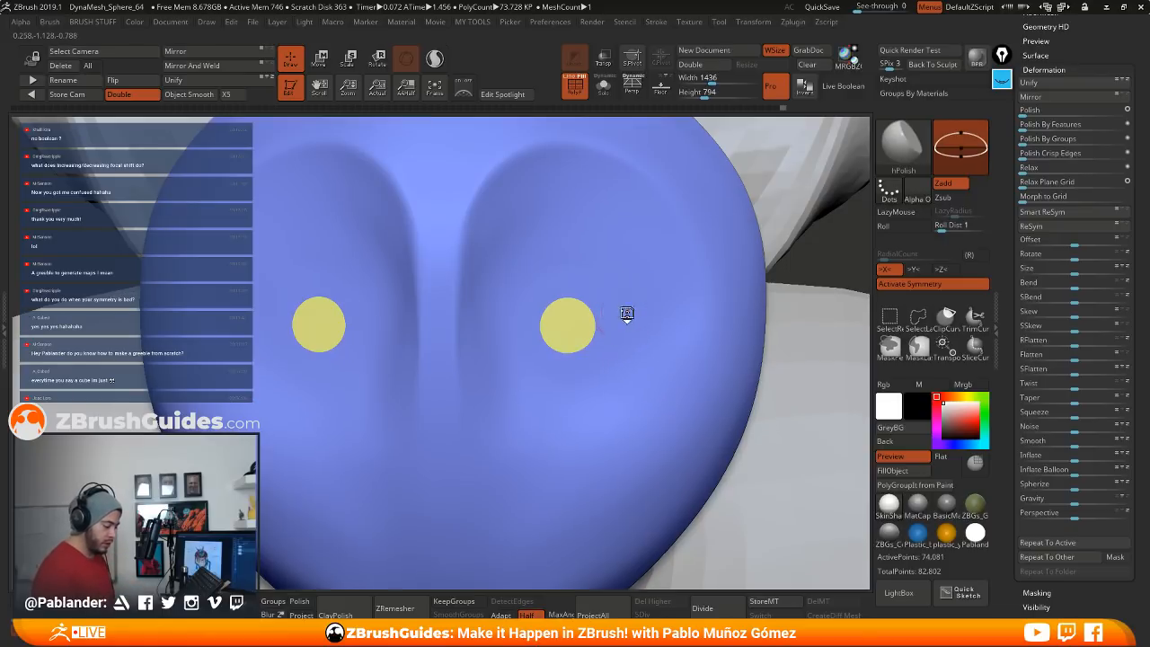
Step: Switch to the Standard brush and set its draw size to about 31, keeping the eye sockets framed
{"action": "key", "text": "space"}
{"action": "mouse_move", "coordinate": [635, 310]}
{"action": "left_mouse_down"}
{"action": "mouse_move", "coordinate": [663, 297]}
{"action": "mouse_move", "coordinate": [659, 288]}
{"action": "left_mouse_up"}
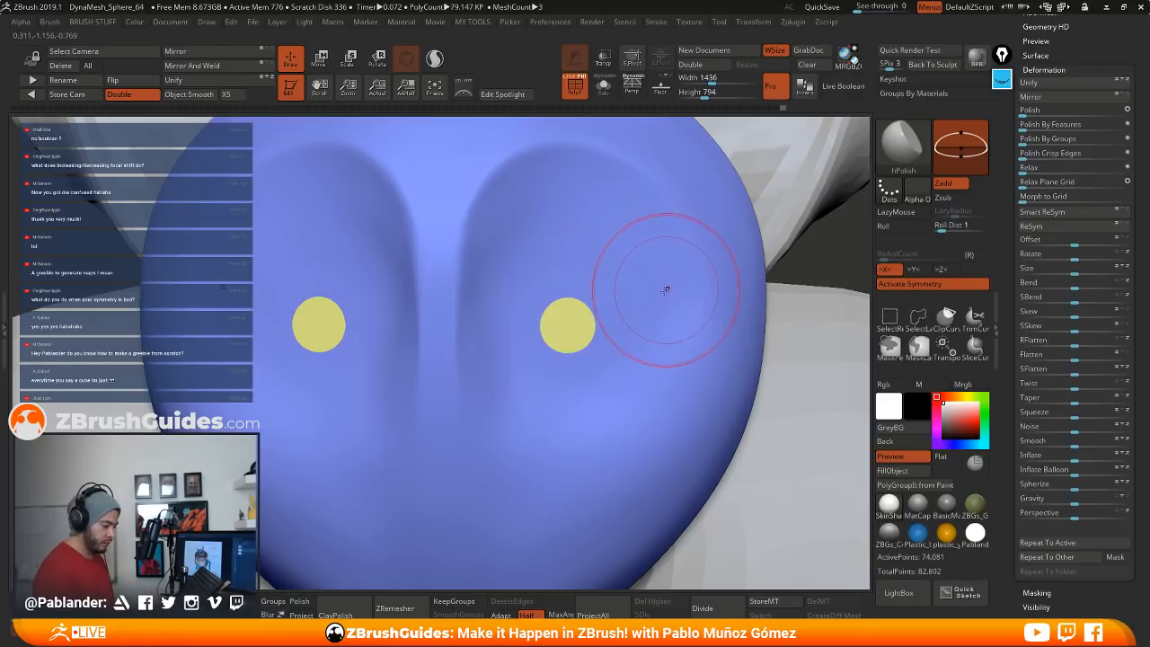
{"action": "right_click_drag", "start_coordinate": [670, 289], "coordinate": [655, 298], "text": "alt"}
{"action": "key", "text": "b"}
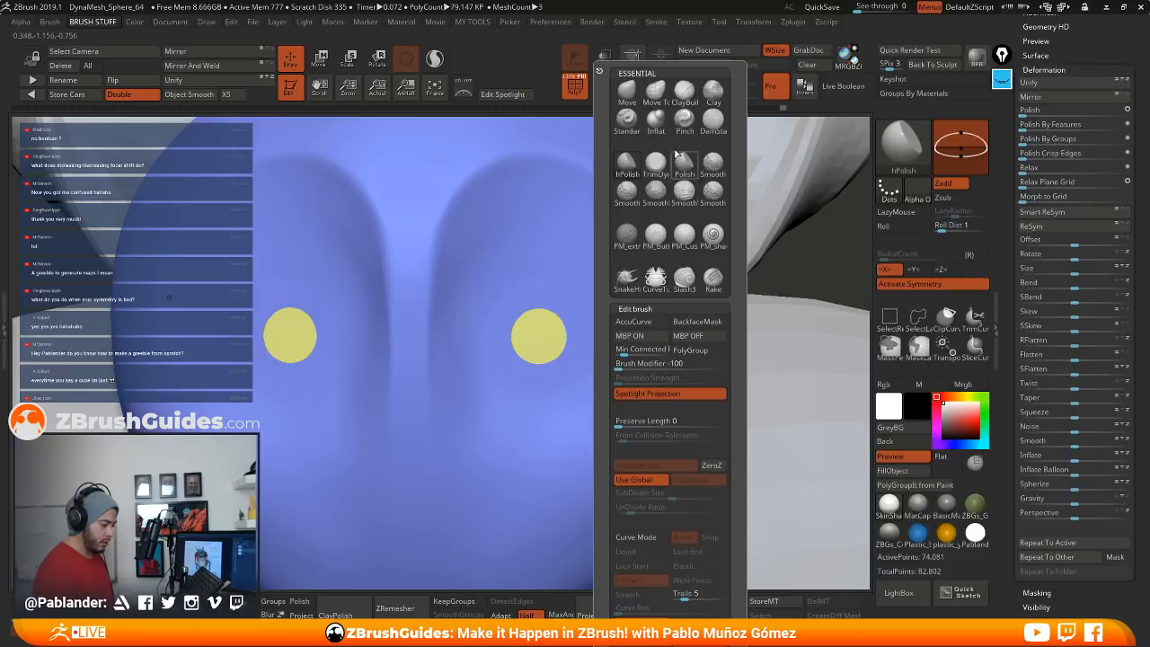
{"action": "left_click", "coordinate": [627, 118]}
{"action": "key", "text": "space"}
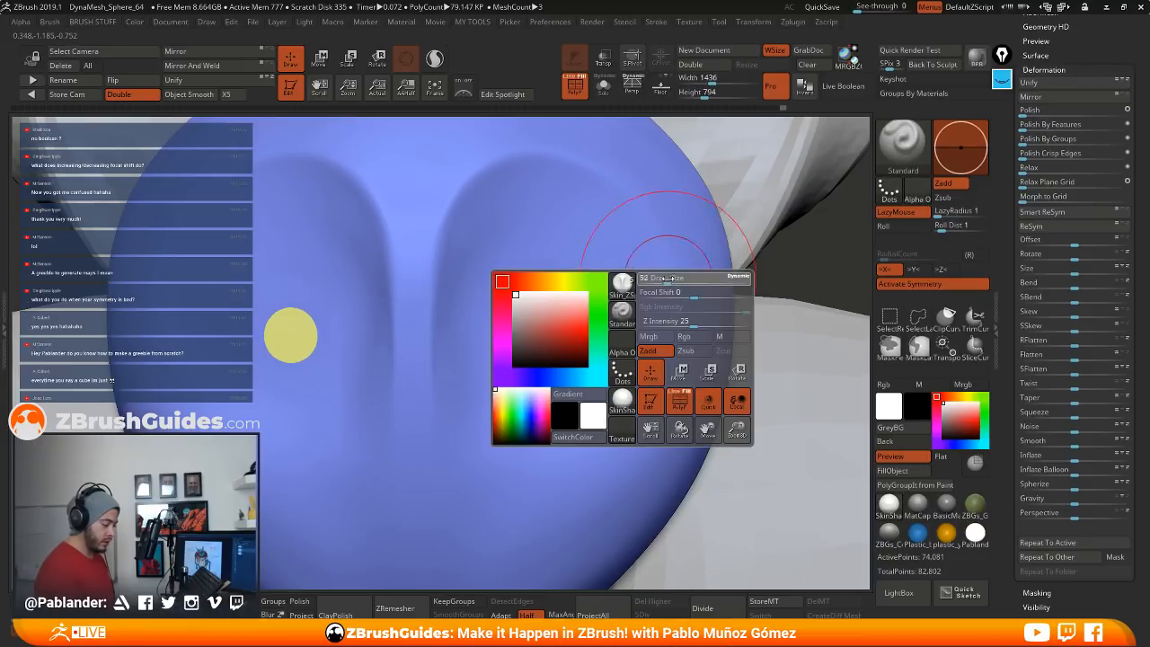
{"action": "left_click_drag", "start_coordinate": [674, 273], "coordinate": [656, 274]}
{"action": "right_click_drag", "start_coordinate": [654, 332], "coordinate": [637, 323], "text": "alt"}
{"action": "key", "text": "space"}
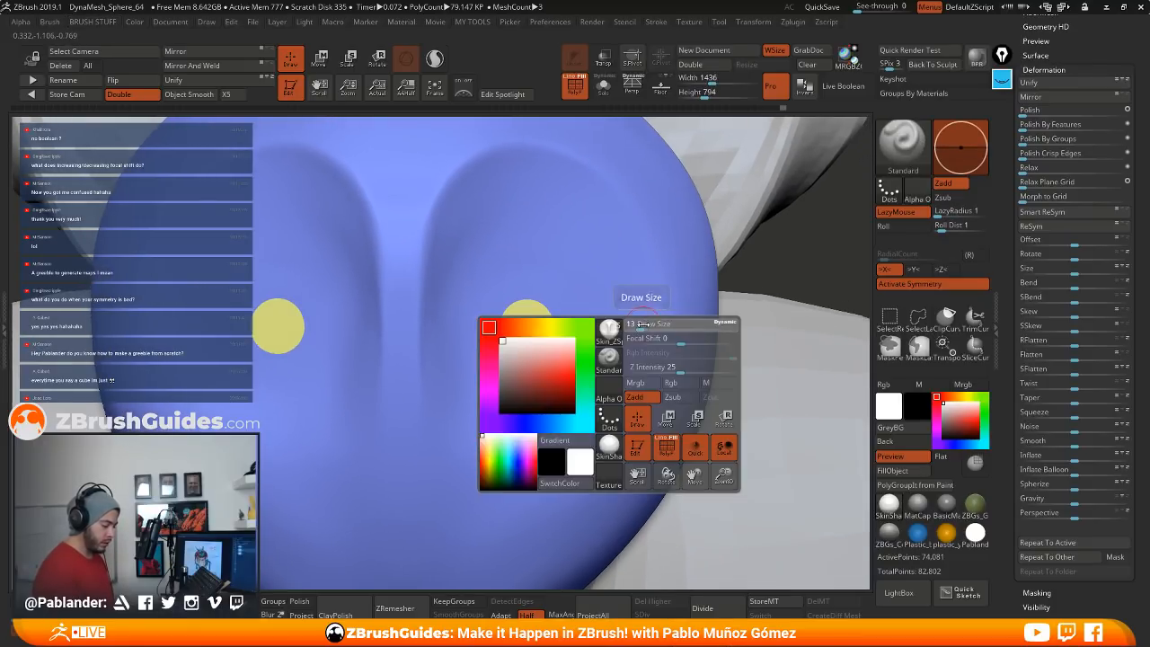
{"action": "left_click_drag", "start_coordinate": [637, 323], "coordinate": [644, 323]}
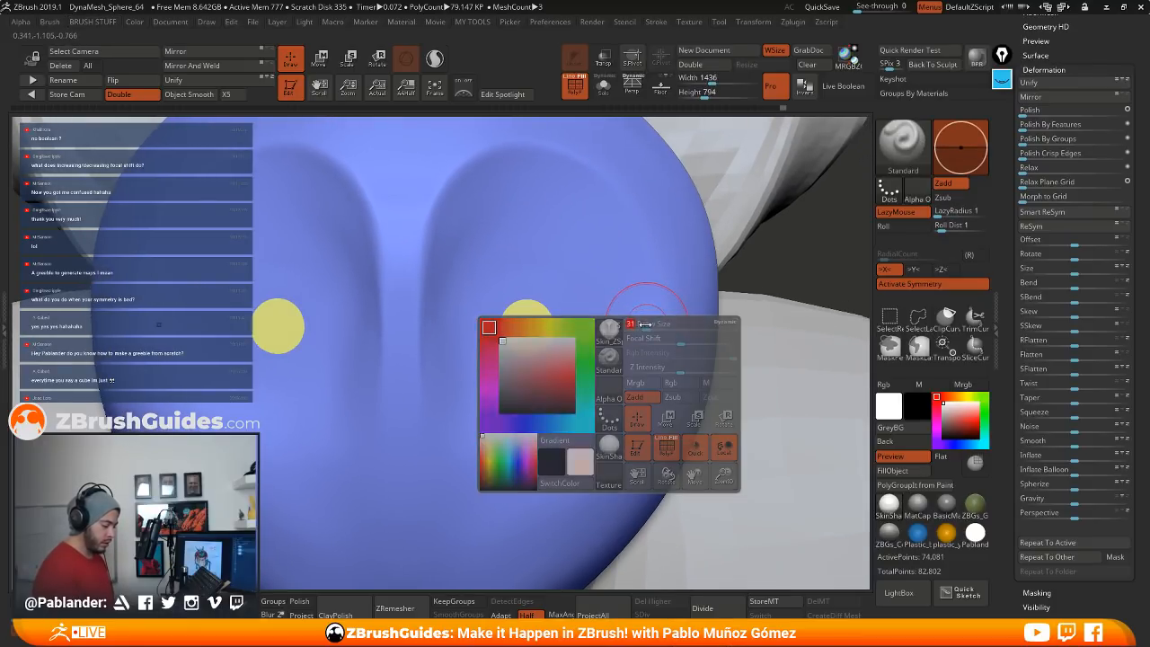
Step: Clear the old pink screen annotations and outline the brush cursor's inner and outer rings in white
{"action": "left_click", "coordinate": [1002, 79]}
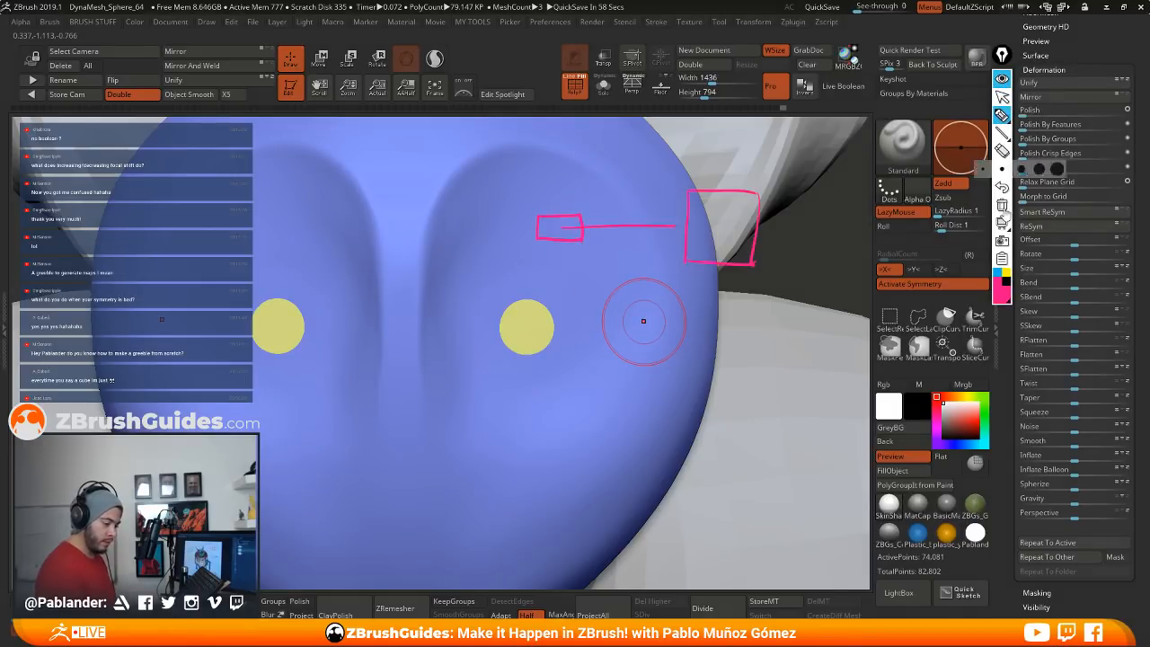
{"action": "left_click", "coordinate": [1002, 205]}
{"action": "left_click", "coordinate": [1003, 298]}
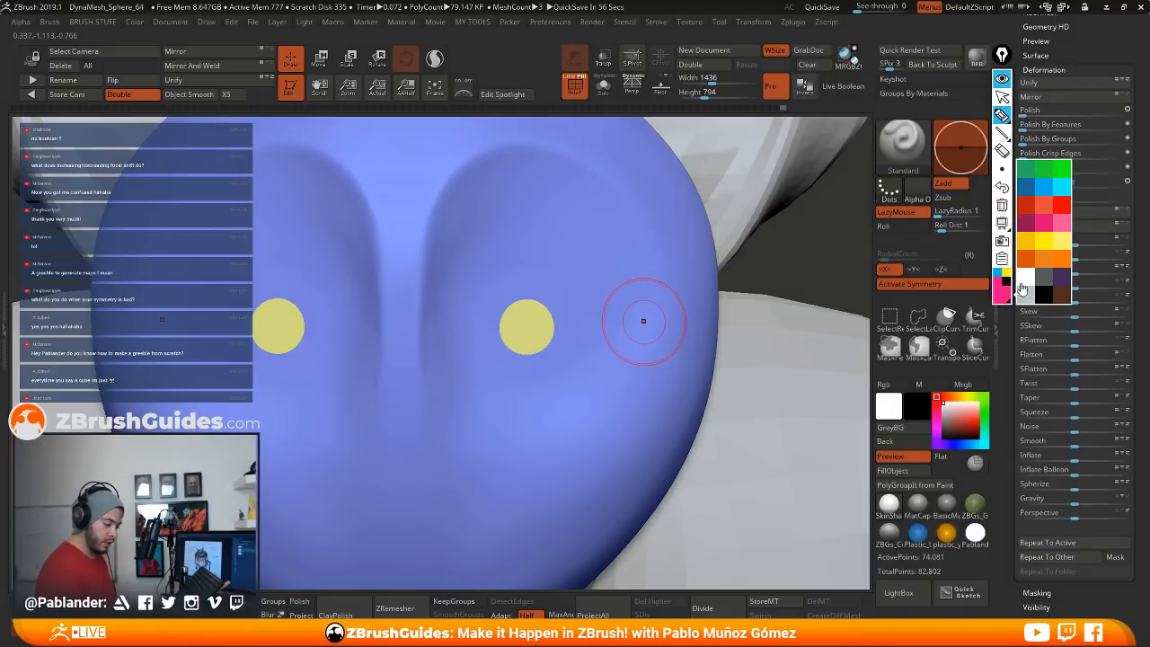
{"action": "left_click", "coordinate": [1024, 282]}
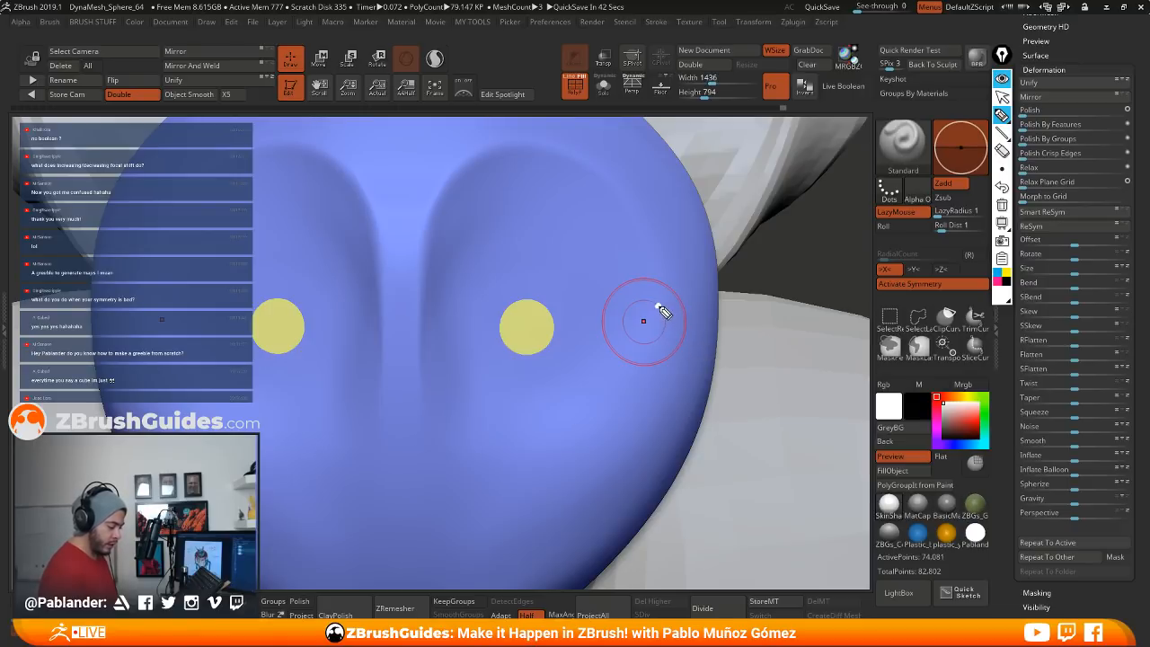
{"action": "mouse_move", "coordinate": [659, 307]}
{"action": "left_mouse_down"}
{"action": "mouse_move", "coordinate": [632, 304]}
{"action": "mouse_move", "coordinate": [627, 340]}
{"action": "mouse_move", "coordinate": [661, 311]}
{"action": "mouse_move", "coordinate": [664, 291]}
{"action": "mouse_move", "coordinate": [625, 286]}
{"action": "mouse_move", "coordinate": [630, 369]}
{"action": "mouse_move", "coordinate": [688, 309]}
{"action": "mouse_move", "coordinate": [693, 324]}
{"action": "left_mouse_up"}
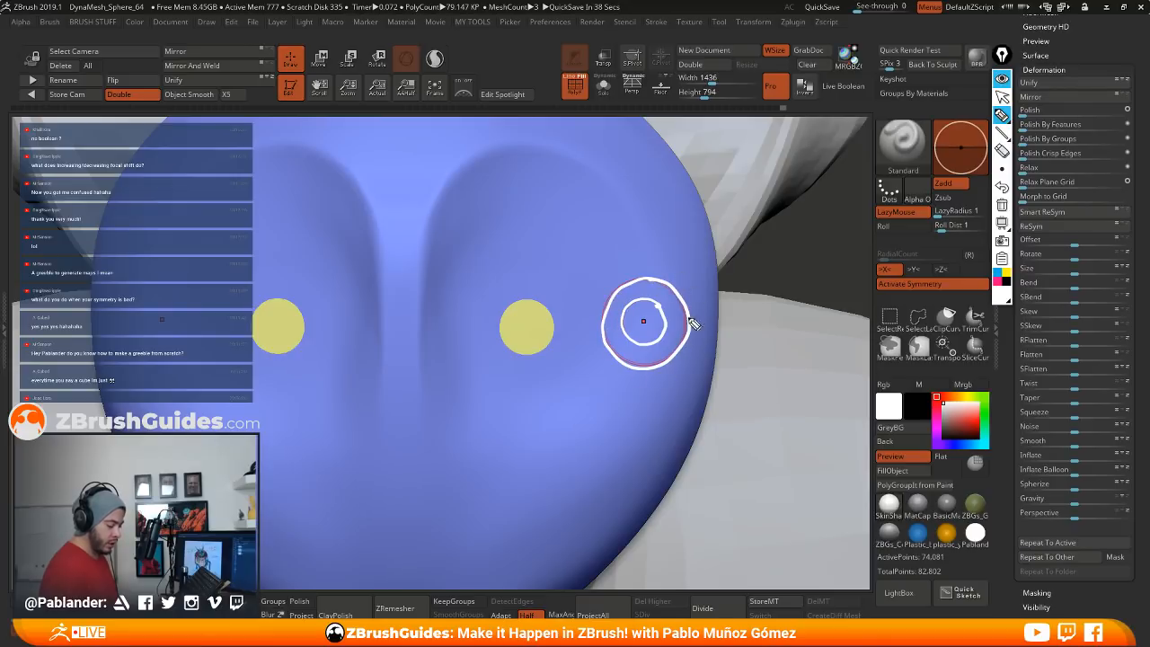
Step: Annotate the brush rings with a green outward arrow and a yellow inward arrow, and hide the annotations
{"action": "left_click", "coordinate": [1006, 296]}
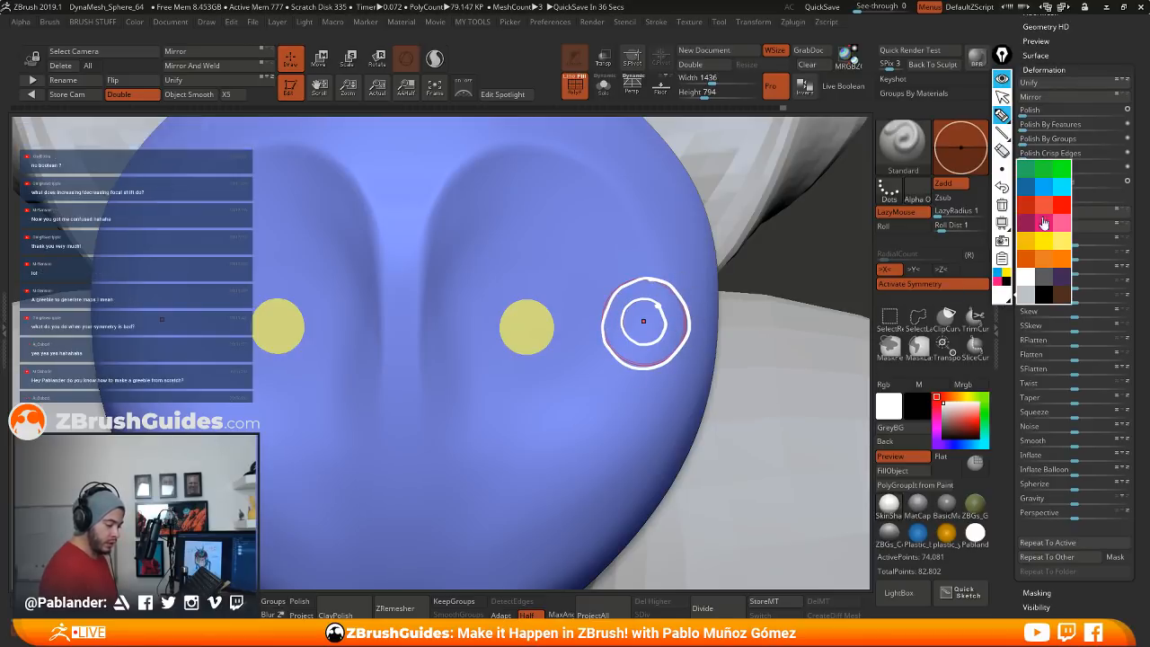
{"action": "left_click", "coordinate": [1061, 174]}
{"action": "left_click_drag", "start_coordinate": [664, 314], "coordinate": [684, 307]}
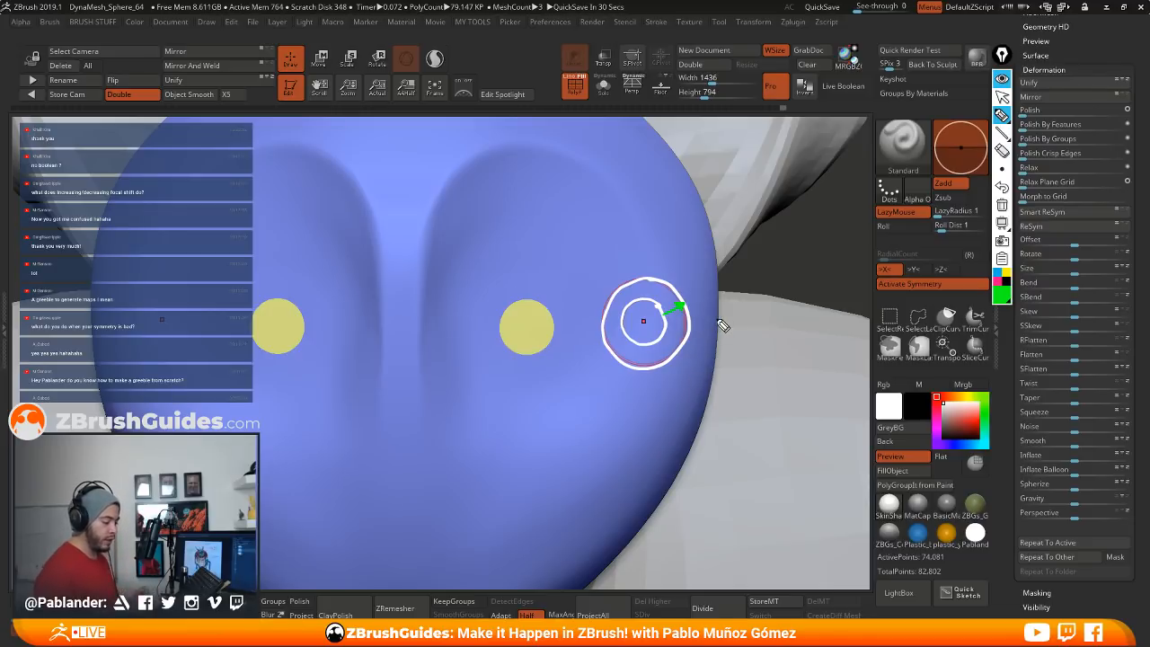
{"action": "mouse_move", "coordinate": [1003, 295]}
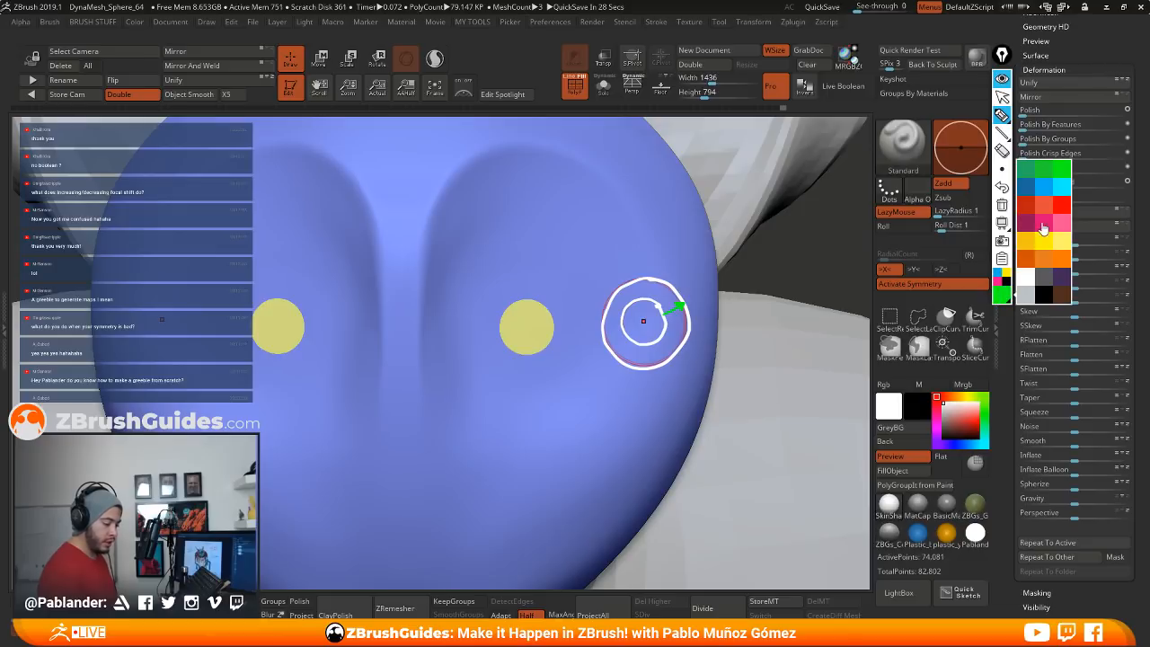
{"action": "left_click", "coordinate": [1046, 240]}
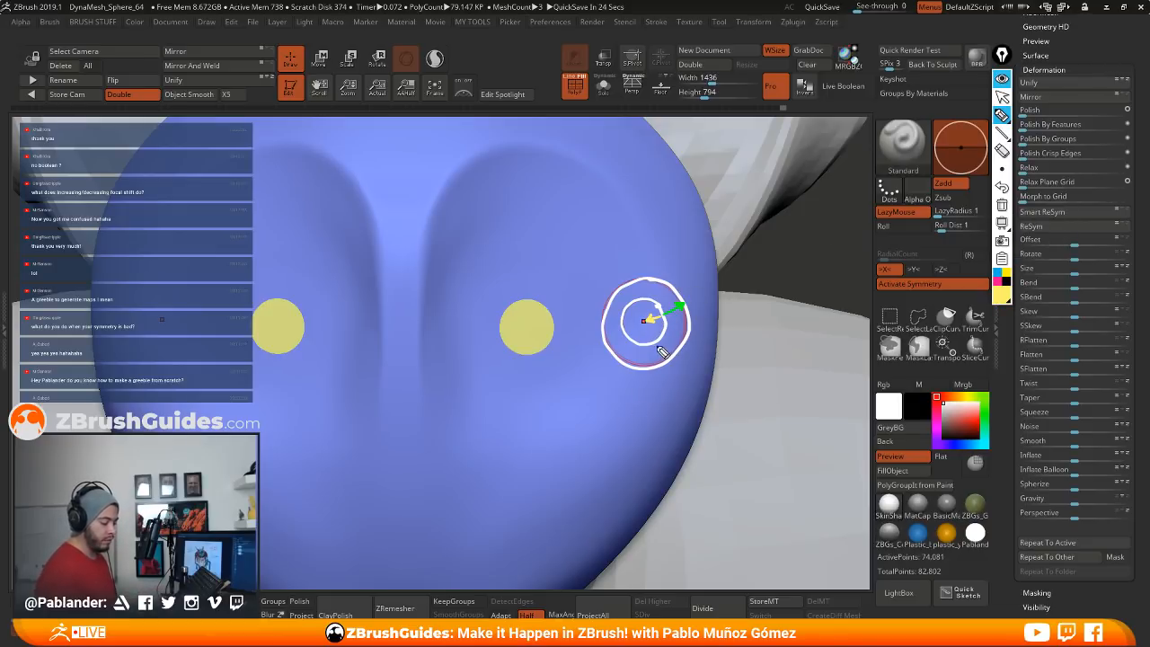
{"action": "left_click", "coordinate": [1001, 80]}
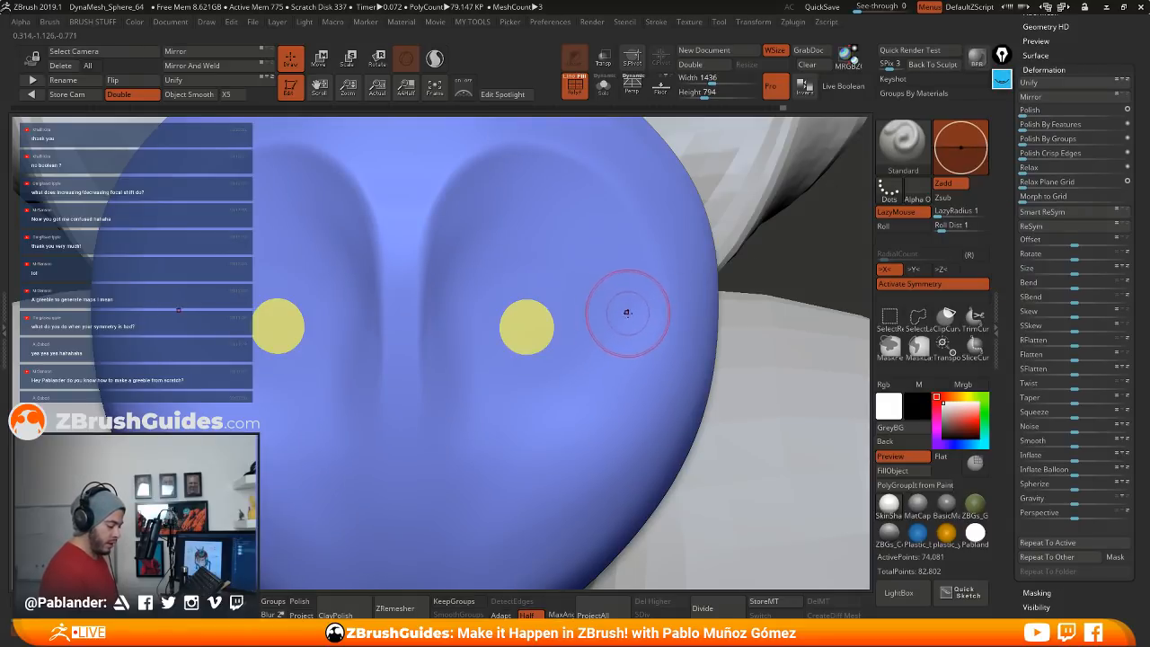
Step: Sculpt a soft raised test stroke beneath the eye sockets, and view it in the grey MatCap material without polygroup colours
{"action": "key", "text": "space"}
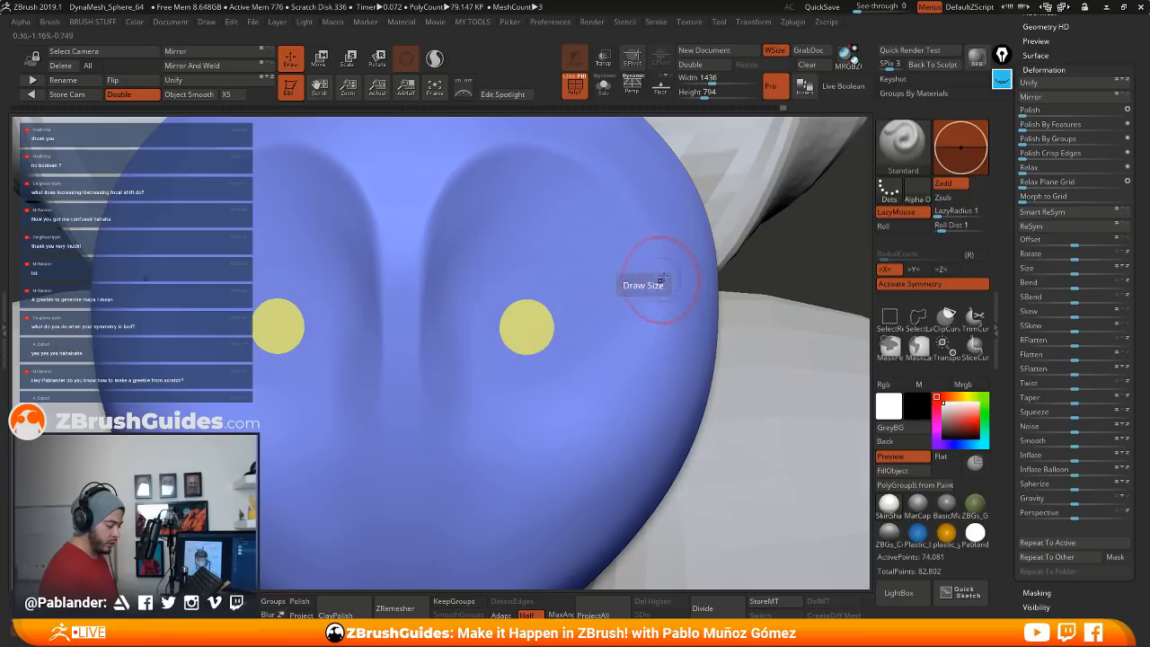
{"action": "mouse_move", "coordinate": [645, 289]}
{"action": "left_mouse_down"}
{"action": "mouse_move", "coordinate": [611, 391]}
{"action": "mouse_move", "coordinate": [530, 447]}
{"action": "mouse_move", "coordinate": [638, 304]}
{"action": "left_mouse_up"}
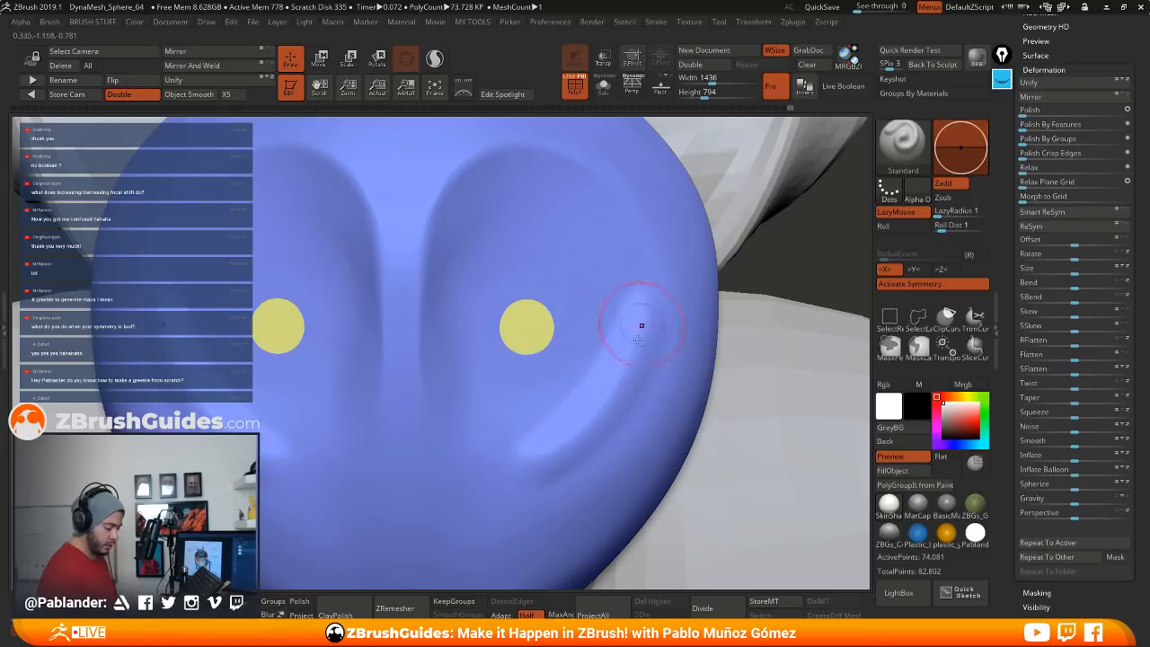
{"action": "left_click", "coordinate": [917, 504]}
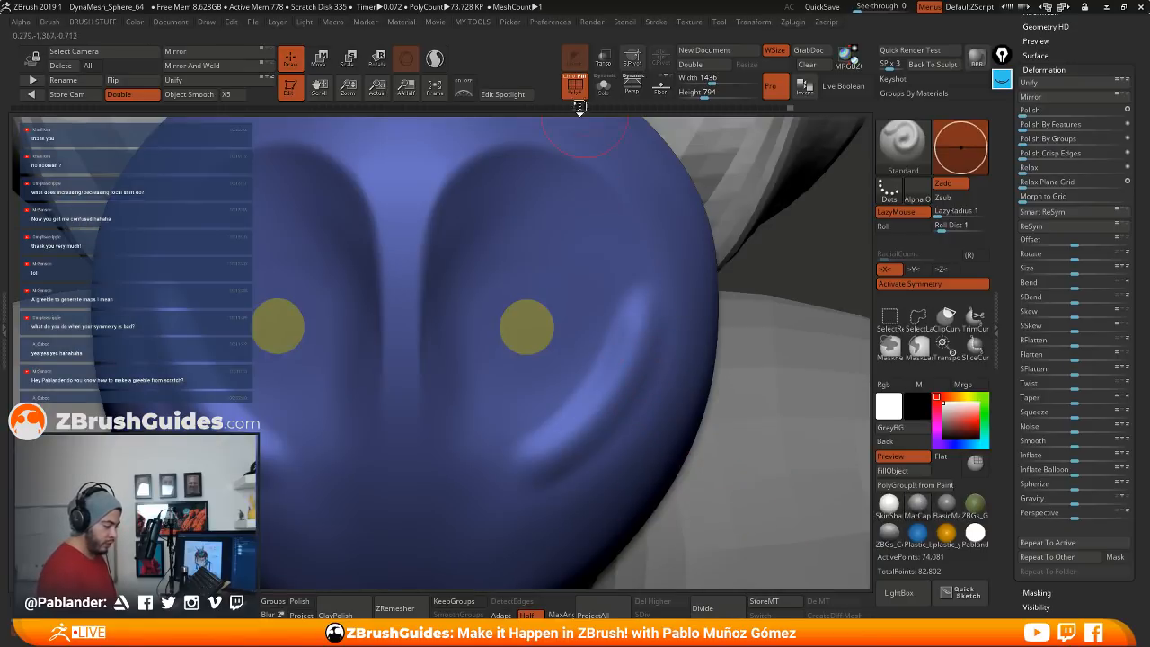
{"action": "left_click", "coordinate": [577, 90]}
{"action": "right_click_drag", "start_coordinate": [667, 332], "coordinate": [655, 288], "text": "alt"}
Step: Raise the Standard brush's Focal Shift and sculpt a thin curved test ridge below the first stroke
{"action": "key", "text": "space"}
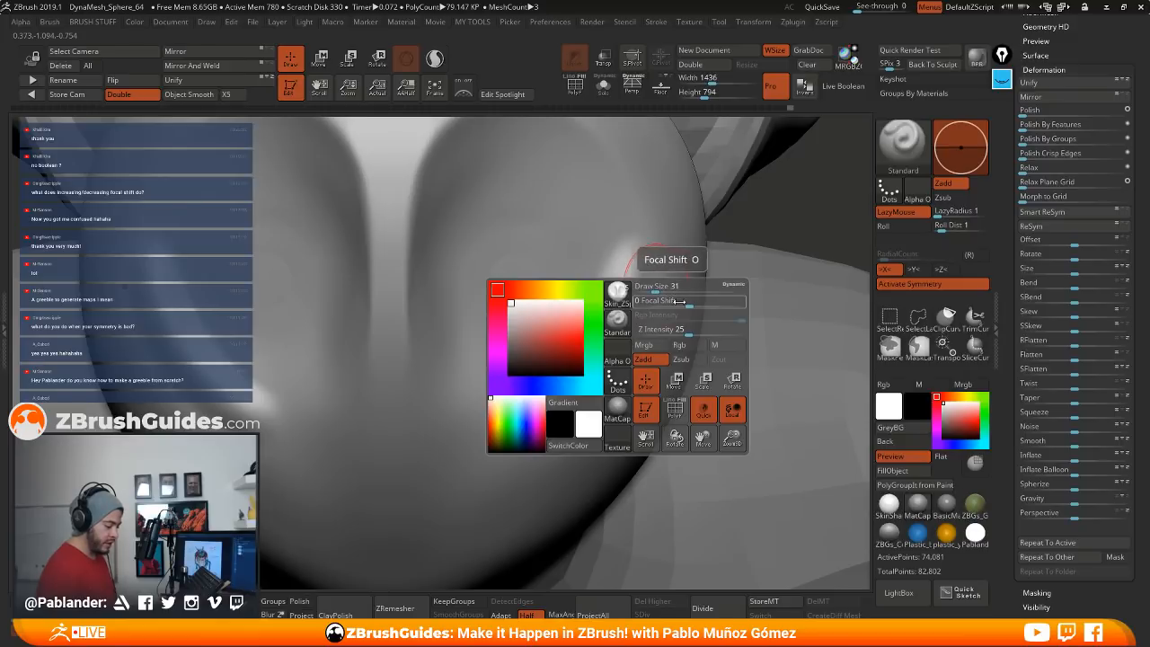
{"action": "left_click_drag", "start_coordinate": [688, 304], "coordinate": [735, 303]}
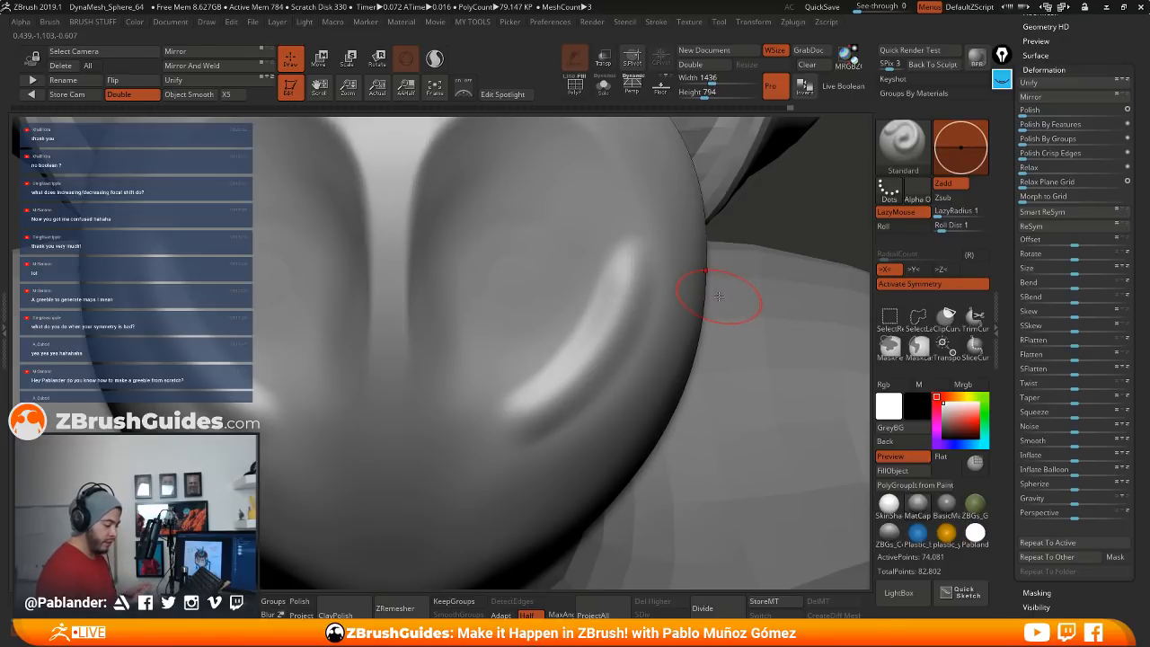
{"action": "mouse_move", "coordinate": [636, 343]}
{"action": "right_mouse_down", "text": "alt"}
{"action": "mouse_move", "coordinate": [607, 292]}
{"action": "mouse_move", "coordinate": [595, 334]}
{"action": "right_mouse_up", "text": "alt"}
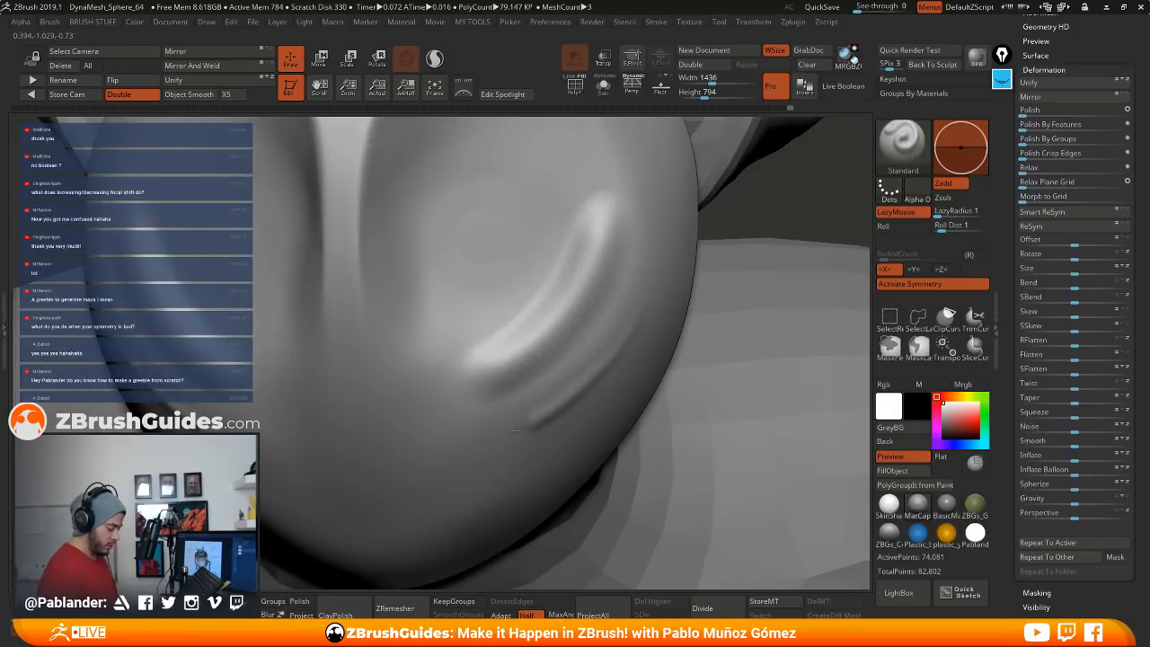
{"action": "mouse_move", "coordinate": [440, 450]}
{"action": "left_mouse_down"}
{"action": "mouse_move", "coordinate": [580, 394]}
{"action": "mouse_move", "coordinate": [665, 260]}
{"action": "mouse_move", "coordinate": [668, 236]}
{"action": "left_mouse_up"}
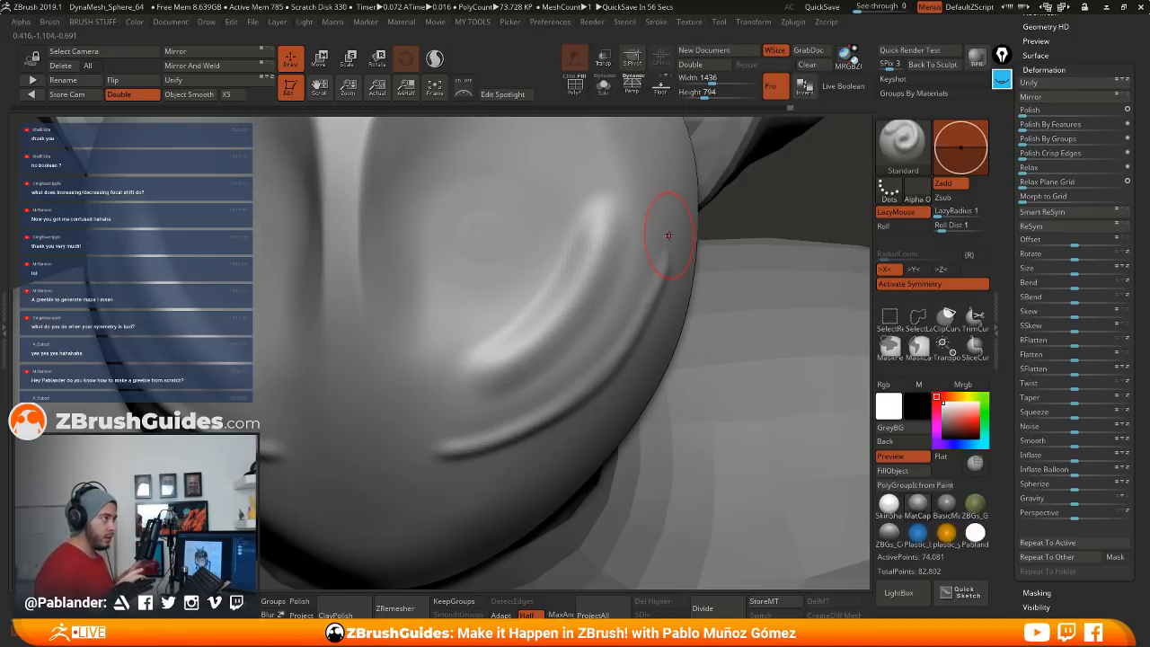
Step: Lower the Focal Shift, sculpt a broad hard-edged test stroke across the lower face, and undo all the test strokes
{"action": "key", "text": "space"}
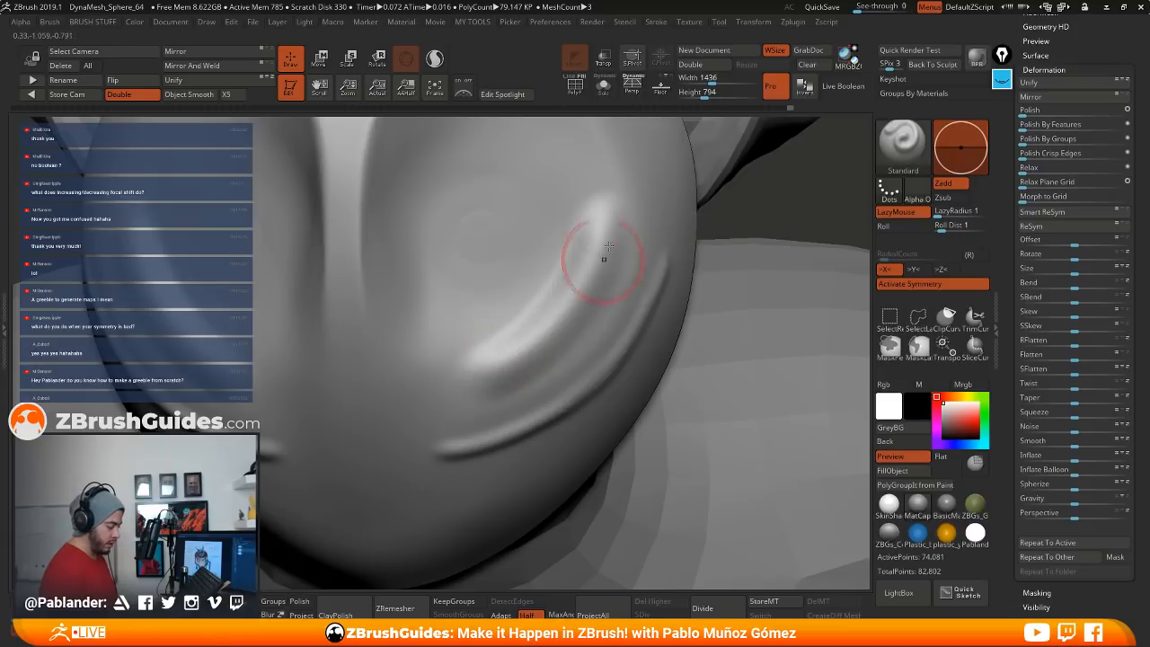
{"action": "mouse_move", "coordinate": [651, 178]}
{"action": "left_mouse_down"}
{"action": "mouse_move", "coordinate": [632, 270]}
{"action": "mouse_move", "coordinate": [589, 346]}
{"action": "mouse_move", "coordinate": [503, 392]}
{"action": "mouse_move", "coordinate": [391, 403]}
{"action": "mouse_move", "coordinate": [426, 484]}
{"action": "mouse_move", "coordinate": [457, 472]}
{"action": "left_mouse_up"}
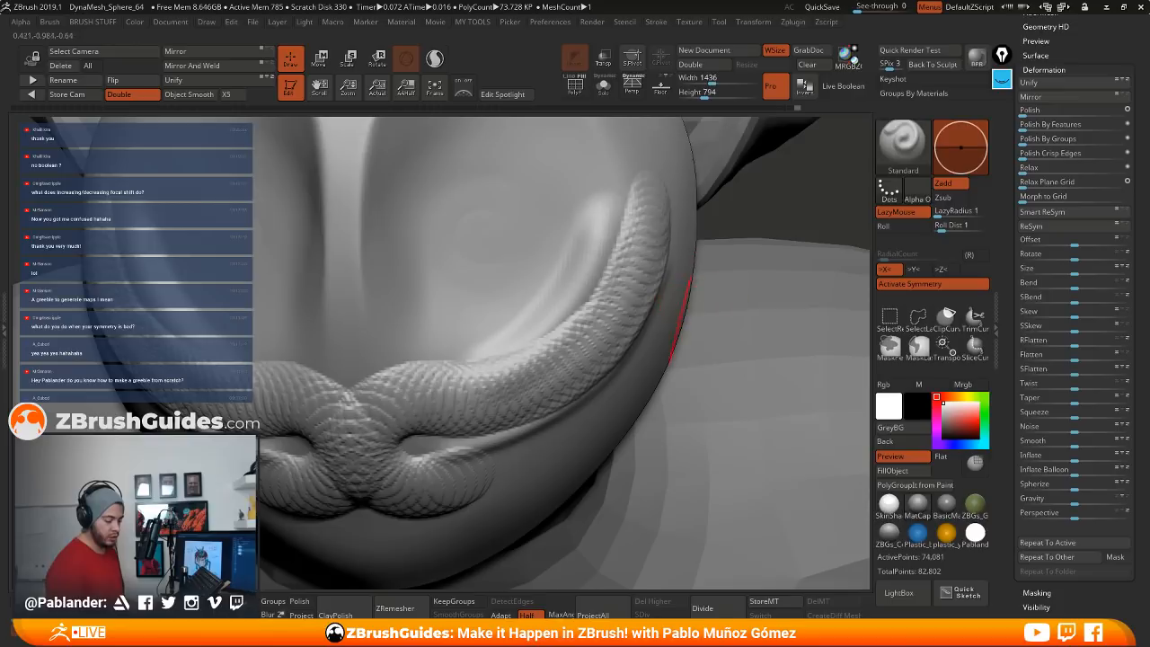
{"action": "key", "text": "ctrl+z"}
{"action": "key", "text": "ctrl+z"}
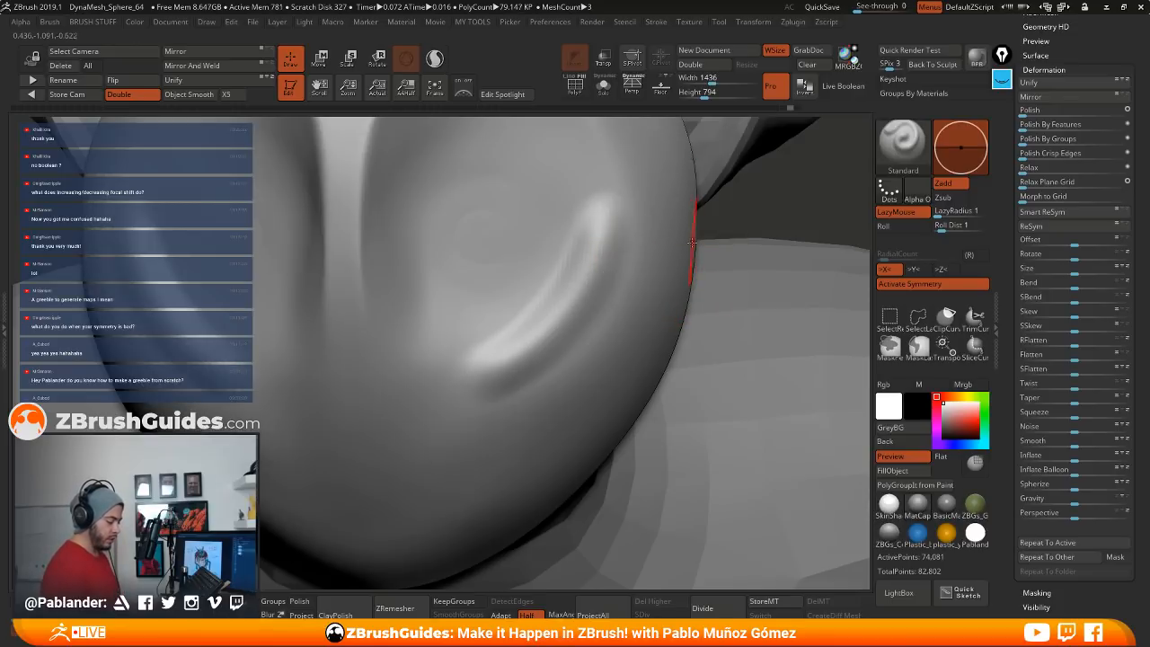
{"action": "key", "text": "ctrl+z"}
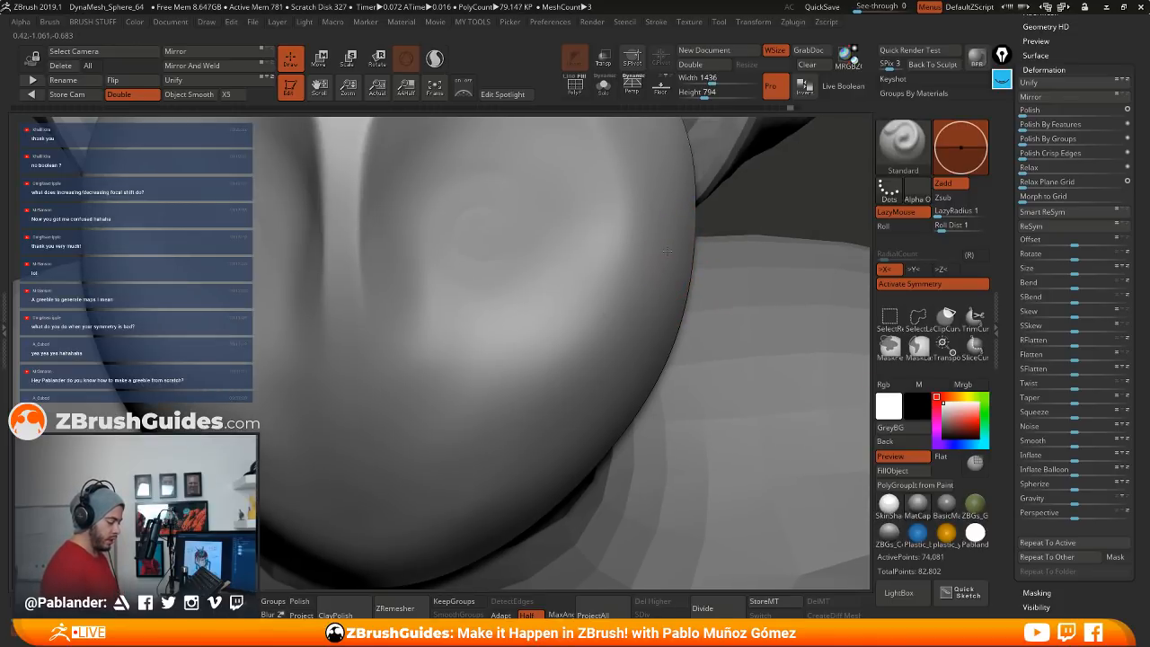
{"action": "key", "text": "ctrl+z"}
Step: Switch to the Move brush, restore the SkinShade material and show the polygroup colours again
{"action": "key", "text": "b"}
{"action": "key", "text": "m"}
{"action": "key", "text": "v"}
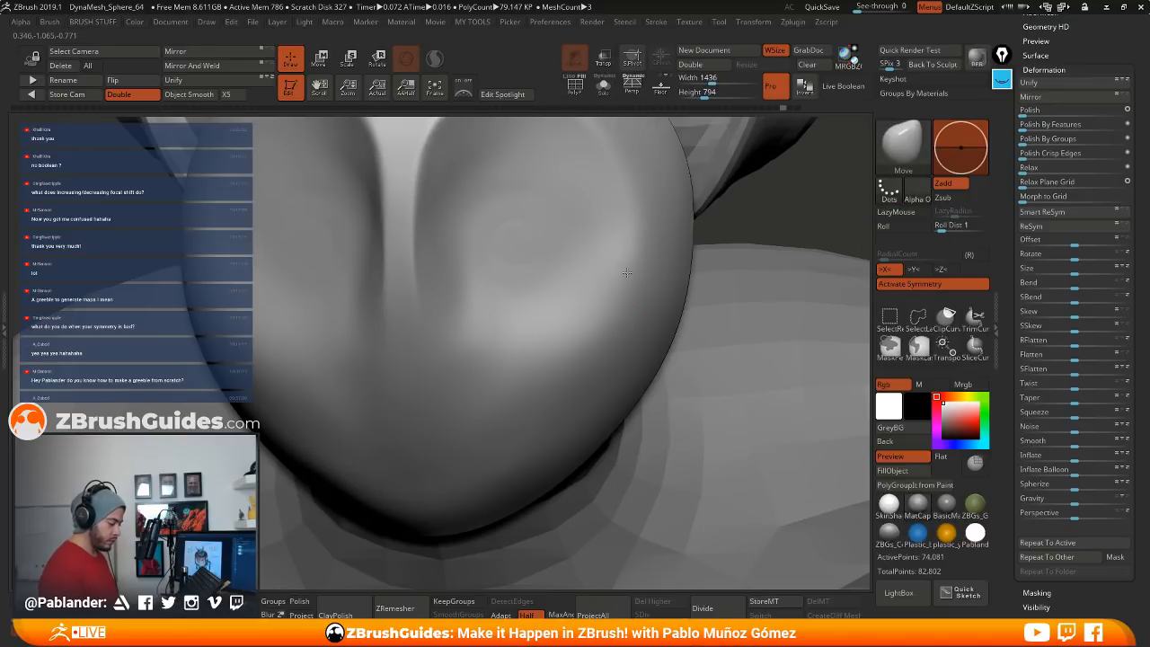
{"action": "right_click_drag", "start_coordinate": [632, 279], "coordinate": [604, 305]}
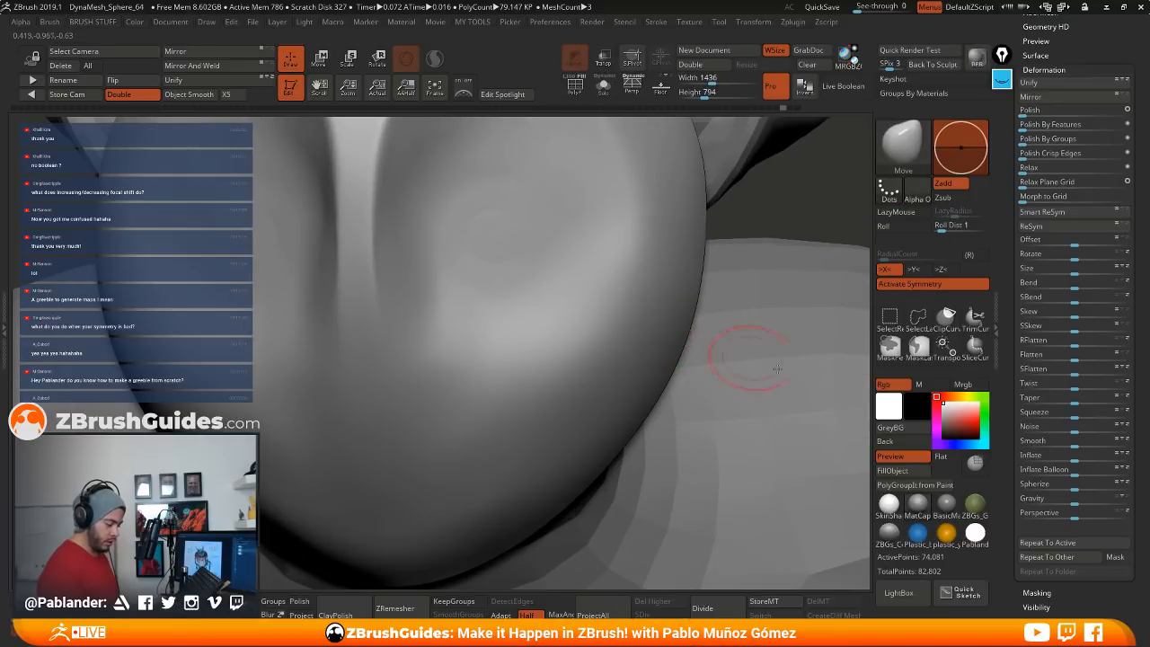
{"action": "left_click", "coordinate": [889, 505]}
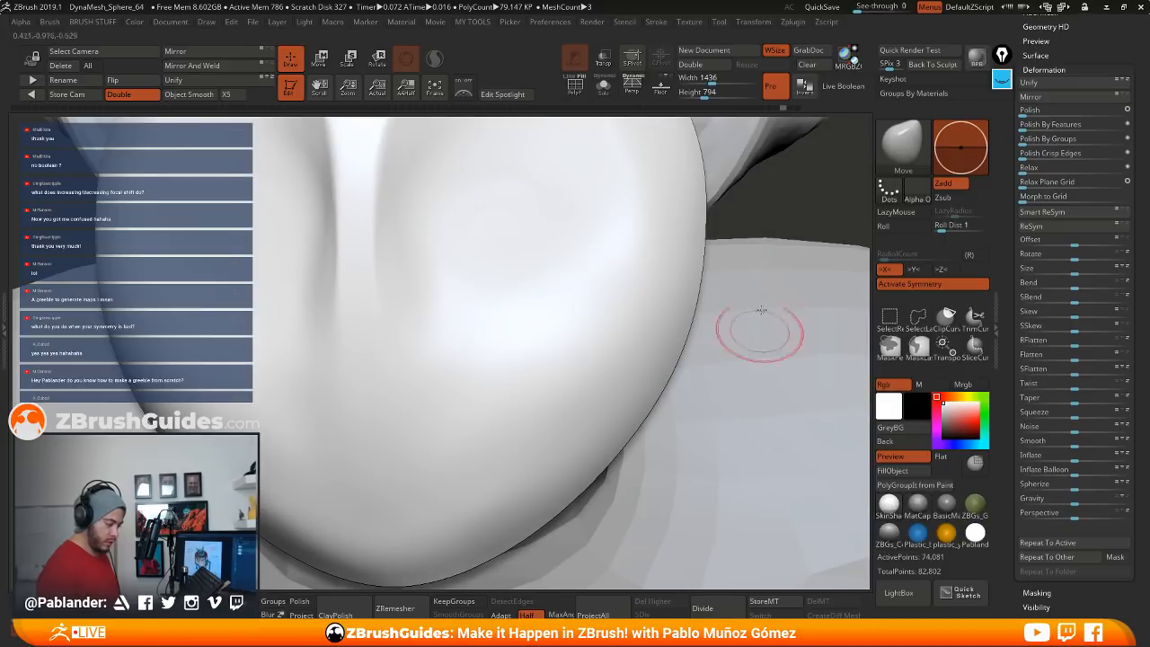
{"action": "left_click", "coordinate": [576, 88]}
Step: Isolate the head in Solo mode and hide the two yellow eye polygroups
{"action": "right_click_drag", "start_coordinate": [630, 294], "coordinate": [620, 149], "text": "ctrl"}
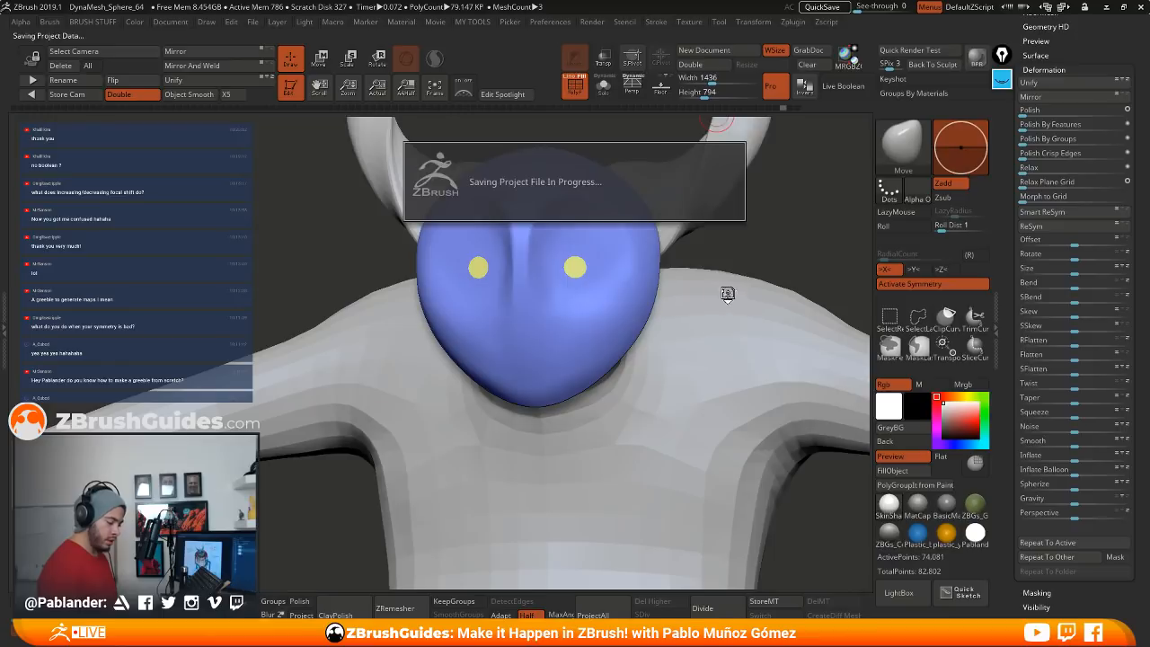
{"action": "right_click_drag", "start_coordinate": [745, 291], "coordinate": [689, 275]}
{"action": "left_click", "coordinate": [604, 88]}
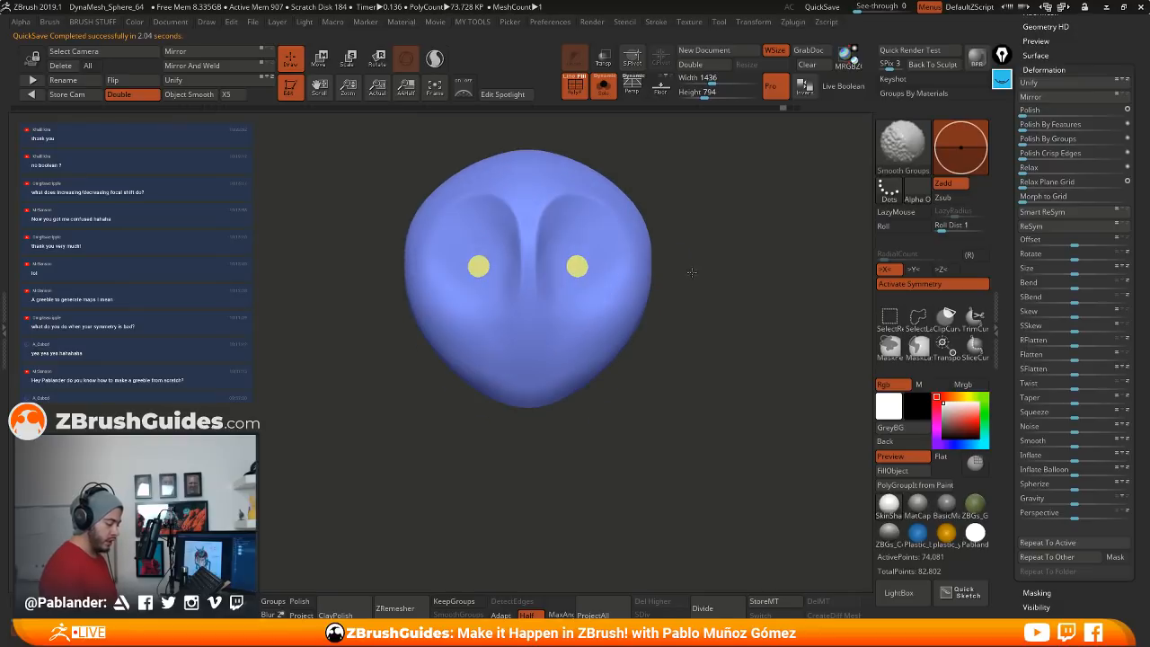
{"action": "right_click_drag", "start_coordinate": [585, 259], "coordinate": [587, 326], "text": "ctrl"}
{"action": "right_click_drag", "start_coordinate": [587, 325], "coordinate": [607, 344], "text": "alt"}
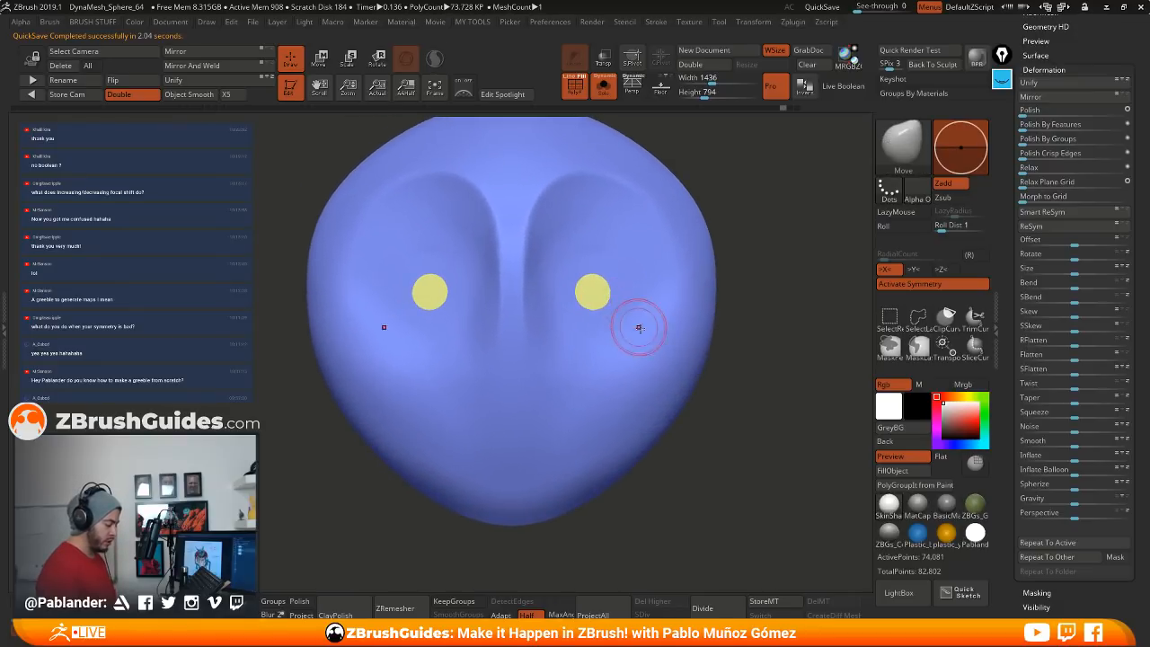
{"action": "left_click", "coordinate": [600, 292], "text": "ctrl+shift"}
{"action": "left_click_drag", "start_coordinate": [704, 325], "coordinate": [726, 333], "text": "ctrl+shift"}
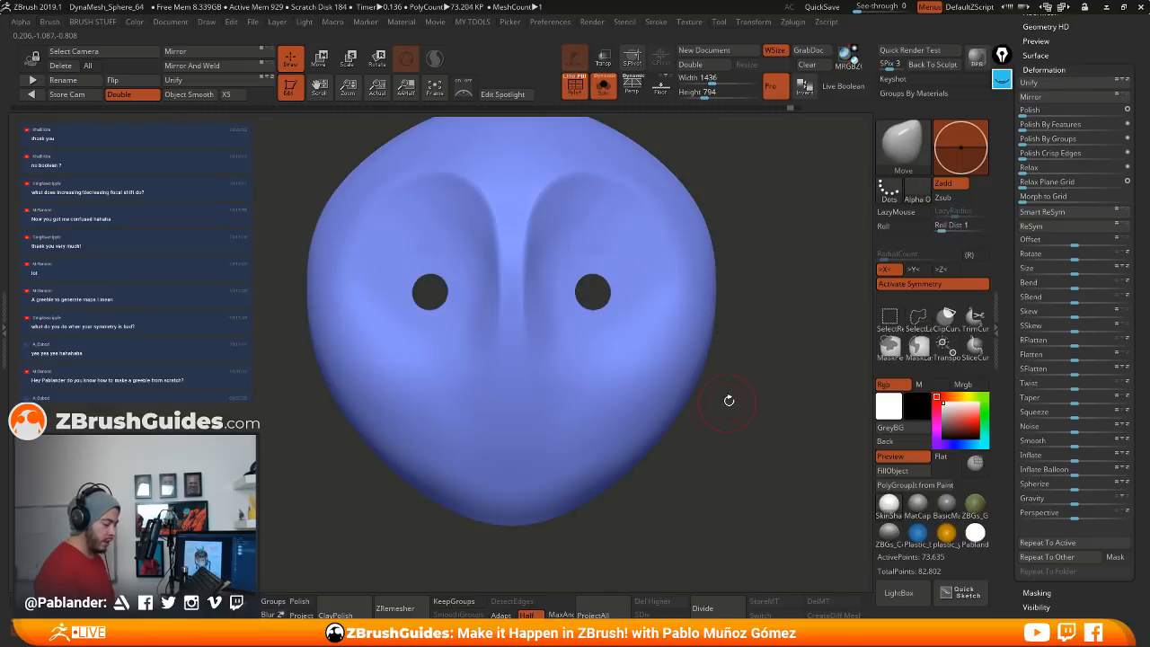
Step: Delete the hidden eye polygons to leave two open round eye holes in the face
{"action": "mouse_move", "coordinate": [729, 398]}
{"action": "left_mouse_down"}
{"action": "mouse_move", "coordinate": [700, 401]}
{"action": "mouse_move", "coordinate": [735, 402]}
{"action": "left_mouse_up"}
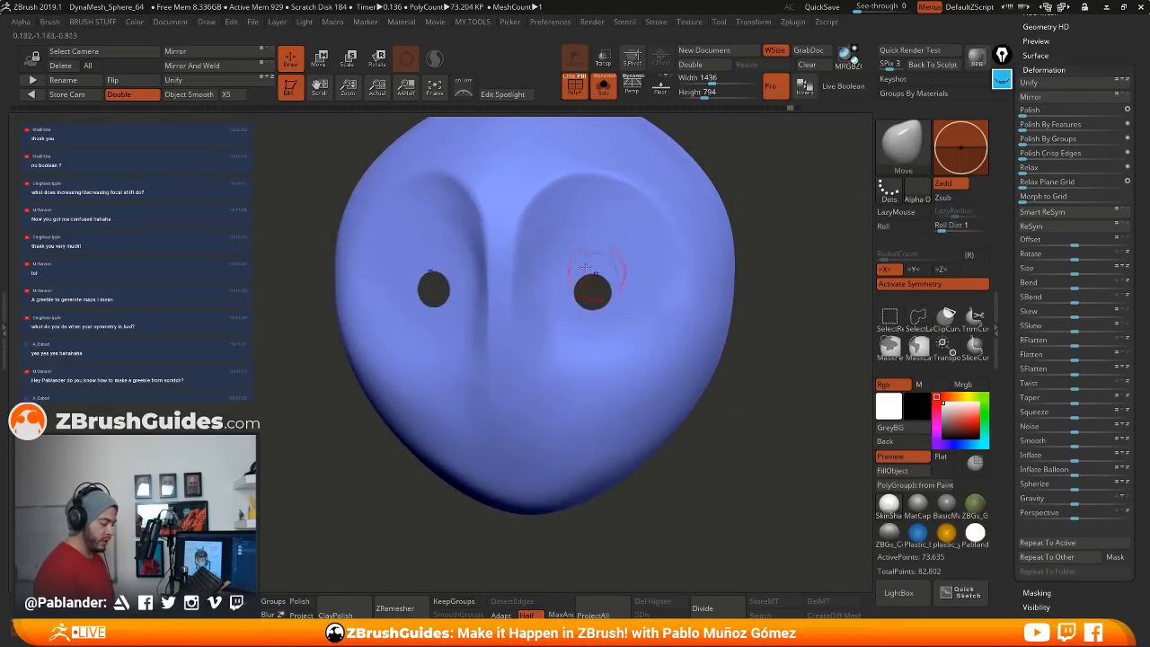
{"action": "left_click_drag", "start_coordinate": [758, 326], "coordinate": [754, 329]}
{"action": "key", "text": "1"}
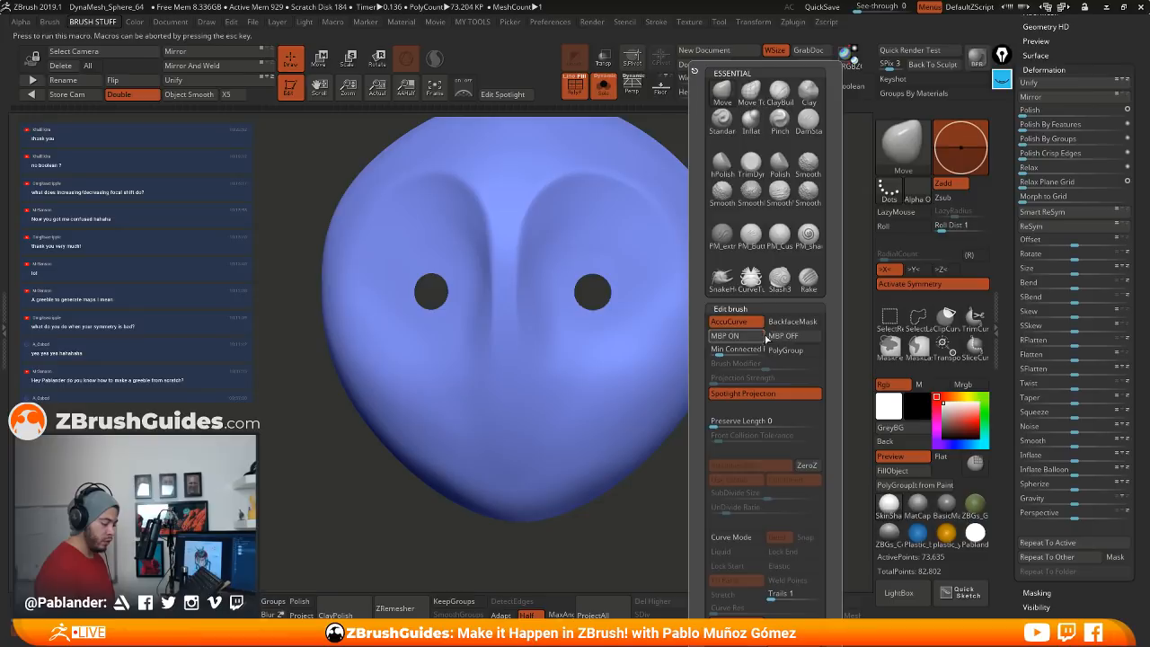
{"action": "key", "text": "2"}
{"action": "left_click", "coordinate": [734, 132]}
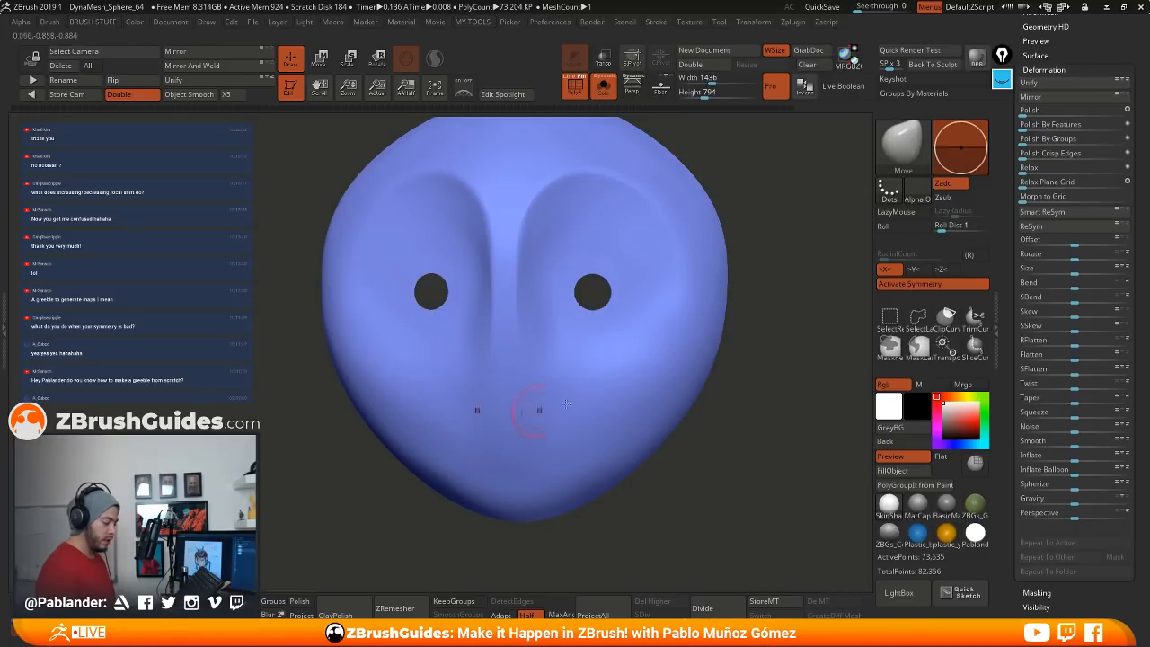
Step: Examine the head with its open eye holes from the front, the side and at an angle
{"action": "left_click_drag", "start_coordinate": [752, 402], "coordinate": [706, 310]}
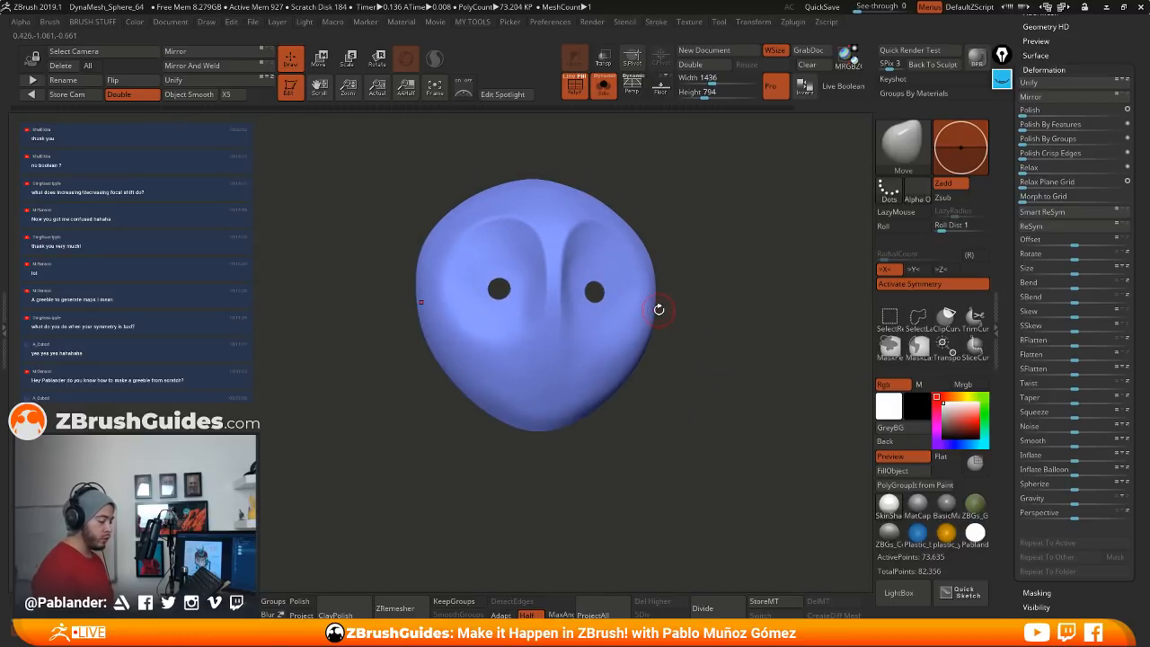
{"action": "left_click_drag", "start_coordinate": [722, 308], "coordinate": [714, 316], "text": "shift"}
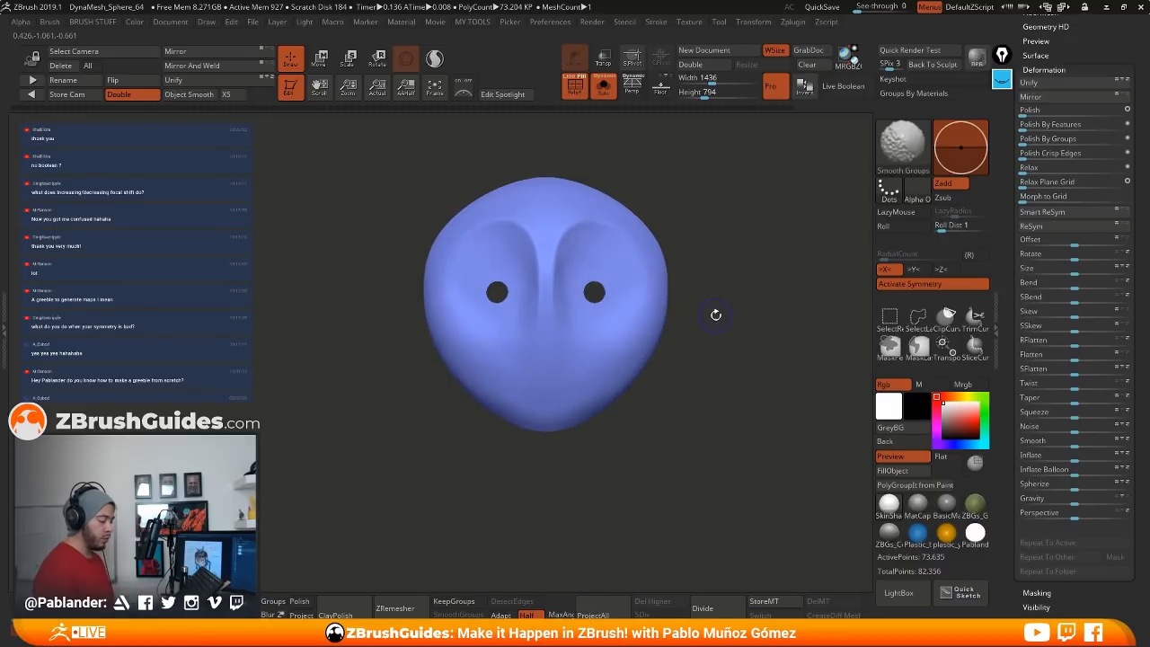
{"action": "mouse_move", "coordinate": [692, 406]}
{"action": "left_mouse_down", "text": "alt"}
{"action": "mouse_move", "coordinate": [702, 448]}
{"action": "mouse_move", "coordinate": [698, 409]}
{"action": "left_mouse_up", "text": "alt"}
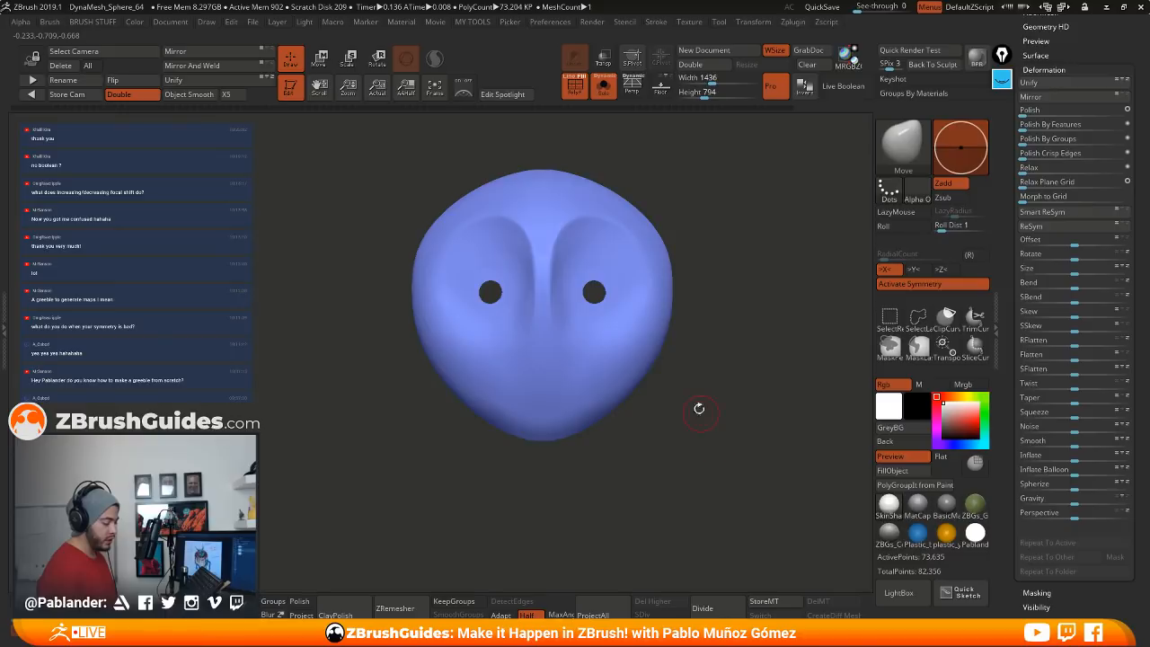
{"action": "left_click_drag", "start_coordinate": [699, 409], "coordinate": [754, 402]}
{"action": "mouse_move", "coordinate": [795, 396]}
{"action": "left_mouse_down"}
{"action": "mouse_move", "coordinate": [756, 394]}
{"action": "mouse_move", "coordinate": [736, 362]}
{"action": "left_mouse_up"}
{"action": "key", "text": "b"}
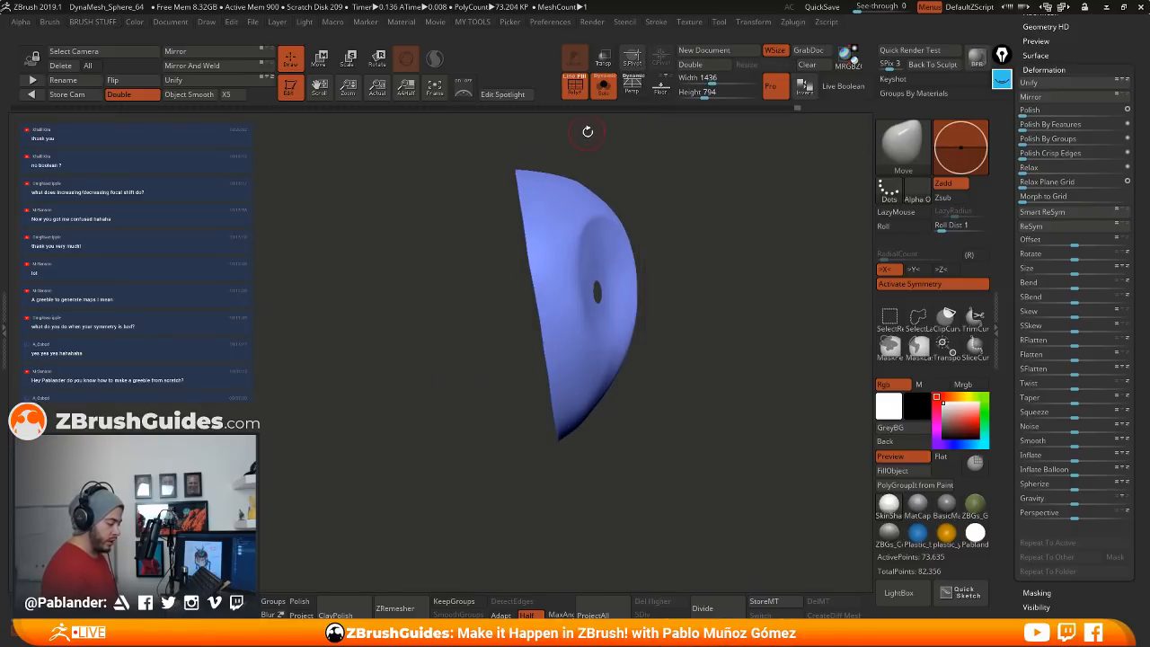
{"action": "key", "text": "space"}
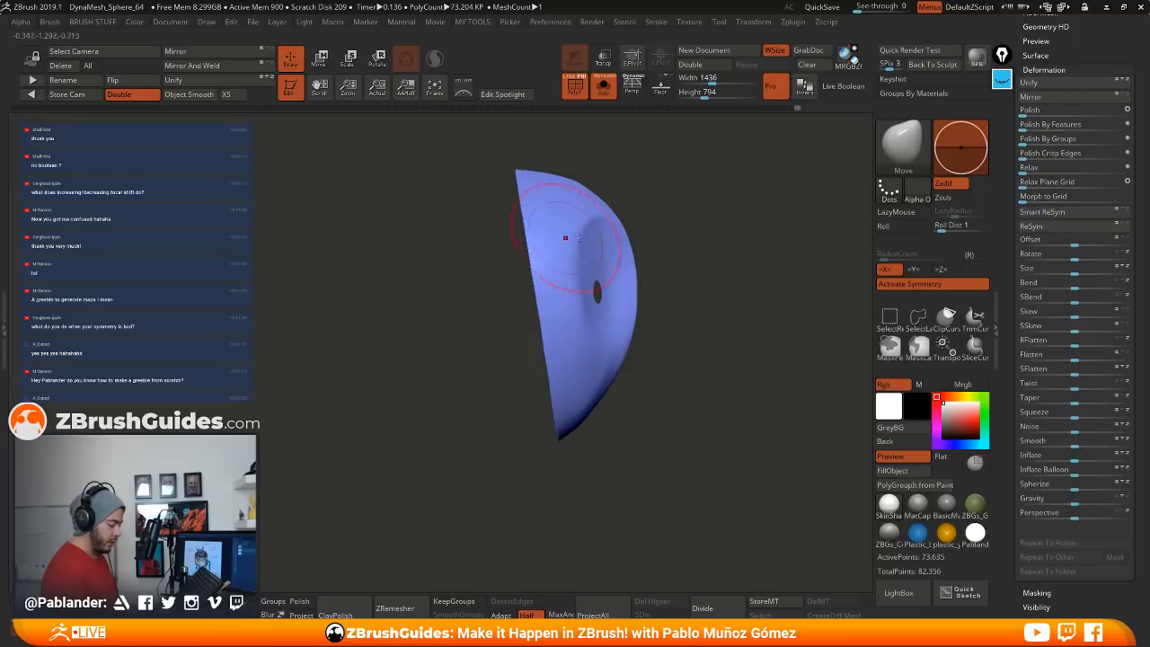
{"action": "left_click_drag", "start_coordinate": [526, 258], "coordinate": [752, 293]}
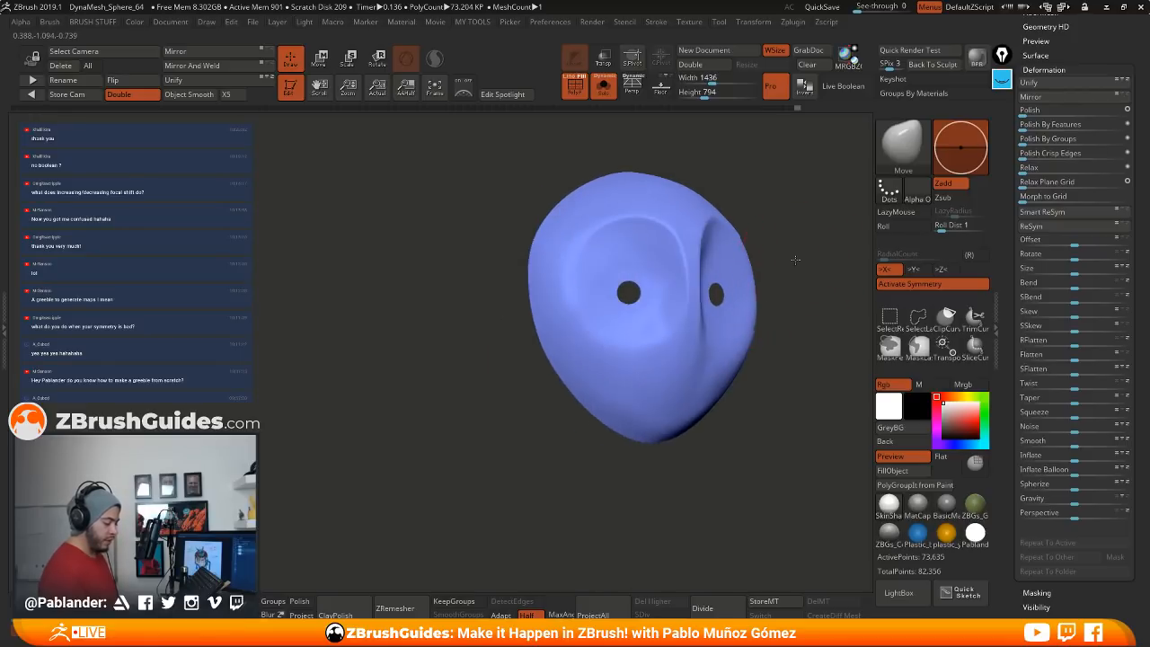
{"action": "left_click_drag", "start_coordinate": [795, 252], "coordinate": [732, 267], "text": "shift"}
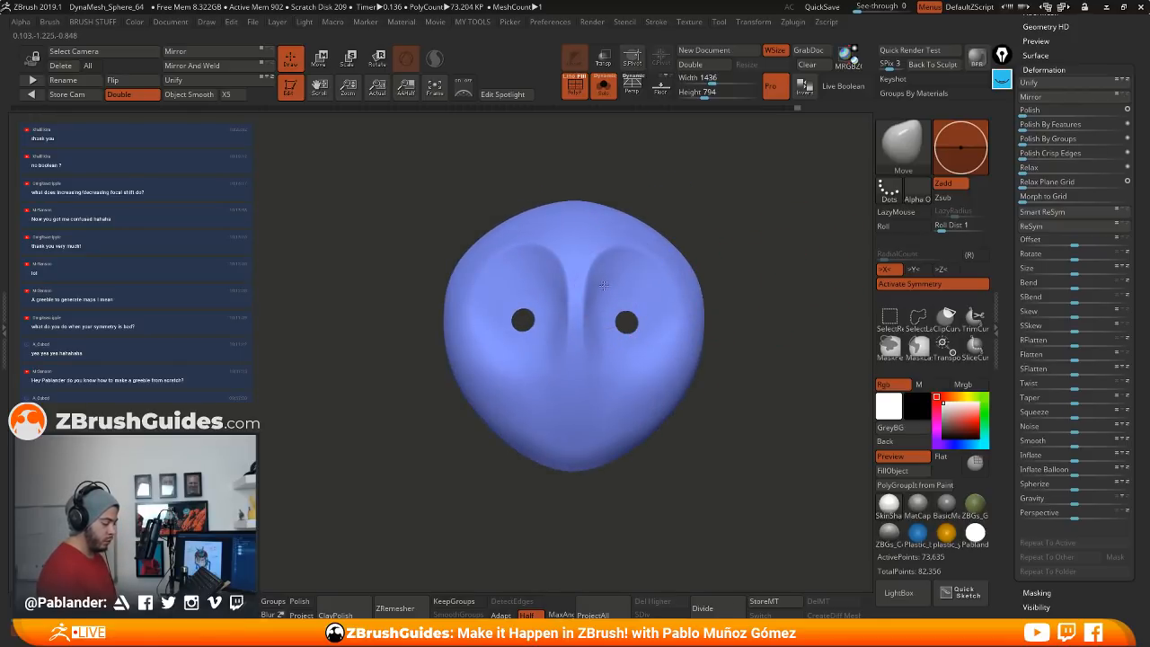
{"action": "right_click_drag", "start_coordinate": [611, 280], "coordinate": [739, 282], "text": "ctrl"}
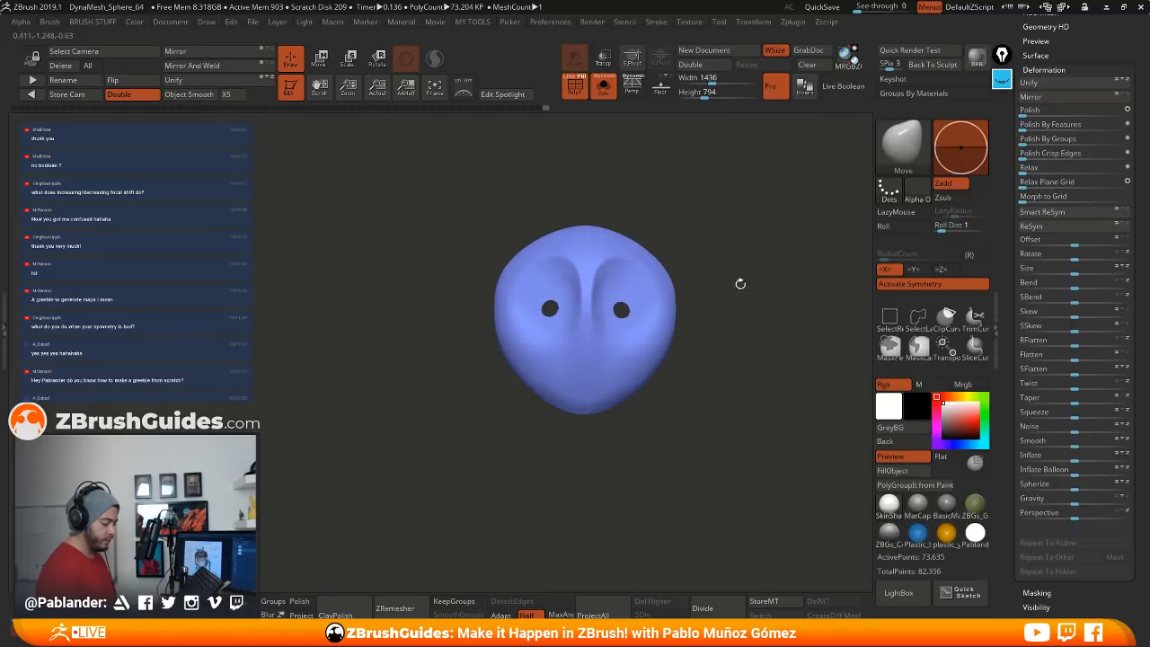
Step: Turn off the polygroup display and leave Solo mode to show the head together with the horns and the full body
{"action": "left_click", "coordinate": [575, 87]}
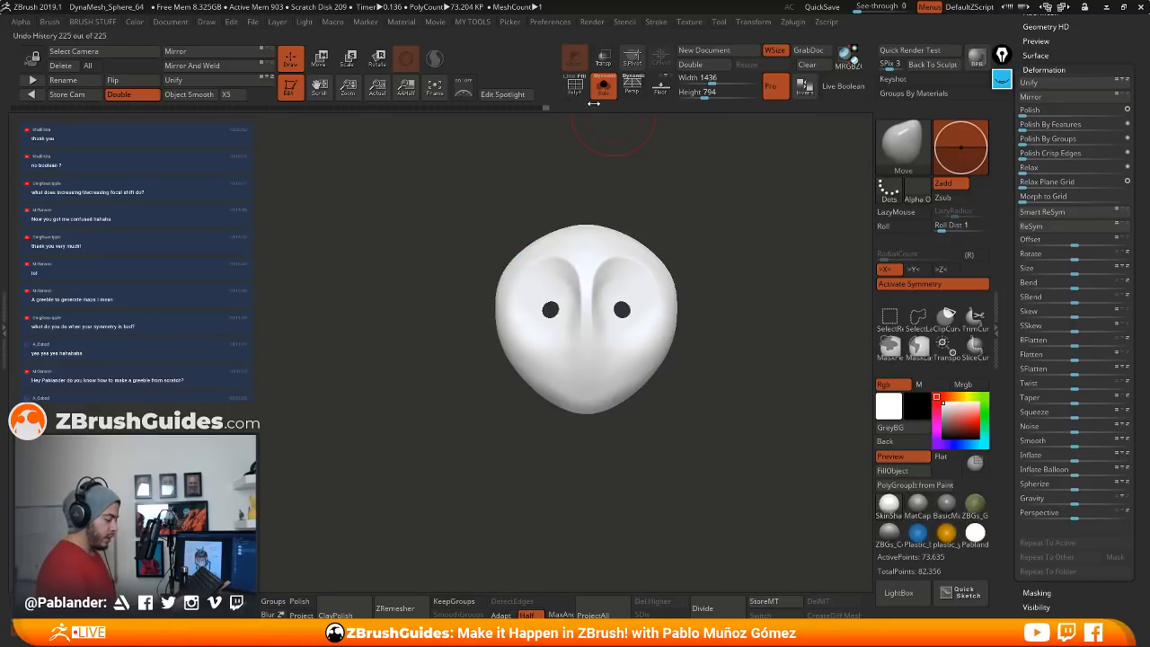
{"action": "left_click", "coordinate": [604, 87]}
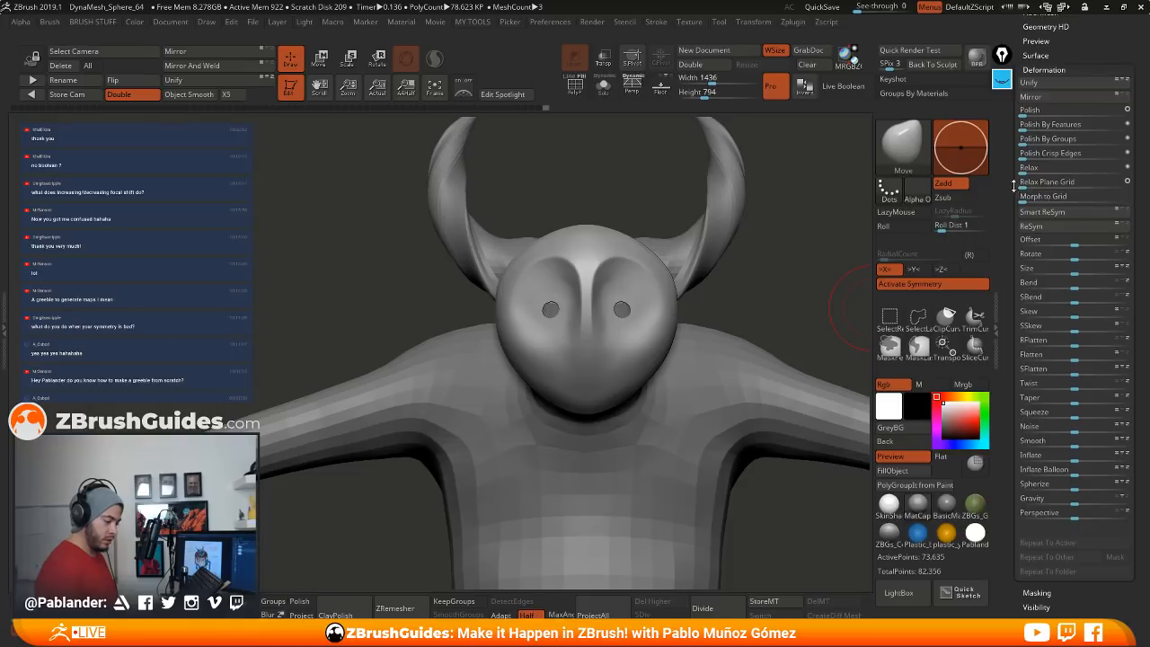
{"action": "scroll", "coordinate": [1008, 268], "scroll_direction": "up", "scroll_amount": 10}
{"action": "left_click_drag", "start_coordinate": [792, 294], "coordinate": [708, 269], "text": "alt"}
{"action": "left_click_drag", "start_coordinate": [765, 318], "coordinate": [716, 273], "text": "alt"}
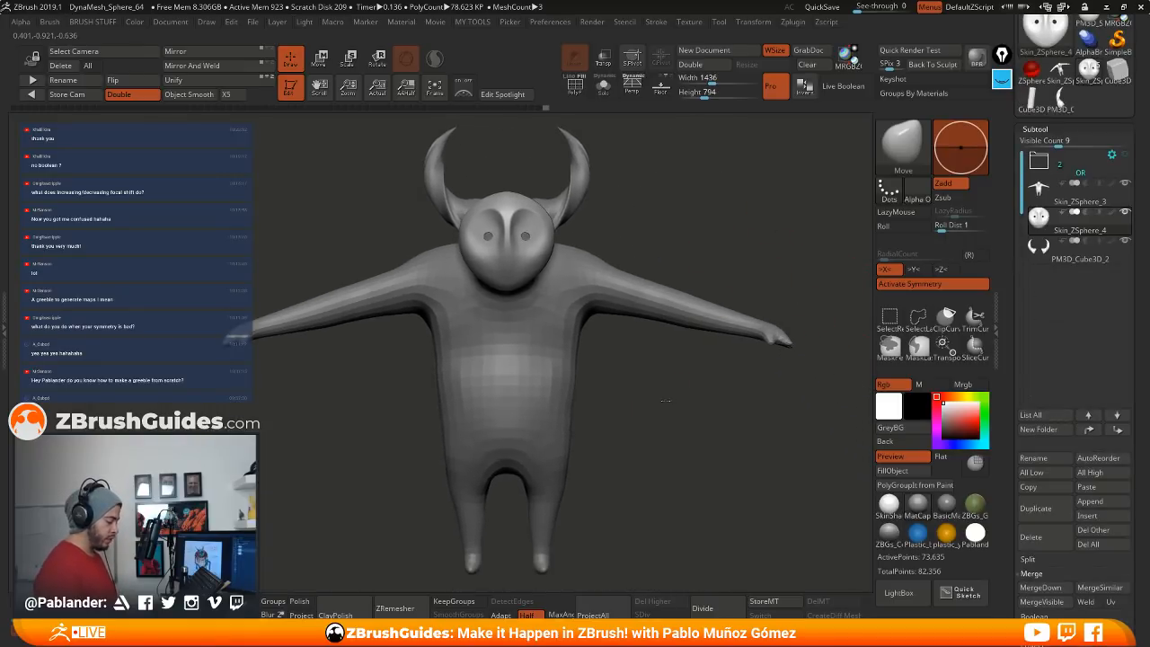
Step: Examine the whole character from behind and in front, switching to Photoshop to consult the annotated concept sketch and back to ZBrush
{"action": "mouse_move", "coordinate": [667, 390]}
{"action": "left_mouse_down"}
{"action": "mouse_move", "coordinate": [682, 402]}
{"action": "mouse_move", "coordinate": [669, 393]}
{"action": "mouse_move", "coordinate": [713, 379]}
{"action": "mouse_move", "coordinate": [649, 386]}
{"action": "left_mouse_up"}
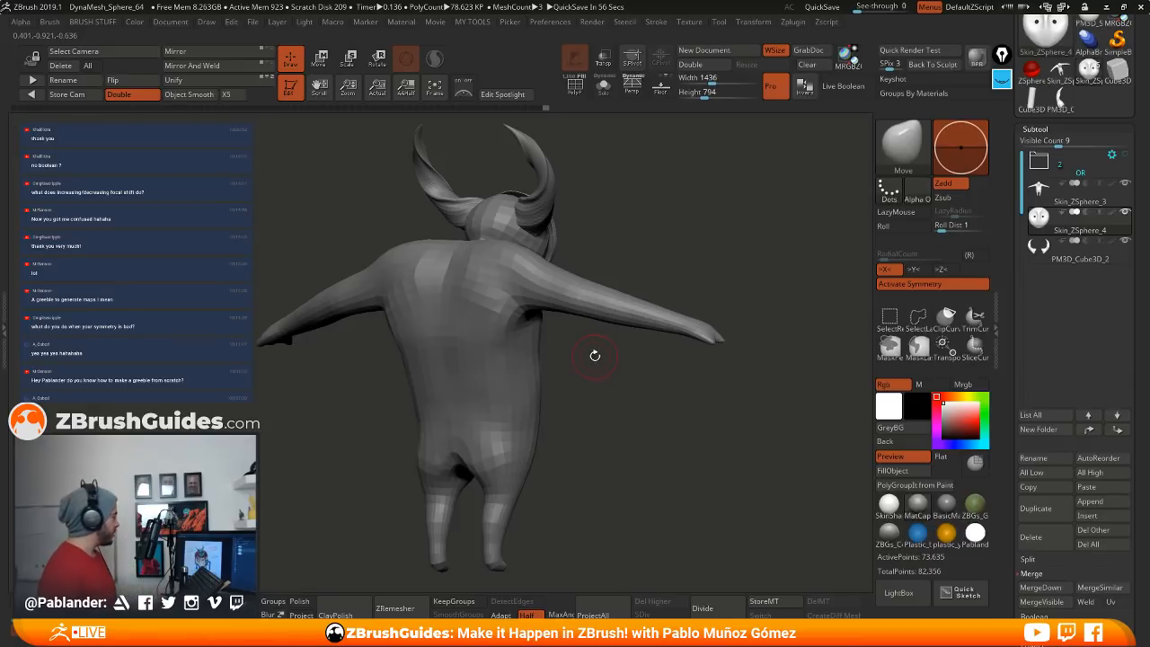
{"action": "left_click_drag", "start_coordinate": [630, 402], "coordinate": [688, 377]}
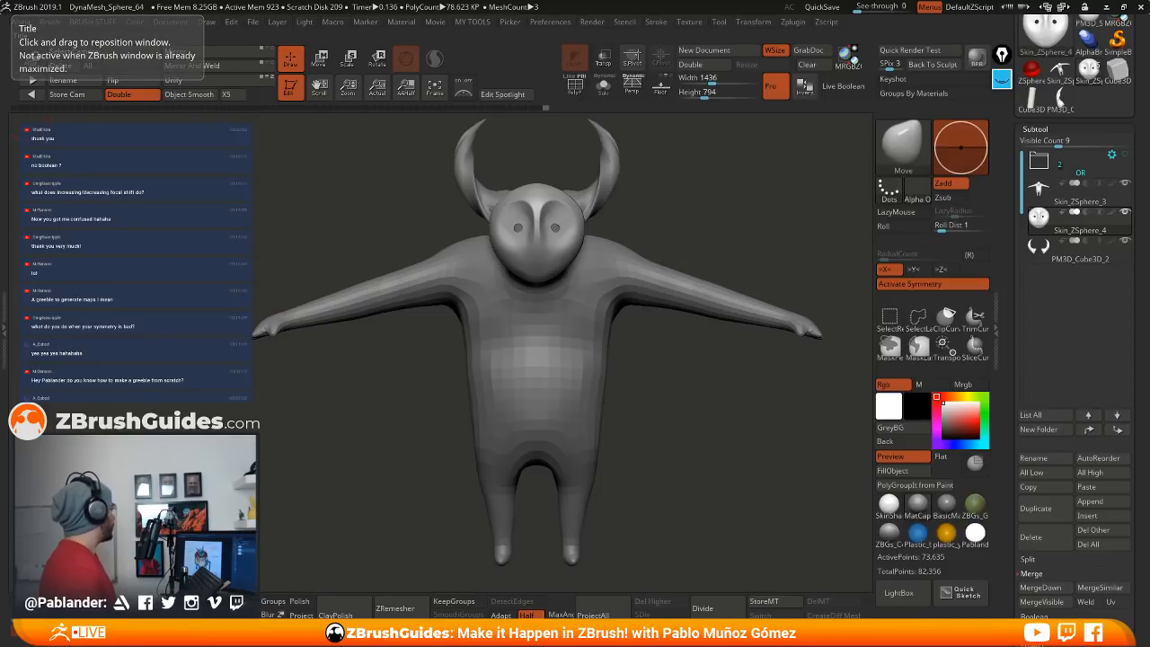
{"action": "key", "text": "alt+Tab"}
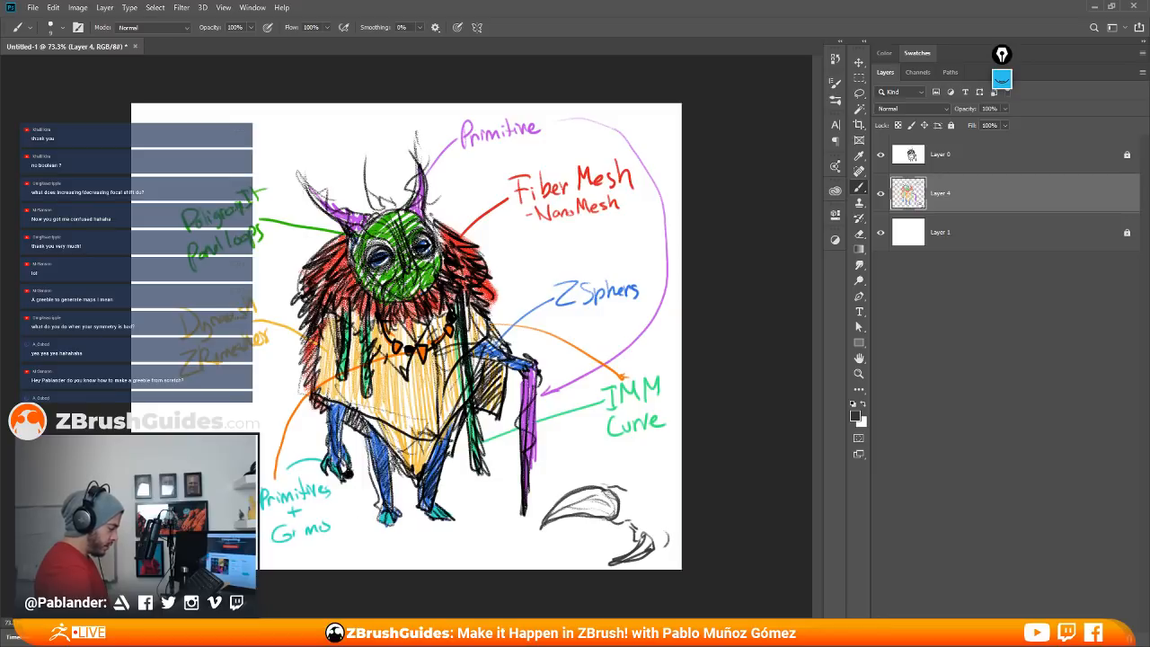
{"action": "left_click", "coordinate": [1094, 8]}
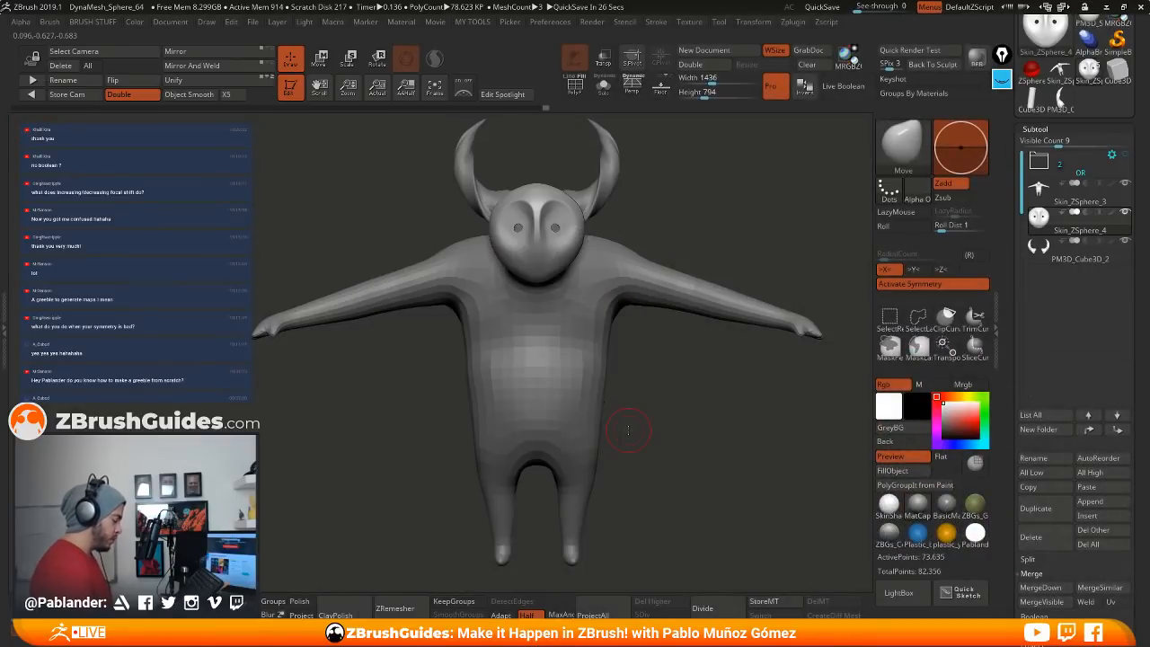
{"action": "left_click_drag", "start_coordinate": [628, 430], "coordinate": [638, 350]}
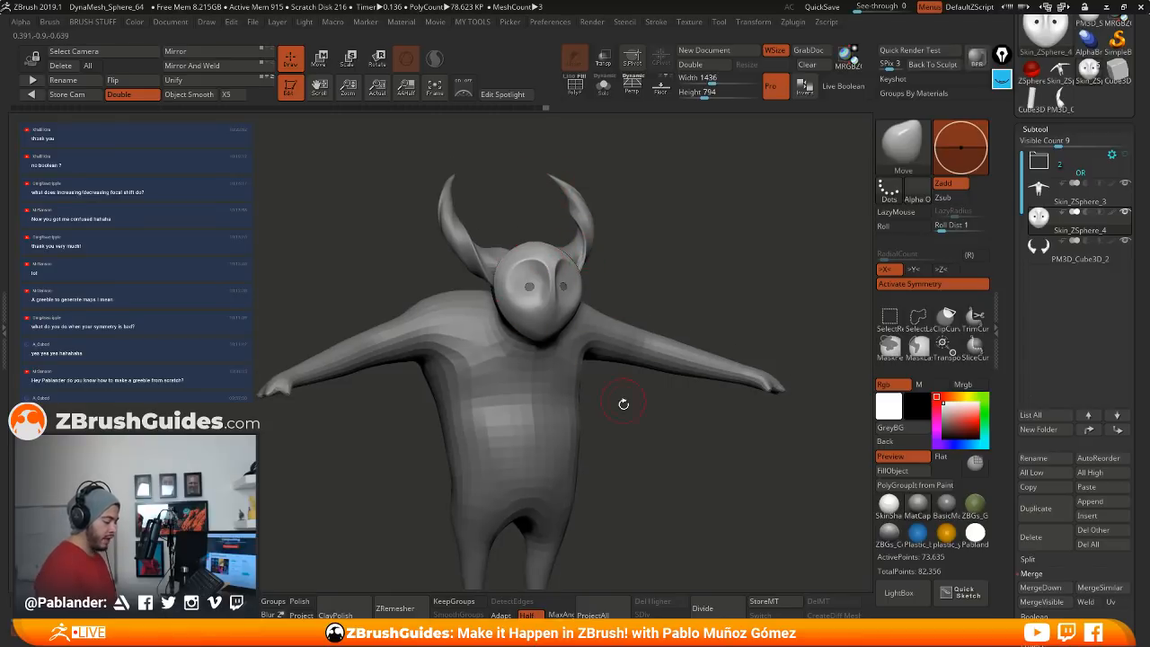
Step: Make the body the active subtool and apply the Flatten deformer to it through the transform gizmo
{"action": "left_click_drag", "start_coordinate": [660, 450], "coordinate": [710, 354], "text": "alt"}
{"action": "left_click", "coordinate": [553, 273], "text": "alt"}
{"action": "key", "text": "w"}
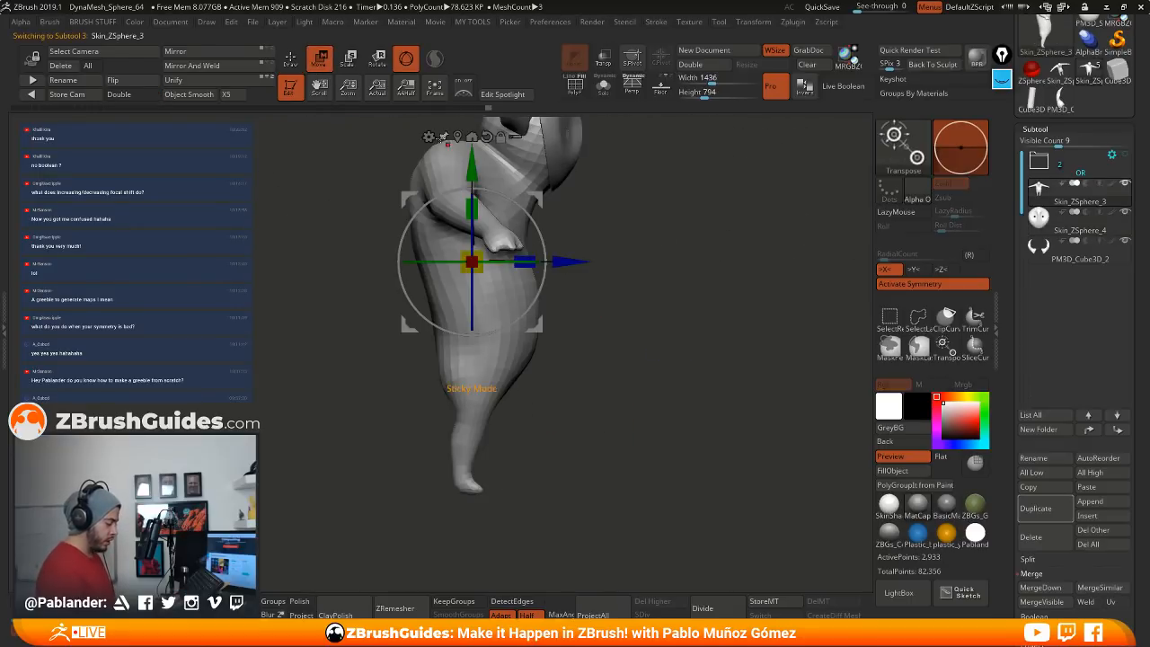
{"action": "left_click", "coordinate": [429, 135]}
{"action": "left_click", "coordinate": [429, 135]}
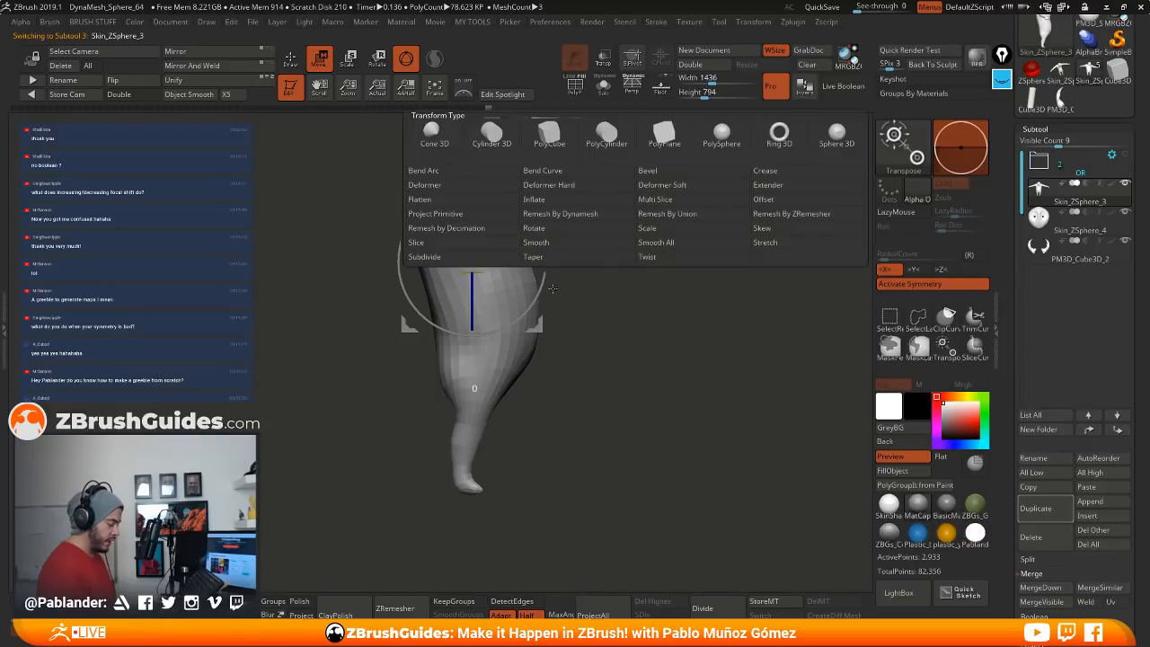
{"action": "left_click", "coordinate": [429, 136]}
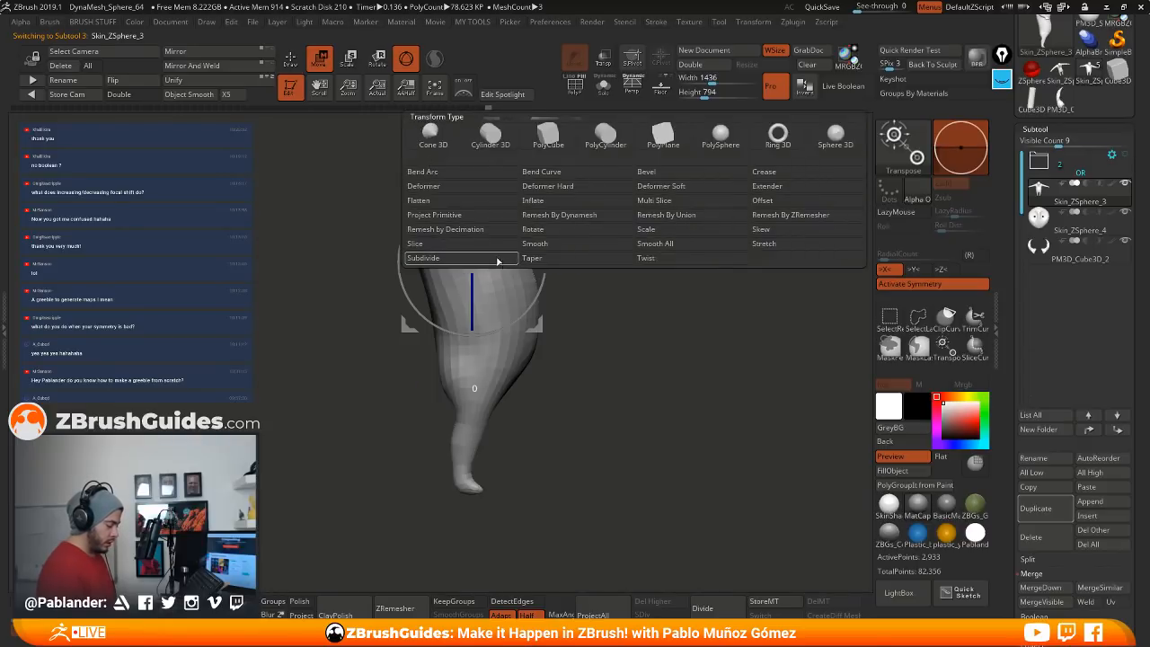
{"action": "left_click", "coordinate": [474, 201]}
Step: Flatten the soles of the feet from below with the deformer's lower cone and accept the deformation
{"action": "left_click_drag", "start_coordinate": [605, 429], "coordinate": [546, 432], "text": "alt"}
{"action": "left_click_drag", "start_coordinate": [574, 530], "coordinate": [579, 403]}
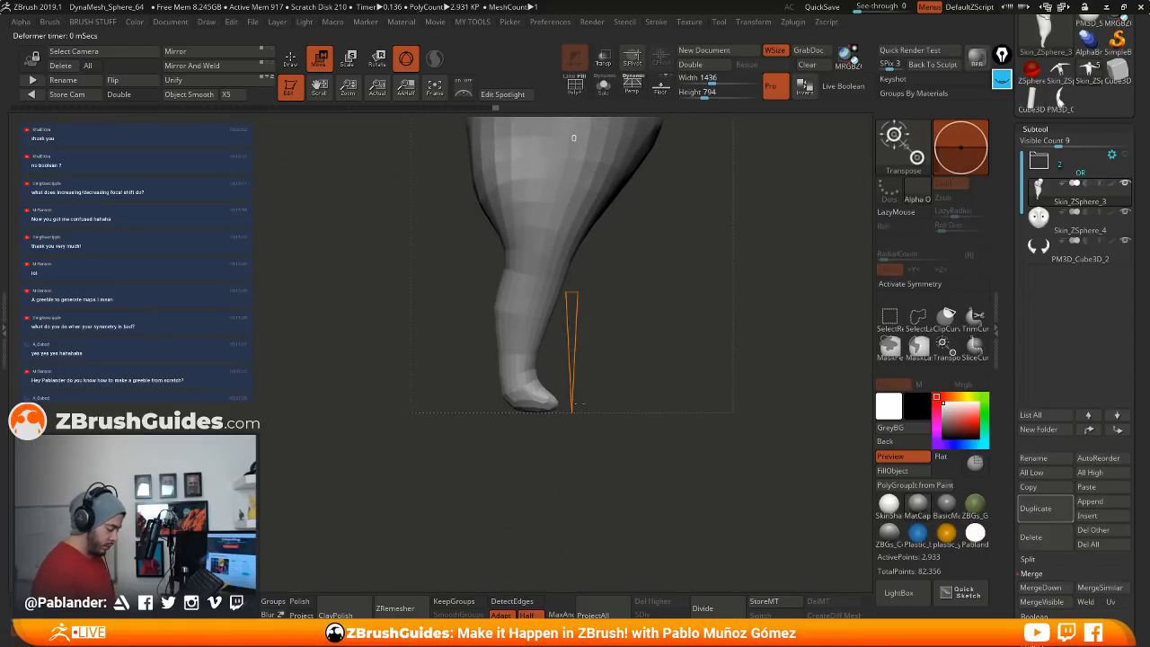
{"action": "mouse_move", "coordinate": [576, 315]}
{"action": "left_mouse_down"}
{"action": "mouse_move", "coordinate": [580, 269]}
{"action": "mouse_move", "coordinate": [576, 305]}
{"action": "left_mouse_up"}
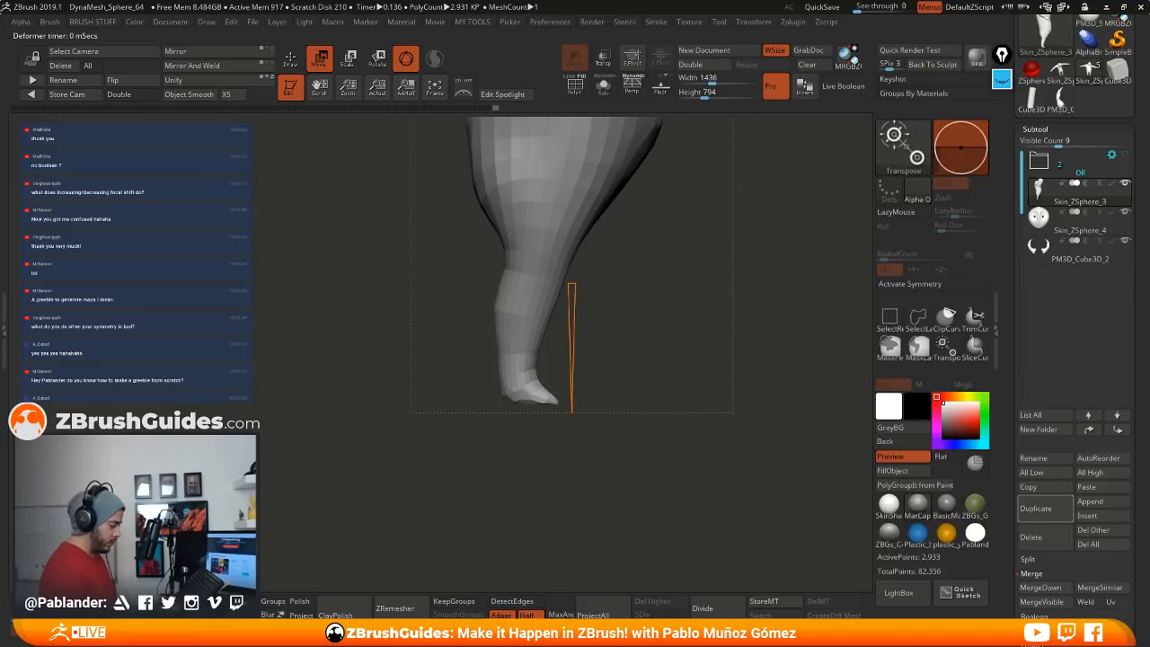
{"action": "left_click_drag", "start_coordinate": [647, 279], "coordinate": [654, 445], "text": "alt"}
{"action": "left_click", "coordinate": [528, 260]}
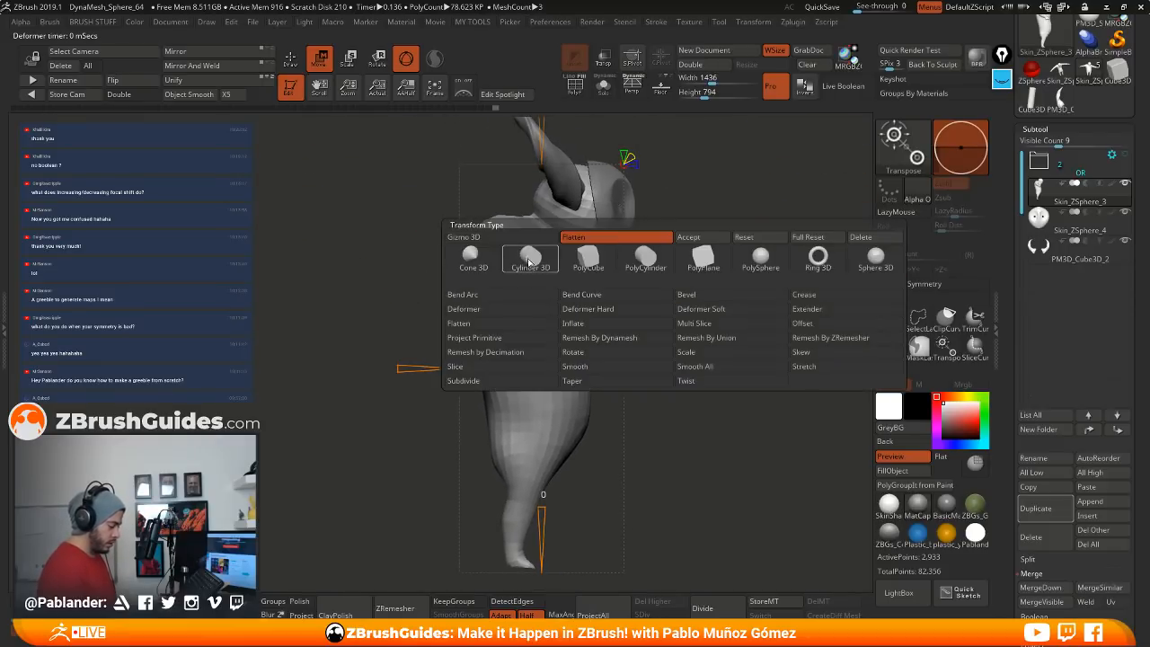
{"action": "left_click", "coordinate": [690, 239]}
{"action": "left_click_drag", "start_coordinate": [593, 423], "coordinate": [595, 288], "text": "alt"}
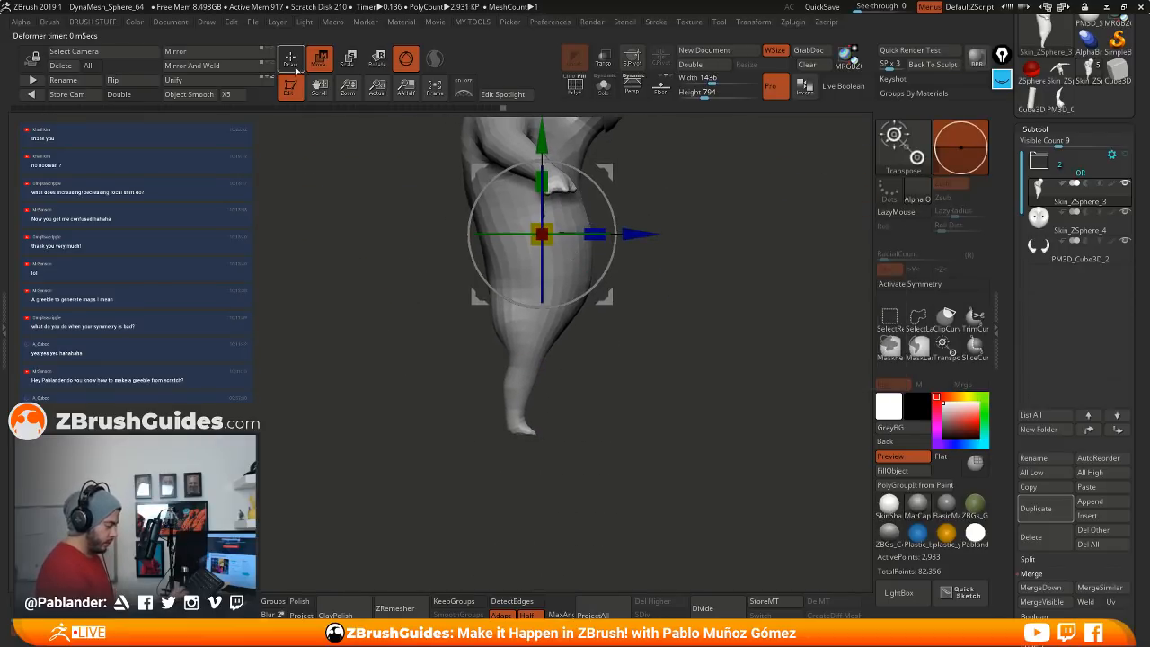
Step: Smooth the edge of one foot's sole, reshape the foot with the Move brush, and mirror and weld the body
{"action": "left_click", "coordinate": [295, 70]}
{"action": "mouse_move", "coordinate": [589, 334]}
{"action": "left_mouse_down", "text": "alt"}
{"action": "mouse_move", "coordinate": [603, 566]}
{"action": "mouse_move", "coordinate": [608, 342]}
{"action": "left_mouse_up", "text": "alt"}
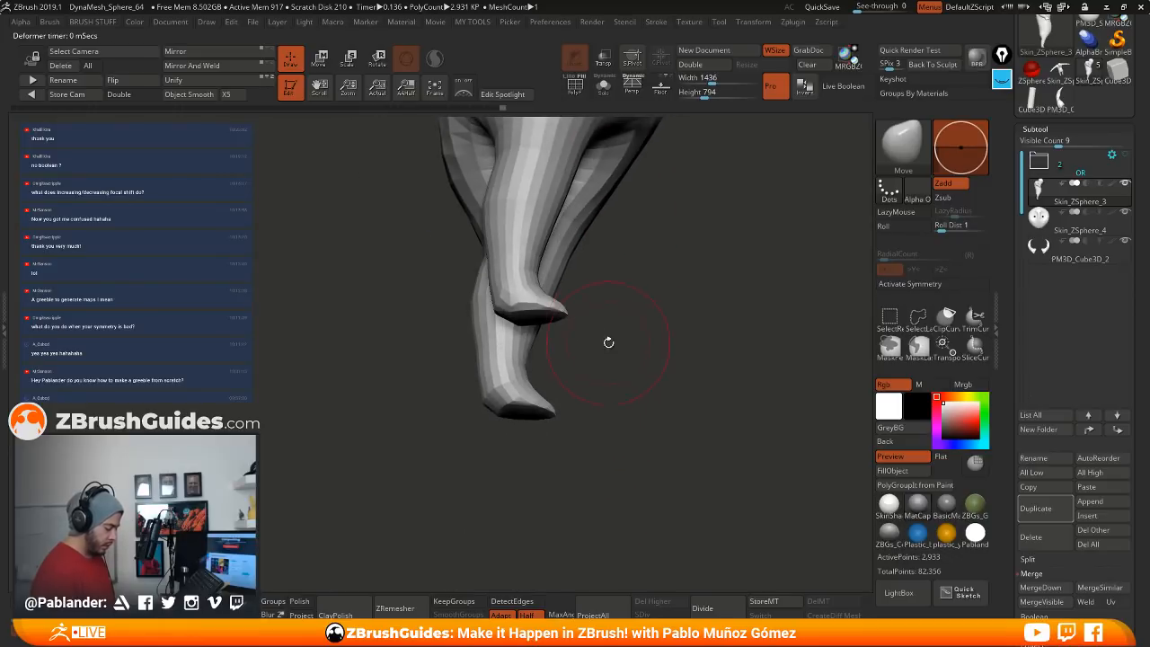
{"action": "left_click_drag", "start_coordinate": [644, 294], "coordinate": [638, 285]}
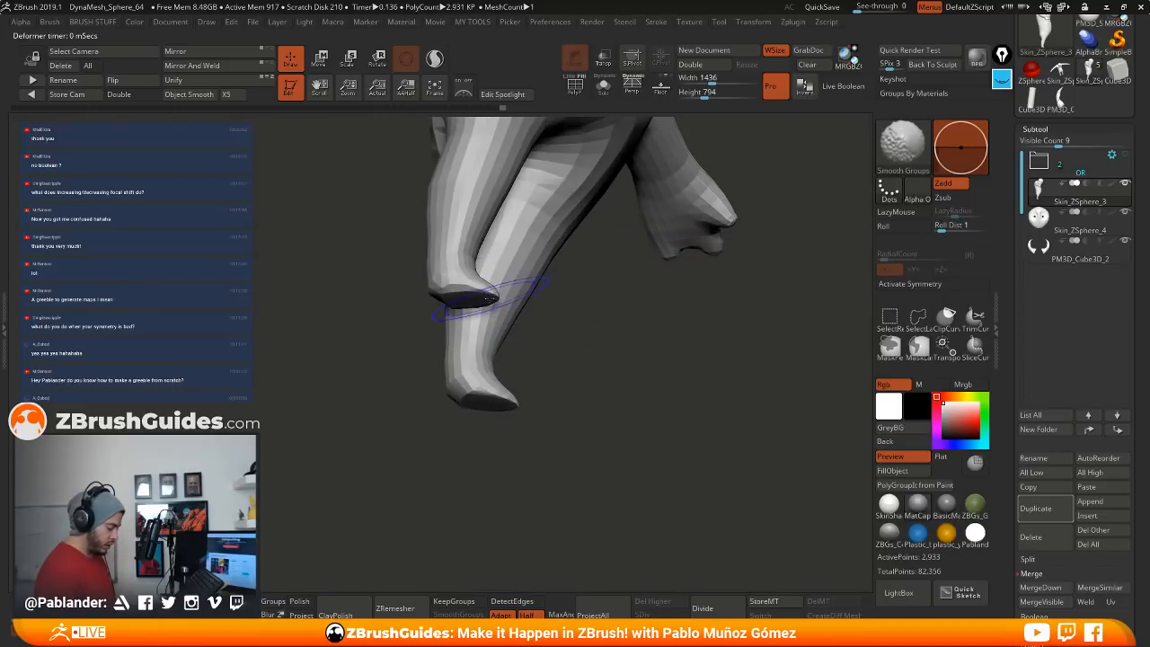
{"action": "left_click_drag", "start_coordinate": [455, 292], "coordinate": [485, 299], "text": "shift"}
{"action": "key", "text": "space"}
{"action": "mouse_move", "coordinate": [604, 312]}
{"action": "left_mouse_down"}
{"action": "mouse_move", "coordinate": [620, 314]}
{"action": "mouse_move", "coordinate": [629, 275]}
{"action": "mouse_move", "coordinate": [567, 316]}
{"action": "left_mouse_up"}
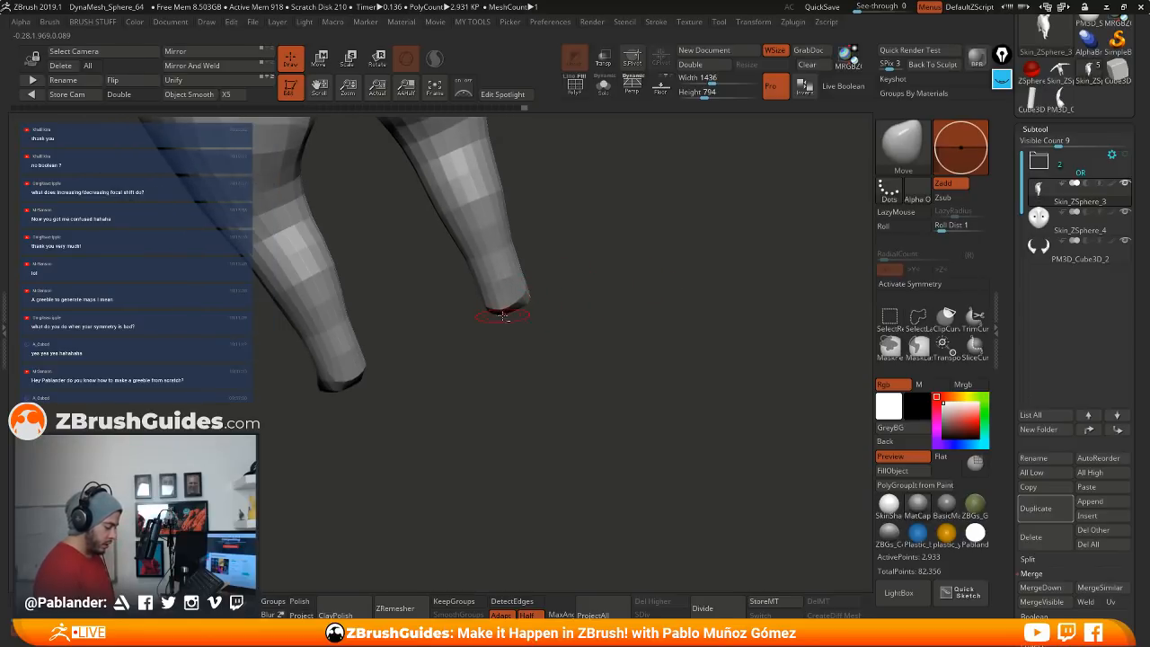
{"action": "left_click_drag", "start_coordinate": [520, 325], "coordinate": [477, 385]}
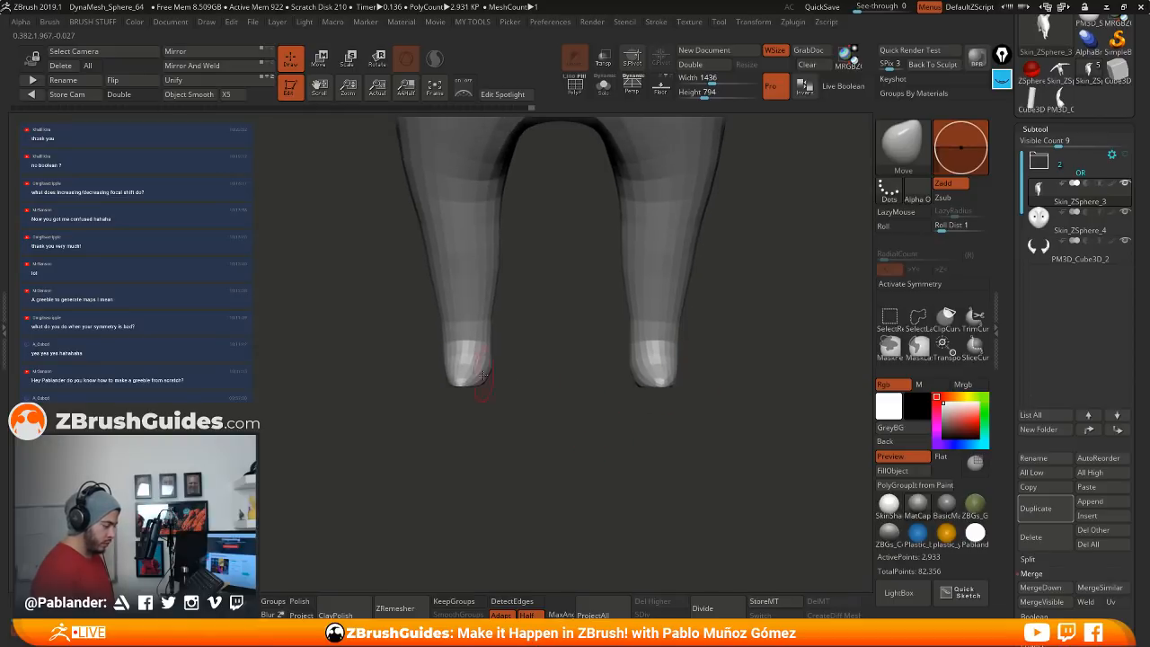
{"action": "left_click", "coordinate": [223, 67]}
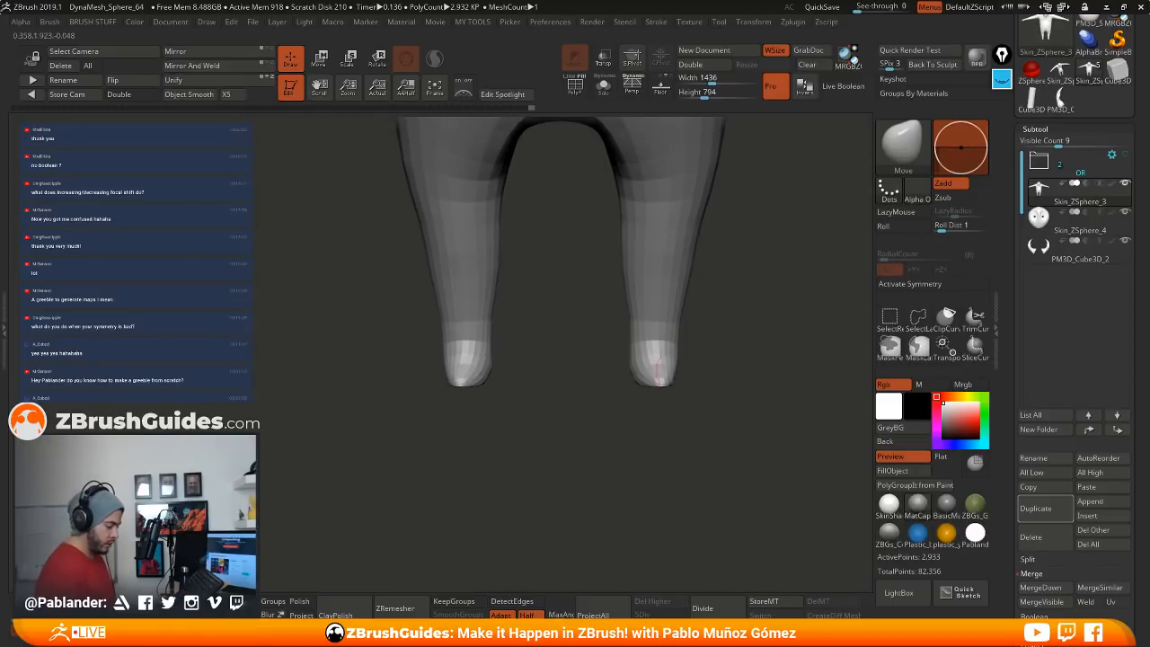
Step: Activate X symmetry and refine the flat ends of both feet with the Move brush
{"action": "left_click", "coordinate": [932, 284]}
{"action": "mouse_move", "coordinate": [692, 359]}
{"action": "left_mouse_down"}
{"action": "mouse_move", "coordinate": [578, 394]}
{"action": "mouse_move", "coordinate": [611, 334]}
{"action": "mouse_move", "coordinate": [542, 335]}
{"action": "mouse_move", "coordinate": [611, 392]}
{"action": "left_mouse_up"}
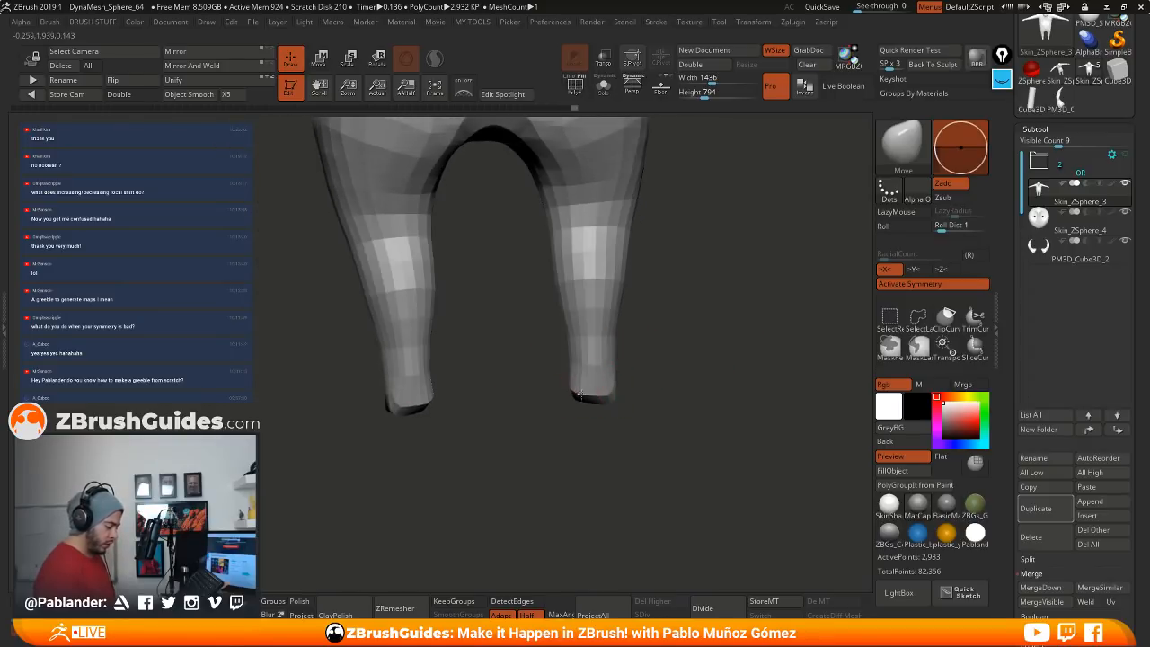
{"action": "mouse_move", "coordinate": [444, 408]}
{"action": "left_mouse_down"}
{"action": "mouse_move", "coordinate": [397, 409]}
{"action": "mouse_move", "coordinate": [547, 401]}
{"action": "mouse_move", "coordinate": [483, 381]}
{"action": "mouse_move", "coordinate": [485, 395]}
{"action": "mouse_move", "coordinate": [539, 400]}
{"action": "mouse_move", "coordinate": [507, 378]}
{"action": "mouse_move", "coordinate": [531, 380]}
{"action": "mouse_move", "coordinate": [506, 349]}
{"action": "mouse_move", "coordinate": [491, 355]}
{"action": "mouse_move", "coordinate": [505, 336]}
{"action": "left_mouse_up"}
{"action": "mouse_move", "coordinate": [505, 336]}
{"action": "right_mouse_down"}
{"action": "mouse_move", "coordinate": [530, 325]}
{"action": "mouse_move", "coordinate": [544, 344]}
{"action": "right_mouse_up"}
{"action": "left_click_drag", "start_coordinate": [531, 337], "coordinate": [527, 334]}
{"action": "mouse_move", "coordinate": [604, 358]}
{"action": "left_mouse_down", "text": "alt"}
{"action": "mouse_move", "coordinate": [585, 272]}
{"action": "mouse_move", "coordinate": [632, 318]}
{"action": "mouse_move", "coordinate": [614, 308]}
{"action": "mouse_move", "coordinate": [616, 370]}
{"action": "mouse_move", "coordinate": [640, 334]}
{"action": "mouse_move", "coordinate": [557, 355]}
{"action": "mouse_move", "coordinate": [582, 352]}
{"action": "left_mouse_up", "text": "alt"}
{"action": "key", "text": "space"}
{"action": "mouse_move", "coordinate": [606, 358]}
{"action": "left_mouse_down"}
{"action": "mouse_move", "coordinate": [662, 346]}
{"action": "mouse_move", "coordinate": [632, 387]}
{"action": "mouse_move", "coordinate": [676, 346]}
{"action": "mouse_move", "coordinate": [686, 329]}
{"action": "mouse_move", "coordinate": [667, 292]}
{"action": "mouse_move", "coordinate": [673, 261]}
{"action": "mouse_move", "coordinate": [654, 387]}
{"action": "mouse_move", "coordinate": [666, 396]}
{"action": "mouse_move", "coordinate": [625, 450]}
{"action": "left_mouse_up"}
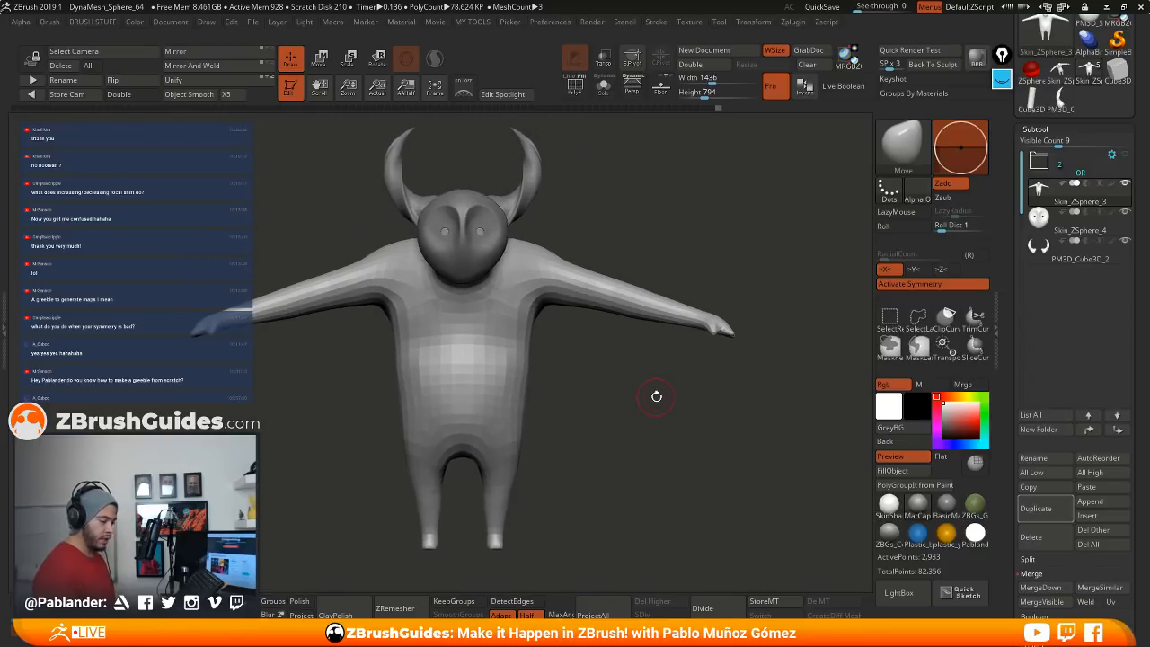
Step: Switch to the separate single horn tool and open the gizmo's list of deformers
{"action": "left_click", "coordinate": [1060, 104]}
{"action": "left_click_drag", "start_coordinate": [655, 398], "coordinate": [643, 351]}
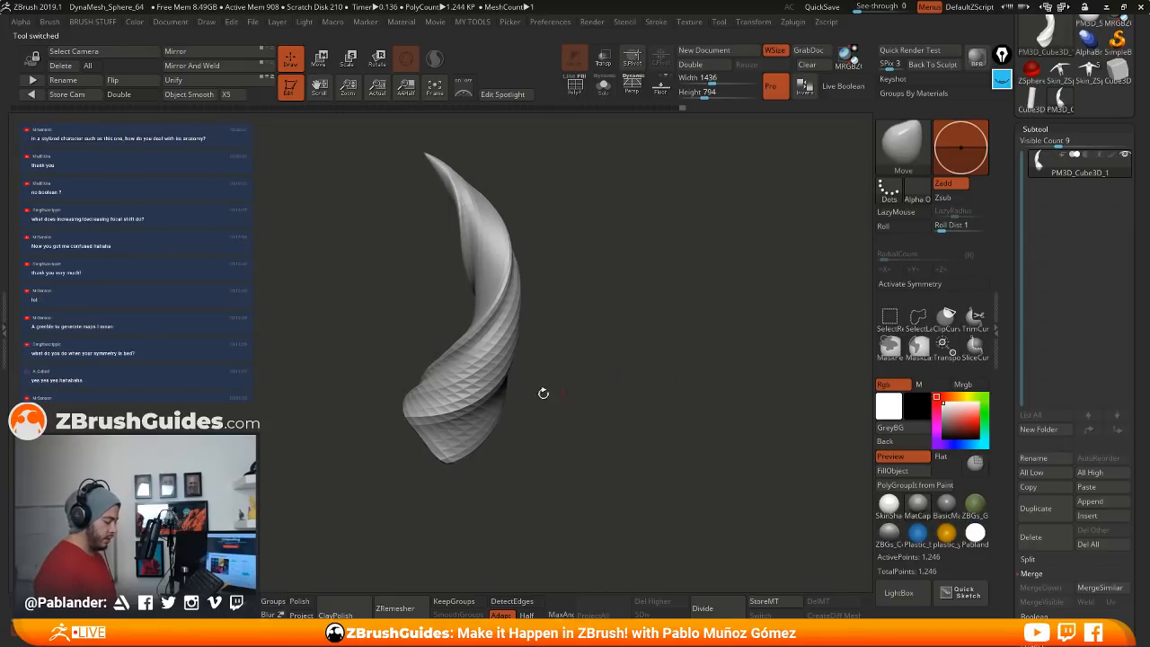
{"action": "left_click", "coordinate": [318, 63]}
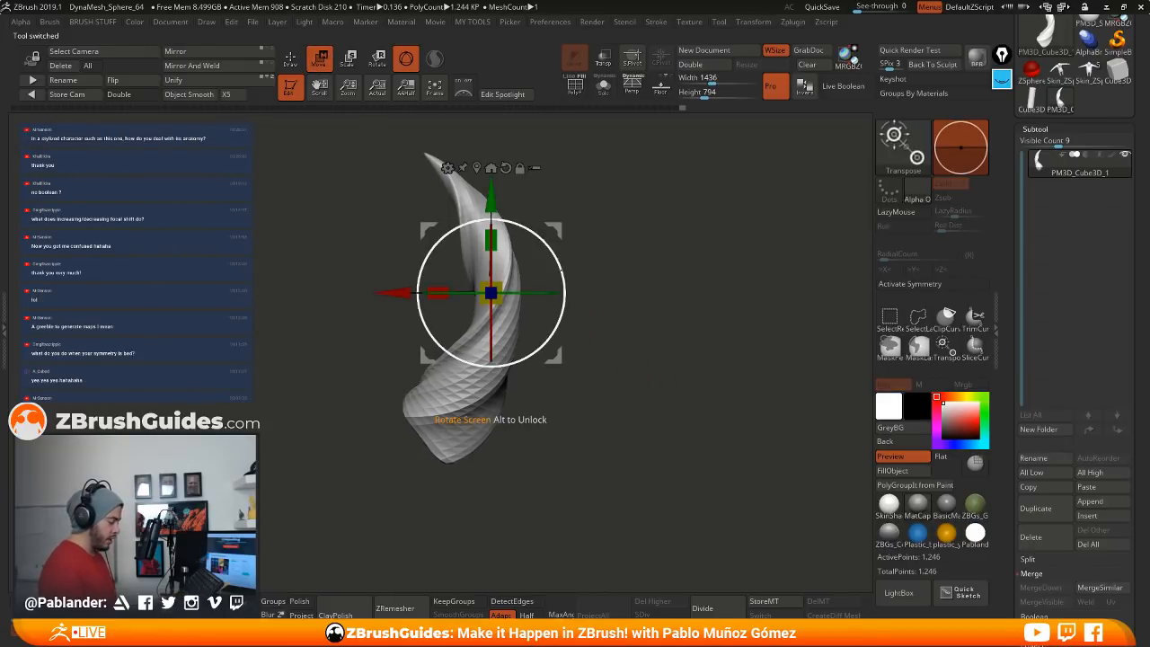
{"action": "left_click", "coordinate": [447, 167]}
{"action": "left_click", "coordinate": [448, 168]}
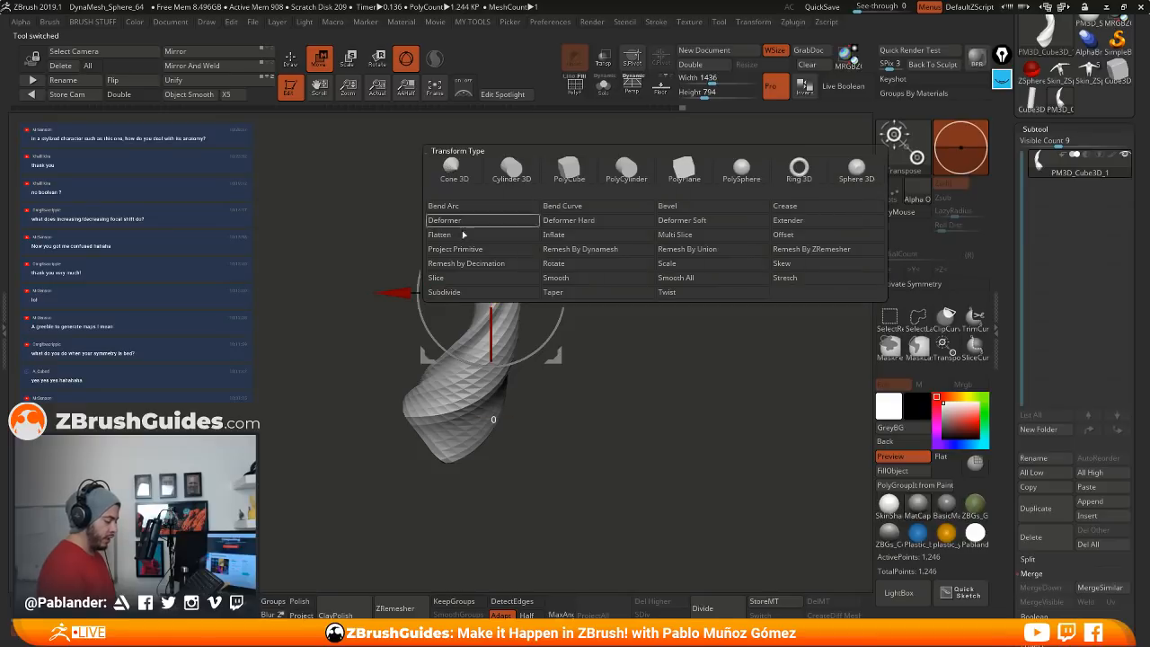
Step: Return the horn to Draw mode and examine its twisted shape from both sides
{"action": "left_click", "coordinate": [292, 60]}
{"action": "left_click_drag", "start_coordinate": [666, 229], "coordinate": [700, 213]}
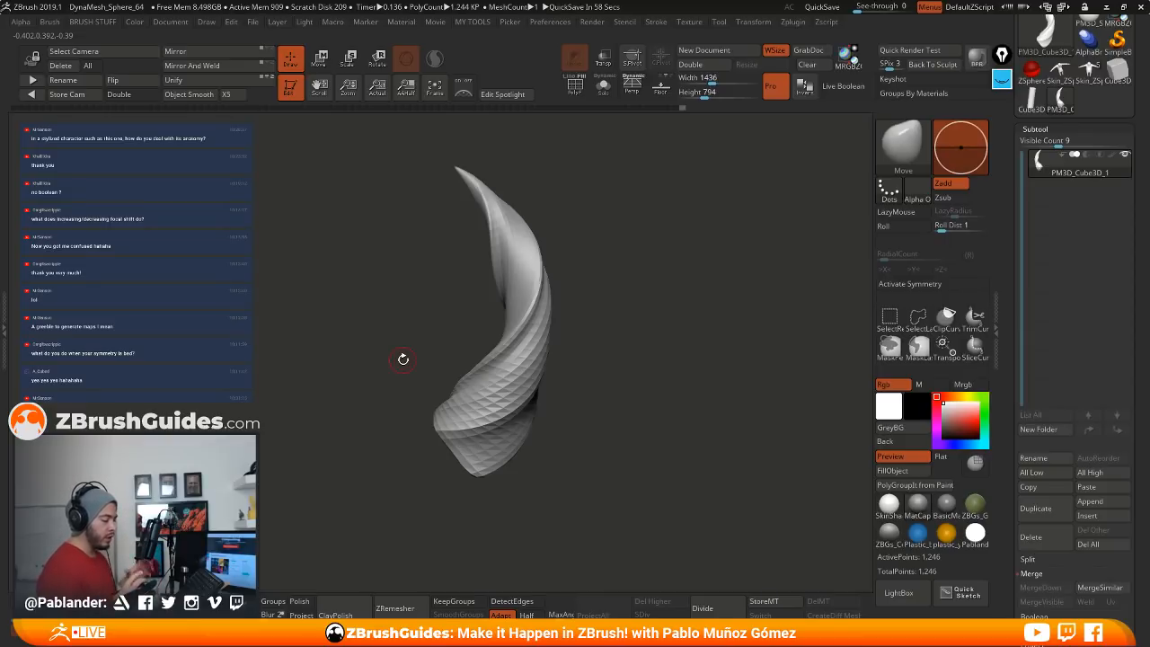
{"action": "mouse_move", "coordinate": [401, 357]}
{"action": "left_mouse_down"}
{"action": "mouse_move", "coordinate": [599, 260]}
{"action": "mouse_move", "coordinate": [708, 284]}
{"action": "mouse_move", "coordinate": [713, 269]}
{"action": "mouse_move", "coordinate": [704, 290]}
{"action": "left_mouse_up"}
{"action": "left_click_drag", "start_coordinate": [1018, 225], "coordinate": [1018, 373]}
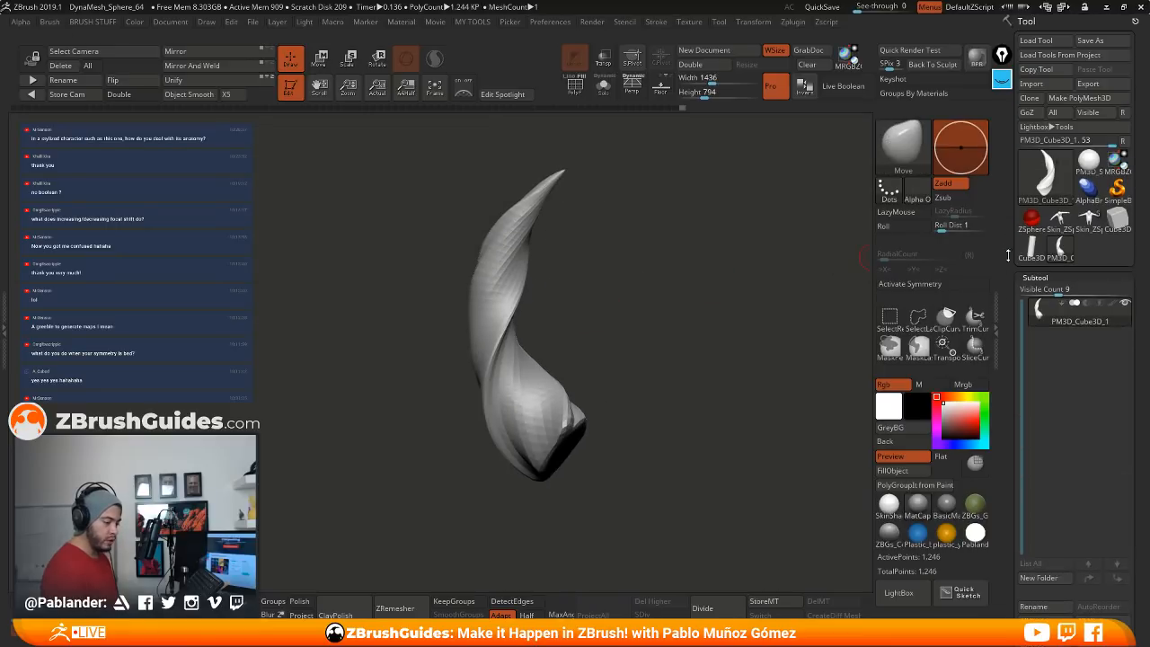
Step: Clone the horn tool and step the copy's undo history back to the straight, unbent horn
{"action": "left_click", "coordinate": [1030, 99]}
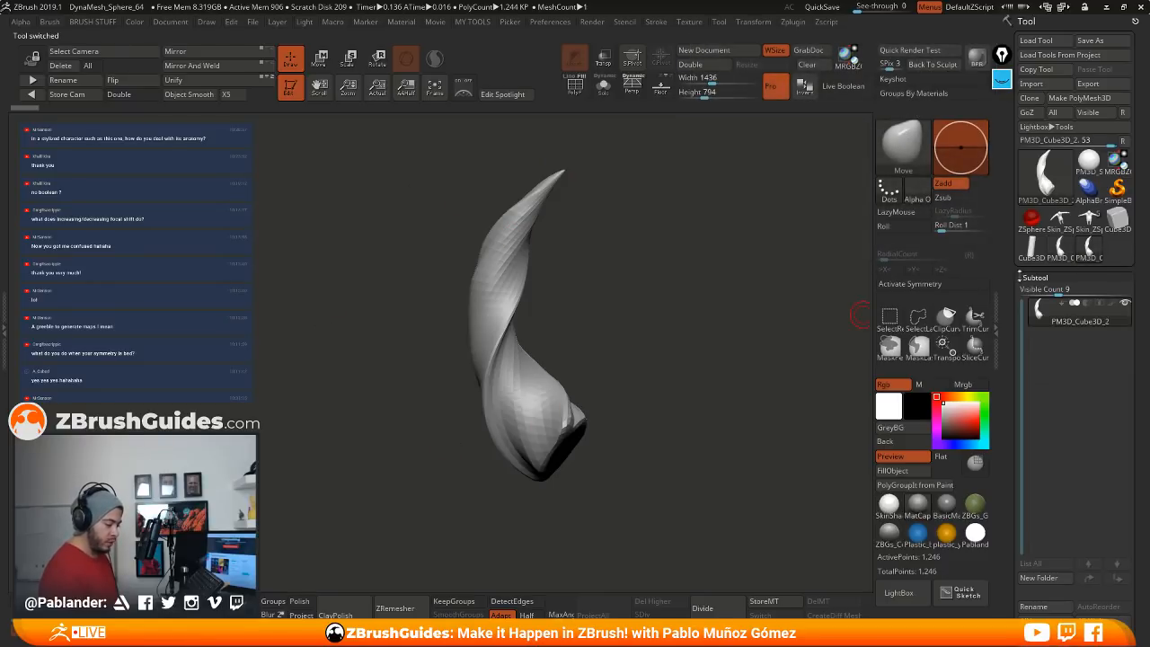
{"action": "left_click", "coordinate": [1064, 249]}
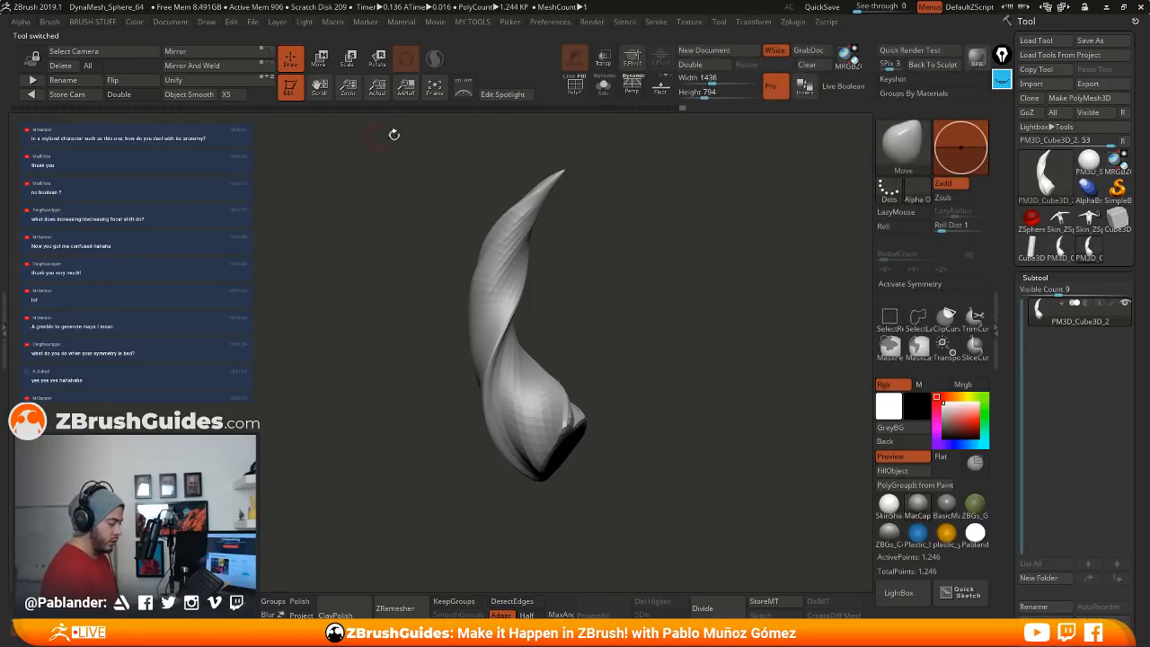
{"action": "left_click_drag", "start_coordinate": [676, 108], "coordinate": [601, 106]}
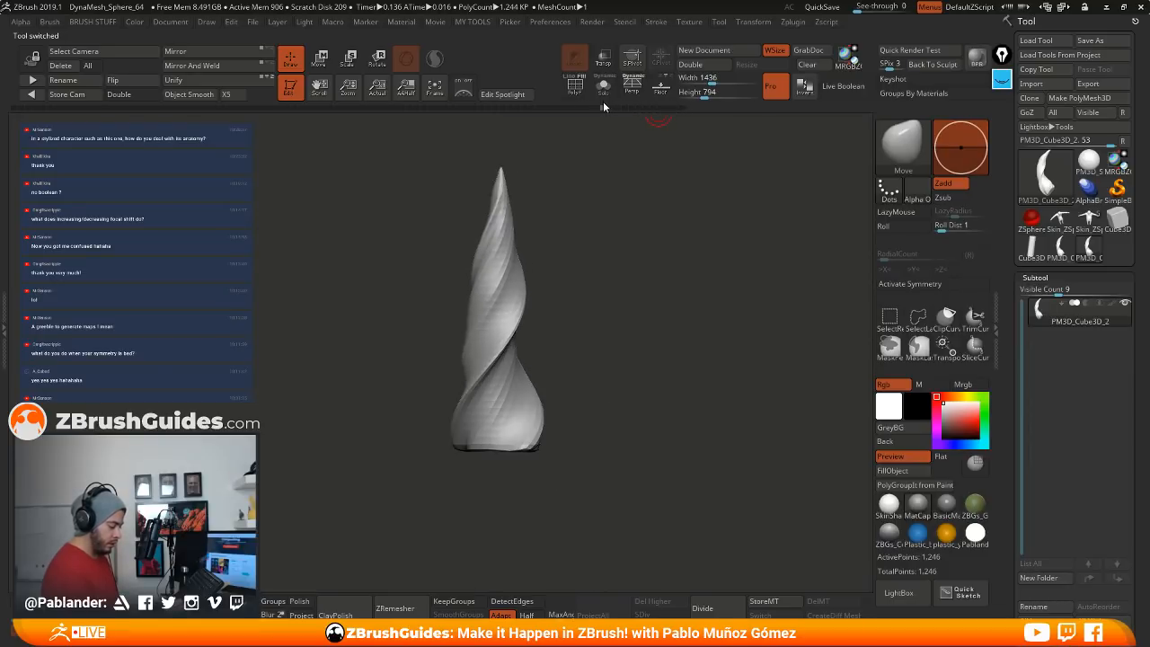
{"action": "left_click", "coordinate": [603, 107]}
Step: Show the gizmo on the straight horn and accept its active Taper deformer
{"action": "mouse_move", "coordinate": [625, 250]}
{"action": "left_mouse_down", "text": "alt"}
{"action": "mouse_move", "coordinate": [622, 357]}
{"action": "mouse_move", "coordinate": [616, 252]}
{"action": "left_mouse_up", "text": "alt"}
{"action": "key", "text": "w"}
{"action": "left_click_drag", "start_coordinate": [539, 266], "coordinate": [459, 386]}
{"action": "left_click", "coordinate": [454, 184]}
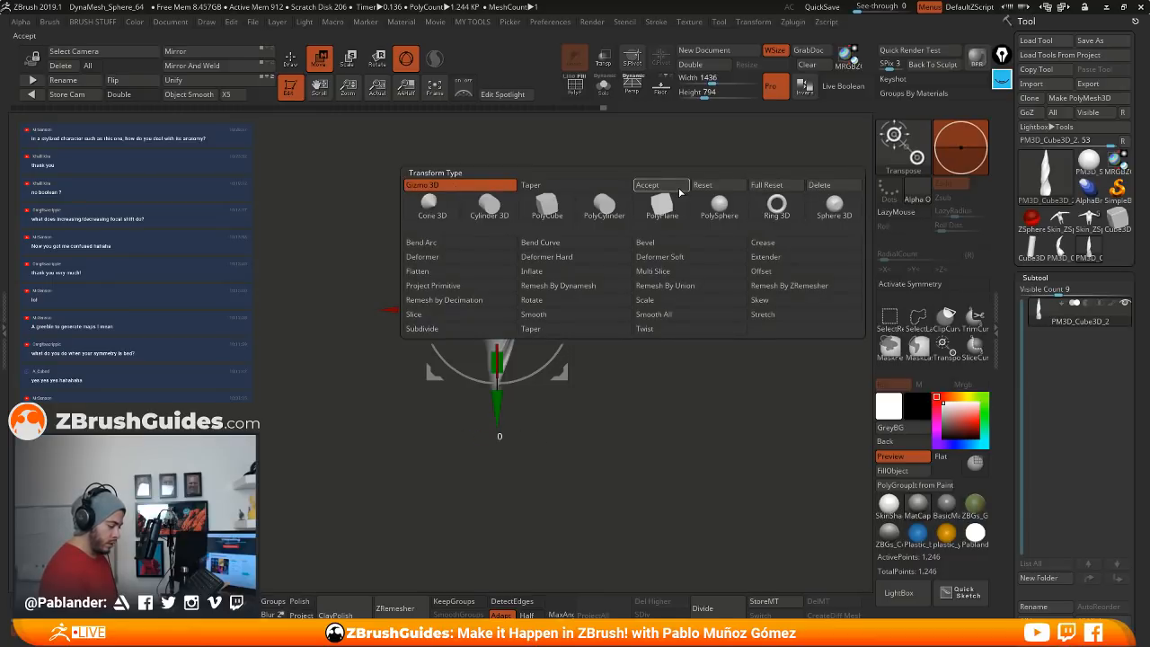
{"action": "left_click", "coordinate": [679, 186]}
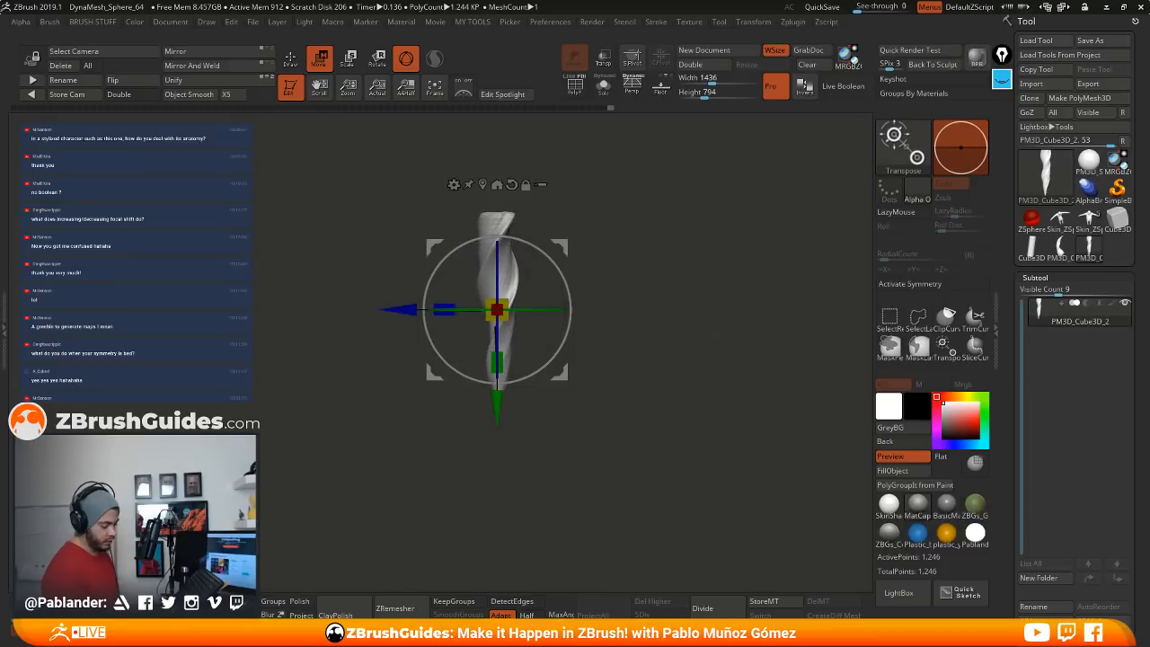
Step: Stretch the horn along its length with the gizmo and return to Draw mode
{"action": "left_click_drag", "start_coordinate": [505, 357], "coordinate": [508, 422]}
{"action": "left_click_drag", "start_coordinate": [624, 344], "coordinate": [638, 357], "text": "alt"}
{"action": "left_click_drag", "start_coordinate": [510, 374], "coordinate": [515, 375]}
{"action": "key", "text": "q"}
{"action": "left_click_drag", "start_coordinate": [639, 334], "coordinate": [646, 347], "text": "alt"}
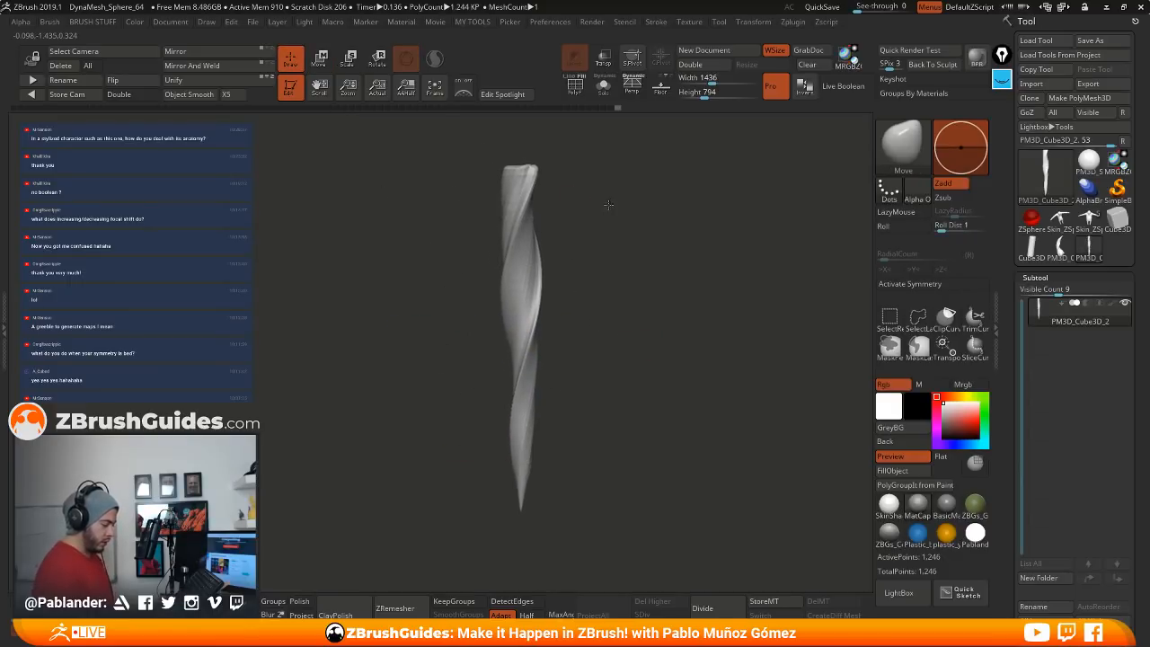
Step: Smooth the pointed tip of the horn into a rounded end, working from several sides
{"action": "mouse_move", "coordinate": [608, 204]}
{"action": "left_mouse_down"}
{"action": "mouse_move", "coordinate": [616, 318]}
{"action": "mouse_move", "coordinate": [585, 405]}
{"action": "mouse_move", "coordinate": [590, 477]}
{"action": "mouse_move", "coordinate": [537, 437]}
{"action": "left_mouse_up"}
{"action": "key", "text": "shift"}
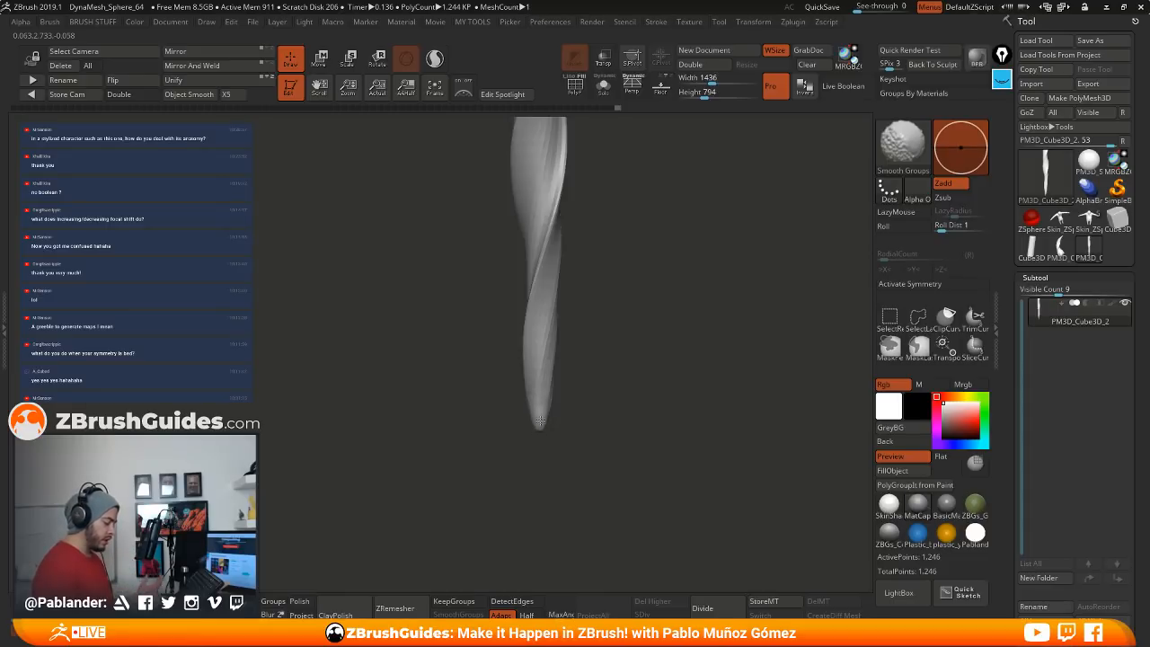
{"action": "left_click_drag", "start_coordinate": [620, 363], "coordinate": [575, 392]}
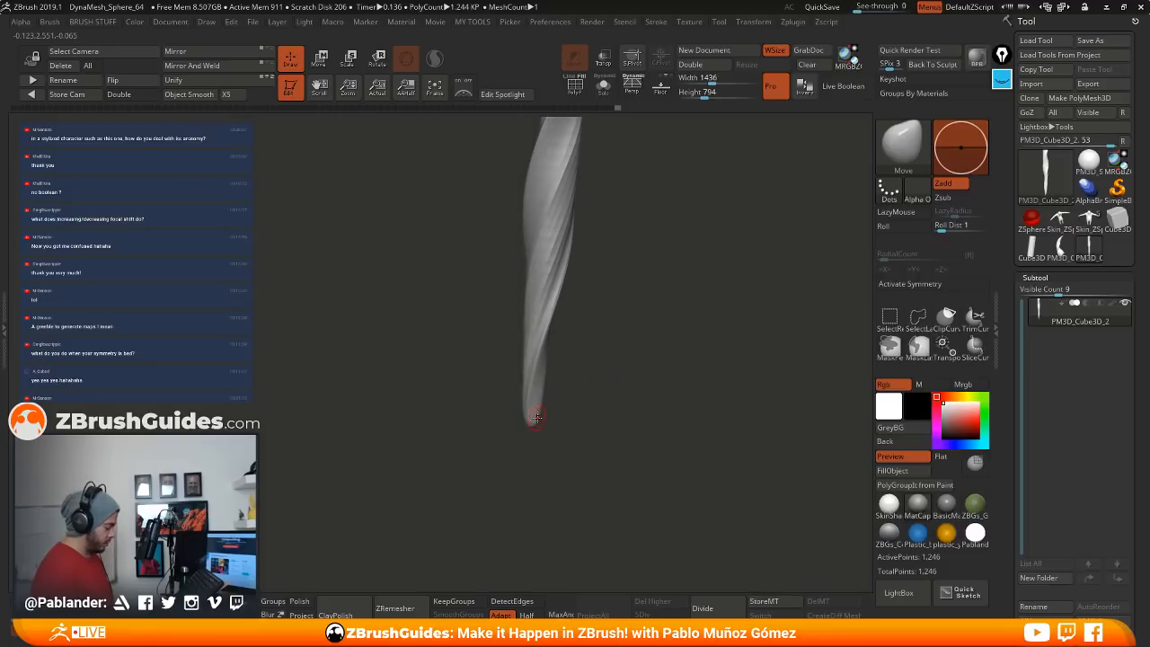
{"action": "key", "text": "ctrl+shift"}
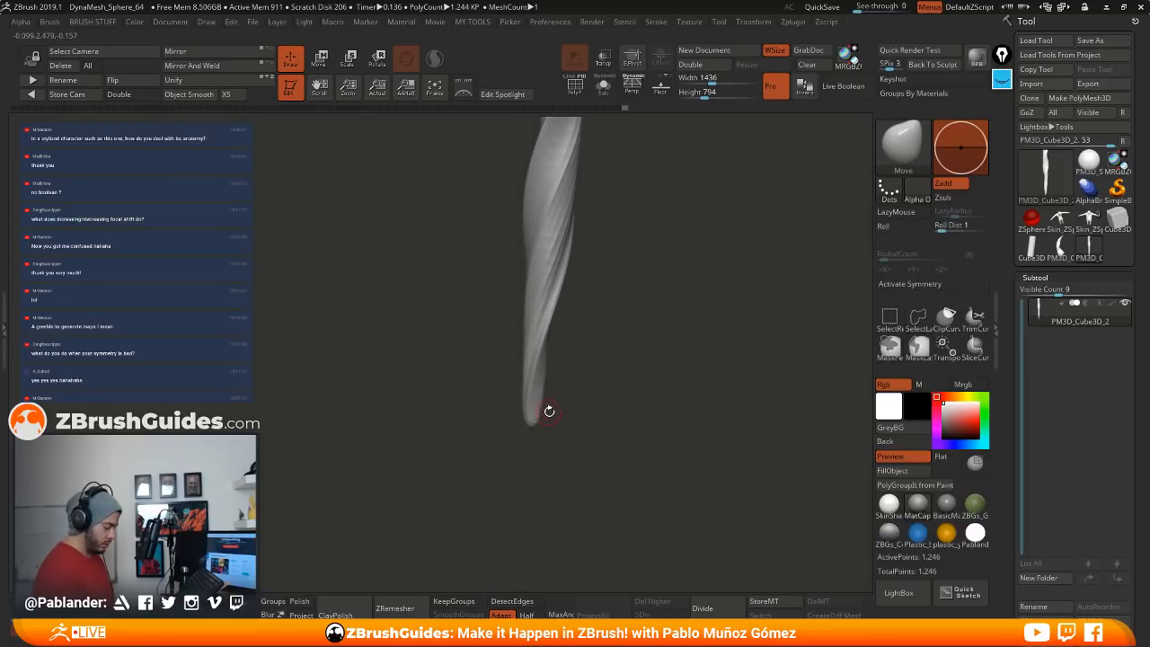
{"action": "key", "text": "shift"}
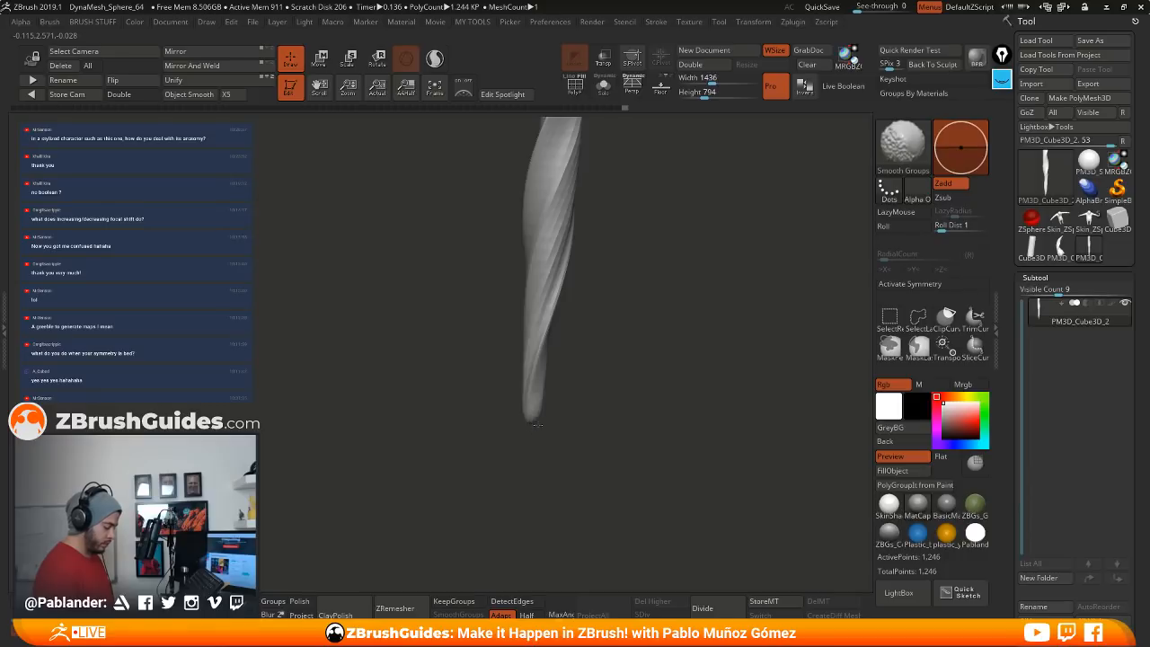
{"action": "mouse_move", "coordinate": [555, 412]}
{"action": "left_mouse_down"}
{"action": "mouse_move", "coordinate": [589, 408]}
{"action": "mouse_move", "coordinate": [624, 375]}
{"action": "left_mouse_up"}
{"action": "key", "text": "shift"}
Step: Apply the Twist deformer to the horn, twisting one end by -180 and the opposite end further, and accept it
{"action": "mouse_move", "coordinate": [624, 374]}
{"action": "left_mouse_down", "text": "alt"}
{"action": "mouse_move", "coordinate": [616, 408]}
{"action": "mouse_move", "coordinate": [622, 363]}
{"action": "mouse_move", "coordinate": [639, 379]}
{"action": "left_mouse_up", "text": "alt"}
{"action": "left_click", "coordinate": [319, 59]}
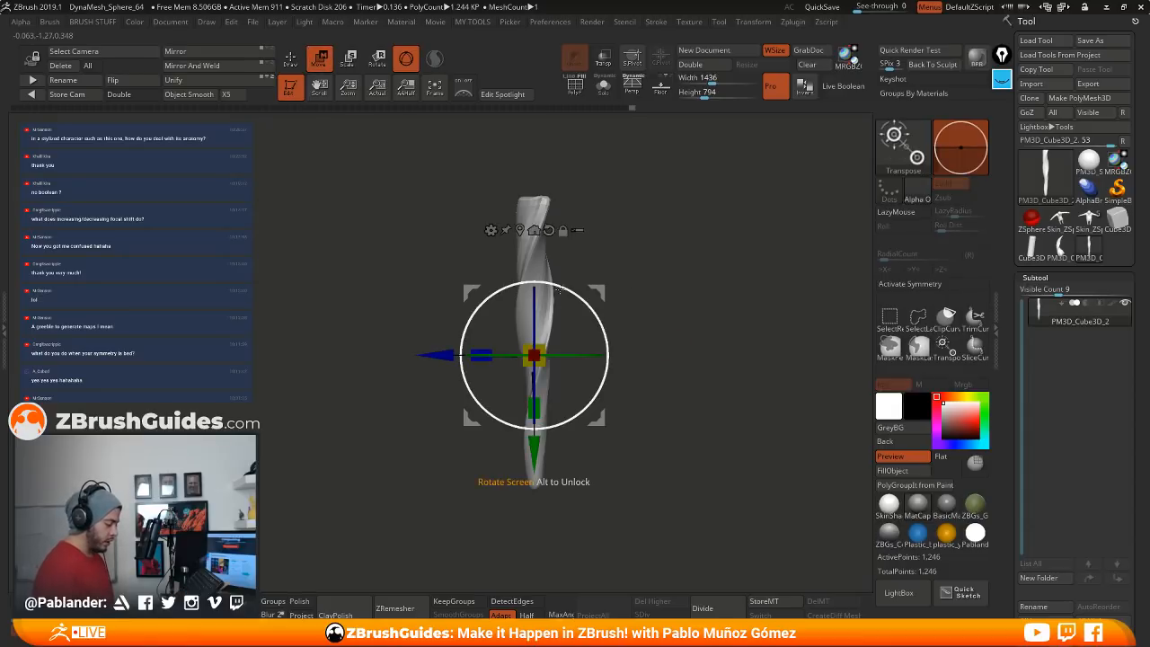
{"action": "left_click", "coordinate": [491, 229]}
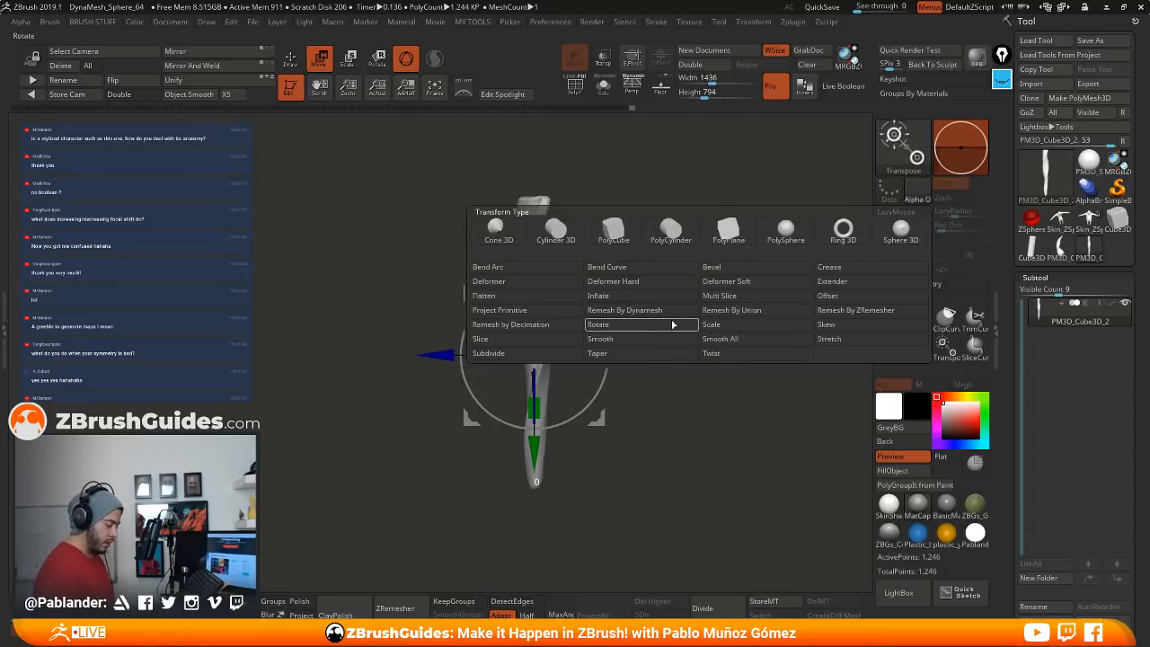
{"action": "left_click", "coordinate": [741, 355]}
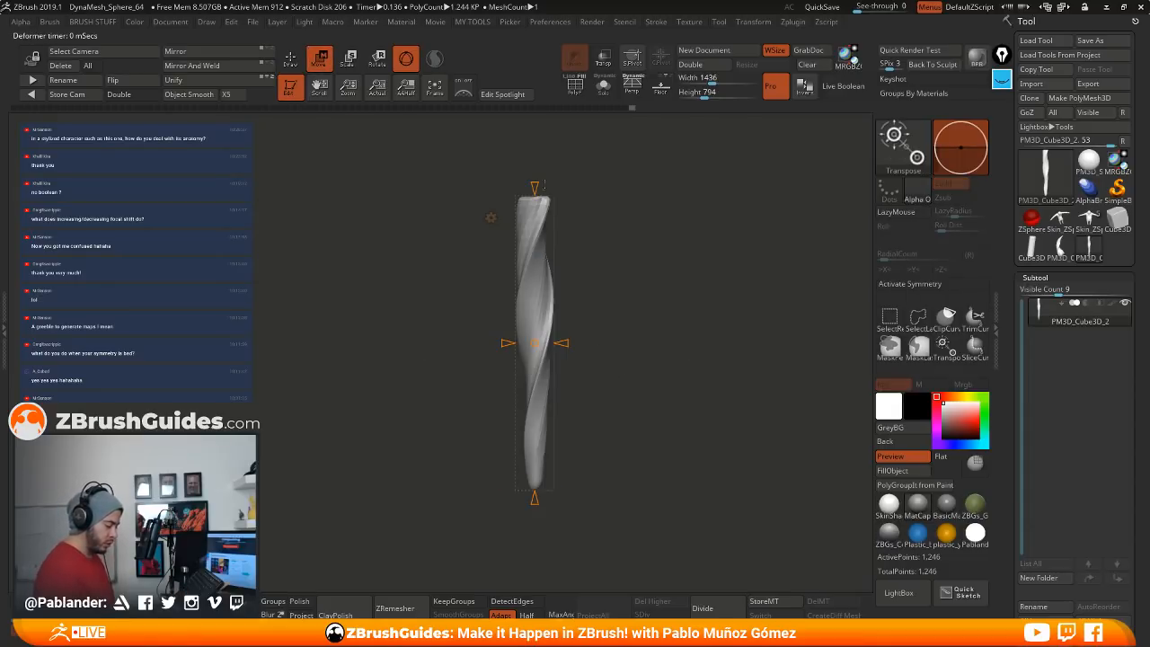
{"action": "left_click_drag", "start_coordinate": [543, 184], "coordinate": [538, 314]}
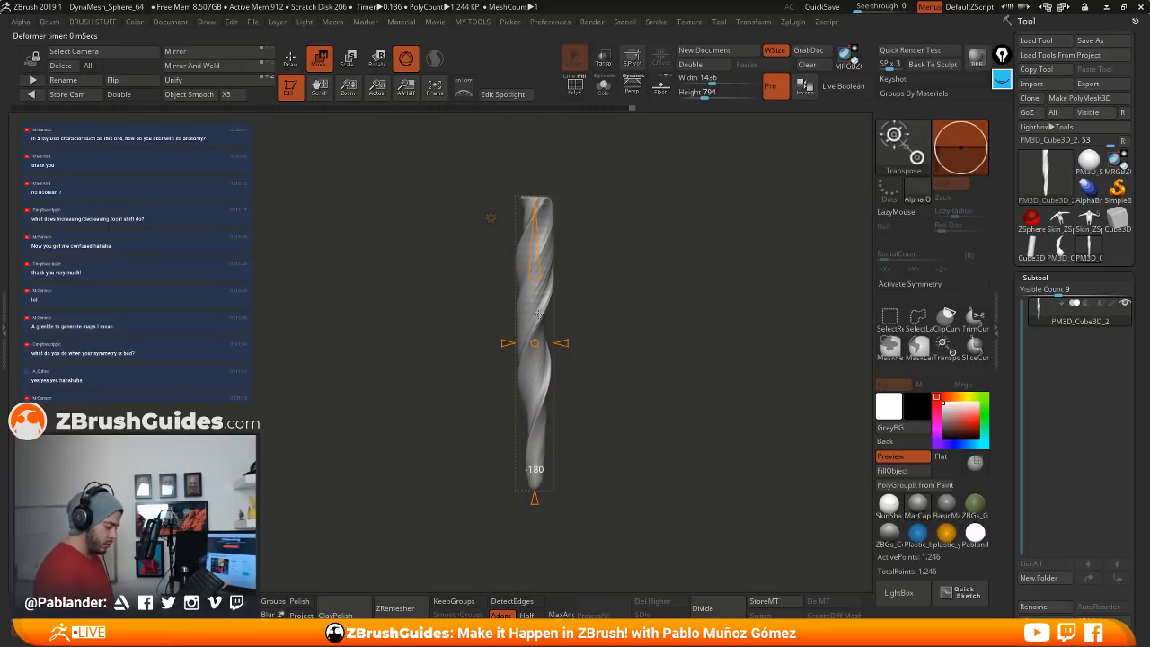
{"action": "left_click_drag", "start_coordinate": [534, 497], "coordinate": [539, 539]}
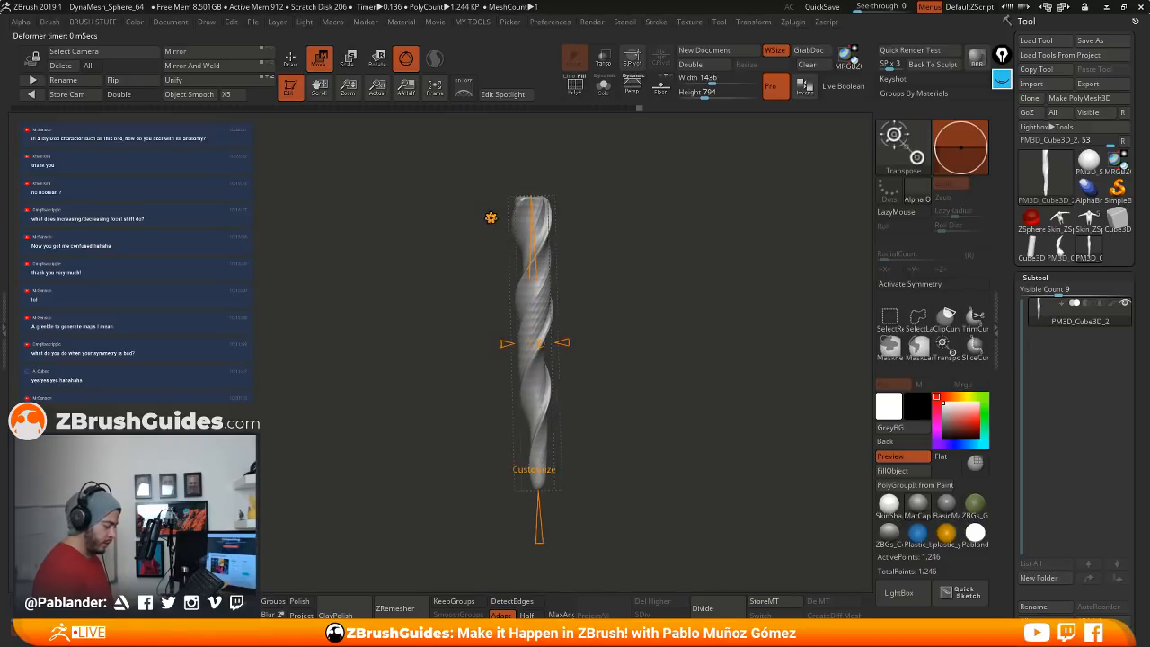
{"action": "left_click", "coordinate": [491, 218]}
{"action": "left_click", "coordinate": [697, 232]}
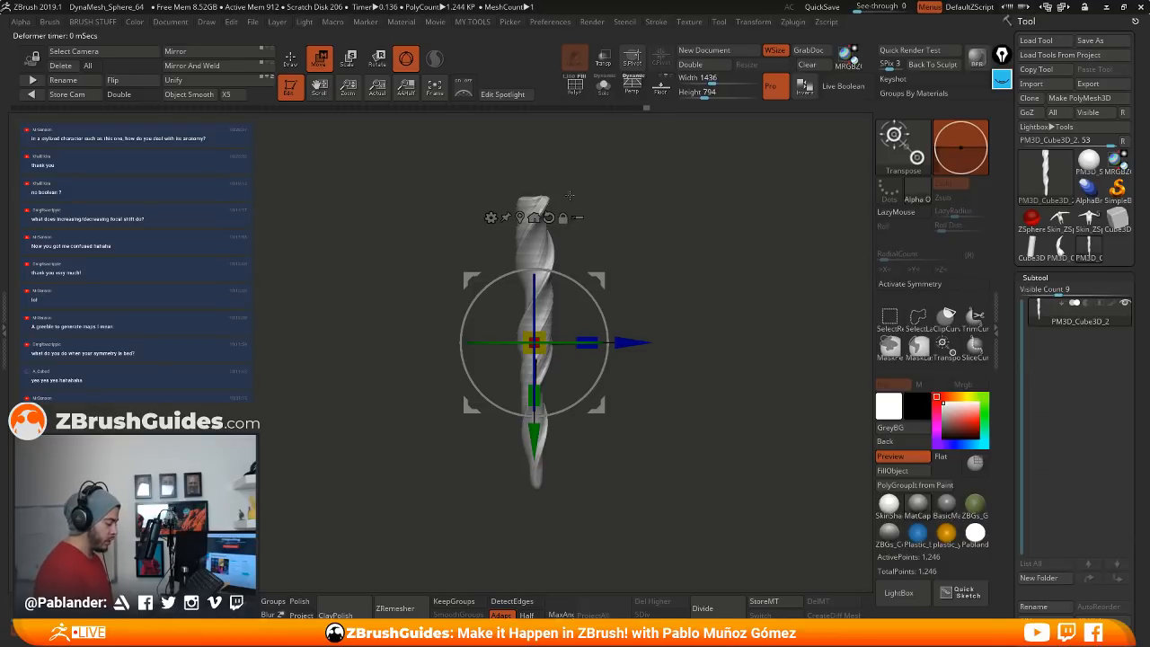
Step: Apply the Deformer Soft lattice to the twisted horn
{"action": "left_click", "coordinate": [490, 218]}
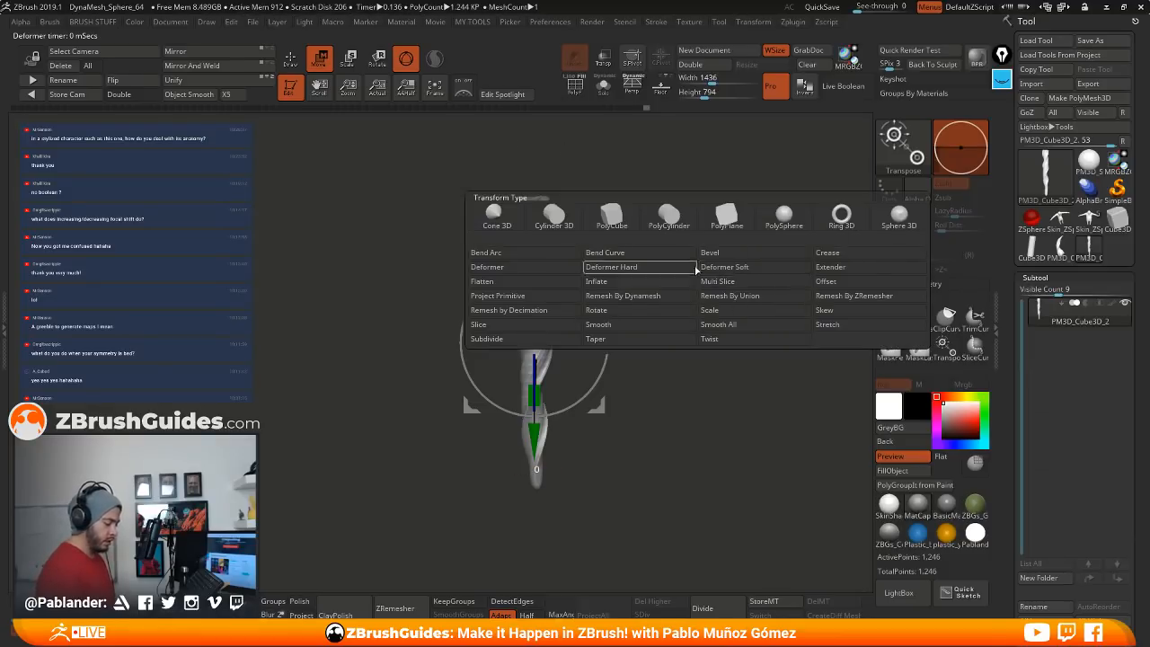
{"action": "left_click", "coordinate": [776, 269]}
{"action": "left_click_drag", "start_coordinate": [689, 333], "coordinate": [637, 323]}
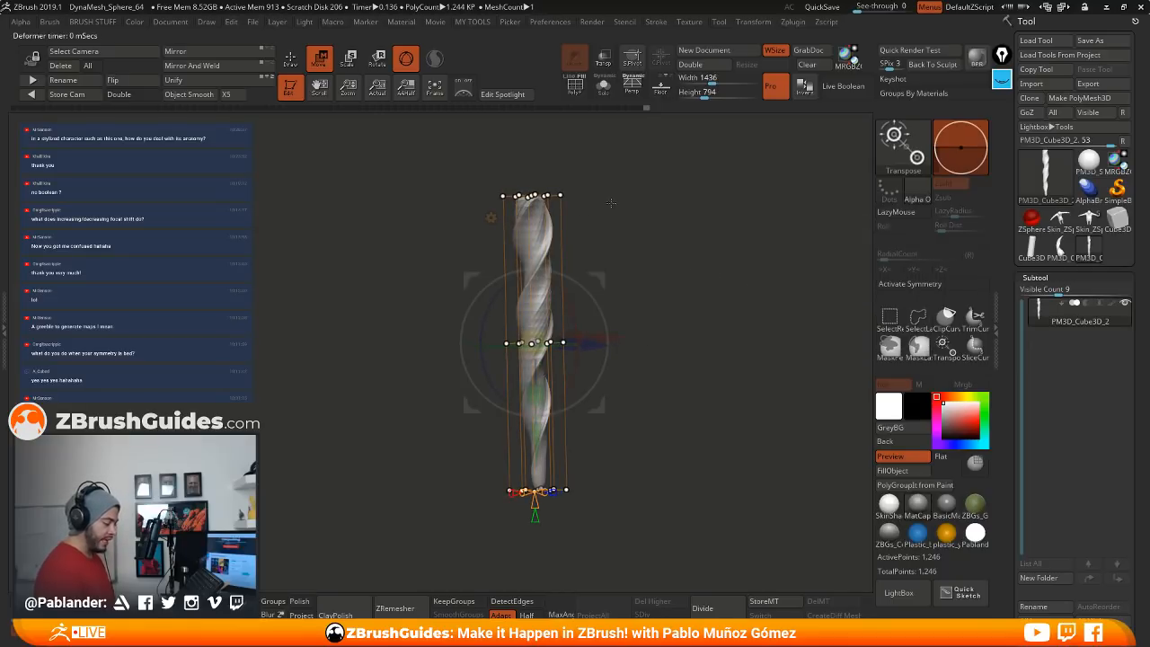
{"action": "left_click_drag", "start_coordinate": [612, 203], "coordinate": [701, 266]}
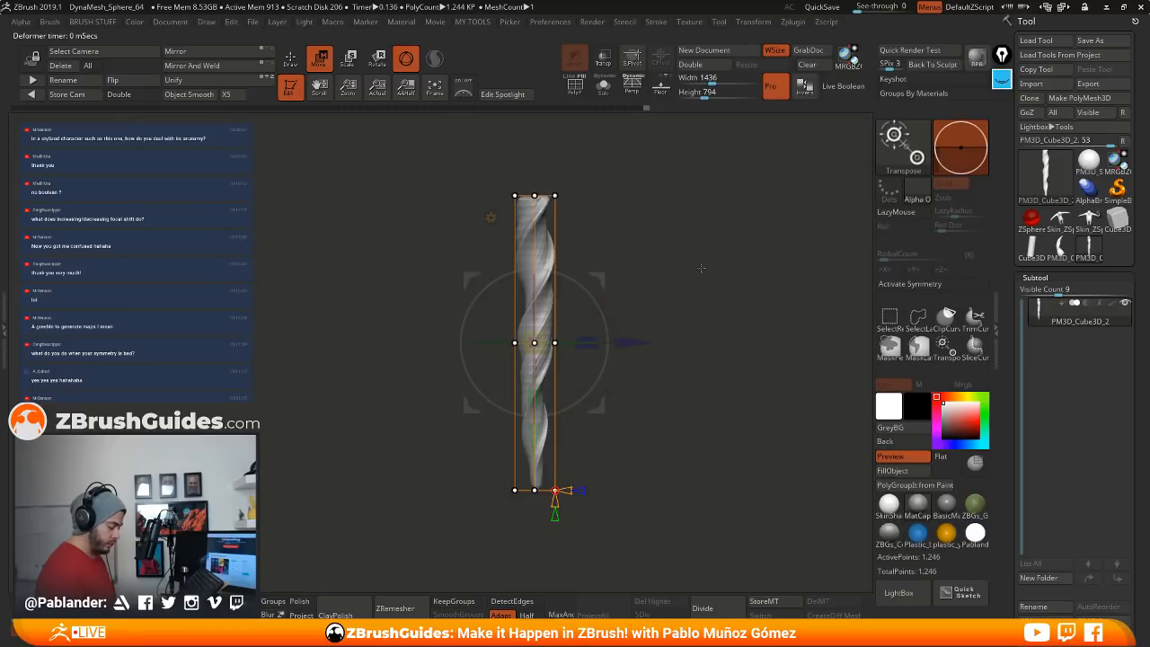
{"action": "left_click_drag", "start_coordinate": [460, 131], "coordinate": [469, 89], "text": "alt"}
{"action": "left_click_drag", "start_coordinate": [625, 386], "coordinate": [576, 444]}
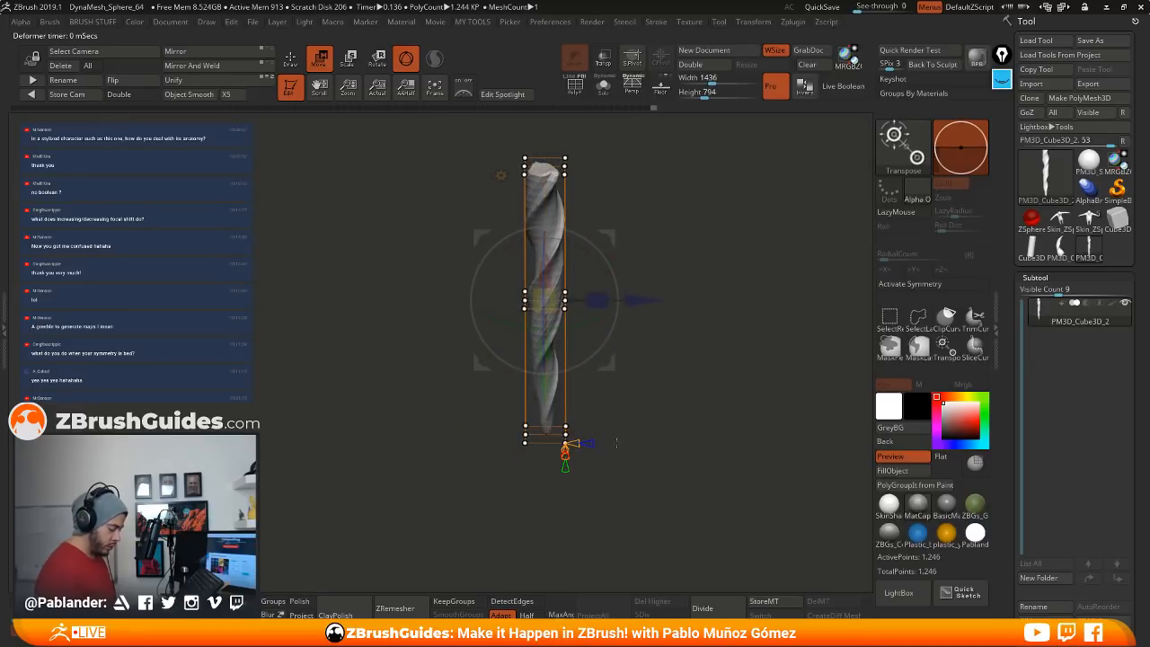
{"action": "left_click_drag", "start_coordinate": [653, 414], "coordinate": [589, 422]}
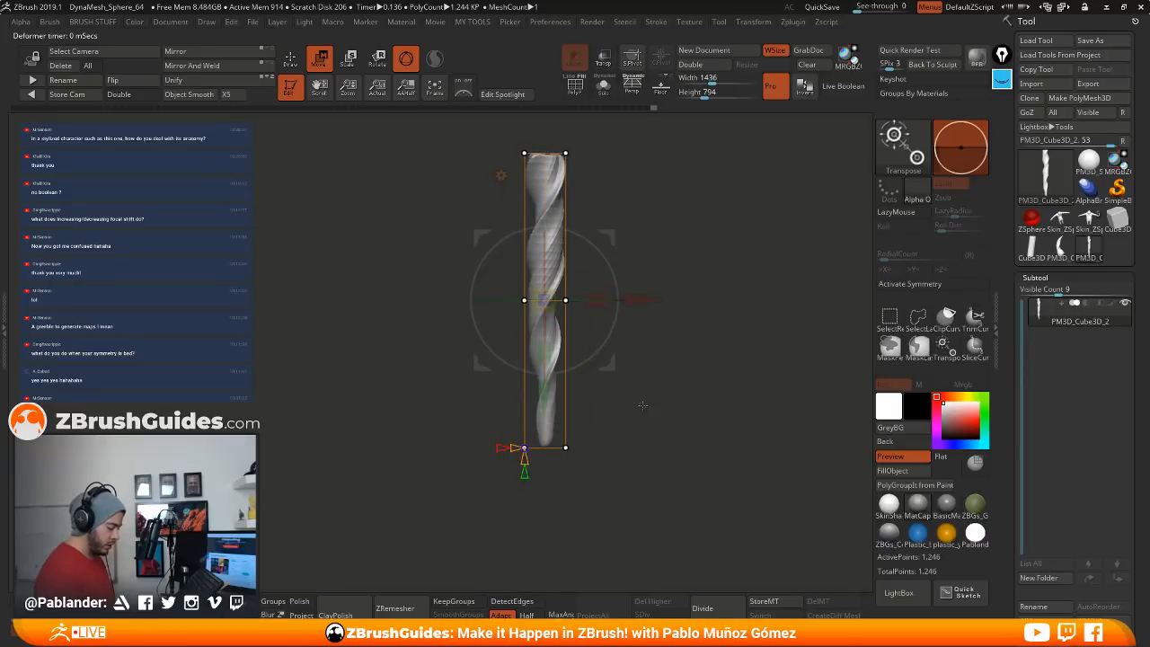
Step: Try pulling one middle control point of the lattice far outward and undo it
{"action": "left_click_drag", "start_coordinate": [593, 242], "coordinate": [699, 343]}
{"action": "left_click_drag", "start_coordinate": [575, 196], "coordinate": [693, 284]}
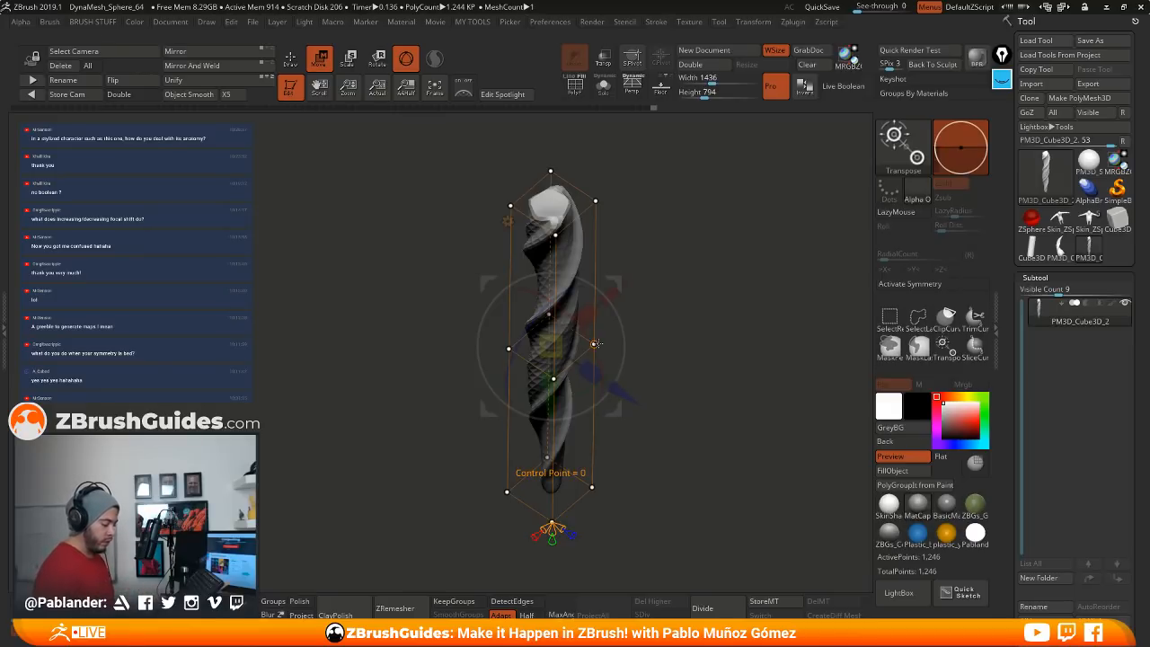
{"action": "left_click_drag", "start_coordinate": [593, 344], "coordinate": [766, 360]}
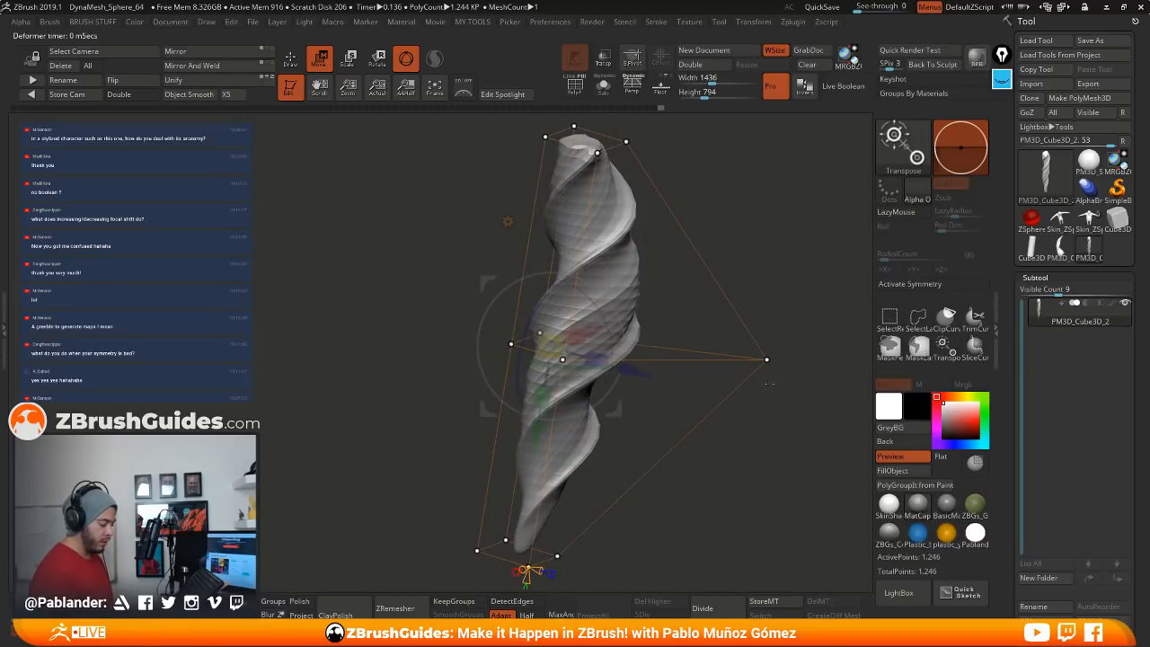
{"action": "key", "text": "ctrl+z"}
{"action": "left_click_drag", "start_coordinate": [745, 407], "coordinate": [738, 392], "text": "shift"}
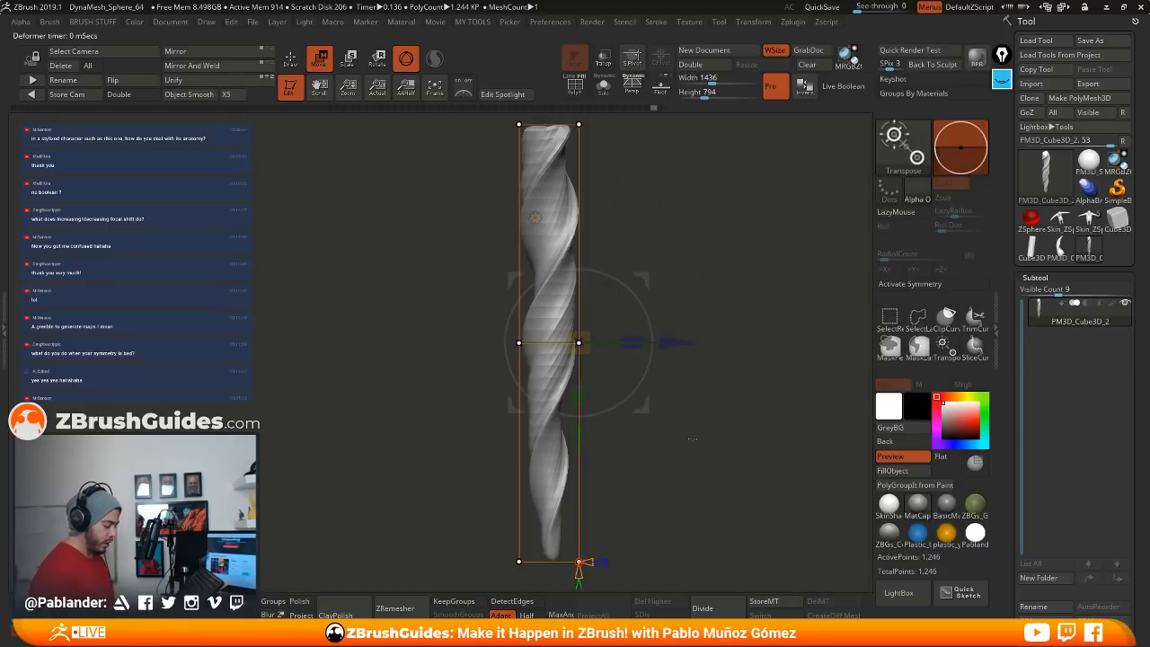
Step: Set the lattice's lengthwise resolution to 6 rows of control points
{"action": "left_click_drag", "start_coordinate": [691, 438], "coordinate": [683, 386], "text": "alt"}
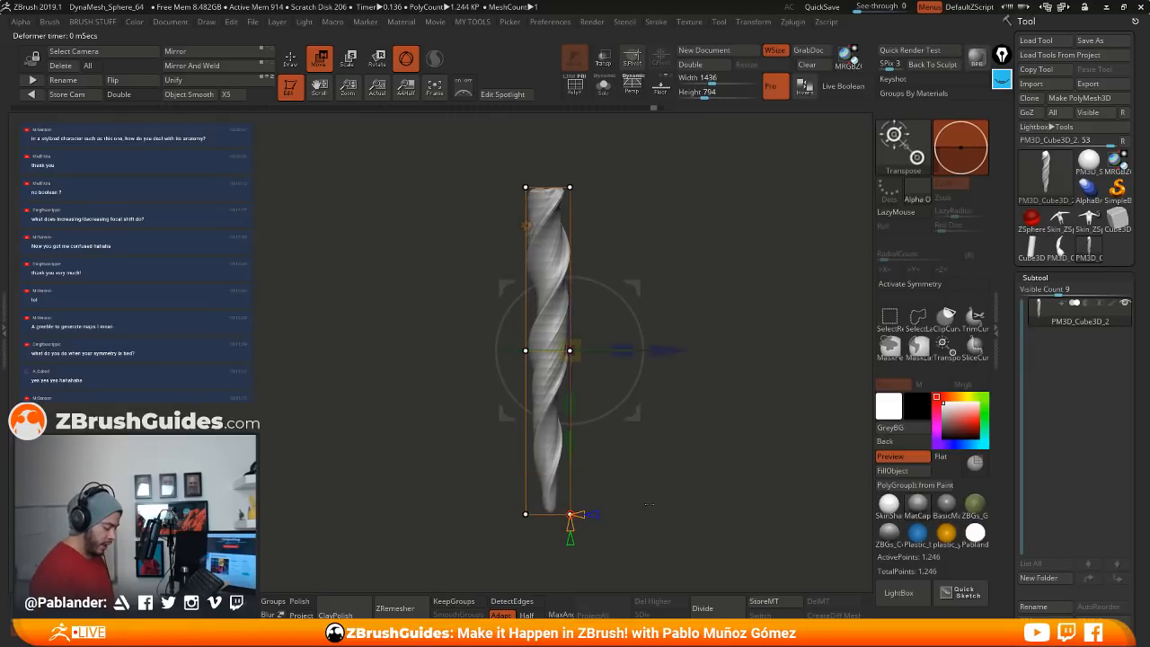
{"action": "right_click_drag", "start_coordinate": [573, 188], "coordinate": [597, 154], "text": "alt"}
{"action": "left_click_drag", "start_coordinate": [594, 443], "coordinate": [593, 539]}
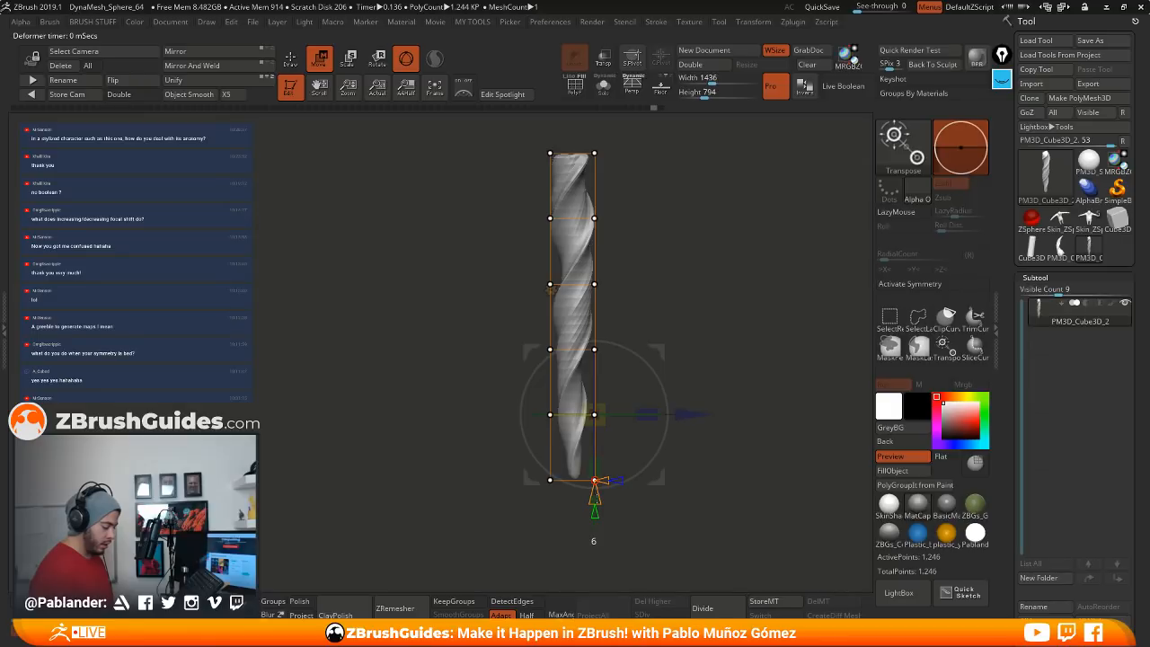
{"action": "left_click_drag", "start_coordinate": [595, 512], "coordinate": [594, 524]}
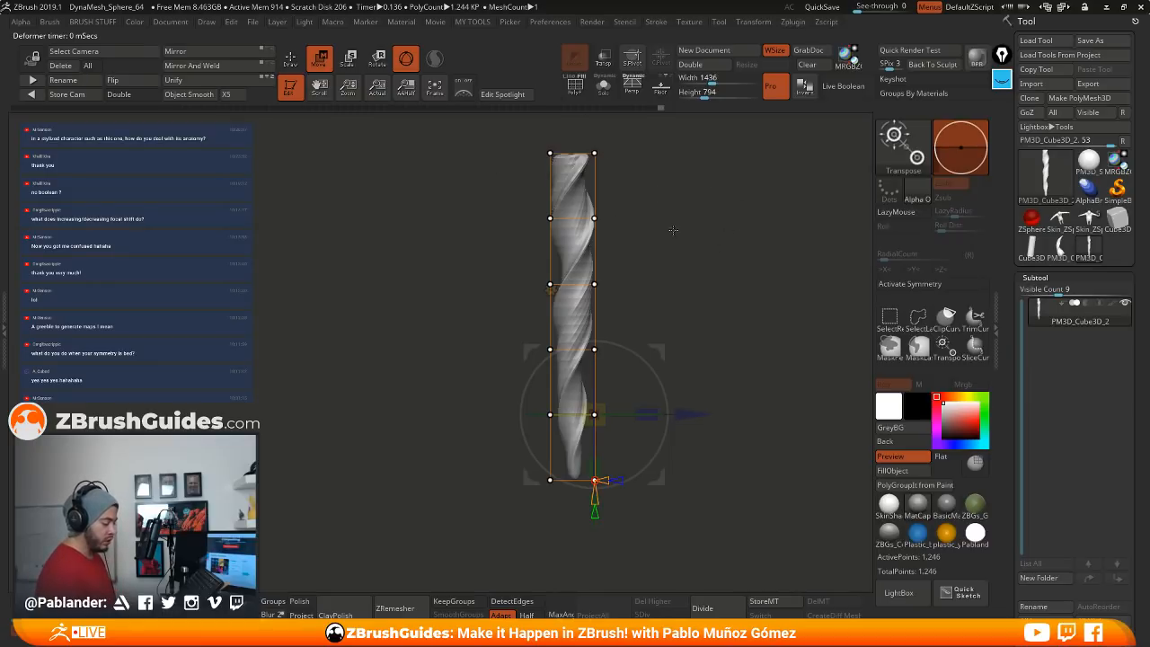
{"action": "left_click_drag", "start_coordinate": [691, 272], "coordinate": [690, 285], "text": "alt"}
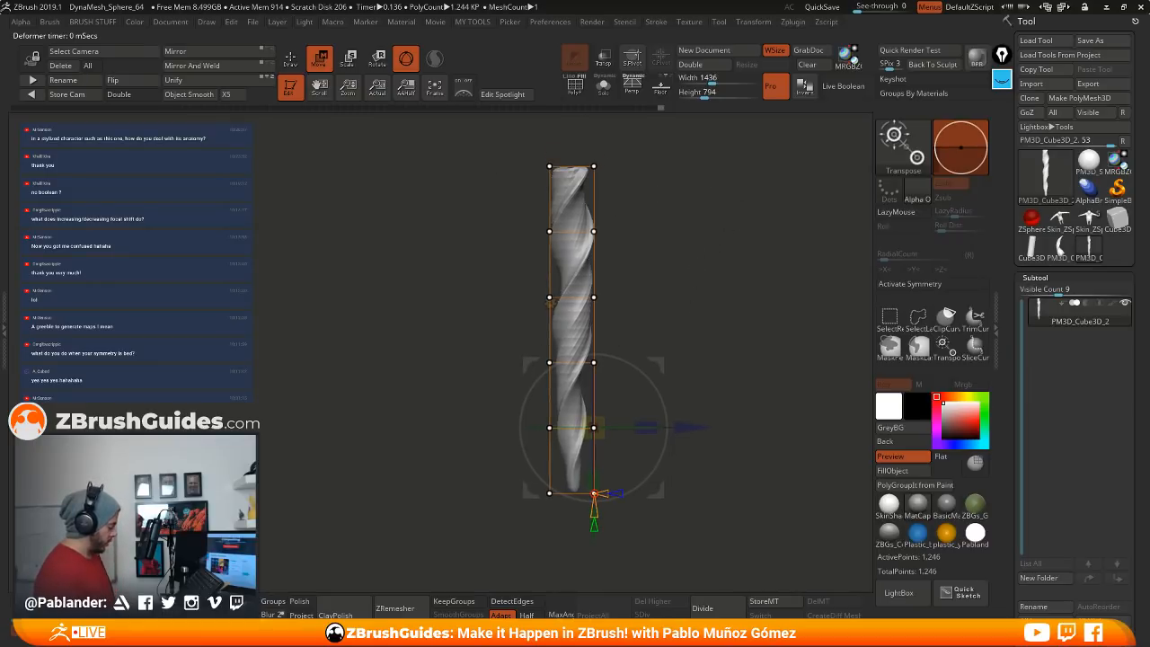
Step: Mask the control points at both ends of the lattice and try scaling the unmasked middle rows
{"action": "left_click_drag", "start_coordinate": [639, 141], "coordinate": [512, 189], "text": "ctrl"}
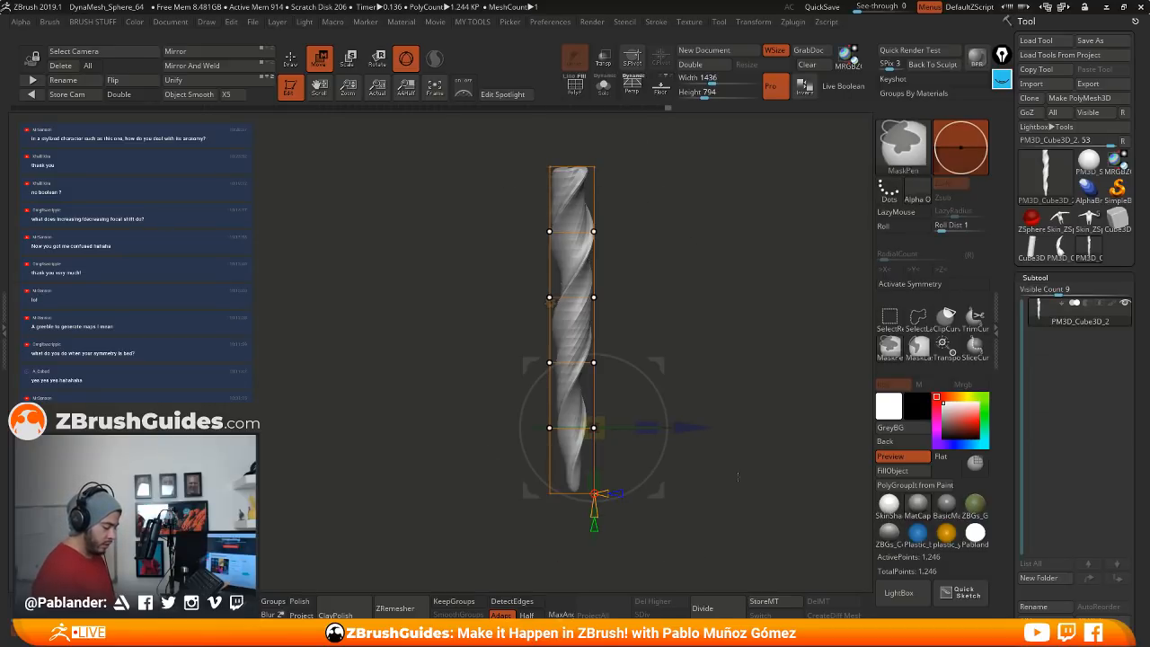
{"action": "left_click", "coordinate": [920, 347]}
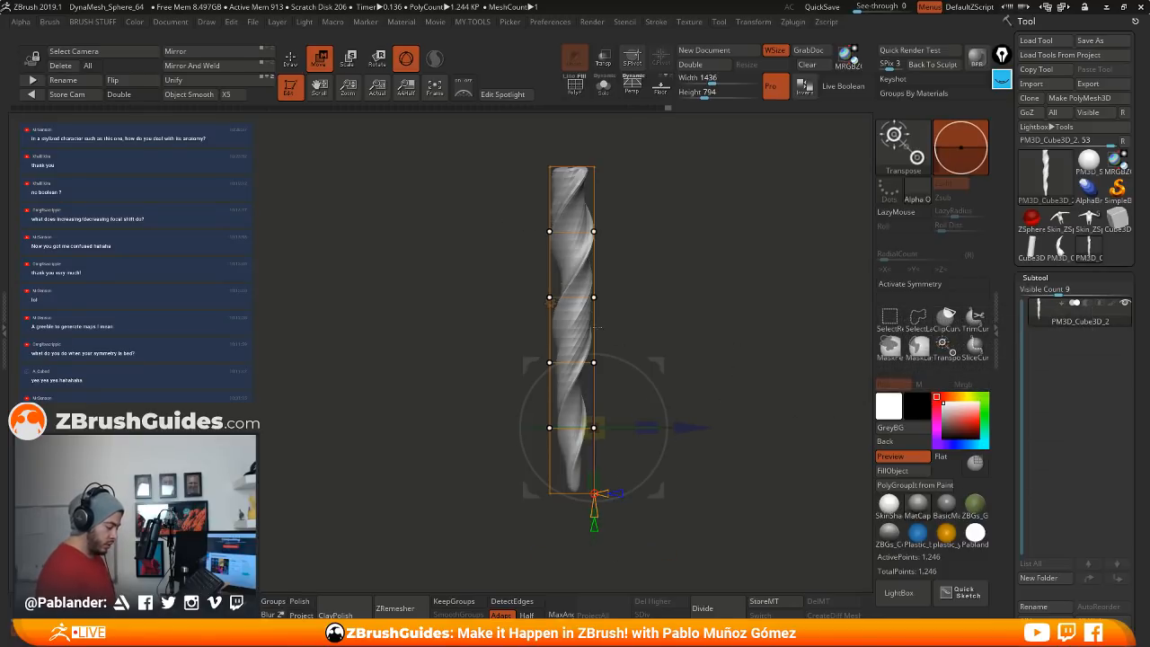
{"action": "left_click_drag", "start_coordinate": [593, 427], "coordinate": [557, 440]}
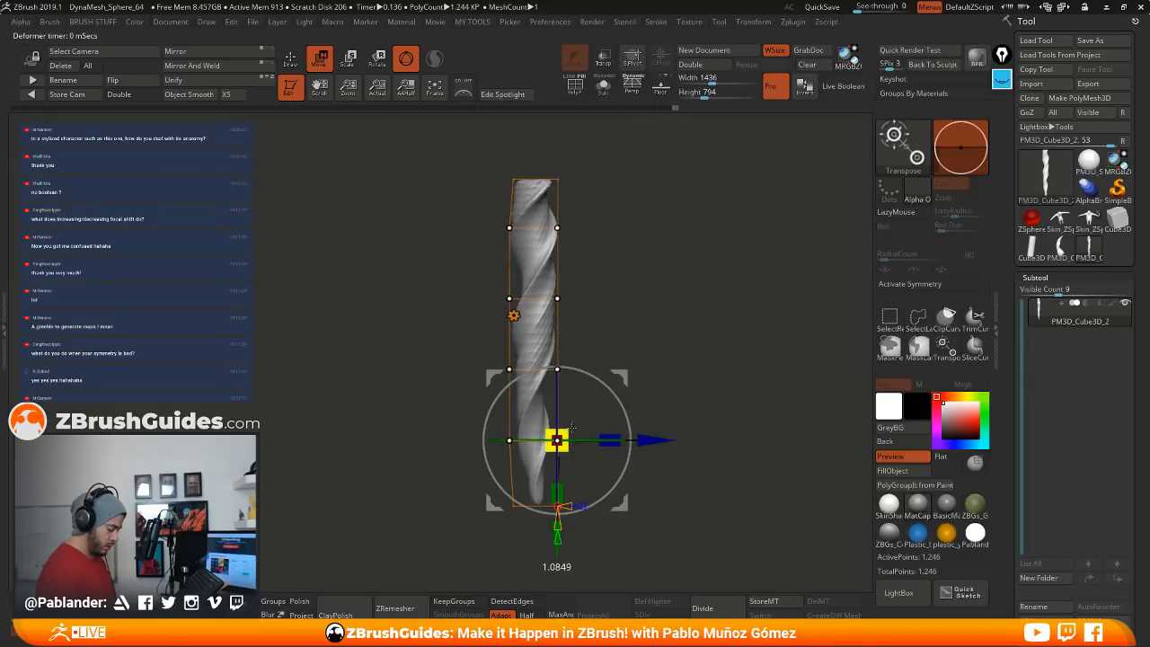
Step: Mask the control points at both ends of the lattice, leaving the four middle rows unmasked
{"action": "left_click", "coordinate": [558, 309]}
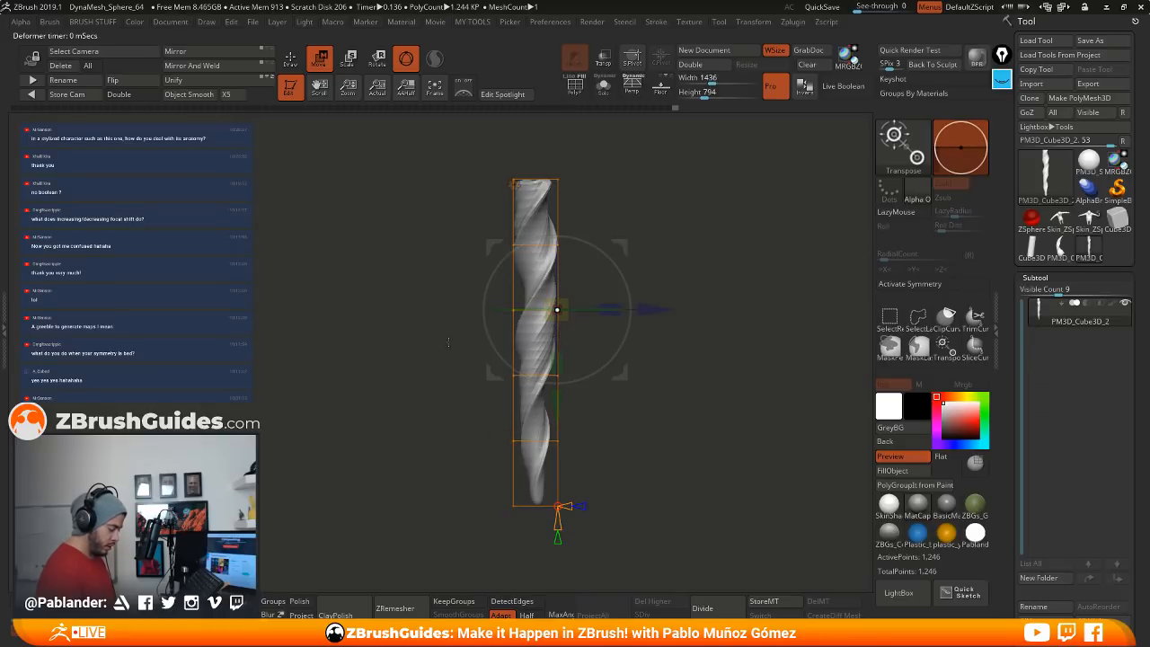
{"action": "left_click_drag", "start_coordinate": [449, 342], "coordinate": [661, 334]}
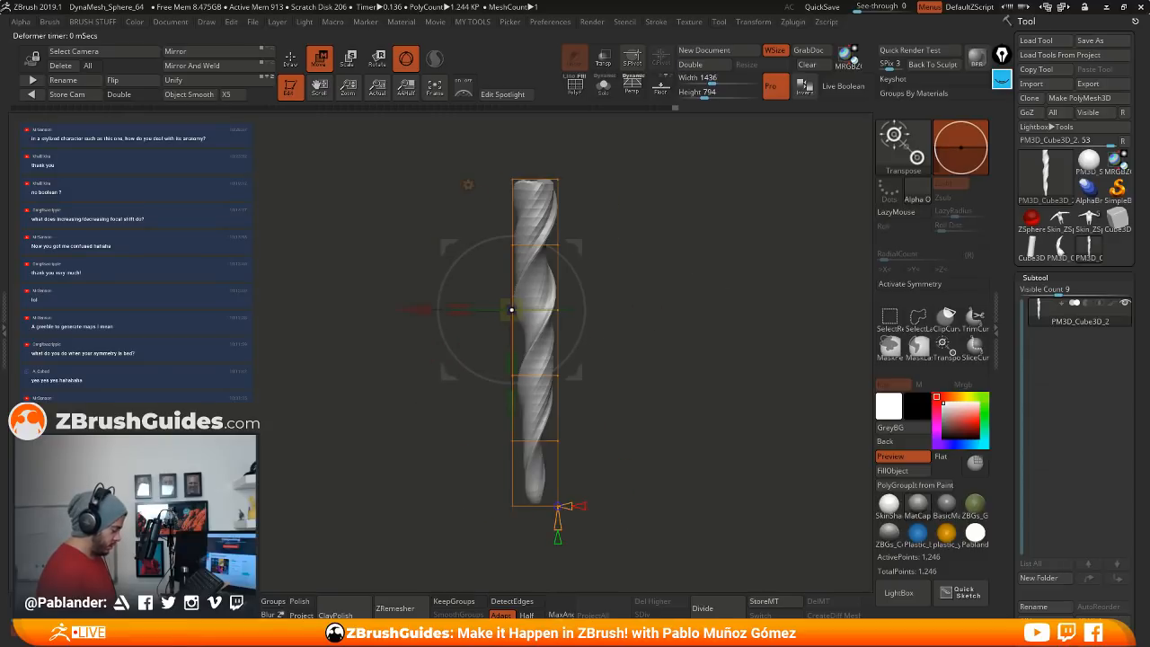
{"action": "left_click_drag", "start_coordinate": [664, 279], "coordinate": [688, 329]}
{"action": "key", "text": "ctrl"}
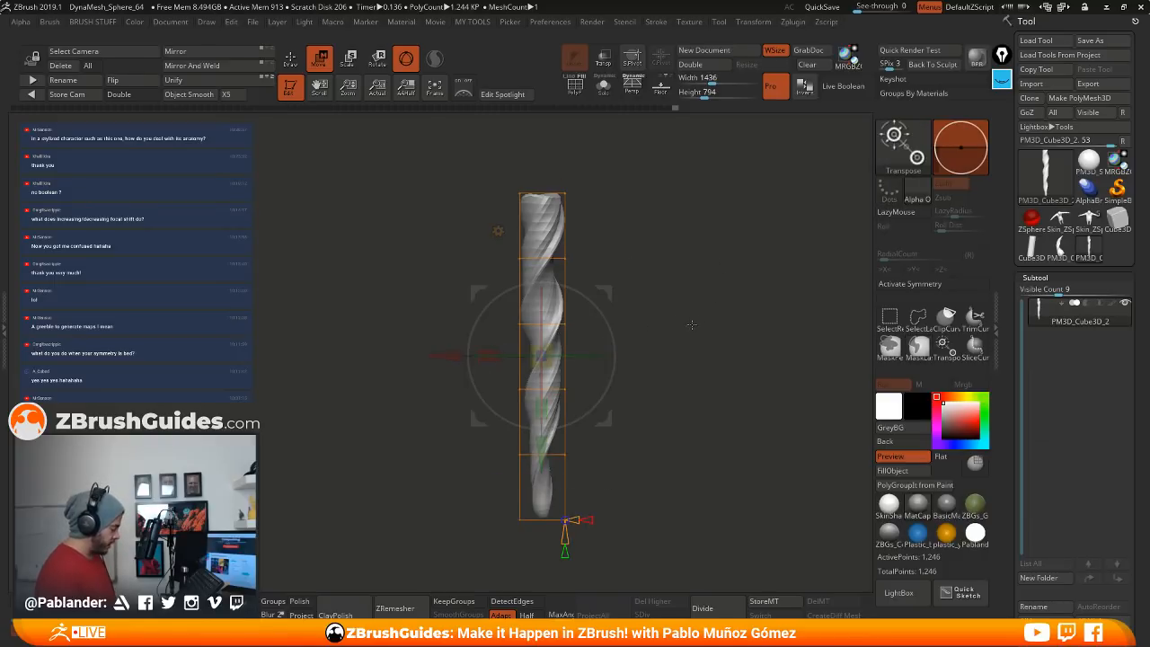
{"action": "key", "text": "ctrl"}
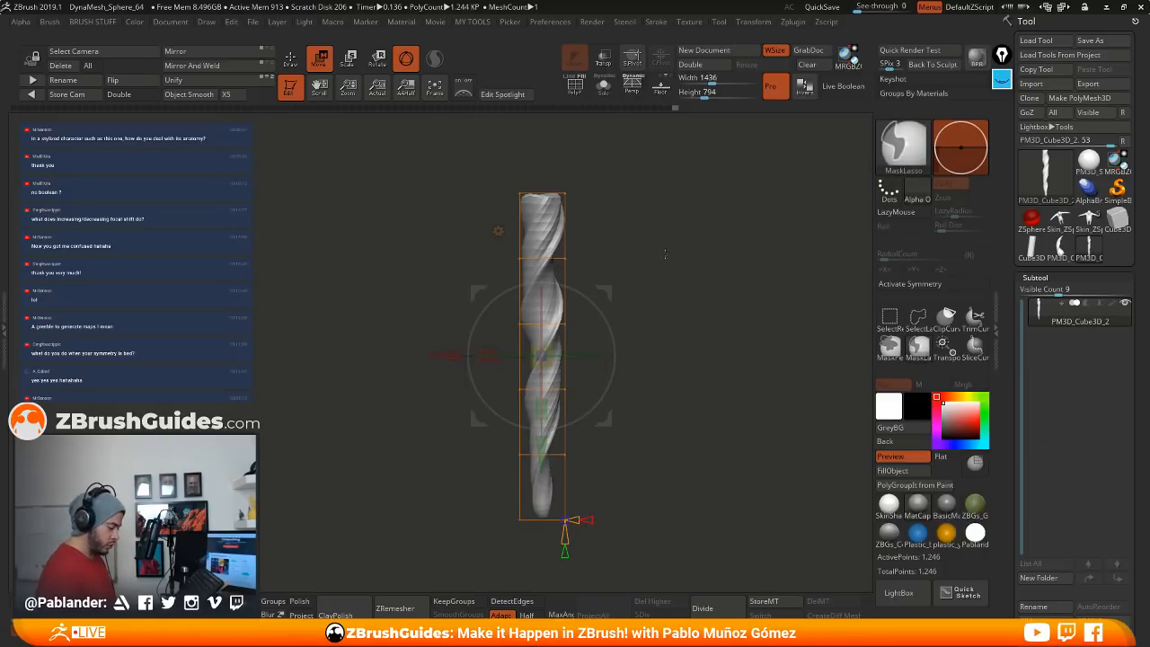
{"action": "mouse_move", "coordinate": [665, 255]}
{"action": "left_mouse_down", "text": "ctrl"}
{"action": "mouse_move", "coordinate": [408, 297]}
{"action": "mouse_move", "coordinate": [539, 468]}
{"action": "mouse_move", "coordinate": [657, 458]}
{"action": "mouse_move", "coordinate": [684, 263]}
{"action": "mouse_move", "coordinate": [690, 431]}
{"action": "left_mouse_up", "text": "ctrl"}
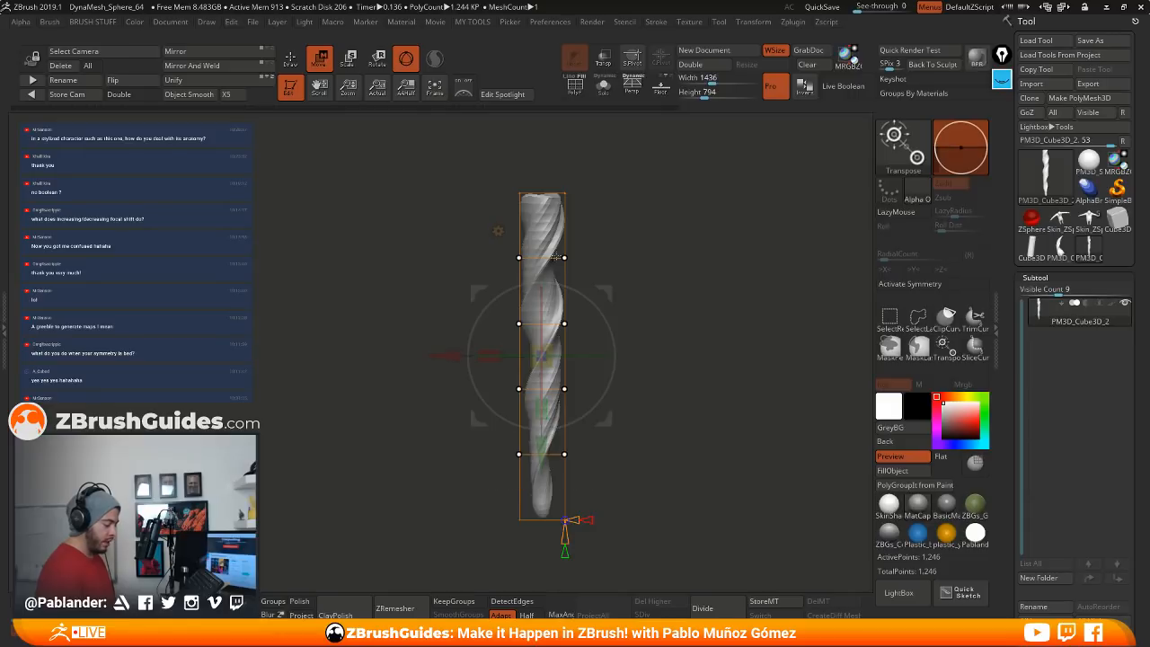
Step: Scale the four unmasked middle rows inward to thin the horn and spread them lengthwise towards both ends
{"action": "left_click_drag", "start_coordinate": [688, 354], "coordinate": [648, 311]}
{"action": "mouse_move", "coordinate": [542, 355]}
{"action": "left_mouse_down"}
{"action": "mouse_move", "coordinate": [550, 347]}
{"action": "mouse_move", "coordinate": [538, 347]}
{"action": "left_mouse_up"}
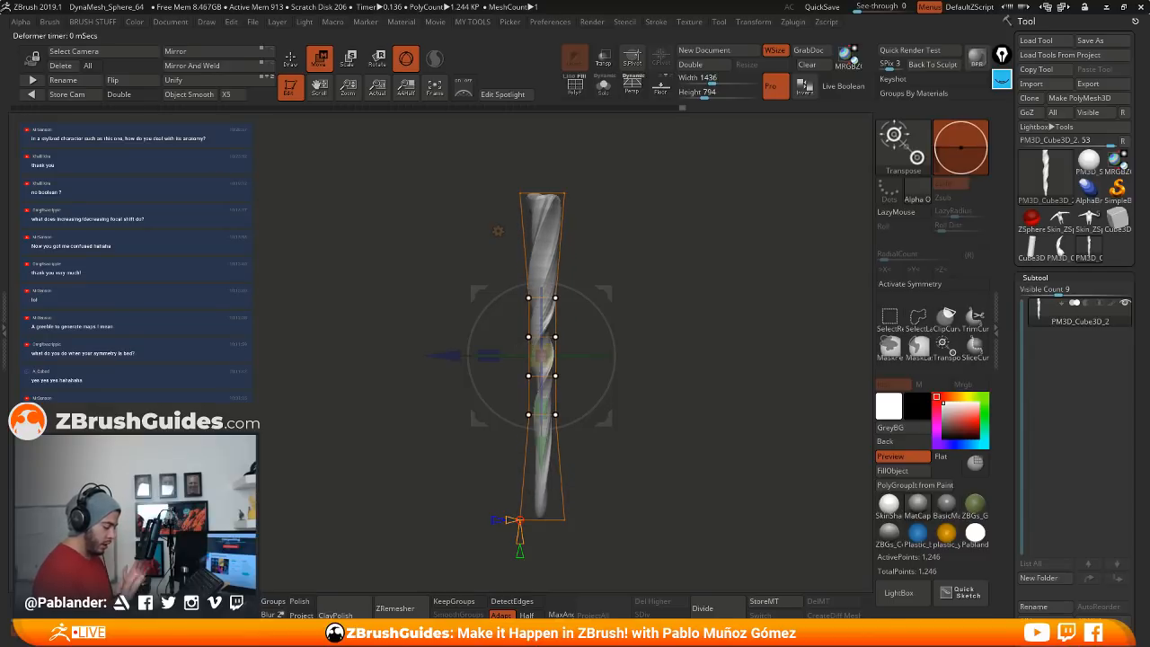
{"action": "left_click_drag", "start_coordinate": [543, 404], "coordinate": [543, 438]}
{"action": "left_click_drag", "start_coordinate": [551, 350], "coordinate": [548, 350]}
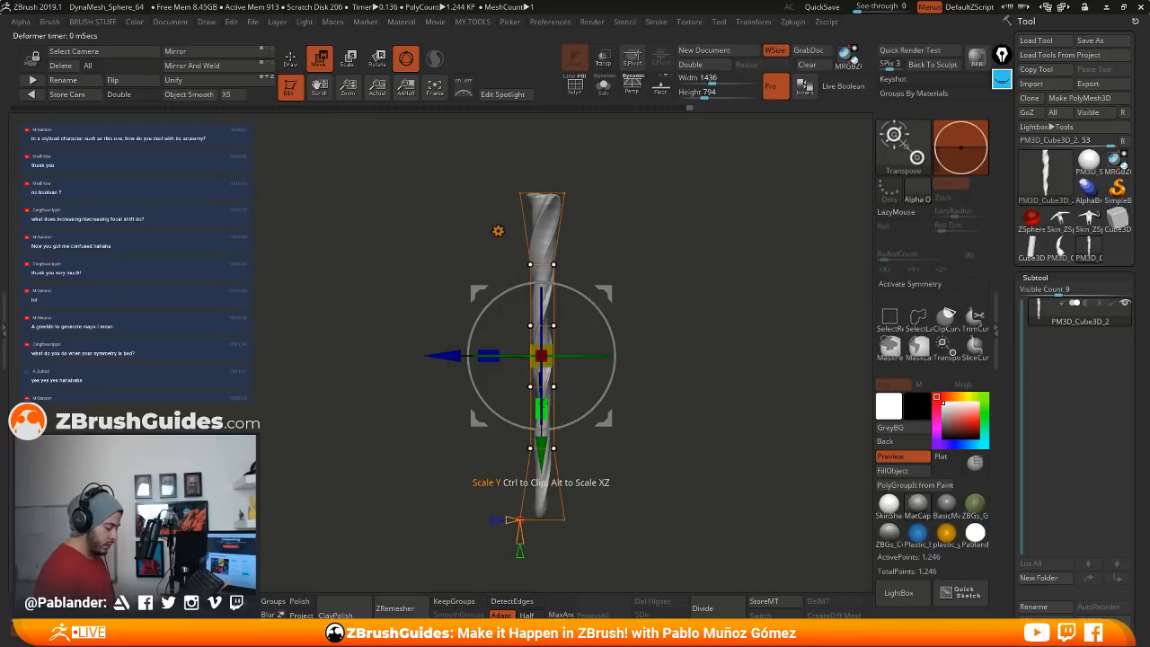
{"action": "left_click_drag", "start_coordinate": [543, 408], "coordinate": [540, 436]}
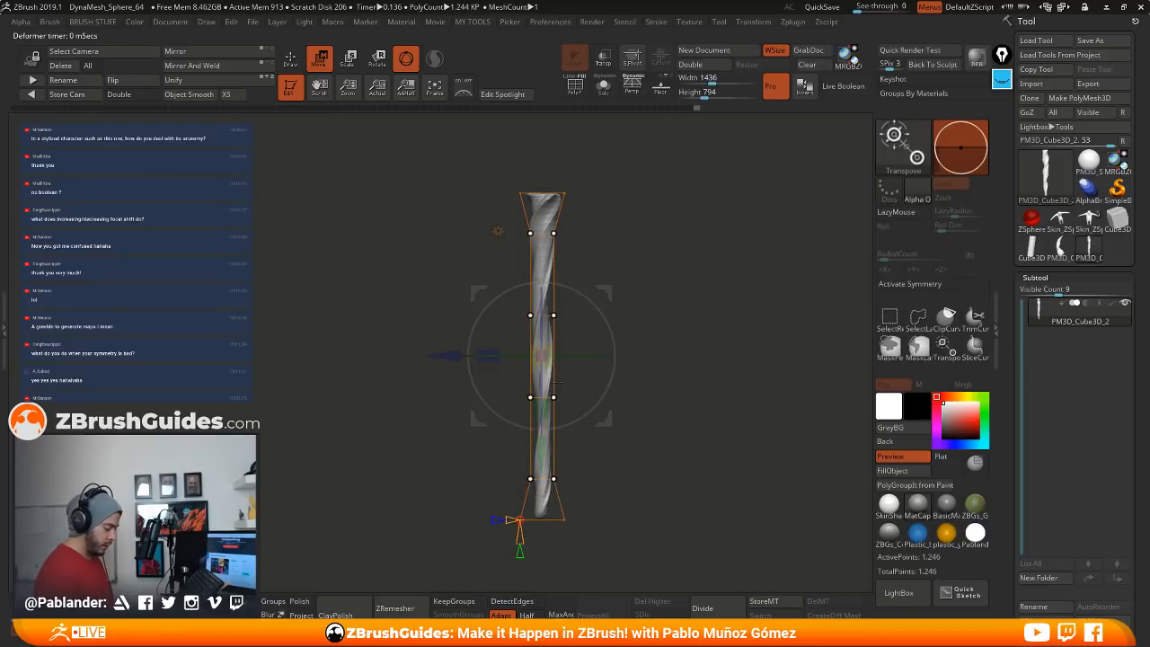
{"action": "left_click_drag", "start_coordinate": [633, 368], "coordinate": [728, 339]}
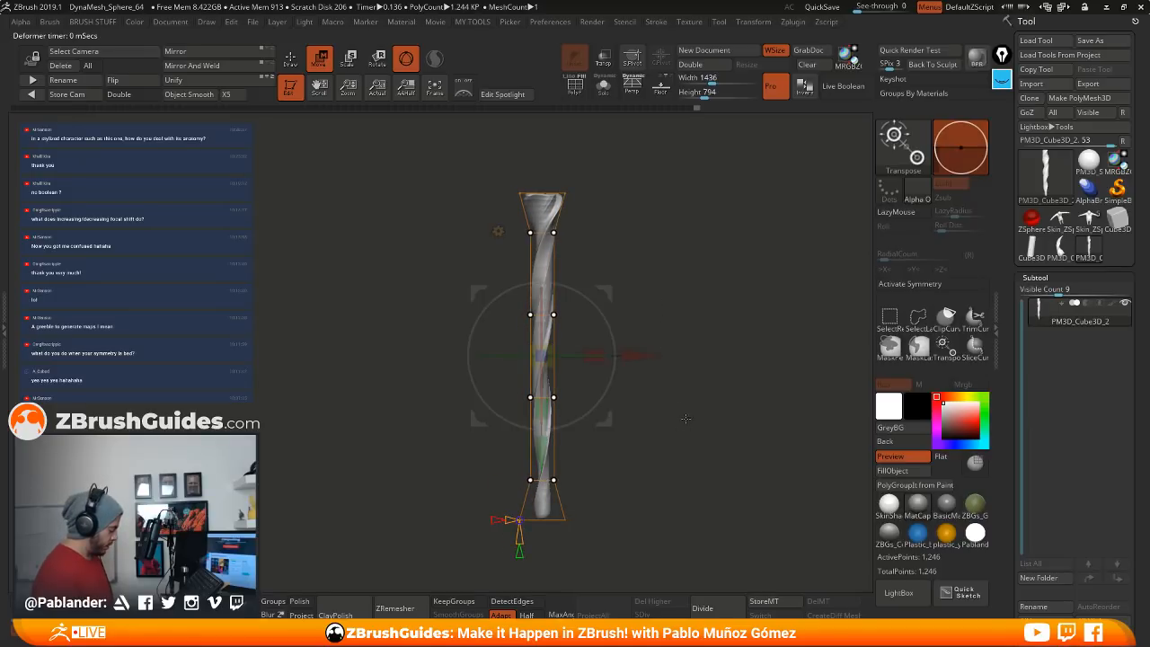
Step: Isolate the lattice row at the horn's tip and scale it inward to match the thinned shaft
{"action": "key", "text": "ctrl"}
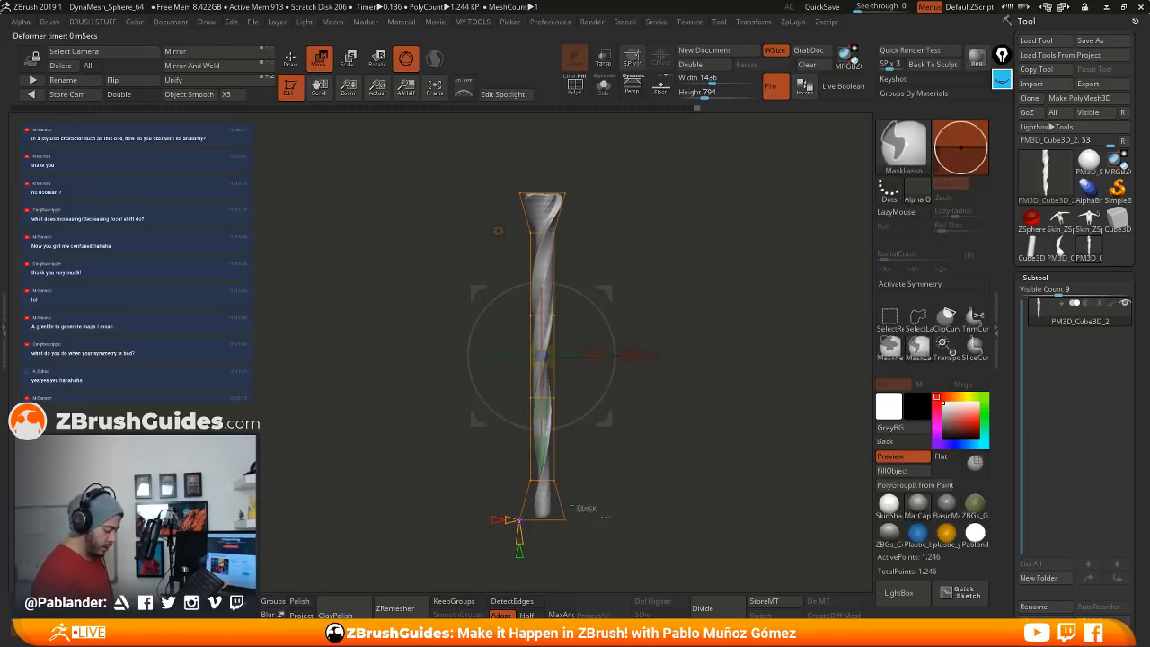
{"action": "left_click_drag", "start_coordinate": [455, 505], "coordinate": [644, 519], "text": "ctrl"}
{"action": "left_click", "coordinate": [666, 494], "text": "ctrl"}
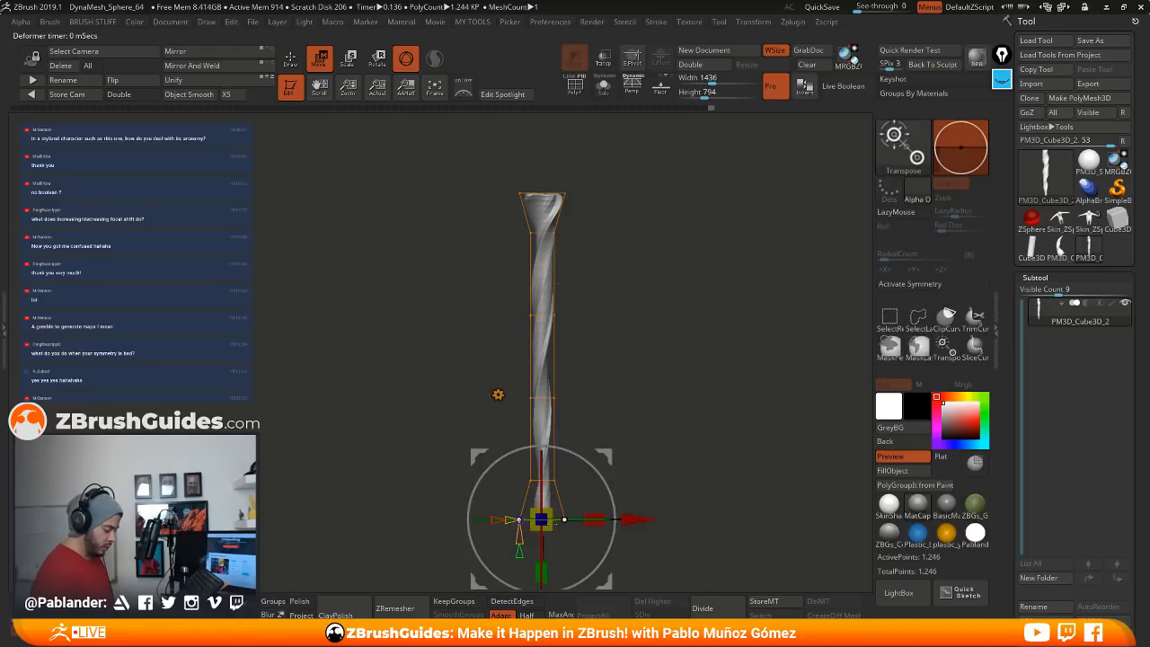
{"action": "left_click_drag", "start_coordinate": [545, 521], "coordinate": [528, 526]}
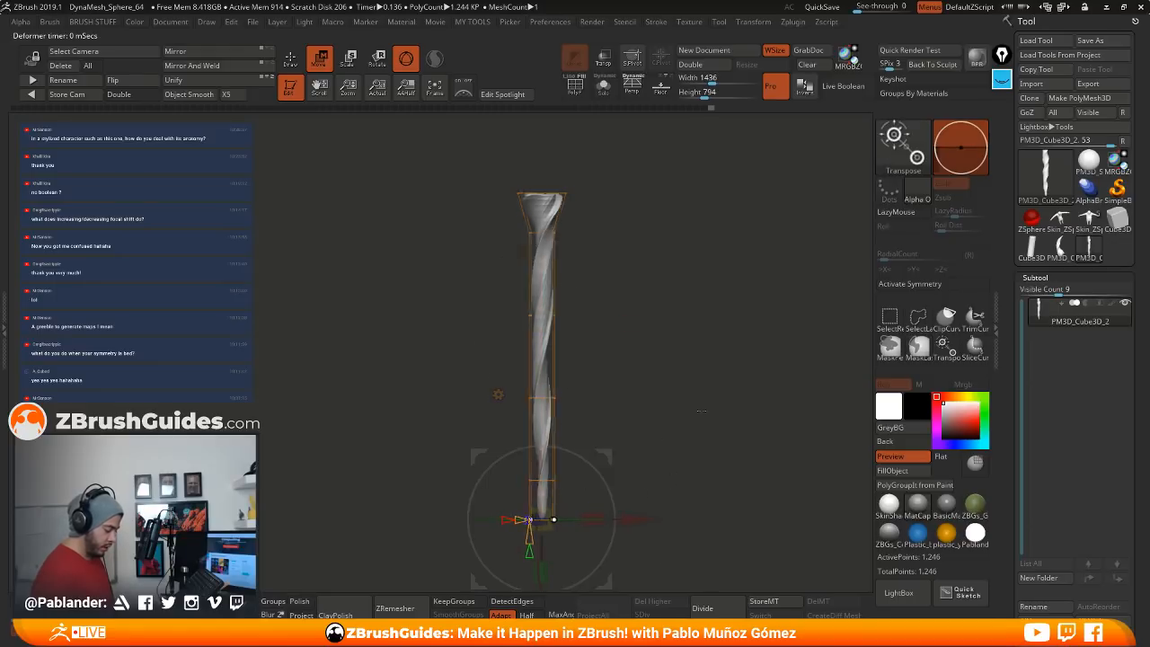
{"action": "left_click_drag", "start_coordinate": [702, 411], "coordinate": [686, 376]}
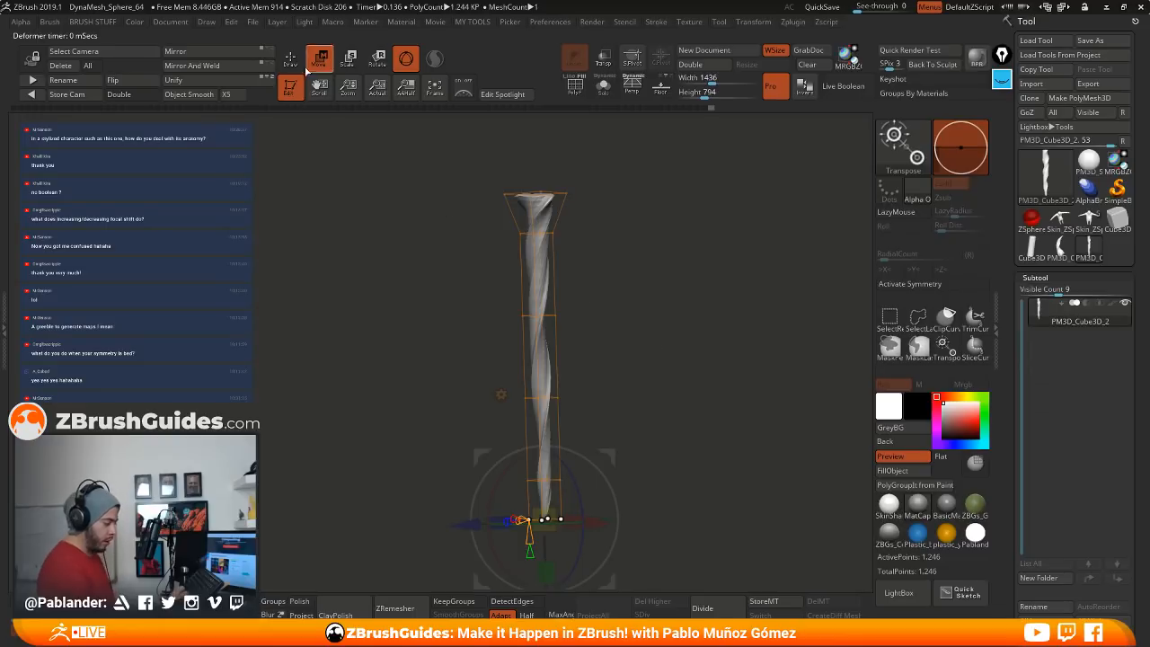
{"action": "mouse_move", "coordinate": [674, 313]}
{"action": "left_mouse_down"}
{"action": "mouse_move", "coordinate": [667, 361]}
{"action": "mouse_move", "coordinate": [671, 311]}
{"action": "left_mouse_up"}
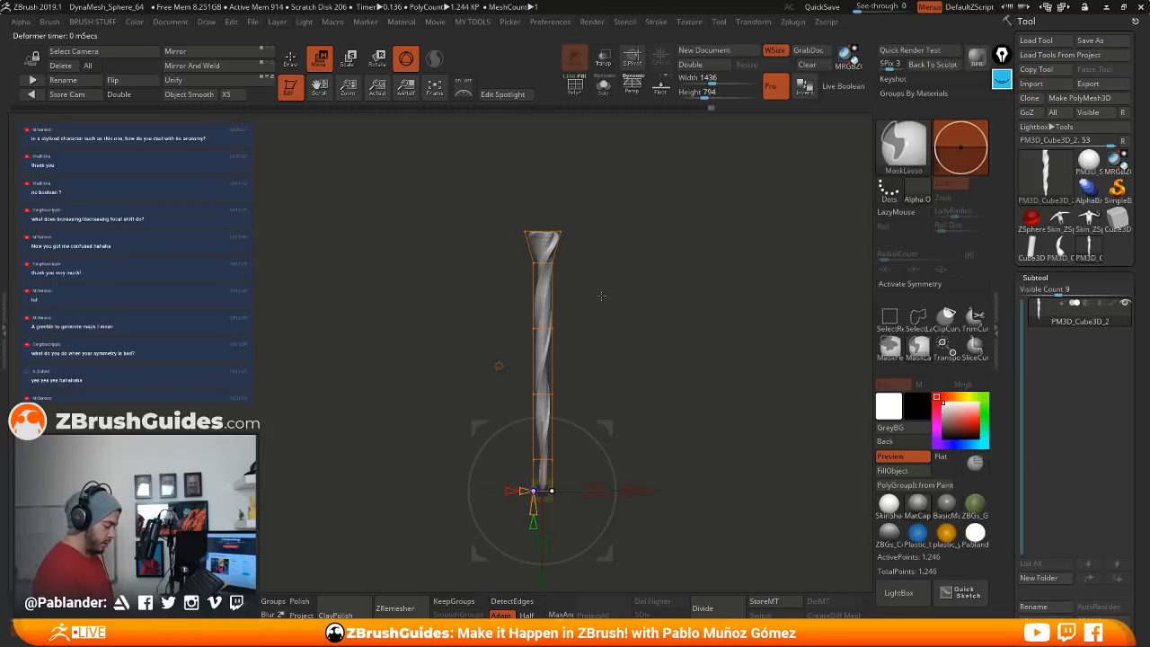
Step: Try raising the lattice's lengthwise resolution to 7 rows of control points and undo it
{"action": "left_click_drag", "start_coordinate": [602, 295], "coordinate": [593, 276], "text": "ctrl"}
{"action": "mouse_move", "coordinate": [679, 310]}
{"action": "left_mouse_down"}
{"action": "mouse_move", "coordinate": [673, 330]}
{"action": "mouse_move", "coordinate": [681, 317]}
{"action": "left_mouse_up"}
{"action": "left_click", "coordinate": [674, 331], "text": "ctrl"}
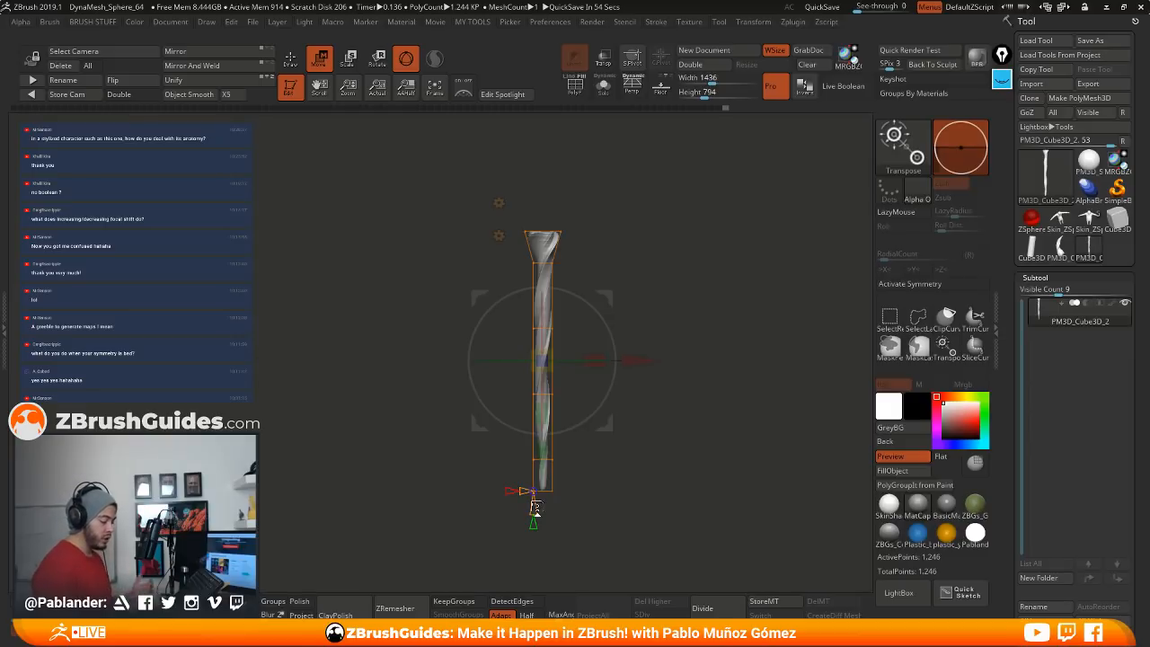
{"action": "left_click_drag", "start_coordinate": [535, 507], "coordinate": [539, 504]}
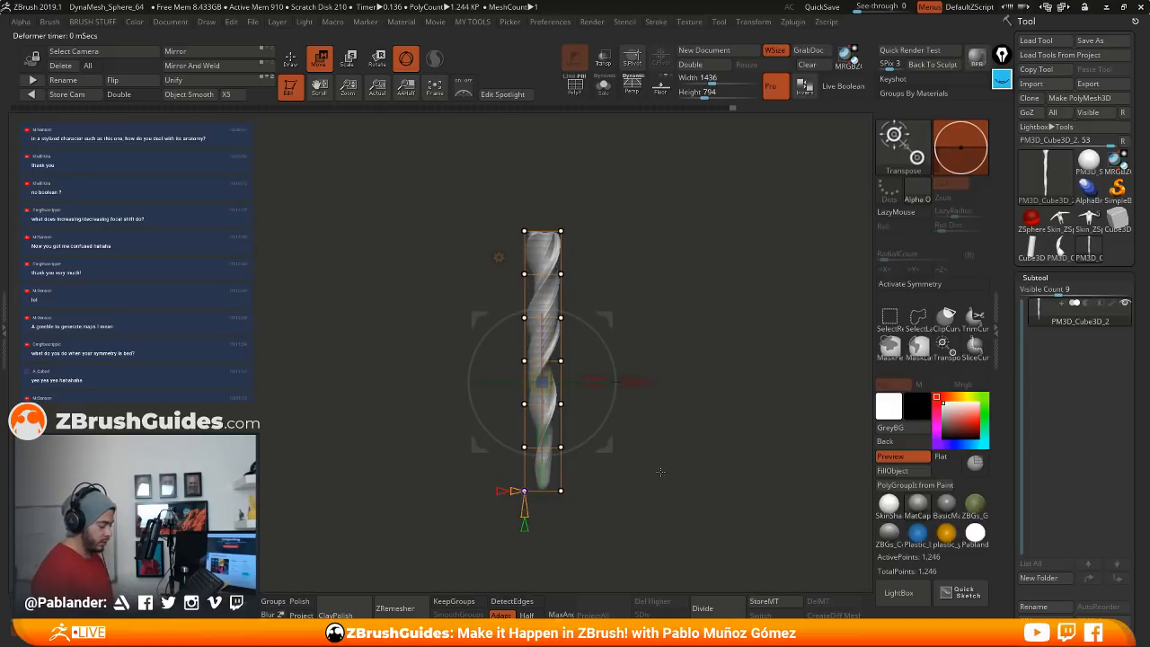
{"action": "key", "text": "ctrl+z"}
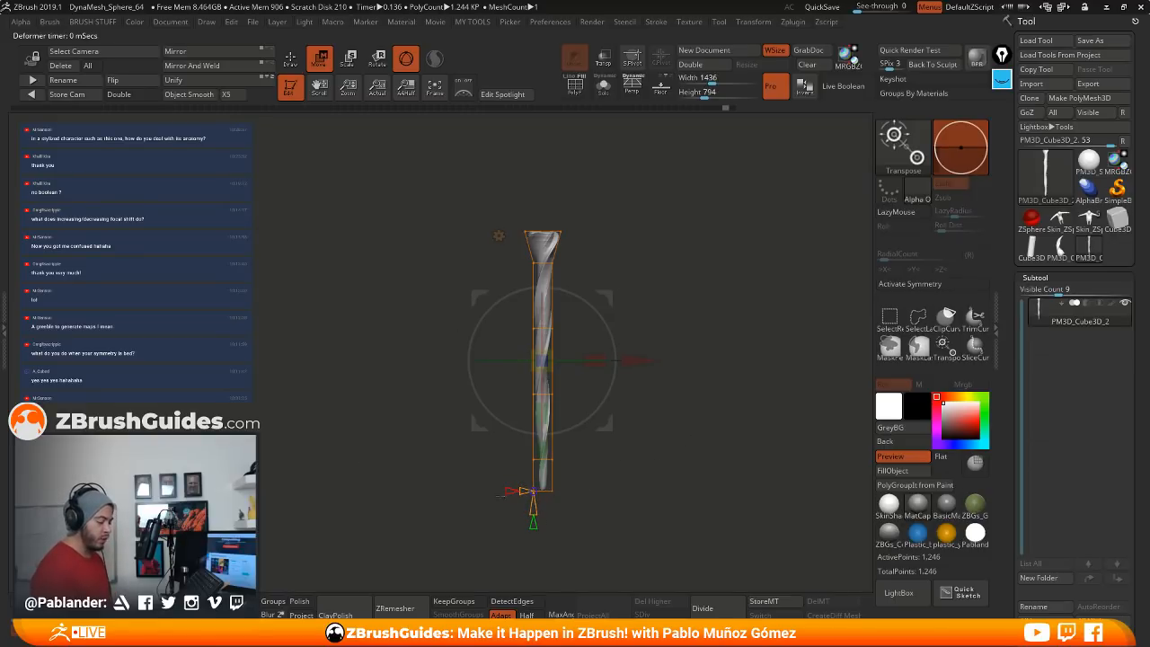
Step: Isolate the lower lattice rows and shift them sideways to bend the horn near its tip
{"action": "mouse_move", "coordinate": [656, 327]}
{"action": "left_mouse_down", "text": "ctrl"}
{"action": "mouse_move", "coordinate": [636, 316]}
{"action": "mouse_move", "coordinate": [589, 356]}
{"action": "mouse_move", "coordinate": [636, 336]}
{"action": "mouse_move", "coordinate": [610, 337]}
{"action": "mouse_move", "coordinate": [654, 304]}
{"action": "left_mouse_up", "text": "ctrl"}
{"action": "left_click", "coordinate": [674, 324], "text": "ctrl"}
{"action": "mouse_move", "coordinate": [638, 424]}
{"action": "left_mouse_down", "text": "ctrl"}
{"action": "mouse_move", "coordinate": [496, 468]}
{"action": "mouse_move", "coordinate": [636, 461]}
{"action": "mouse_move", "coordinate": [644, 451]}
{"action": "left_mouse_up", "text": "ctrl"}
{"action": "left_click_drag", "start_coordinate": [604, 396], "coordinate": [592, 383]}
{"action": "left_click_drag", "start_coordinate": [629, 377], "coordinate": [687, 374]}
{"action": "left_click_drag", "start_coordinate": [604, 396], "coordinate": [612, 395]}
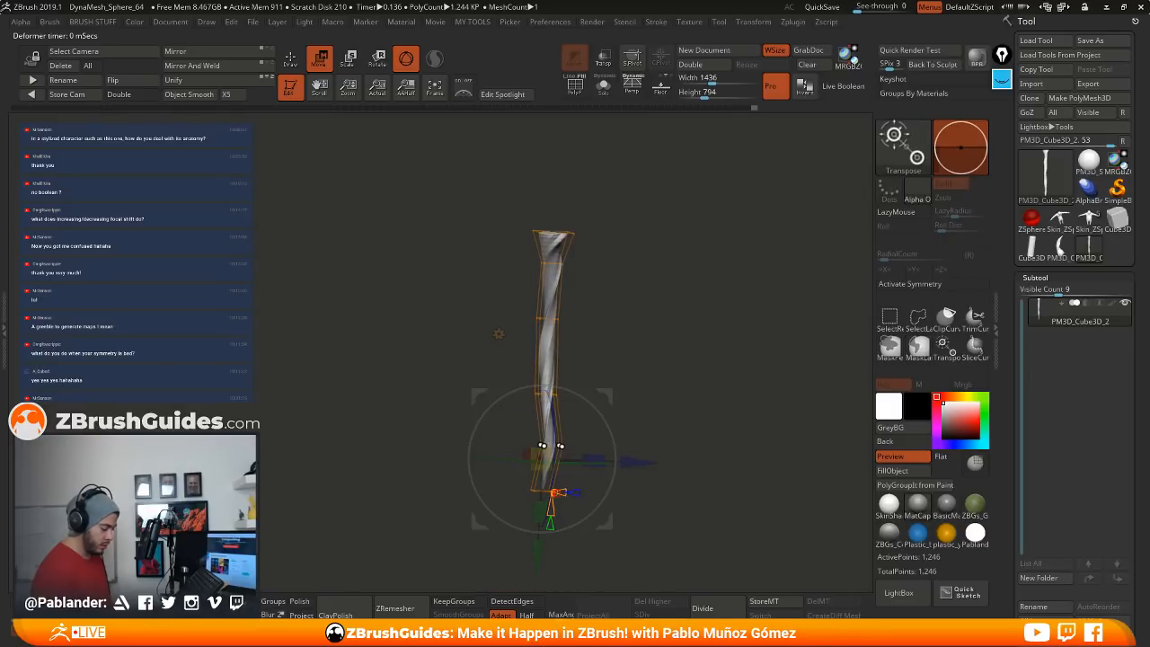
Step: Leave only the third lattice row from the wide end unmasked and shift it to add another bend
{"action": "mouse_move", "coordinate": [633, 299]}
{"action": "left_mouse_down", "text": "ctrl"}
{"action": "mouse_move", "coordinate": [549, 345]}
{"action": "mouse_move", "coordinate": [641, 334]}
{"action": "mouse_move", "coordinate": [628, 320]}
{"action": "left_mouse_up", "text": "ctrl"}
{"action": "left_click", "coordinate": [645, 333], "text": "ctrl"}
{"action": "mouse_move", "coordinate": [656, 369]}
{"action": "left_mouse_down"}
{"action": "mouse_move", "coordinate": [593, 362]}
{"action": "mouse_move", "coordinate": [604, 372]}
{"action": "left_mouse_up"}
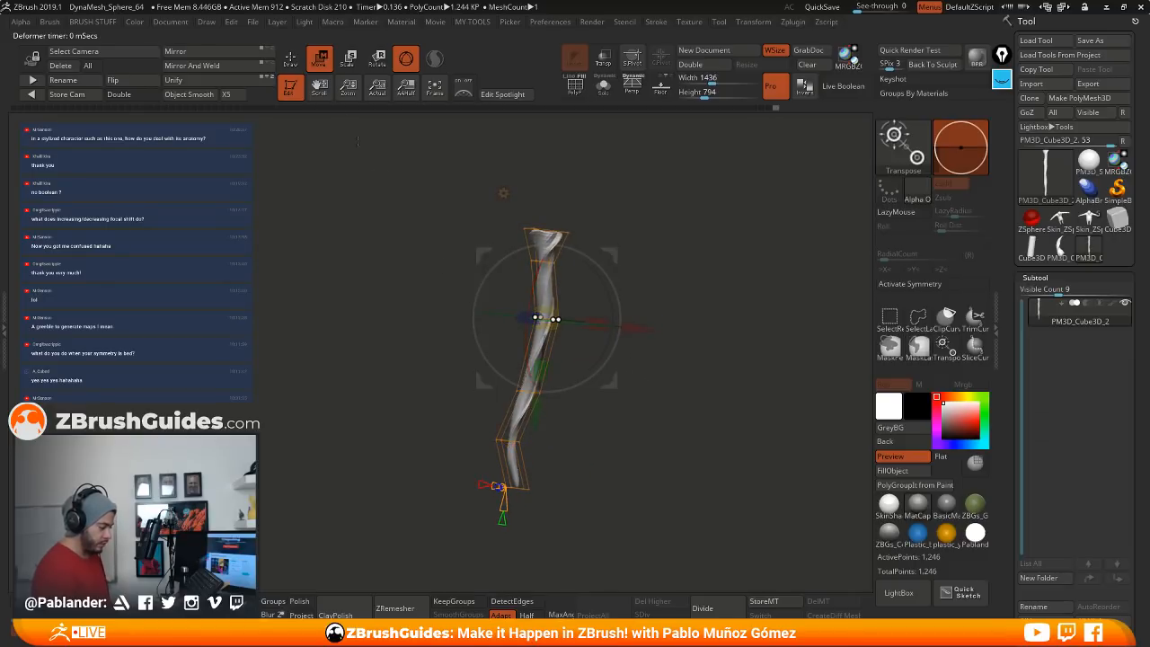
Step: Check the bent horn without the lattice and accept the Deformer Soft result
{"action": "key", "text": "q"}
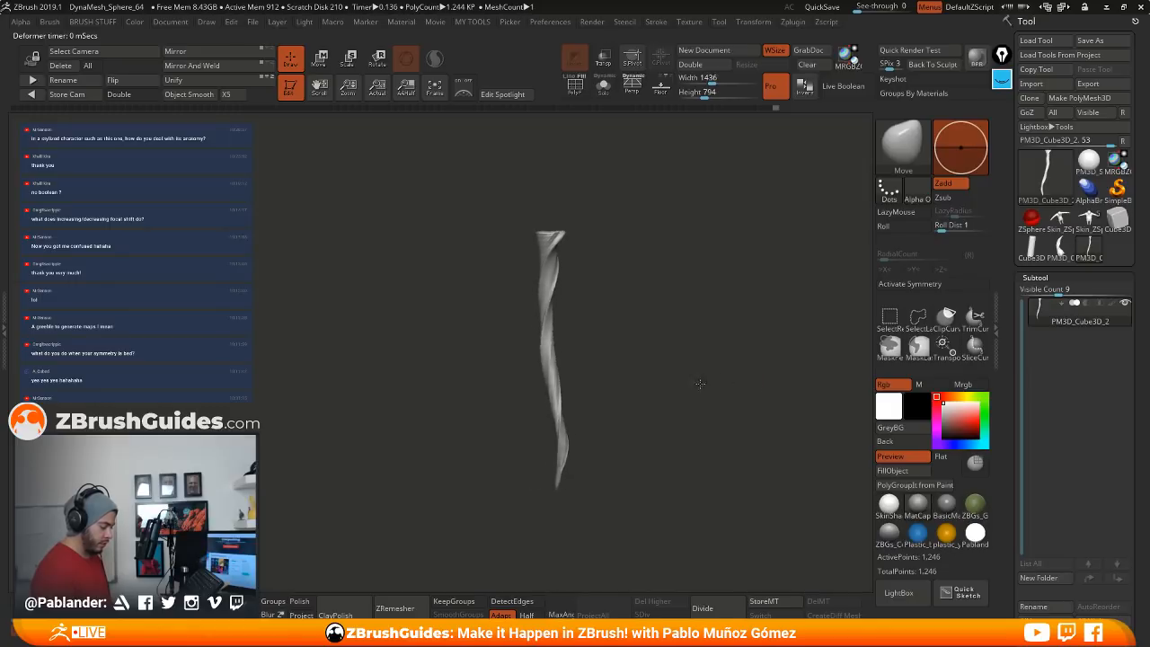
{"action": "key", "text": "w"}
{"action": "left_click", "coordinate": [504, 193]}
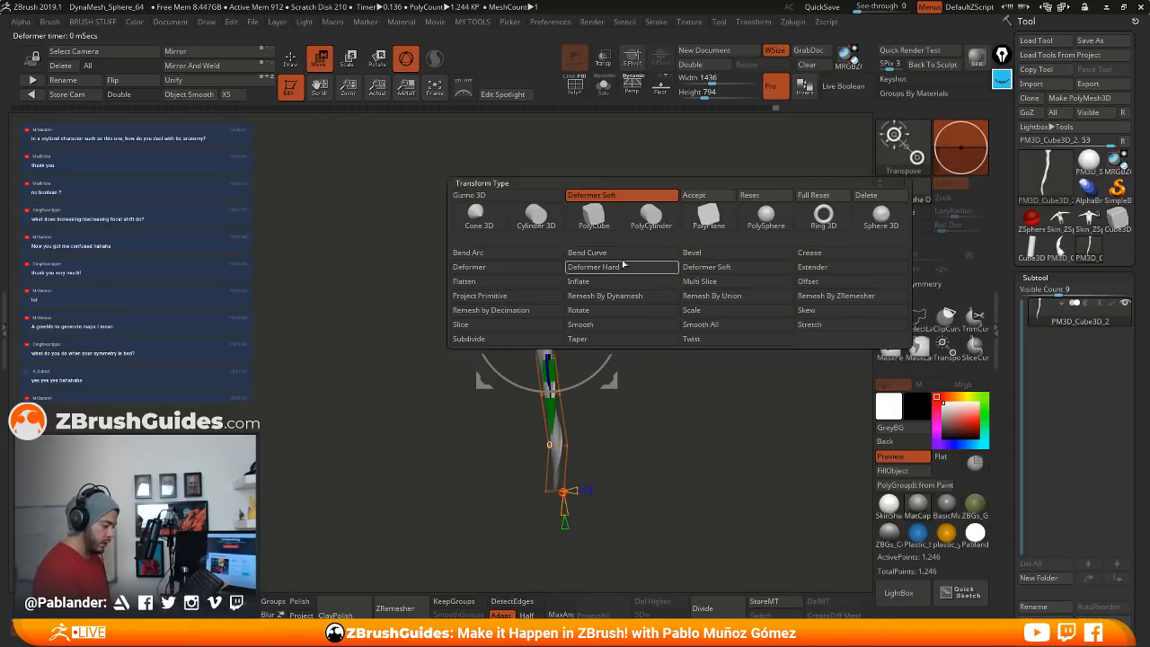
{"action": "left_click", "coordinate": [705, 200]}
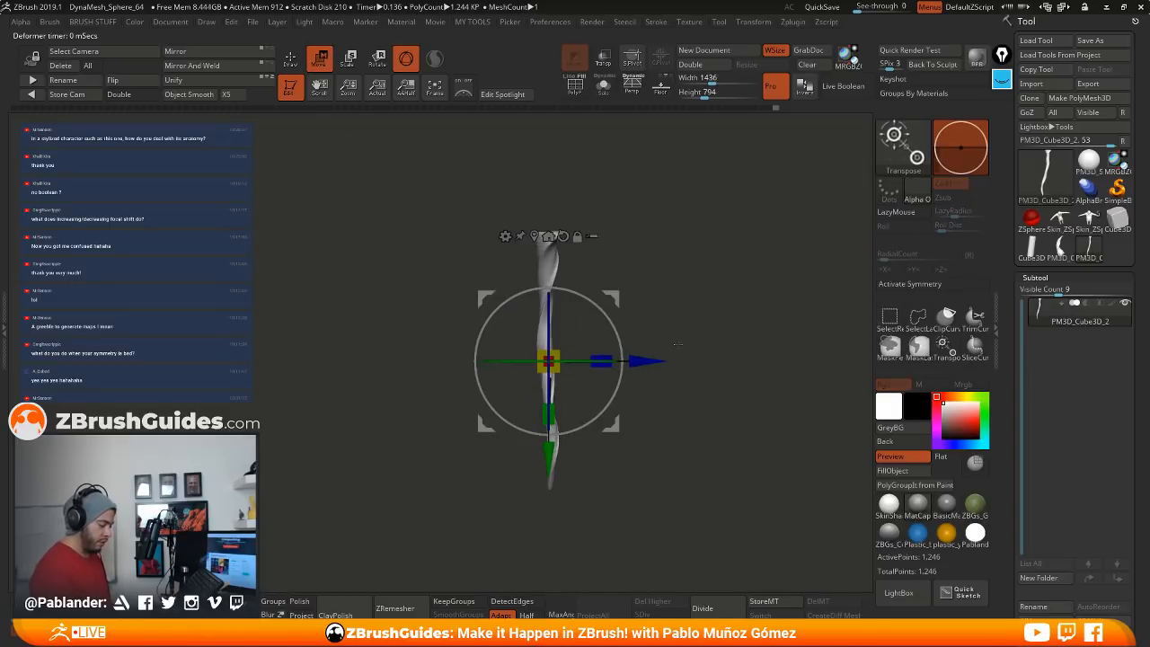
Step: Apply the Twist deformer to the bent horn, twist it lengthwise from the wide end and accept the result
{"action": "left_click", "coordinate": [505, 235]}
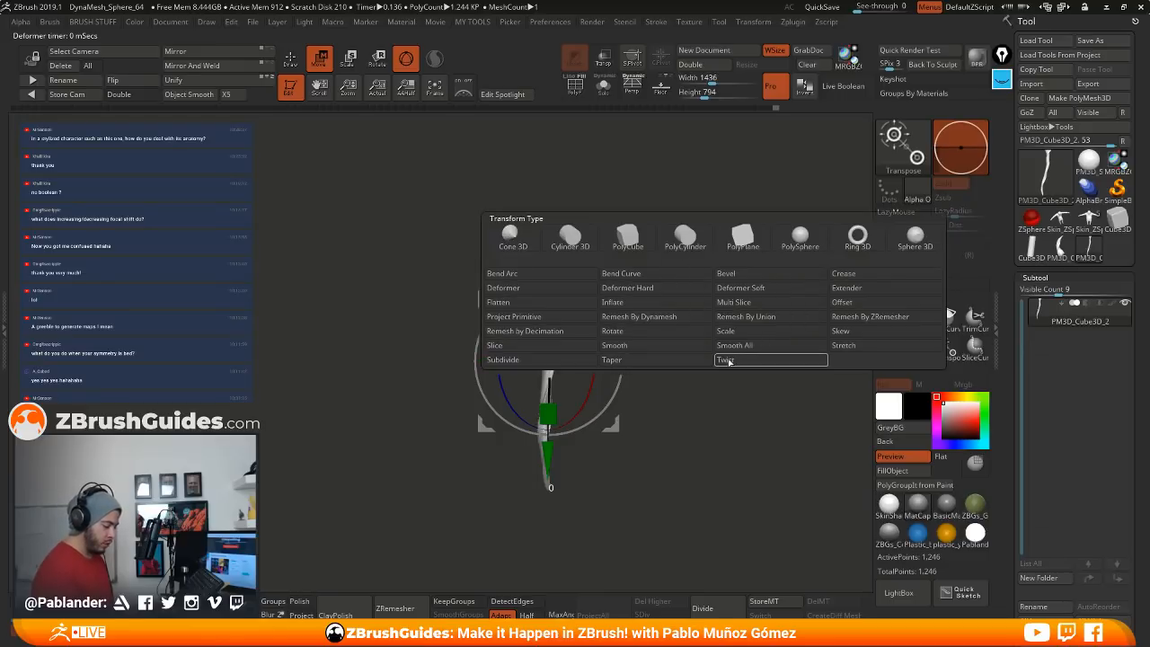
{"action": "left_click", "coordinate": [726, 359]}
{"action": "left_click_drag", "start_coordinate": [666, 348], "coordinate": [665, 321], "text": "alt"}
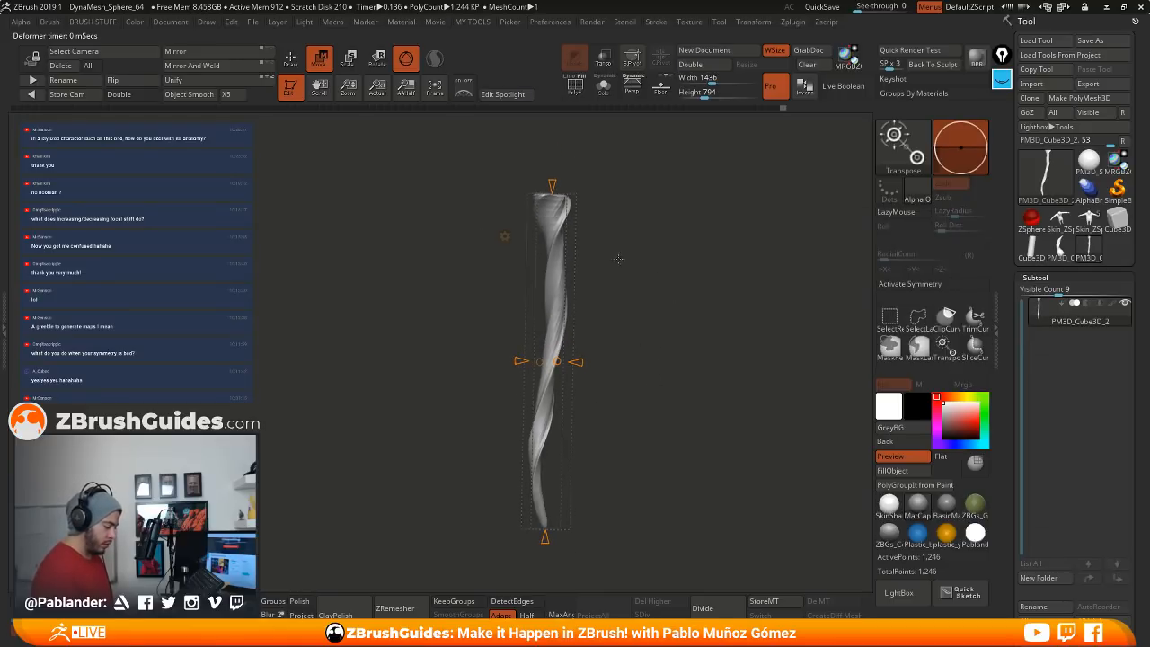
{"action": "left_click_drag", "start_coordinate": [553, 187], "coordinate": [559, 246]}
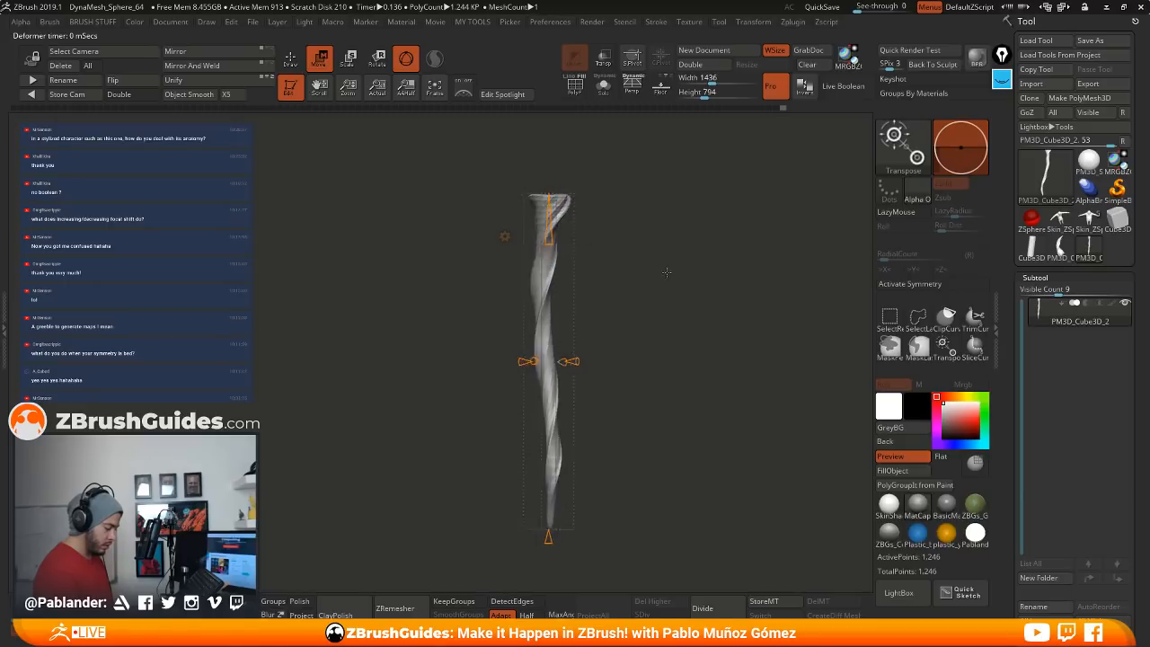
{"action": "key", "text": "q"}
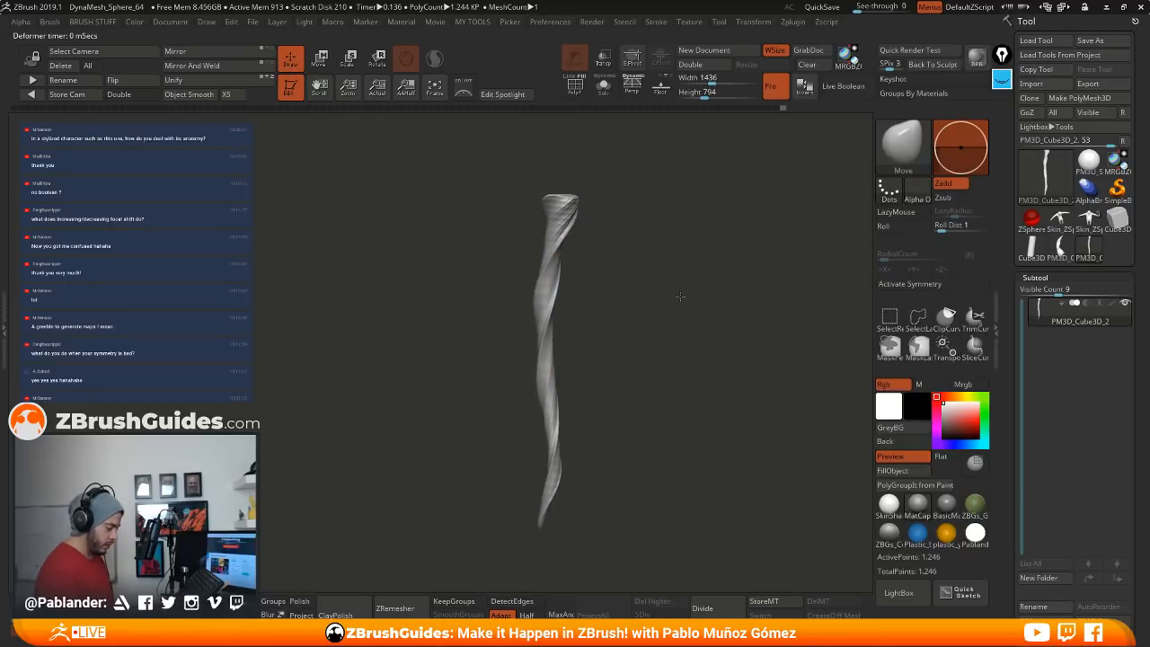
{"action": "left_click_drag", "start_coordinate": [640, 302], "coordinate": [662, 378]}
{"action": "key", "text": "w"}
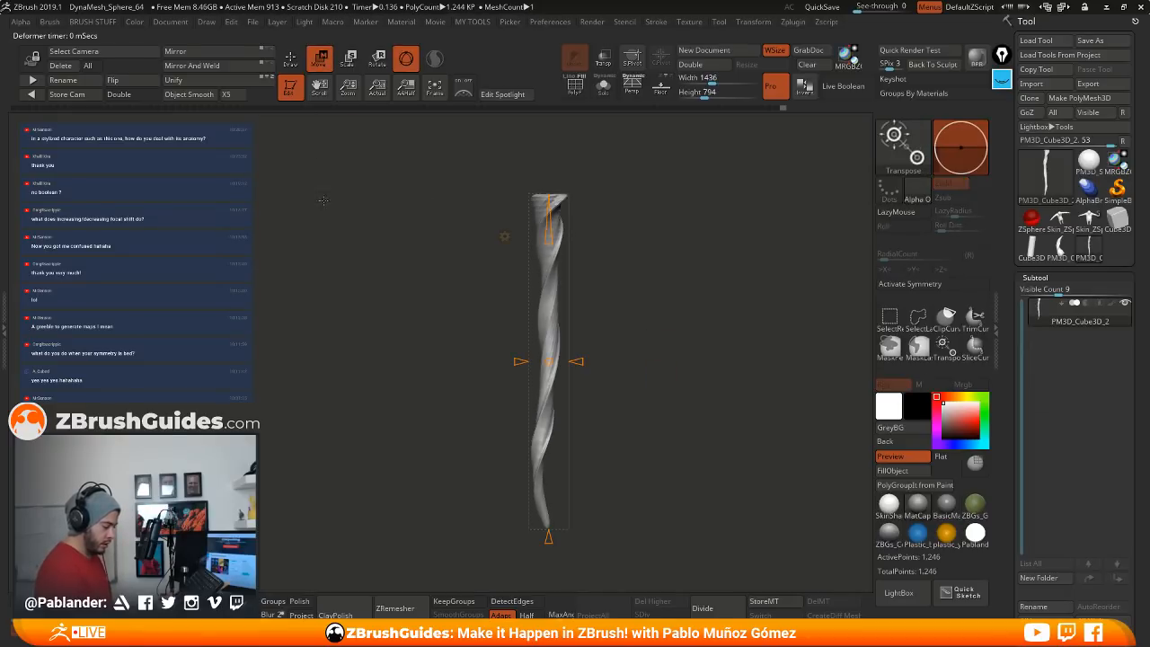
{"action": "left_click", "coordinate": [504, 236]}
{"action": "left_click", "coordinate": [675, 238]}
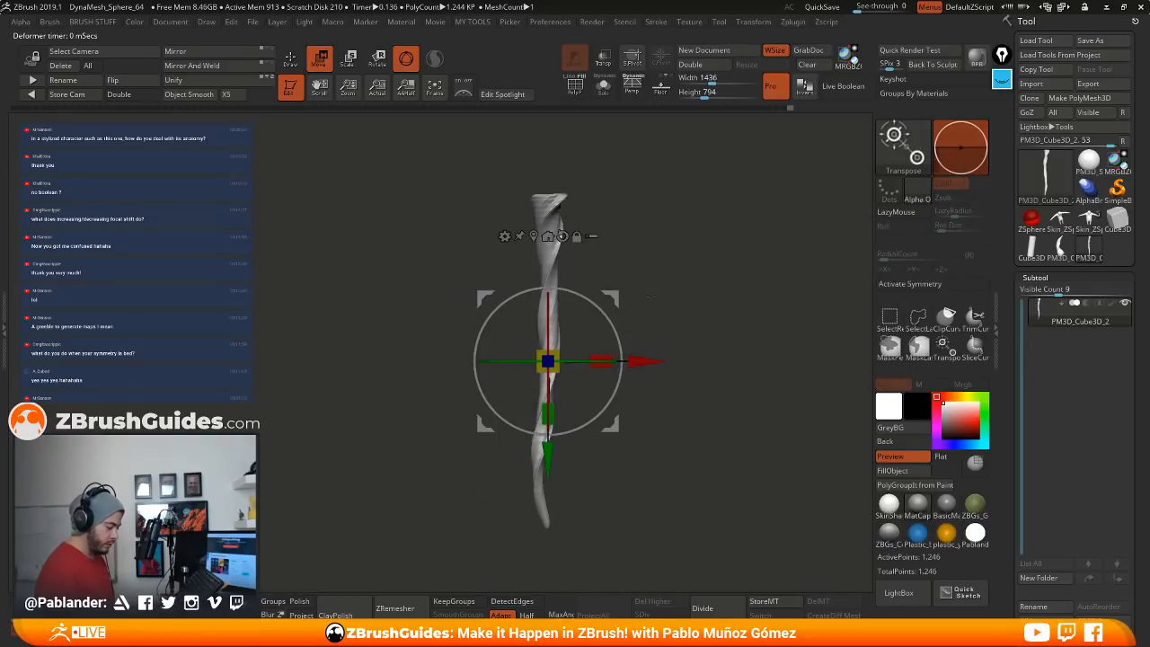
Step: Copy the twisted horn and paste it as a subtool into the Skin_ZSphere_3 creature
{"action": "key", "text": "q"}
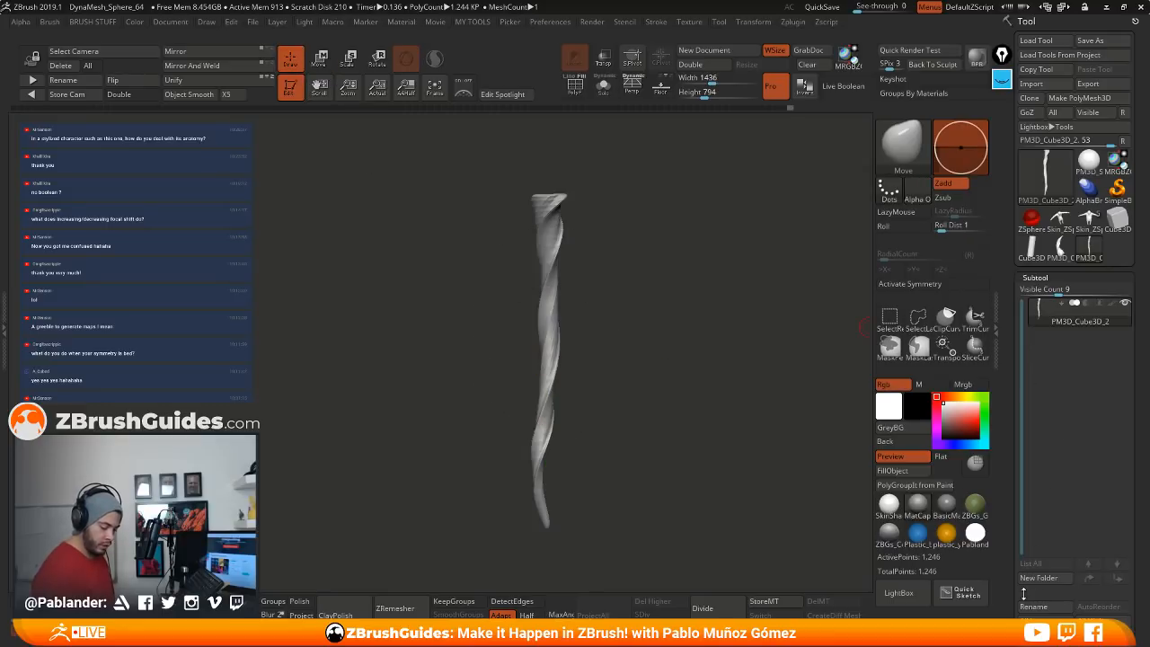
{"action": "scroll", "coordinate": [1022, 592], "scroll_direction": "down", "scroll_amount": 2}
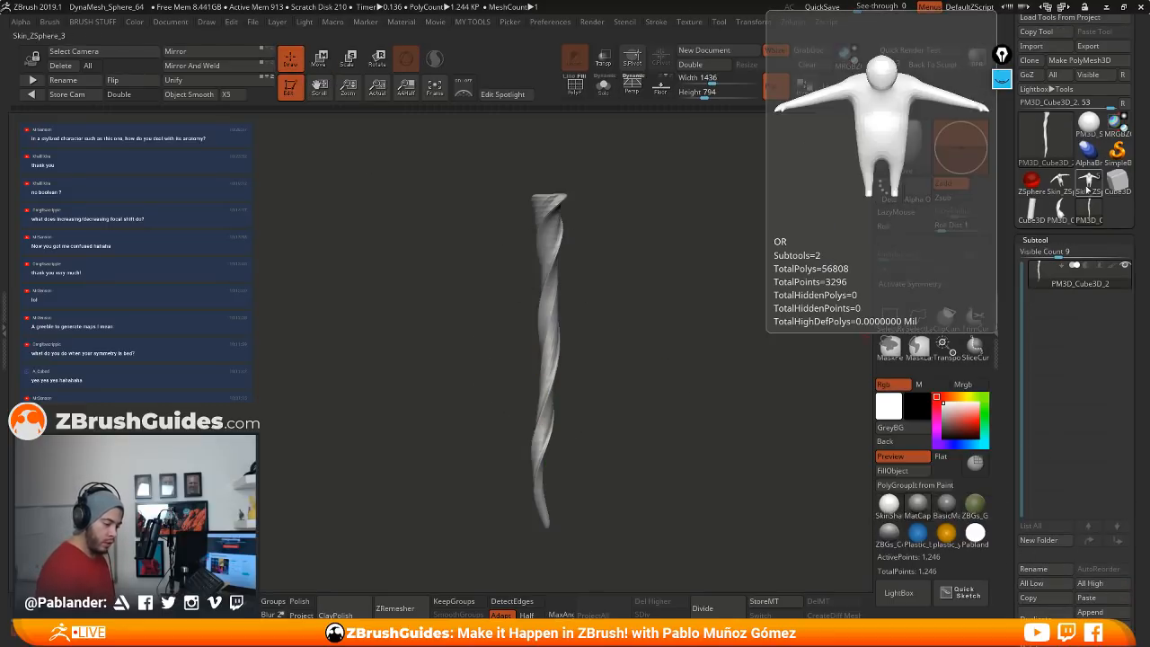
{"action": "left_click", "coordinate": [1087, 189]}
{"action": "left_click", "coordinate": [1109, 601]}
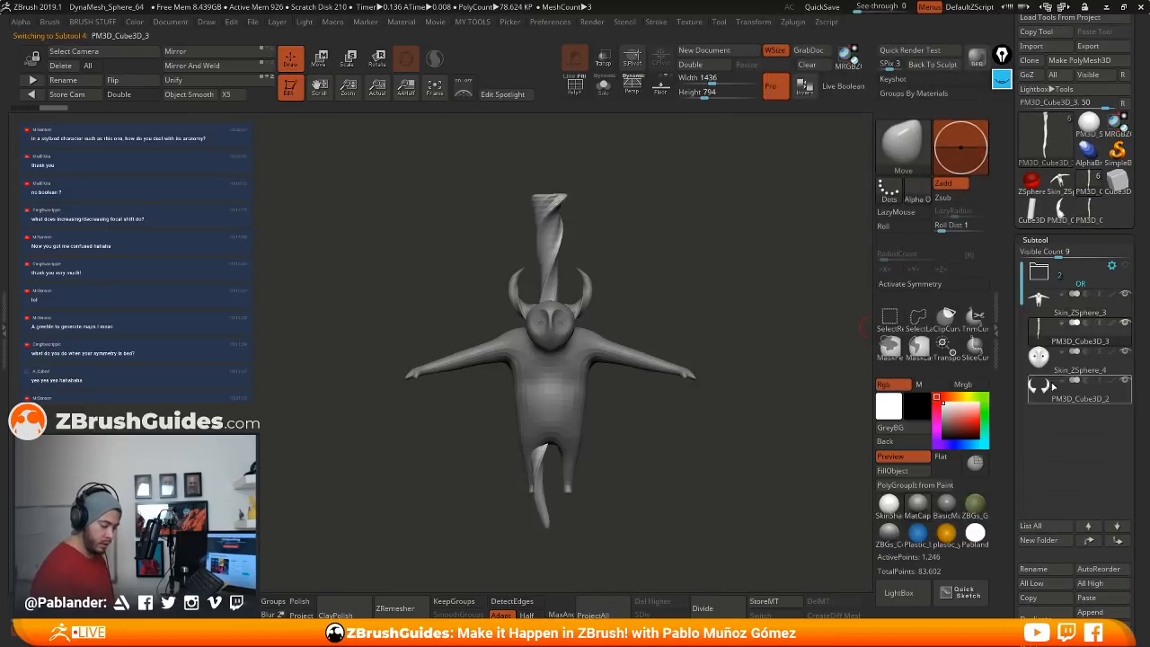
Step: Select the pasted horn, scale it down to fit the creature and move it beside the body, below the outstretched arm
{"action": "left_click", "coordinate": [1039, 329]}
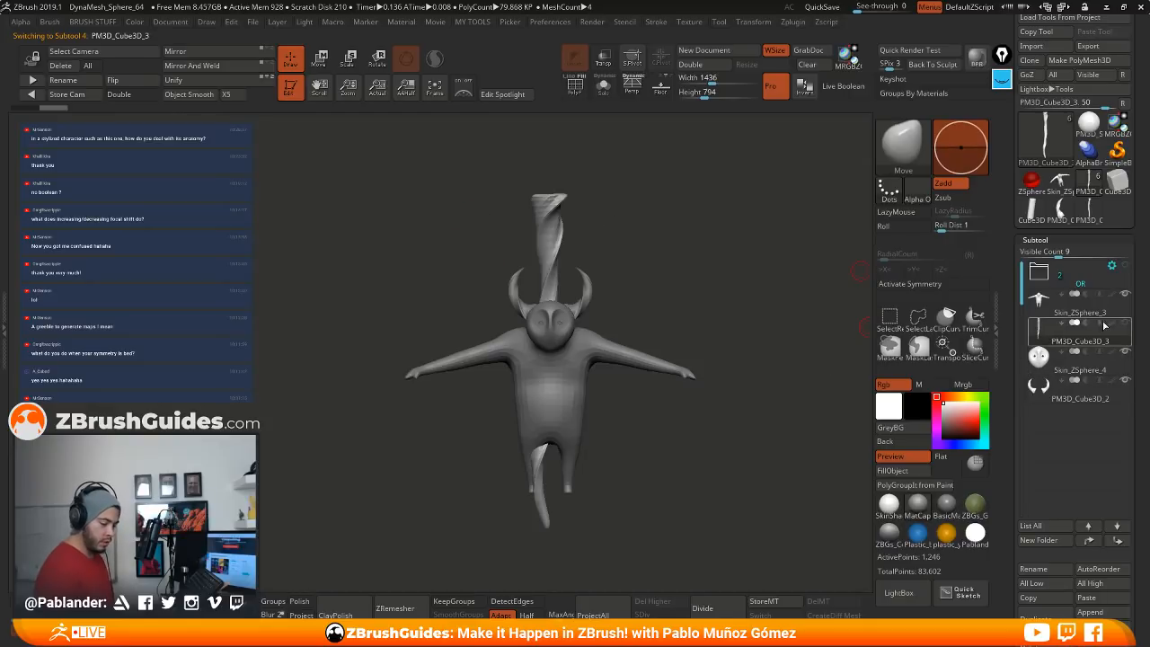
{"action": "left_click", "coordinate": [320, 58]}
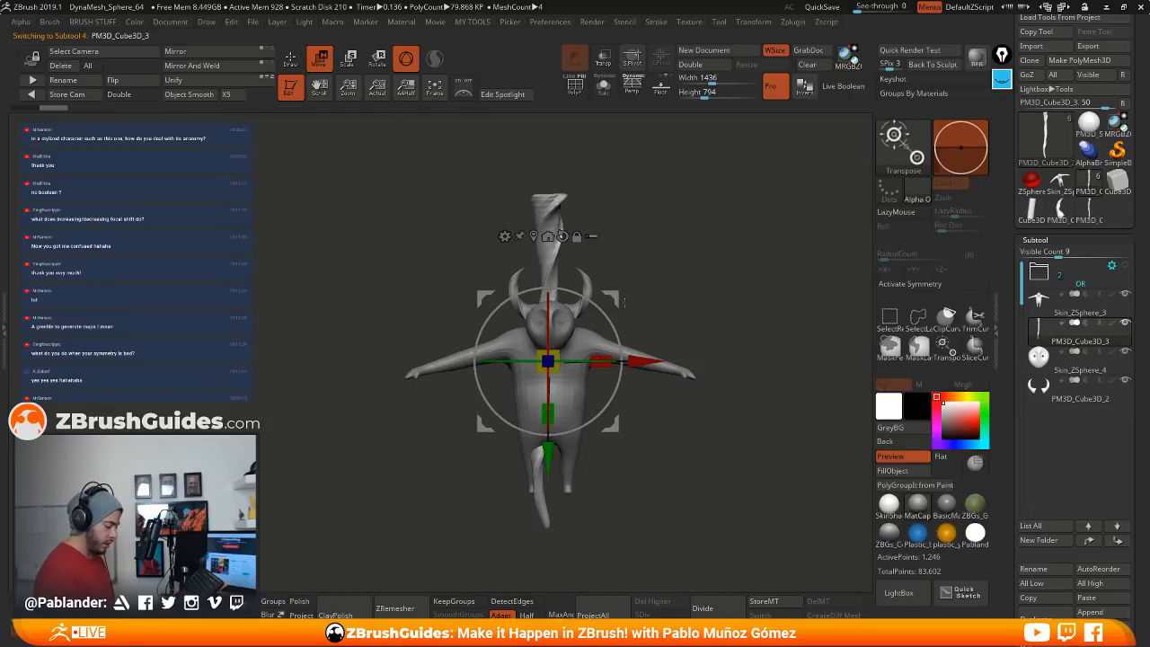
{"action": "left_click_drag", "start_coordinate": [539, 338], "coordinate": [523, 362]}
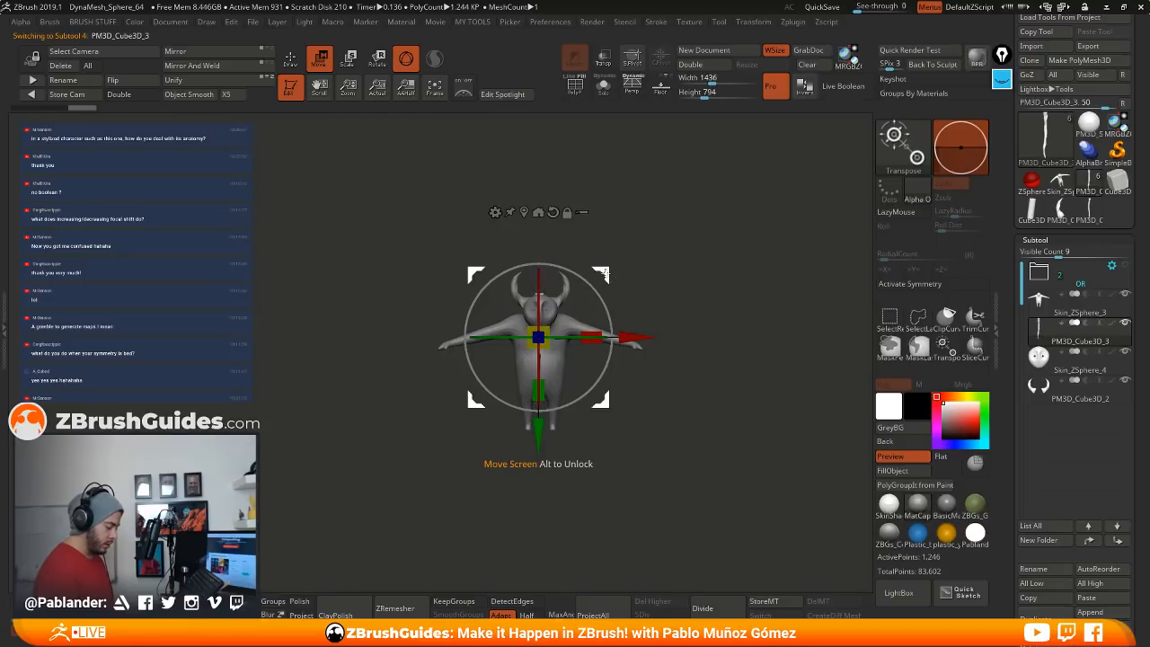
{"action": "left_click_drag", "start_coordinate": [604, 274], "coordinate": [683, 293]}
{"action": "left_click_drag", "start_coordinate": [620, 357], "coordinate": [635, 349]}
{"action": "left_click_drag", "start_coordinate": [680, 294], "coordinate": [678, 324]}
{"action": "right_click_drag", "start_coordinate": [677, 325], "coordinate": [681, 358], "text": "ctrl"}
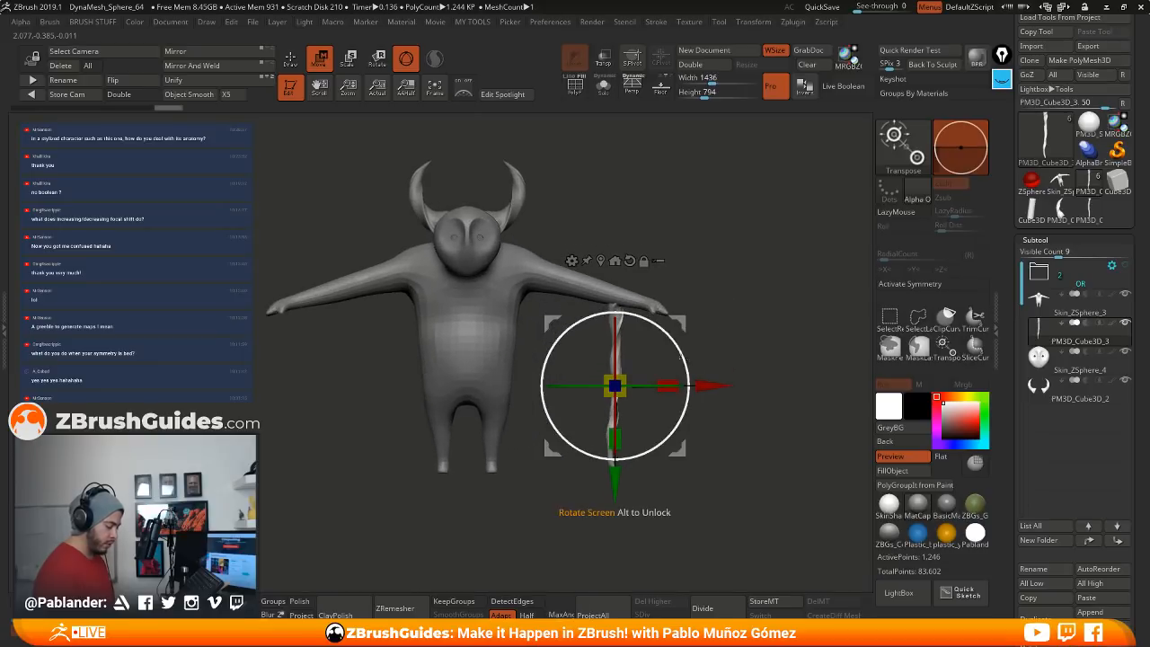
Step: Move the twisted horn sideways with the gizmo so it stands like a cane beneath the creature's outstretched hand
{"action": "left_click_drag", "start_coordinate": [679, 325], "coordinate": [690, 333]}
{"action": "left_click_drag", "start_coordinate": [630, 389], "coordinate": [634, 388]}
{"action": "left_click_drag", "start_coordinate": [692, 331], "coordinate": [509, 366]}
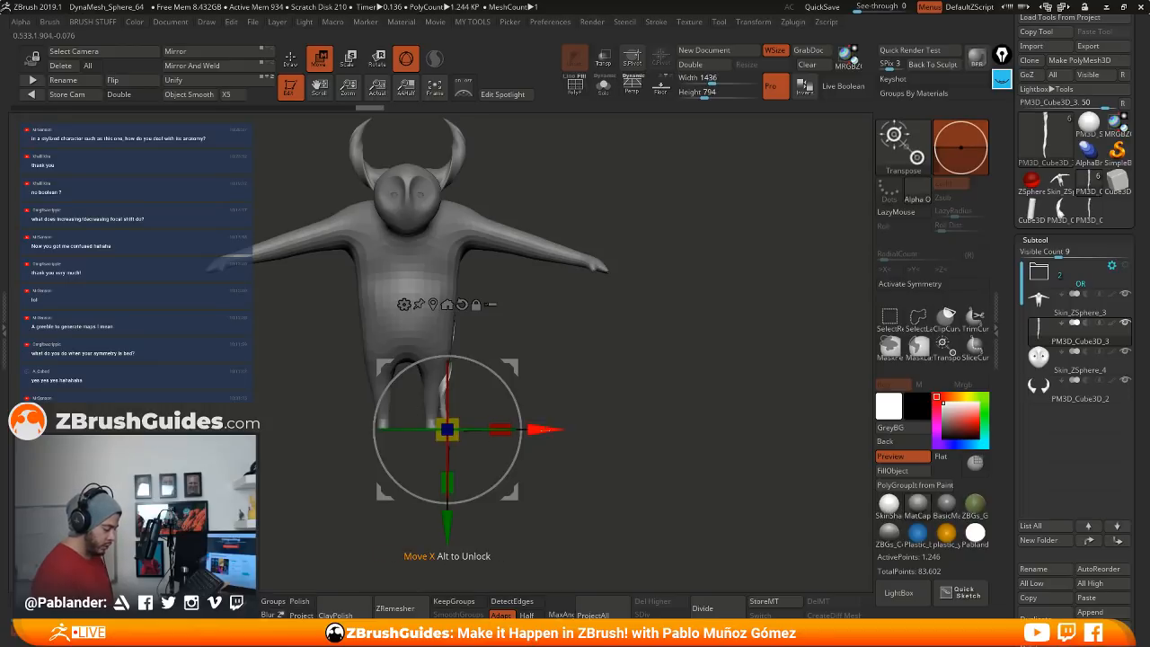
{"action": "left_click_drag", "start_coordinate": [447, 430], "coordinate": [596, 424]}
Step: Nudge the cane's upper end with the Move brush and isolate the cane in Solo mode
{"action": "left_click", "coordinate": [289, 63]}
{"action": "mouse_move", "coordinate": [706, 342]}
{"action": "left_mouse_down"}
{"action": "mouse_move", "coordinate": [640, 350]}
{"action": "mouse_move", "coordinate": [662, 356]}
{"action": "mouse_move", "coordinate": [662, 437]}
{"action": "left_mouse_up"}
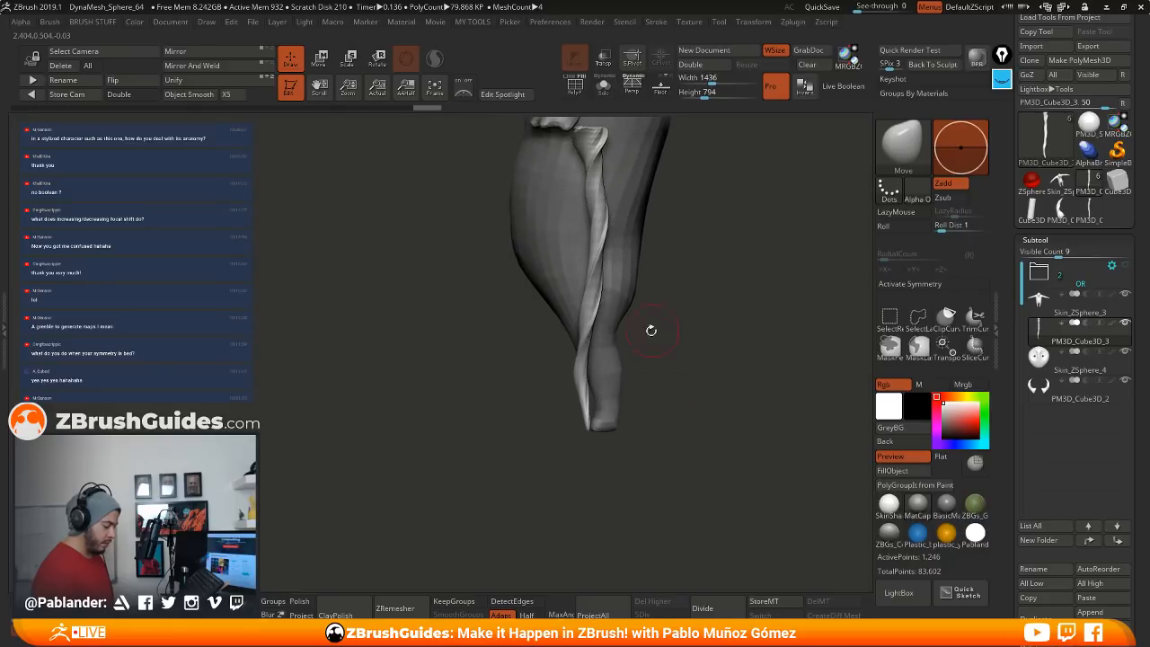
{"action": "left_click_drag", "start_coordinate": [651, 329], "coordinate": [631, 424], "text": "alt"}
{"action": "left_click_drag", "start_coordinate": [583, 216], "coordinate": [591, 224]}
{"action": "left_click", "coordinate": [603, 86]}
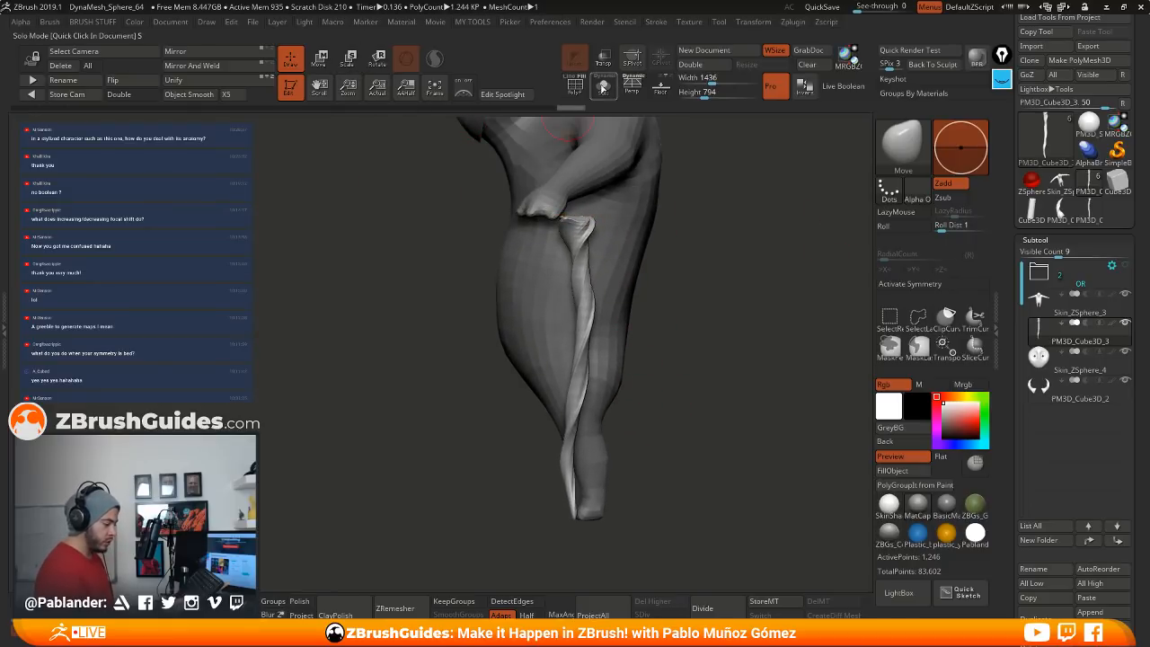
Step: Reshape the cane's flared top from several sides with the Move brush to make its rim irregular
{"action": "mouse_move", "coordinate": [626, 305]}
{"action": "left_mouse_down"}
{"action": "mouse_move", "coordinate": [711, 272]}
{"action": "mouse_move", "coordinate": [687, 260]}
{"action": "left_mouse_up"}
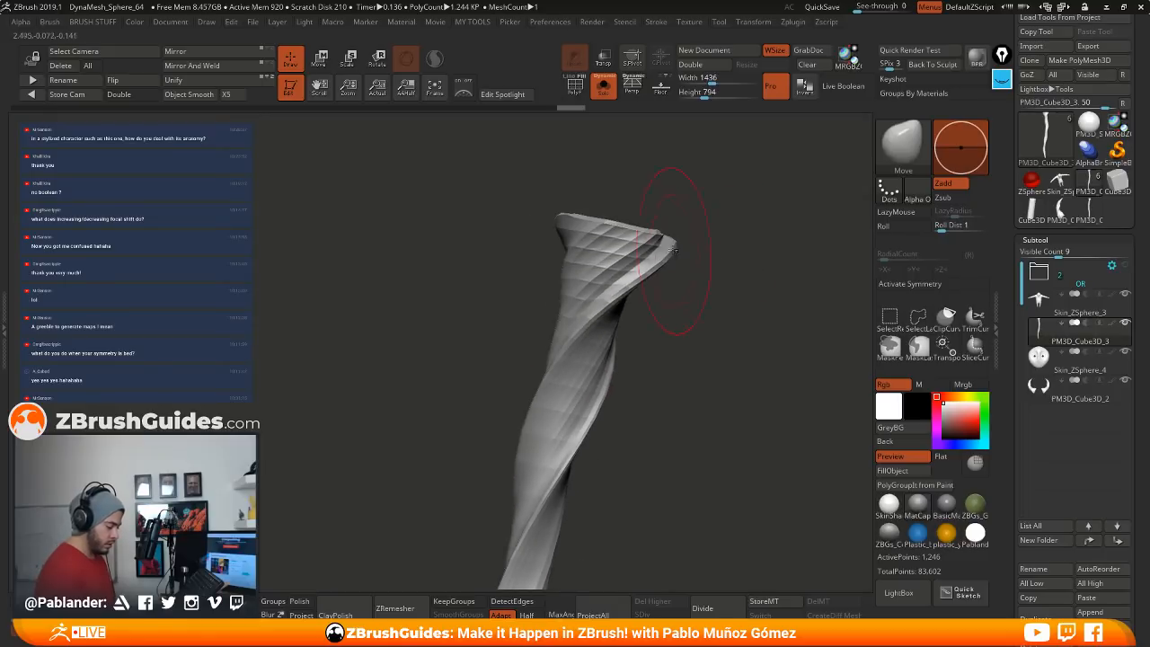
{"action": "left_click_drag", "start_coordinate": [607, 227], "coordinate": [593, 241]}
{"action": "mouse_move", "coordinate": [660, 310]}
{"action": "left_mouse_down"}
{"action": "mouse_move", "coordinate": [701, 326]}
{"action": "mouse_move", "coordinate": [687, 315]}
{"action": "left_mouse_up"}
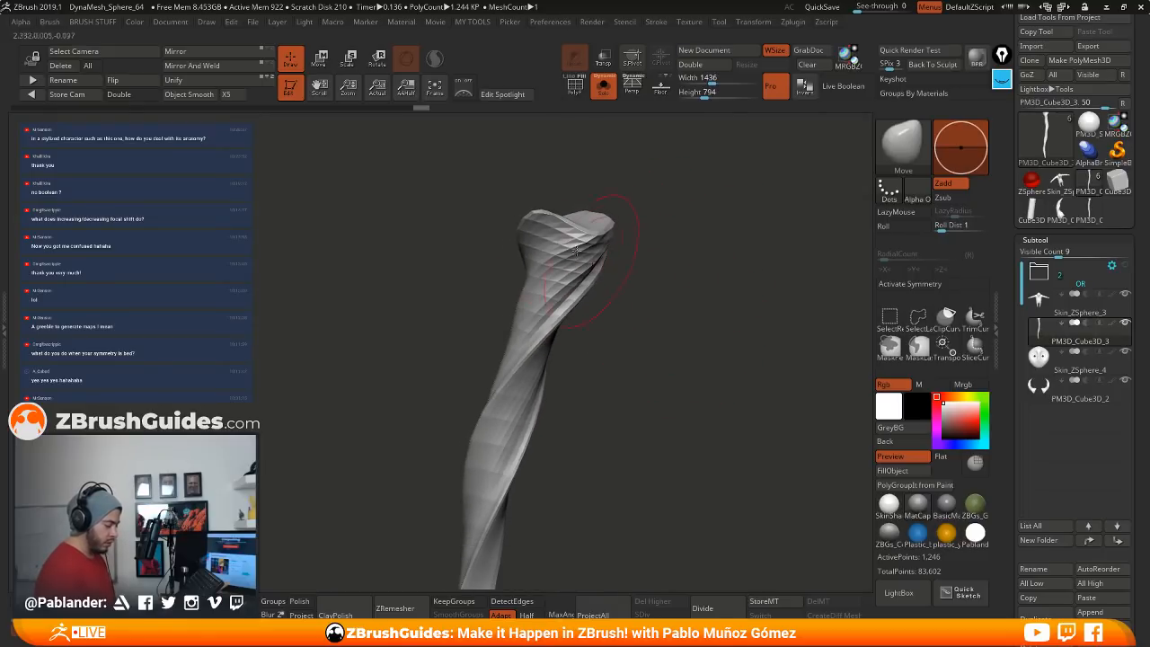
{"action": "left_click_drag", "start_coordinate": [530, 215], "coordinate": [544, 226]}
{"action": "mouse_move", "coordinate": [629, 286]}
{"action": "left_mouse_down"}
{"action": "mouse_move", "coordinate": [648, 297]}
{"action": "mouse_move", "coordinate": [624, 285]}
{"action": "mouse_move", "coordinate": [575, 293]}
{"action": "mouse_move", "coordinate": [581, 275]}
{"action": "left_mouse_up"}
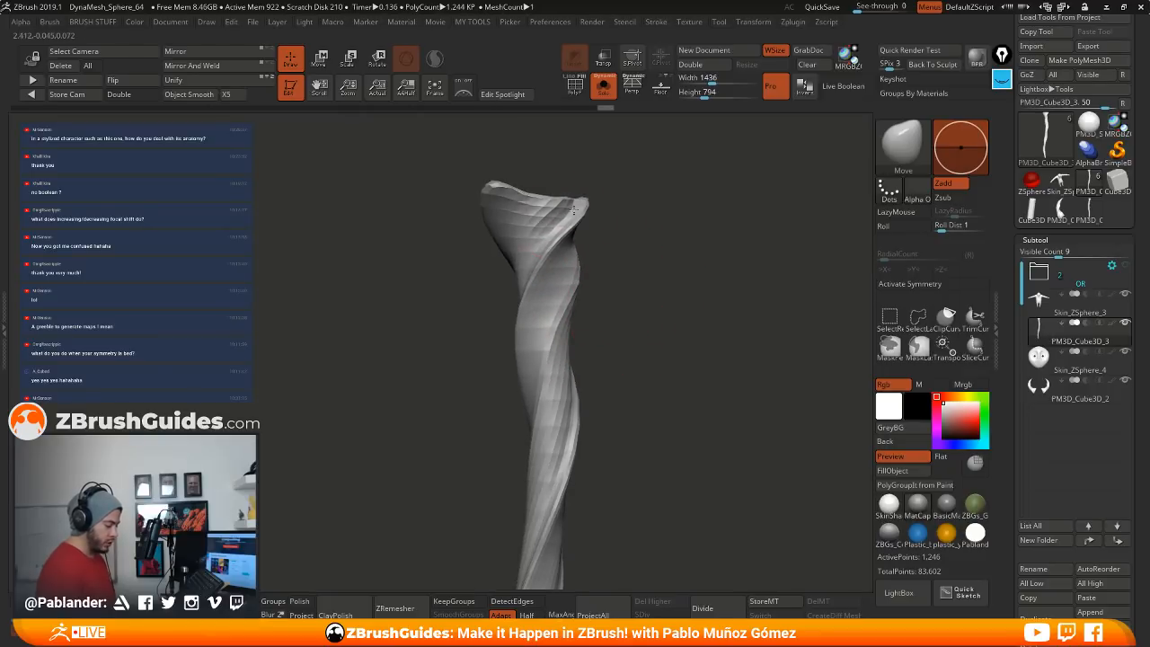
{"action": "left_click_drag", "start_coordinate": [569, 221], "coordinate": [564, 214]}
{"action": "left_click_drag", "start_coordinate": [613, 255], "coordinate": [652, 286]}
{"action": "left_click_drag", "start_coordinate": [545, 196], "coordinate": [542, 195]}
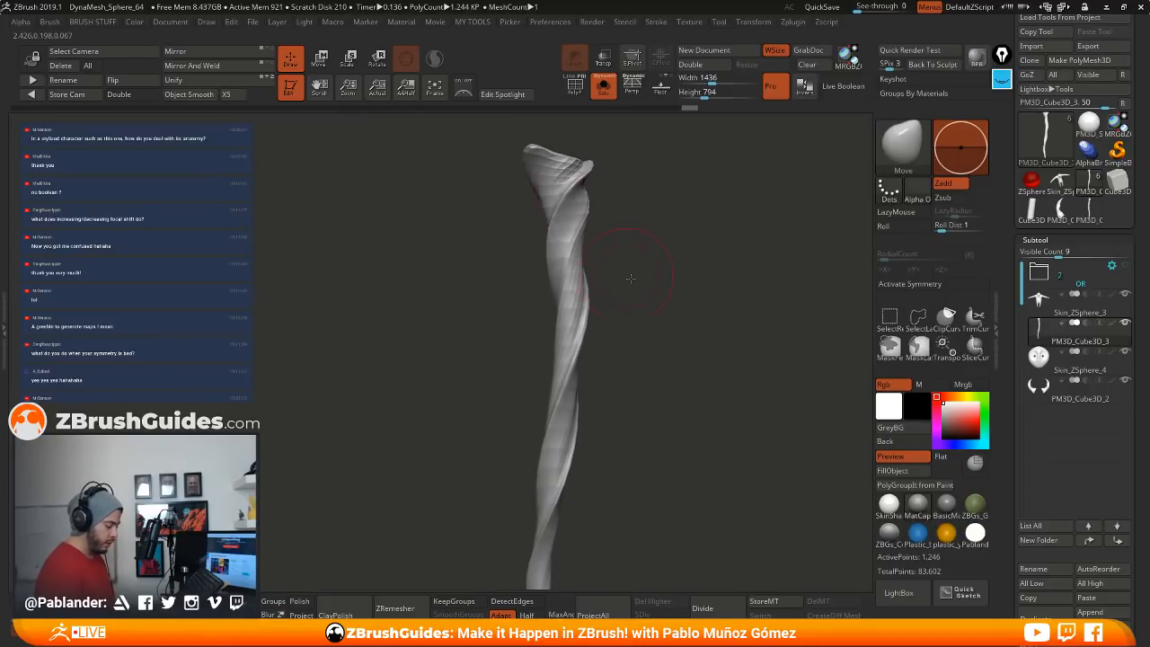
Step: Push the cane's shaft into an uneven, organic shape with the Move brush and show the whole creature again
{"action": "left_click_drag", "start_coordinate": [631, 278], "coordinate": [537, 437]}
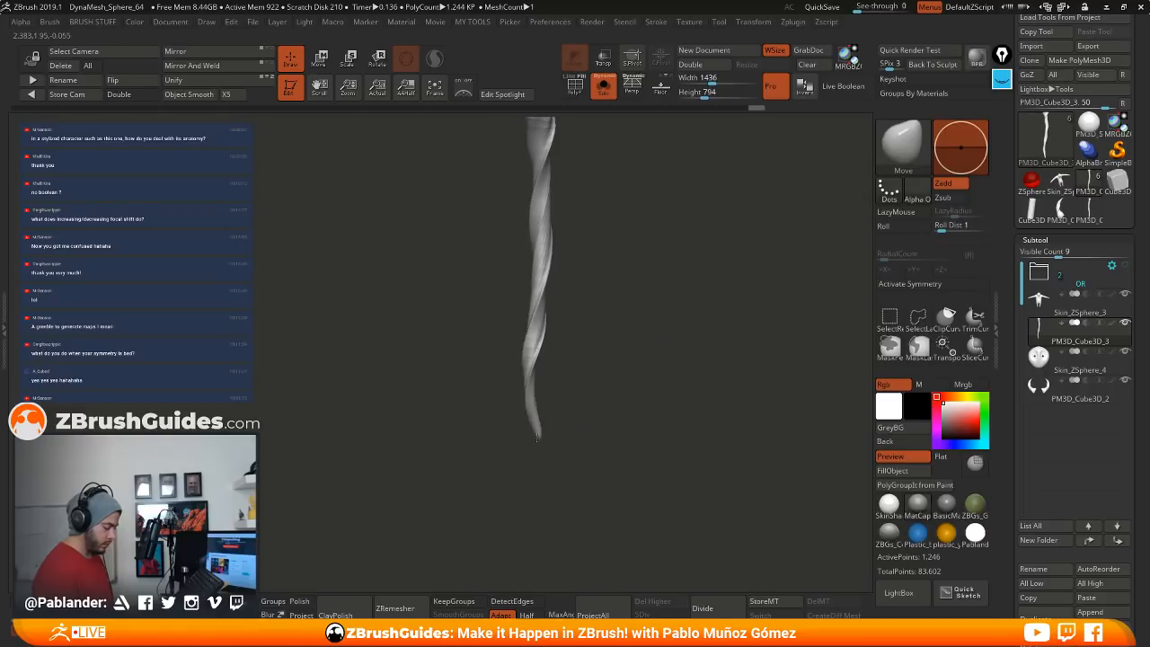
{"action": "mouse_move", "coordinate": [587, 368]}
{"action": "left_mouse_down"}
{"action": "mouse_move", "coordinate": [605, 403]}
{"action": "mouse_move", "coordinate": [631, 400]}
{"action": "mouse_move", "coordinate": [587, 254]}
{"action": "mouse_move", "coordinate": [605, 278]}
{"action": "left_mouse_up"}
{"action": "mouse_move", "coordinate": [571, 224]}
{"action": "left_mouse_down"}
{"action": "mouse_move", "coordinate": [590, 256]}
{"action": "mouse_move", "coordinate": [551, 244]}
{"action": "mouse_move", "coordinate": [551, 231]}
{"action": "left_mouse_up"}
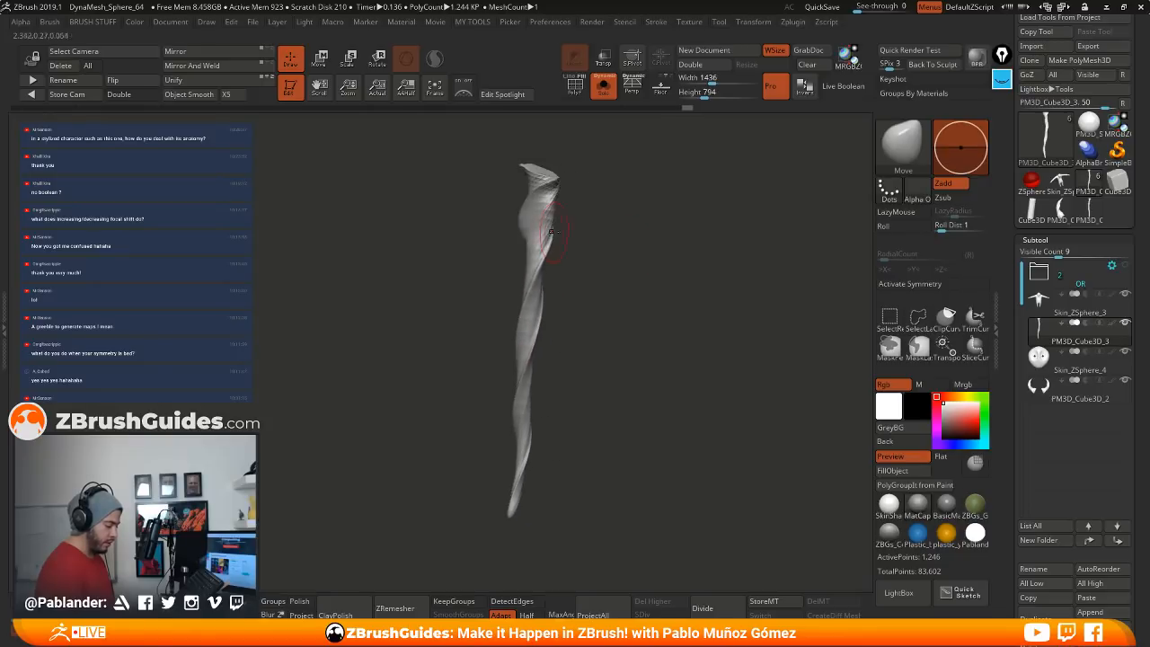
{"action": "left_click_drag", "start_coordinate": [665, 275], "coordinate": [546, 178]}
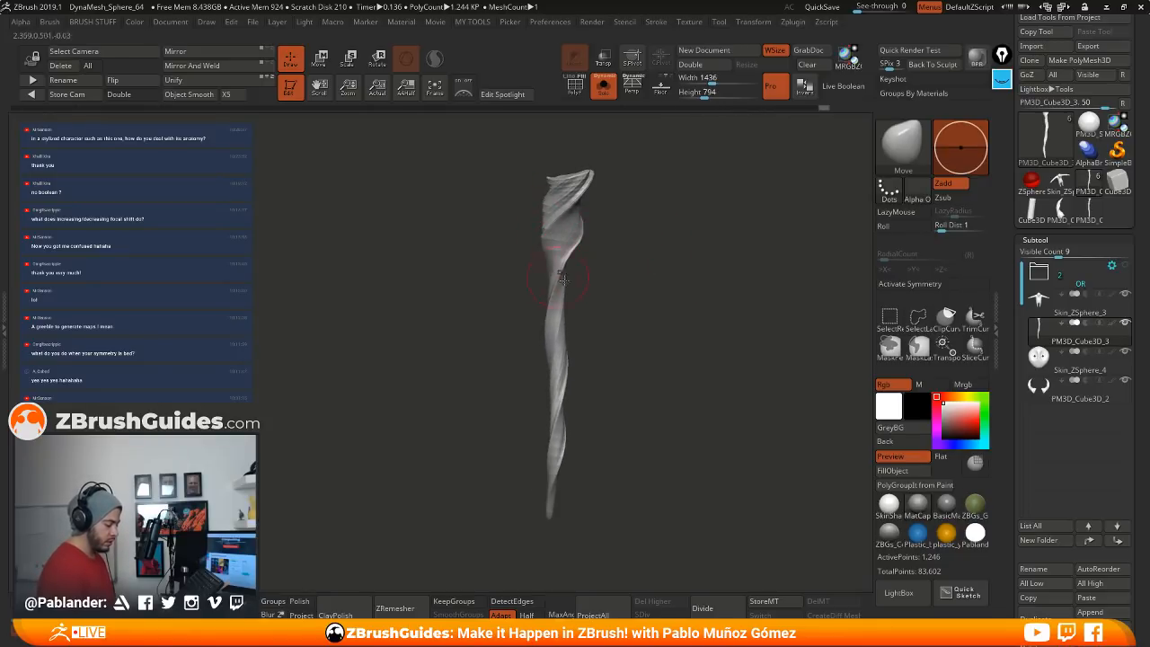
{"action": "mouse_move", "coordinate": [563, 310]}
{"action": "left_mouse_down"}
{"action": "mouse_move", "coordinate": [559, 321]}
{"action": "mouse_move", "coordinate": [585, 315]}
{"action": "mouse_move", "coordinate": [589, 269]}
{"action": "left_mouse_up"}
{"action": "left_click", "coordinate": [609, 91]}
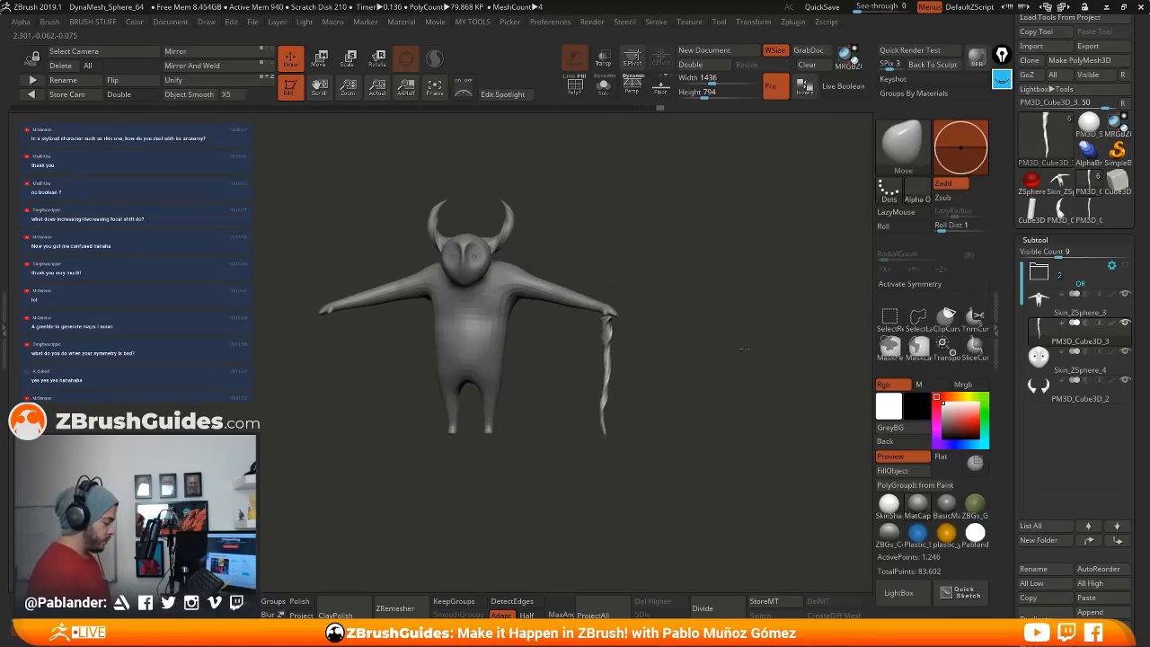
{"action": "mouse_move", "coordinate": [638, 481]}
{"action": "left_mouse_down"}
{"action": "mouse_move", "coordinate": [701, 483]}
{"action": "mouse_move", "coordinate": [623, 485]}
{"action": "mouse_move", "coordinate": [618, 473]}
{"action": "left_mouse_up"}
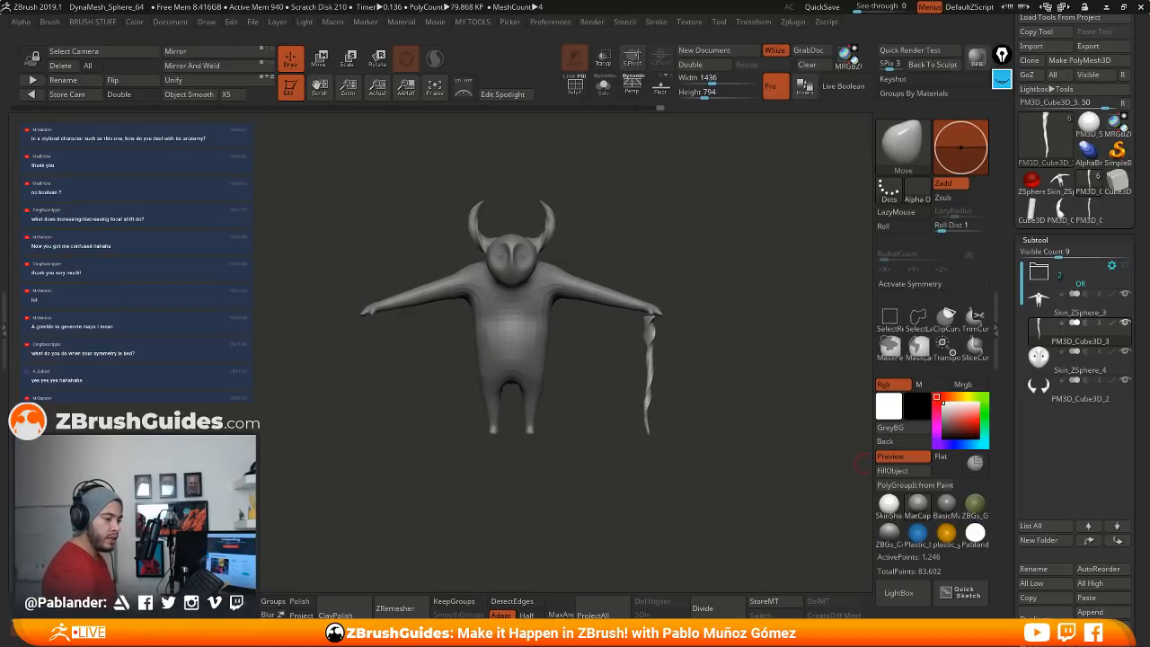
Step: Switch to the concept sketch in Photoshop, move its window off the modelling screen and compare the ZBrush creature with it
{"action": "key", "text": "alt+Tab"}
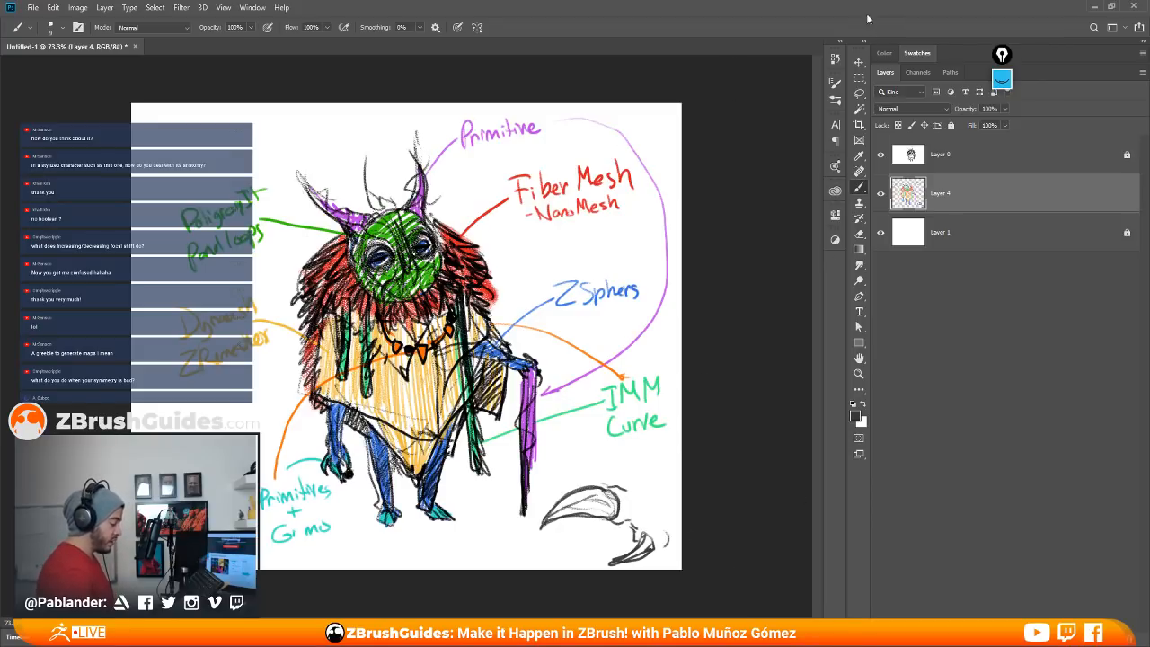
{"action": "mouse_move", "coordinate": [864, 9]}
{"action": "left_mouse_down"}
{"action": "mouse_move", "coordinate": [807, 49]}
{"action": "mouse_move", "coordinate": [784, 50]}
{"action": "mouse_move", "coordinate": [858, 30]}
{"action": "left_mouse_up"}
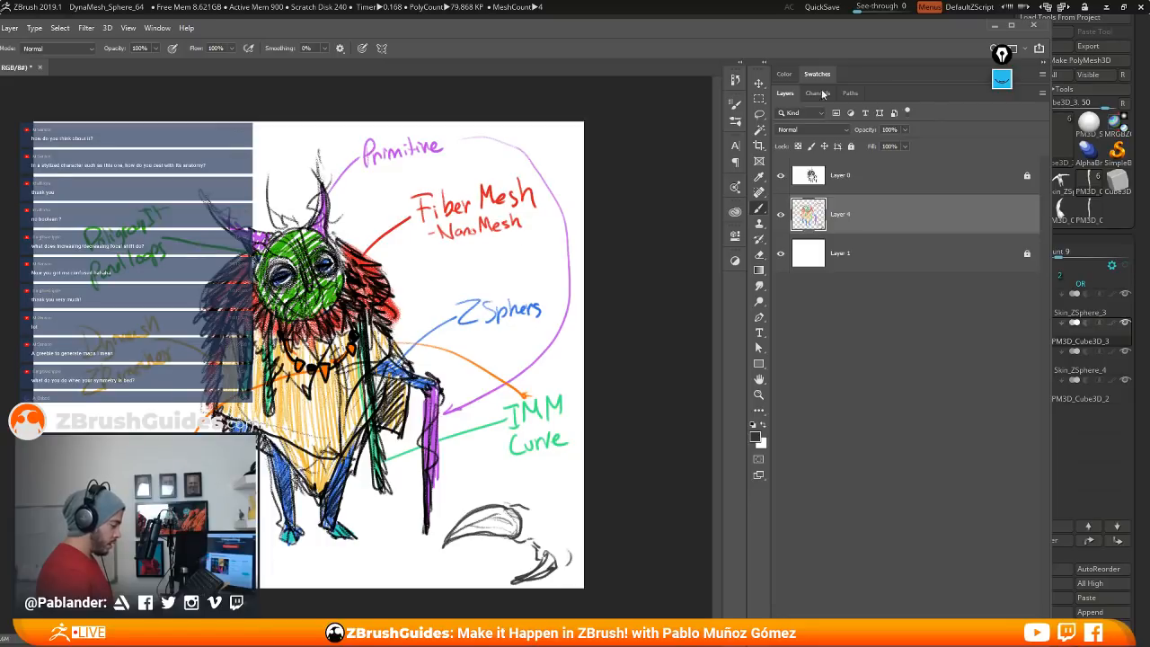
{"action": "left_click_drag", "start_coordinate": [828, 32], "coordinate": [0, 166]}
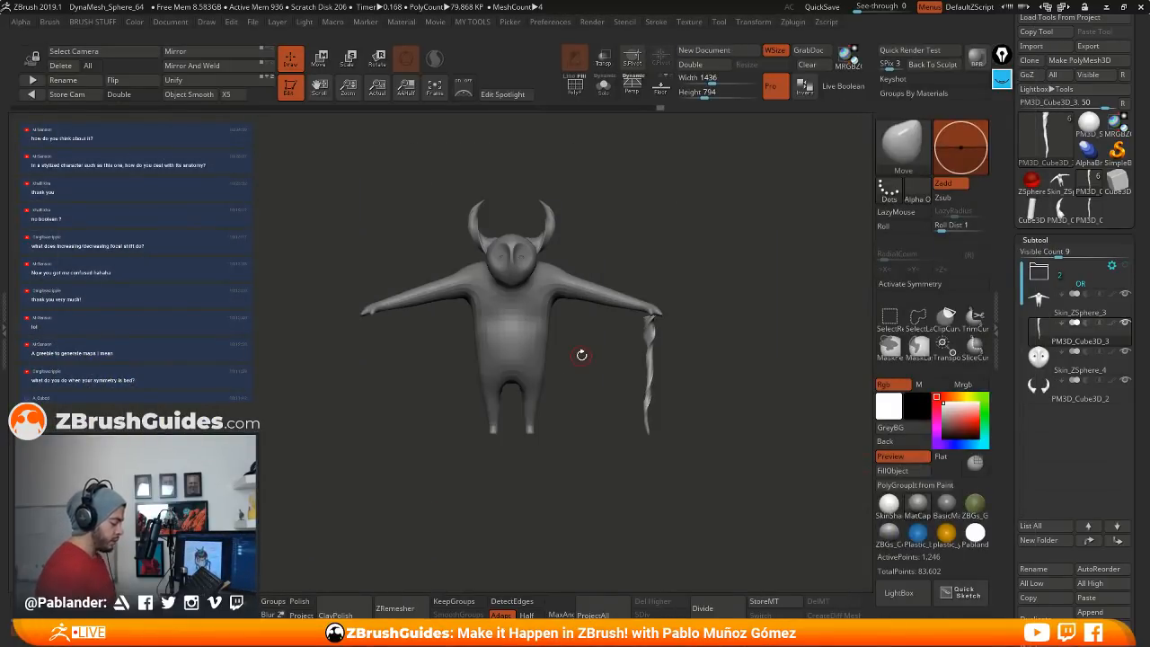
{"action": "left_click_drag", "start_coordinate": [573, 332], "coordinate": [561, 355], "text": "alt"}
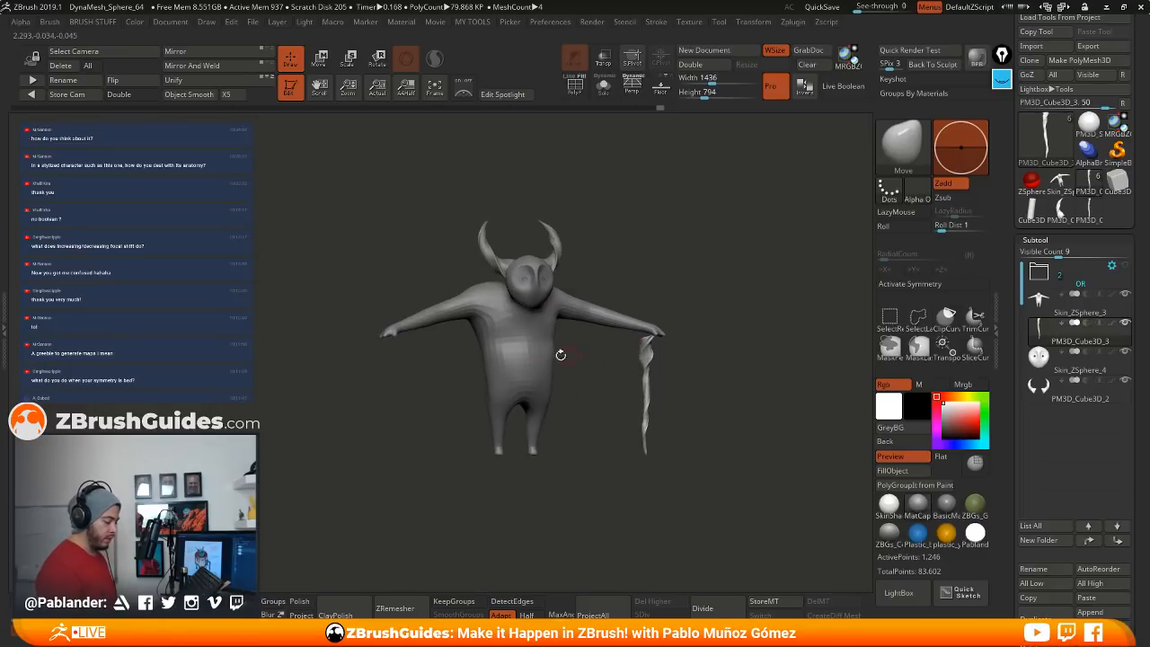
{"action": "left_click_drag", "start_coordinate": [657, 332], "coordinate": [695, 334]}
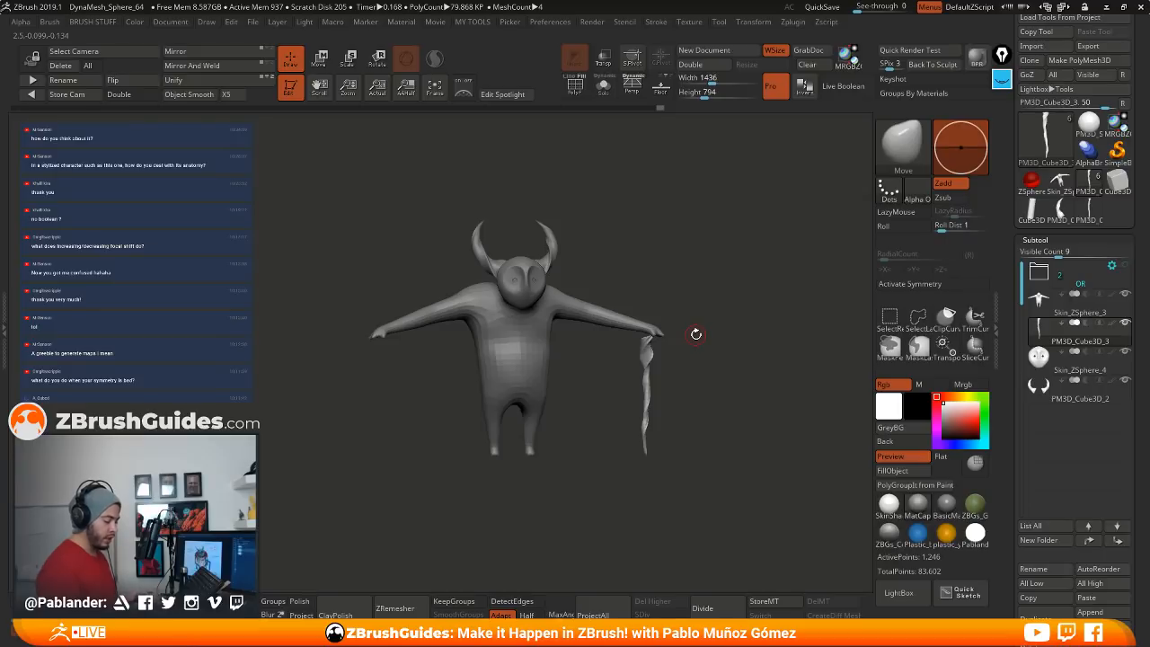
{"action": "left_click_drag", "start_coordinate": [571, 342], "coordinate": [596, 336]}
{"action": "left_click_drag", "start_coordinate": [562, 390], "coordinate": [609, 416], "text": "alt"}
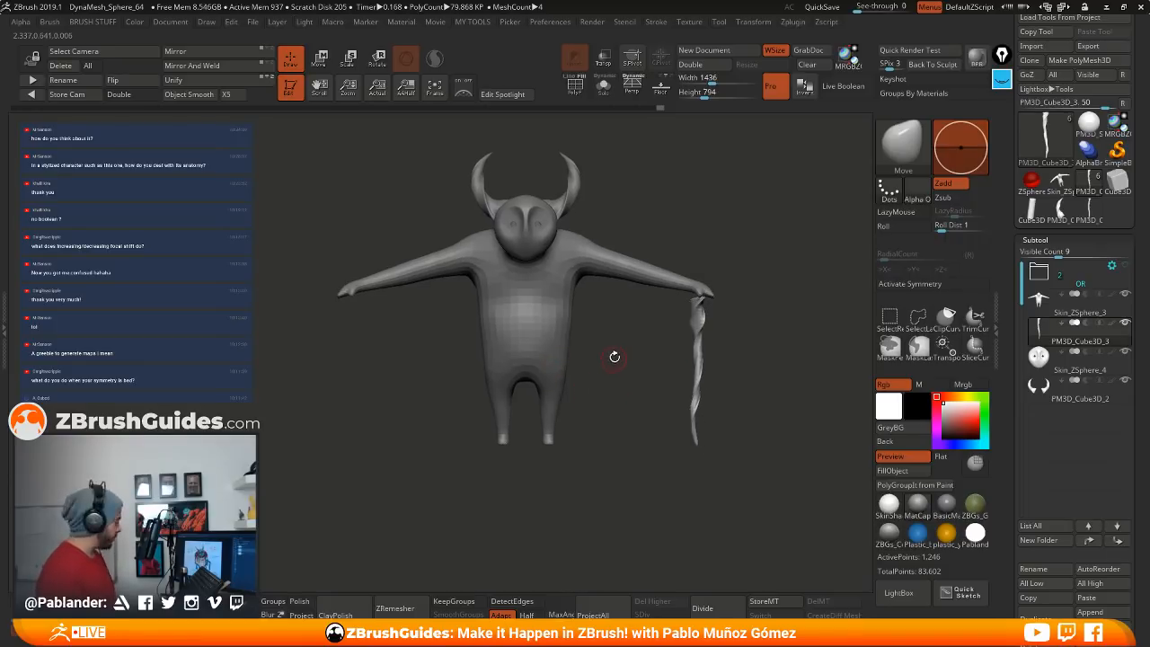
{"action": "left_click_drag", "start_coordinate": [626, 311], "coordinate": [607, 289], "text": "alt"}
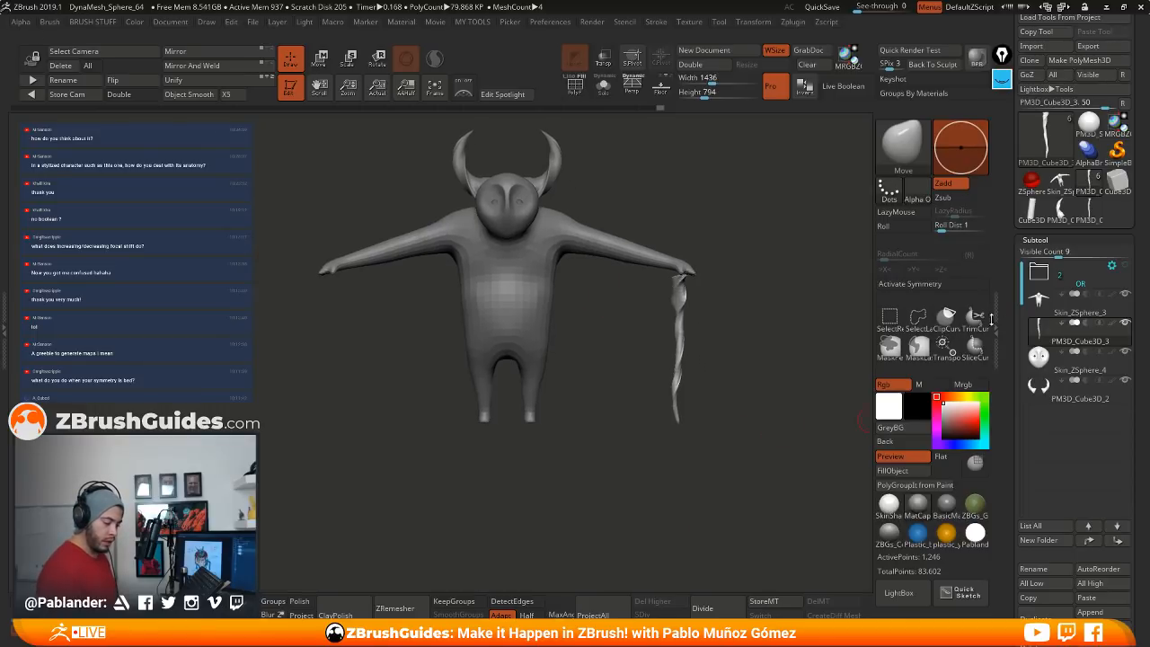
Step: Switch to the Cube3D primitive and display its polygon wireframe
{"action": "scroll", "coordinate": [1004, 305], "scroll_direction": "up", "scroll_amount": 2}
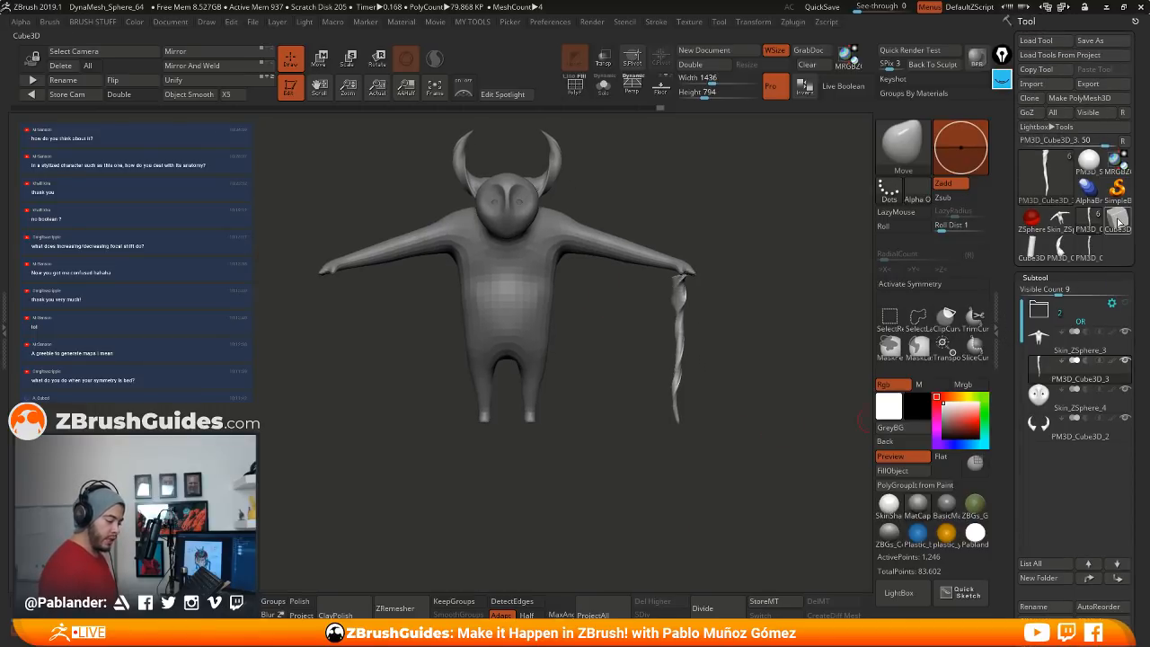
{"action": "left_click", "coordinate": [1117, 221]}
{"action": "left_click_drag", "start_coordinate": [680, 321], "coordinate": [659, 309]}
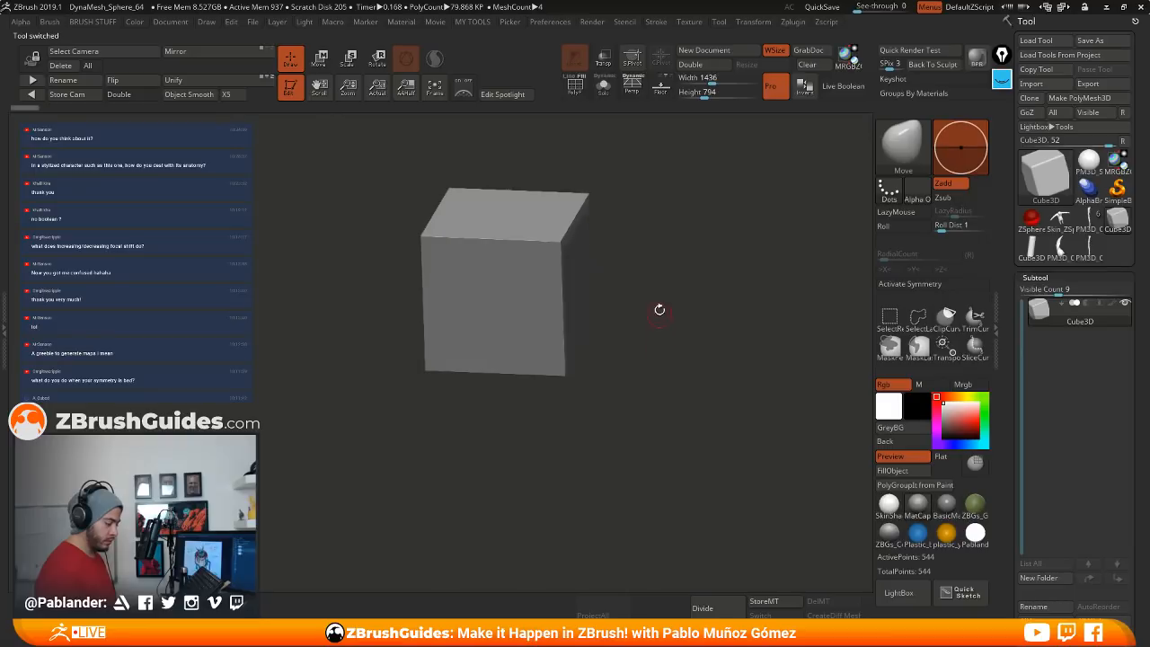
{"action": "left_click", "coordinate": [575, 87]}
{"action": "left_click_drag", "start_coordinate": [682, 270], "coordinate": [773, 341]}
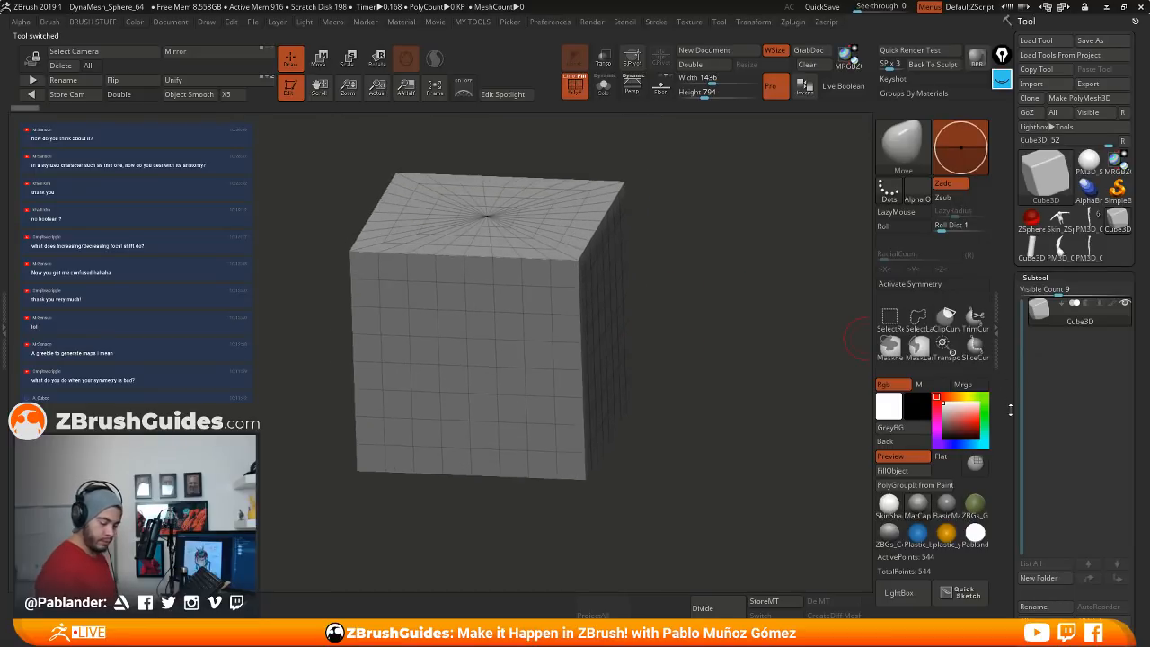
Step: Open the cube's Initialize settings and align the primitive to the Z axis
{"action": "scroll", "coordinate": [1010, 409], "scroll_direction": "down", "scroll_amount": 10}
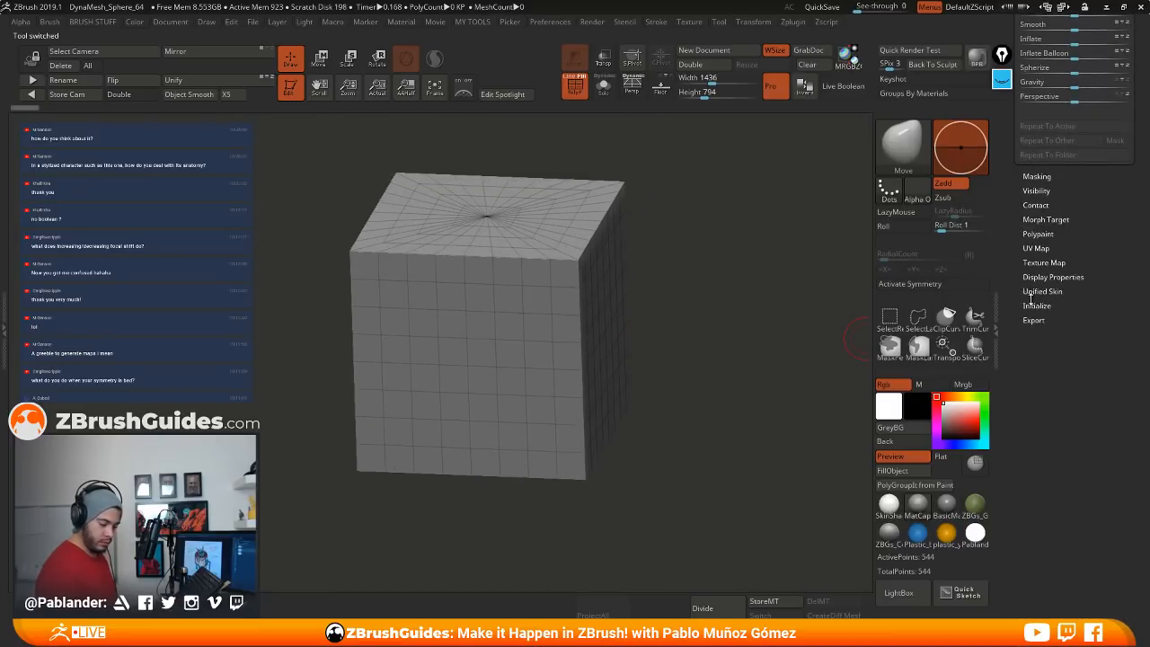
{"action": "key", "text": "shift"}
{"action": "left_click", "coordinate": [1045, 305]}
{"action": "scroll", "coordinate": [1037, 422], "scroll_direction": "down", "scroll_amount": 1}
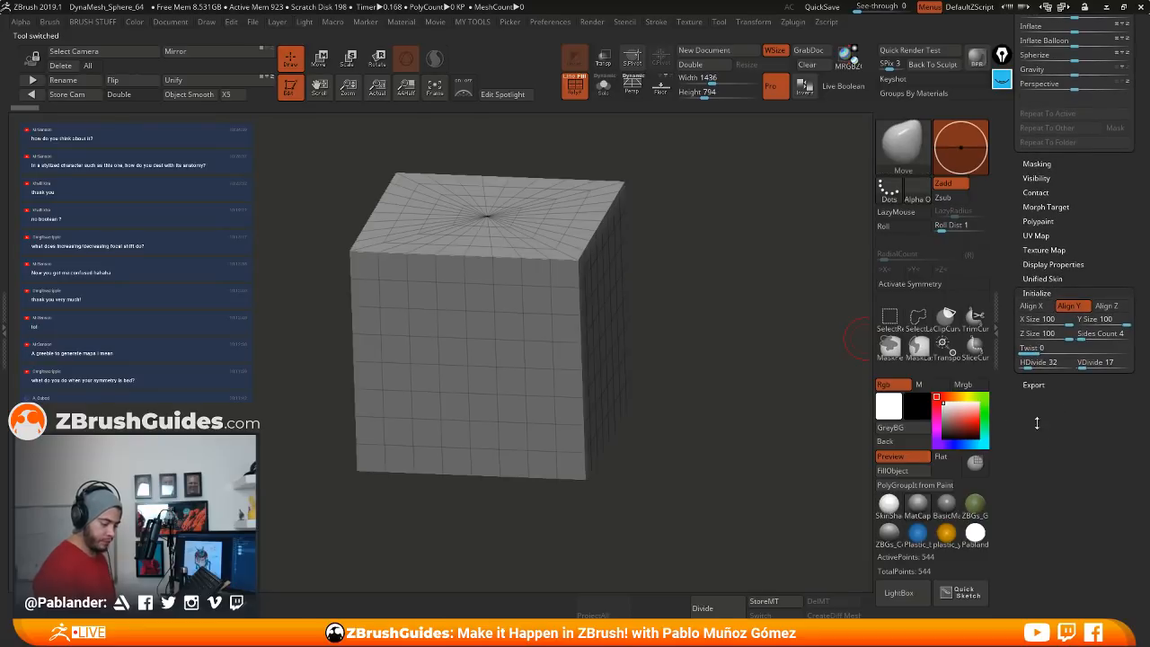
{"action": "left_click_drag", "start_coordinate": [700, 362], "coordinate": [857, 346]}
{"action": "left_click_drag", "start_coordinate": [726, 330], "coordinate": [742, 323]}
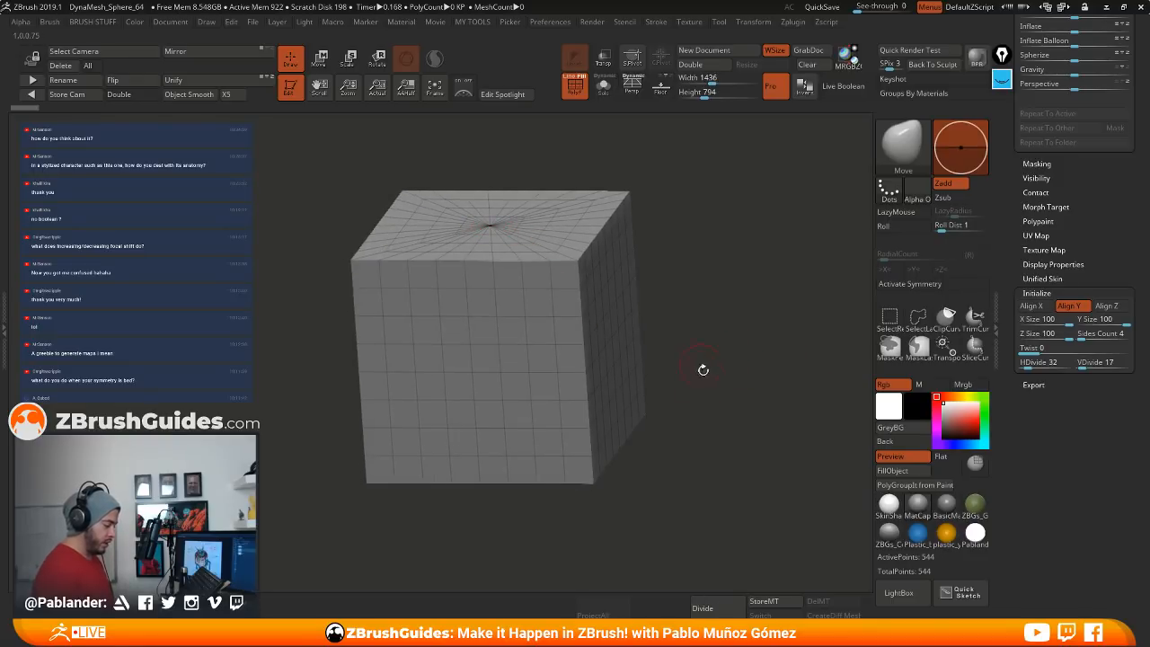
{"action": "left_click_drag", "start_coordinate": [703, 393], "coordinate": [454, 333], "text": "alt"}
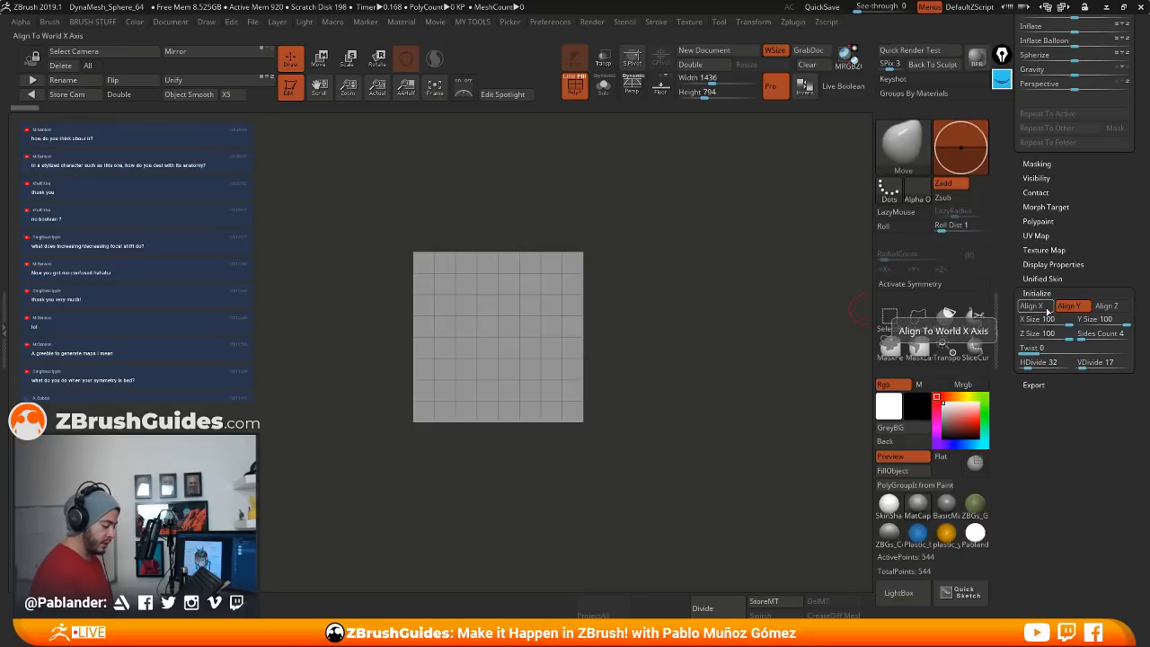
{"action": "left_click", "coordinate": [1111, 306]}
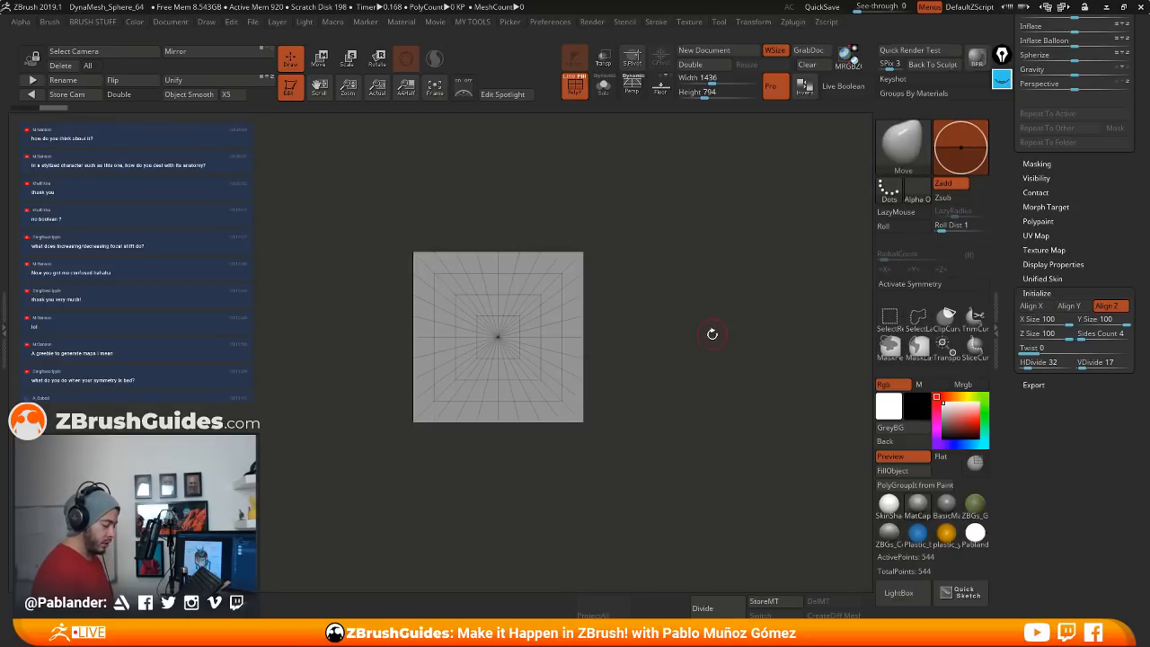
{"action": "mouse_move", "coordinate": [706, 347]}
{"action": "left_mouse_down"}
{"action": "mouse_move", "coordinate": [691, 371]}
{"action": "mouse_move", "coordinate": [698, 359]}
{"action": "mouse_move", "coordinate": [722, 369]}
{"action": "left_mouse_up"}
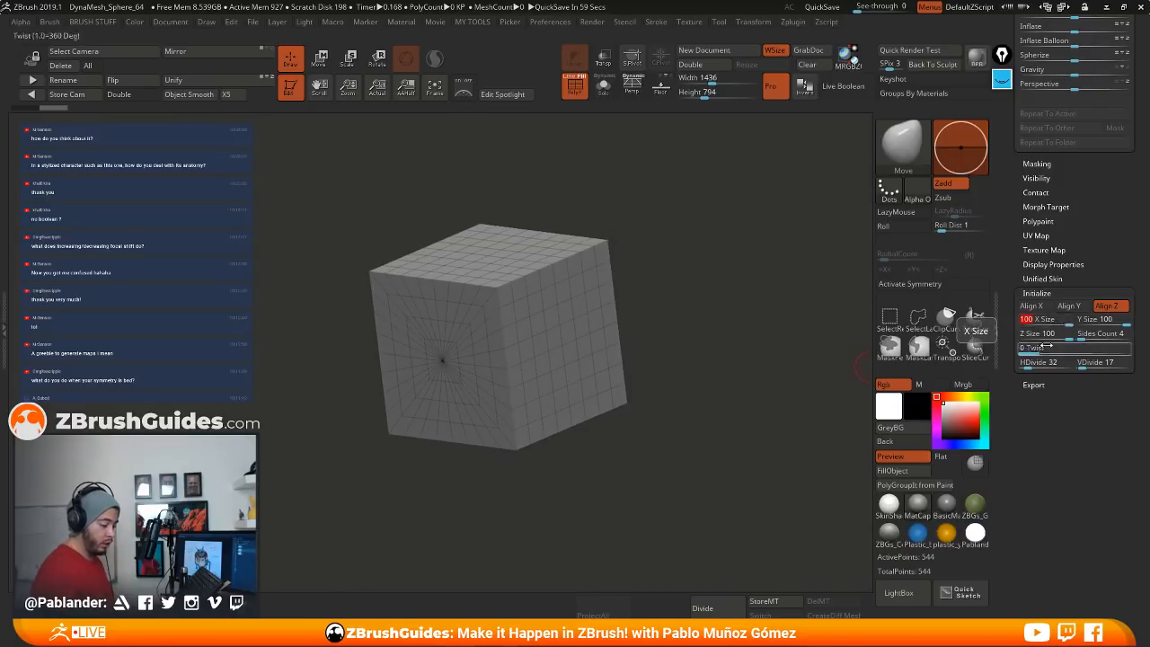
Step: Set the cube's X Size and Y Size to 50 to make an elongated box
{"action": "left_click_drag", "start_coordinate": [1060, 323], "coordinate": [1044, 321]}
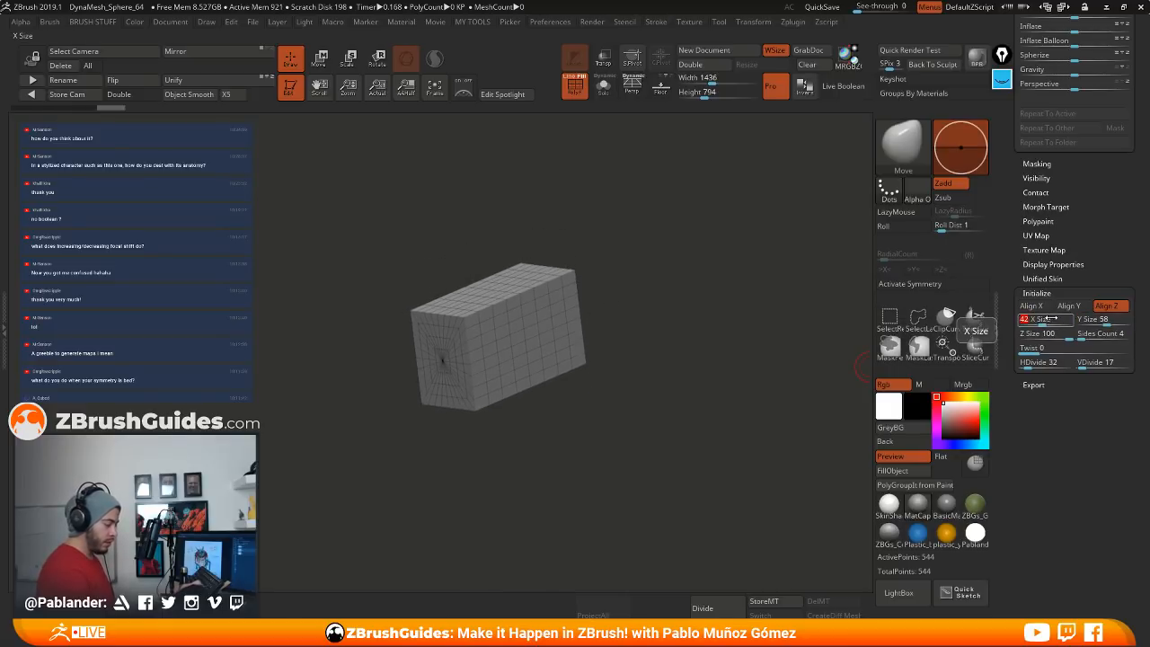
{"action": "type", "text": "50"}
{"action": "key", "text": "Return"}
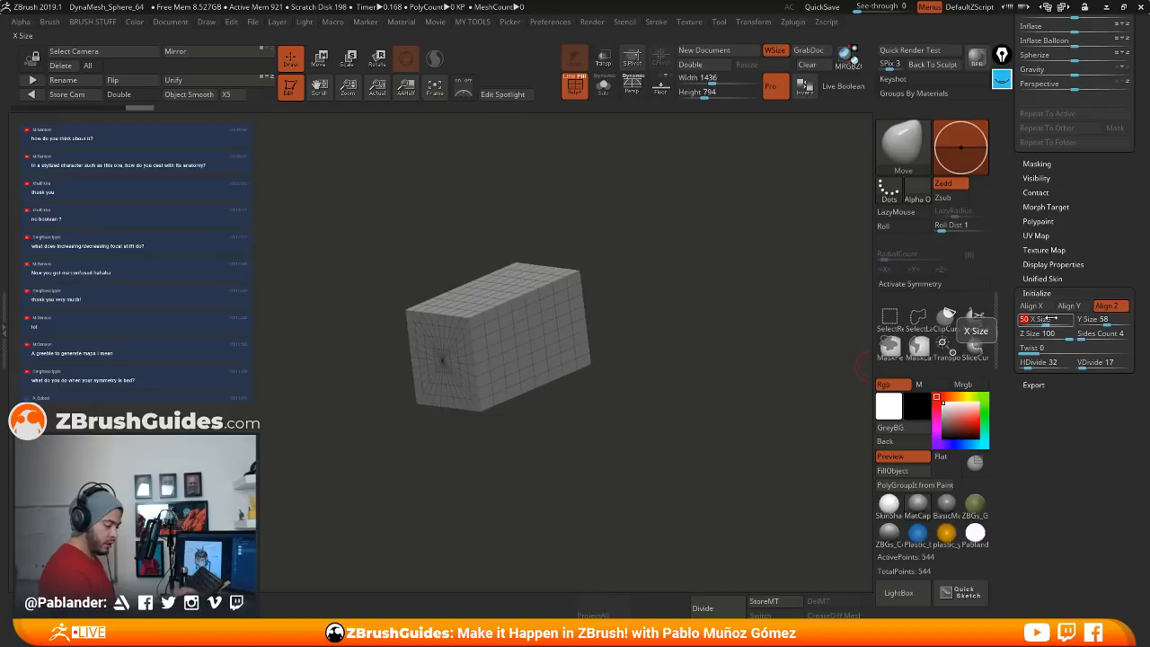
{"action": "left_click", "coordinate": [1110, 320]}
{"action": "type", "text": "50"}
{"action": "key", "text": "Return"}
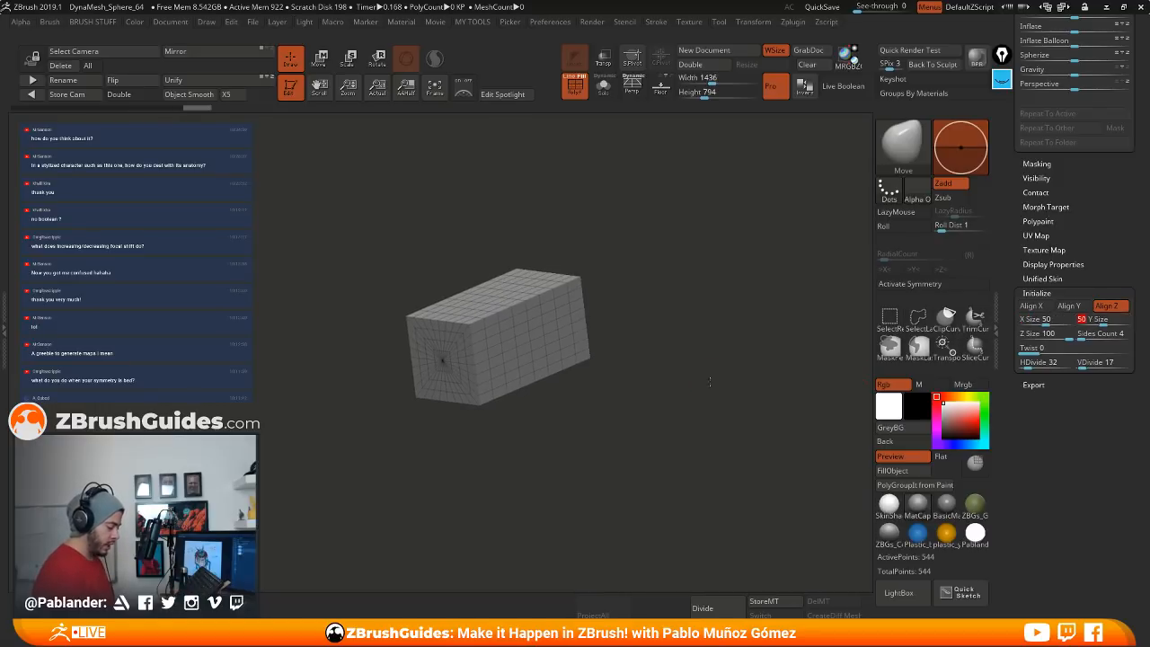
{"action": "left_click_drag", "start_coordinate": [719, 418], "coordinate": [680, 372]}
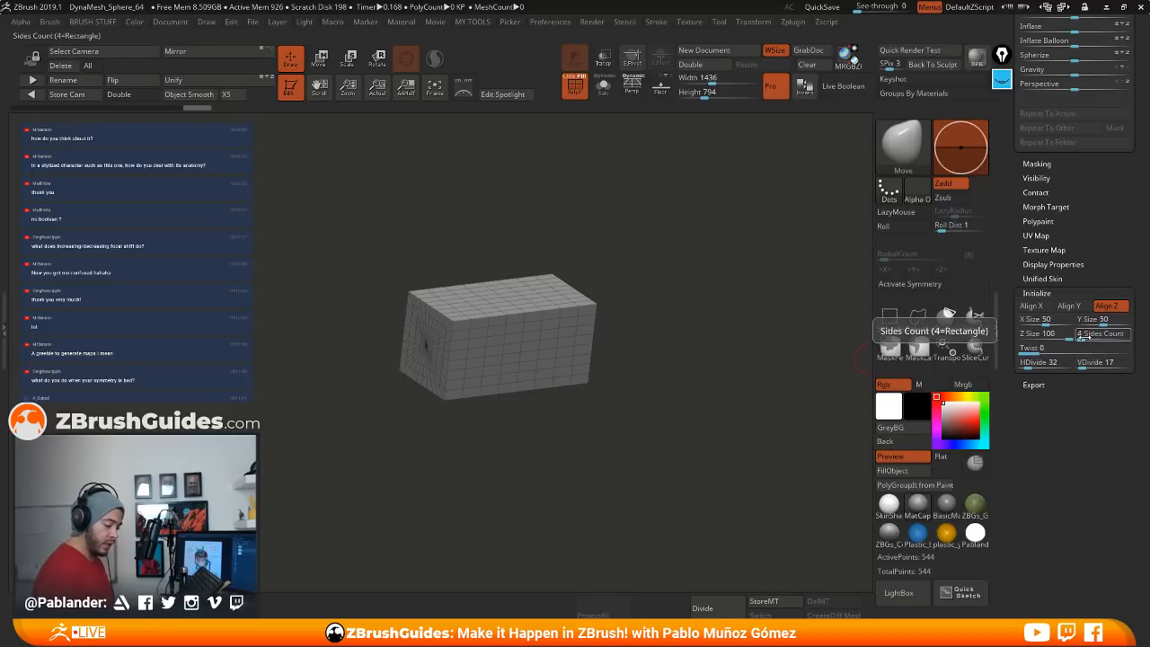
Step: Set the primitive's Sides Count to 3 to turn the box into a triangular prism
{"action": "left_click_drag", "start_coordinate": [1084, 336], "coordinate": [1071, 340]}
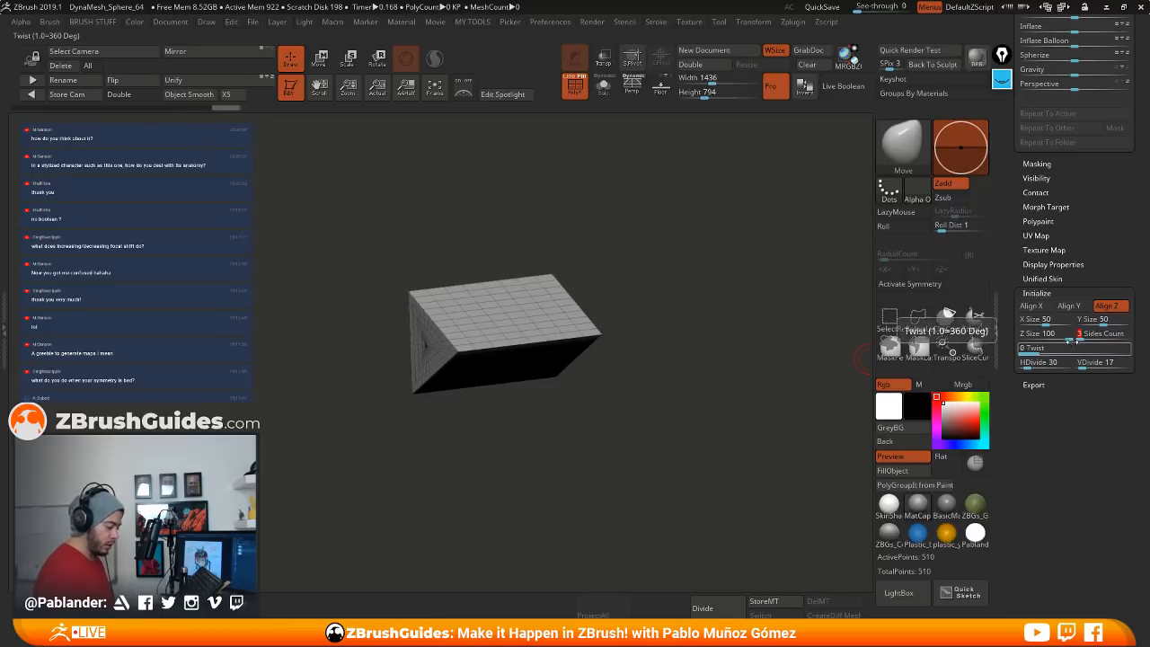
{"action": "left_click_drag", "start_coordinate": [808, 359], "coordinate": [666, 379]}
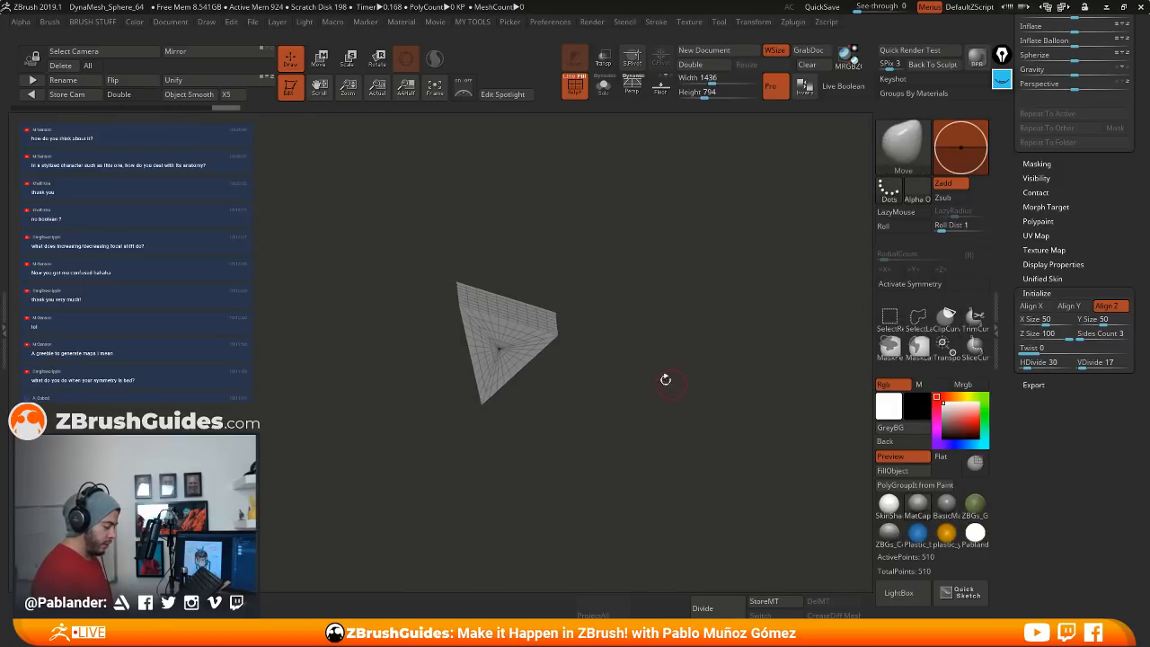
{"action": "left_click_drag", "start_coordinate": [633, 340], "coordinate": [668, 370]}
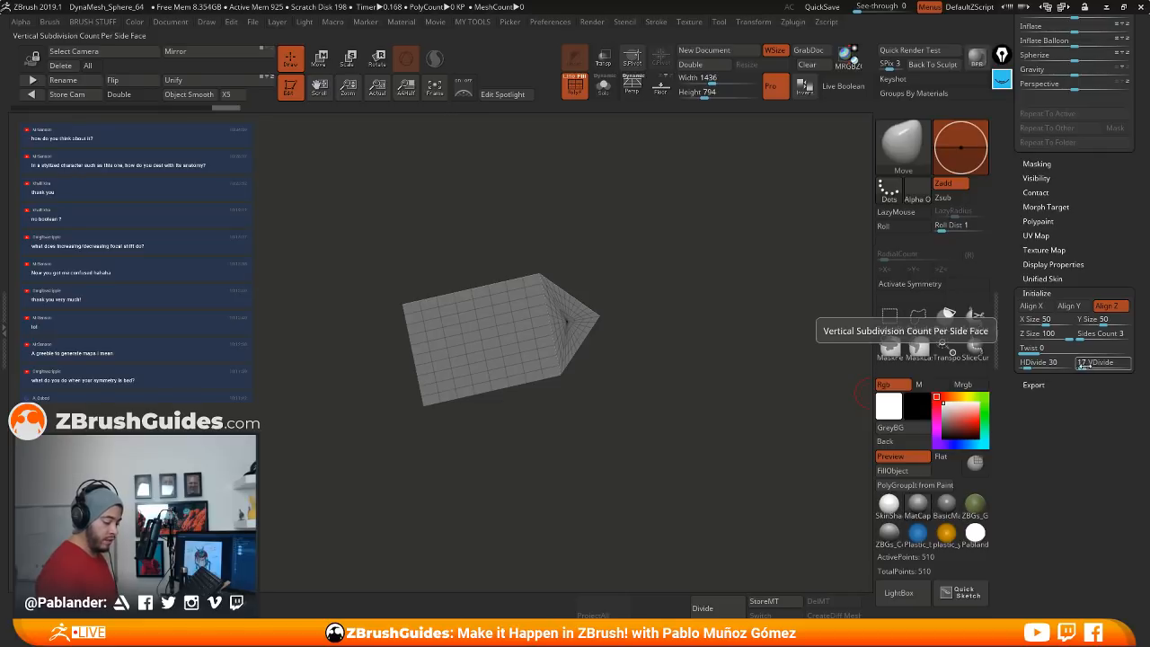
Step: Reduce the prism's subdivisions to HDivide 12 and VDivide 5 in its Initialize settings
{"action": "left_click_drag", "start_coordinate": [1084, 364], "coordinate": [1081, 364]}
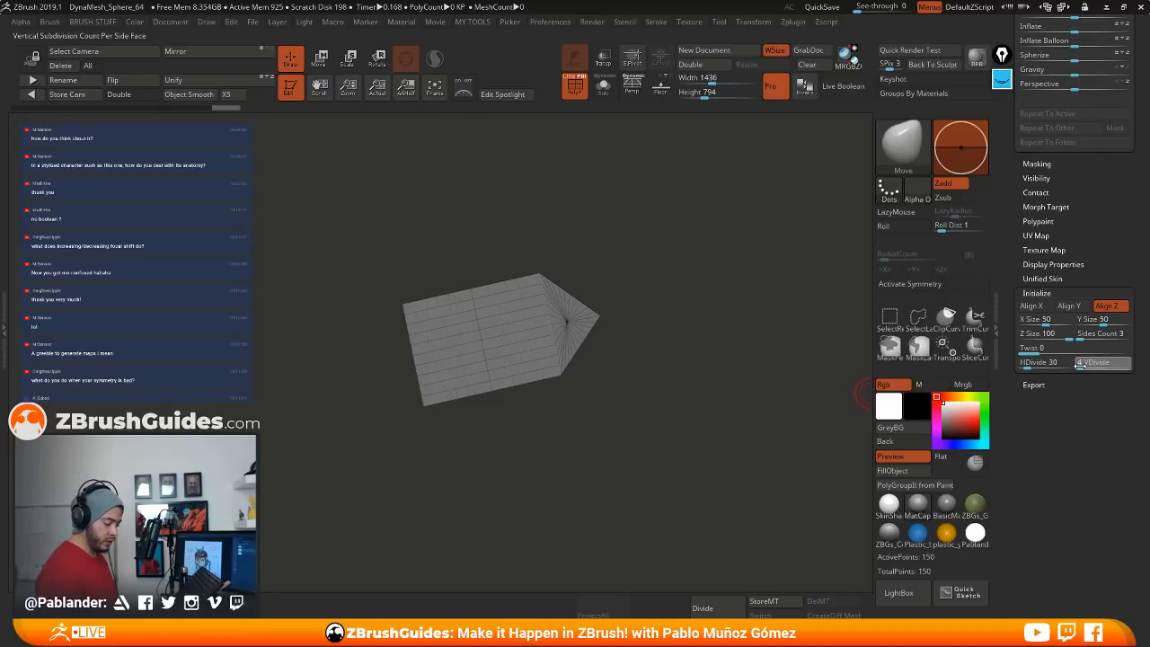
{"action": "left_click_drag", "start_coordinate": [782, 408], "coordinate": [585, 370]}
{"action": "left_click_drag", "start_coordinate": [508, 335], "coordinate": [682, 401]}
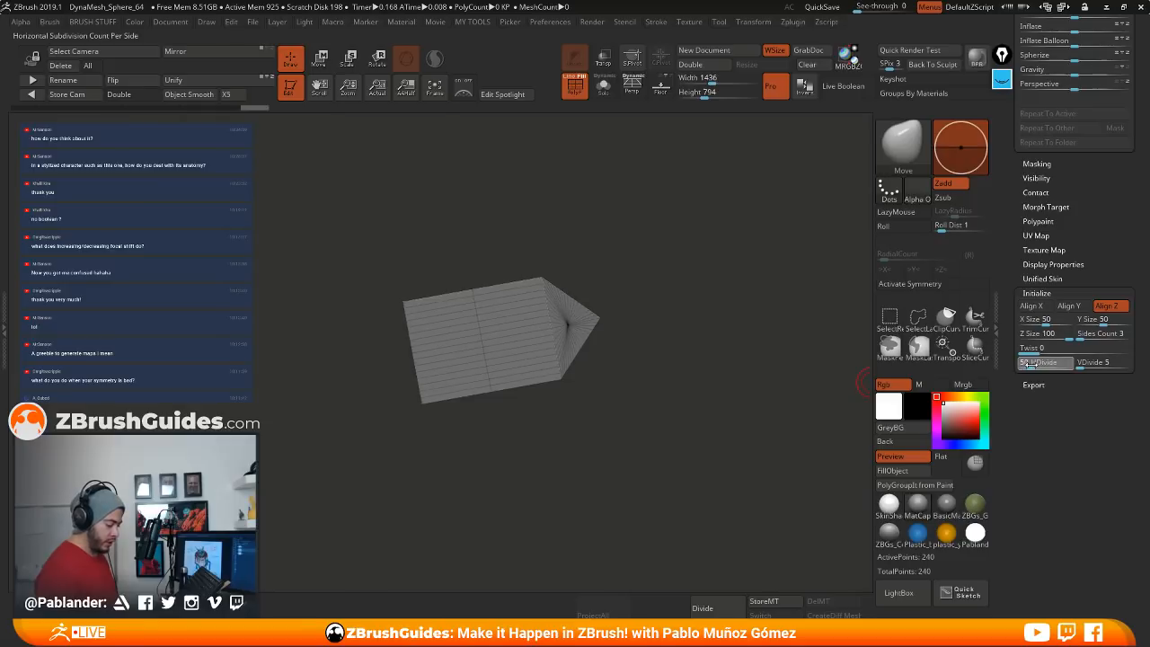
{"action": "left_click_drag", "start_coordinate": [1030, 363], "coordinate": [1019, 365]}
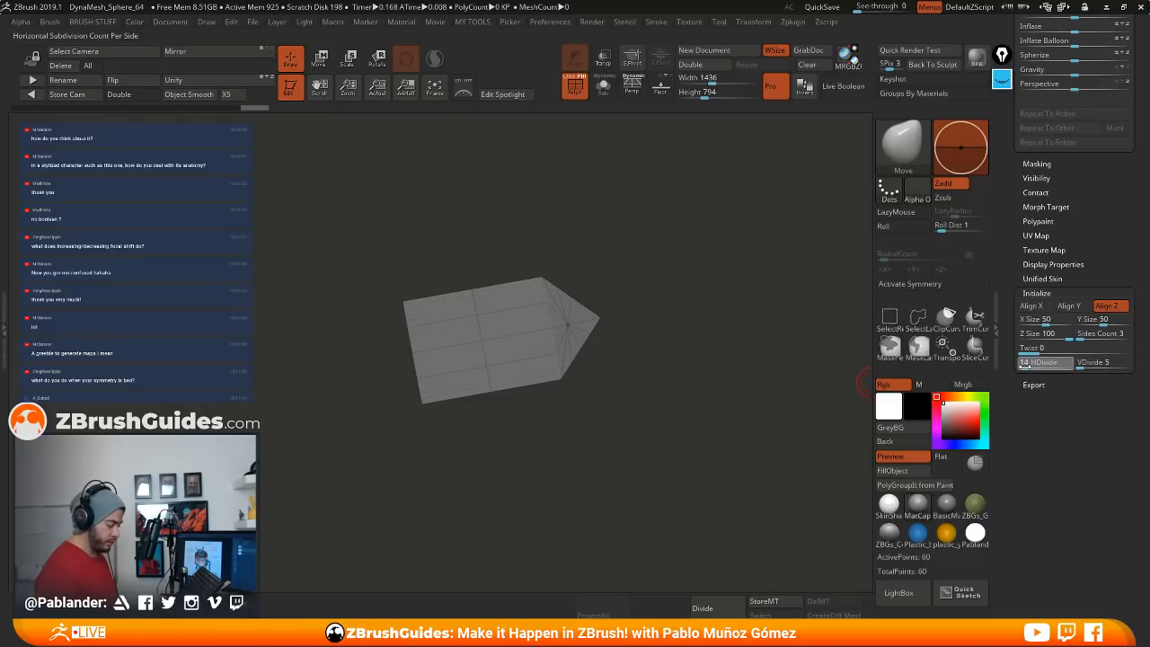
{"action": "left_click_drag", "start_coordinate": [1025, 366], "coordinate": [1024, 366]}
{"action": "left_click_drag", "start_coordinate": [683, 387], "coordinate": [454, 494]}
{"action": "left_click_drag", "start_coordinate": [674, 343], "coordinate": [398, 439]}
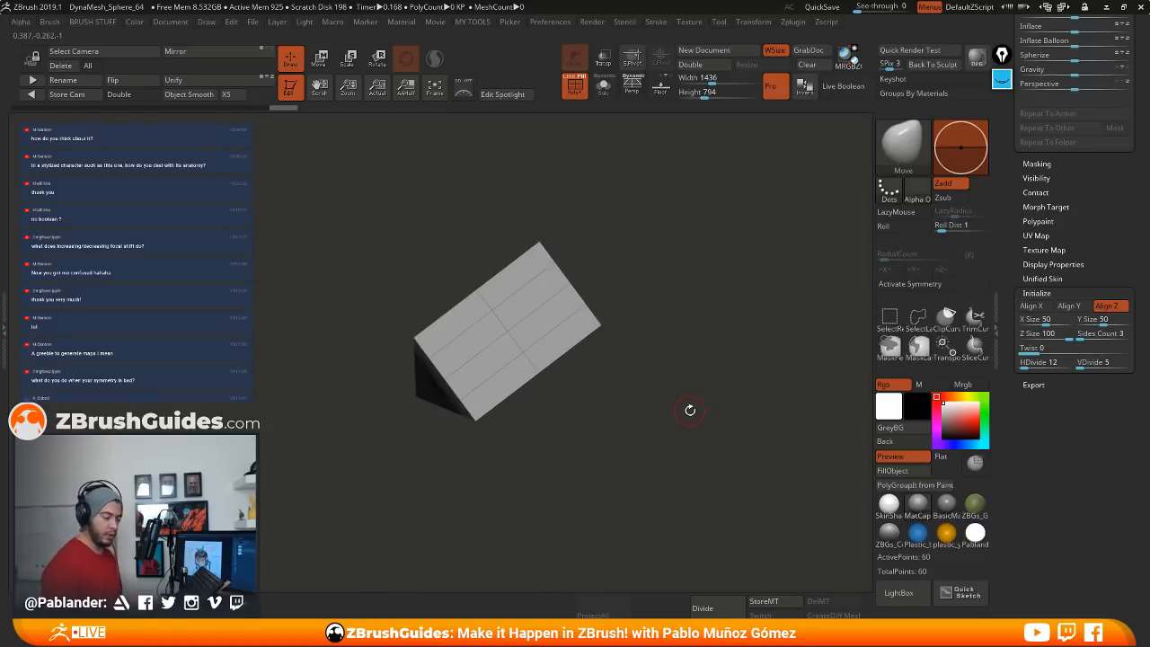
Step: Convert the triangular prism into an editable PolyMesh3D and display its polygon wireframe
{"action": "left_click_drag", "start_coordinate": [1078, 206], "coordinate": [1053, 359]}
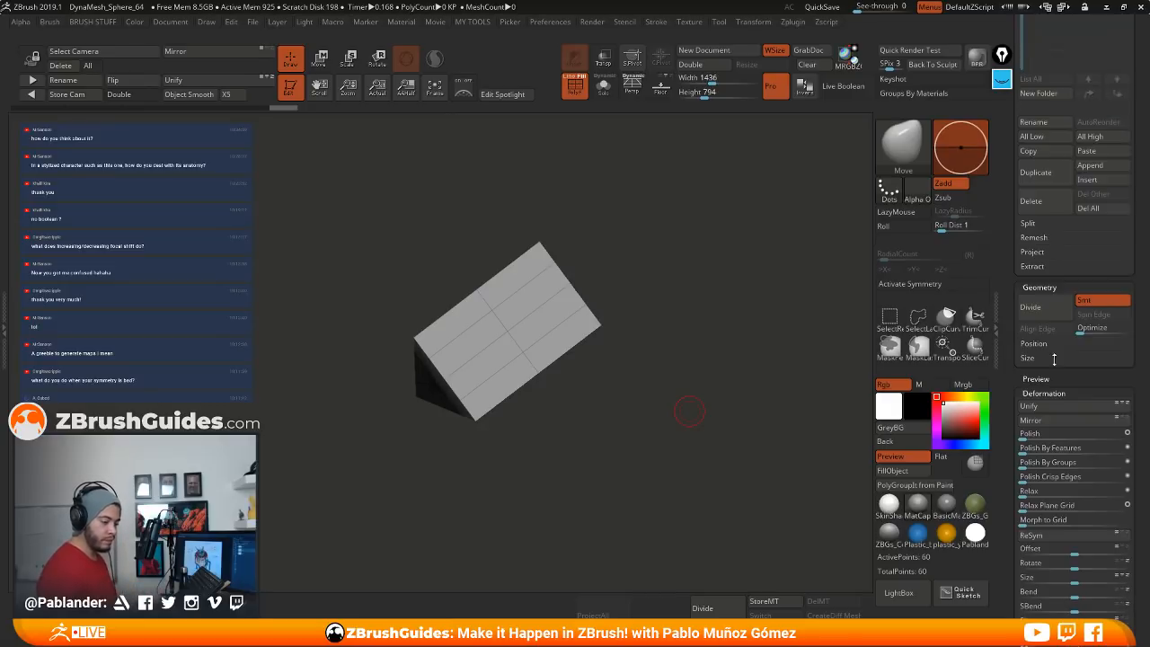
{"action": "left_click_drag", "start_coordinate": [1014, 161], "coordinate": [1008, 323]}
{"action": "left_click", "coordinate": [1081, 99]}
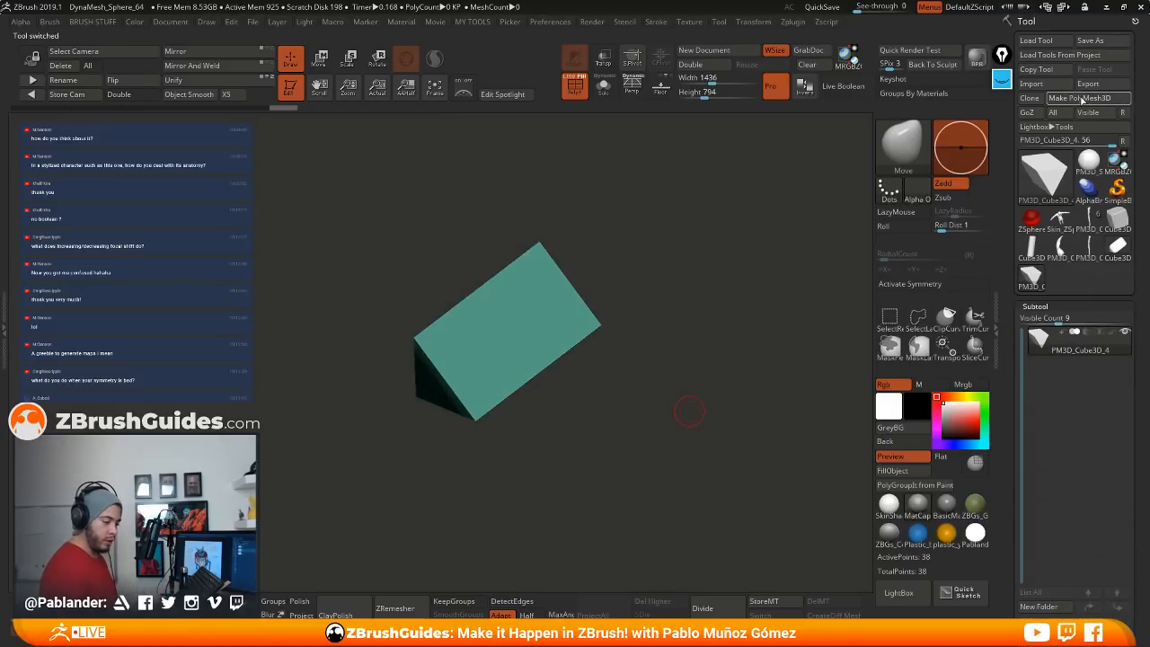
{"action": "left_click_drag", "start_coordinate": [628, 378], "coordinate": [601, 297], "text": "shift"}
{"action": "key", "text": "shift+f"}
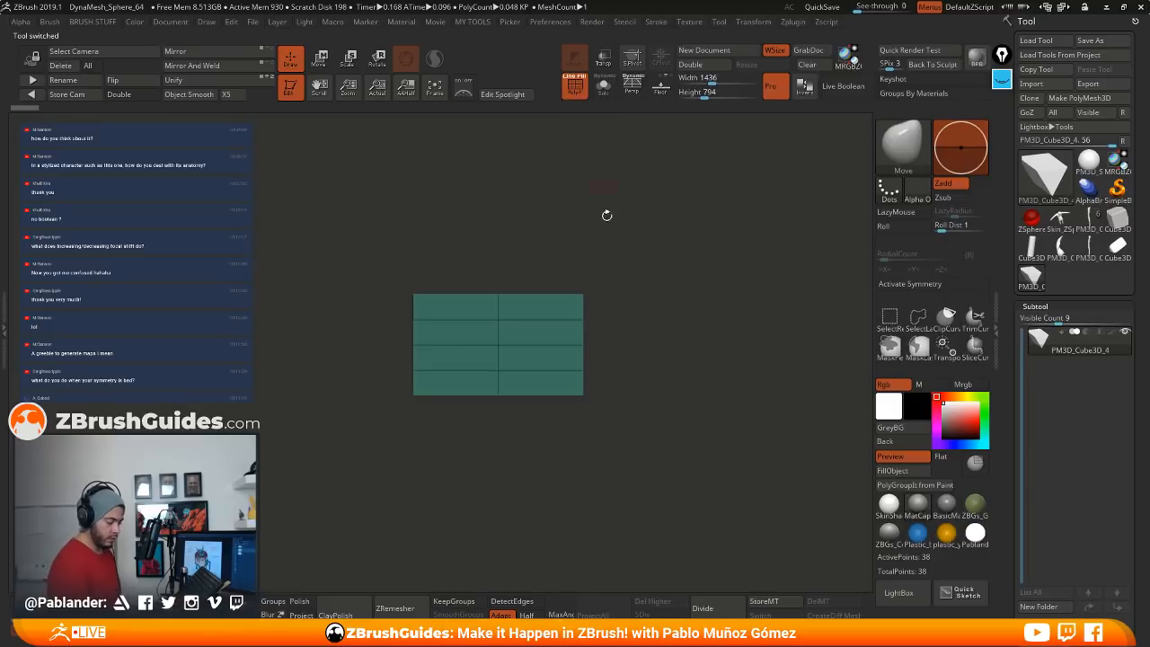
Step: Stretch the prism with the transform gizmo to about 1.7 times its length along the long axis
{"action": "left_click_drag", "start_coordinate": [606, 216], "coordinate": [689, 325]}
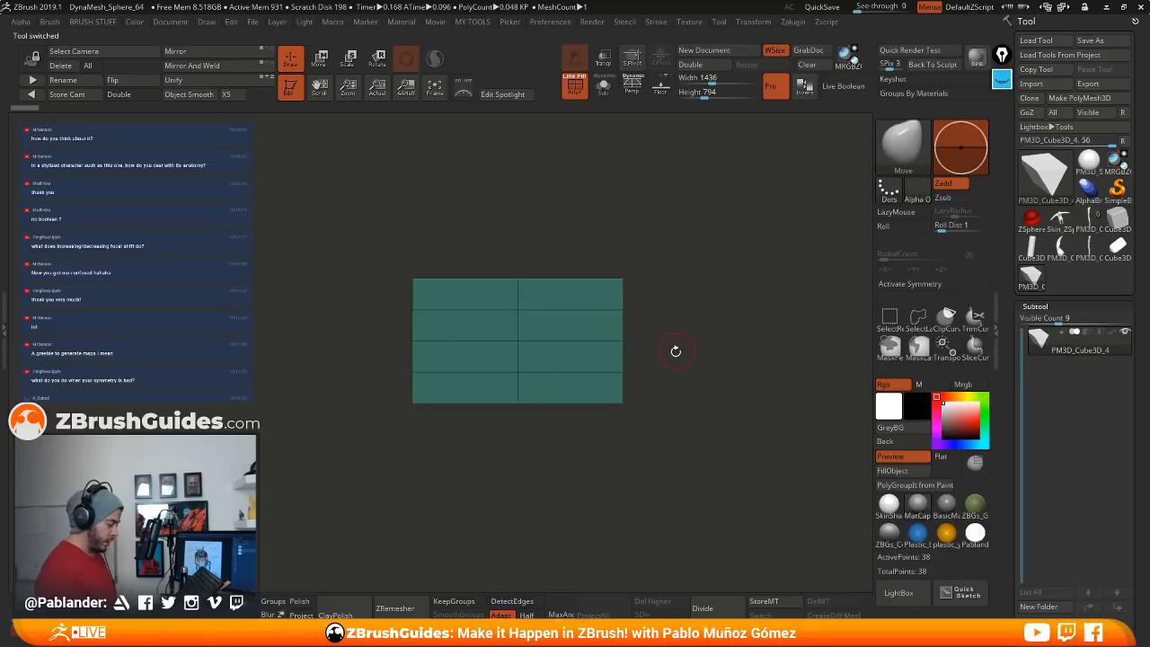
{"action": "left_click", "coordinate": [320, 59]}
{"action": "left_click_drag", "start_coordinate": [464, 330], "coordinate": [401, 344]}
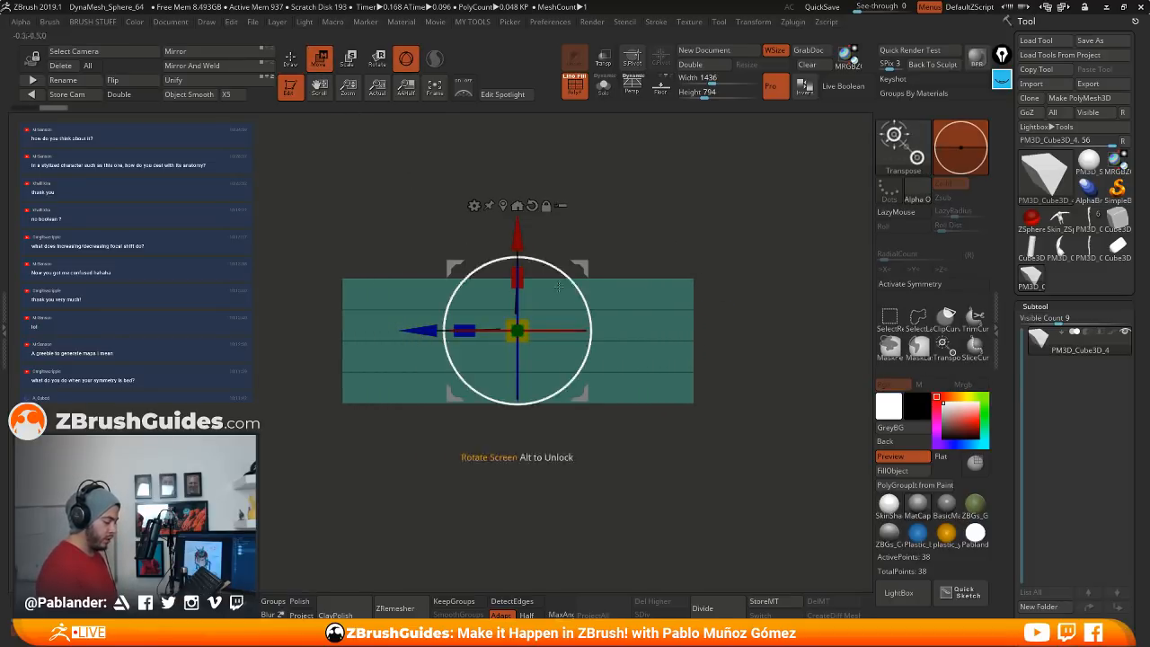
{"action": "left_click_drag", "start_coordinate": [468, 325], "coordinate": [462, 324]}
Step: Try to rotate the prism around its long axis with the gizmo so that one side lies flat underneath
{"action": "left_click_drag", "start_coordinate": [629, 231], "coordinate": [691, 255]}
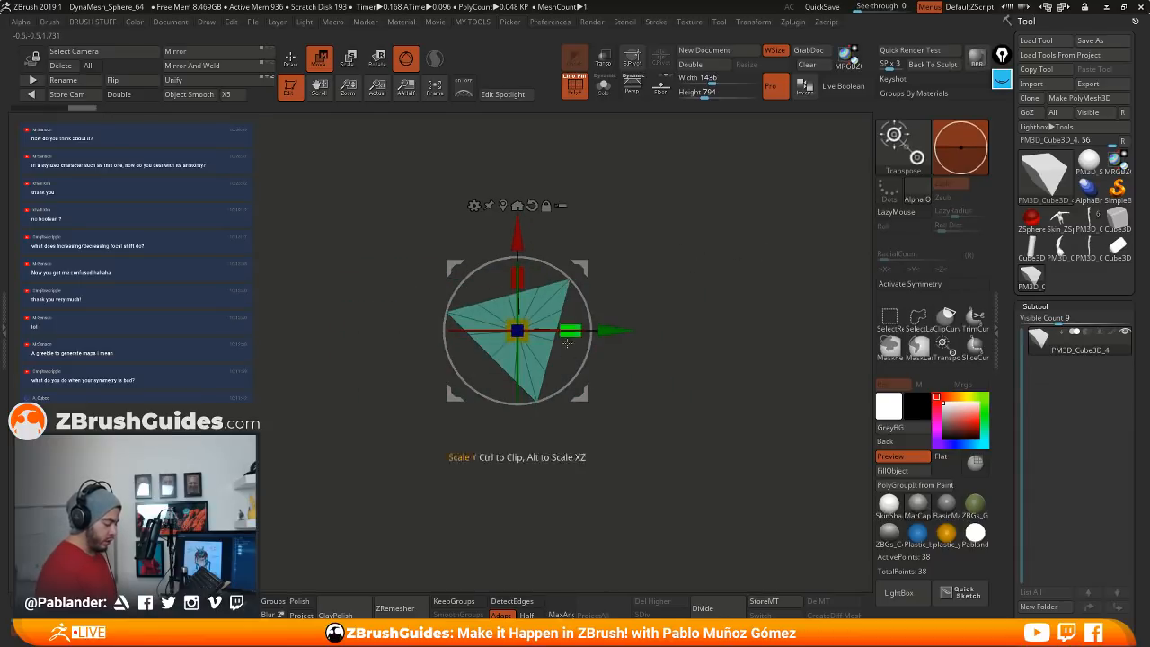
{"action": "left_click_drag", "start_coordinate": [576, 322], "coordinate": [563, 384]}
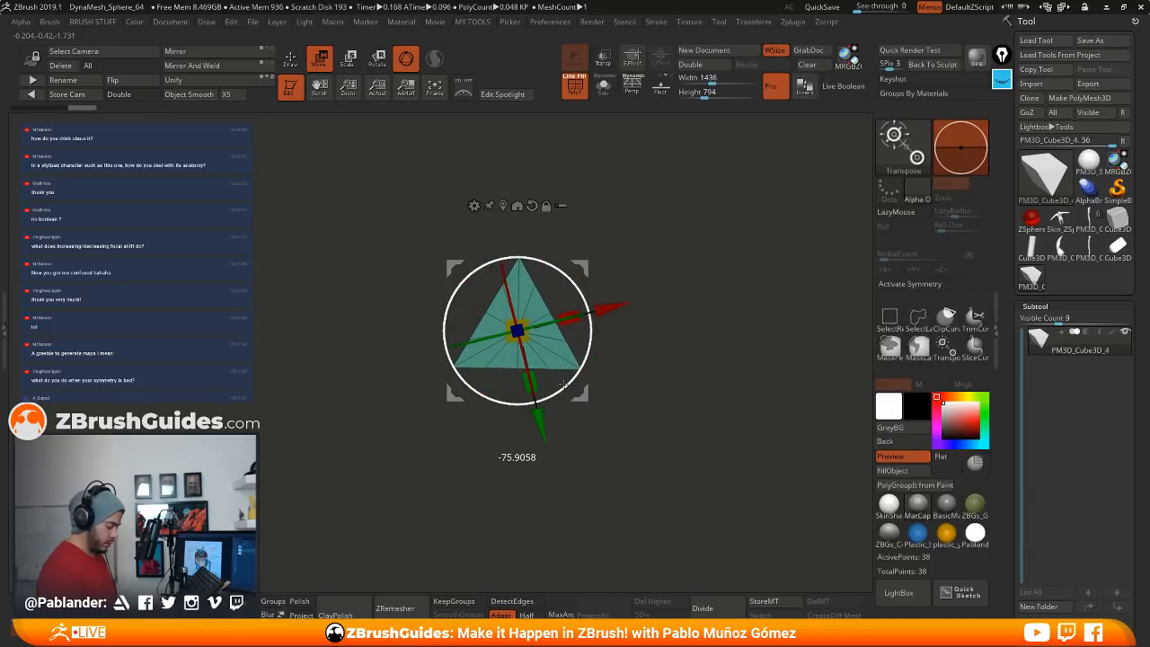
{"action": "left_click_drag", "start_coordinate": [563, 384], "coordinate": [563, 385]}
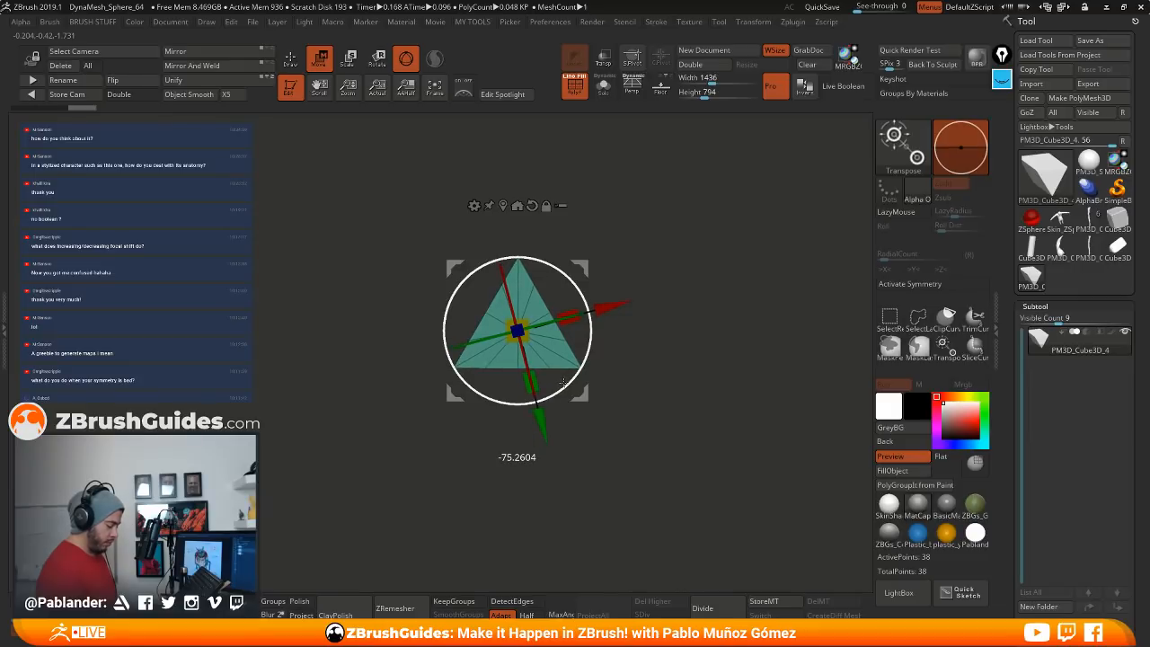
{"action": "left_click_drag", "start_coordinate": [564, 385], "coordinate": [600, 375]}
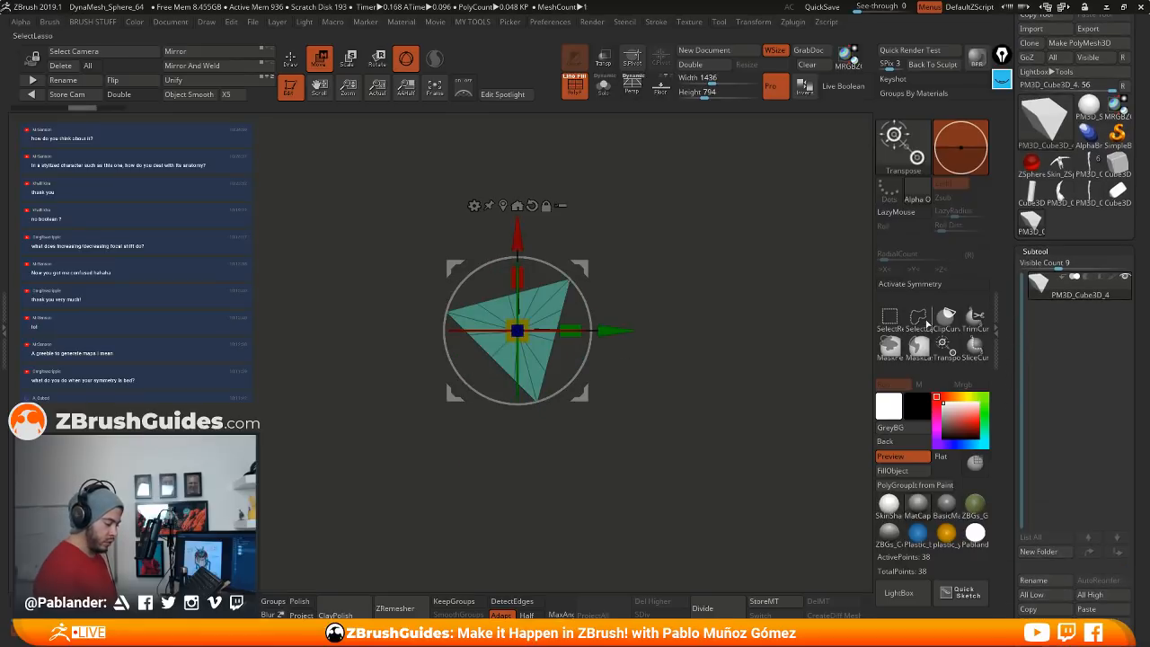
Step: Rotate the prism by 75 around its long axis with the Rotate deformation, so one side lies flat underneath
{"action": "scroll", "coordinate": [1006, 388], "scroll_direction": "down", "scroll_amount": 2}
{"action": "key", "text": "q"}
{"action": "scroll", "coordinate": [1005, 388], "scroll_direction": "down", "scroll_amount": 20}
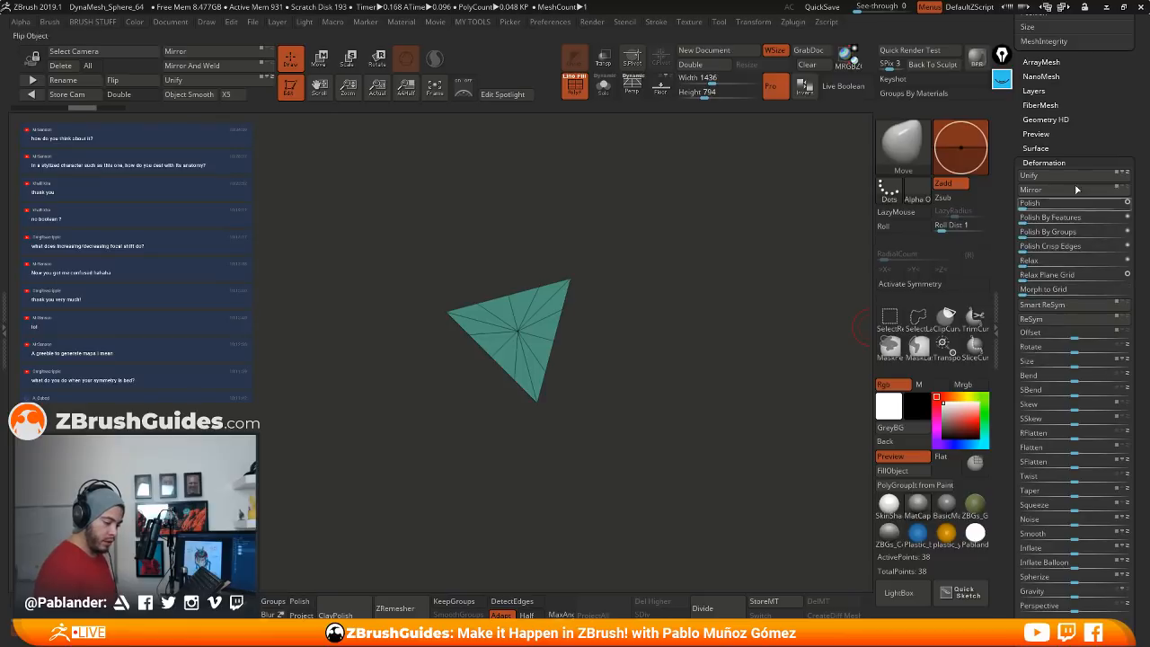
{"action": "scroll", "coordinate": [1033, 307], "scroll_direction": "down", "scroll_amount": 1}
{"action": "scroll", "coordinate": [1029, 311], "scroll_direction": "down", "scroll_amount": 1}
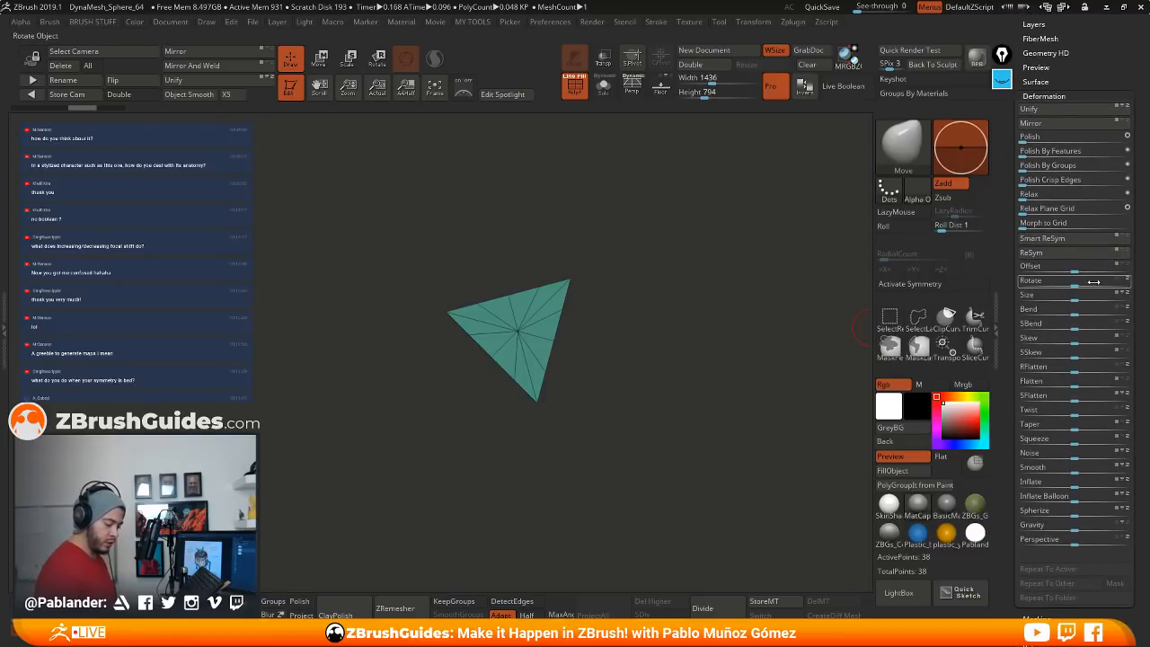
{"action": "left_click_drag", "start_coordinate": [1071, 285], "coordinate": [1080, 286]}
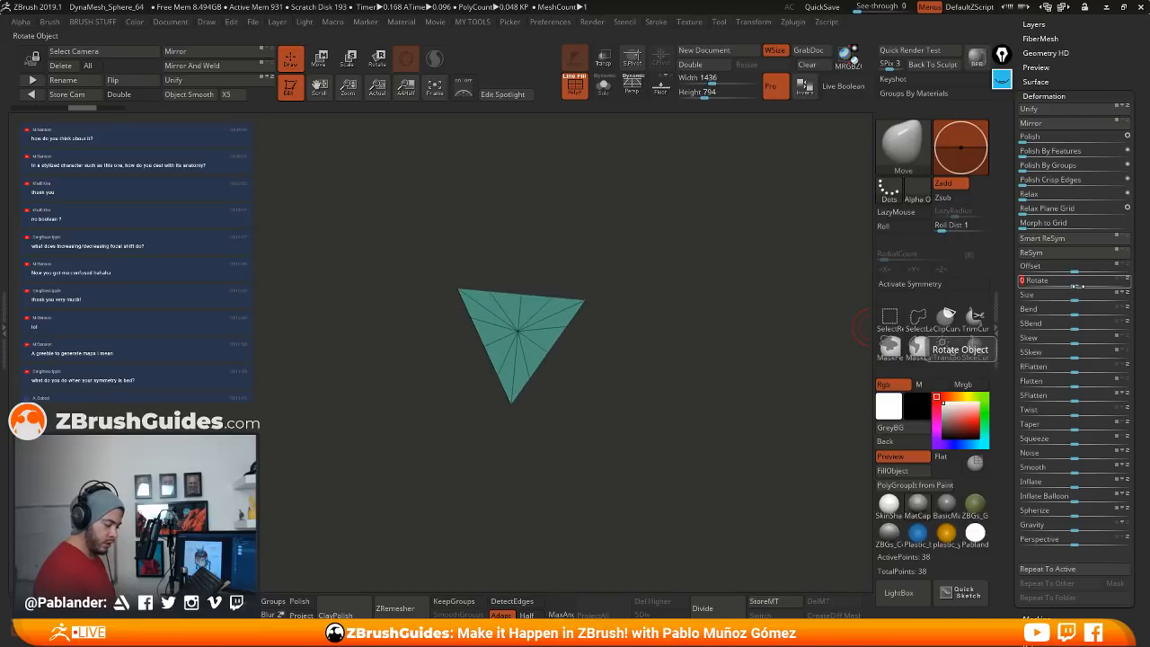
{"action": "key", "text": "ctrl+z"}
{"action": "left_click", "coordinate": [1074, 280]}
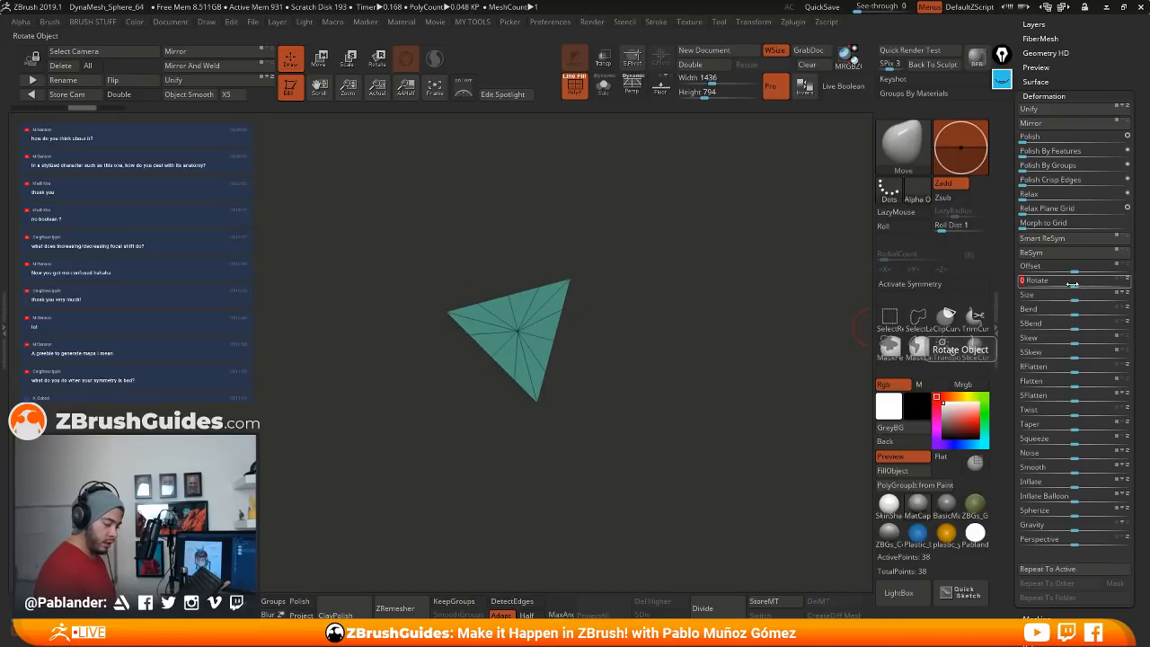
{"action": "type", "text": "75"}
{"action": "key", "text": "Return"}
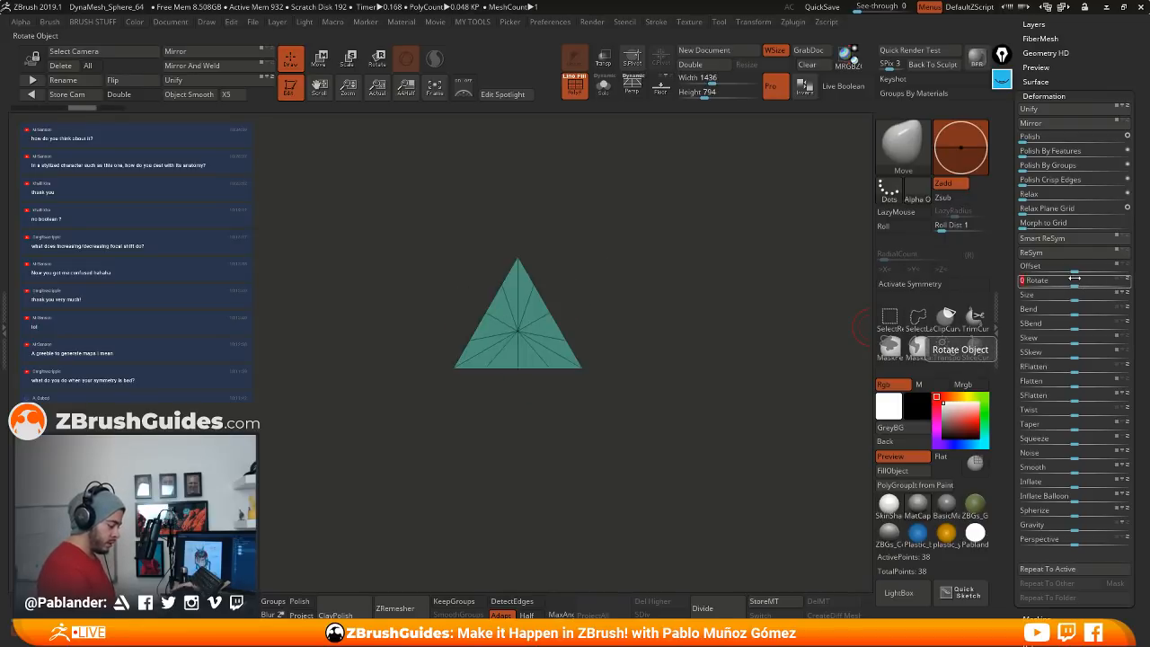
Step: Collapse the Deformation settings and switch to the ZModeler brush
{"action": "left_click_drag", "start_coordinate": [678, 365], "coordinate": [668, 362]}
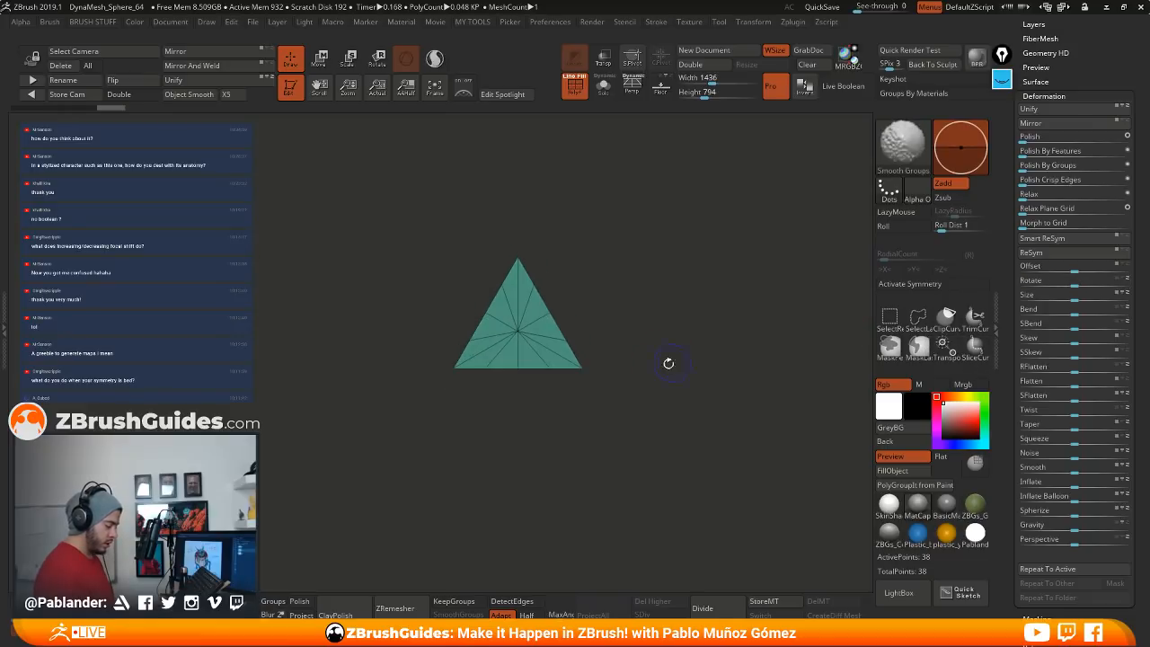
{"action": "mouse_move", "coordinate": [558, 371]}
{"action": "left_mouse_down"}
{"action": "mouse_move", "coordinate": [451, 389]}
{"action": "mouse_move", "coordinate": [858, 310]}
{"action": "left_mouse_up"}
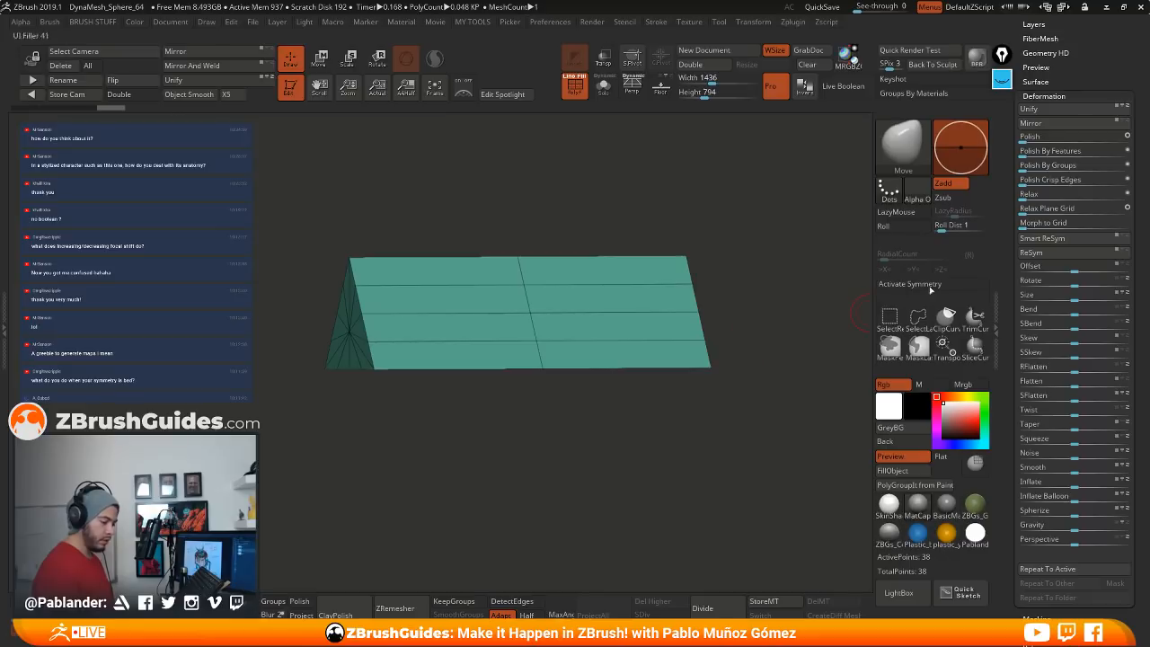
{"action": "left_click", "coordinate": [1044, 96]}
{"action": "left_click_drag", "start_coordinate": [765, 317], "coordinate": [548, 464]}
{"action": "key", "text": "b"}
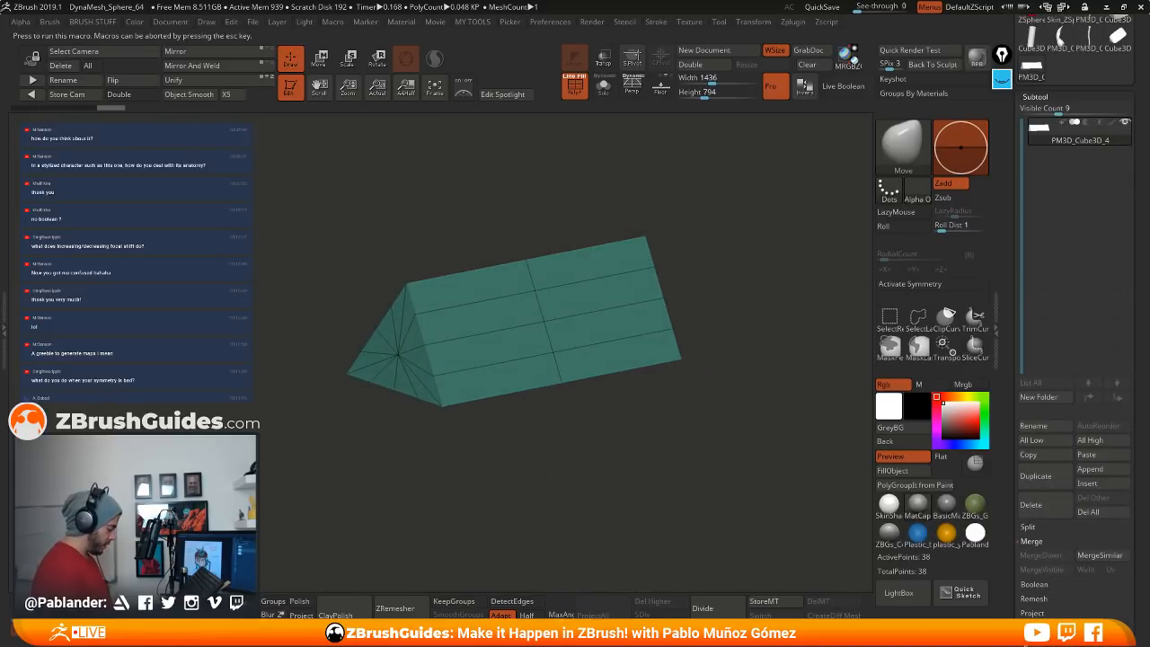
{"action": "key", "text": "z"}
{"action": "key", "text": "m"}
{"action": "mouse_move", "coordinate": [598, 425]}
{"action": "left_mouse_down"}
{"action": "mouse_move", "coordinate": [584, 443]}
{"action": "mouse_move", "coordinate": [547, 392]}
{"action": "left_mouse_up"}
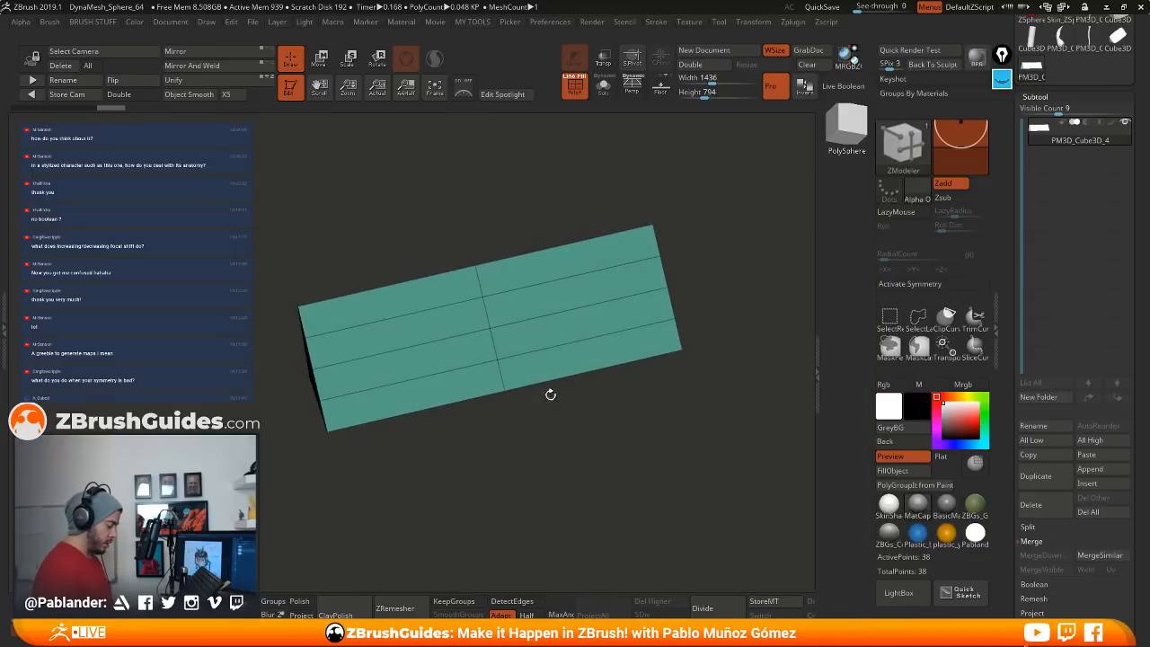
Step: Bevel the prism's complete middle edge loop with ZModeler, and bevel each of the two resulting loops
{"action": "key", "text": "space"}
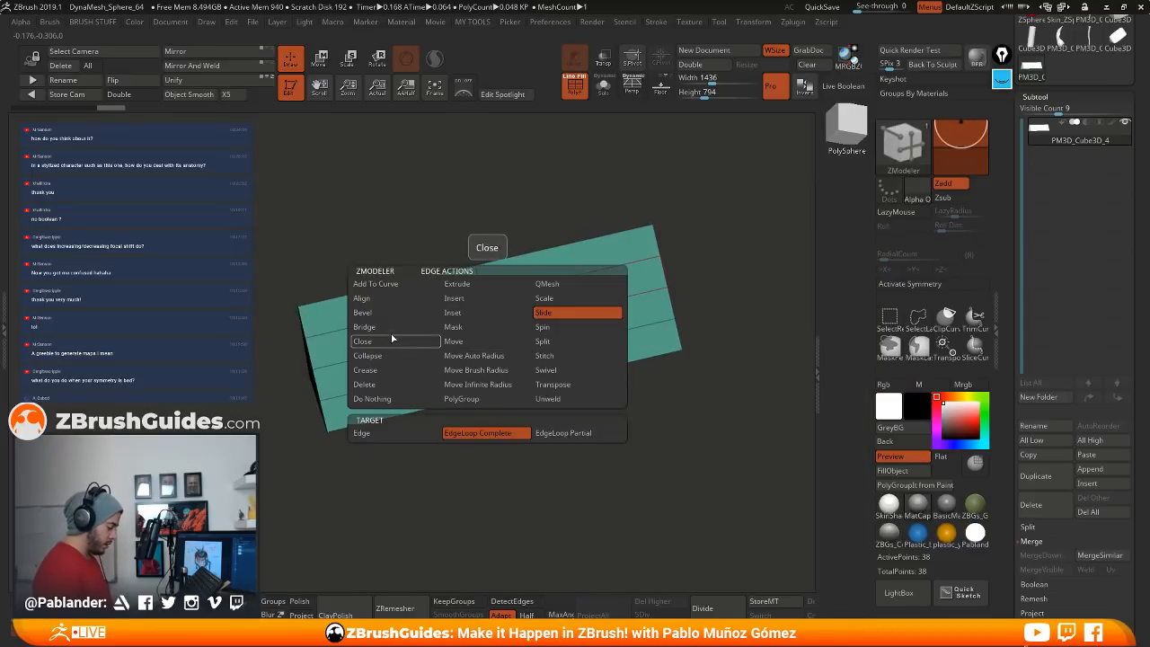
{"action": "left_click", "coordinate": [362, 311]}
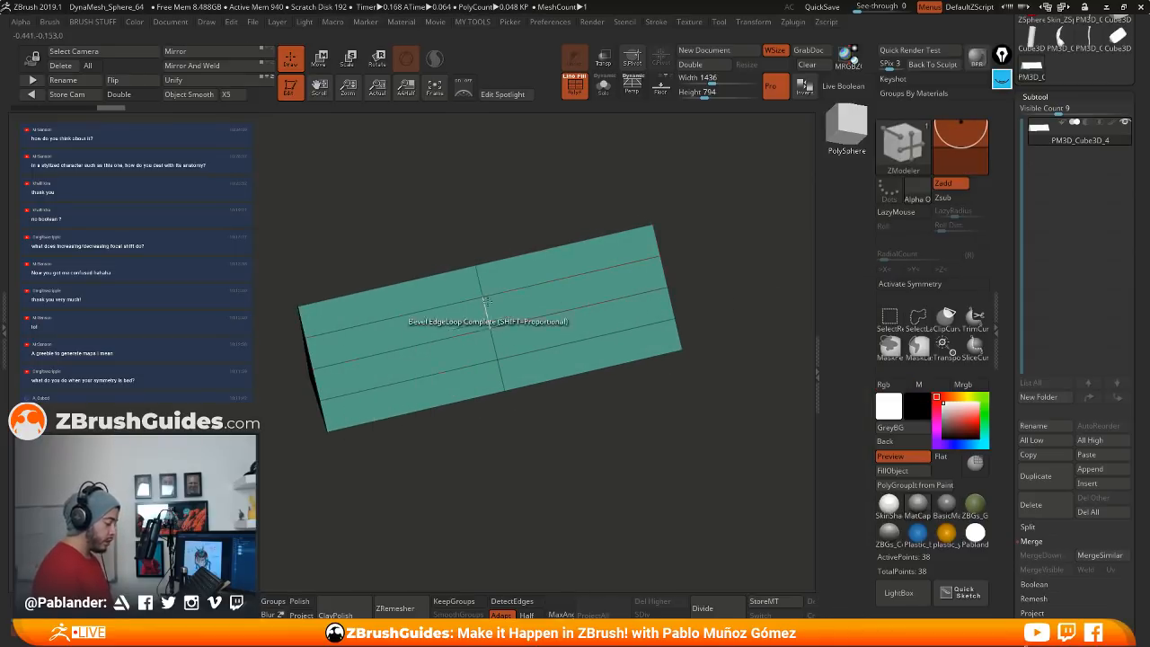
{"action": "left_click_drag", "start_coordinate": [485, 312], "coordinate": [593, 301]}
{"action": "left_click_drag", "start_coordinate": [592, 393], "coordinate": [584, 363]}
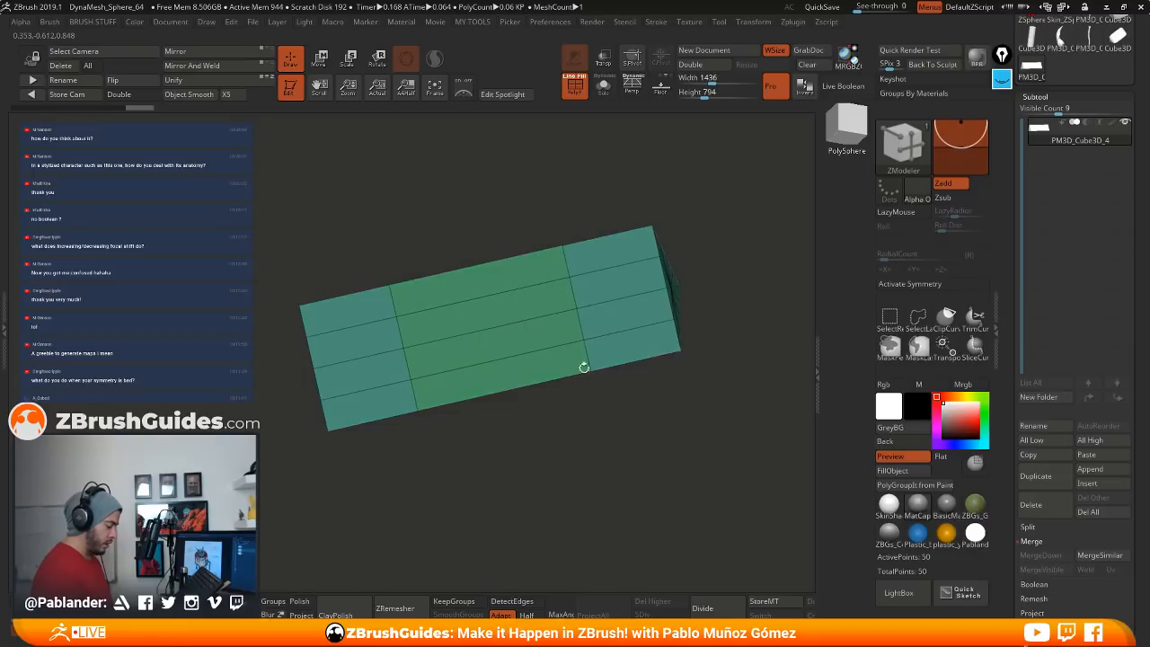
{"action": "left_click_drag", "start_coordinate": [575, 296], "coordinate": [584, 326]}
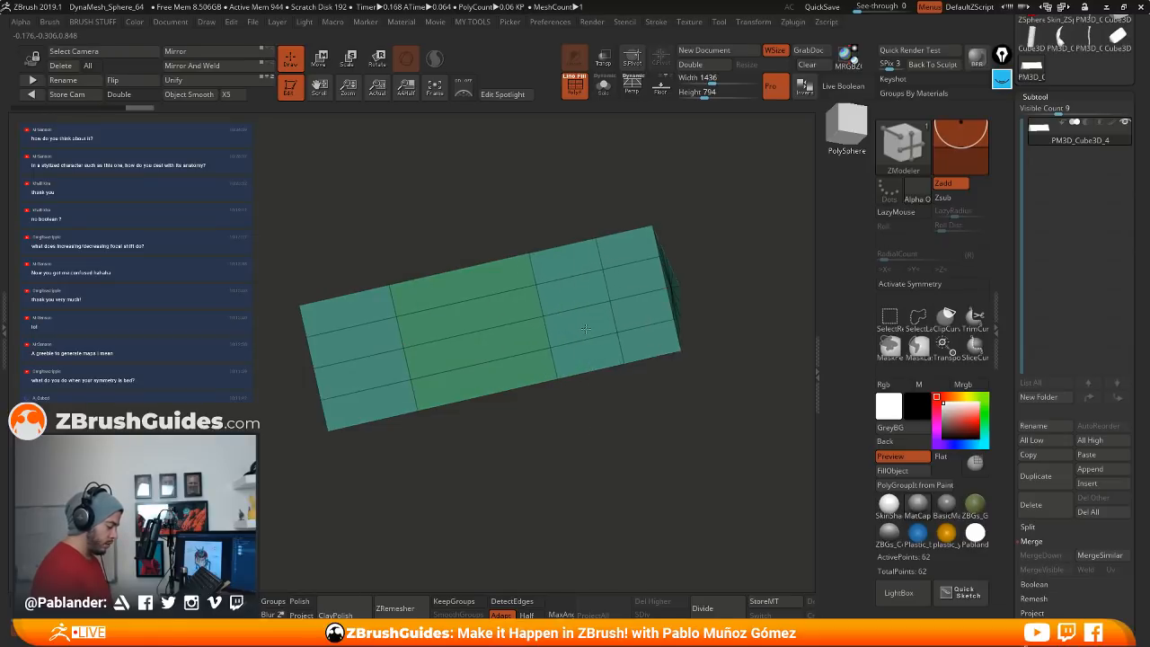
{"action": "left_click_drag", "start_coordinate": [395, 361], "coordinate": [406, 357]}
{"action": "left_click_drag", "start_coordinate": [561, 458], "coordinate": [565, 405]}
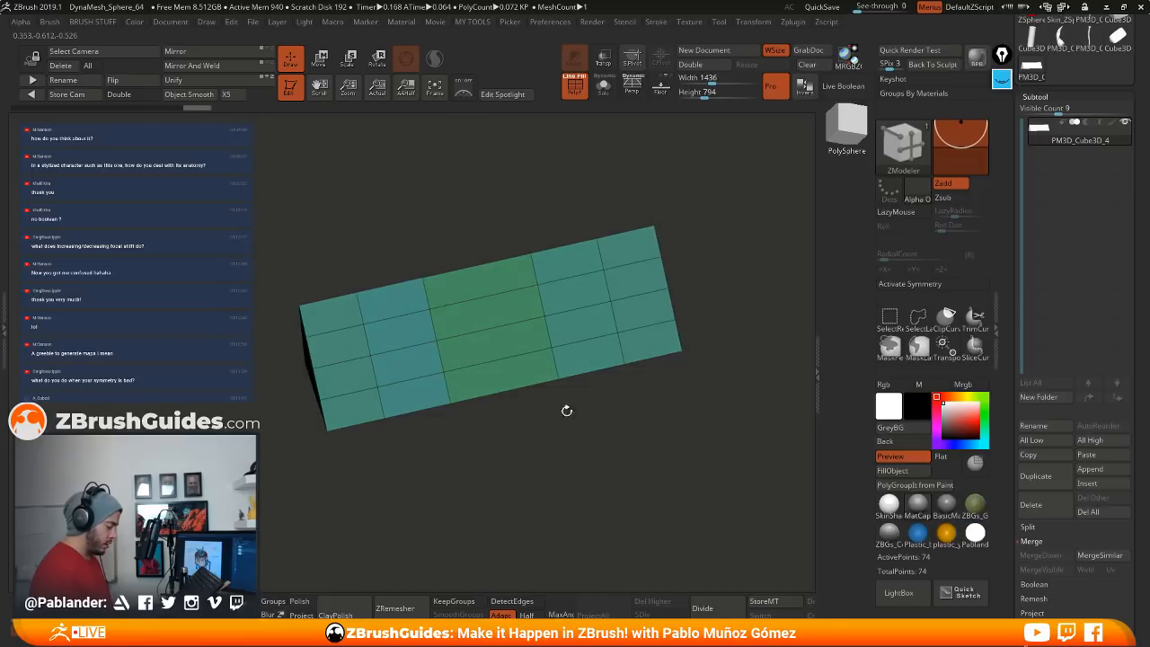
Step: Set the ZModeler edge action to Insert with Multiple EdgeLoops as its target
{"action": "key", "text": "space"}
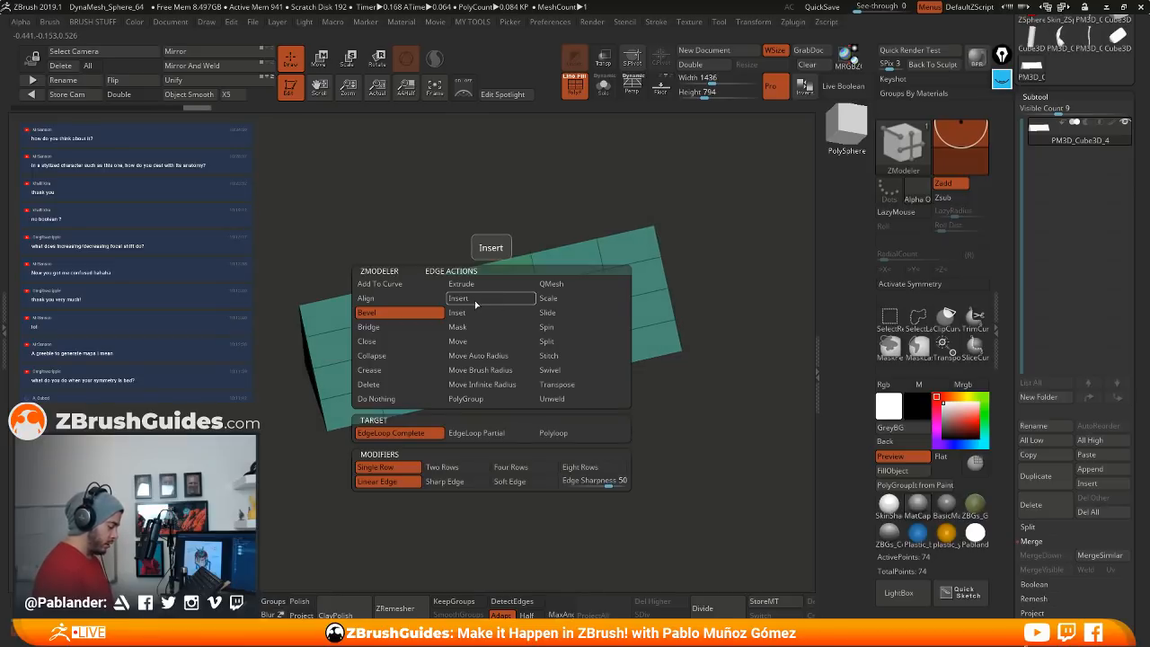
{"action": "left_click", "coordinate": [474, 300]}
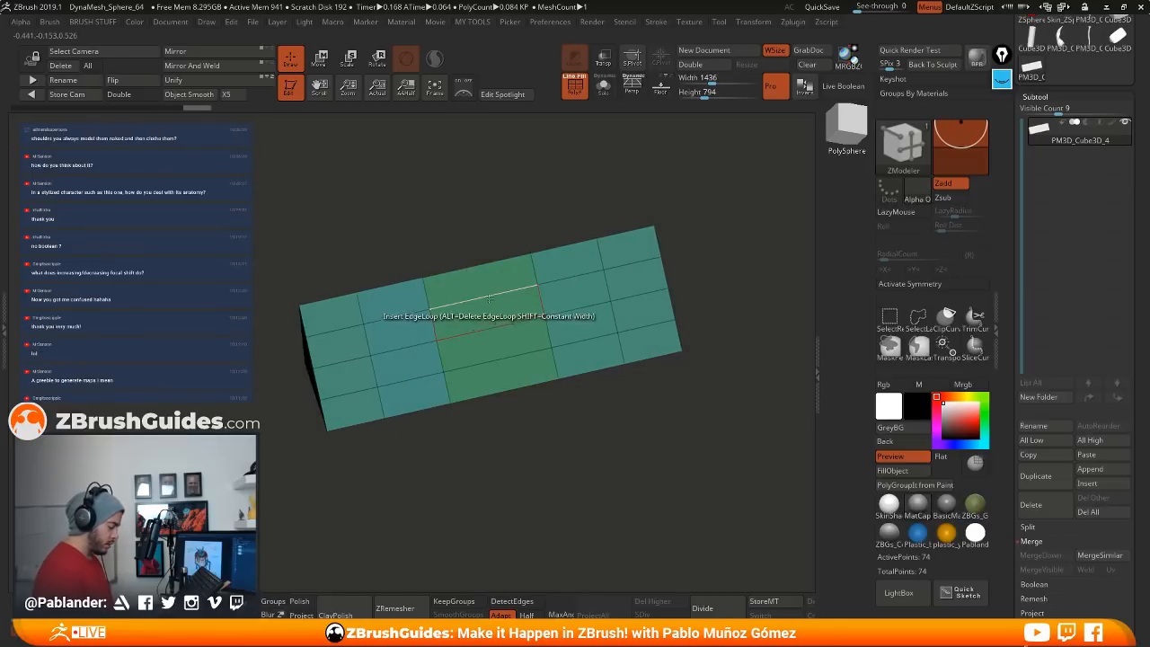
{"action": "key", "text": "space"}
{"action": "left_click", "coordinate": [386, 432]}
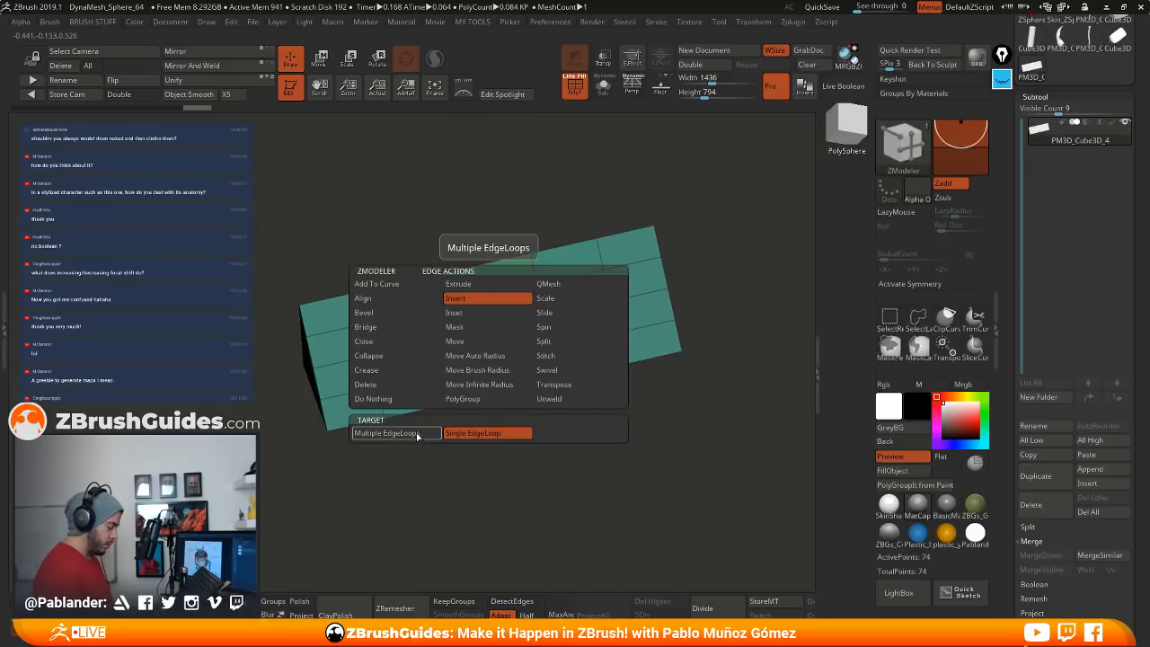
Step: Insert an edge loop across the prism's middle section
{"action": "left_click", "coordinate": [486, 296]}
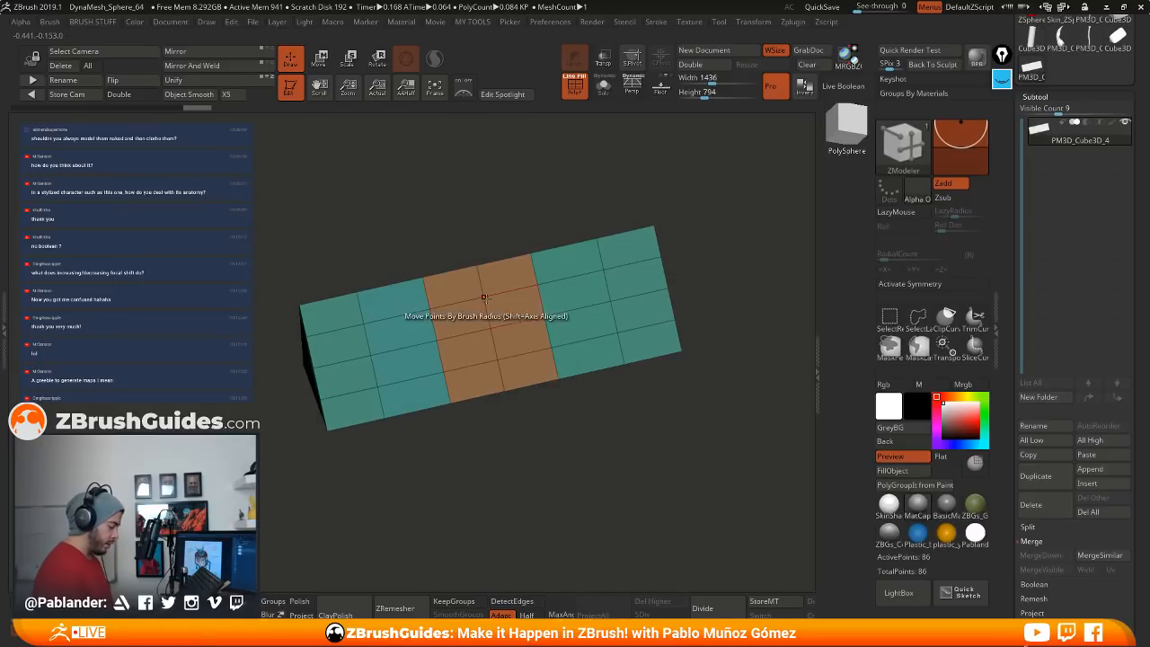
{"action": "left_click_drag", "start_coordinate": [542, 452], "coordinate": [580, 431]}
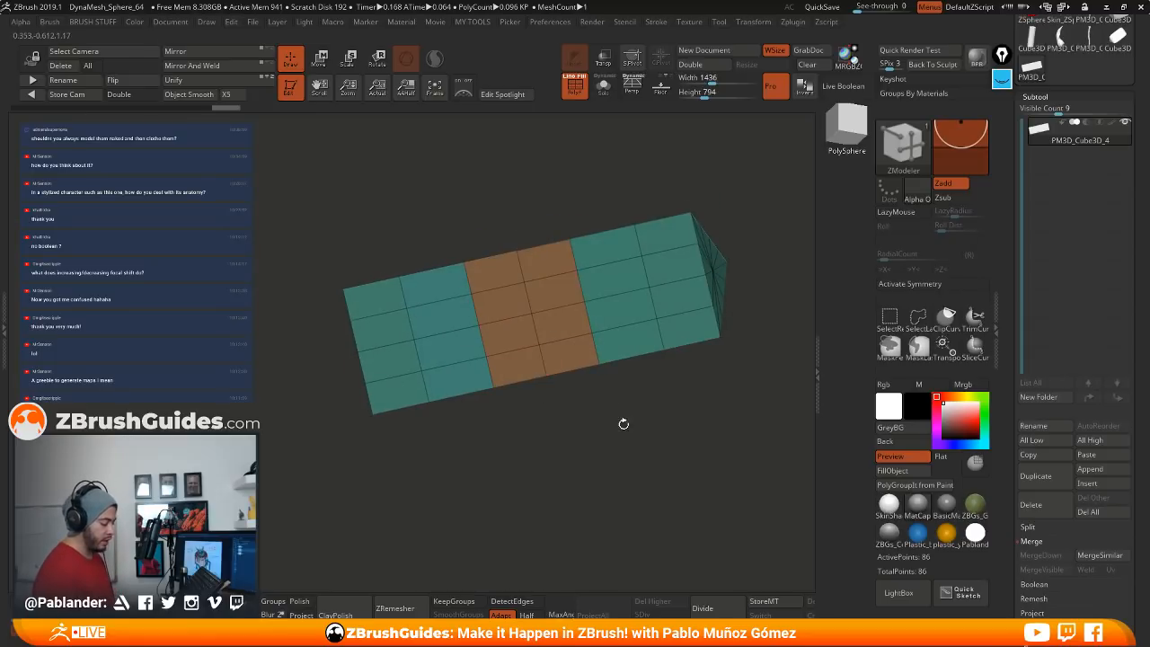
{"action": "left_click_drag", "start_coordinate": [623, 422], "coordinate": [583, 433]}
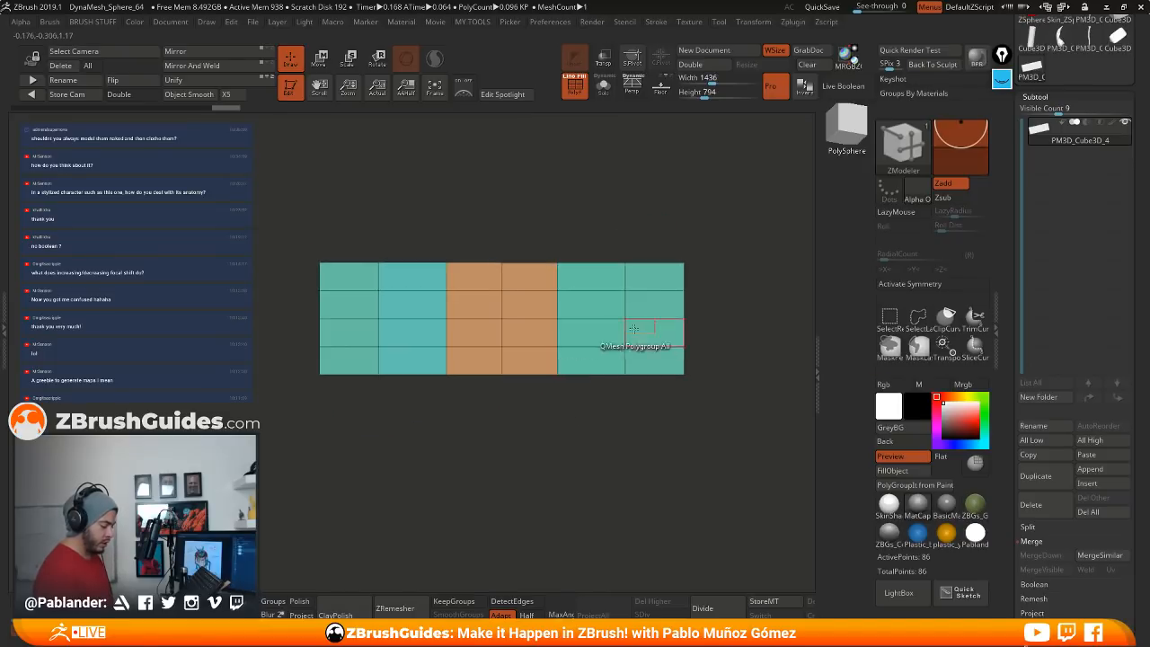
Step: Undo the inserted edge loop and all the edge loop bevels on the prism
{"action": "key", "text": "ctrl+z"}
{"action": "key", "text": "ctrl+z"}
{"action": "key", "text": "ctrl+z"}
{"action": "key", "text": "ctrl+z"}
{"action": "key", "text": "ctrl+z"}
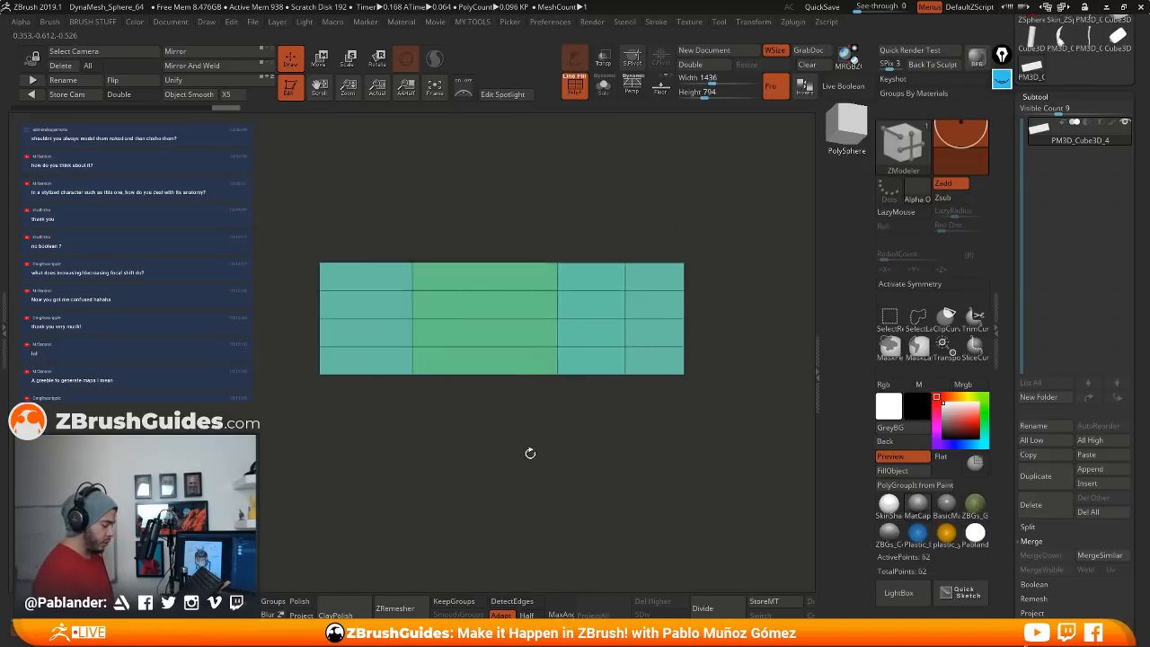
Step: Delete the prism's complete middle edge loop with the ZModeler Delete edge action
{"action": "key", "text": "space"}
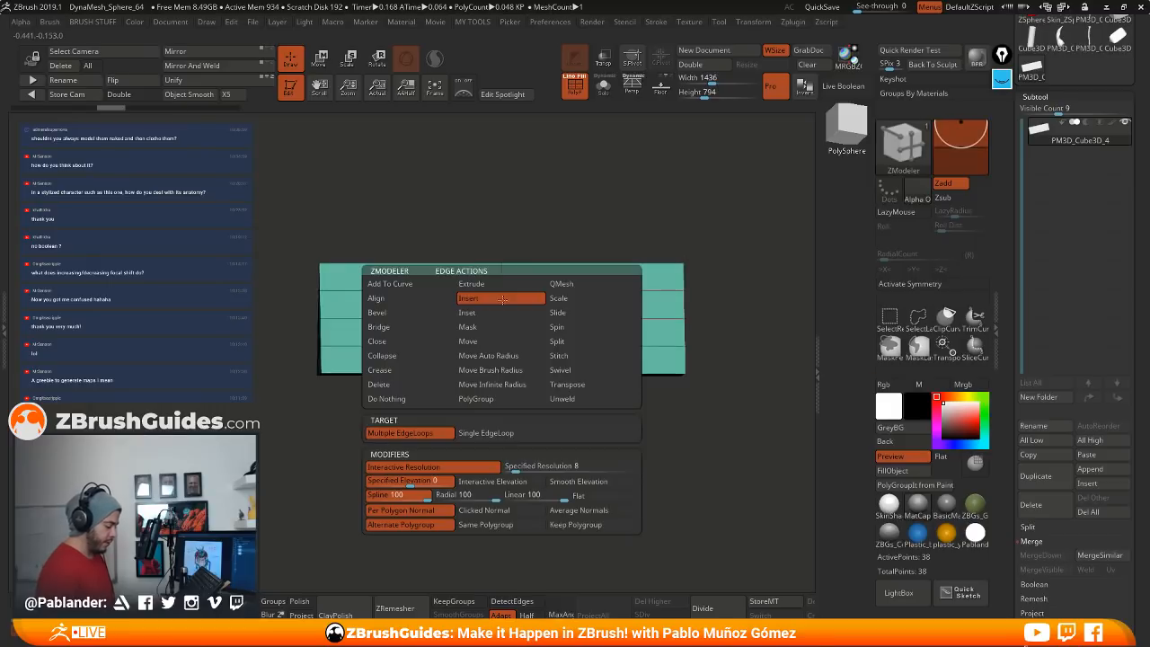
{"action": "left_click", "coordinate": [378, 383]}
{"action": "left_click", "coordinate": [490, 433]}
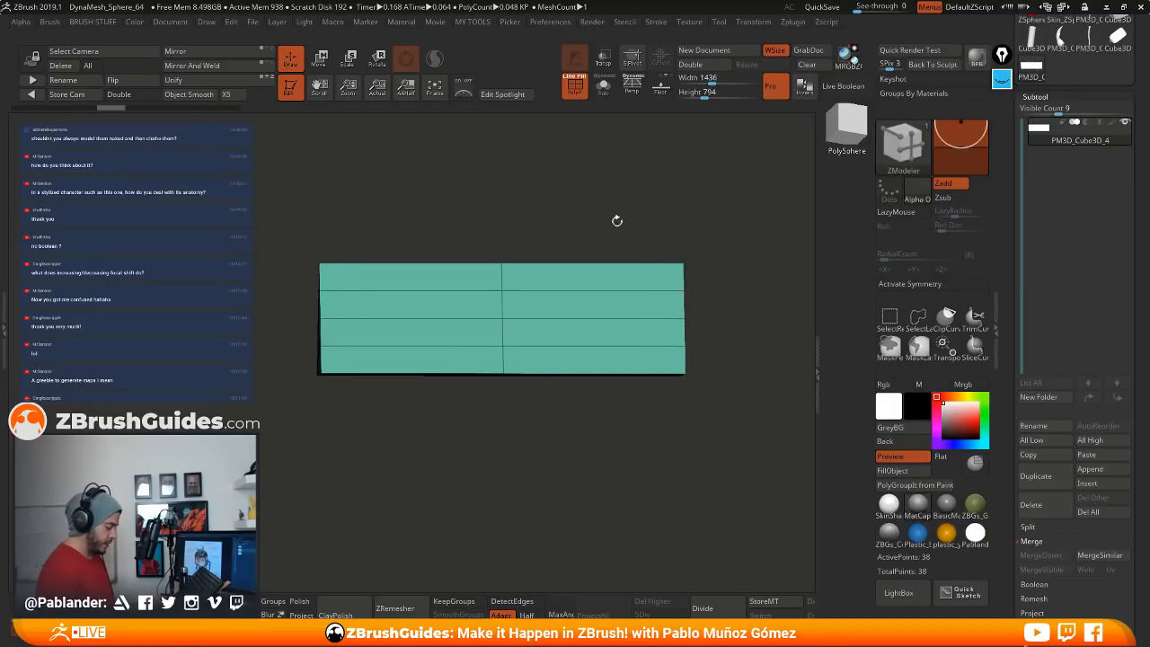
{"action": "left_click", "coordinate": [503, 300]}
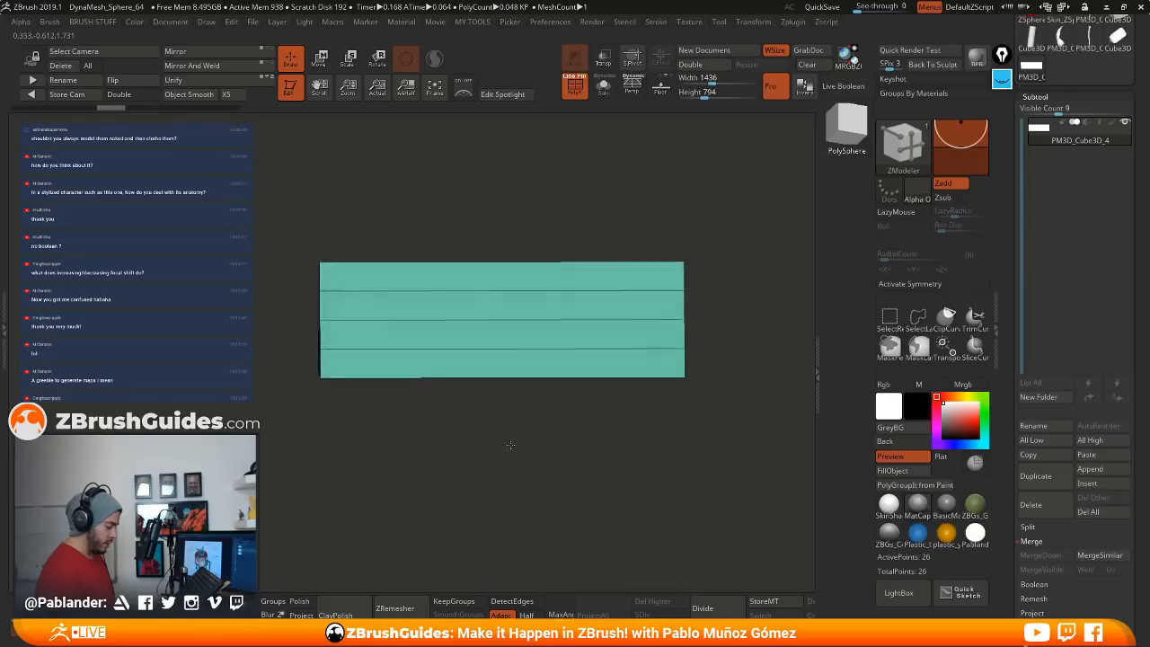
Step: Insert ten evenly spaced edge loops across the prism's length, using ZModeler Insert with Multiple EdgeLoops as target
{"action": "key", "text": "space"}
{"action": "left_click", "coordinate": [535, 298]}
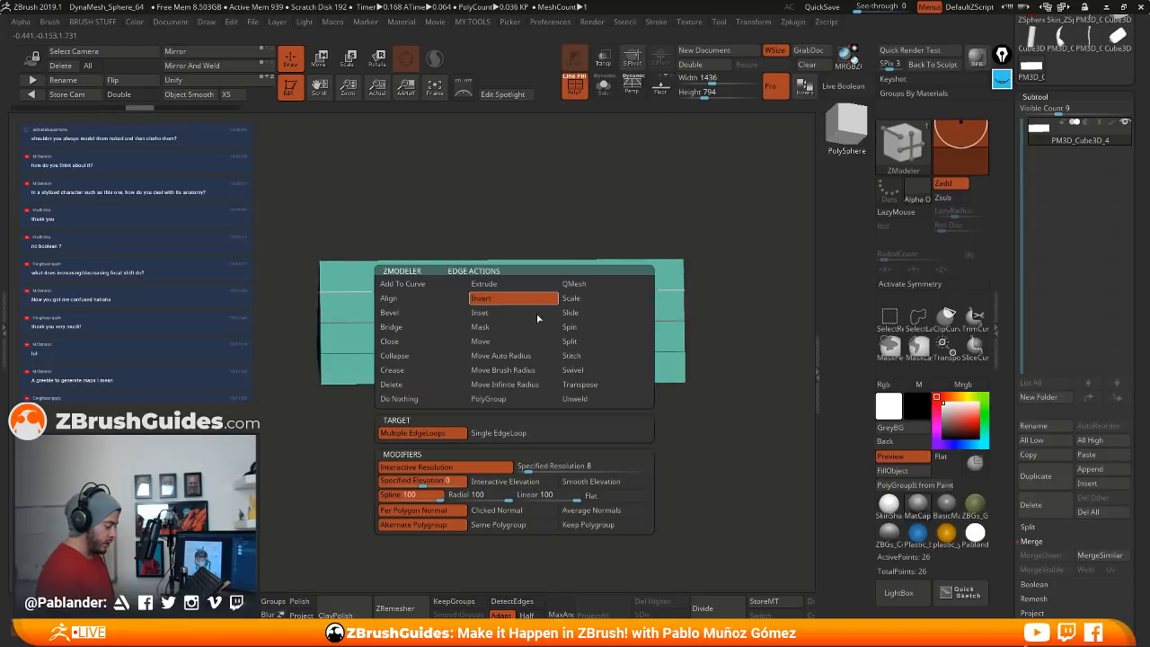
{"action": "left_click", "coordinate": [558, 470]}
{"action": "key", "text": "Return"}
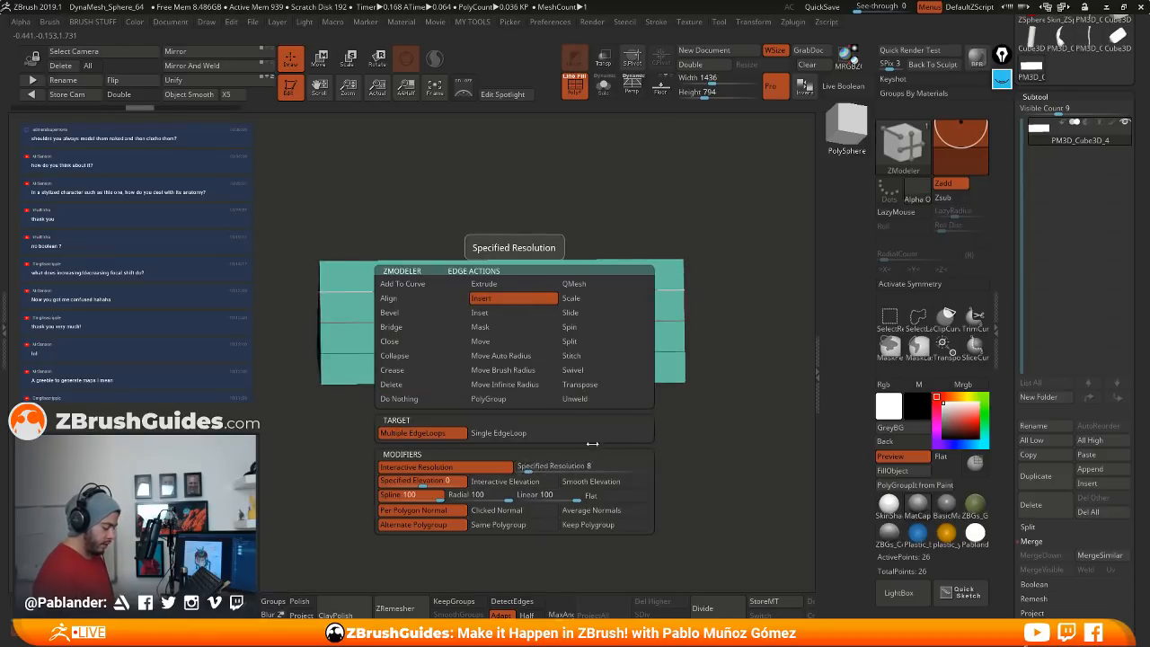
{"action": "key", "text": "space"}
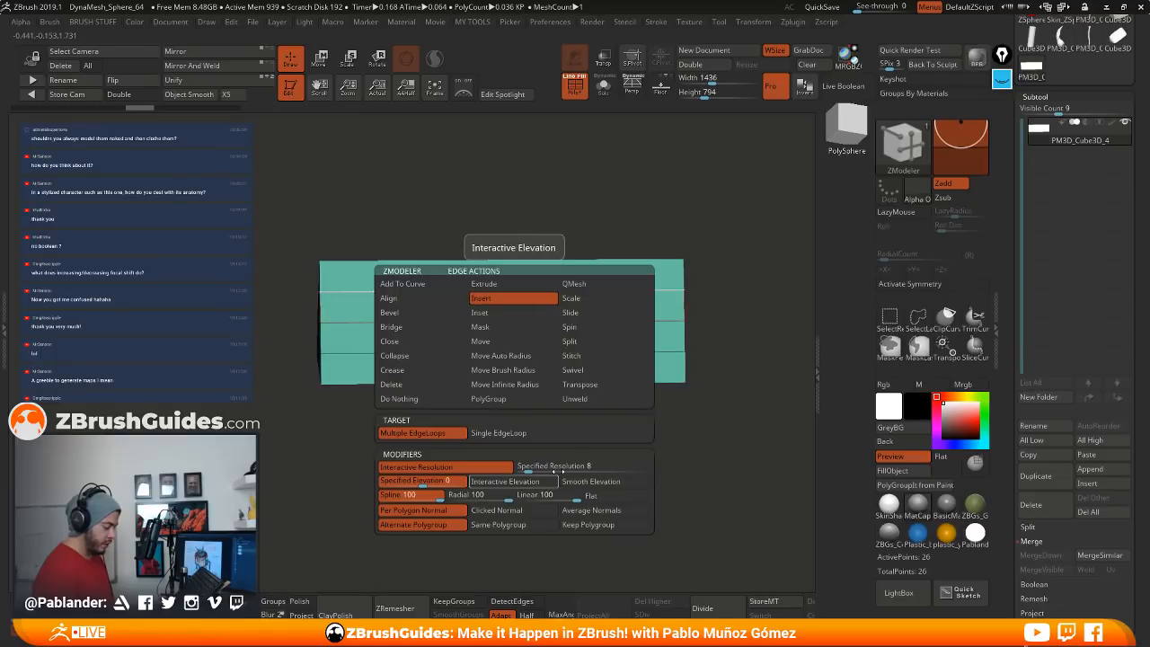
{"action": "left_click", "coordinate": [519, 329]}
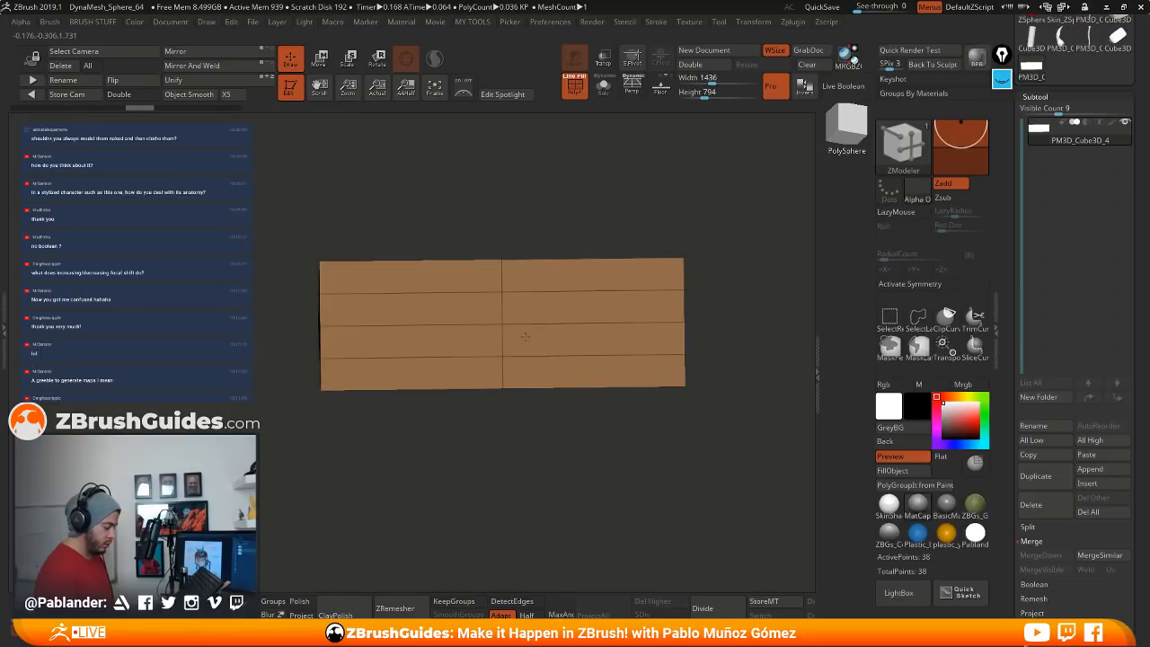
{"action": "left_click", "coordinate": [534, 366]}
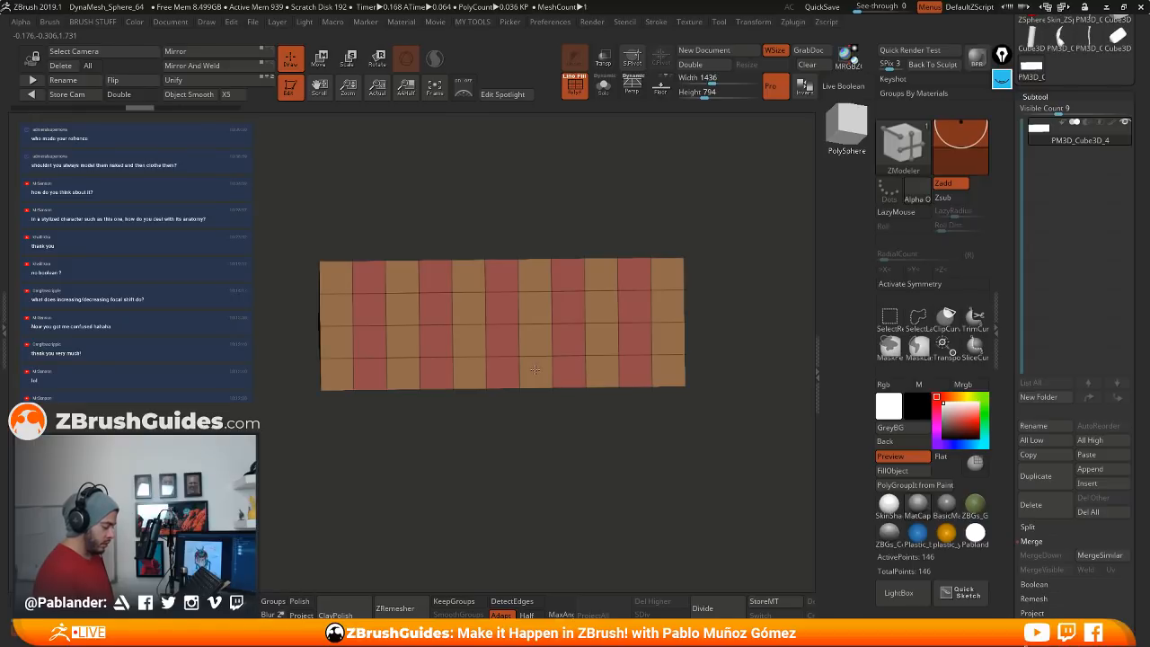
Step: Set the Insert target to Single EdgeLoop and insert one loop around the center of each triangular end cap
{"action": "left_click_drag", "start_coordinate": [539, 431], "coordinate": [506, 437]}
{"action": "left_click_drag", "start_coordinate": [435, 410], "coordinate": [477, 418]}
{"action": "key", "text": "space"}
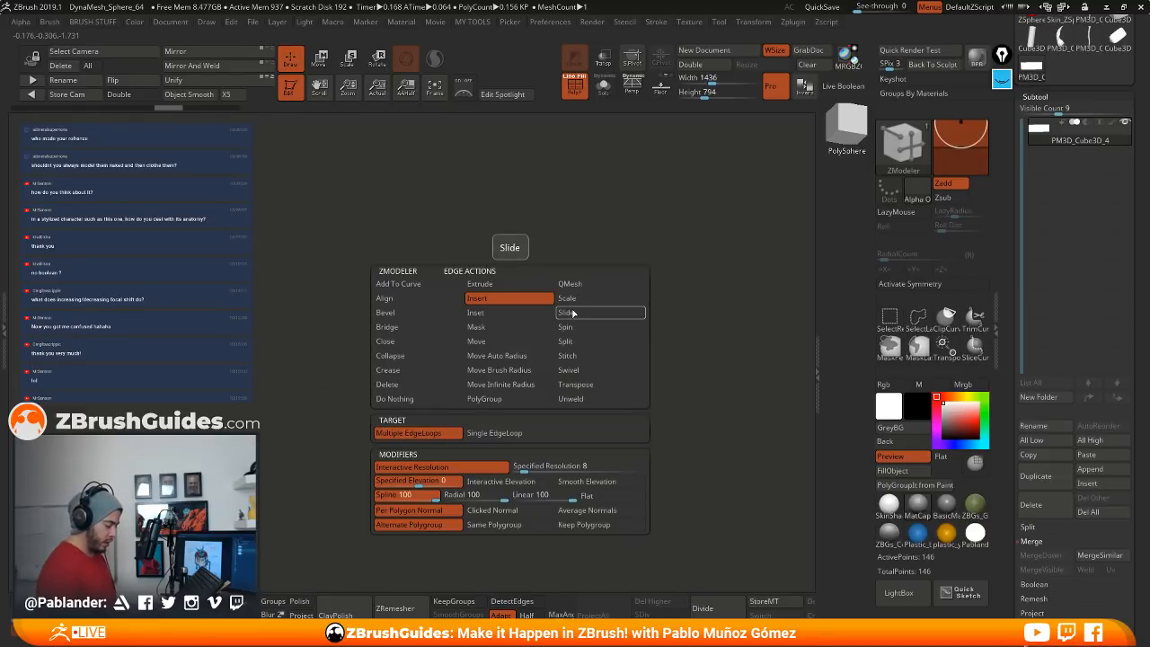
{"action": "left_click", "coordinate": [494, 433]}
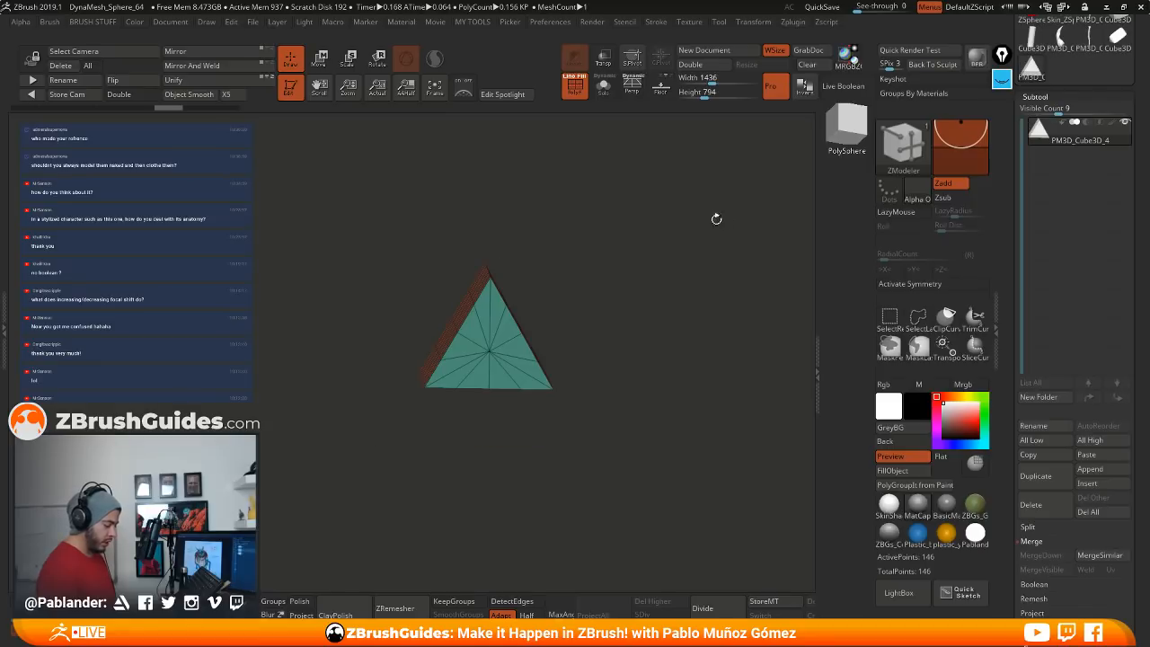
{"action": "left_click", "coordinate": [507, 342]}
{"action": "right_click_drag", "start_coordinate": [507, 342], "coordinate": [573, 333]}
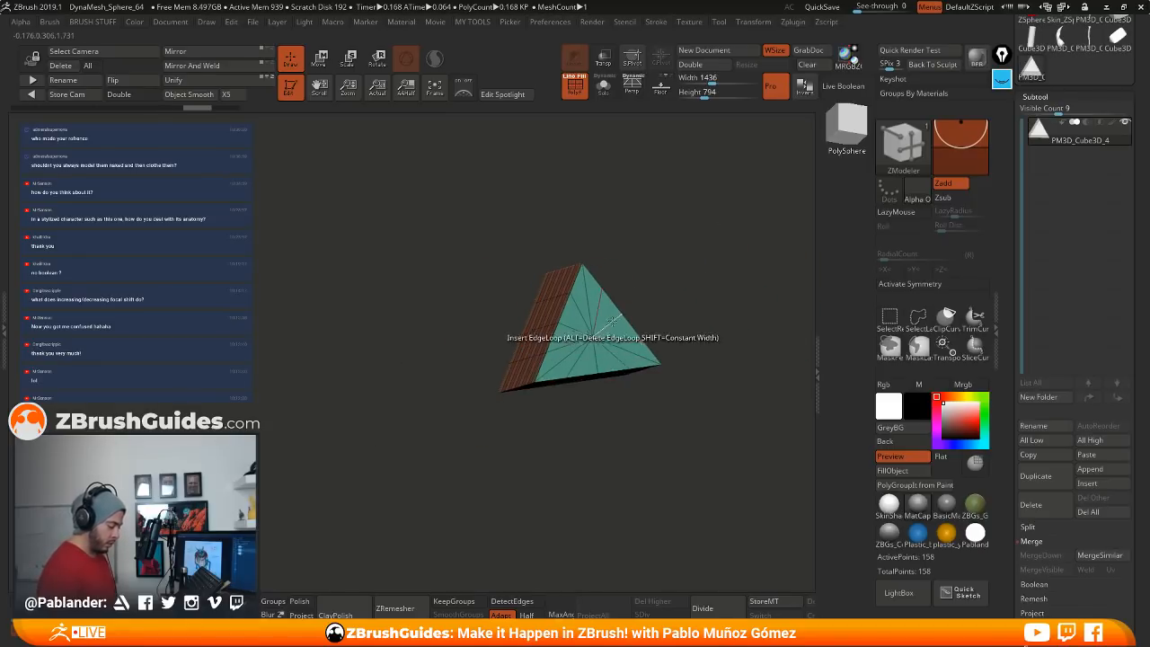
{"action": "right_click_drag", "start_coordinate": [670, 373], "coordinate": [665, 347]}
{"action": "right_click_drag", "start_coordinate": [615, 416], "coordinate": [549, 255]}
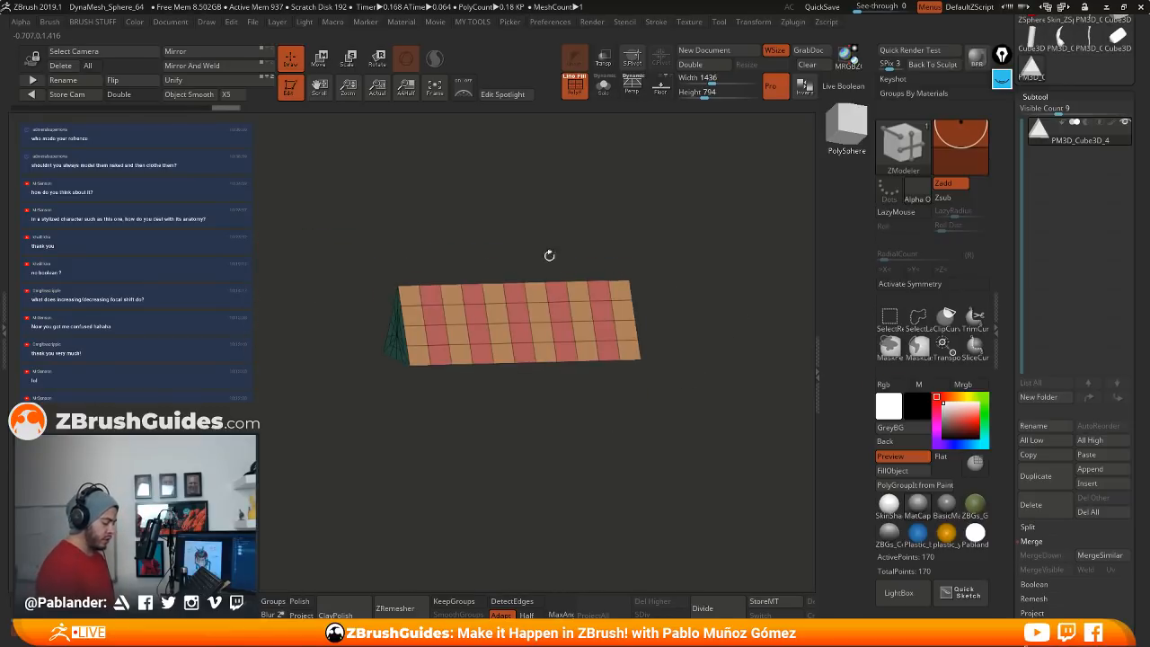
Step: Mark the faces of one triangular end cap and delete them with the ZModeler Delete polygon action
{"action": "right_click_drag", "start_coordinate": [586, 448], "coordinate": [555, 428]}
{"action": "right_click_drag", "start_coordinate": [449, 356], "coordinate": [668, 400]}
{"action": "right_click_drag", "start_coordinate": [667, 401], "coordinate": [460, 412], "text": "alt"}
{"action": "right_click_drag", "start_coordinate": [559, 346], "coordinate": [574, 381], "text": "ctrl"}
{"action": "right_click_drag", "start_coordinate": [587, 316], "coordinate": [584, 325], "text": "alt"}
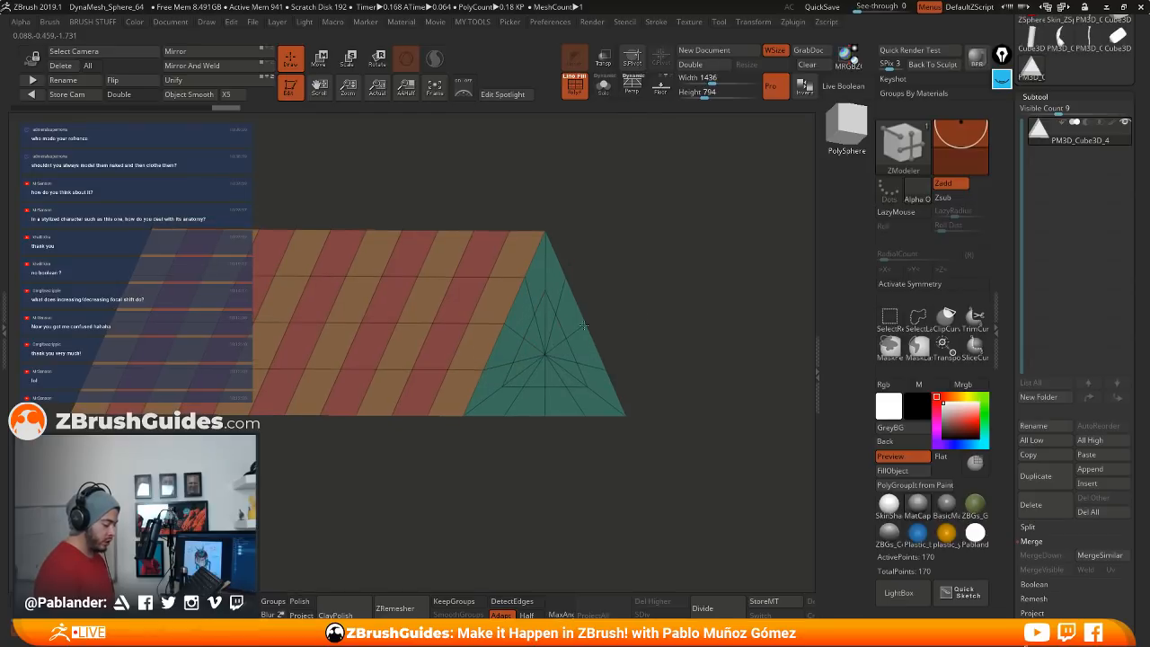
{"action": "mouse_move", "coordinate": [554, 284]}
{"action": "left_mouse_down", "text": "alt"}
{"action": "mouse_move", "coordinate": [530, 316]}
{"action": "mouse_move", "coordinate": [534, 399]}
{"action": "mouse_move", "coordinate": [600, 395]}
{"action": "mouse_move", "coordinate": [552, 311]}
{"action": "mouse_move", "coordinate": [569, 374]}
{"action": "mouse_move", "coordinate": [558, 338]}
{"action": "left_mouse_up", "text": "alt"}
{"action": "mouse_move", "coordinate": [680, 305]}
{"action": "right_mouse_down"}
{"action": "mouse_move", "coordinate": [648, 250]}
{"action": "mouse_move", "coordinate": [644, 279]}
{"action": "mouse_move", "coordinate": [579, 328]}
{"action": "right_mouse_up"}
{"action": "key", "text": "space"}
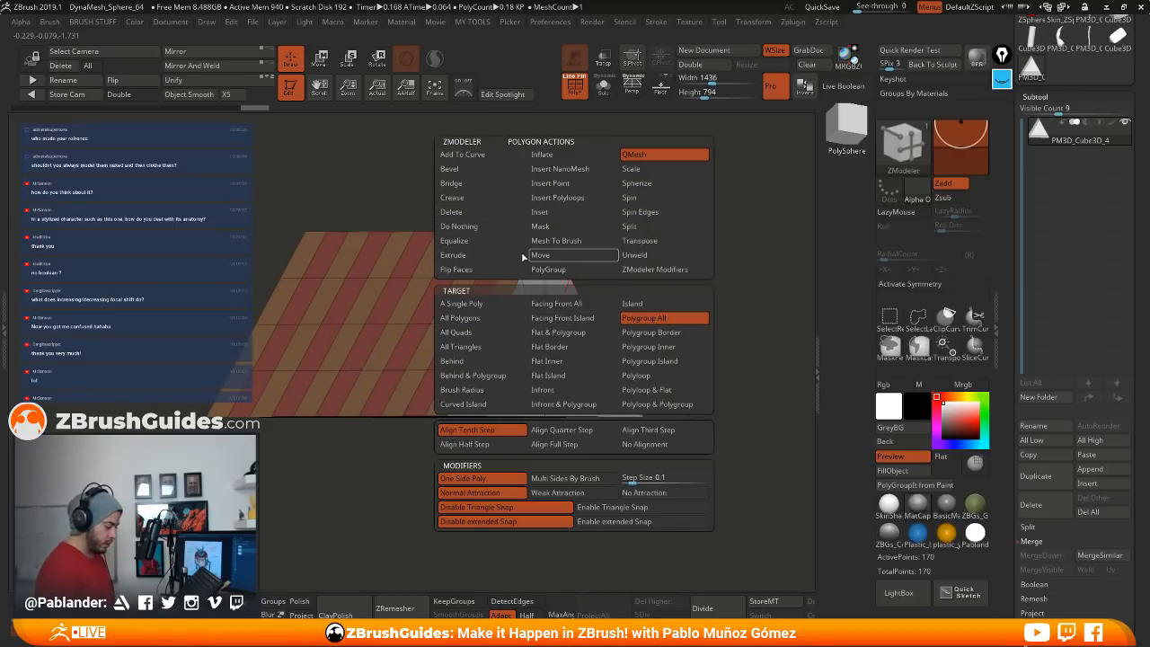
{"action": "left_click", "coordinate": [518, 211]}
{"action": "left_click", "coordinate": [597, 363]}
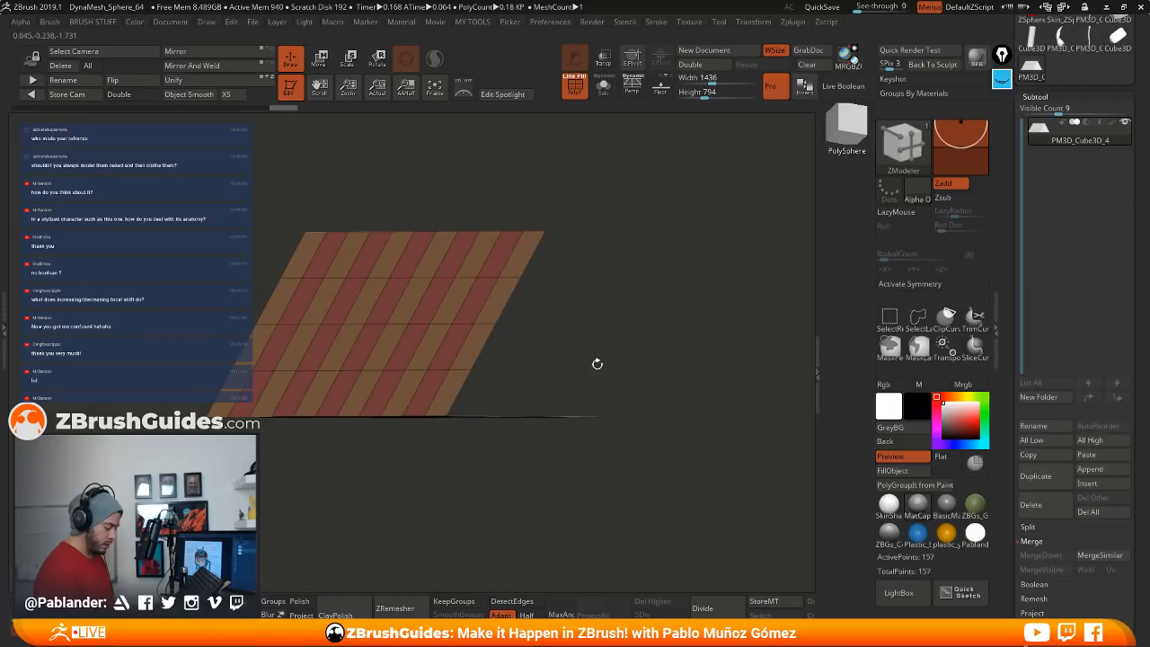
Step: Turn on double-sided display for the prism and view its open end
{"action": "left_click", "coordinate": [142, 97]}
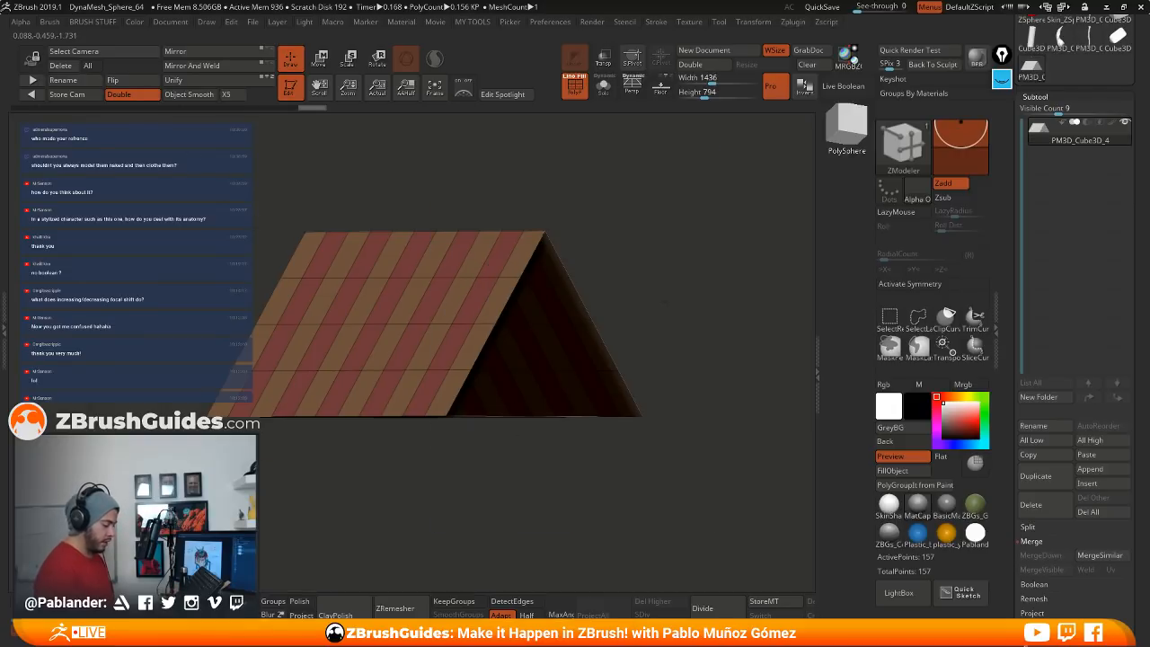
{"action": "left_click_drag", "start_coordinate": [673, 323], "coordinate": [567, 303]}
{"action": "left_click_drag", "start_coordinate": [509, 455], "coordinate": [621, 397]}
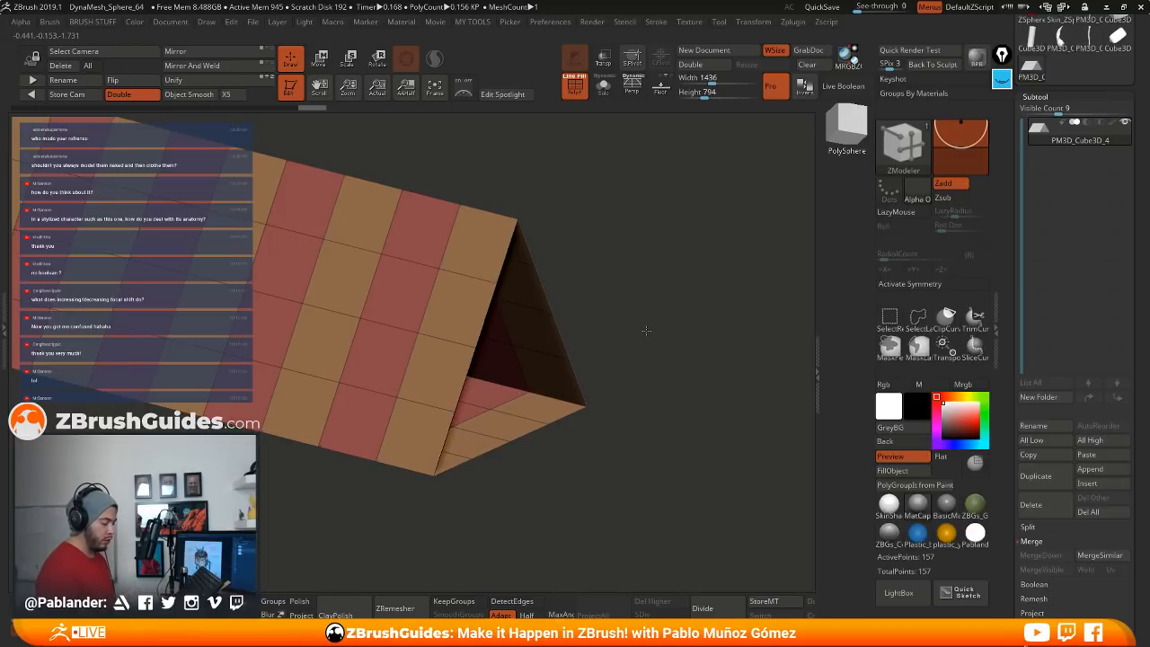
{"action": "left_click_drag", "start_coordinate": [645, 330], "coordinate": [646, 340]}
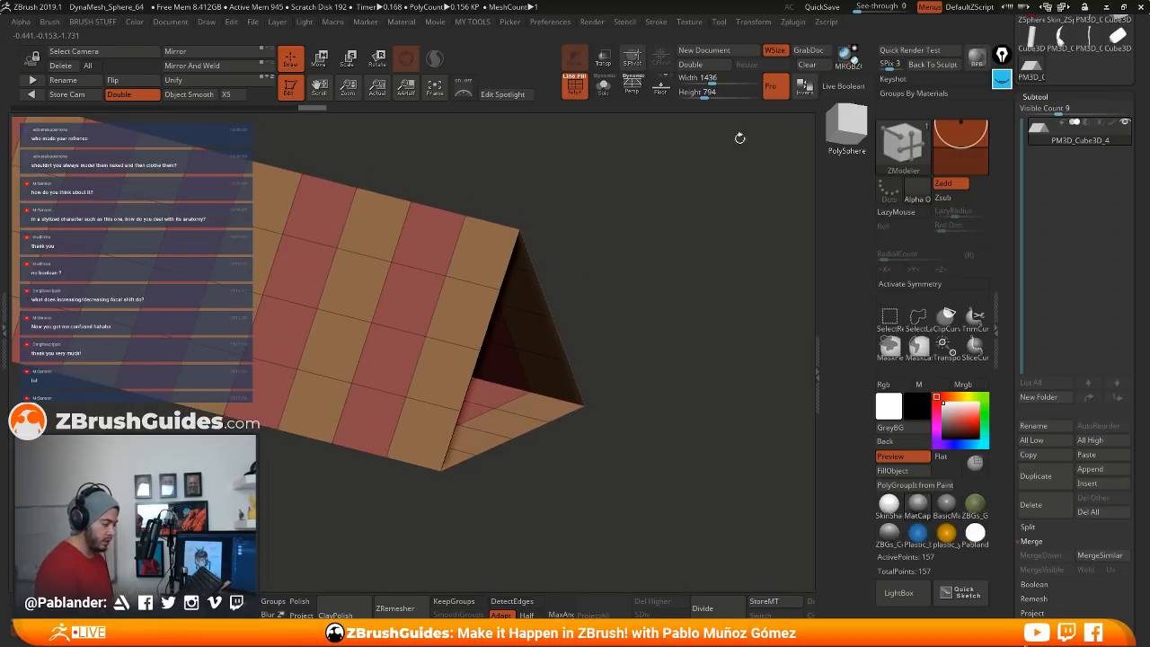
Step: Set the ZModeler edge action to Close with Convex Hole as target and Spline as option, and apply the SkinShade material
{"action": "key", "text": "space"}
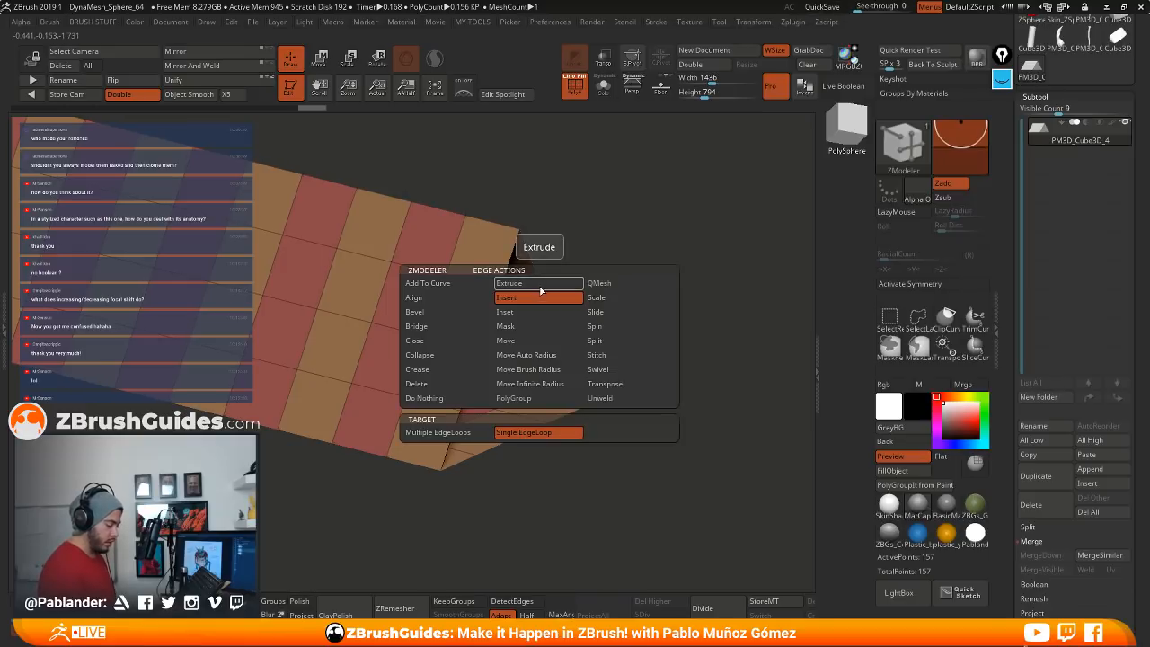
{"action": "left_click", "coordinate": [439, 343]}
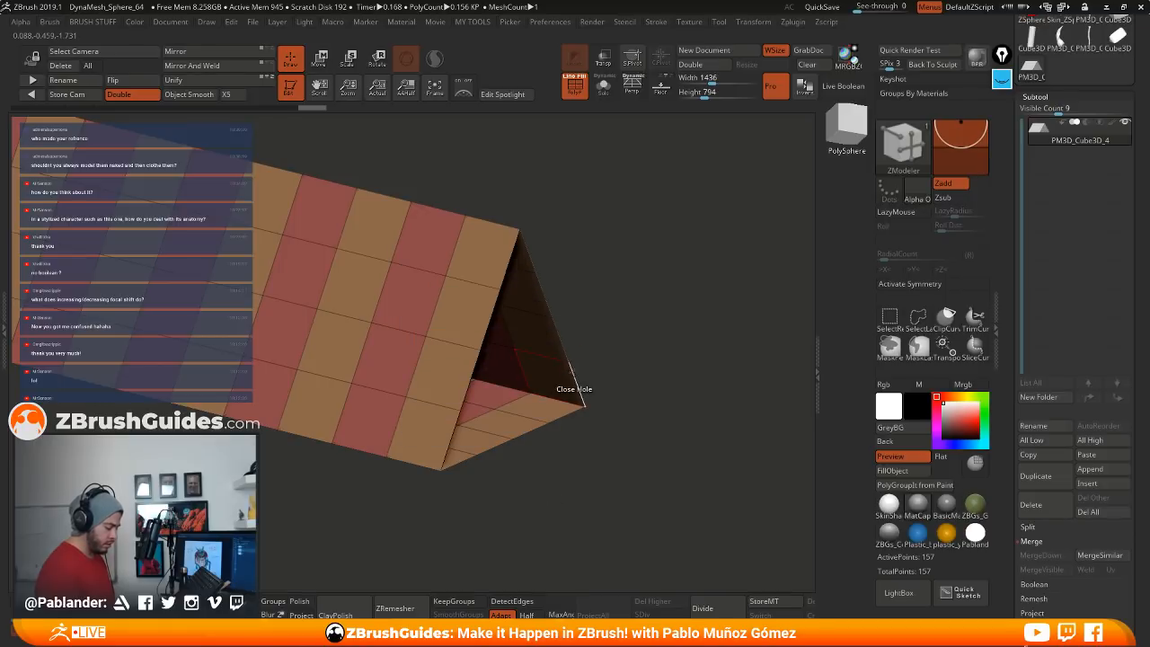
{"action": "key", "text": "space"}
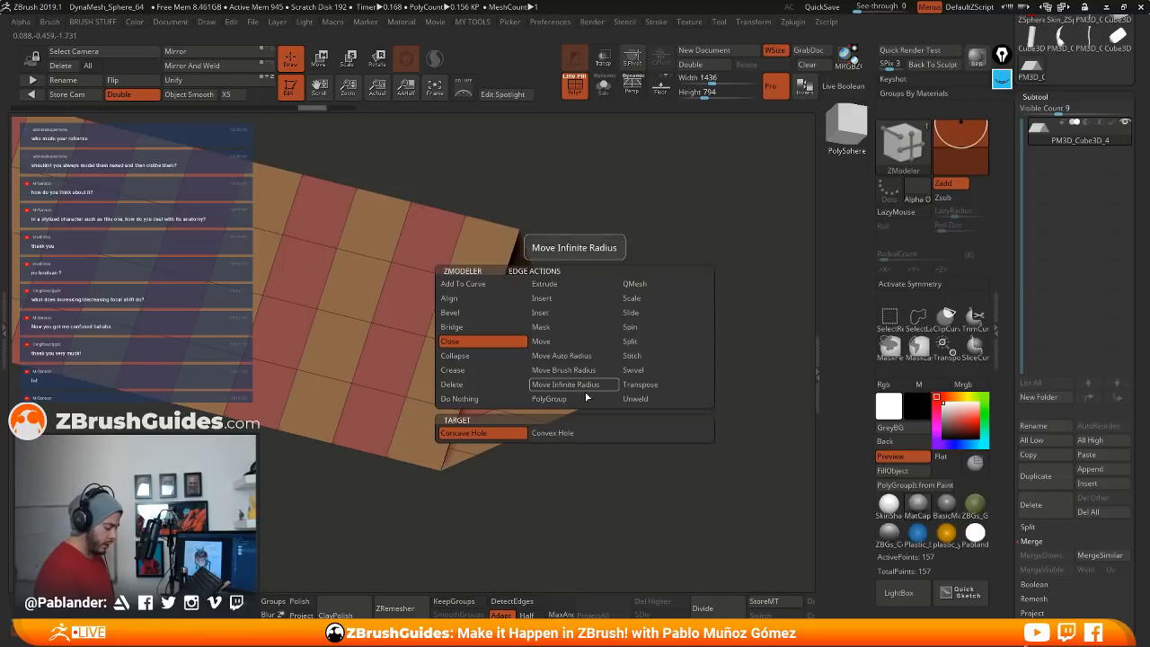
{"action": "left_click", "coordinate": [564, 433]}
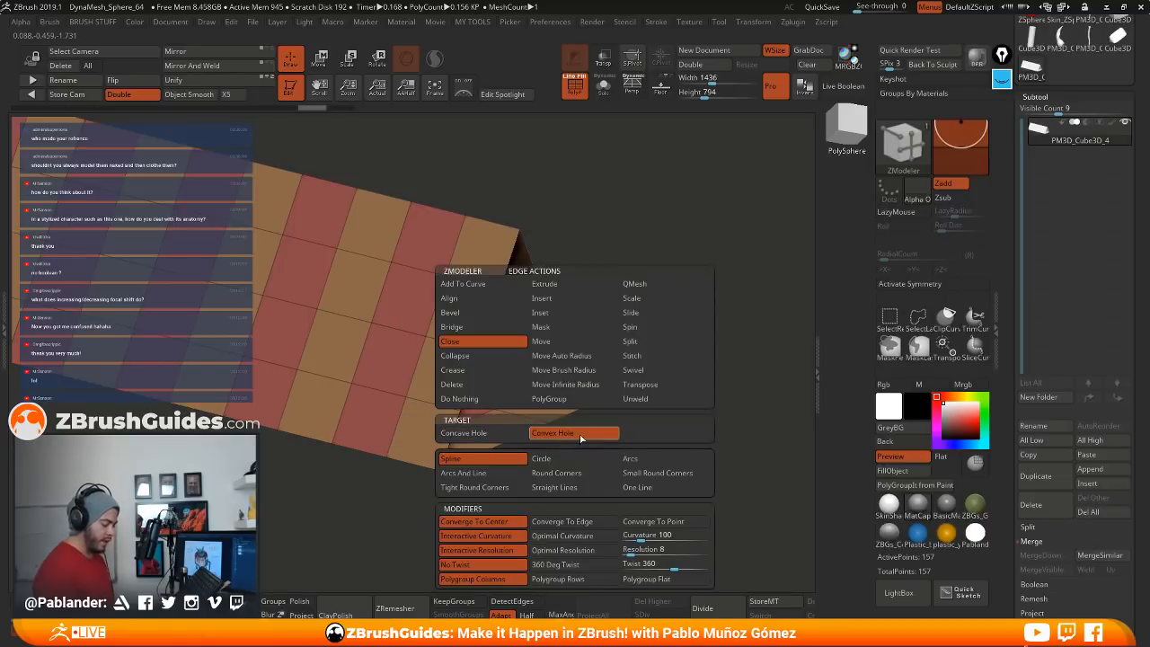
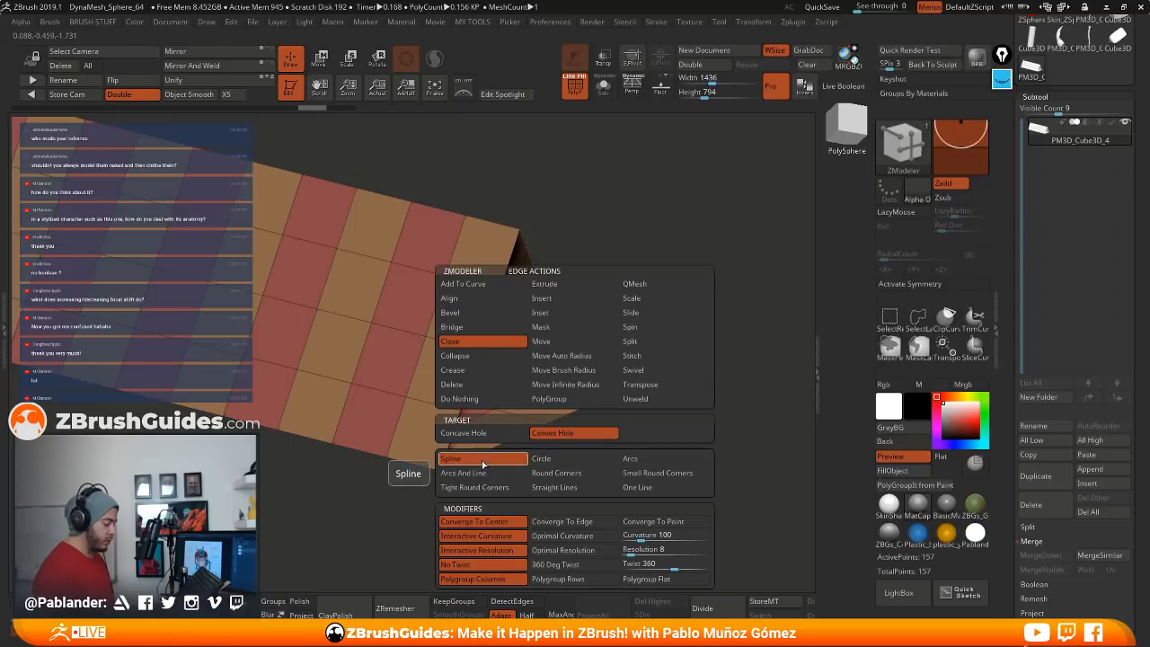
{"action": "left_click", "coordinate": [599, 463]}
{"action": "left_click_drag", "start_coordinate": [575, 426], "coordinate": [653, 412]}
{"action": "left_click", "coordinate": [889, 505]}
Step: Close the prism's open end as a convex hole, curving it outward into a long rounded tip
{"action": "left_click", "coordinate": [602, 390]}
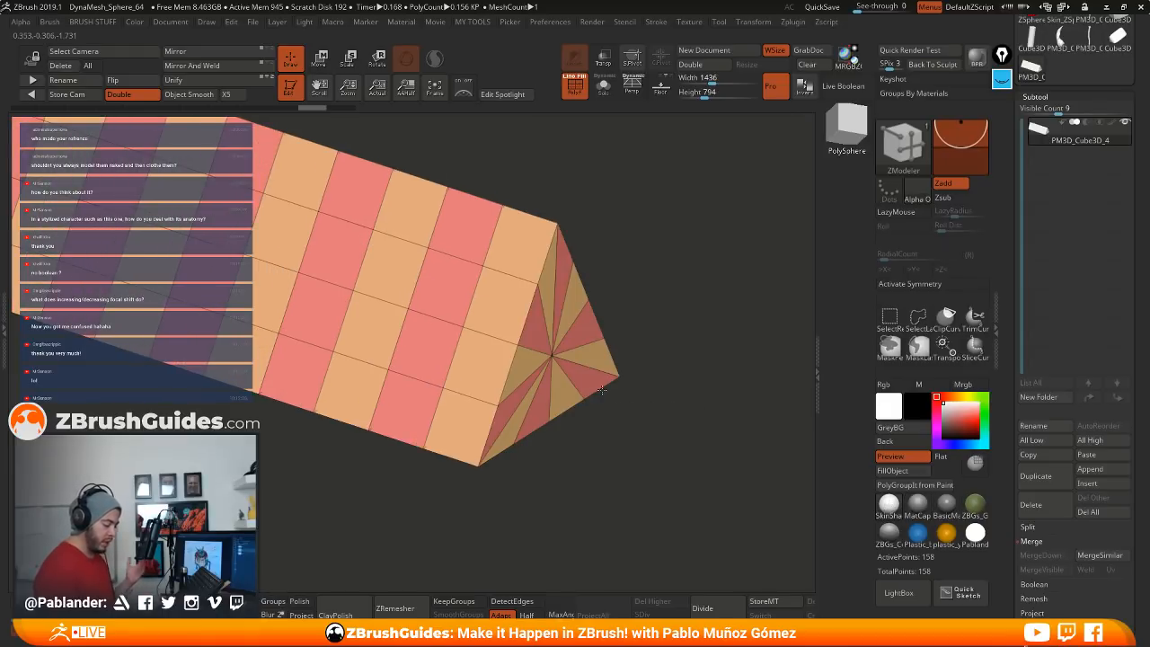
{"action": "left_click_drag", "start_coordinate": [606, 393], "coordinate": [652, 426]}
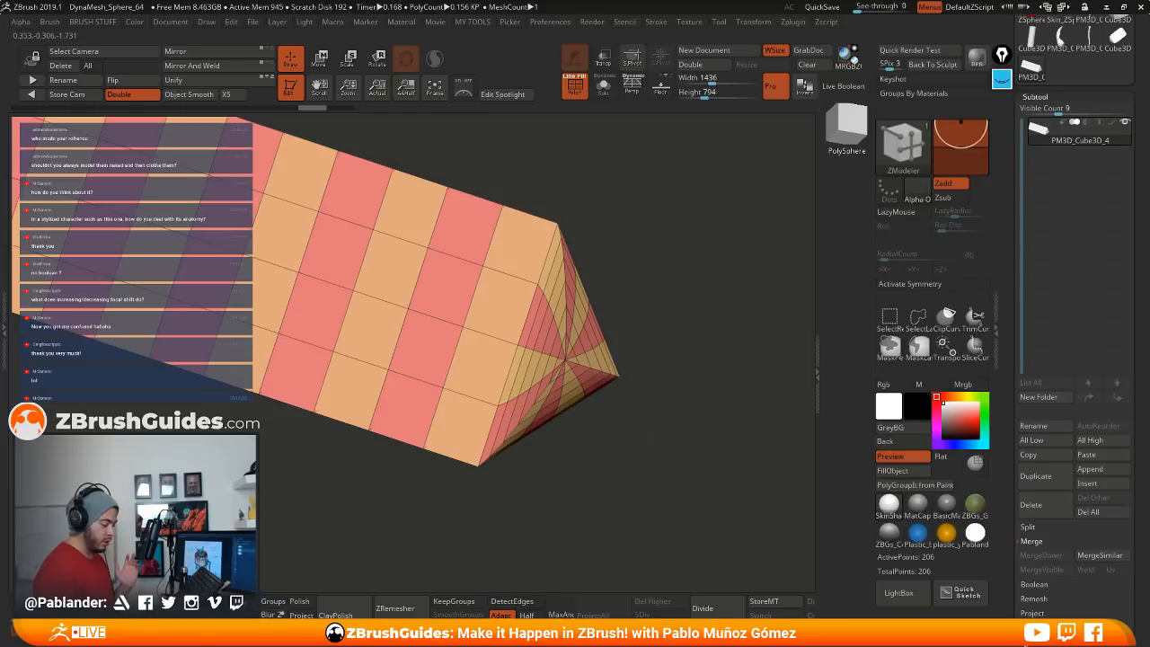
{"action": "left_click_drag", "start_coordinate": [651, 432], "coordinate": [772, 425]}
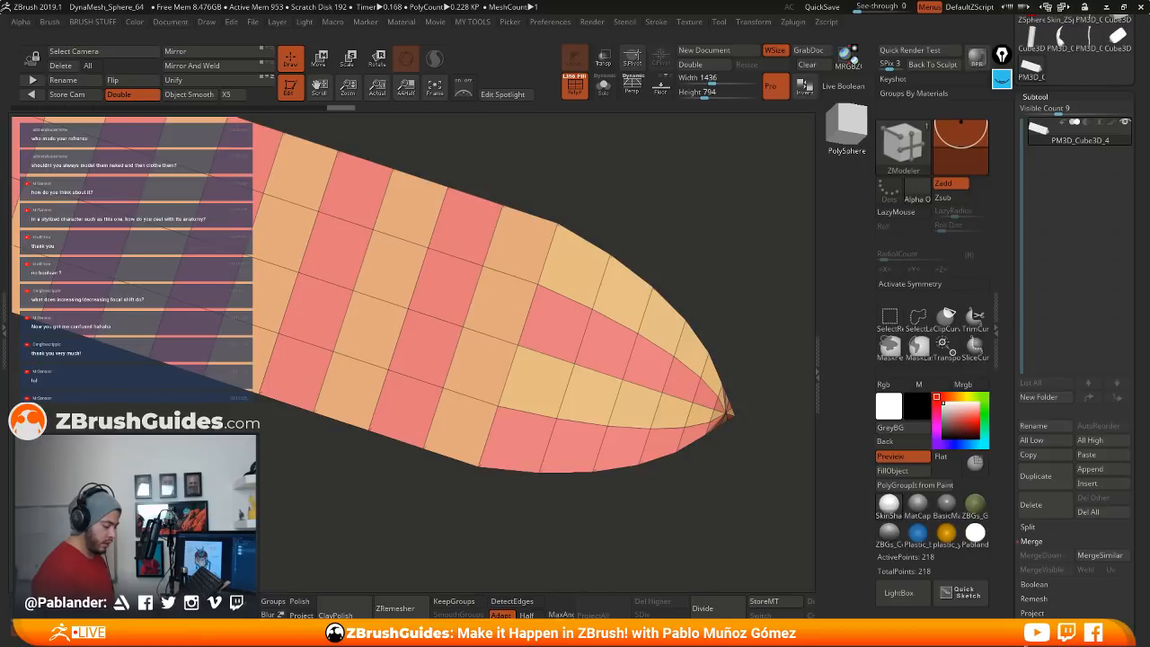
{"action": "left_click_drag", "start_coordinate": [773, 425], "coordinate": [691, 336], "text": "alt"}
Step: Select the Move brush and adjust its draw size for reshaping the prism's tip
{"action": "left_click_drag", "start_coordinate": [691, 470], "coordinate": [479, 376], "text": "alt"}
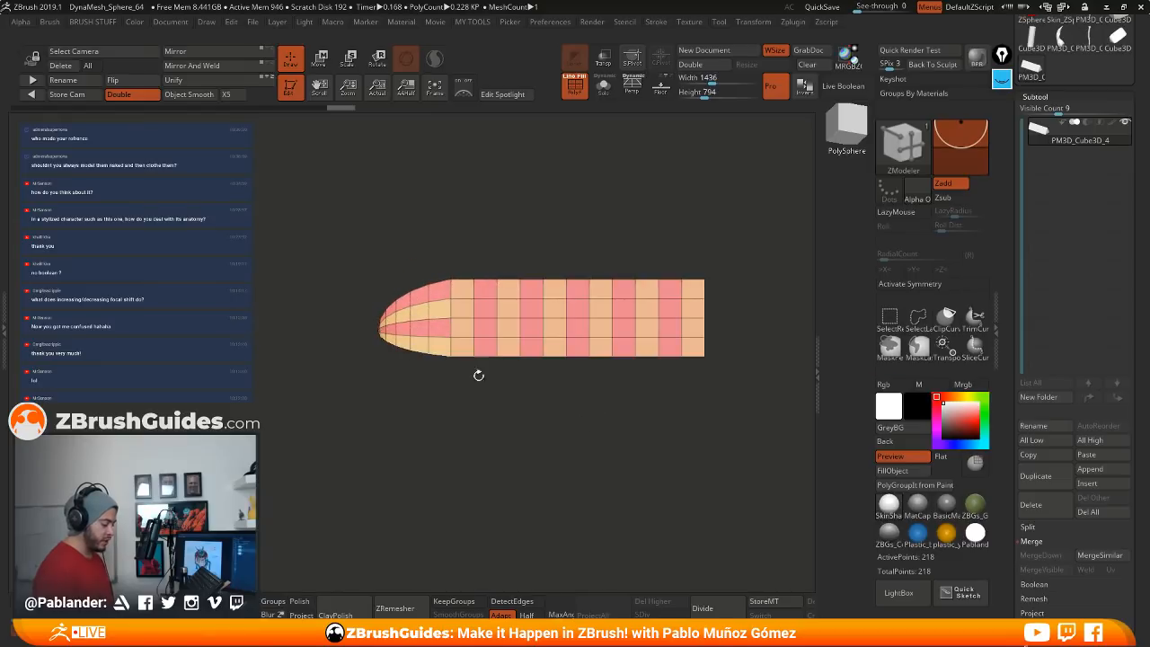
{"action": "left_click_drag", "start_coordinate": [509, 424], "coordinate": [566, 433], "text": "alt"}
{"action": "key", "text": "space"}
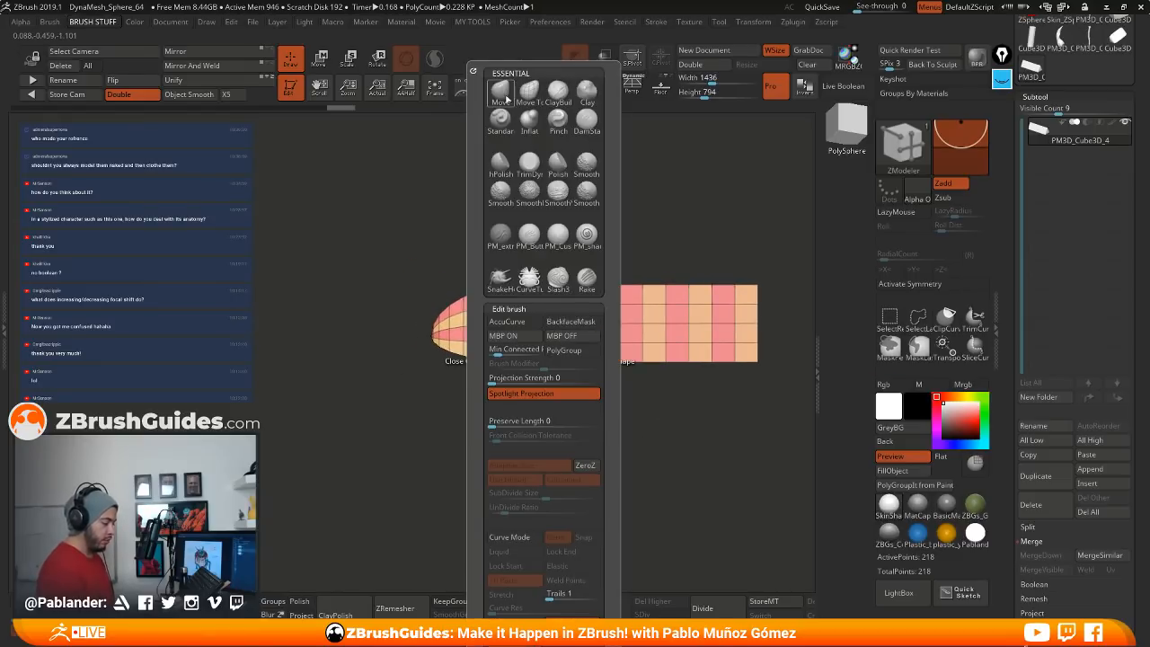
{"action": "left_click", "coordinate": [501, 92]}
{"action": "key", "text": "space"}
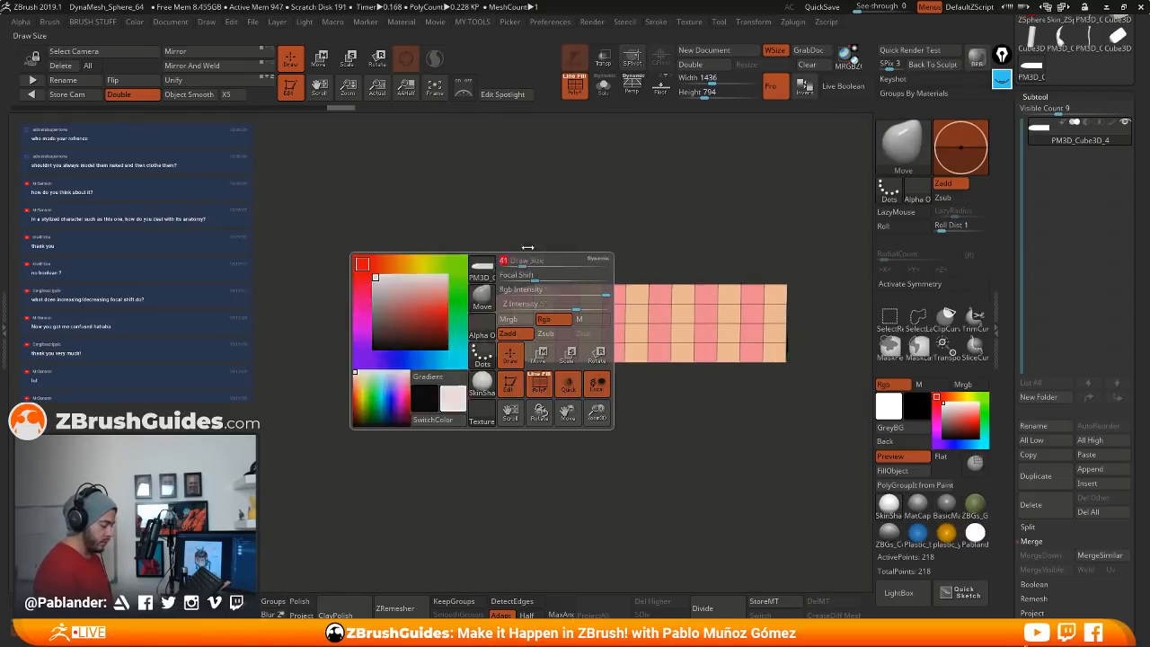
{"action": "left_click_drag", "start_coordinate": [509, 257], "coordinate": [509, 293]}
{"action": "key", "text": "space"}
Step: Activate X symmetry and try to reshape the underside of the prism's tip with the Move brush
{"action": "left_click_drag", "start_coordinate": [503, 378], "coordinate": [635, 379]}
{"action": "left_click", "coordinate": [901, 284]}
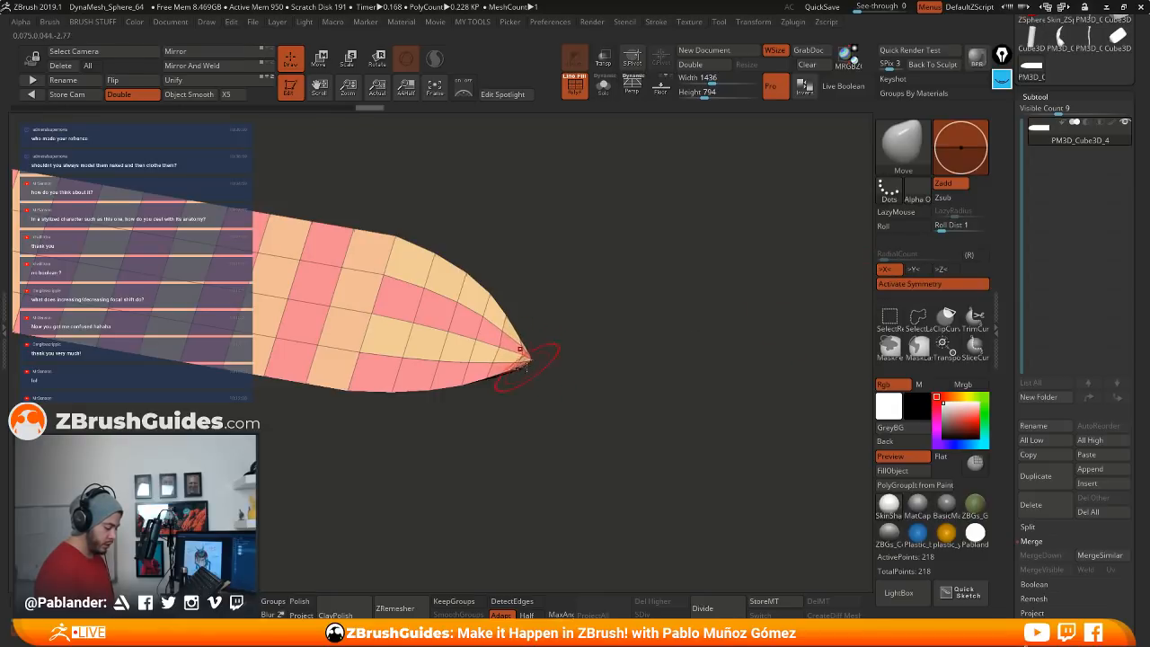
{"action": "left_click_drag", "start_coordinate": [648, 370], "coordinate": [550, 375]}
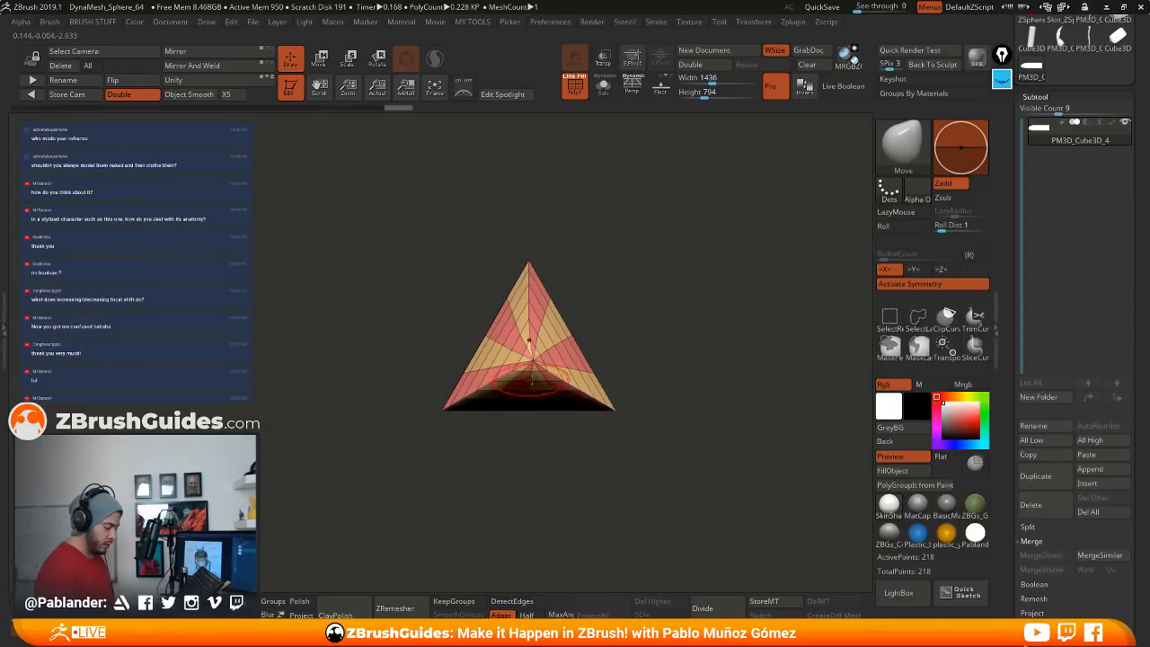
Step: Step back in the undo history to the closed tip as it was before the Move brush strokes
{"action": "key", "text": "ctrl+z"}
{"action": "key", "text": "ctrl+z"}
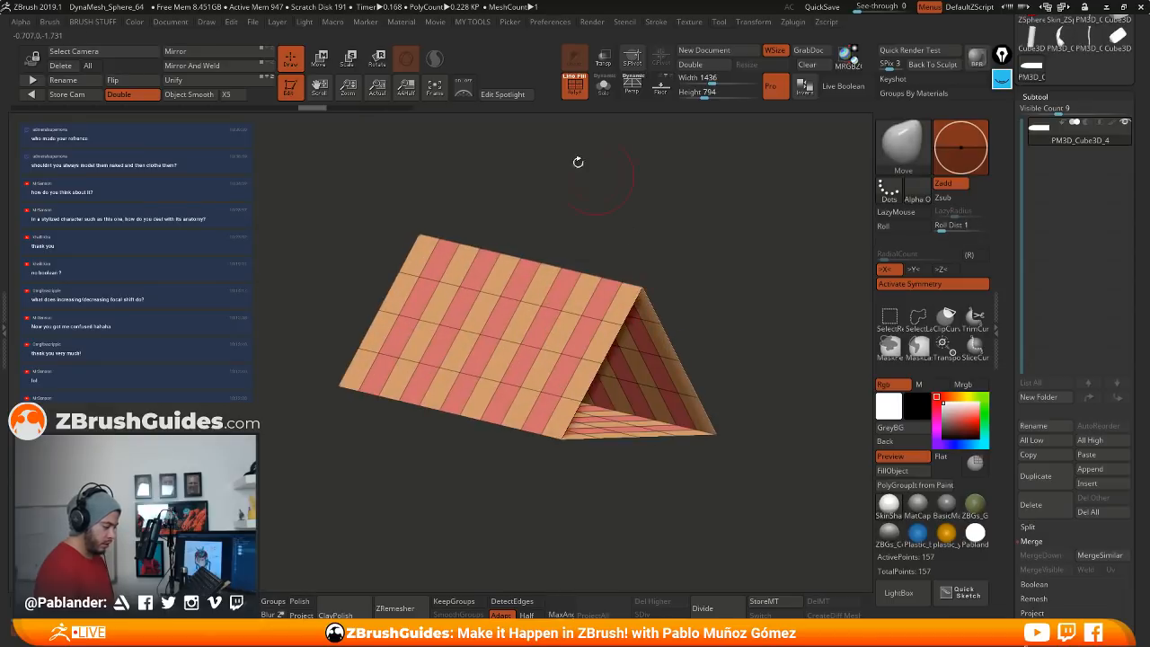
{"action": "left_click", "coordinate": [347, 108]}
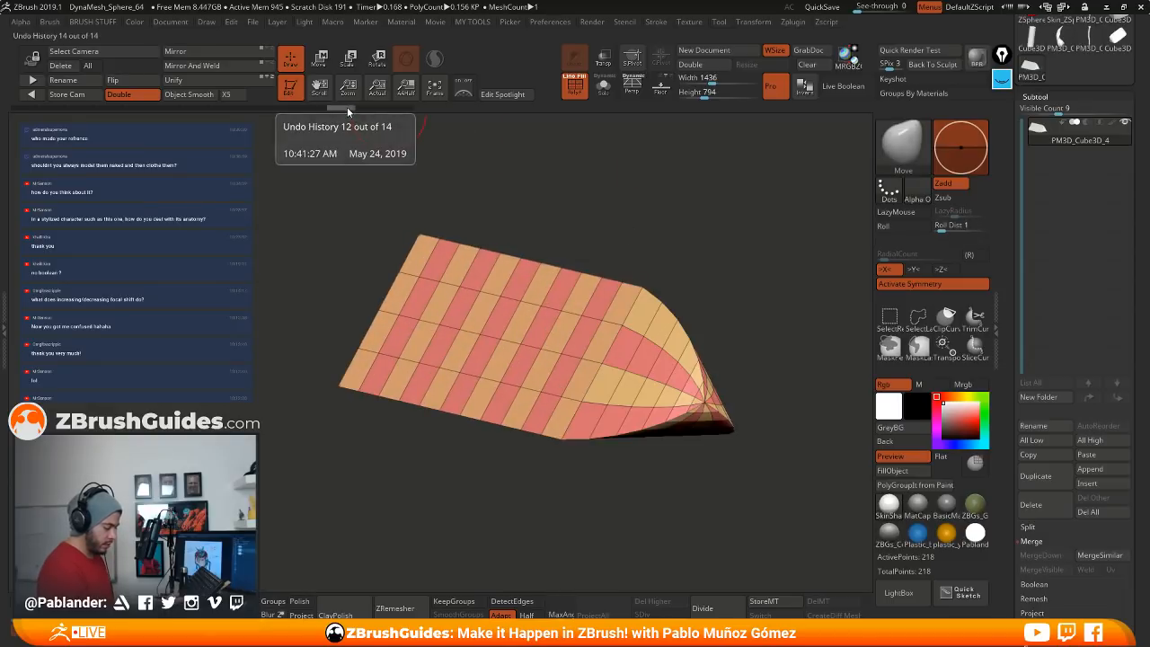
Step: Turn off symmetry and reshape the prism's rounded tip into a sharper point with the Move brush
{"action": "left_click", "coordinate": [920, 283]}
{"action": "mouse_move", "coordinate": [760, 331]}
{"action": "left_mouse_down"}
{"action": "mouse_move", "coordinate": [690, 293]}
{"action": "mouse_move", "coordinate": [796, 326]}
{"action": "mouse_move", "coordinate": [660, 373]}
{"action": "left_mouse_up"}
{"action": "mouse_move", "coordinate": [686, 376]}
{"action": "left_mouse_down"}
{"action": "mouse_move", "coordinate": [712, 374]}
{"action": "mouse_move", "coordinate": [669, 382]}
{"action": "mouse_move", "coordinate": [655, 360]}
{"action": "mouse_move", "coordinate": [677, 378]}
{"action": "mouse_move", "coordinate": [654, 390]}
{"action": "left_mouse_up"}
{"action": "mouse_move", "coordinate": [661, 411]}
{"action": "left_mouse_down"}
{"action": "mouse_move", "coordinate": [680, 406]}
{"action": "mouse_move", "coordinate": [593, 398]}
{"action": "mouse_move", "coordinate": [607, 381]}
{"action": "left_mouse_up"}
{"action": "mouse_move", "coordinate": [596, 435]}
{"action": "left_mouse_down", "text": "alt"}
{"action": "mouse_move", "coordinate": [583, 414]}
{"action": "mouse_move", "coordinate": [629, 431]}
{"action": "mouse_move", "coordinate": [514, 409]}
{"action": "left_mouse_up", "text": "alt"}
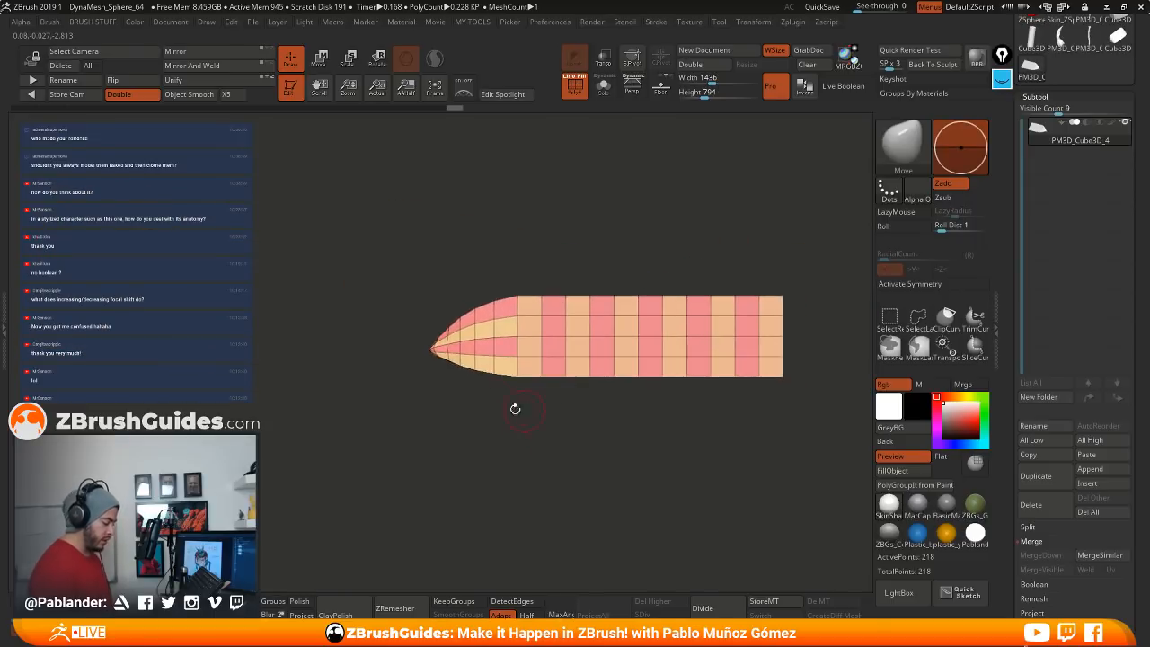
{"action": "left_click_drag", "start_coordinate": [655, 440], "coordinate": [594, 432], "text": "alt"}
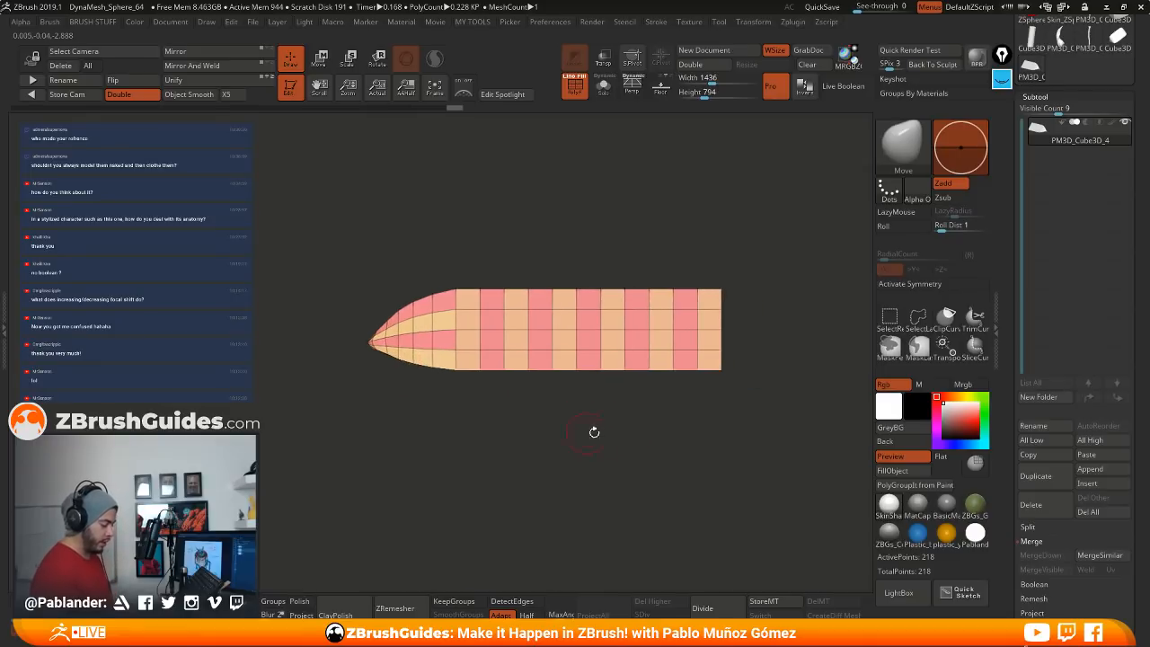
Step: Subdivide the pointed prism twice and inspect its smoothed form with the wireframe display off and a MatCap material applied
{"action": "left_click", "coordinate": [715, 608]}
{"action": "left_click", "coordinate": [715, 608]}
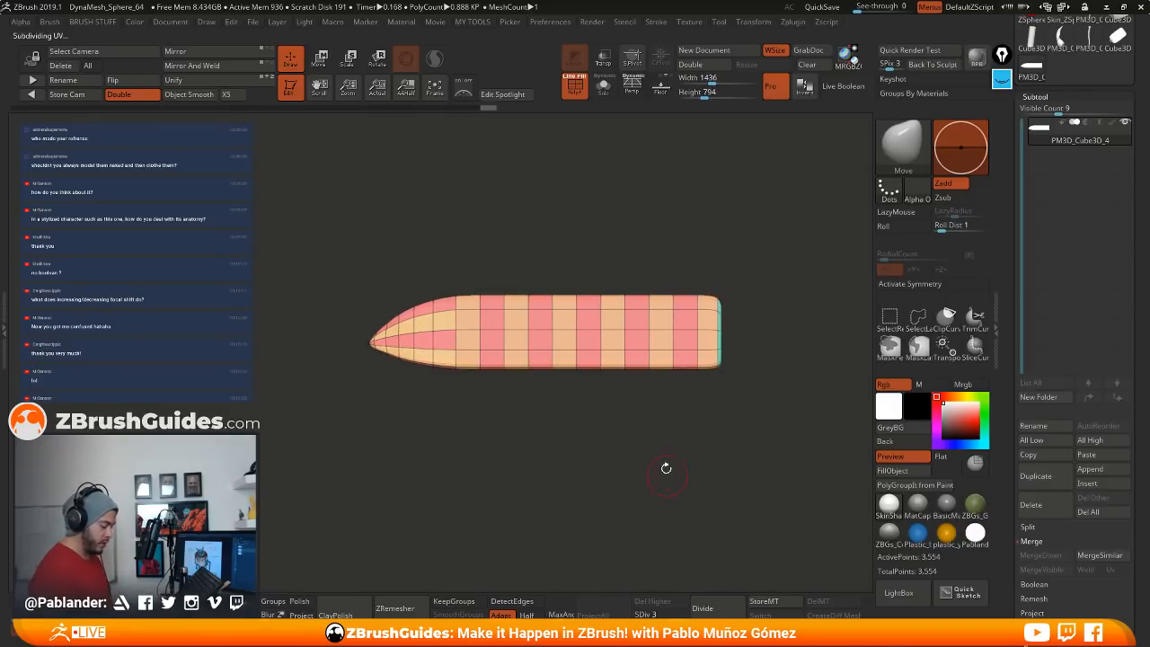
{"action": "left_click_drag", "start_coordinate": [667, 450], "coordinate": [692, 413]}
{"action": "left_click_drag", "start_coordinate": [520, 374], "coordinate": [543, 301], "text": "alt"}
{"action": "left_click_drag", "start_coordinate": [616, 321], "coordinate": [514, 293]}
{"action": "key", "text": "shift+f"}
{"action": "left_click", "coordinate": [917, 505]}
{"action": "left_click_drag", "start_coordinate": [688, 449], "coordinate": [647, 428], "text": "alt"}
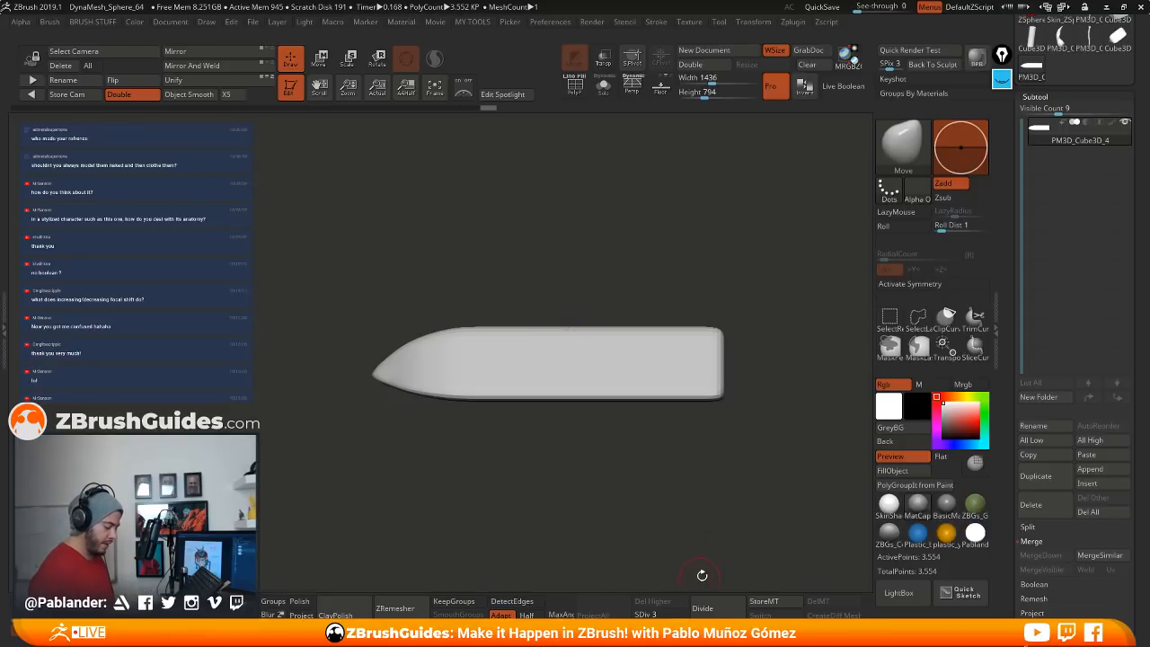
Step: Undo both subdivisions of the pointed prism and turn its polygroup wireframe display back on
{"action": "key", "text": "ctrl+z"}
{"action": "key", "text": "ctrl+z"}
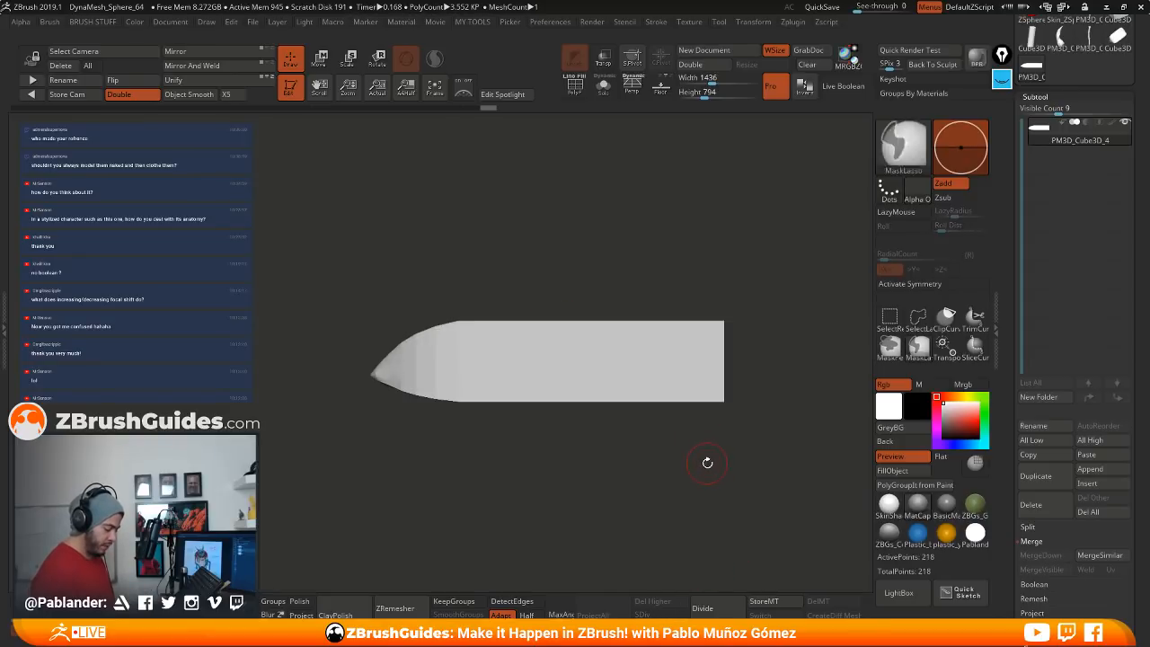
{"action": "left_click_drag", "start_coordinate": [699, 467], "coordinate": [701, 429]}
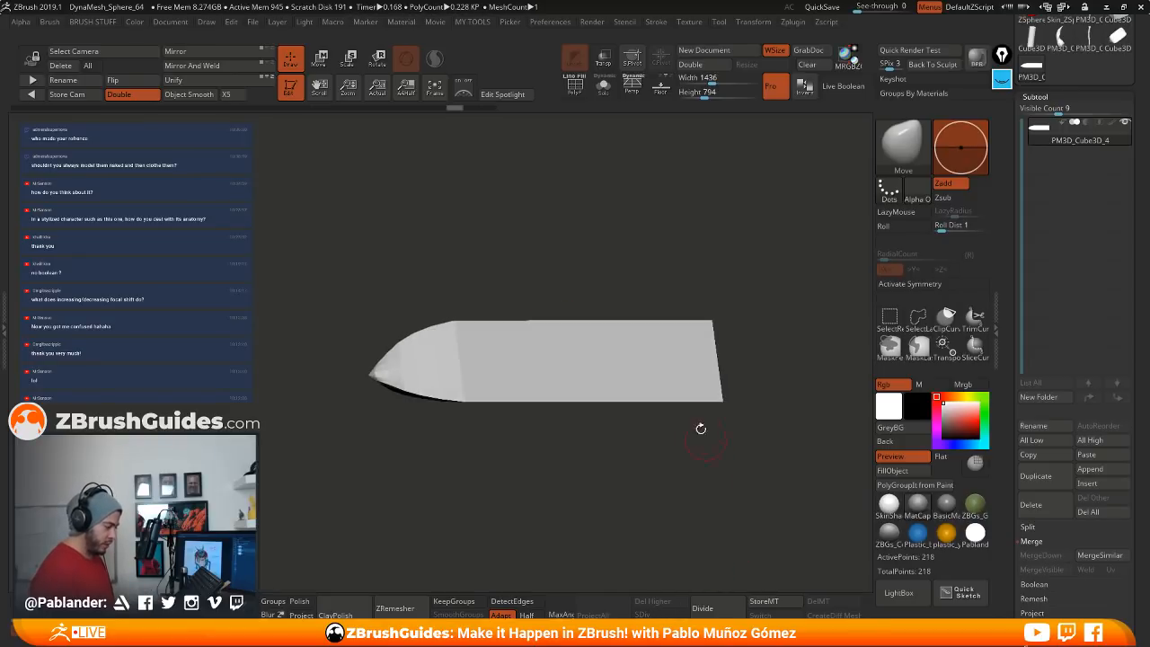
{"action": "left_click", "coordinate": [573, 88]}
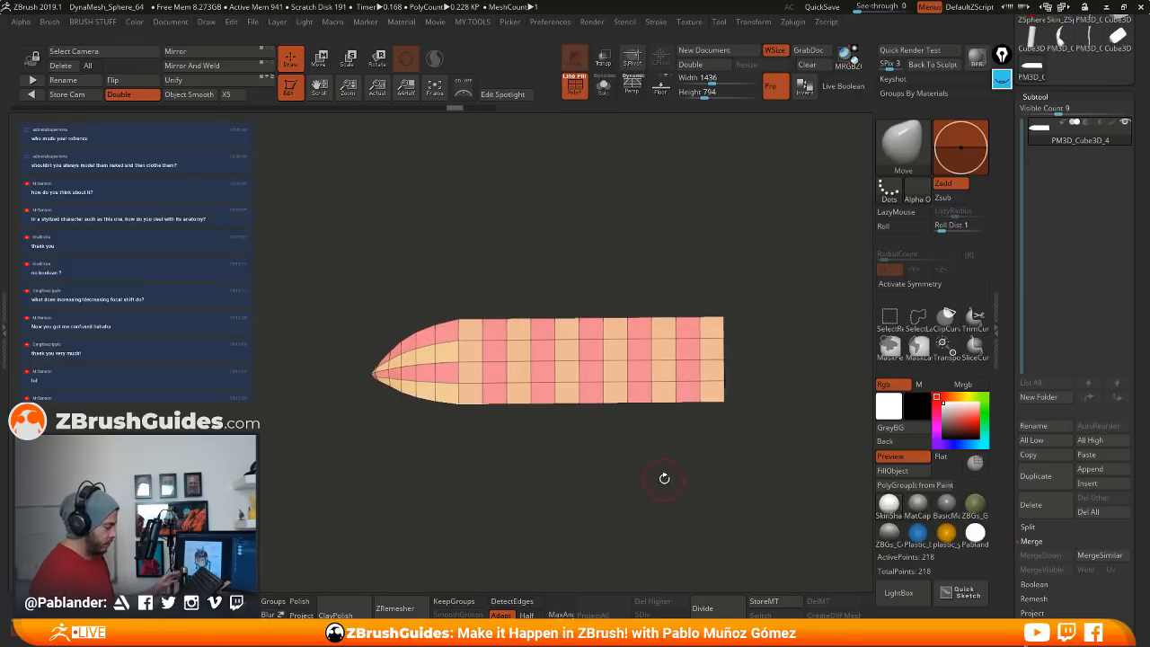
Step: Merge the prism's checkered polygroups into a single polygroup for the whole mesh and turn its flat side into view
{"action": "key", "text": "ctrl+w"}
{"action": "left_click_drag", "start_coordinate": [662, 472], "coordinate": [701, 466]}
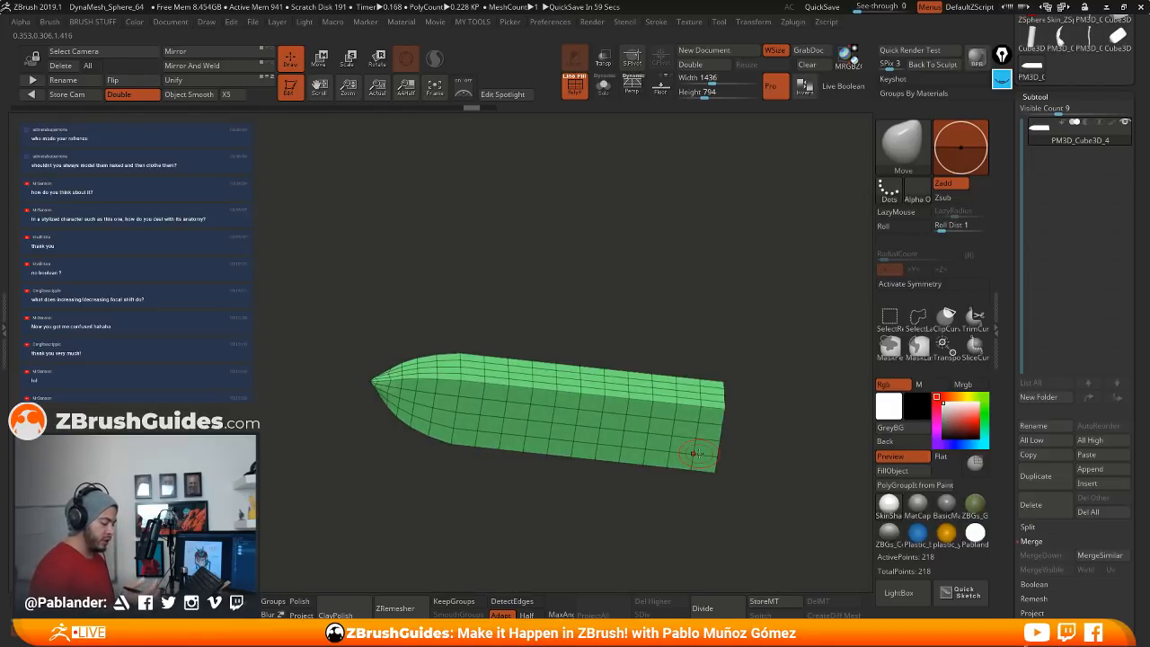
{"action": "left_click_drag", "start_coordinate": [697, 454], "coordinate": [709, 318]}
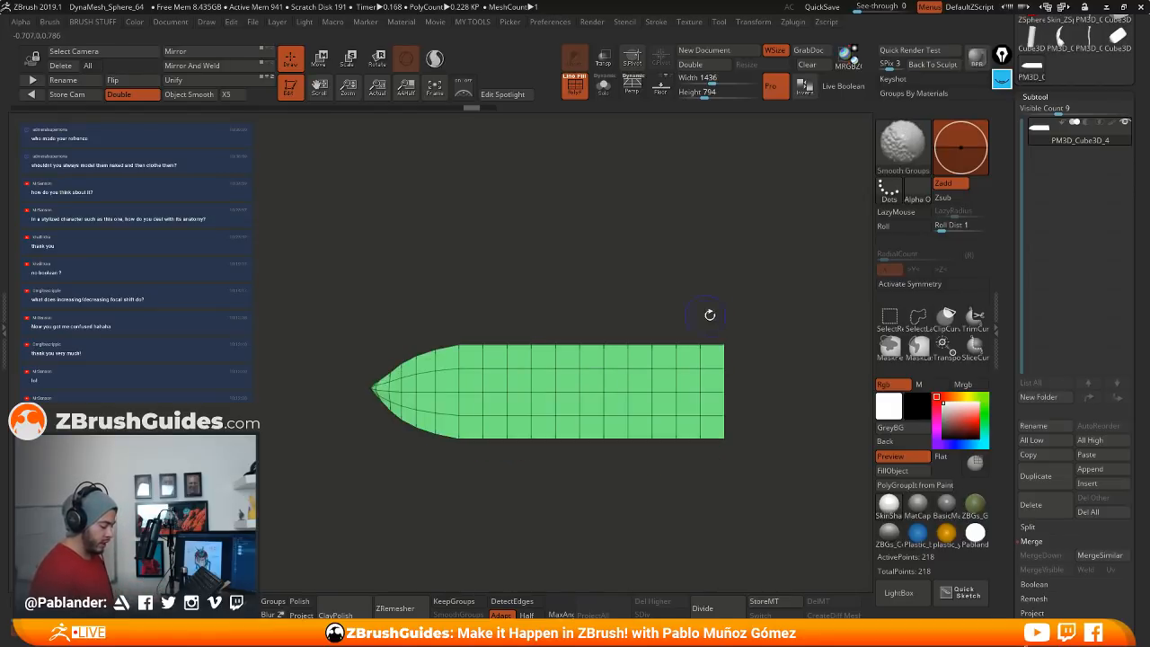
{"action": "left_click_drag", "start_coordinate": [709, 363], "coordinate": [680, 378]}
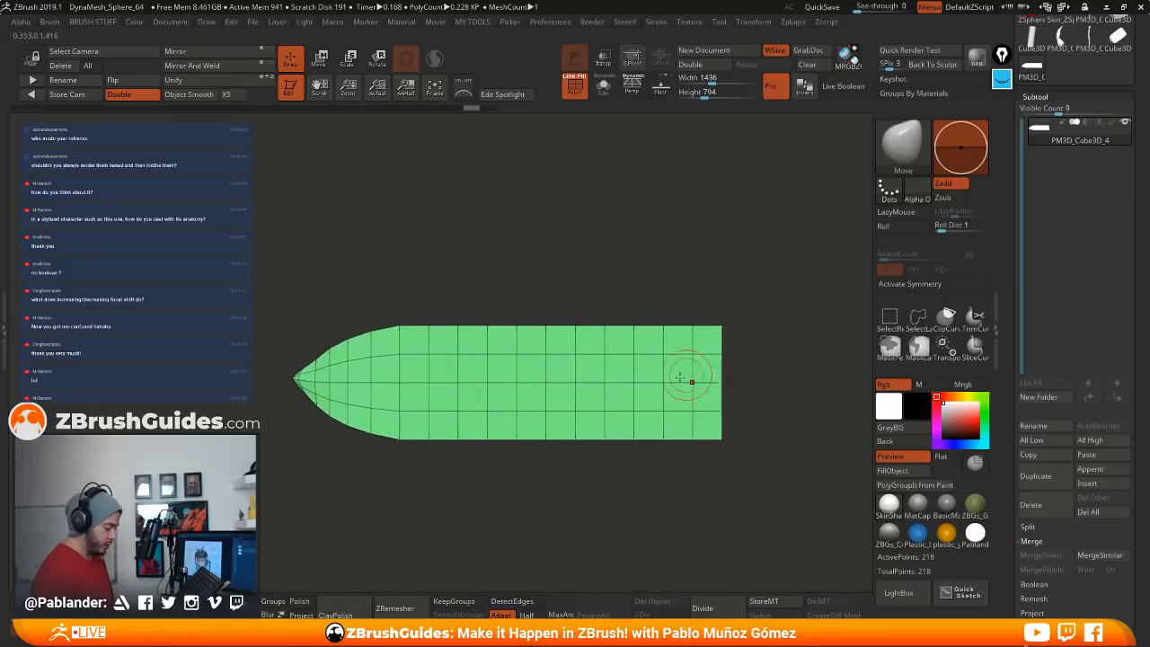
Step: With the ZModeler brush, mark the polygons of the prism's flat side face up to the pointed tip as a temporary polygroup
{"action": "key", "text": "b"}
{"action": "key", "text": "z"}
{"action": "key", "text": "m"}
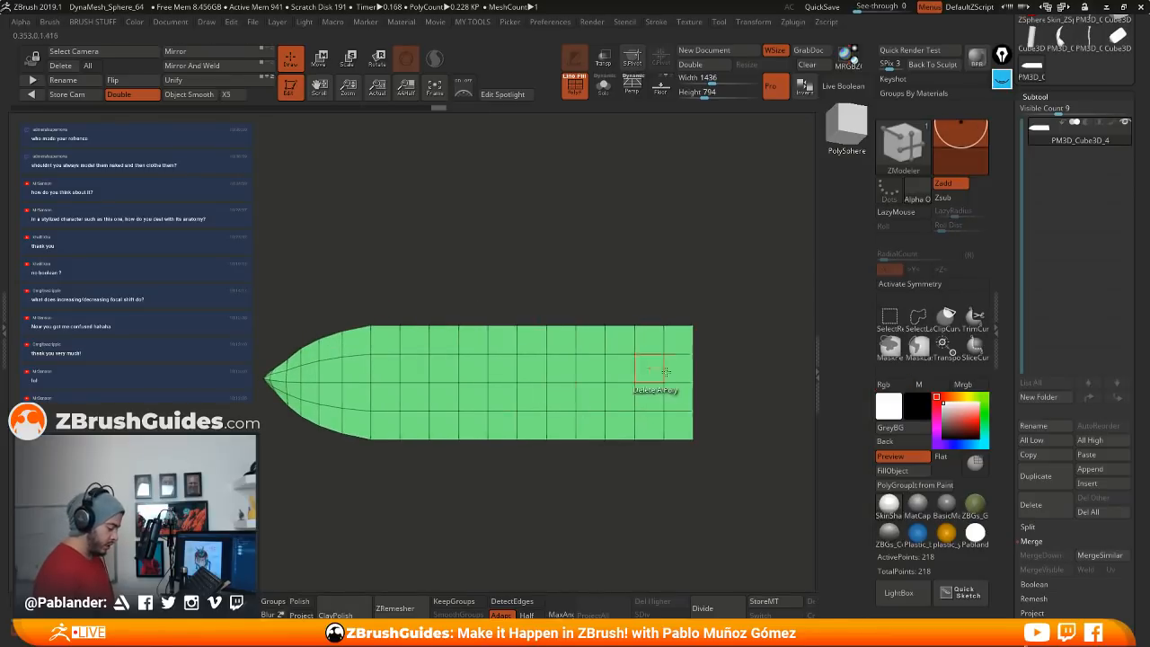
{"action": "mouse_move", "coordinate": [610, 346]}
{"action": "left_mouse_down"}
{"action": "mouse_move", "coordinate": [435, 342]}
{"action": "mouse_move", "coordinate": [322, 359]}
{"action": "mouse_move", "coordinate": [333, 420]}
{"action": "mouse_move", "coordinate": [533, 423]}
{"action": "mouse_move", "coordinate": [674, 395]}
{"action": "mouse_move", "coordinate": [400, 368]}
{"action": "mouse_move", "coordinate": [489, 401]}
{"action": "mouse_move", "coordinate": [611, 359]}
{"action": "left_mouse_up"}
{"action": "mouse_move", "coordinate": [610, 359]}
{"action": "right_mouse_down", "text": "alt"}
{"action": "mouse_move", "coordinate": [441, 356]}
{"action": "mouse_move", "coordinate": [460, 335]}
{"action": "mouse_move", "coordinate": [492, 331]}
{"action": "mouse_move", "coordinate": [527, 393]}
{"action": "right_mouse_up", "text": "alt"}
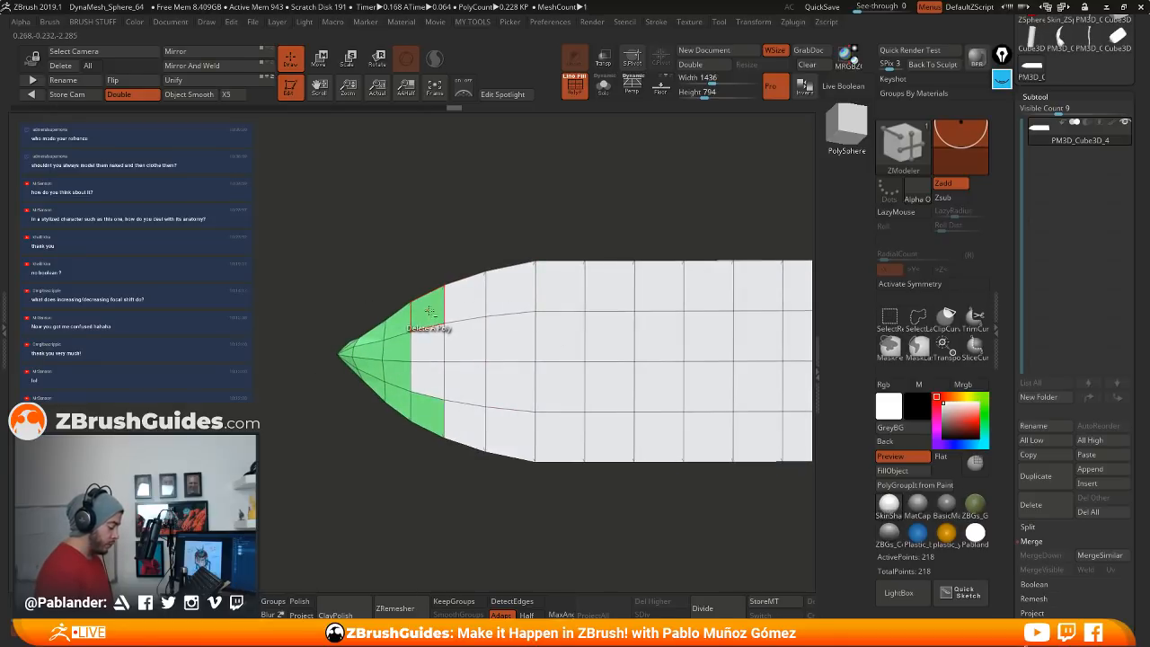
{"action": "left_click", "coordinate": [429, 310]}
{"action": "left_click", "coordinate": [382, 370]}
{"action": "left_click", "coordinate": [393, 388]}
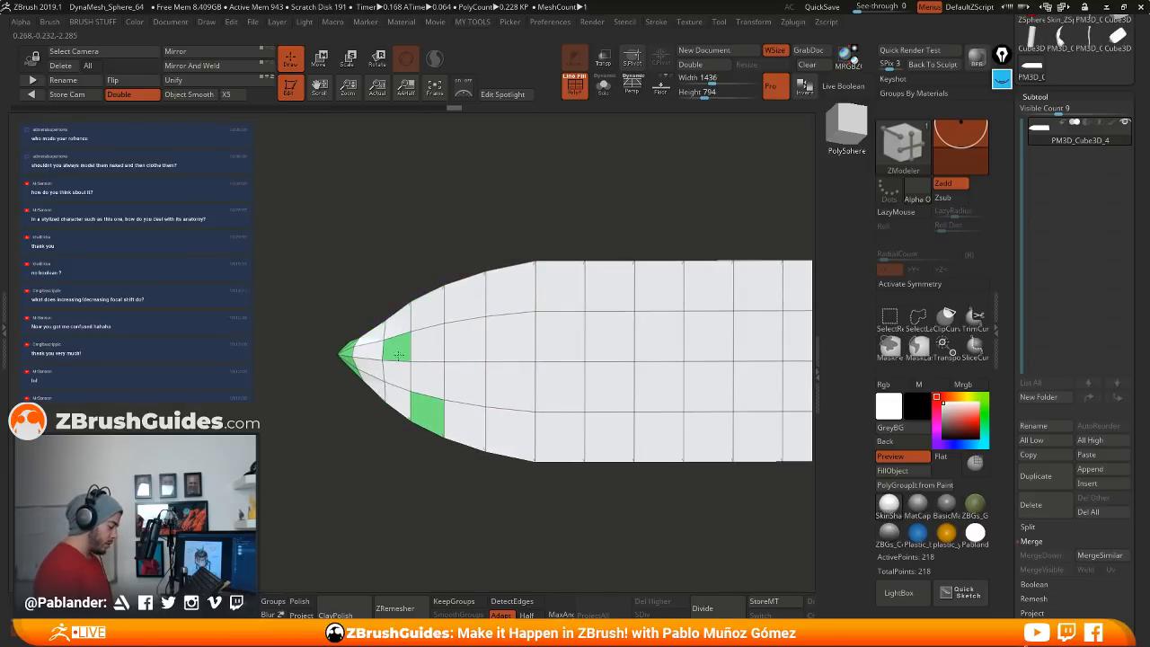
{"action": "left_click", "coordinate": [398, 355]}
{"action": "left_click", "coordinate": [424, 405]}
Step: Inset the marked side face as one region, using the Inset polygon action with A Single Poly and Inset Region
{"action": "right_click_drag", "start_coordinate": [476, 400], "coordinate": [653, 306]}
{"action": "key", "text": "space"}
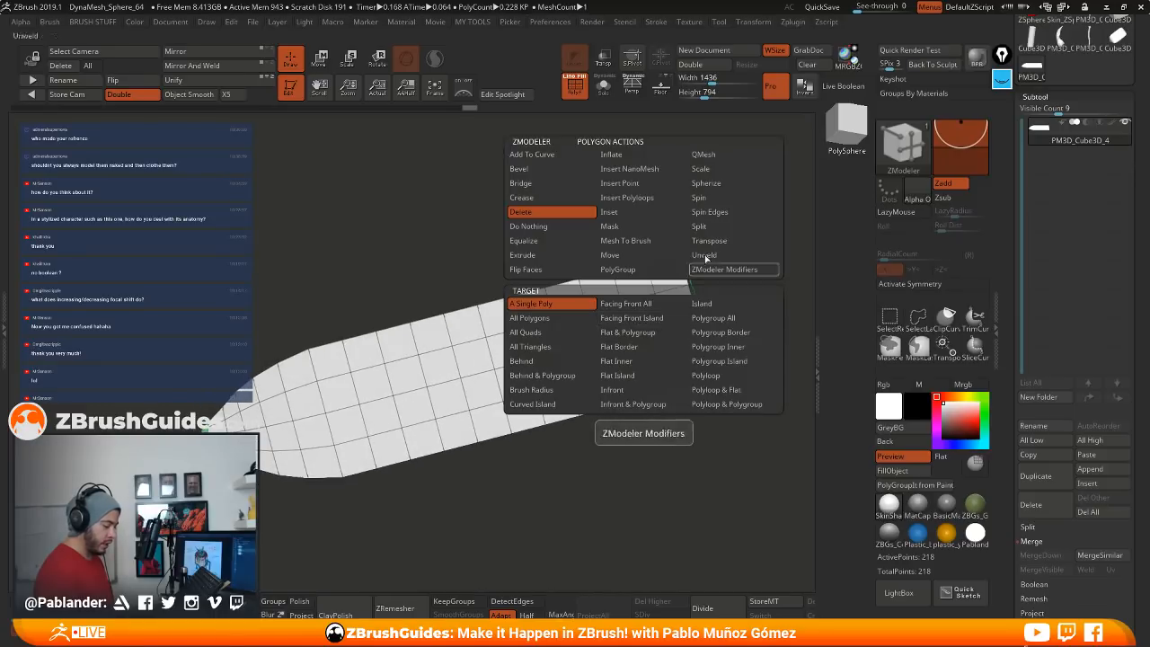
{"action": "left_click", "coordinate": [630, 213]}
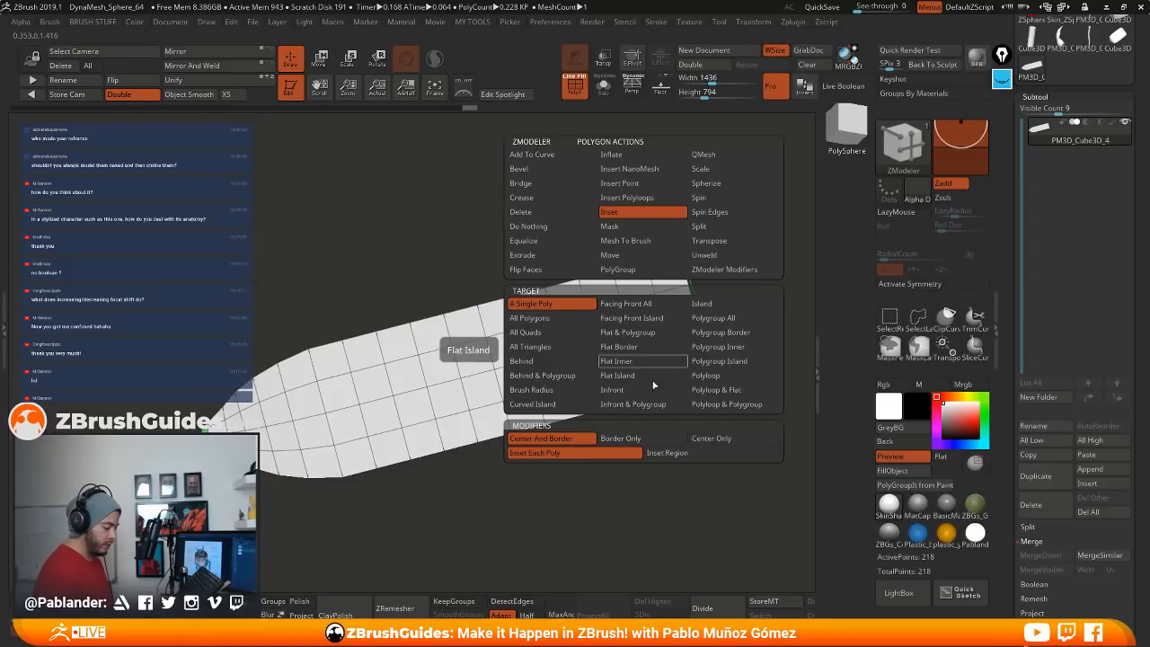
{"action": "left_click", "coordinate": [670, 454]}
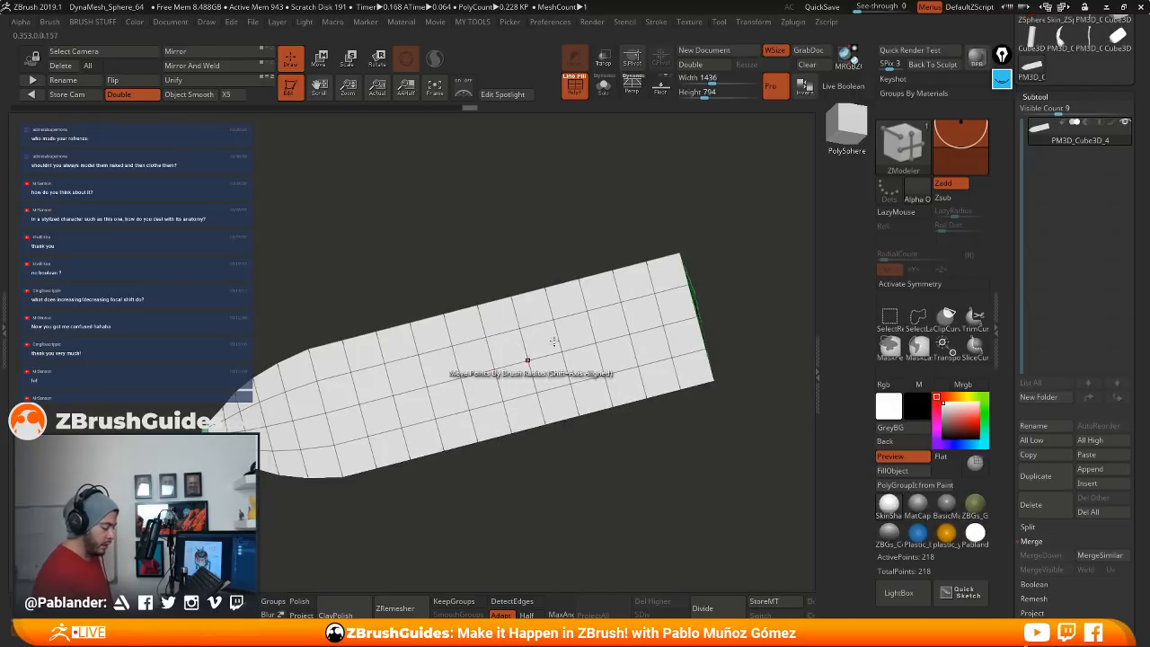
{"action": "left_click", "coordinate": [683, 339]}
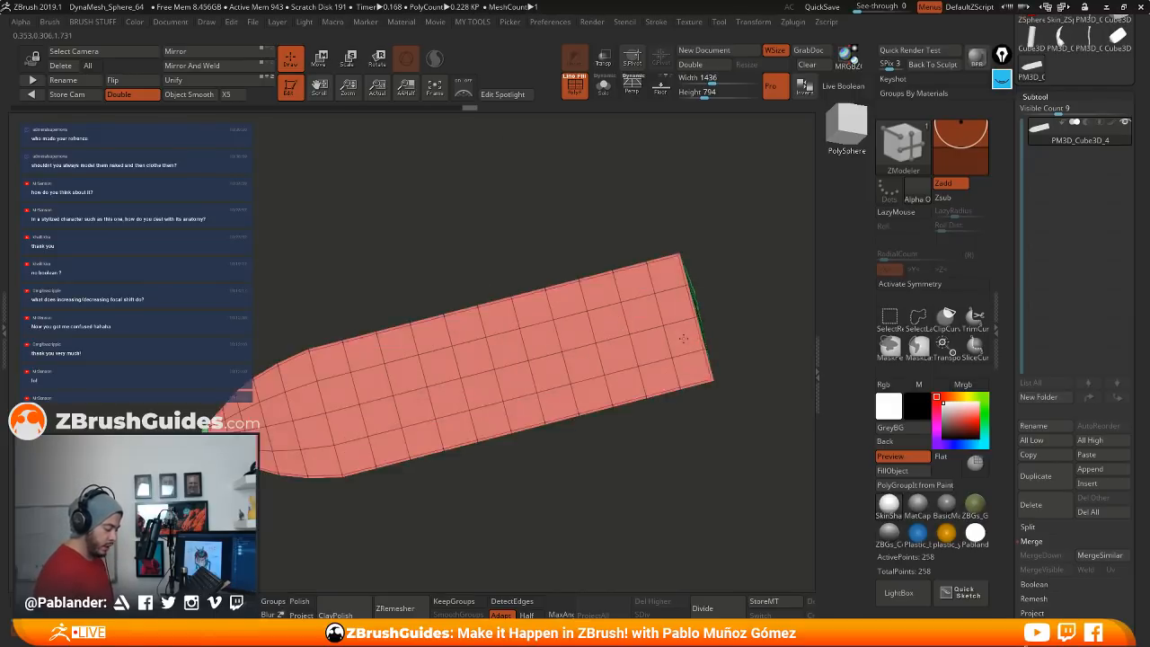
{"action": "left_click_drag", "start_coordinate": [683, 338], "coordinate": [674, 342]}
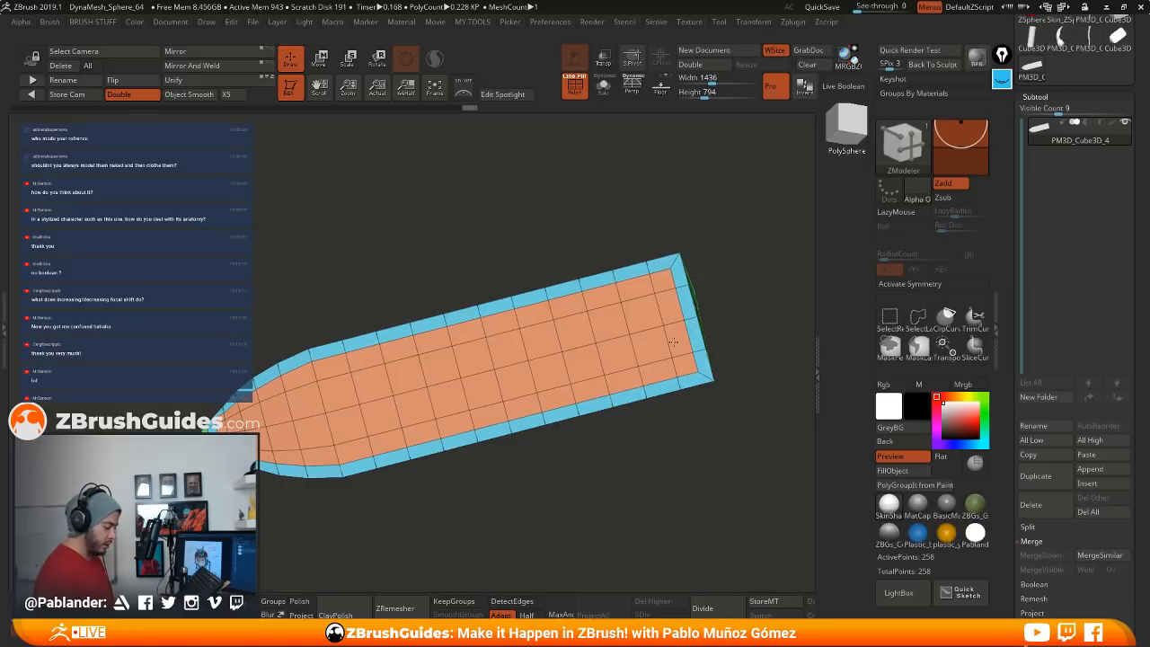
Step: Switch to the Move brush with draw size 25, and smooth and adjust the inset outline near the pointed tip
{"action": "mouse_move", "coordinate": [587, 362]}
{"action": "right_mouse_down", "text": "alt"}
{"action": "mouse_move", "coordinate": [733, 286]}
{"action": "mouse_move", "coordinate": [390, 402]}
{"action": "mouse_move", "coordinate": [543, 399]}
{"action": "right_mouse_up", "text": "alt"}
{"action": "key", "text": "b"}
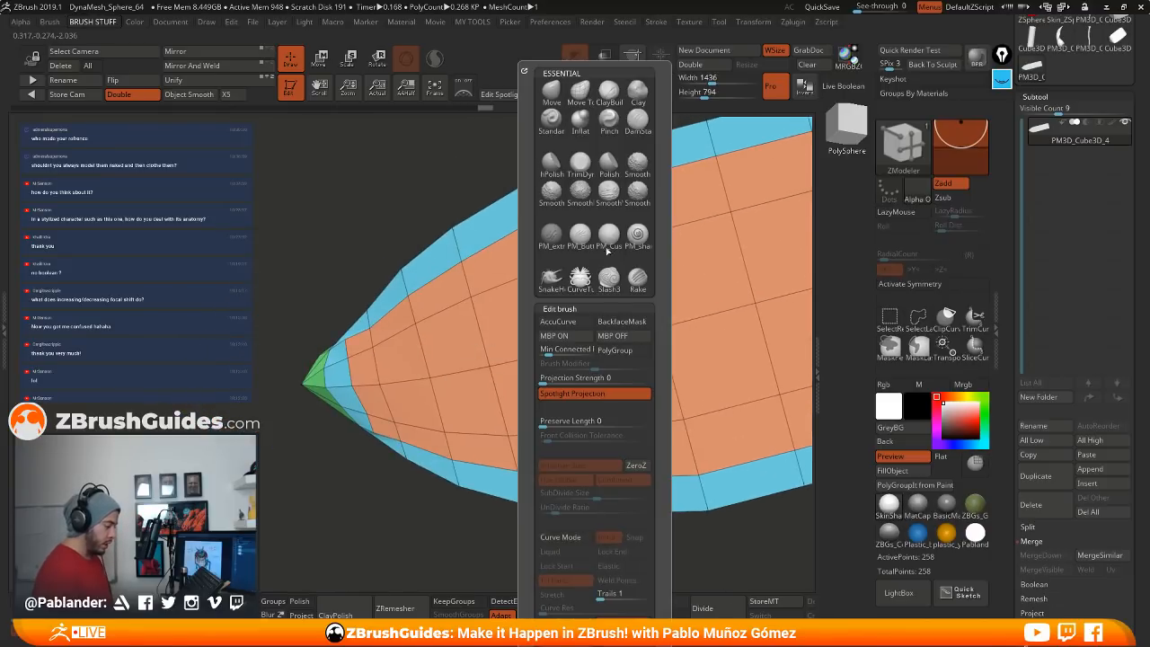
{"action": "left_click", "coordinate": [559, 97]}
{"action": "key", "text": "space"}
{"action": "left_click", "coordinate": [461, 287]}
{"action": "type", "text": "25"}
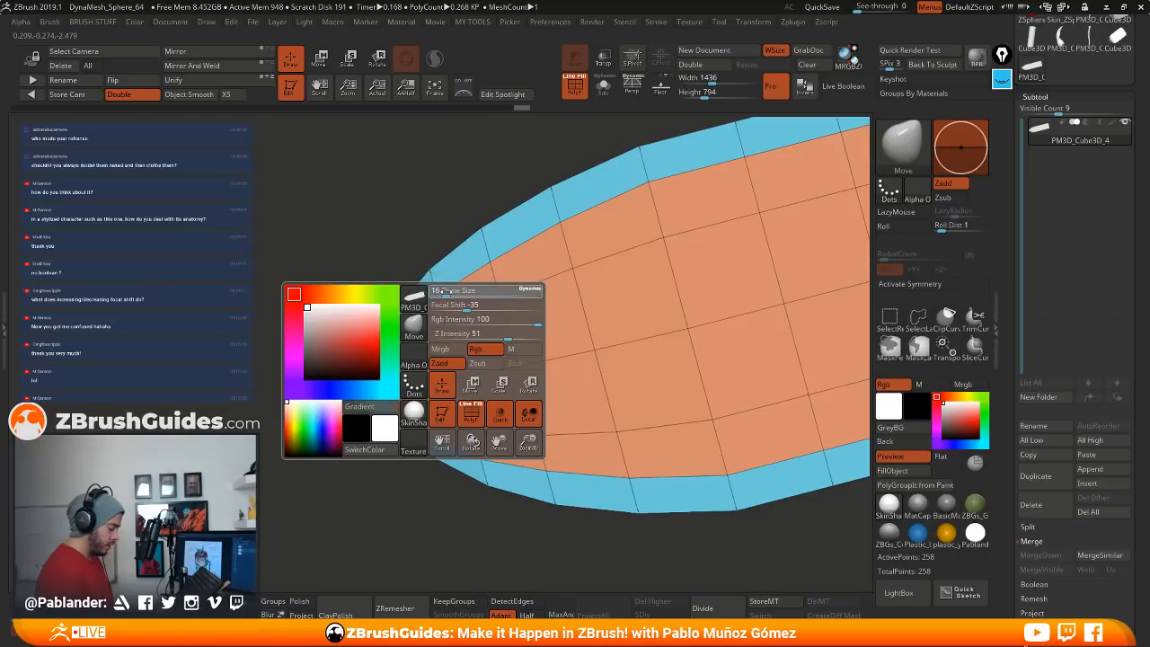
{"action": "key", "text": "Return"}
{"action": "key", "text": "shift"}
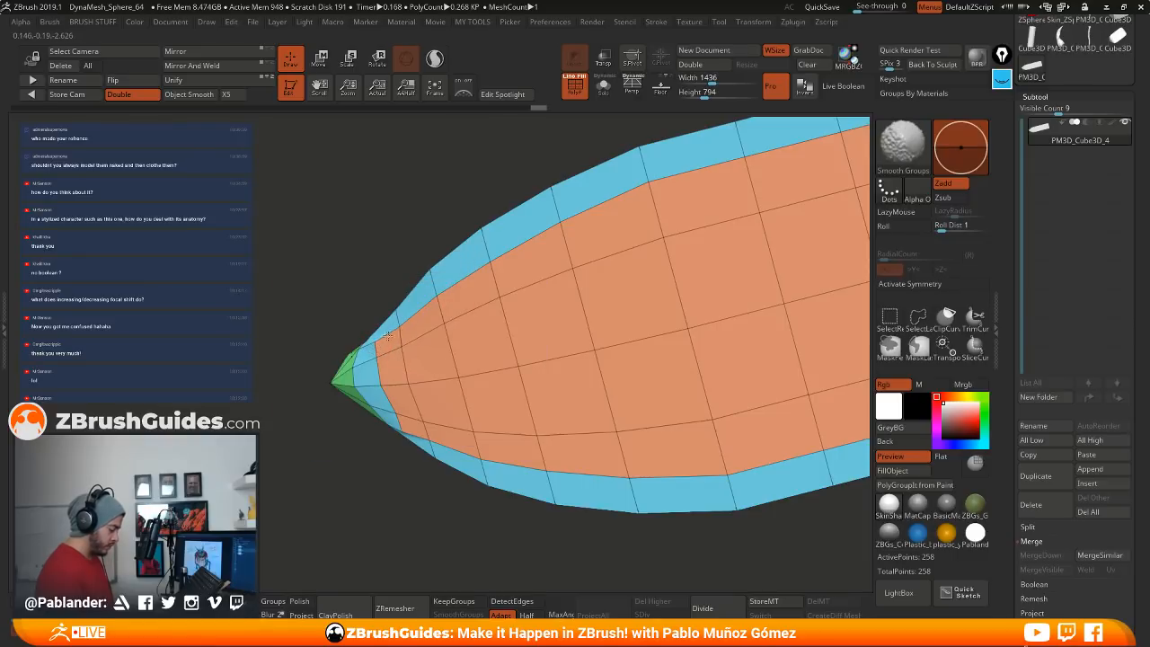
{"action": "mouse_move", "coordinate": [385, 341]}
{"action": "left_mouse_down", "text": "shift"}
{"action": "mouse_move", "coordinate": [392, 410]}
{"action": "mouse_move", "coordinate": [399, 337]}
{"action": "mouse_move", "coordinate": [480, 444]}
{"action": "left_mouse_up", "text": "shift"}
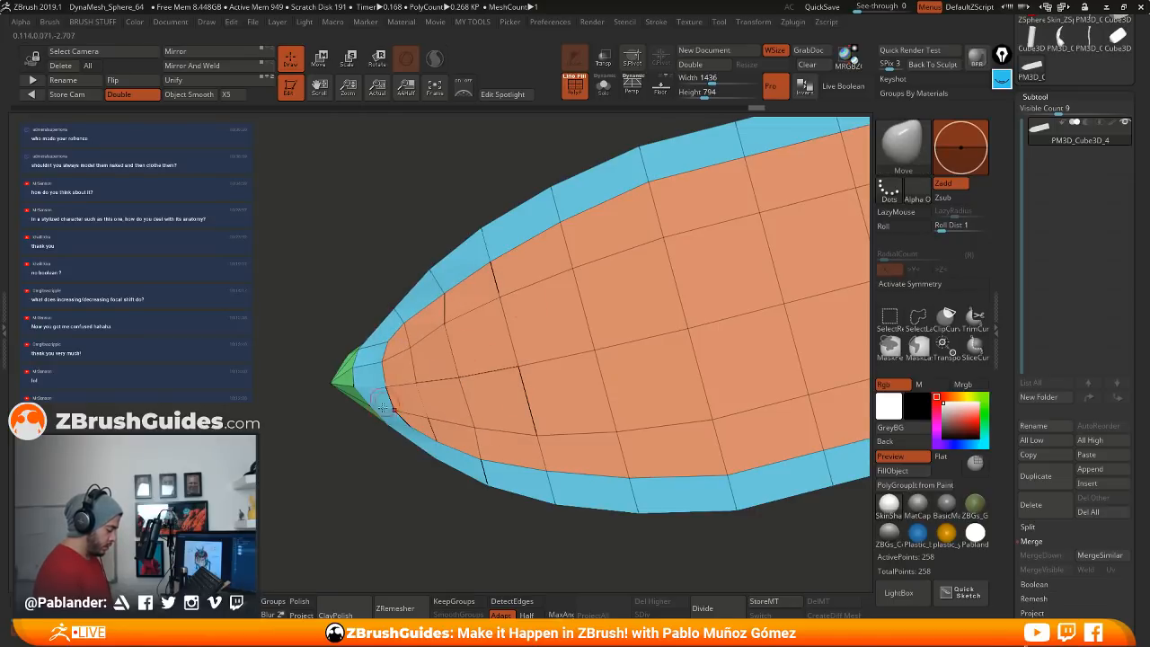
{"action": "left_click_drag", "start_coordinate": [432, 436], "coordinate": [437, 431]}
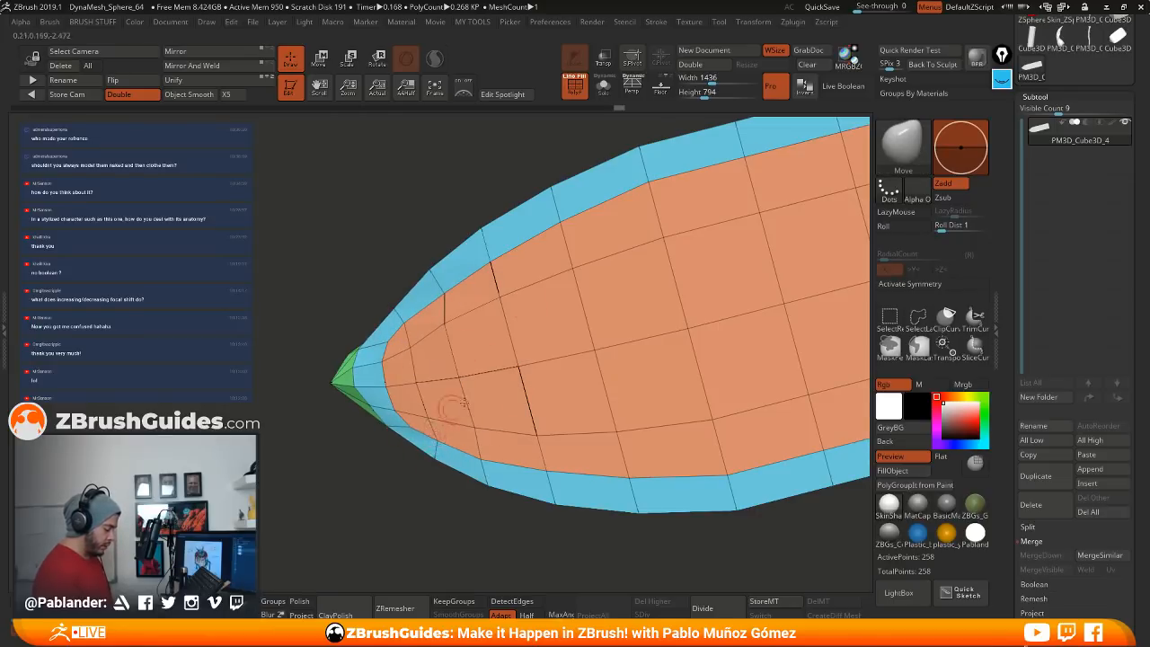
Step: Refine the border polygons at the very end of the tip with the Move brush from several angles
{"action": "right_click_drag", "start_coordinate": [501, 460], "coordinate": [588, 333]}
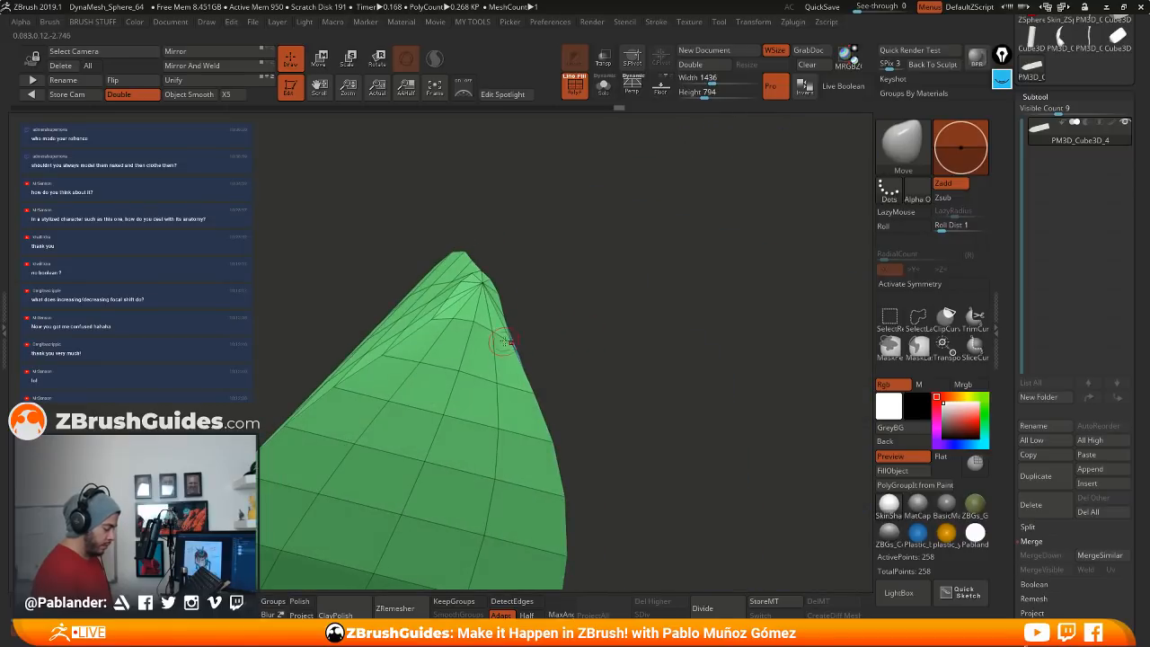
{"action": "right_click_drag", "start_coordinate": [503, 344], "coordinate": [436, 370]}
{"action": "left_click_drag", "start_coordinate": [514, 327], "coordinate": [507, 318]}
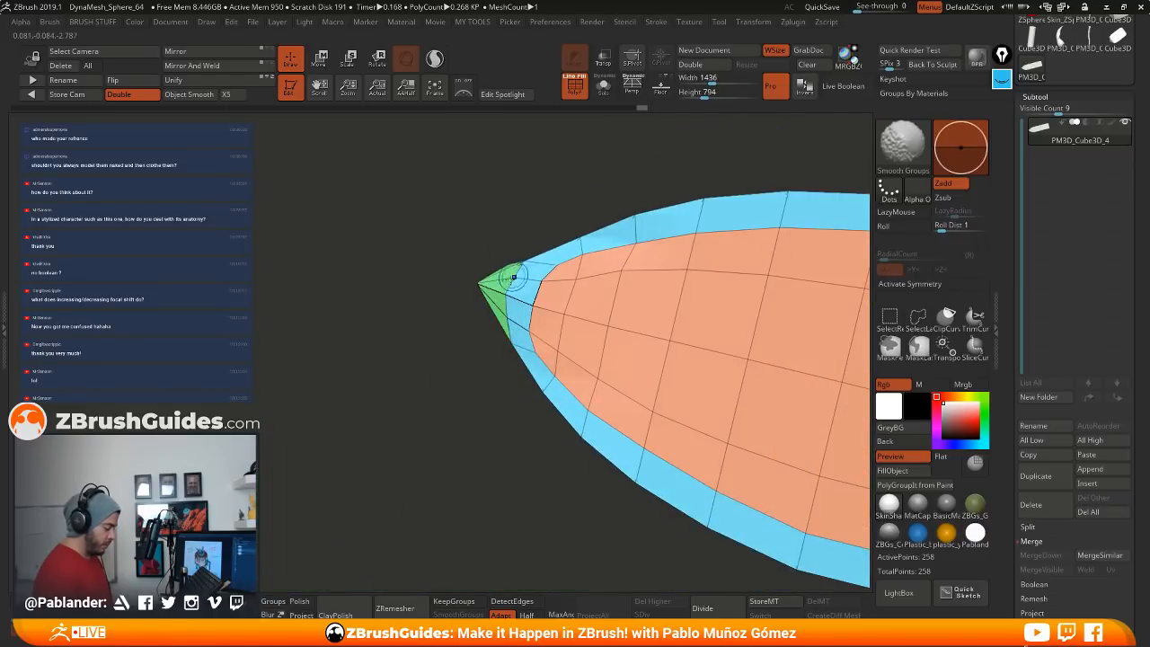
{"action": "mouse_move", "coordinate": [513, 269]}
{"action": "right_mouse_down"}
{"action": "mouse_move", "coordinate": [552, 240]}
{"action": "mouse_move", "coordinate": [591, 305]}
{"action": "right_mouse_up"}
{"action": "left_click_drag", "start_coordinate": [524, 301], "coordinate": [518, 294]}
Step: Inset the side face's inner polygroup a second time with ZModeler's Inset action, targeting Polygroup All with Inset Region
{"action": "mouse_move", "coordinate": [790, 279]}
{"action": "right_mouse_down", "text": "ctrl"}
{"action": "mouse_move", "coordinate": [802, 219]}
{"action": "mouse_move", "coordinate": [627, 235]}
{"action": "mouse_move", "coordinate": [623, 290]}
{"action": "mouse_move", "coordinate": [725, 326]}
{"action": "mouse_move", "coordinate": [720, 352]}
{"action": "mouse_move", "coordinate": [737, 290]}
{"action": "mouse_move", "coordinate": [748, 342]}
{"action": "right_mouse_up", "text": "ctrl"}
{"action": "right_click_drag", "start_coordinate": [654, 341], "coordinate": [739, 321]}
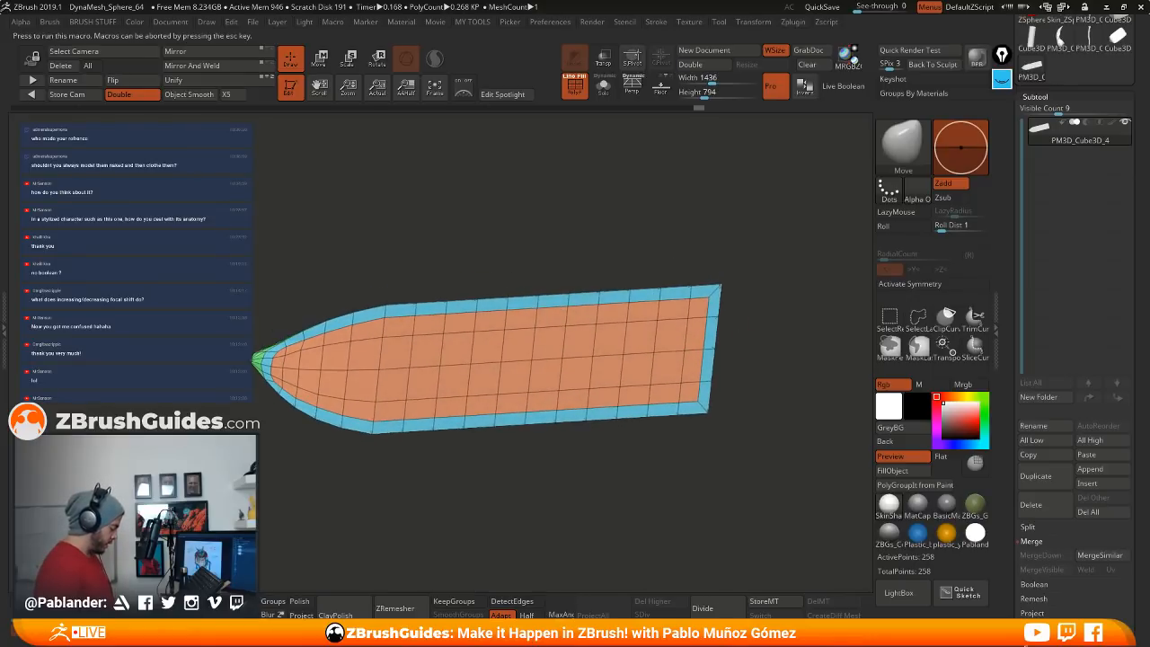
{"action": "key", "text": "b"}
{"action": "key", "text": "z"}
{"action": "key", "text": "m"}
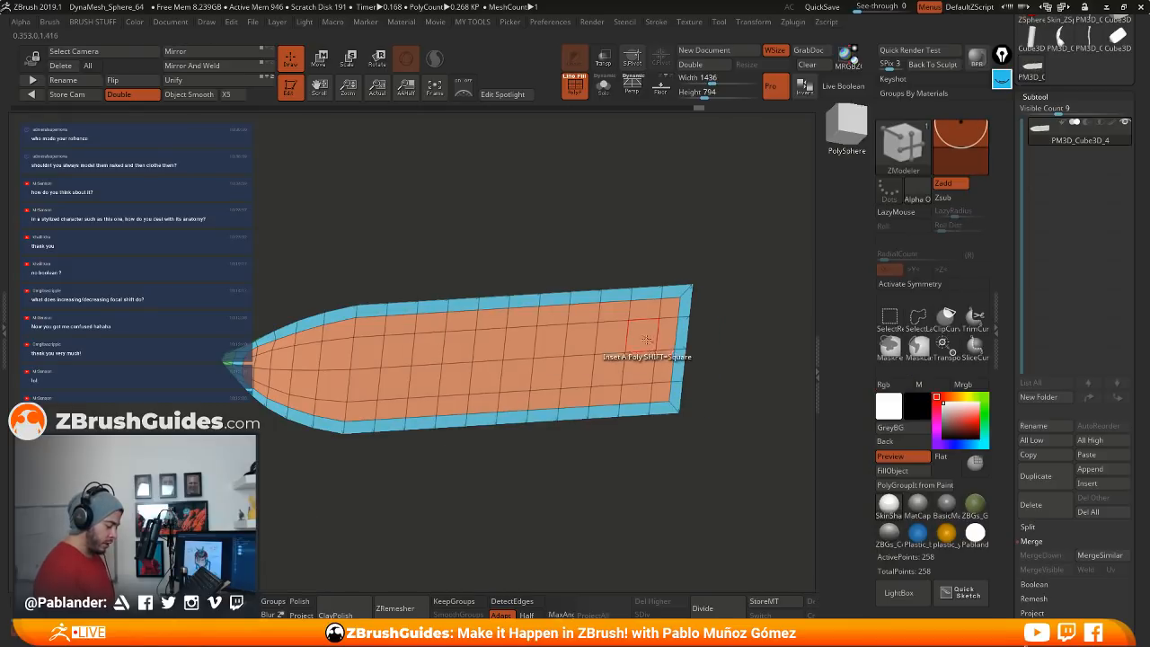
{"action": "key", "text": "space"}
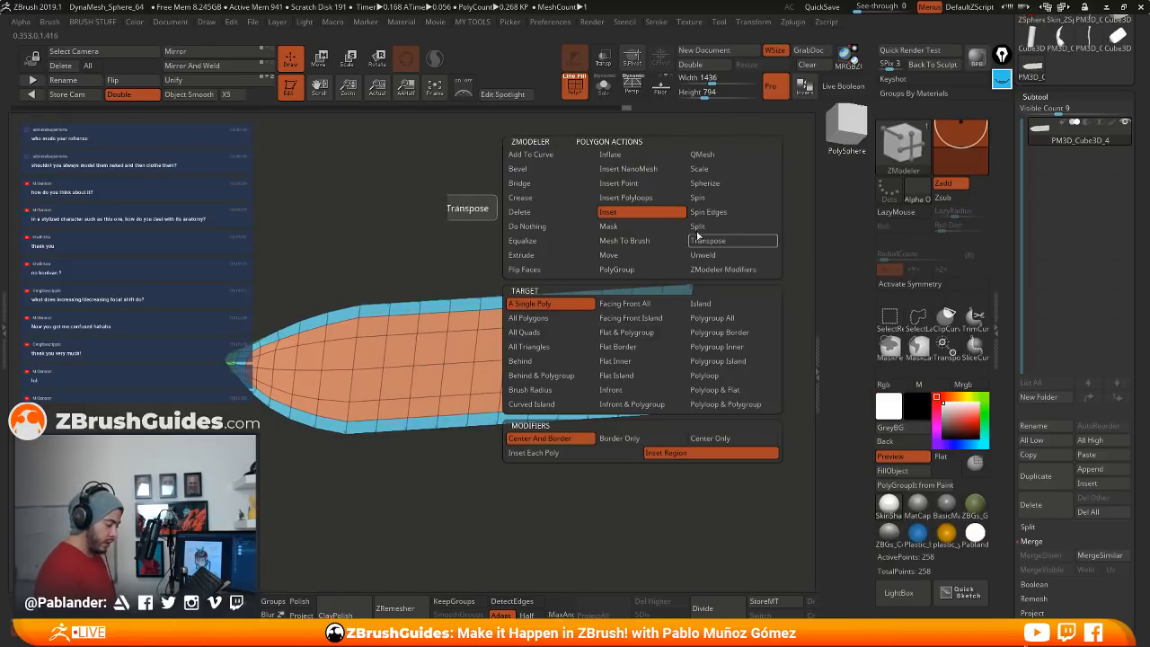
{"action": "left_click", "coordinate": [630, 212]}
{"action": "key", "text": "space"}
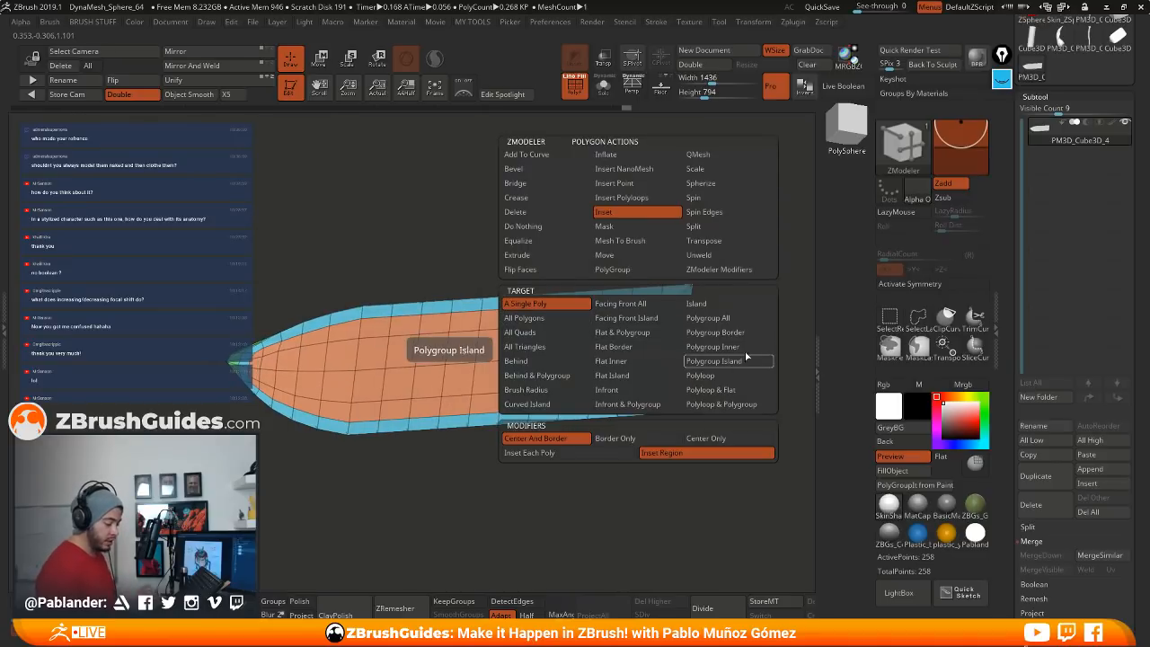
{"action": "left_click", "coordinate": [719, 318]}
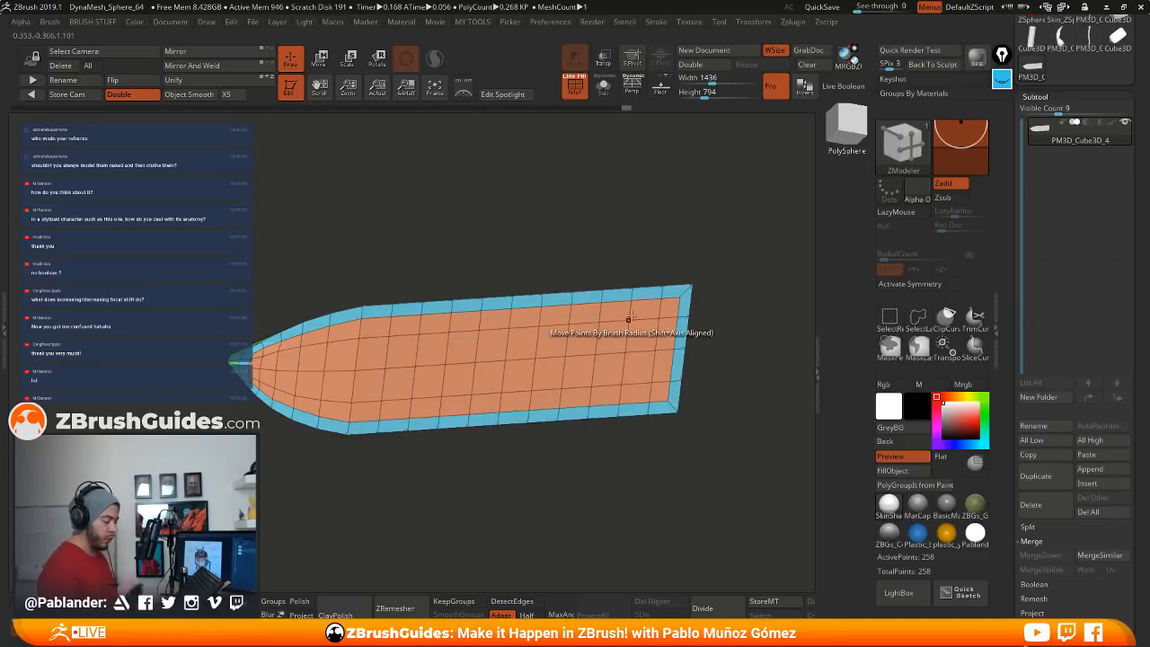
{"action": "left_click_drag", "start_coordinate": [704, 300], "coordinate": [618, 321], "text": "alt"}
Step: Push the innermost polygroup inward with the QMesh polygon action on Polygroup All to form a recess along the side face
{"action": "key", "text": "space"}
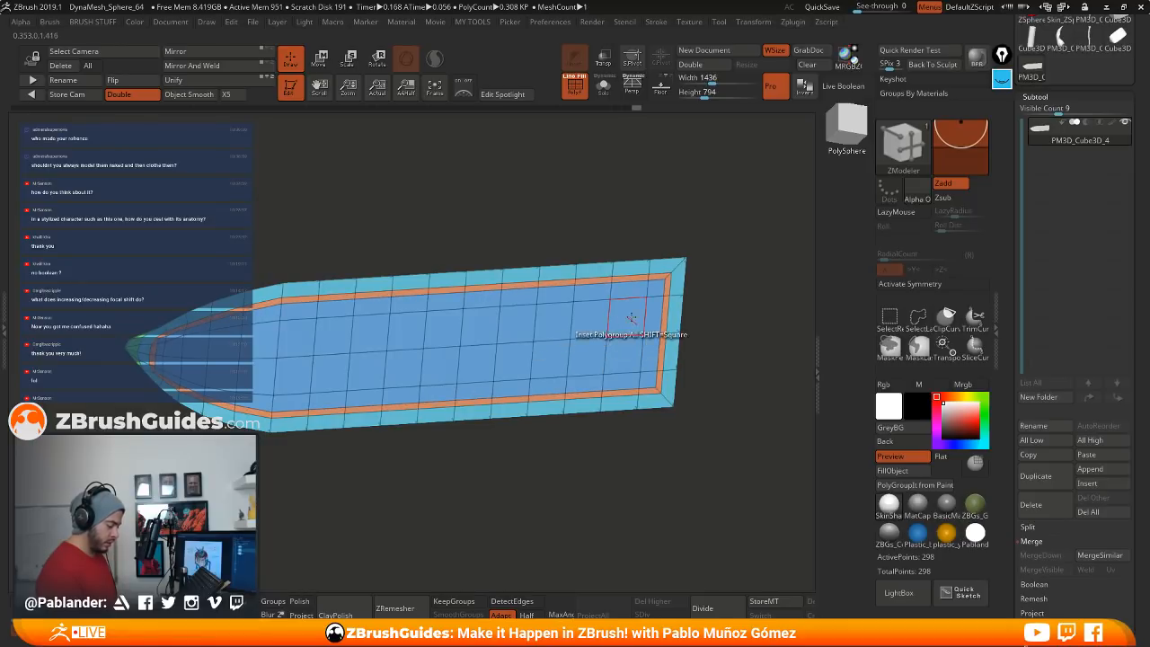
{"action": "key", "text": "space"}
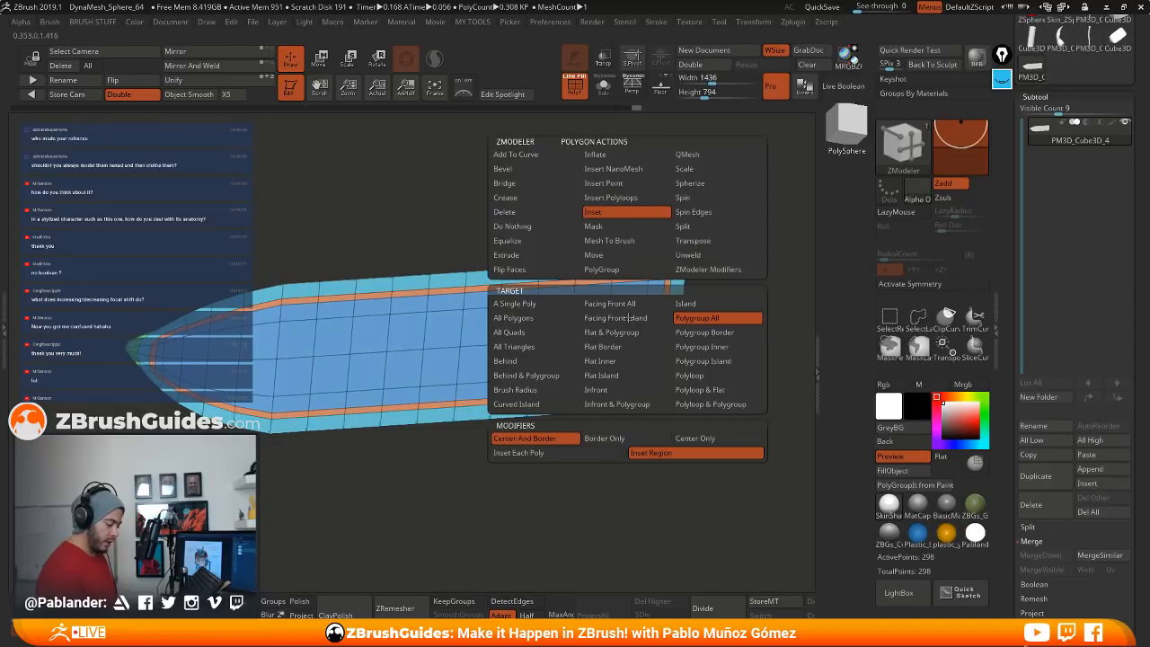
{"action": "left_click", "coordinate": [702, 155]}
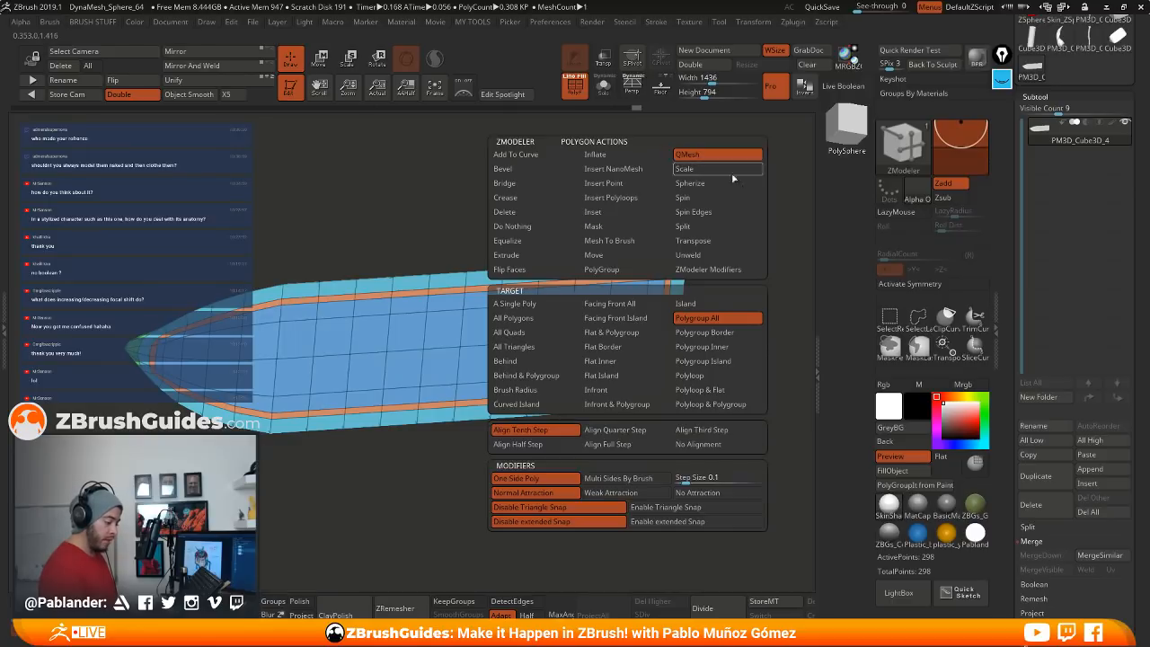
{"action": "left_click_drag", "start_coordinate": [615, 438], "coordinate": [632, 431]}
{"action": "left_click_drag", "start_coordinate": [603, 333], "coordinate": [634, 345]}
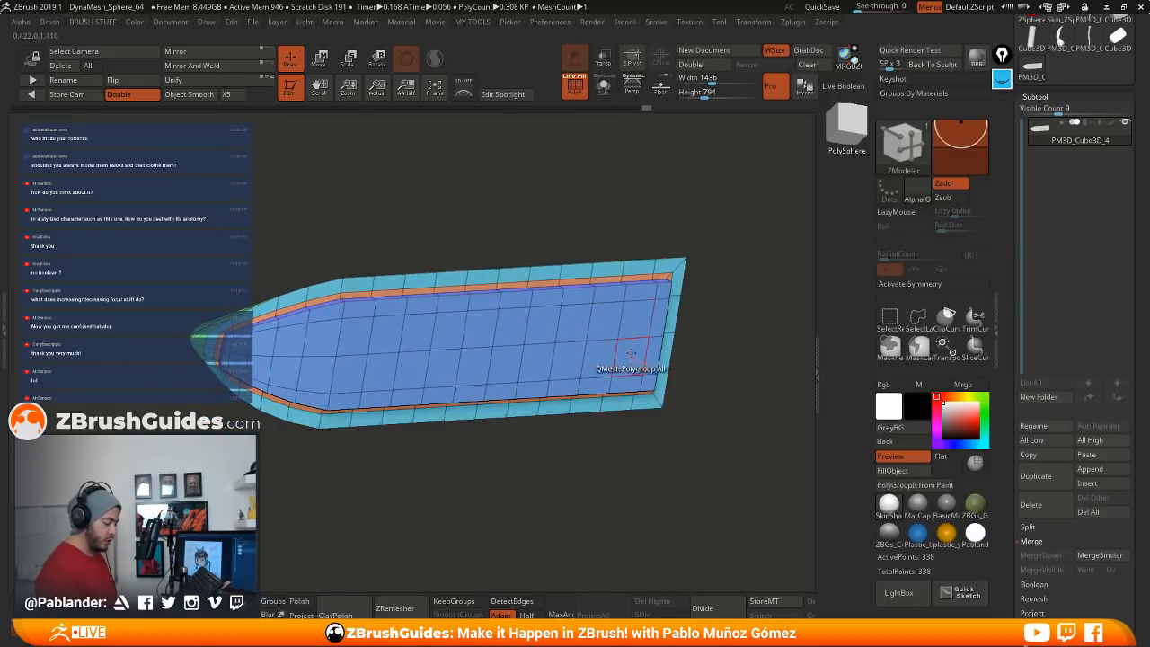
{"action": "right_click_drag", "start_coordinate": [604, 321], "coordinate": [633, 321]}
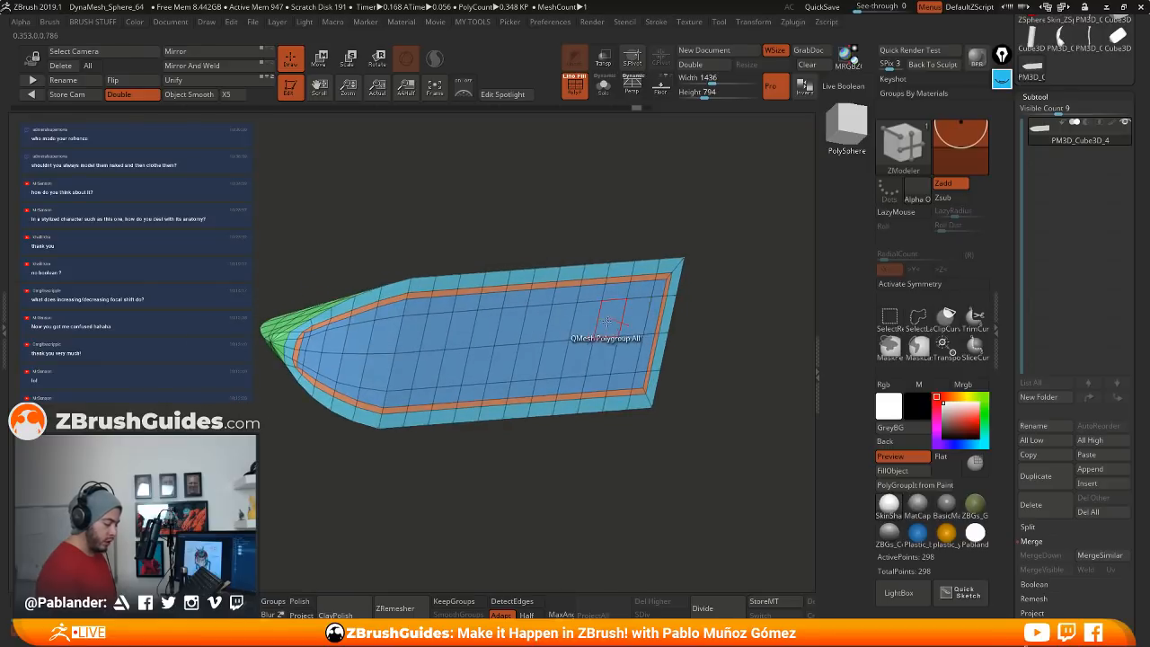
{"action": "left_click_drag", "start_coordinate": [603, 321], "coordinate": [575, 317]}
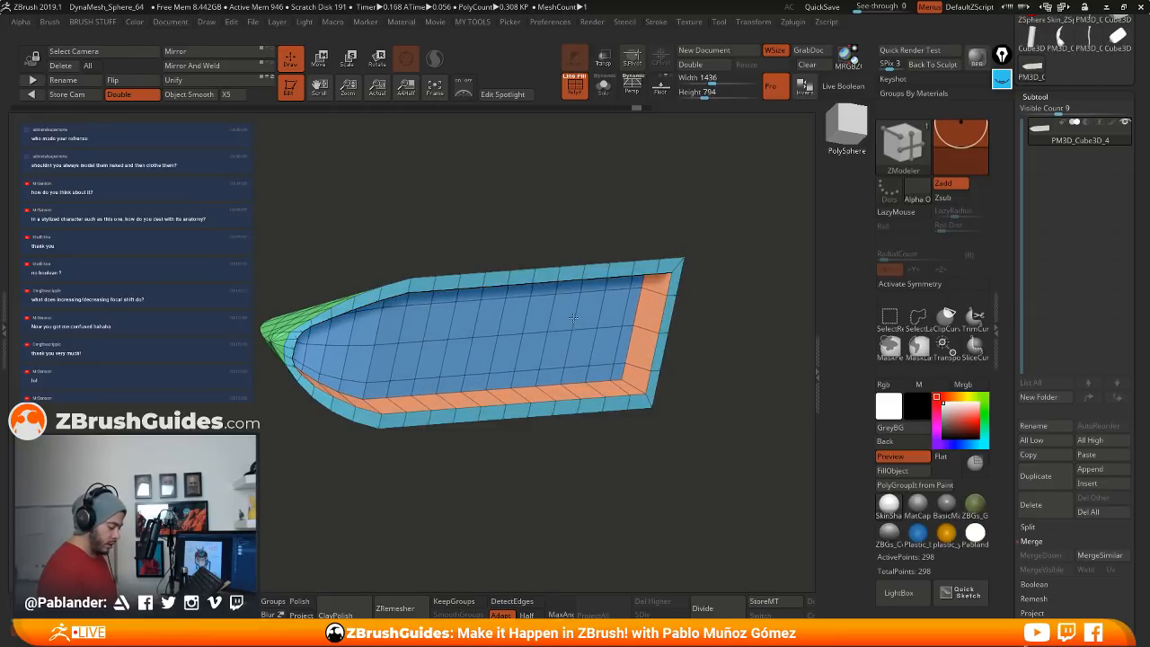
{"action": "mouse_move", "coordinate": [616, 221]}
{"action": "left_mouse_down"}
{"action": "mouse_move", "coordinate": [648, 179]}
{"action": "mouse_move", "coordinate": [630, 231]}
{"action": "left_mouse_up"}
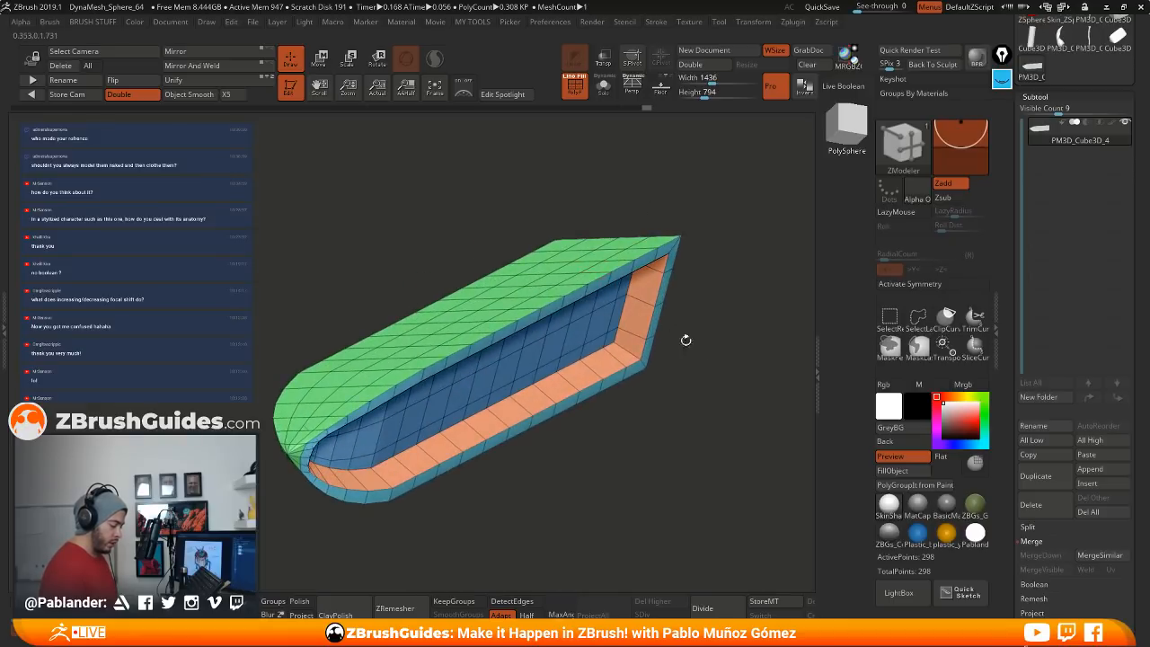
Step: Choose the Scale polygon action in ZModeler for the recessed floor of the side face
{"action": "left_click_drag", "start_coordinate": [686, 341], "coordinate": [539, 261]}
{"action": "key", "text": "space"}
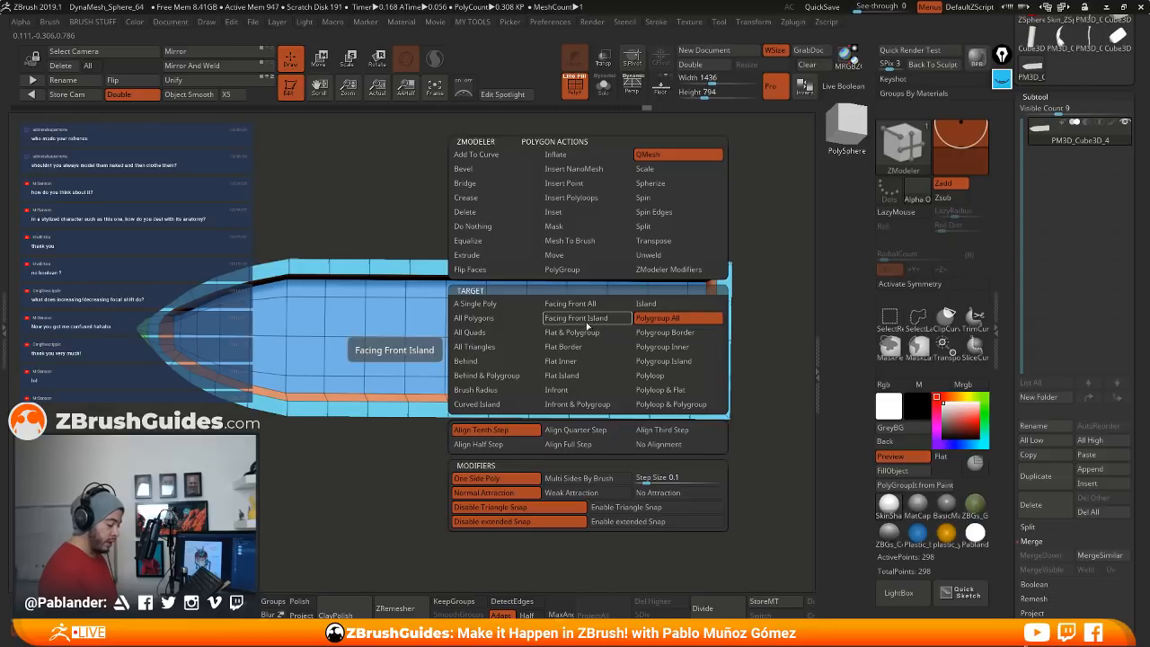
{"action": "left_click", "coordinate": [665, 170]}
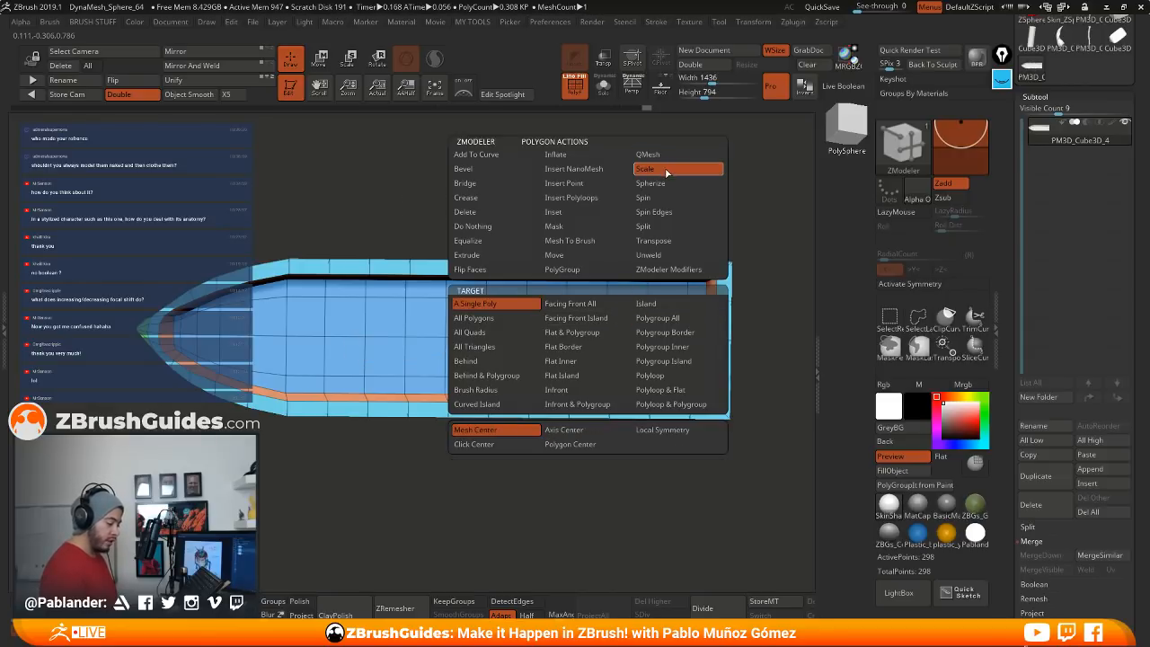
Step: Scale the blue cavity floor inward with the ZModeler Scale polygon action, targeting Polygroup All about the Polygon Center
{"action": "left_click", "coordinate": [588, 445]}
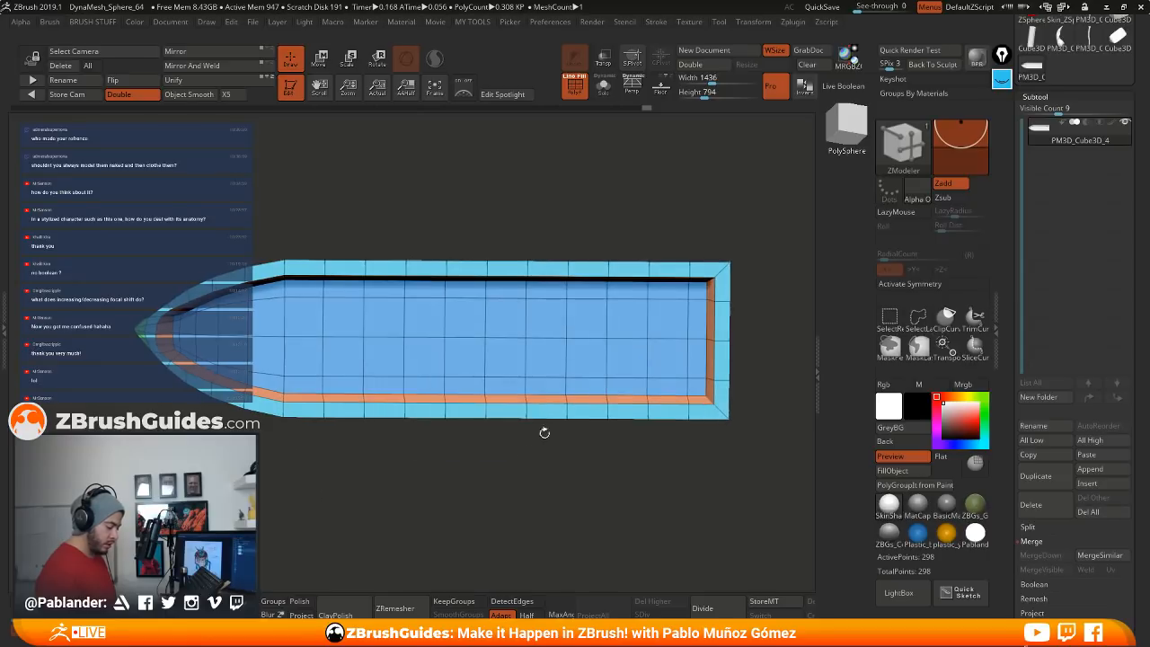
{"action": "key", "text": "space"}
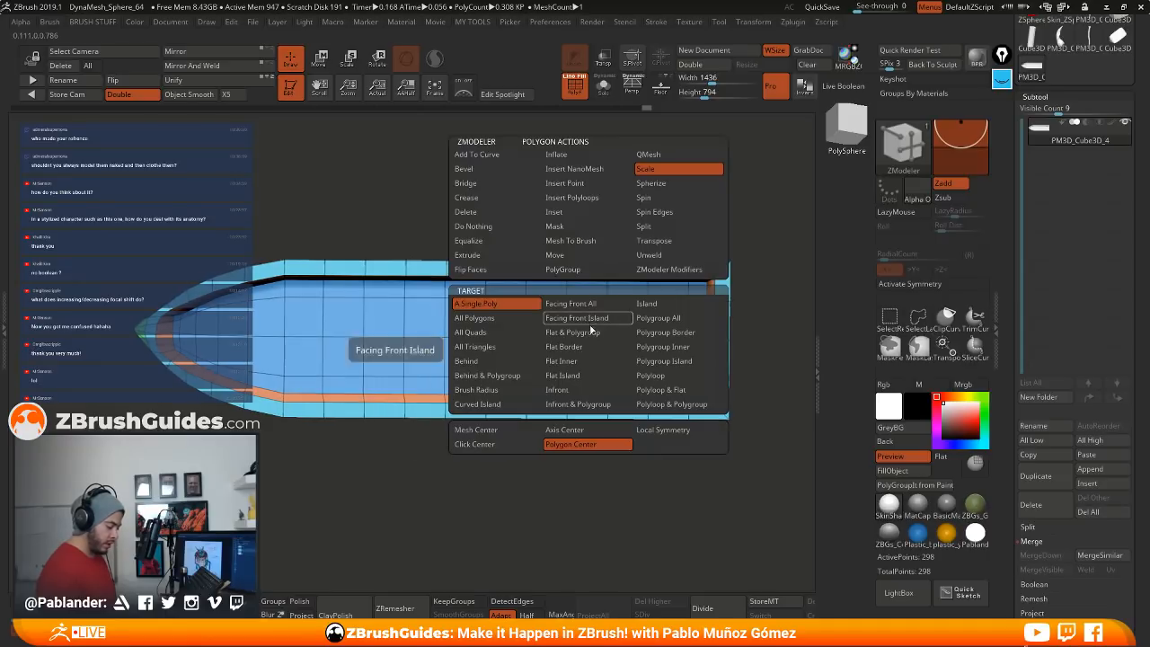
{"action": "left_click", "coordinate": [689, 318]}
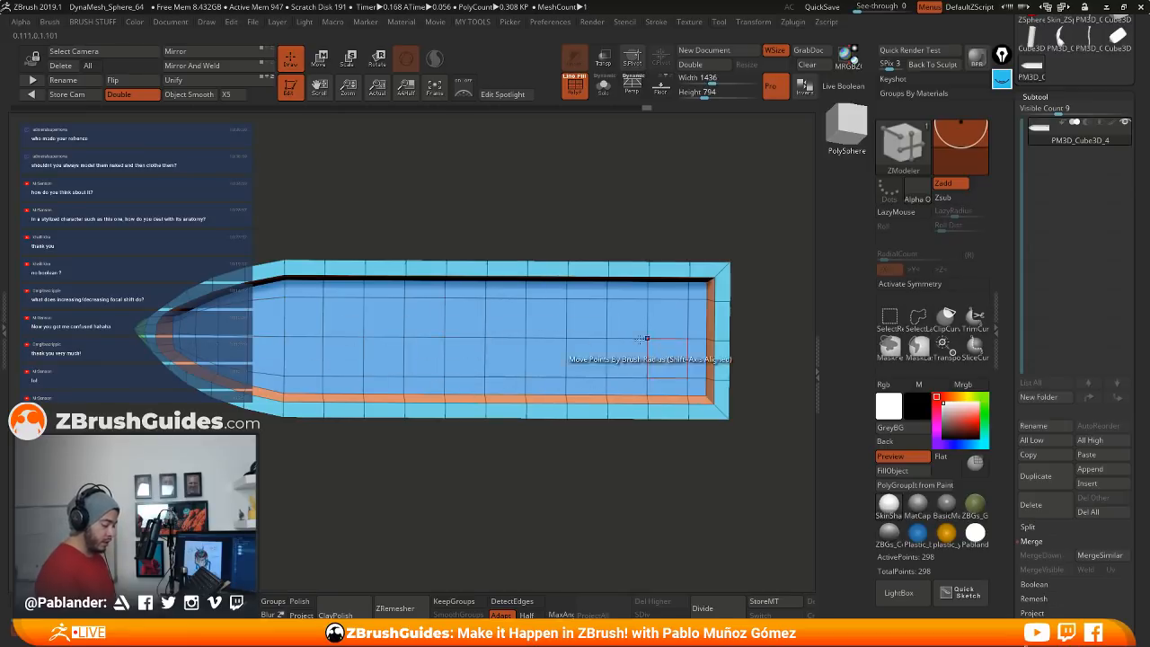
{"action": "left_click_drag", "start_coordinate": [632, 319], "coordinate": [508, 315]}
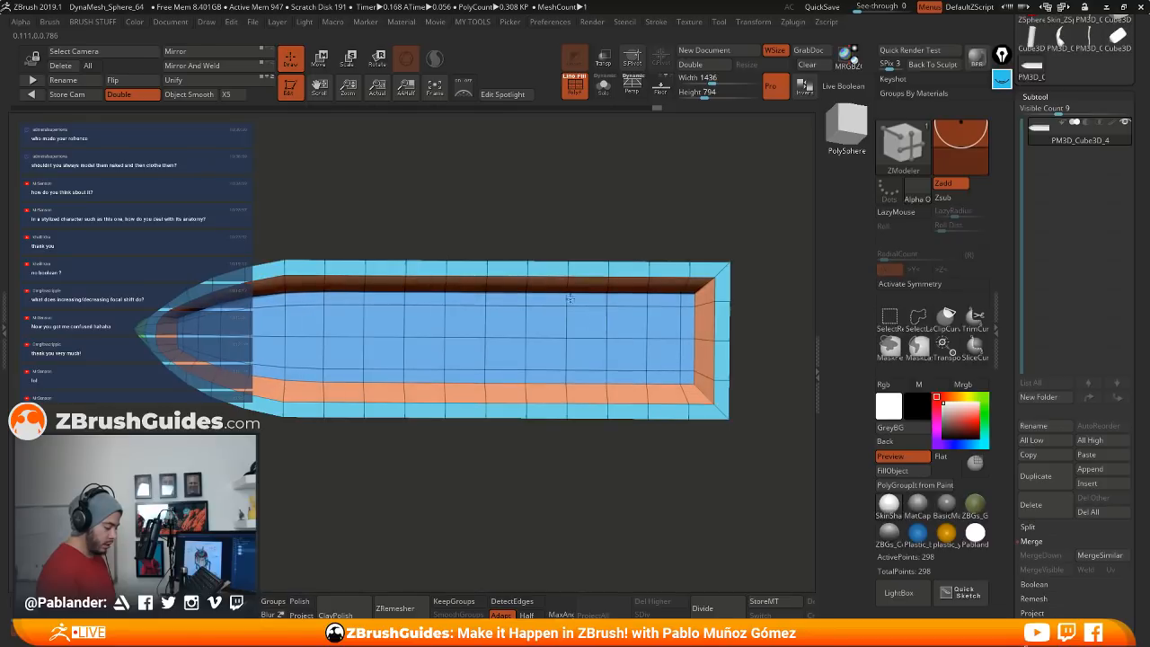
Step: Subdivide the hollow pointed mesh up to level 3 and turn off its polyframe display
{"action": "left_click_drag", "start_coordinate": [573, 426], "coordinate": [643, 438]}
{"action": "left_click_drag", "start_coordinate": [494, 422], "coordinate": [620, 252]}
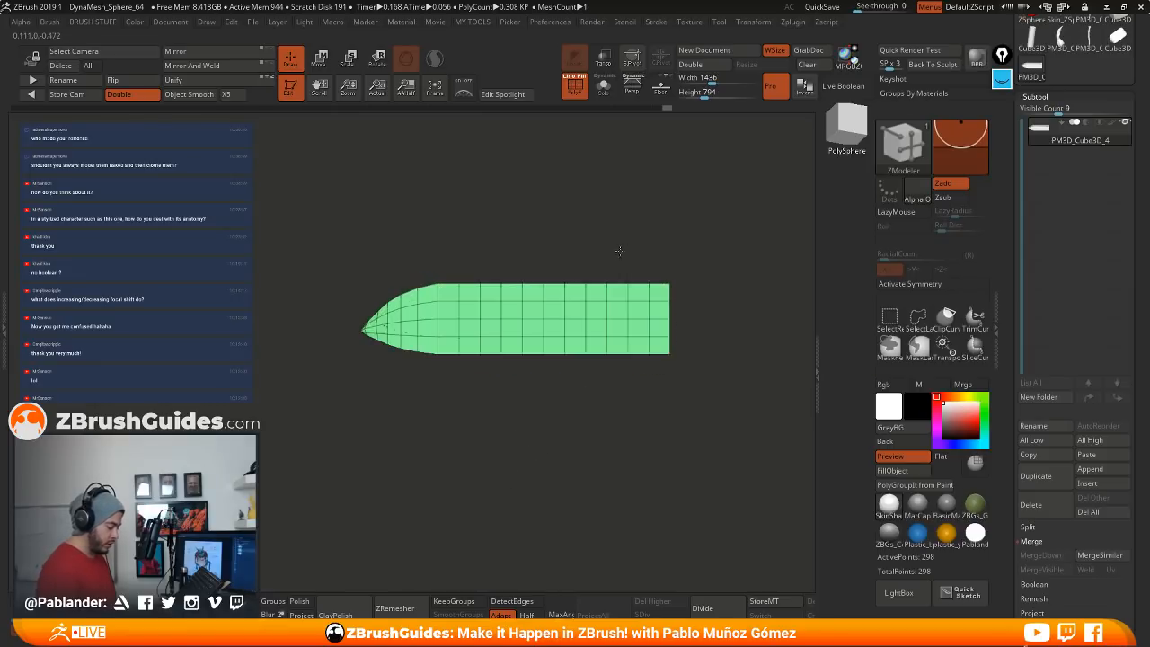
{"action": "left_click_drag", "start_coordinate": [610, 423], "coordinate": [618, 437], "text": "alt"}
{"action": "left_click", "coordinate": [716, 609]}
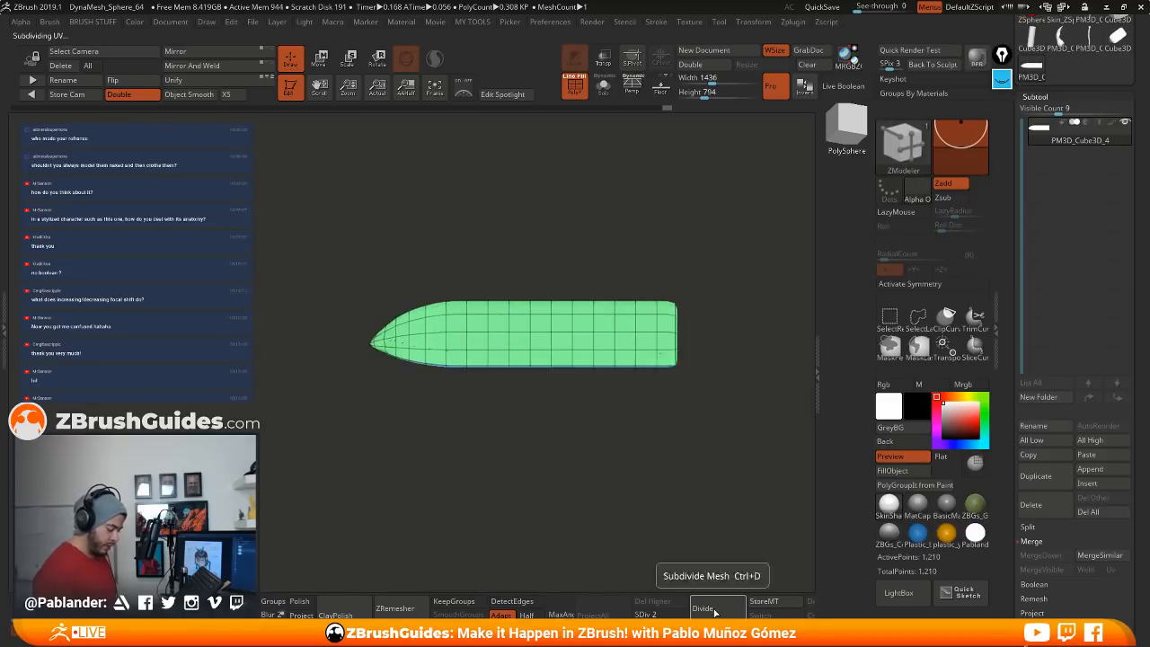
{"action": "left_click_drag", "start_coordinate": [691, 504], "coordinate": [628, 350]}
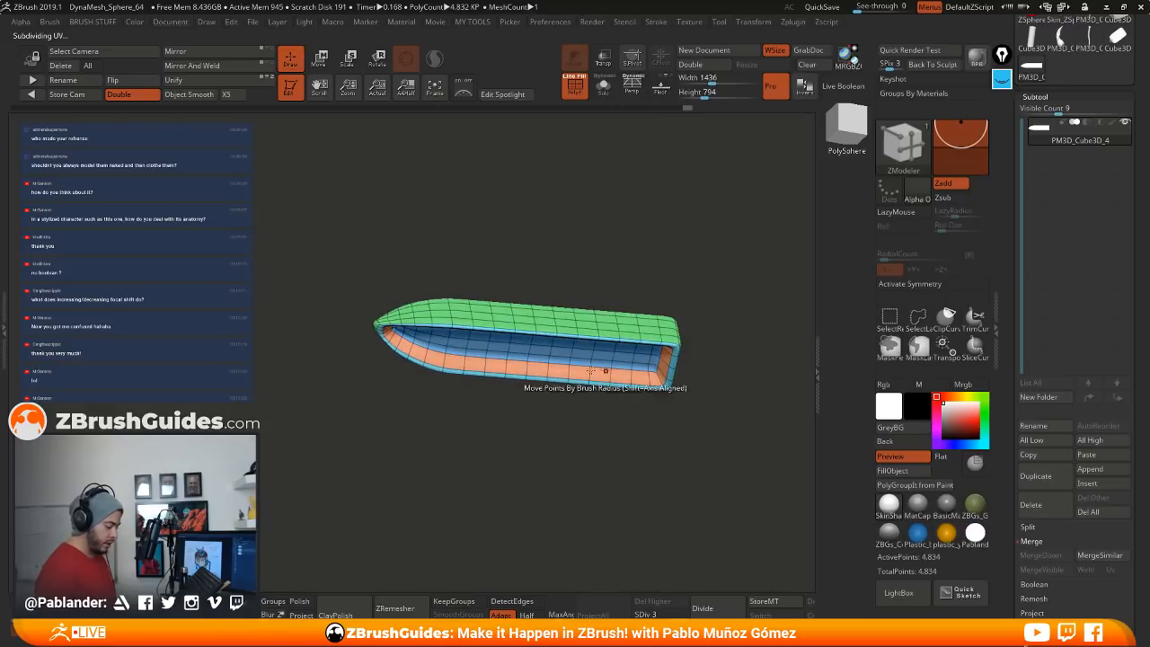
{"action": "mouse_move", "coordinate": [690, 386]}
{"action": "left_mouse_down"}
{"action": "mouse_move", "coordinate": [566, 400]}
{"action": "mouse_move", "coordinate": [681, 405]}
{"action": "left_mouse_up"}
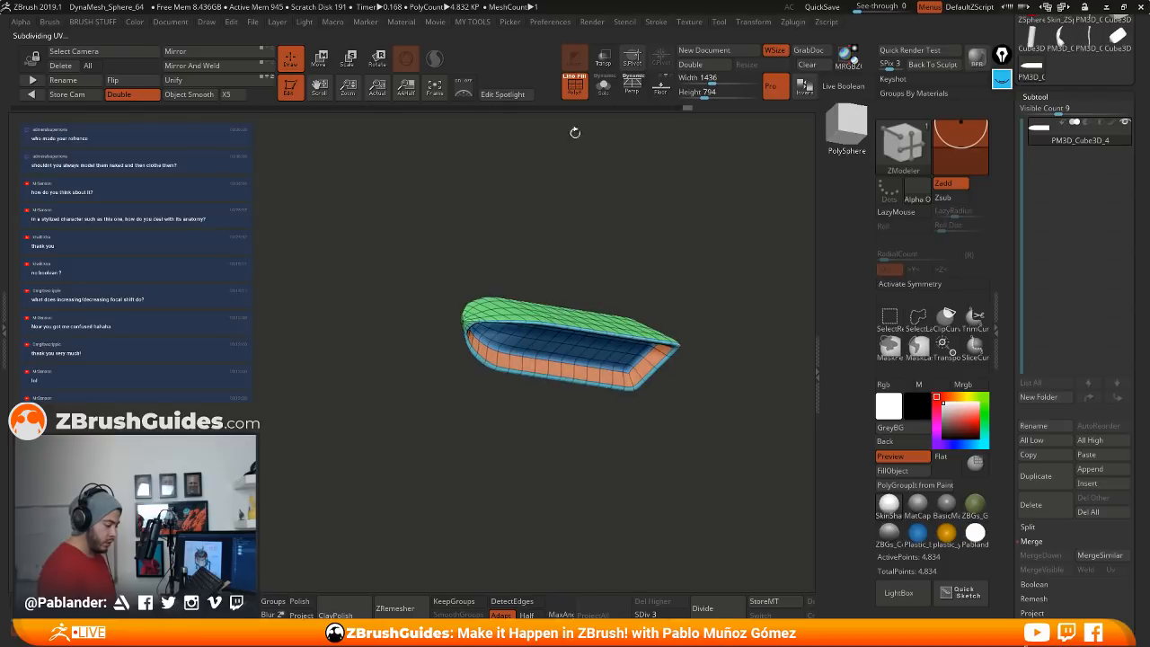
{"action": "left_click", "coordinate": [575, 87]}
{"action": "left_click_drag", "start_coordinate": [811, 313], "coordinate": [559, 437]}
{"action": "left_click_drag", "start_coordinate": [610, 231], "coordinate": [555, 264], "text": "shift"}
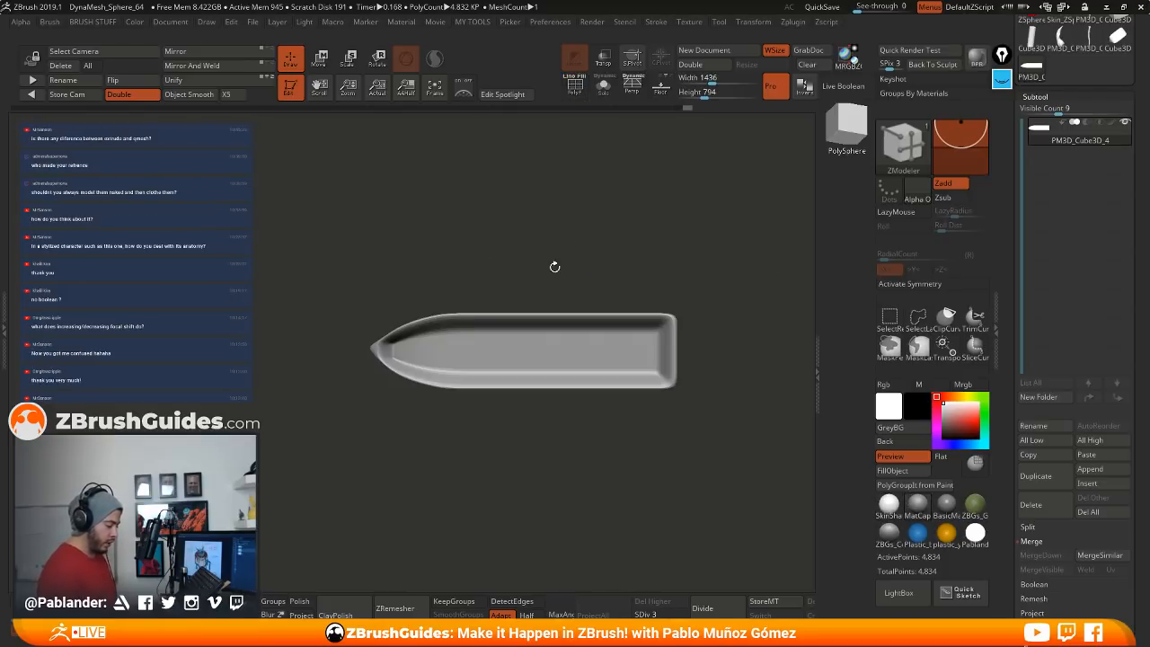
Step: Switch to the Move brush and smooth the cavity's inner edge around the pointed tip
{"action": "key", "text": "b"}
{"action": "left_click", "coordinate": [562, 273]}
{"action": "key", "text": "space"}
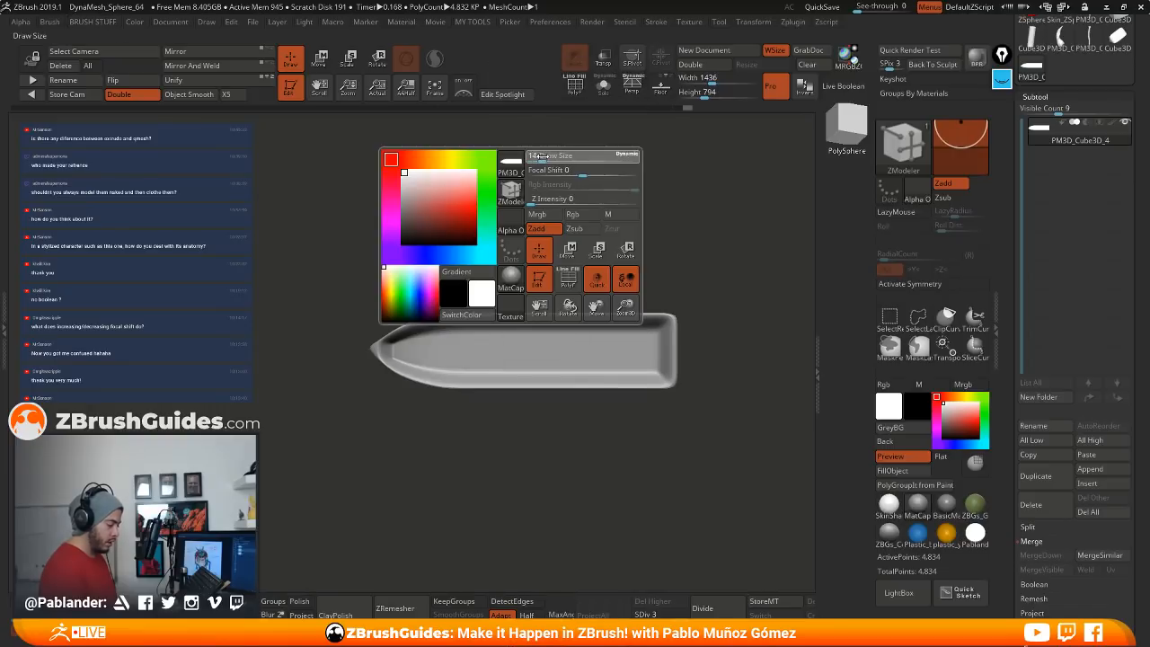
{"action": "key", "text": "ctrl+space"}
{"action": "left_click", "coordinate": [486, 95]}
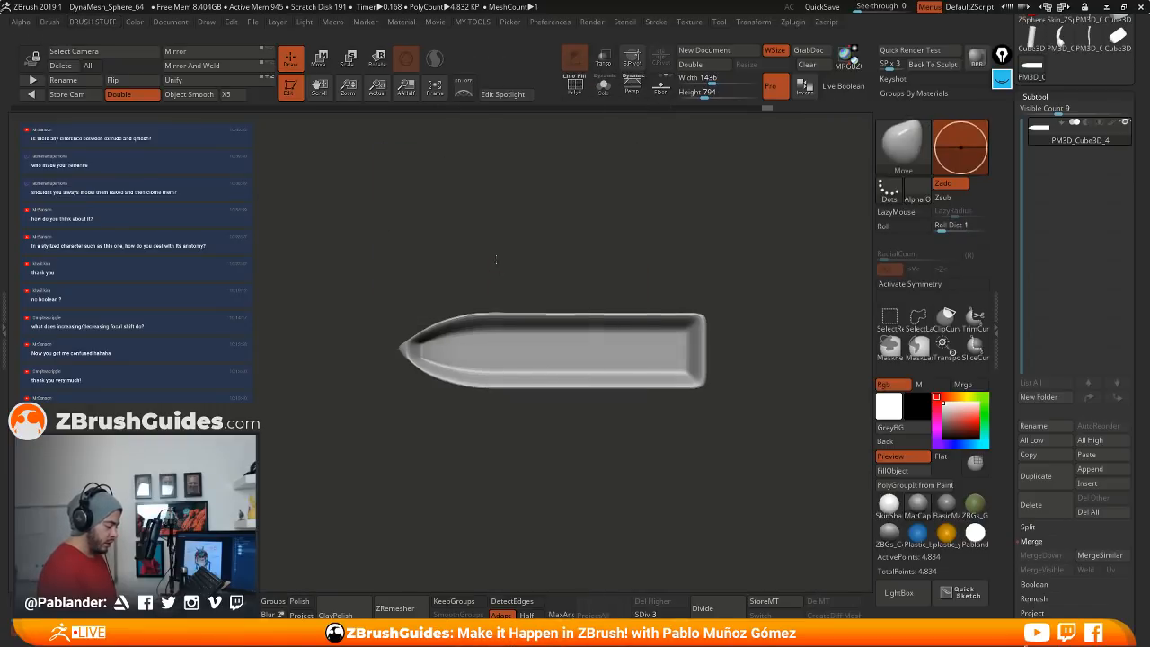
{"action": "key", "text": "space"}
{"action": "mouse_move", "coordinate": [527, 242]}
{"action": "left_mouse_down", "text": "alt"}
{"action": "mouse_move", "coordinate": [526, 259]}
{"action": "mouse_move", "coordinate": [632, 240]}
{"action": "left_mouse_up", "text": "alt"}
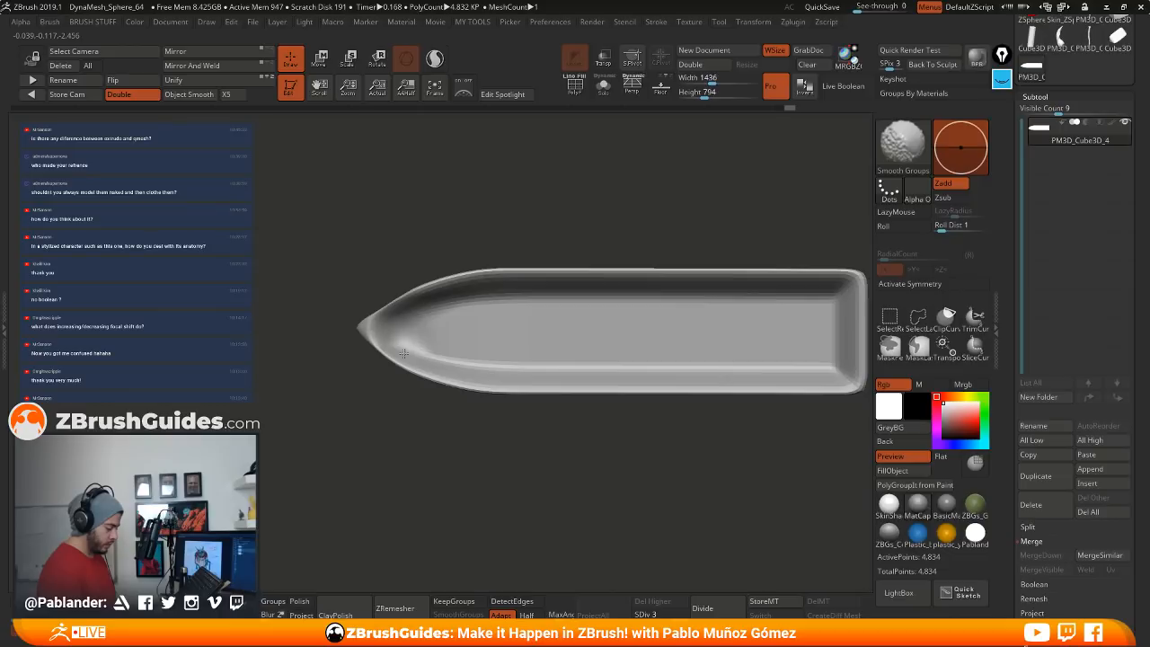
{"action": "left_click_drag", "start_coordinate": [404, 353], "coordinate": [473, 390], "text": "shift"}
{"action": "left_click_drag", "start_coordinate": [491, 405], "coordinate": [492, 361], "text": "alt"}
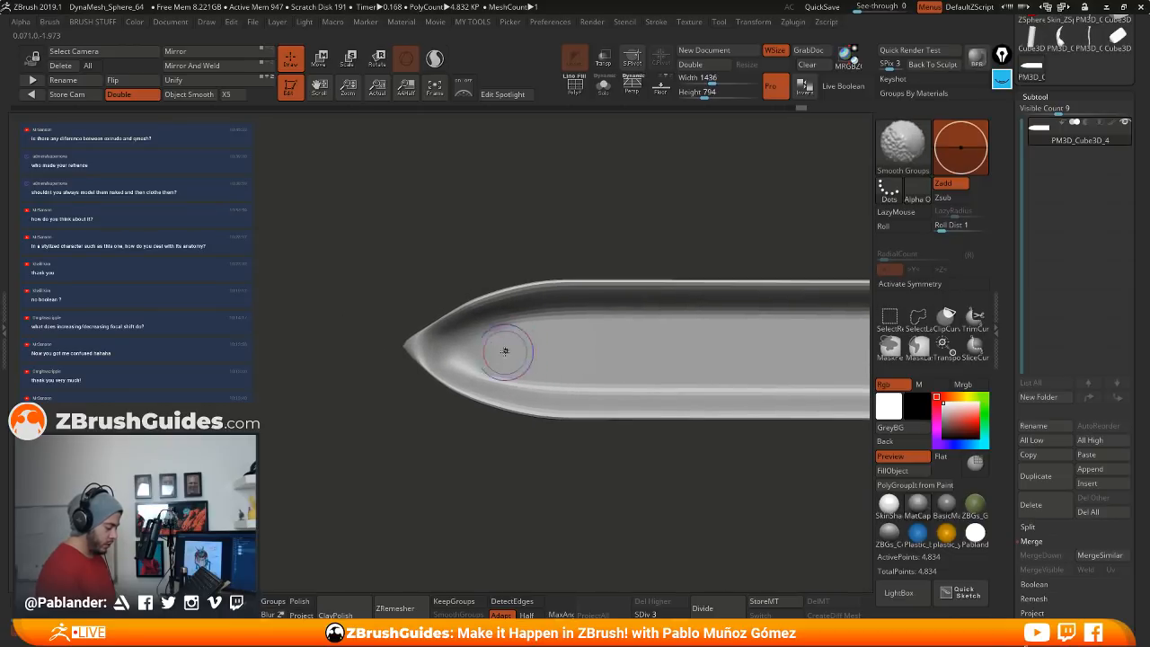
Step: Thicken the rim from the pointed tip along the edge with the Inflat brush
{"action": "key", "text": "b"}
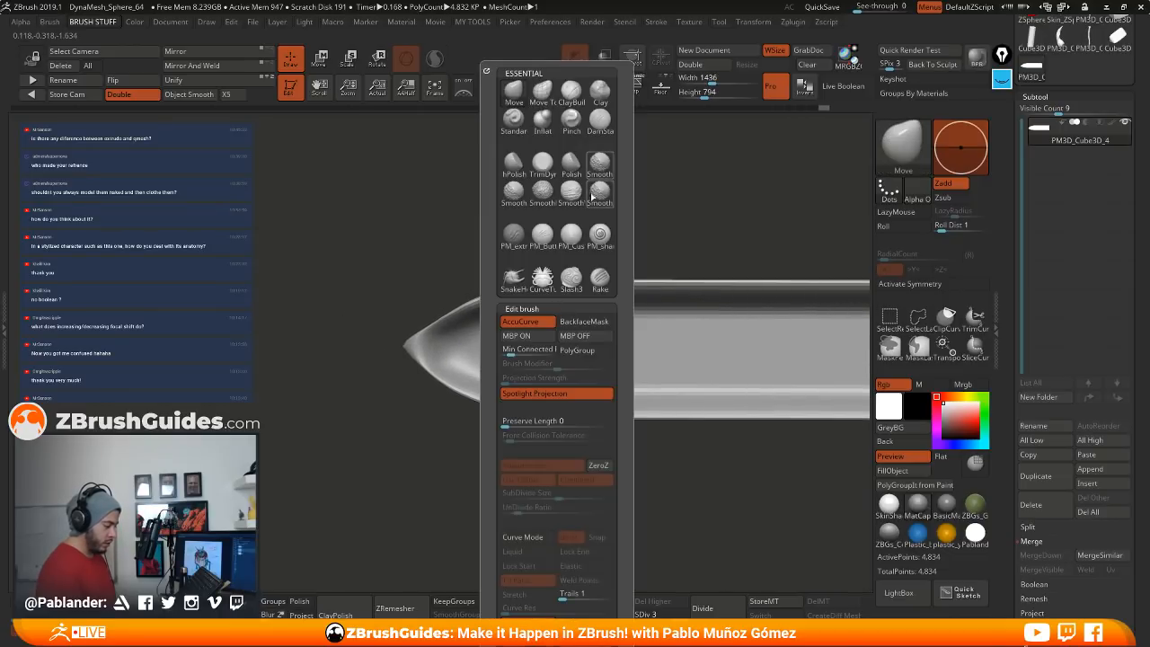
{"action": "left_click", "coordinate": [542, 118]}
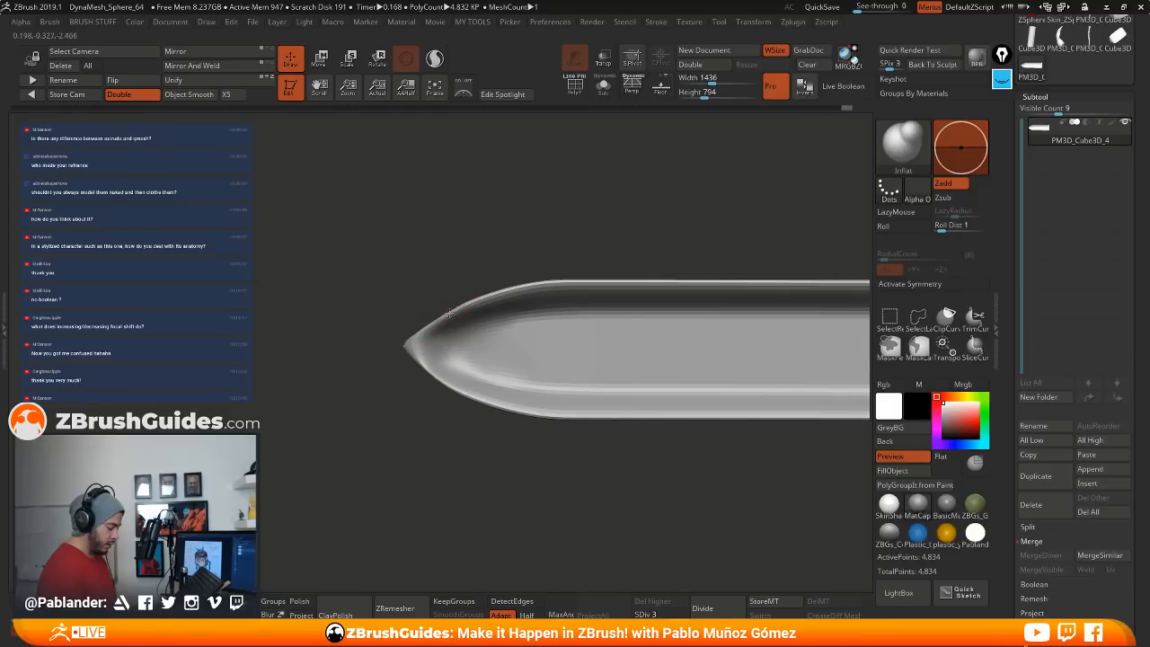
{"action": "mouse_move", "coordinate": [415, 338]}
{"action": "left_mouse_down"}
{"action": "mouse_move", "coordinate": [516, 398]}
{"action": "mouse_move", "coordinate": [460, 340]}
{"action": "mouse_move", "coordinate": [529, 290]}
{"action": "mouse_move", "coordinate": [569, 375]}
{"action": "mouse_move", "coordinate": [537, 439]}
{"action": "mouse_move", "coordinate": [654, 343]}
{"action": "mouse_move", "coordinate": [632, 375]}
{"action": "mouse_move", "coordinate": [662, 321]}
{"action": "mouse_move", "coordinate": [664, 339]}
{"action": "mouse_move", "coordinate": [680, 323]}
{"action": "mouse_move", "coordinate": [702, 334]}
{"action": "mouse_move", "coordinate": [693, 307]}
{"action": "left_mouse_up"}
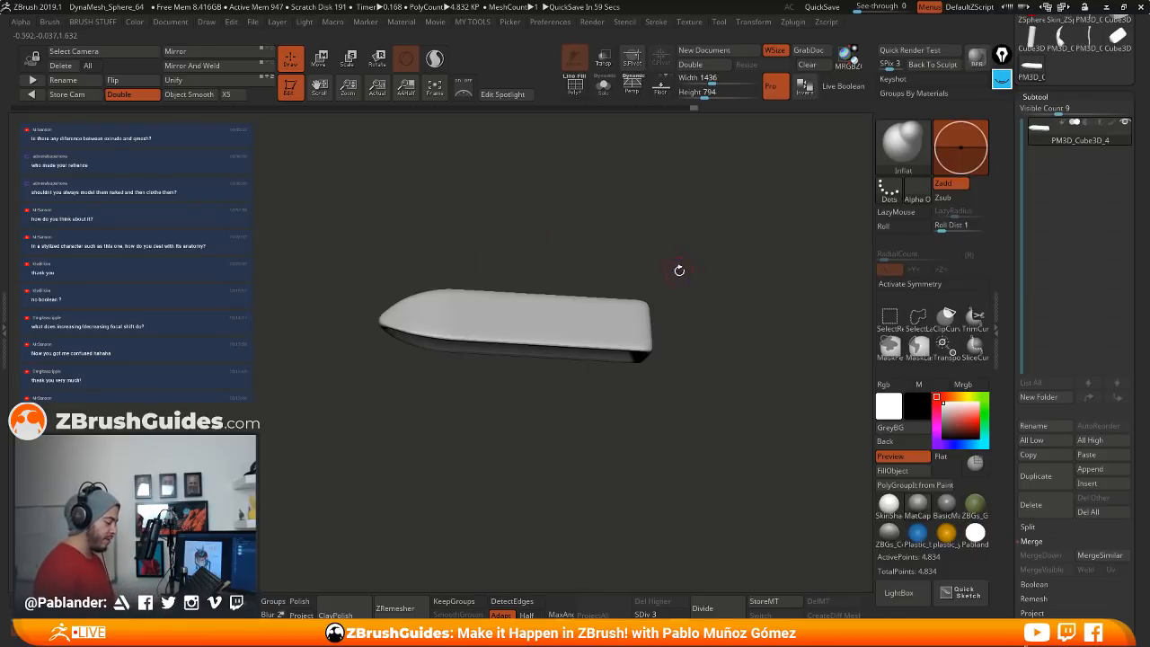
Step: Try to add a Bend Arc deformer to the mesh
{"action": "left_click_drag", "start_coordinate": [679, 269], "coordinate": [674, 379]}
{"action": "key", "text": "w"}
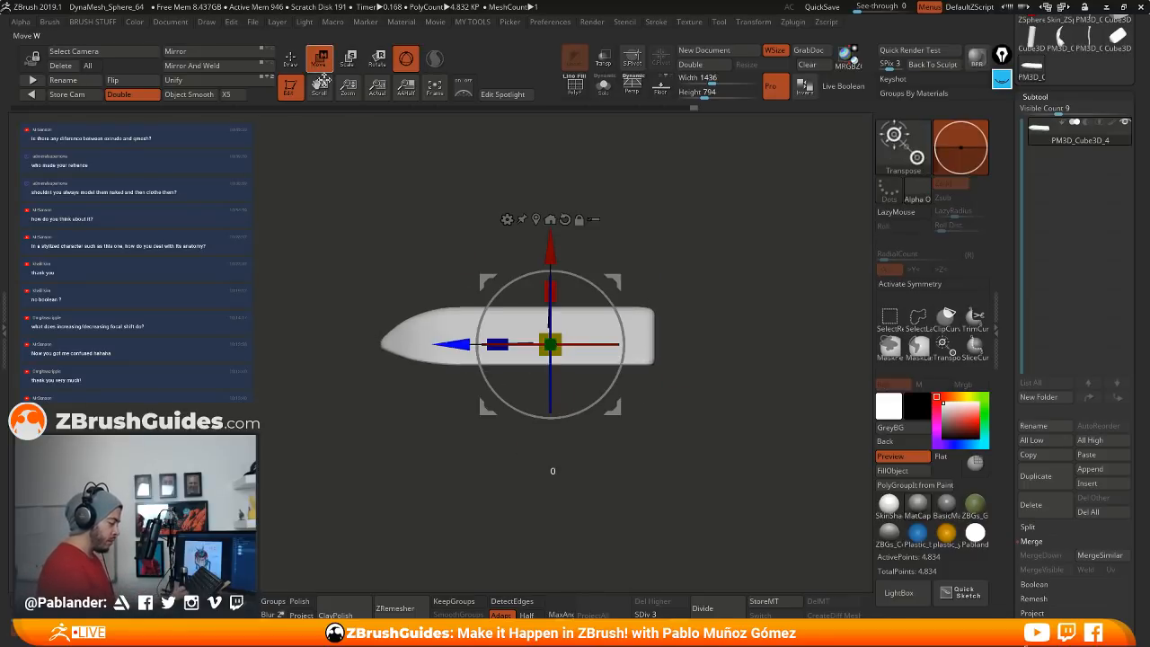
{"action": "left_click", "coordinate": [507, 219]}
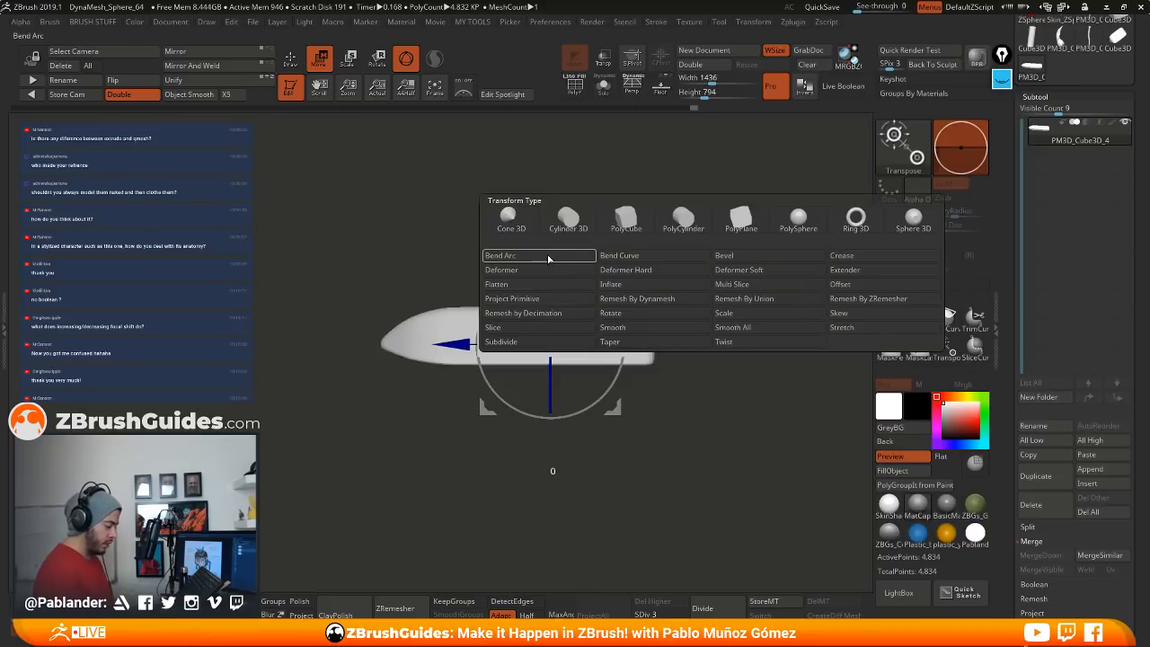
{"action": "left_click", "coordinate": [547, 257]}
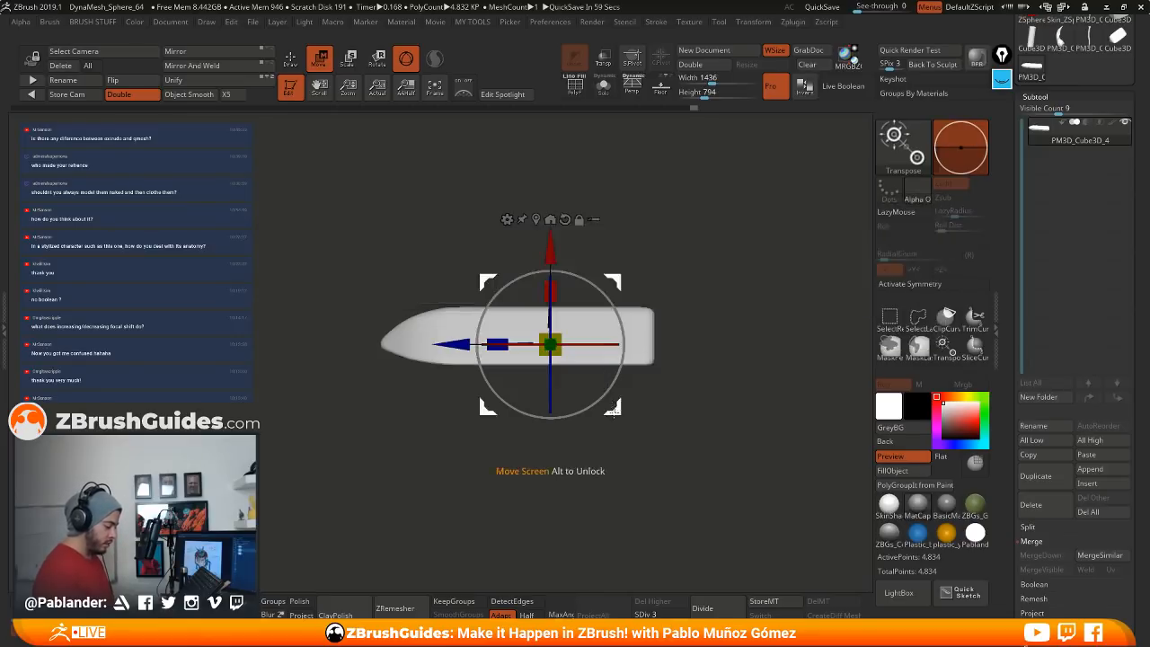
Step: Delete the lower subdivision levels, keeping the level 3 geometry
{"action": "key", "text": "q"}
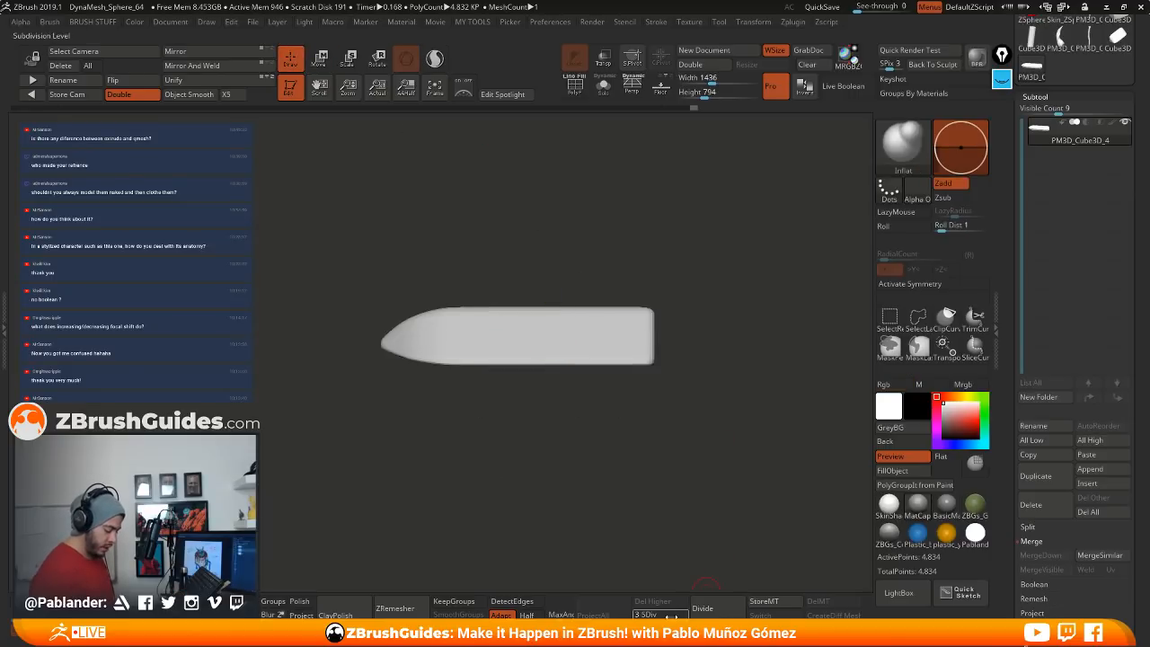
{"action": "left_click", "coordinate": [682, 611]}
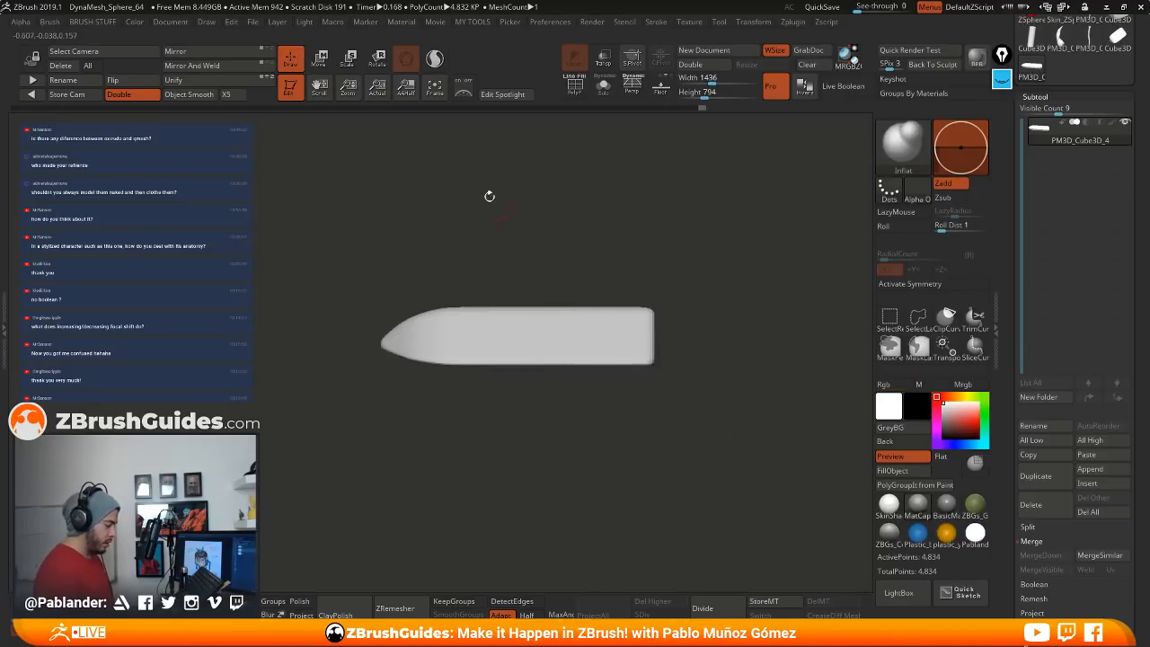
Step: Try bending the mesh with the Bend Arc deformer and undo the bend
{"action": "key", "text": "w"}
{"action": "left_click", "coordinate": [515, 228]}
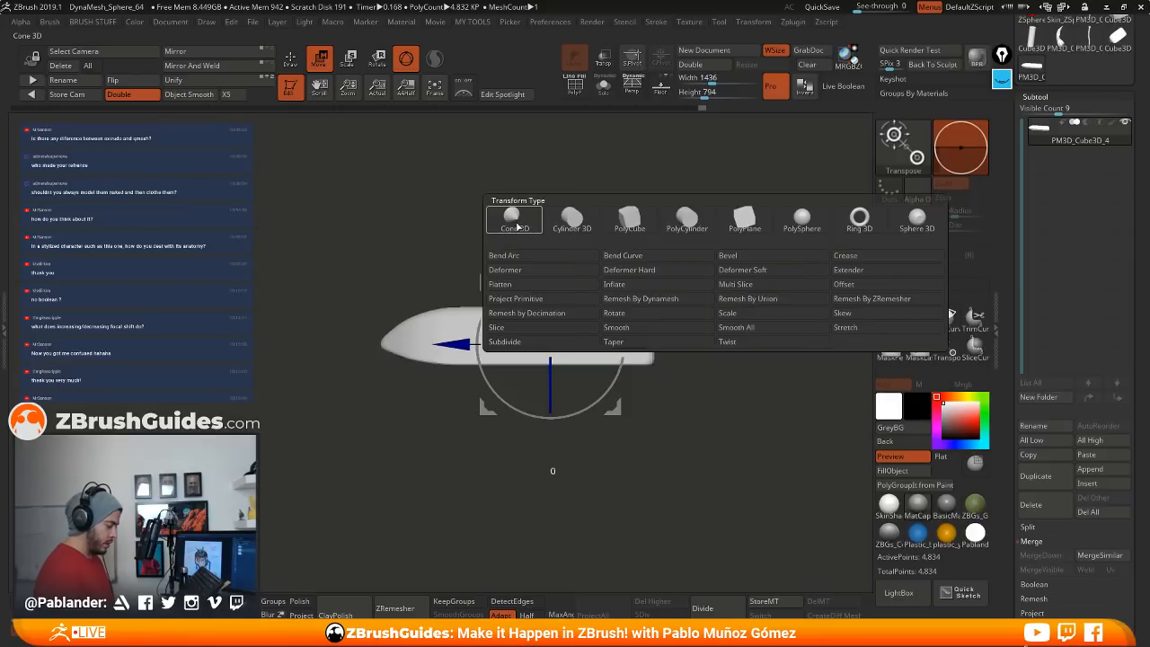
{"action": "left_click", "coordinate": [504, 256]}
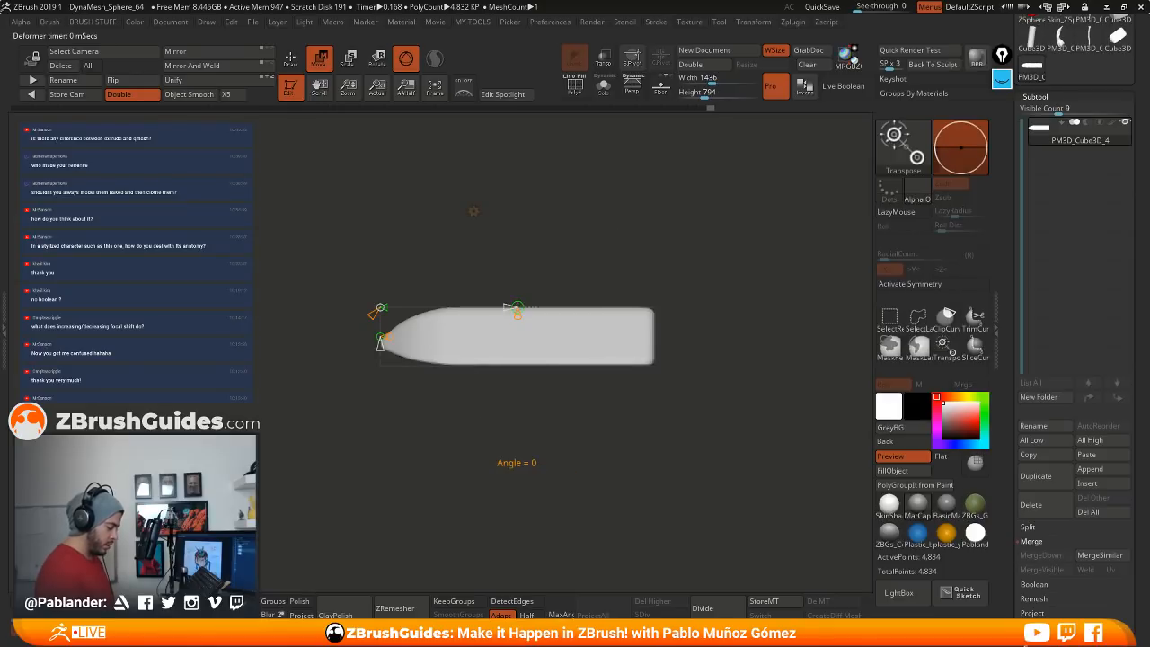
{"action": "left_click_drag", "start_coordinate": [518, 304], "coordinate": [518, 343]}
{"action": "key", "text": "ctrl+z"}
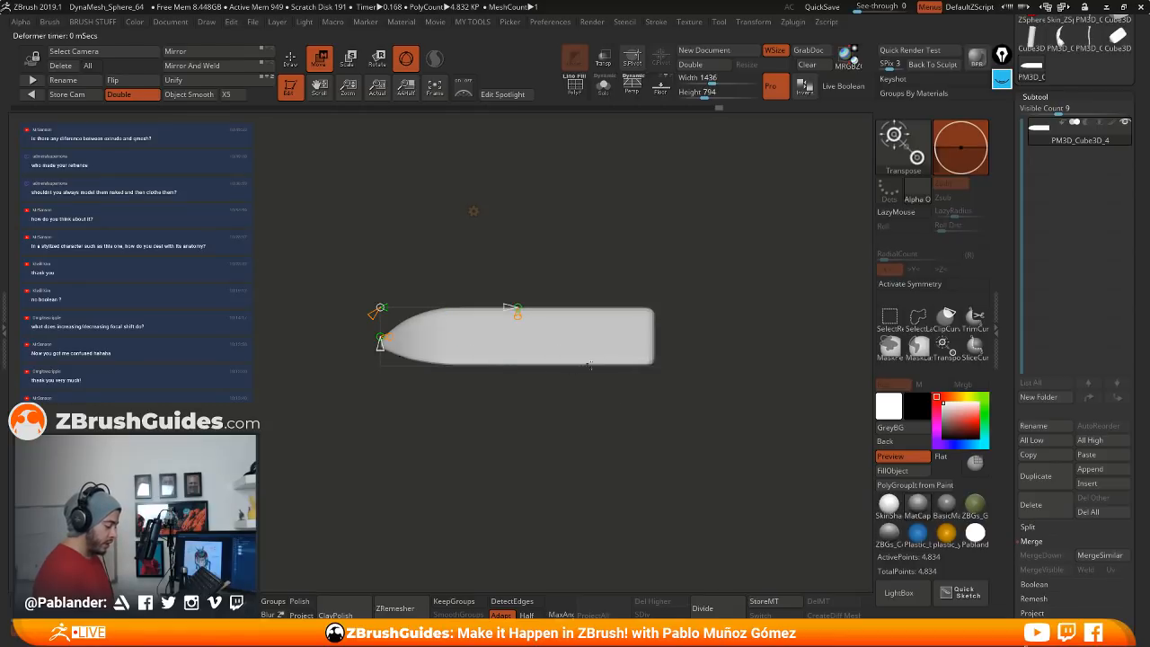
Step: Taper the mesh so it narrows toward the pointed tip with the Taper deformer, and accept the deformation
{"action": "left_click", "coordinate": [471, 214]}
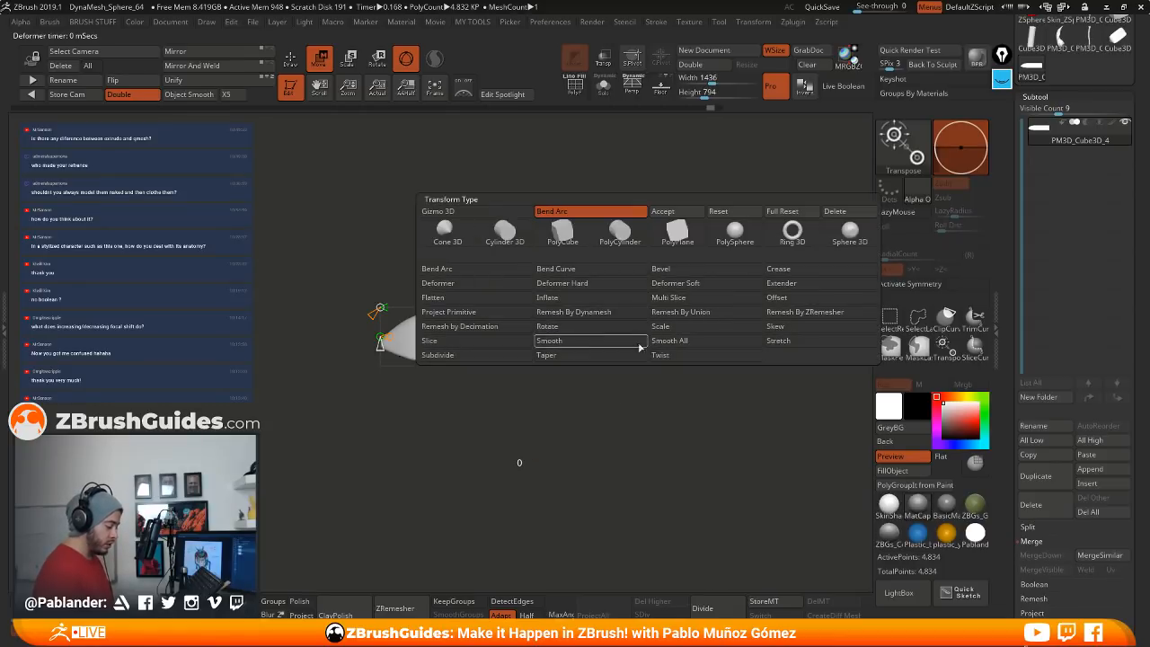
{"action": "left_click", "coordinate": [566, 357]}
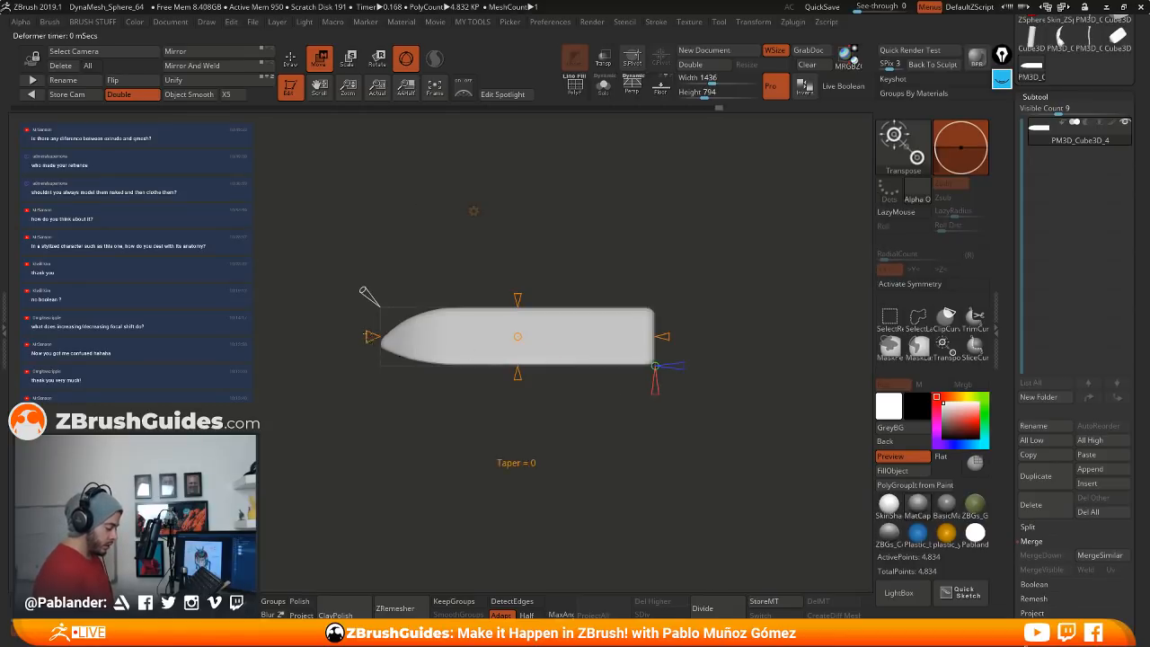
{"action": "left_click_drag", "start_coordinate": [371, 336], "coordinate": [408, 340]}
{"action": "left_click_drag", "start_coordinate": [665, 336], "coordinate": [704, 387]}
{"action": "left_click_drag", "start_coordinate": [672, 336], "coordinate": [679, 337]}
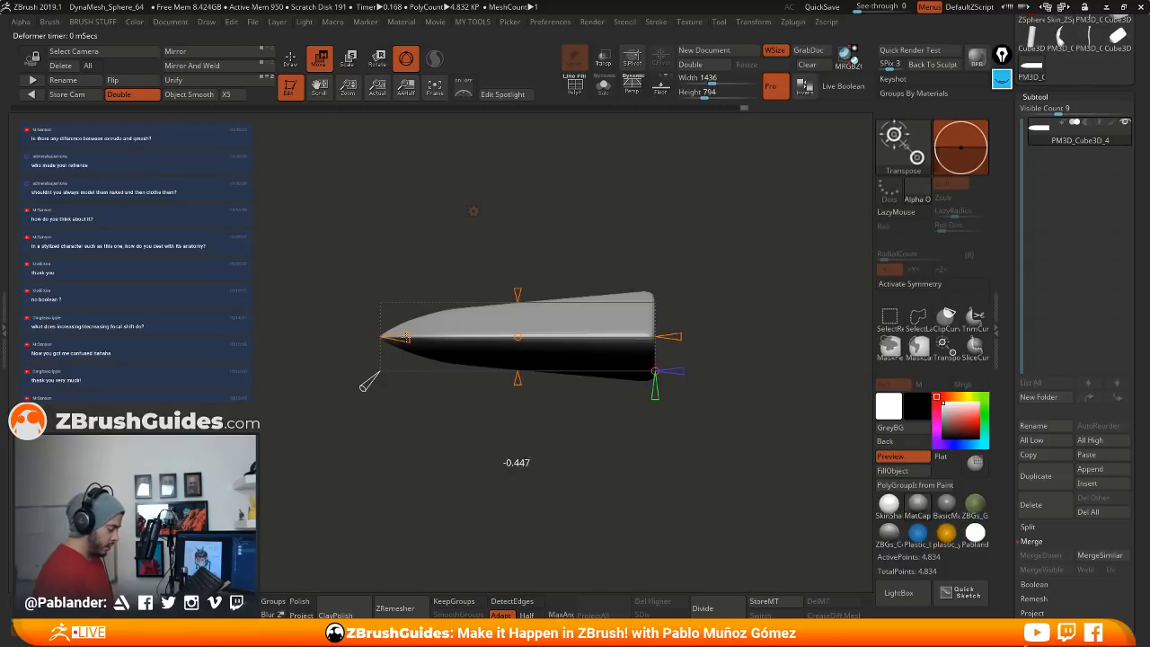
{"action": "left_click_drag", "start_coordinate": [407, 338], "coordinate": [406, 338]}
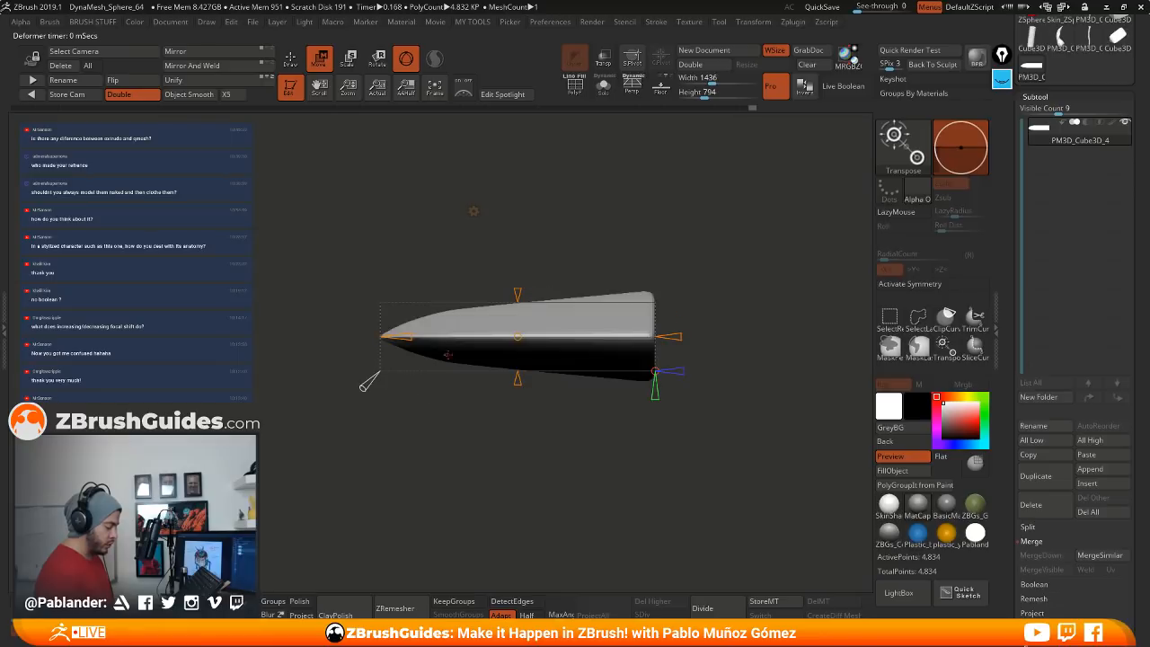
{"action": "left_click_drag", "start_coordinate": [368, 383], "coordinate": [371, 291]}
{"action": "left_click", "coordinate": [476, 211]}
{"action": "left_click", "coordinate": [681, 211]}
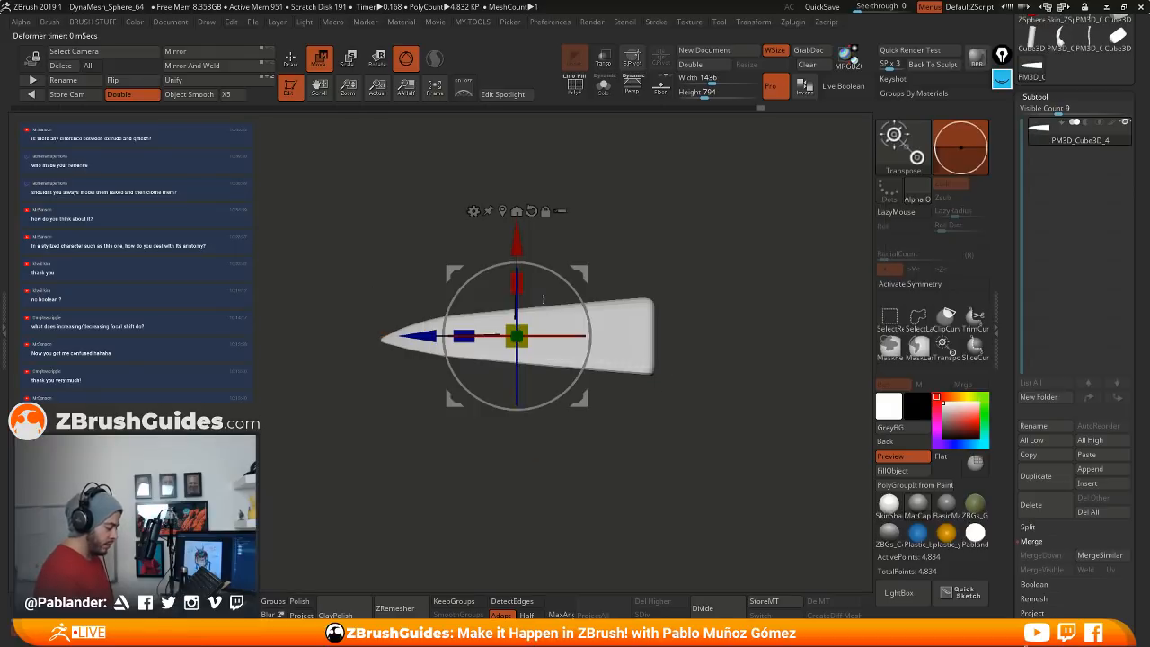
Step: Add a Deformer lattice around the tapered mesh and divide it into four segments along its length
{"action": "right_click_drag", "start_coordinate": [675, 303], "coordinate": [686, 368], "text": "ctrl"}
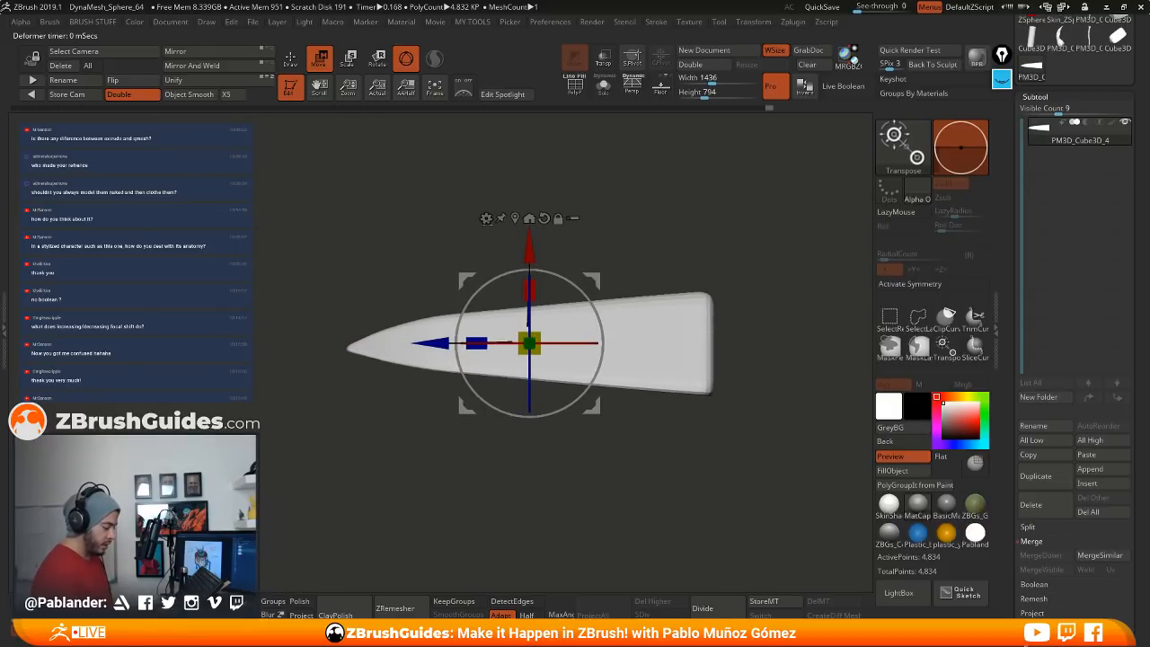
{"action": "left_click", "coordinate": [487, 218]}
{"action": "left_click", "coordinate": [753, 282]}
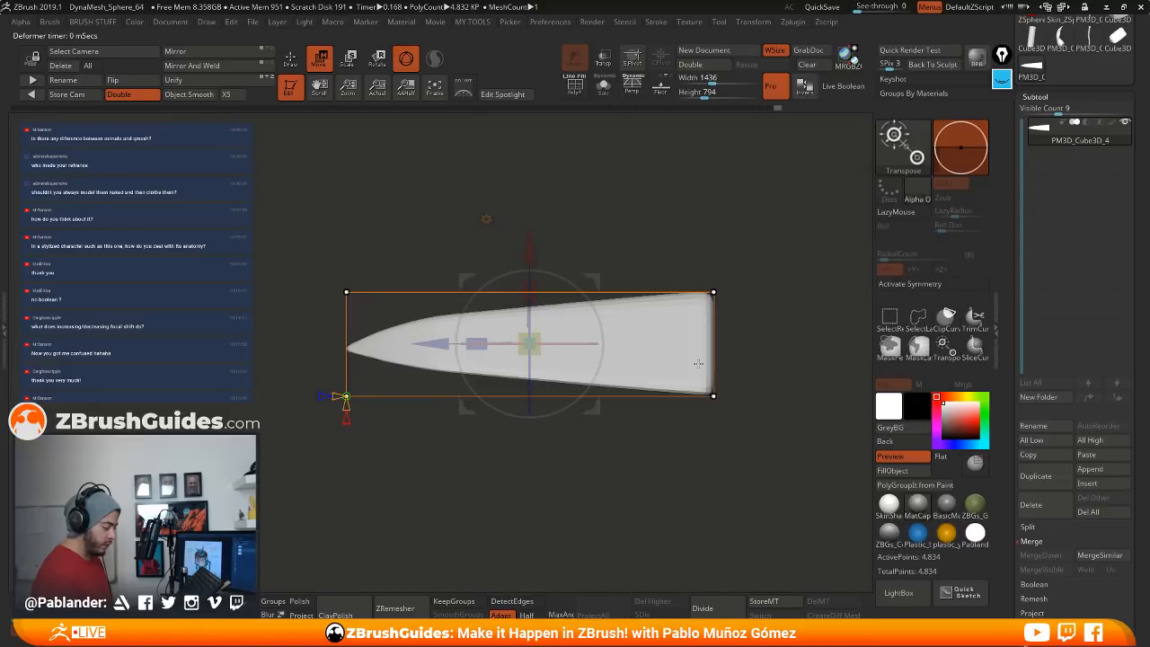
{"action": "right_click_drag", "start_coordinate": [780, 327], "coordinate": [593, 476]}
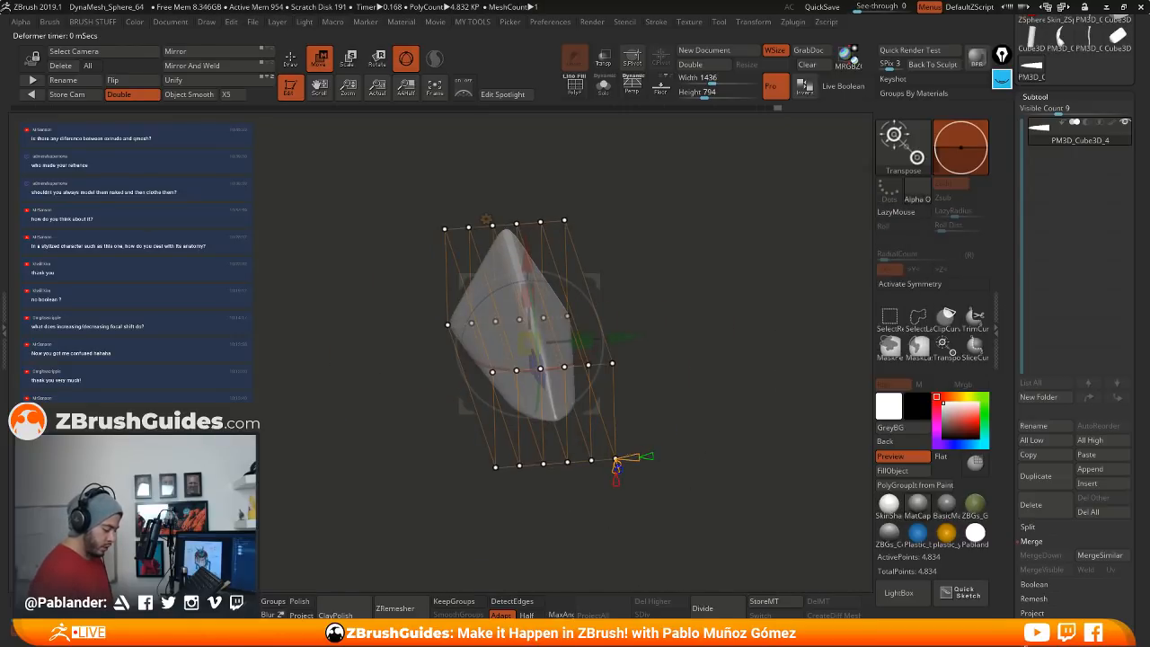
{"action": "right_click_drag", "start_coordinate": [708, 442], "coordinate": [625, 467]}
{"action": "right_click_drag", "start_coordinate": [625, 467], "coordinate": [652, 448], "text": "alt"}
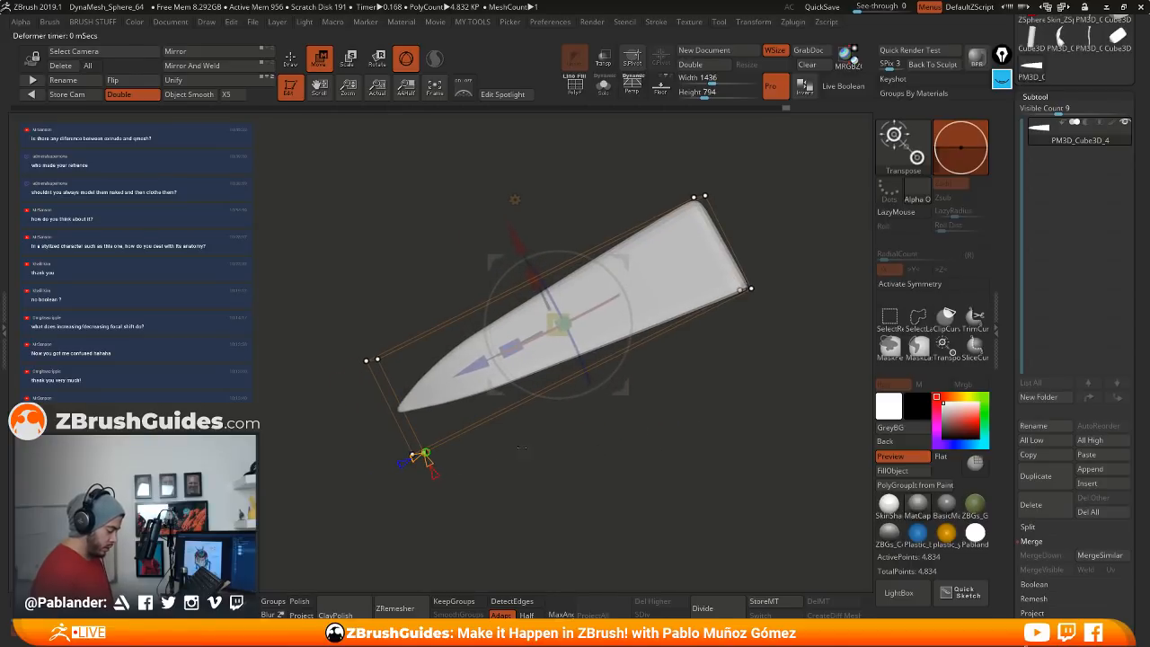
{"action": "right_click_drag", "start_coordinate": [477, 462], "coordinate": [497, 495]}
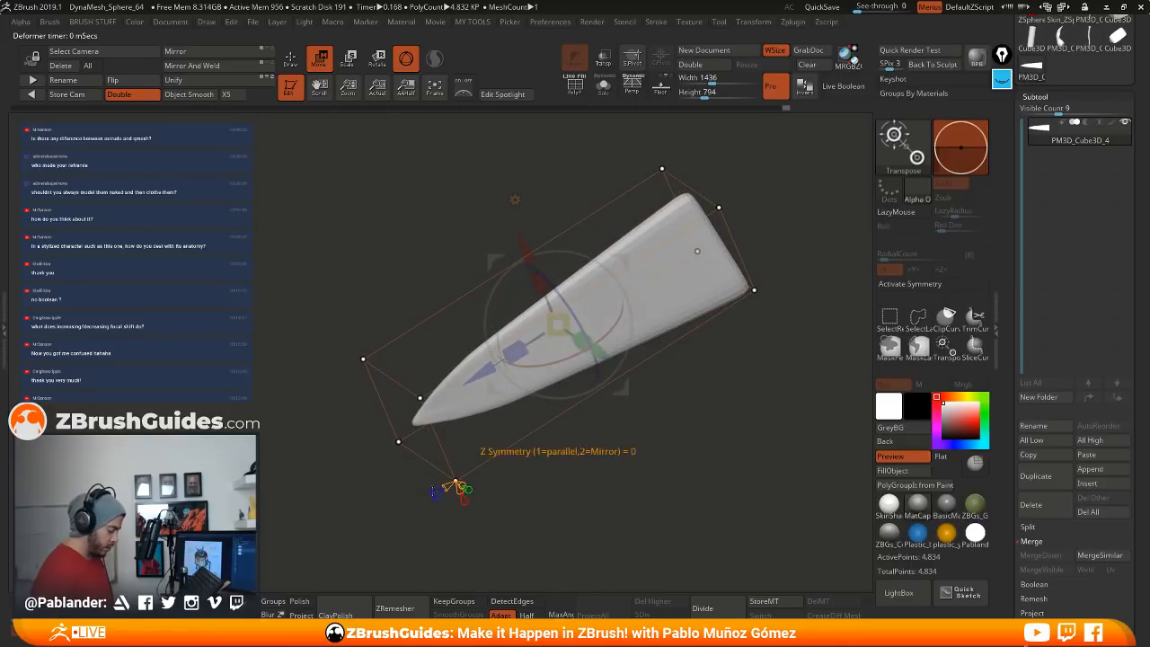
{"action": "left_click", "coordinate": [433, 492]}
{"action": "type", "text": "2"}
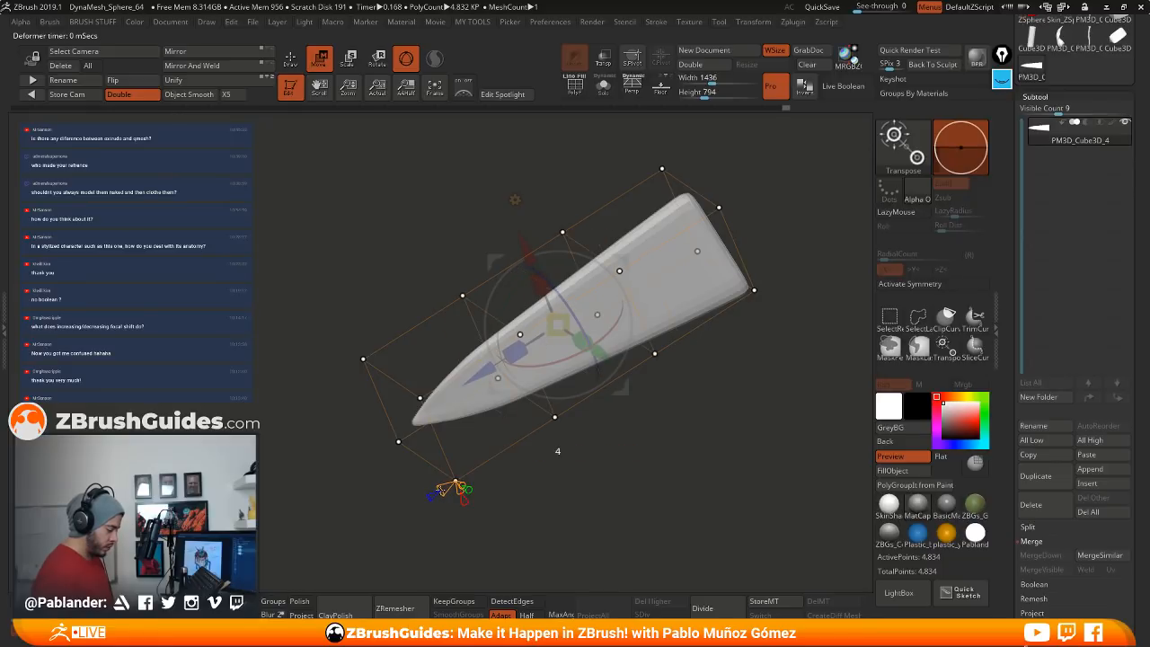
{"action": "left_click", "coordinate": [443, 490]}
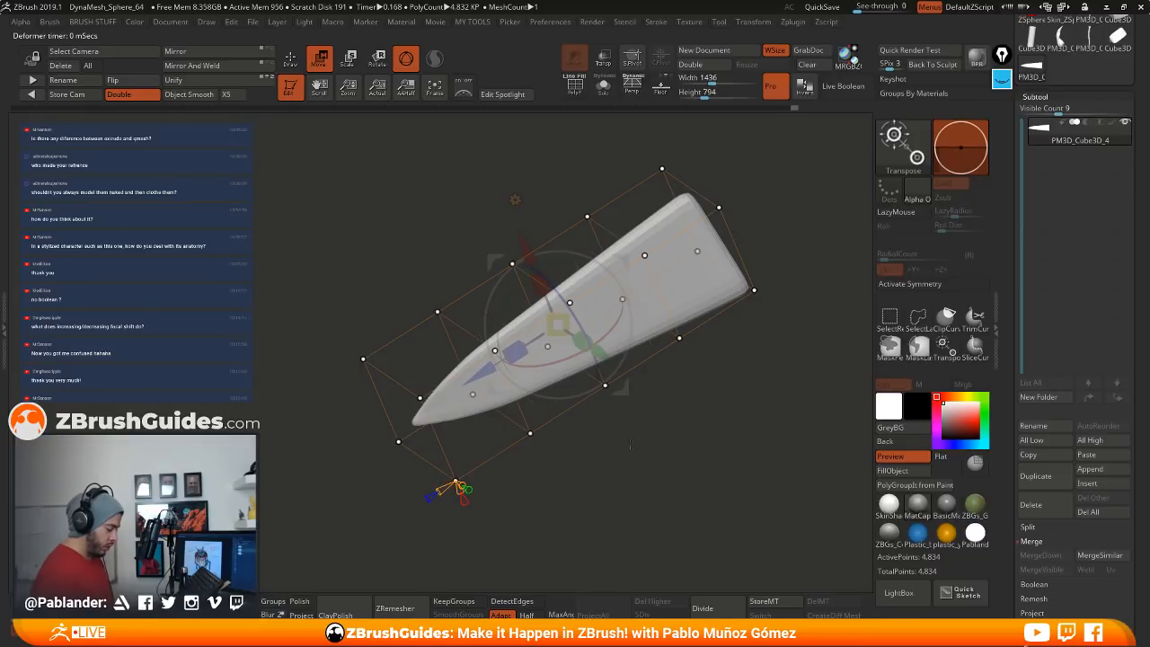
Step: In the side view, select the three inner rows of lattice points and scale them up slightly, undoing the last adjustment
{"action": "left_click_drag", "start_coordinate": [630, 444], "coordinate": [683, 426], "text": "shift"}
{"action": "left_click_drag", "start_coordinate": [584, 478], "coordinate": [556, 489], "text": "alt"}
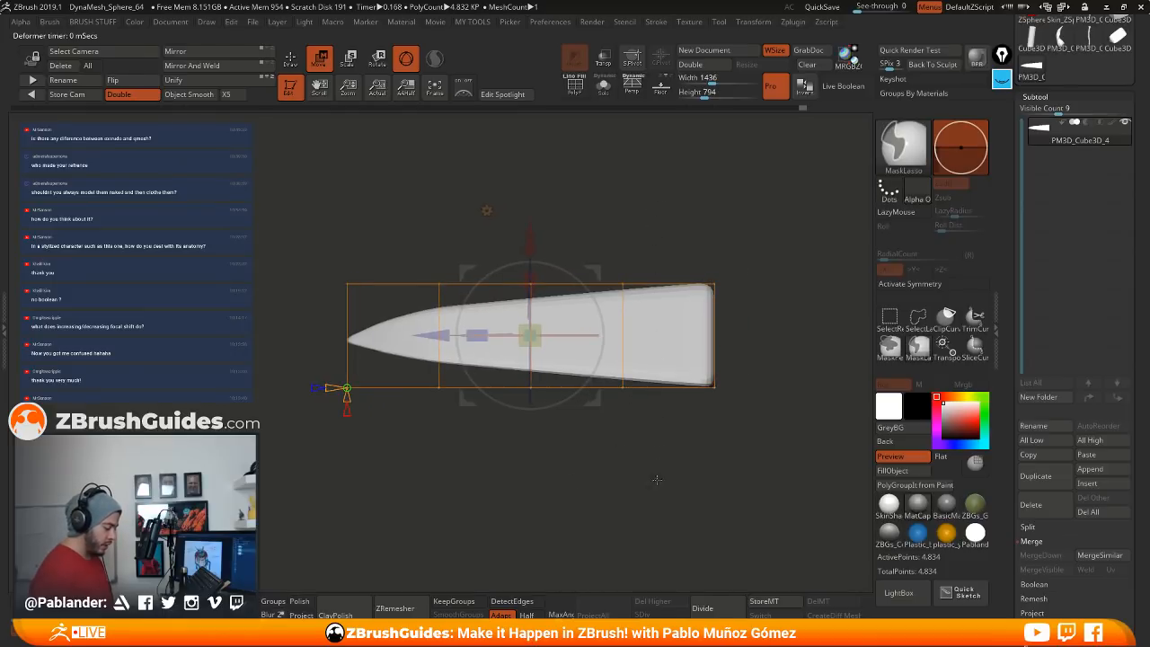
{"action": "mouse_move", "coordinate": [657, 480]}
{"action": "left_mouse_down", "text": "ctrl"}
{"action": "mouse_move", "coordinate": [404, 208]}
{"action": "mouse_move", "coordinate": [635, 486]}
{"action": "left_mouse_up", "text": "ctrl"}
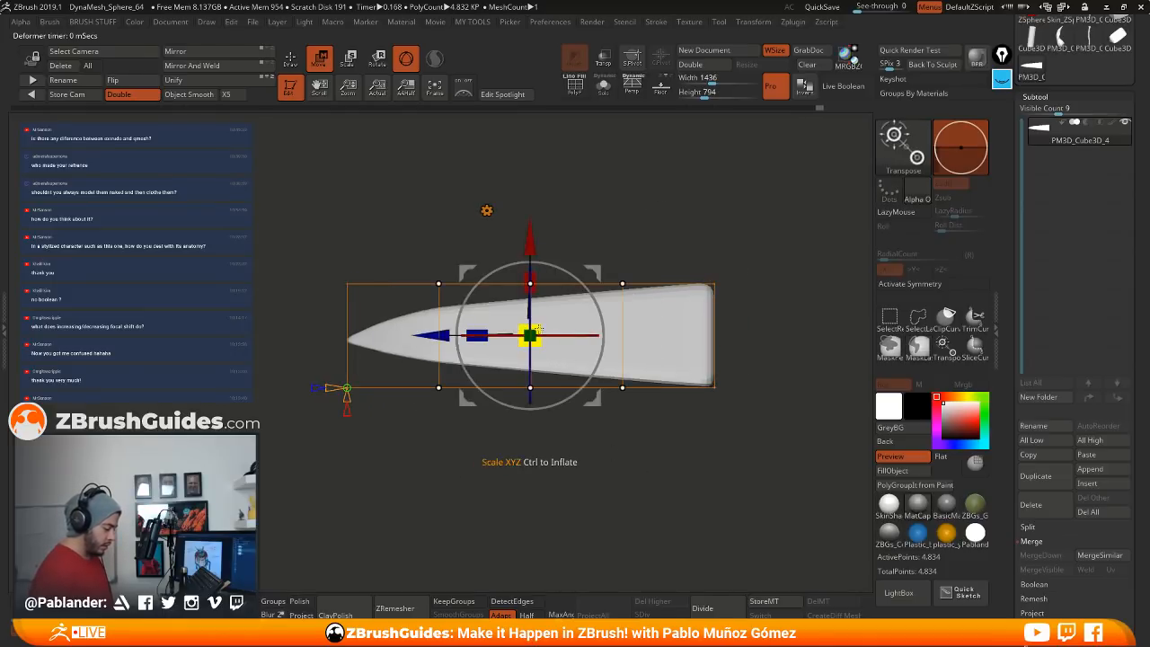
{"action": "left_click_drag", "start_coordinate": [530, 335], "coordinate": [539, 329]}
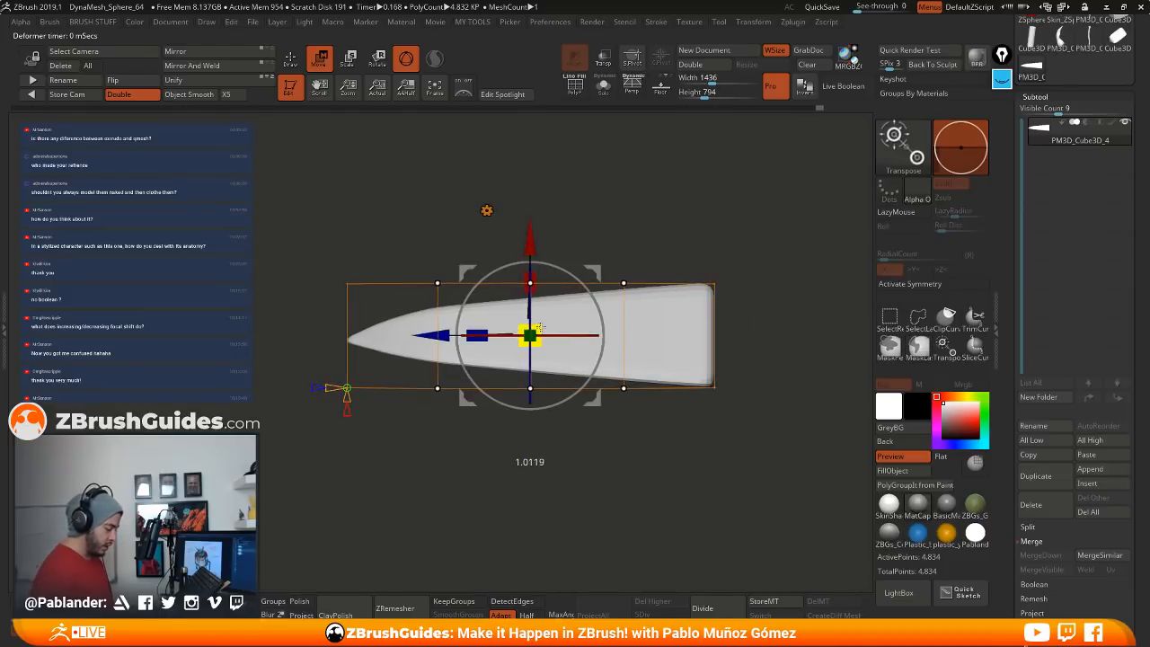
{"action": "left_click_drag", "start_coordinate": [531, 283], "coordinate": [532, 280]}
{"action": "left_click", "coordinate": [530, 282]}
{"action": "key", "text": "ctrl+z"}
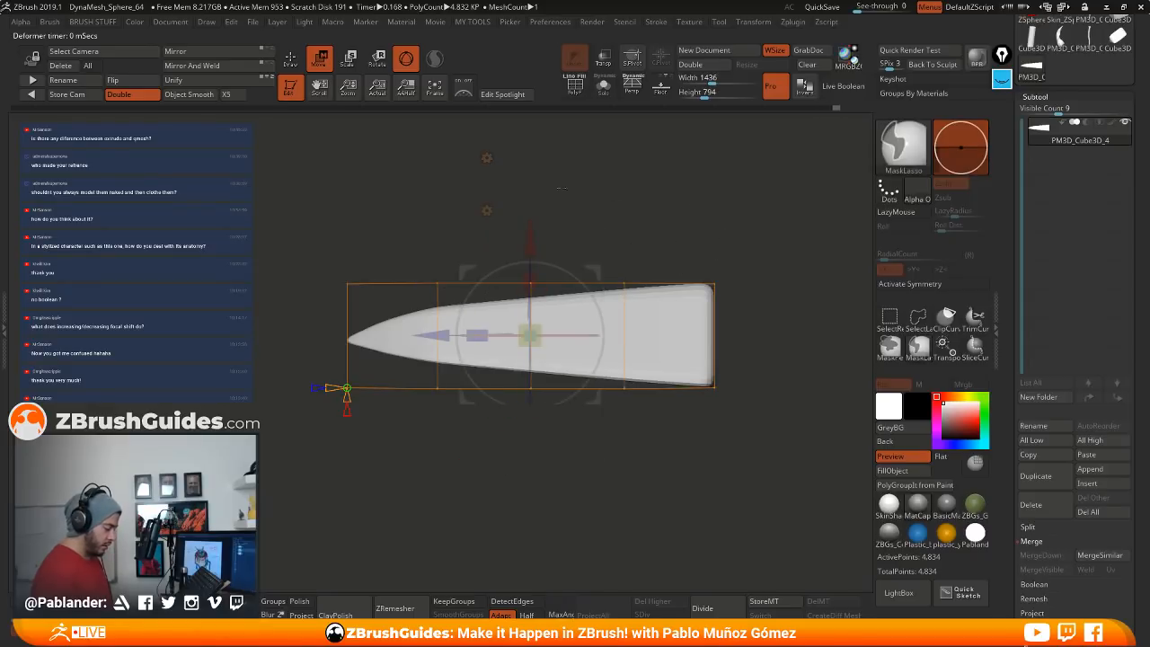
Step: Select only the middle row of lattice points and scale it up to widen the centre of the mesh
{"action": "mouse_move", "coordinate": [534, 153]}
{"action": "left_mouse_down", "text": "ctrl"}
{"action": "mouse_move", "coordinate": [496, 384]}
{"action": "mouse_move", "coordinate": [580, 193]}
{"action": "mouse_move", "coordinate": [570, 175]}
{"action": "left_mouse_up", "text": "ctrl"}
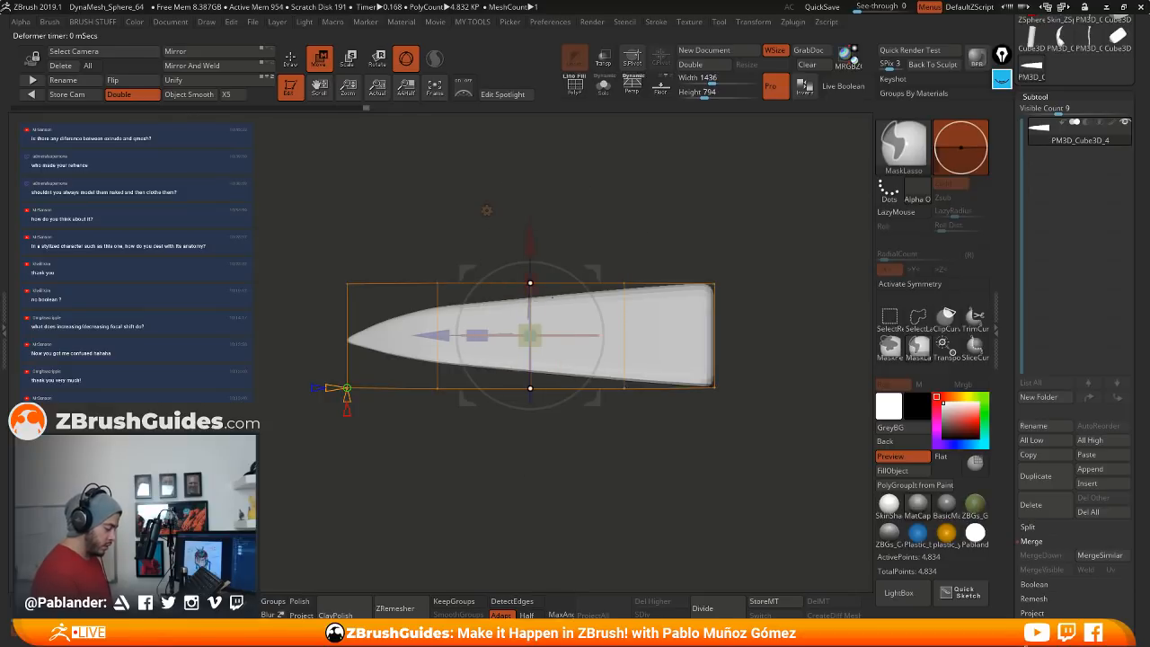
{"action": "left_click_drag", "start_coordinate": [542, 329], "coordinate": [541, 327]}
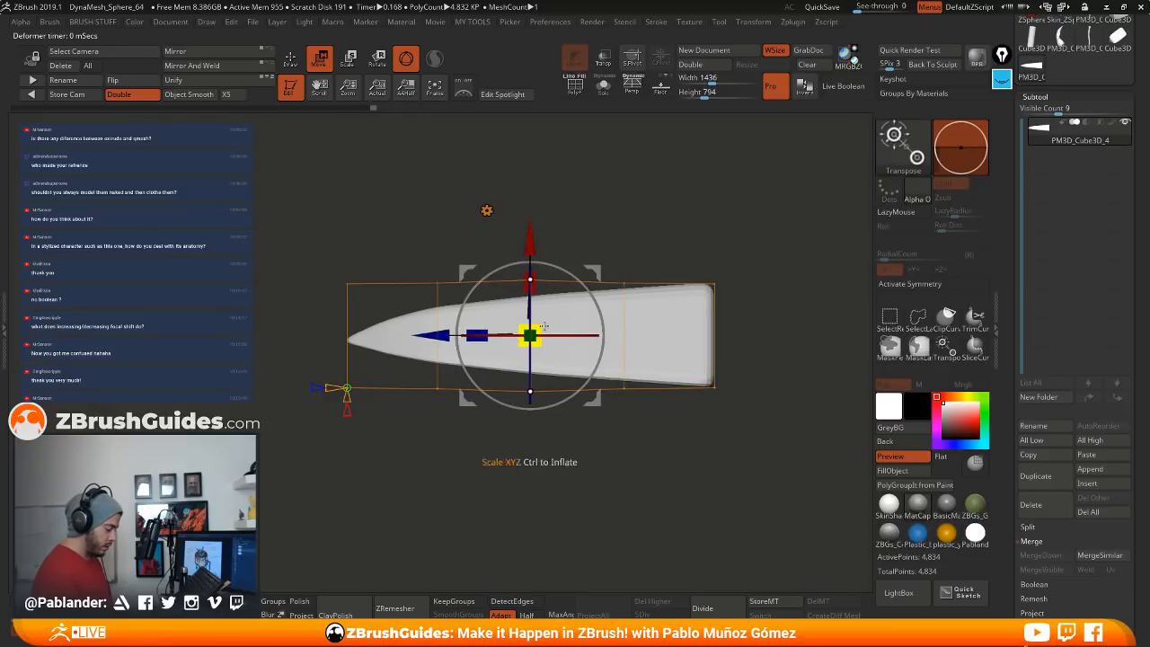
{"action": "left_click_drag", "start_coordinate": [531, 282], "coordinate": [533, 276]}
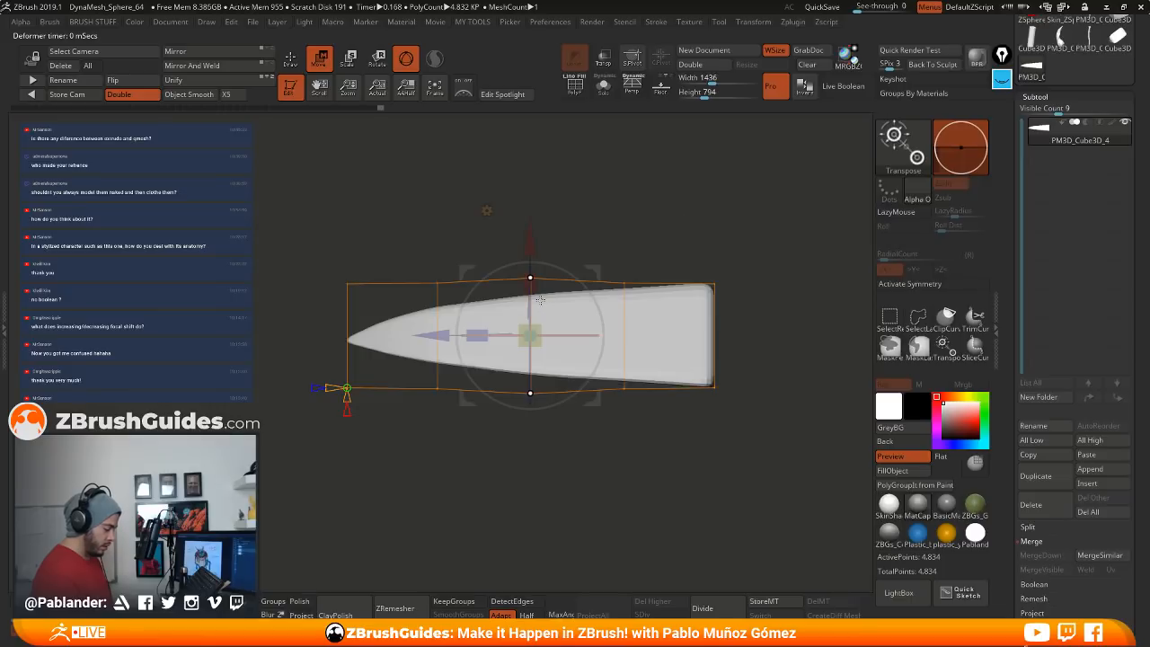
{"action": "left_click_drag", "start_coordinate": [541, 325], "coordinate": [543, 323]}
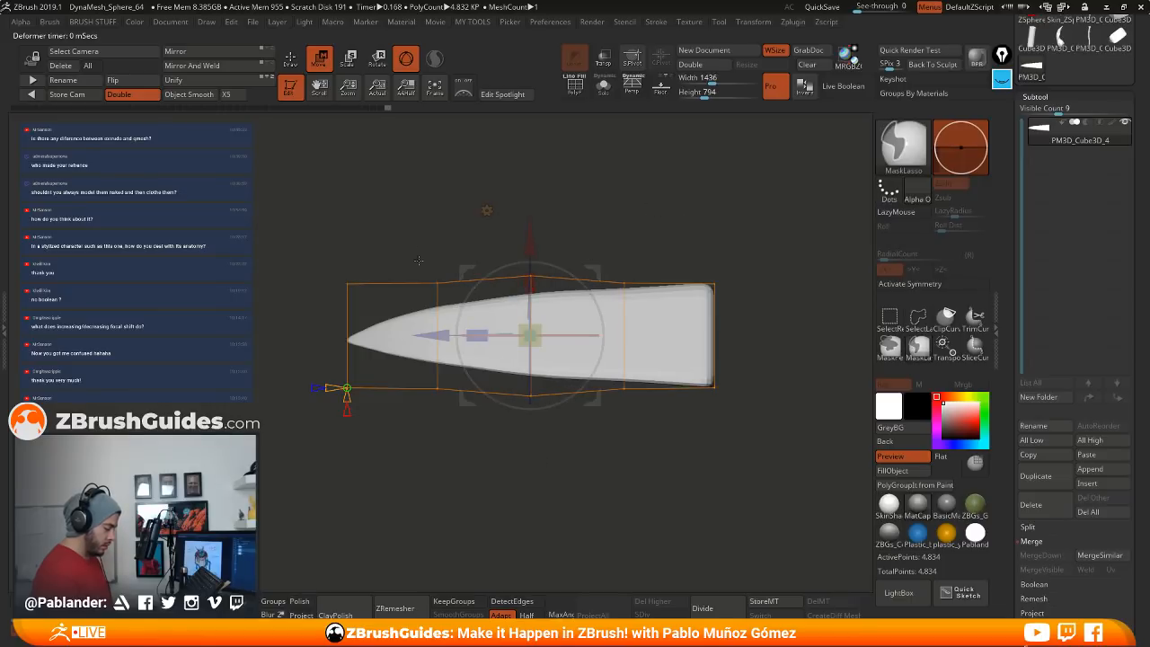
Step: Scale up the lattice rows near the tip and near the wide end slightly, and accept the deformation
{"action": "left_click_drag", "start_coordinate": [418, 261], "coordinate": [420, 256], "text": "ctrl"}
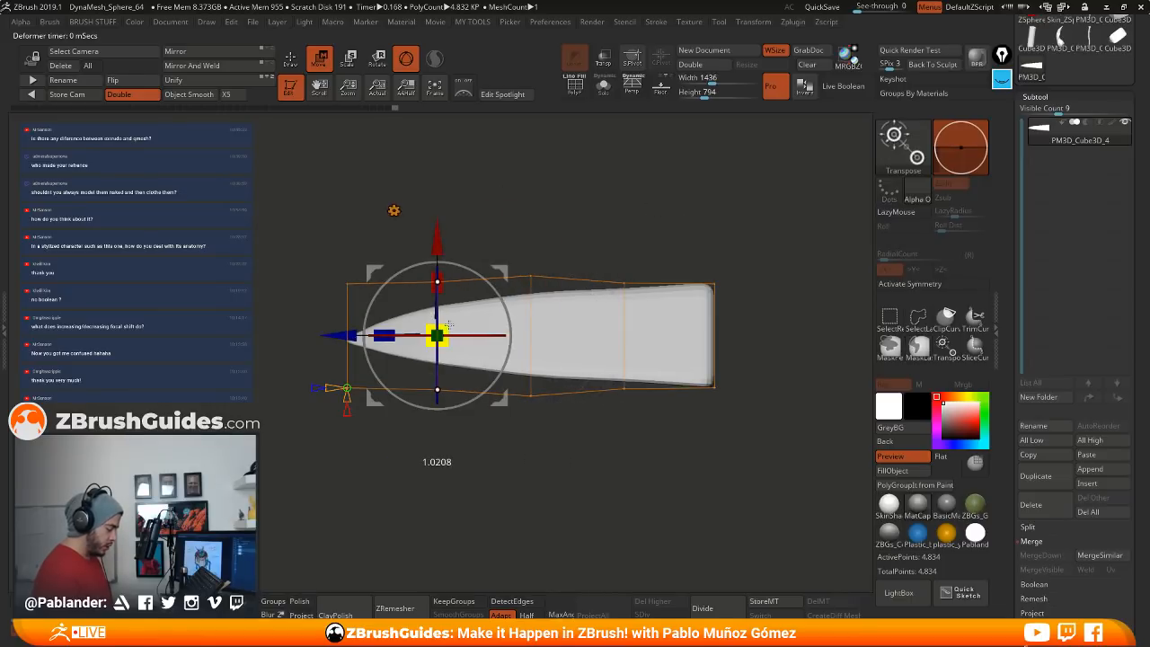
{"action": "mouse_move", "coordinate": [598, 230]}
{"action": "left_mouse_down", "text": "ctrl"}
{"action": "mouse_move", "coordinate": [666, 228]}
{"action": "mouse_move", "coordinate": [600, 241]}
{"action": "left_mouse_up", "text": "ctrl"}
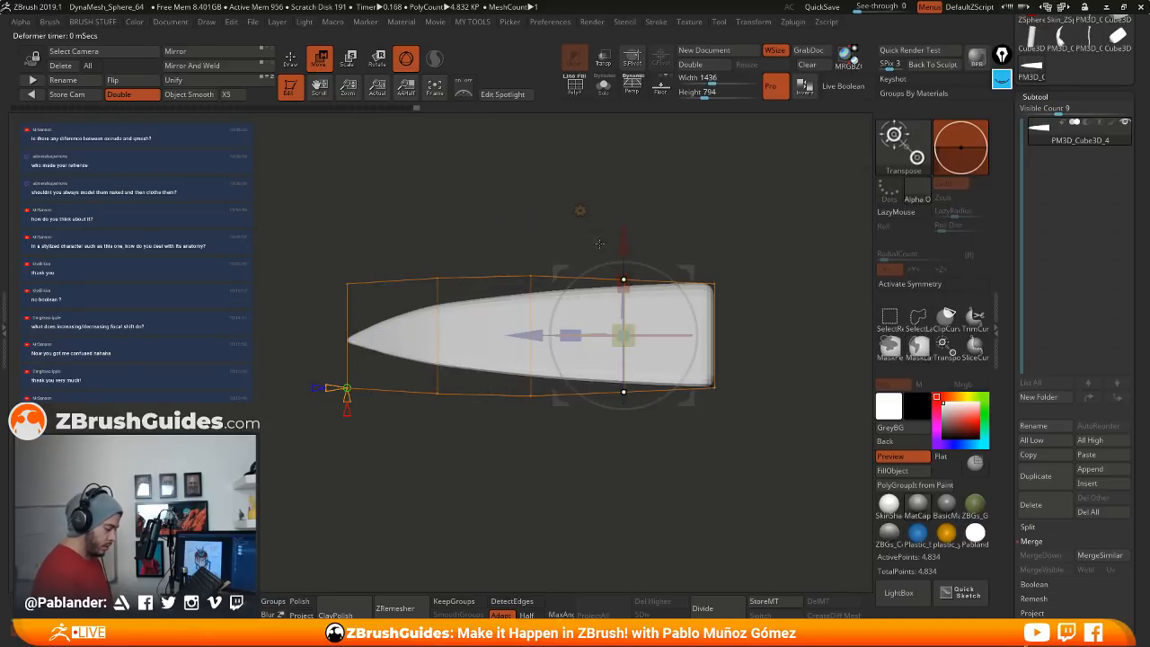
{"action": "left_click", "coordinate": [580, 211]}
{"action": "left_click", "coordinate": [785, 214]}
Step: Bend the mesh into a curved claw shape with the Bend Arc deformer and accept the deformation
{"action": "left_click_drag", "start_coordinate": [710, 247], "coordinate": [642, 279]}
{"action": "left_click", "coordinate": [488, 211]}
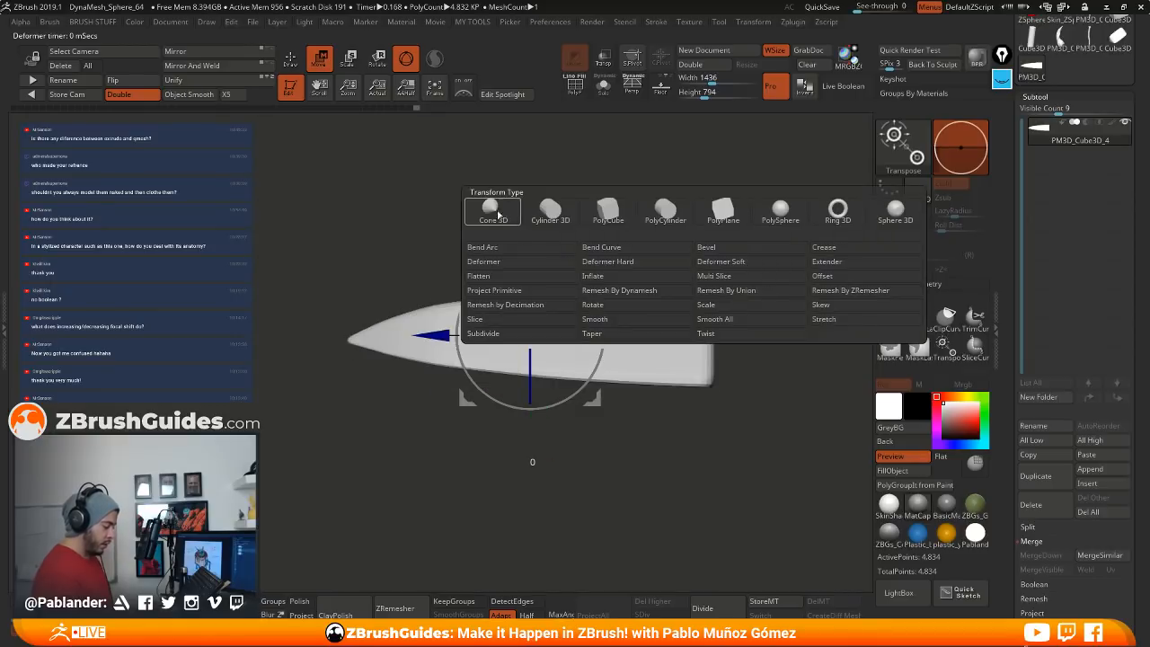
{"action": "left_click", "coordinate": [489, 248]}
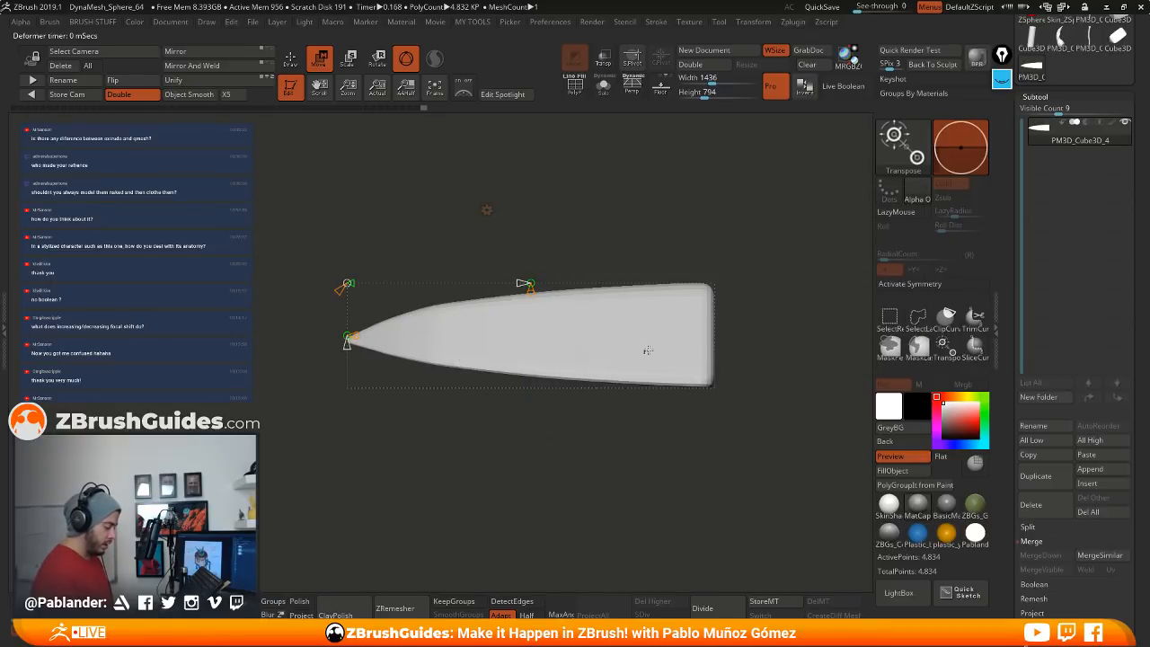
{"action": "left_click_drag", "start_coordinate": [530, 284], "coordinate": [530, 312]}
{"action": "left_click_drag", "start_coordinate": [589, 488], "coordinate": [606, 404]}
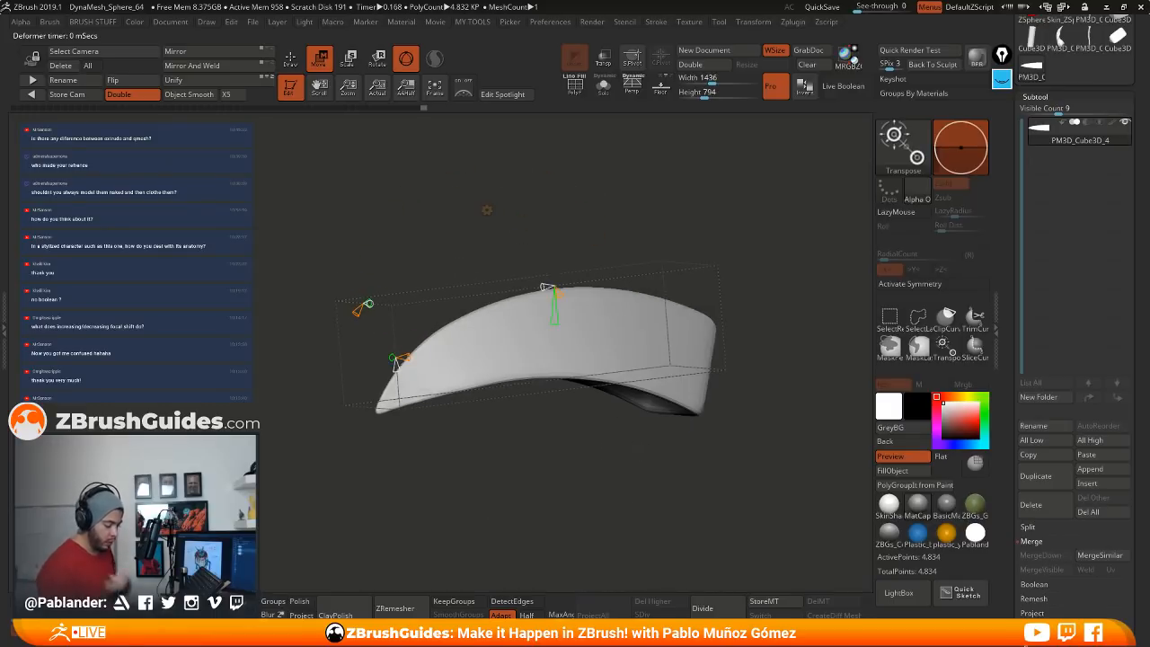
{"action": "left_click_drag", "start_coordinate": [584, 537], "coordinate": [589, 465]}
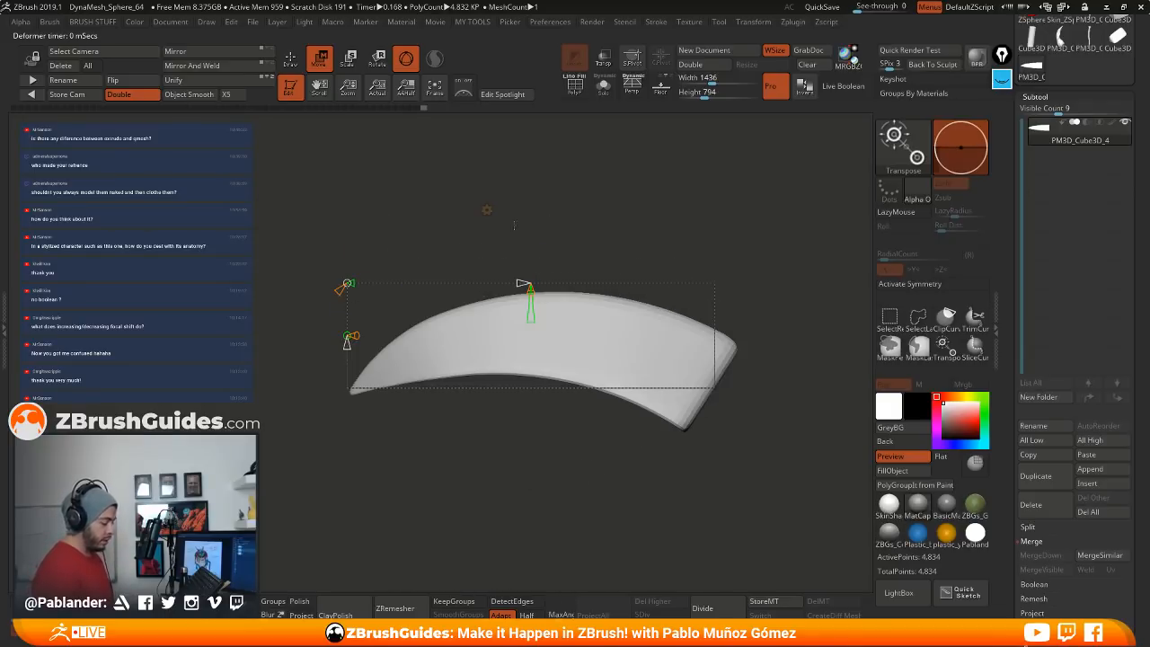
{"action": "left_click", "coordinate": [486, 210]}
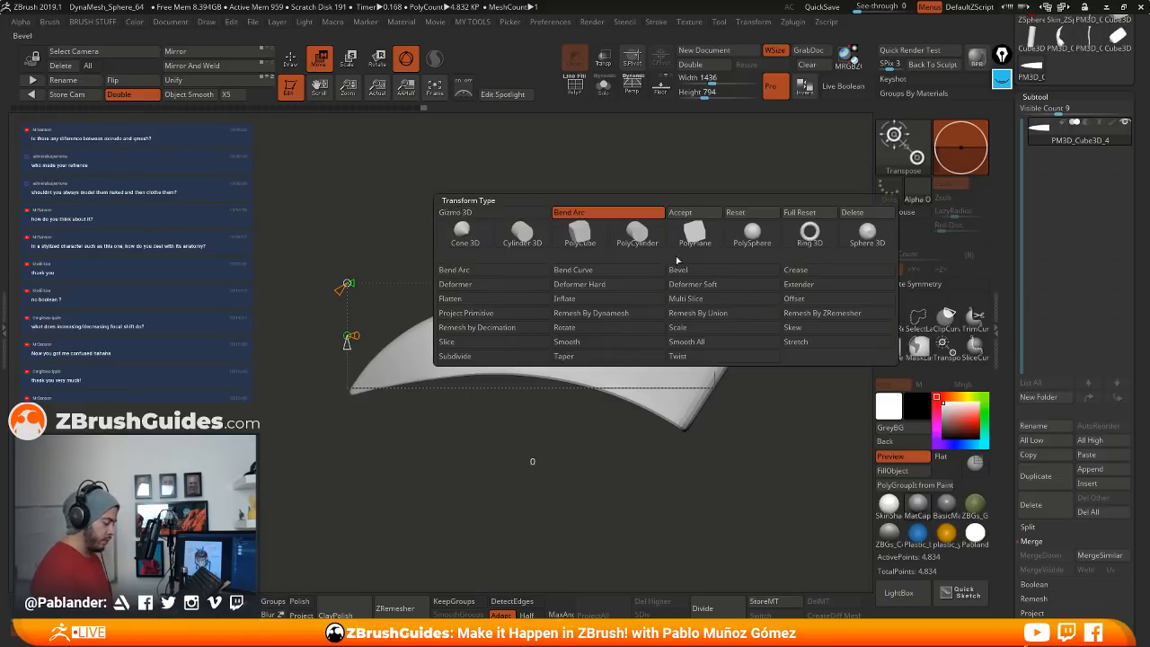
{"action": "left_click", "coordinate": [692, 213]}
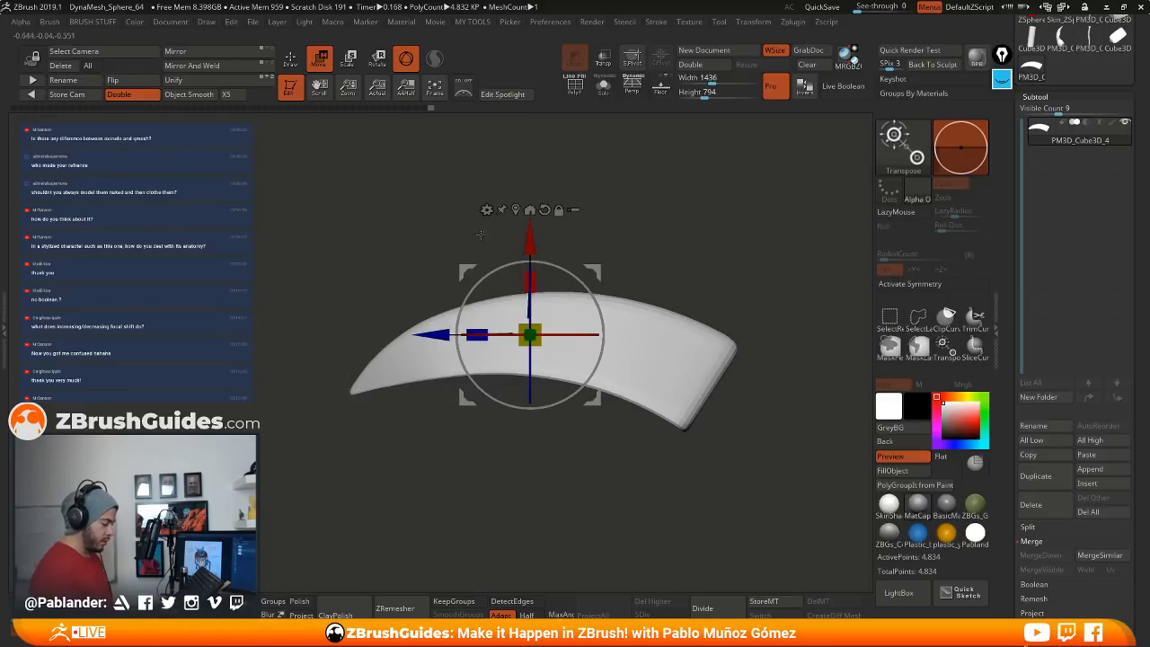
Step: Return to Draw mode with the Move brush and examine the curved piece from the side, above and underneath
{"action": "key", "text": "q"}
{"action": "key", "text": "b"}
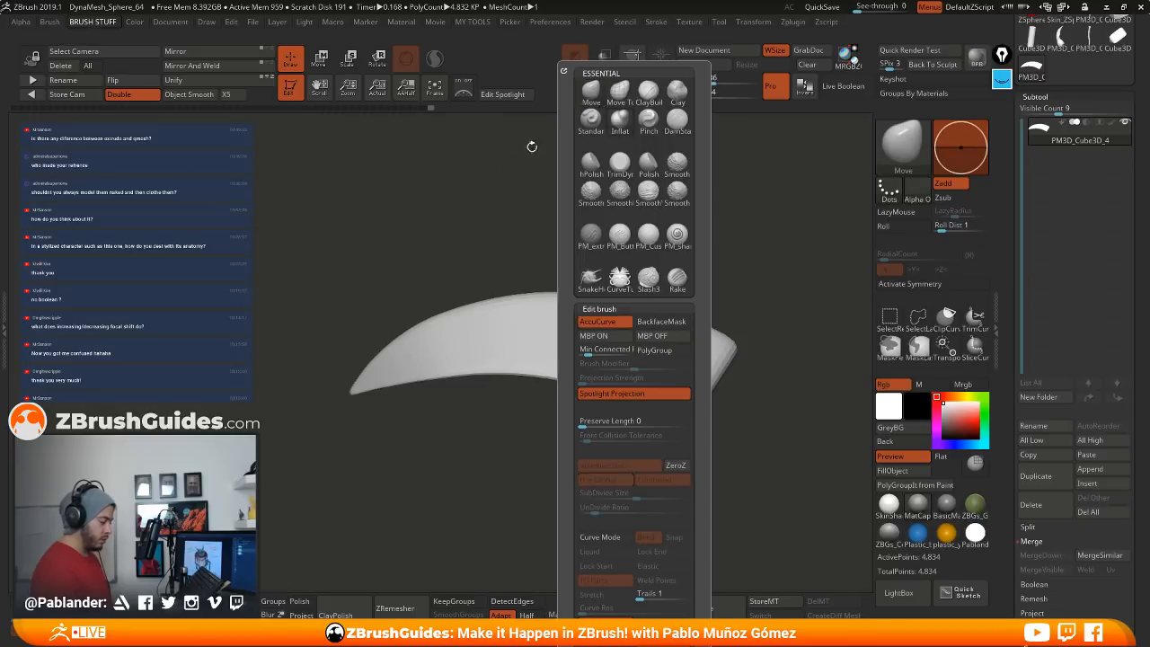
{"action": "right_click", "coordinate": [494, 308]}
{"action": "left_click_drag", "start_coordinate": [659, 214], "coordinate": [693, 305], "text": "shift"}
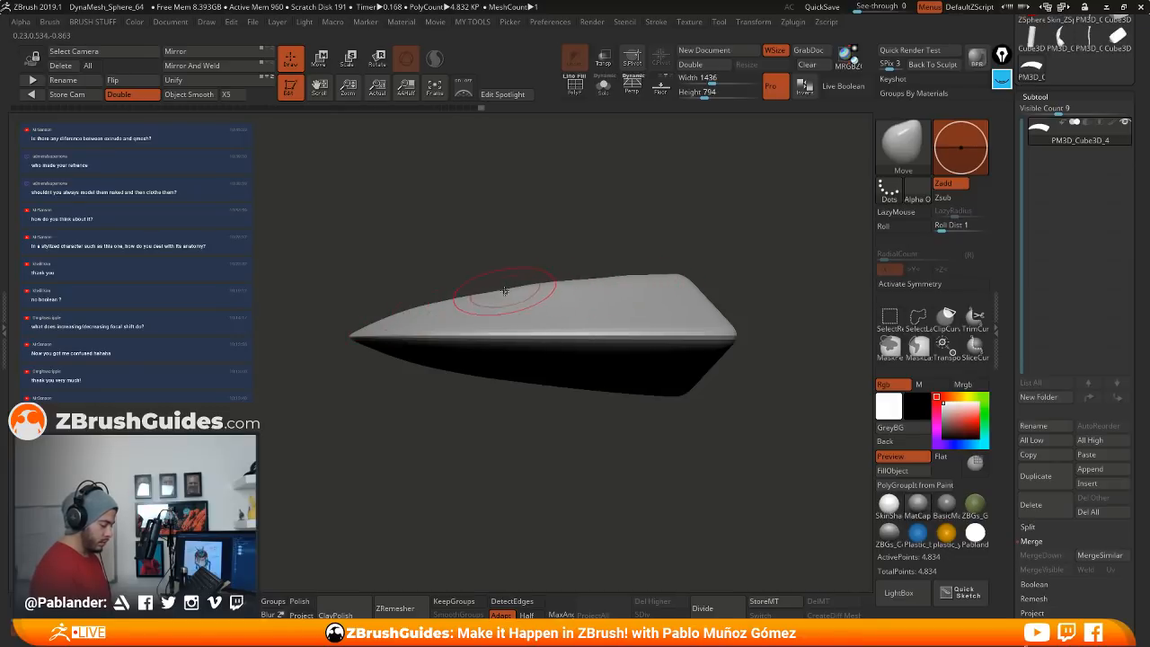
{"action": "left_click_drag", "start_coordinate": [621, 405], "coordinate": [669, 274]}
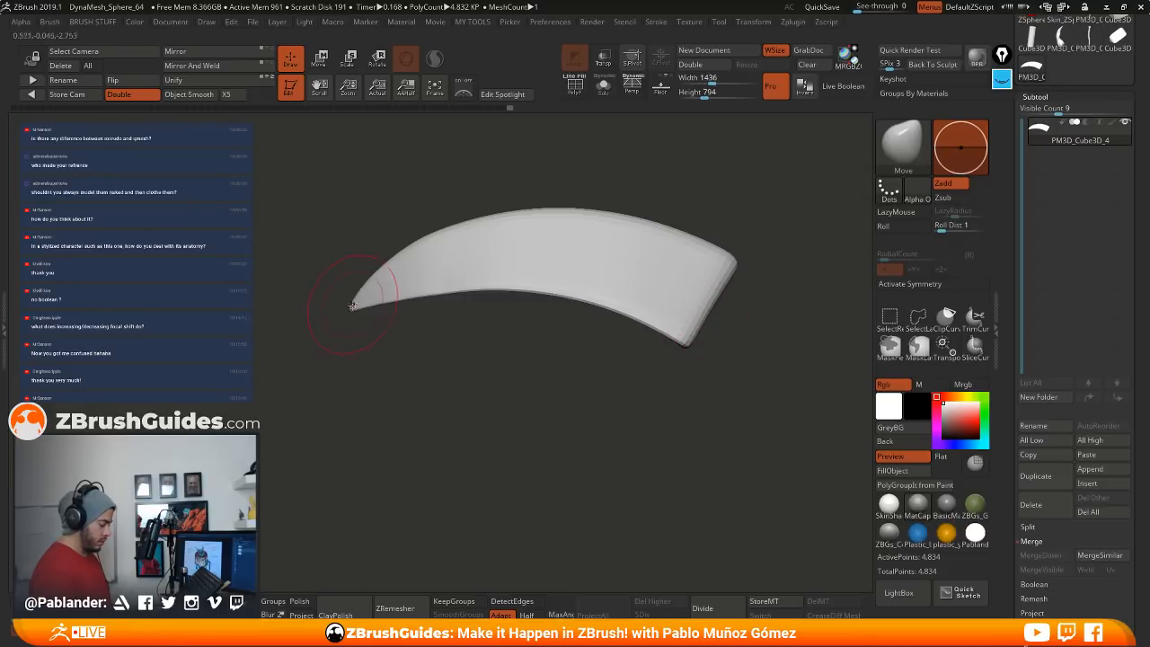
{"action": "mouse_move", "coordinate": [470, 363]}
{"action": "left_mouse_down"}
{"action": "mouse_move", "coordinate": [530, 332]}
{"action": "mouse_move", "coordinate": [582, 284]}
{"action": "mouse_move", "coordinate": [602, 399]}
{"action": "mouse_move", "coordinate": [669, 570]}
{"action": "left_mouse_up"}
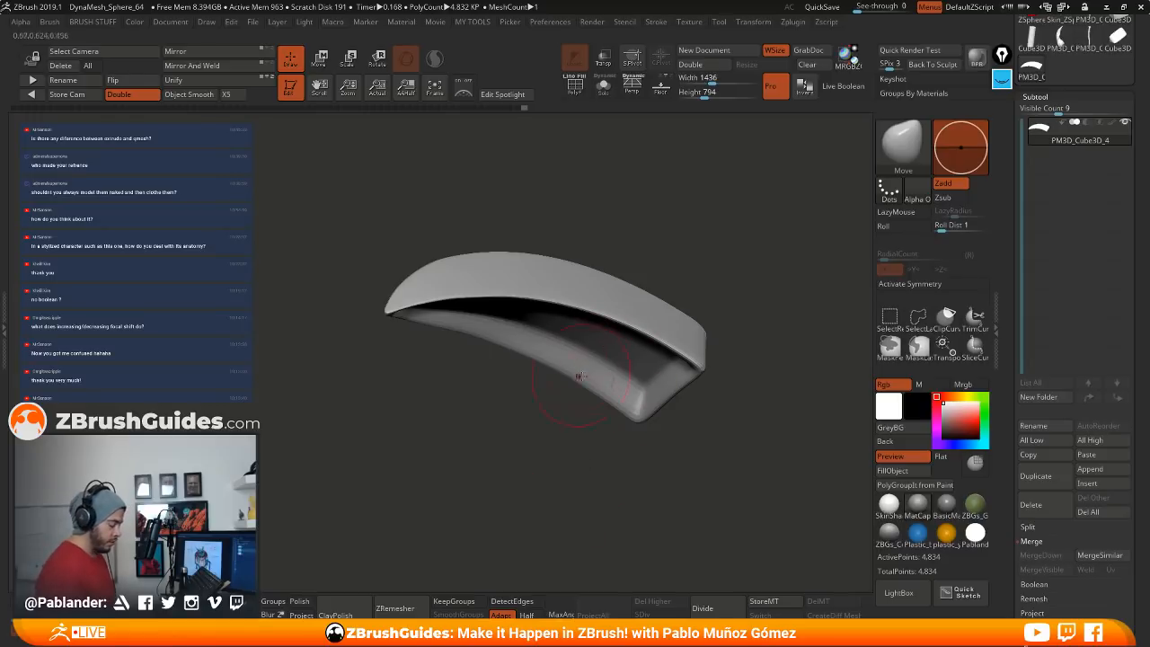
{"action": "left_click_drag", "start_coordinate": [526, 432], "coordinate": [575, 269]}
Step: Show the polyframe and reconstruct two lower subdivision levels for the curved mesh
{"action": "left_click", "coordinate": [574, 85]}
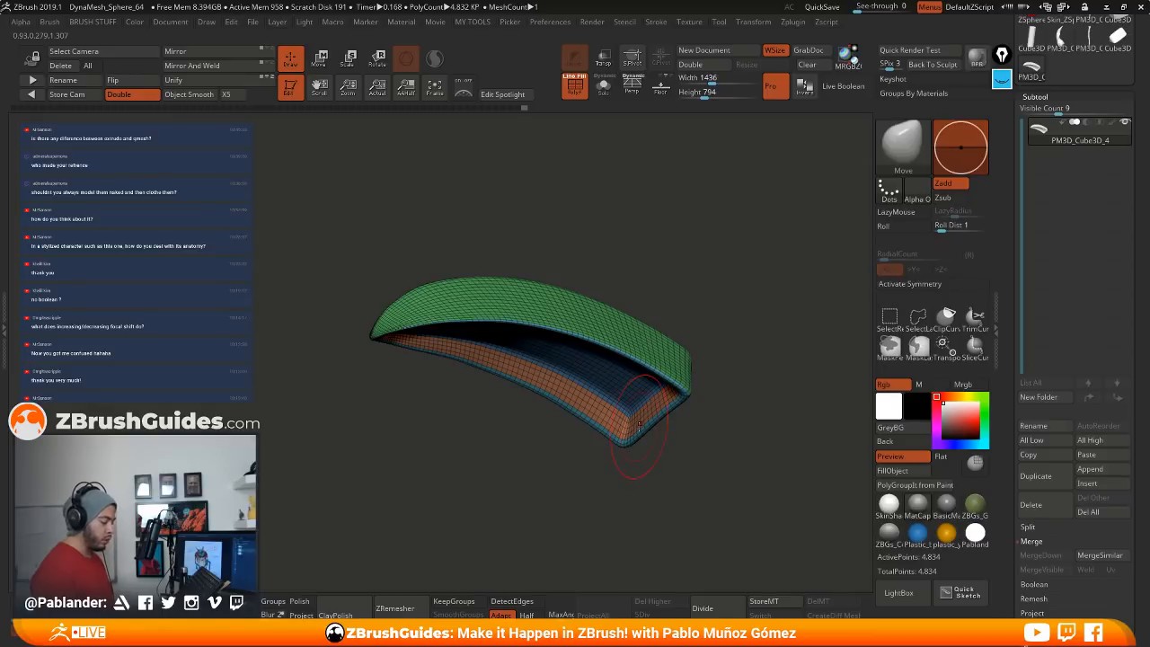
{"action": "left_click_drag", "start_coordinate": [774, 363], "coordinate": [739, 339]}
{"action": "scroll", "coordinate": [1015, 342], "scroll_direction": "down", "scroll_amount": 10}
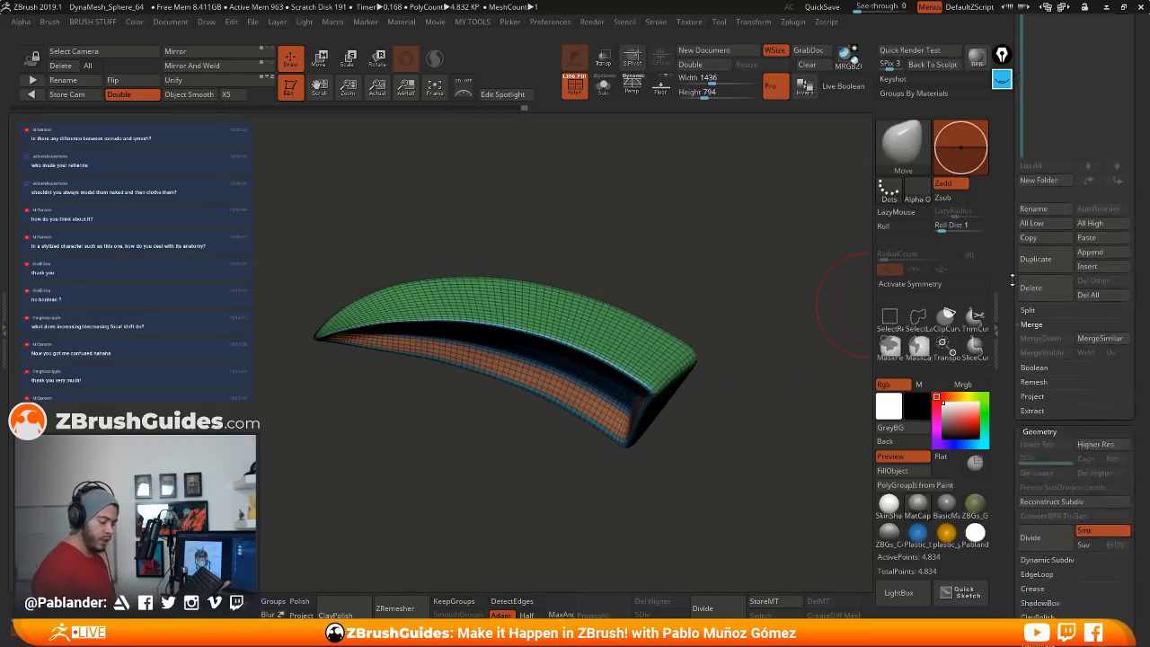
{"action": "scroll", "coordinate": [1048, 221], "scroll_direction": "down", "scroll_amount": 1}
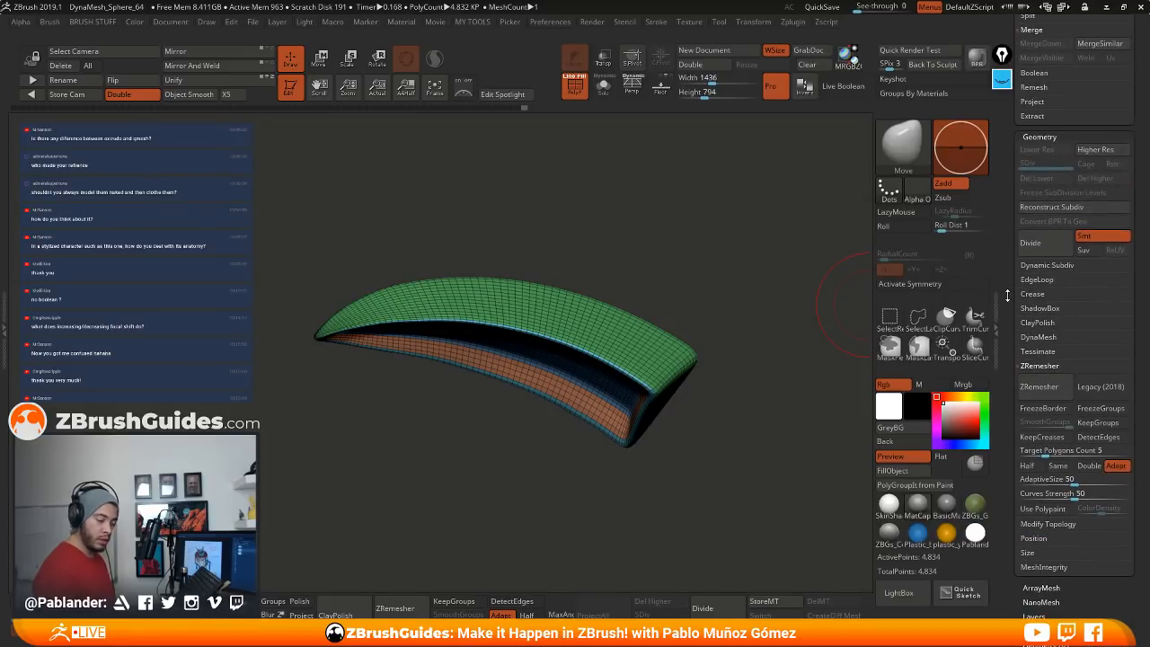
{"action": "left_click", "coordinate": [1075, 211]}
{"action": "left_click", "coordinate": [1071, 211]}
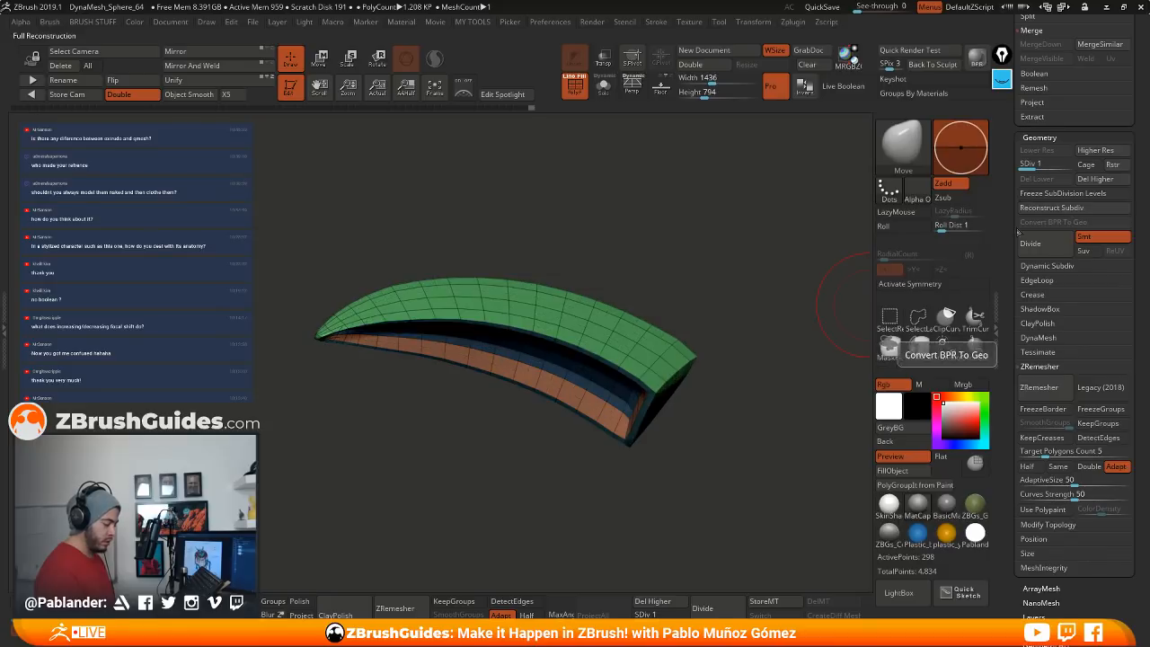
Step: Compare the mesh at its highest subdivision level with level 1, finishing at level 1
{"action": "left_click_drag", "start_coordinate": [791, 337], "coordinate": [709, 424]}
{"action": "left_click", "coordinate": [683, 615]}
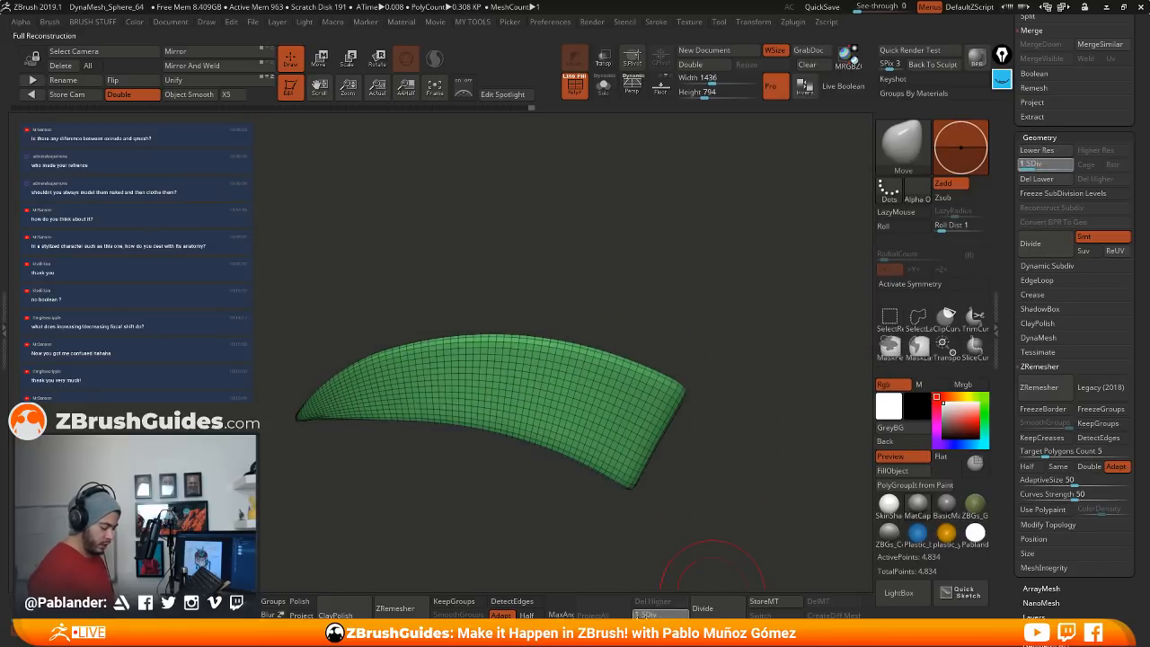
{"action": "key", "text": "shift+d"}
{"action": "key", "text": "shift+d"}
{"action": "left_click_drag", "start_coordinate": [725, 487], "coordinate": [731, 417]}
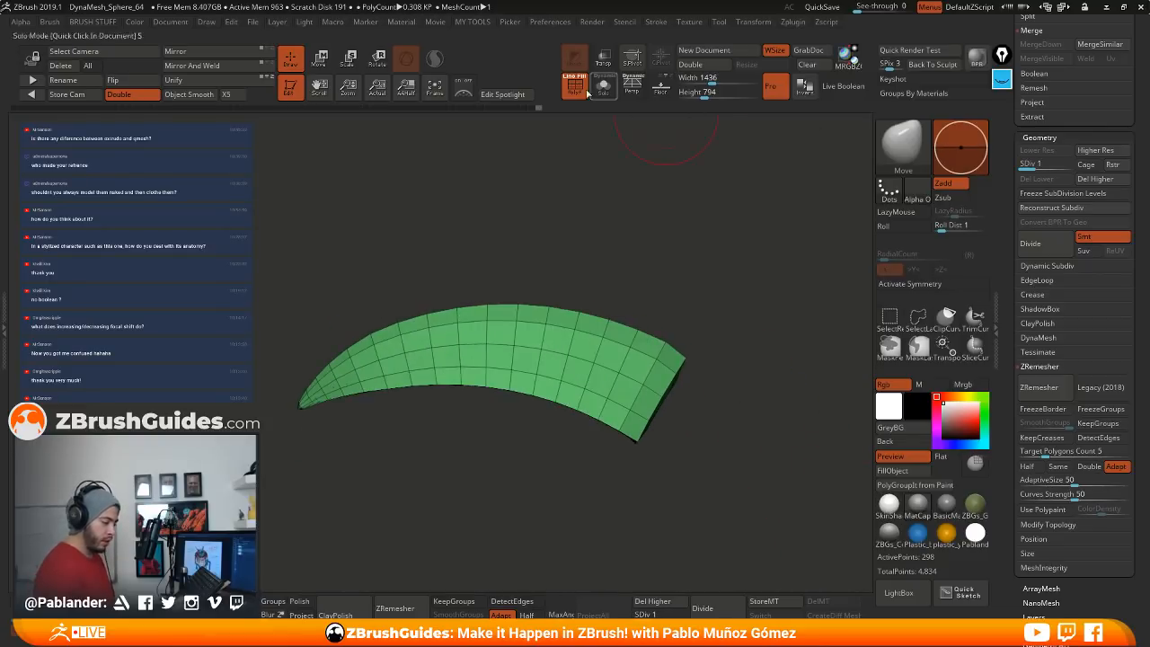
Step: Hide the polyframe, copy the claw subtool and paste it into the horned character's tool
{"action": "key", "text": "shift+f"}
{"action": "left_click_drag", "start_coordinate": [1054, 131], "coordinate": [1033, 266]}
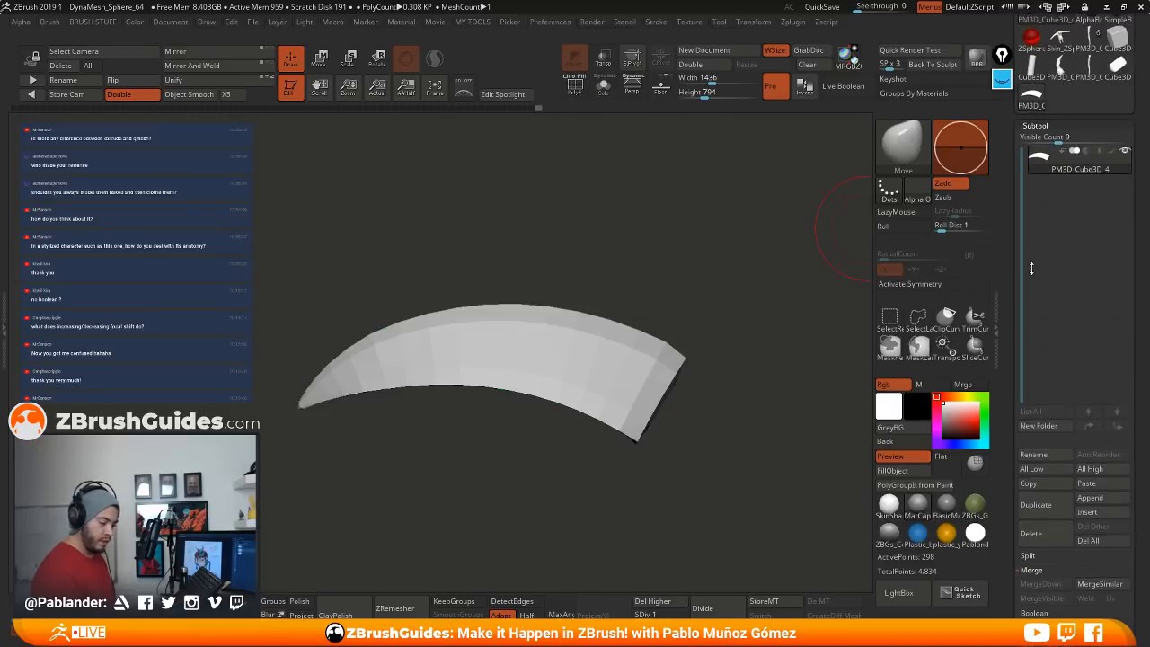
{"action": "left_click_drag", "start_coordinate": [1011, 443], "coordinate": [1015, 409]}
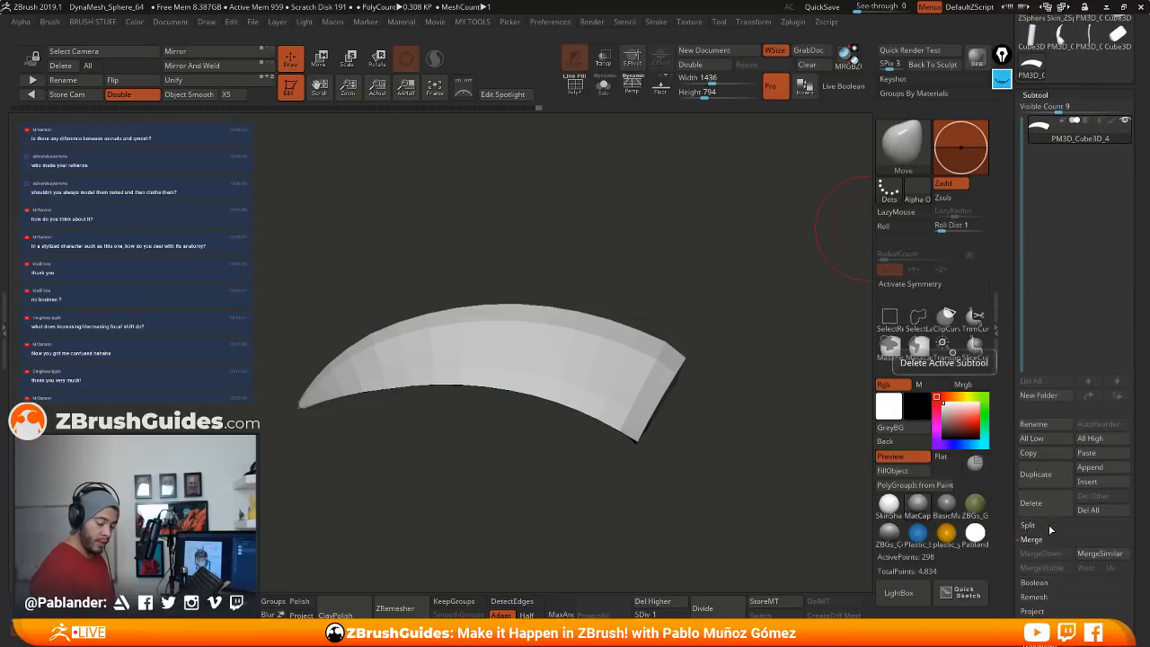
{"action": "left_click_drag", "start_coordinate": [1076, 85], "coordinate": [1075, 230]}
{"action": "left_click", "coordinate": [1087, 158]}
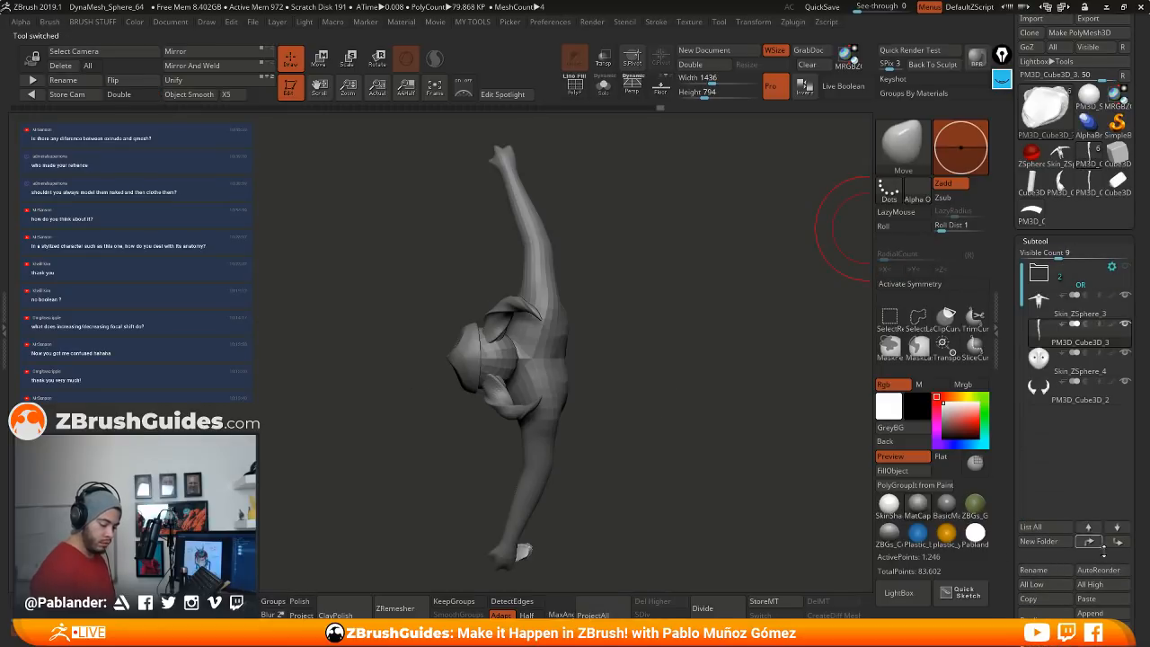
{"action": "left_click", "coordinate": [1106, 600]}
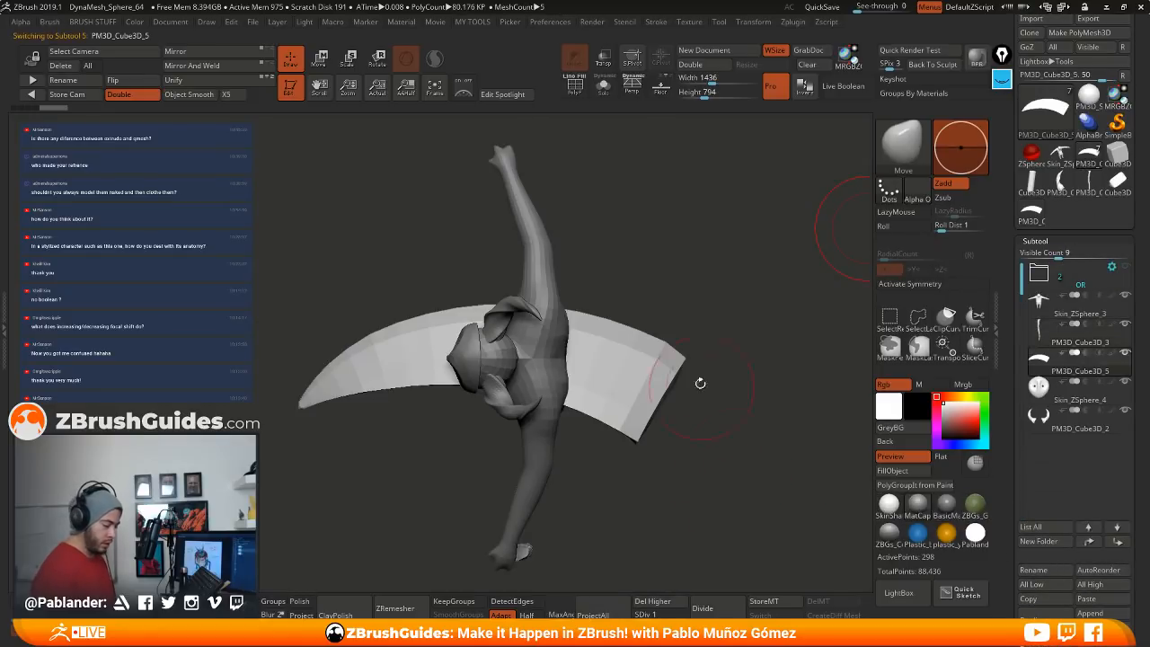
Step: Scale the pasted claw down with the gizmo until it is closer to the character's size
{"action": "left_click_drag", "start_coordinate": [701, 385], "coordinate": [740, 329]}
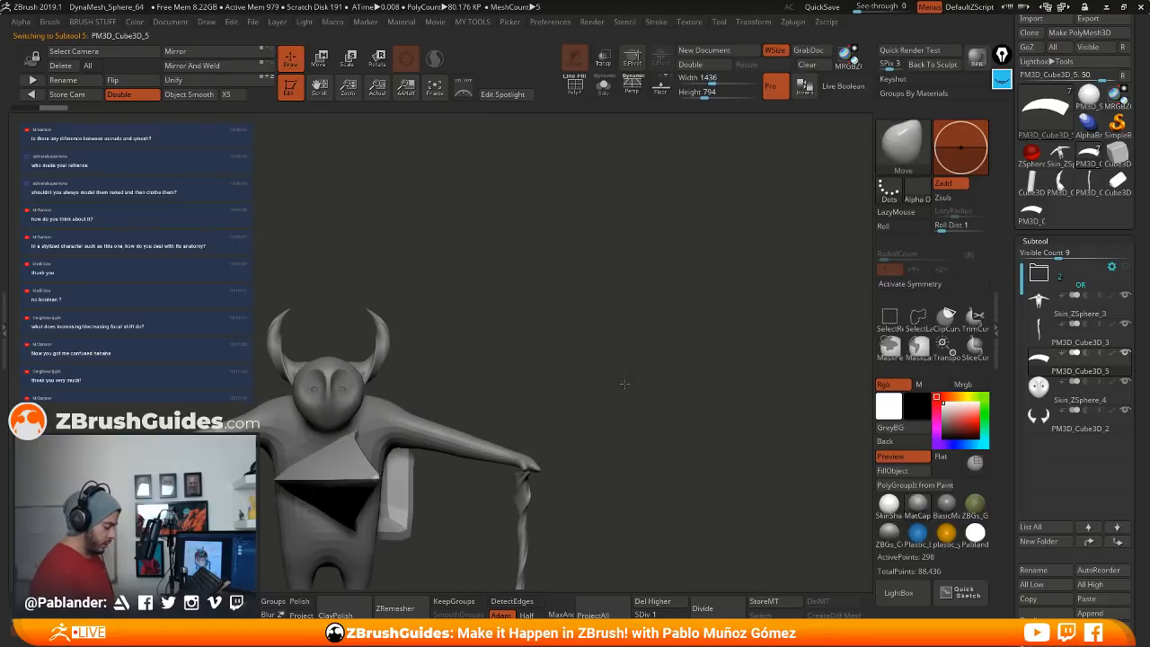
{"action": "left_click_drag", "start_coordinate": [622, 384], "coordinate": [772, 302], "text": "alt"}
{"action": "left_click", "coordinate": [327, 59]}
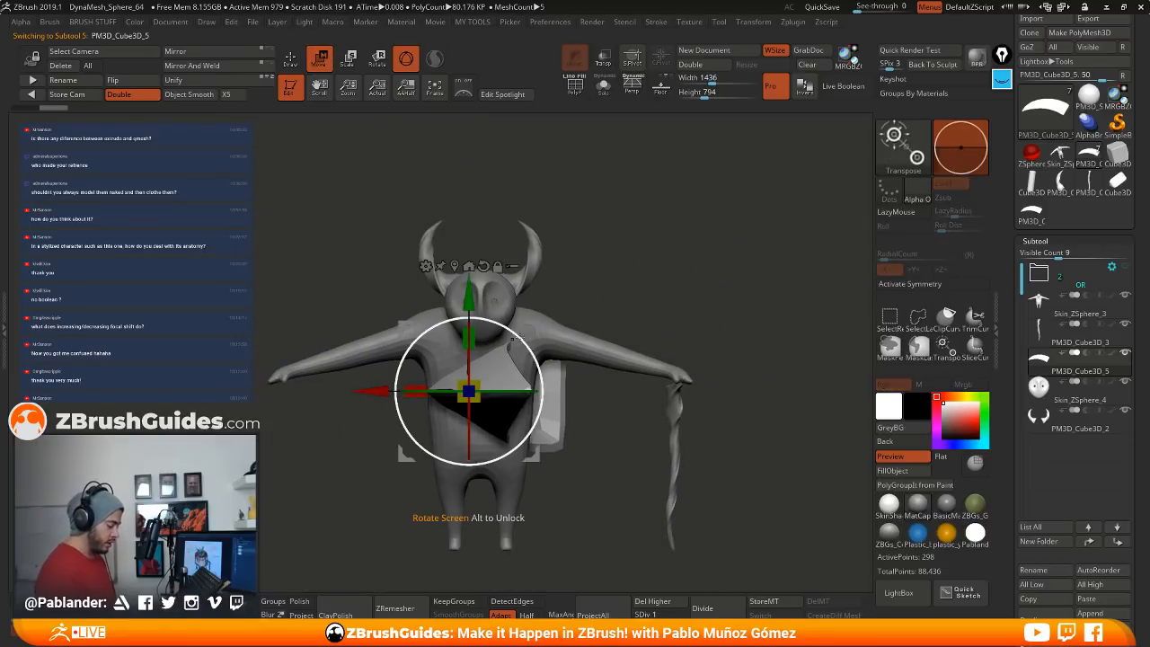
{"action": "left_click_drag", "start_coordinate": [530, 346], "coordinate": [521, 442]}
{"action": "left_click_drag", "start_coordinate": [600, 304], "coordinate": [692, 295]}
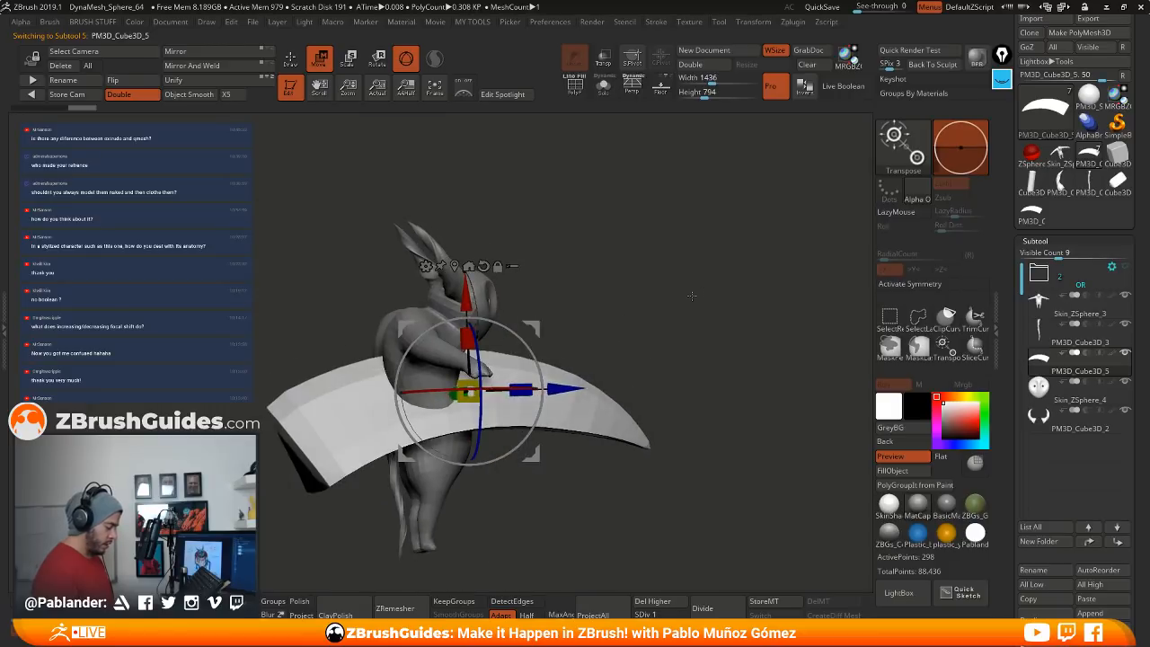
{"action": "left_click_drag", "start_coordinate": [468, 392], "coordinate": [415, 399]}
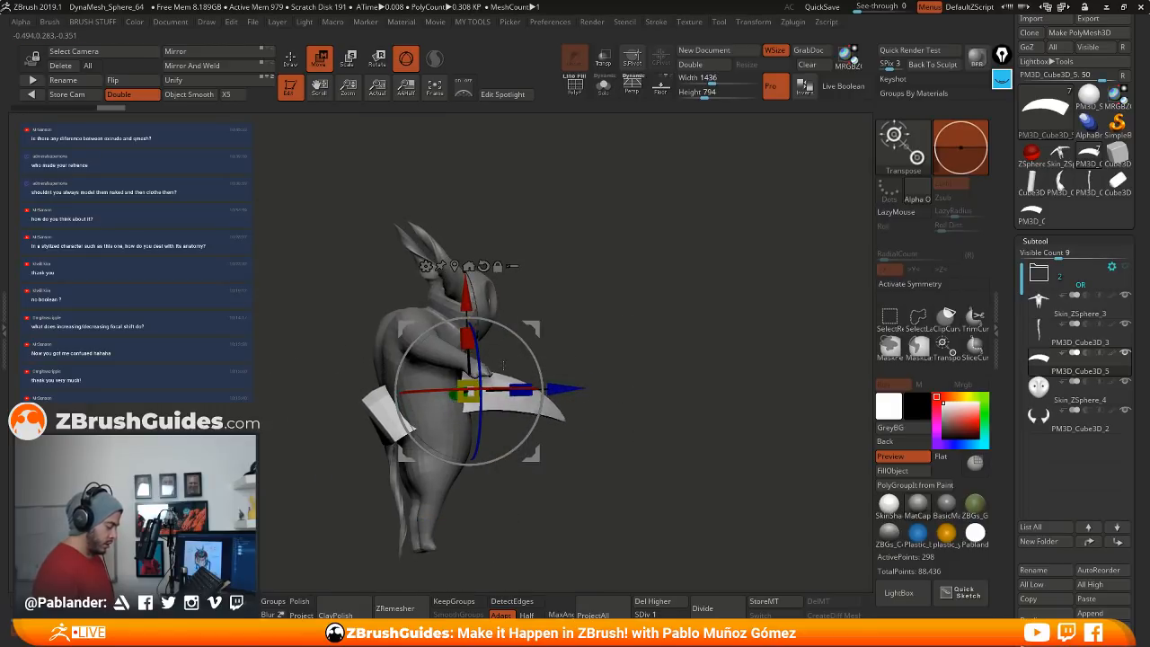
Step: Duplicate the claw subtool and store the original copy in the subtool folder
{"action": "key", "text": "q"}
{"action": "left_click_drag", "start_coordinate": [588, 297], "coordinate": [670, 390]}
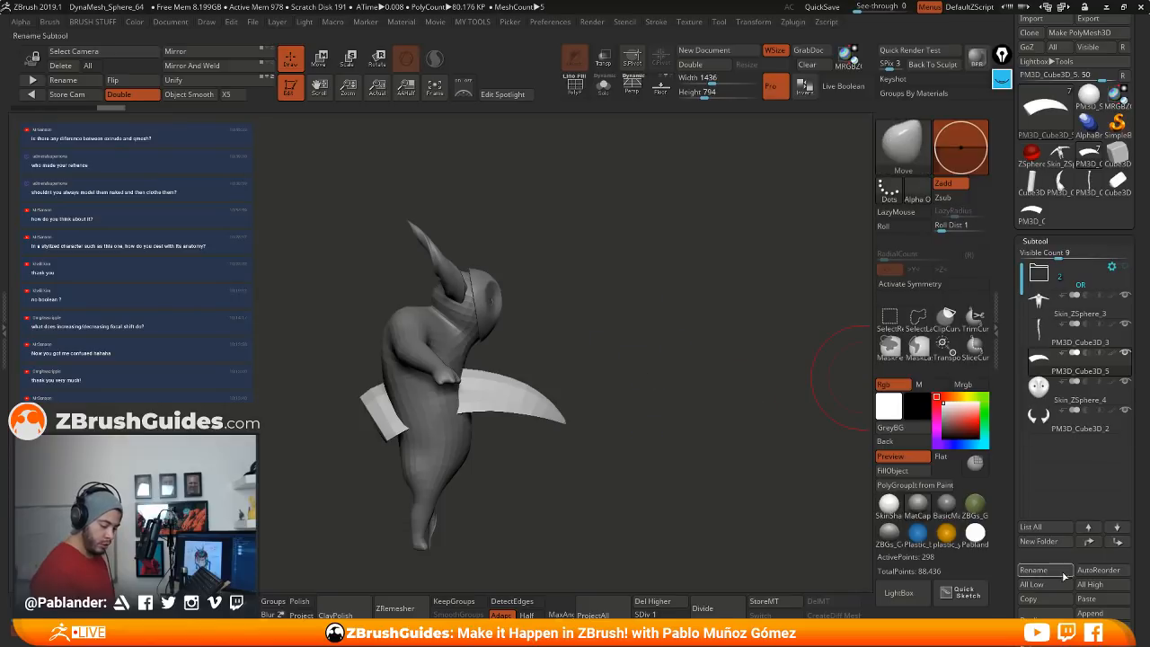
{"action": "left_click", "coordinate": [1044, 614]}
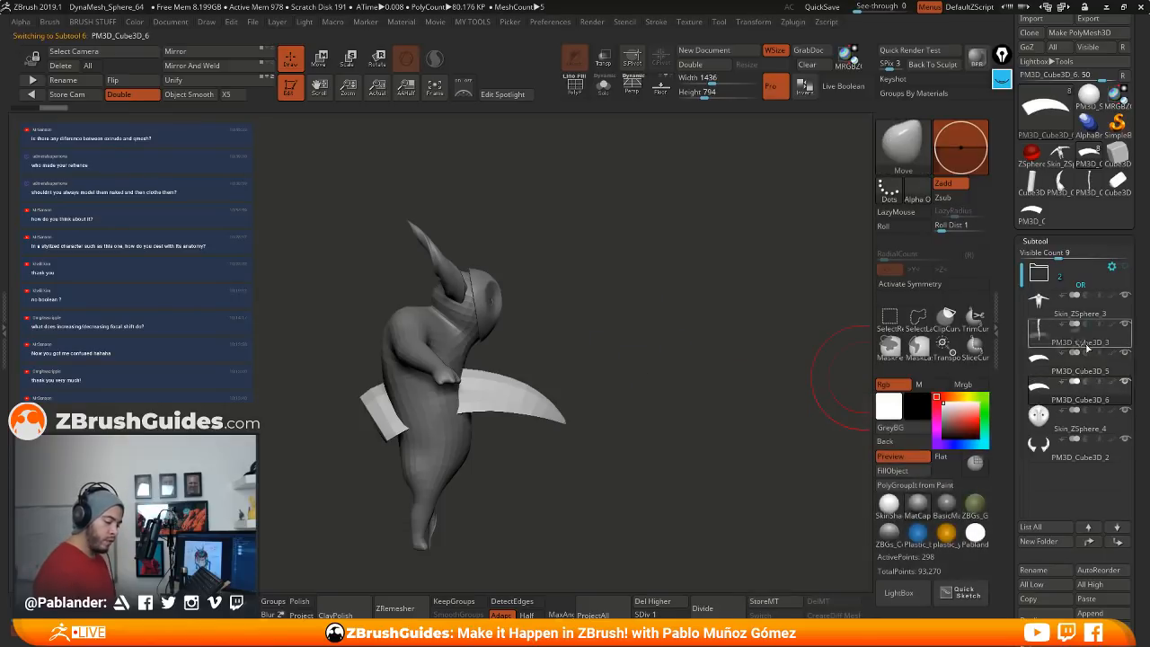
{"action": "mouse_move", "coordinate": [1088, 285]}
{"action": "left_mouse_down"}
{"action": "mouse_move", "coordinate": [1107, 286]}
{"action": "mouse_move", "coordinate": [1091, 302]}
{"action": "left_mouse_up"}
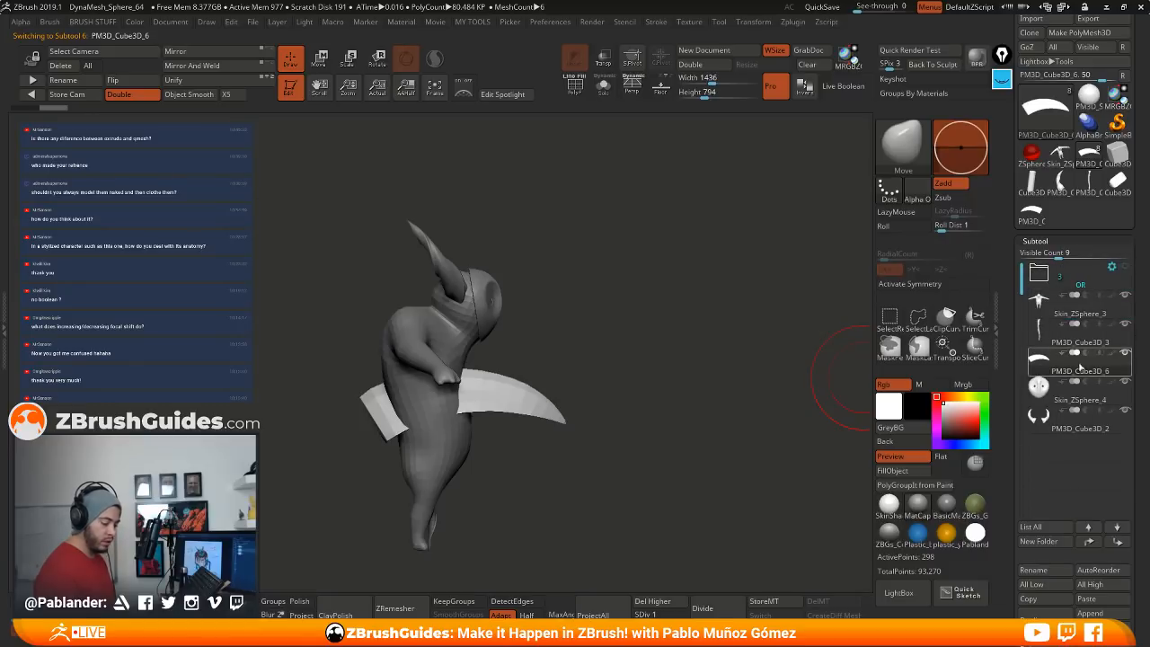
Step: Move the duplicate claw out to the character's right hand with the gizmo
{"action": "key", "text": "w"}
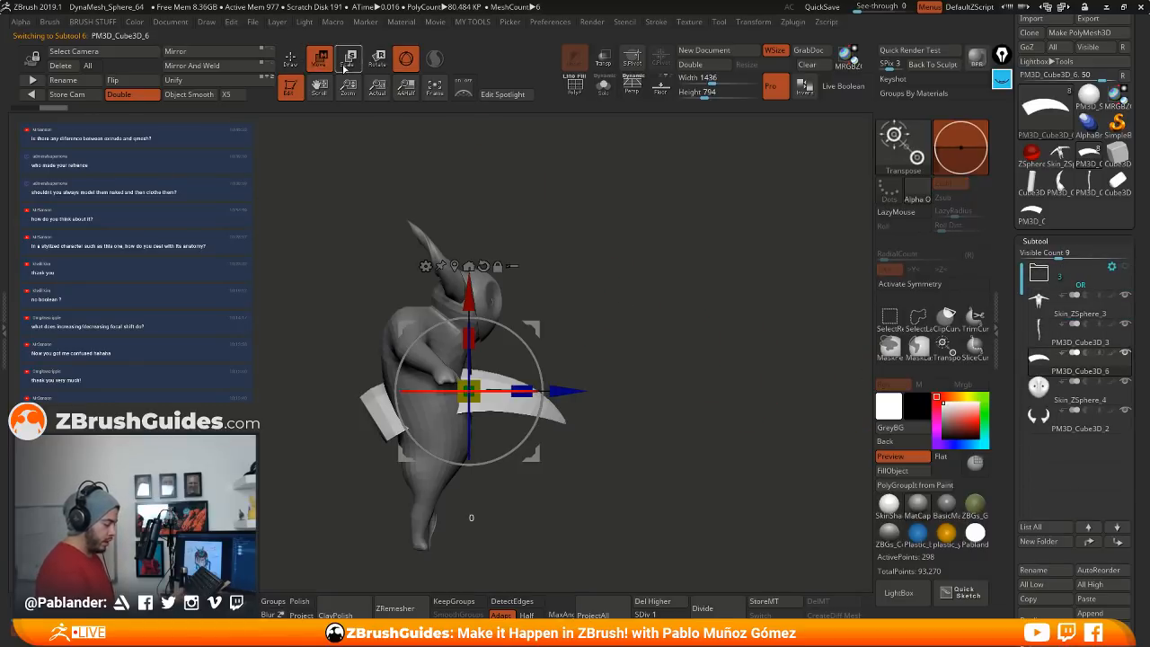
{"action": "left_click_drag", "start_coordinate": [503, 359], "coordinate": [548, 350]}
{"action": "left_click", "coordinate": [327, 333]}
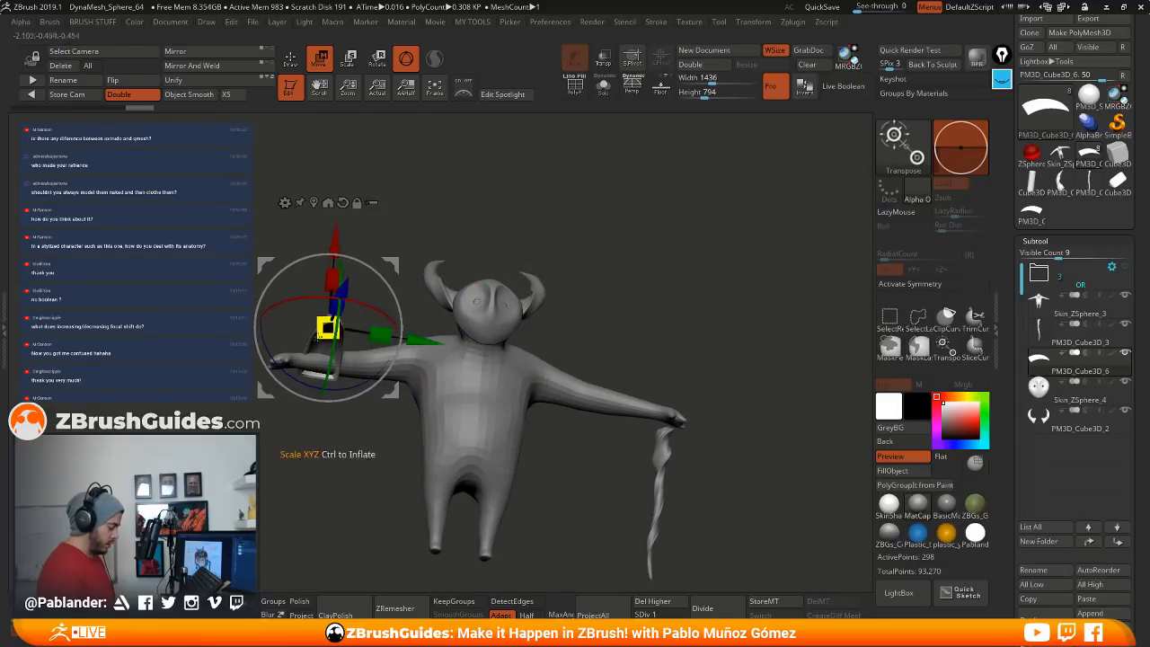
{"action": "left_click_drag", "start_coordinate": [389, 265], "coordinate": [709, 402]}
{"action": "left_click_drag", "start_coordinate": [602, 259], "coordinate": [453, 256]}
{"action": "left_click_drag", "start_coordinate": [575, 209], "coordinate": [612, 219]}
Step: Place the claw in front of the right hand's fingers and scale it down uniformly to finger size
{"action": "left_click_drag", "start_coordinate": [663, 334], "coordinate": [698, 254], "text": "alt"}
{"action": "mouse_move", "coordinate": [482, 282]}
{"action": "left_mouse_down"}
{"action": "mouse_move", "coordinate": [486, 303]}
{"action": "mouse_move", "coordinate": [486, 290]}
{"action": "left_mouse_up"}
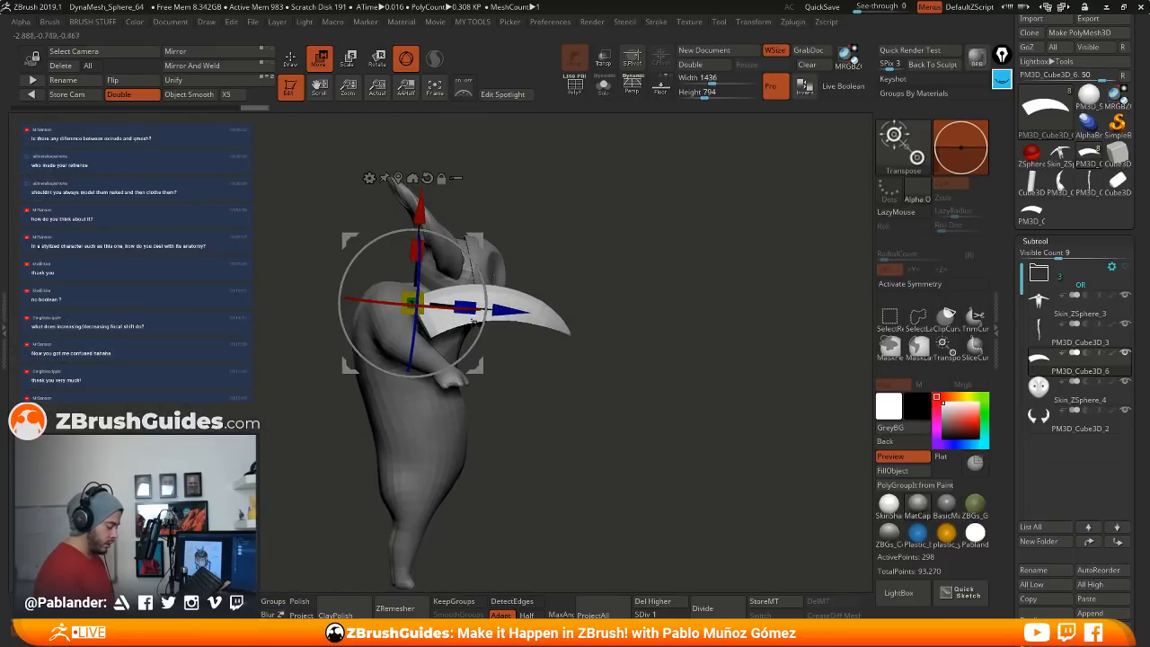
{"action": "left_click_drag", "start_coordinate": [475, 244], "coordinate": [533, 334]}
{"action": "left_click_drag", "start_coordinate": [472, 389], "coordinate": [472, 401]}
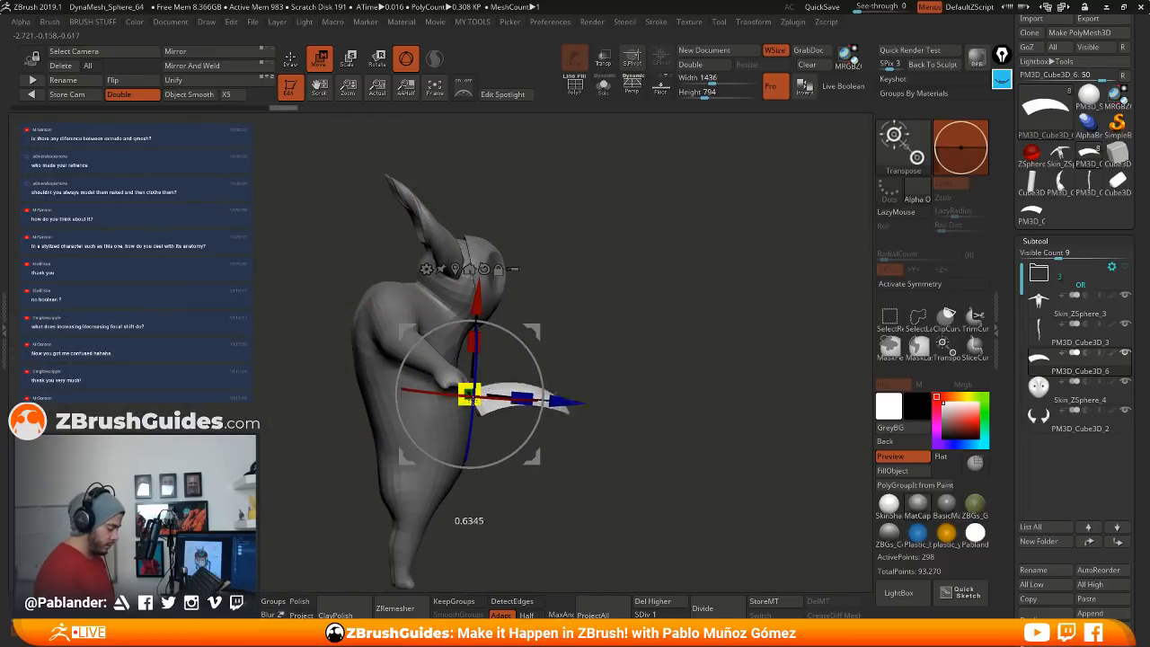
{"action": "left_click_drag", "start_coordinate": [606, 322], "coordinate": [601, 408], "text": "shift"}
{"action": "left_click_drag", "start_coordinate": [475, 496], "coordinate": [490, 557], "text": "alt"}
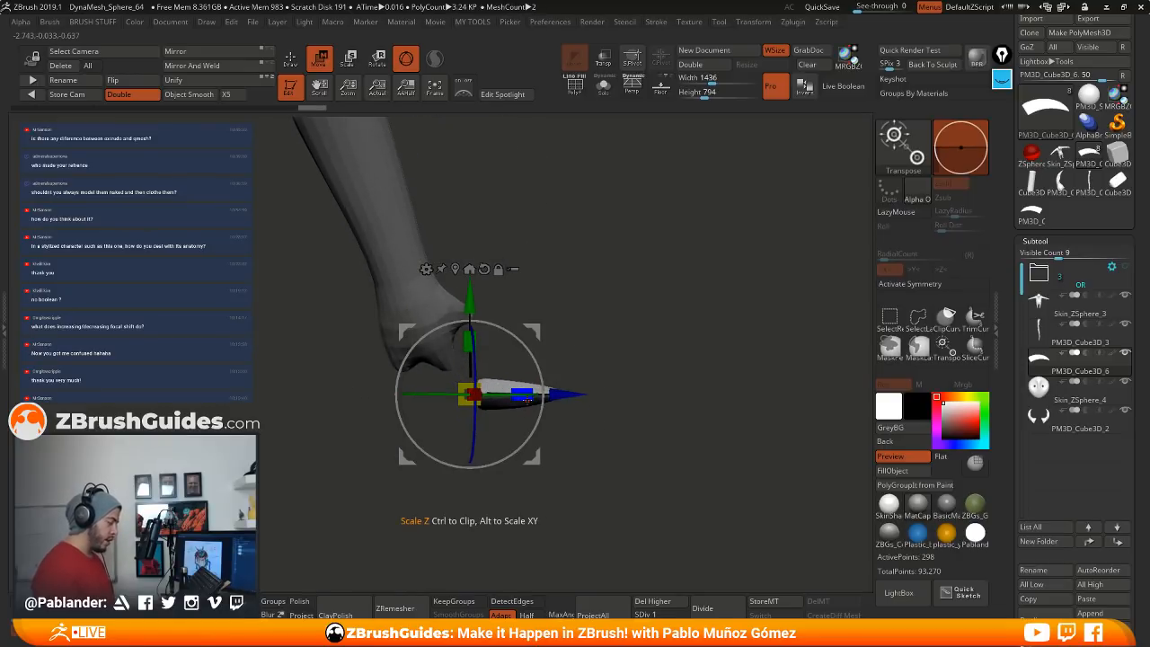
Step: Rotate the claw so its tip curves downward and seat its base on the middle of the hand's end
{"action": "left_click_drag", "start_coordinate": [516, 367], "coordinate": [525, 381]}
{"action": "right_click_drag", "start_coordinate": [542, 392], "coordinate": [548, 346]}
{"action": "left_click_drag", "start_coordinate": [537, 336], "coordinate": [490, 267]}
{"action": "right_click_drag", "start_coordinate": [488, 265], "coordinate": [521, 278]}
{"action": "left_click_drag", "start_coordinate": [456, 310], "coordinate": [459, 337]}
{"action": "left_click_drag", "start_coordinate": [385, 376], "coordinate": [414, 403]}
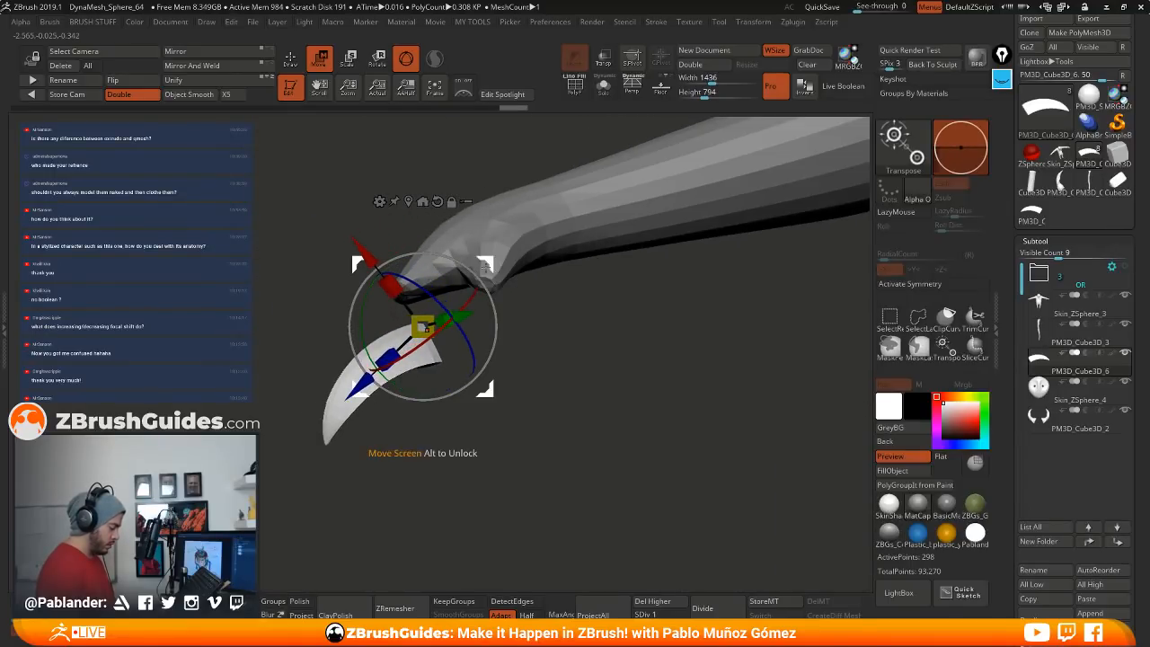
{"action": "left_click_drag", "start_coordinate": [486, 389], "coordinate": [477, 325]}
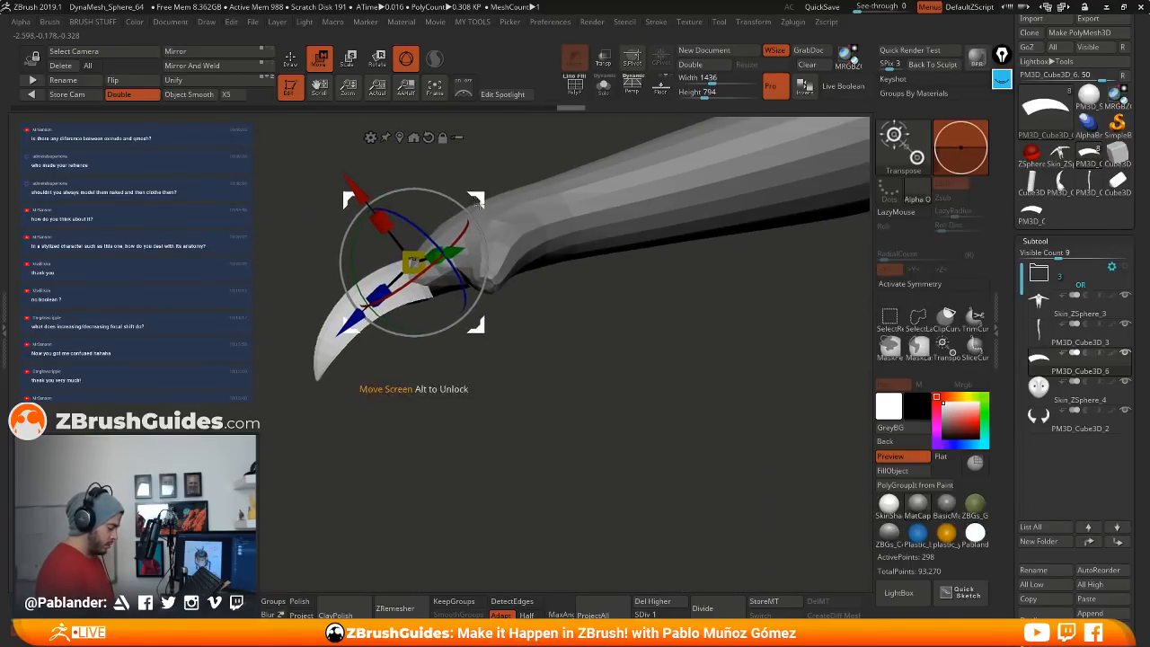
Step: Refine the claw's position and tilt against the finger, working from the front and from above
{"action": "right_click_drag", "start_coordinate": [487, 330], "coordinate": [564, 345]}
{"action": "right_click_drag", "start_coordinate": [568, 274], "coordinate": [537, 345]}
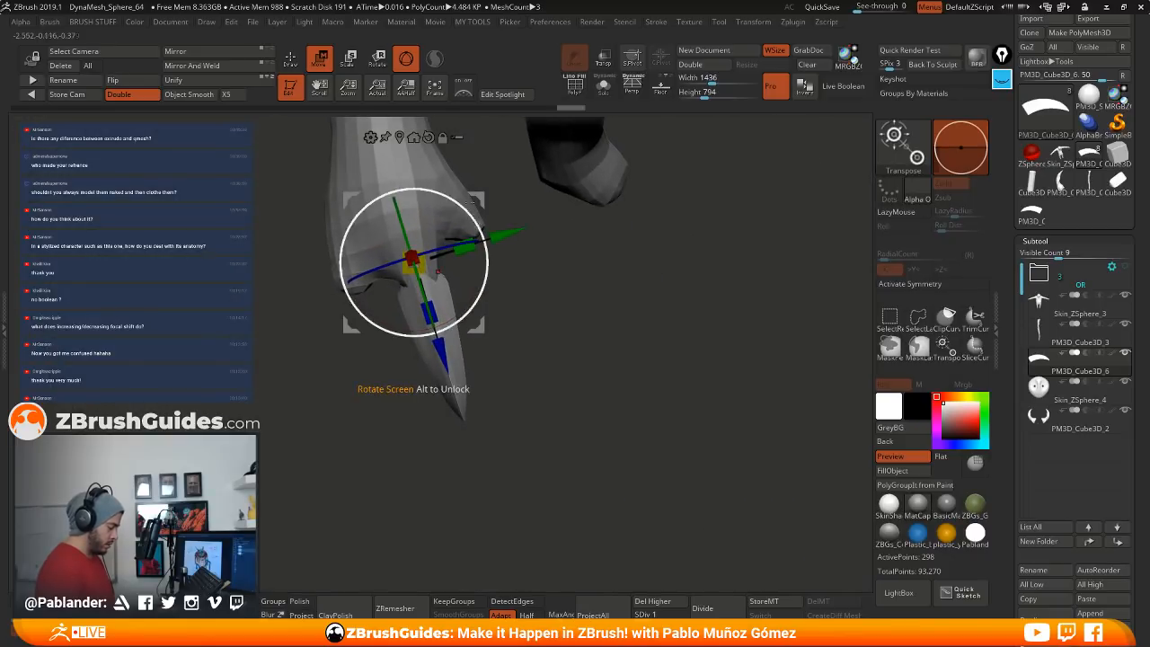
{"action": "left_click_drag", "start_coordinate": [478, 328], "coordinate": [480, 323]}
{"action": "right_click_drag", "start_coordinate": [492, 325], "coordinate": [588, 271]}
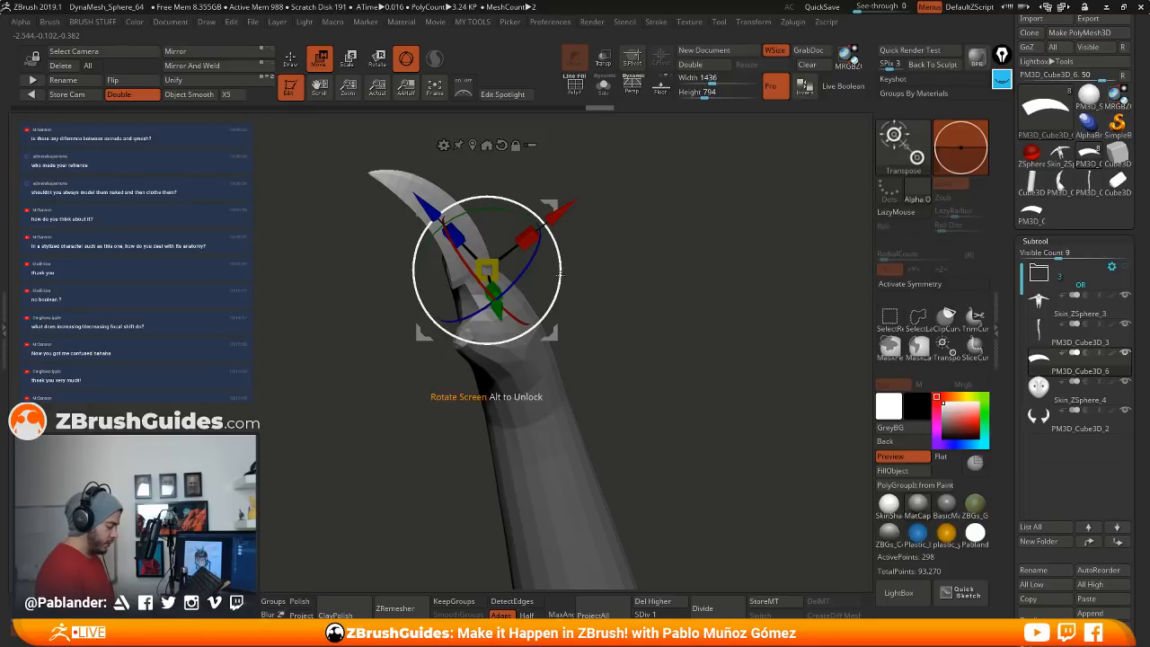
{"action": "left_click_drag", "start_coordinate": [560, 260], "coordinate": [558, 234]}
Step: Stretch the claw along its length and nudge its base back into the fingertip
{"action": "right_click_drag", "start_coordinate": [559, 214], "coordinate": [650, 235]}
{"action": "left_click_drag", "start_coordinate": [583, 288], "coordinate": [586, 284]}
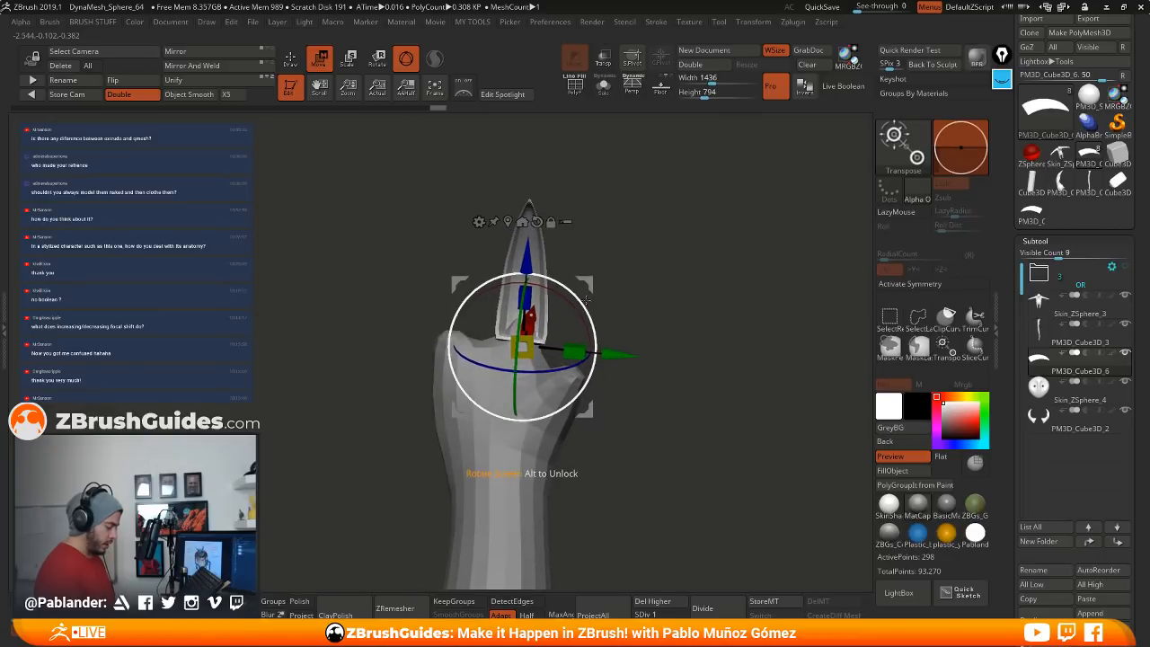
{"action": "left_click_drag", "start_coordinate": [528, 343], "coordinate": [525, 297]}
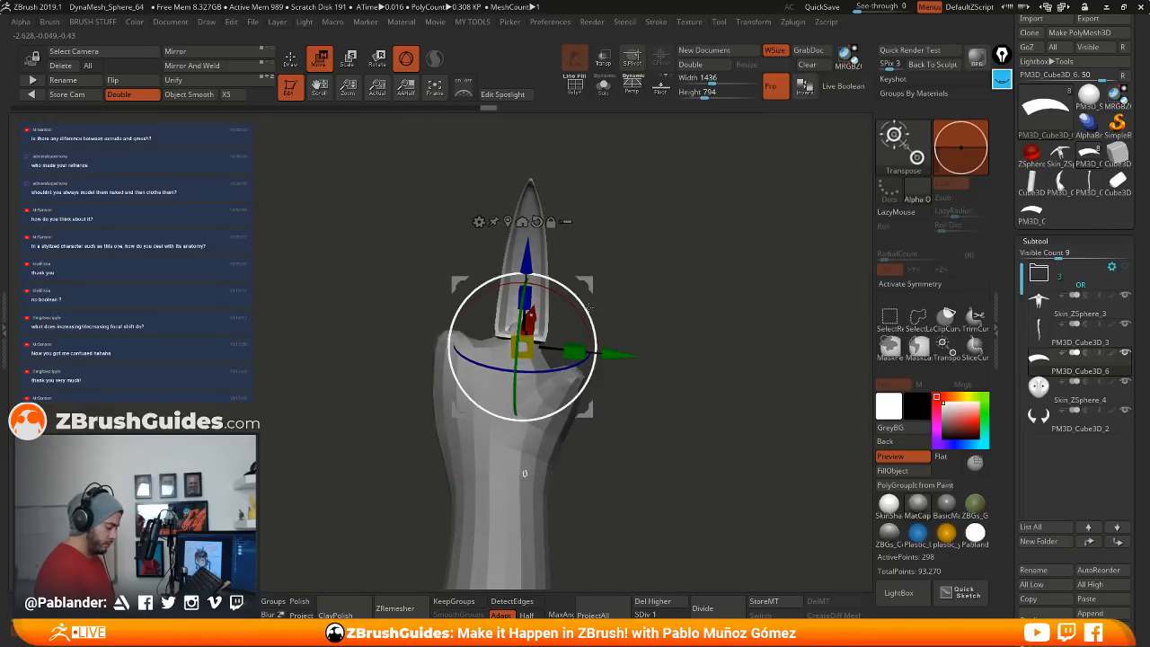
{"action": "left_click_drag", "start_coordinate": [591, 280], "coordinate": [590, 285]}
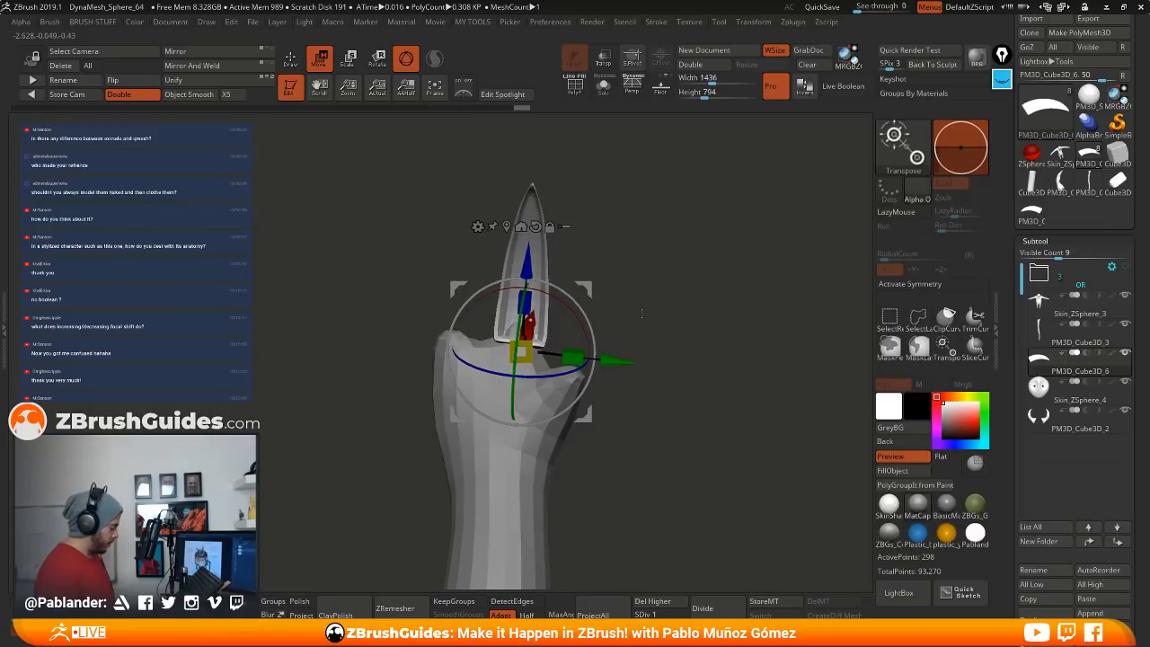
Step: Delete the claw's higher subdivision levels and duplicate it with the gizmo onto the neighbouring outer finger, at a smaller size
{"action": "key", "text": "ctrl"}
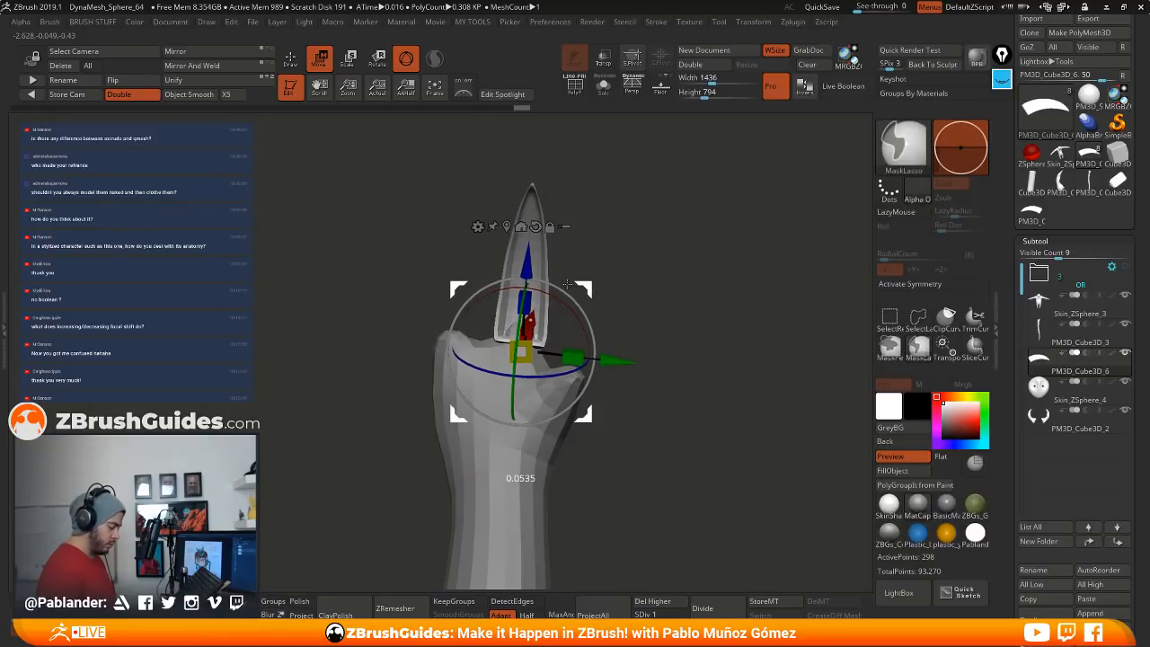
{"action": "left_click_drag", "start_coordinate": [583, 288], "coordinate": [595, 293], "text": "ctrl"}
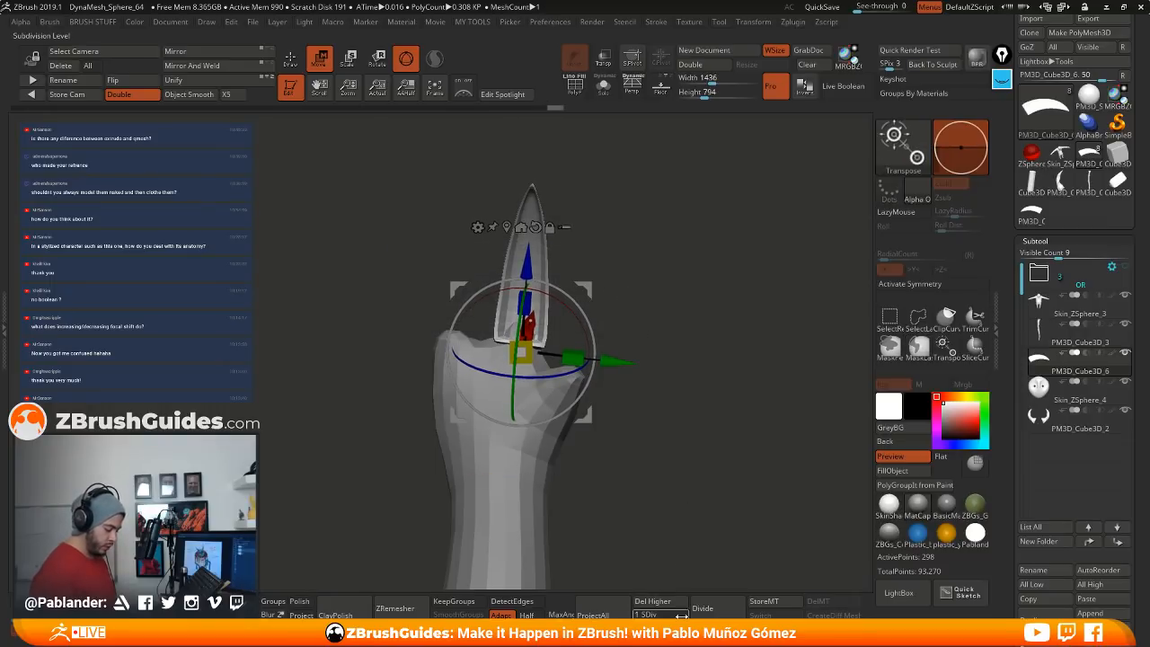
{"action": "left_click", "coordinate": [710, 608]}
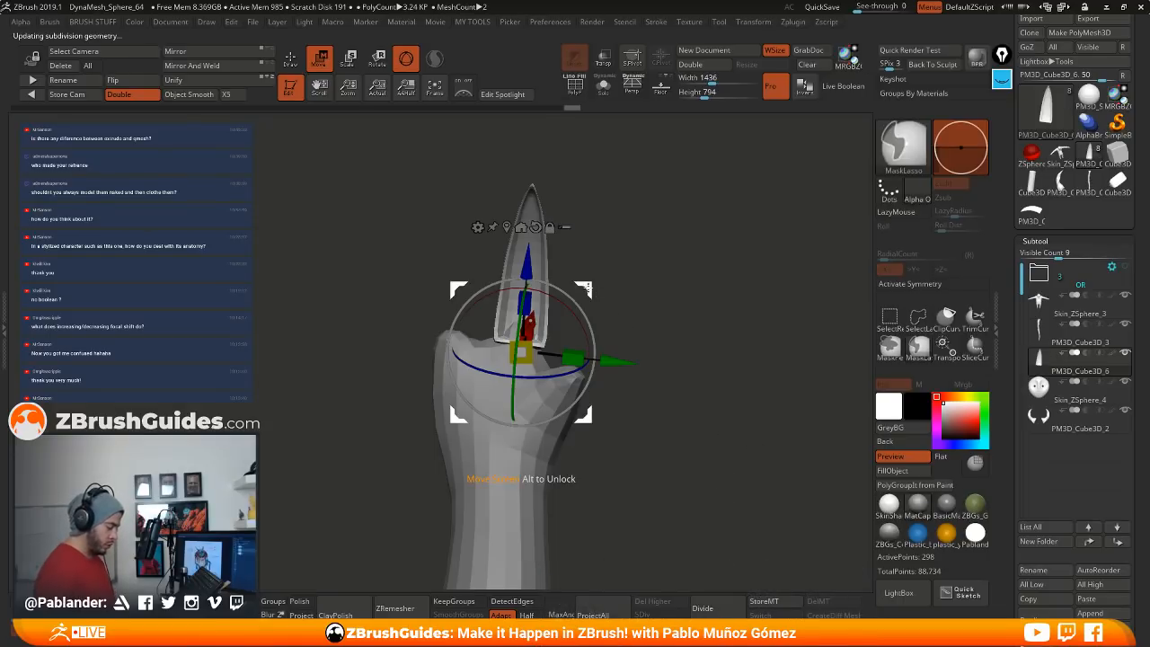
{"action": "left_click_drag", "start_coordinate": [587, 287], "coordinate": [463, 350], "text": "ctrl"}
{"action": "left_click_drag", "start_coordinate": [511, 303], "coordinate": [501, 293]}
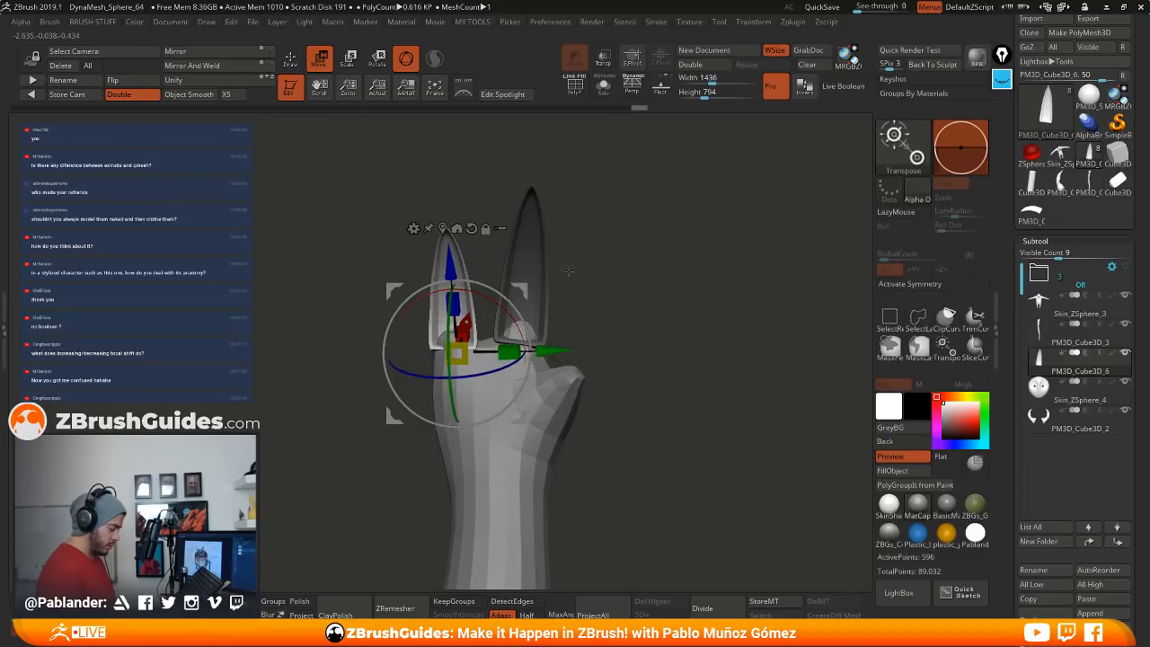
Step: Adjust the second claw's position and rotation so its base fits onto the outer finger
{"action": "left_click_drag", "start_coordinate": [569, 271], "coordinate": [706, 292]}
{"action": "left_click_drag", "start_coordinate": [524, 321], "coordinate": [527, 330]}
{"action": "left_click_drag", "start_coordinate": [521, 289], "coordinate": [517, 298]}
{"action": "left_click_drag", "start_coordinate": [629, 292], "coordinate": [530, 303]}
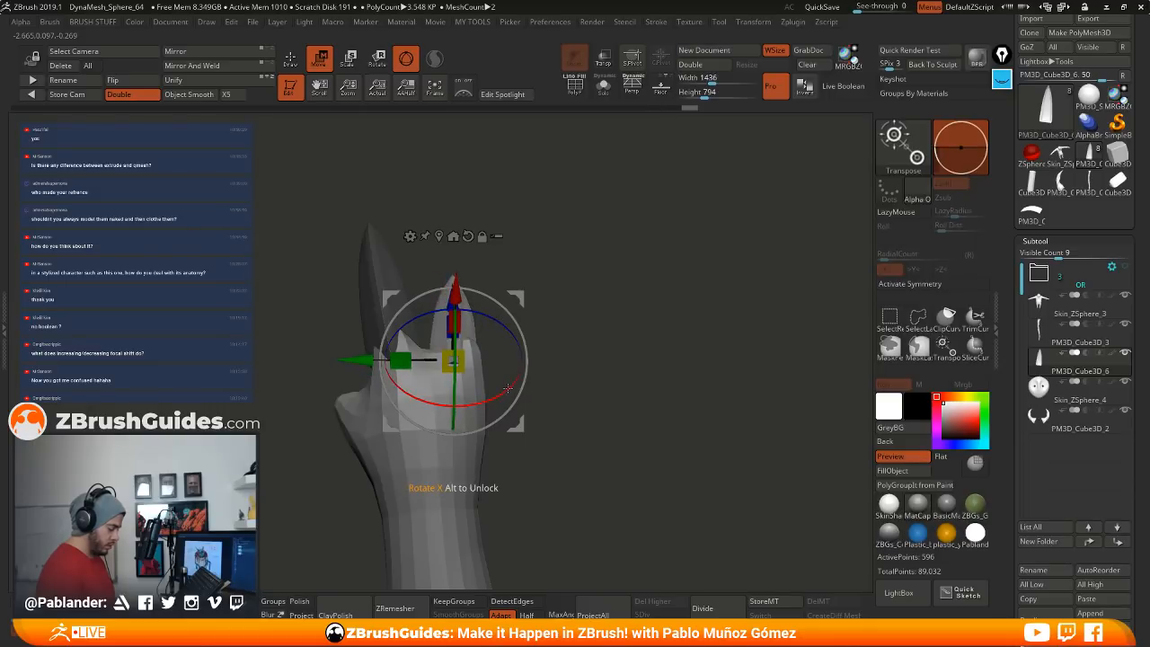
{"action": "left_click_drag", "start_coordinate": [517, 424], "coordinate": [525, 423]}
{"action": "left_click_drag", "start_coordinate": [583, 273], "coordinate": [593, 322]}
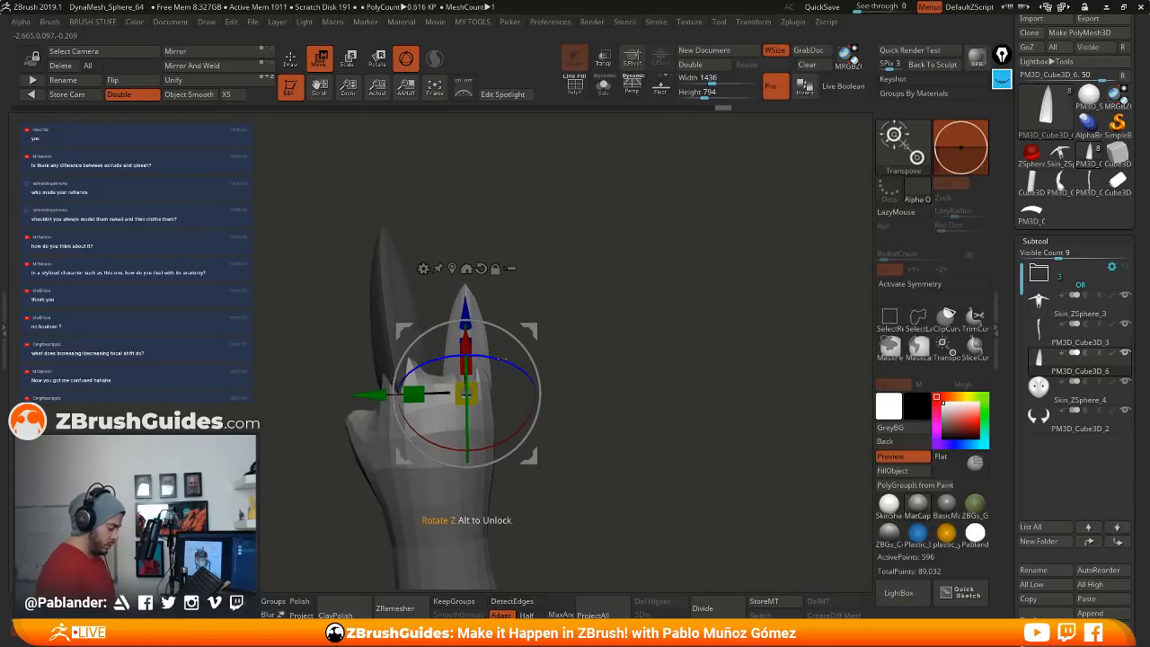
{"action": "mouse_move", "coordinate": [616, 397]}
{"action": "left_mouse_down", "text": "alt"}
{"action": "mouse_move", "coordinate": [623, 359]}
{"action": "mouse_move", "coordinate": [663, 311]}
{"action": "mouse_move", "coordinate": [575, 344]}
{"action": "mouse_move", "coordinate": [580, 423]}
{"action": "mouse_move", "coordinate": [576, 407]}
{"action": "mouse_move", "coordinate": [618, 416]}
{"action": "left_mouse_up", "text": "alt"}
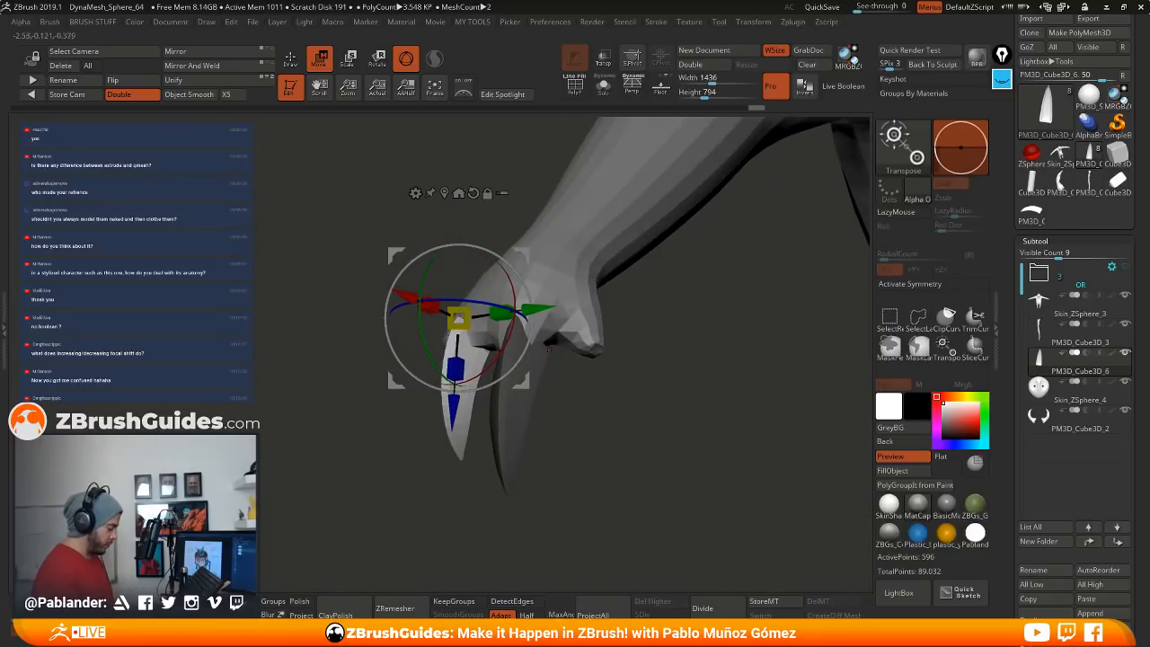
Step: Duplicate a third claw onto the thumb, then rotate it into alignment and scale it down
{"action": "left_click_drag", "start_coordinate": [523, 251], "coordinate": [645, 278], "text": "ctrl"}
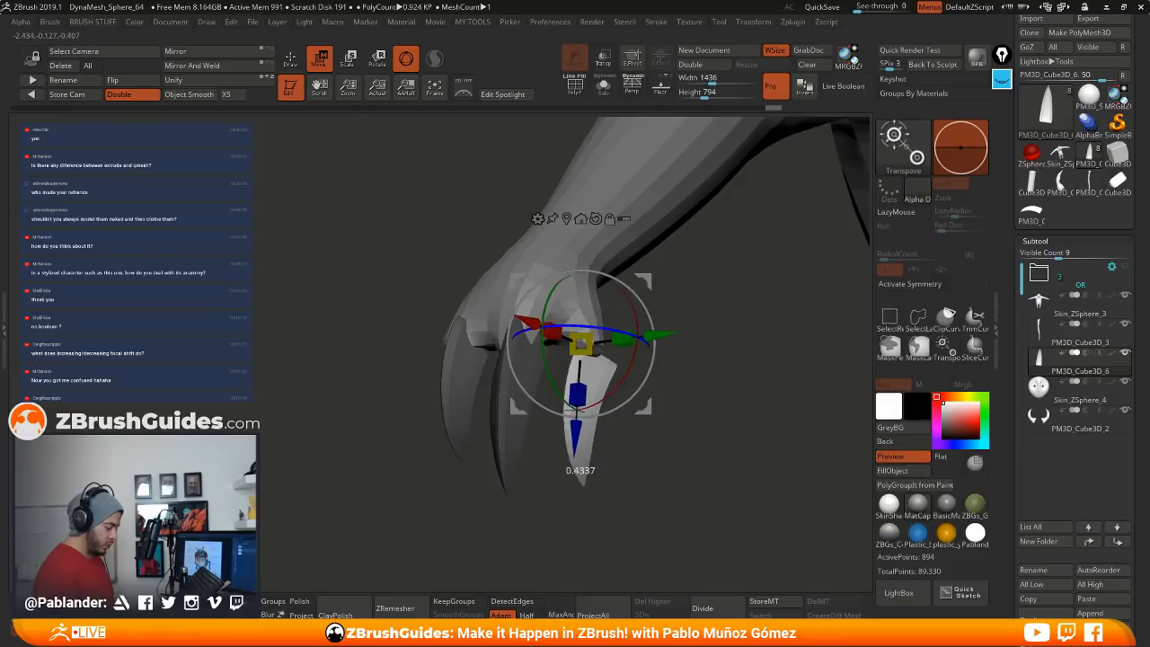
{"action": "left_click_drag", "start_coordinate": [669, 346], "coordinate": [665, 334]}
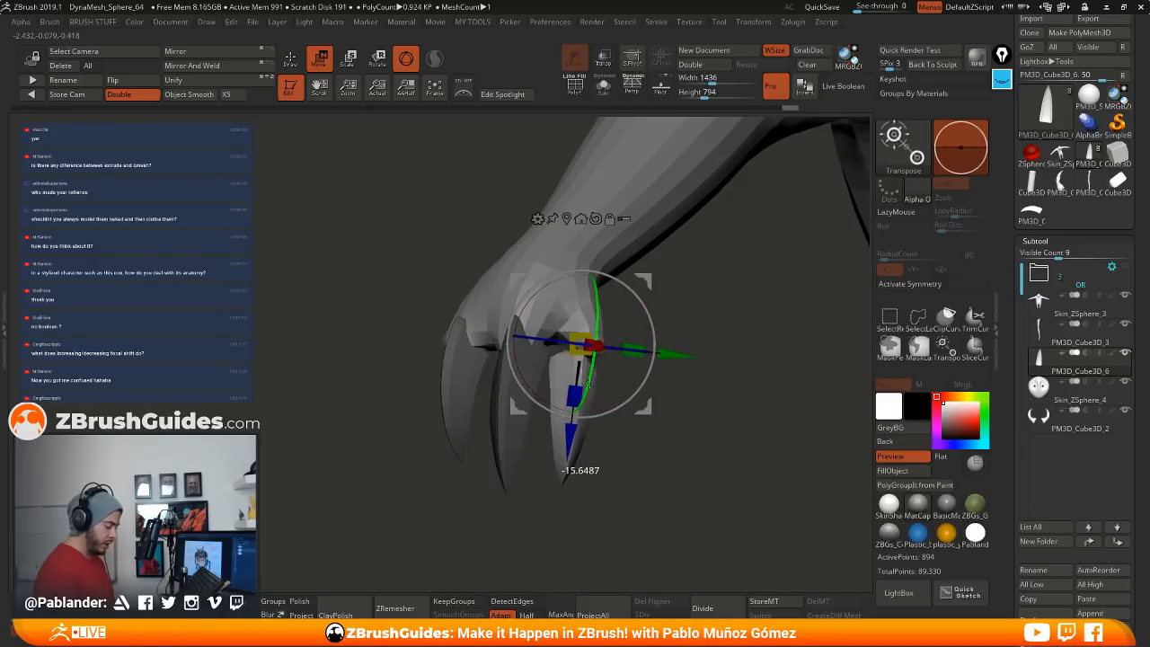
{"action": "left_click_drag", "start_coordinate": [620, 422], "coordinate": [539, 419]}
{"action": "left_click_drag", "start_coordinate": [647, 277], "coordinate": [629, 264]}
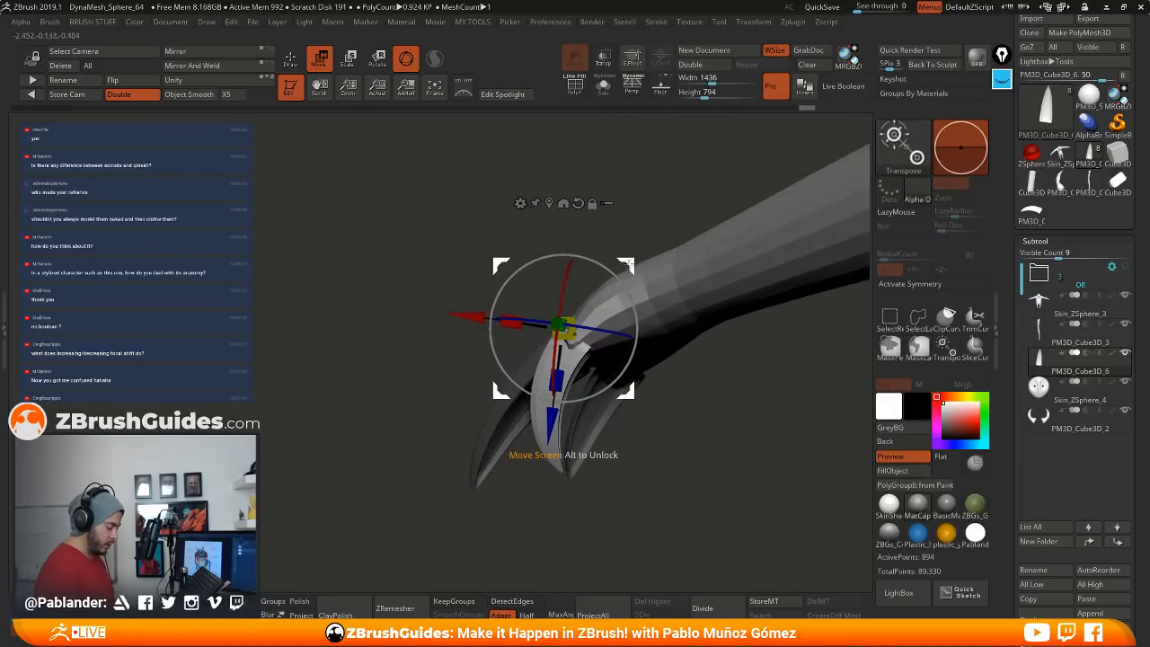
{"action": "right_click_drag", "start_coordinate": [503, 366], "coordinate": [575, 365]}
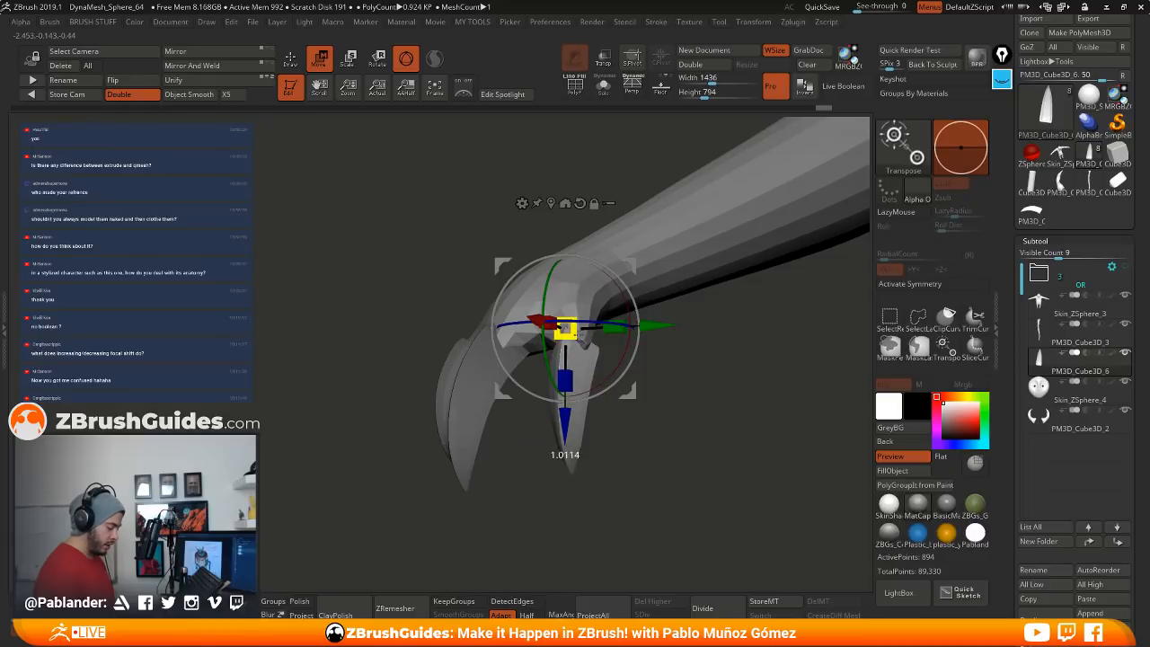
{"action": "left_click_drag", "start_coordinate": [565, 329], "coordinate": [566, 377]}
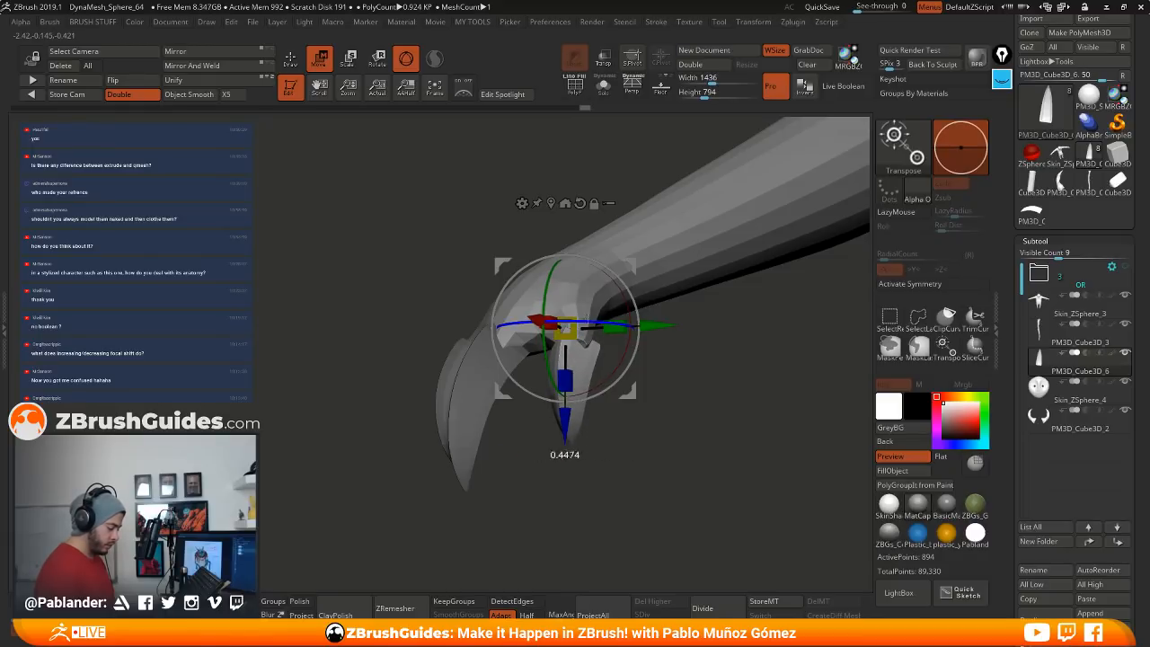
Step: Rotate the thumb claw with the gizmo from several angles so it follows the thumb's direction
{"action": "left_click_drag", "start_coordinate": [633, 270], "coordinate": [641, 264]}
{"action": "right_click_drag", "start_coordinate": [589, 394], "coordinate": [580, 308]}
{"action": "right_click_drag", "start_coordinate": [604, 382], "coordinate": [611, 297]}
{"action": "left_click_drag", "start_coordinate": [620, 281], "coordinate": [621, 283]}
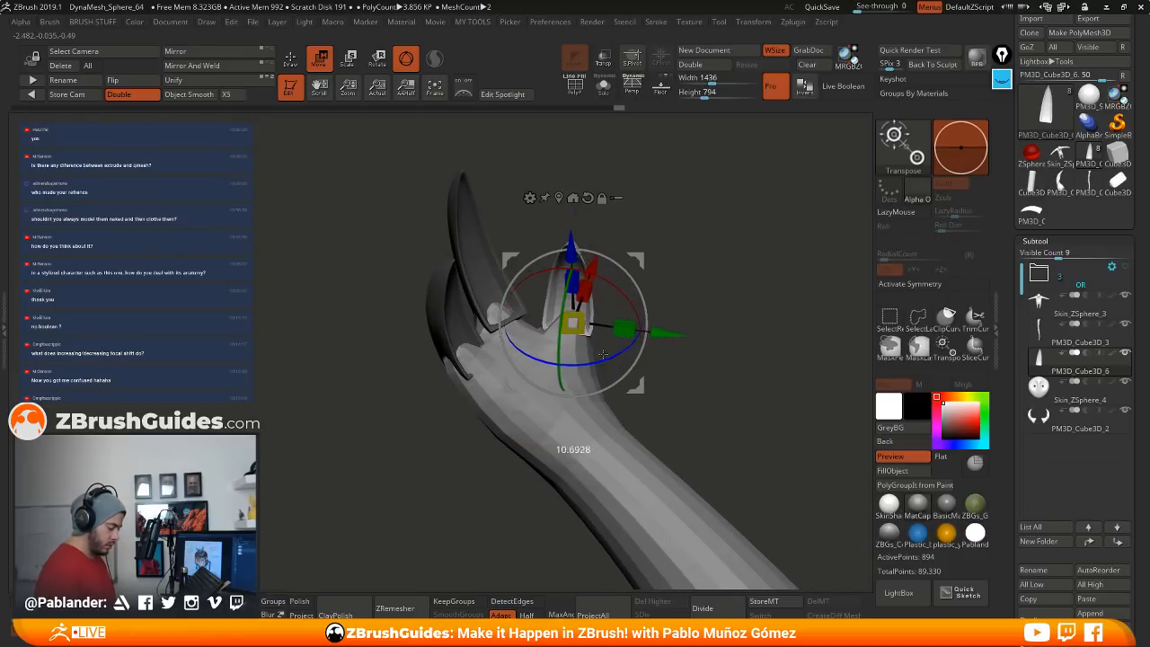
{"action": "right_click_drag", "start_coordinate": [677, 280], "coordinate": [681, 341]}
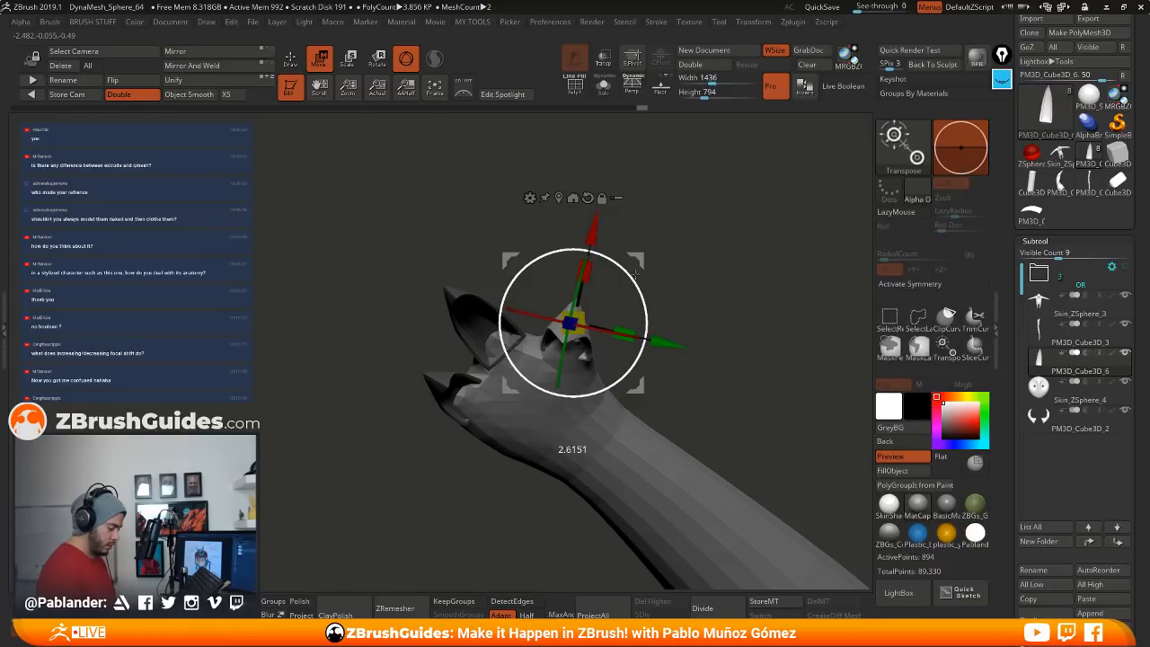
{"action": "left_click_drag", "start_coordinate": [643, 254], "coordinate": [645, 253]}
{"action": "right_click_drag", "start_coordinate": [709, 219], "coordinate": [703, 299]}
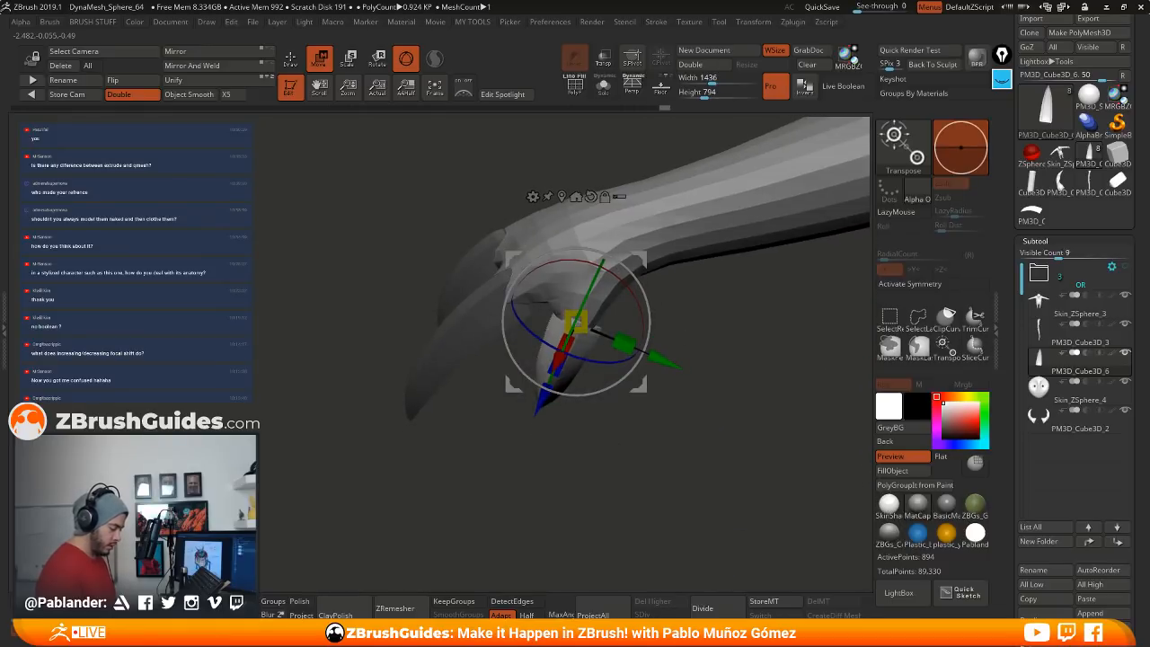
{"action": "left_click_drag", "start_coordinate": [641, 258], "coordinate": [638, 263]}
{"action": "right_click_drag", "start_coordinate": [681, 311], "coordinate": [683, 291]}
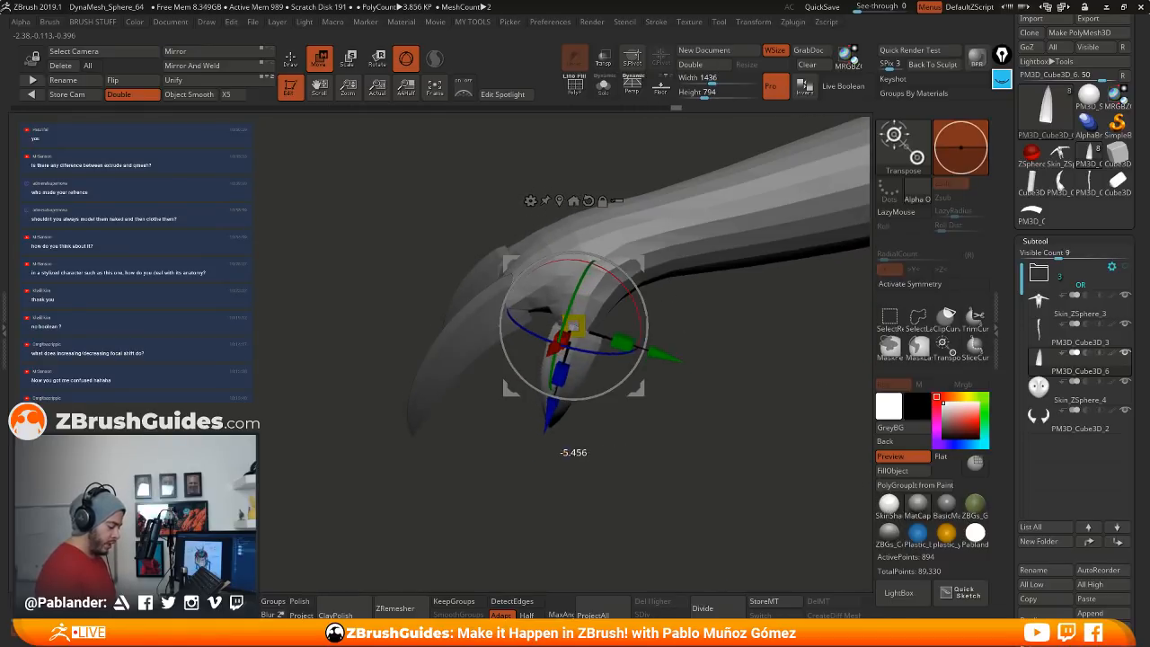
{"action": "left_click_drag", "start_coordinate": [641, 302], "coordinate": [637, 287]}
Step: Fine-tune the thumb claw's placement and tilt so its base sits against the end of the thumb
{"action": "right_click_drag", "start_coordinate": [635, 203], "coordinate": [629, 221], "text": "alt"}
{"action": "right_click_drag", "start_coordinate": [727, 352], "coordinate": [485, 431]}
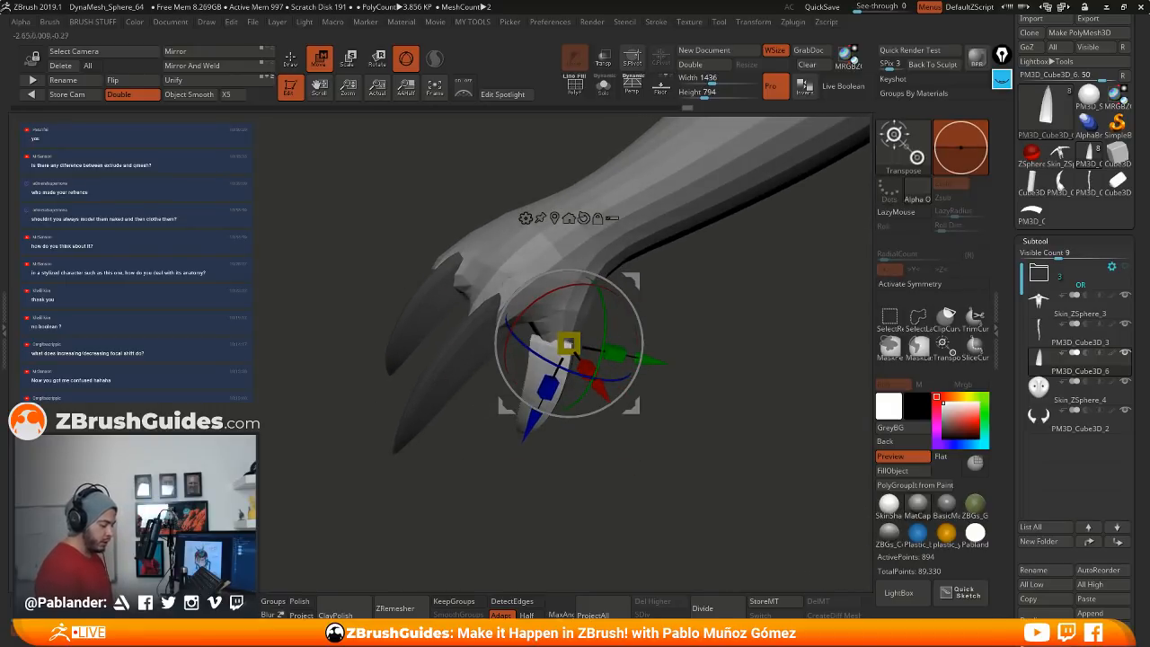
{"action": "right_click_drag", "start_coordinate": [665, 337], "coordinate": [602, 476]}
{"action": "right_click_drag", "start_coordinate": [686, 357], "coordinate": [646, 386]}
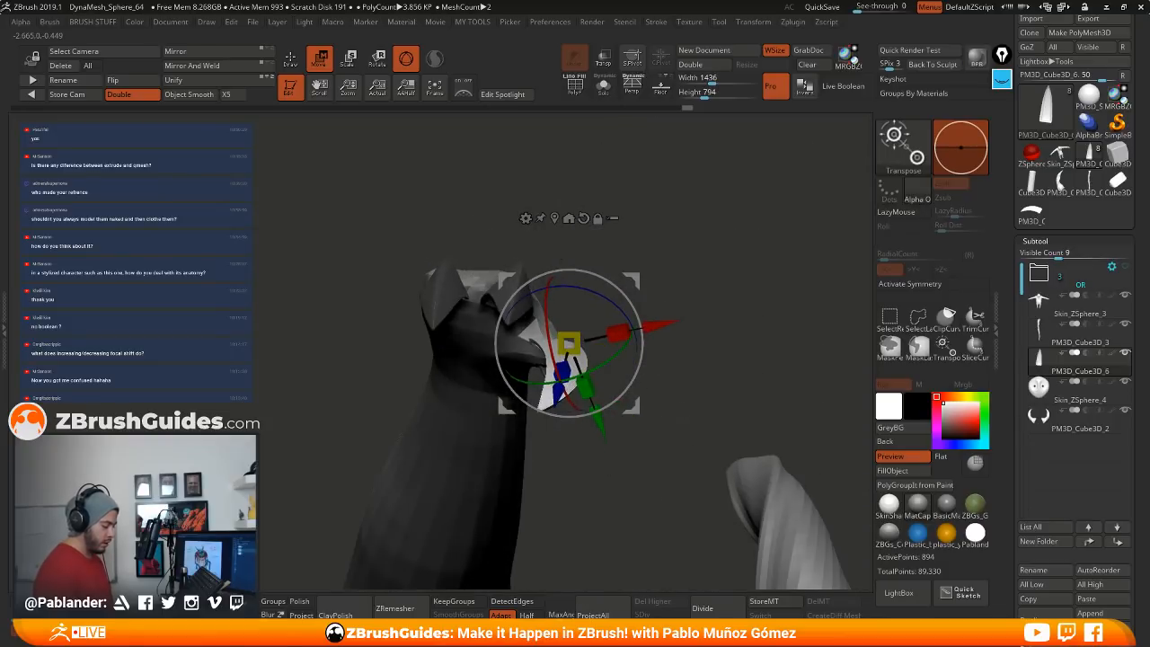
{"action": "right_click_drag", "start_coordinate": [732, 382], "coordinate": [656, 310]}
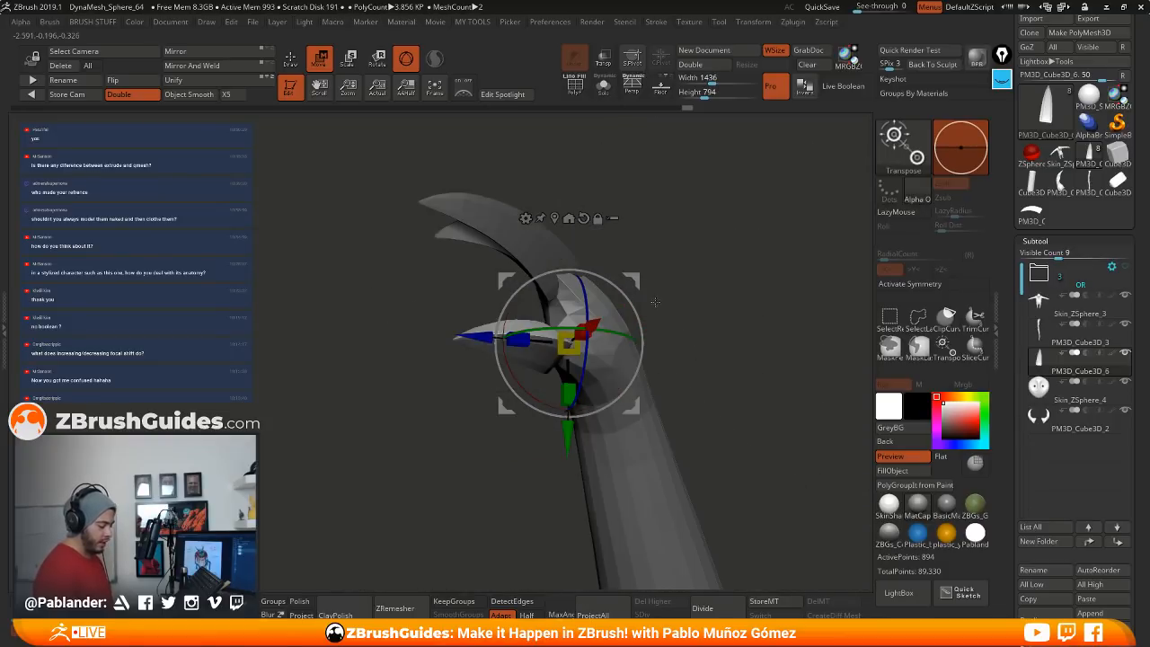
{"action": "right_click_drag", "start_coordinate": [709, 353], "coordinate": [669, 423]}
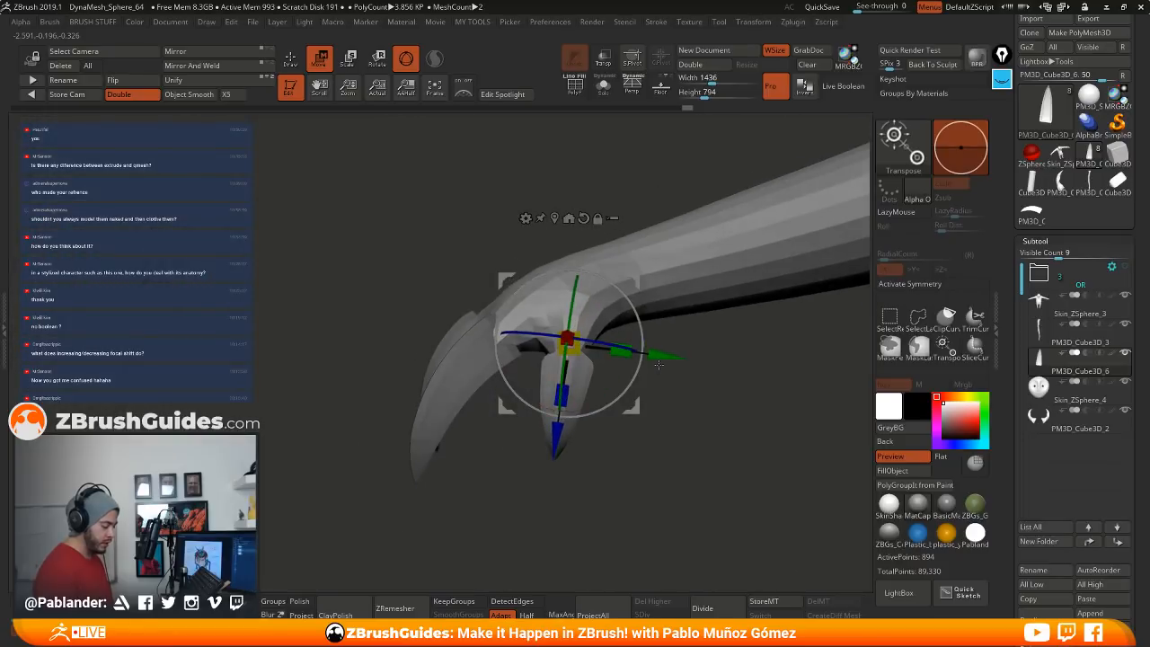
{"action": "left_click_drag", "start_coordinate": [626, 337], "coordinate": [614, 392]}
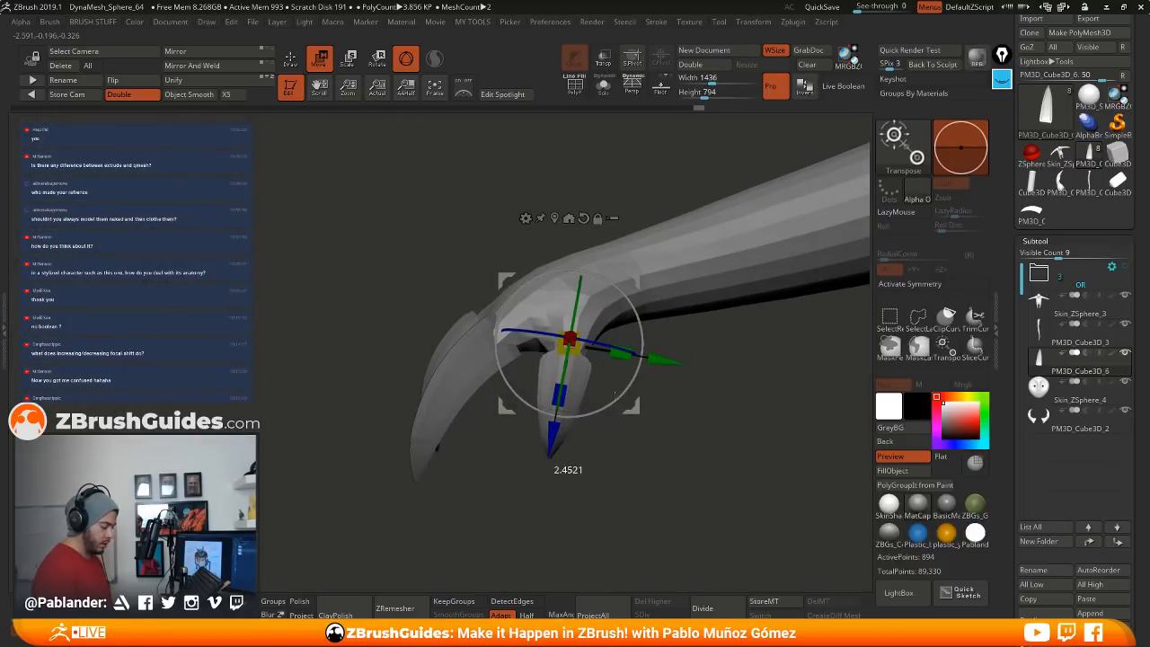
Step: Clear the mask from the claws and apply Mirror And Weld to copy all three onto the opposite hand
{"action": "key", "text": "q"}
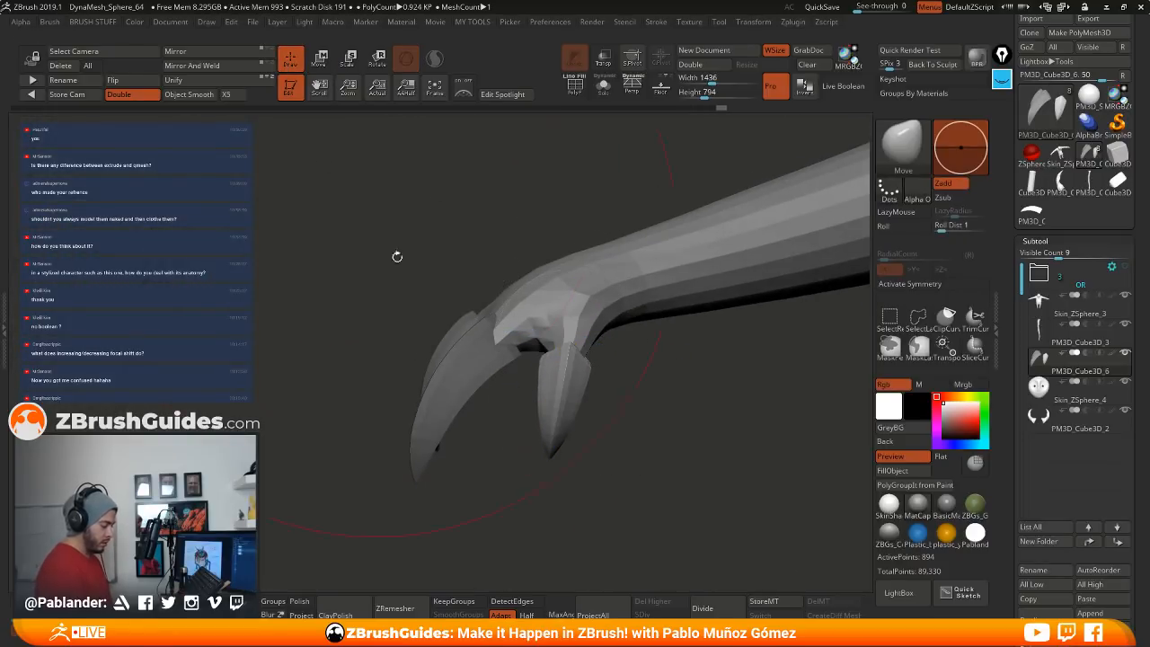
{"action": "left_click_drag", "start_coordinate": [673, 372], "coordinate": [696, 444], "text": "ctrl"}
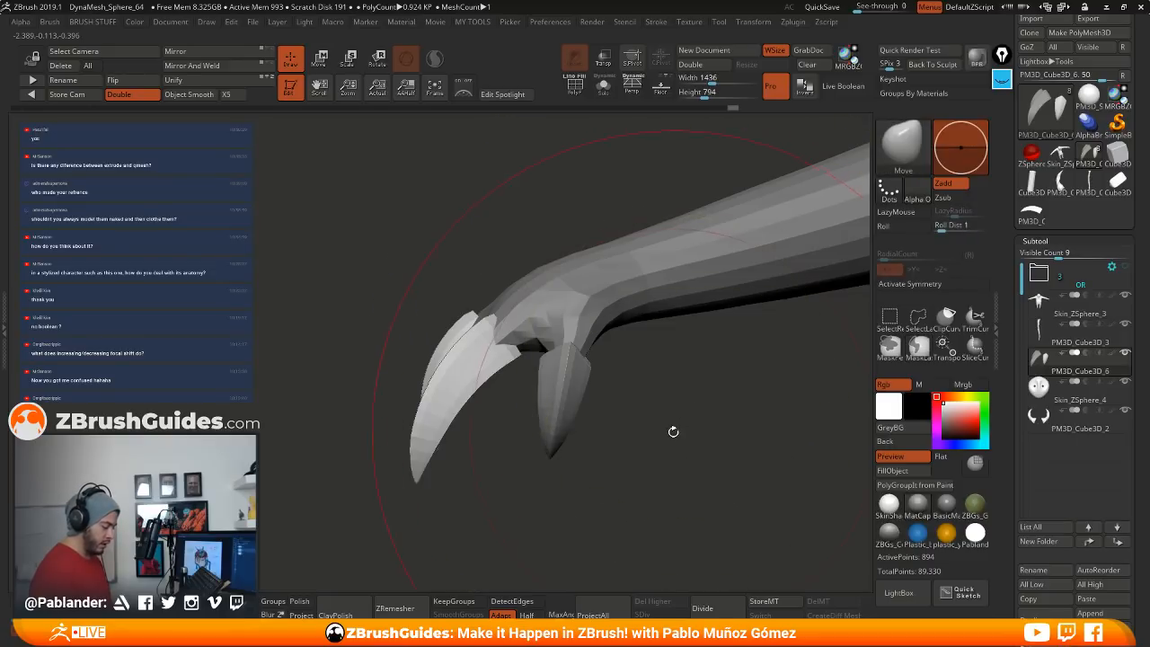
{"action": "right_click_drag", "start_coordinate": [673, 431], "coordinate": [605, 215], "text": "ctrl"}
{"action": "right_click", "coordinate": [530, 296]}
{"action": "right_click_drag", "start_coordinate": [656, 395], "coordinate": [432, 373], "text": "alt"}
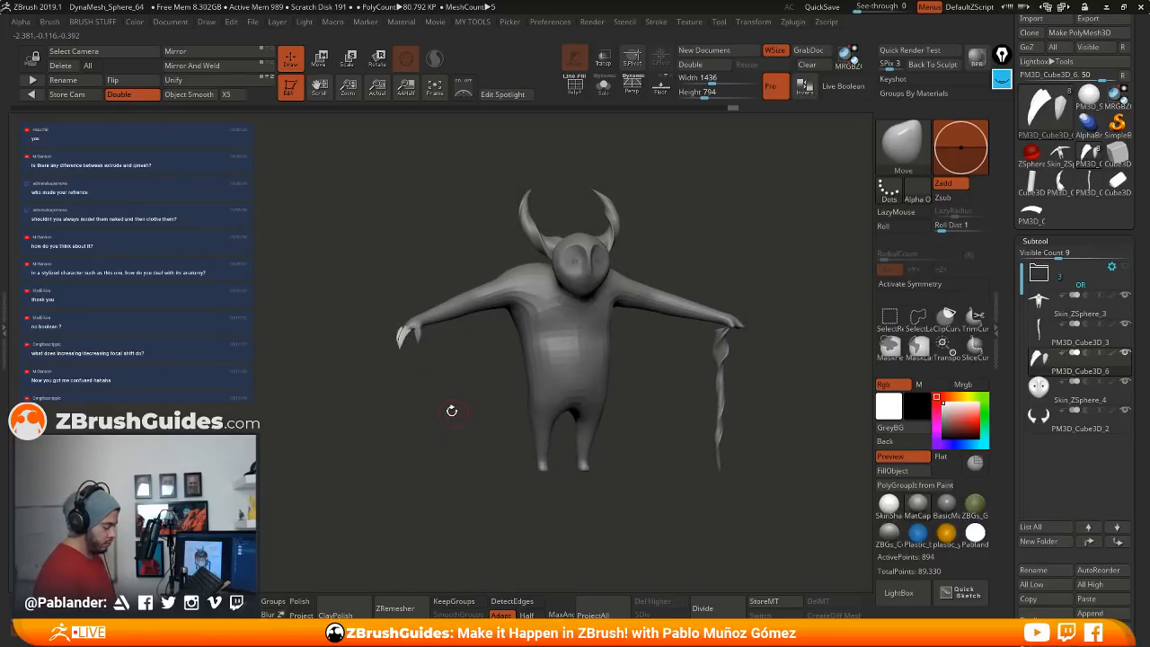
{"action": "right_click_drag", "start_coordinate": [452, 410], "coordinate": [410, 354]}
{"action": "right_click_drag", "start_coordinate": [493, 479], "coordinate": [483, 450]}
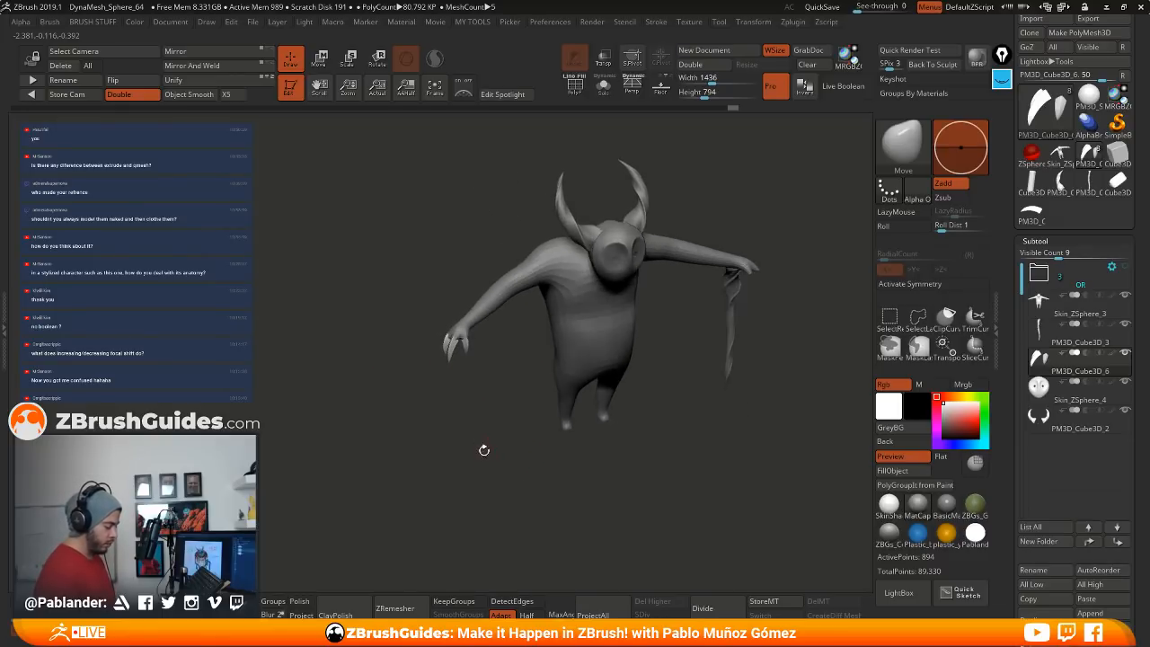
{"action": "right_click_drag", "start_coordinate": [487, 378], "coordinate": [405, 459]}
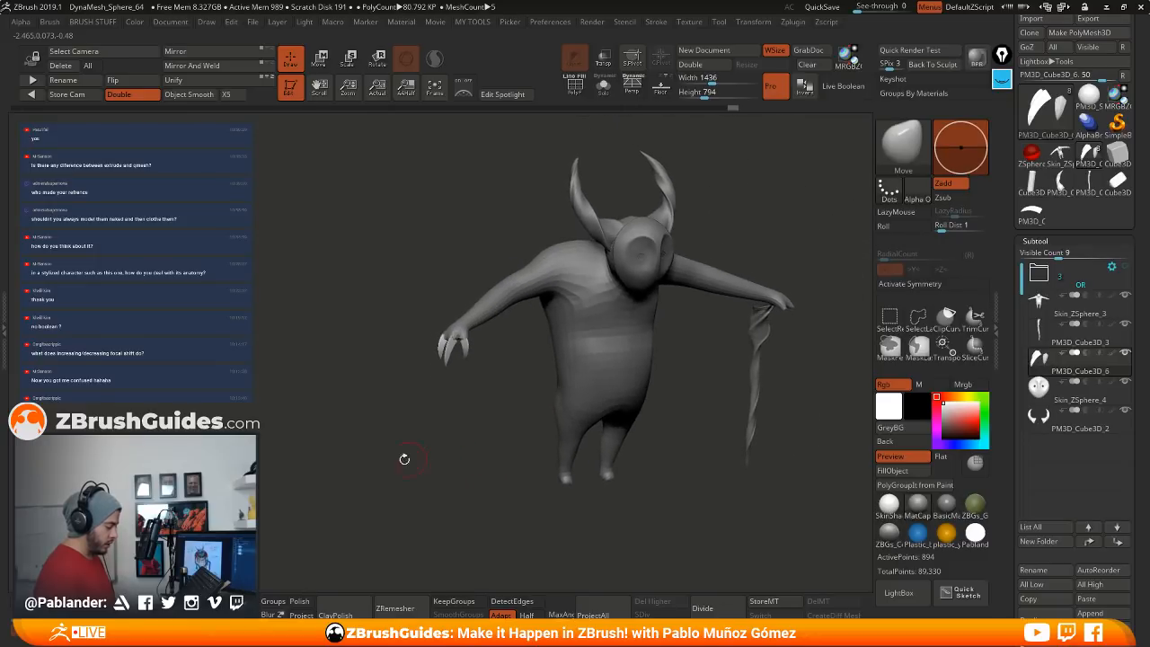
{"action": "left_click", "coordinate": [227, 72]}
{"action": "right_click_drag", "start_coordinate": [663, 442], "coordinate": [621, 396]}
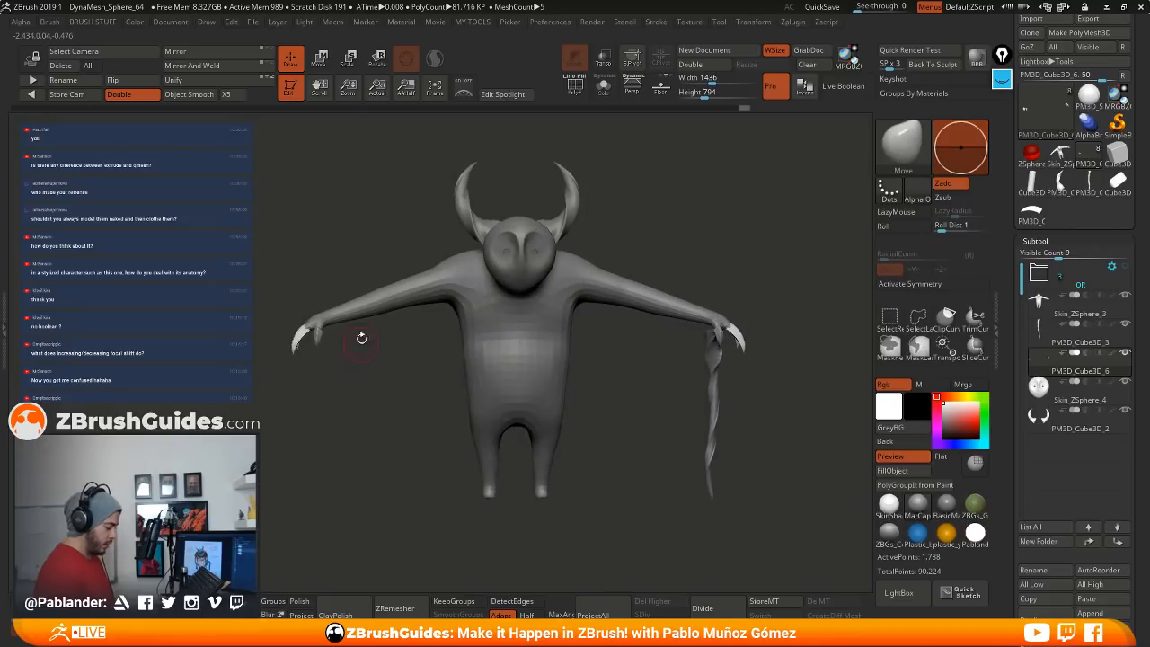
Step: Select the body subtool and adjust the thumb and palm around the thumb claw's base with the Move brush
{"action": "mouse_move", "coordinate": [354, 308]}
{"action": "right_mouse_down", "text": "alt"}
{"action": "mouse_move", "coordinate": [428, 298]}
{"action": "mouse_move", "coordinate": [468, 310]}
{"action": "mouse_move", "coordinate": [482, 331]}
{"action": "mouse_move", "coordinate": [496, 312]}
{"action": "right_mouse_up", "text": "alt"}
{"action": "key", "text": "space"}
{"action": "left_click_drag", "start_coordinate": [506, 295], "coordinate": [496, 294]}
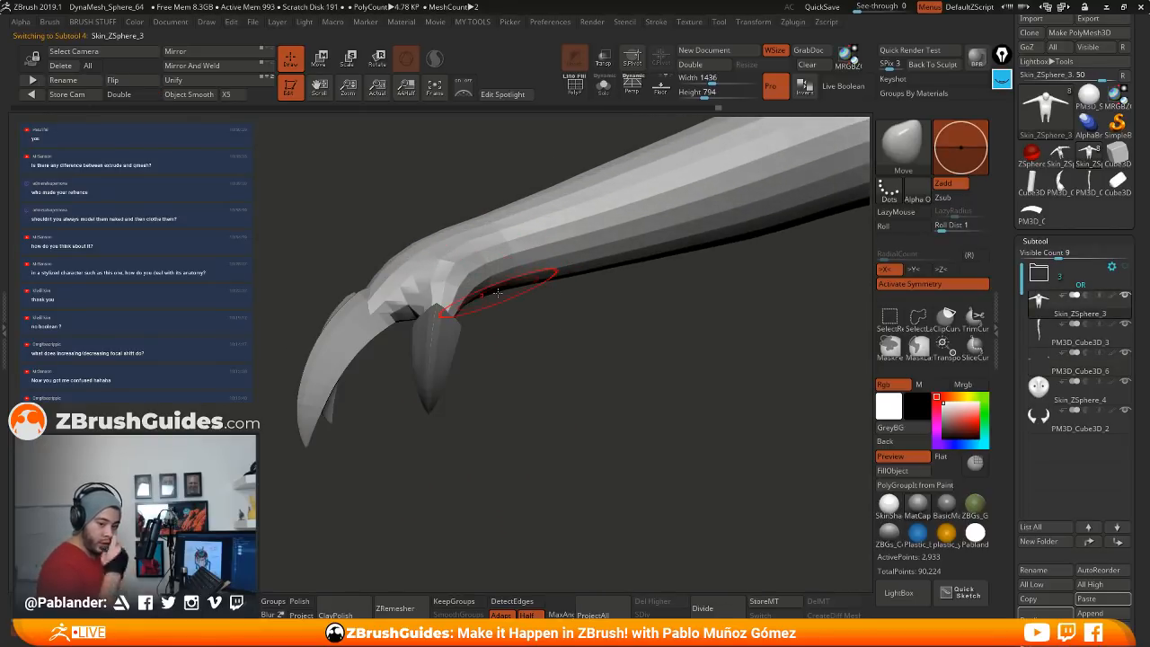
{"action": "mouse_move", "coordinate": [495, 341]}
{"action": "right_mouse_down"}
{"action": "mouse_move", "coordinate": [473, 317]}
{"action": "mouse_move", "coordinate": [498, 324]}
{"action": "right_mouse_up"}
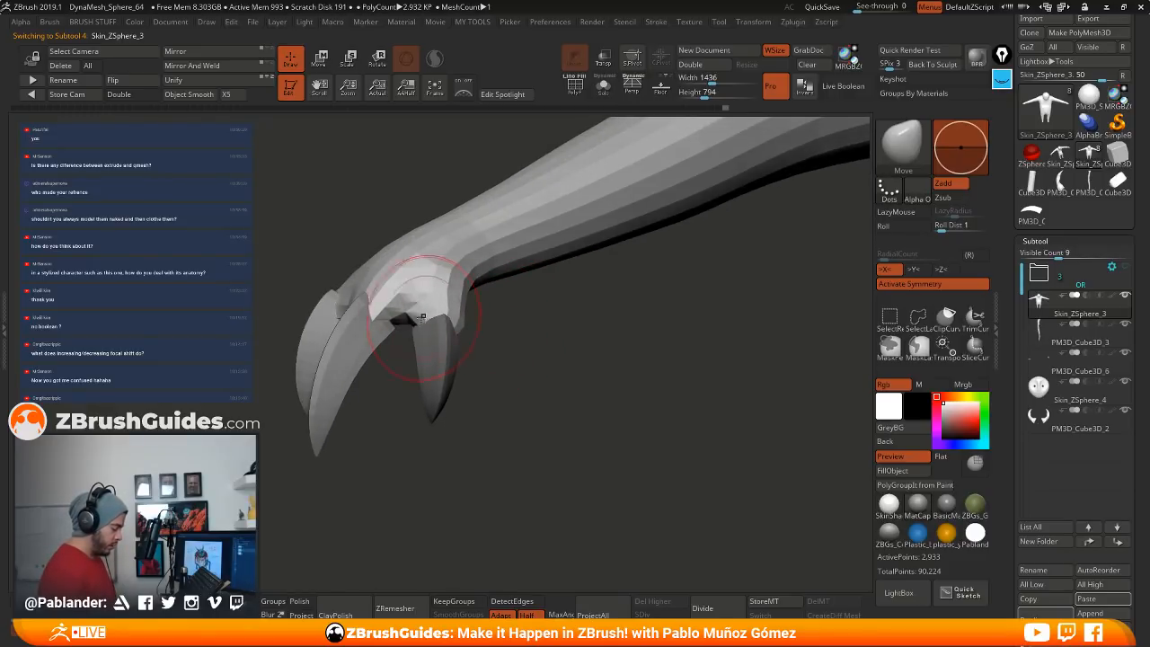
{"action": "left_click_drag", "start_coordinate": [422, 316], "coordinate": [423, 302]}
{"action": "right_click_drag", "start_coordinate": [619, 352], "coordinate": [564, 347]}
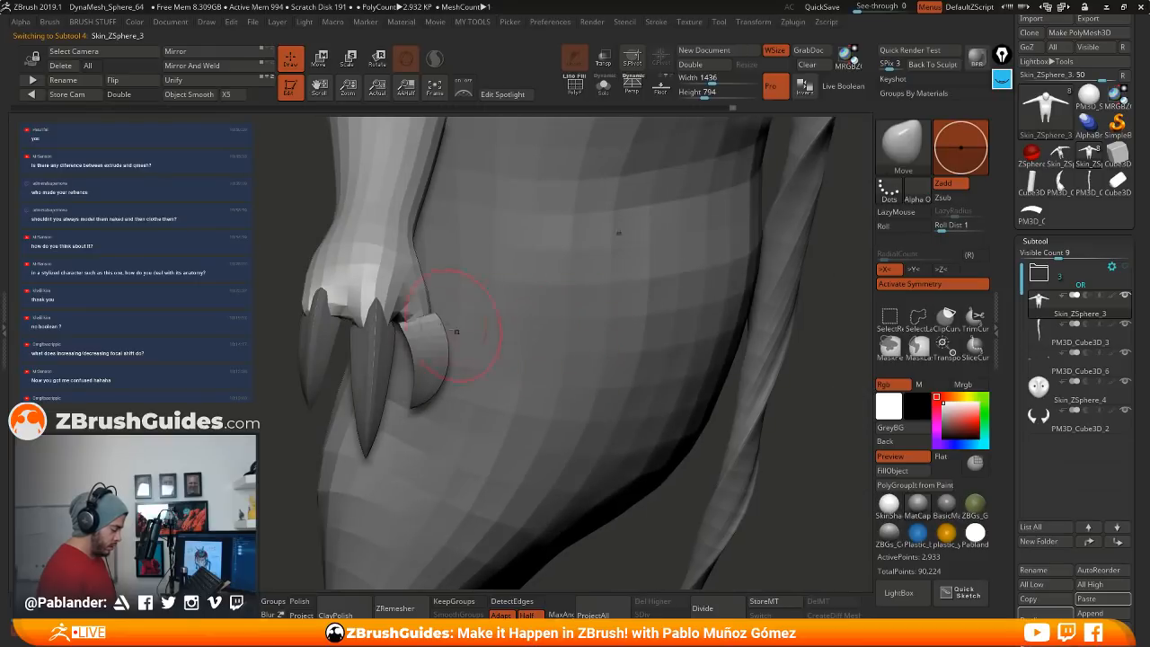
Step: Shape the fingertips around the bases of the two finger claws and quick-save the project
{"action": "right_click_drag", "start_coordinate": [388, 298], "coordinate": [516, 334], "text": "alt"}
{"action": "right_click", "coordinate": [505, 331]}
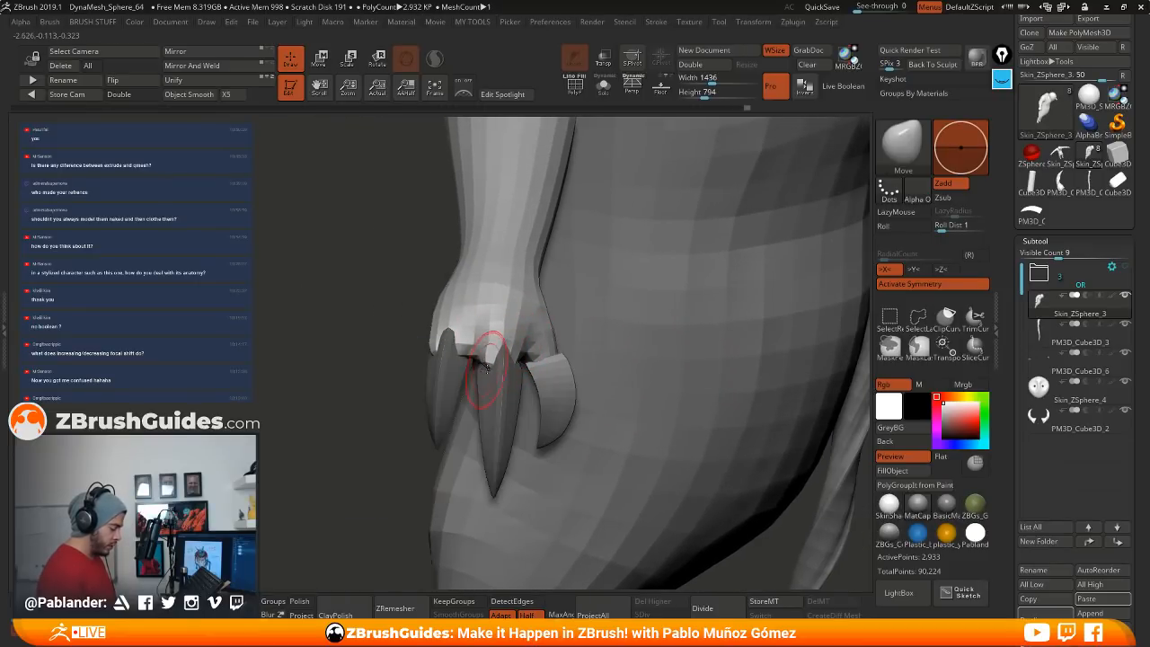
{"action": "right_click_drag", "start_coordinate": [487, 368], "coordinate": [440, 344]}
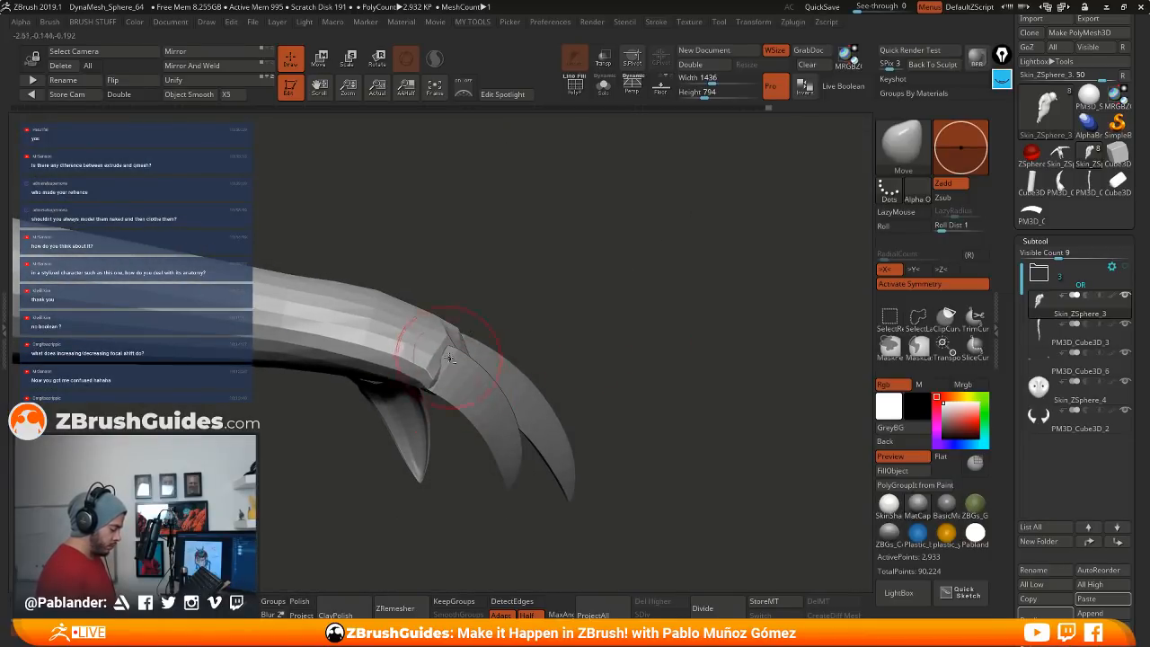
{"action": "right_click_drag", "start_coordinate": [454, 349], "coordinate": [485, 364]}
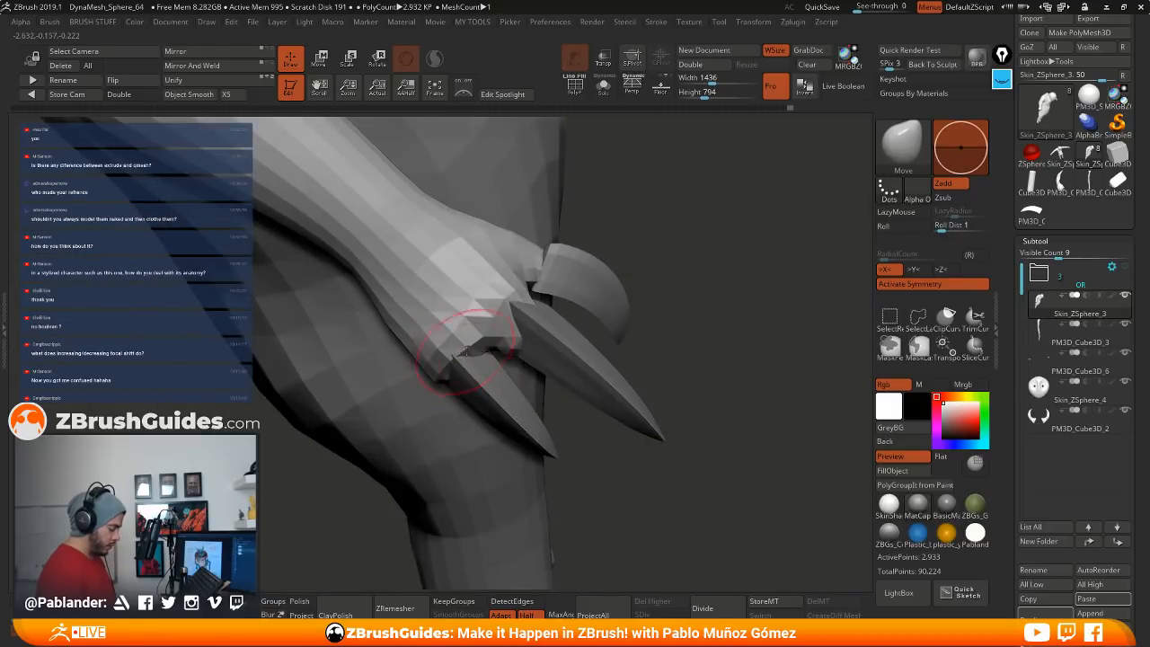
{"action": "right_click_drag", "start_coordinate": [520, 382], "coordinate": [538, 289]}
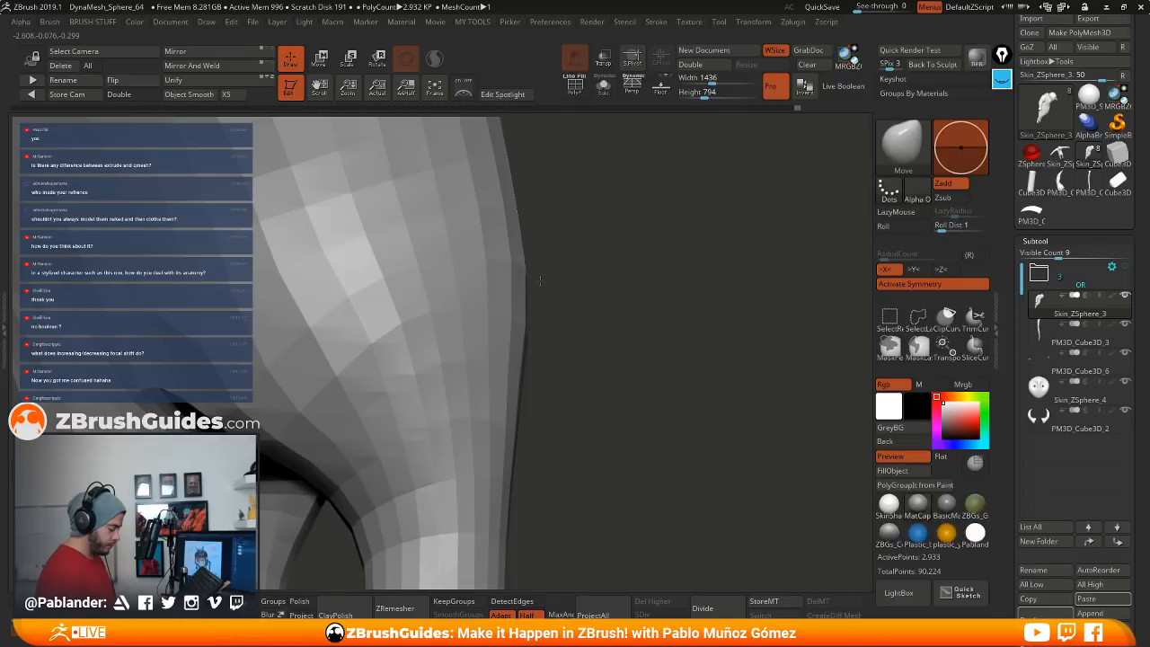
{"action": "right_click_drag", "start_coordinate": [540, 281], "coordinate": [534, 302]}
{"action": "key", "text": "9"}
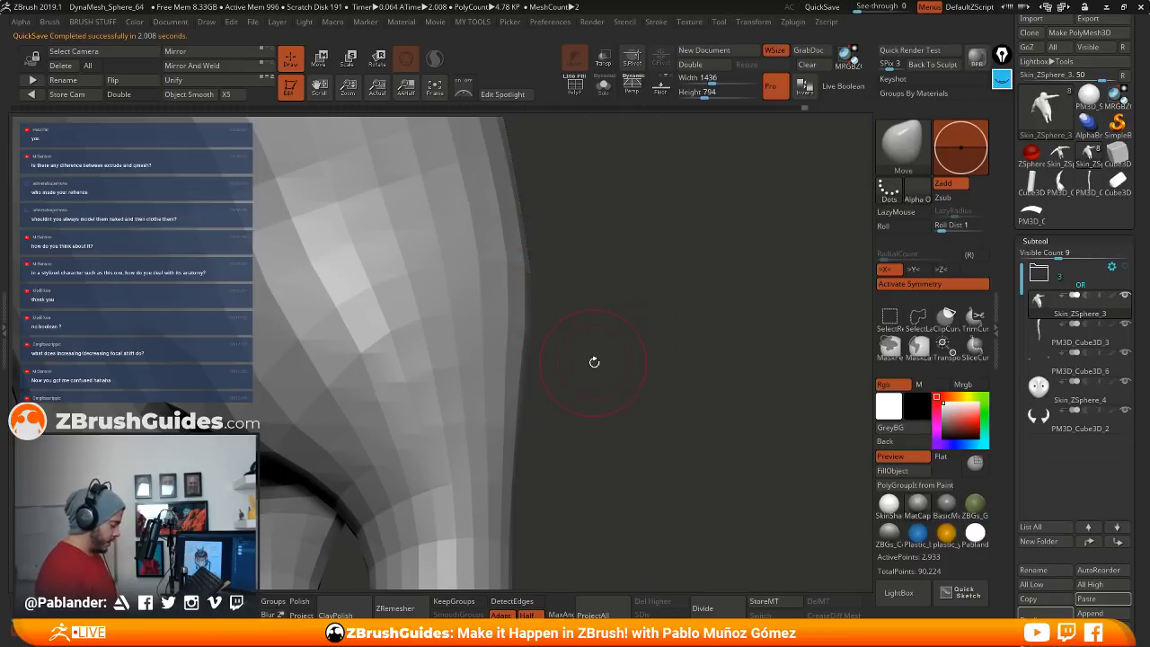
Step: Pull the outer finger's tip over its claw base with the Move brush to close the notch along the edge
{"action": "left_click_drag", "start_coordinate": [643, 280], "coordinate": [604, 362], "text": "alt"}
{"action": "mouse_move", "coordinate": [647, 235]}
{"action": "left_mouse_down", "text": "alt"}
{"action": "mouse_move", "coordinate": [654, 225]}
{"action": "mouse_move", "coordinate": [545, 419]}
{"action": "mouse_move", "coordinate": [573, 296]}
{"action": "mouse_move", "coordinate": [514, 193]}
{"action": "mouse_move", "coordinate": [515, 397]}
{"action": "mouse_move", "coordinate": [485, 362]}
{"action": "left_mouse_up", "text": "alt"}
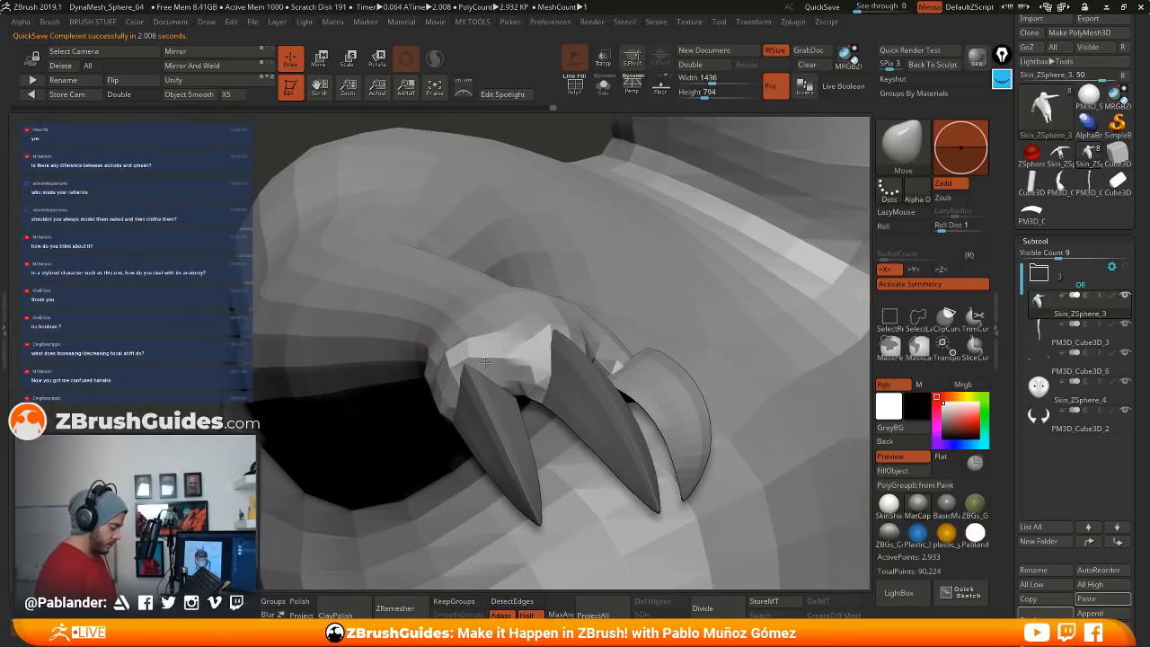
{"action": "mouse_move", "coordinate": [524, 344]}
{"action": "right_mouse_down"}
{"action": "mouse_move", "coordinate": [575, 359]}
{"action": "mouse_move", "coordinate": [569, 330]}
{"action": "right_mouse_up"}
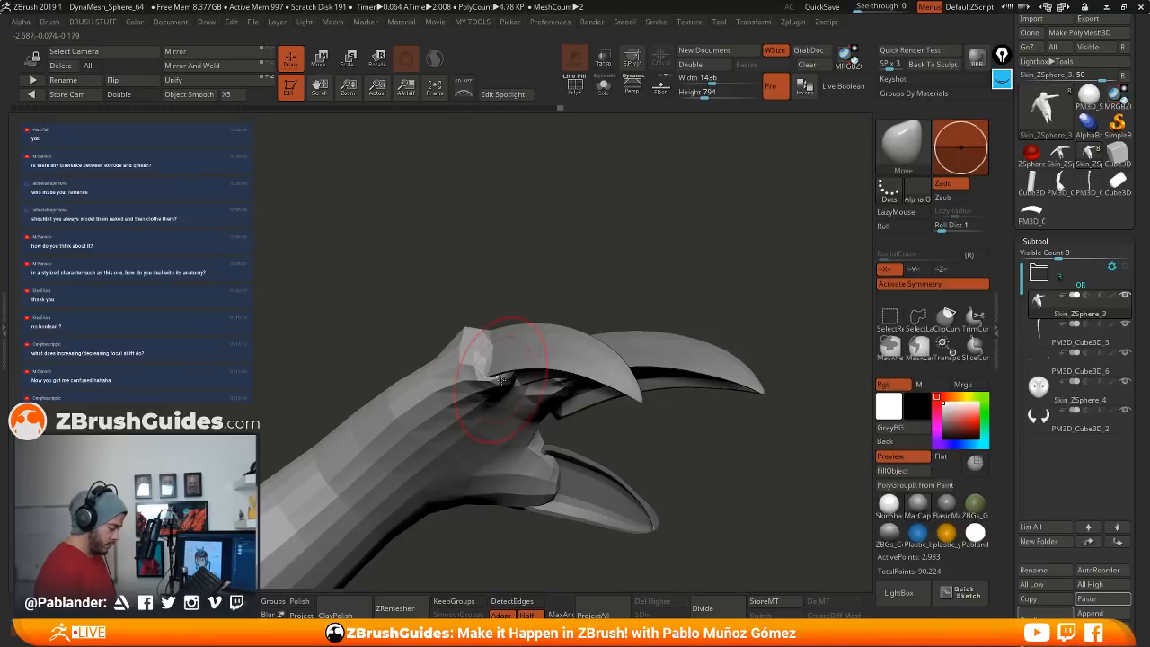
{"action": "left_click_drag", "start_coordinate": [498, 360], "coordinate": [485, 358]}
{"action": "key", "text": "shift"}
{"action": "right_click_drag", "start_coordinate": [526, 363], "coordinate": [475, 347]}
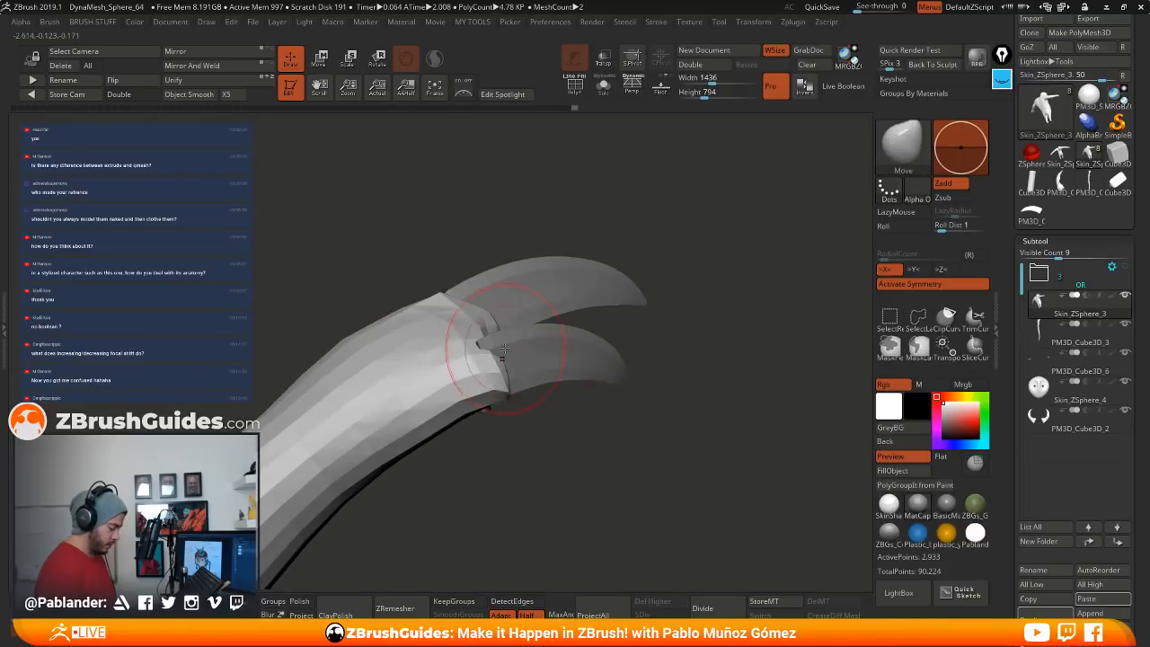
{"action": "key", "text": "space"}
{"action": "left_click_drag", "start_coordinate": [477, 349], "coordinate": [481, 330]}
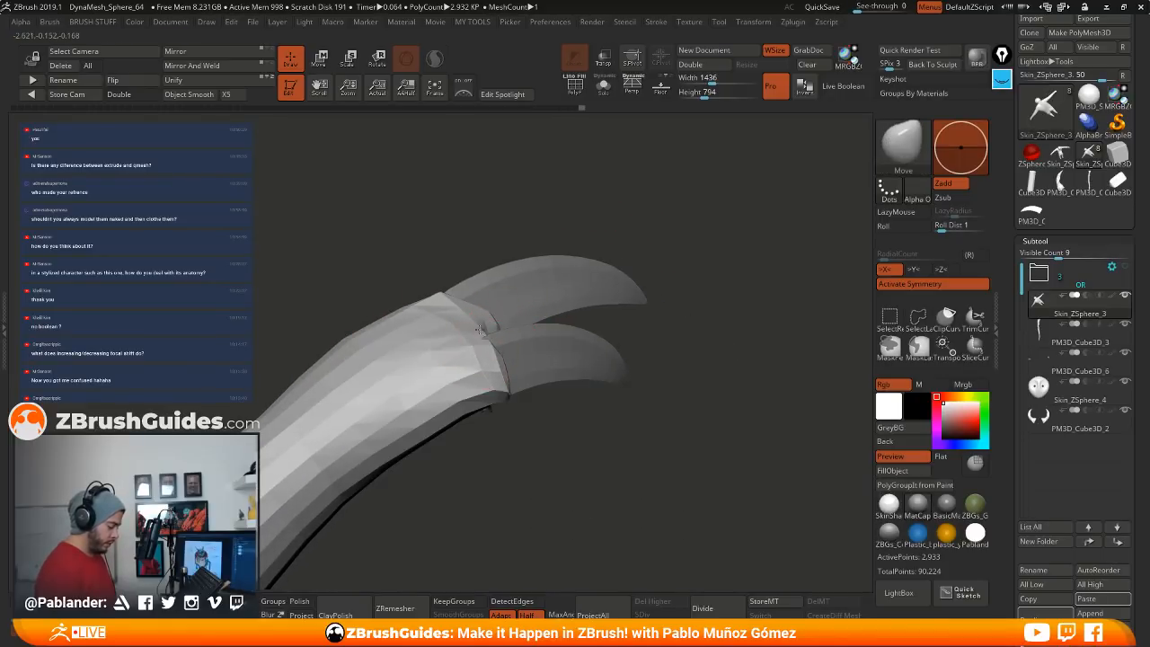
Step: Reshape the undersides of the two fingertips around their claws with the Move brush and smooth the edges
{"action": "mouse_move", "coordinate": [563, 360]}
{"action": "right_mouse_down"}
{"action": "mouse_move", "coordinate": [500, 377]}
{"action": "mouse_move", "coordinate": [529, 363]}
{"action": "mouse_move", "coordinate": [551, 377]}
{"action": "mouse_move", "coordinate": [552, 341]}
{"action": "mouse_move", "coordinate": [581, 279]}
{"action": "mouse_move", "coordinate": [534, 341]}
{"action": "mouse_move", "coordinate": [550, 355]}
{"action": "right_mouse_up"}
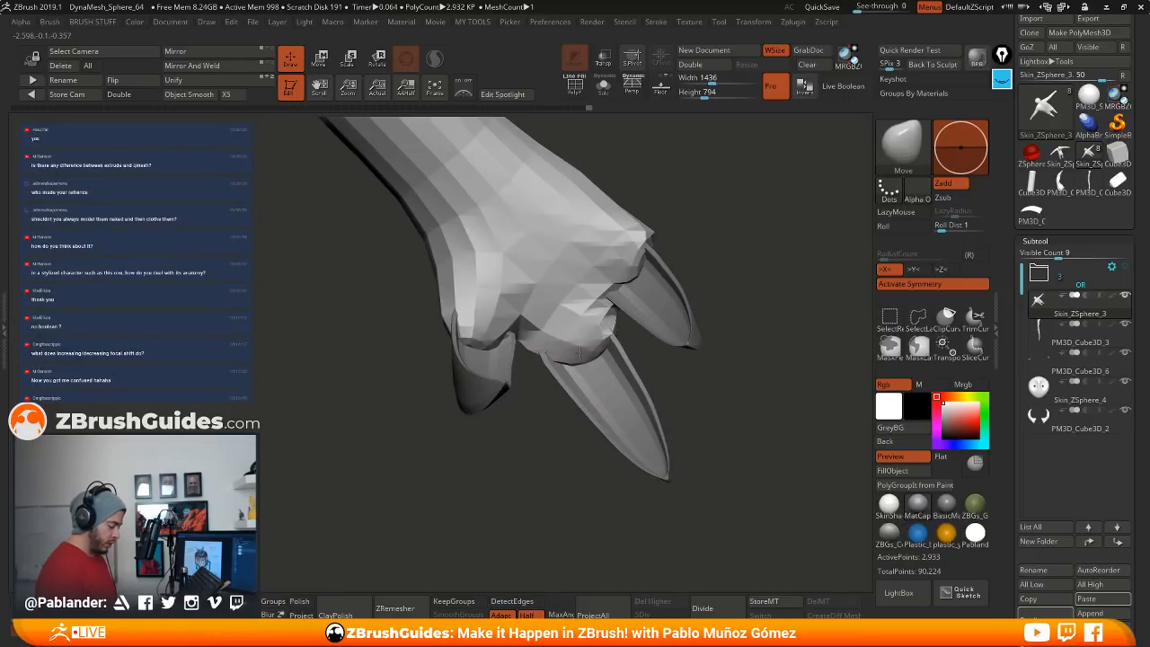
{"action": "key", "text": "space"}
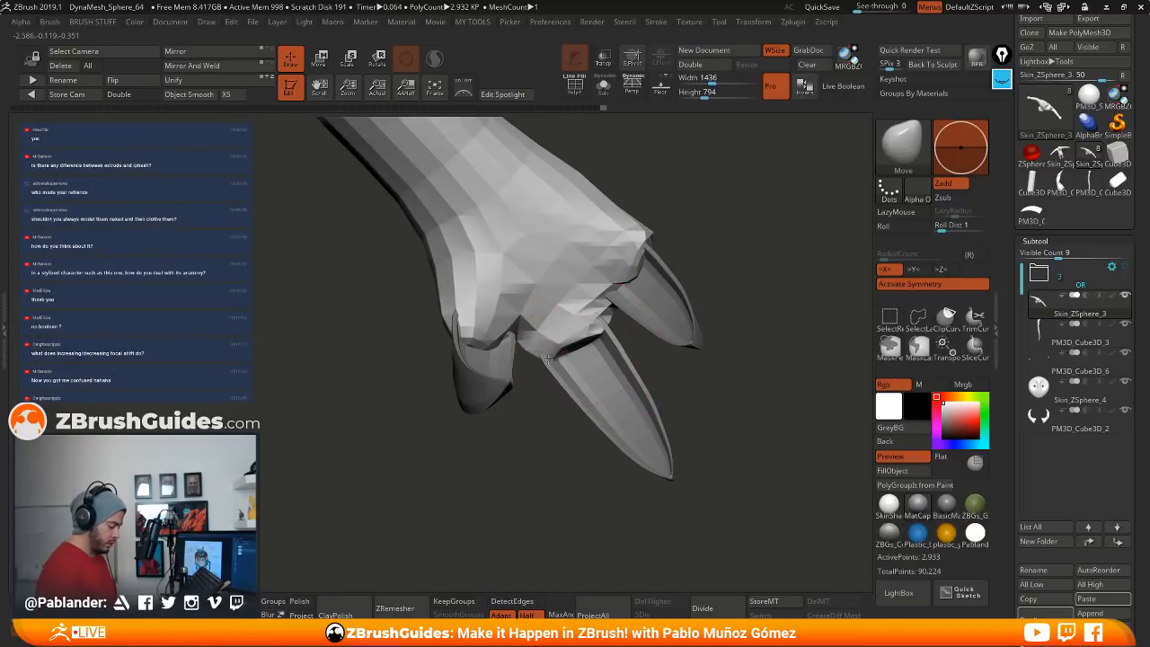
{"action": "key", "text": "space"}
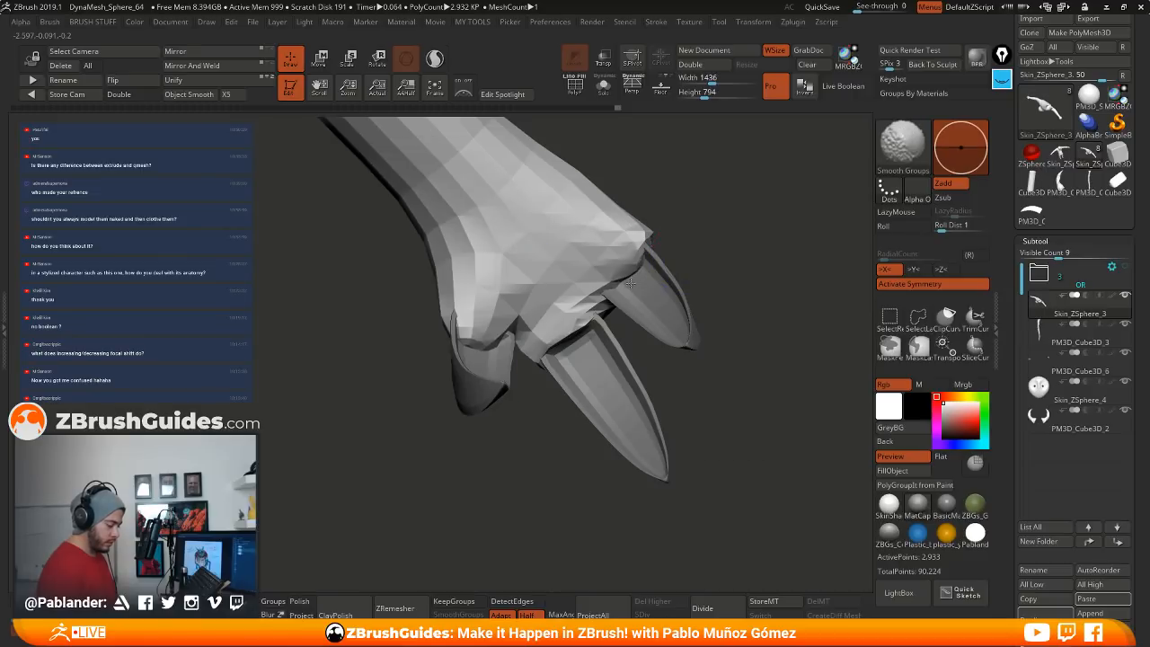
{"action": "left_click_drag", "start_coordinate": [603, 308], "coordinate": [636, 266]}
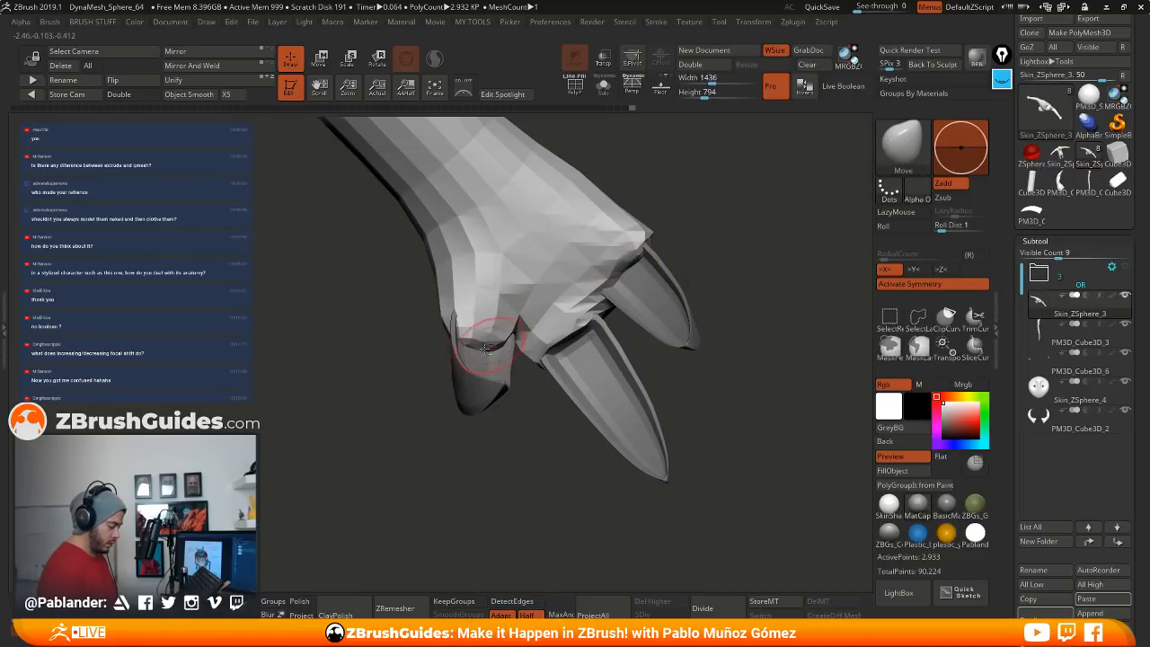
Step: Refine the end of the thumb around its claw base and select the claws subtool
{"action": "right_click_drag", "start_coordinate": [514, 346], "coordinate": [508, 323]}
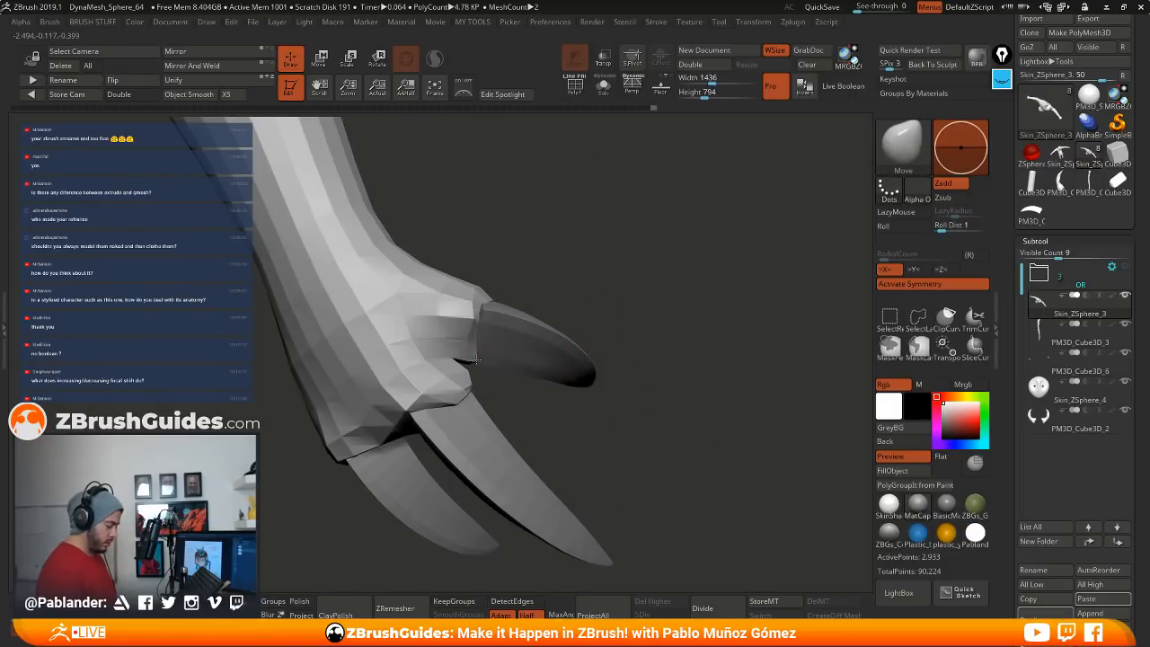
{"action": "right_click_drag", "start_coordinate": [610, 303], "coordinate": [604, 243], "text": "ctrl"}
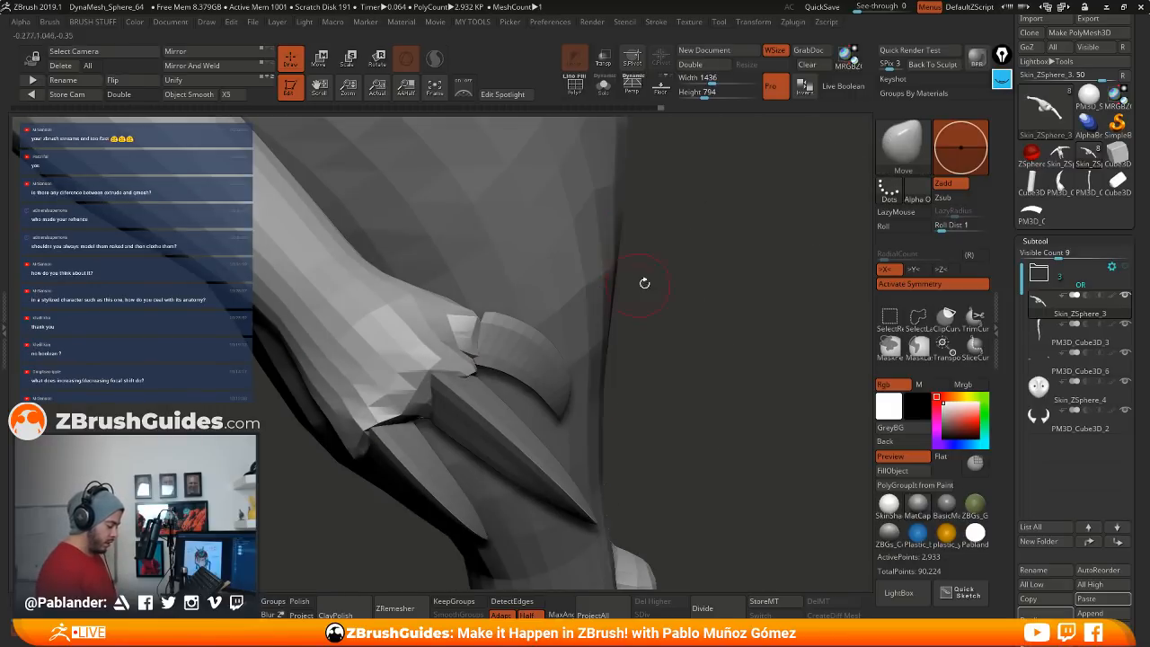
{"action": "right_click_drag", "start_coordinate": [645, 283], "coordinate": [555, 394]}
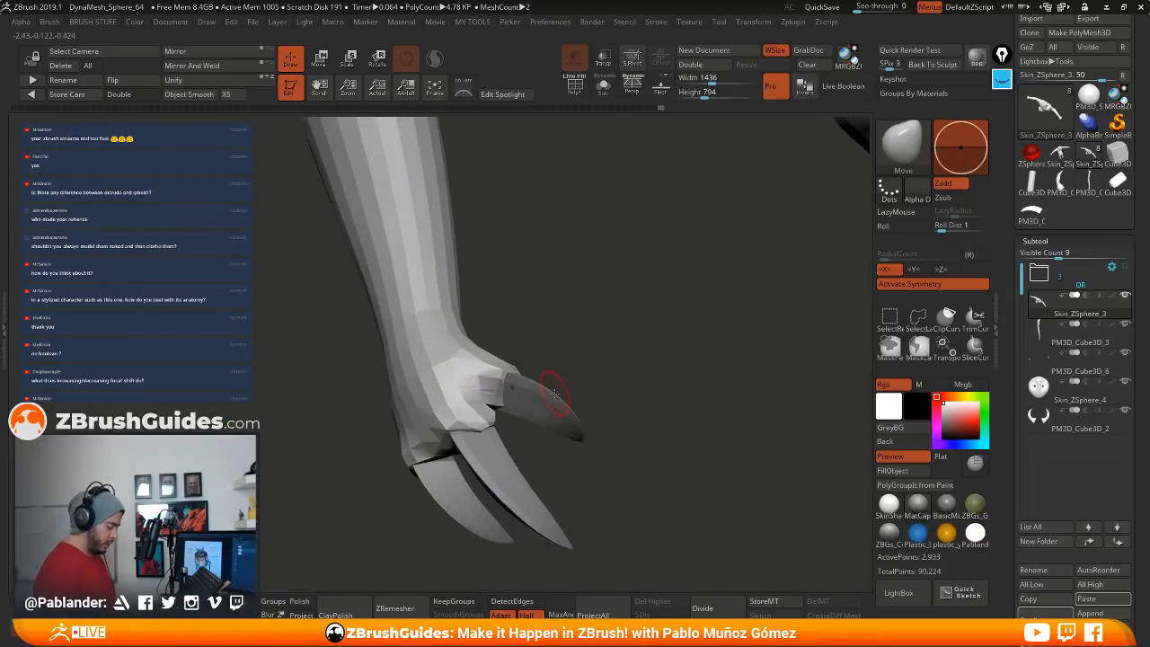
{"action": "left_click", "coordinate": [557, 414], "text": "alt"}
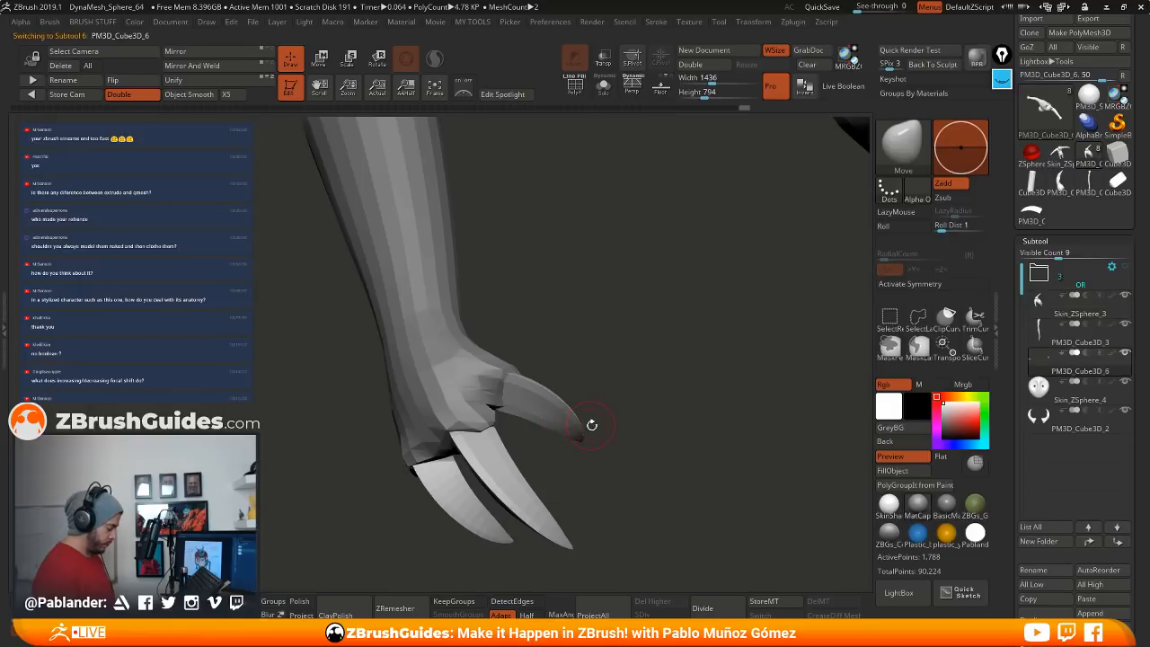
Step: Isolate the thumb claw and mask the two finger claws so that only the thumb claw stays editable
{"action": "left_click", "coordinate": [604, 90]}
{"action": "key", "text": "ctrl+shift"}
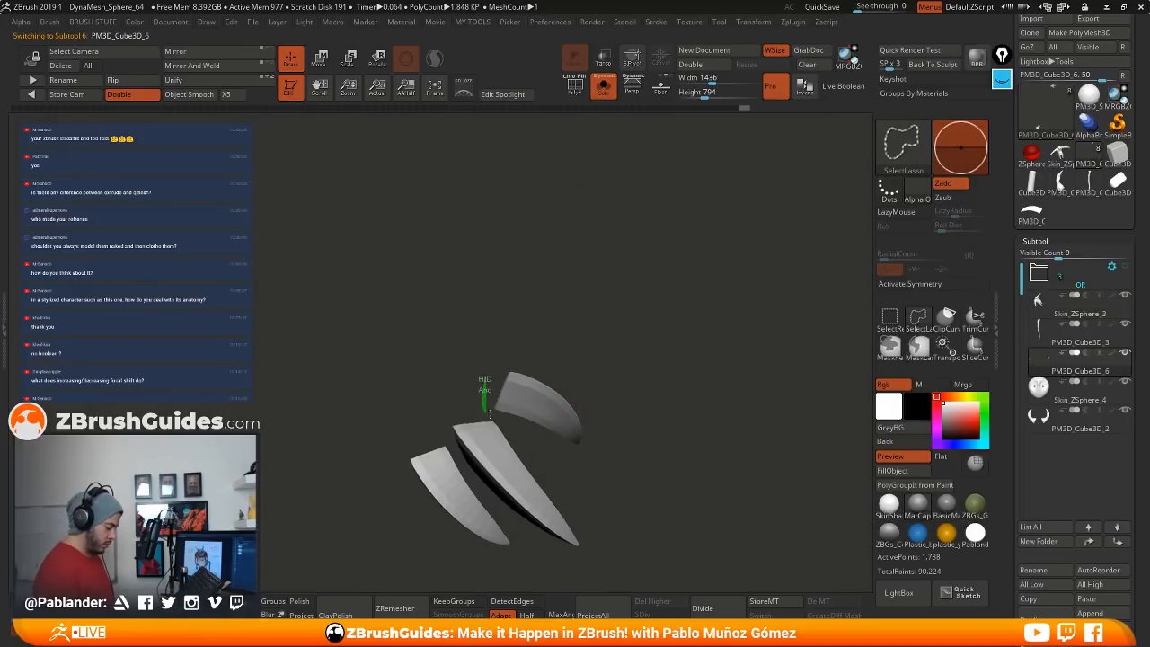
{"action": "mouse_move", "coordinate": [485, 400]}
{"action": "left_mouse_down", "text": "ctrl+shift"}
{"action": "mouse_move", "coordinate": [530, 381]}
{"action": "mouse_move", "coordinate": [492, 385]}
{"action": "left_mouse_up", "text": "ctrl+shift"}
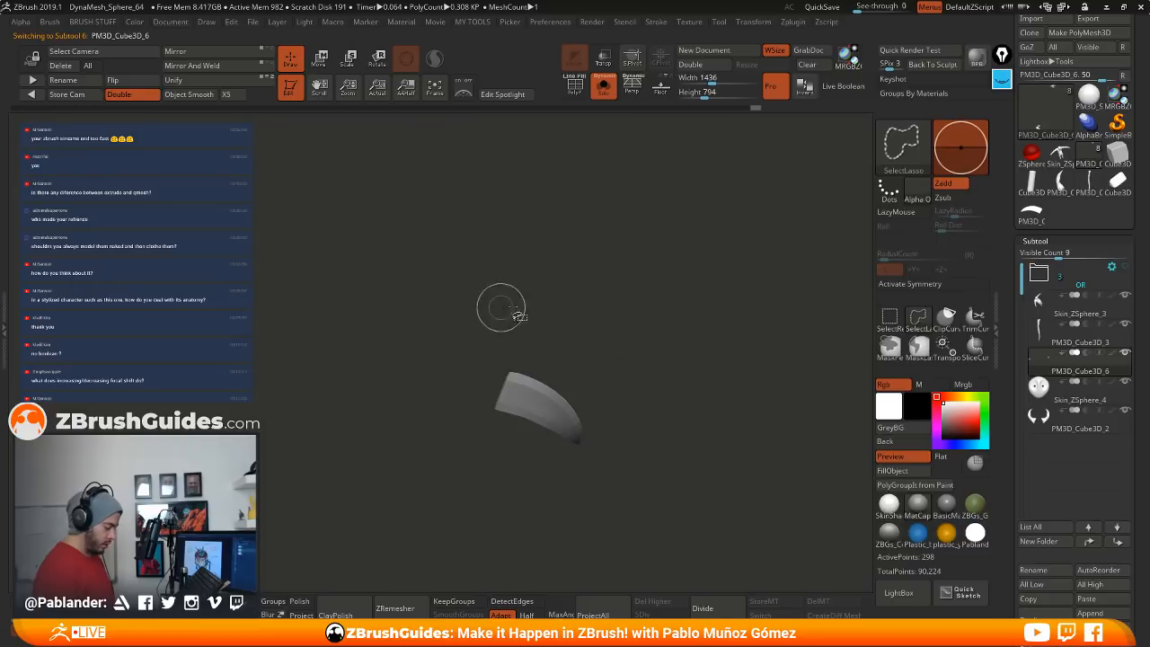
{"action": "left_click", "coordinate": [637, 370], "text": "ctrl"}
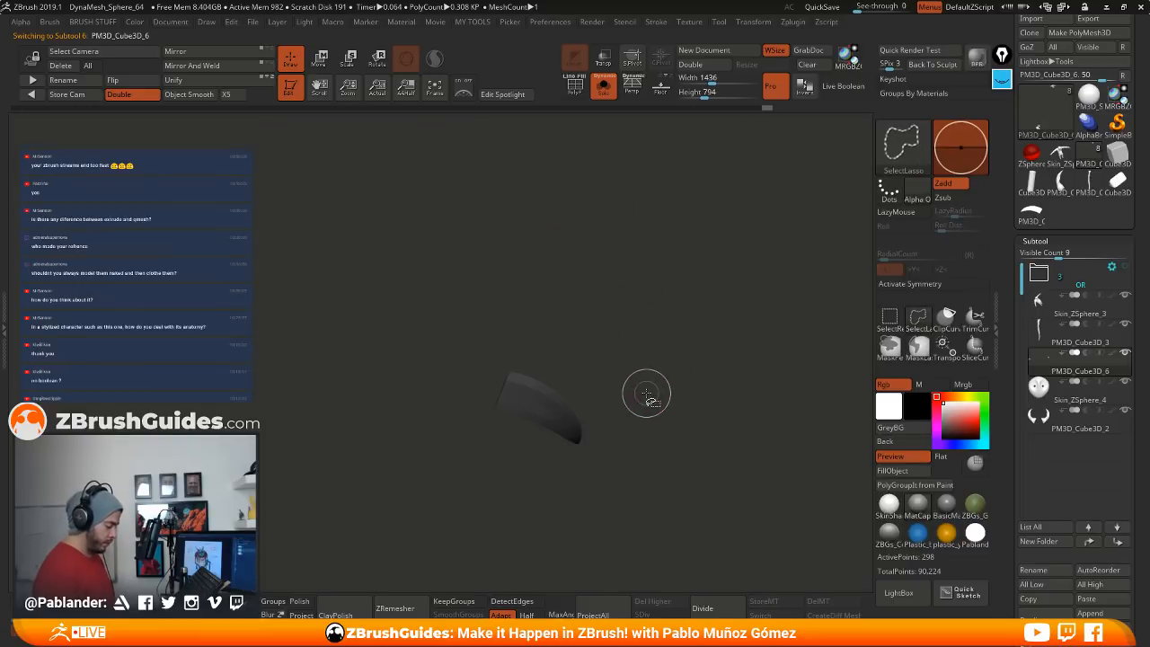
{"action": "left_click", "coordinate": [647, 400], "text": "ctrl+shift"}
{"action": "left_click", "coordinate": [647, 410], "text": "ctrl"}
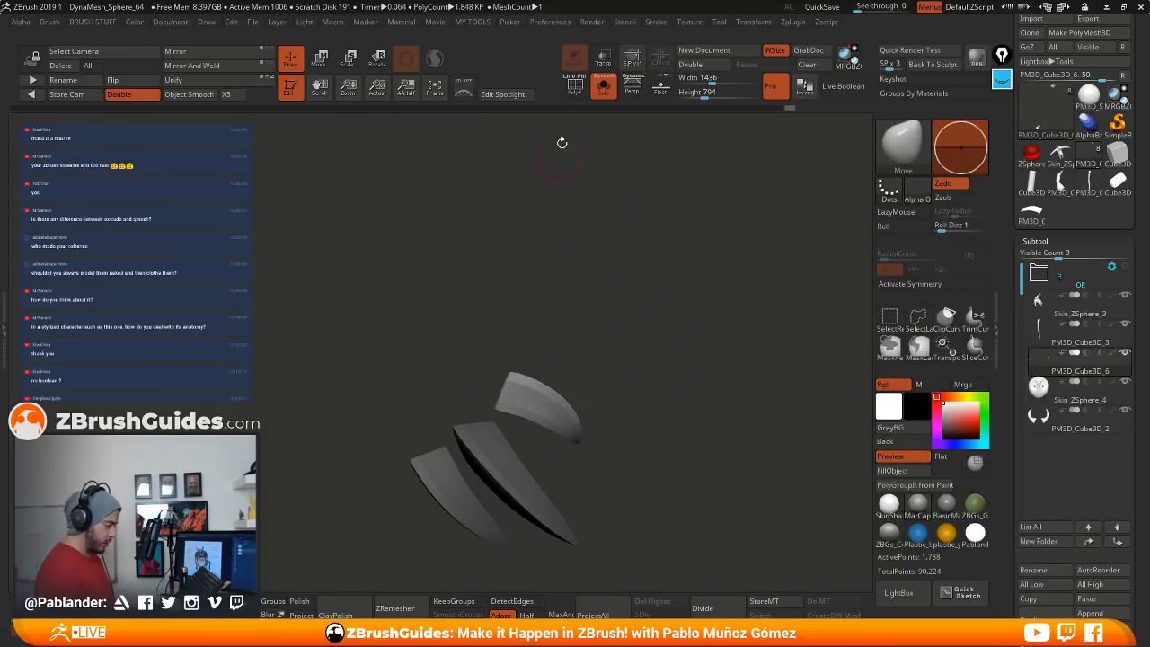
{"action": "left_click", "coordinate": [608, 92]}
Step: Reposition the unmasked thumb claw against the end of the thumb with the transform gizmo
{"action": "key", "text": "w"}
{"action": "left_click_drag", "start_coordinate": [701, 359], "coordinate": [709, 295]}
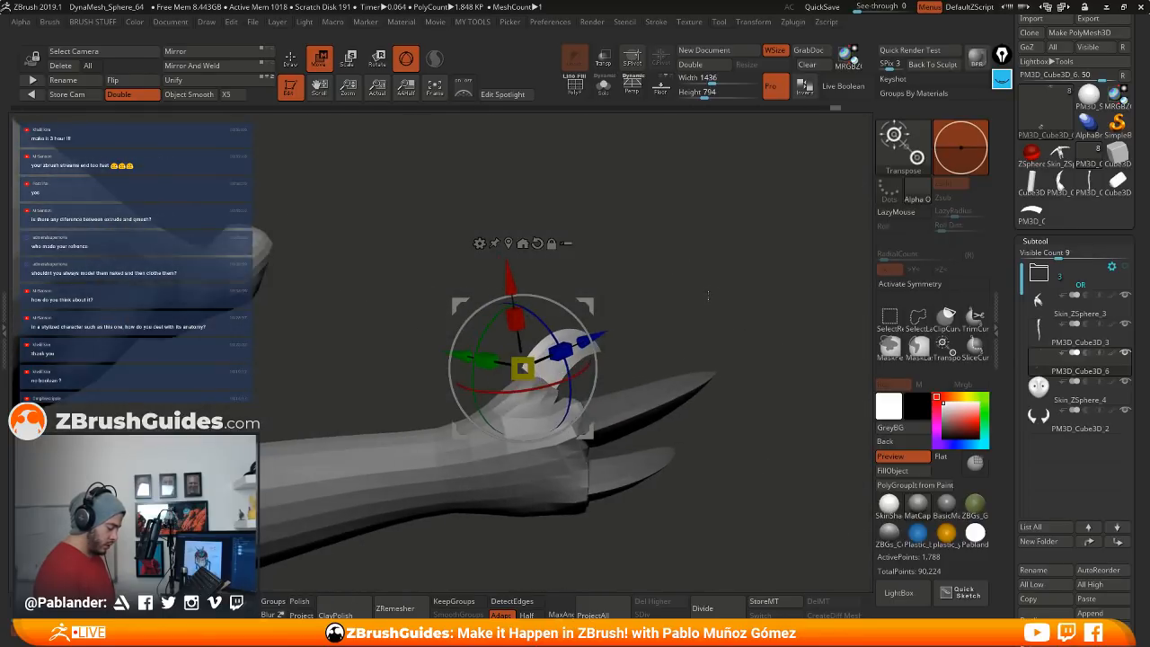
{"action": "left_click_drag", "start_coordinate": [527, 389], "coordinate": [489, 378]}
{"action": "left_click_drag", "start_coordinate": [647, 317], "coordinate": [643, 339]}
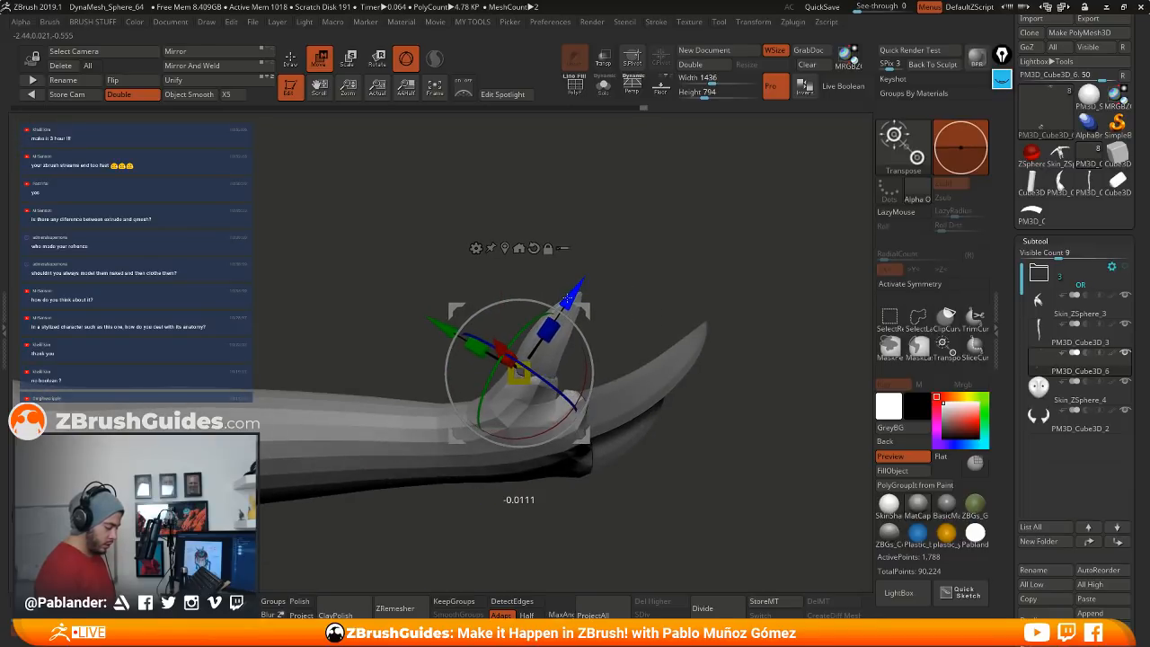
Step: Adjust the thumb claw's shape and direction with the Move brush, and clear the mask from the claws
{"action": "key", "text": "q"}
{"action": "mouse_move", "coordinate": [646, 297]}
{"action": "left_mouse_down"}
{"action": "mouse_move", "coordinate": [641, 238]}
{"action": "mouse_move", "coordinate": [642, 257]}
{"action": "mouse_move", "coordinate": [684, 258]}
{"action": "mouse_move", "coordinate": [659, 251]}
{"action": "left_mouse_up"}
{"action": "key", "text": "space"}
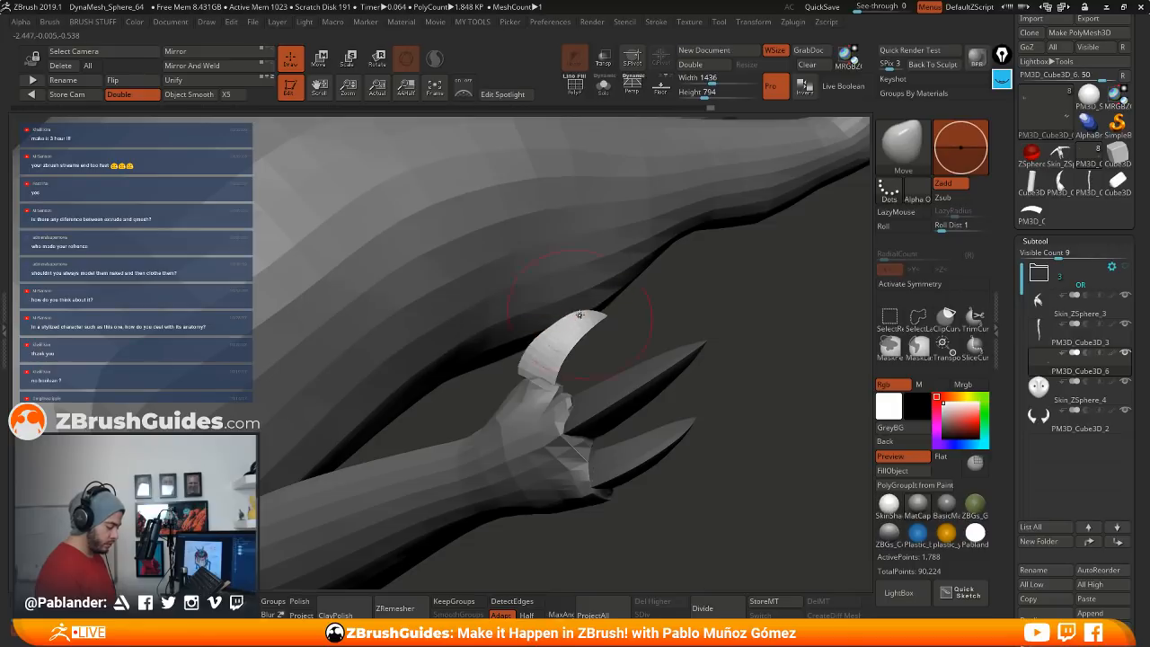
{"action": "left_click_drag", "start_coordinate": [580, 314], "coordinate": [635, 332]}
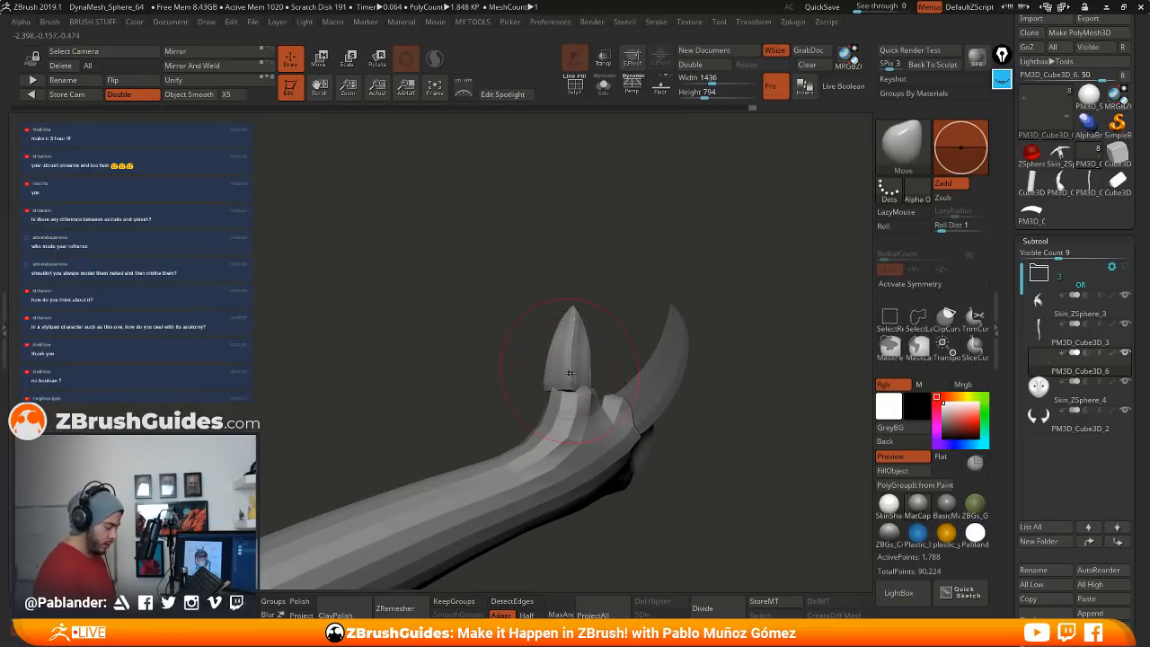
{"action": "left_click_drag", "start_coordinate": [725, 395], "coordinate": [744, 463], "text": "ctrl"}
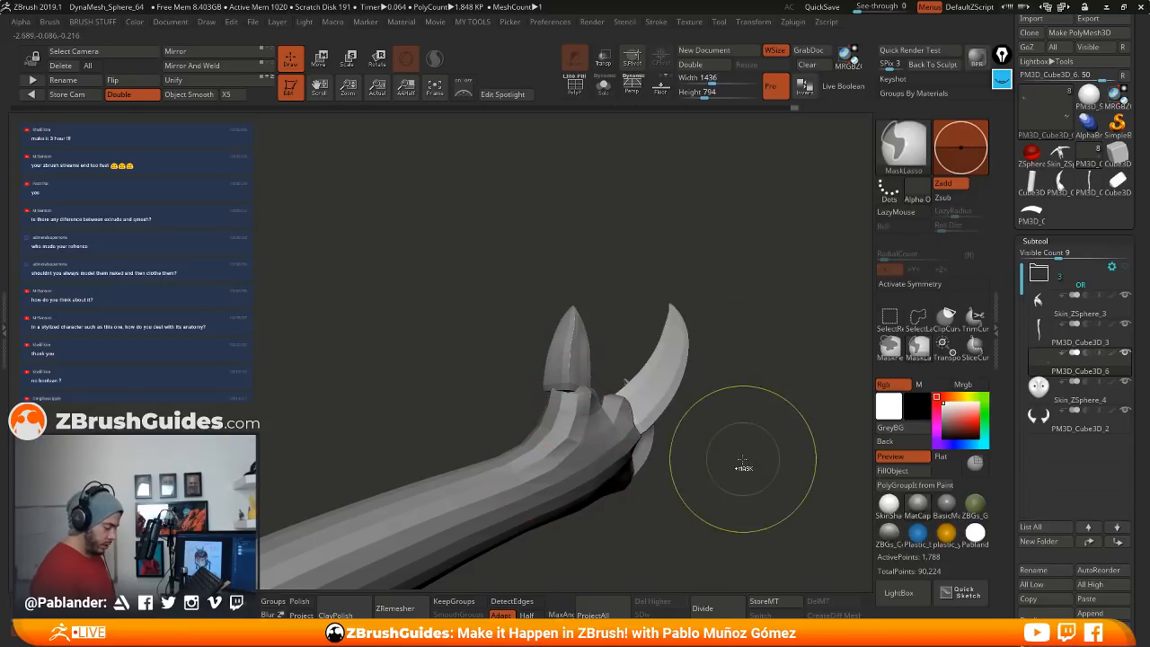
Step: Select the body subtool and shape the thumb's end around its claw base with the Move brush
{"action": "left_click", "coordinate": [562, 462], "text": "alt"}
{"action": "left_click_drag", "start_coordinate": [534, 399], "coordinate": [573, 396]}
{"action": "key", "text": "space"}
{"action": "mouse_move", "coordinate": [593, 357]}
{"action": "left_mouse_down"}
{"action": "mouse_move", "coordinate": [681, 248]}
{"action": "mouse_move", "coordinate": [652, 288]}
{"action": "left_mouse_up"}
{"action": "mouse_move", "coordinate": [634, 366]}
{"action": "left_mouse_down"}
{"action": "mouse_move", "coordinate": [564, 388]}
{"action": "mouse_move", "coordinate": [619, 371]}
{"action": "left_mouse_up"}
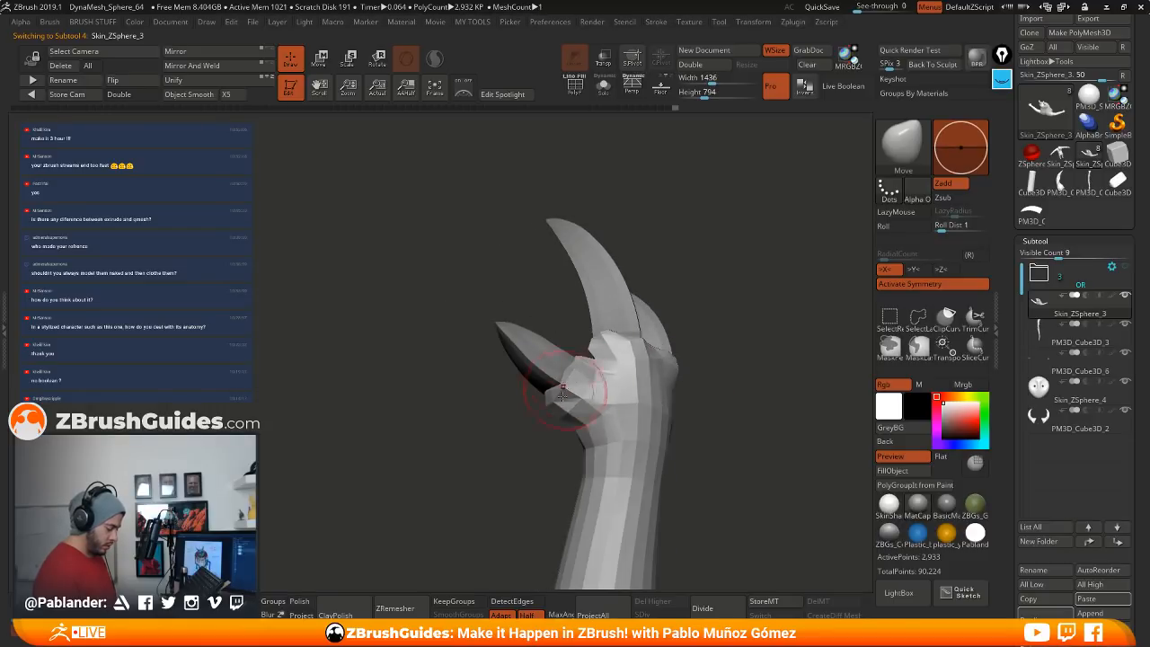
{"action": "left_click_drag", "start_coordinate": [734, 375], "coordinate": [605, 379]}
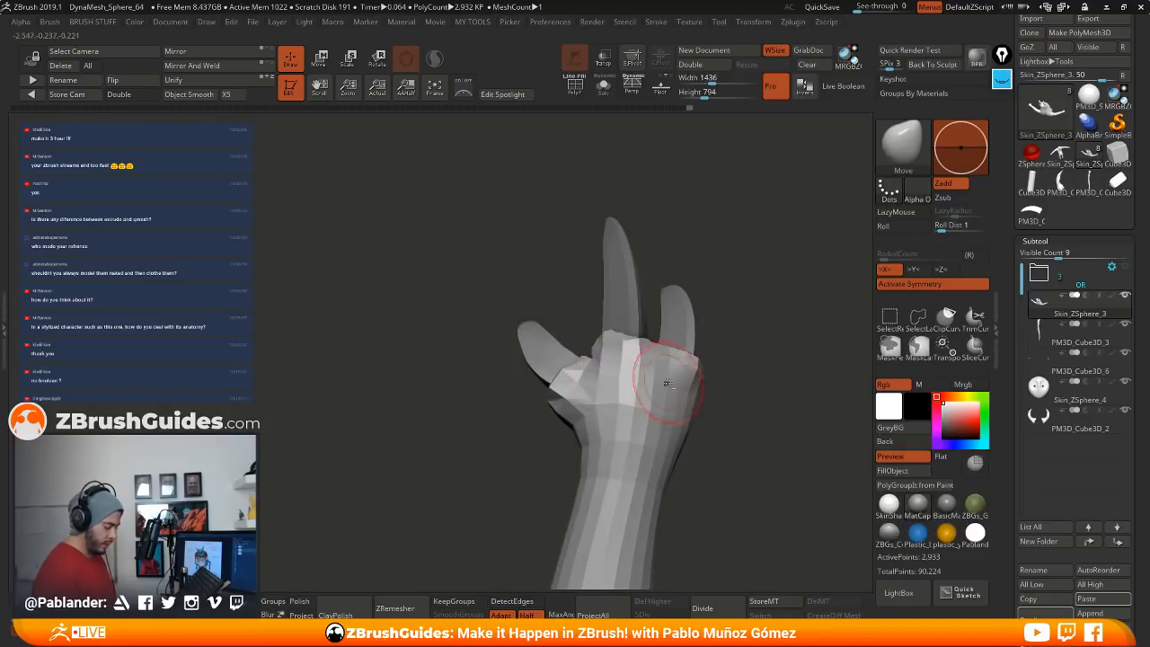
{"action": "mouse_move", "coordinate": [721, 376]}
{"action": "left_mouse_down", "text": "alt"}
{"action": "mouse_move", "coordinate": [734, 358]}
{"action": "mouse_move", "coordinate": [660, 386]}
{"action": "mouse_move", "coordinate": [626, 419]}
{"action": "mouse_move", "coordinate": [620, 403]}
{"action": "mouse_move", "coordinate": [713, 398]}
{"action": "mouse_move", "coordinate": [624, 417]}
{"action": "mouse_move", "coordinate": [656, 407]}
{"action": "mouse_move", "coordinate": [636, 382]}
{"action": "left_mouse_up", "text": "alt"}
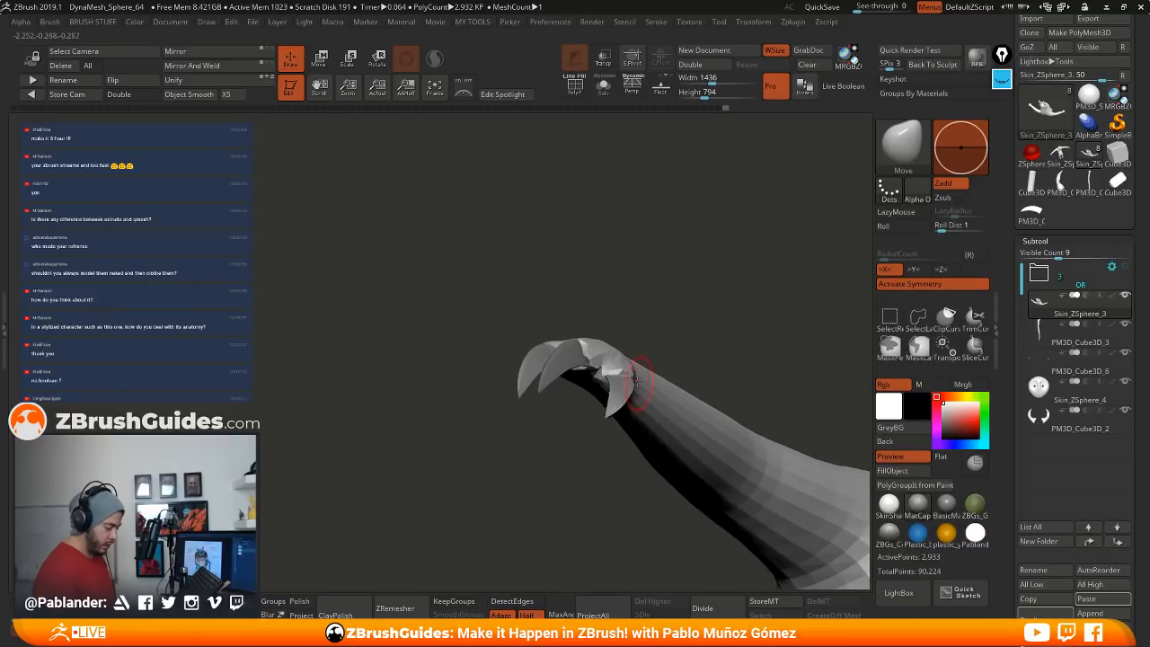
Step: Check the claws from several angles against the full character and quick-save the project
{"action": "left_click_drag", "start_coordinate": [594, 468], "coordinate": [455, 398], "text": "alt"}
{"action": "left_click_drag", "start_coordinate": [738, 435], "coordinate": [706, 411], "text": "shift"}
{"action": "left_click_drag", "start_coordinate": [706, 412], "coordinate": [659, 411]}
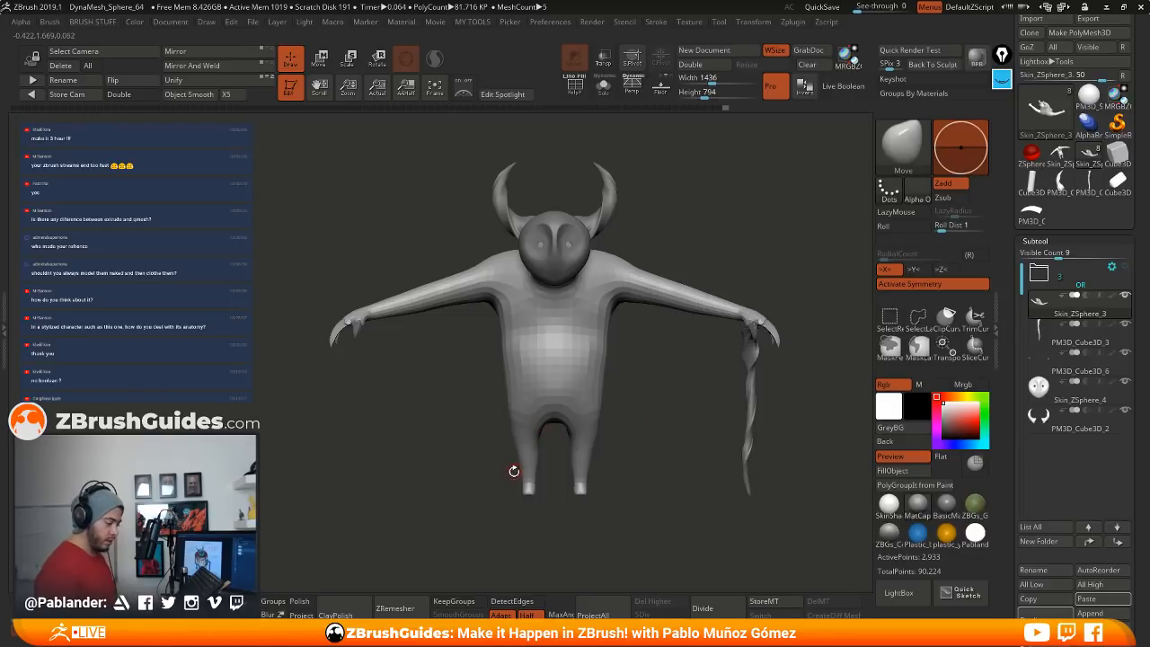
{"action": "left_click_drag", "start_coordinate": [647, 416], "coordinate": [479, 506]}
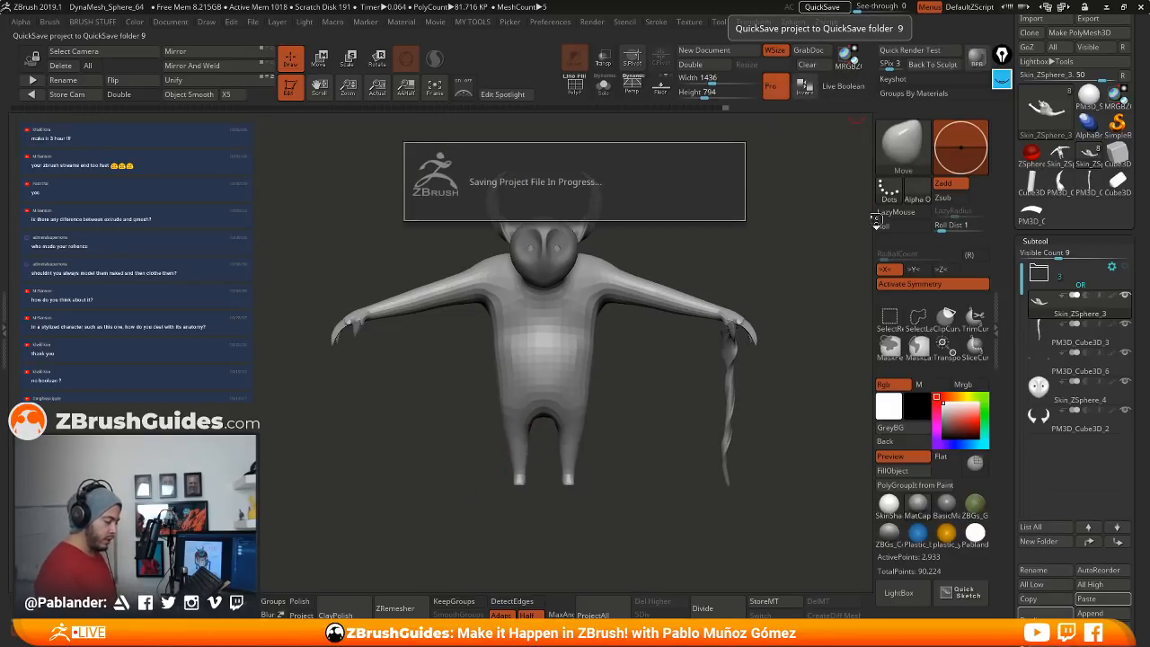
{"action": "left_click", "coordinate": [904, 149]}
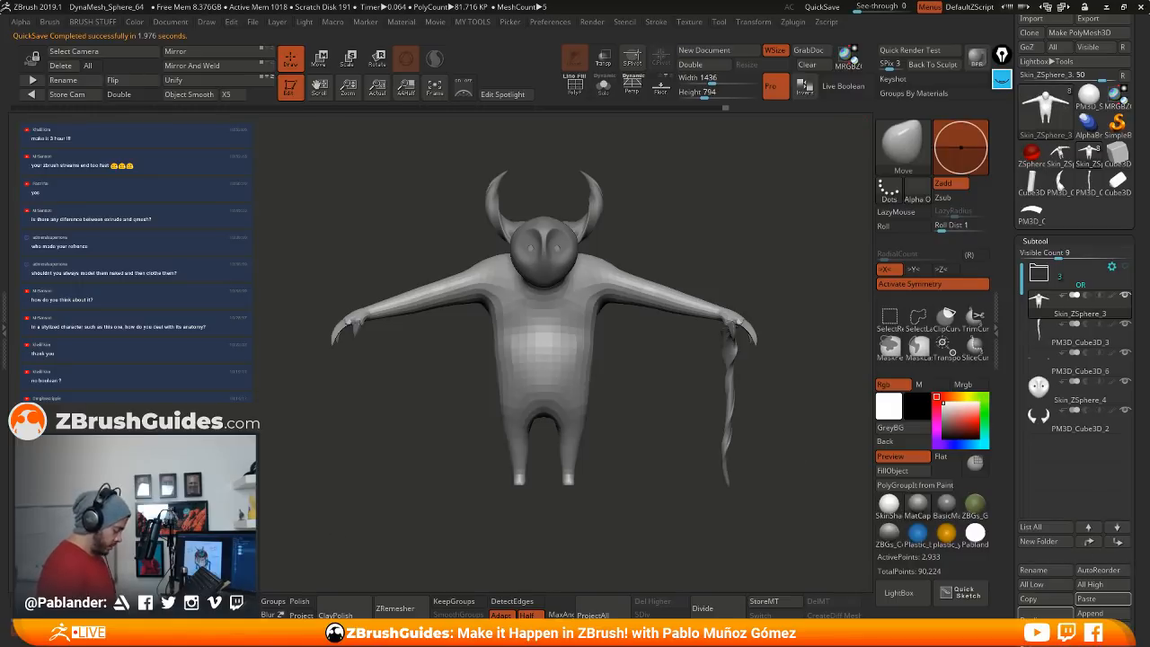
Step: Append a Sphere3D to the character as a new subtool and make it the active subtool
{"action": "scroll", "coordinate": [1020, 572], "scroll_direction": "down", "scroll_amount": 3}
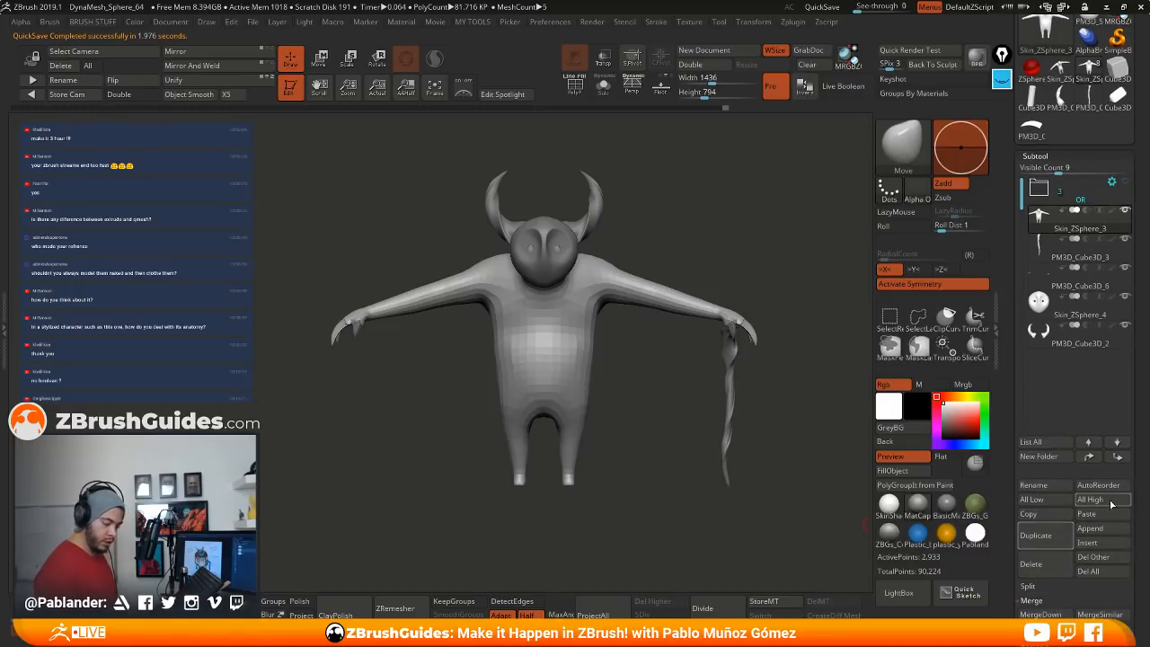
{"action": "left_click", "coordinate": [1101, 529]}
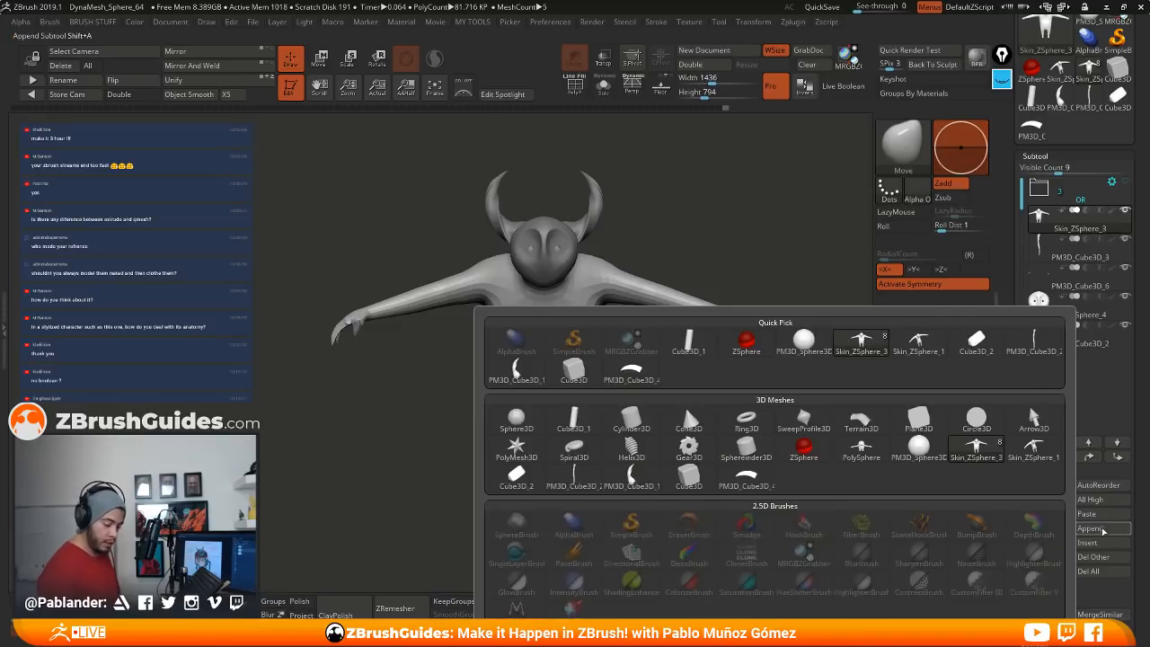
{"action": "left_click", "coordinate": [1111, 530]}
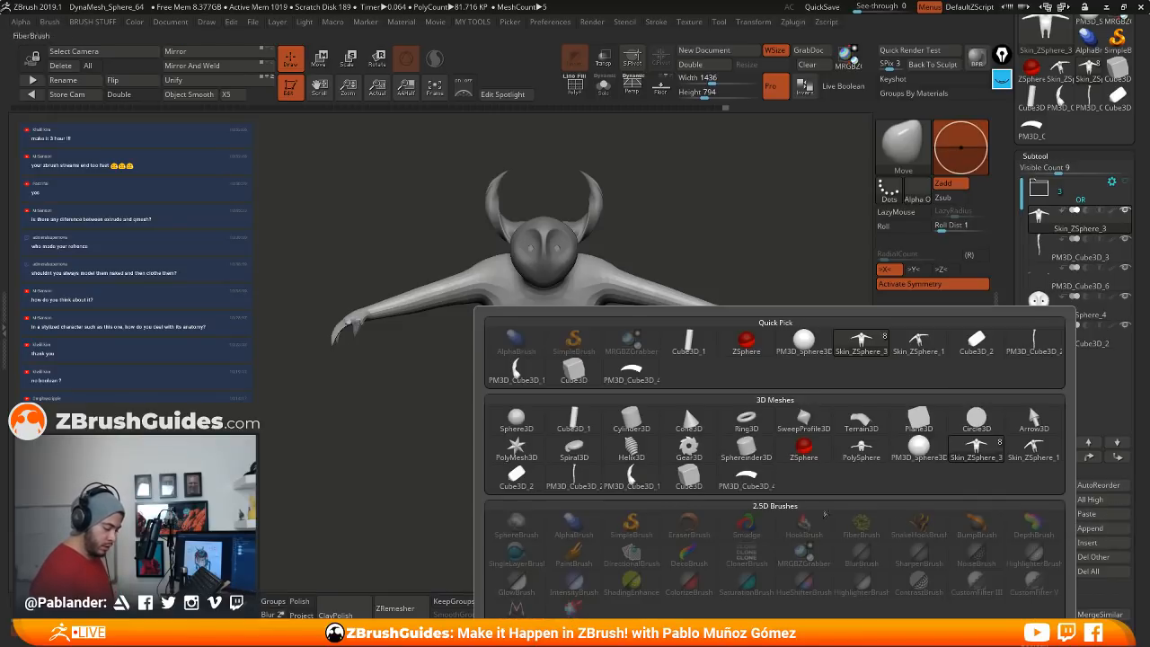
{"action": "left_click", "coordinate": [514, 420]}
{"action": "left_click", "coordinate": [1058, 368]}
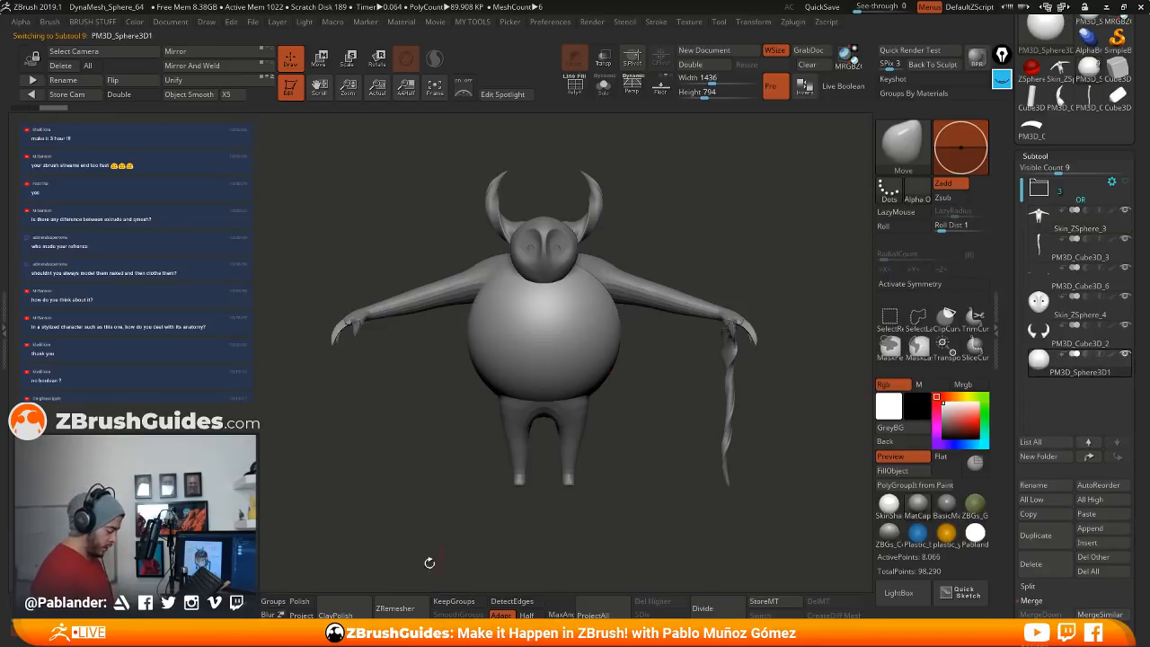
Step: Shrink the sphere to foot size, move it to the end of the character's right leg, and undo the last transform
{"action": "key", "text": "w"}
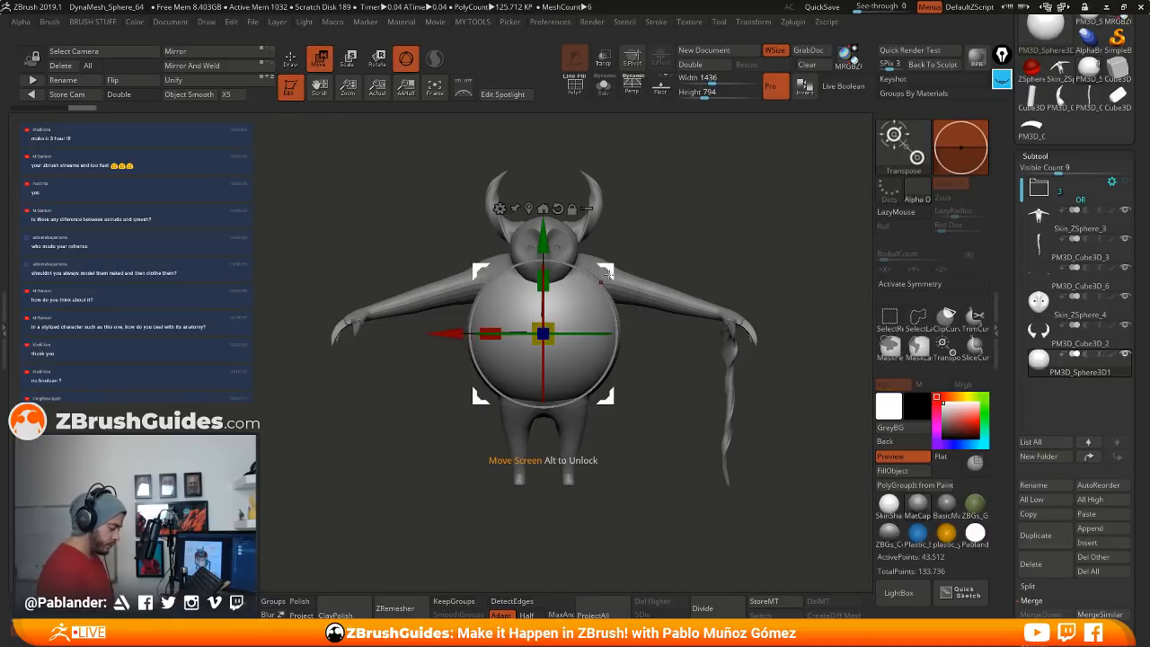
{"action": "left_click_drag", "start_coordinate": [539, 327], "coordinate": [494, 469]}
{"action": "left_click_drag", "start_coordinate": [559, 404], "coordinate": [566, 407]}
{"action": "left_click_drag", "start_coordinate": [510, 466], "coordinate": [487, 472]}
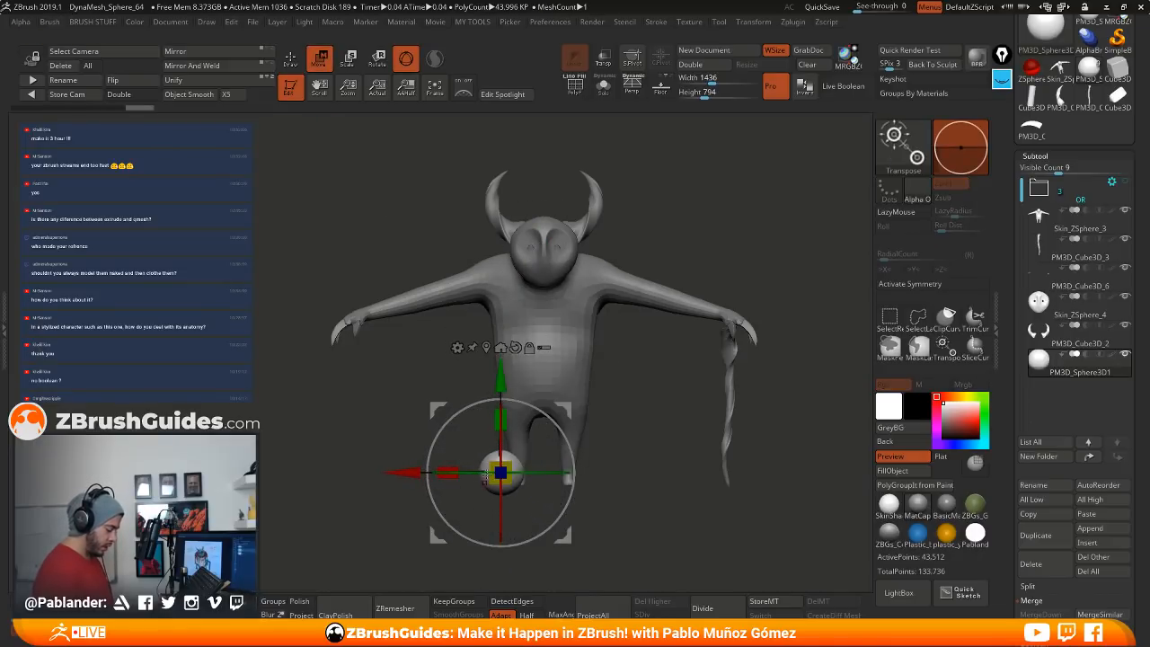
{"action": "left_click_drag", "start_coordinate": [506, 380], "coordinate": [513, 391]}
{"action": "left_click_drag", "start_coordinate": [508, 476], "coordinate": [492, 481]}
{"action": "left_click_drag", "start_coordinate": [549, 428], "coordinate": [554, 431]}
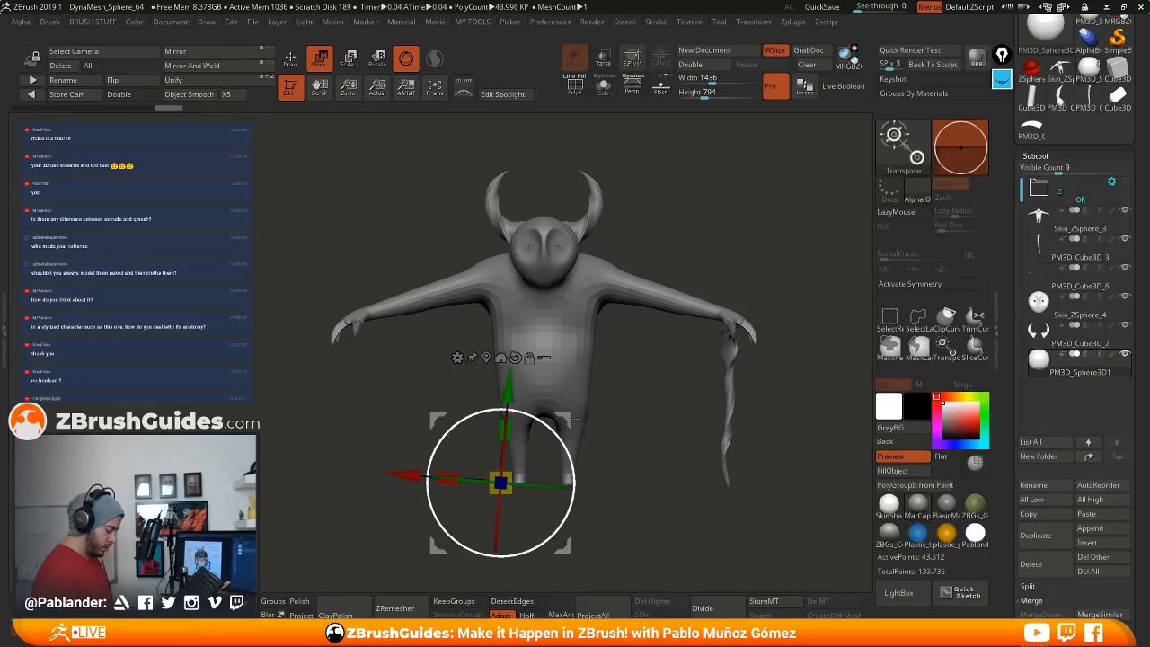
{"action": "key", "text": "ctrl+z"}
Step: Stretch the sphere into a flattened ellipsoid and place it in front of the foot in side view
{"action": "right_click_drag", "start_coordinate": [555, 400], "coordinate": [544, 469], "text": "ctrl"}
{"action": "left_click_drag", "start_coordinate": [550, 432], "coordinate": [618, 416]}
{"action": "right_click_drag", "start_coordinate": [641, 382], "coordinate": [692, 382], "text": "shift"}
{"action": "left_click_drag", "start_coordinate": [558, 481], "coordinate": [622, 473]}
{"action": "left_click_drag", "start_coordinate": [617, 416], "coordinate": [695, 423]}
{"action": "right_click_drag", "start_coordinate": [695, 423], "coordinate": [540, 372], "text": "alt"}
{"action": "left_click_drag", "start_coordinate": [541, 366], "coordinate": [656, 334]}
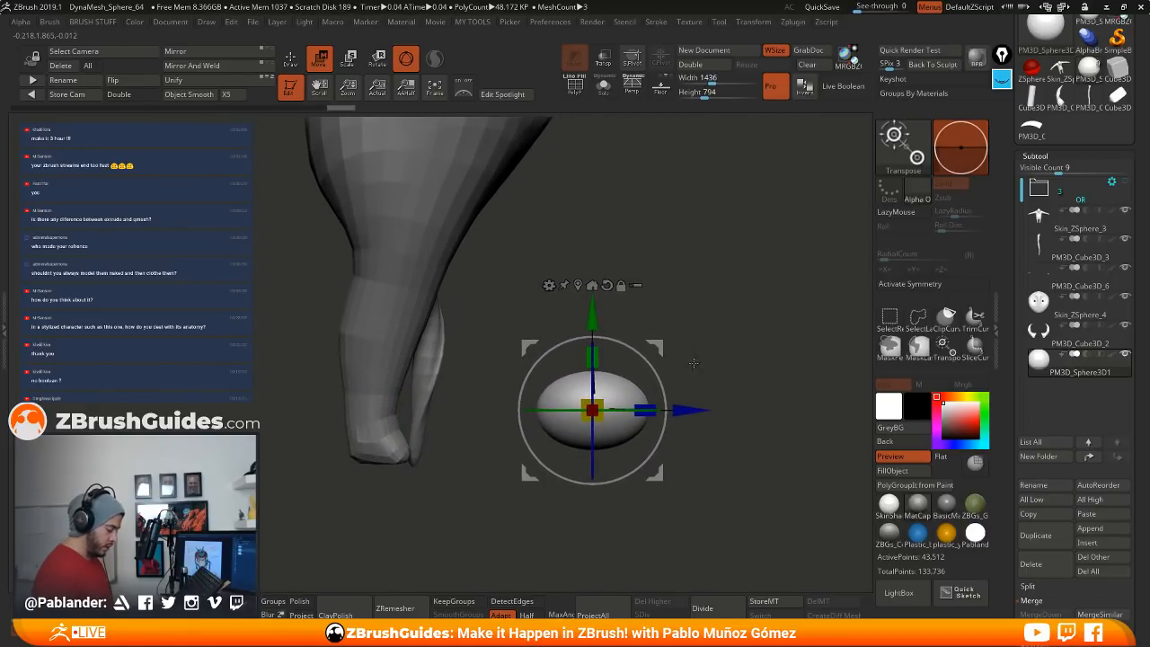
Step: Bend the ellipsoid downward with the Bend Arc deformer to form a domed top and a flatter base
{"action": "right_click_drag", "start_coordinate": [695, 359], "coordinate": [667, 333], "text": "alt"}
{"action": "left_click", "coordinate": [520, 260]}
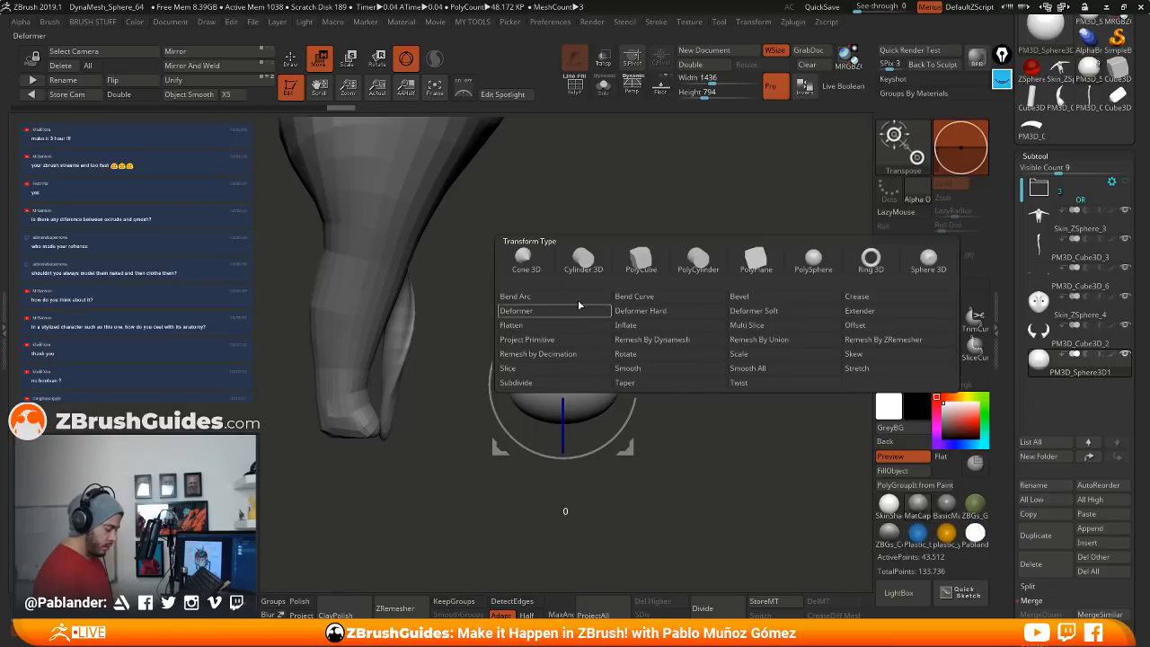
{"action": "left_click", "coordinate": [517, 296]}
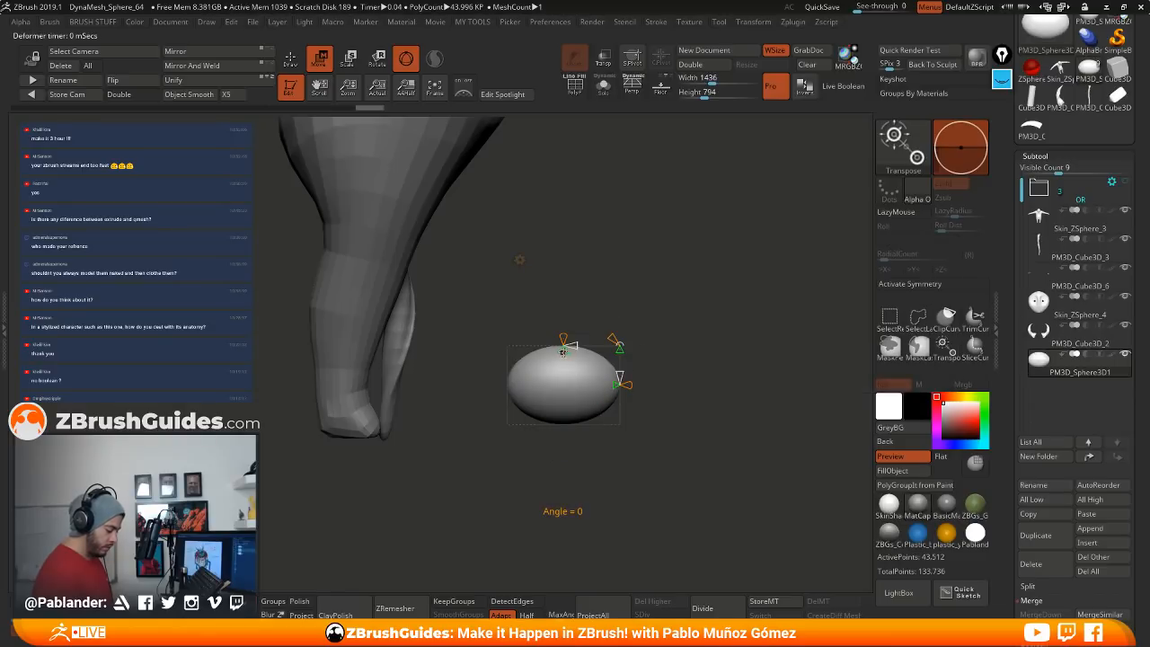
{"action": "left_click_drag", "start_coordinate": [561, 372], "coordinate": [581, 385]}
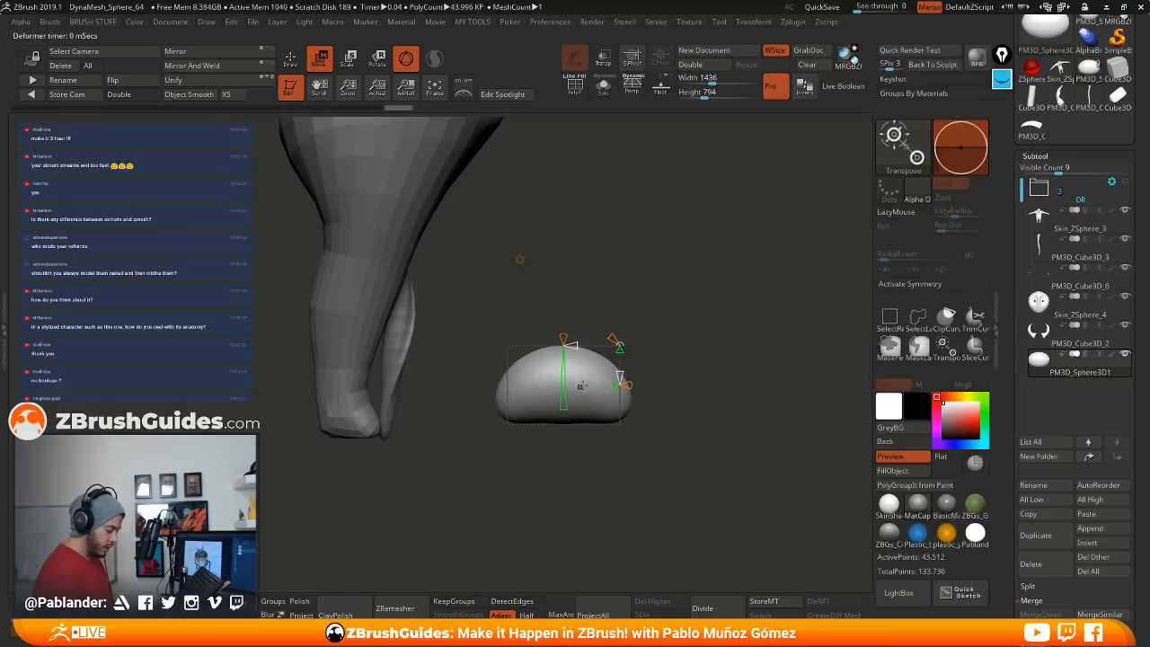
Step: Taper the bent ellipsoid to a narrow tip at the front and return to the regular transform gizmo
{"action": "left_click", "coordinate": [519, 259]}
{"action": "left_click", "coordinate": [628, 410]}
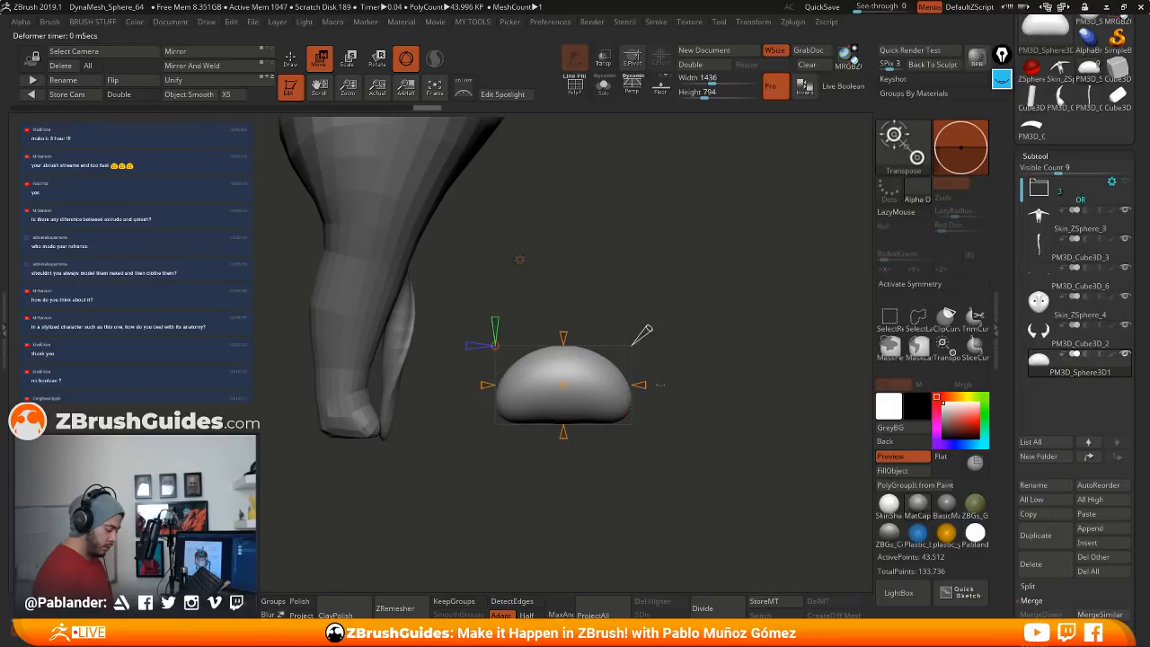
{"action": "left_click_drag", "start_coordinate": [642, 334], "coordinate": [630, 404]}
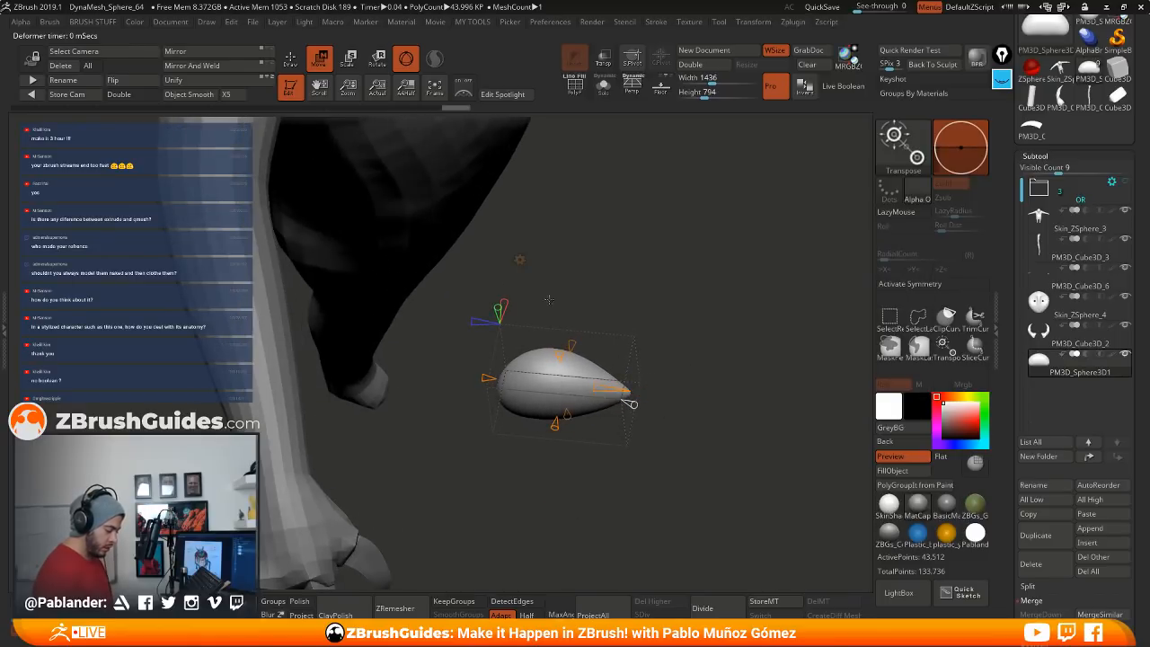
{"action": "left_click", "coordinate": [520, 260]}
{"action": "left_click", "coordinate": [647, 310]}
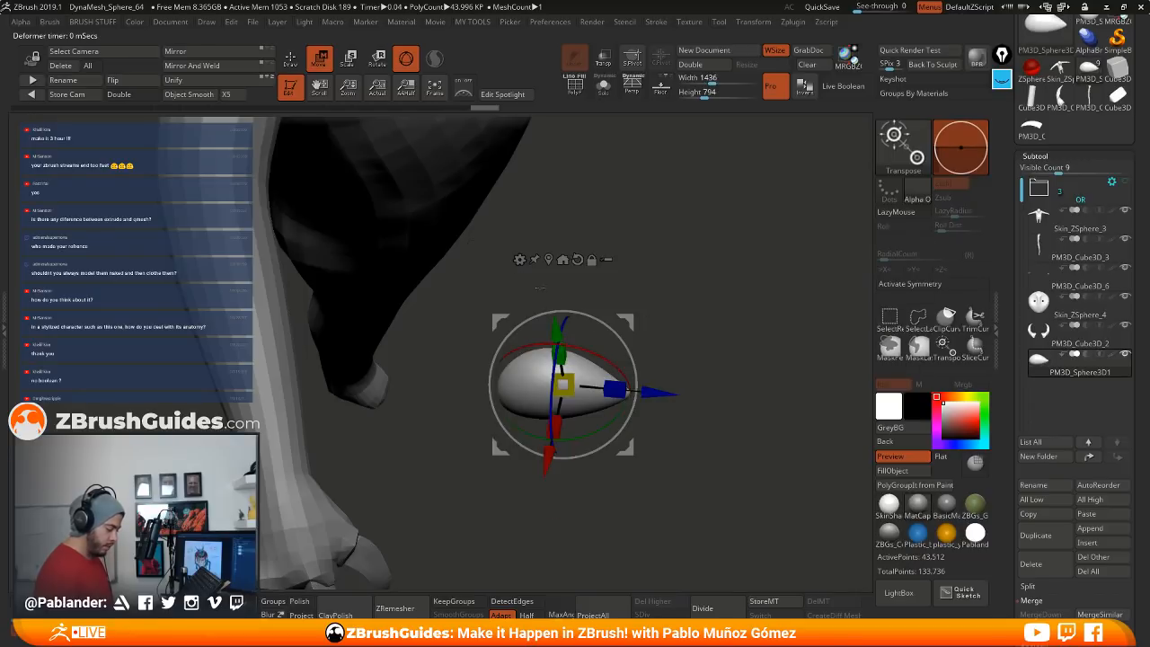
Step: Flatten the underside of the tapered foot shape with the Flatten deformer and return to the regular transform gizmo
{"action": "left_click_drag", "start_coordinate": [690, 330], "coordinate": [584, 422]}
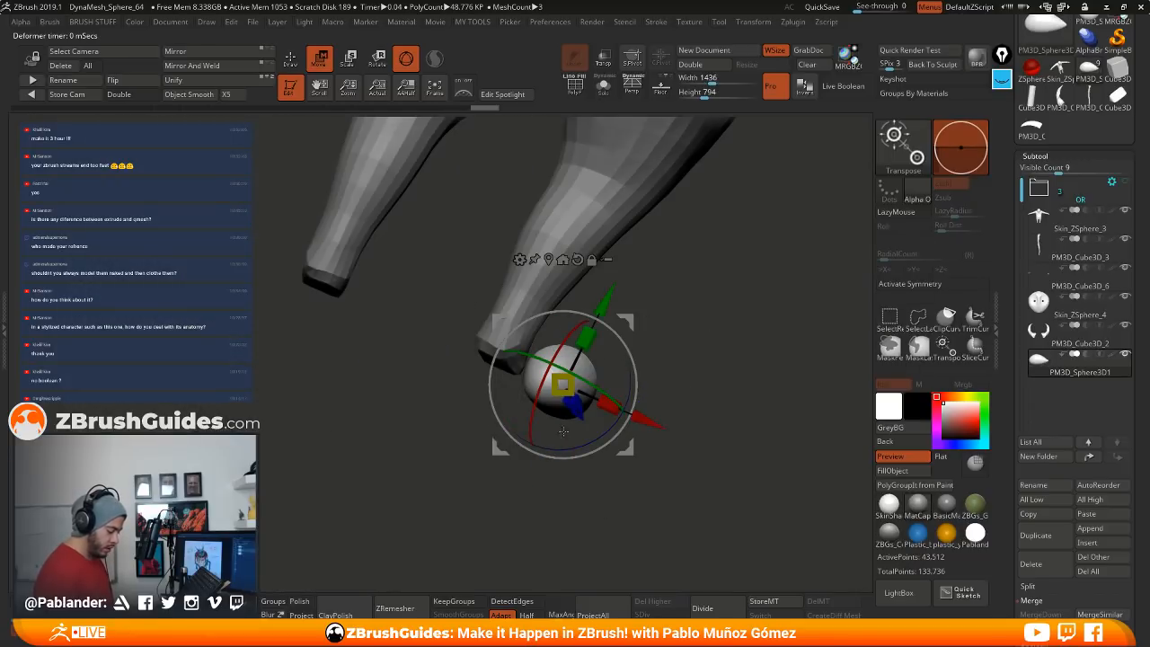
{"action": "left_click_drag", "start_coordinate": [687, 386], "coordinate": [769, 406]}
{"action": "mouse_move", "coordinate": [550, 427]}
{"action": "left_mouse_down"}
{"action": "mouse_move", "coordinate": [524, 435]}
{"action": "mouse_move", "coordinate": [534, 433]}
{"action": "left_mouse_up"}
{"action": "left_click_drag", "start_coordinate": [673, 395], "coordinate": [670, 372], "text": "shift"}
{"action": "left_click", "coordinate": [519, 259]}
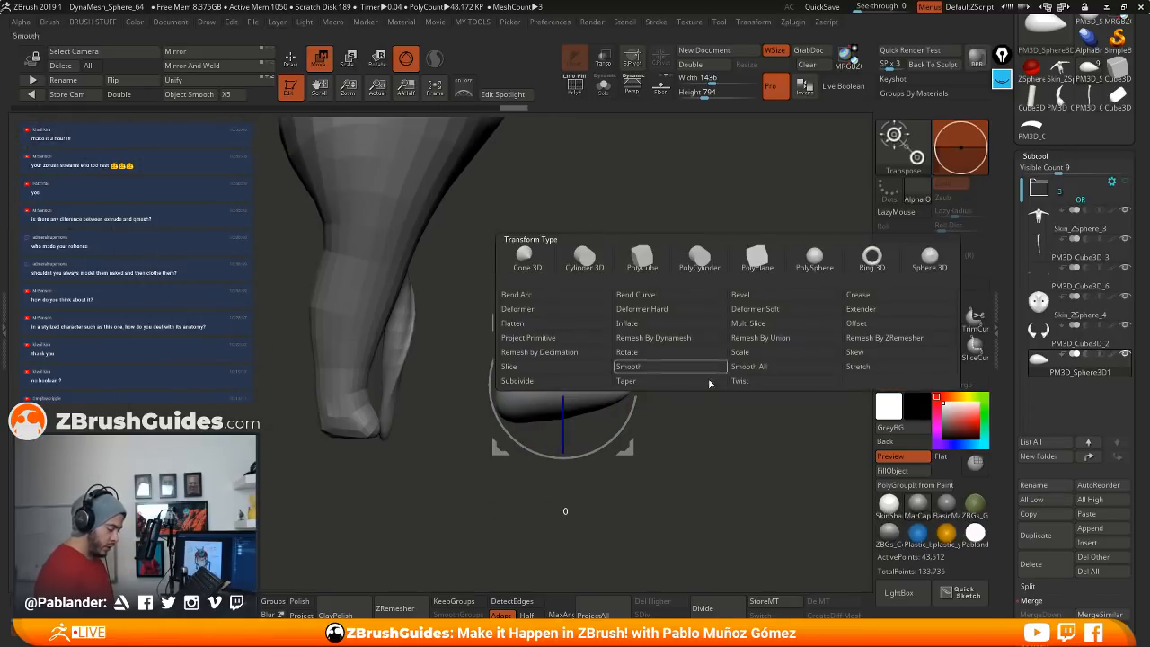
{"action": "left_click", "coordinate": [537, 325]}
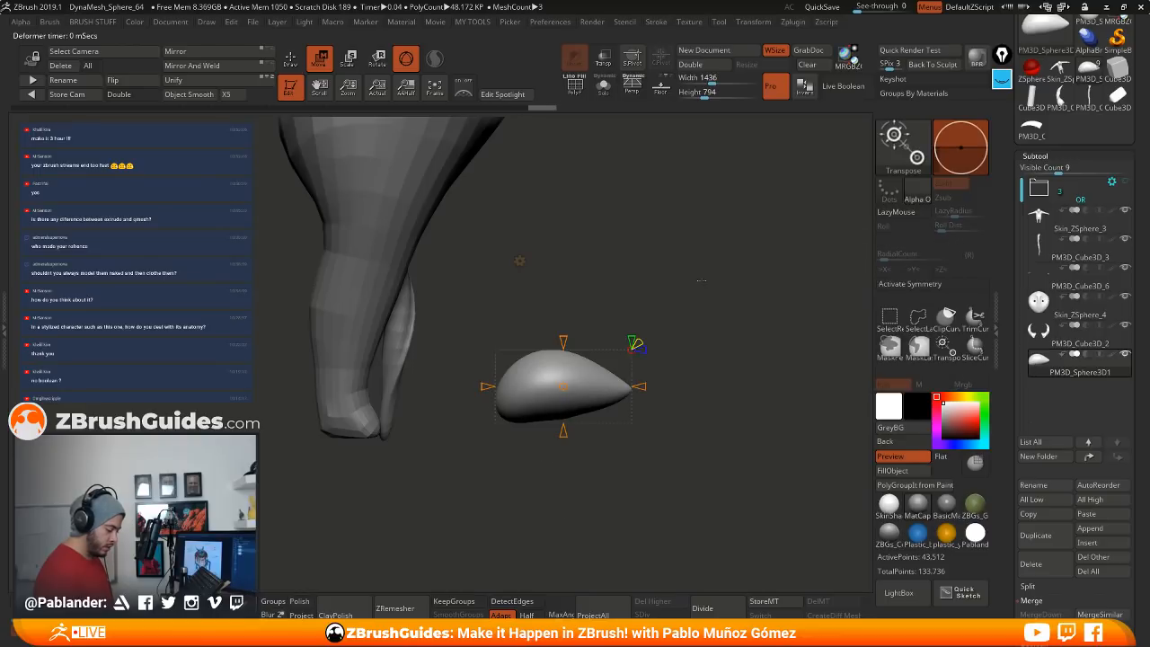
{"action": "left_click_drag", "start_coordinate": [563, 432], "coordinate": [567, 389]}
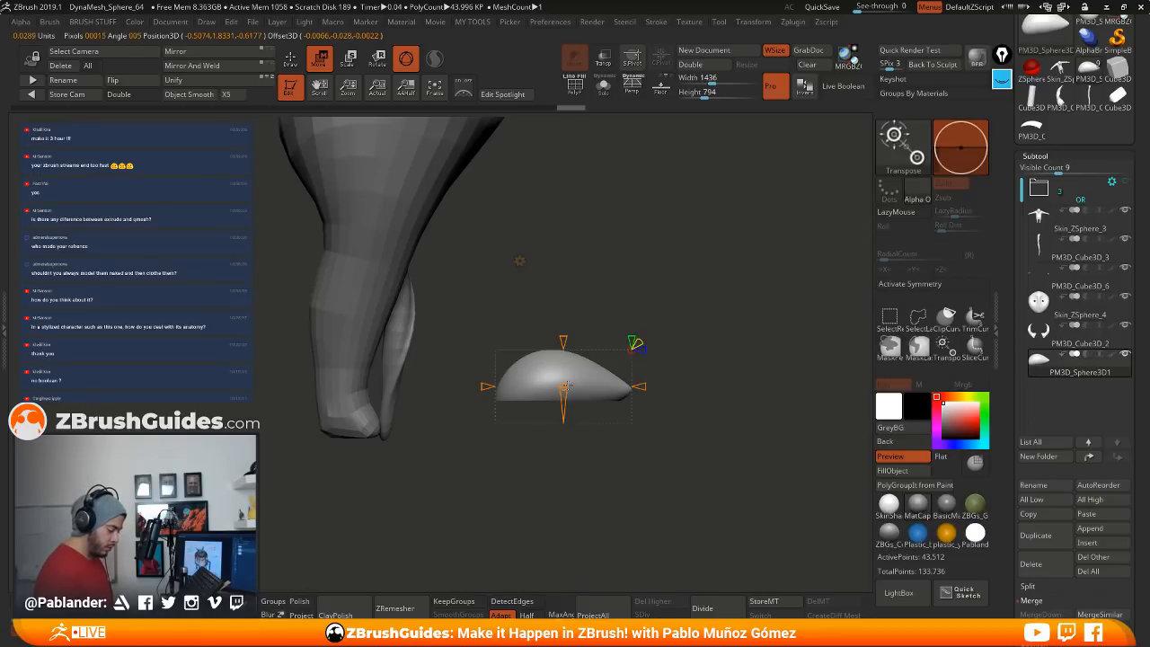
{"action": "left_click_drag", "start_coordinate": [566, 459], "coordinate": [594, 460]}
{"action": "left_click_drag", "start_coordinate": [562, 387], "coordinate": [562, 386]}
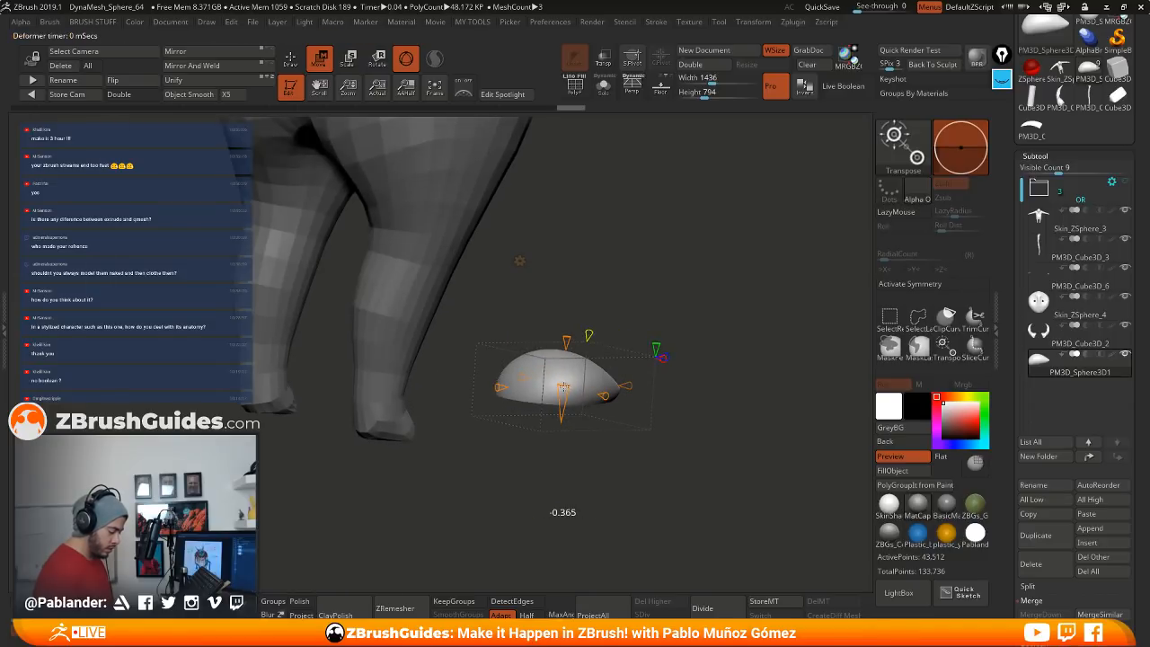
{"action": "left_click", "coordinate": [520, 260]}
{"action": "left_click", "coordinate": [526, 265]}
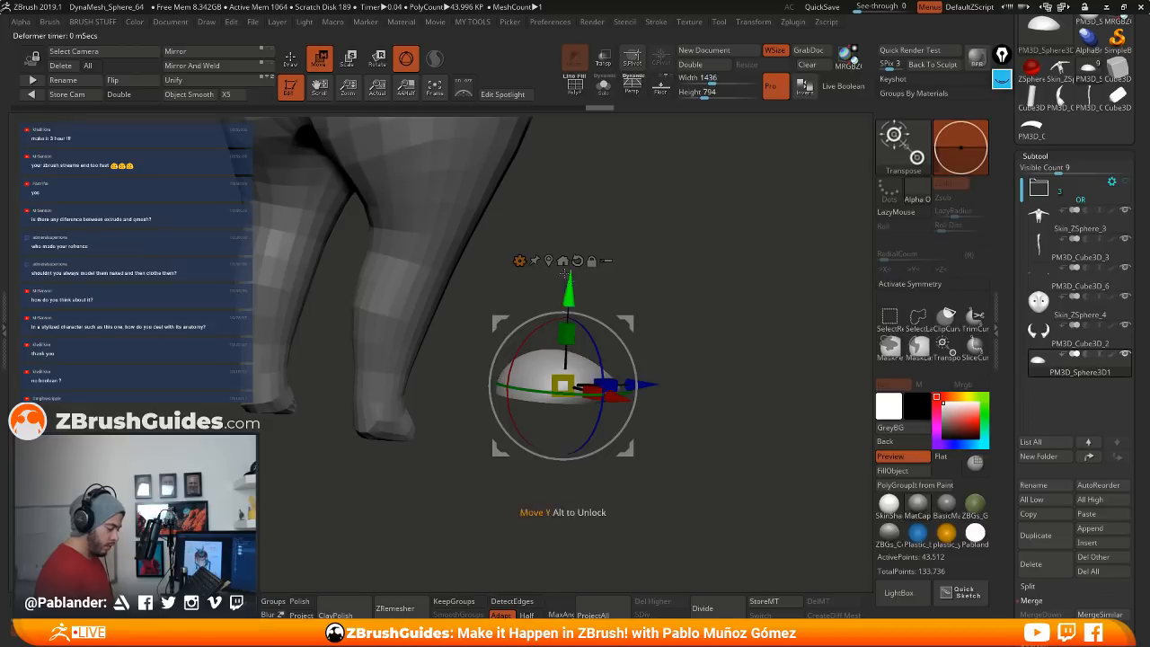
Step: Scale the flattened foot shape taller along Y, then reduce its height slightly in side view
{"action": "left_click", "coordinate": [519, 260]}
{"action": "left_click", "coordinate": [711, 268]}
{"action": "left_click_drag", "start_coordinate": [565, 334], "coordinate": [565, 316]}
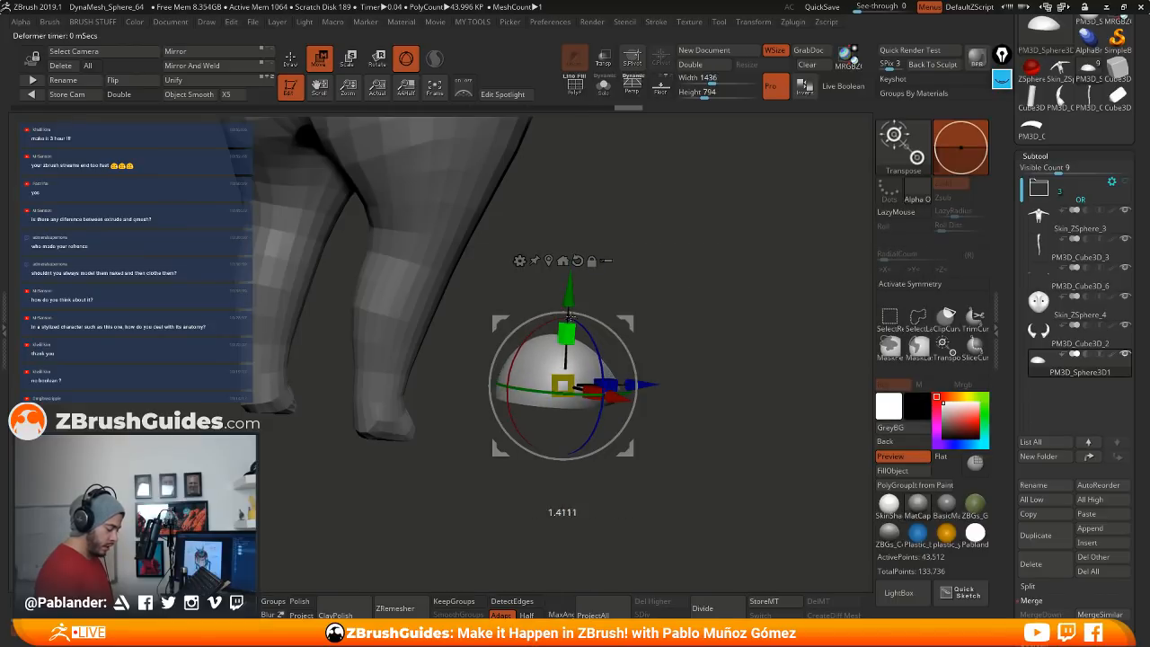
{"action": "left_click_drag", "start_coordinate": [714, 301], "coordinate": [684, 302]}
{"action": "left_click_drag", "start_coordinate": [564, 333], "coordinate": [564, 344]}
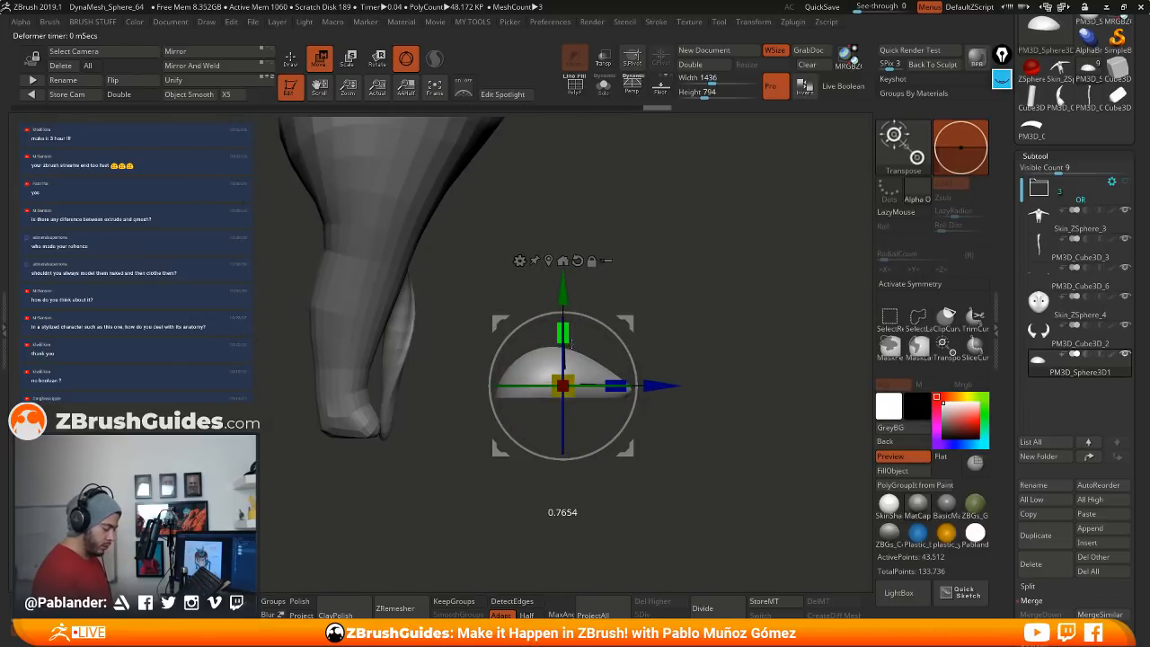
{"action": "mouse_move", "coordinate": [678, 327]}
{"action": "left_mouse_down"}
{"action": "mouse_move", "coordinate": [597, 319]}
{"action": "mouse_move", "coordinate": [639, 352]}
{"action": "mouse_move", "coordinate": [642, 432]}
{"action": "mouse_move", "coordinate": [586, 342]}
{"action": "mouse_move", "coordinate": [577, 361]}
{"action": "left_mouse_up"}
Step: Isolate the foot shape in Draw mode, show its polyframe, apply the SkinShade4 material and reduce the brush draw size
{"action": "key", "text": "q"}
{"action": "left_click", "coordinate": [603, 85]}
{"action": "key", "text": "space"}
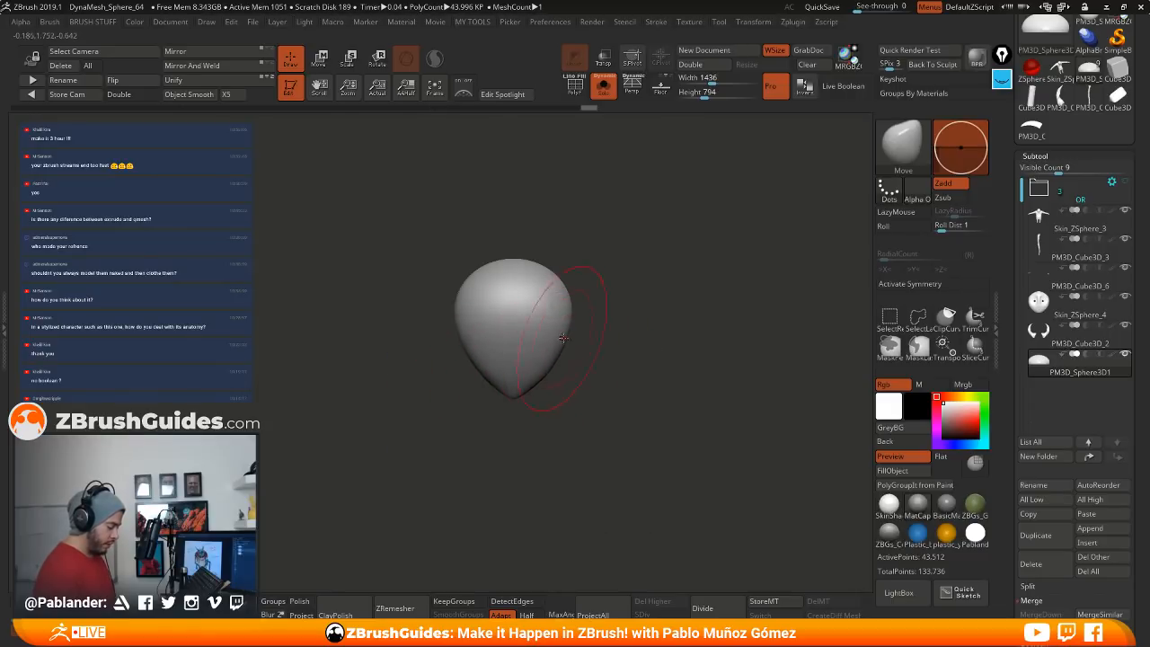
{"action": "left_click_drag", "start_coordinate": [634, 319], "coordinate": [659, 338]}
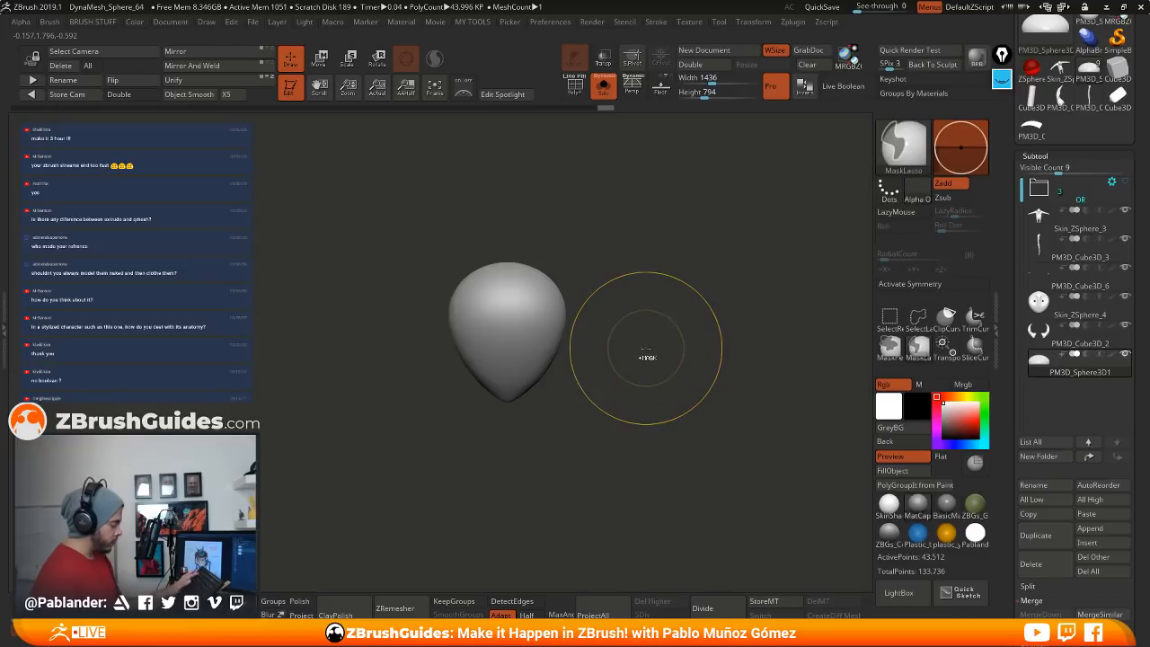
{"action": "left_click", "coordinate": [575, 86]}
{"action": "left_click", "coordinate": [888, 504]}
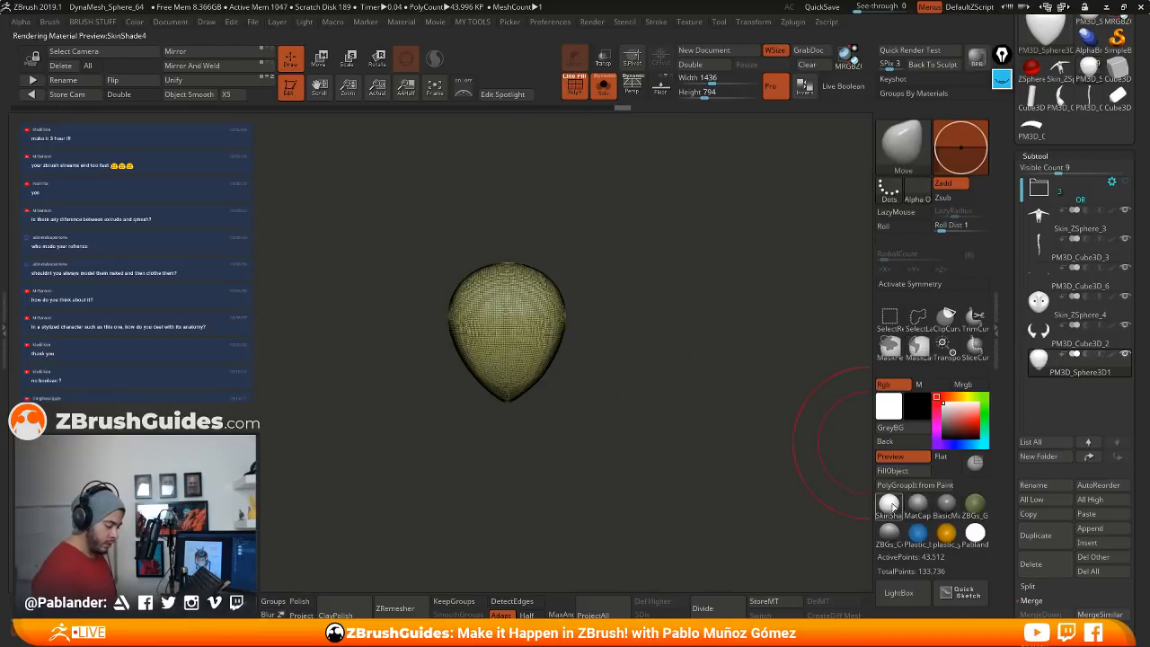
{"action": "left_click_drag", "start_coordinate": [628, 420], "coordinate": [668, 337], "text": "alt"}
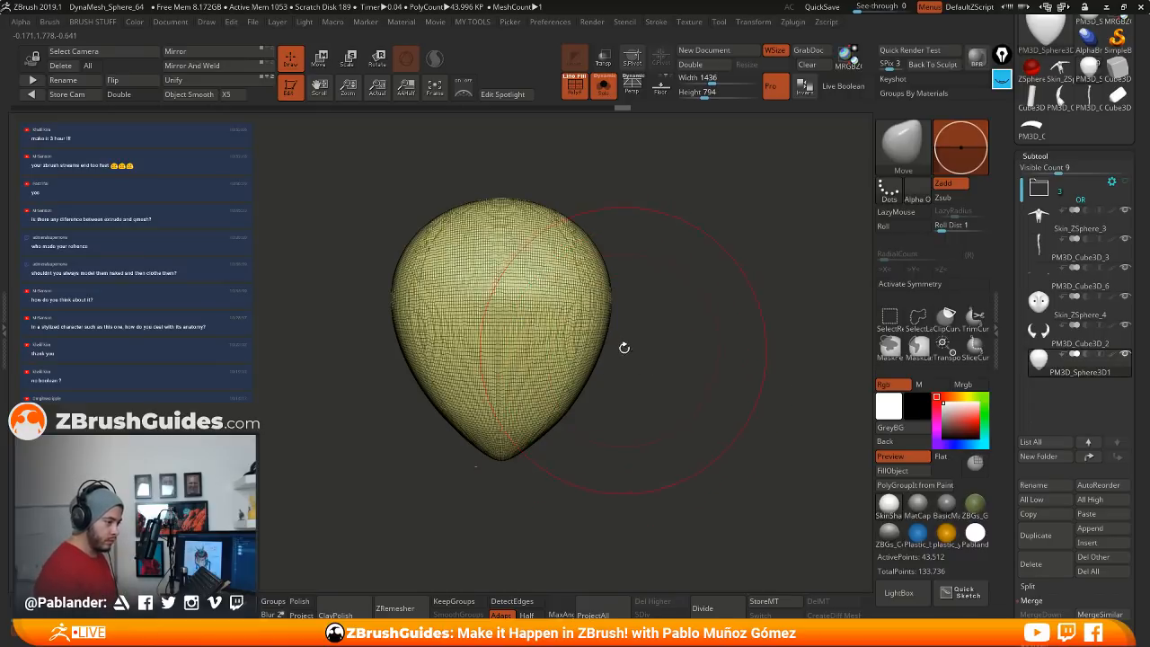
{"action": "key", "text": "space"}
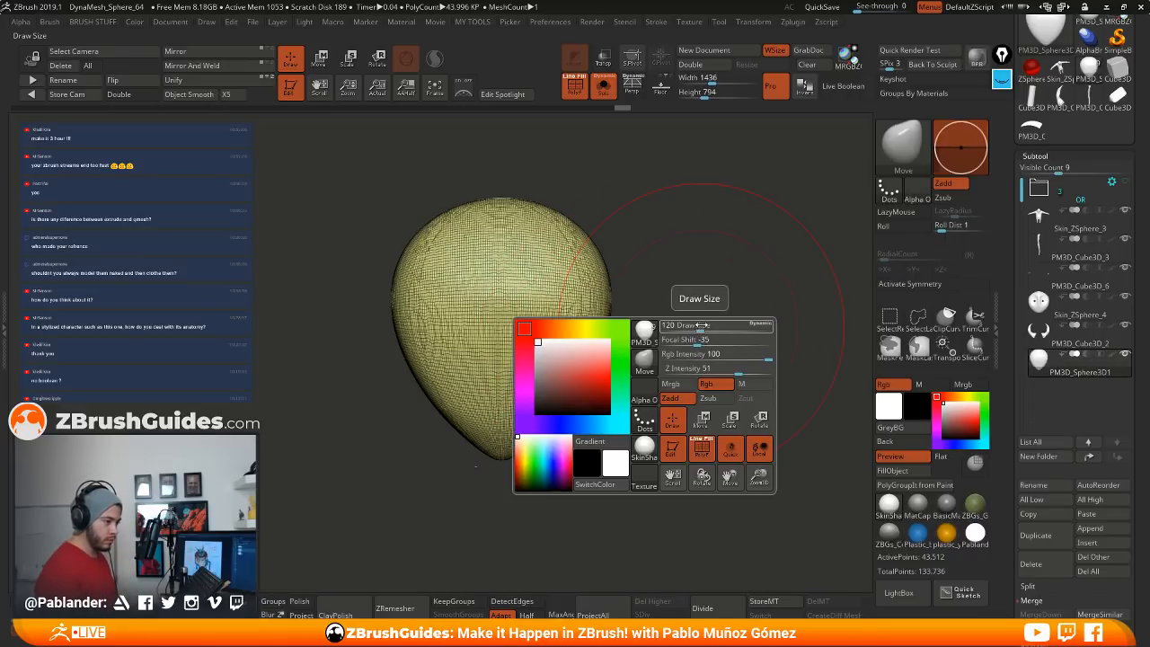
{"action": "mouse_move", "coordinate": [698, 327]}
{"action": "left_mouse_down"}
{"action": "mouse_move", "coordinate": [687, 327]}
{"action": "mouse_move", "coordinate": [697, 337]}
{"action": "left_mouse_up"}
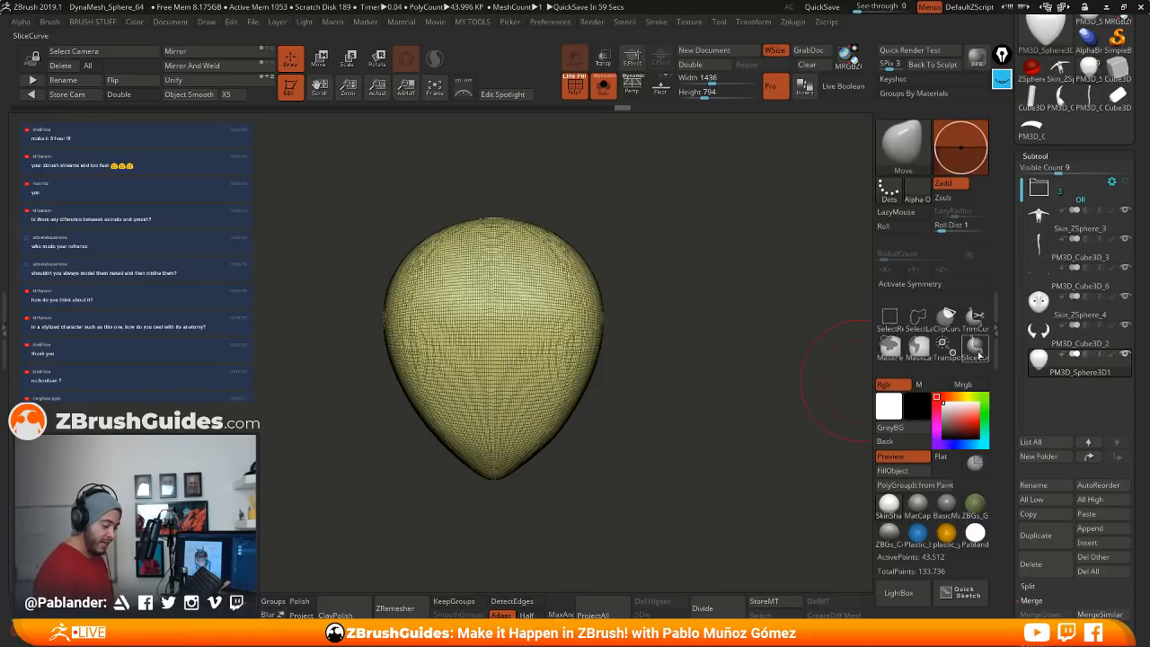
Step: Set SliceCurve as the brush for cutting the mesh into polygroups
{"action": "key", "text": "ctrl+shift"}
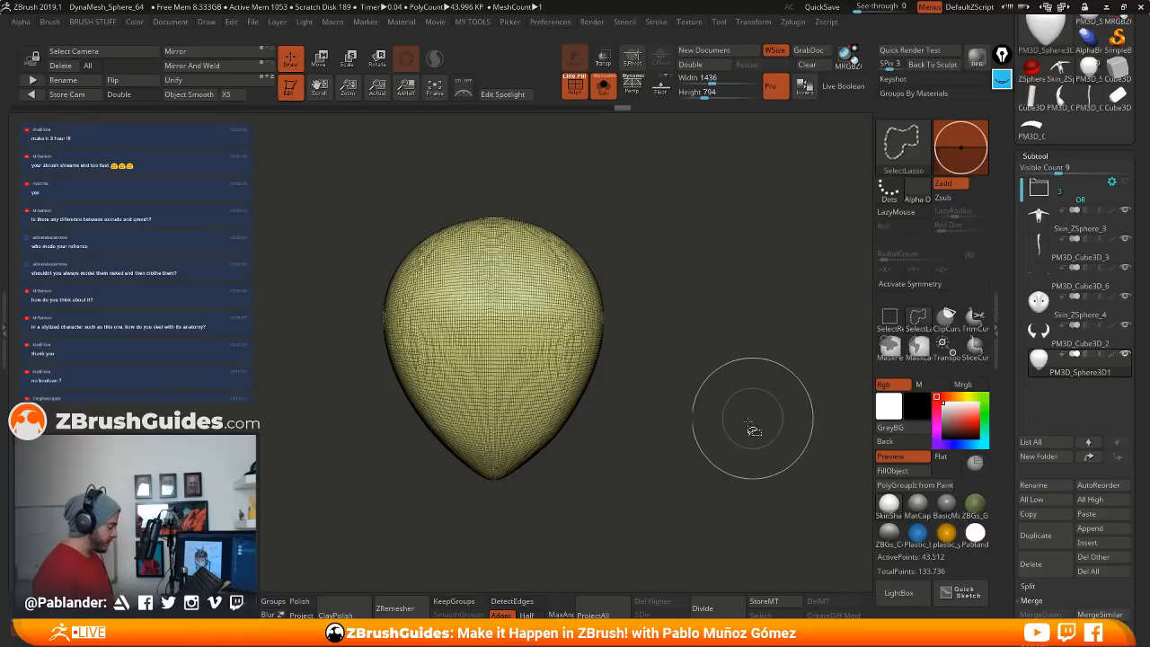
{"action": "left_click", "coordinate": [901, 143], "text": "ctrl+shift"}
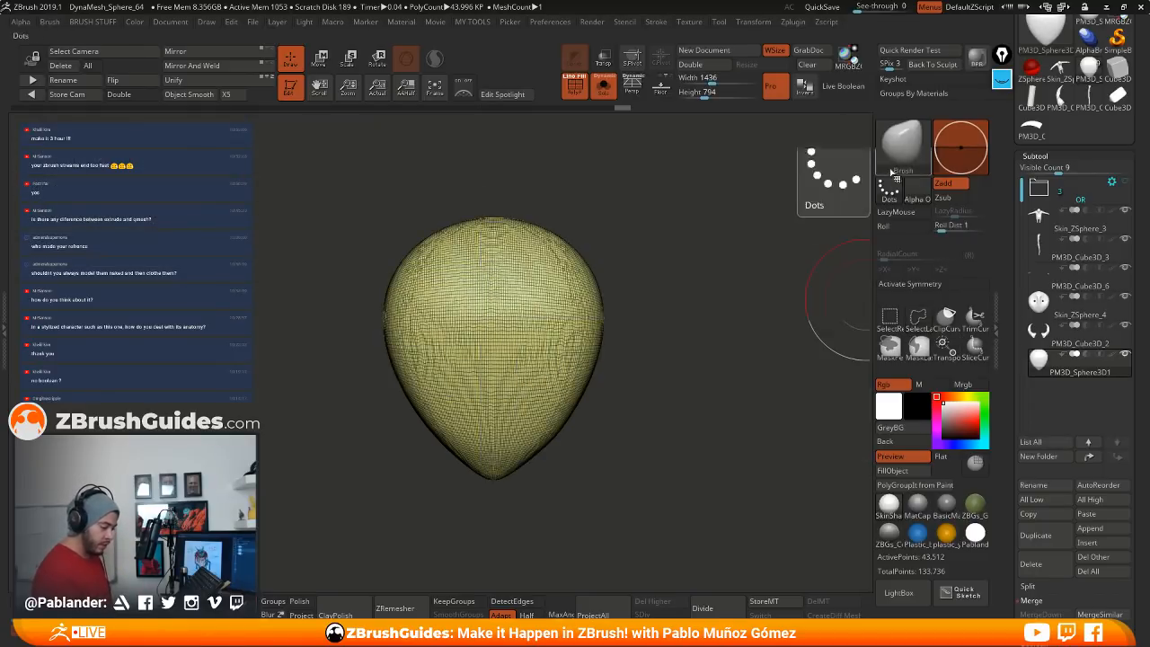
{"action": "left_click", "coordinate": [904, 146], "text": "ctrl+shift"}
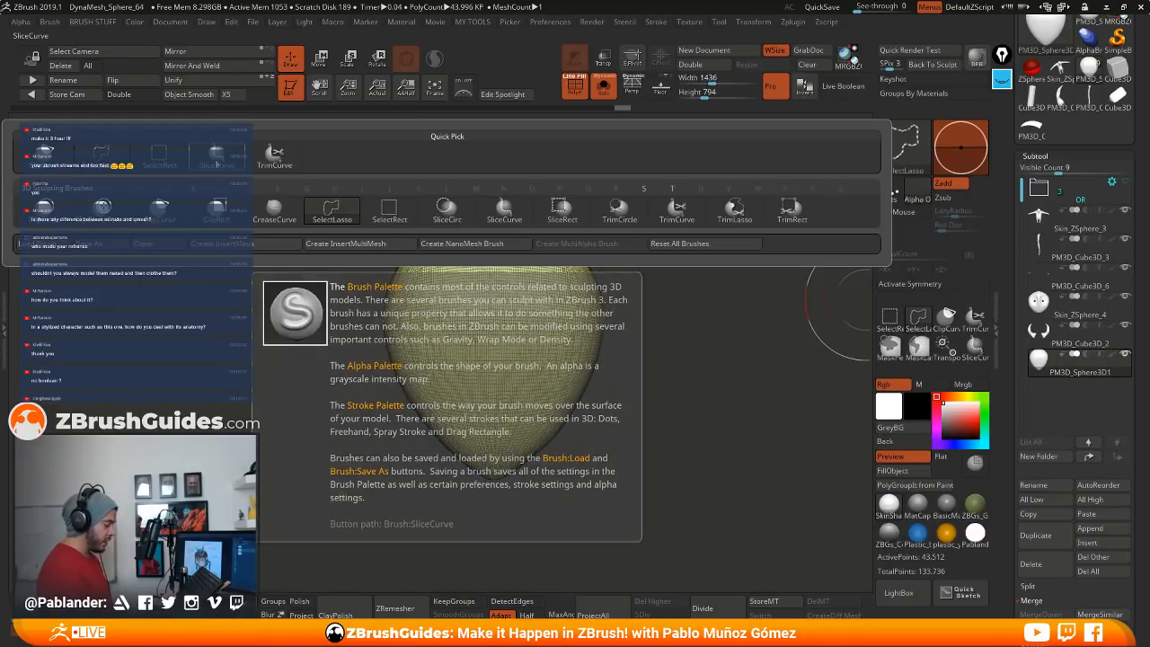
{"action": "left_click", "coordinate": [217, 169]}
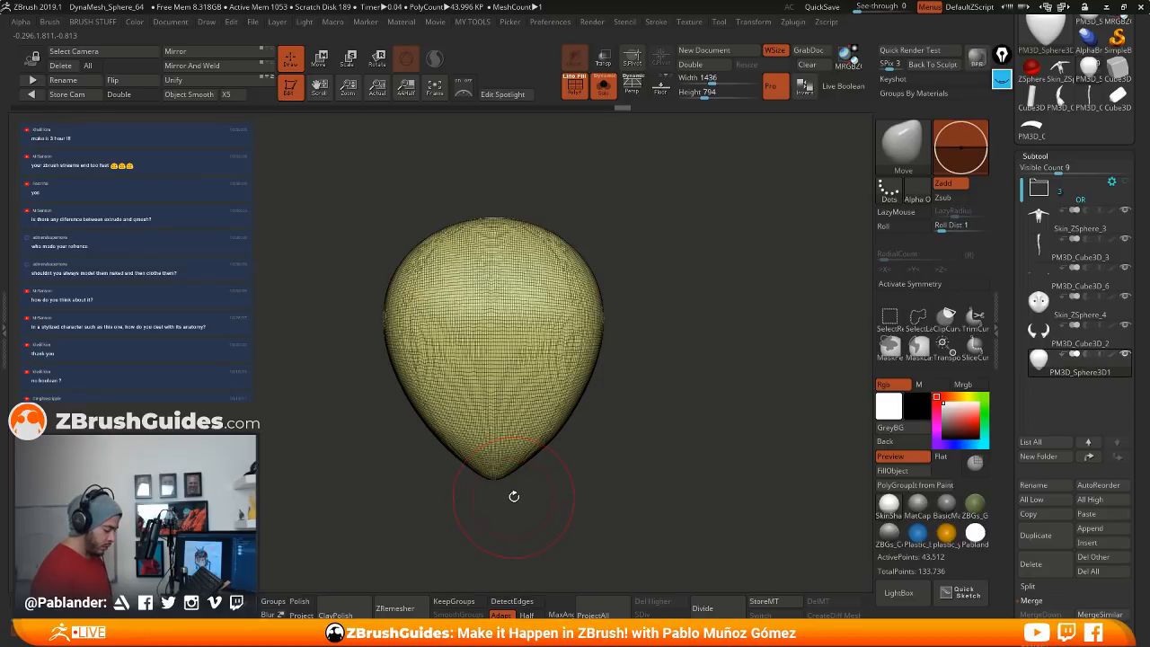
Step: Try a curved slice along one side of the foot from the narrow tip to the rounded end, and undo it
{"action": "mouse_move", "coordinate": [513, 498]}
{"action": "left_mouse_down", "text": "ctrl+shift"}
{"action": "mouse_move", "coordinate": [549, 289]}
{"action": "mouse_move", "coordinate": [723, 286]}
{"action": "mouse_move", "coordinate": [566, 423]}
{"action": "mouse_move", "coordinate": [589, 200]}
{"action": "mouse_move", "coordinate": [554, 203]}
{"action": "mouse_move", "coordinate": [530, 397]}
{"action": "mouse_move", "coordinate": [541, 366]}
{"action": "mouse_move", "coordinate": [535, 377]}
{"action": "left_mouse_up", "text": "ctrl+shift"}
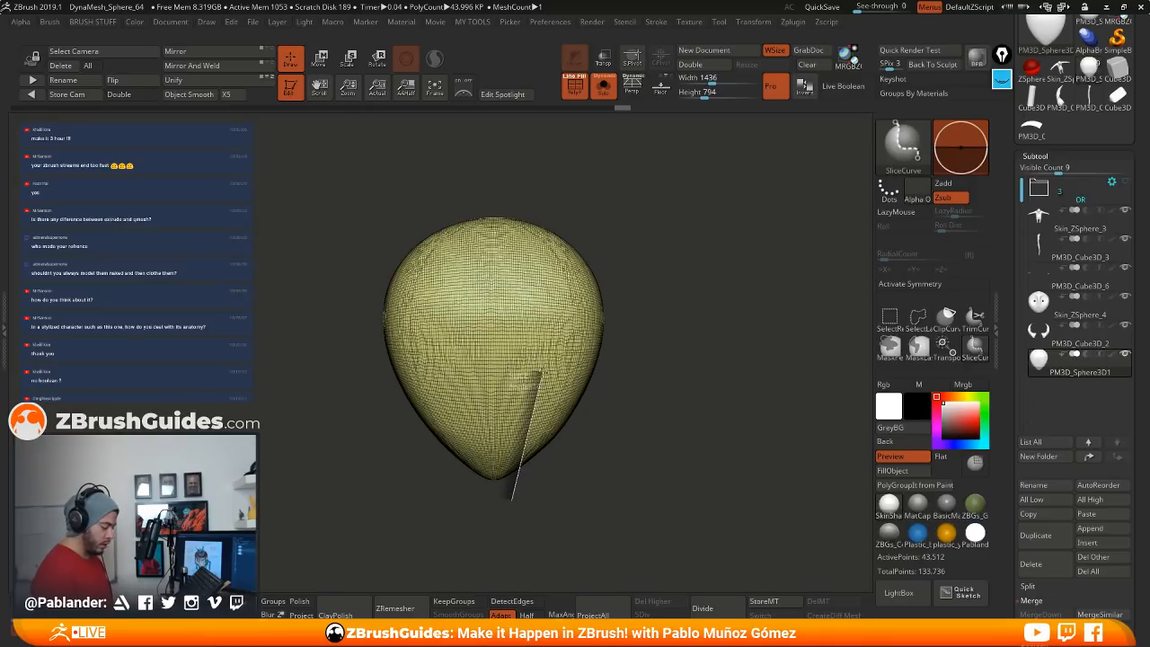
{"action": "mouse_move", "coordinate": [544, 345]}
{"action": "left_mouse_down", "text": "ctrl+shift"}
{"action": "mouse_move", "coordinate": [534, 280]}
{"action": "mouse_move", "coordinate": [397, 248]}
{"action": "mouse_move", "coordinate": [620, 230]}
{"action": "mouse_move", "coordinate": [747, 357]}
{"action": "mouse_move", "coordinate": [398, 221]}
{"action": "mouse_move", "coordinate": [598, 224]}
{"action": "mouse_move", "coordinate": [529, 195]}
{"action": "mouse_move", "coordinate": [547, 194]}
{"action": "left_mouse_up", "text": "ctrl+shift"}
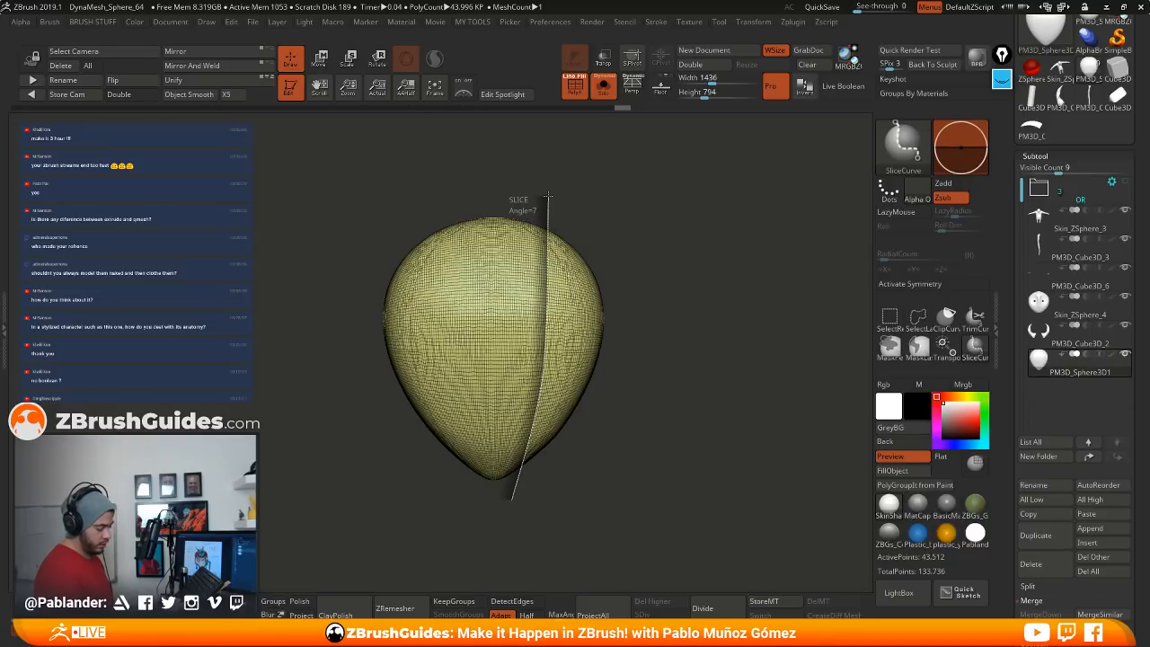
{"action": "left_click_drag", "start_coordinate": [547, 194], "coordinate": [549, 192], "text": "ctrl+shift"}
{"action": "key", "text": "ctrl+z"}
{"action": "key", "text": "ctrl+z"}
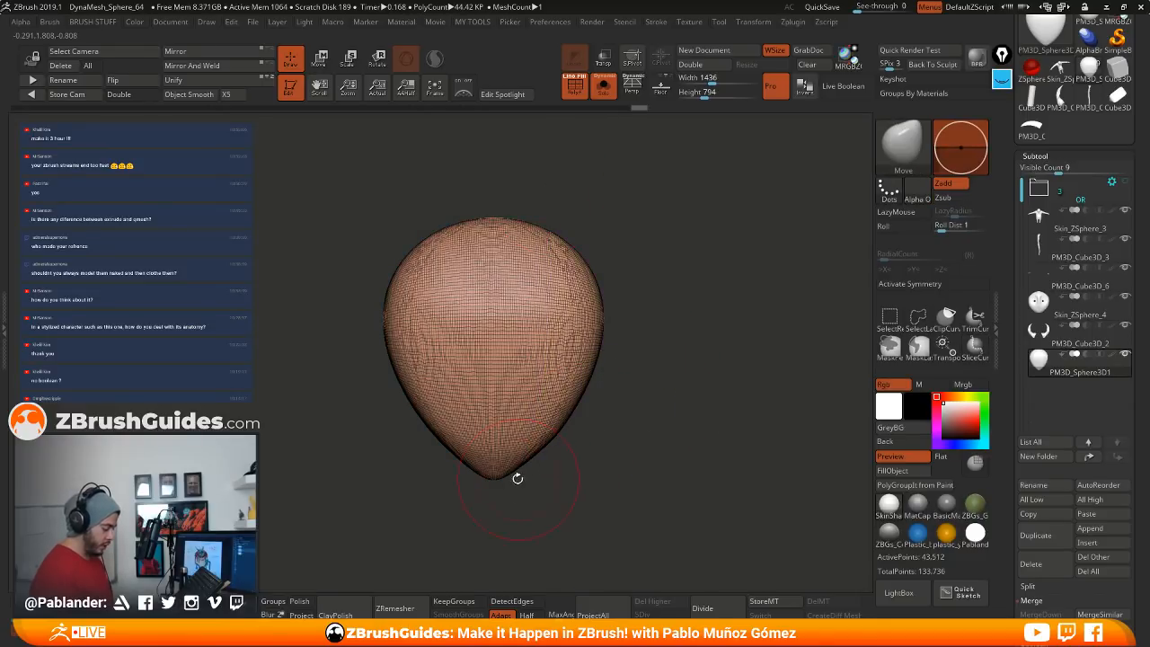
Step: Slice the foot with two curved cuts from the narrow tip to the rounded end, dividing it into three toe polygroups
{"action": "mouse_move", "coordinate": [498, 500]}
{"action": "left_mouse_down", "text": "ctrl+shift"}
{"action": "mouse_move", "coordinate": [531, 431]}
{"action": "mouse_move", "coordinate": [553, 256]}
{"action": "mouse_move", "coordinate": [521, 126]}
{"action": "mouse_move", "coordinate": [507, 135]}
{"action": "mouse_move", "coordinate": [526, 132]}
{"action": "left_mouse_up", "text": "ctrl+shift"}
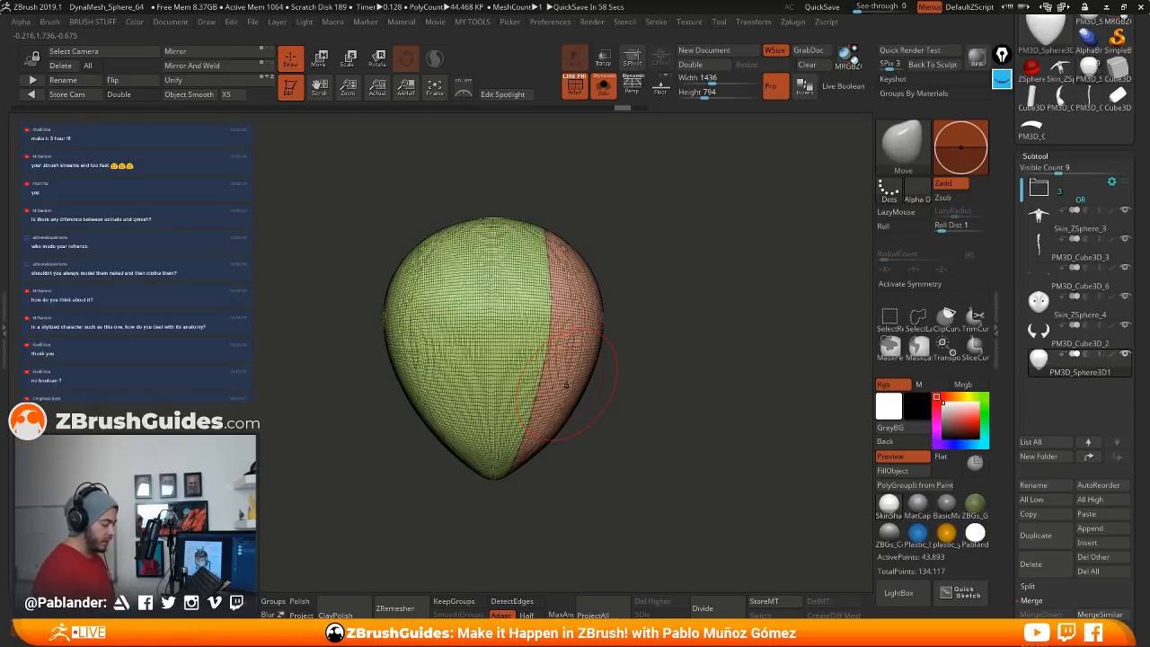
{"action": "key", "text": "ctrl+shift"}
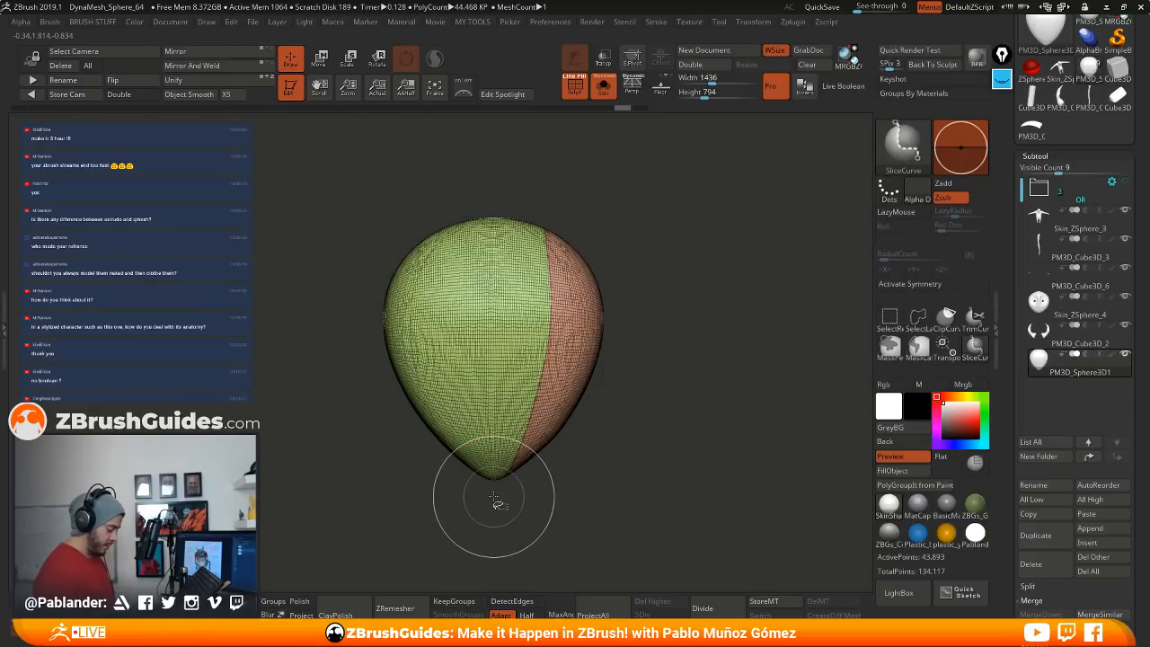
{"action": "mouse_move", "coordinate": [494, 500]}
{"action": "left_mouse_down"}
{"action": "mouse_move", "coordinate": [437, 333]}
{"action": "mouse_move", "coordinate": [461, 164]}
{"action": "mouse_move", "coordinate": [537, 166]}
{"action": "mouse_move", "coordinate": [547, 190]}
{"action": "mouse_move", "coordinate": [485, 195]}
{"action": "mouse_move", "coordinate": [460, 166]}
{"action": "left_mouse_up"}
{"action": "left_click_drag", "start_coordinate": [648, 394], "coordinate": [651, 419]}
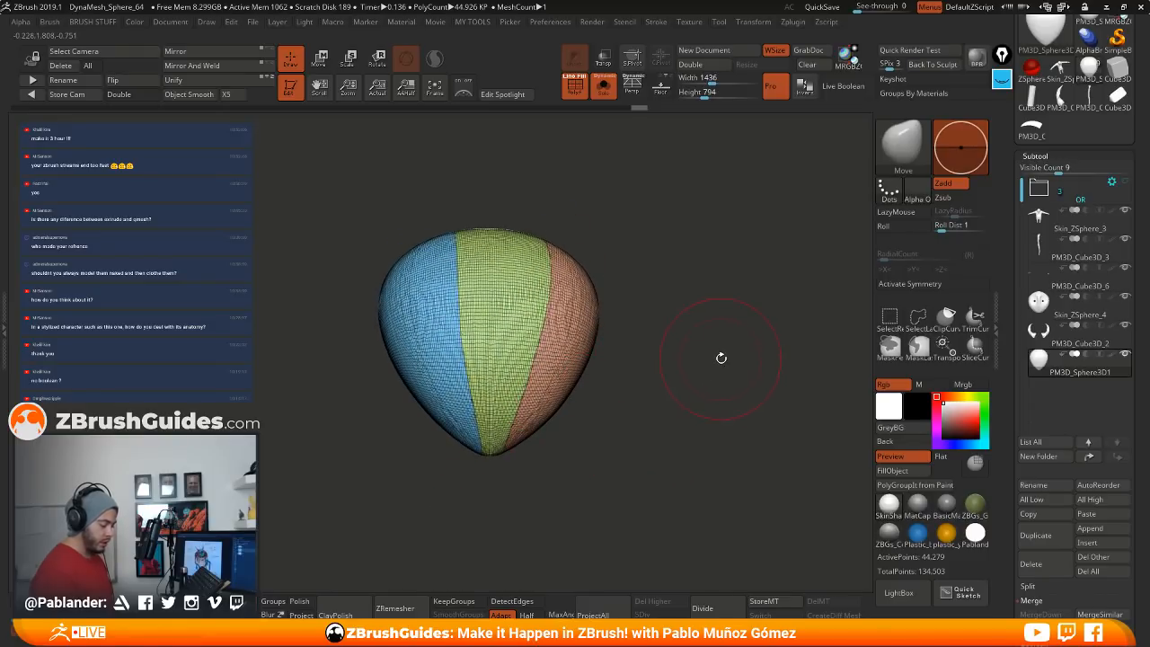
Step: Insert panel loops along the toe polygroup borders with 5 loops, Double on and a thickness of 0.01
{"action": "key", "text": "space"}
{"action": "left_click_drag", "start_coordinate": [723, 355], "coordinate": [719, 354]}
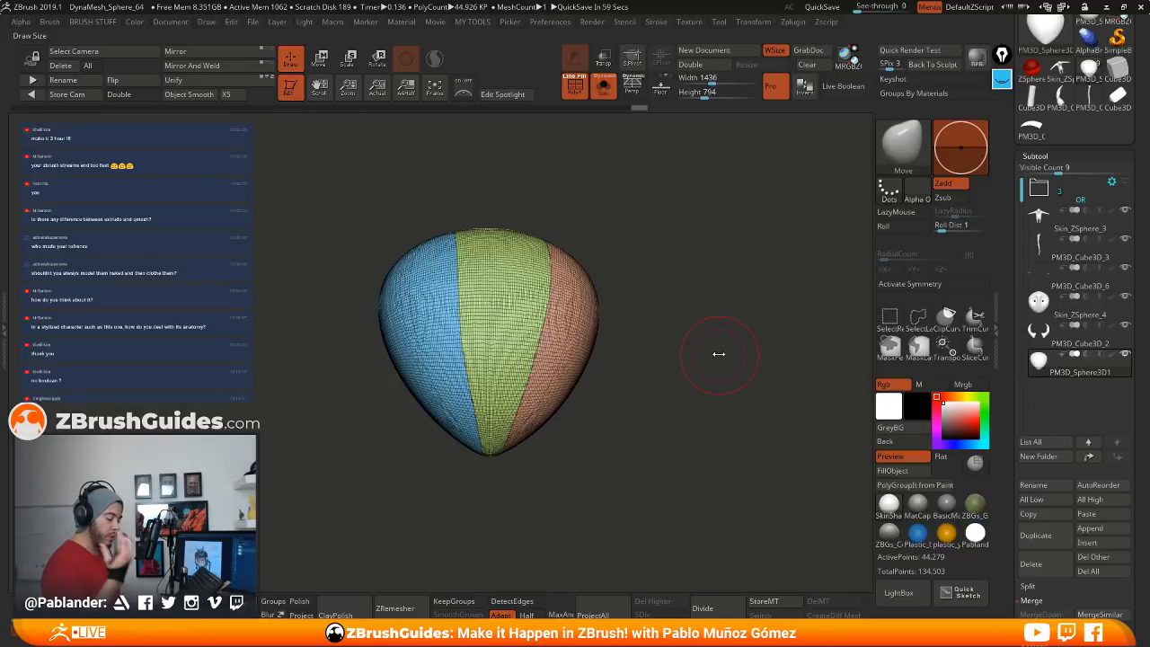
{"action": "scroll", "coordinate": [1073, 315], "scroll_direction": "down", "scroll_amount": 10}
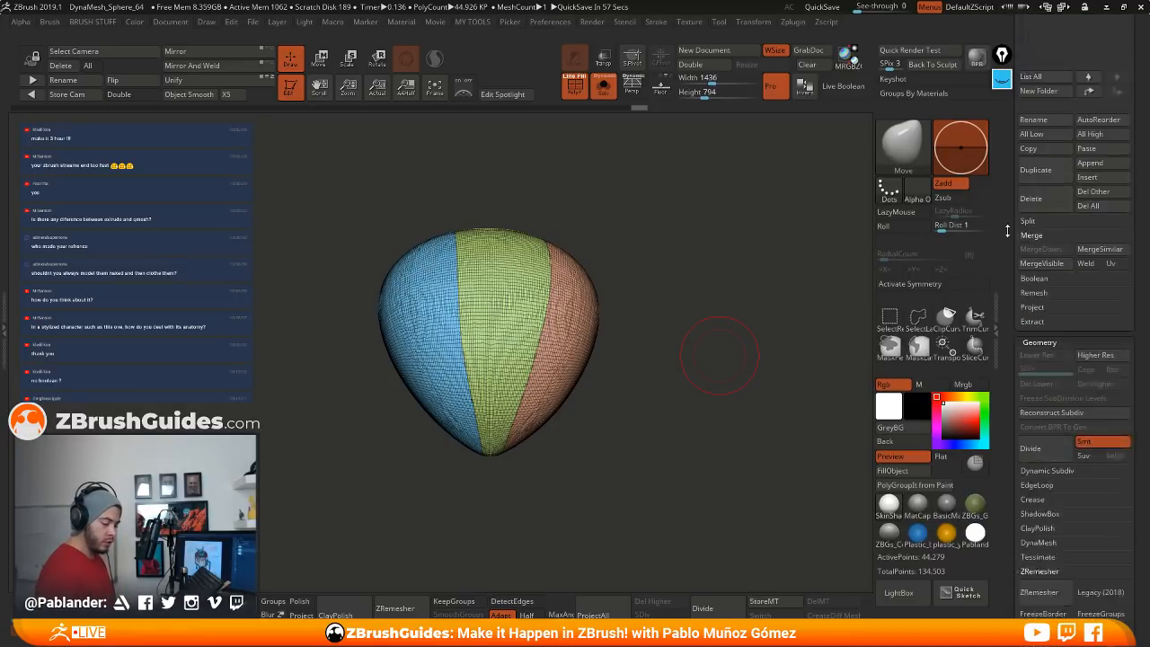
{"action": "scroll", "coordinate": [1074, 234], "scroll_direction": "down", "scroll_amount": 3}
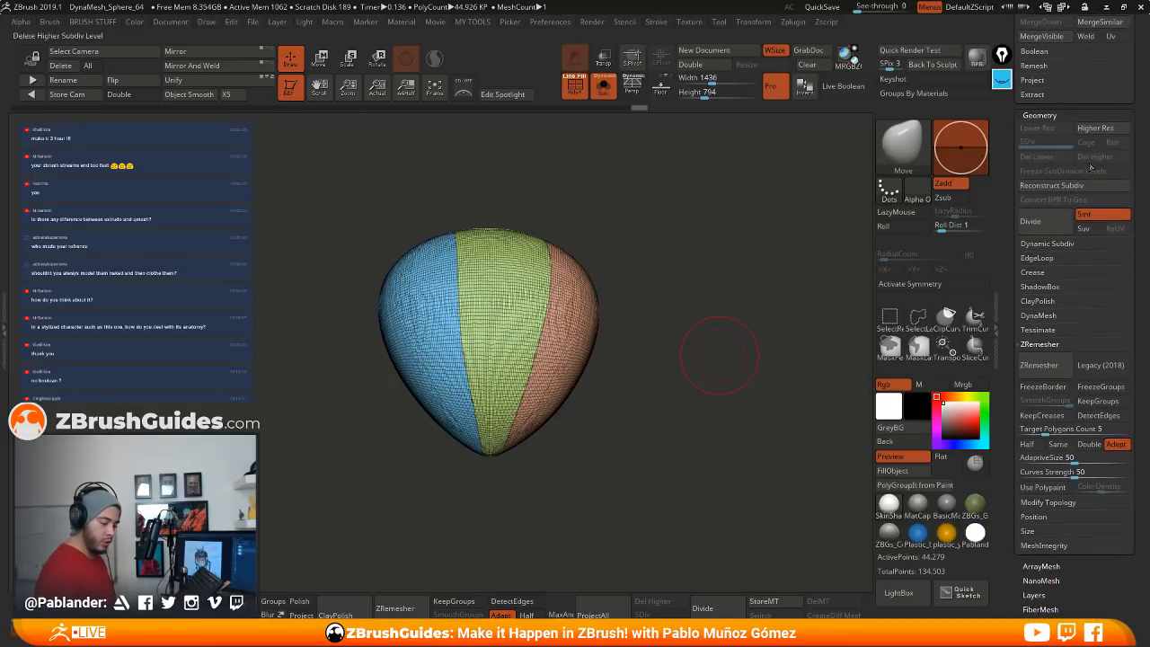
{"action": "left_click_drag", "start_coordinate": [1012, 329], "coordinate": [1009, 228]}
{"action": "left_click", "coordinate": [1069, 247]}
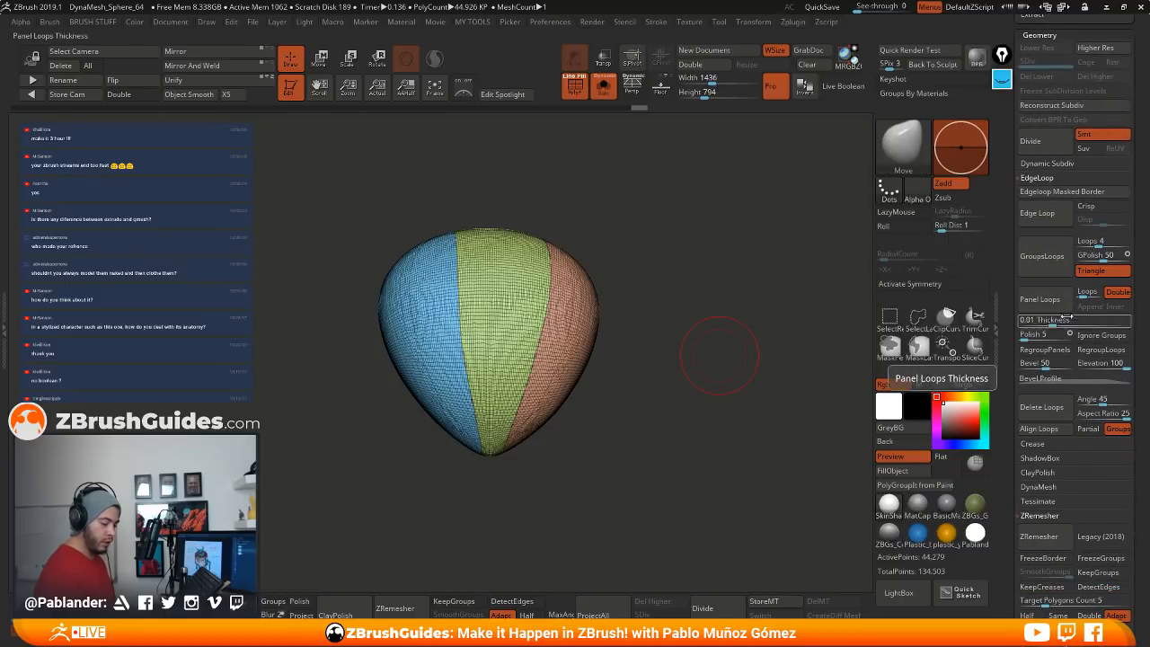
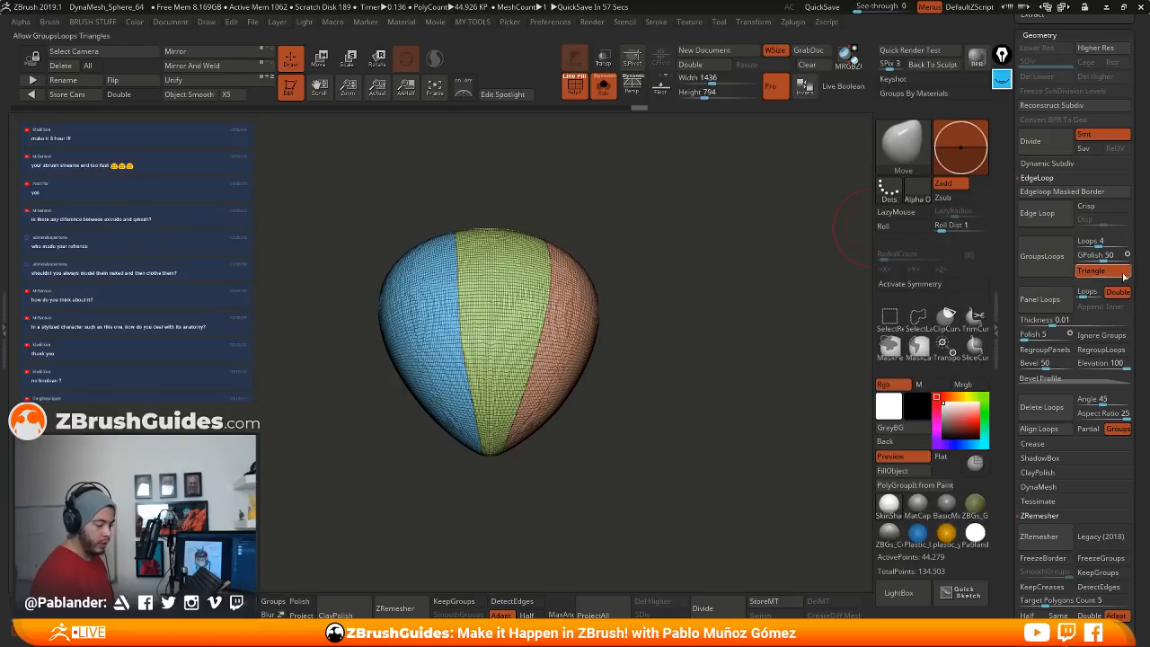
{"action": "left_click_drag", "start_coordinate": [674, 360], "coordinate": [675, 359]}
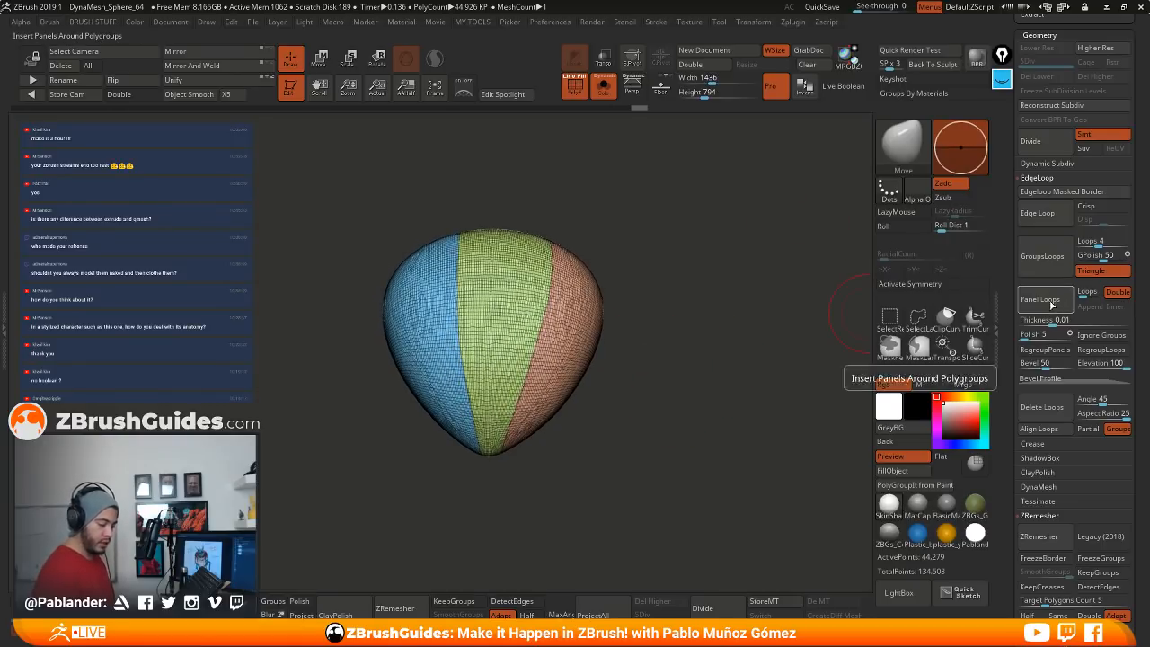
{"action": "left_click", "coordinate": [1049, 302]}
{"action": "left_click_drag", "start_coordinate": [611, 457], "coordinate": [740, 336]}
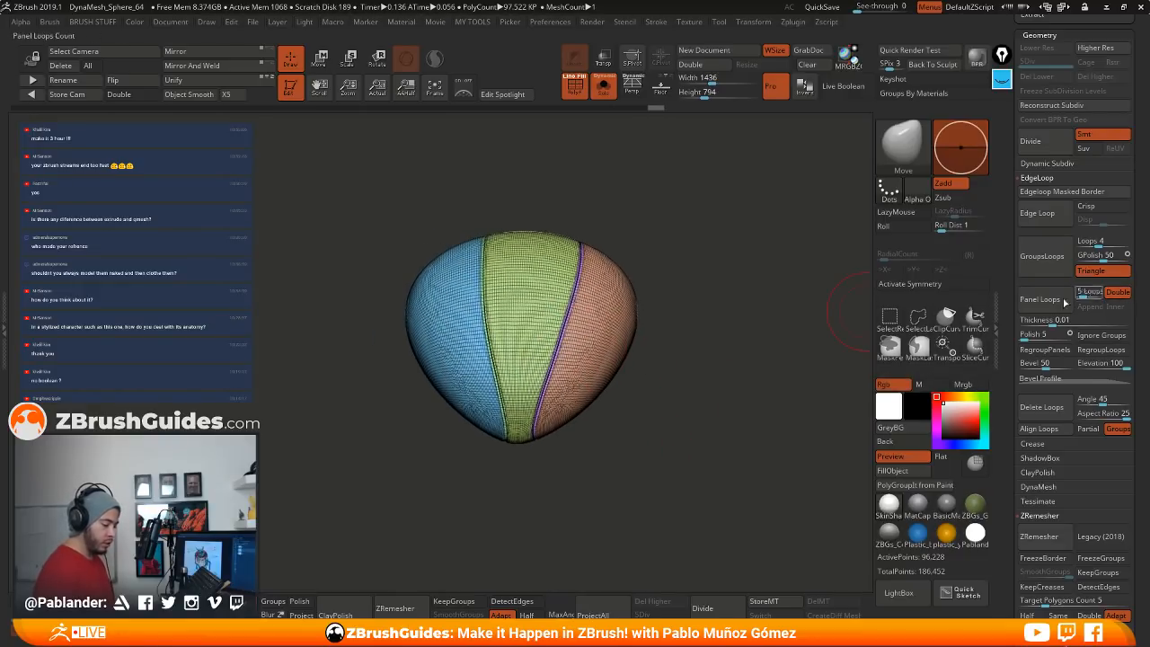
Step: Enlarge the brush and smooth the seam between two toes with Smooth Groups and the regular Smooth brush
{"action": "key", "text": "space"}
{"action": "left_click_drag", "start_coordinate": [620, 308], "coordinate": [635, 308]}
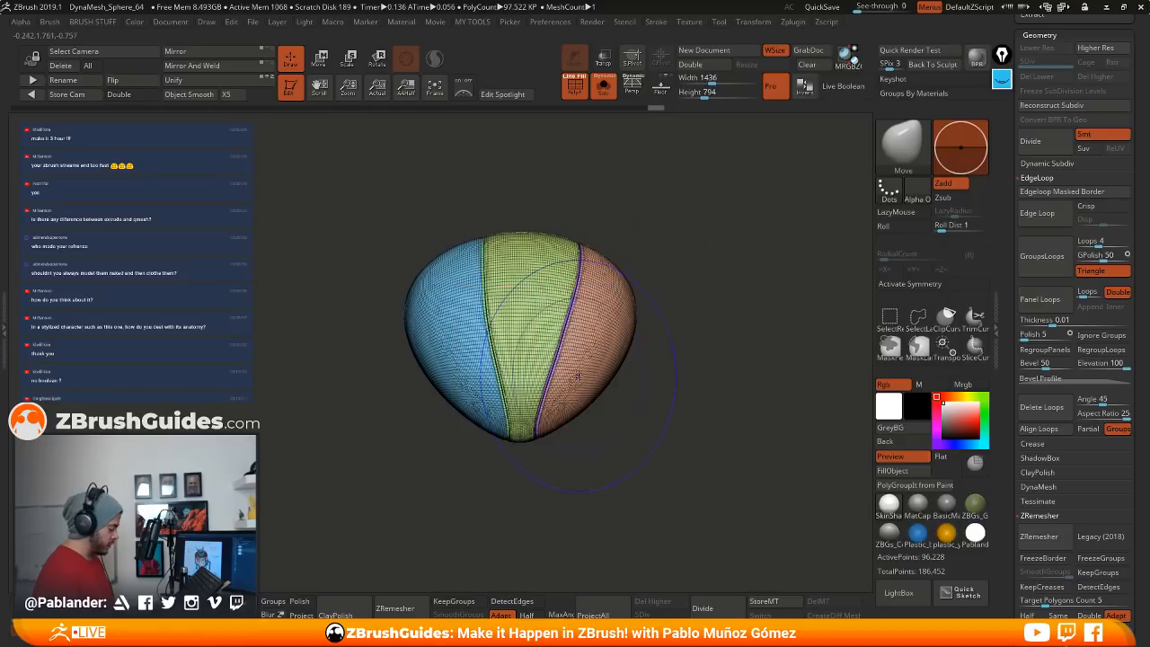
{"action": "mouse_move", "coordinate": [575, 332]}
{"action": "left_mouse_down", "text": "shift"}
{"action": "mouse_move", "coordinate": [493, 314]}
{"action": "mouse_move", "coordinate": [554, 407]}
{"action": "left_mouse_up", "text": "shift"}
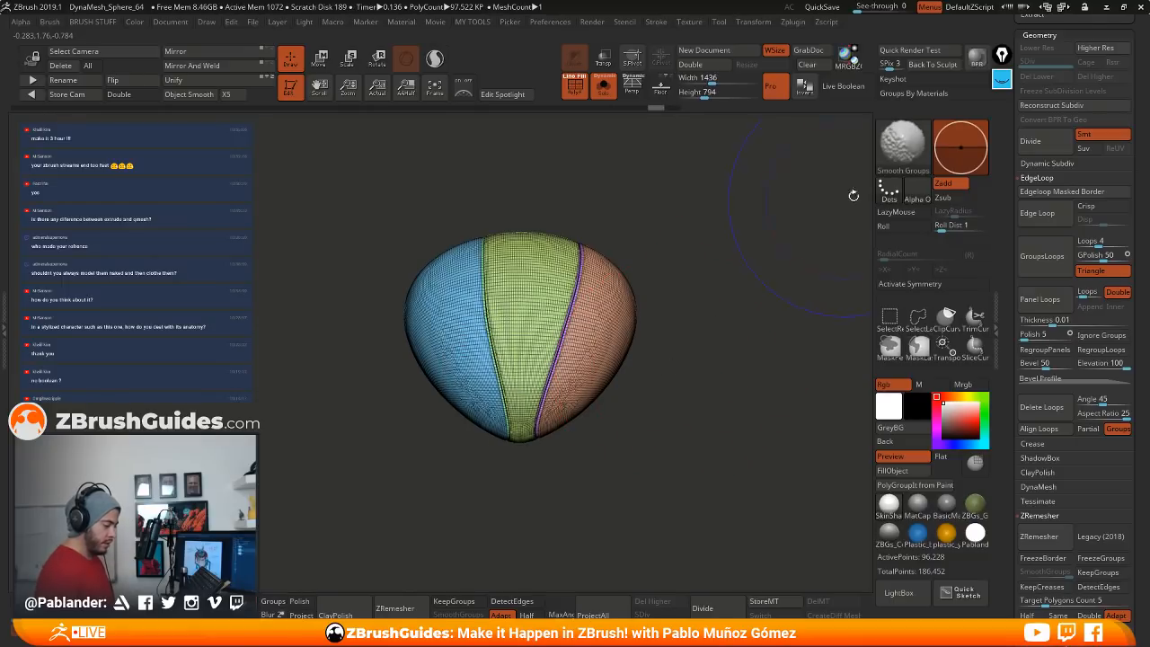
{"action": "key", "text": "b"}
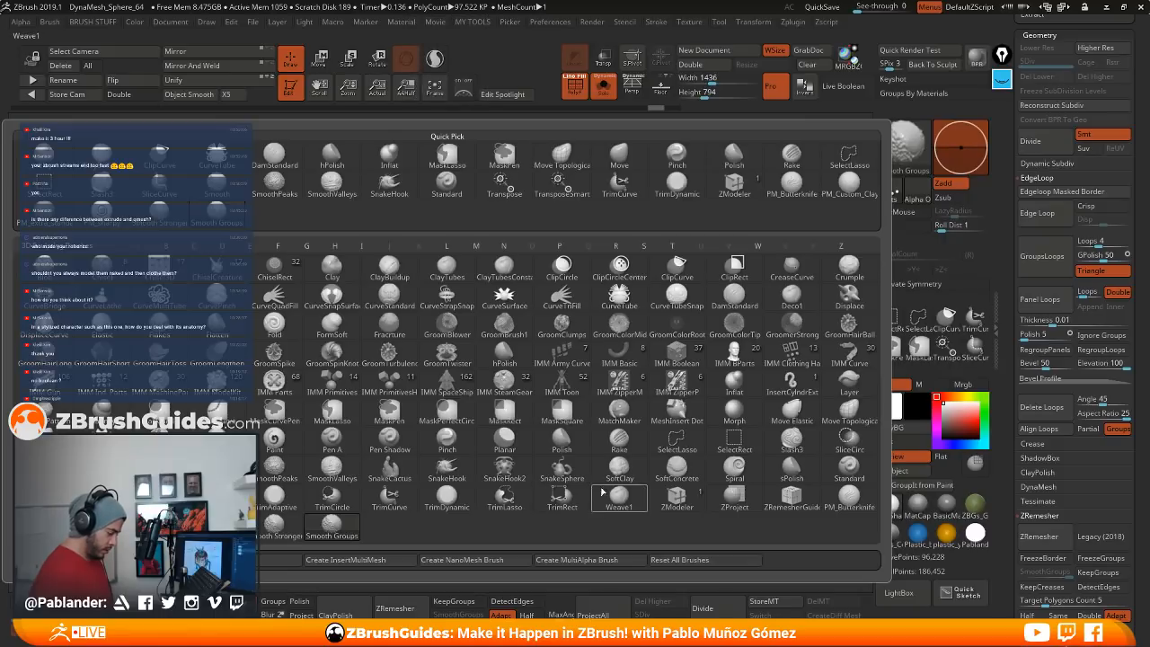
{"action": "key", "text": "s"}
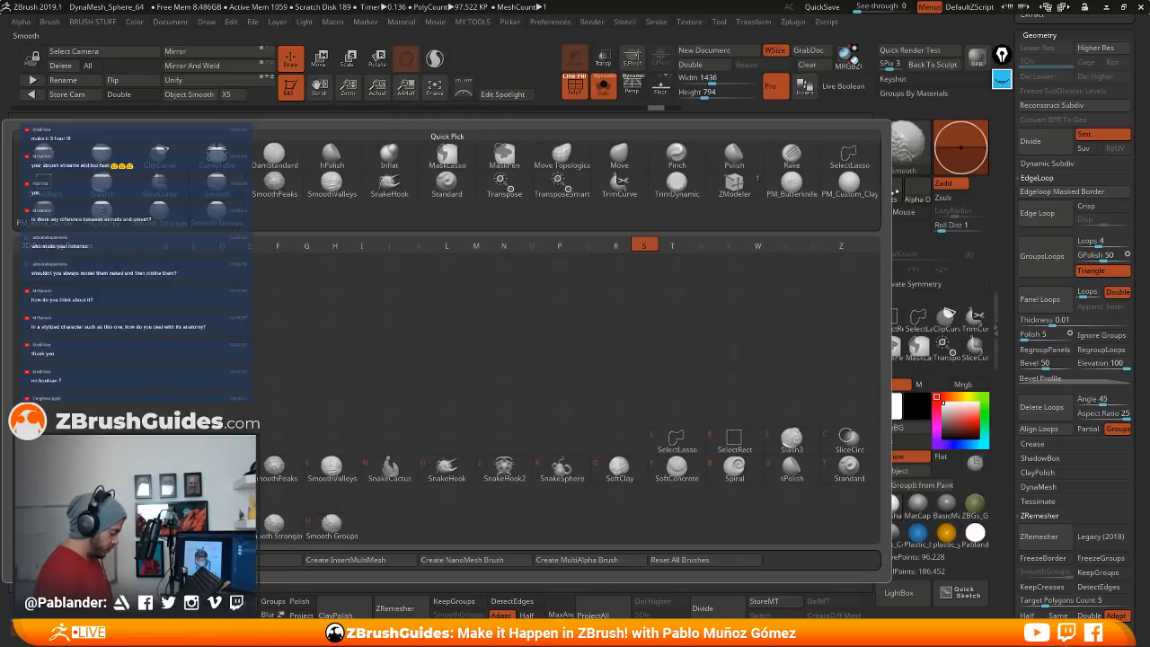
{"action": "key", "text": "shift"}
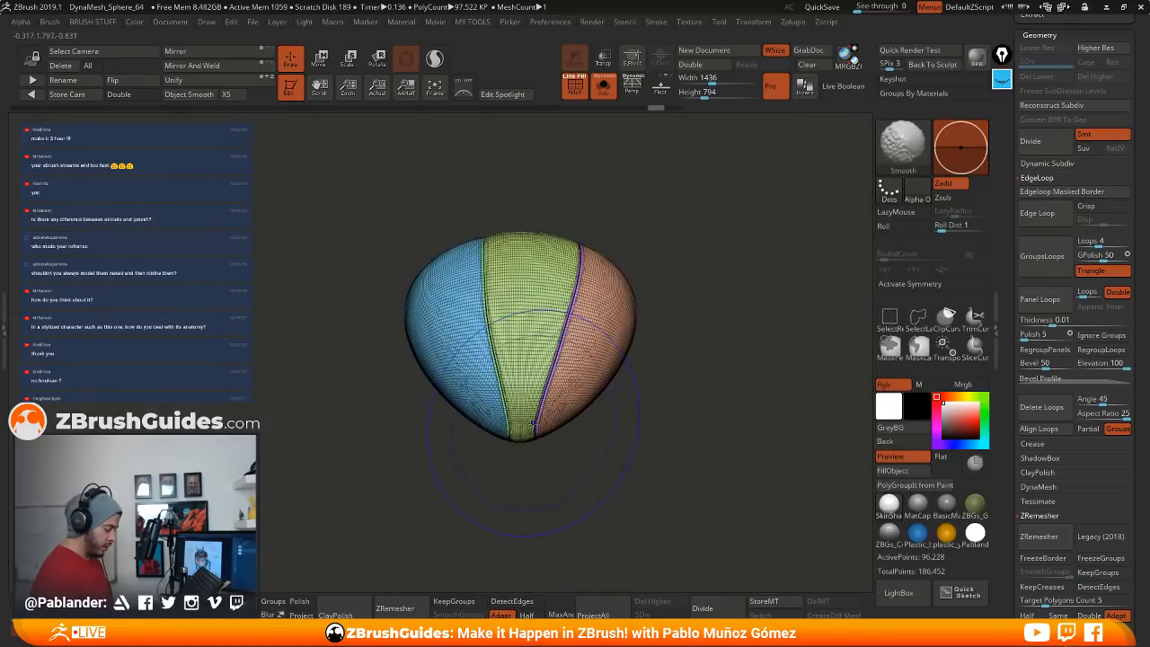
{"action": "mouse_move", "coordinate": [537, 425]}
{"action": "left_mouse_down", "text": "shift"}
{"action": "mouse_move", "coordinate": [547, 388]}
{"action": "mouse_move", "coordinate": [541, 422]}
{"action": "mouse_move", "coordinate": [545, 404]}
{"action": "left_mouse_up", "text": "shift"}
Step: Check the seams without the polyframe, undo the smoothing and panel loops, and show the polyframe again
{"action": "left_click", "coordinate": [573, 88]}
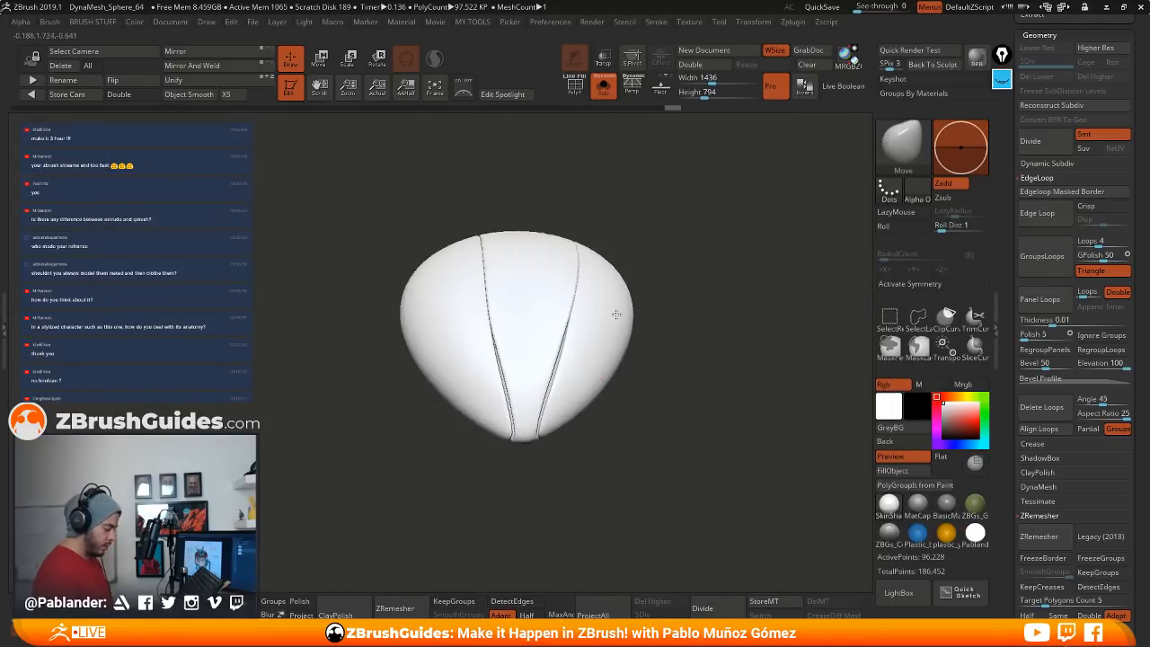
{"action": "right_click_drag", "start_coordinate": [616, 313], "coordinate": [625, 449]}
{"action": "key", "text": "ctrl+z"}
{"action": "key", "text": "ctrl+z"}
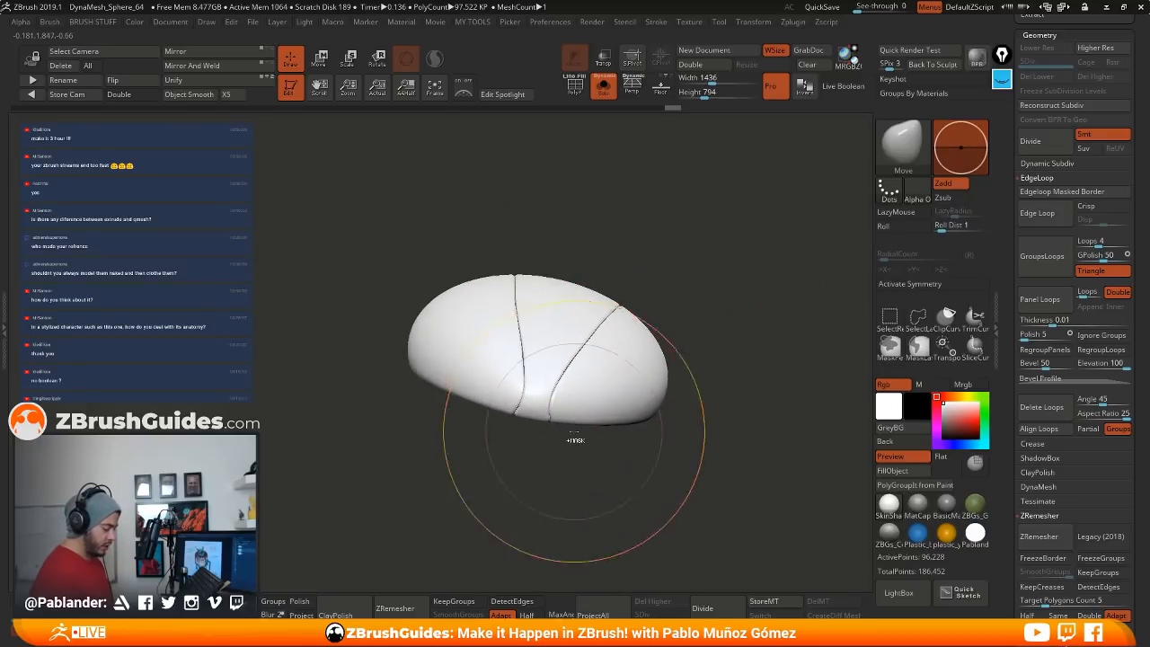
{"action": "left_click", "coordinate": [576, 94]}
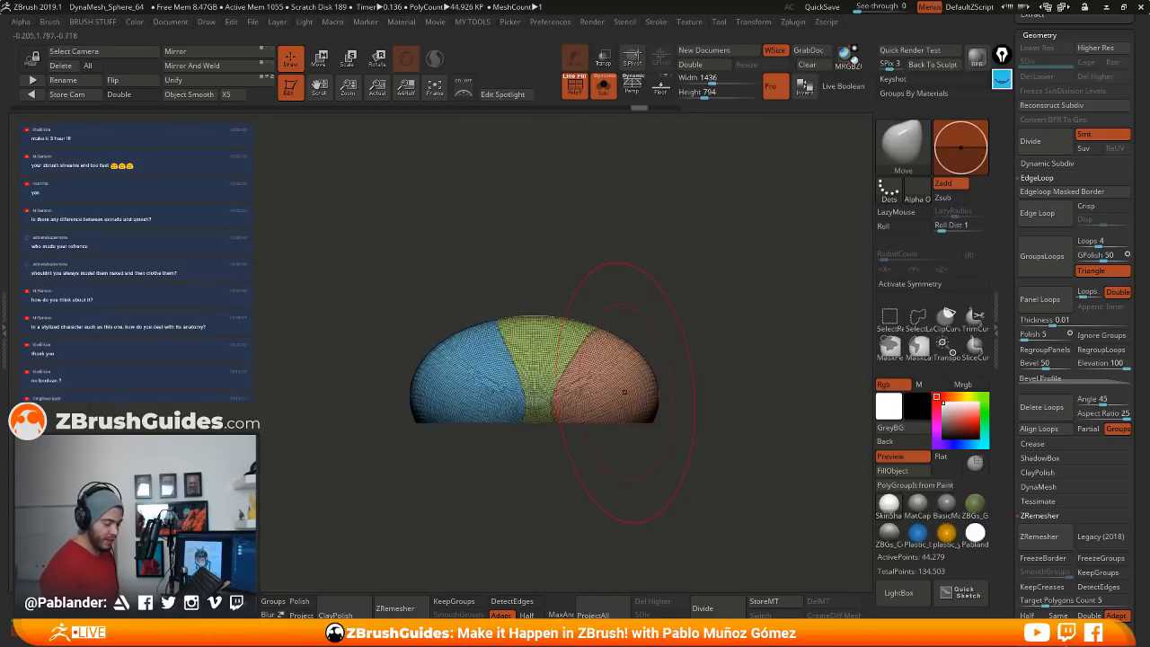
{"action": "right_click_drag", "start_coordinate": [719, 334], "coordinate": [716, 364]}
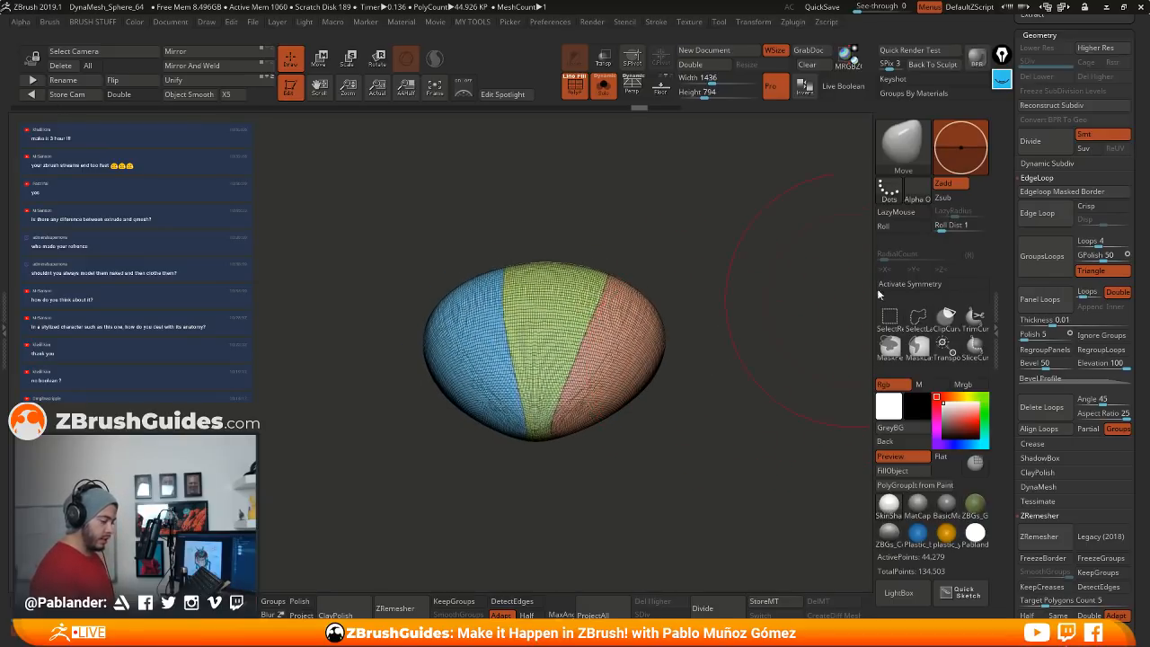
{"action": "scroll", "coordinate": [1033, 216], "scroll_direction": "up", "scroll_amount": 6}
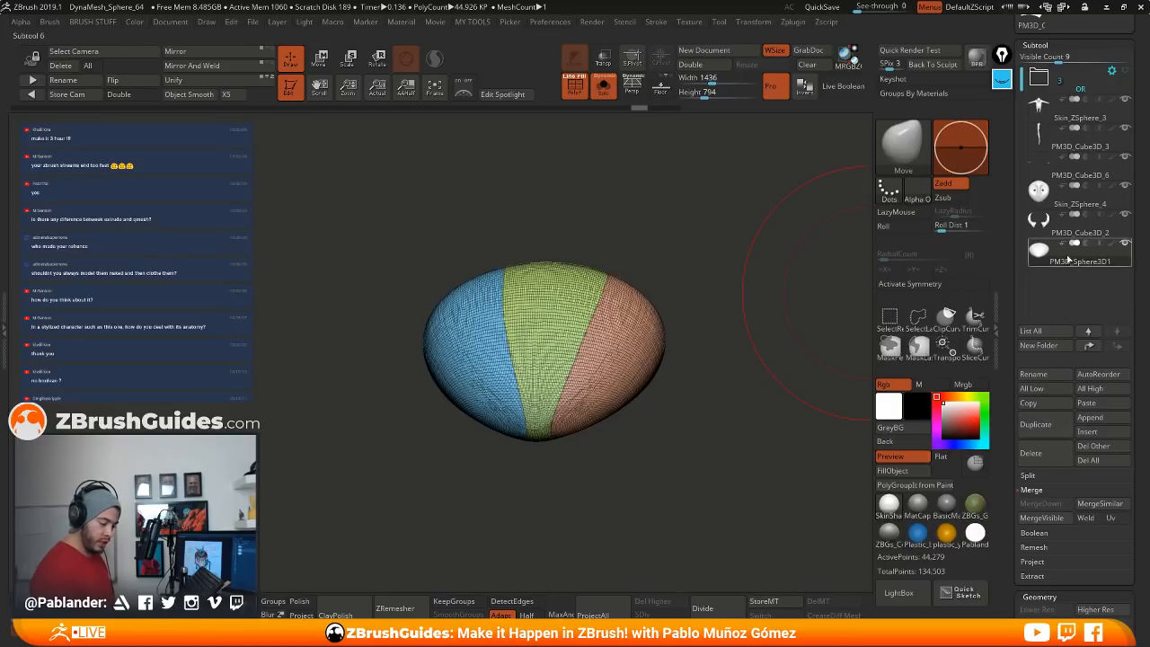
Step: Split the foot by polygroups into a separate subtool for each toe
{"action": "scroll", "coordinate": [1021, 428], "scroll_direction": "down", "scroll_amount": 1}
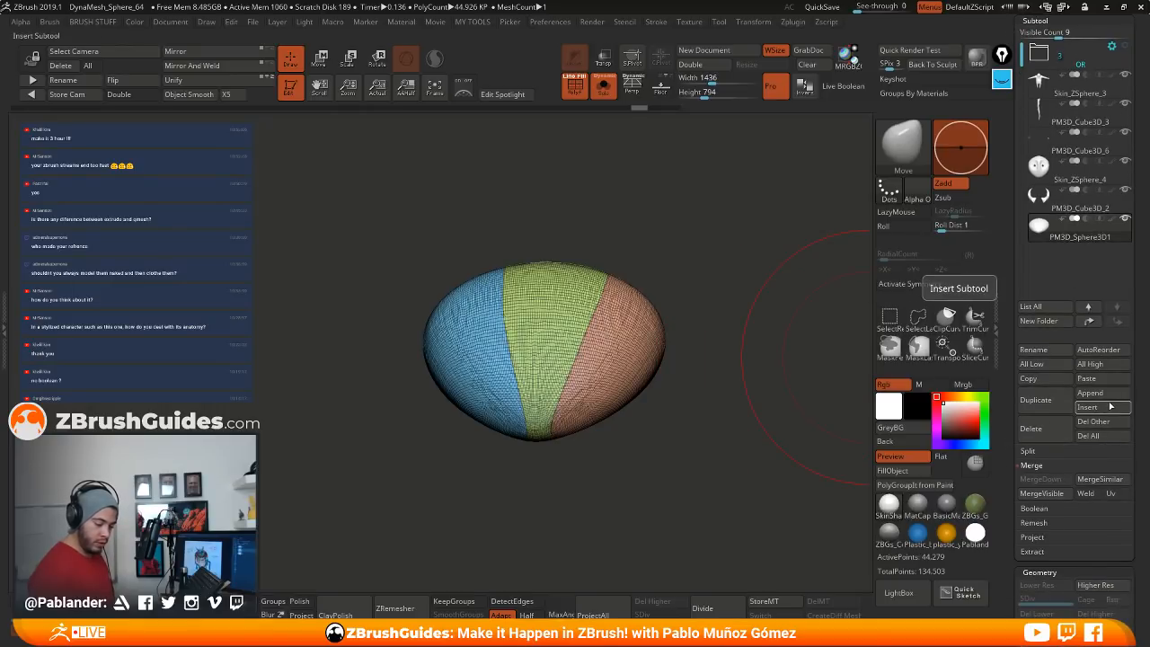
{"action": "left_click", "coordinate": [1028, 451]}
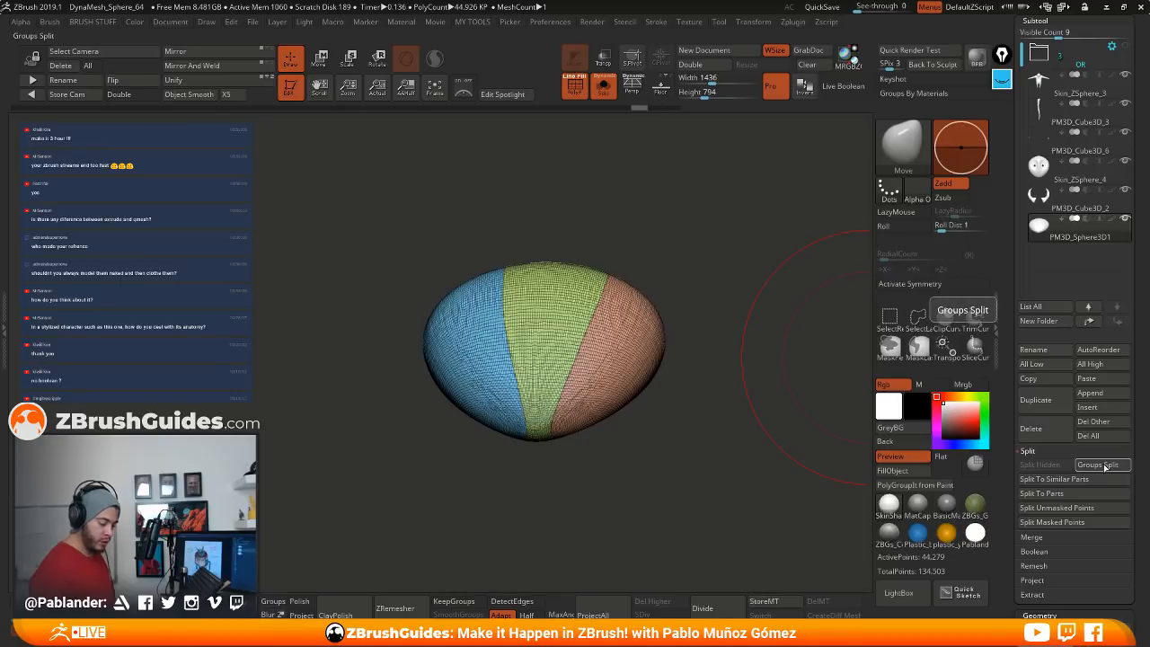
{"action": "left_click", "coordinate": [1103, 466]}
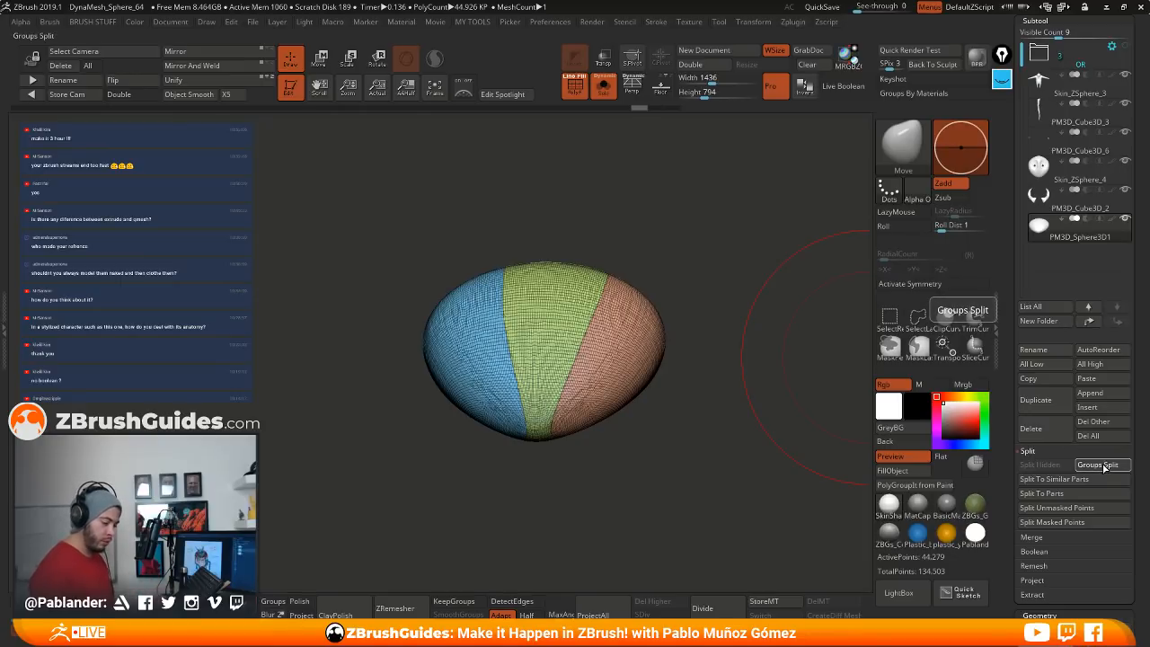
{"action": "left_click", "coordinate": [937, 497]}
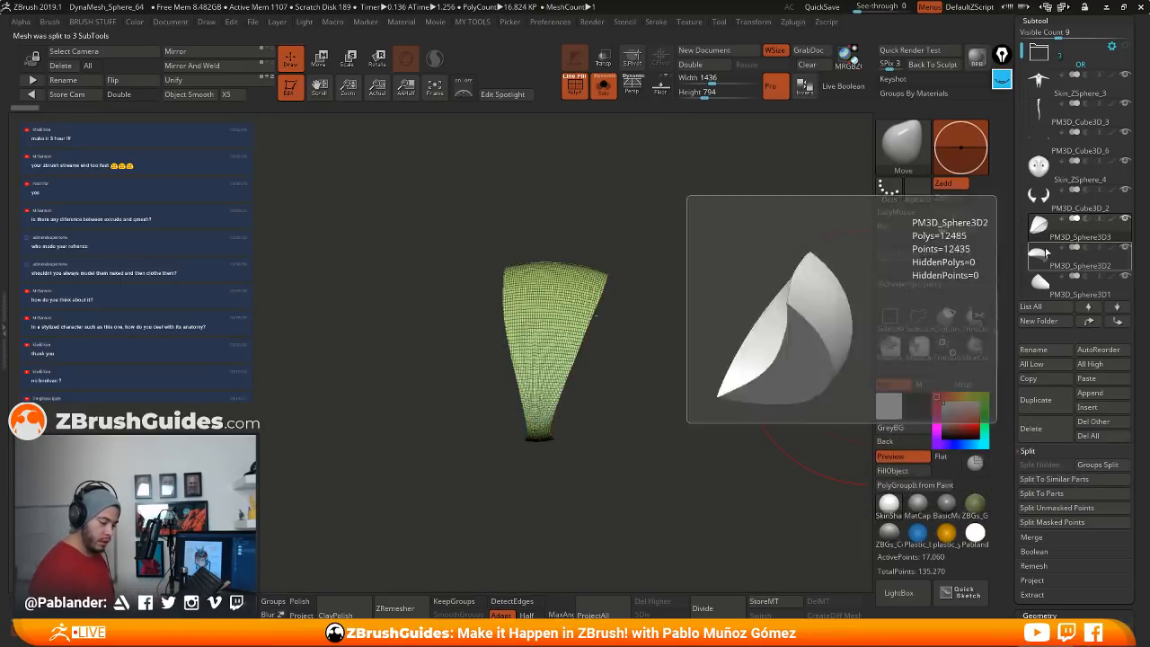
Step: Turn on double-sided display for the middle toe subtool so its open interior can be seen
{"action": "scroll", "coordinate": [1056, 185], "scroll_direction": "down", "scroll_amount": 1}
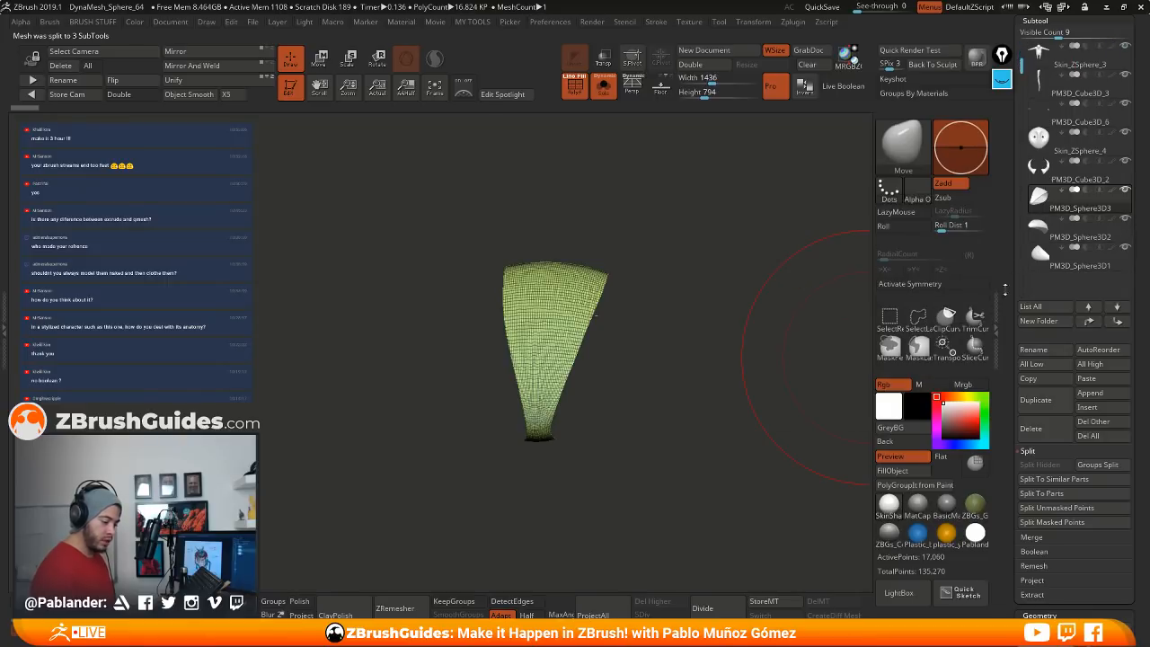
{"action": "left_click_drag", "start_coordinate": [698, 391], "coordinate": [726, 382]}
{"action": "left_click", "coordinate": [119, 94]}
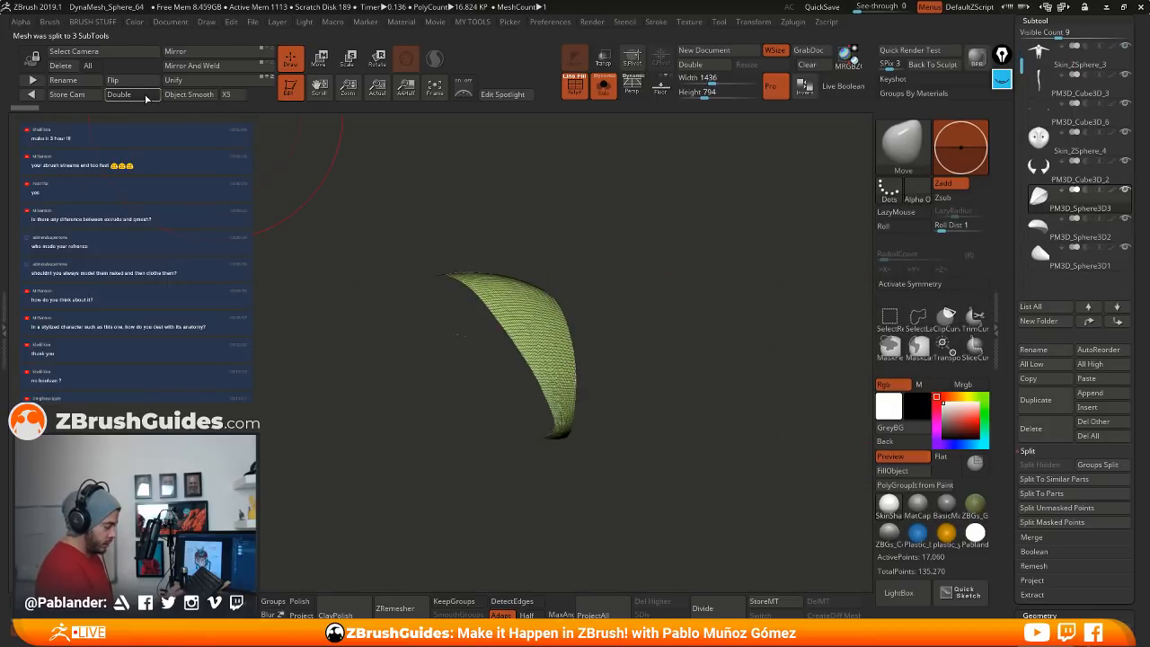
{"action": "left_click_drag", "start_coordinate": [589, 291], "coordinate": [683, 313]}
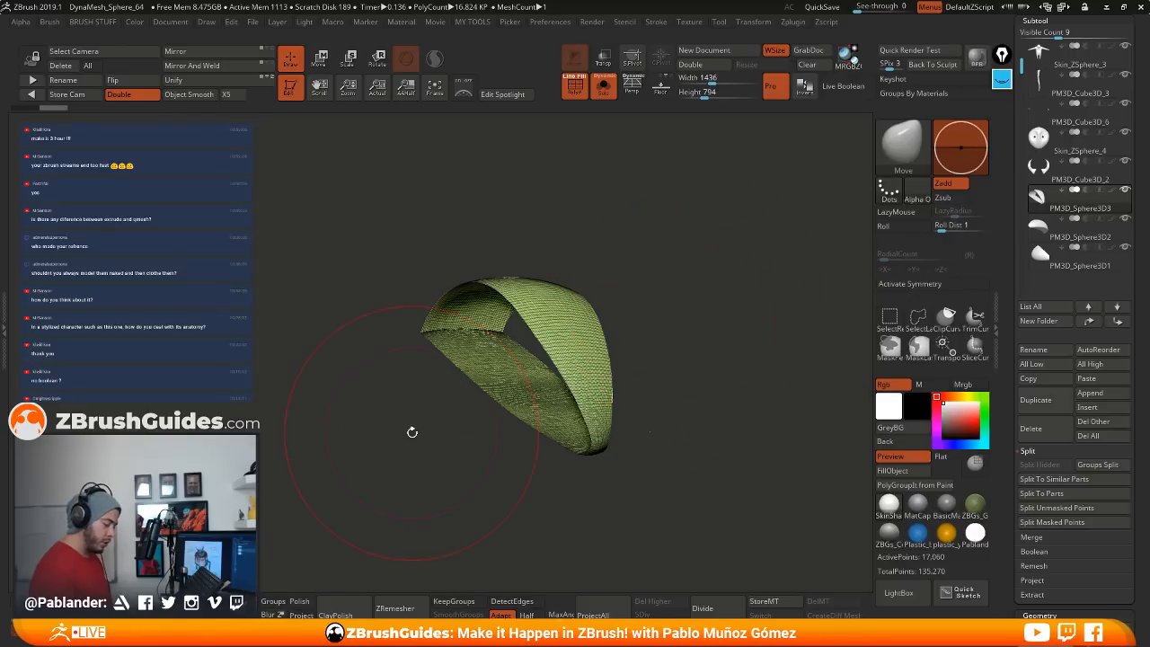
Step: Try to close the open sides of the middle toe with DynaMesh, and undo the result
{"action": "left_click_drag", "start_coordinate": [698, 243], "coordinate": [719, 301], "text": "ctrl"}
{"action": "mouse_move", "coordinate": [732, 386]}
{"action": "left_mouse_down"}
{"action": "mouse_move", "coordinate": [654, 384]}
{"action": "mouse_move", "coordinate": [742, 365]}
{"action": "left_mouse_up"}
{"action": "key", "text": "space"}
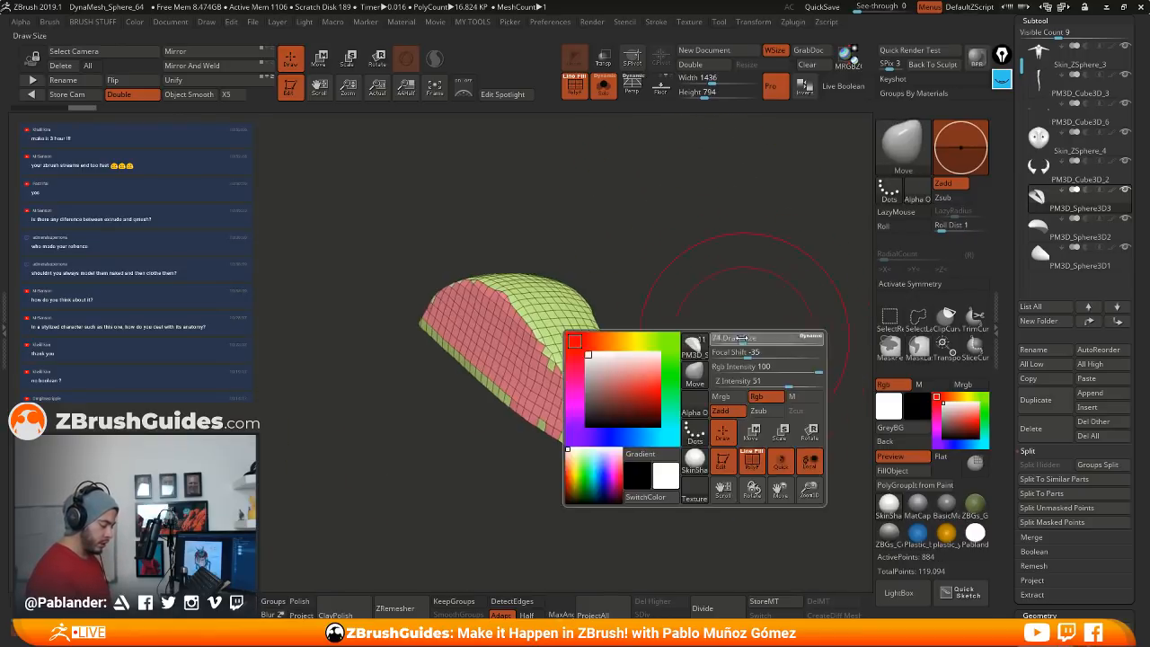
{"action": "key", "text": "ctrl+z"}
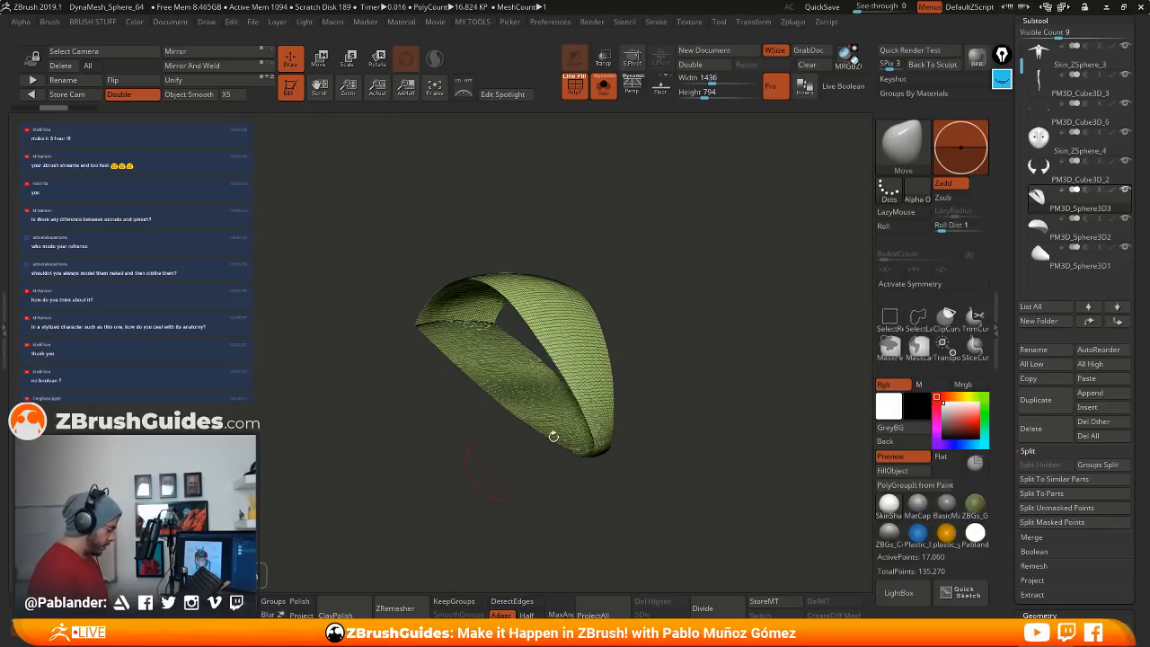
Step: Close the open sides of all three toe subtools by remeshing each one with DynaMesh, starting with the middle toe
{"action": "left_click_drag", "start_coordinate": [734, 309], "coordinate": [861, 330], "text": "ctrl"}
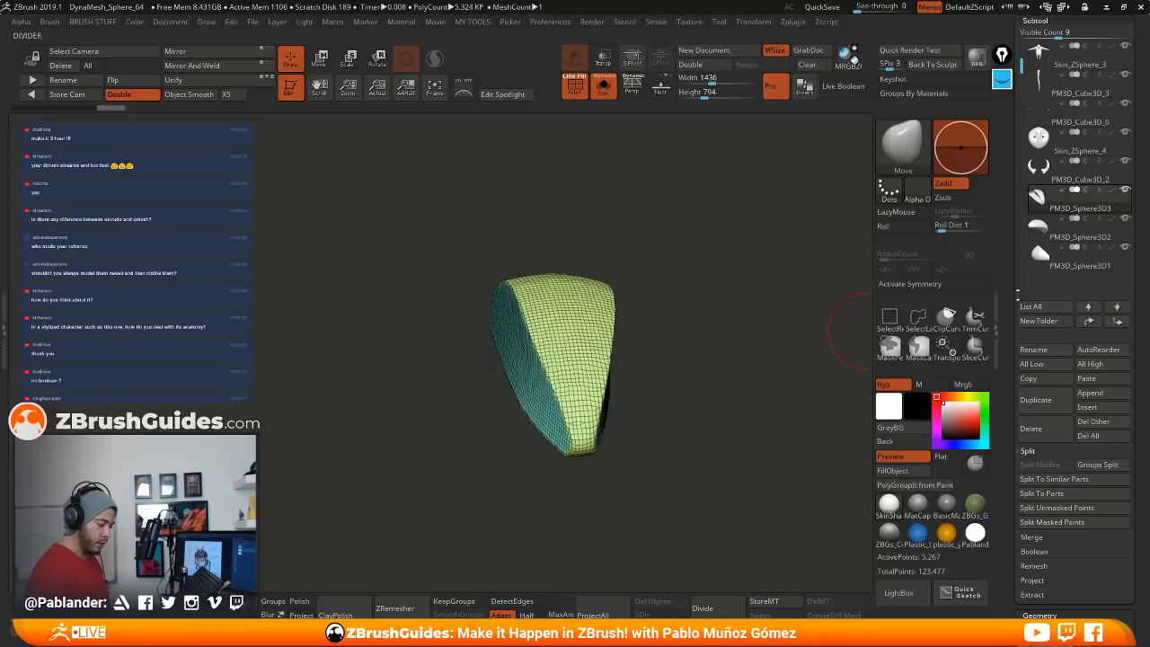
{"action": "key", "text": "Down"}
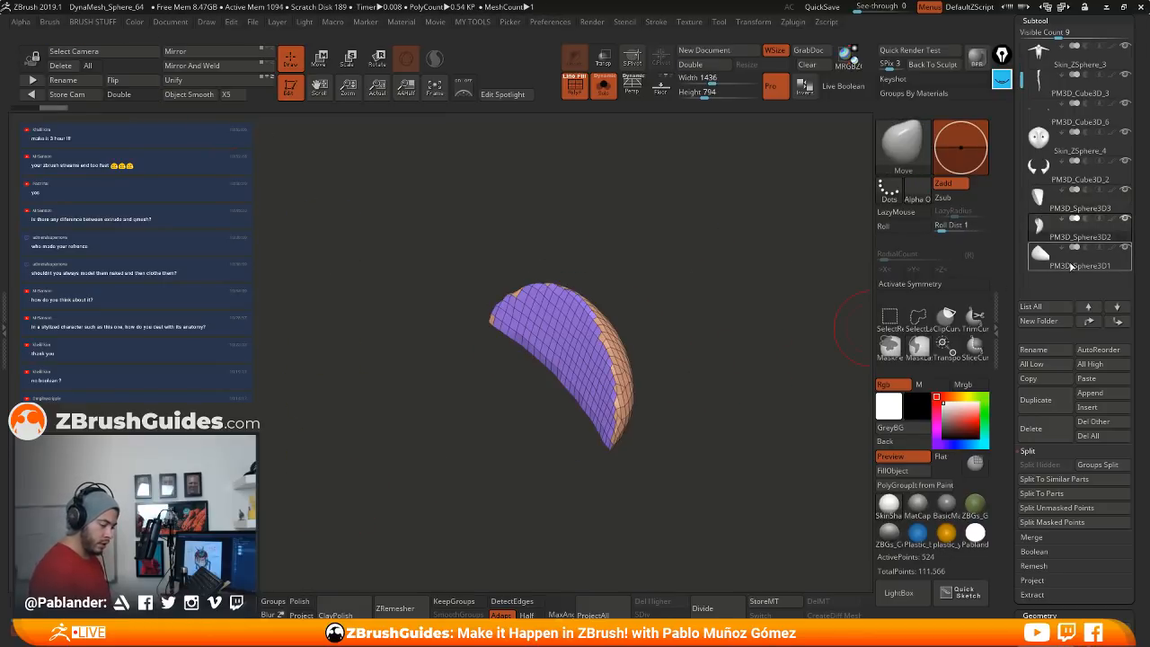
{"action": "key", "text": "alt+Down"}
{"action": "key", "text": "alt+Up"}
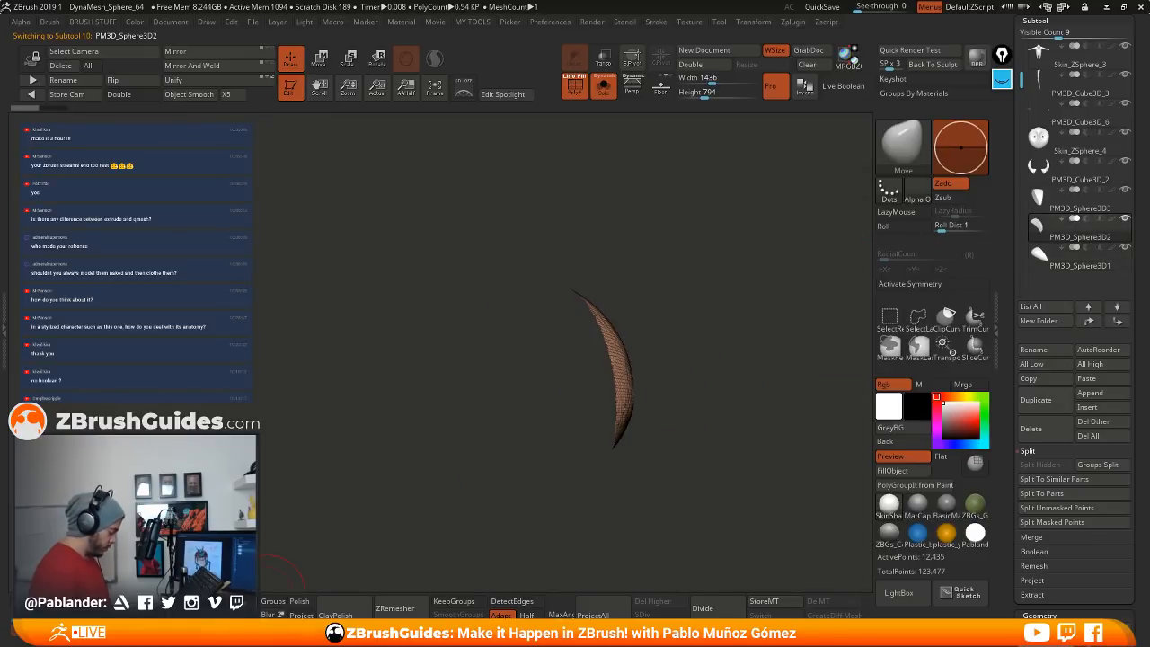
{"action": "left_click_drag", "start_coordinate": [706, 283], "coordinate": [720, 297], "text": "ctrl"}
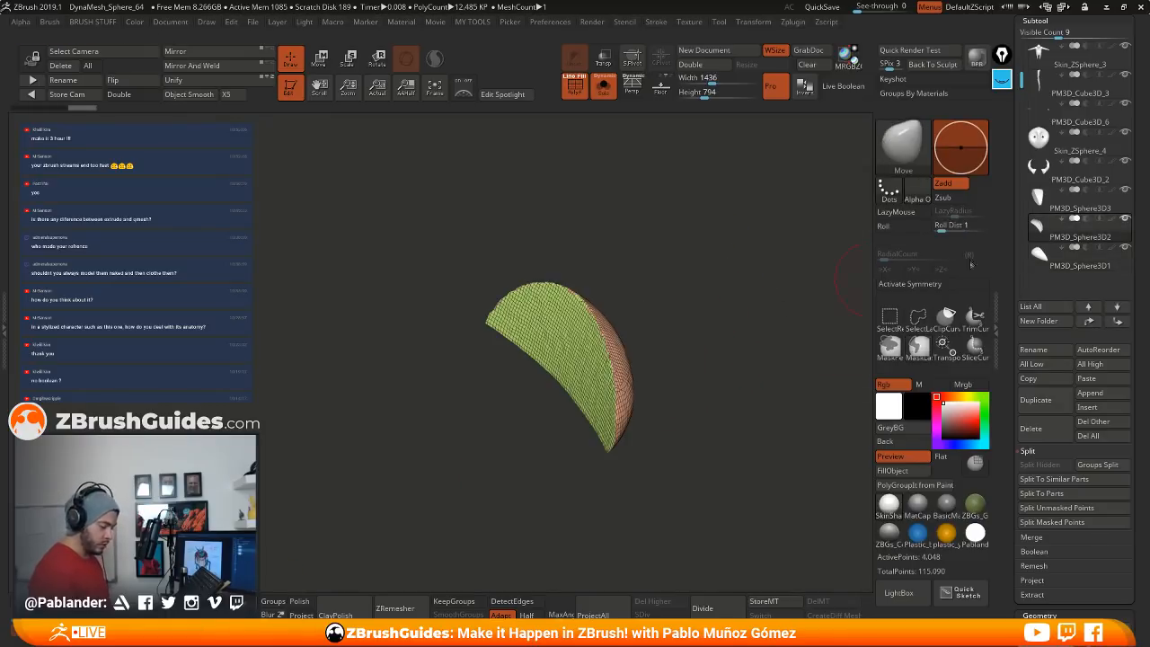
{"action": "left_click", "coordinate": [1087, 260]}
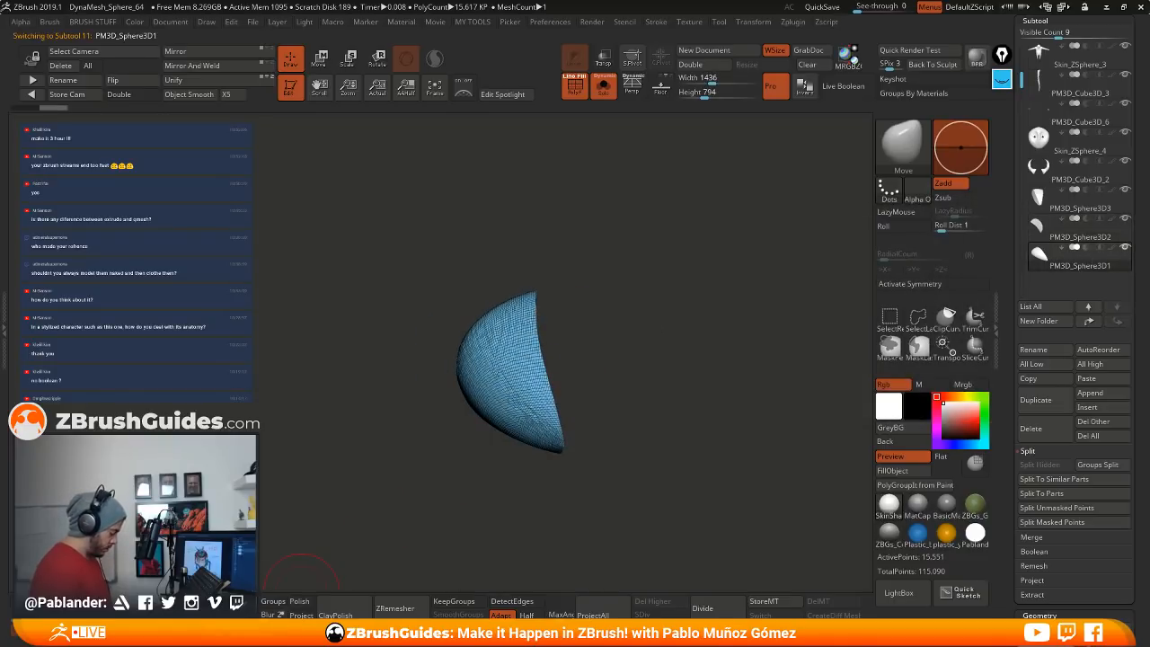
{"action": "left_click_drag", "start_coordinate": [667, 313], "coordinate": [690, 380]}
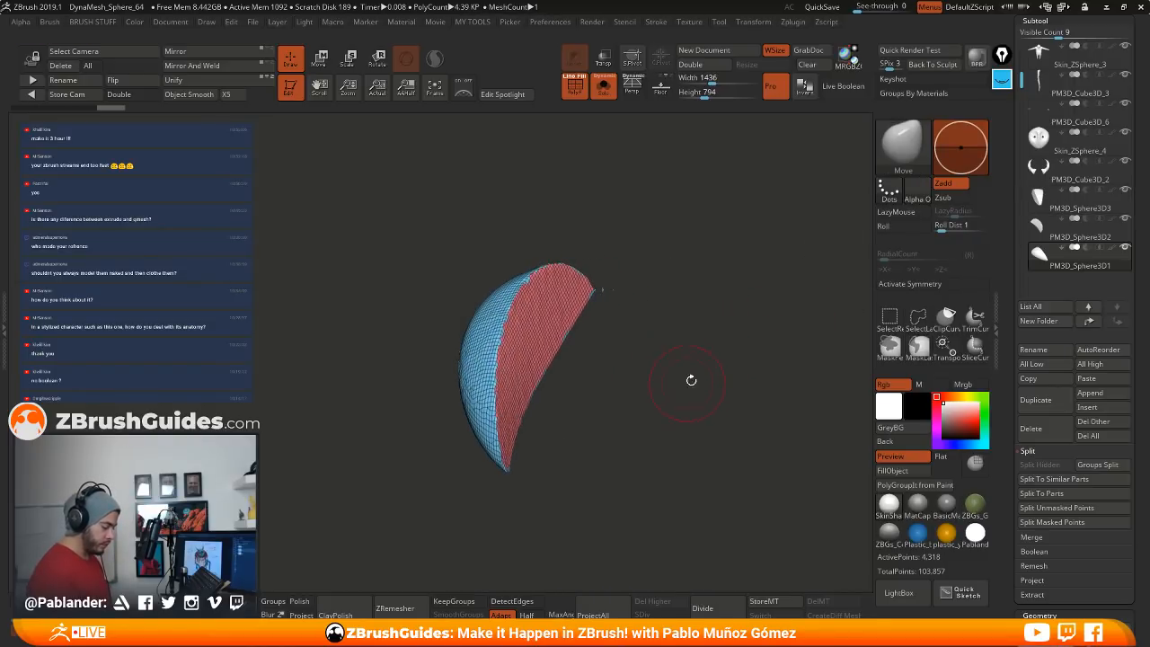
Step: Merge the middle toe subtool down with the two outer toes into a single subtool
{"action": "left_click", "coordinate": [1072, 209]}
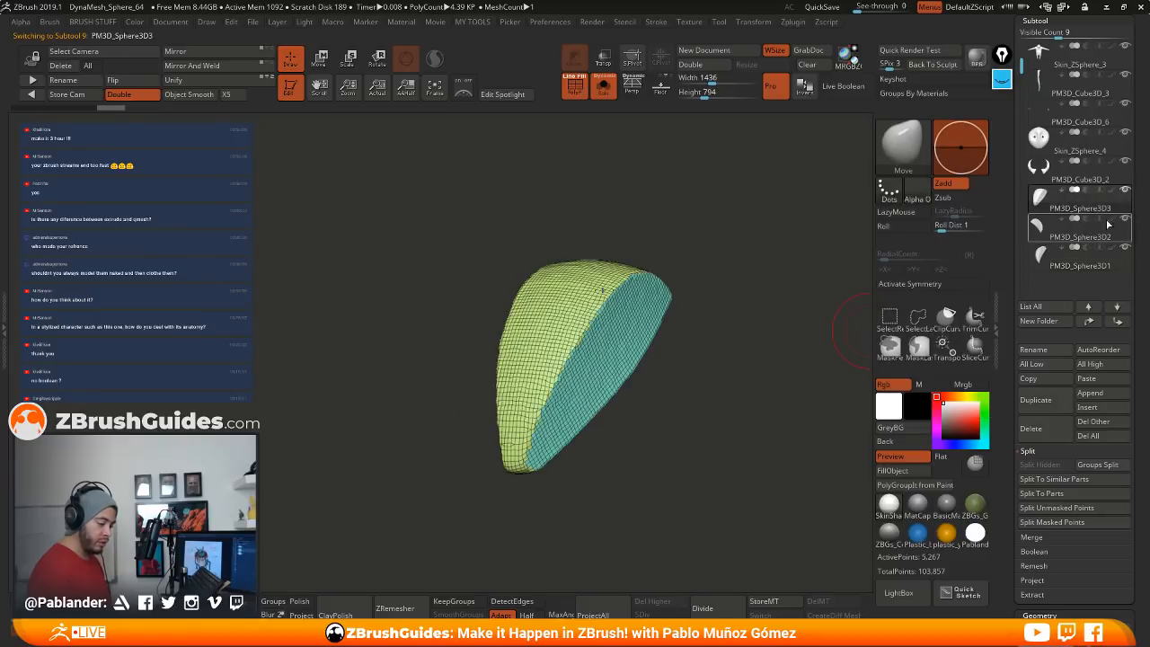
{"action": "left_click_drag", "start_coordinate": [725, 471], "coordinate": [689, 435], "text": "alt"}
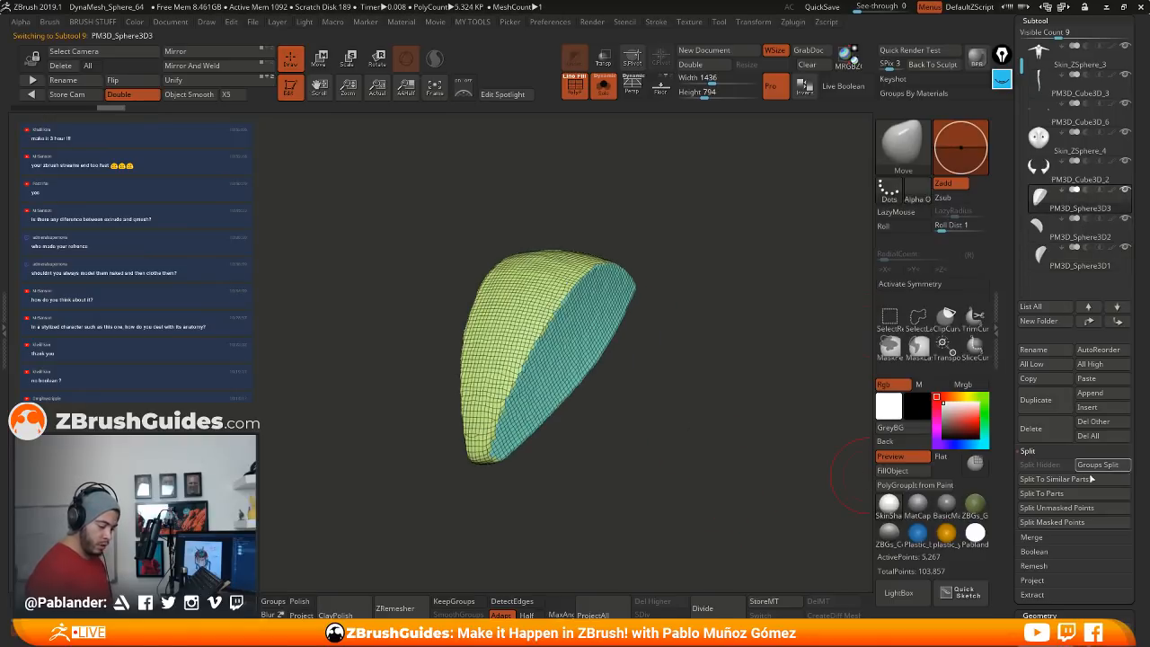
{"action": "left_click", "coordinate": [1057, 537]}
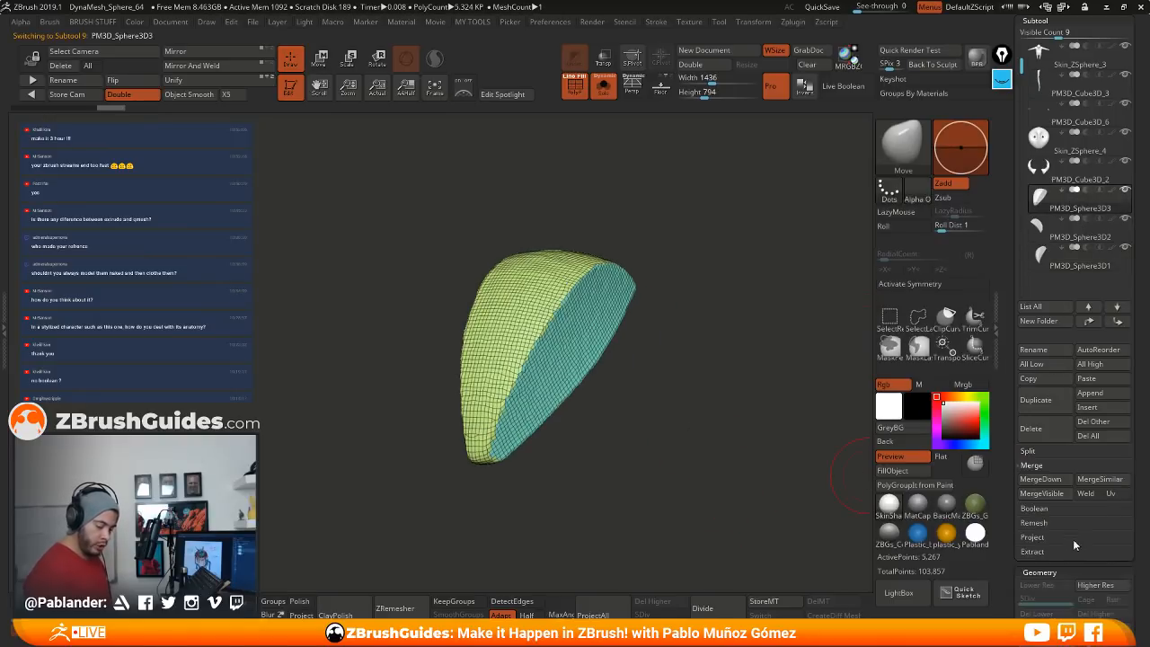
{"action": "left_click", "coordinate": [1040, 479]}
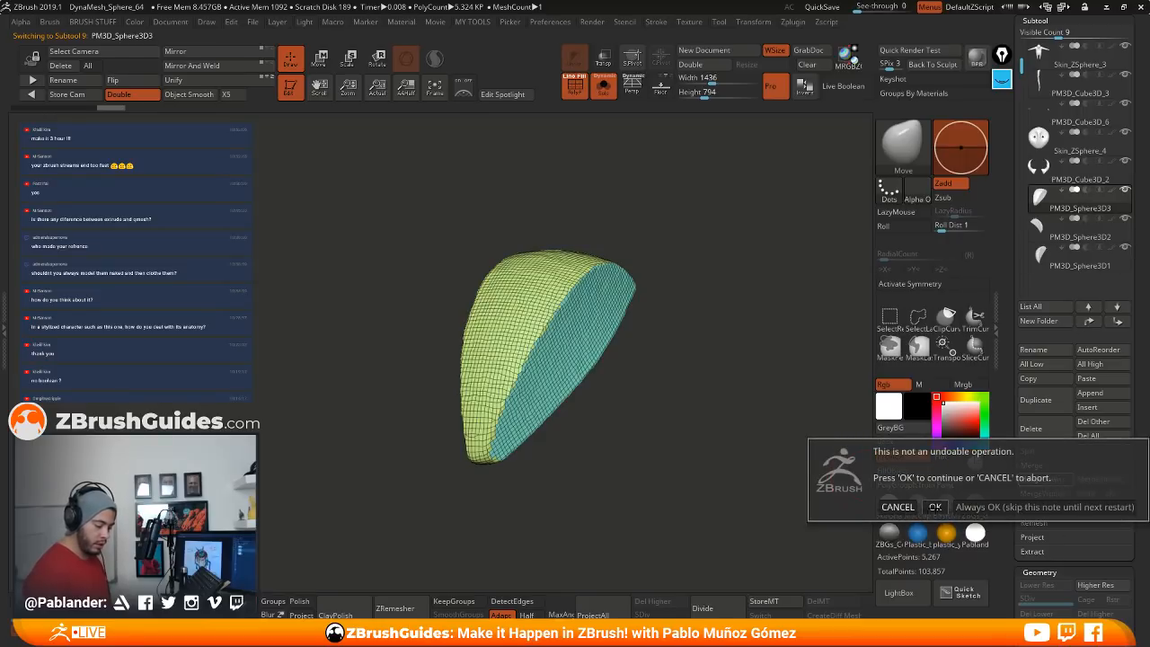
{"action": "left_click", "coordinate": [934, 508]}
{"action": "left_click", "coordinate": [1041, 478]}
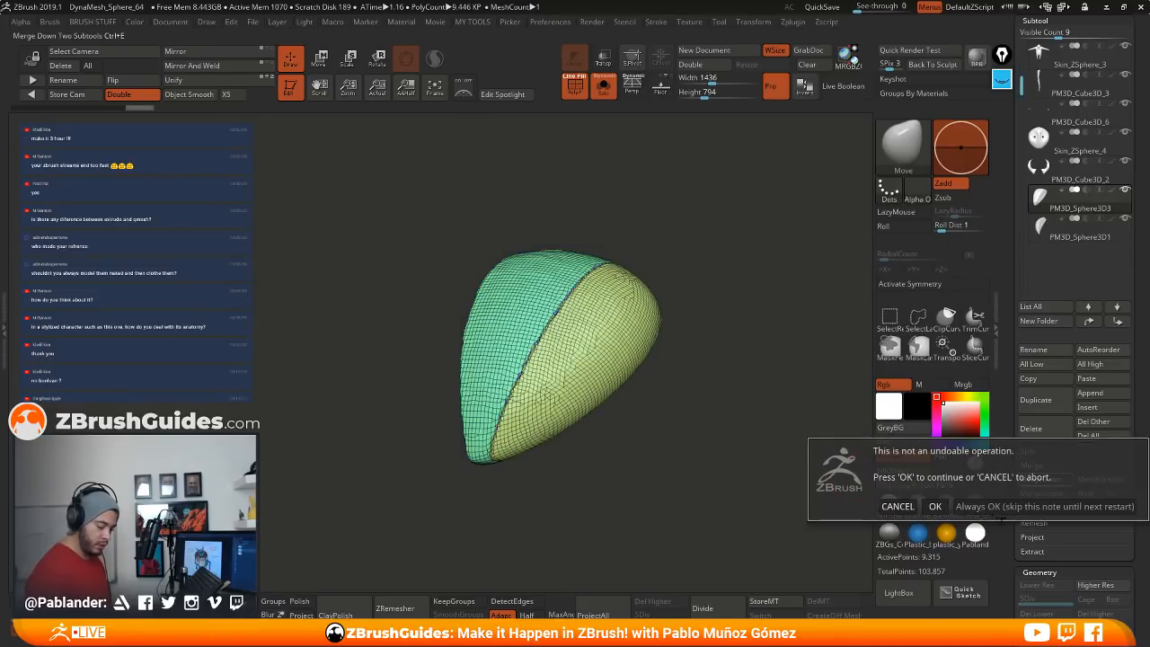
{"action": "left_click", "coordinate": [935, 506]}
{"action": "left_click_drag", "start_coordinate": [699, 398], "coordinate": [686, 323]}
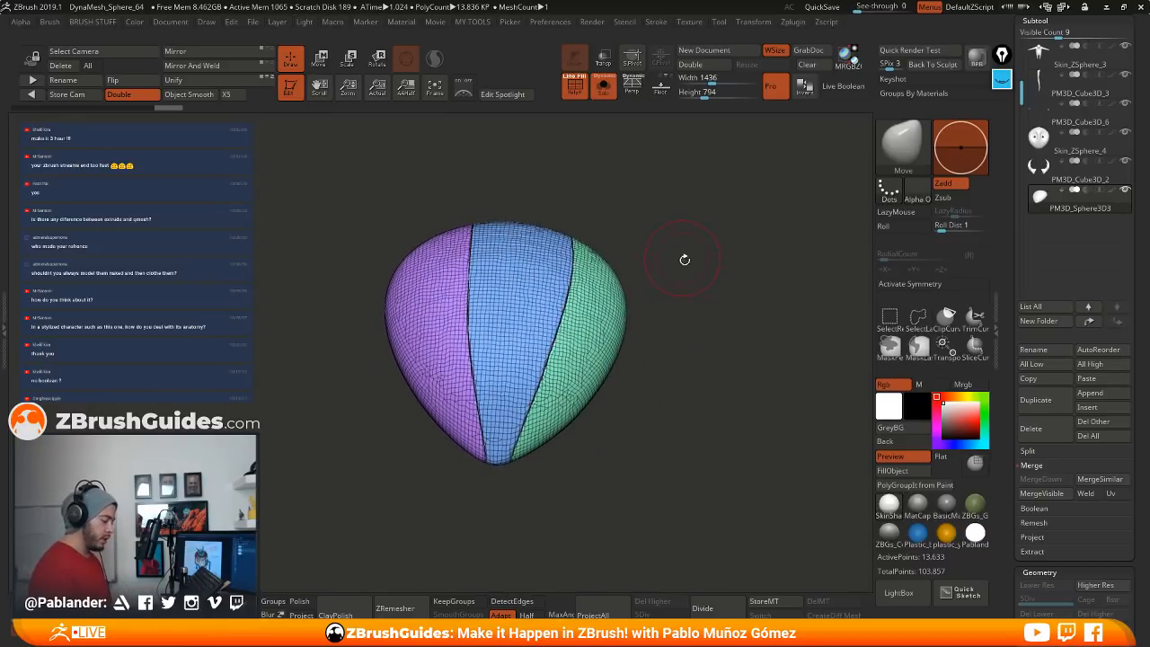
Step: Smooth the merged toes with the X5 macro, inspect the seams, and go back in the undo history to before the smoothing
{"action": "key", "text": "b"}
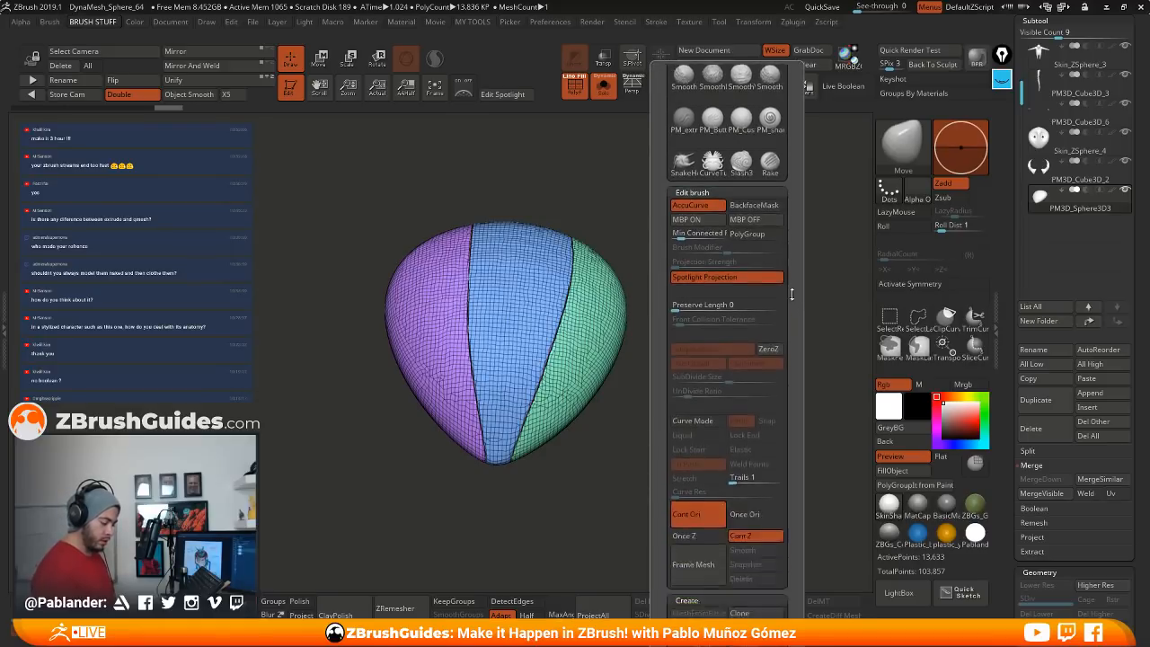
{"action": "key", "text": "b"}
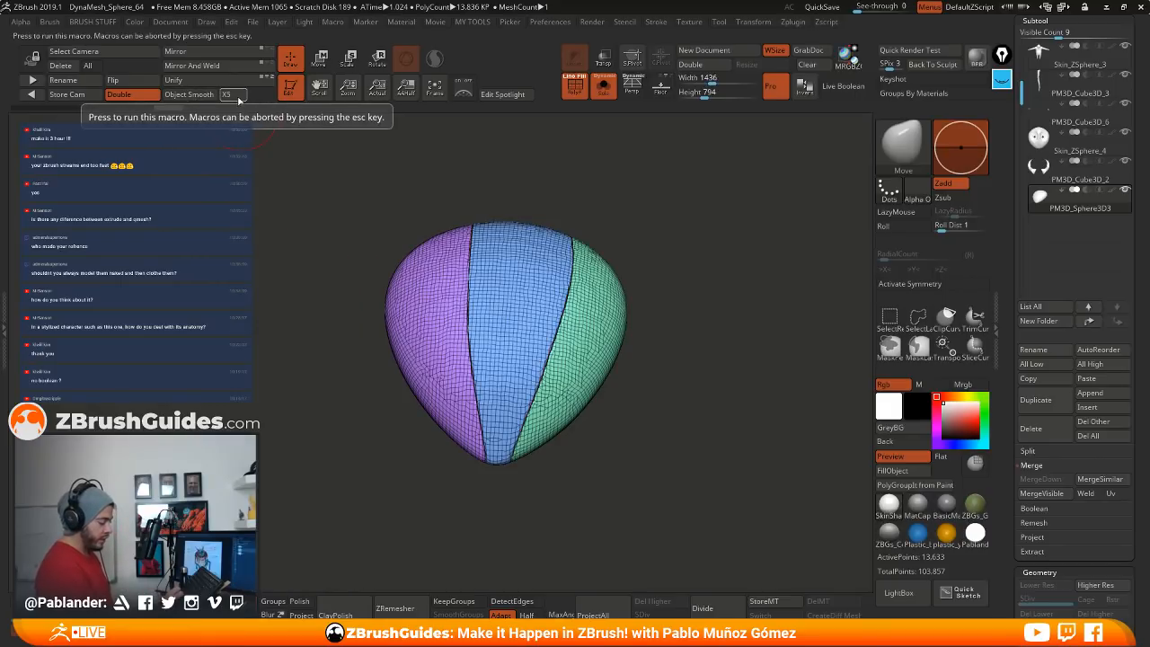
{"action": "left_click", "coordinate": [230, 96]}
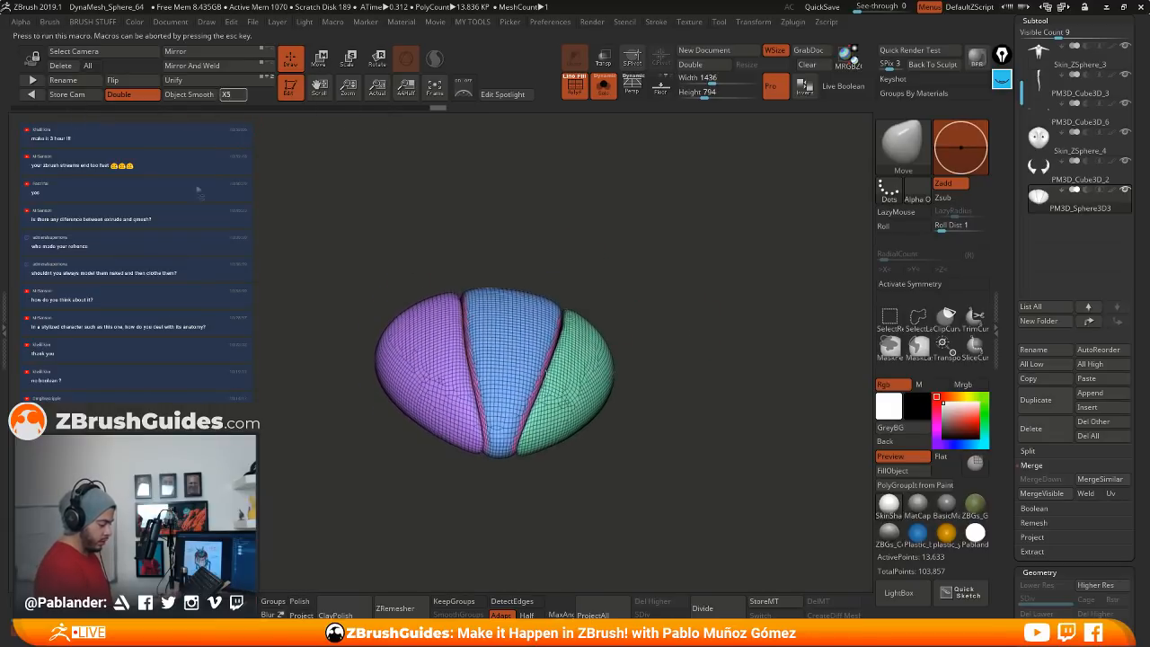
{"action": "left_click_drag", "start_coordinate": [669, 384], "coordinate": [703, 293]}
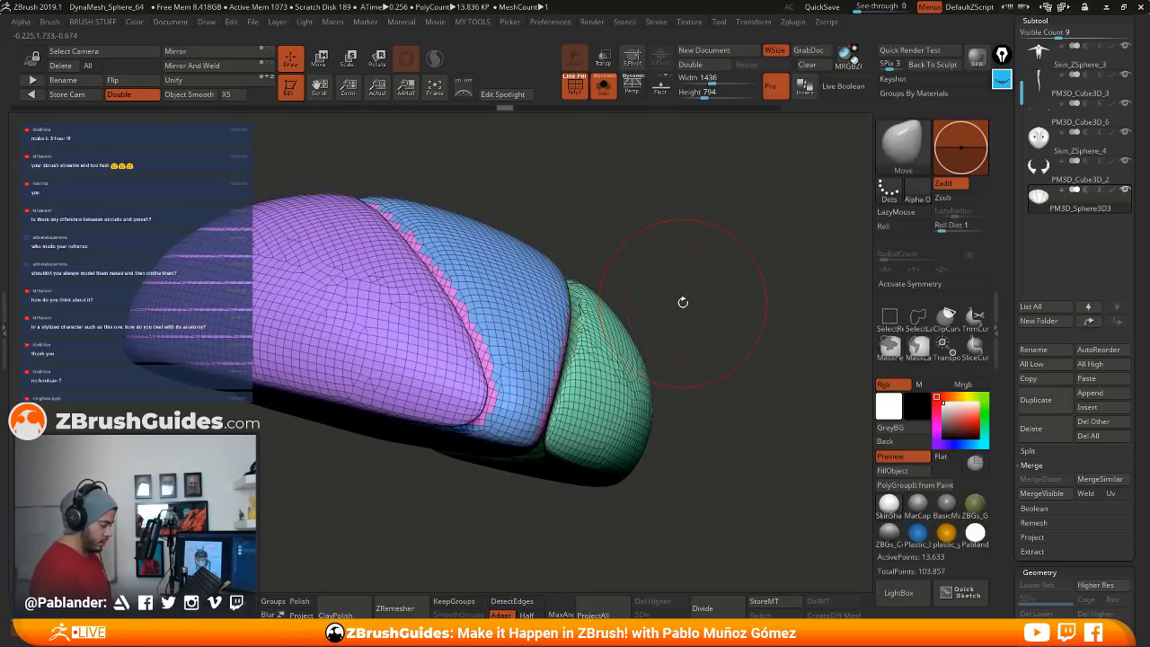
{"action": "left_click_drag", "start_coordinate": [445, 109], "coordinate": [102, 108]}
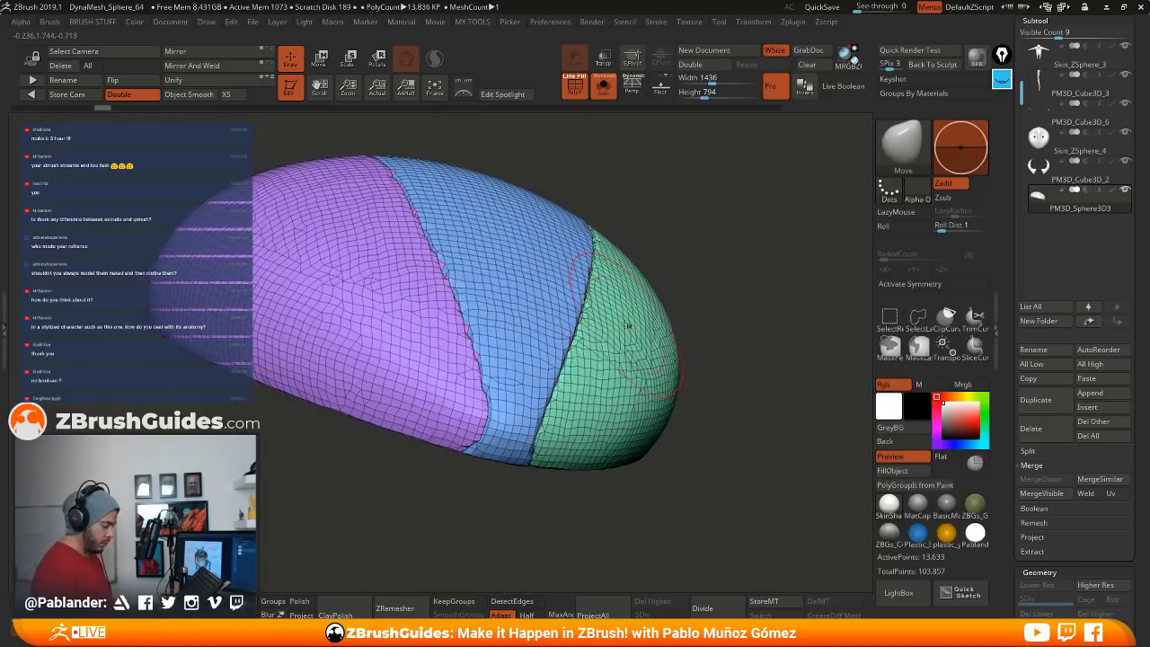
Step: Isolate and hide the toe polygroups in turn to examine the seams and overlapping inner faces, and show the whole foot again
{"action": "left_click", "coordinate": [624, 325], "text": "ctrl+shift"}
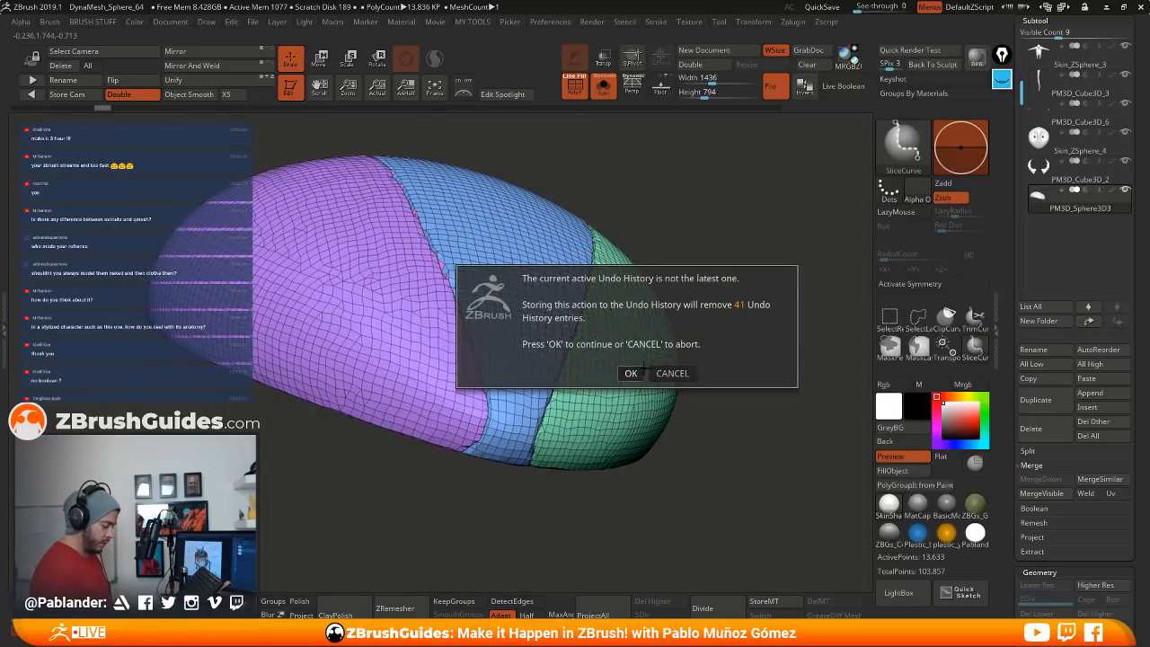
{"action": "left_click", "coordinate": [631, 374]}
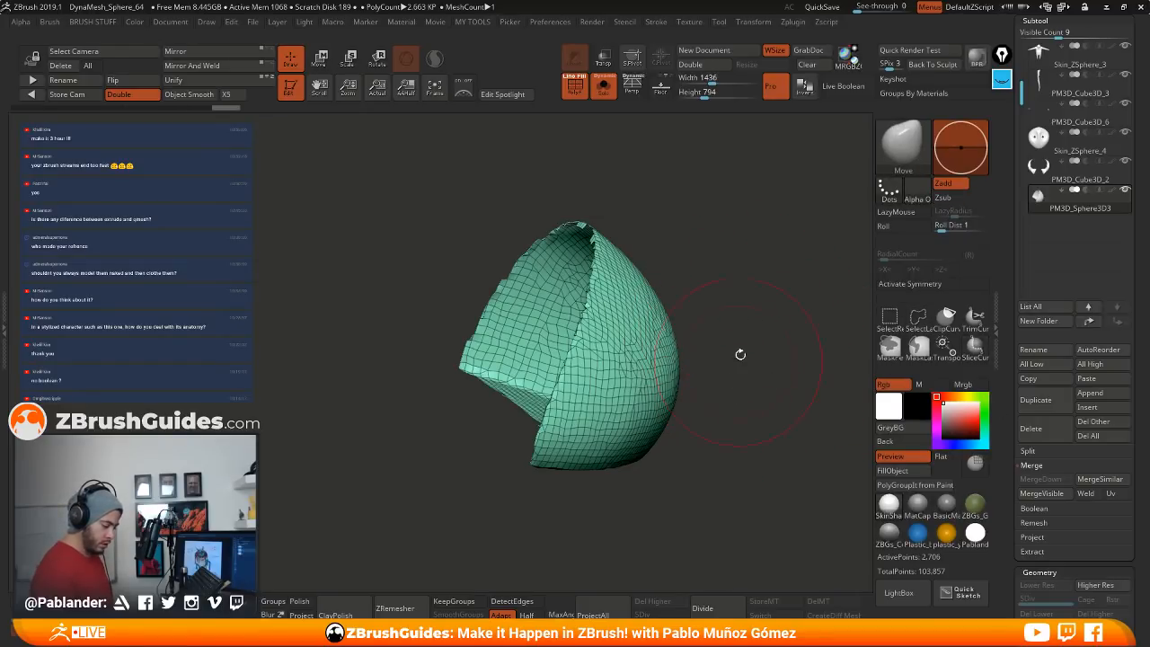
{"action": "left_click_drag", "start_coordinate": [741, 354], "coordinate": [554, 361], "text": "ctrl+shift"}
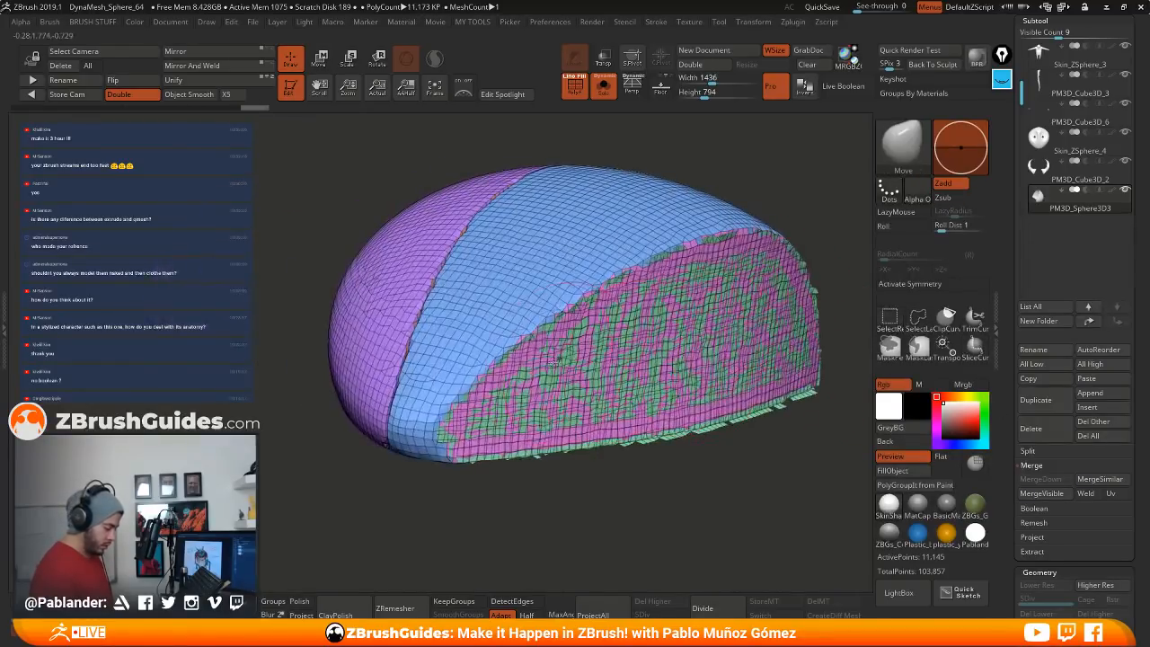
{"action": "left_click", "coordinate": [444, 435], "text": "ctrl+shift"}
{"action": "left_click_drag", "start_coordinate": [461, 497], "coordinate": [469, 514], "text": "ctrl+shift"}
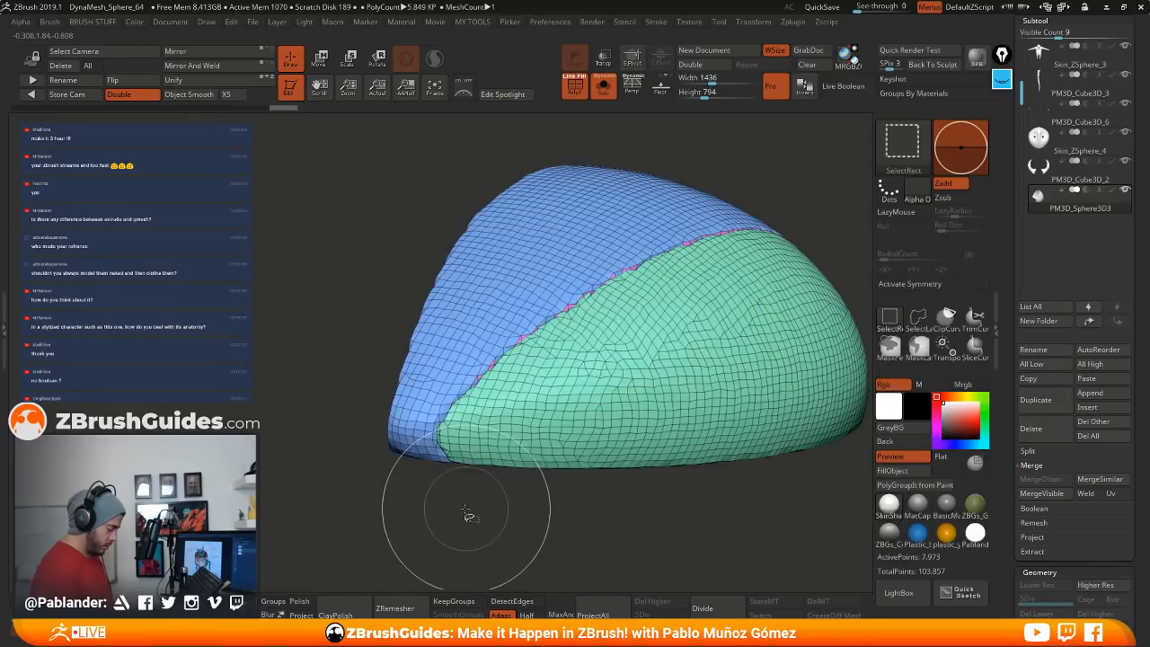
{"action": "left_click", "coordinate": [423, 431], "text": "ctrl+shift"}
{"action": "left_click", "coordinate": [404, 410], "text": "ctrl+shift"}
{"action": "left_click_drag", "start_coordinate": [367, 501], "coordinate": [489, 514]}
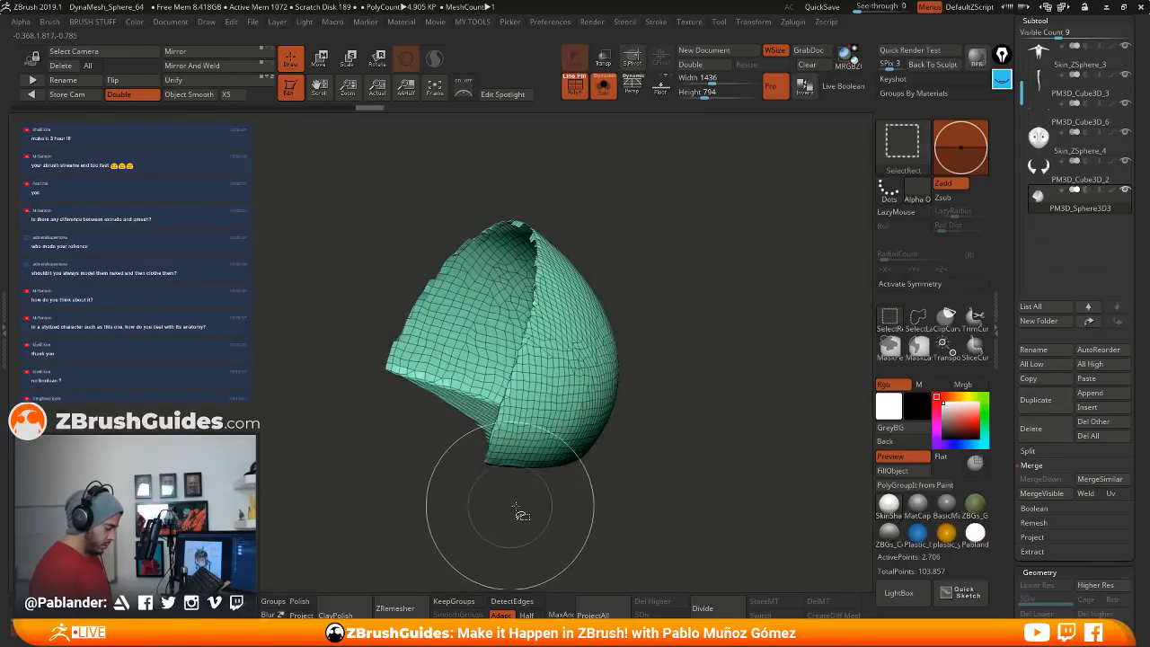
{"action": "left_click", "coordinate": [520, 506], "text": "ctrl+shift"}
{"action": "left_click_drag", "start_coordinate": [614, 459], "coordinate": [649, 380]}
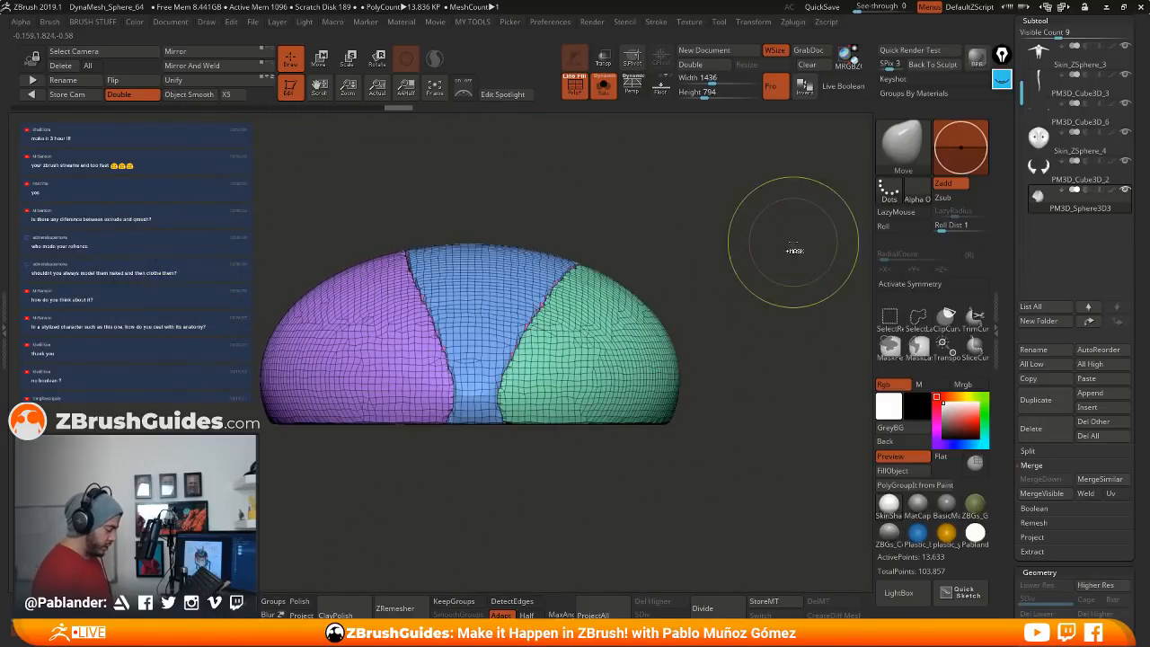
Step: Rebuild the topology of the three merged toes with ZRemesher
{"action": "left_click_drag", "start_coordinate": [770, 324], "coordinate": [696, 353]}
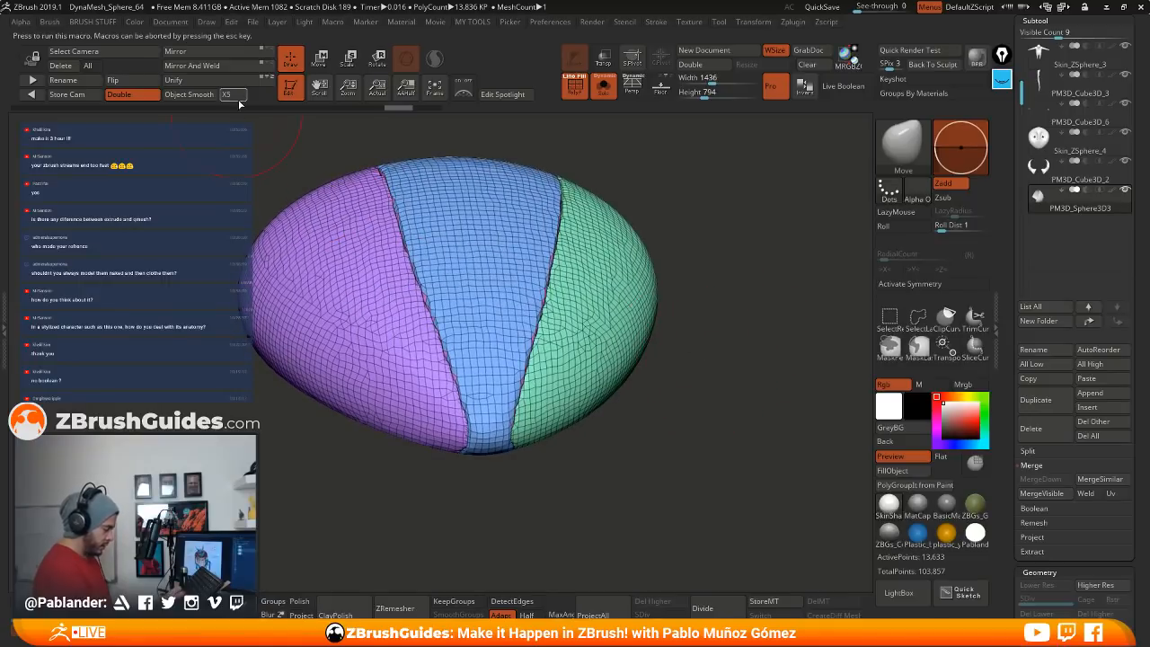
{"action": "left_click_drag", "start_coordinate": [565, 154], "coordinate": [376, 178]}
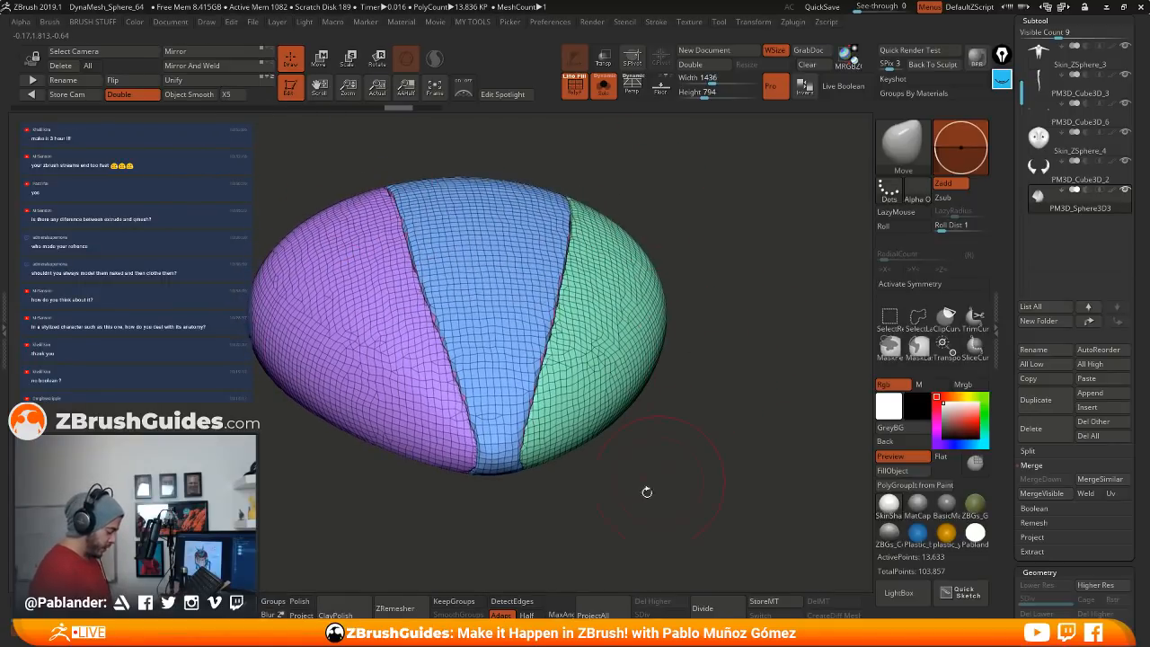
{"action": "left_click", "coordinate": [401, 608]}
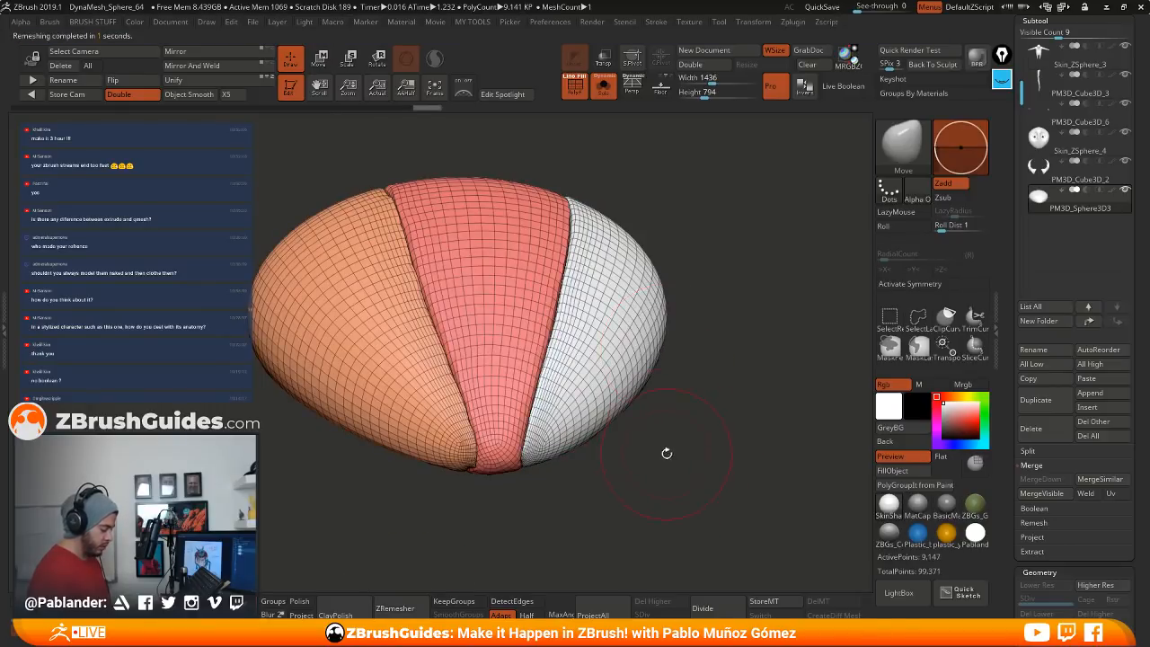
Step: Undo the ZRemesher pass on the three merged toes and inspect the seams between them
{"action": "left_click_drag", "start_coordinate": [666, 453], "coordinate": [667, 418]}
{"action": "key", "text": "ctrl+z"}
{"action": "right_click_drag", "start_coordinate": [510, 411], "coordinate": [663, 328], "text": "alt"}
{"action": "right_click_drag", "start_coordinate": [669, 392], "coordinate": [643, 217]}
{"action": "right_click_drag", "start_coordinate": [649, 330], "coordinate": [678, 362]}
{"action": "right_click_drag", "start_coordinate": [697, 297], "coordinate": [716, 311]}
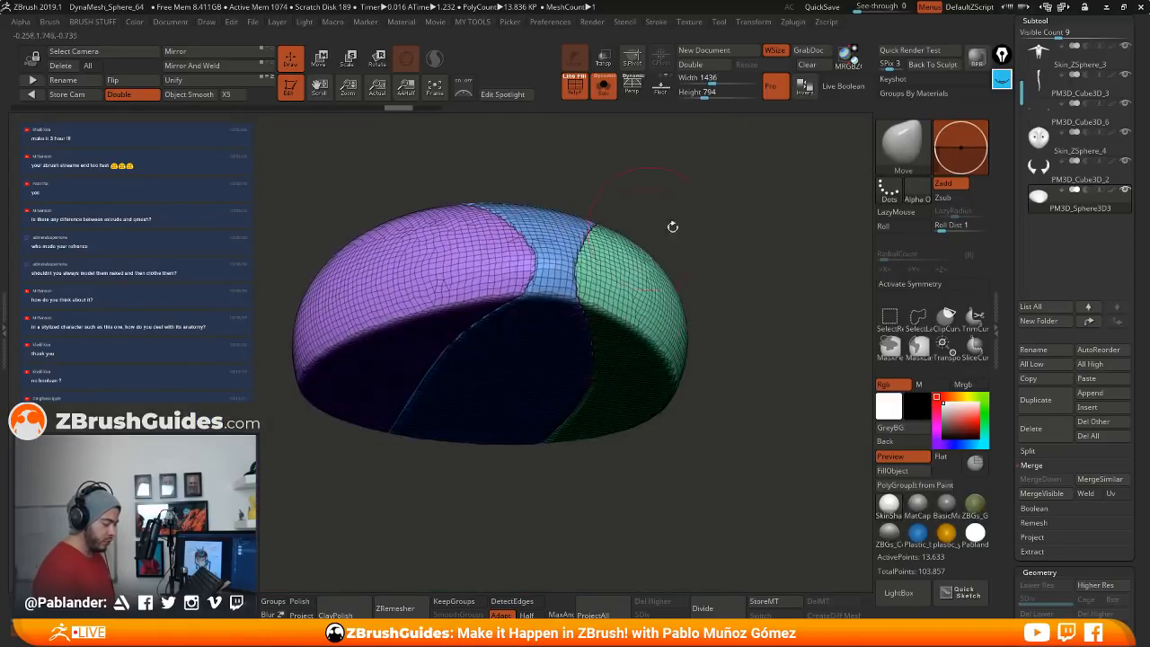
{"action": "mouse_move", "coordinate": [673, 226]}
{"action": "right_mouse_down"}
{"action": "mouse_move", "coordinate": [744, 291]}
{"action": "mouse_move", "coordinate": [737, 382]}
{"action": "mouse_move", "coordinate": [759, 357]}
{"action": "right_mouse_up"}
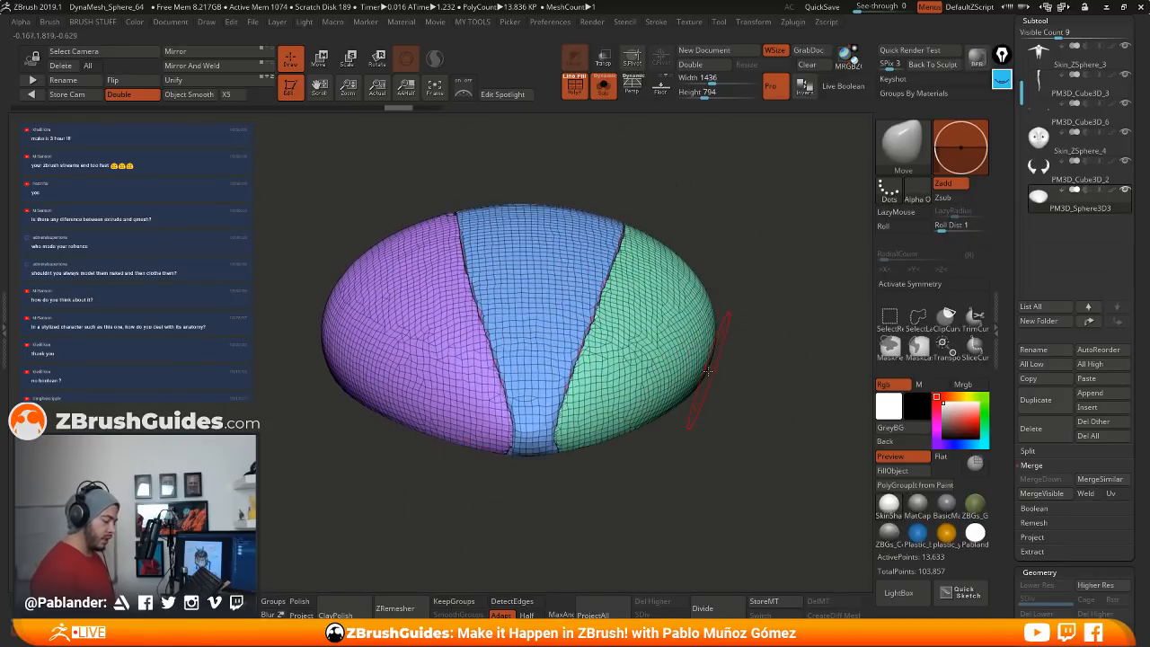
{"action": "right_click_drag", "start_coordinate": [773, 261], "coordinate": [764, 269]}
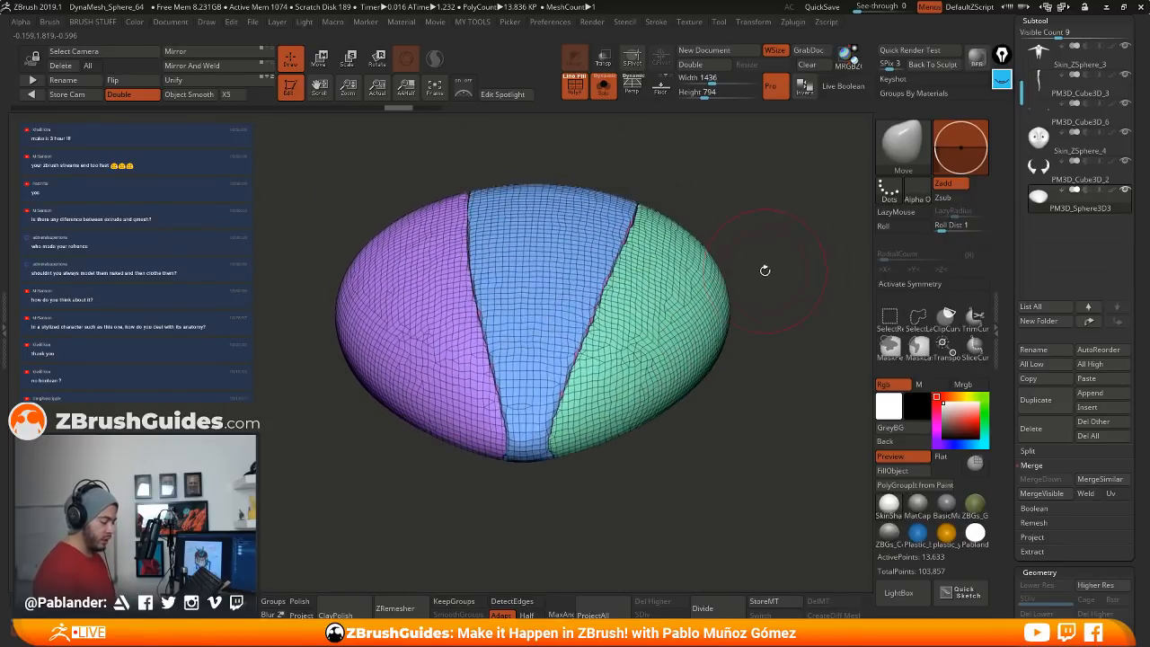
Step: Smooth the seams between the toes with Polish By Groups
{"action": "key", "text": "4"}
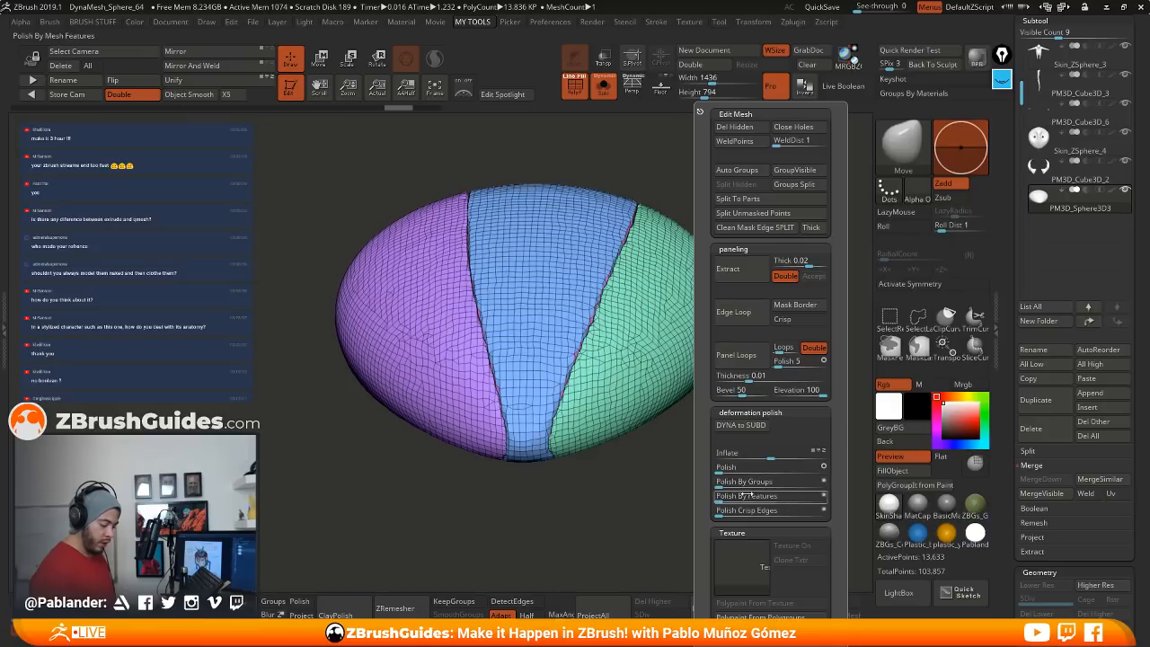
{"action": "left_click", "coordinate": [819, 482]}
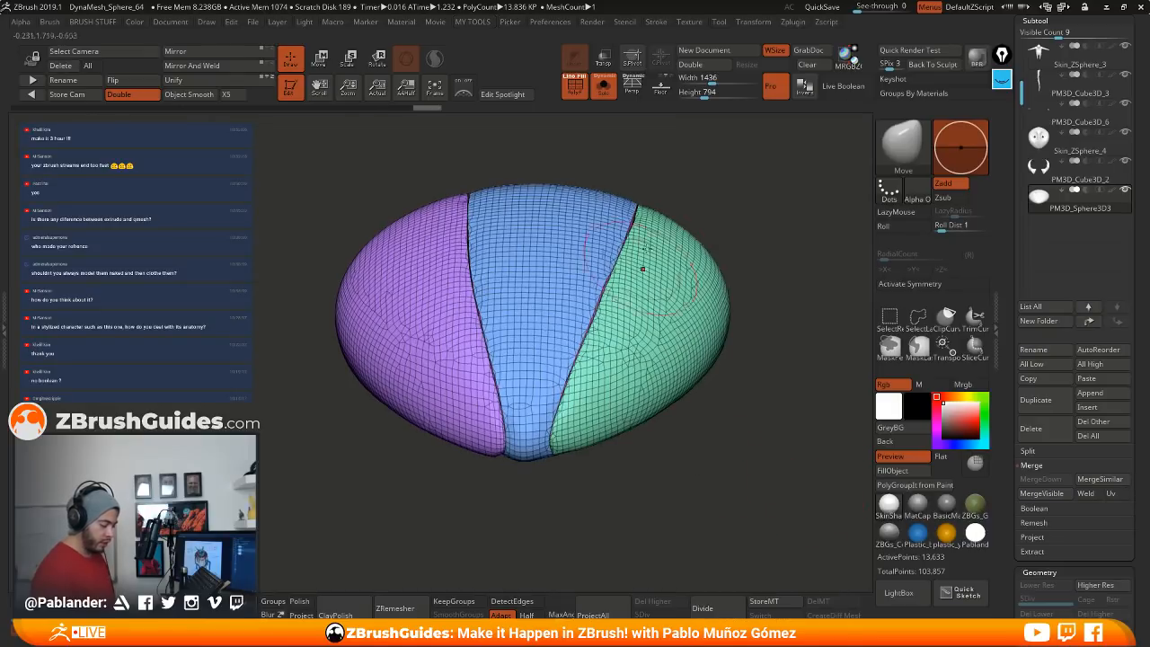
{"action": "key", "text": "4"}
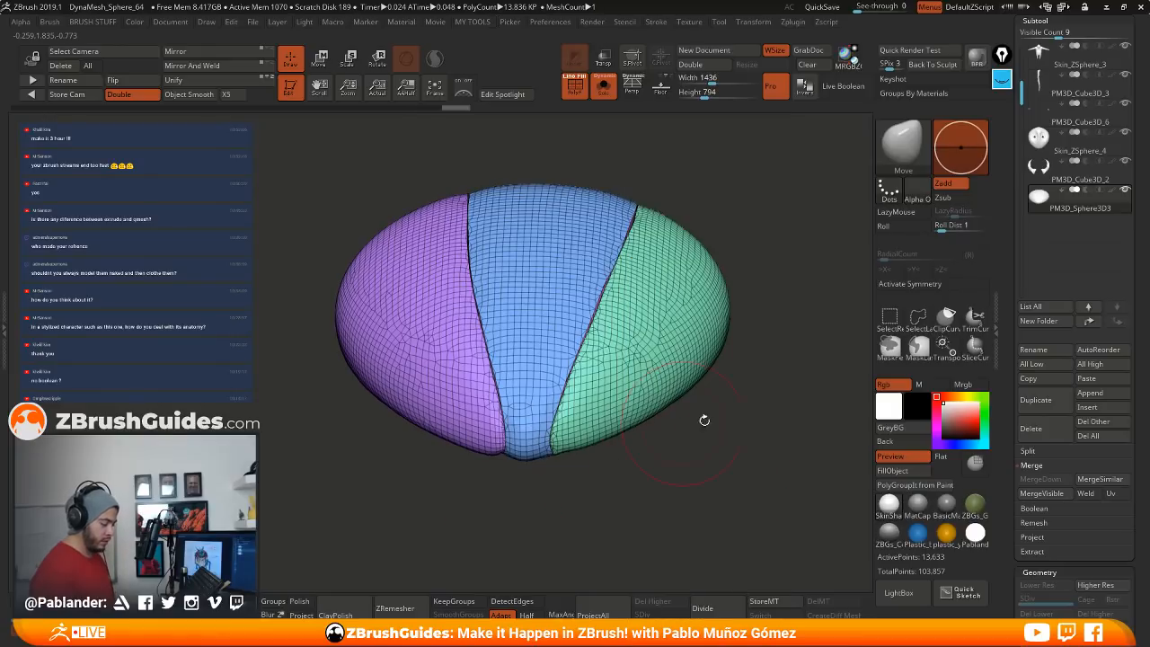
{"action": "left_click_drag", "start_coordinate": [705, 419], "coordinate": [703, 466]}
Step: Remesh the three toes with ZRemesher with KeepGroups enabled to preserve their polygroups
{"action": "left_click_drag", "start_coordinate": [1002, 397], "coordinate": [1012, 259]}
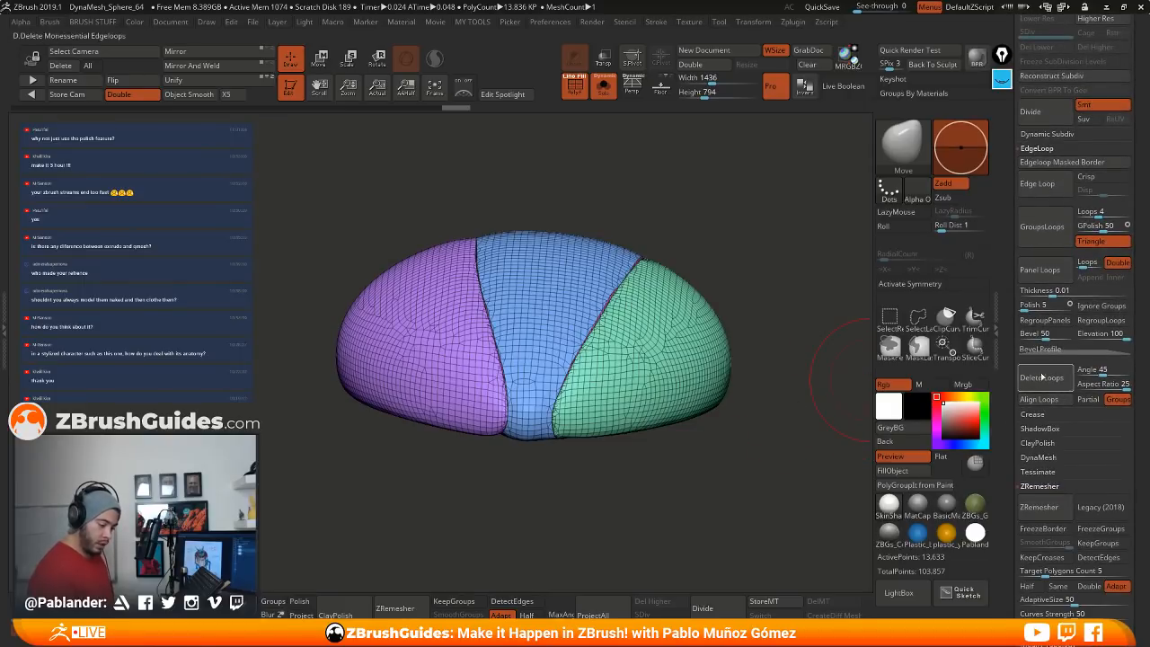
{"action": "left_click_drag", "start_coordinate": [1008, 434], "coordinate": [1013, 368]}
{"action": "left_click_drag", "start_coordinate": [1129, 419], "coordinate": [1127, 355]}
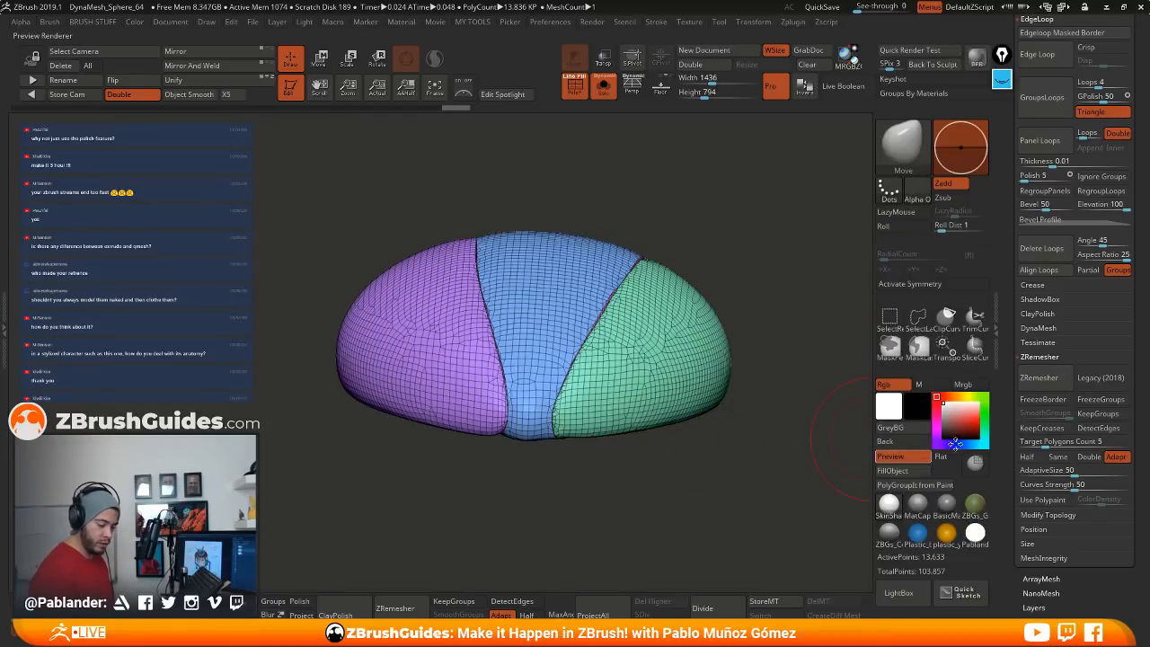
{"action": "left_click", "coordinate": [1099, 414]}
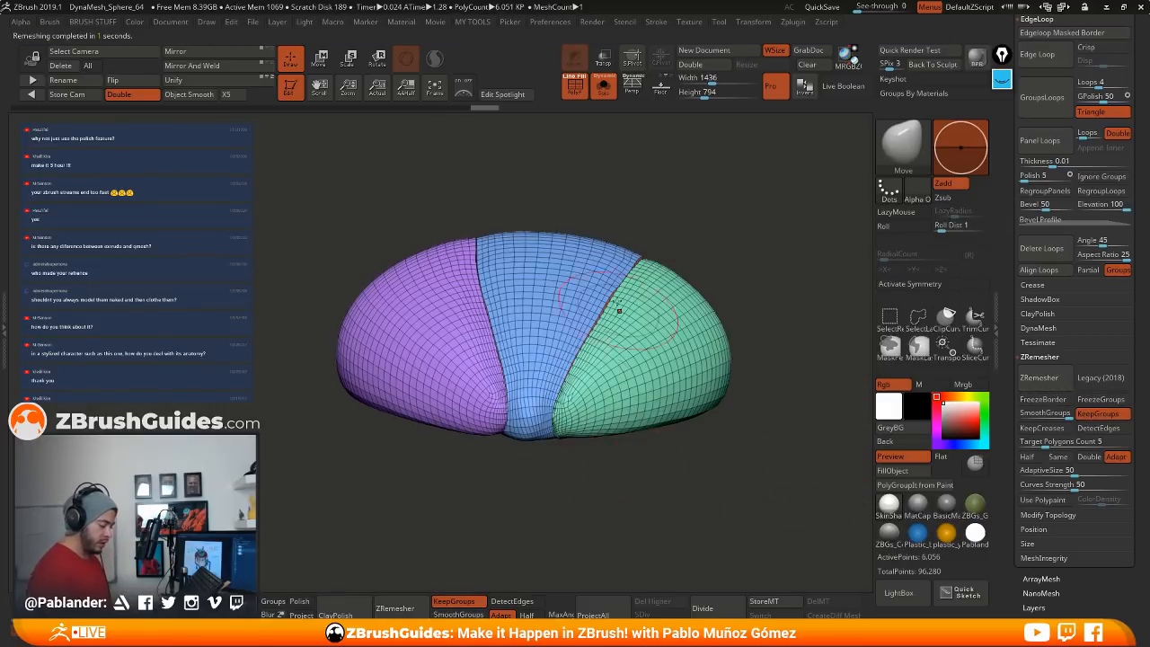
{"action": "mouse_move", "coordinate": [634, 467]}
{"action": "left_mouse_down"}
{"action": "mouse_move", "coordinate": [630, 503]}
{"action": "mouse_move", "coordinate": [622, 481]}
{"action": "mouse_move", "coordinate": [660, 406]}
{"action": "mouse_move", "coordinate": [605, 431]}
{"action": "mouse_move", "coordinate": [677, 394]}
{"action": "mouse_move", "coordinate": [704, 445]}
{"action": "mouse_move", "coordinate": [683, 352]}
{"action": "mouse_move", "coordinate": [660, 315]}
{"action": "left_mouse_up"}
Step: Smooth the remeshed toes with the X5 macro and inspect the gaps between them from several angles
{"action": "left_click", "coordinate": [230, 94]}
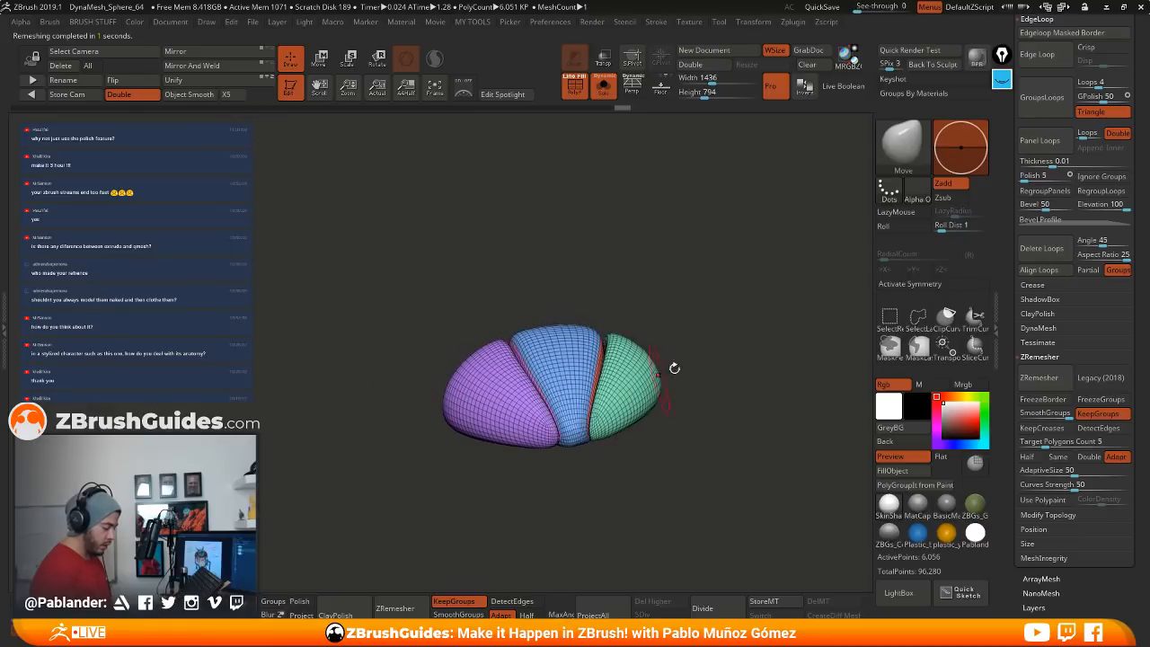
{"action": "left_click_drag", "start_coordinate": [673, 367], "coordinate": [719, 419]}
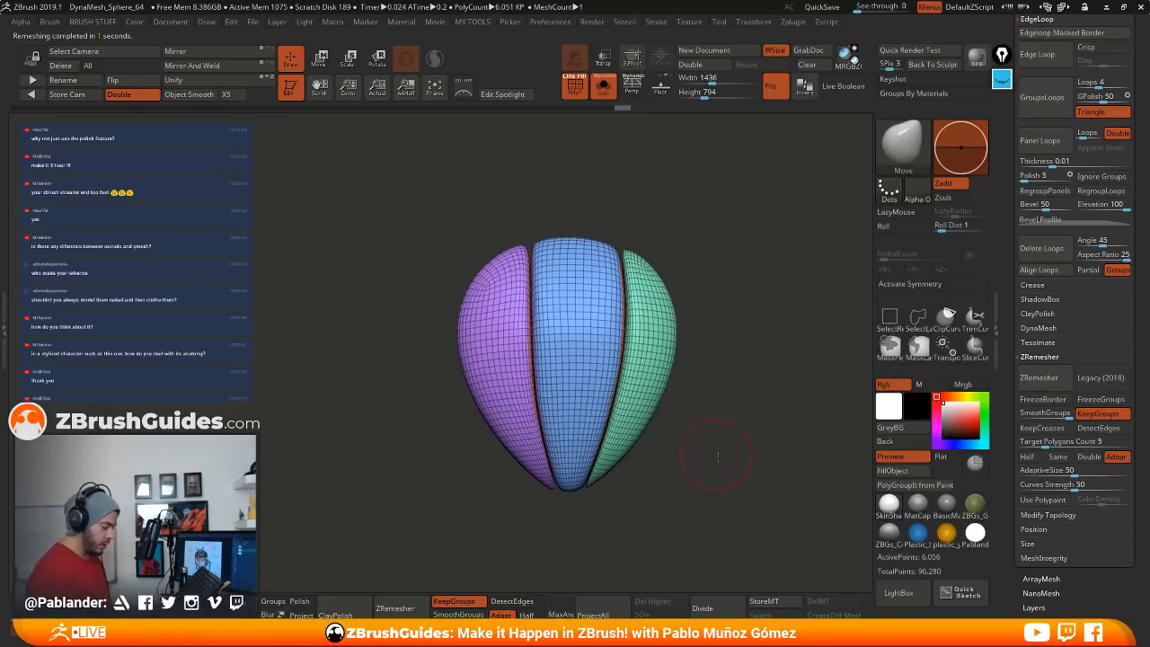
{"action": "left_click_drag", "start_coordinate": [718, 458], "coordinate": [718, 448]}
{"action": "left_click_drag", "start_coordinate": [715, 391], "coordinate": [604, 464]}
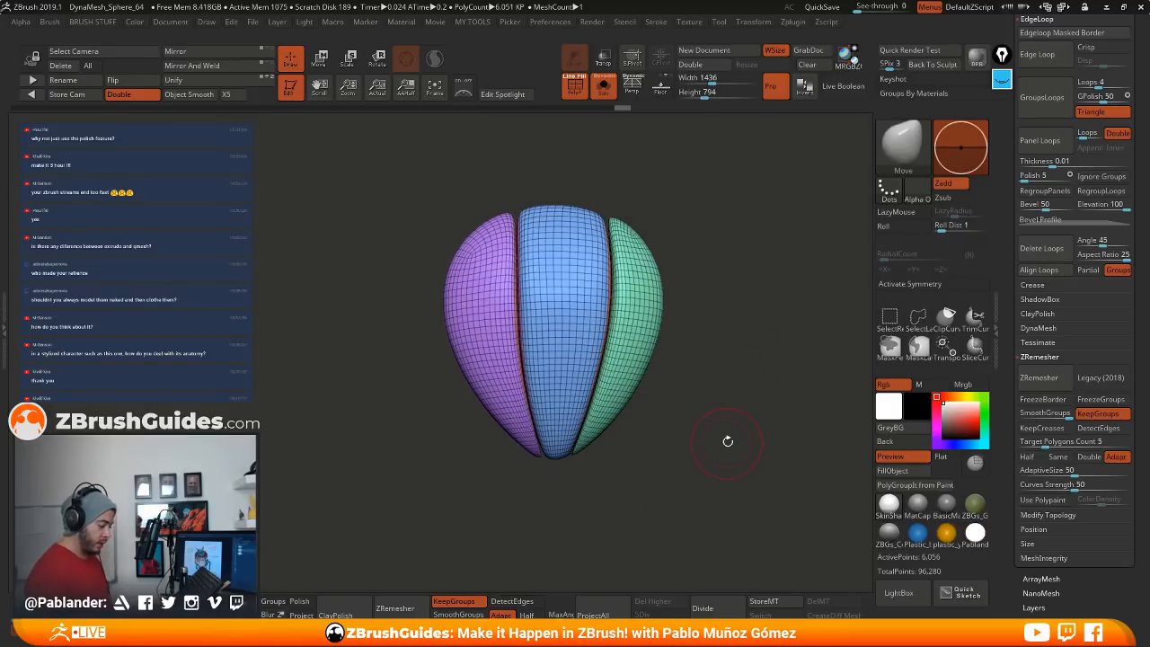
{"action": "left_click_drag", "start_coordinate": [720, 417], "coordinate": [716, 430]}
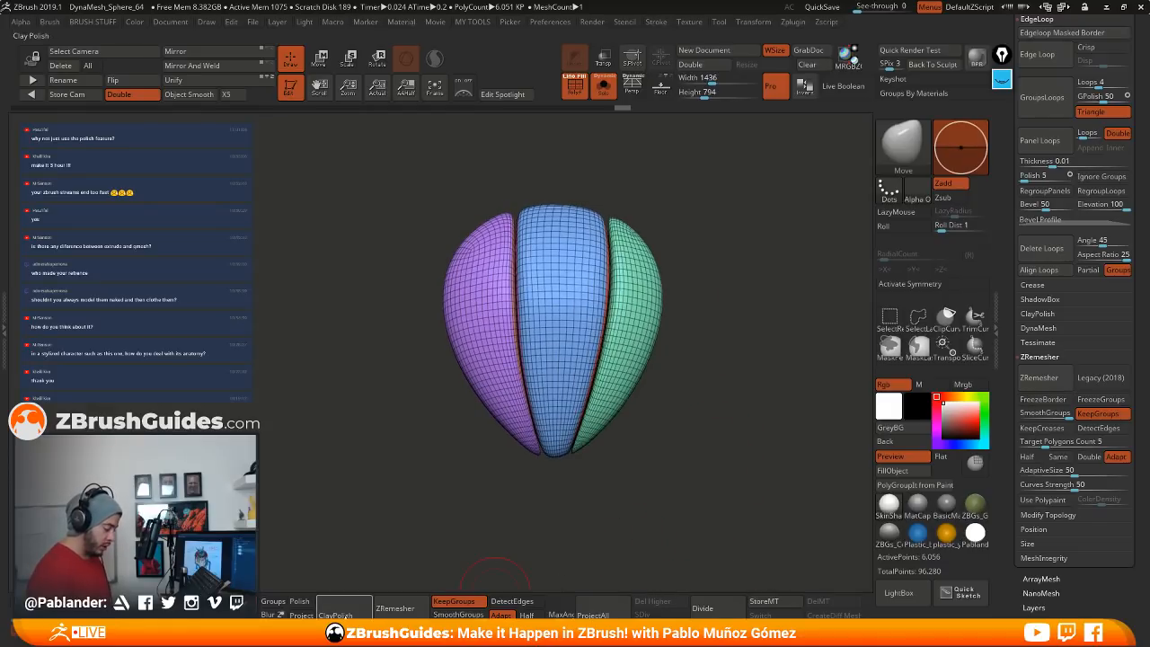
Step: Apply ClayPolish to the toes and select the Move brush for reshaping them
{"action": "left_click", "coordinate": [348, 616]}
{"action": "left_click_drag", "start_coordinate": [619, 503], "coordinate": [666, 375]}
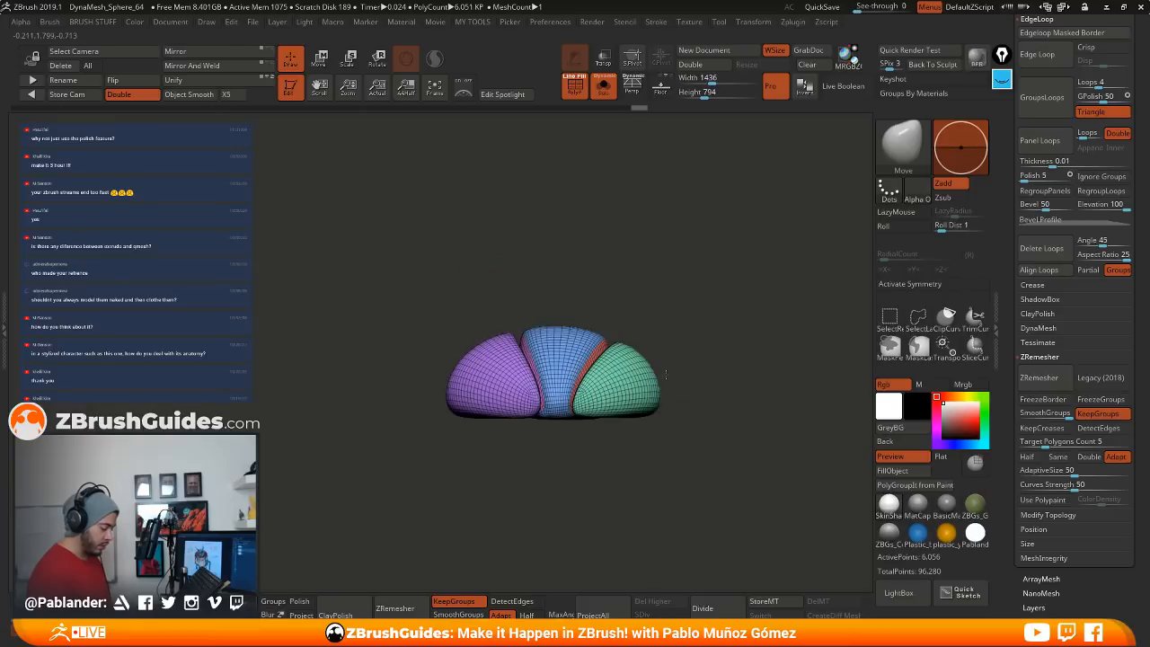
{"action": "key", "text": "b"}
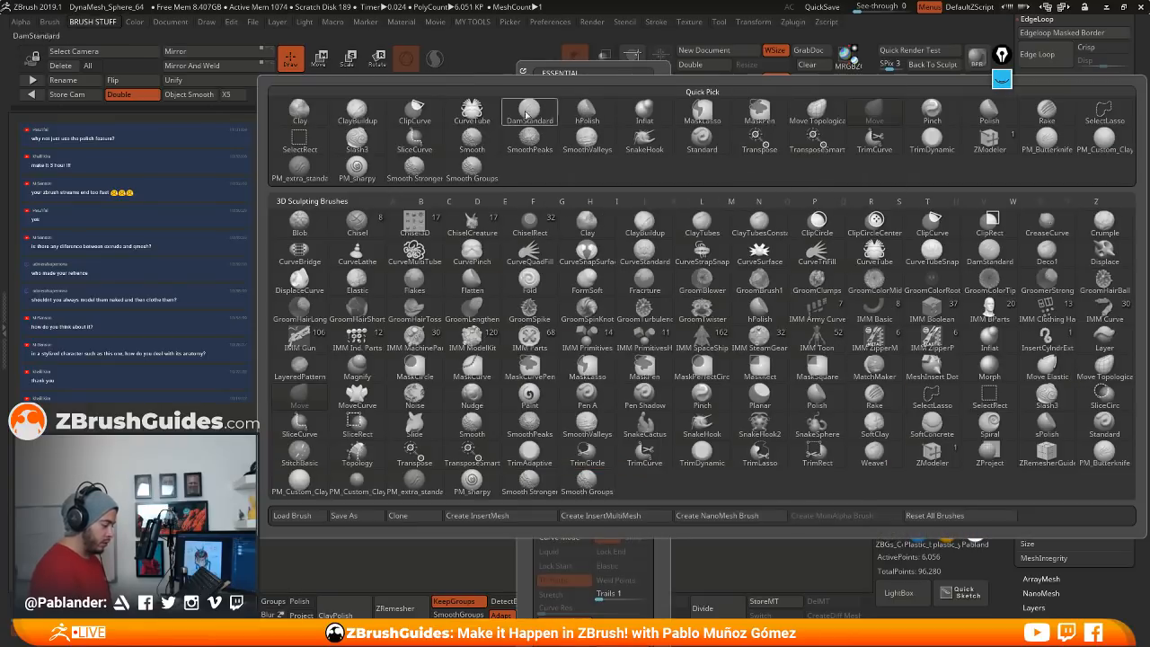
{"action": "key", "text": "m"}
{"action": "key", "text": "v"}
{"action": "mouse_move", "coordinate": [451, 474]}
{"action": "left_mouse_down"}
{"action": "mouse_move", "coordinate": [665, 324]}
{"action": "mouse_move", "coordinate": [719, 354]}
{"action": "left_mouse_up"}
{"action": "mouse_move", "coordinate": [719, 354]}
{"action": "left_mouse_down", "text": "alt"}
{"action": "mouse_move", "coordinate": [680, 324]}
{"action": "mouse_move", "coordinate": [680, 347]}
{"action": "mouse_move", "coordinate": [662, 342]}
{"action": "mouse_move", "coordinate": [639, 377]}
{"action": "left_mouse_up", "text": "alt"}
{"action": "right_click", "coordinate": [663, 342]}
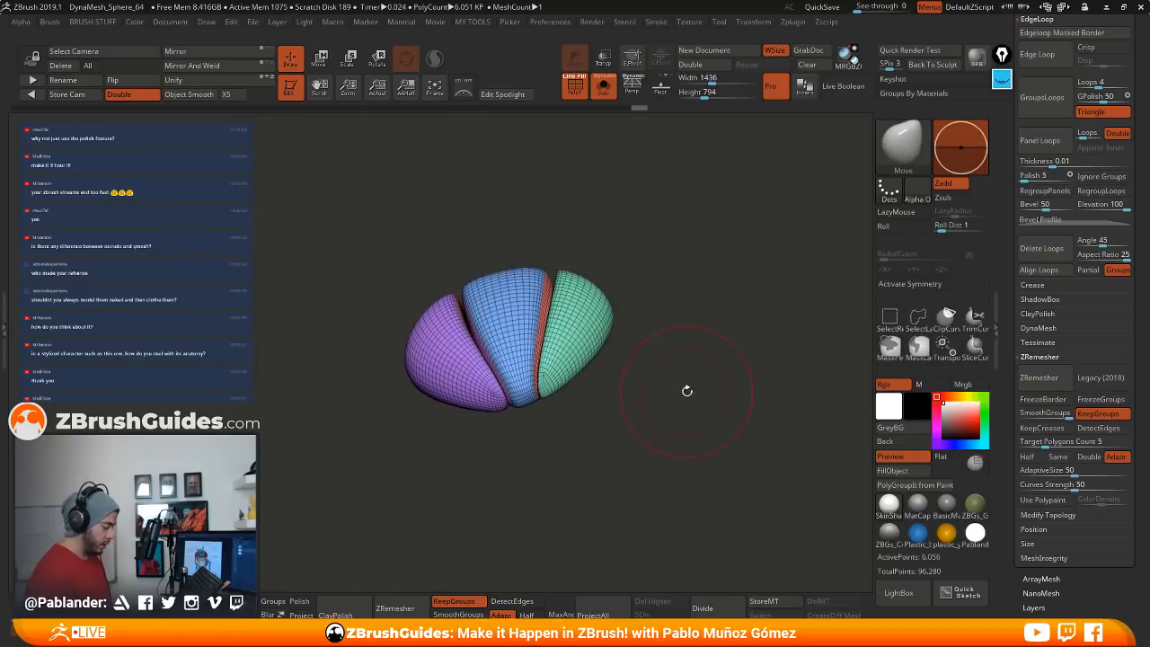
Step: Assign each separate toe its own polygroup with Auto Groups
{"action": "key", "text": "b"}
{"action": "key", "text": "2"}
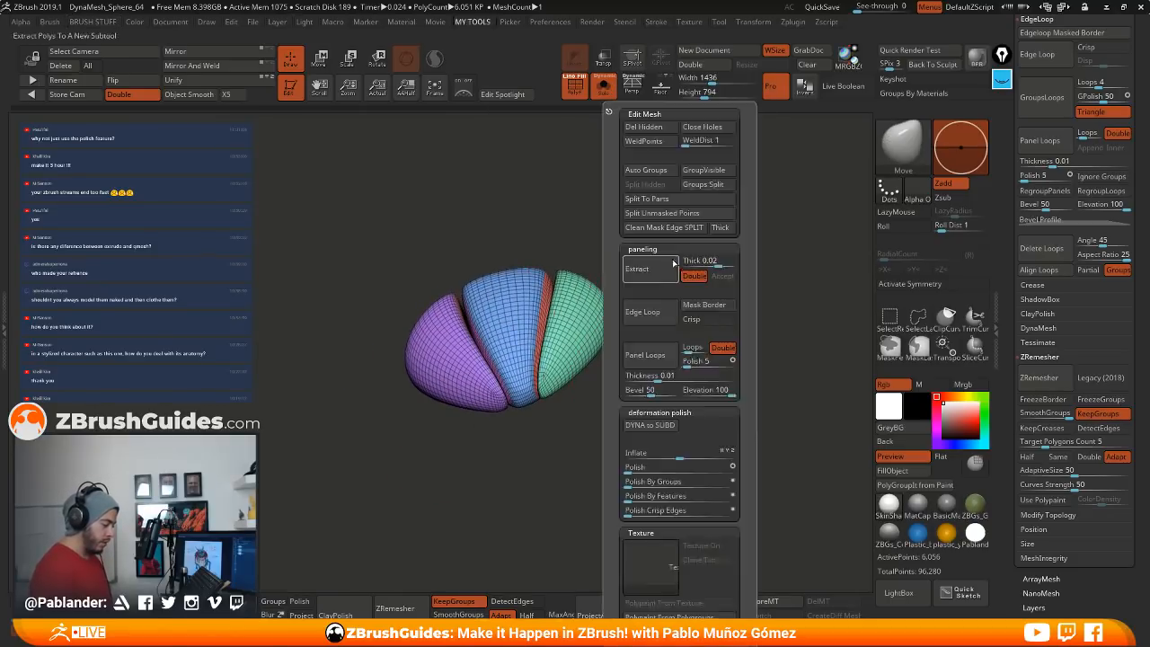
{"action": "left_click", "coordinate": [647, 170]}
{"action": "mouse_move", "coordinate": [688, 306]}
{"action": "left_mouse_down"}
{"action": "mouse_move", "coordinate": [715, 337]}
{"action": "mouse_move", "coordinate": [658, 367]}
{"action": "mouse_move", "coordinate": [673, 401]}
{"action": "left_mouse_up"}
Step: Undo the last Move stroke on the toe tips and set the Move brush to mask by polygroups
{"action": "key", "text": "b"}
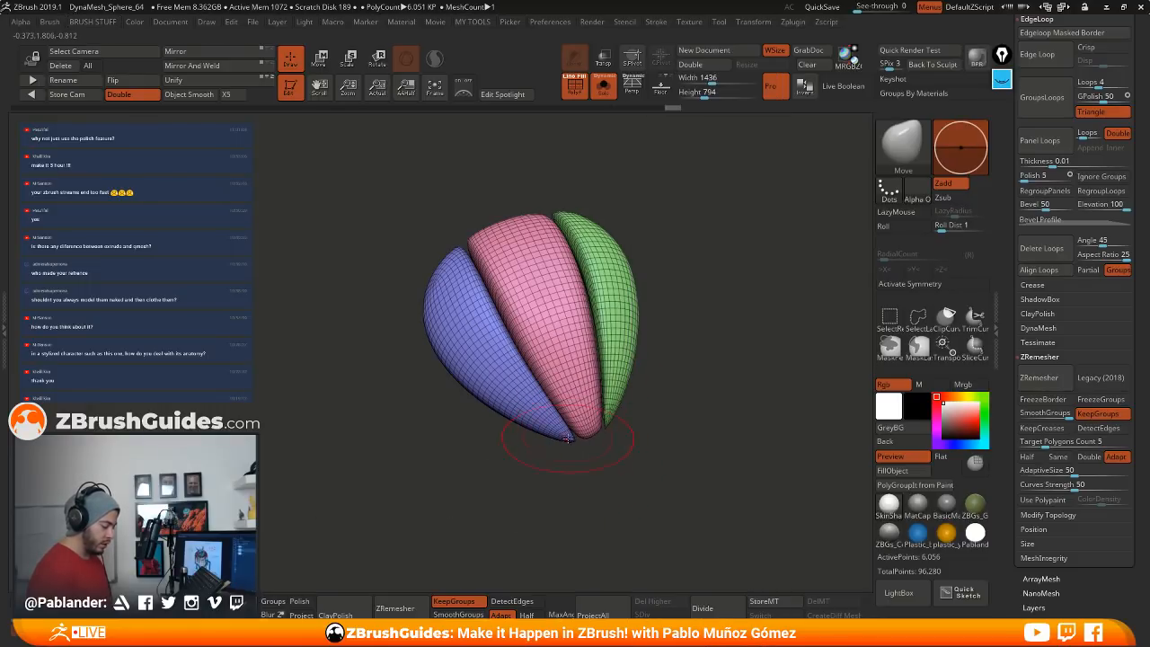
{"action": "key", "text": "ctrl+z"}
{"action": "mouse_move", "coordinate": [649, 411]}
{"action": "left_mouse_down"}
{"action": "mouse_move", "coordinate": [670, 393]}
{"action": "mouse_move", "coordinate": [671, 366]}
{"action": "left_mouse_up"}
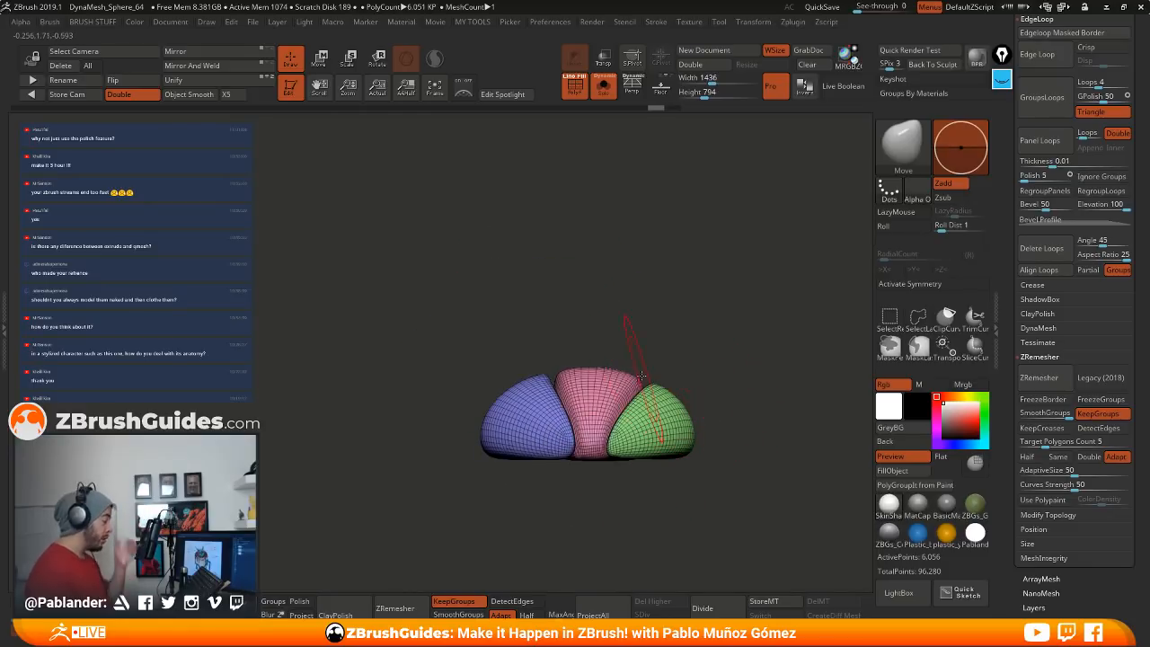
{"action": "left_click", "coordinate": [50, 22]}
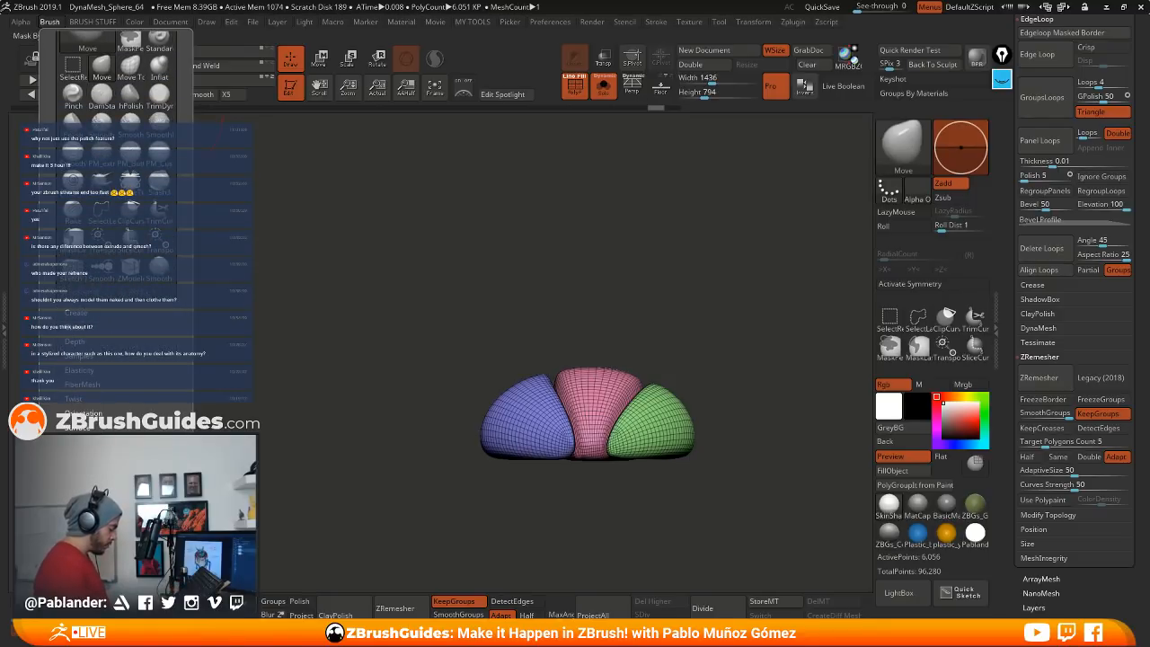
Step: Pull the middle toe's narrow end out beyond the two outer toes with the Move brush
{"action": "mouse_move", "coordinate": [575, 455]}
{"action": "left_mouse_down"}
{"action": "mouse_move", "coordinate": [667, 487]}
{"action": "mouse_move", "coordinate": [615, 456]}
{"action": "mouse_move", "coordinate": [586, 454]}
{"action": "mouse_move", "coordinate": [626, 449]}
{"action": "mouse_move", "coordinate": [617, 447]}
{"action": "left_mouse_up"}
{"action": "key", "text": "b"}
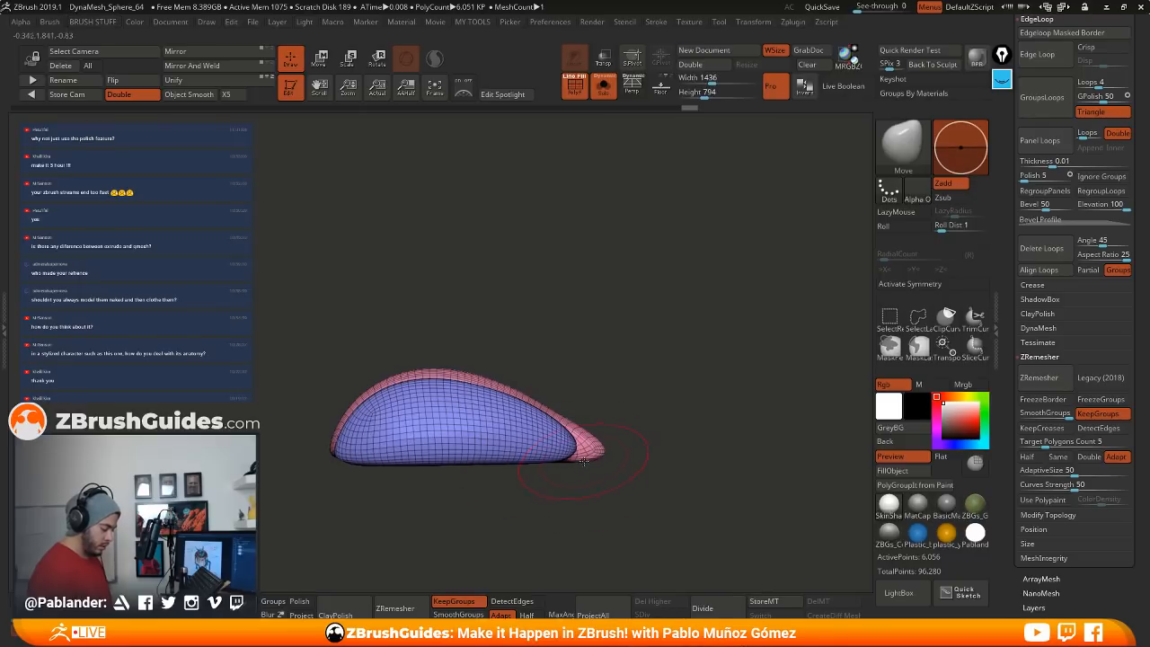
{"action": "left_click_drag", "start_coordinate": [645, 403], "coordinate": [592, 384]}
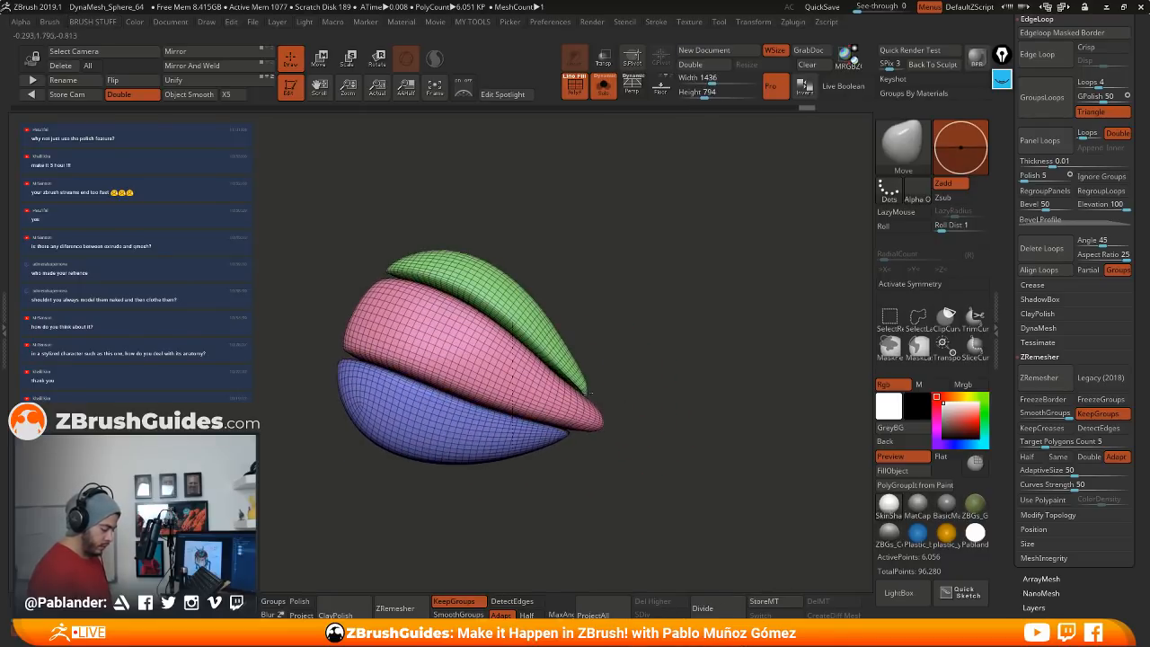
{"action": "right_click", "coordinate": [613, 339]}
{"action": "right_click_drag", "start_coordinate": [614, 339], "coordinate": [635, 351]}
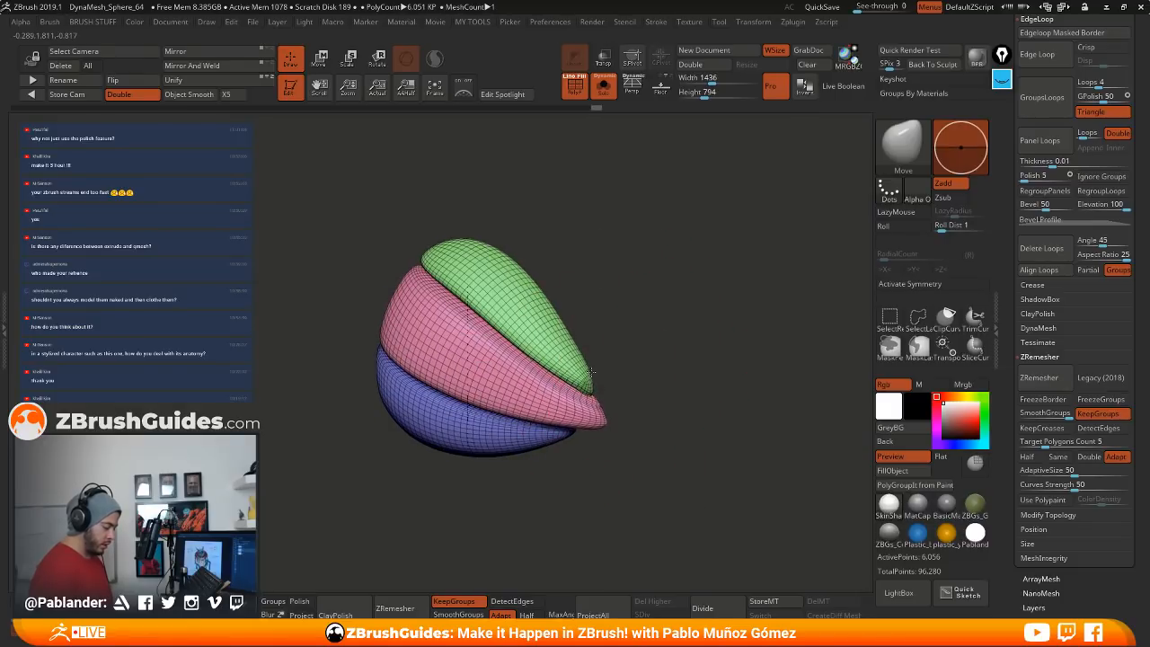
{"action": "right_click_drag", "start_coordinate": [592, 384], "coordinate": [617, 359]}
Step: Adjust the brush size, then extend and smooth the narrow end of the green outer toe beside the middle toe
{"action": "right_click", "coordinate": [622, 356]}
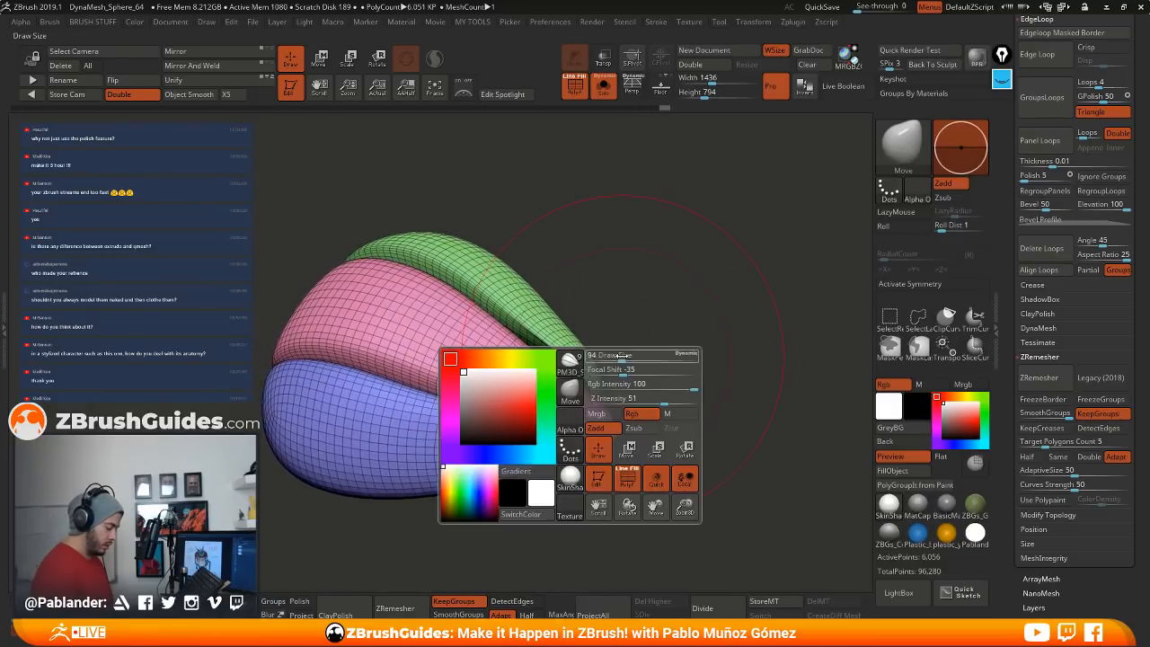
{"action": "key", "text": "shift"}
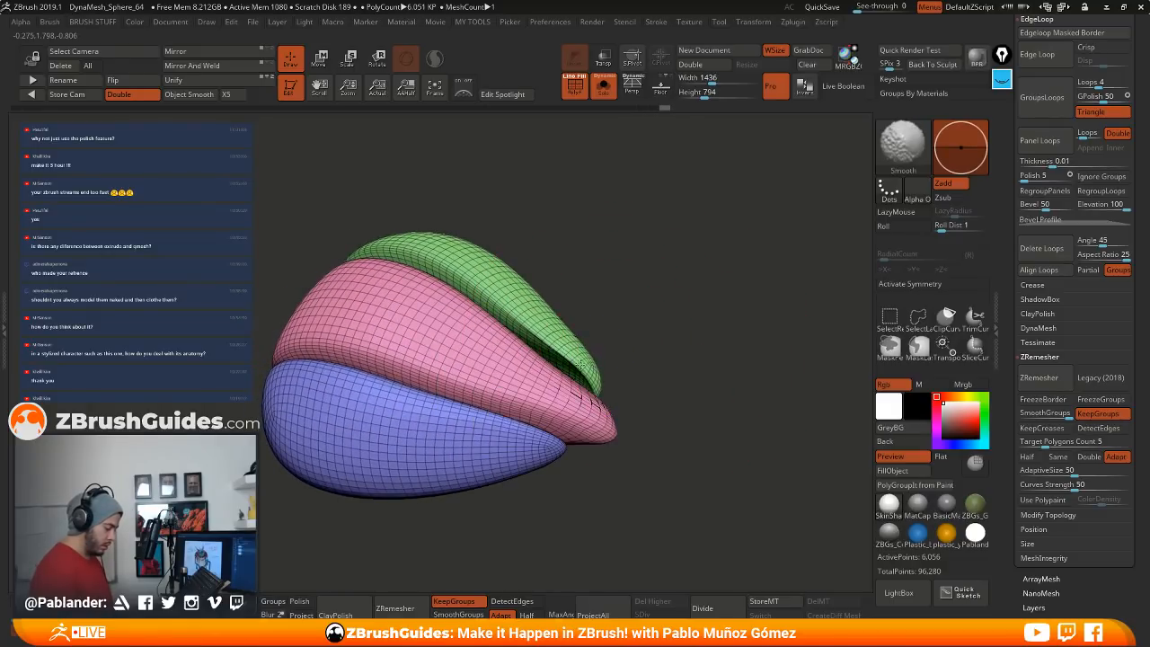
{"action": "right_click_drag", "start_coordinate": [582, 365], "coordinate": [597, 394]}
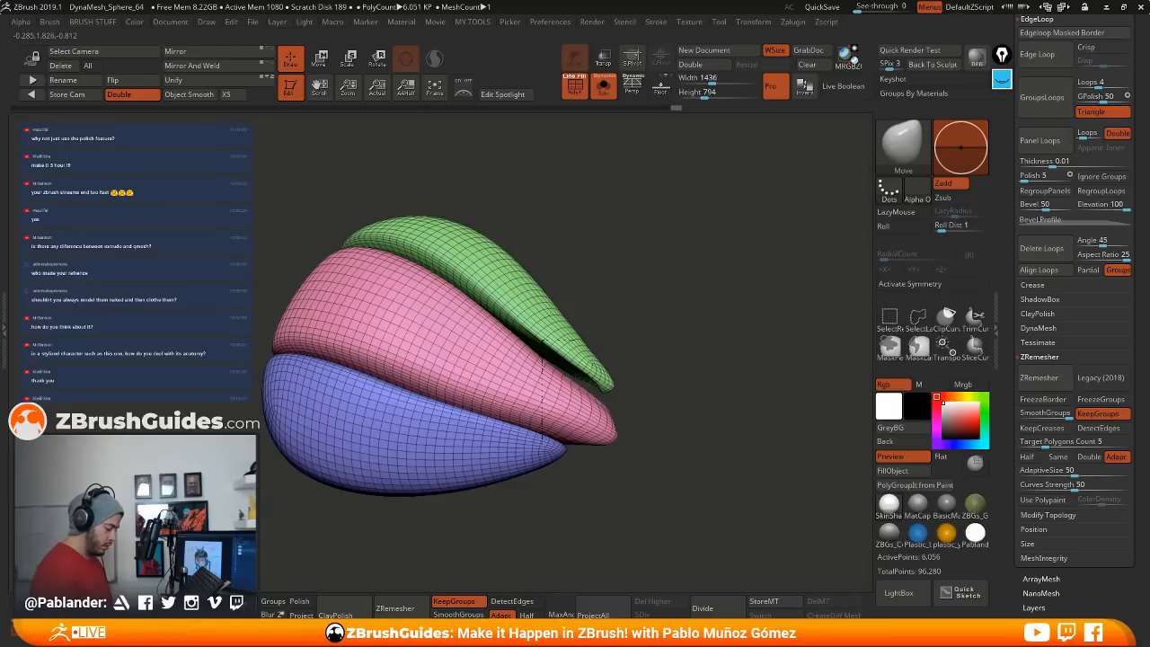
{"action": "right_click_drag", "start_coordinate": [598, 393], "coordinate": [575, 396]}
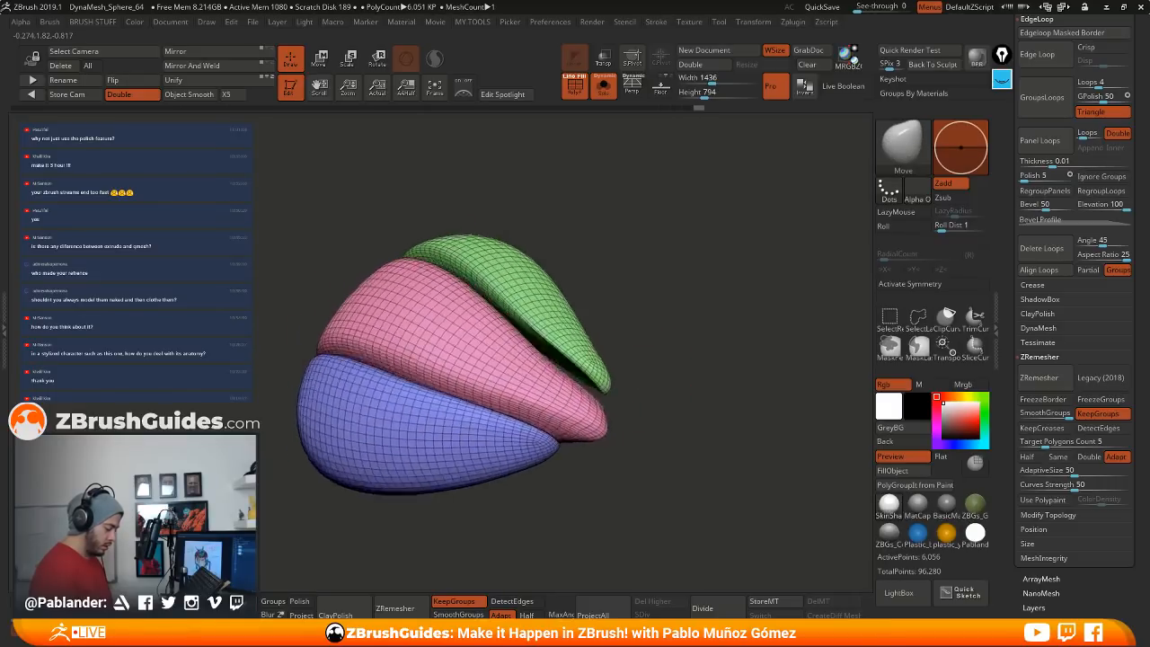
{"action": "right_click_drag", "start_coordinate": [680, 367], "coordinate": [619, 405]}
{"action": "key", "text": "space"}
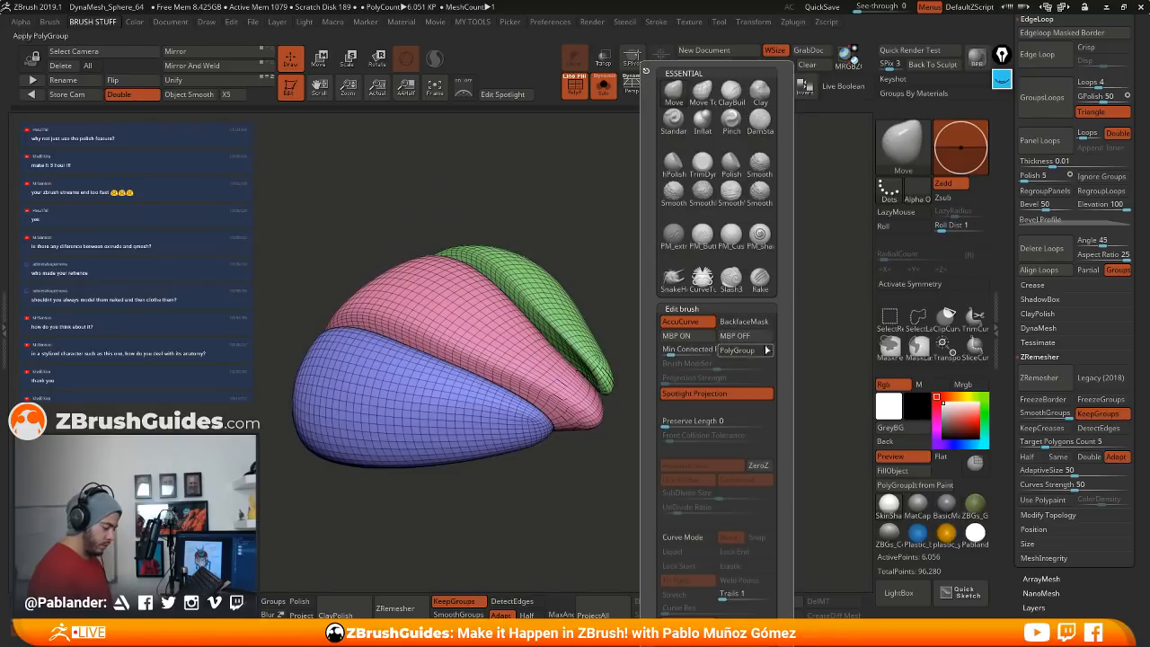
{"action": "right_click_drag", "start_coordinate": [707, 345], "coordinate": [588, 377]}
{"action": "key", "text": "space"}
{"action": "right_click_drag", "start_coordinate": [675, 314], "coordinate": [601, 399]}
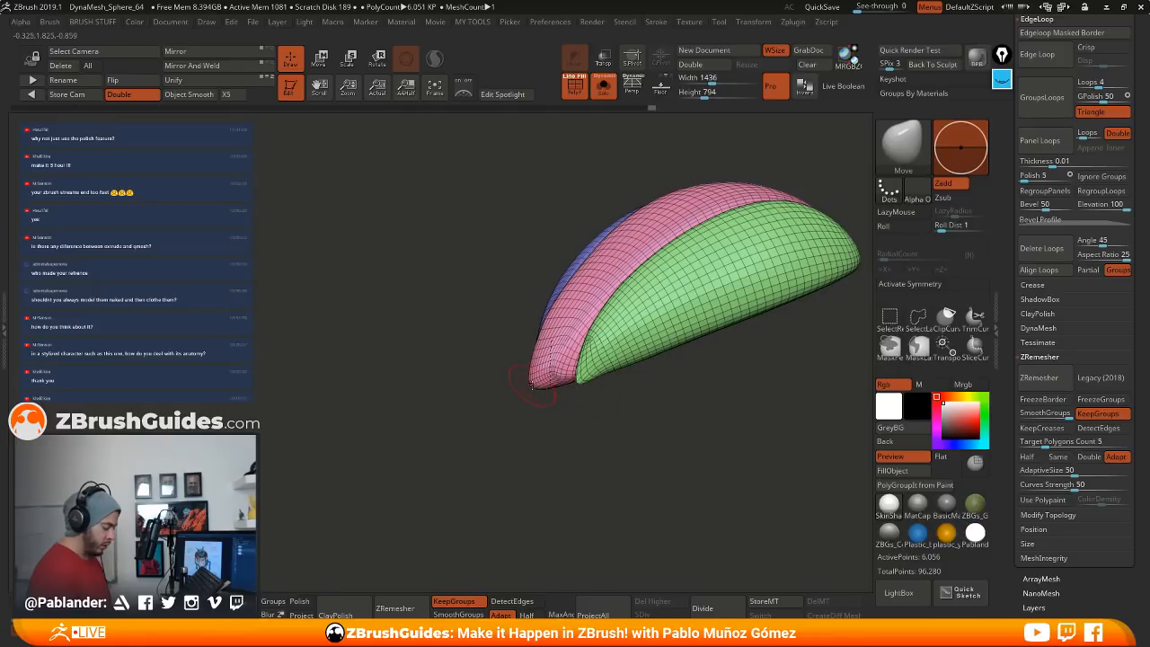
Step: Taper the narrow ends of all three toes into points with the Move brush and smooth their surfaces
{"action": "right_click_drag", "start_coordinate": [532, 387], "coordinate": [644, 399]}
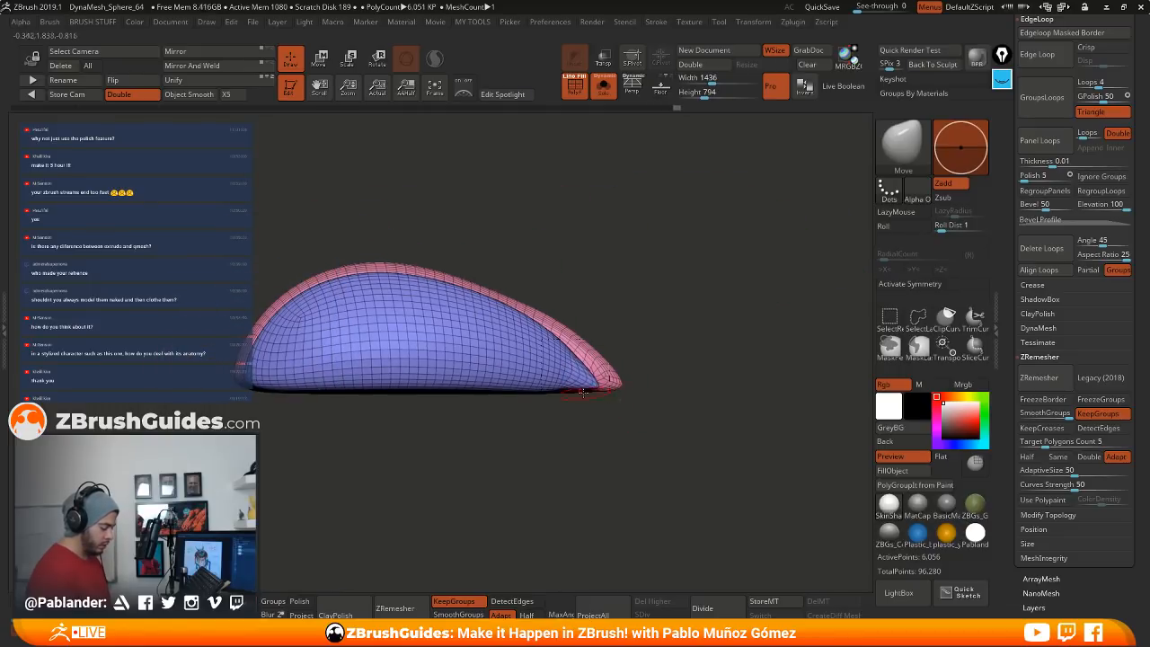
{"action": "mouse_move", "coordinate": [582, 395]}
{"action": "right_mouse_down"}
{"action": "mouse_move", "coordinate": [666, 419]}
{"action": "mouse_move", "coordinate": [619, 413]}
{"action": "mouse_move", "coordinate": [588, 390]}
{"action": "mouse_move", "coordinate": [584, 431]}
{"action": "right_mouse_up"}
{"action": "key", "text": "shift"}
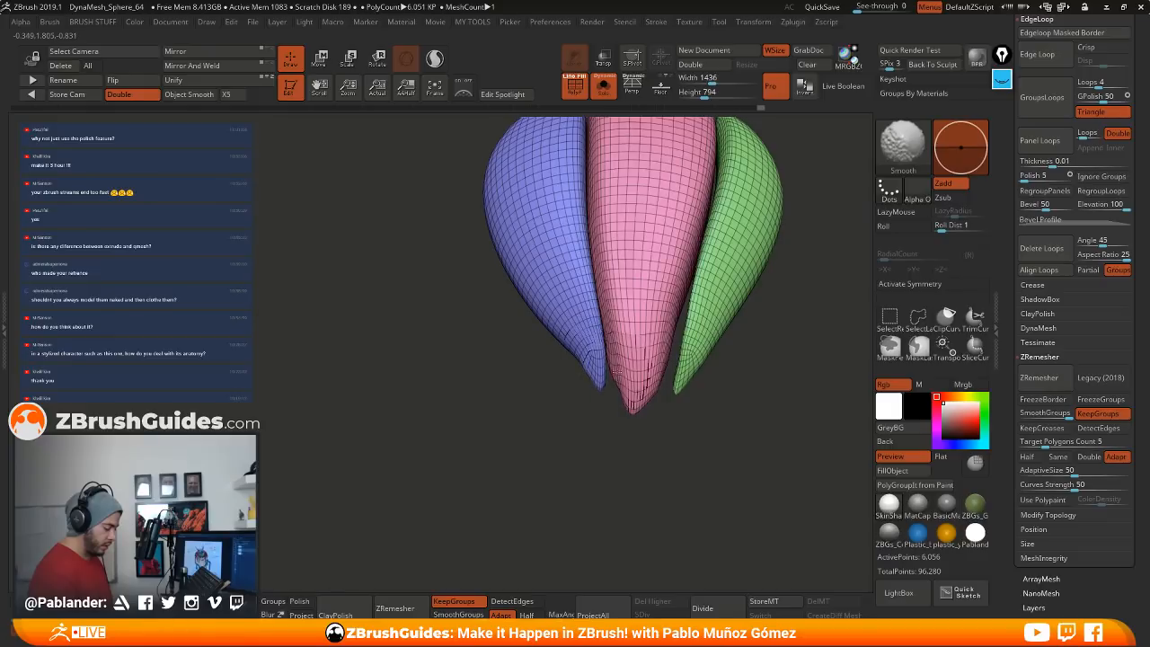
{"action": "left_click_drag", "start_coordinate": [616, 371], "coordinate": [598, 370], "text": "shift"}
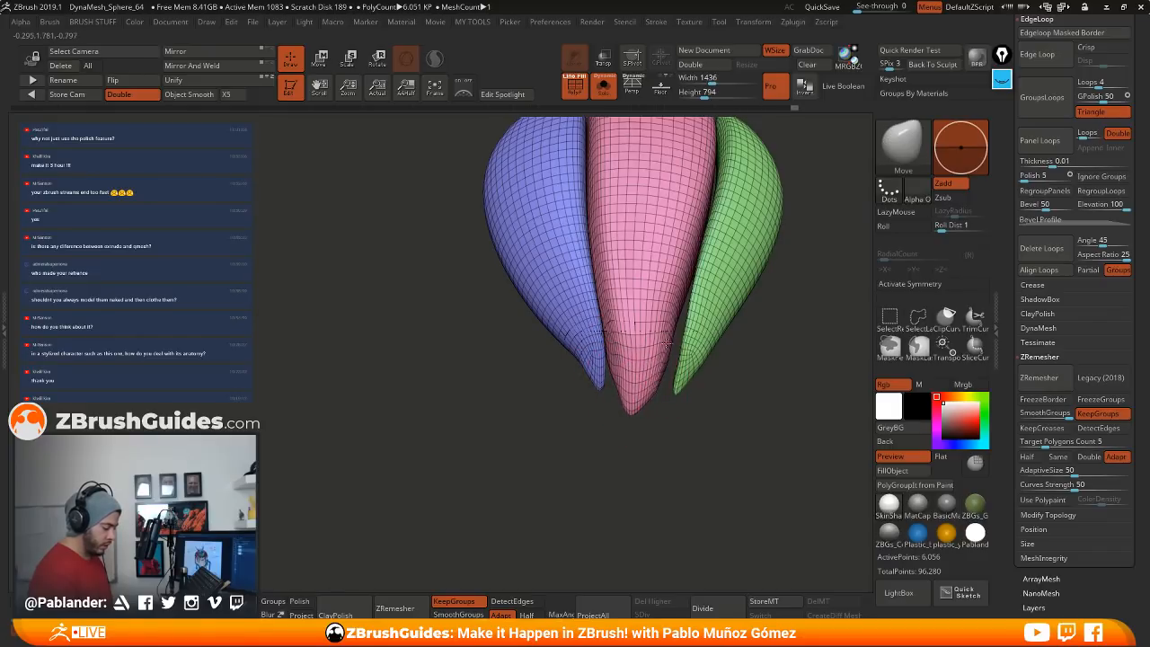
{"action": "mouse_move", "coordinate": [672, 288]}
{"action": "right_mouse_down"}
{"action": "mouse_move", "coordinate": [680, 354]}
{"action": "mouse_move", "coordinate": [636, 393]}
{"action": "right_mouse_up"}
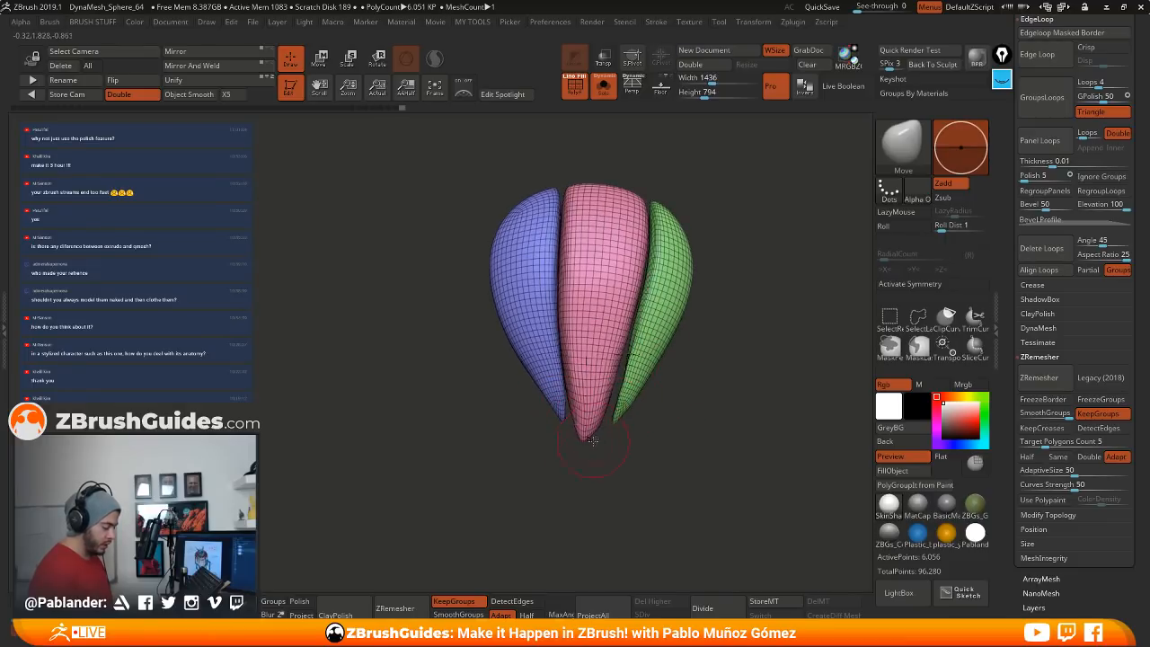
Step: Leave Solo mode and turn off the polyframe display to view the toes together with the character's legs
{"action": "right_click_drag", "start_coordinate": [587, 435], "coordinate": [715, 329]}
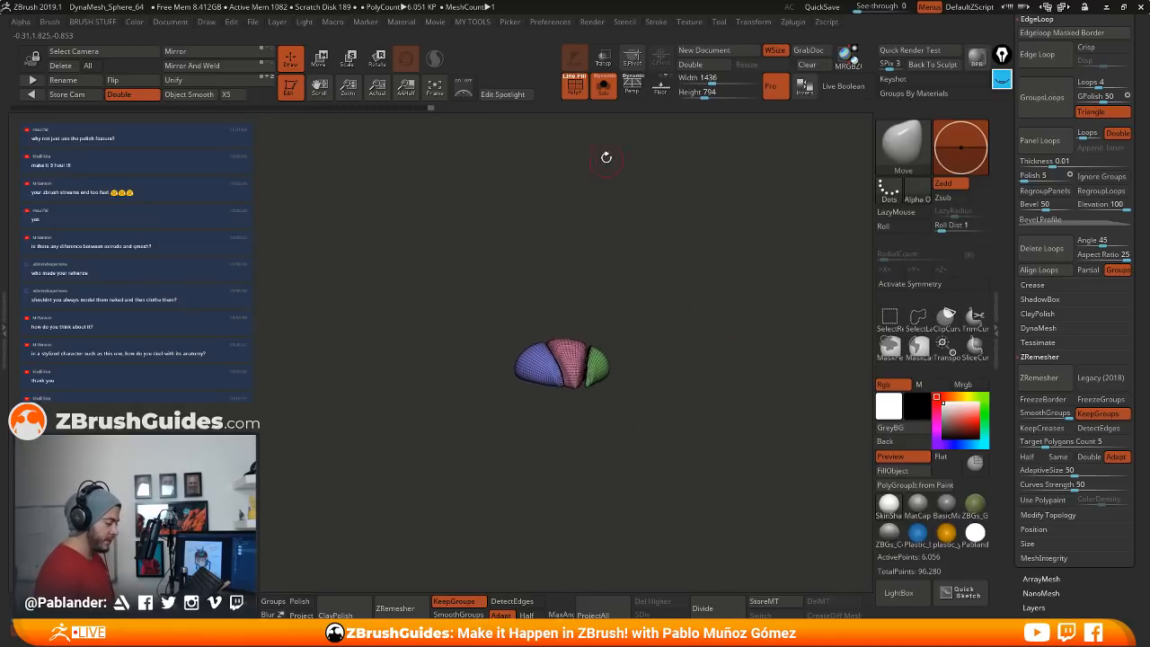
{"action": "left_click", "coordinate": [603, 92]}
{"action": "key", "text": "shift+f"}
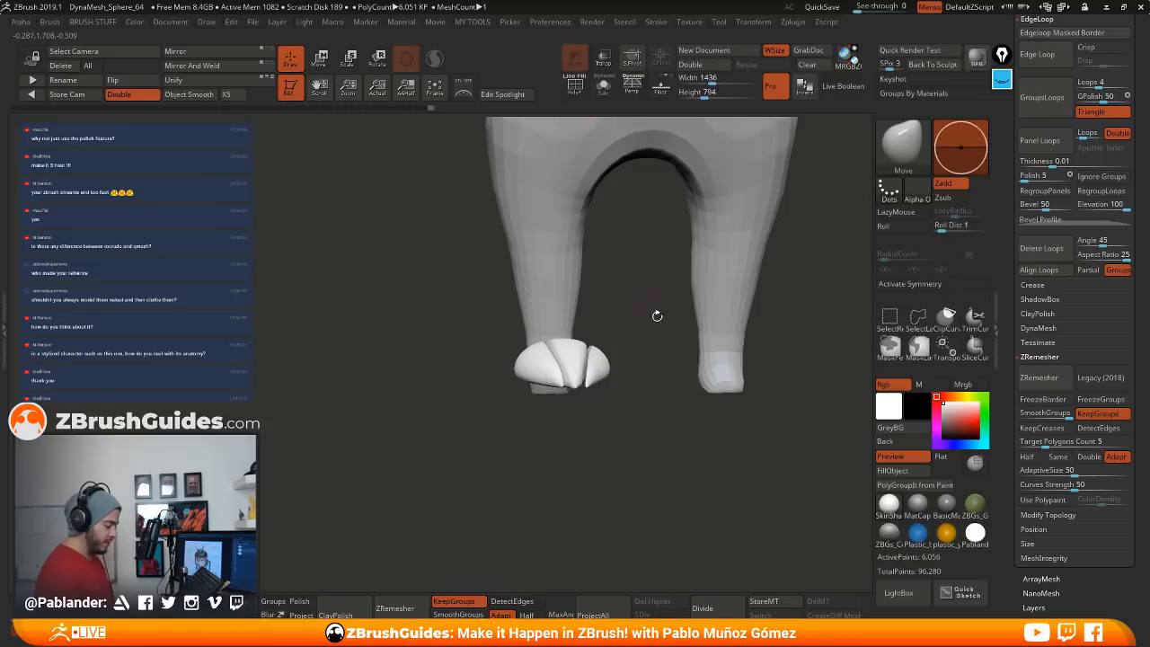
Step: Centre the transform gizmo on the toe mesh in side view and undo the unwanted stretch of the toes
{"action": "key", "text": "f"}
{"action": "key", "text": "w"}
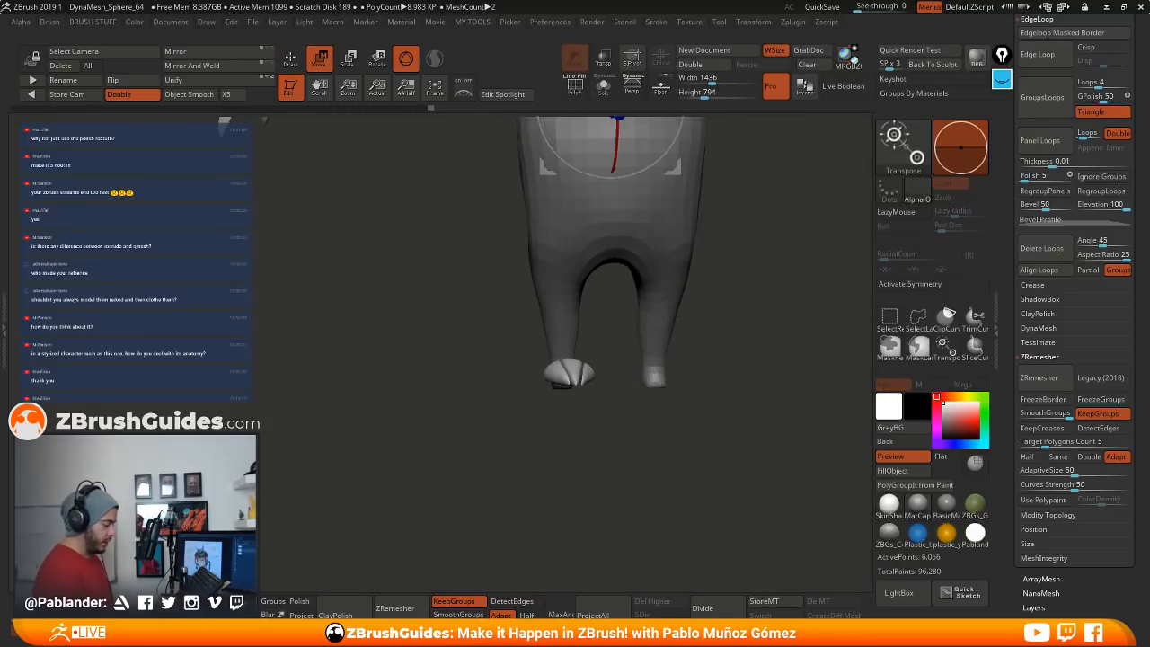
{"action": "right_click_drag", "start_coordinate": [636, 424], "coordinate": [684, 306], "text": "shift"}
{"action": "right_click_drag", "start_coordinate": [683, 306], "coordinate": [578, 492], "text": "alt"}
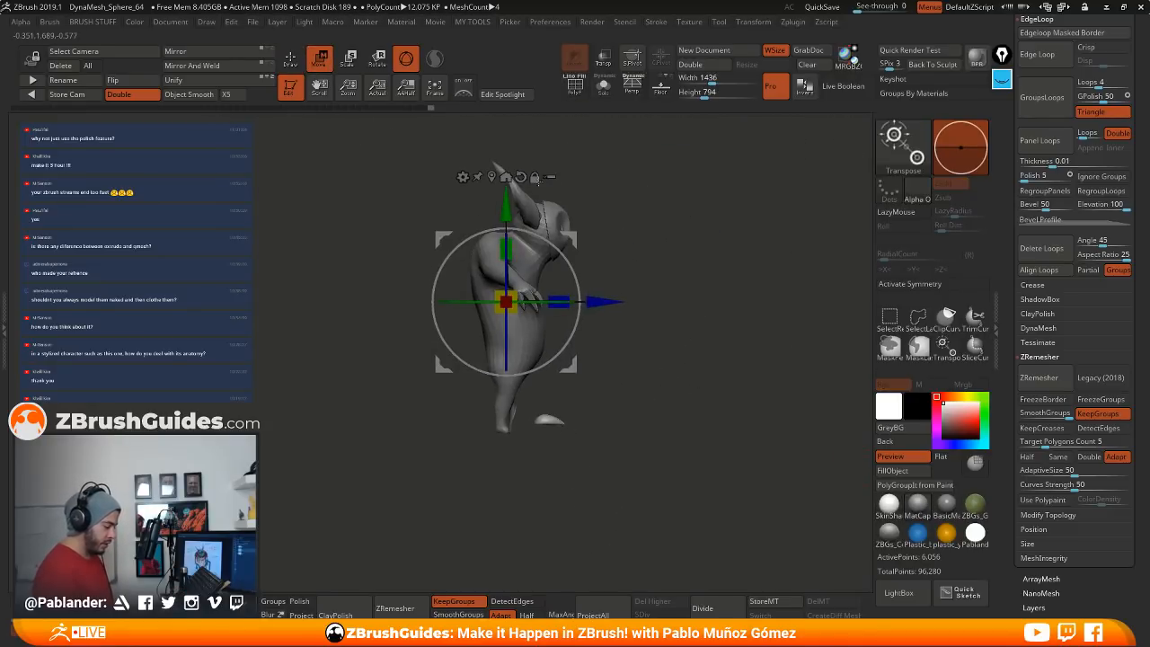
{"action": "left_click", "coordinate": [462, 176]}
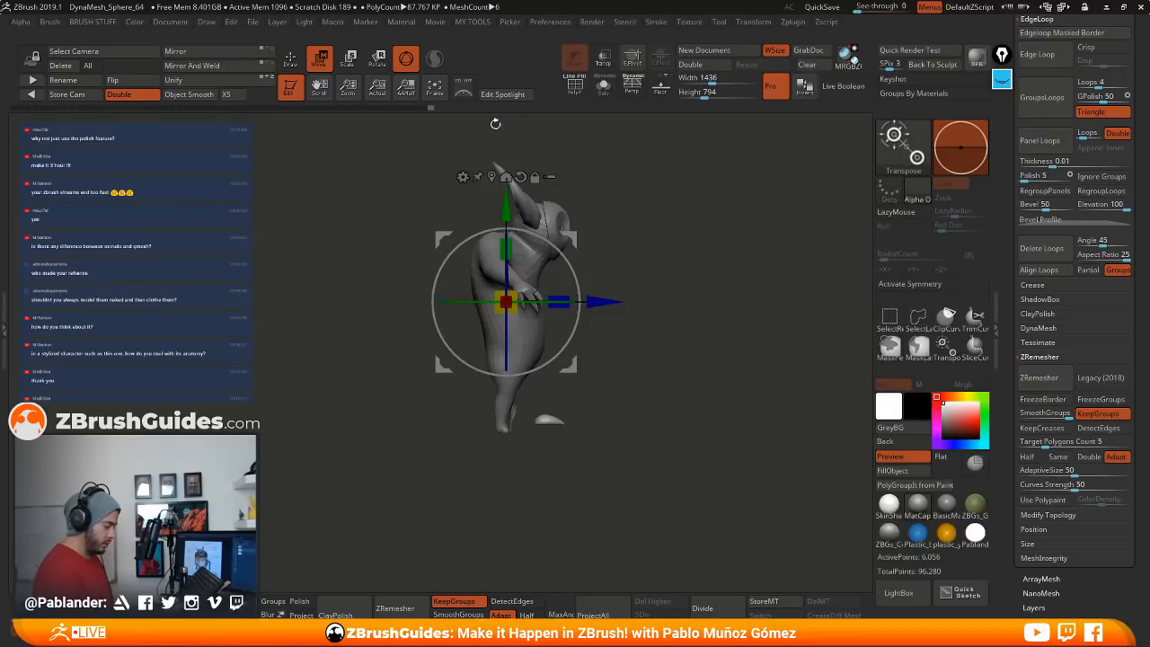
{"action": "left_click", "coordinate": [492, 176]}
{"action": "right_click_drag", "start_coordinate": [666, 442], "coordinate": [532, 324], "text": "ctrl"}
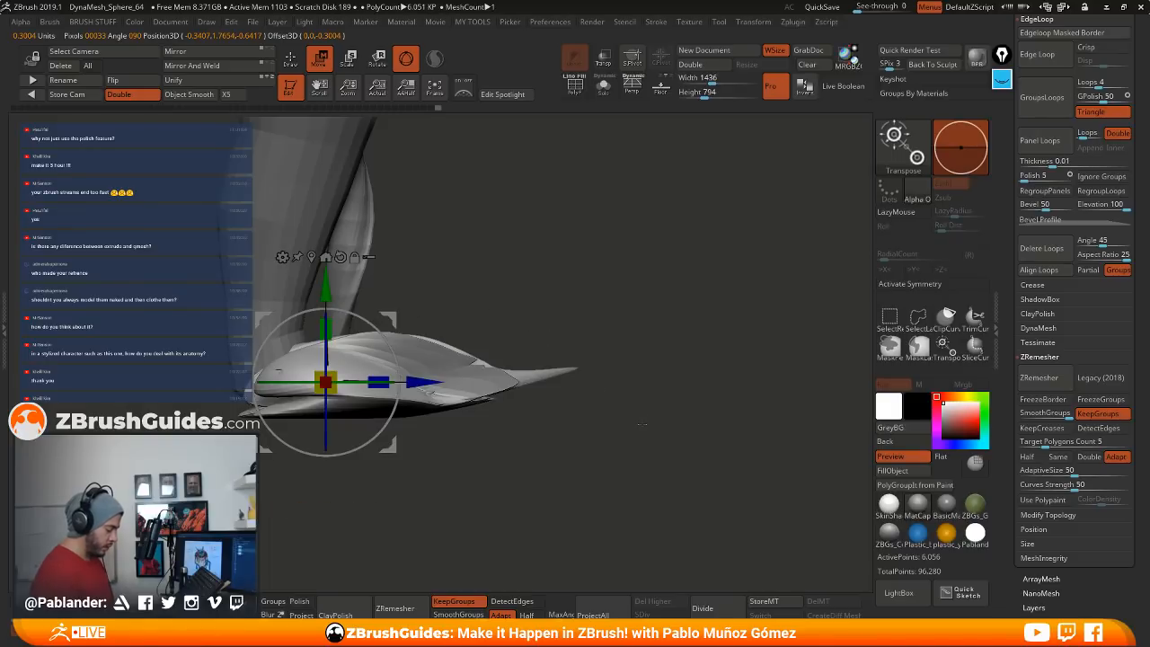
{"action": "key", "text": "ctrl+z"}
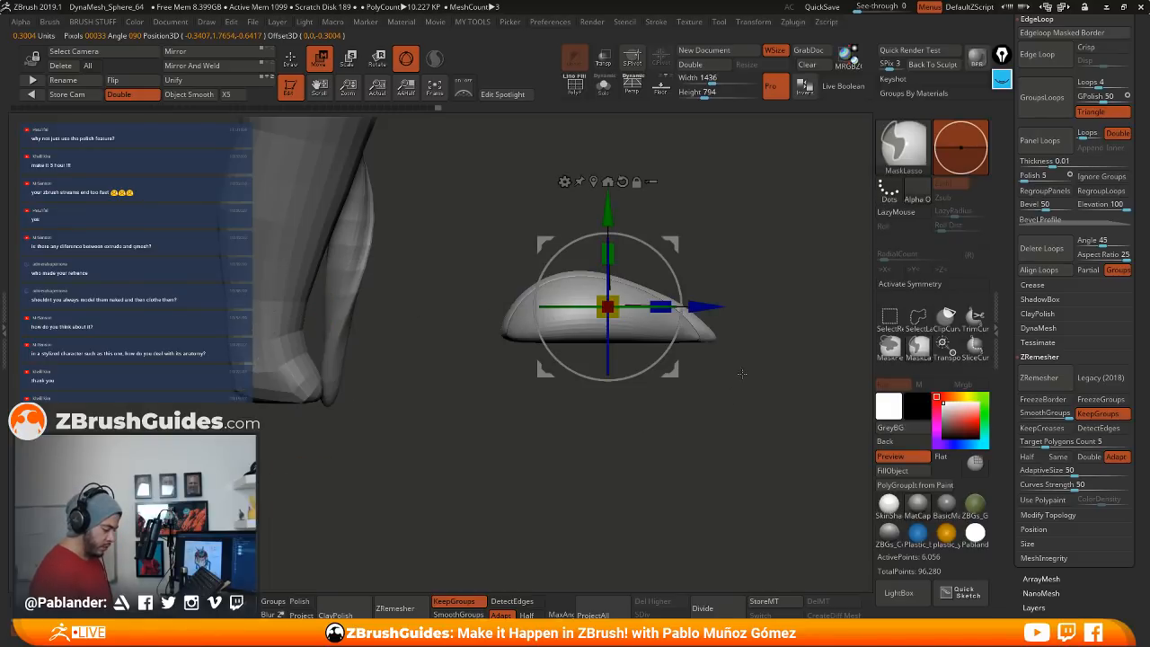
Step: Move the toes back under the end of the leg and scale them down uniformly to about 0.81
{"action": "left_click_drag", "start_coordinate": [674, 370], "coordinate": [415, 437]}
{"action": "left_click_drag", "start_coordinate": [501, 445], "coordinate": [717, 423], "text": "alt"}
{"action": "left_click_drag", "start_coordinate": [573, 359], "coordinate": [536, 369]}
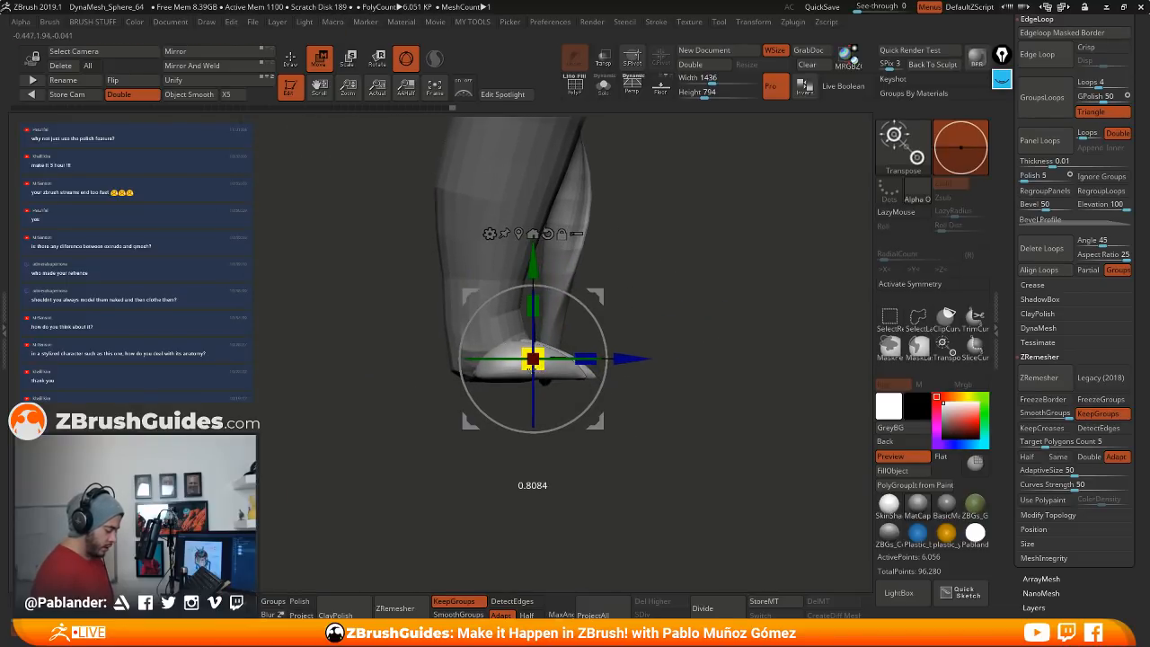
{"action": "left_click_drag", "start_coordinate": [595, 420], "coordinate": [591, 424]}
{"action": "left_click_drag", "start_coordinate": [689, 405], "coordinate": [633, 411], "text": "shift"}
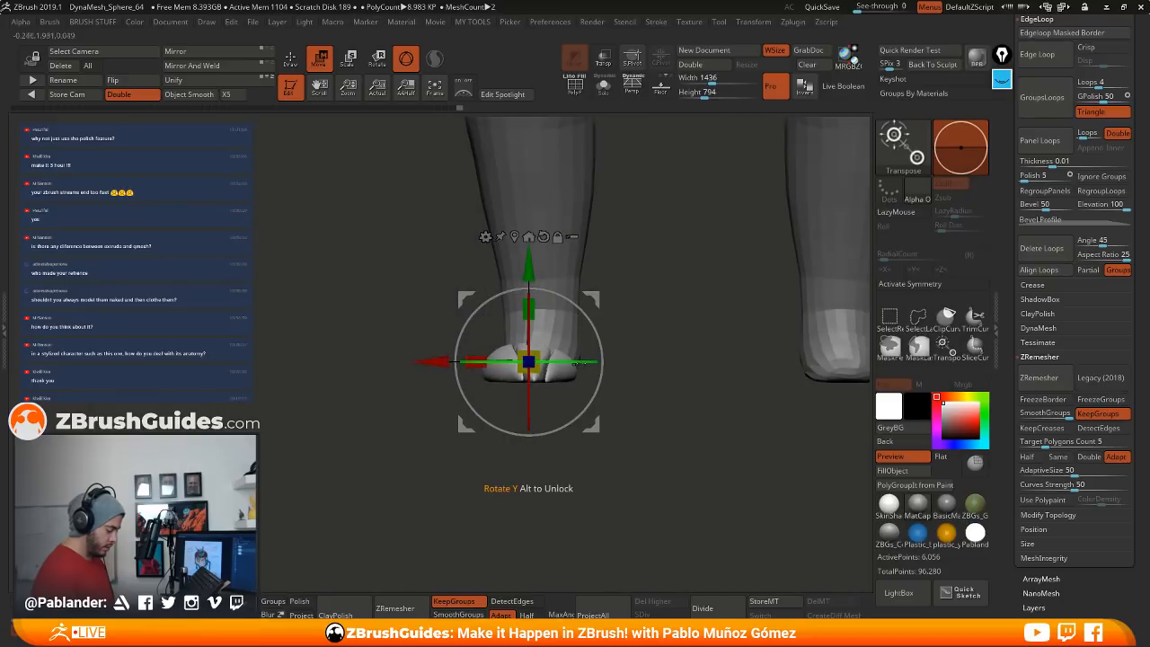
Step: Rotate the toes about 8 degrees around the Y axis and nudge them sideways and along their length to fit the leg
{"action": "left_click_drag", "start_coordinate": [538, 355], "coordinate": [584, 360]}
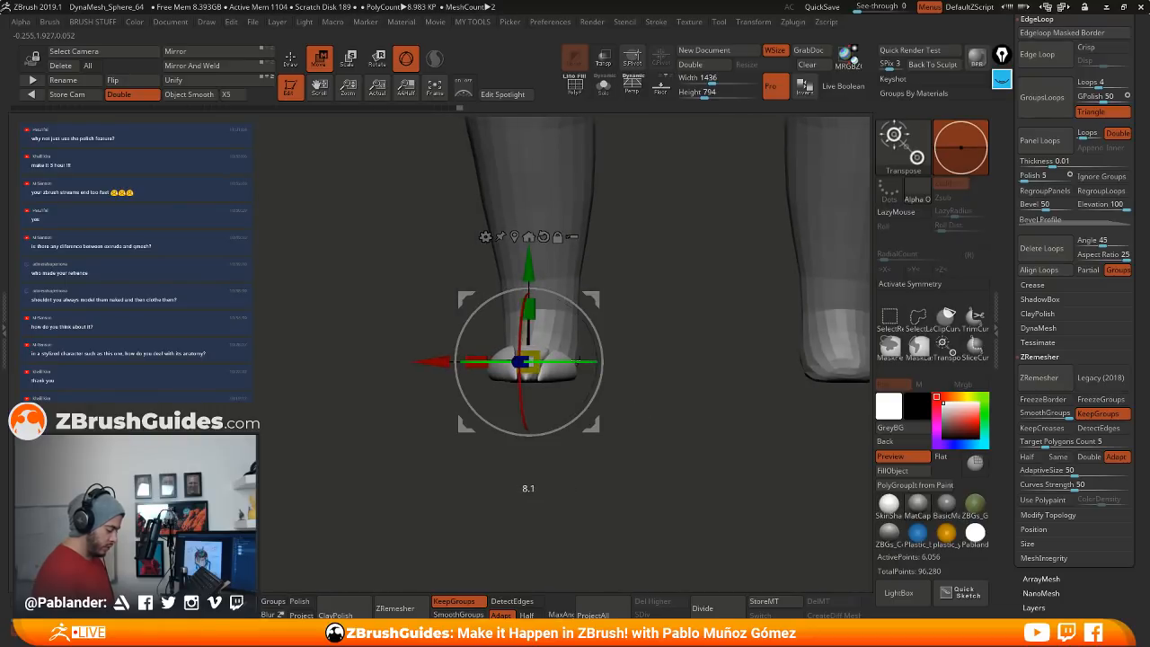
{"action": "left_click_drag", "start_coordinate": [650, 331], "coordinate": [653, 384]}
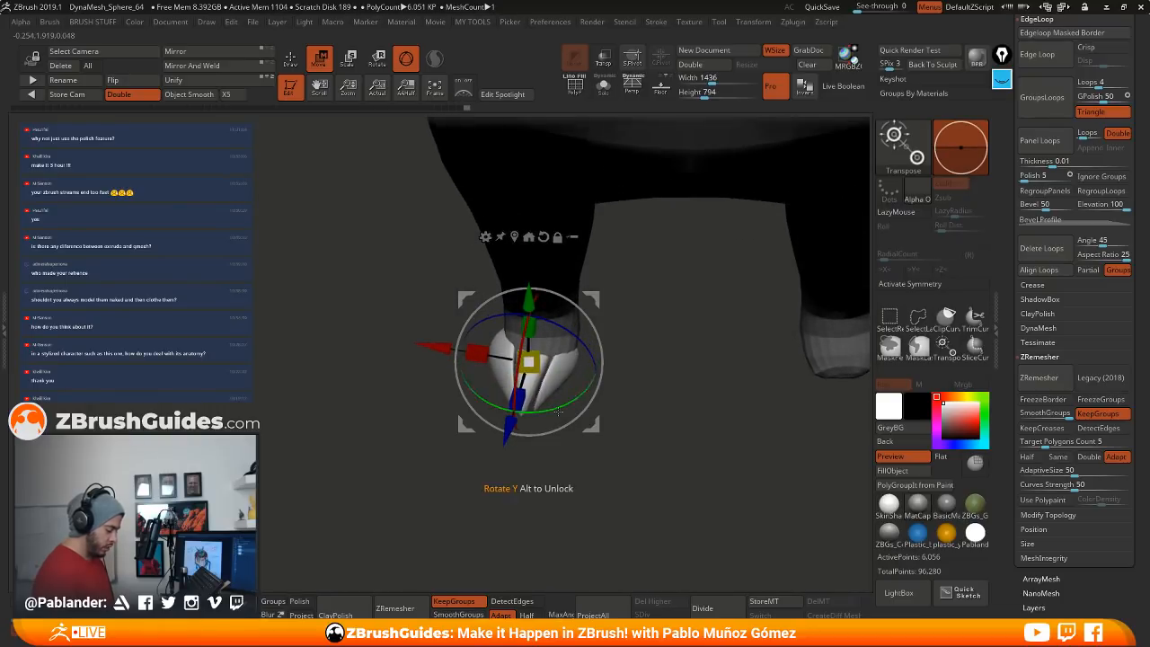
{"action": "left_click_drag", "start_coordinate": [440, 349], "coordinate": [444, 352]}
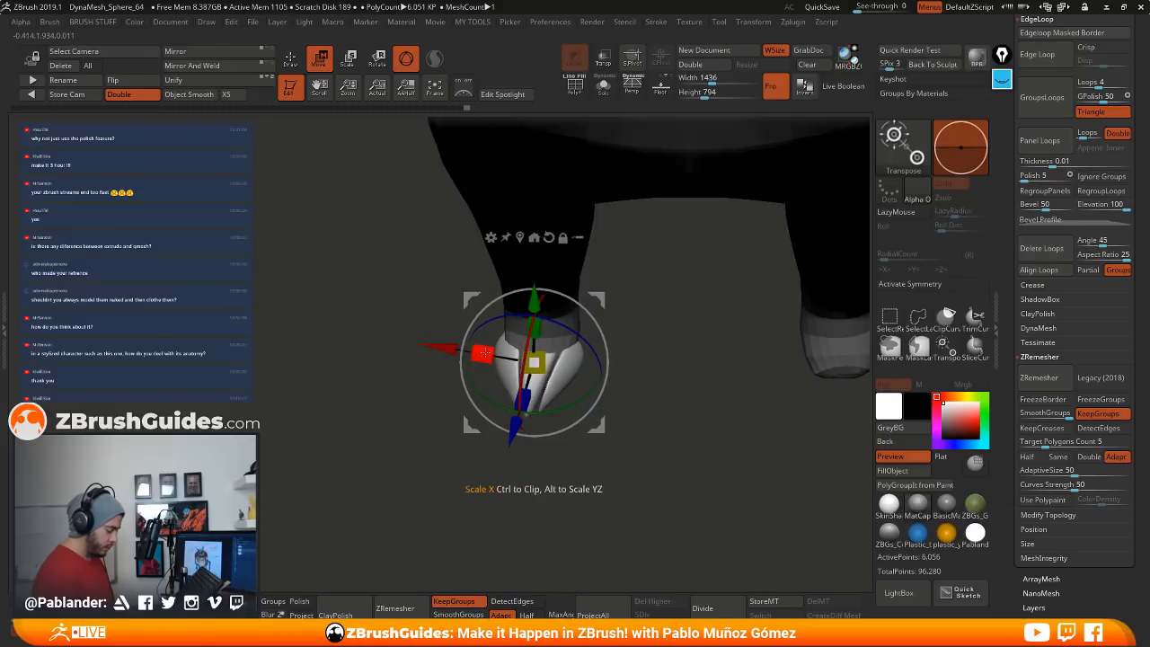
{"action": "left_click_drag", "start_coordinate": [649, 401], "coordinate": [734, 366]}
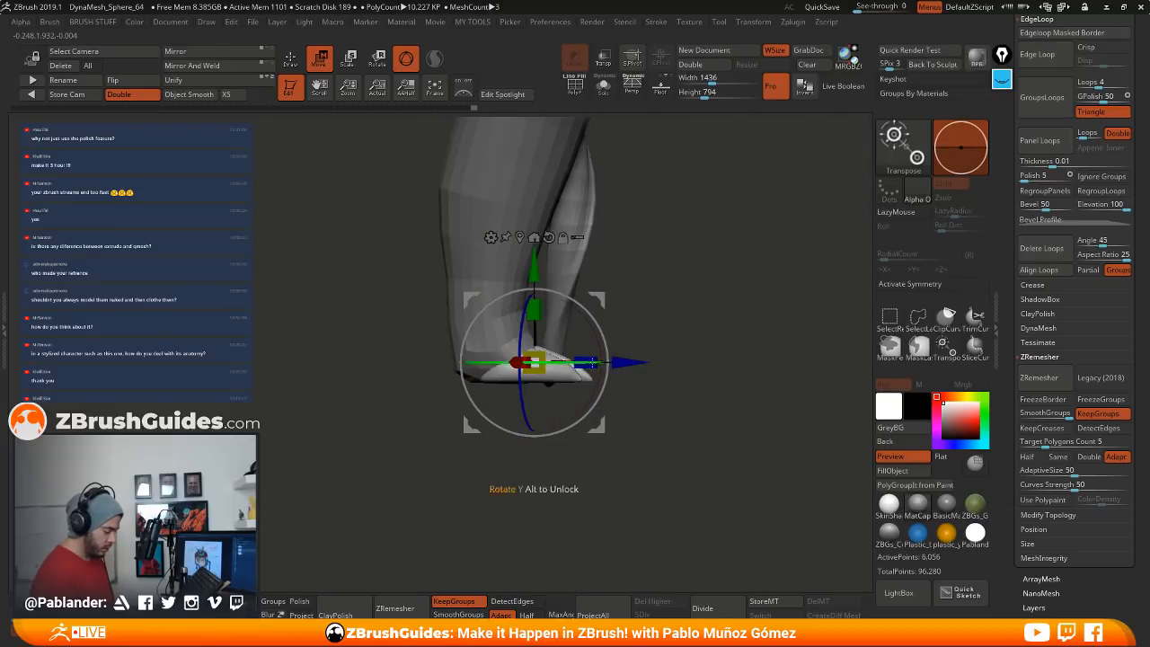
{"action": "left_click_drag", "start_coordinate": [631, 363], "coordinate": [623, 364]}
Step: Refine the toes' placement at the end of the leg and turn them further around the Y axis
{"action": "left_click_drag", "start_coordinate": [739, 374], "coordinate": [644, 361]}
{"action": "left_click", "coordinate": [291, 60]}
{"action": "mouse_move", "coordinate": [638, 405]}
{"action": "left_mouse_down"}
{"action": "mouse_move", "coordinate": [614, 333]}
{"action": "mouse_move", "coordinate": [624, 488]}
{"action": "mouse_move", "coordinate": [650, 408]}
{"action": "mouse_move", "coordinate": [661, 426]}
{"action": "mouse_move", "coordinate": [619, 497]}
{"action": "mouse_move", "coordinate": [611, 437]}
{"action": "mouse_move", "coordinate": [657, 411]}
{"action": "mouse_move", "coordinate": [661, 362]}
{"action": "mouse_move", "coordinate": [637, 360]}
{"action": "left_mouse_up"}
{"action": "key", "text": "w"}
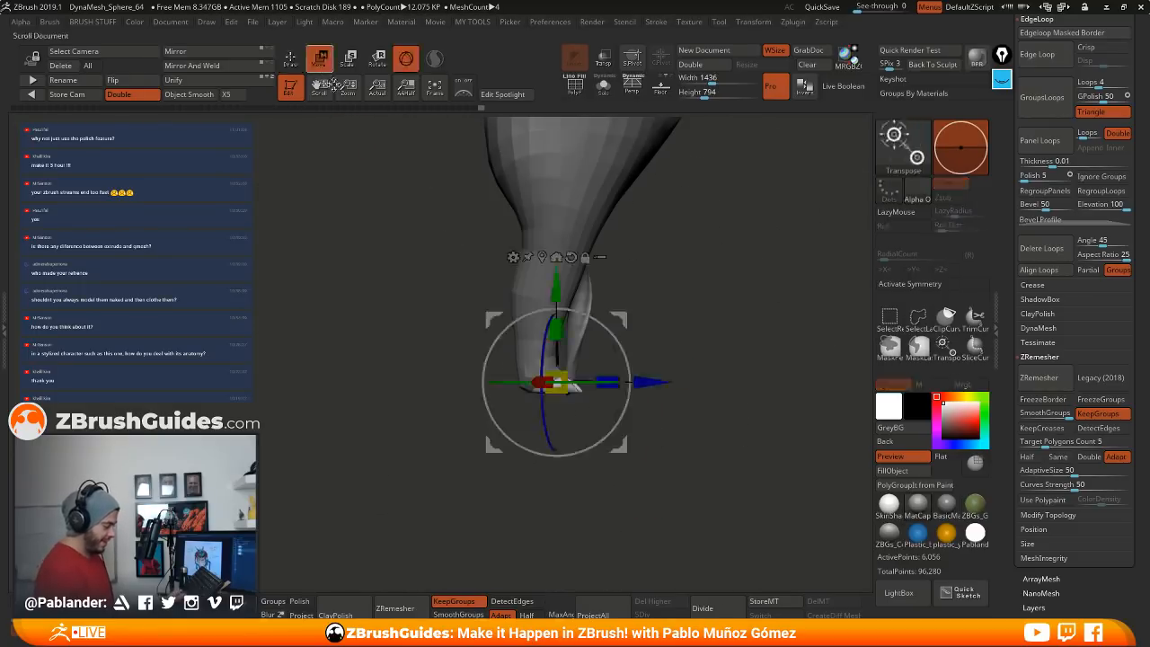
{"action": "left_click_drag", "start_coordinate": [576, 392], "coordinate": [577, 392]}
{"action": "left_click_drag", "start_coordinate": [620, 320], "coordinate": [621, 316]}
{"action": "left_click_drag", "start_coordinate": [726, 327], "coordinate": [677, 332]}
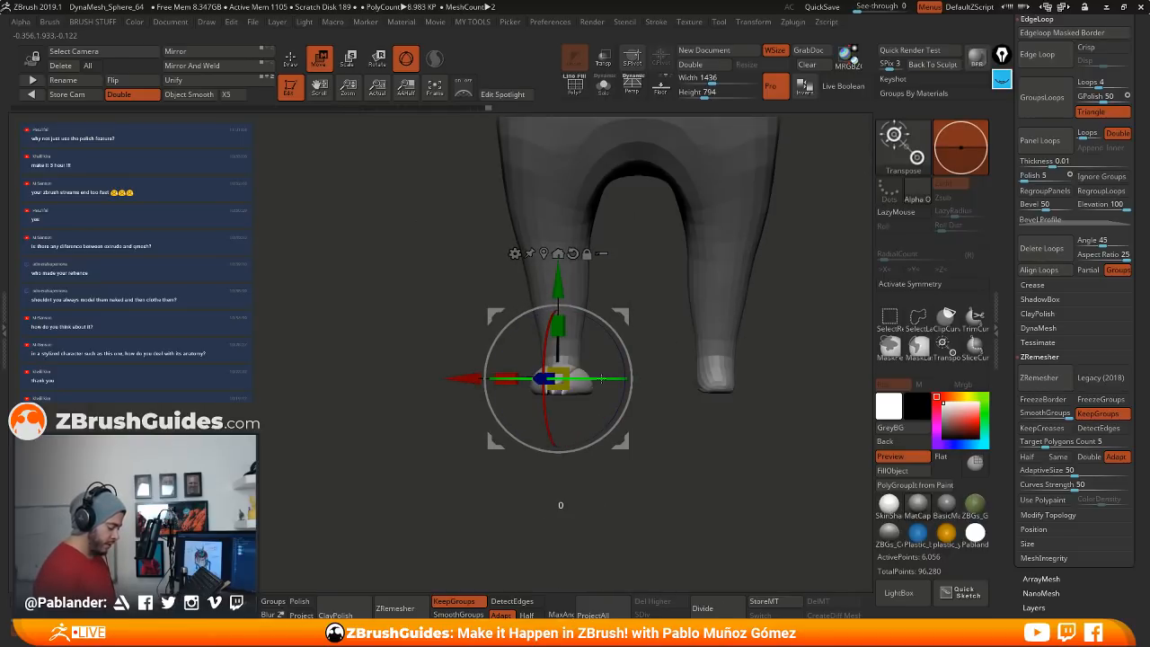
{"action": "left_click_drag", "start_coordinate": [601, 378], "coordinate": [622, 380]}
Step: Return to Draw mode and mirror and weld the toes across to the other leg
{"action": "left_click", "coordinate": [290, 60]}
{"action": "right_click_drag", "start_coordinate": [626, 420], "coordinate": [622, 386], "text": "ctrl"}
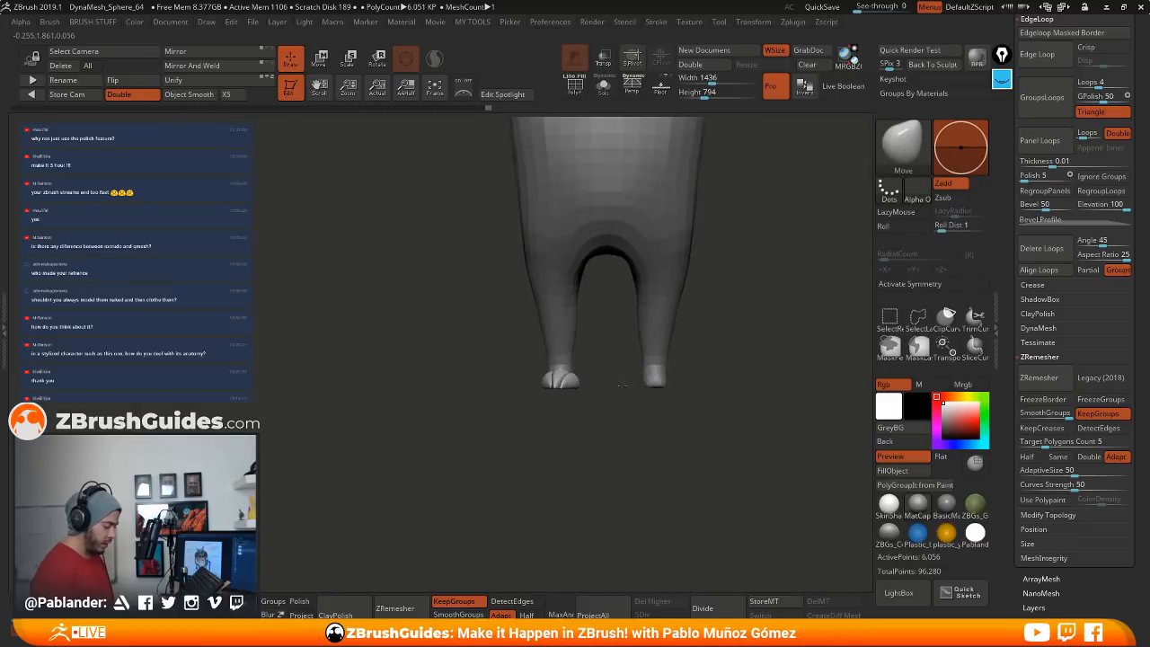
{"action": "left_click_drag", "start_coordinate": [622, 387], "coordinate": [608, 409]}
{"action": "left_click", "coordinate": [225, 76]}
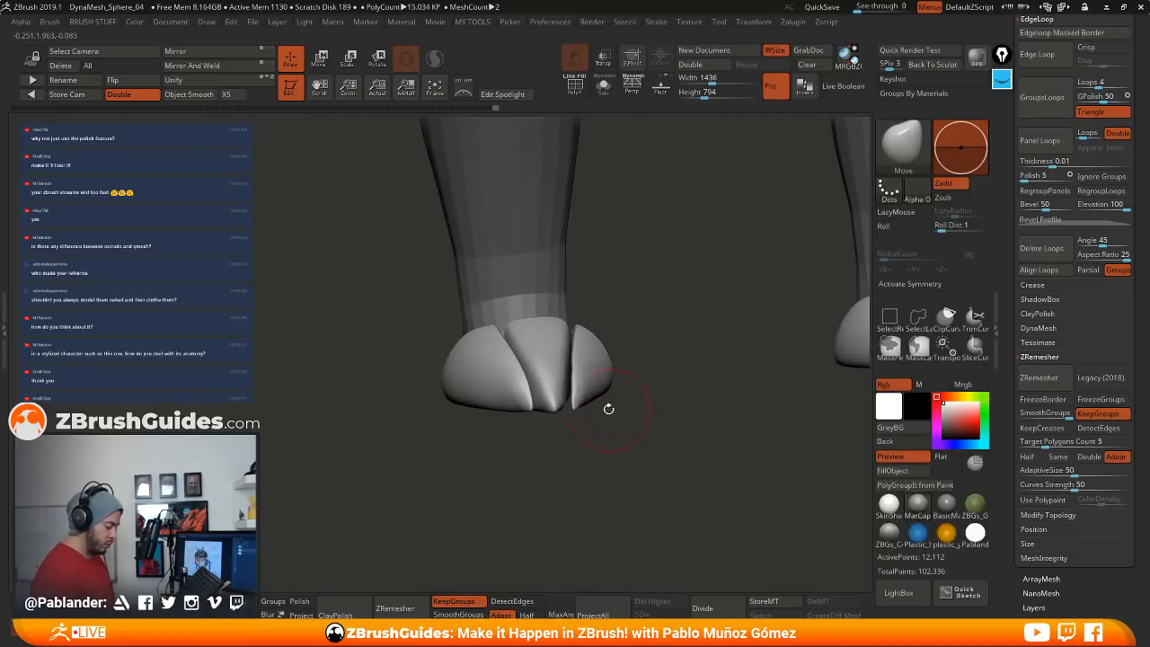
Step: Display the toes' polyframe and try to reconstruct their lower subdivision level
{"action": "scroll", "coordinate": [1067, 286], "scroll_direction": "up", "scroll_amount": 5}
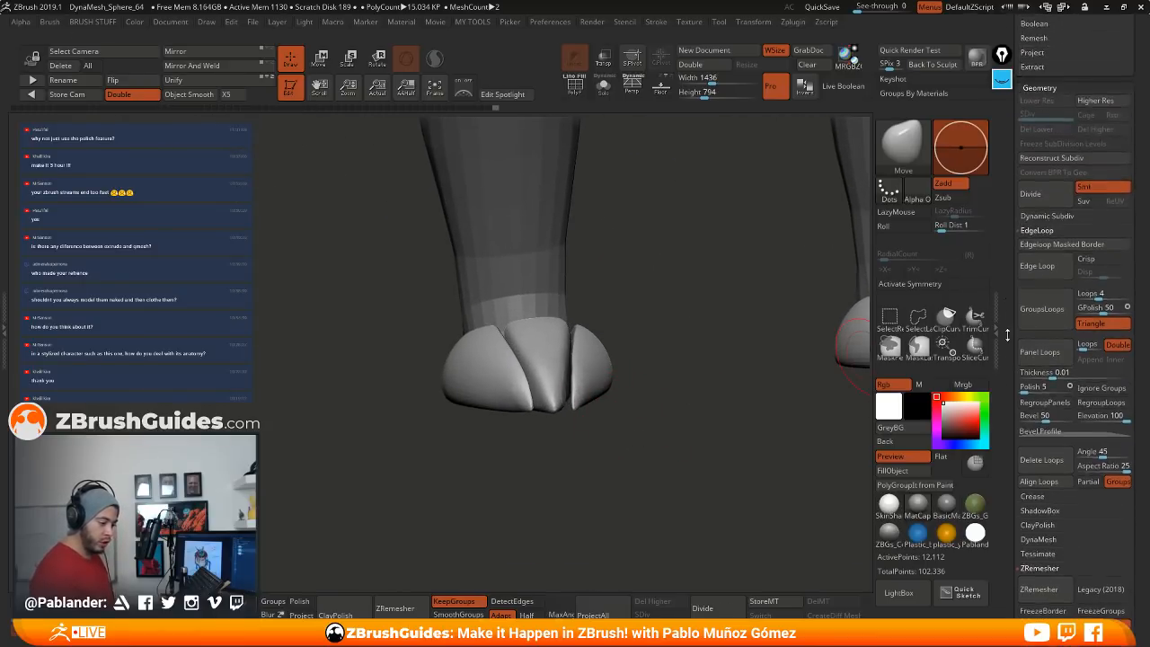
{"action": "left_click", "coordinate": [574, 82]}
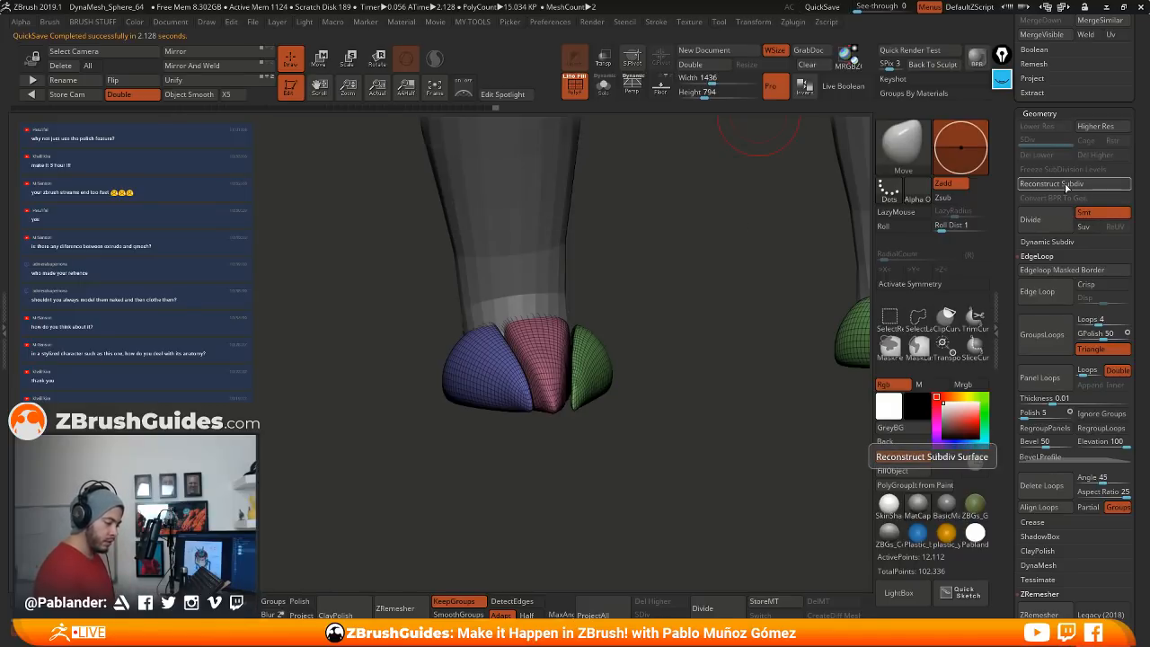
{"action": "left_click", "coordinate": [1067, 186]}
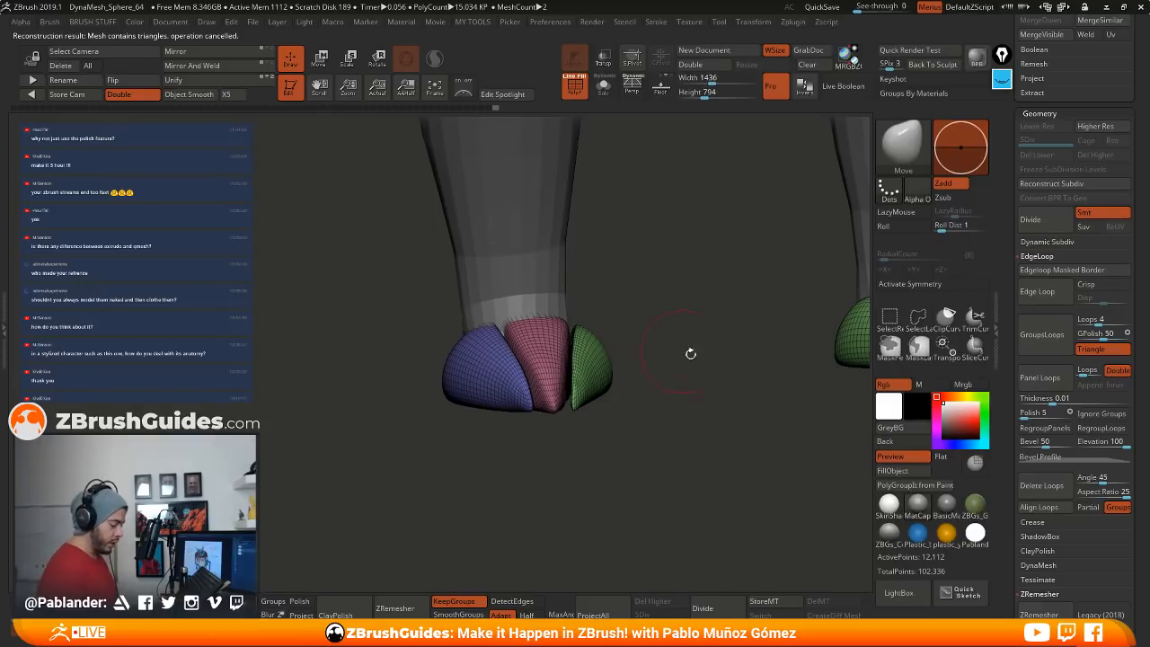
{"action": "scroll", "coordinate": [1010, 449], "scroll_direction": "down", "scroll_amount": 3}
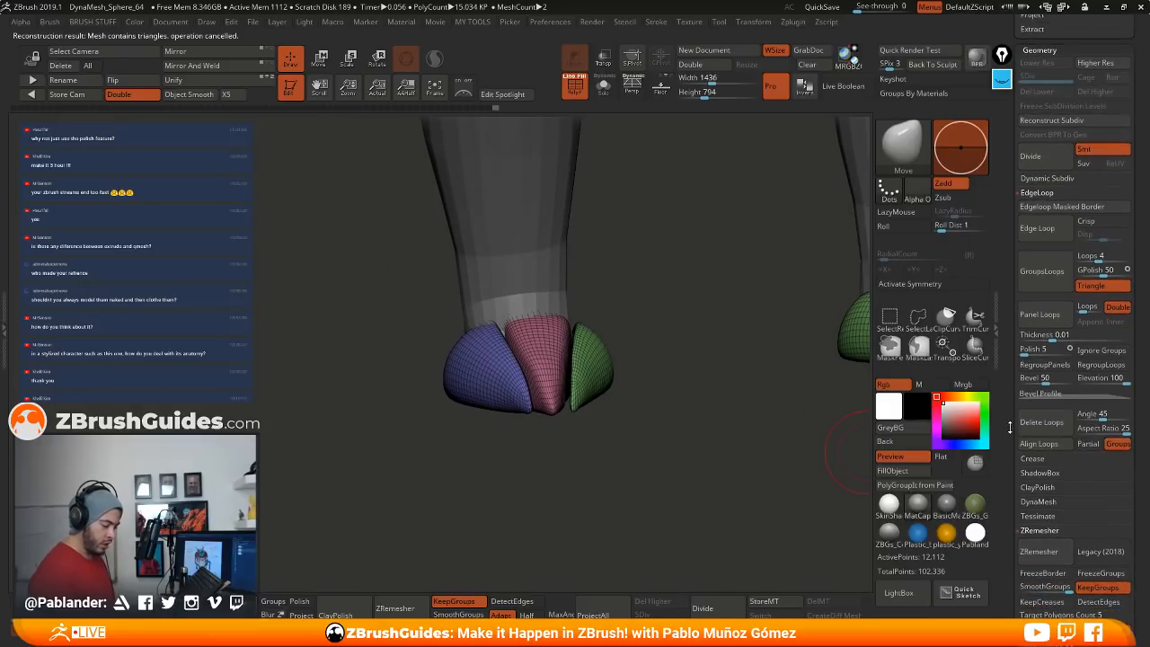
{"action": "scroll", "coordinate": [1010, 427], "scroll_direction": "up", "scroll_amount": 1}
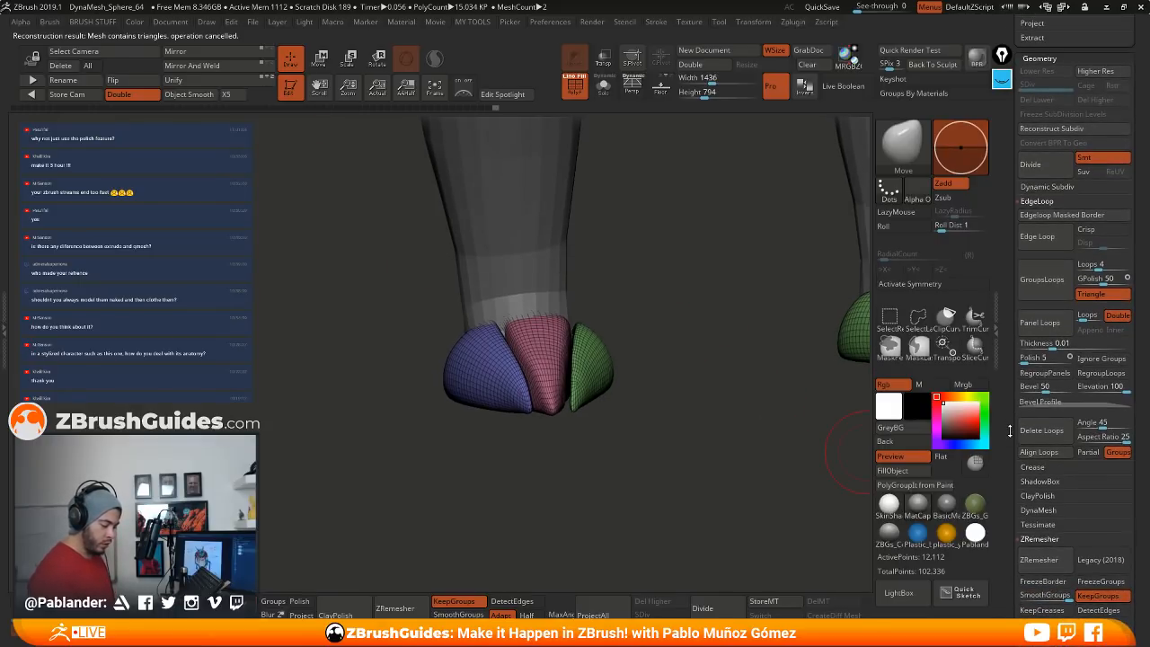
Step: Remesh the toes with ZRemesher while keeping their polygroups, and try again to reconstruct a lower subdivision level
{"action": "left_click", "coordinate": [407, 609]}
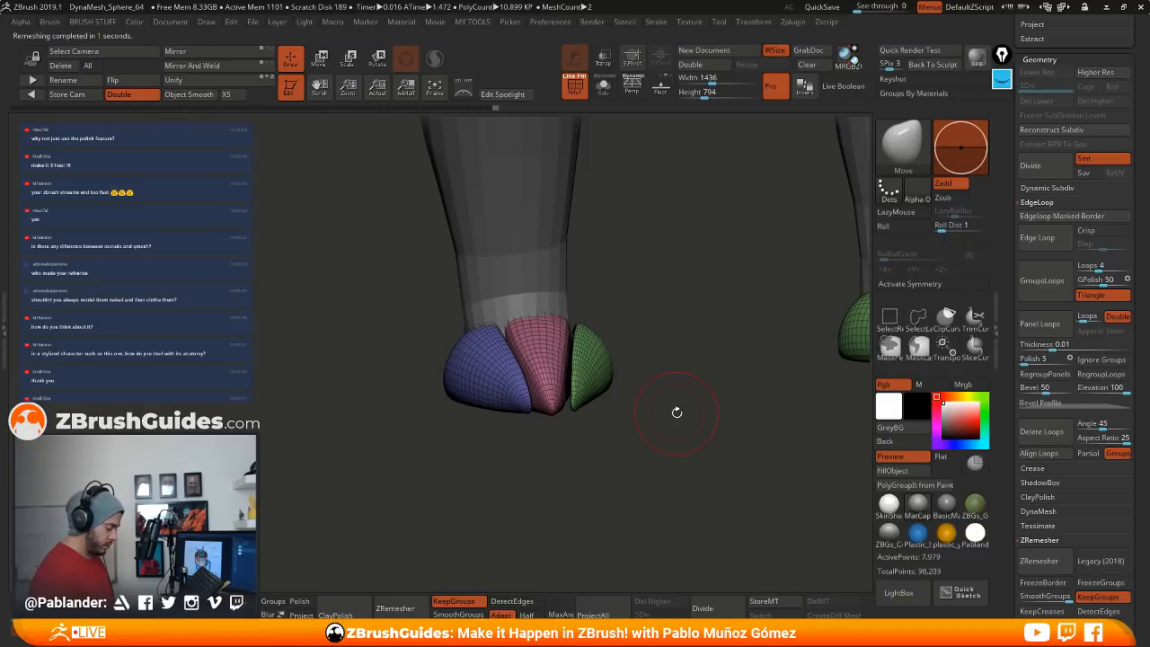
{"action": "left_click", "coordinate": [1066, 130]}
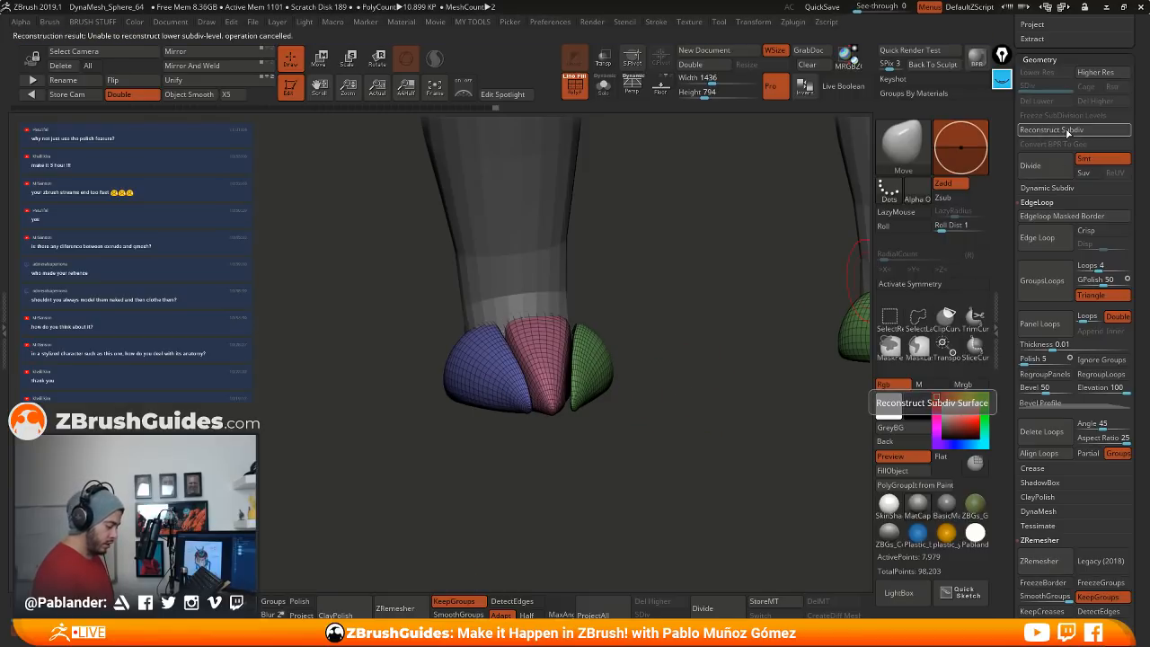
{"action": "left_click_drag", "start_coordinate": [685, 313], "coordinate": [666, 324]}
{"action": "left_click_drag", "start_coordinate": [726, 360], "coordinate": [545, 288]}
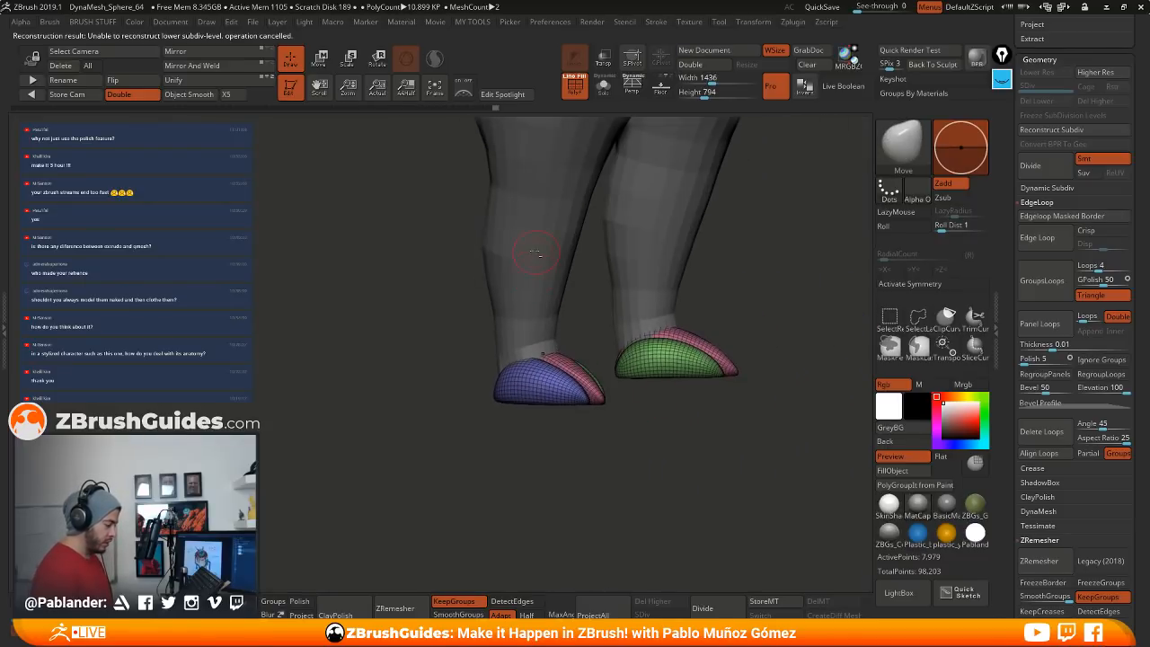
Step: Select the body subtool, turn off the polyframe display and widen the ends of the legs around the toes with the Move brush
{"action": "left_click", "coordinate": [537, 252], "text": "alt"}
{"action": "left_click", "coordinate": [574, 86]}
{"action": "left_click_drag", "start_coordinate": [630, 357], "coordinate": [694, 355]}
{"action": "key", "text": "space"}
{"action": "mouse_move", "coordinate": [599, 372]}
{"action": "left_mouse_down"}
{"action": "mouse_move", "coordinate": [609, 377]}
{"action": "mouse_move", "coordinate": [536, 384]}
{"action": "left_mouse_up"}
{"action": "mouse_move", "coordinate": [607, 375]}
{"action": "left_mouse_down"}
{"action": "mouse_move", "coordinate": [618, 387]}
{"action": "mouse_move", "coordinate": [563, 389]}
{"action": "mouse_move", "coordinate": [594, 397]}
{"action": "left_mouse_up"}
{"action": "key", "text": "space"}
Step: Reshape the heels and ankles from behind and from the side with the Move brush so they blend with the toes
{"action": "left_click_drag", "start_coordinate": [650, 336], "coordinate": [639, 335]}
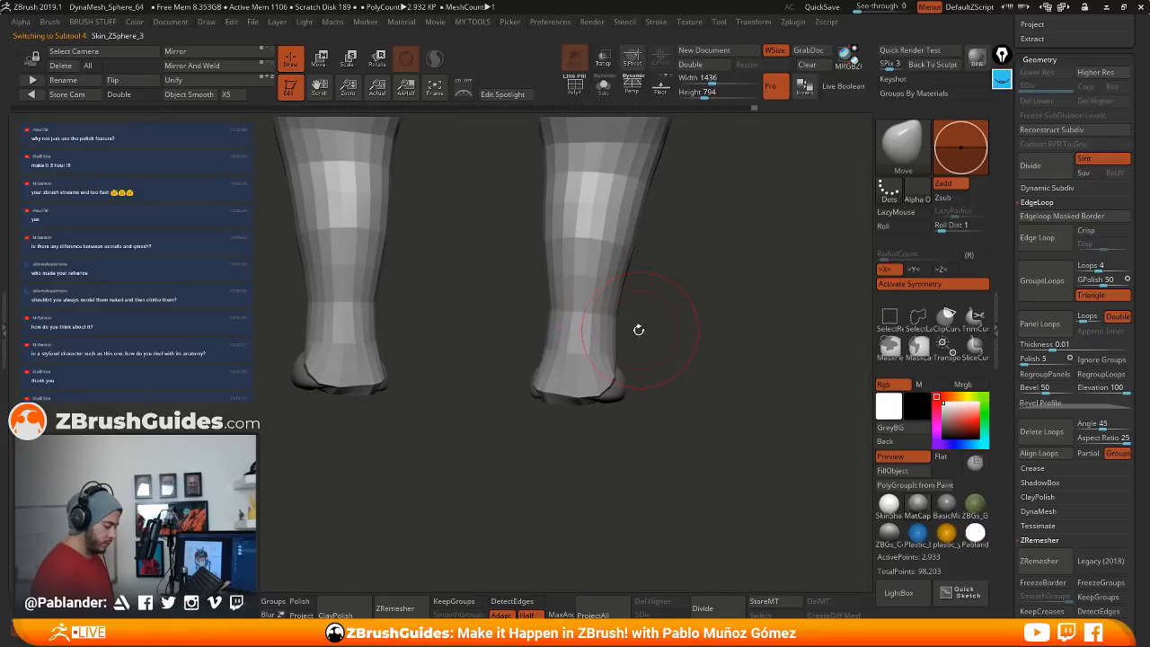
{"action": "left_click_drag", "start_coordinate": [549, 345], "coordinate": [542, 348]}
{"action": "mouse_move", "coordinate": [462, 378]}
{"action": "left_mouse_down"}
{"action": "mouse_move", "coordinate": [588, 419]}
{"action": "mouse_move", "coordinate": [611, 369]}
{"action": "mouse_move", "coordinate": [536, 393]}
{"action": "mouse_move", "coordinate": [625, 366]}
{"action": "mouse_move", "coordinate": [612, 352]}
{"action": "mouse_move", "coordinate": [583, 355]}
{"action": "left_mouse_up"}
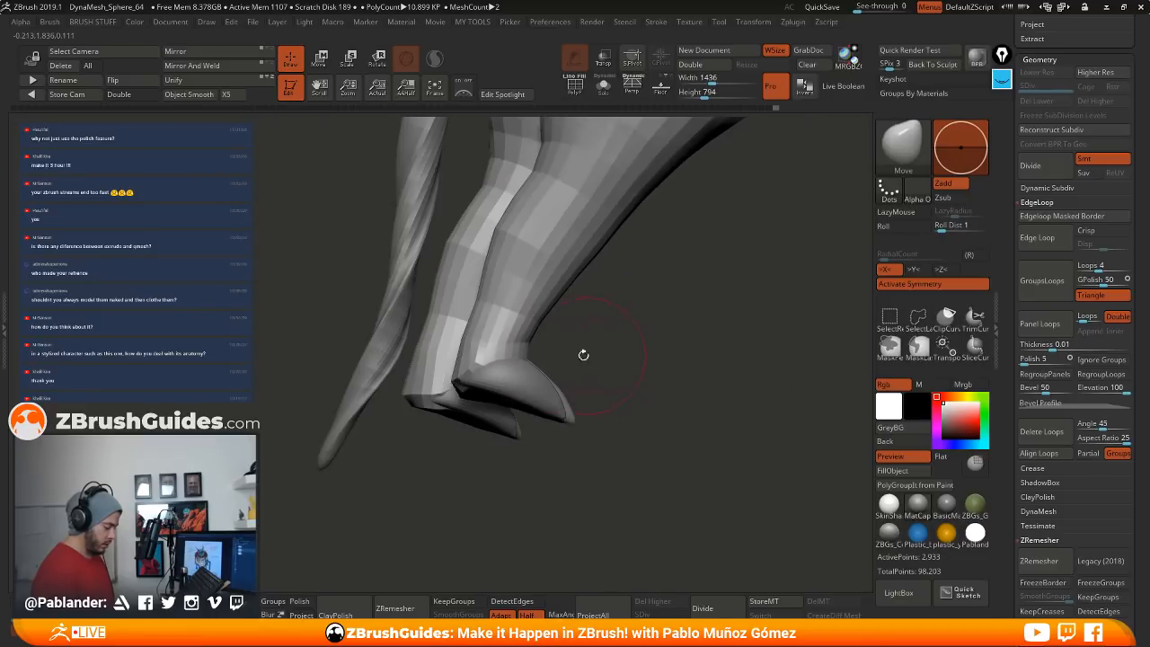
{"action": "mouse_move", "coordinate": [505, 344]}
{"action": "left_mouse_down"}
{"action": "mouse_move", "coordinate": [578, 347]}
{"action": "mouse_move", "coordinate": [551, 369]}
{"action": "mouse_move", "coordinate": [640, 388]}
{"action": "left_mouse_up"}
{"action": "mouse_move", "coordinate": [792, 426]}
{"action": "left_mouse_down"}
{"action": "mouse_move", "coordinate": [797, 375]}
{"action": "mouse_move", "coordinate": [710, 434]}
{"action": "mouse_move", "coordinate": [718, 356]}
{"action": "left_mouse_up"}
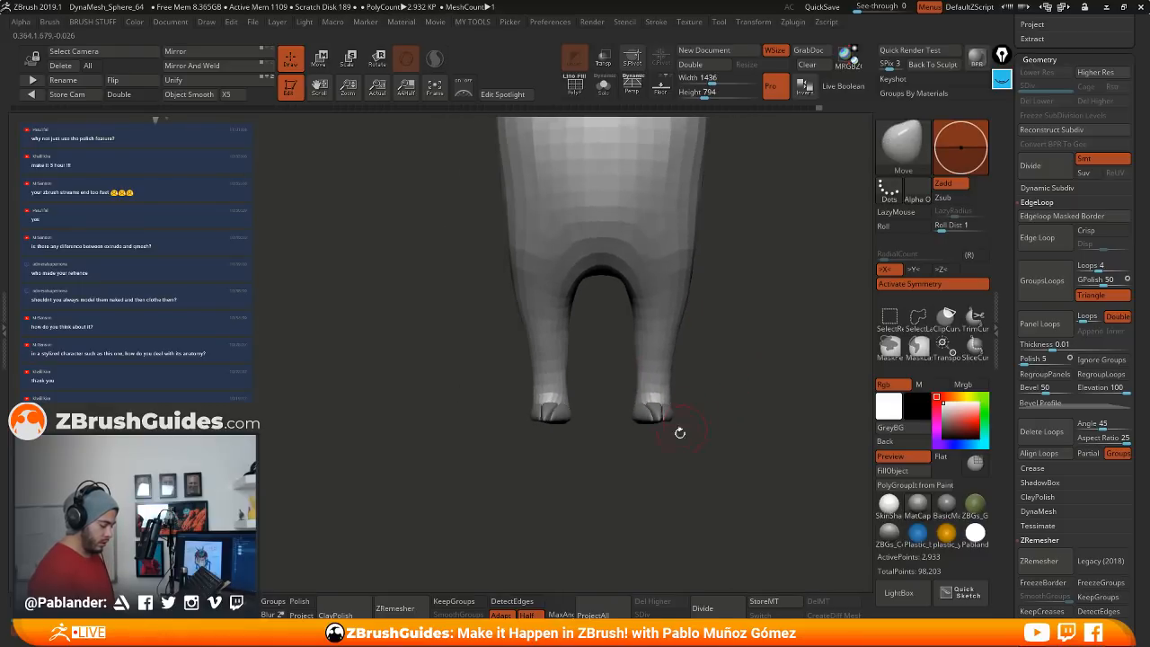
Step: Check the feet from the front and below, frame the whole character and quick-save the project
{"action": "left_click_drag", "start_coordinate": [680, 433], "coordinate": [712, 438]}
{"action": "left_click_drag", "start_coordinate": [760, 392], "coordinate": [649, 401]}
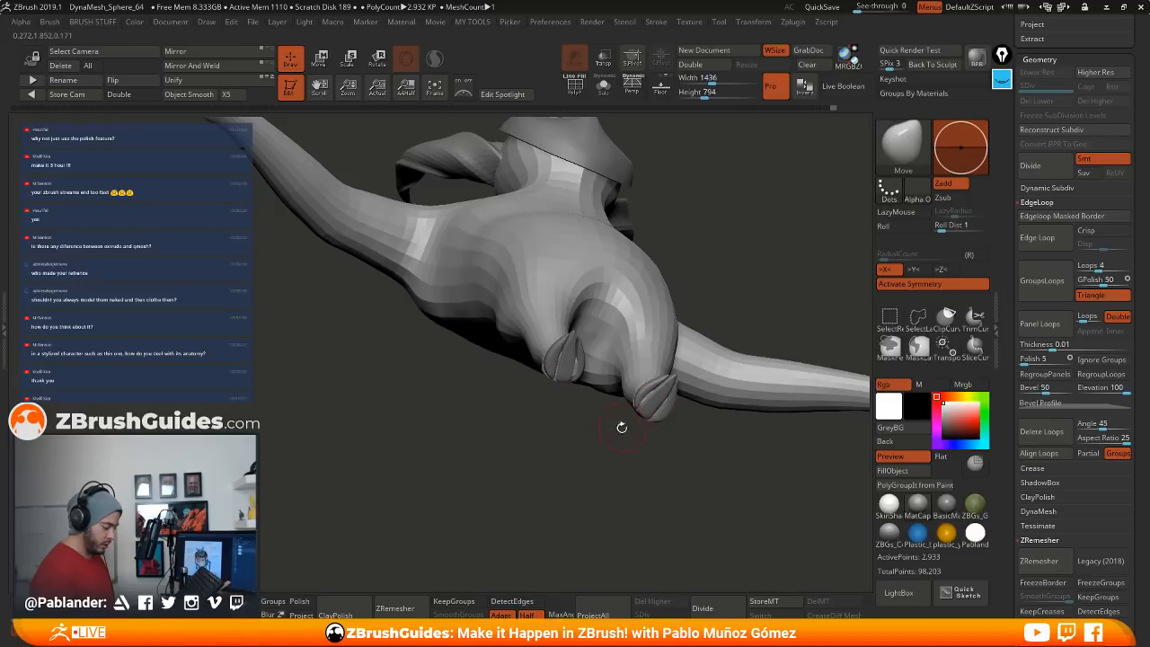
{"action": "left_click_drag", "start_coordinate": [622, 428], "coordinate": [581, 361]}
{"action": "left_click_drag", "start_coordinate": [694, 292], "coordinate": [679, 383]}
{"action": "left_click_drag", "start_coordinate": [689, 325], "coordinate": [732, 259], "text": "alt"}
{"action": "left_click_drag", "start_coordinate": [736, 216], "coordinate": [738, 254], "text": "alt"}
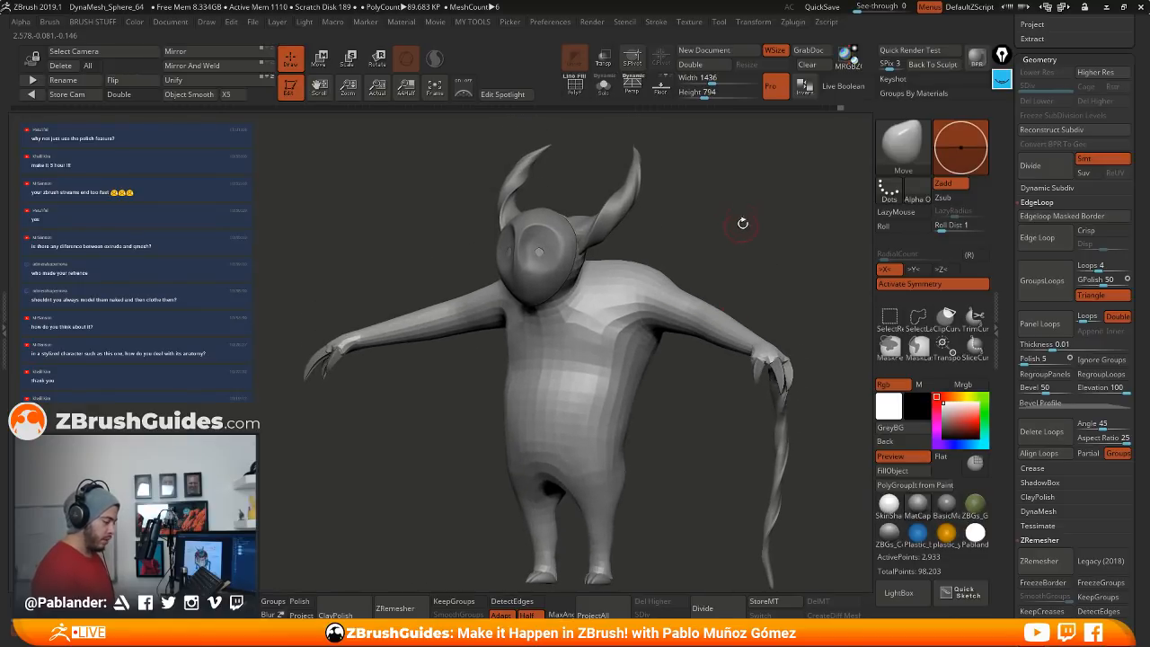
{"action": "left_click", "coordinate": [823, 7]}
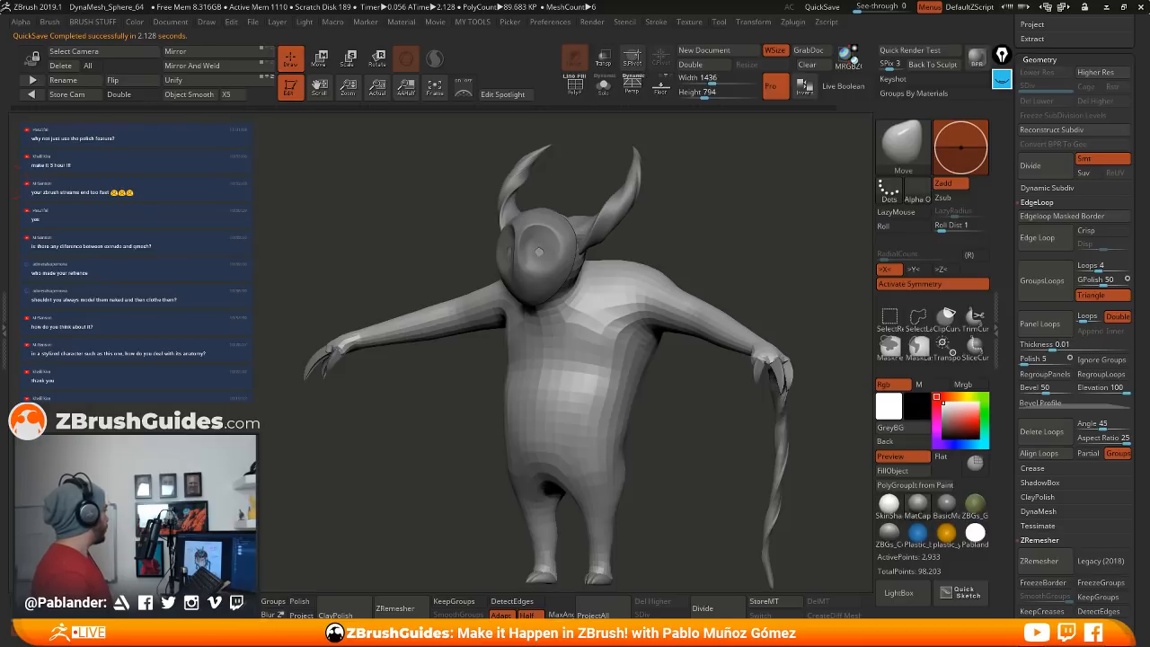
Step: Switch to Photoshop to review the annotated concept sketch, and return to the character in ZBrush
{"action": "mouse_move", "coordinate": [0, 90]}
{"action": "left_mouse_down"}
{"action": "mouse_move", "coordinate": [2, 113]}
{"action": "mouse_move", "coordinate": [109, 115]}
{"action": "mouse_move", "coordinate": [674, 8]}
{"action": "left_mouse_up"}
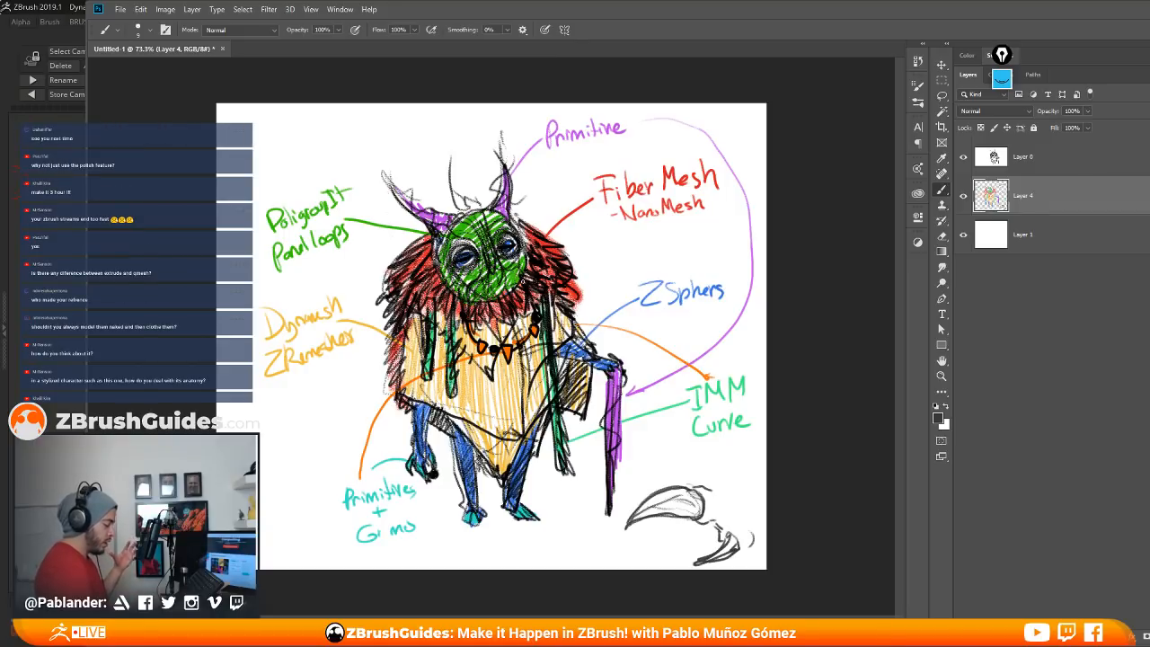
{"action": "key", "text": "alt+Tab"}
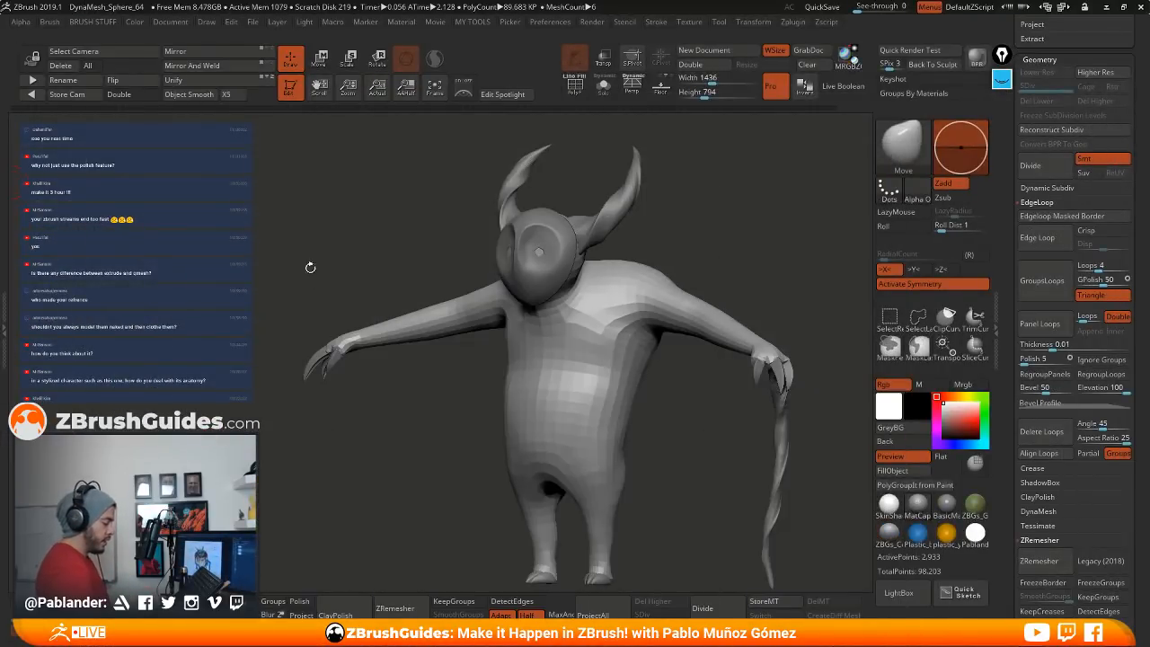
{"action": "left_click_drag", "start_coordinate": [308, 261], "coordinate": [336, 249]}
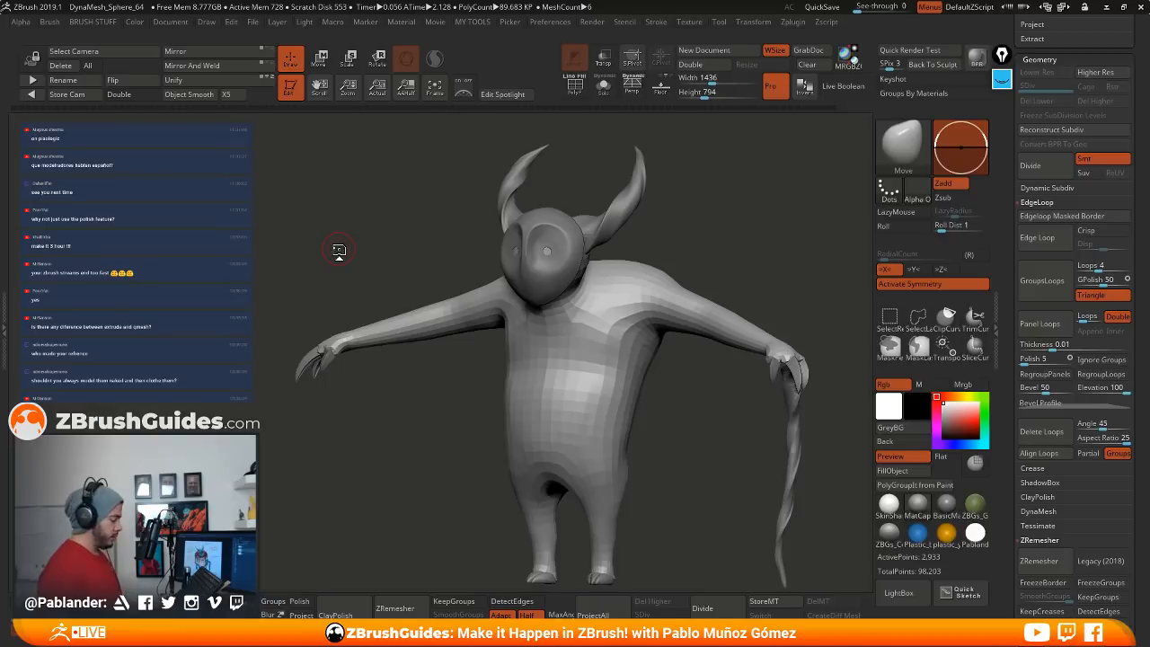
{"action": "left_click_drag", "start_coordinate": [744, 244], "coordinate": [741, 251]}
Step: Switch to the Cube3D tool, convert it to a PolyMesh3D and display its polyframe
{"action": "left_click_drag", "start_coordinate": [1008, 57], "coordinate": [1006, 611]}
{"action": "left_click_drag", "start_coordinate": [1006, 368], "coordinate": [1005, 562]}
{"action": "left_click", "coordinate": [1117, 171]}
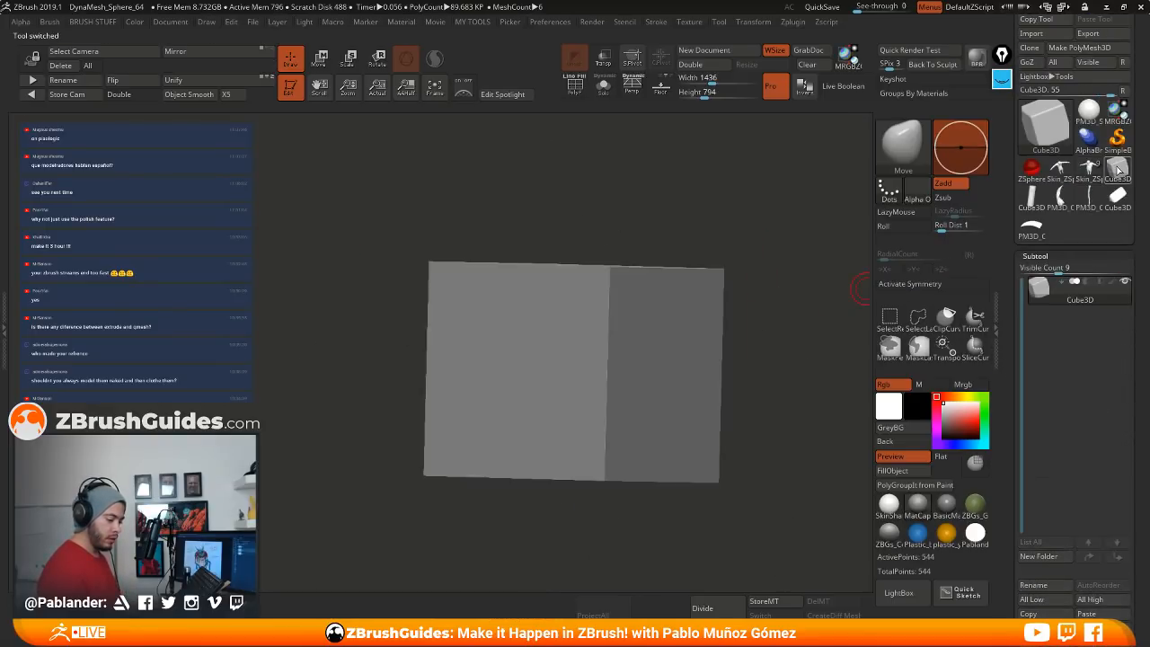
{"action": "left_click", "coordinate": [1073, 48]}
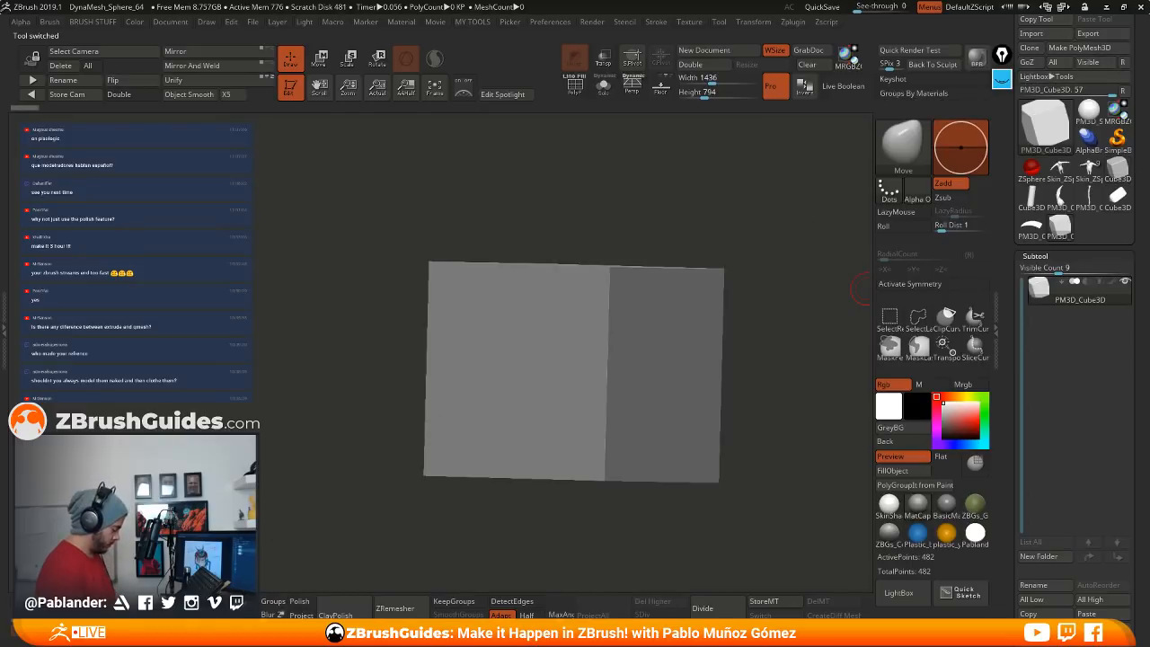
{"action": "left_click", "coordinate": [577, 88]}
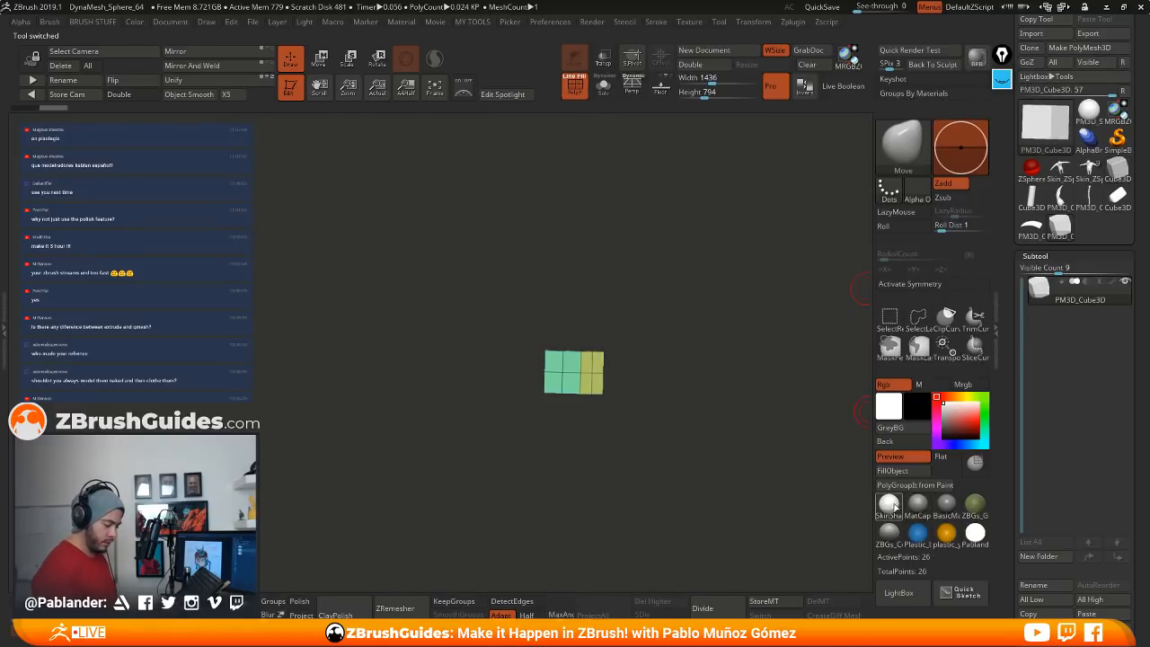
Step: Select the ZModeler brush and keep the cube's polyframe displayed for polygon editing
{"action": "left_click_drag", "start_coordinate": [626, 252], "coordinate": [718, 317], "text": "alt"}
{"action": "key", "text": "space"}
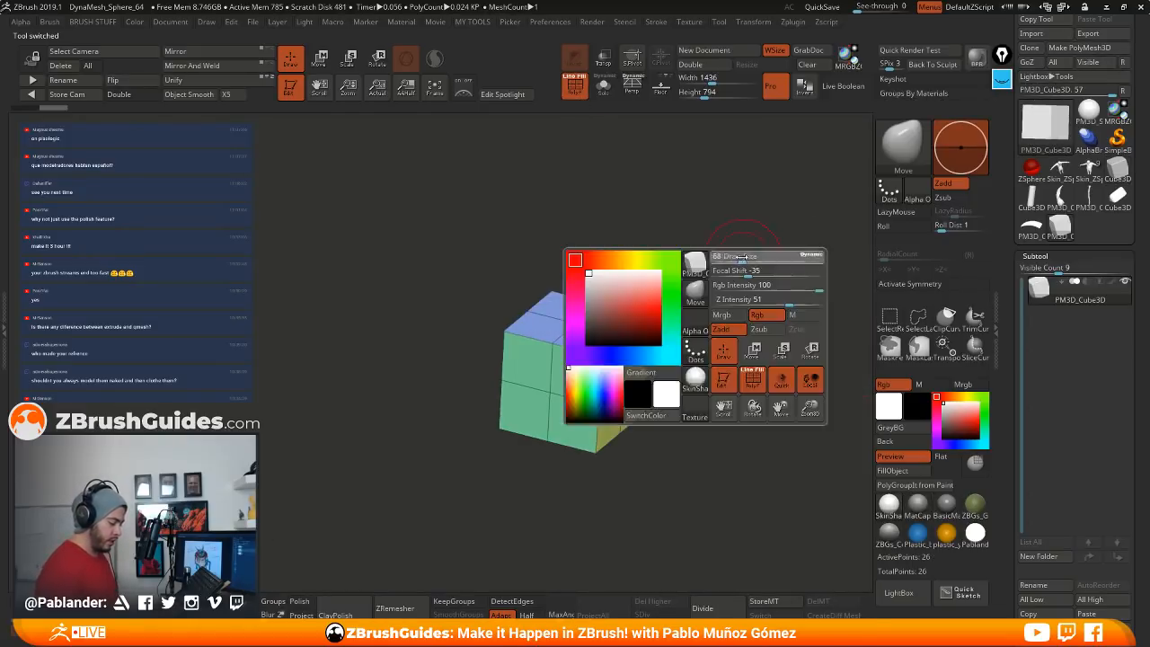
{"action": "key", "text": "shift+f"}
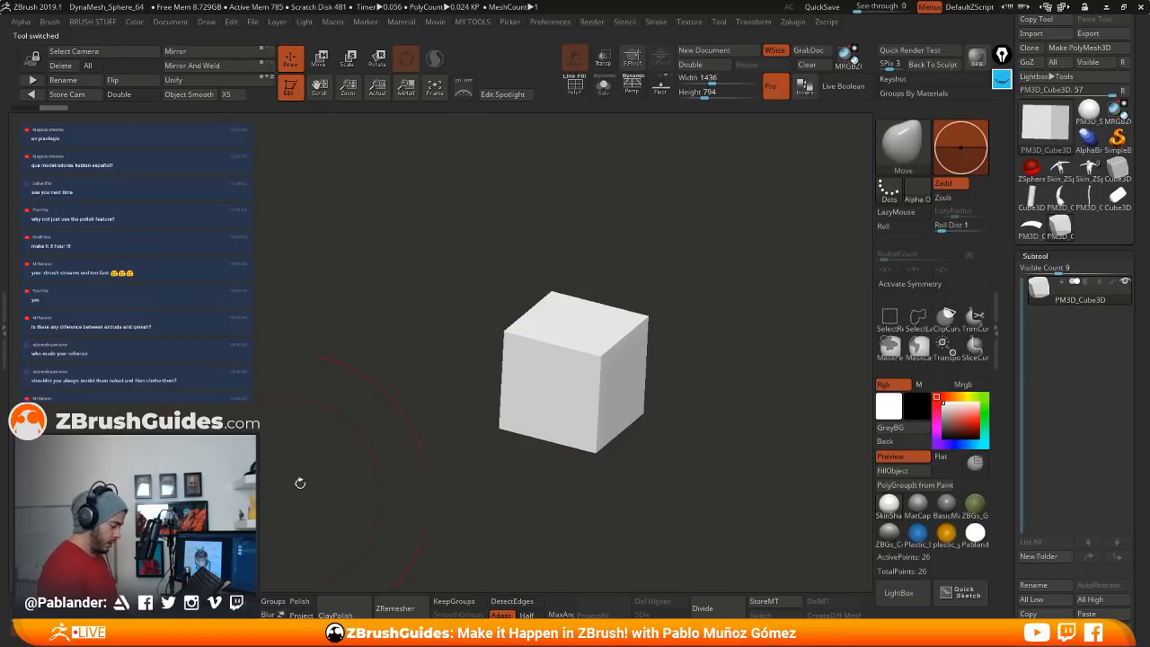
{"action": "key", "text": "b"}
{"action": "key", "text": "z"}
{"action": "key", "text": "m"}
{"action": "key", "text": "shift+f"}
{"action": "mouse_move", "coordinate": [651, 274]}
{"action": "left_mouse_down", "text": "alt"}
{"action": "mouse_move", "coordinate": [683, 216]}
{"action": "mouse_move", "coordinate": [710, 238]}
{"action": "left_mouse_up", "text": "alt"}
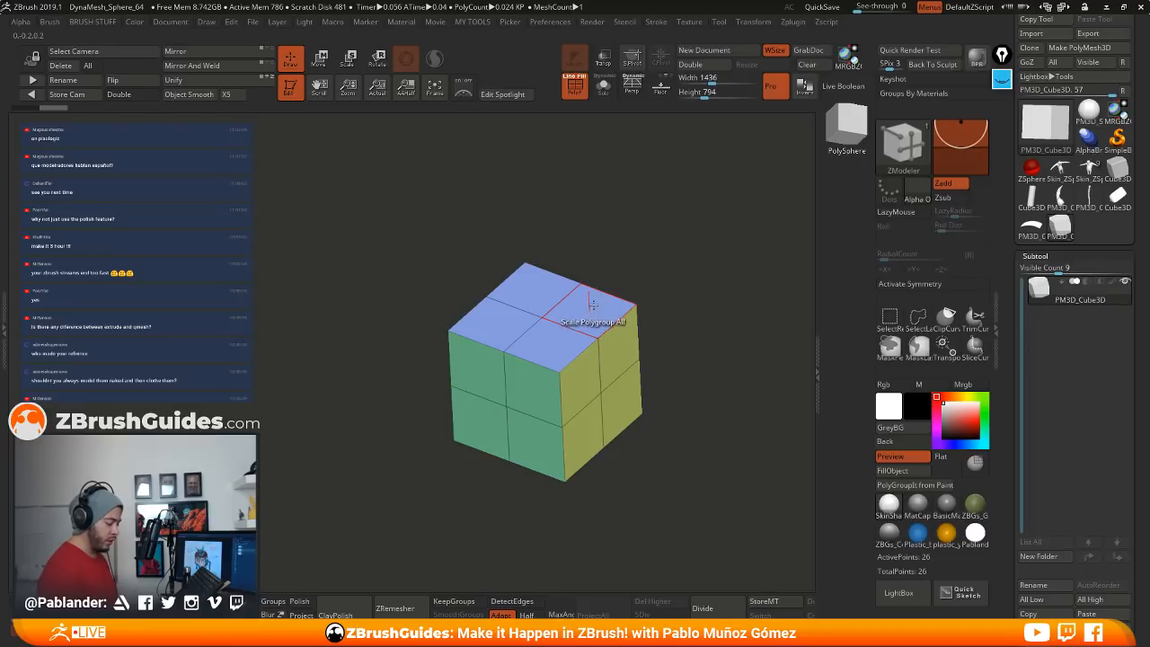
Step: Set the ZModeler polygon action to Extrude on a single poly and extrude three of the cube's top faces to different heights
{"action": "key", "text": "space"}
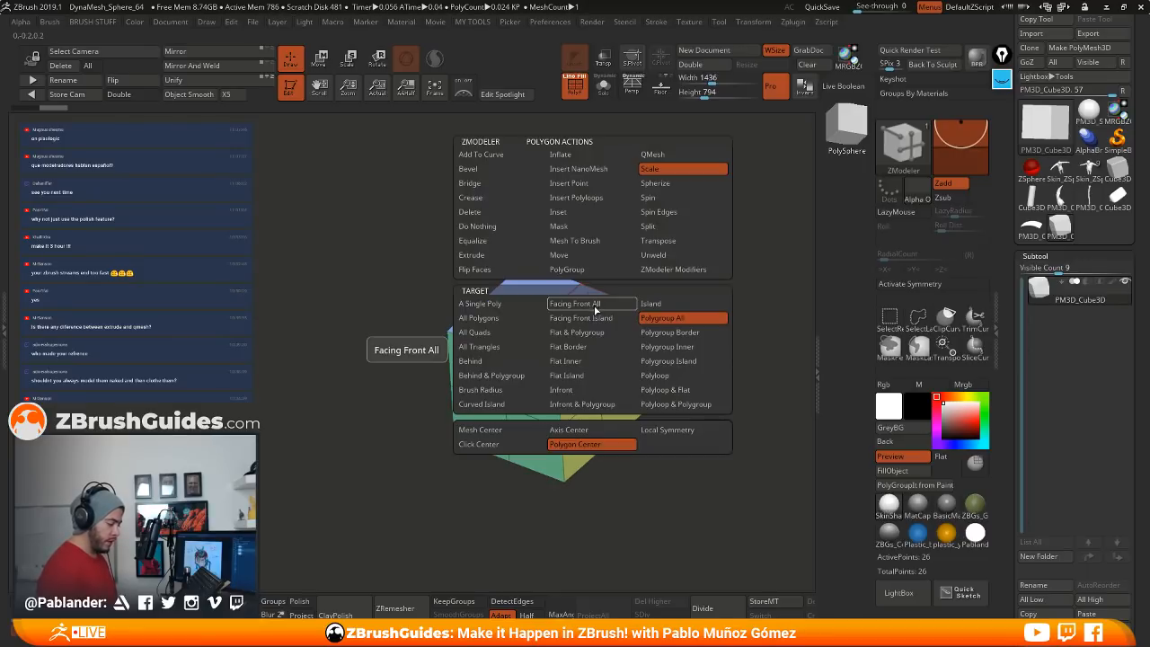
{"action": "left_click", "coordinate": [490, 255]}
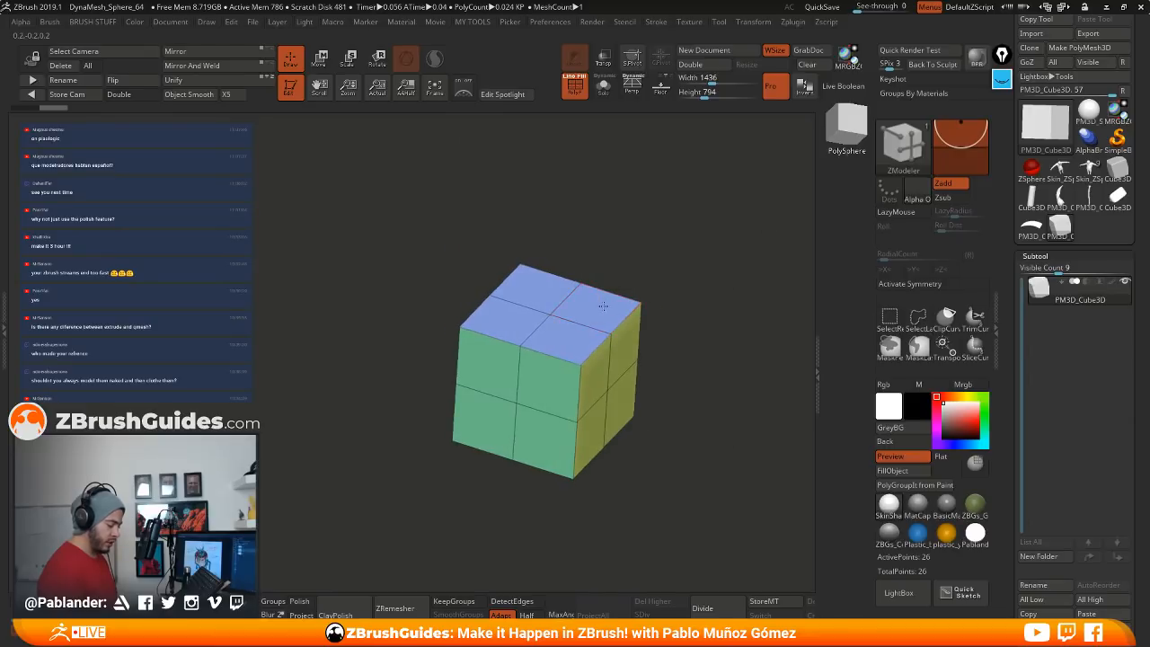
{"action": "key", "text": "space"}
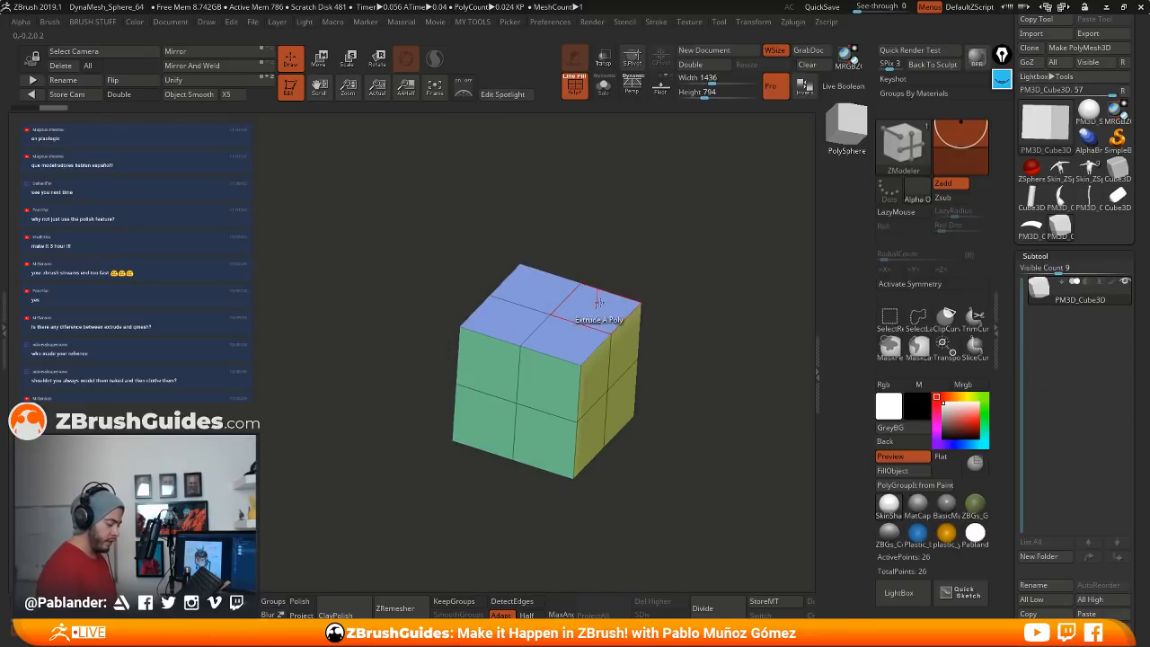
{"action": "left_click_drag", "start_coordinate": [607, 320], "coordinate": [620, 241]}
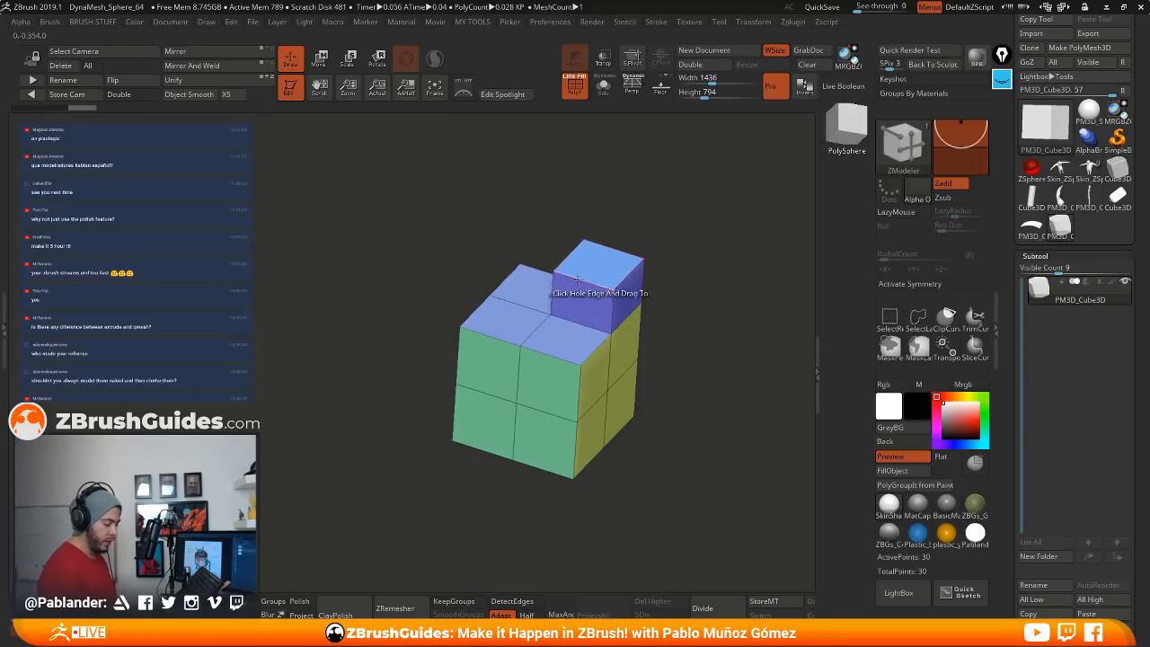
{"action": "left_click_drag", "start_coordinate": [535, 290], "coordinate": [545, 222]}
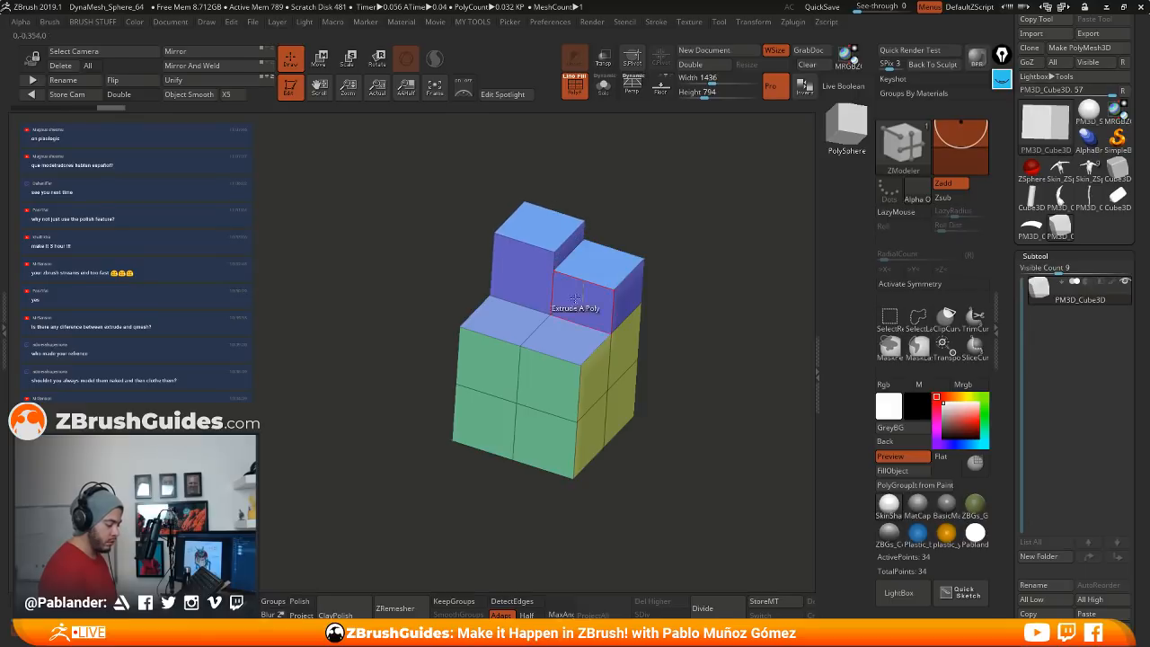
{"action": "left_click_drag", "start_coordinate": [672, 326], "coordinate": [701, 326]}
{"action": "left_click_drag", "start_coordinate": [601, 325], "coordinate": [605, 297]}
{"action": "left_click_drag", "start_coordinate": [722, 303], "coordinate": [690, 305]}
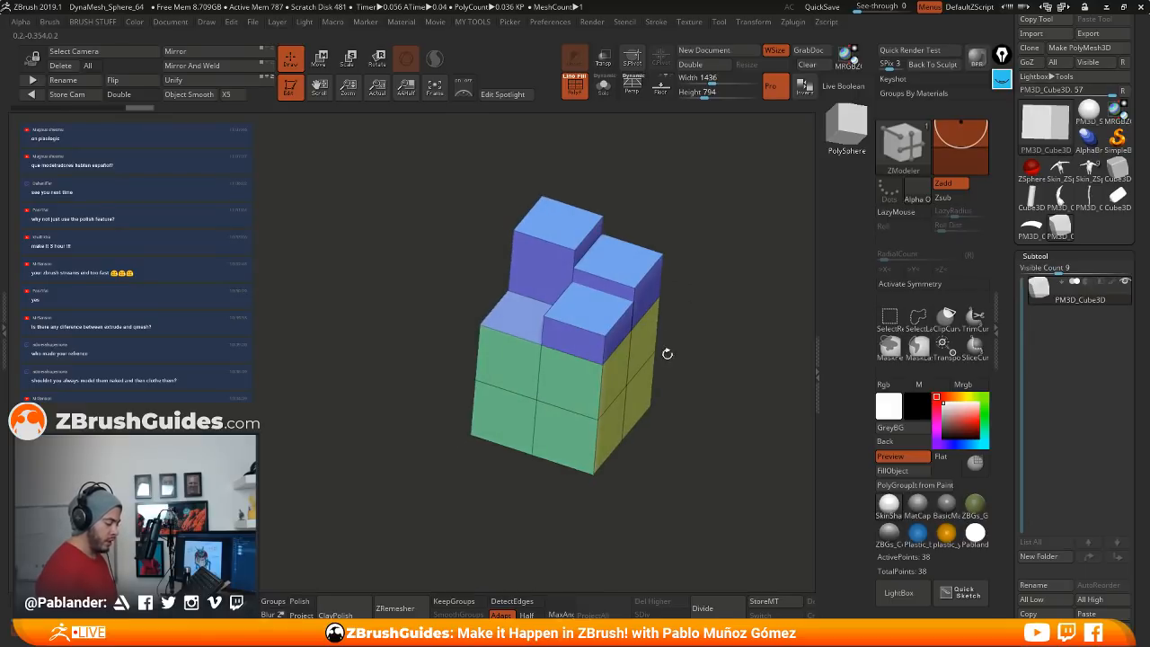
Step: Enlarge the draw size and smooth the extruded blocks on top of the cube, checking how their walls deform
{"action": "key", "text": "space"}
{"action": "left_click", "coordinate": [645, 300]}
{"action": "key", "text": "space"}
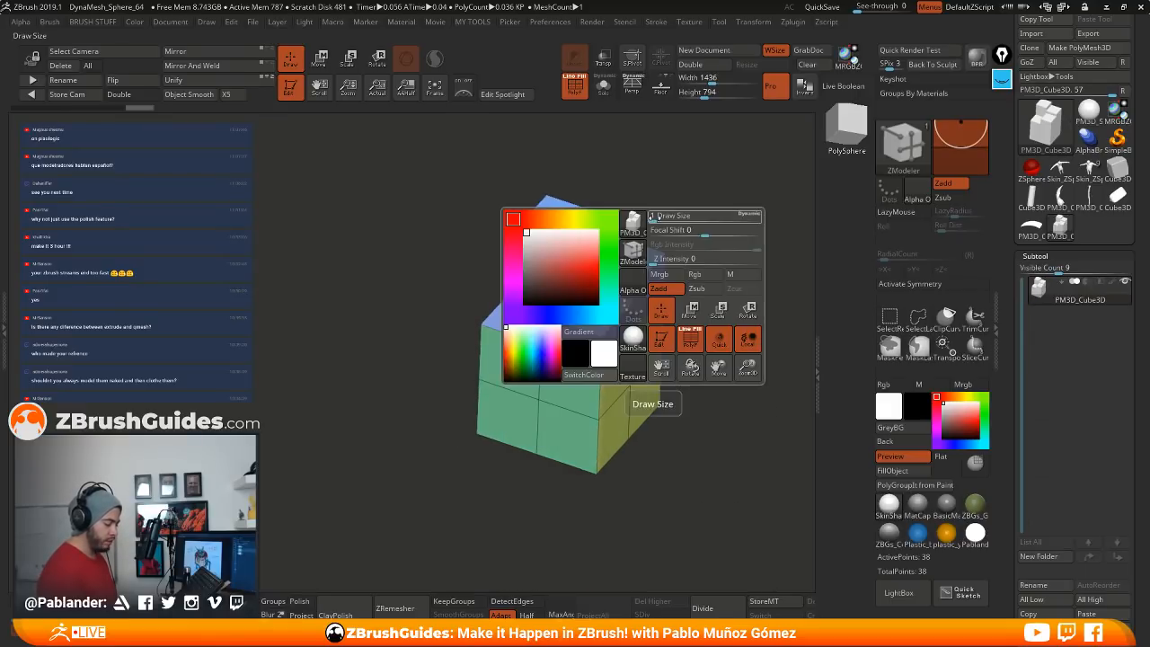
{"action": "key", "text": "shift"}
{"action": "mouse_move", "coordinate": [649, 272]}
{"action": "left_mouse_down", "text": "shift"}
{"action": "mouse_move", "coordinate": [600, 315]}
{"action": "mouse_move", "coordinate": [580, 256]}
{"action": "mouse_move", "coordinate": [549, 325]}
{"action": "left_mouse_up", "text": "shift"}
{"action": "mouse_move", "coordinate": [692, 292]}
{"action": "left_mouse_down"}
{"action": "mouse_move", "coordinate": [721, 267]}
{"action": "mouse_move", "coordinate": [698, 334]}
{"action": "mouse_move", "coordinate": [702, 321]}
{"action": "mouse_move", "coordinate": [717, 336]}
{"action": "mouse_move", "coordinate": [728, 327]}
{"action": "left_mouse_up"}
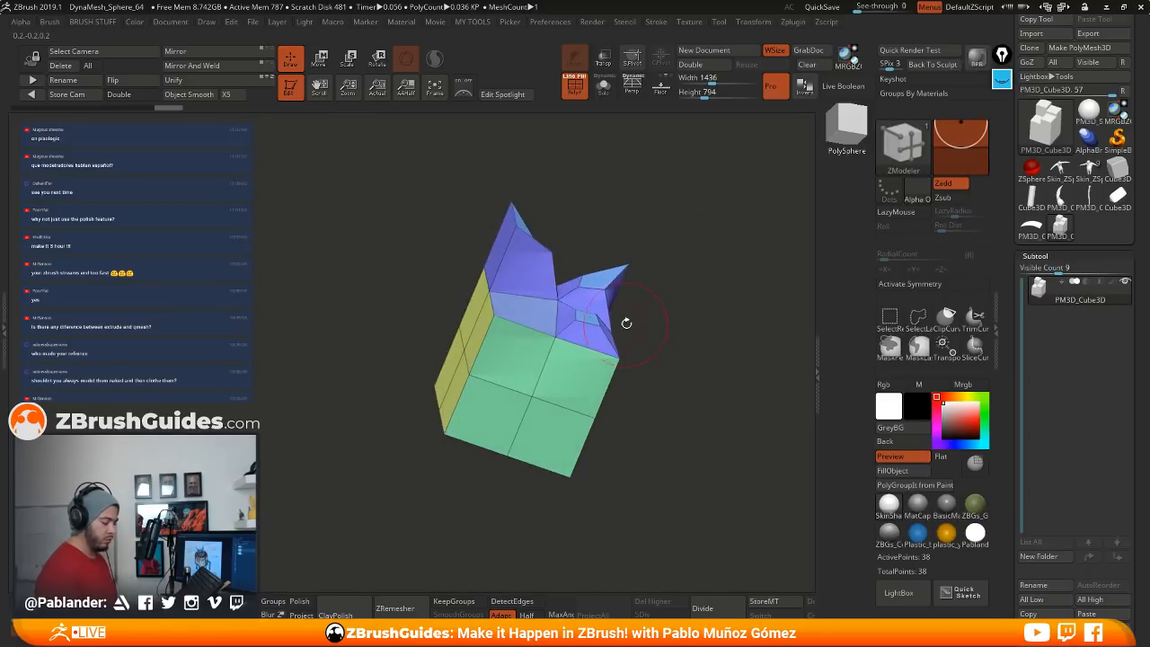
{"action": "left_click_drag", "start_coordinate": [684, 269], "coordinate": [682, 289]}
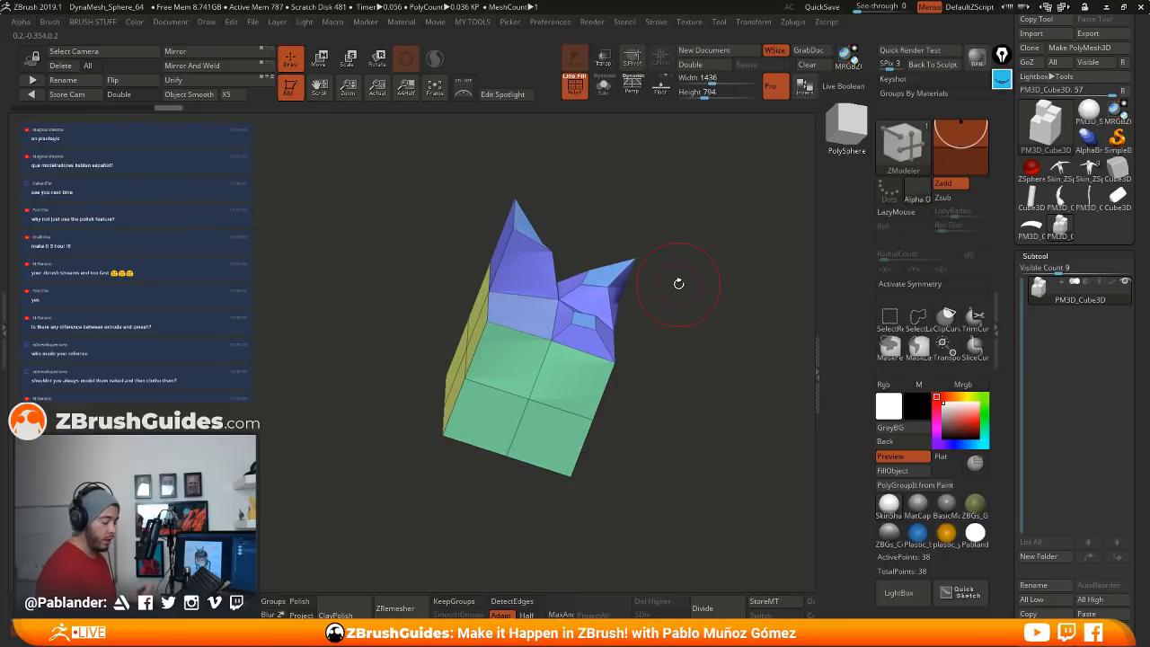
Step: Undo the smoothing and the single-poly extrusions to restore the plain cube
{"action": "key", "text": "ctrl+z"}
{"action": "key", "text": "ctrl+z"}
{"action": "key", "text": "ctrl+z"}
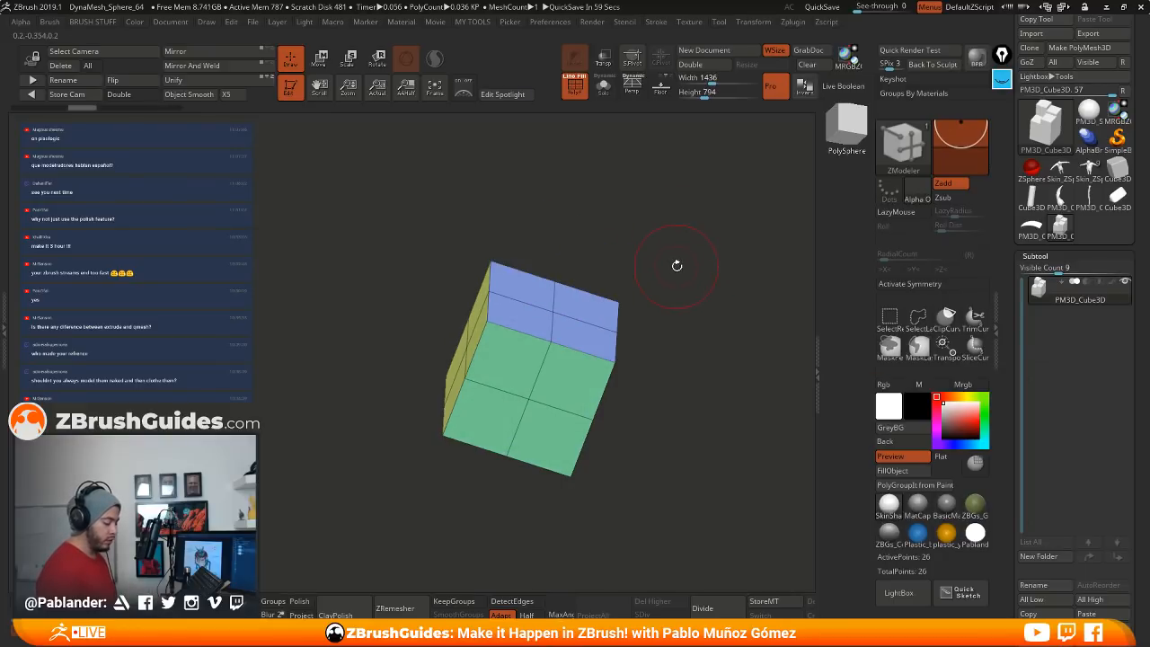
{"action": "left_click_drag", "start_coordinate": [675, 264], "coordinate": [662, 274]}
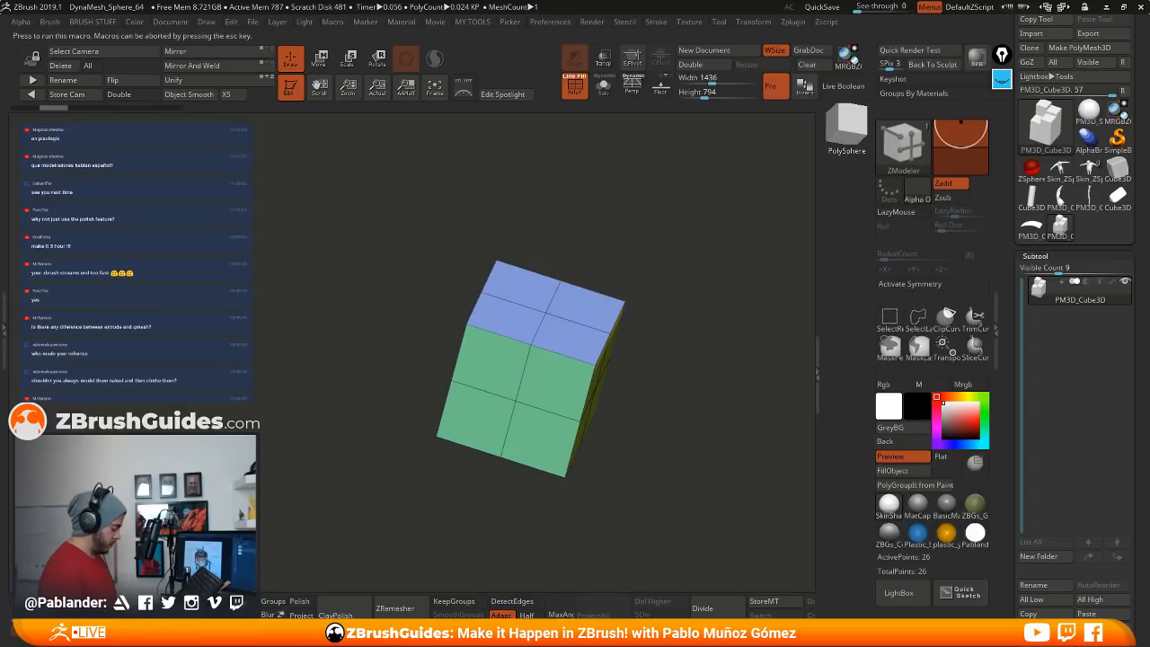
Step: Set the ZModeler polygon action to QMesh on A Single Poly and pull two adjacent top faces of the cube up to equal height
{"action": "key", "text": "space"}
{"action": "left_click", "coordinate": [683, 155]}
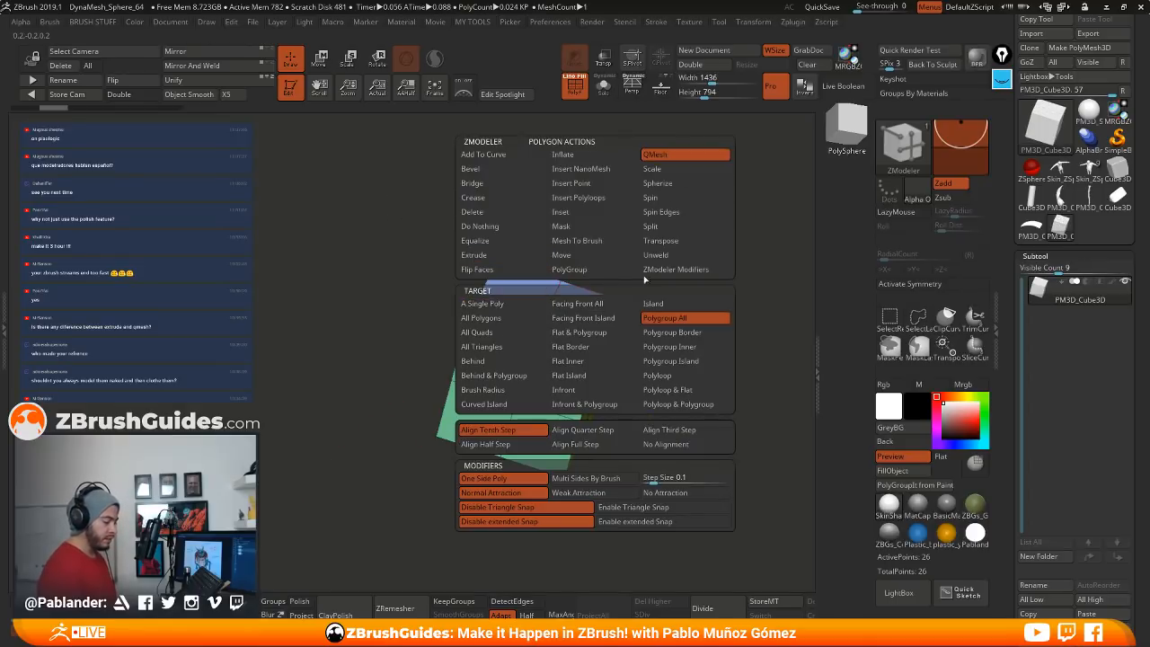
{"action": "left_click", "coordinate": [485, 304]}
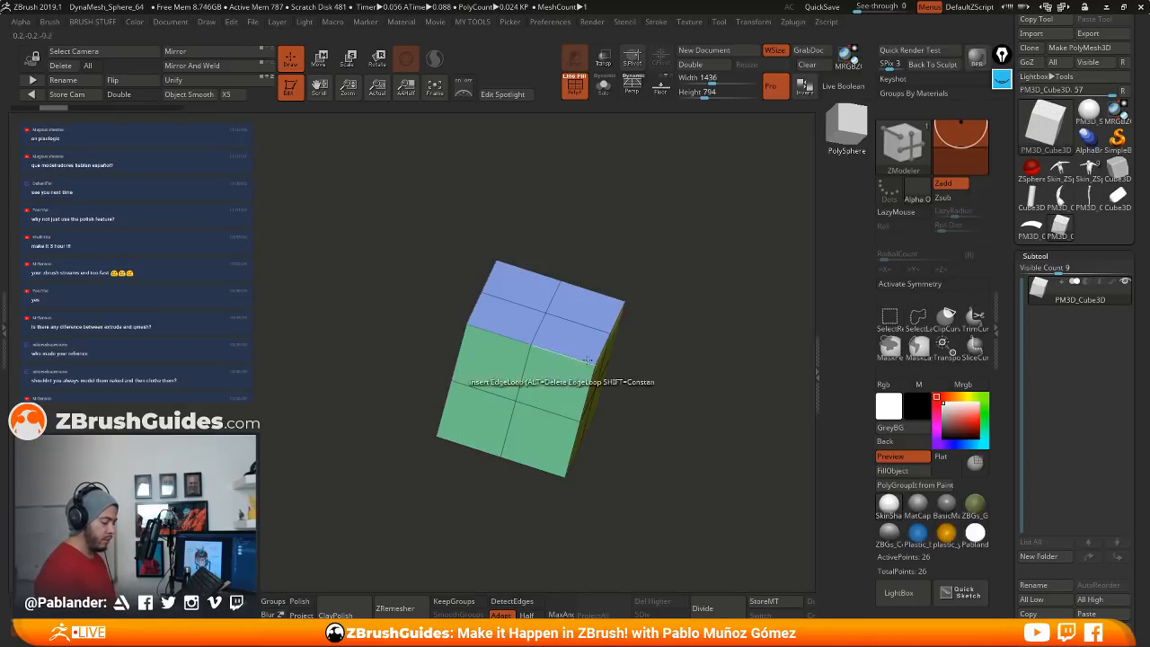
{"action": "left_click_drag", "start_coordinate": [642, 395], "coordinate": [657, 338]}
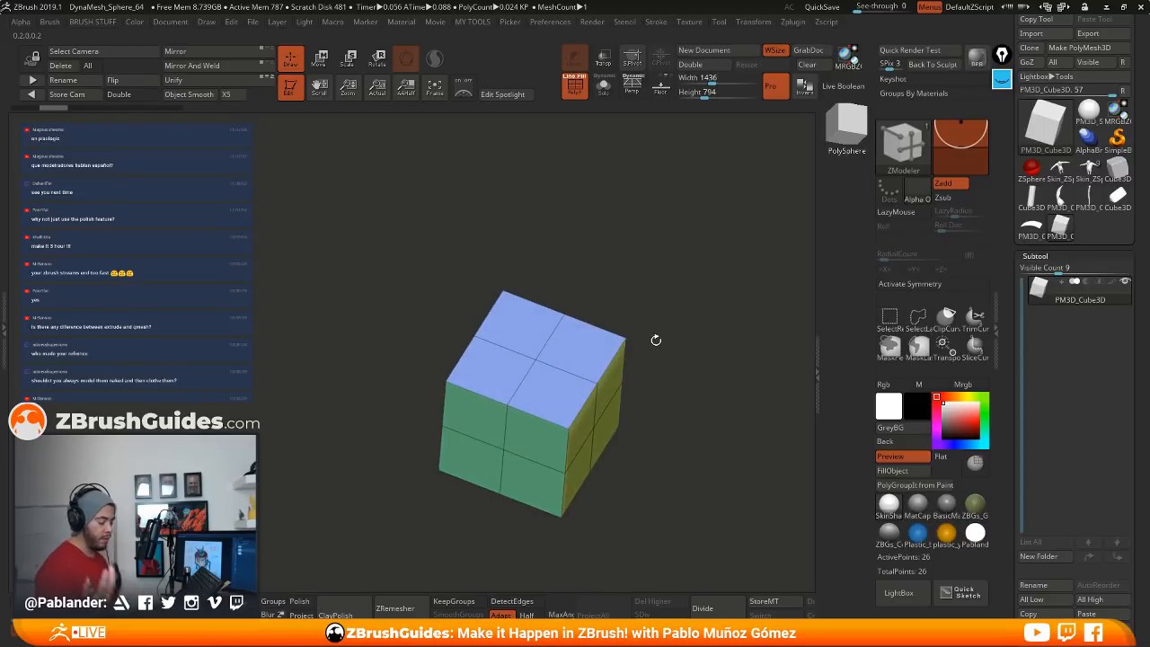
{"action": "left_click_drag", "start_coordinate": [683, 315], "coordinate": [681, 312]}
{"action": "left_click_drag", "start_coordinate": [598, 343], "coordinate": [626, 260]}
{"action": "left_click_drag", "start_coordinate": [696, 351], "coordinate": [701, 353]}
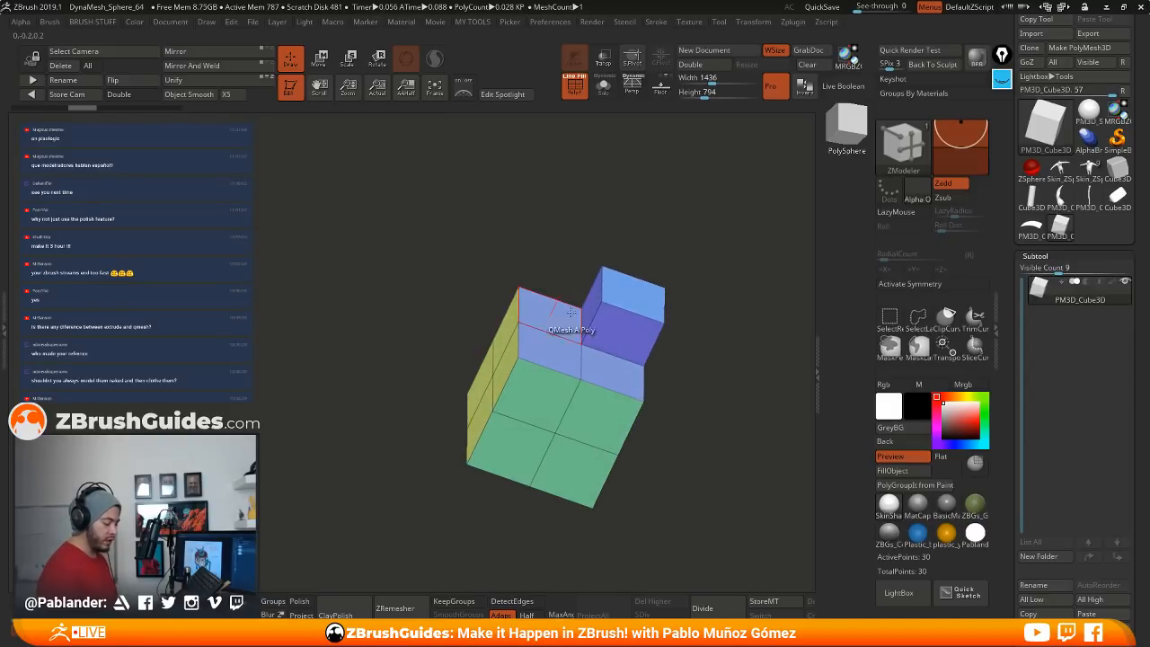
{"action": "left_click_drag", "start_coordinate": [557, 314], "coordinate": [560, 312]}
{"action": "left_click_drag", "start_coordinate": [721, 320], "coordinate": [593, 310]}
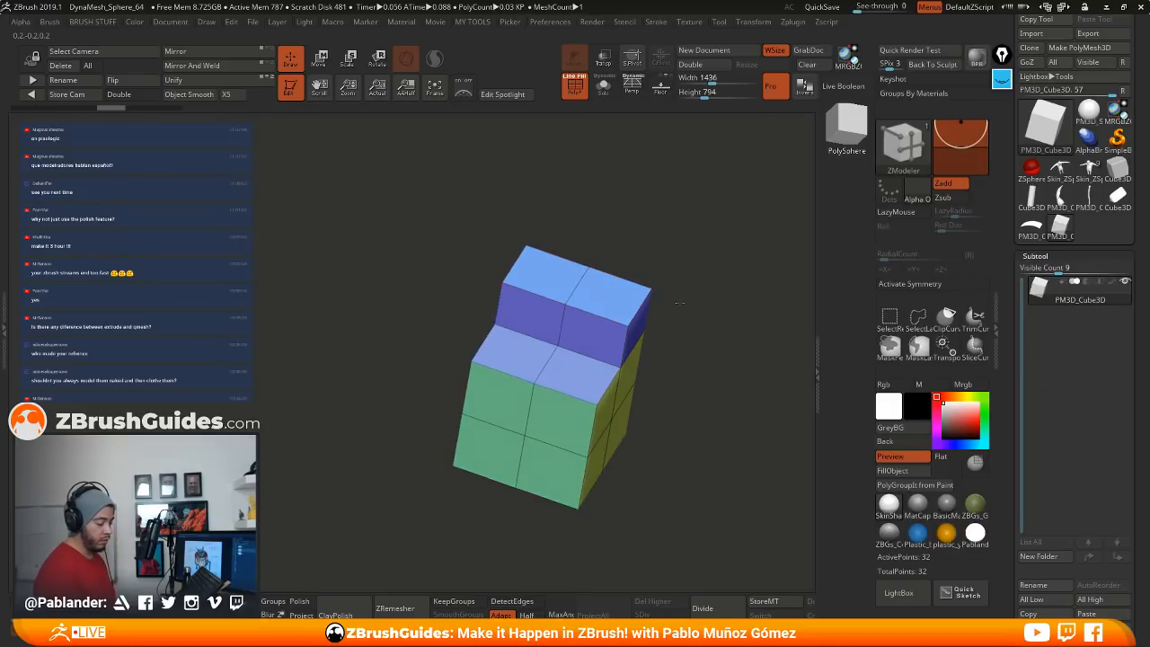
Step: Raise one of the two pulled-up top faces further, keeping it connected to its neighbour by a slope
{"action": "mouse_move", "coordinate": [680, 302]}
{"action": "left_mouse_down", "text": "shift"}
{"action": "mouse_move", "coordinate": [712, 276]}
{"action": "mouse_move", "coordinate": [709, 326]}
{"action": "mouse_move", "coordinate": [698, 293]}
{"action": "mouse_move", "coordinate": [698, 308]}
{"action": "left_mouse_up", "text": "shift"}
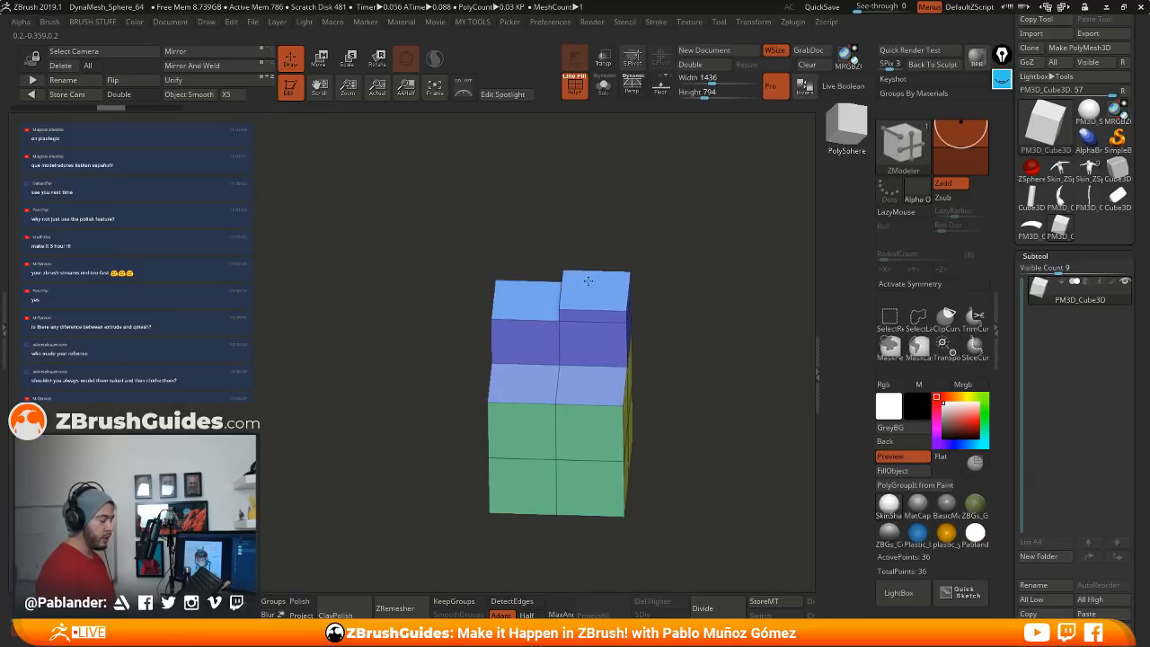
{"action": "left_click_drag", "start_coordinate": [588, 280], "coordinate": [593, 215]}
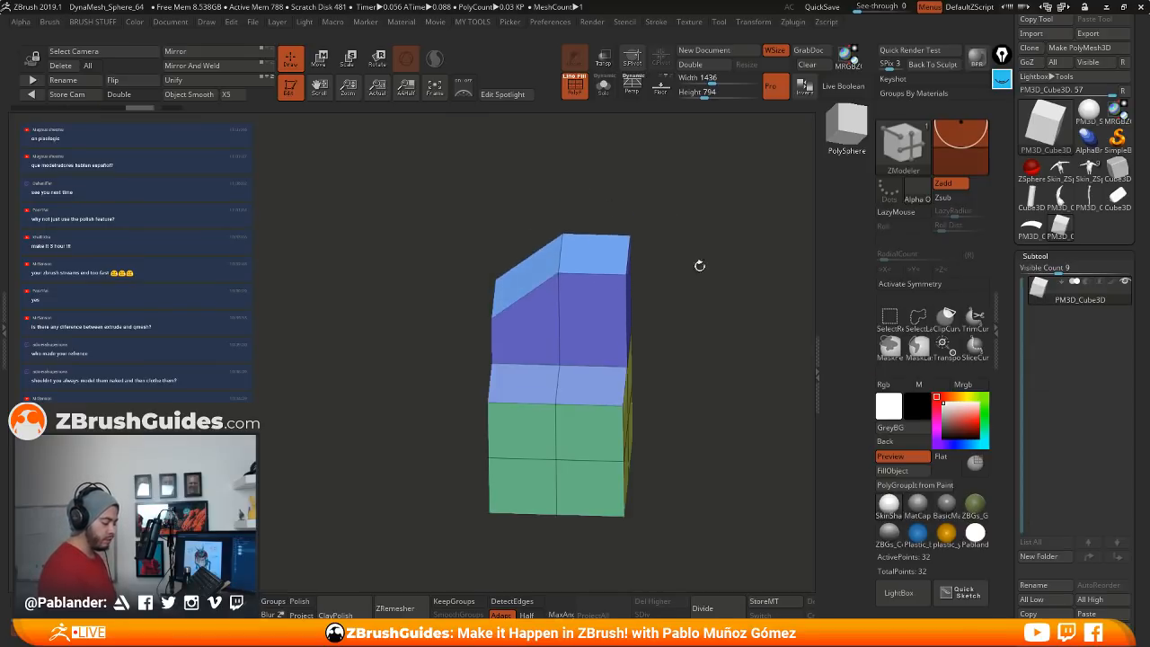
{"action": "left_click_drag", "start_coordinate": [700, 266], "coordinate": [704, 349]}
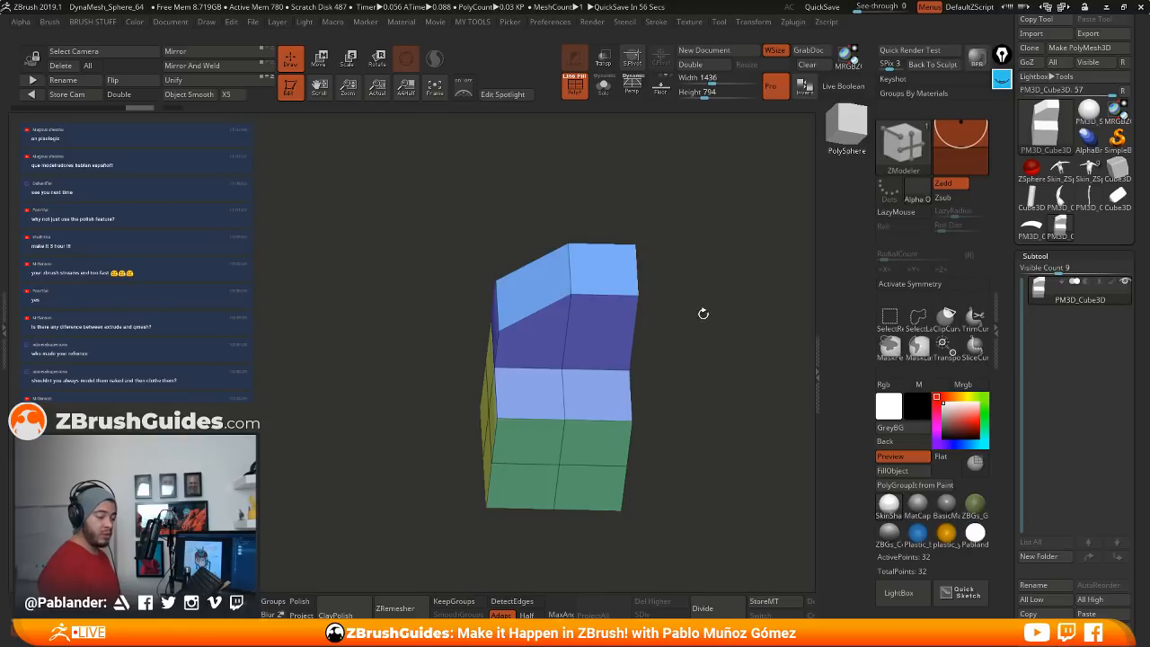
{"action": "left_click_drag", "start_coordinate": [703, 313], "coordinate": [675, 349]}
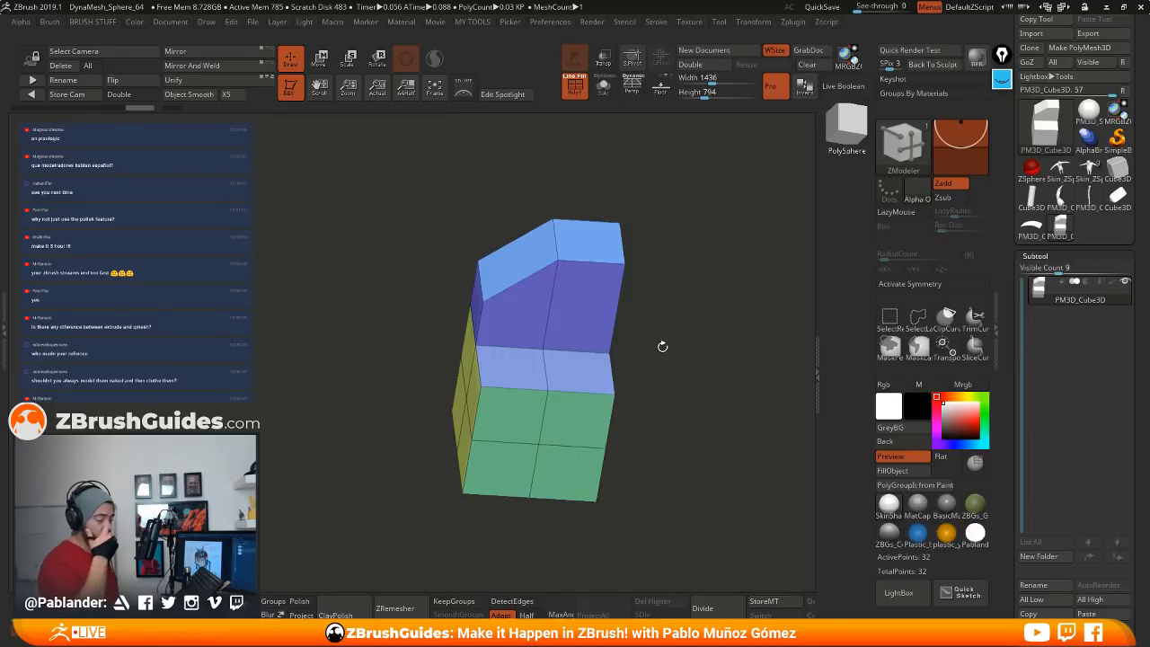
{"action": "left_click_drag", "start_coordinate": [688, 362], "coordinate": [674, 383]}
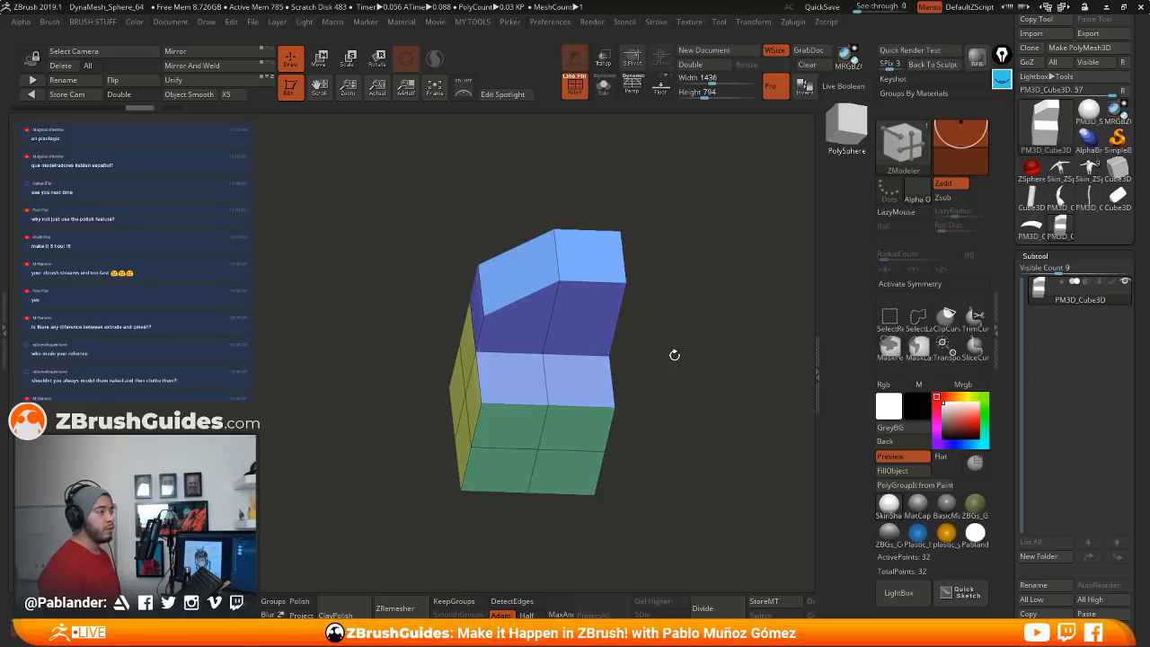
{"action": "left_click_drag", "start_coordinate": [680, 354], "coordinate": [683, 356]}
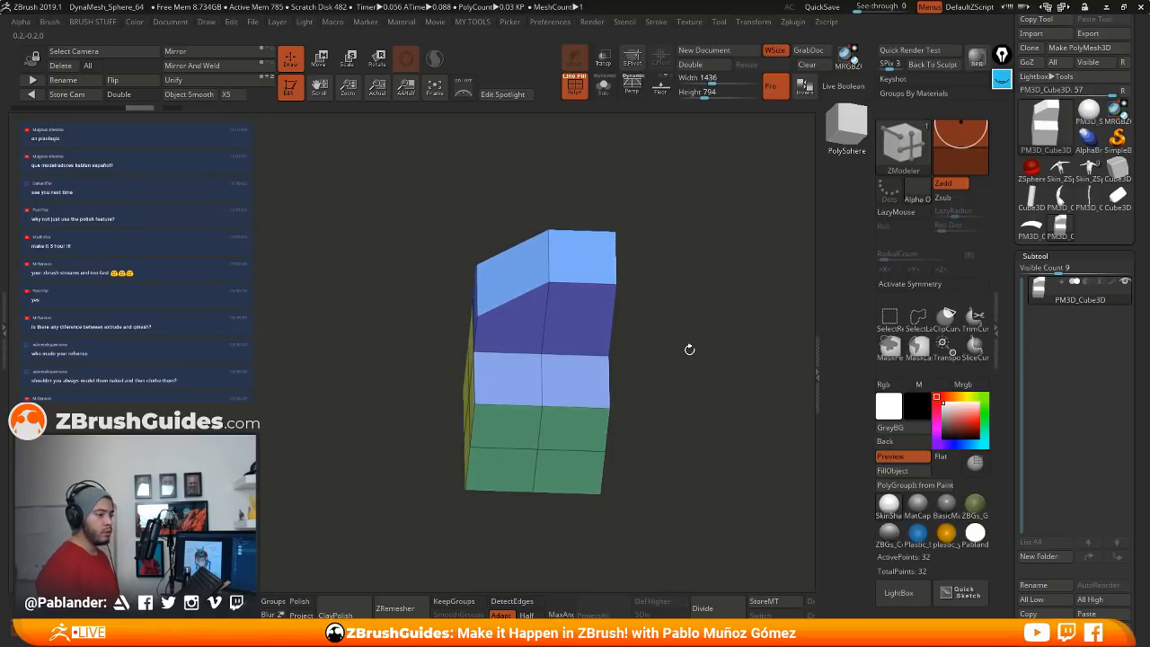
{"action": "left_click_drag", "start_coordinate": [684, 378], "coordinate": [688, 387]}
Step: Switch back to the Skin_ZSphere_3 character, turn off the polyframe and apply the blue plastic material
{"action": "left_click", "coordinate": [1088, 170]}
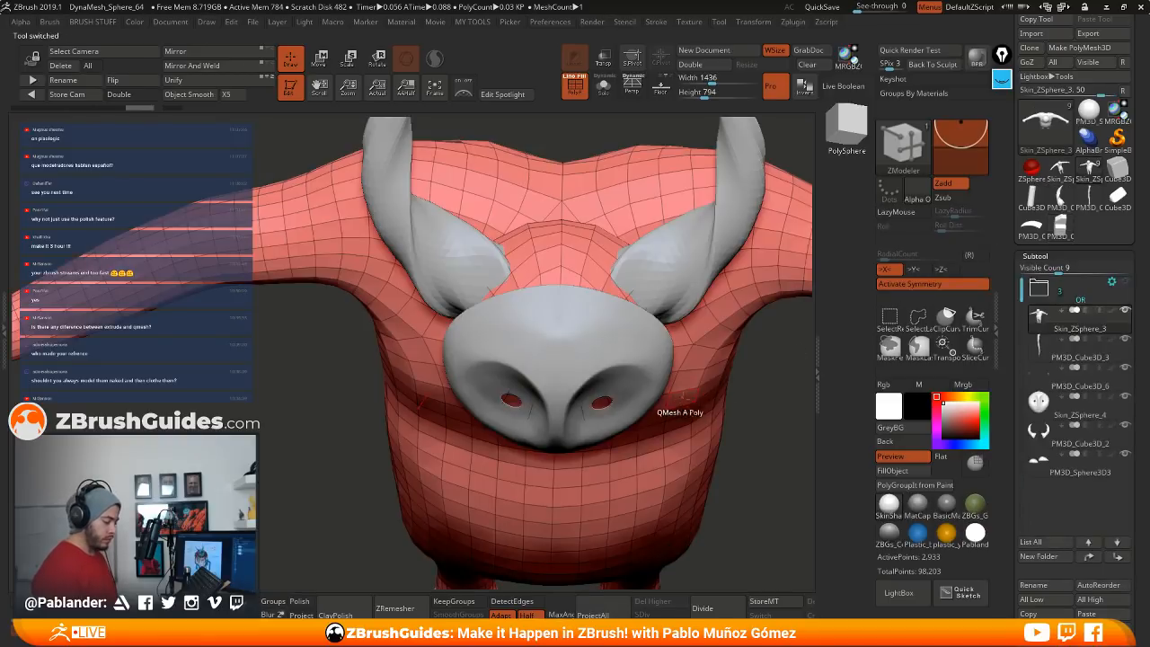
{"action": "right_click_drag", "start_coordinate": [686, 395], "coordinate": [659, 295], "text": "ctrl"}
{"action": "left_click", "coordinate": [575, 93]}
{"action": "right_click_drag", "start_coordinate": [690, 375], "coordinate": [621, 382], "text": "alt"}
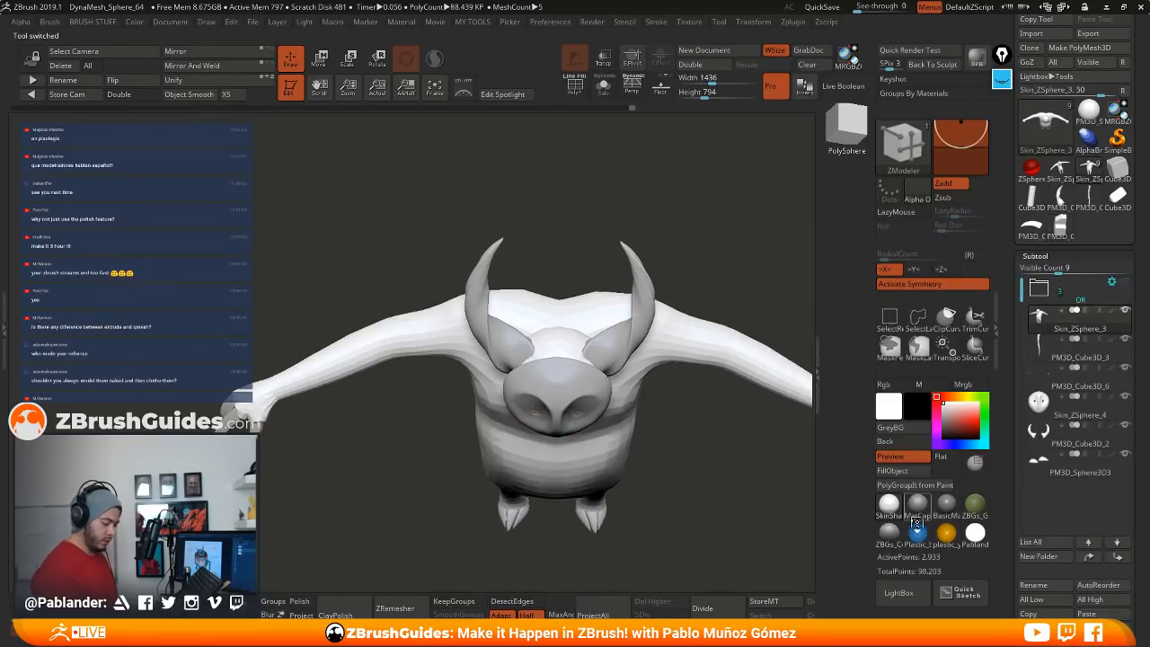
{"action": "left_click", "coordinate": [917, 513]}
{"action": "left_click_drag", "start_coordinate": [763, 503], "coordinate": [761, 436]}
{"action": "left_click", "coordinate": [918, 533]}
Step: Examine the blue character from several angles and distances, framing the whole body with horns, arms, tail and feet
{"action": "left_click_drag", "start_coordinate": [692, 478], "coordinate": [654, 446], "text": "alt"}
{"action": "right_click_drag", "start_coordinate": [654, 446], "coordinate": [660, 404], "text": "ctrl"}
{"action": "left_click_drag", "start_coordinate": [660, 404], "coordinate": [623, 419]}
{"action": "right_click_drag", "start_coordinate": [642, 425], "coordinate": [659, 467], "text": "ctrl"}
{"action": "left_click_drag", "start_coordinate": [658, 468], "coordinate": [636, 406], "text": "alt"}
{"action": "right_click_drag", "start_coordinate": [636, 407], "coordinate": [640, 387], "text": "ctrl"}
{"action": "left_click_drag", "start_coordinate": [647, 404], "coordinate": [642, 421]}
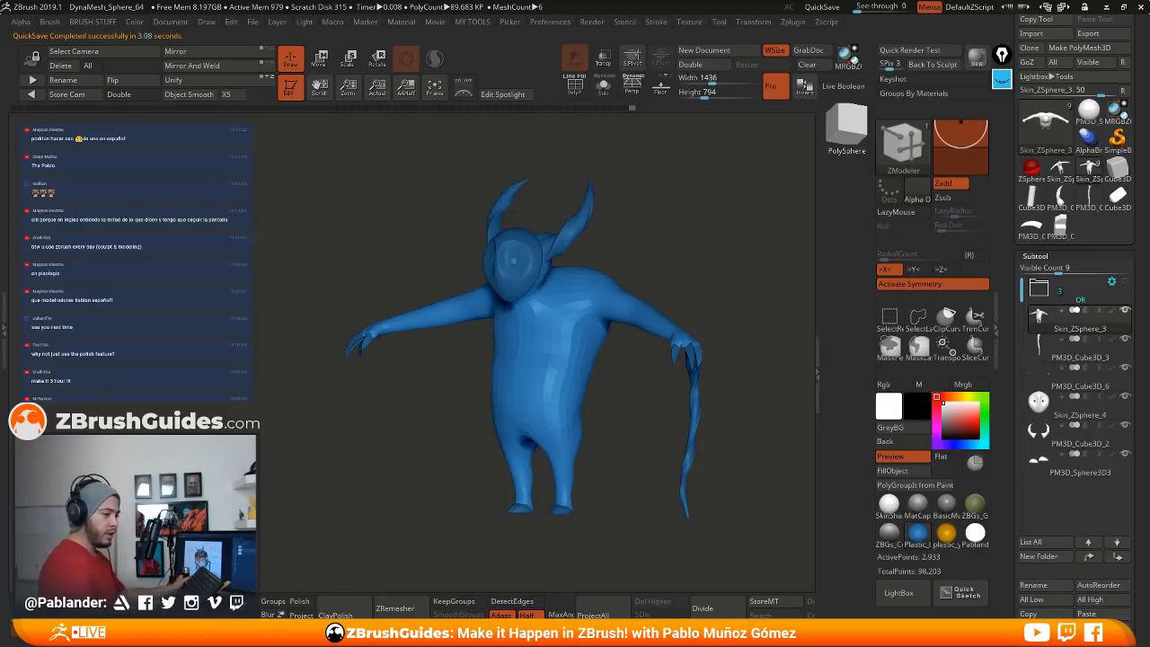
Step: Switch to the browser and look through the ZBrushGuides page for The Cheat Sheet For Compositing and its example image
{"action": "key", "text": "super+d"}
{"action": "key", "text": "super+d"}
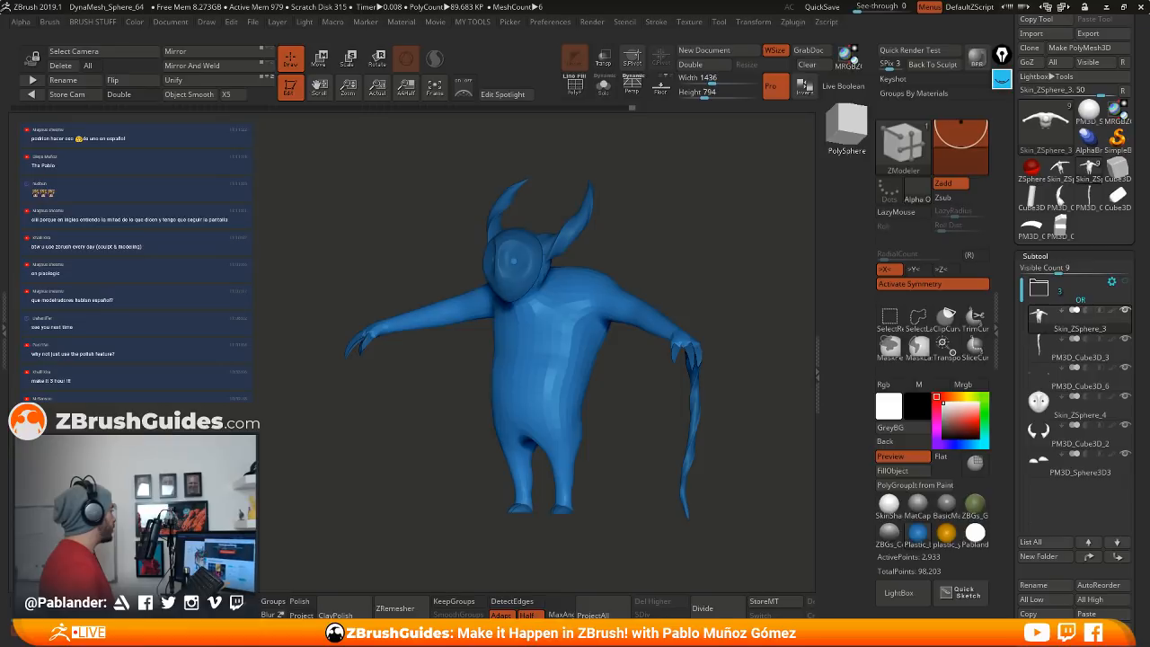
{"action": "left_click_drag", "start_coordinate": [0, 188], "coordinate": [628, 1]}
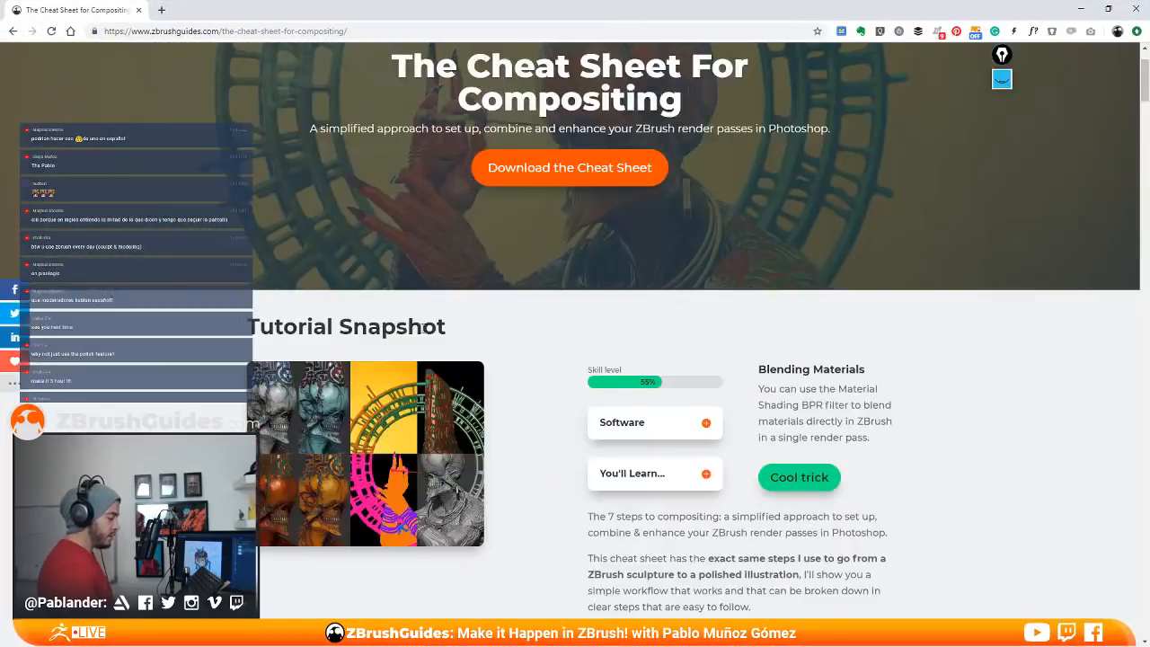
{"action": "scroll", "coordinate": [420, 344], "scroll_direction": "up", "scroll_amount": 2}
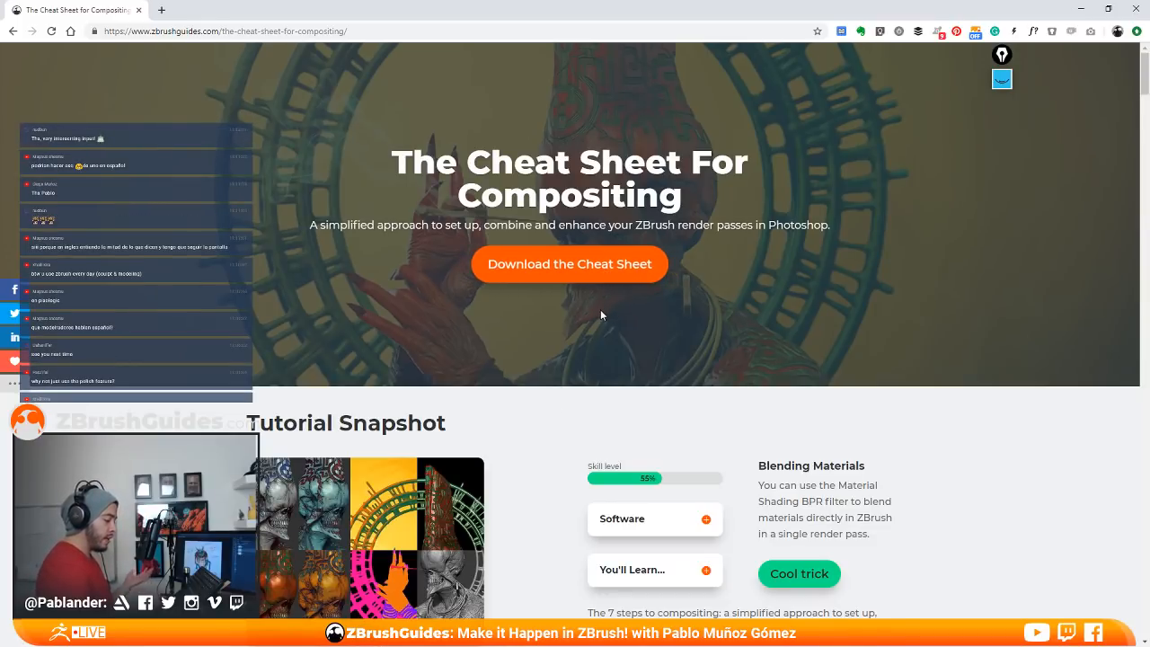
{"action": "scroll", "coordinate": [557, 328], "scroll_direction": "down", "scroll_amount": 1}
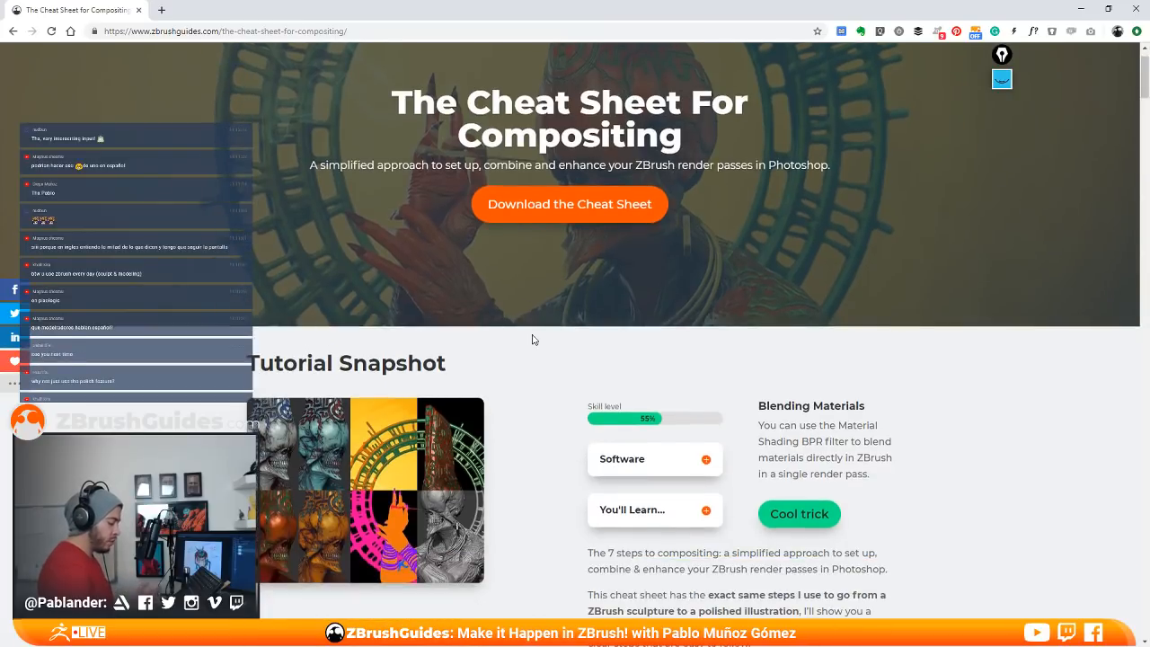
{"action": "scroll", "coordinate": [532, 338], "scroll_direction": "down", "scroll_amount": 3}
{"action": "scroll", "coordinate": [537, 299], "scroll_direction": "down", "scroll_amount": 5}
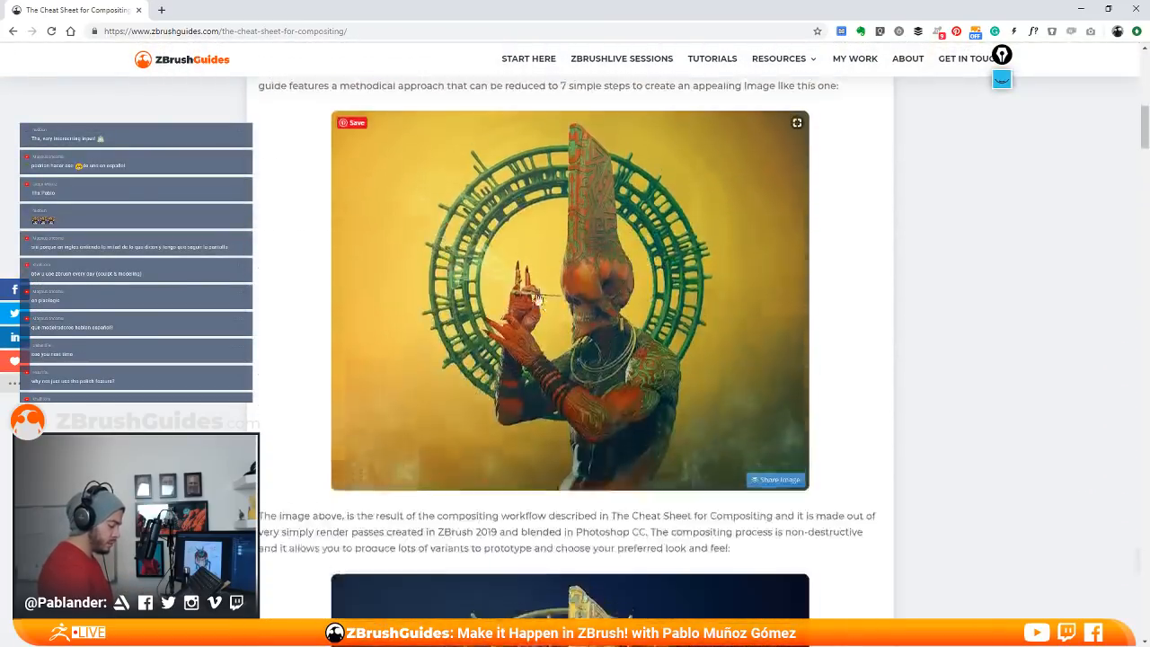
{"action": "scroll", "coordinate": [611, 315], "scroll_direction": "up", "scroll_amount": 1}
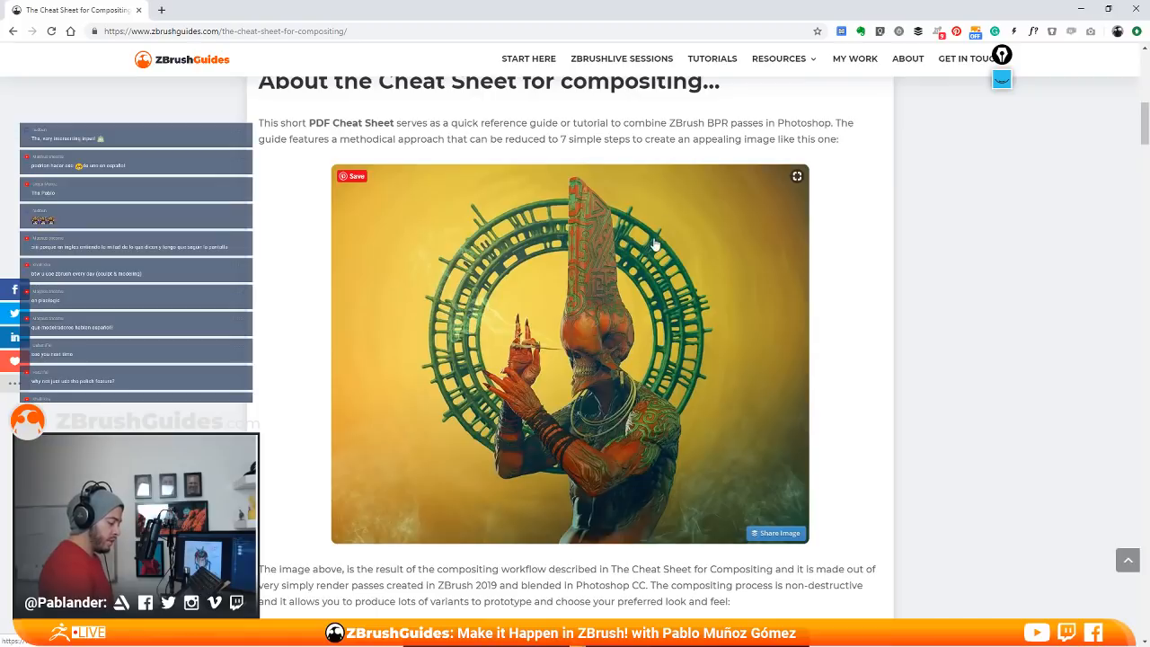
{"action": "scroll", "coordinate": [675, 361], "scroll_direction": "up", "scroll_amount": 1}
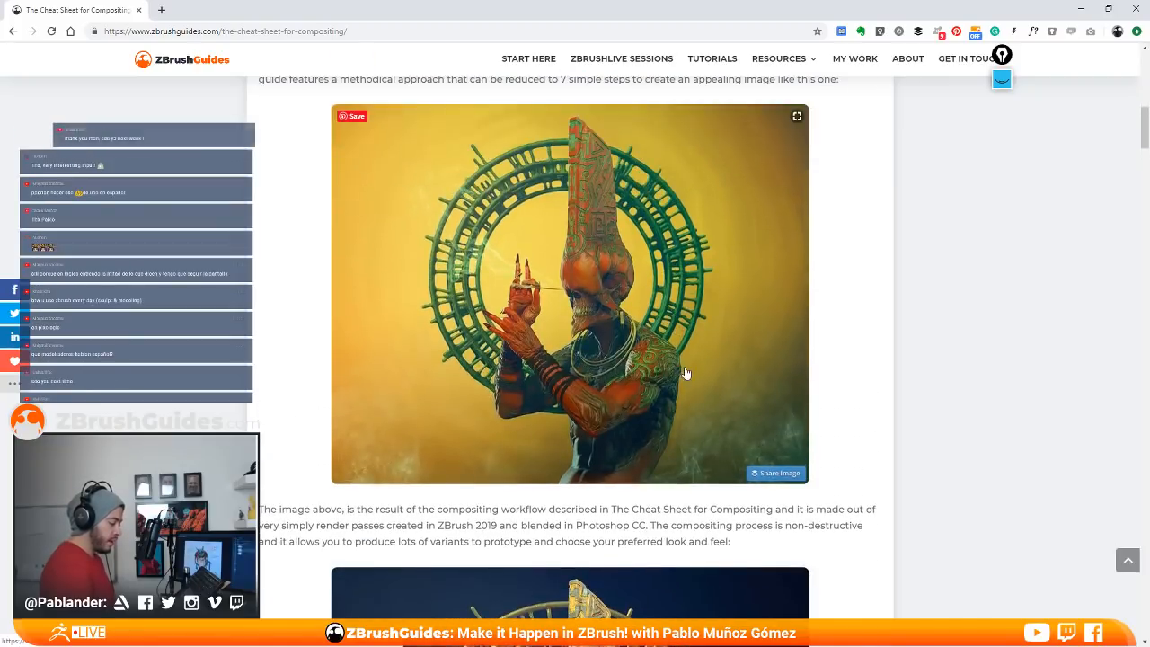
Step: Compare the yellow-background creature image with its dark-blue variant on the compositing cheat sheet page
{"action": "scroll", "coordinate": [677, 377], "scroll_direction": "down", "scroll_amount": 1}
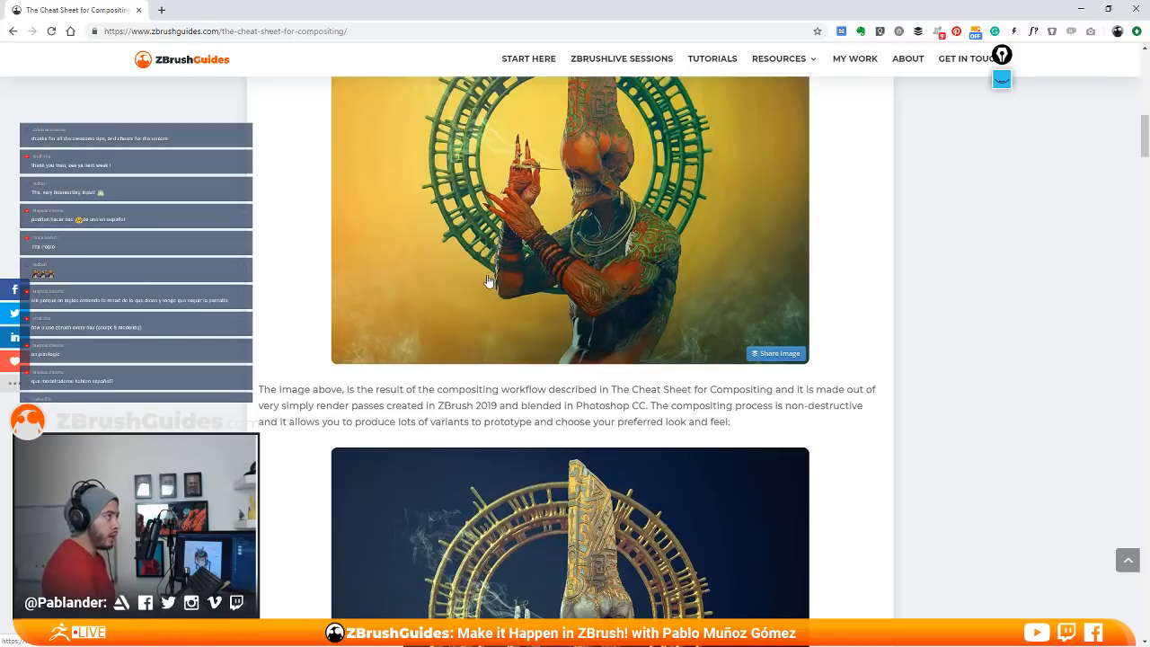
{"action": "scroll", "coordinate": [724, 474], "scroll_direction": "down", "scroll_amount": 2}
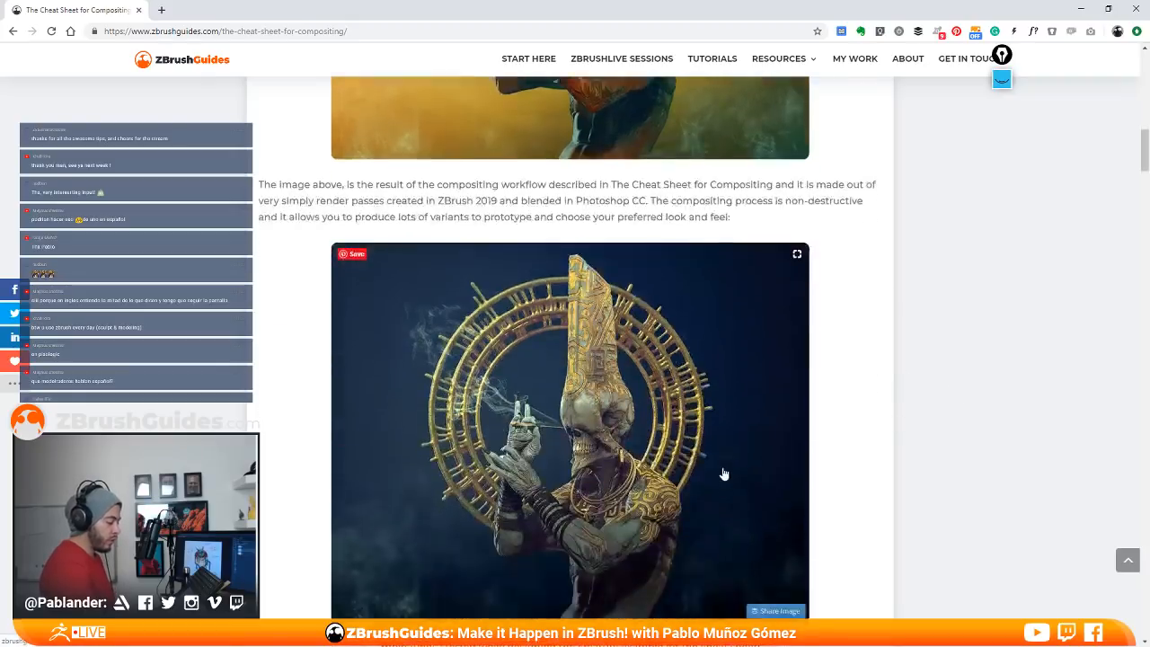
{"action": "scroll", "coordinate": [724, 473], "scroll_direction": "up", "scroll_amount": 2}
{"action": "scroll", "coordinate": [643, 395], "scroll_direction": "up", "scroll_amount": 1}
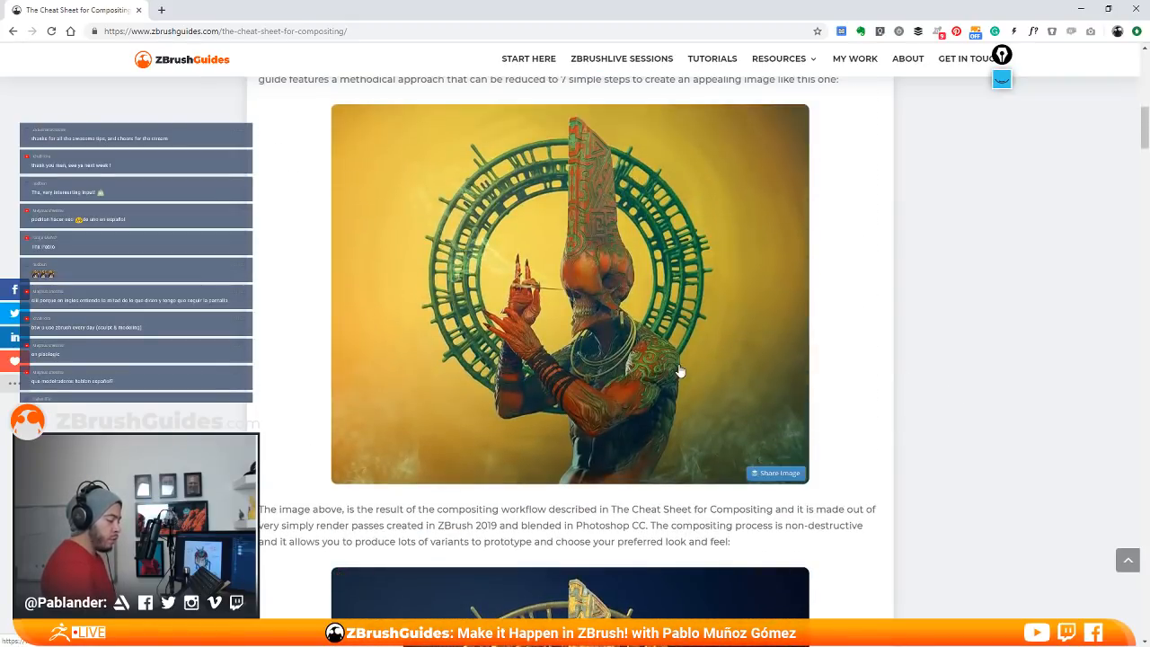
{"action": "scroll", "coordinate": [737, 352], "scroll_direction": "down", "scroll_amount": 2}
{"action": "scroll", "coordinate": [722, 416], "scroll_direction": "down", "scroll_amount": 3}
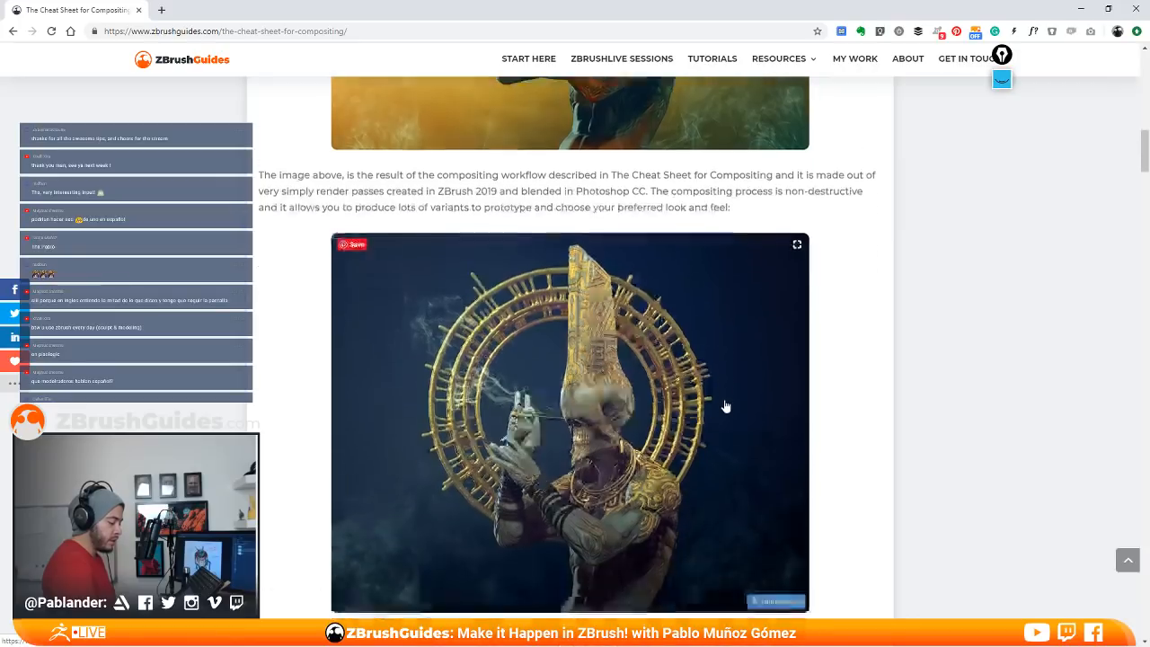
{"action": "scroll", "coordinate": [724, 404], "scroll_direction": "up", "scroll_amount": 1}
{"action": "scroll", "coordinate": [719, 405], "scroll_direction": "up", "scroll_amount": 3}
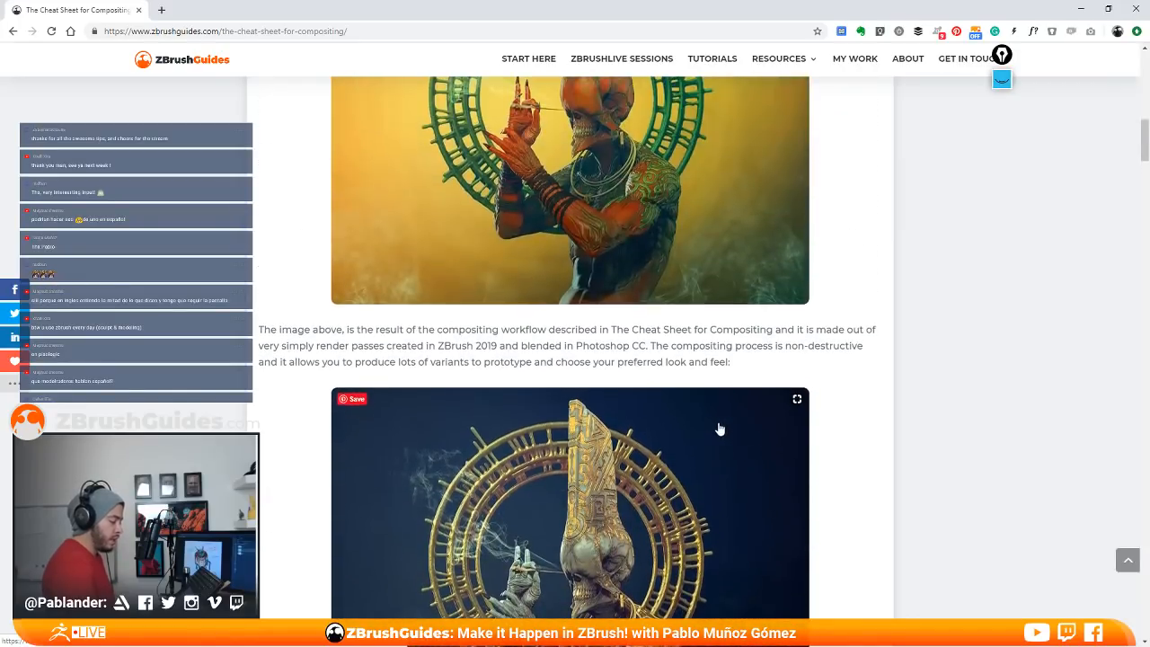
{"action": "scroll", "coordinate": [719, 429], "scroll_direction": "up", "scroll_amount": 2}
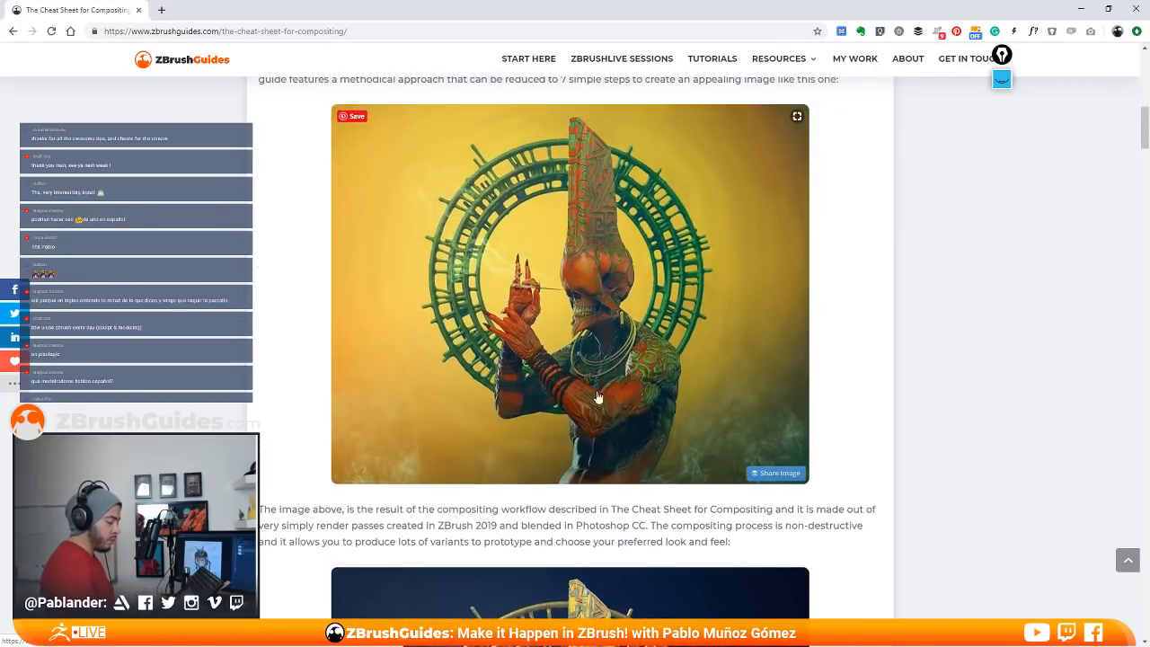
Step: Look through the creature's alternative colour combinations, the Quick Recap booklet and the free copy download section
{"action": "scroll", "coordinate": [604, 344], "scroll_direction": "down", "scroll_amount": 5}
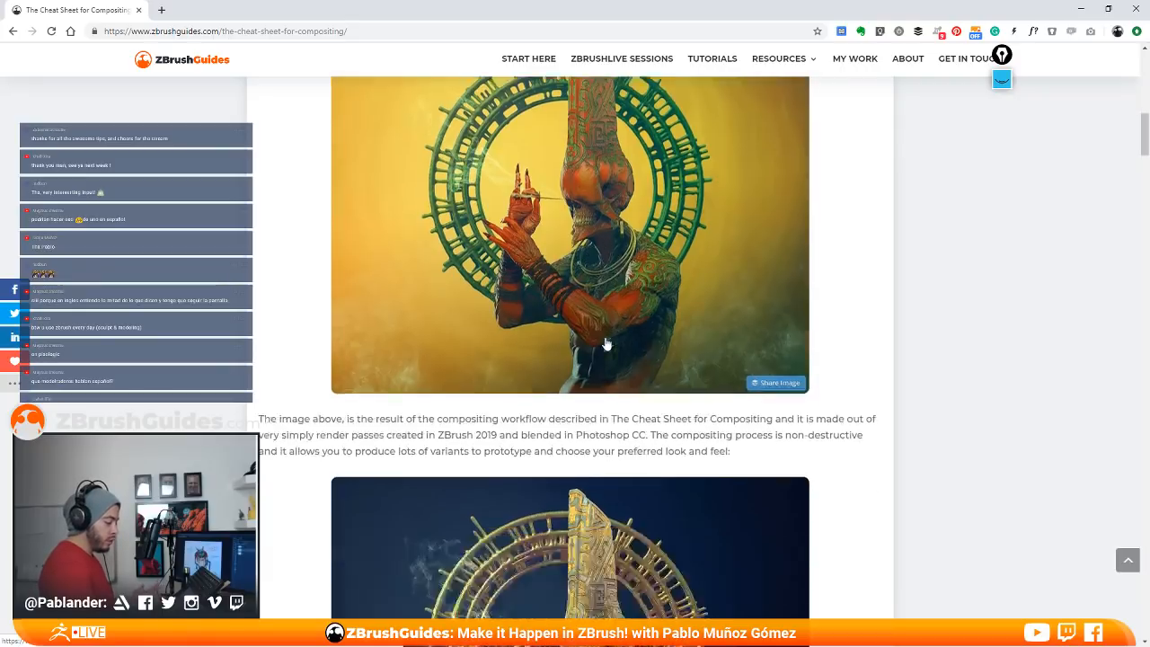
{"action": "scroll", "coordinate": [651, 375], "scroll_direction": "down", "scroll_amount": 2}
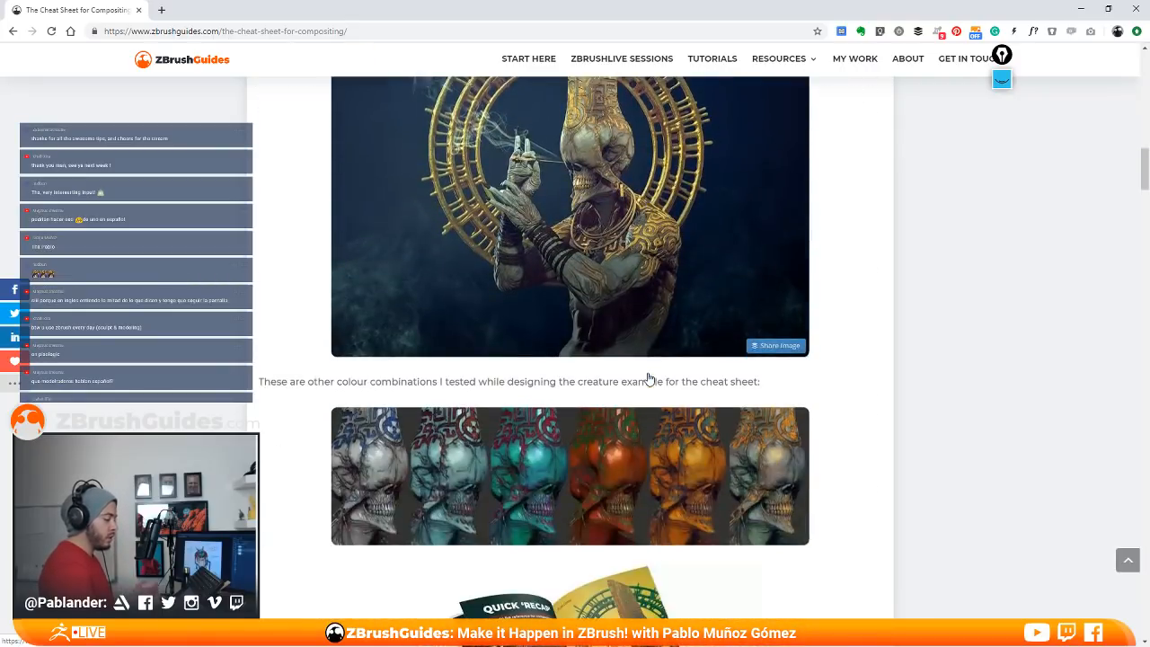
{"action": "scroll", "coordinate": [657, 373], "scroll_direction": "down", "scroll_amount": 1}
{"action": "scroll", "coordinate": [661, 341], "scroll_direction": "down", "scroll_amount": 3}
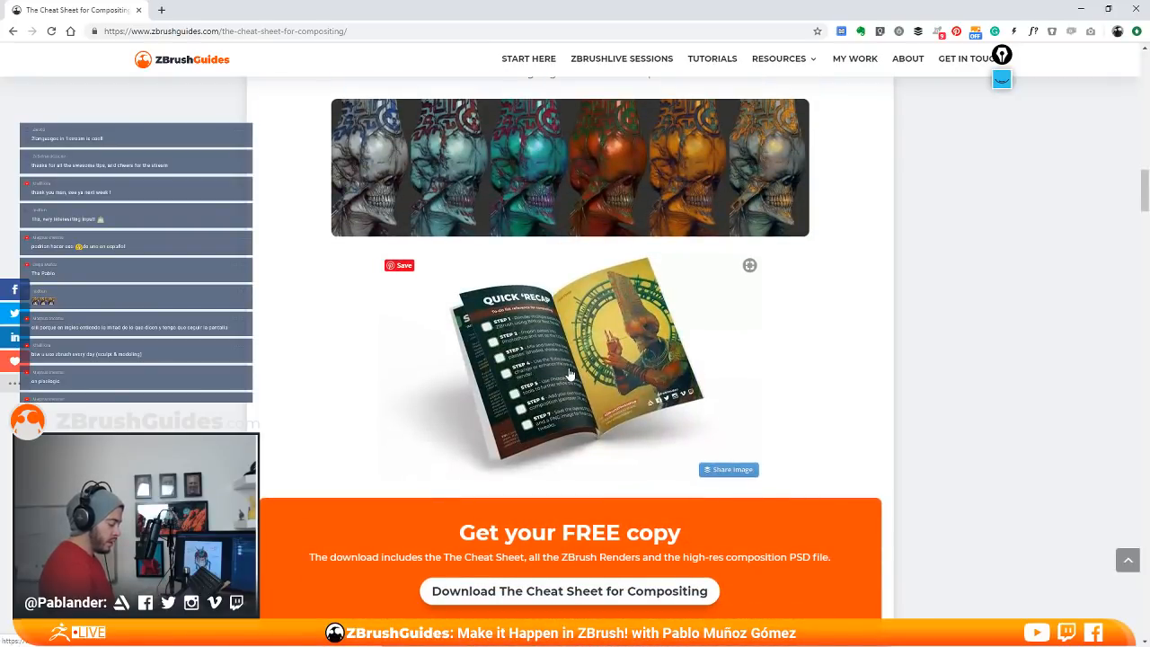
{"action": "scroll", "coordinate": [660, 337], "scroll_direction": "down", "scroll_amount": 3}
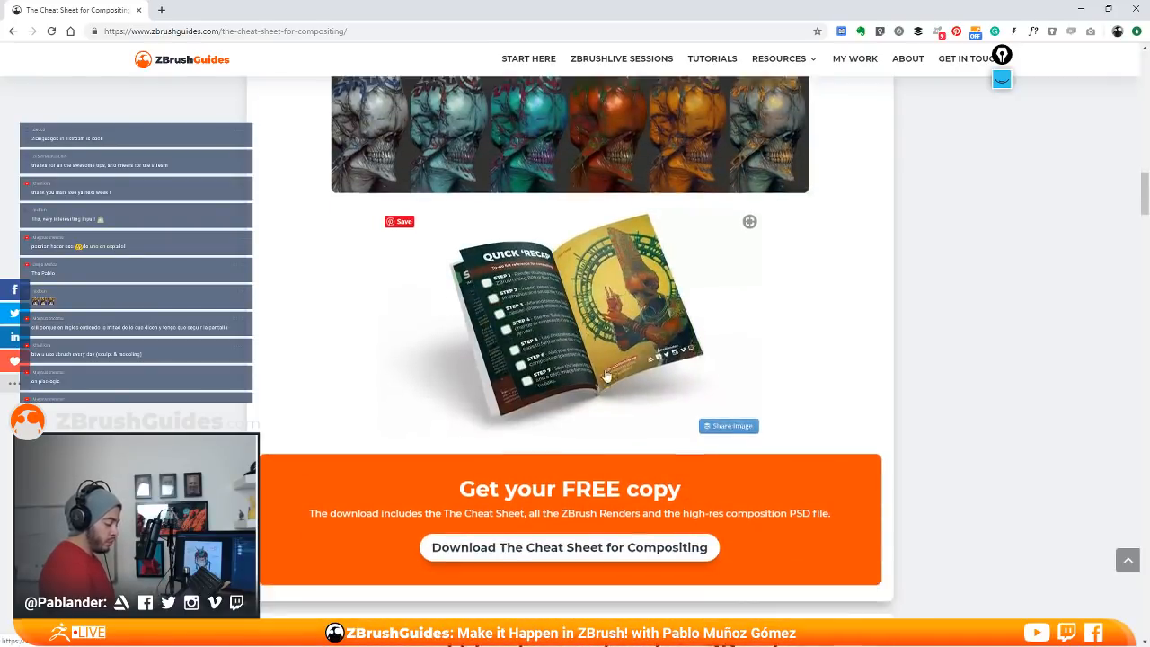
Step: Review the Compositing and blending materials in ZBrush section, including its BPR filter animation and side-by-side creature image
{"action": "scroll", "coordinate": [604, 359], "scroll_direction": "down", "scroll_amount": 1}
{"action": "scroll", "coordinate": [604, 359], "scroll_direction": "down", "scroll_amount": 3}
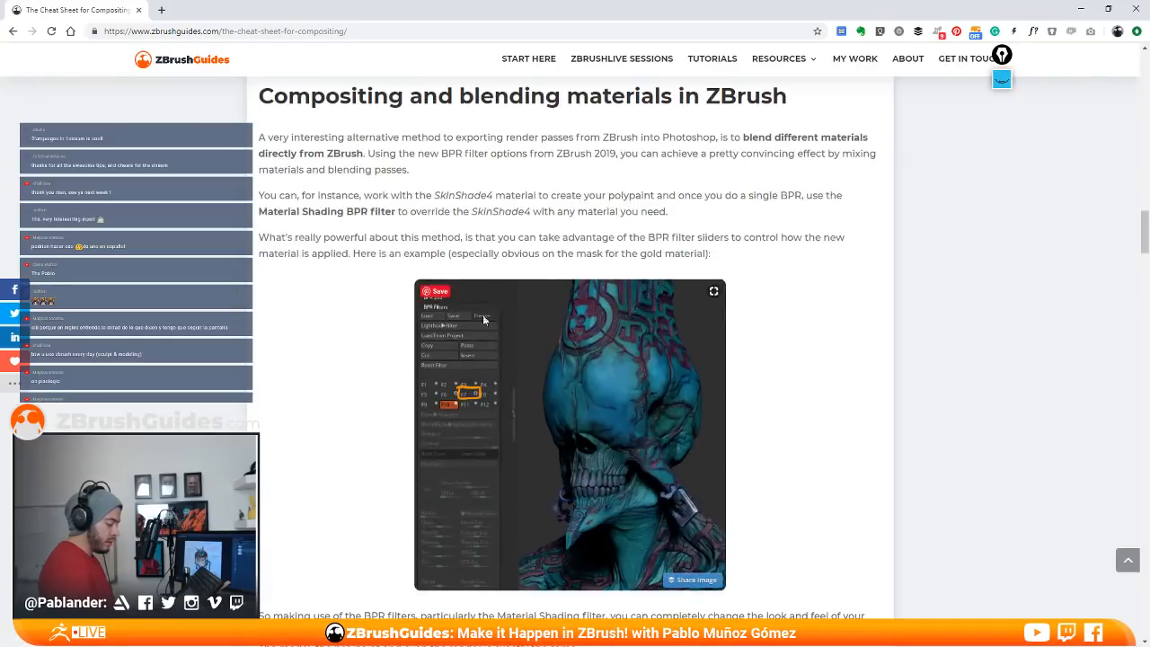
{"action": "scroll", "coordinate": [588, 352], "scroll_direction": "down", "scroll_amount": 3}
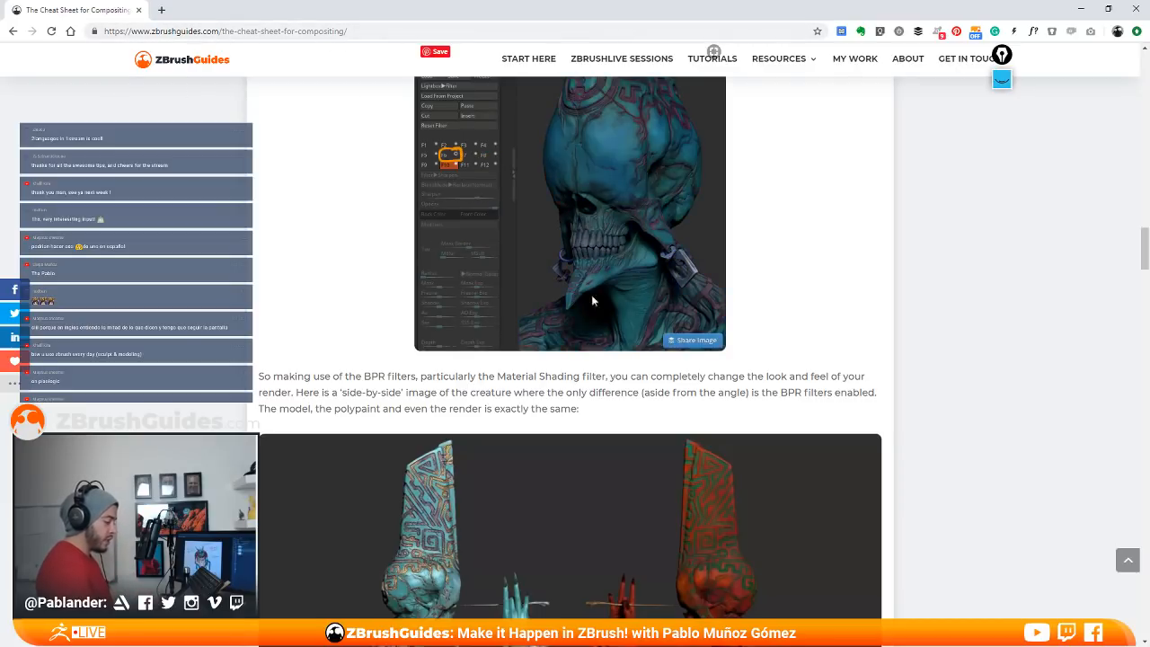
{"action": "scroll", "coordinate": [758, 269], "scroll_direction": "down", "scroll_amount": 3}
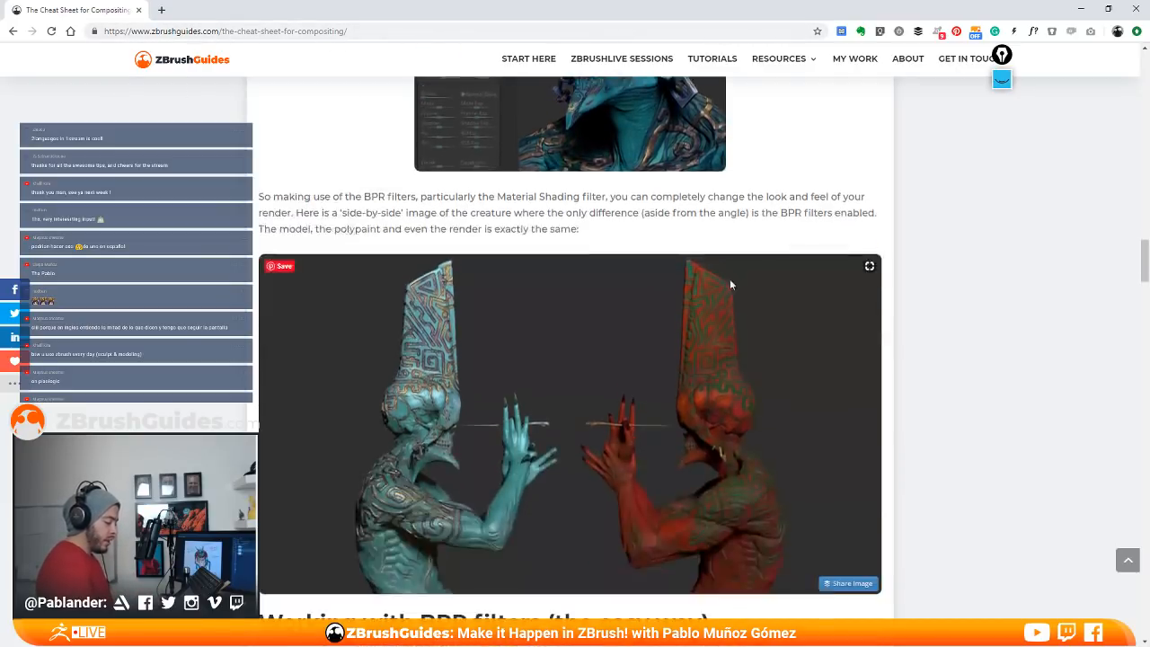
{"action": "scroll", "coordinate": [727, 280], "scroll_direction": "up", "scroll_amount": 3}
{"action": "scroll", "coordinate": [727, 286], "scroll_direction": "down", "scroll_amount": 3}
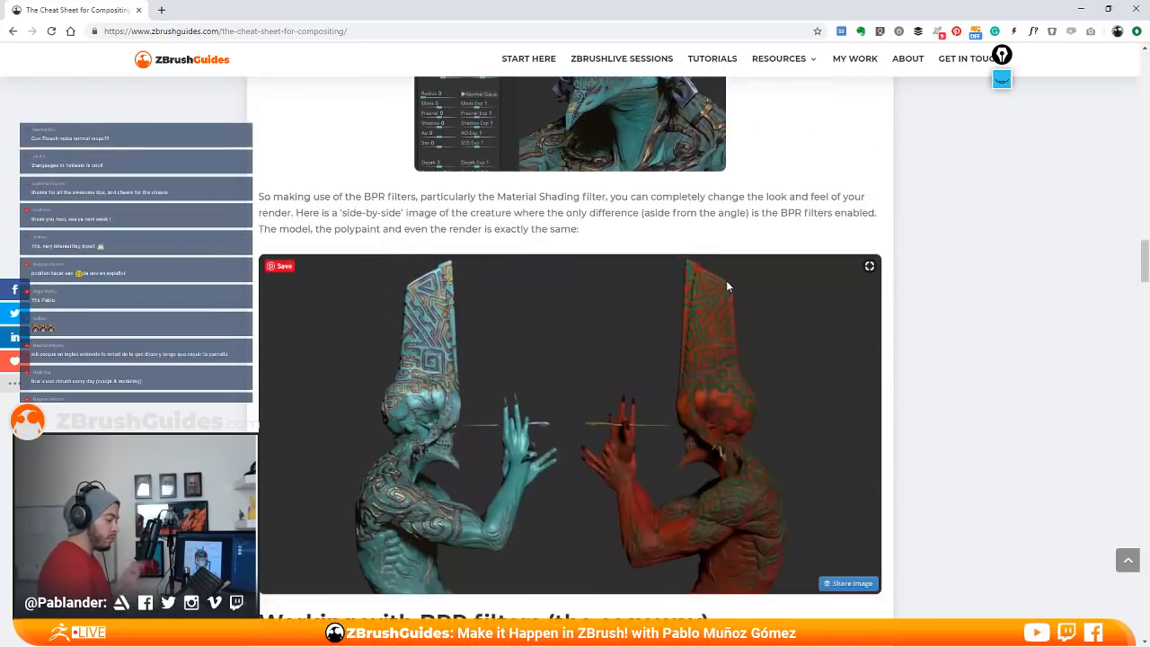
Step: Look through the Working with BPR filters tutorial, the episode 12 video and STEP 4's gold material comparison
{"action": "scroll", "coordinate": [744, 259], "scroll_direction": "down", "scroll_amount": 15}
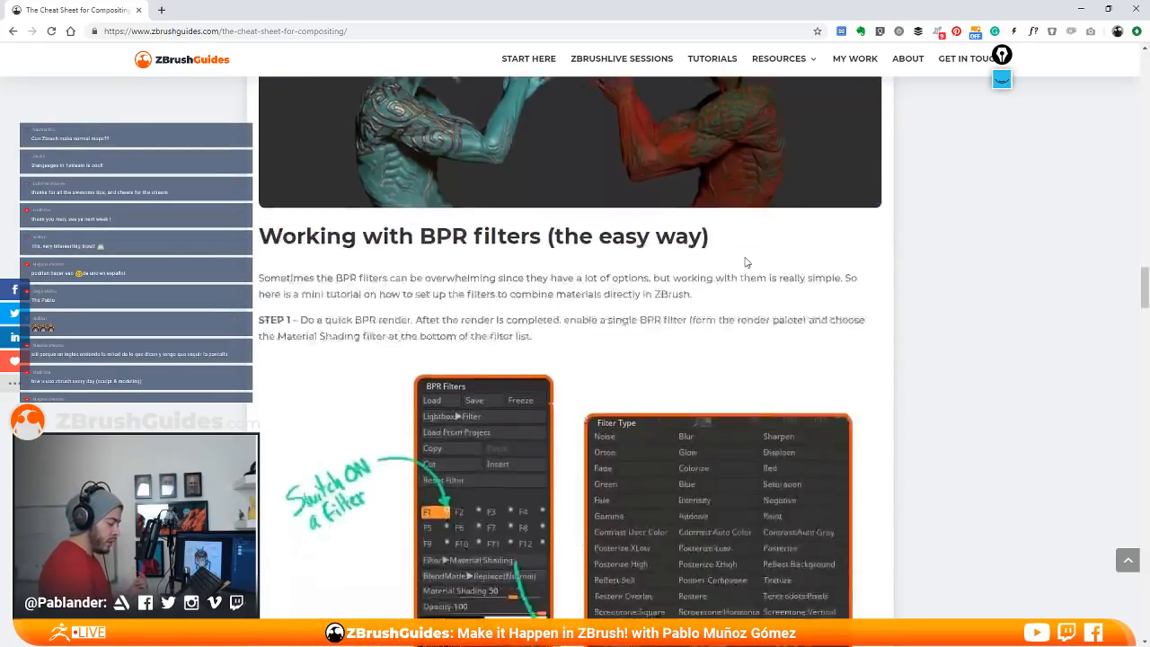
{"action": "scroll", "coordinate": [746, 270], "scroll_direction": "up", "scroll_amount": 5}
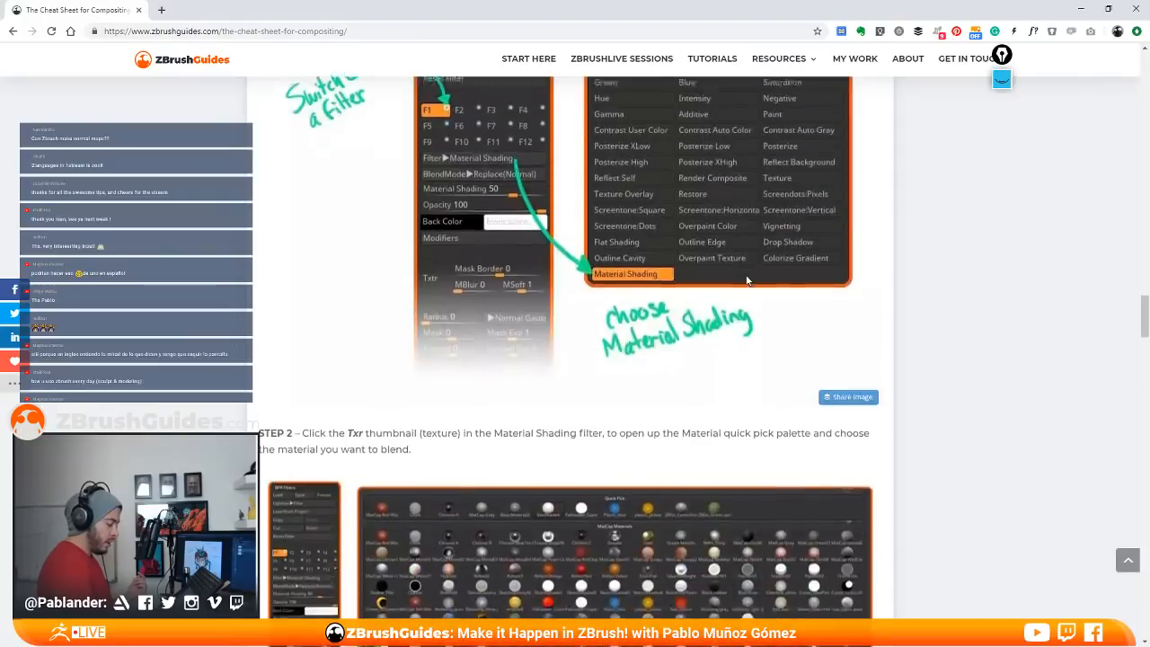
{"action": "scroll", "coordinate": [747, 275], "scroll_direction": "down", "scroll_amount": 11}
{"action": "scroll", "coordinate": [745, 279], "scroll_direction": "down", "scroll_amount": 6}
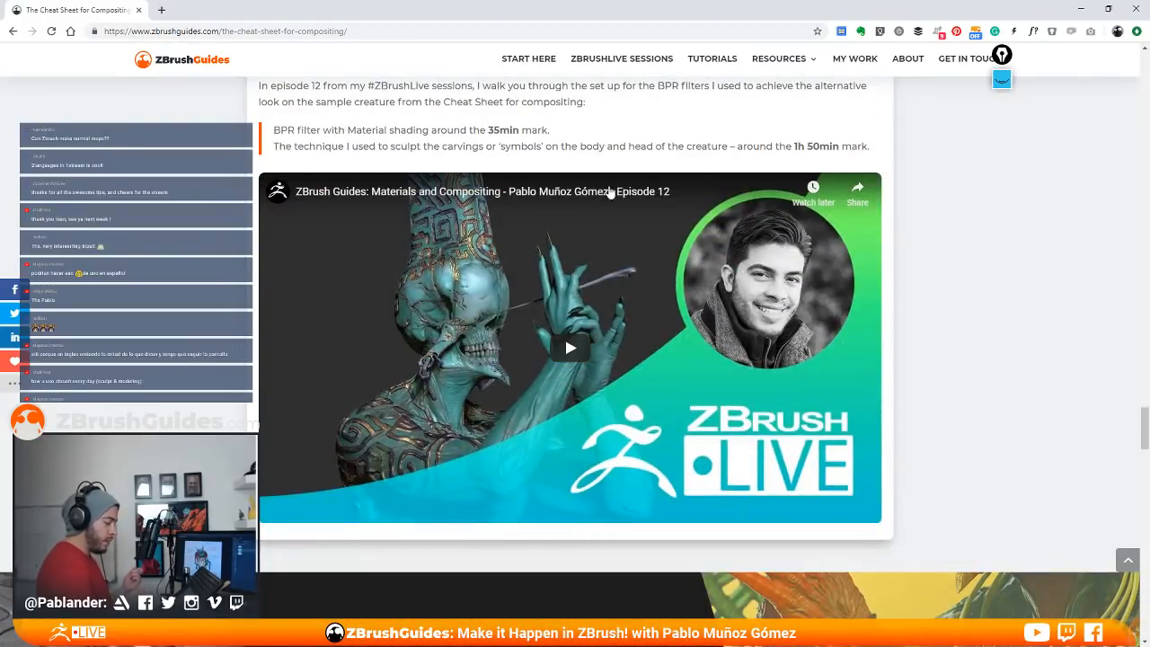
{"action": "scroll", "coordinate": [946, 332], "scroll_direction": "up", "scroll_amount": 5}
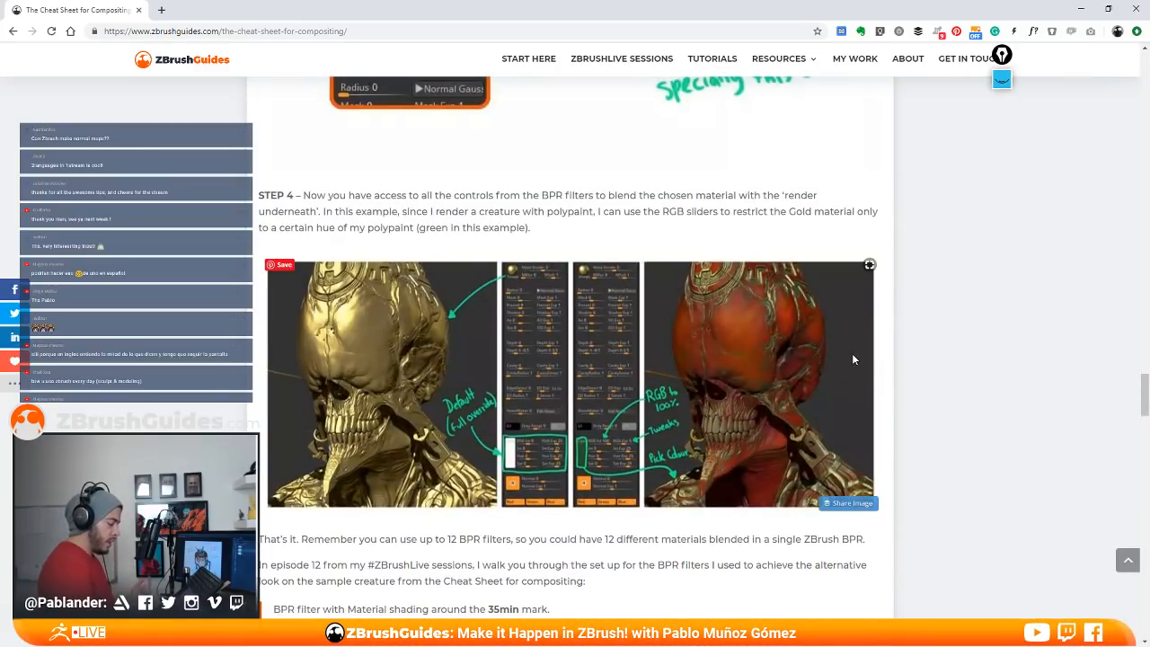
{"action": "scroll", "coordinate": [852, 353], "scroll_direction": "down", "scroll_amount": 1}
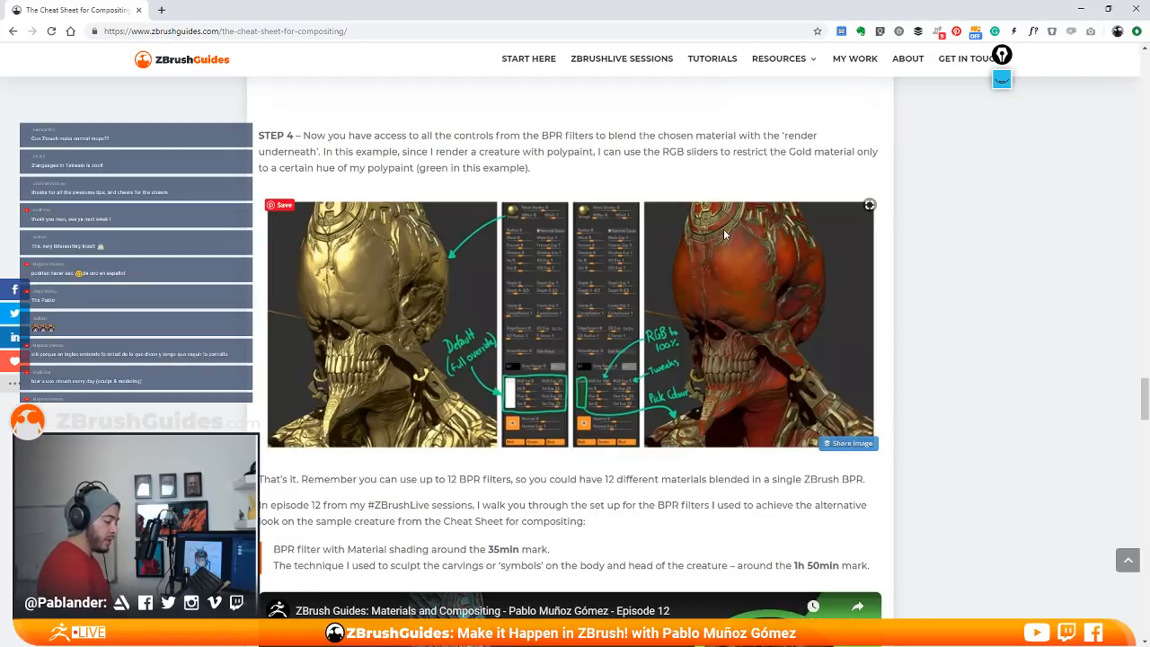
Step: Examine the extra tip on rendering 12 materials with BPR filters, the Composite pass and the BPR preset download
{"action": "scroll", "coordinate": [916, 372], "scroll_direction": "down", "scroll_amount": 10}
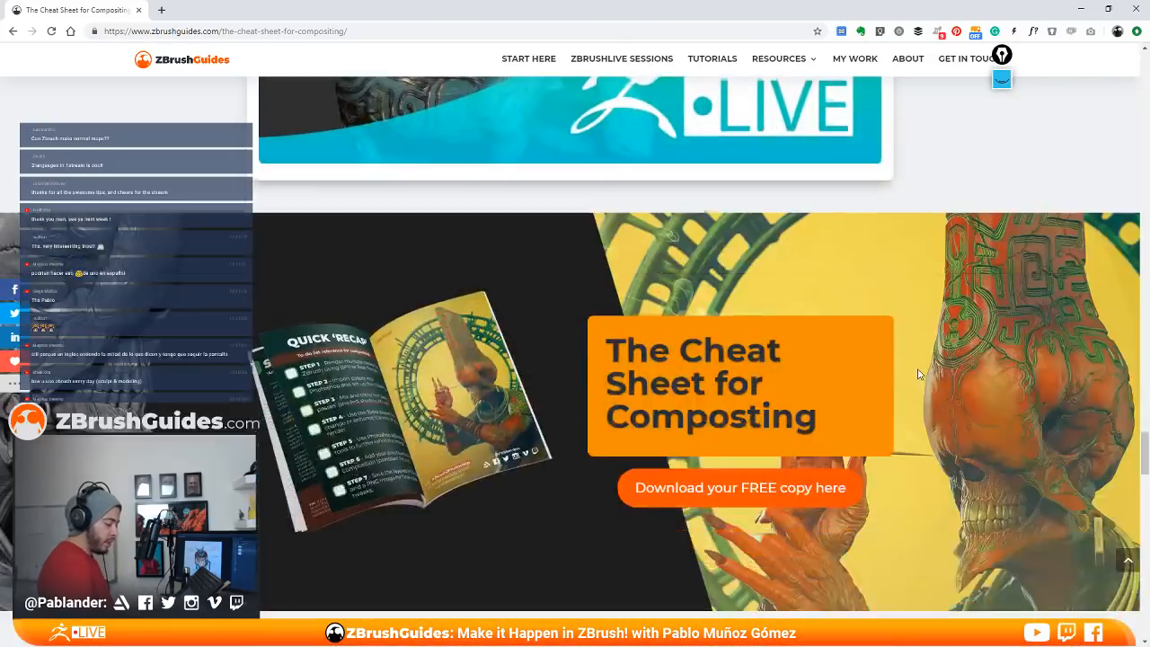
{"action": "scroll", "coordinate": [669, 305], "scroll_direction": "down", "scroll_amount": 6}
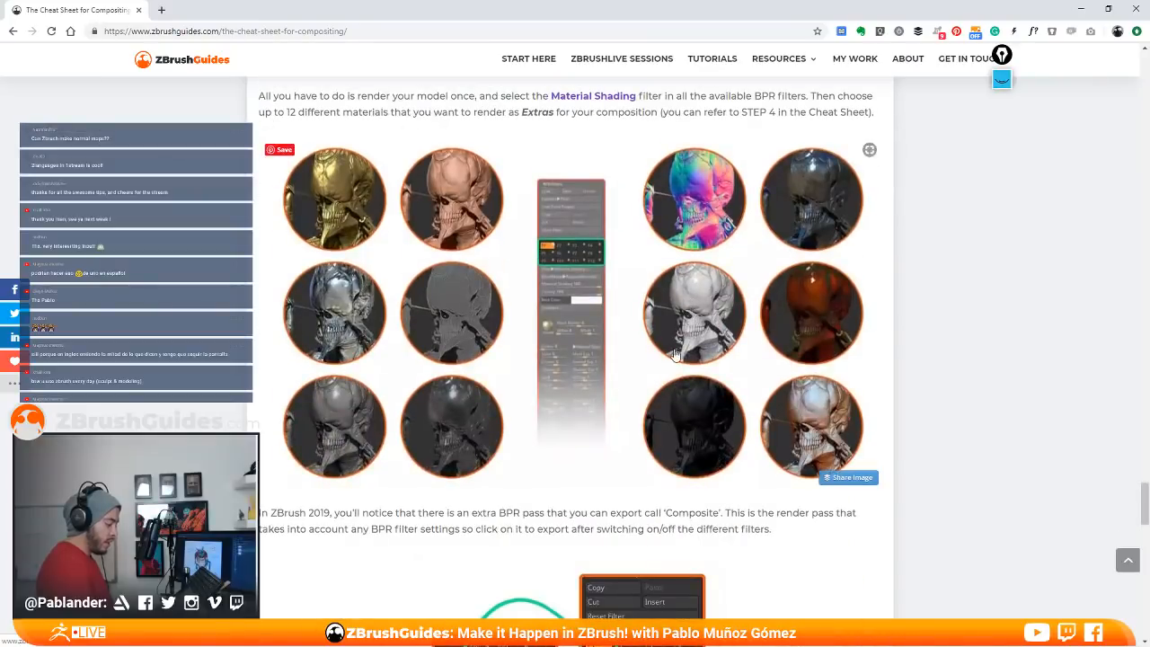
{"action": "scroll", "coordinate": [672, 358], "scroll_direction": "up", "scroll_amount": 1}
{"action": "scroll", "coordinate": [672, 359], "scroll_direction": "down", "scroll_amount": 1}
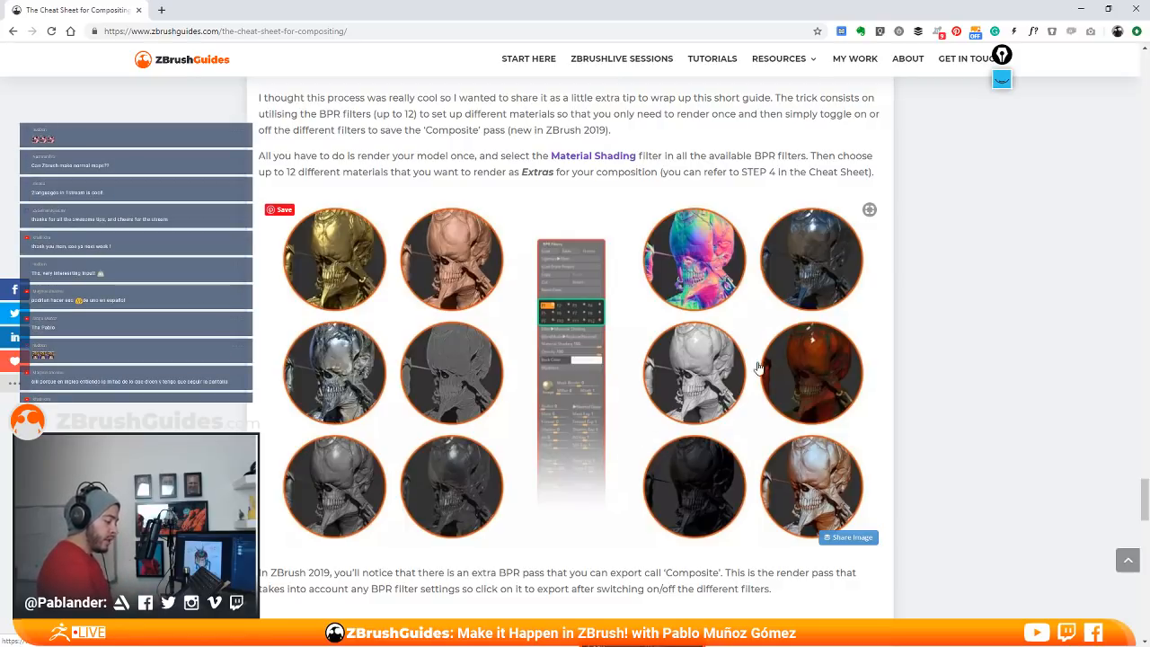
{"action": "scroll", "coordinate": [610, 221], "scroll_direction": "down", "scroll_amount": 1}
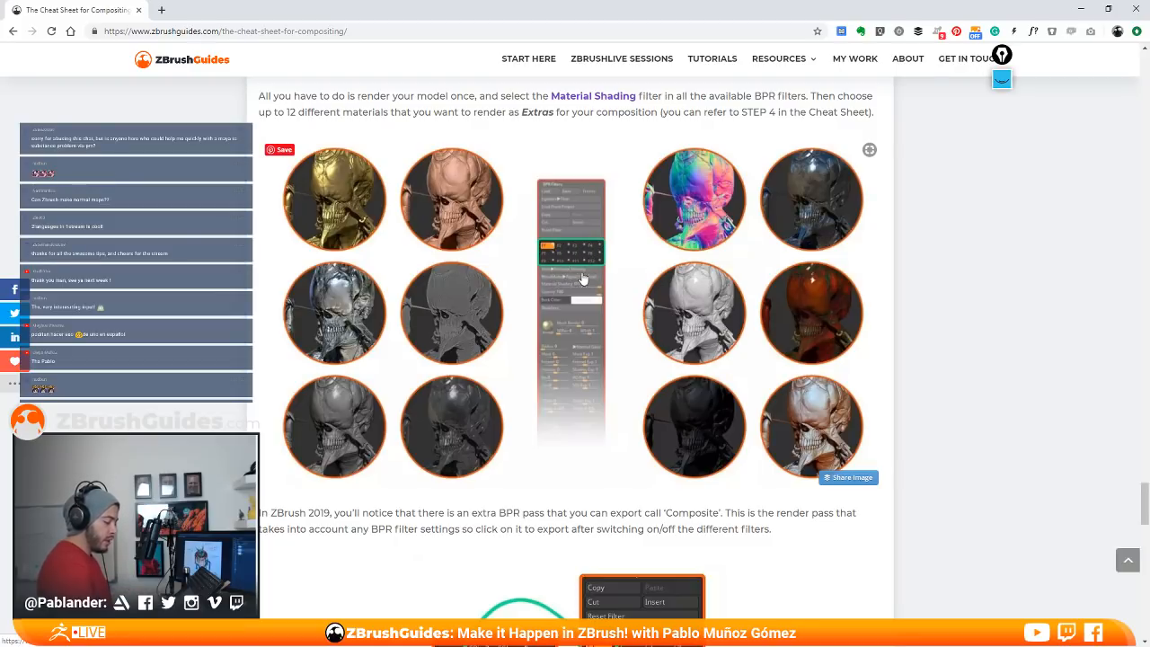
{"action": "scroll", "coordinate": [680, 393], "scroll_direction": "down", "scroll_amount": 1}
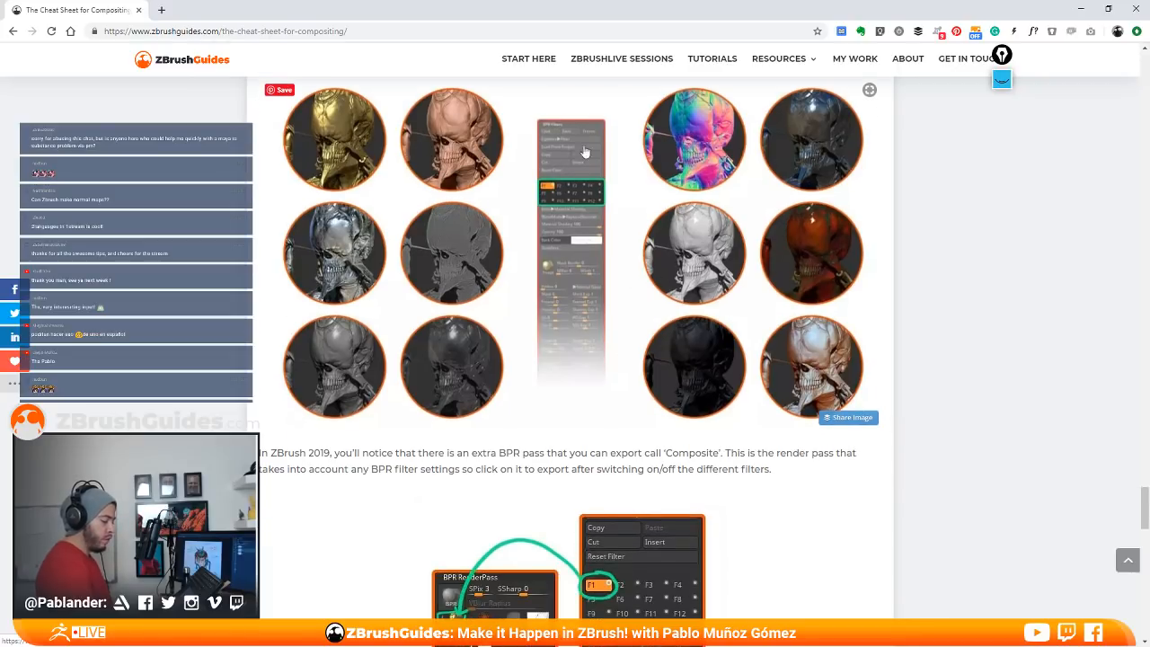
{"action": "scroll", "coordinate": [730, 369], "scroll_direction": "down", "scroll_amount": 4}
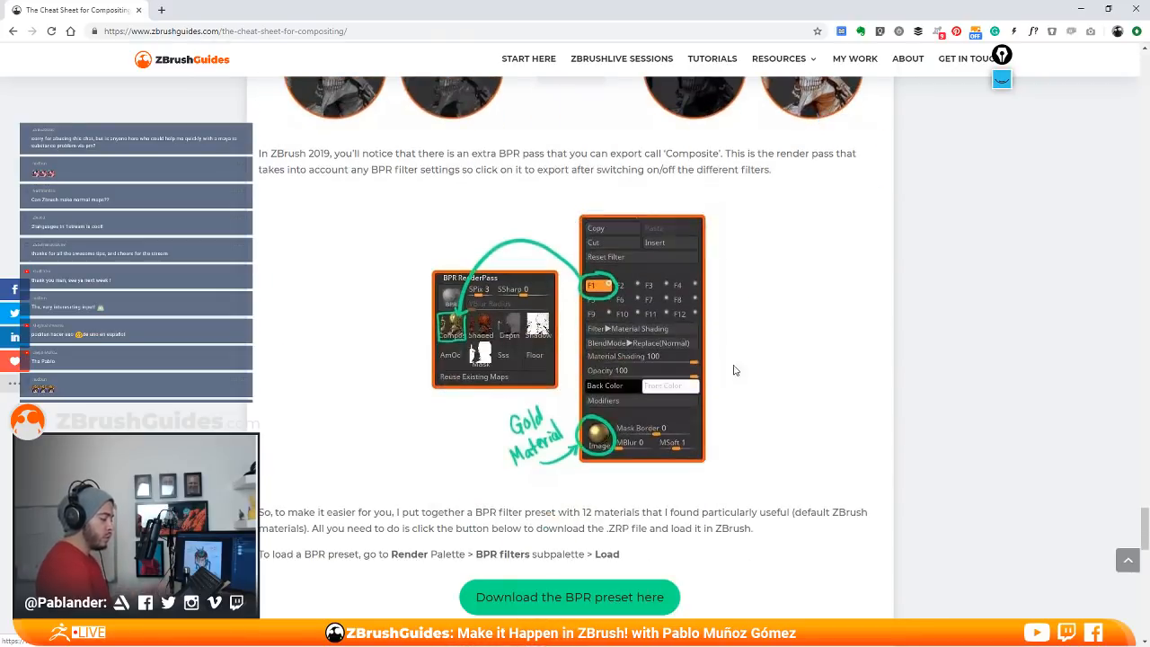
{"action": "scroll", "coordinate": [683, 360], "scroll_direction": "down", "scroll_amount": 4}
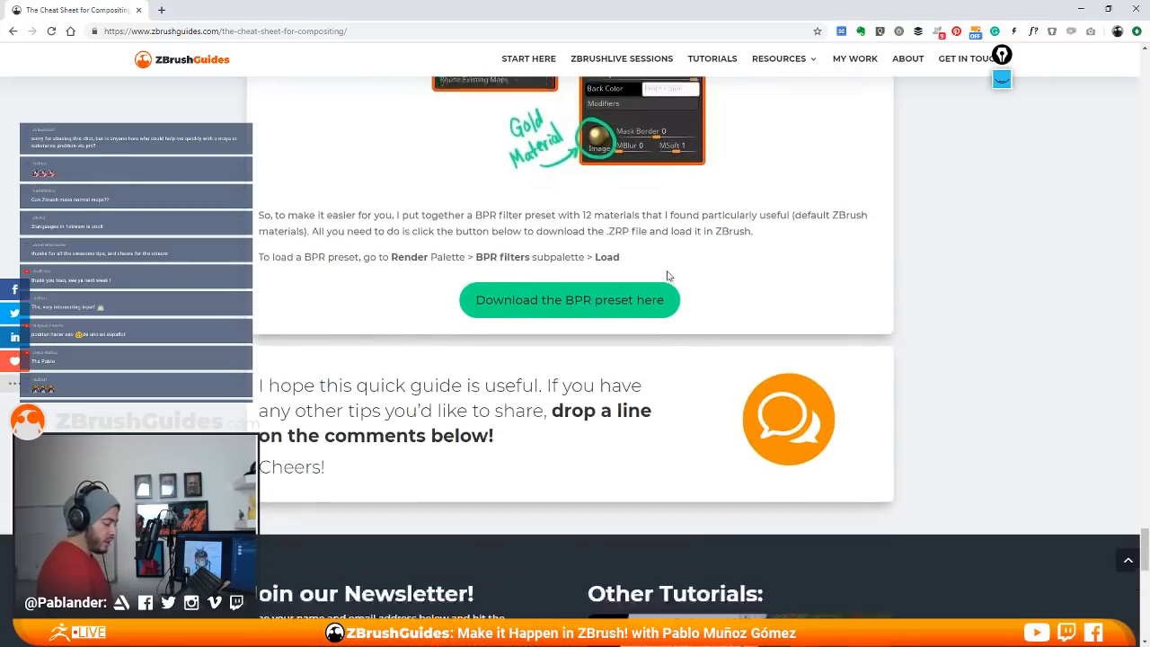
Step: Return to ZBrush and expand the Normal Map settings for the blue character's body subtool
{"action": "left_click", "coordinate": [1138, 7]}
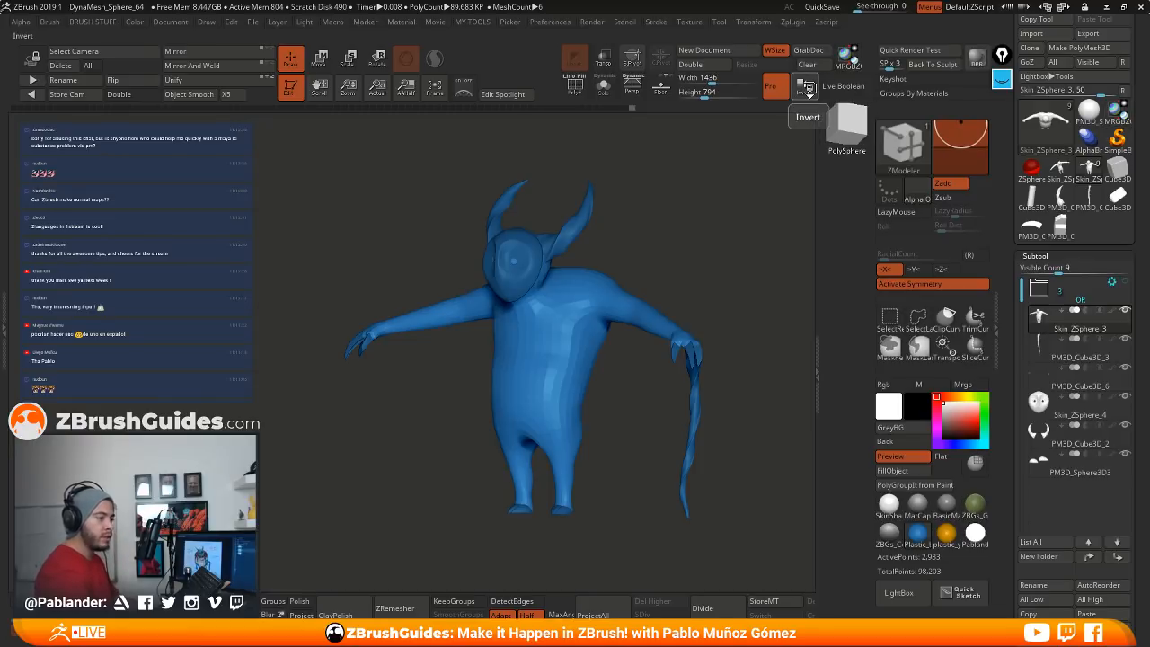
{"action": "left_click_drag", "start_coordinate": [1012, 369], "coordinate": [1084, 107]}
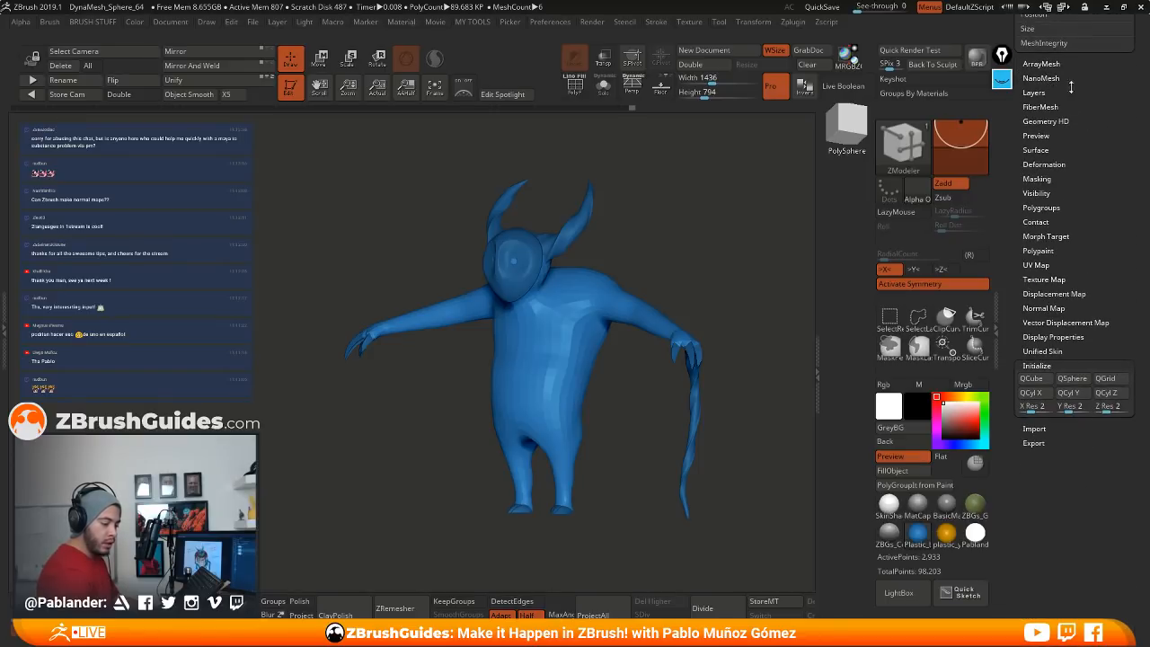
{"action": "left_click", "coordinate": [1060, 308]}
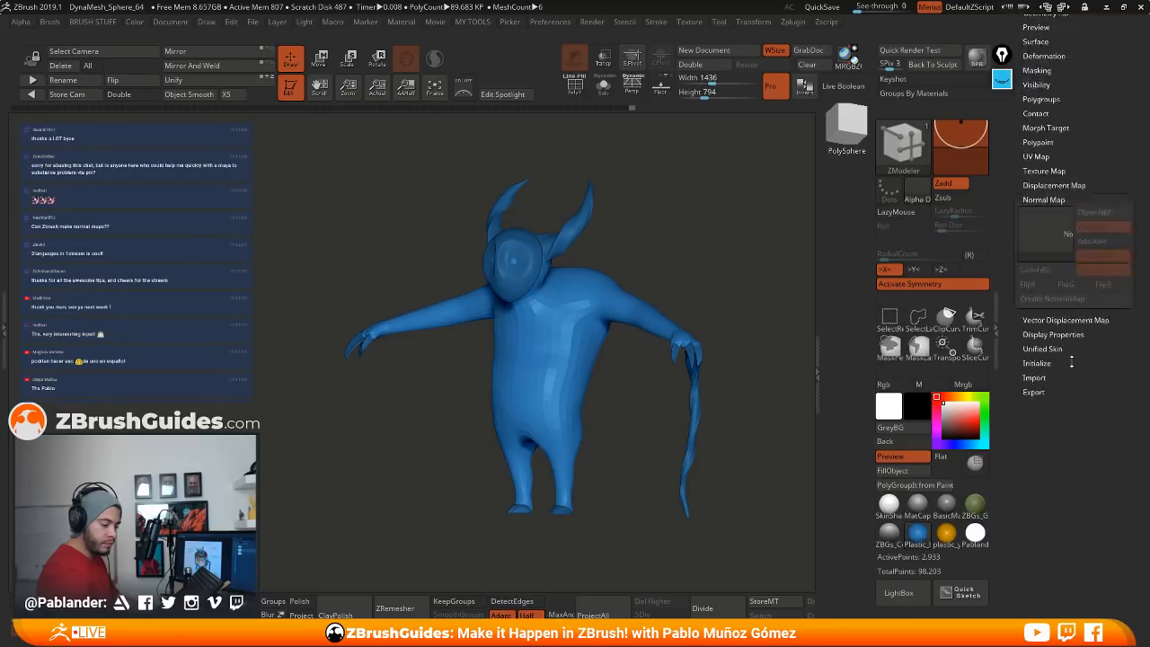